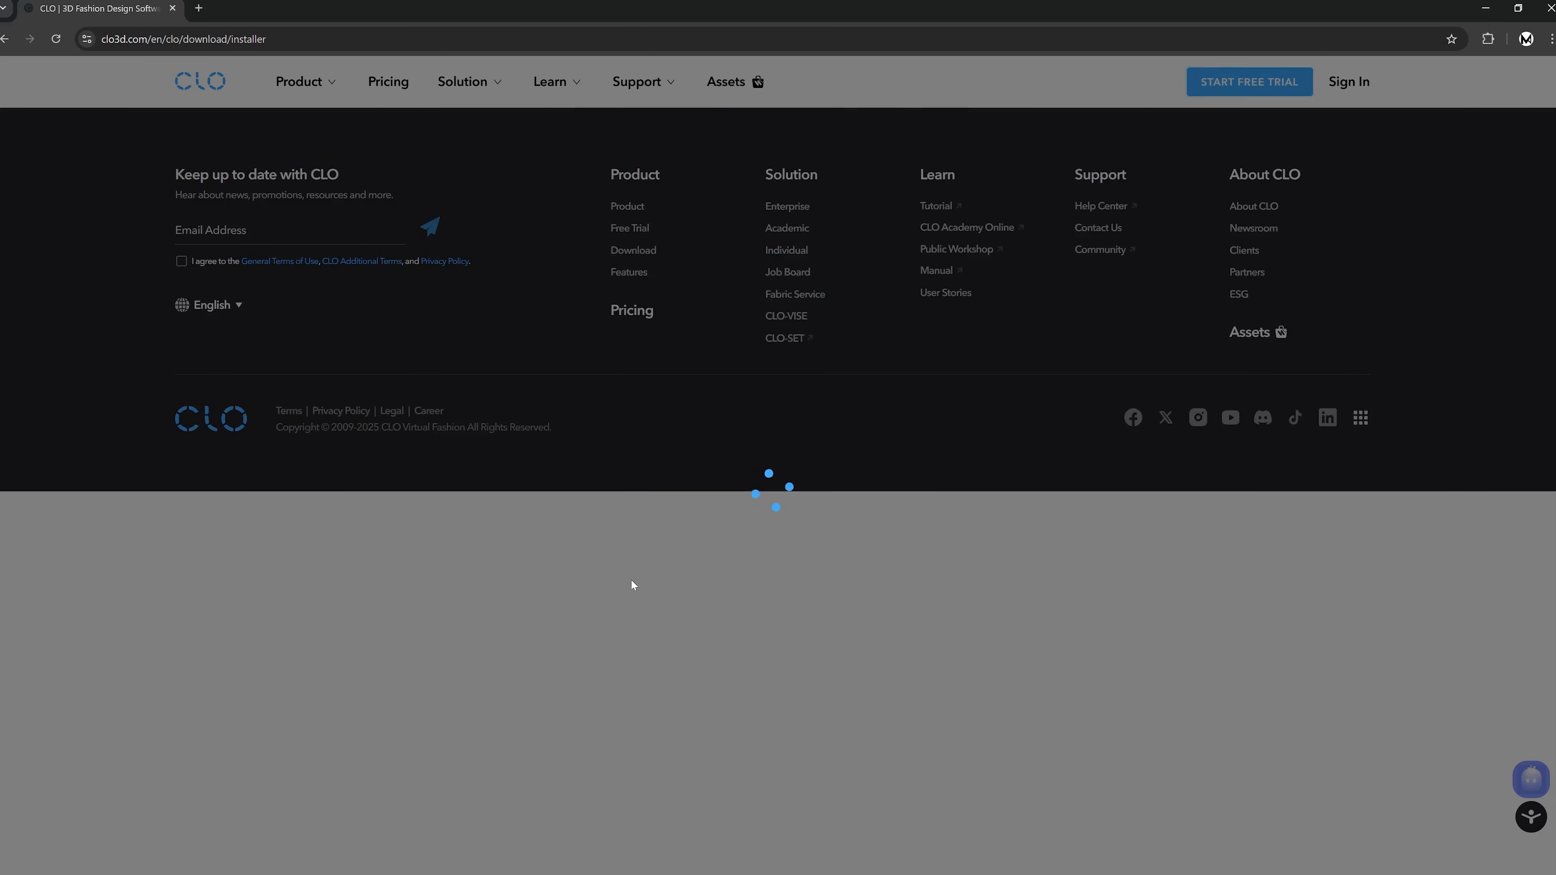
# Review the list of available CLO versions on the installer download page
pyautogui.scroll(-1, 616, 534)
pyautogui.scroll(-15, 617, 536)
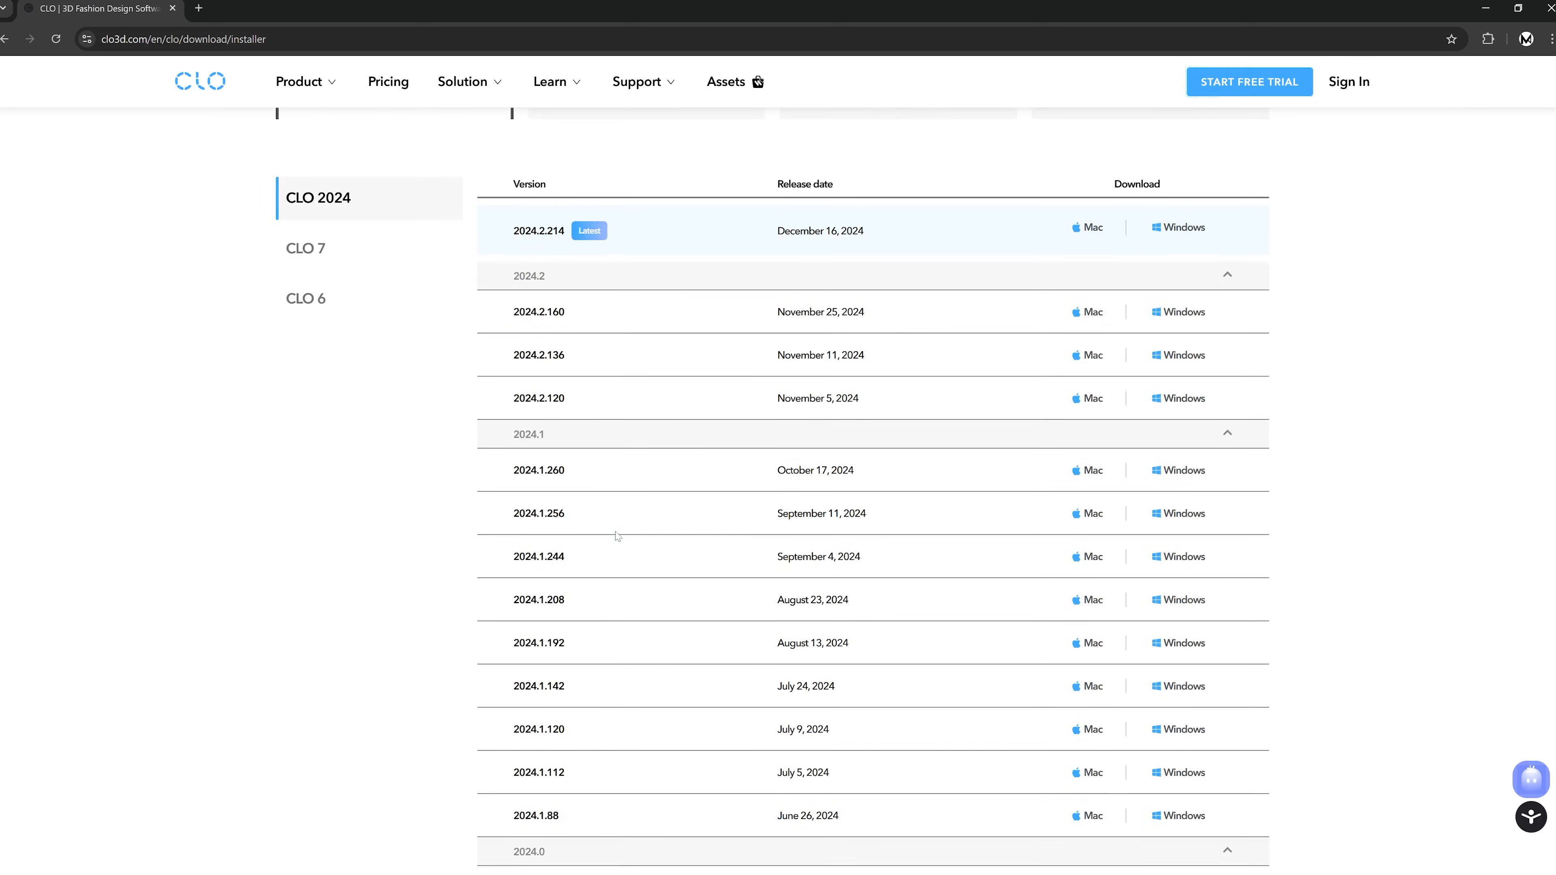
pyautogui.scroll(-20, 621, 544)
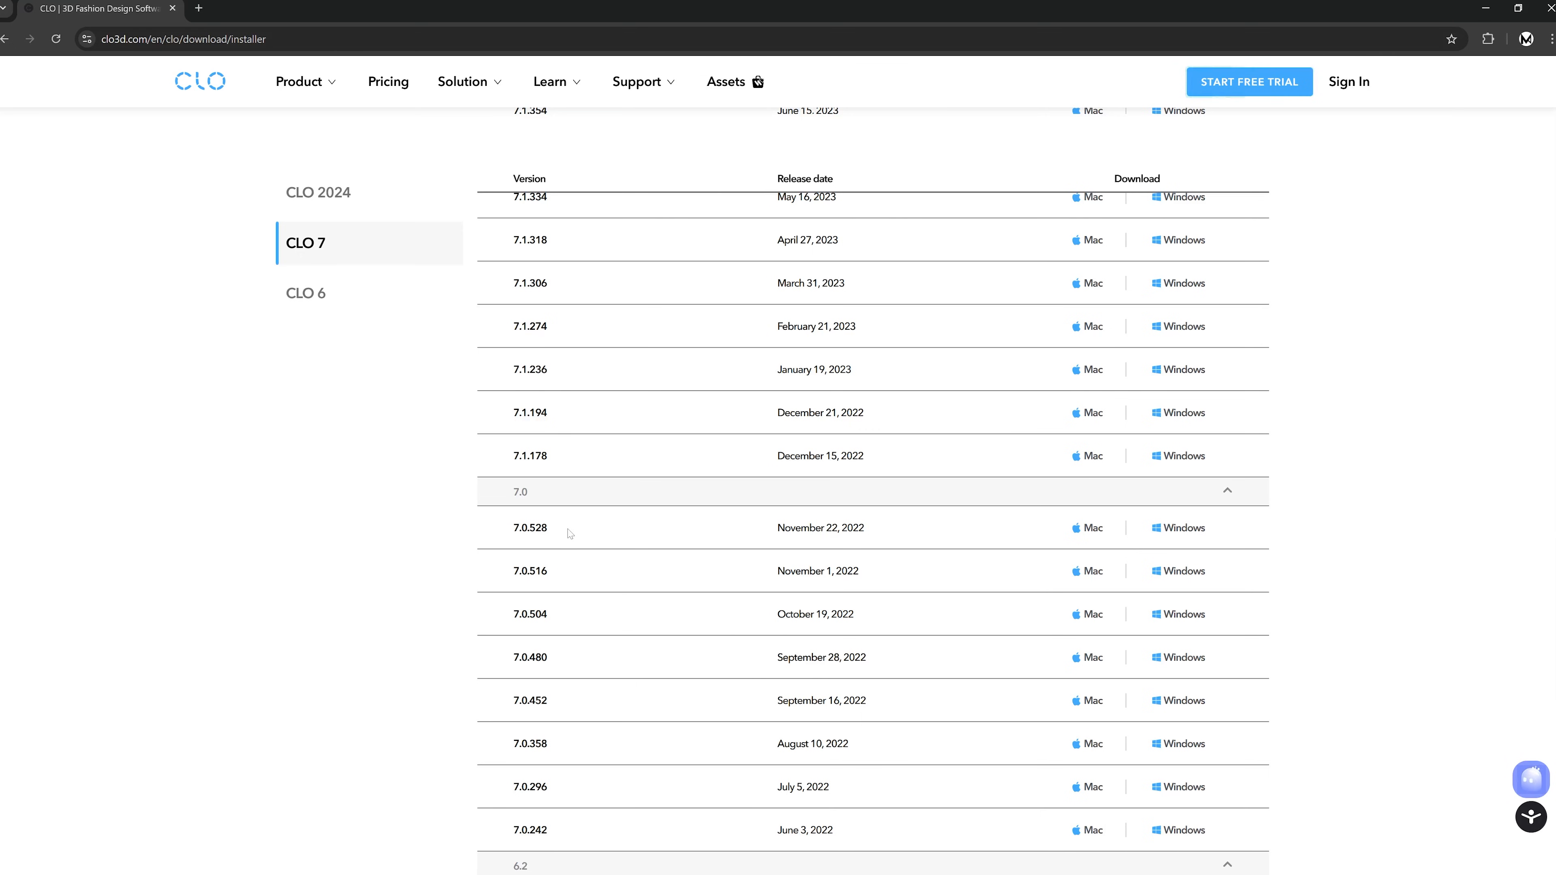
pyautogui.scroll(20, 570, 533)
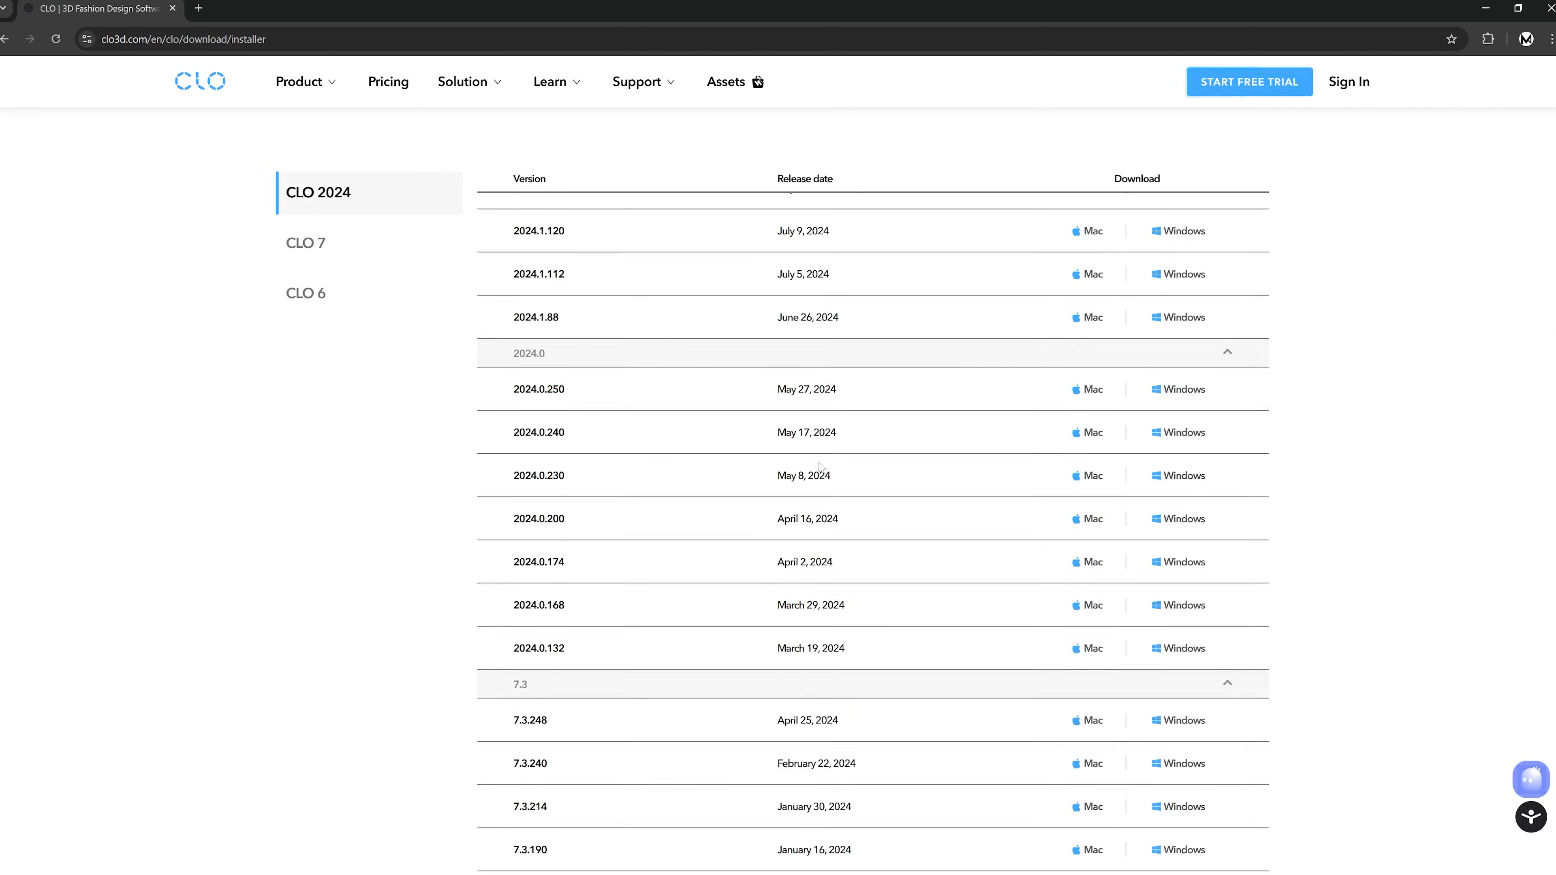
pyautogui.scroll(15, 820, 467)
# Switch to CLO and create a 500 × 500 mm rectangle pattern piece near the vertical axis in the 2D pattern window
pyautogui.hotkey('alt', 'Tab')
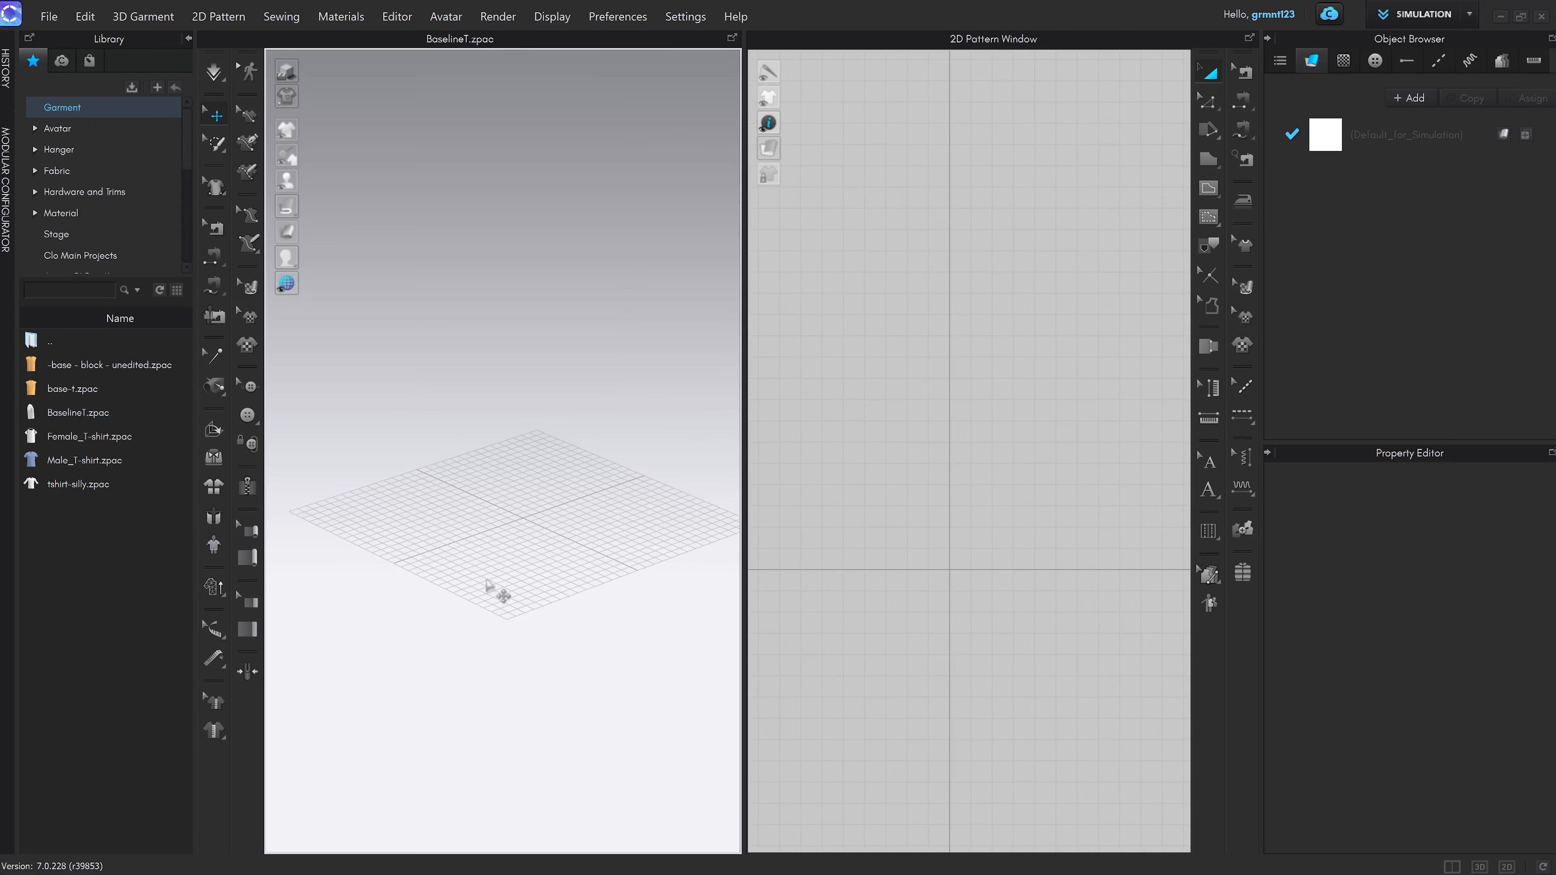
pyautogui.moveTo(618, 487); pyautogui.dragTo(604, 522, button='middle')
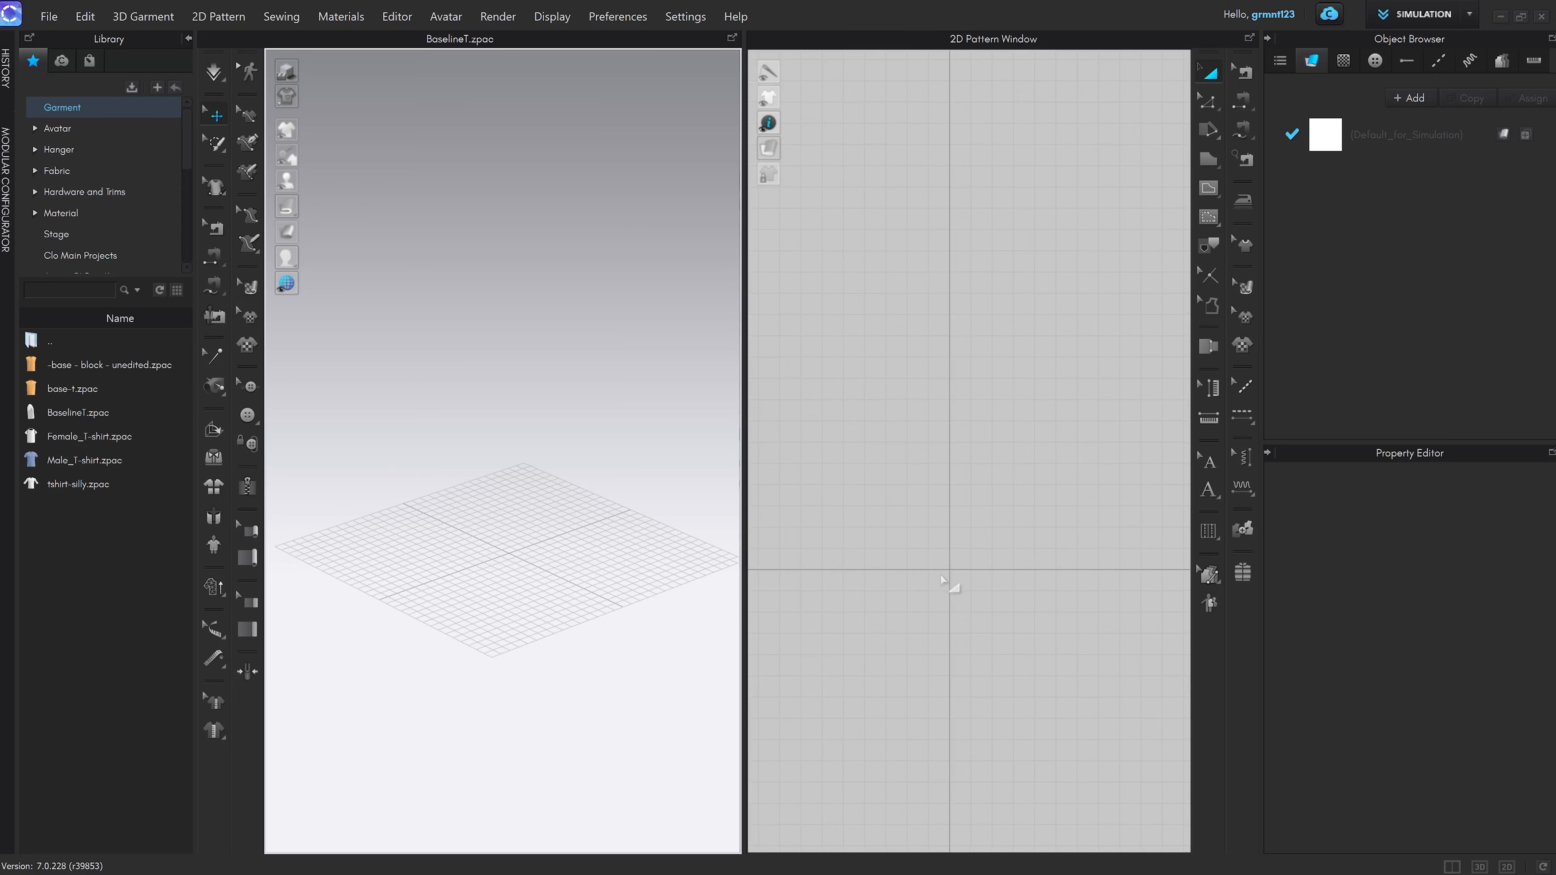
pyautogui.press('s')
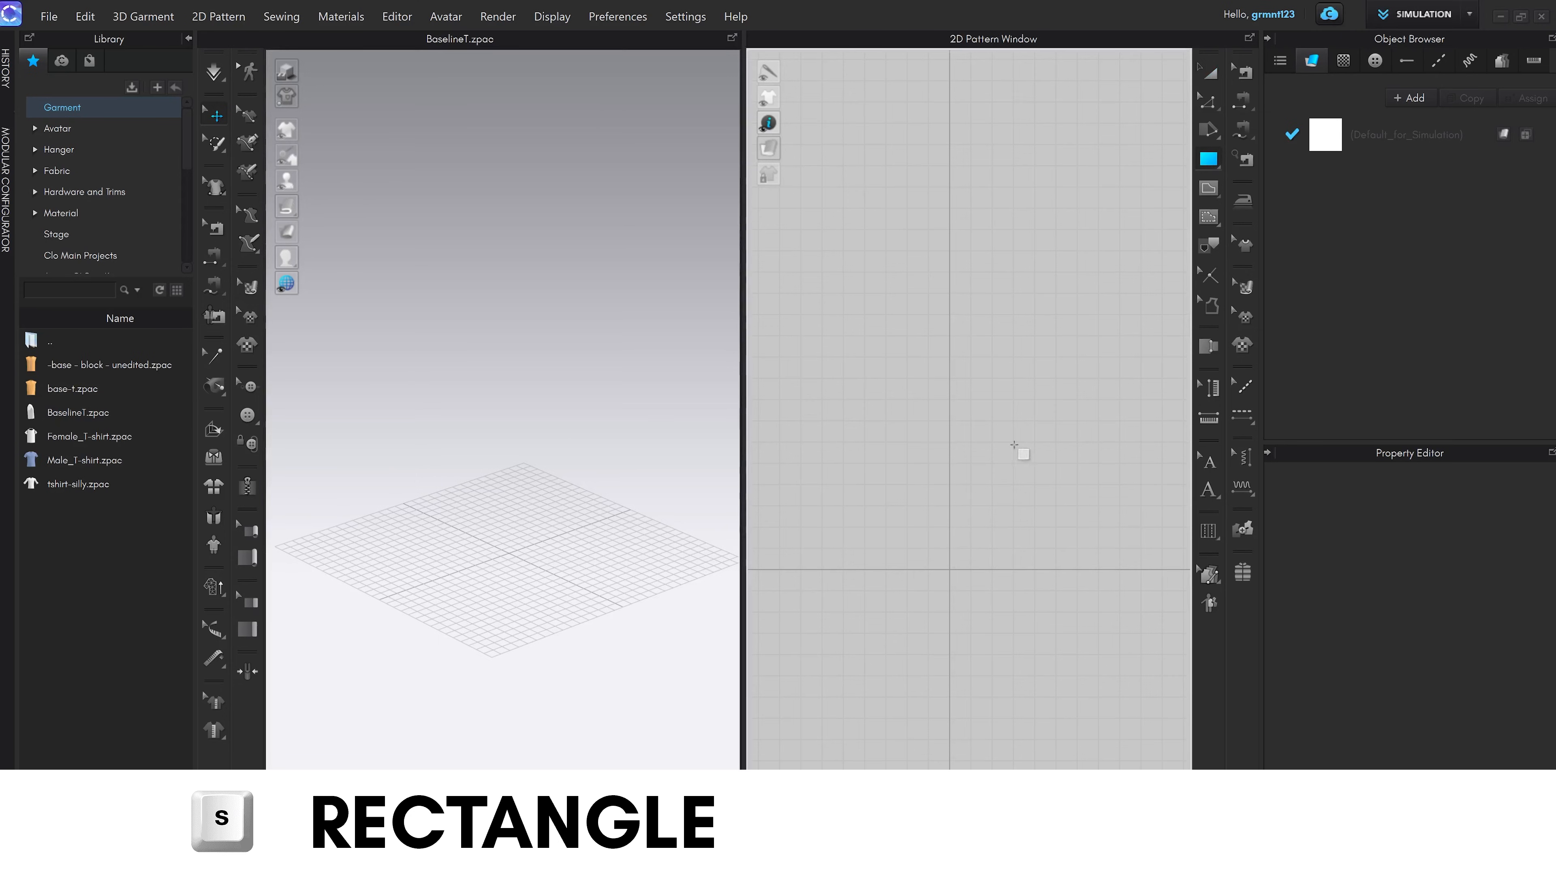
pyautogui.click(953, 512)
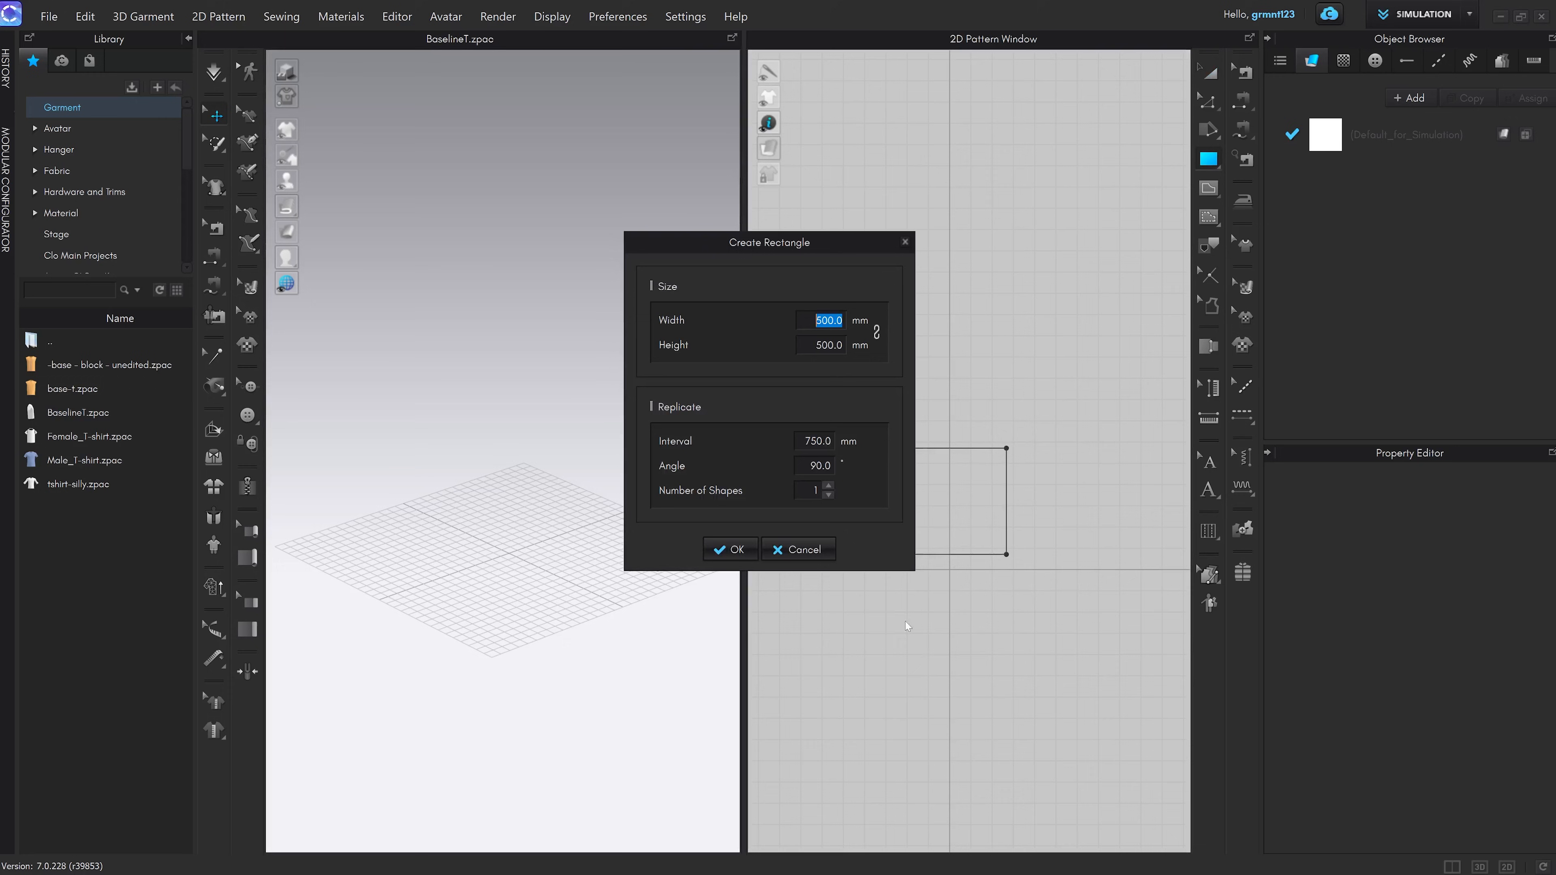
pyautogui.click(725, 548)
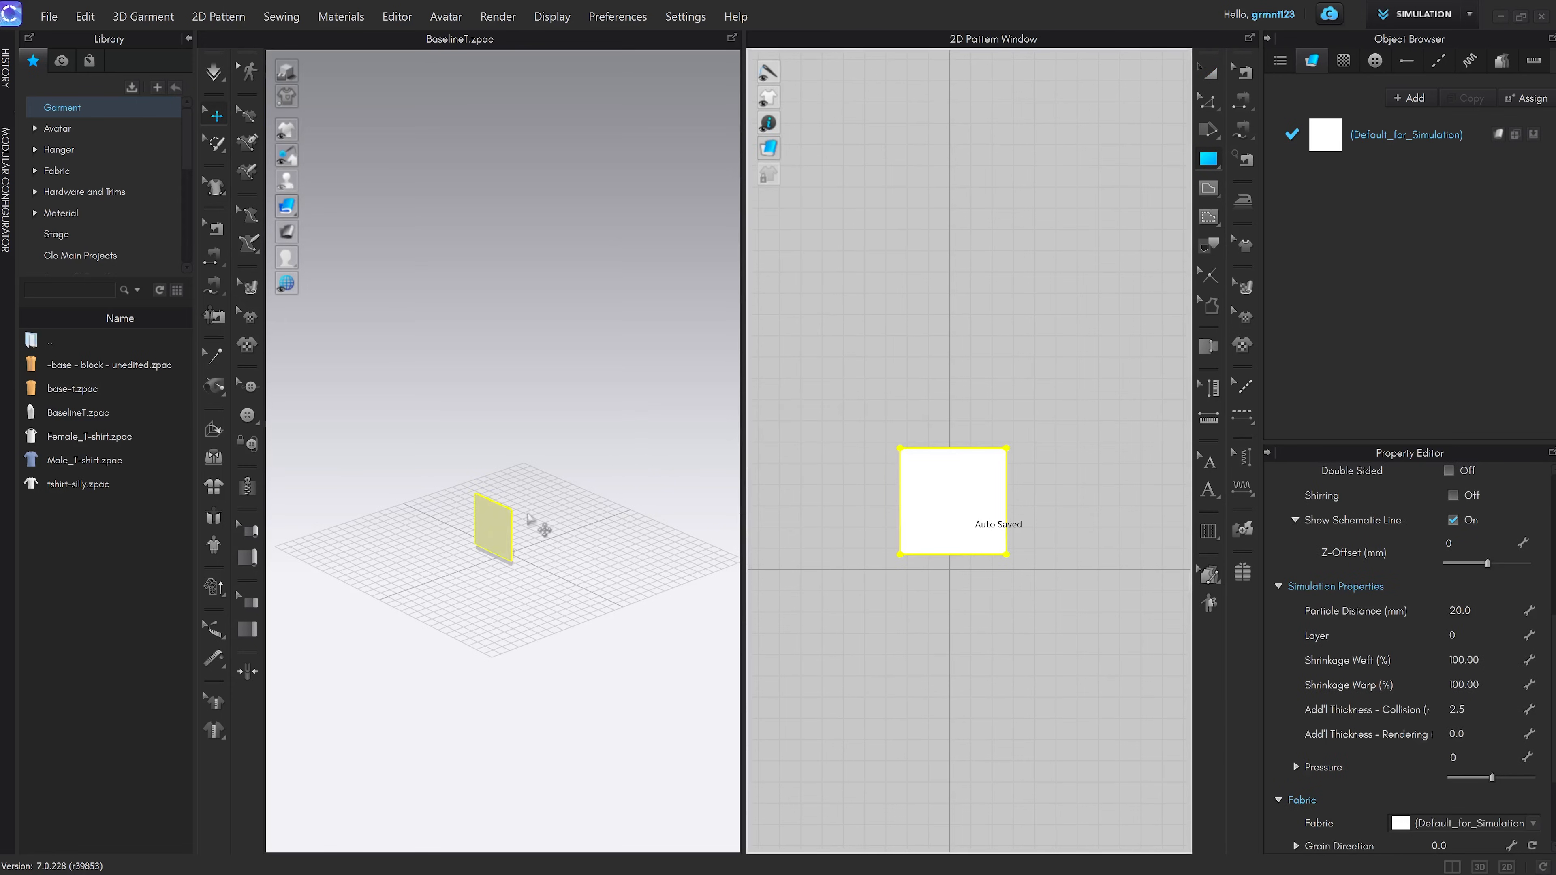
# Simulate the square falling onto the ground while tugging at the cloth, and reset its 3D arrangement
pyautogui.moveTo(542, 528); pyautogui.dragTo(501, 527, button='right')
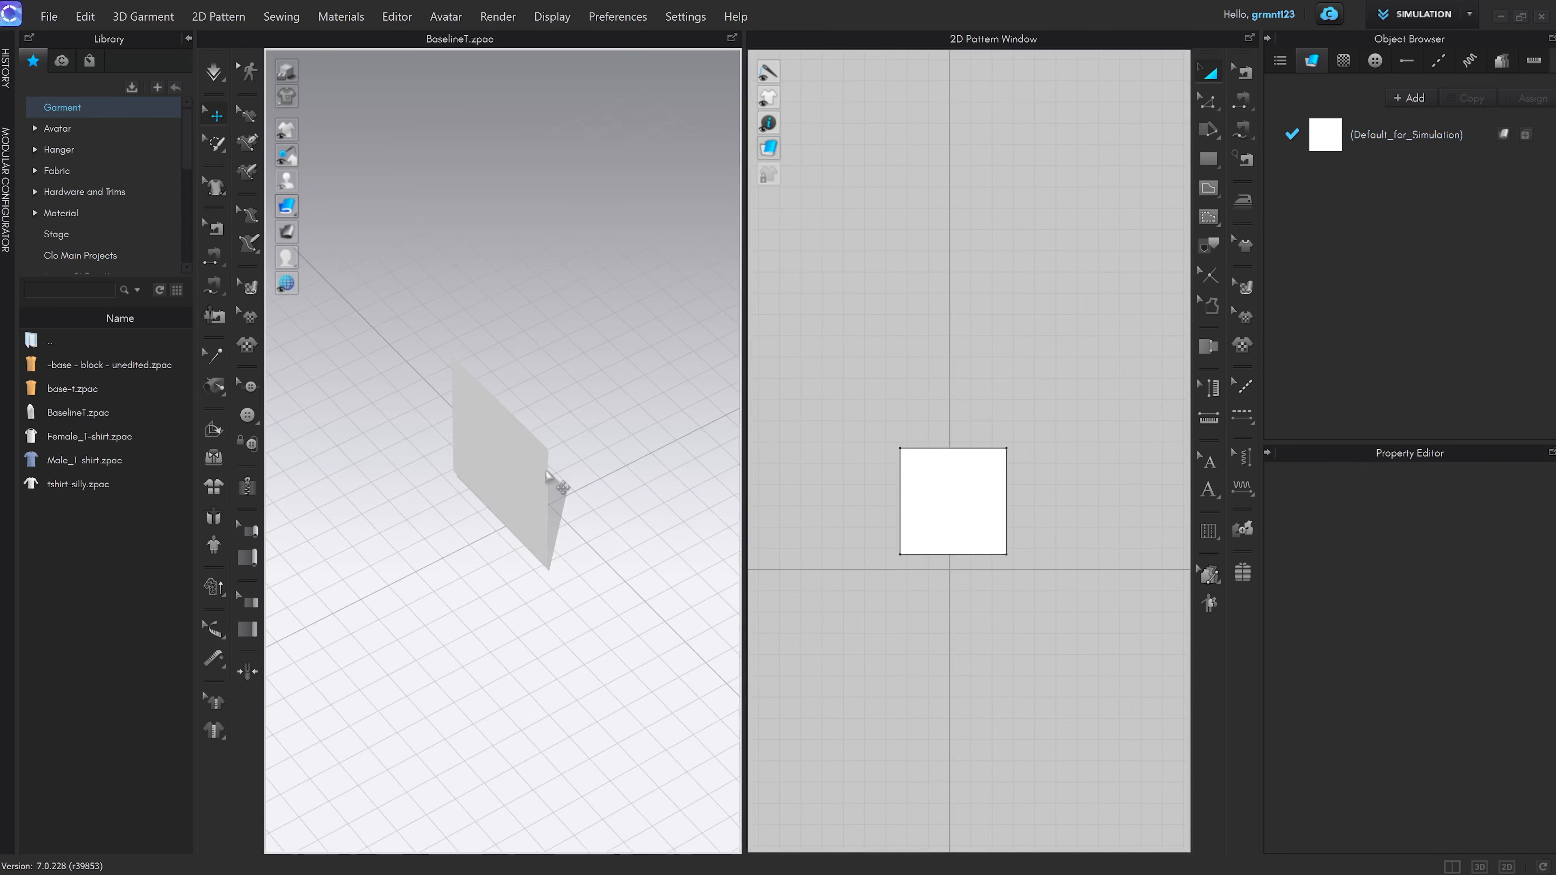
pyautogui.click(521, 464)
pyautogui.moveTo(570, 507); pyautogui.dragTo(587, 465, button='right')
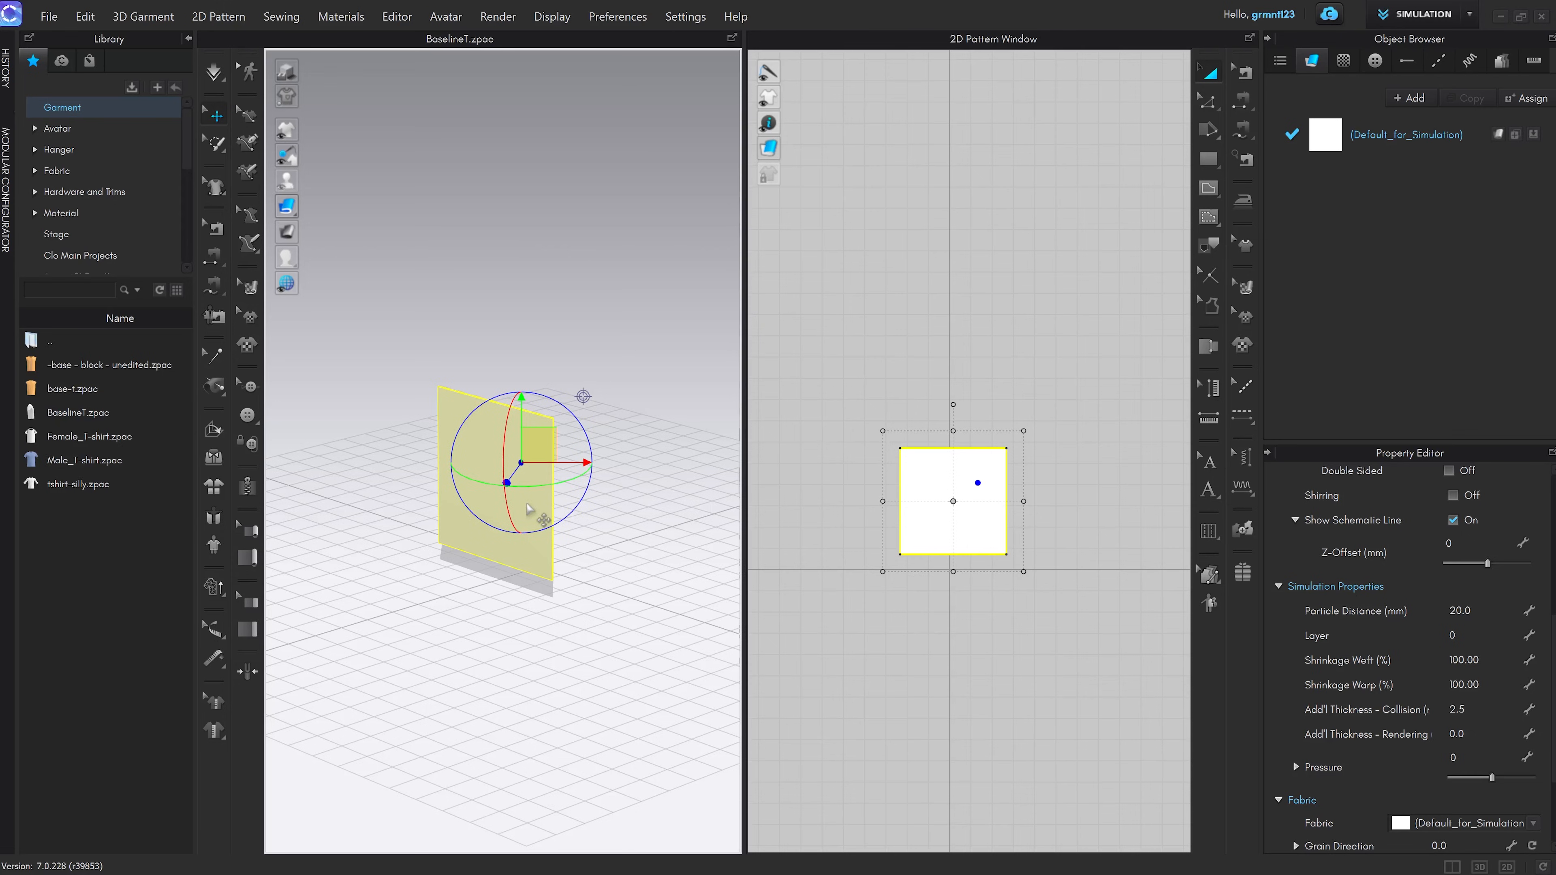
pyautogui.press('space')
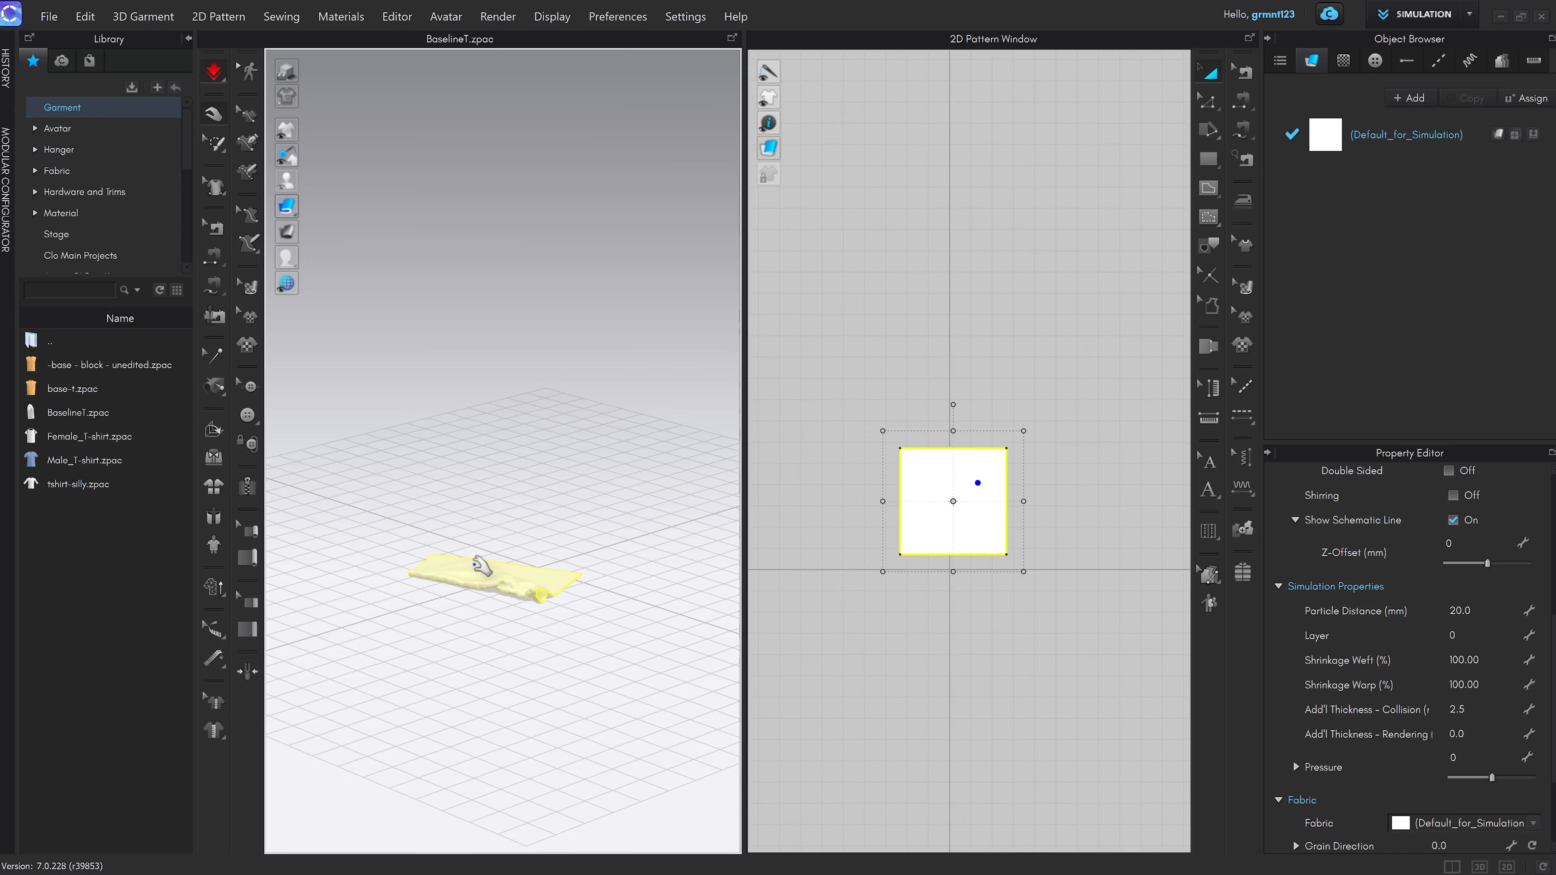
pyautogui.moveTo(439, 555); pyautogui.dragTo(485, 461)
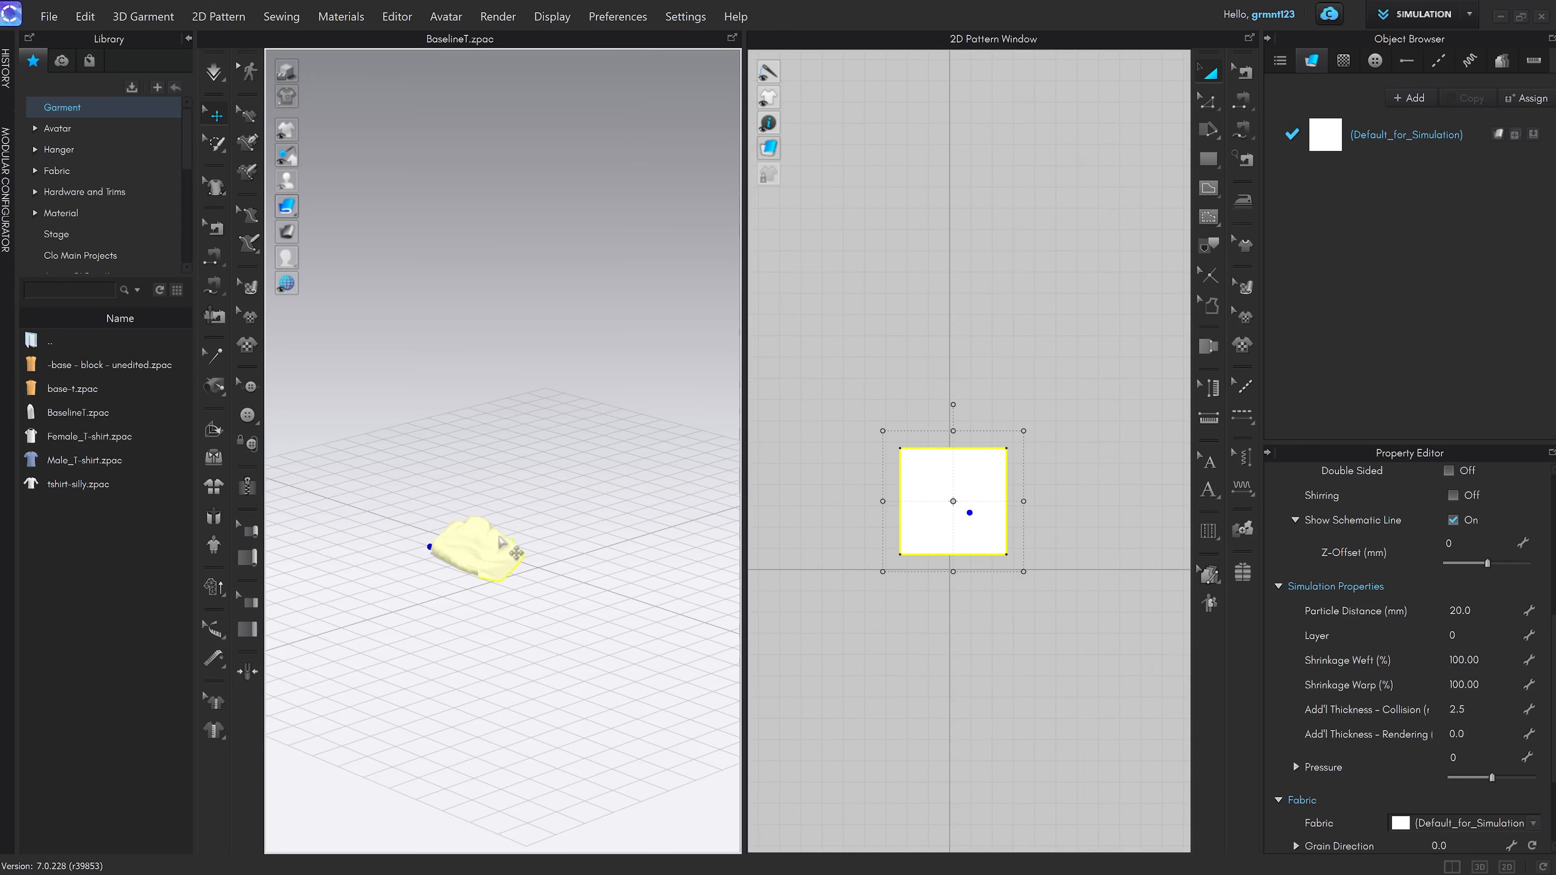
pyautogui.click(613, 492)
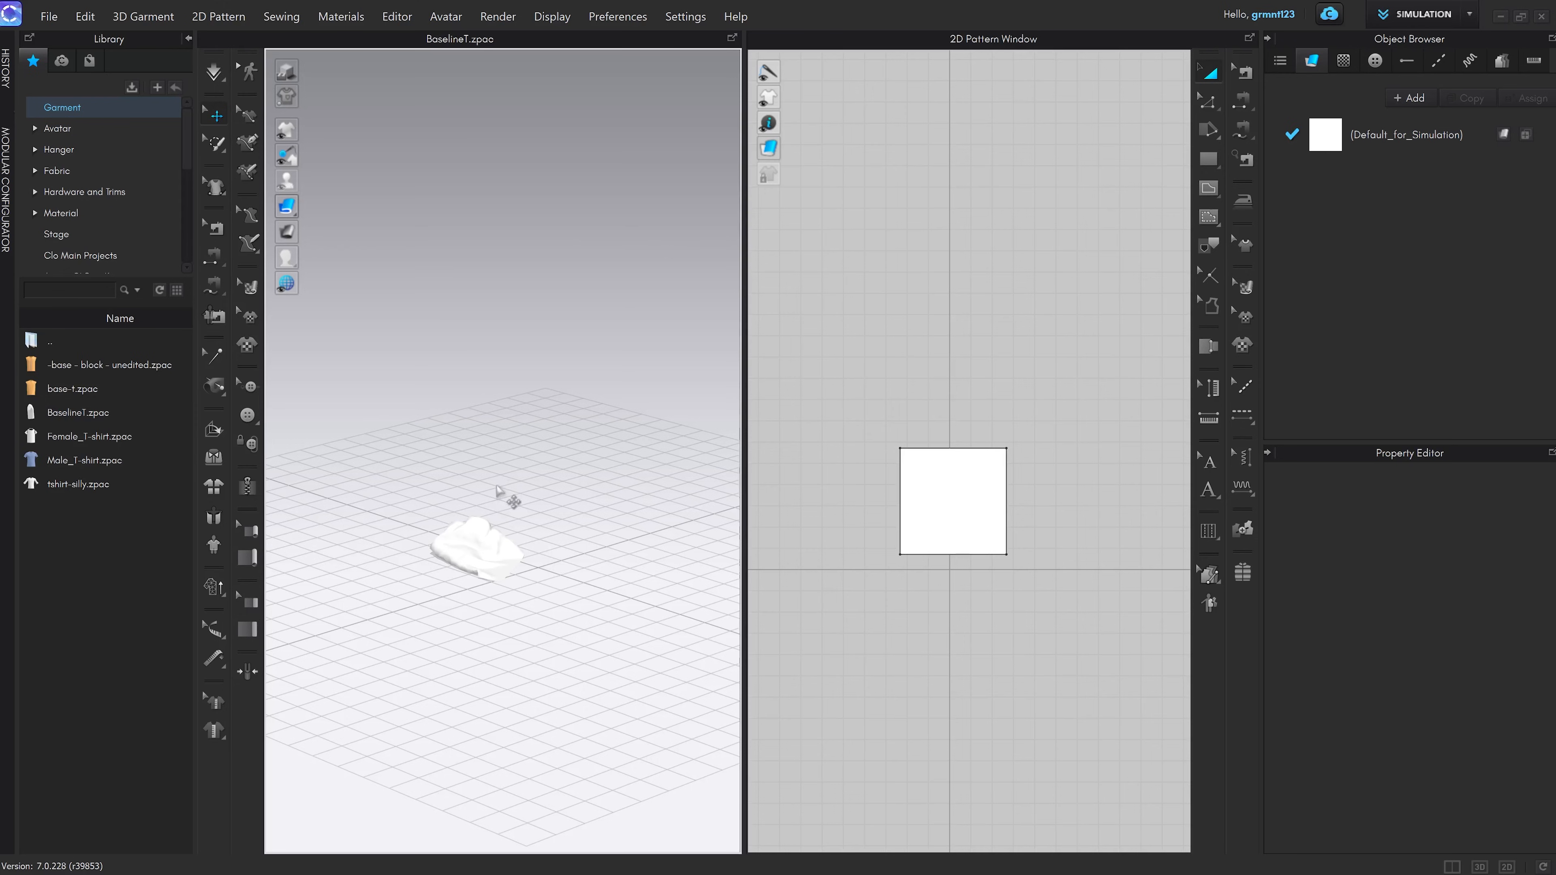
pyautogui.hotkey('ctrl', 'a')
pyautogui.hotkey('ctrl', 'f')
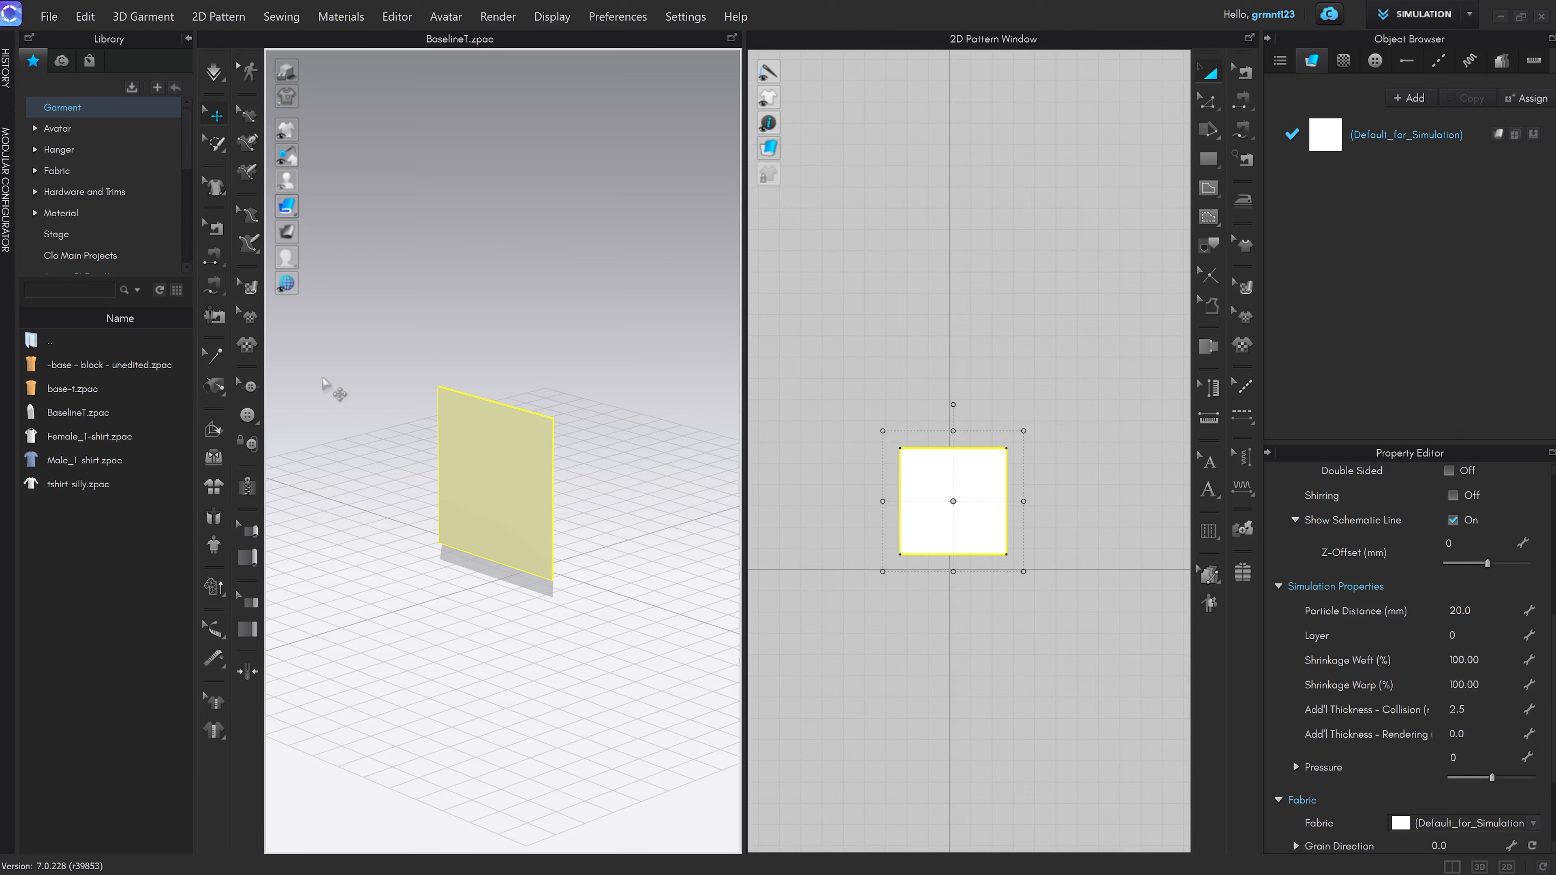
# Load the male avatar MV2_Henry.avt from the Male_V2 avatar library
pyautogui.click(54, 134)
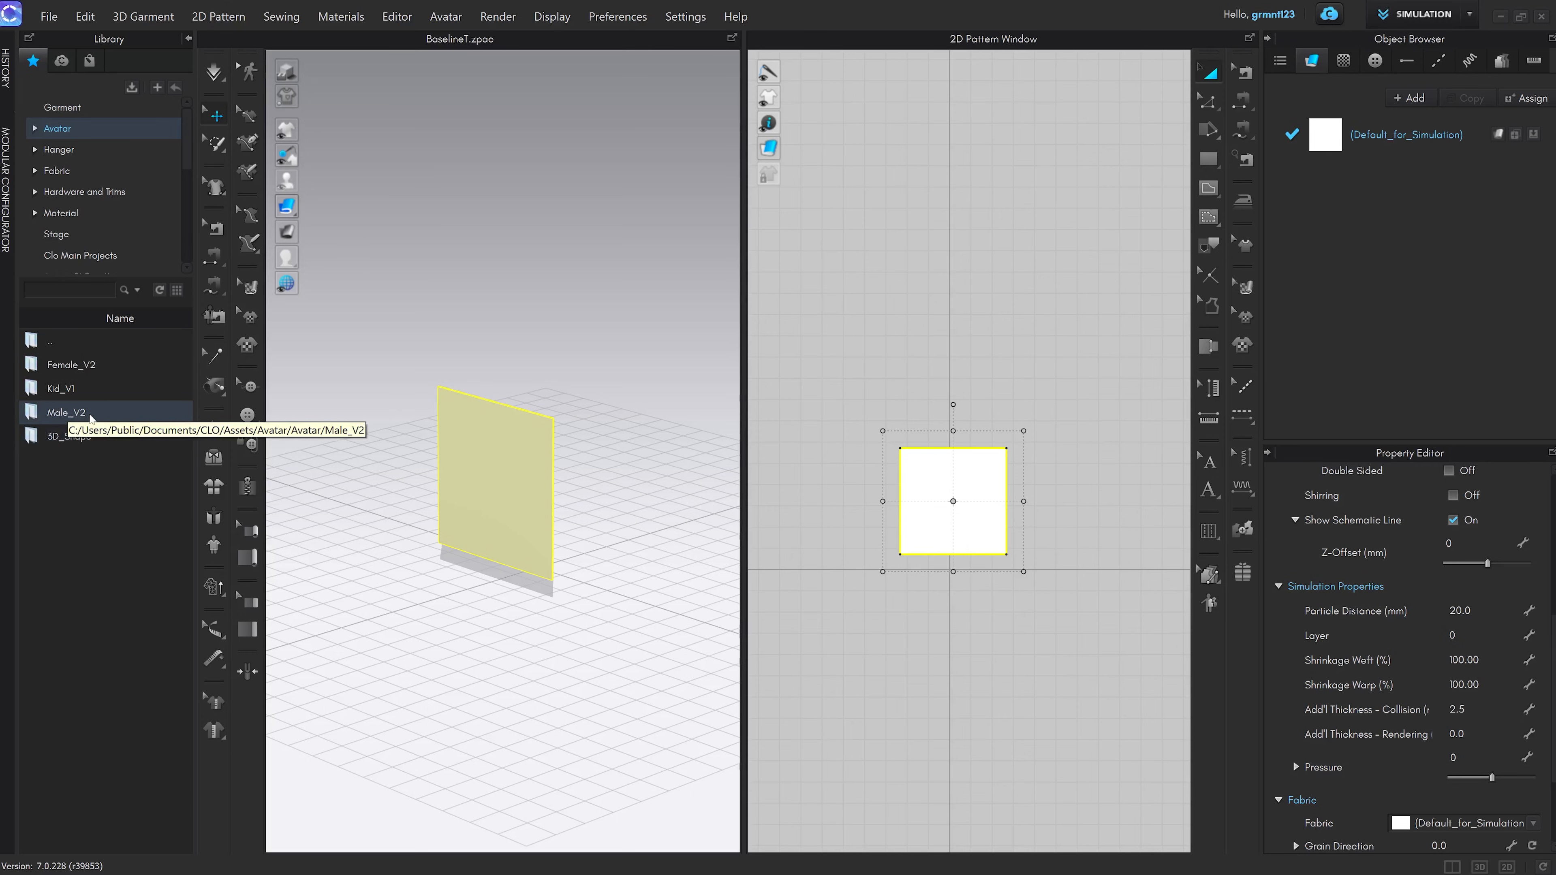
pyautogui.doubleClick(67, 413)
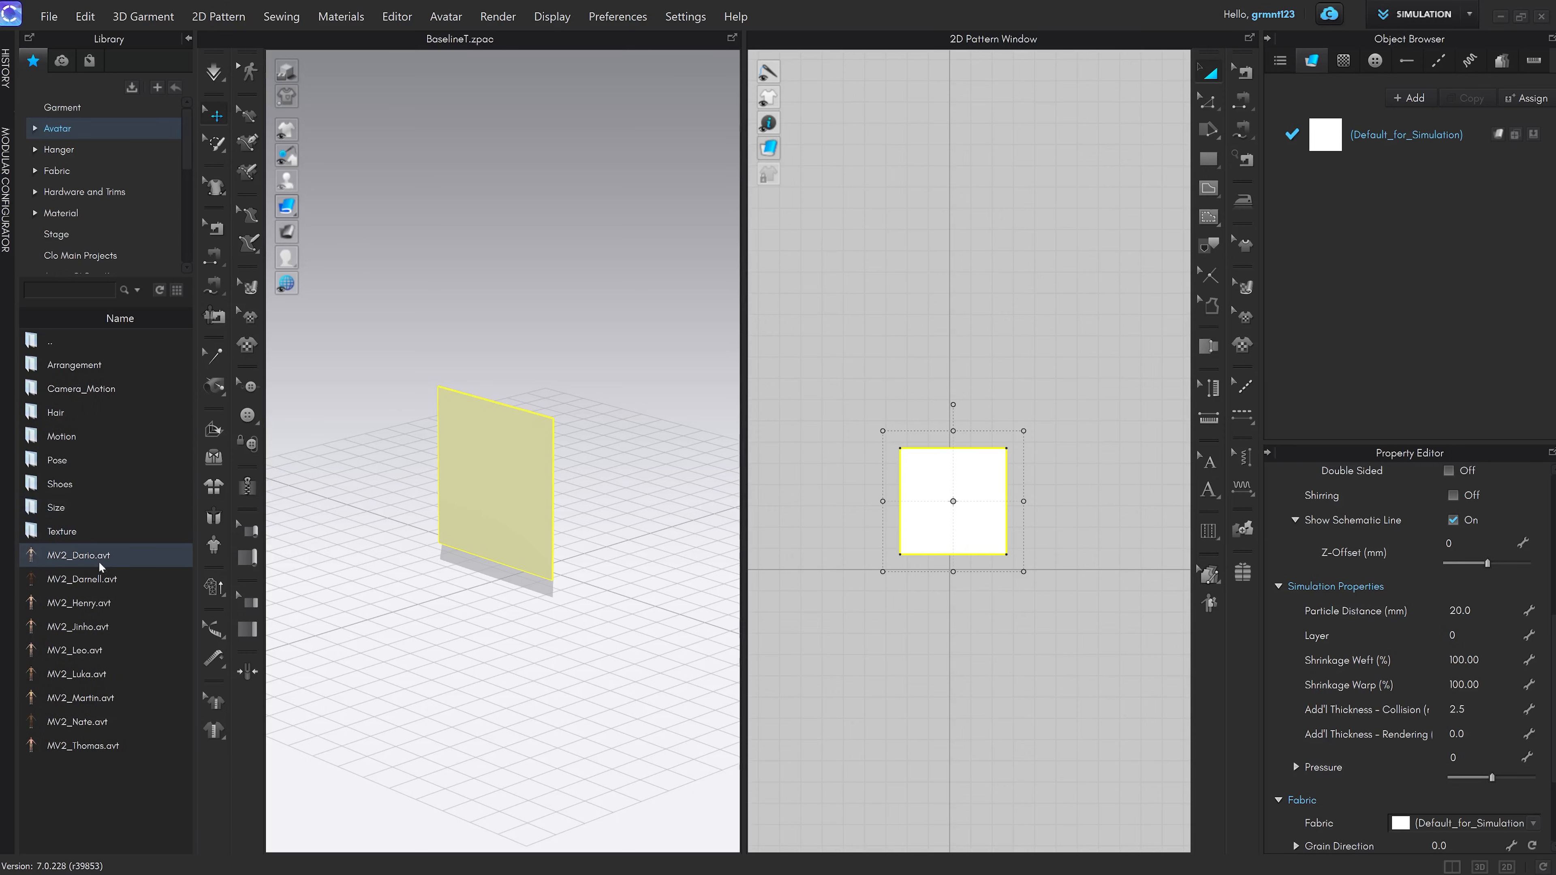
pyautogui.doubleClick(67, 605)
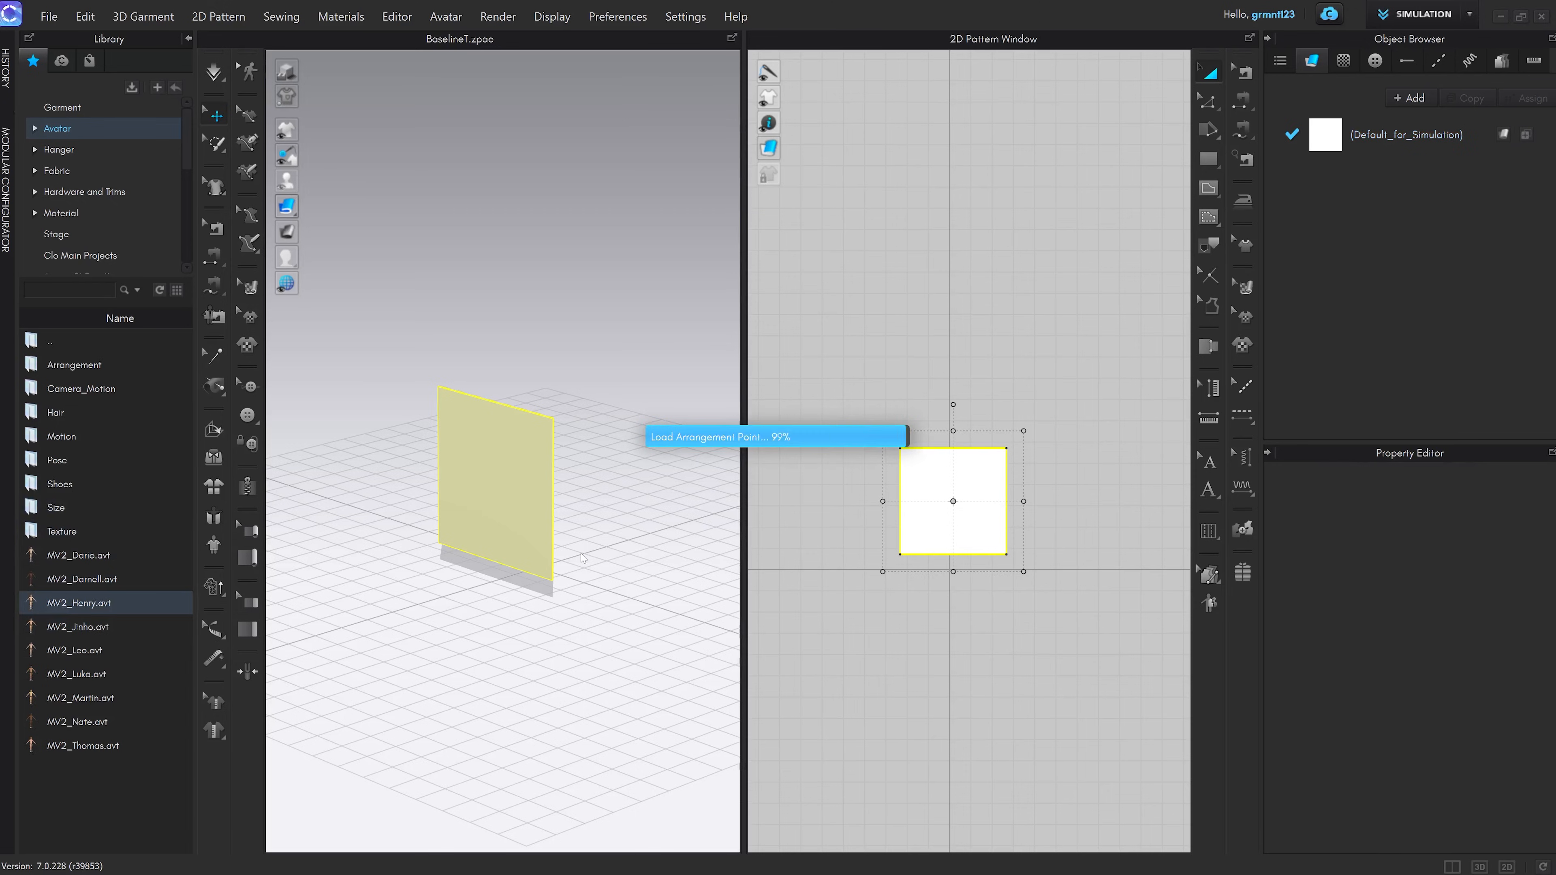
pyautogui.click(729, 462)
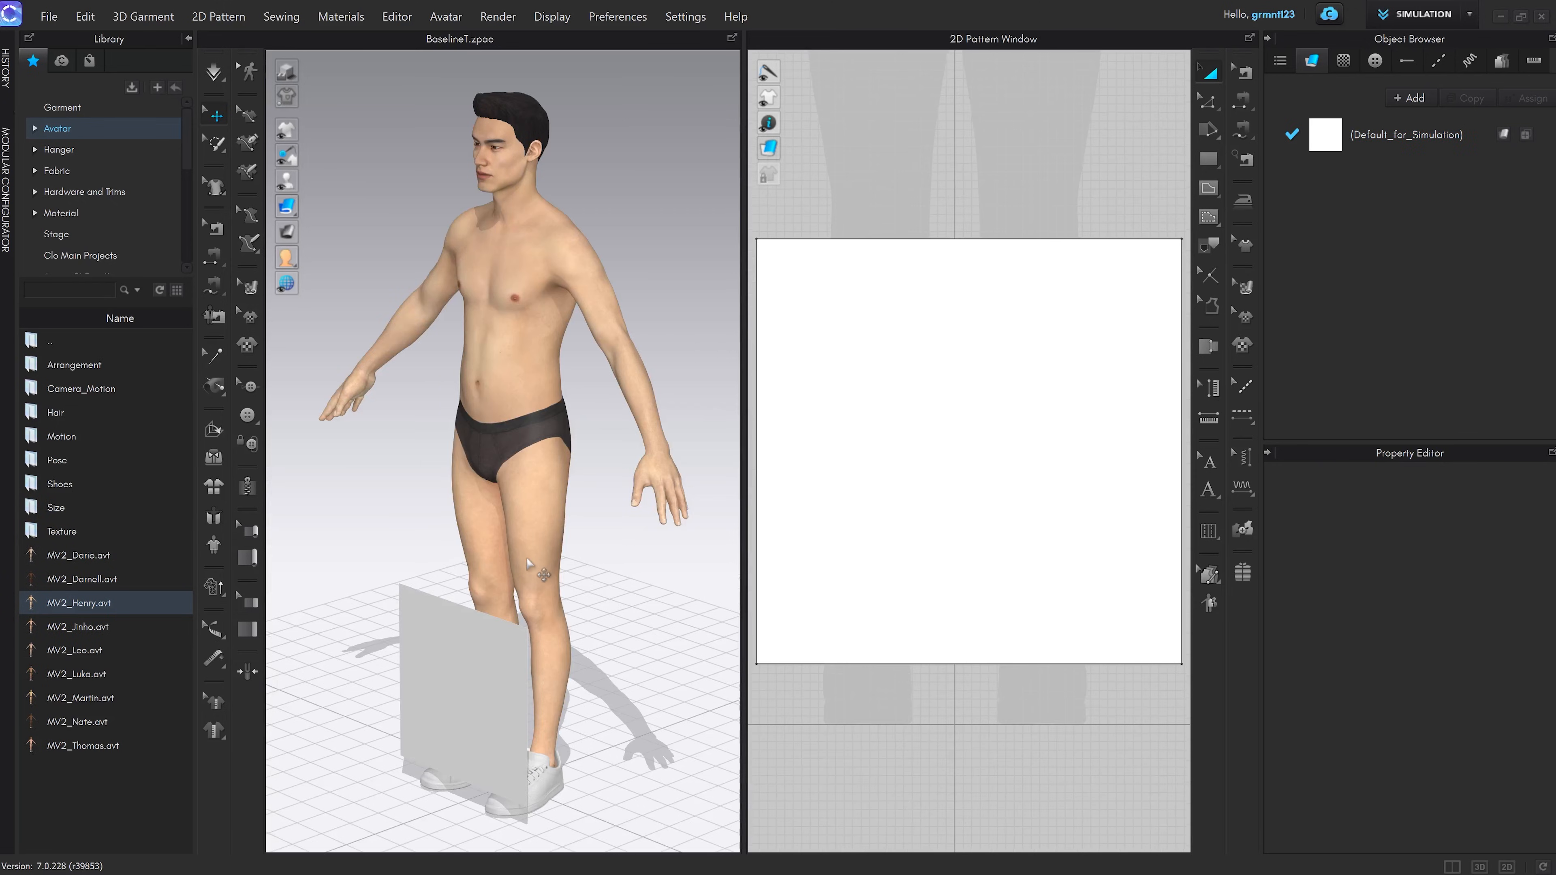
# Raise the square pattern in 3D and rotate it to lie roughly flat just above the avatar's head
pyautogui.moveTo(525, 560); pyautogui.dragTo(611, 618, button='right')
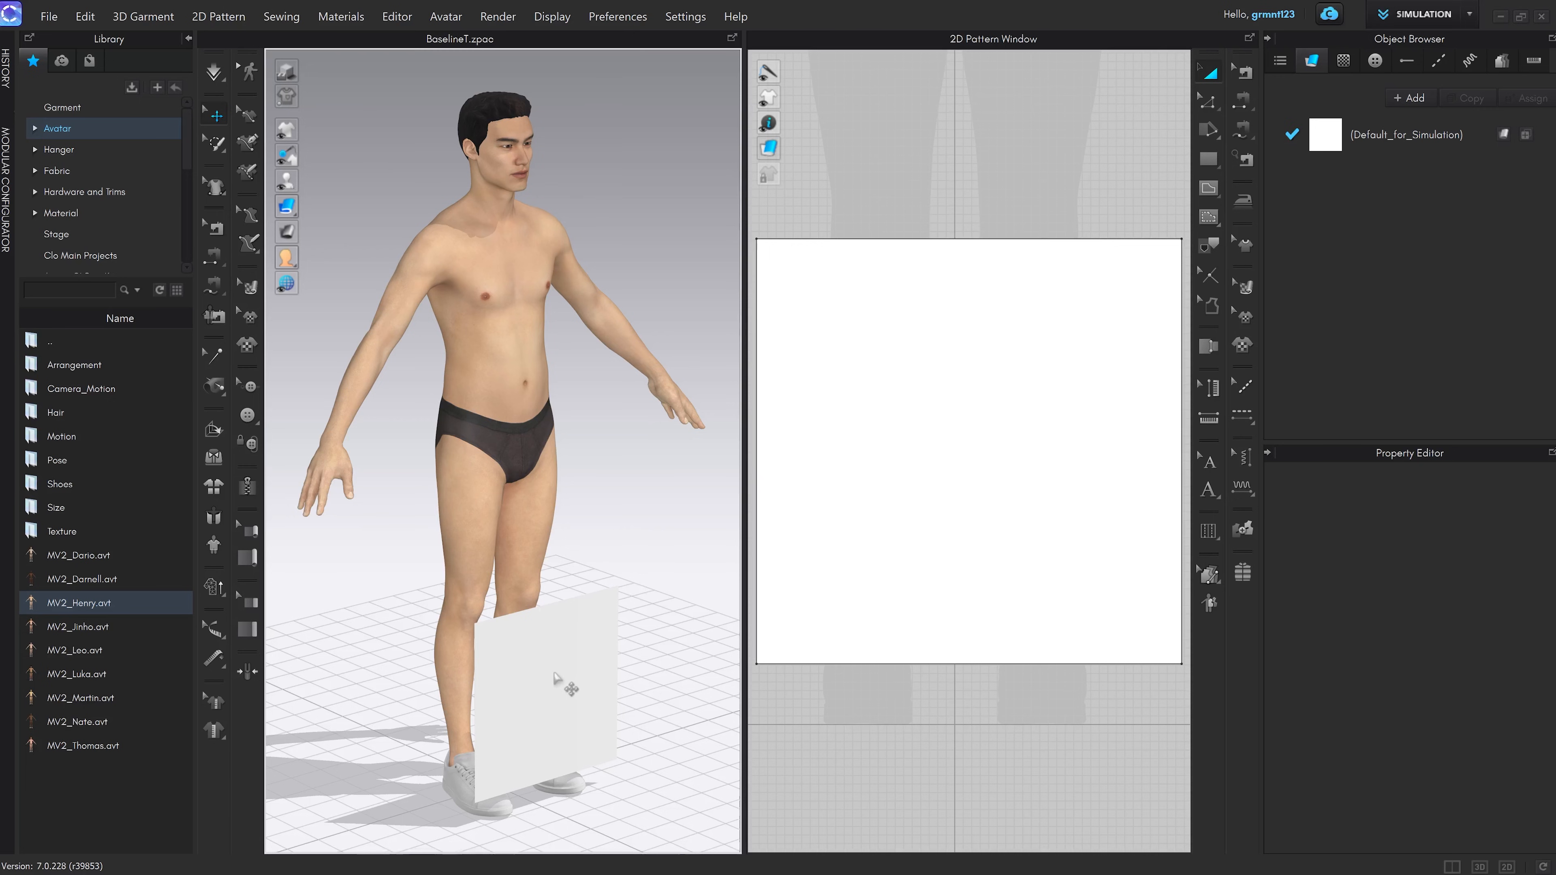
pyautogui.click(564, 681)
pyautogui.press('6')
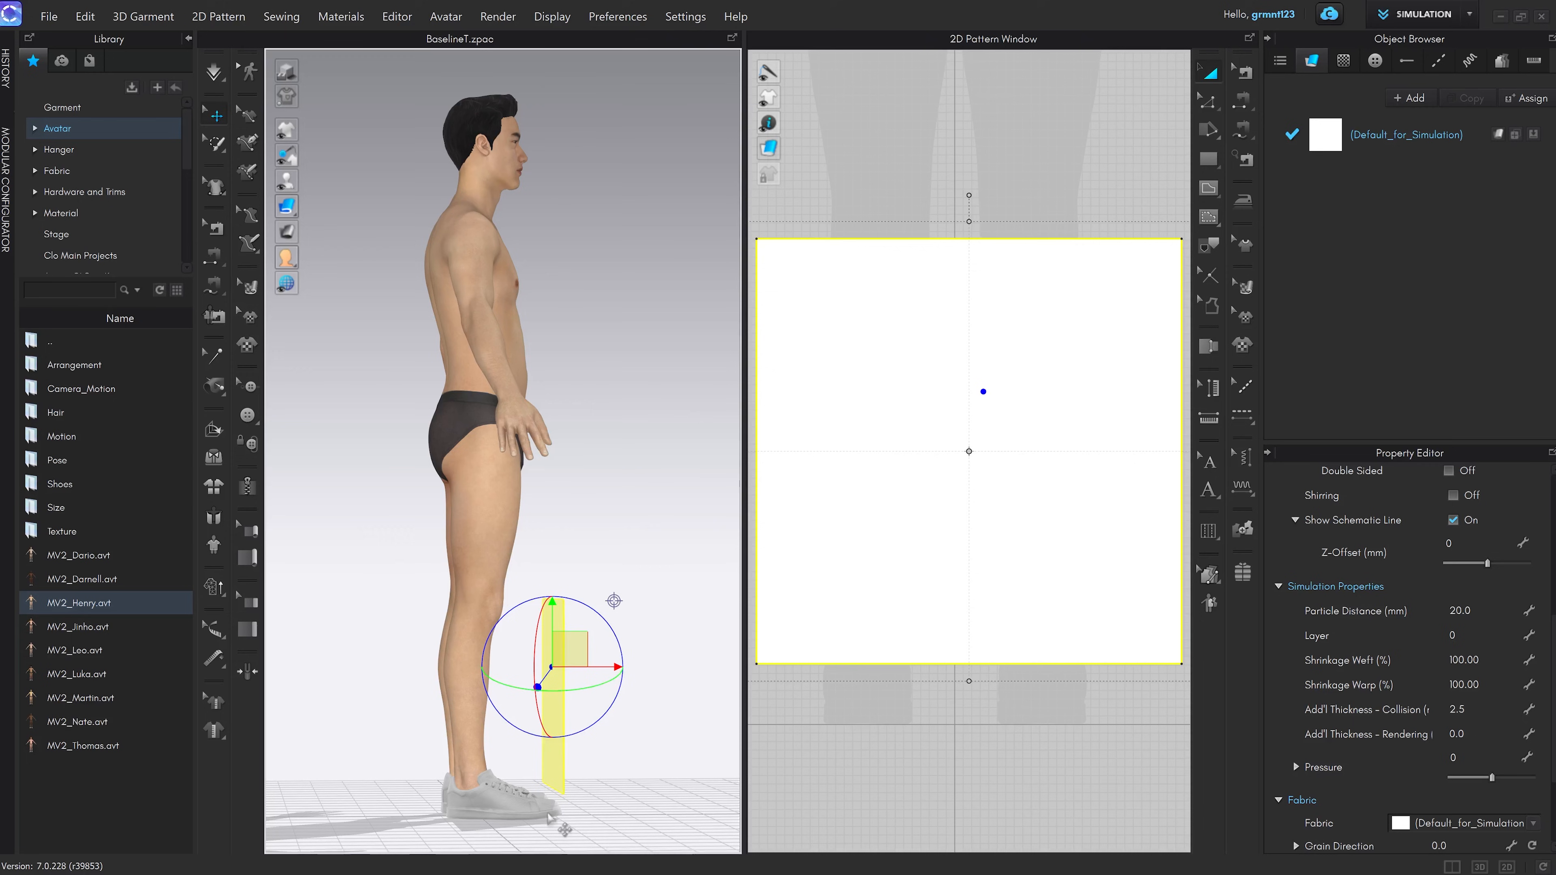
pyautogui.moveTo(571, 647); pyautogui.dragTo(578, 110)
pyautogui.moveTo(599, 183); pyautogui.dragTo(580, 184, button='right')
pyautogui.moveTo(597, 185); pyautogui.dragTo(627, 344, button='middle')
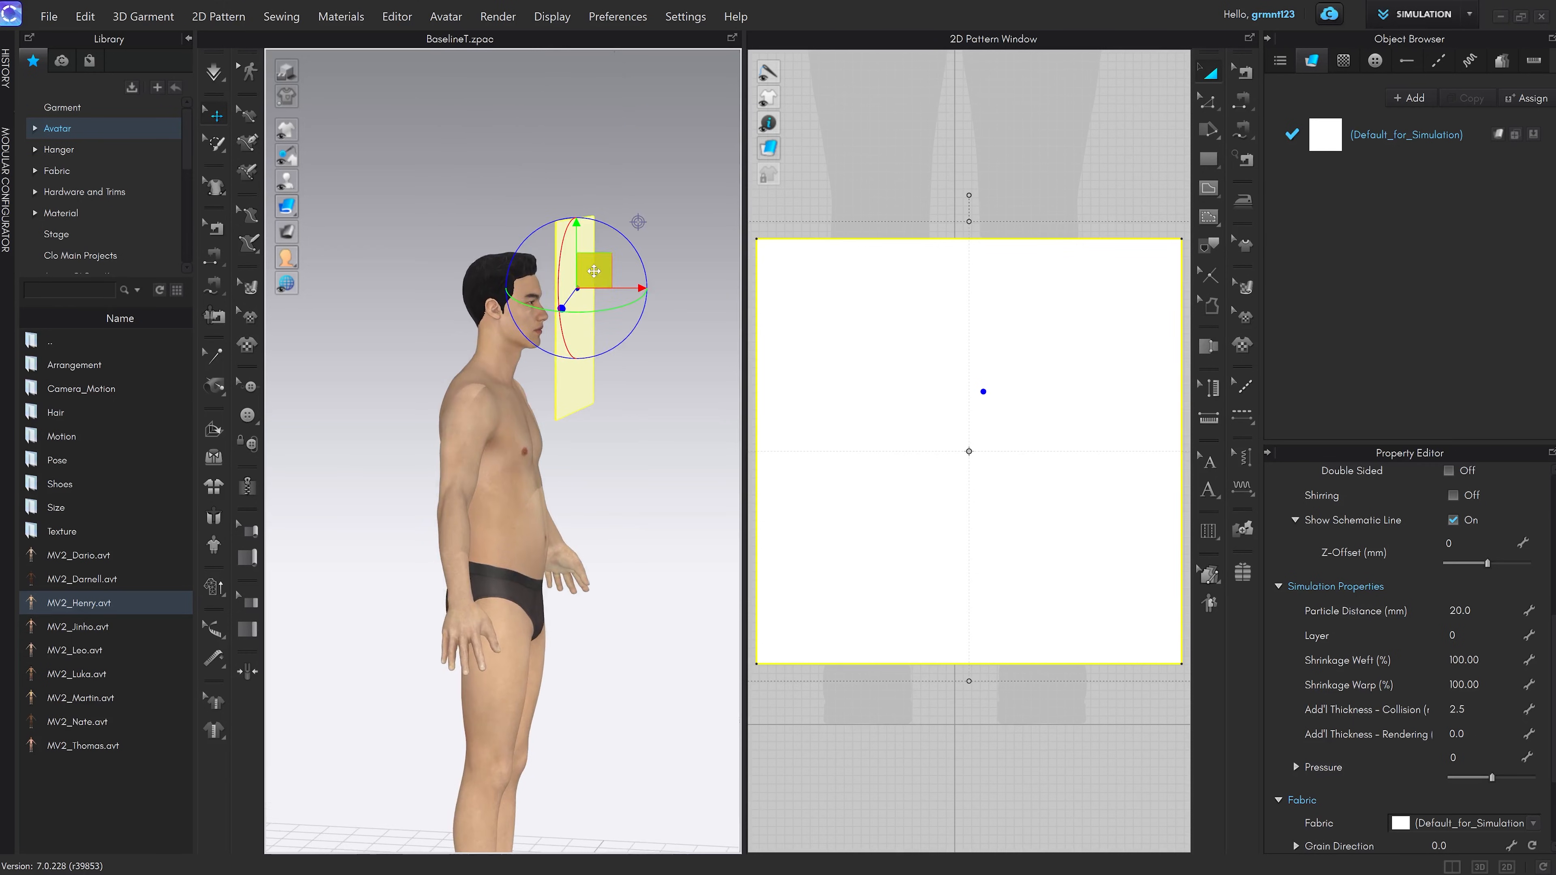
pyautogui.moveTo(591, 269); pyautogui.dragTo(452, 94)
pyautogui.moveTo(552, 148); pyautogui.dragTo(490, 220)
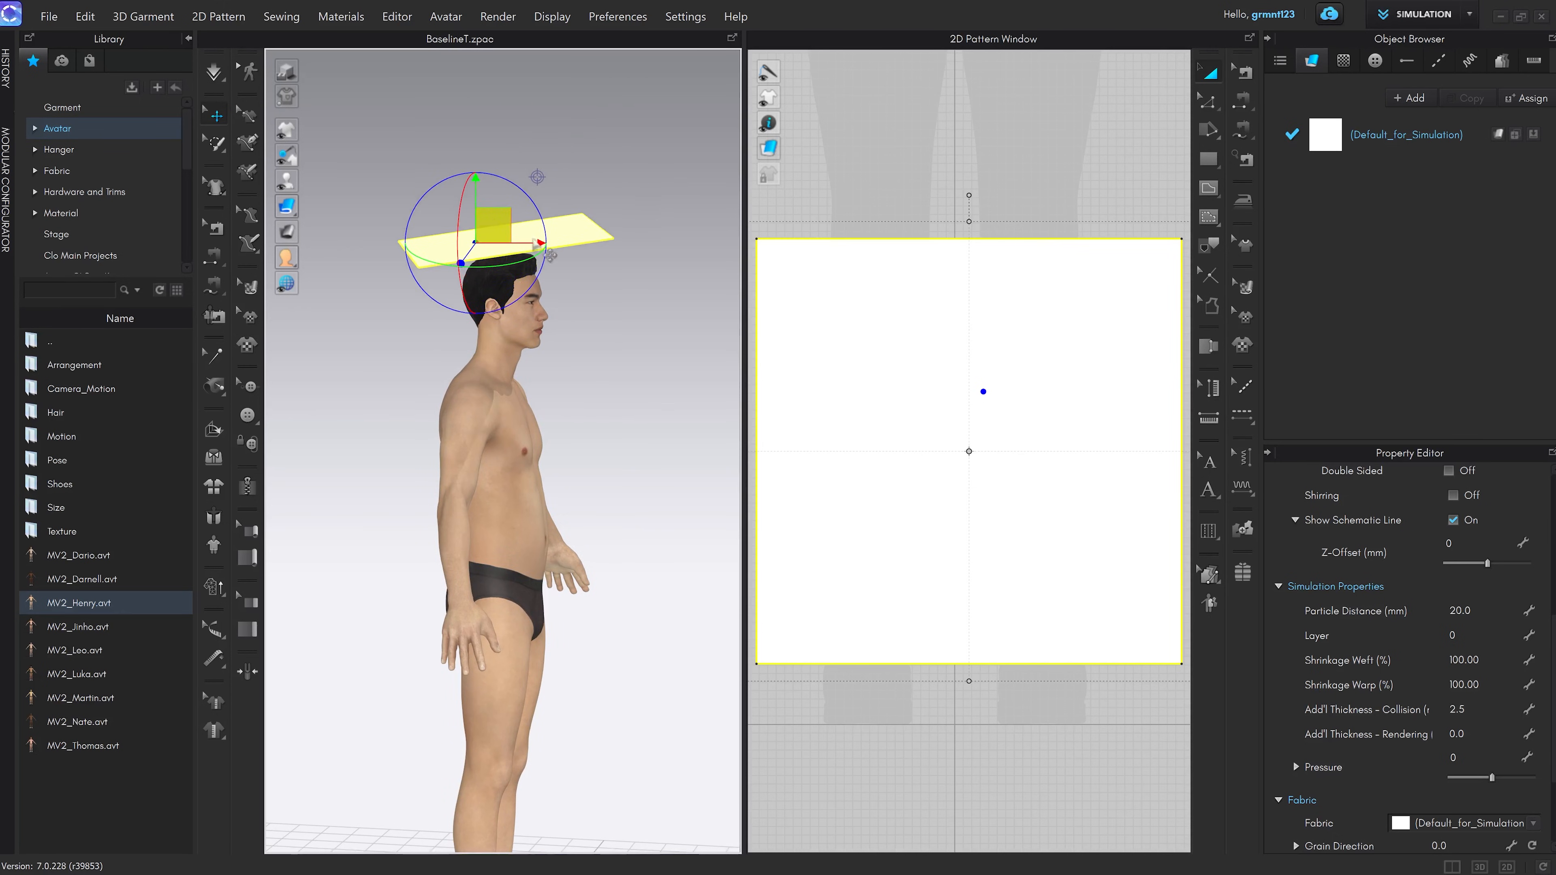
# Examine the square's placement over the avatar's head from above, the front and the side
pyautogui.moveTo(604, 205); pyautogui.dragTo(645, 320, button='right')
pyautogui.moveTo(594, 242); pyautogui.dragTo(565, 401, button='middle')
pyautogui.scroll(3, 619, 429)
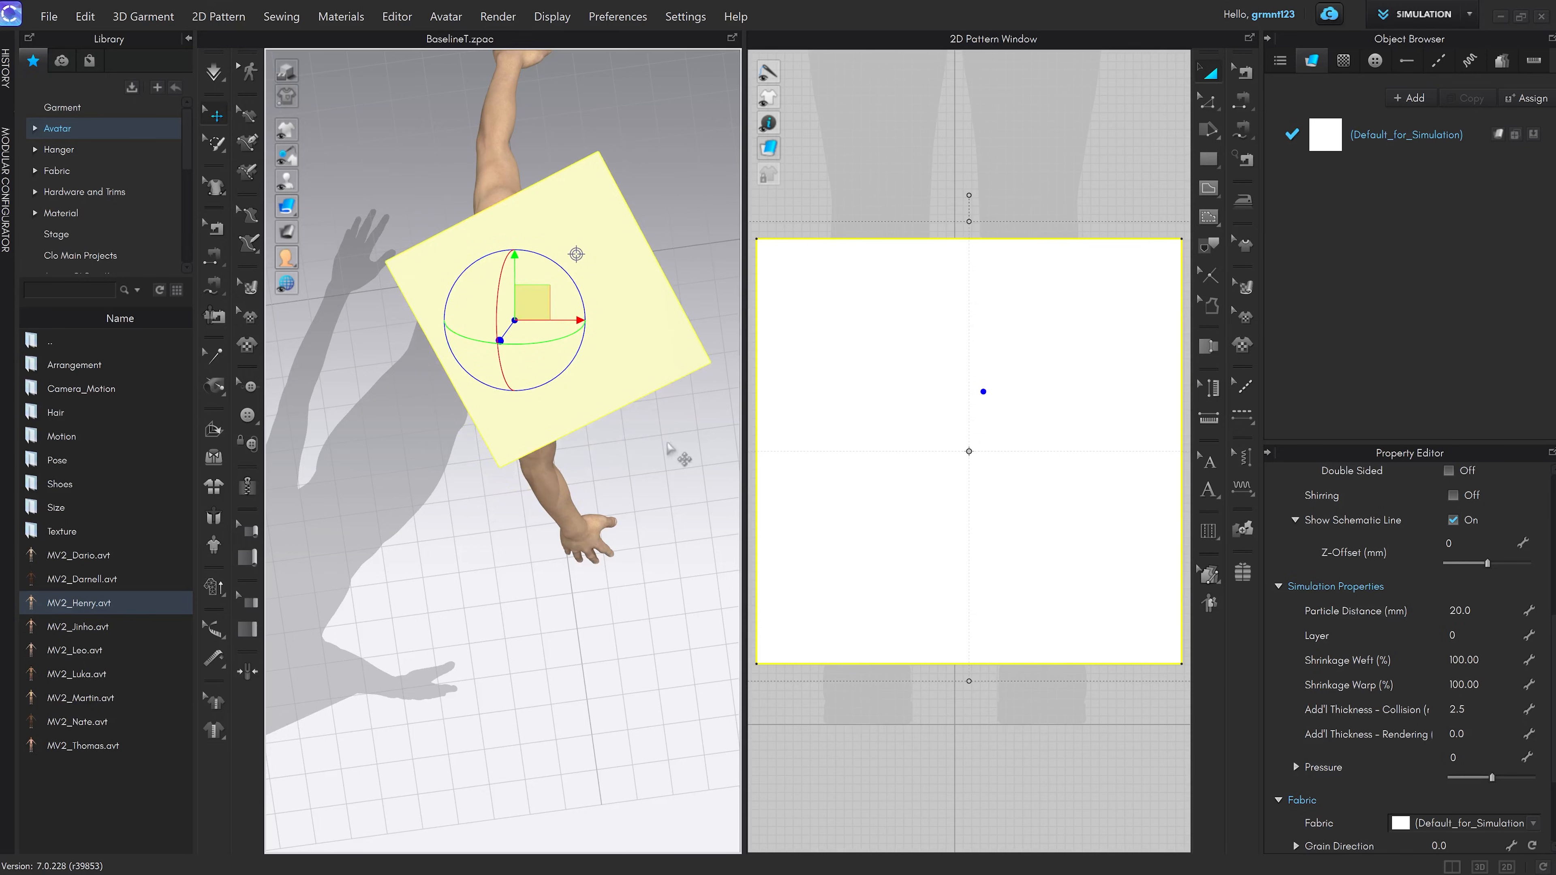
pyautogui.click(668, 446)
pyautogui.moveTo(661, 474); pyautogui.dragTo(597, 389, button='right')
pyautogui.moveTo(597, 383); pyautogui.dragTo(567, 525, button='middle')
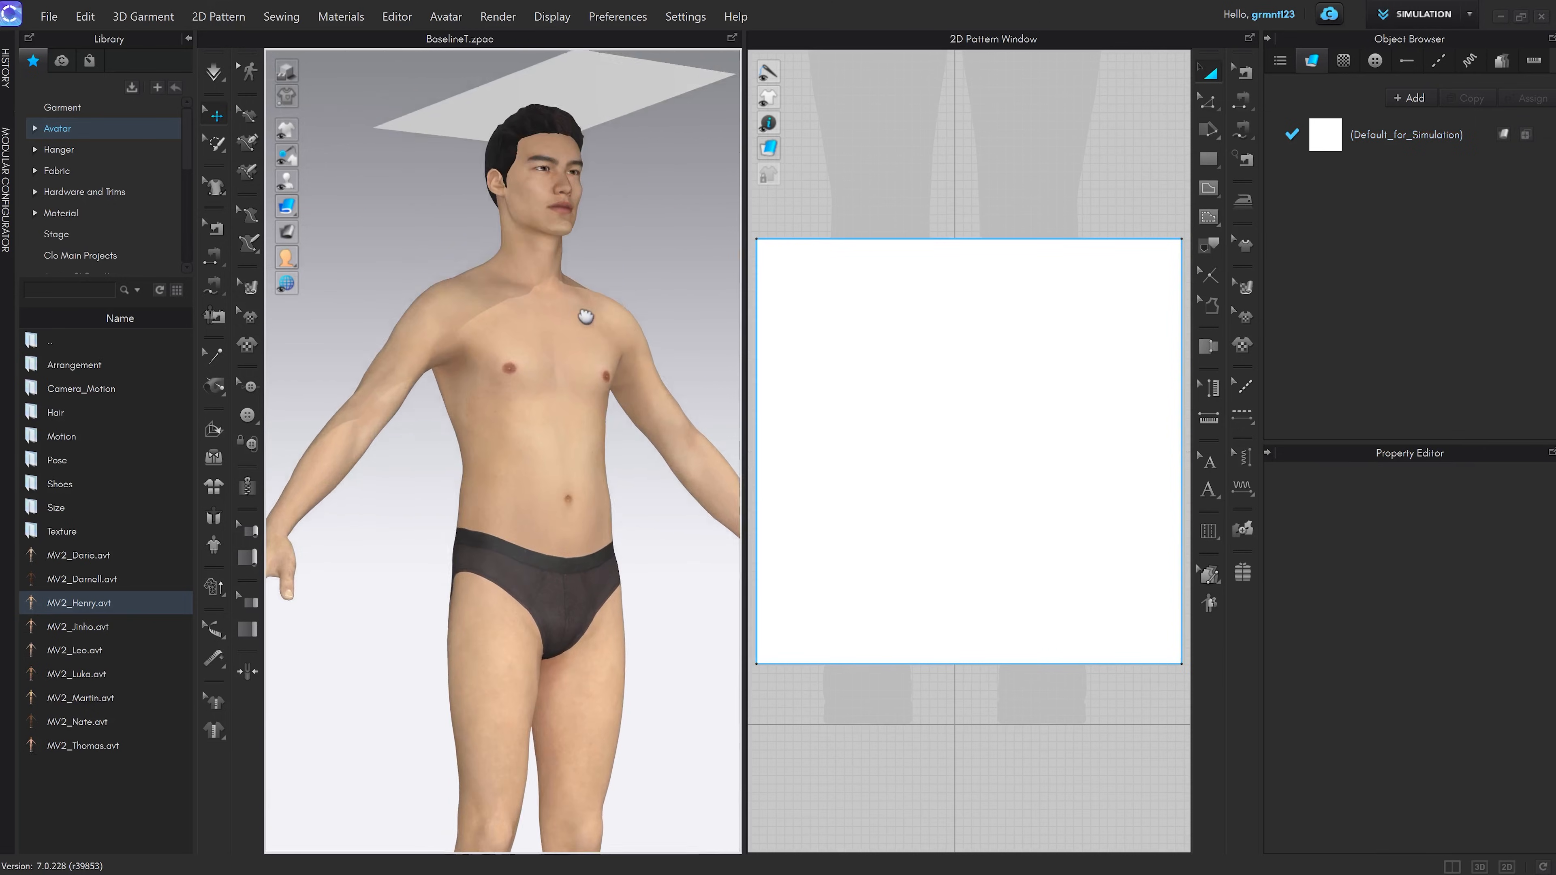
pyautogui.moveTo(583, 306); pyautogui.dragTo(587, 446, button='right')
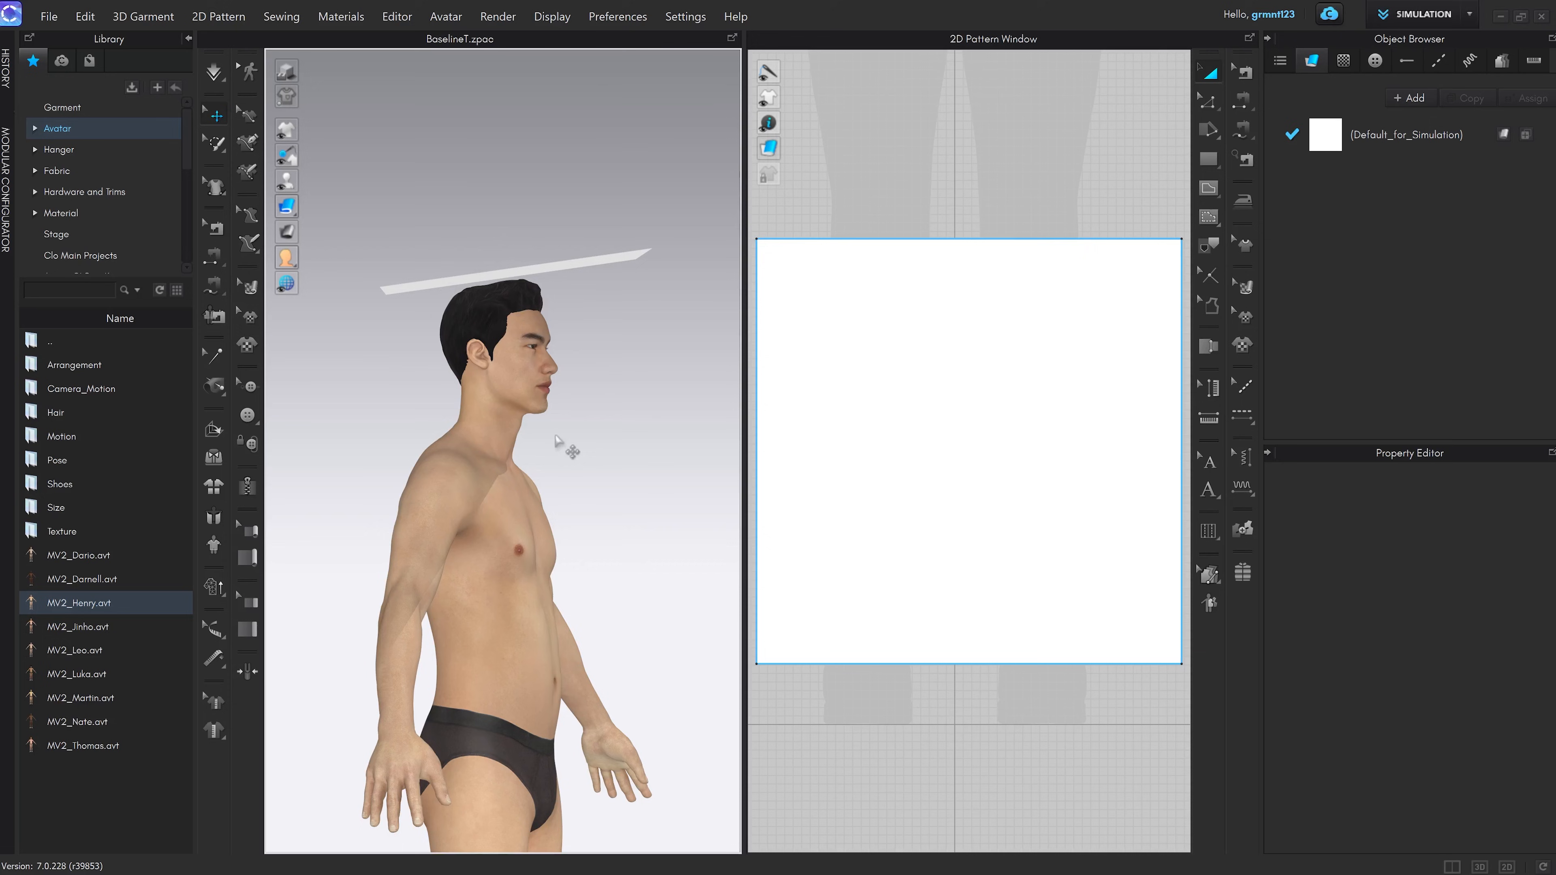
pyautogui.scroll(-4, 554, 446)
pyautogui.moveTo(545, 568); pyautogui.dragTo(546, 250, button='middle')
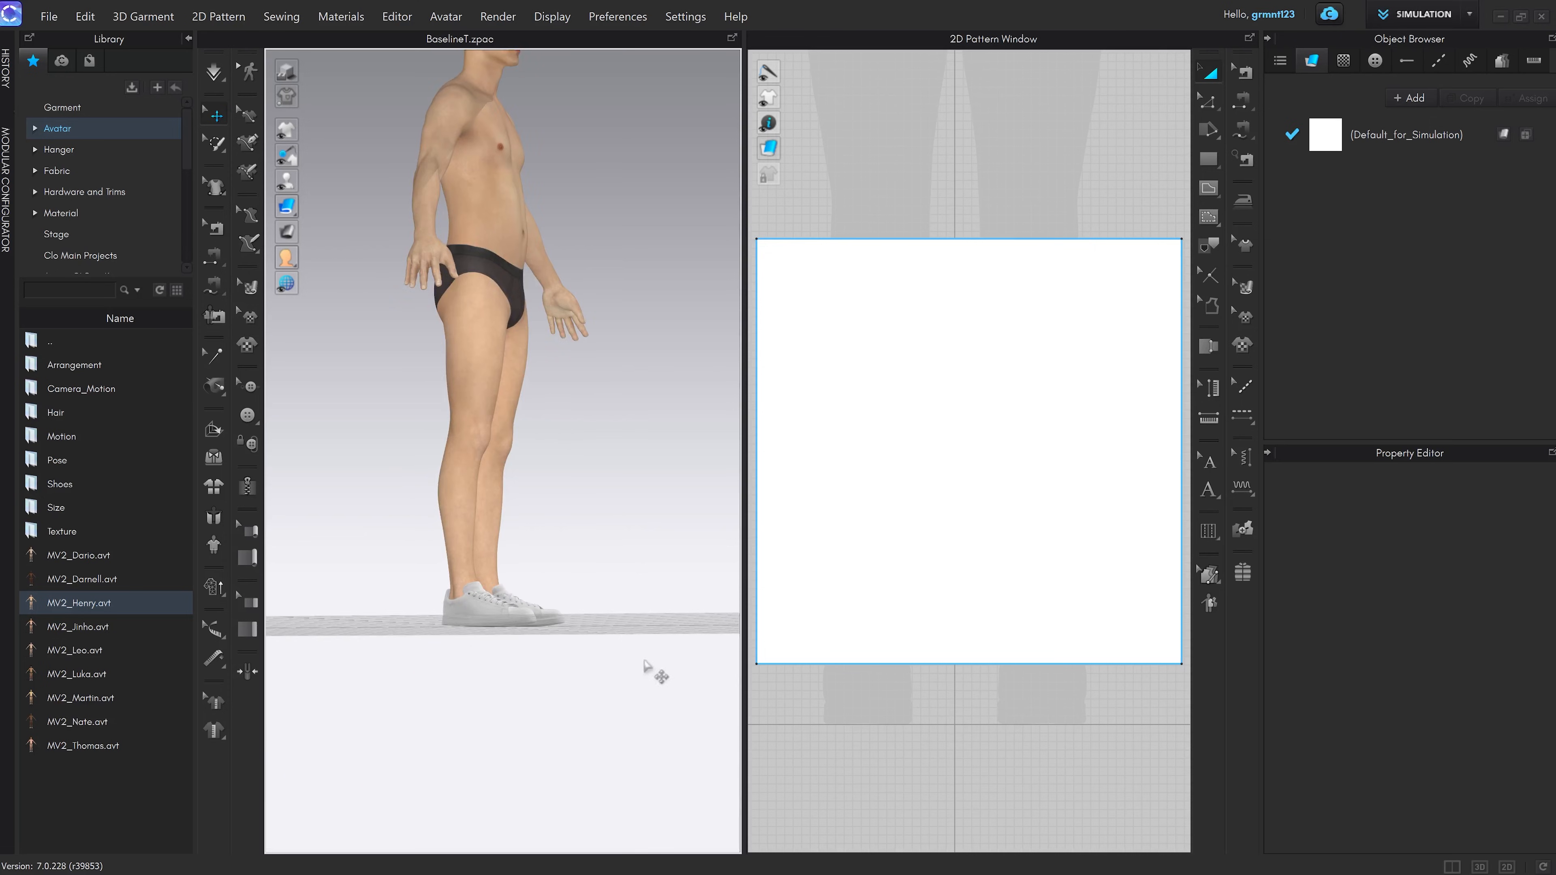
pyautogui.moveTo(526, 498); pyautogui.dragTo(547, 688, button='middle')
pyautogui.scroll(3, 504, 278)
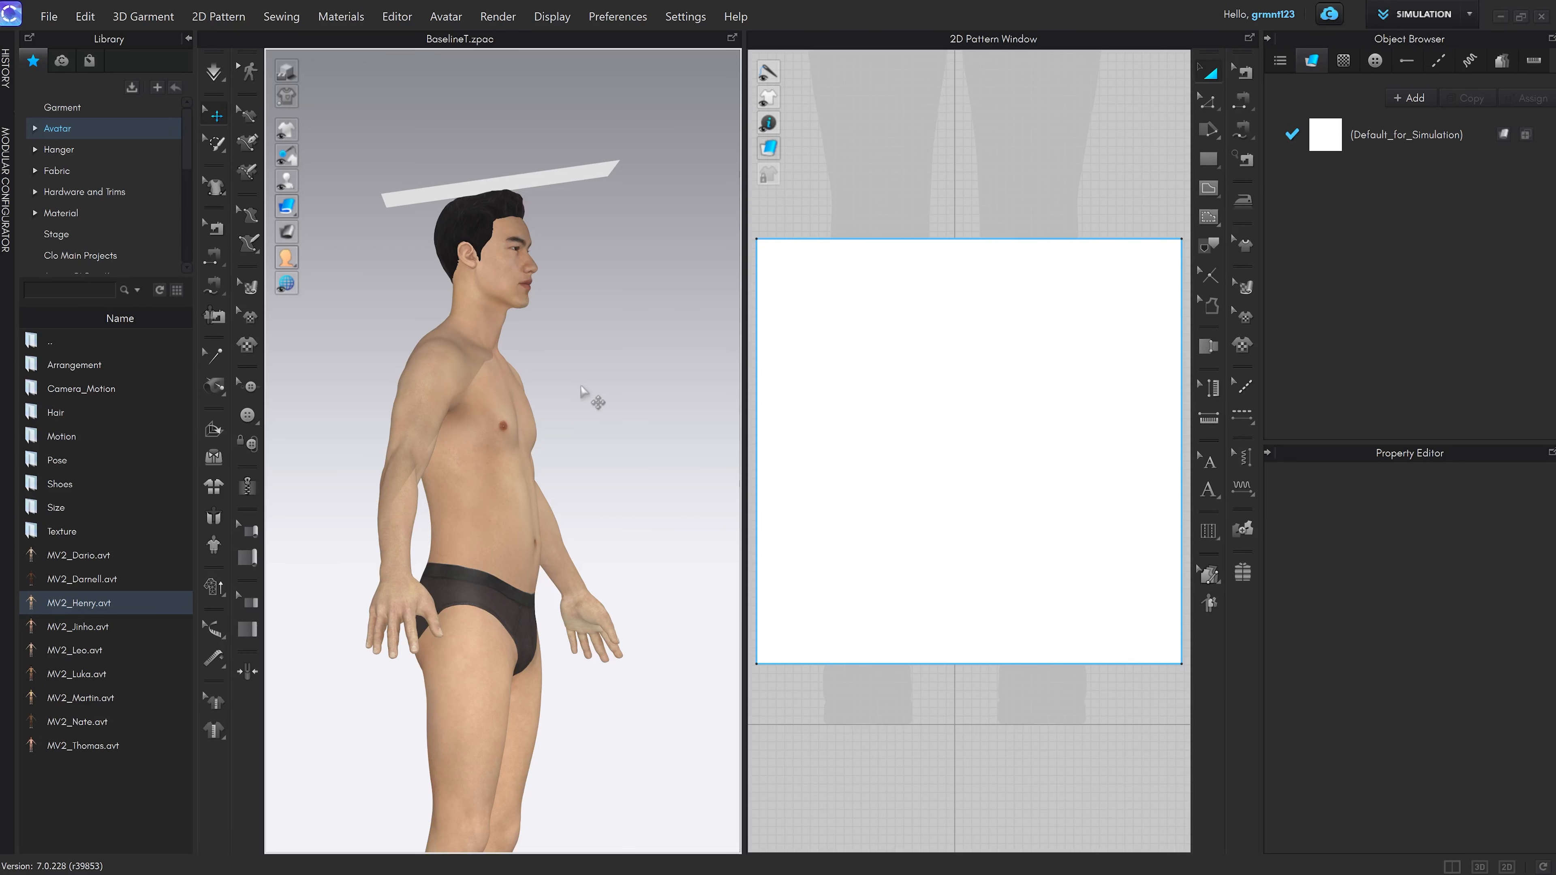
# Simulate the square so it drapes over the avatar's head, and inspect the draped cloth from several angles
pyautogui.press('space')
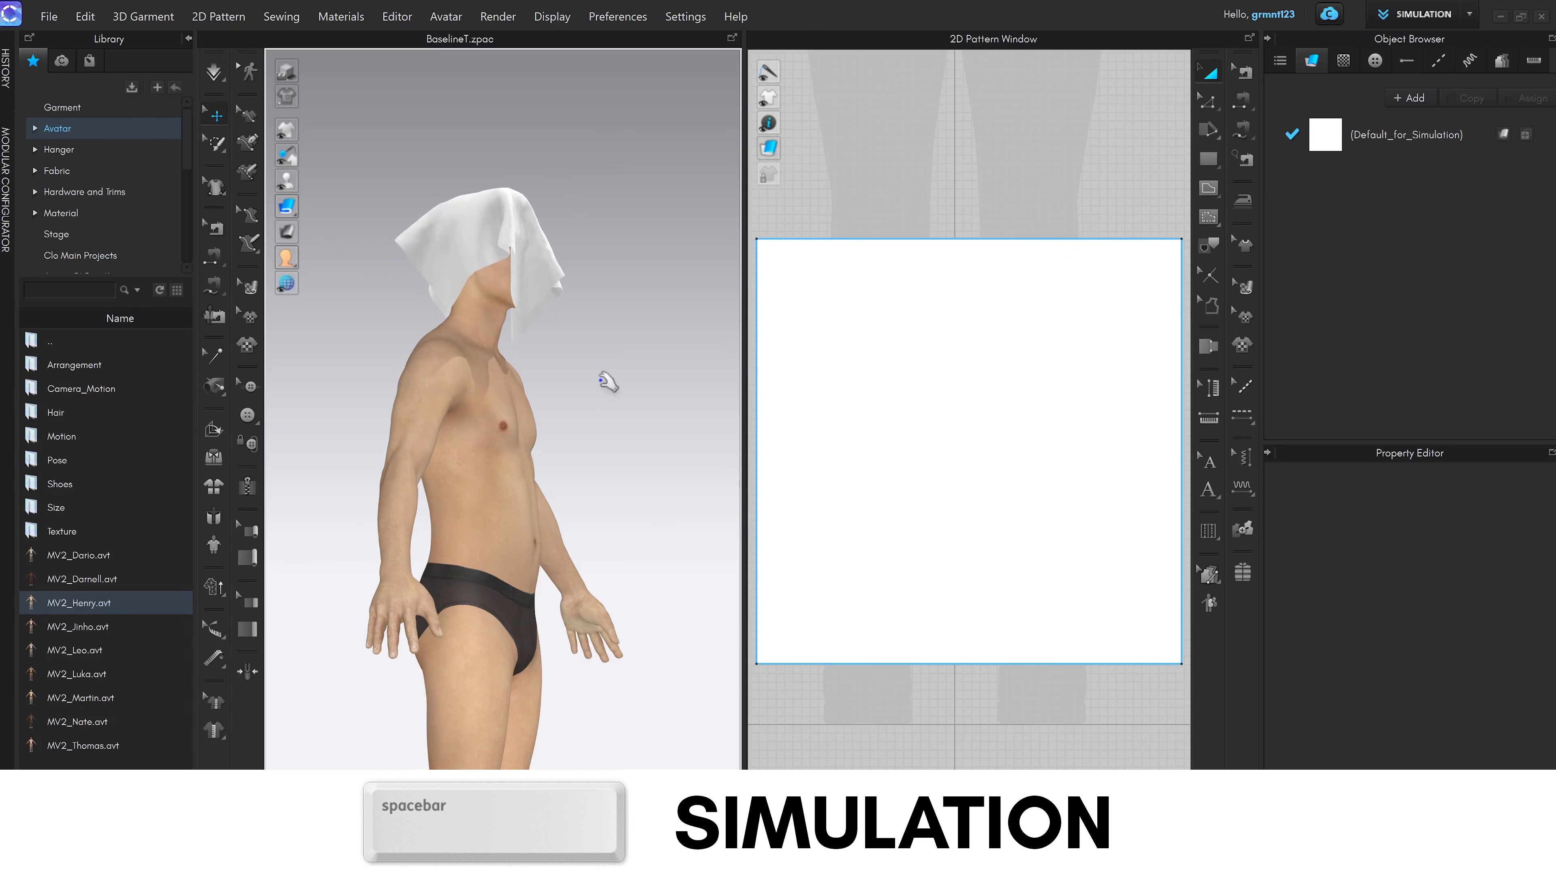
pyautogui.moveTo(606, 357); pyautogui.dragTo(485, 355, button='right')
pyautogui.moveTo(484, 355); pyautogui.dragTo(491, 435, button='middle')
pyautogui.moveTo(489, 433); pyautogui.dragTo(611, 431, button='right')
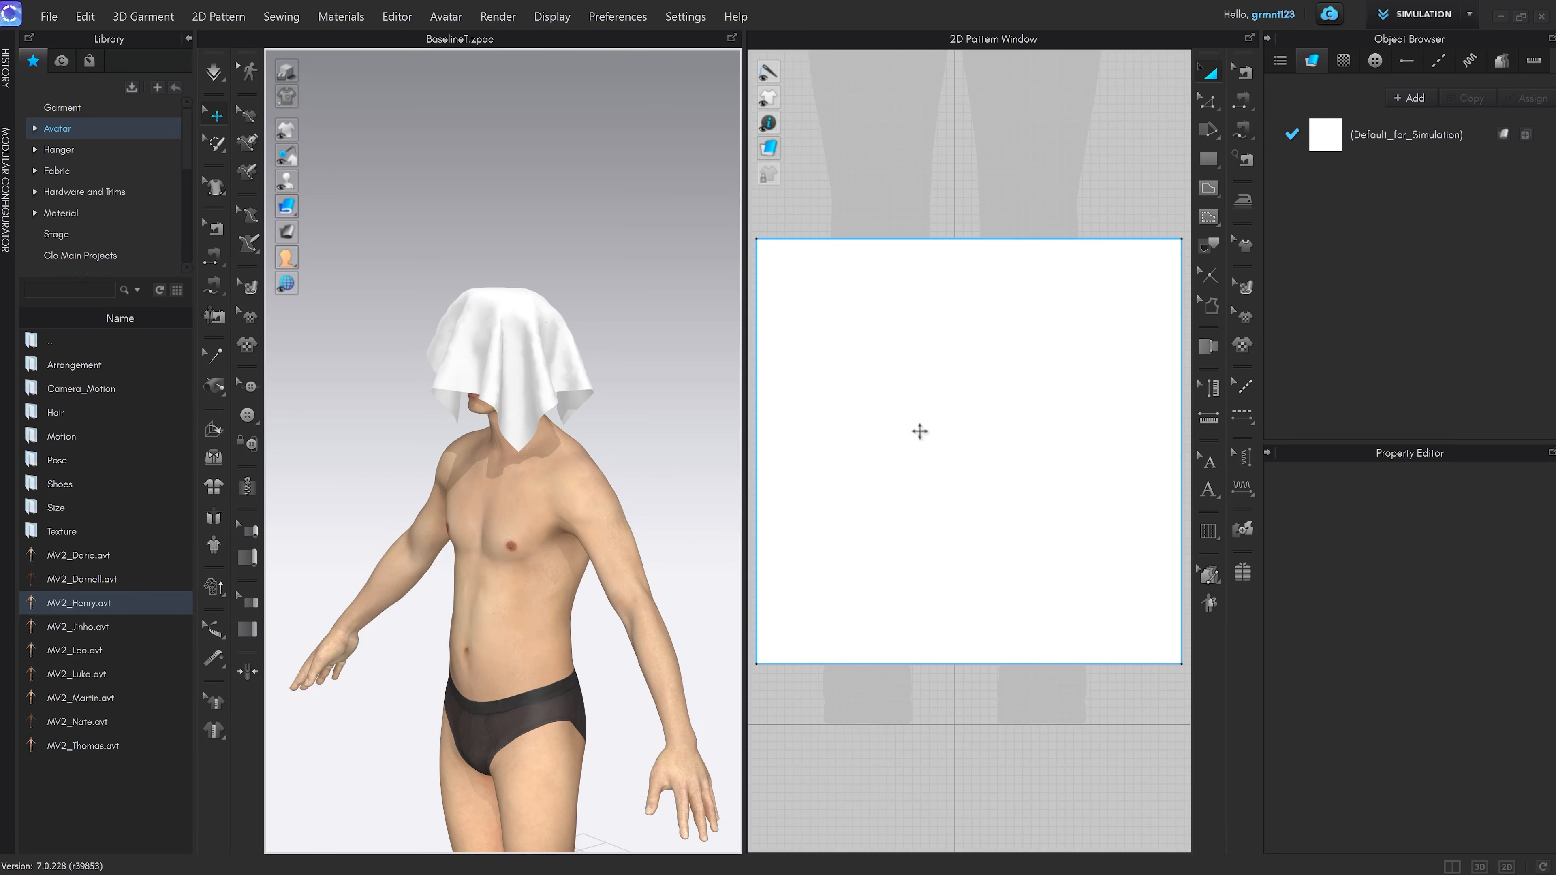
pyautogui.moveTo(643, 521); pyautogui.dragTo(609, 490, button='right')
pyautogui.click(966, 475)
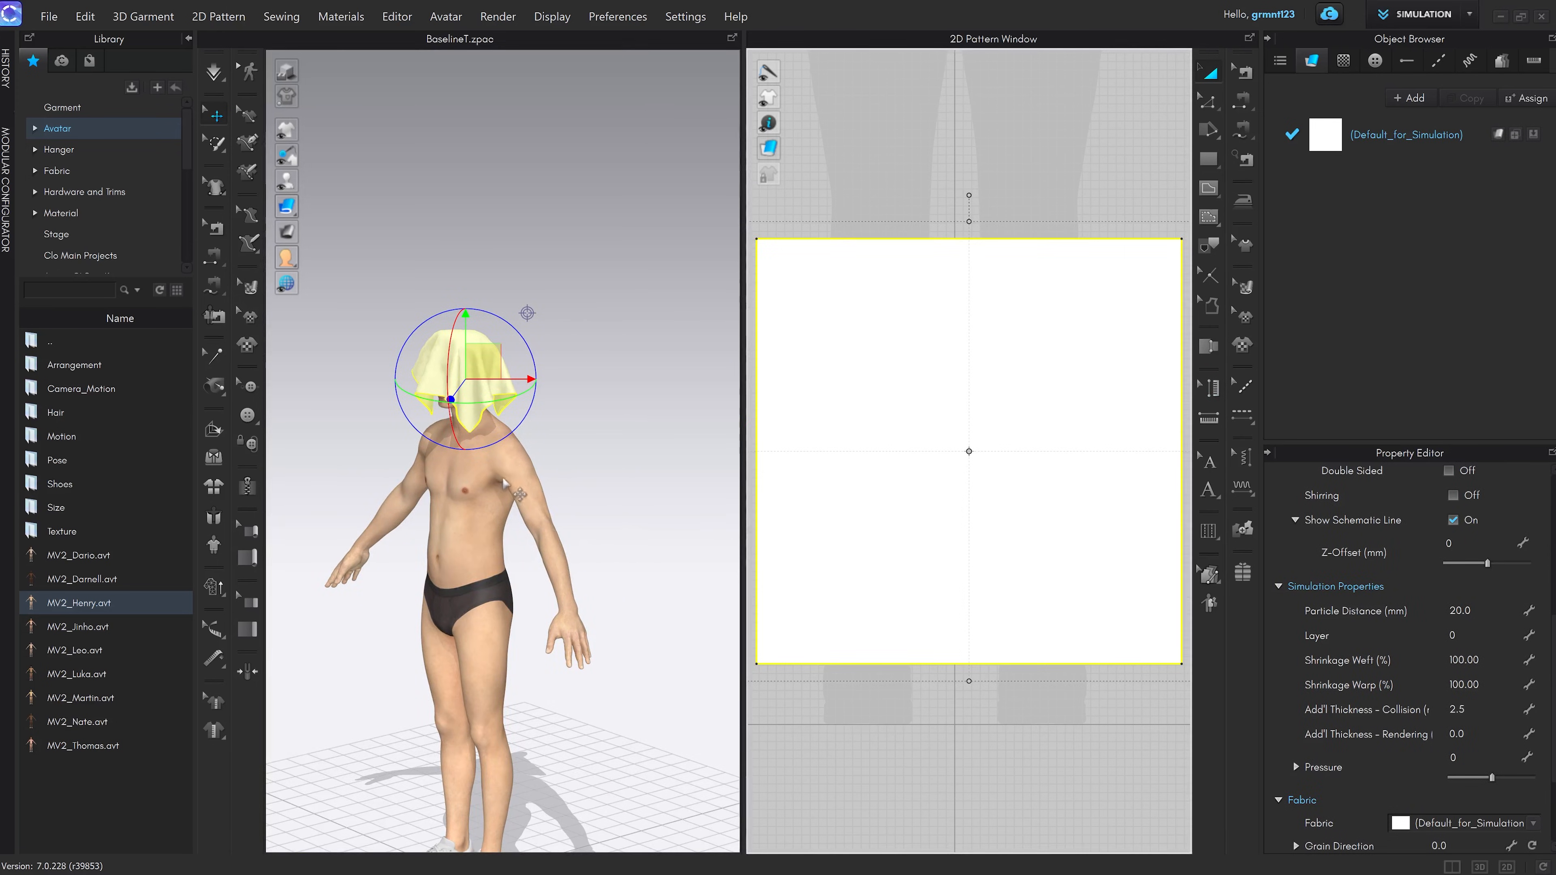
pyautogui.moveTo(502, 478); pyautogui.dragTo(545, 468, button='right')
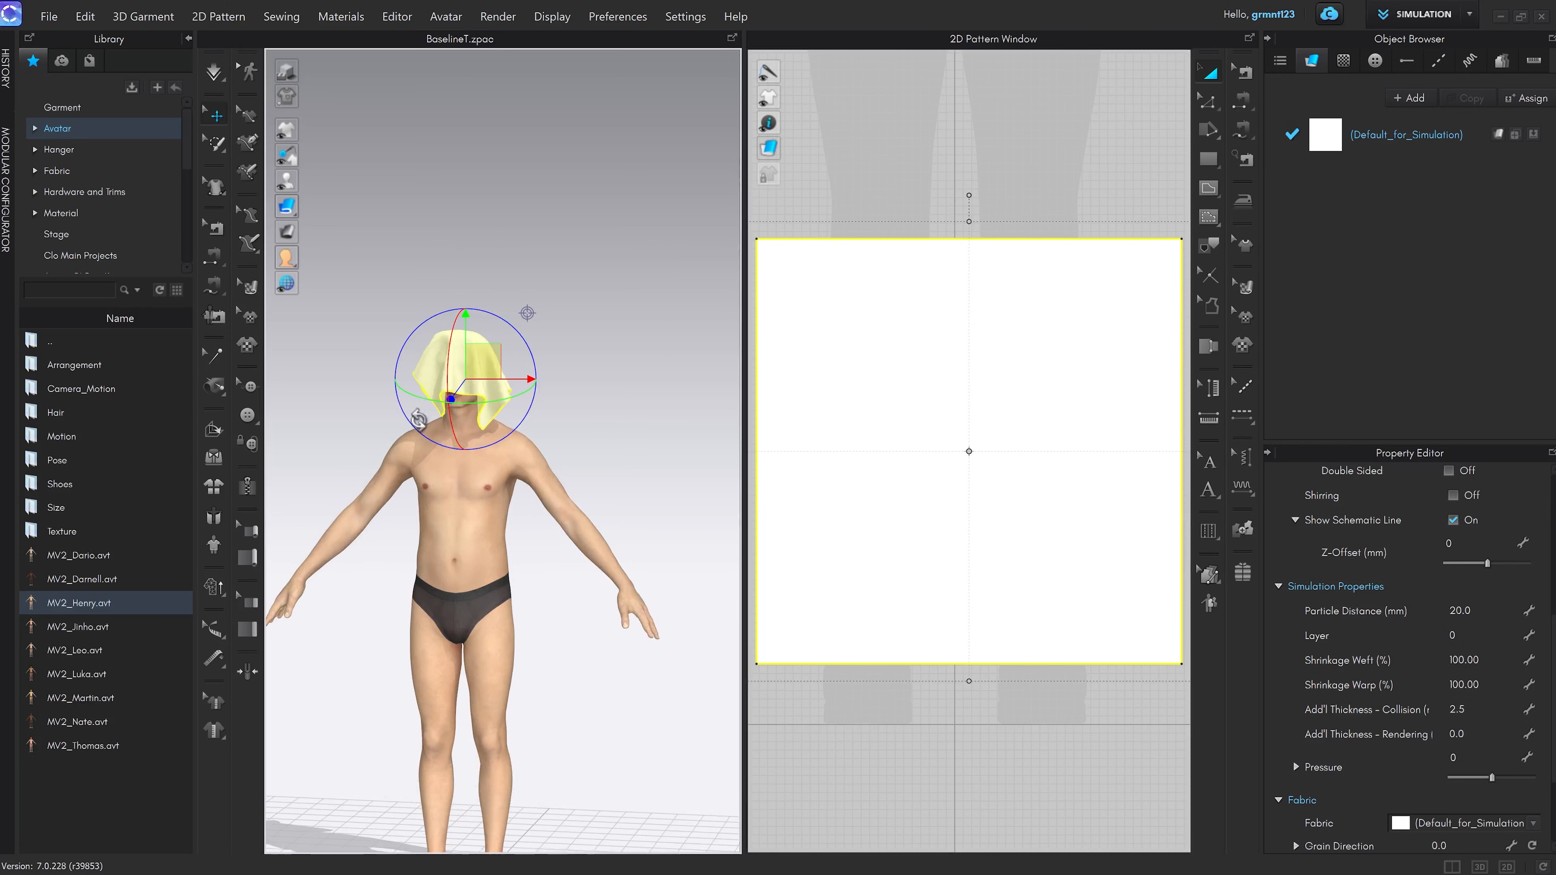
pyautogui.moveTo(450, 493); pyautogui.dragTo(470, 422, button='middle')
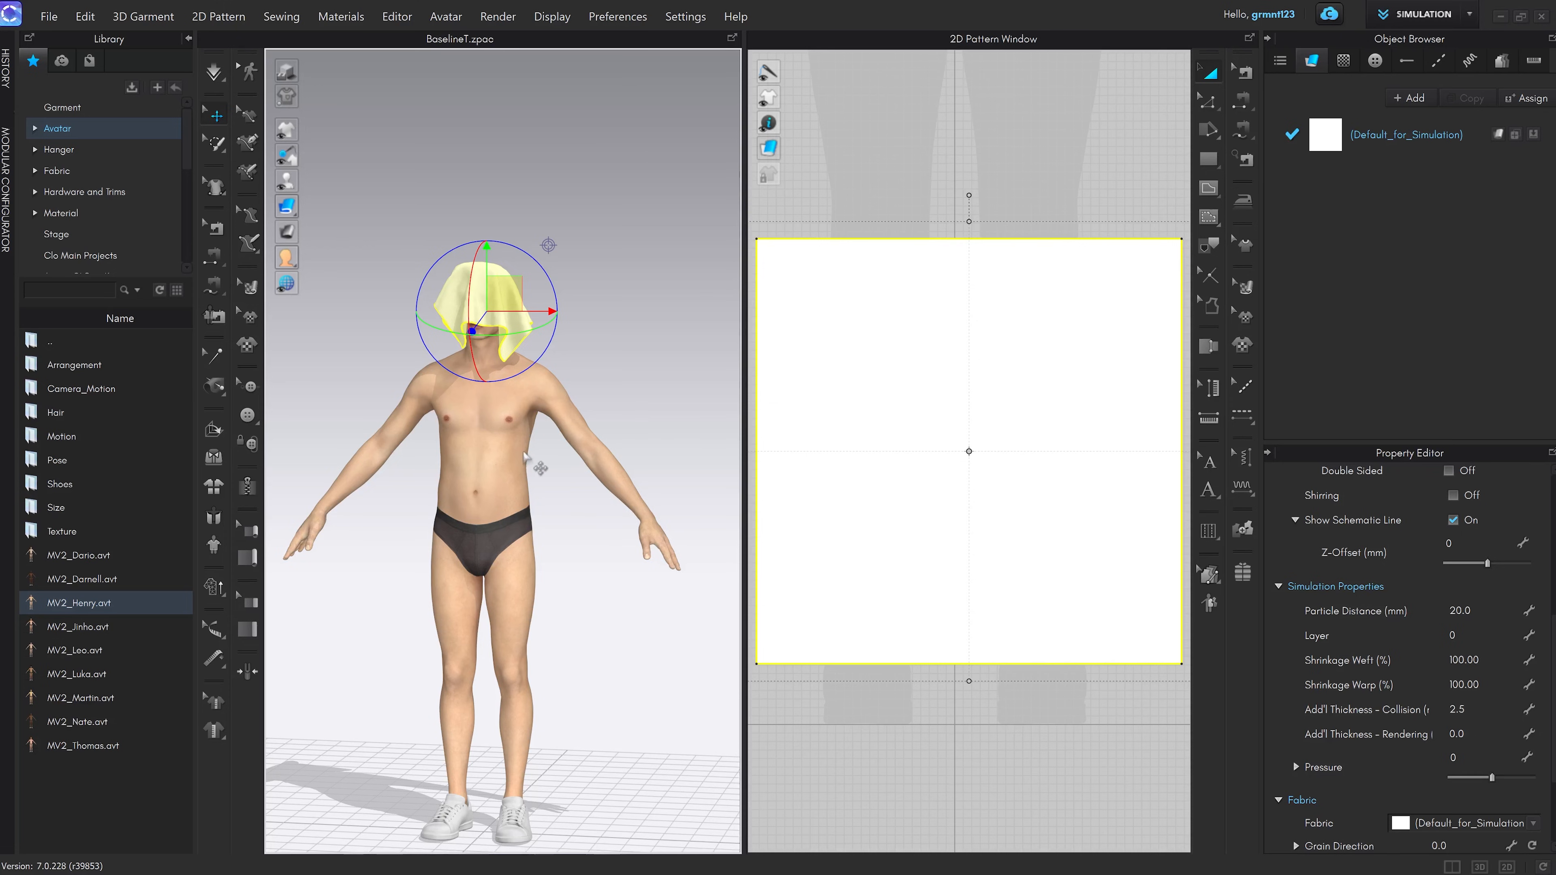
pyautogui.click(565, 375)
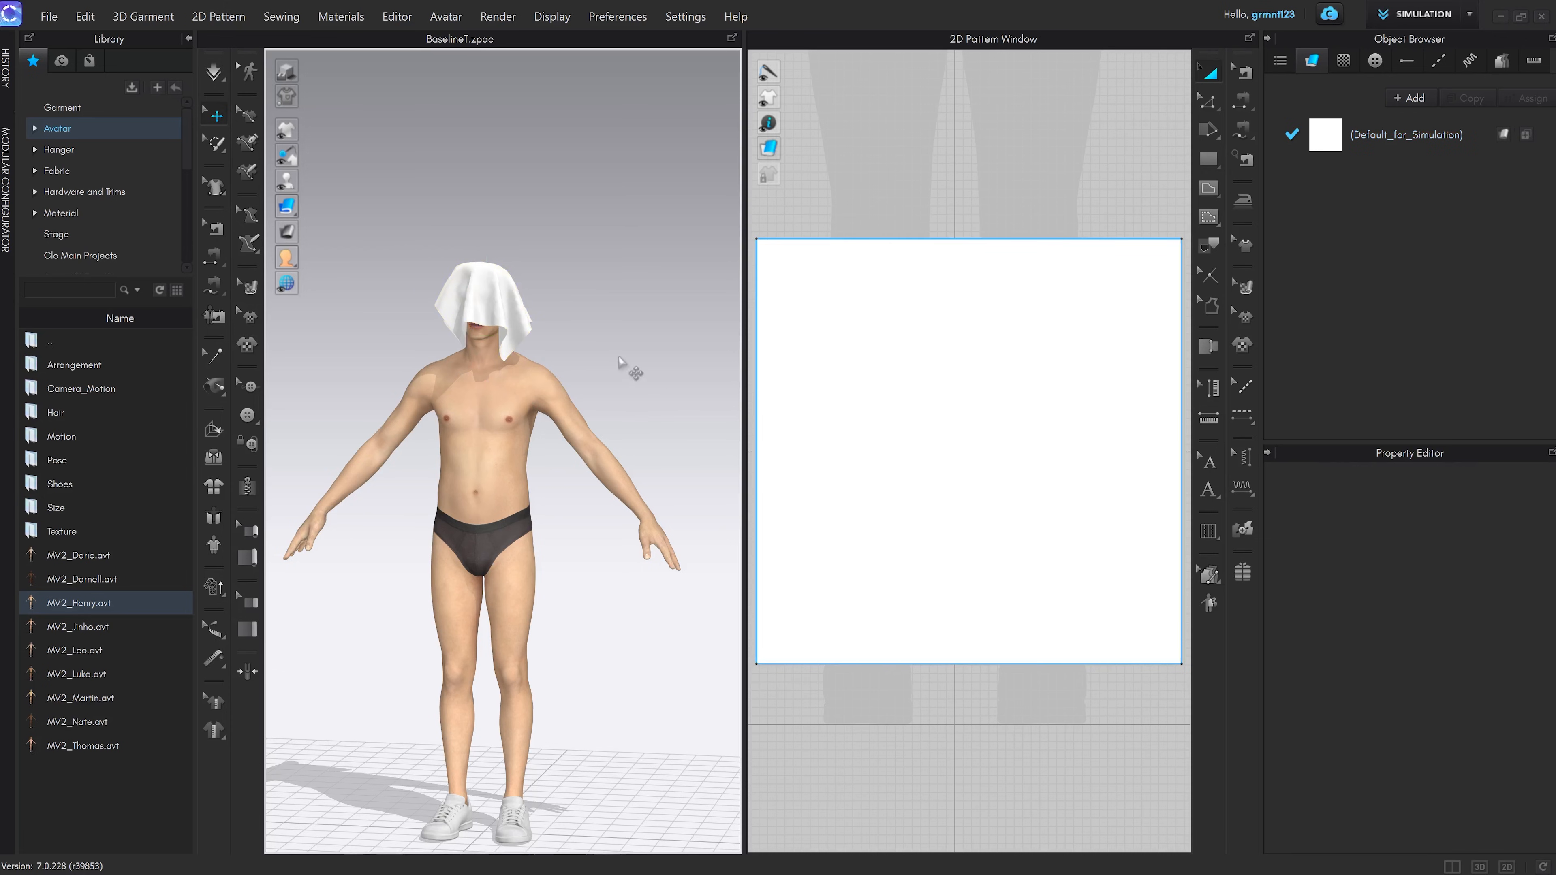
# Delete the square pattern piece, keeping only the avatar in the scene
pyautogui.click(959, 414)
pyautogui.press('a')
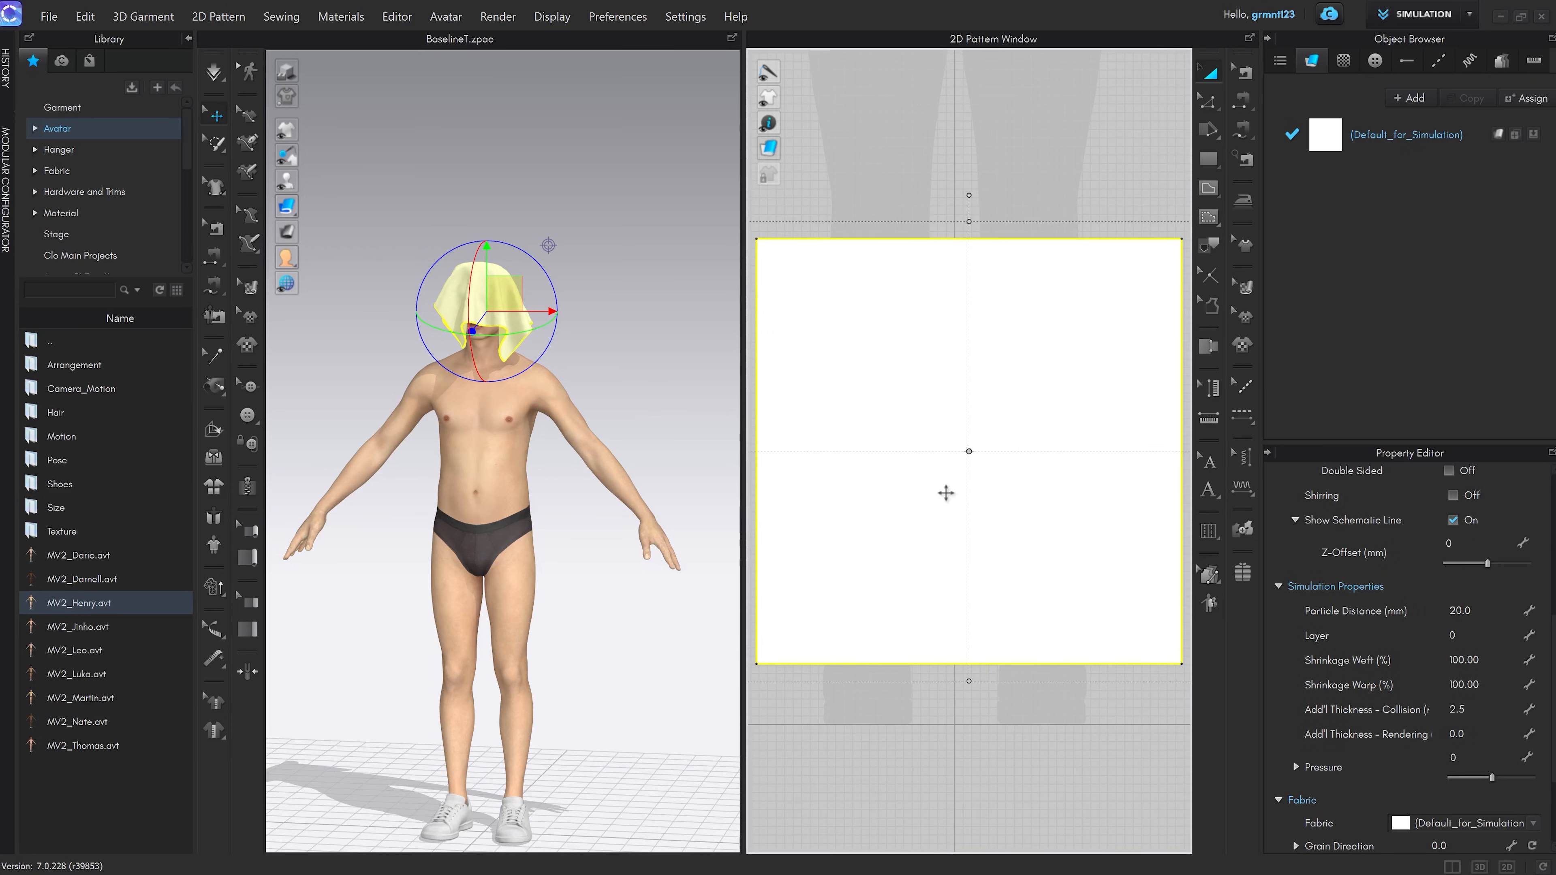
pyautogui.press('Delete')
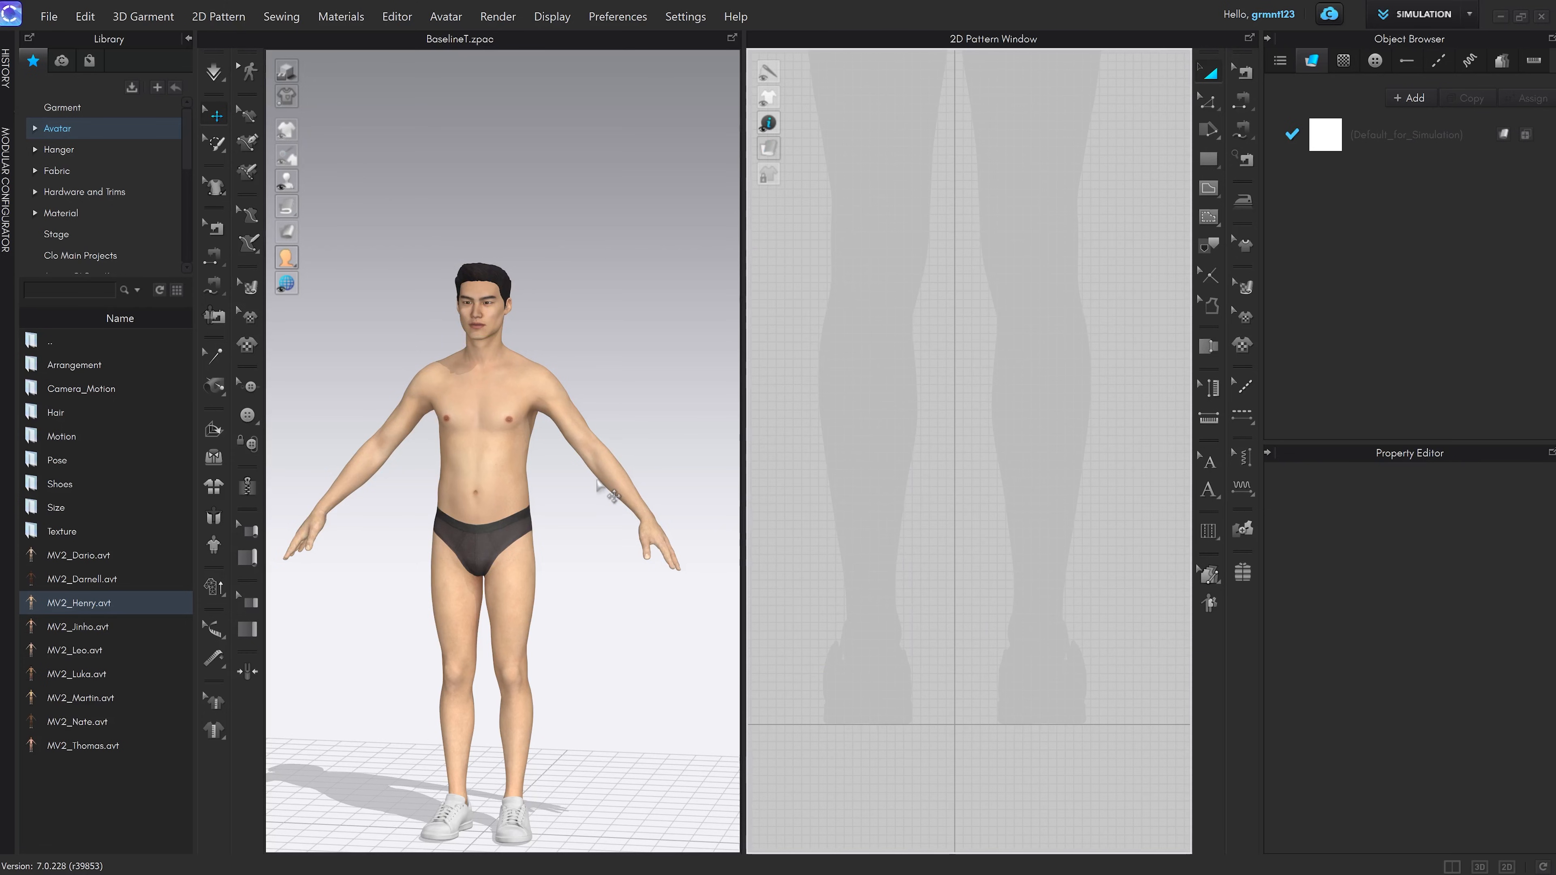
# Examine the avatar in 3D from the front, the side and a slightly raised angle, up close and further away
pyautogui.moveTo(656, 446)
pyautogui.mouseDown(button='right')
pyautogui.moveTo(555, 489)
pyautogui.moveTo(496, 459)
pyautogui.moveTo(679, 448)
pyautogui.mouseUp(button='right')
pyautogui.scroll(5, 629, 343)
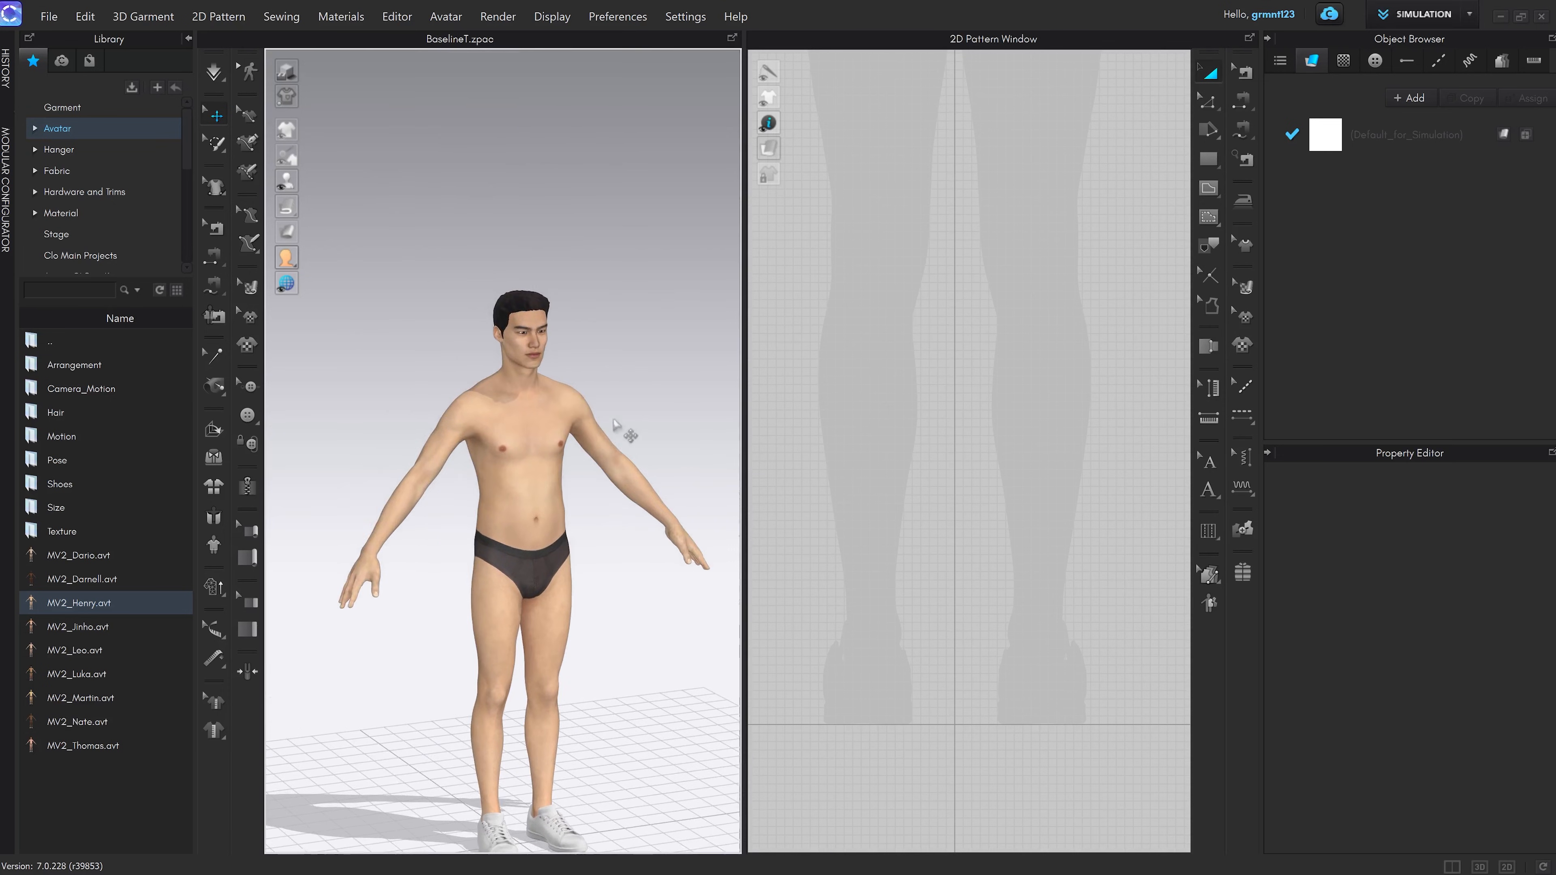
pyautogui.scroll(-5, 592, 333)
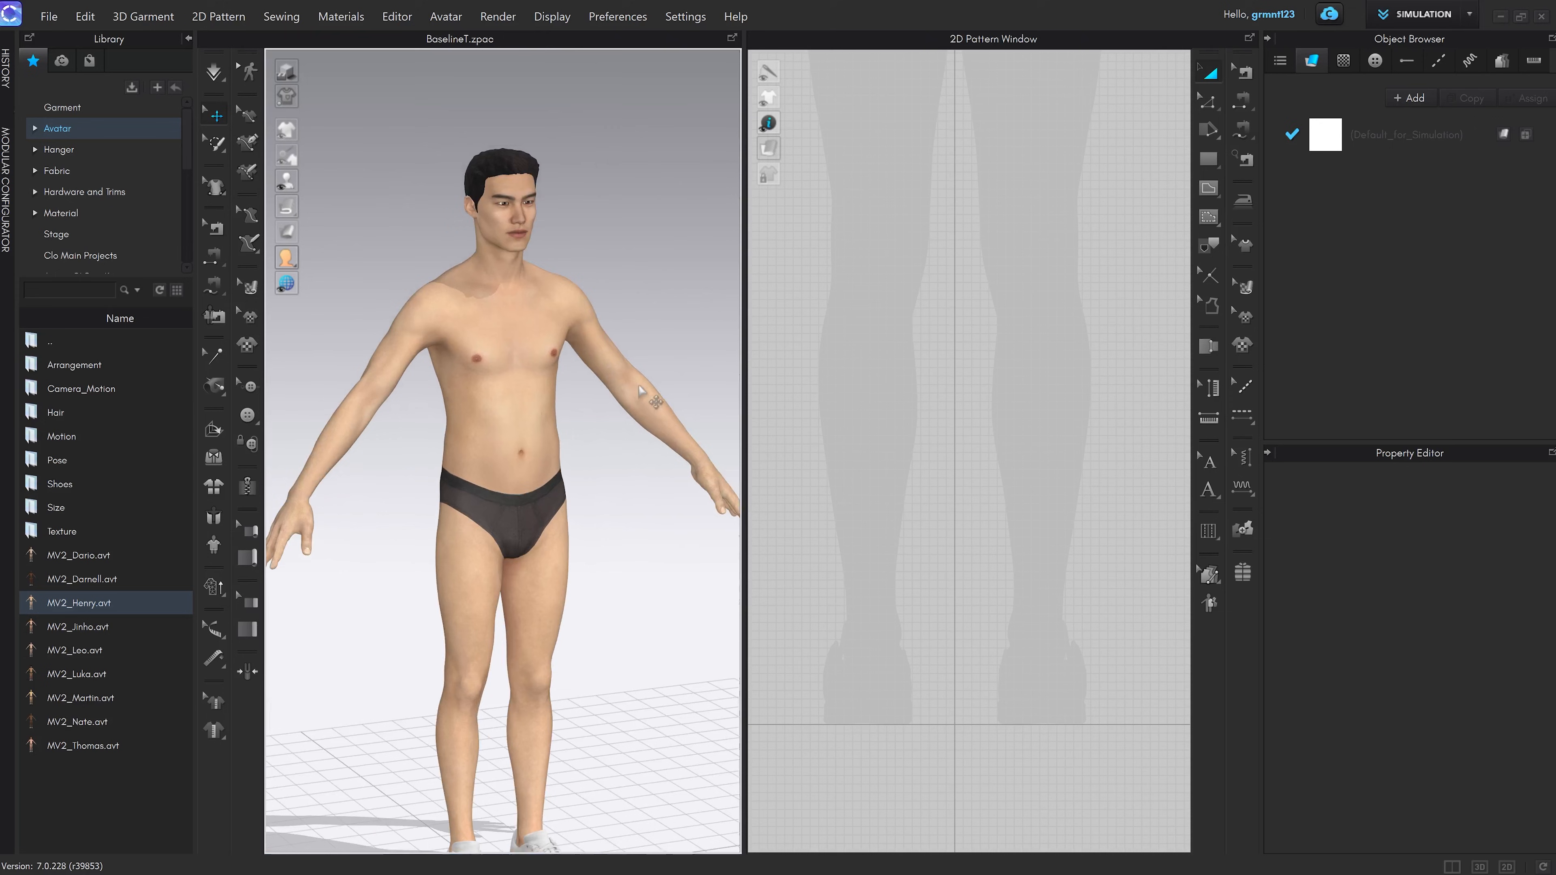
pyautogui.moveTo(672, 320); pyautogui.dragTo(574, 347, button='right')
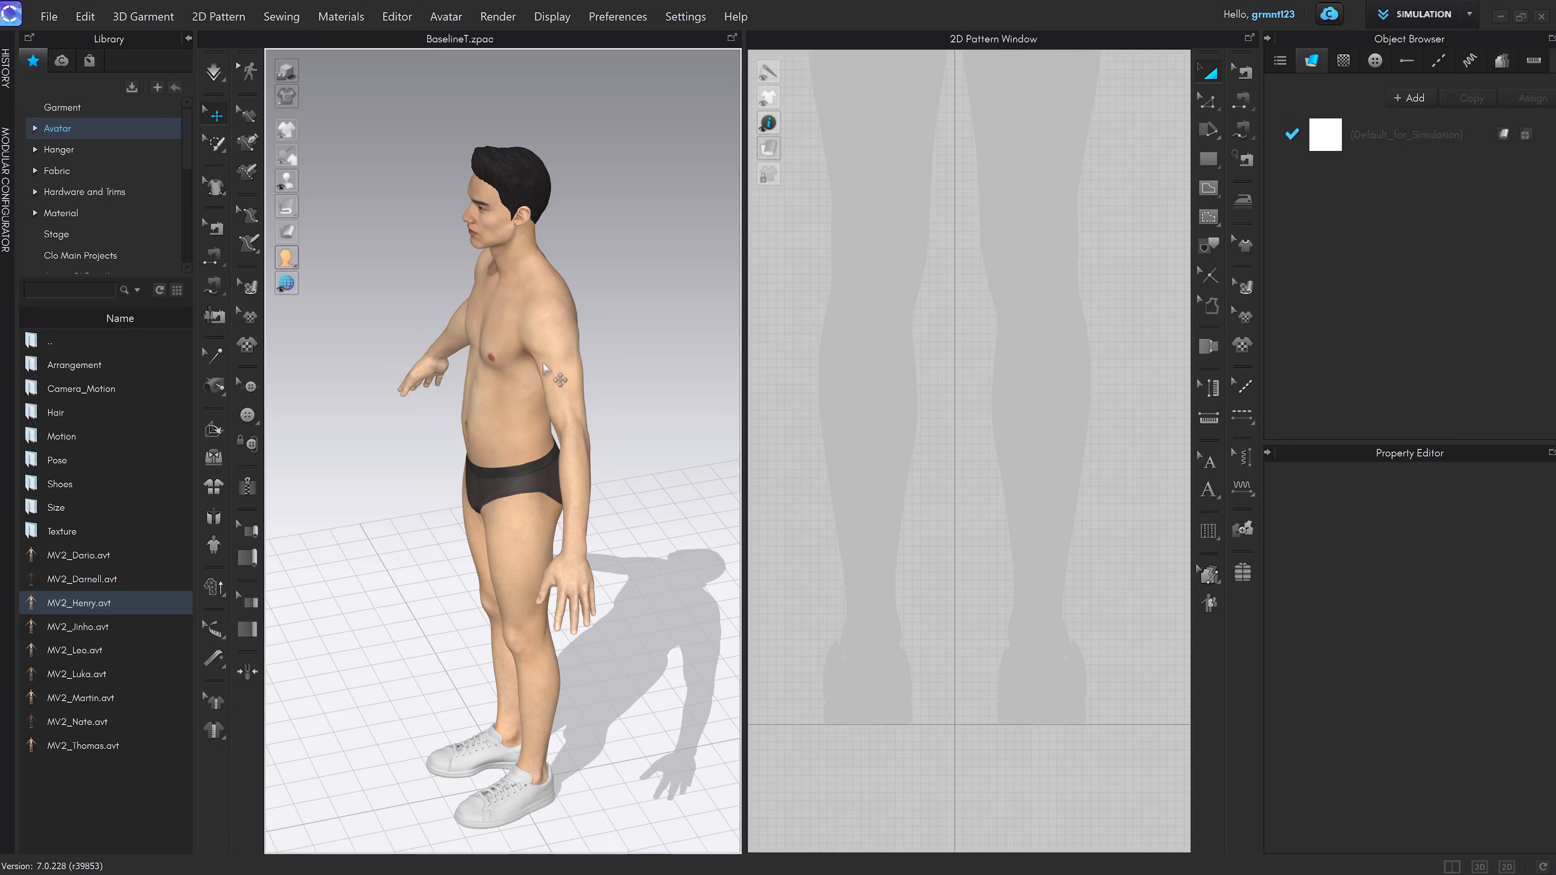
pyautogui.moveTo(621, 381); pyautogui.dragTo(663, 351, button='right')
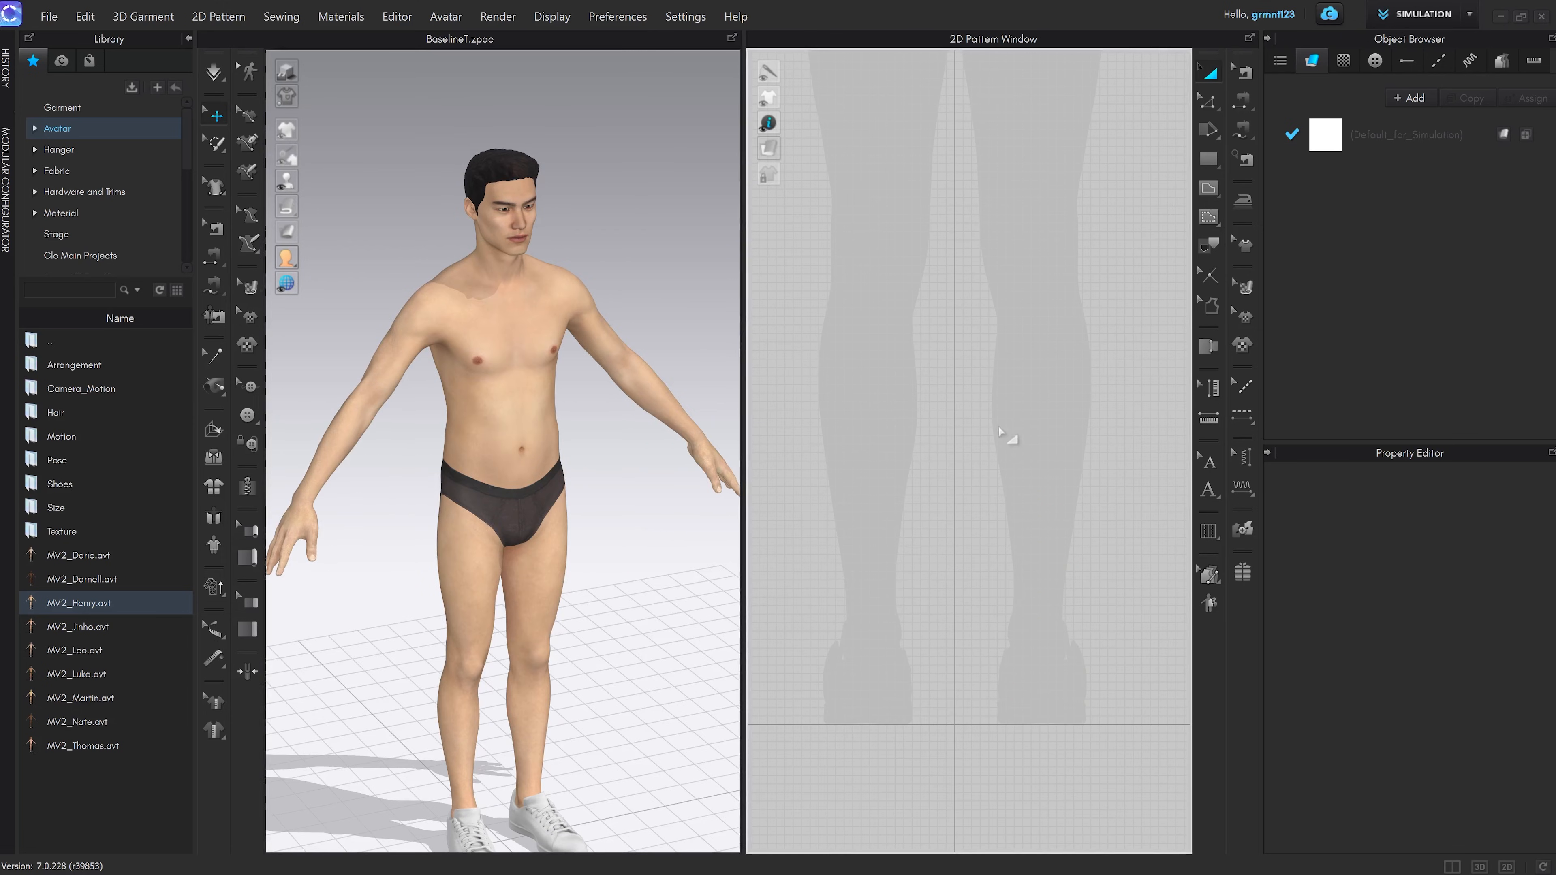
pyautogui.rightClick(913, 405)
pyautogui.rightClick(955, 418)
pyautogui.click(964, 348)
pyautogui.moveTo(548, 416); pyautogui.dragTo(541, 407, button='right')
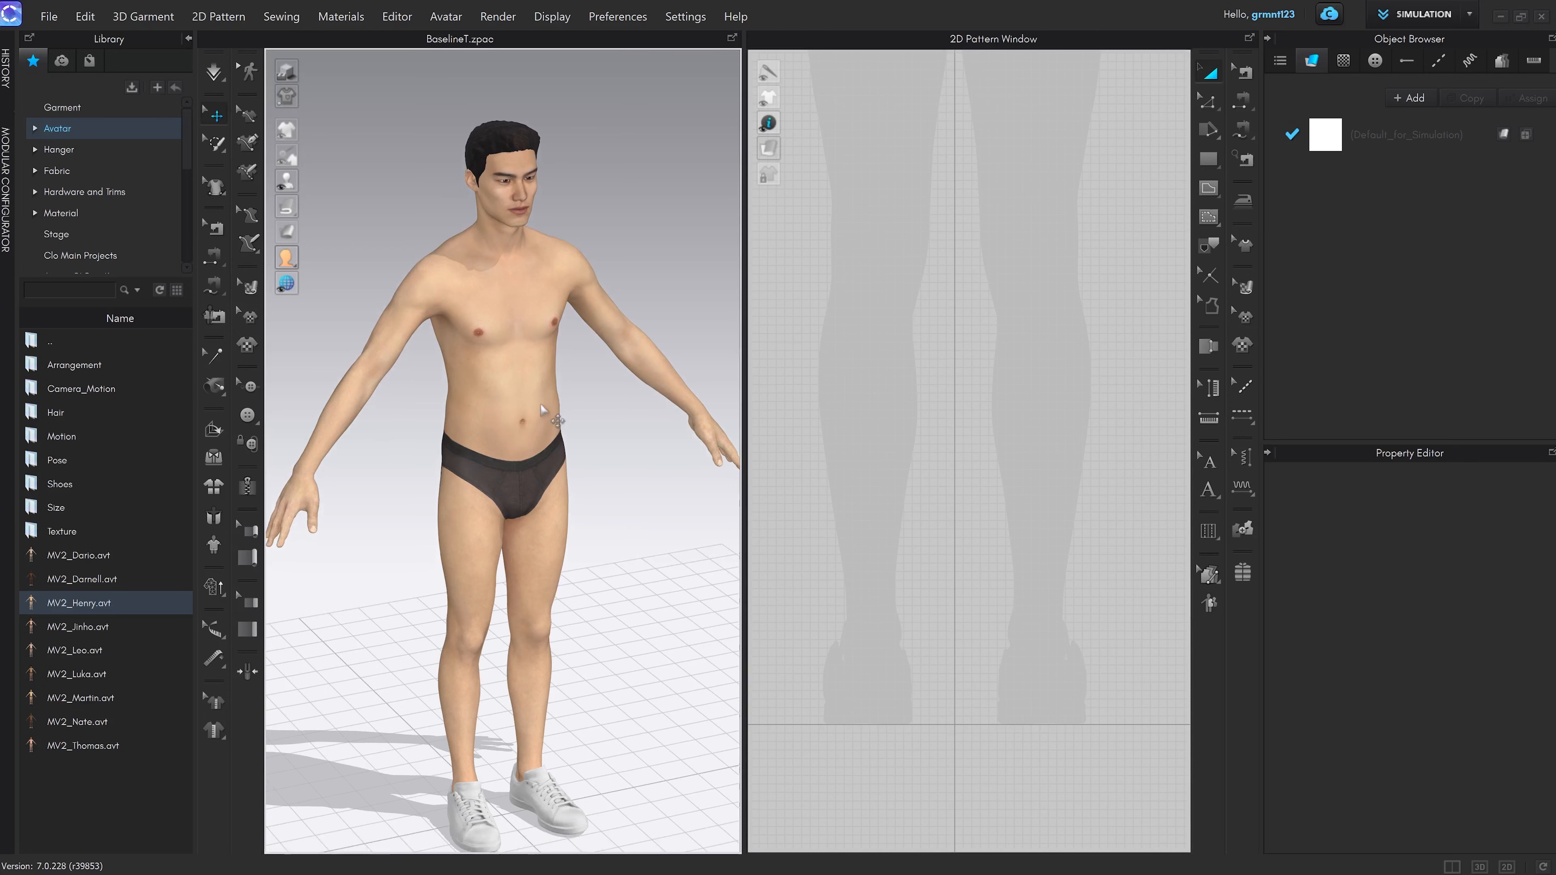
pyautogui.moveTo(548, 400); pyautogui.dragTo(377, 420, button='middle')
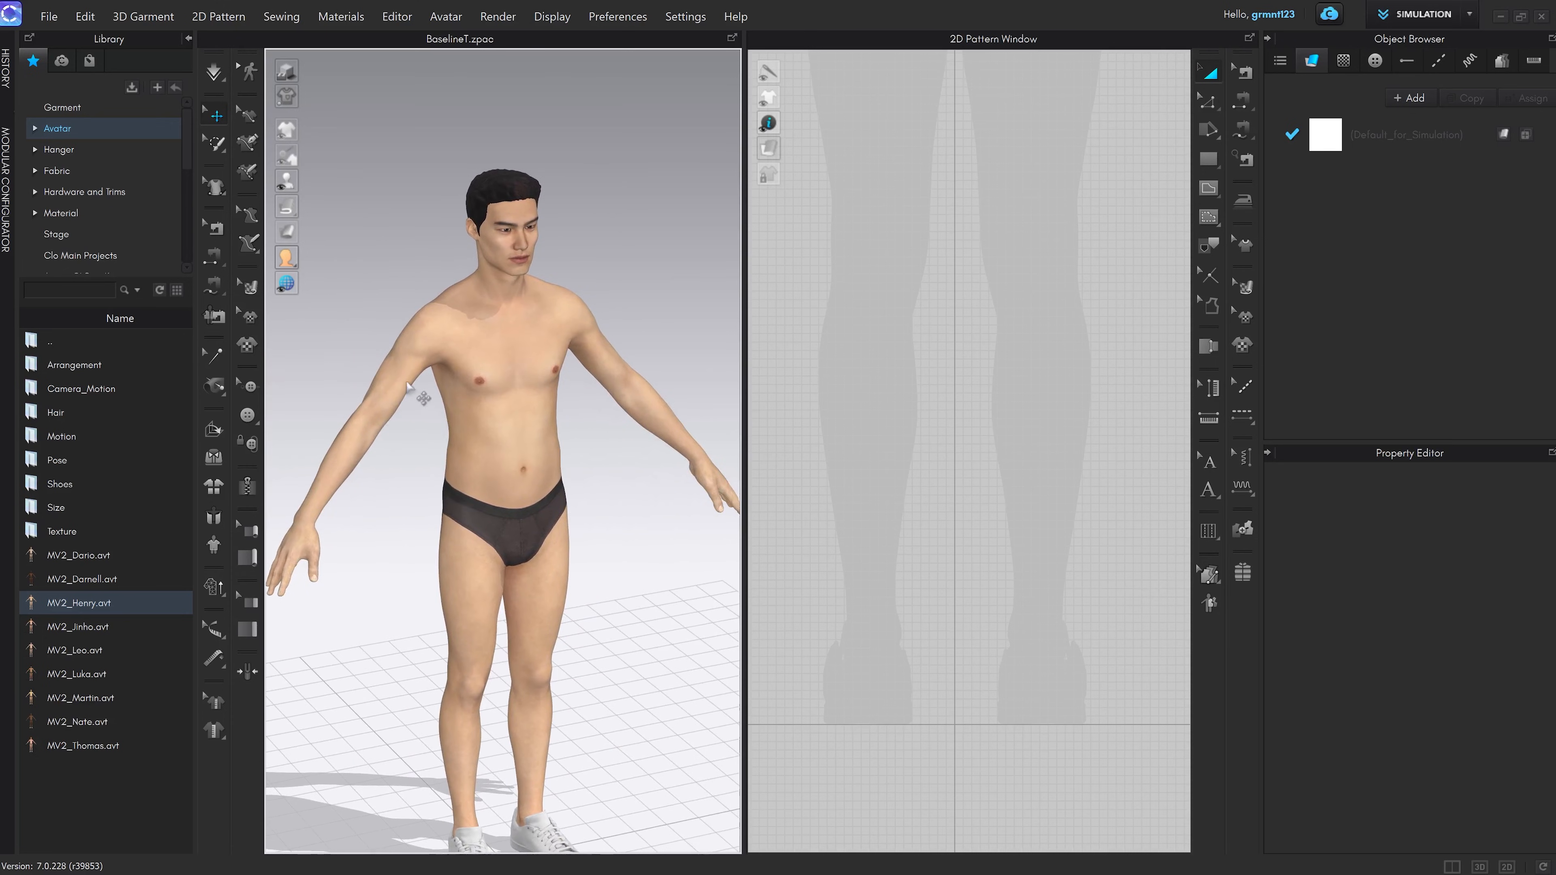
pyautogui.moveTo(549, 351); pyautogui.dragTo(519, 368, button='right')
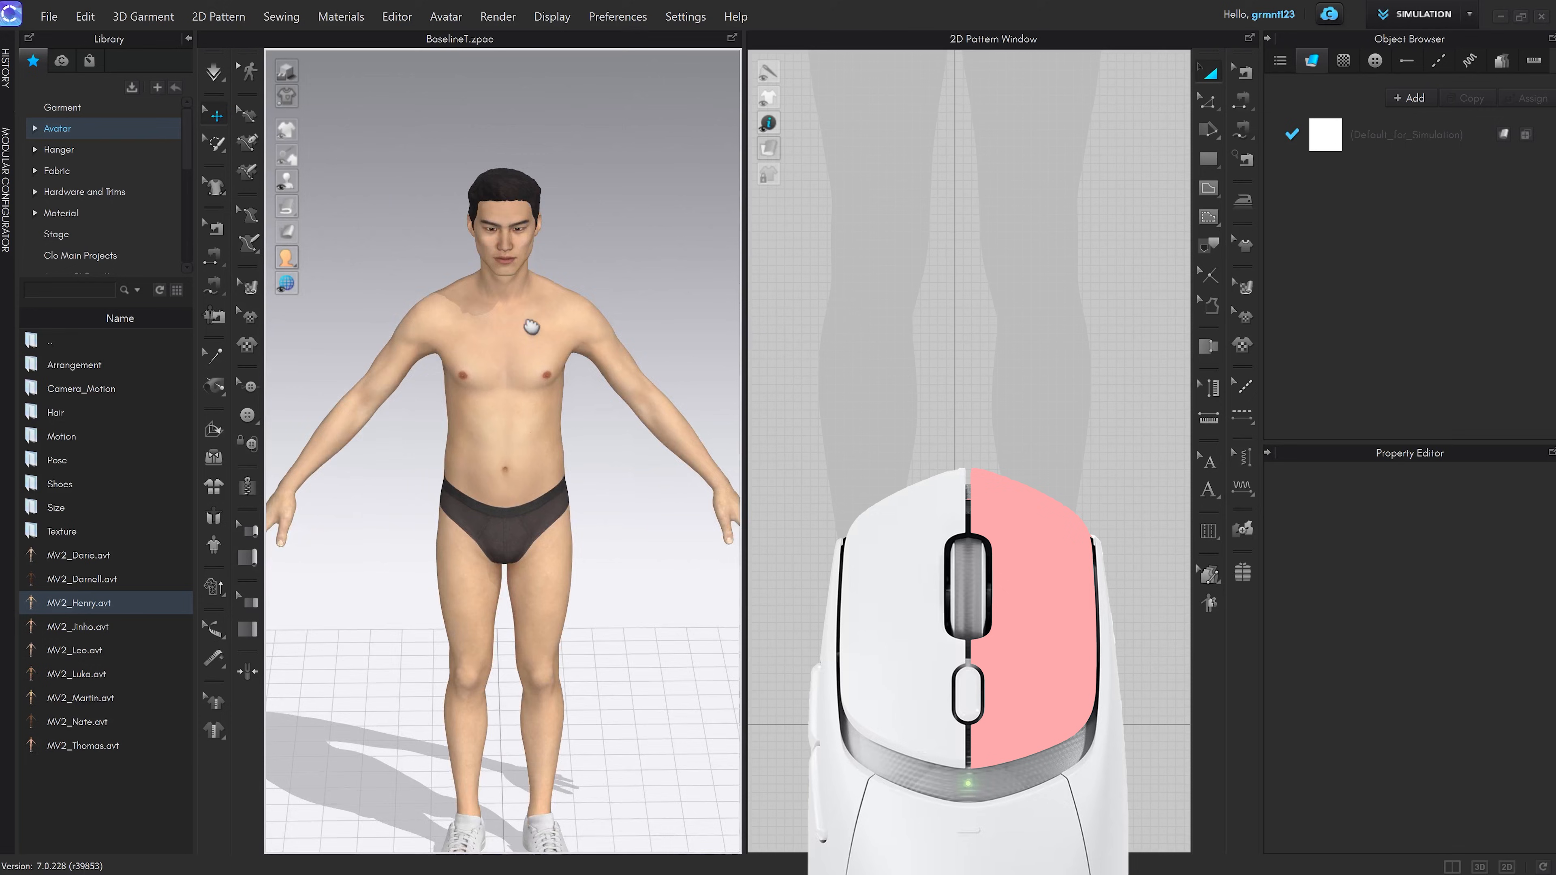
pyautogui.moveTo(532, 328); pyautogui.dragTo(532, 361, button='middle')
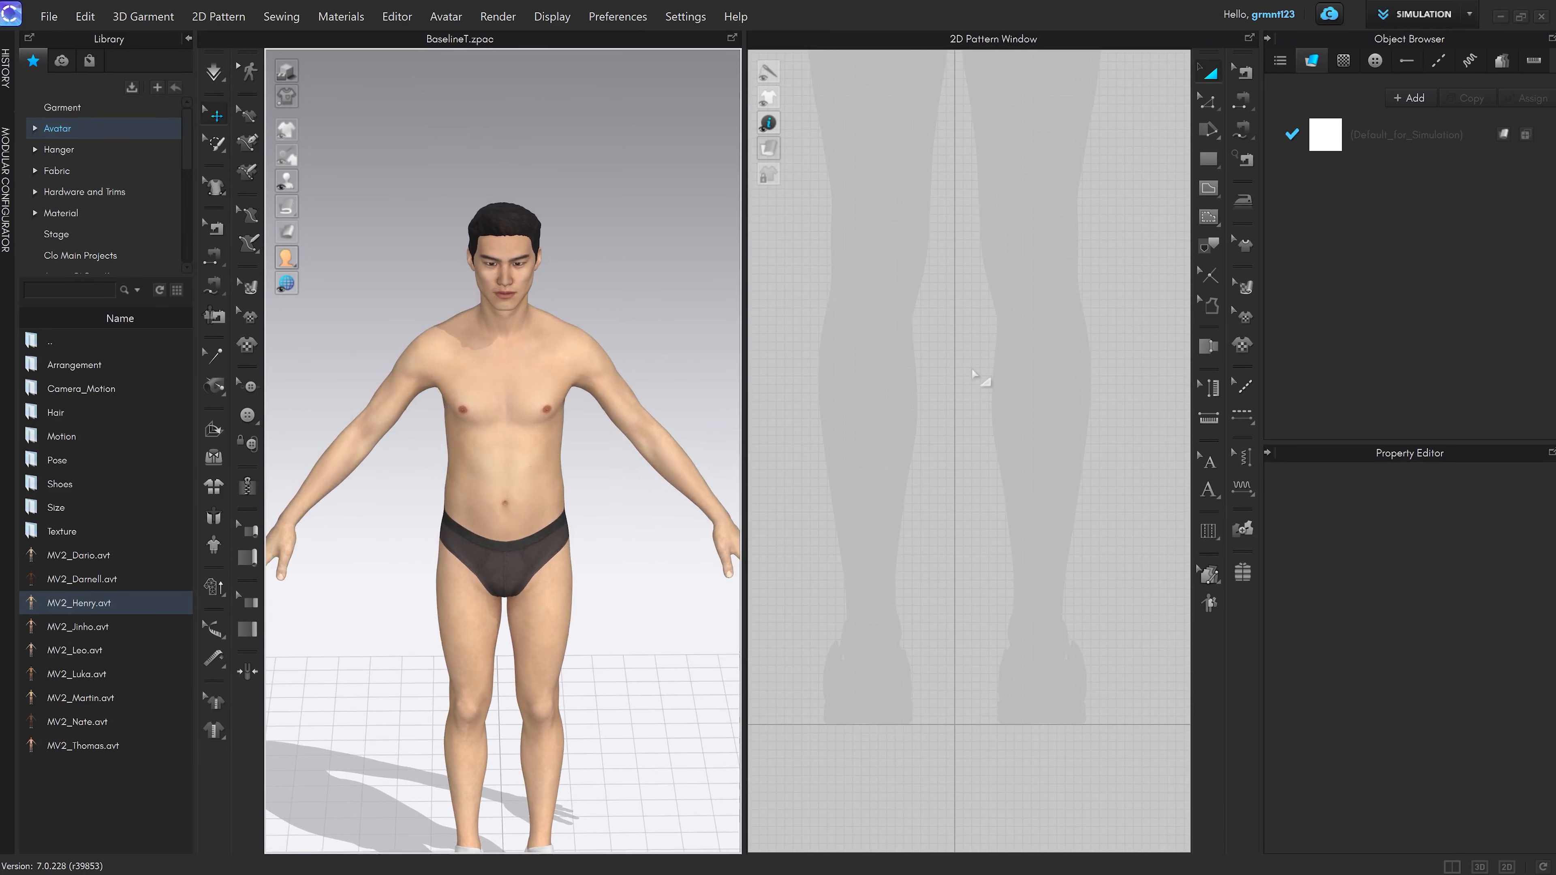
# Bring the avatar's whole silhouette into view, roughly centred, in the 2D Pattern Window
pyautogui.moveTo(983, 337); pyautogui.dragTo(1017, 348, button='middle')
pyautogui.scroll(-5, 1013, 348)
pyautogui.moveTo(968, 104); pyautogui.dragTo(952, 284, button='middle')
pyautogui.moveTo(614, 443); pyautogui.dragTo(619, 419, button='middle')
pyautogui.moveTo(913, 451)
pyautogui.mouseDown(button='middle')
pyautogui.moveTo(904, 321)
pyautogui.moveTo(912, 471)
pyautogui.mouseUp(button='middle')
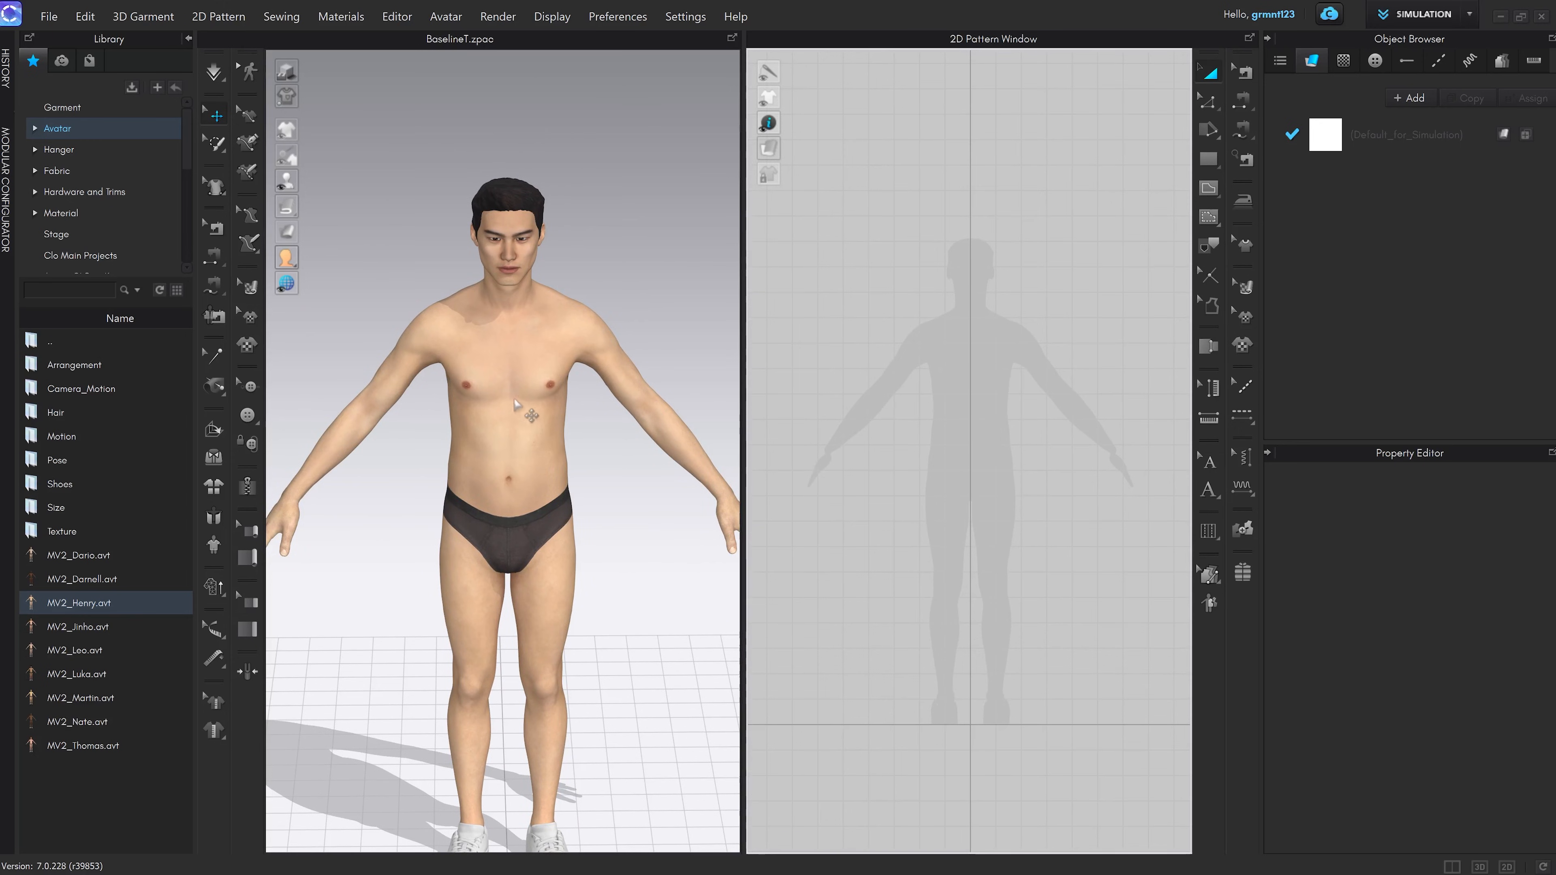
# Inspect the avatar's torso up close and its full body from the front in 3D
pyautogui.scroll(3, 542, 454)
pyautogui.scroll(2, 542, 454)
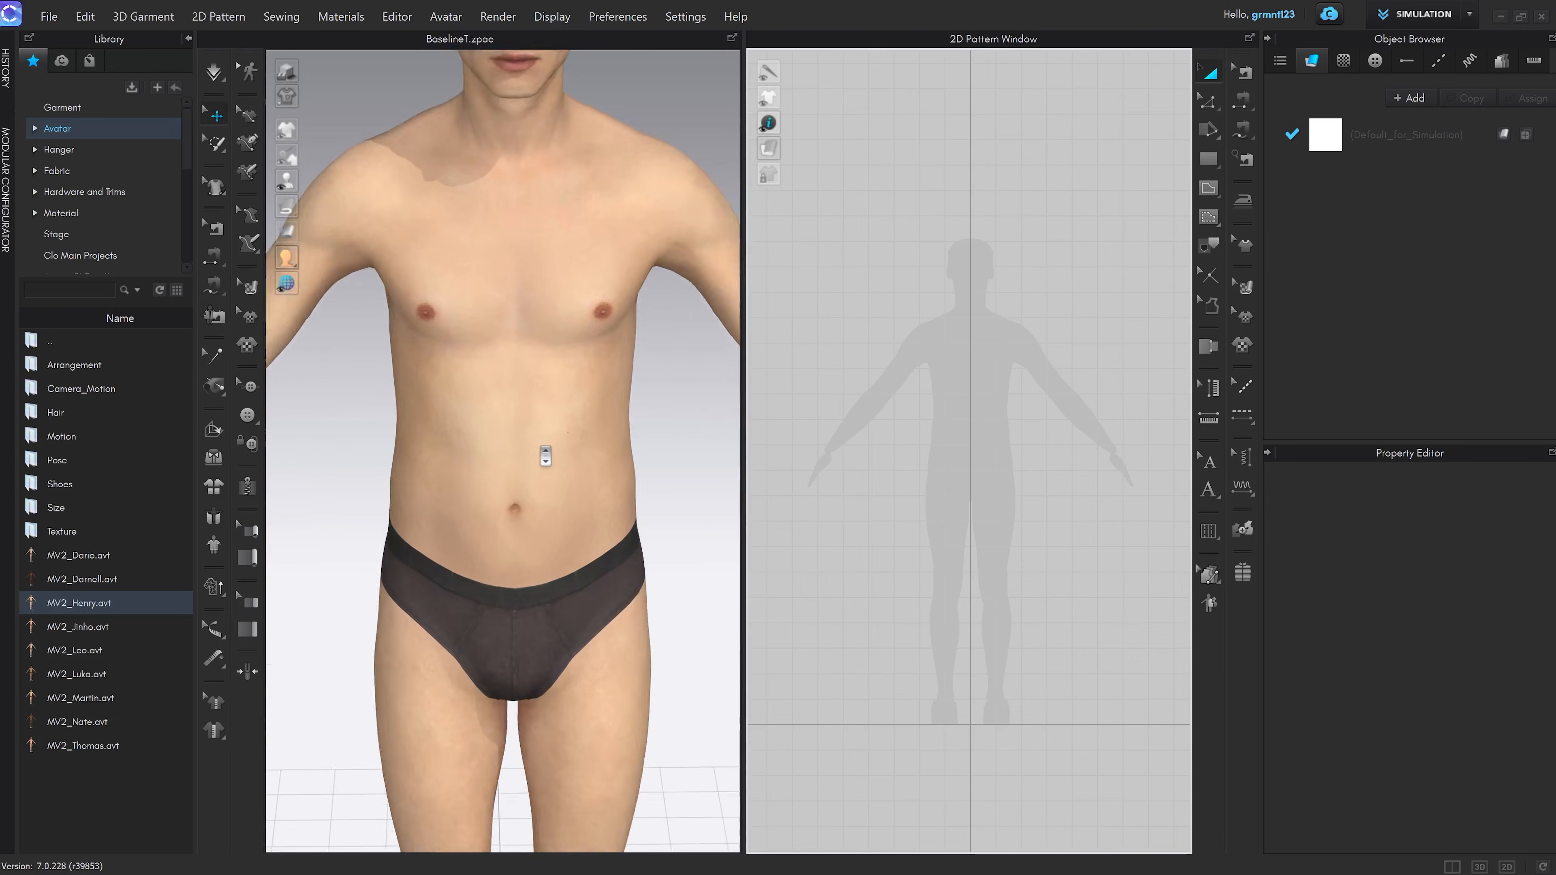
pyautogui.scroll(-4, 543, 454)
pyautogui.scroll(4, 539, 451)
pyautogui.scroll(-2, 532, 446)
pyautogui.scroll(-3, 534, 450)
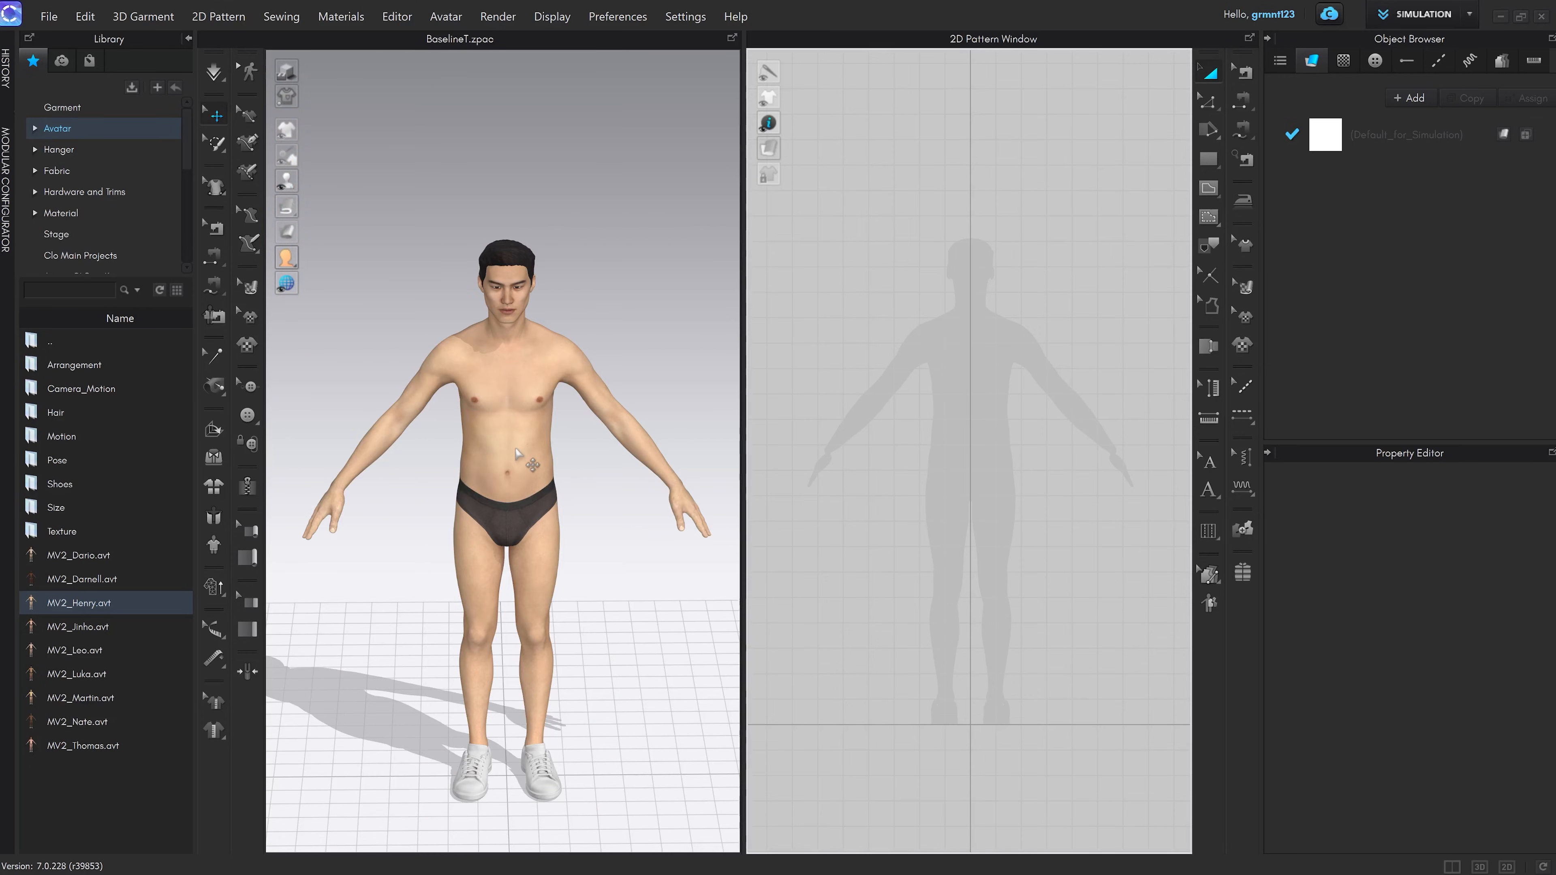
pyautogui.scroll(5, 521, 457)
pyautogui.scroll(-2, 482, 520)
pyautogui.scroll(2, 483, 517)
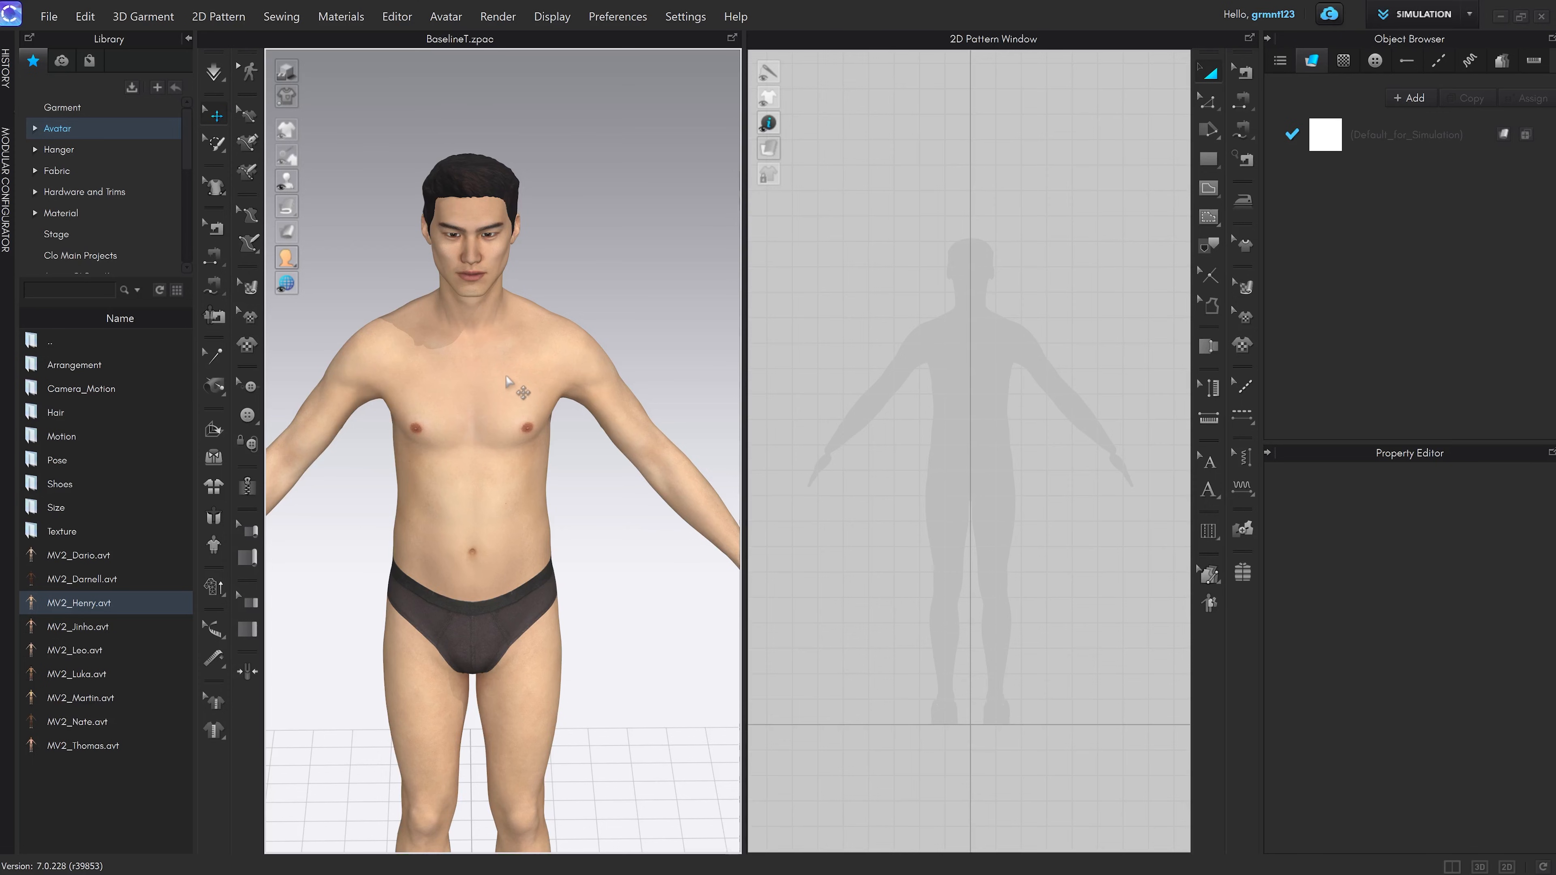
# Set the Pan view control in the User Settings to Alt plus Right Mouse Button and close the settings
pyautogui.click(687, 18)
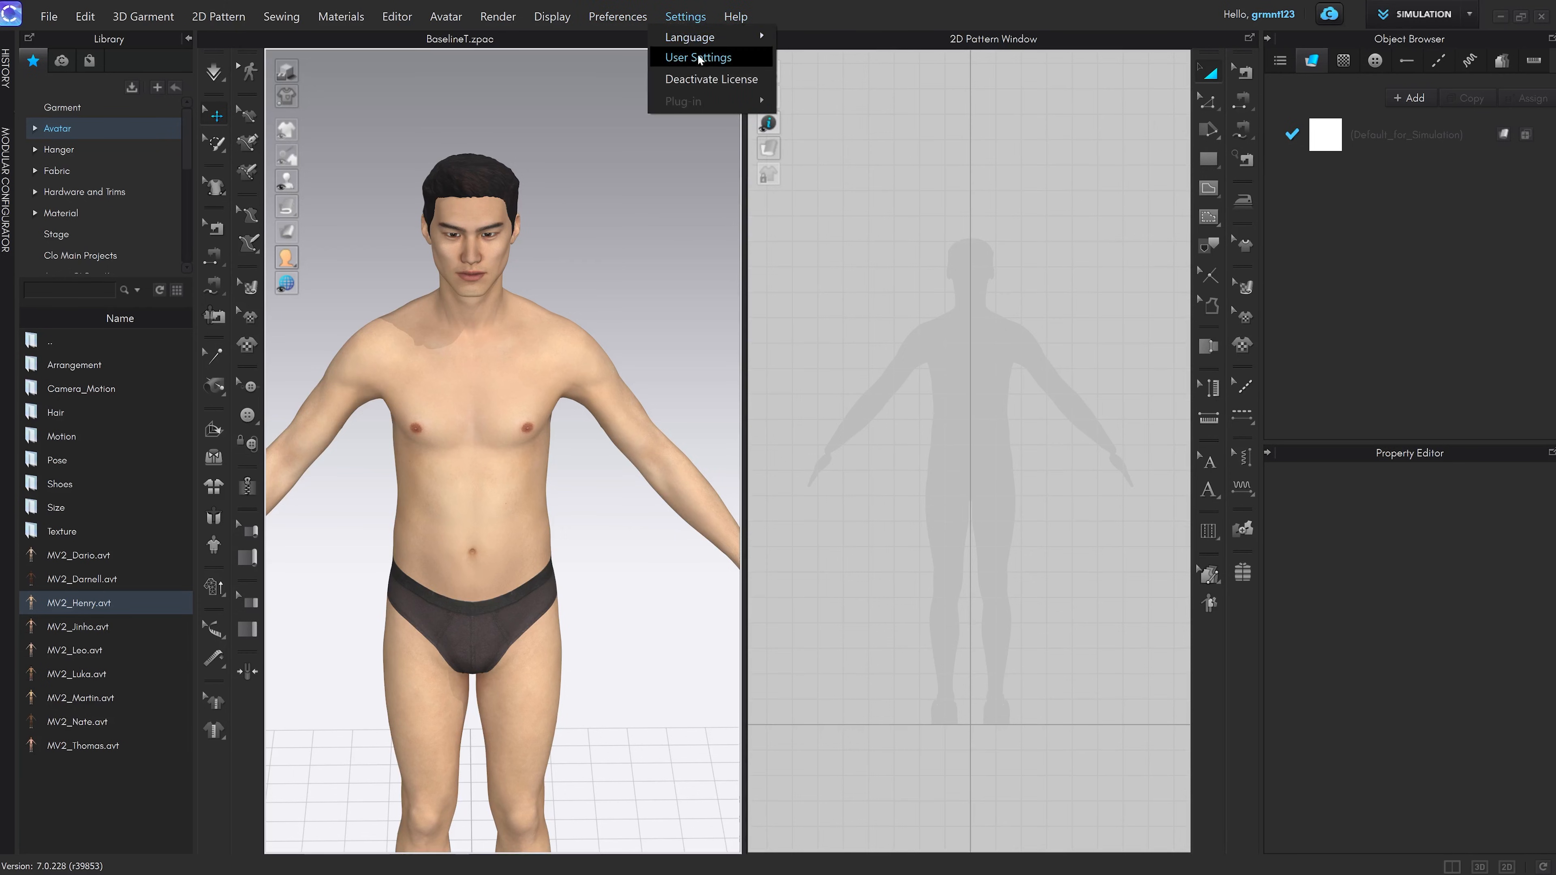
pyautogui.click(698, 56)
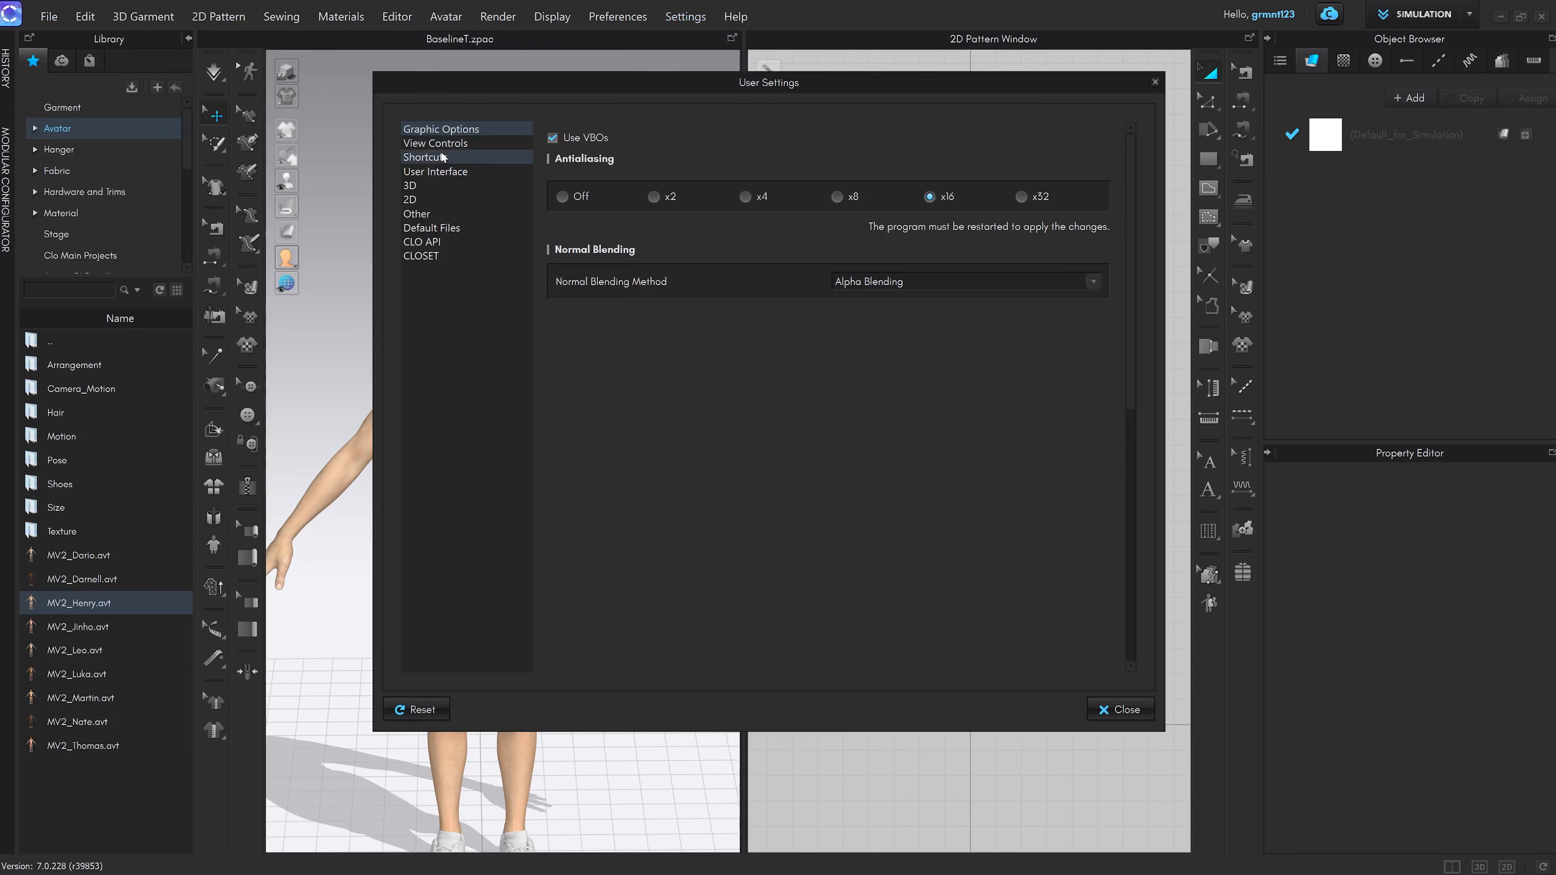
pyautogui.click(461, 144)
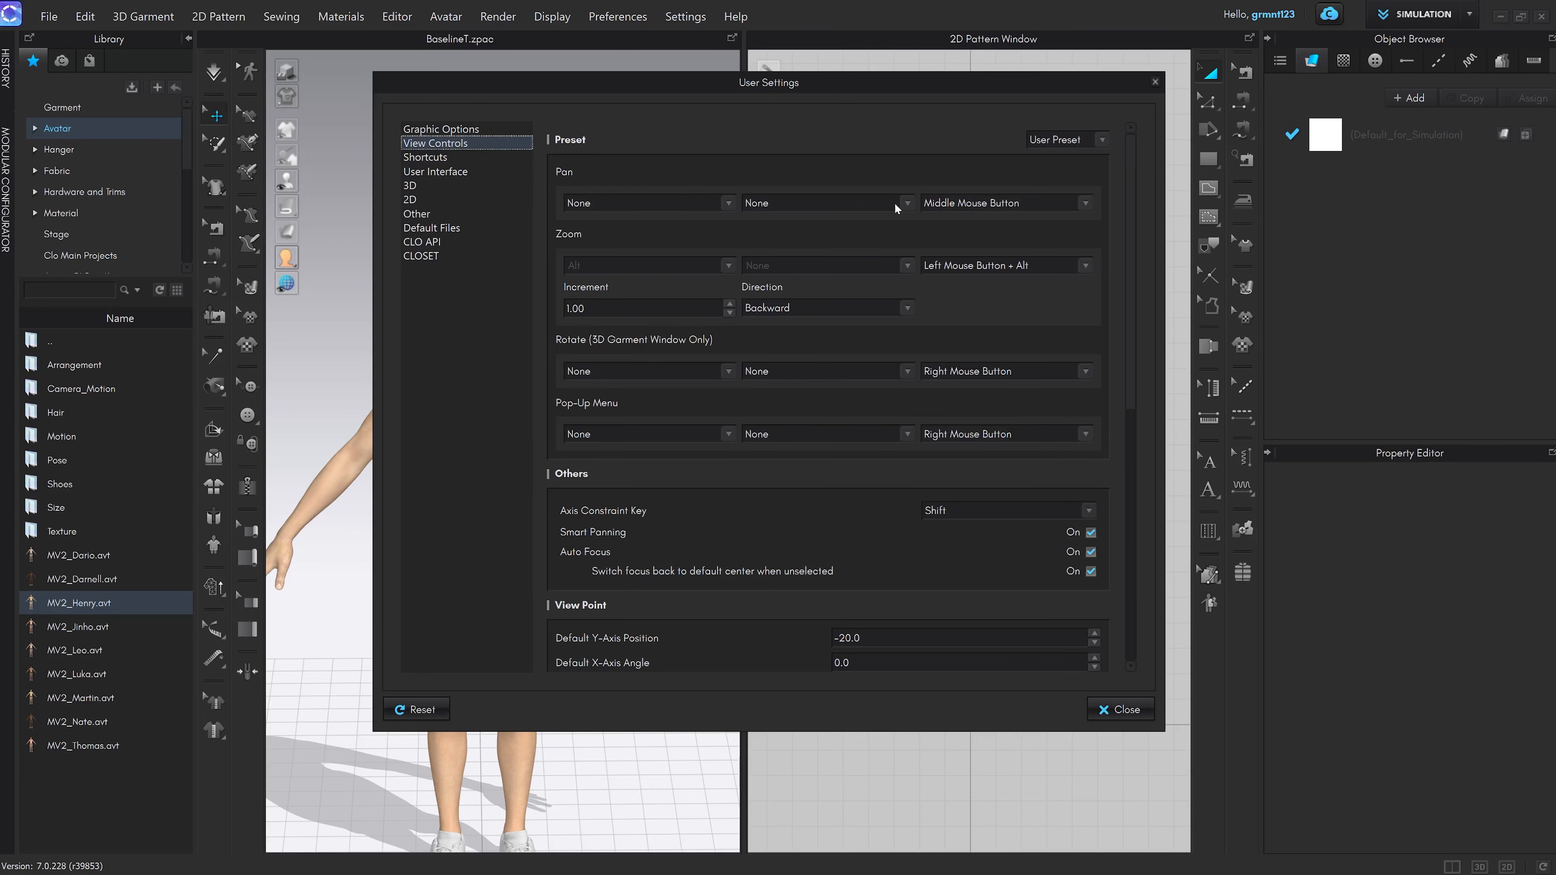
pyautogui.click(790, 213)
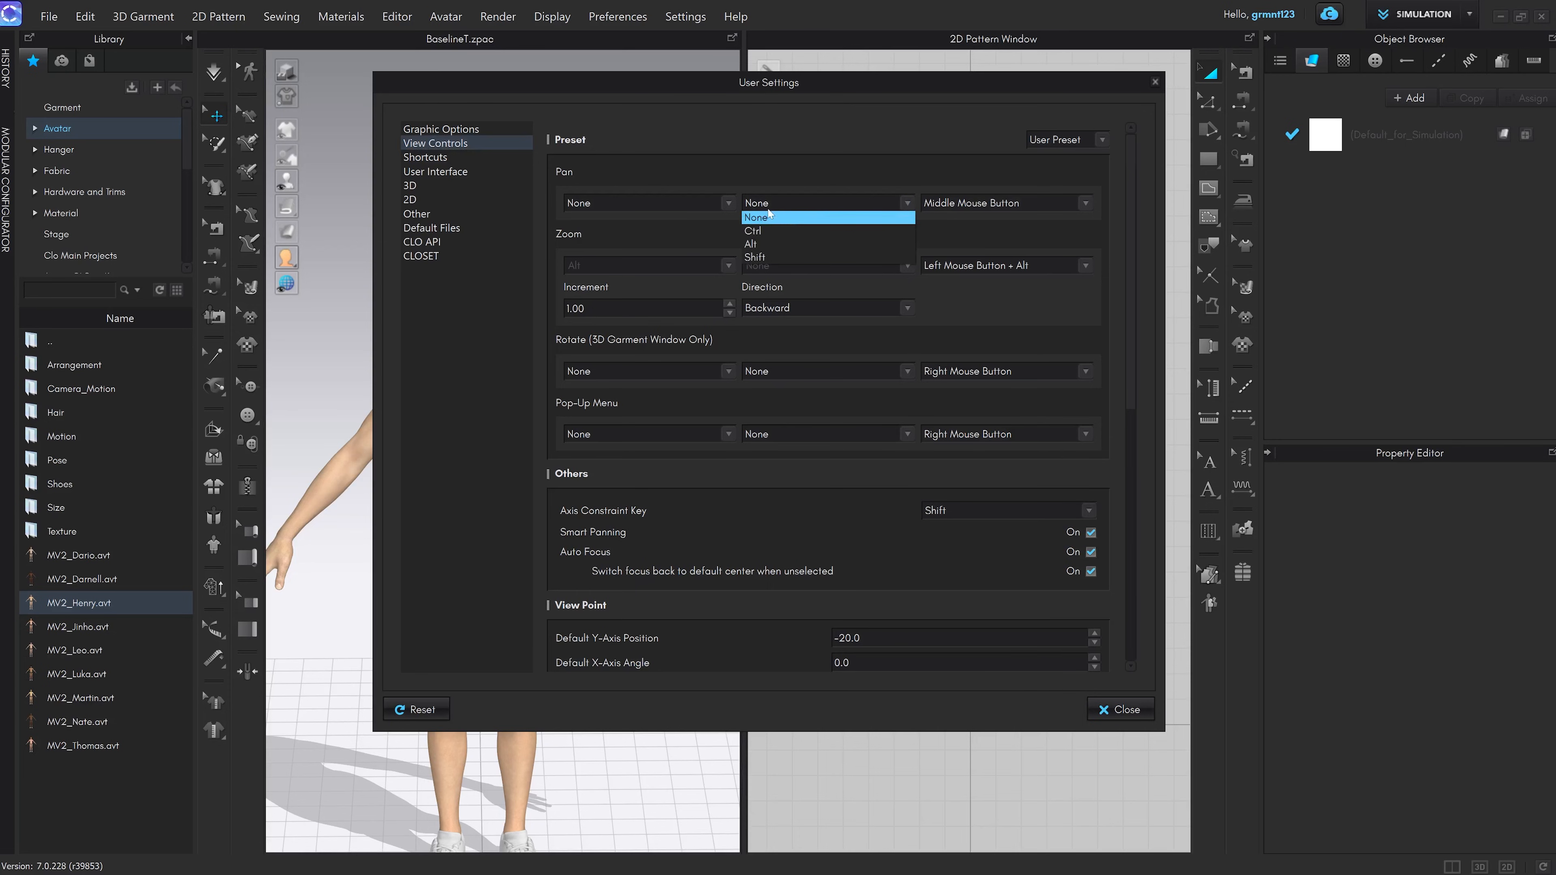
pyautogui.click(758, 245)
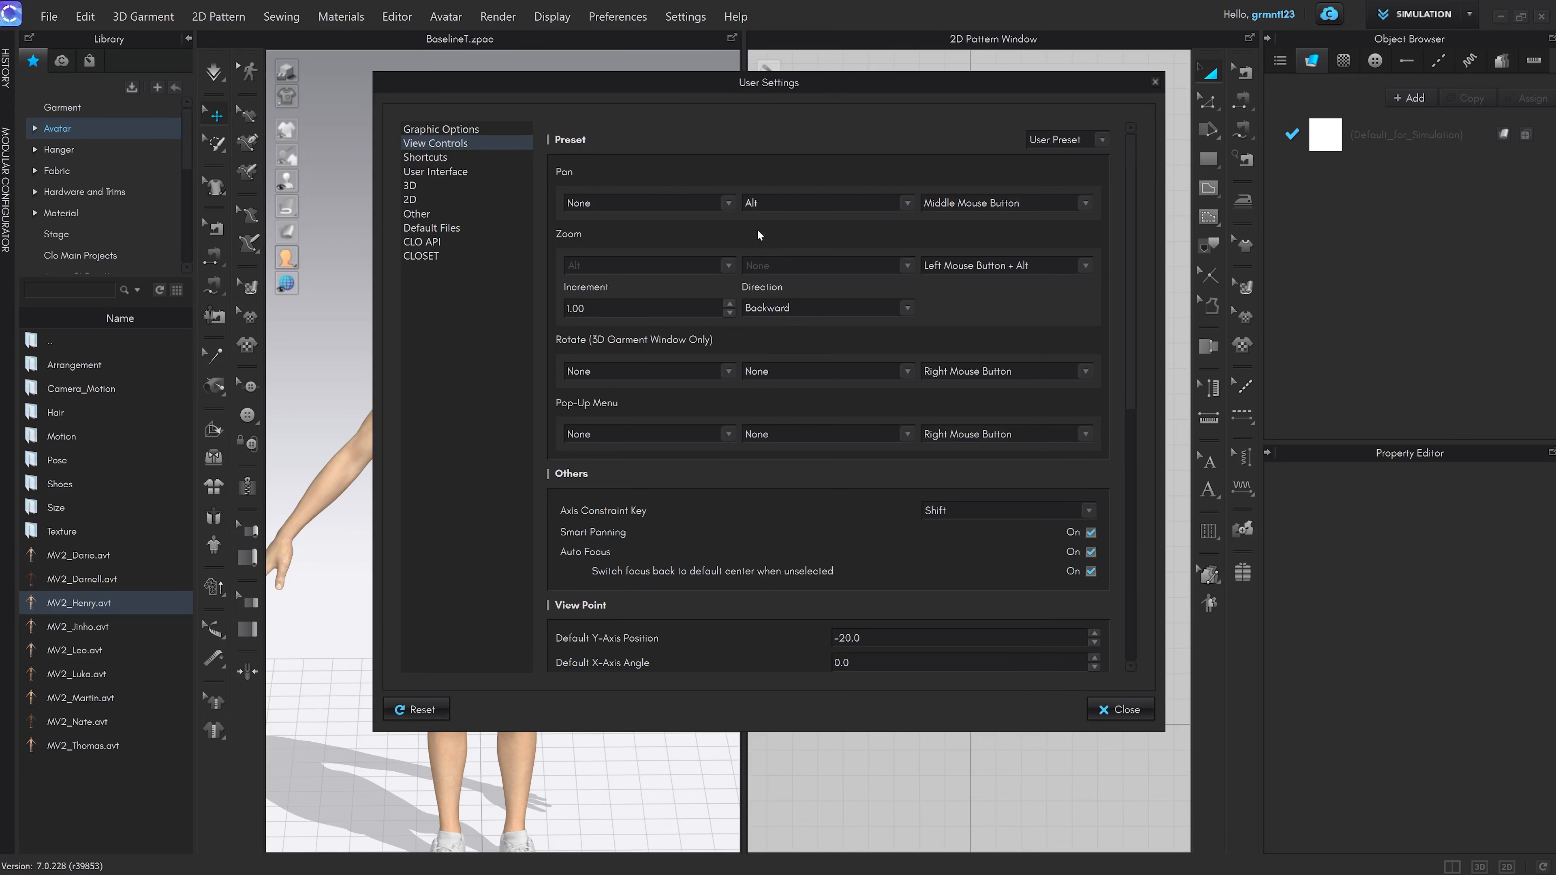
pyautogui.click(983, 196)
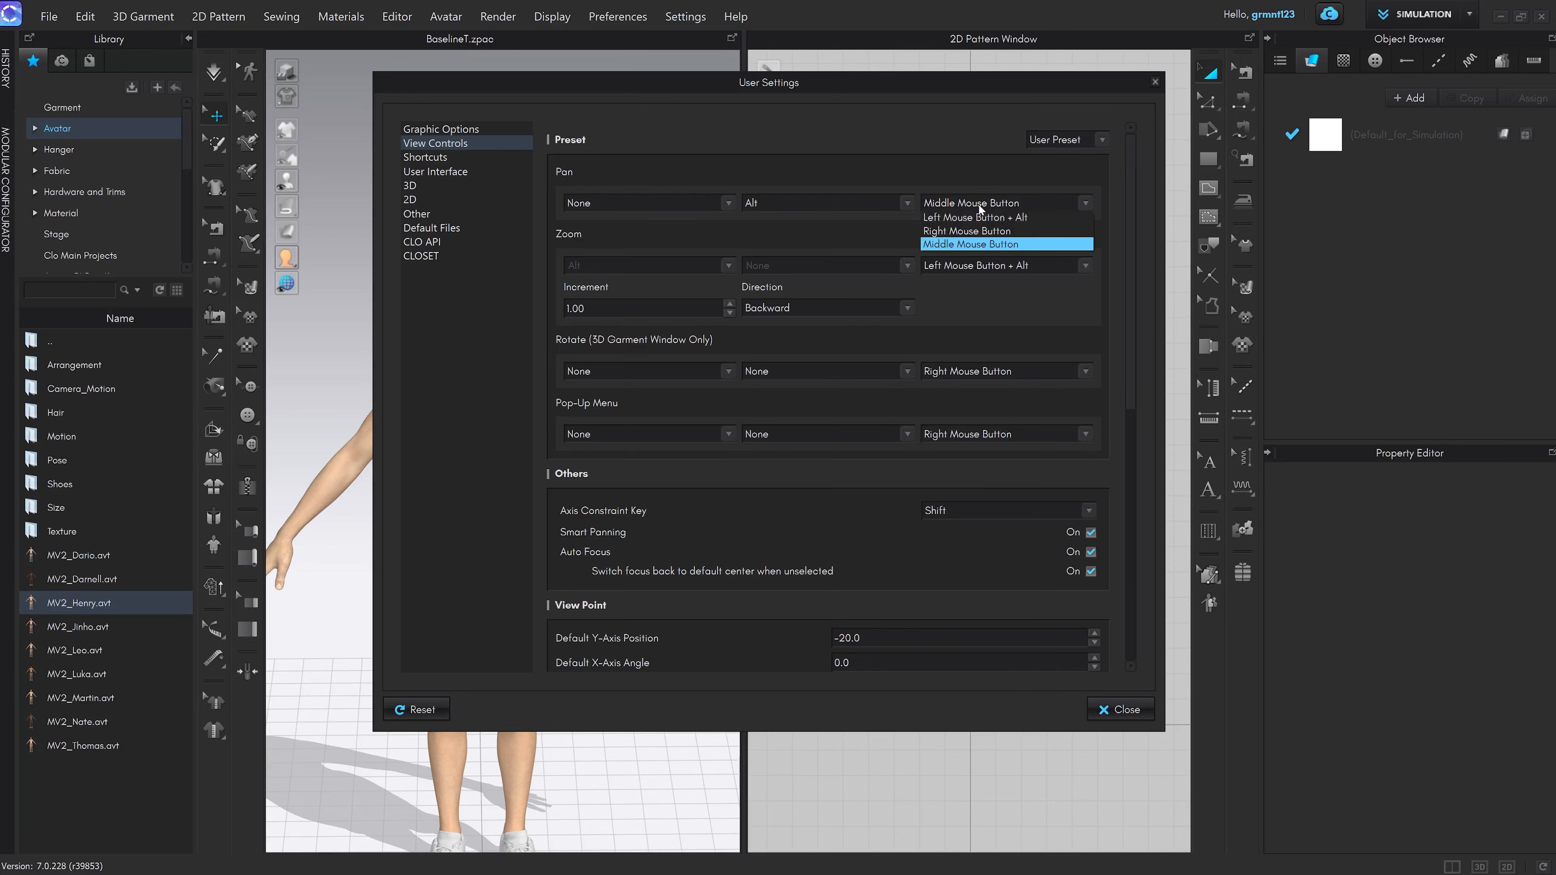
pyautogui.click(965, 231)
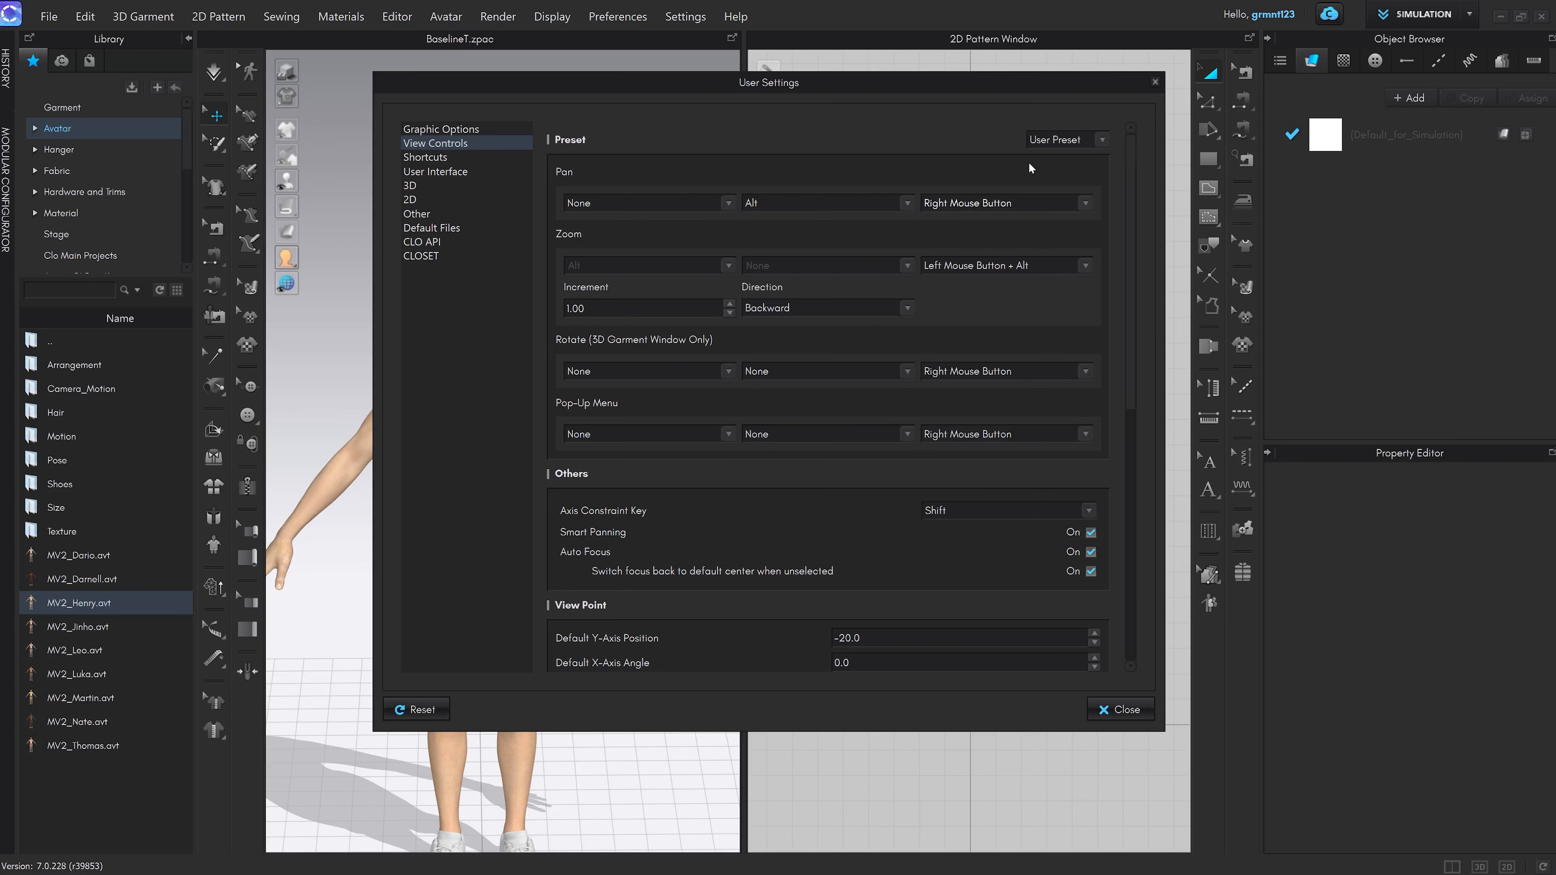
pyautogui.click(1126, 708)
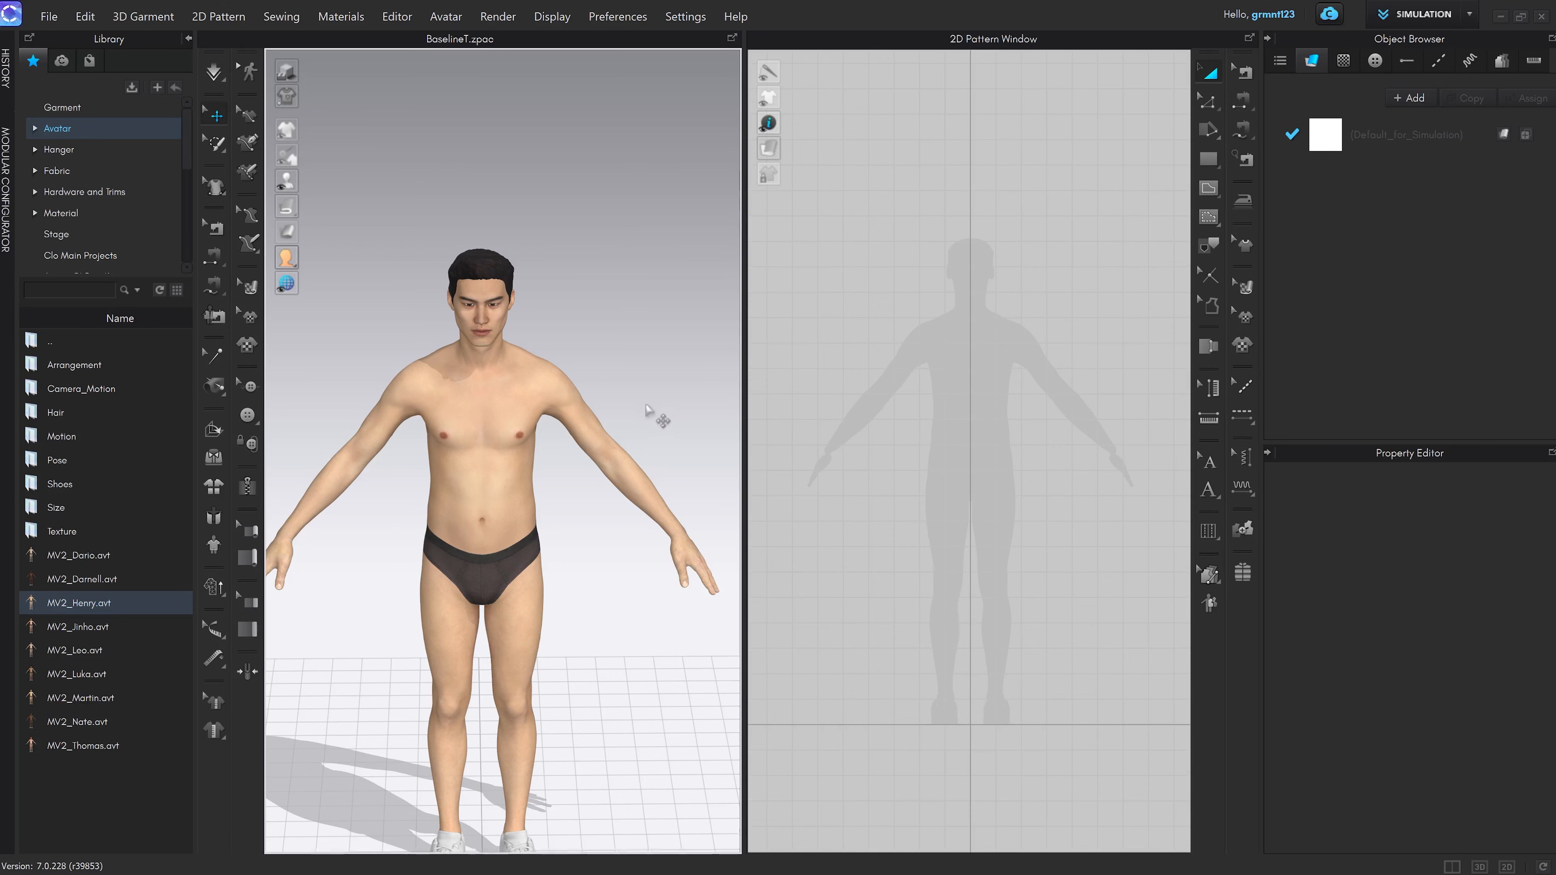
# Test panning, zooming and rotating around the avatar in 3D, from a torso close-up to a full-body view
pyautogui.moveTo(651, 410); pyautogui.dragTo(613, 399, button='middle')
pyautogui.scroll(3, 643, 417)
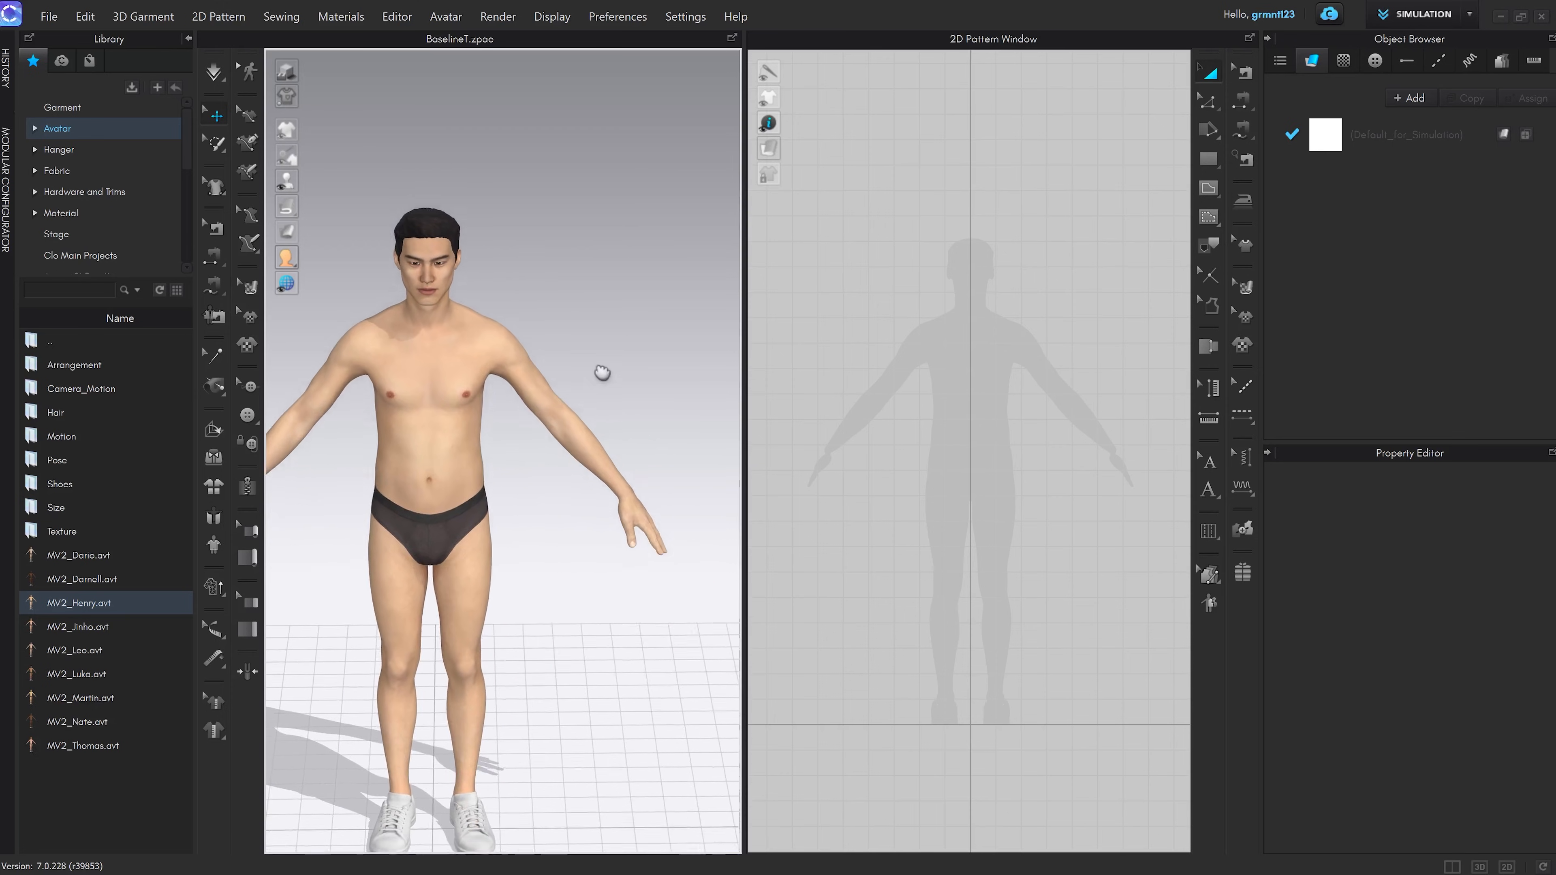
pyautogui.scroll(5, 597, 382)
pyautogui.scroll(-5, 597, 383)
pyautogui.scroll(6, 556, 409)
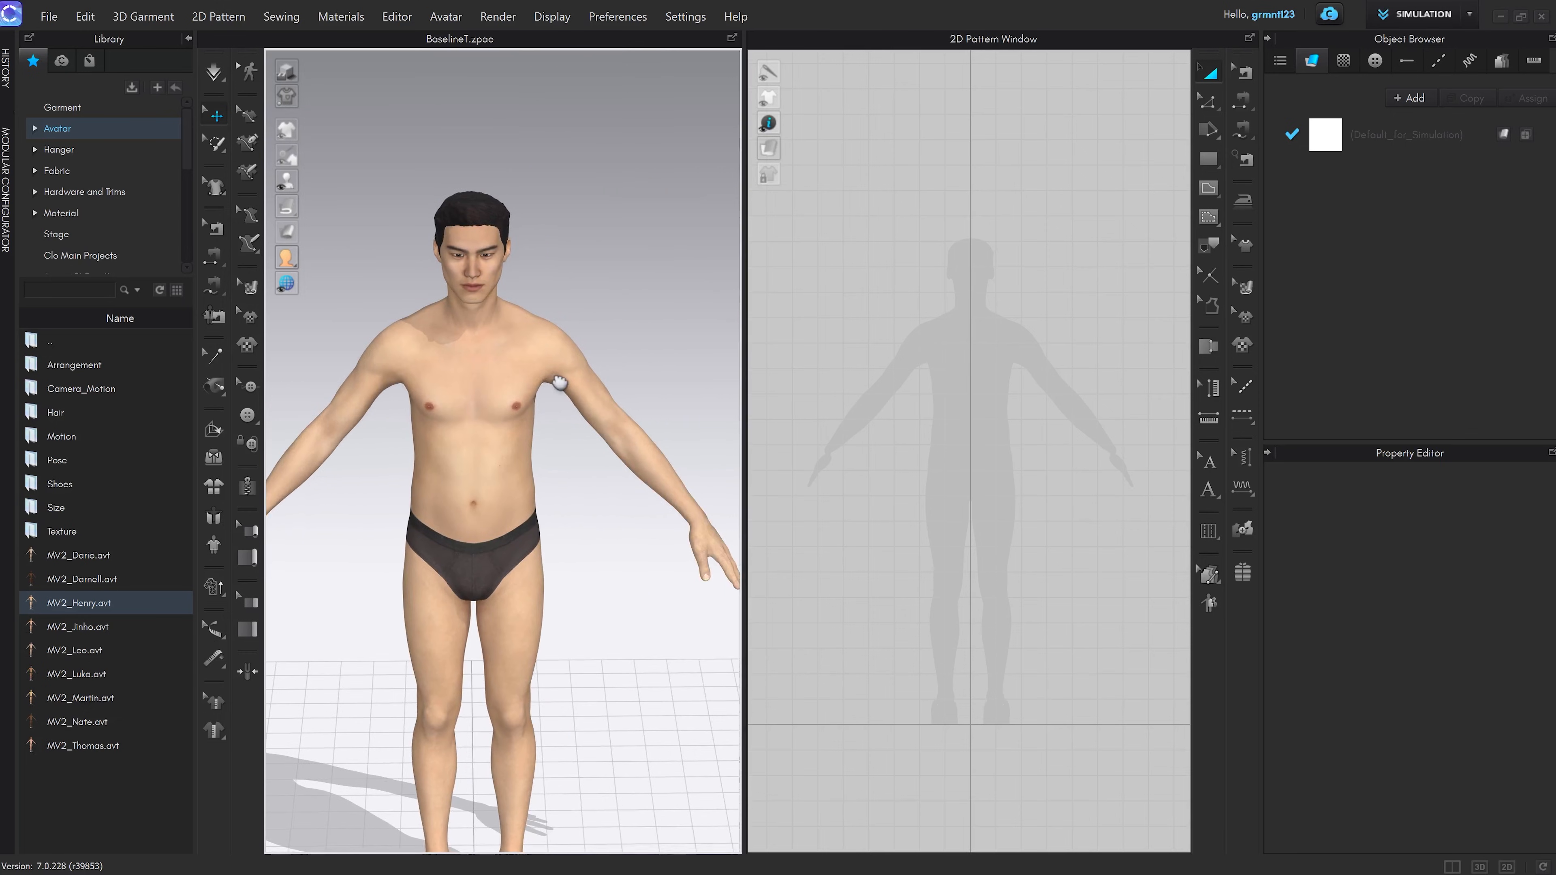
pyautogui.scroll(-5, 556, 423)
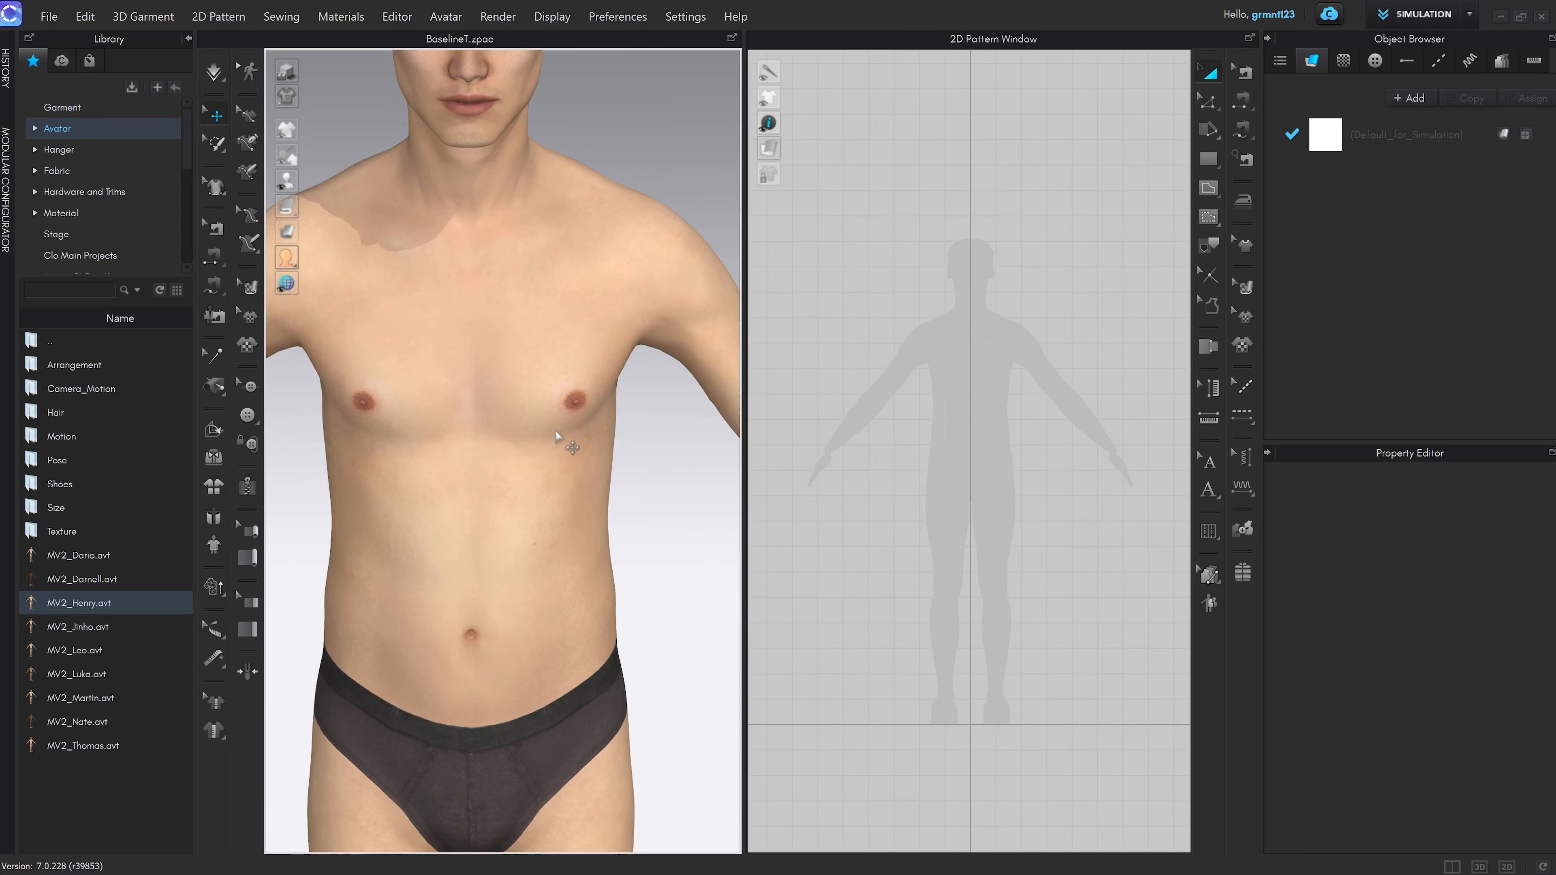
pyautogui.moveTo(551, 472); pyautogui.dragTo(587, 475, button='right')
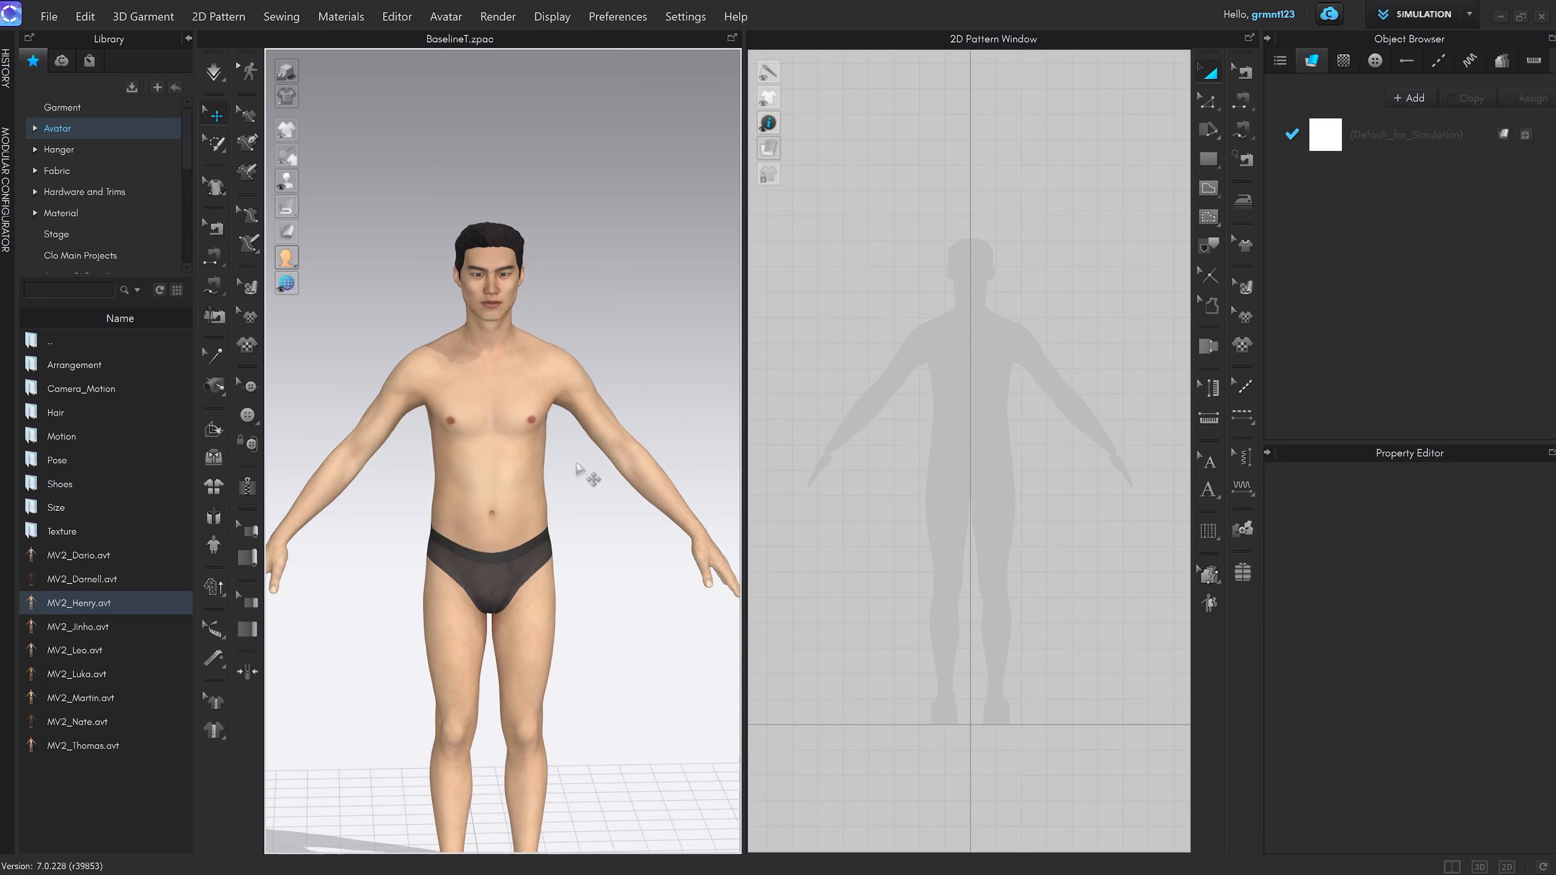
pyautogui.moveTo(579, 460); pyautogui.dragTo(533, 437, button='middle')
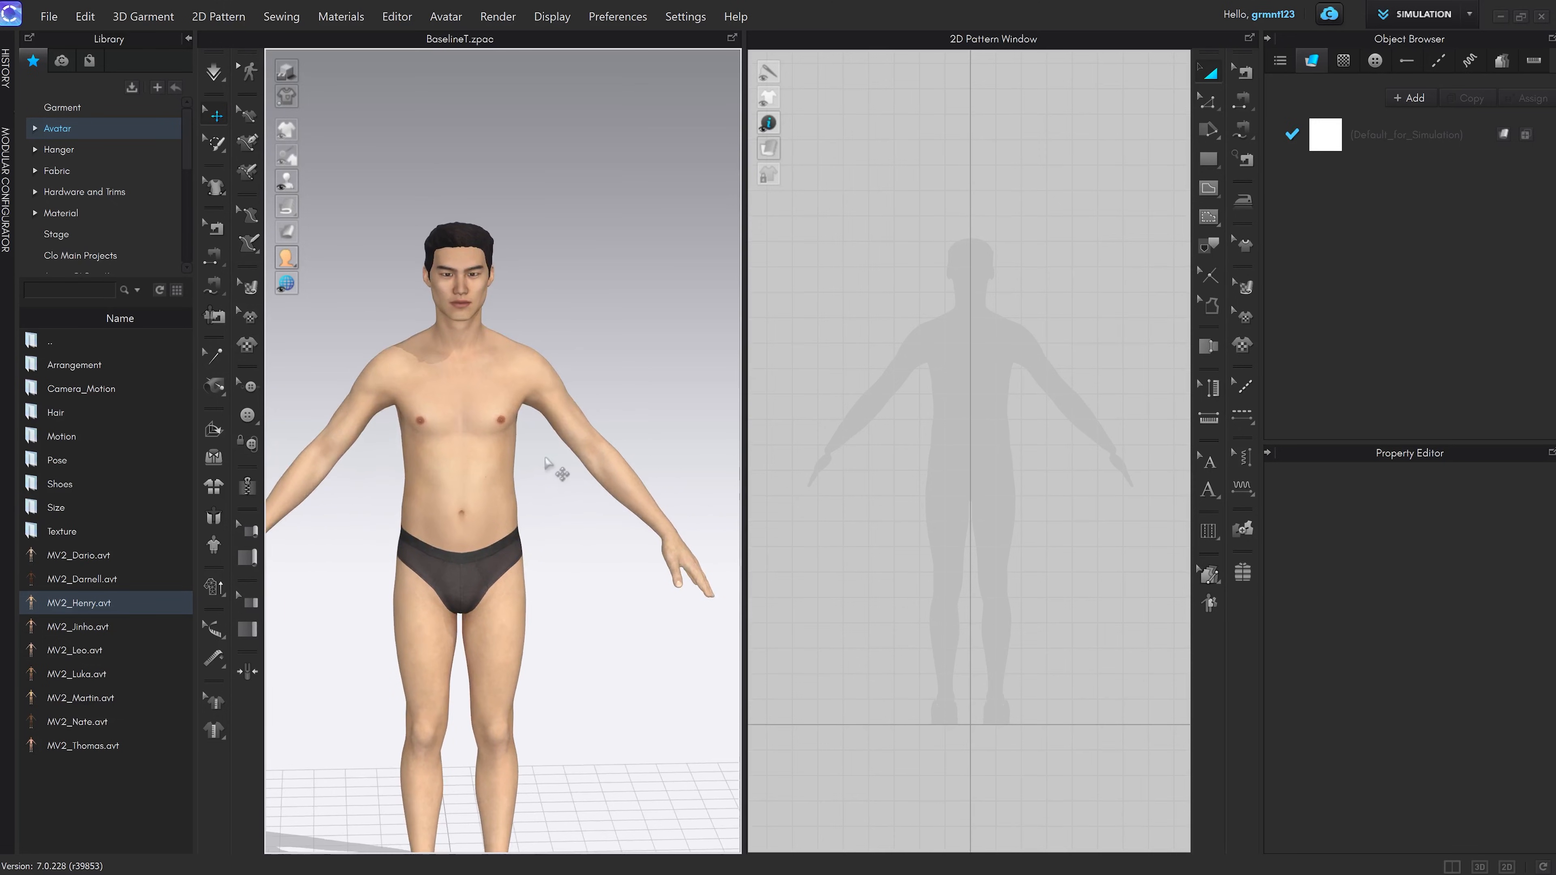
pyautogui.moveTo(506, 381); pyautogui.dragTo(561, 397, button='middle')
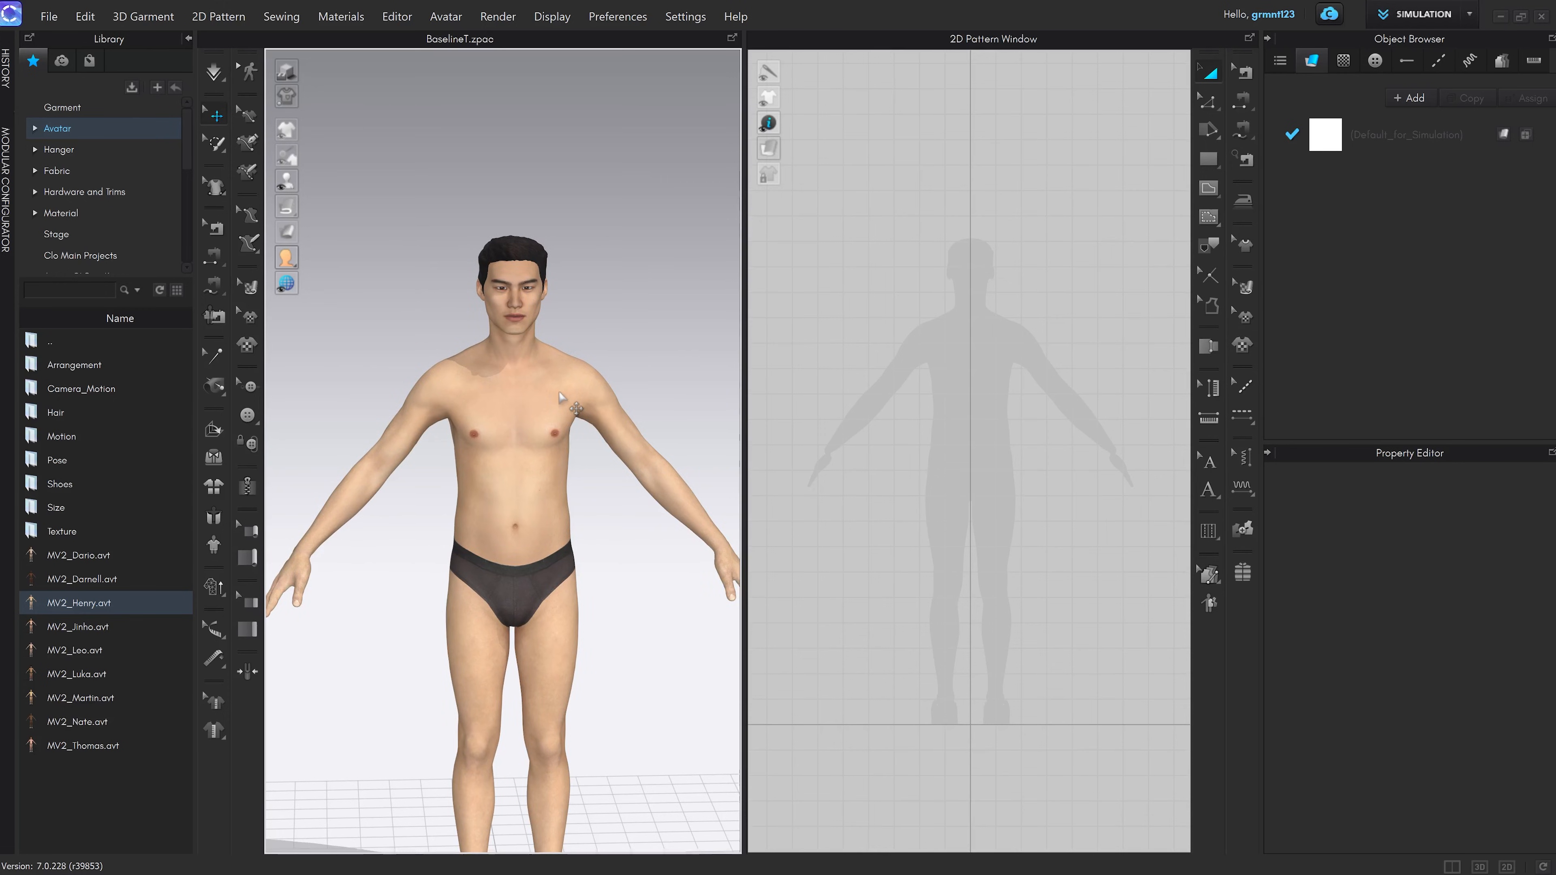
pyautogui.scroll(-4, 564, 399)
pyautogui.scroll(6, 566, 401)
pyautogui.moveTo(573, 406); pyautogui.dragTo(594, 429, button='right')
pyautogui.scroll(3, 597, 434)
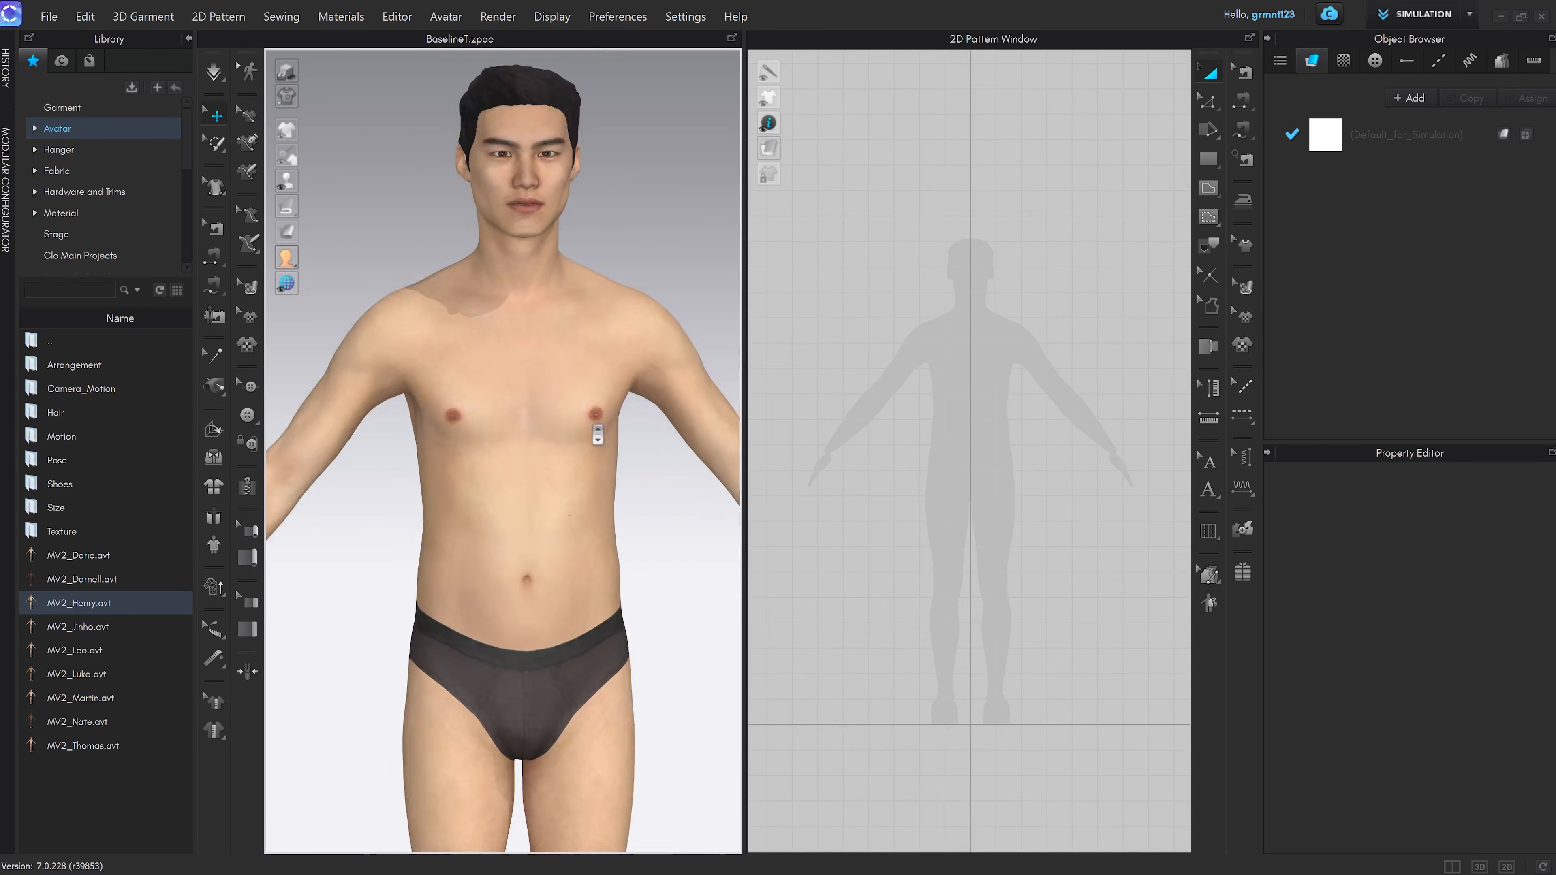
pyautogui.scroll(-6, 597, 433)
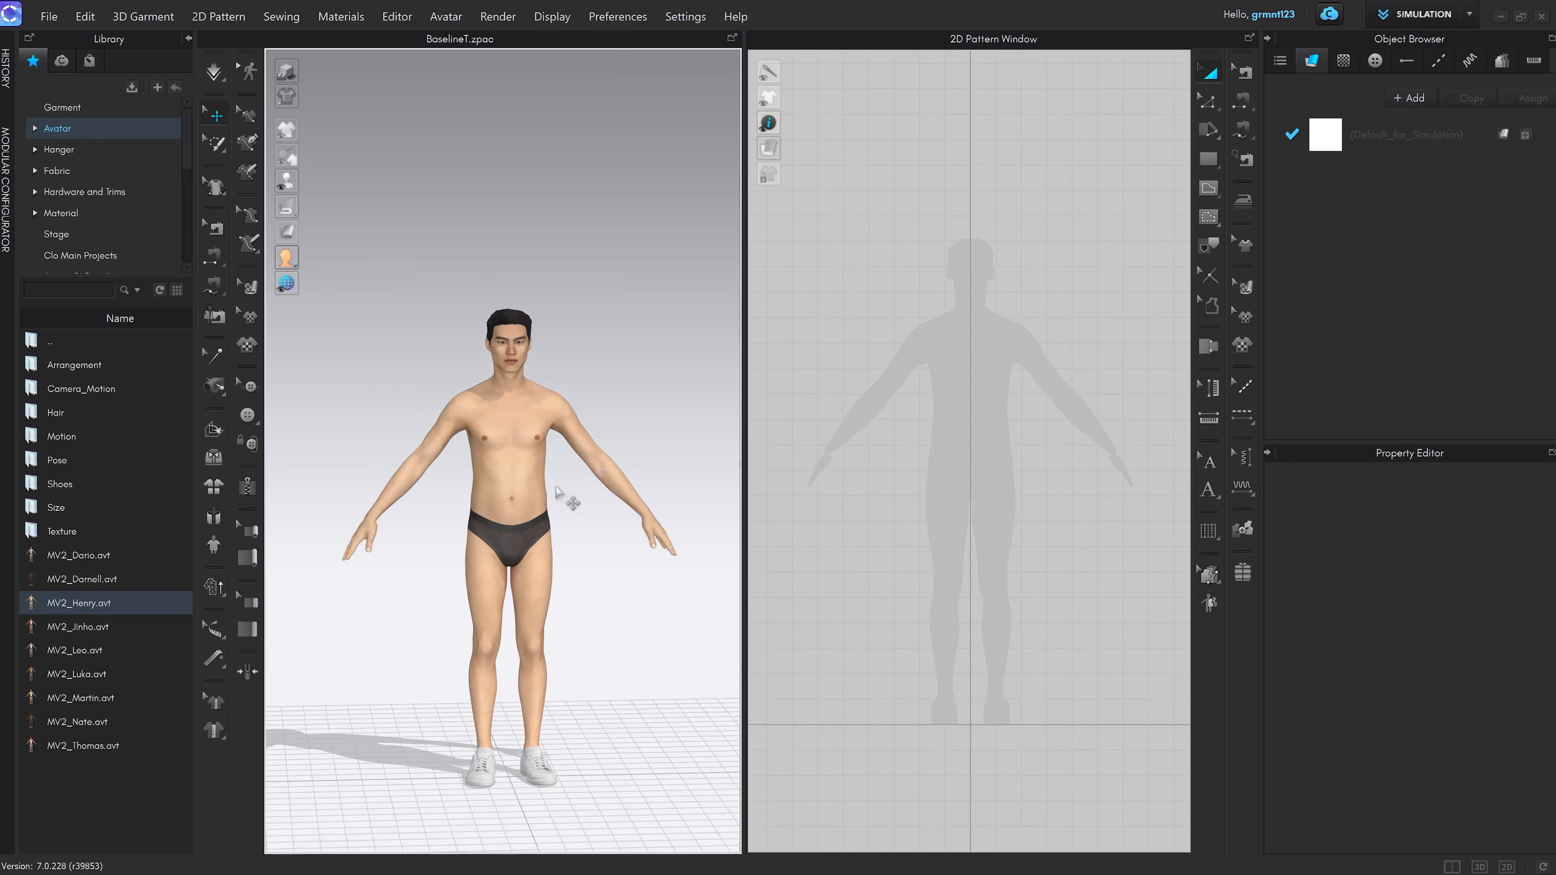
# Return to the View Controls in the User Settings and review the modifier key options for Pan
pyautogui.click(684, 17)
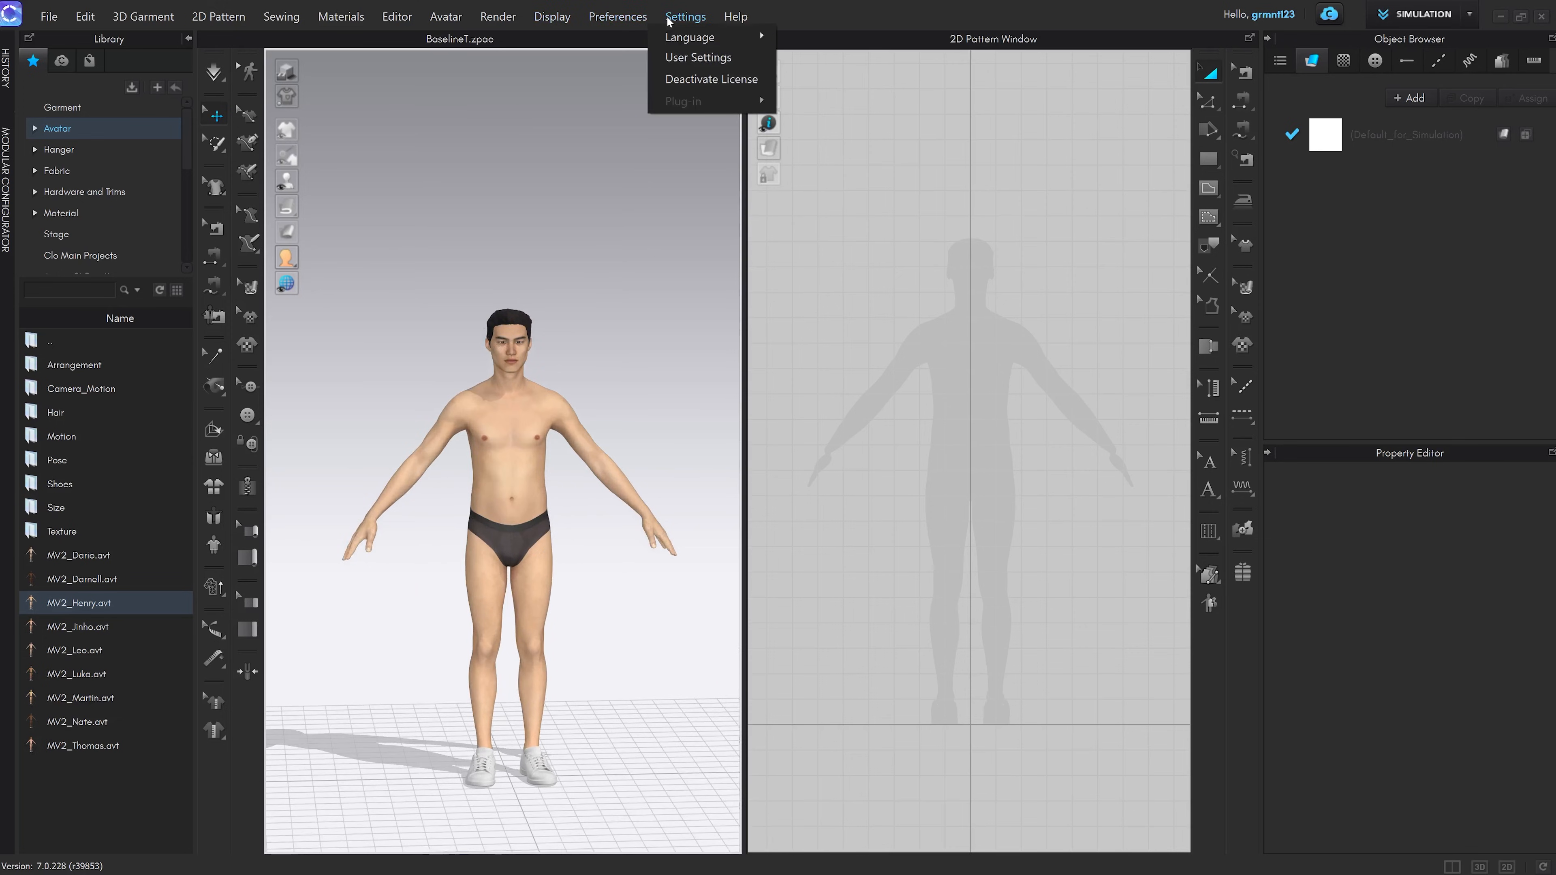
pyautogui.click(705, 69)
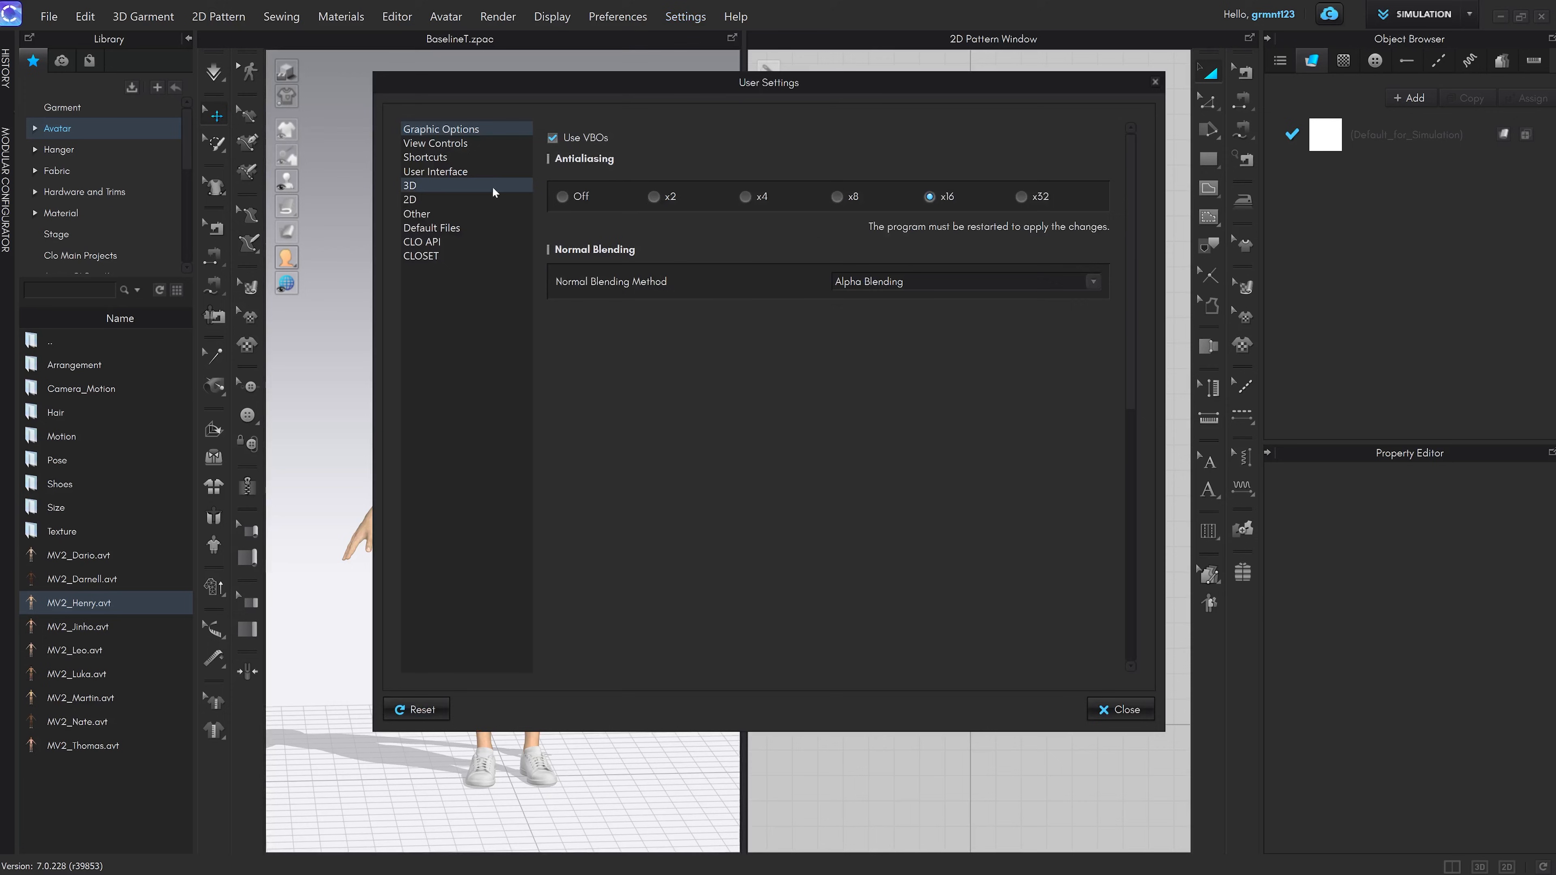
pyautogui.click(489, 143)
pyautogui.click(835, 203)
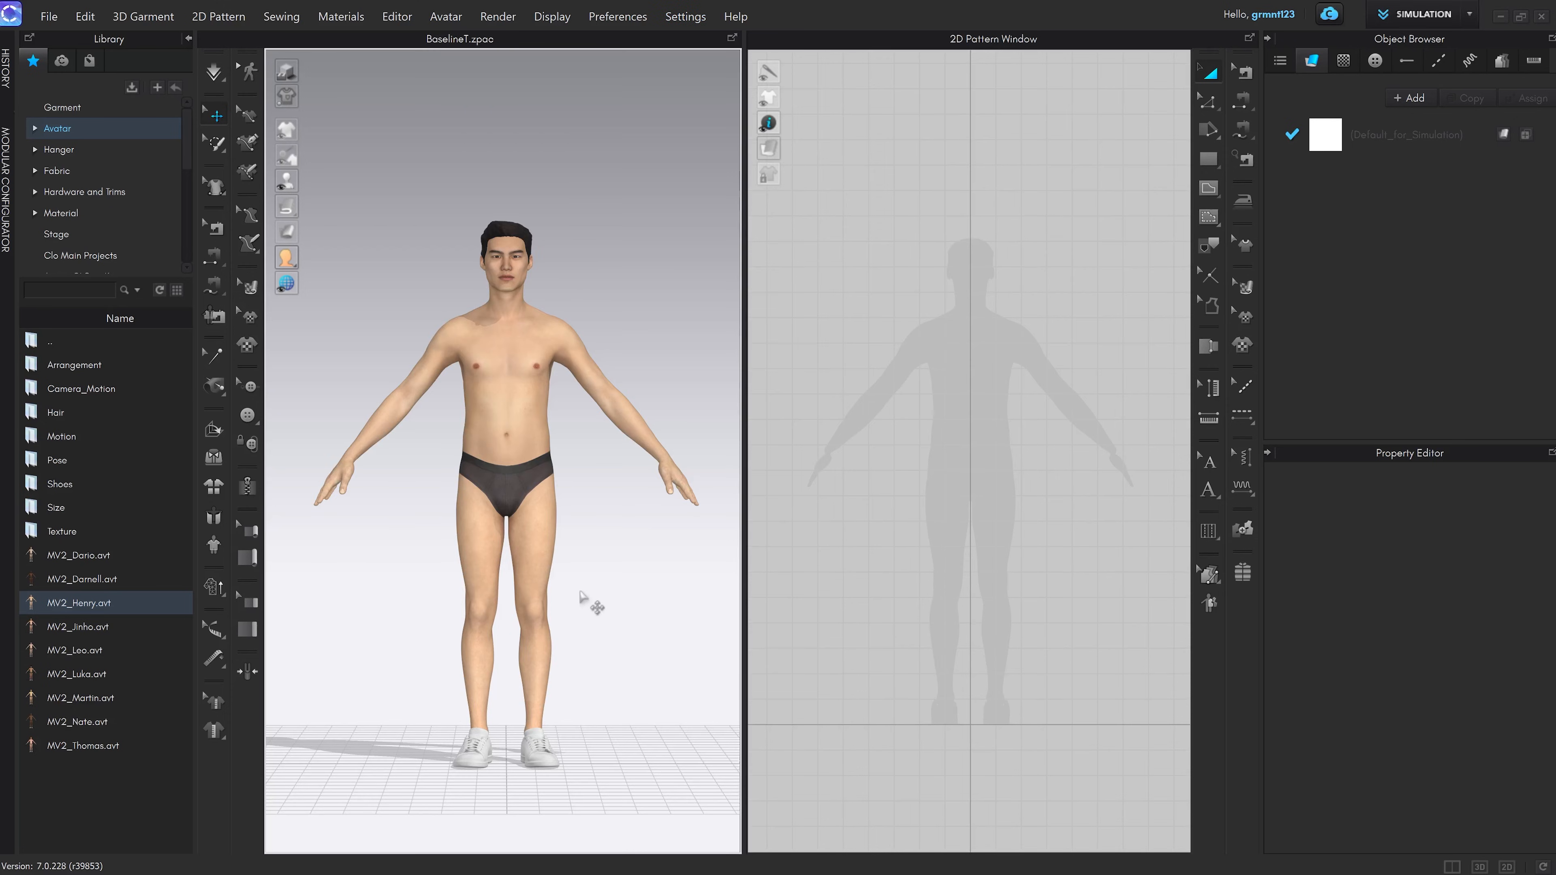
# Open BaselineT.zpac from the Library's Garment folder without saving the current file
pyautogui.click(66, 110)
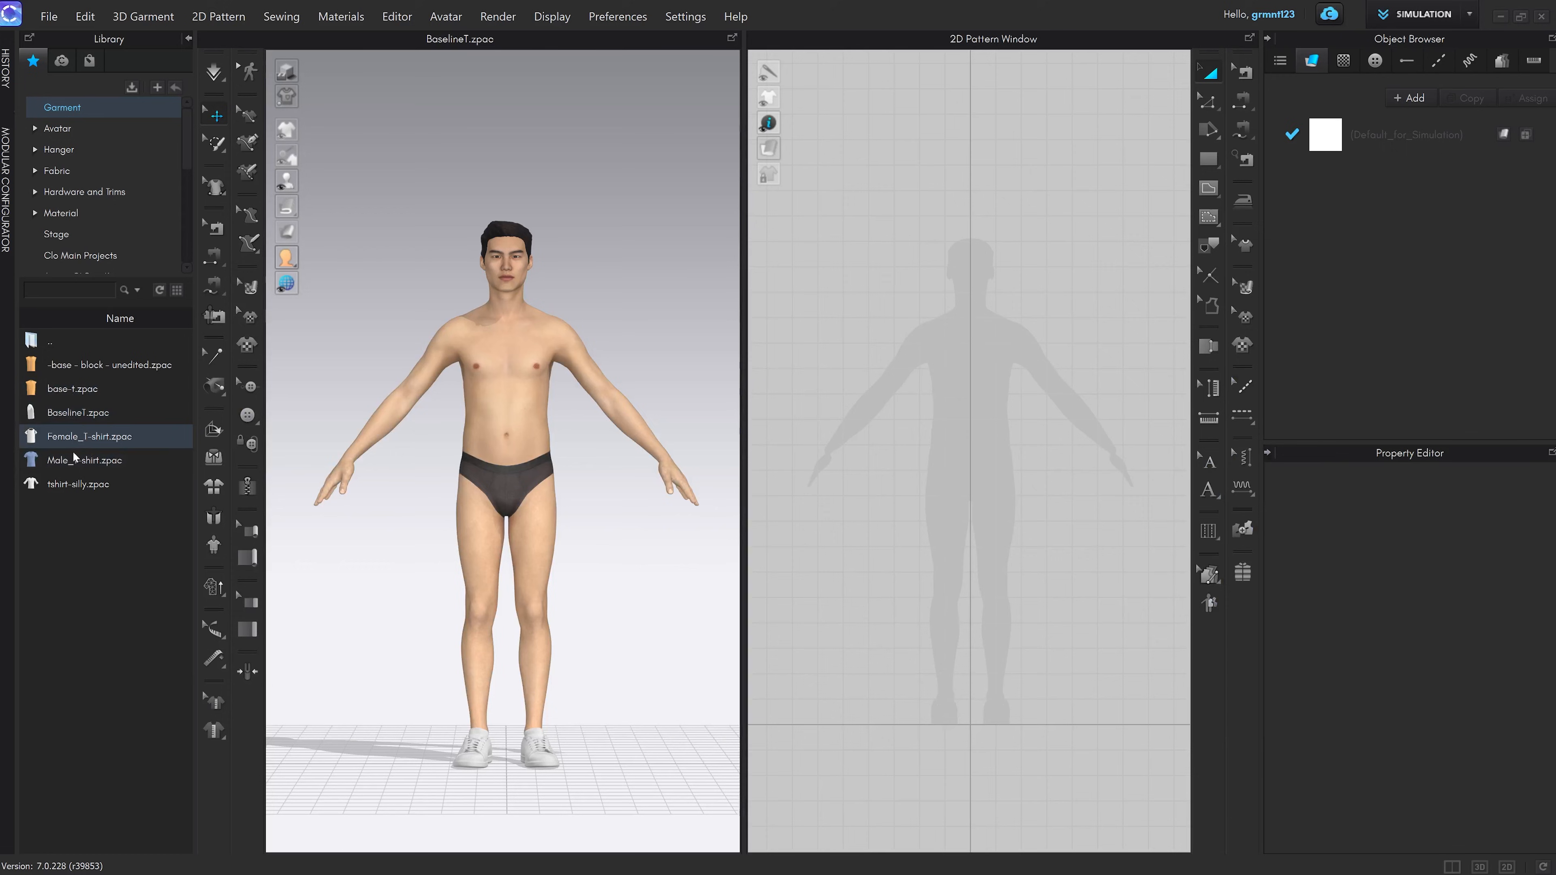
pyautogui.moveTo(57, 460)
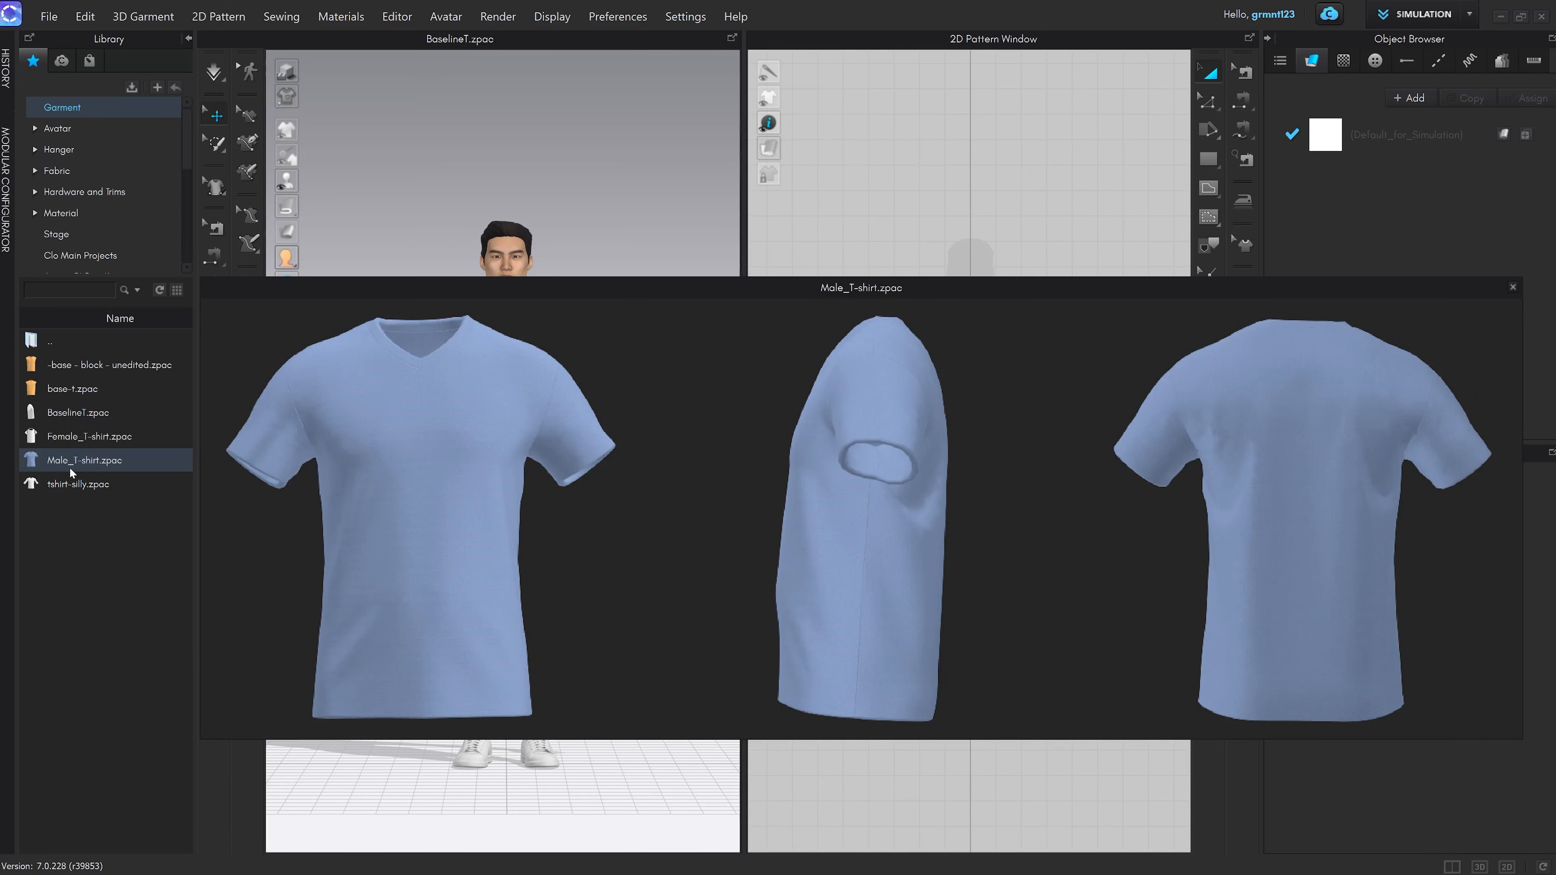
pyautogui.doubleClick(72, 460)
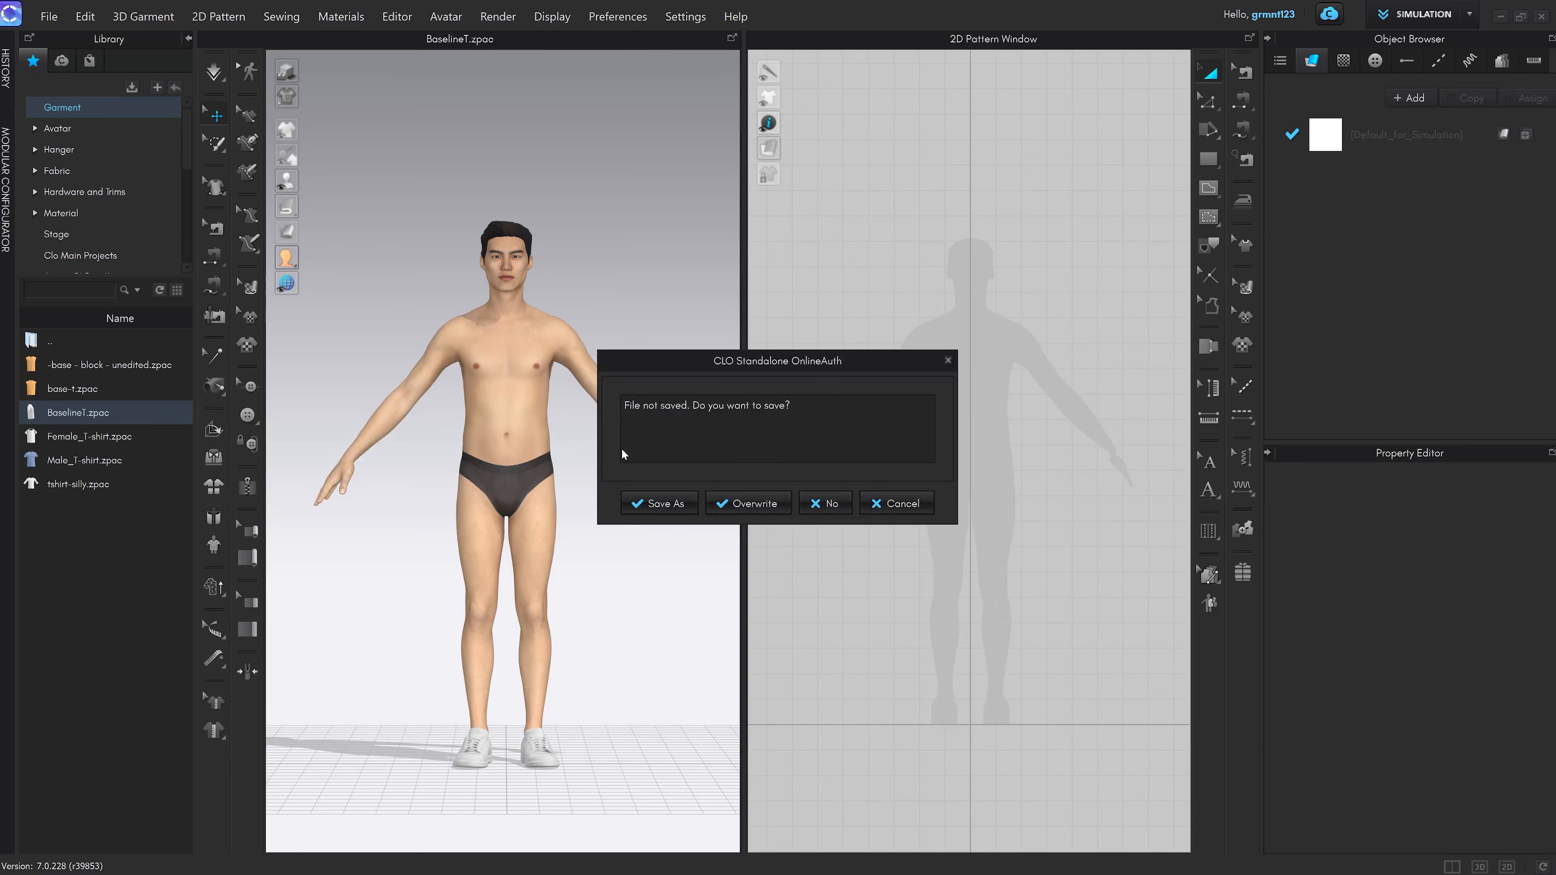
pyautogui.moveTo(767, 365); pyautogui.dragTo(709, 369)
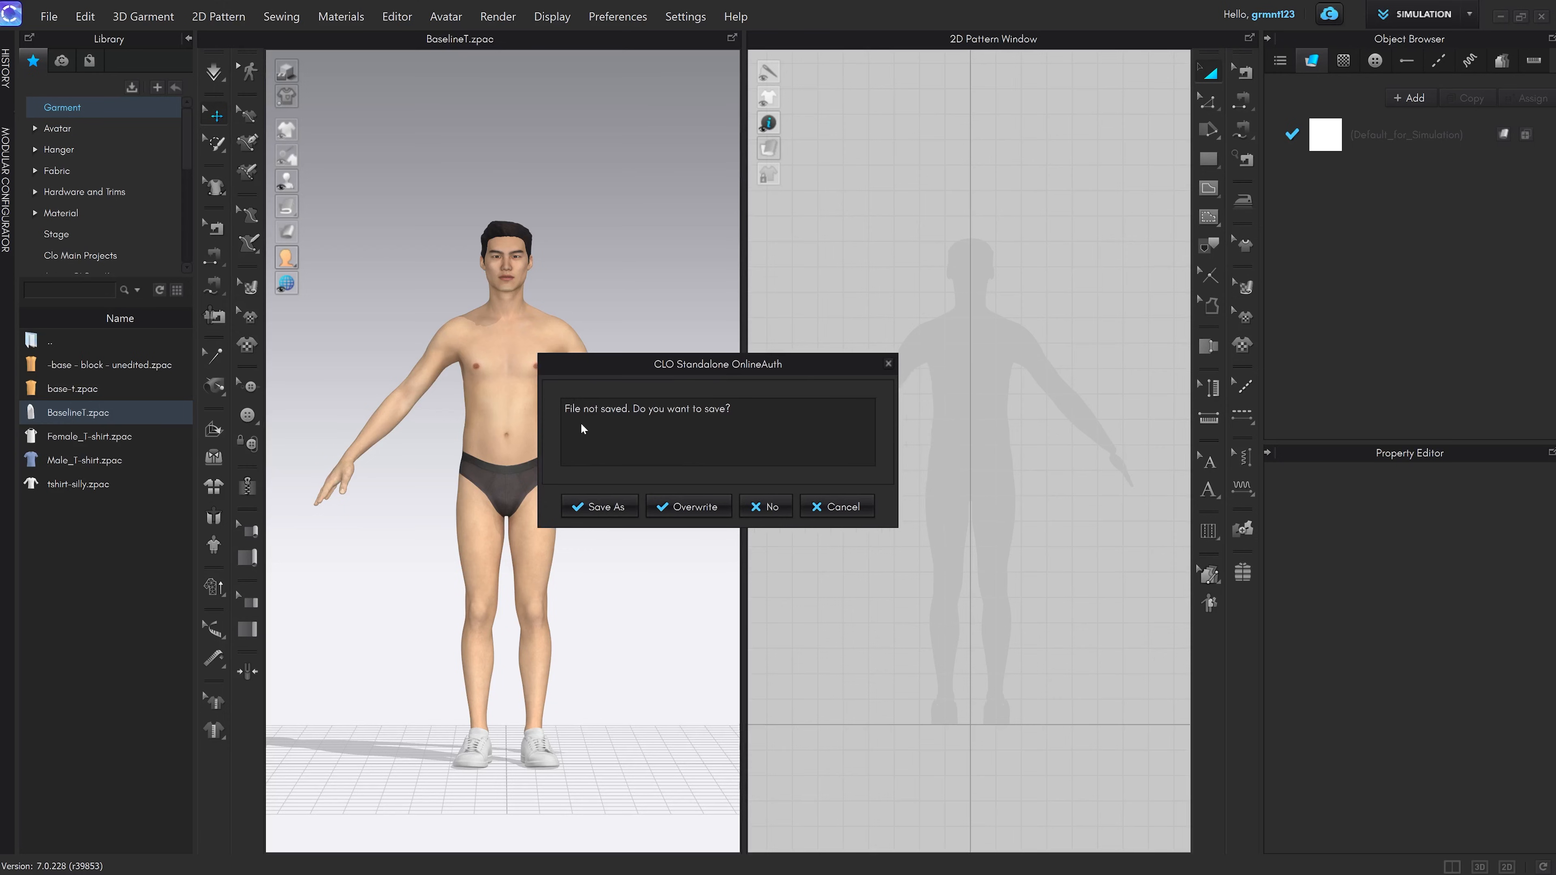
pyautogui.click(764, 506)
pyautogui.click(729, 461)
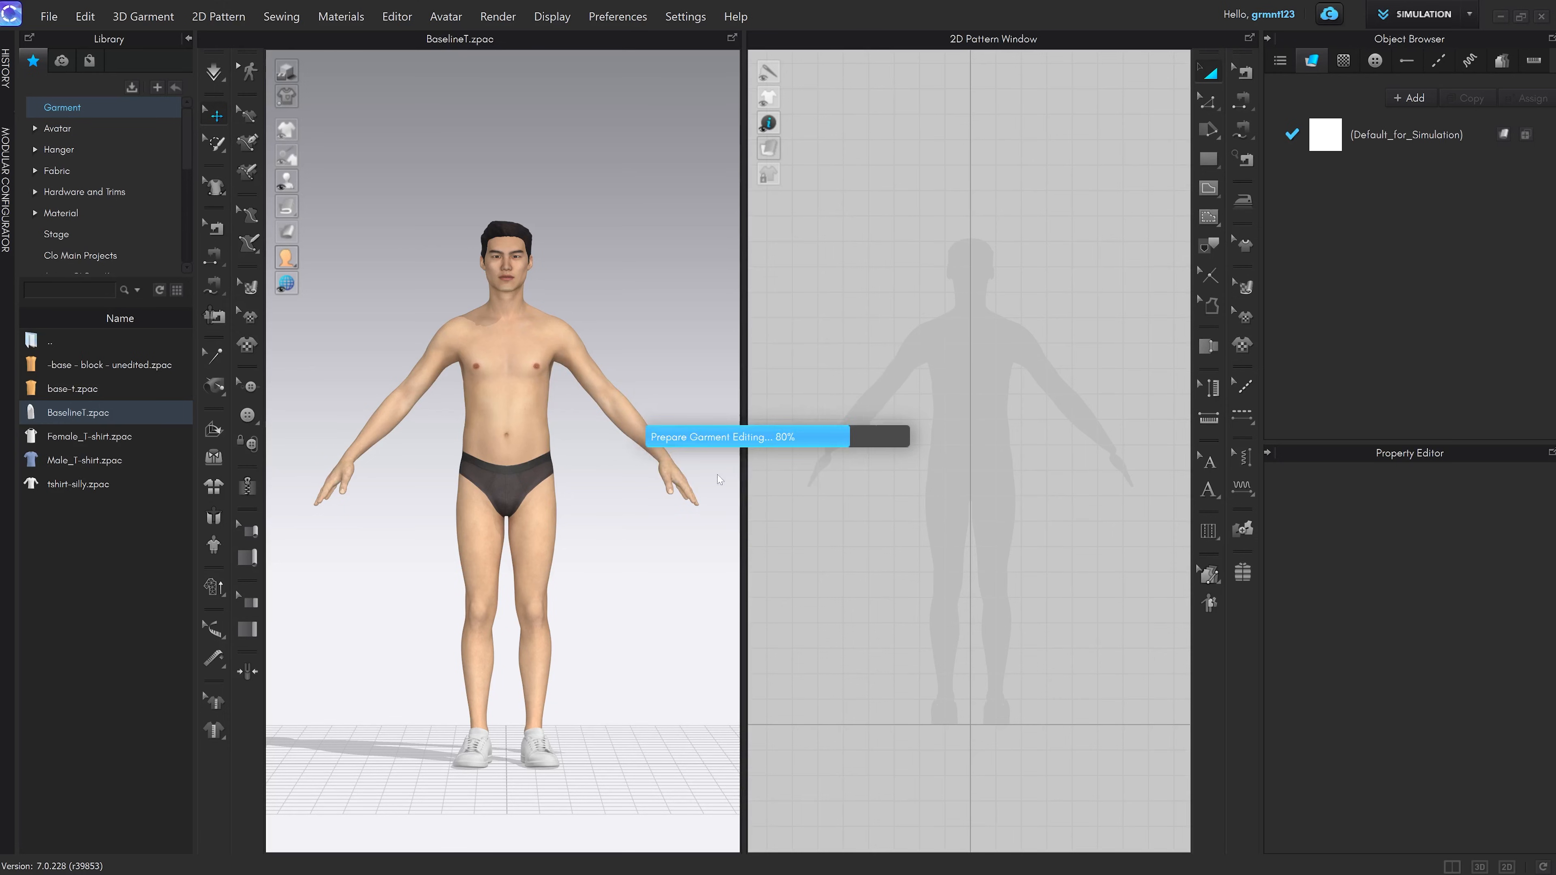
# Examine the T-shirt on the avatar in 3D and its flat pattern pieces in 2D
pyautogui.moveTo(608, 410); pyautogui.dragTo(630, 337, button='right')
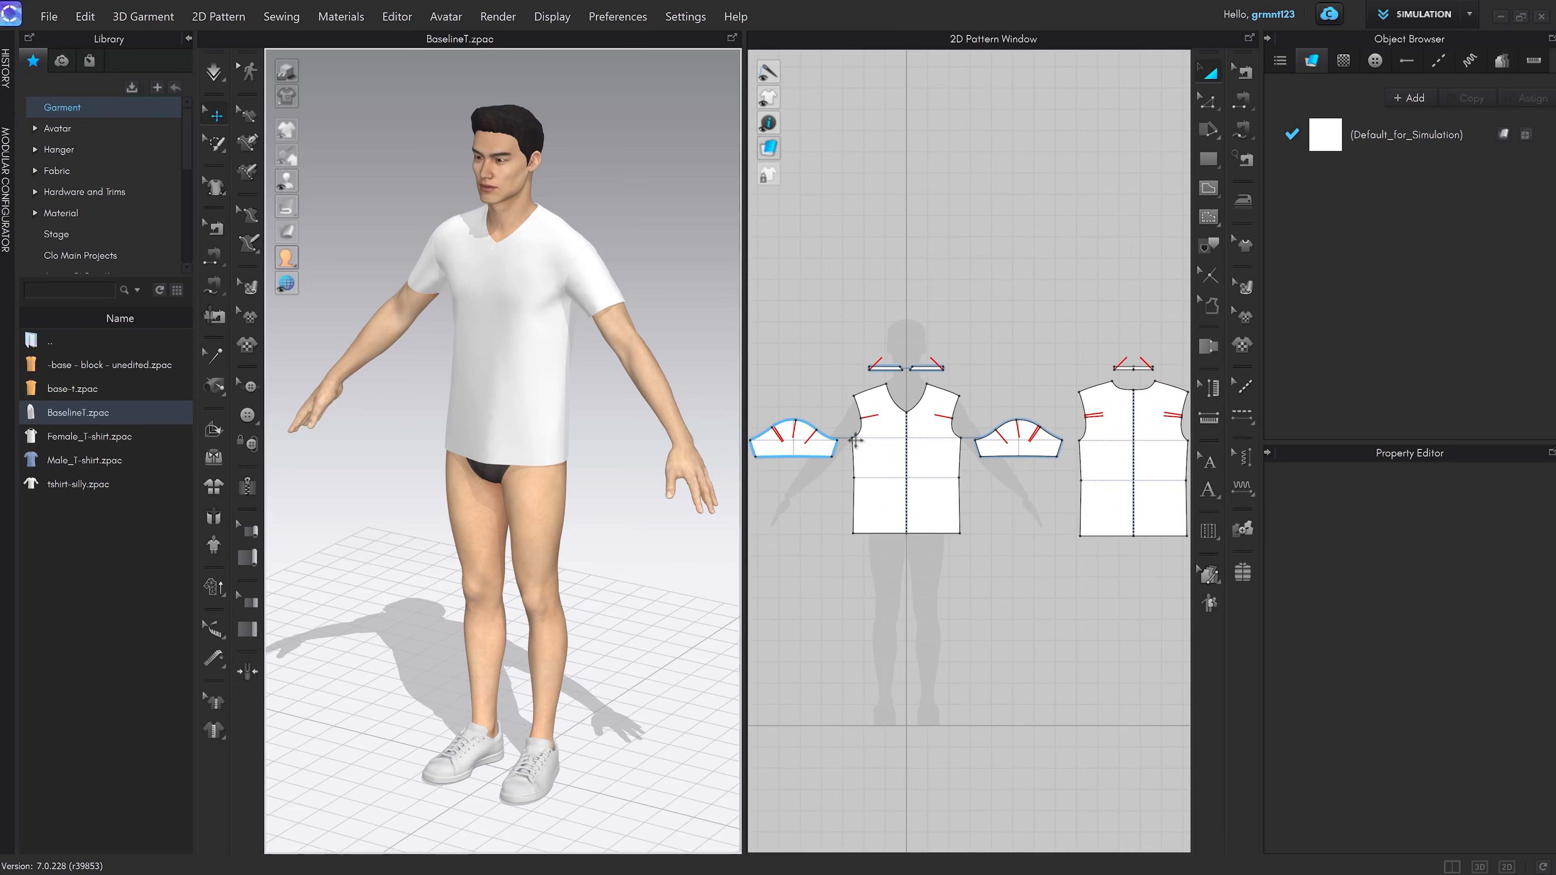
pyautogui.scroll(-4, 807, 406)
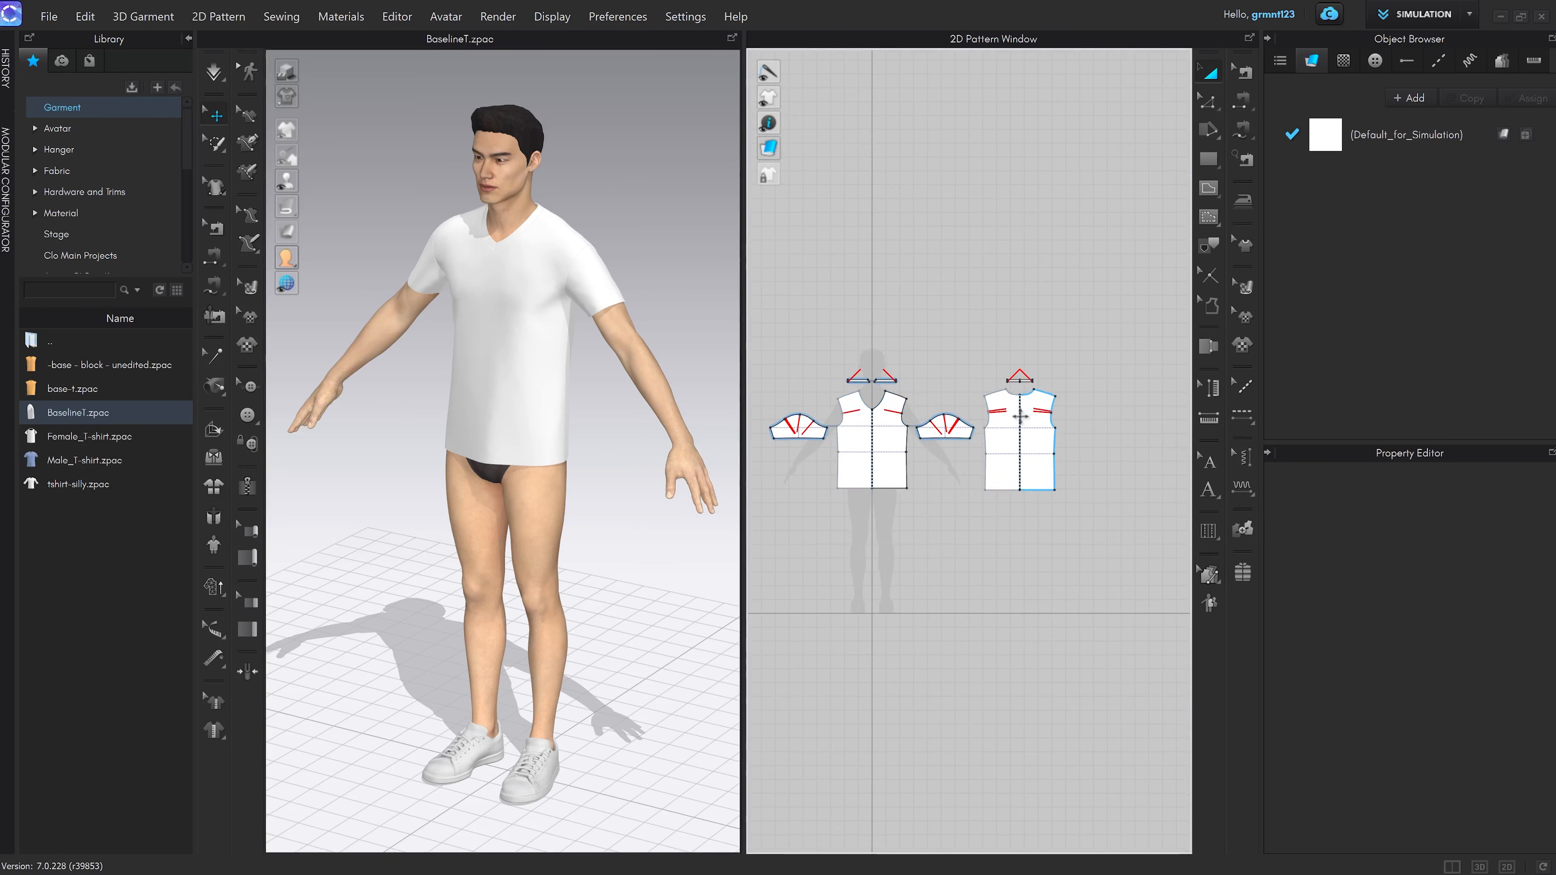
pyautogui.click(554, 306)
pyautogui.click(566, 509)
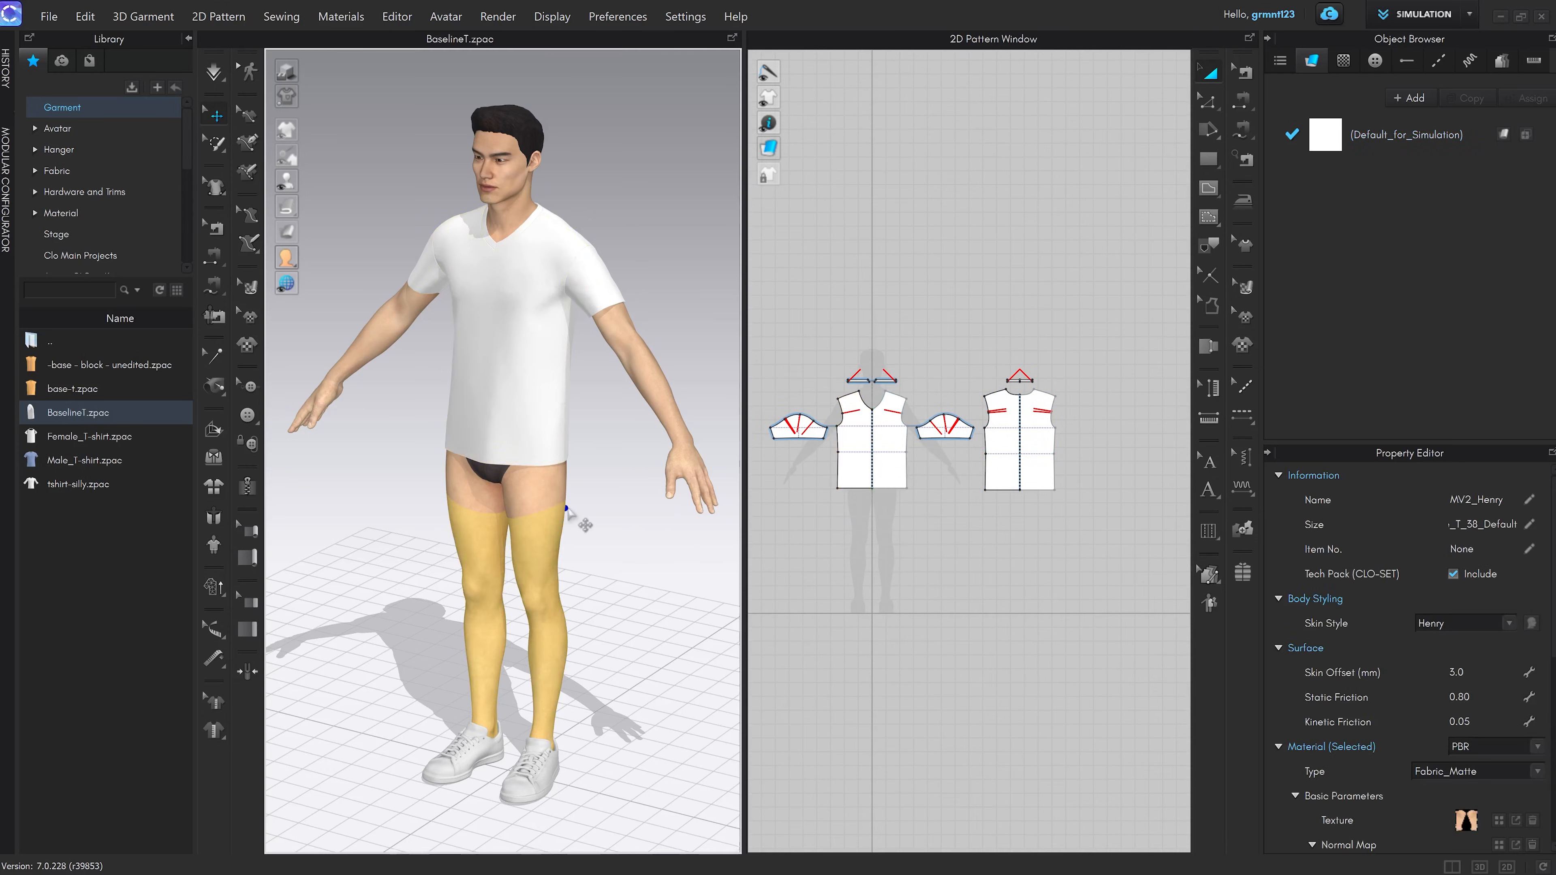
pyautogui.click(1119, 358)
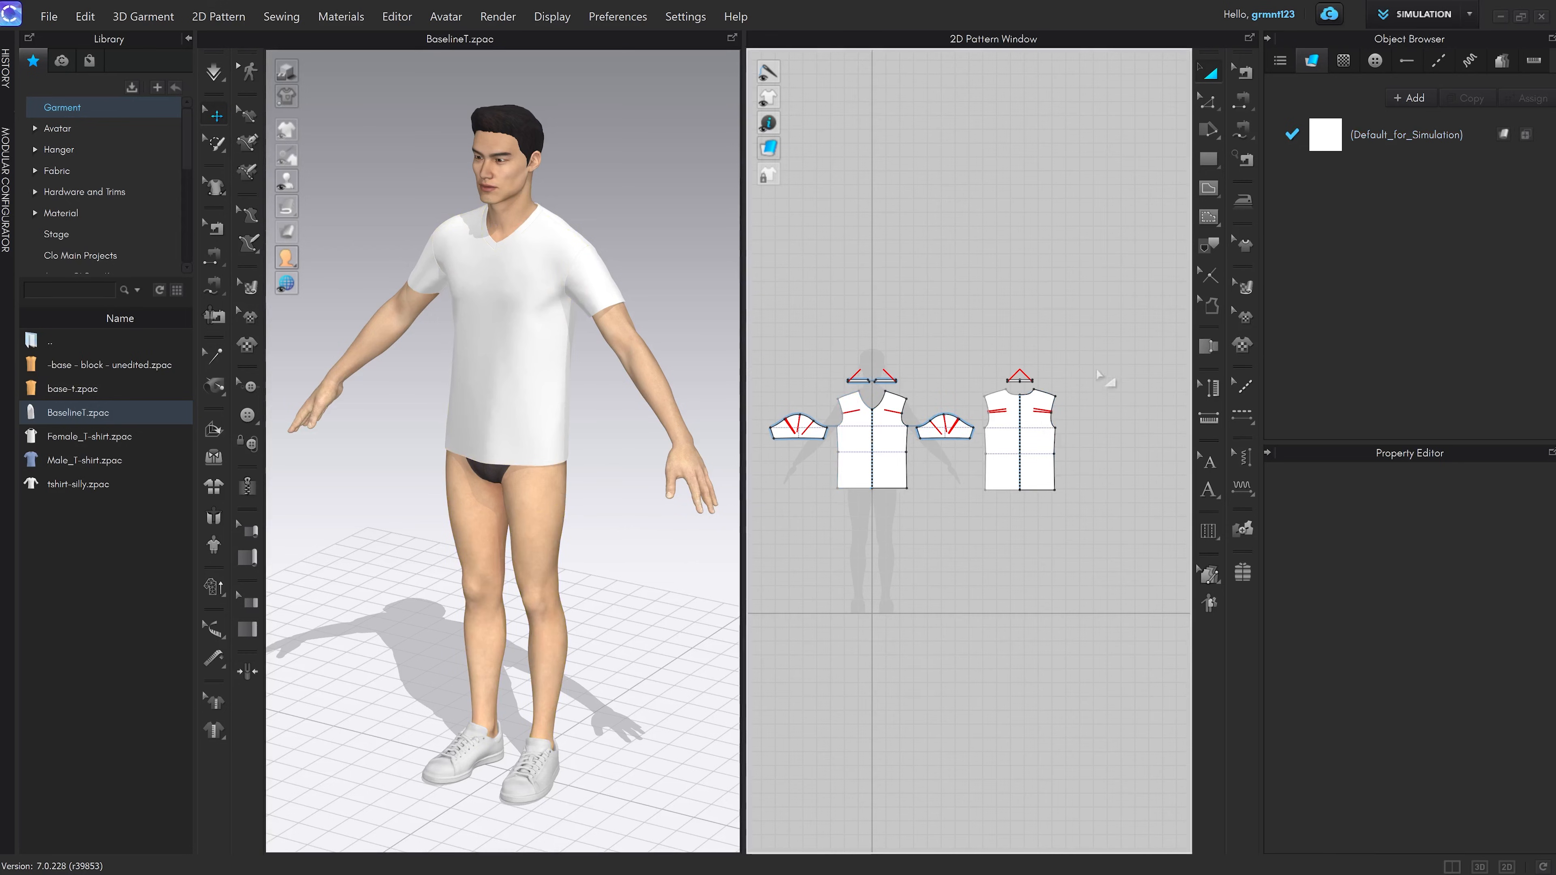
pyautogui.moveTo(1061, 369); pyautogui.dragTo(1082, 336, button='middle')
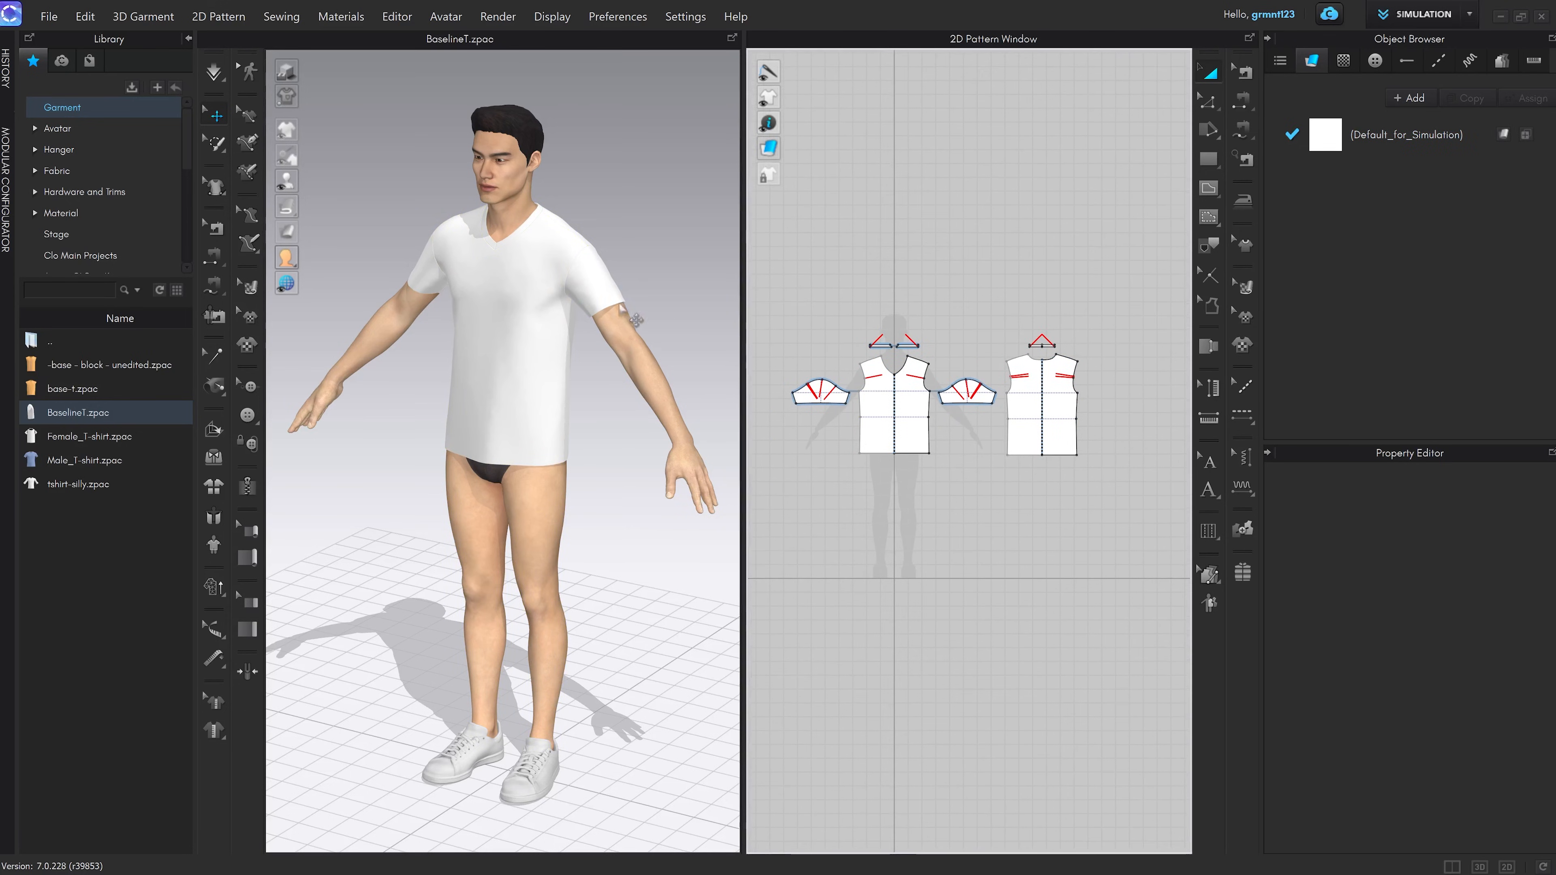
pyautogui.scroll(5, 554, 401)
pyautogui.moveTo(553, 406); pyautogui.dragTo(582, 380, button='right')
pyautogui.scroll(-5, 582, 380)
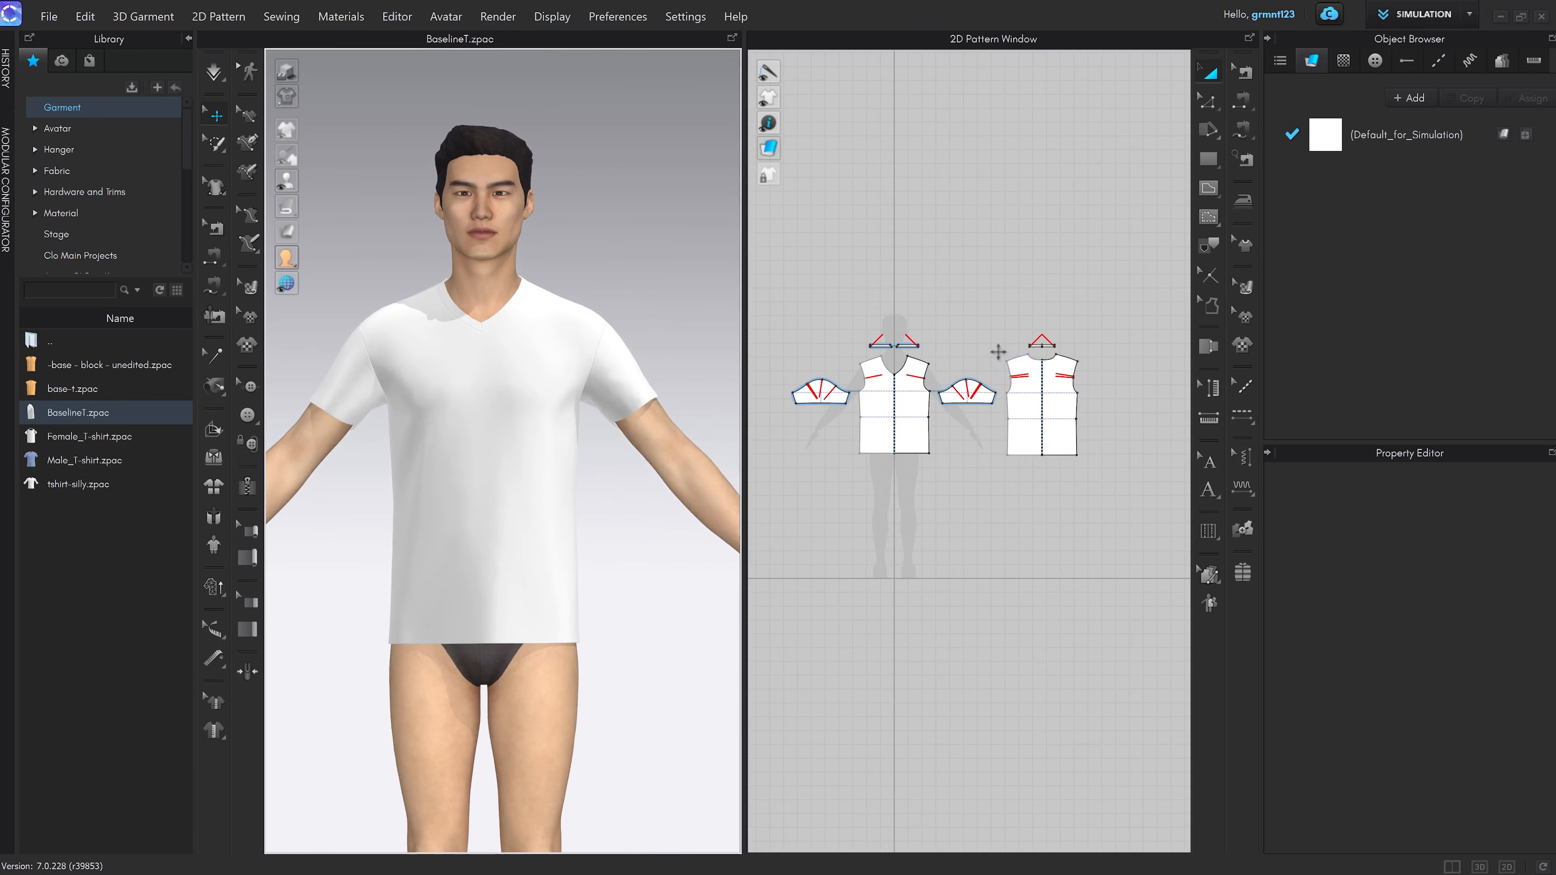
# Select the two front neckband pieces in the 2D pattern to locate them on the garment in 3D
pyautogui.scroll(3, 1000, 421)
pyautogui.moveTo(1002, 425); pyautogui.dragTo(1010, 461, button='middle')
pyautogui.moveTo(852, 376); pyautogui.dragTo(933, 379, button='middle')
pyautogui.scroll(2, 930, 332)
pyautogui.moveTo(794, 290); pyautogui.dragTo(1050, 360)
pyautogui.moveTo(1051, 281); pyautogui.dragTo(770, 375)
pyautogui.click(1021, 279)
pyautogui.scroll(4, 584, 244)
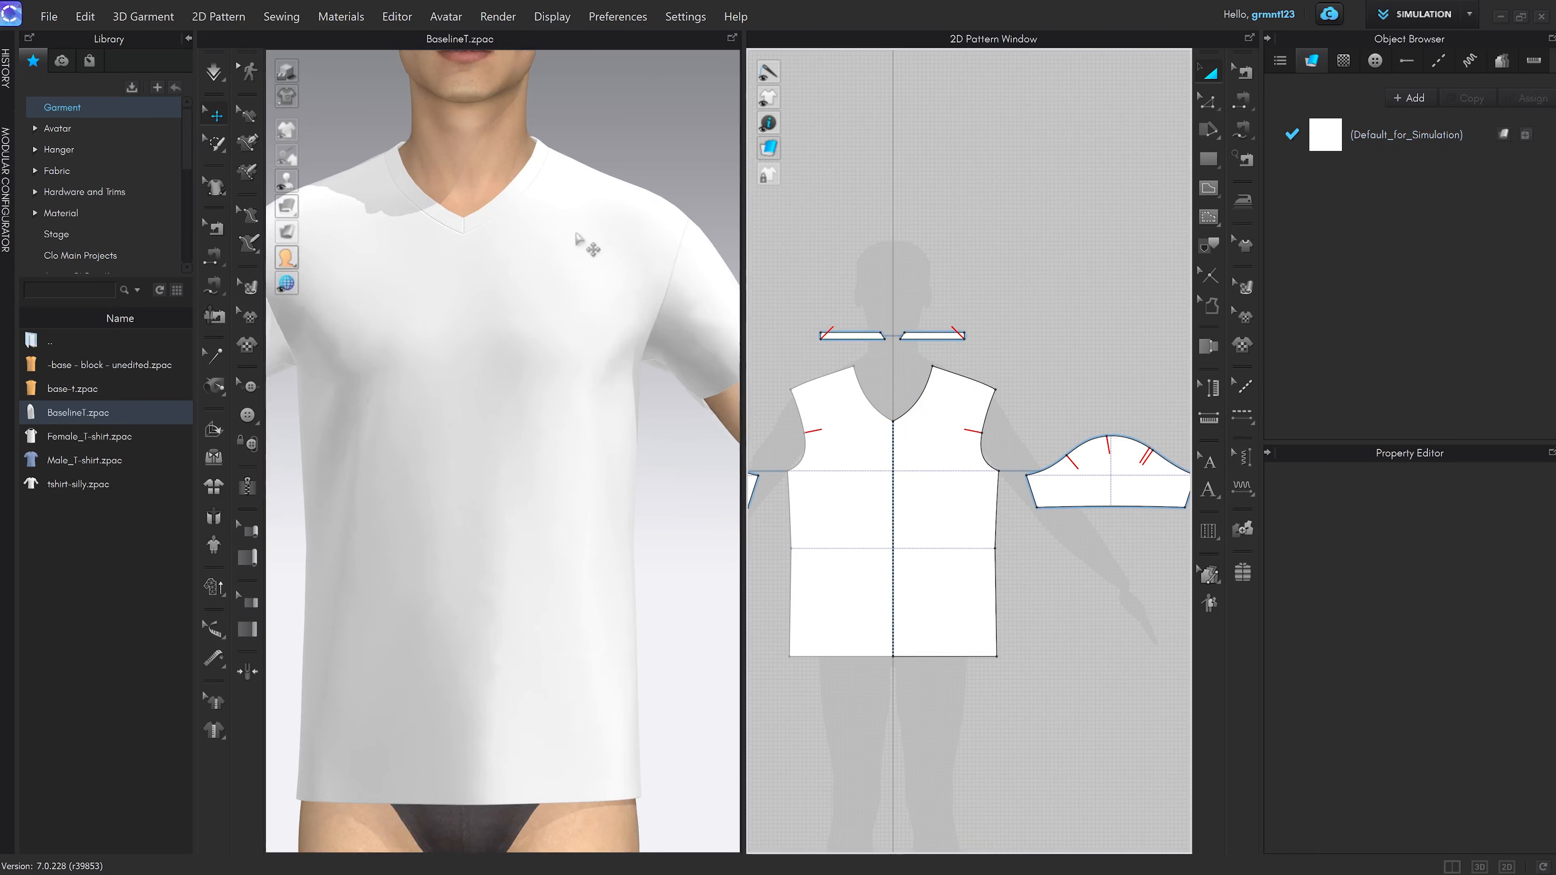
pyautogui.moveTo(583, 243); pyautogui.dragTo(617, 510, button='middle')
pyautogui.moveTo(1033, 267); pyautogui.dragTo(796, 361)
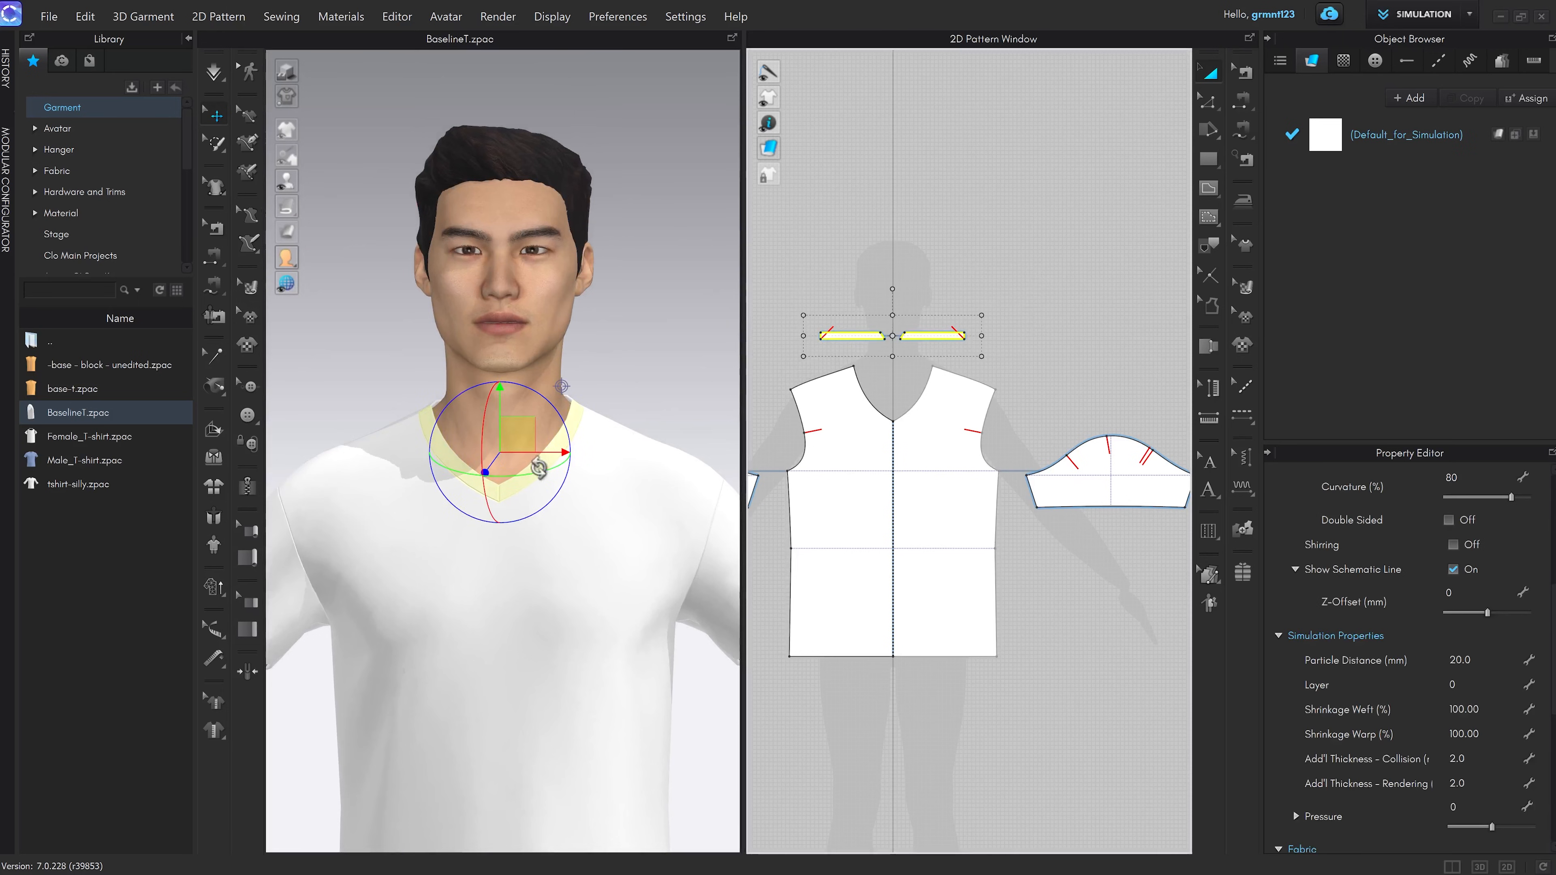
# Select the back neckband on the 3D garment, locate its piece in the 2D pattern and clear the selection
pyautogui.moveTo(657, 403); pyautogui.dragTo(512, 450, button='right')
pyautogui.click(581, 495)
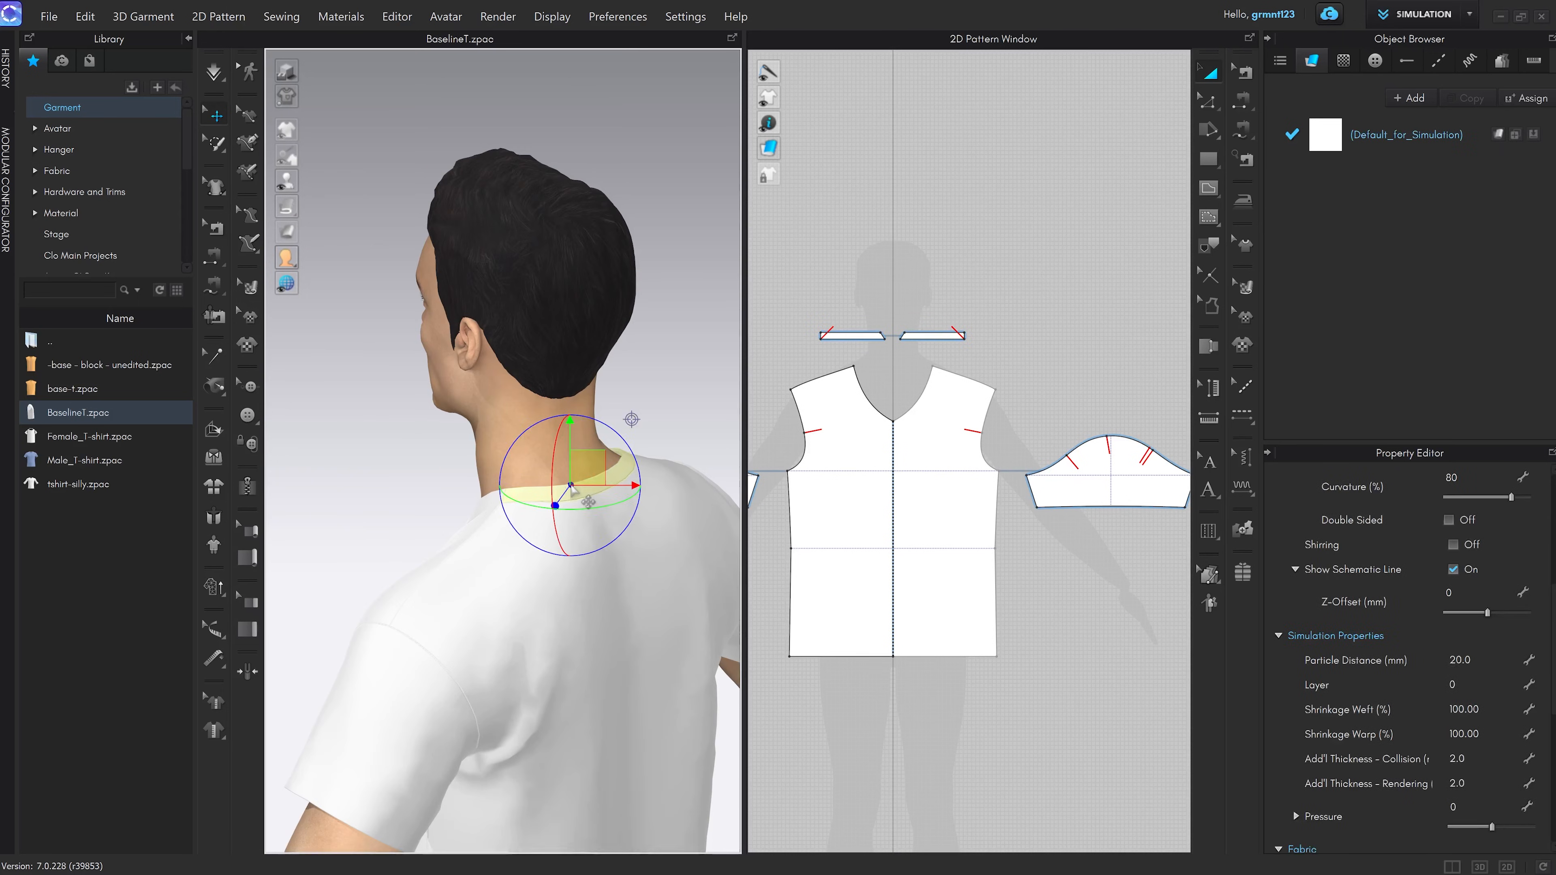
pyautogui.scroll(2, 1009, 430)
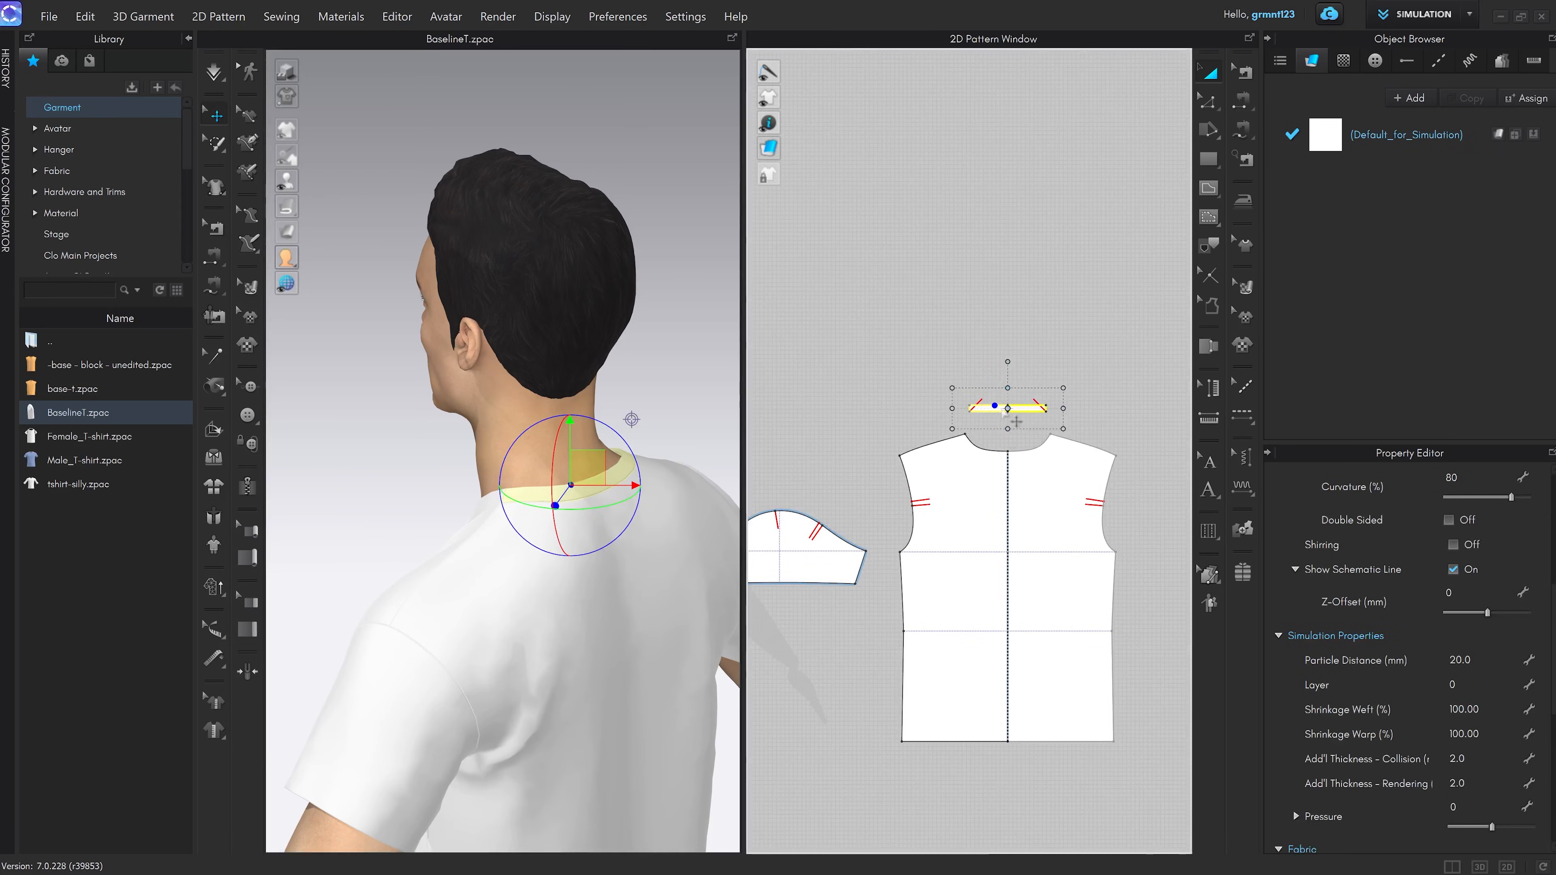
pyautogui.click(1004, 411)
pyautogui.scroll(-3, 1006, 431)
pyautogui.moveTo(1003, 433); pyautogui.dragTo(1045, 417, button='middle')
pyautogui.click(946, 409)
# Select the shirt's front body at the shoulder, chest and lower torso in 3D to find the matching points in 2D
pyautogui.moveTo(533, 506); pyautogui.dragTo(667, 499, button='right')
pyautogui.scroll(-3, 612, 429)
pyautogui.moveTo(604, 417); pyautogui.dragTo(585, 276, button='middle')
pyautogui.moveTo(834, 666); pyautogui.dragTo(911, 621, button='middle')
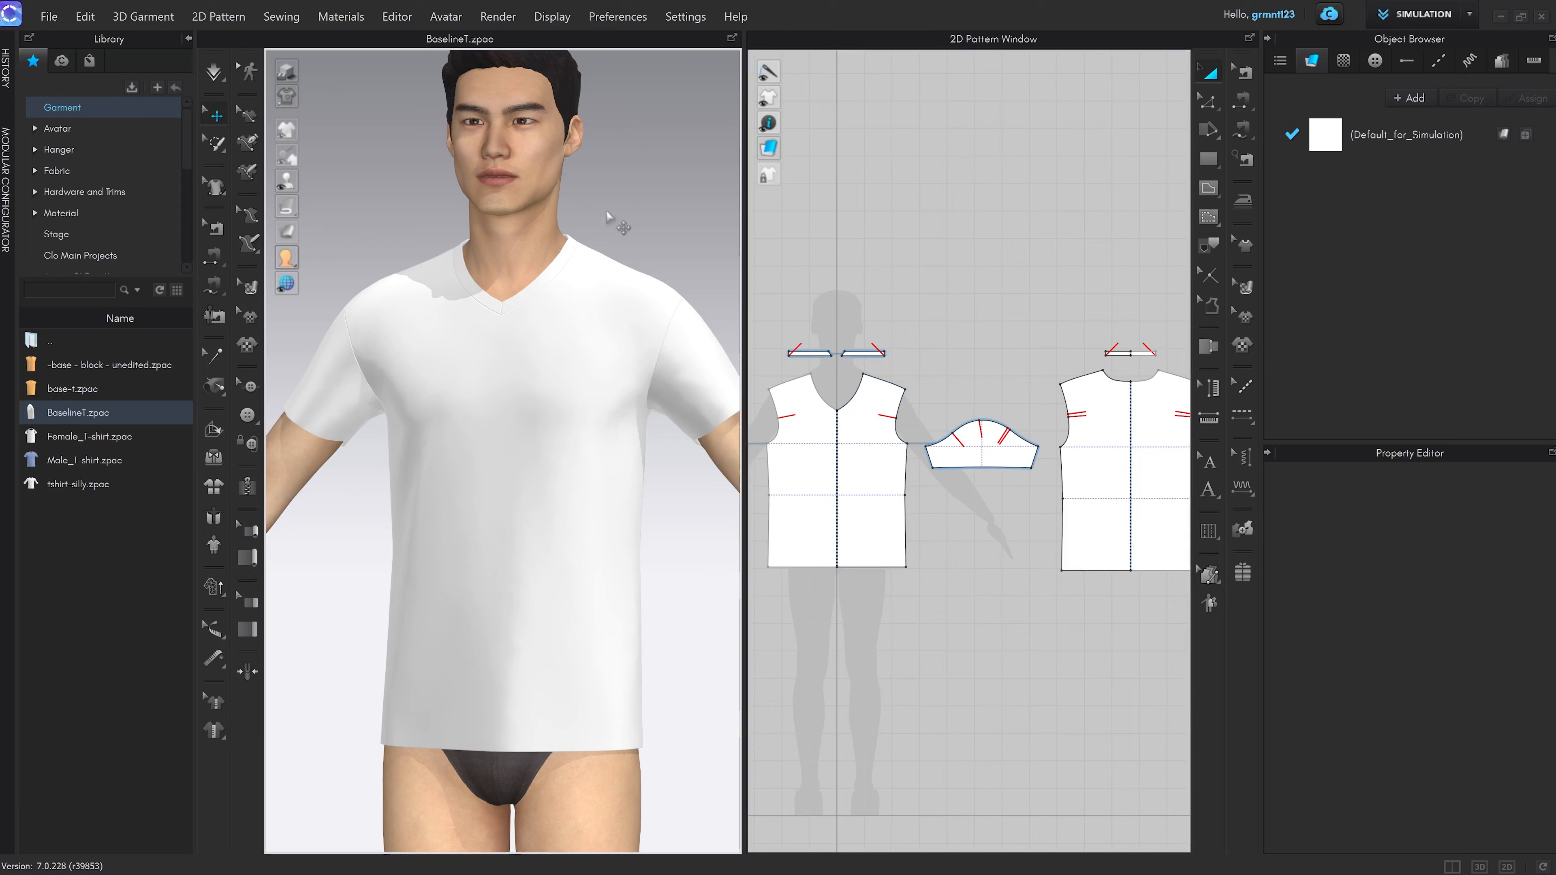
pyautogui.scroll(3, 613, 245)
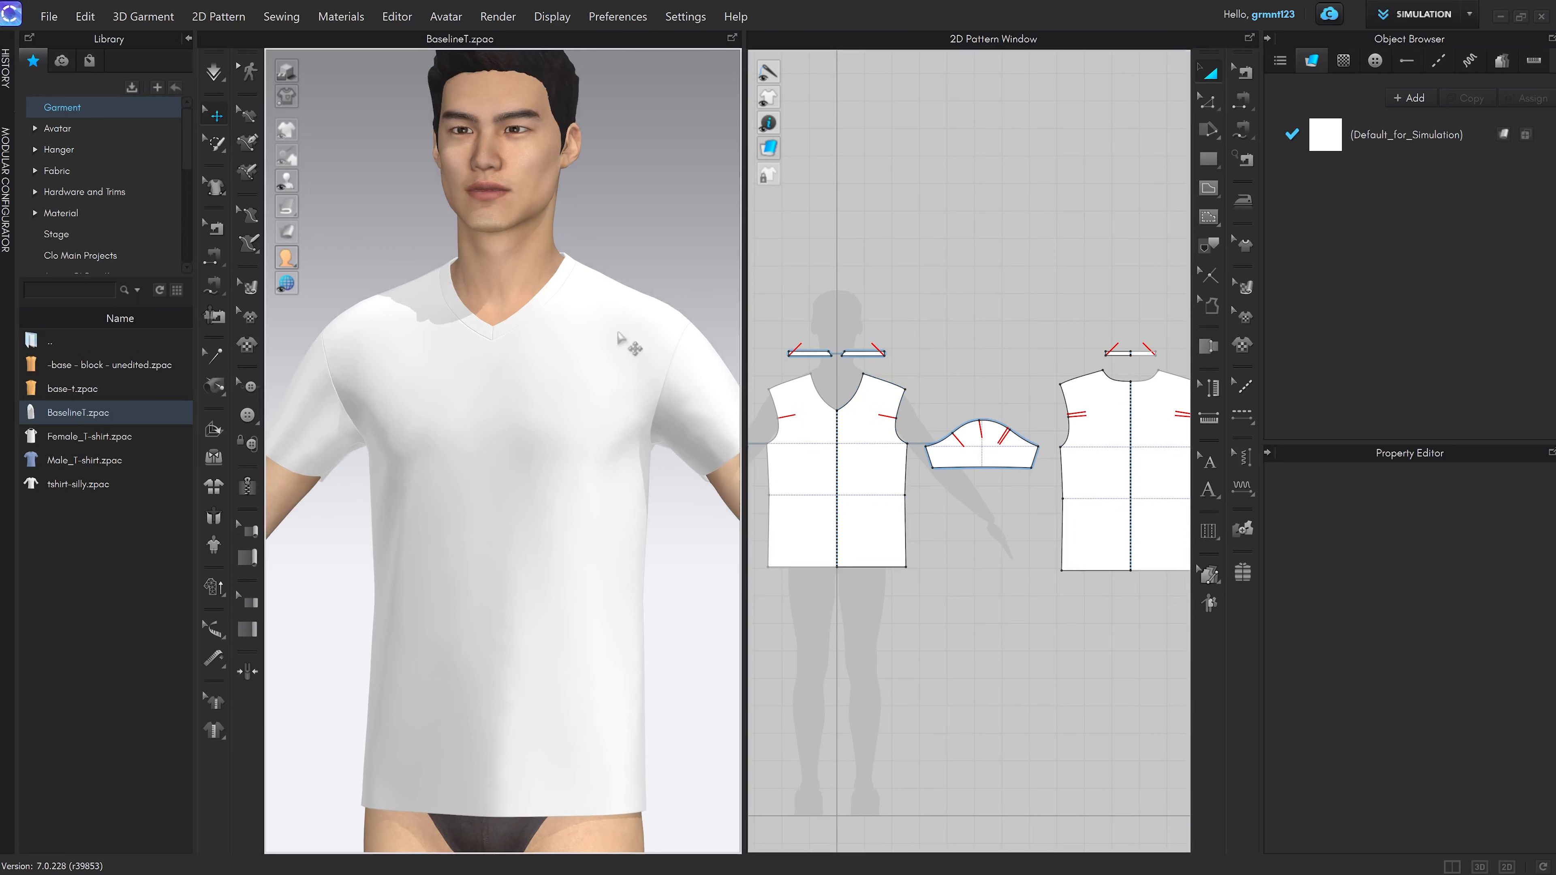
pyautogui.click(579, 280)
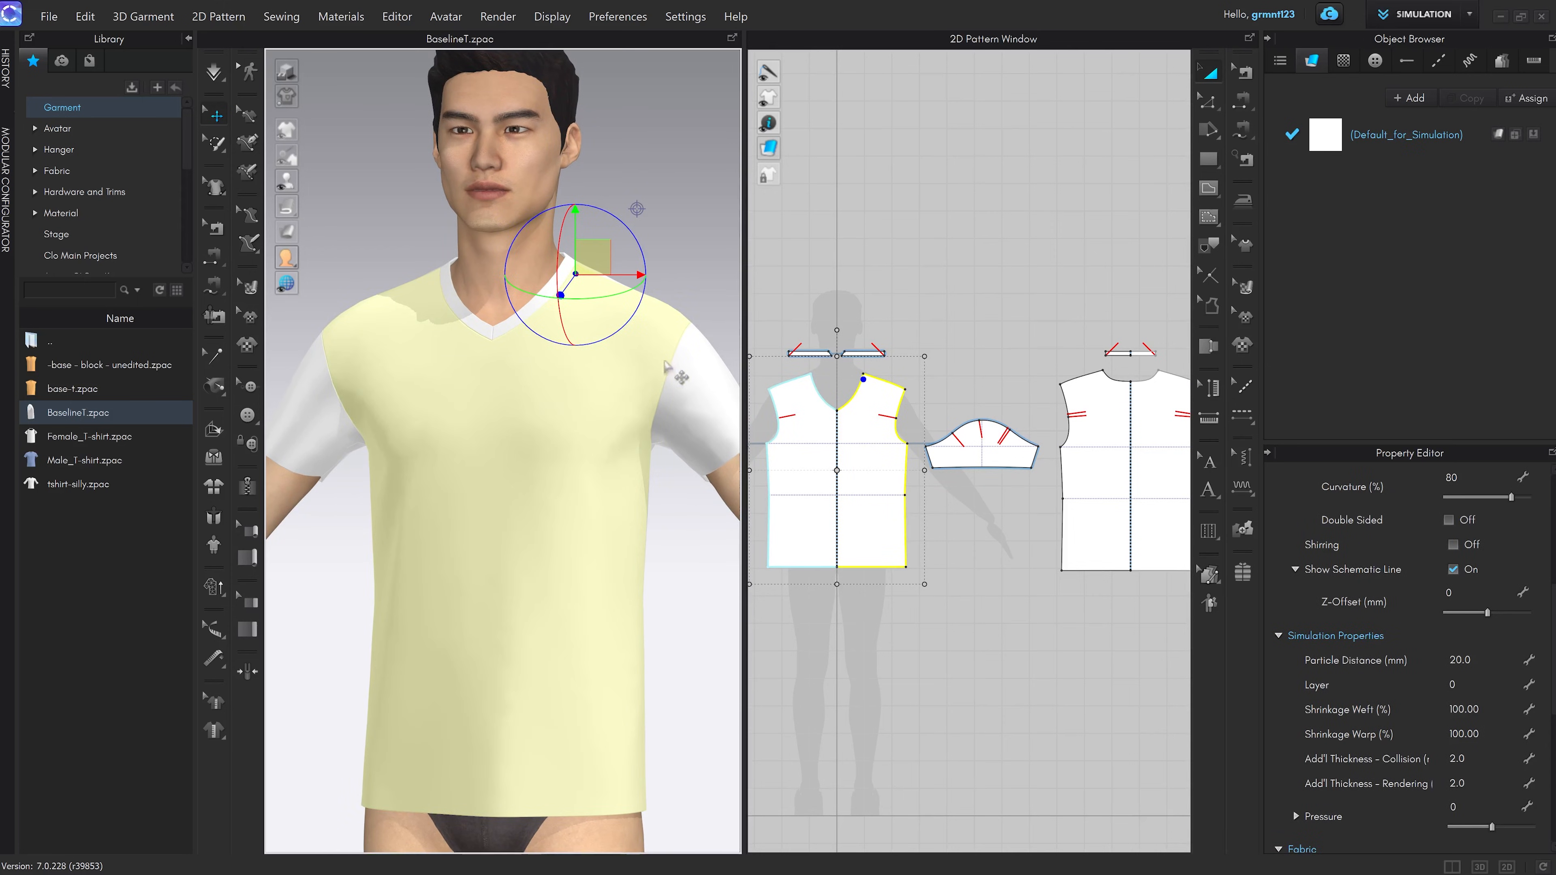
pyautogui.click(669, 343)
pyautogui.click(611, 481)
pyautogui.click(506, 610)
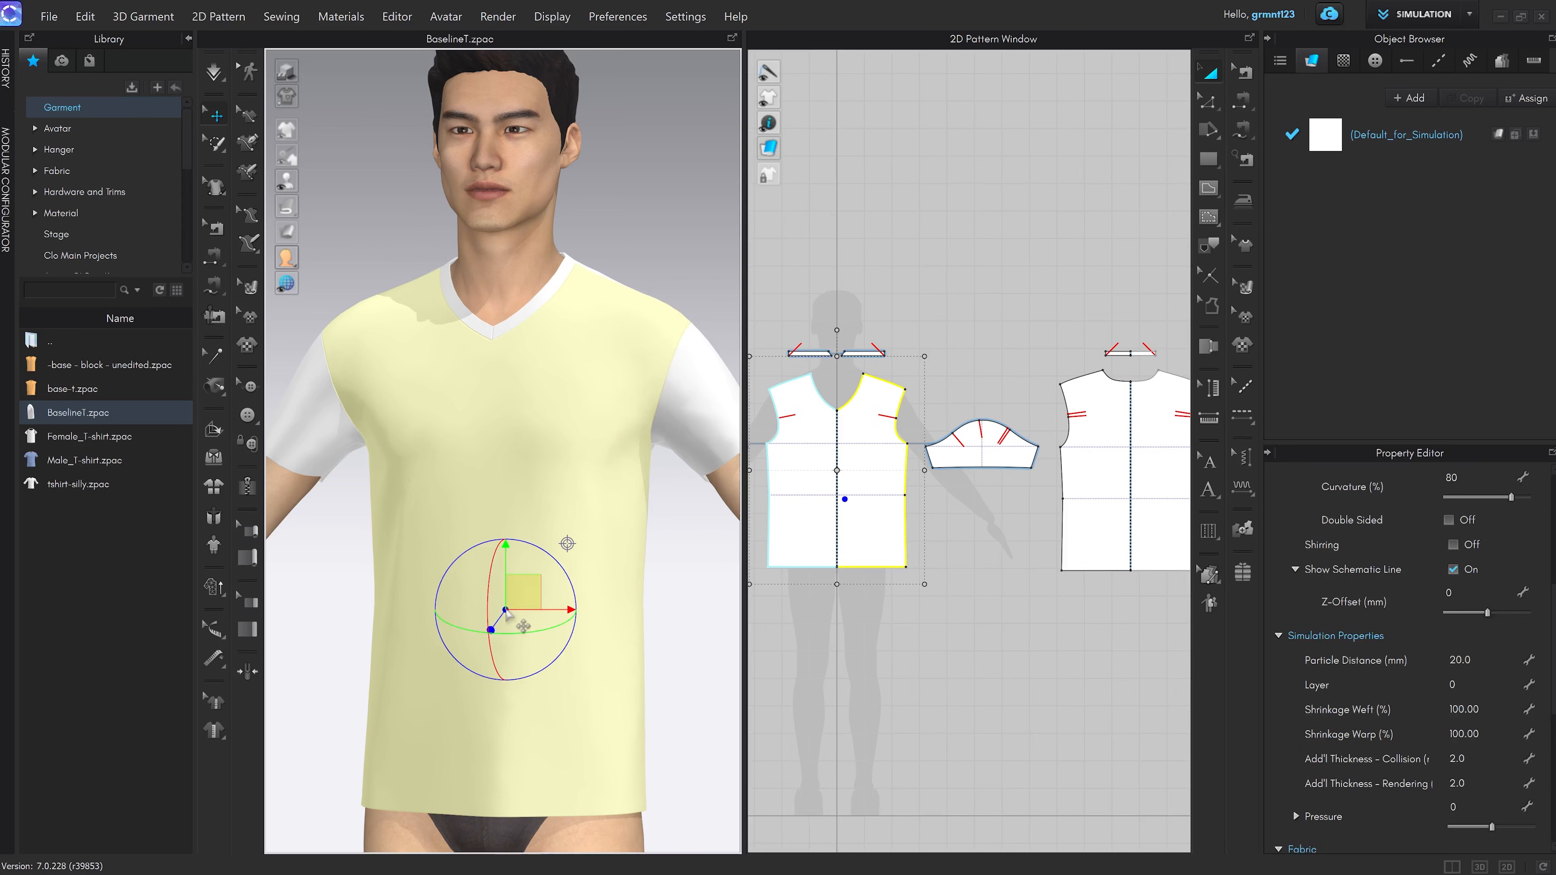
pyautogui.moveTo(943, 550); pyautogui.dragTo(928, 514, button='middle')
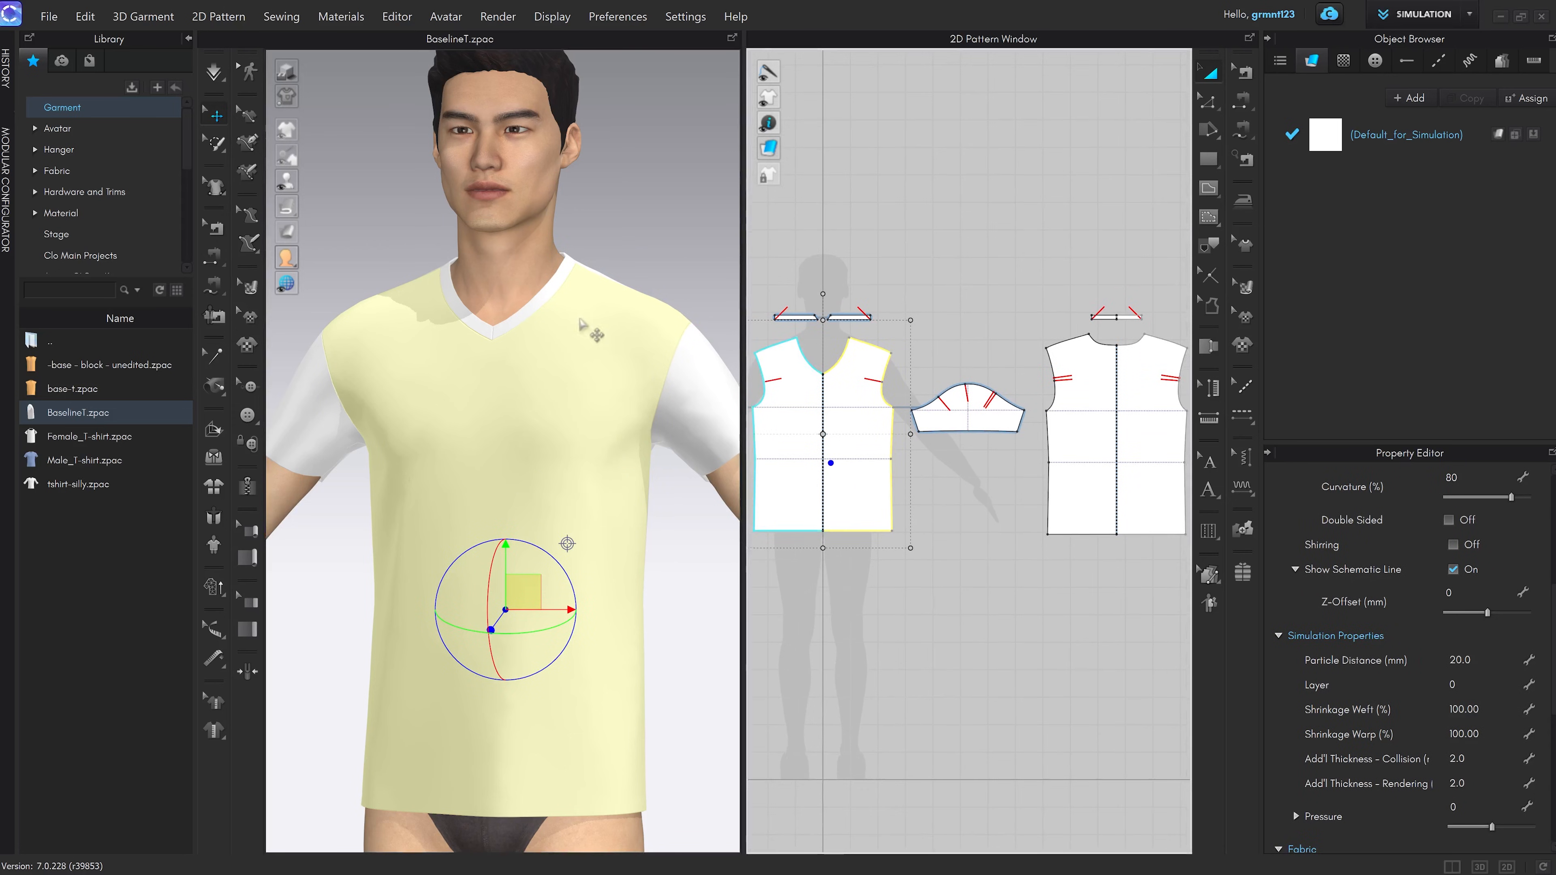
# Compare shoulder, armhole and hem locations of the front body piece between the 3D garment and the 2D pattern
pyautogui.click(579, 270)
pyautogui.click(678, 318)
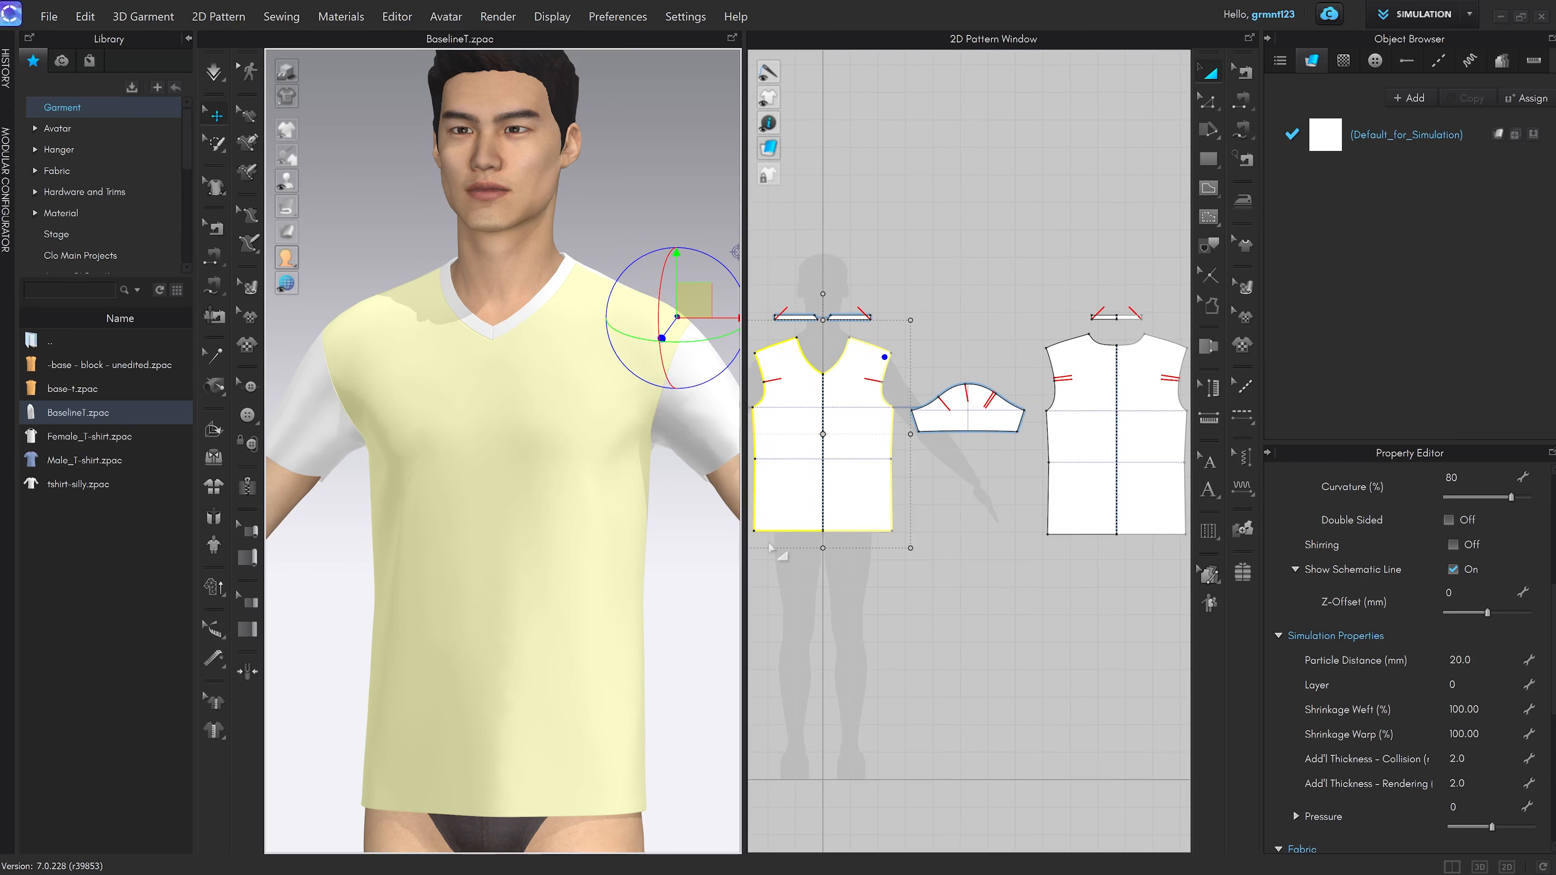
pyautogui.click(879, 520)
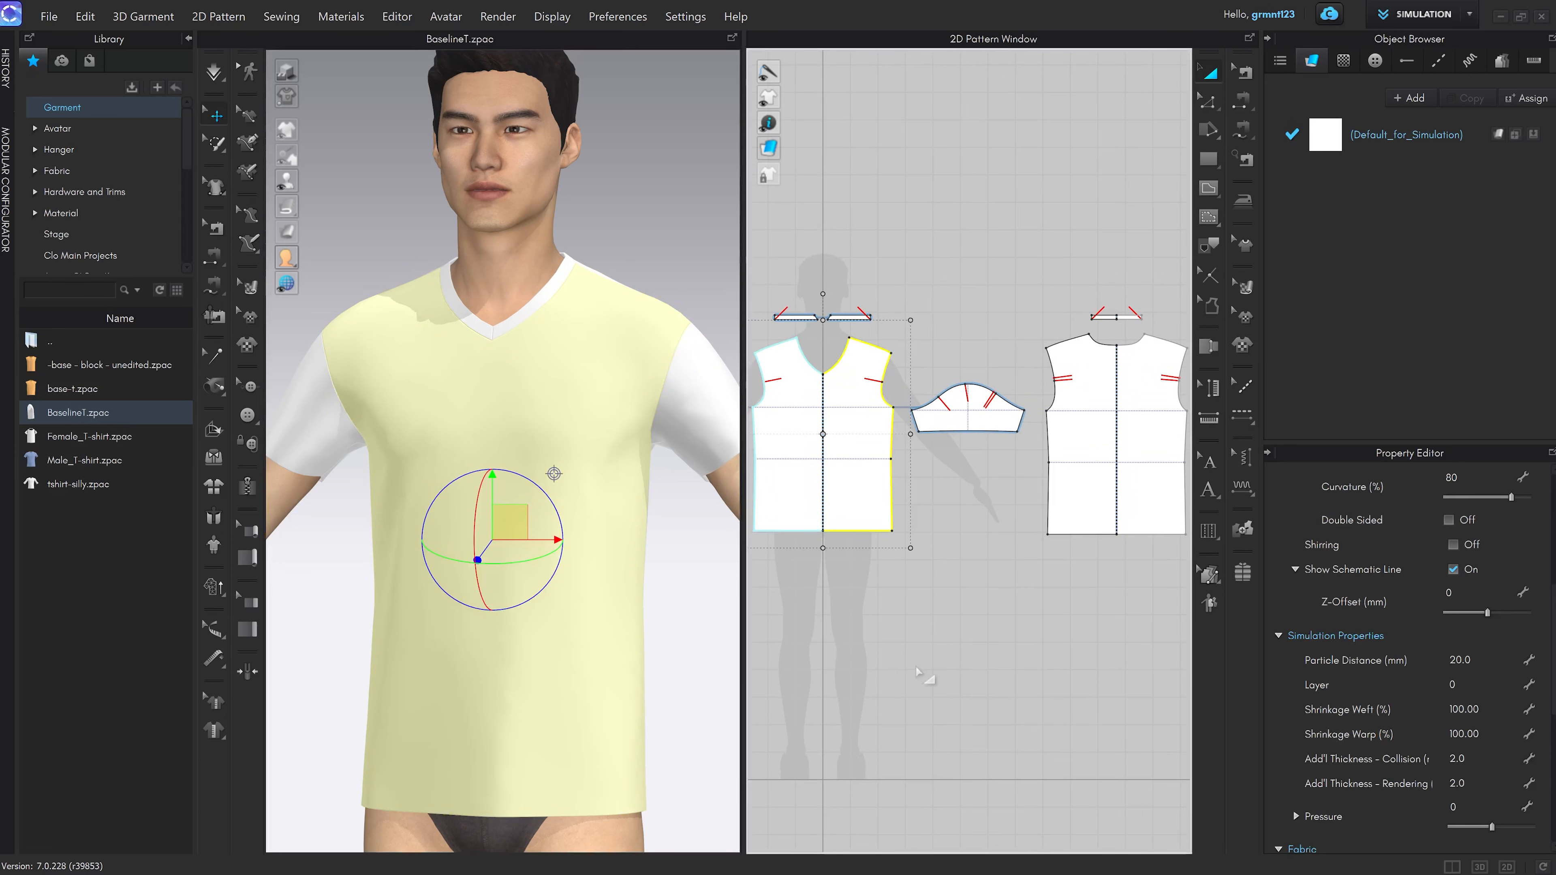
pyautogui.click(883, 645)
pyautogui.click(880, 438)
pyautogui.click(830, 607)
pyautogui.click(567, 374)
pyautogui.click(541, 598)
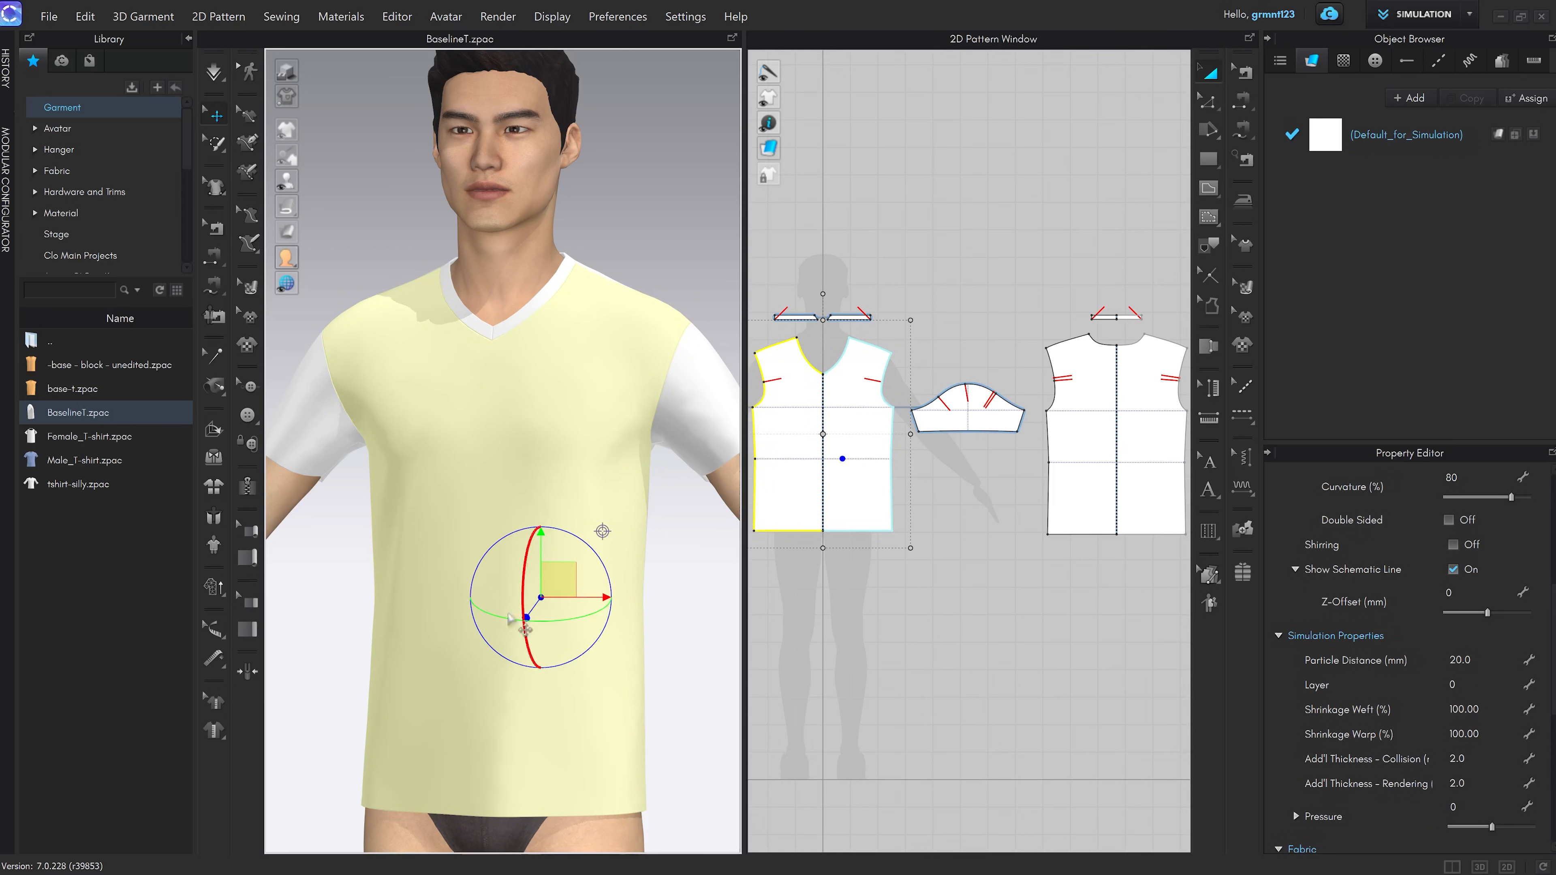
pyautogui.click(406, 331)
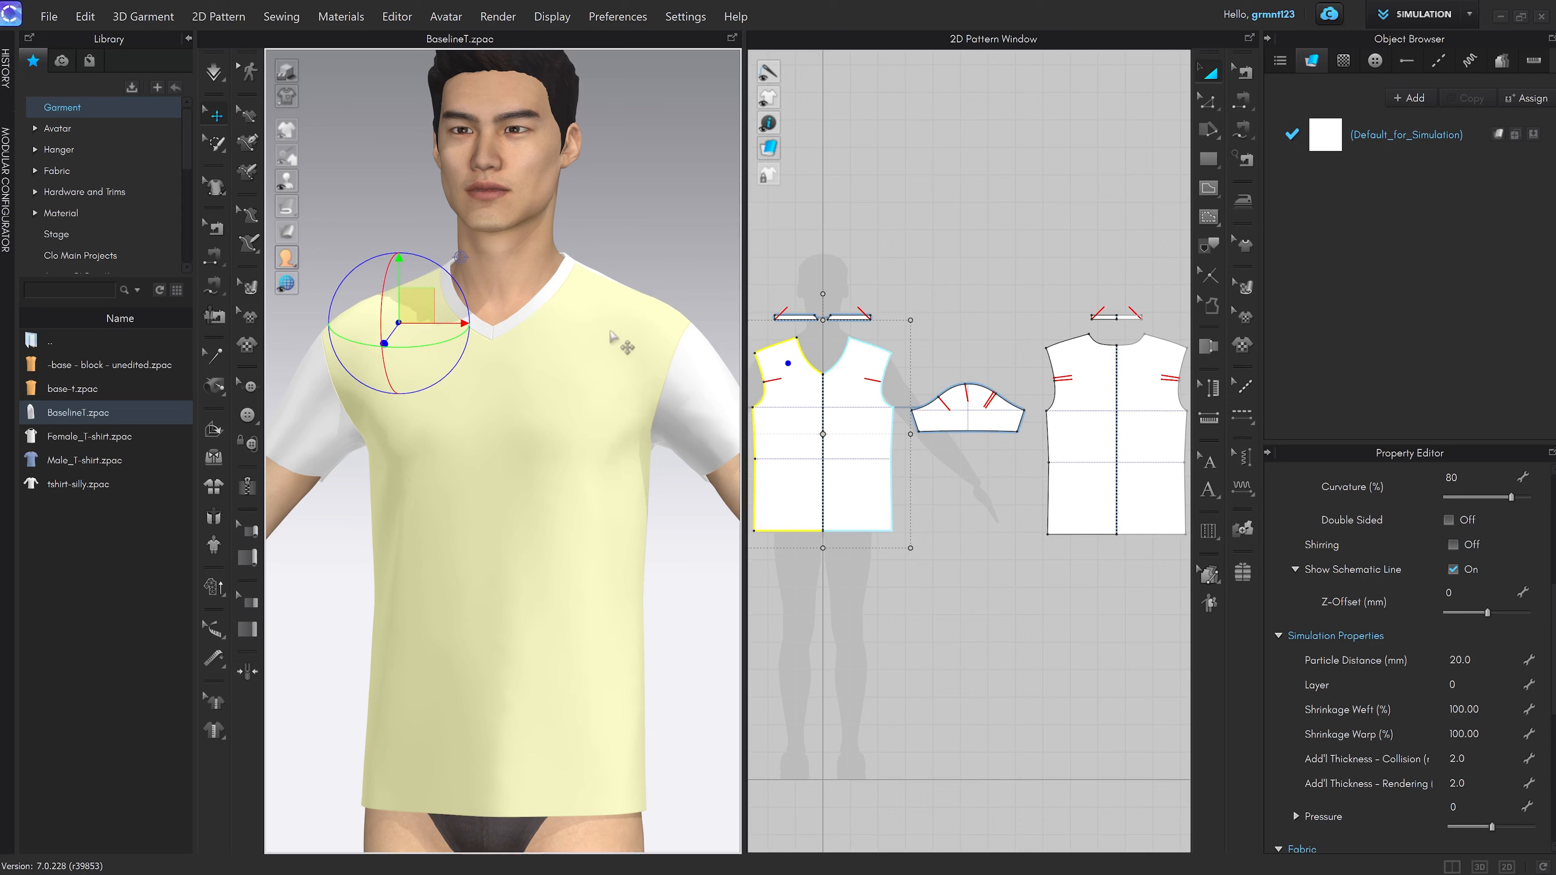
pyautogui.click(398, 442)
# Select the shirt's back body in 3D, compare its shoulder and neckline points with the 2D pattern, and clear the selection
pyautogui.moveTo(638, 519); pyautogui.dragTo(587, 460, button='right')
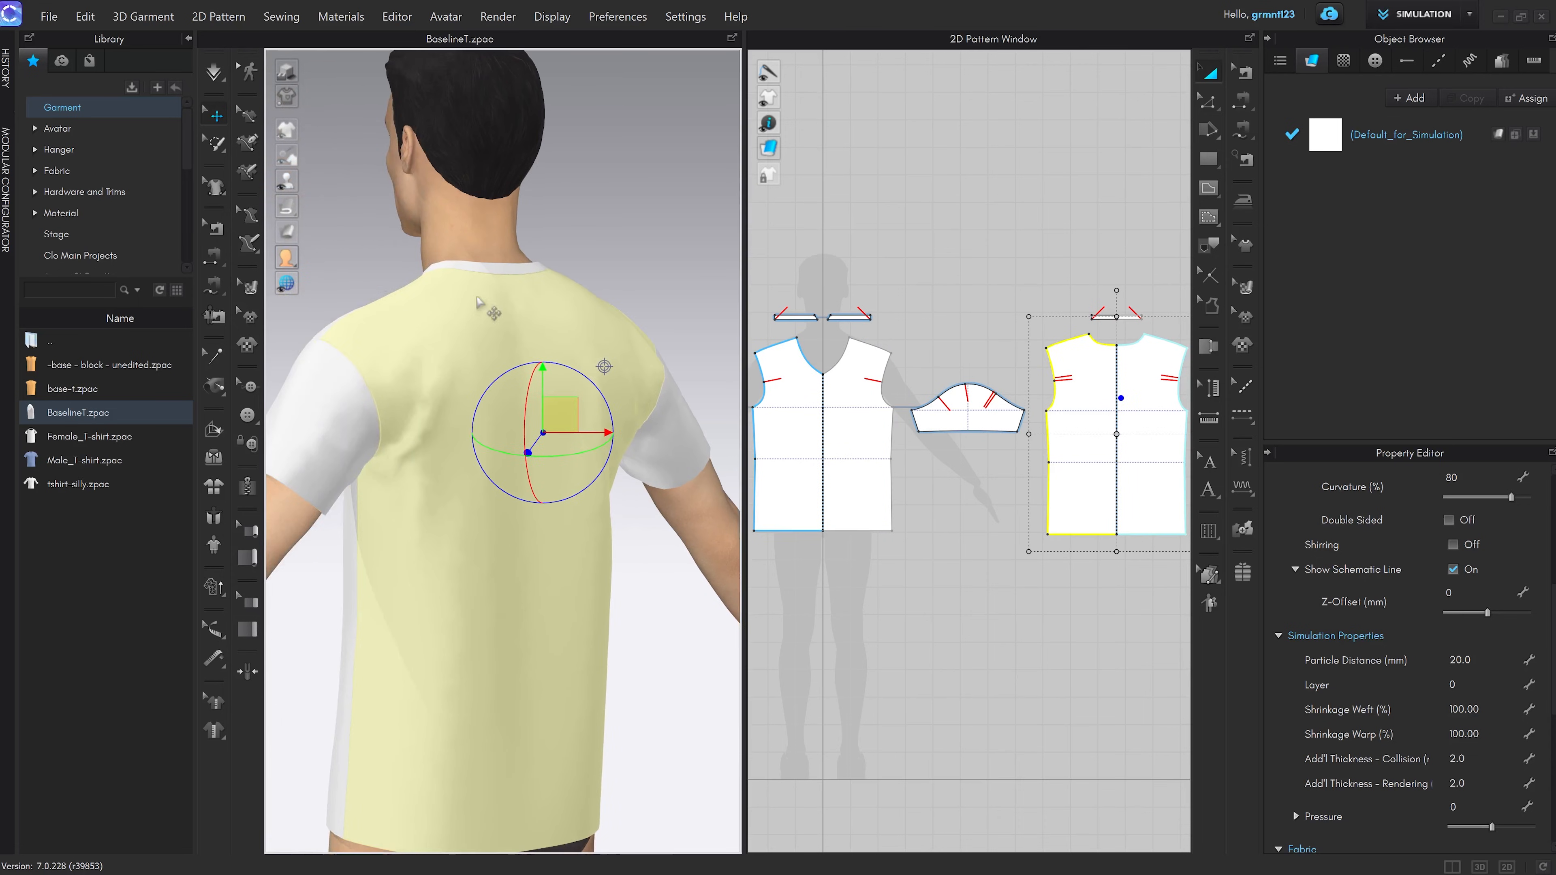
pyautogui.click(357, 339)
pyautogui.moveTo(356, 338); pyautogui.dragTo(517, 365, button='right')
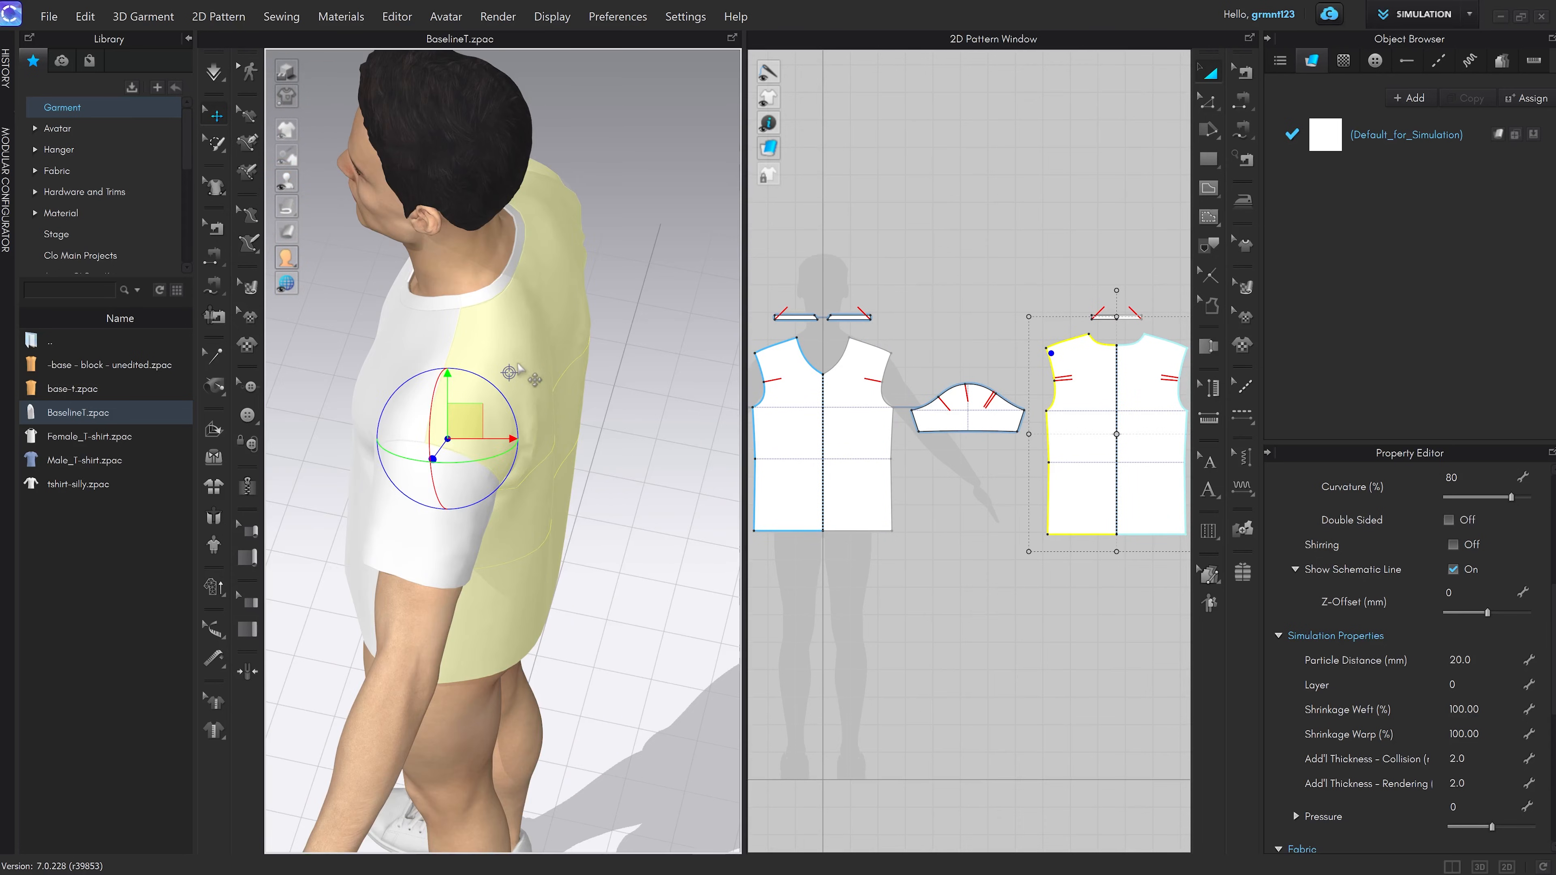
pyautogui.click(472, 314)
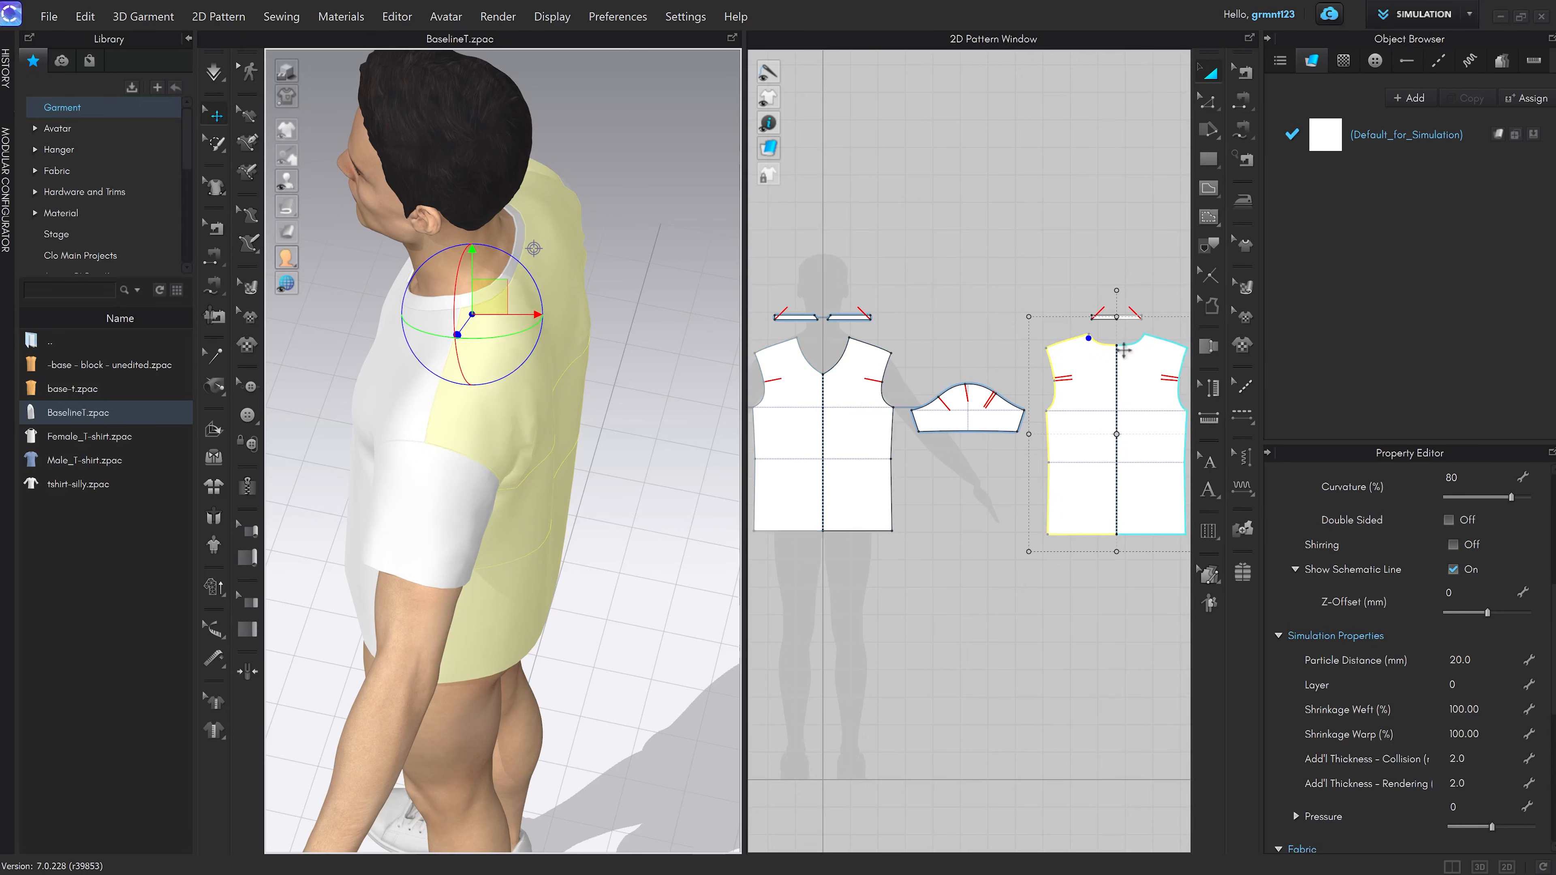
pyautogui.moveTo(1139, 331); pyautogui.dragTo(1107, 331, button='right')
pyautogui.click(906, 359)
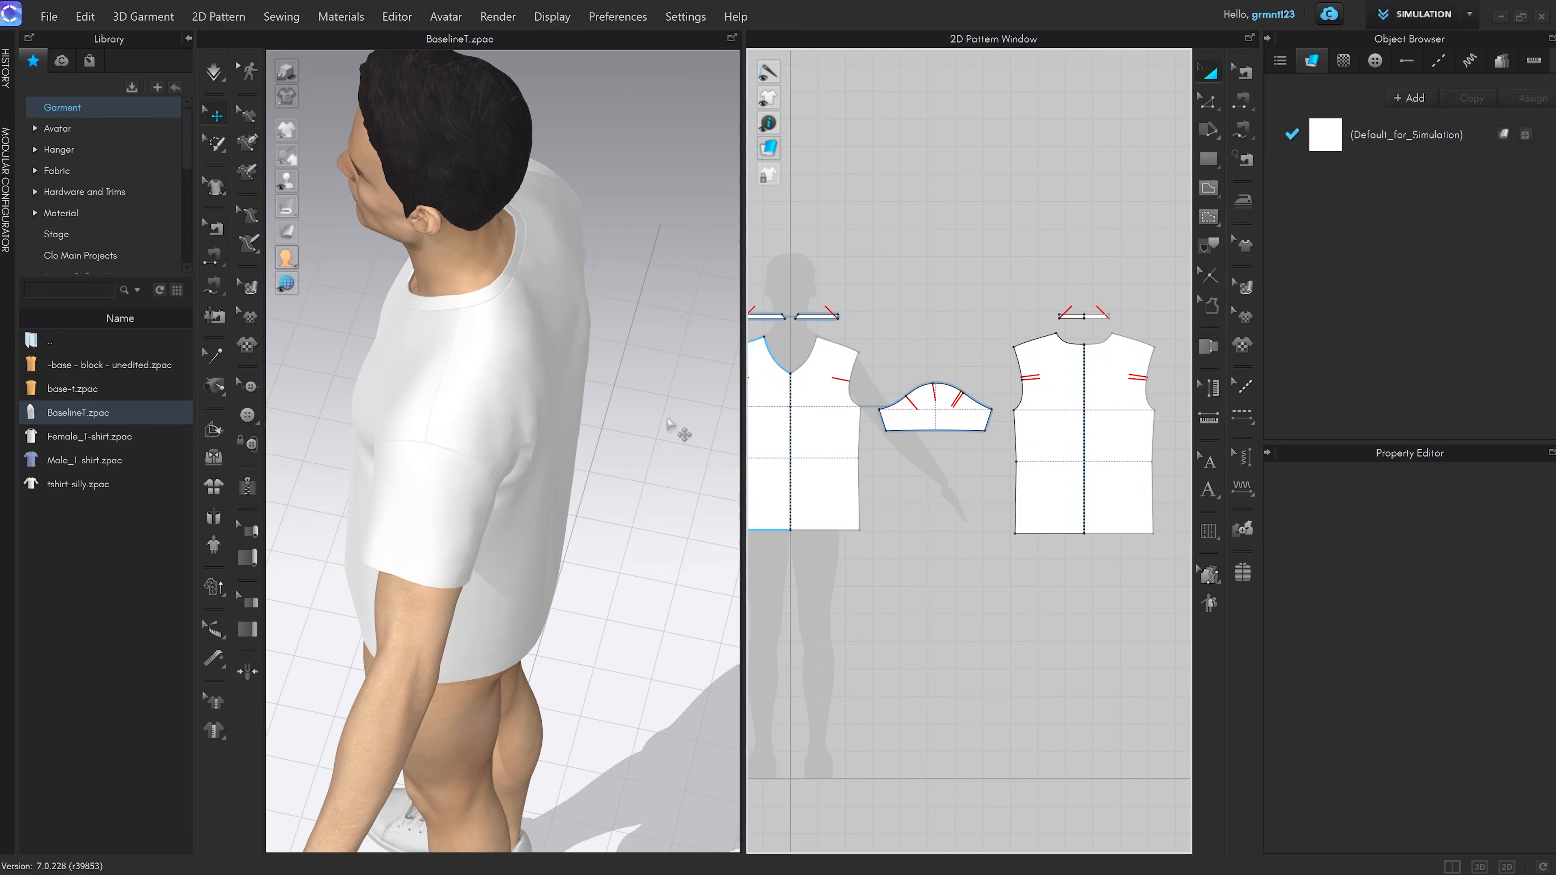
# Delete the front and back neckband pieces from the 2D pattern, selecting them together with Transform Pattern
pyautogui.moveTo(548, 458); pyautogui.dragTo(629, 394, button='right')
pyautogui.moveTo(796, 429); pyautogui.dragTo(836, 420, button='right')
pyautogui.scroll(-5, 594, 355)
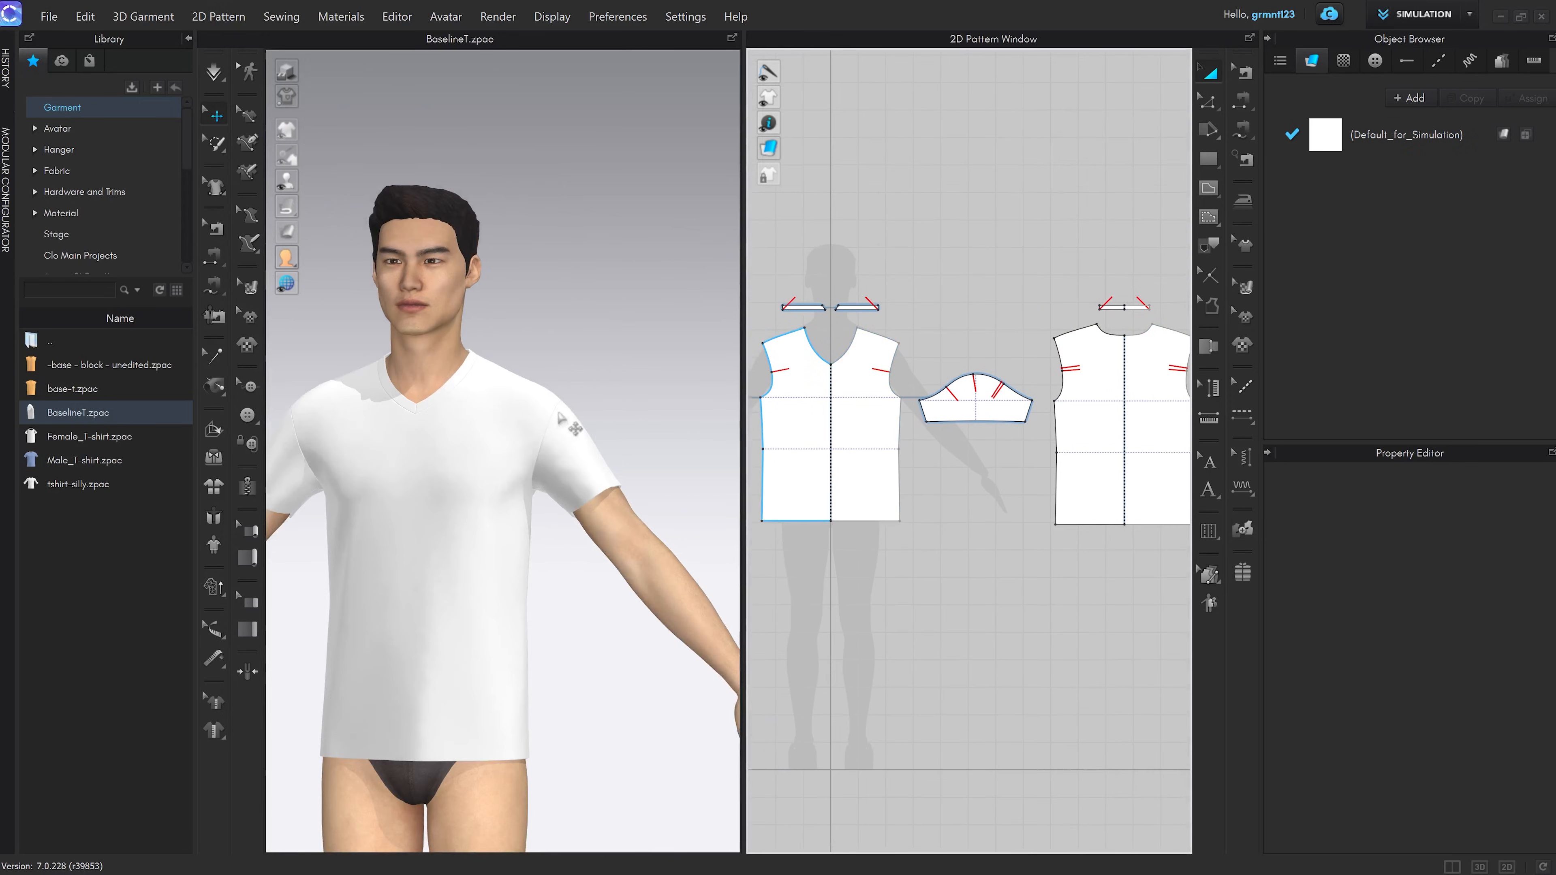
pyautogui.scroll(2, 593, 355)
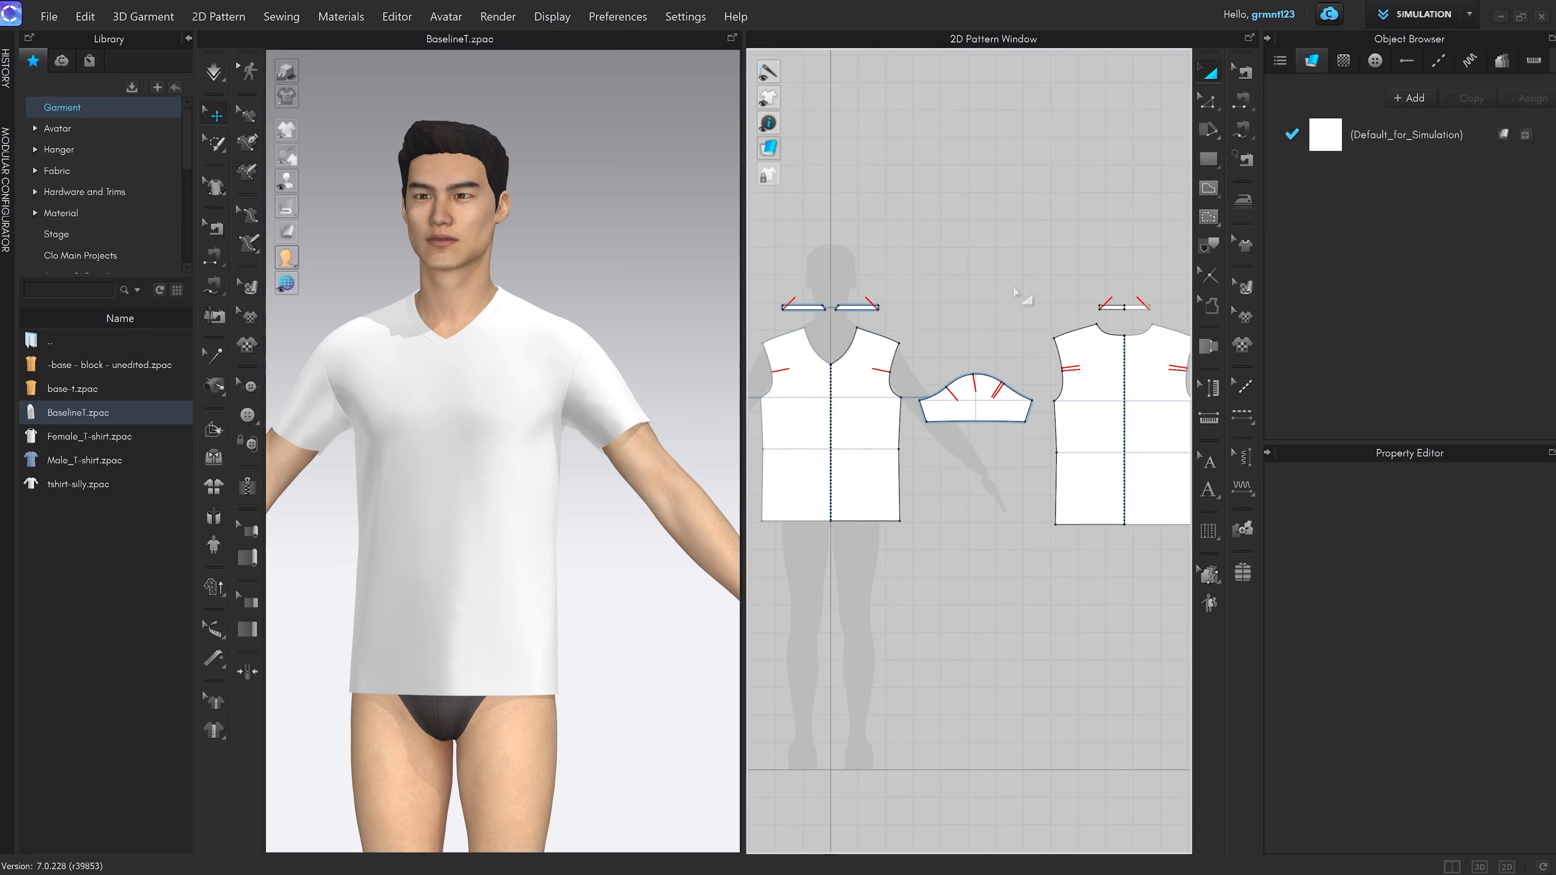
pyautogui.scroll(-3, 1041, 290)
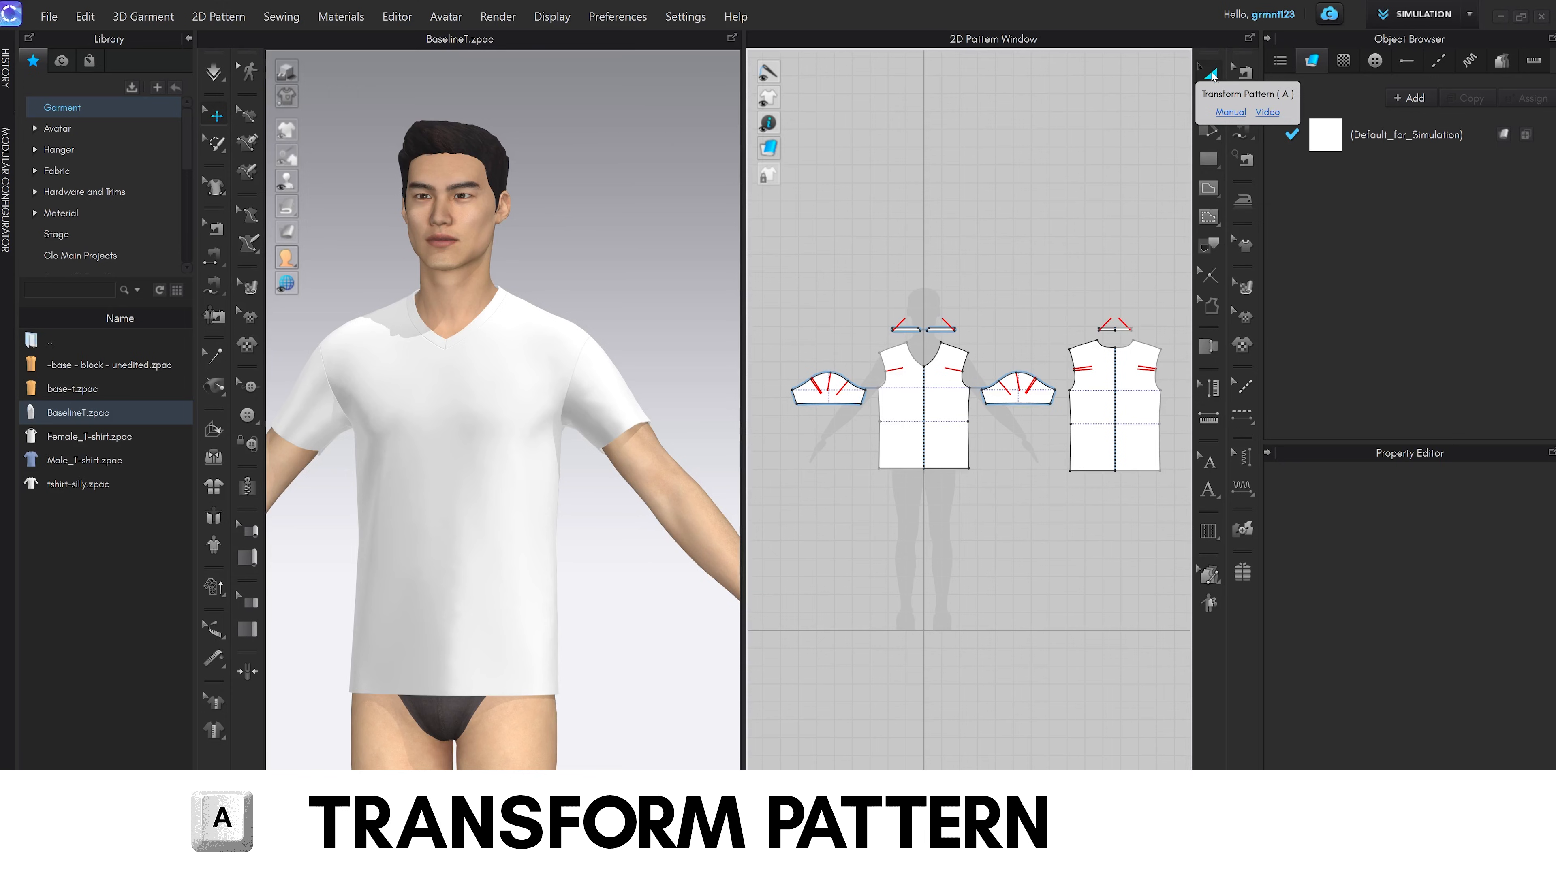
pyautogui.moveTo(1132, 256); pyautogui.dragTo(1112, 282, button='middle')
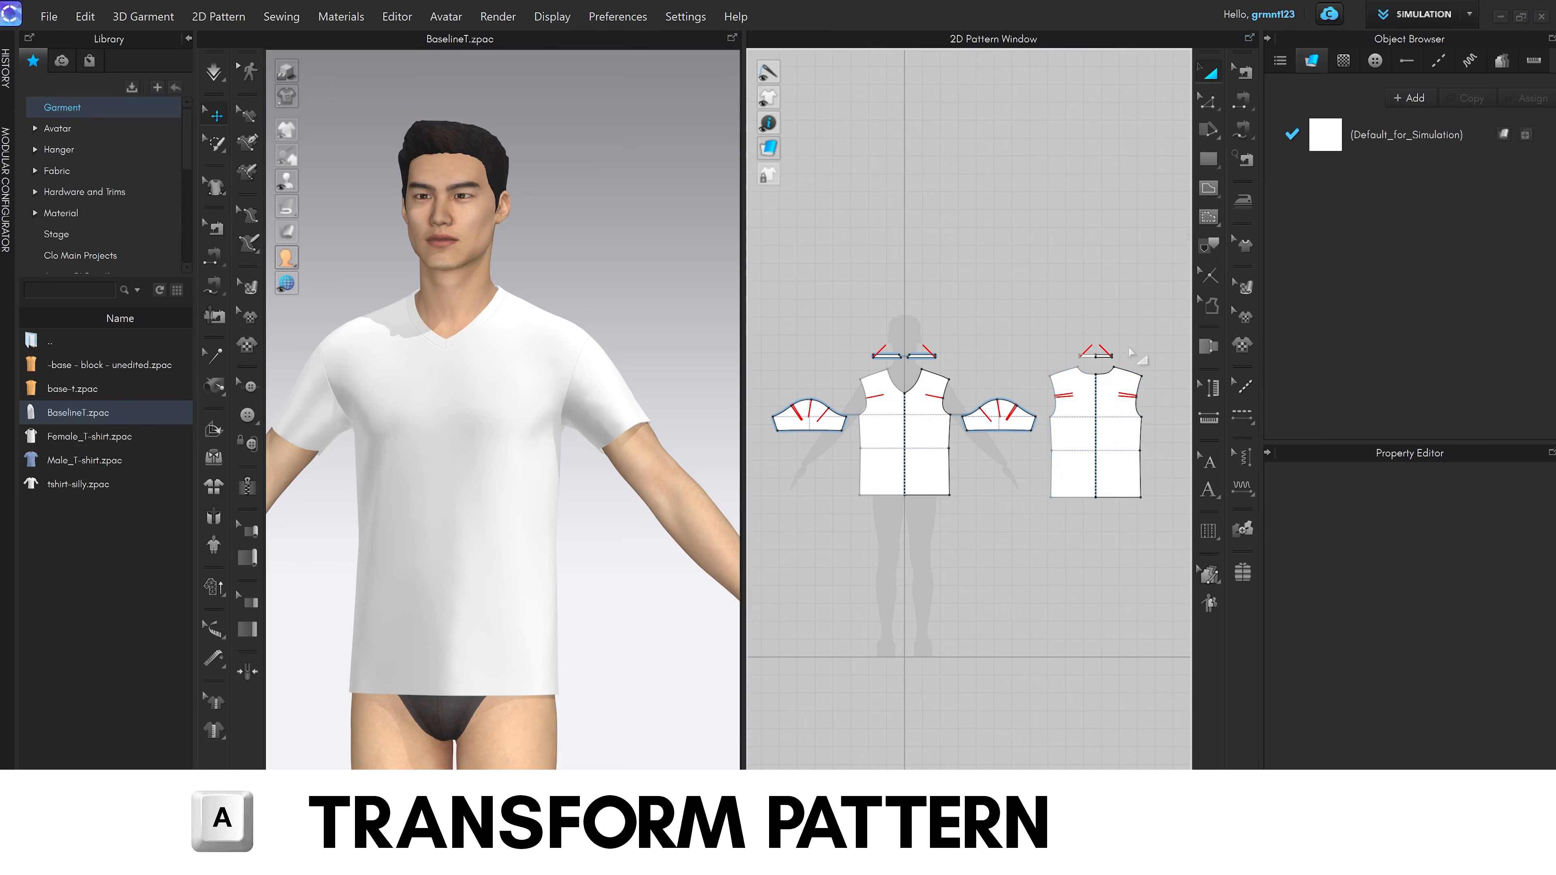
pyautogui.moveTo(1147, 328); pyautogui.dragTo(854, 383)
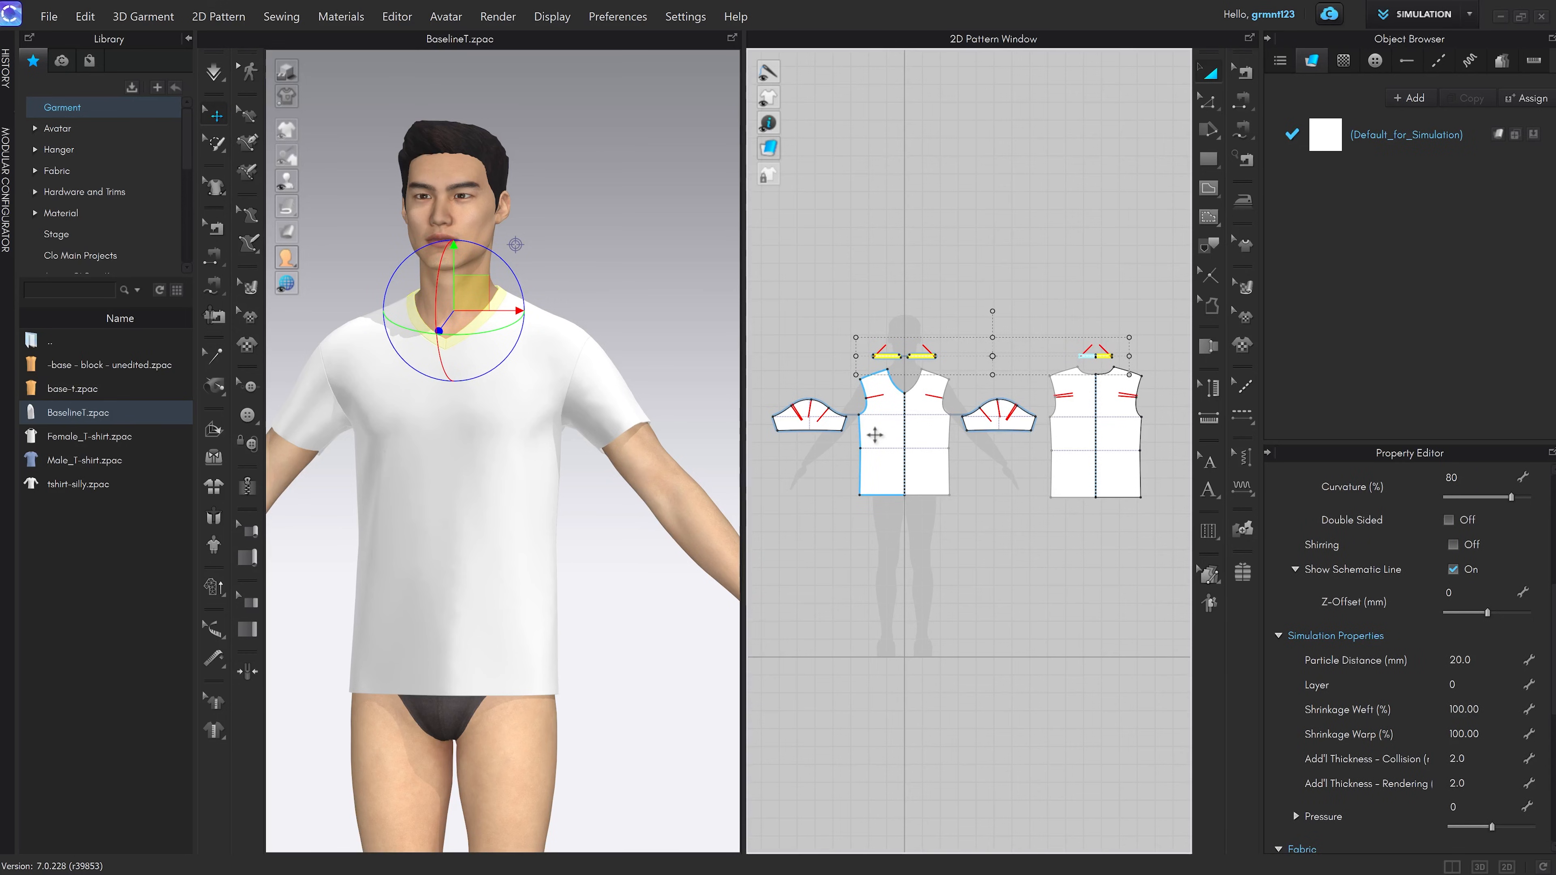
pyautogui.press('Delete')
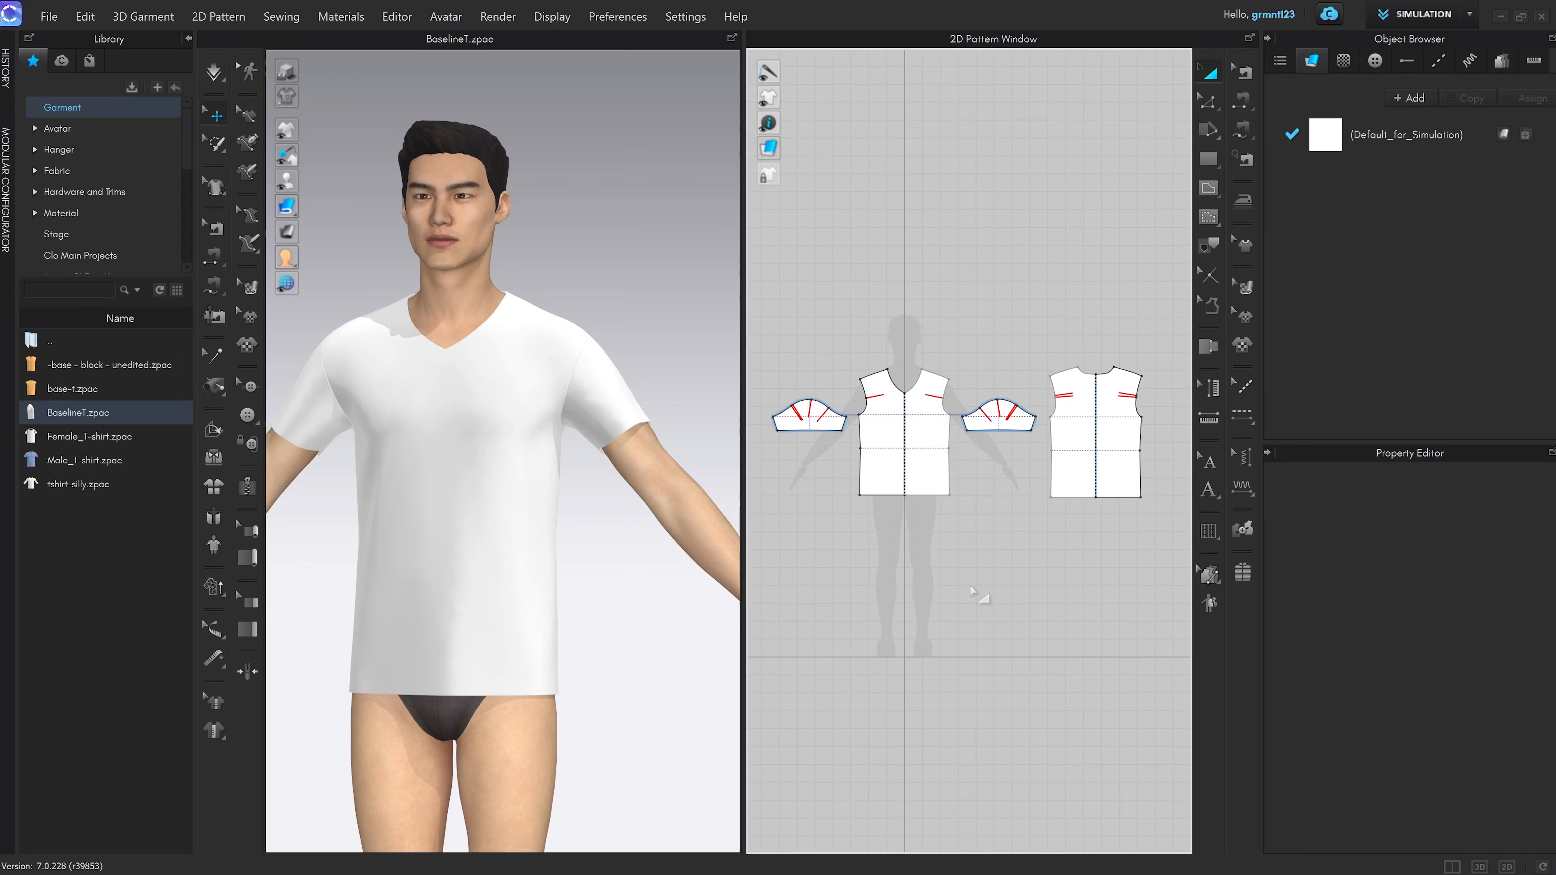
pyautogui.moveTo(668, 528); pyautogui.dragTo(650, 498, button='right')
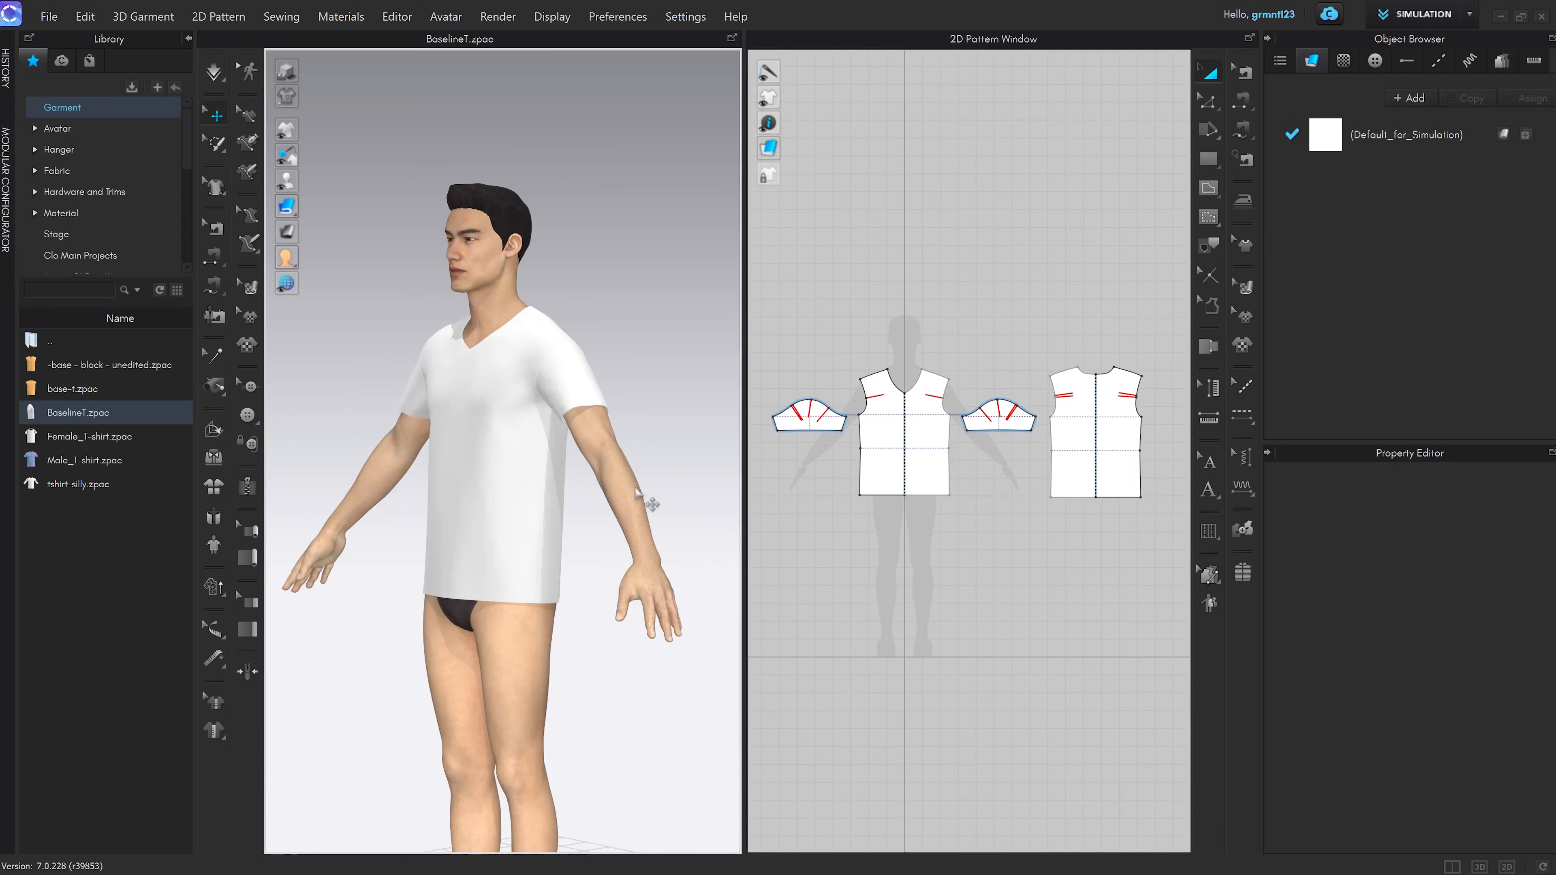
# Delete both sleeve pieces from the 2D pattern, selecting them together
pyautogui.scroll(4, 579, 485)
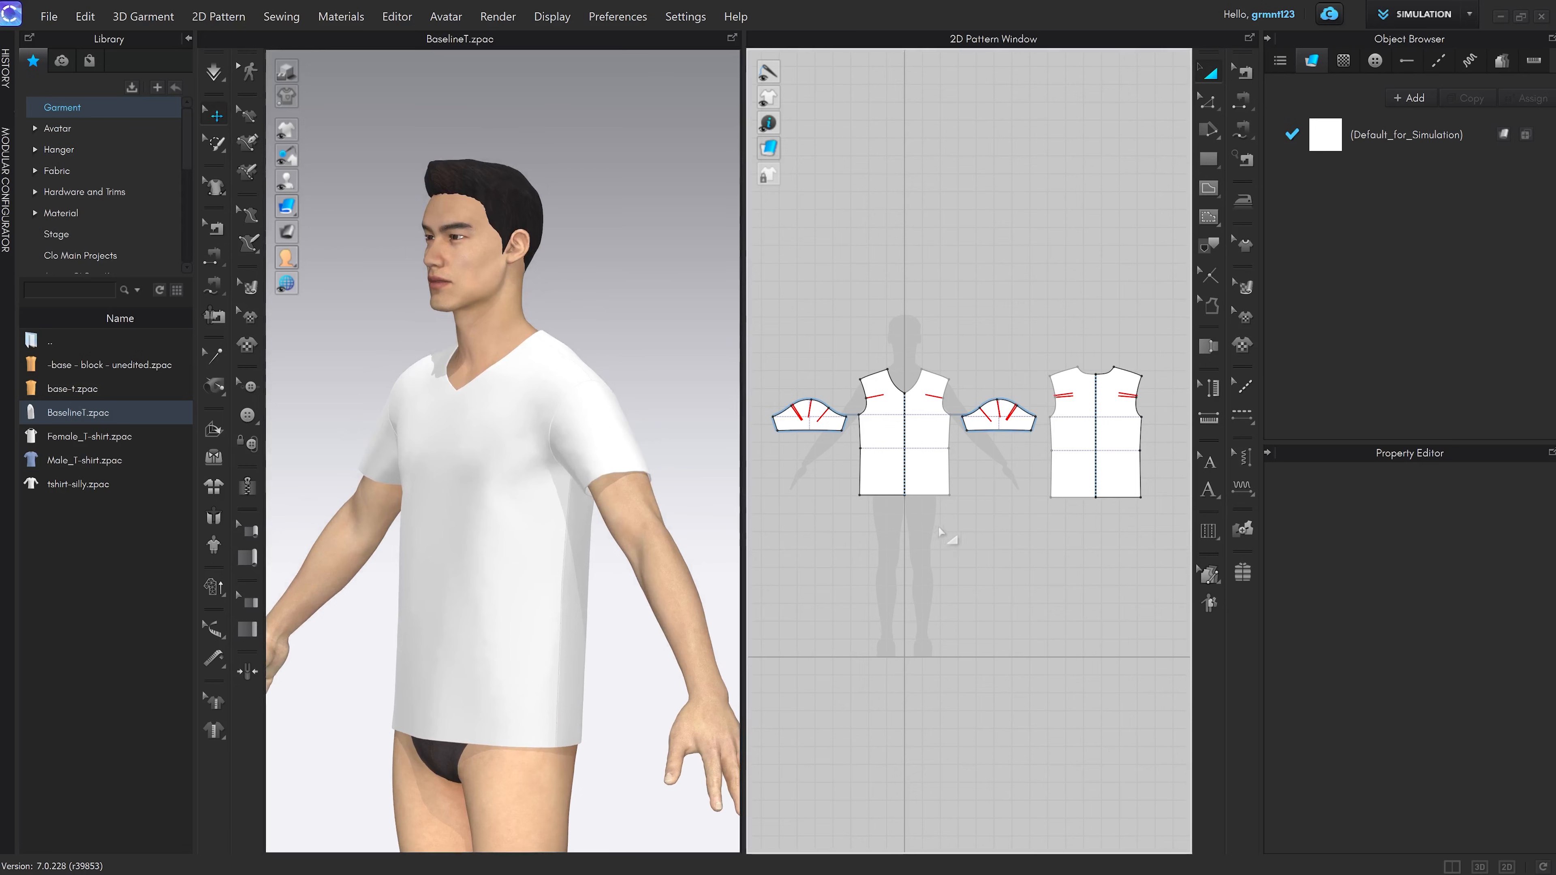
pyautogui.click(996, 431)
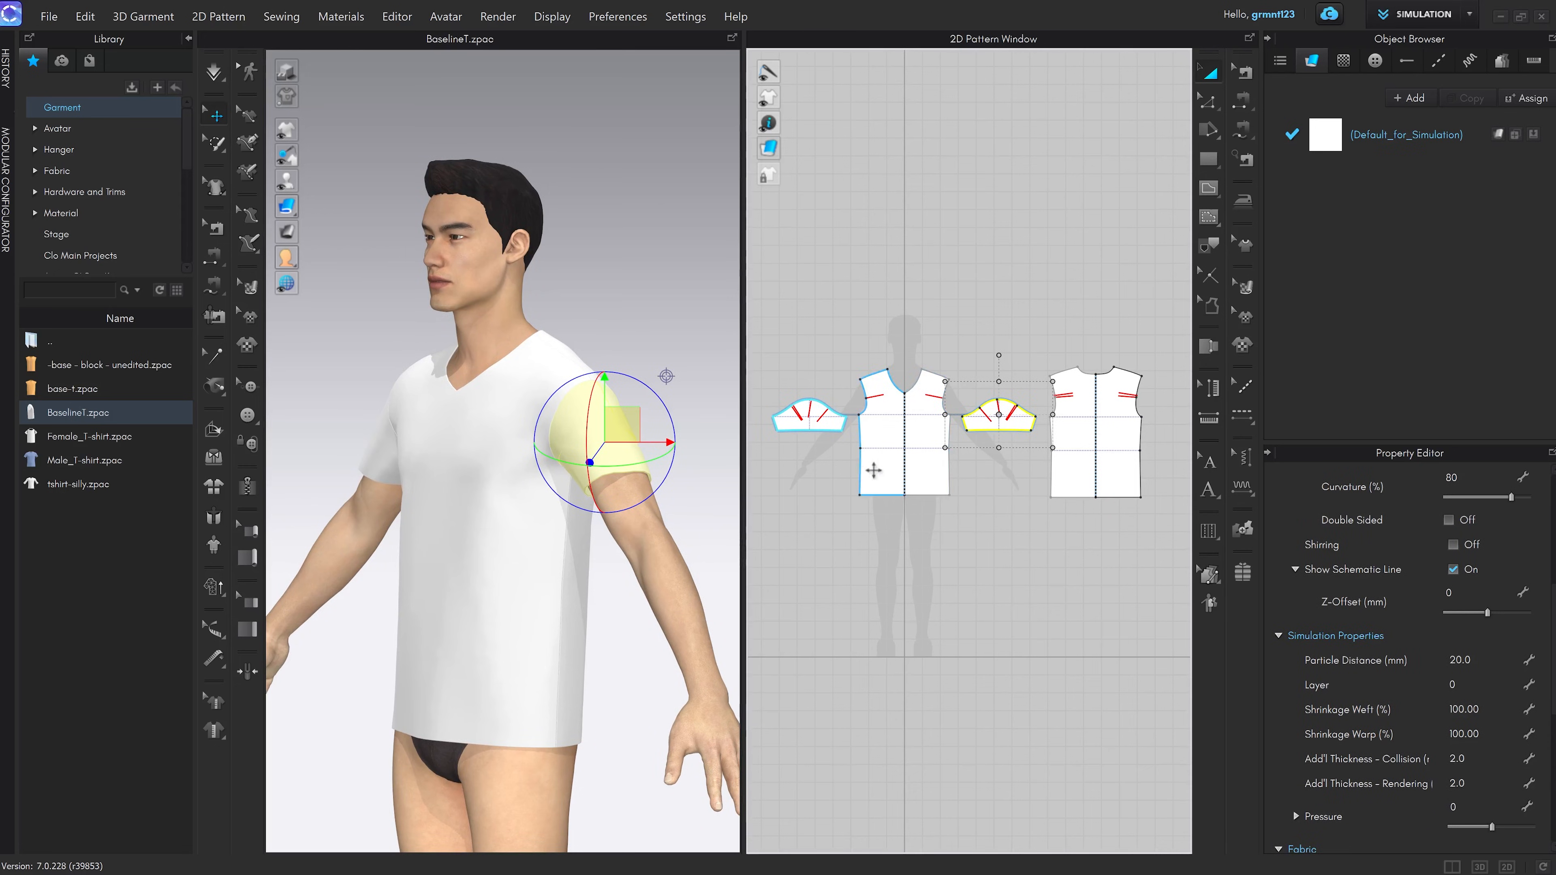
pyautogui.click(1007, 467)
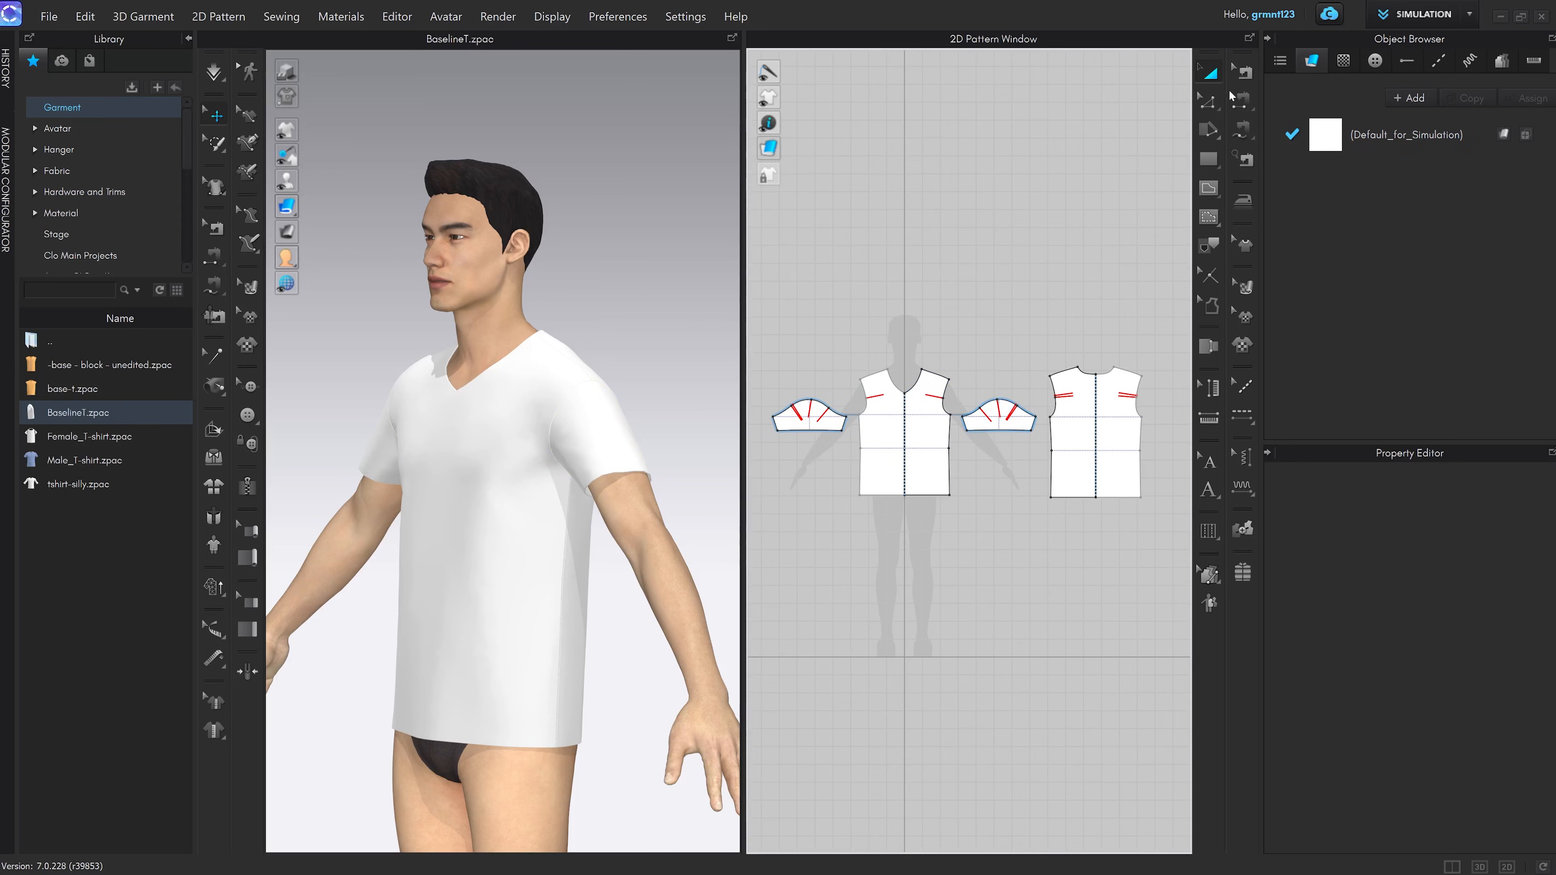
pyautogui.click(1001, 427)
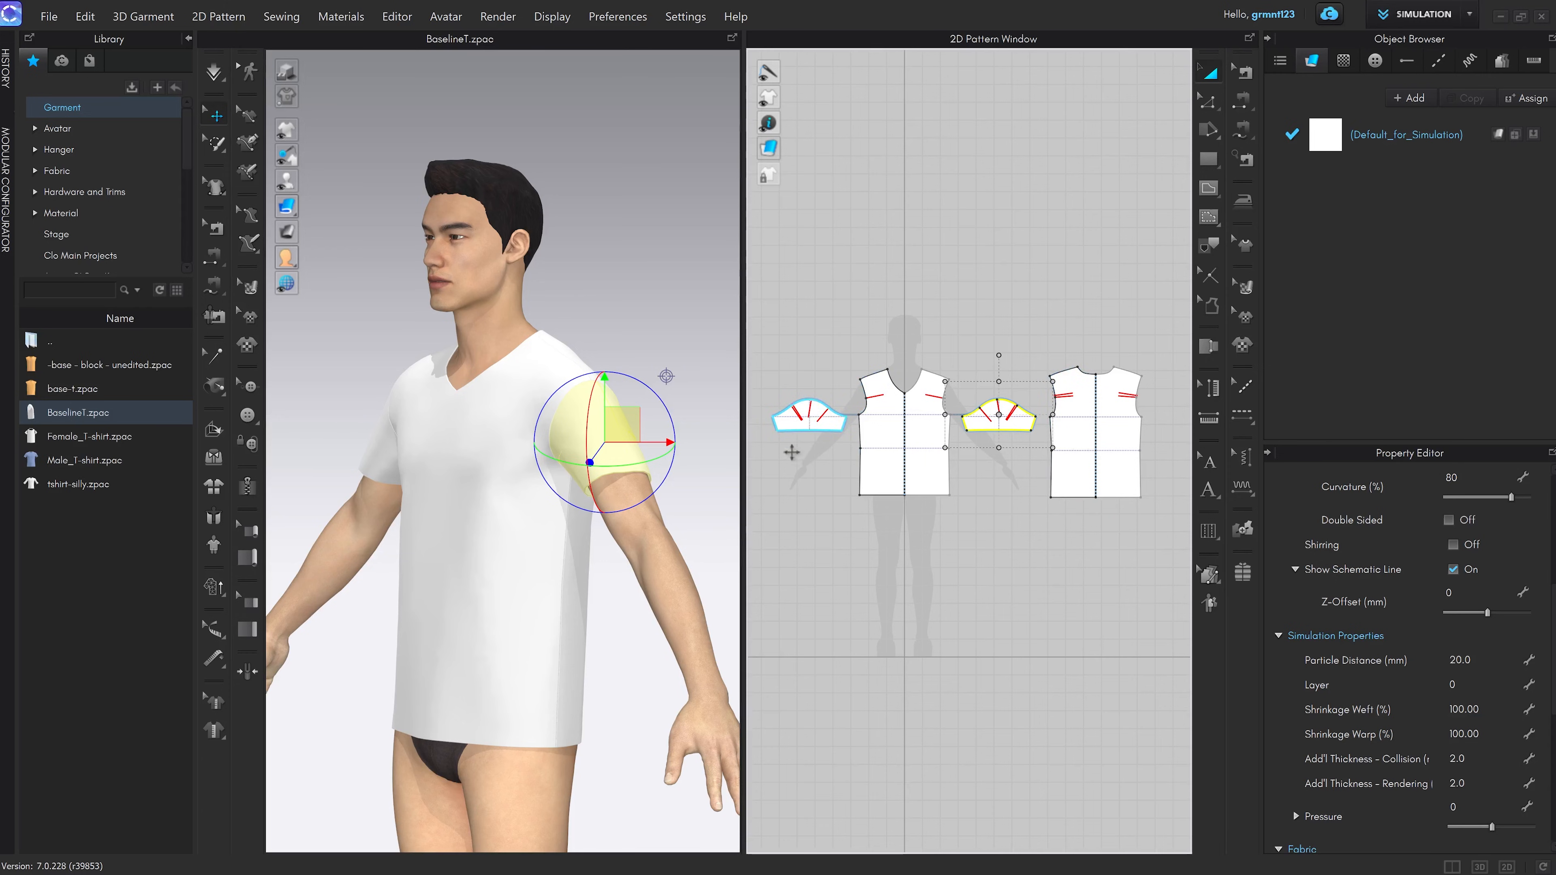
pyautogui.keyDown('shift'); pyautogui.click(807, 422); pyautogui.keyUp('shift')
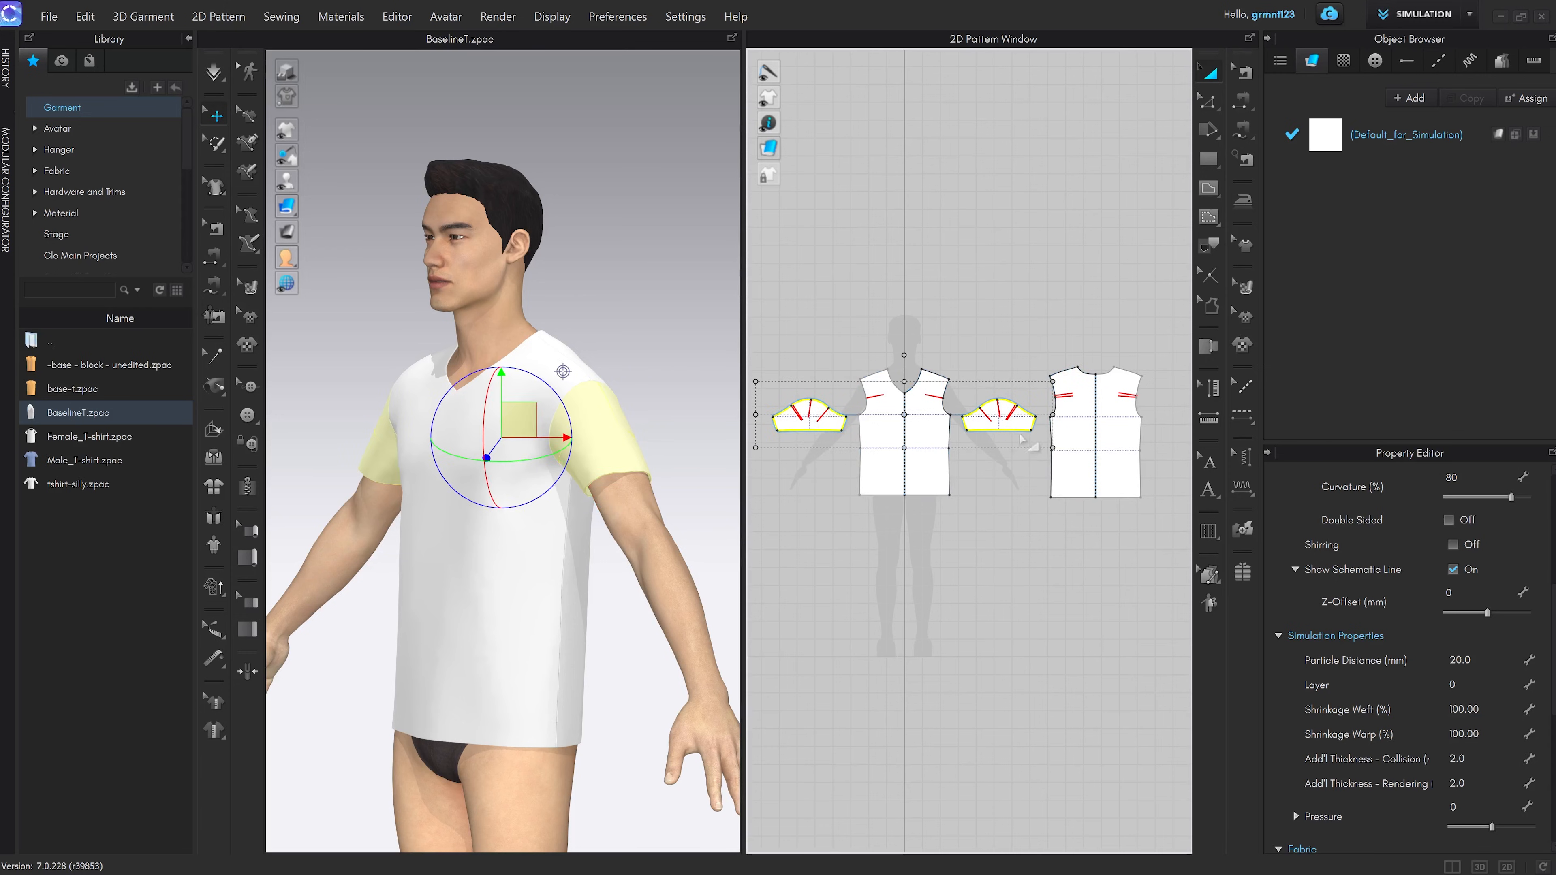
pyautogui.scroll(3, 823, 426)
pyautogui.scroll(2, 829, 431)
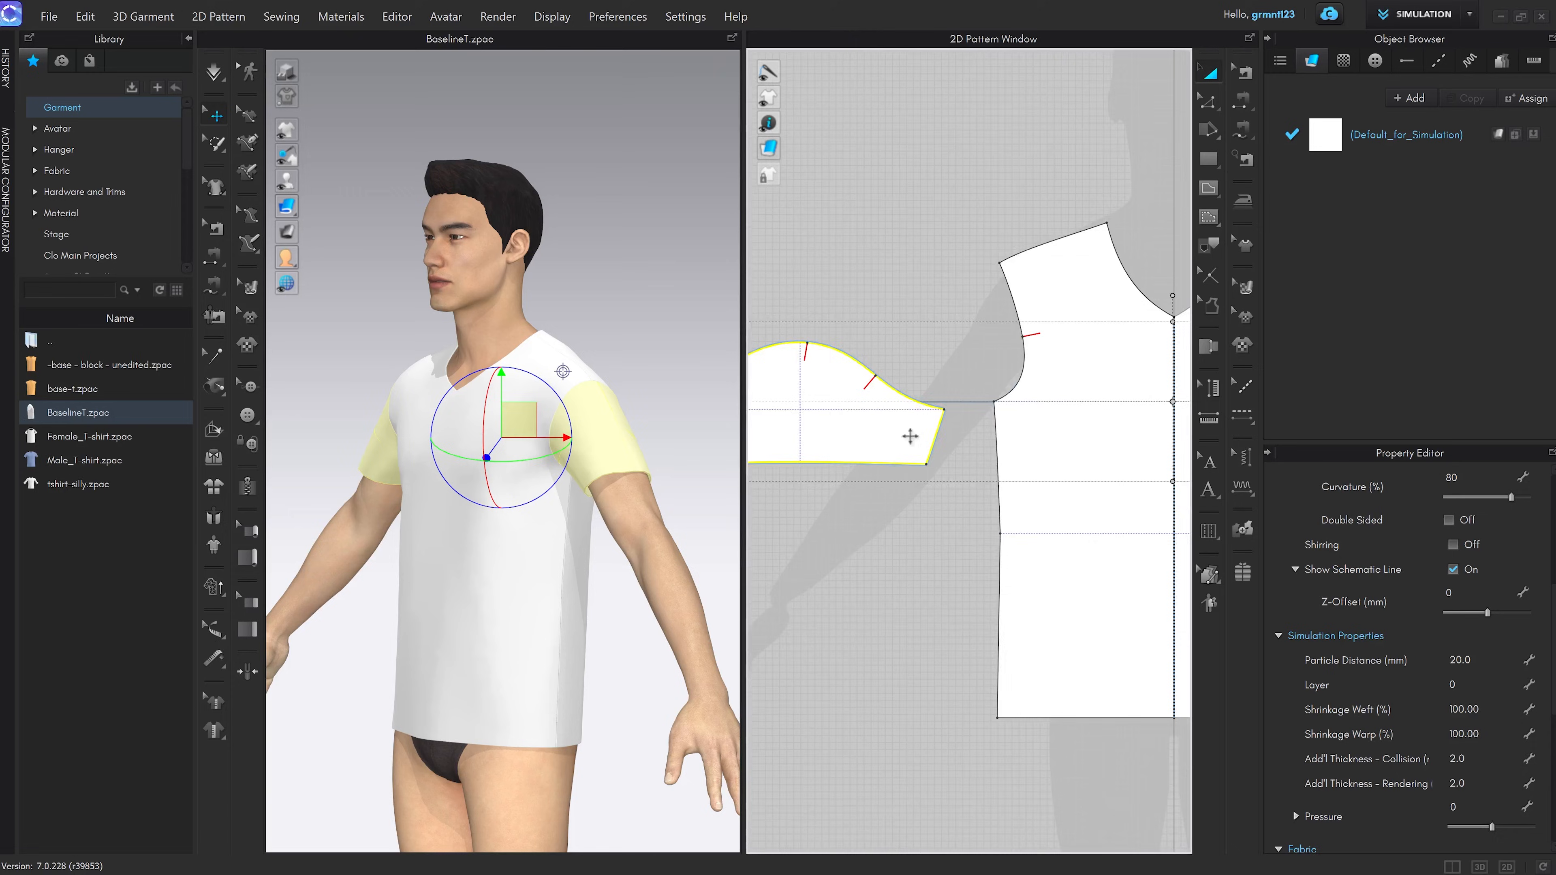
pyautogui.scroll(-4, 910, 435)
pyautogui.press('Delete')
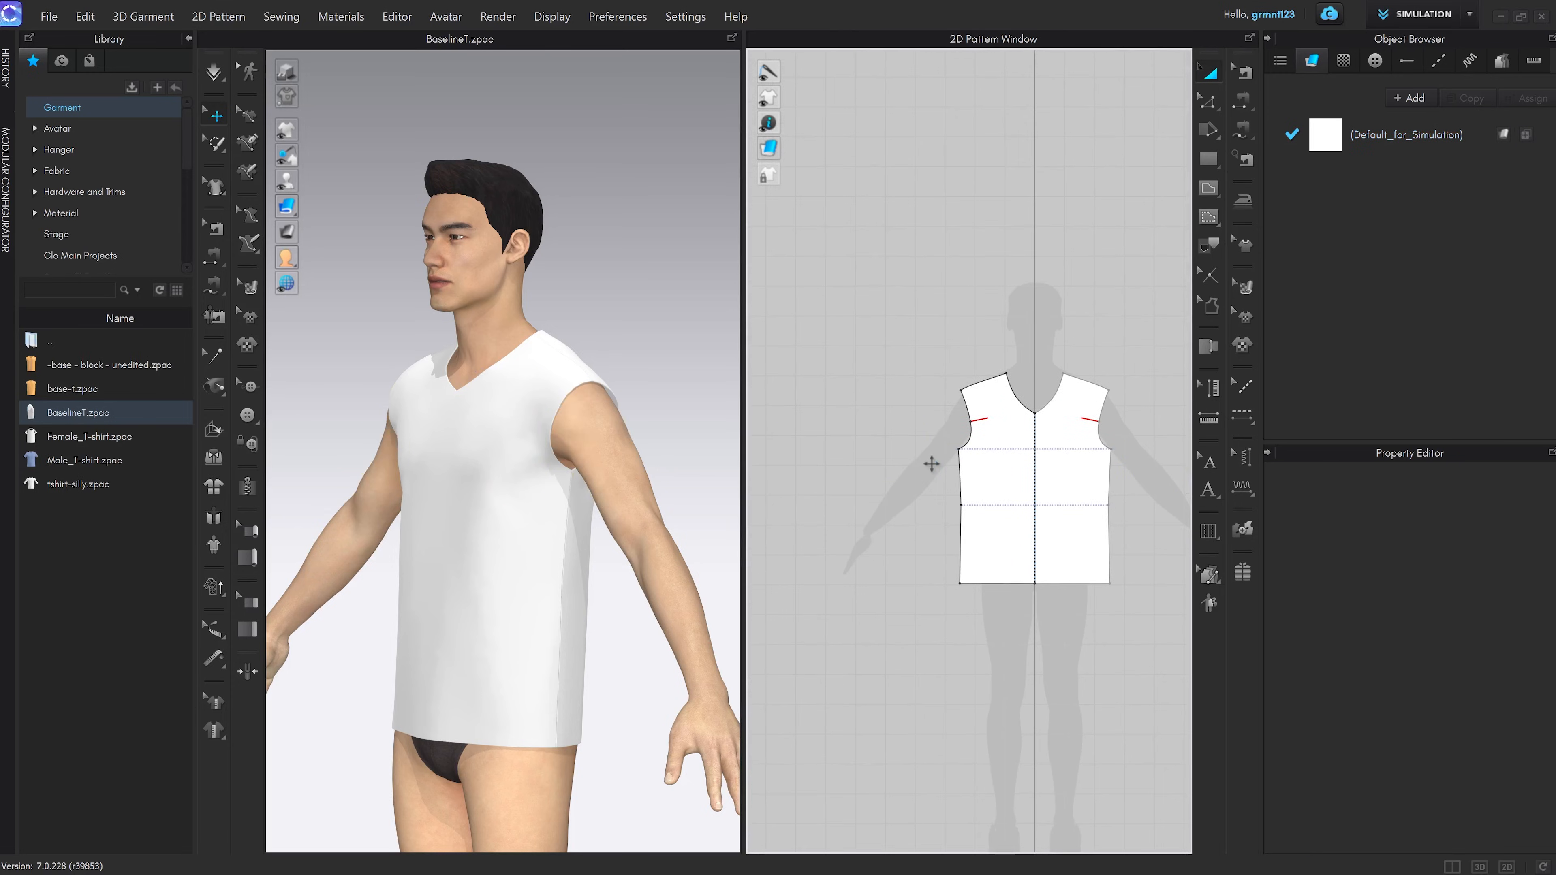
# Delete the horizontal chest and waist internal lines from the front body piece using the Trace tool
pyautogui.moveTo(575, 403); pyautogui.dragTo(593, 387, button='right')
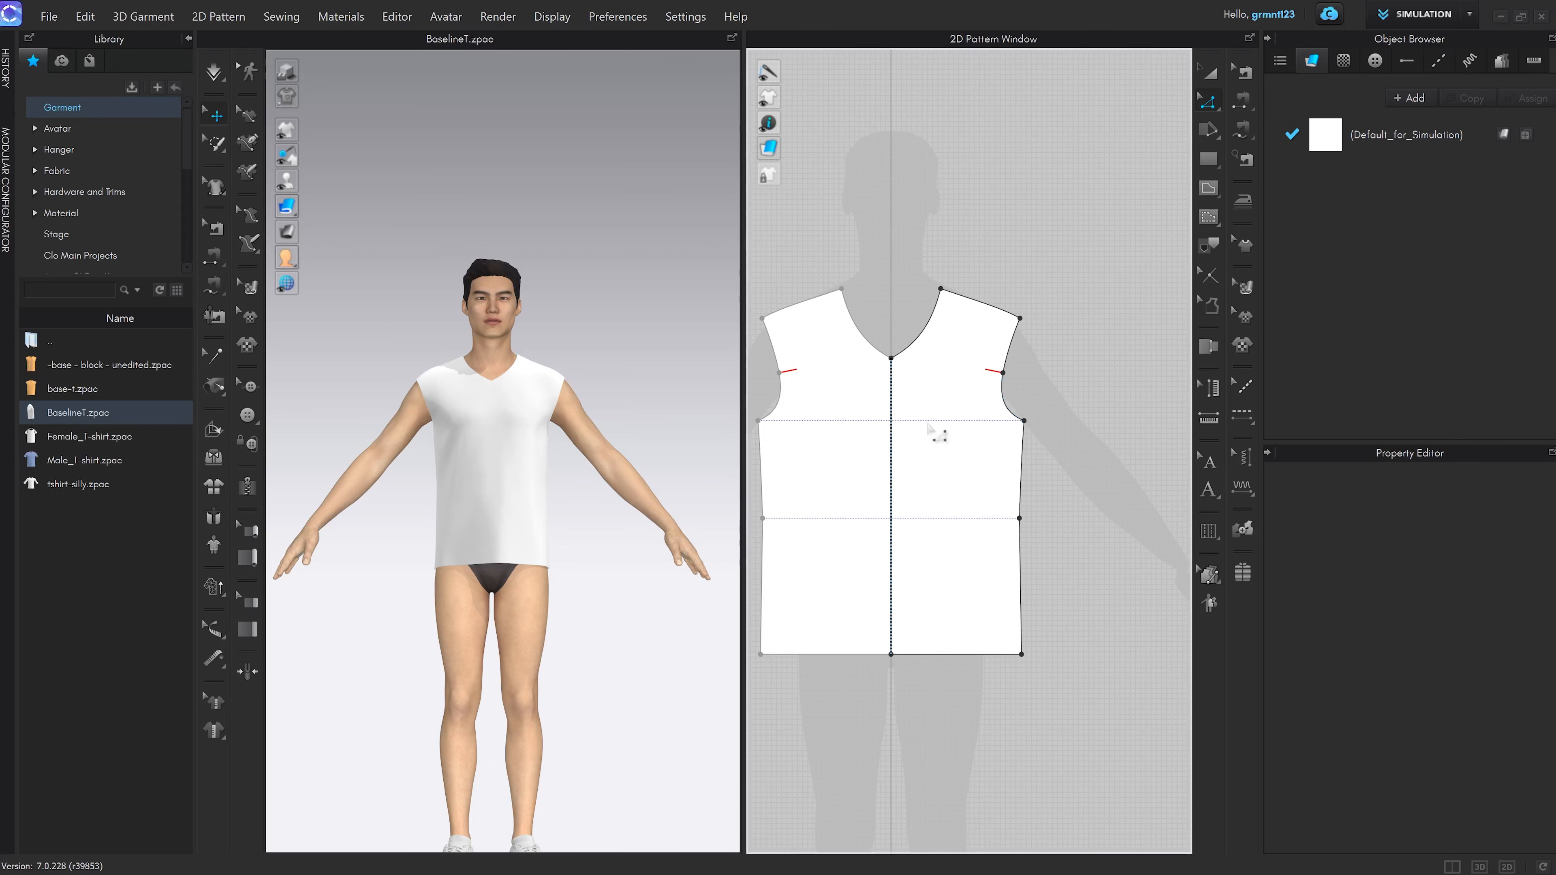
pyautogui.scroll(7, 926, 423)
pyautogui.scroll(-5, 843, 418)
pyautogui.moveTo(957, 428); pyautogui.dragTo(1096, 417, button='middle')
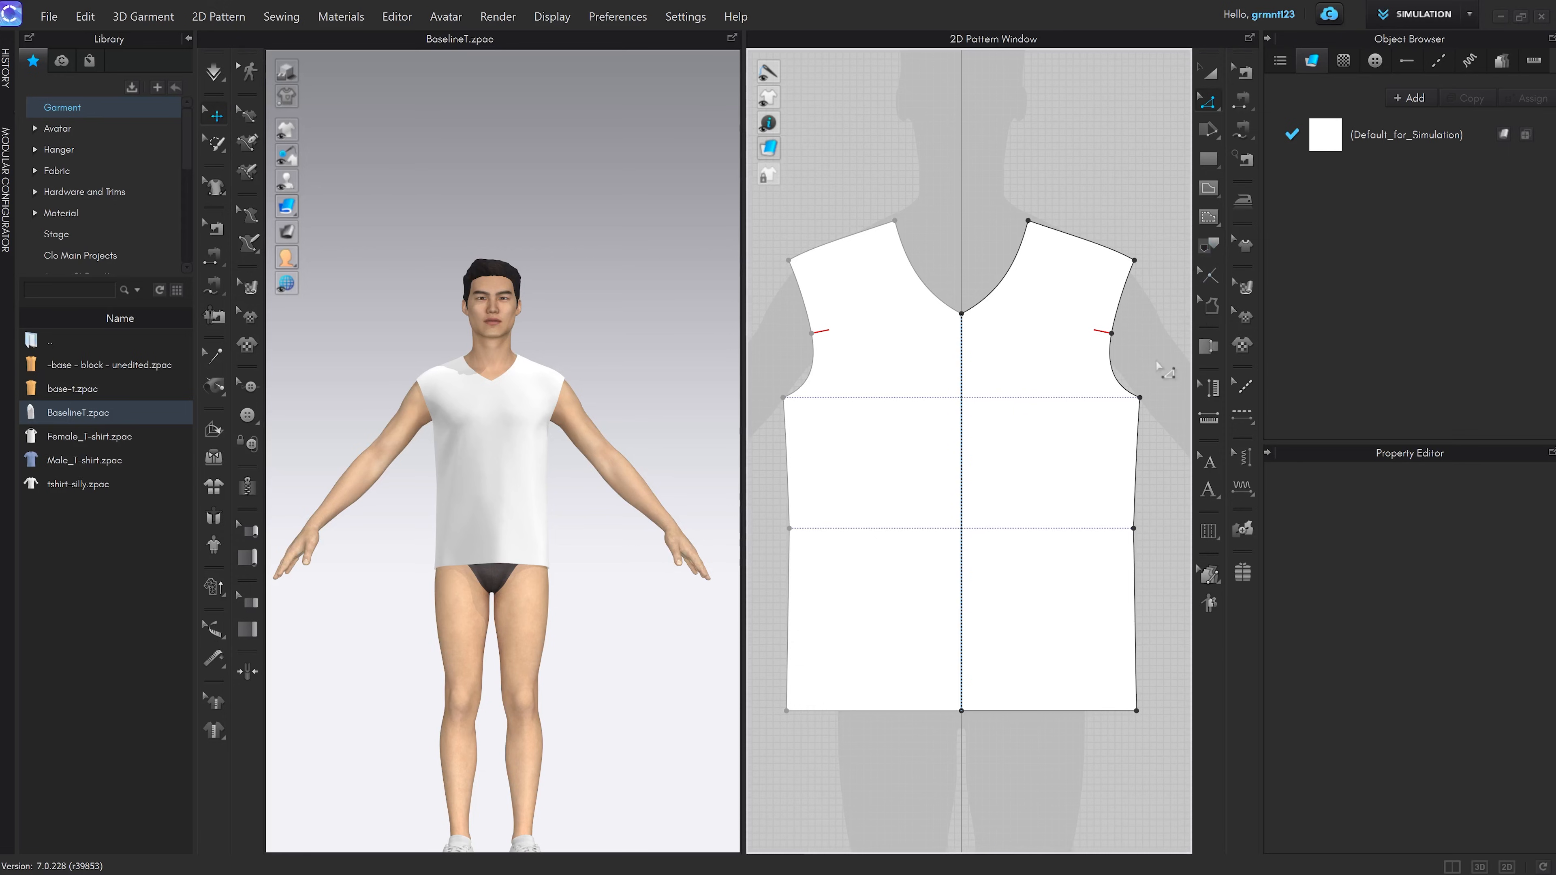
pyautogui.click(1204, 244)
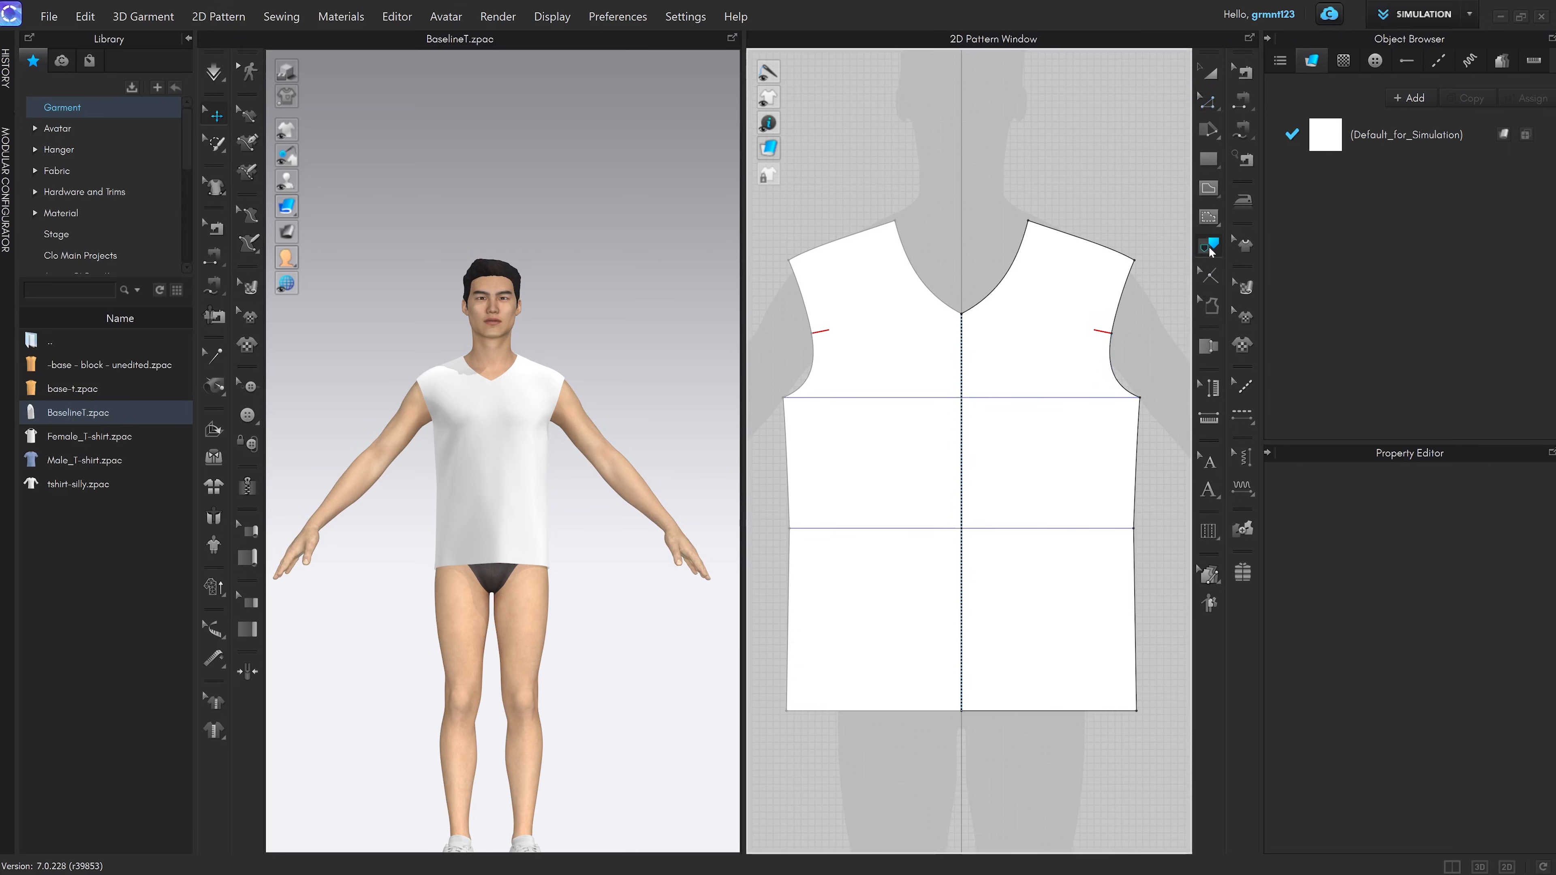
pyautogui.click(1064, 399)
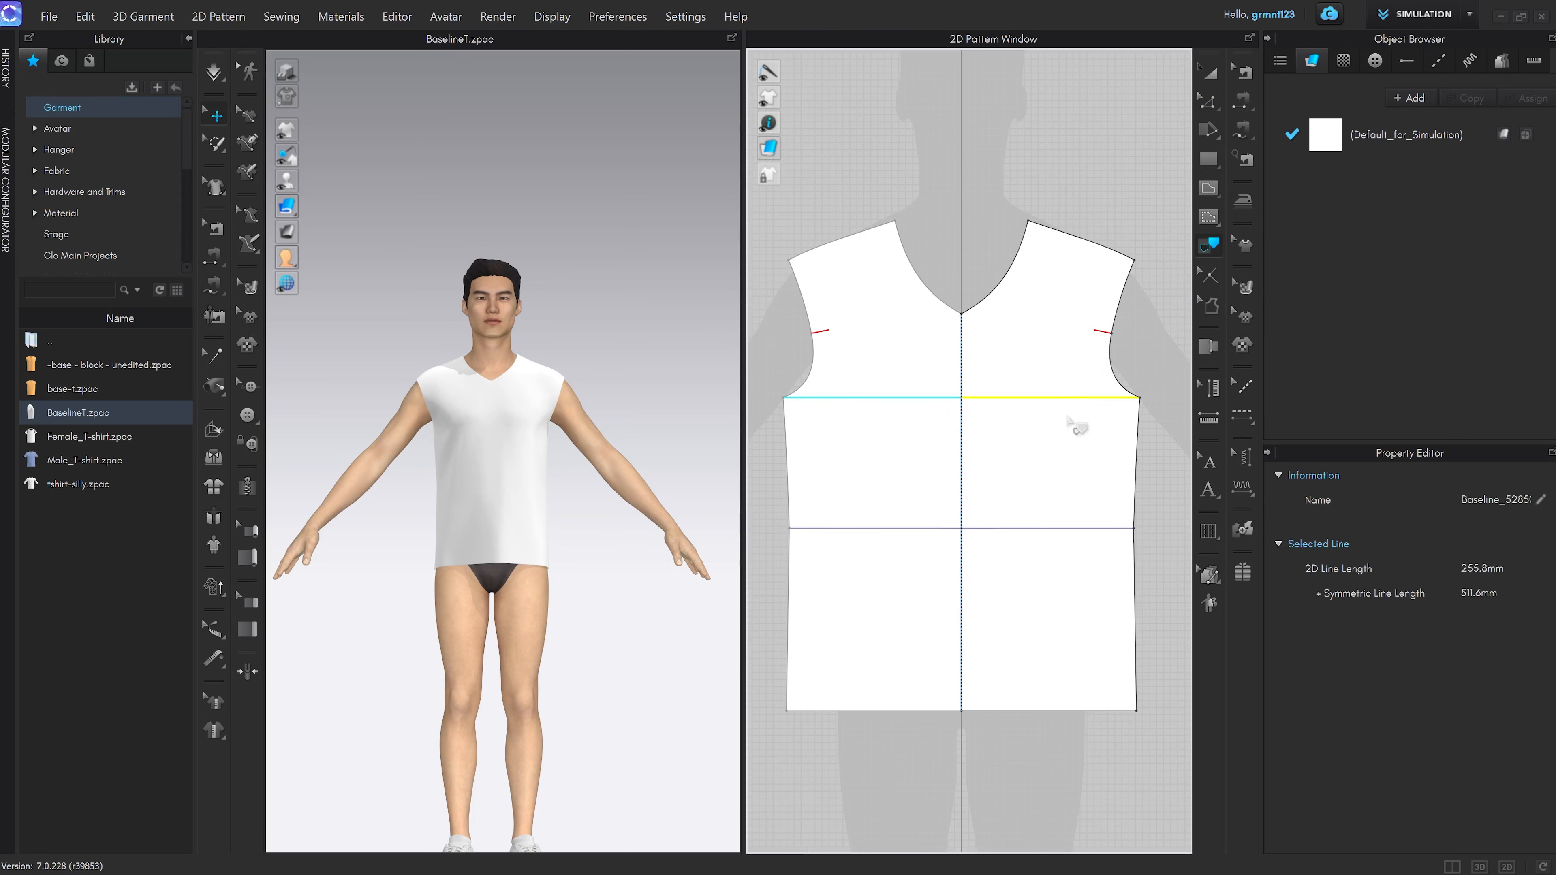
pyautogui.press('Delete')
pyautogui.click(1075, 528)
pyautogui.press('Delete')
# Delete the horizontal chest and waist internal lines from the back body piece
pyautogui.scroll(-4, 1101, 544)
pyautogui.moveTo(1094, 547); pyautogui.dragTo(765, 531, button='middle')
pyautogui.scroll(2, 1065, 455)
pyautogui.click(1035, 459)
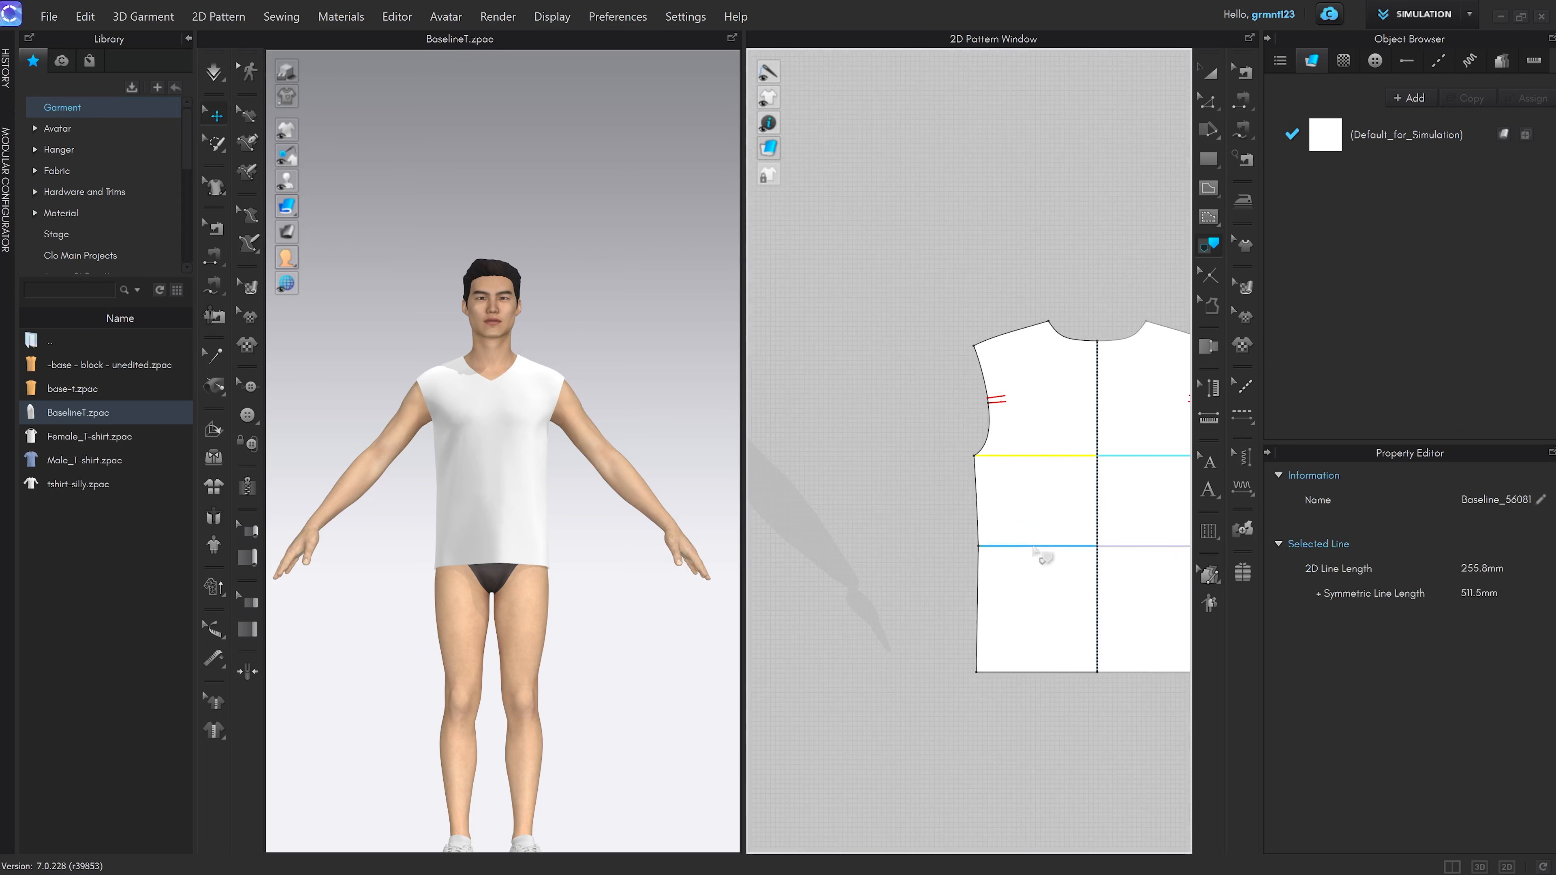
pyautogui.press('Delete')
pyautogui.click(1041, 547)
pyautogui.press('Delete')
# Move the front body's side waist point inward with Edit Pattern and curve the upper side seam with Edit Curve Point
pyautogui.press('z')
pyautogui.scroll(2, 573, 502)
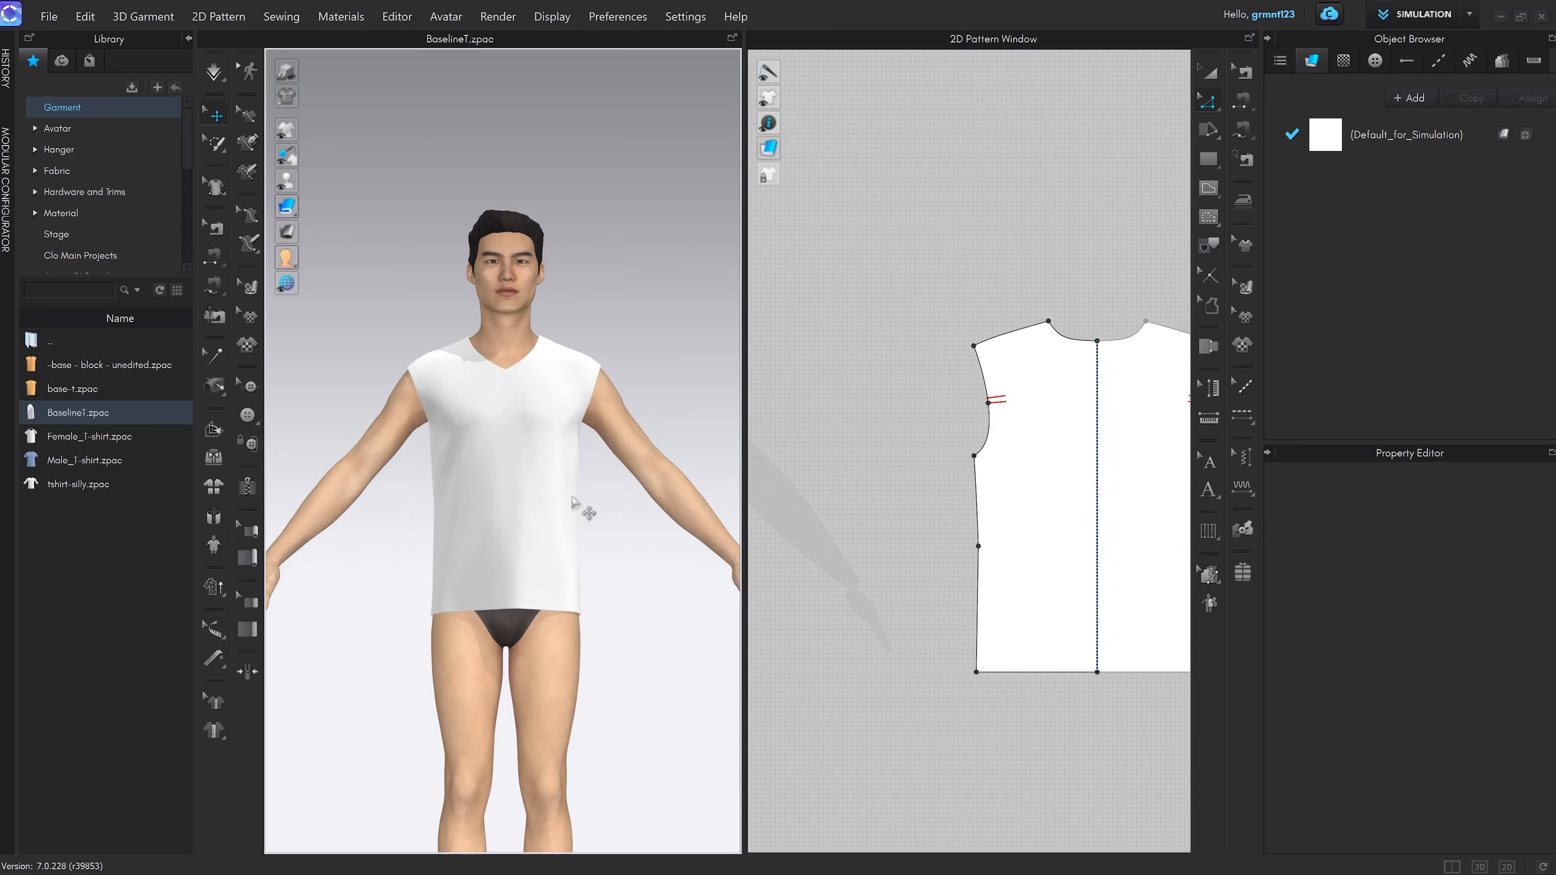
pyautogui.scroll(-3, 965, 520)
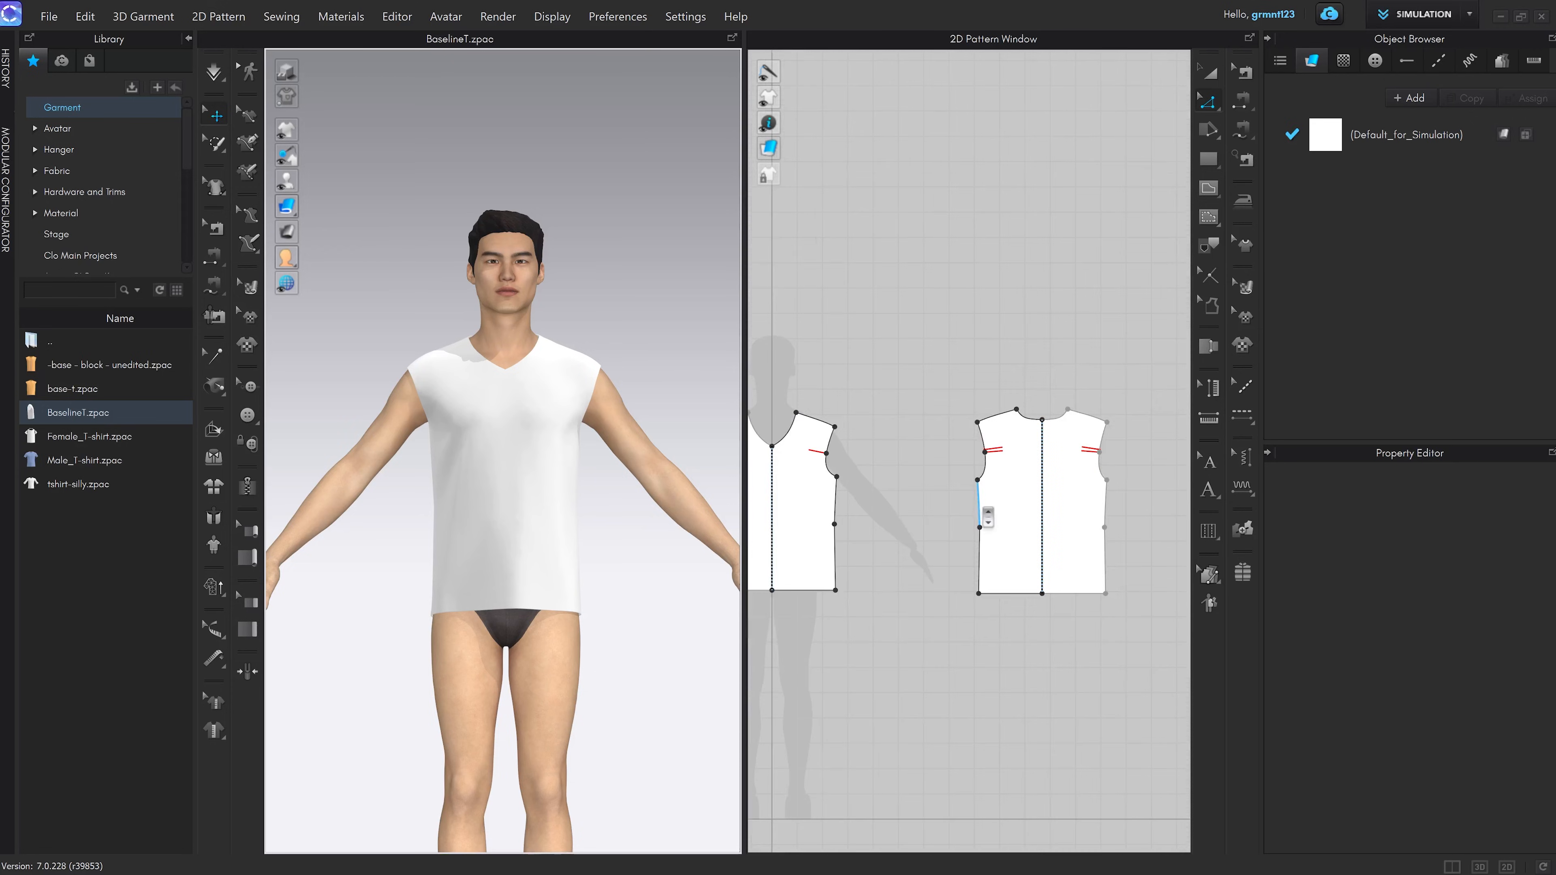
pyautogui.moveTo(905, 496); pyautogui.dragTo(991, 479, button='middle')
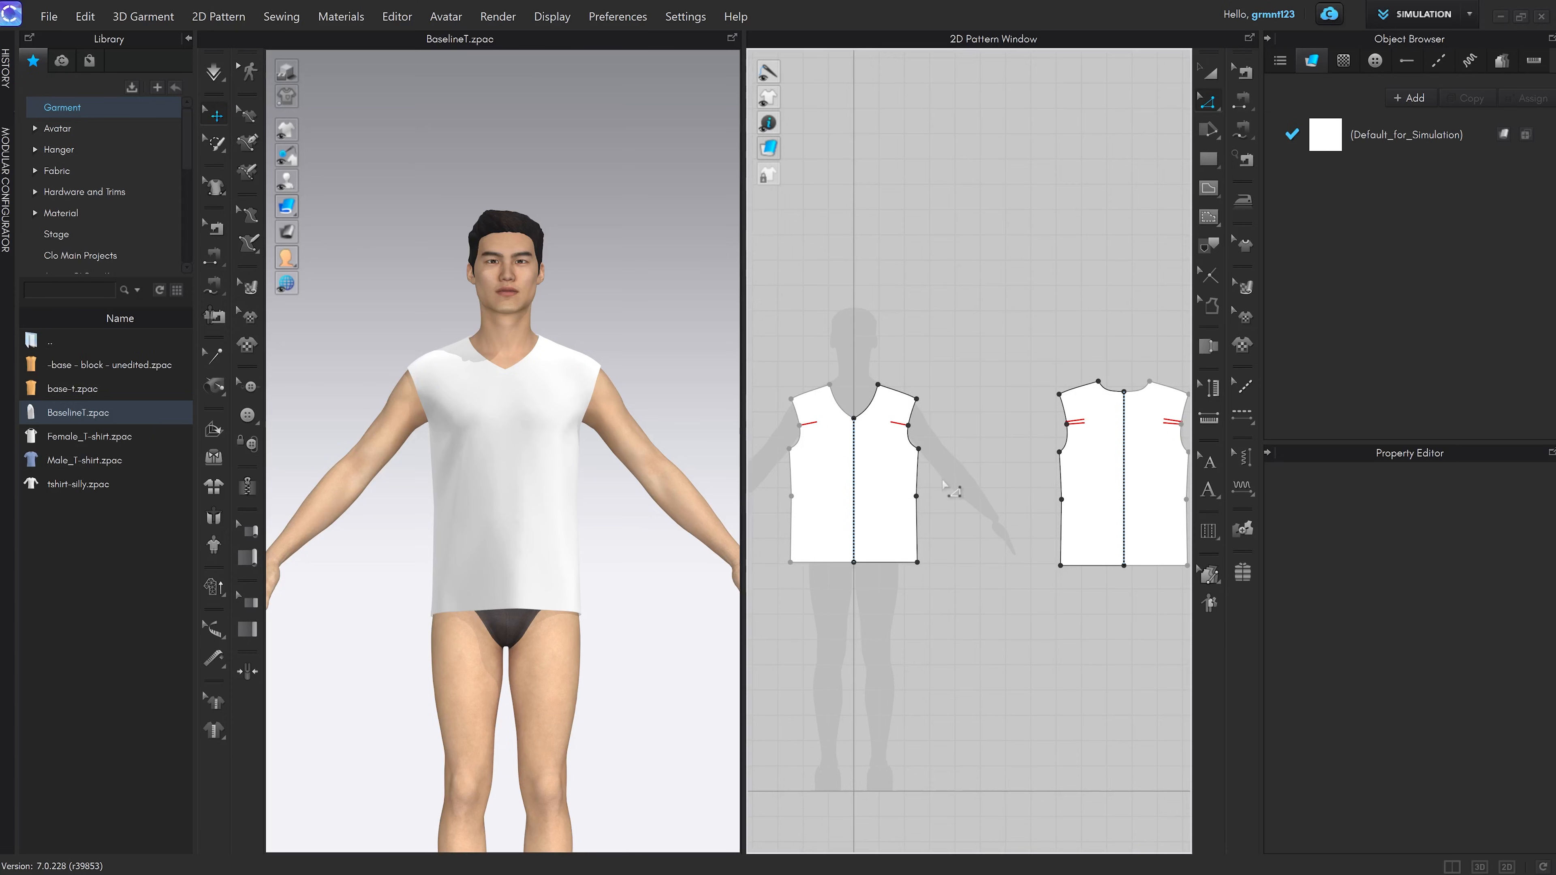
pyautogui.scroll(3, 929, 499)
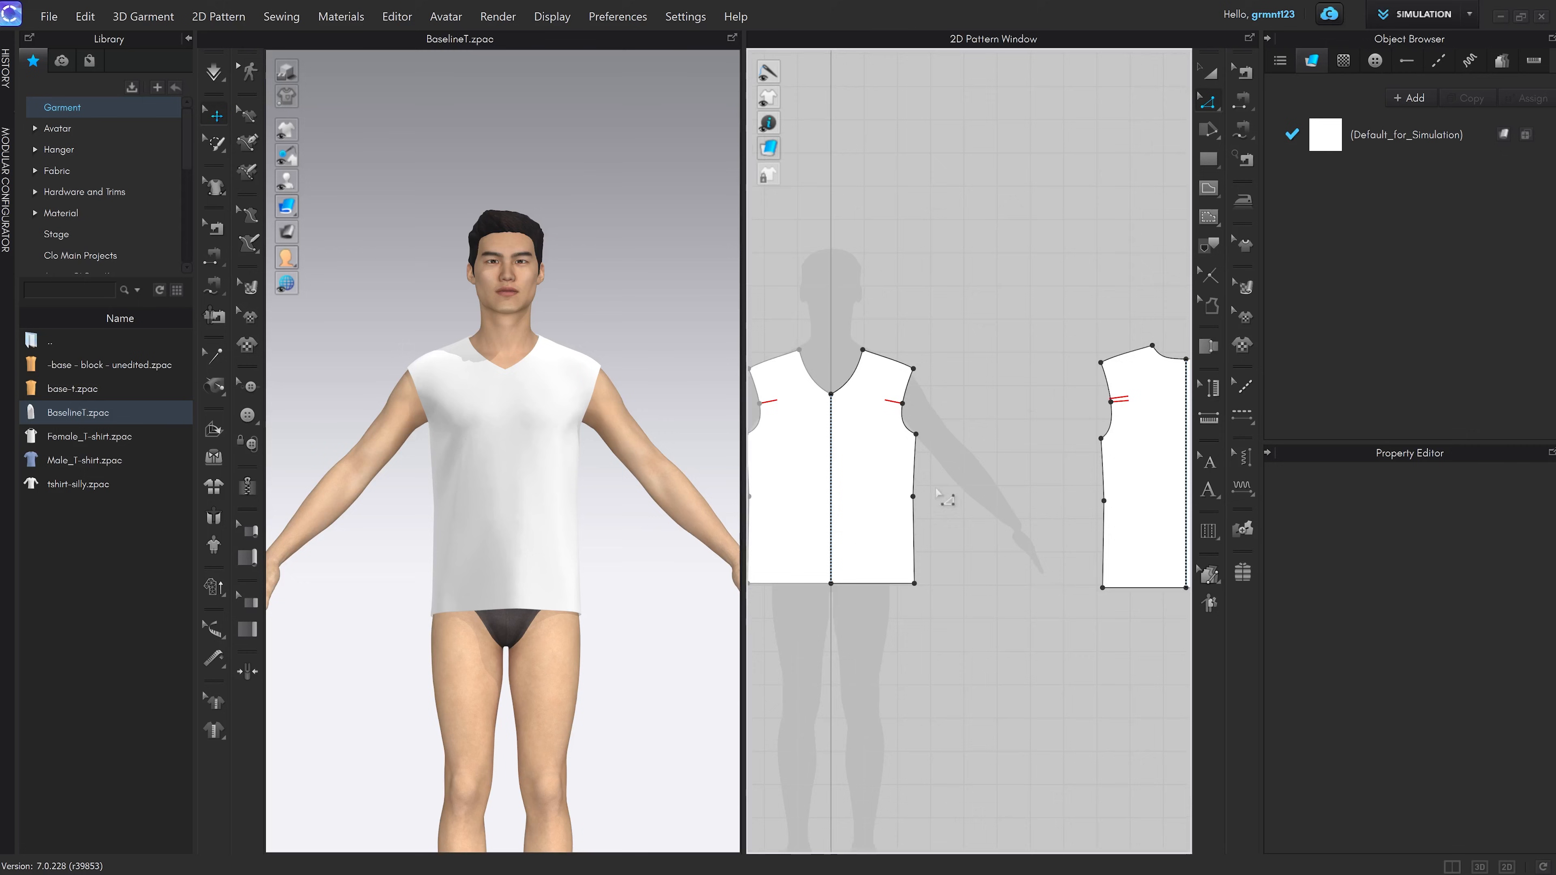
pyautogui.moveTo(952, 485); pyautogui.dragTo(995, 427, button='middle')
pyautogui.scroll(2, 947, 459)
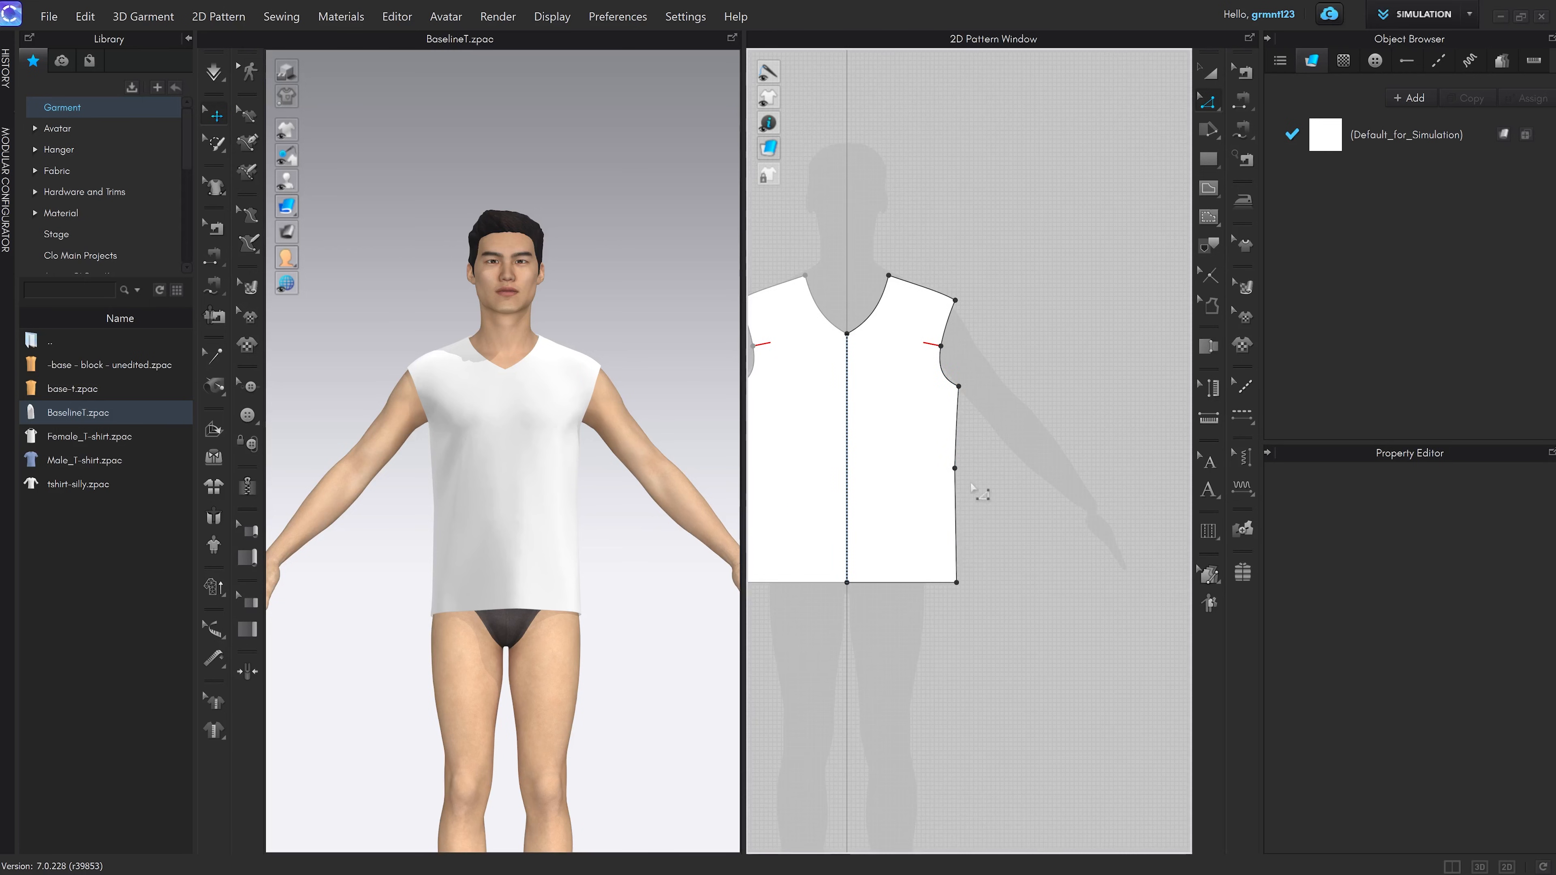
pyautogui.moveTo(954, 469); pyautogui.dragTo(925, 469)
pyautogui.click(978, 498)
pyautogui.press('v')
pyautogui.scroll(3, 935, 450)
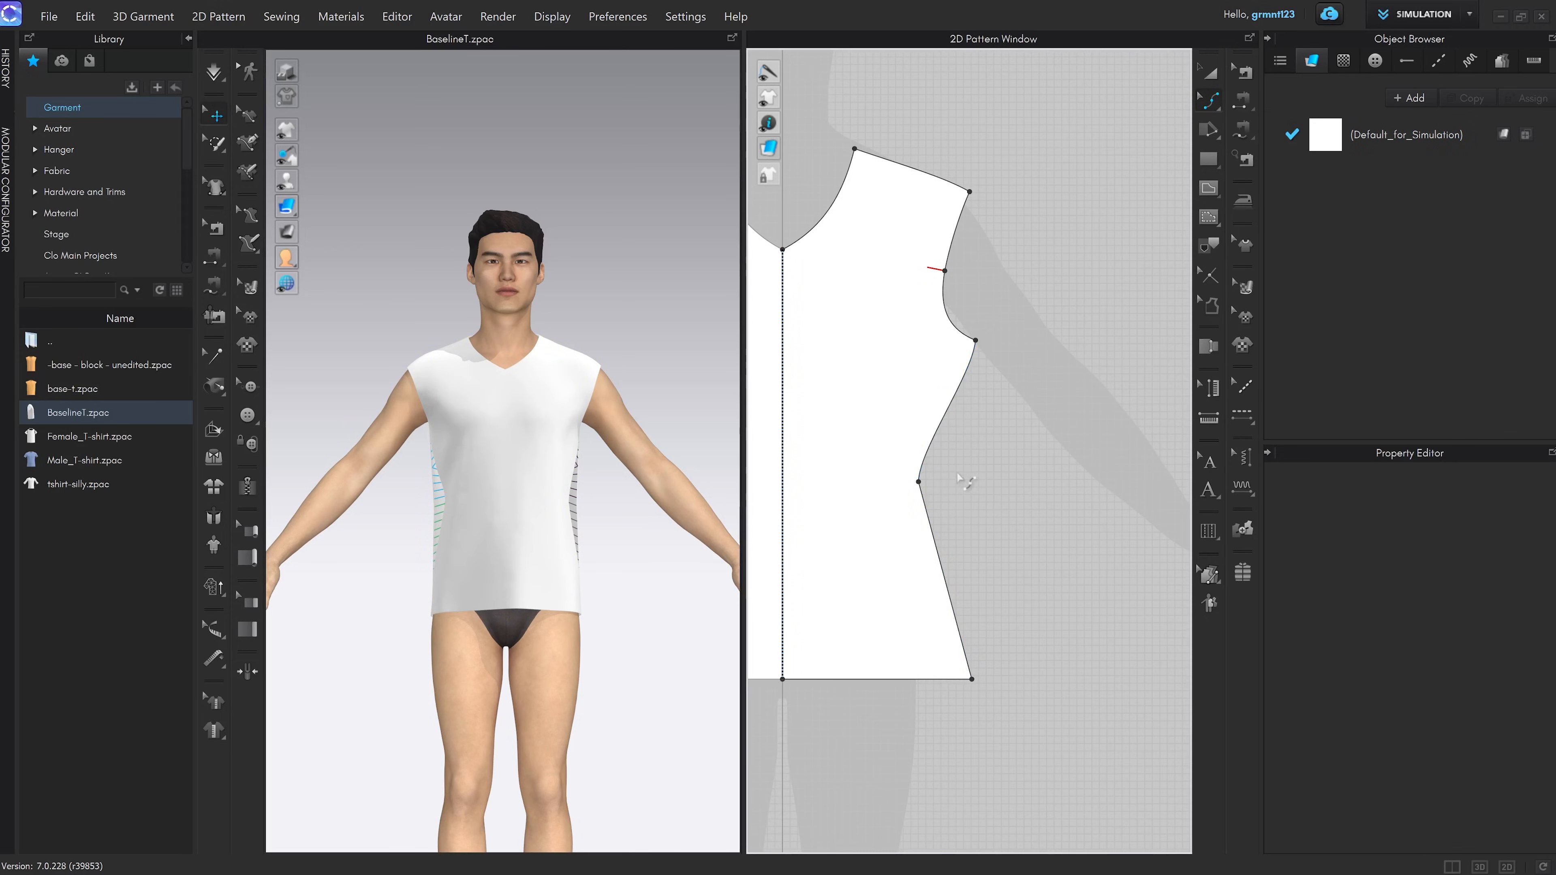
# Reshape the front body's upper side seam by pulling the waist point's curve handle inward with Edit Pattern
pyautogui.press('z')
pyautogui.click(919, 482)
pyautogui.moveTo(919, 450); pyautogui.dragTo(902, 391)
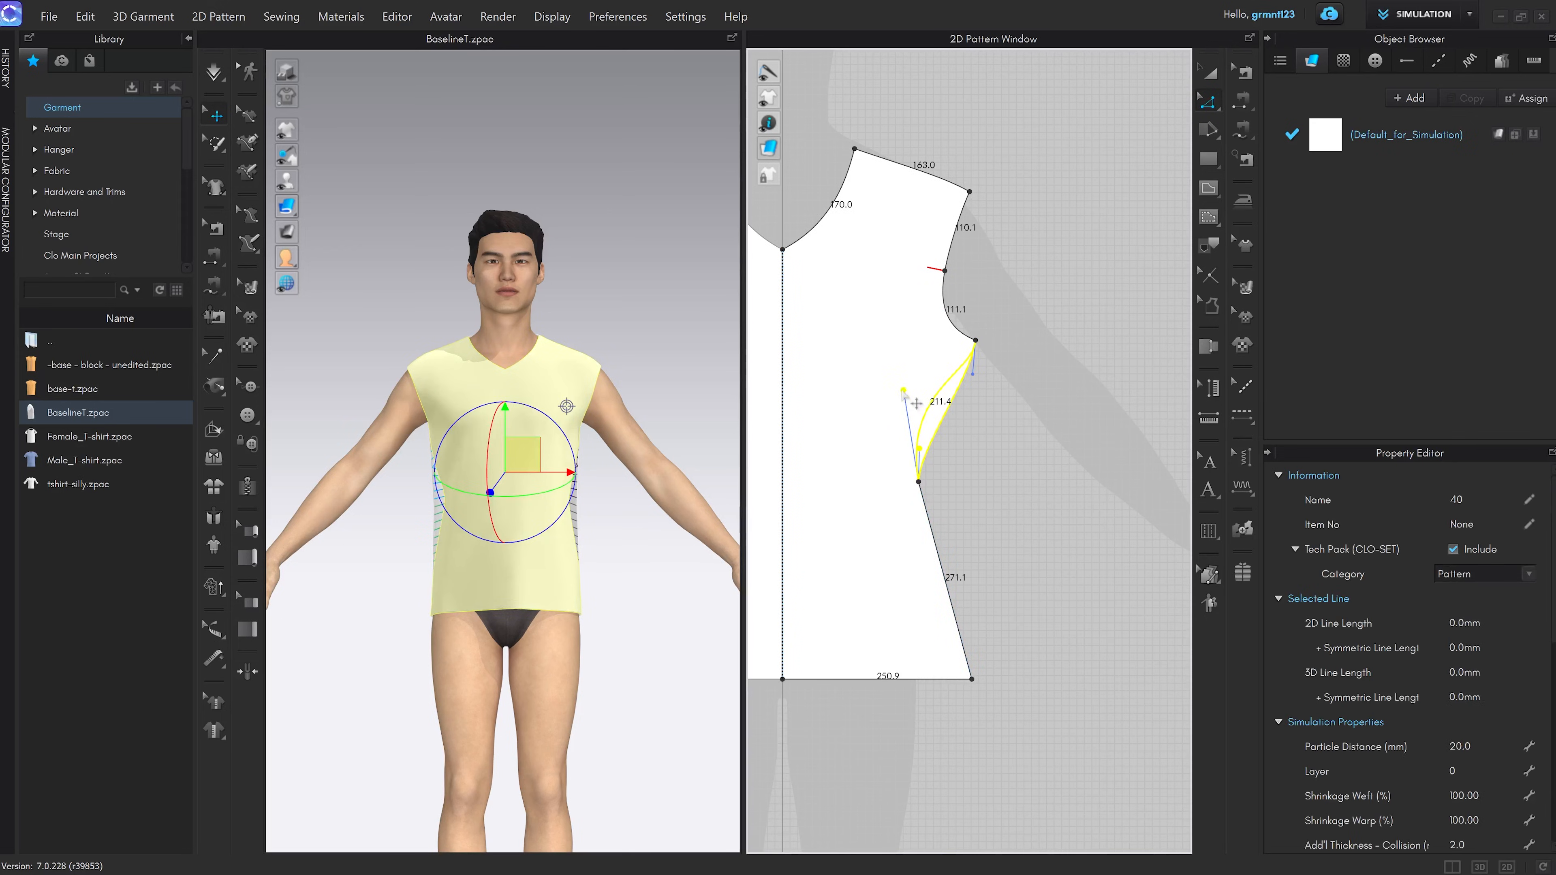
pyautogui.click(984, 641)
pyautogui.click(973, 679)
pyautogui.click(1017, 546)
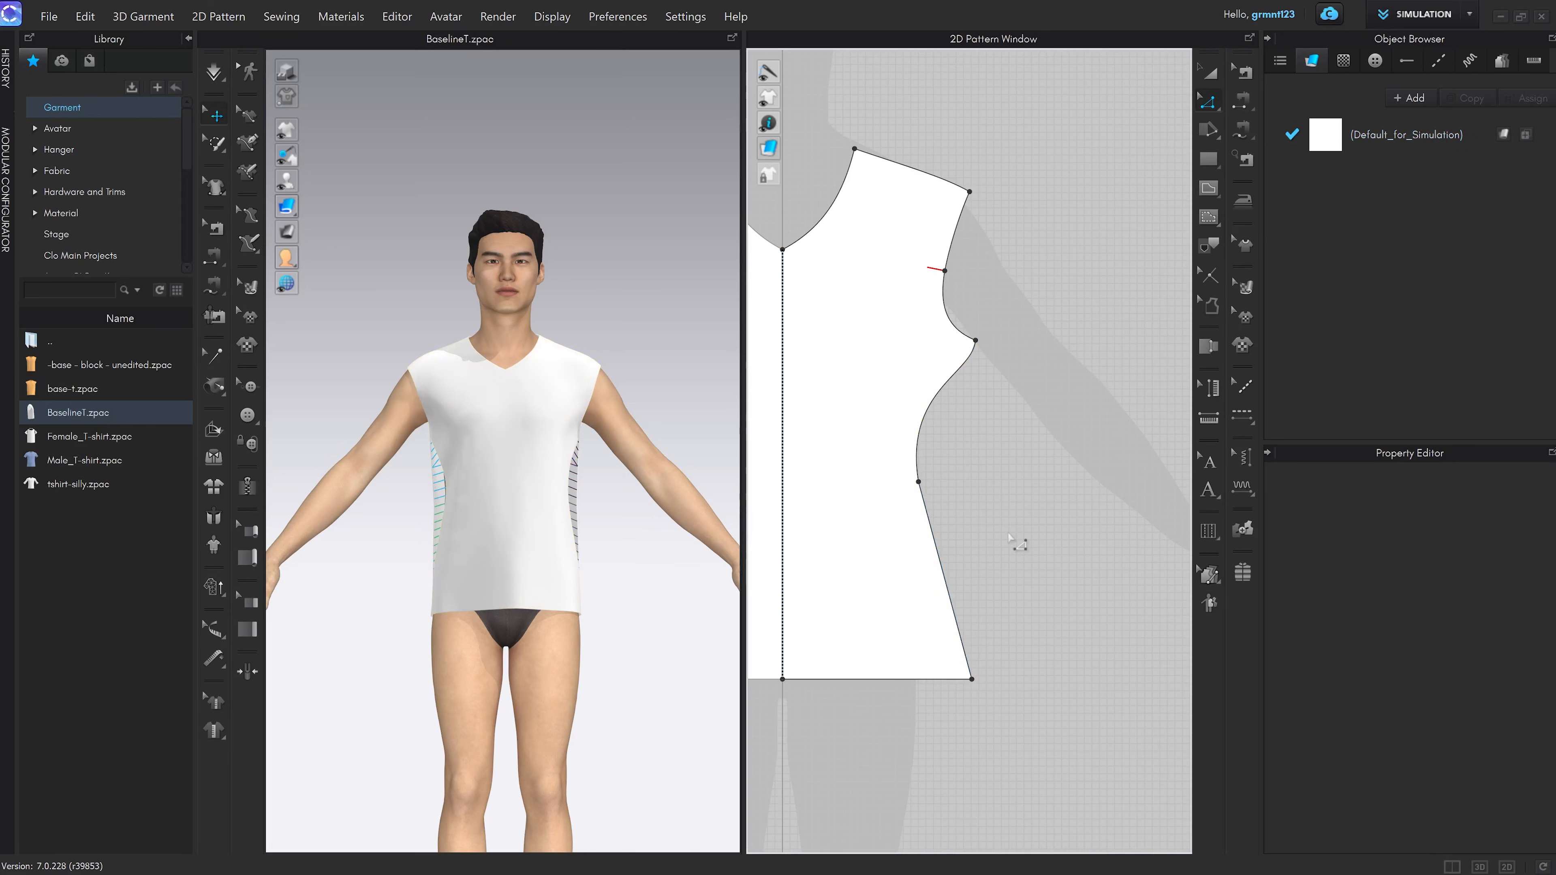
# Undo all the waist and side seam edits on the front body piece
pyautogui.scroll(-5, 1013, 545)
pyautogui.hotkey('ctrl', 'z')
pyautogui.hotkey('ctrl', 'z')
pyautogui.hotkey('ctrl', 'z')
pyautogui.hotkey('ctrl', 'z')
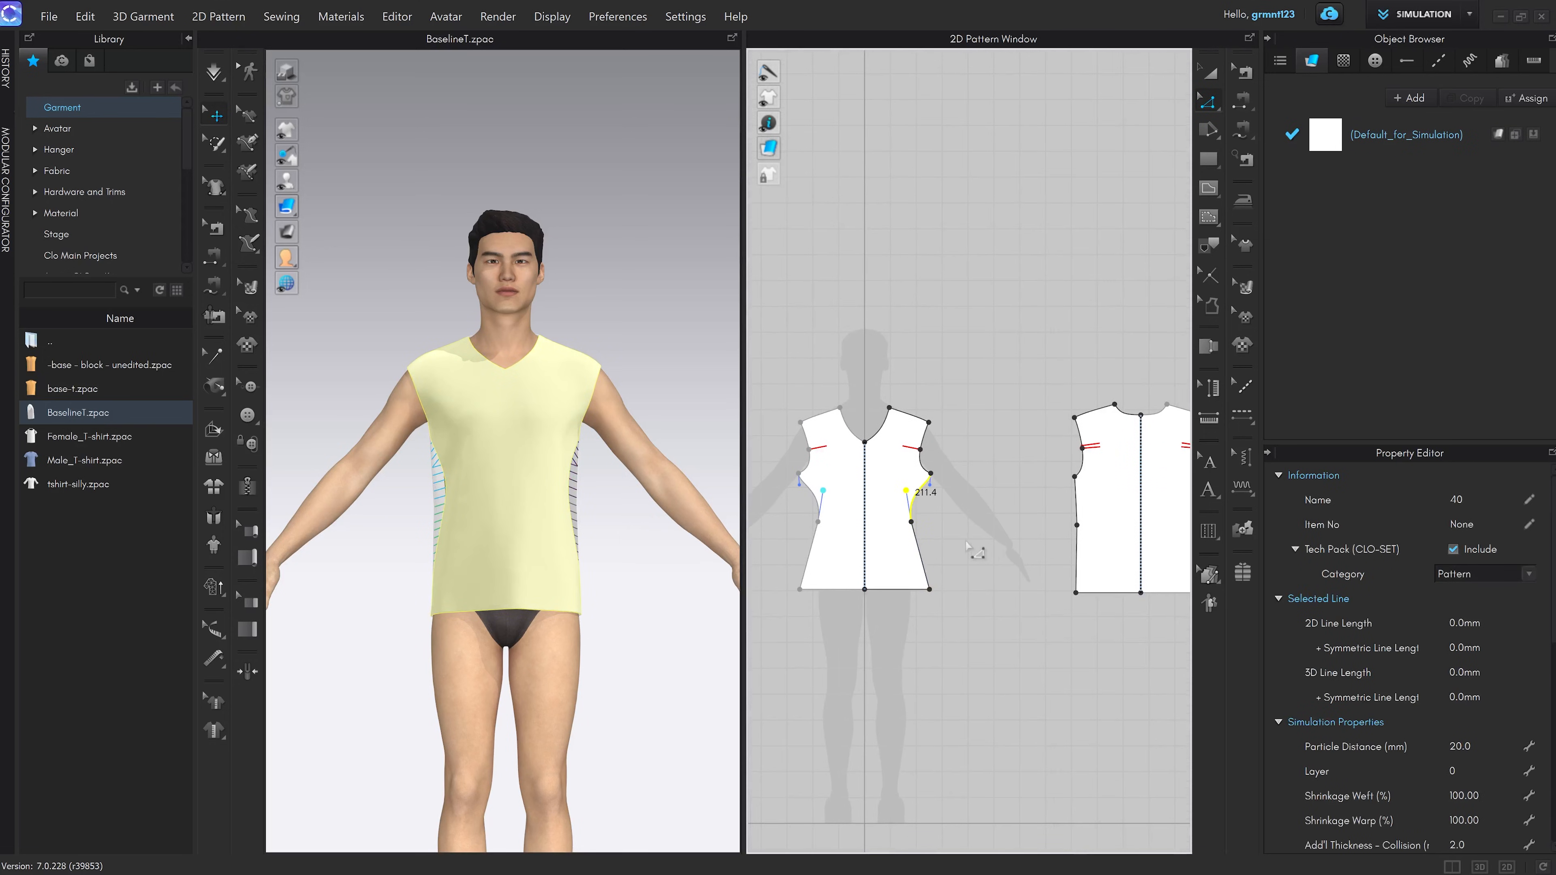
pyautogui.hotkey('ctrl', 'z')
pyautogui.hotkey('ctrl', 'z')
pyautogui.hotkey('ctrl', 'z')
pyautogui.hotkey('ctrl', 'z')
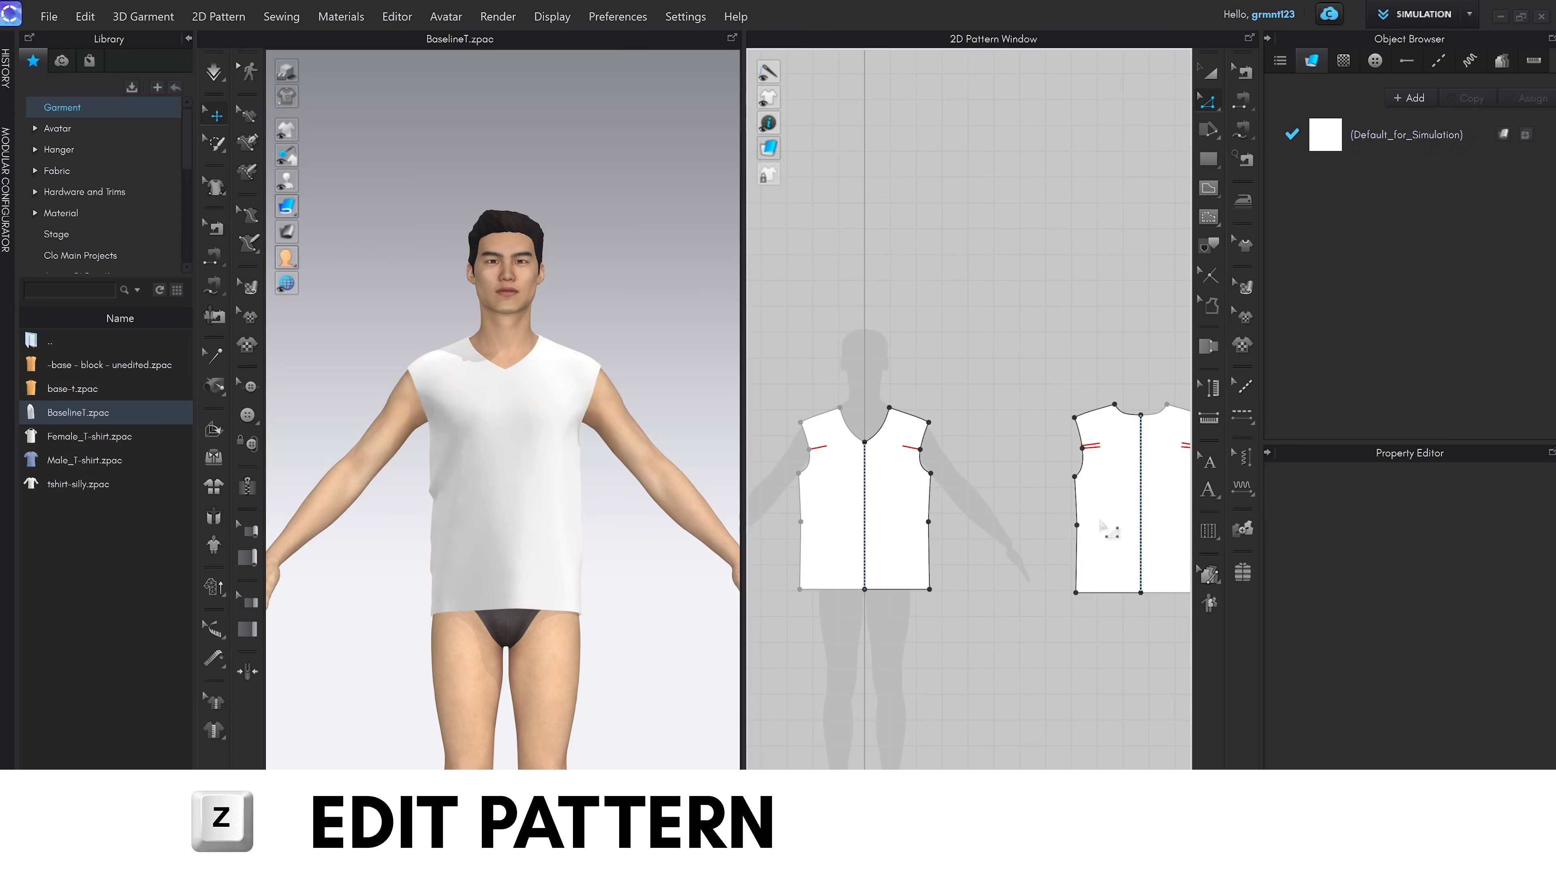
# Delete the leftover waist points on the facing side seams of the front and back body pieces together
pyautogui.moveTo(1088, 519); pyautogui.dragTo(914, 539)
pyautogui.press('Delete')
pyautogui.press('a')
pyautogui.moveTo(920, 547); pyautogui.dragTo(895, 565, button='middle')
pyautogui.scroll(1, 956, 545)
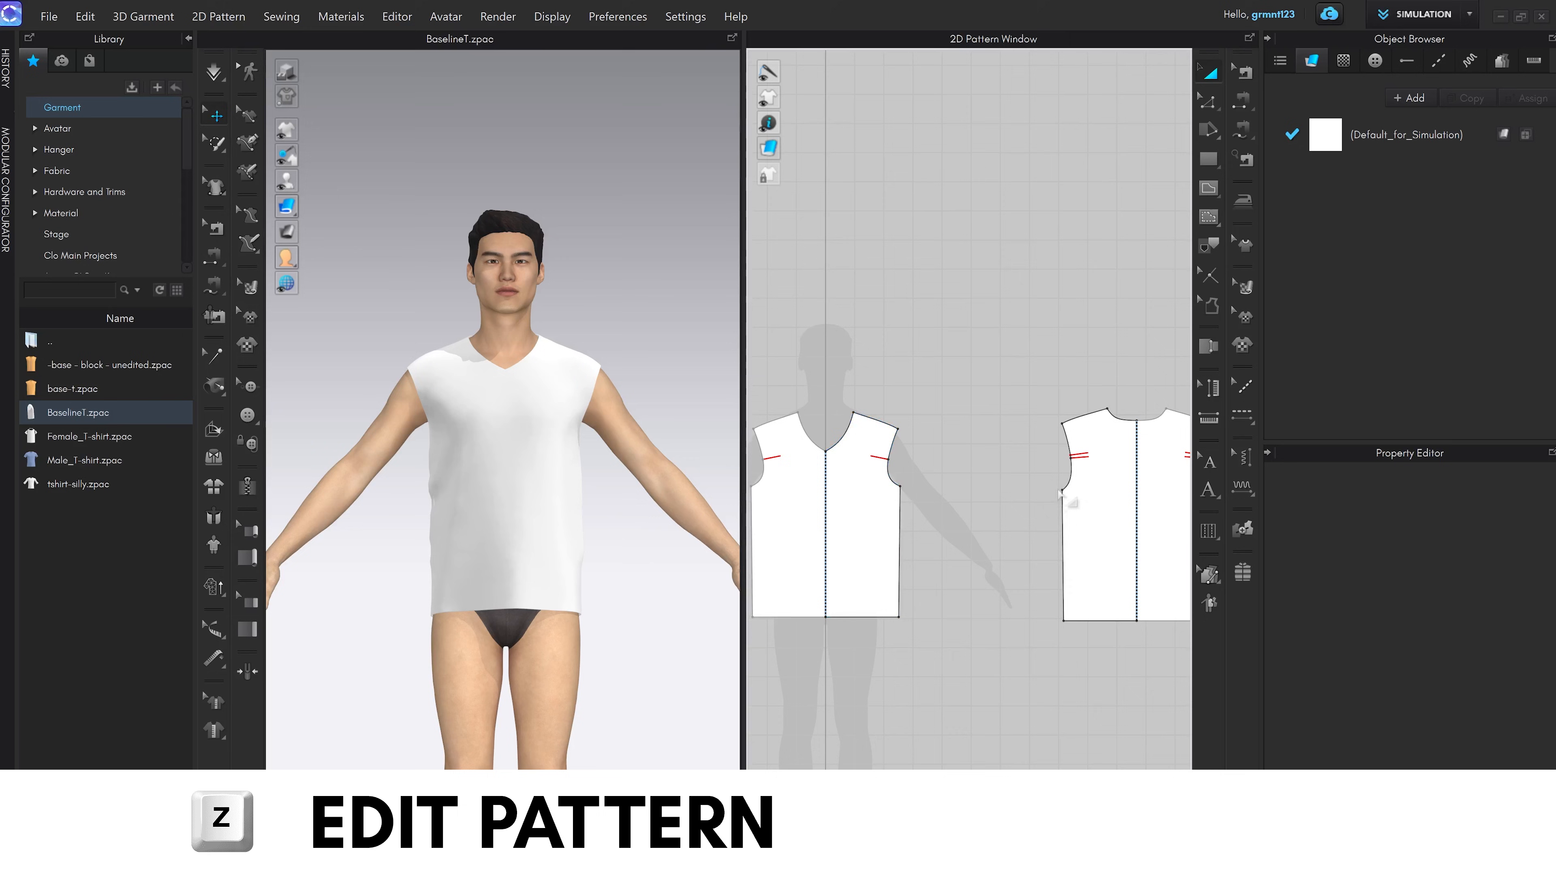
# Move the back body piece beside the front body piece in 2D so their armholes face each other
pyautogui.moveTo(603, 556); pyautogui.dragTo(520, 553, button='right')
pyautogui.scroll(4, 533, 539)
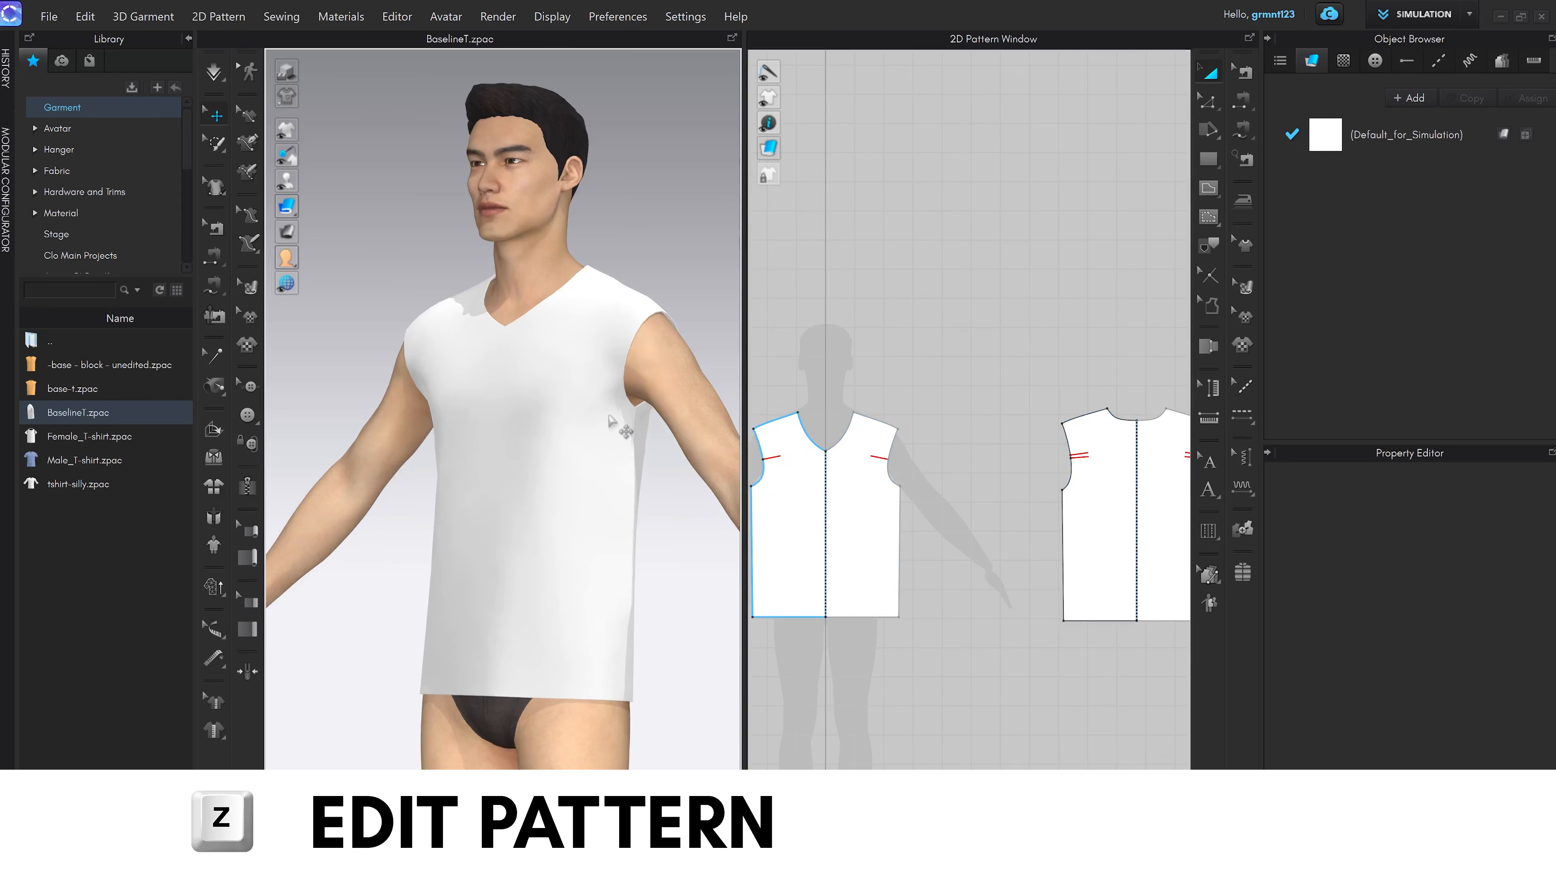
pyautogui.click(632, 414)
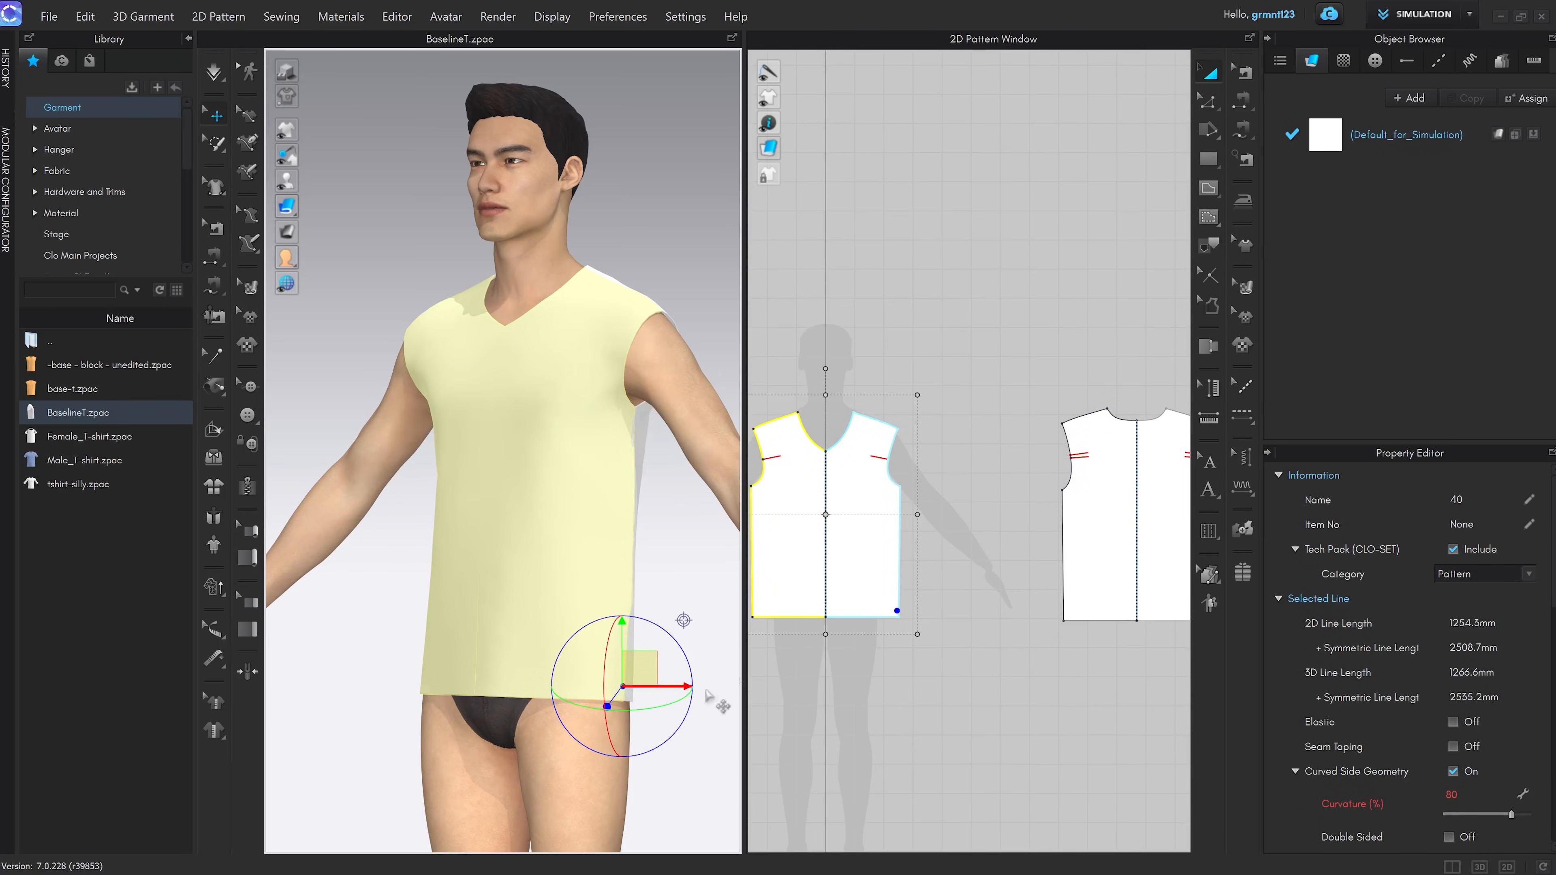
pyautogui.click(1040, 658)
pyautogui.moveTo(1084, 548); pyautogui.dragTo(951, 546)
pyautogui.moveTo(887, 458); pyautogui.dragTo(888, 460)
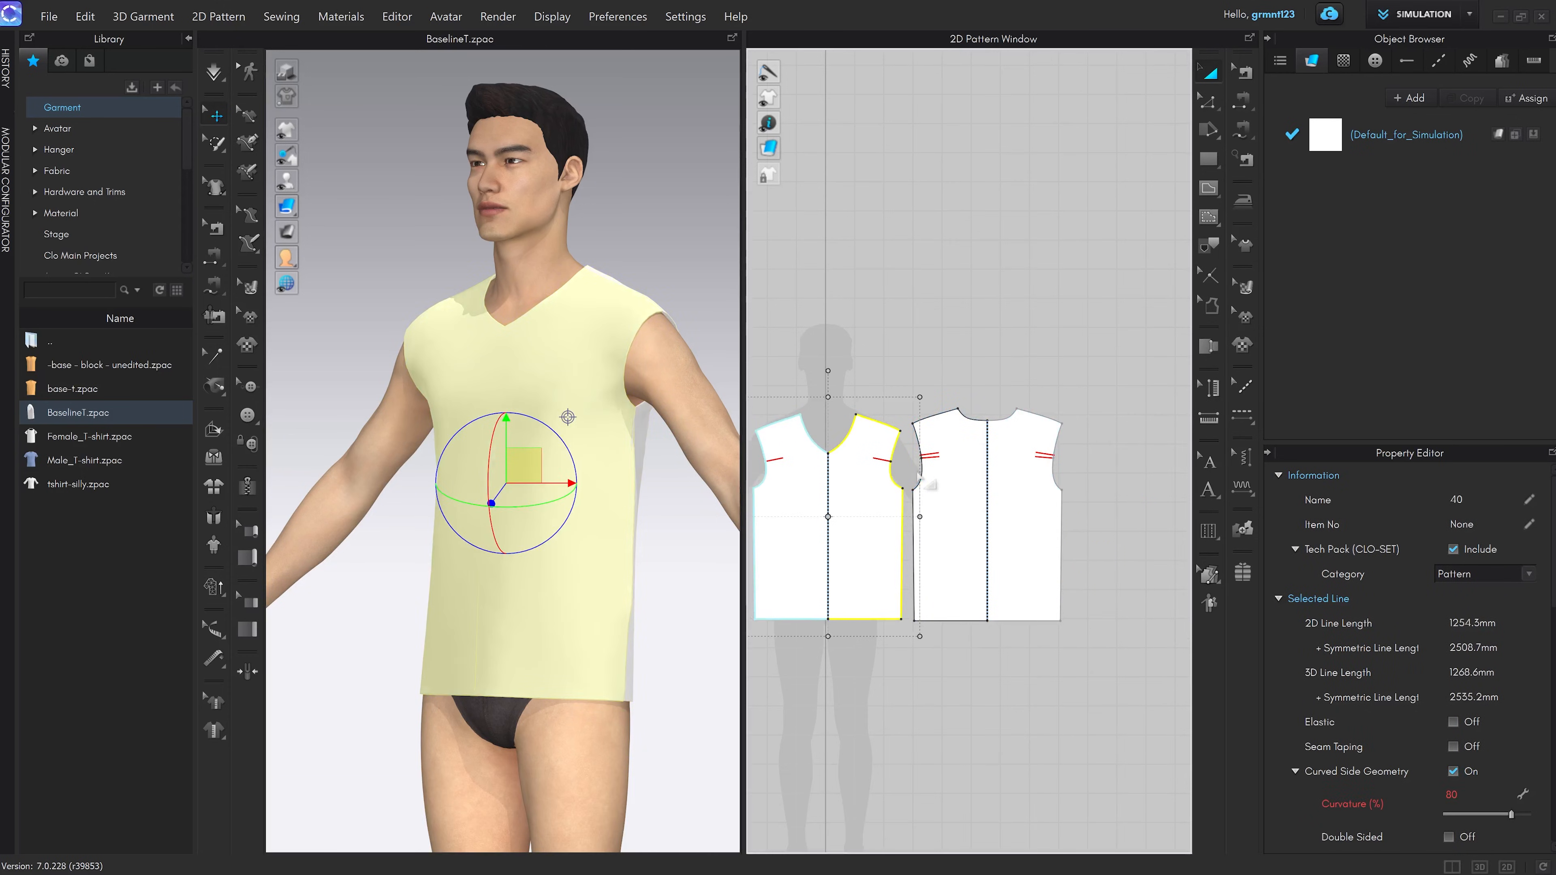
pyautogui.click(896, 373)
# Delete the mid-armhole curve points on the front and back body pieces together with Edit Pattern
pyautogui.scroll(3, 929, 450)
pyautogui.press('z')
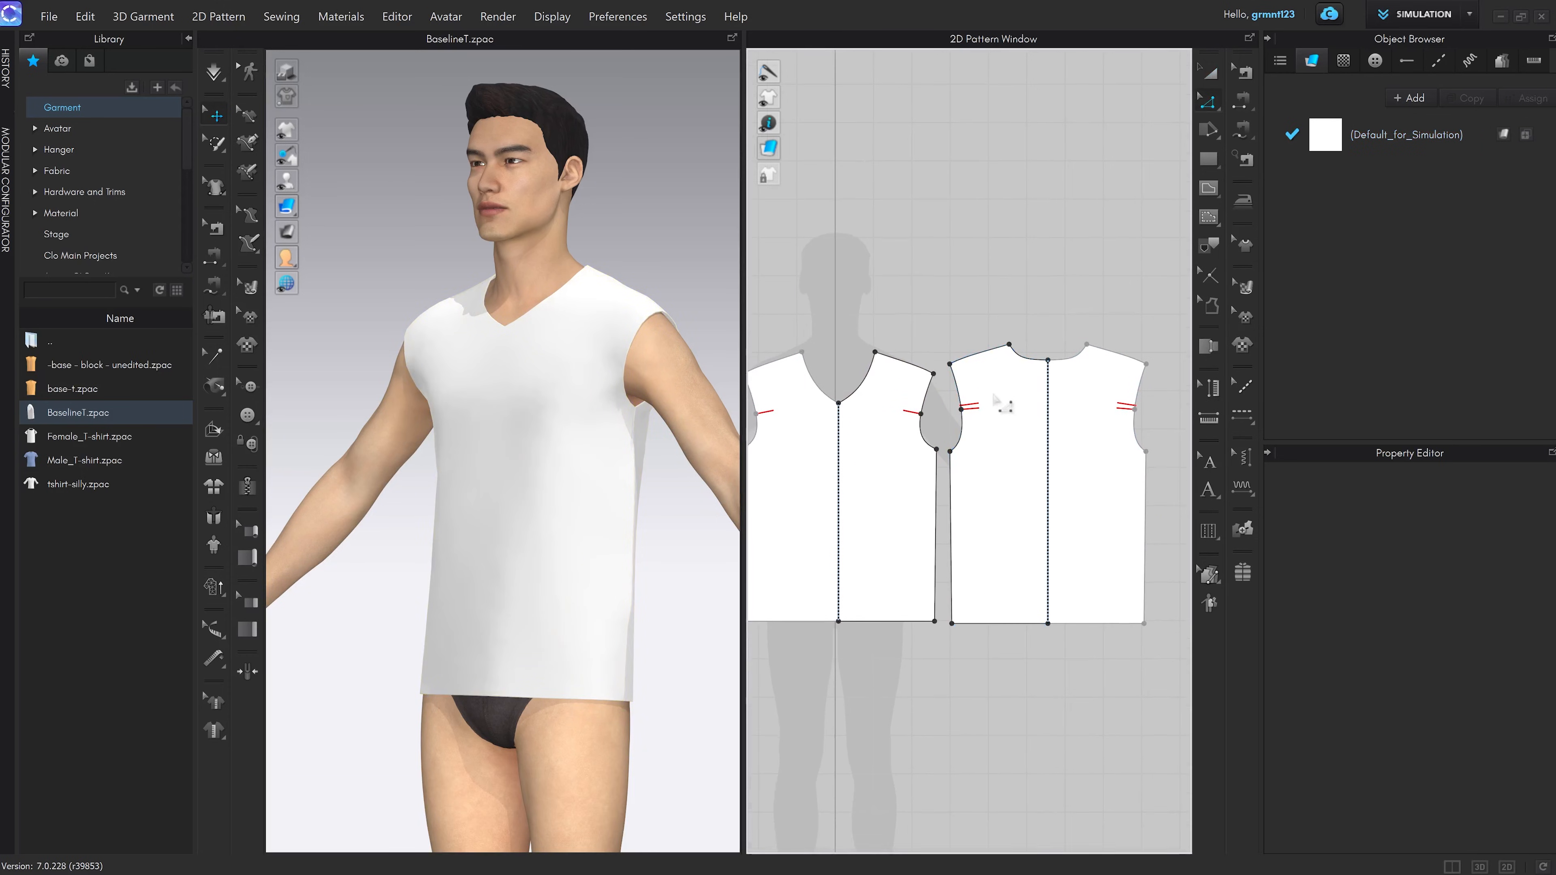
pyautogui.moveTo(994, 392); pyautogui.dragTo(894, 432)
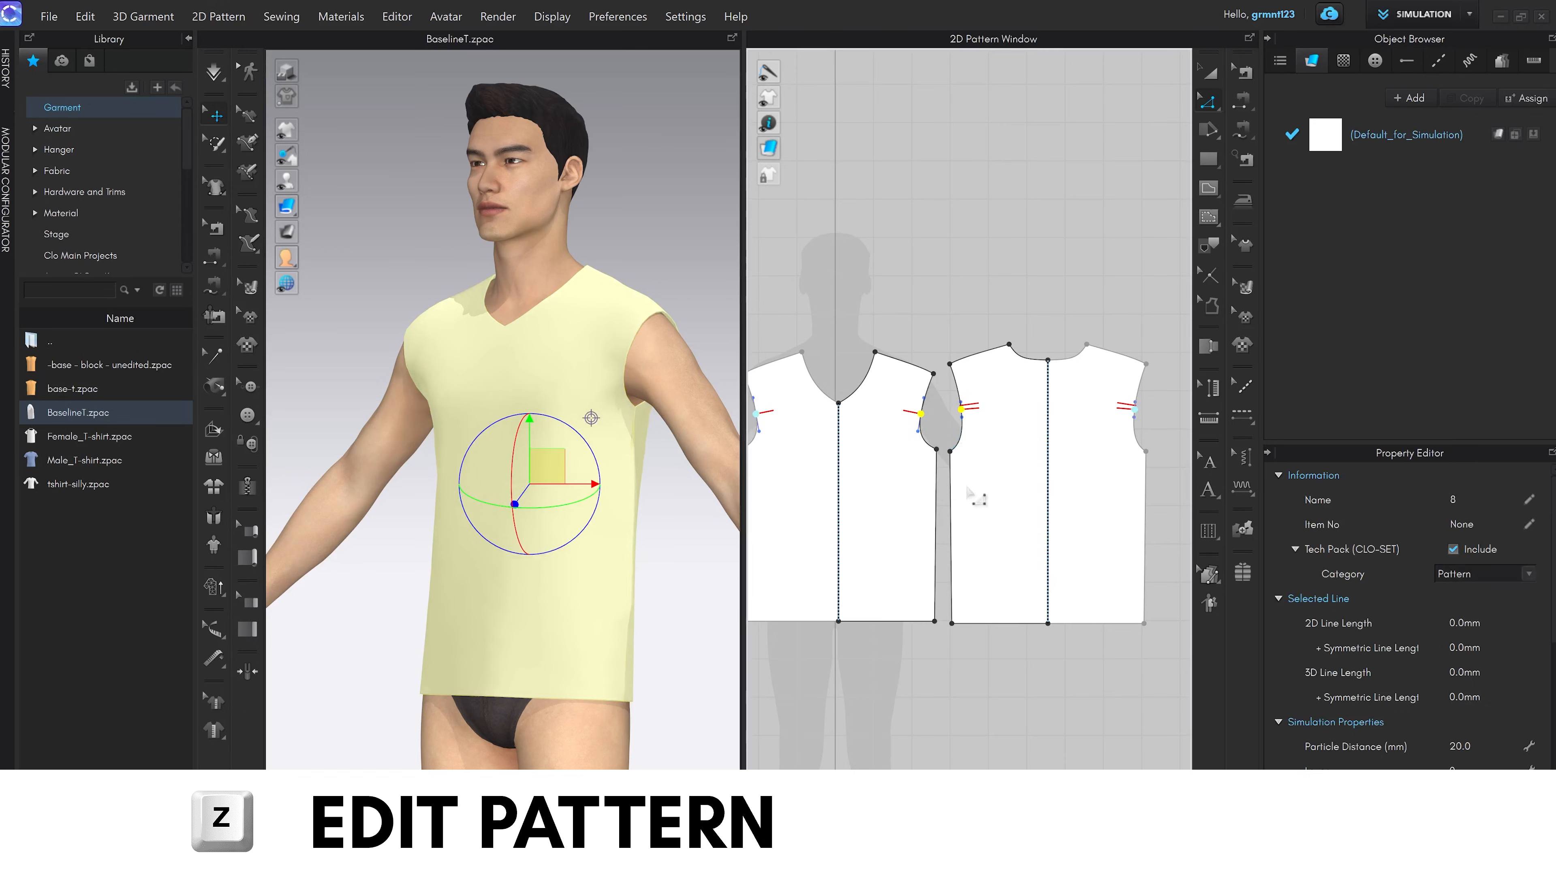
pyautogui.press('Delete')
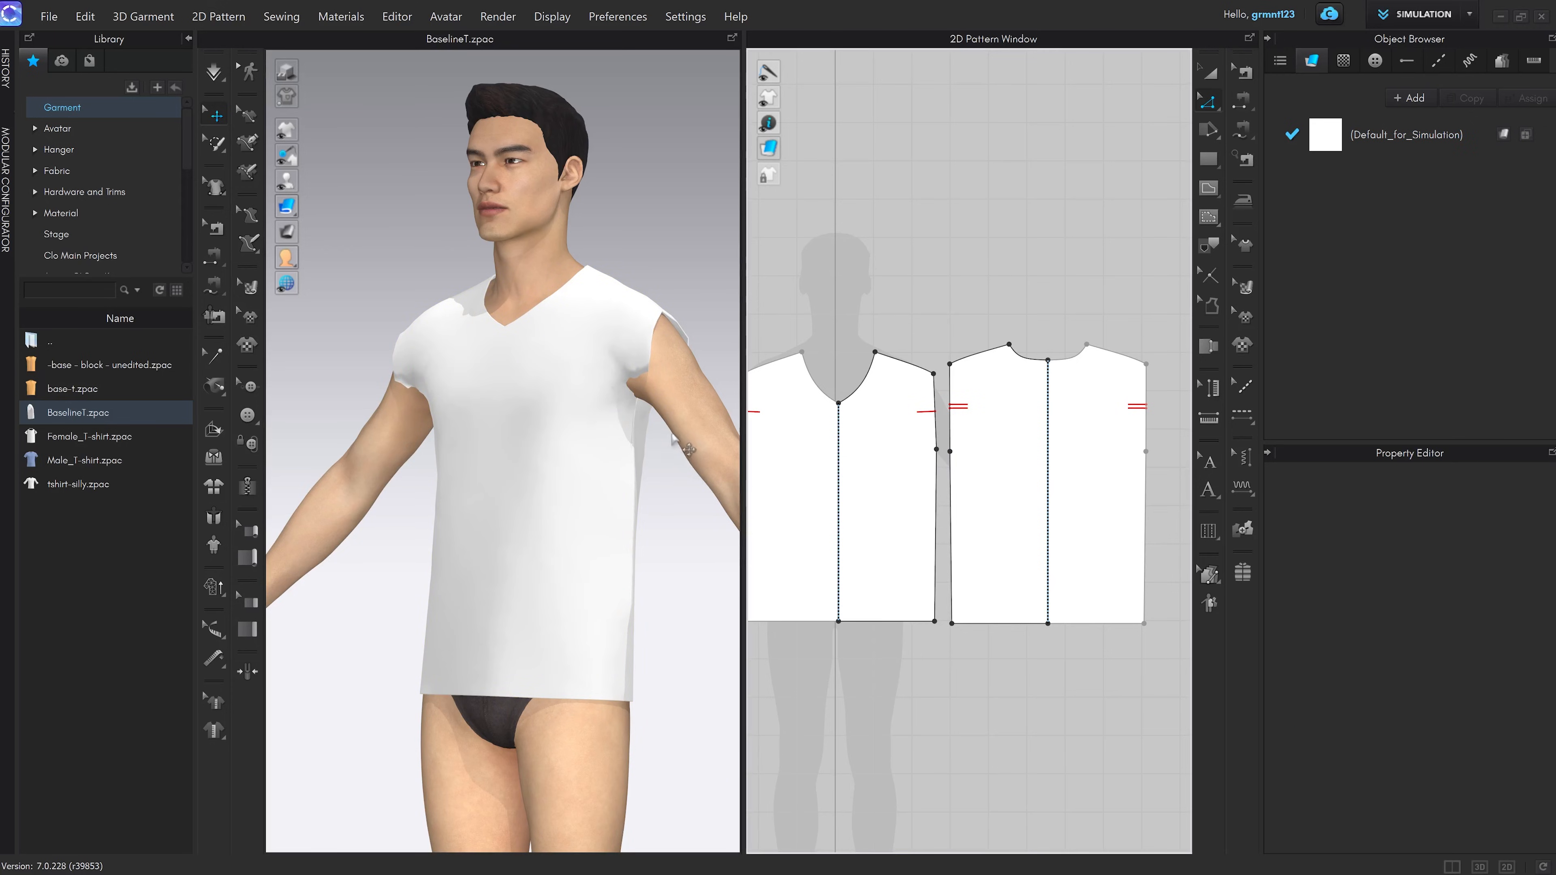
# Simulate the garment and pull the front body near the armhole in 3D
pyautogui.moveTo(686, 448); pyautogui.dragTo(649, 392, button='right')
pyautogui.press('space')
pyautogui.moveTo(646, 387); pyautogui.dragTo(657, 439)
pyautogui.moveTo(659, 445); pyautogui.dragTo(527, 461, button='right')
pyautogui.press('space')
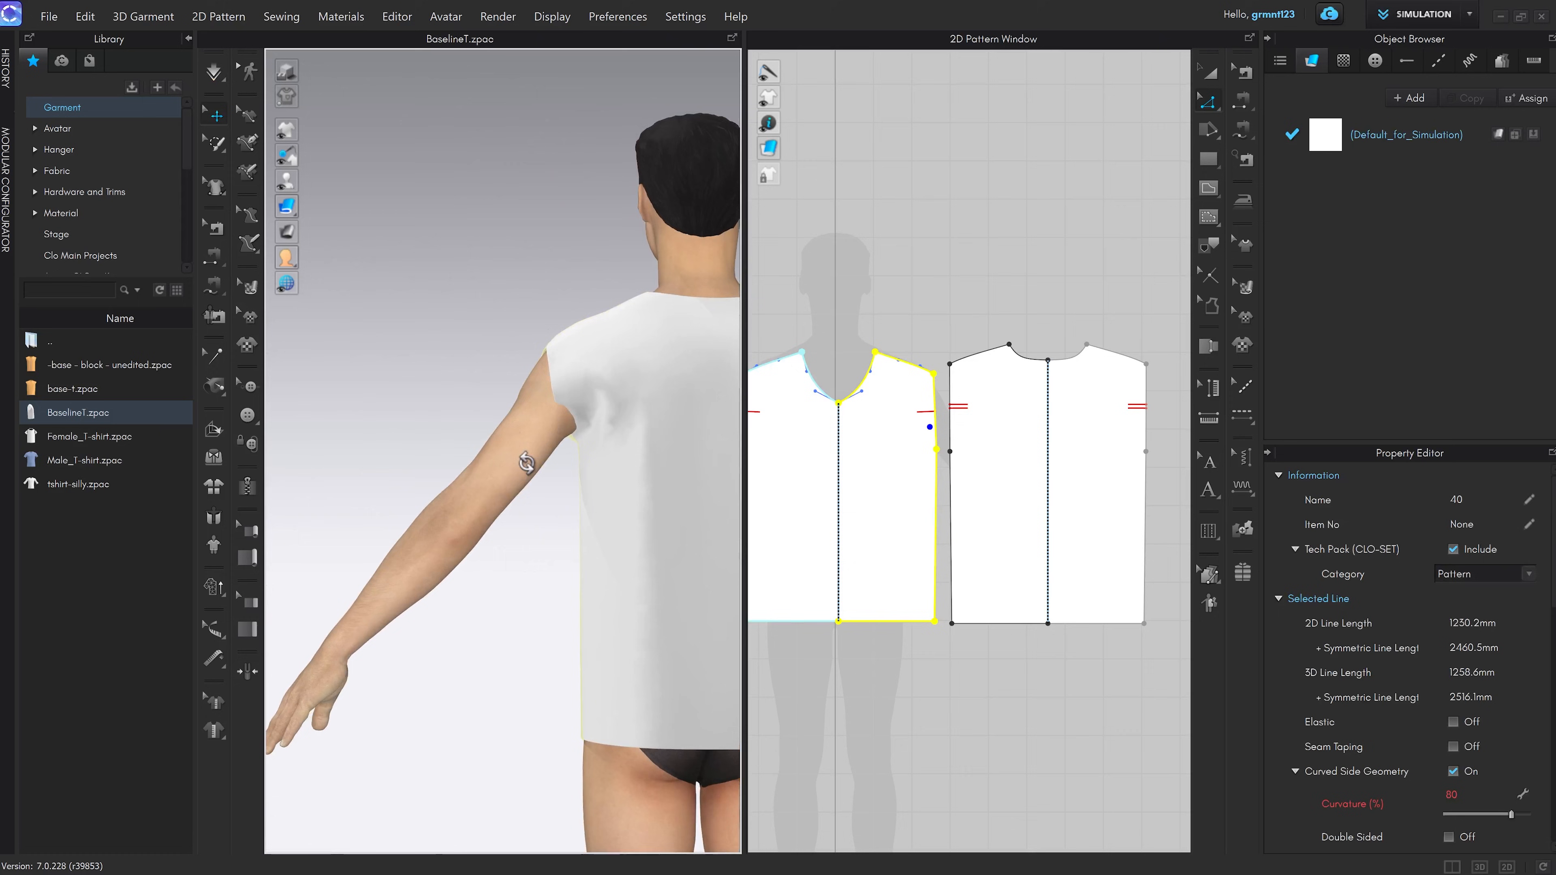
# Simulate again while grabbing the back body below the armhole, and inspect the armhole from the front and side
pyautogui.press('space')
pyautogui.click(581, 487)
pyautogui.press('space')
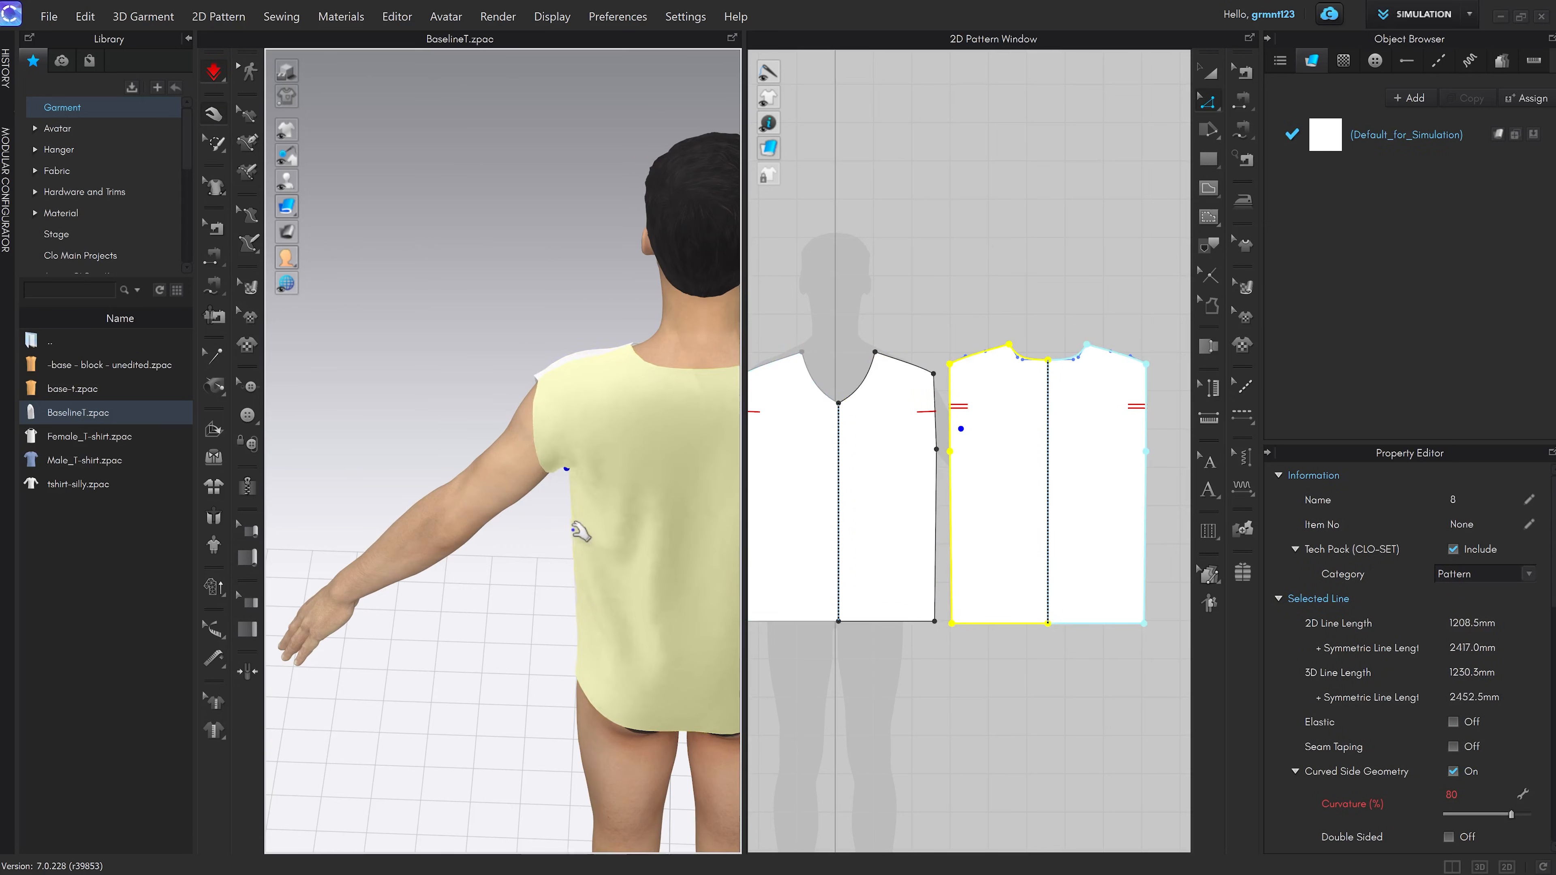
pyautogui.moveTo(584, 521); pyautogui.dragTo(705, 504, button='right')
pyautogui.press('2')
pyautogui.scroll(5, 605, 441)
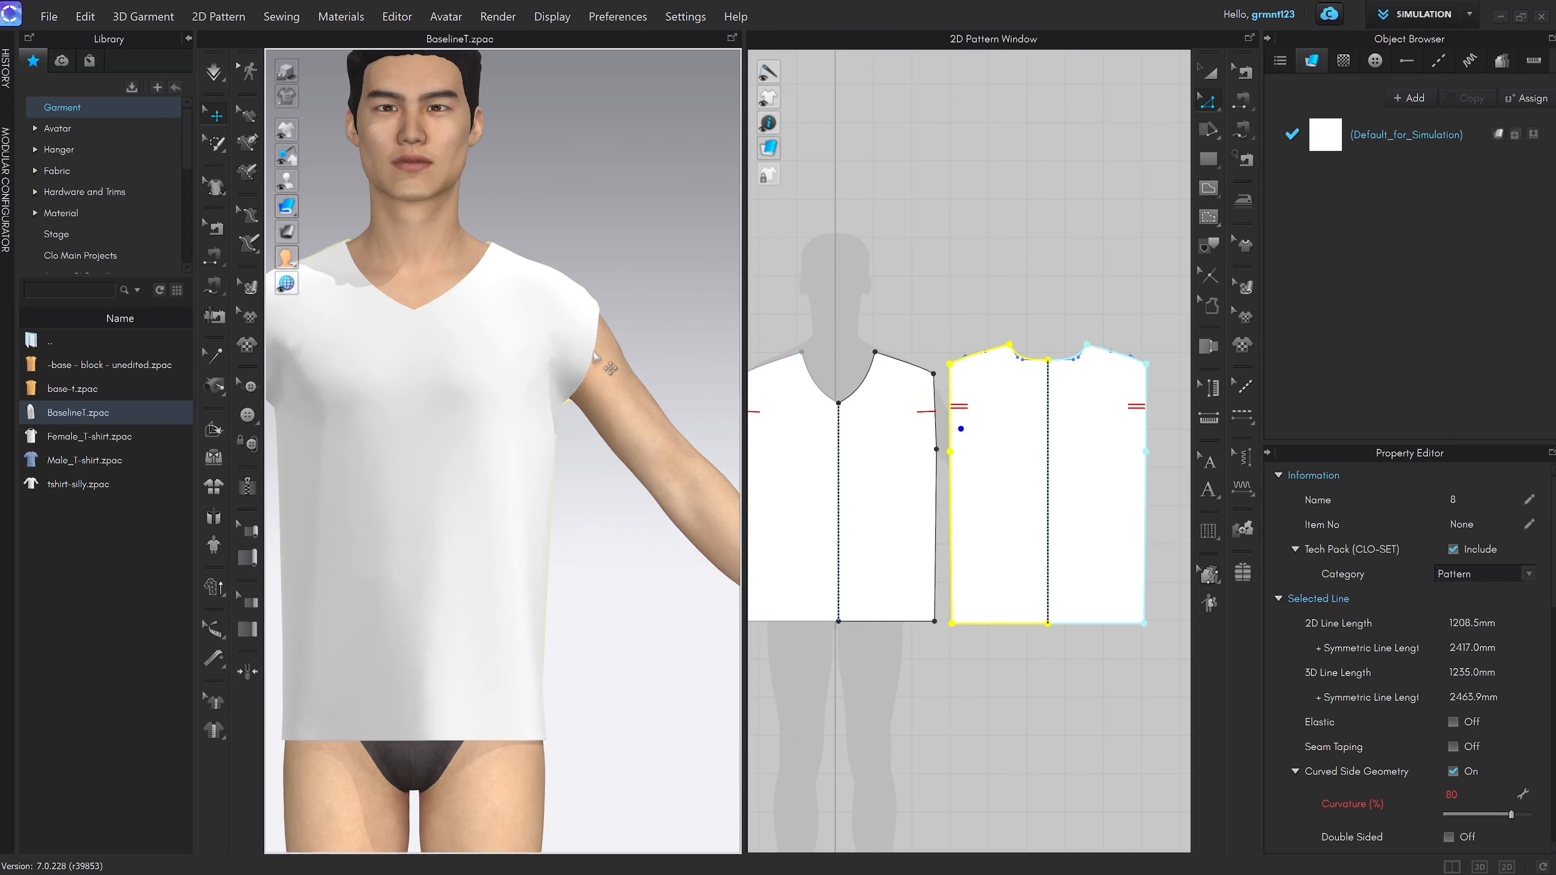
pyautogui.moveTo(603, 360); pyautogui.dragTo(593, 403, button='middle')
pyautogui.moveTo(593, 403)
pyautogui.mouseDown(button='right')
pyautogui.moveTo(528, 420)
pyautogui.moveTo(549, 443)
pyautogui.moveTo(576, 420)
pyautogui.mouseUp(button='right')
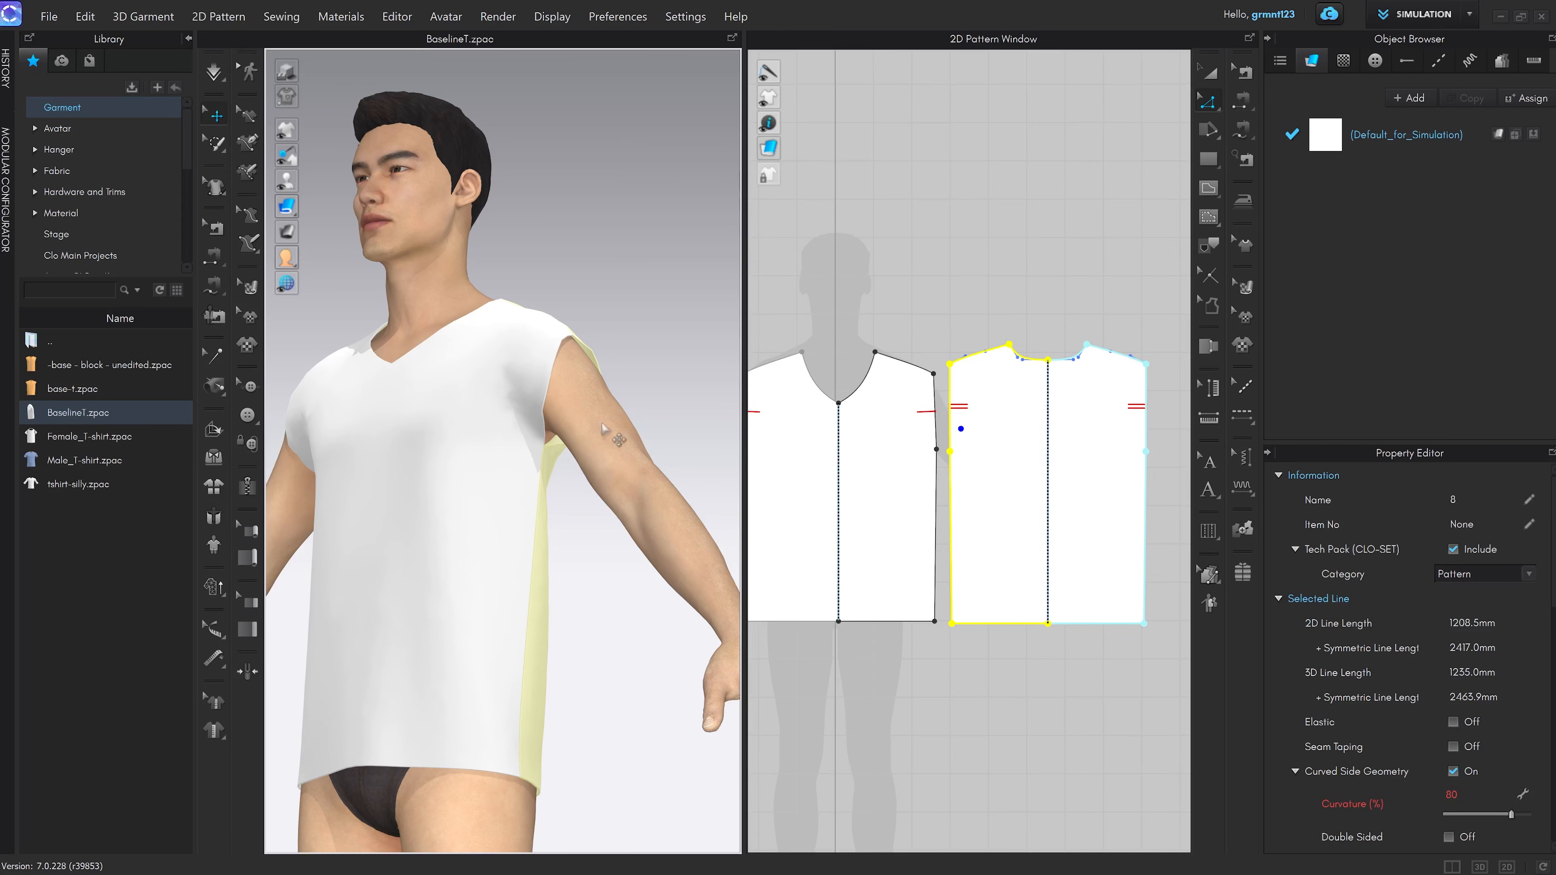
# Undo the simulated draping and the deletion of the armhole curve points on both body pieces
pyautogui.hotkey('ctrl', 'z')
pyautogui.hotkey('ctrl', 'z')
pyautogui.hotkey('ctrl', 'z')
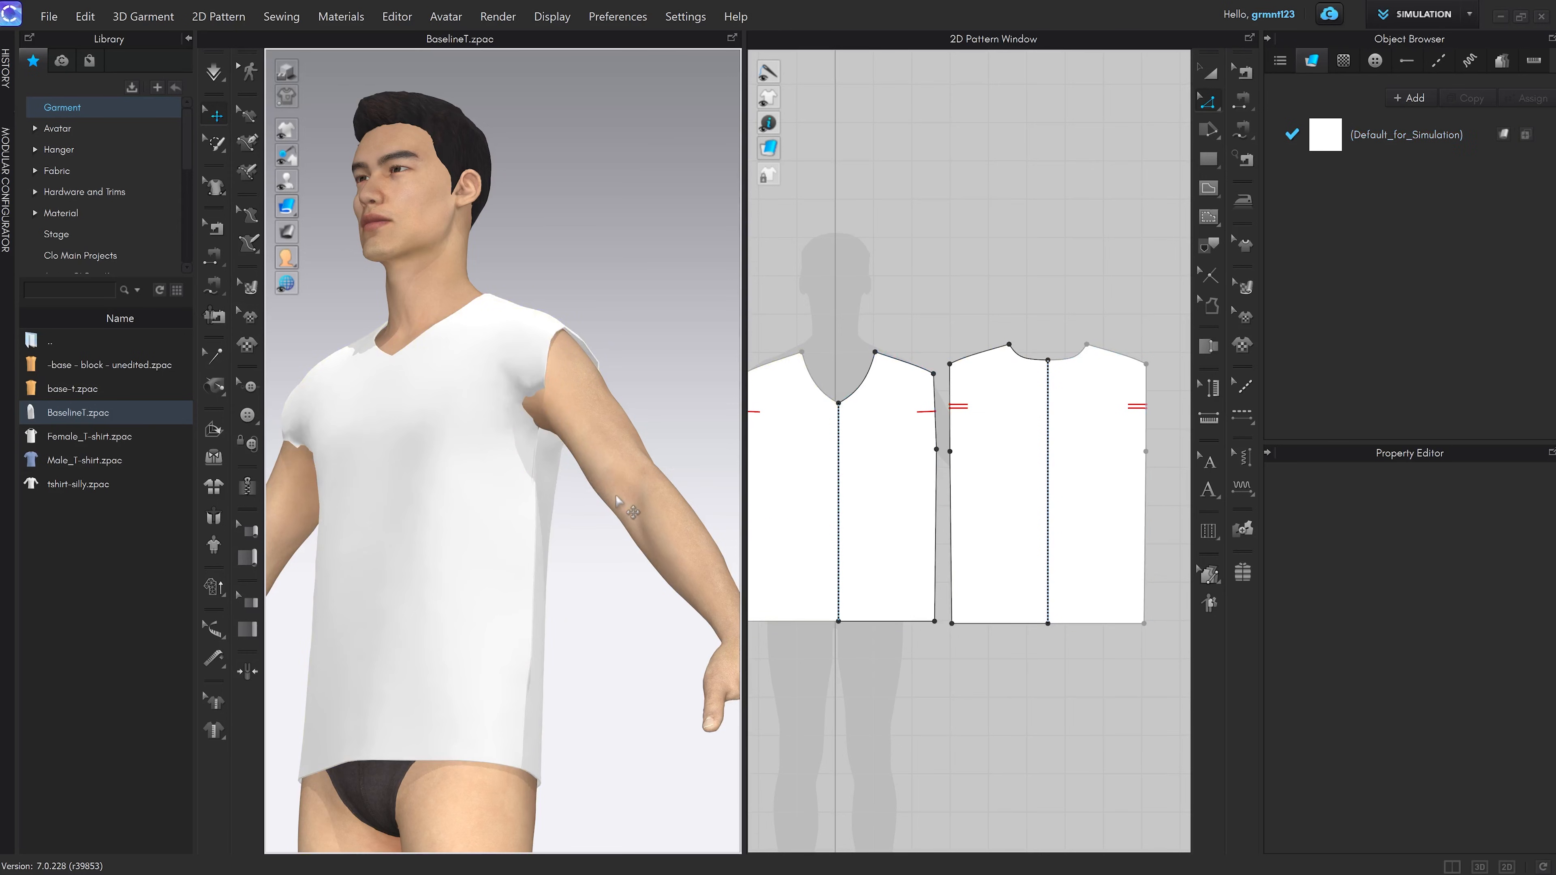
pyautogui.hotkey('ctrl', 'z')
pyautogui.click(958, 730)
pyautogui.scroll(2, 948, 451)
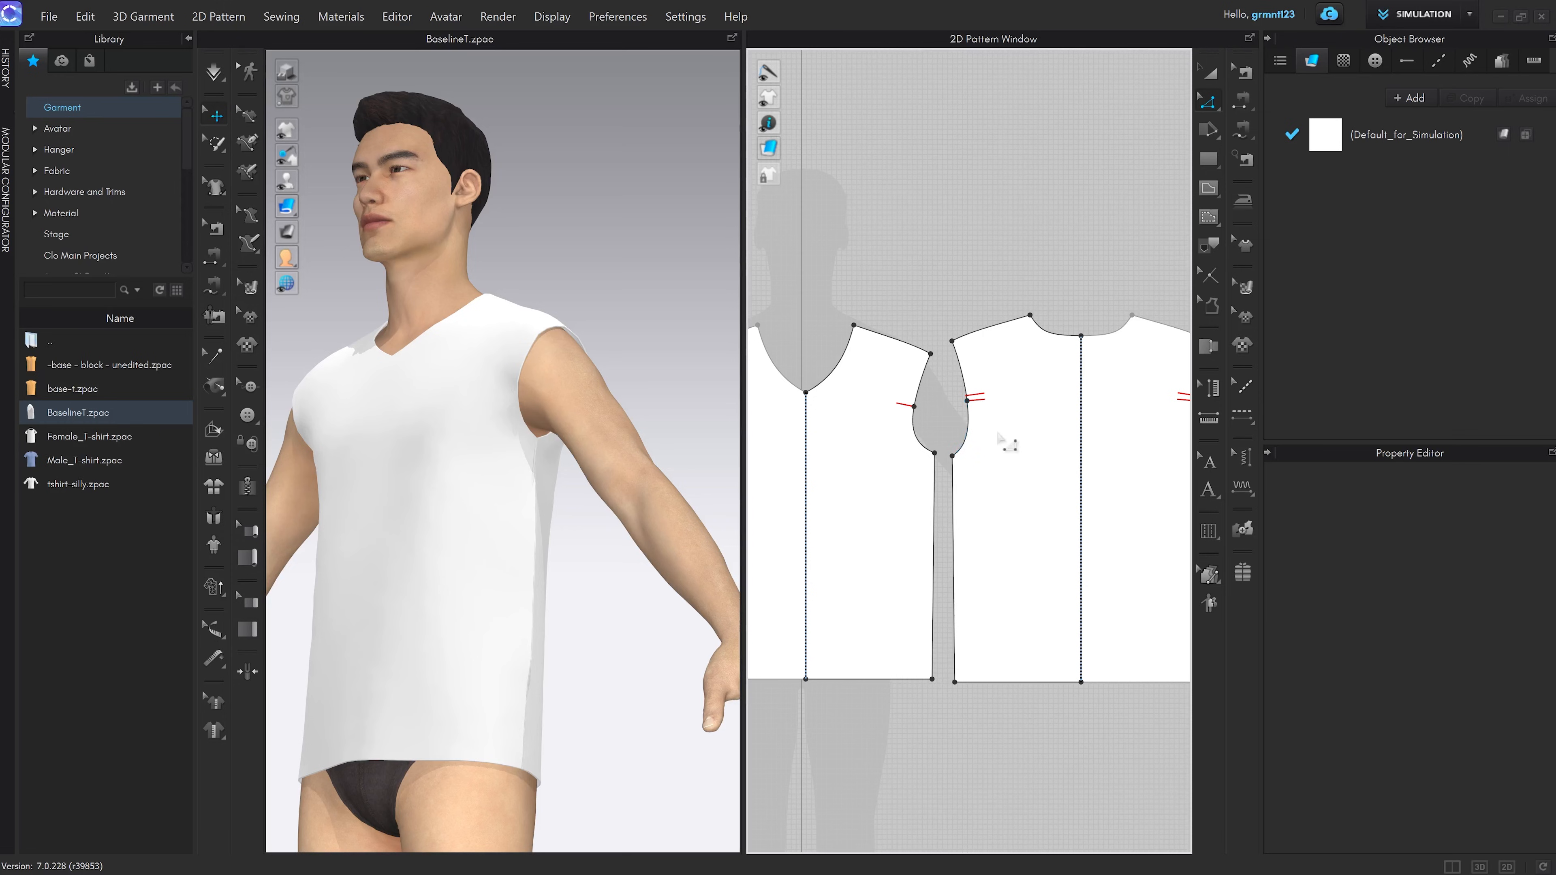
# Try reshaping the back armhole by pulling a curve handle of its middle segment point
pyautogui.scroll(3, 987, 432)
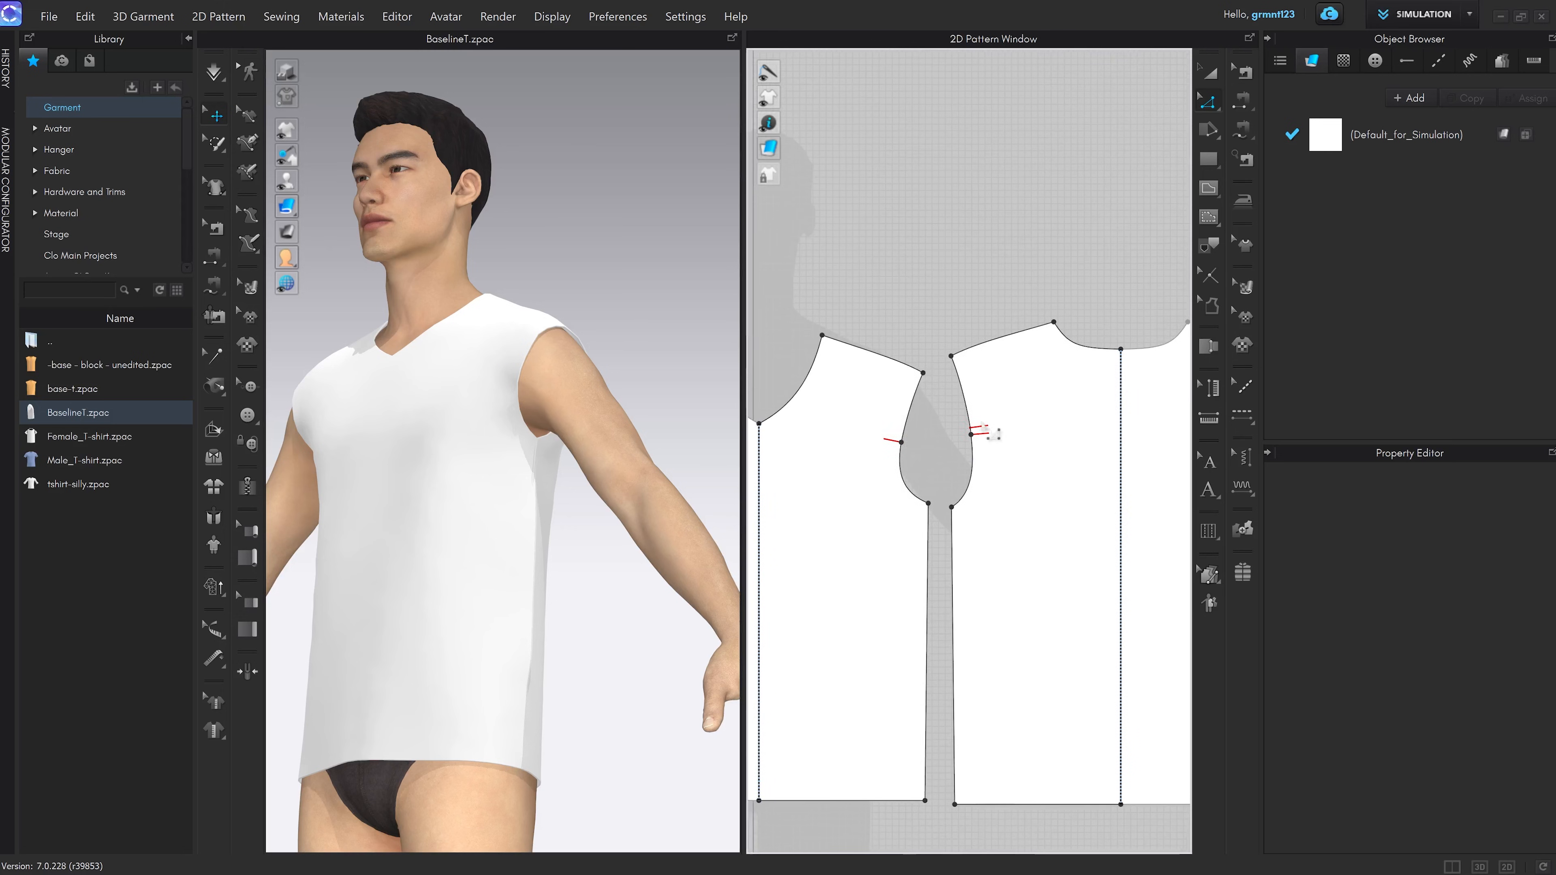
pyautogui.scroll(5, 980, 423)
pyautogui.click(962, 468)
pyautogui.scroll(-2, 1005, 469)
pyautogui.moveTo(1005, 470); pyautogui.dragTo(1017, 433, button='middle')
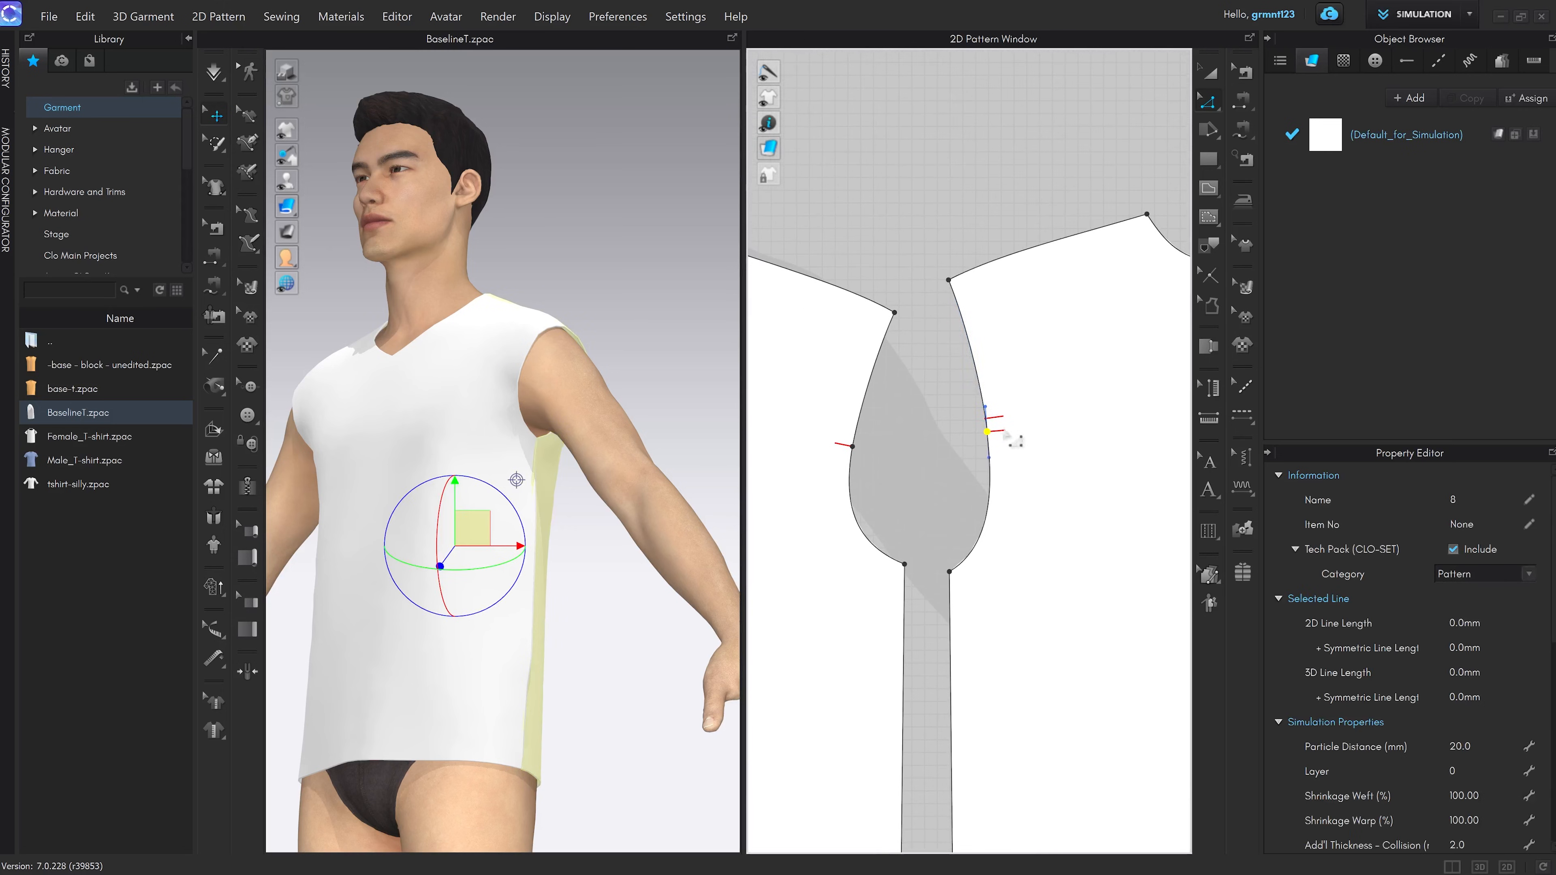
pyautogui.scroll(2, 1002, 424)
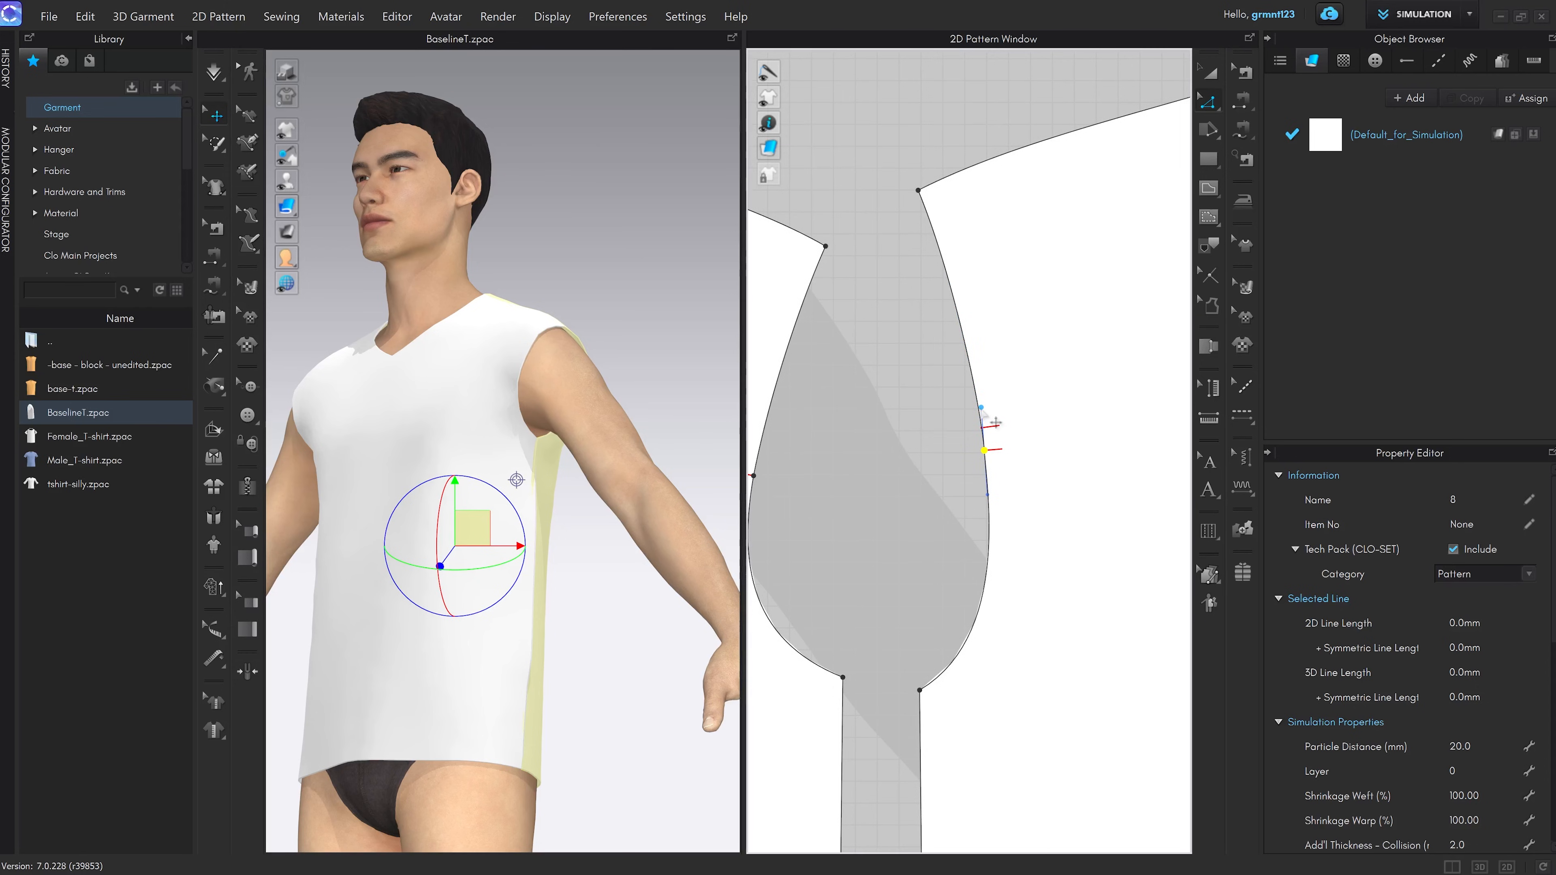
pyautogui.moveTo(981, 407); pyautogui.dragTo(1052, 423)
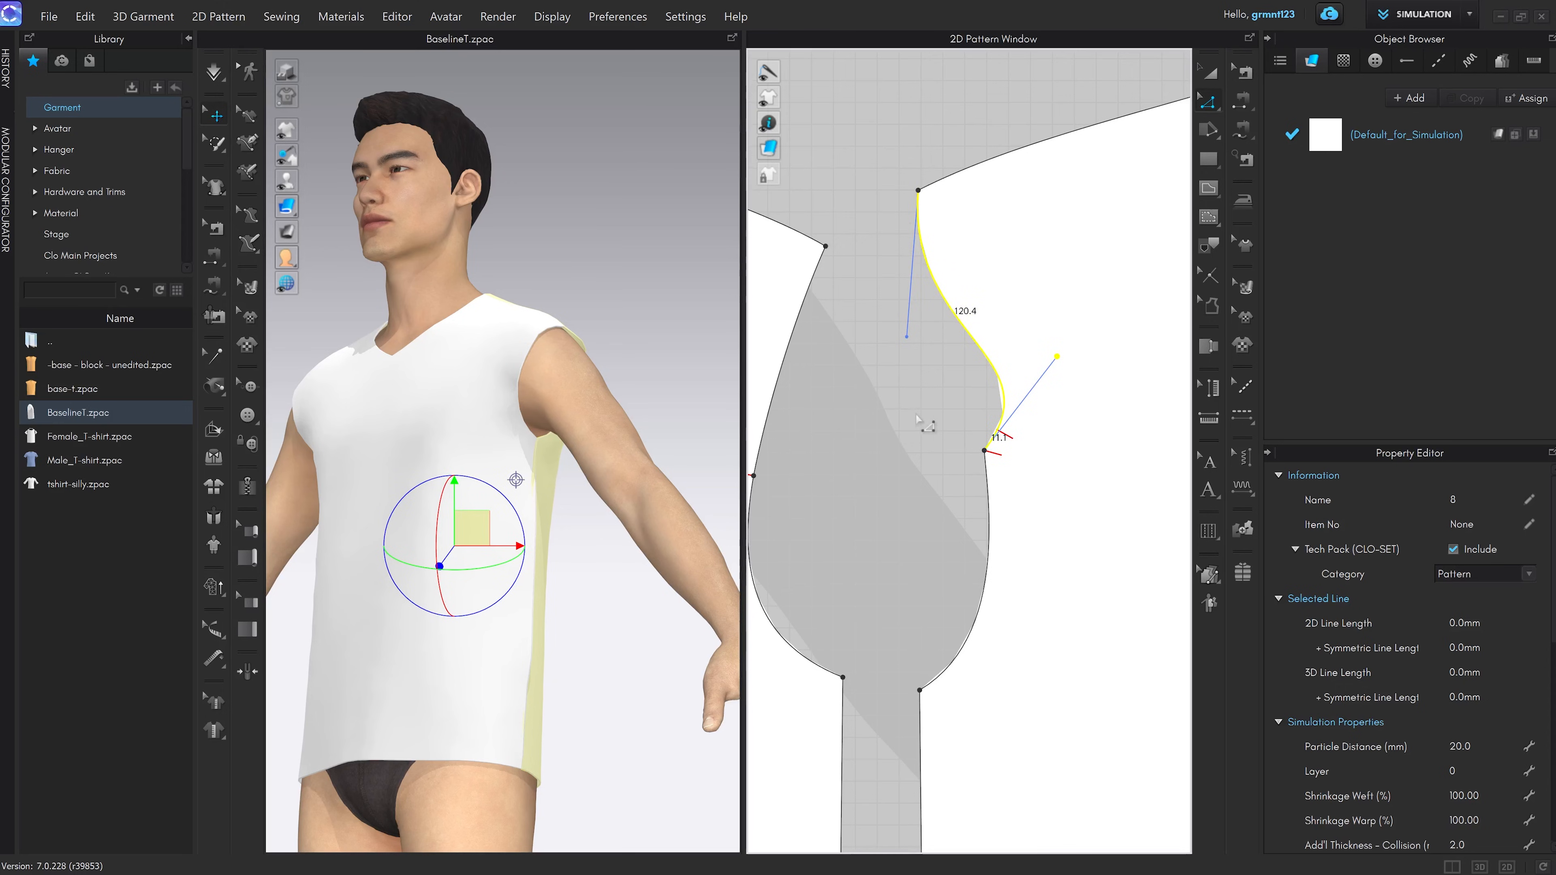
pyautogui.click(938, 398)
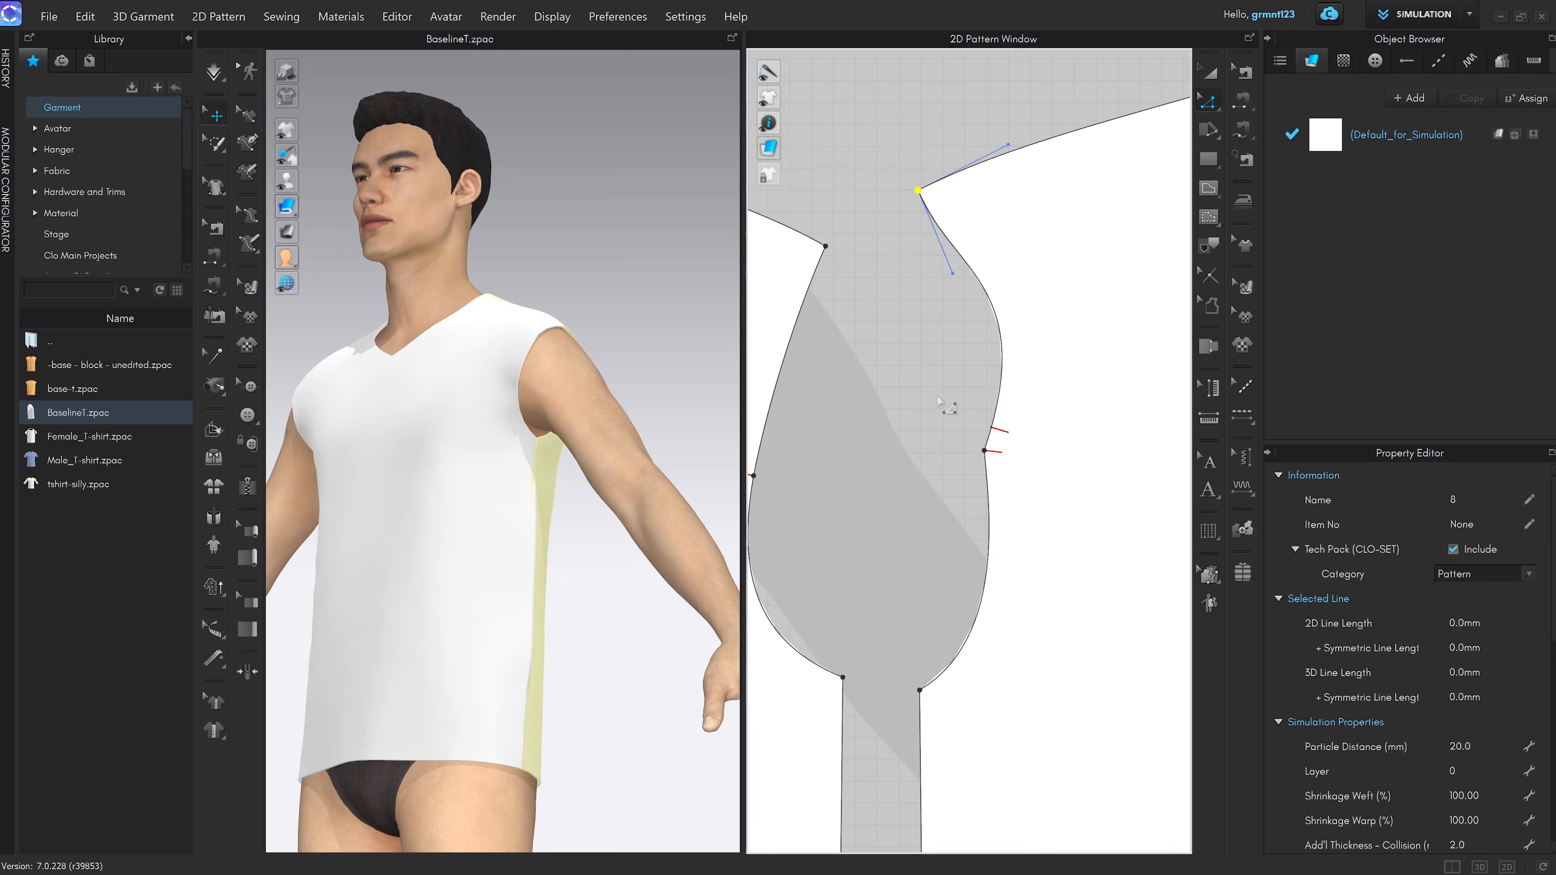
pyautogui.click(941, 404)
pyautogui.click(942, 404)
pyautogui.scroll(-3, 944, 429)
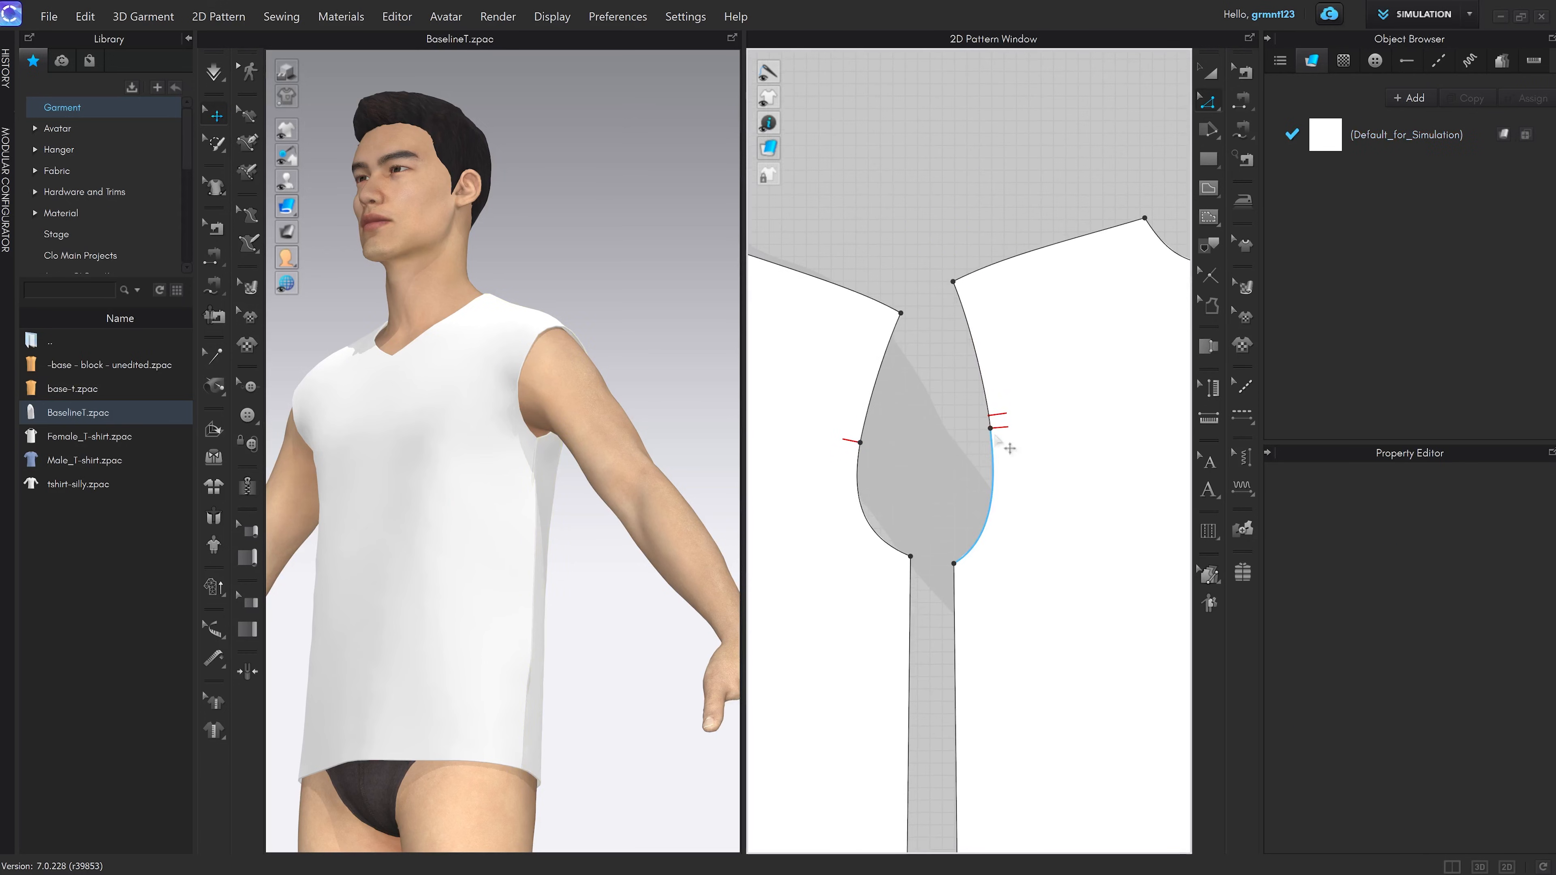
# Convert the middle armhole segment points on the back and front body pieces to curve points
pyautogui.scroll(2, 991, 444)
pyautogui.click(989, 426)
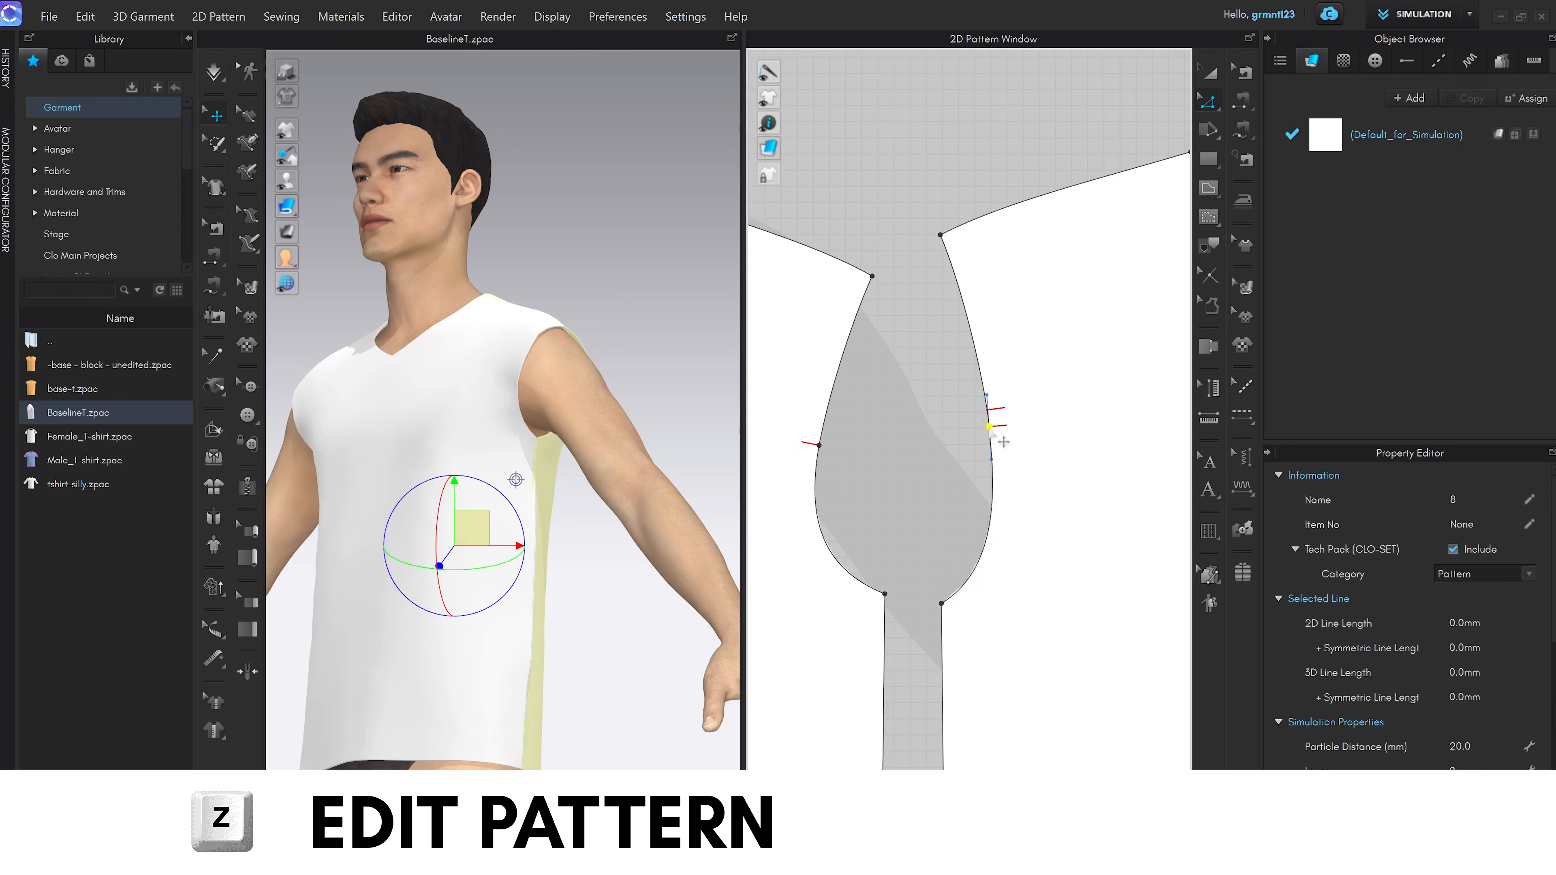
pyautogui.rightClick(990, 428)
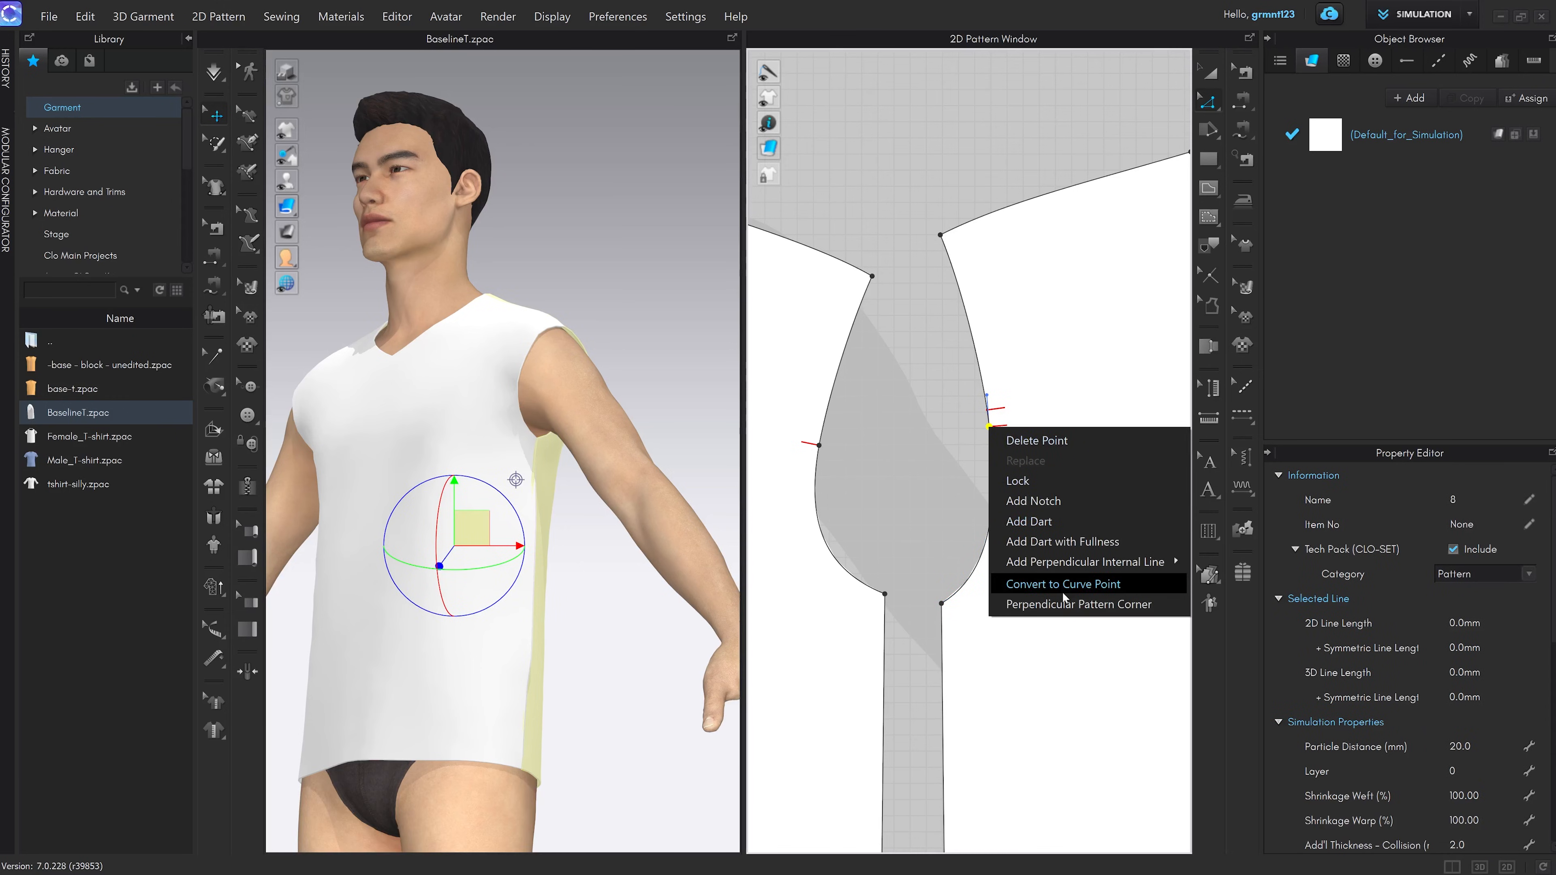
pyautogui.click(1085, 583)
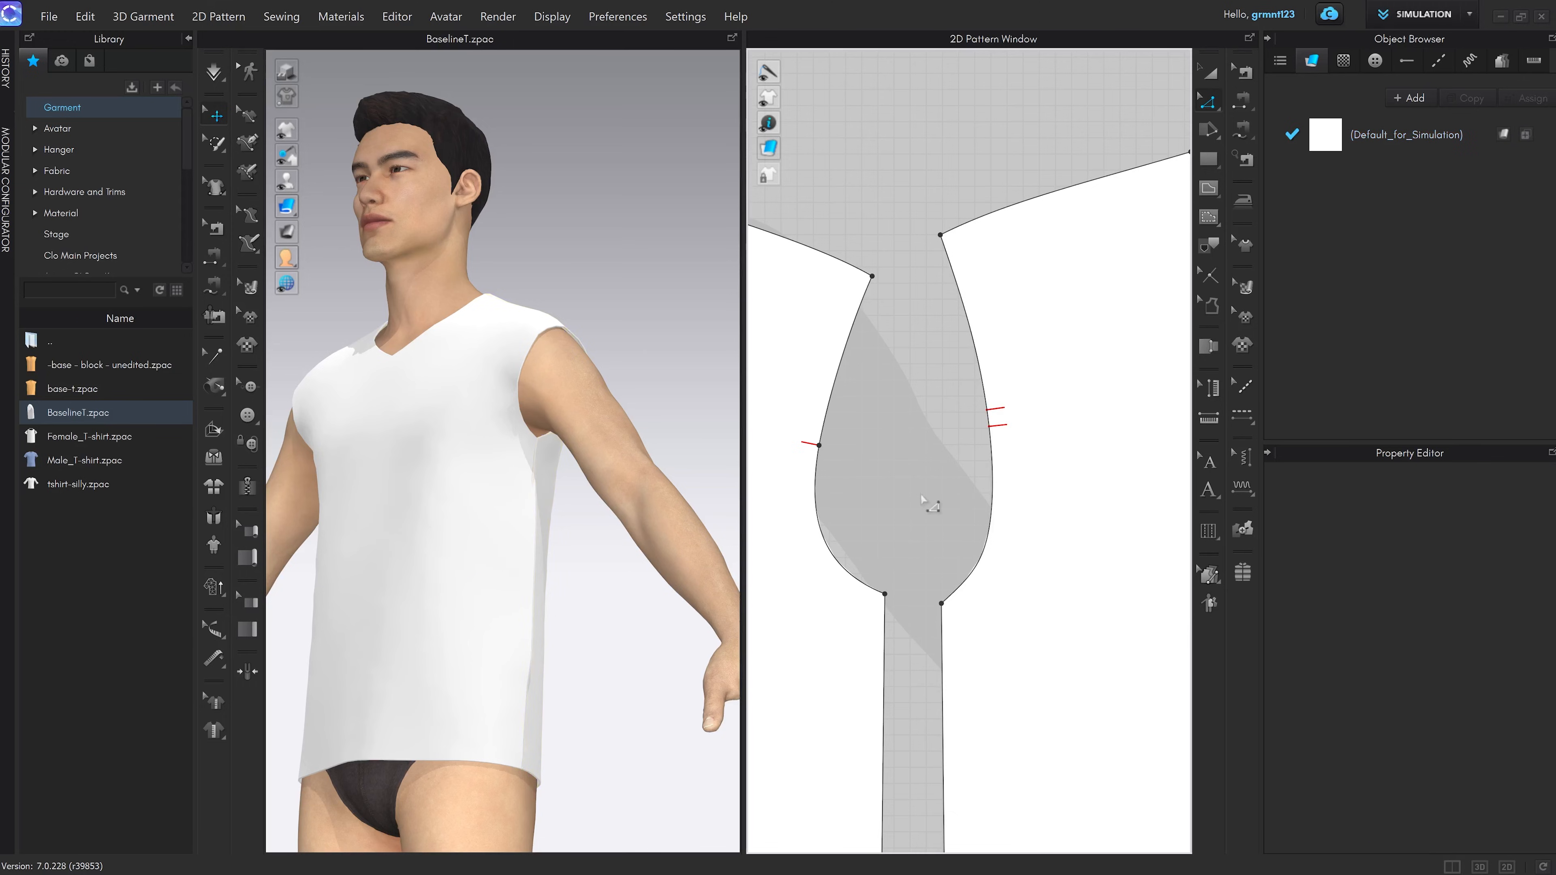
pyautogui.moveTo(928, 459); pyautogui.dragTo(951, 439, button='middle')
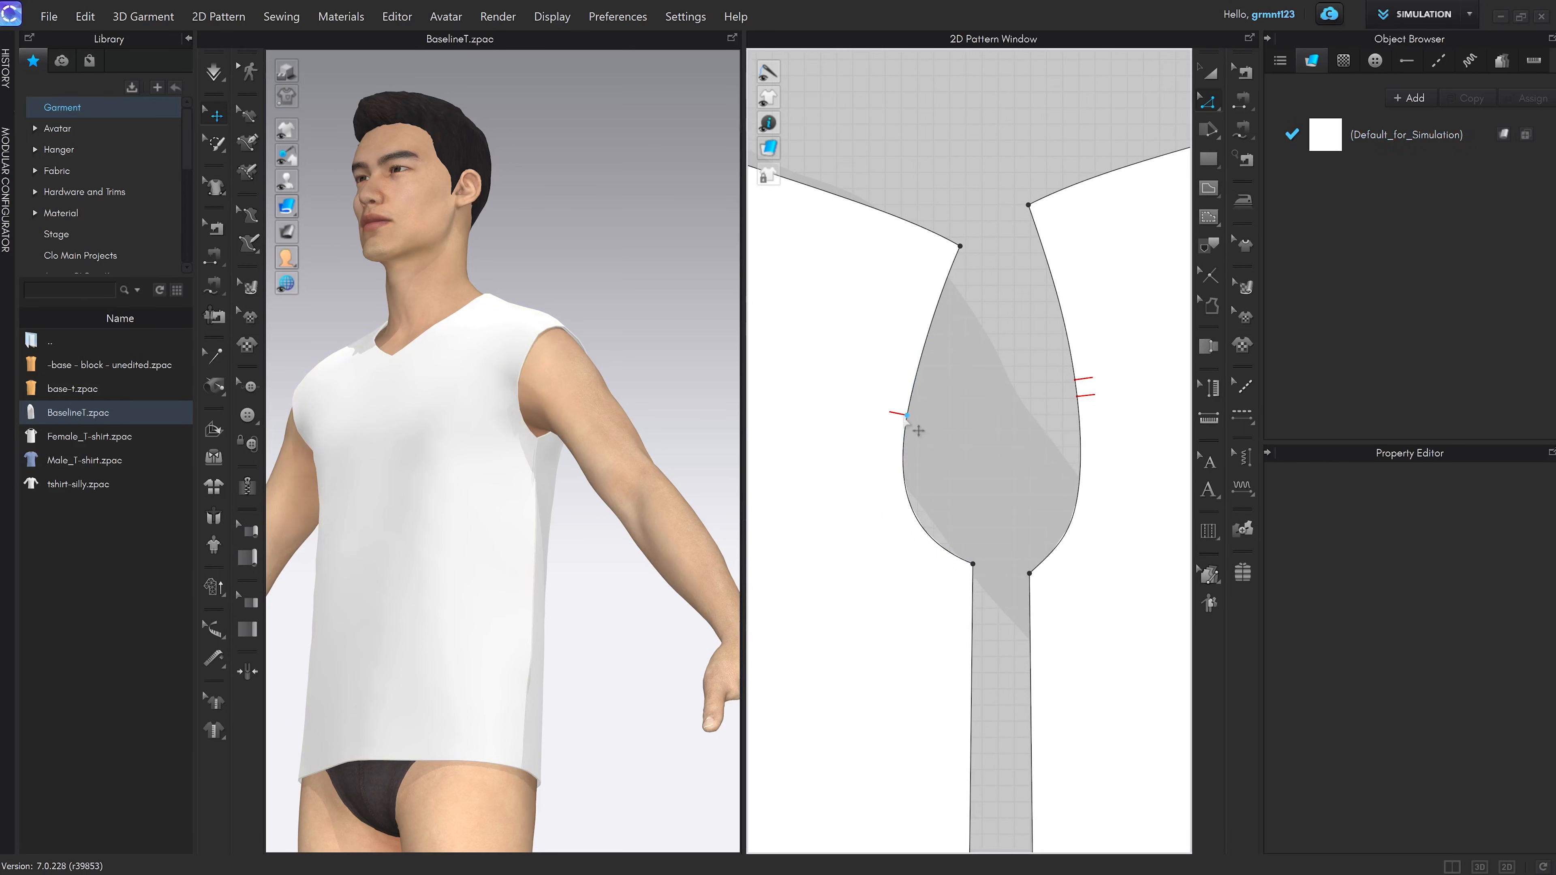
pyautogui.rightClick(905, 418)
pyautogui.click(945, 572)
pyautogui.moveTo(995, 456); pyautogui.dragTo(977, 420, button='middle')
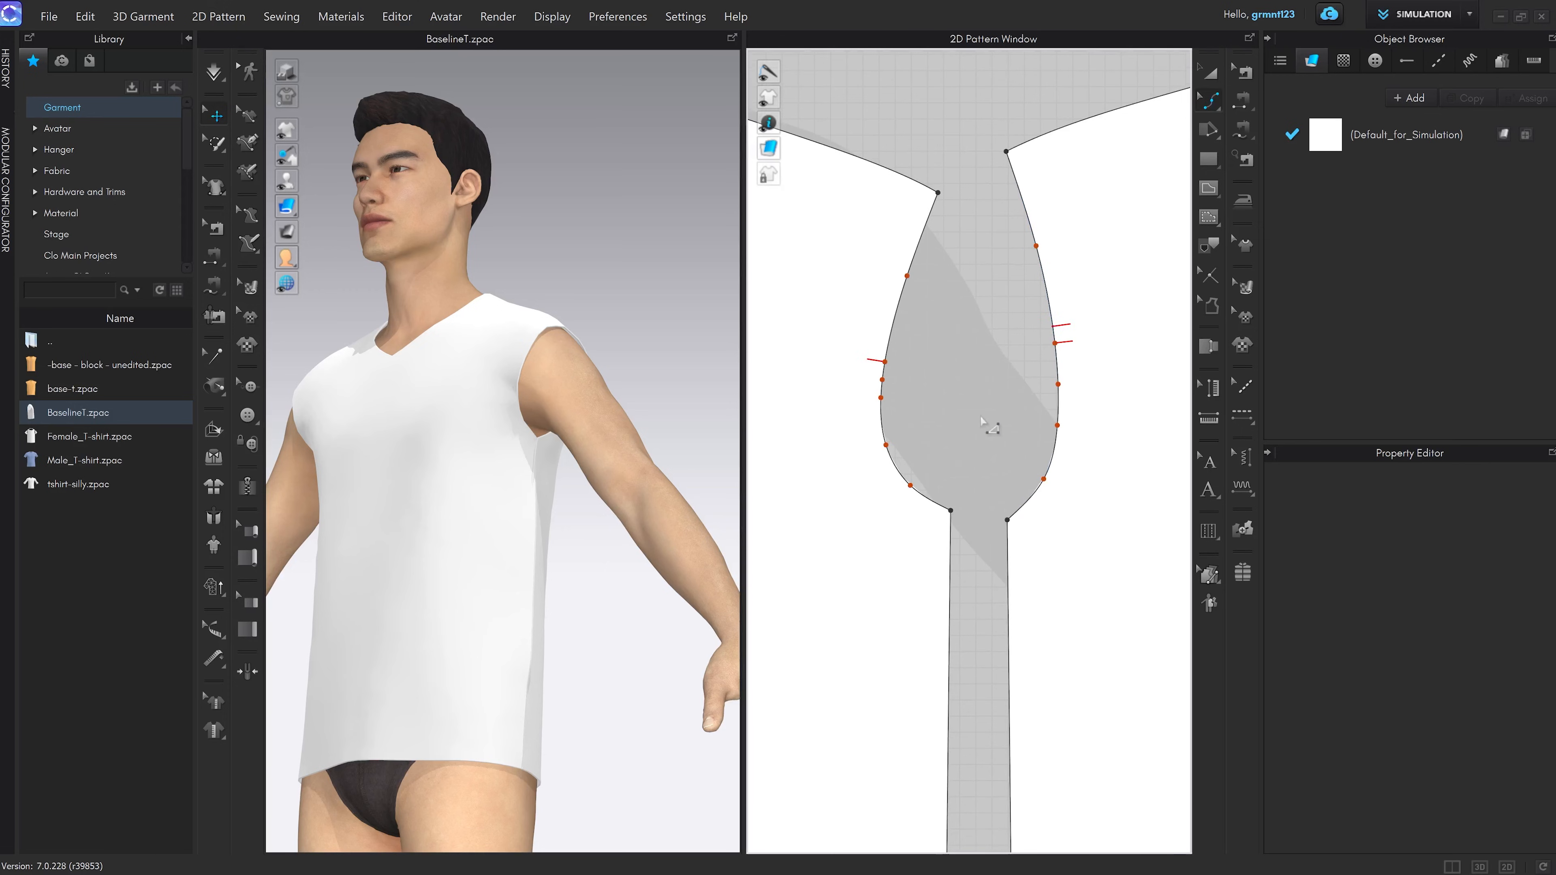
# Examine the armhole curve points on the front and back body pieces with Edit Curve Point
pyautogui.scroll(-3, 1073, 398)
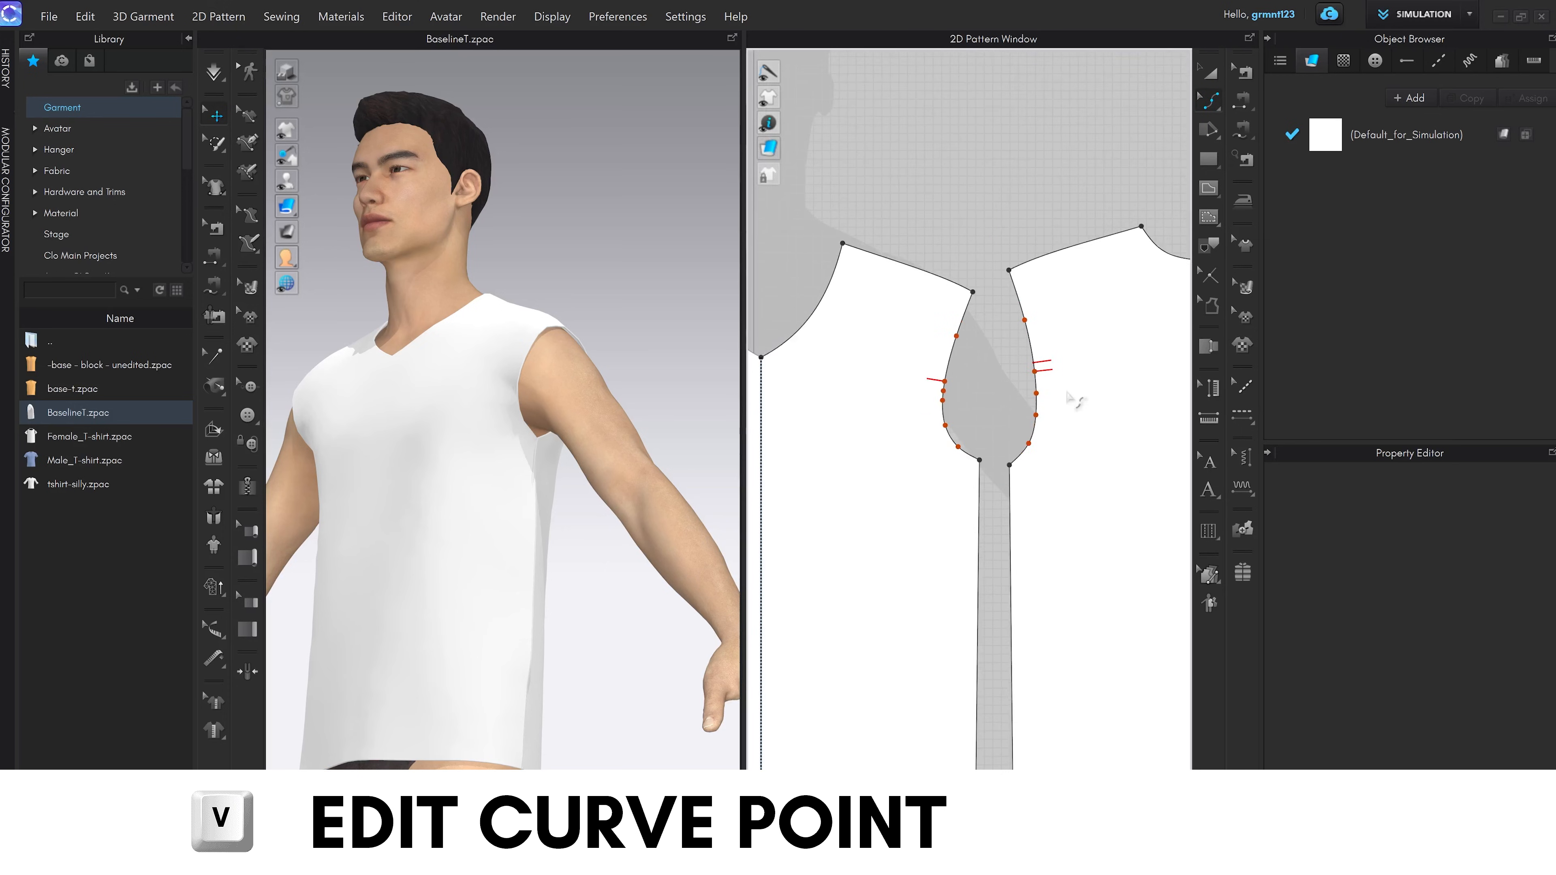
pyautogui.scroll(-3, 1032, 429)
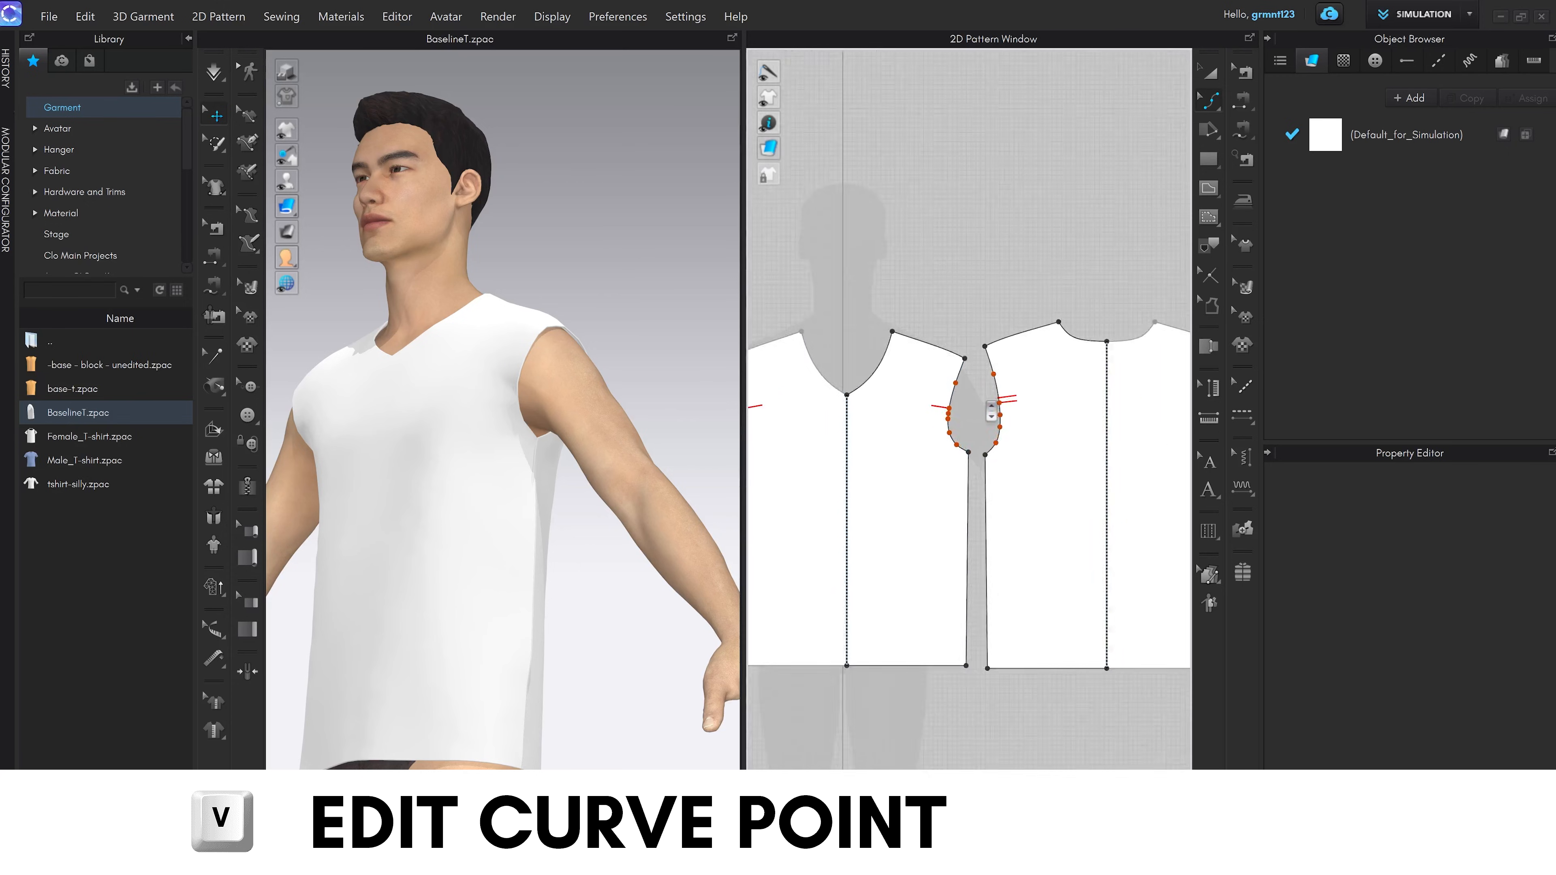
pyautogui.scroll(5, 986, 423)
pyautogui.press('z')
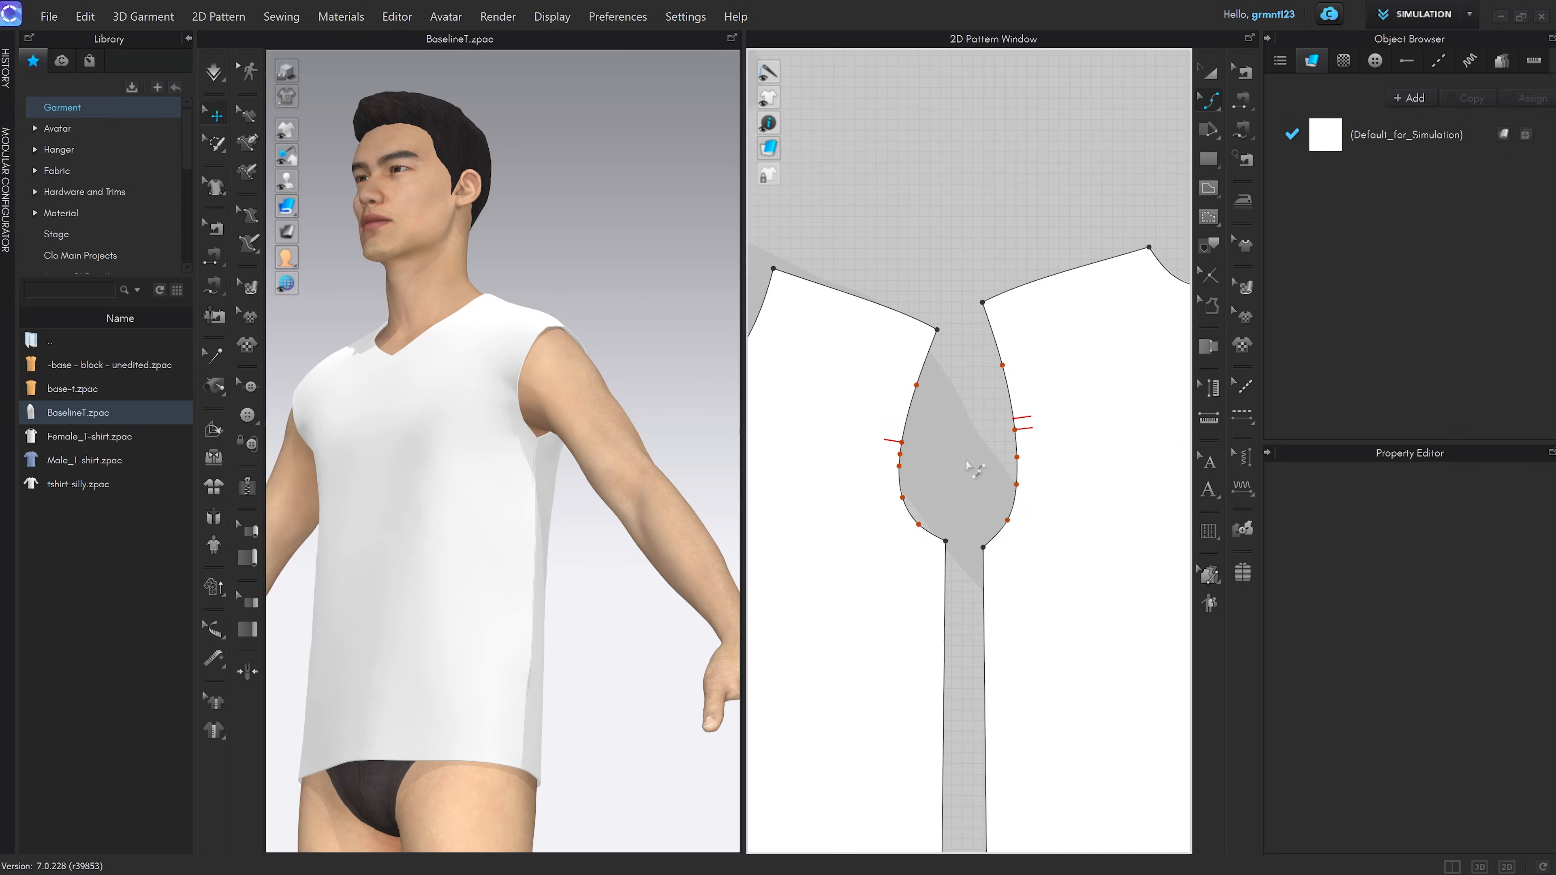
pyautogui.press('v')
pyautogui.scroll(3, 968, 481)
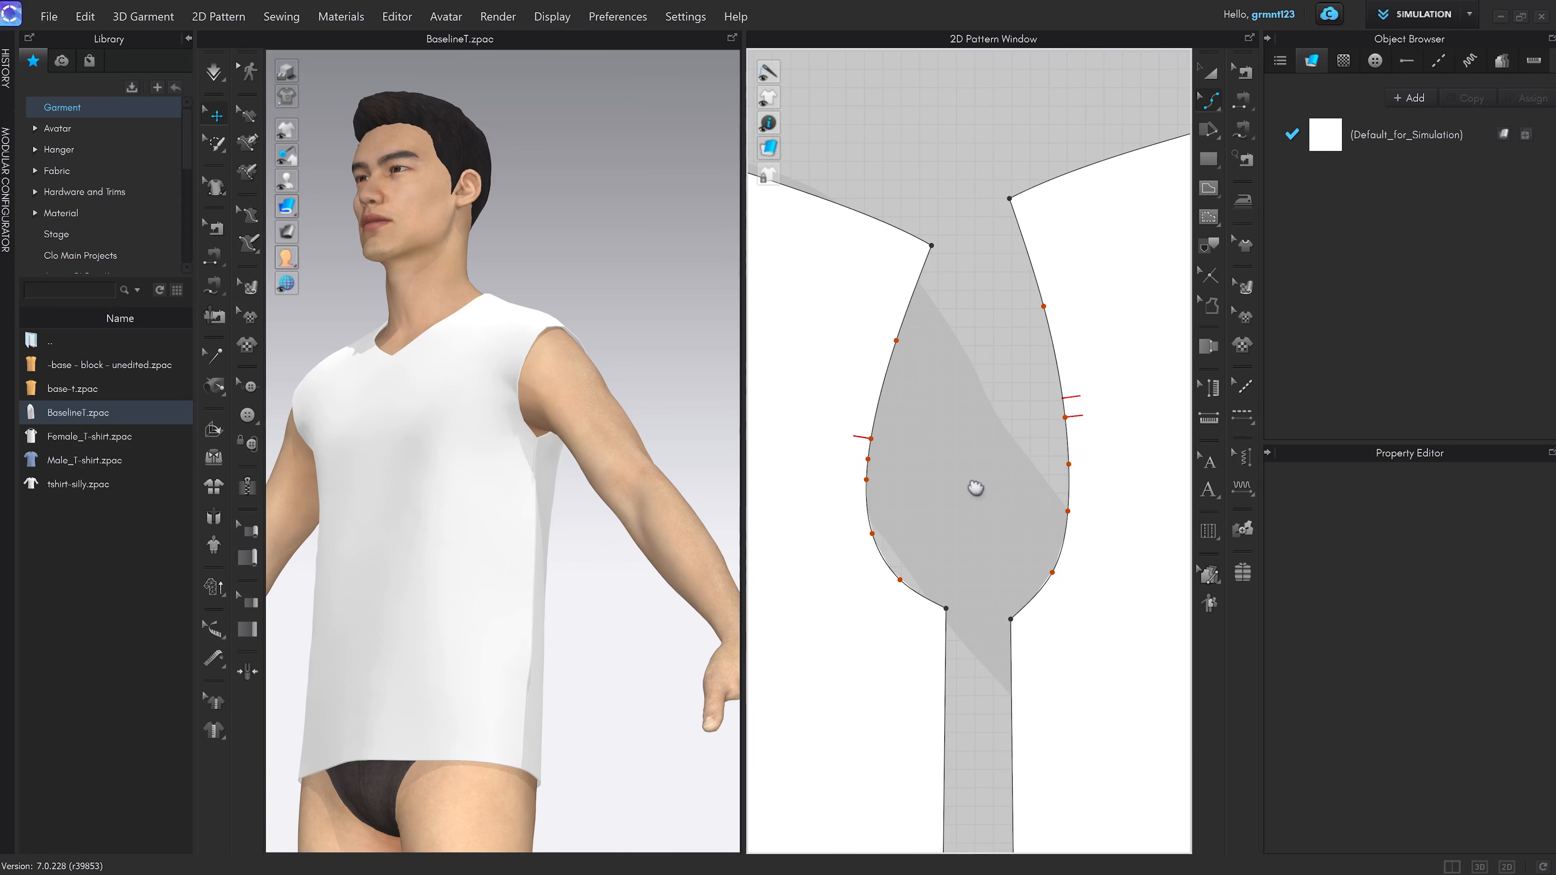
pyautogui.scroll(-5, 992, 478)
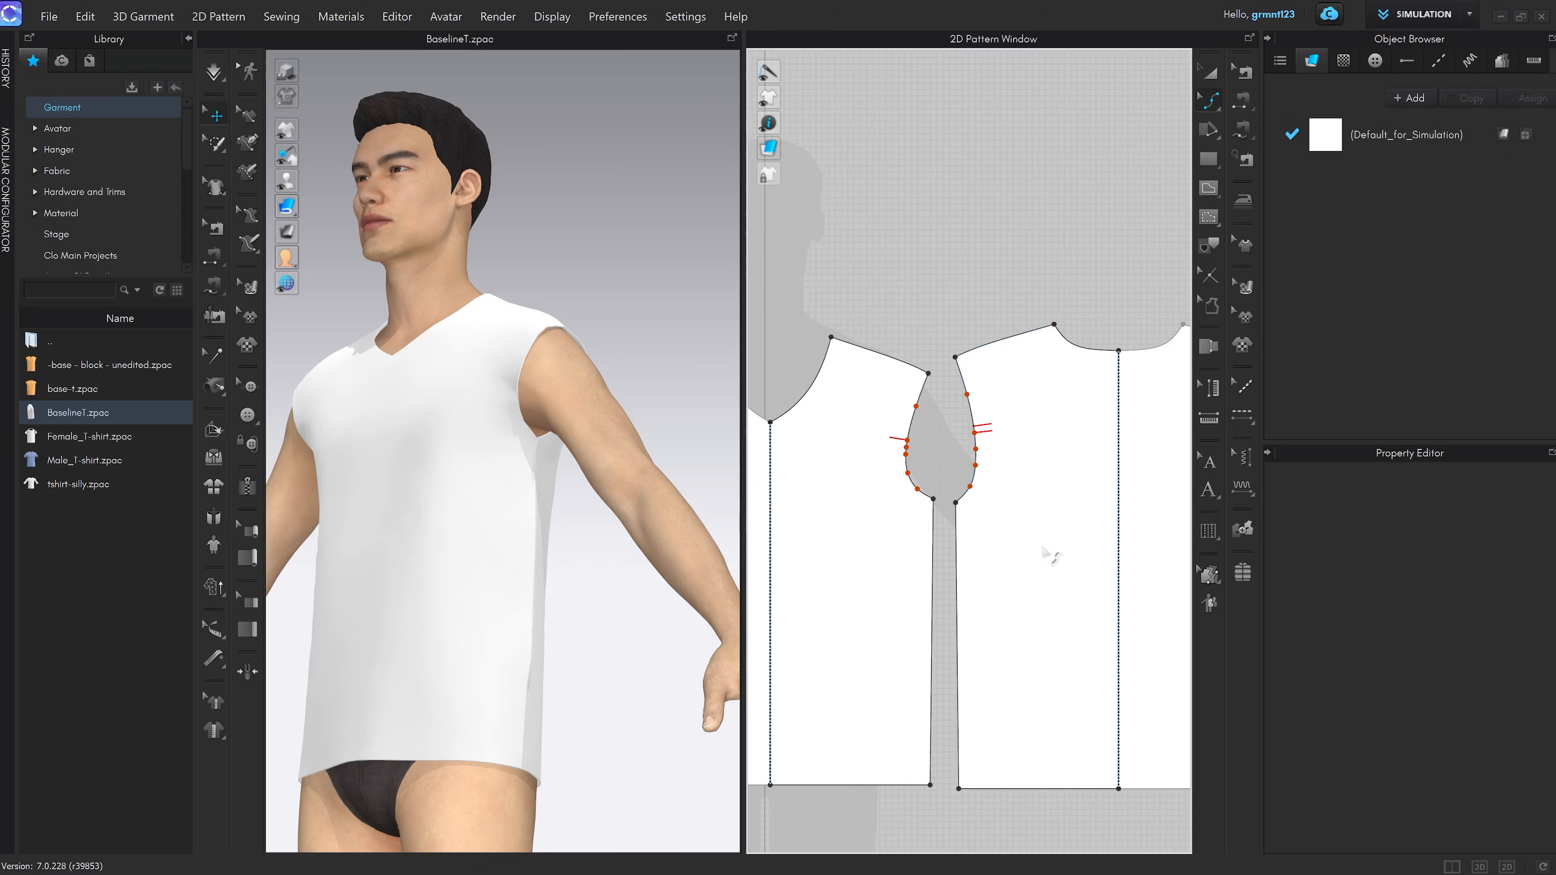
pyautogui.scroll(3, 951, 444)
pyautogui.scroll(2, 979, 464)
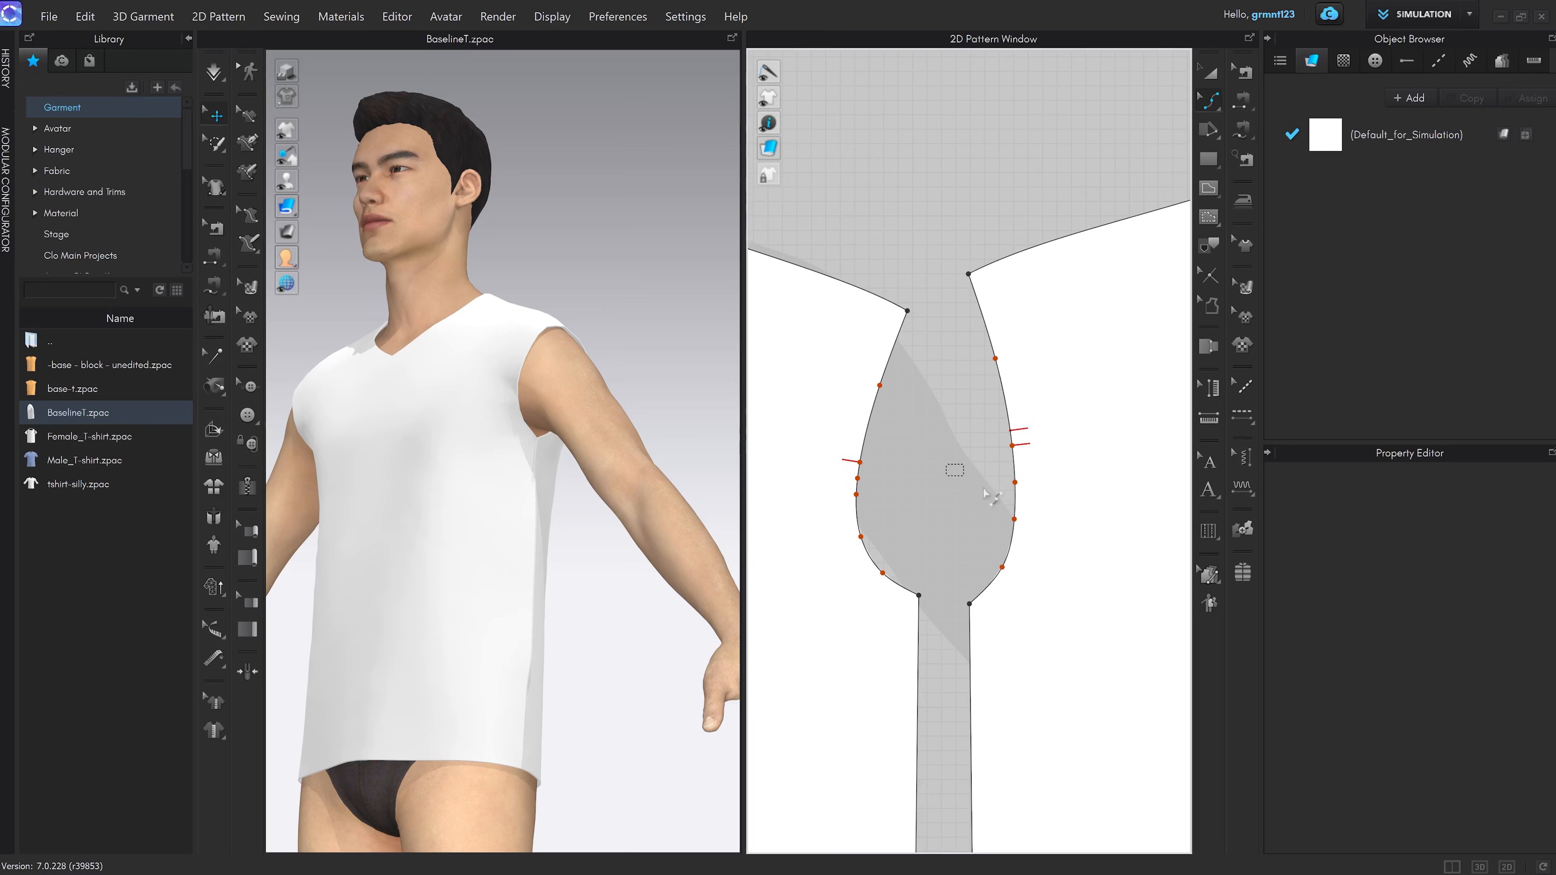
# Delete the two curve points just below the notches on the back armhole
pyautogui.moveTo(990, 497); pyautogui.dragTo(1089, 551)
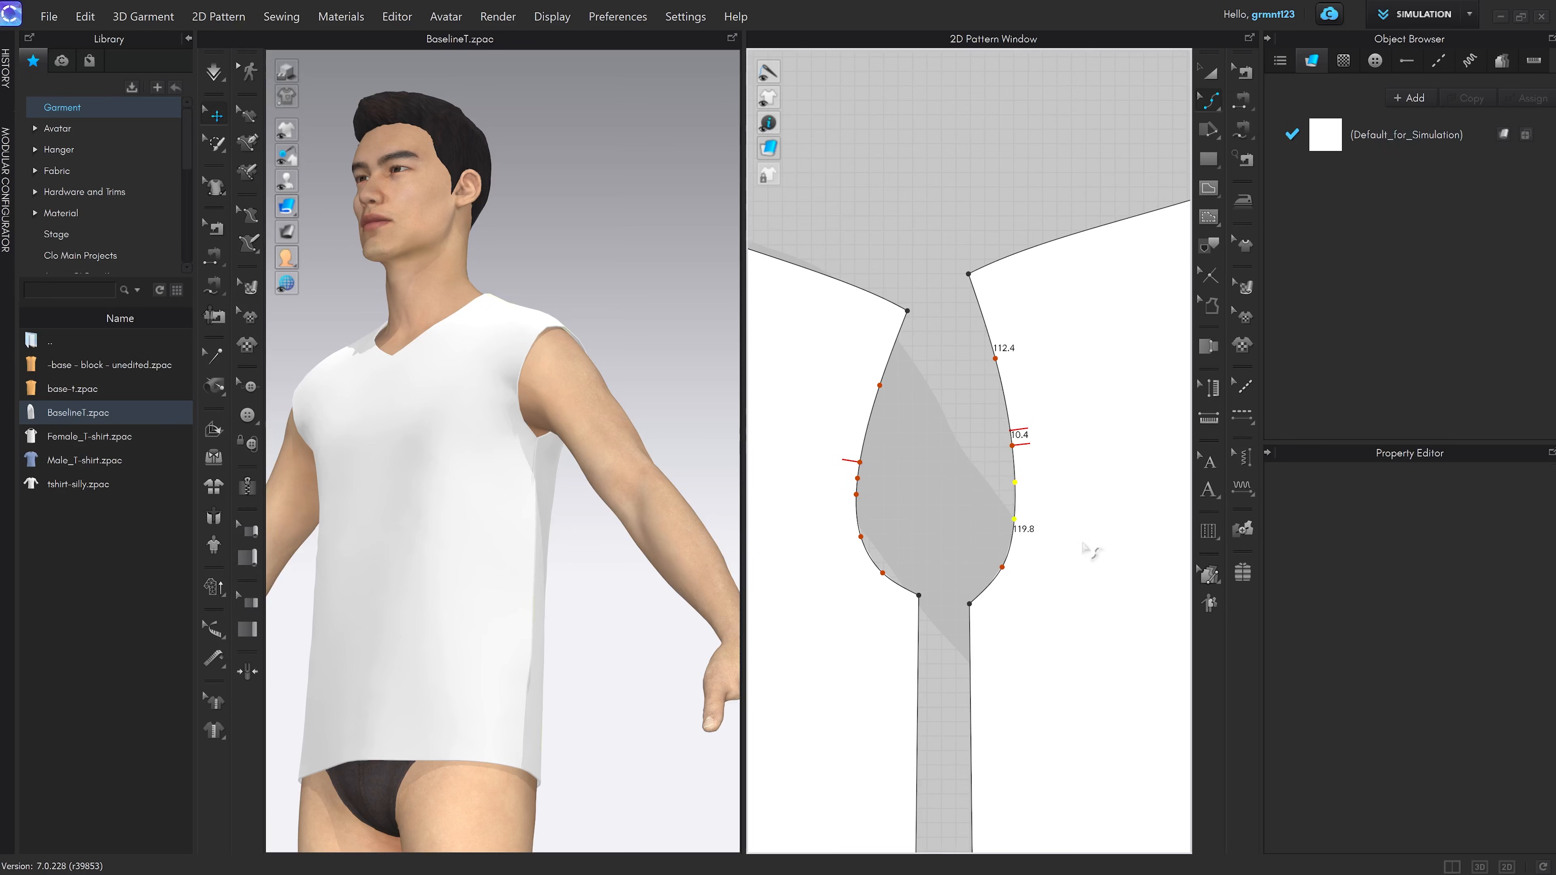
pyautogui.click(1063, 567)
pyautogui.scroll(3, 1024, 459)
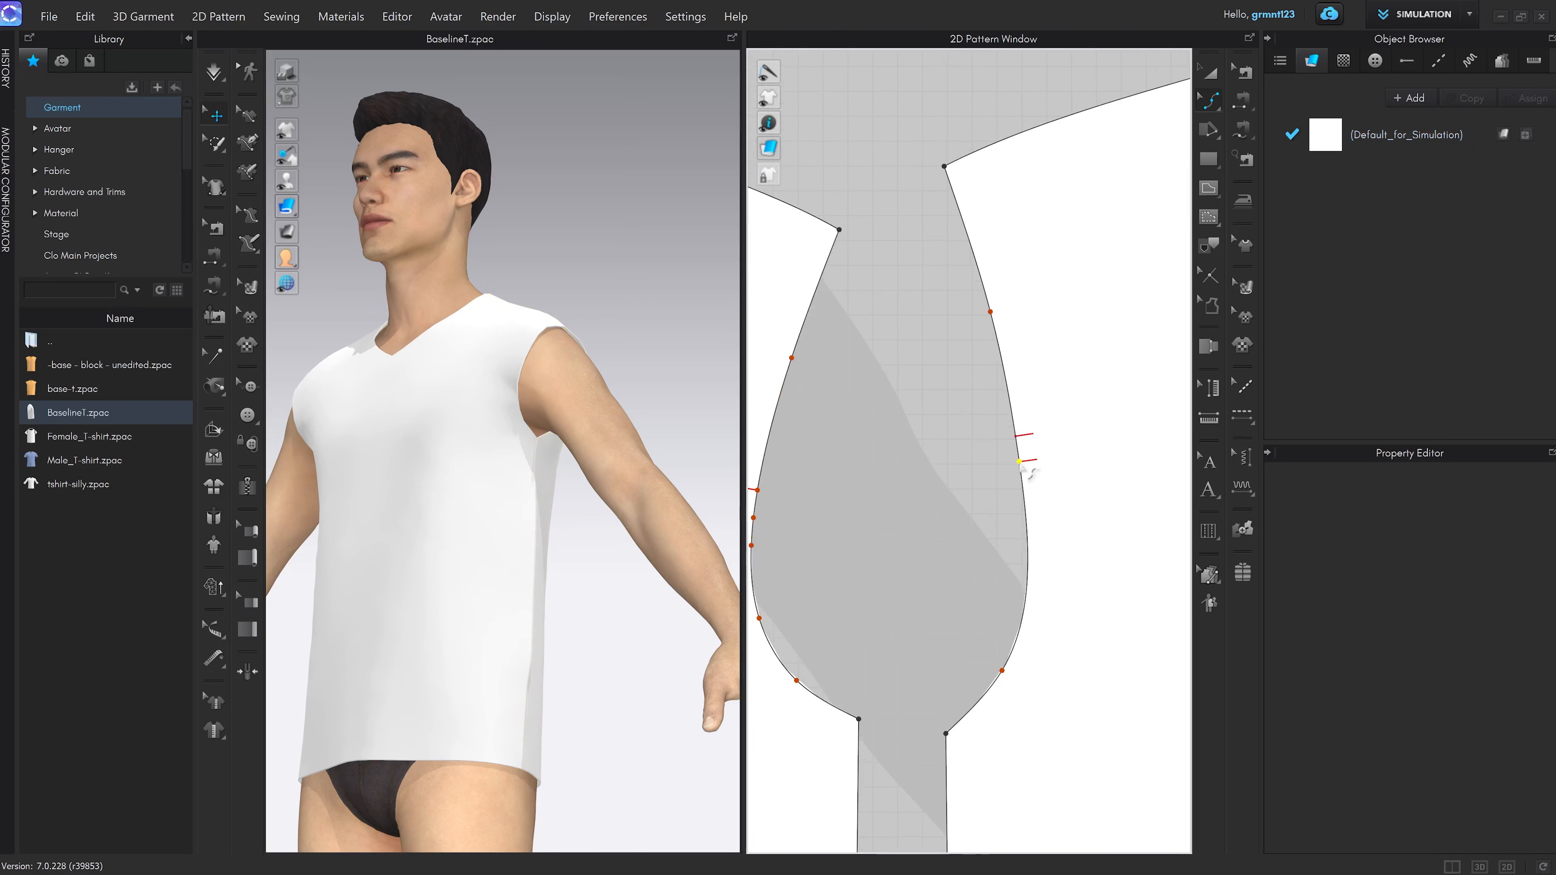
pyautogui.click(1023, 461)
pyautogui.scroll(-2, 1023, 473)
pyautogui.click(955, 484)
pyautogui.scroll(-3, 966, 481)
pyautogui.moveTo(973, 481); pyautogui.dragTo(978, 470, button='middle')
pyautogui.scroll(4, 978, 470)
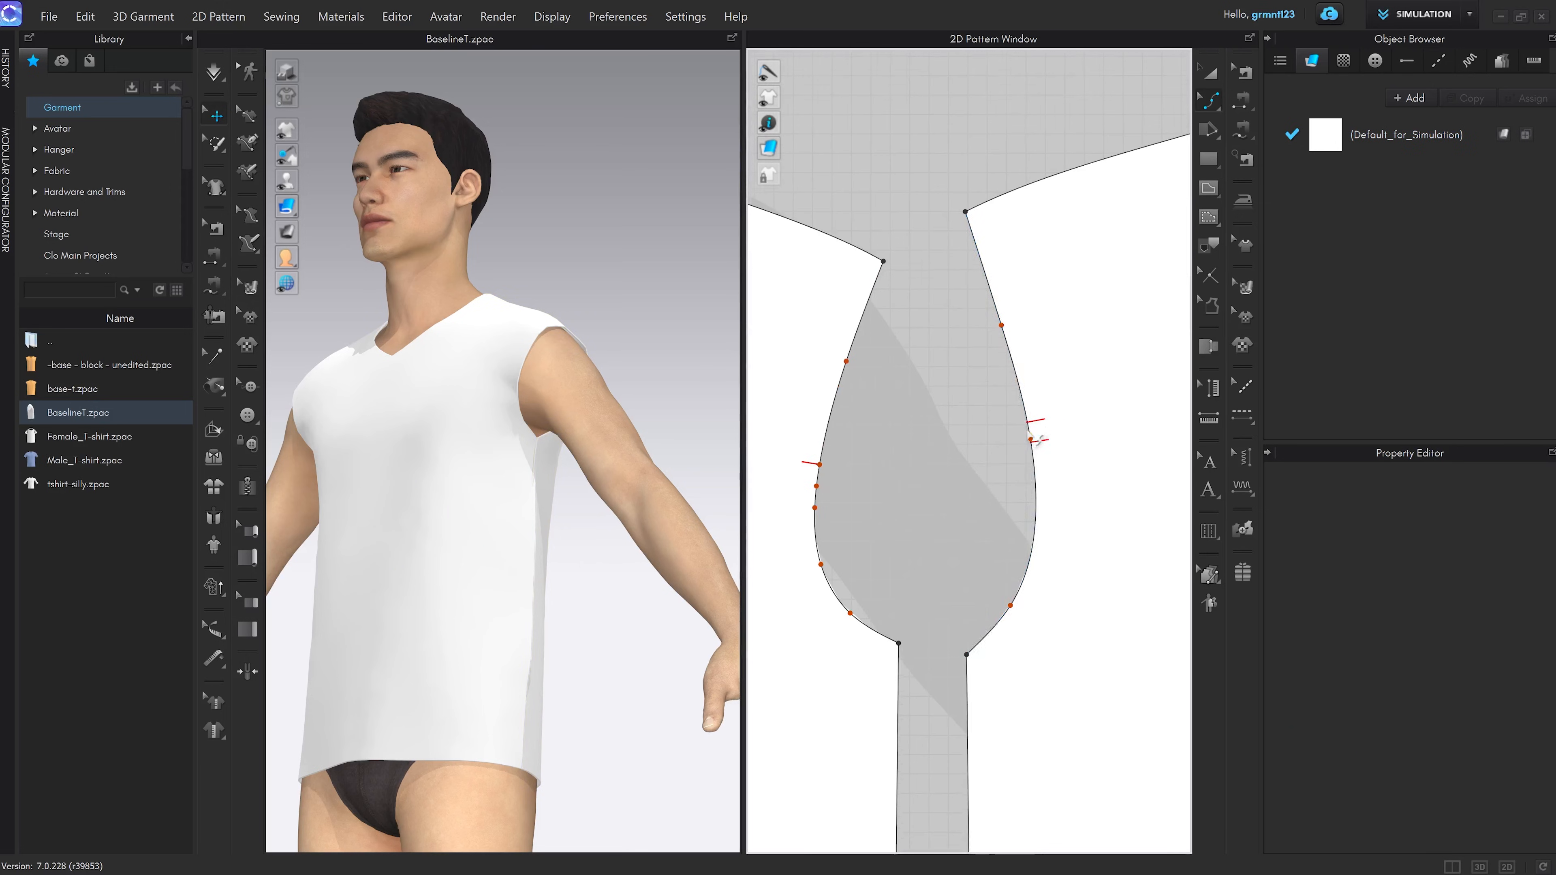
# Try pulling the back armhole's middle curve point into the body piece
pyautogui.moveTo(1036, 447); pyautogui.dragTo(1090, 385)
pyautogui.hotkey('ctrl', 'z')
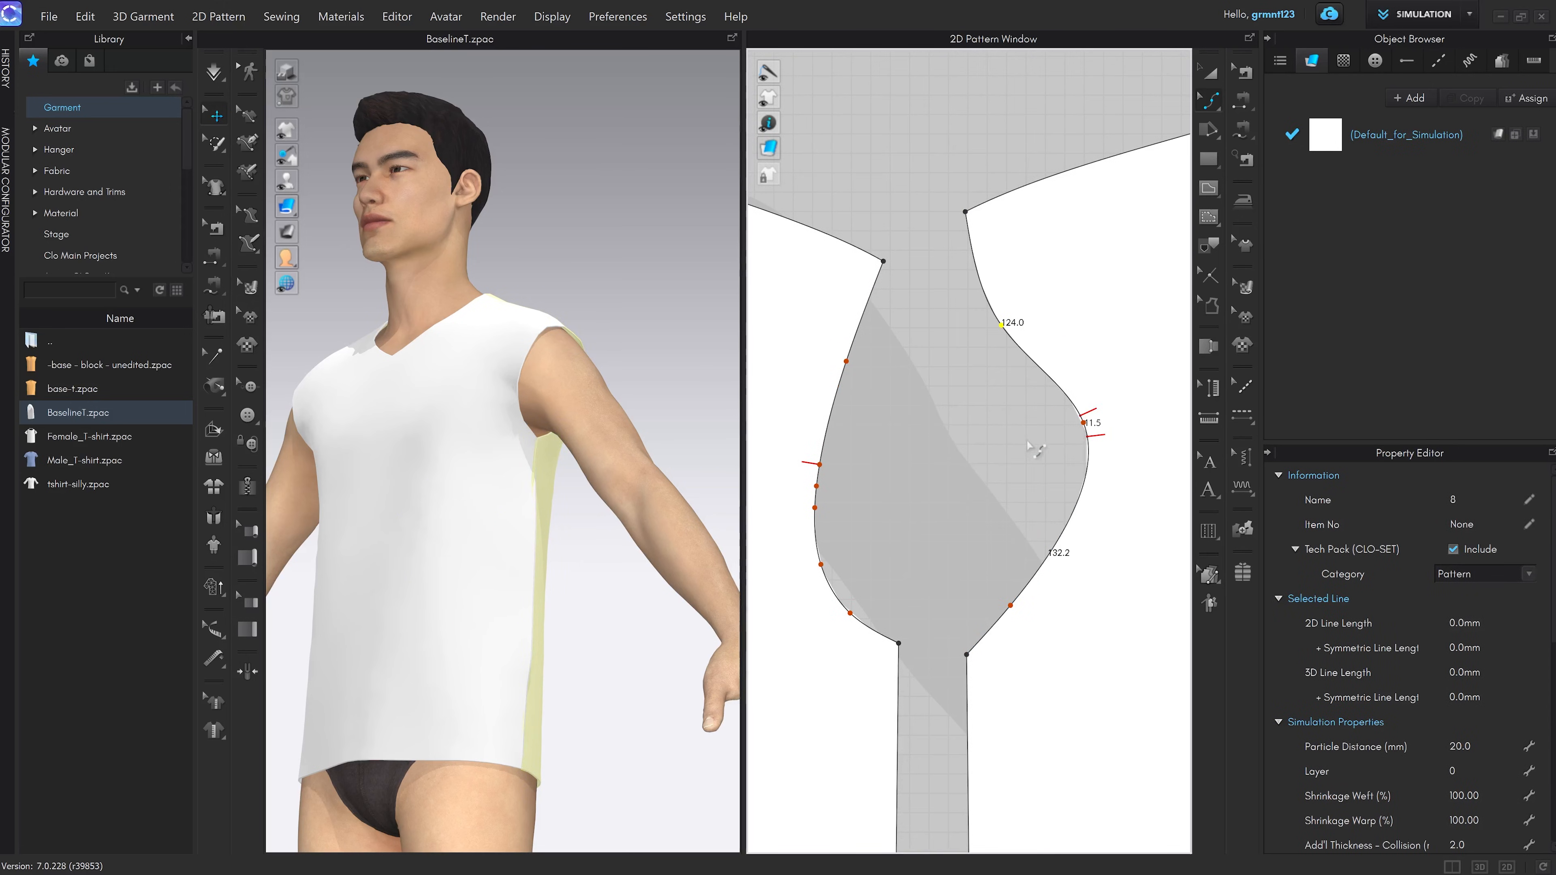
pyautogui.hotkey('ctrl', 'z')
pyautogui.click(983, 463)
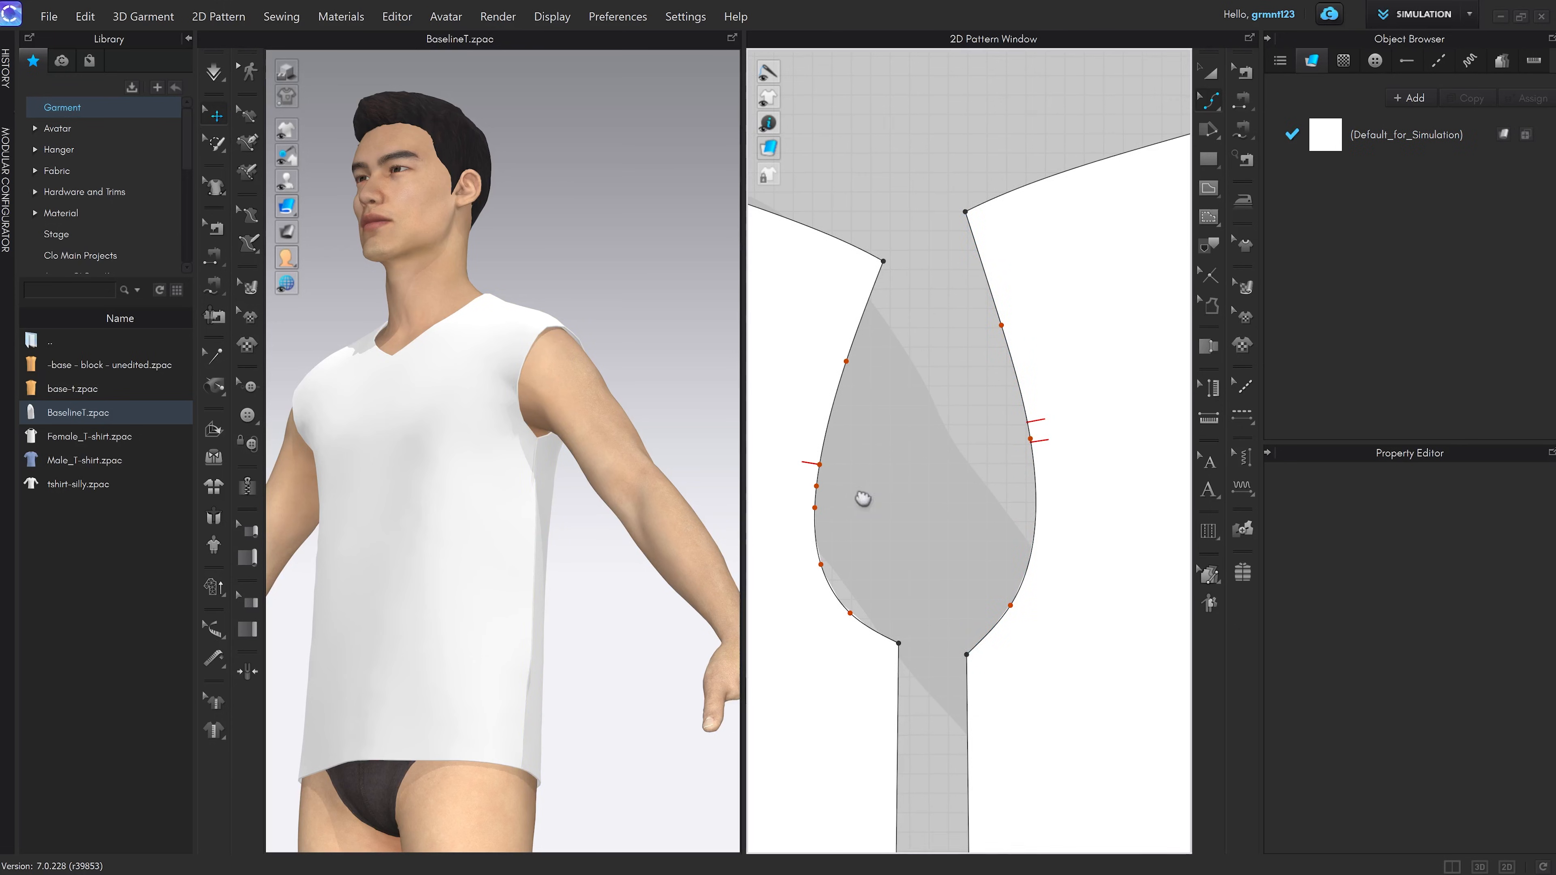
# Delete the three clustered curve points beside and below the notch on the front armhole
pyautogui.moveTo(863, 498); pyautogui.dragTo(959, 466, button='middle')
pyautogui.moveTo(851, 386); pyautogui.dragTo(950, 494)
pyautogui.scroll(-3, 1007, 570)
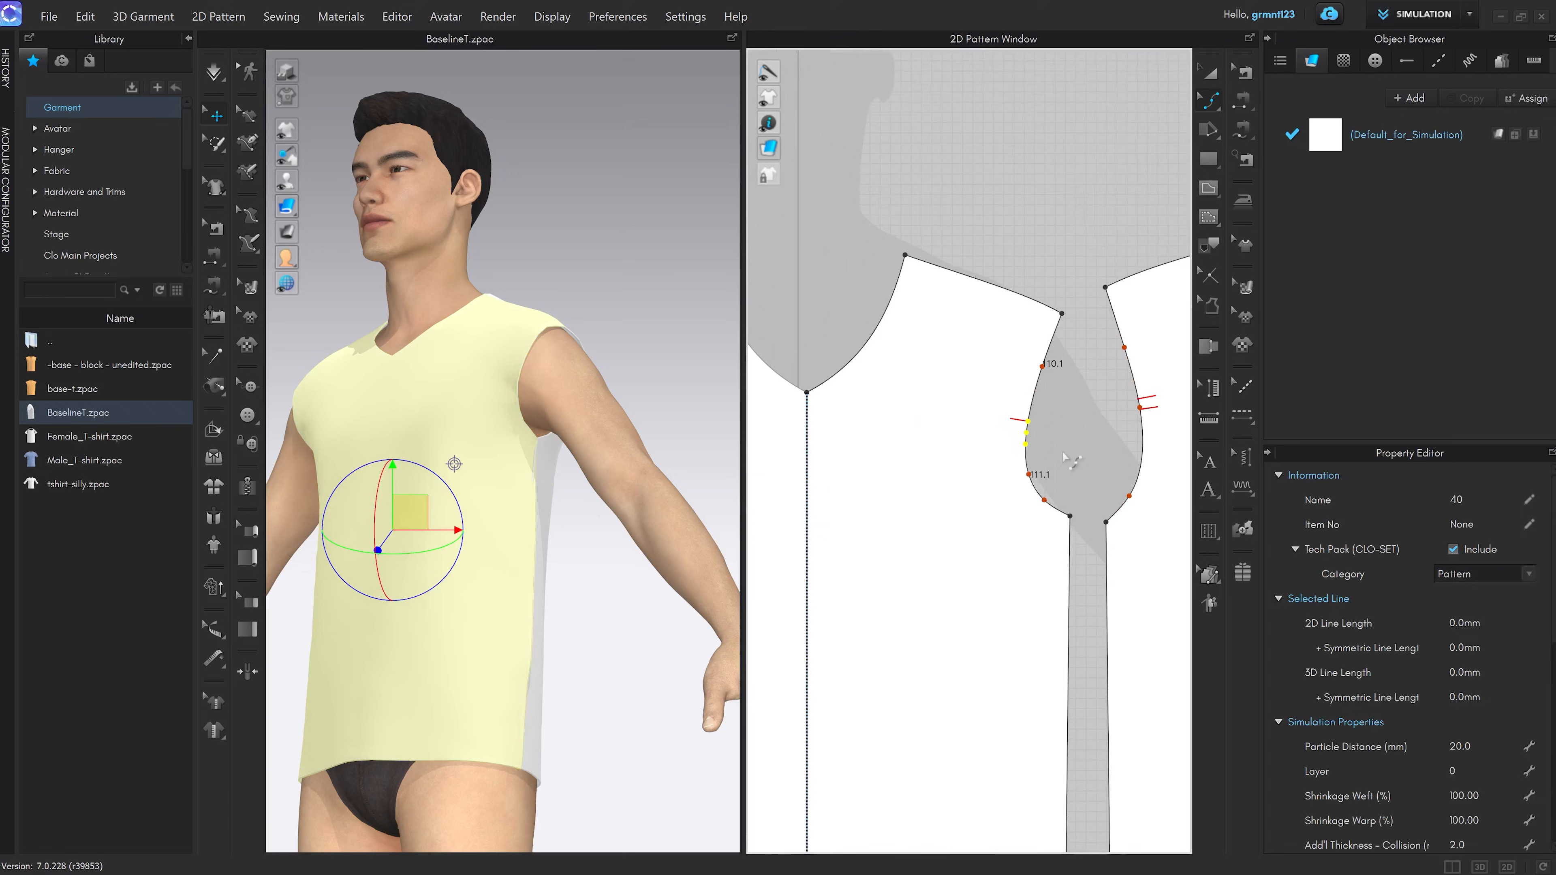
pyautogui.click(1052, 478)
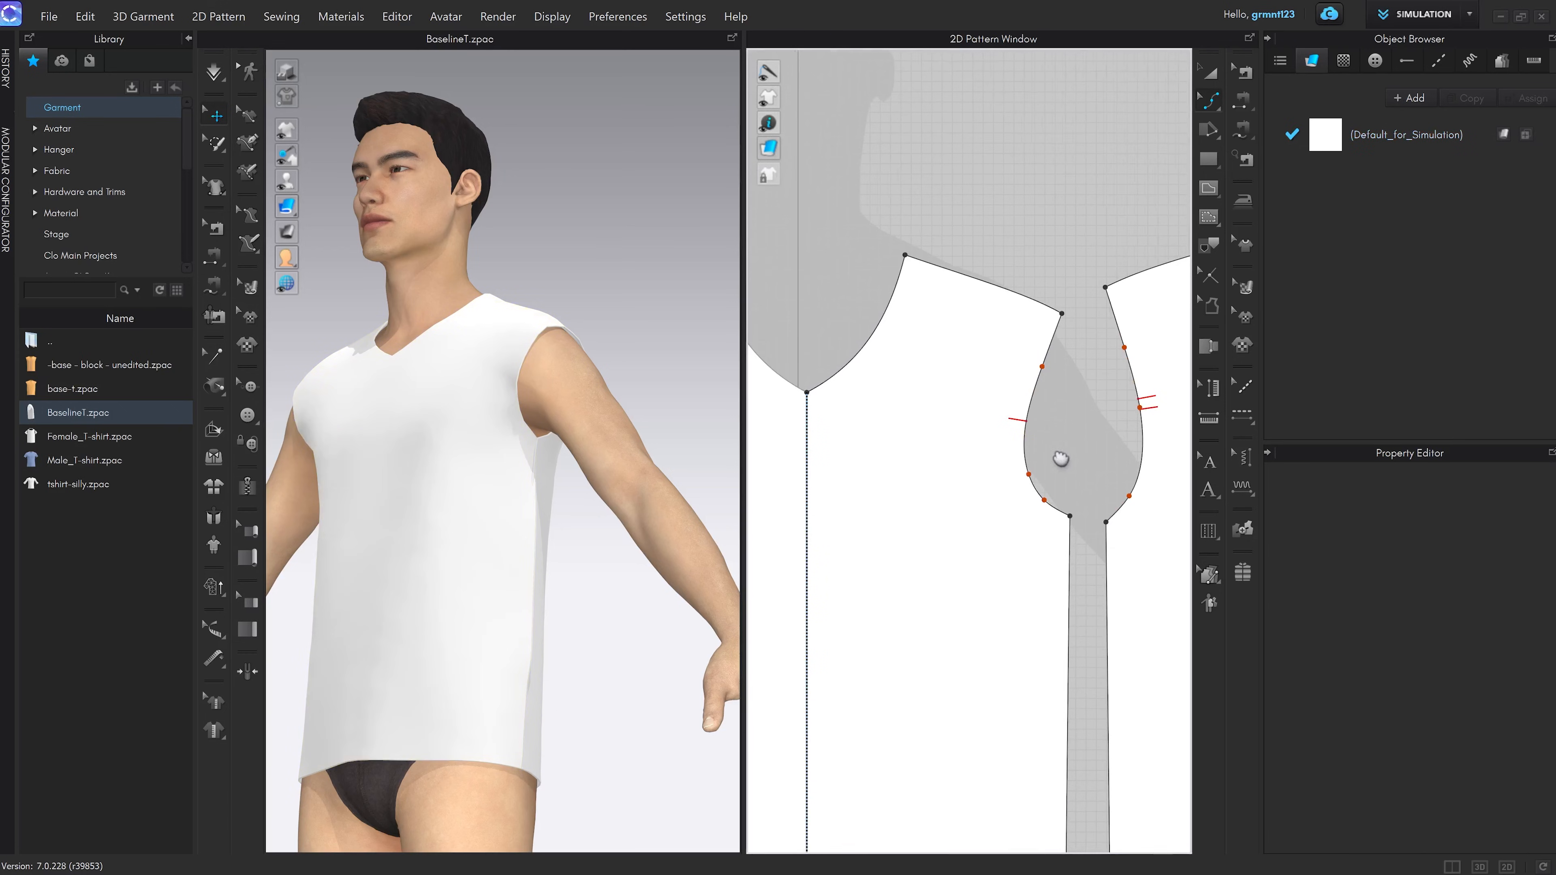
pyautogui.scroll(3, 1043, 460)
pyautogui.scroll(-3, 1028, 495)
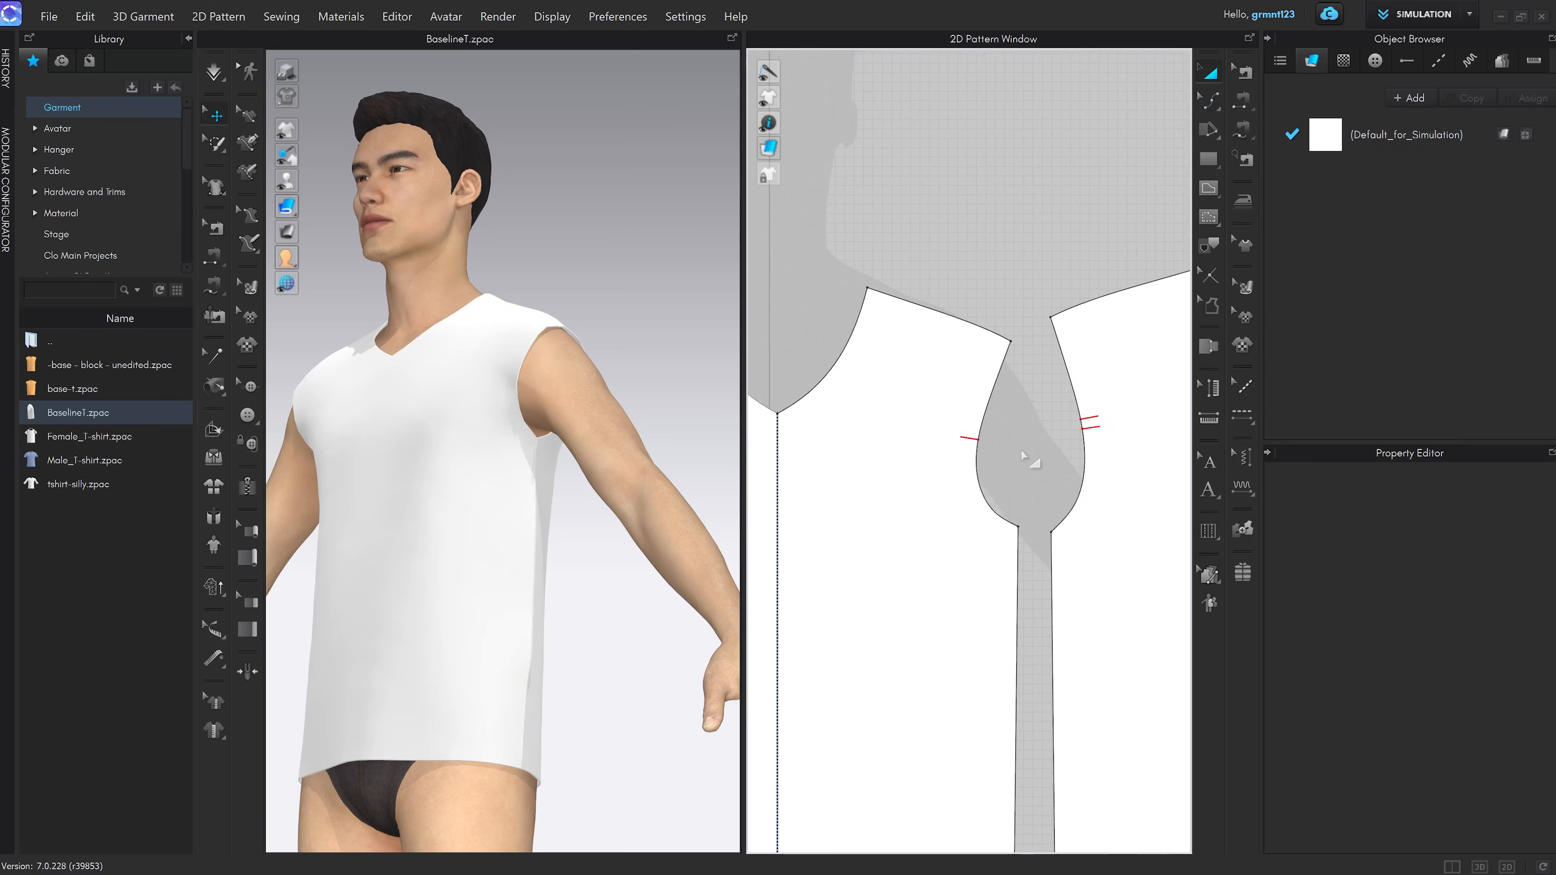
# Add a series of curve points along the whole front armhole from underarm to shoulder with Edit Curve Point
pyautogui.press('v')
pyautogui.scroll(3, 1020, 506)
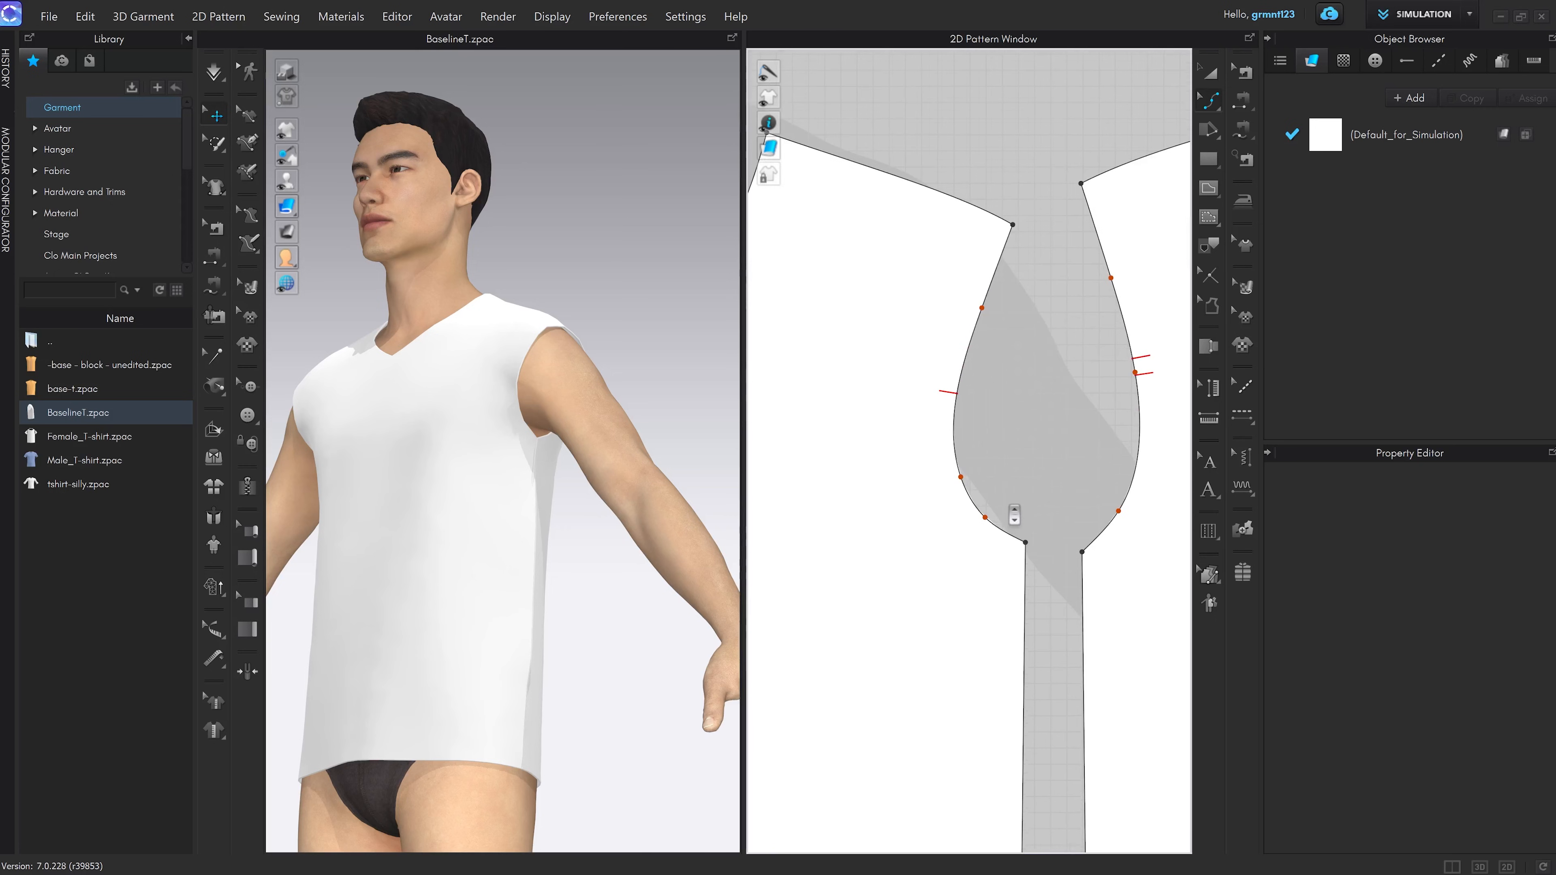
pyautogui.click(993, 509)
pyautogui.click(963, 517)
pyautogui.click(953, 498)
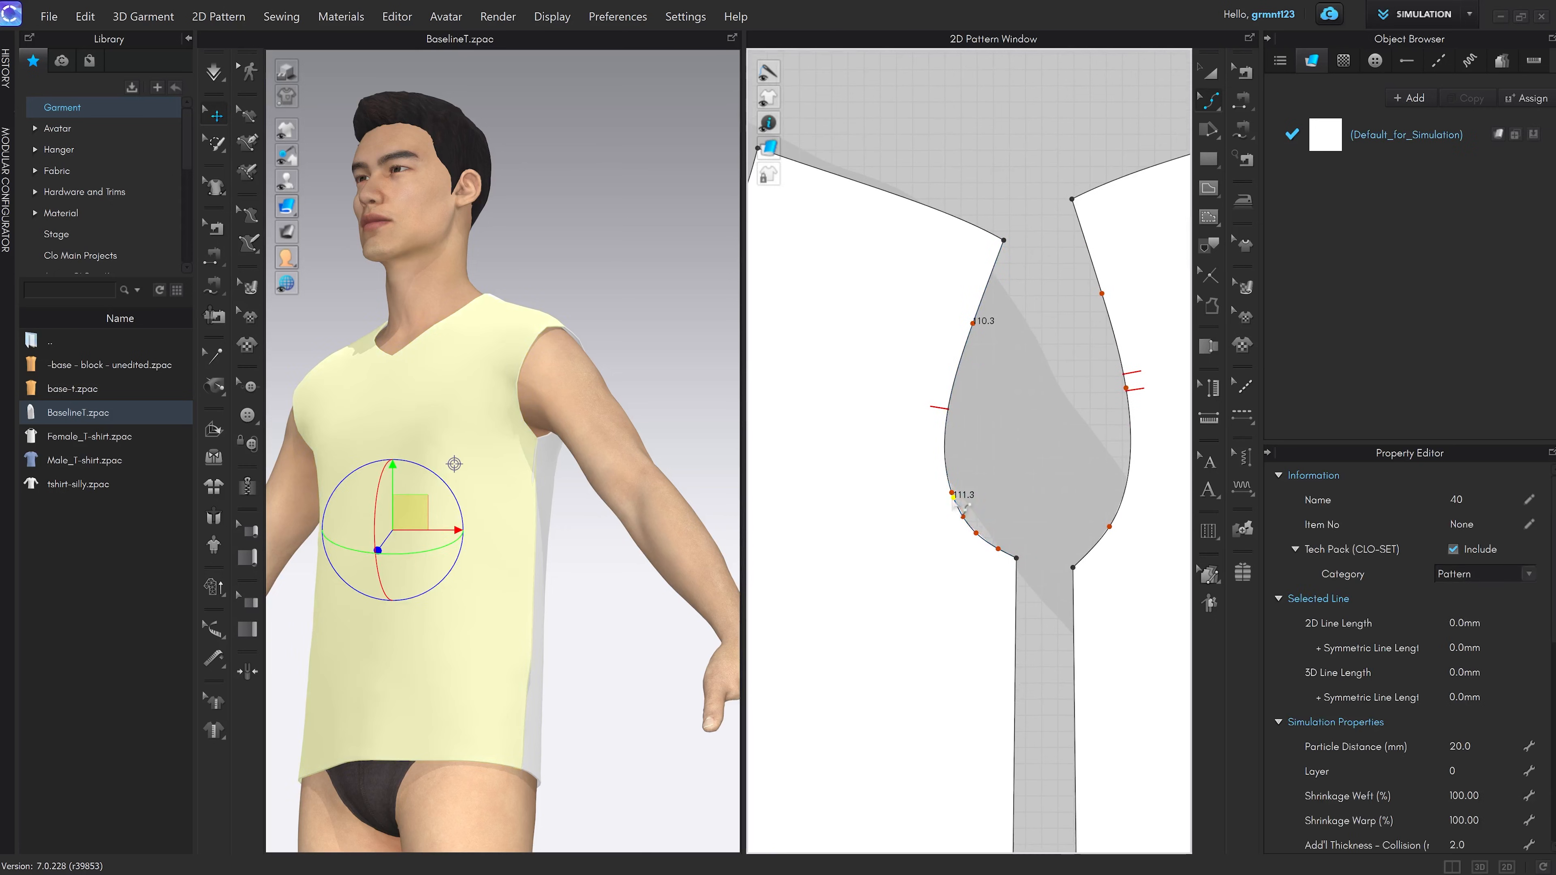
pyautogui.click(947, 474)
pyautogui.click(944, 457)
pyautogui.click(946, 418)
pyautogui.click(950, 395)
pyautogui.click(961, 359)
pyautogui.click(968, 336)
pyautogui.click(980, 304)
pyautogui.click(989, 278)
pyautogui.click(998, 256)
pyautogui.click(1021, 472)
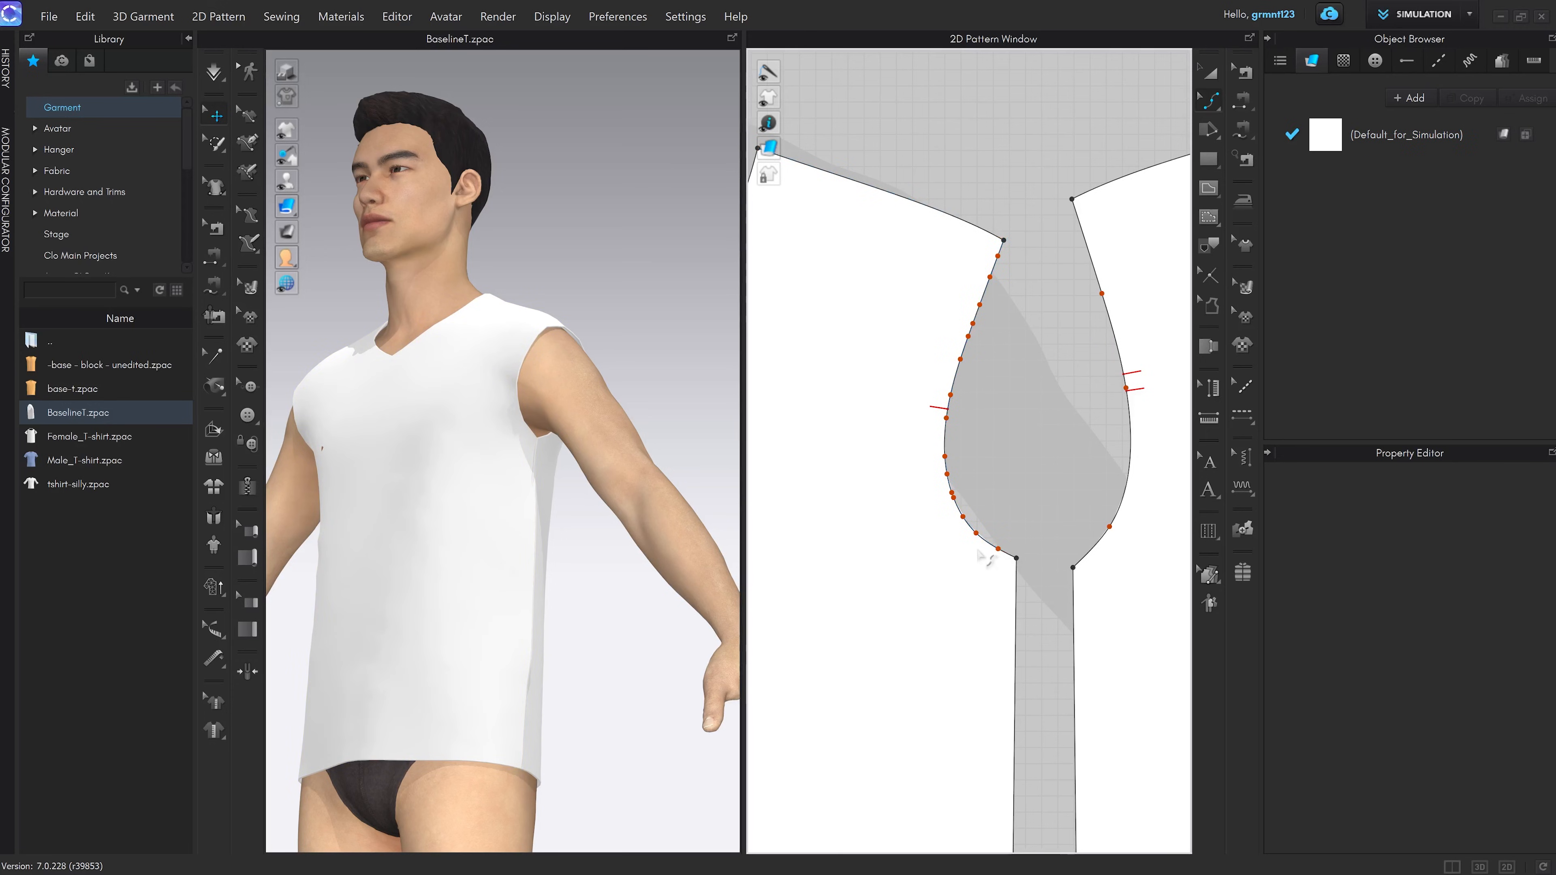
# Move several curve points on the front armhole individually to make its outline uneven
pyautogui.click(947, 419)
pyautogui.scroll(2, 950, 450)
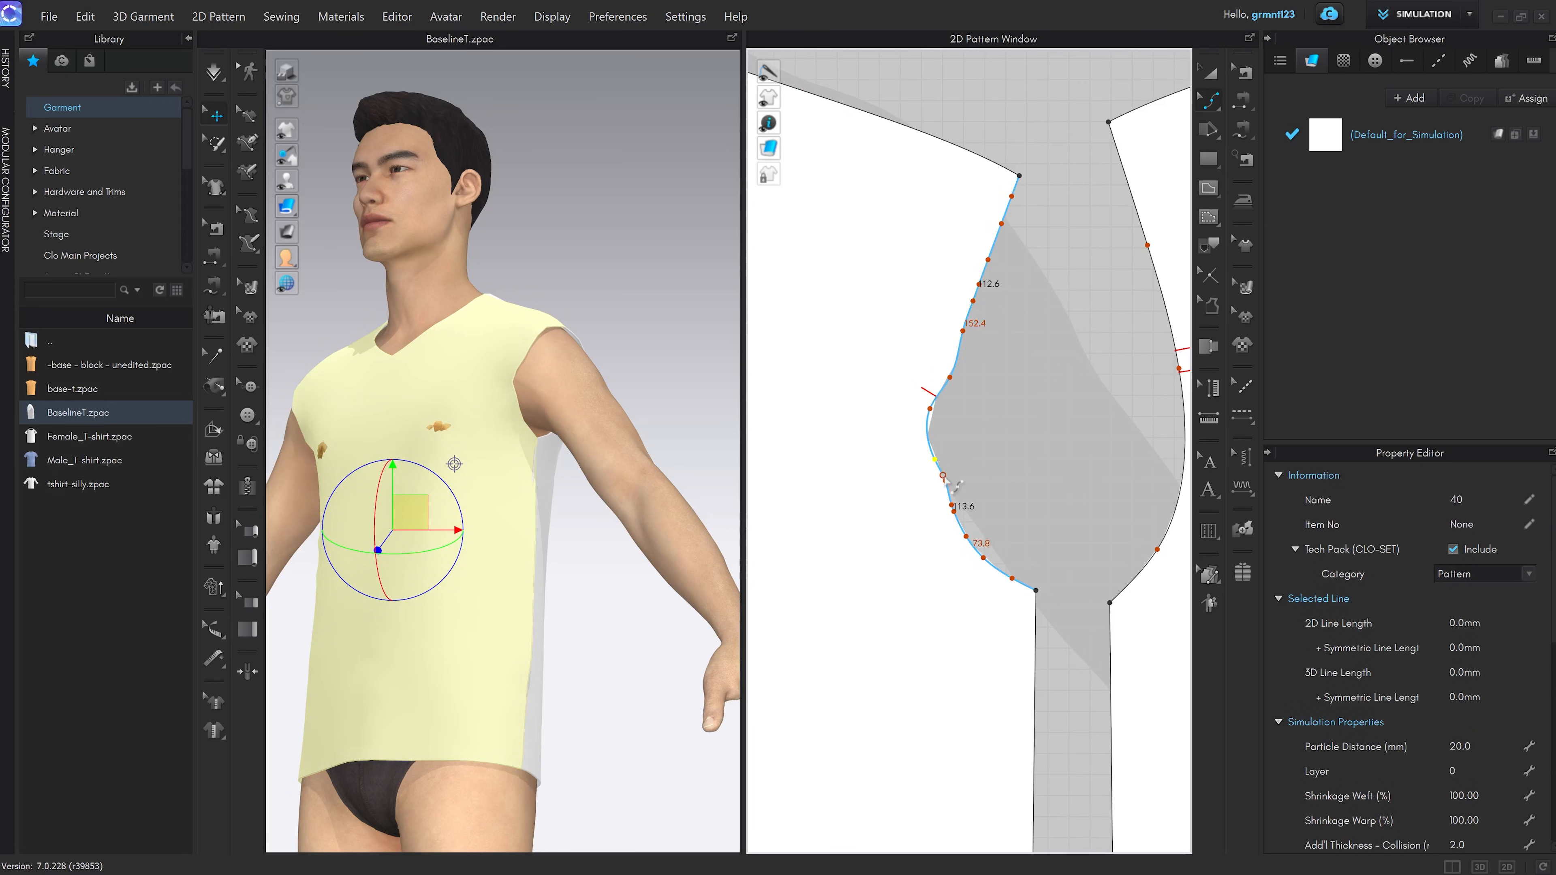
pyautogui.moveTo(944, 480); pyautogui.dragTo(999, 601)
pyautogui.click(953, 509)
pyautogui.click(948, 513)
pyautogui.scroll(3, 953, 509)
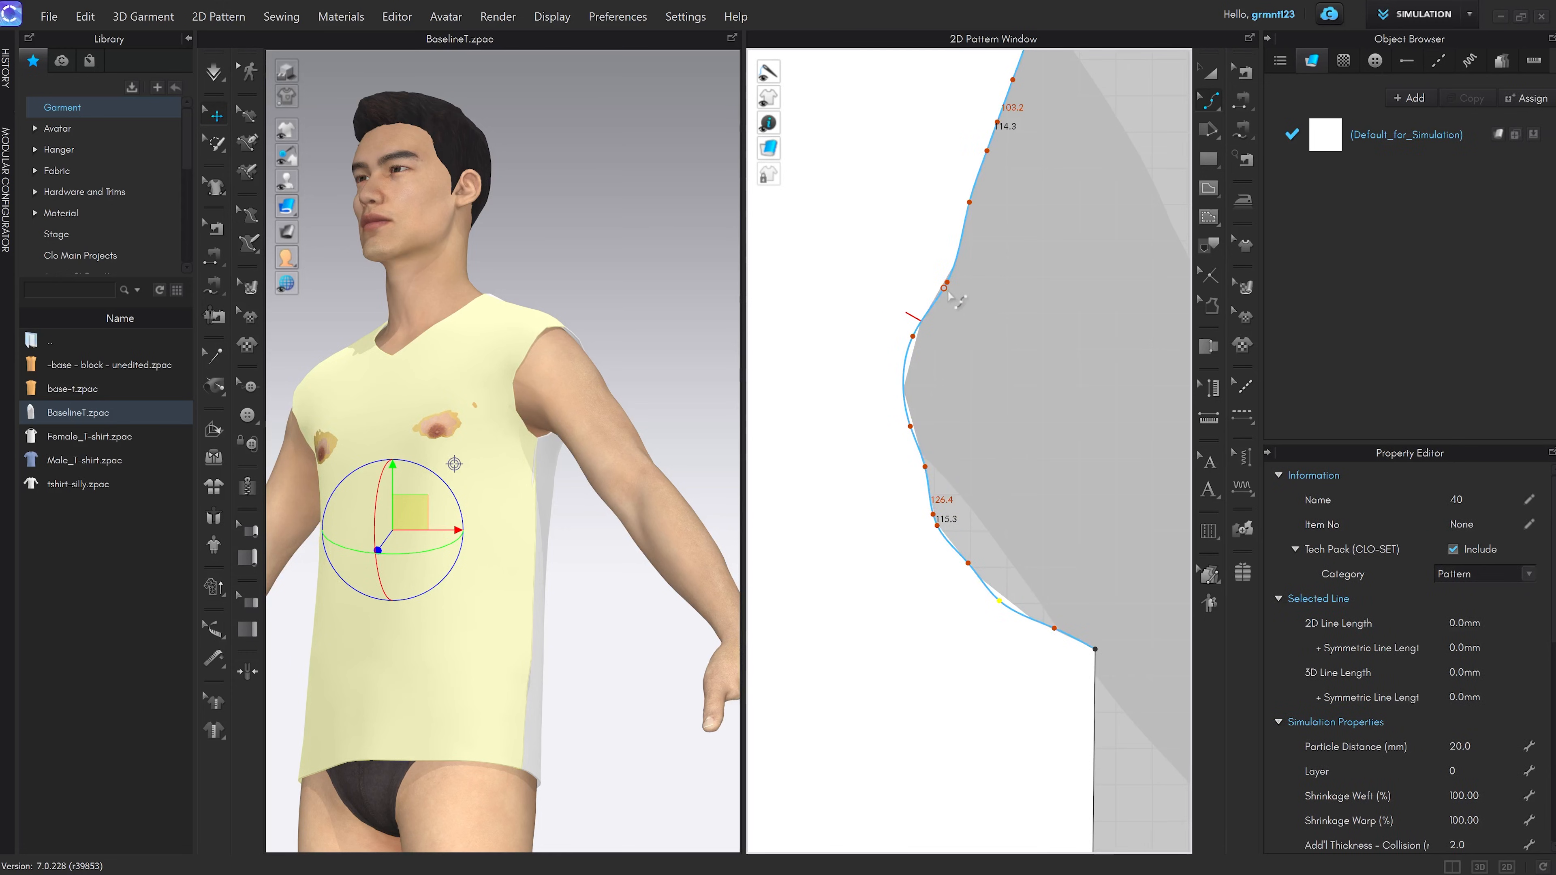
pyautogui.moveTo(944, 286); pyautogui.dragTo(932, 275)
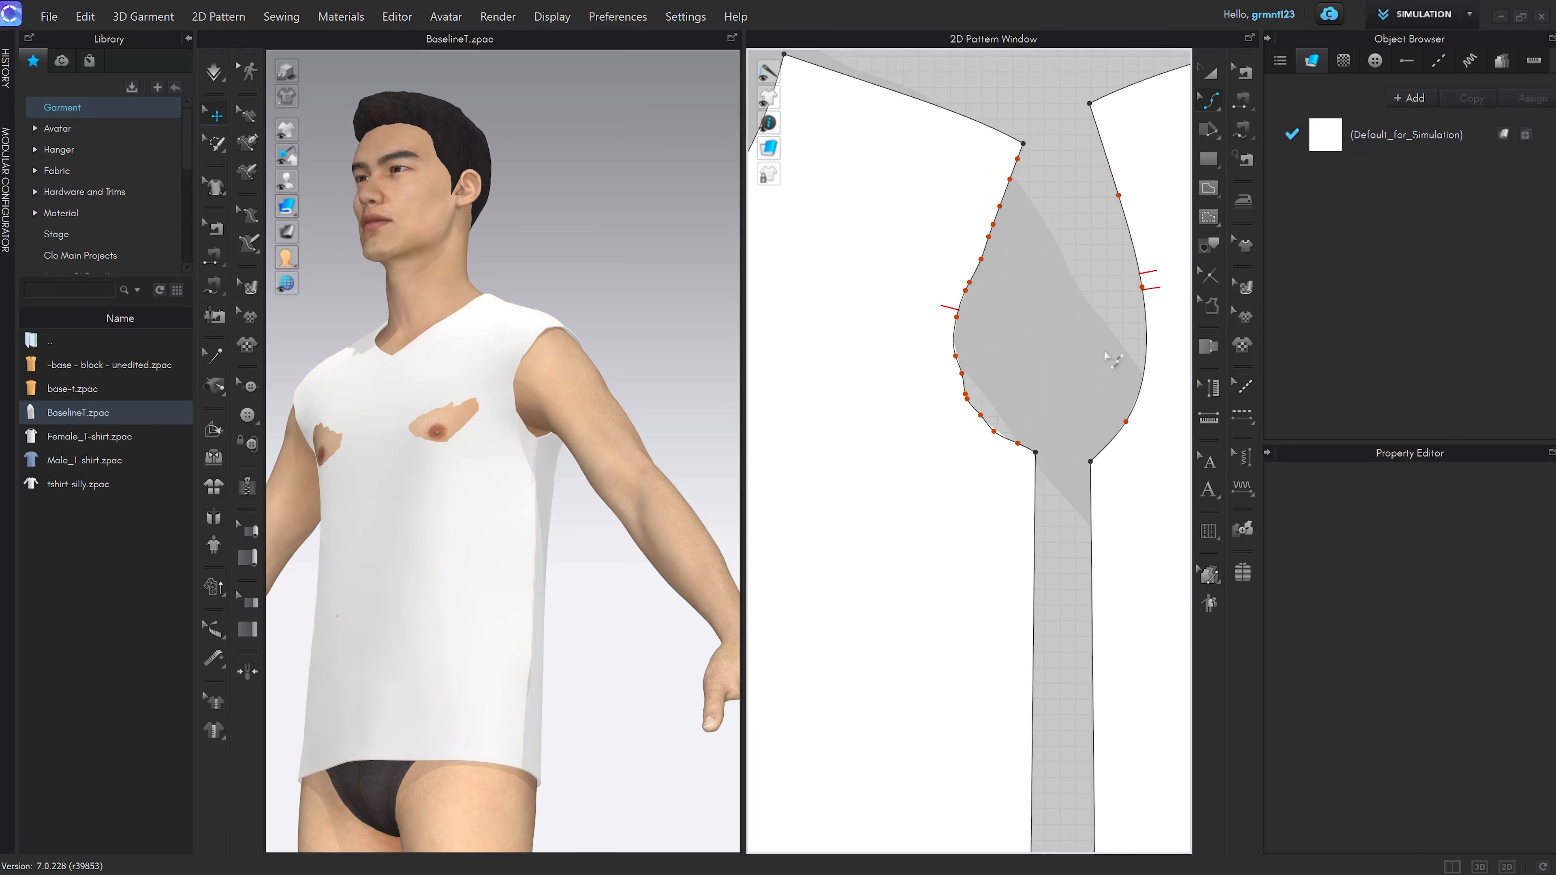
pyautogui.moveTo(1104, 352); pyautogui.dragTo(1017, 420, button='middle')
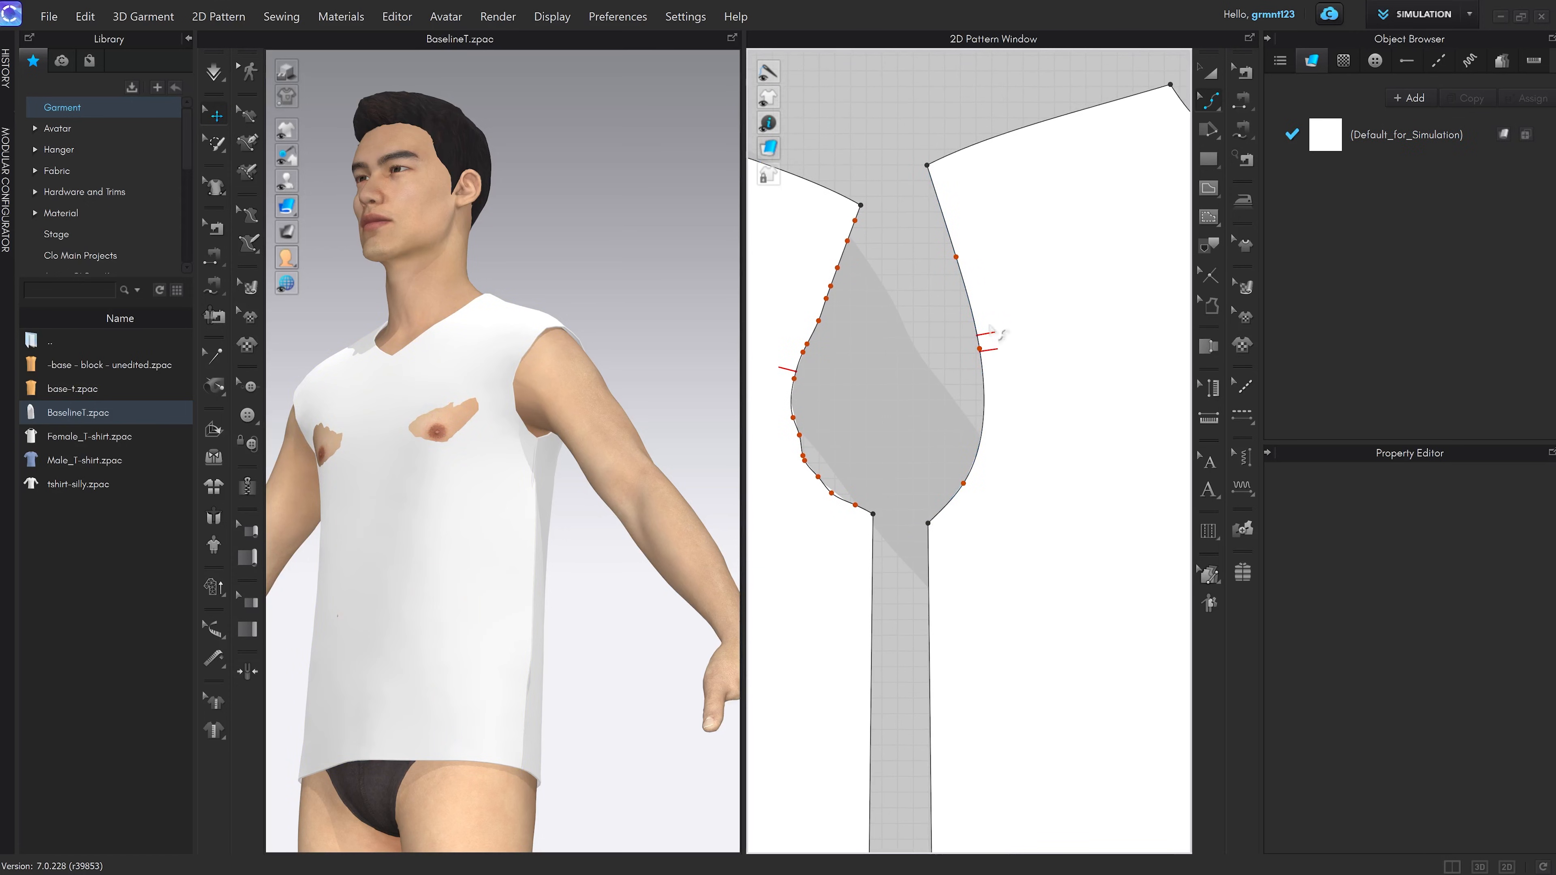
# Try pulling the back armhole's lowest curve point down and into the body piece
pyautogui.click(966, 491)
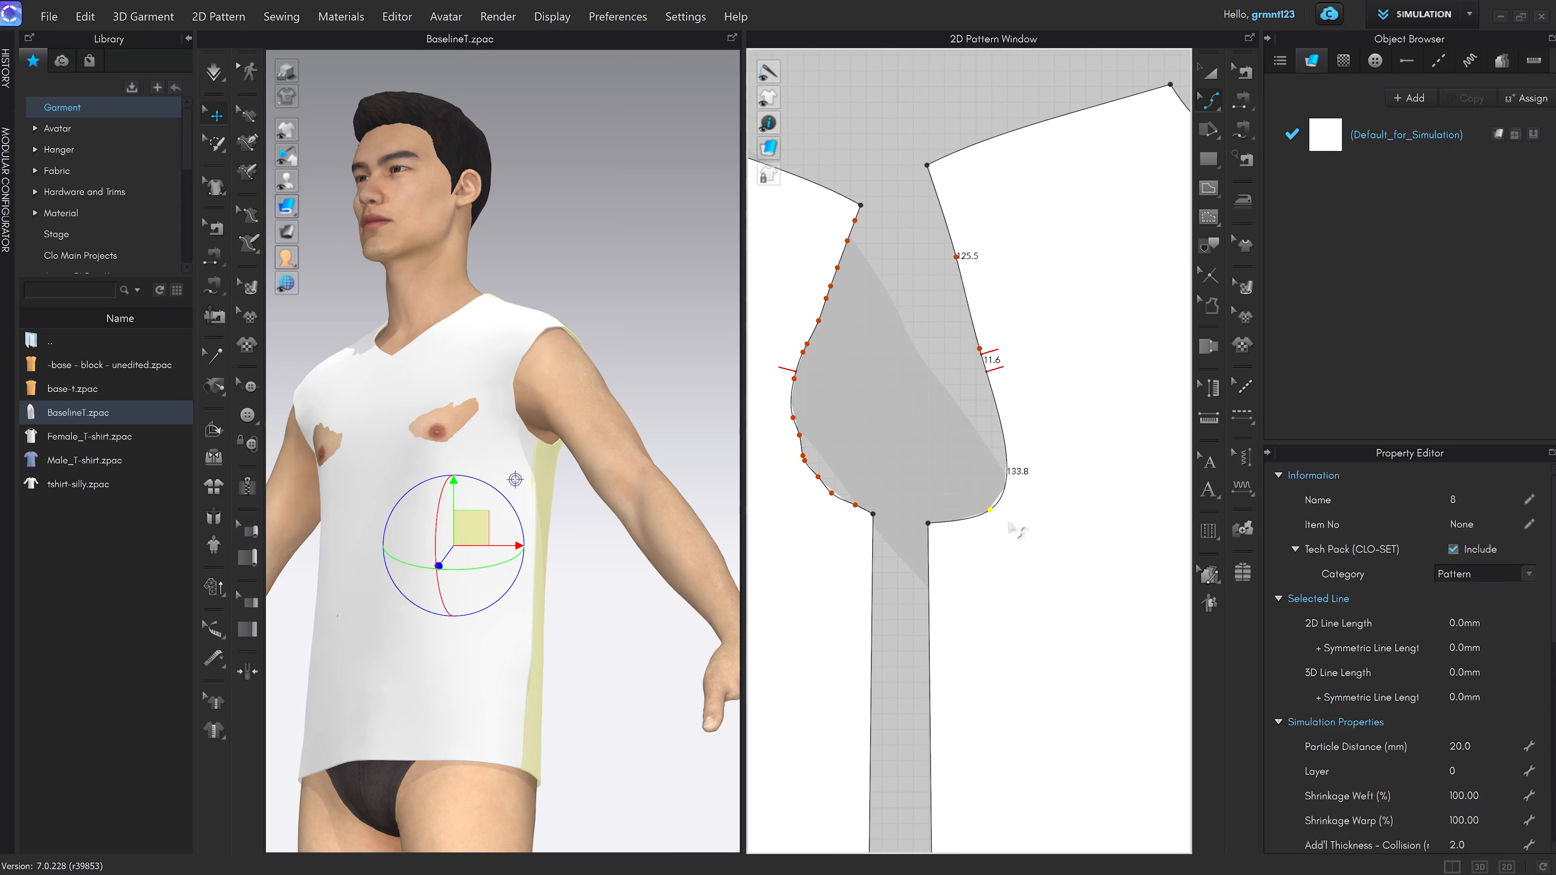
pyautogui.click(1043, 574)
pyautogui.scroll(-3, 1044, 575)
pyautogui.moveTo(1064, 573); pyautogui.dragTo(1011, 529, button='middle')
pyautogui.moveTo(990, 525); pyautogui.dragTo(975, 511)
# Undo the curve point moves and the extra curve points added along the front armhole
pyautogui.moveTo(892, 440); pyautogui.dragTo(894, 444)
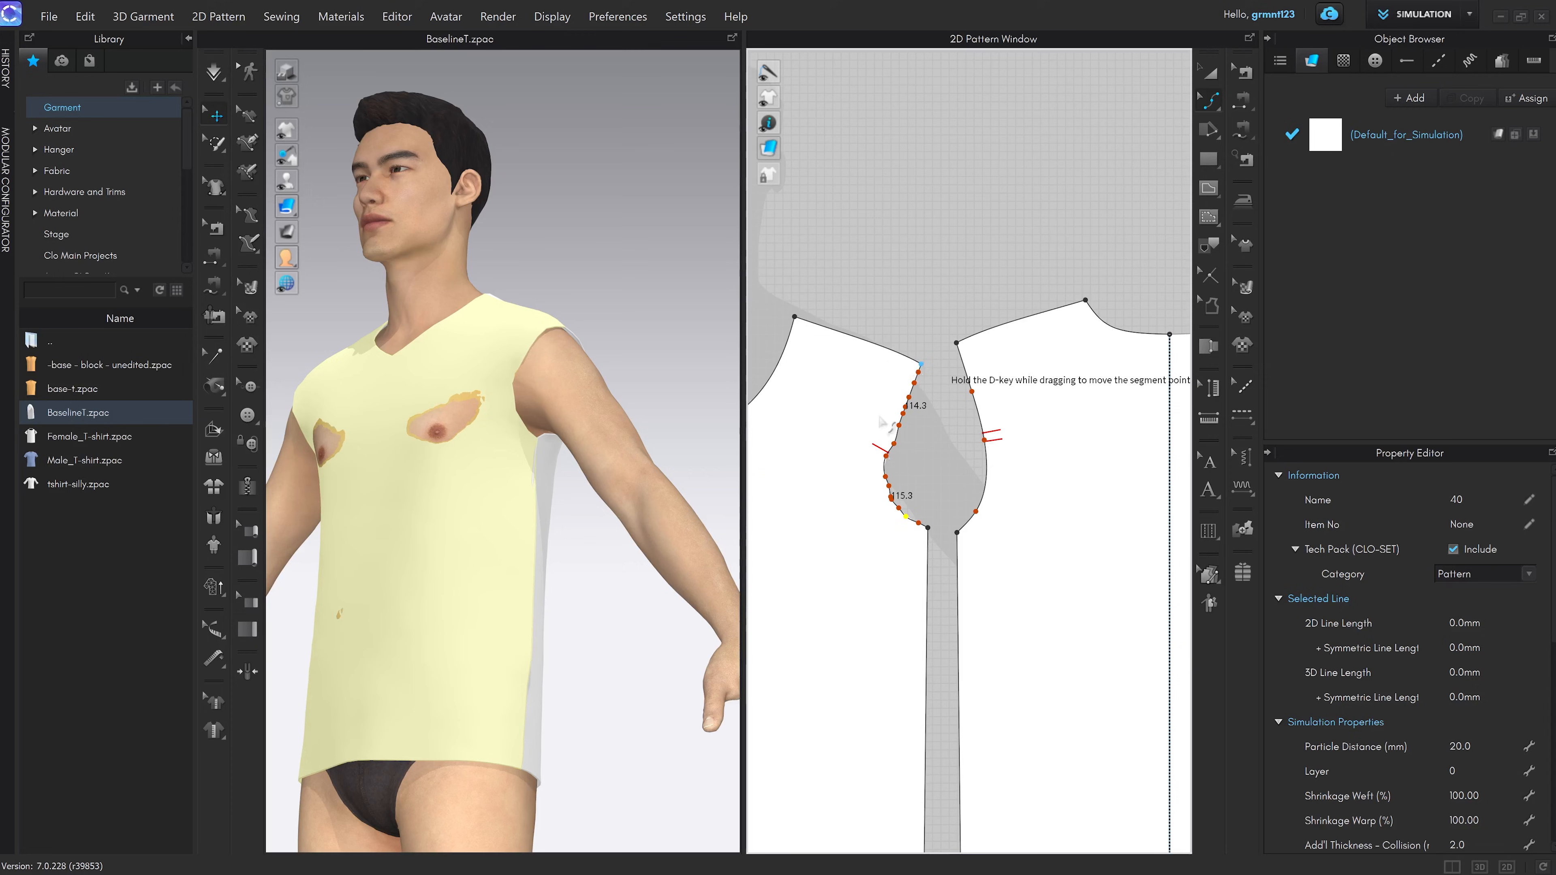
pyautogui.click(891, 497)
pyautogui.hotkey('ctrl', 'z')
pyautogui.hotkey('ctrl', 'z')
pyautogui.hotkey('ctrl', 'z')
pyautogui.hotkey('ctrl', 'z')
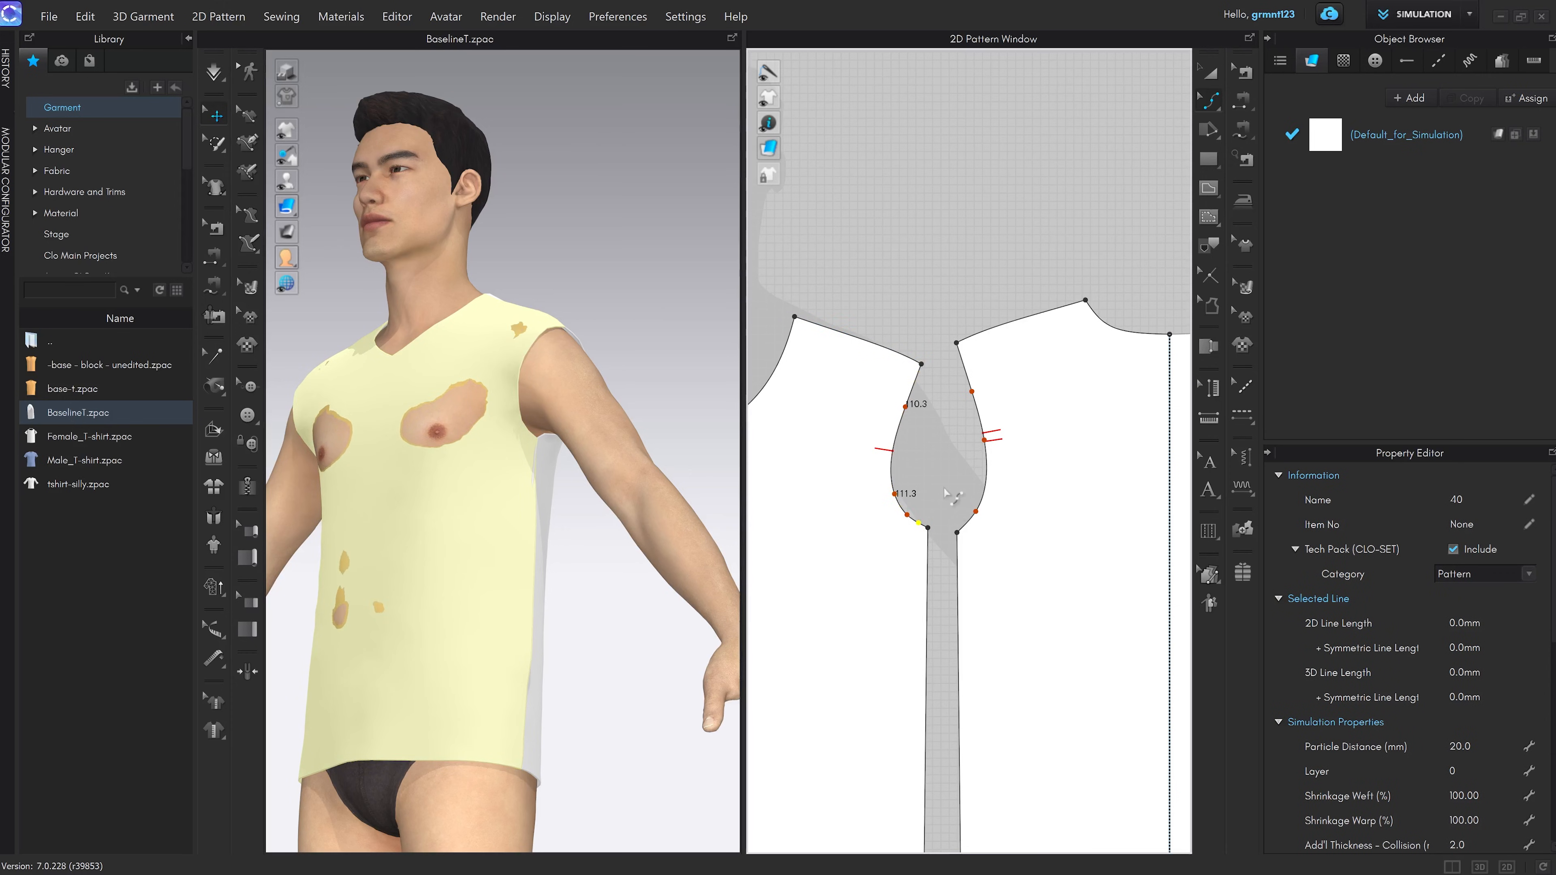
# Examine the front and back armhole curves on the 2D pieces and the shirt's fit around the avatar in 3D
pyautogui.press('Escape')
pyautogui.scroll(2, 946, 490)
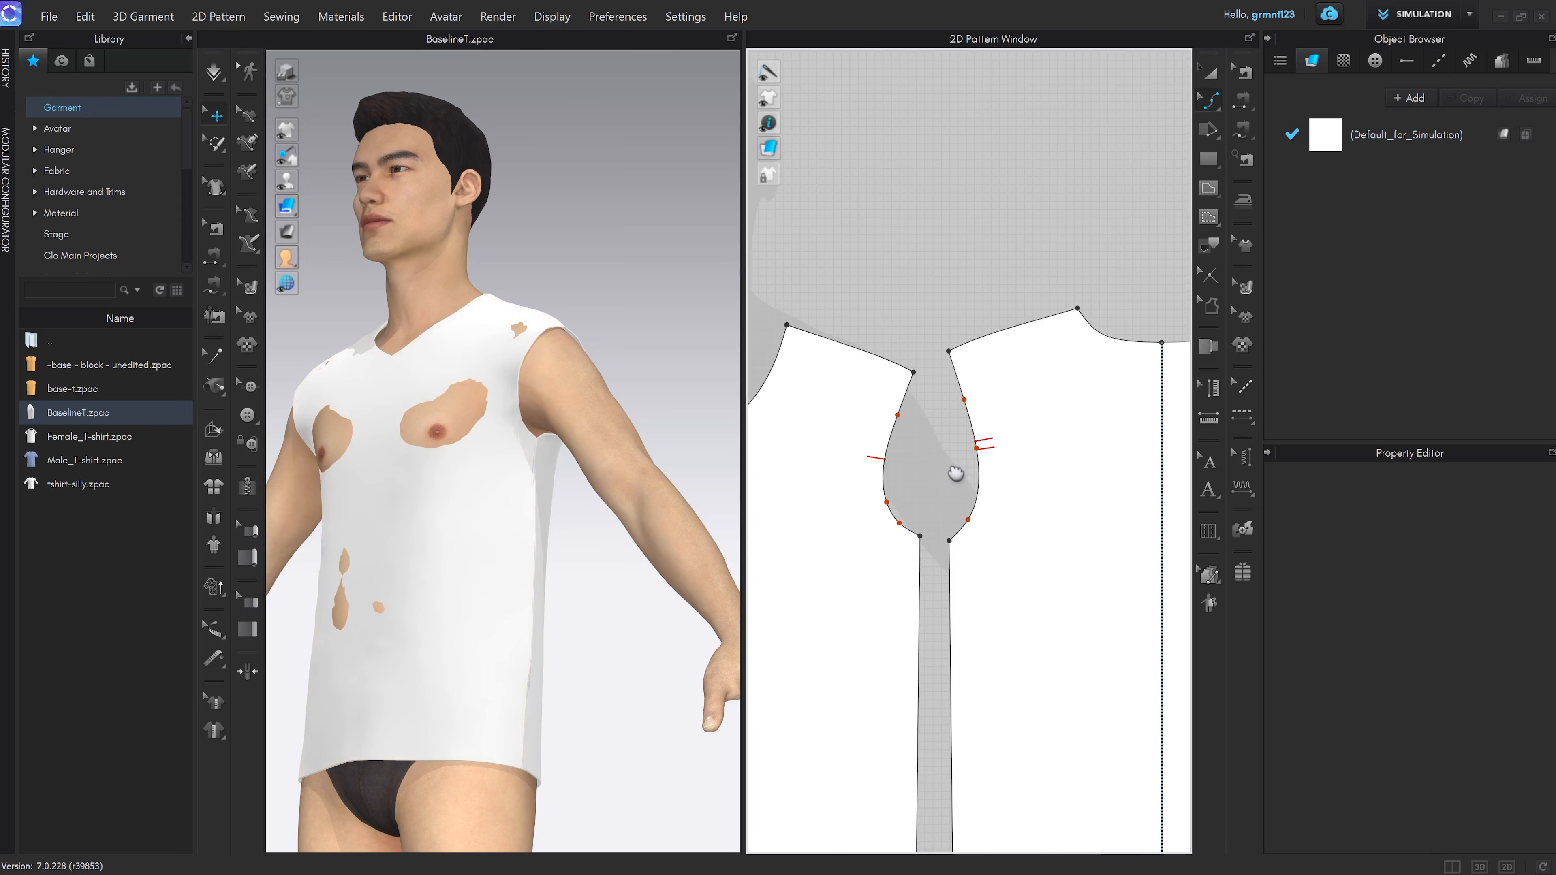
pyautogui.moveTo(922, 469); pyautogui.dragTo(928, 454, button='middle')
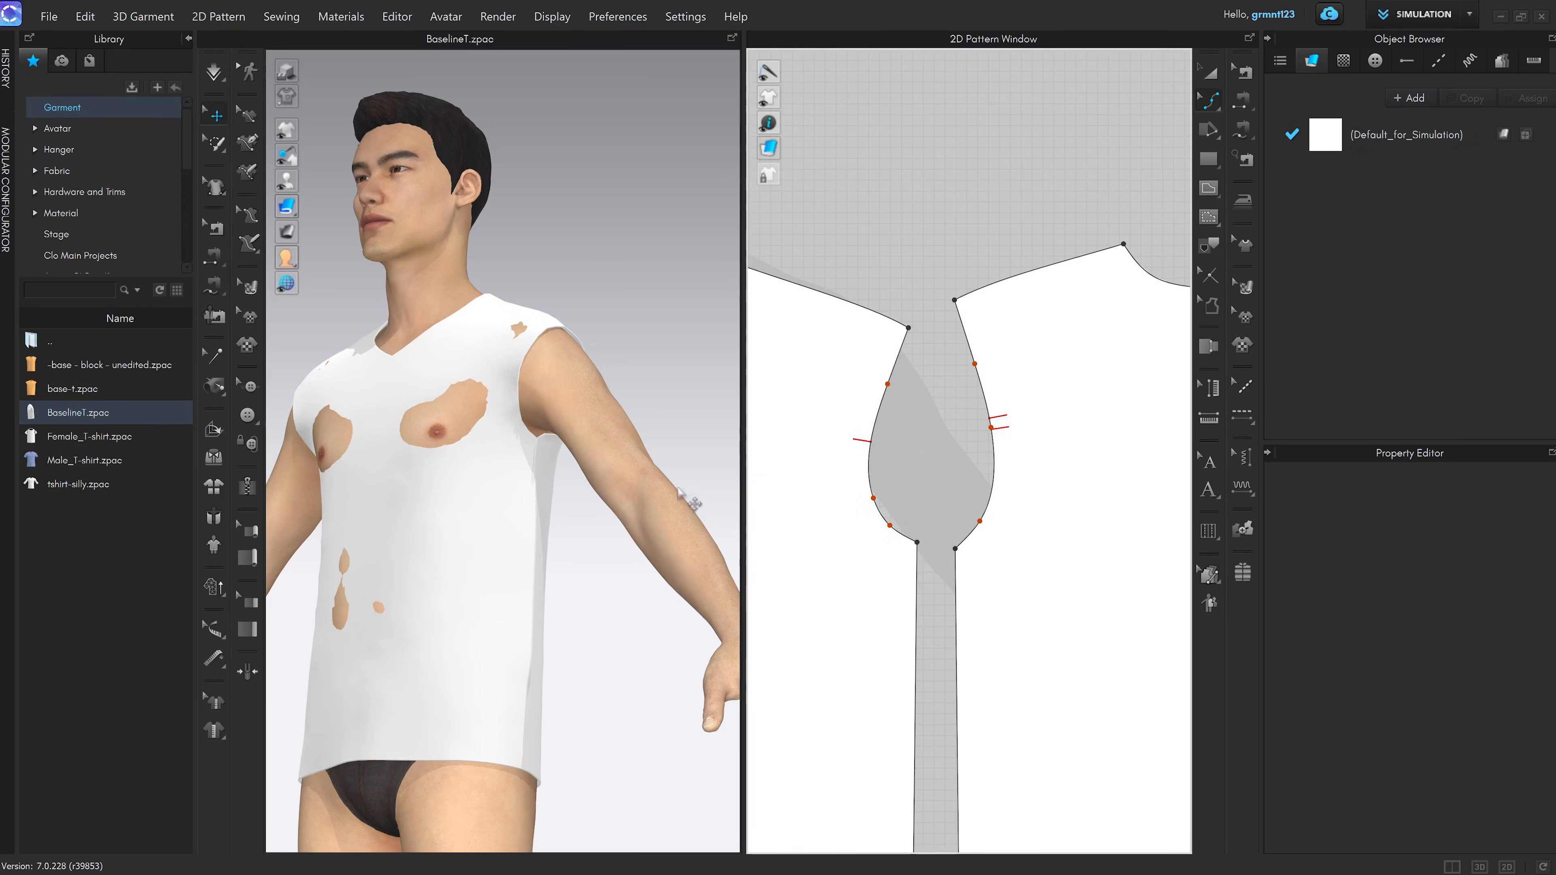
pyautogui.scroll(5, 683, 500)
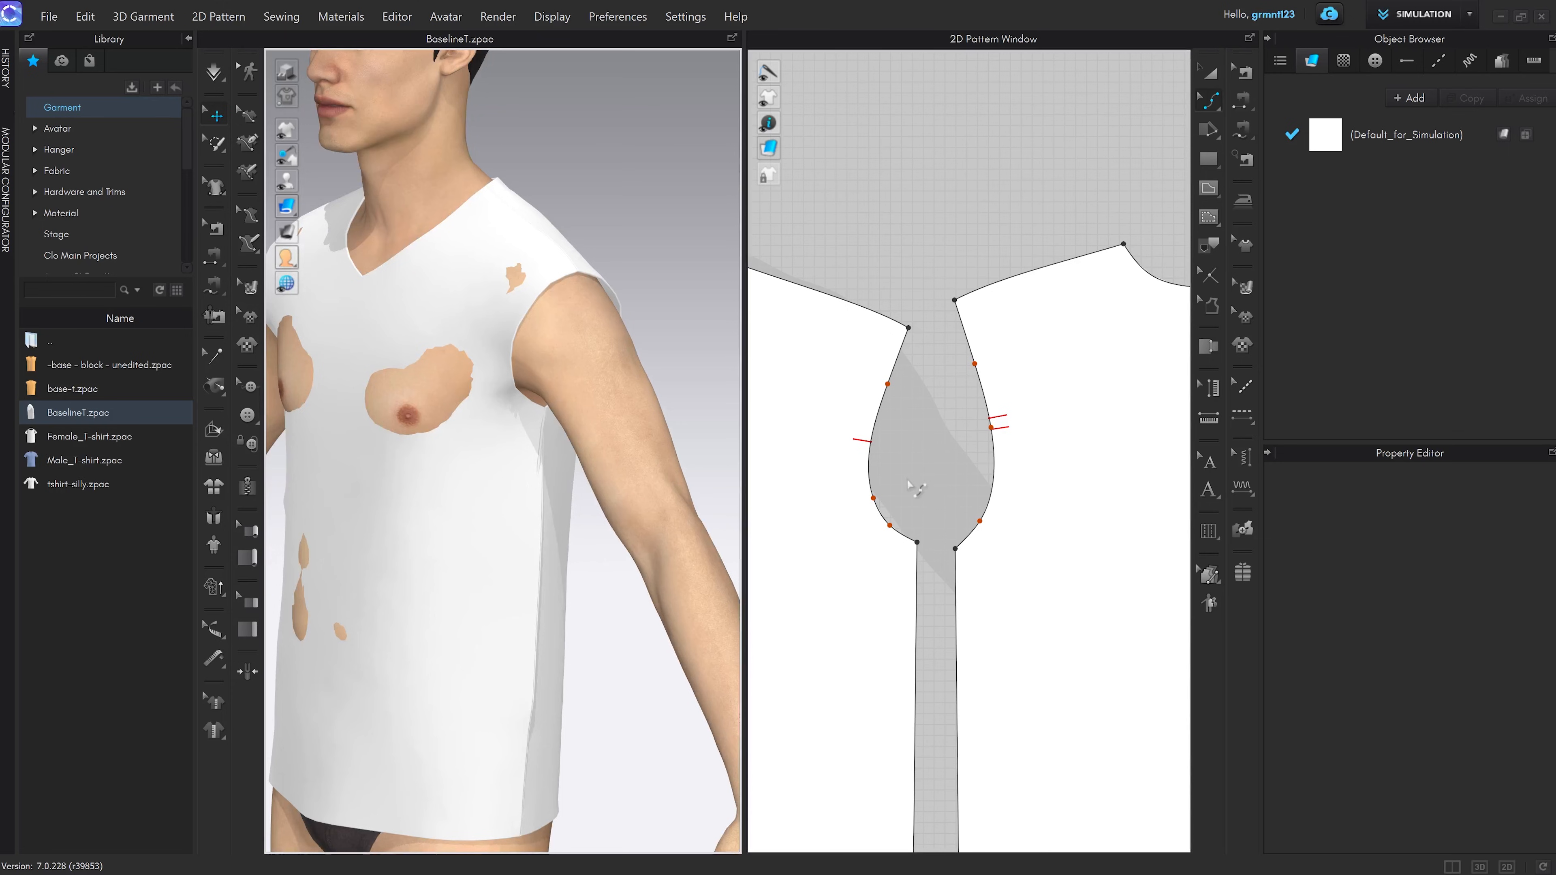
pyautogui.moveTo(909, 485); pyautogui.dragTo(925, 470, button='middle')
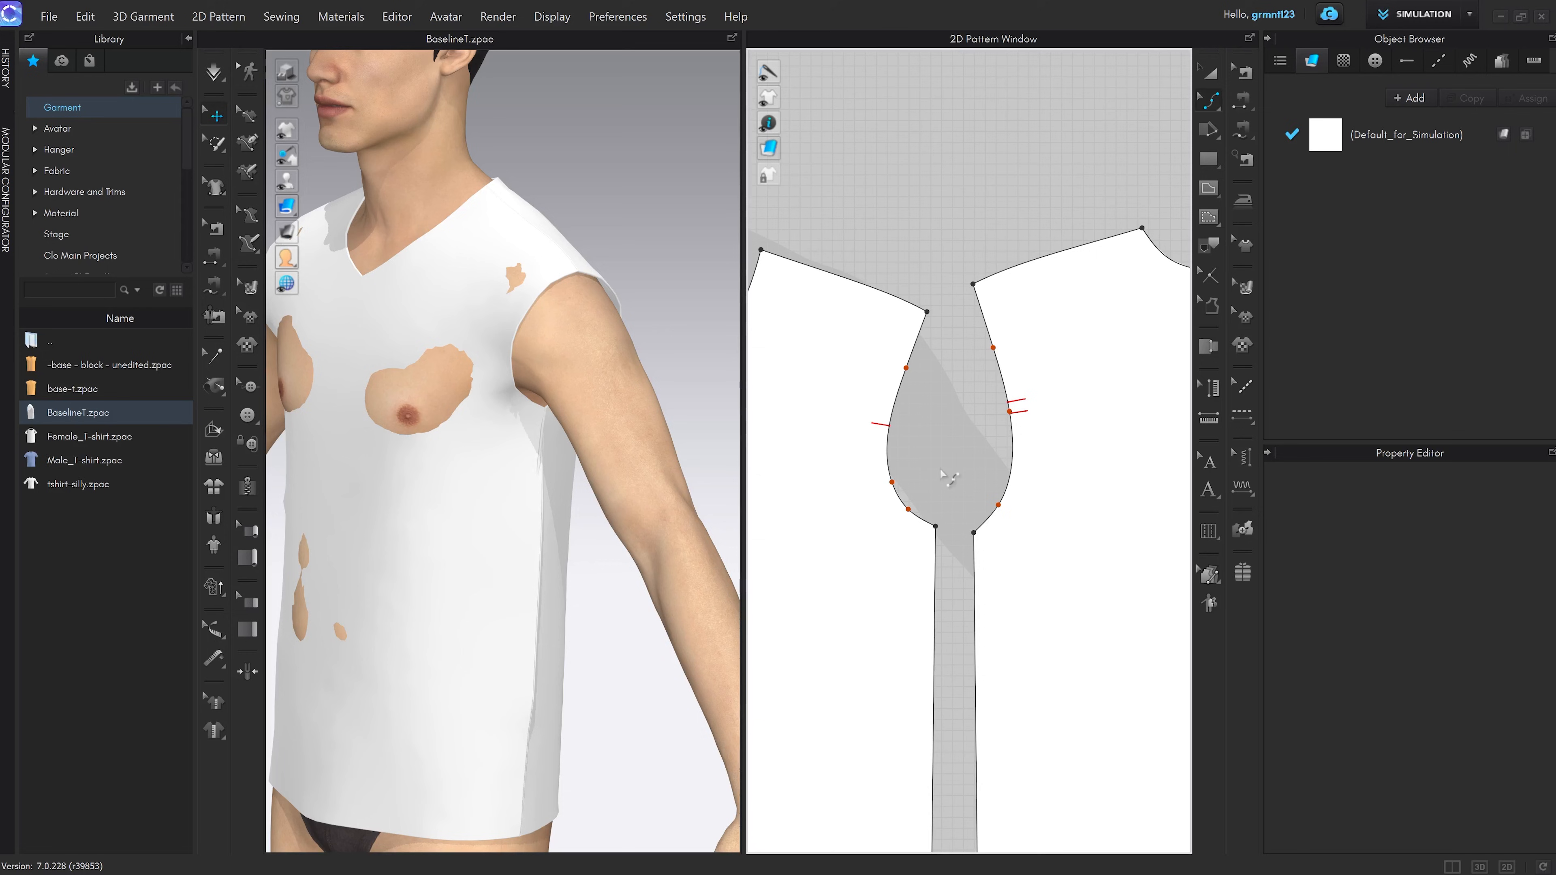
pyautogui.scroll(-2, 943, 477)
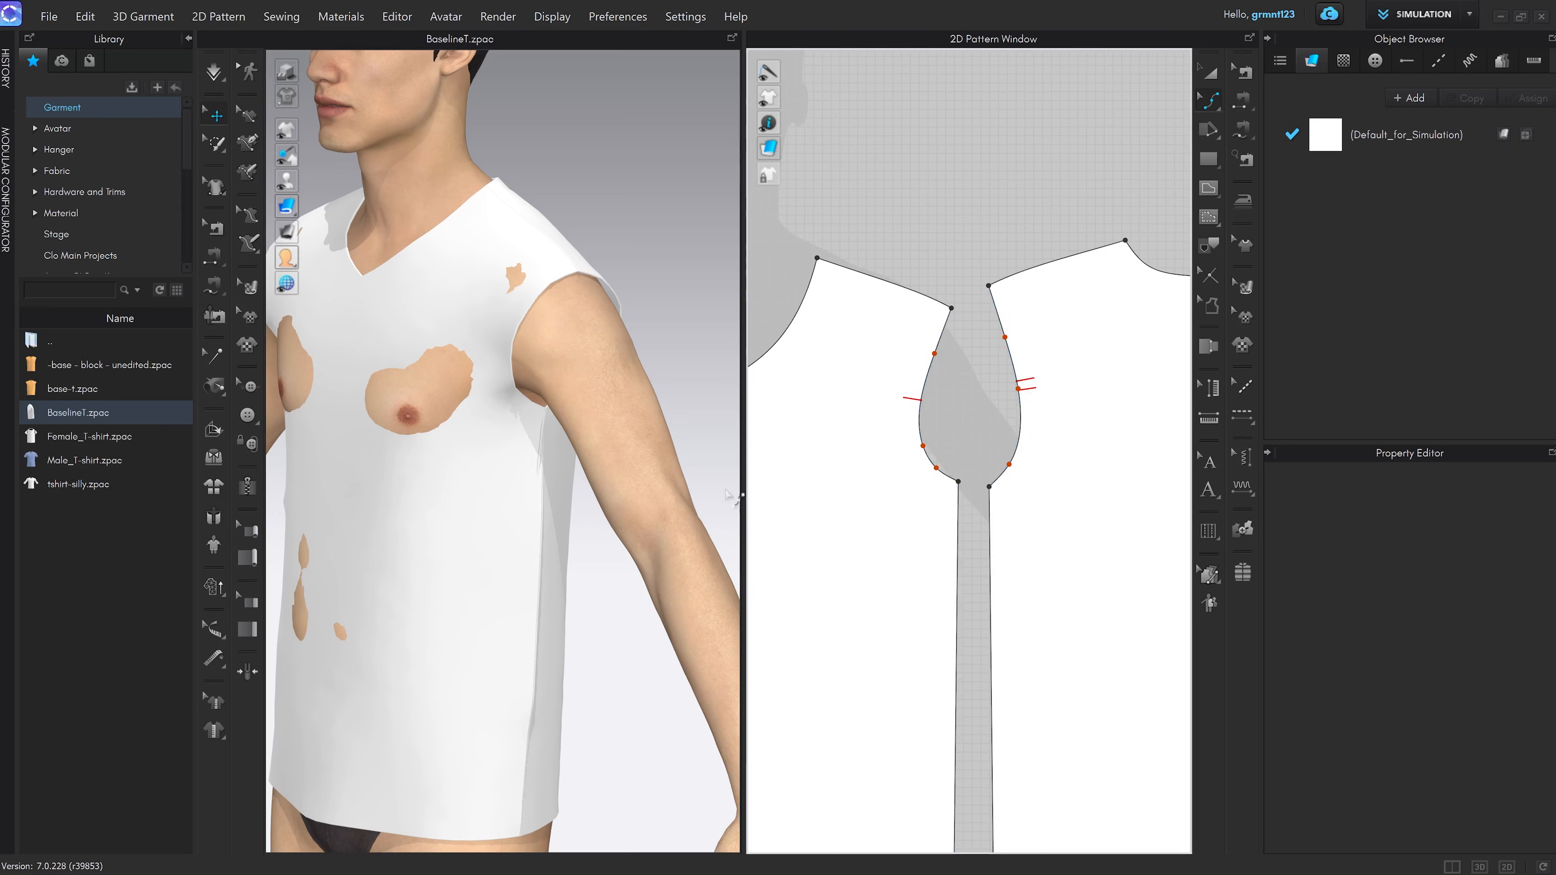
pyautogui.scroll(-3, 573, 479)
pyautogui.moveTo(573, 480); pyautogui.dragTo(591, 441, button='right')
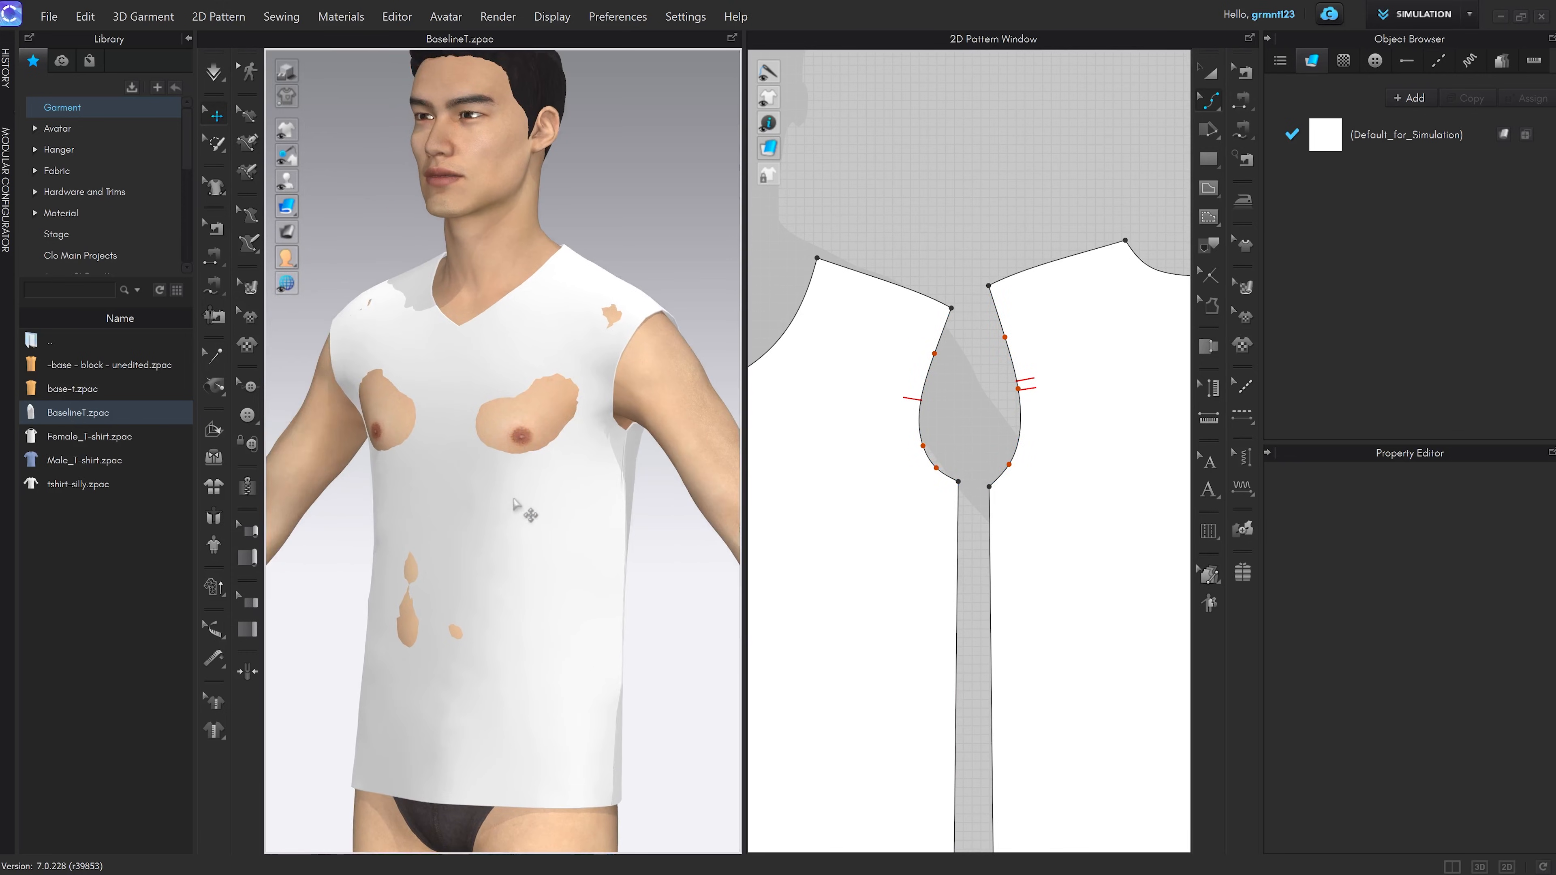
pyautogui.scroll(-2, 524, 497)
pyautogui.moveTo(524, 497)
pyautogui.mouseDown(button='right')
pyautogui.moveTo(555, 479)
pyautogui.moveTo(519, 492)
pyautogui.mouseUp(button='right')
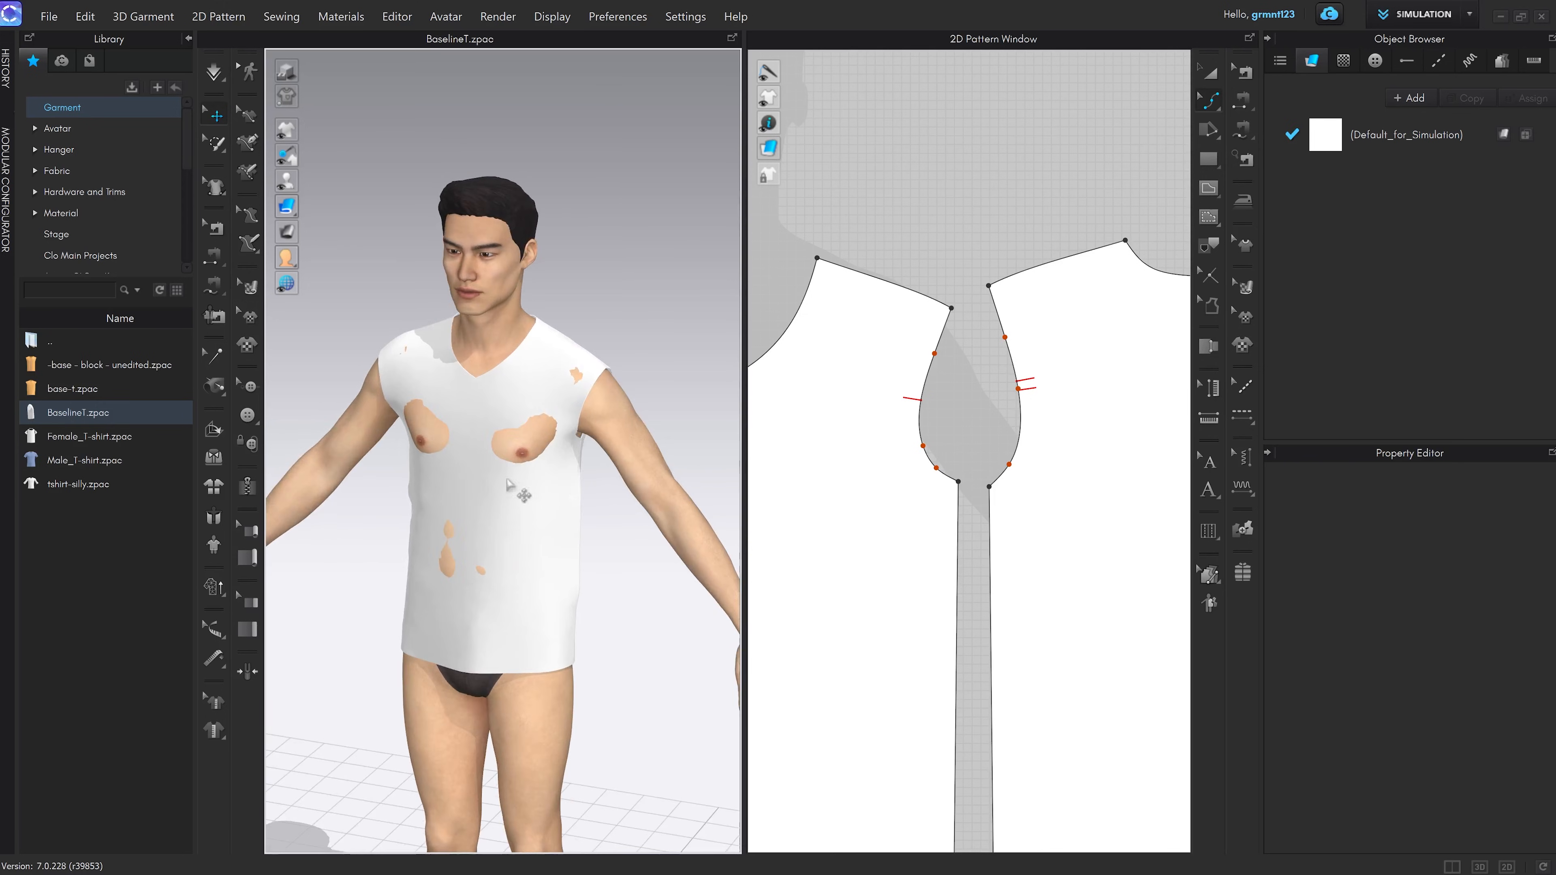
pyautogui.scroll(-4, 860, 551)
pyautogui.moveTo(882, 545); pyautogui.dragTo(957, 492, button='middle')
pyautogui.scroll(4, 957, 493)
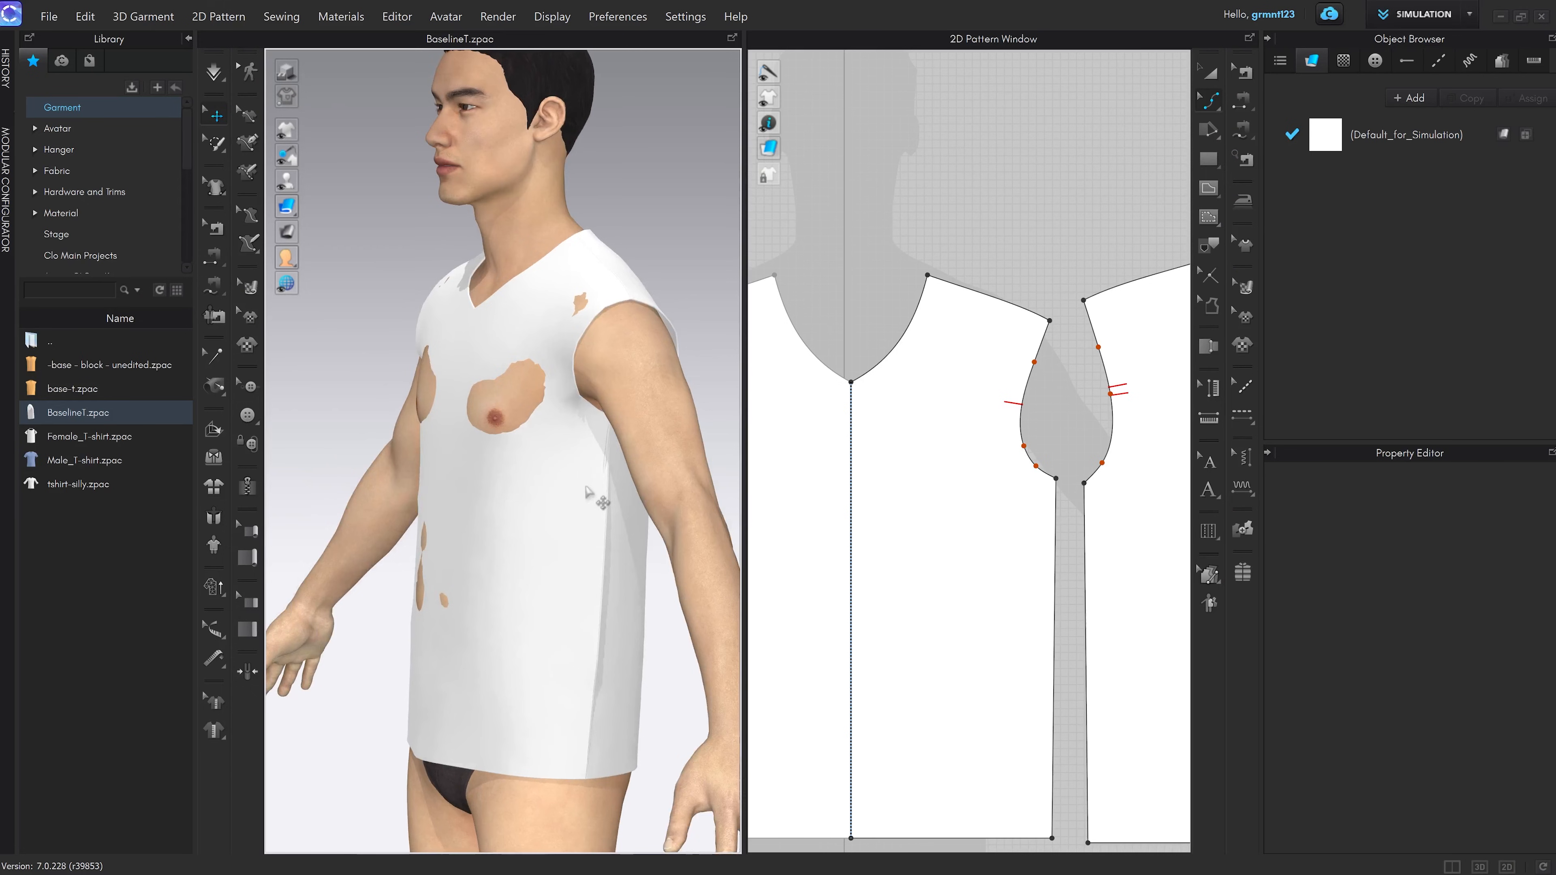
pyautogui.scroll(-5, 1041, 417)
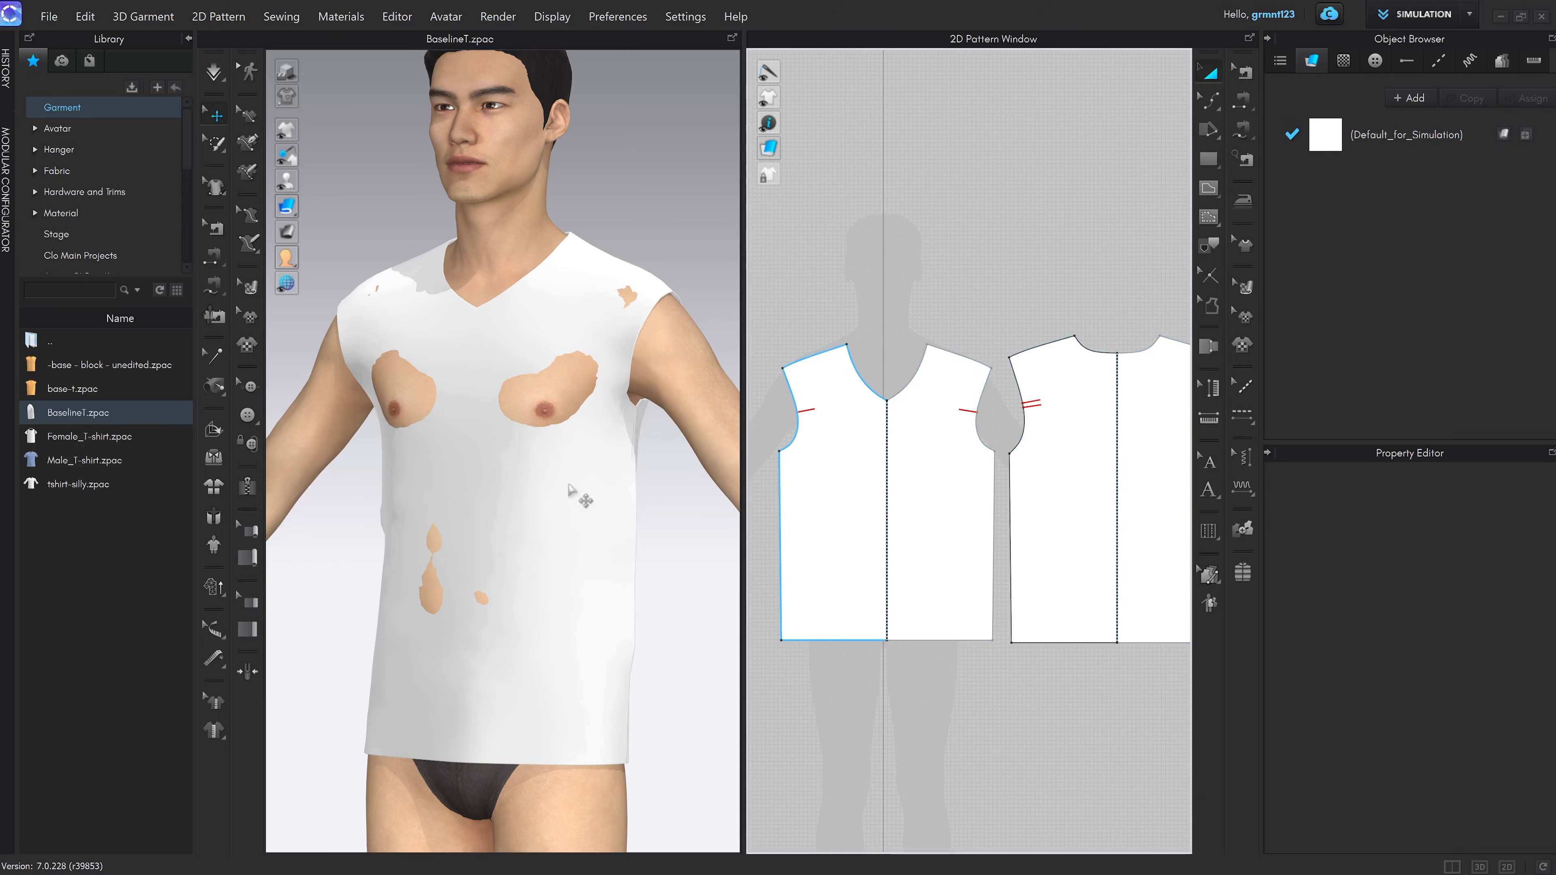
pyautogui.click(600, 235)
pyautogui.moveTo(607, 286); pyautogui.dragTo(608, 301, button='middle')
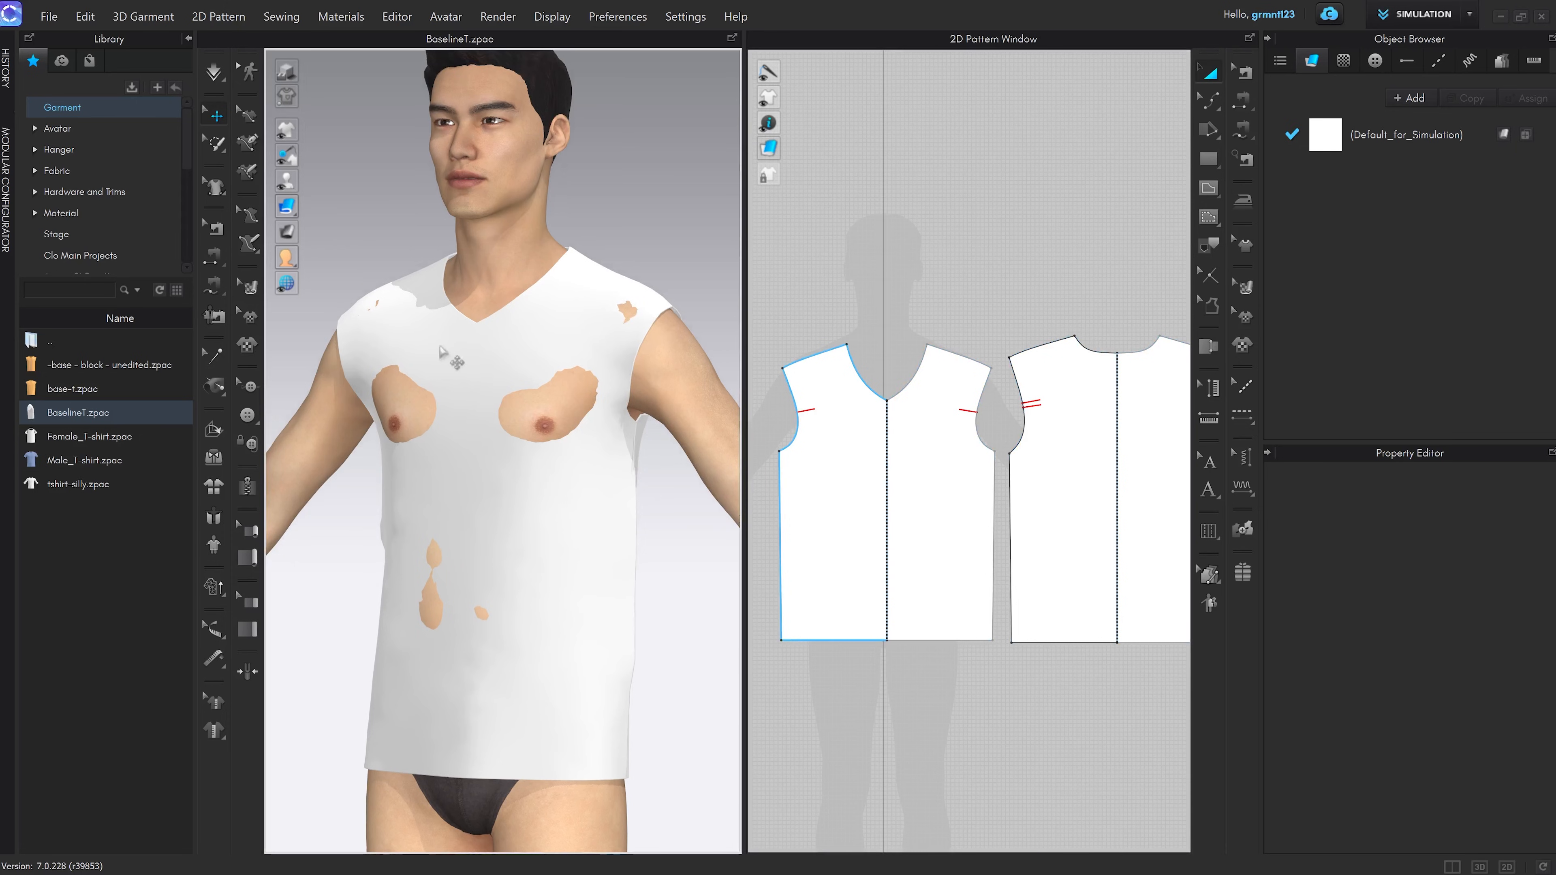
# Set the simulation mode to Normal (Default) and start simulating the shirt on the avatar
pyautogui.click(214, 78)
pyautogui.click(214, 79)
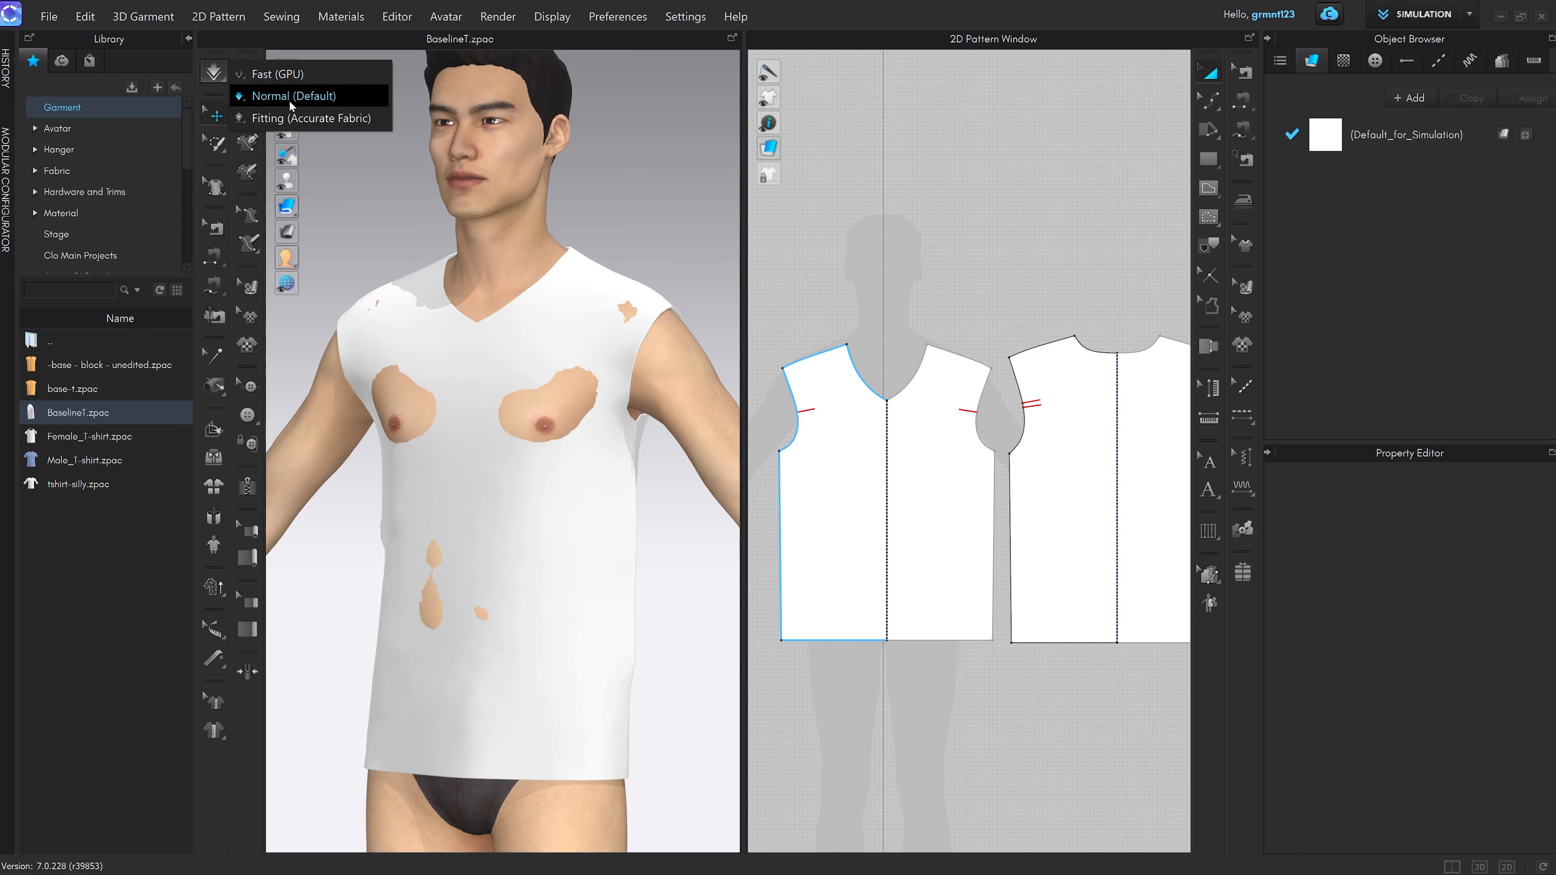
pyautogui.click(278, 97)
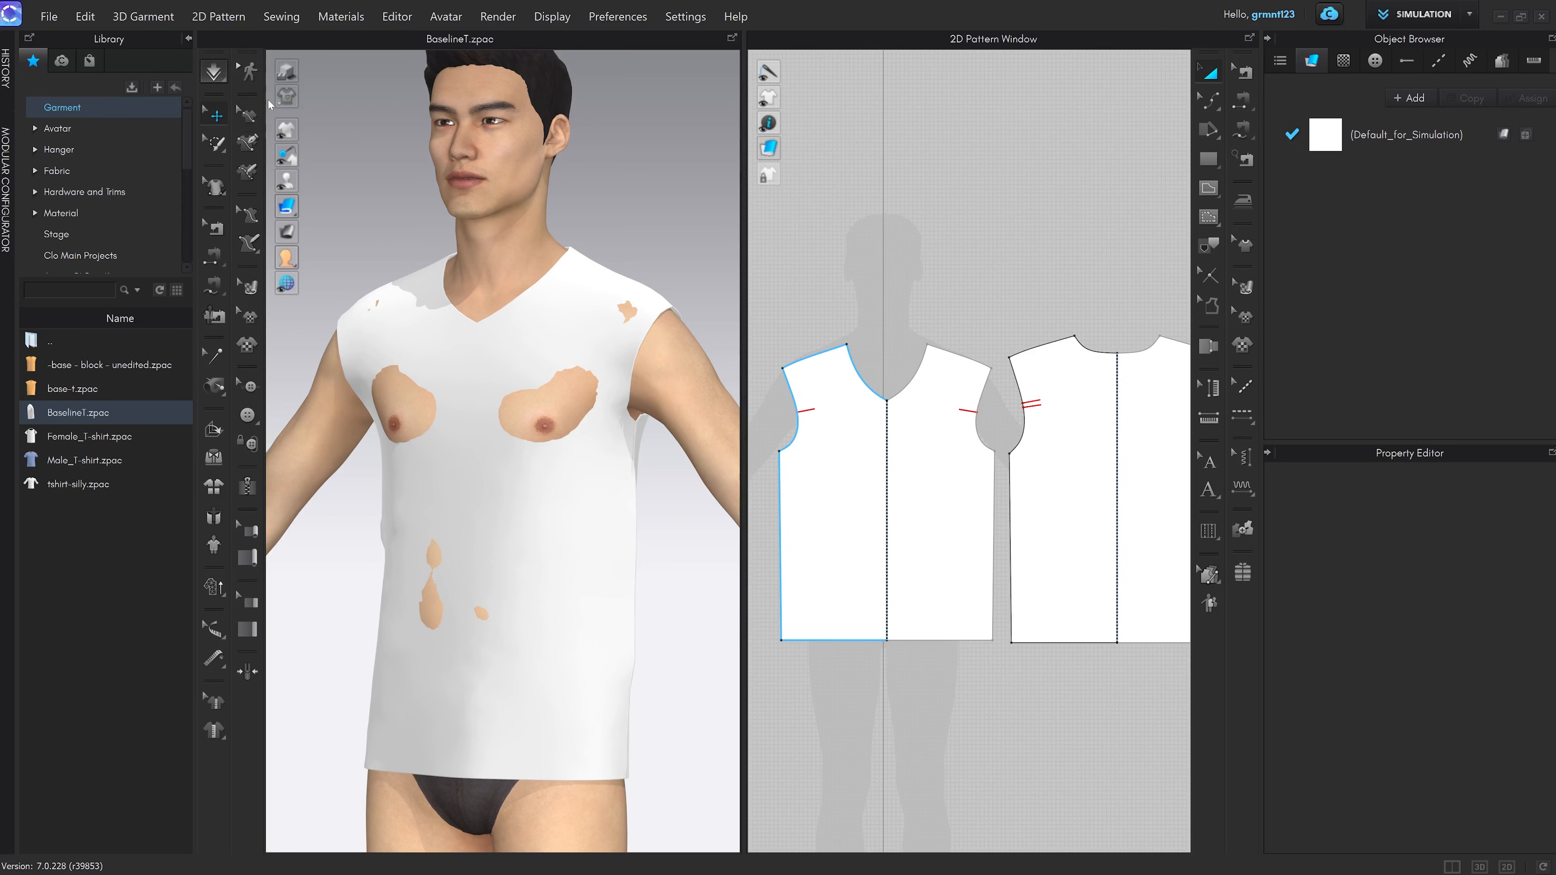
pyautogui.click(214, 74)
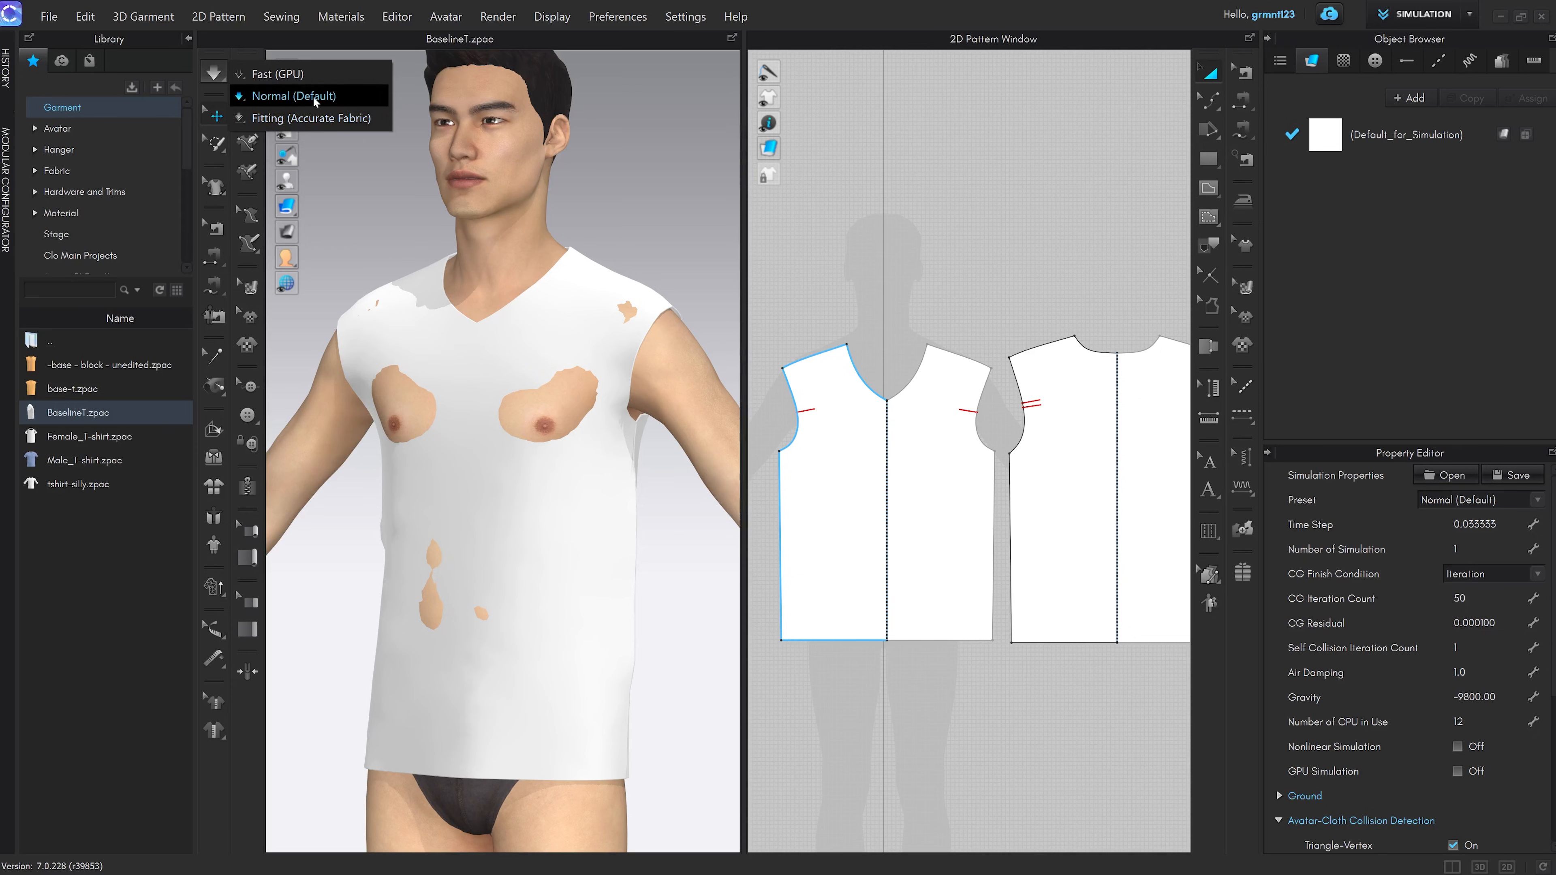
pyautogui.click(302, 96)
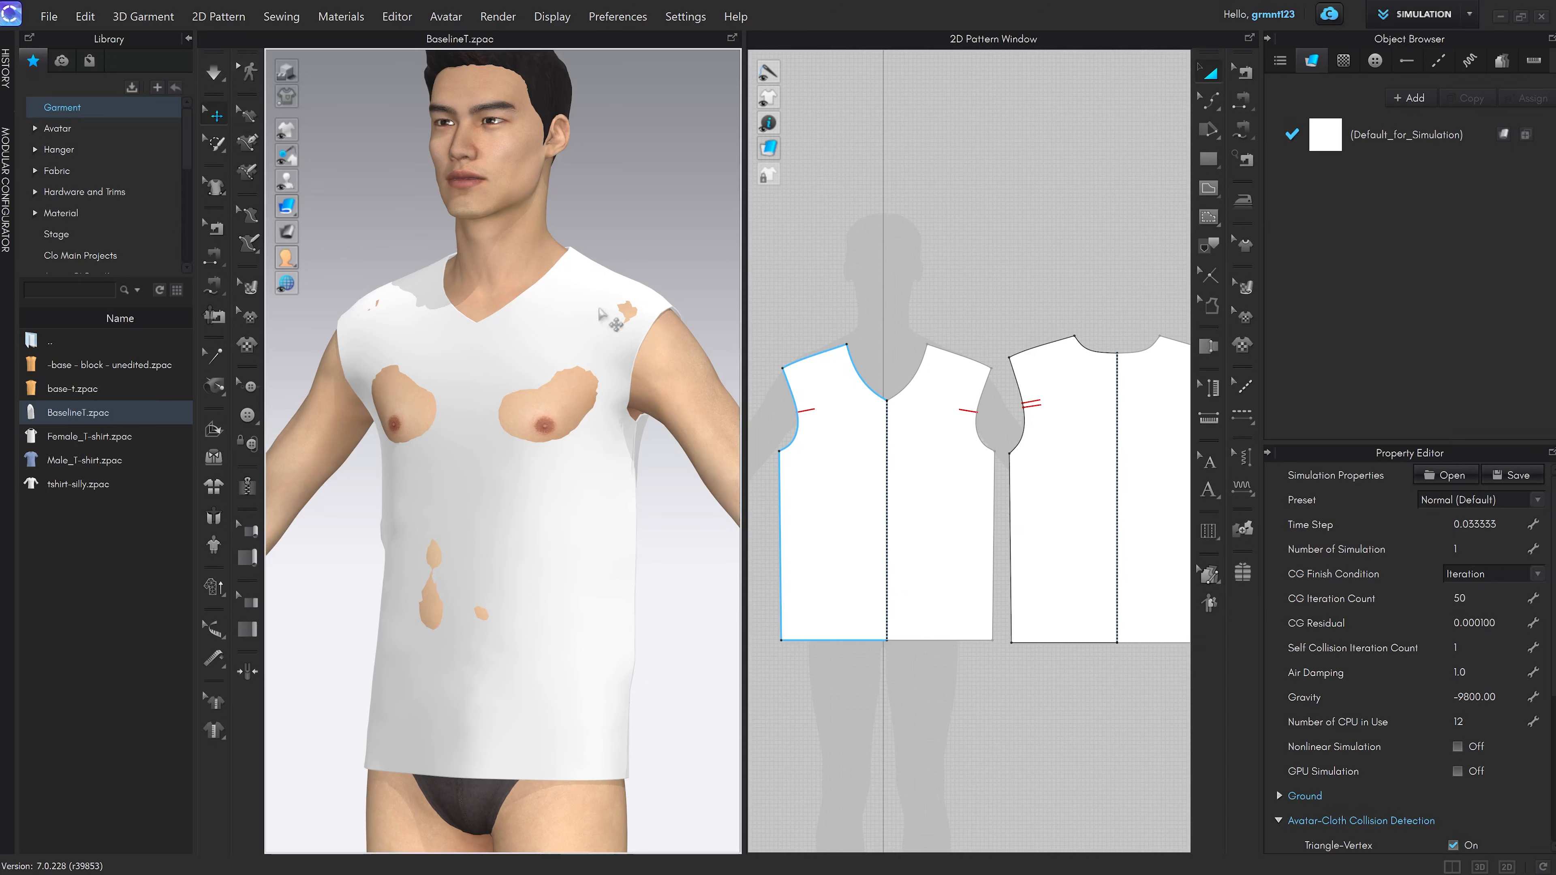
pyautogui.scroll(-3, 598, 319)
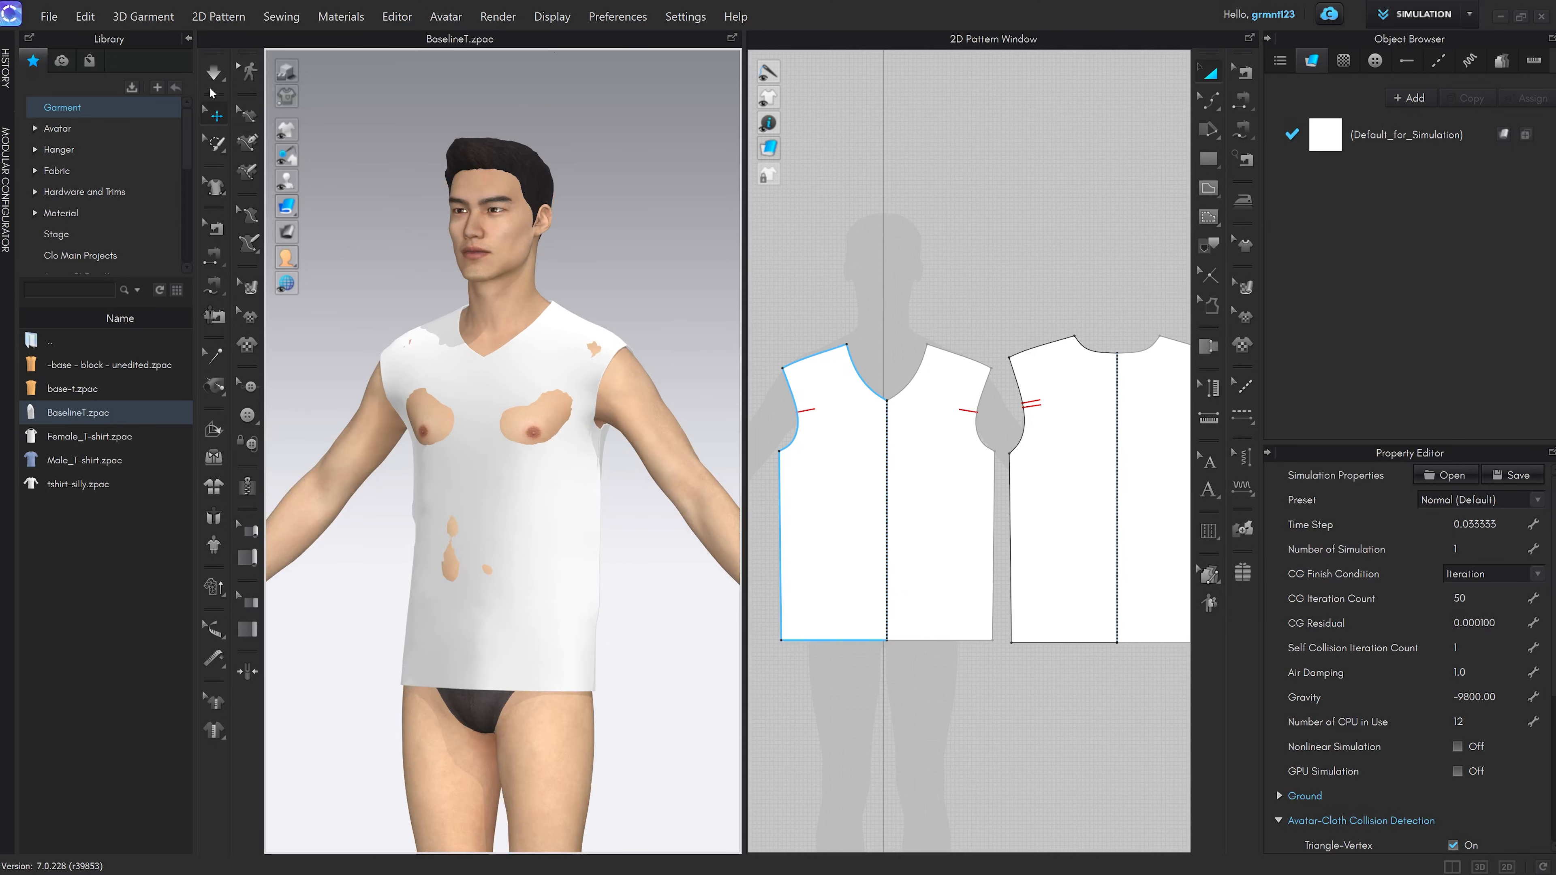
pyautogui.press('space')
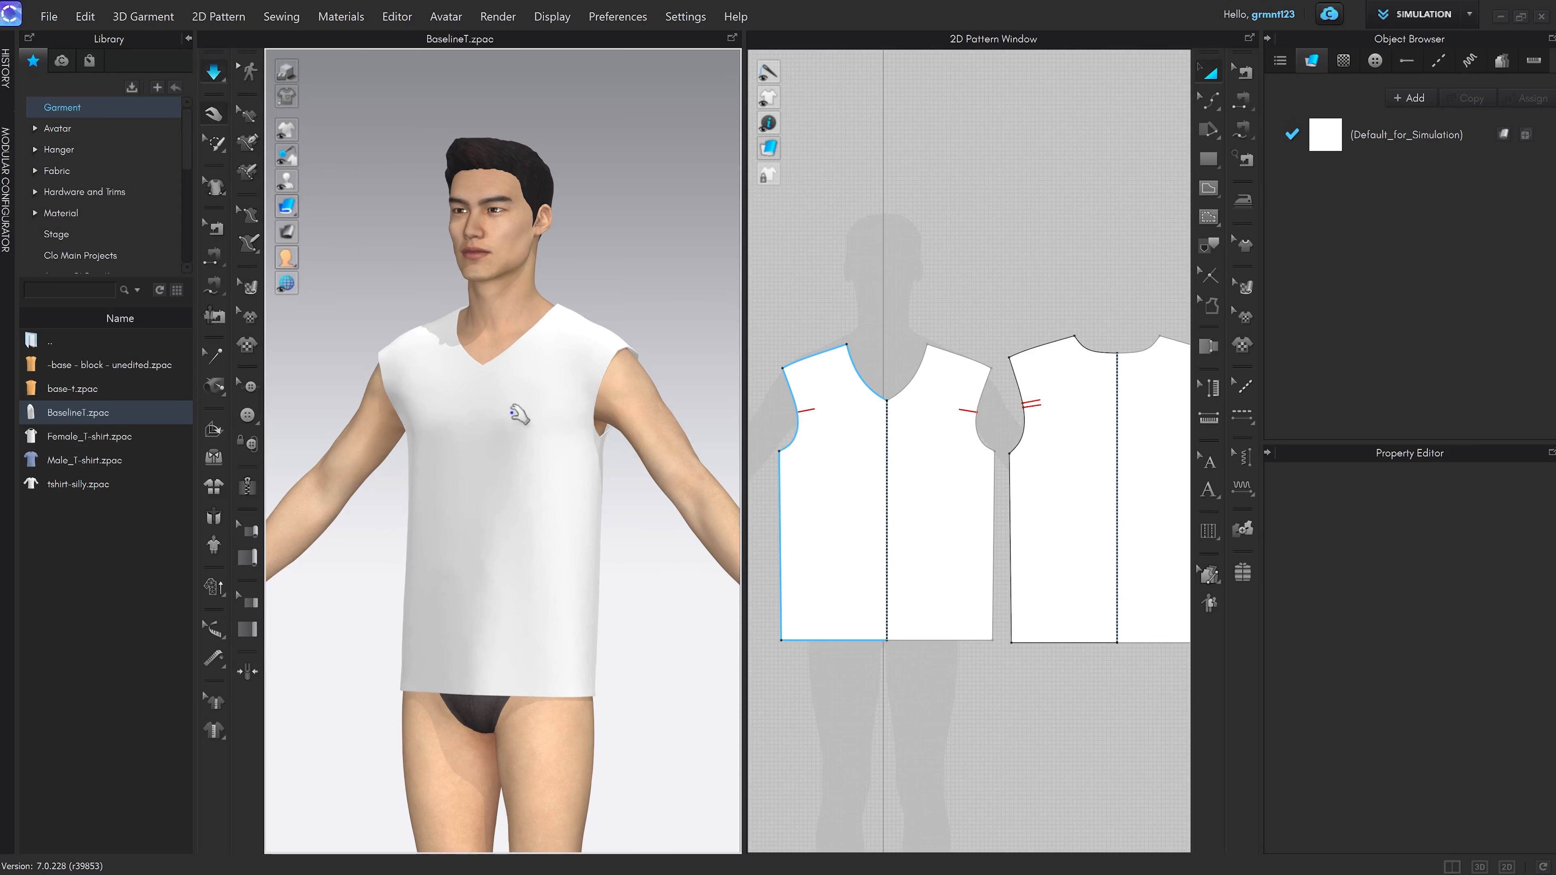
# Tug the shirt's front towards the shoulder, stop the simulation and switch to the Edit Pattern tool
pyautogui.moveTo(490, 408); pyautogui.dragTo(567, 294)
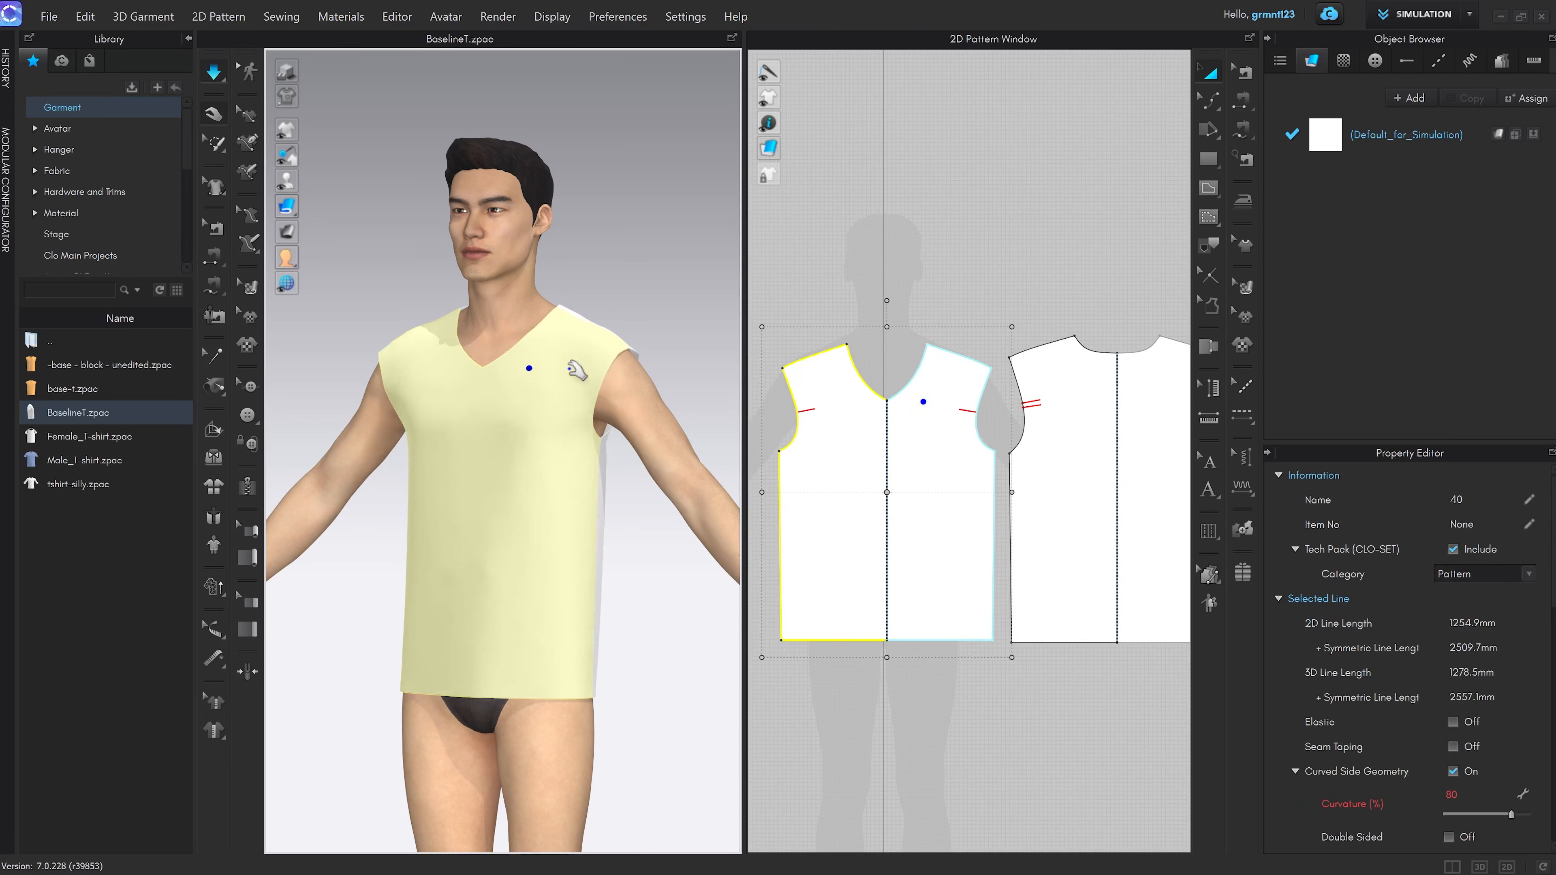
pyautogui.press('space')
pyautogui.click(627, 259)
pyautogui.hotkey('ctrl', 'z')
pyautogui.press('z')
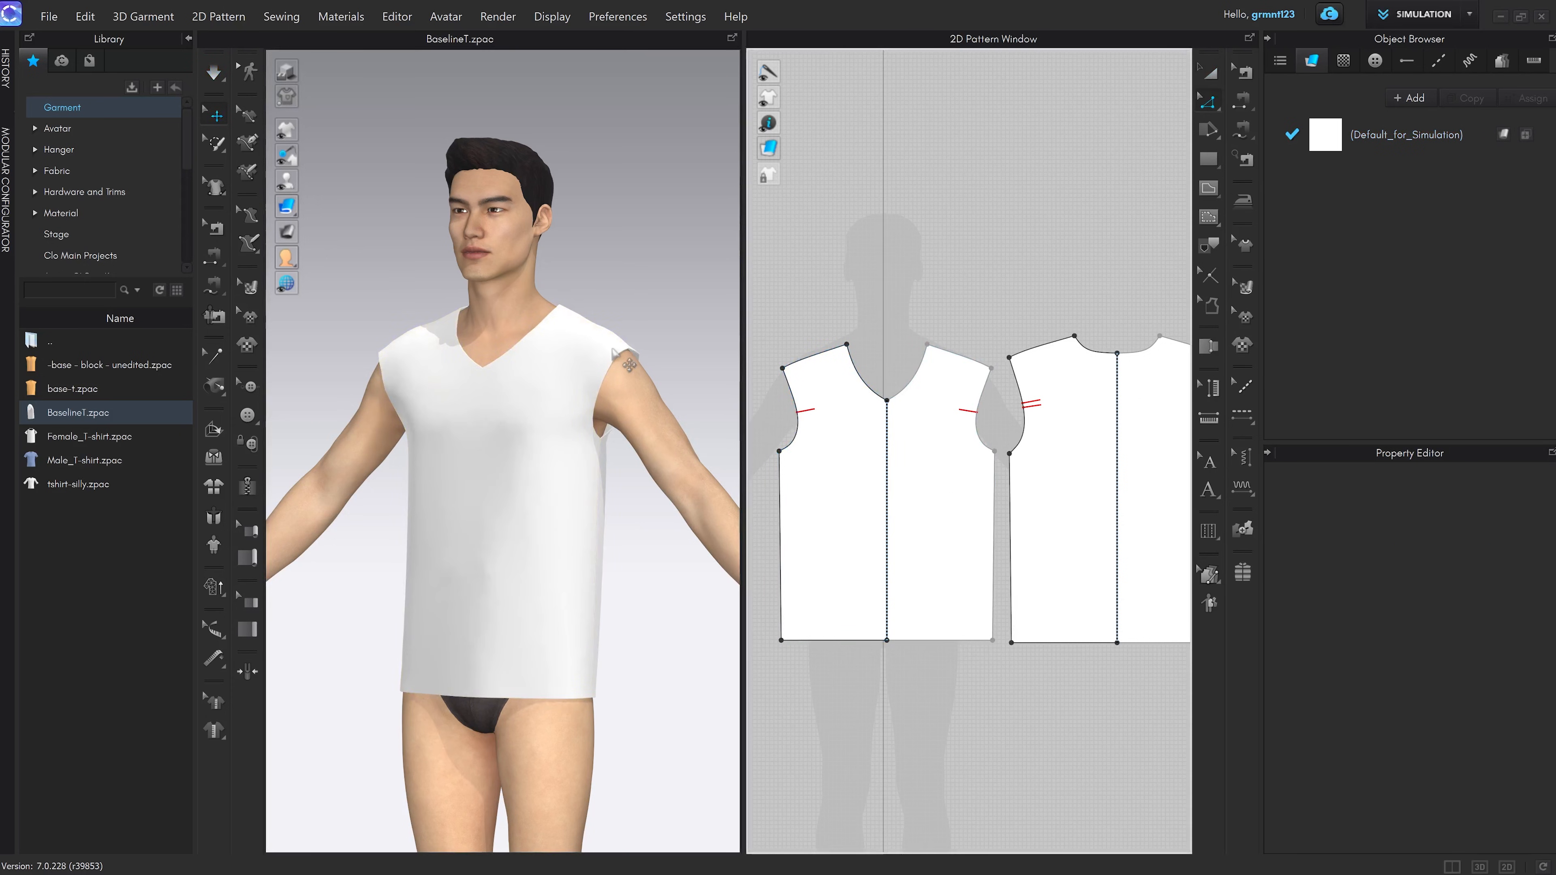
# Restart the simulation and pull the shirt's front up and down at the chest
pyautogui.click(626, 299)
pyautogui.press('space')
pyautogui.moveTo(549, 380); pyautogui.dragTo(537, 265)
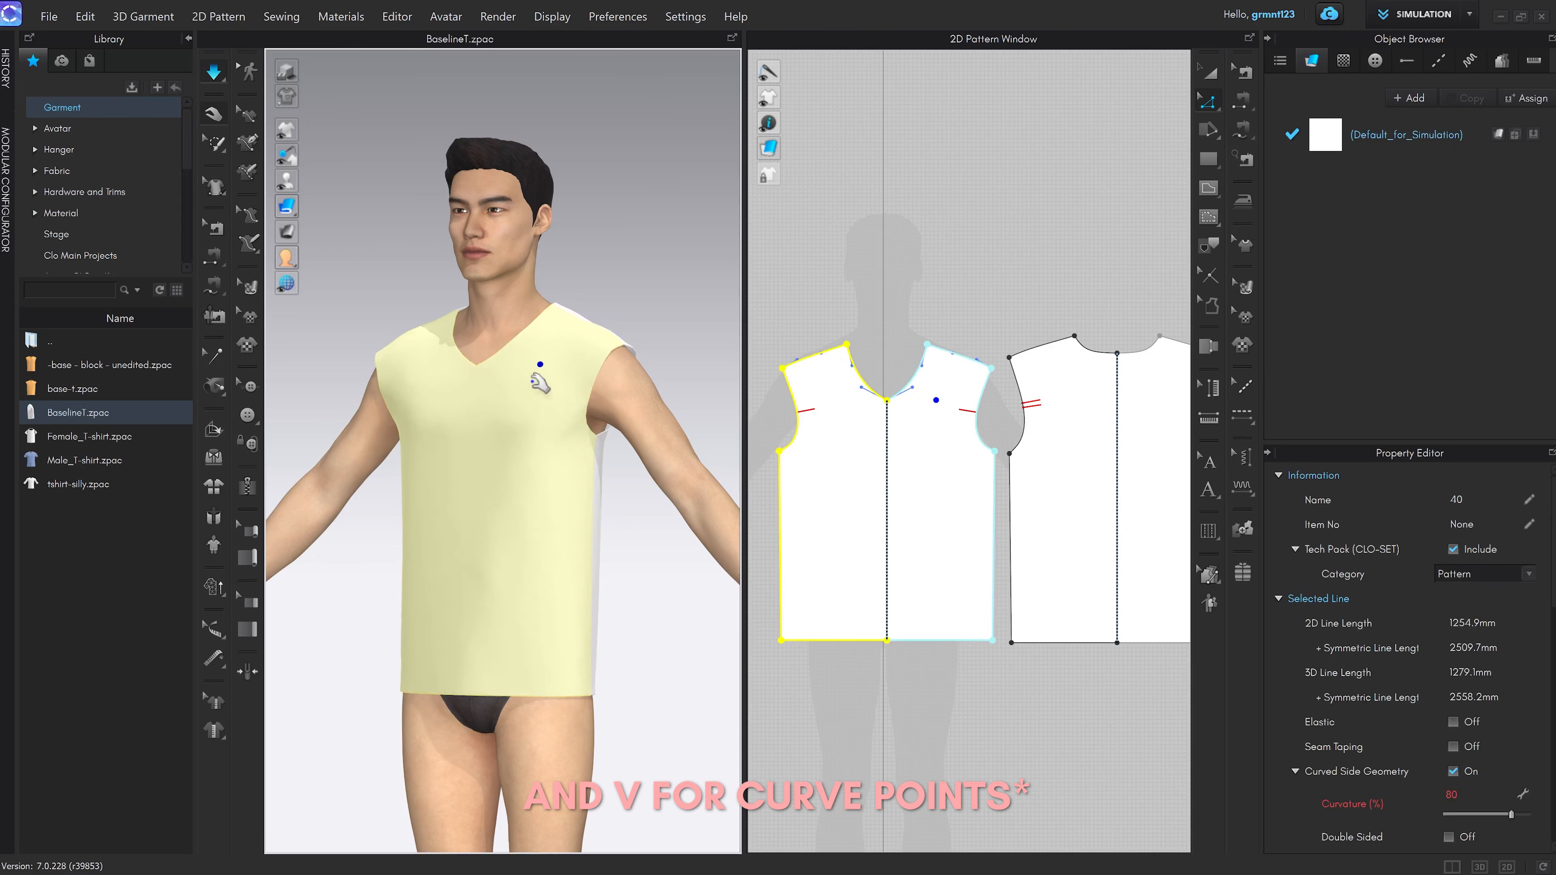
pyautogui.moveTo(523, 380); pyautogui.dragTo(579, 446)
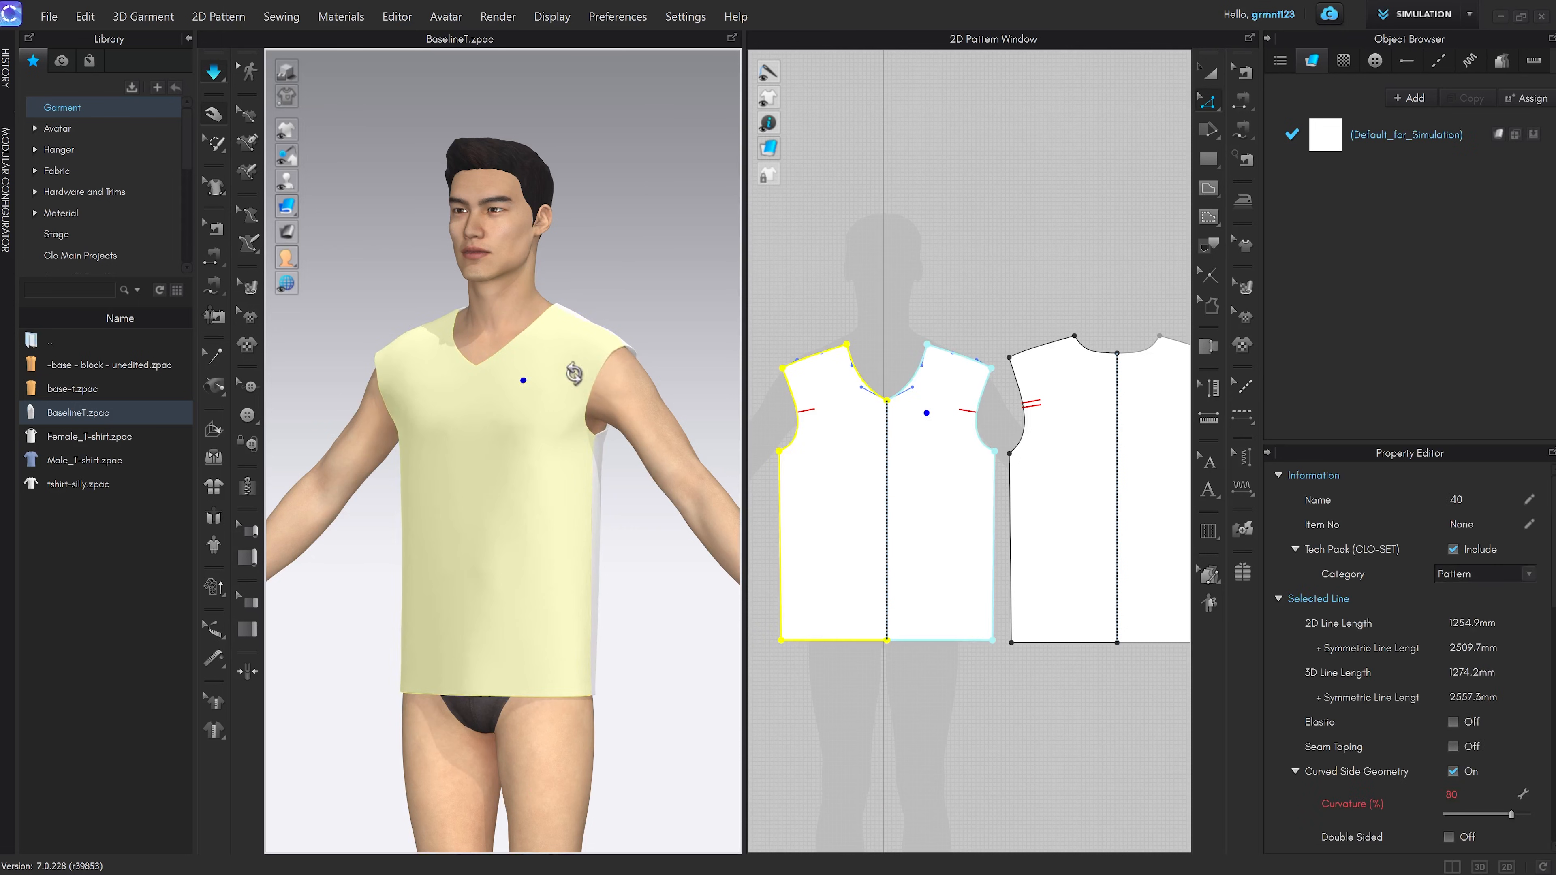
# Pull the shirt's back piece at the upper back, neckline, both shoulders, side and lower back to shift its drape
pyautogui.moveTo(566, 372); pyautogui.dragTo(445, 376, button='right')
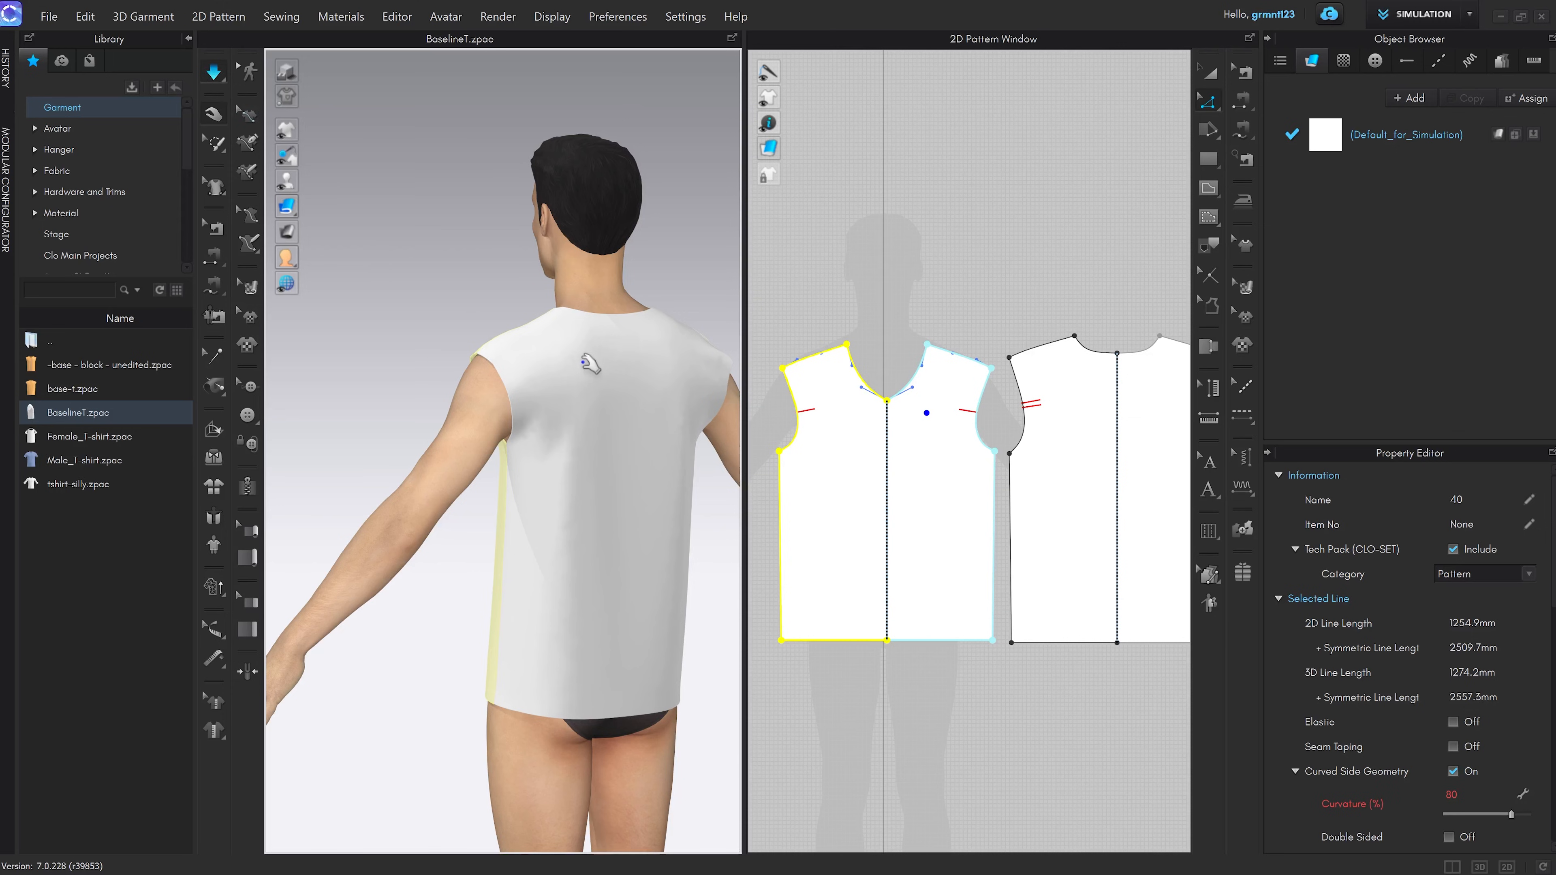
pyautogui.click(607, 350)
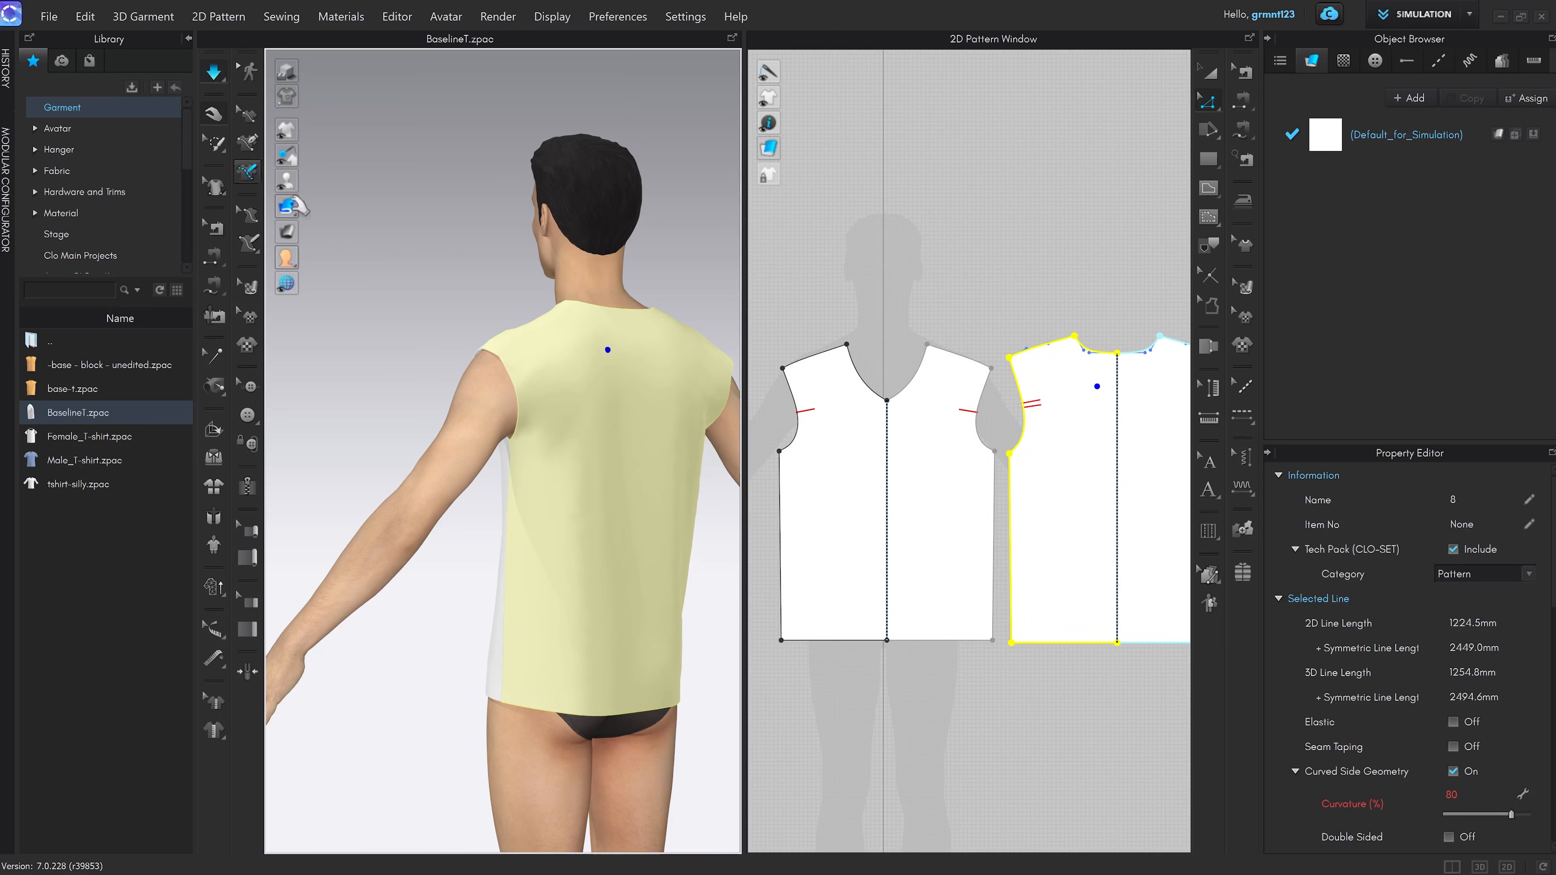
pyautogui.moveTo(612, 368); pyautogui.dragTo(608, 208)
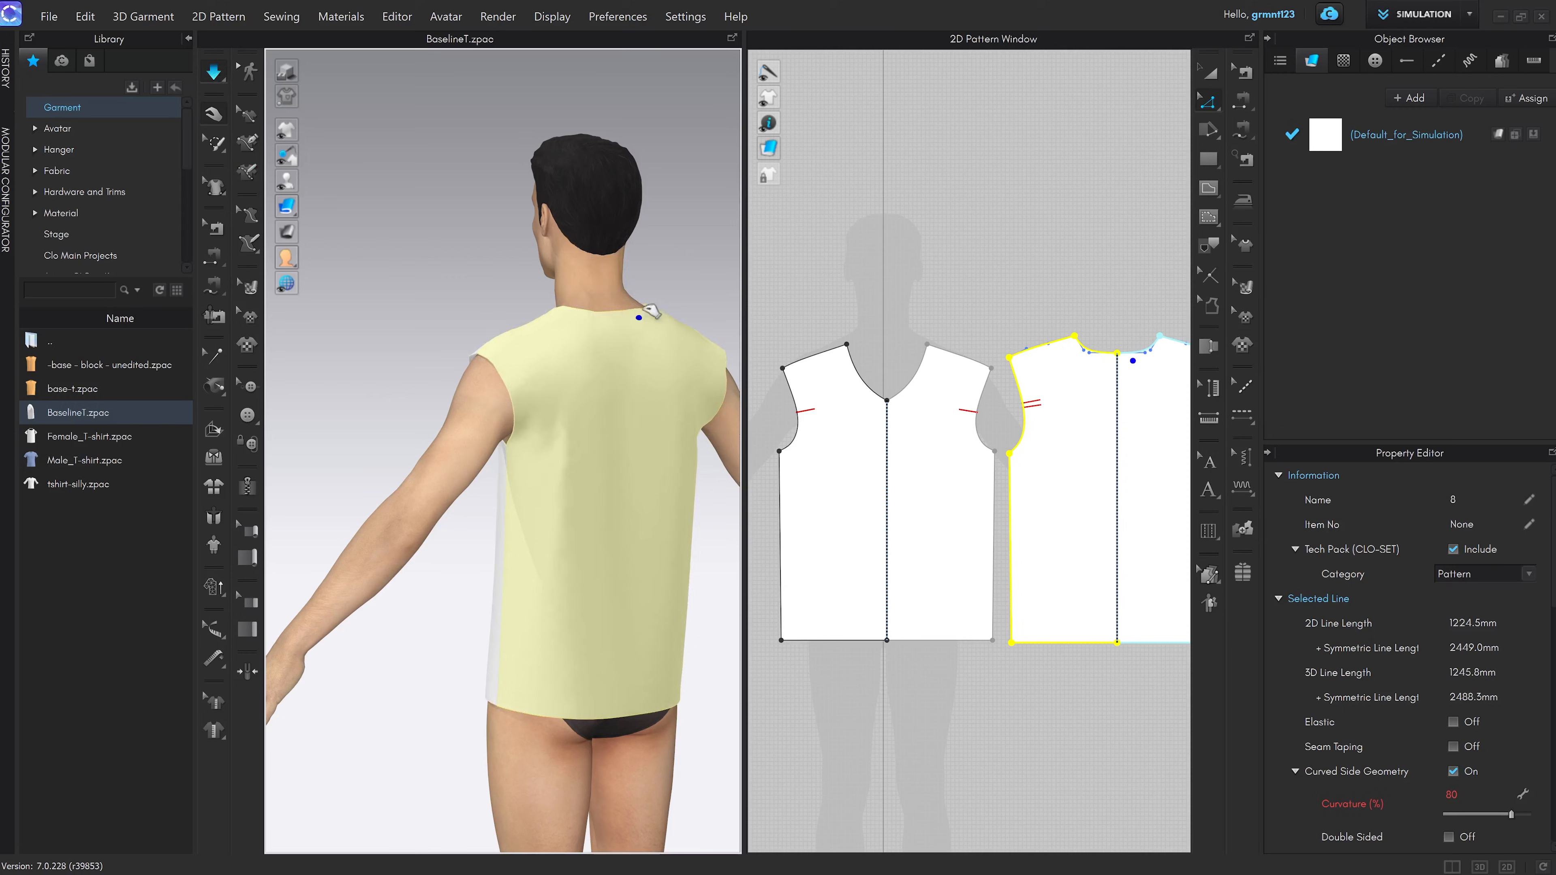
pyautogui.moveTo(641, 313); pyautogui.dragTo(647, 210)
pyautogui.moveTo(680, 329); pyautogui.dragTo(680, 169)
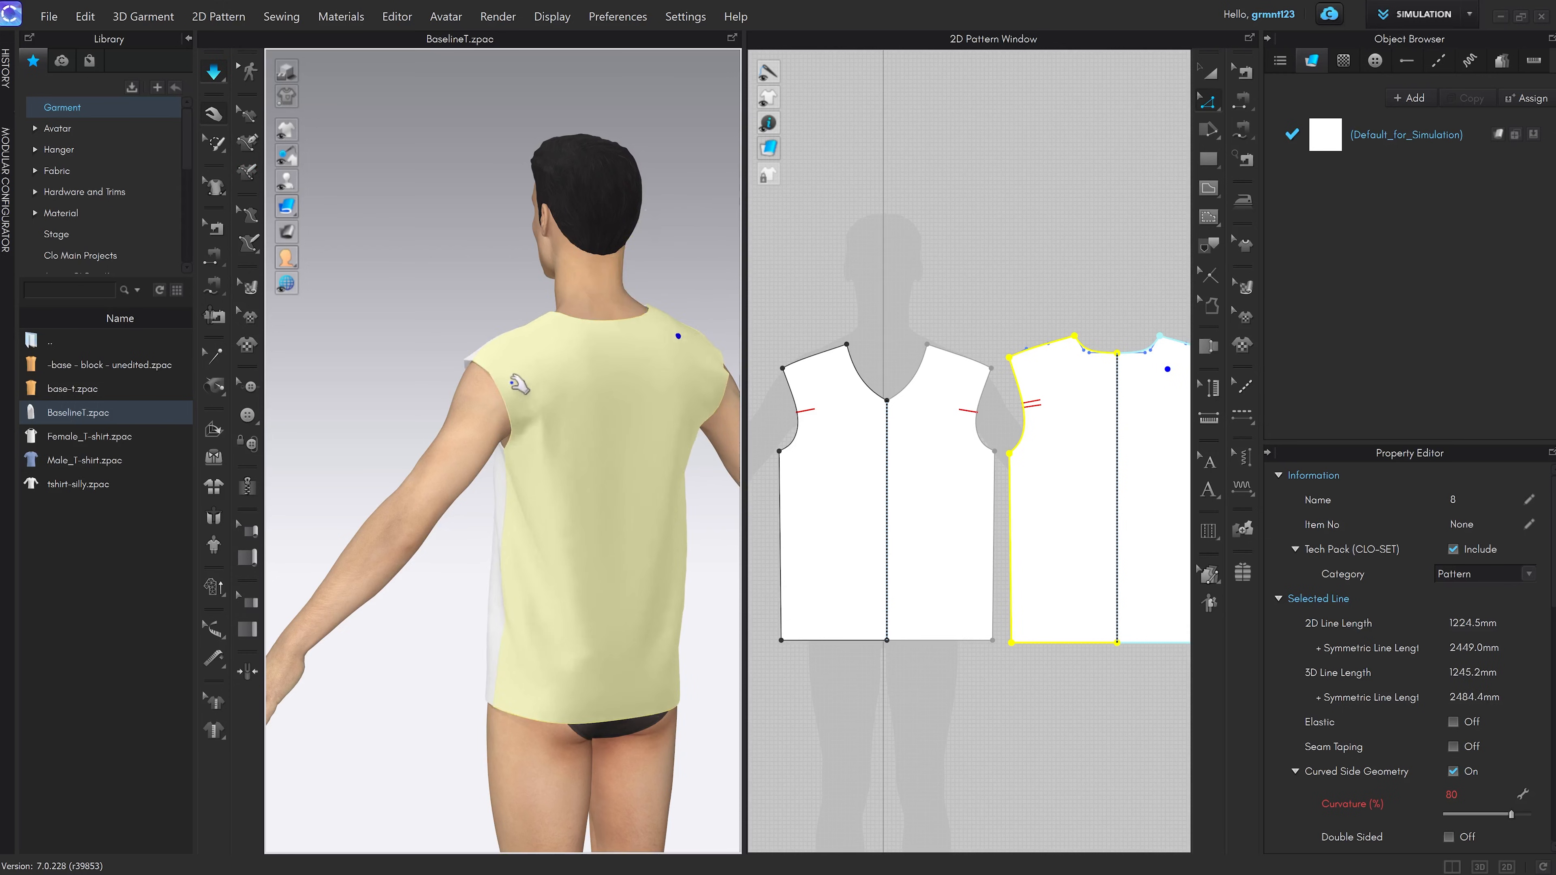
pyautogui.moveTo(490, 363); pyautogui.dragTo(449, 208)
pyautogui.moveTo(518, 547); pyautogui.dragTo(556, 760)
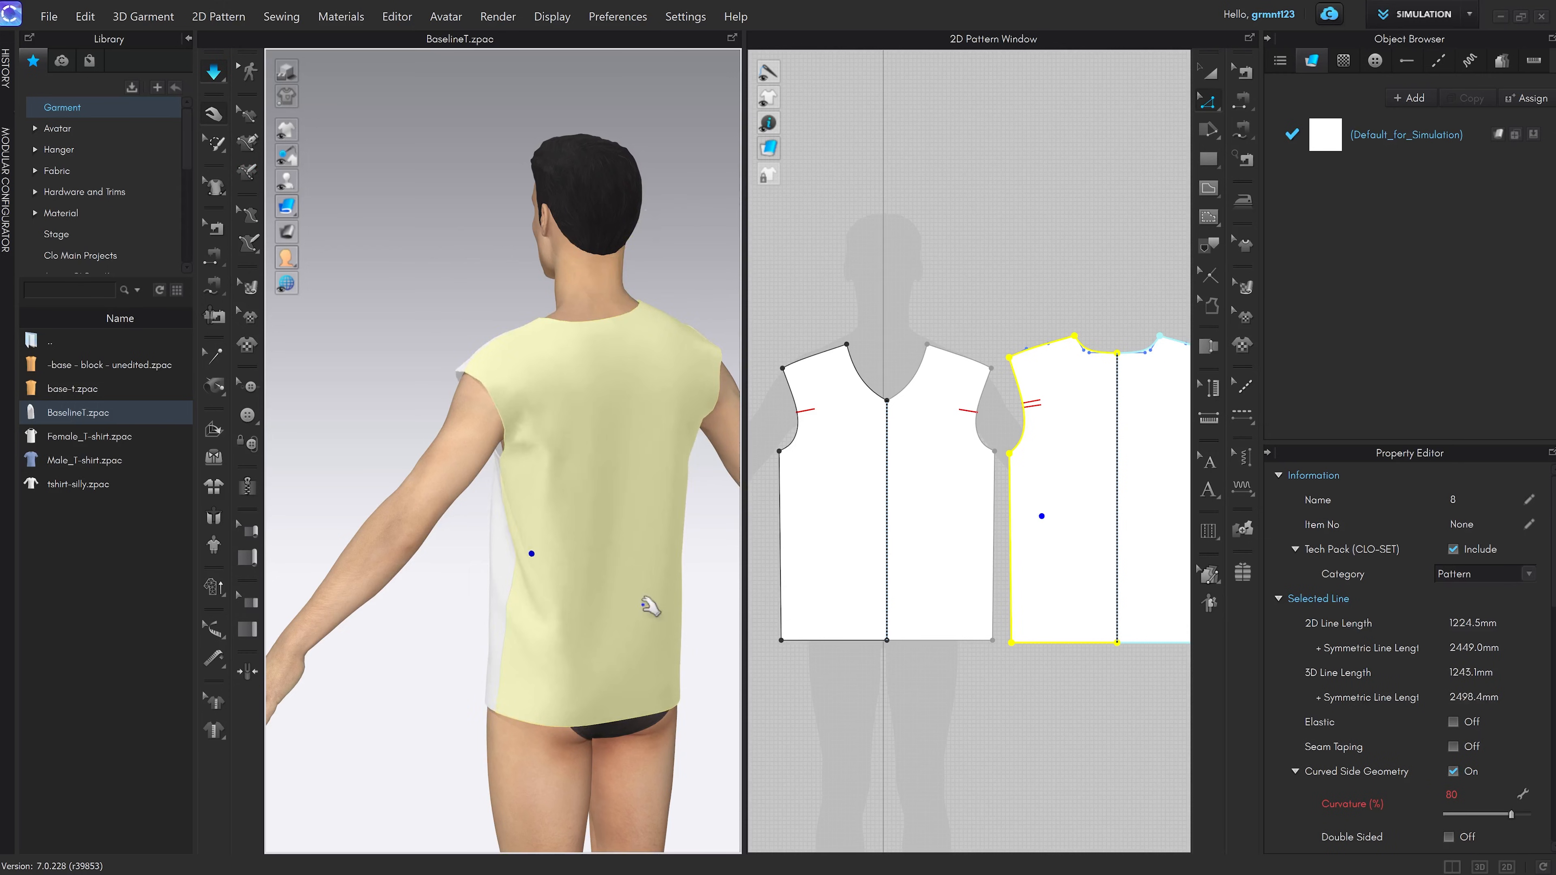
pyautogui.moveTo(641, 597); pyautogui.dragTo(594, 355)
# Pull the back piece up beside the armhole and down along the avatar's side
pyautogui.moveTo(570, 447)
pyautogui.mouseDown(button='right')
pyautogui.moveTo(581, 440)
pyautogui.moveTo(554, 451)
pyautogui.mouseUp(button='right')
pyautogui.moveTo(503, 397); pyautogui.dragTo(437, 225)
pyautogui.moveTo(527, 412); pyautogui.dragTo(491, 407, button='right')
pyautogui.moveTo(489, 406); pyautogui.dragTo(542, 625)
pyautogui.moveTo(513, 572); pyautogui.dragTo(514, 445, button='right')
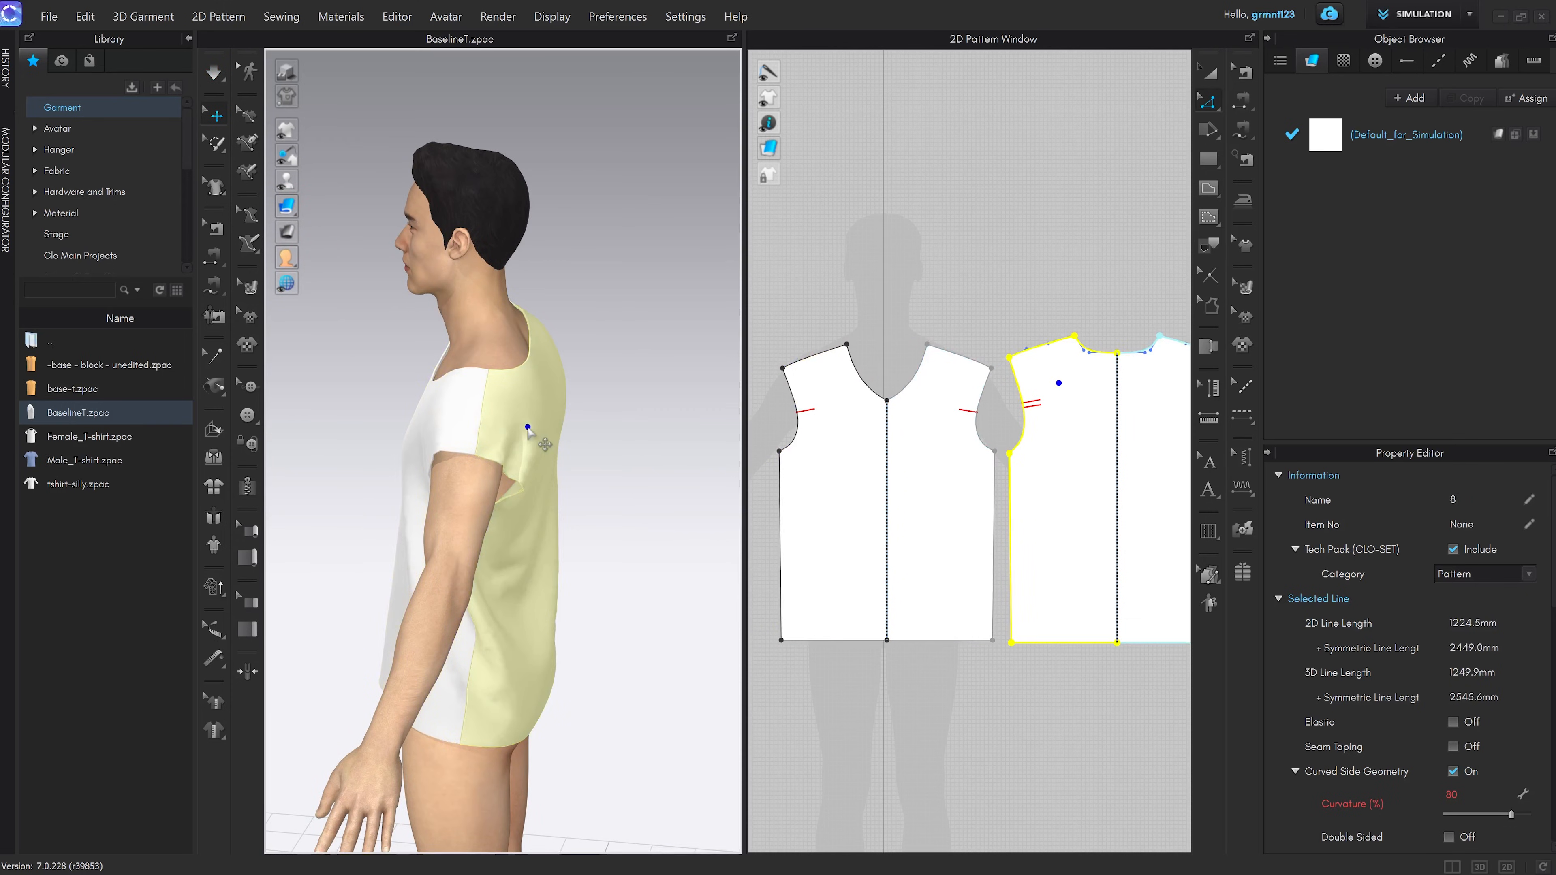
# Grab the front and back pieces together, pull them off the shoulder and drag them up the torso
pyautogui.click(525, 429)
pyautogui.click(513, 429)
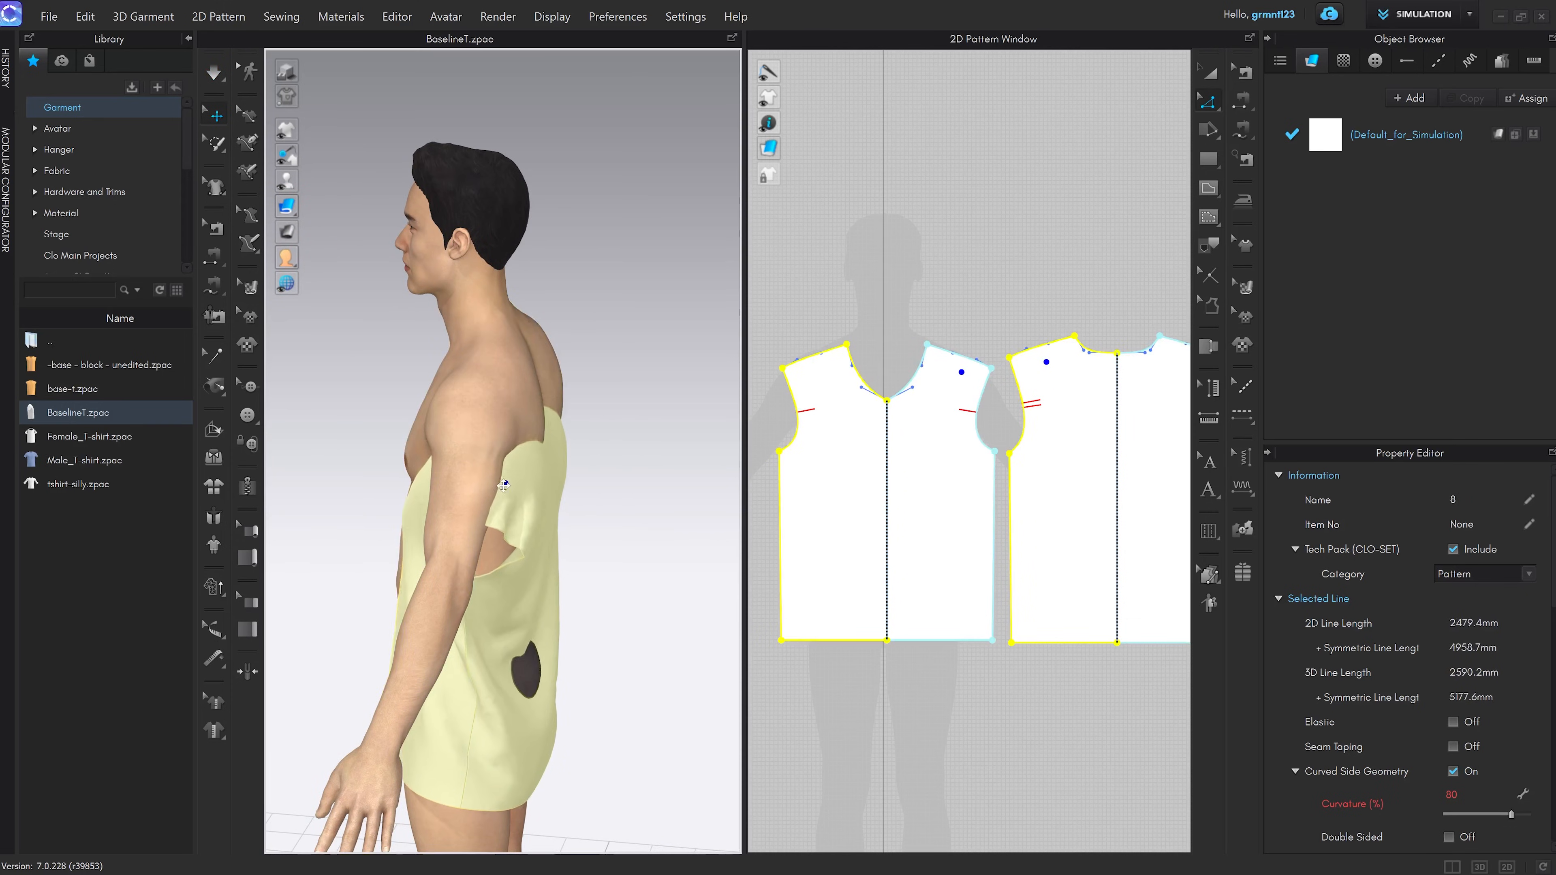
pyautogui.moveTo(527, 490)
pyautogui.mouseDown(button='right')
pyautogui.moveTo(597, 493)
pyautogui.moveTo(554, 497)
pyautogui.mouseUp(button='right')
pyautogui.scroll(-2, 523, 554)
pyautogui.moveTo(505, 521); pyautogui.dragTo(479, 156)
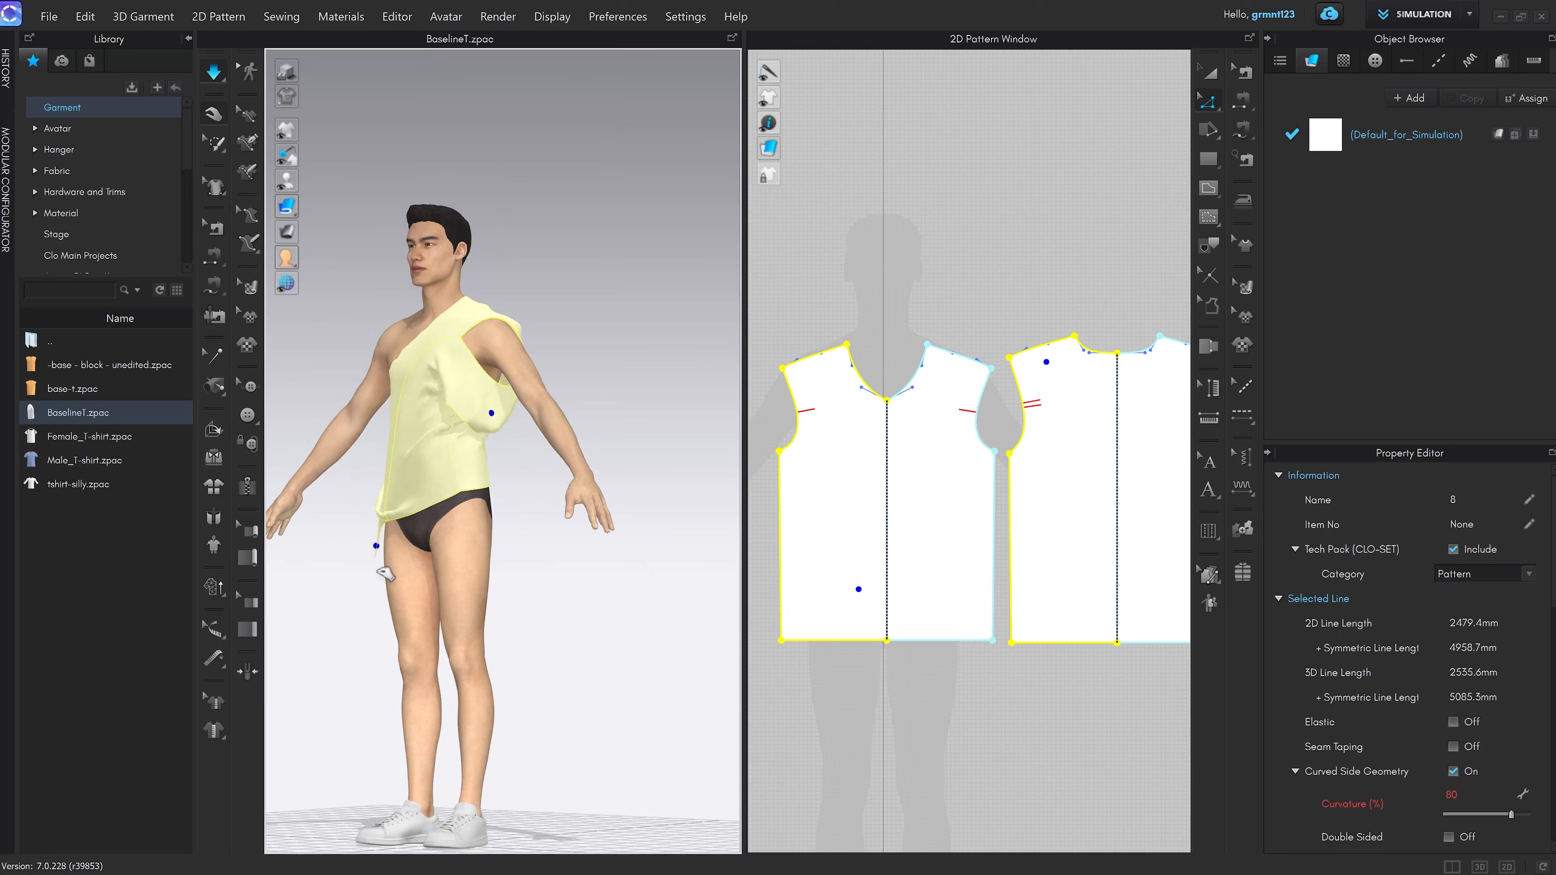
# Pull the displaced shirt up onto the shoulders and stretch the back piece's neckline above the avatar's shoulder
pyautogui.moveTo(416, 551); pyautogui.dragTo(444, 310, button='right')
pyautogui.moveTo(467, 367); pyautogui.dragTo(451, 181)
pyautogui.moveTo(465, 343); pyautogui.dragTo(467, 348, button='right')
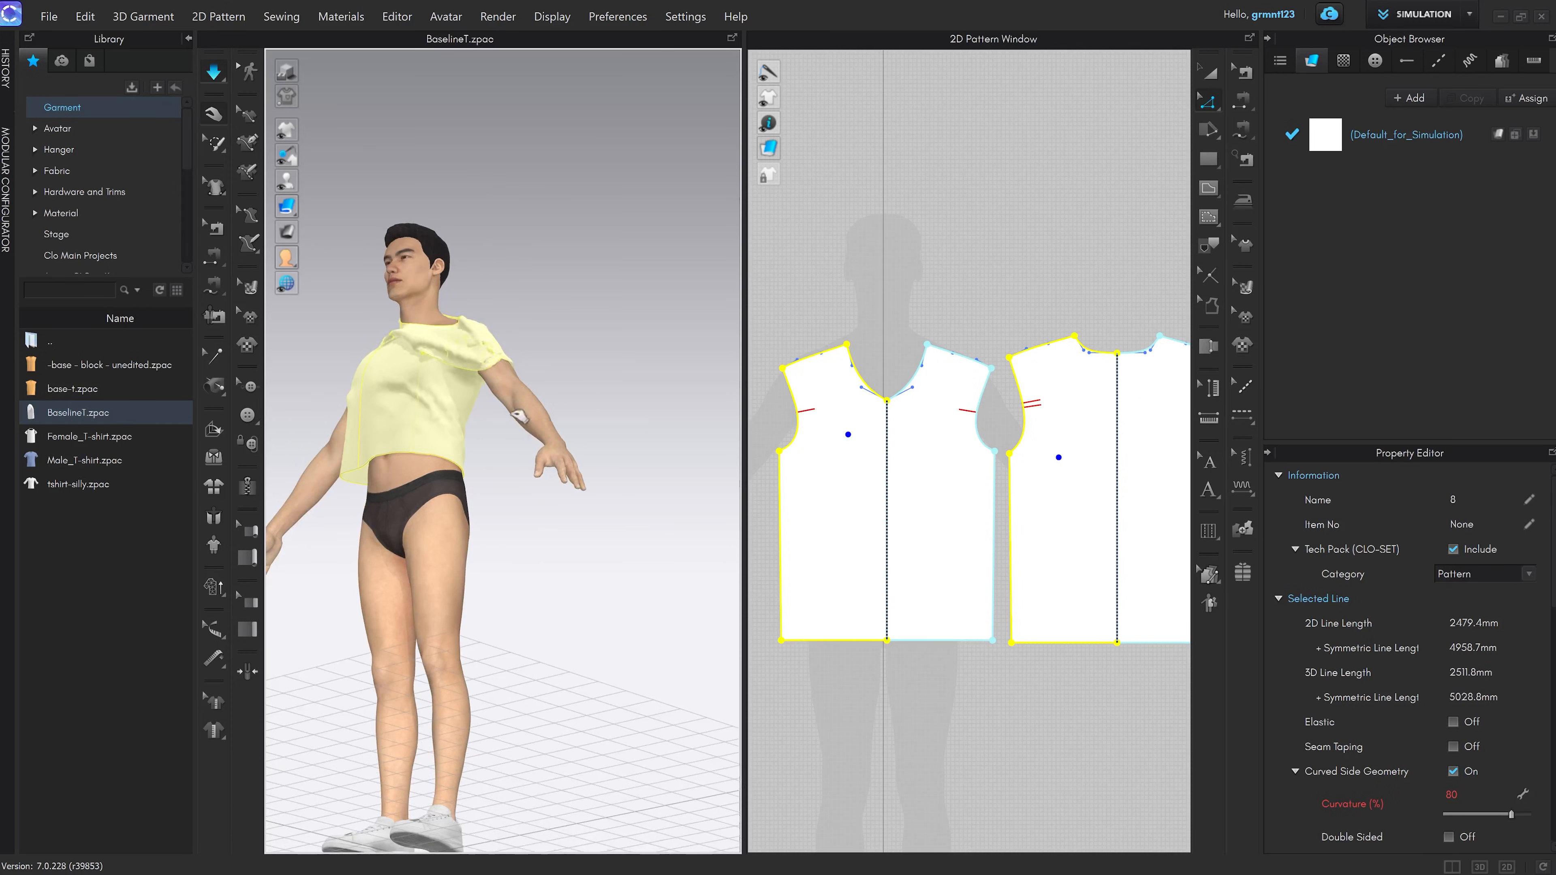
pyautogui.click(480, 315)
pyautogui.moveTo(484, 310); pyautogui.dragTo(514, 191)
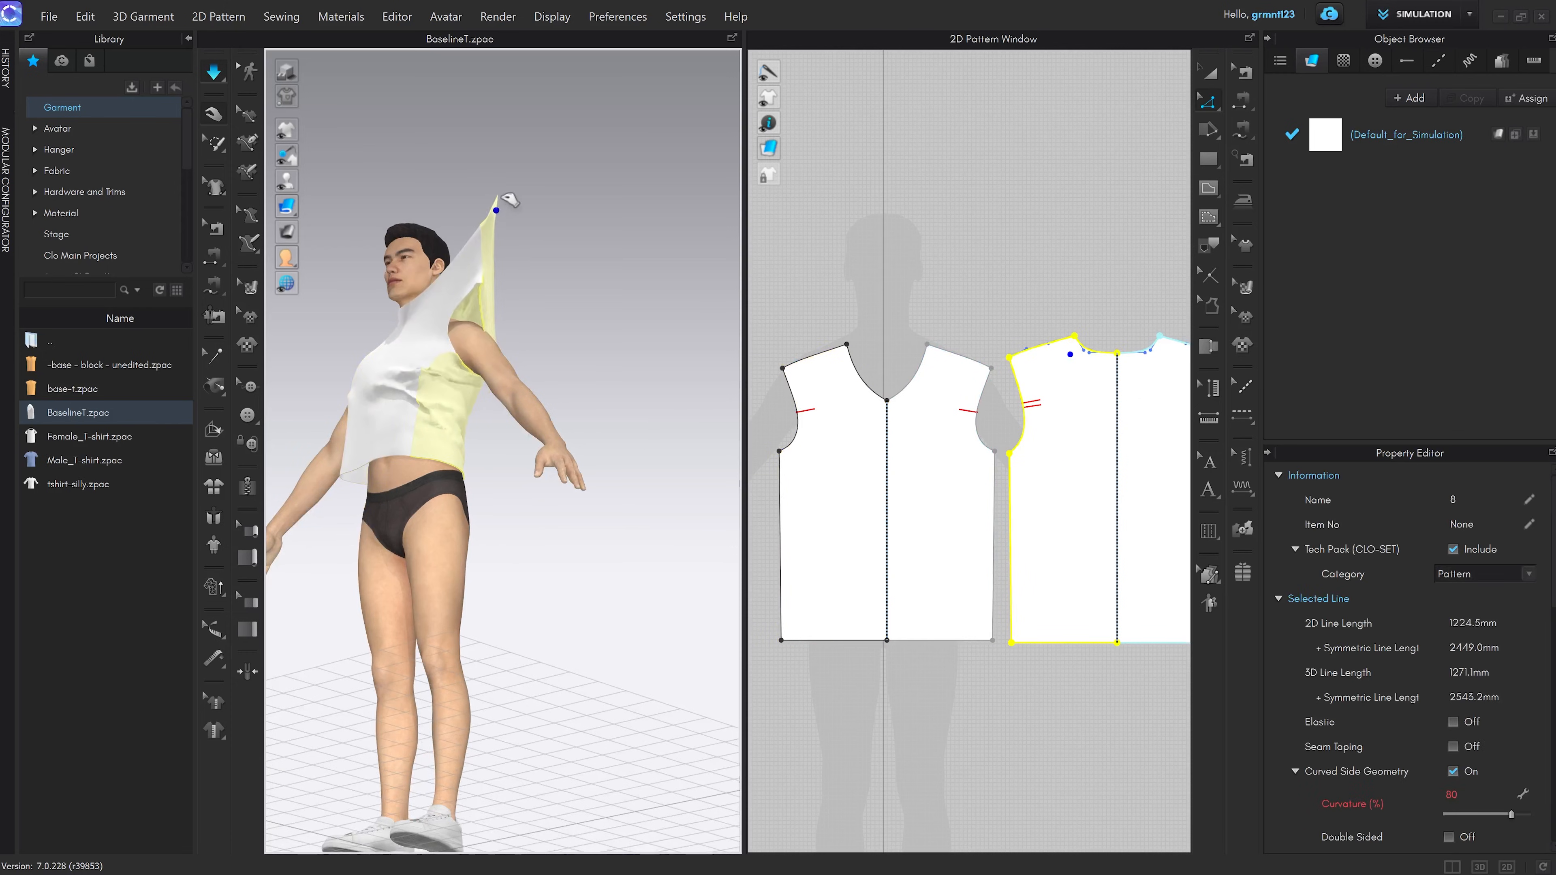
# Tug the front piece down below the armhole to settle the shirt, deselect it and stop the simulation
pyautogui.moveTo(526, 307); pyautogui.dragTo(603, 395, button='right')
pyautogui.moveTo(468, 392); pyautogui.dragTo(484, 429)
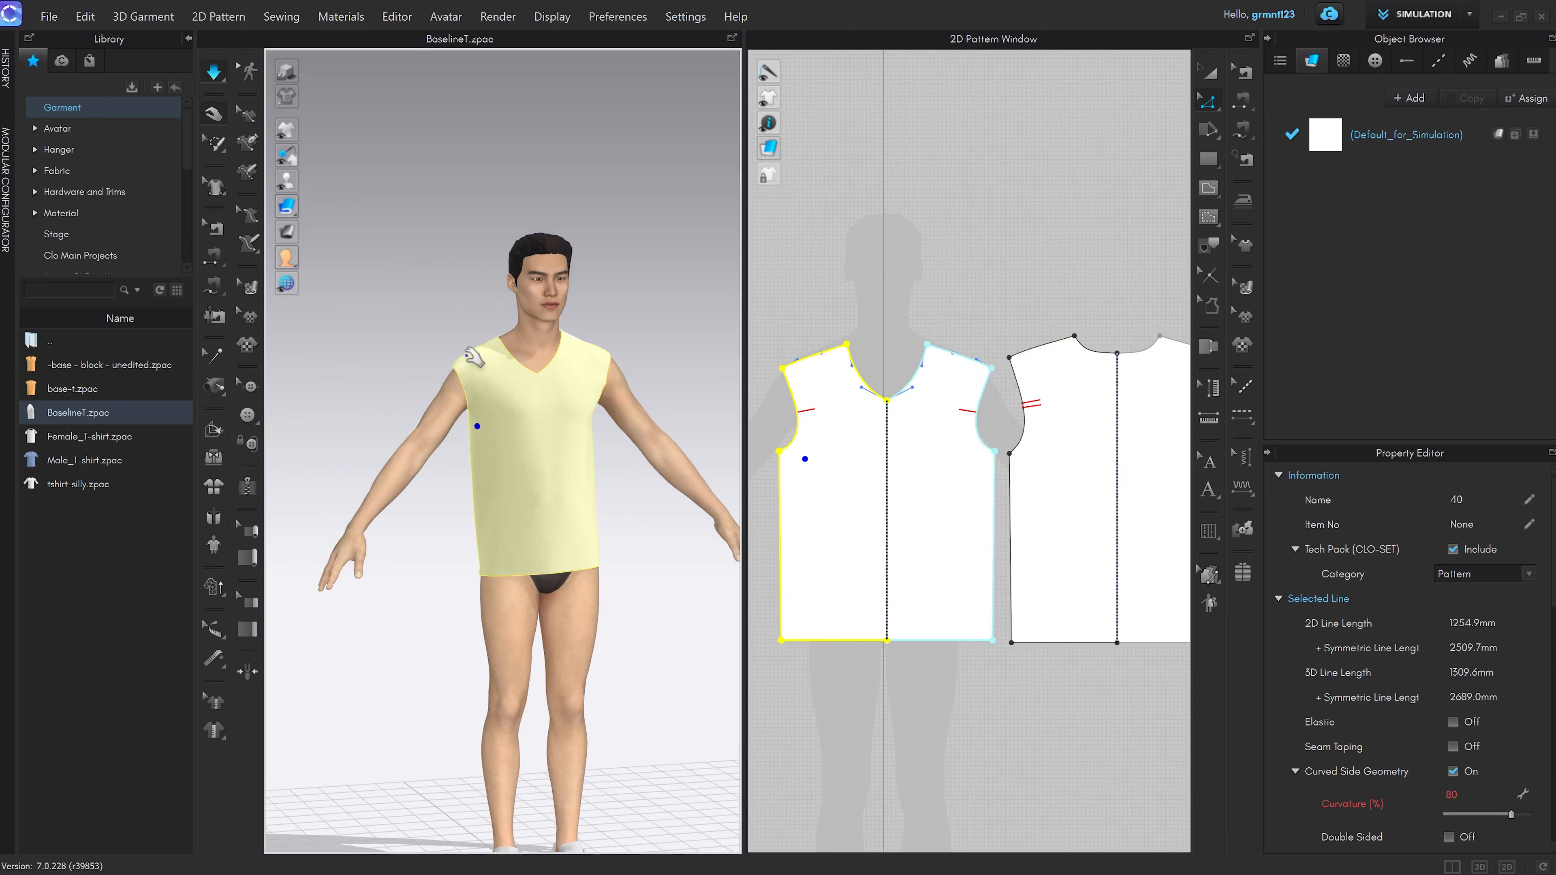
pyautogui.click(634, 355)
pyautogui.moveTo(634, 355); pyautogui.dragTo(644, 329, button='right')
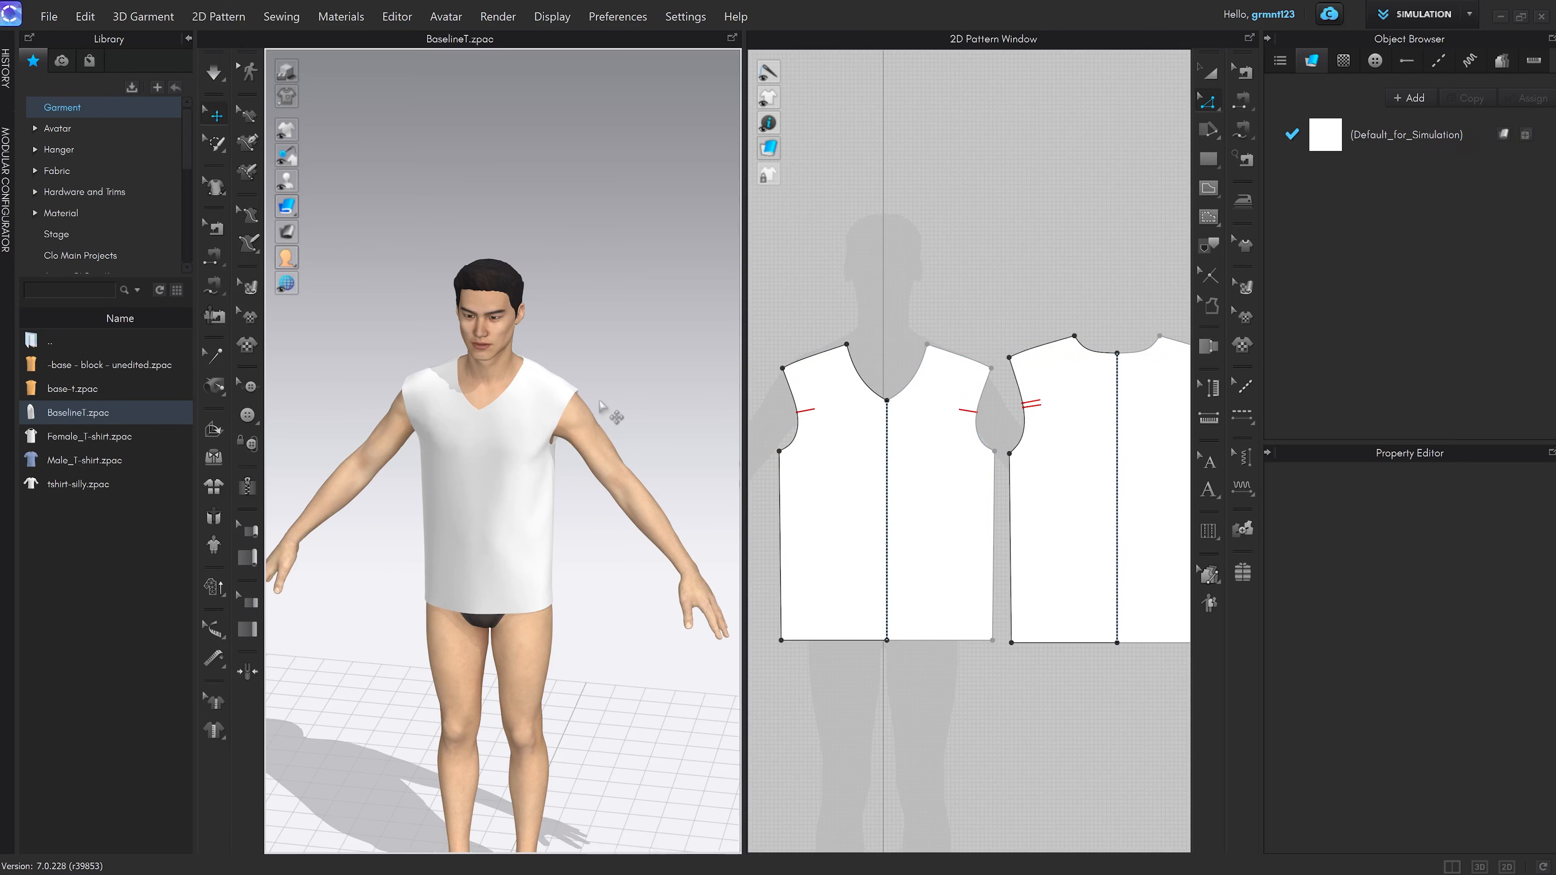
pyautogui.press('space')
# Display the arrangement points around the avatar and view them from the front
pyautogui.press('6')
pyautogui.scroll(4, 583, 455)
pyautogui.moveTo(579, 451); pyautogui.dragTo(471, 429, button='right')
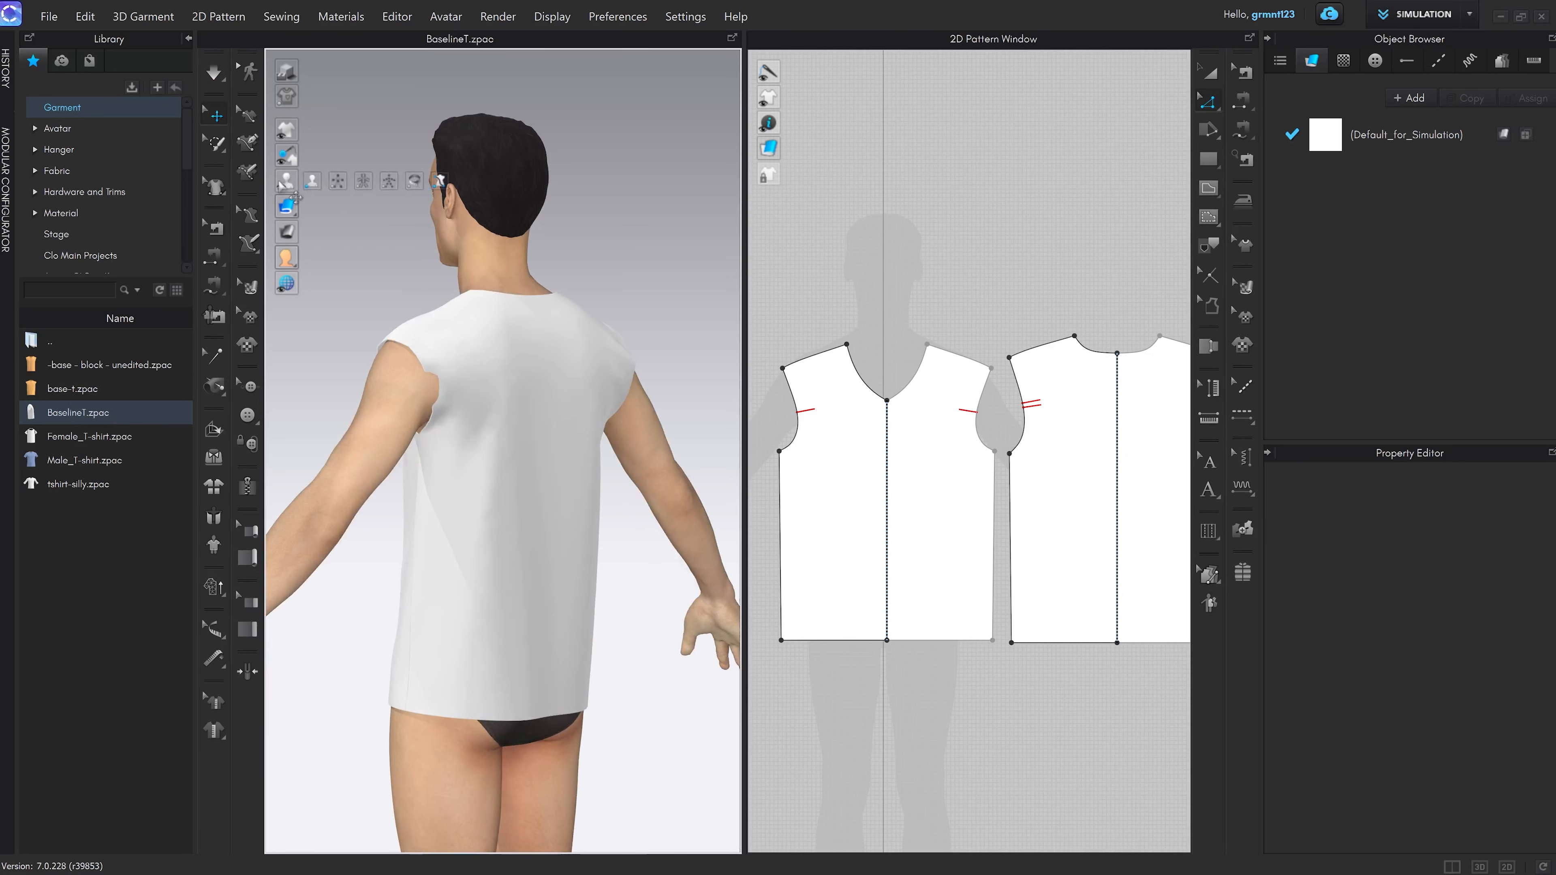
pyautogui.moveTo(286, 181)
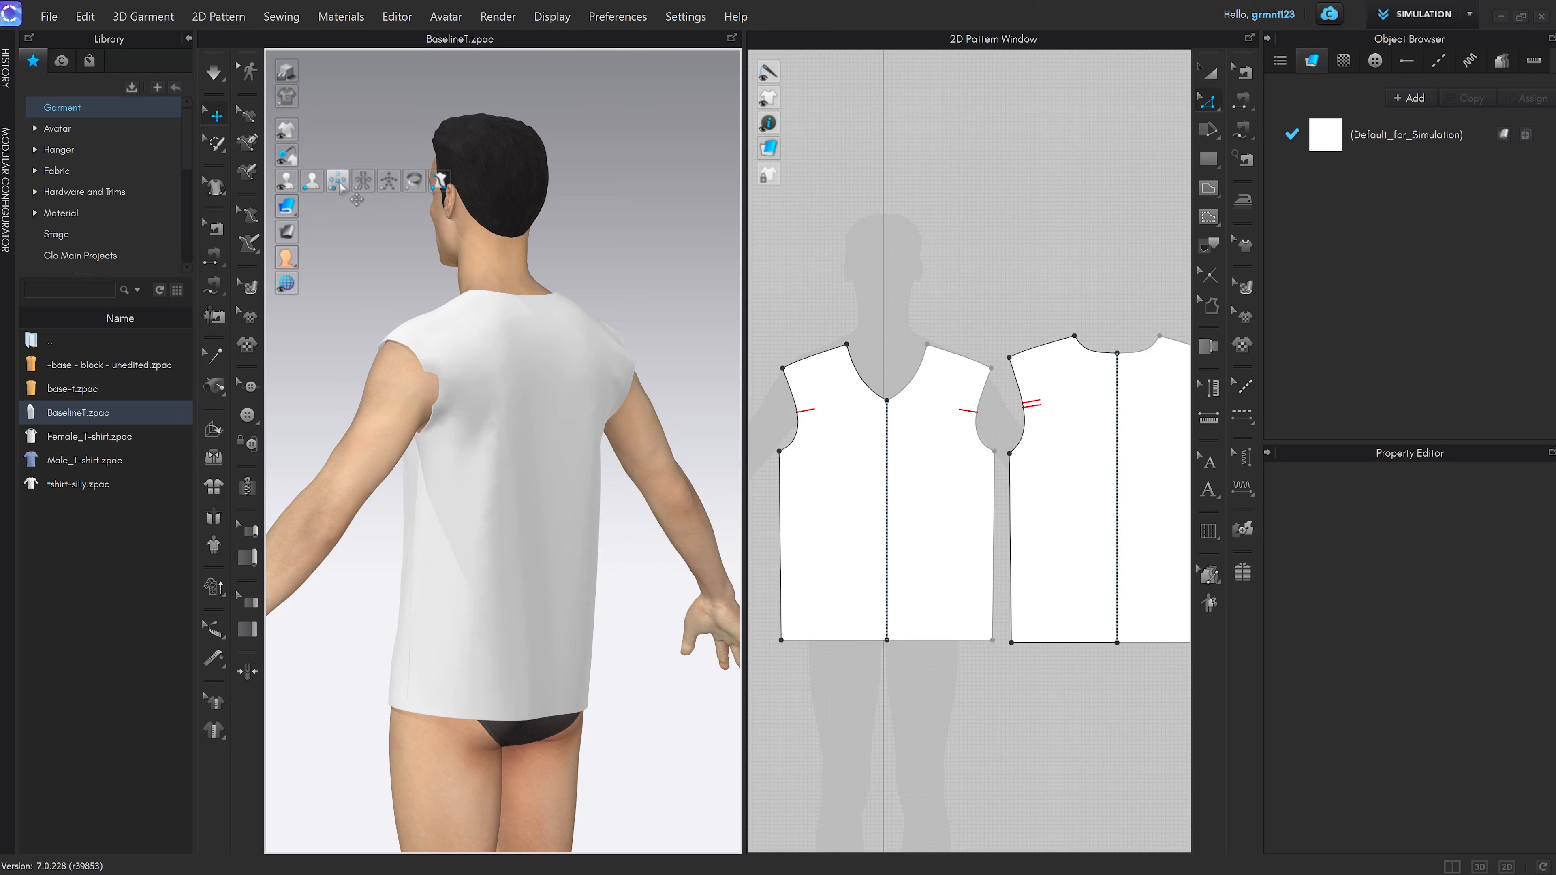
pyautogui.click(337, 181)
pyautogui.moveTo(316, 197); pyautogui.dragTo(551, 261, button='right')
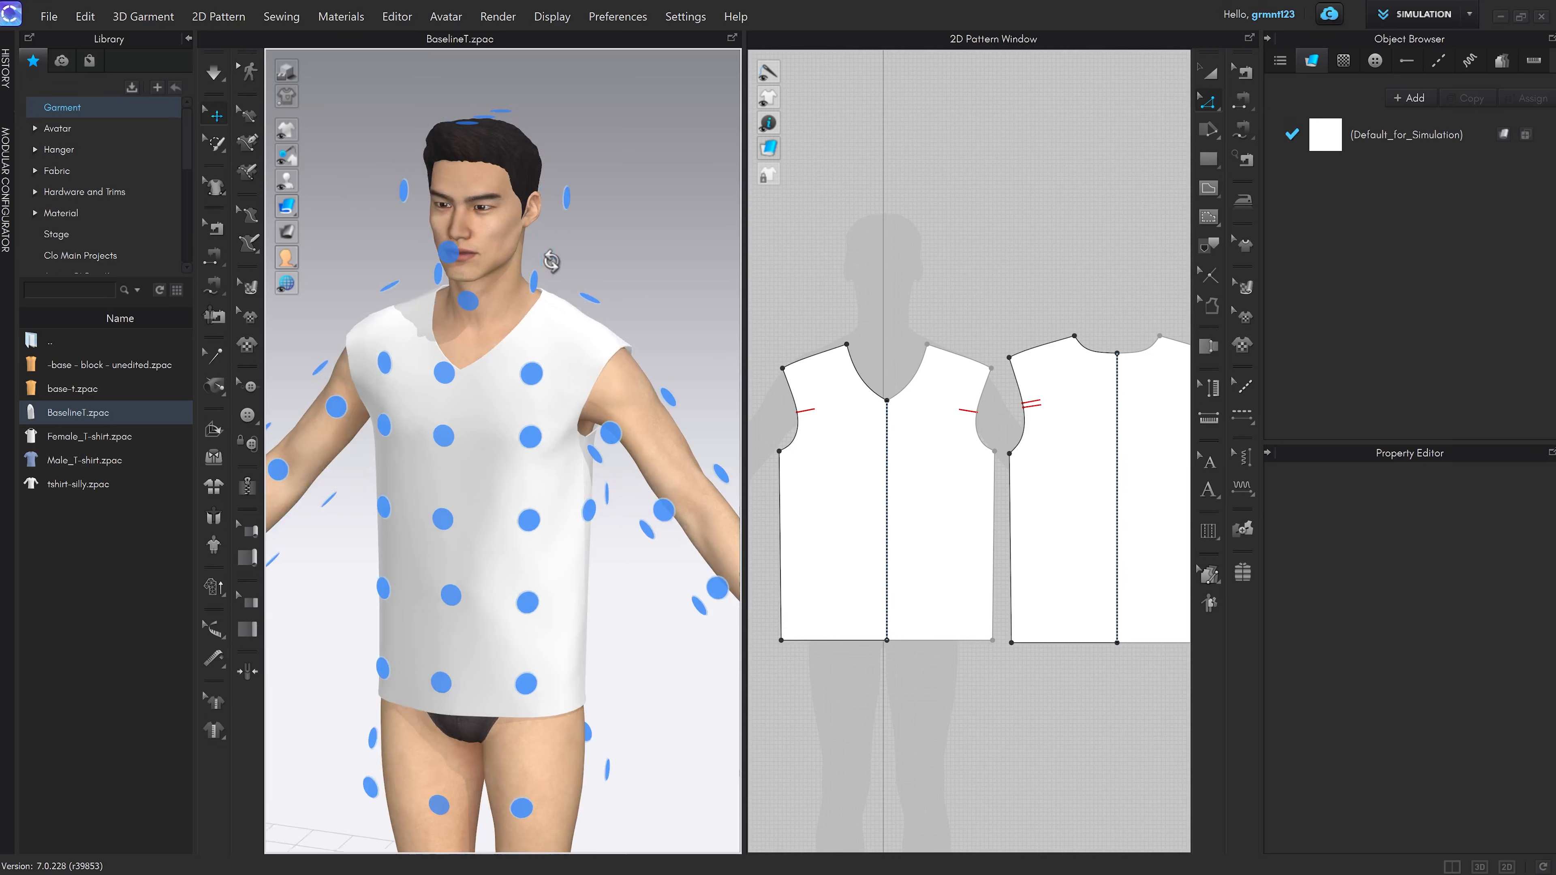
# Place the front piece on a central arrangement point at the front of the avatar's torso
pyautogui.click(504, 471)
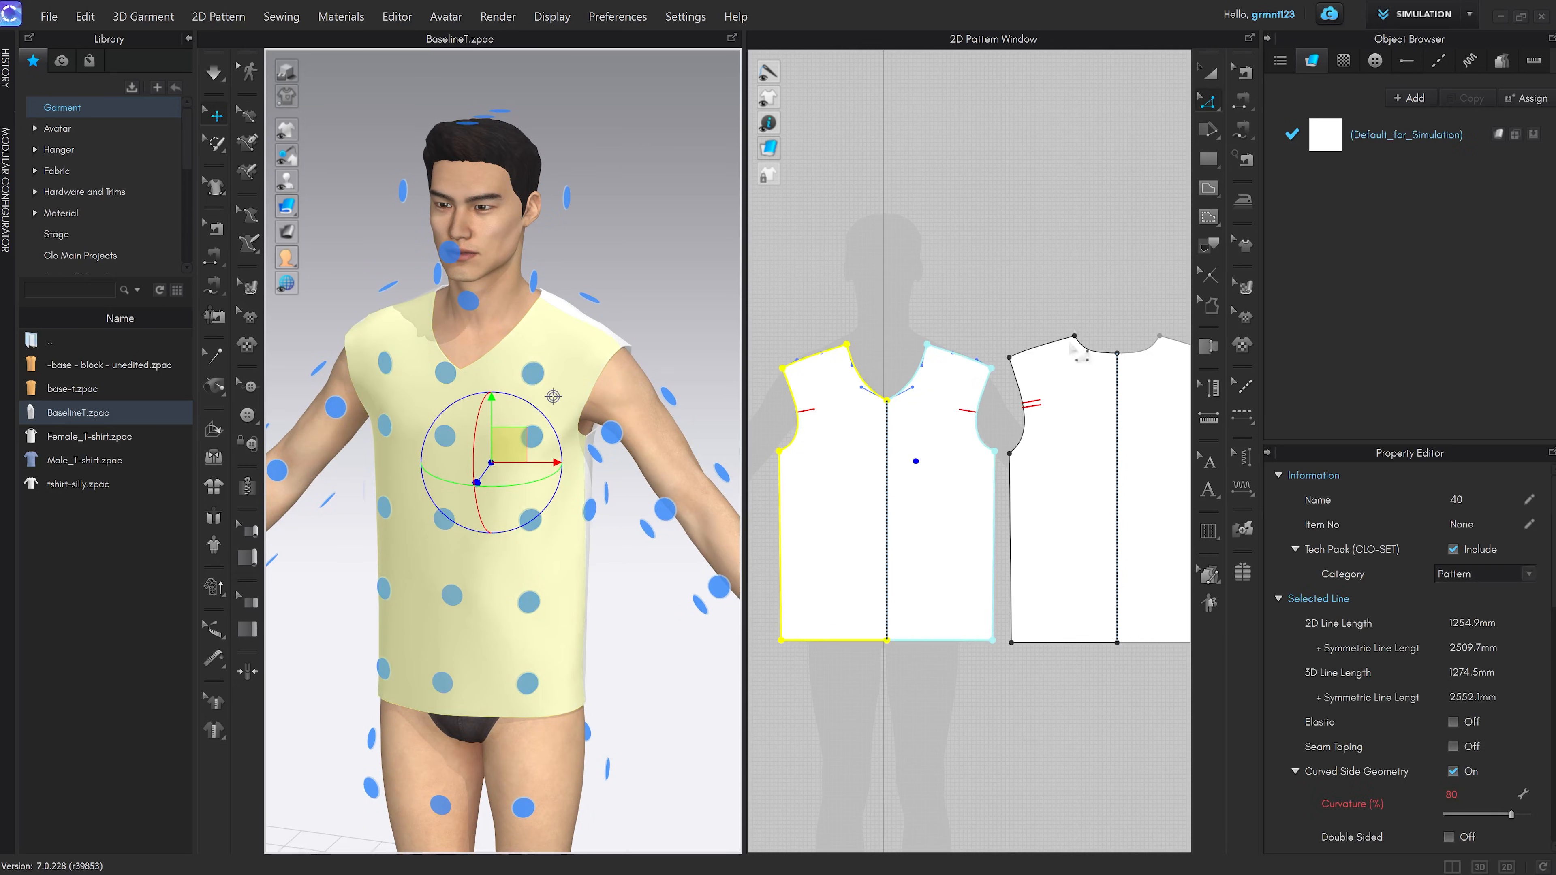
pyautogui.click(443, 440)
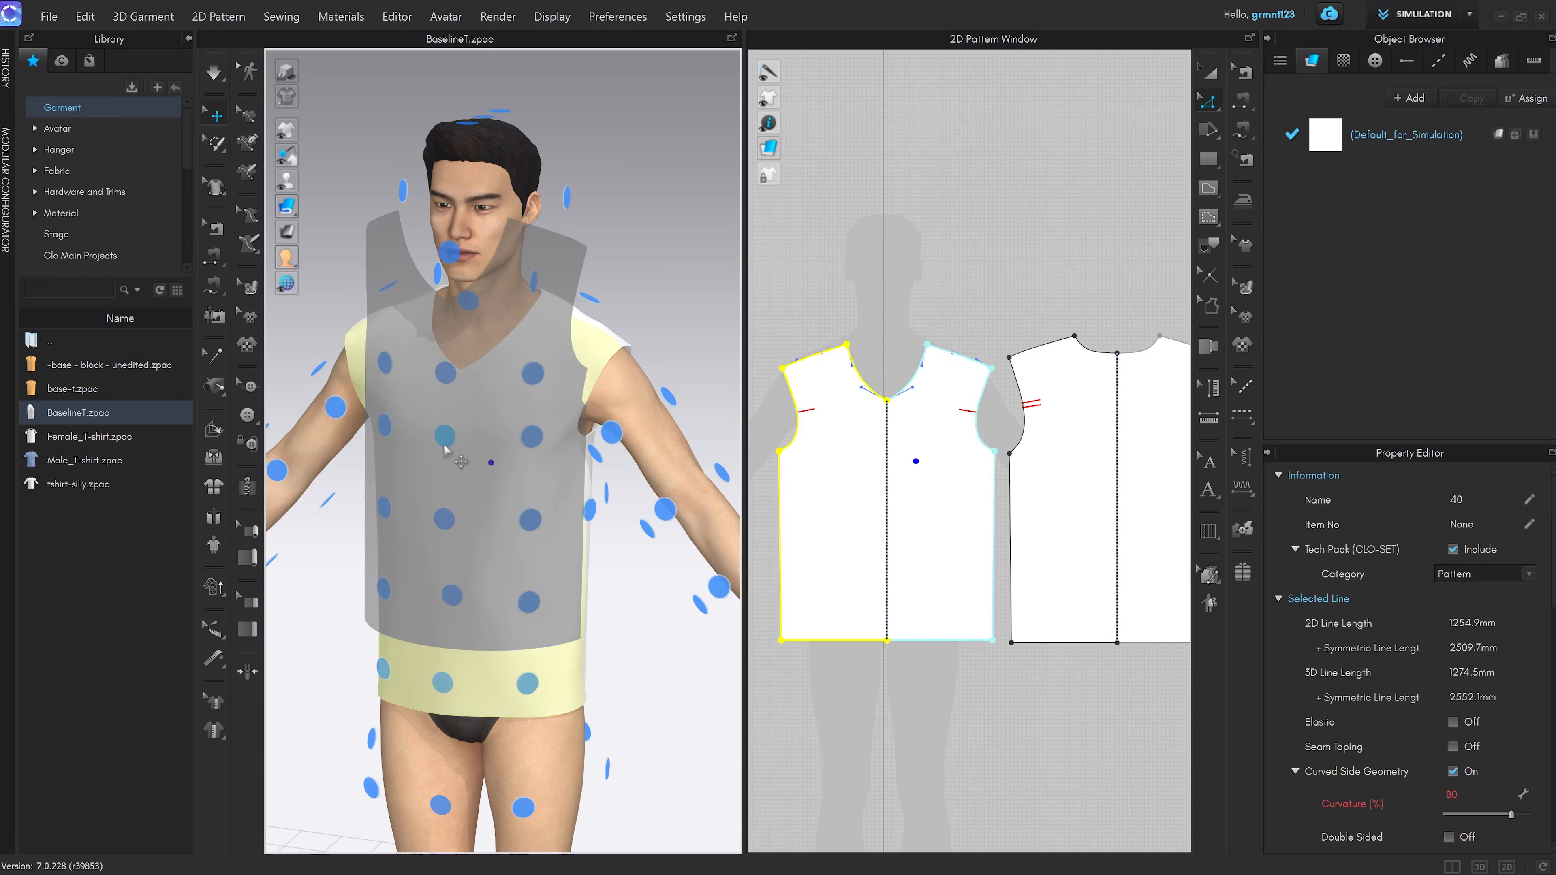
pyautogui.click(445, 523)
# Place the back piece on the central arrangement point in the middle of the avatar's back
pyautogui.moveTo(637, 611); pyautogui.dragTo(497, 590, button='right')
pyautogui.click(545, 372)
pyautogui.moveTo(619, 455); pyautogui.dragTo(539, 458, button='middle')
pyautogui.click(491, 497)
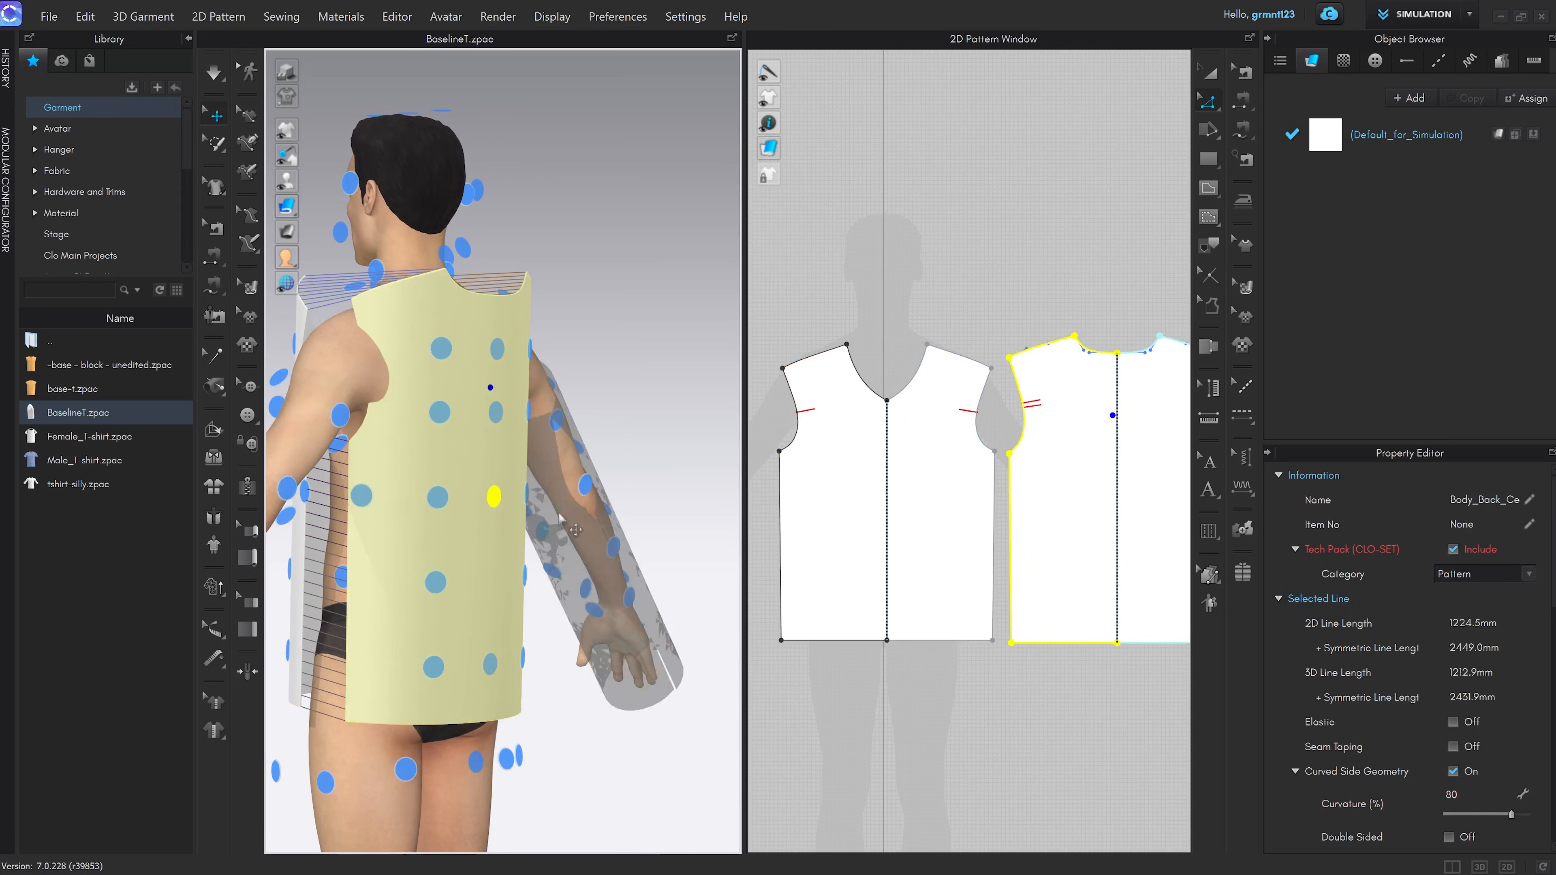
# Simulate the arranged garment, pull the shirt upward to settle it on the avatar, and stop the simulation
pyautogui.moveTo(559, 518); pyautogui.dragTo(503, 493, button='right')
pyautogui.press('2')
pyautogui.scroll(3, 604, 429)
pyautogui.scroll(-4, 605, 392)
pyautogui.moveTo(603, 417); pyautogui.dragTo(607, 494, button='middle')
pyautogui.moveTo(606, 494); pyautogui.dragTo(521, 454, button='right')
pyautogui.press('space')
pyautogui.moveTo(520, 455); pyautogui.dragTo(453, 328)
pyautogui.press('space')
pyautogui.click(685, 340)
# Examine the draped shirt from the front and the side
pyautogui.moveTo(686, 341); pyautogui.dragTo(584, 395, button='right')
pyautogui.scroll(3, 584, 395)
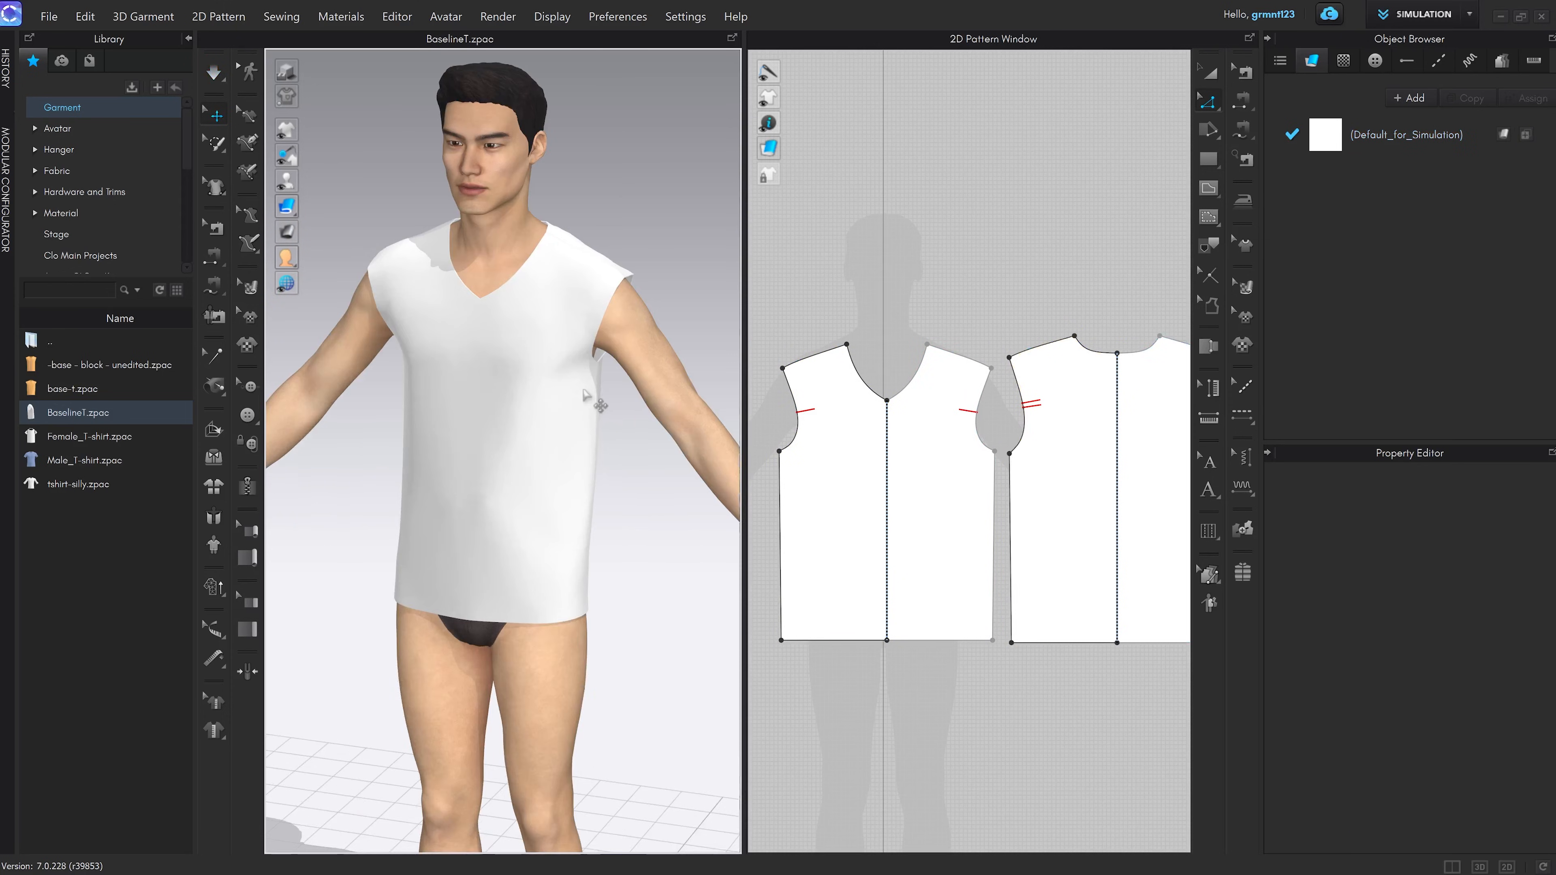
pyautogui.scroll(-3, 584, 390)
pyautogui.moveTo(514, 445); pyautogui.dragTo(565, 453, button='right')
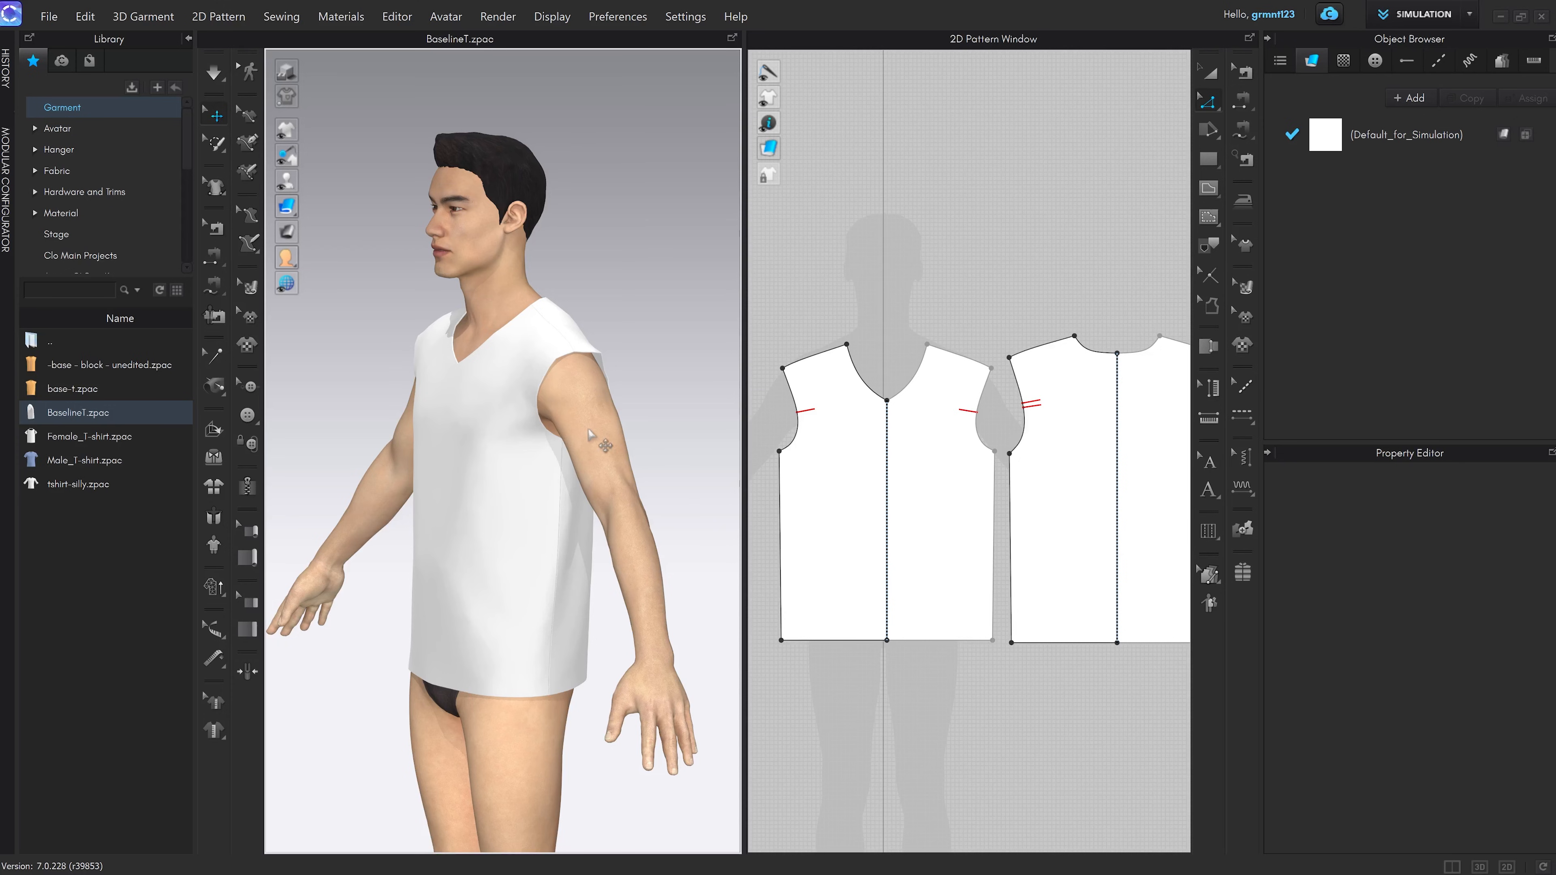
pyautogui.press('2')
pyautogui.scroll(5, 885, 430)
pyautogui.scroll(-4, 884, 429)
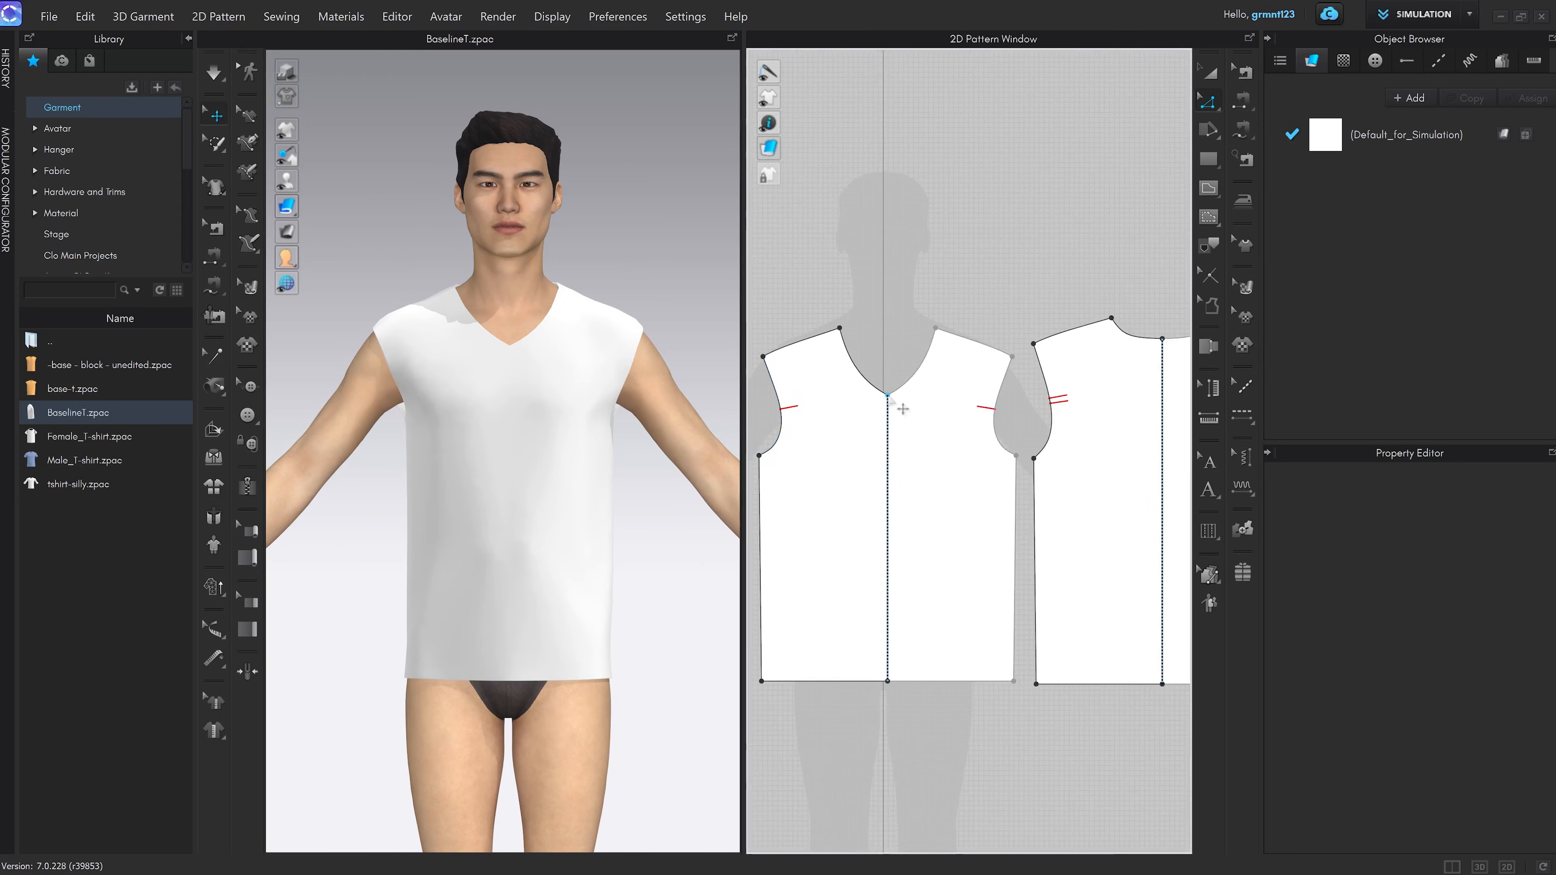
# Select the front piece's center neckline point with Edit Pattern and compare its position with the neckline on the avatar
pyautogui.scroll(2, 903, 409)
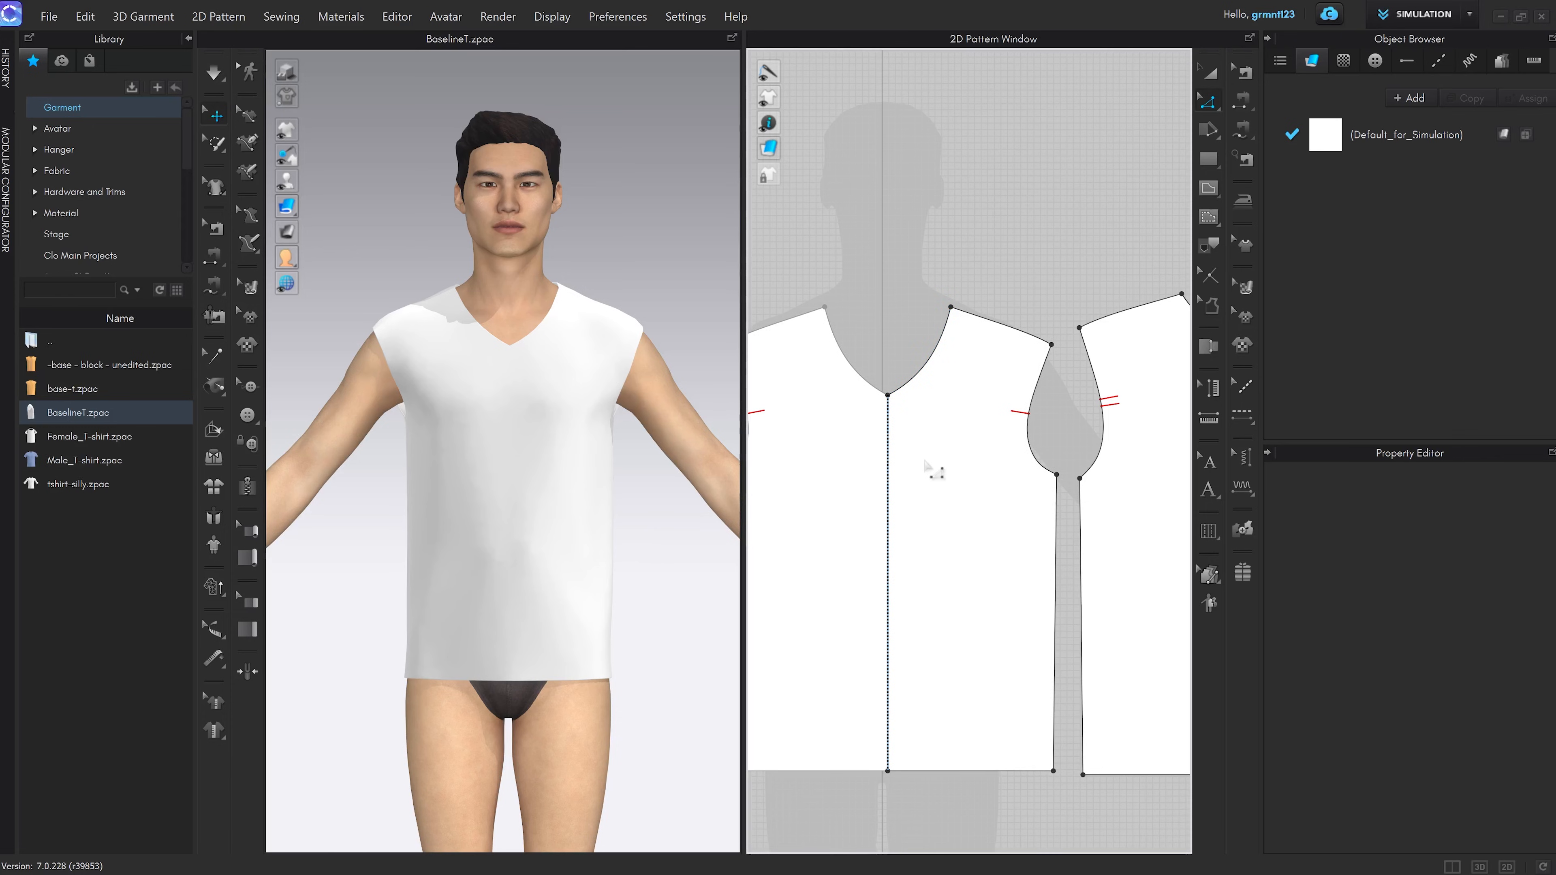
pyautogui.press('z')
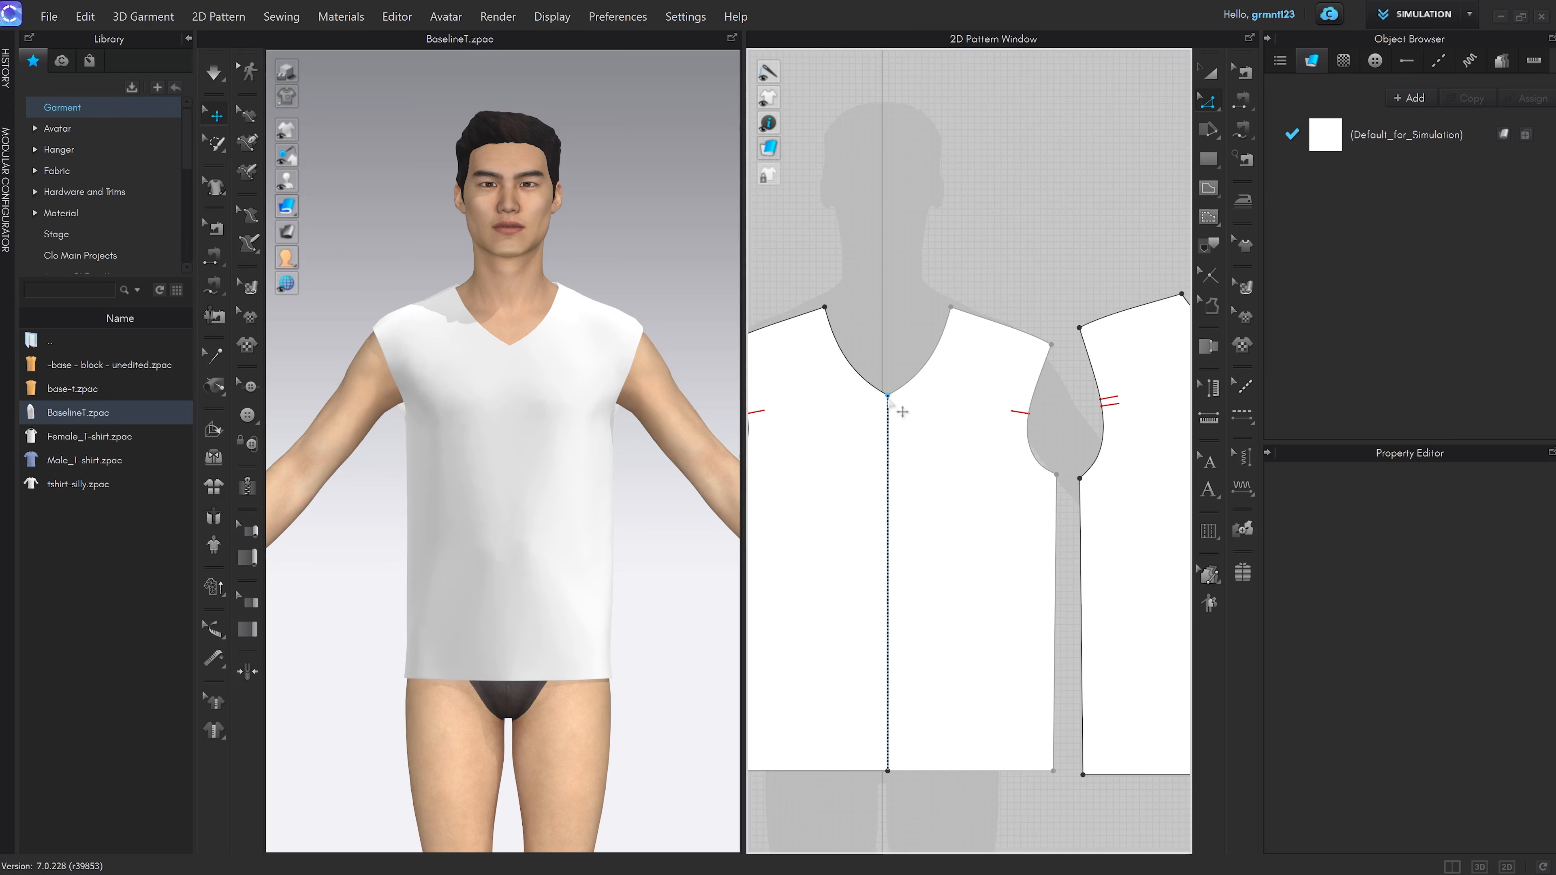
pyautogui.click(888, 396)
pyautogui.moveTo(904, 410); pyautogui.dragTo(902, 381)
pyautogui.scroll(5, 549, 372)
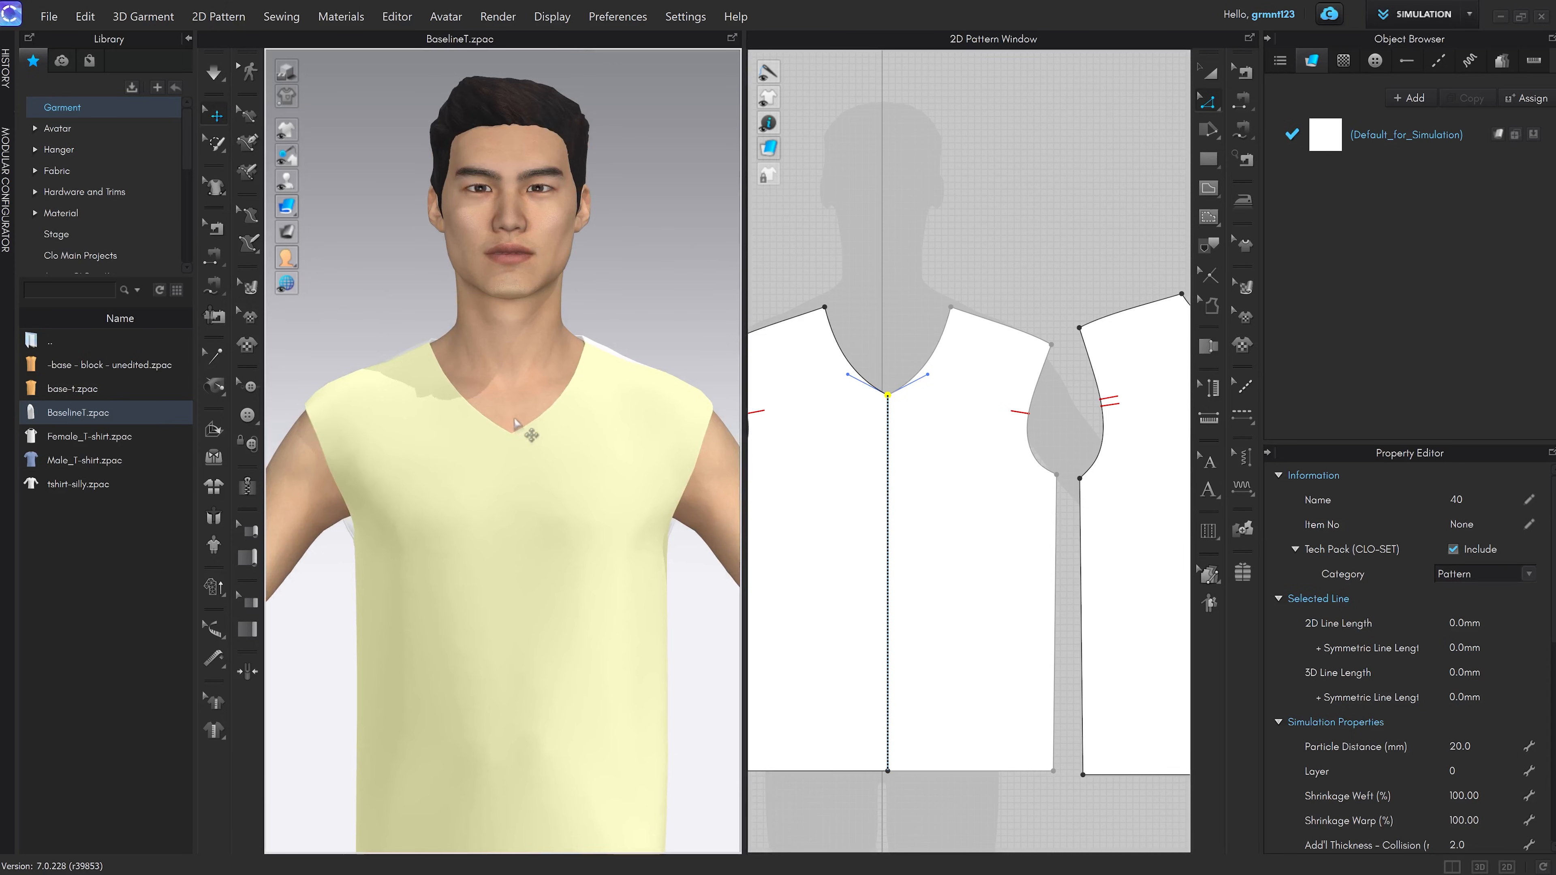
pyautogui.moveTo(519, 417)
pyautogui.mouseDown(button='right')
pyautogui.moveTo(533, 419)
pyautogui.moveTo(517, 403)
pyautogui.mouseUp(button='right')
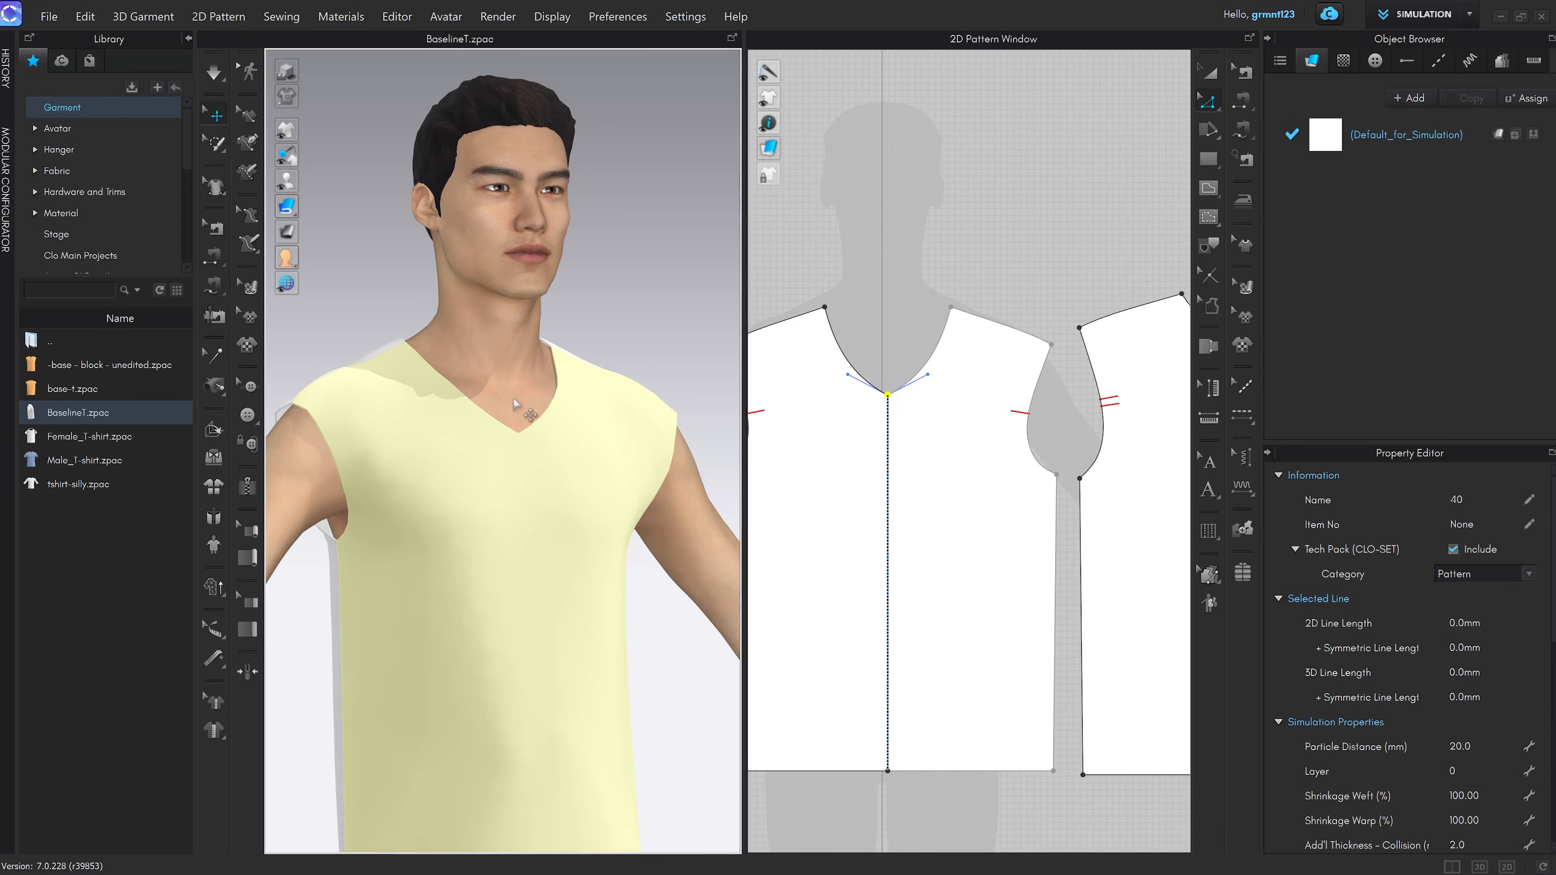
pyautogui.click(916, 320)
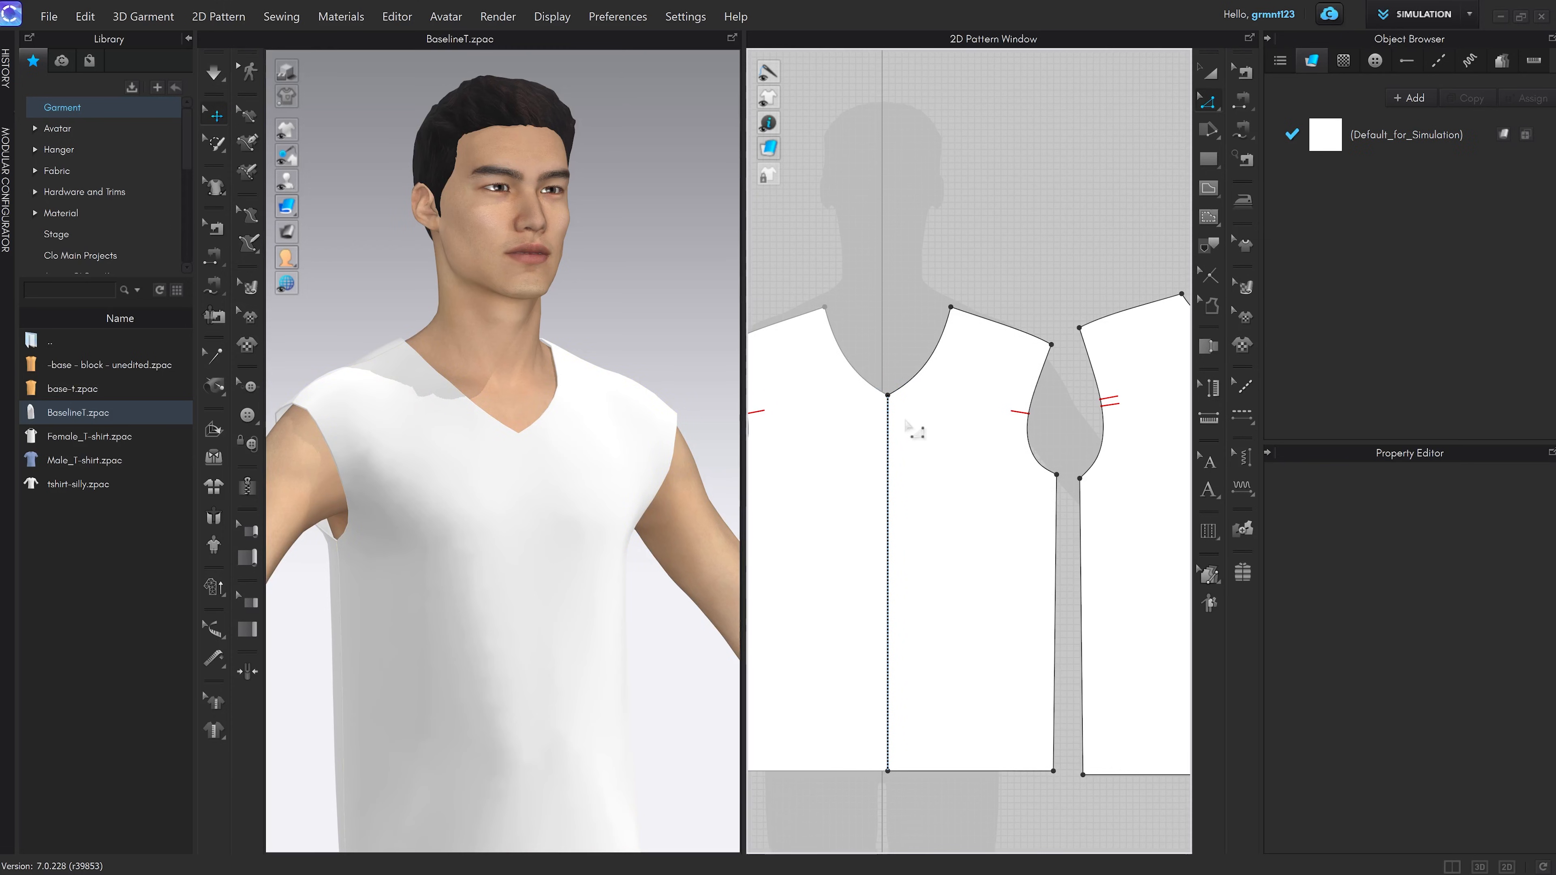
# Raise the center-front neckline point freehand and undo the move
pyautogui.click(888, 396)
pyautogui.moveTo(889, 397); pyautogui.dragTo(887, 356)
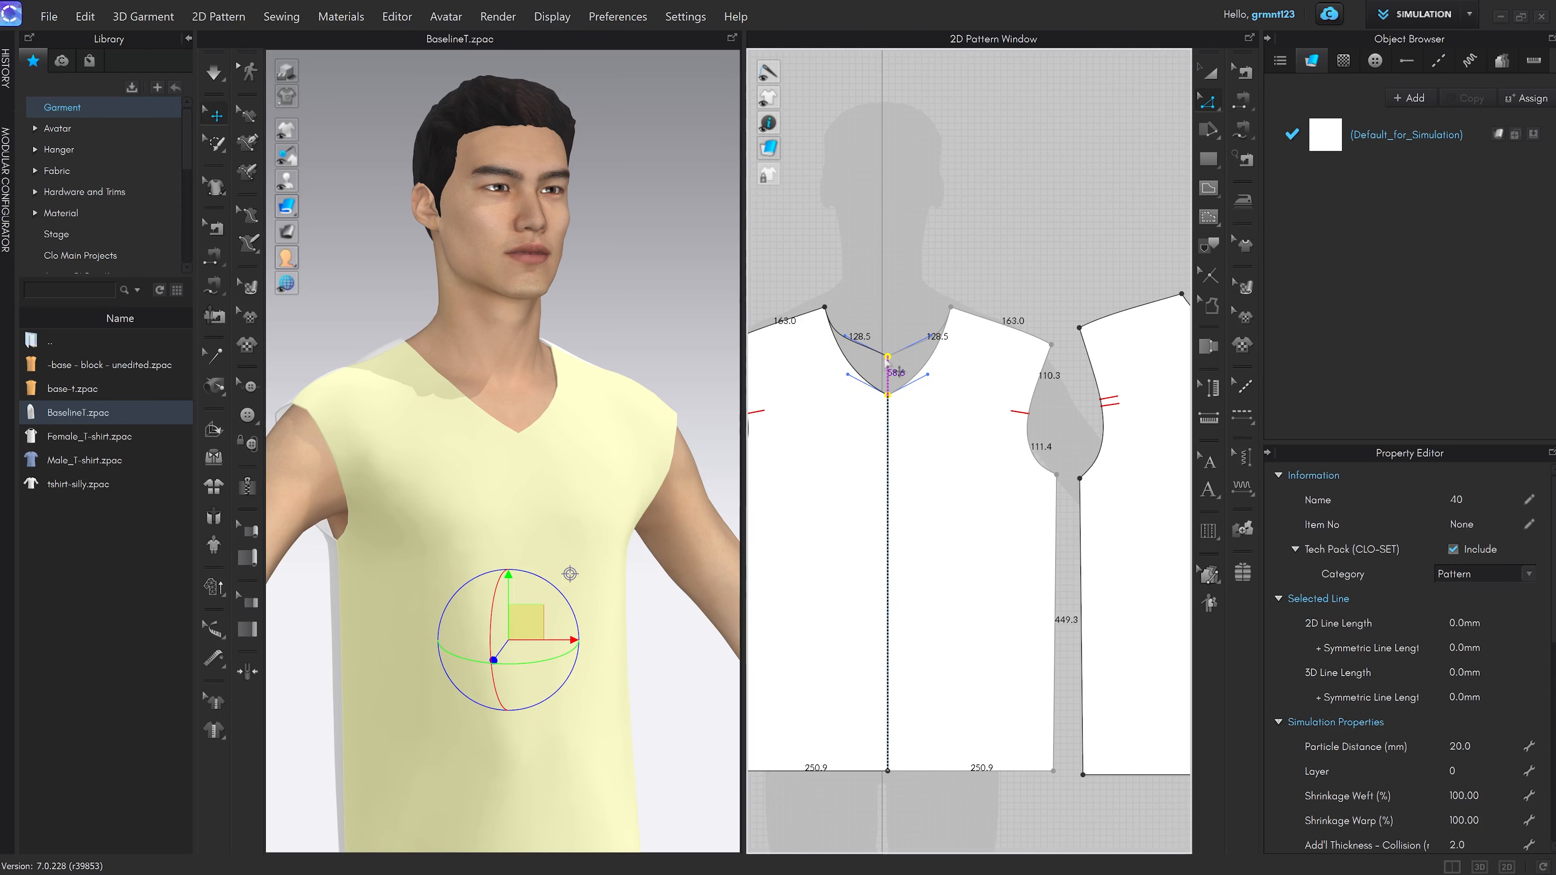
pyautogui.moveTo(886, 360); pyautogui.dragTo(888, 356)
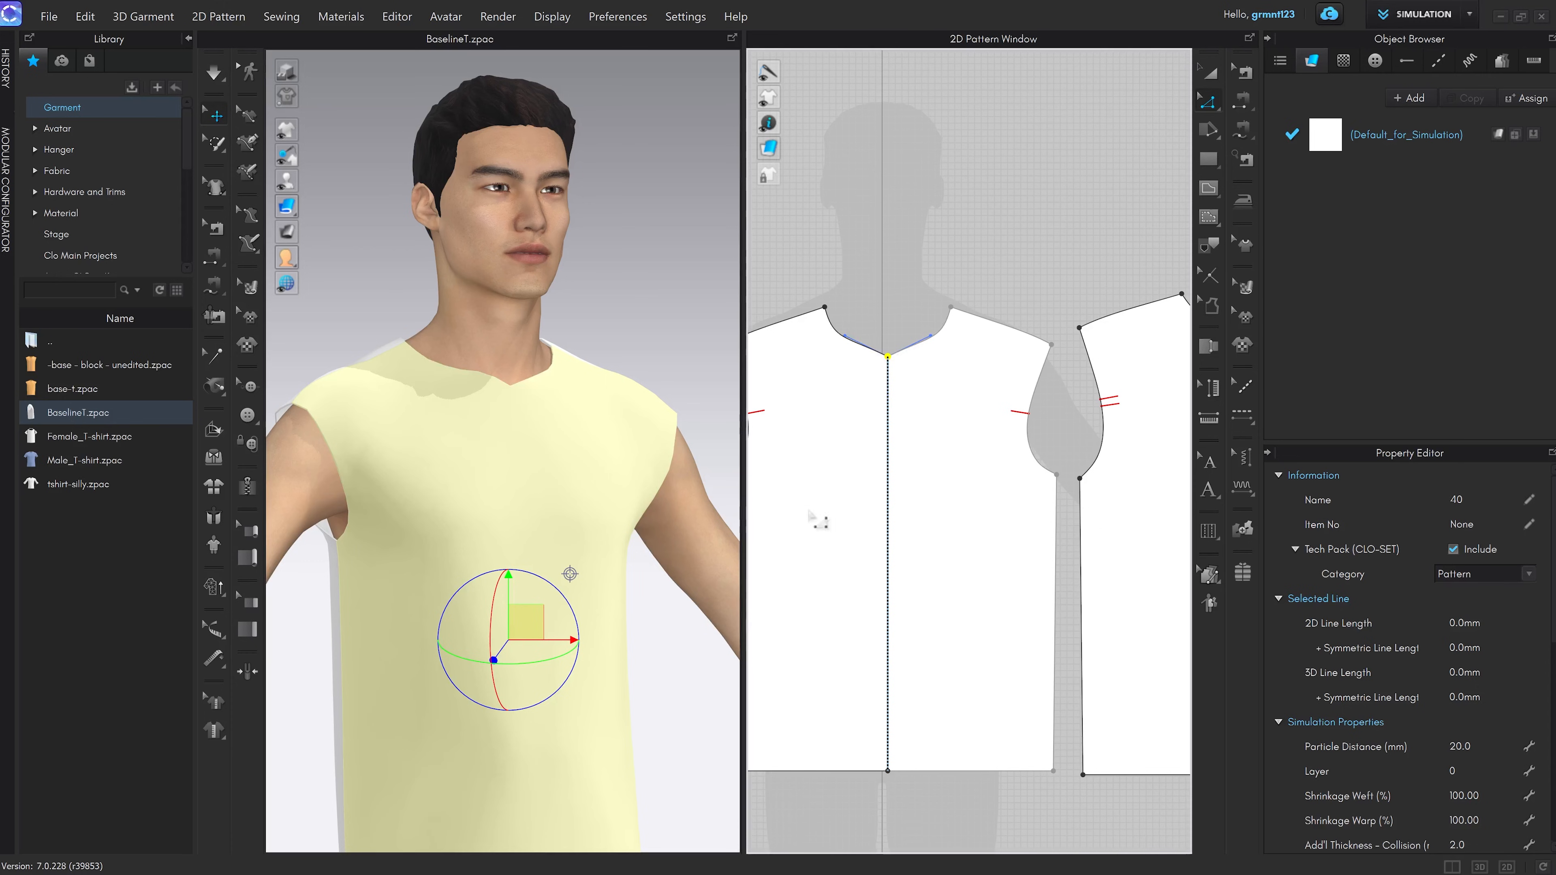
pyautogui.hotkey('ctrl', 'z')
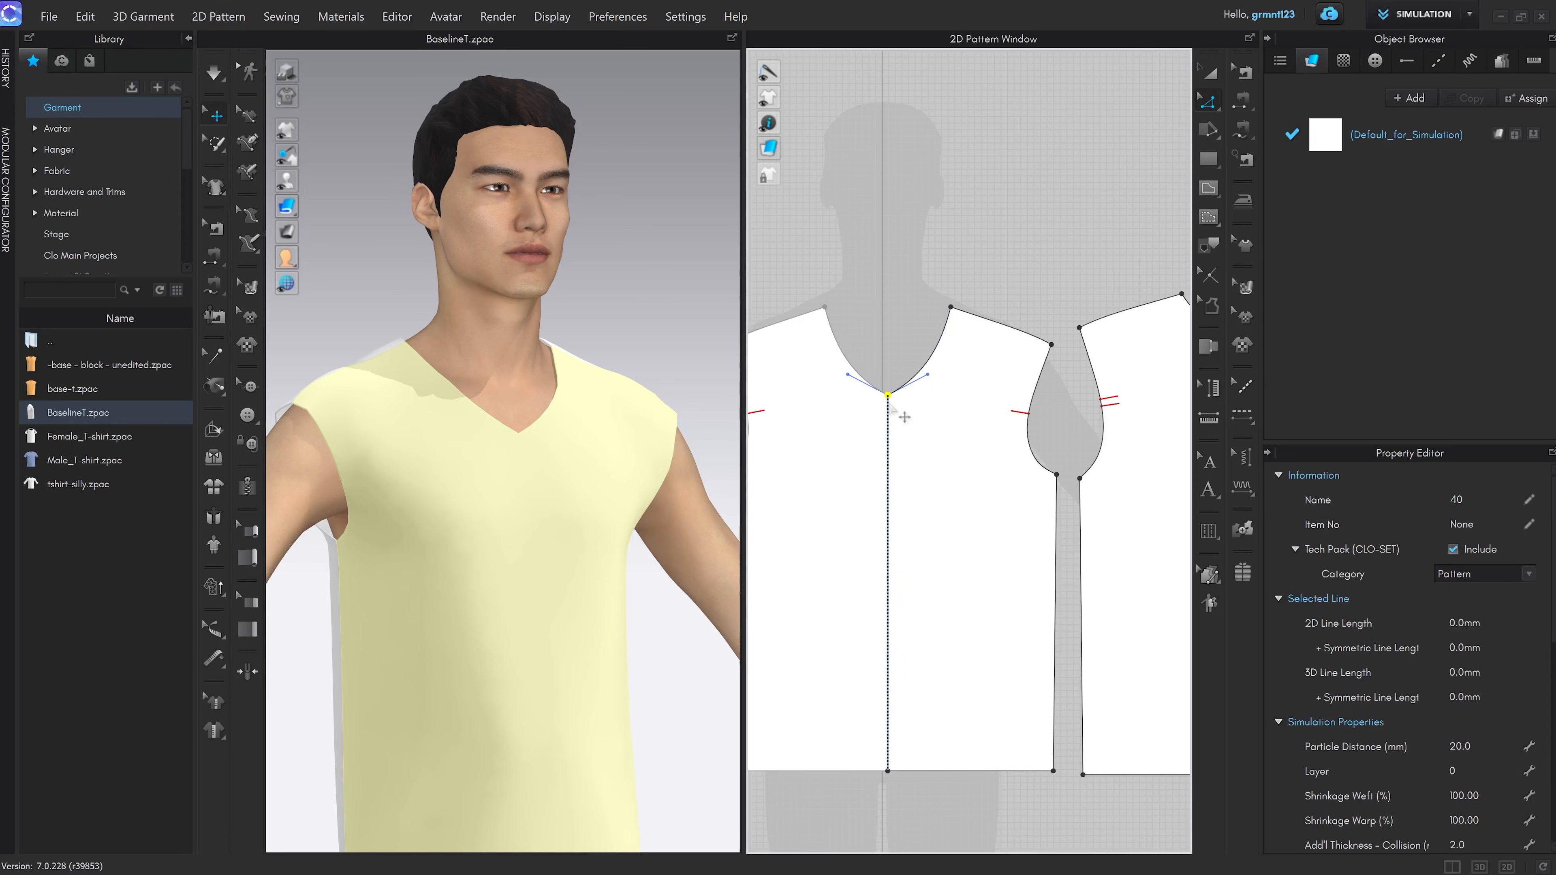
# Move the center-front neckline point straight up by an exact distance of 50 mm and deselect it
pyautogui.moveTo(888, 395); pyautogui.dragTo(888, 369)
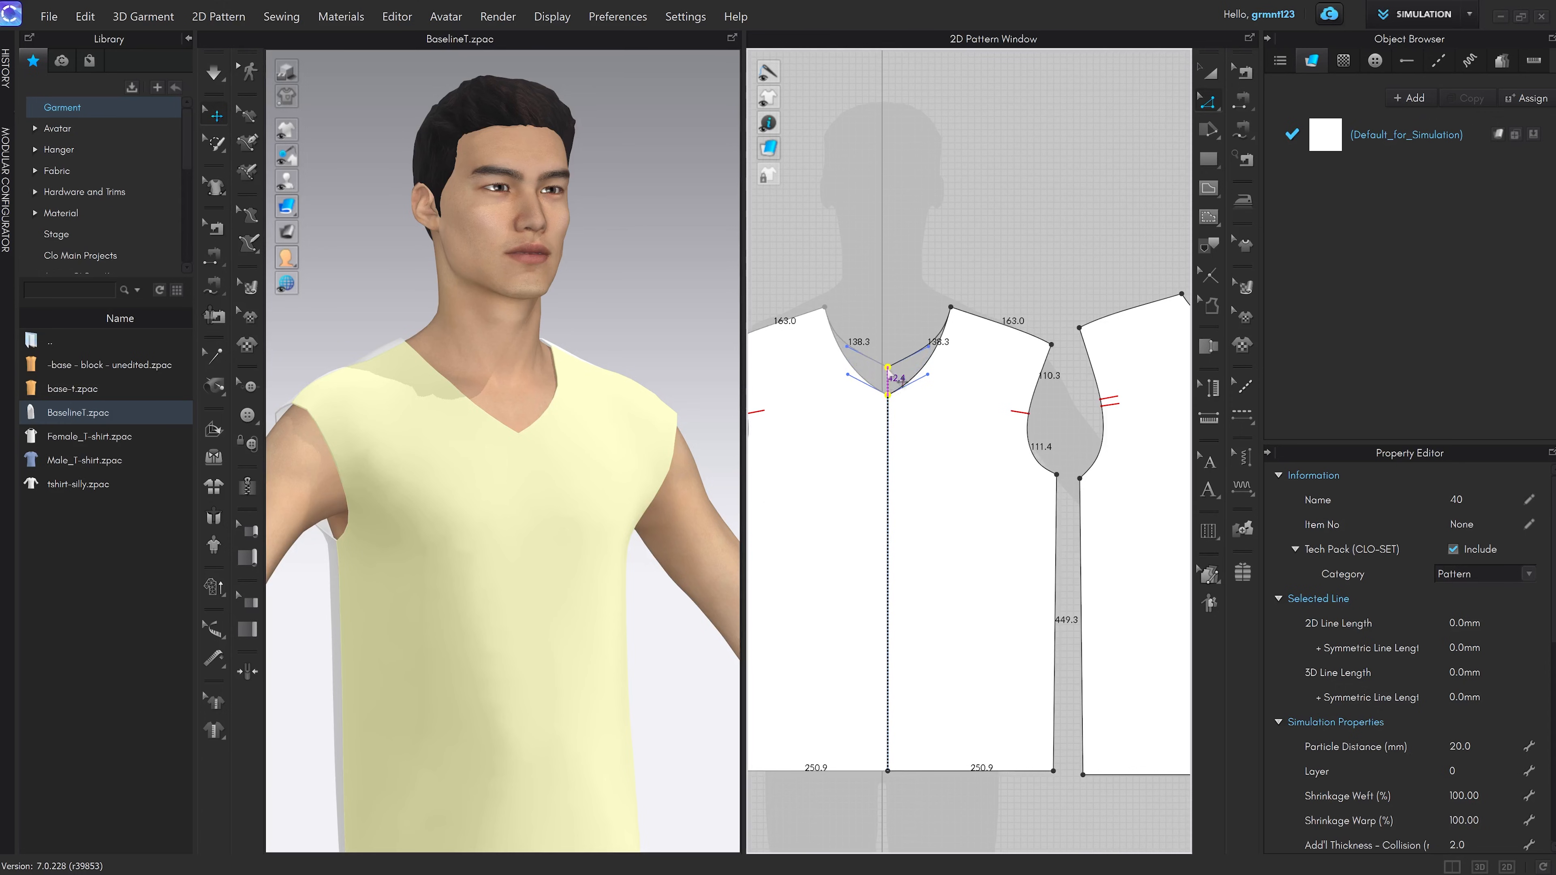
pyautogui.rightClick(888, 369)
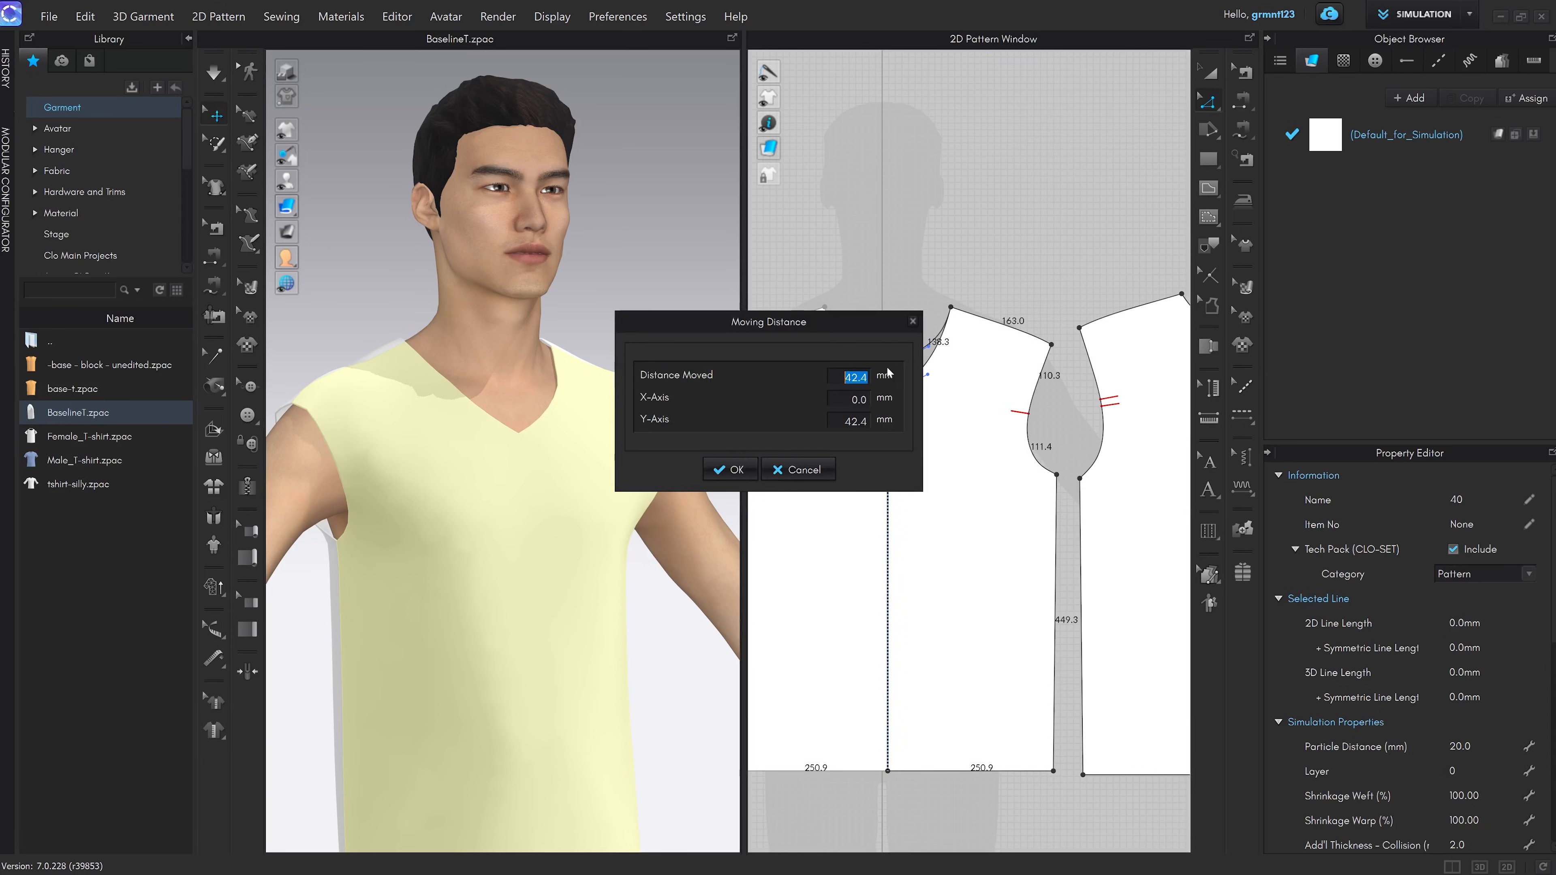
pyautogui.moveTo(833, 323); pyautogui.dragTo(825, 458)
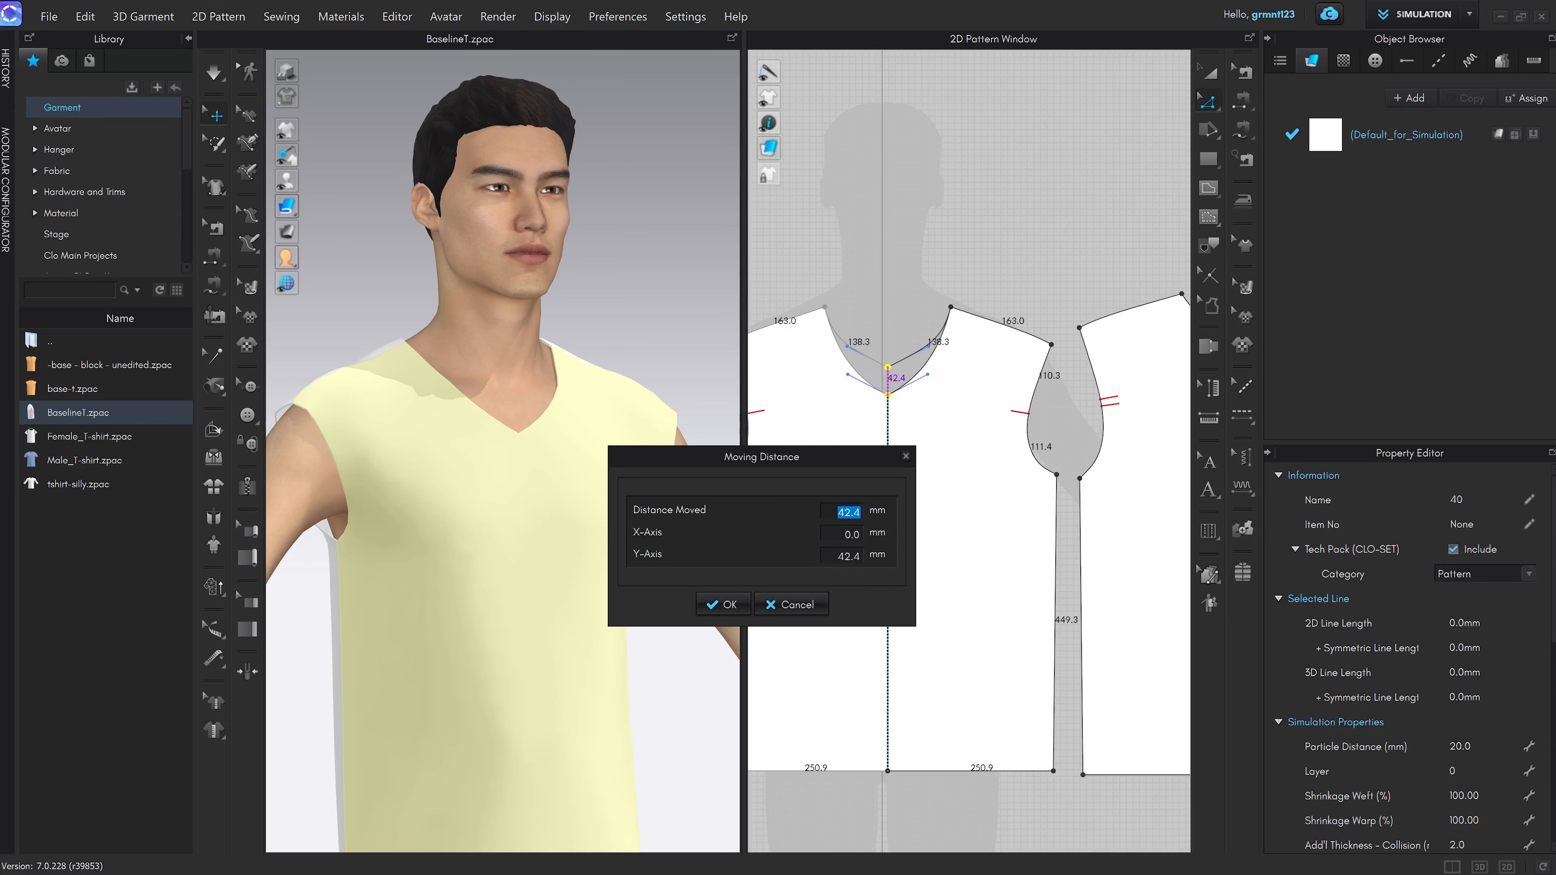
pyautogui.write('50')
pyautogui.press('Return')
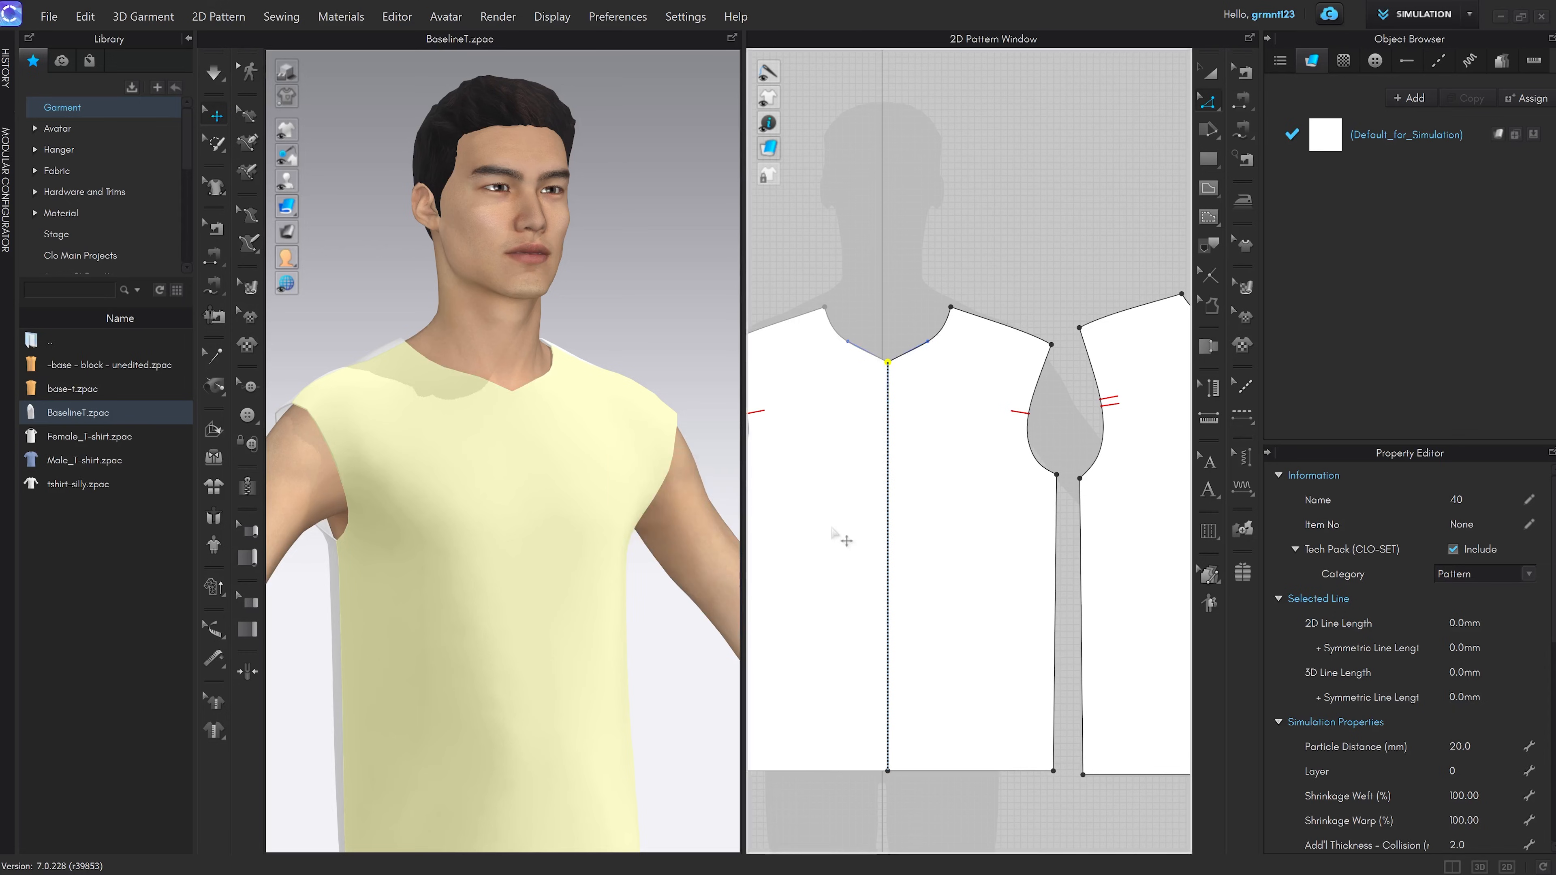
pyautogui.click(892, 357)
# Examine the raised neckline on the avatar and compare the front and back pattern pieces
pyautogui.moveTo(560, 443); pyautogui.dragTo(510, 455, button='right')
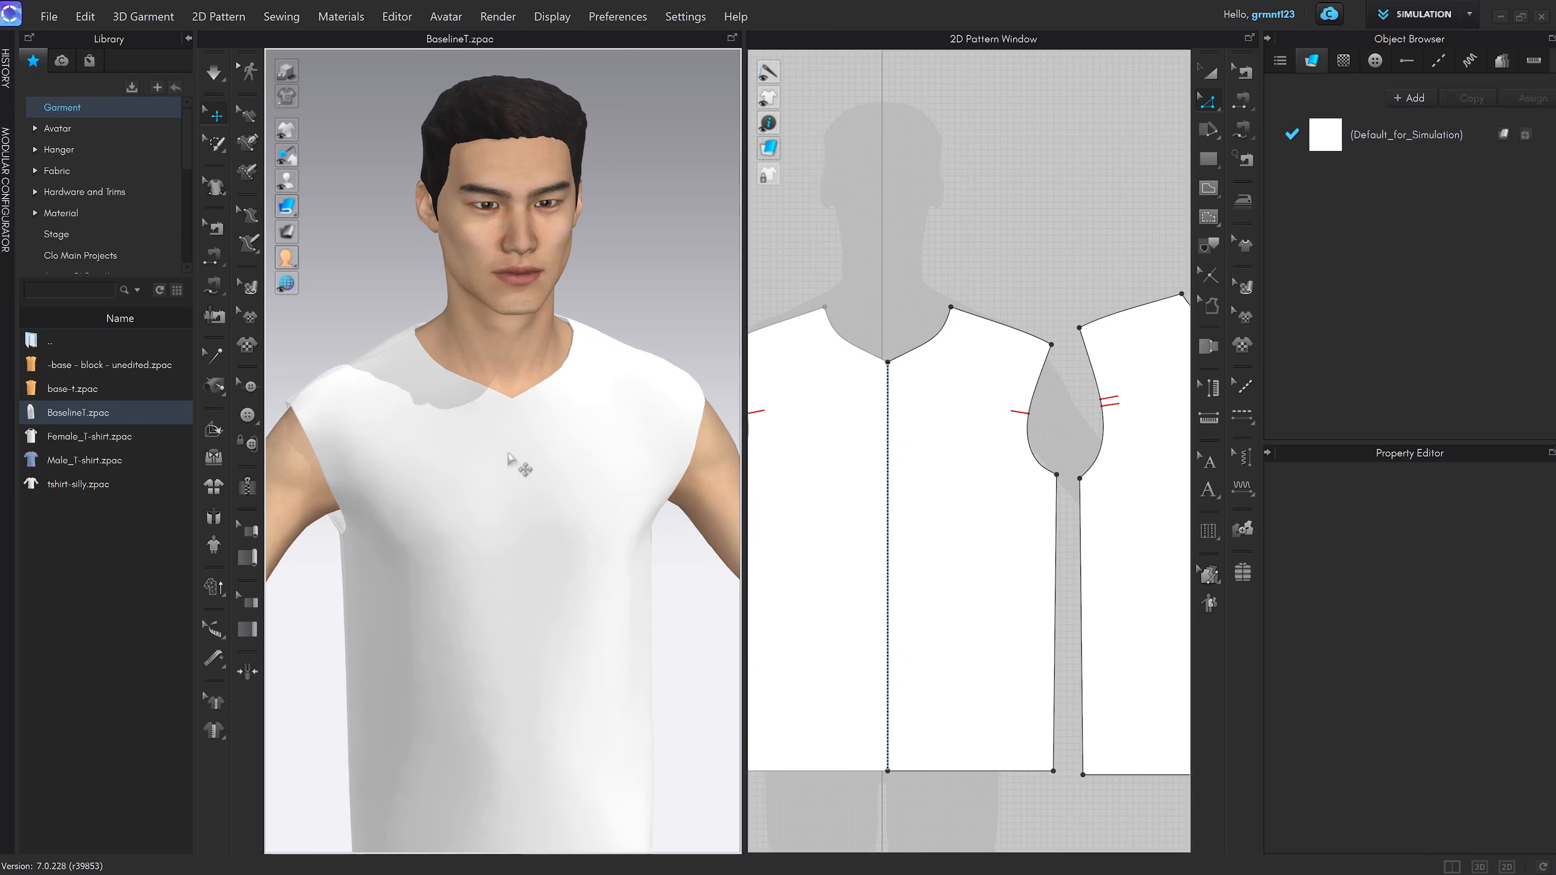
pyautogui.scroll(2, 965, 330)
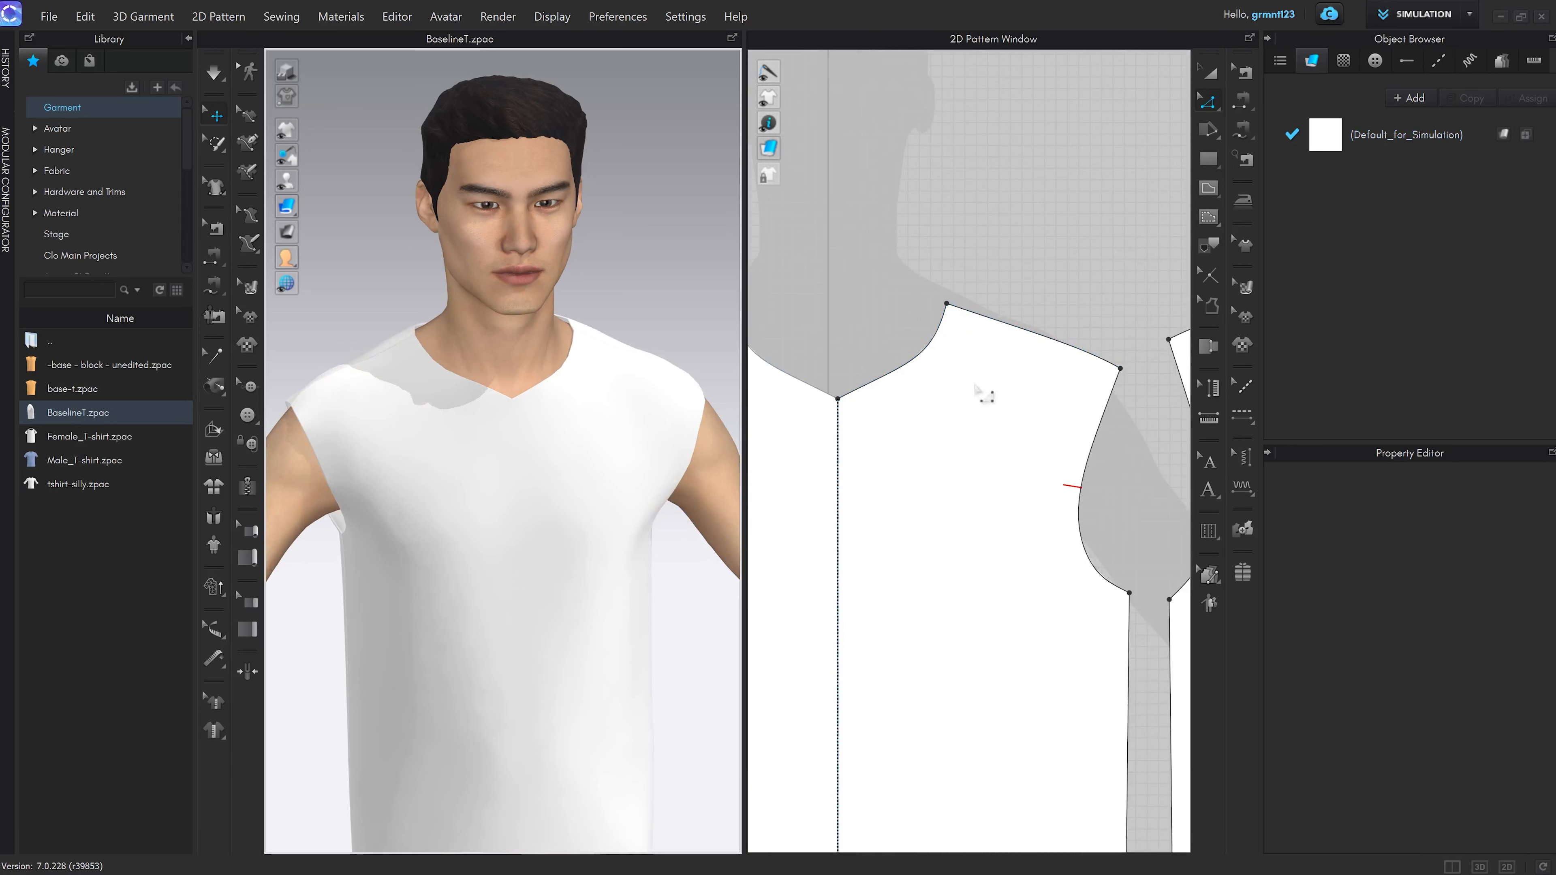
pyautogui.scroll(-4, 986, 400)
pyautogui.scroll(1, 1024, 427)
pyautogui.scroll(1, 962, 399)
pyautogui.scroll(-2, 992, 466)
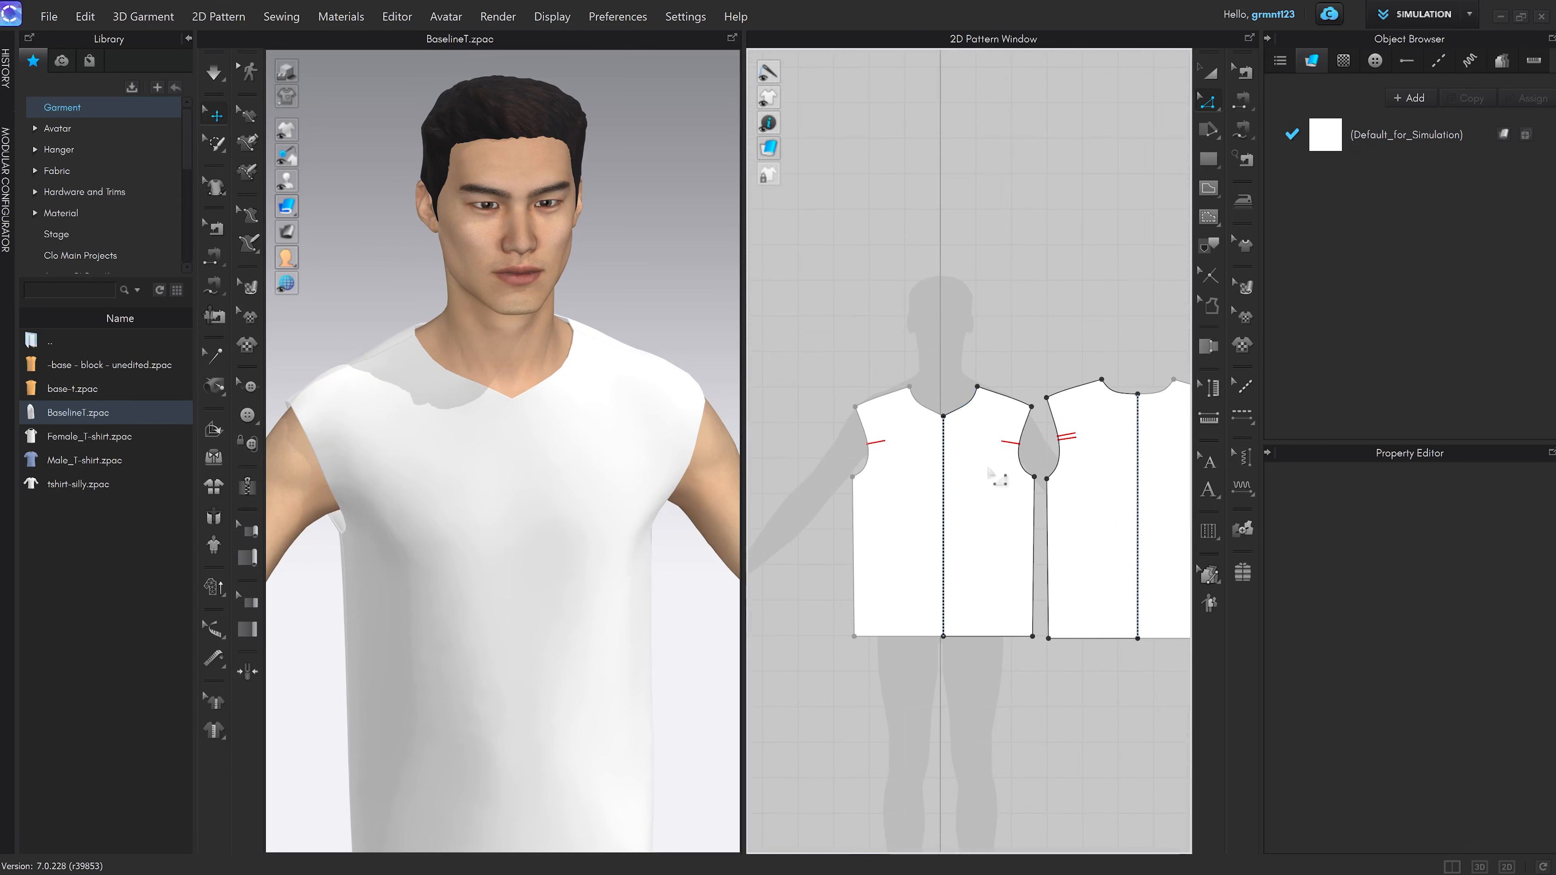
pyautogui.scroll(-2, 940, 531)
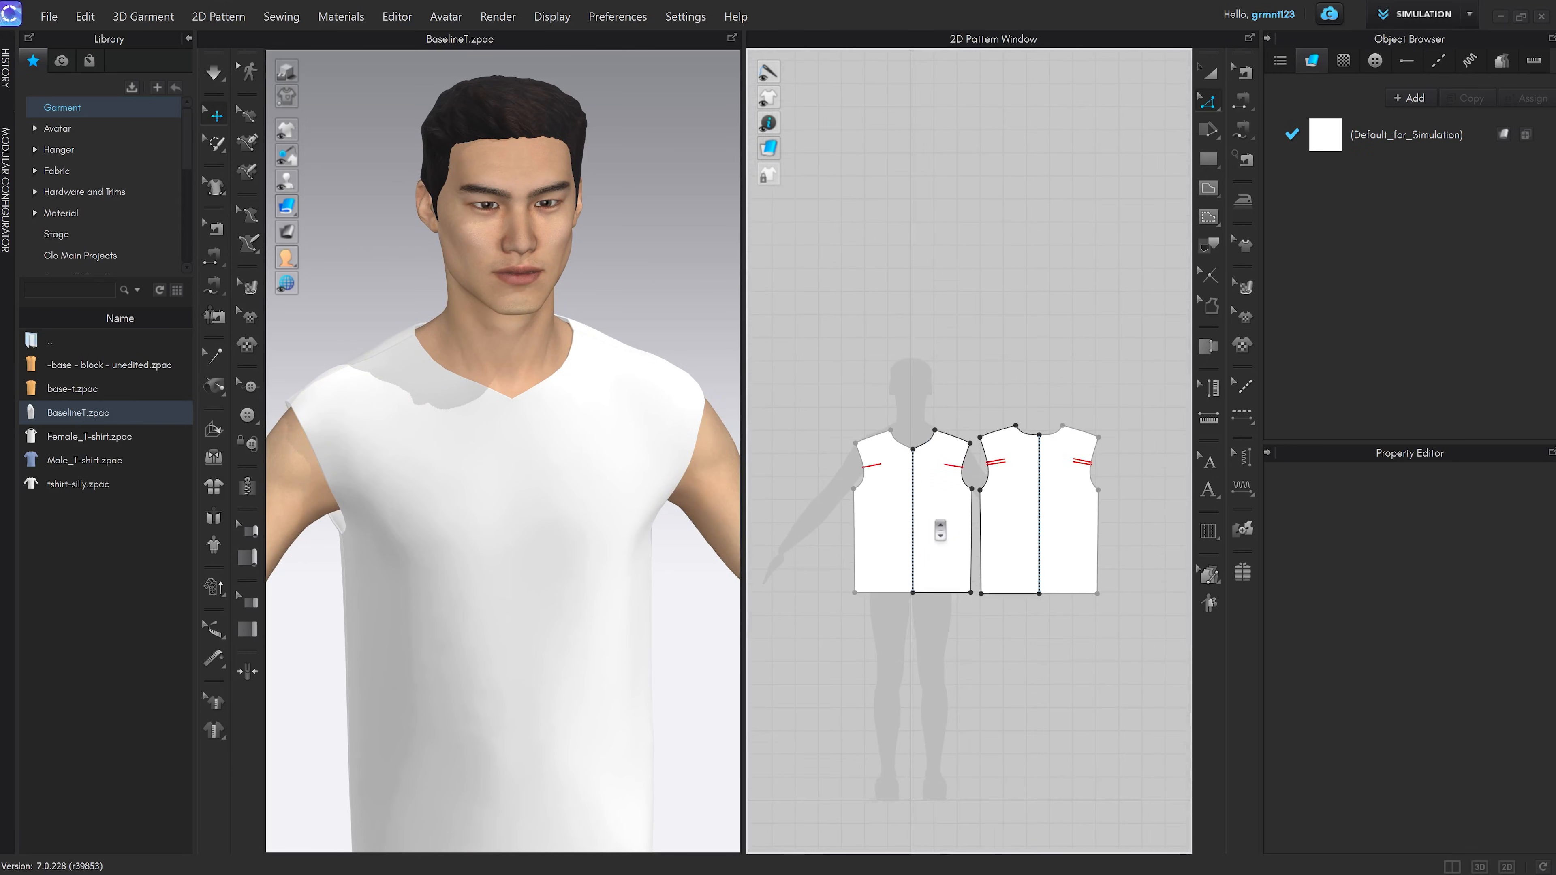
pyautogui.scroll(1, 939, 530)
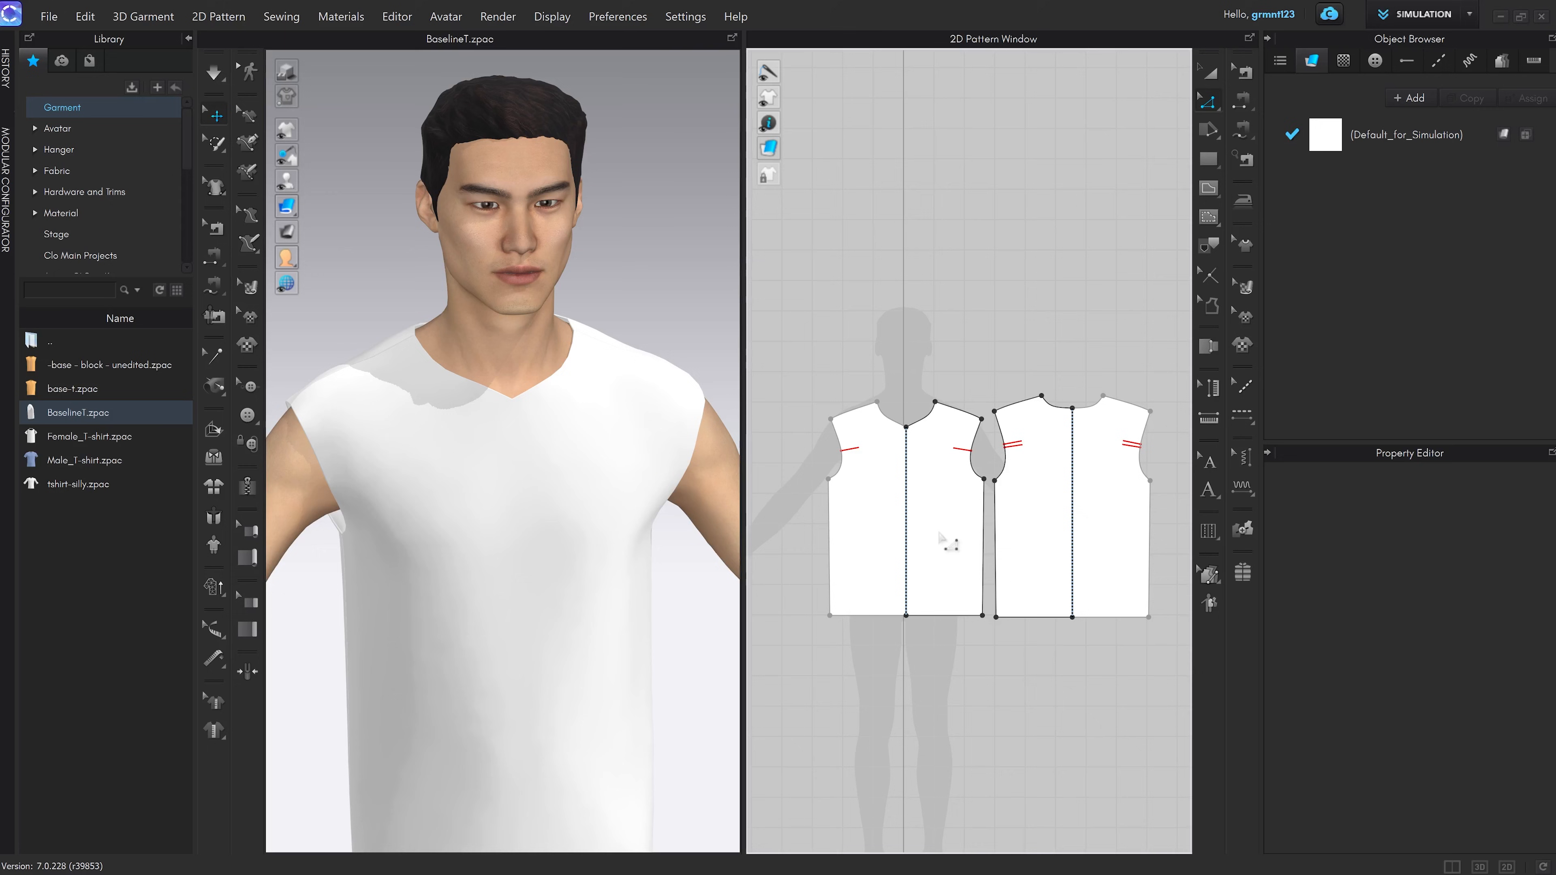
pyautogui.scroll(-3, 651, 498)
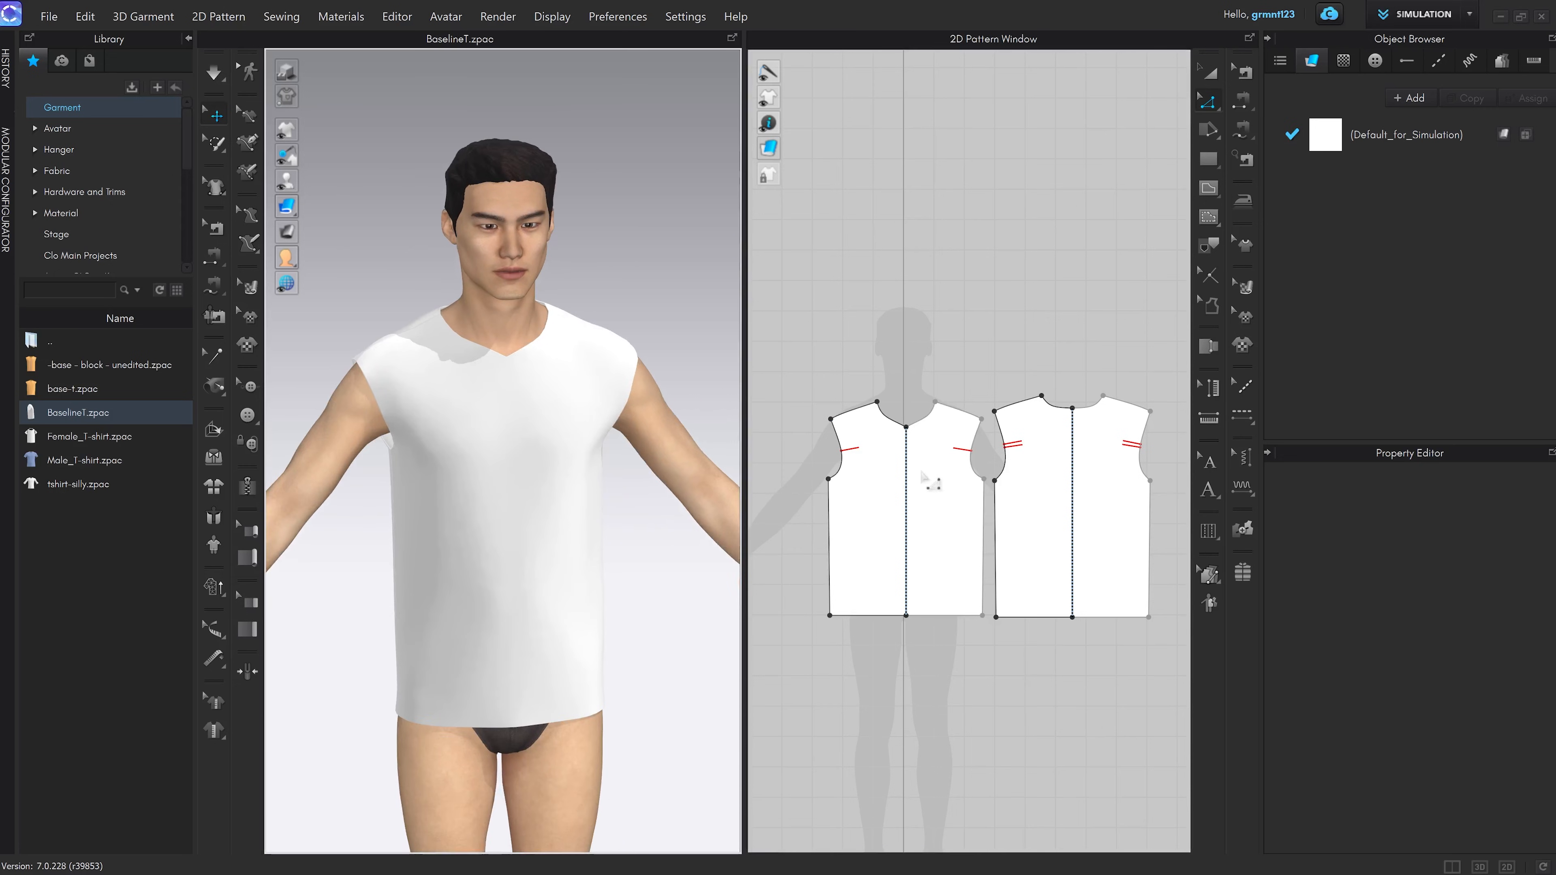
pyautogui.moveTo(962, 412); pyautogui.dragTo(1007, 301)
pyautogui.rightClick(1008, 301)
pyautogui.click(810, 468)
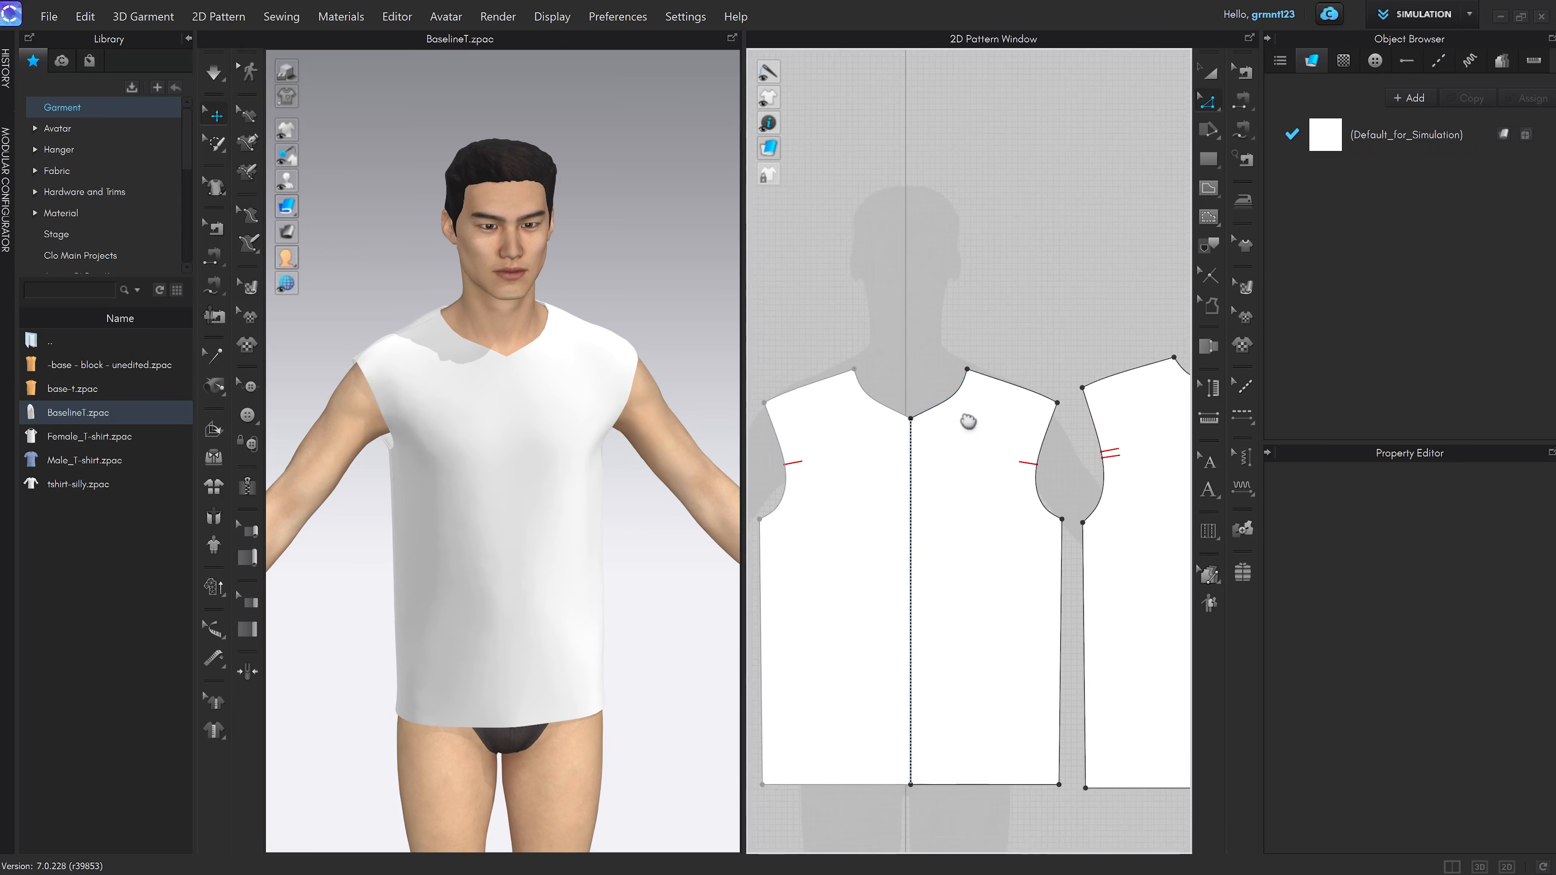
# Select the front neckline's center point and shoulder point in turn to inspect their curve handles
pyautogui.scroll(2, 916, 423)
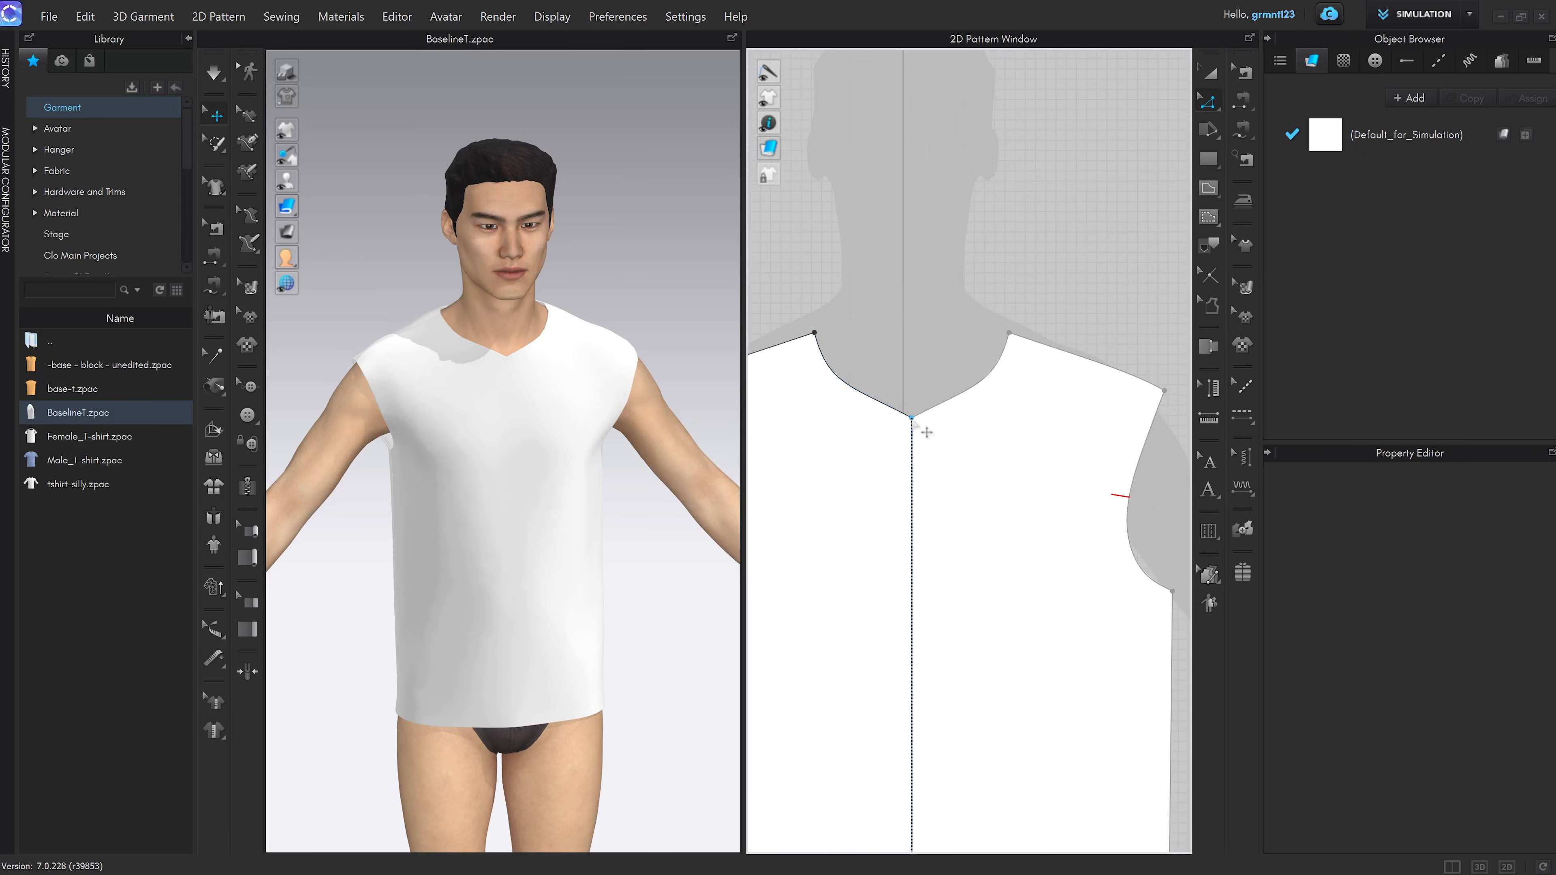
pyautogui.click(912, 419)
pyautogui.click(987, 418)
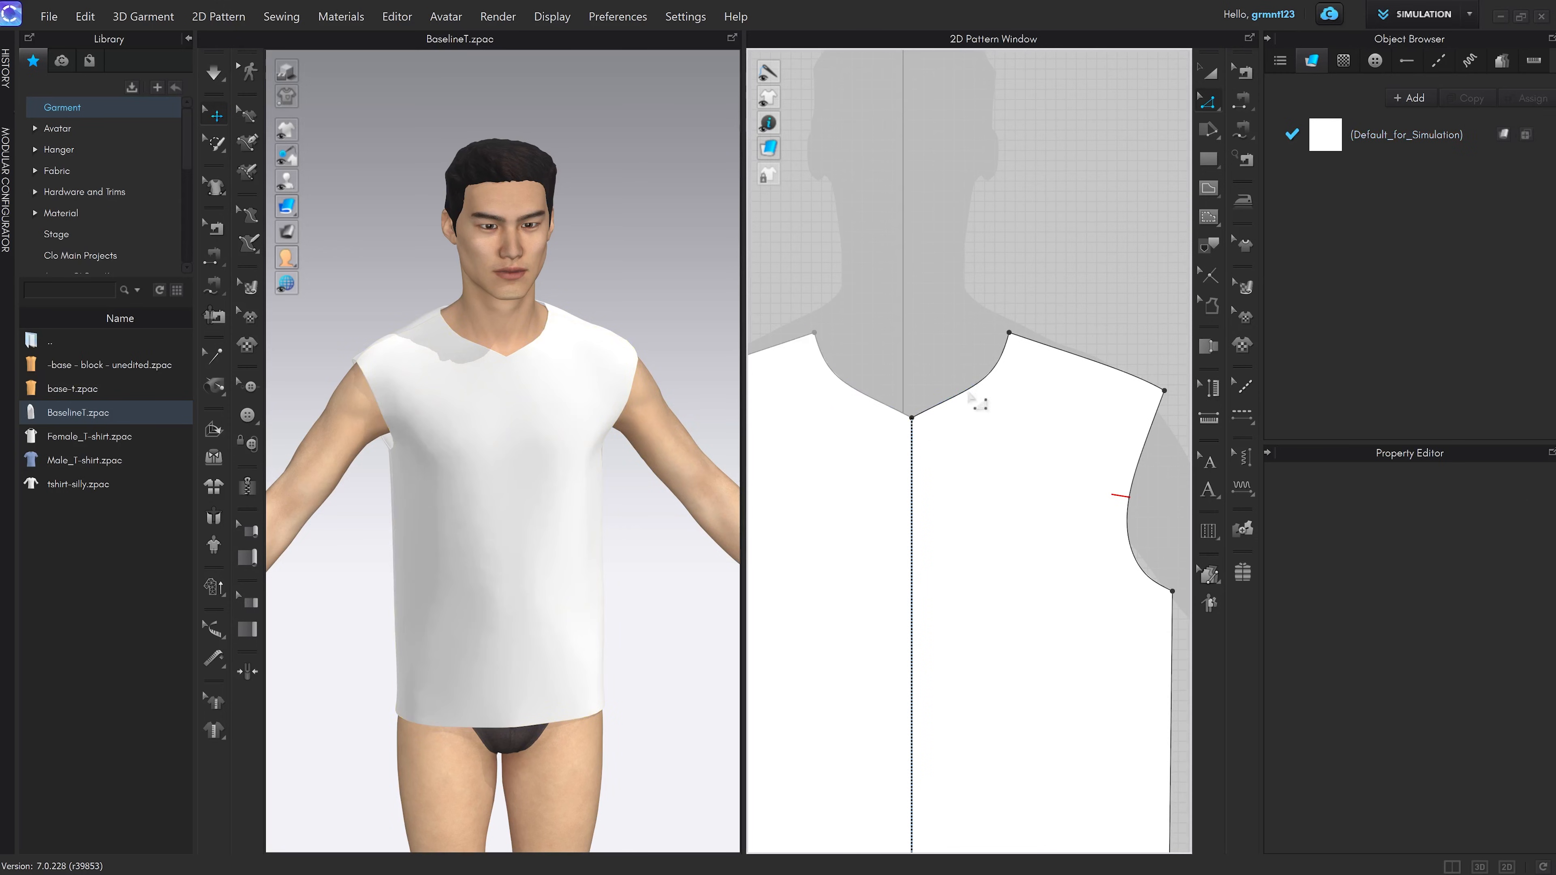
pyautogui.click(912, 418)
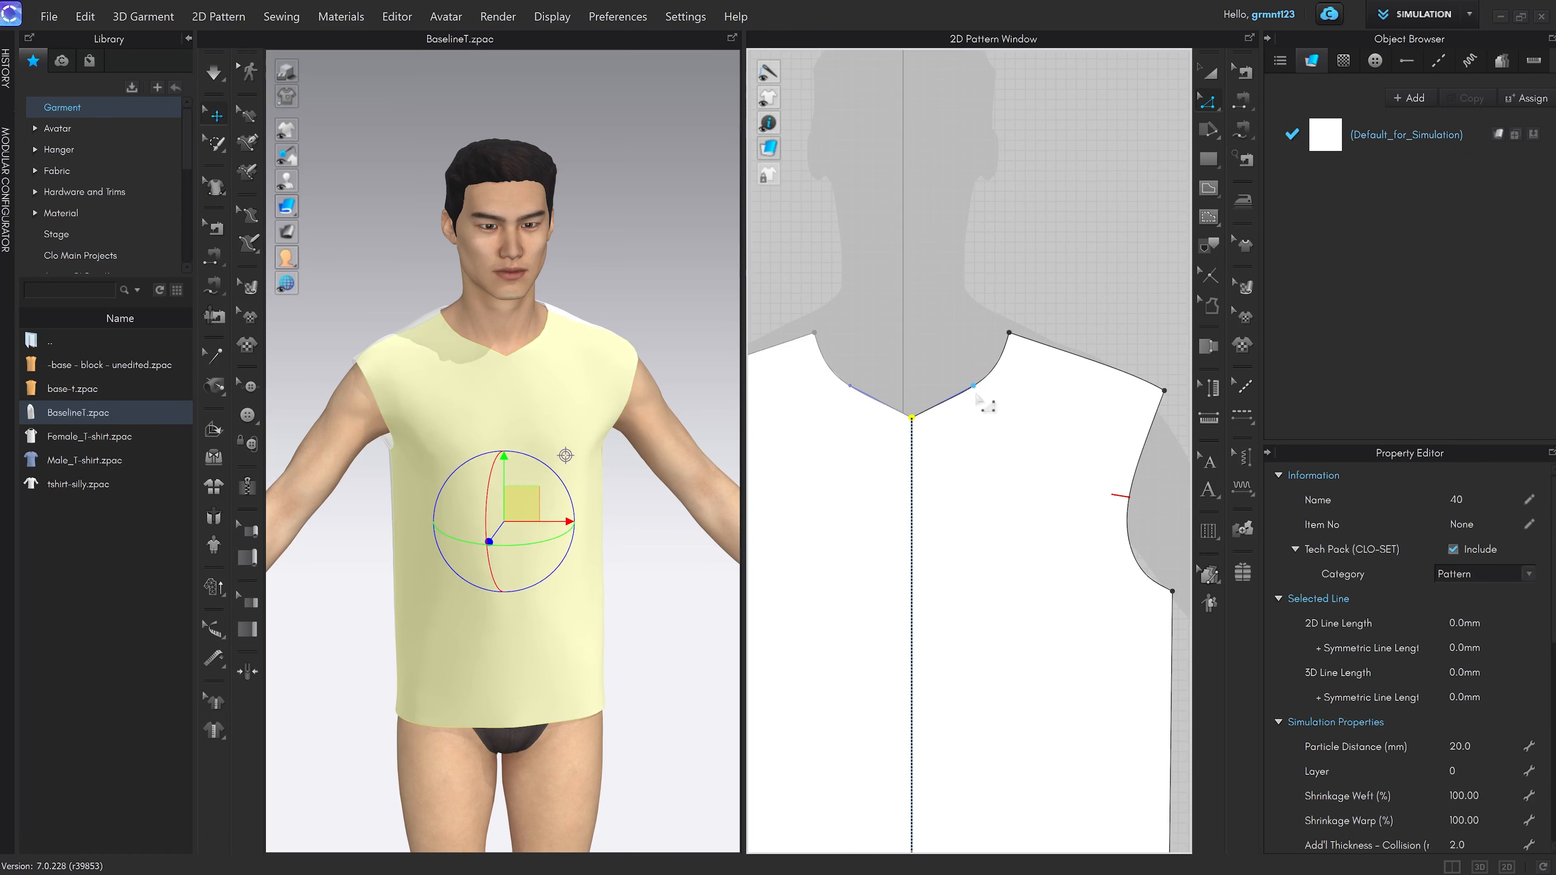
pyautogui.click(980, 409)
pyautogui.scroll(-2, 930, 433)
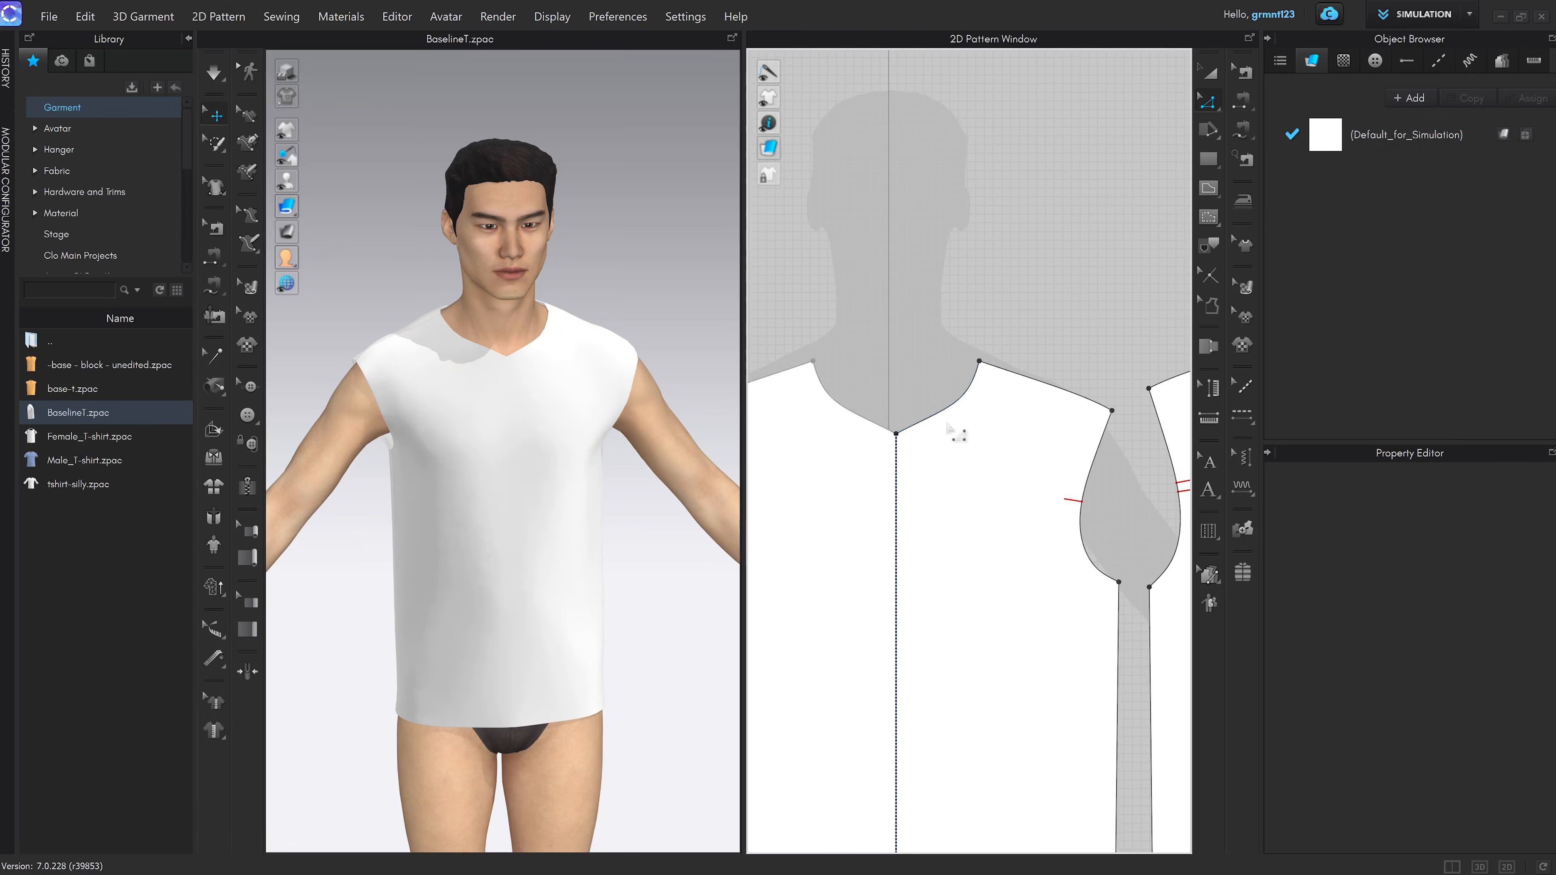
pyautogui.click(900, 424)
pyautogui.click(980, 361)
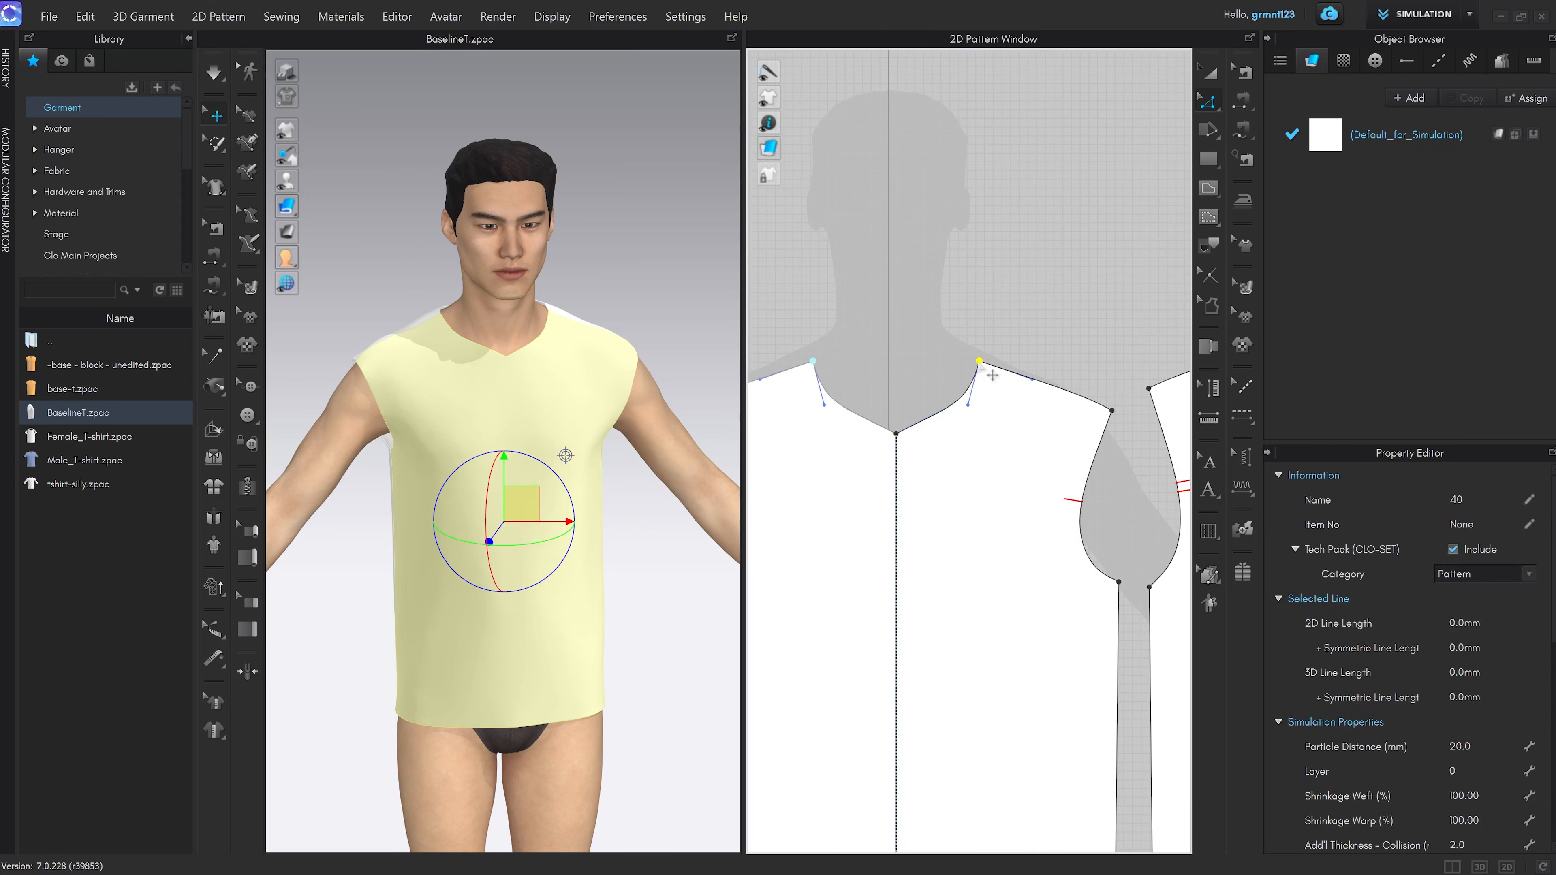
pyautogui.click(964, 430)
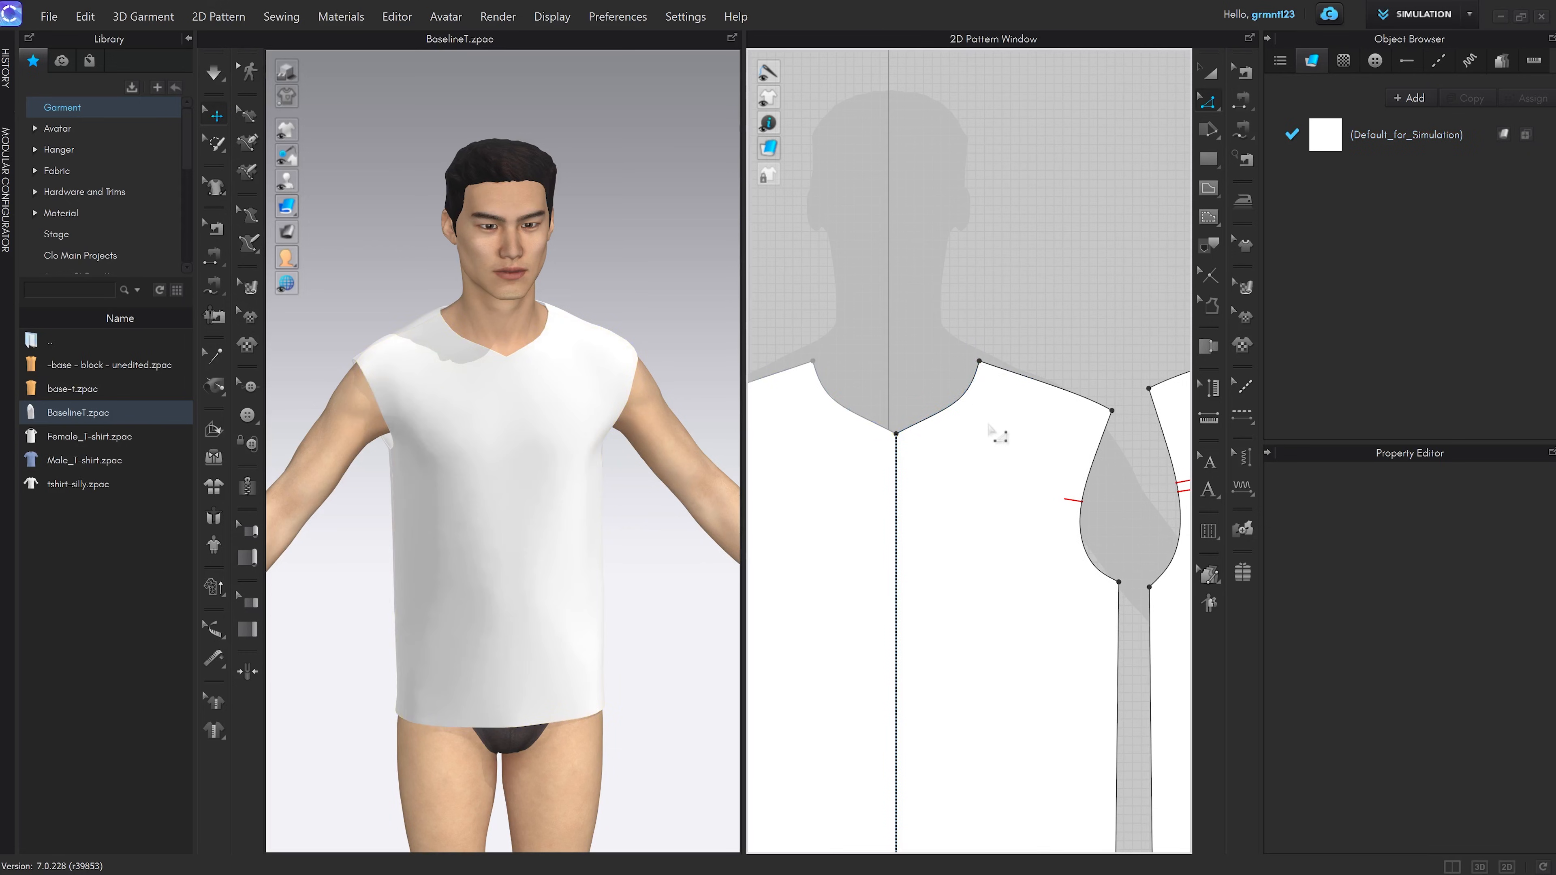
# Reshape the front neckline into a smooth curve with Edit Curve Point, using a point about 53 mm from the center-front point
pyautogui.press('v')
pyautogui.click(947, 422)
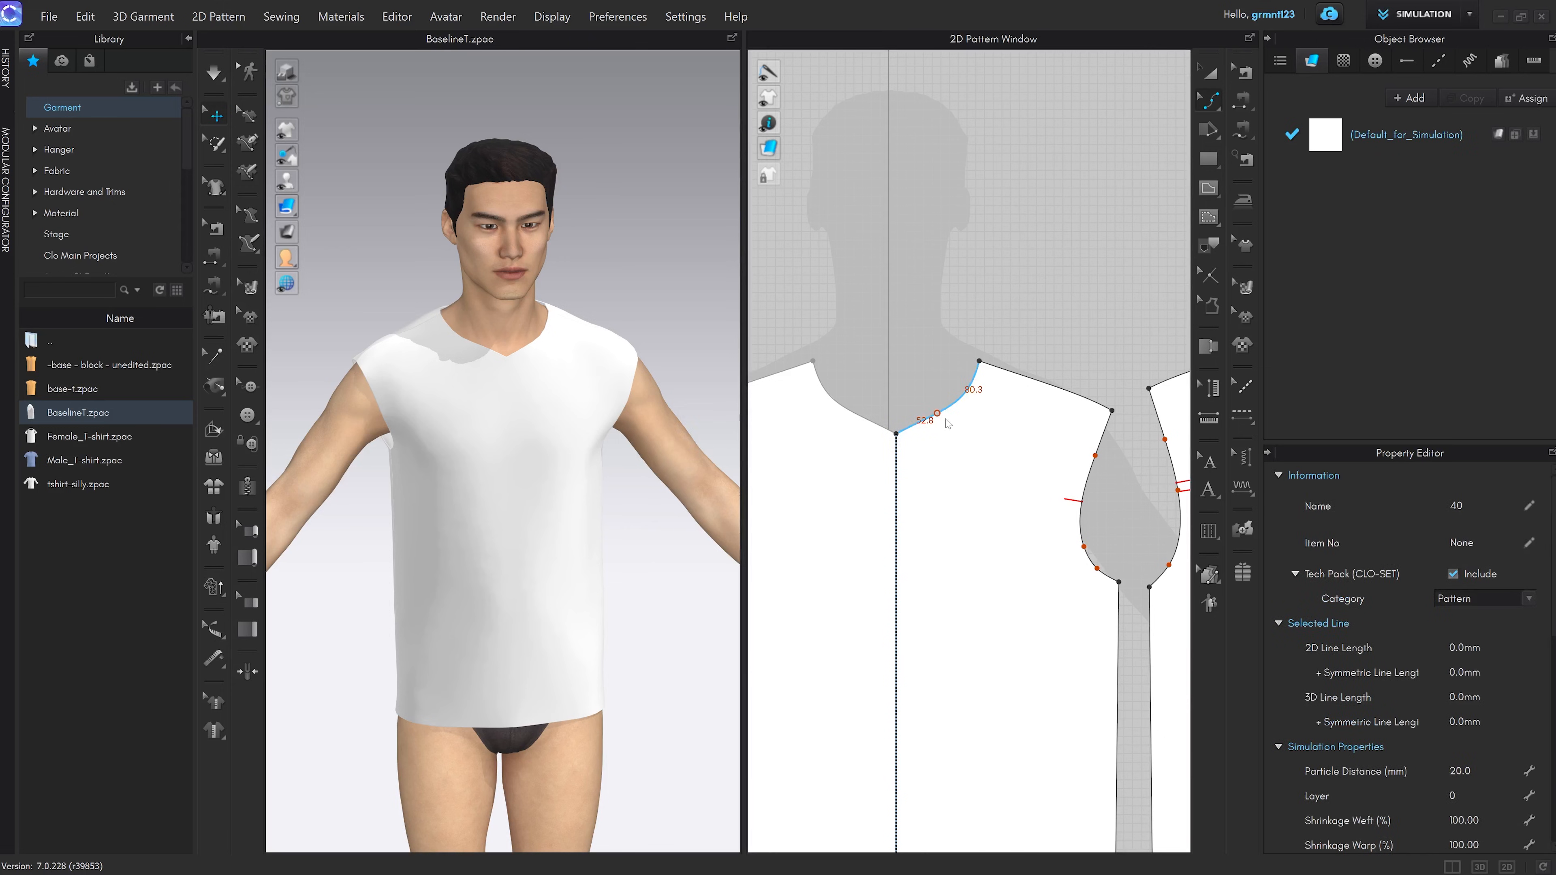
pyautogui.moveTo(937, 420); pyautogui.dragTo(942, 417)
pyautogui.click(954, 470)
# Return to Edit Pattern and check the center and shoulder points of the reshaped neckline for curve handles
pyautogui.press('z')
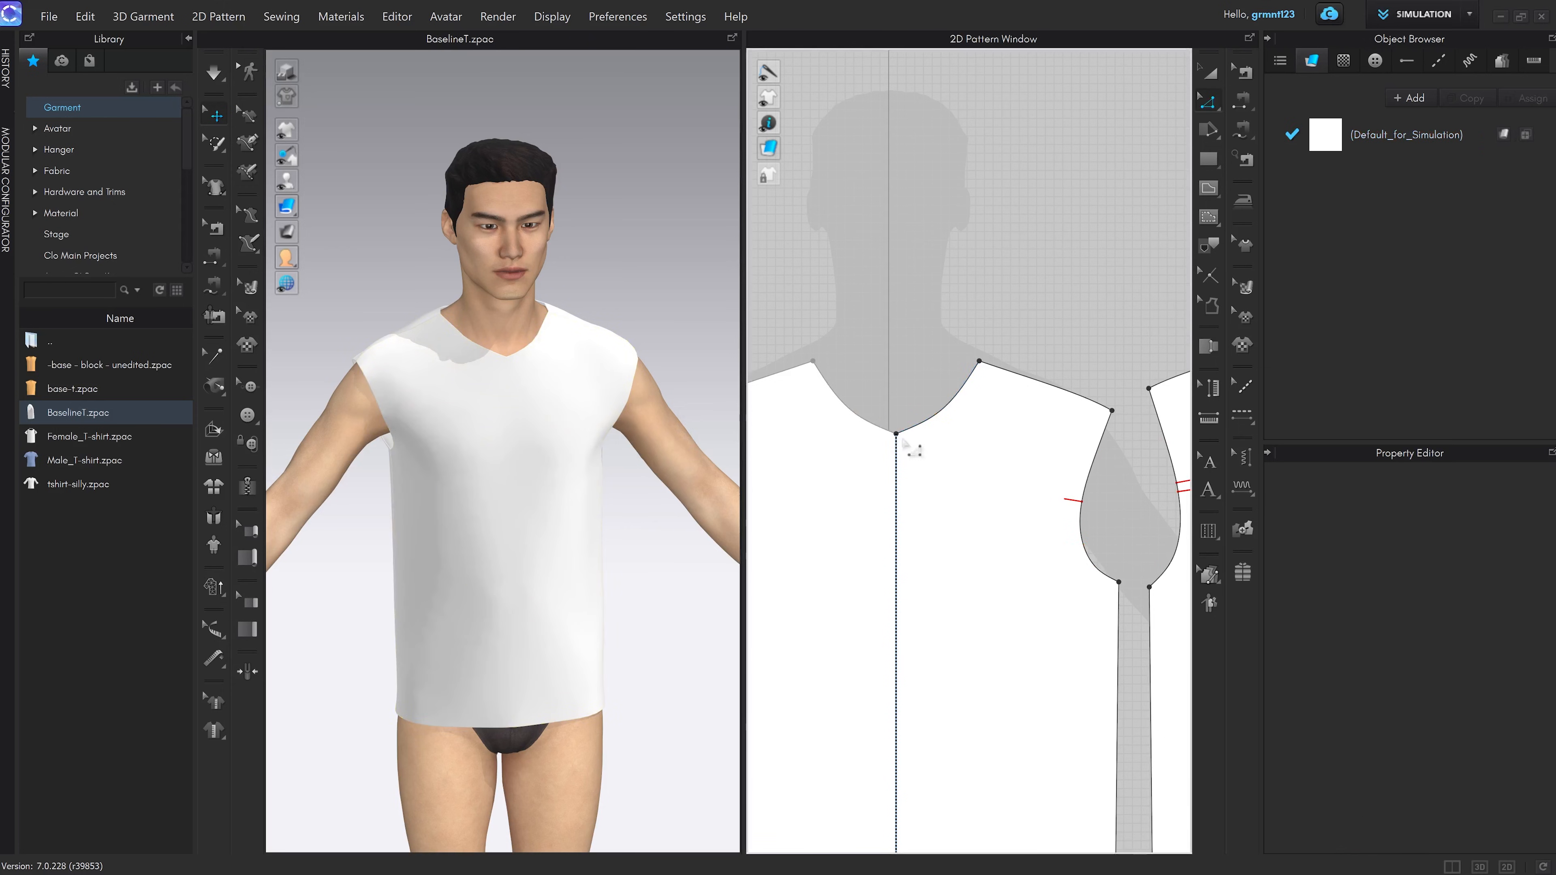
pyautogui.click(896, 435)
pyautogui.click(980, 362)
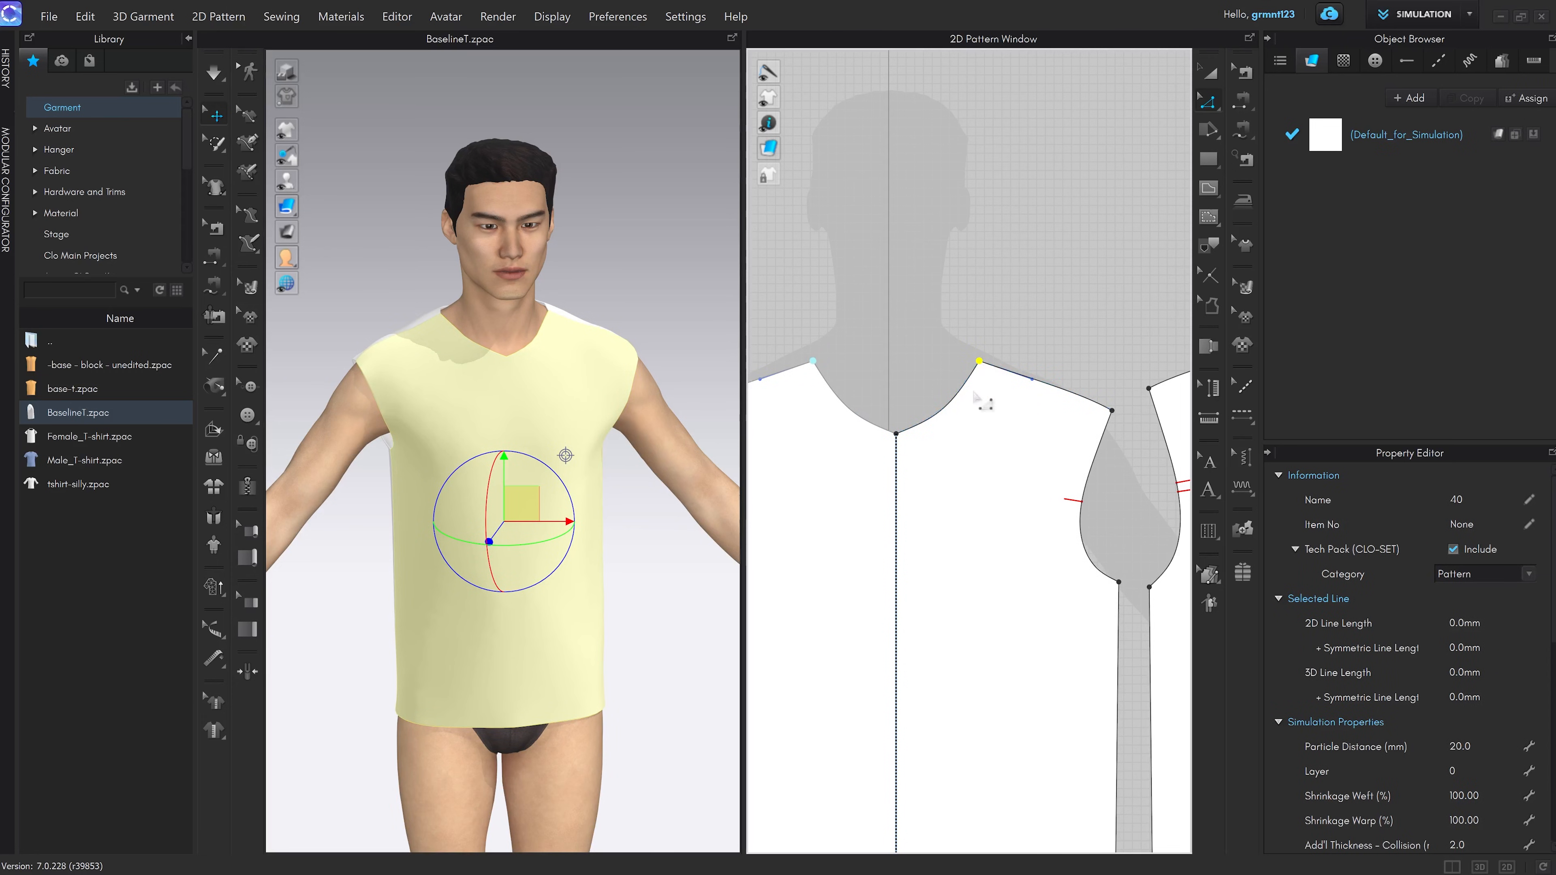
pyautogui.click(979, 420)
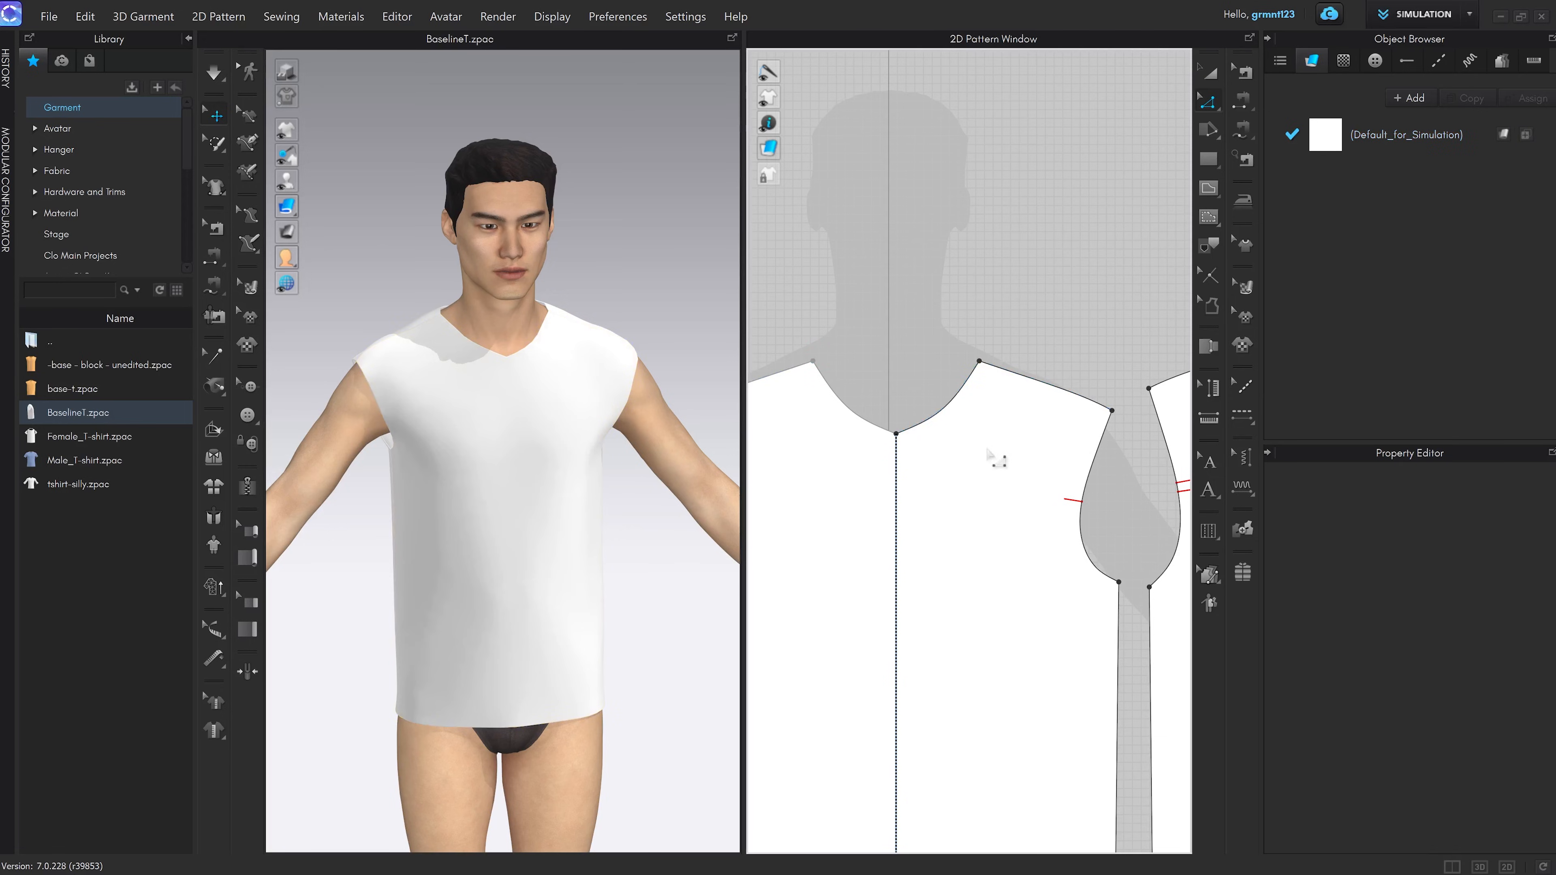
# Round out the front neckline by moving its curve point outward and down with Edit Curve Point
pyautogui.press('v')
pyautogui.scroll(2, 959, 423)
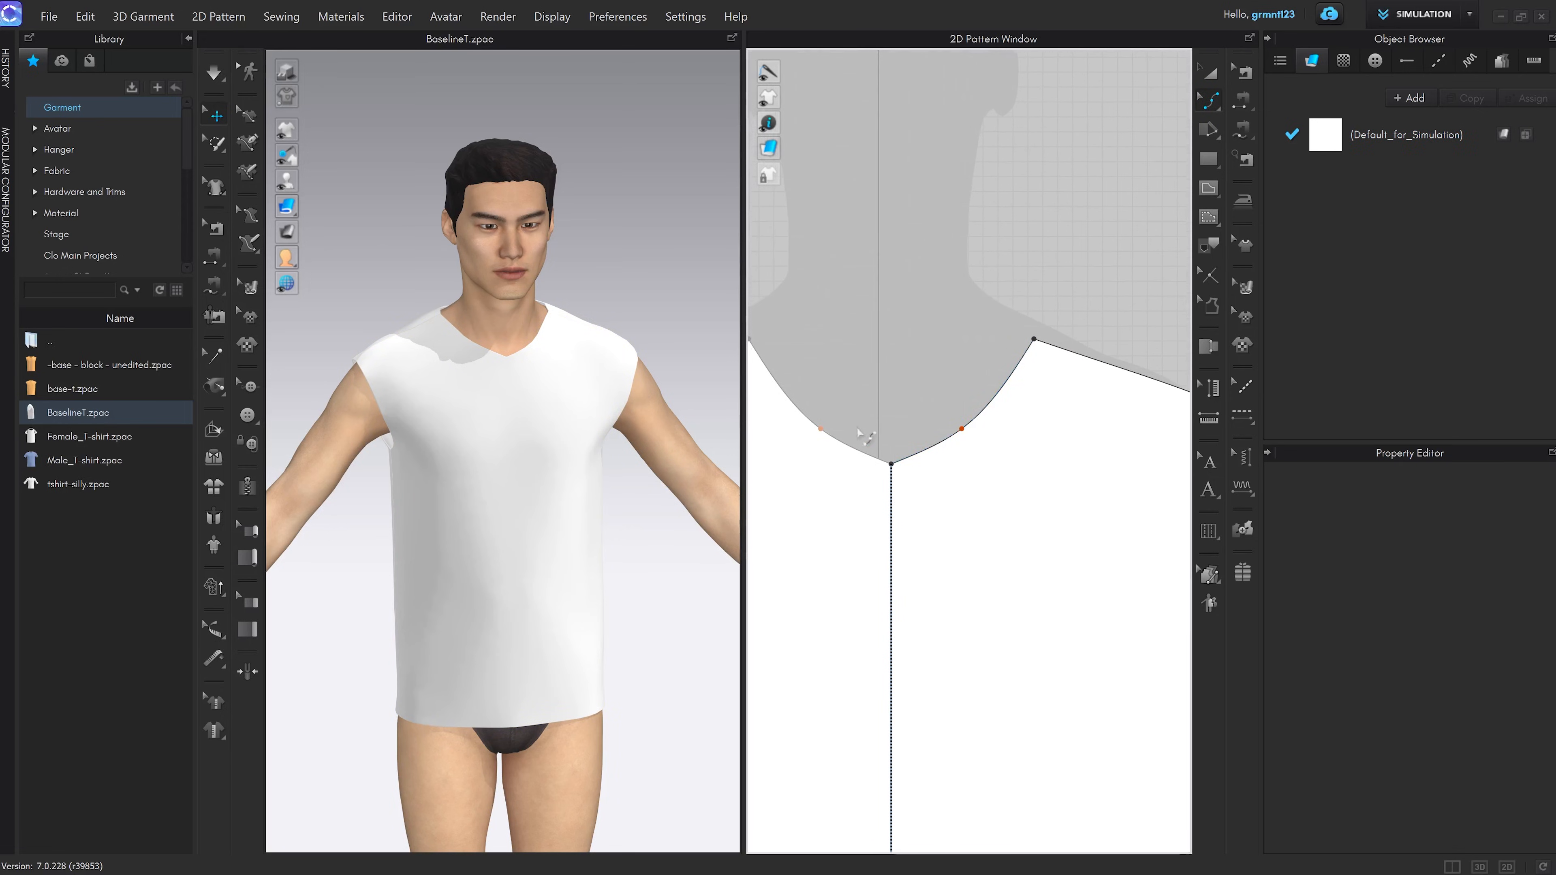
pyautogui.click(970, 445)
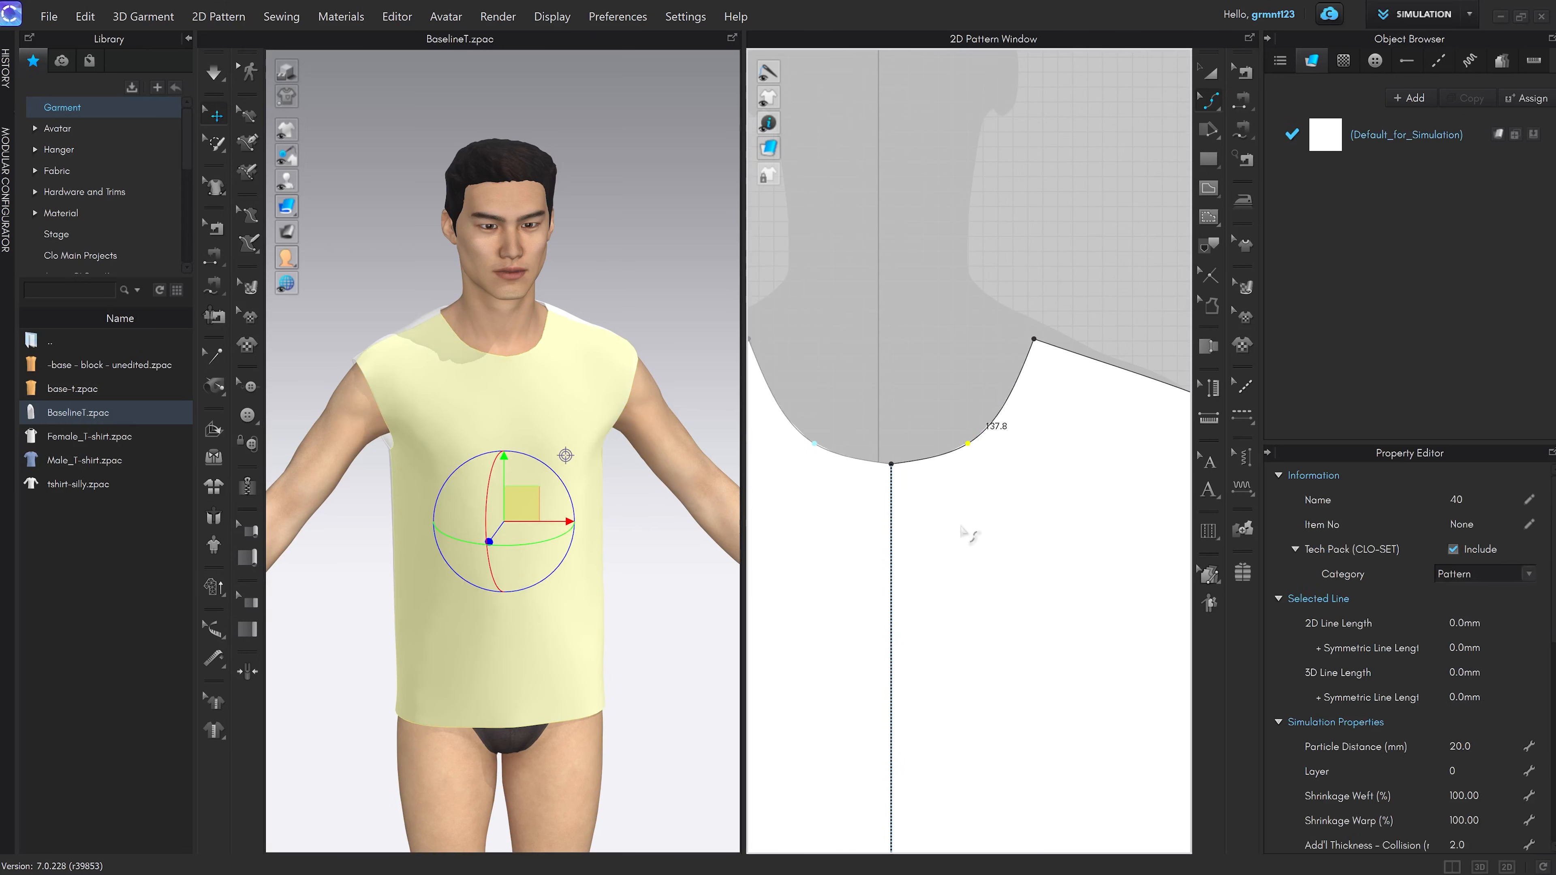
pyautogui.click(991, 514)
pyautogui.scroll(-3, 1029, 498)
pyautogui.moveTo(1029, 499); pyautogui.dragTo(976, 487, button='middle')
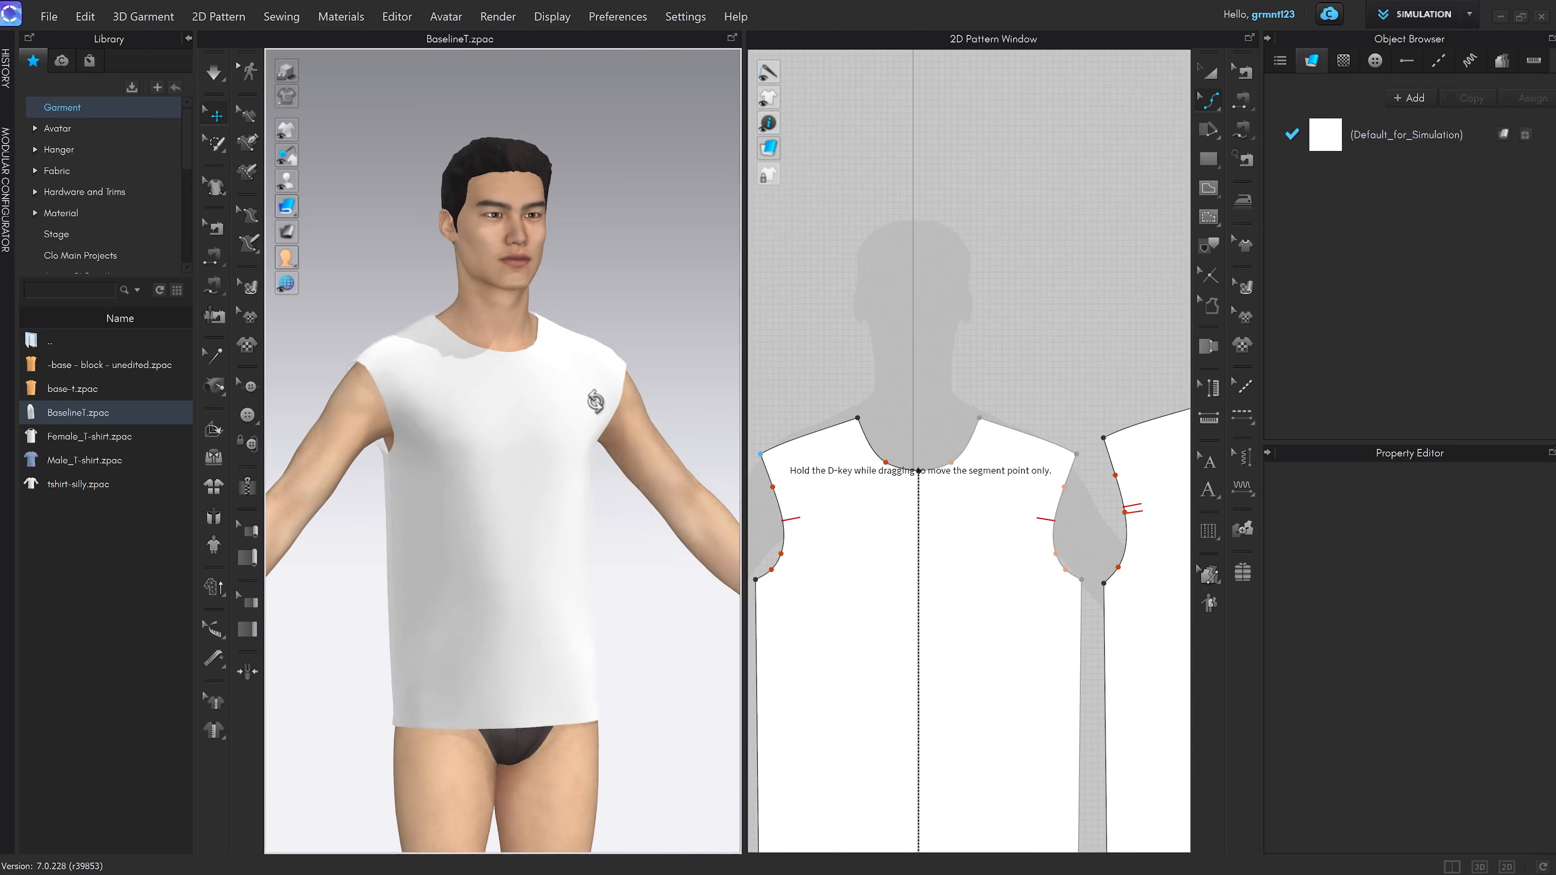
# View the garment from behind and check both end points of the front shoulder line for curve handles
pyautogui.moveTo(587, 417); pyautogui.dragTo(447, 414, button='right')
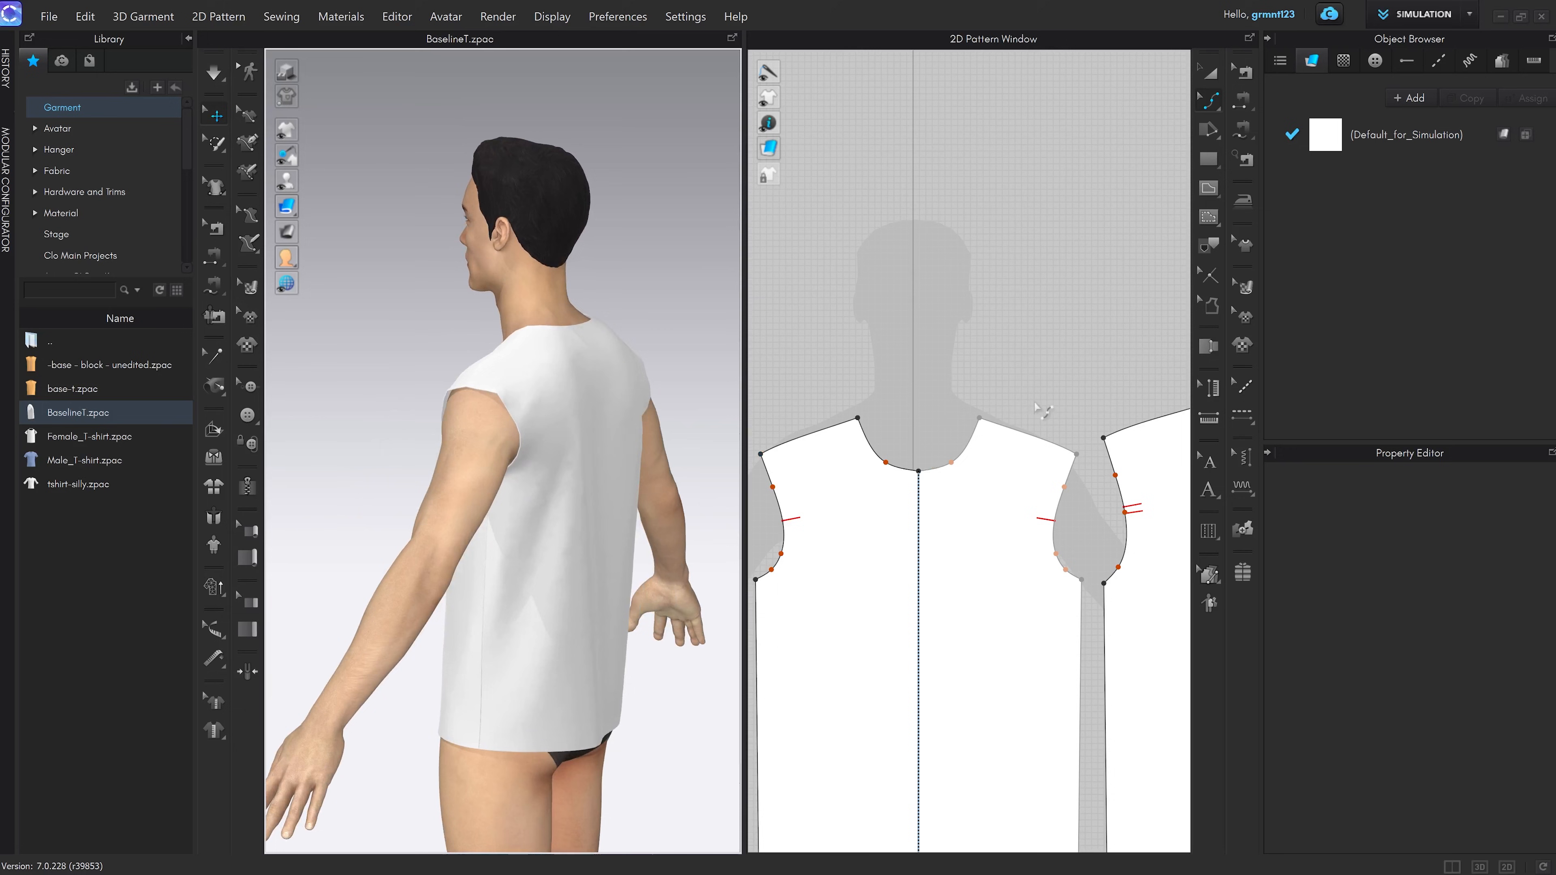
pyautogui.scroll(3, 899, 425)
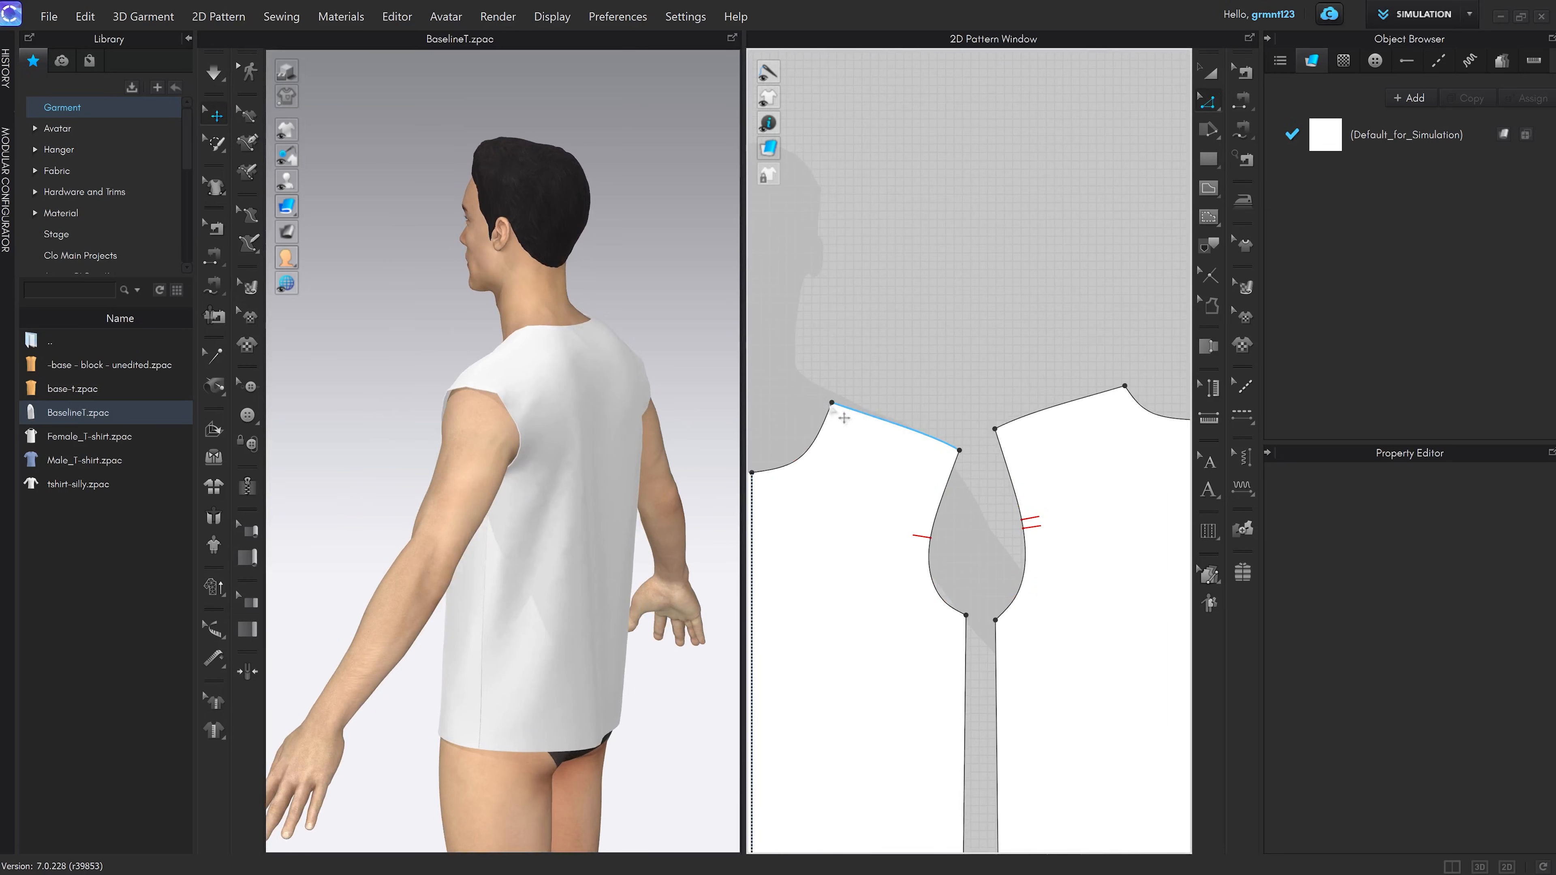
pyautogui.click(831, 402)
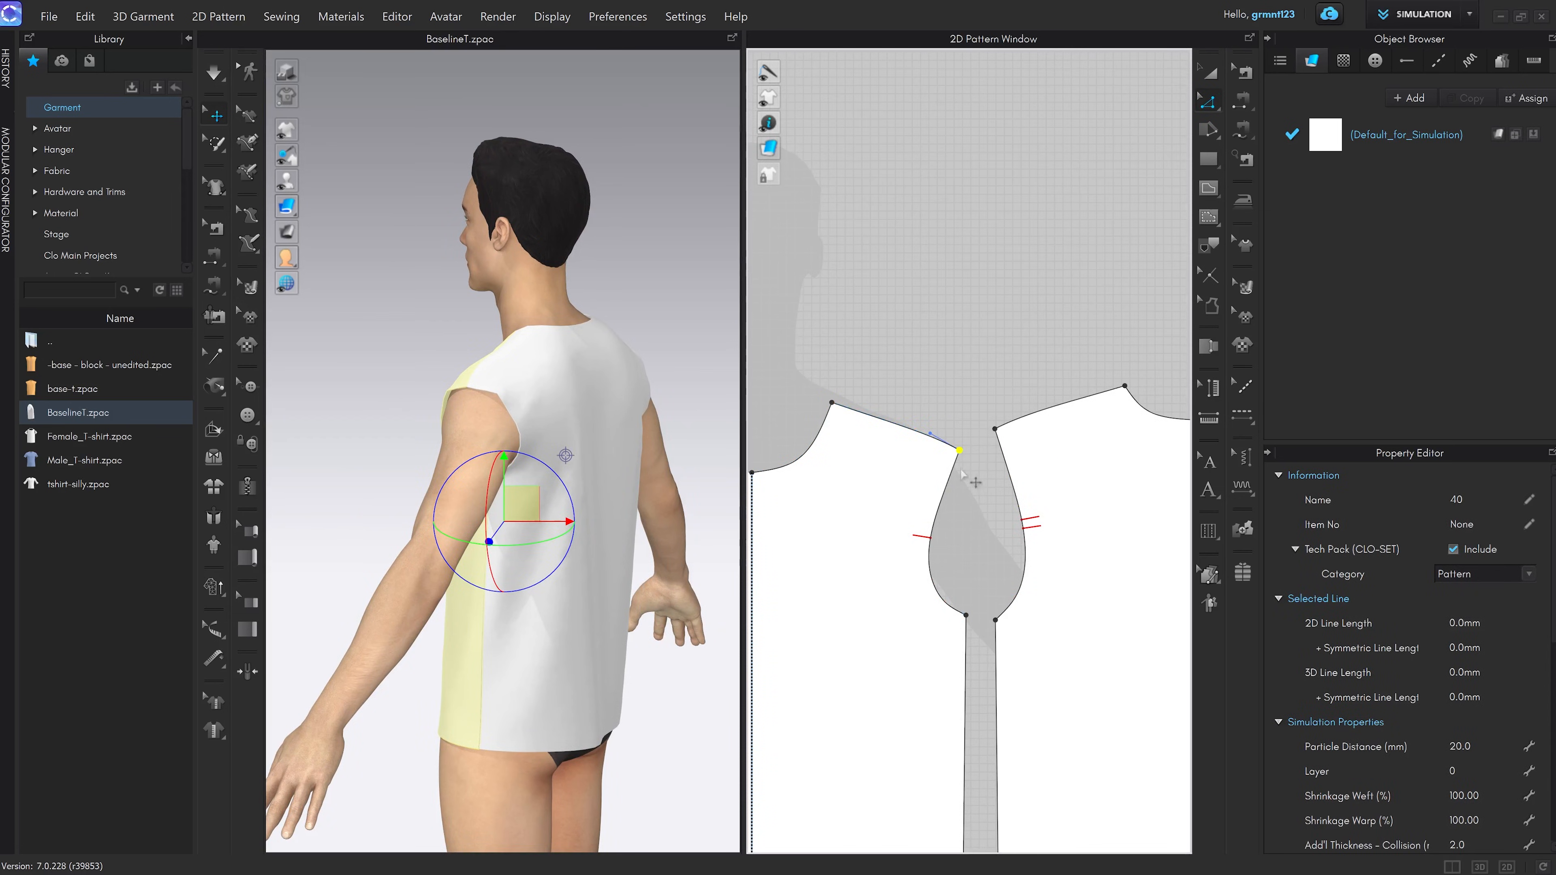
pyautogui.click(937, 432)
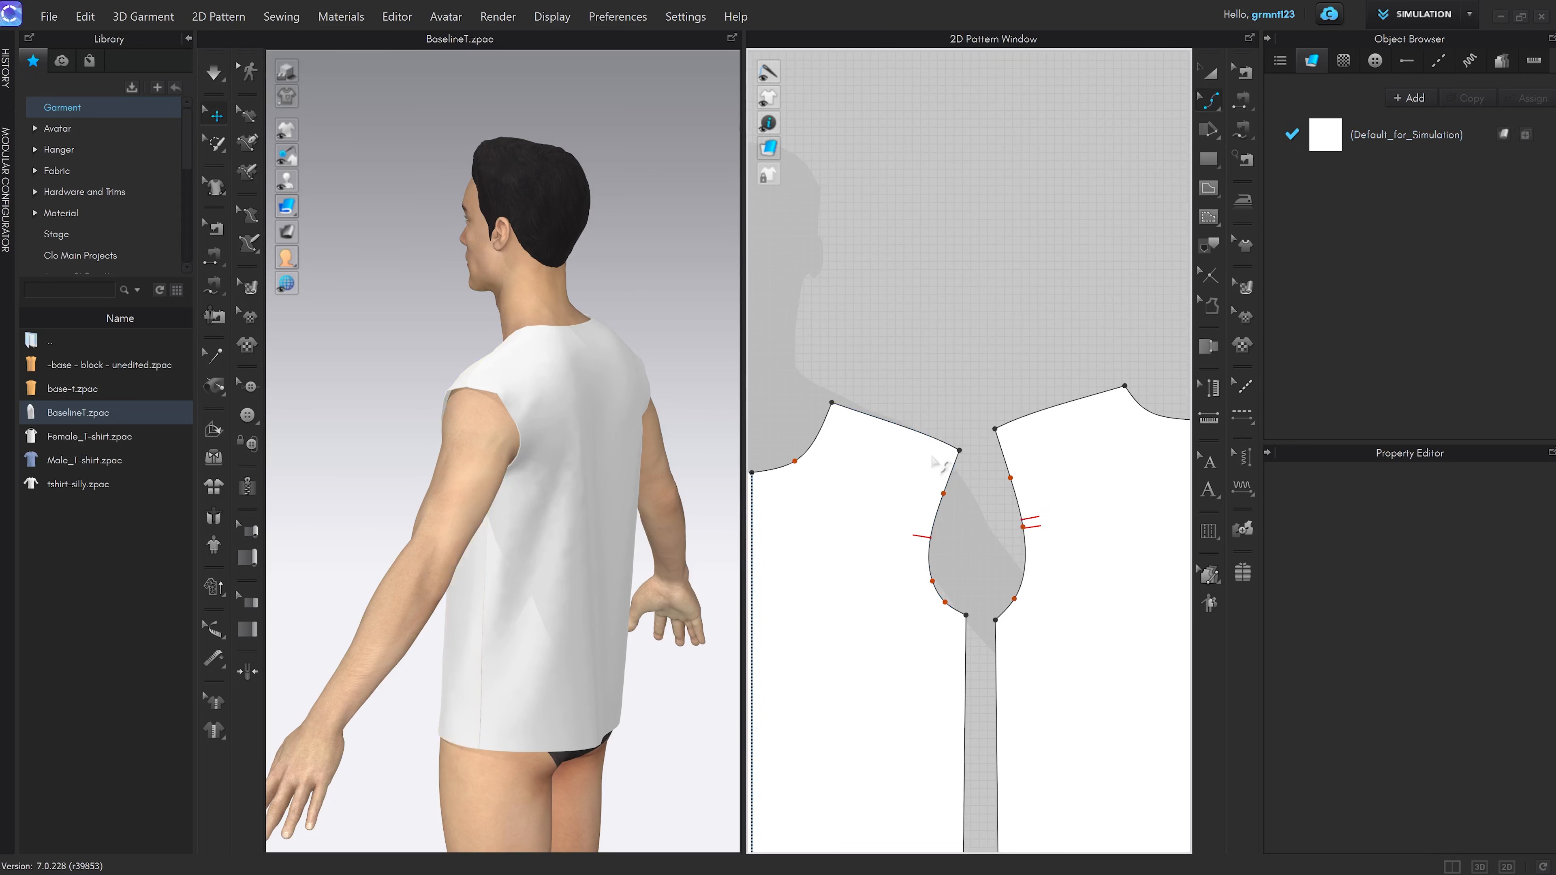
# Add curve points to the front shoulder line about 90 mm from the neck and to the back shoulder line at its midpoint
pyautogui.press('v')
pyautogui.click(902, 426)
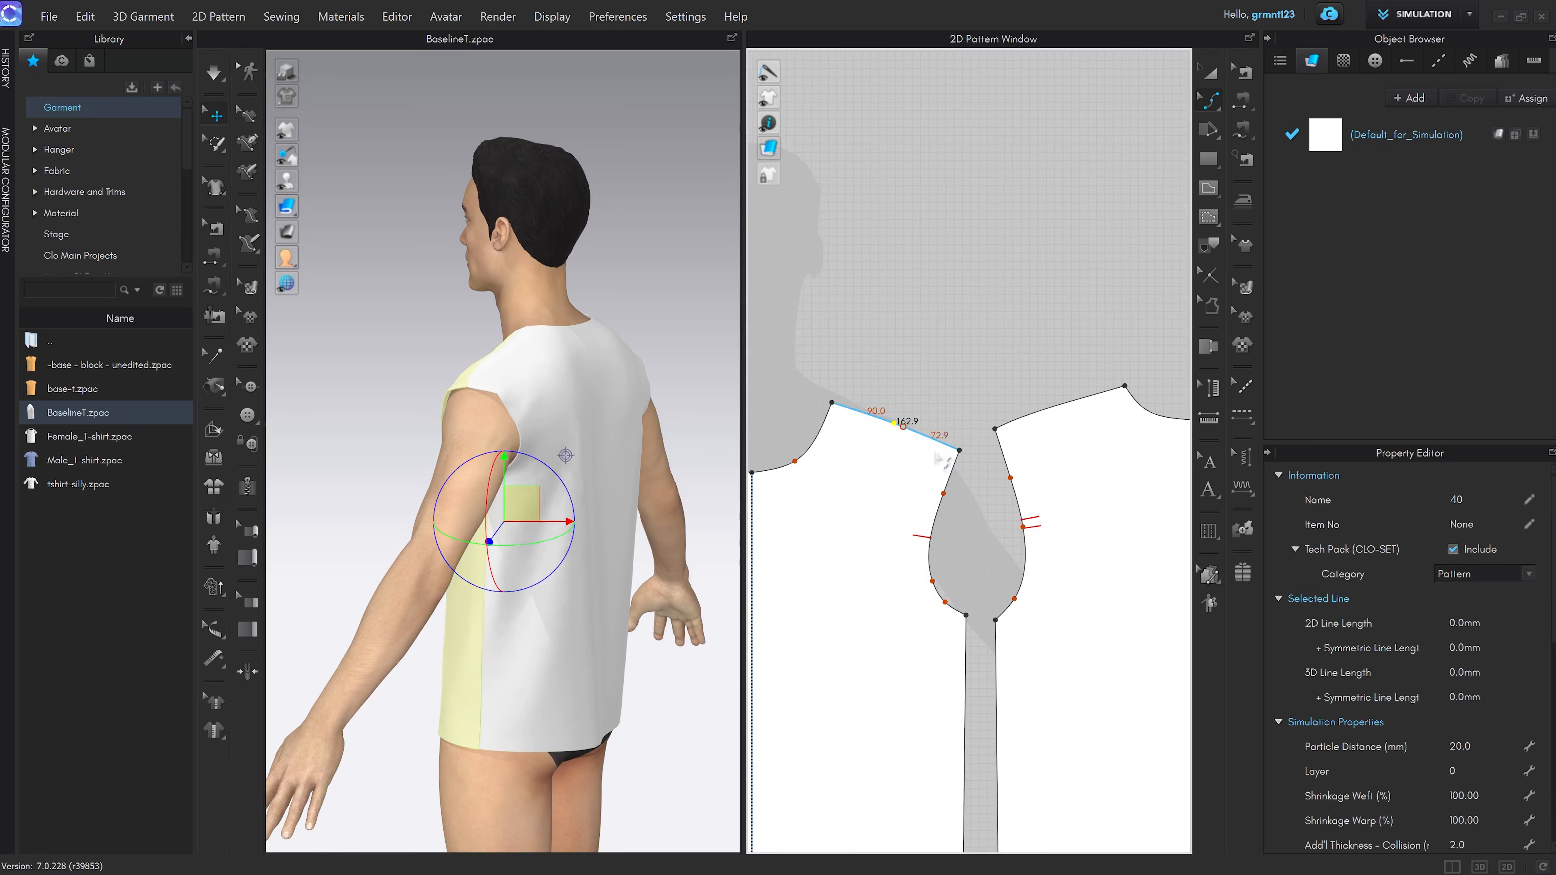
pyautogui.moveTo(1102, 438); pyautogui.dragTo(1016, 453, button='right')
pyautogui.click(973, 422)
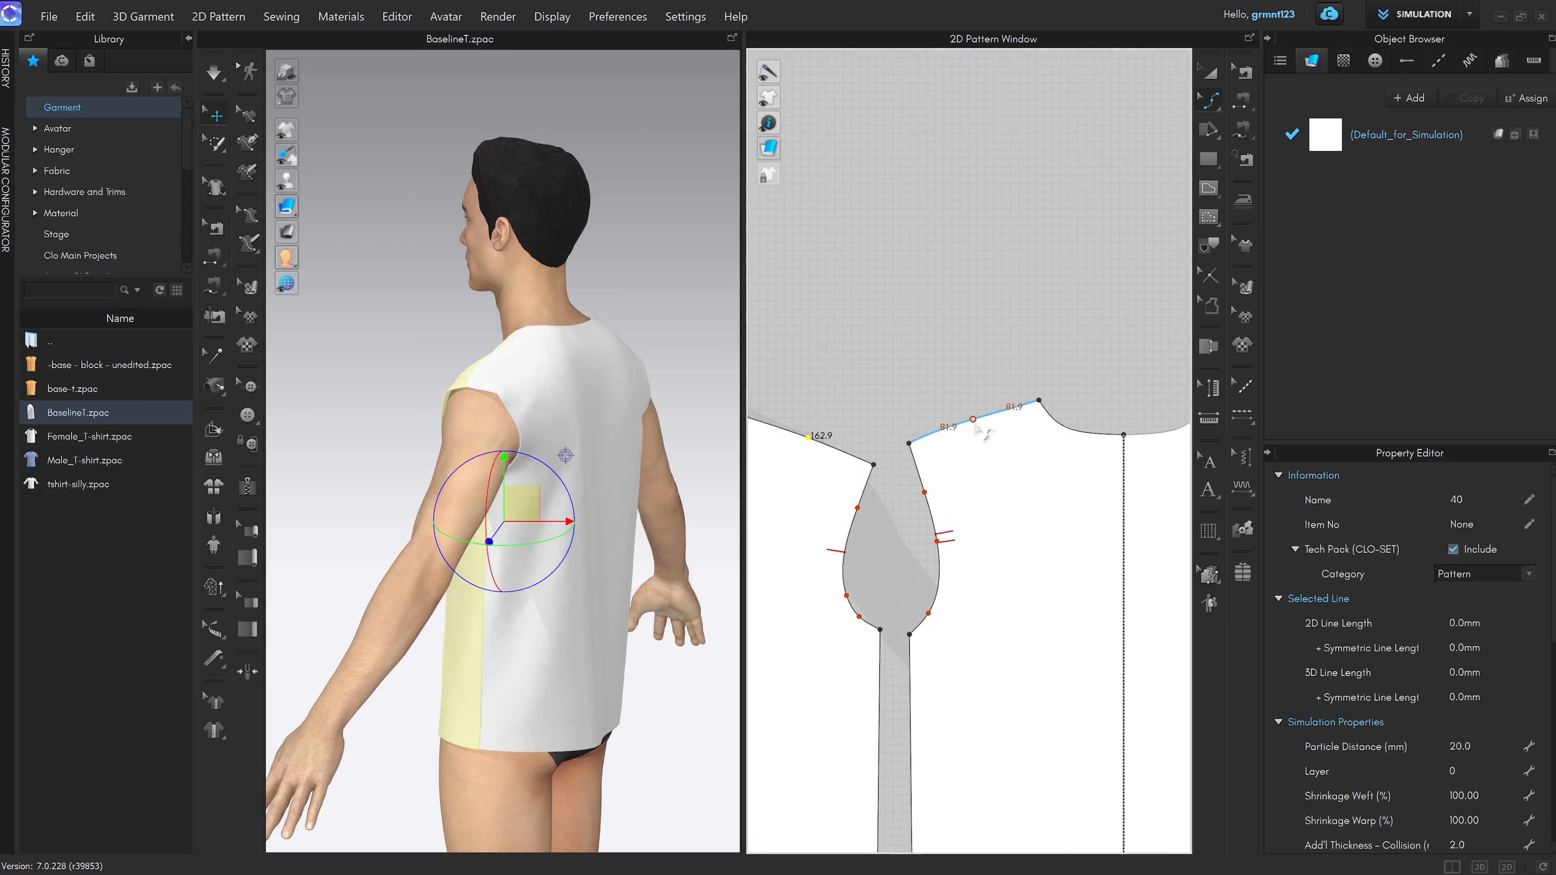
pyautogui.press('Delete')
# Add a curve point to the back neckline about 16 mm from the shoulder-neck point
pyautogui.scroll(3, 1066, 417)
pyautogui.click(1032, 407)
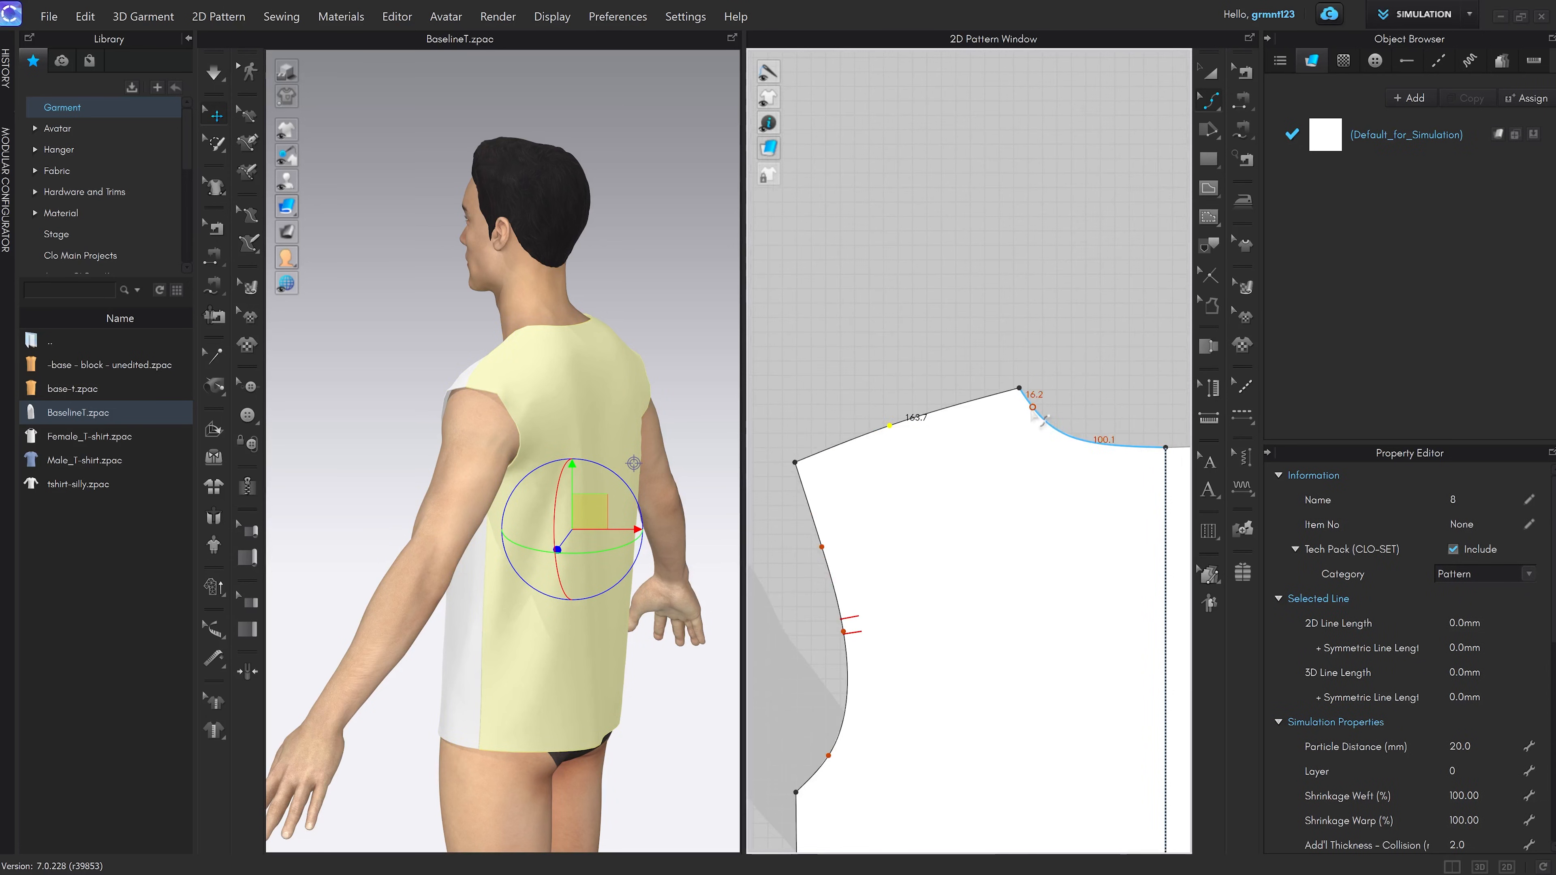
pyautogui.scroll(-2, 1035, 441)
pyautogui.scroll(-3, 1024, 483)
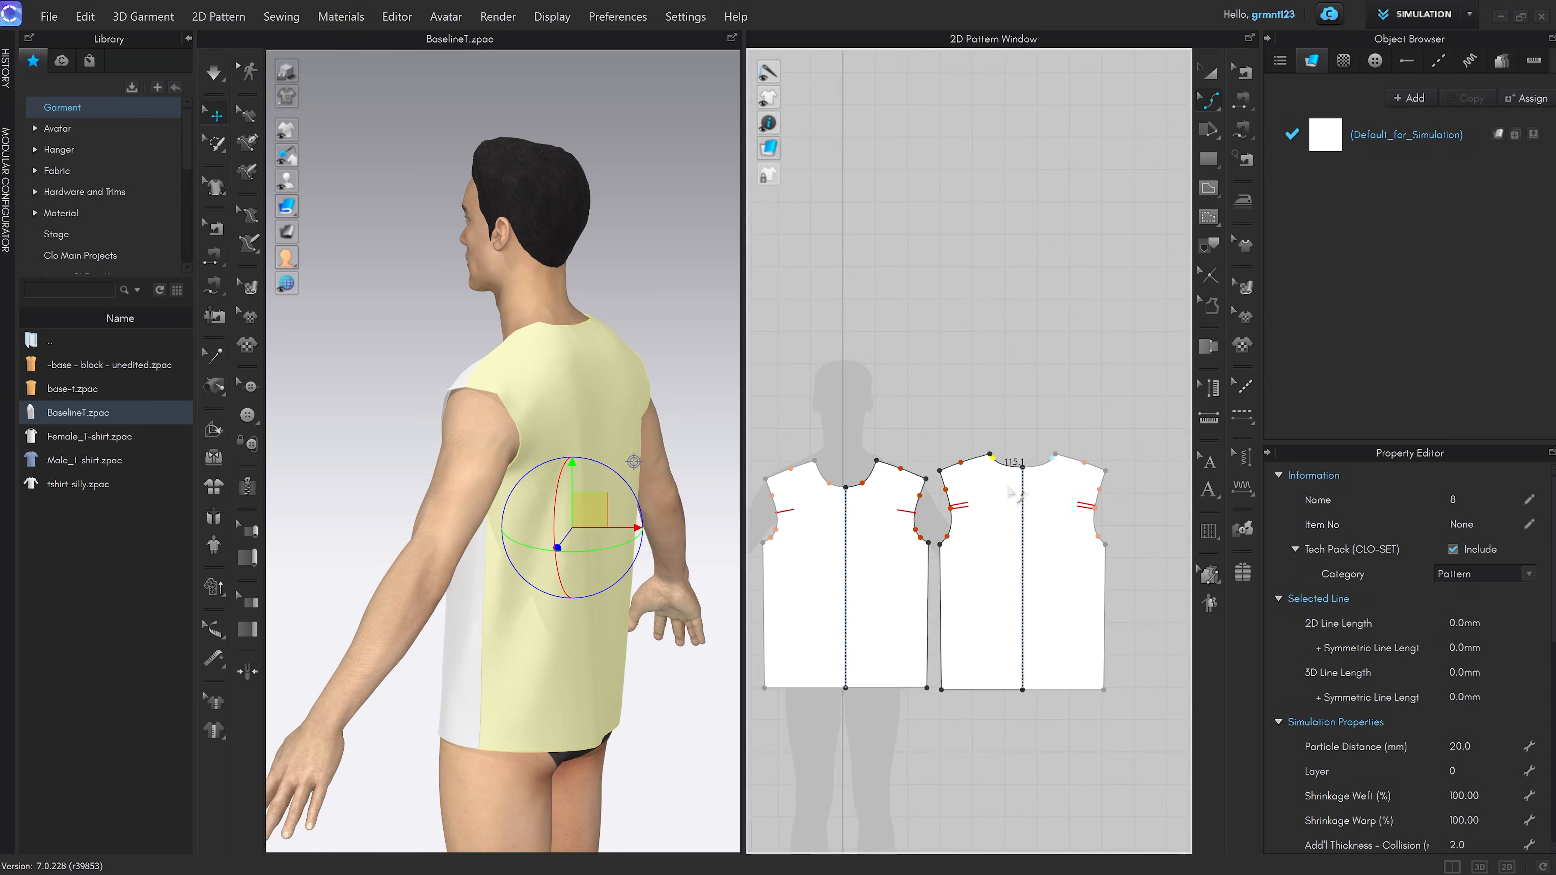
pyautogui.scroll(1, 1010, 493)
pyautogui.scroll(1, 1012, 484)
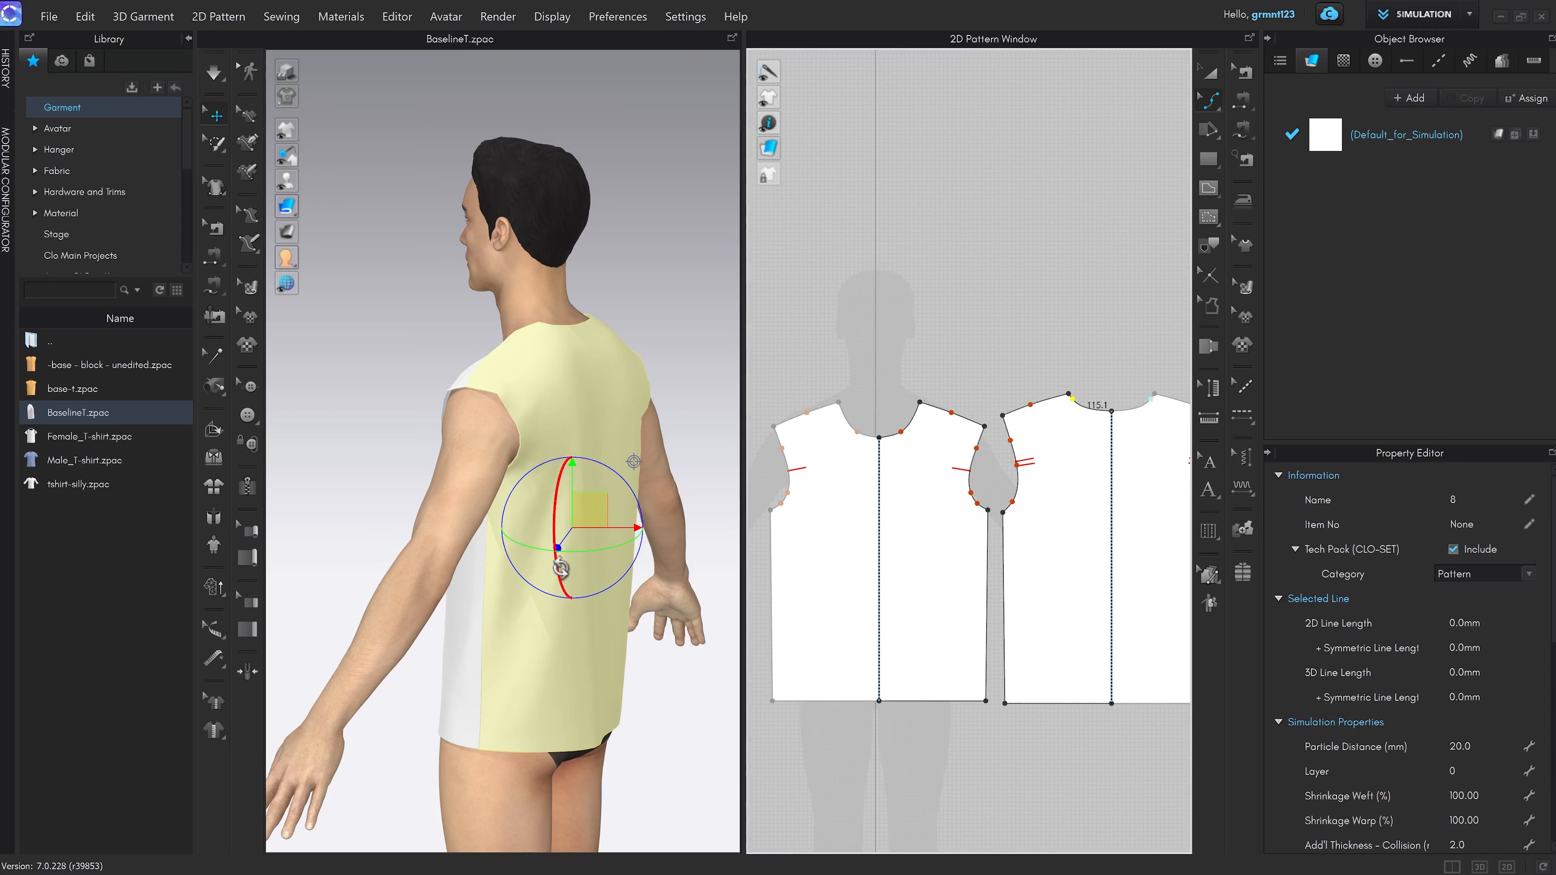
# Return the avatar to the front view and simulate the garment, grabbing the front piece near the neck
pyautogui.moveTo(466, 570); pyautogui.dragTo(738, 568, button='right')
pyautogui.press('a')
pyautogui.press('2')
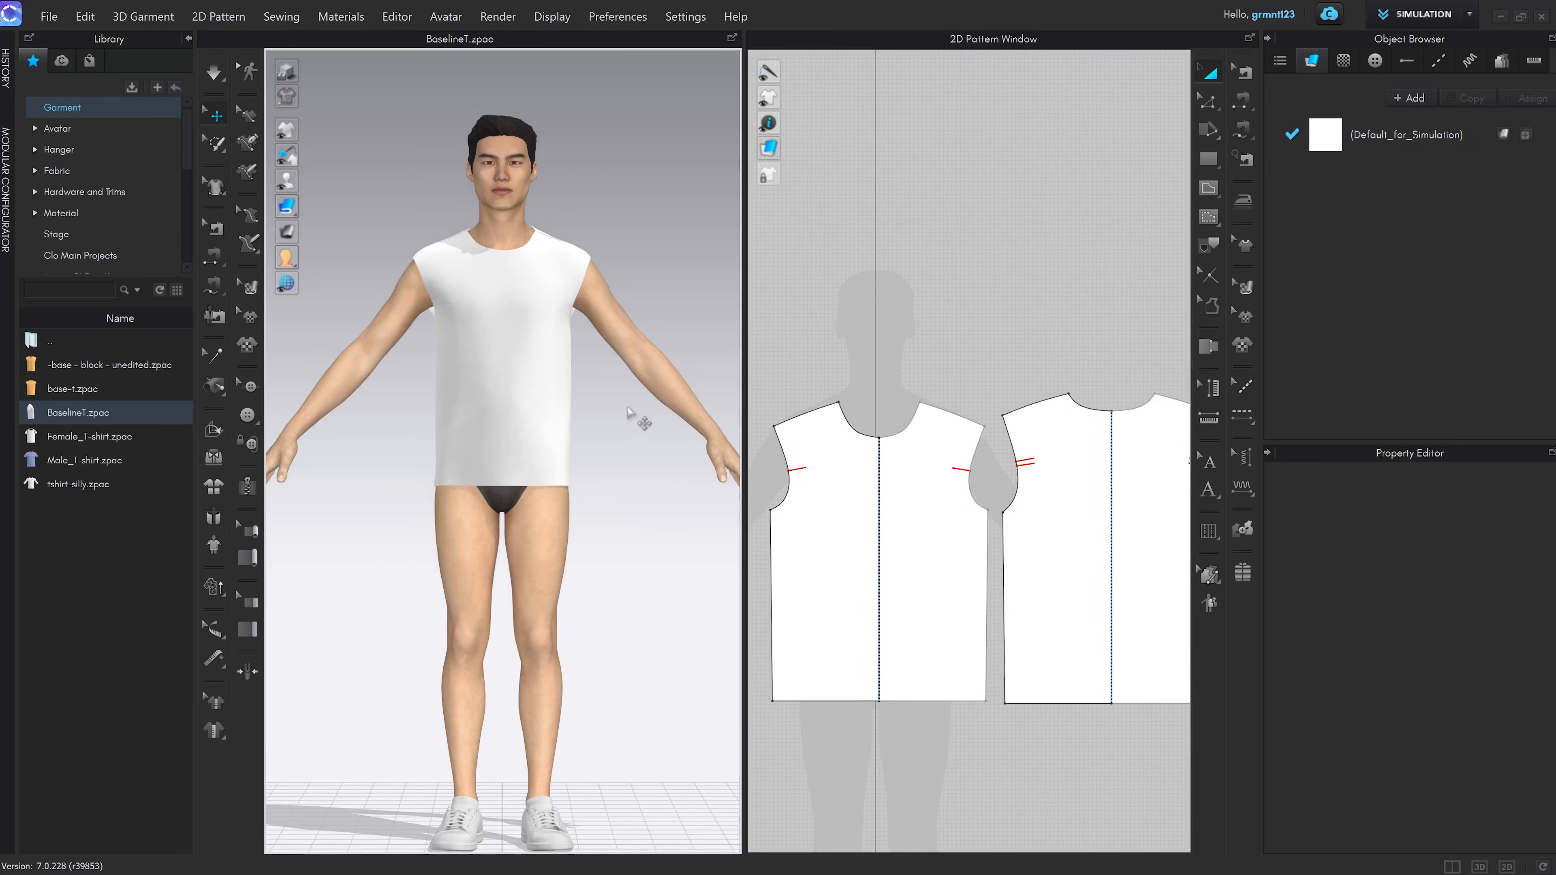
pyautogui.click(543, 251)
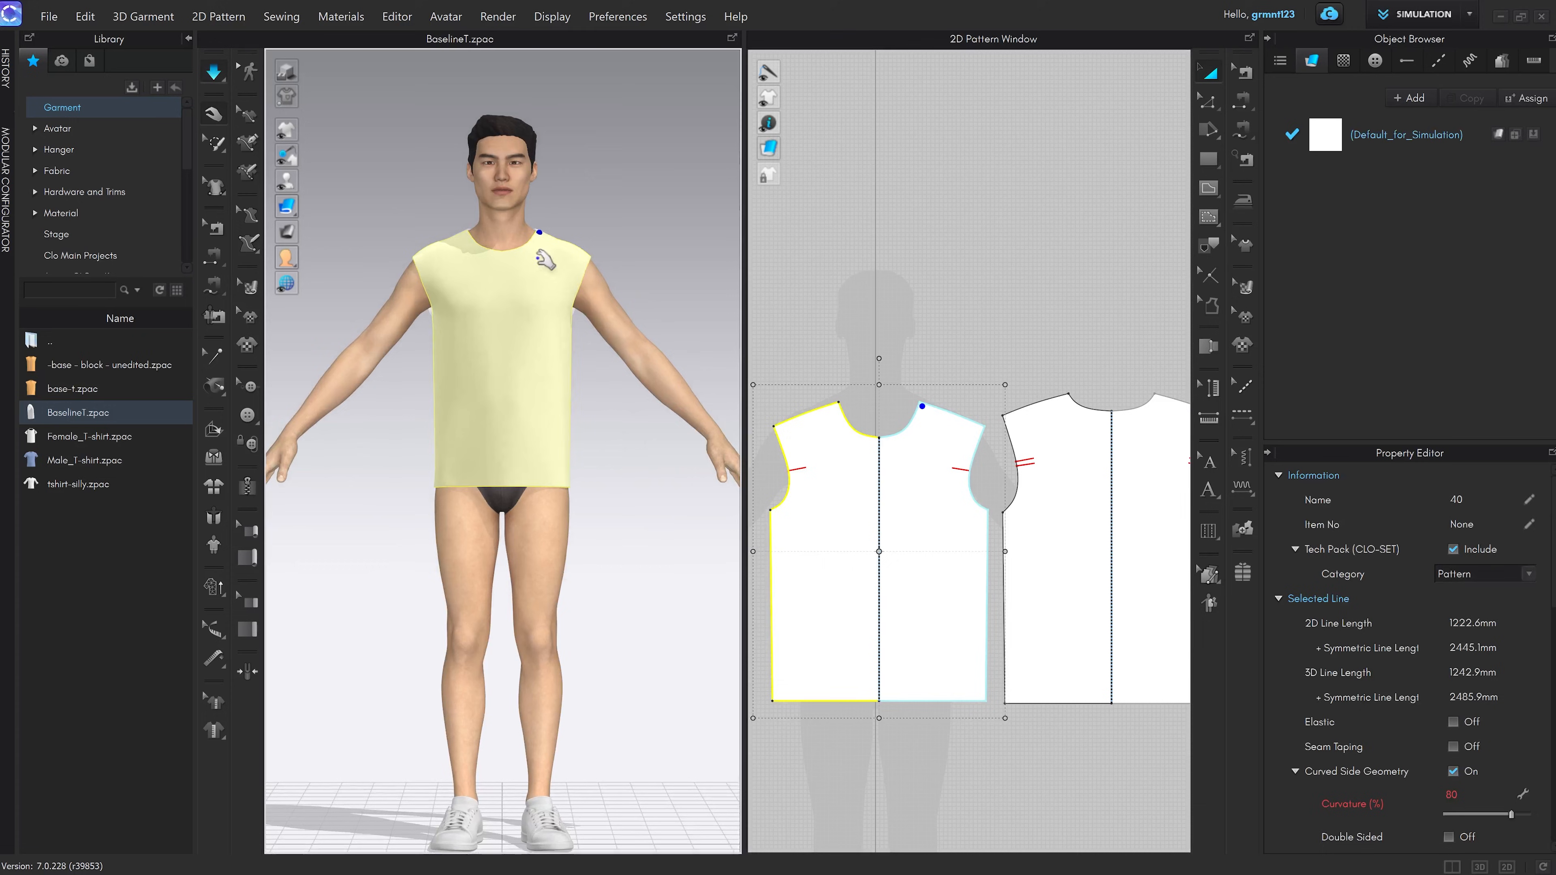
pyautogui.press('space')
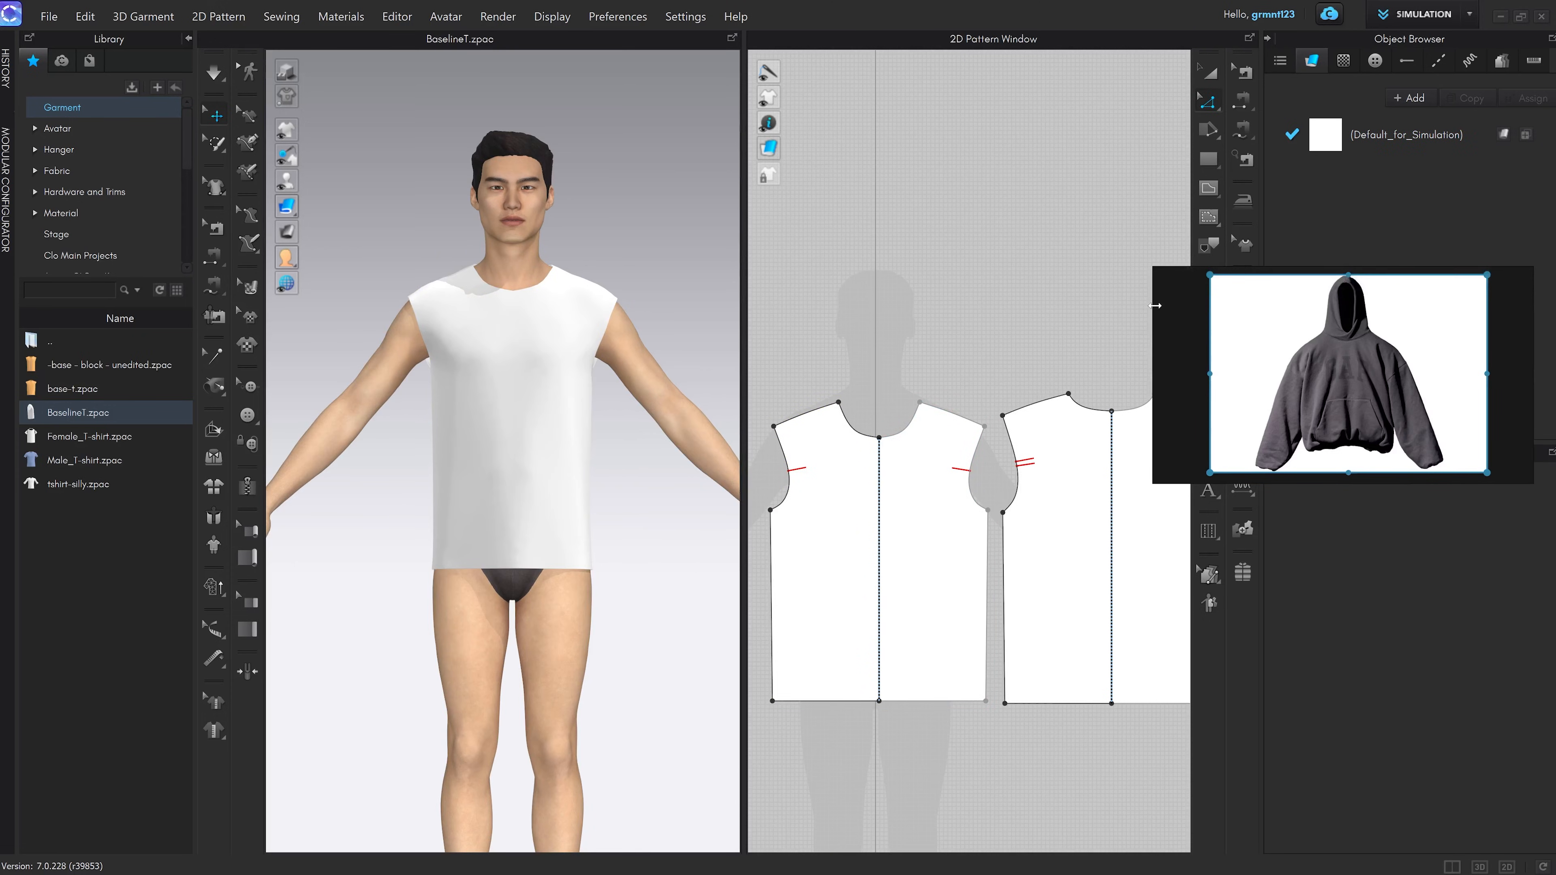
# Move and resize the hoodie reference image window so it sits over the Object Browser, clear of the pattern tools
pyautogui.moveTo(1155, 305); pyautogui.dragTo(1199, 305)
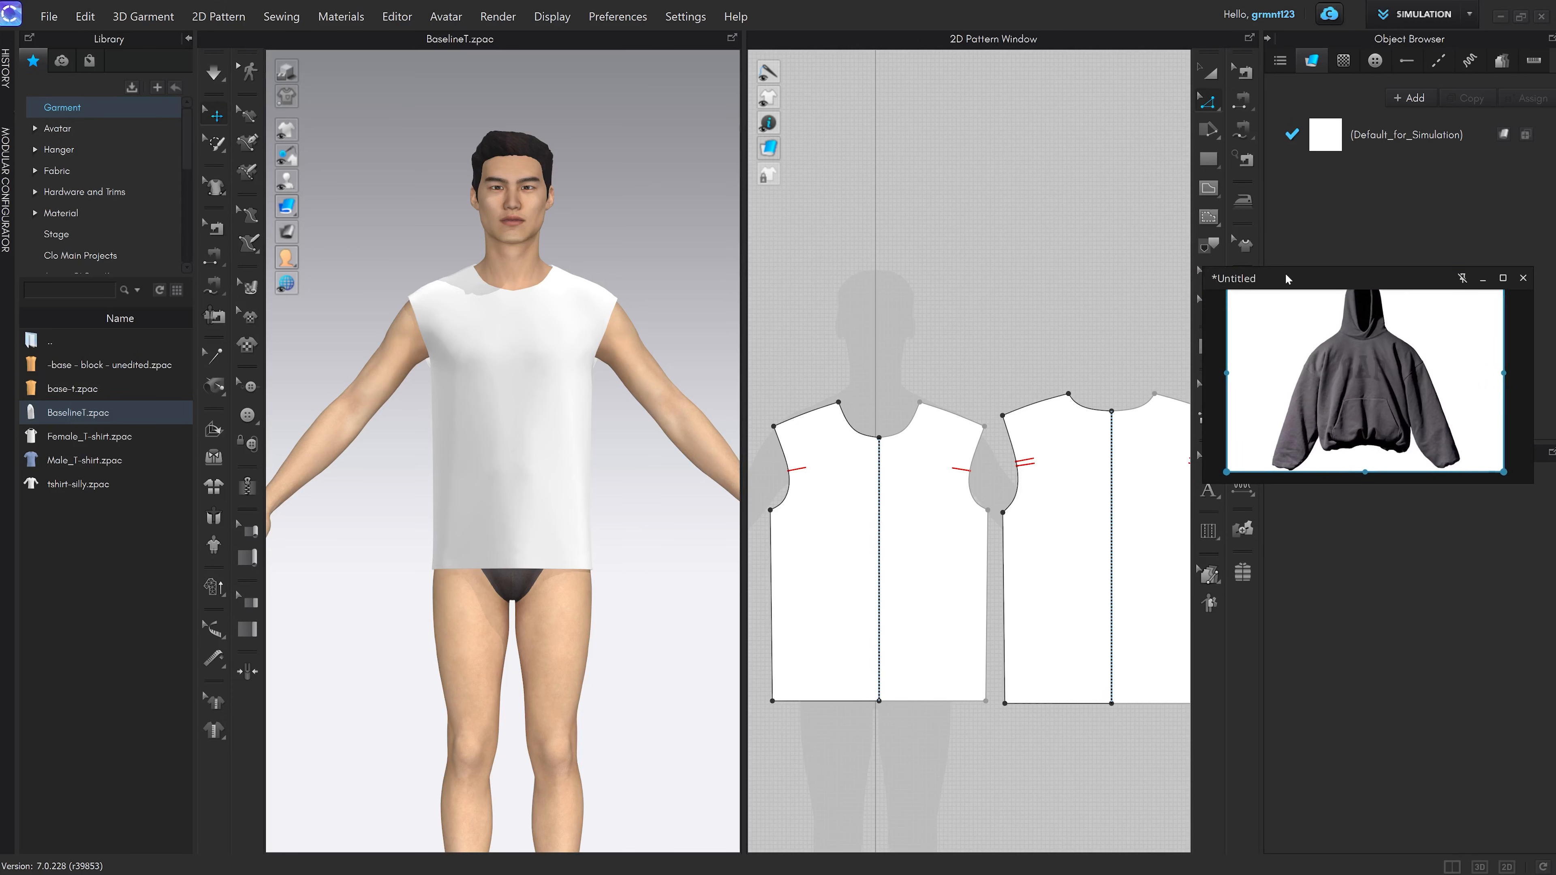
pyautogui.moveTo(1286, 275); pyautogui.dragTo(1319, 248)
pyautogui.scroll(-2, 1419, 341)
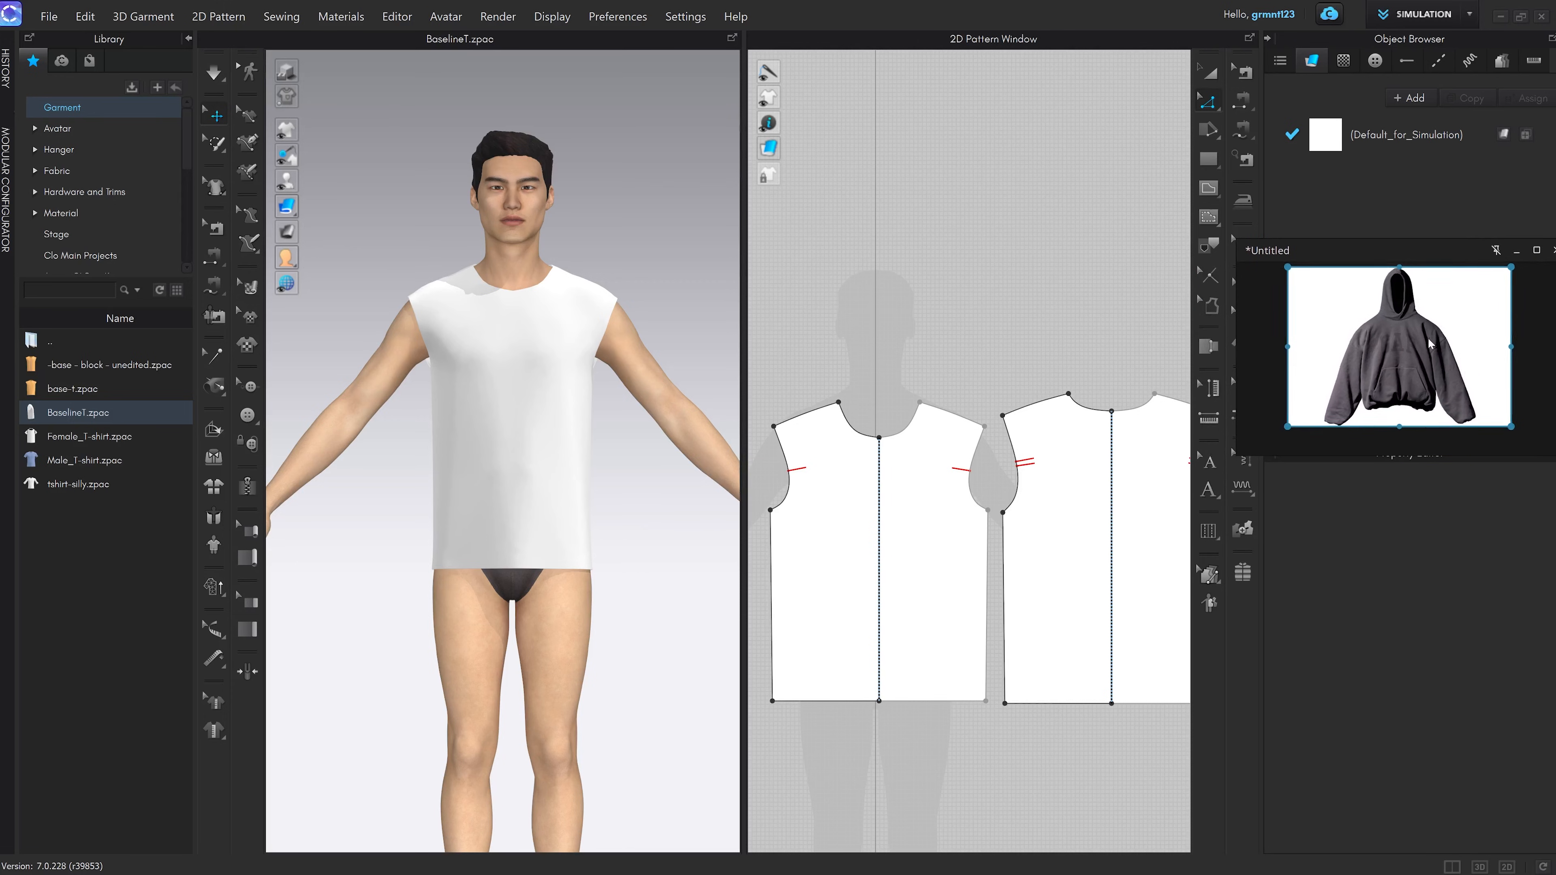
pyautogui.moveTo(1236, 270); pyautogui.dragTo(1266, 274)
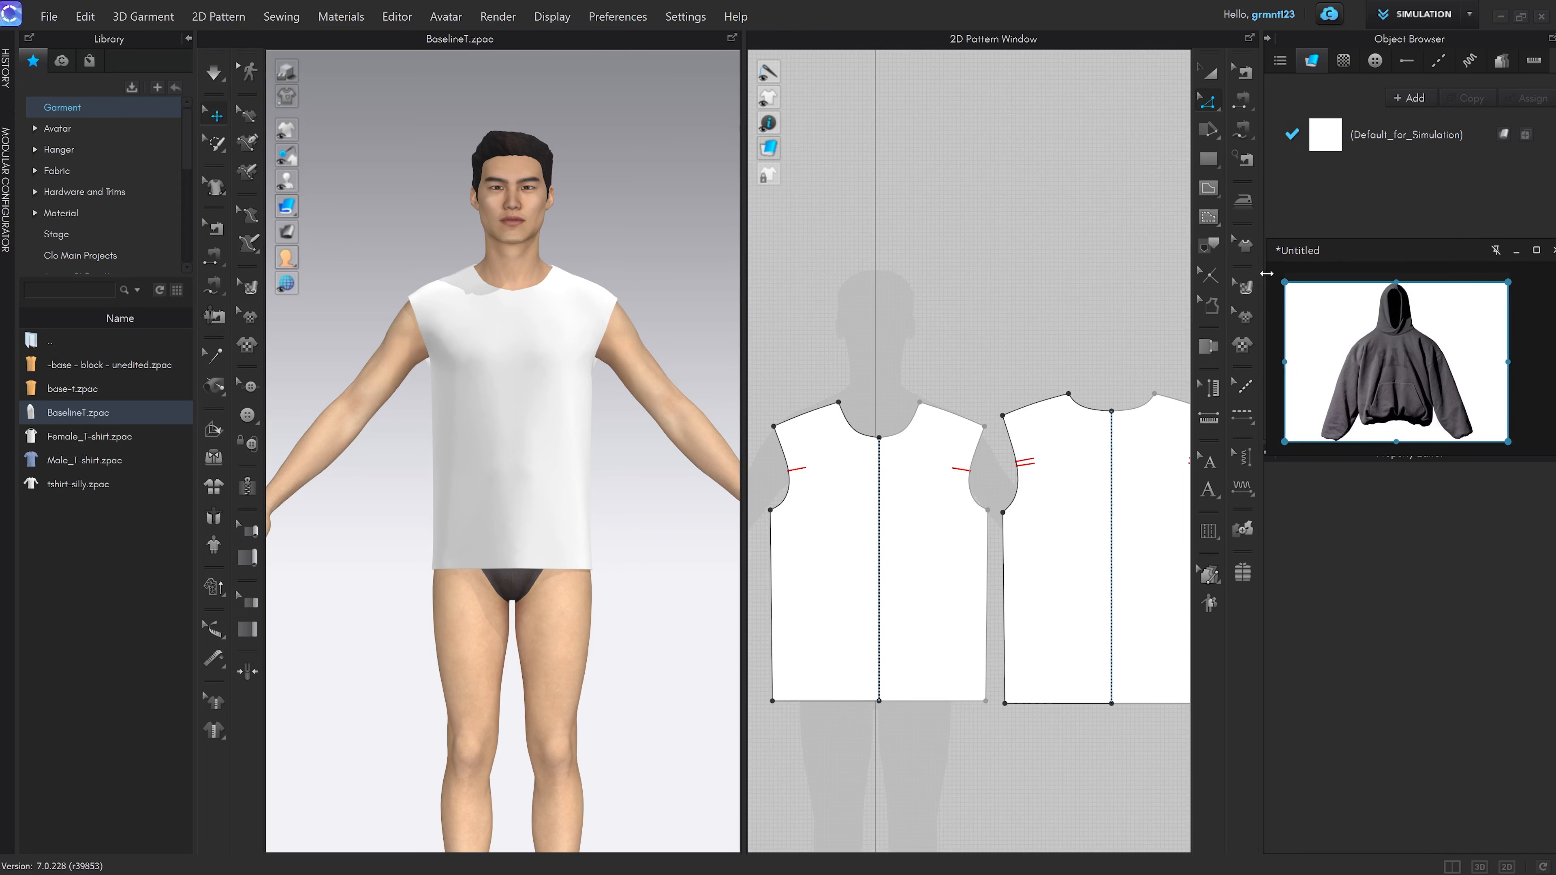
pyautogui.click(1089, 243)
# Simulate the garment and examine its drape and length on the avatar from the front, side and three-quarter views
pyautogui.moveTo(1005, 410); pyautogui.dragTo(985, 408, button='middle')
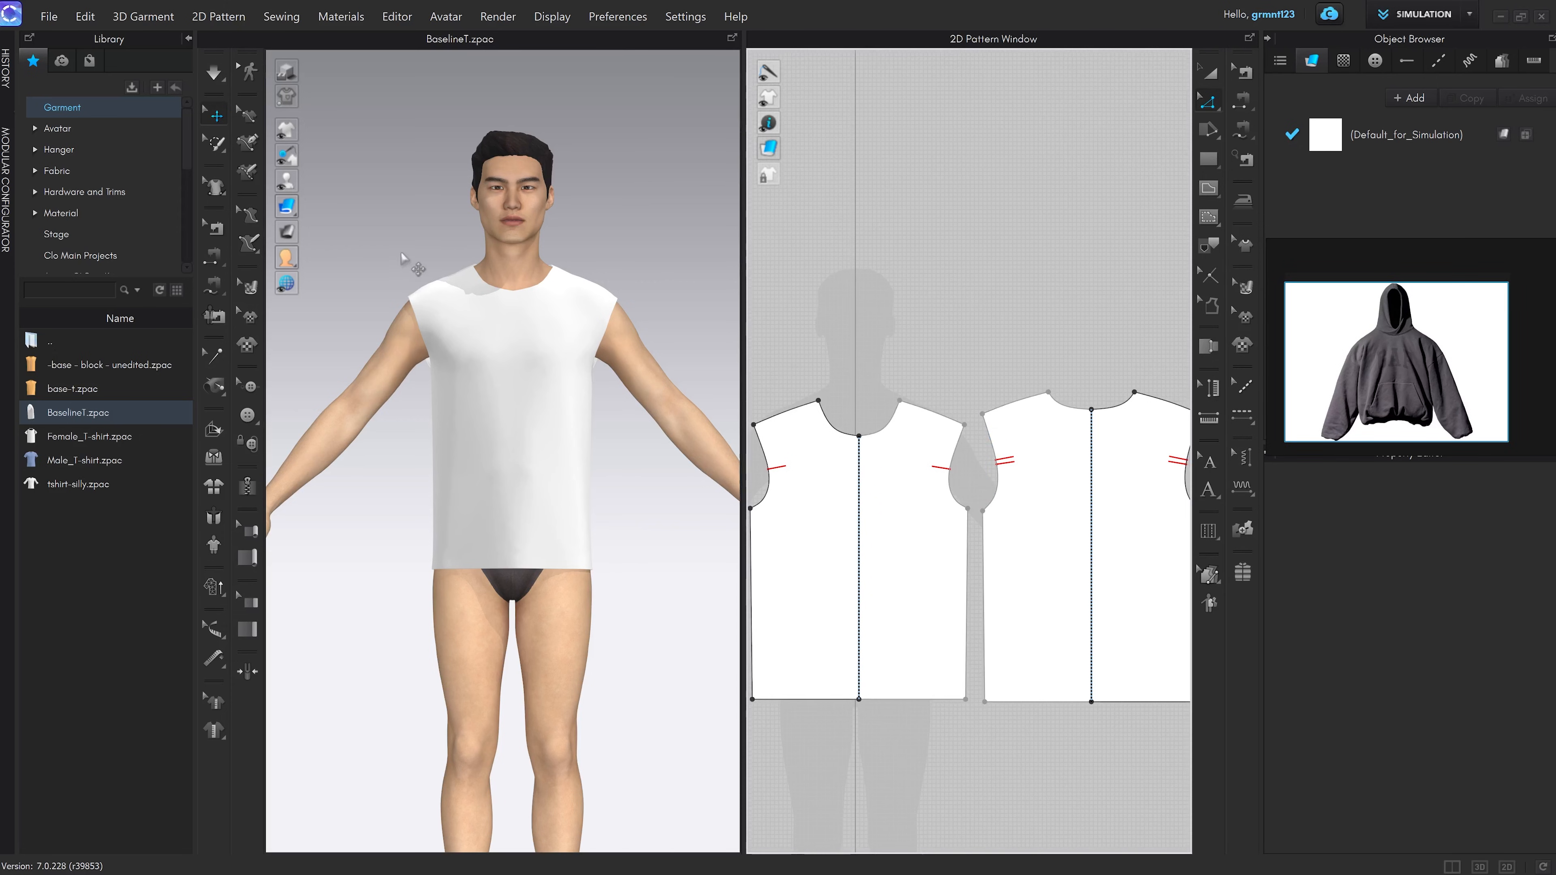
pyautogui.click(458, 348)
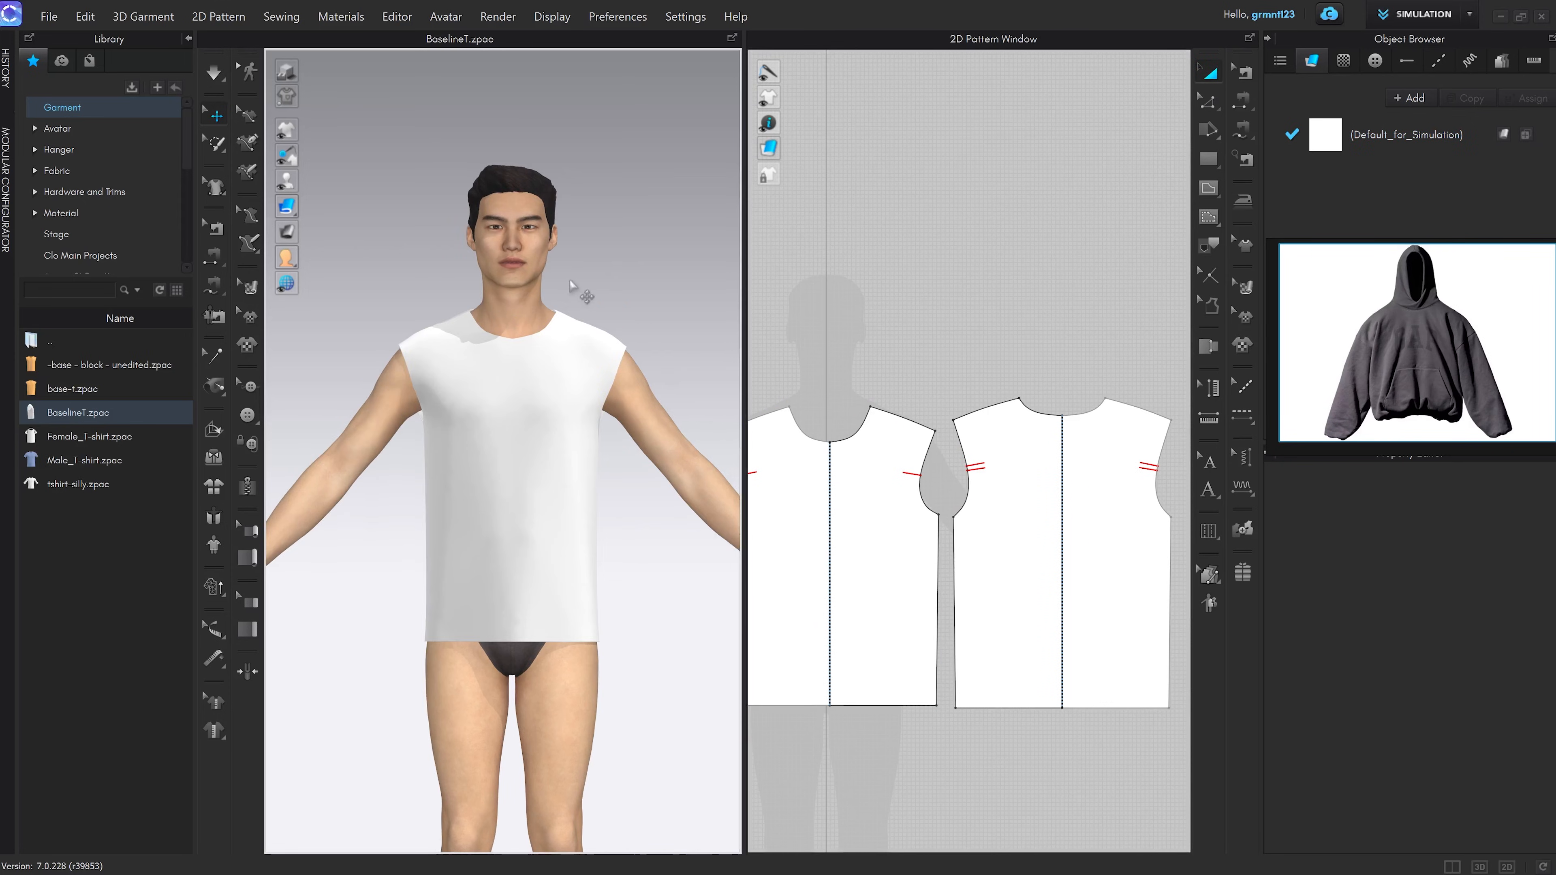
pyautogui.scroll(2, 569, 278)
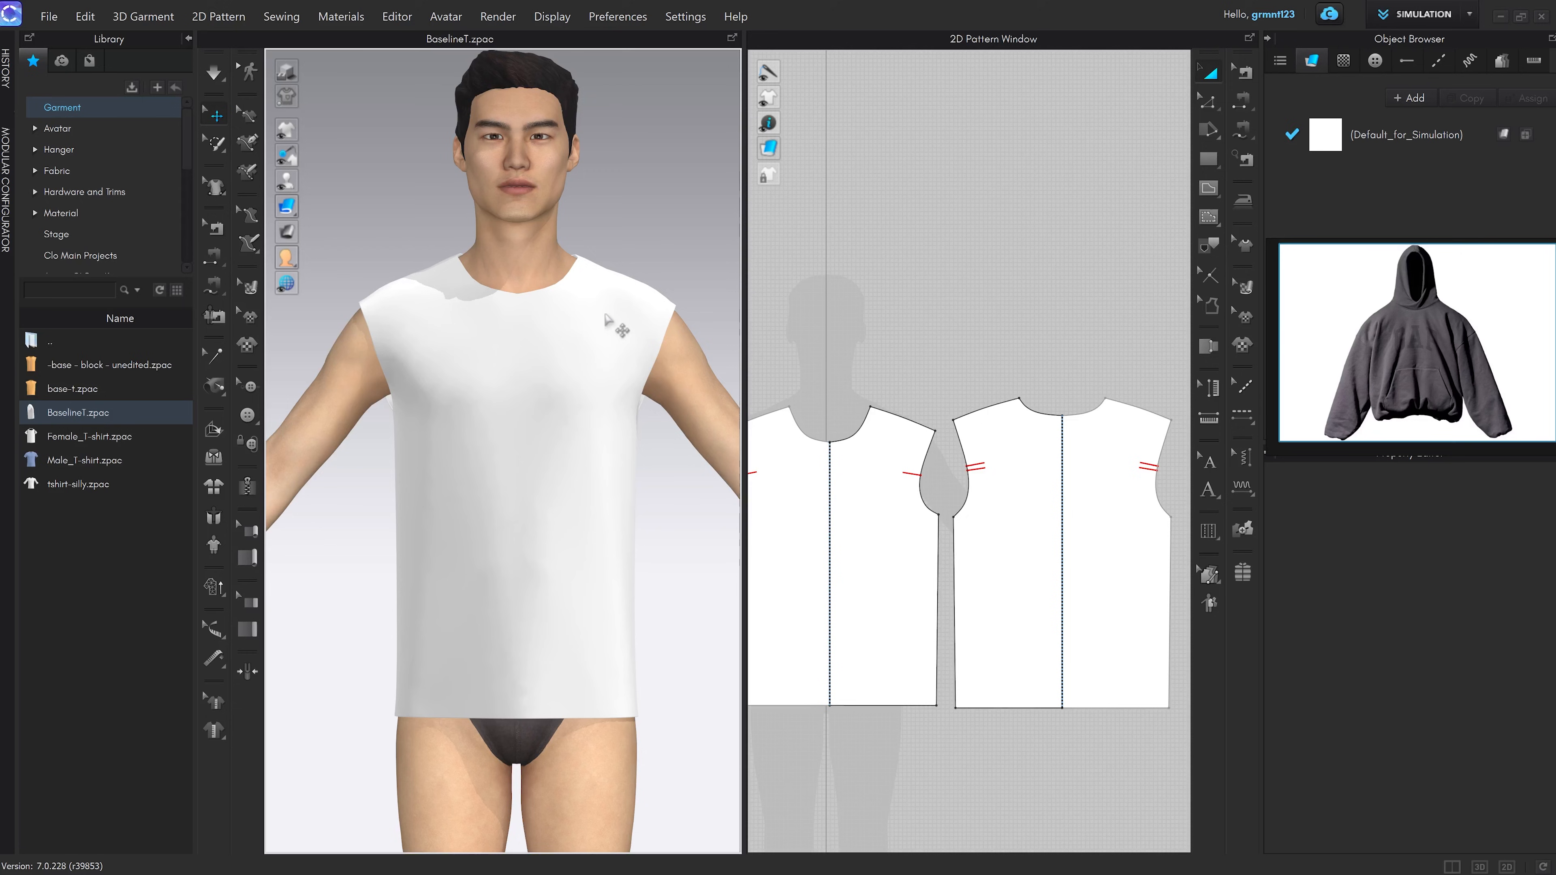
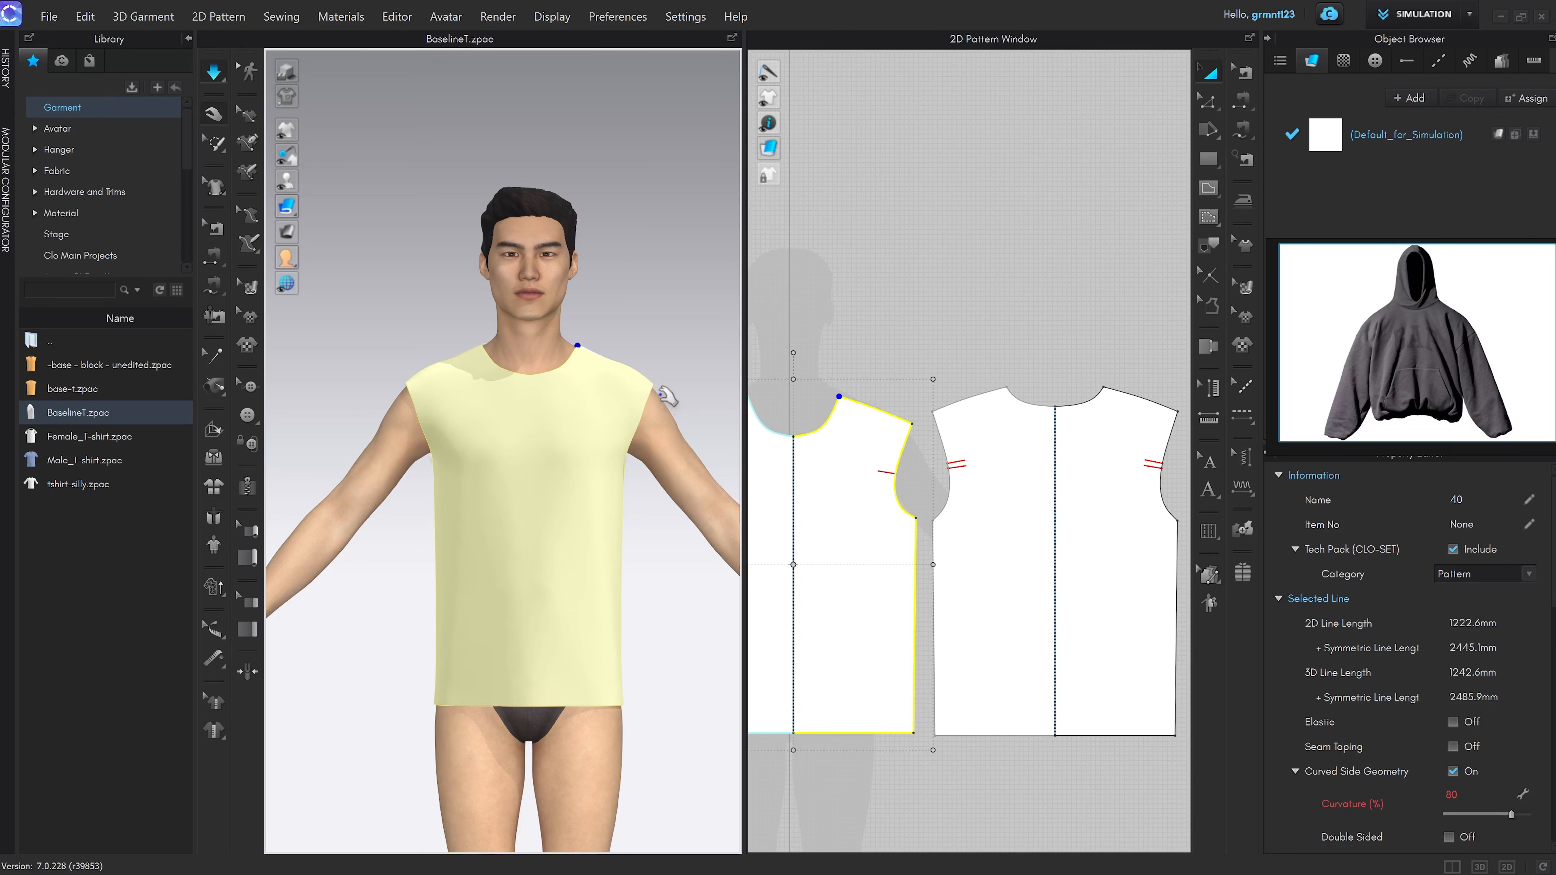
pyautogui.moveTo(646, 397); pyautogui.dragTo(563, 388, button='right')
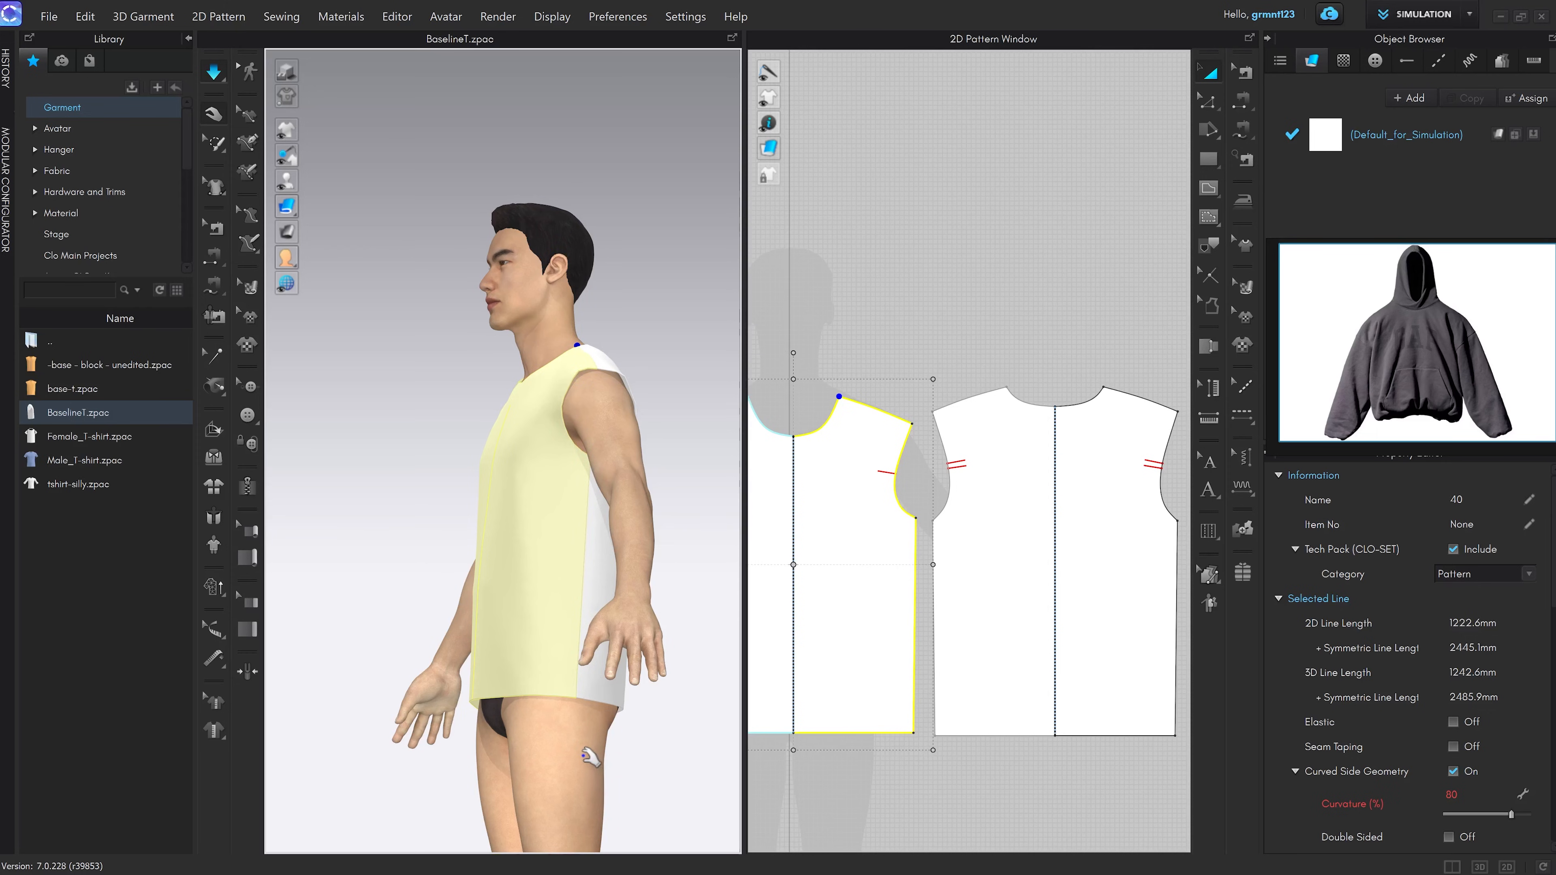
pyautogui.press('3')
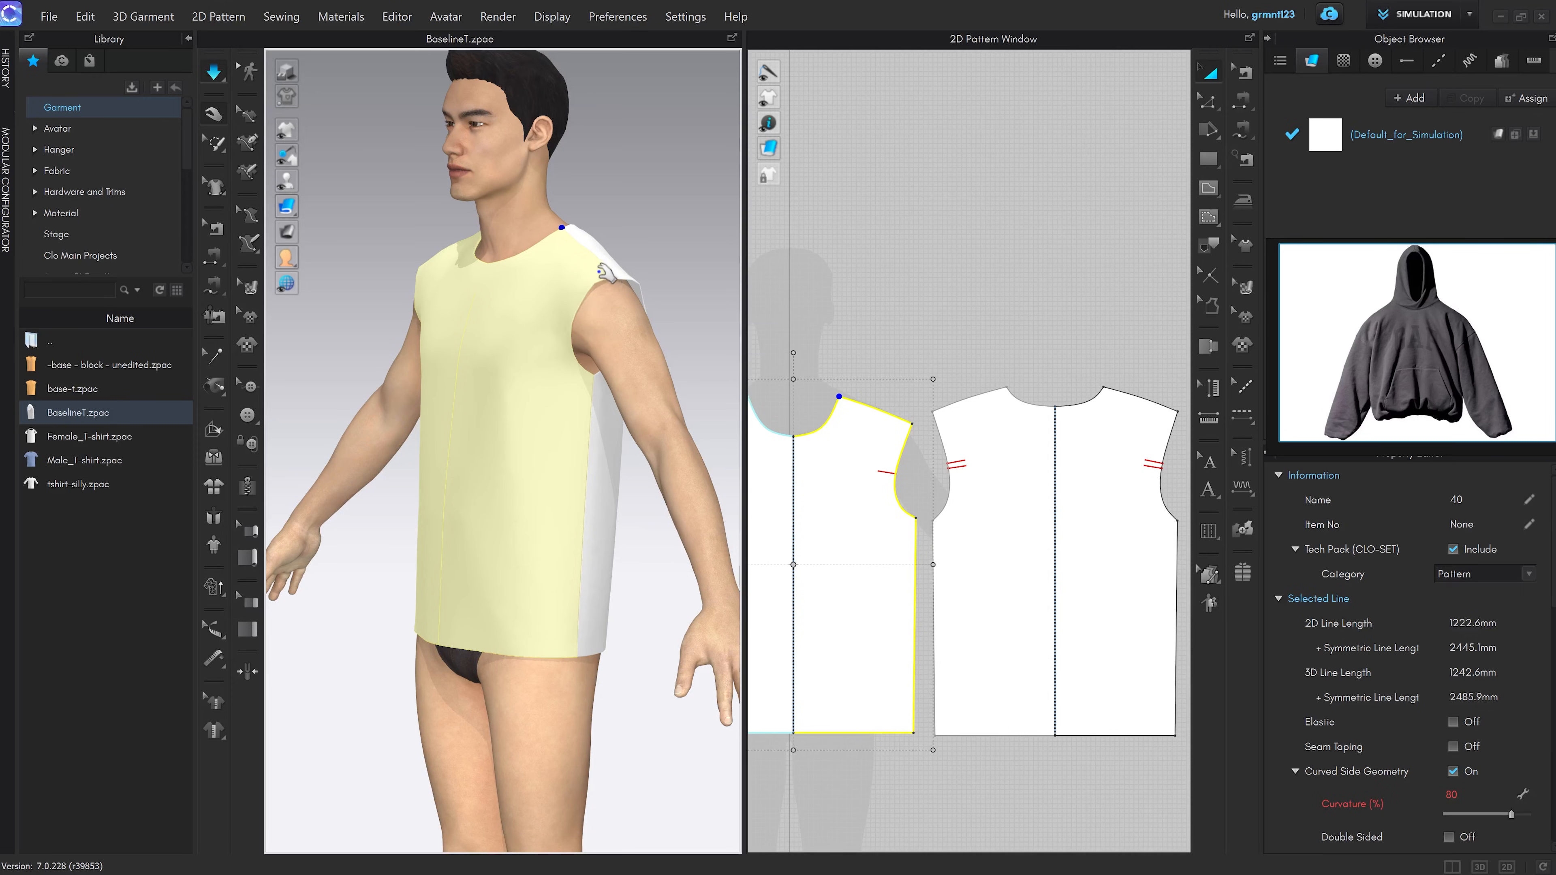
pyautogui.scroll(-3, 566, 490)
pyautogui.moveTo(567, 489); pyautogui.dragTo(574, 251, button='middle')
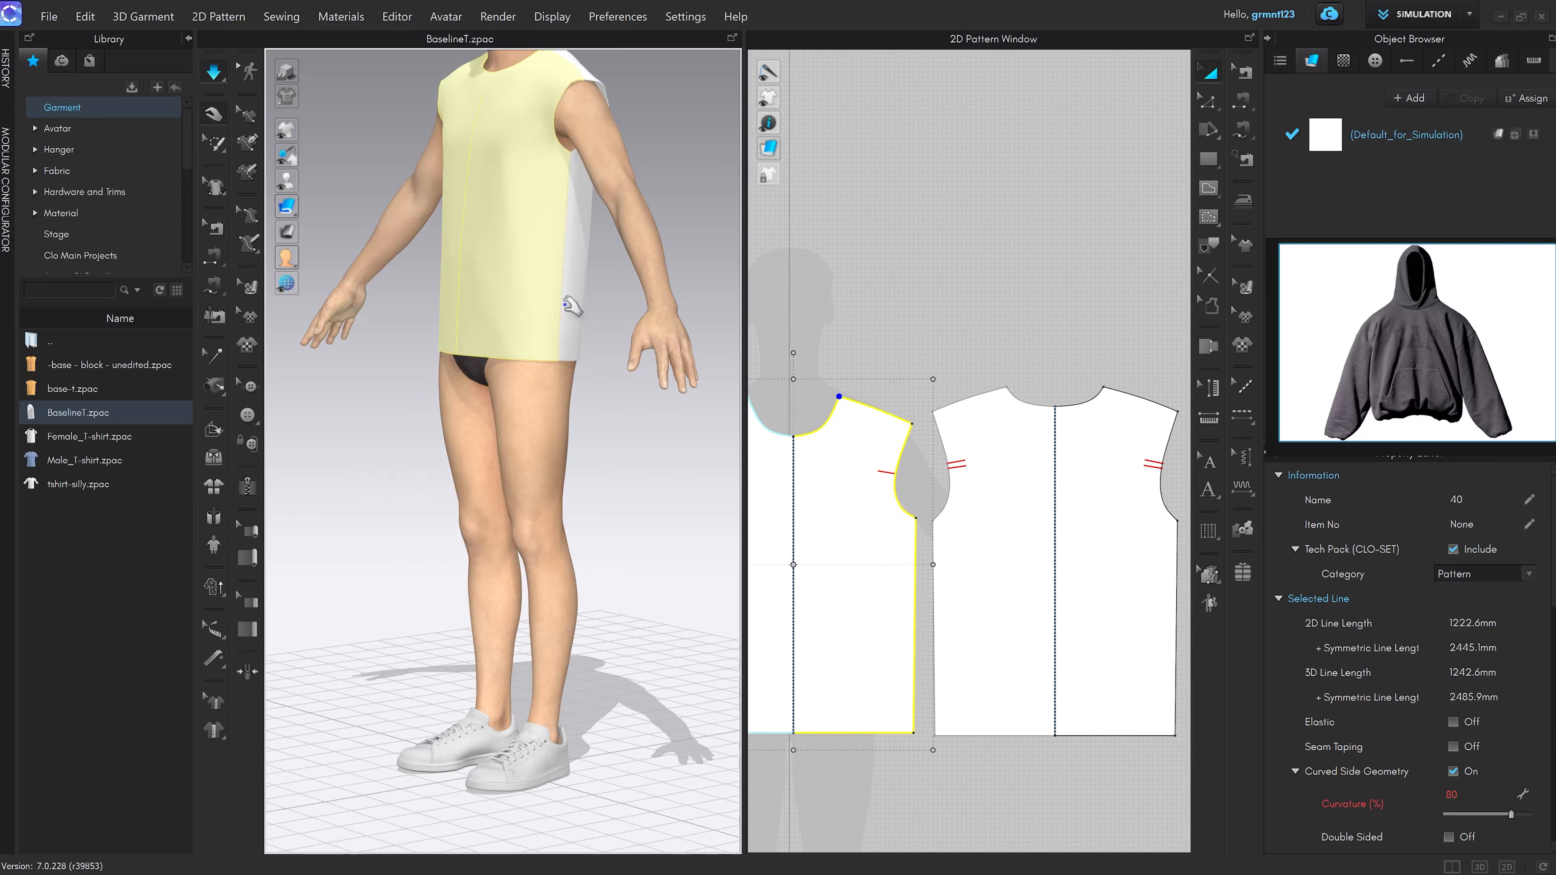
pyautogui.scroll(3, 570, 306)
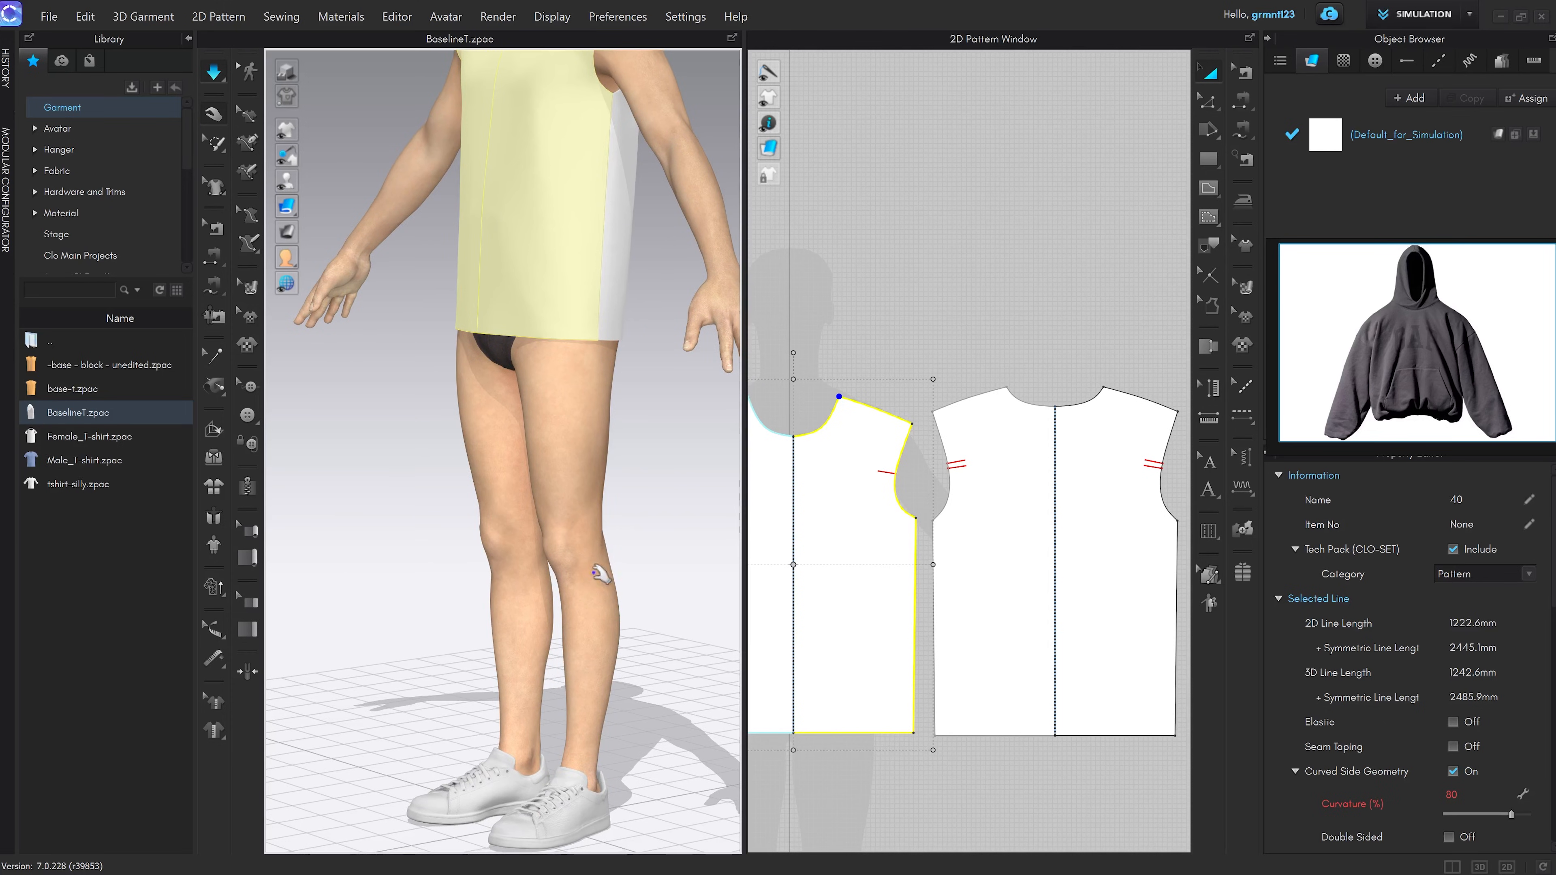
pyautogui.press('2')
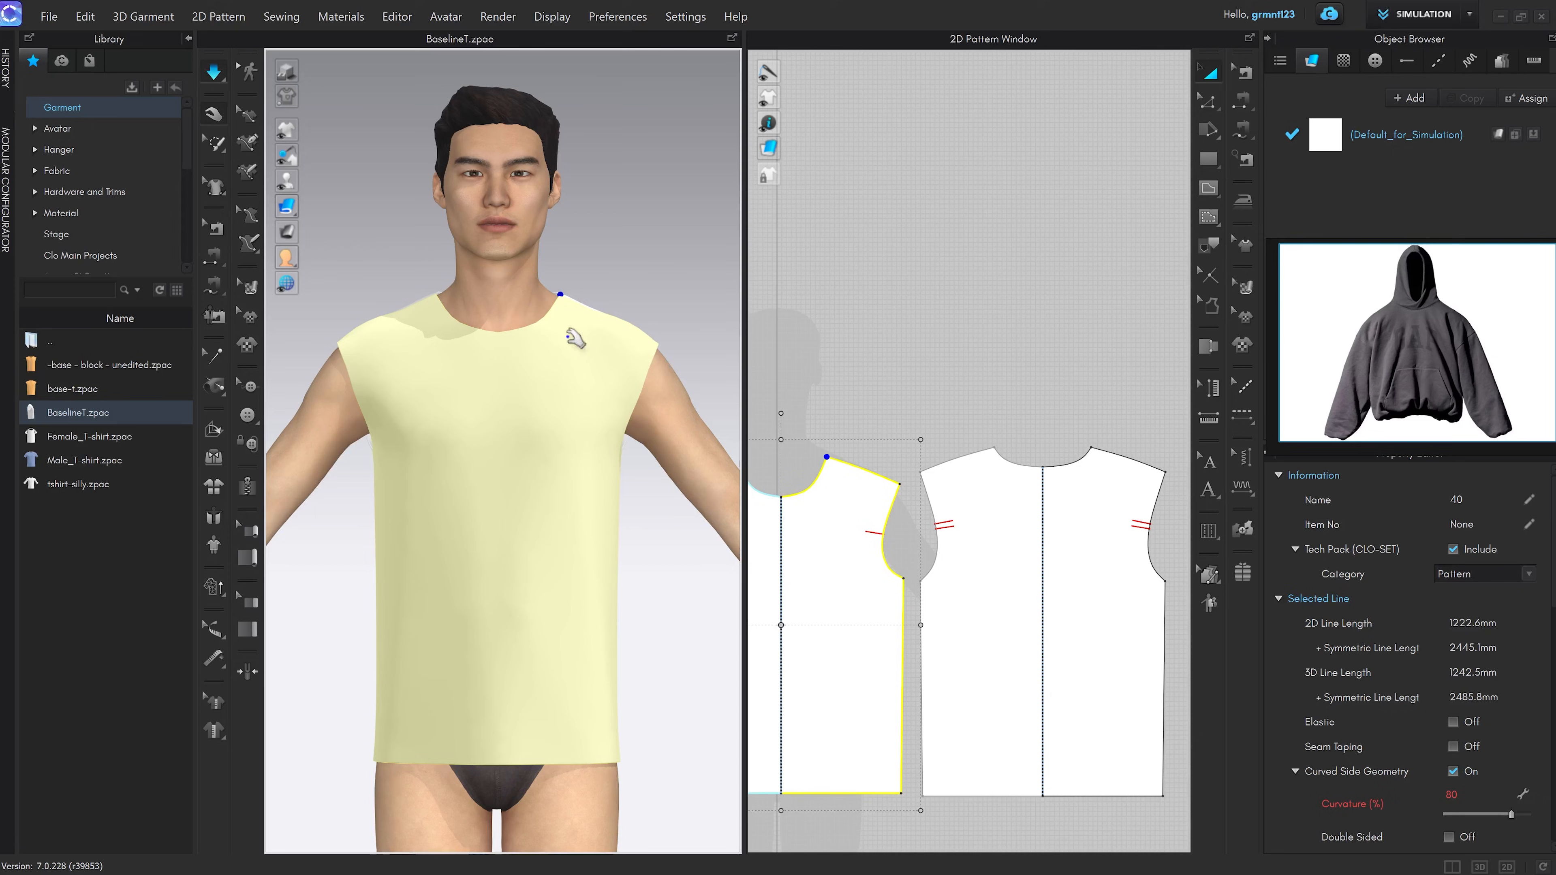
# Zoom in on the hoodie's shoulder in the reference image and enlarge its window to examine the dropped shoulder
pyautogui.click(1439, 353)
pyautogui.scroll(5, 1493, 325)
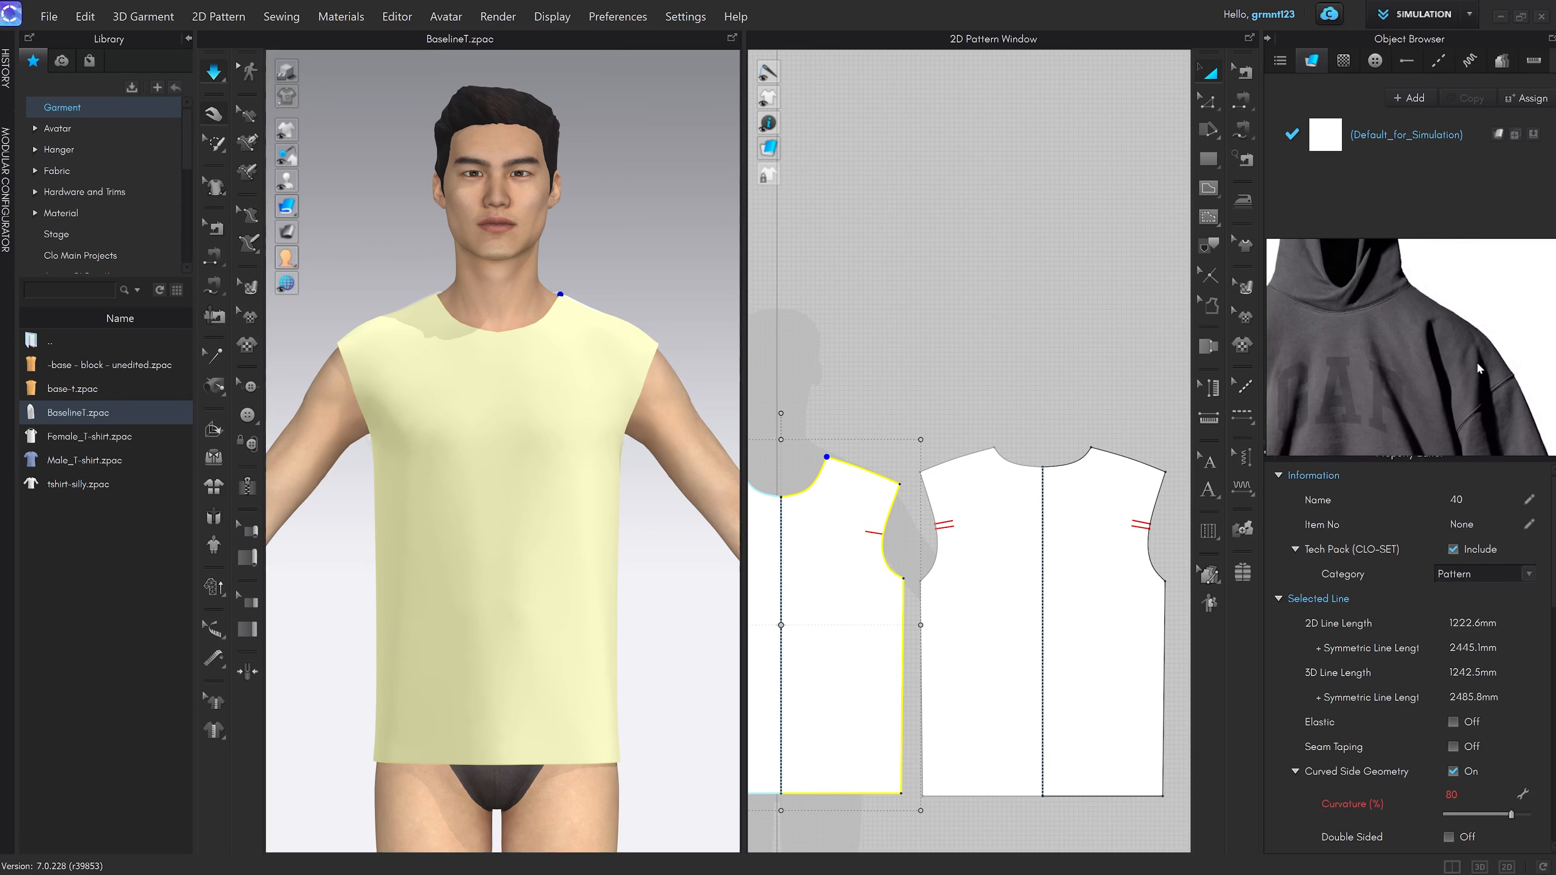
pyautogui.moveTo(1266, 240); pyautogui.dragTo(831, 113)
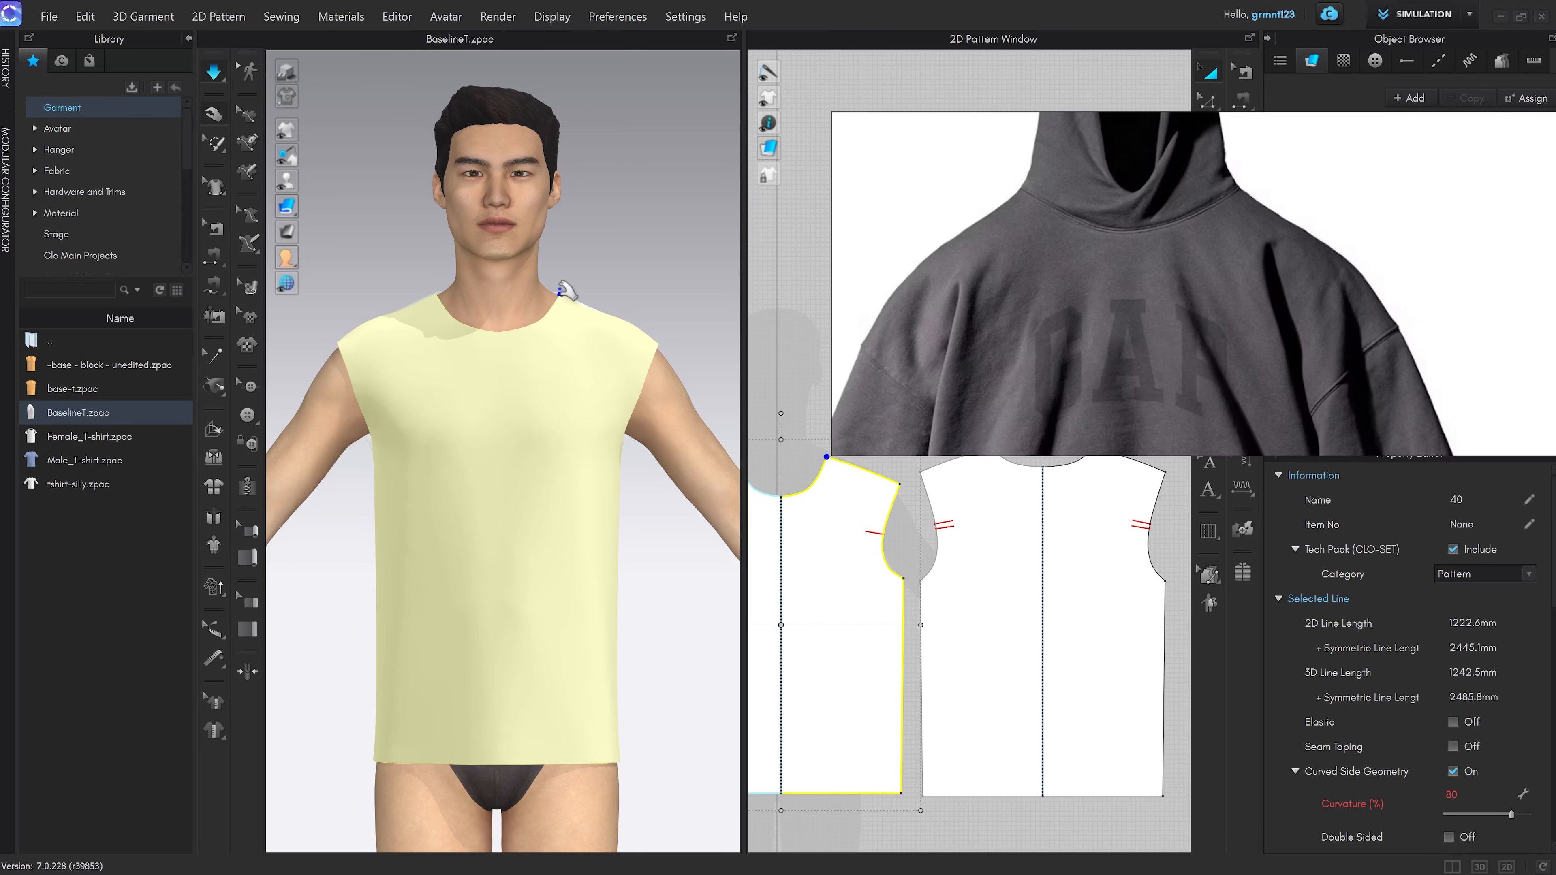
# Inspect the garment's shoulder edge on the avatar, selecting the front and back pieces in turn at the armhole
pyautogui.moveTo(648, 337); pyautogui.dragTo(681, 305)
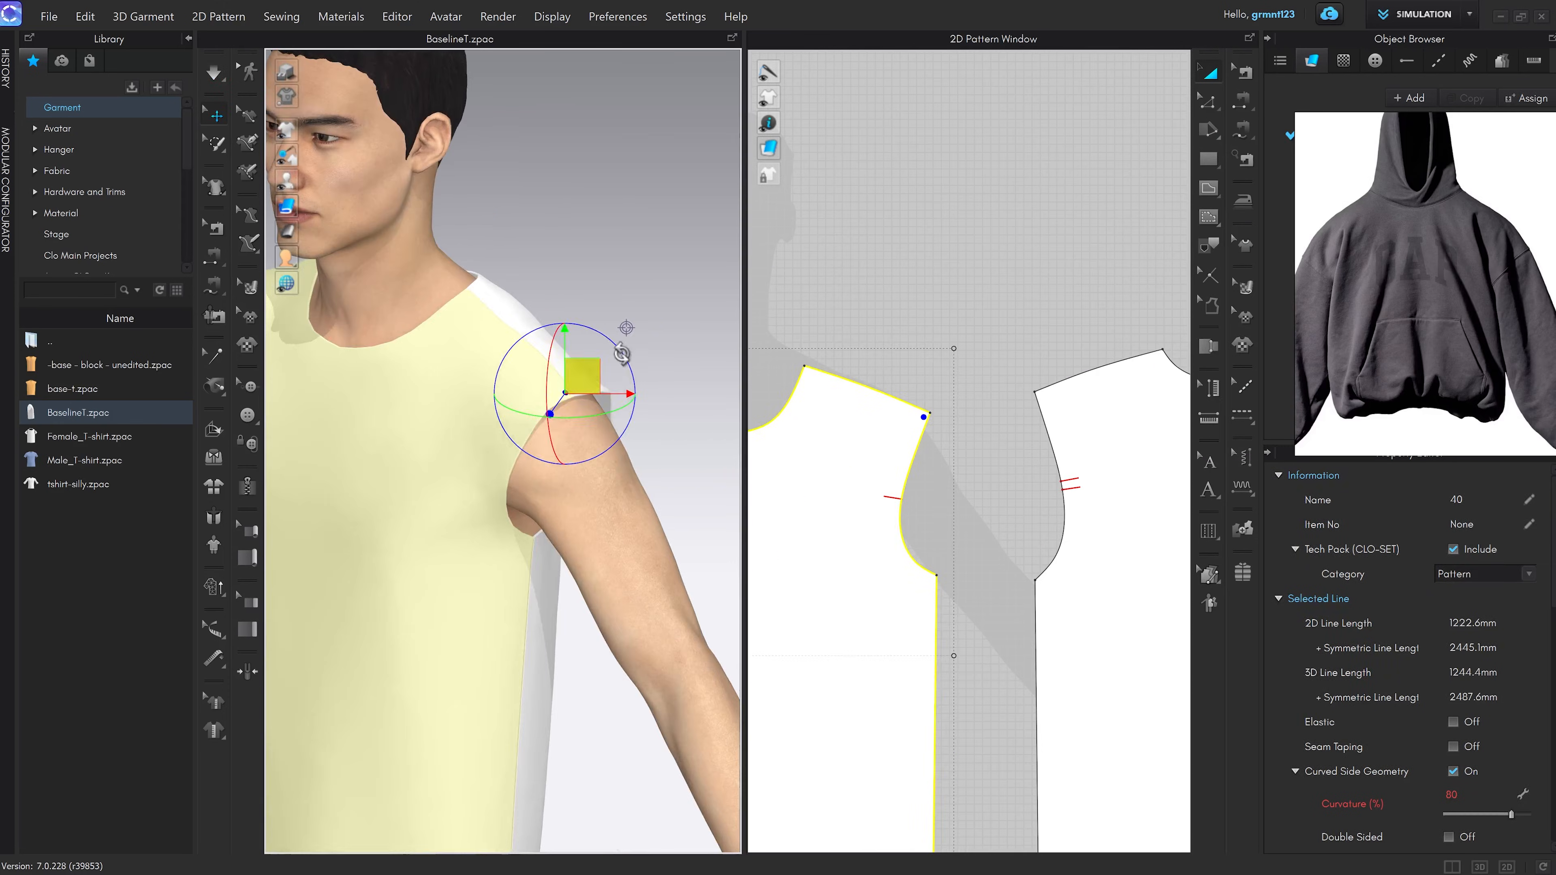
pyautogui.click(680, 313)
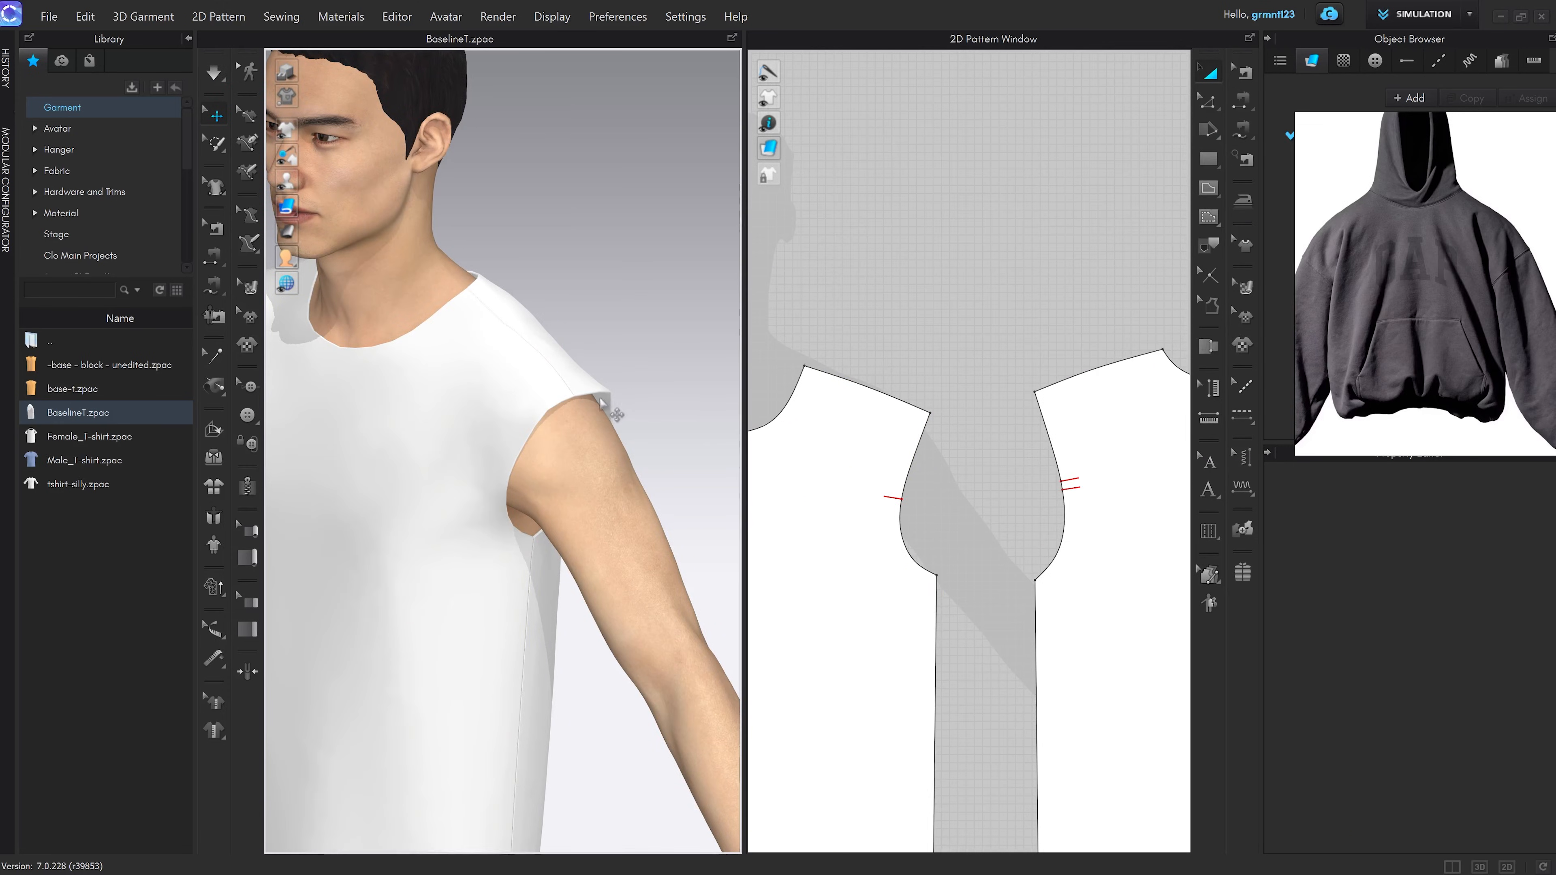
pyautogui.click(554, 410)
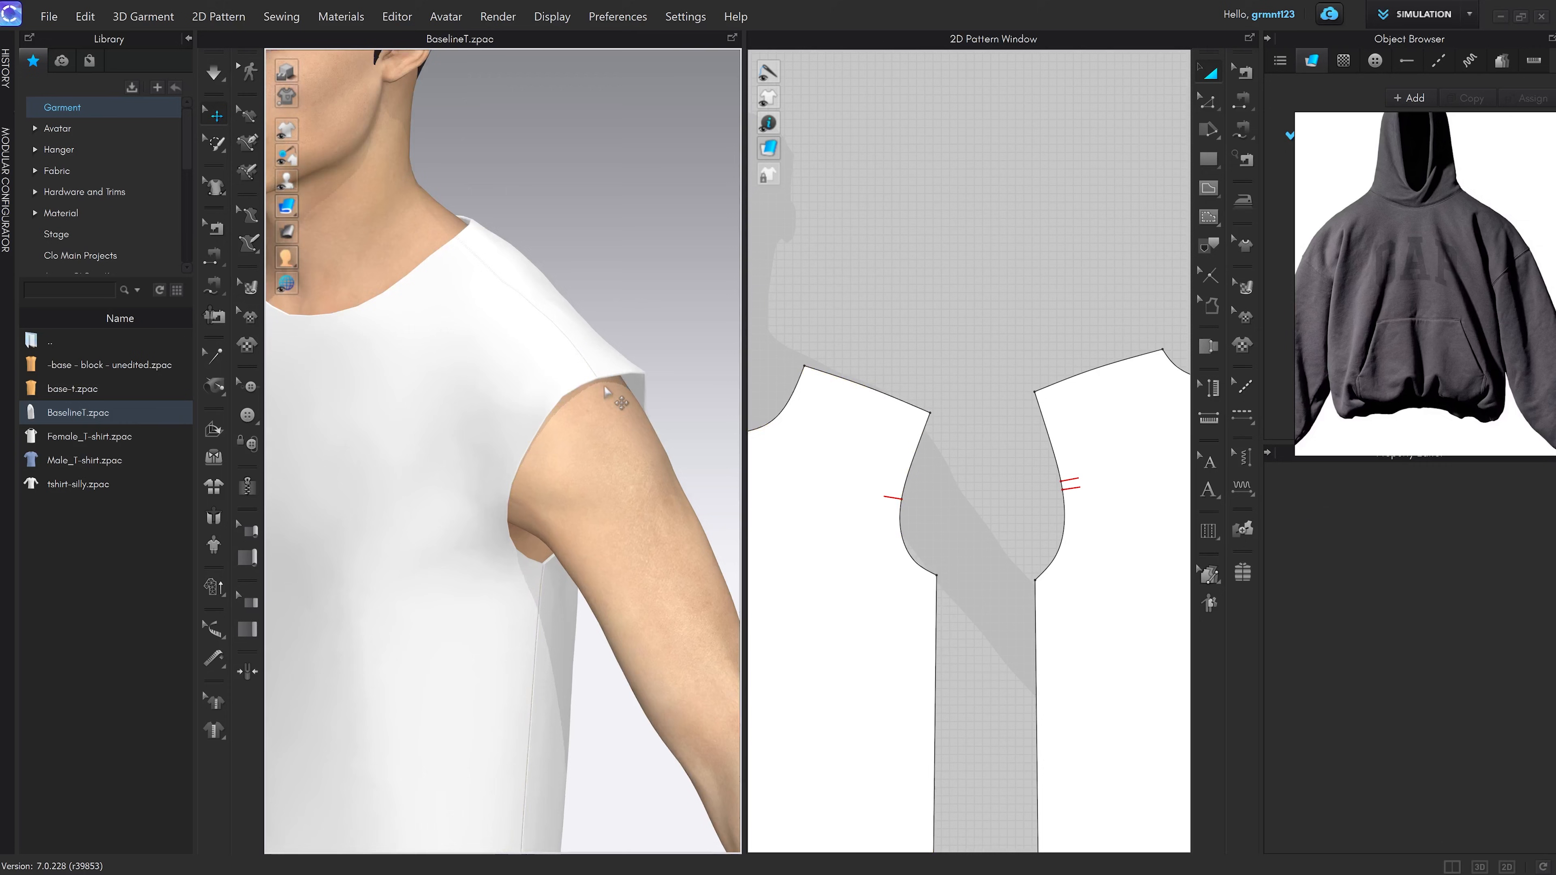
pyautogui.click(615, 390)
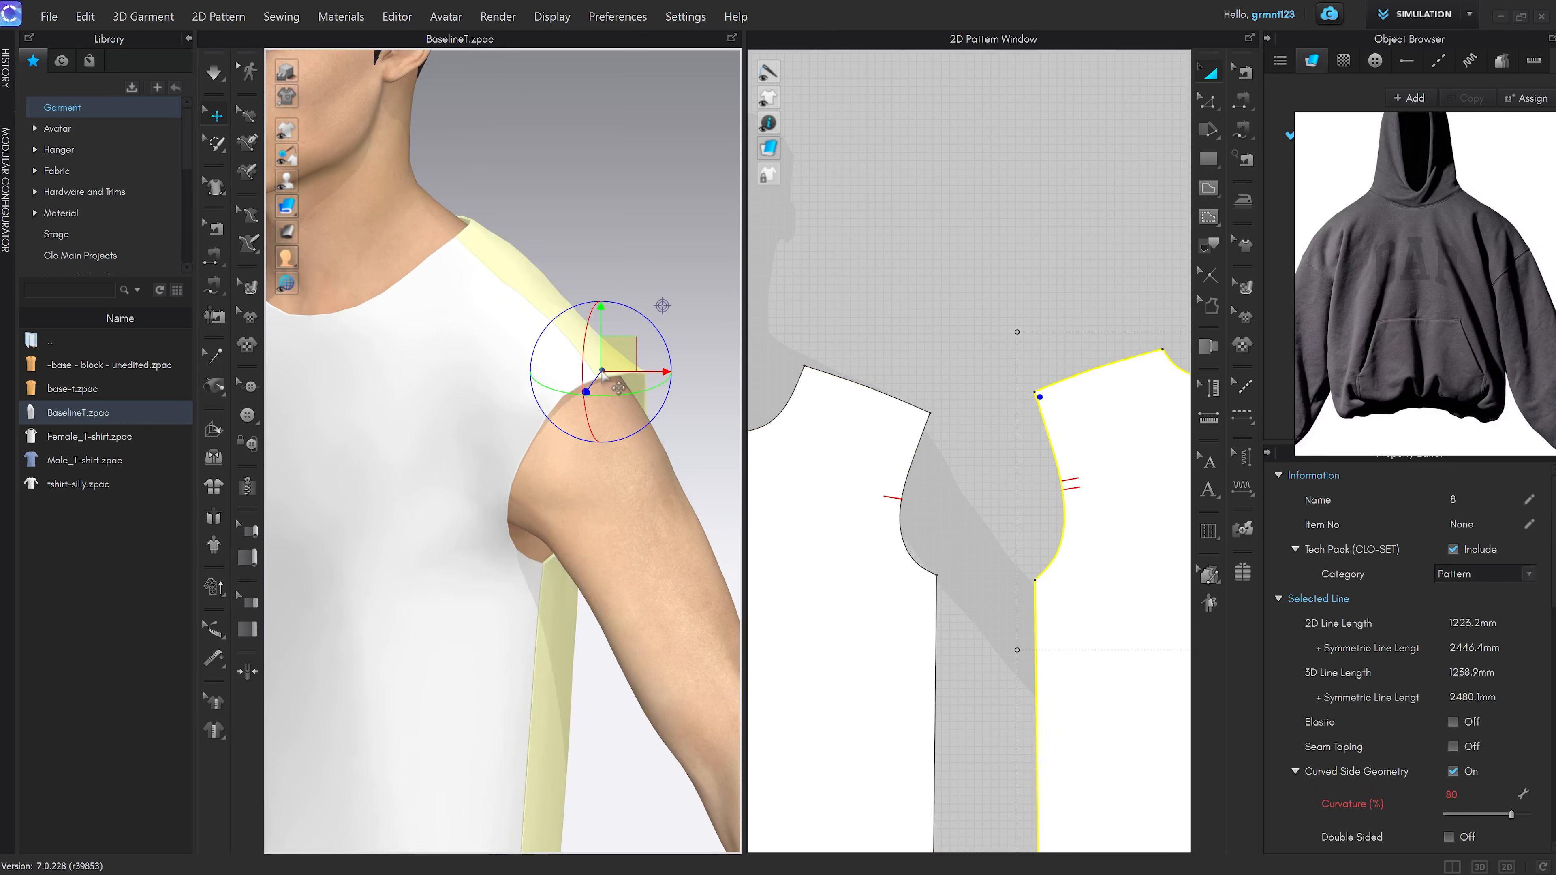
pyautogui.click(983, 438)
pyautogui.click(1032, 400)
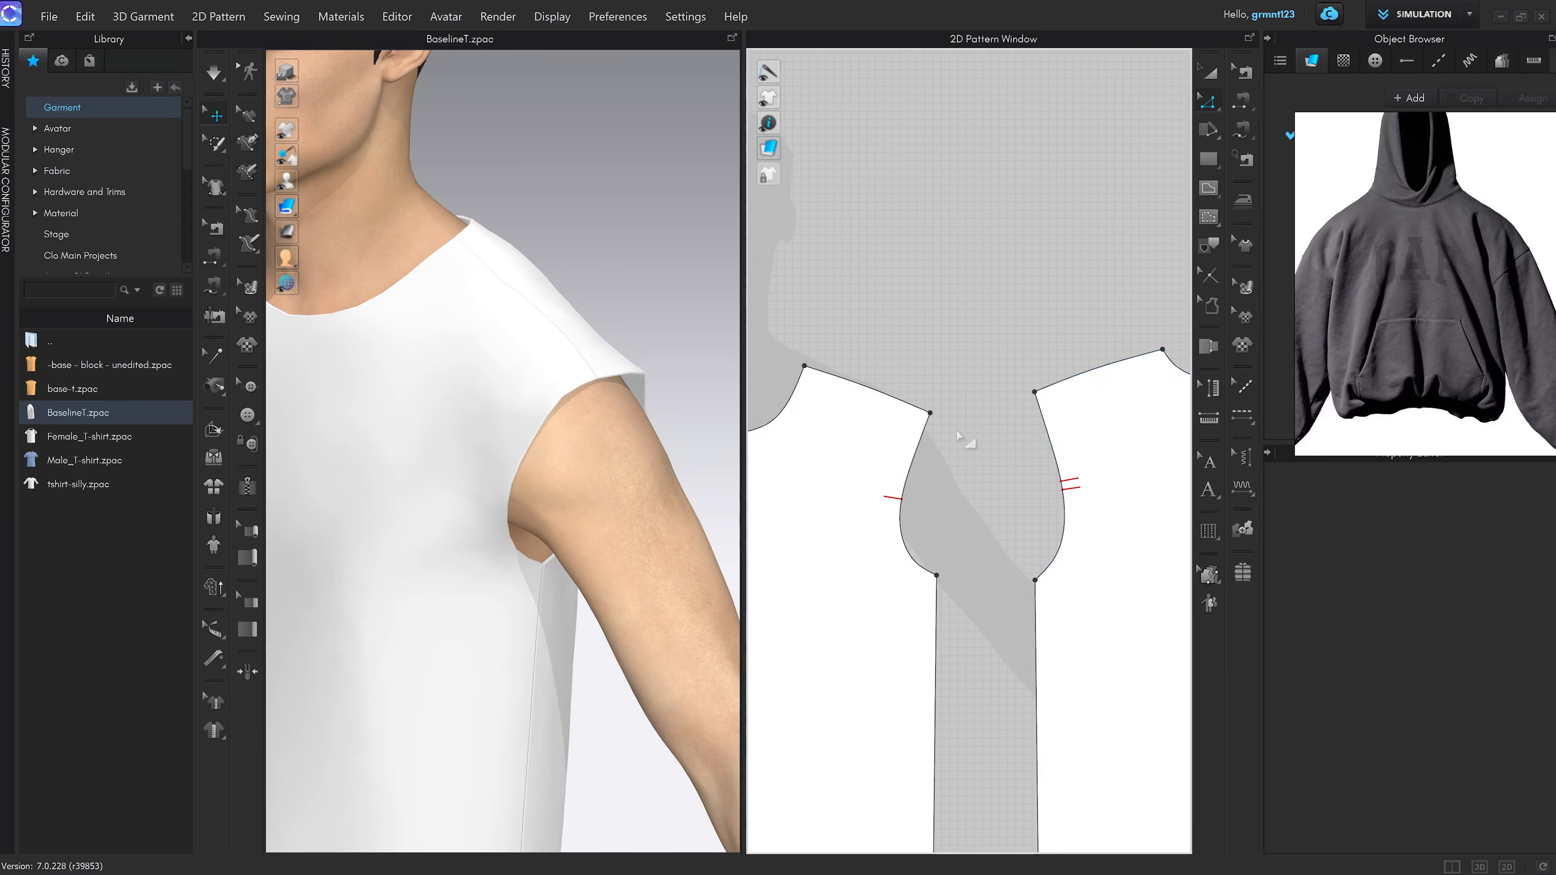
pyautogui.scroll(-5, 612, 429)
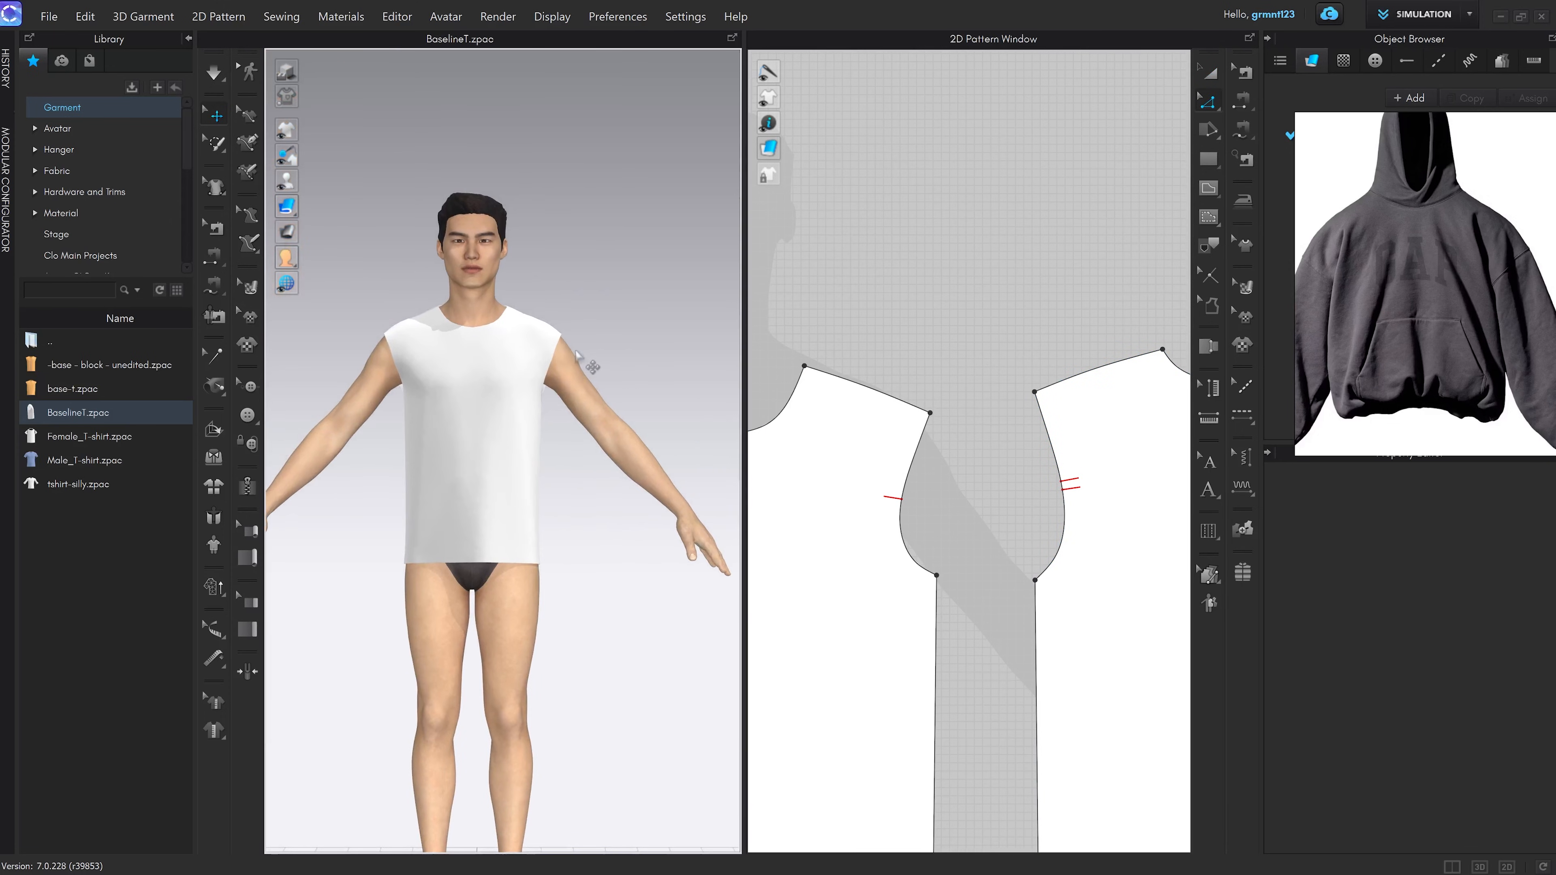
# Extend the front piece's outer shoulder point outward along the shoulder line by a moving distance of 150 mm
pyautogui.scroll(1, 632, 363)
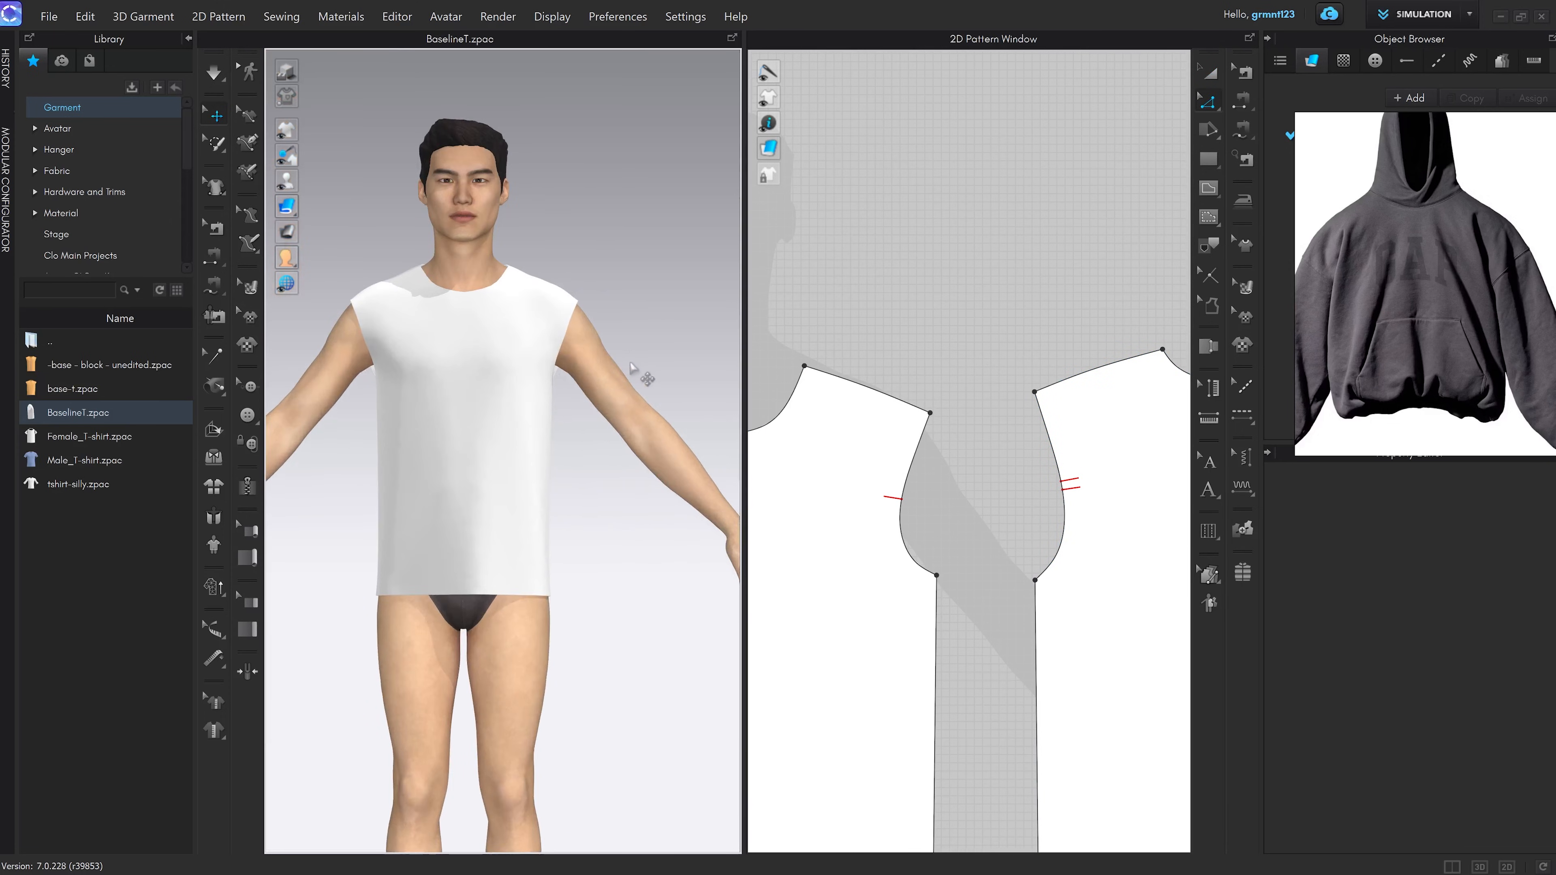
pyautogui.scroll(1, 894, 399)
pyautogui.click(888, 378)
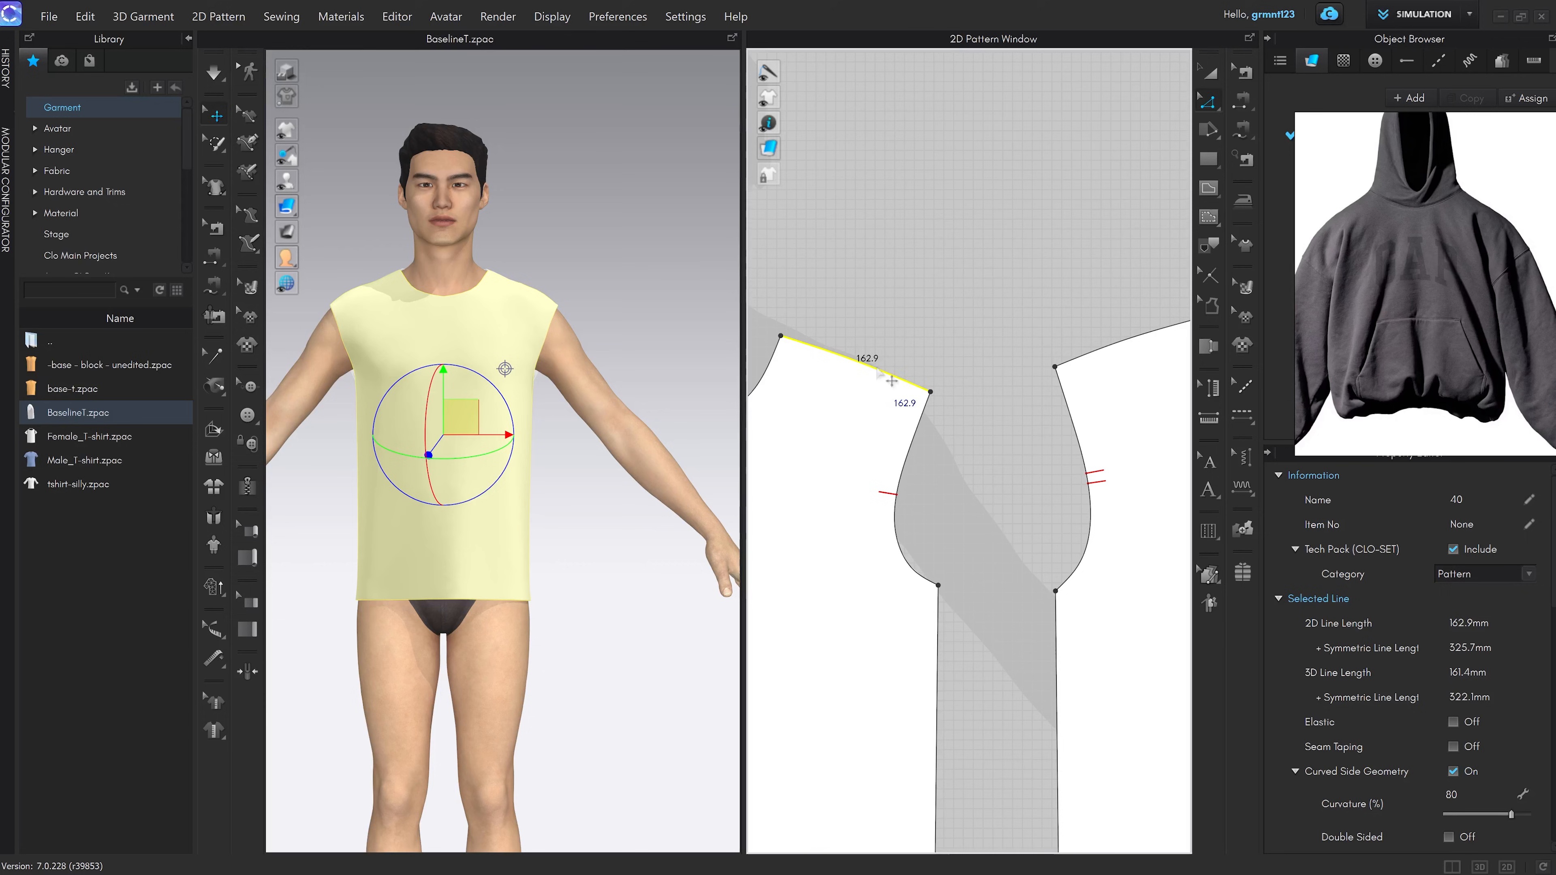
pyautogui.click(966, 433)
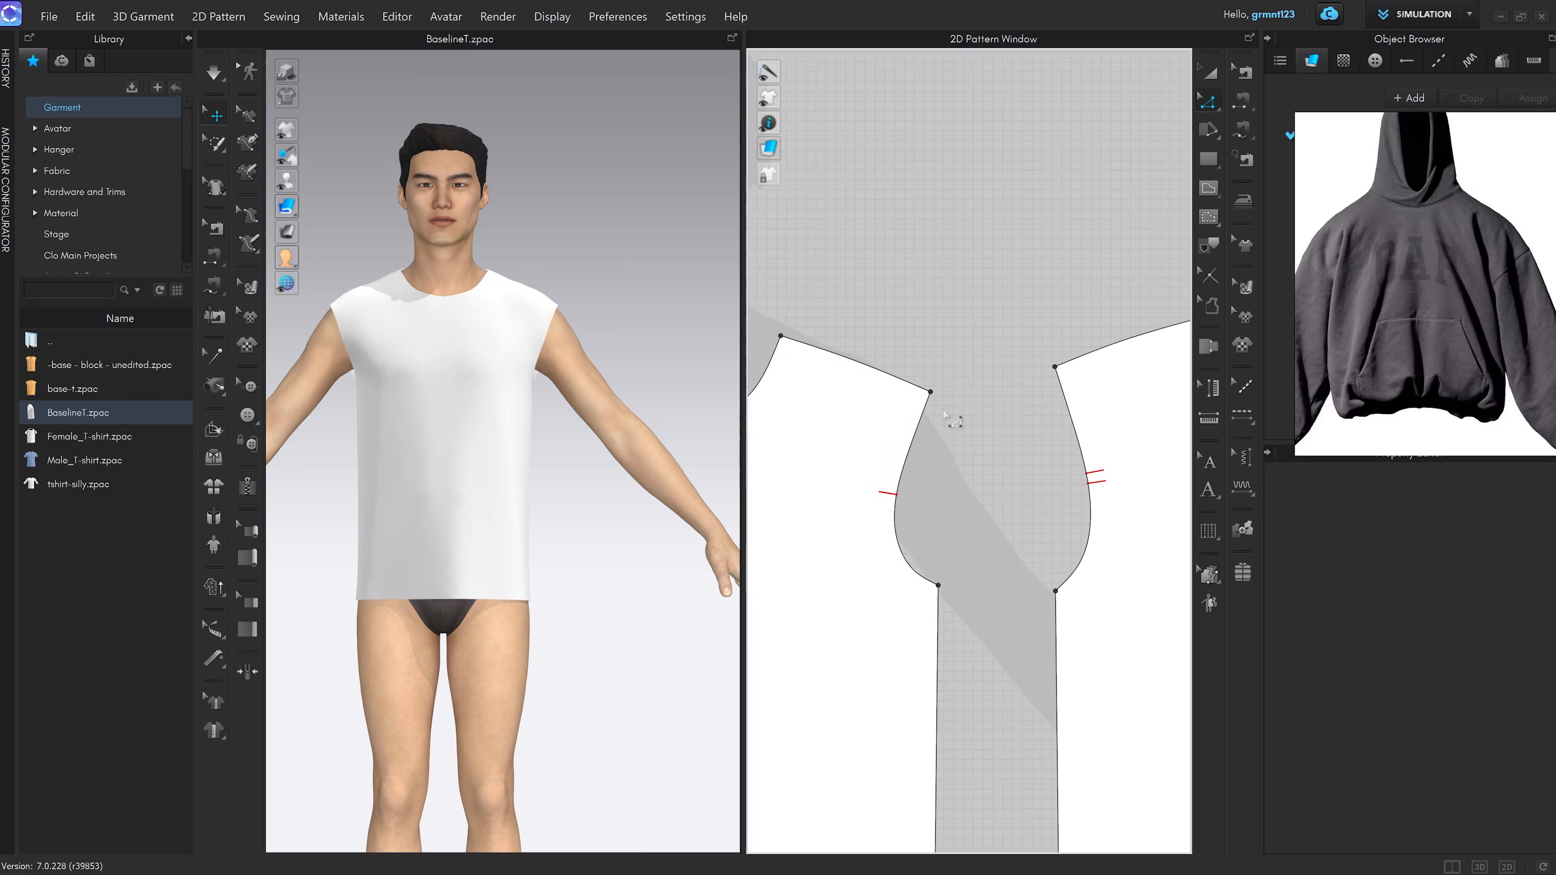
pyautogui.moveTo(931, 395); pyautogui.dragTo(1005, 426)
pyautogui.scroll(4, 975, 412)
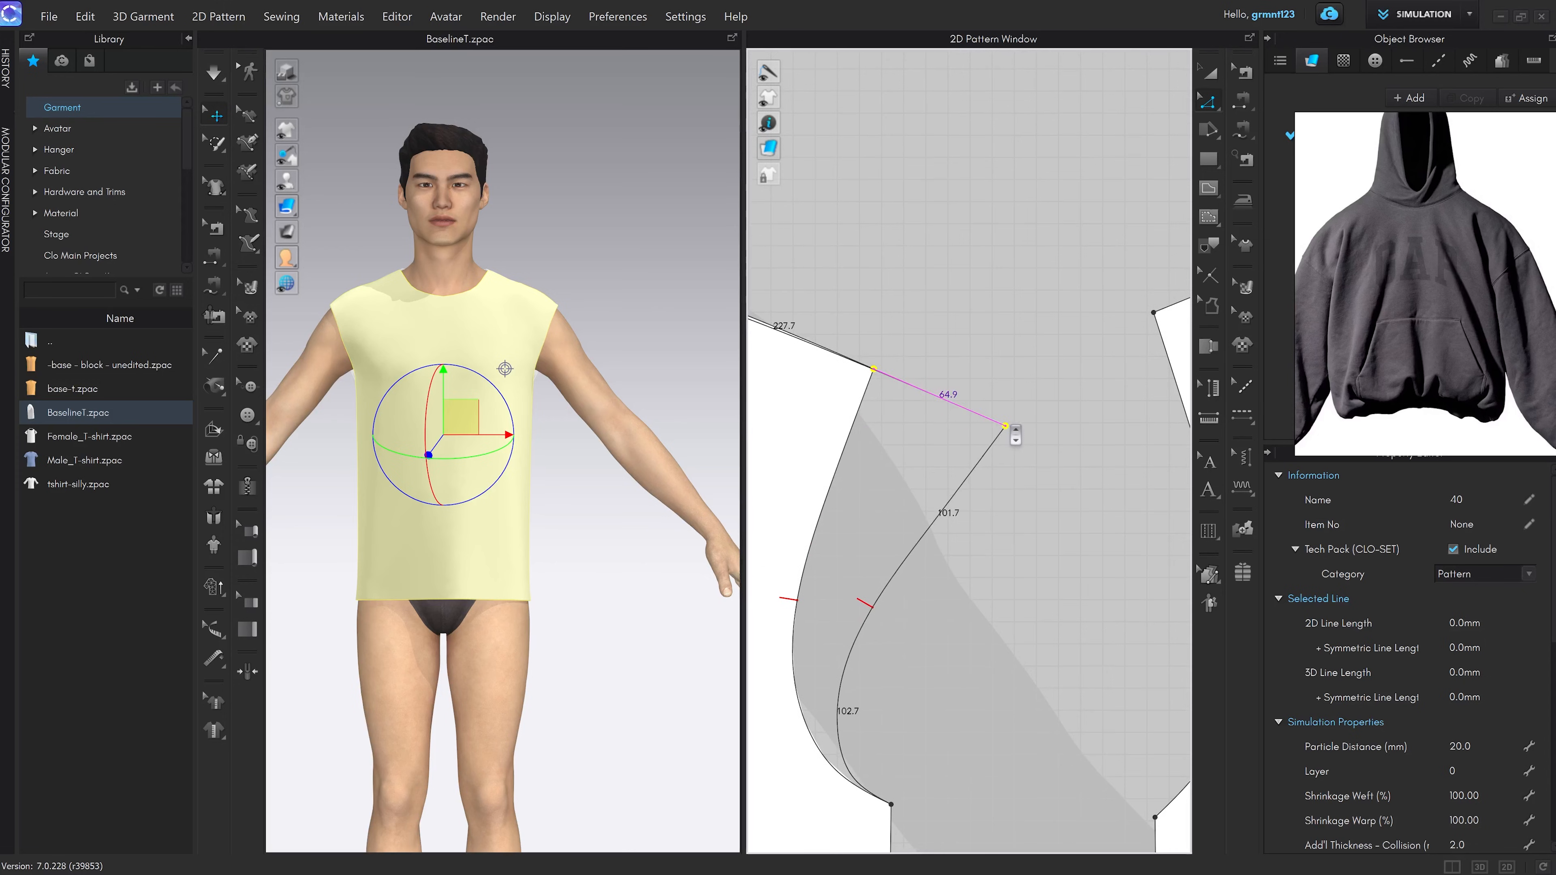
pyautogui.press('Return')
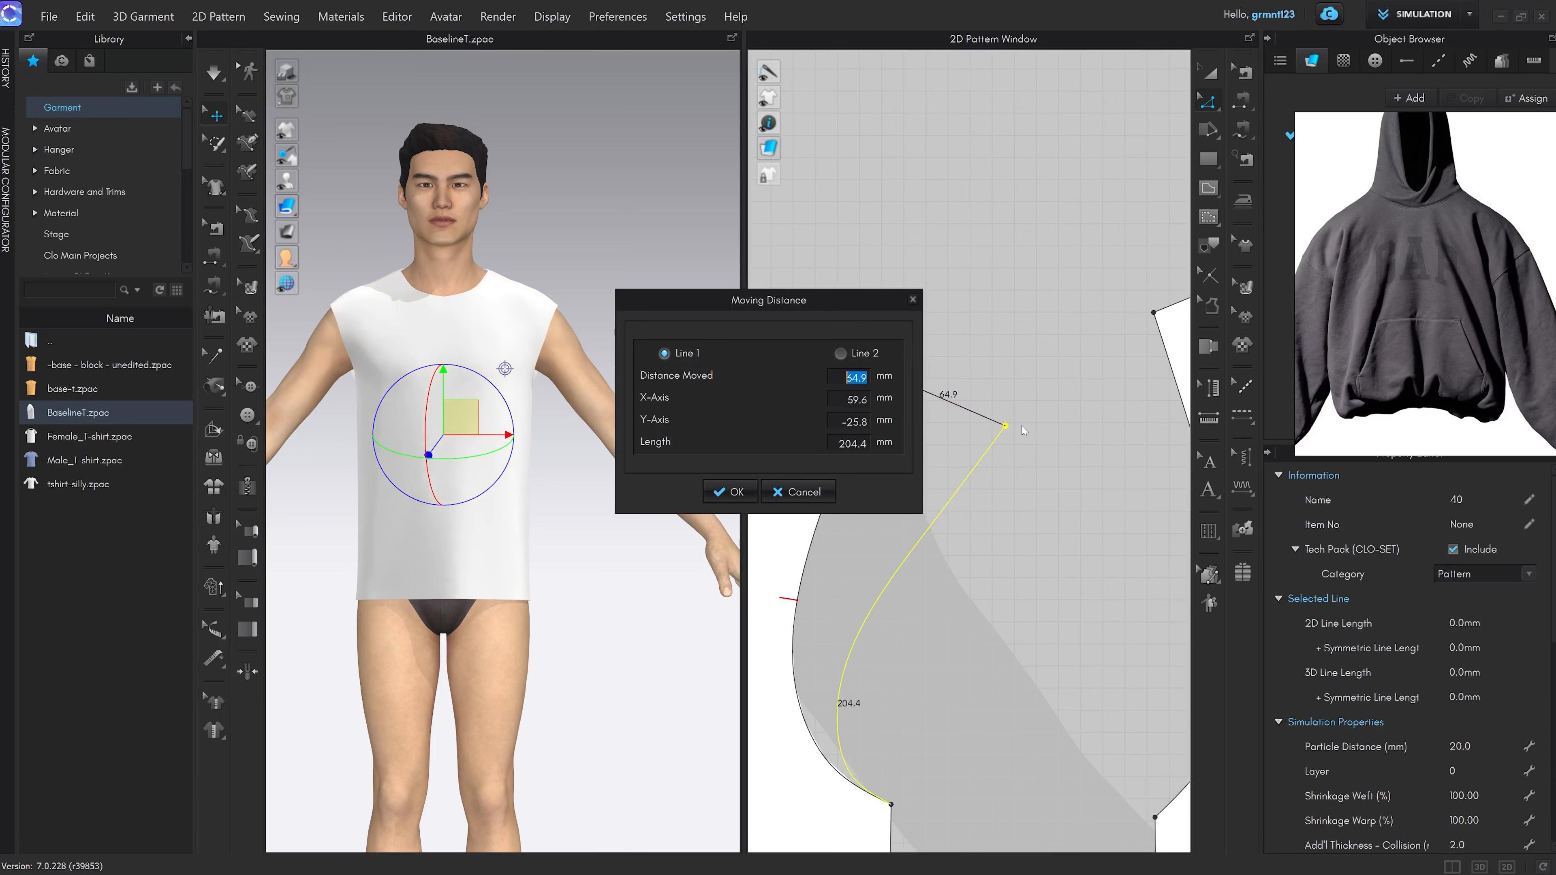
pyautogui.write('150')
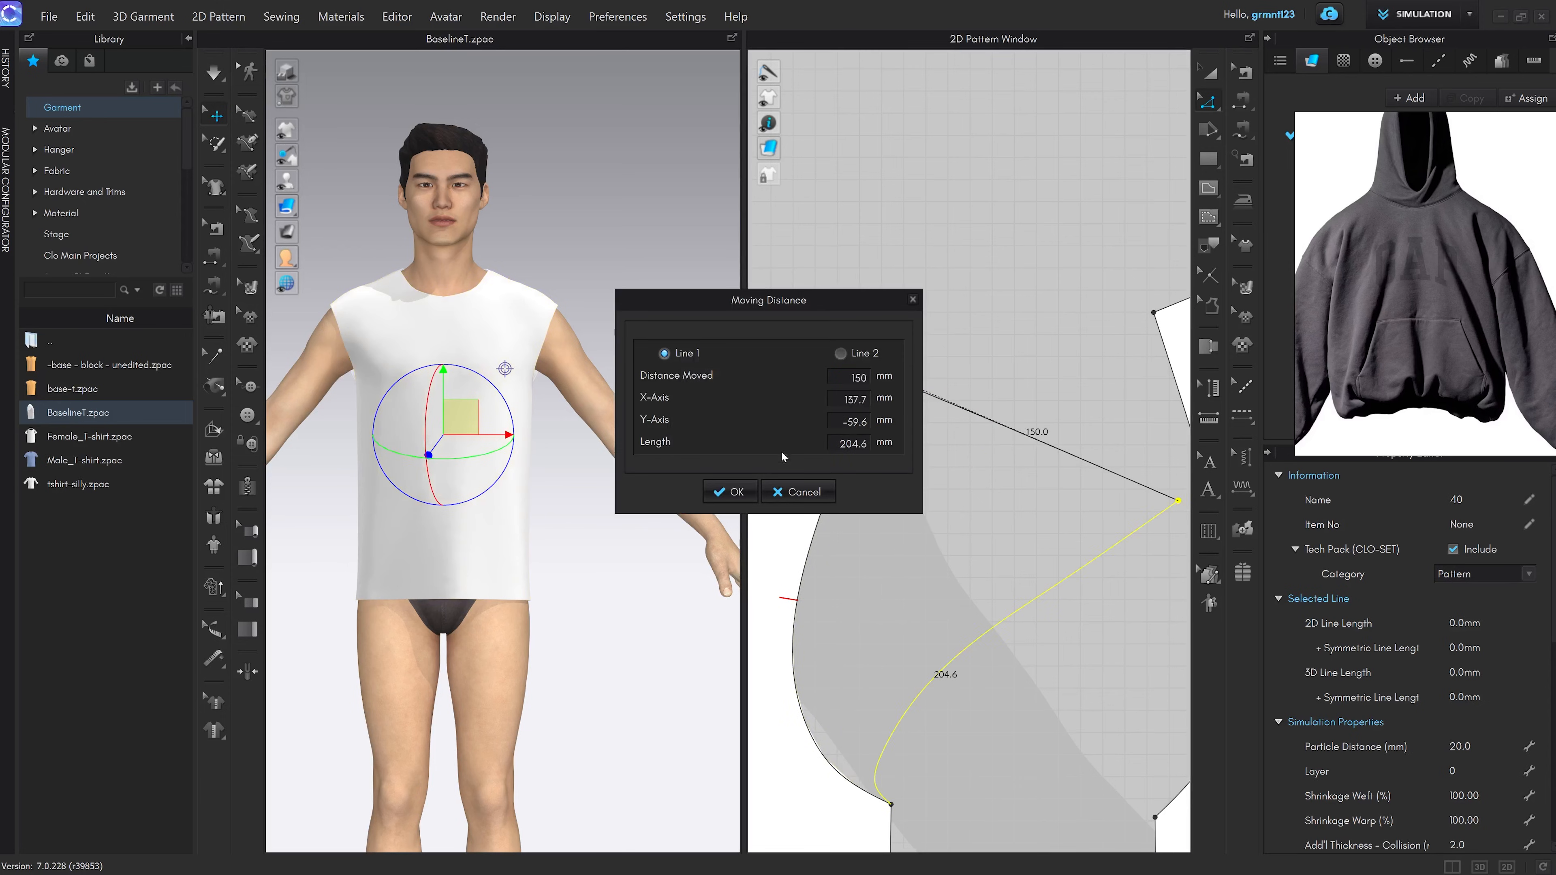
pyautogui.click(729, 492)
# Move the back pattern piece further away from the front piece to clear space around the lengthened shoulder
pyautogui.moveTo(603, 441); pyautogui.dragTo(604, 423, button='middle')
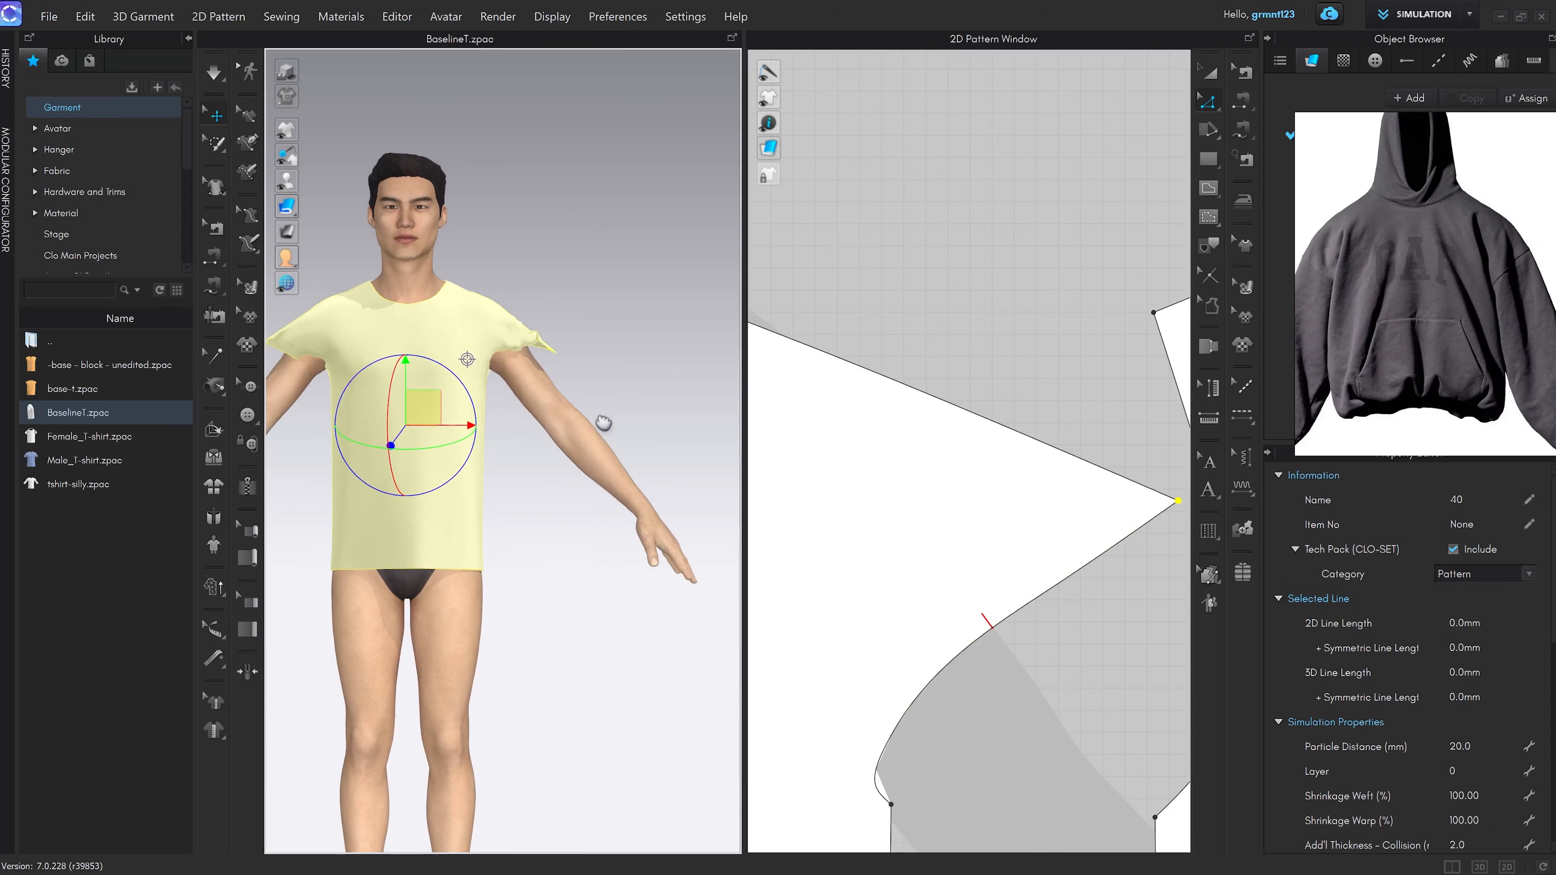
pyautogui.moveTo(603, 423); pyautogui.dragTo(514, 451, button='right')
pyautogui.scroll(-5, 1053, 408)
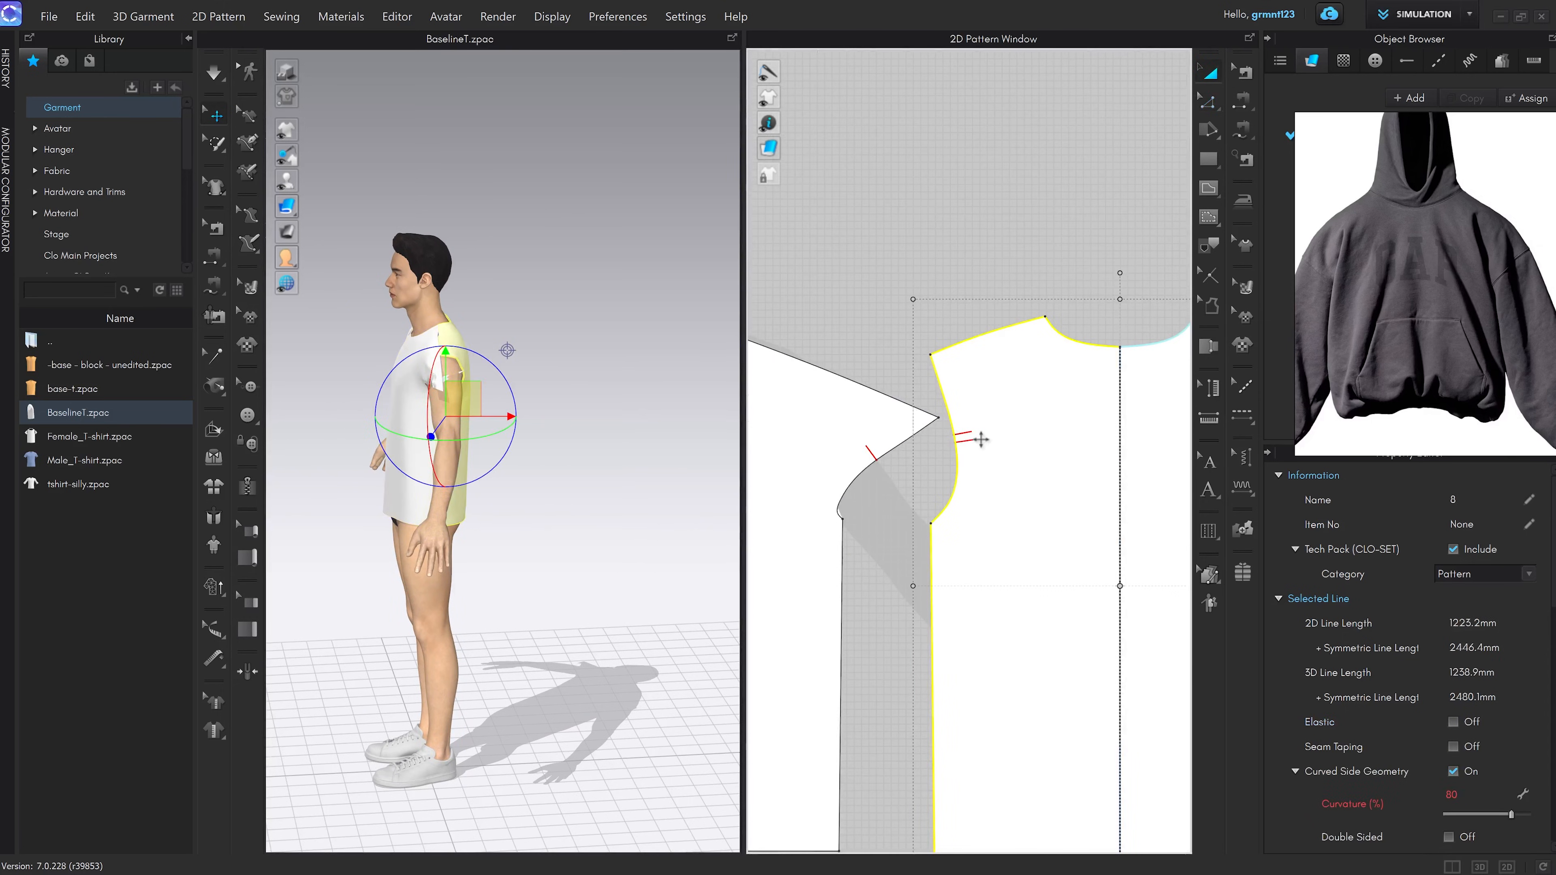
pyautogui.moveTo(978, 440); pyautogui.dragTo(1081, 438)
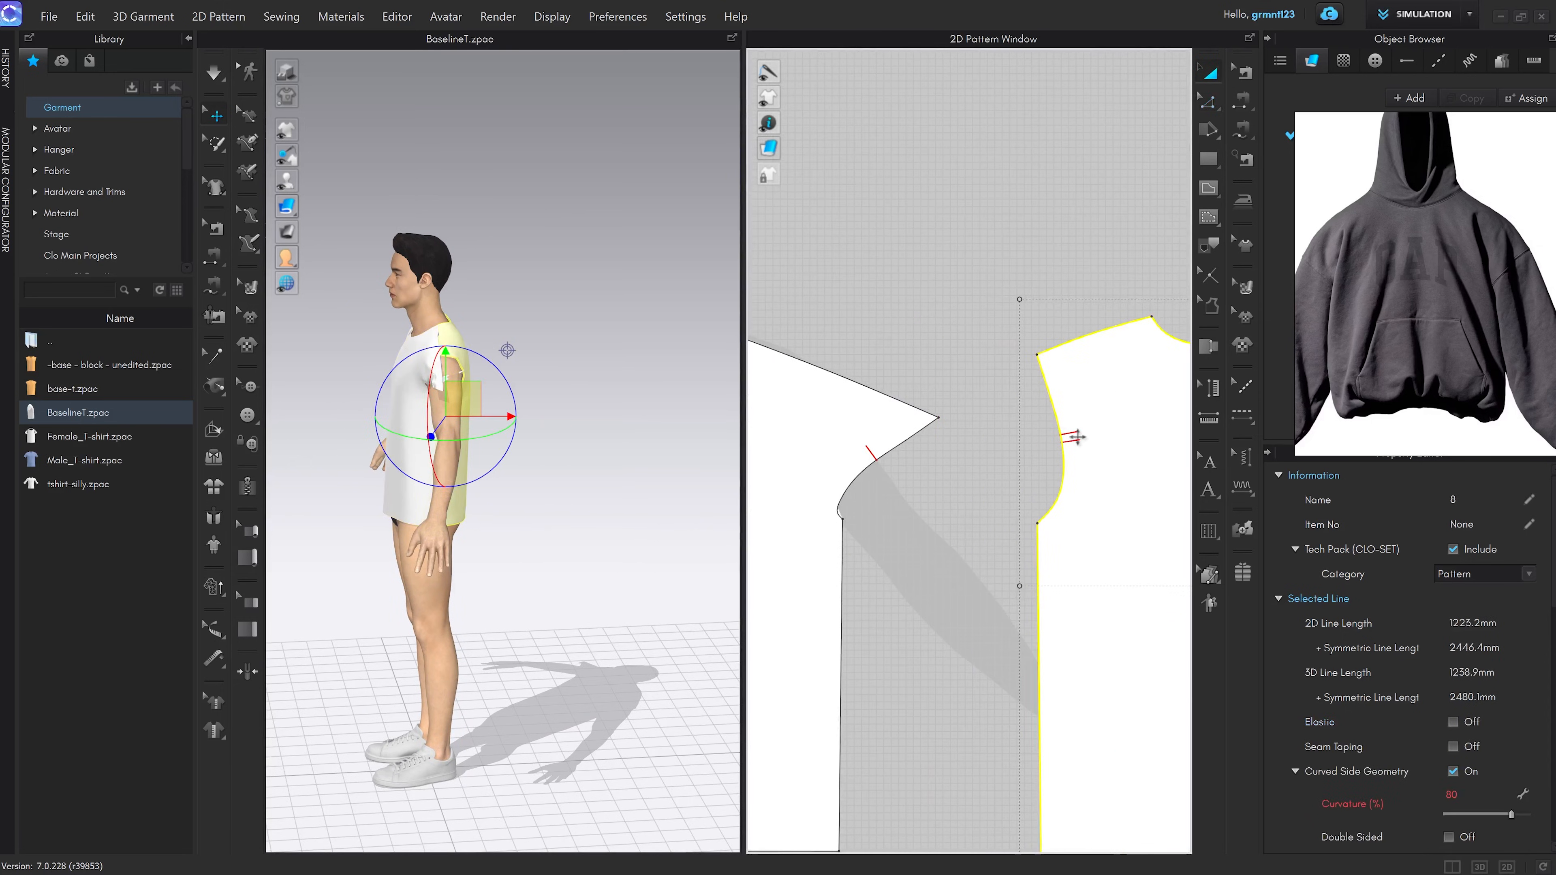
pyautogui.click(1004, 430)
# Simulate the garment with the extended front shoulder, selecting the front piece to identify it on the avatar, and stop the simulation
pyautogui.moveTo(604, 406); pyautogui.dragTo(656, 411, button='right')
pyautogui.scroll(3, 604, 398)
pyautogui.moveTo(530, 368); pyautogui.dragTo(577, 422, button='middle')
pyautogui.scroll(2, 581, 456)
pyautogui.press('space')
pyautogui.moveTo(576, 423)
pyautogui.mouseDown(button='right')
pyautogui.moveTo(582, 457)
pyautogui.moveTo(574, 420)
pyautogui.mouseUp(button='right')
pyautogui.click(543, 331)
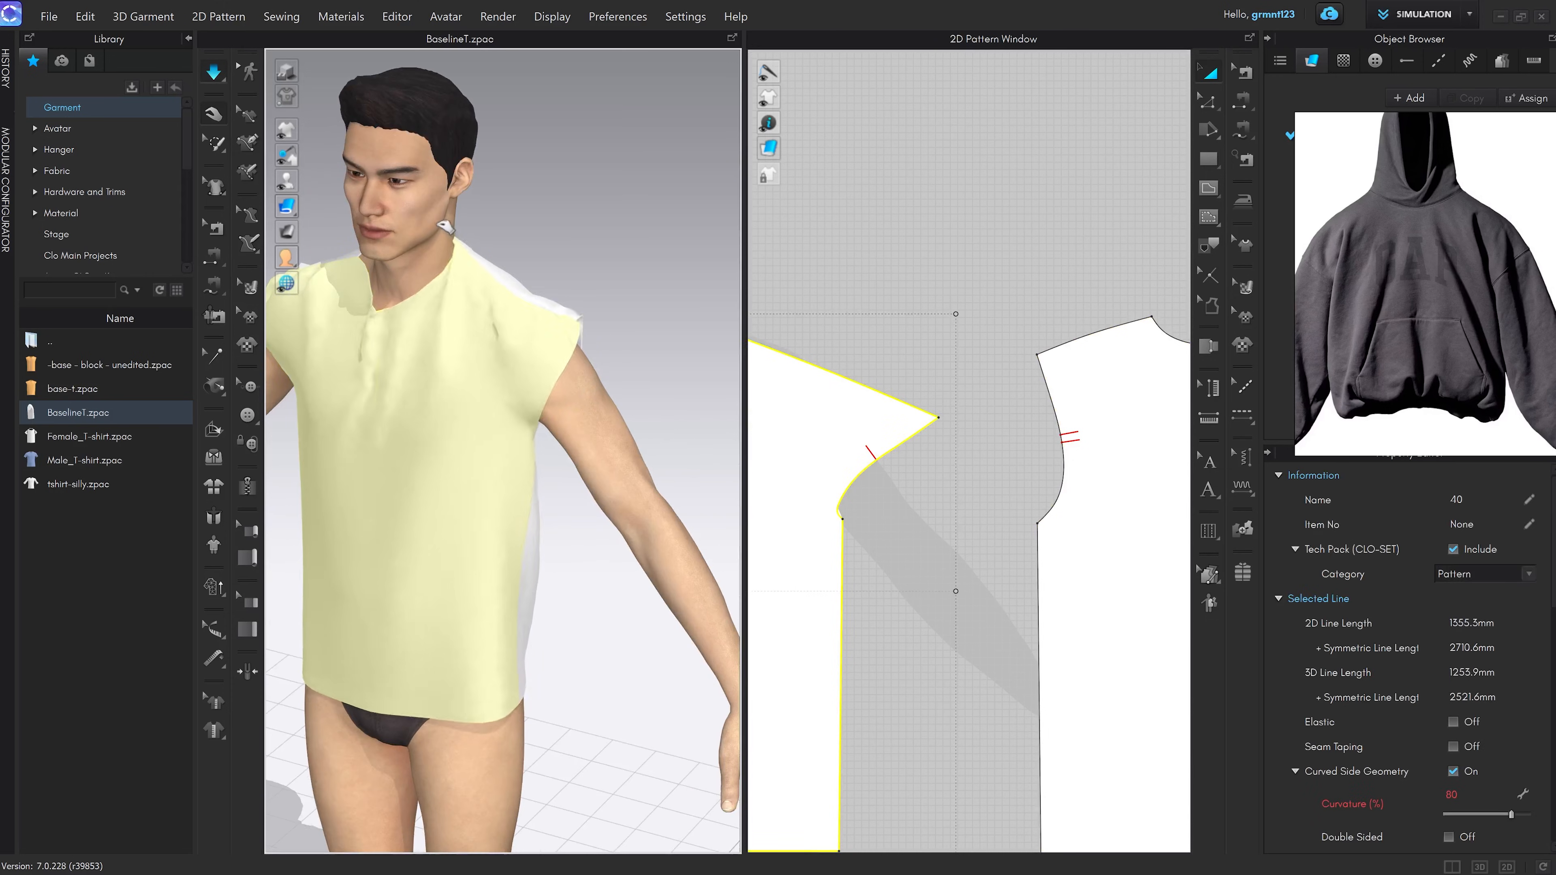
pyautogui.scroll(-3, 922, 397)
pyautogui.click(919, 395)
pyautogui.scroll(3, 904, 394)
pyautogui.press('space')
# Examine the shoulder seam from the side and above, comparing the front and back pieces over the arm
pyautogui.moveTo(584, 374); pyautogui.dragTo(531, 398, button='right')
pyautogui.scroll(-3, 611, 374)
pyautogui.scroll(5, 538, 333)
pyautogui.moveTo(537, 328); pyautogui.dragTo(531, 432, button='middle')
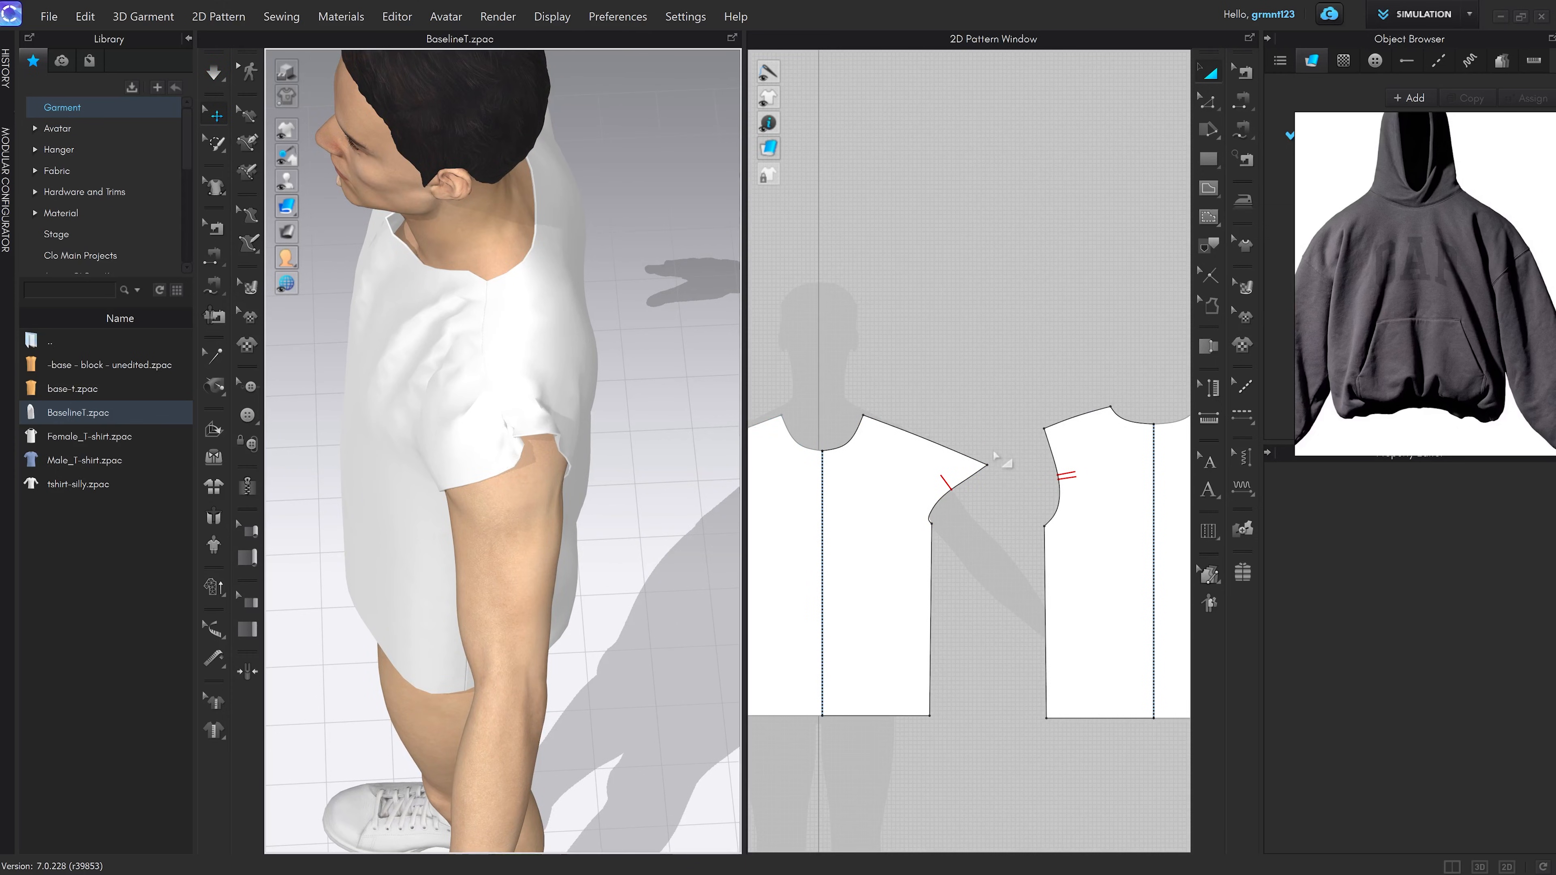
# Extend the back piece's outer shoulder point outward along the shoulder line by a moving distance of 150 mm
pyautogui.press('z')
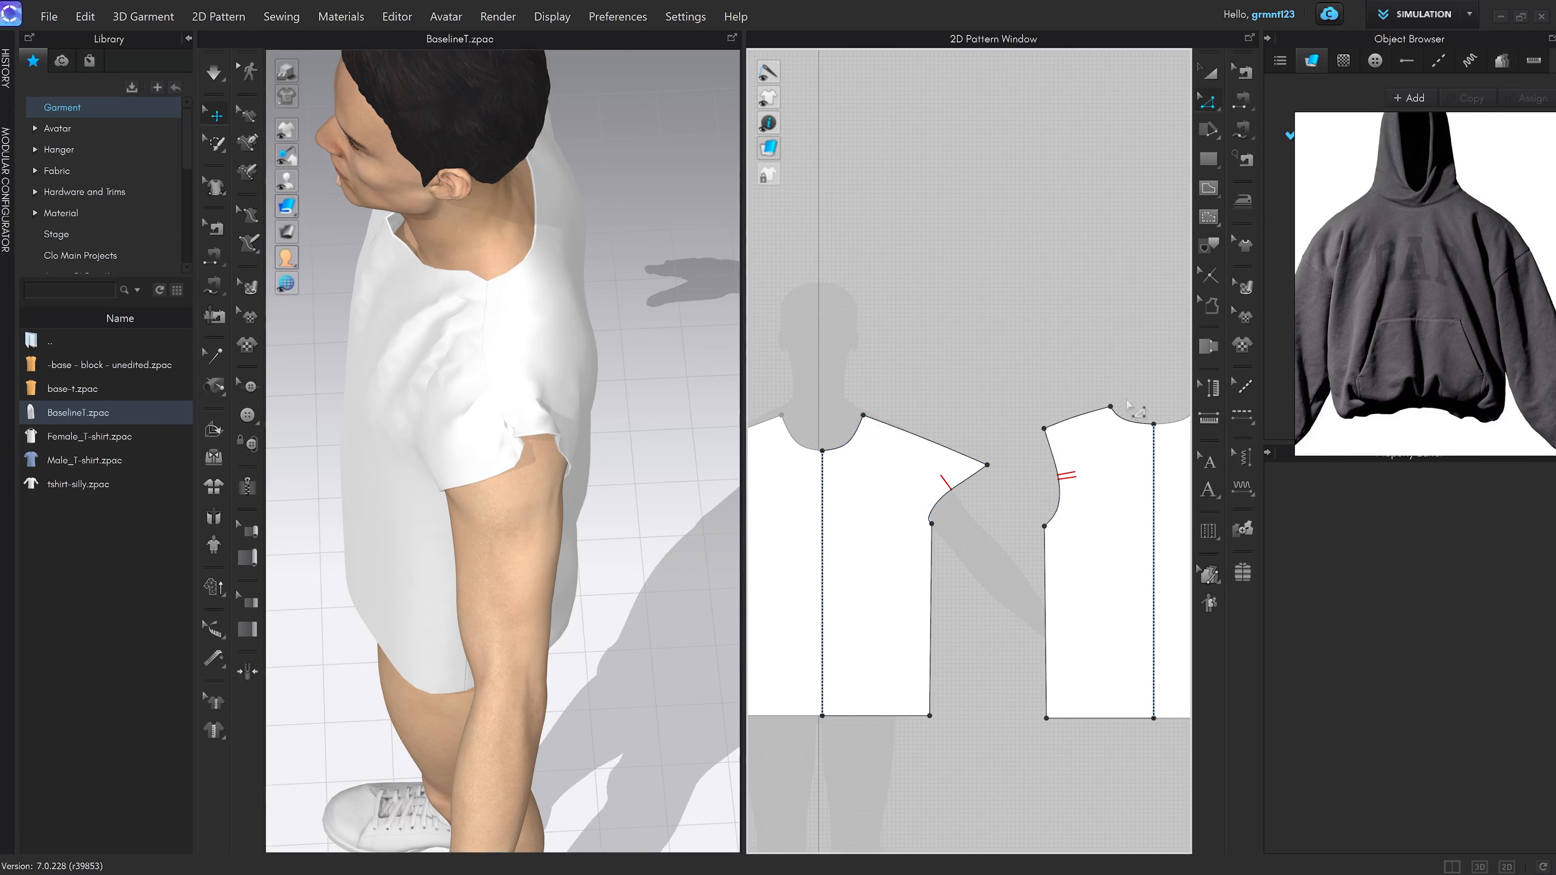
pyautogui.scroll(2, 1128, 405)
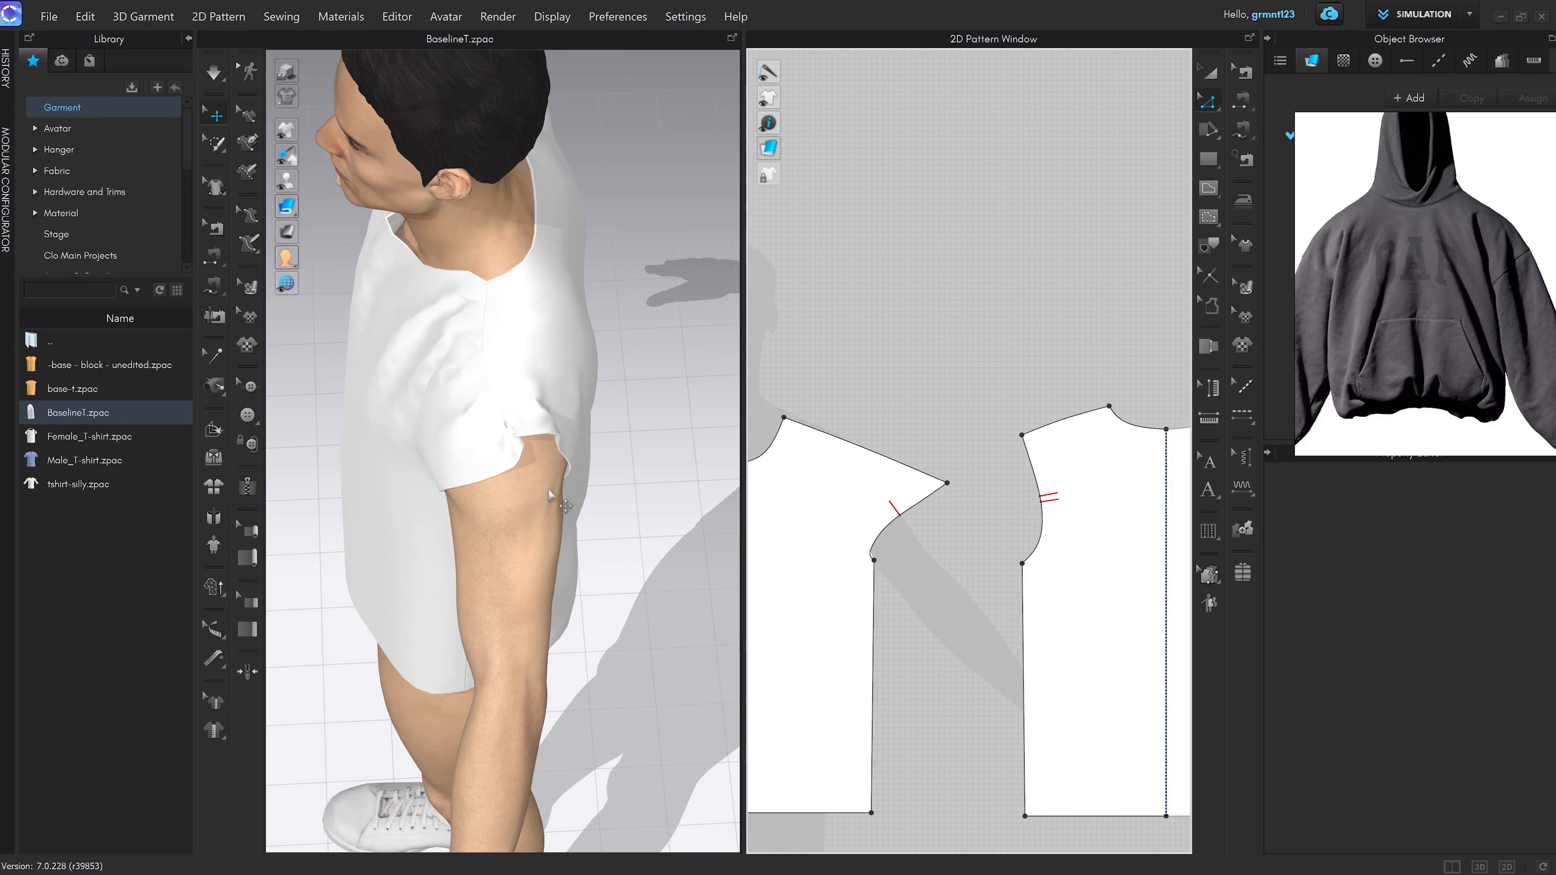
pyautogui.scroll(3, 1041, 478)
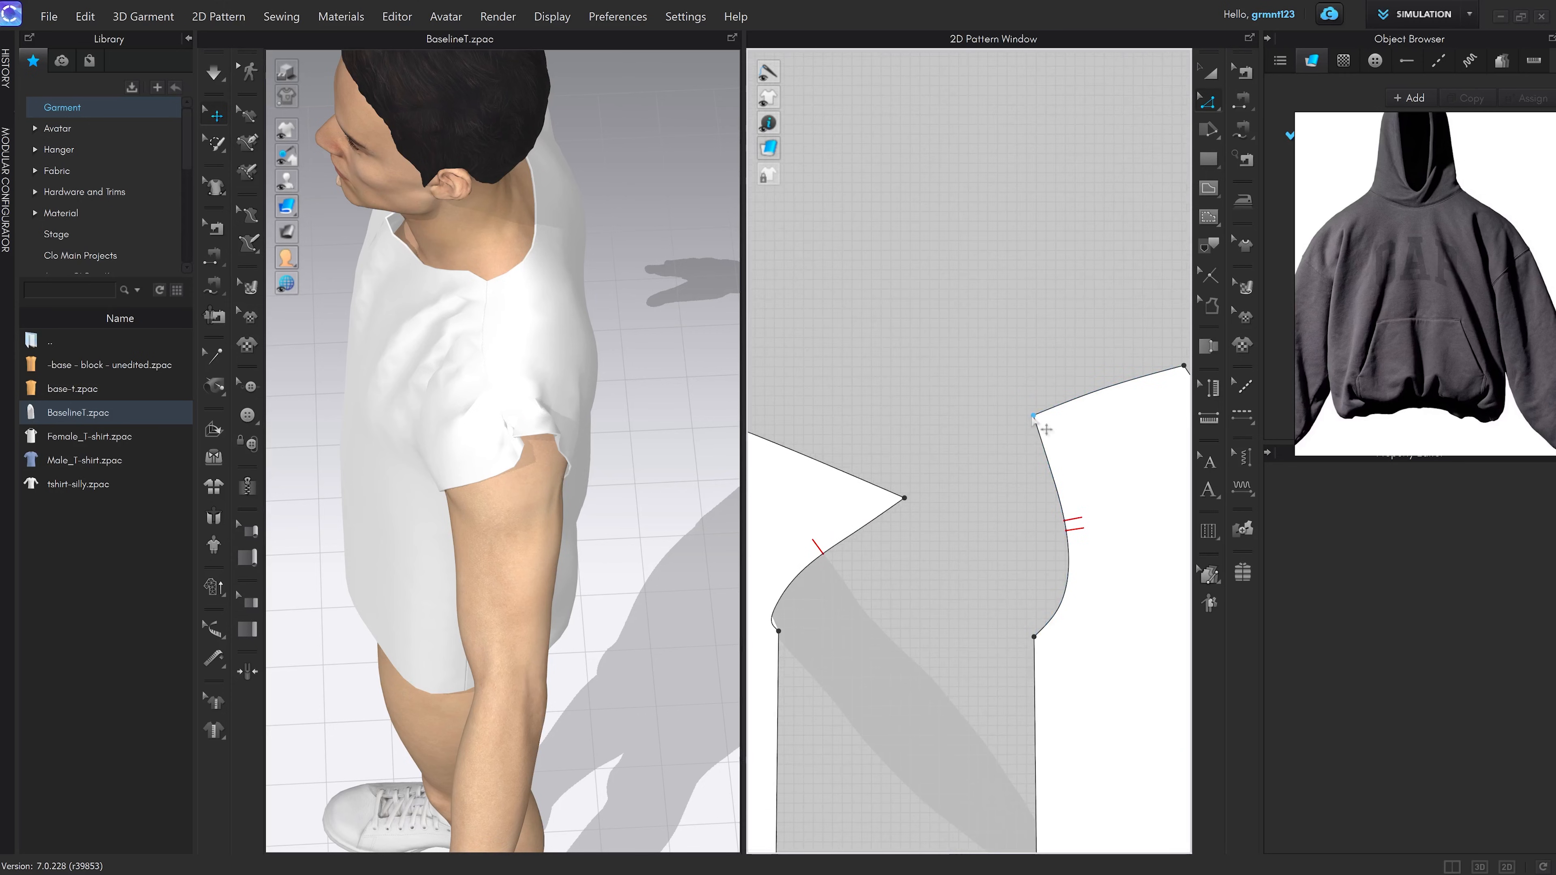
pyautogui.click(1047, 430)
pyautogui.moveTo(1100, 404); pyautogui.dragTo(1096, 403, button='middle')
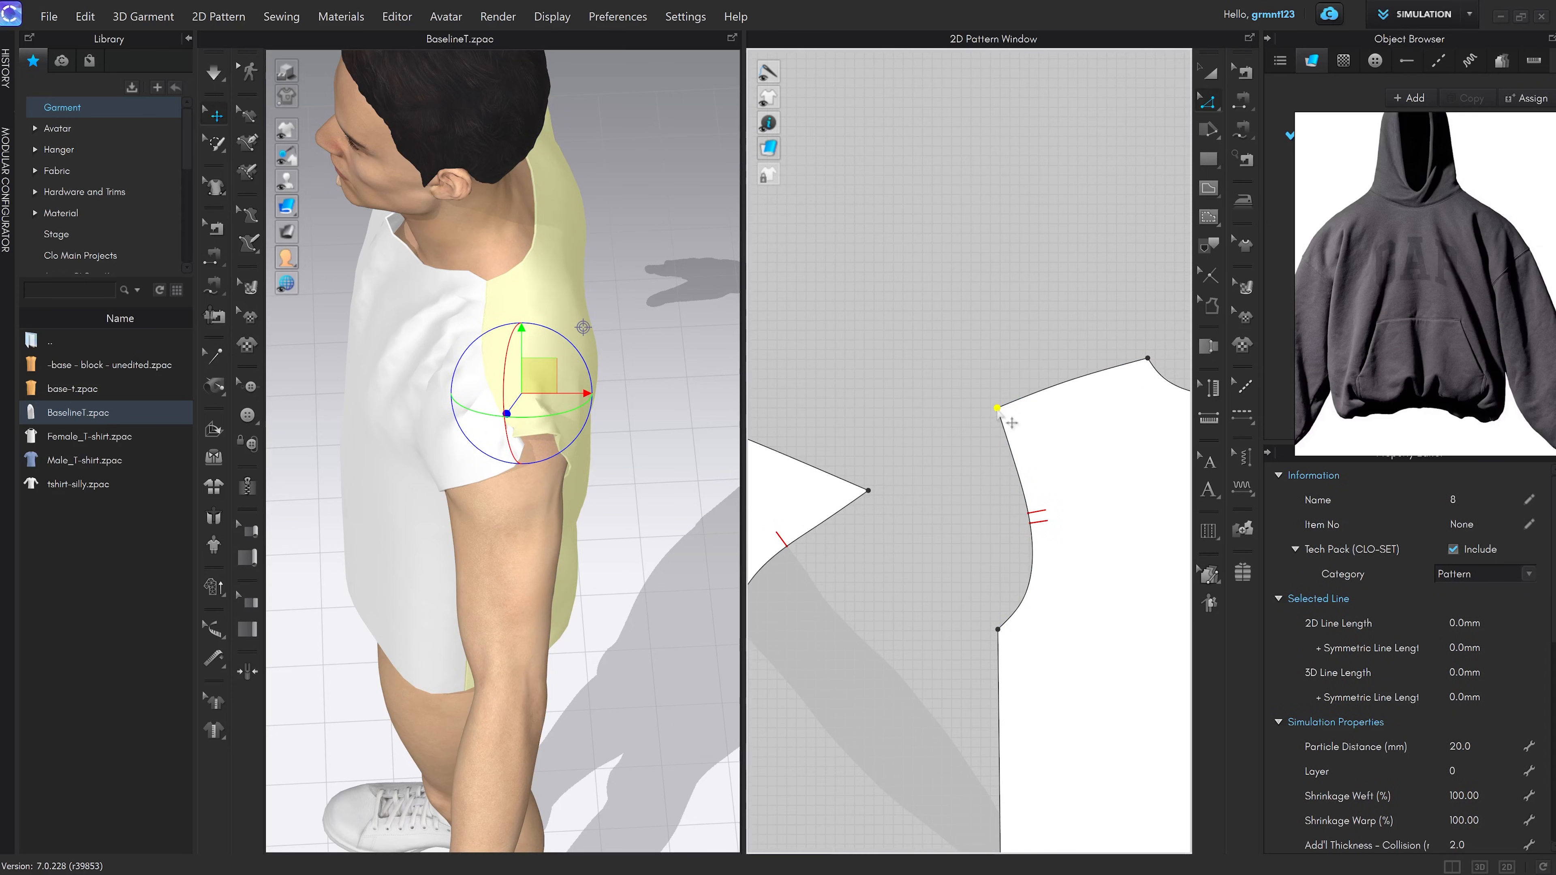
pyautogui.moveTo(997, 408); pyautogui.dragTo(920, 442)
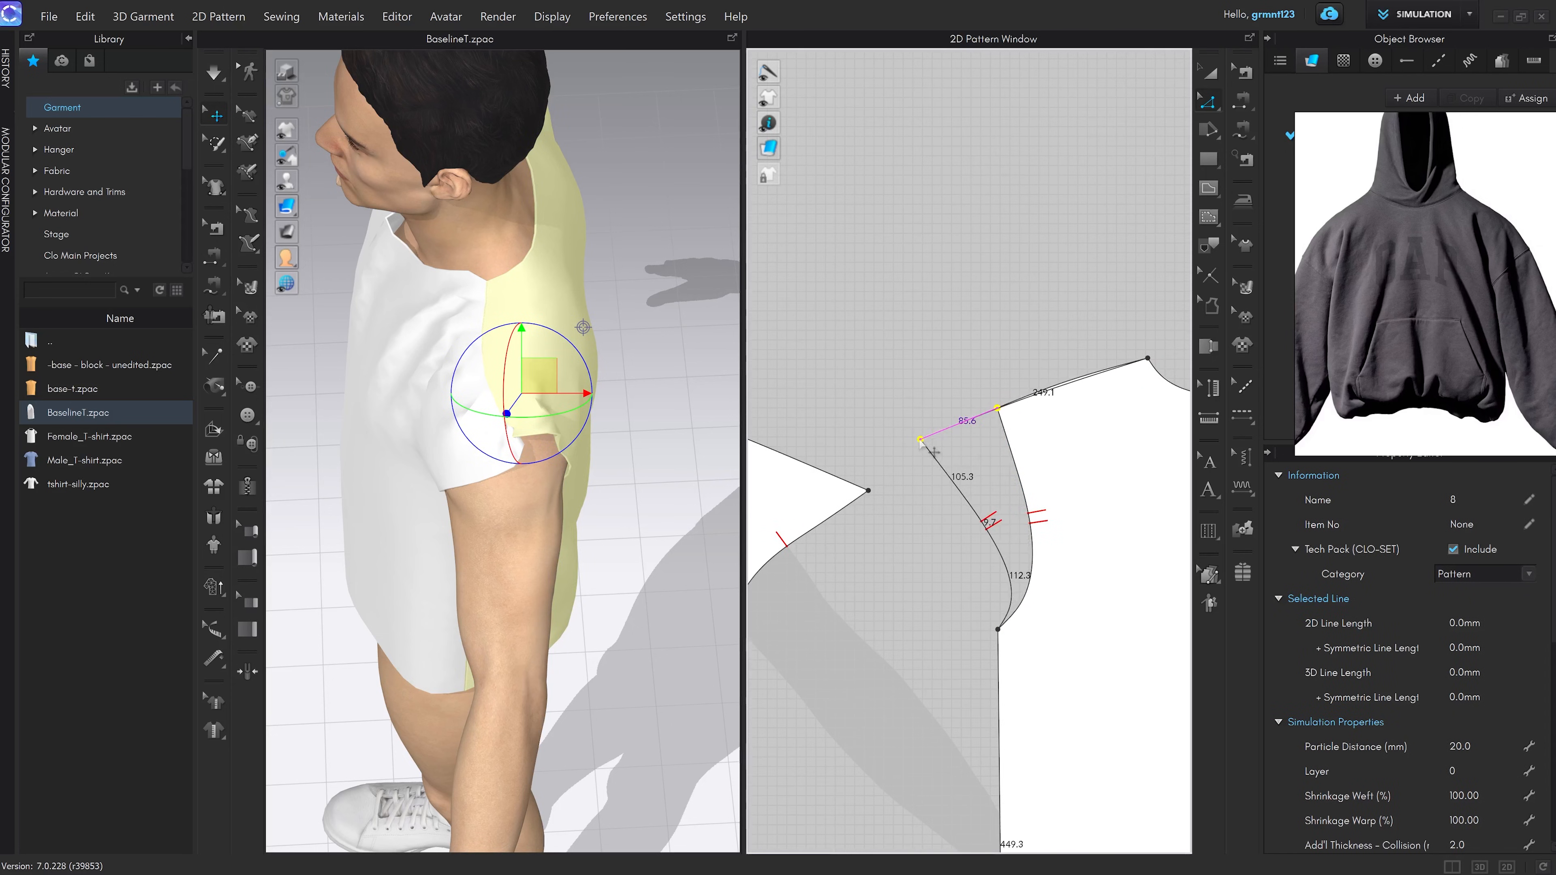
pyautogui.rightClick(920, 441)
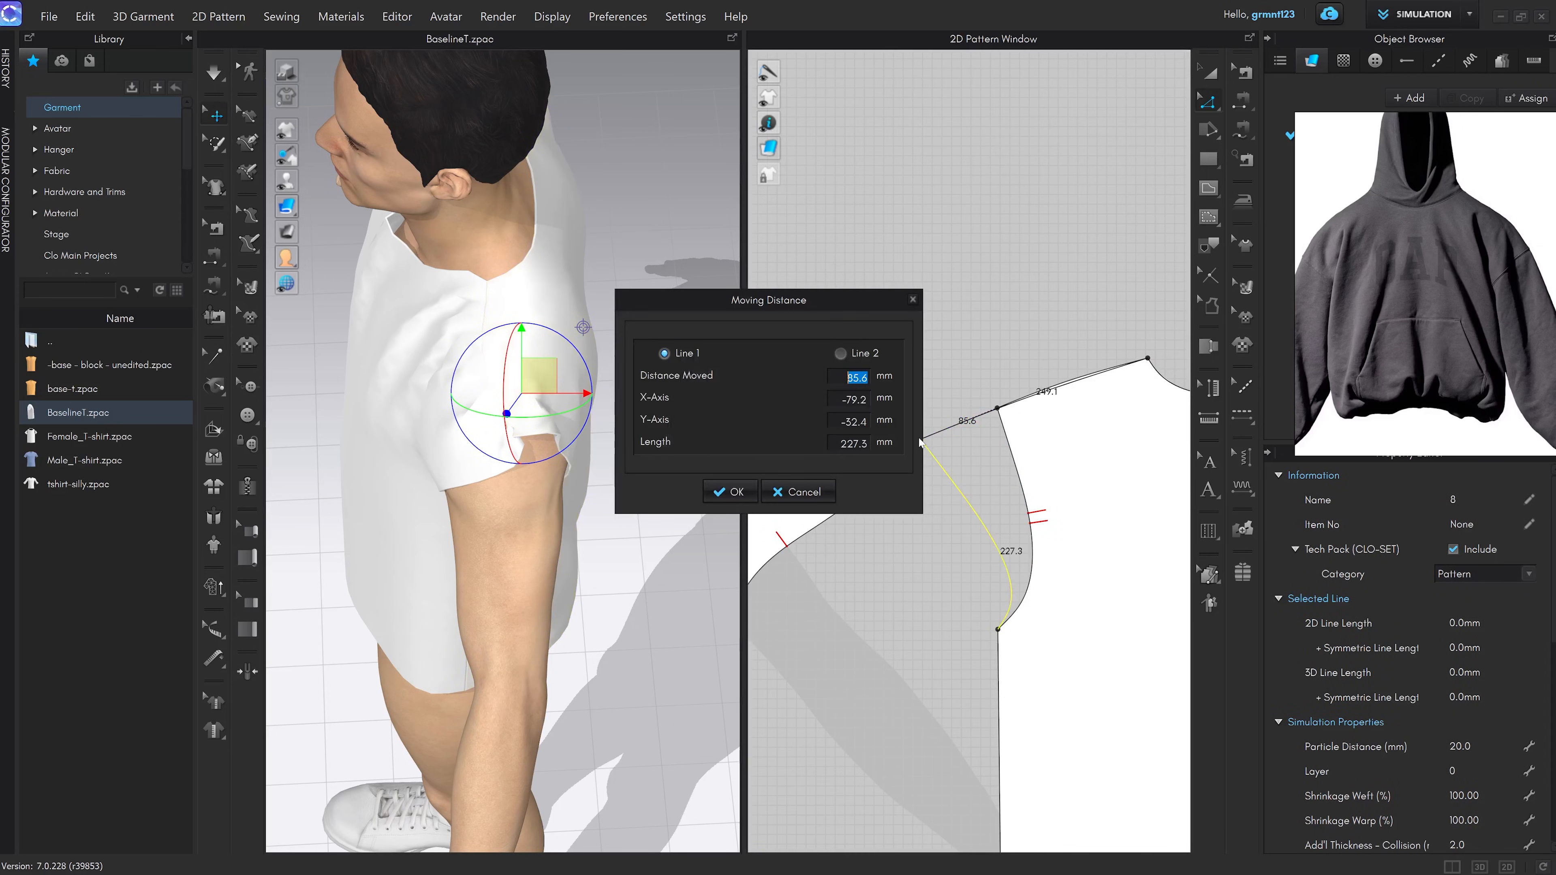
pyautogui.press('Return')
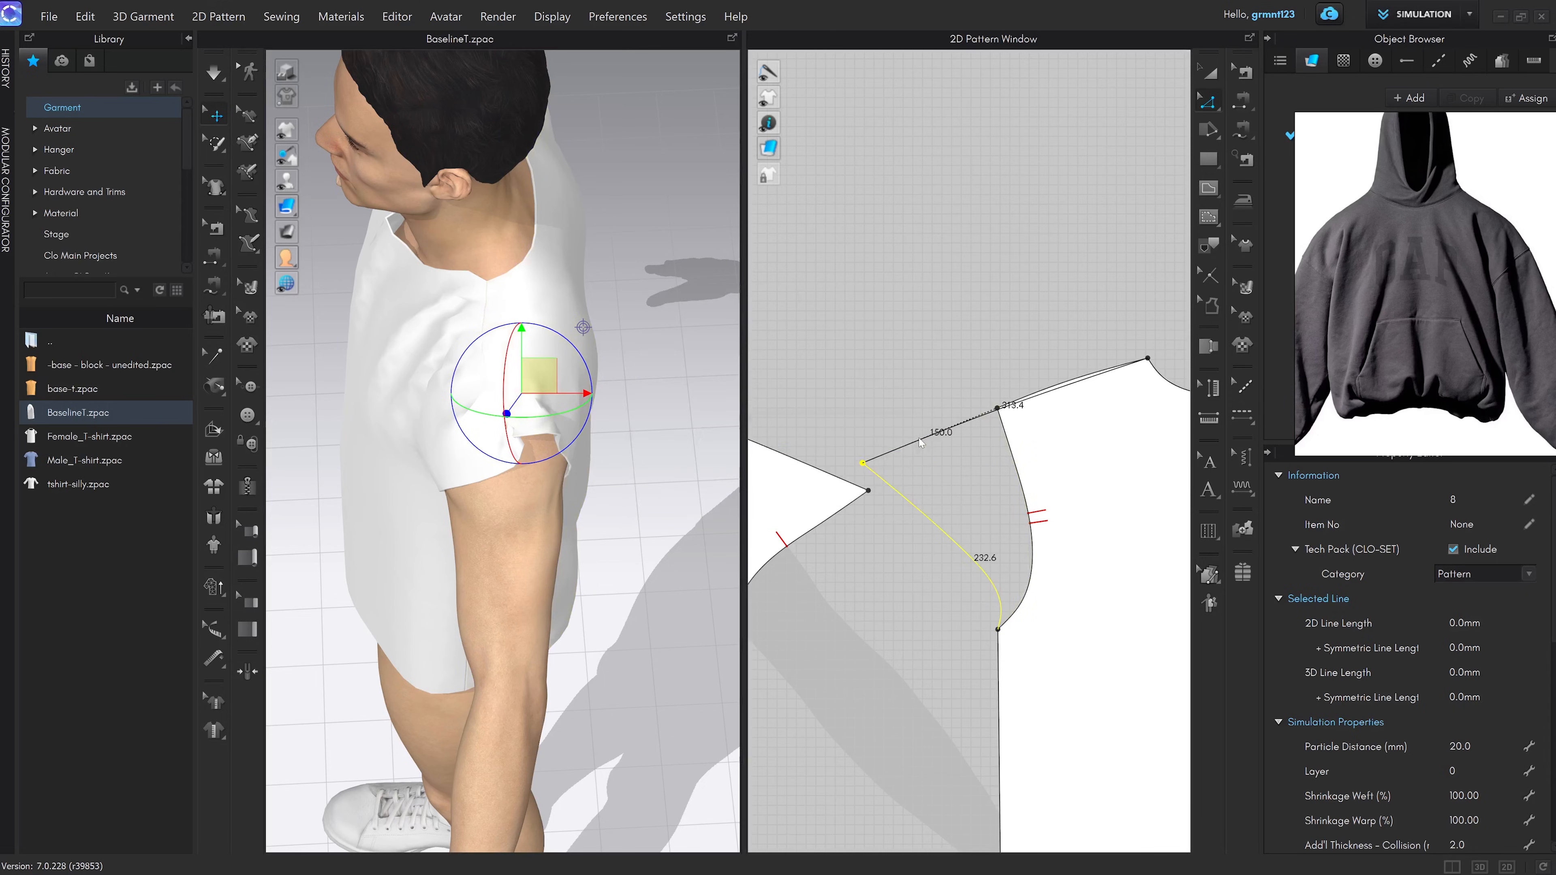
# Simulate the garment with both shoulders extended, selecting the back and front pieces at the sleeve tip in turn
pyautogui.scroll(-4, 553, 467)
pyautogui.moveTo(553, 467); pyautogui.dragTo(583, 434, button='right')
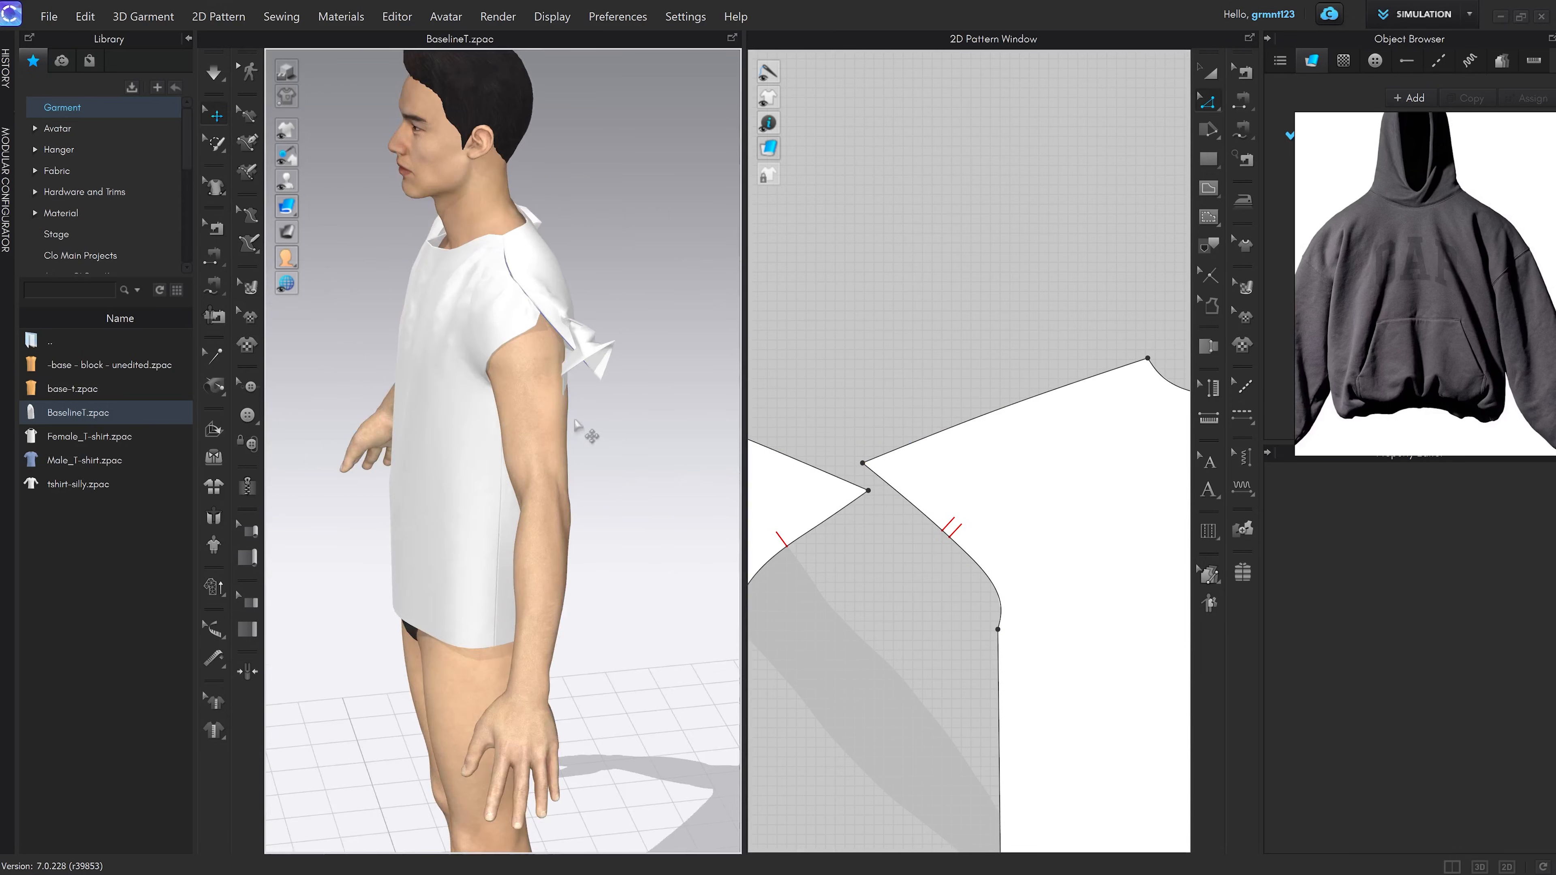
pyautogui.scroll(4, 578, 450)
pyautogui.press('space')
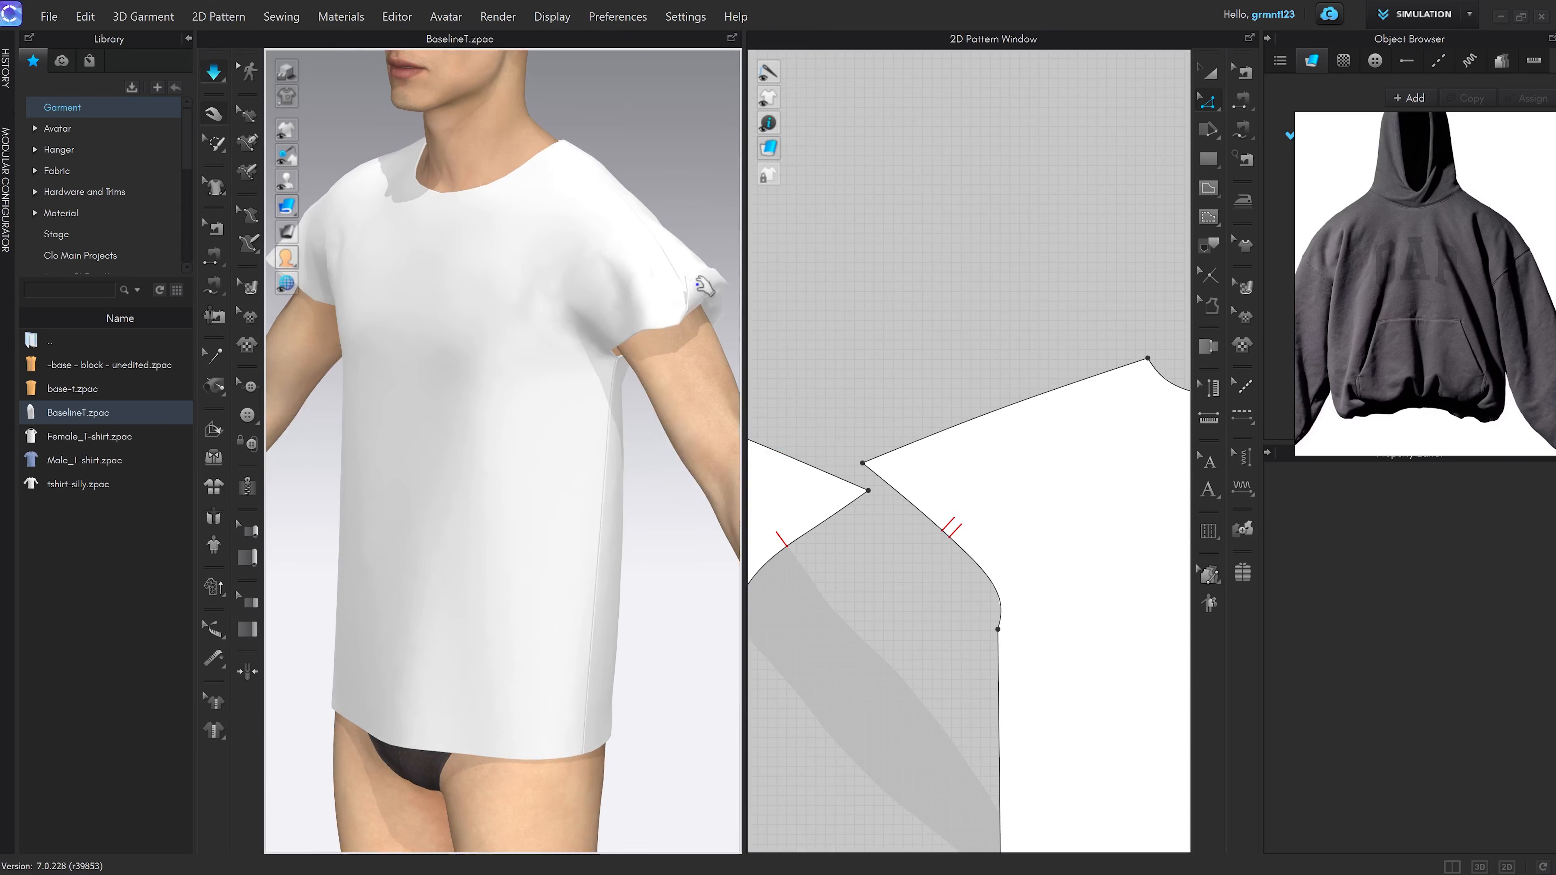
pyautogui.click(877, 461)
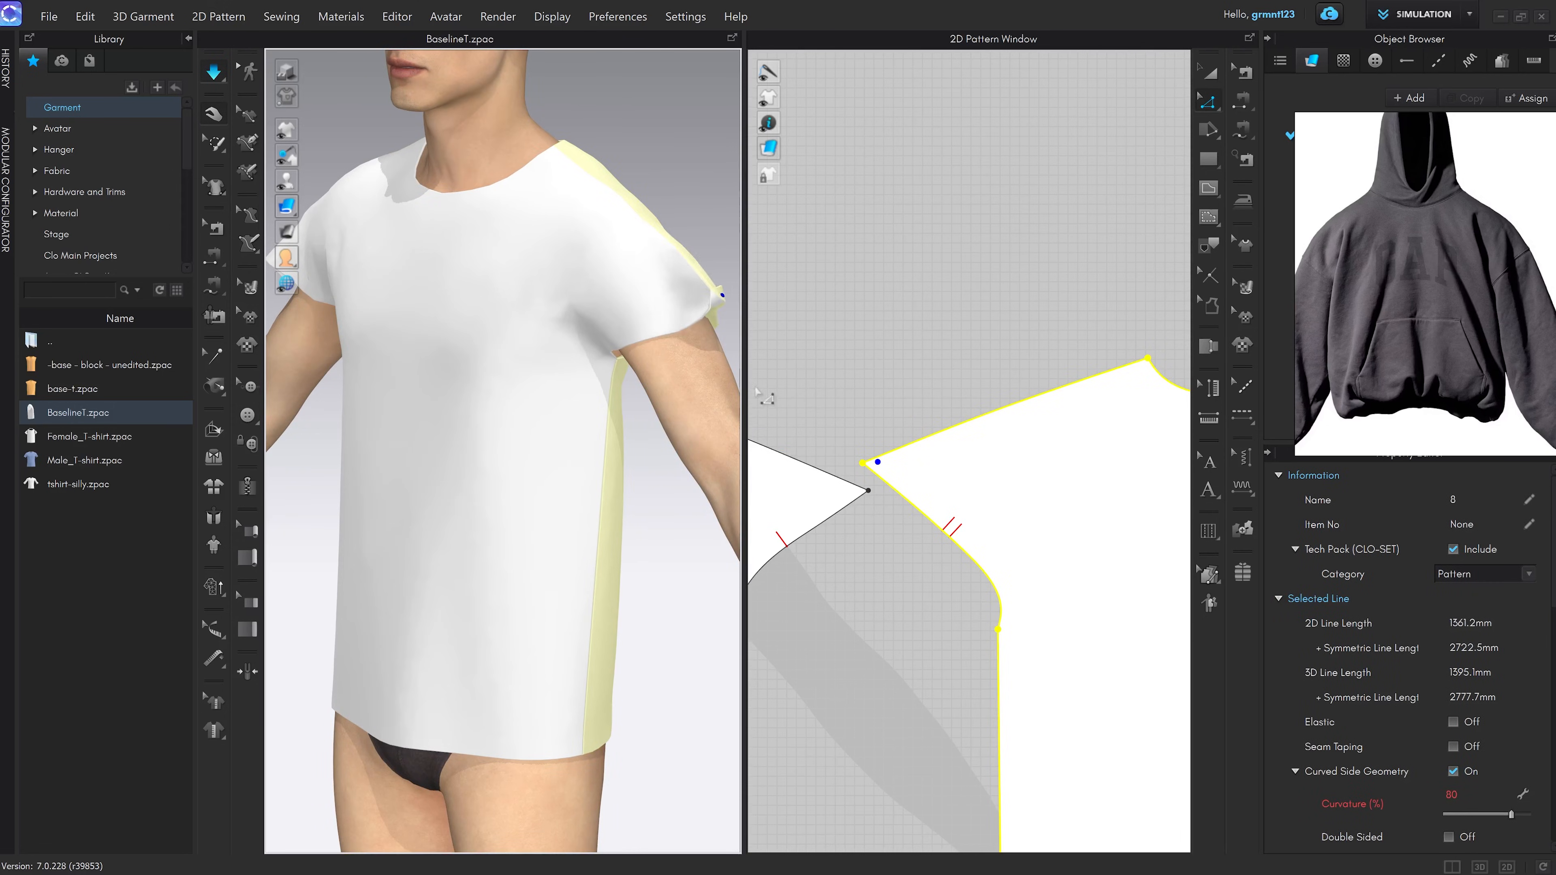
pyautogui.click(858, 487)
pyautogui.scroll(-5, 729, 423)
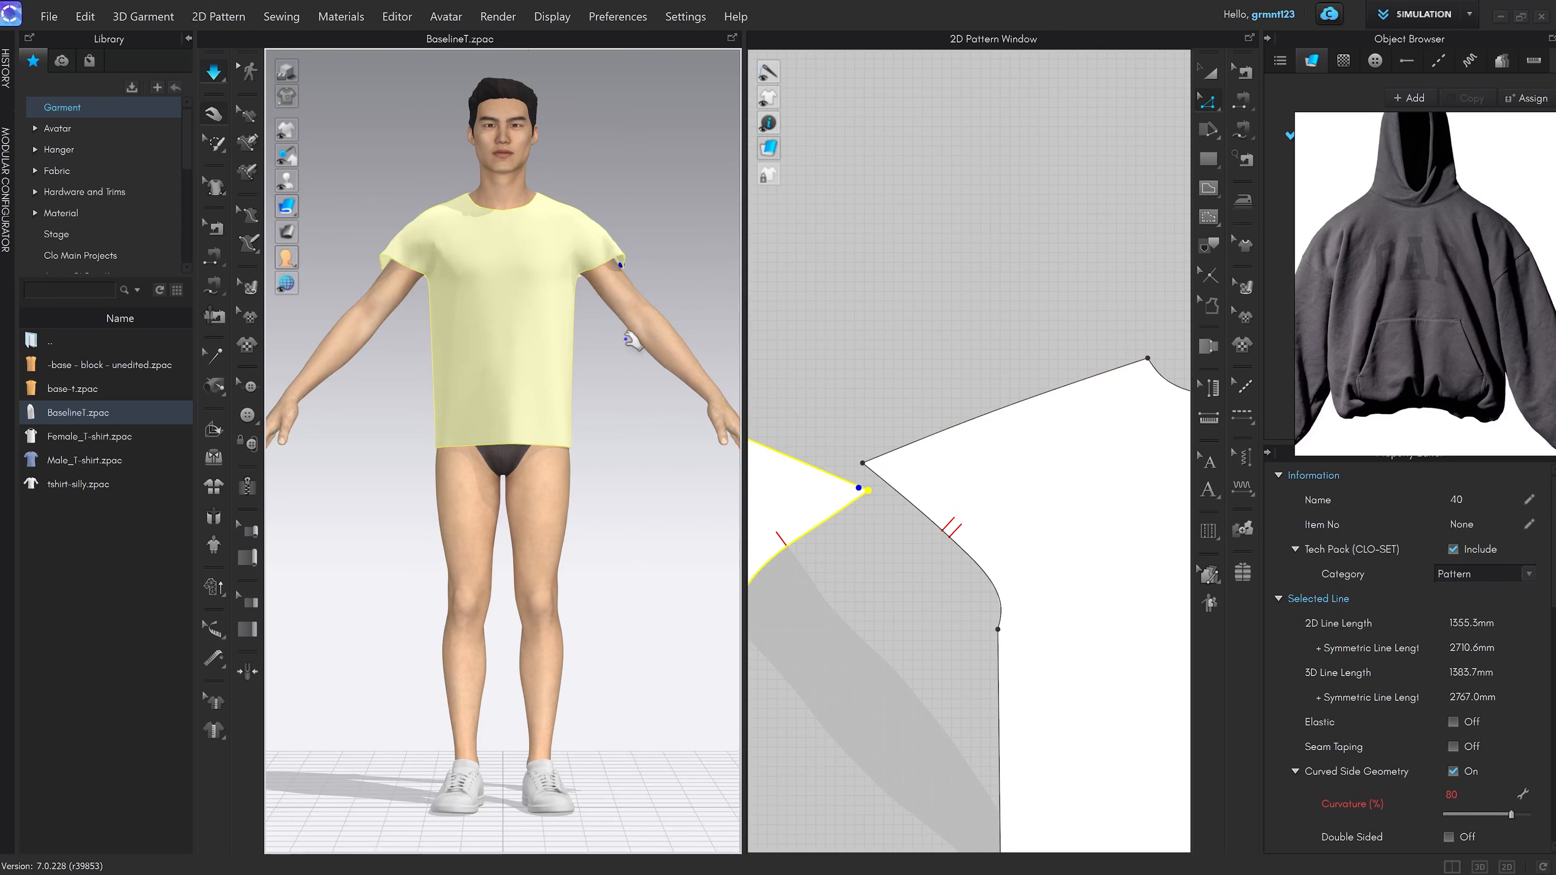
pyautogui.click(614, 439)
# Examine the extended shoulders on the avatar from three-quarter and front views
pyautogui.moveTo(654, 428); pyautogui.dragTo(608, 427, button='right')
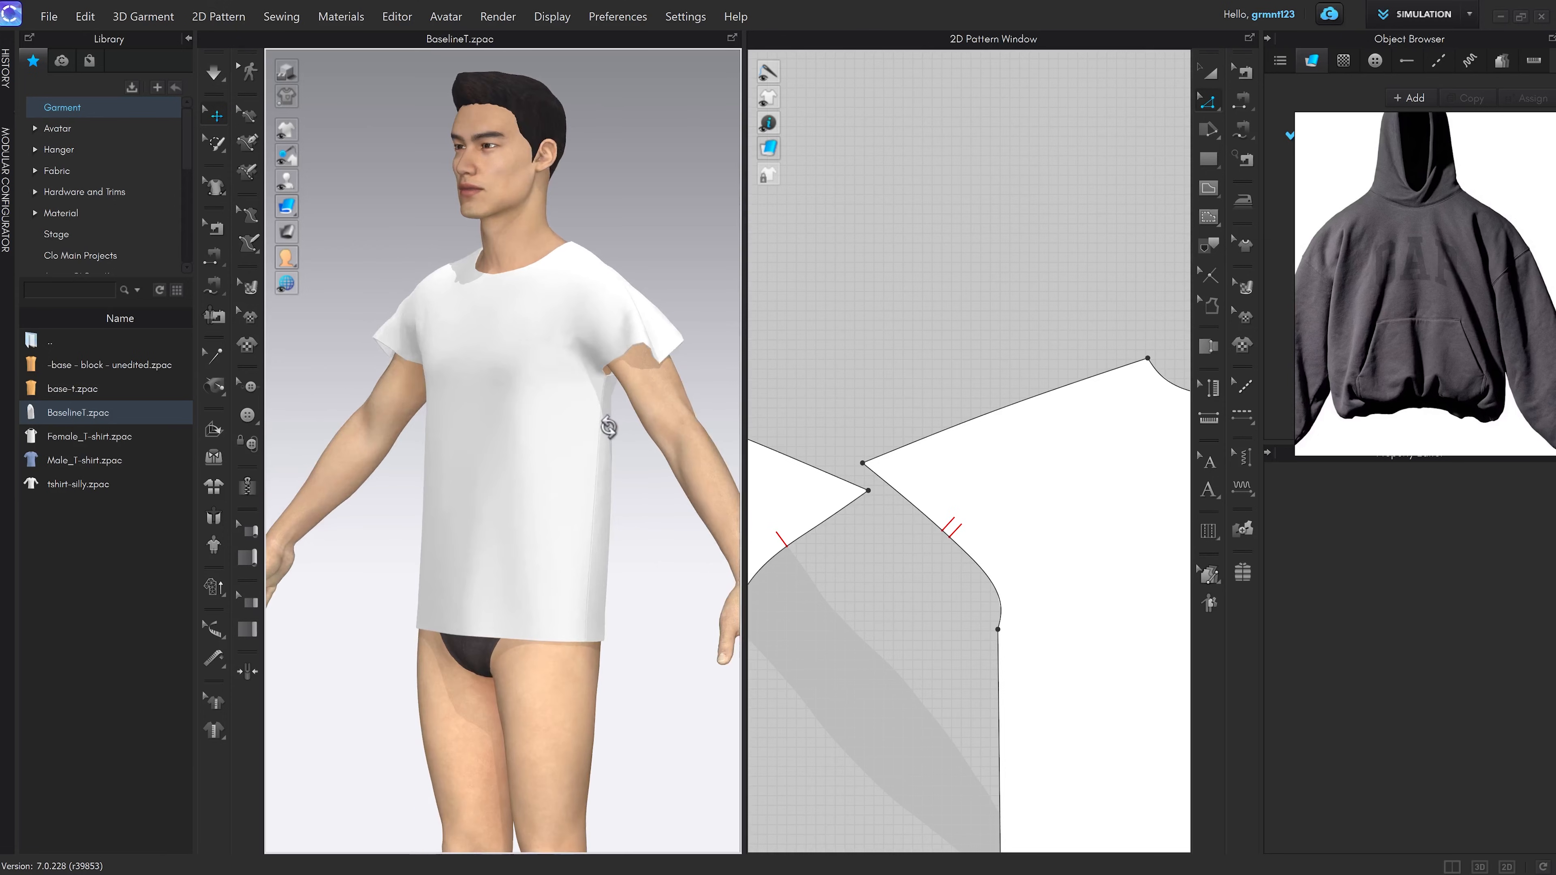
pyautogui.scroll(3, 647, 405)
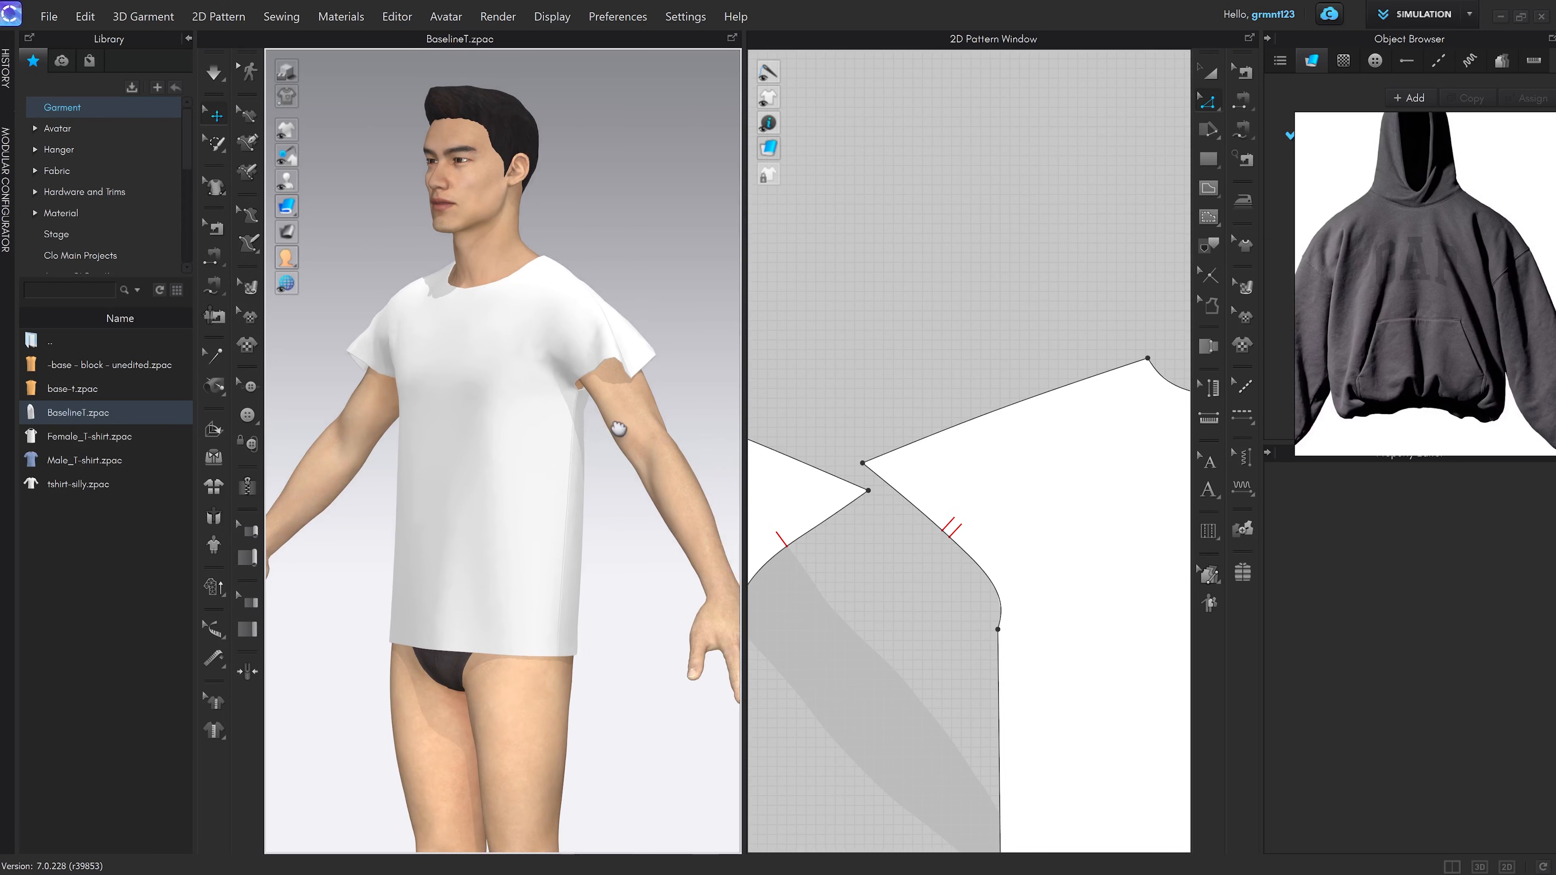
pyautogui.scroll(-3, 623, 381)
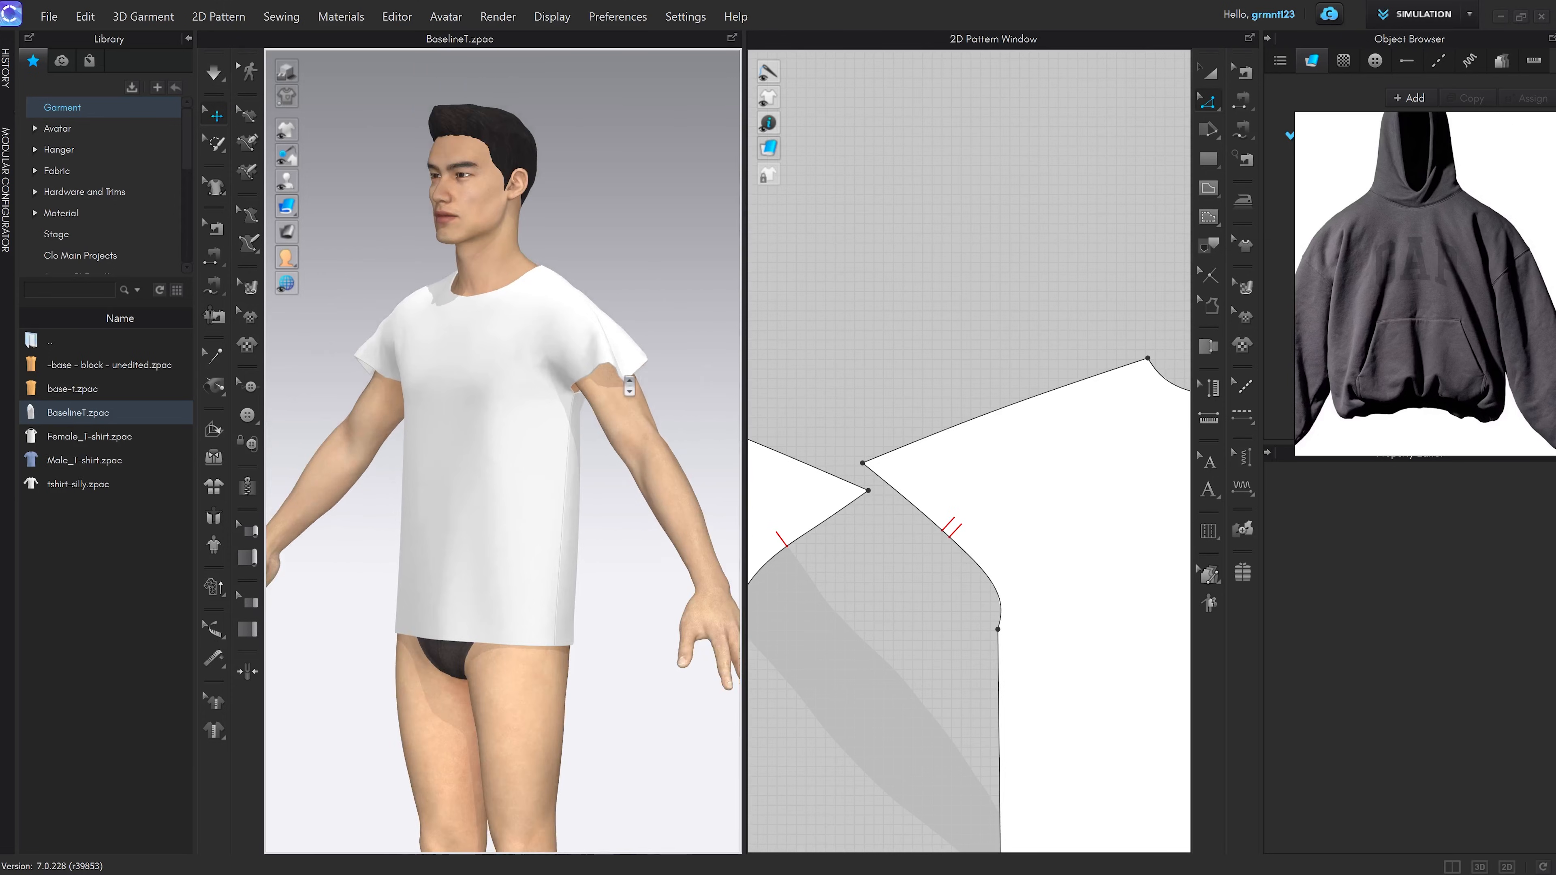
pyautogui.moveTo(622, 380)
pyautogui.mouseDown(button='right')
pyautogui.moveTo(638, 370)
pyautogui.moveTo(574, 395)
pyautogui.moveTo(637, 376)
pyautogui.mouseUp(button='right')
pyautogui.scroll(2, 630, 372)
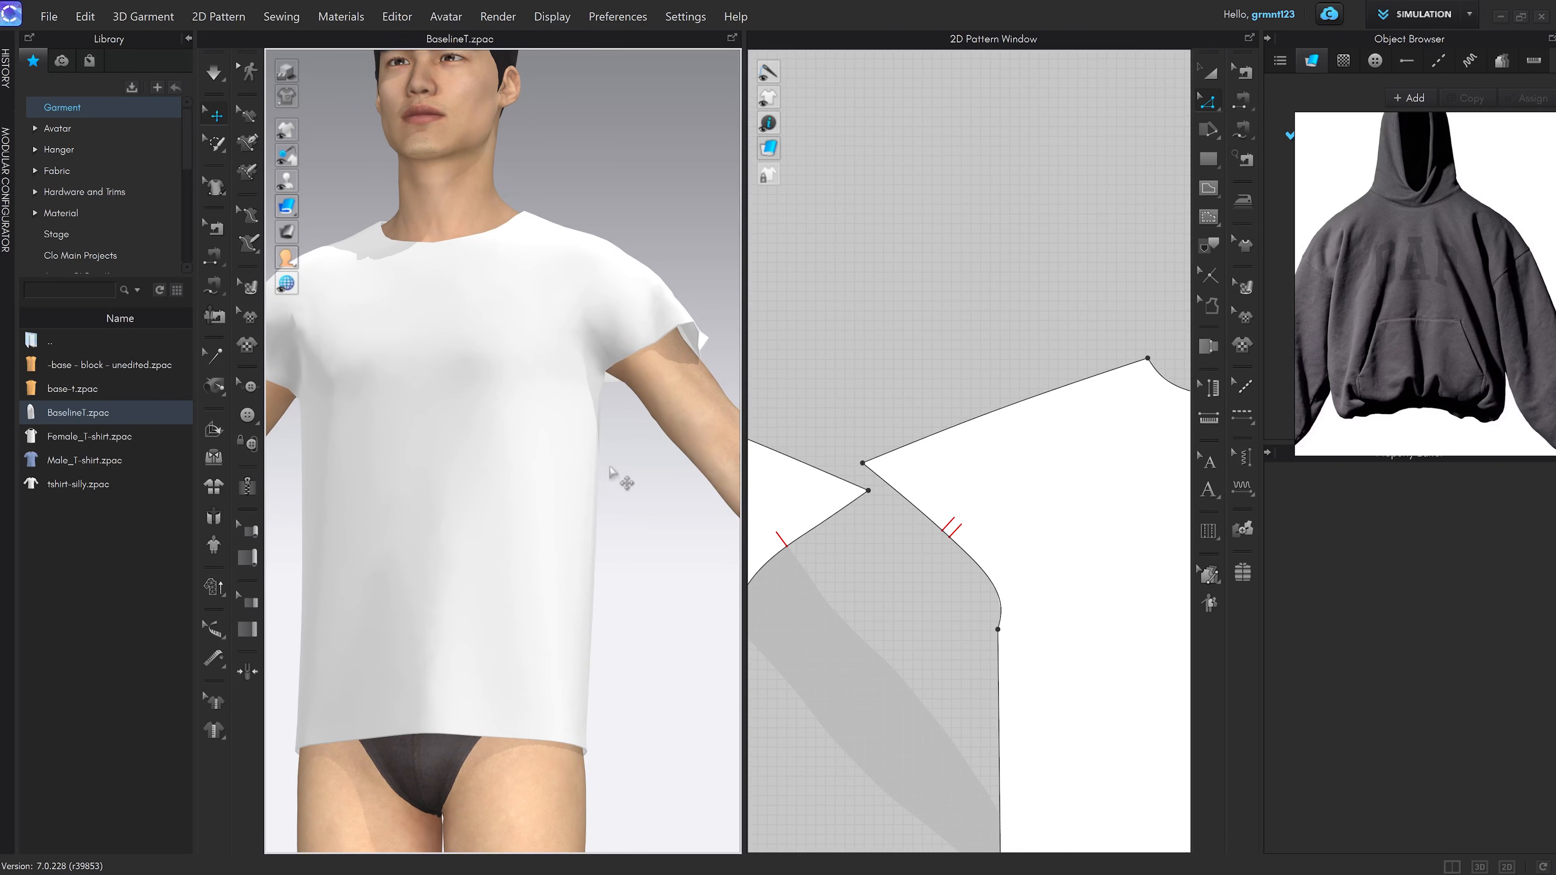
pyautogui.scroll(-2, 592, 482)
pyautogui.scroll(-1, 592, 482)
pyautogui.moveTo(592, 481); pyautogui.dragTo(606, 438, button='middle')
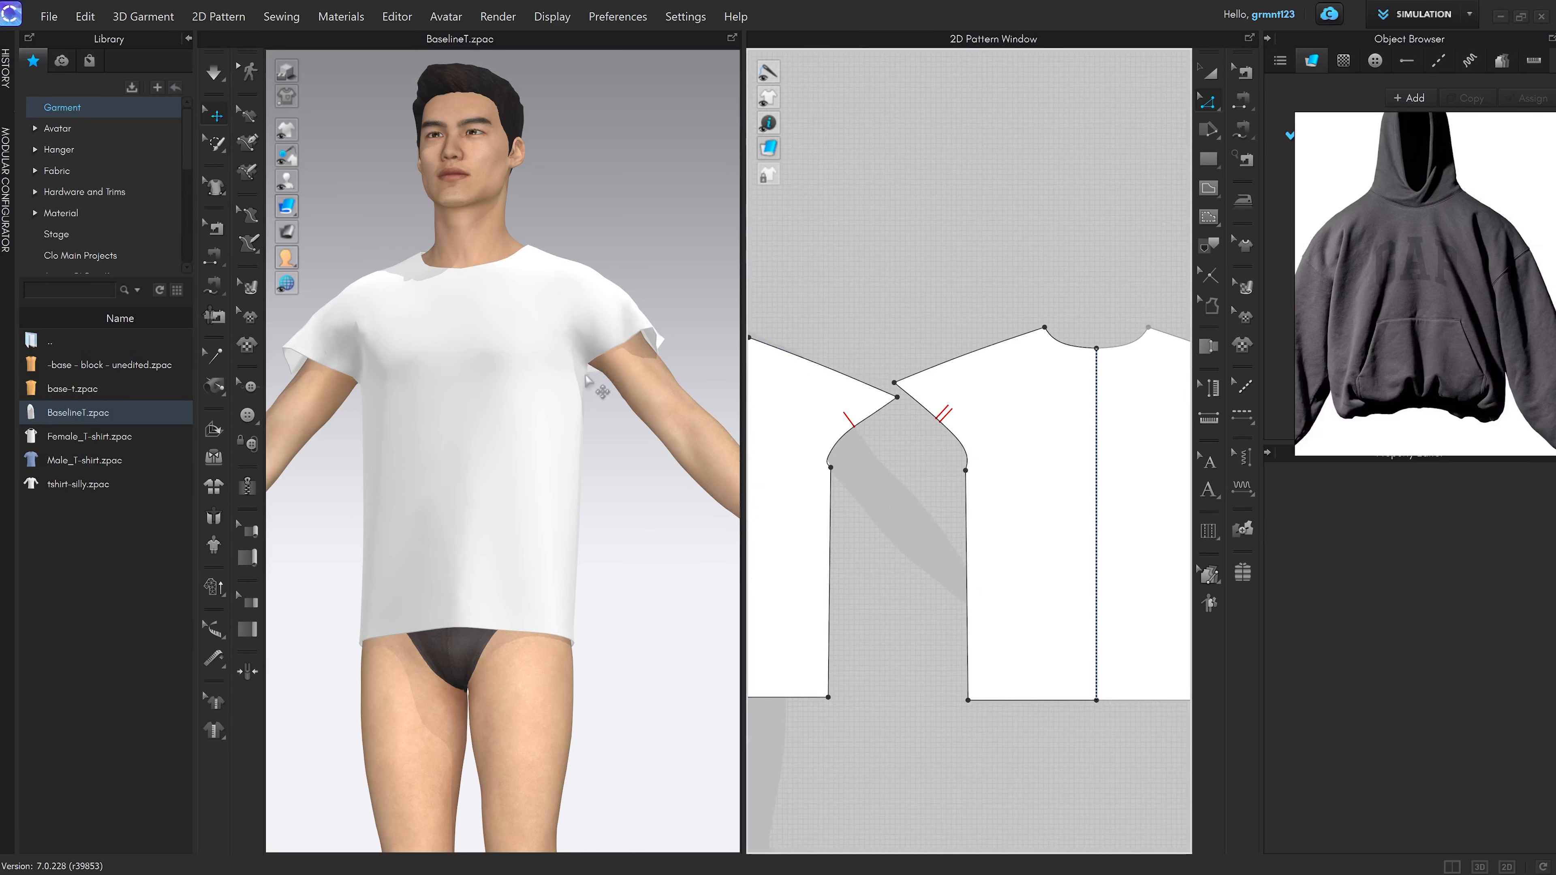
# Inspect the garment's underarm and side seam up close, selecting the front piece to see where it meets the back
pyautogui.moveTo(587, 383); pyautogui.dragTo(591, 410, button='right')
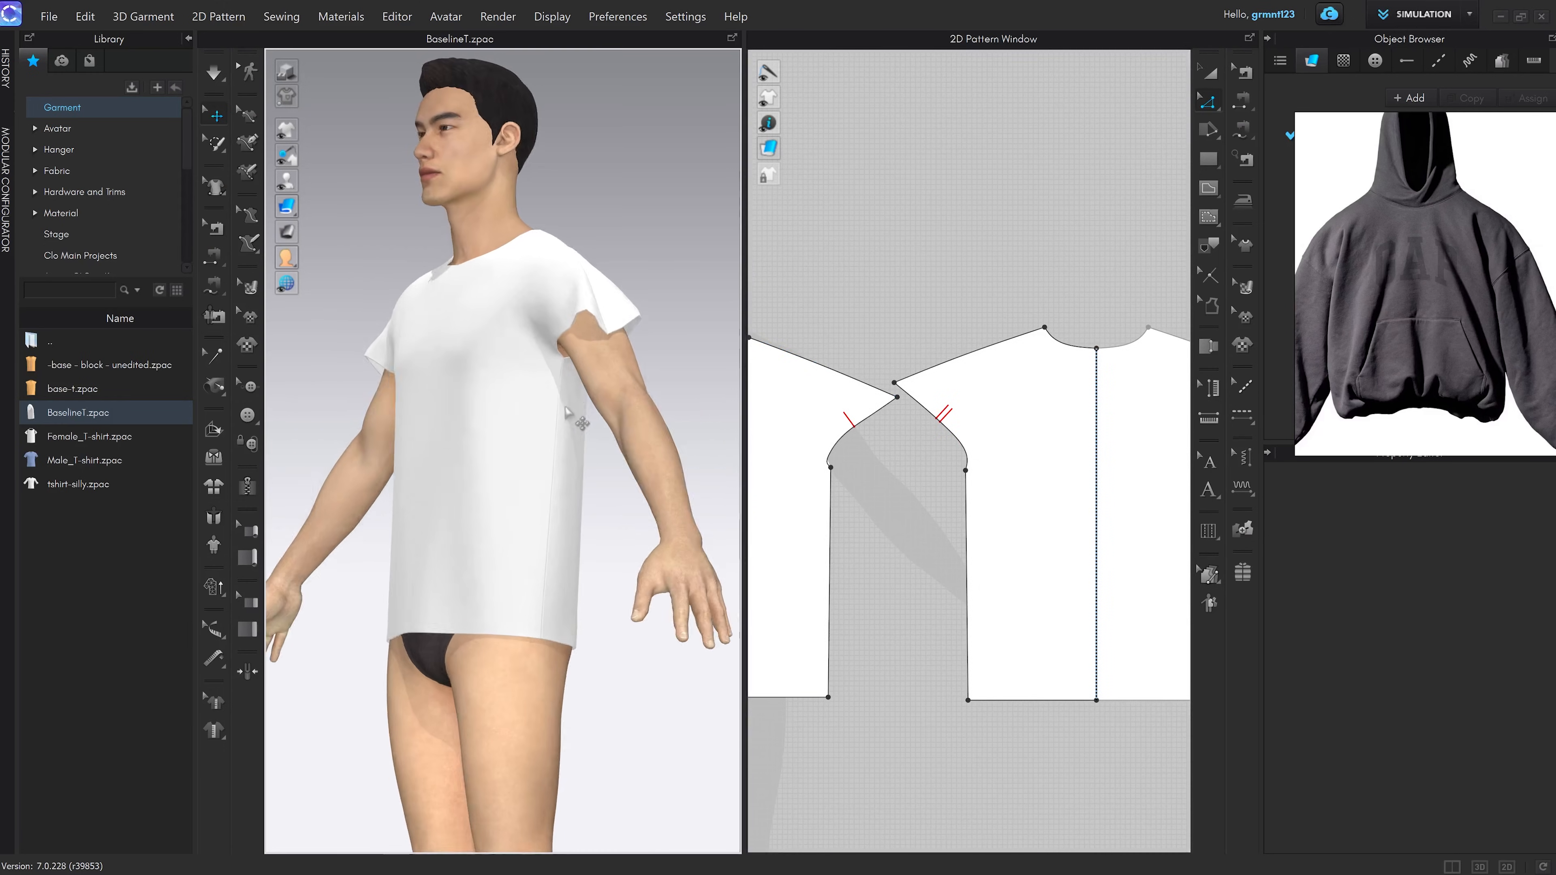
pyautogui.scroll(3, 591, 409)
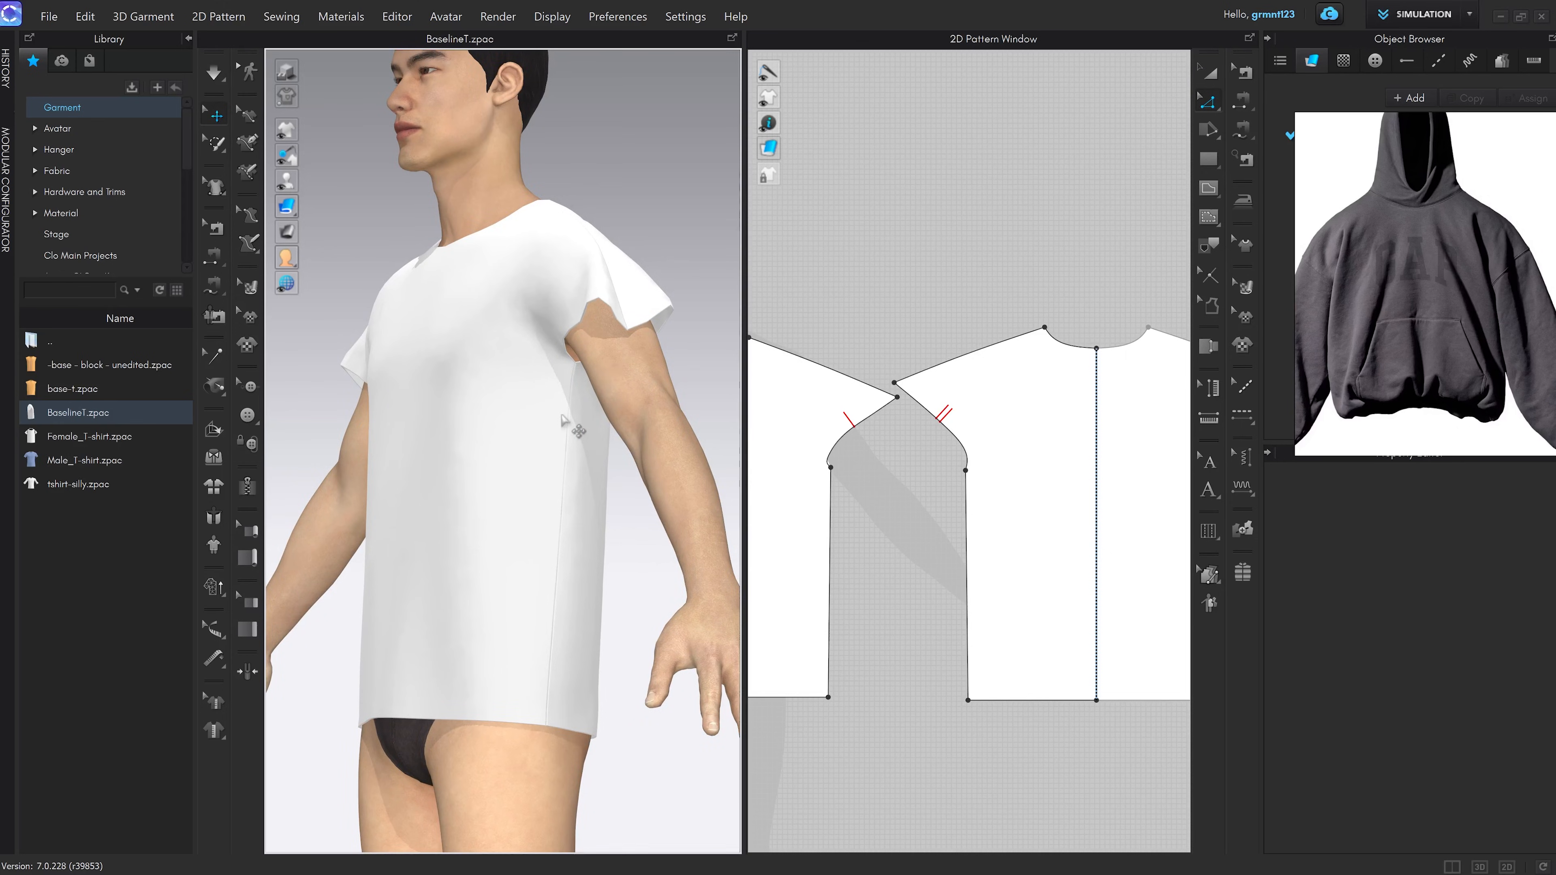
pyautogui.scroll(2, 573, 431)
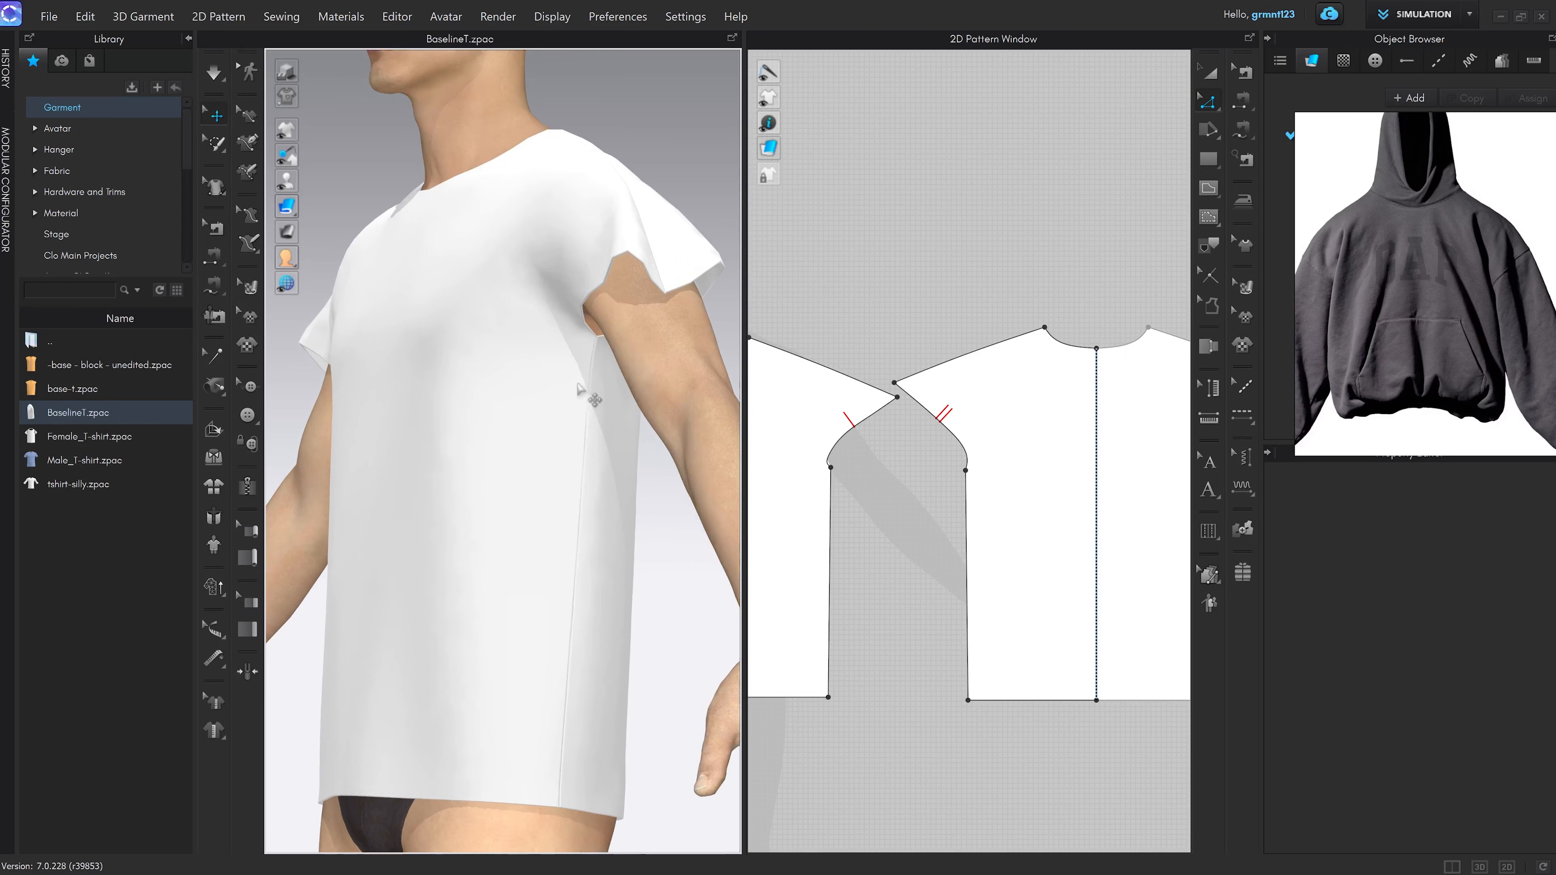
pyautogui.moveTo(585, 470); pyautogui.dragTo(585, 402, button='middle')
pyautogui.click(599, 430)
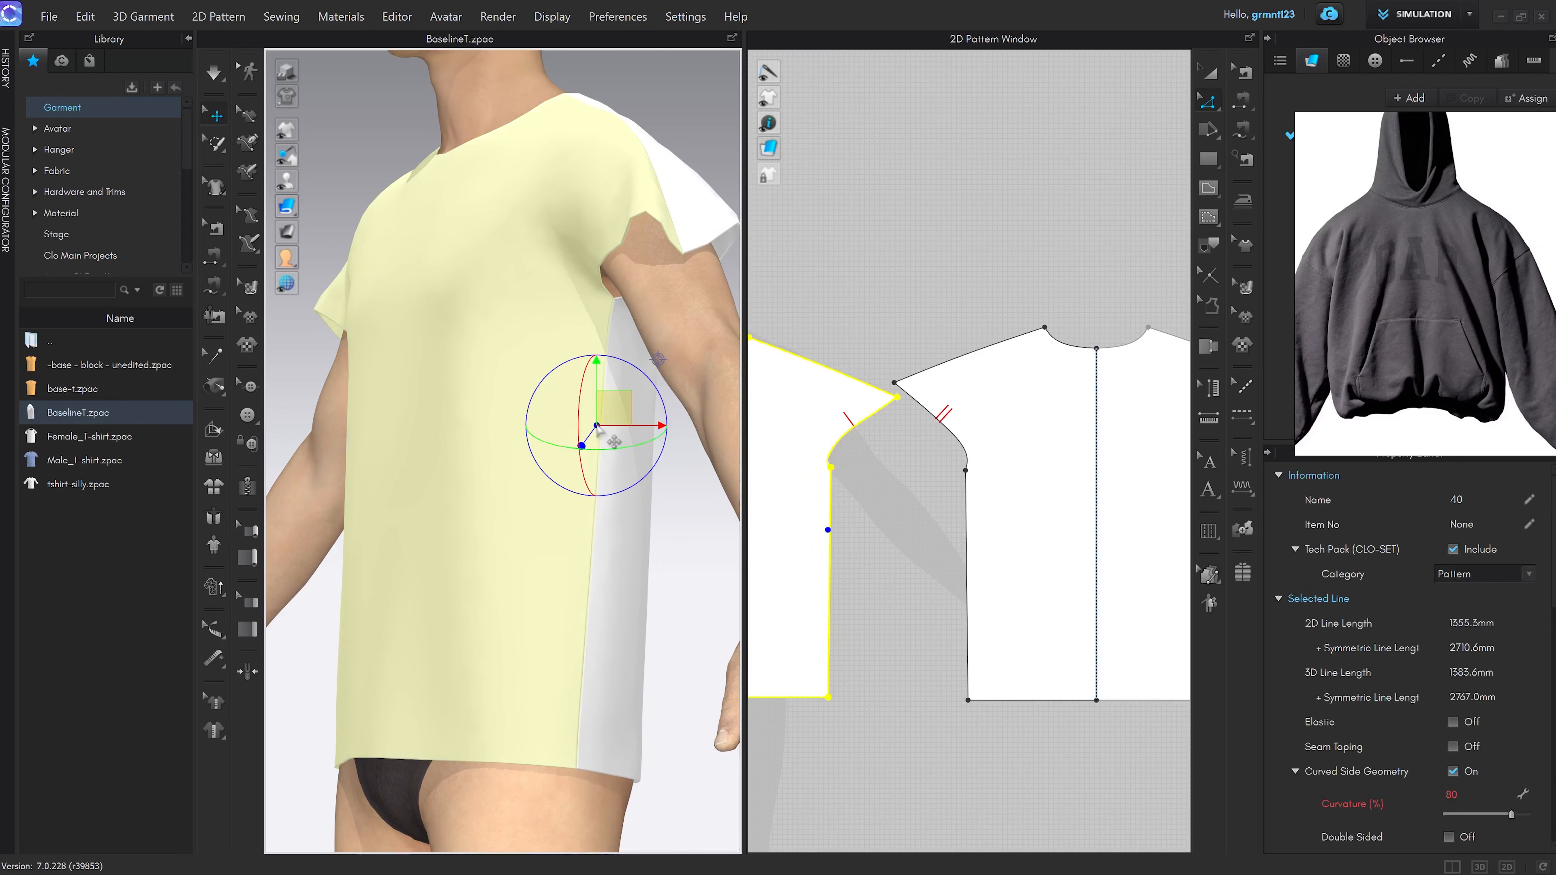
pyautogui.click(597, 322)
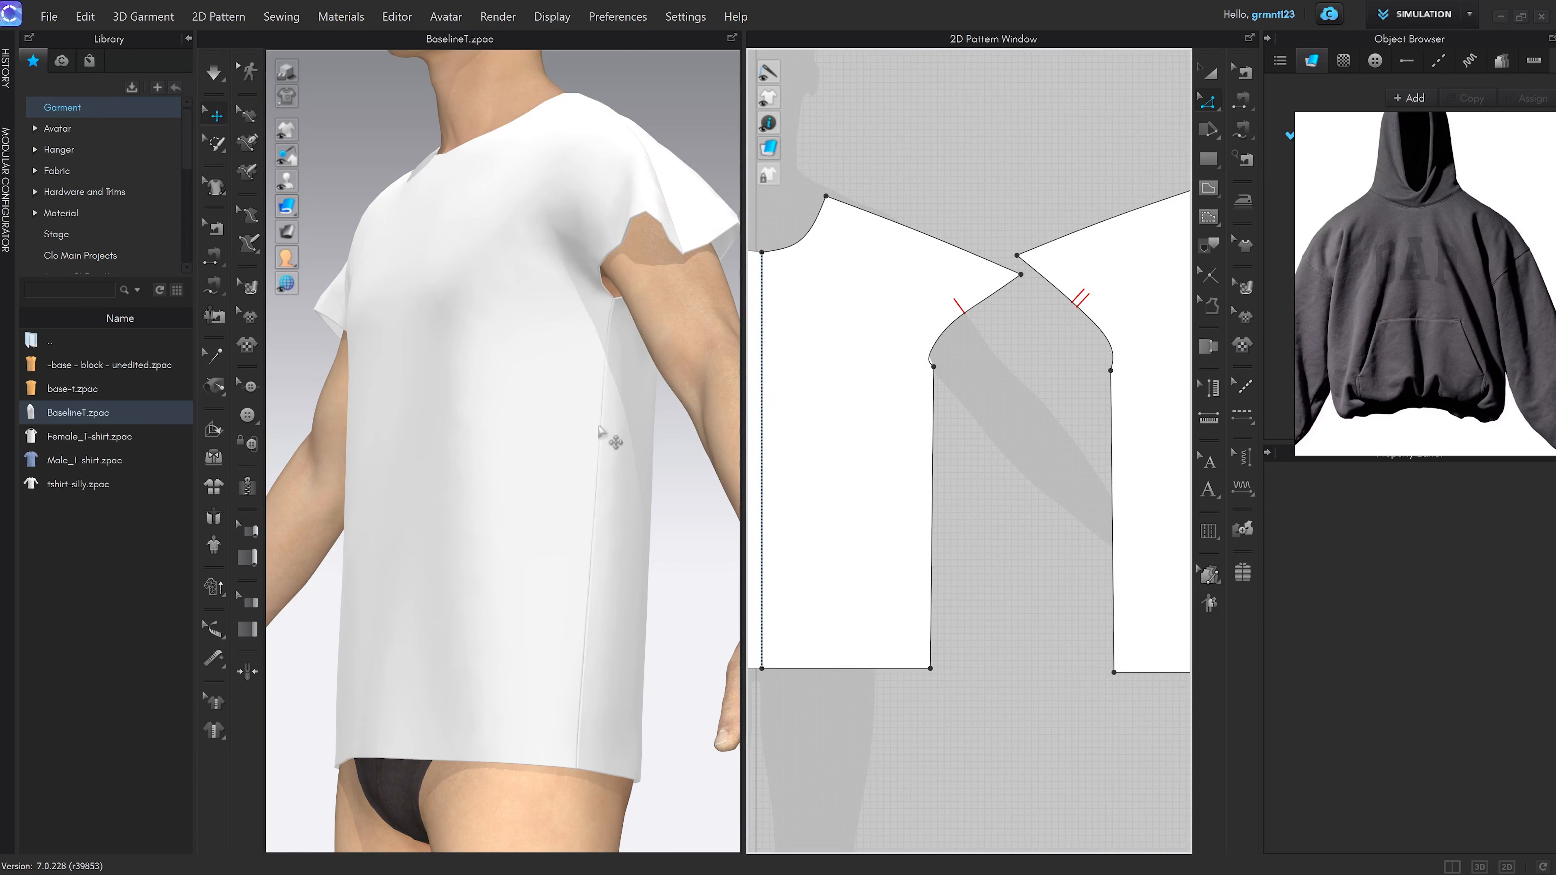
# Lay the back piece over the front piece to compare their outlines, and move it back beside the front
pyautogui.press('a')
pyautogui.moveTo(1142, 464); pyautogui.dragTo(967, 463)
pyautogui.scroll(3, 967, 463)
pyautogui.scroll(-3, 975, 472)
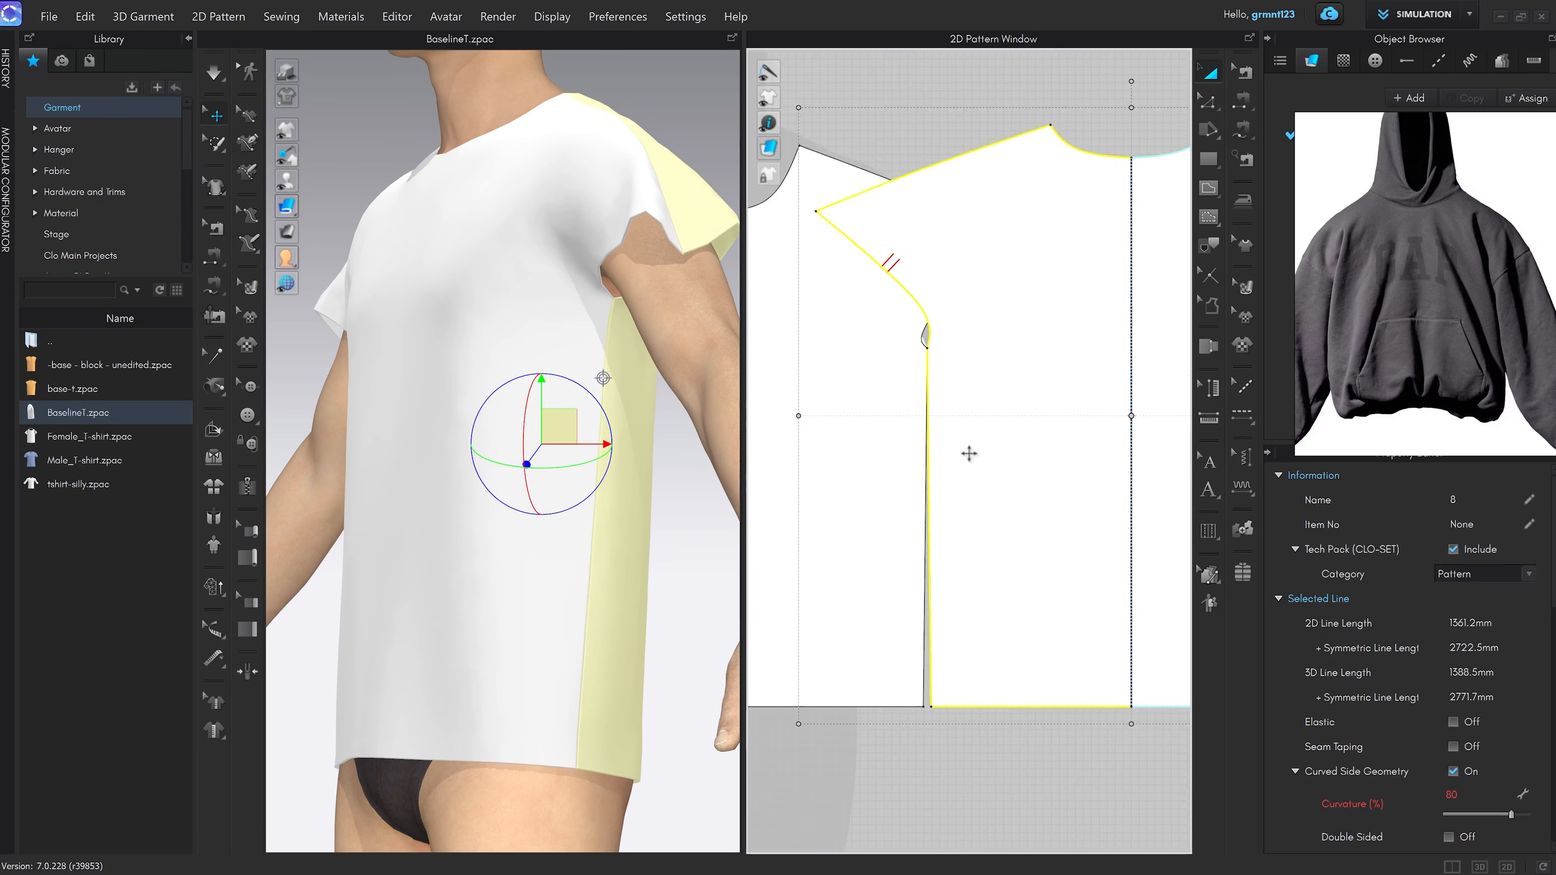
pyautogui.scroll(-2, 931, 372)
pyautogui.moveTo(969, 447); pyautogui.dragTo(1060, 448)
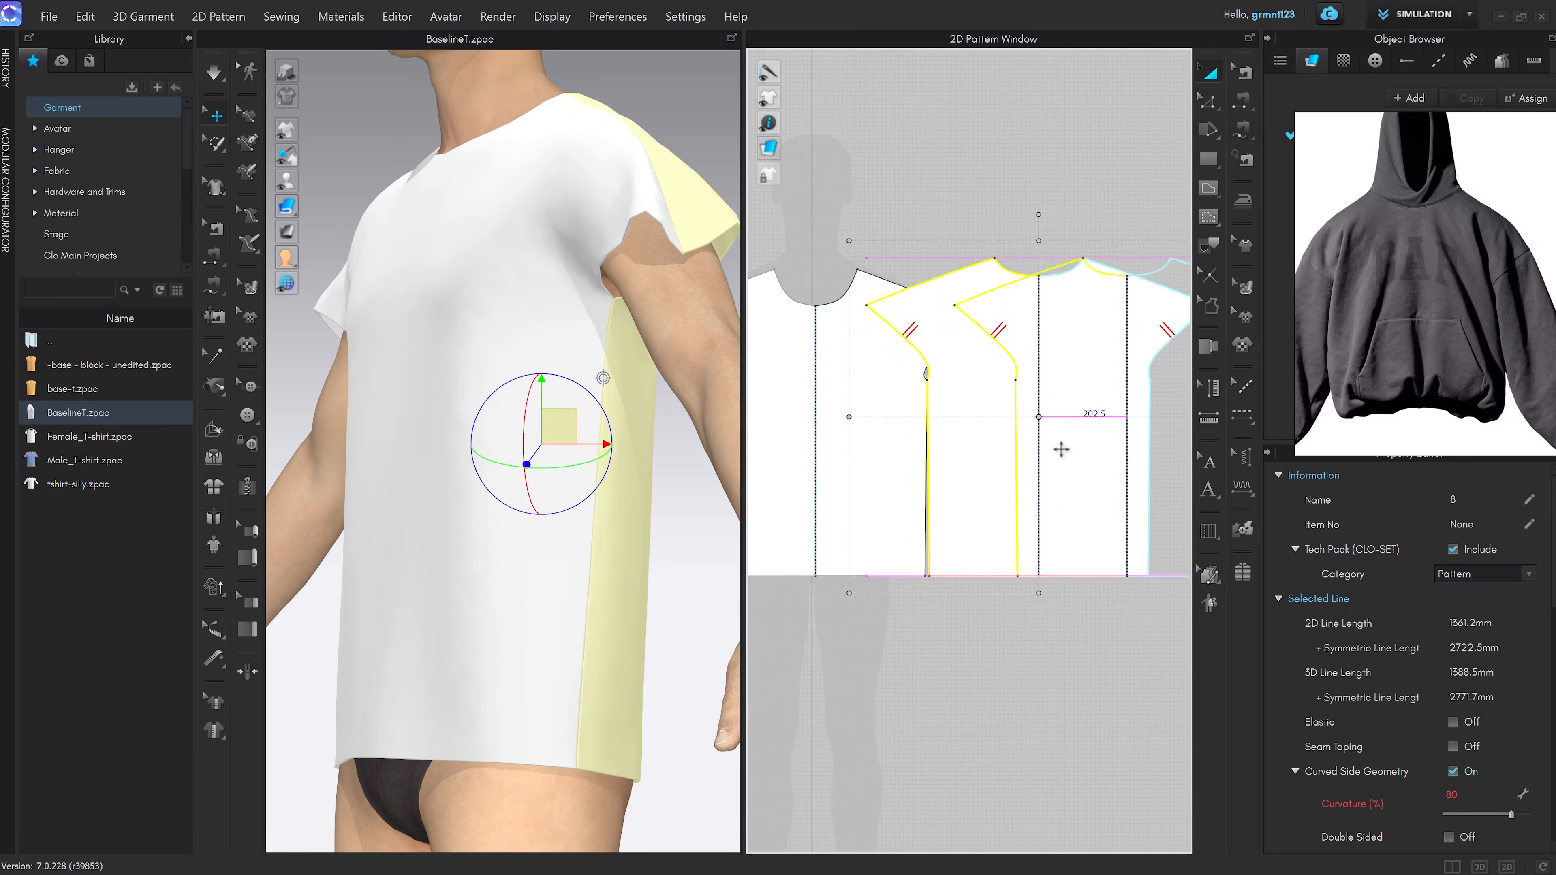
# Select the back and front shoulder lines together to compare their lengths
pyautogui.scroll(-2, 1060, 446)
pyautogui.moveTo(1060, 442); pyautogui.dragTo(1003, 475, button='middle')
pyautogui.click(963, 285)
pyautogui.press('z')
pyautogui.click(979, 366)
pyautogui.keyDown('shift'); pyautogui.click(872, 352); pyautogui.keyUp('shift')
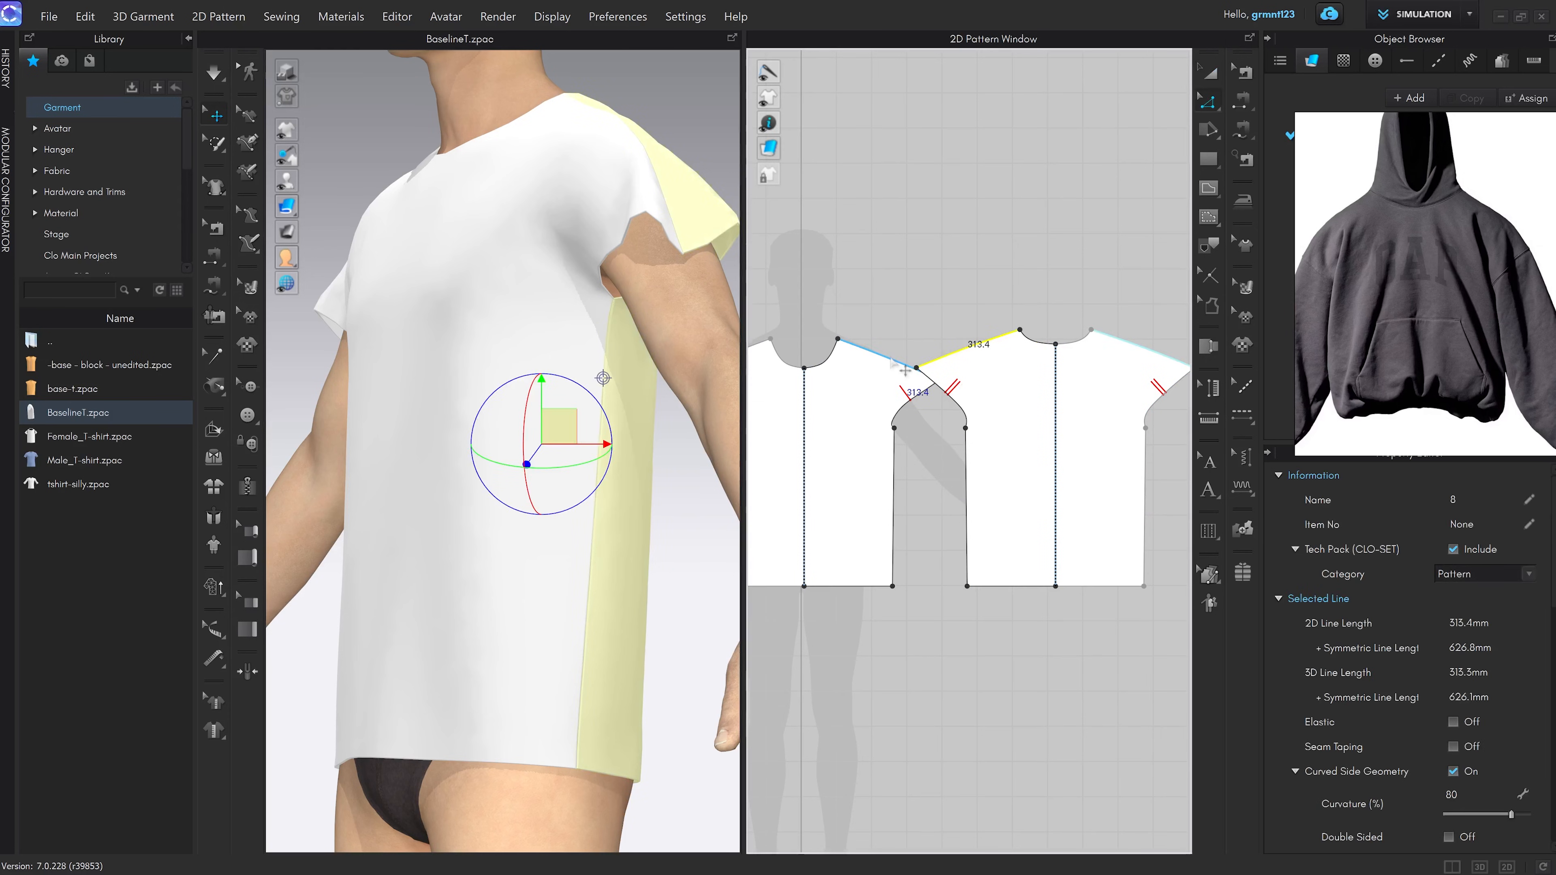
# Try aligning the back piece's shoulder line against the front piece's shoulder line to compare them, and undo the alignment
pyautogui.rightClick(891, 357)
pyautogui.moveTo(969, 682)
pyautogui.click(1160, 722)
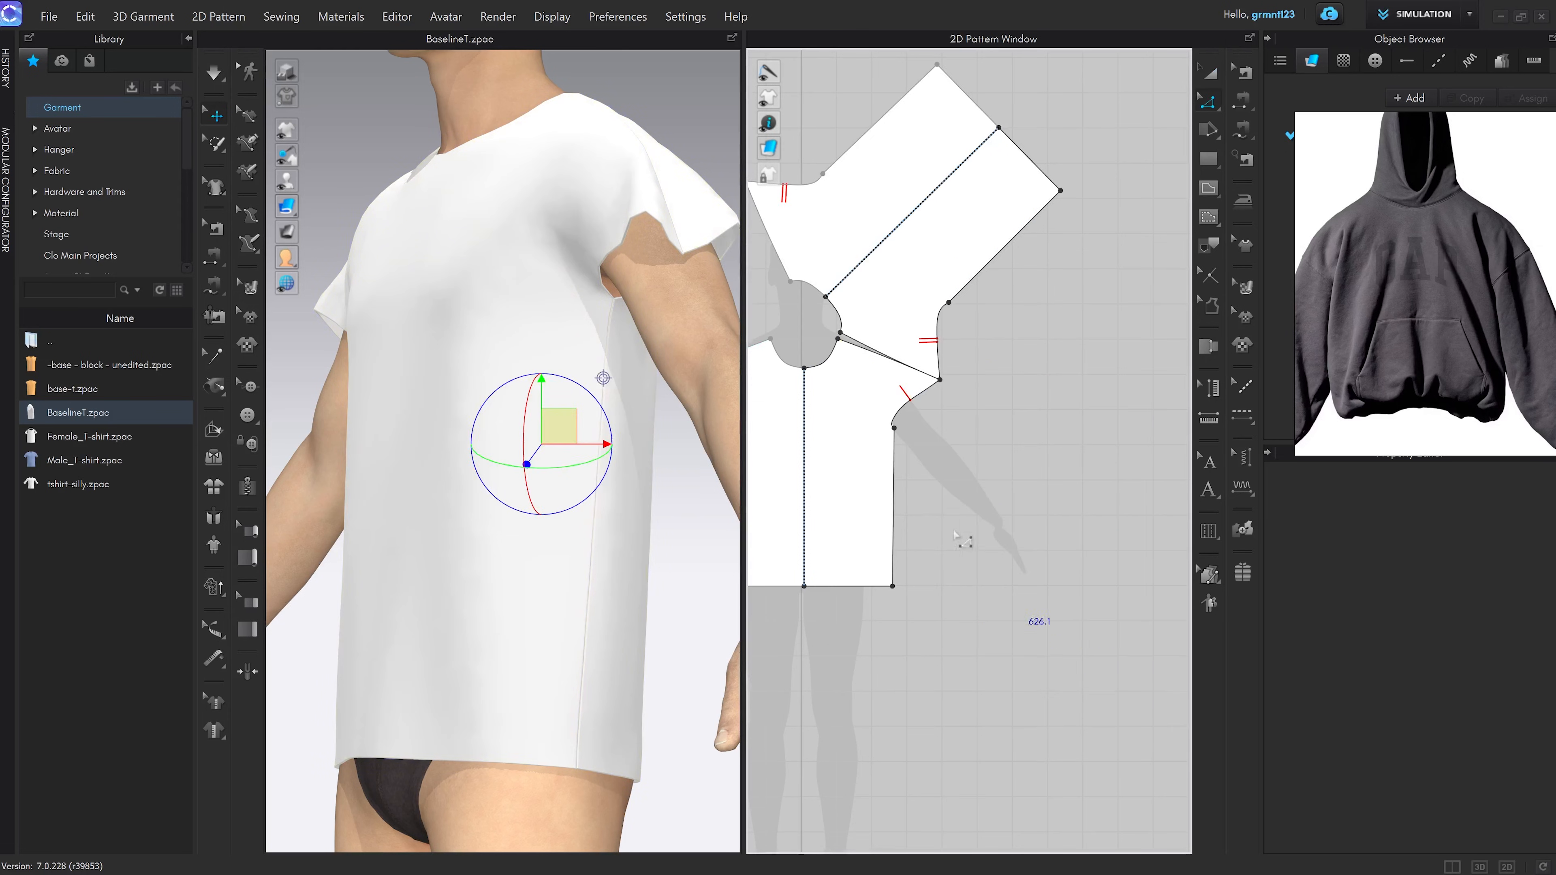
pyautogui.scroll(5, 977, 383)
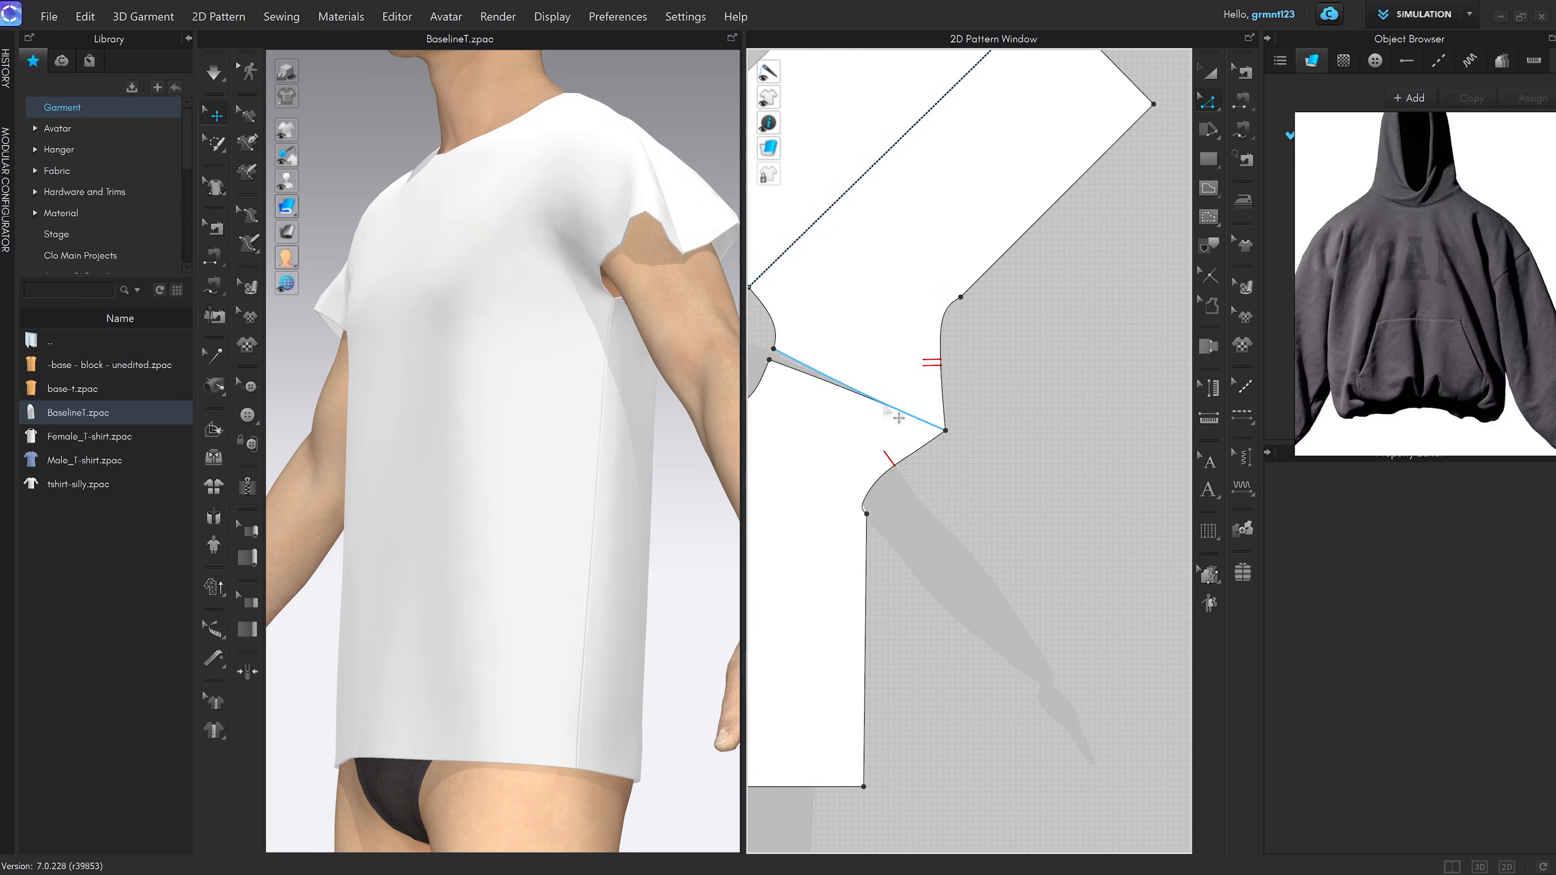
pyautogui.scroll(-3, 995, 418)
pyautogui.scroll(-3, 995, 418)
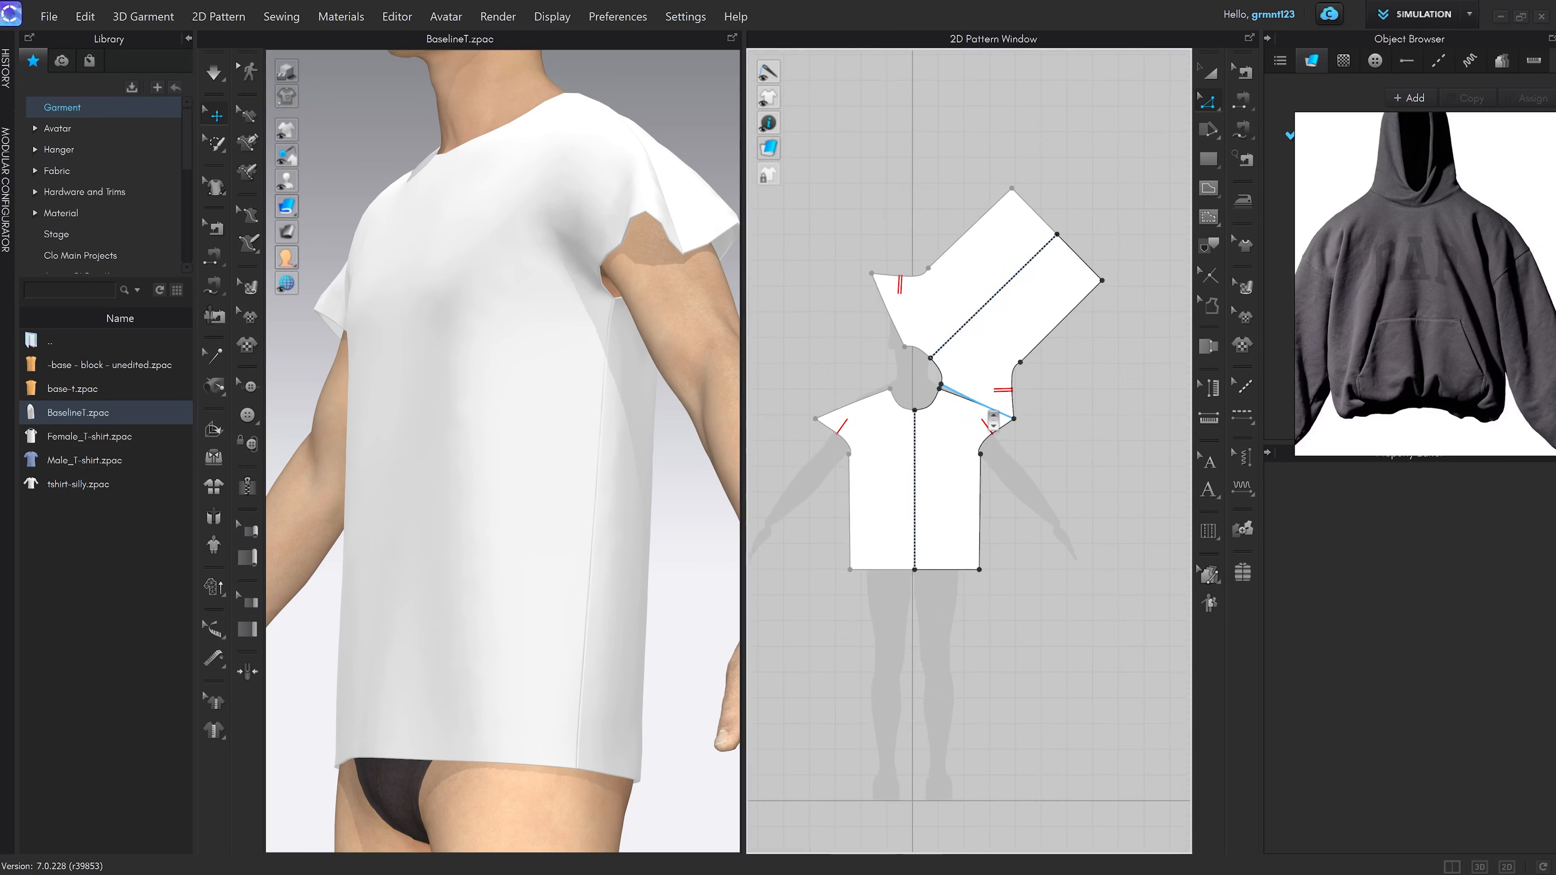
pyautogui.hotkey('ctrl', 'z')
# Move the back piece farther away from the front piece to open a wider gap between their side seams
pyautogui.press('a')
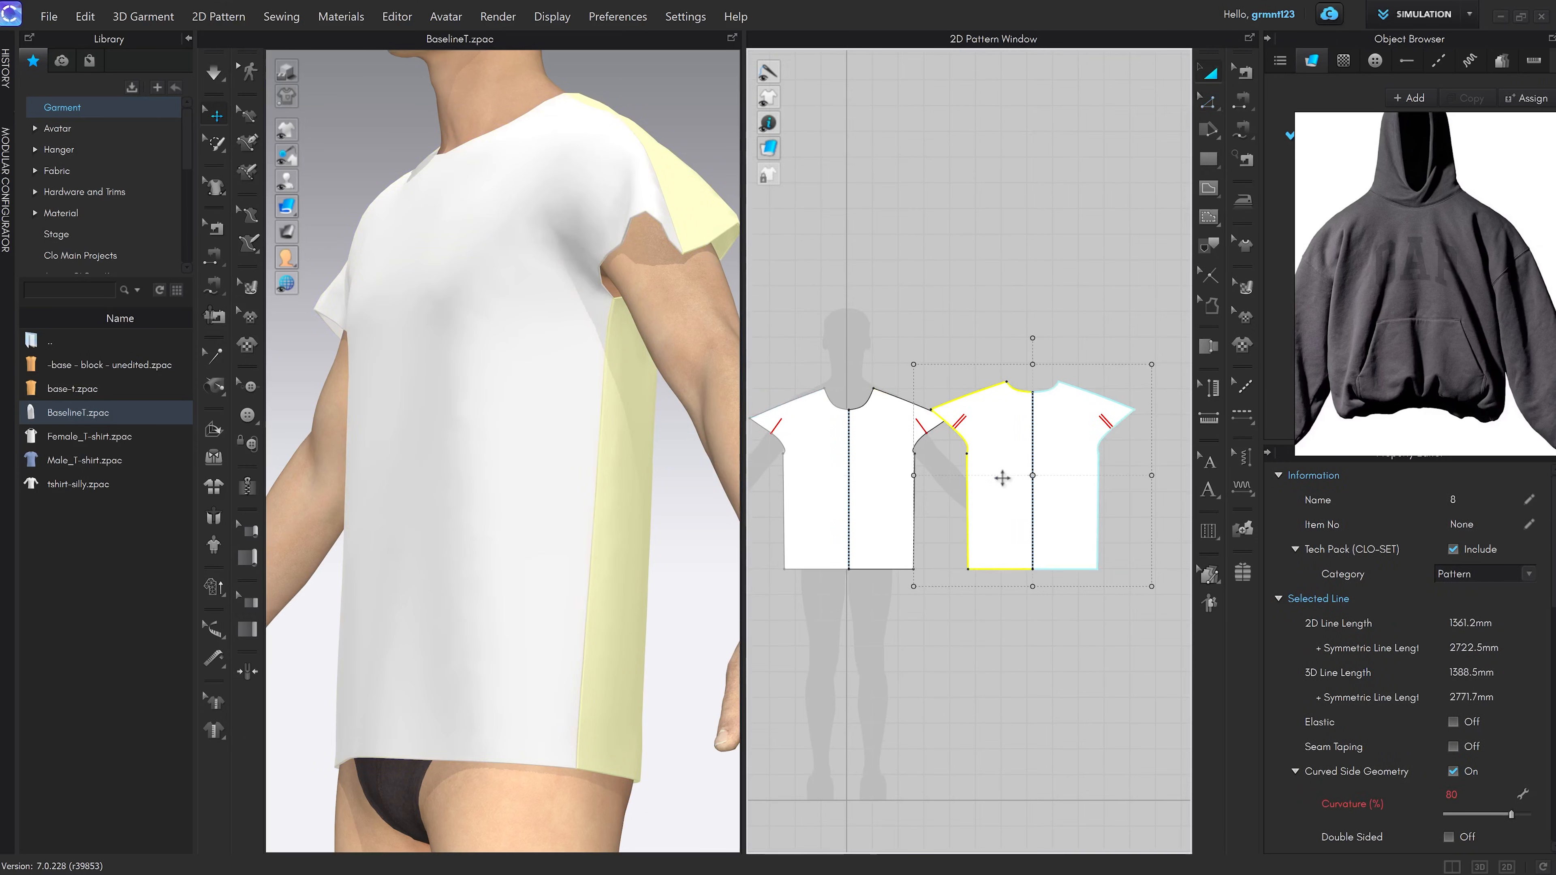
pyautogui.moveTo(1000, 476); pyautogui.dragTo(1040, 476)
pyautogui.click(937, 481)
pyautogui.scroll(3, 936, 480)
pyautogui.scroll(-1, 937, 472)
pyautogui.moveTo(938, 472); pyautogui.dragTo(943, 426, button='middle')
pyautogui.press('z')
pyautogui.scroll(2, 943, 426)
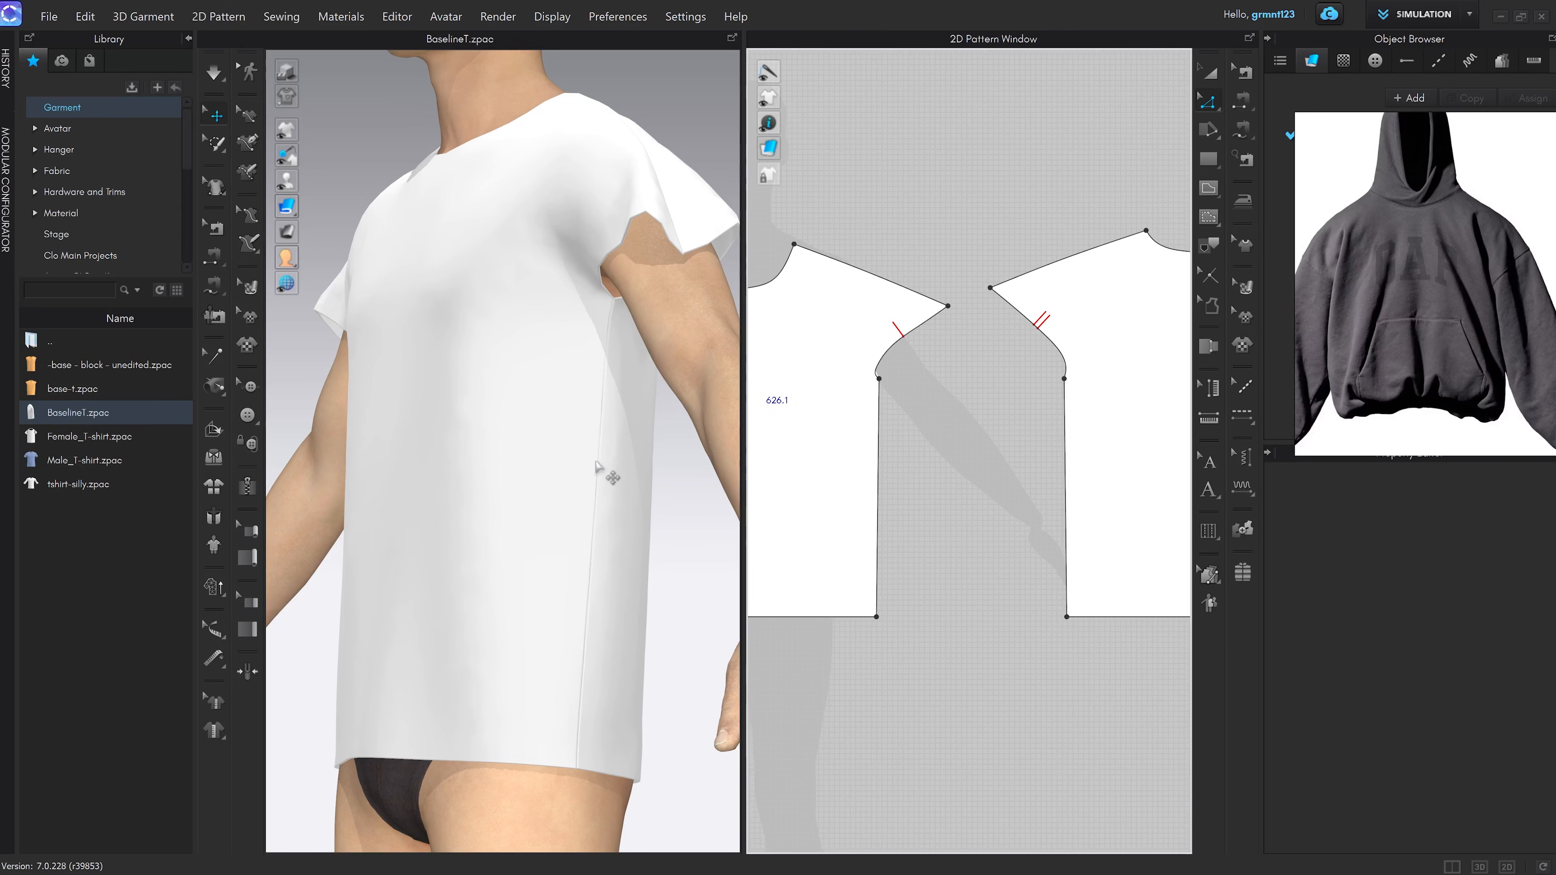
pyautogui.click(600, 398)
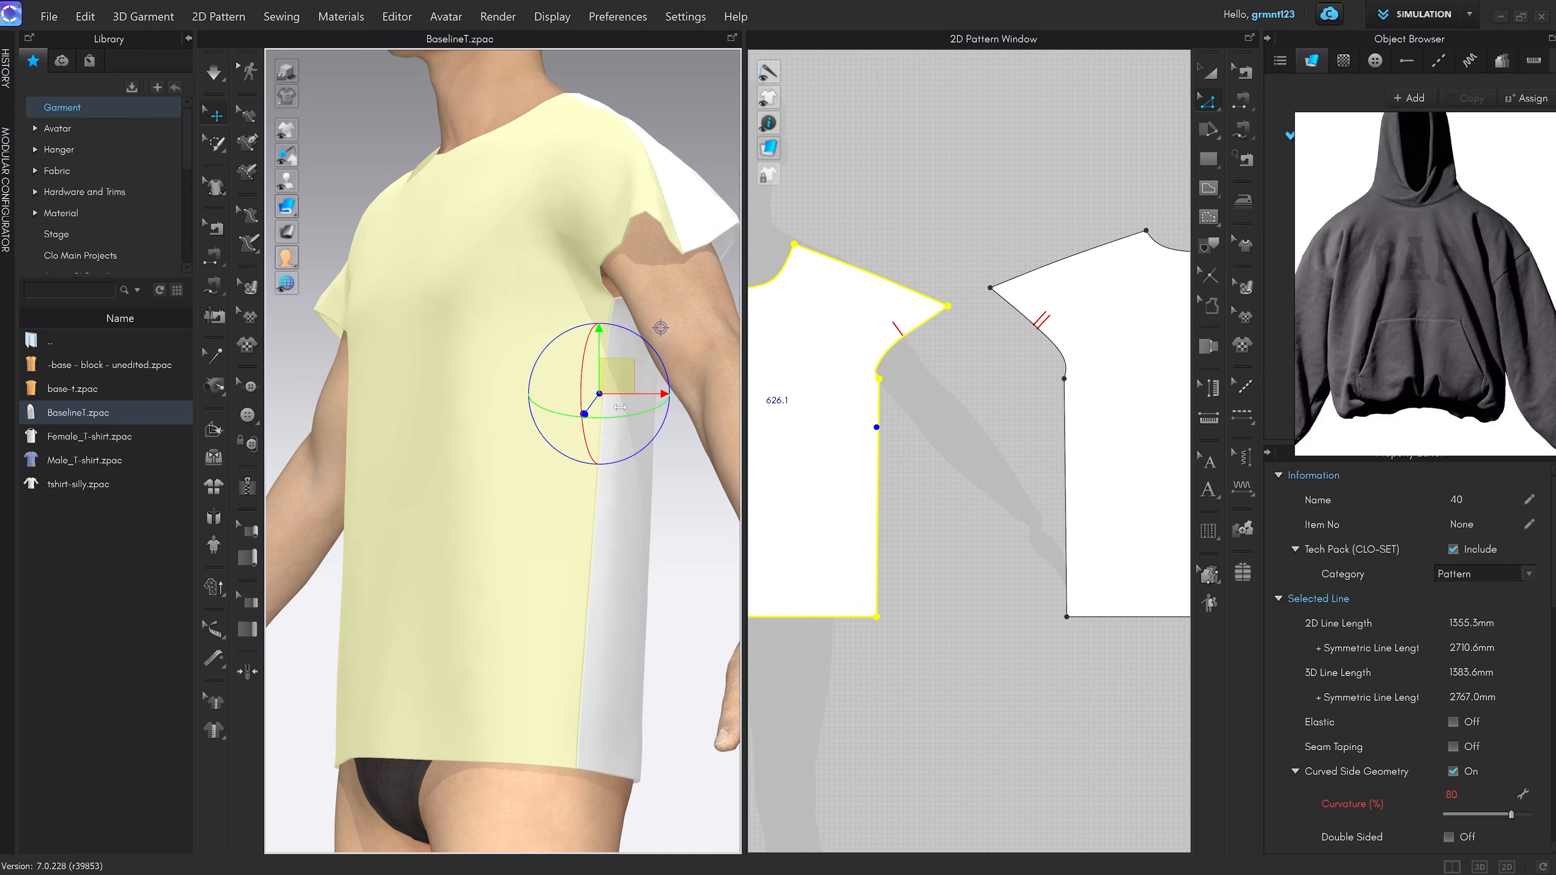
pyautogui.scroll(5, 896, 441)
pyautogui.click(917, 383)
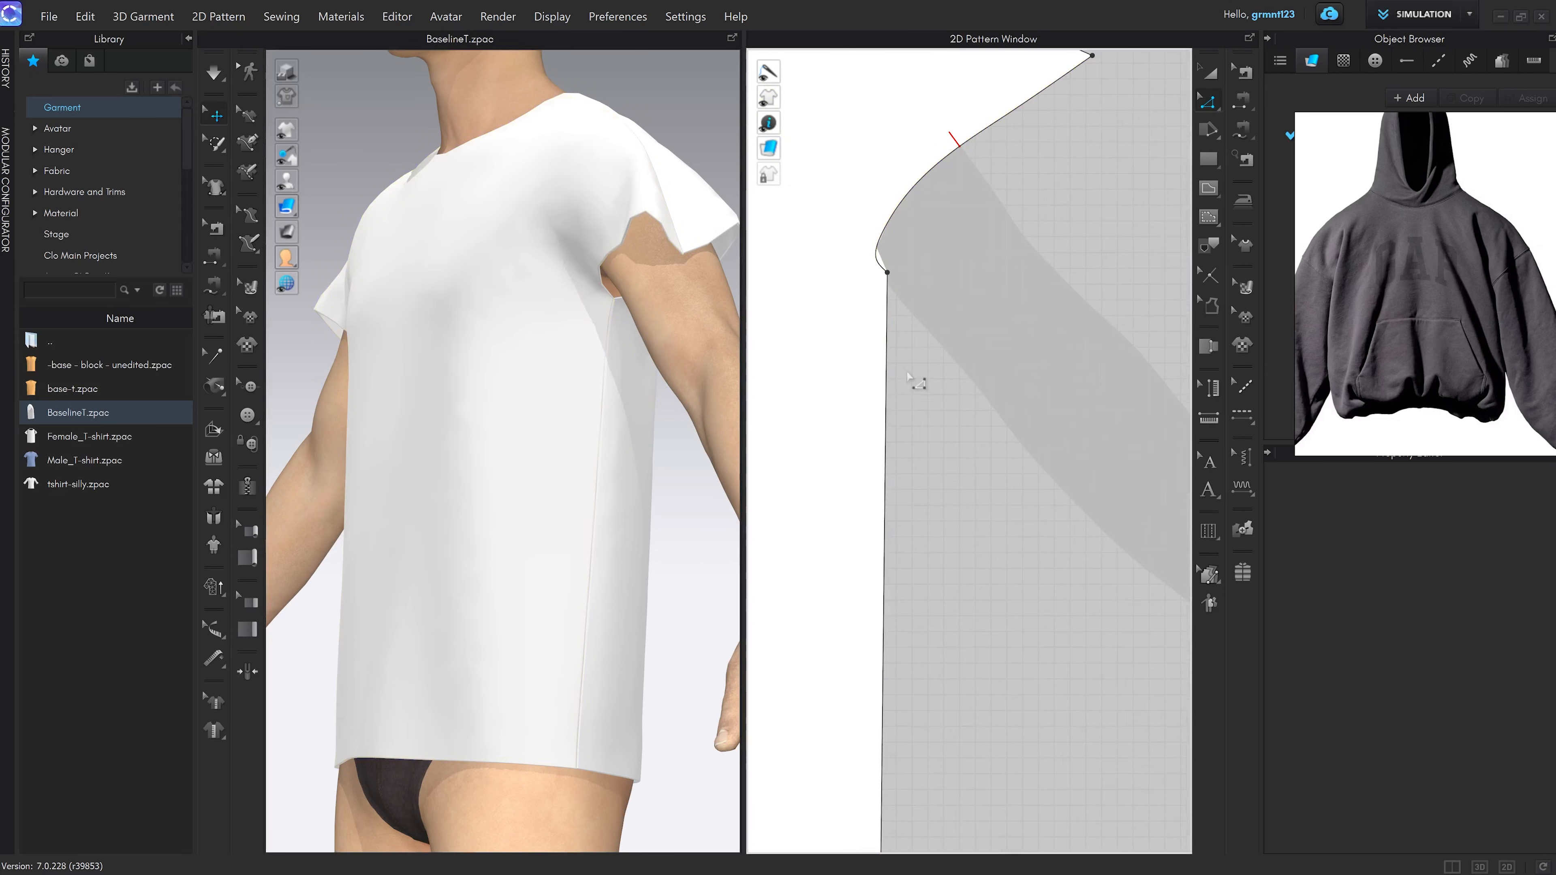
pyautogui.scroll(-3, 895, 418)
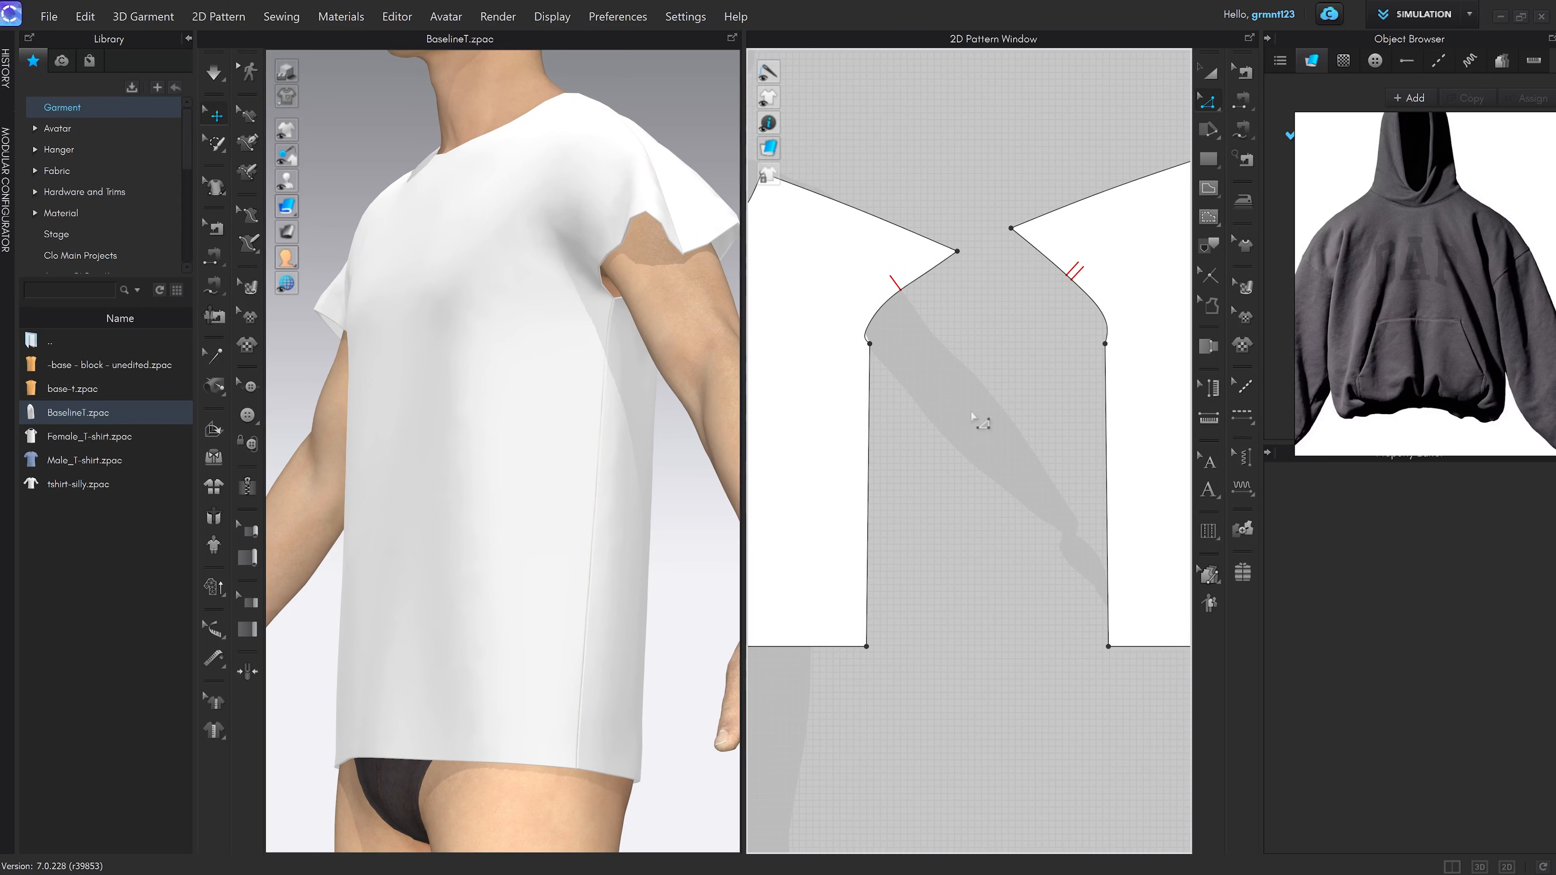
# Lower the underarm points of the front and back armholes together by 80 mm, straight down along the side seams
pyautogui.press('z')
pyautogui.moveTo(1126, 333); pyautogui.dragTo(857, 367)
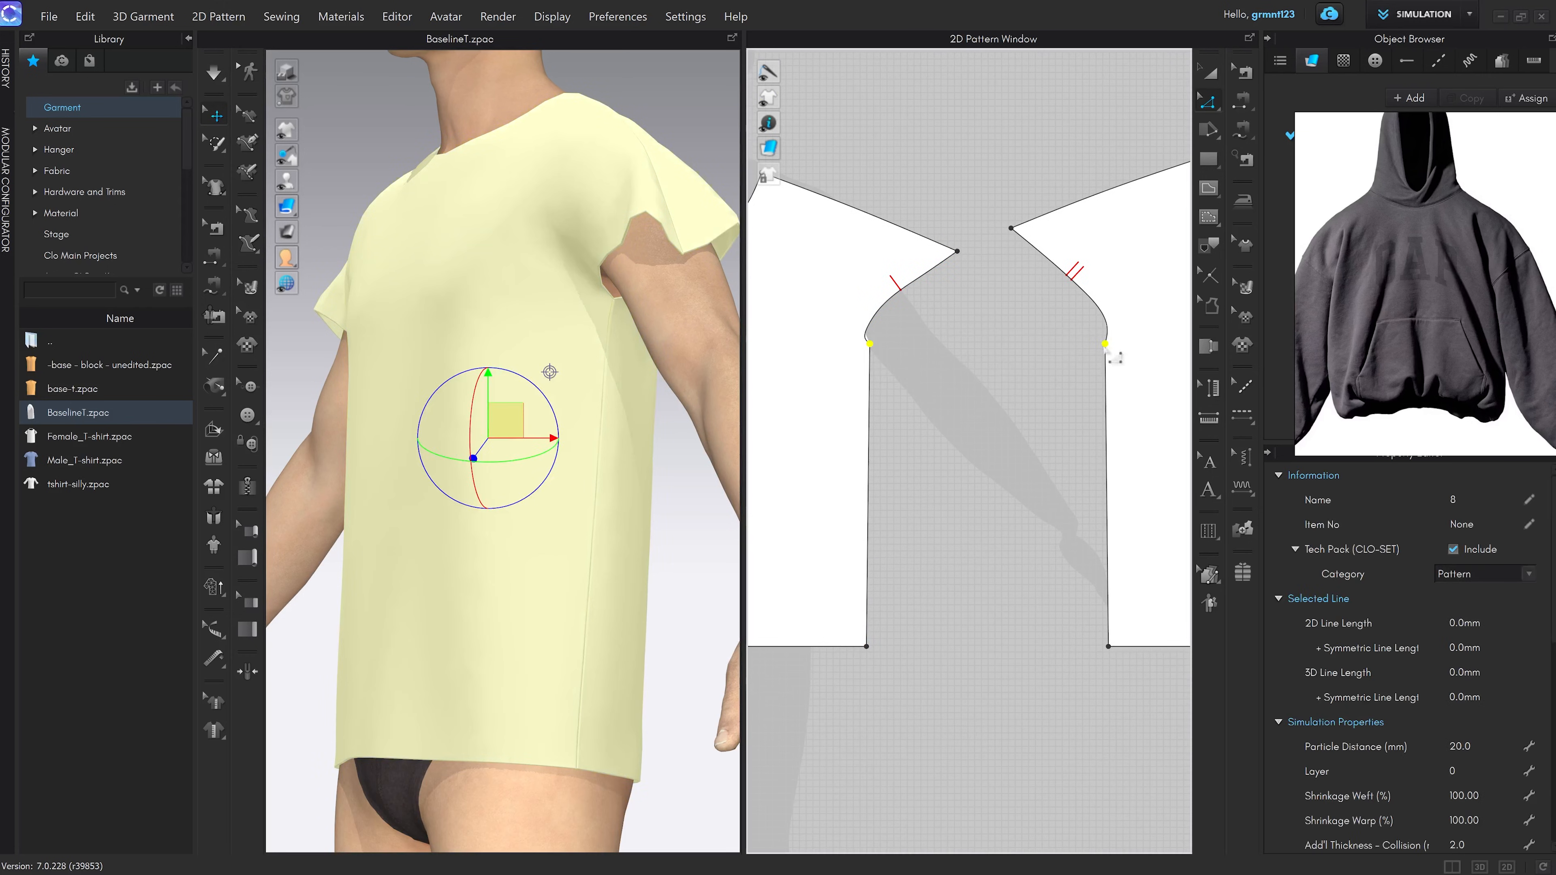
pyautogui.click(1121, 385)
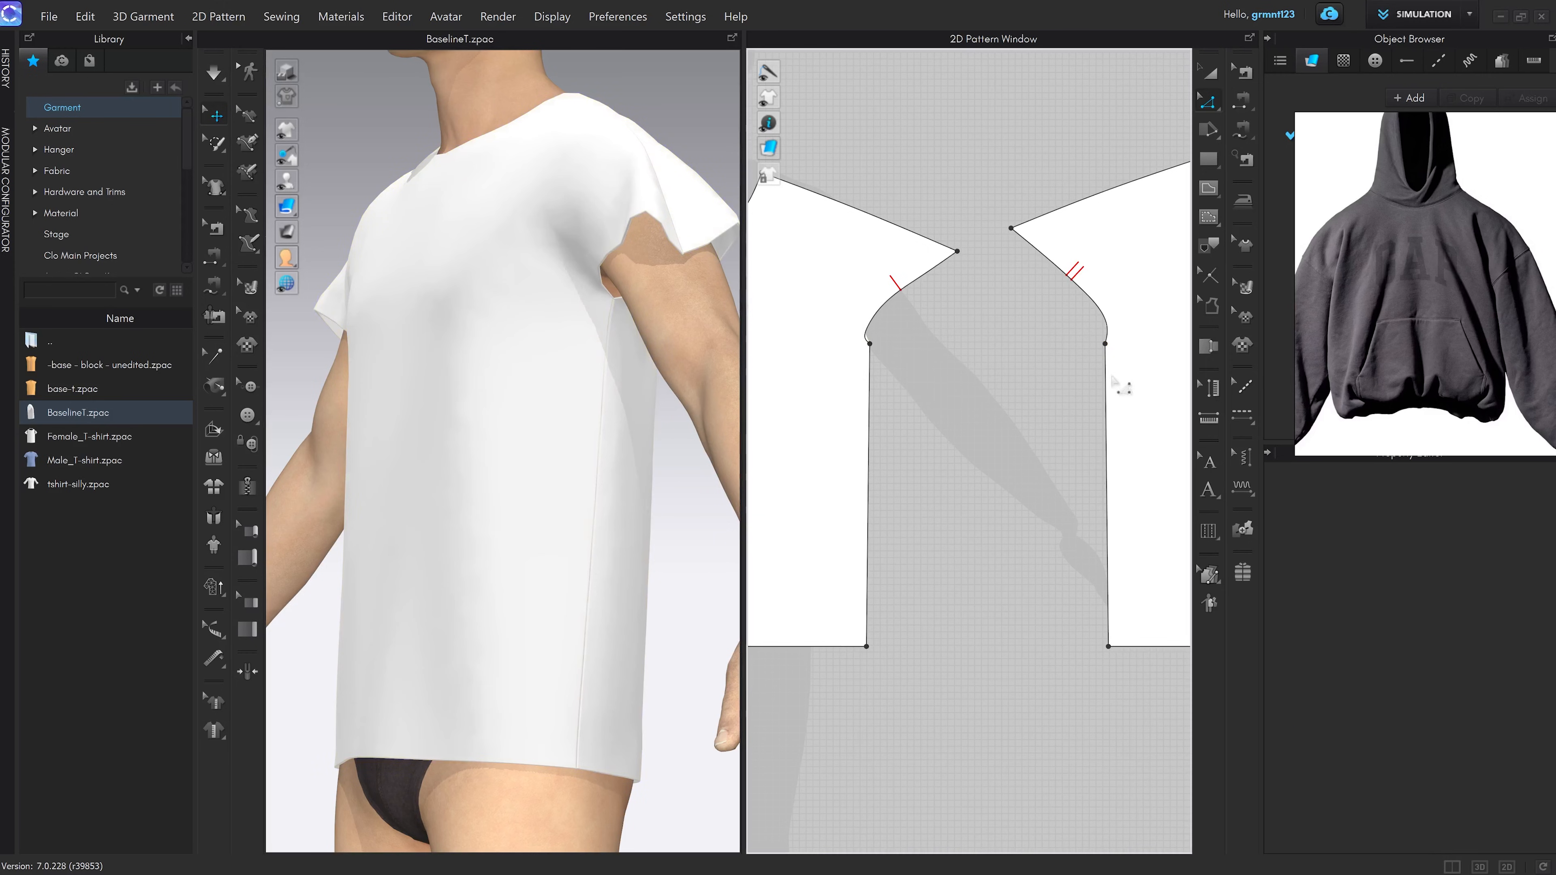
pyautogui.click(1116, 355)
pyautogui.keyDown('shift'); pyautogui.click(870, 345); pyautogui.keyUp('shift')
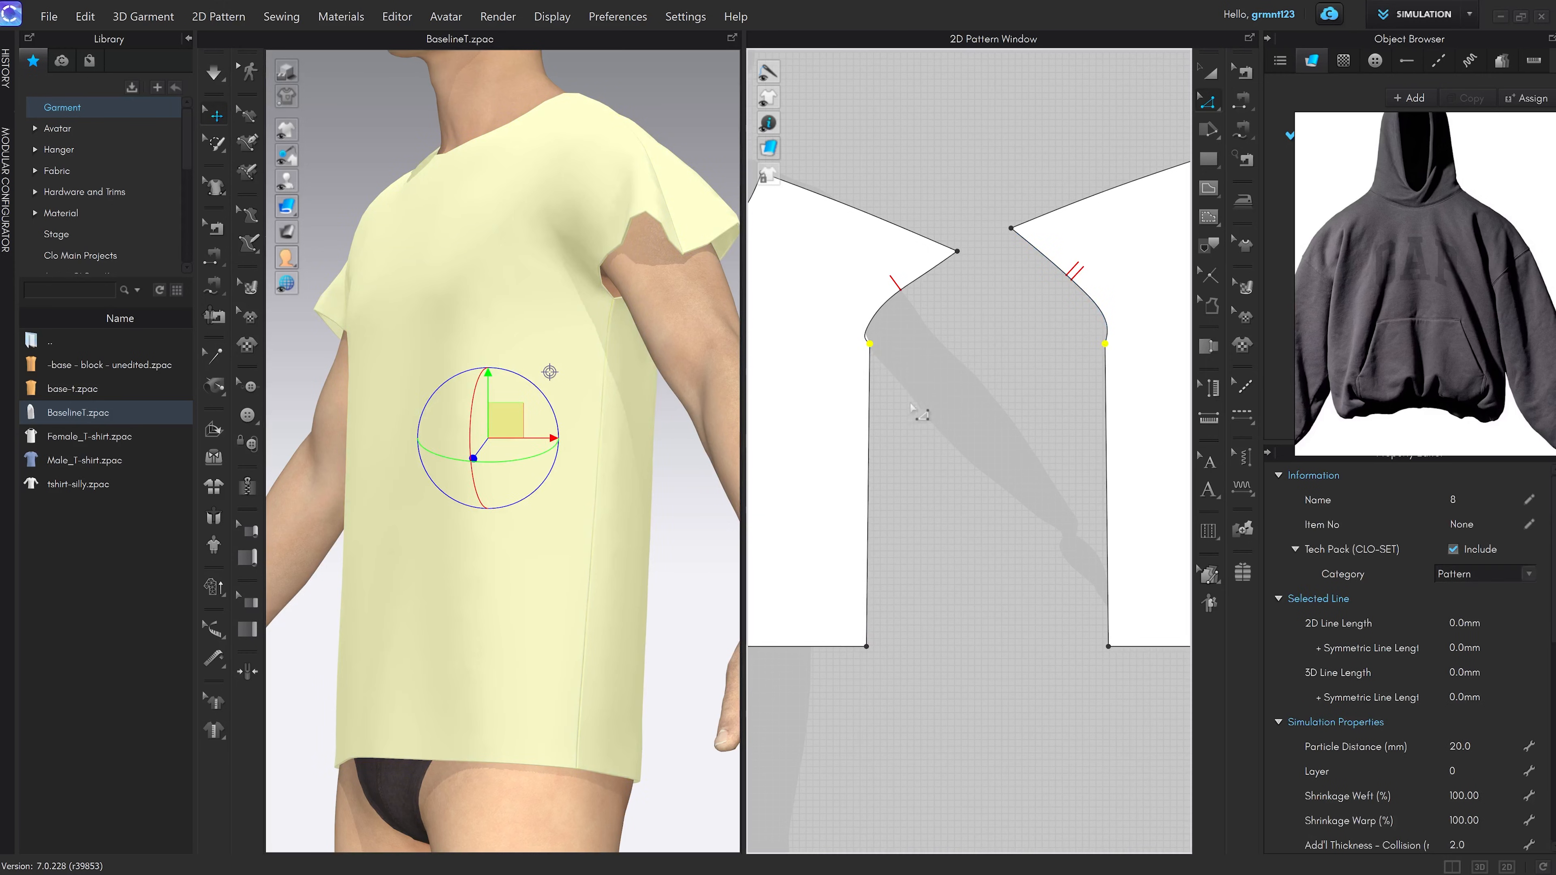
pyautogui.scroll(-2, 942, 391)
pyautogui.moveTo(942, 392); pyautogui.dragTo(939, 357, button='middle')
pyautogui.scroll(3, 899, 326)
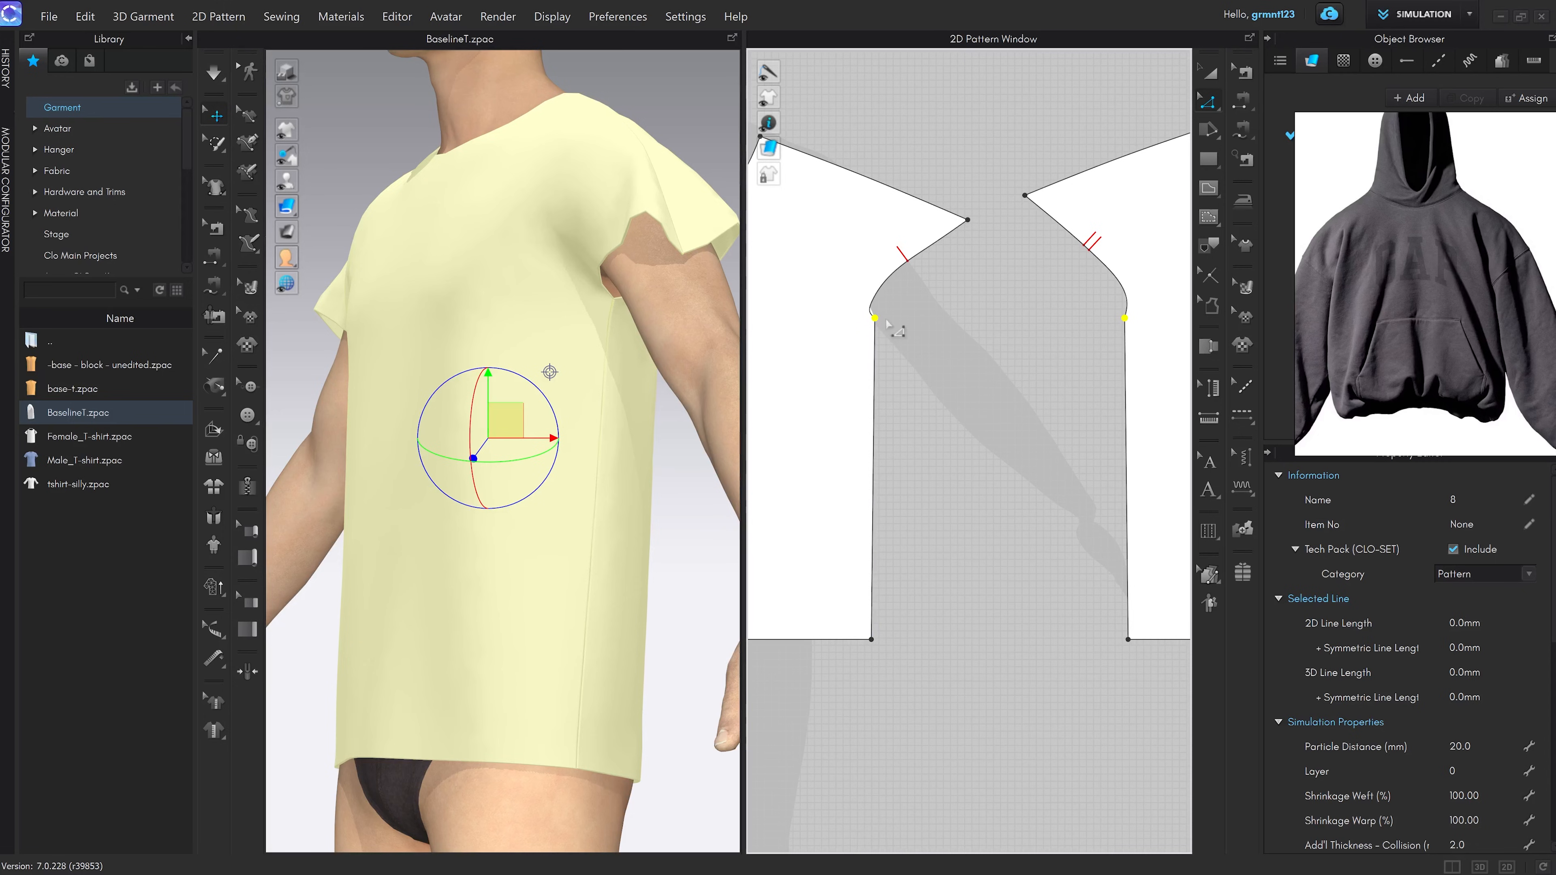
pyautogui.moveTo(877, 325); pyautogui.dragTo(886, 422)
pyautogui.keyDown('shift'); pyautogui.scroll(3, 874, 408); pyautogui.keyUp('shift')
pyautogui.keyDown('shift'); pyautogui.scroll(-3, 887, 471); pyautogui.keyUp('shift')
pyautogui.rightClick(887, 422)
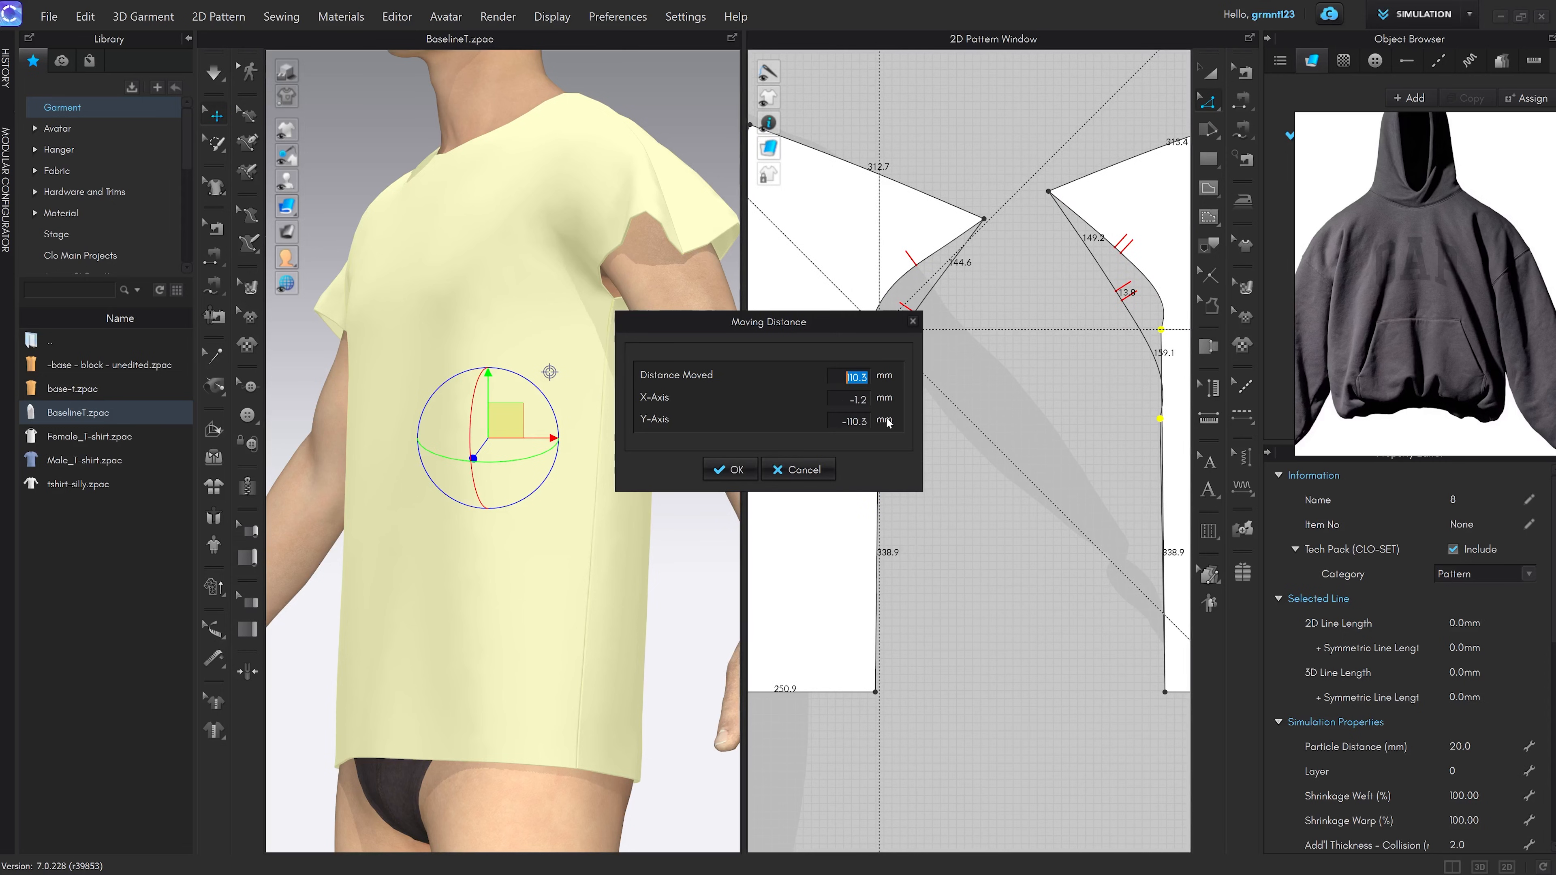
pyautogui.moveTo(763, 329); pyautogui.dragTo(615, 356)
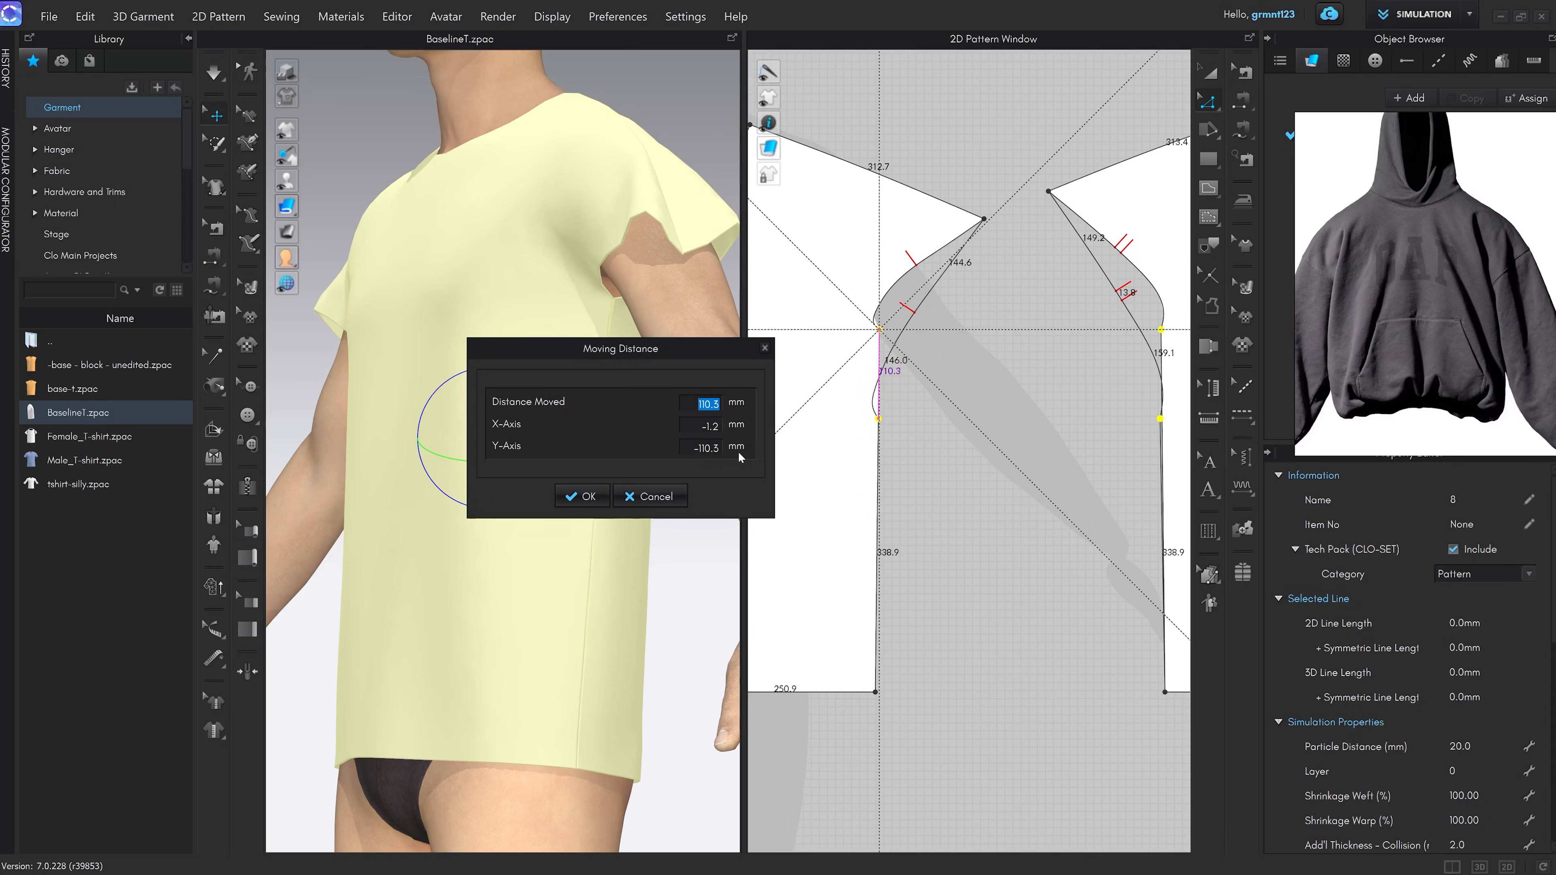
pyautogui.write('80')
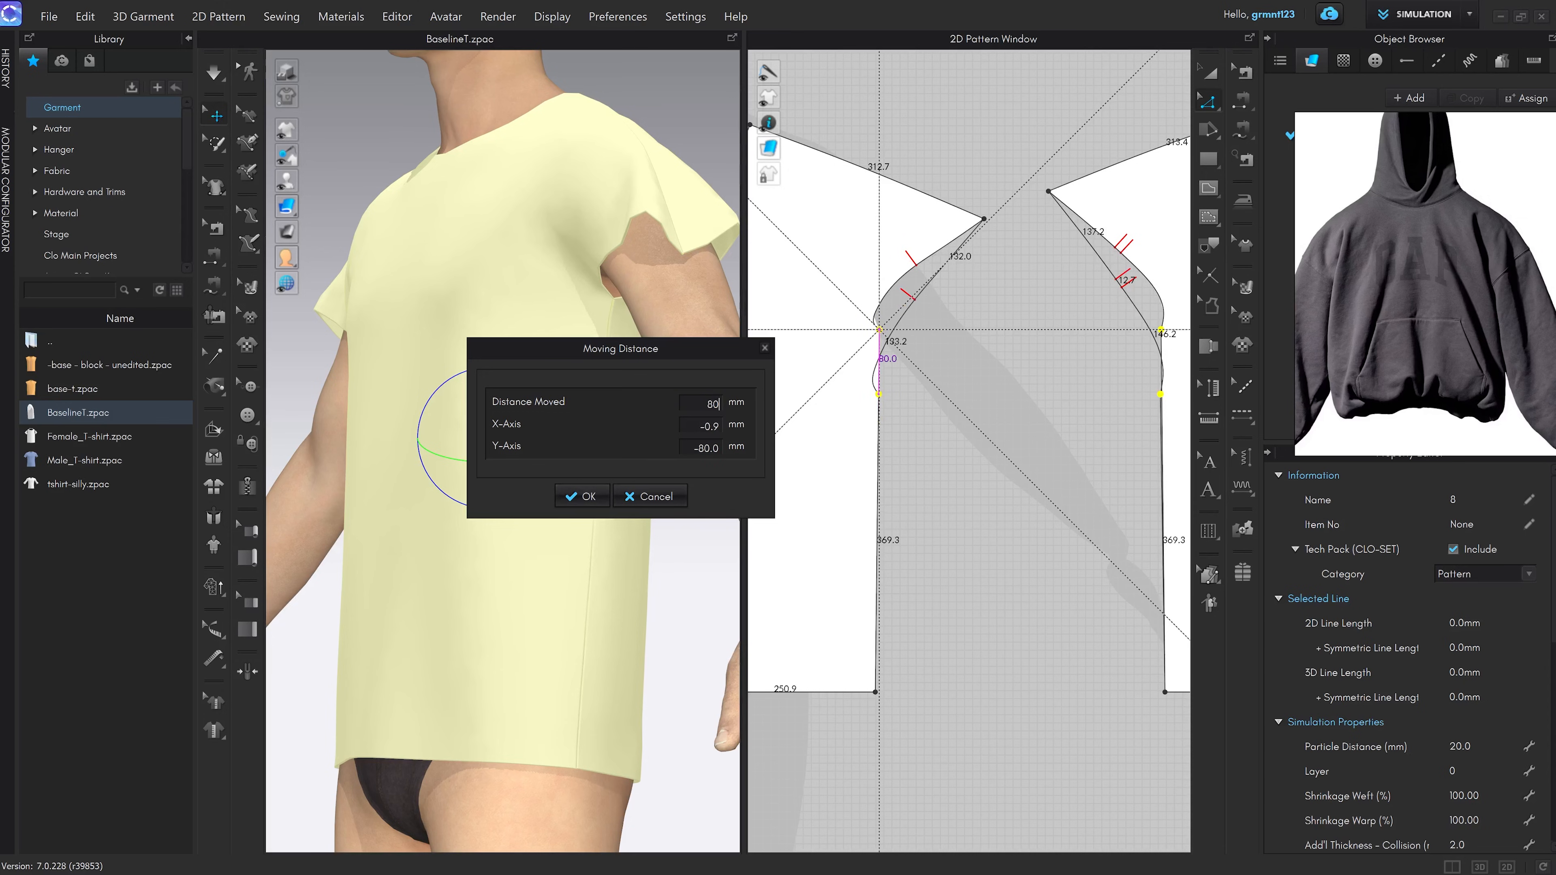
pyautogui.click(582, 495)
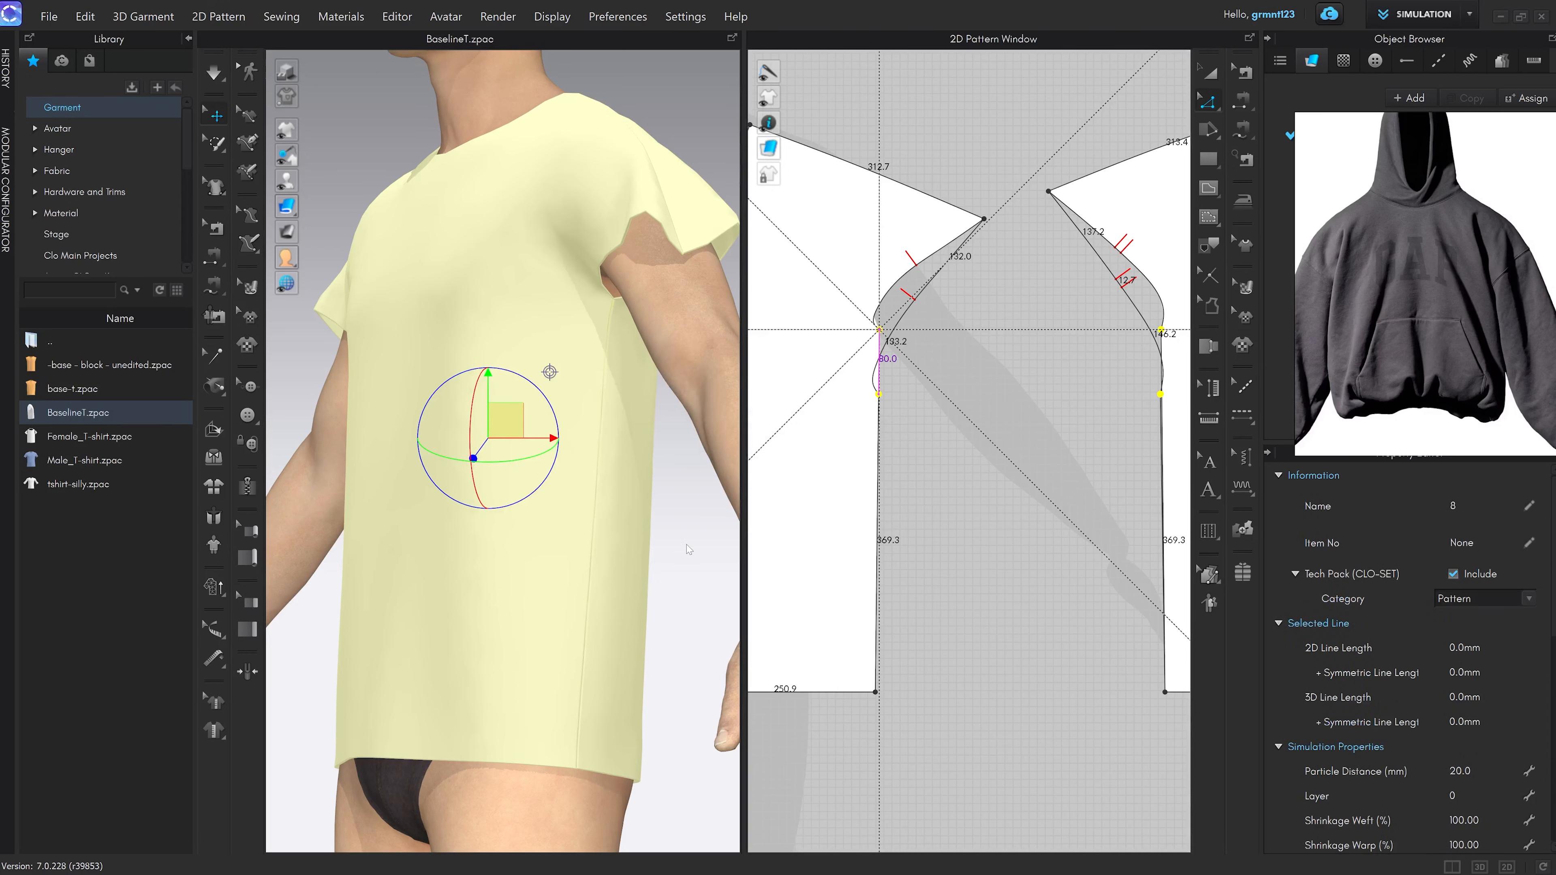
# Simulate the garment with the lowered armholes, pull both shoulder ends outward to settle the fabric, and stop the simulation
pyautogui.click(692, 556)
pyautogui.scroll(-3, 691, 557)
pyautogui.moveTo(591, 556); pyautogui.dragTo(646, 539, button='right')
pyautogui.scroll(2, 639, 554)
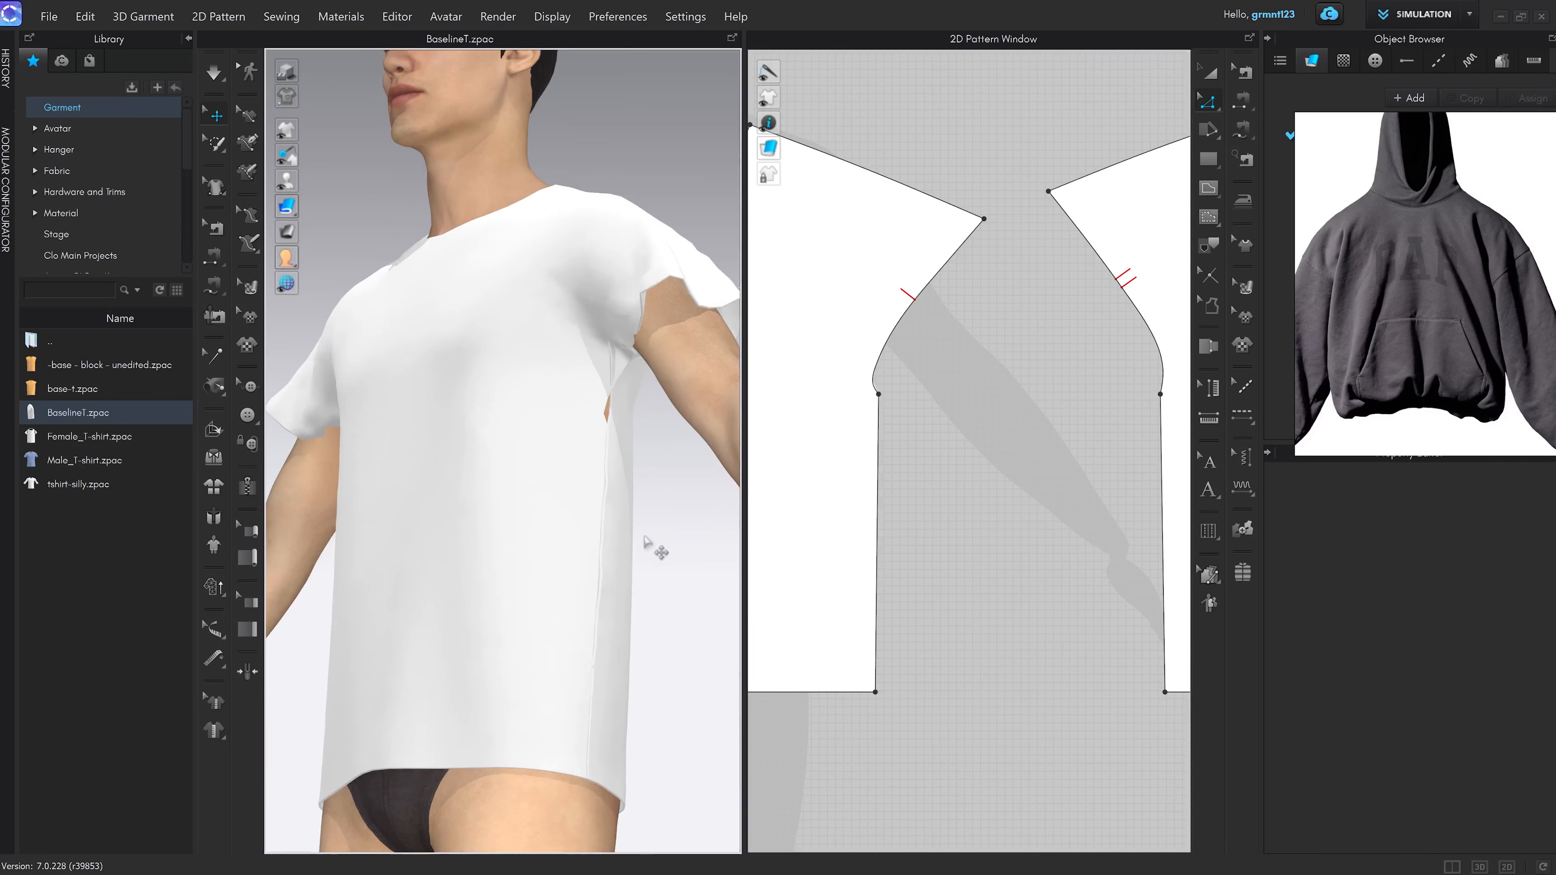
pyautogui.press('space')
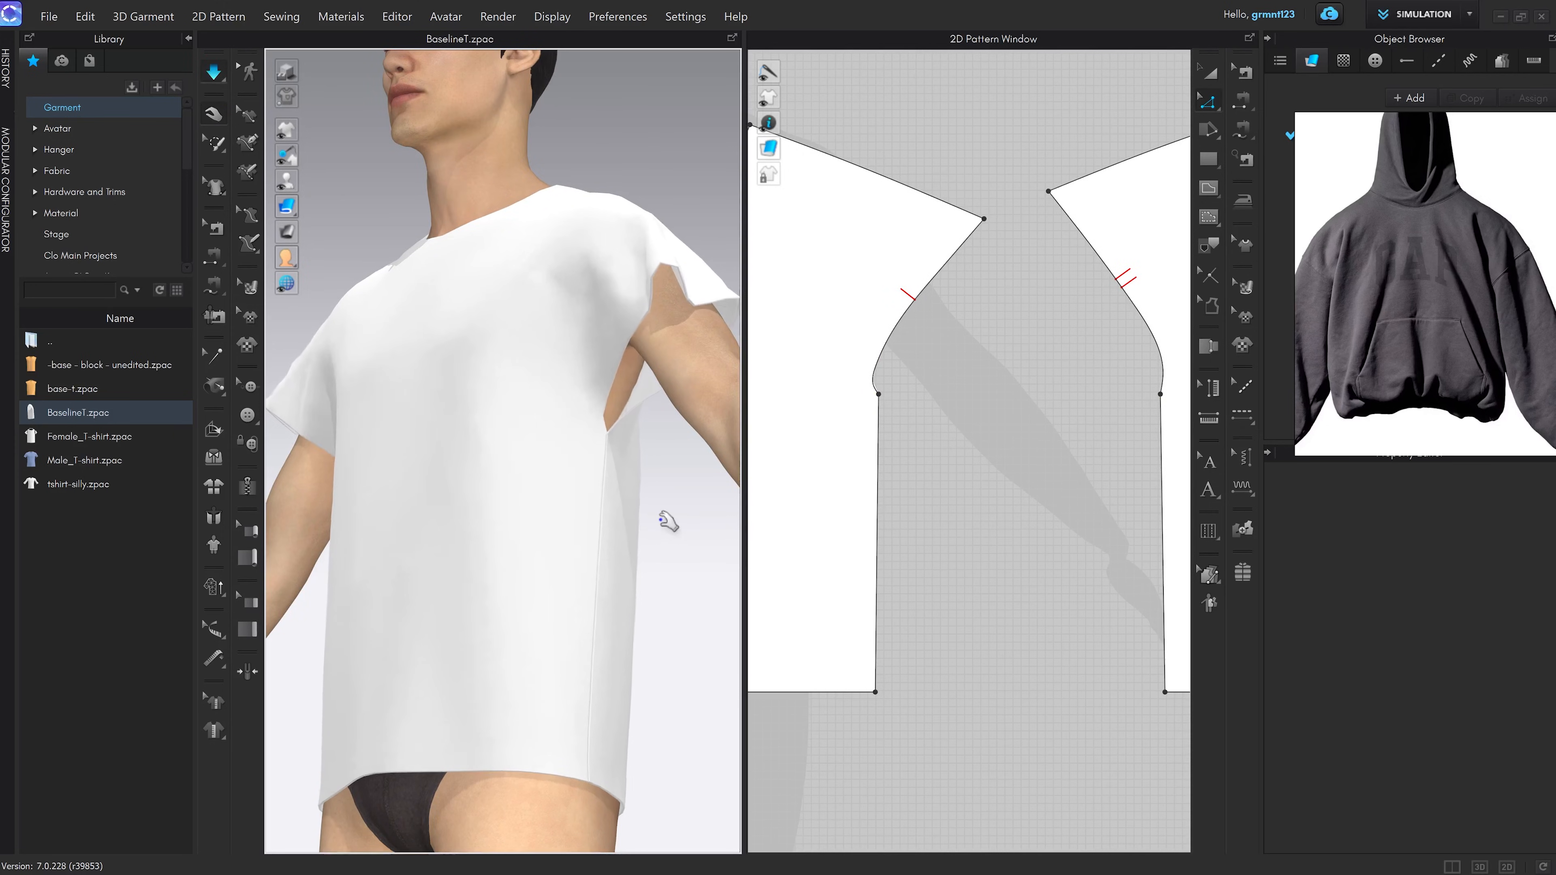
pyautogui.moveTo(667, 522); pyautogui.dragTo(646, 525, button='right')
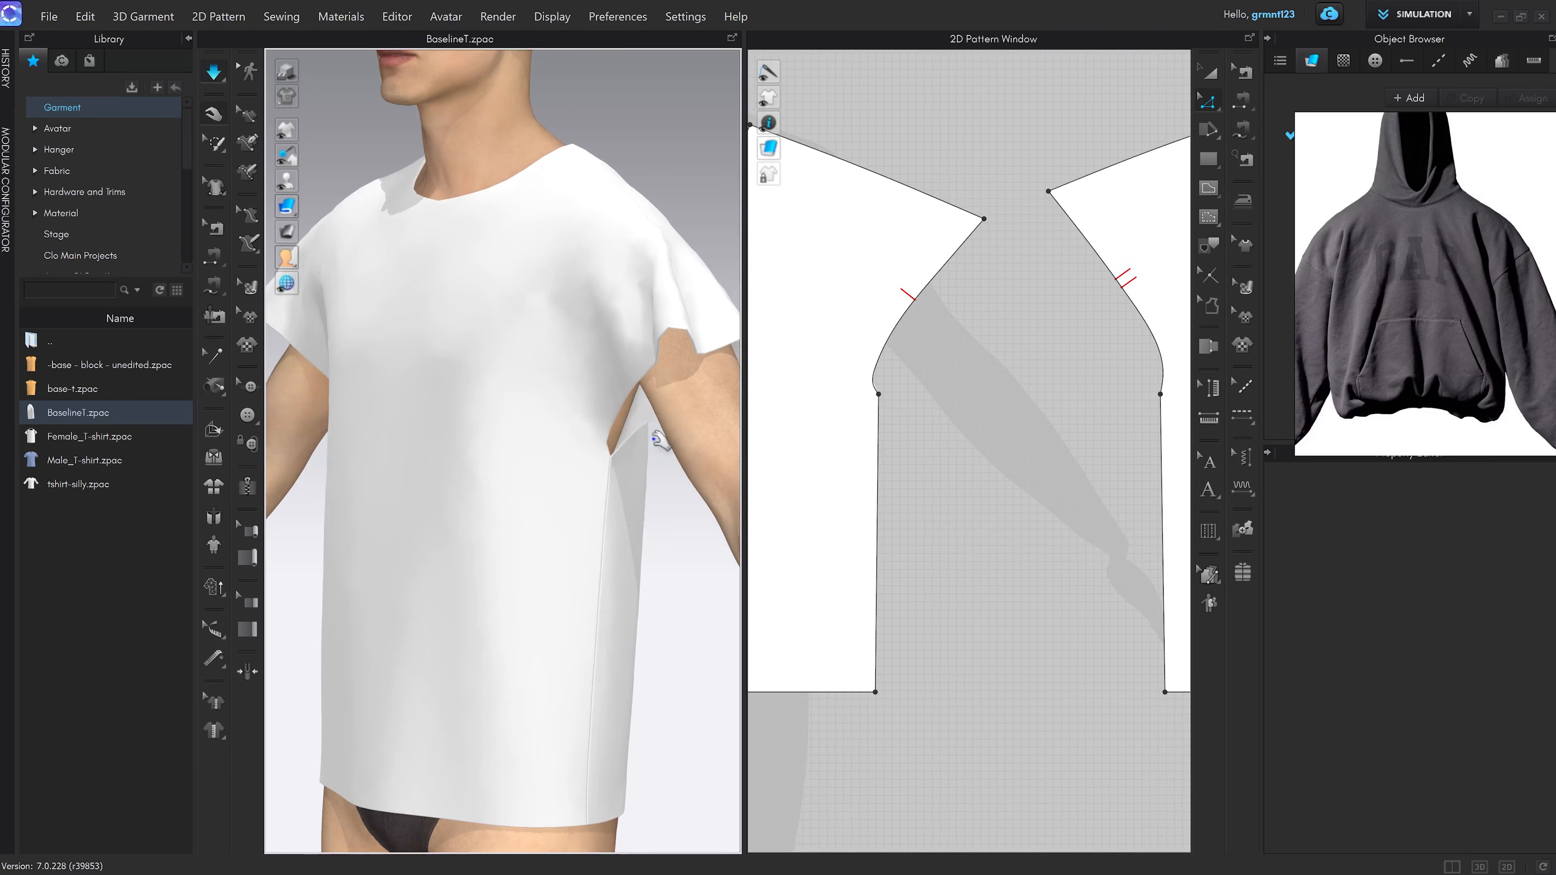
pyautogui.press('2')
pyautogui.moveTo(664, 290); pyautogui.dragTo(659, 339, button='middle')
pyautogui.moveTo(598, 267); pyautogui.dragTo(663, 320)
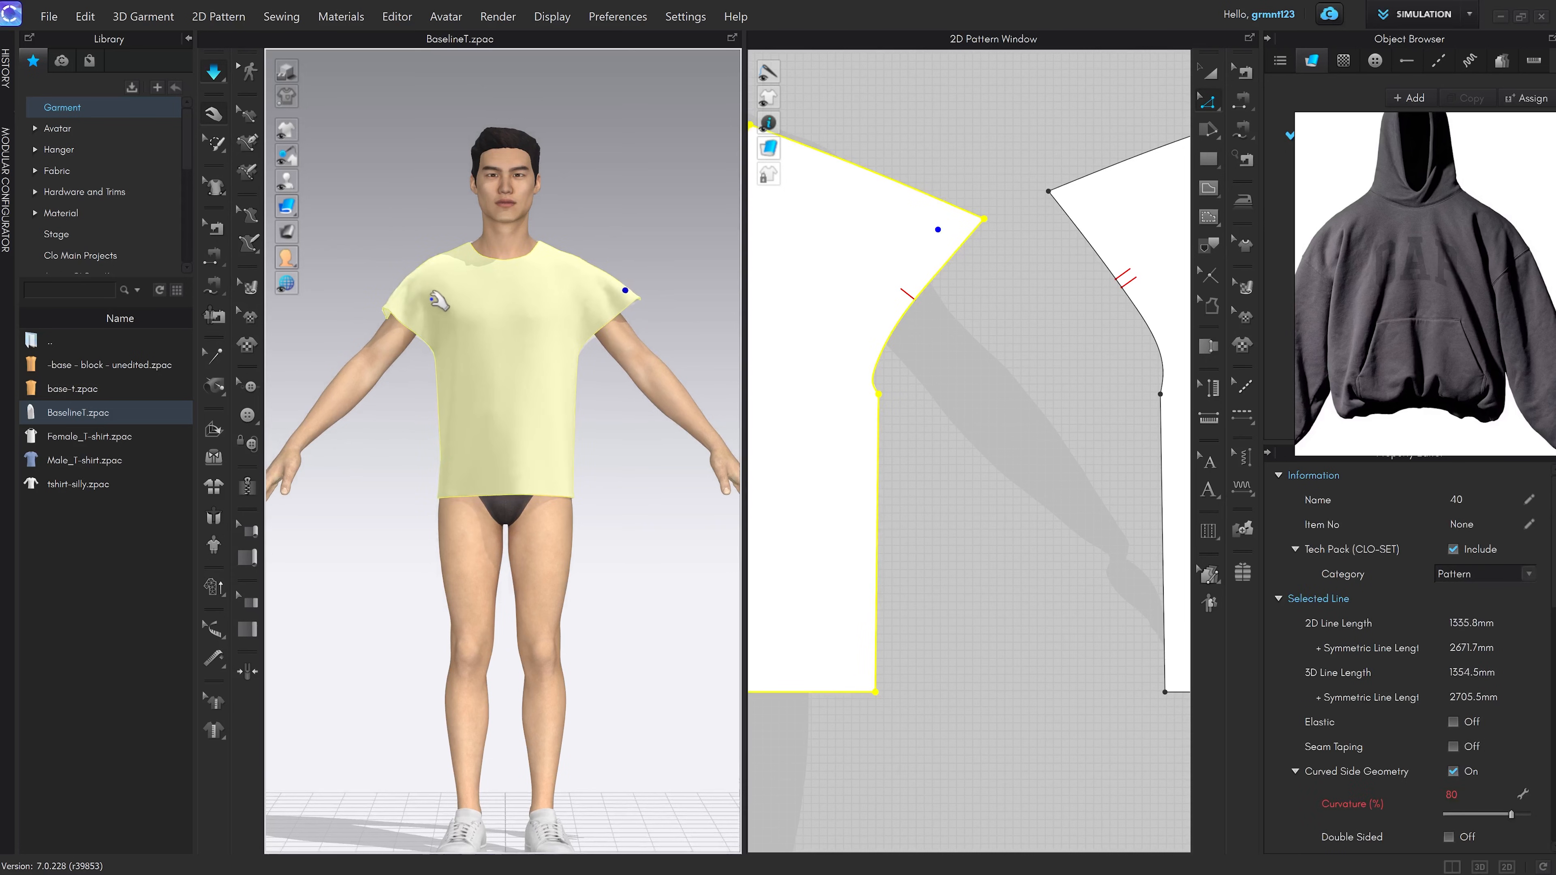
pyautogui.moveTo(392, 300); pyautogui.dragTo(359, 276)
pyautogui.press('space')
pyautogui.click(618, 467)
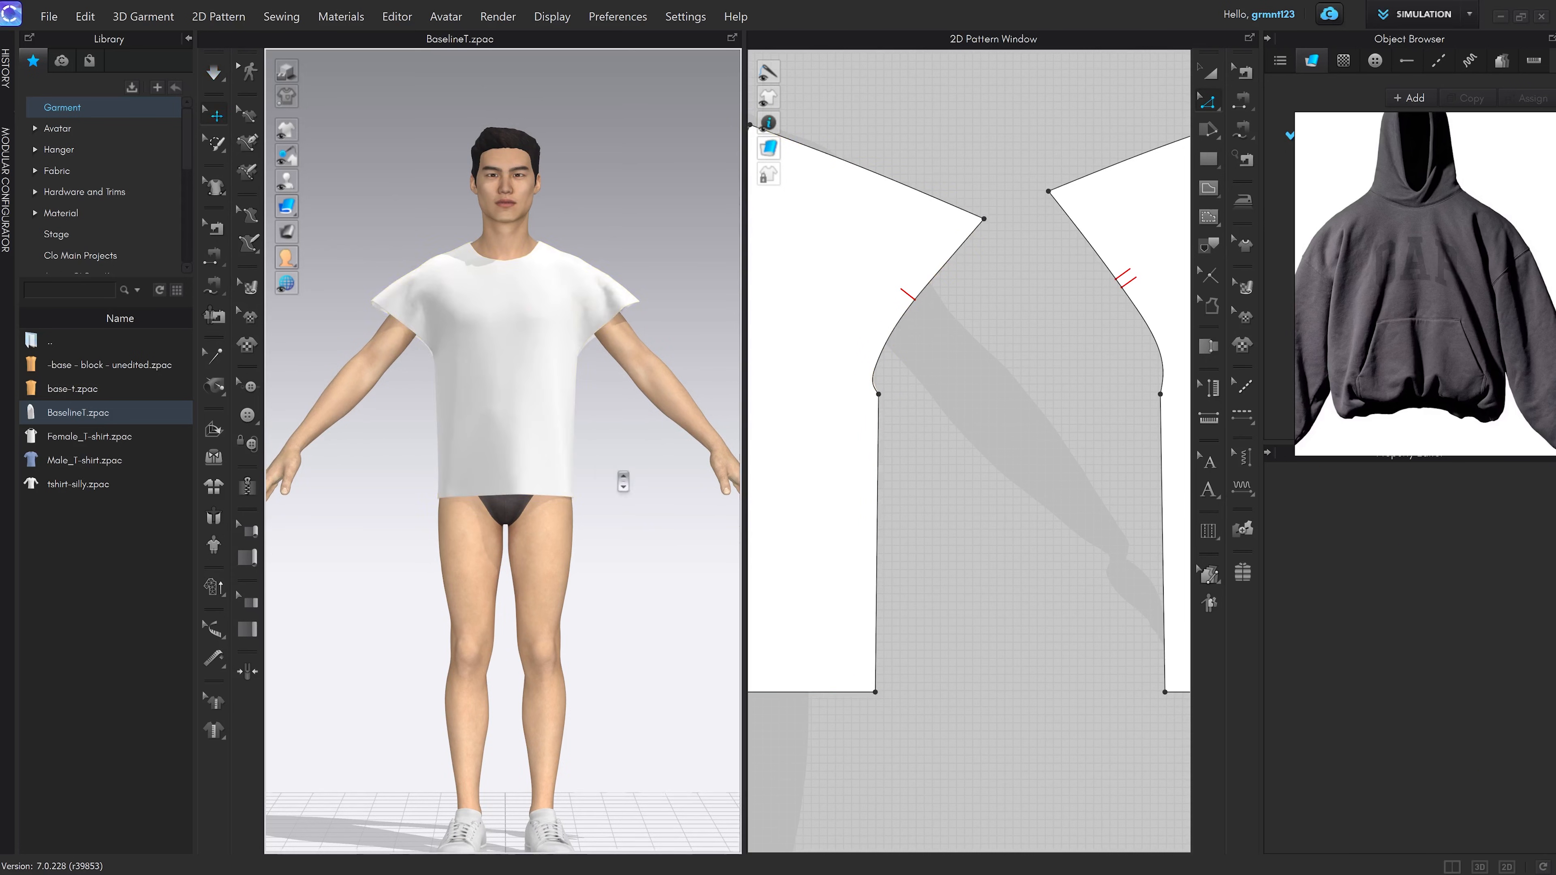
# Examine the lowered armholes on the avatar from front and three-quarter views
pyautogui.scroll(2, 620, 467)
pyautogui.moveTo(620, 466); pyautogui.dragTo(624, 492, button='middle')
pyautogui.moveTo(625, 491); pyautogui.dragTo(559, 349, button='right')
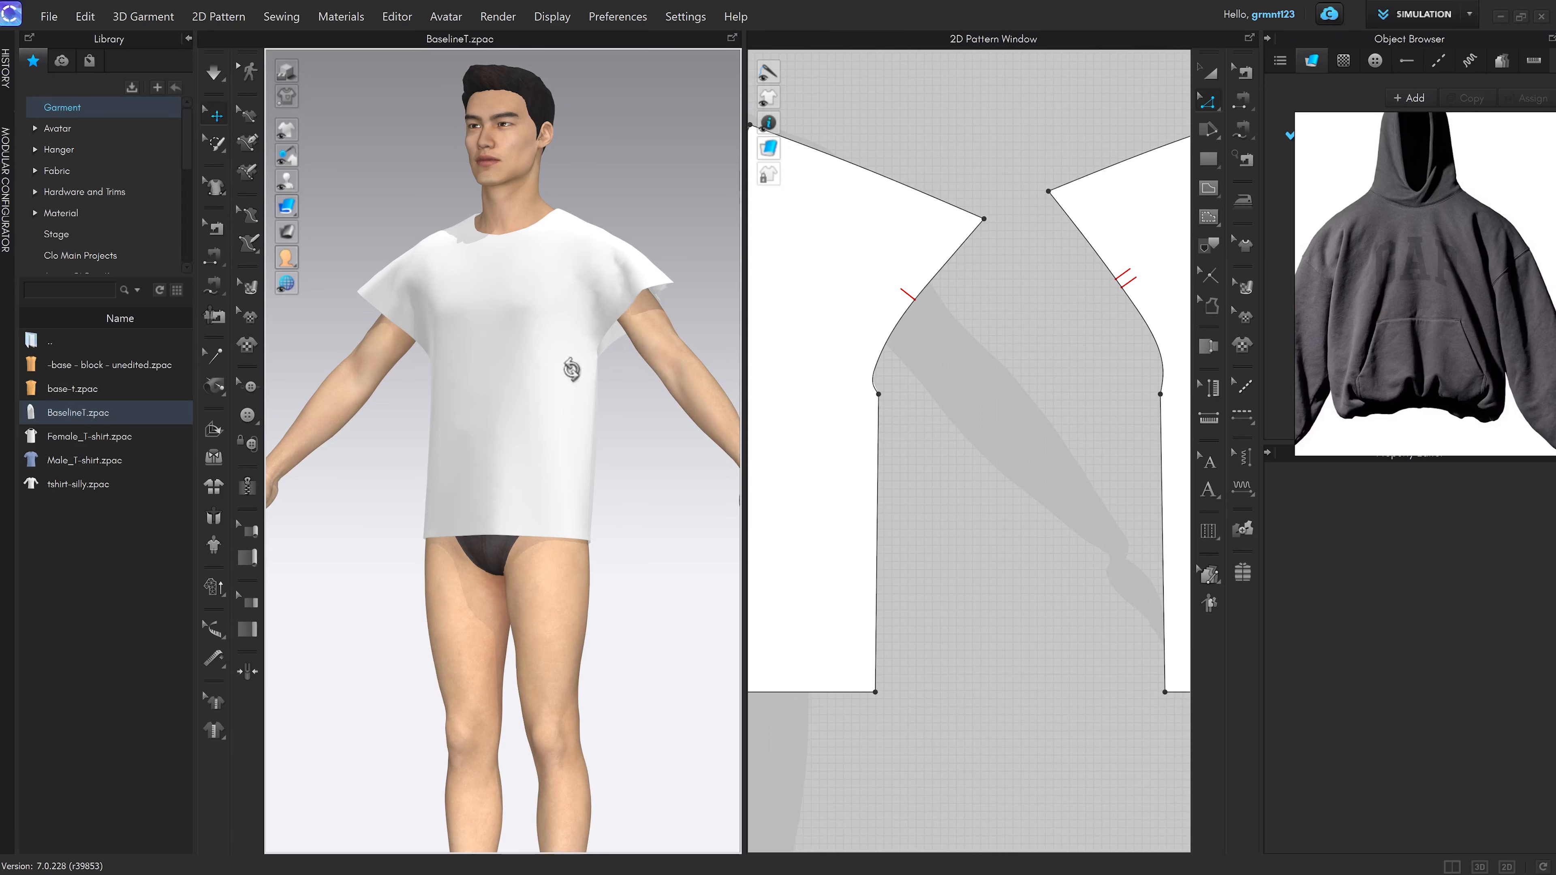
pyautogui.moveTo(576, 368)
pyautogui.mouseDown(button='right')
pyautogui.moveTo(625, 364)
pyautogui.moveTo(597, 372)
pyautogui.mouseUp(button='right')
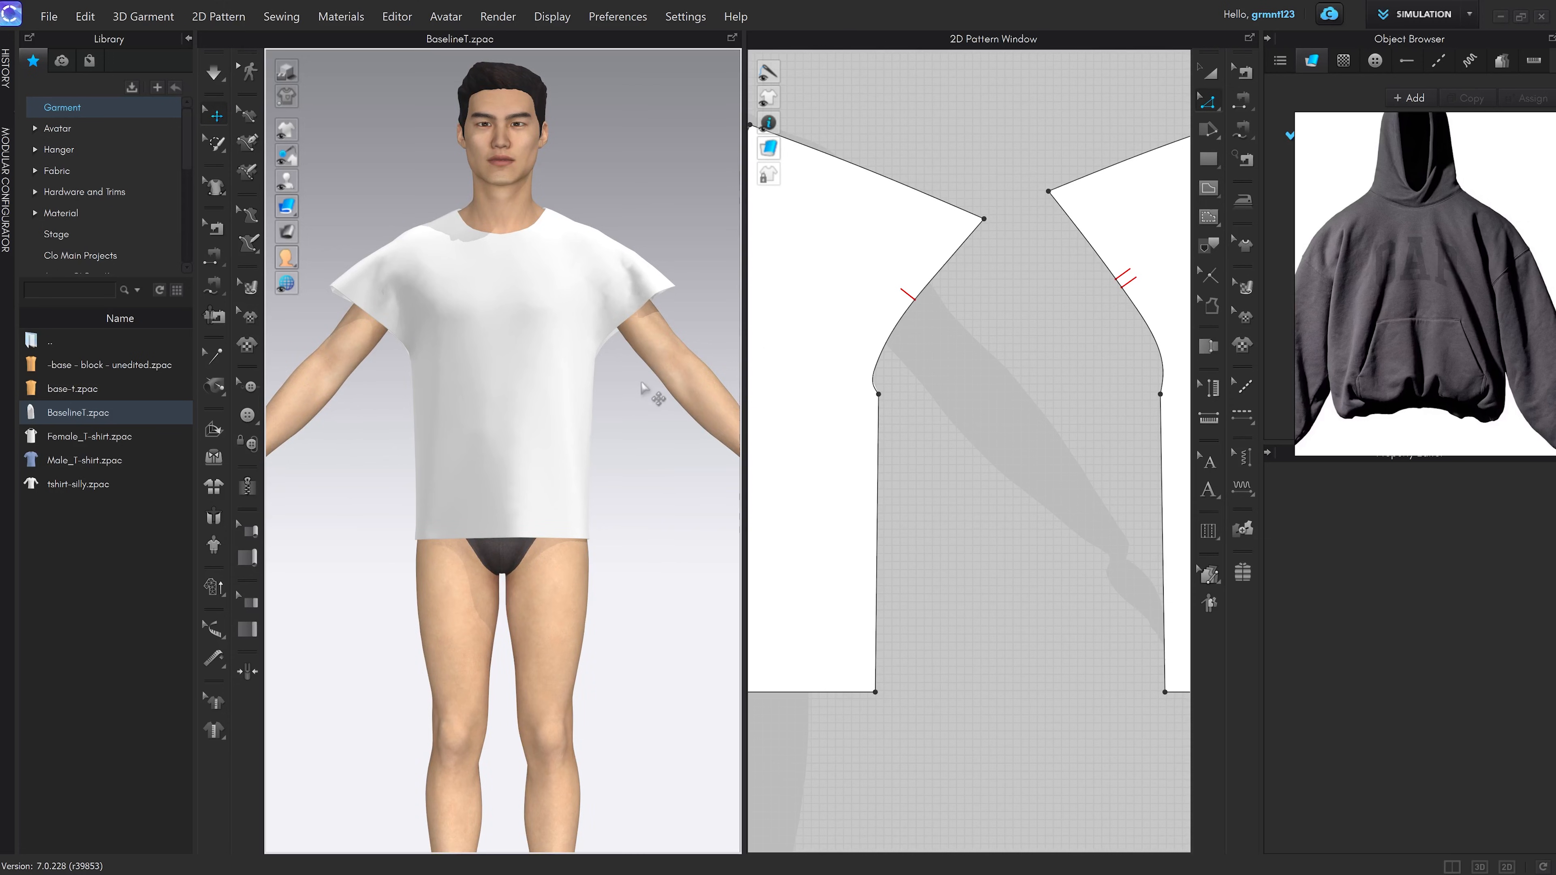
pyautogui.moveTo(641, 385); pyautogui.dragTo(594, 346, button='right')
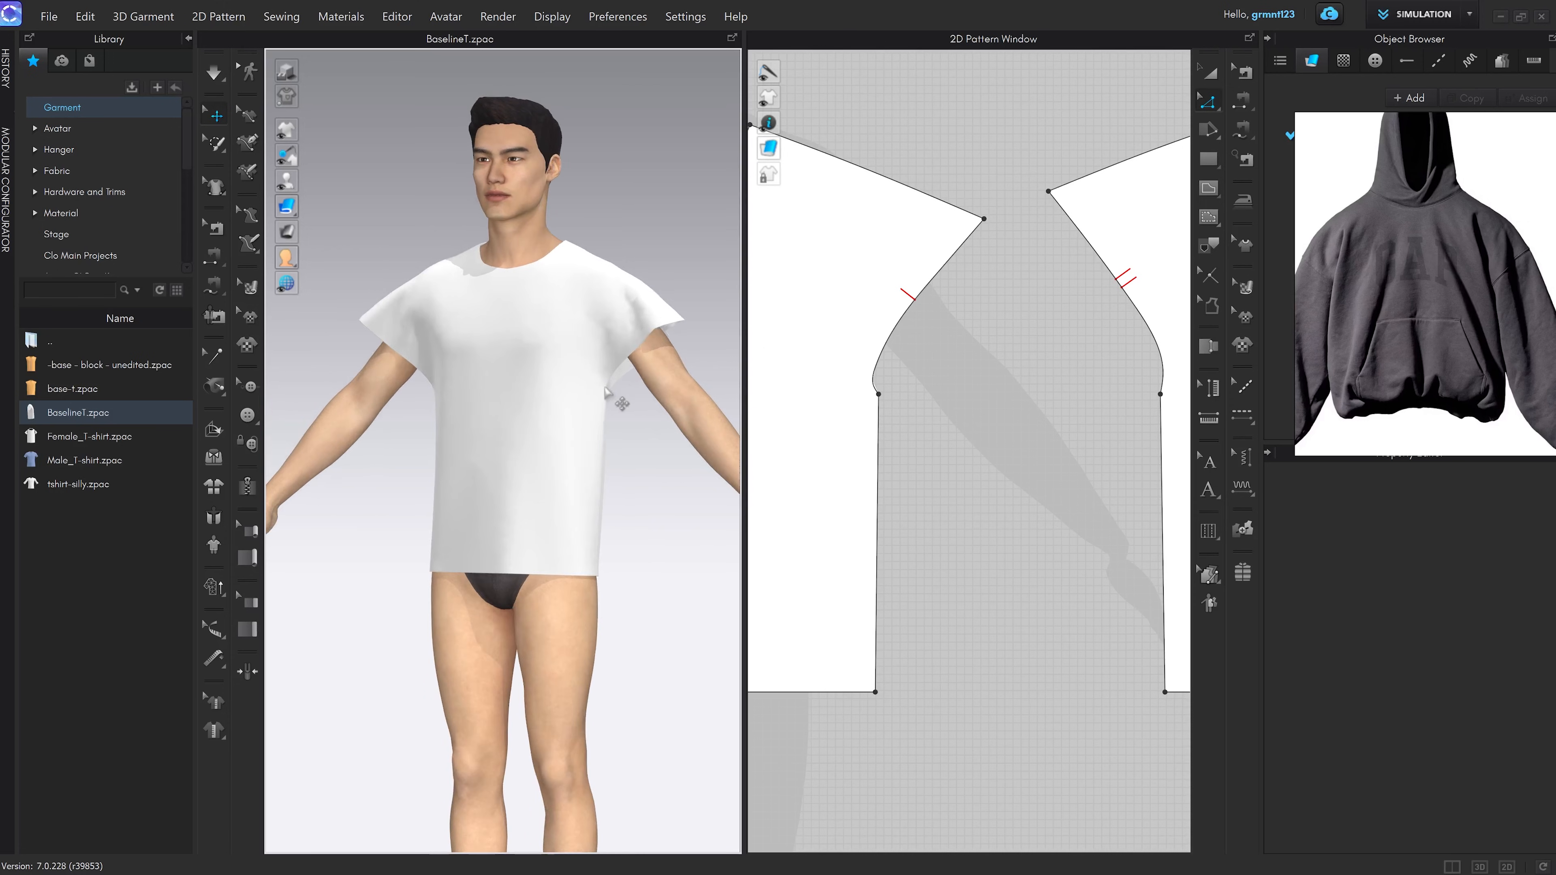
pyautogui.scroll(-3, 1006, 434)
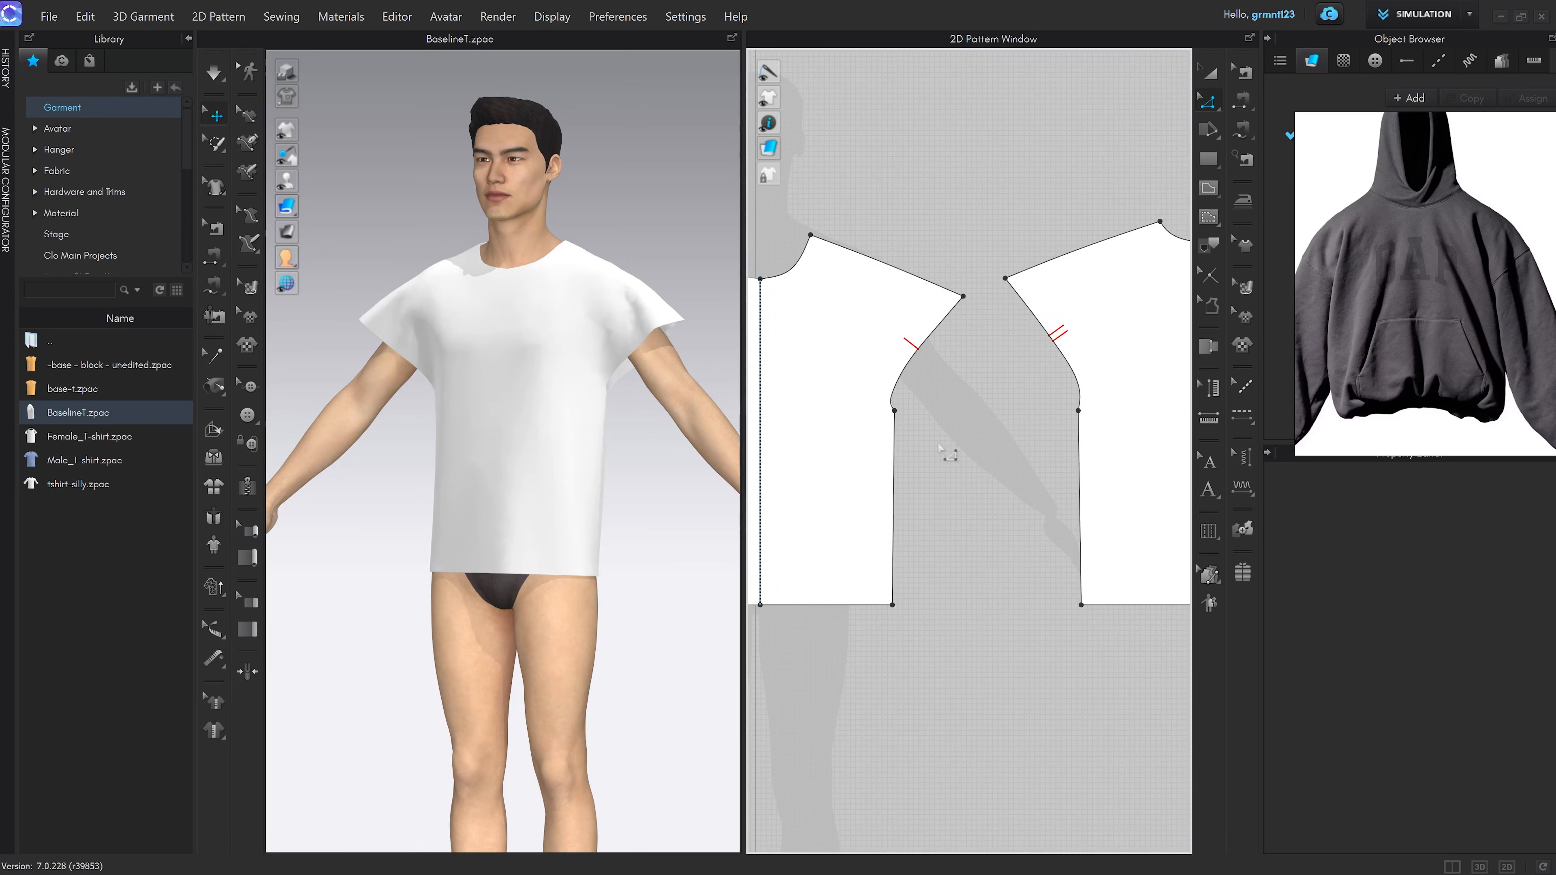
pyautogui.scroll(5, 603, 422)
pyautogui.moveTo(636, 390); pyautogui.dragTo(661, 370, button='right')
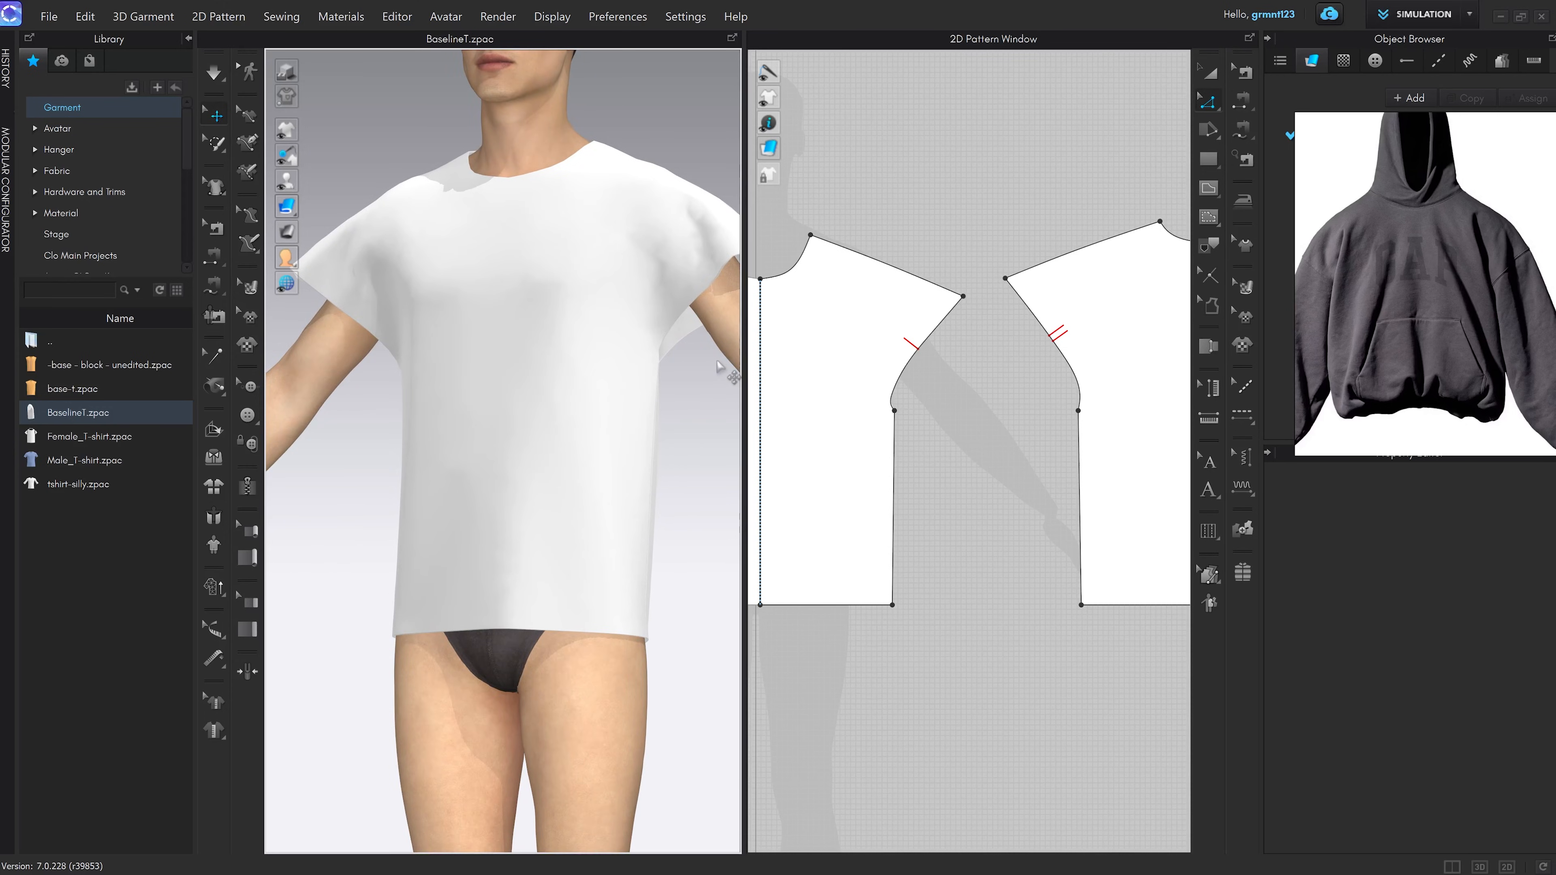
# Check the garment's body width around the underarms and sides from the front against the front and back pattern pieces
pyautogui.scroll(-3, 757, 386)
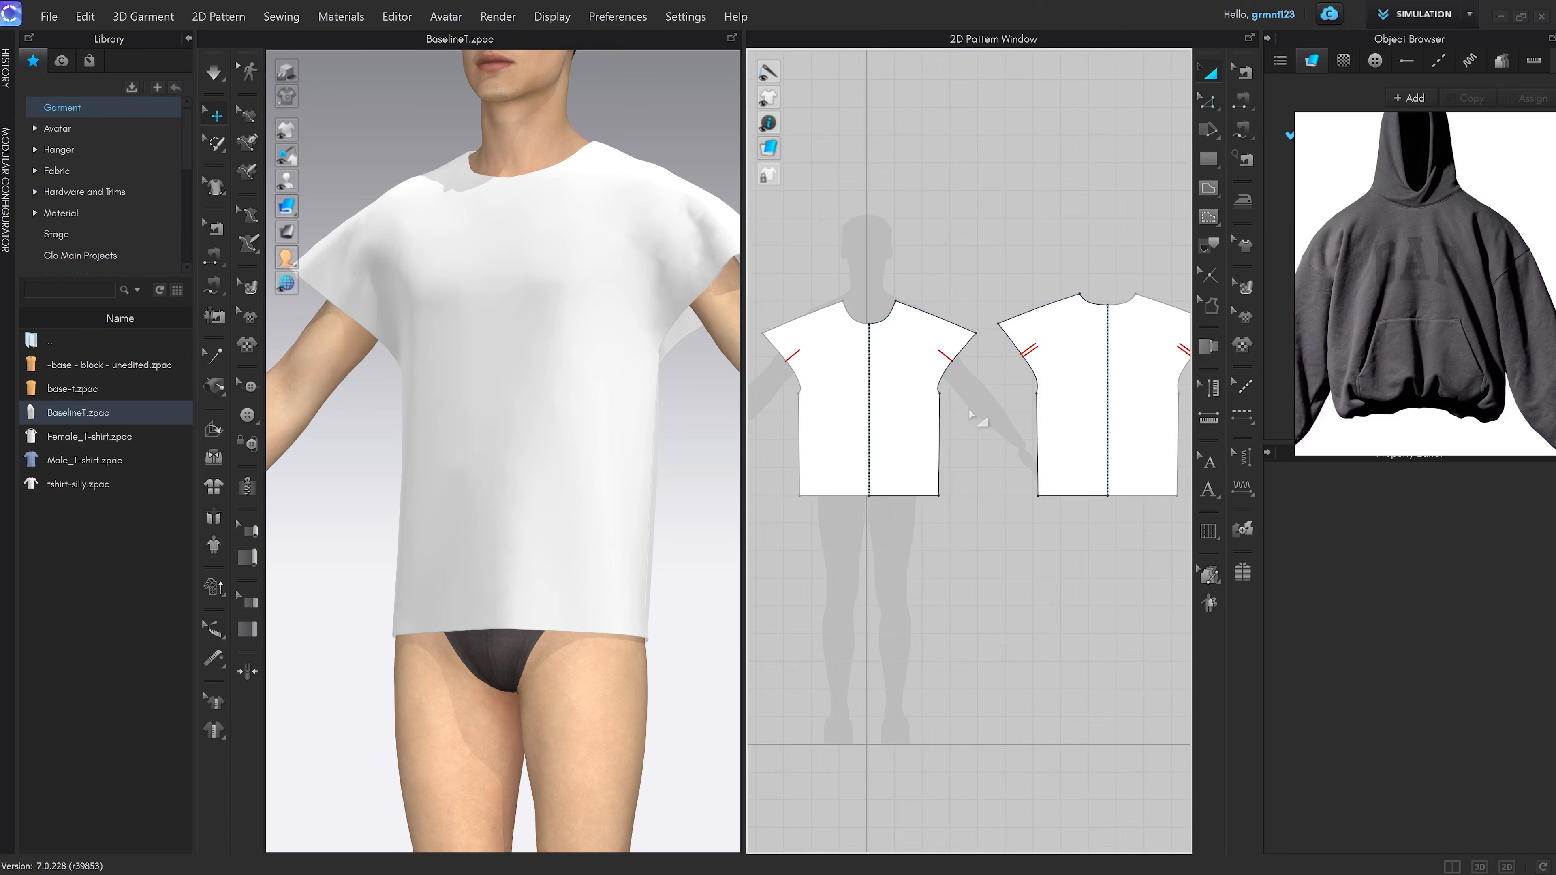
pyautogui.scroll(3, 1014, 427)
pyautogui.scroll(-5, 705, 420)
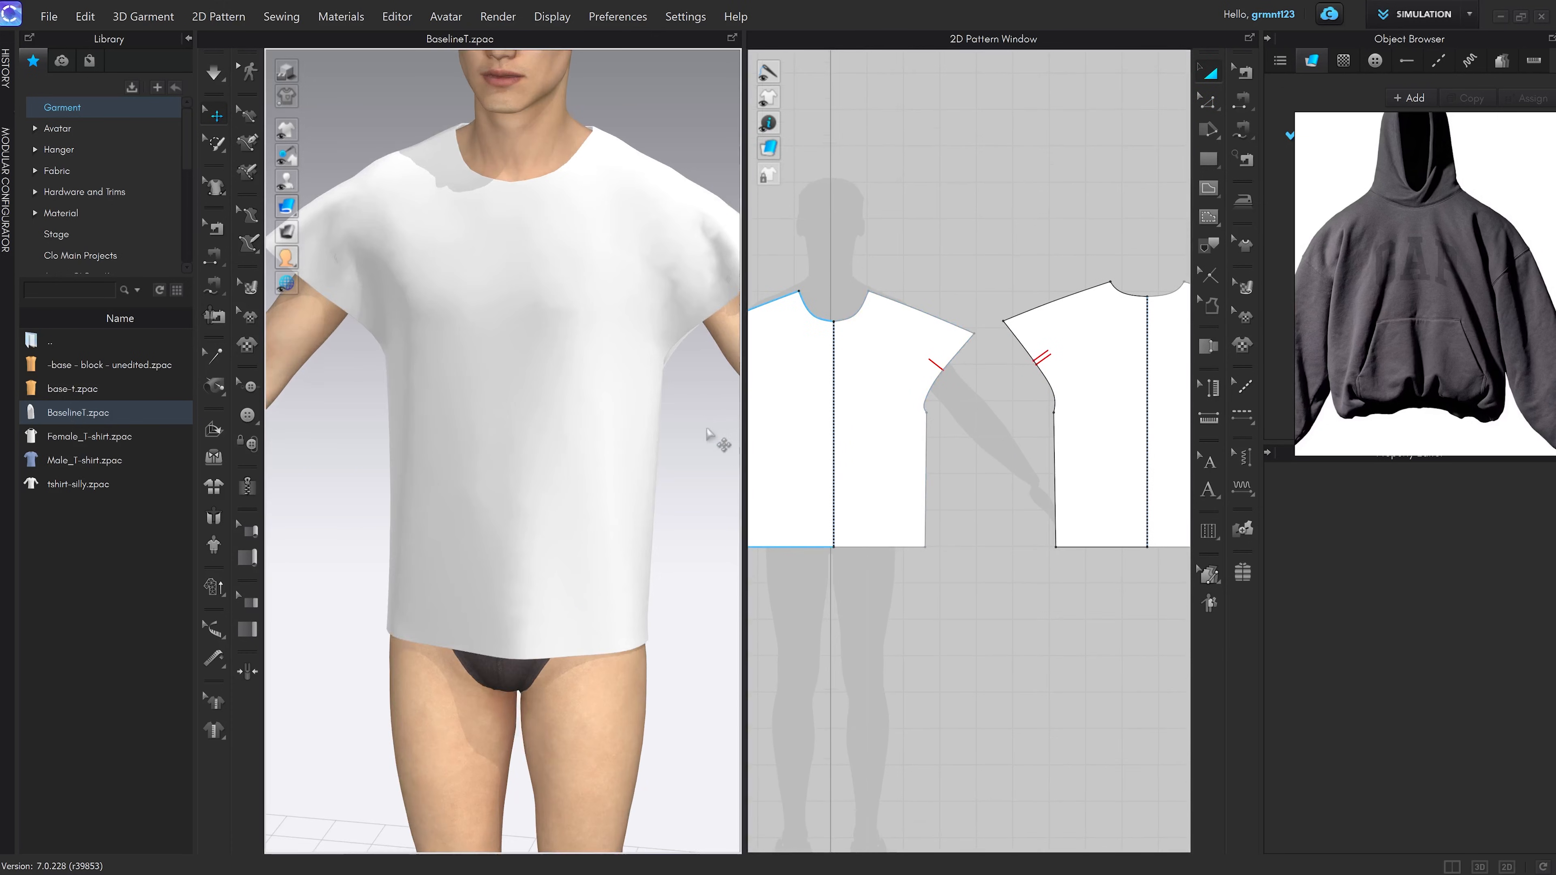
pyautogui.scroll(3, 693, 429)
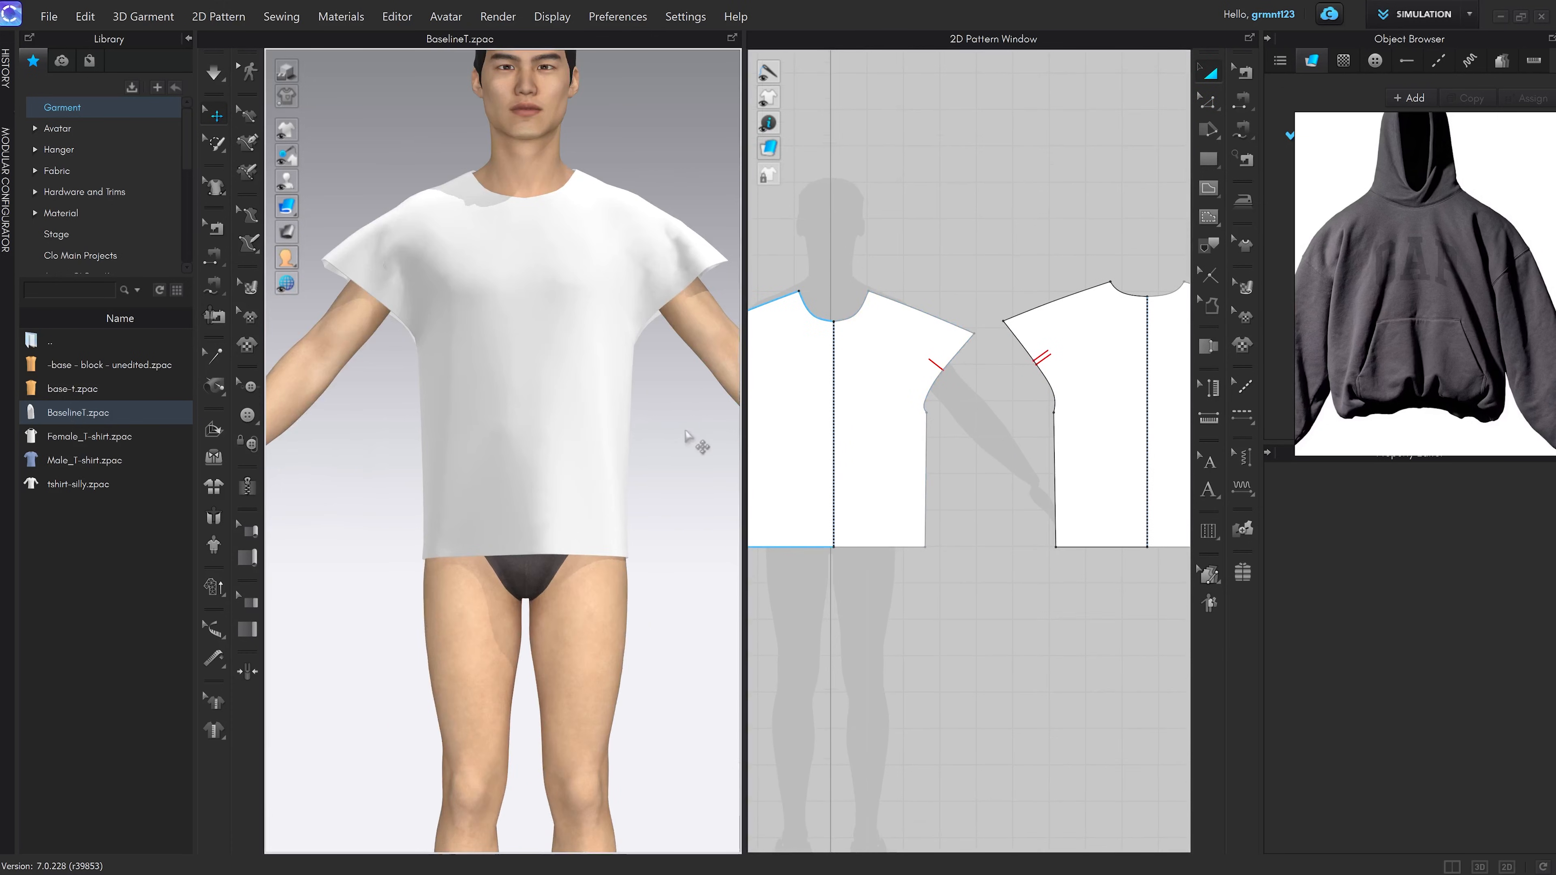
pyautogui.click(632, 349)
pyautogui.click(707, 407)
pyautogui.scroll(1, 680, 354)
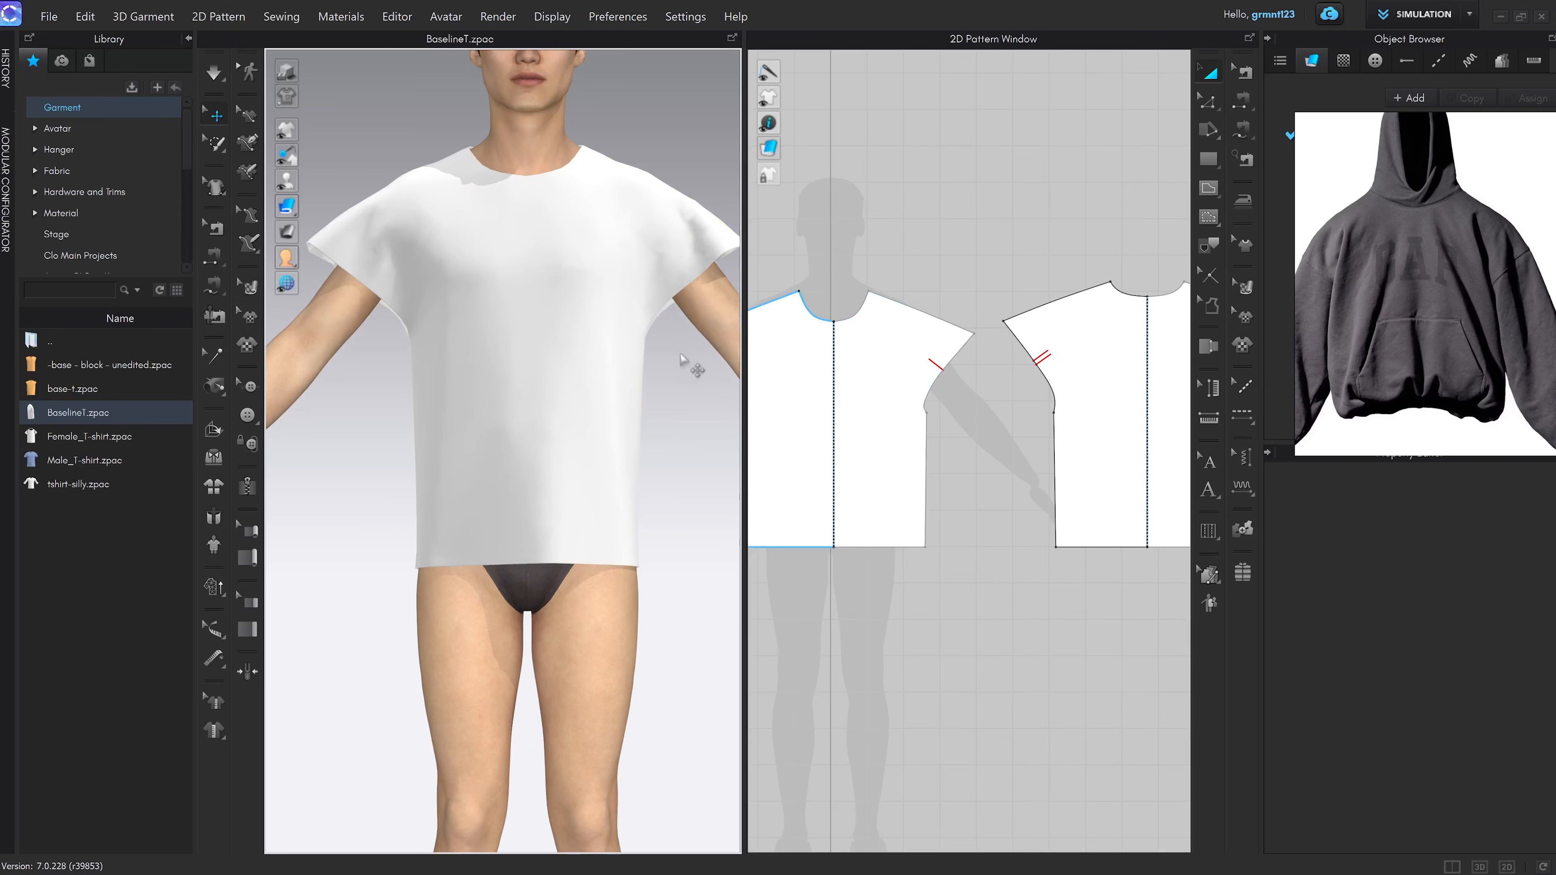
pyautogui.moveTo(703, 352); pyautogui.dragTo(694, 361, button='middle')
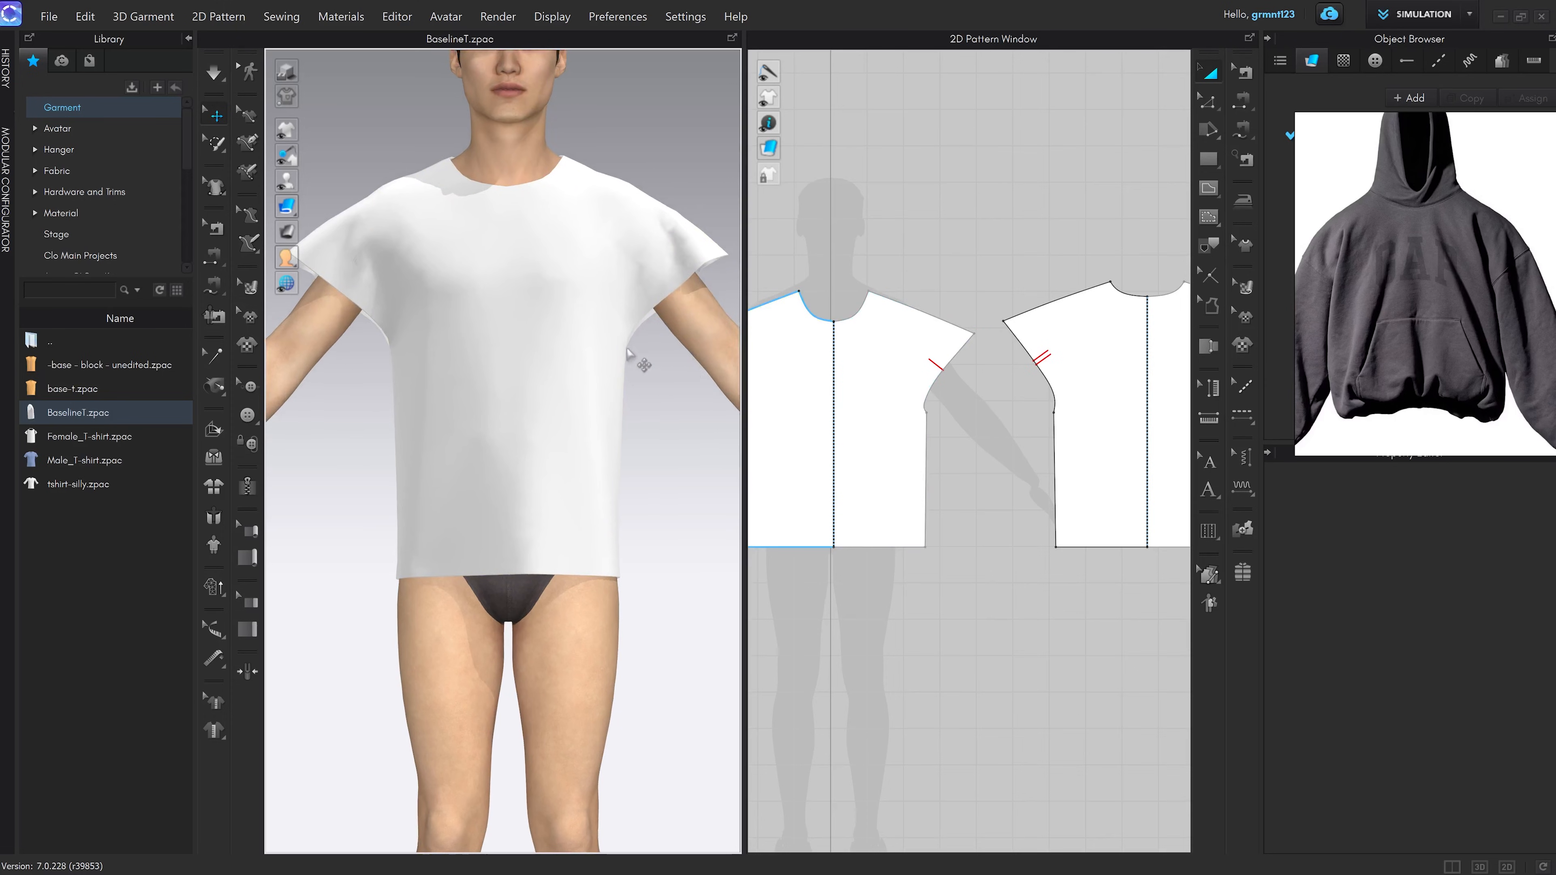
# Move the front pattern piece's side seam outward by 100 mm to widen the body
pyautogui.scroll(3, 982, 472)
pyautogui.press('z')
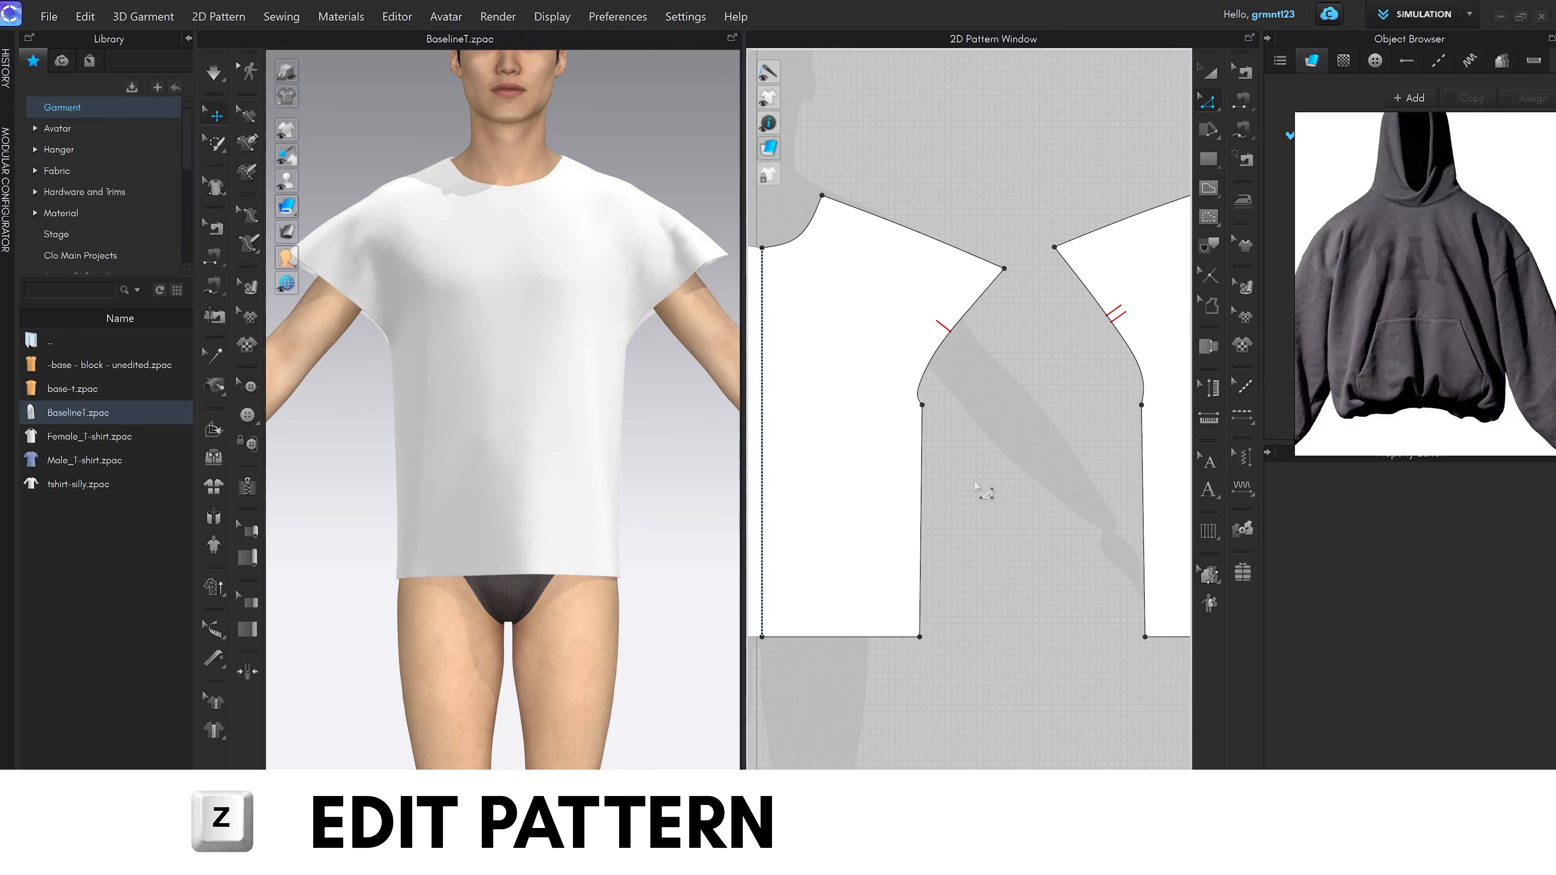
pyautogui.click(932, 529)
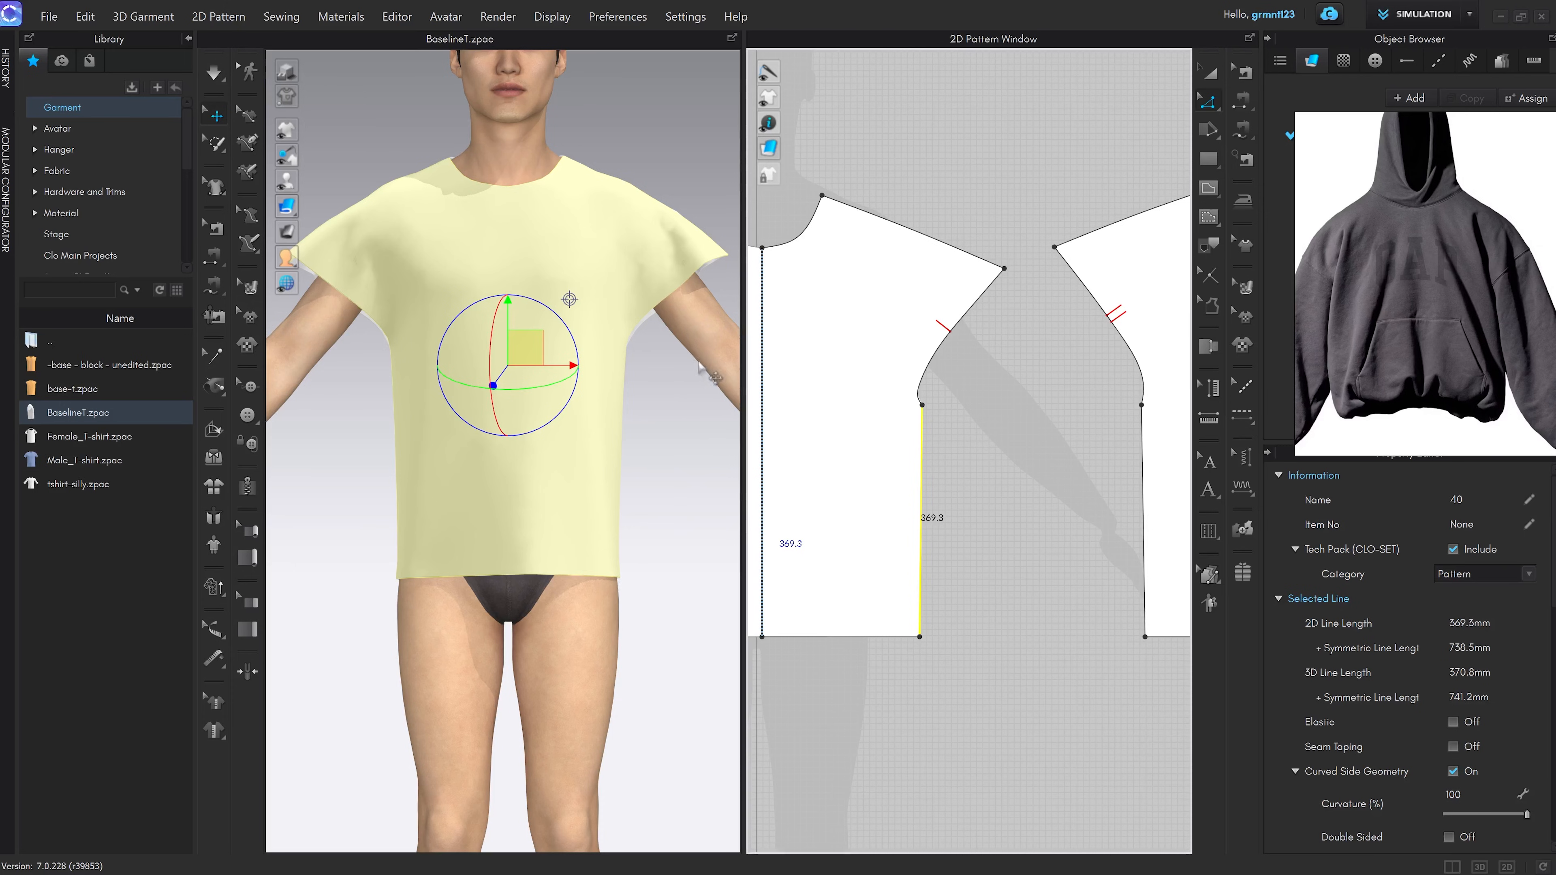
pyautogui.moveTo(997, 547); pyautogui.dragTo(961, 538, button='middle')
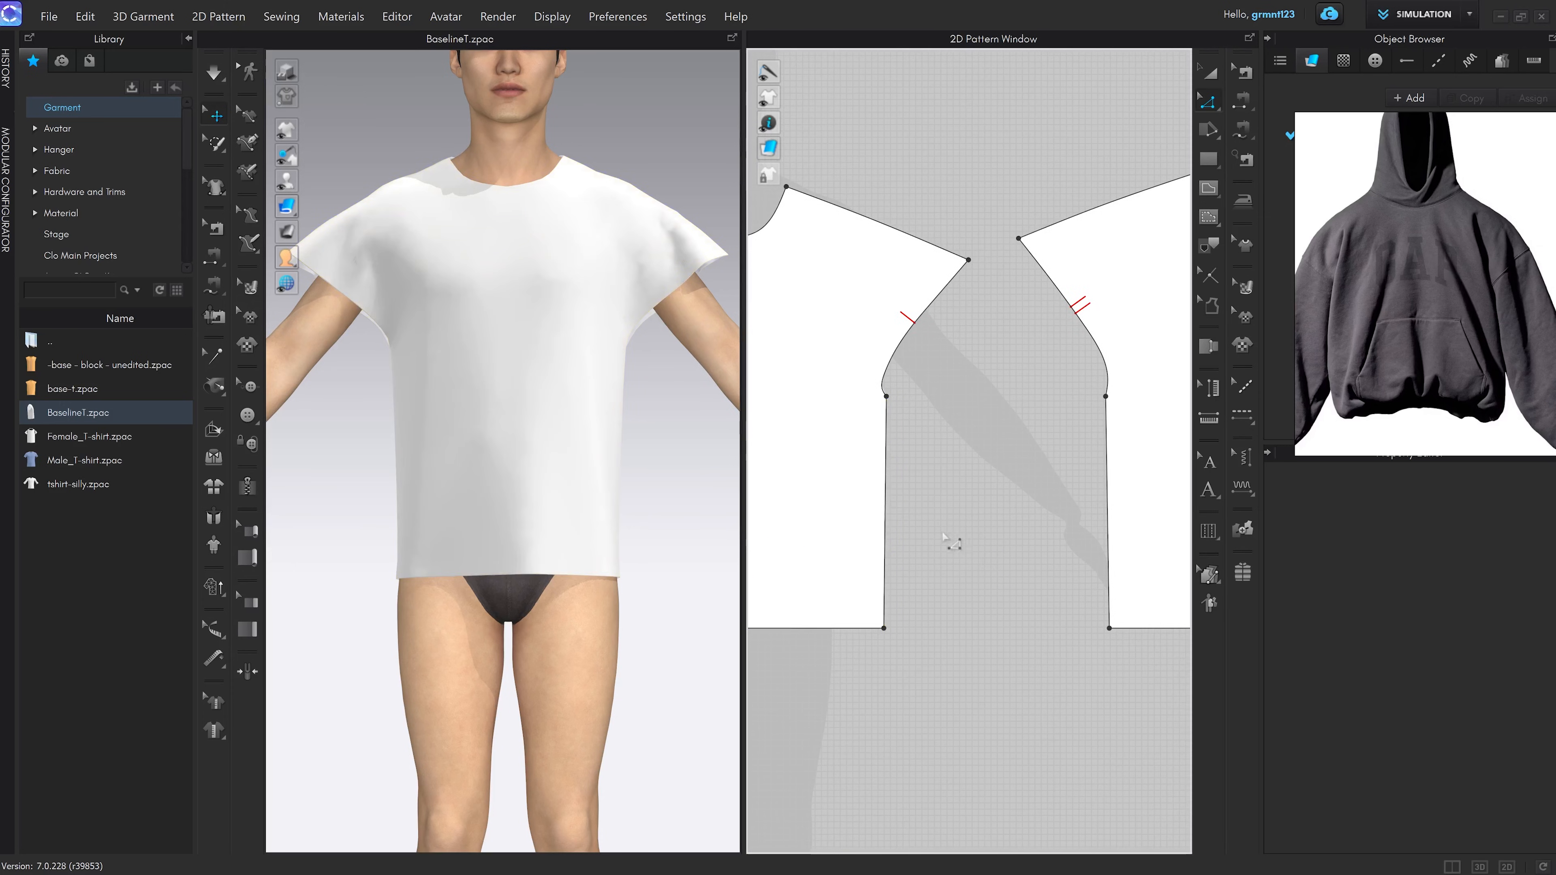
pyautogui.moveTo(889, 526); pyautogui.dragTo(932, 540)
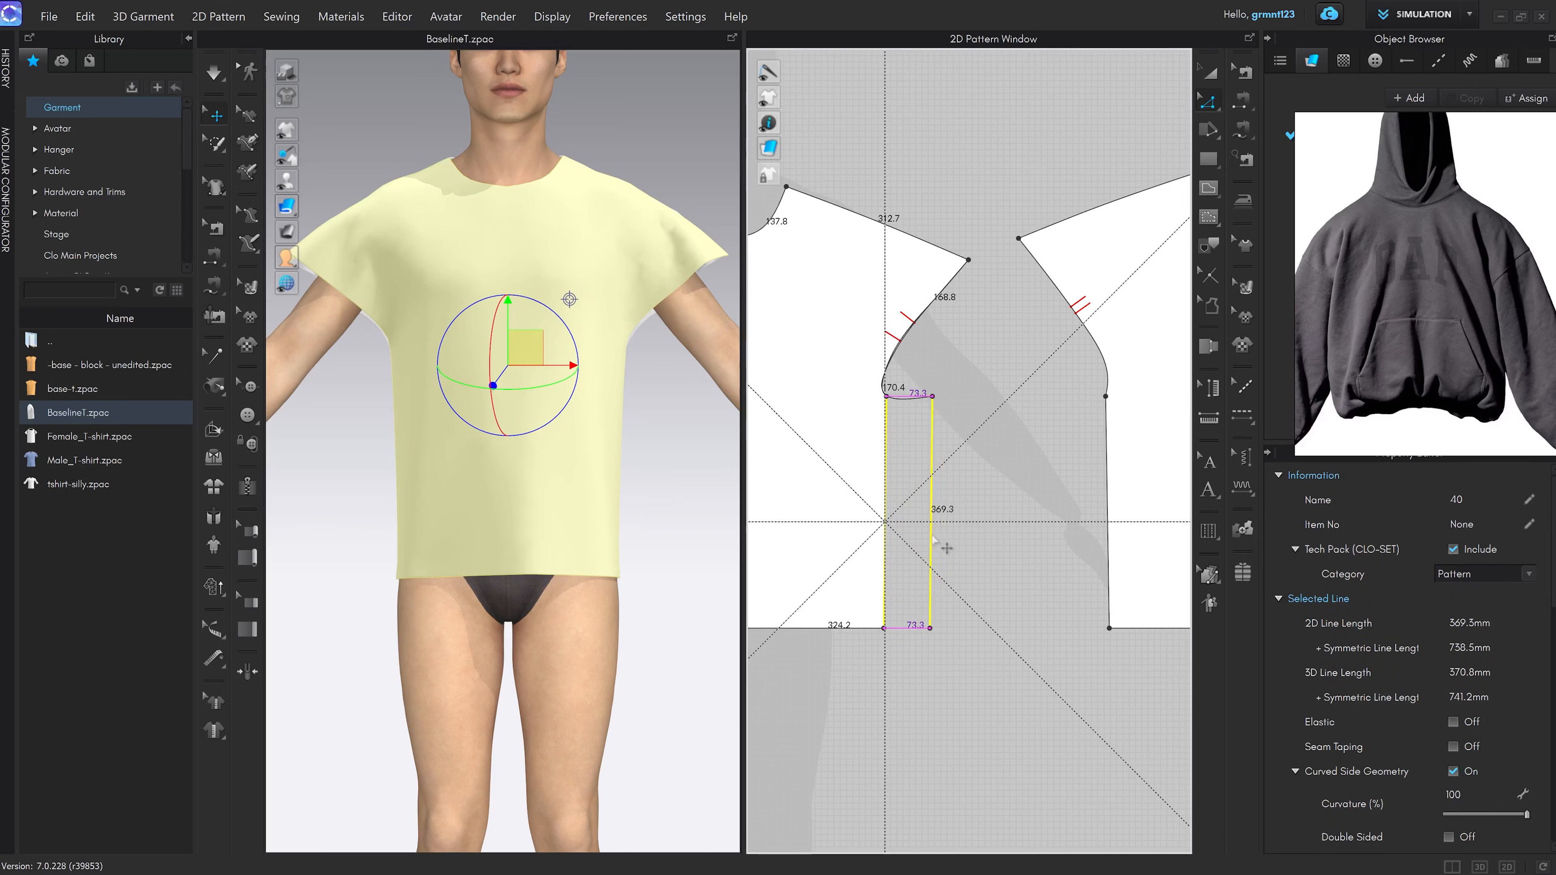
pyautogui.rightClick(933, 540)
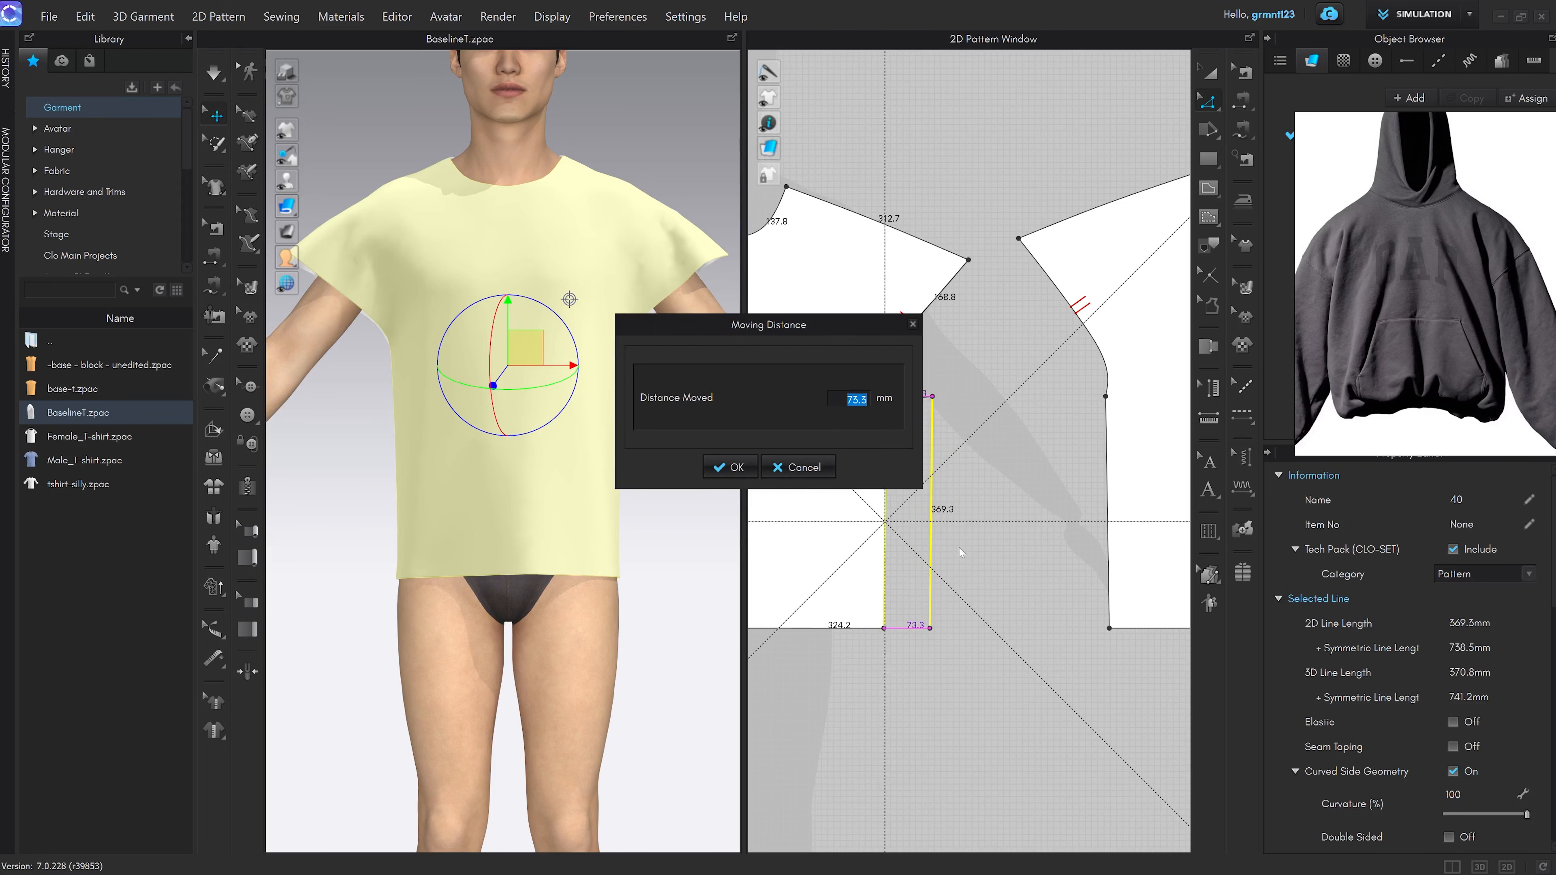
pyautogui.write('100')
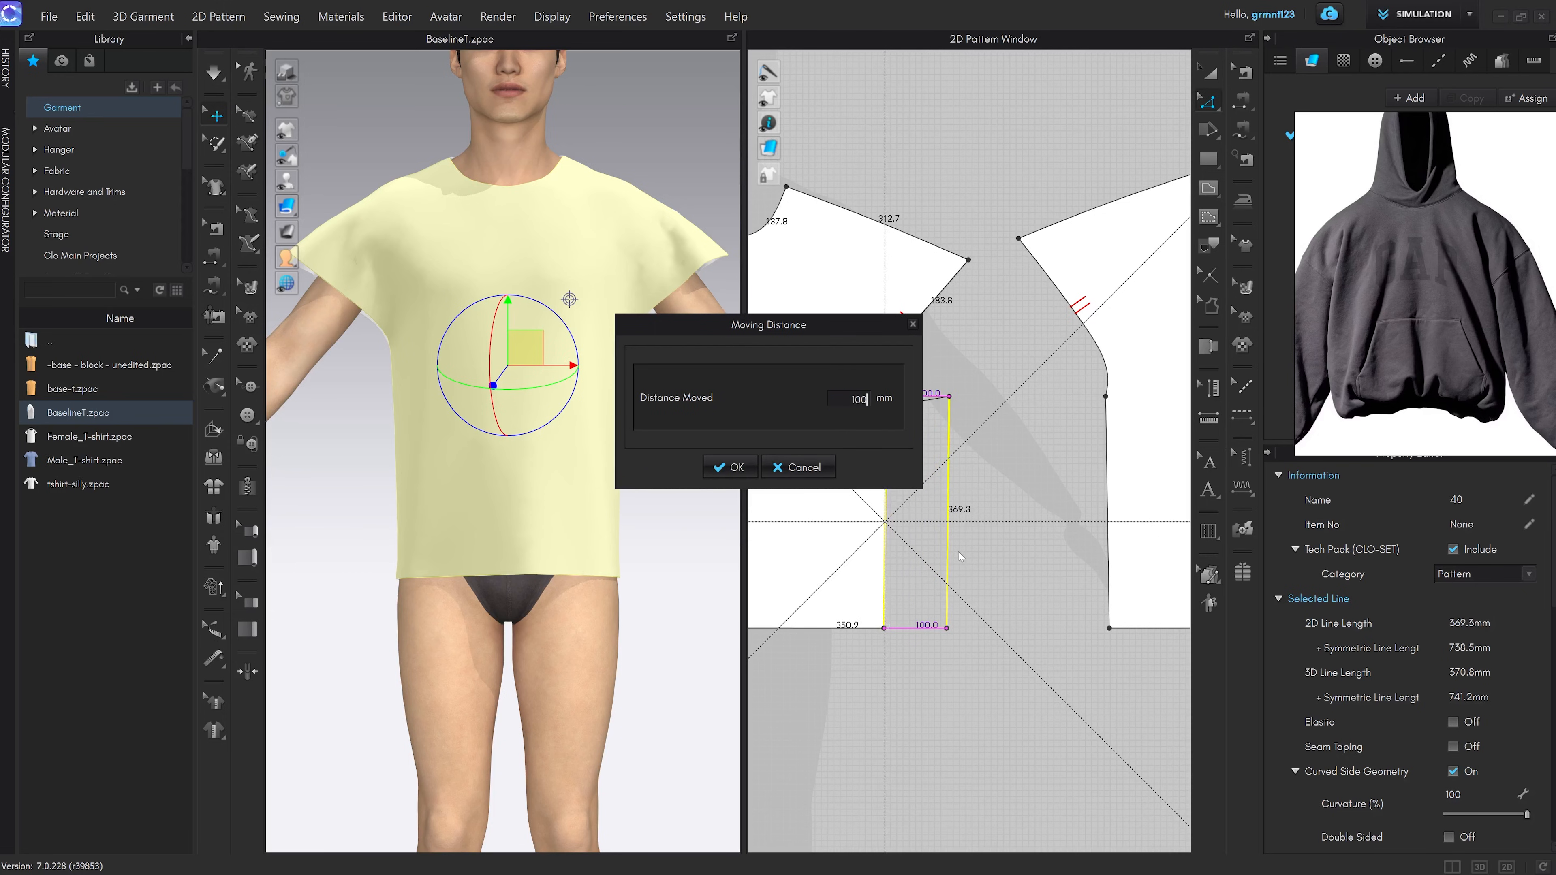
pyautogui.press('Return')
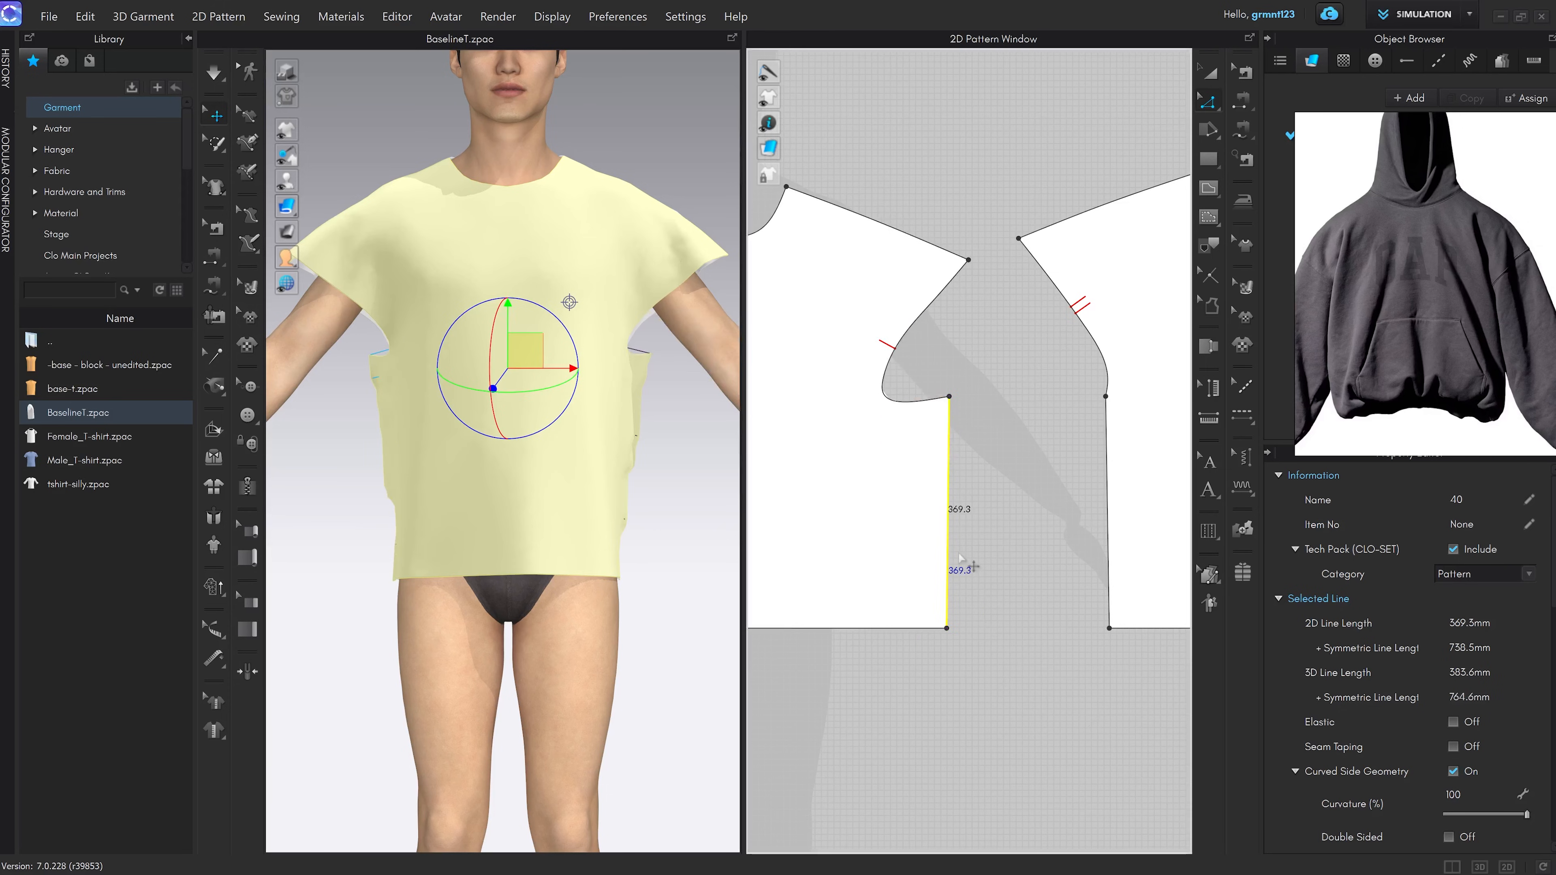
# Move the back pattern piece's side seam outward by 100 mm to match the front
pyautogui.click(993, 555)
pyautogui.moveTo(1107, 524); pyautogui.dragTo(1049, 518)
pyautogui.rightClick(1050, 517)
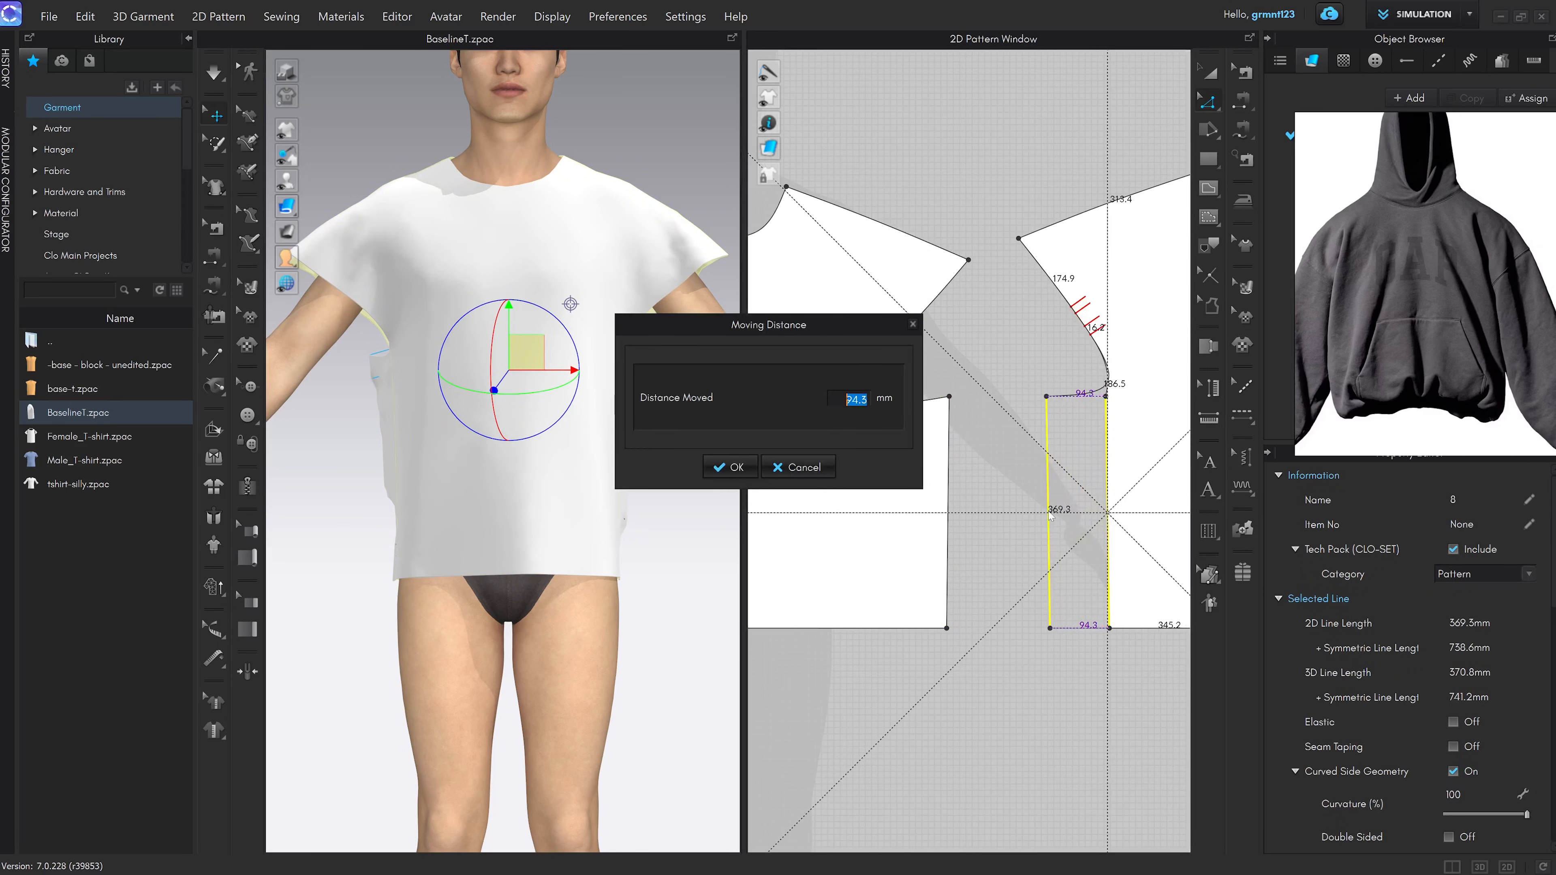
pyautogui.write('100')
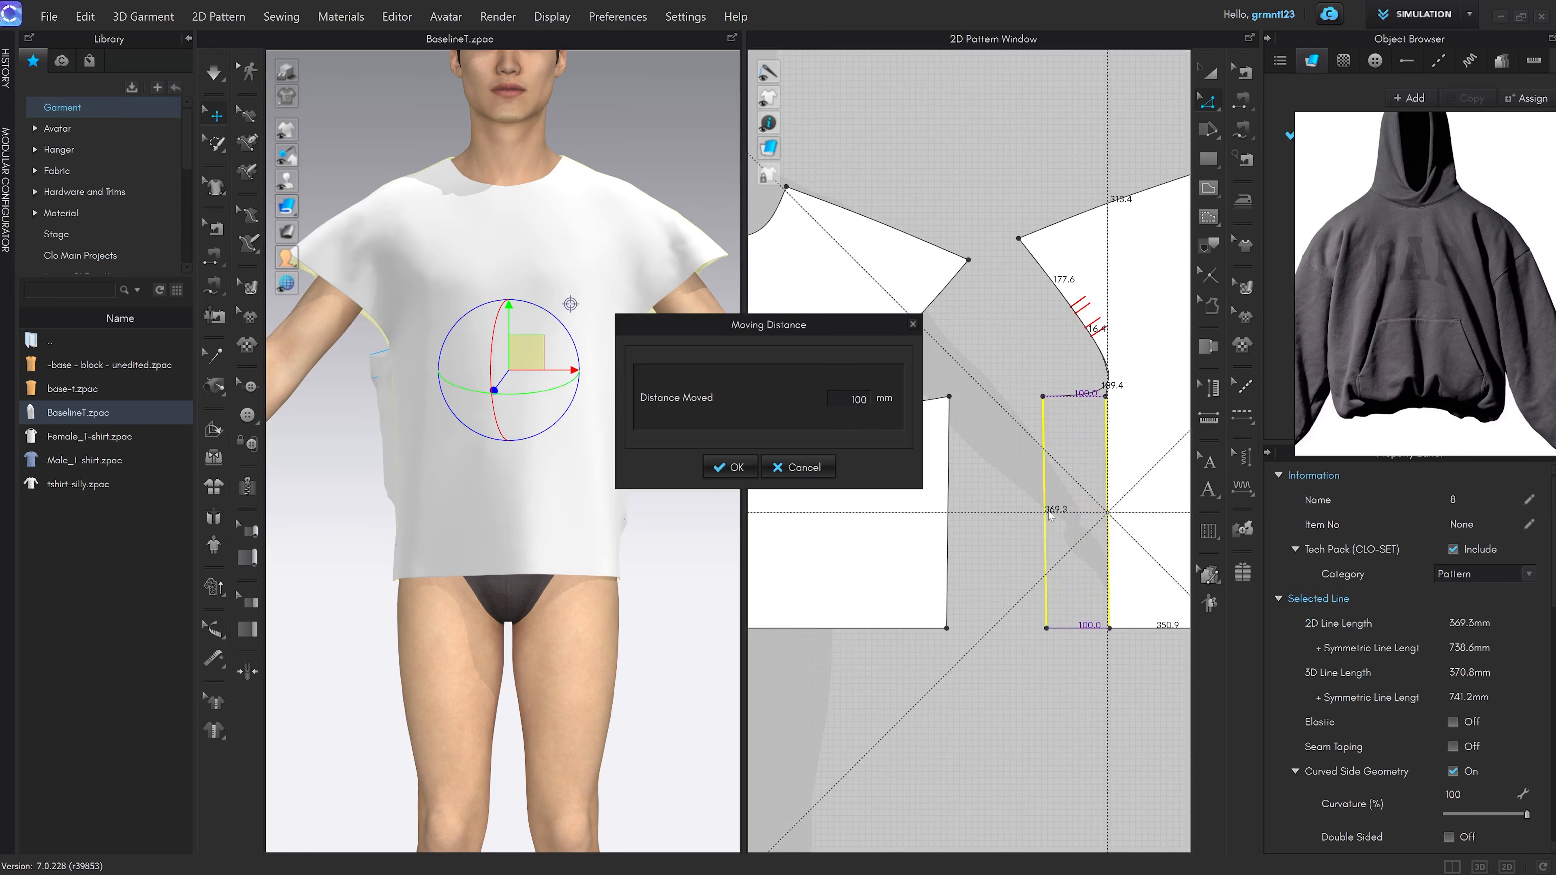
pyautogui.press('Return')
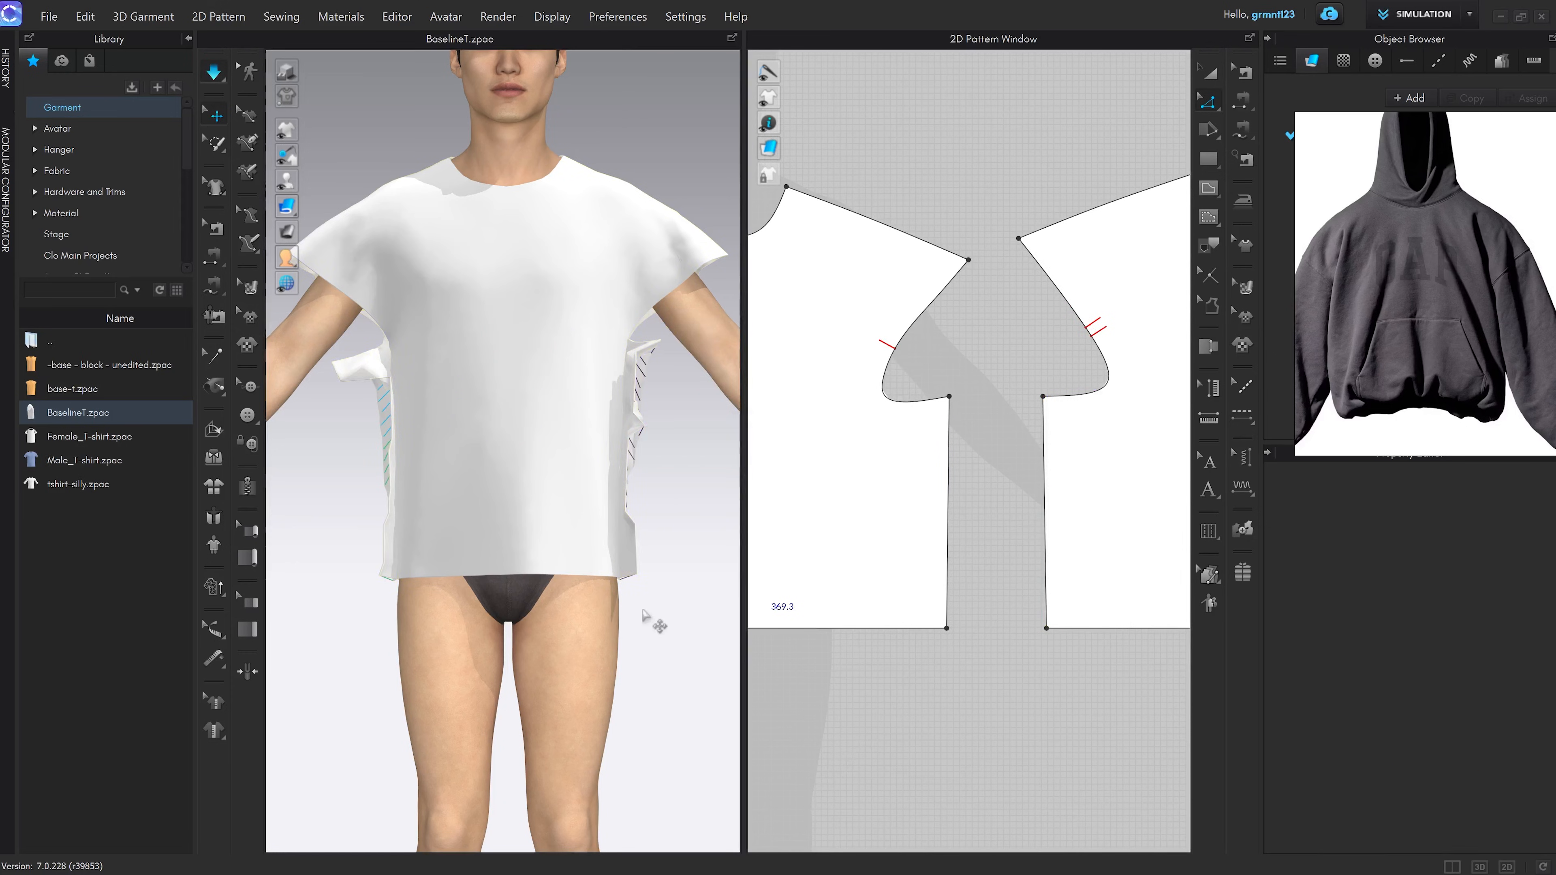
# Simulate the widened garment, settle its lower side edge, stop the simulation, and view it from the front
pyautogui.press('space')
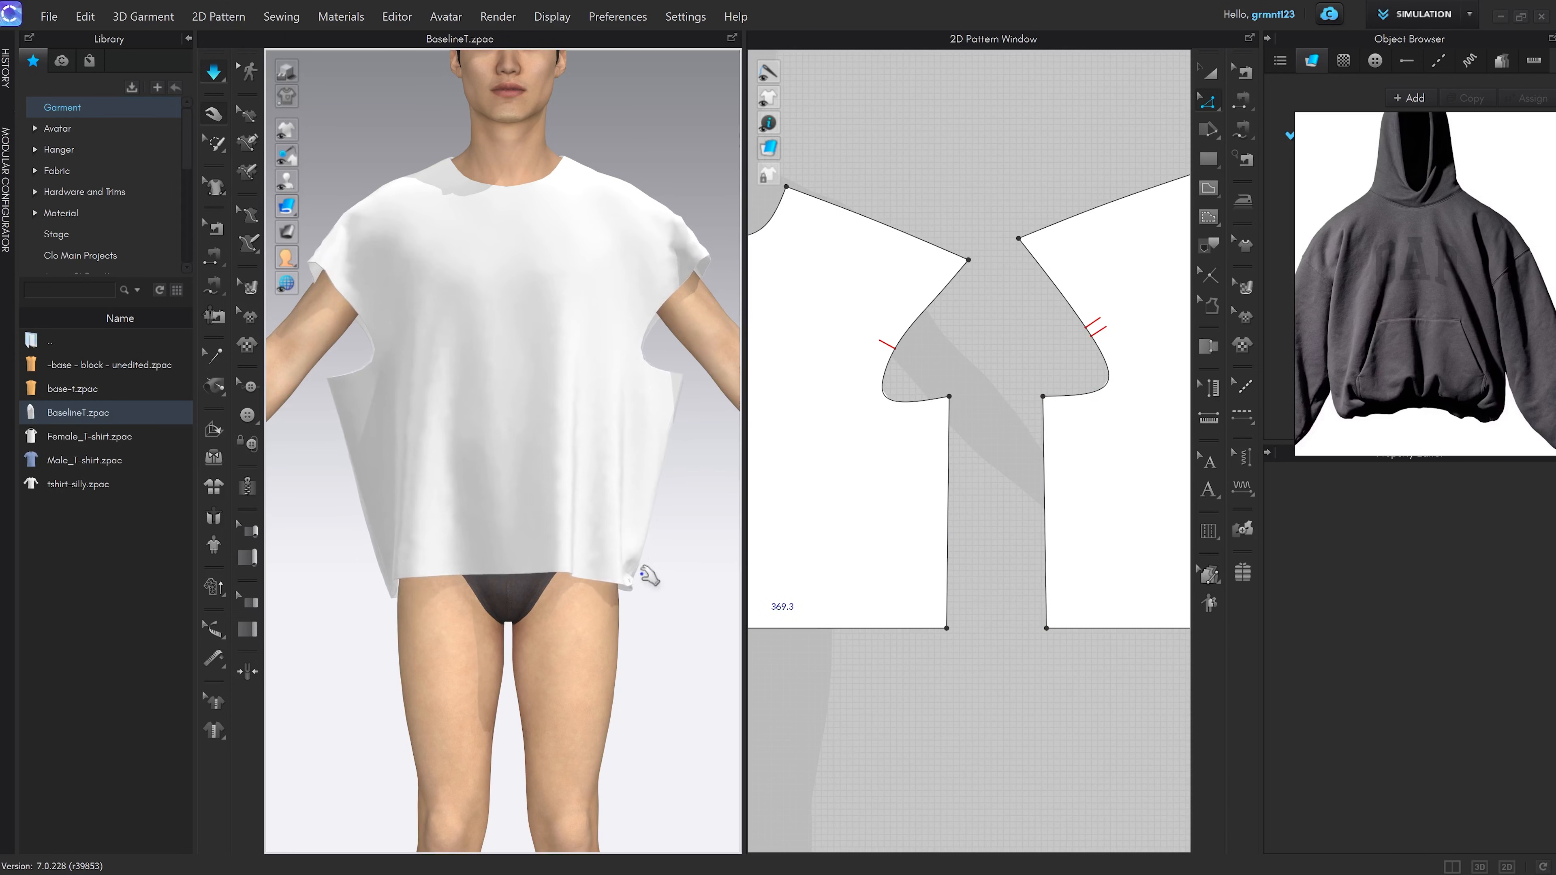
pyautogui.click(694, 569)
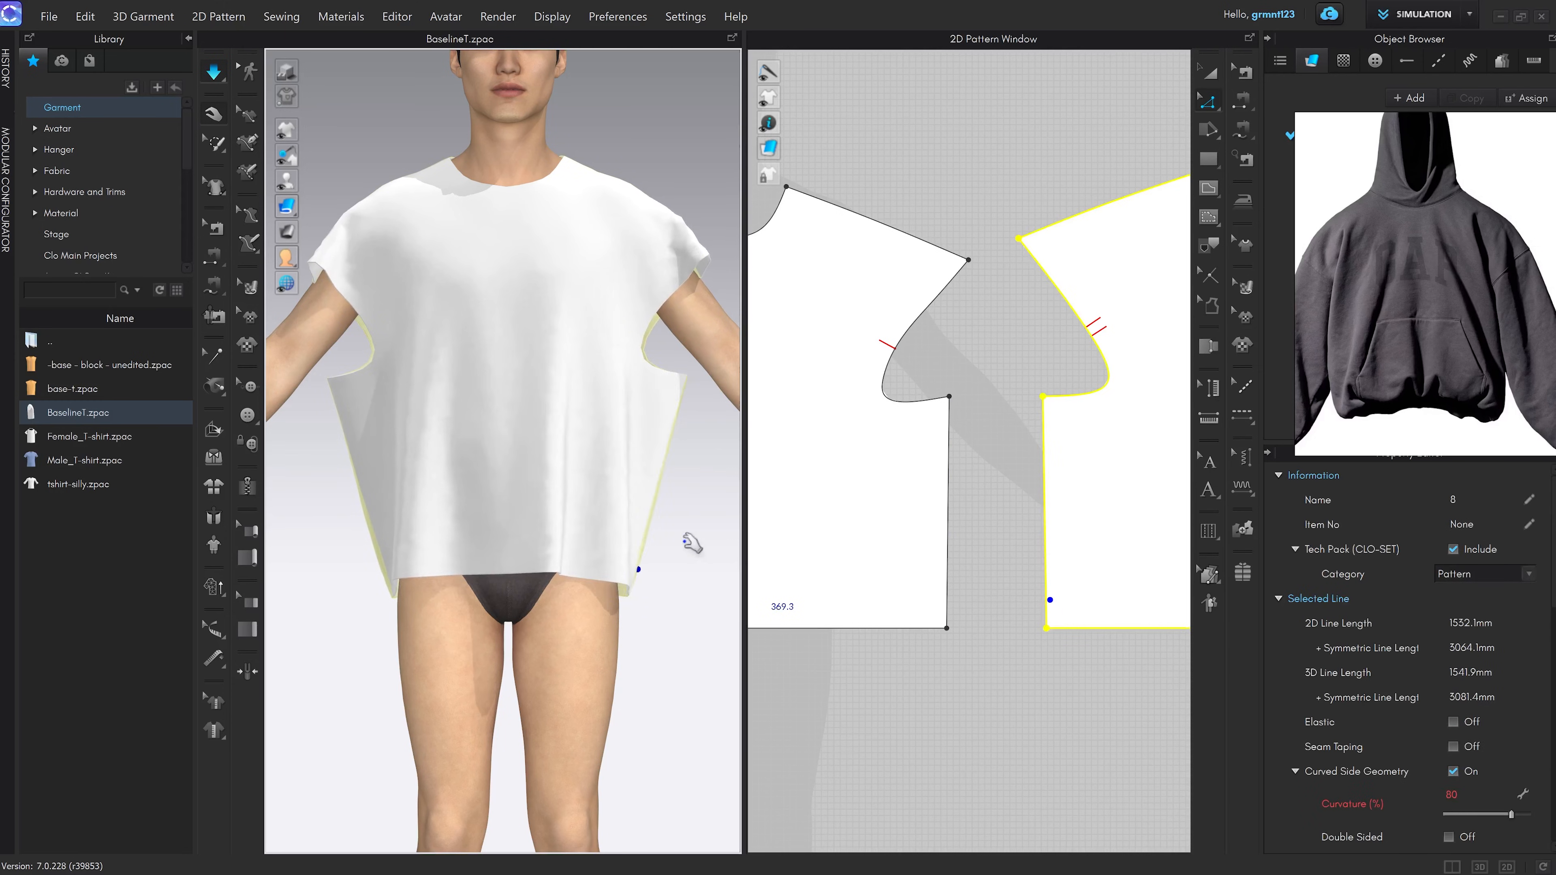
pyautogui.moveTo(691, 539); pyautogui.dragTo(639, 549, button='right')
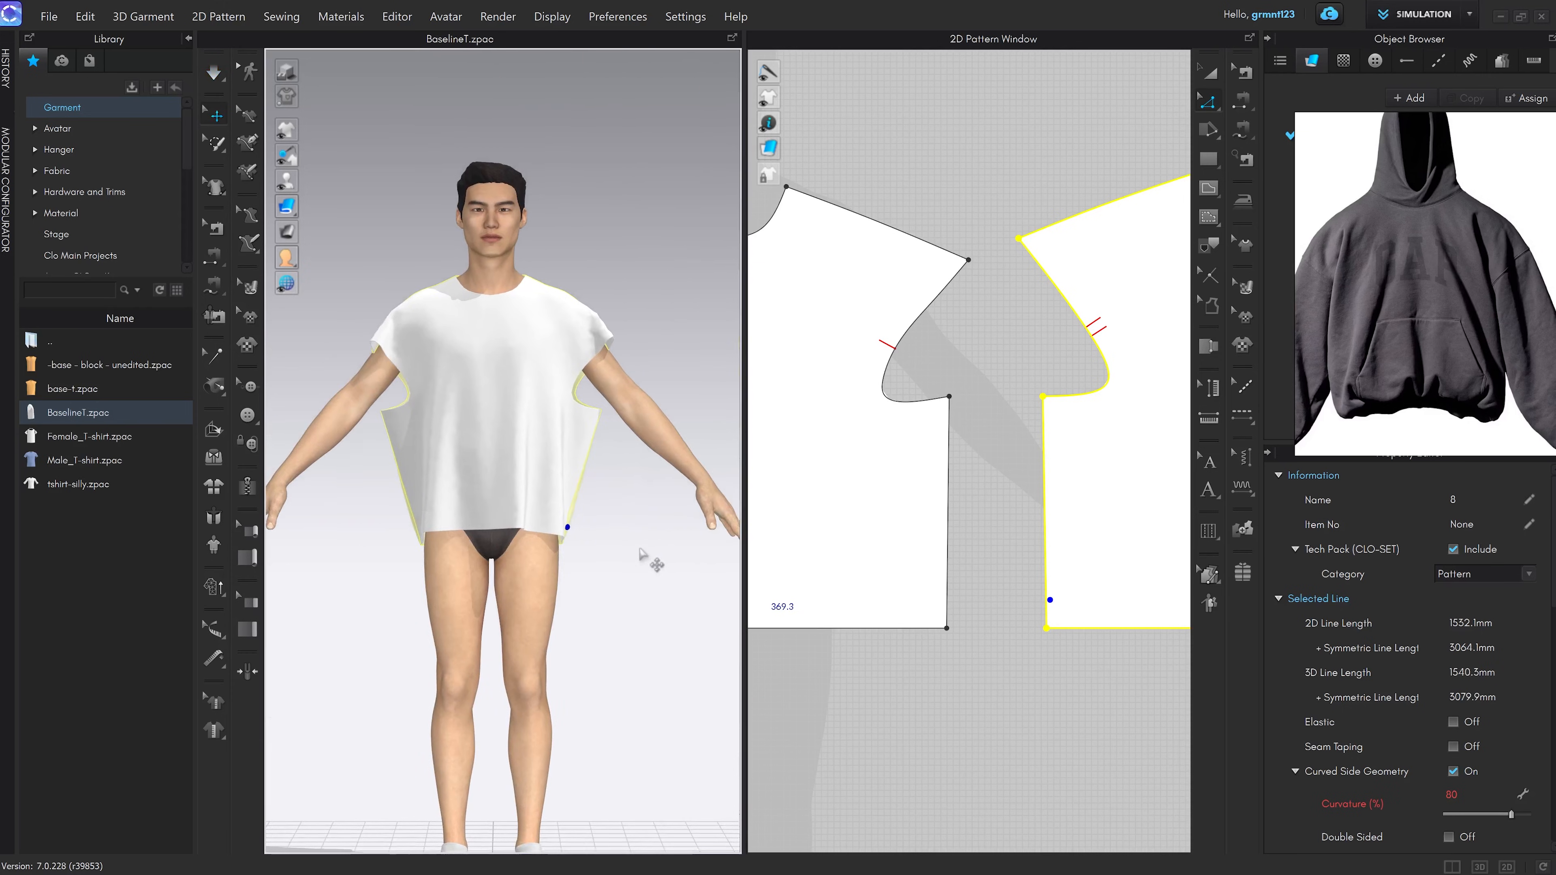
pyautogui.scroll(3, 613, 392)
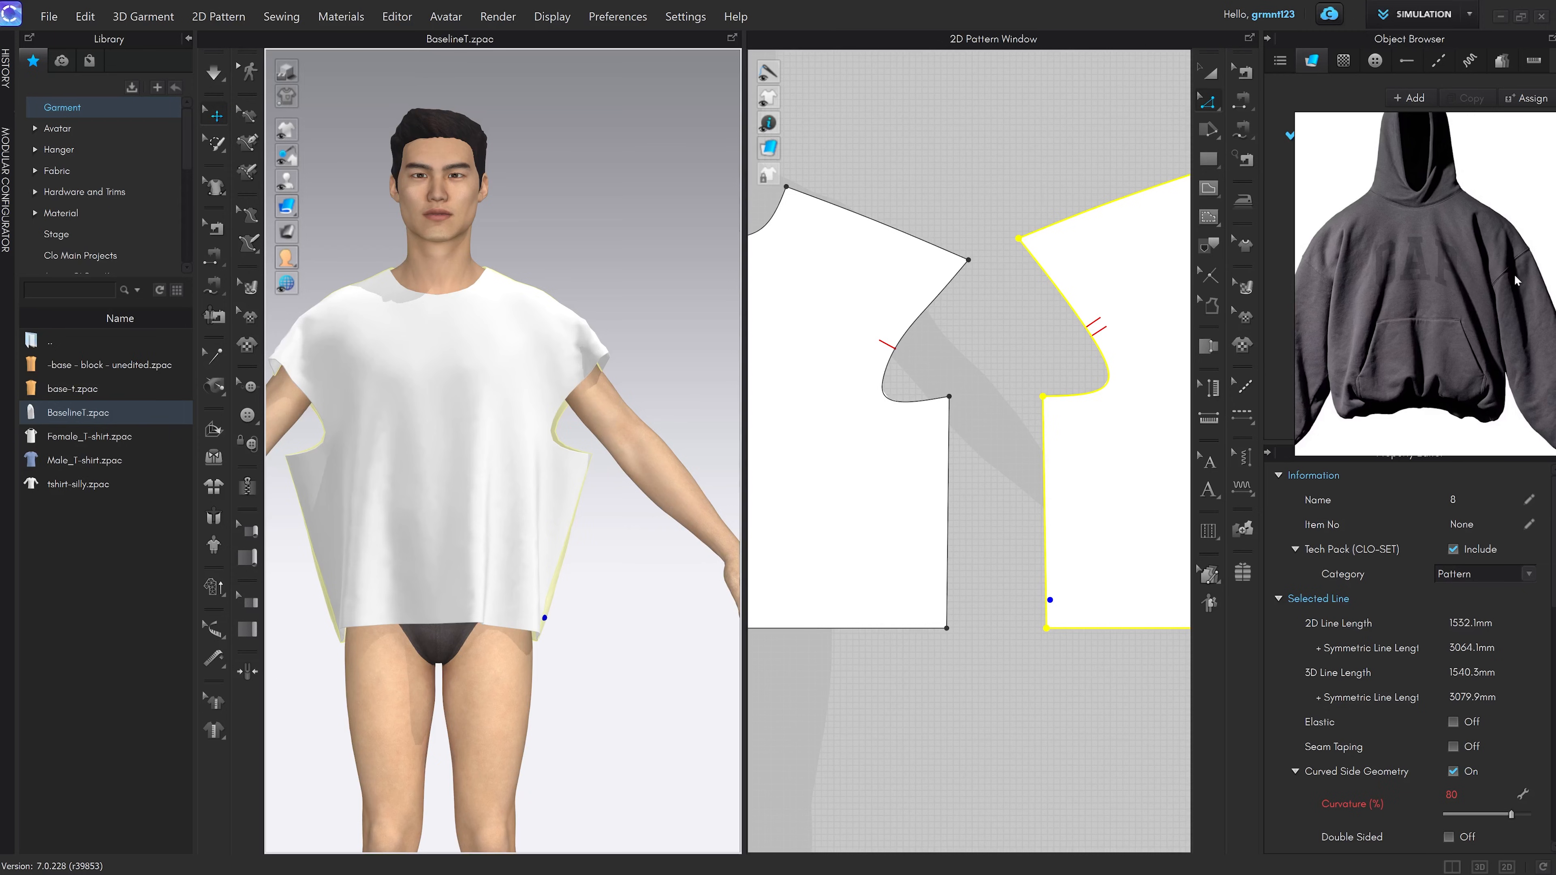
# Match up the back and front side seams to their start so both armholes meet at the underarm
pyautogui.click(983, 380)
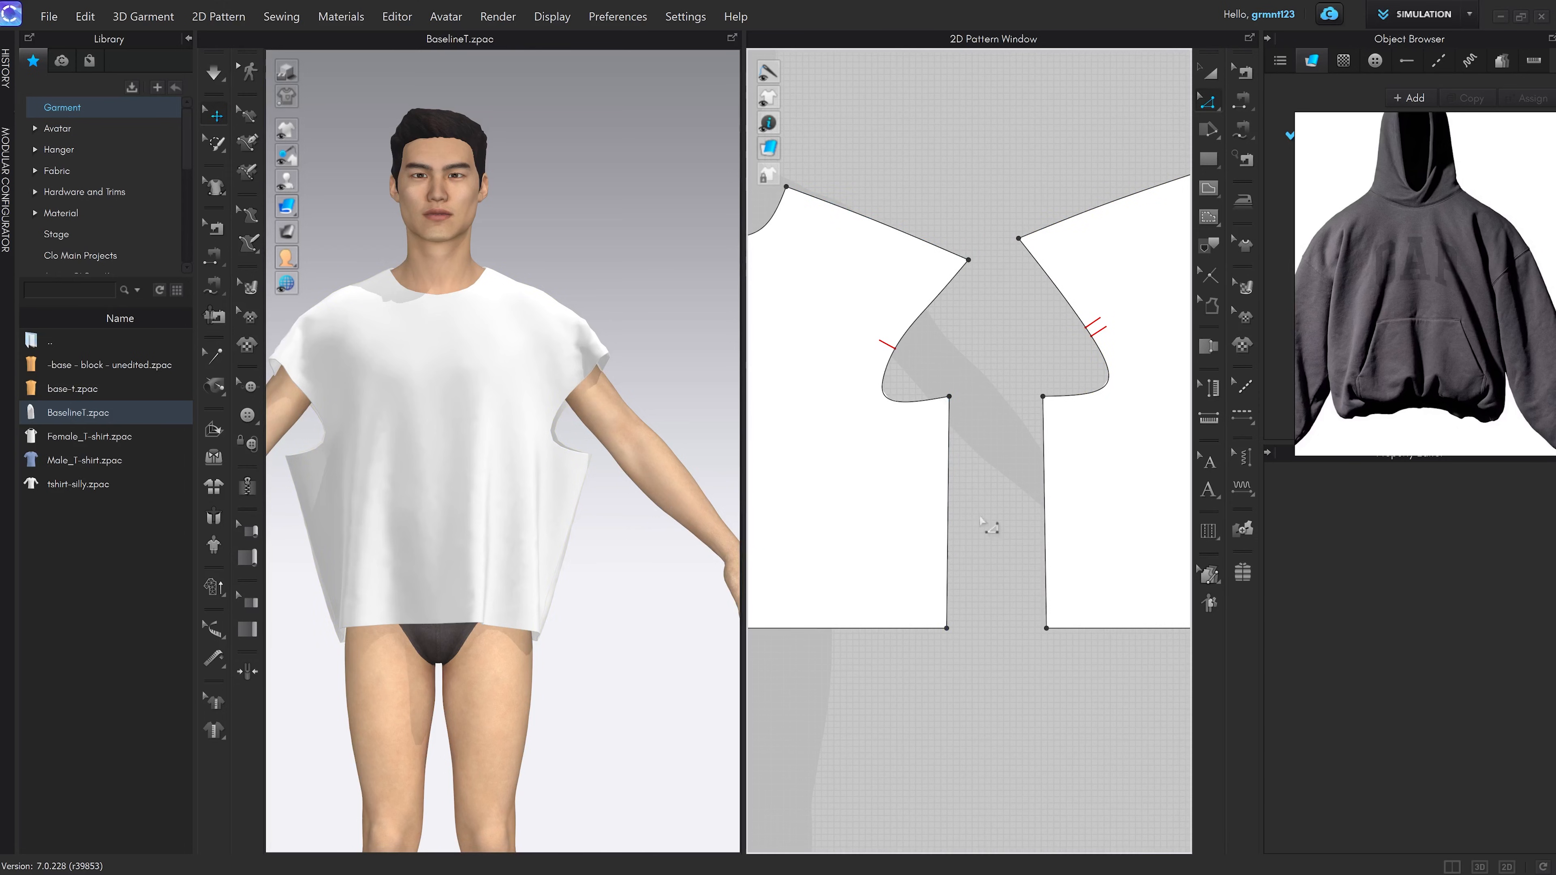
pyautogui.press('a')
pyautogui.scroll(2, 996, 392)
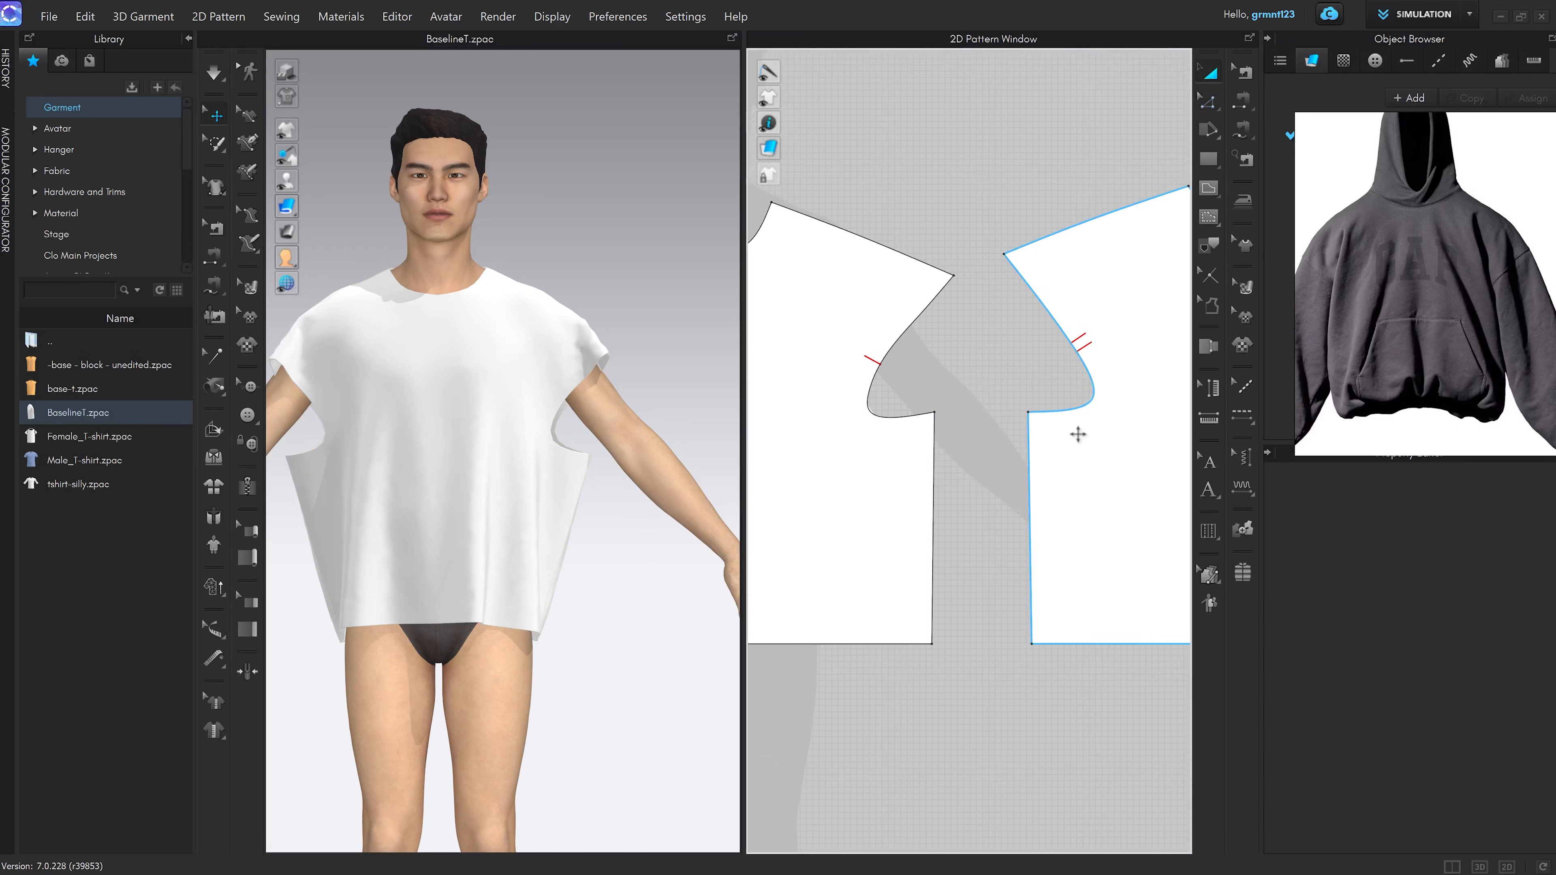
pyautogui.click(983, 226)
pyautogui.scroll(3, 576, 521)
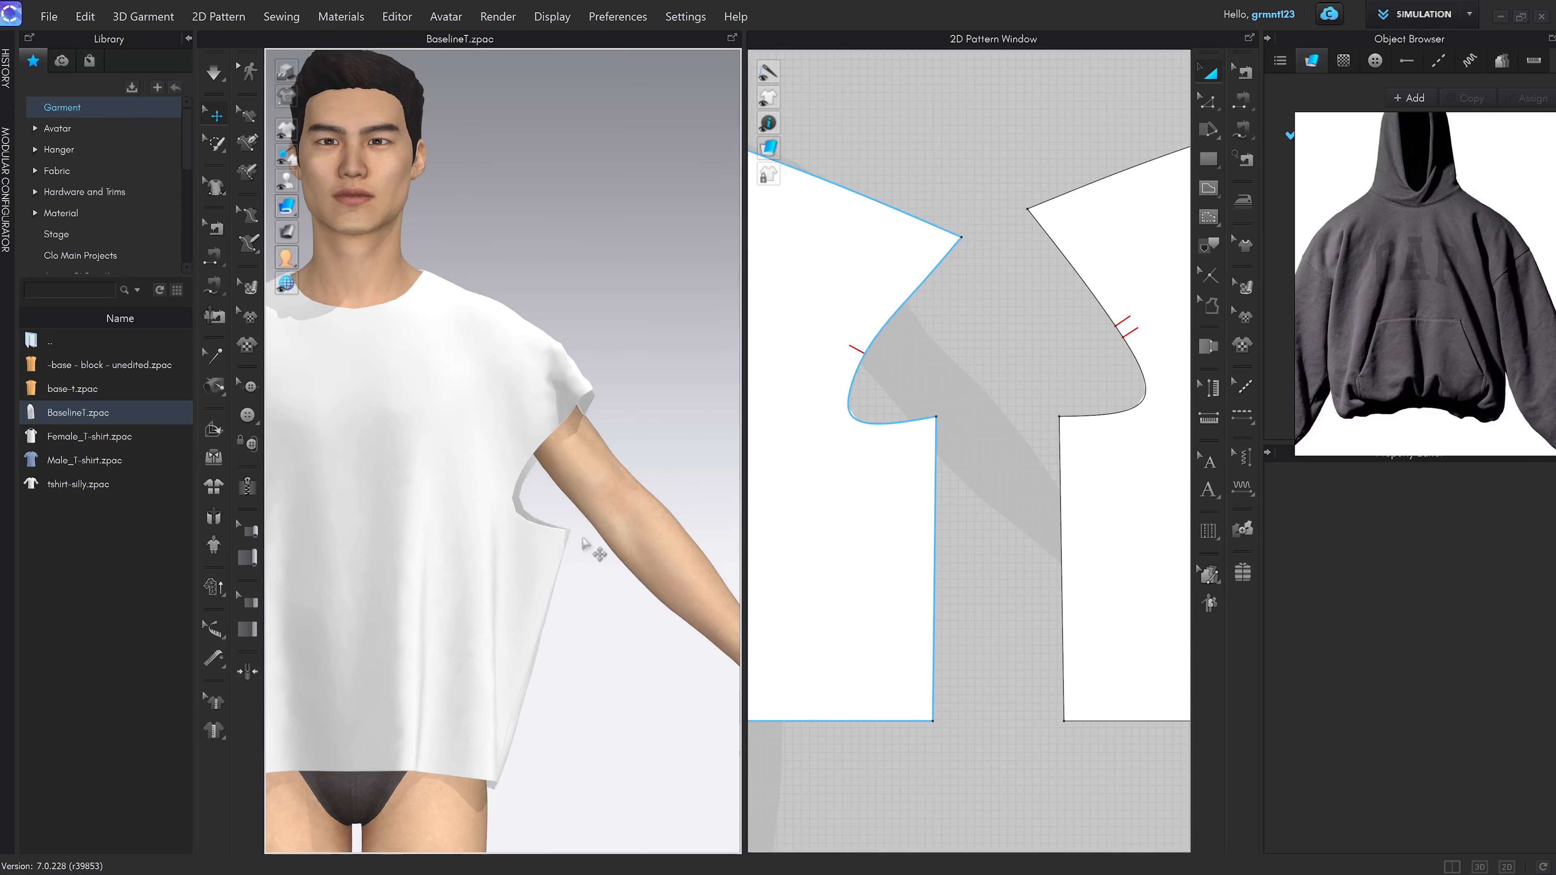
pyautogui.click(992, 366)
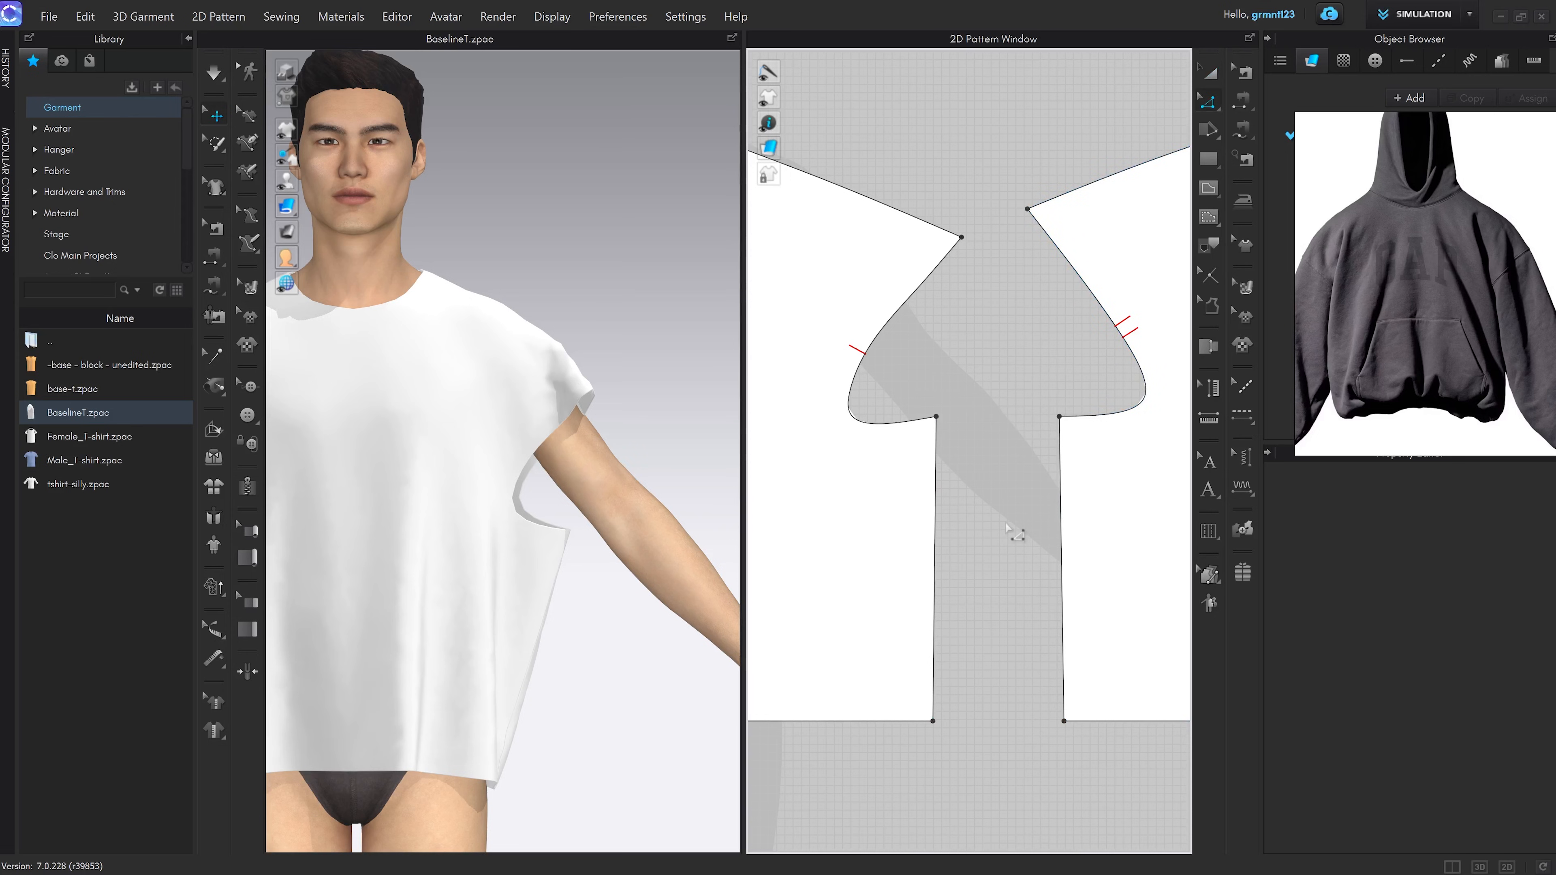
pyautogui.click(1063, 554)
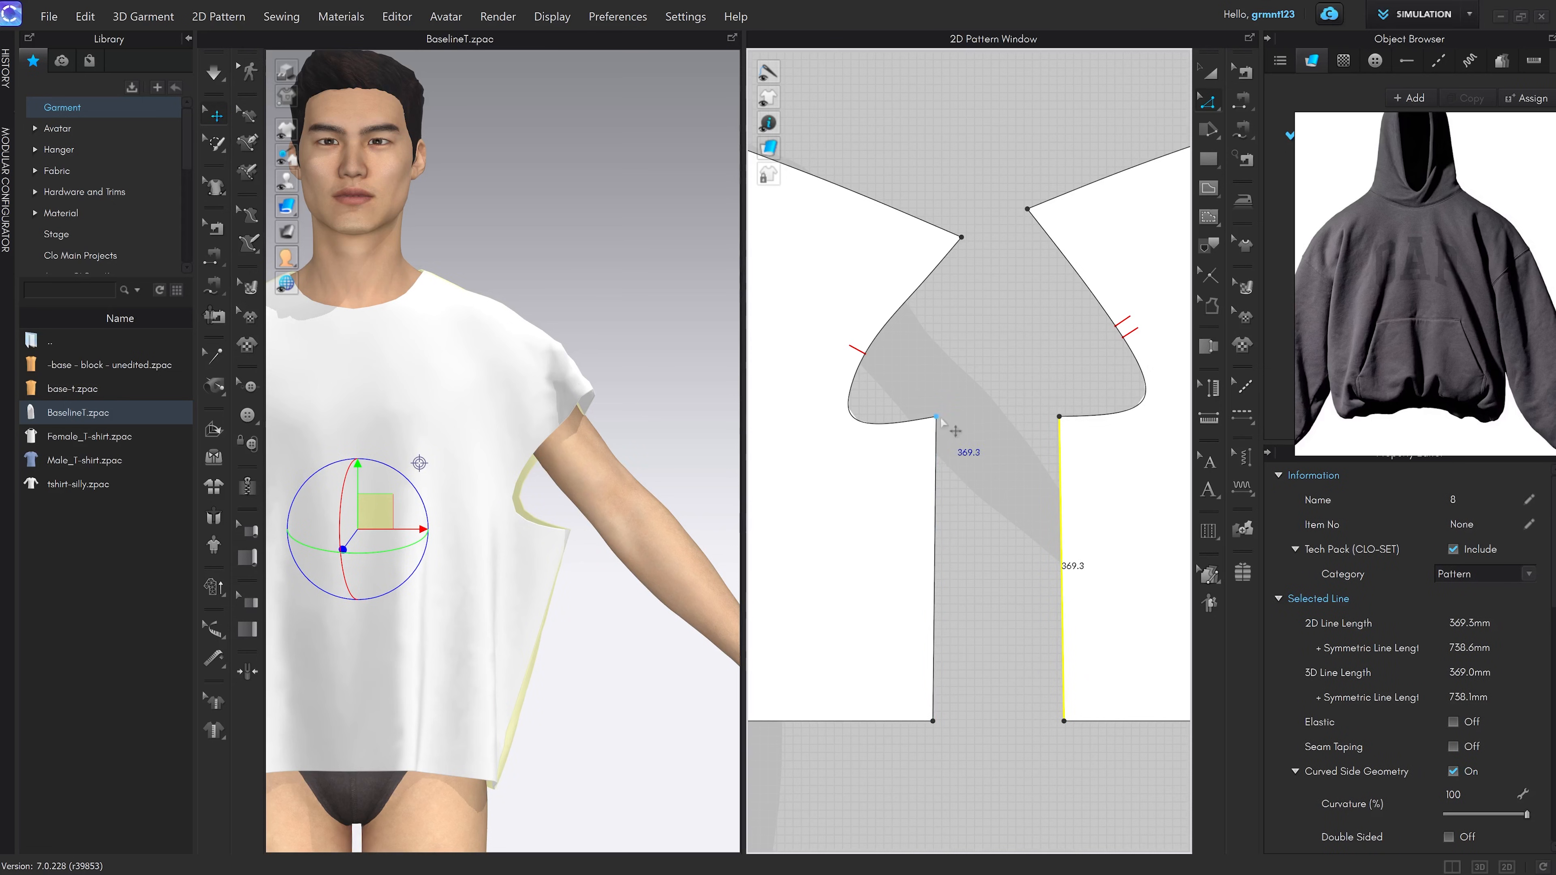
pyautogui.keyDown('shift'); pyautogui.click(940, 450); pyautogui.keyUp('shift')
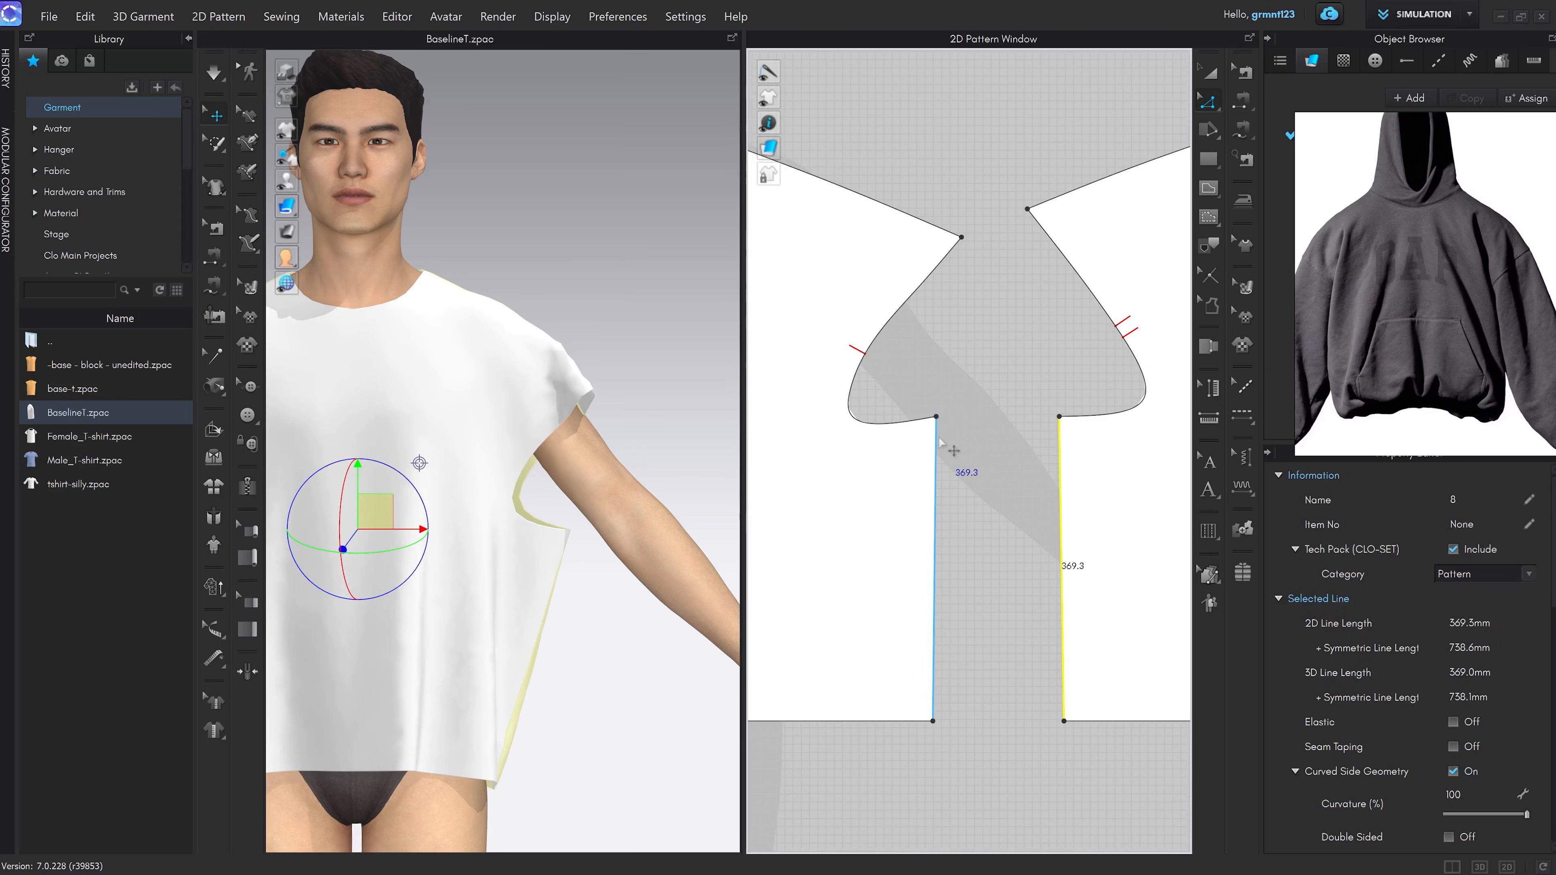
pyautogui.rightClick(936, 479)
pyautogui.moveTo(1042, 764)
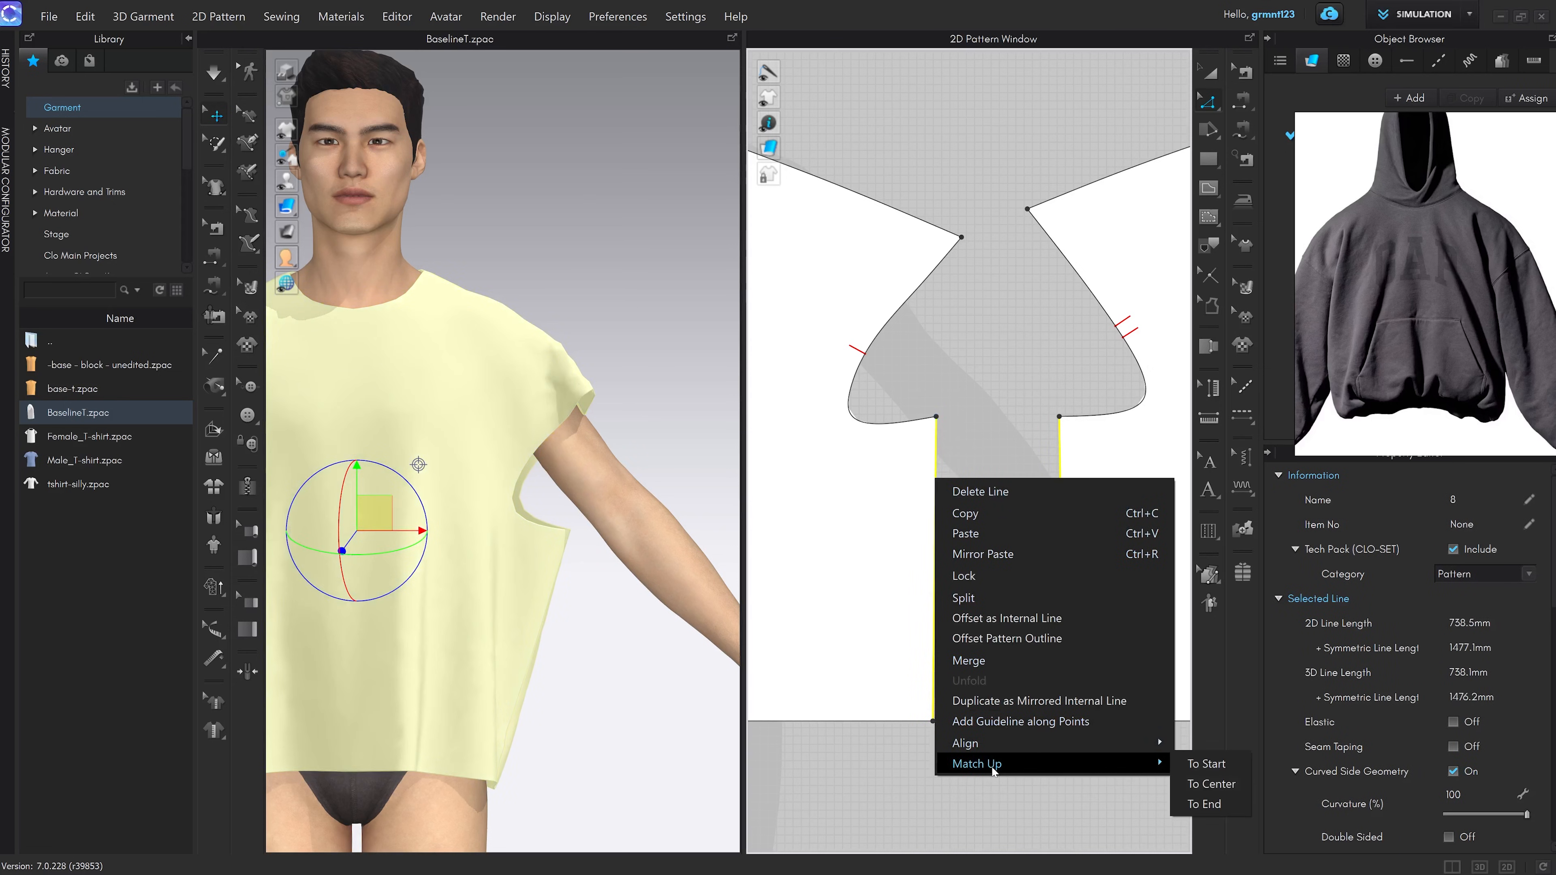
pyautogui.click(1207, 762)
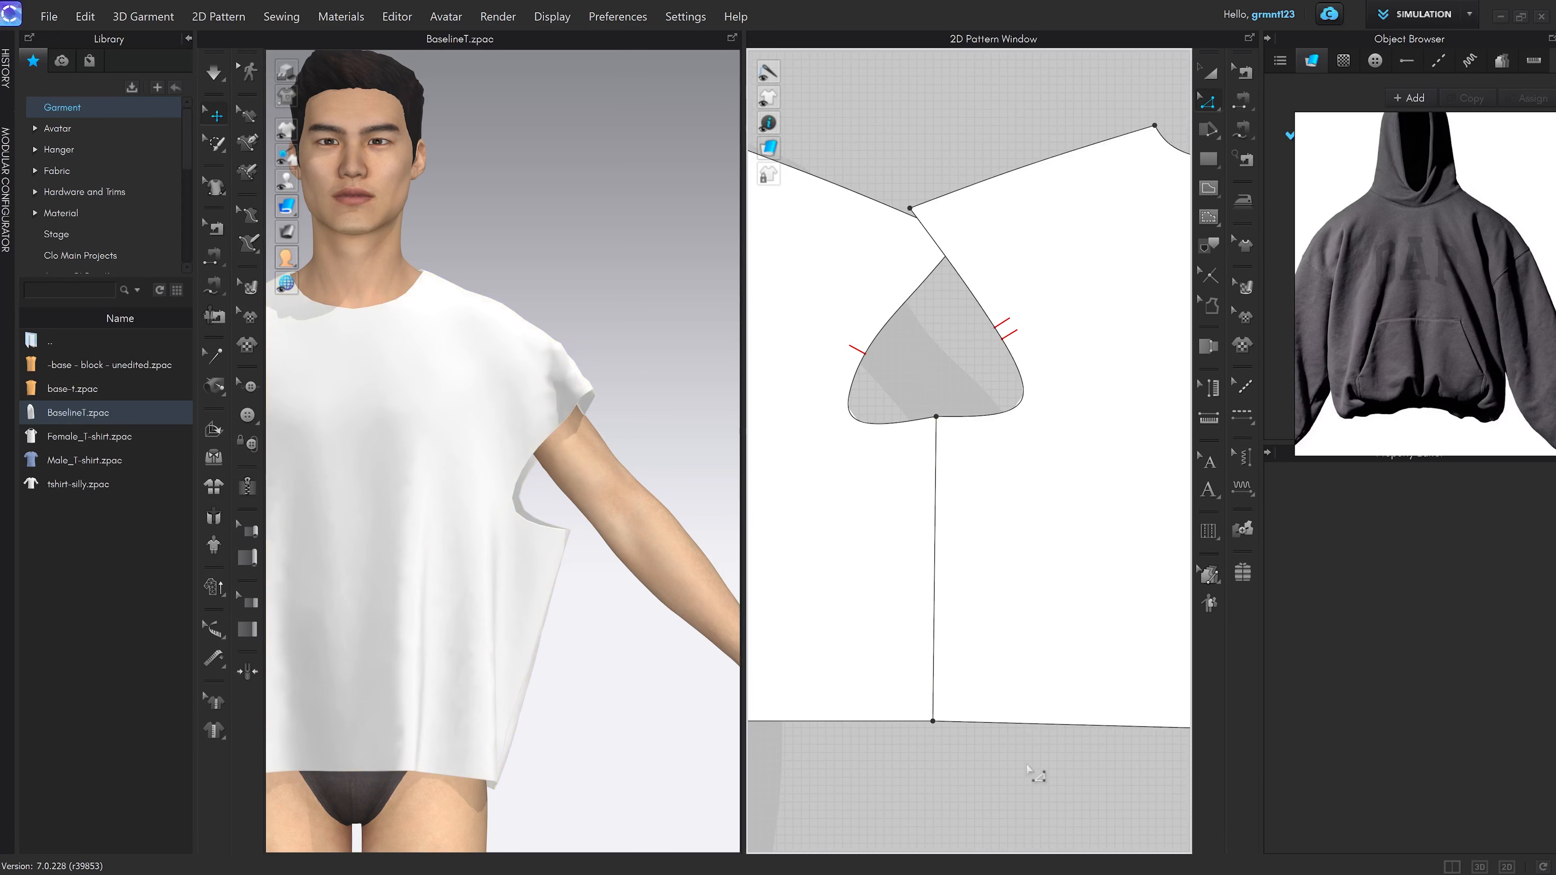
# Try shifting the back pattern piece sideways from the matched side seam
pyautogui.scroll(-4, 1024, 740)
pyautogui.scroll(4, 1017, 636)
pyautogui.click(1071, 616)
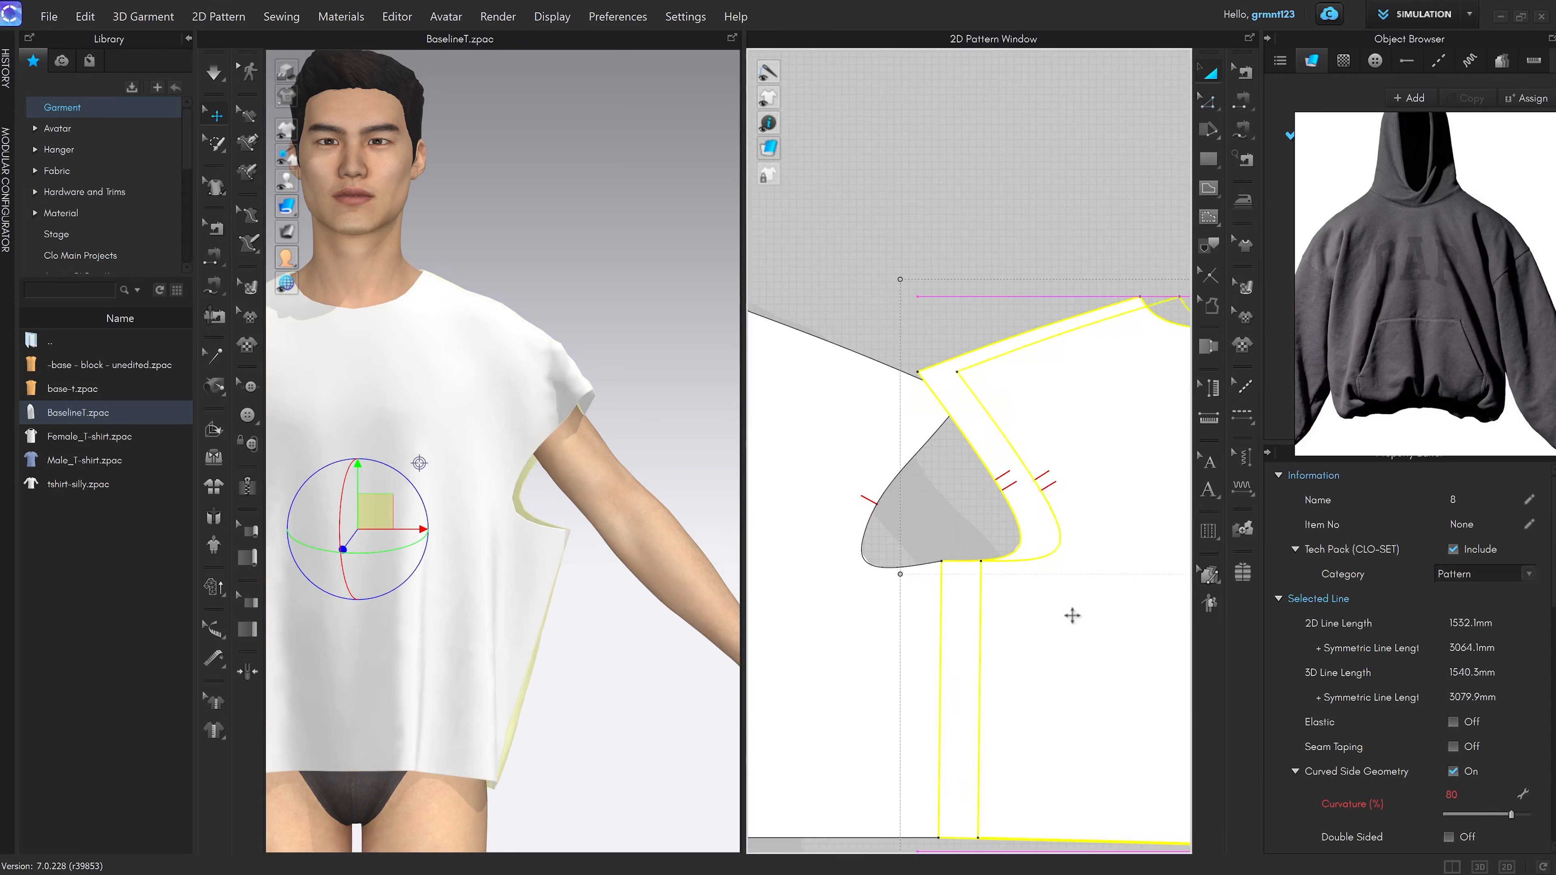
pyautogui.click(986, 528)
pyautogui.moveTo(1072, 615); pyautogui.dragTo(980, 617)
pyautogui.click(942, 507)
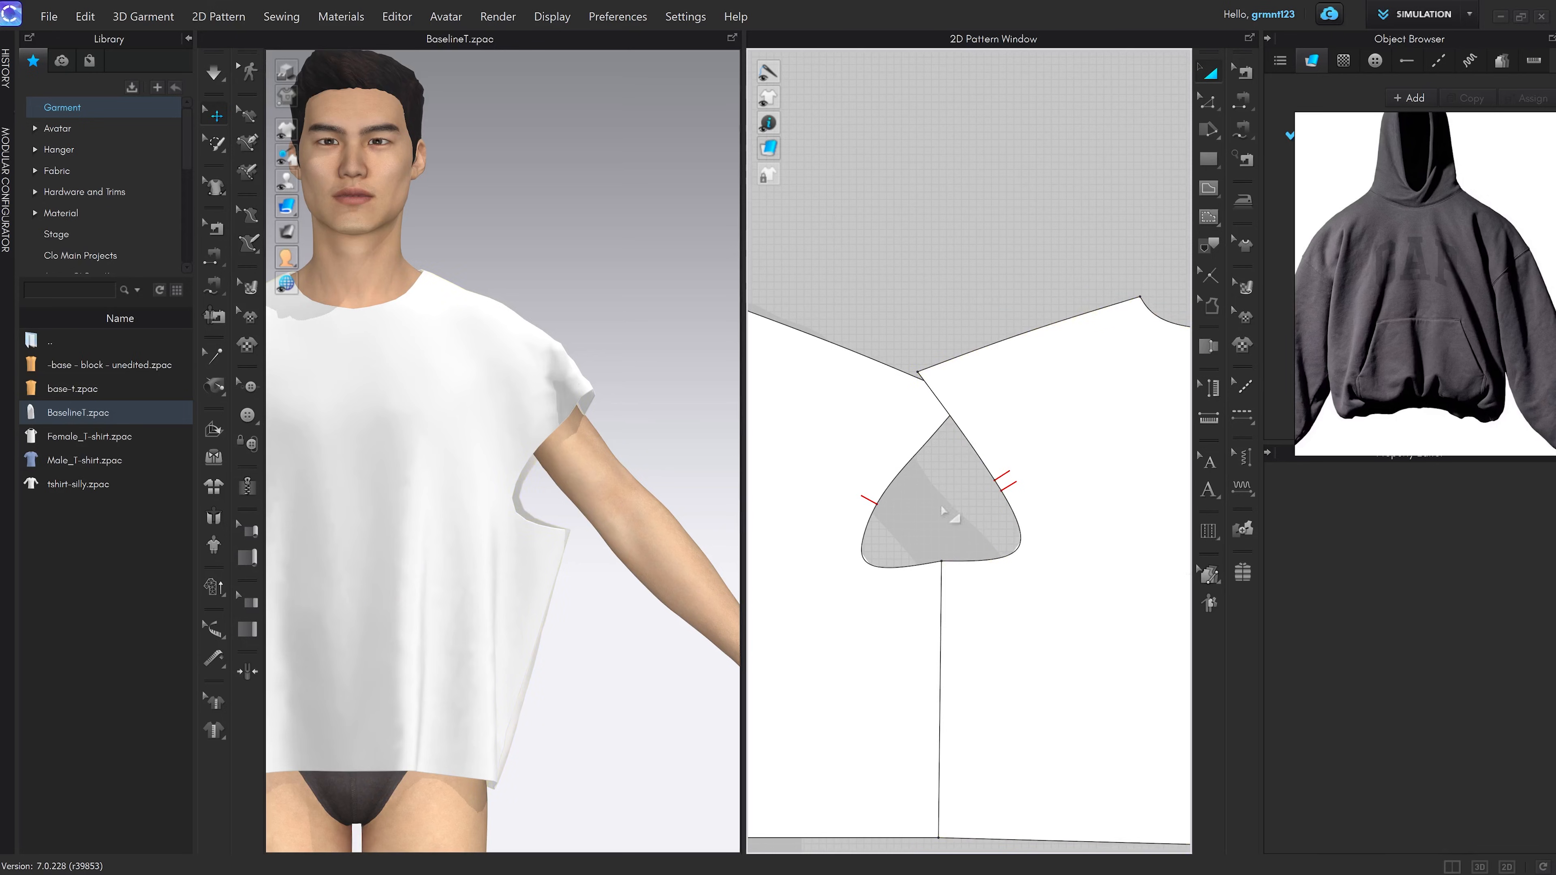
# Examine the combined armhole curve at the underarm on the matched pattern pieces and on the simulated garment
pyautogui.scroll(-2, 1024, 625)
pyautogui.scroll(3, 999, 495)
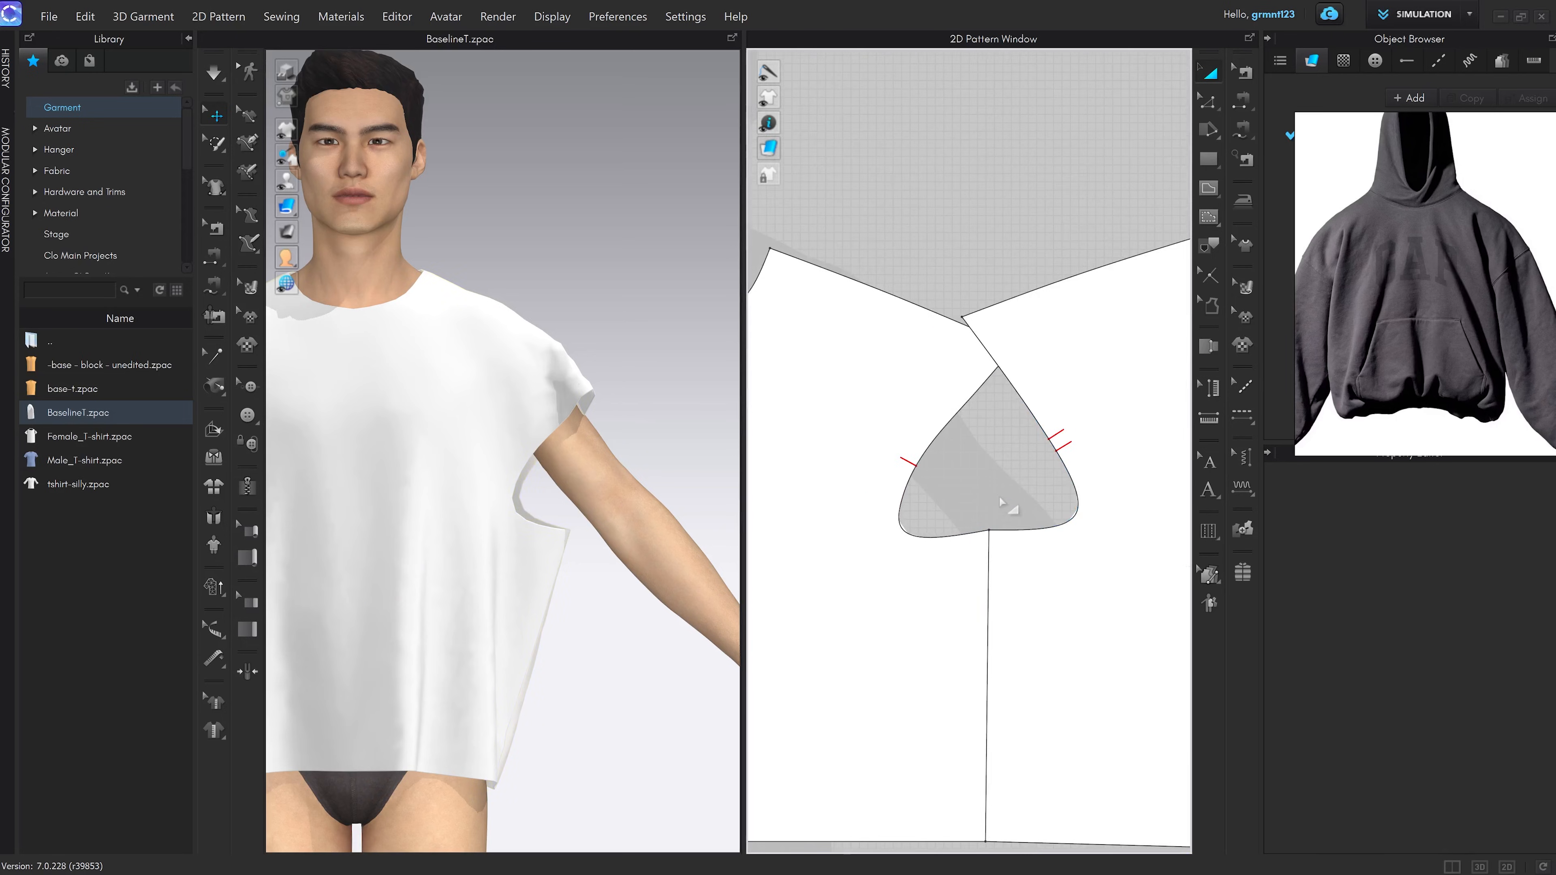
pyautogui.moveTo(999, 497); pyautogui.dragTo(987, 515, button='middle')
pyautogui.moveTo(628, 526); pyautogui.dragTo(577, 528, button='right')
pyautogui.scroll(4, 579, 521)
pyautogui.moveTo(580, 518); pyautogui.dragTo(580, 409, button='middle')
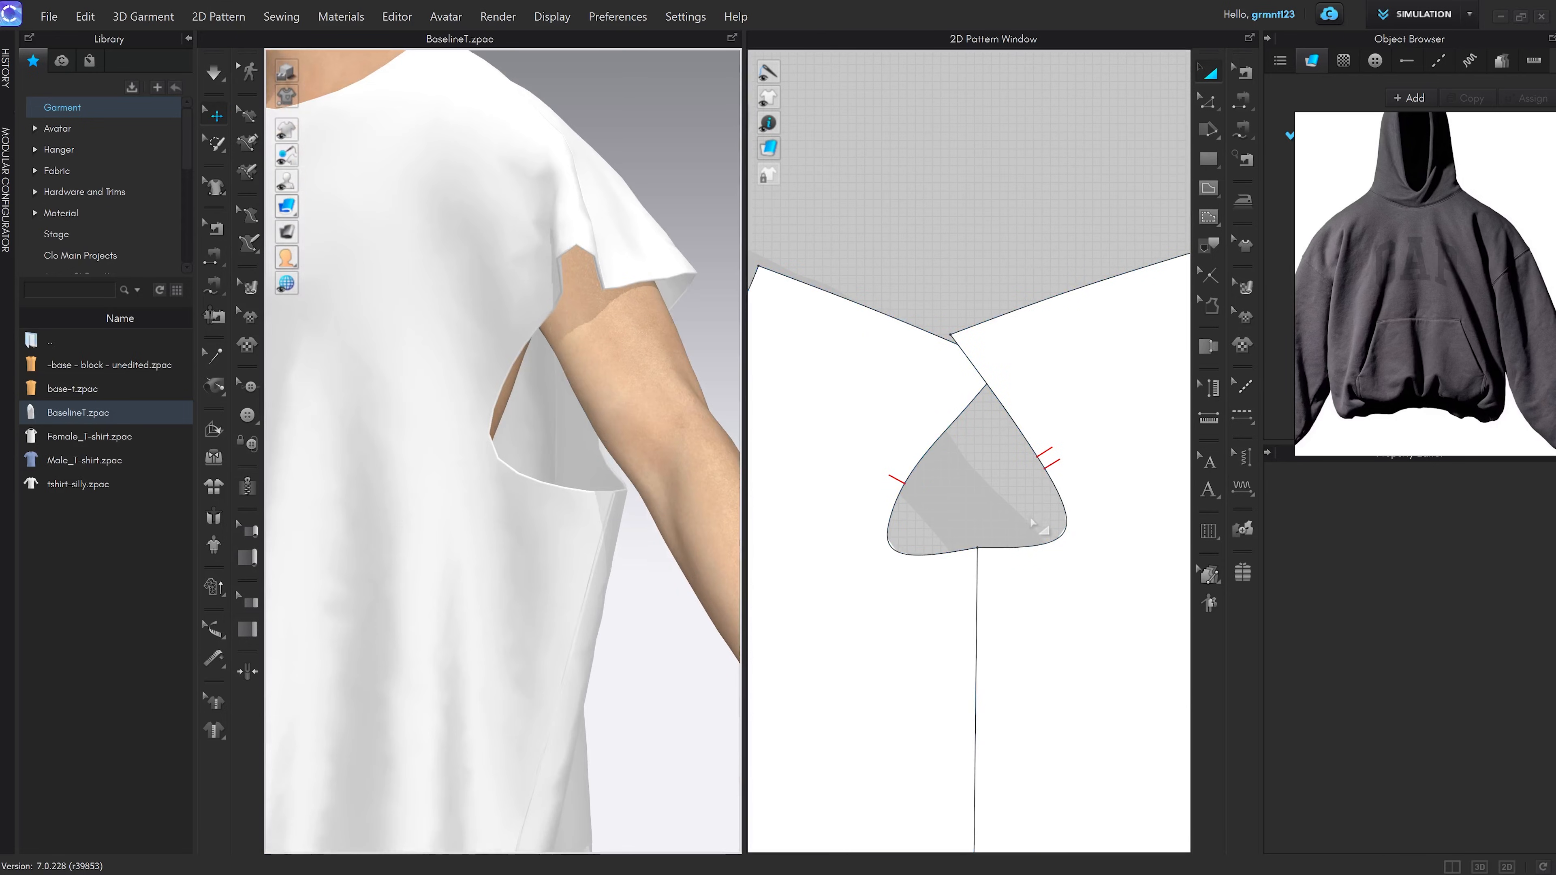
pyautogui.moveTo(1001, 499); pyautogui.dragTo(986, 267, button='middle')
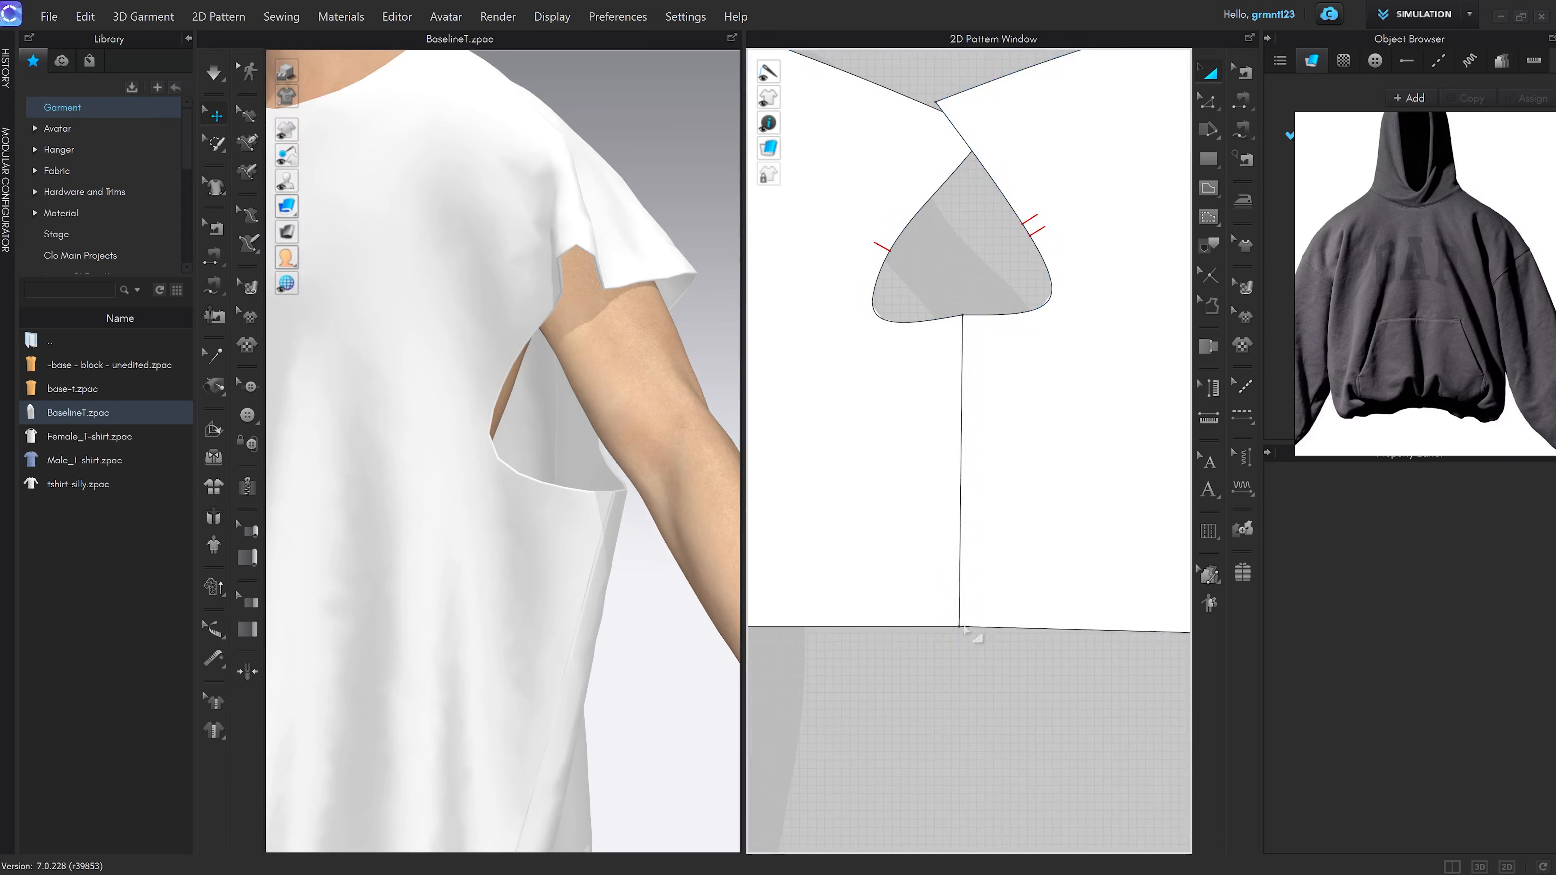
pyautogui.scroll(4, 955, 358)
pyautogui.scroll(-2, 1017, 354)
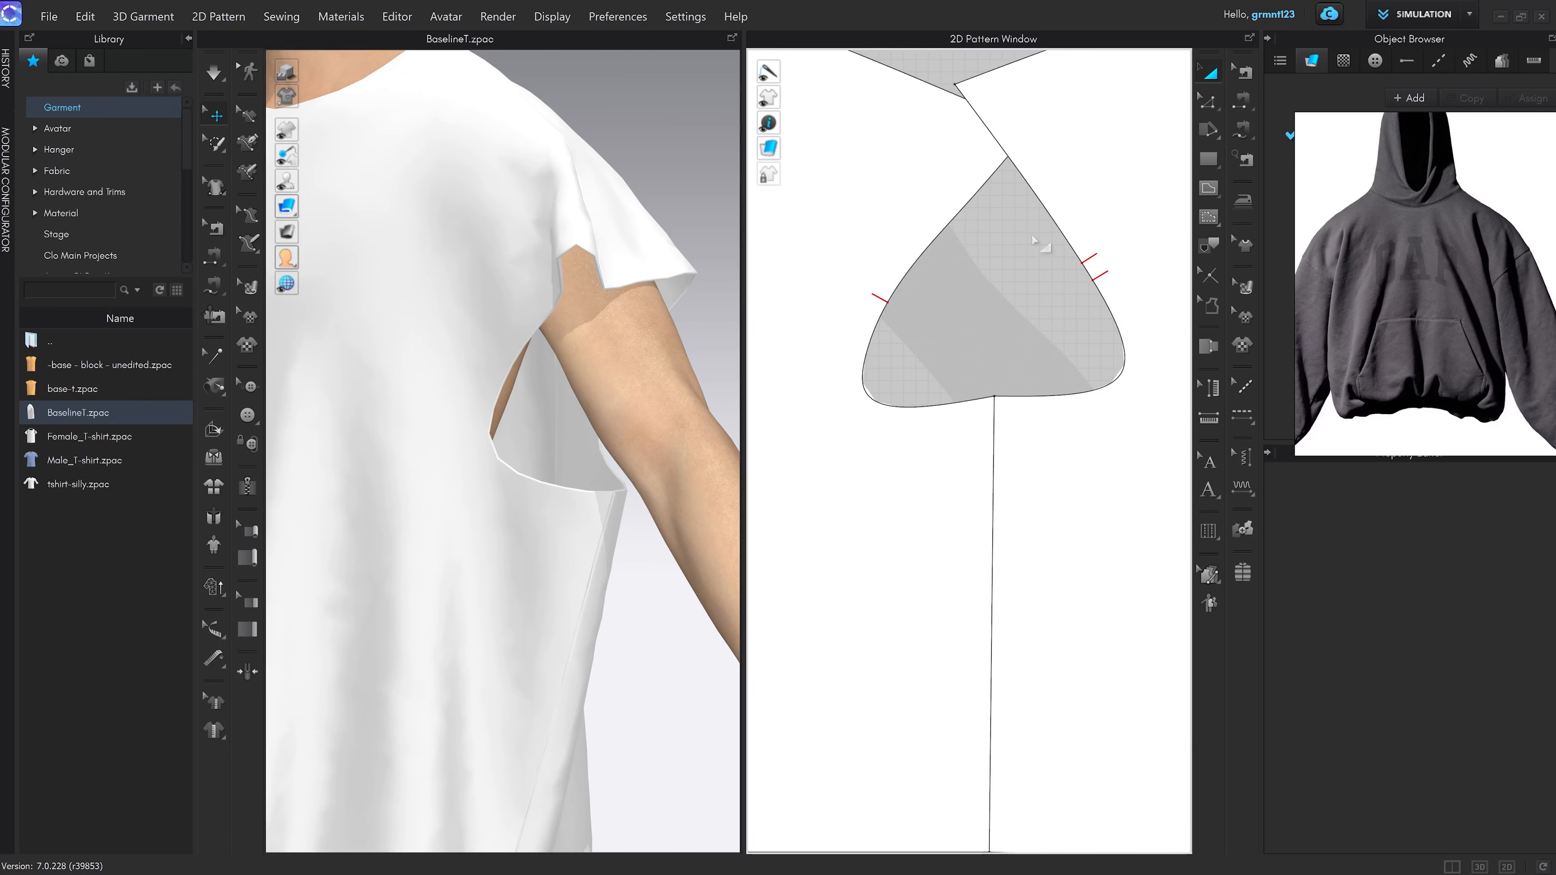
pyautogui.click(1051, 183)
pyautogui.moveTo(969, 331); pyautogui.dragTo(970, 346, button='middle')
pyautogui.moveTo(636, 424); pyautogui.dragTo(563, 422, button='right')
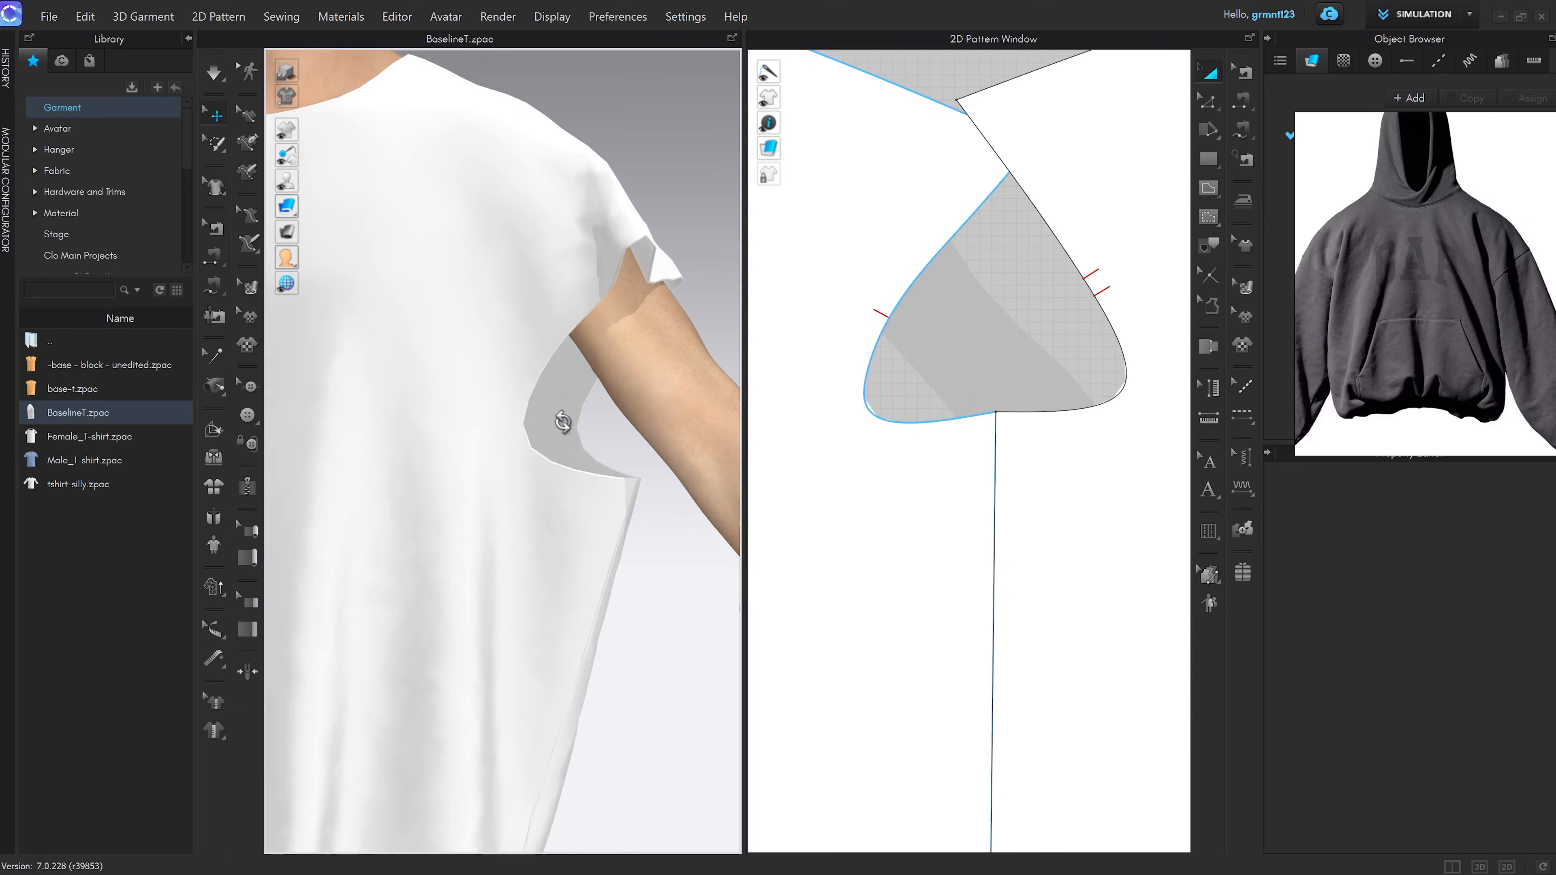
pyautogui.press('2')
pyautogui.scroll(3, 626, 353)
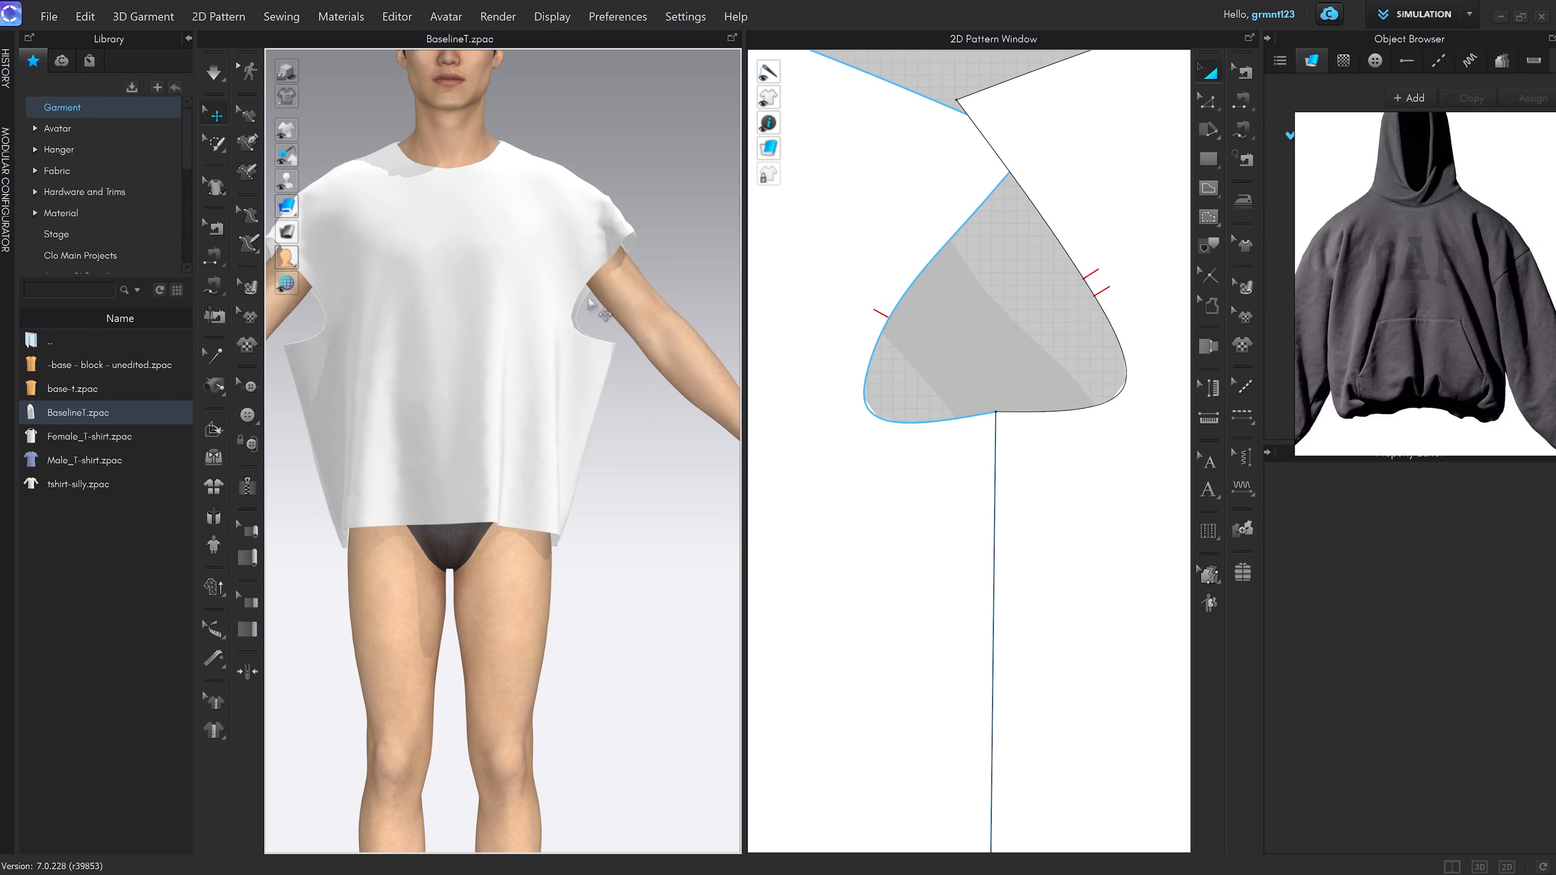
# Move the front armhole's two lower curve points inward toward the side seam and delete the upper one
pyautogui.scroll(3, 1004, 354)
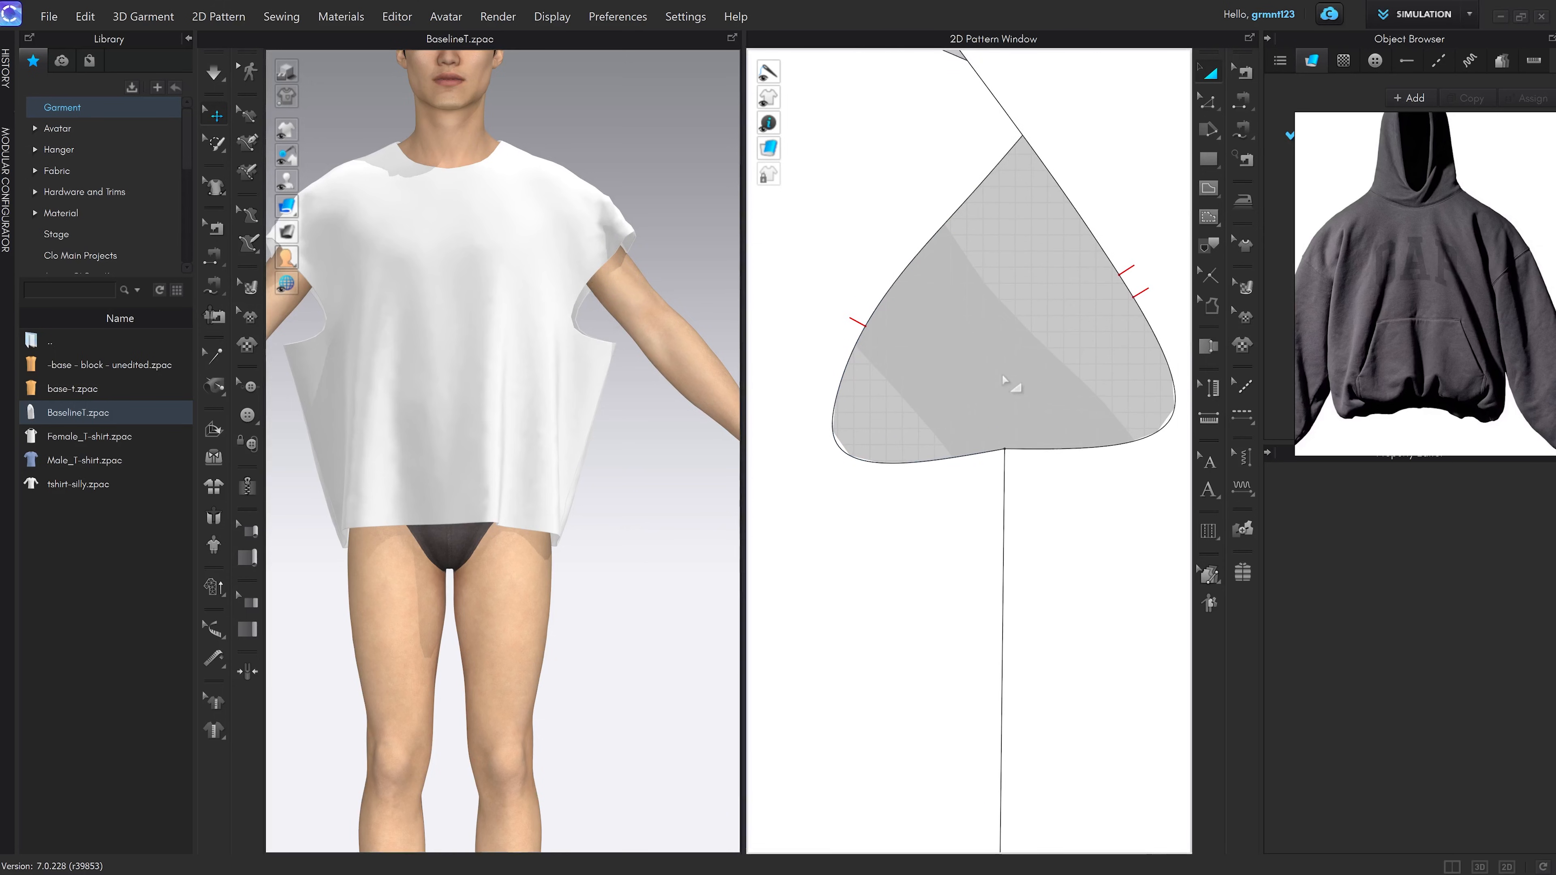
pyautogui.scroll(-3, 1014, 381)
pyautogui.press('v')
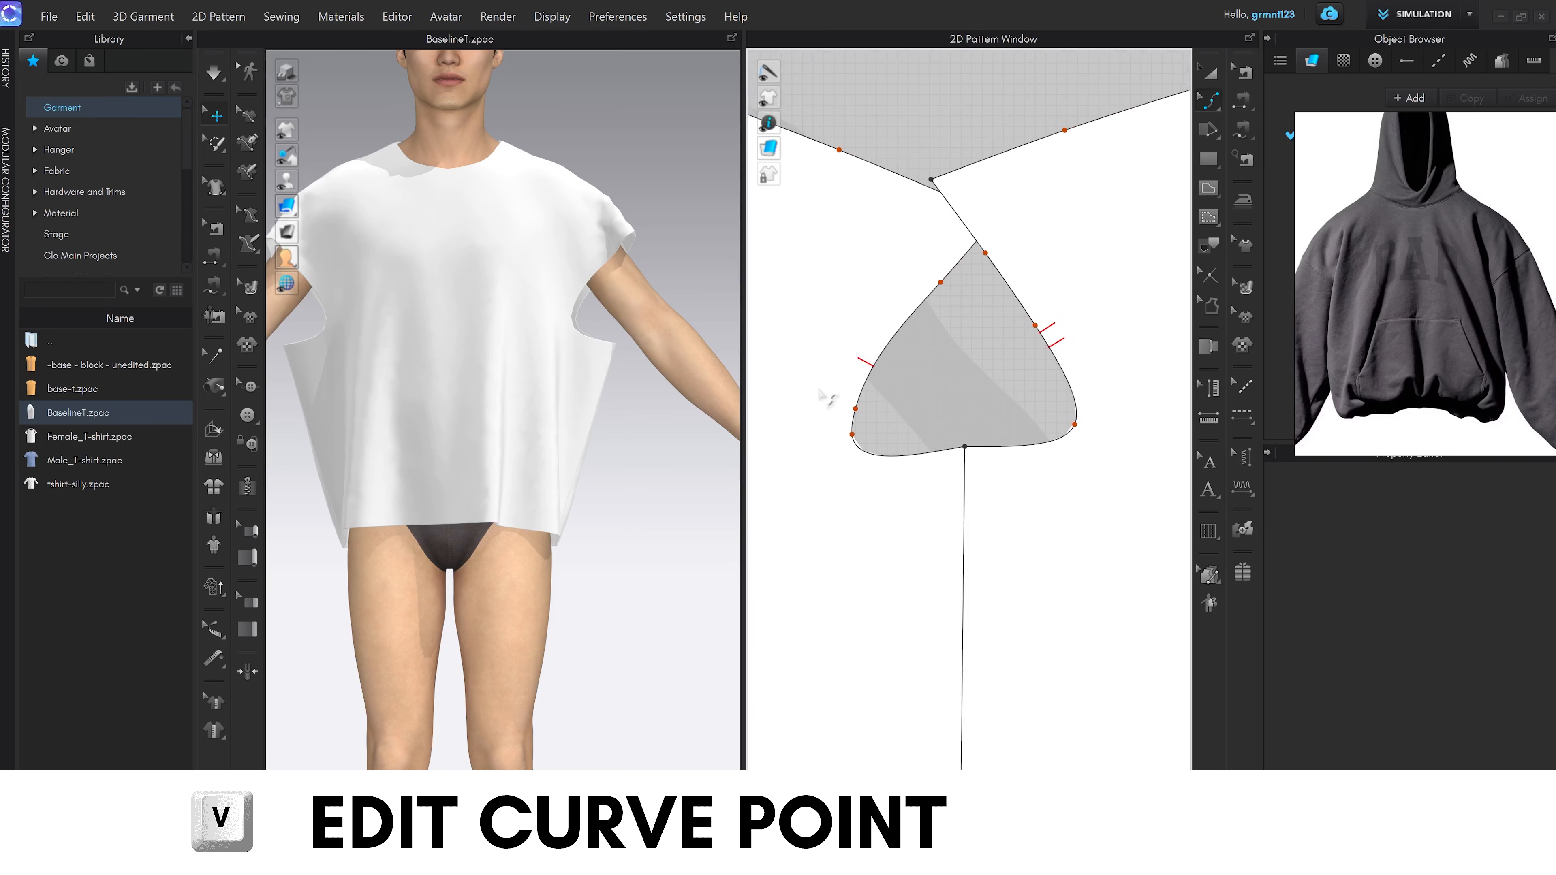
pyautogui.moveTo(802, 373); pyautogui.dragTo(912, 430)
pyautogui.click(981, 405)
pyautogui.click(924, 394)
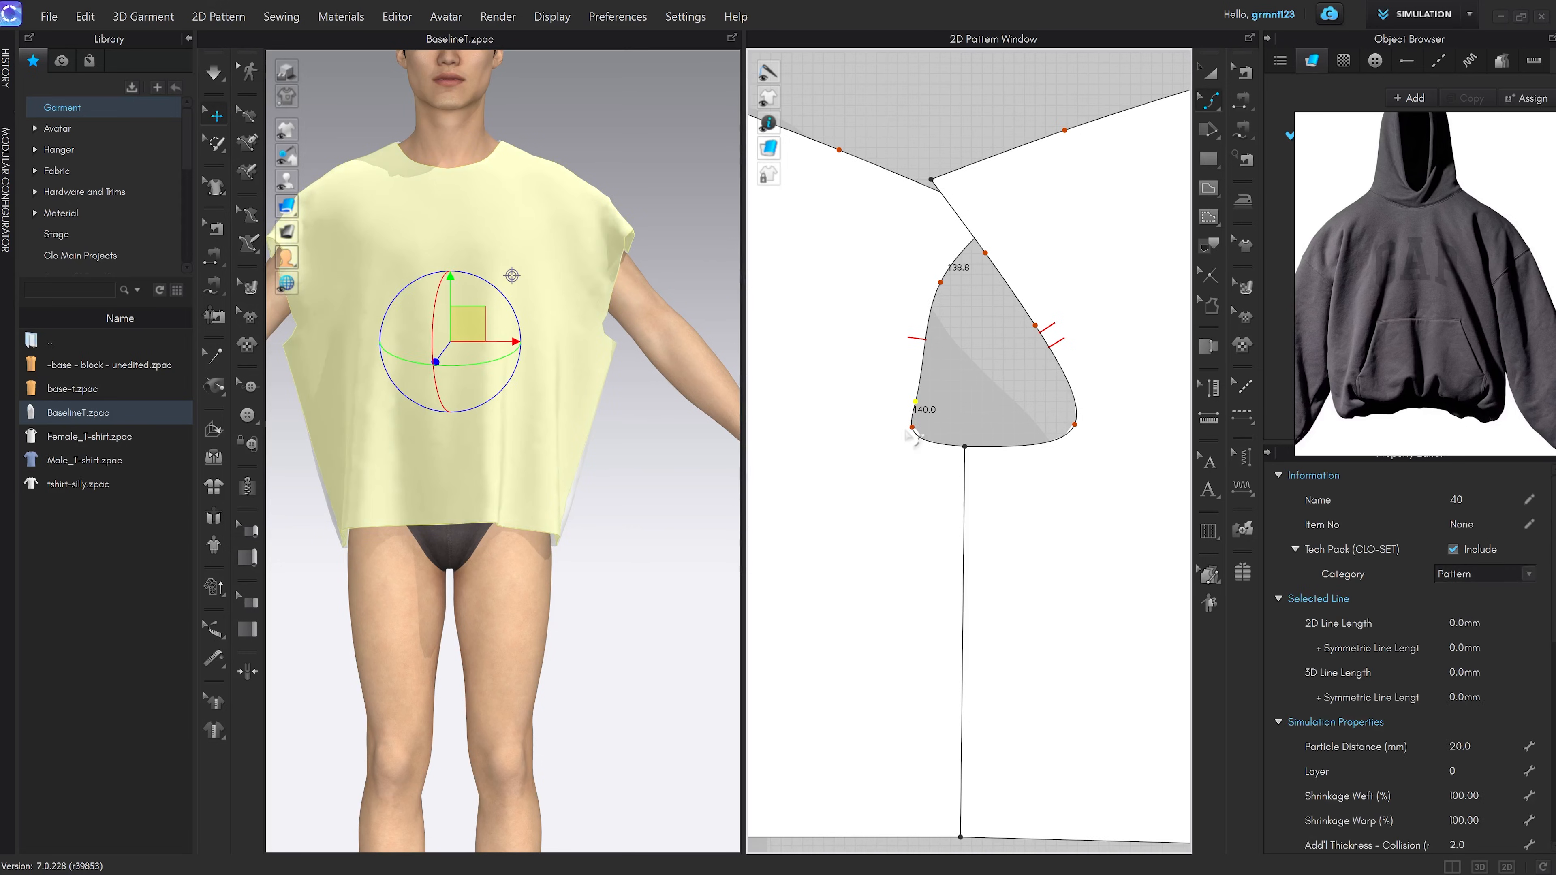
pyautogui.press('Delete')
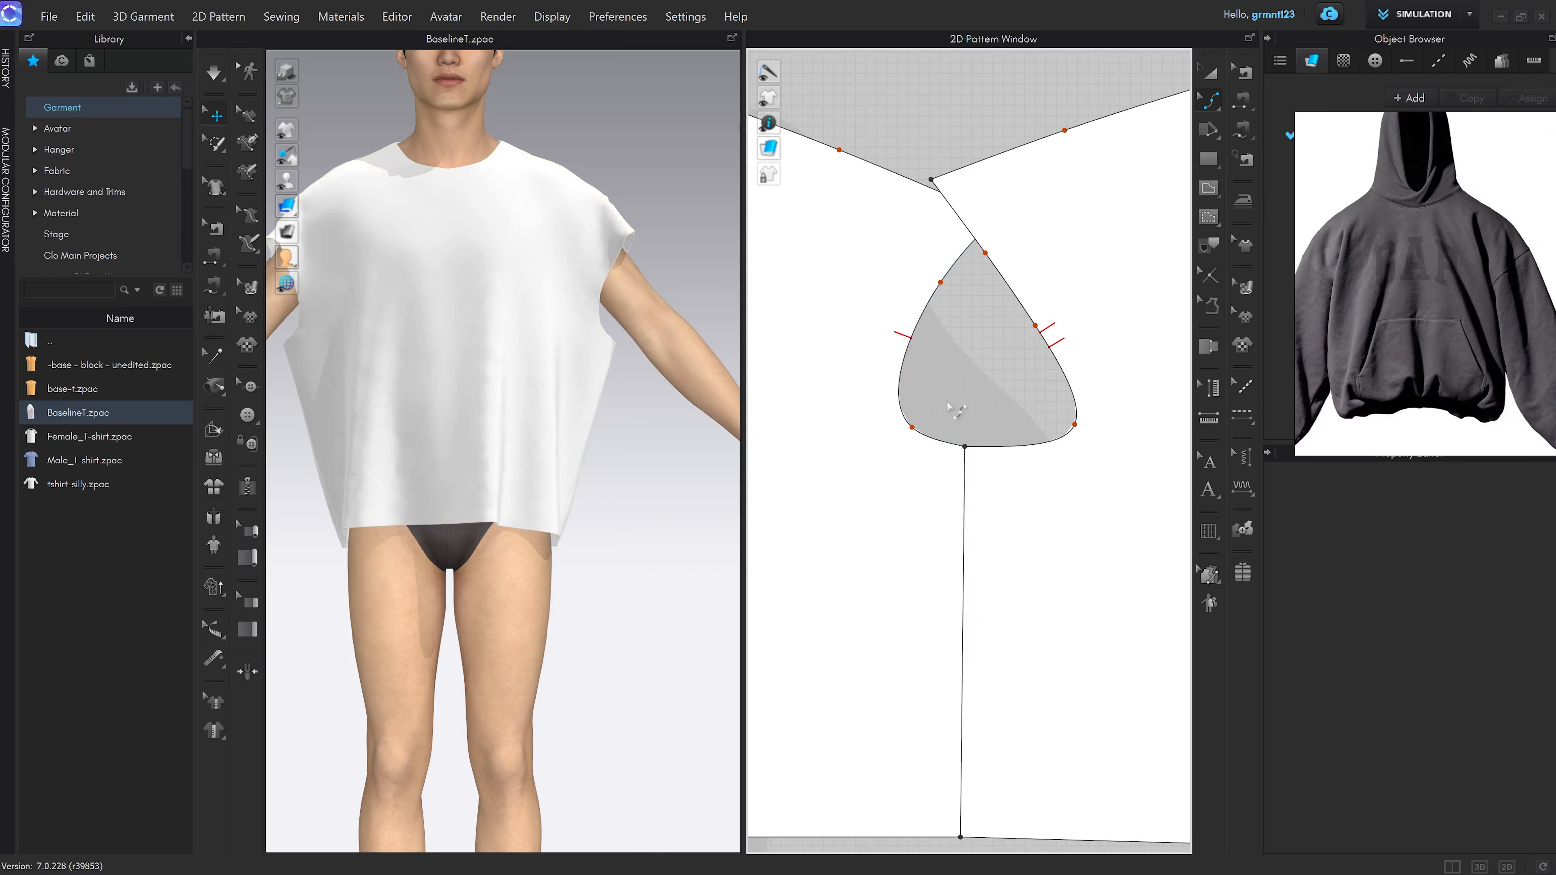
# Move the front armhole's lowest curve point inward, close to the side seam's top, to flatten the curve at the underarm
pyautogui.moveTo(953, 390); pyautogui.dragTo(936, 408, button='middle')
pyautogui.scroll(3, 945, 387)
pyautogui.moveTo(900, 477); pyautogui.dragTo(947, 499)
pyautogui.scroll(2, 947, 499)
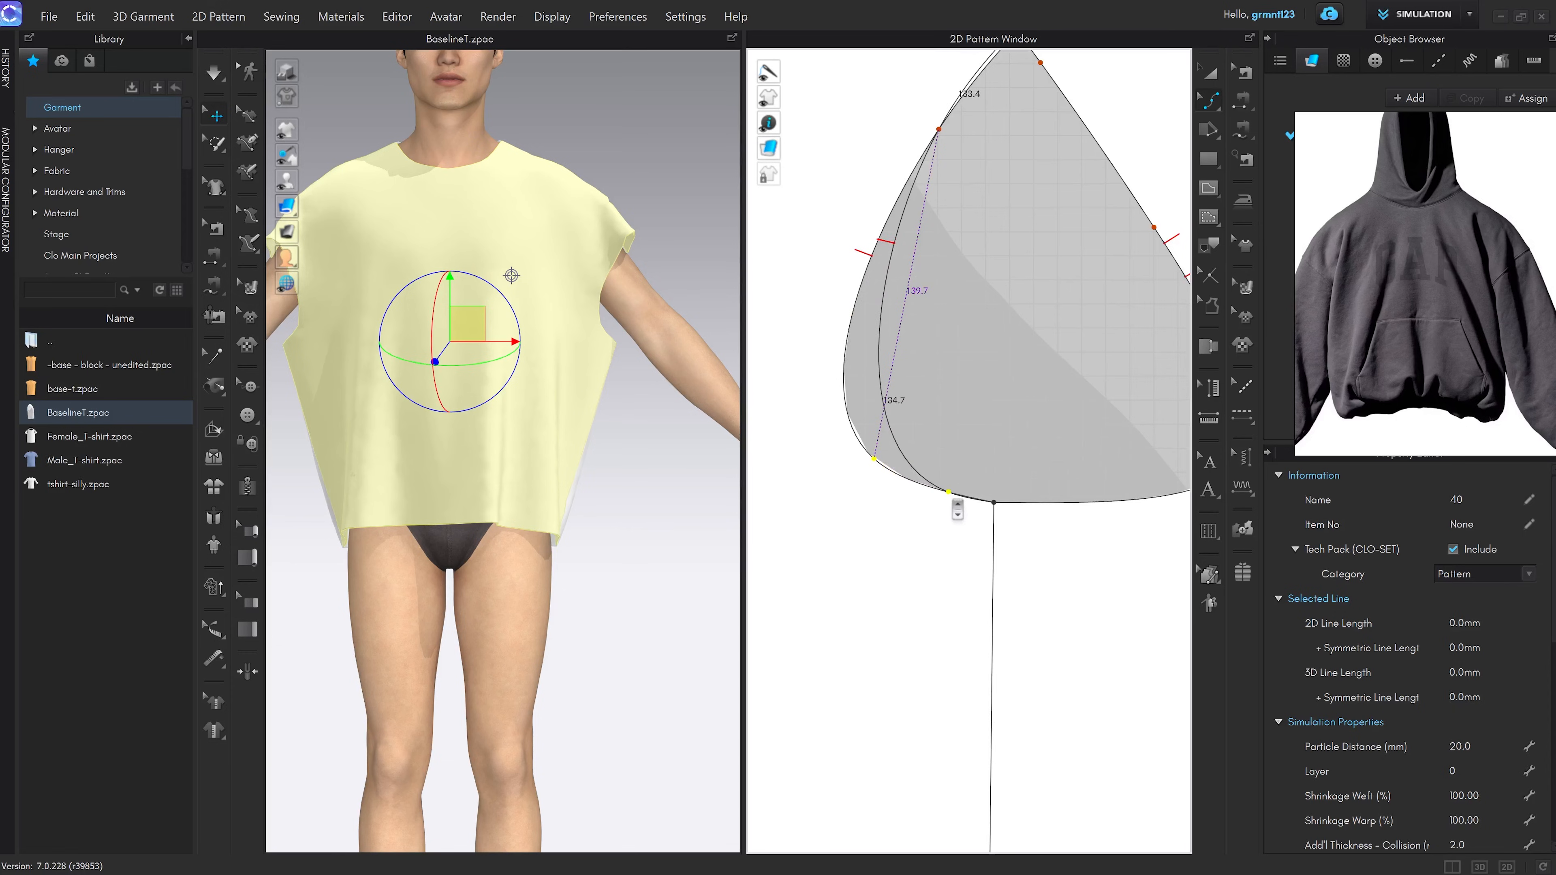
pyautogui.scroll(-3, 1023, 469)
pyautogui.moveTo(1027, 469); pyautogui.dragTo(1001, 468, button='middle')
pyautogui.click(1009, 459)
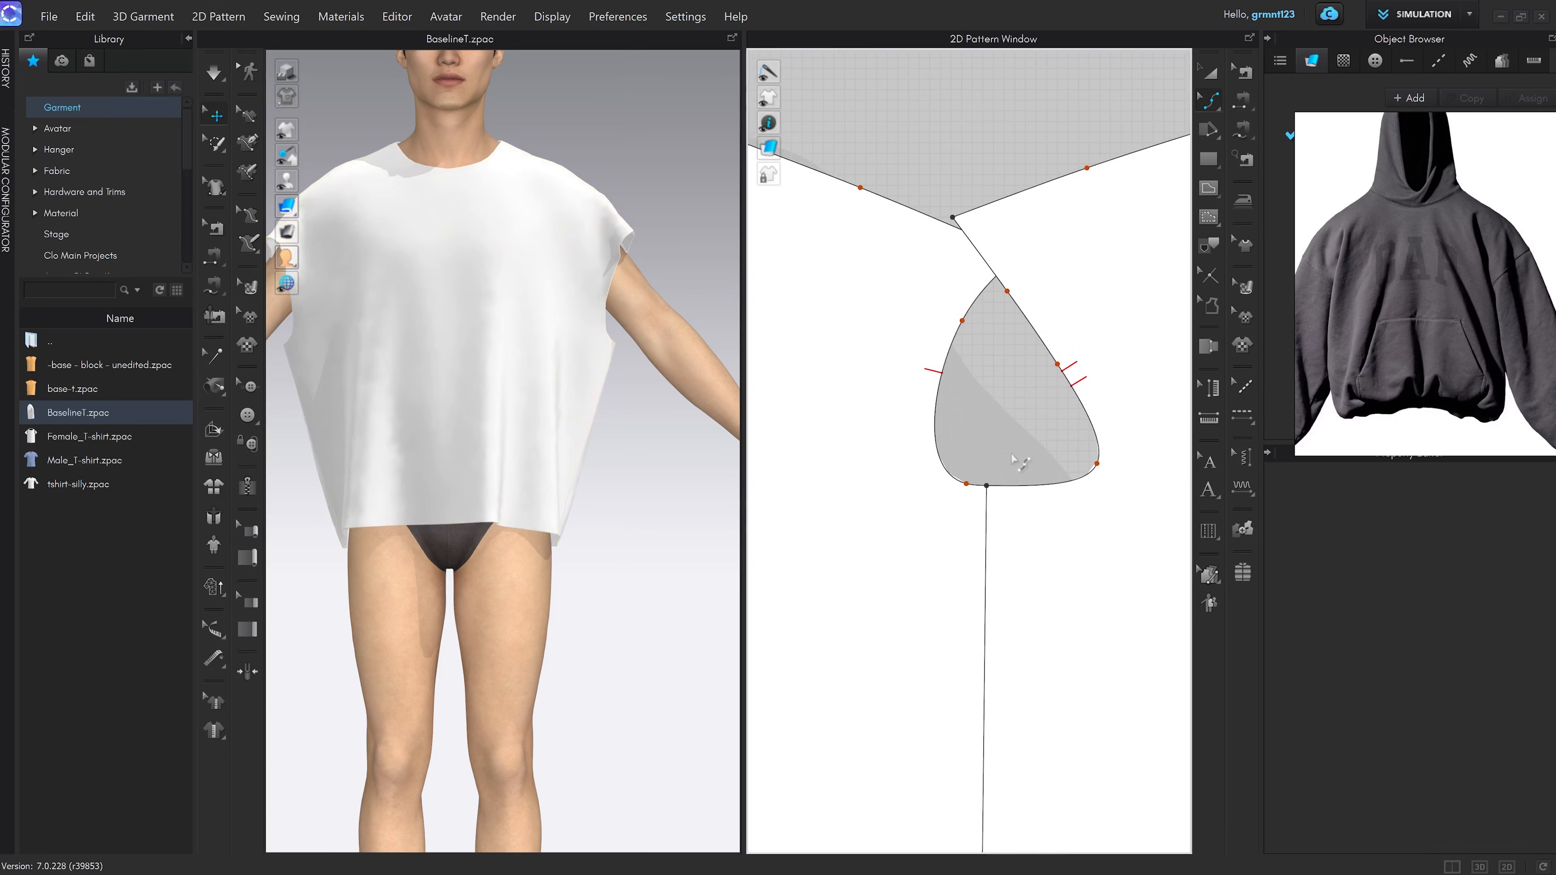
# Examine how the front and back armhole curves join at the side seam, selecting the matched seam lines to check for a straight 180° transition
pyautogui.scroll(2, 1010, 439)
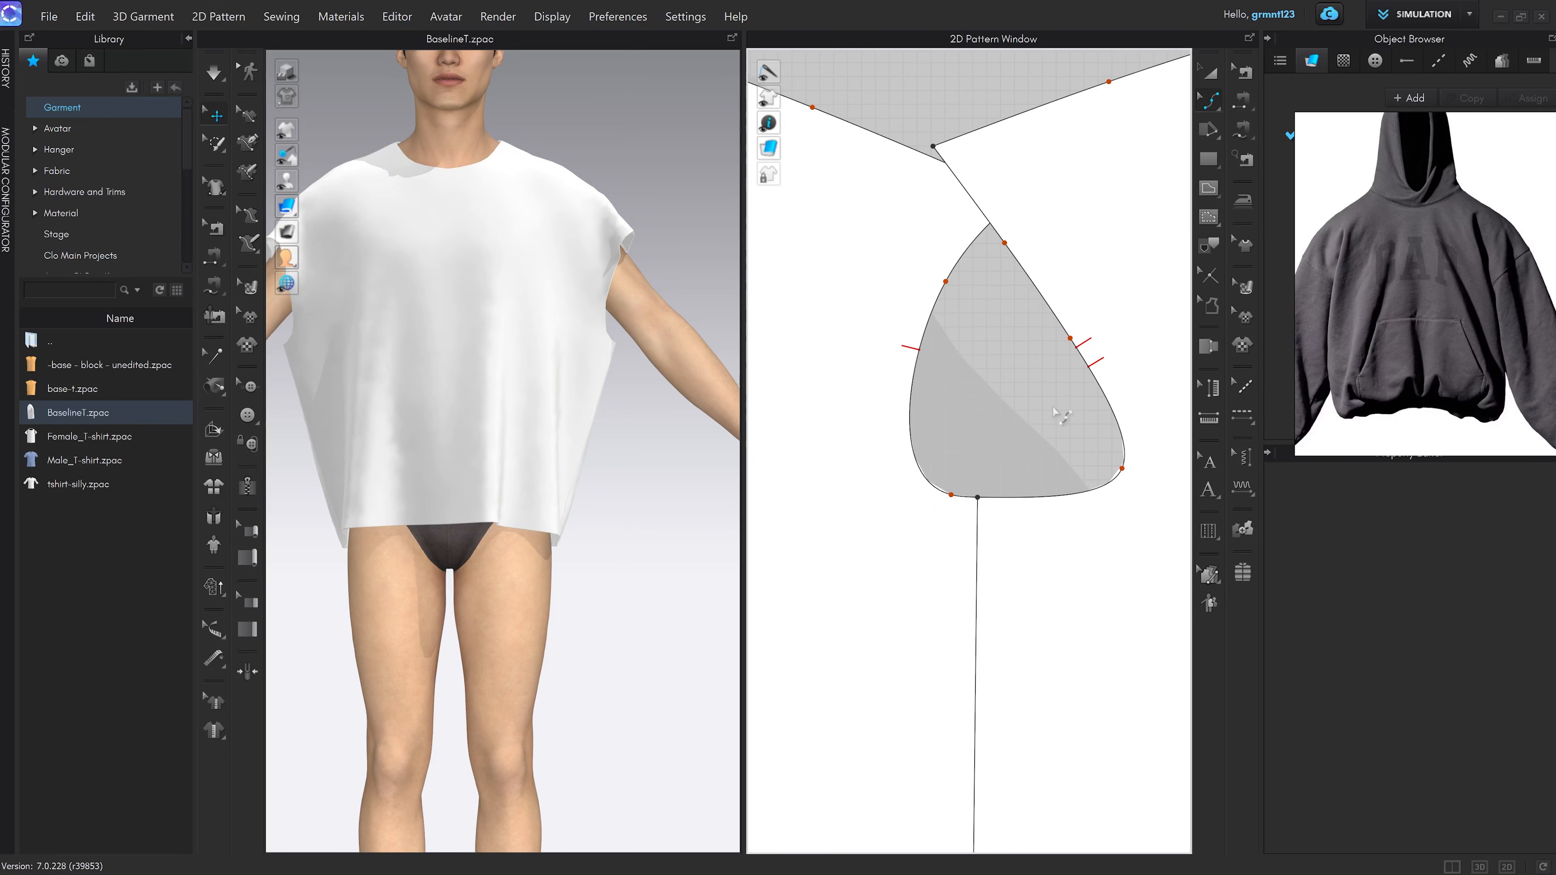
pyautogui.moveTo(1054, 384); pyautogui.dragTo(1040, 395, button='middle')
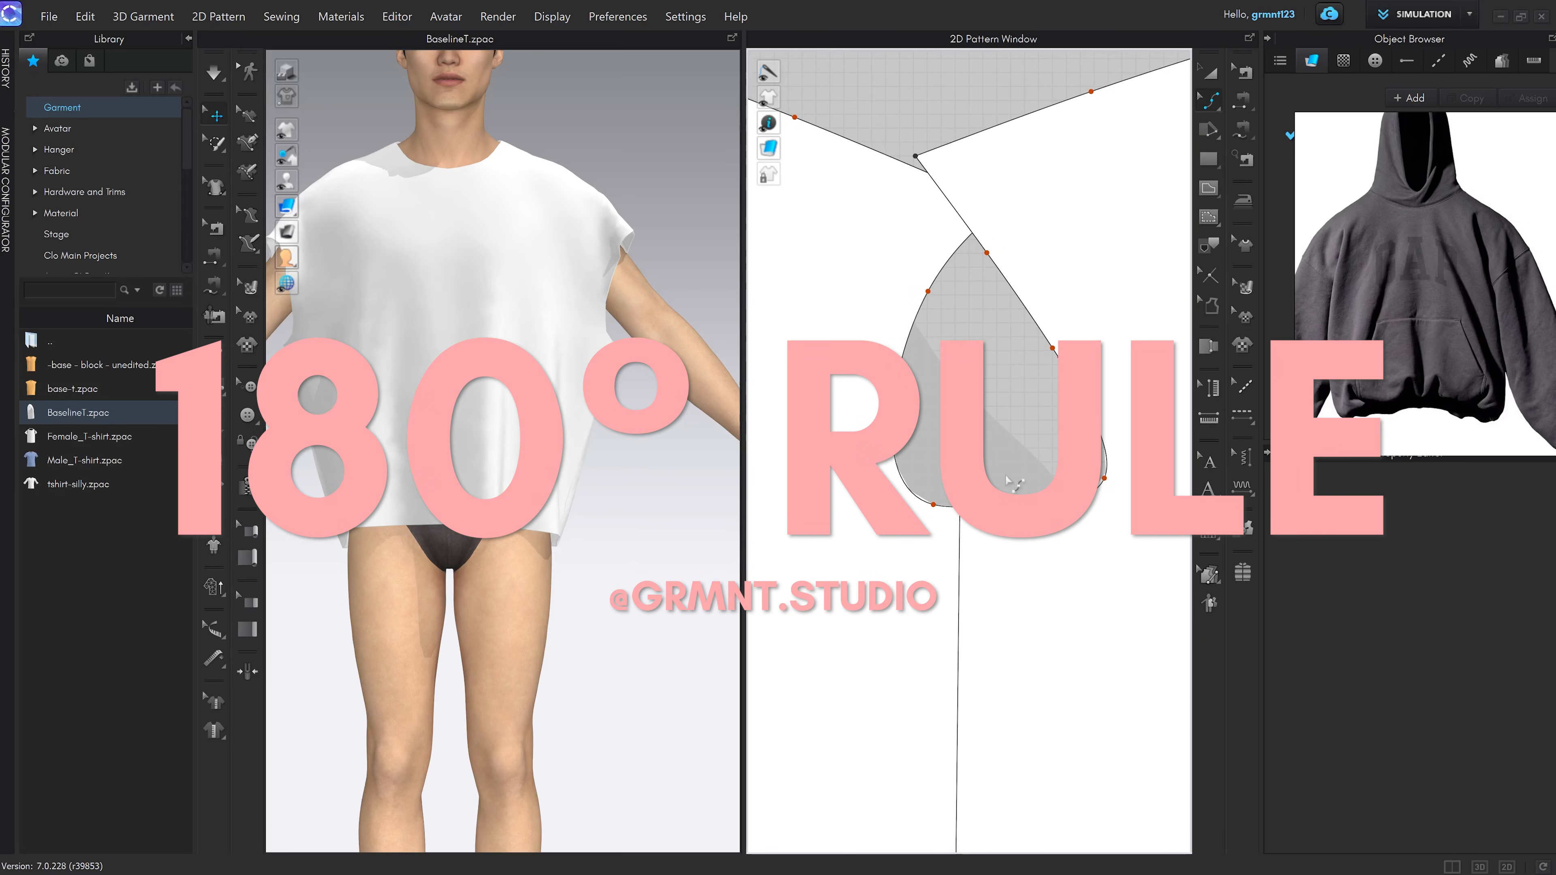
pyautogui.scroll(-2, 1006, 458)
pyautogui.moveTo(1010, 461); pyautogui.dragTo(1029, 441, button='middle')
pyautogui.press('a')
pyautogui.moveTo(1032, 524)
pyautogui.mouseDown()
pyautogui.moveTo(1064, 523)
pyautogui.moveTo(1048, 538)
pyautogui.mouseUp()
pyautogui.click(1040, 432)
pyautogui.scroll(5, 1034, 431)
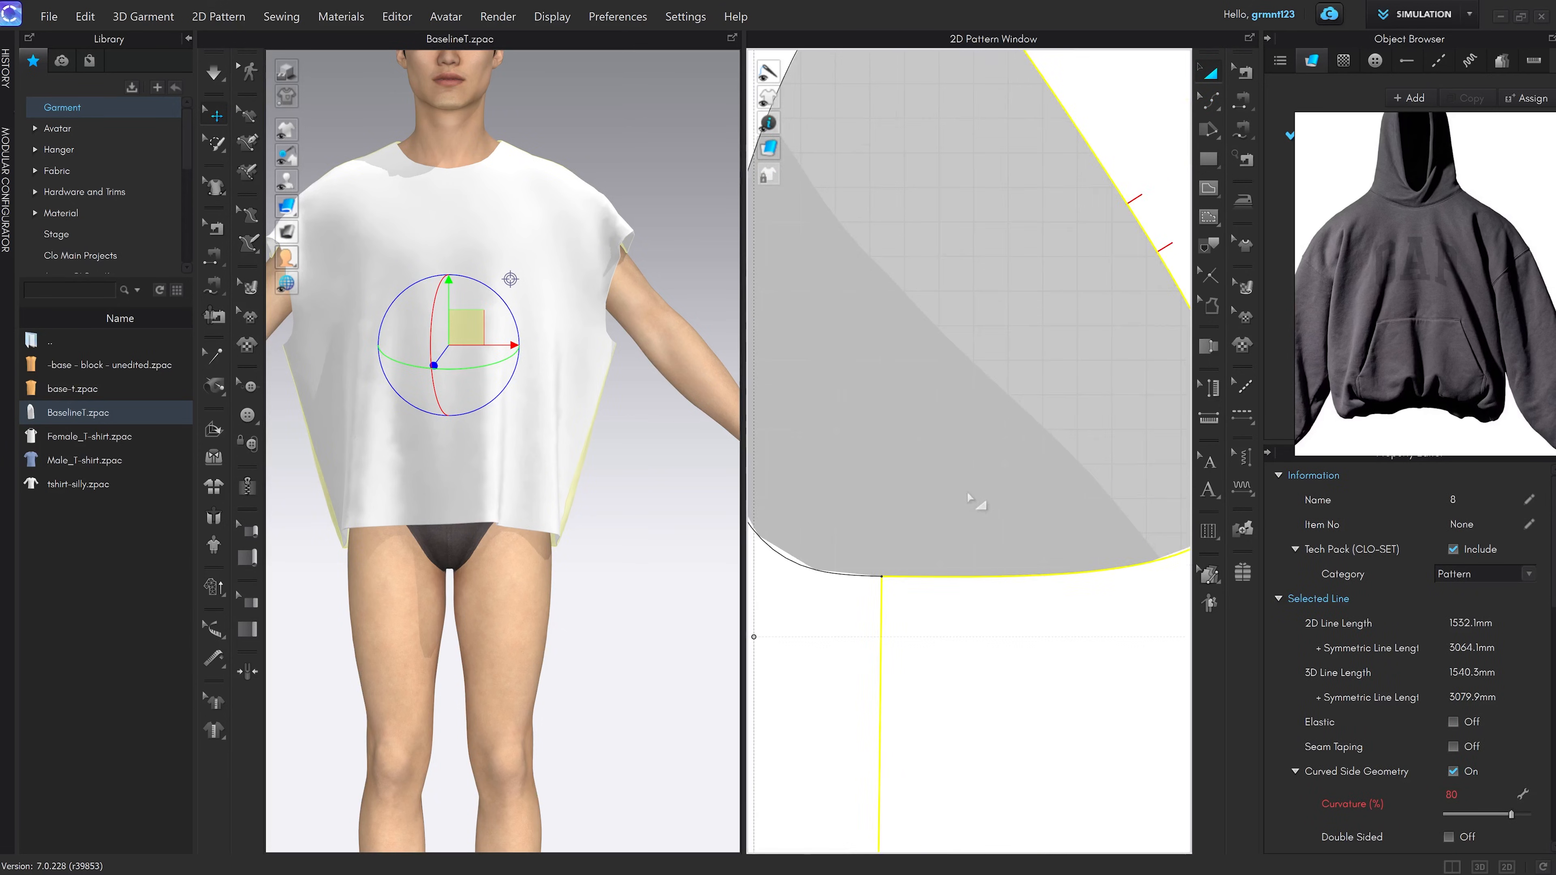
pyautogui.scroll(-2, 967, 494)
pyautogui.click(967, 505)
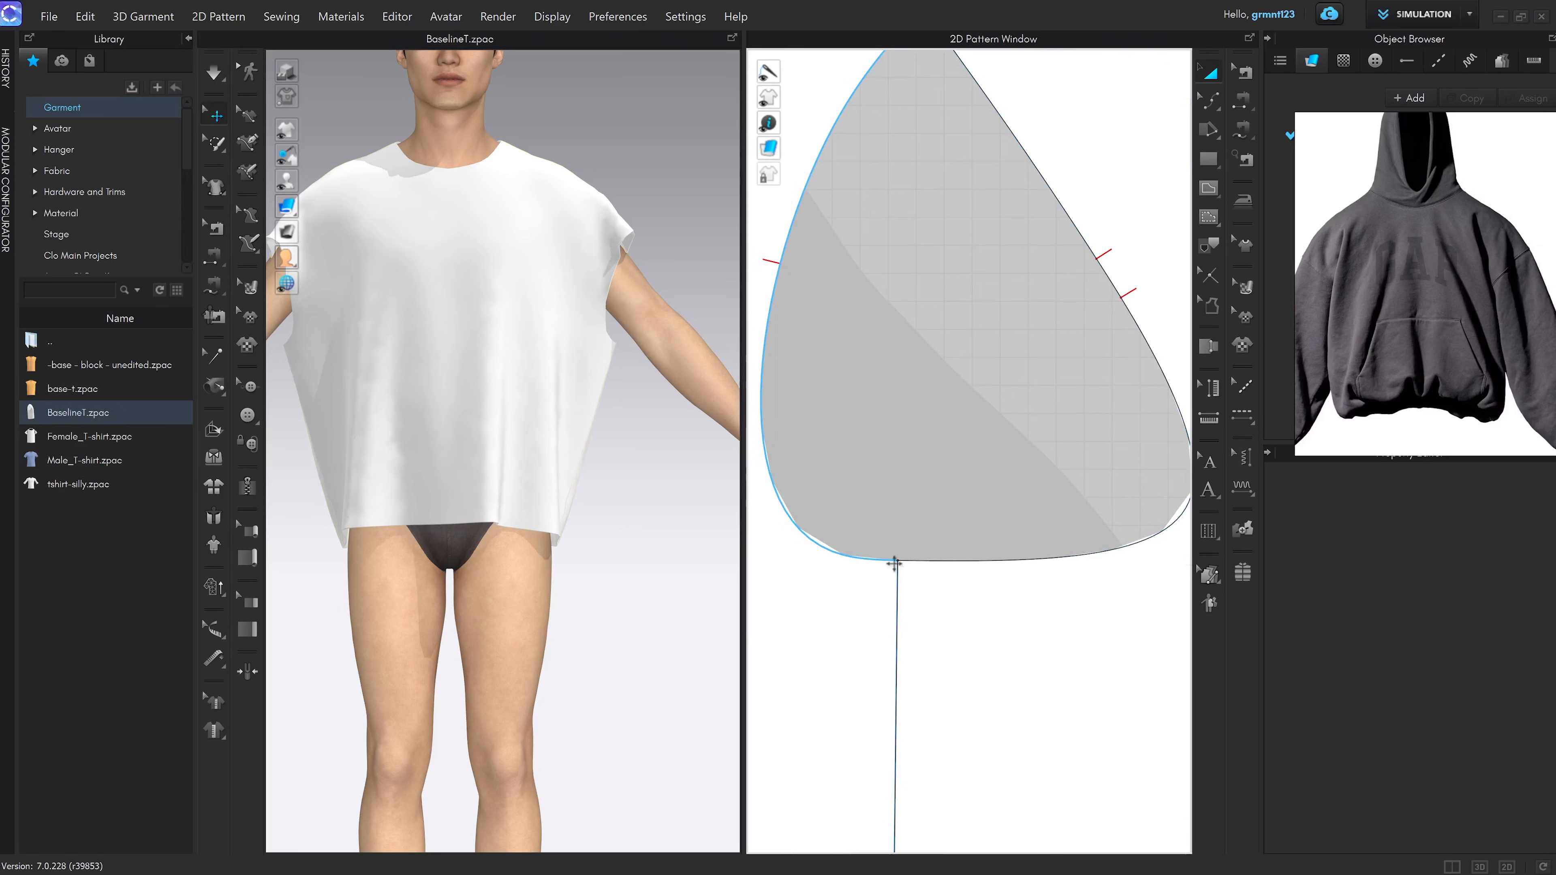
# Move the front armhole's lowest curve point down below the top of the side seam, making the curve dip before the underarm
pyautogui.press('v')
pyautogui.scroll(-3, 1026, 288)
pyautogui.moveTo(908, 465); pyautogui.dragTo(903, 502)
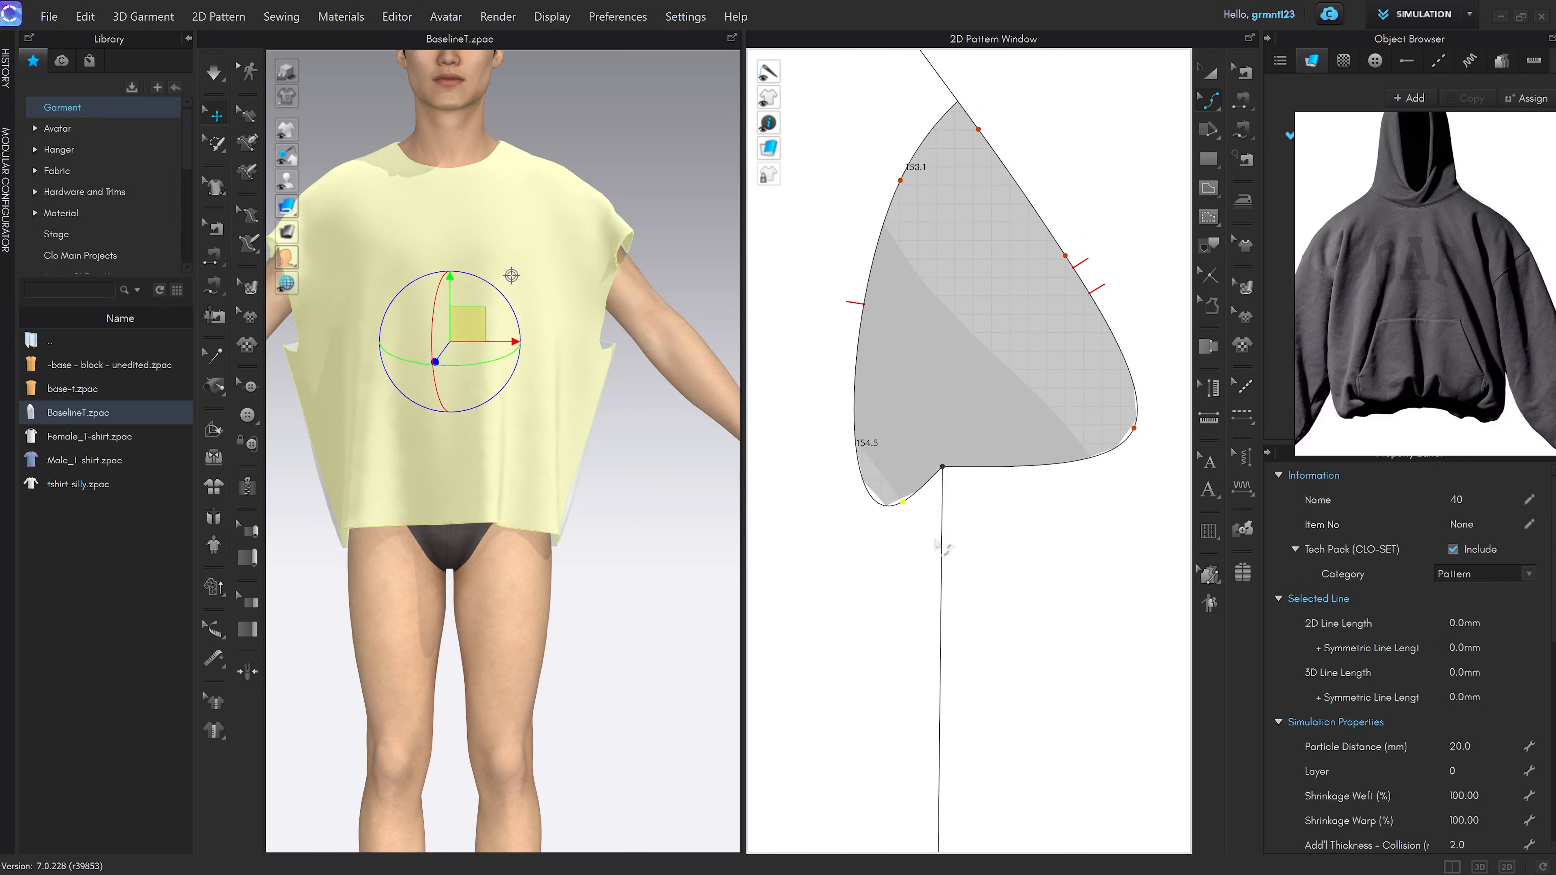
pyautogui.click(937, 541)
# Simulate the garment briefly and inspect the underarm from the side to see the effect of the dipped armhole curve
pyautogui.scroll(3, 946, 447)
pyautogui.moveTo(712, 437); pyautogui.dragTo(653, 424, button='right')
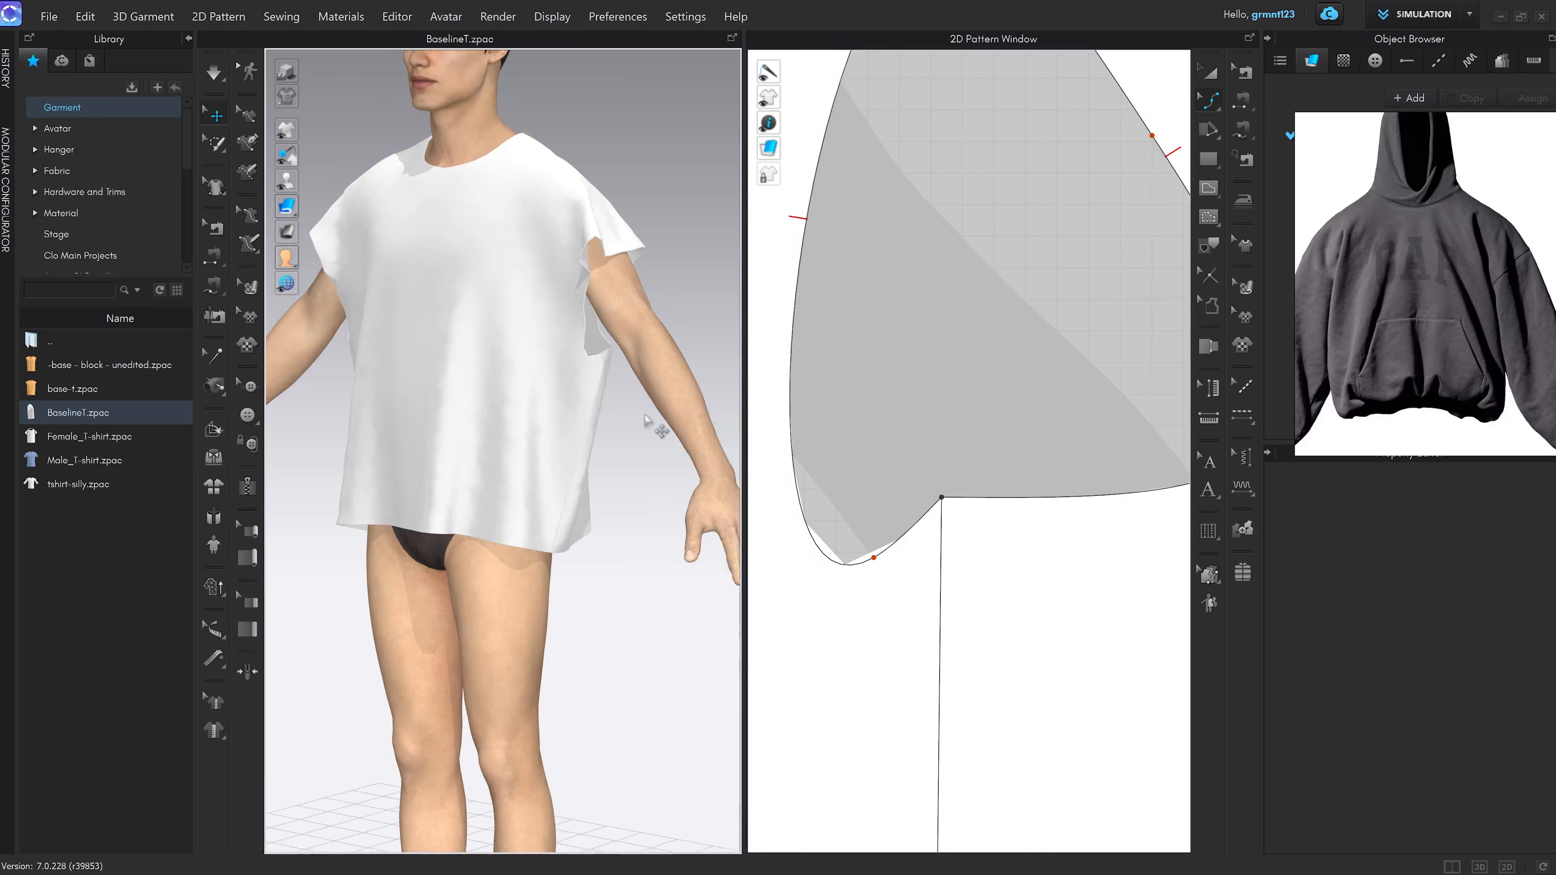
pyautogui.scroll(4, 634, 422)
pyautogui.press('space')
pyautogui.press('space')
pyautogui.scroll(2, 555, 301)
pyautogui.moveTo(612, 370); pyautogui.dragTo(476, 390, button='right')
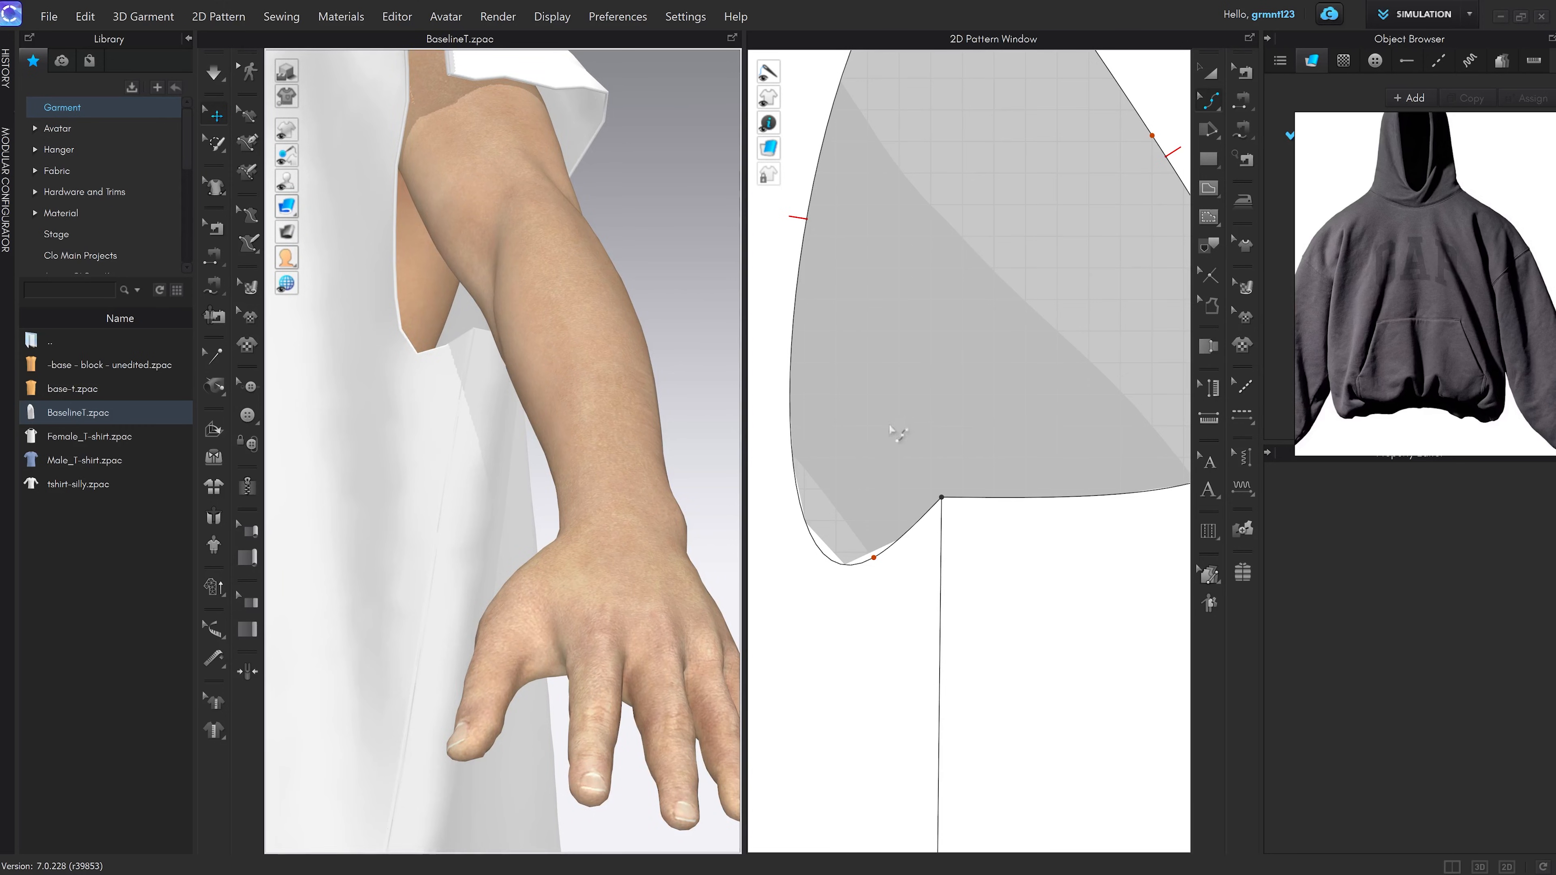
# Raise the lower curve point of the front armhole so its bottom curve runs smoothly into the underarm point
pyautogui.scroll(-3, 962, 459)
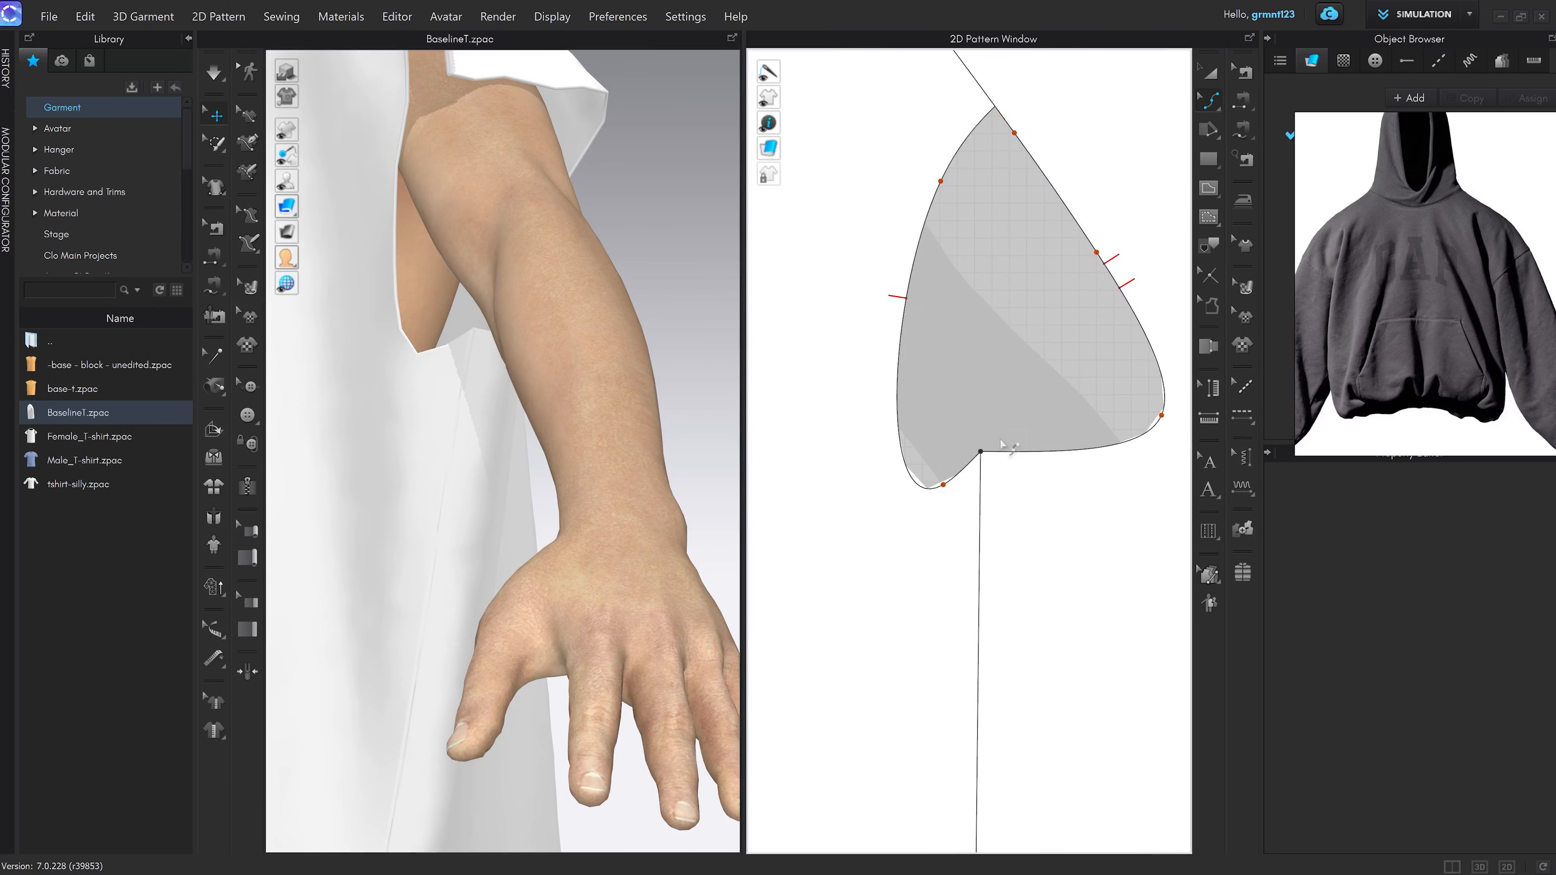
pyautogui.moveTo(943, 484); pyautogui.dragTo(947, 448)
pyautogui.moveTo(1021, 402); pyautogui.dragTo(1016, 417, button='middle')
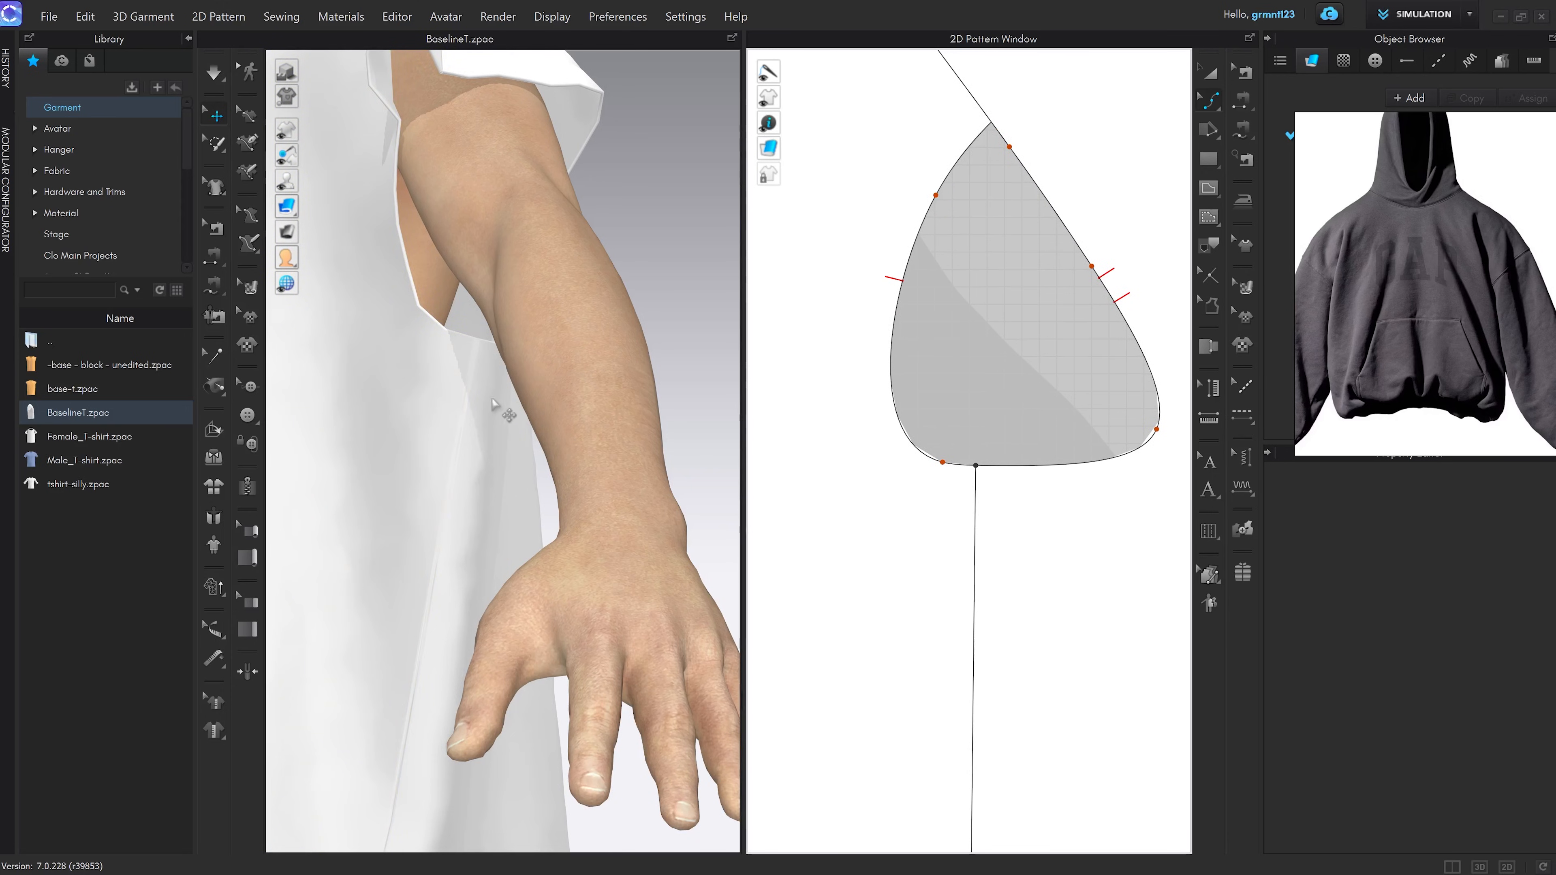
pyautogui.scroll(4, 958, 469)
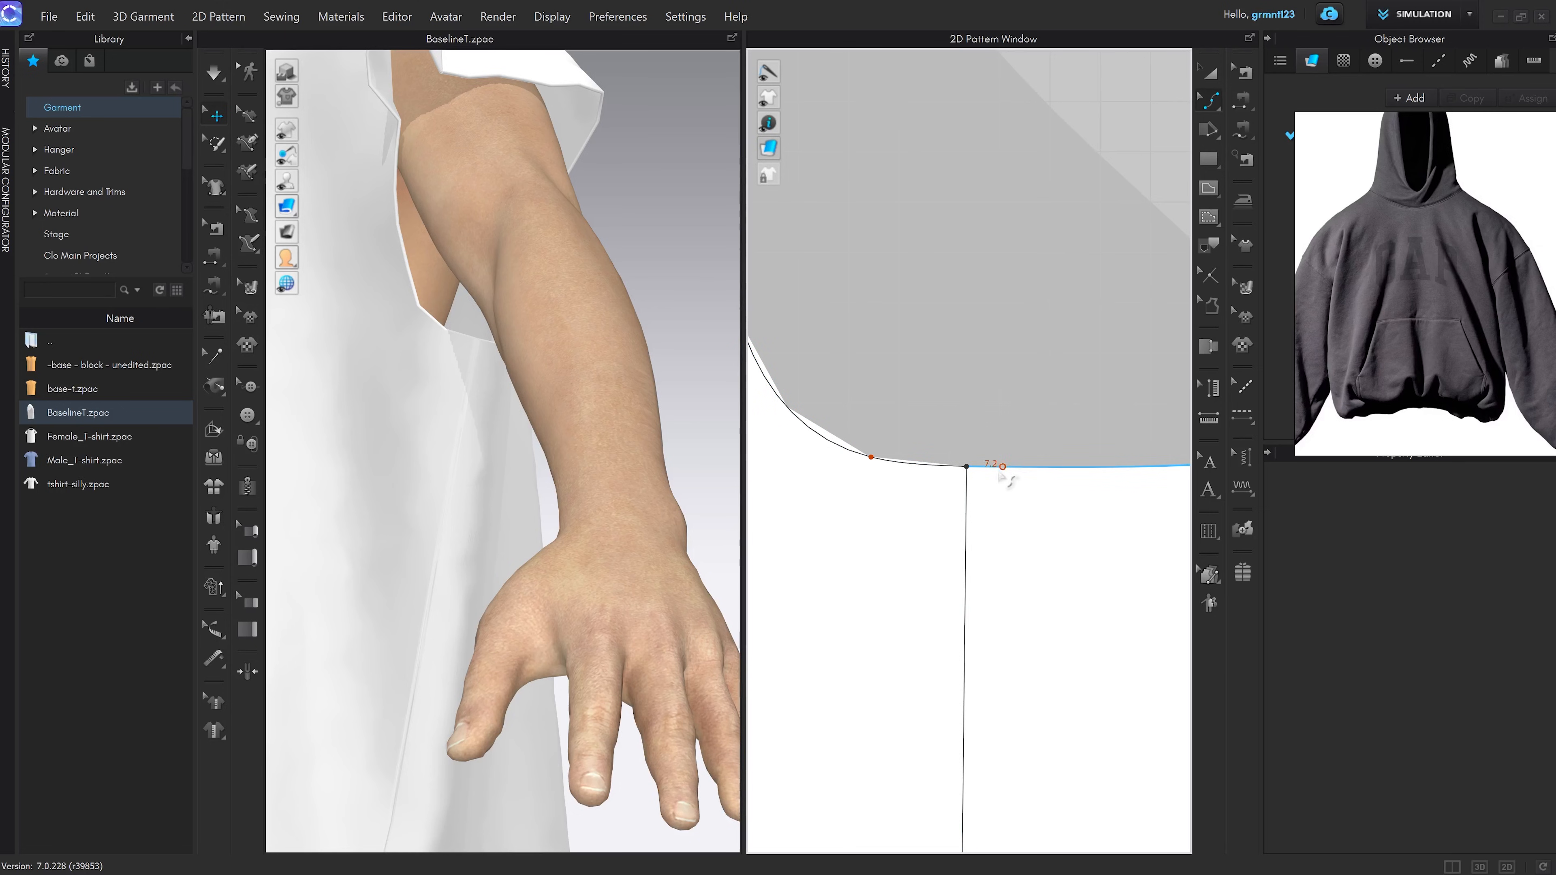
pyautogui.scroll(-6, 1025, 434)
pyautogui.moveTo(1017, 399); pyautogui.dragTo(991, 452, button='middle')
pyautogui.press('z')
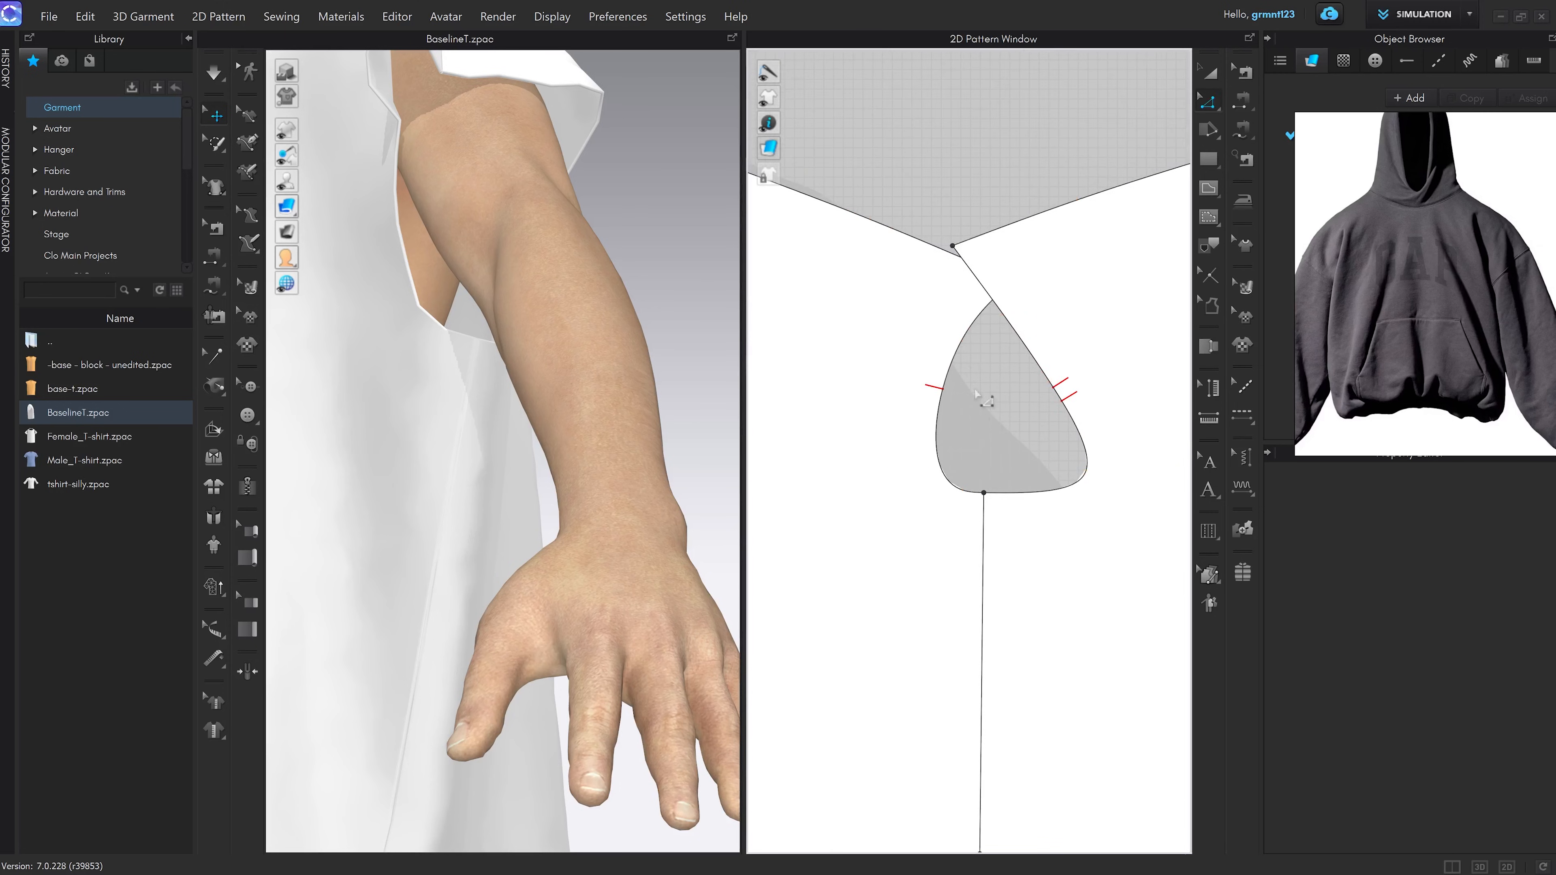
# Delete the back armhole's curve point near the notches and move its lower curve point about 74 mm toward the underarm
pyautogui.scroll(1, 931, 250)
pyautogui.moveTo(626, 248); pyautogui.dragTo(574, 371, button='right')
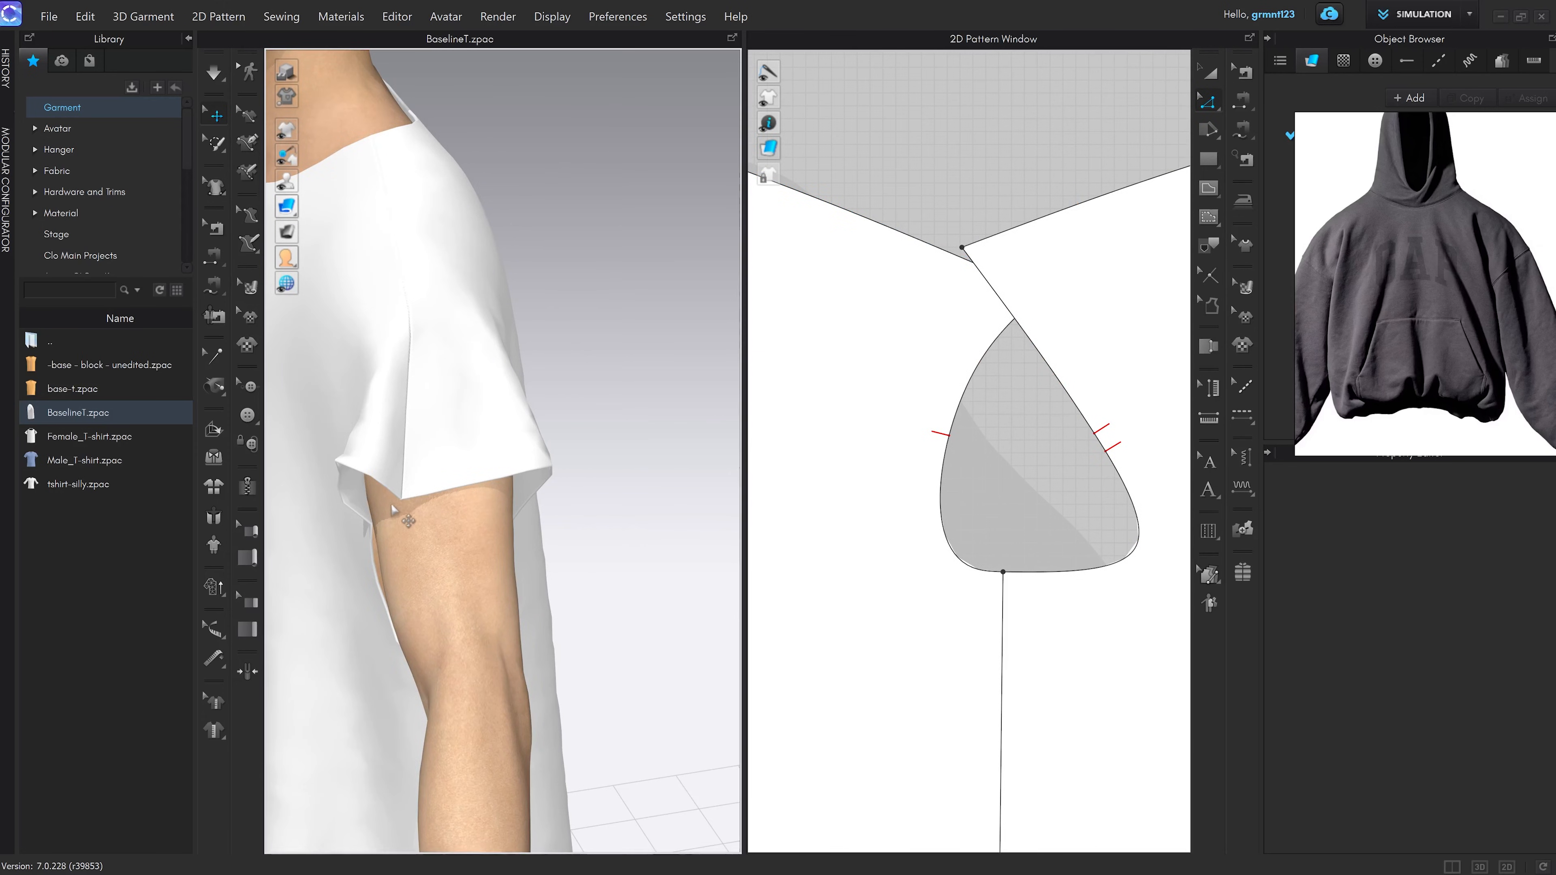
pyautogui.moveTo(1050, 518); pyautogui.dragTo(1017, 501, button='middle')
pyautogui.scroll(1, 1021, 518)
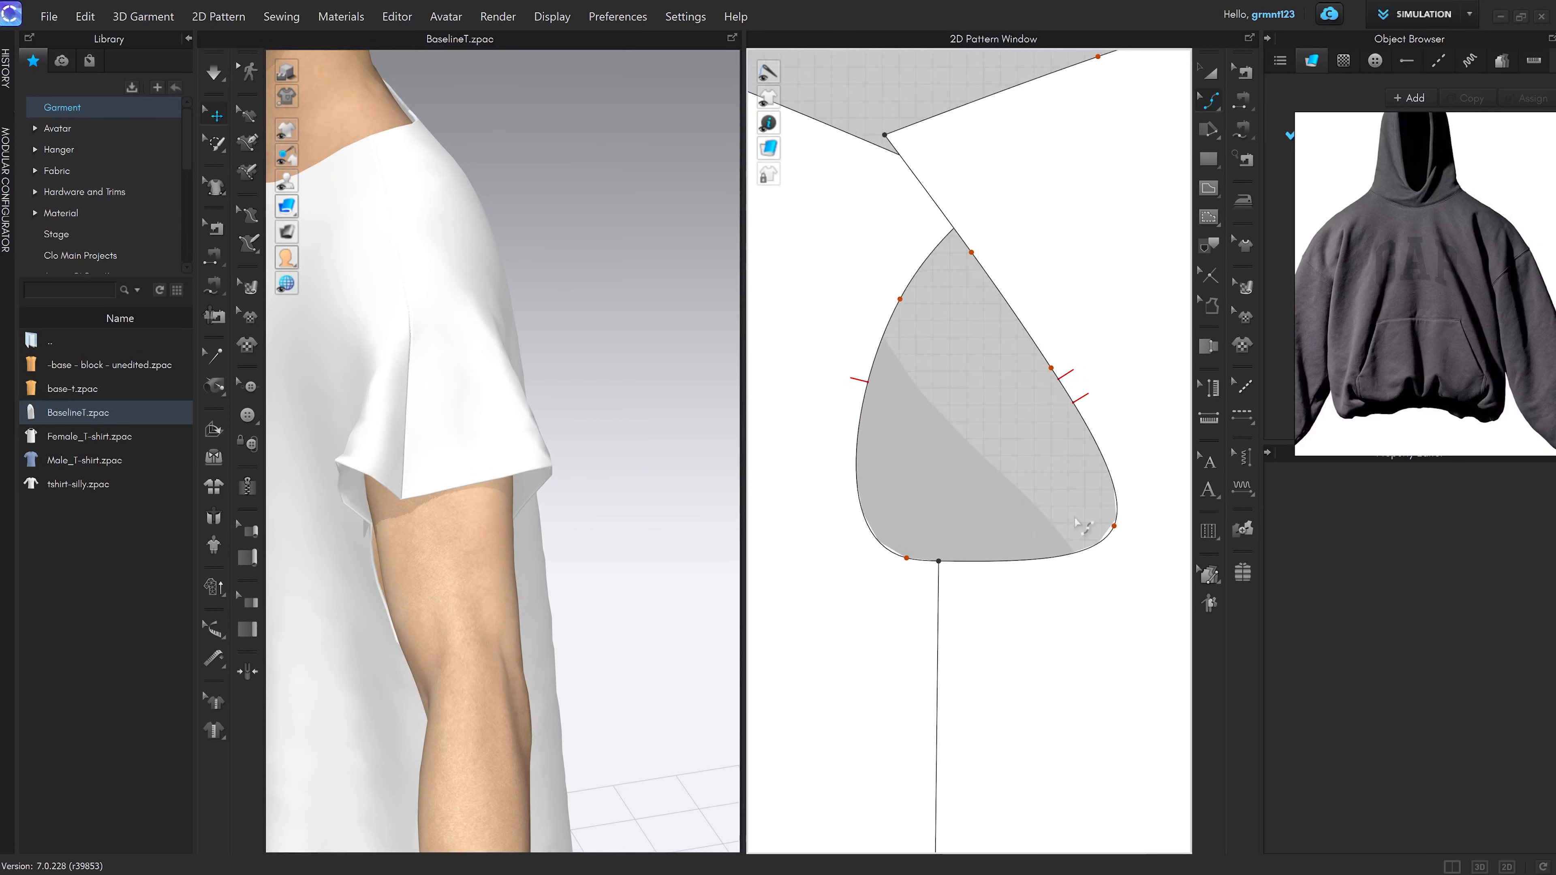
pyautogui.moveTo(1141, 331); pyautogui.dragTo(1044, 389)
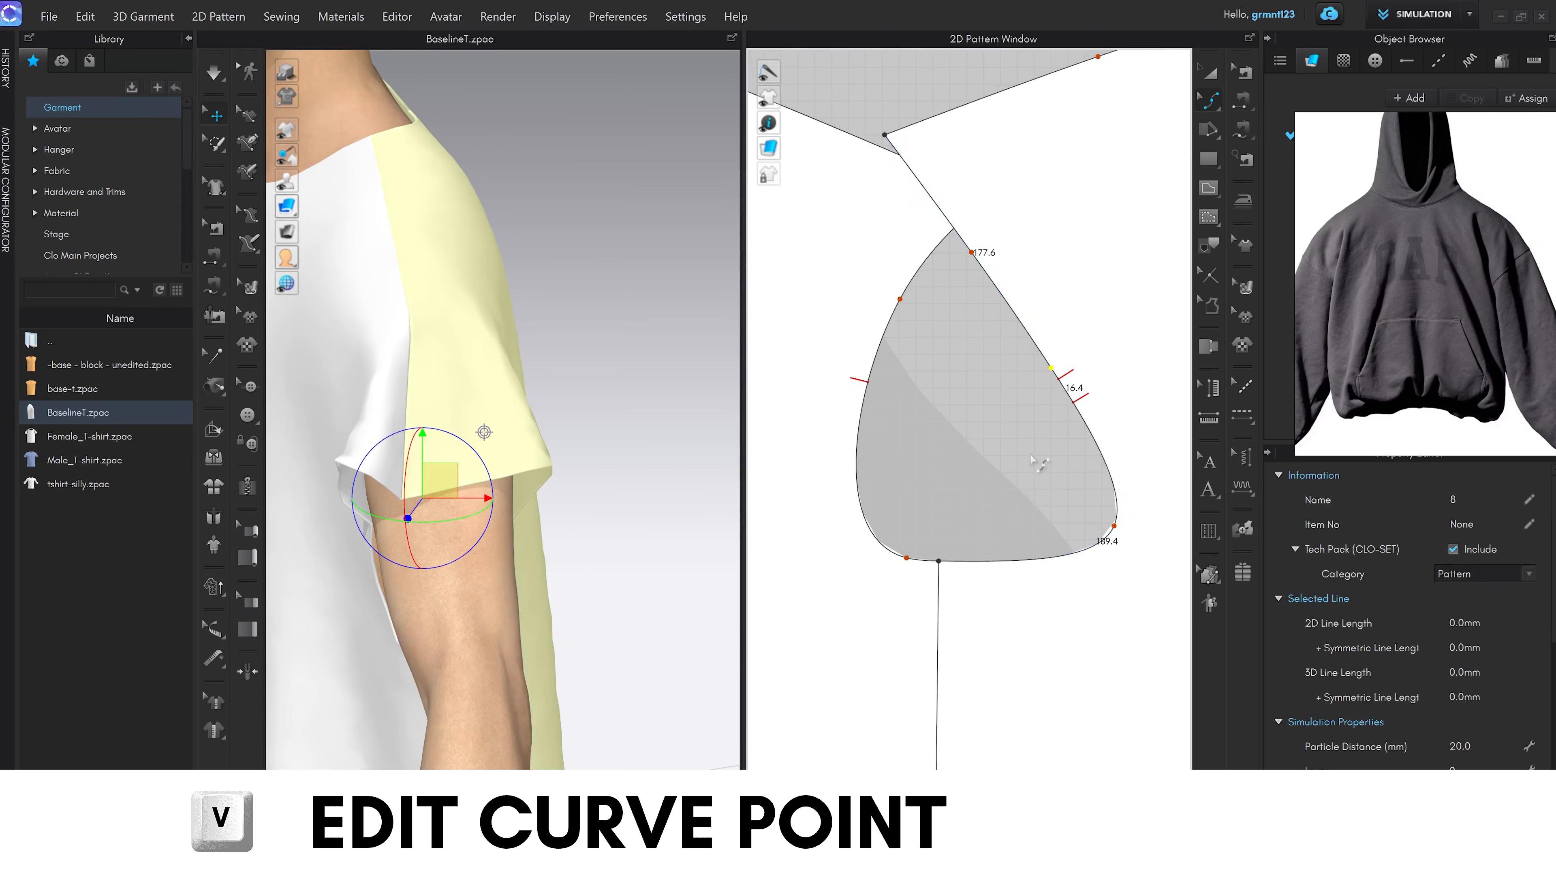
pyautogui.click(1039, 463)
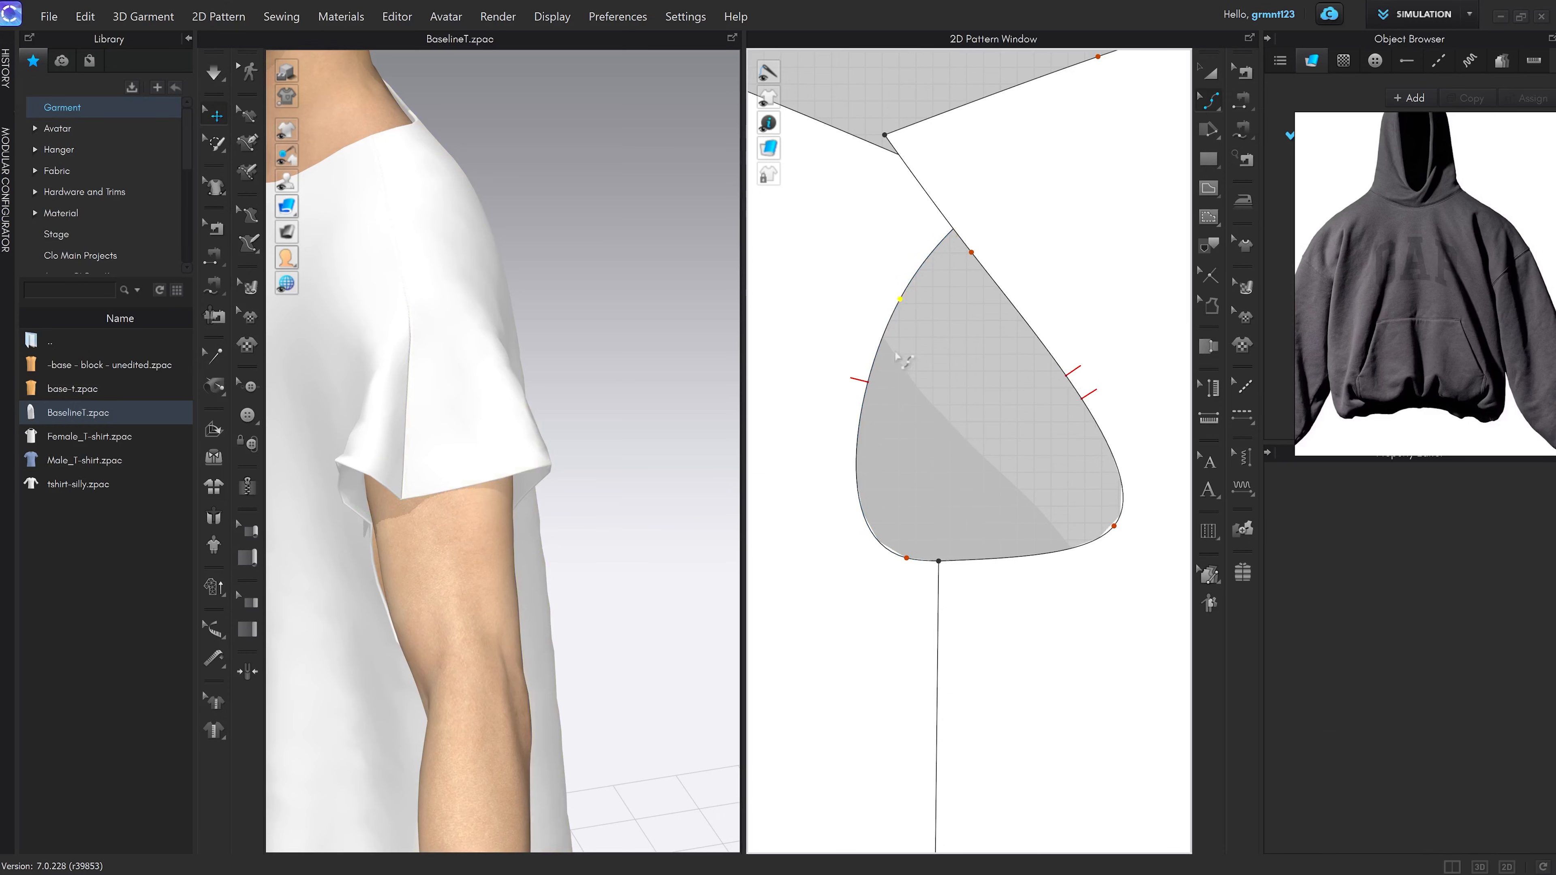
pyautogui.scroll(-2, 990, 429)
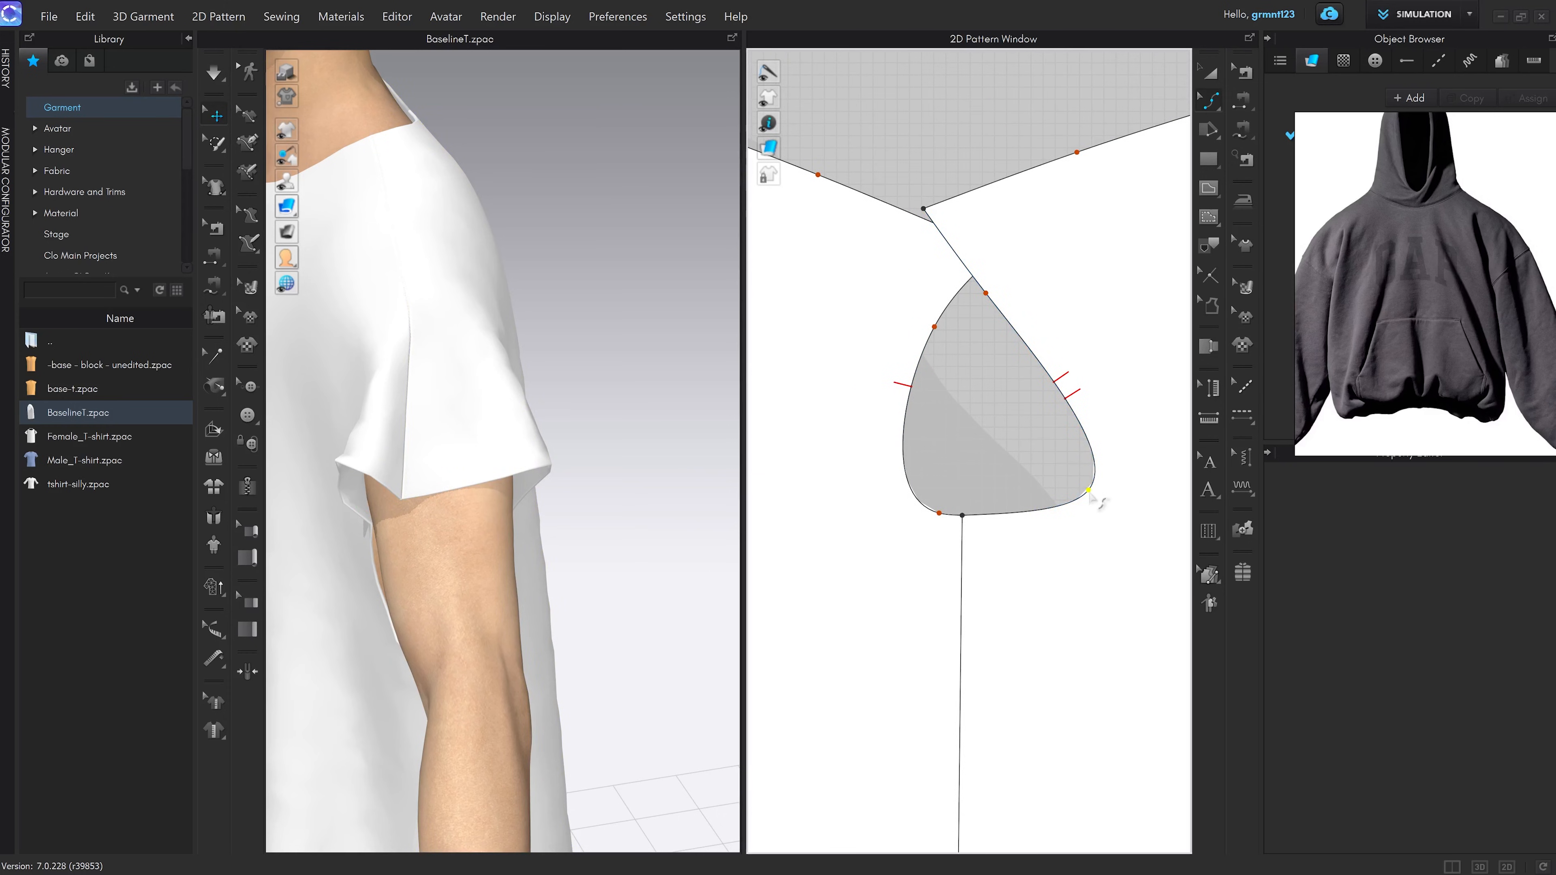
pyautogui.click(1090, 497)
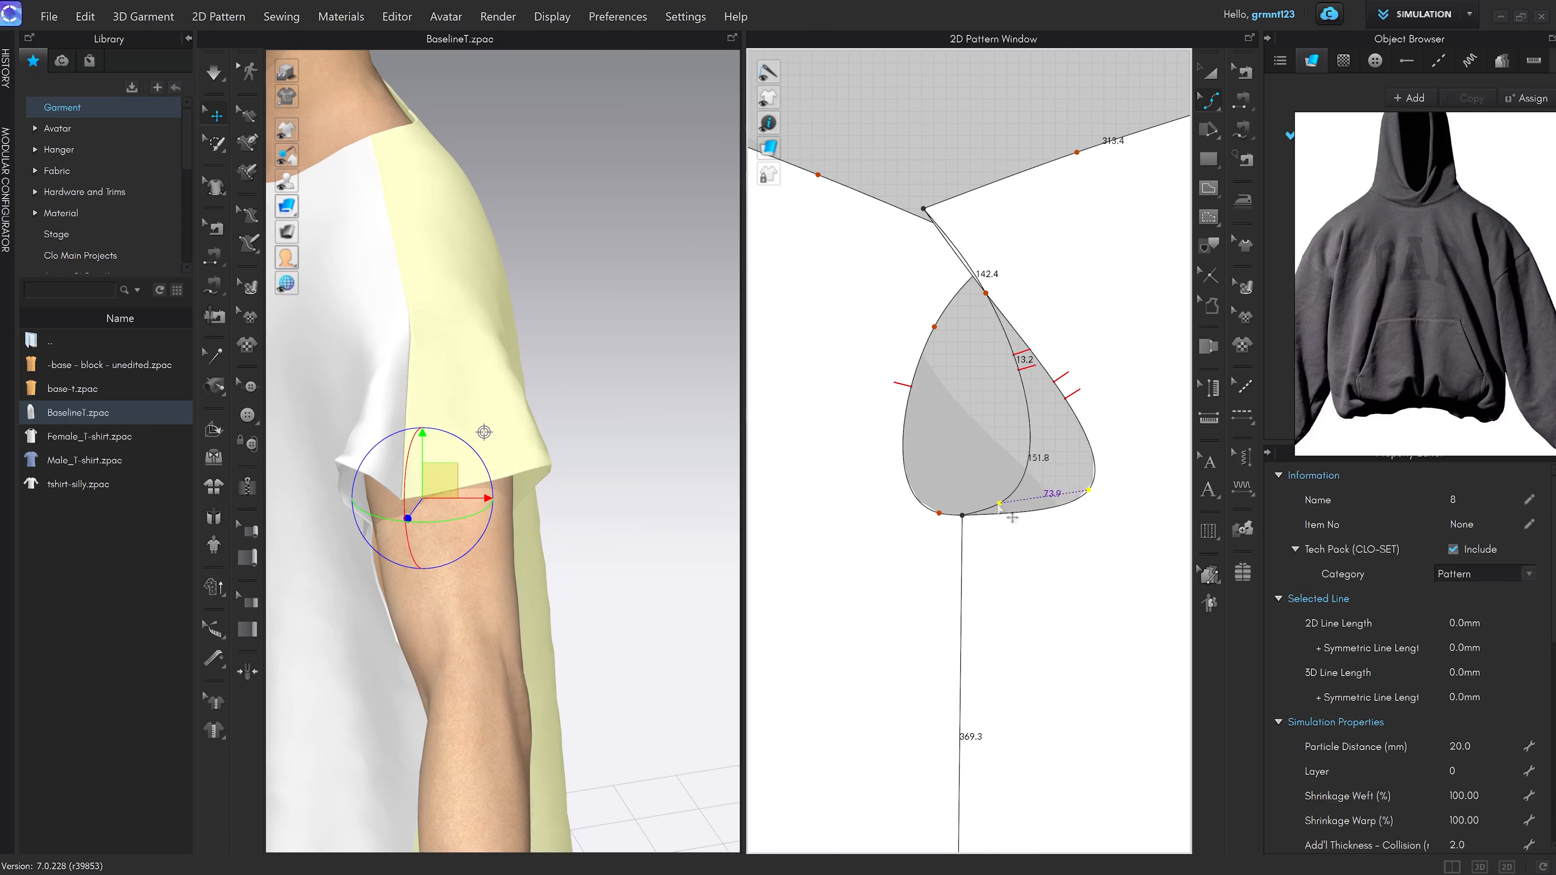
pyautogui.scroll(5, 1041, 515)
pyautogui.scroll(-5, 986, 538)
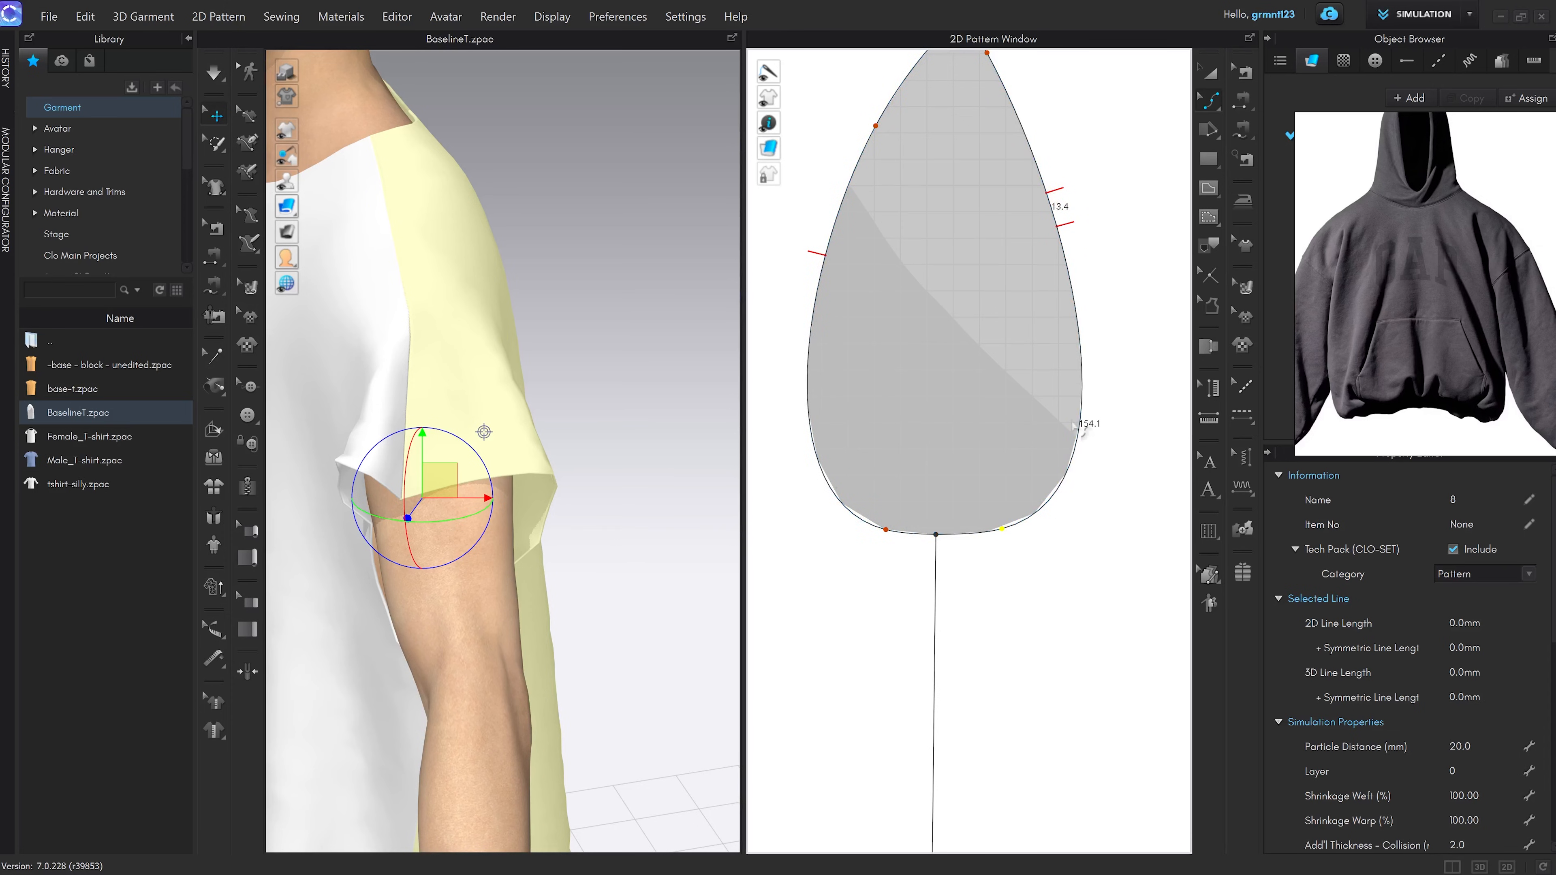
# Simulate the shirt with the reshaped back armhole and check the drape from the front and side
pyautogui.scroll(-5, 1037, 175)
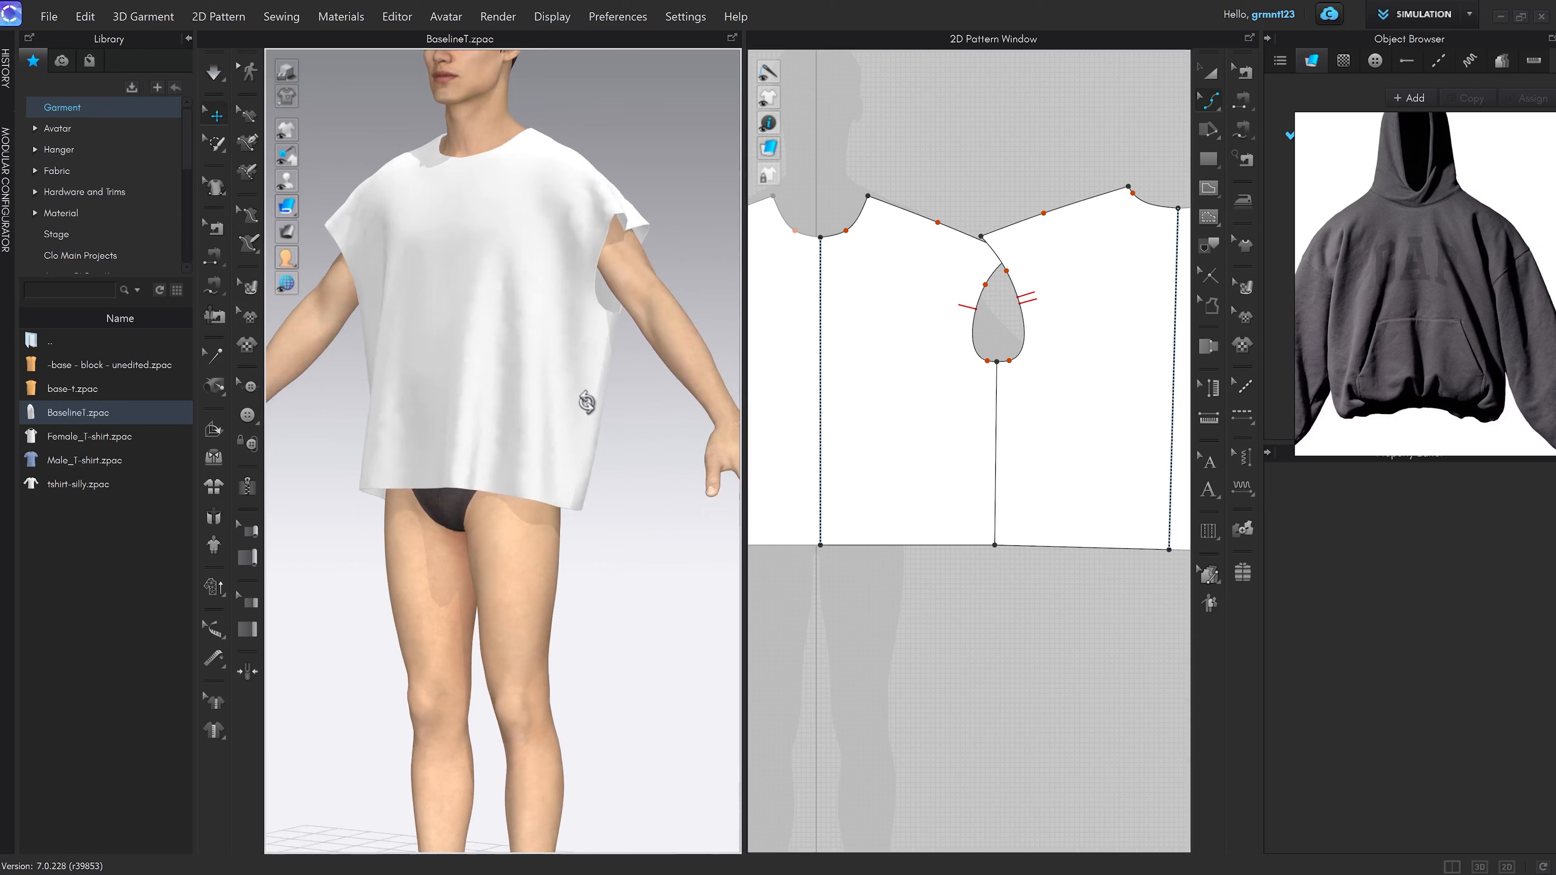
pyautogui.press('space')
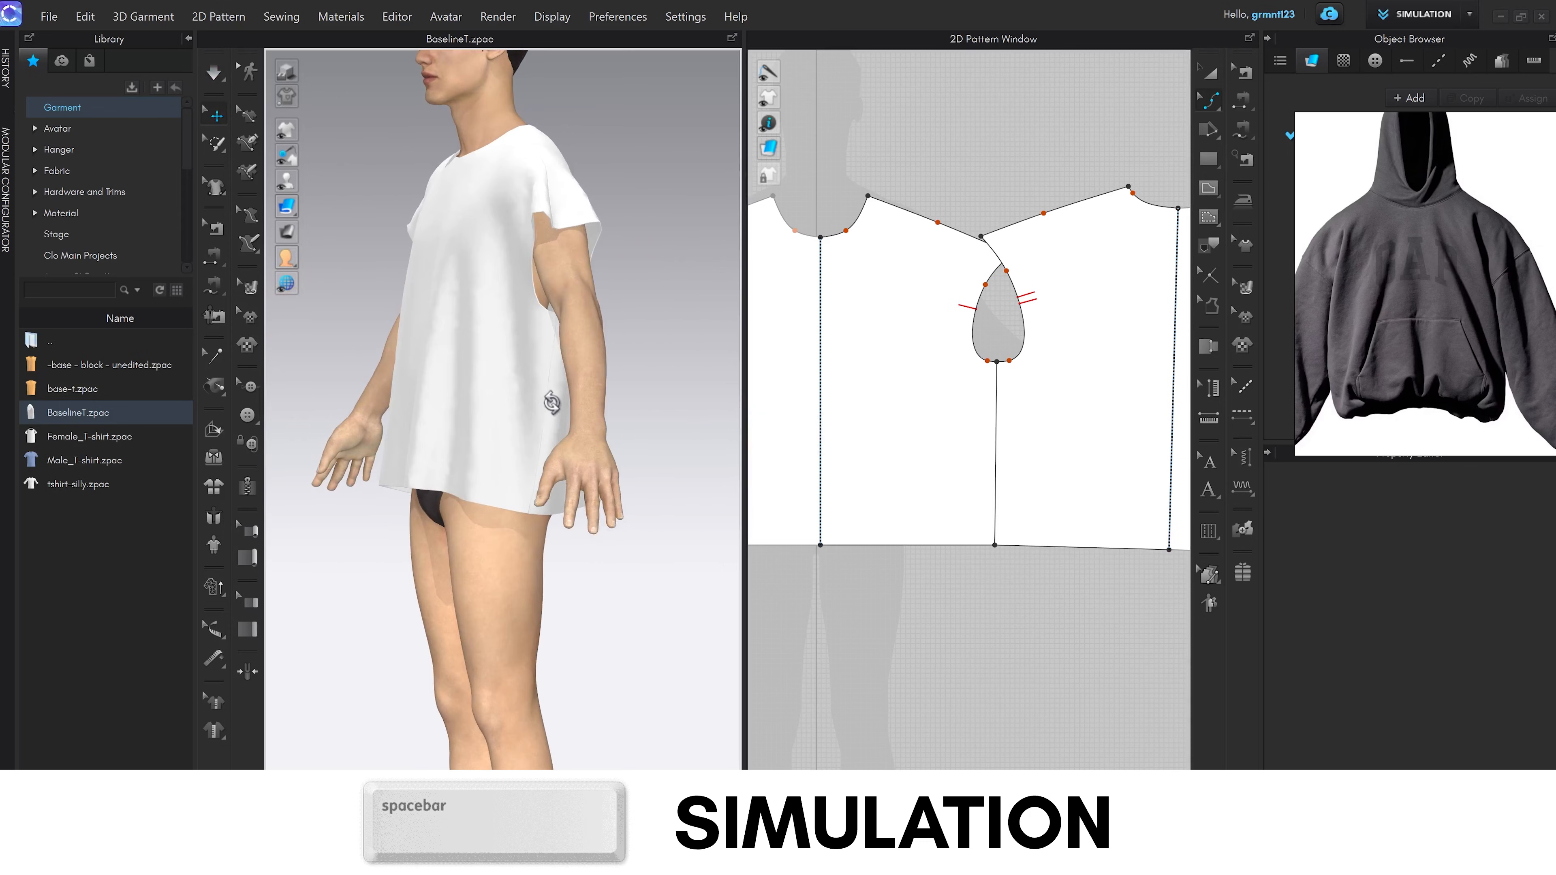
pyautogui.moveTo(554, 403); pyautogui.dragTo(637, 352, button='right')
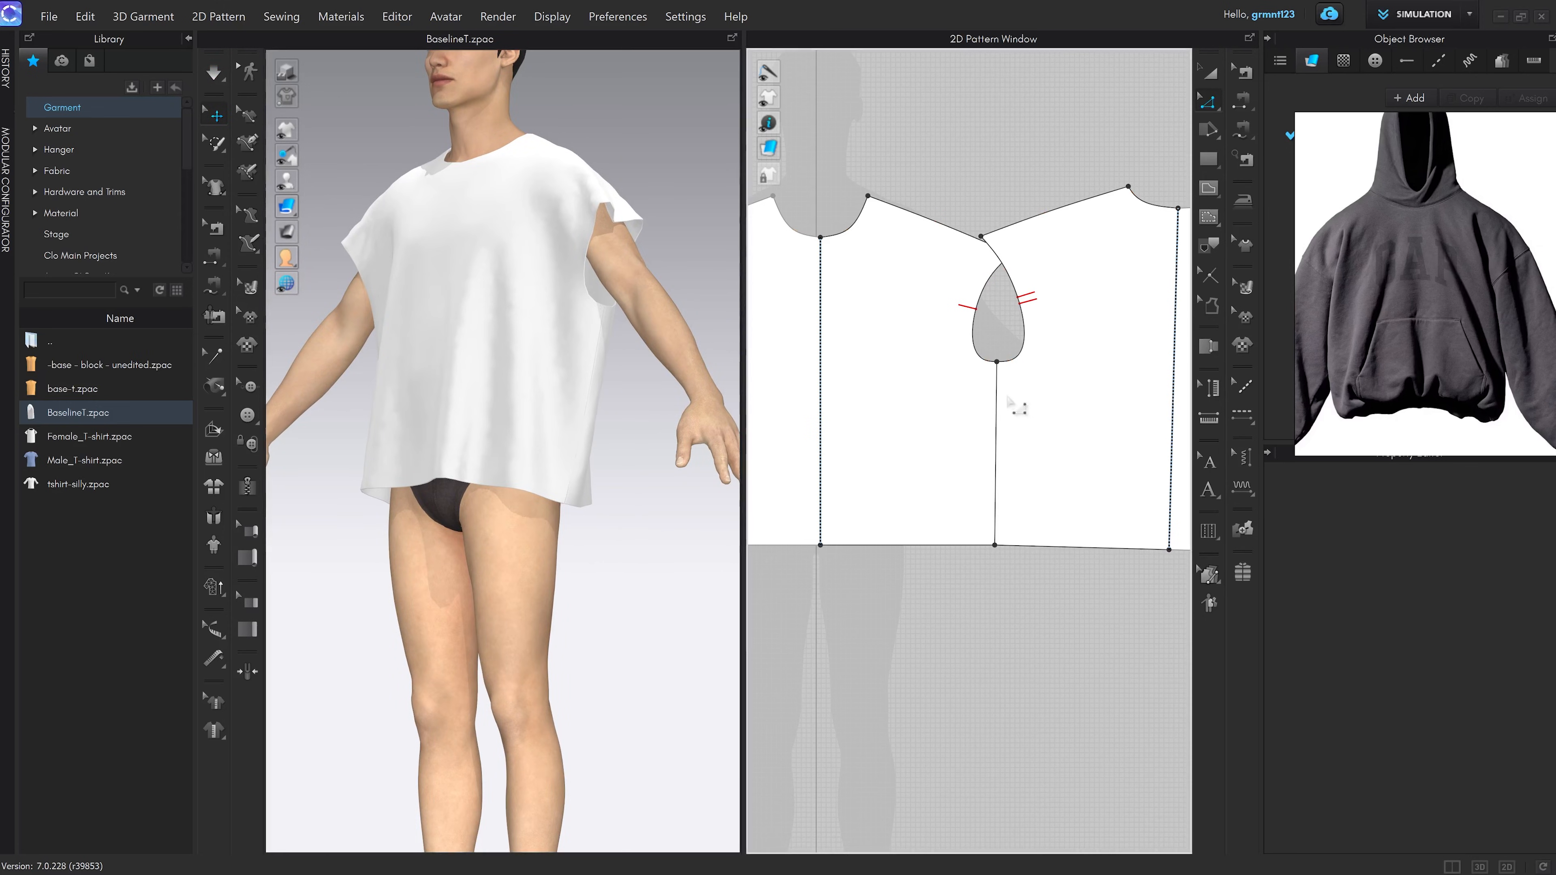
# Move the shared underarm point of the front and back patterns down the side seam by about 60 mm to deepen the armhole
pyautogui.scroll(6, 1014, 404)
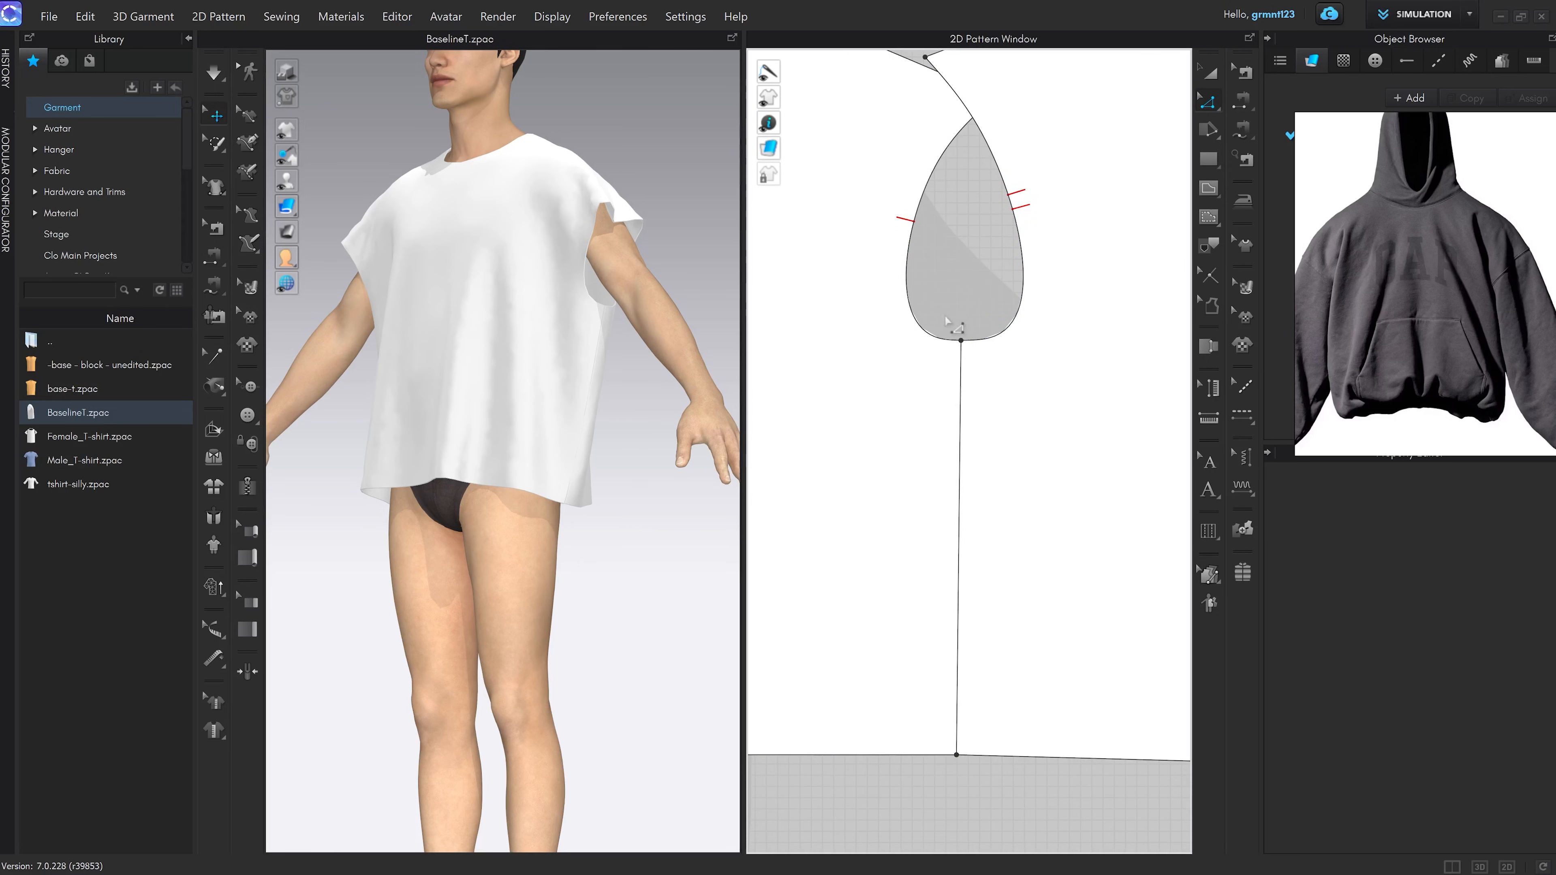
pyautogui.click(961, 339)
pyautogui.scroll(2, 980, 356)
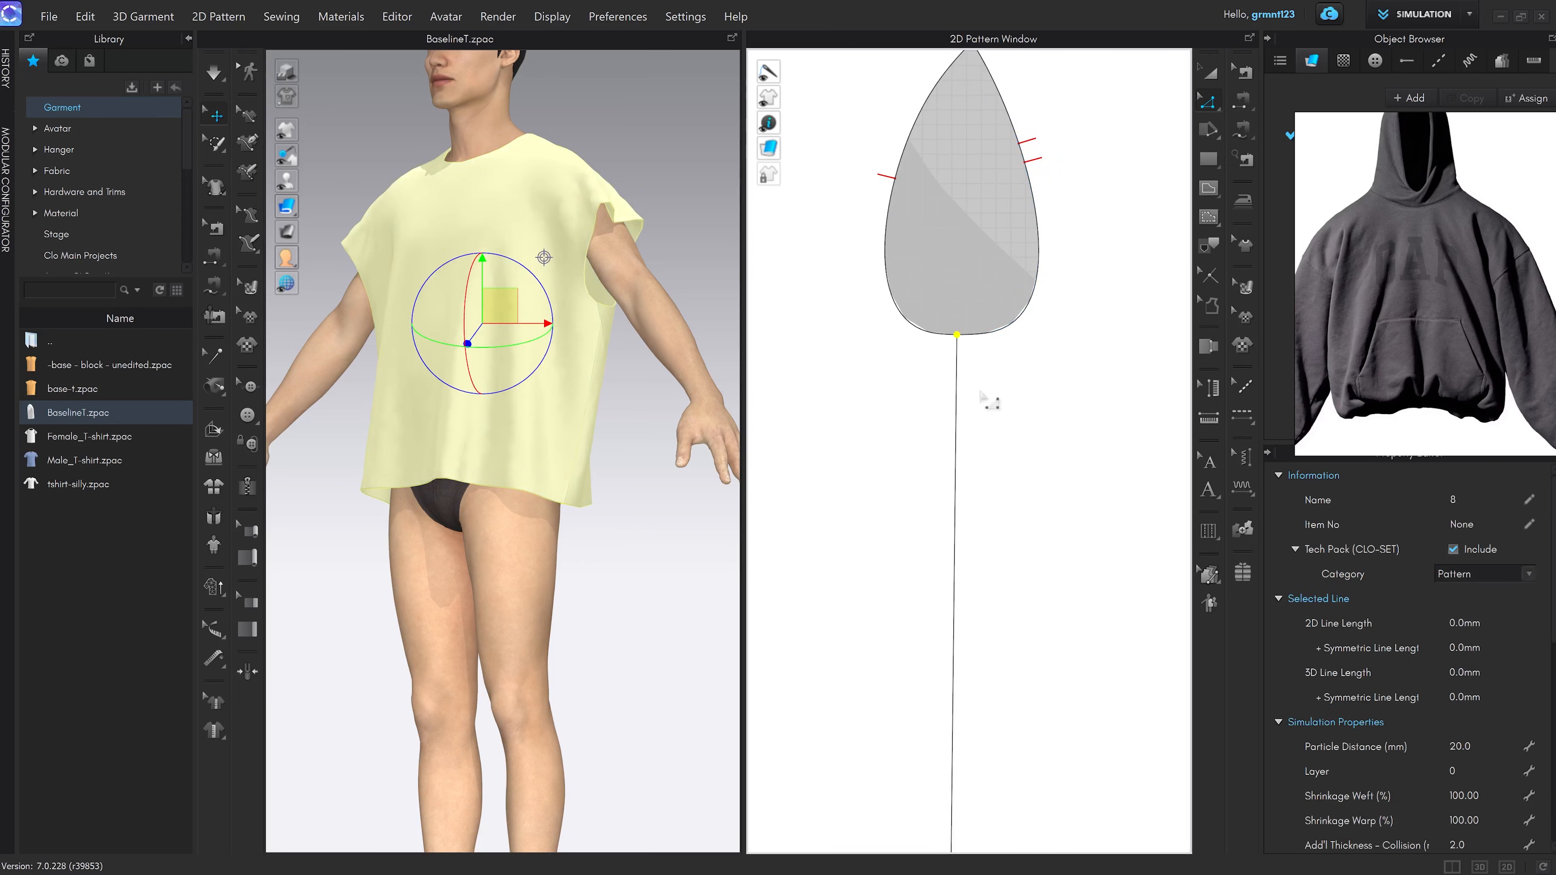
pyautogui.moveTo(972, 347); pyautogui.dragTo(969, 435)
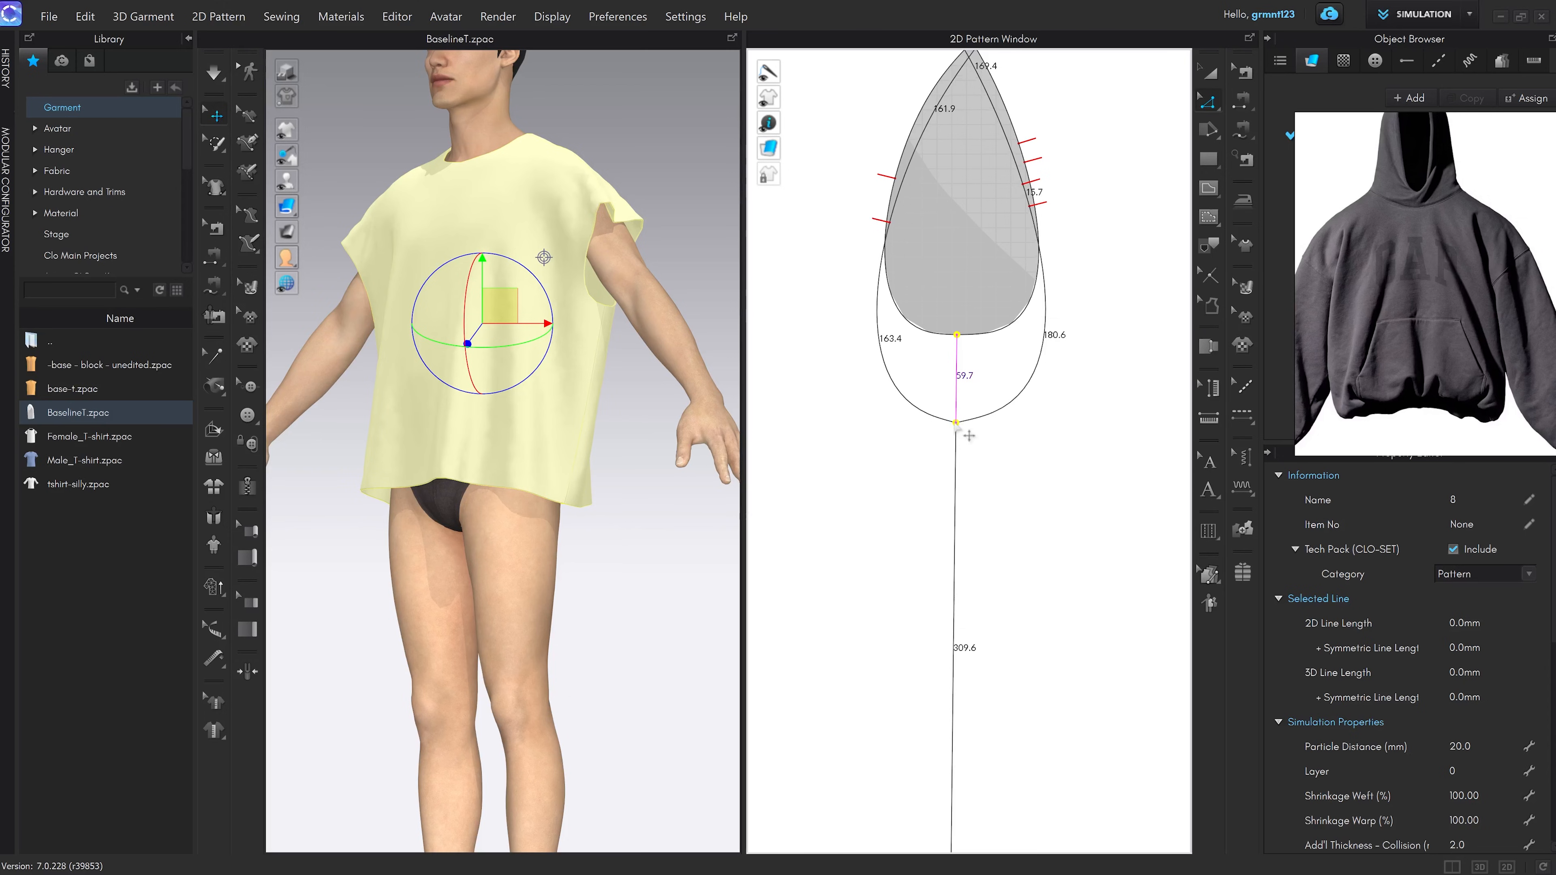
pyautogui.rightClick(969, 435)
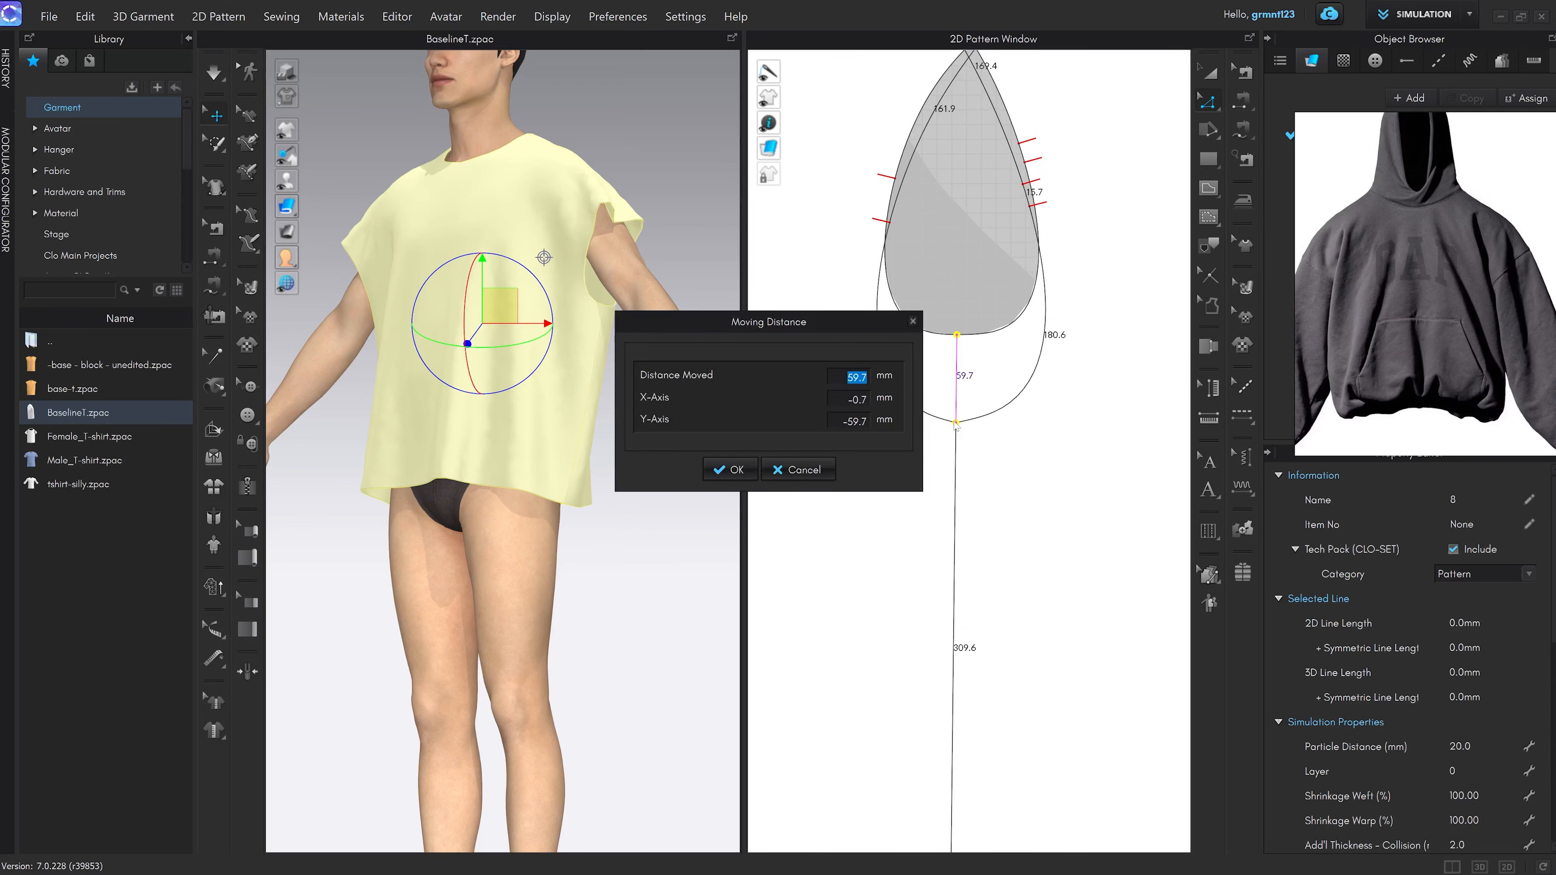
pyautogui.click(728, 469)
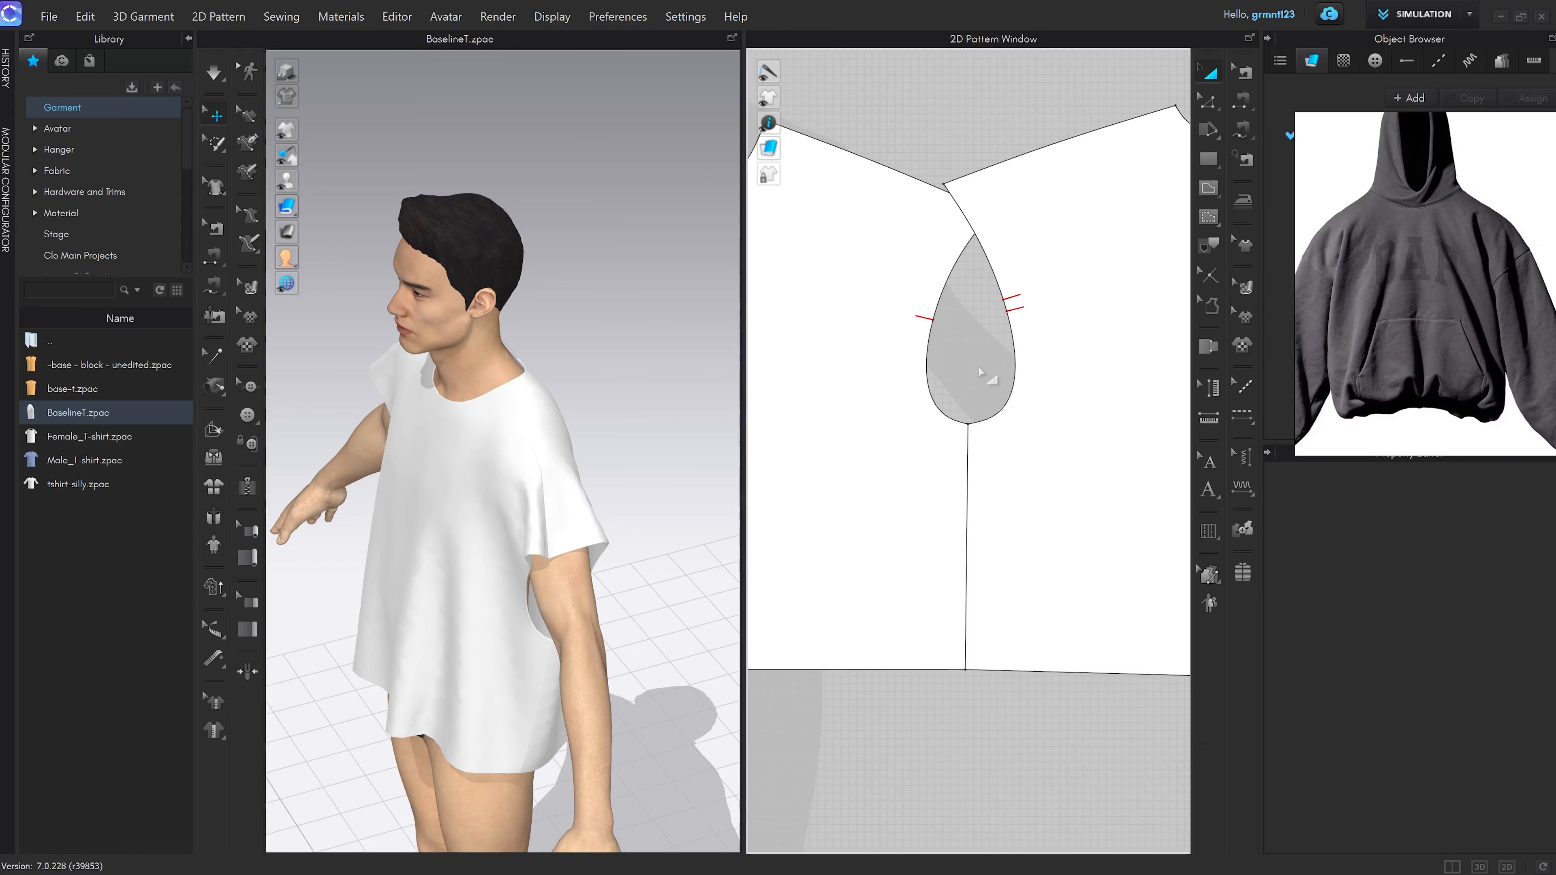
# Inspect the deepened armhole on the avatar, then select all front and back pattern pieces and strengthen them
pyautogui.moveTo(976, 328); pyautogui.dragTo(979, 364, button='middle')
pyautogui.press('z')
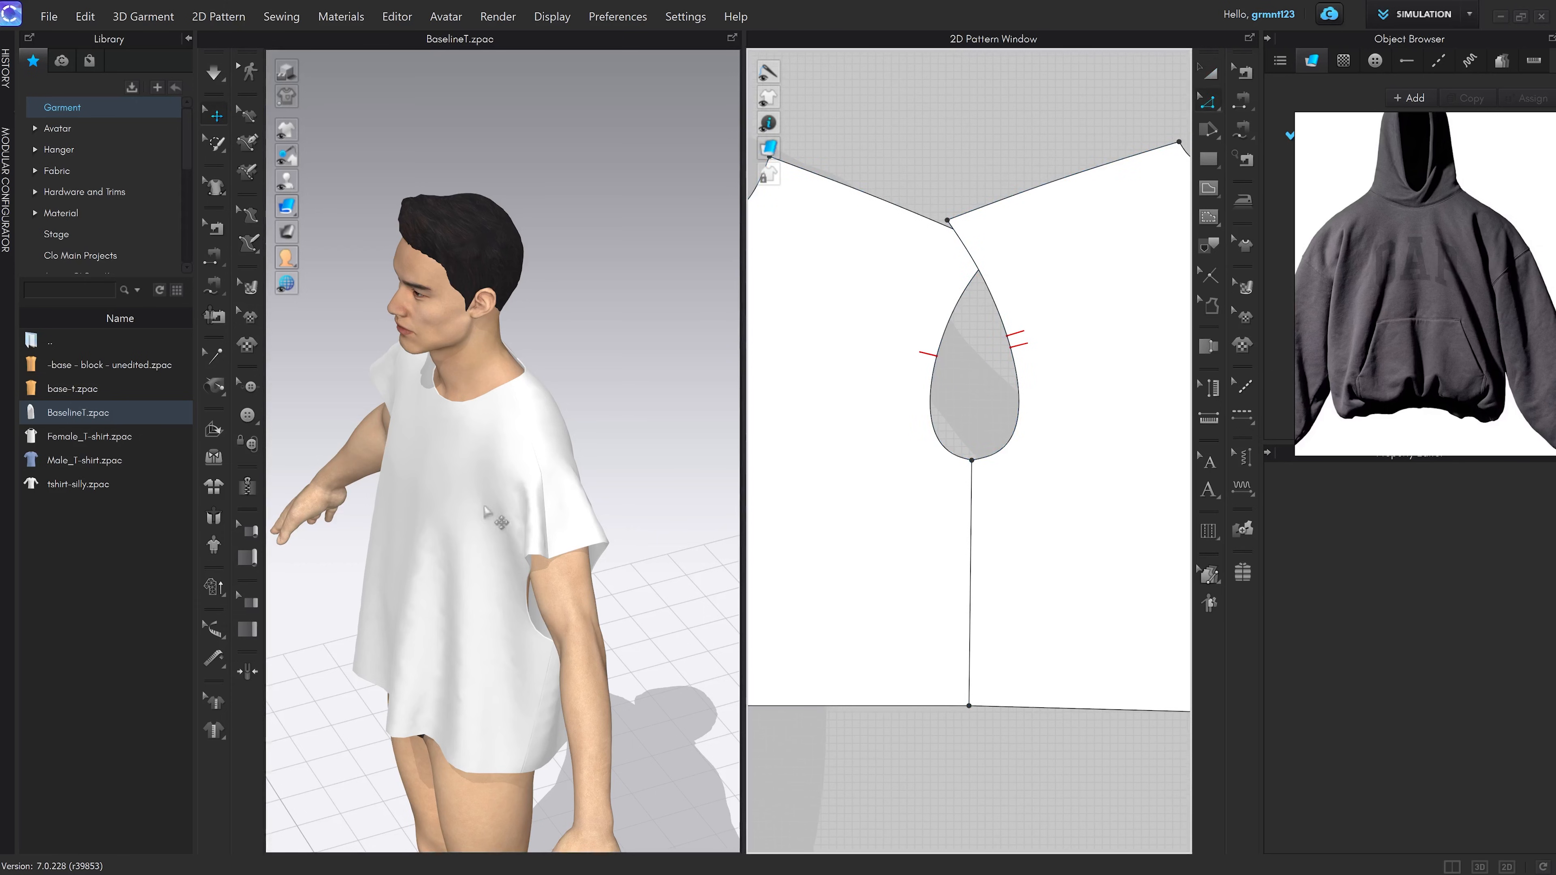
pyautogui.moveTo(570, 552); pyautogui.dragTo(606, 529, button='right')
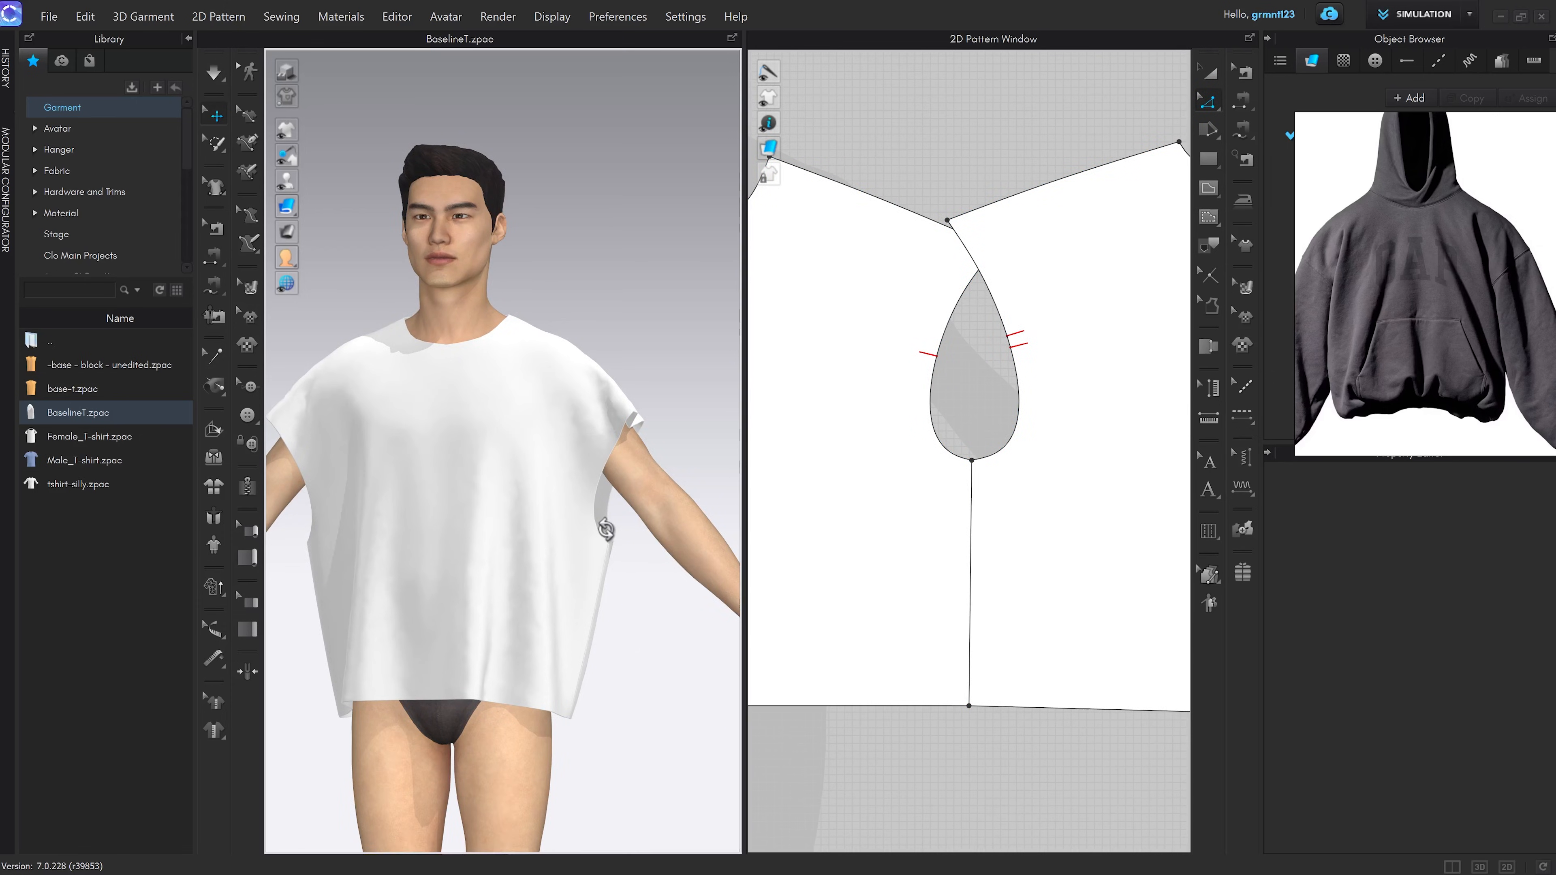
pyautogui.moveTo(653, 462); pyautogui.dragTo(611, 448, button='right')
pyautogui.scroll(5, 651, 429)
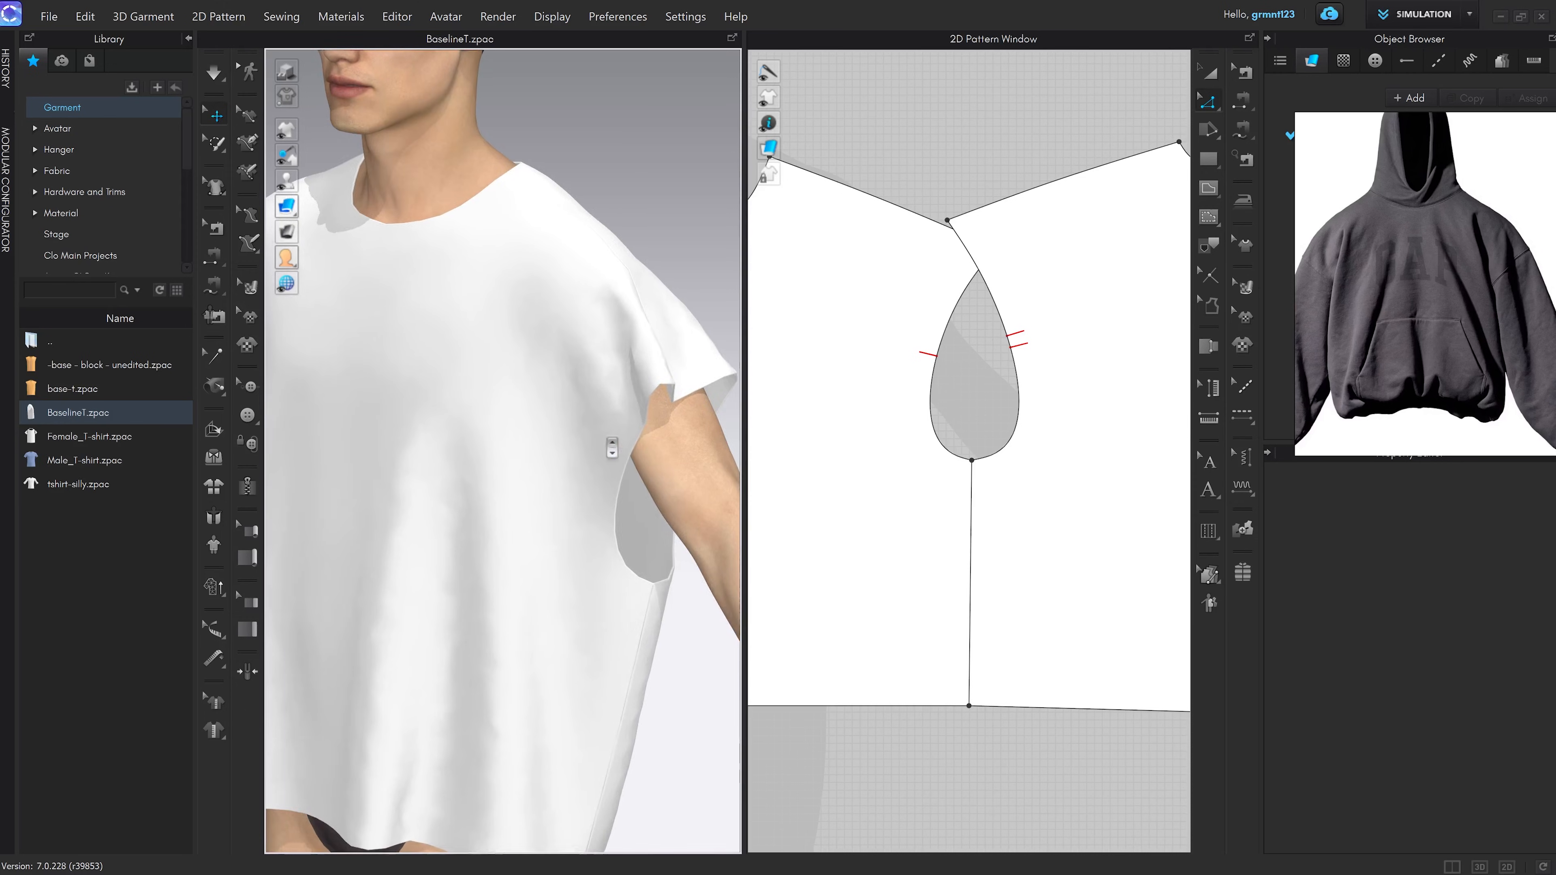
pyautogui.press('2')
pyautogui.press('a')
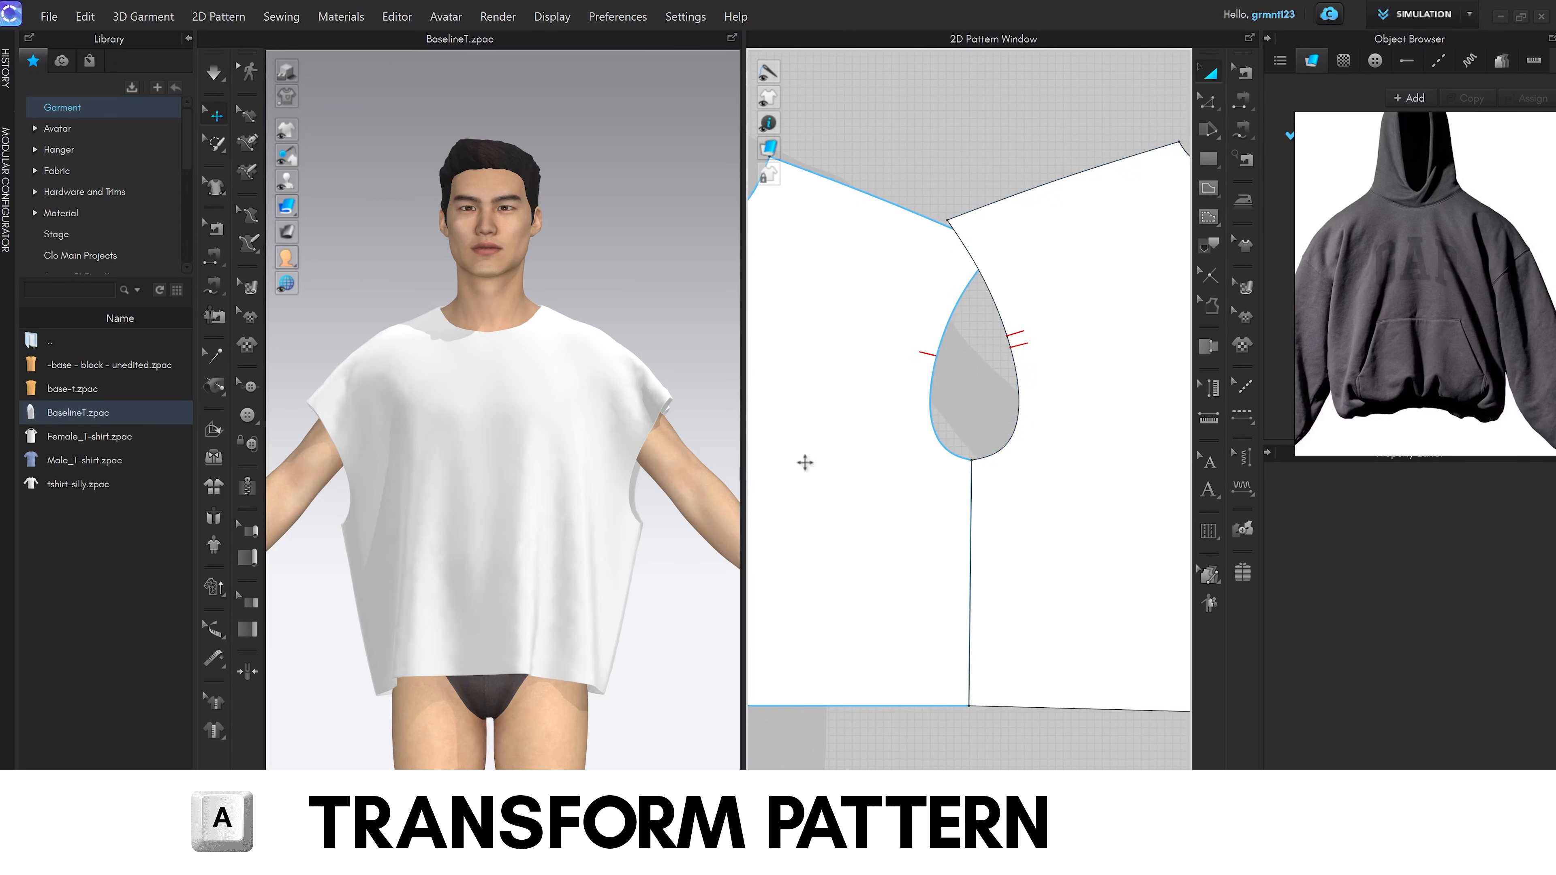
pyautogui.click(912, 456)
pyautogui.keyDown('shift'); pyautogui.click(999, 456); pyautogui.keyUp('shift')
pyautogui.scroll(-10, 1000, 455)
pyautogui.moveTo(838, 308); pyautogui.dragTo(1179, 667)
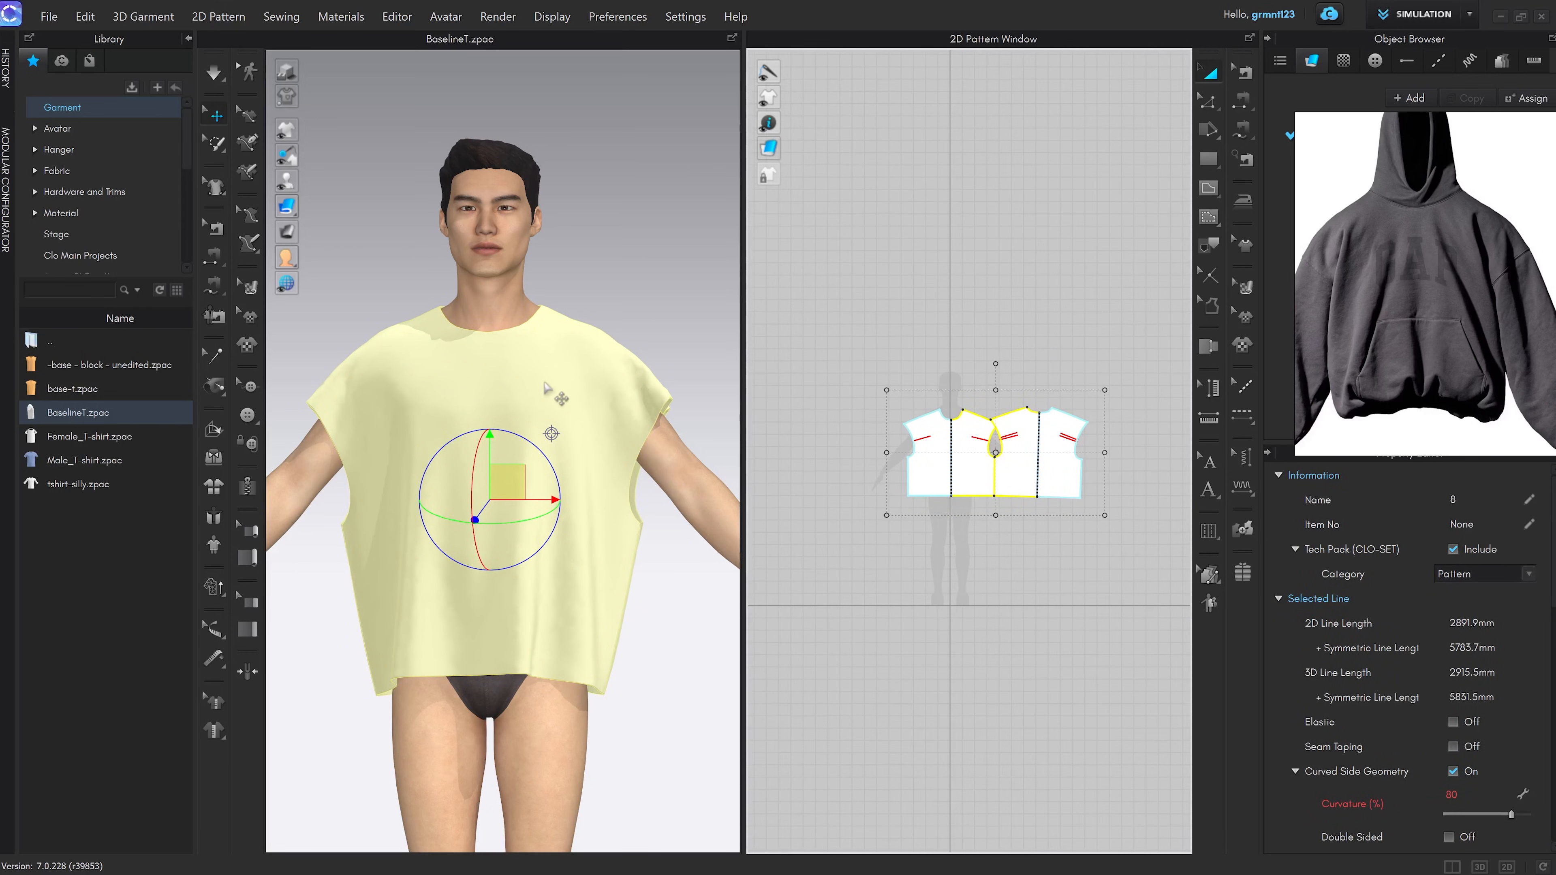
pyautogui.hotkey('ctrl', 'h')
# View the strengthened shirt from the side and locate the Unstrengthen option among its pattern commands without applying it
pyautogui.scroll(2, 565, 402)
pyautogui.scroll(-2, 567, 402)
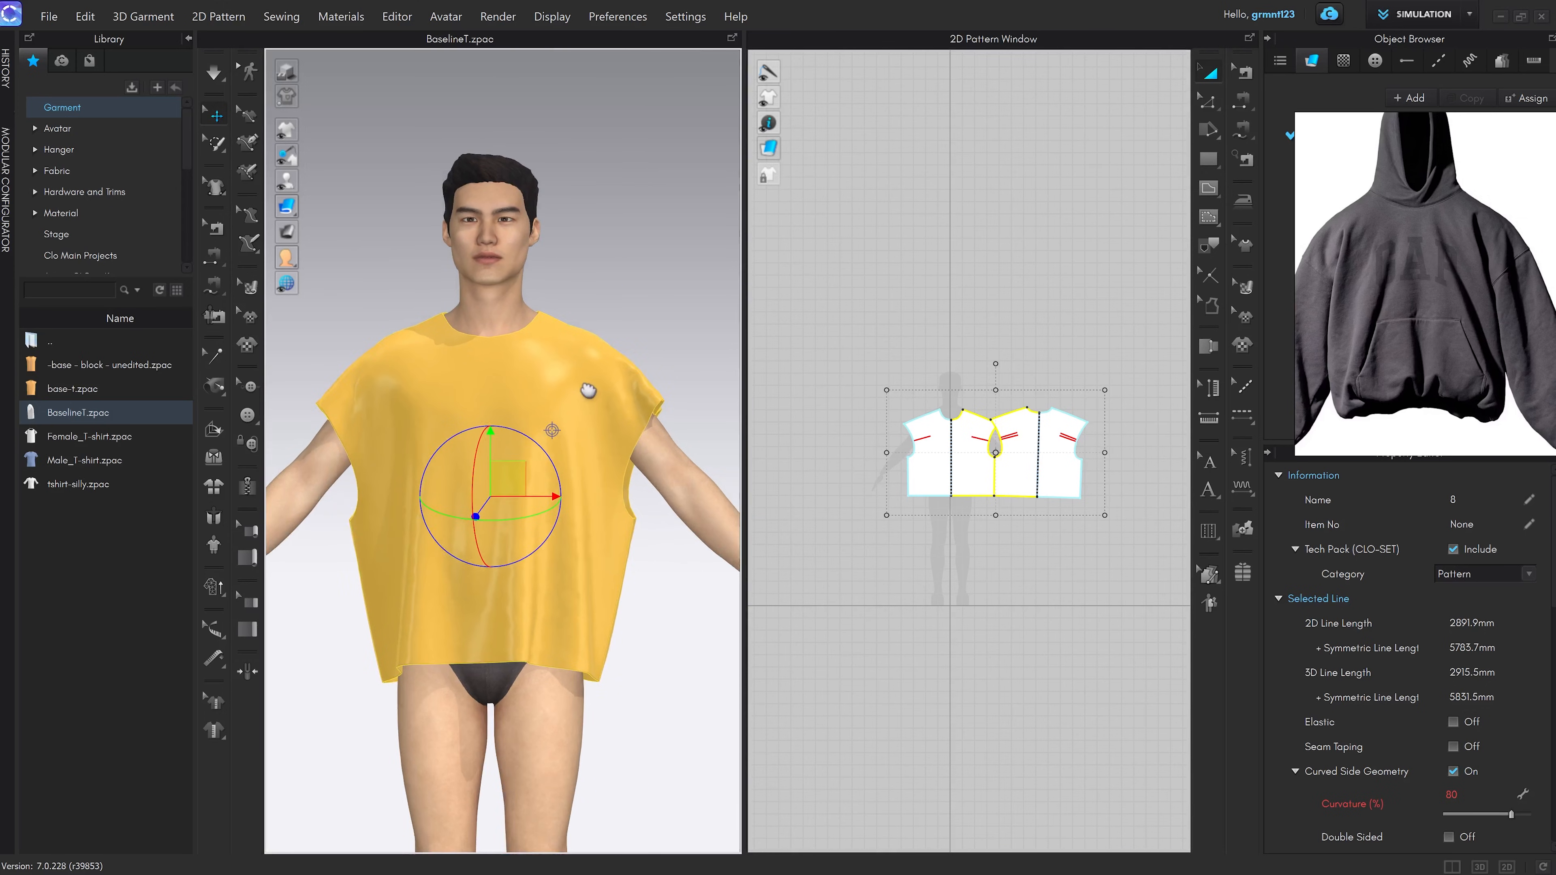
pyautogui.moveTo(585, 389); pyautogui.dragTo(510, 448, button='right')
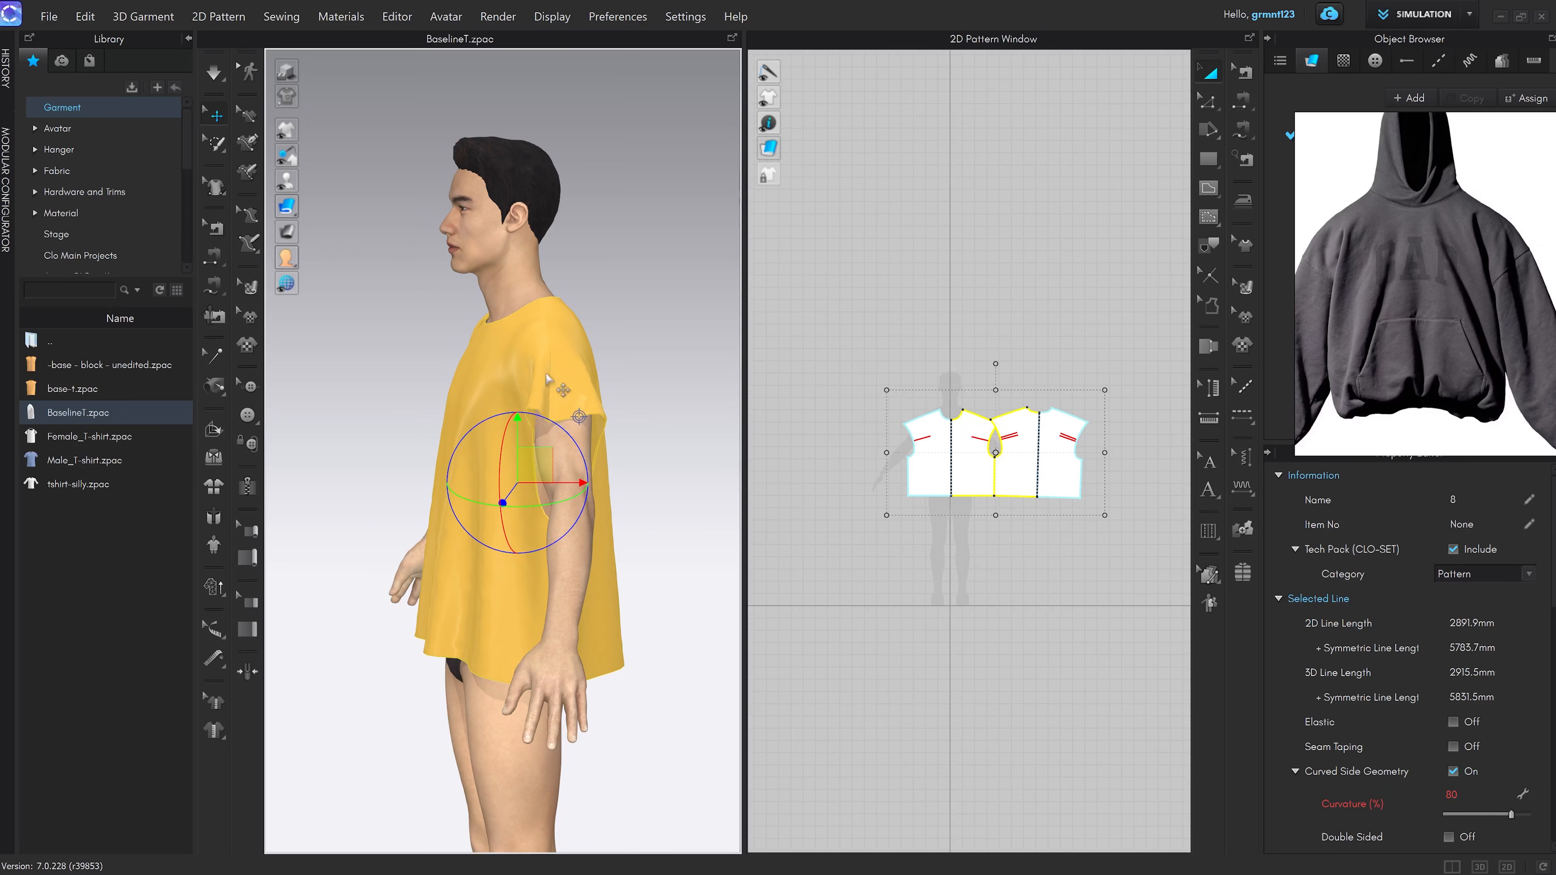
pyautogui.rightClick(506, 354)
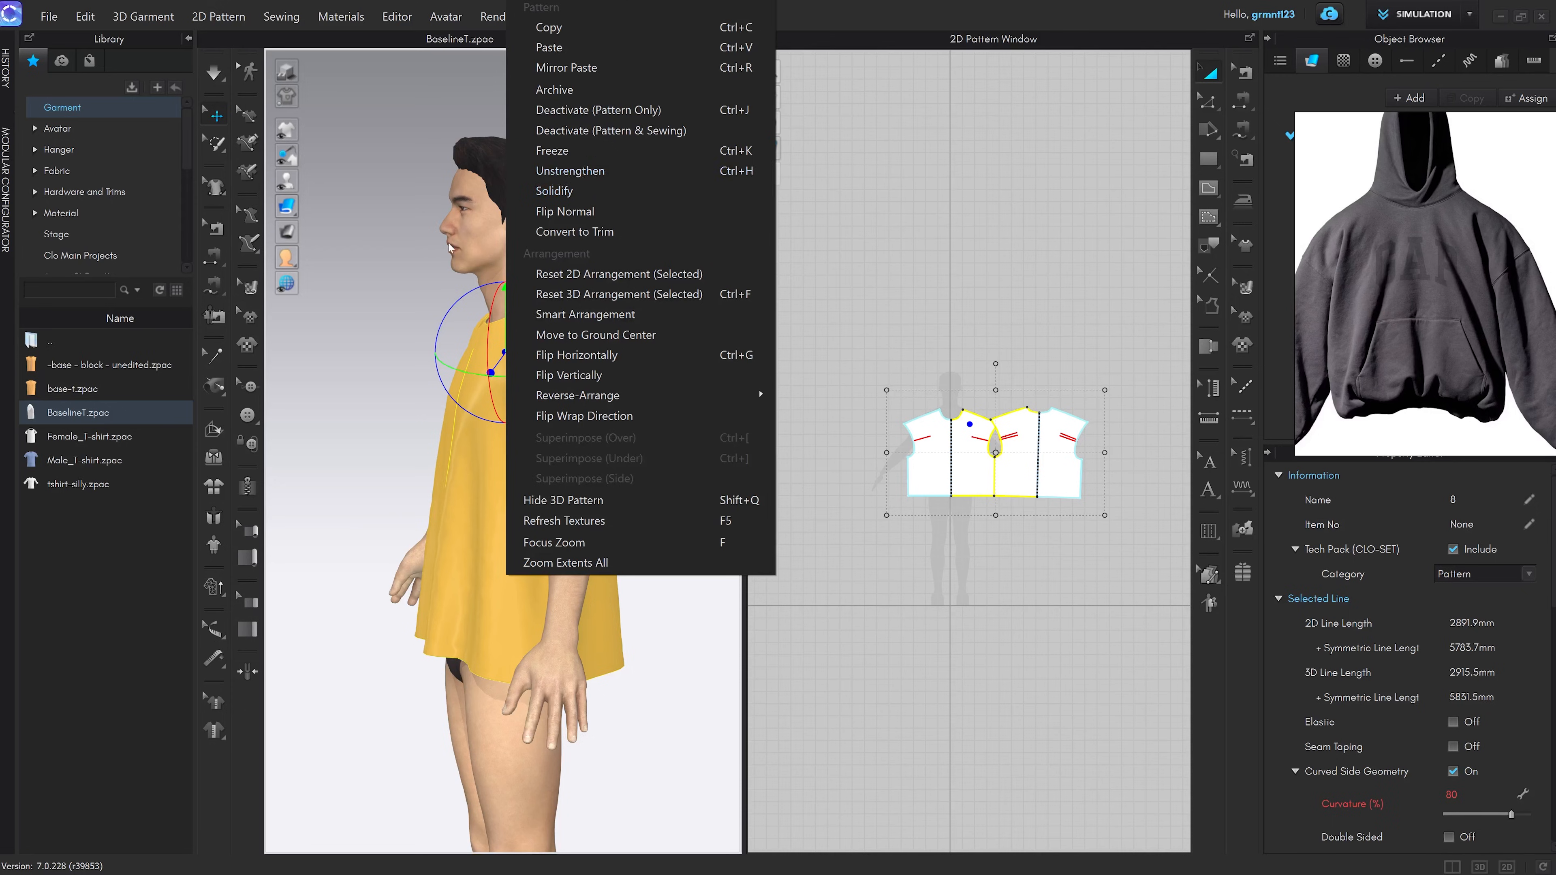
pyautogui.click(327, 315)
pyautogui.moveTo(390, 365); pyautogui.dragTo(504, 344, button='right')
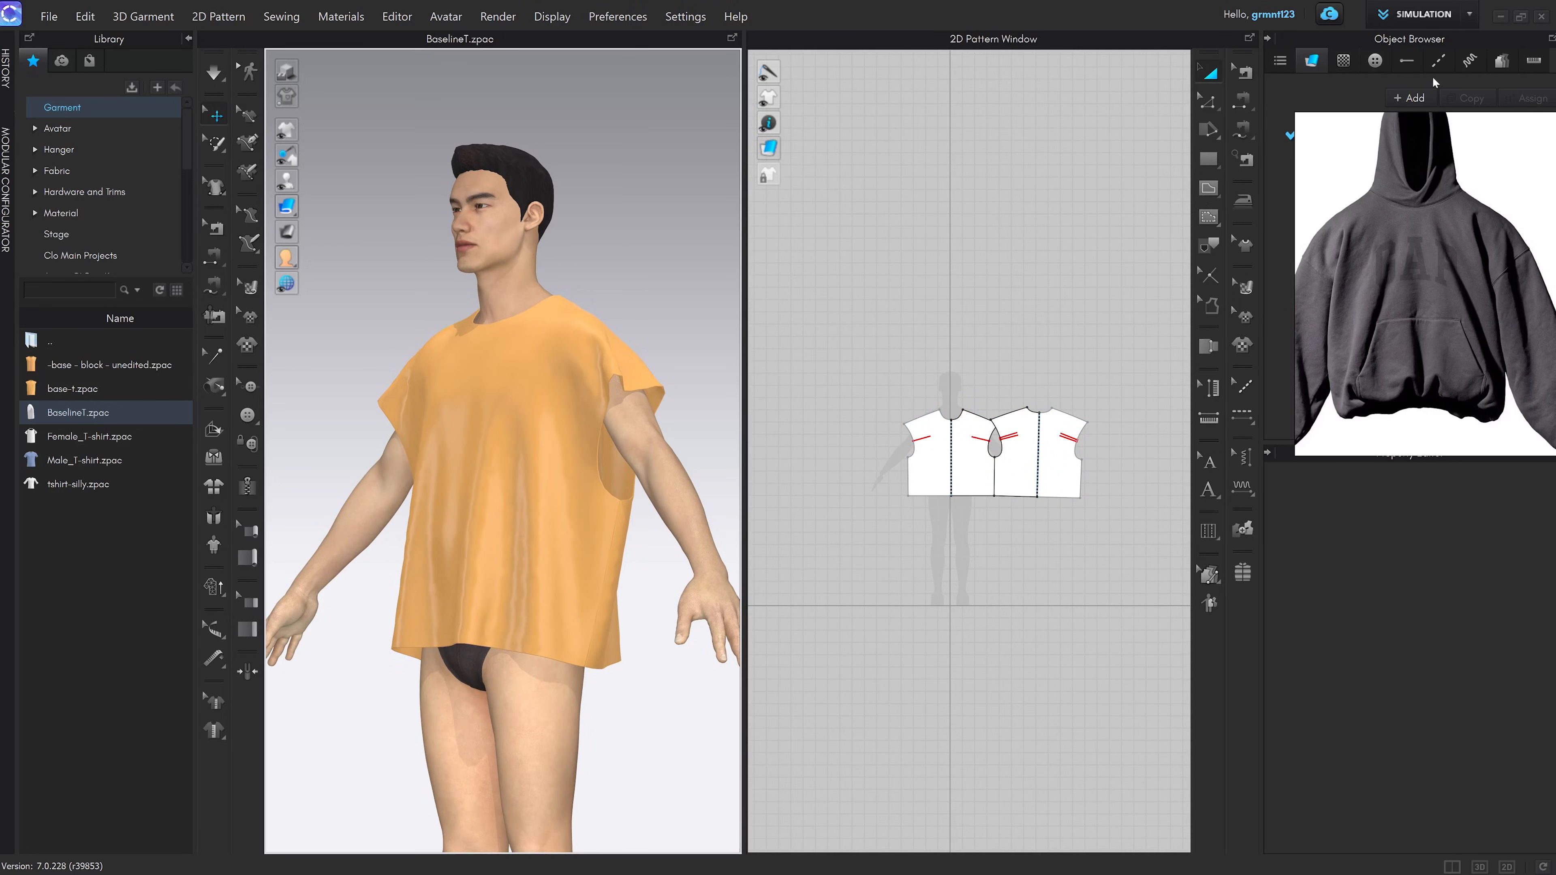
# Move the hoodie reference image clear of the Default_for_Simulation fabric entry and simulate the strengthened shirt
pyautogui.moveTo(1403, 123); pyautogui.dragTo(1351, 393)
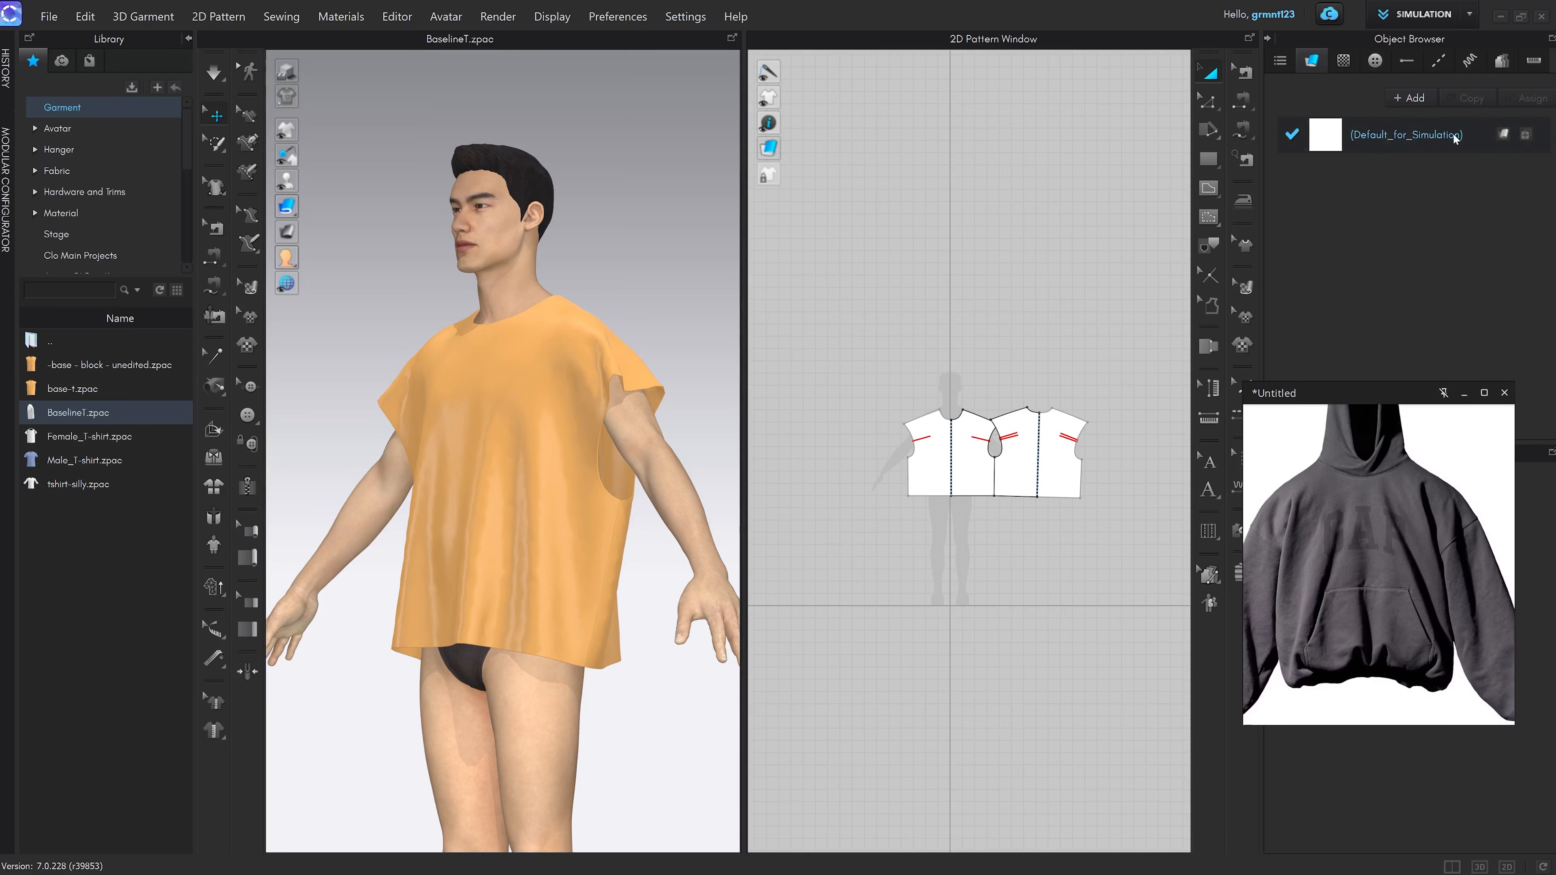
pyautogui.click(1388, 148)
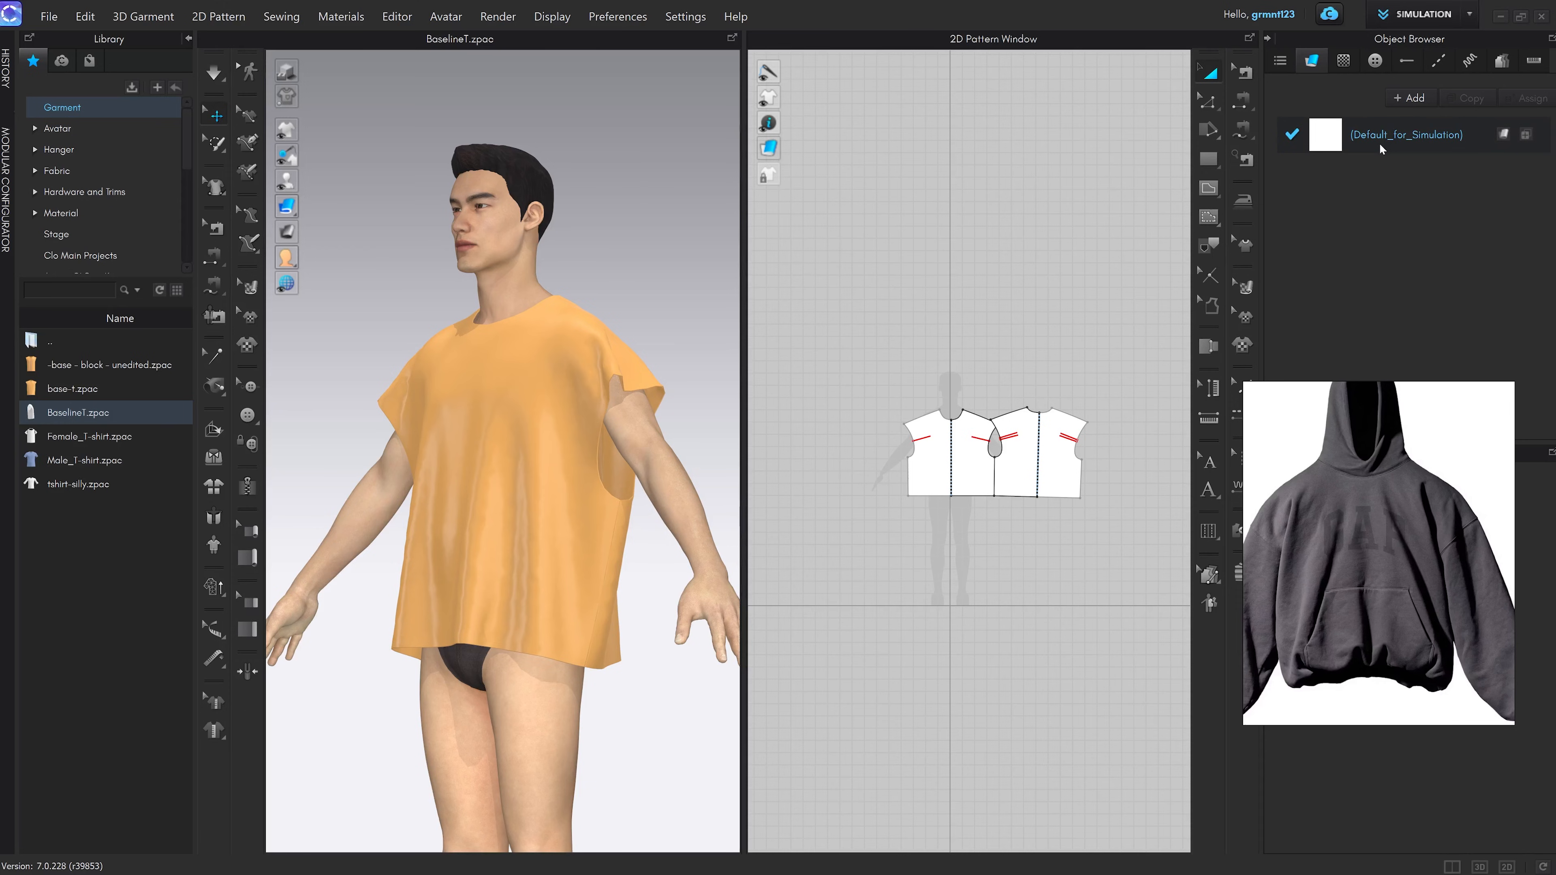
pyautogui.press('space')
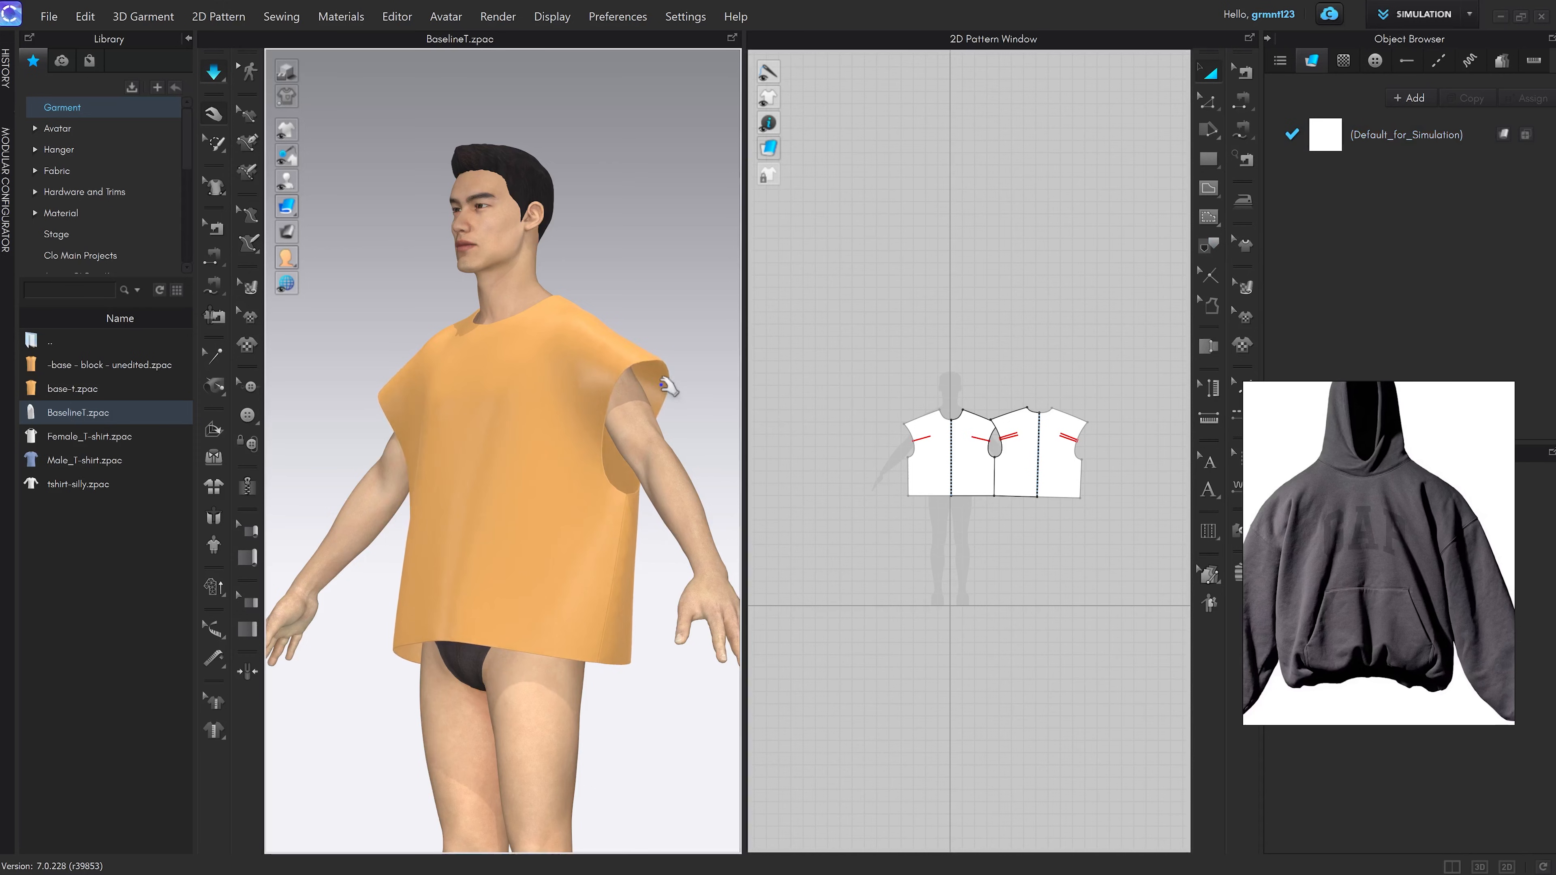
pyautogui.press('space')
pyautogui.moveTo(671, 419)
pyautogui.mouseDown(button='right')
pyautogui.moveTo(675, 455)
pyautogui.moveTo(660, 435)
pyautogui.moveTo(618, 442)
pyautogui.moveTo(605, 468)
pyautogui.moveTo(680, 420)
pyautogui.mouseUp(button='right')
pyautogui.scroll(-3, 681, 419)
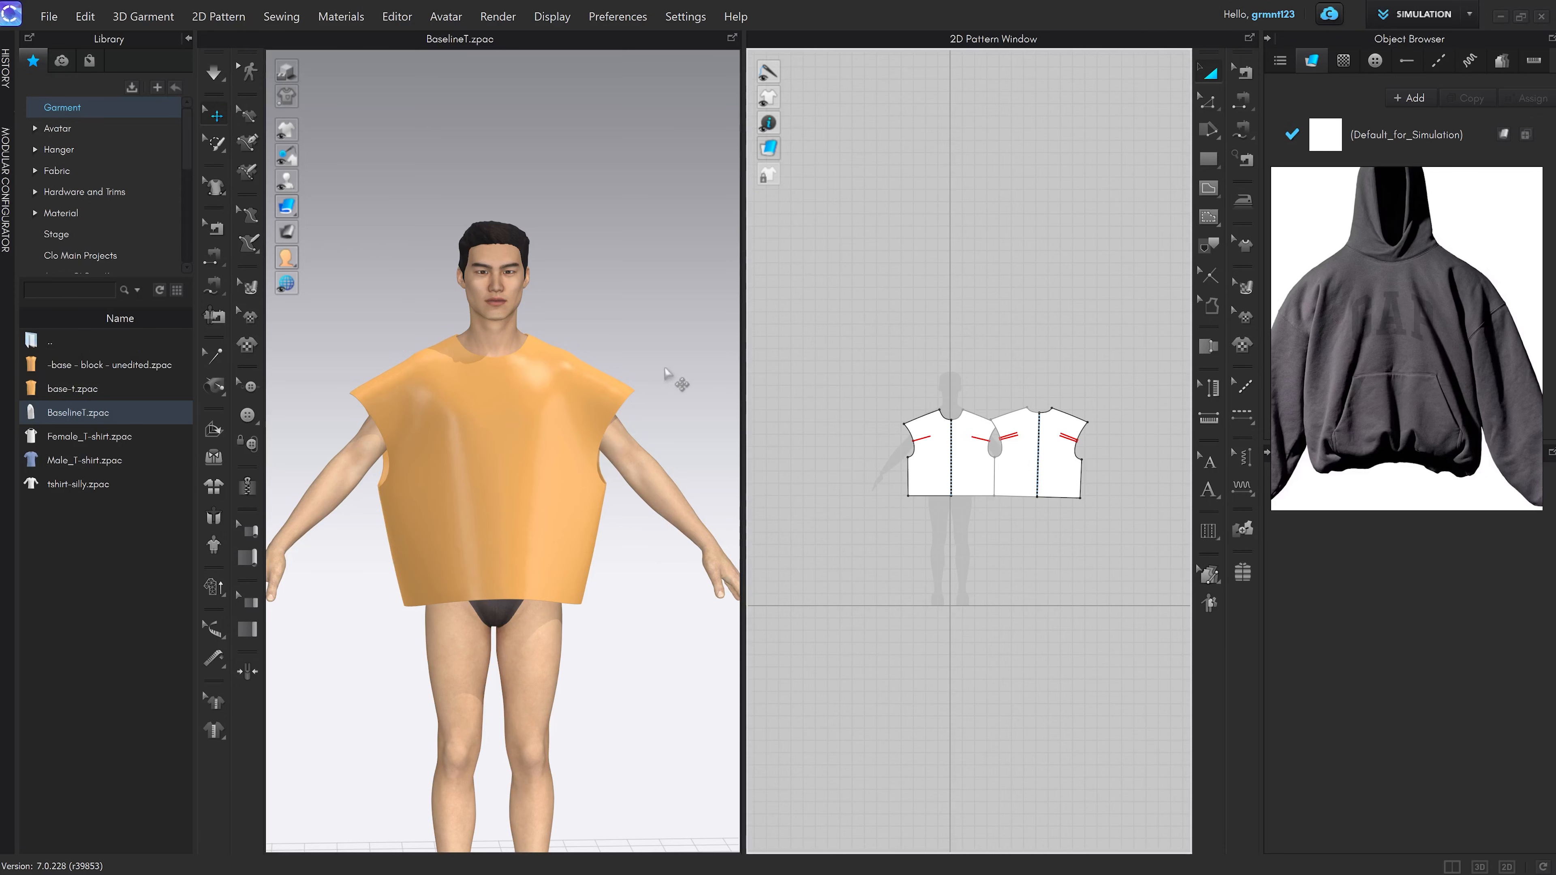
# Move the back pattern away from the front pattern to leave a gap between their side seams and armholes
pyautogui.moveTo(1444, 191)
pyautogui.moveTo(633, 449); pyautogui.dragTo(591, 208, button='right')
pyautogui.scroll(3, 529, 429)
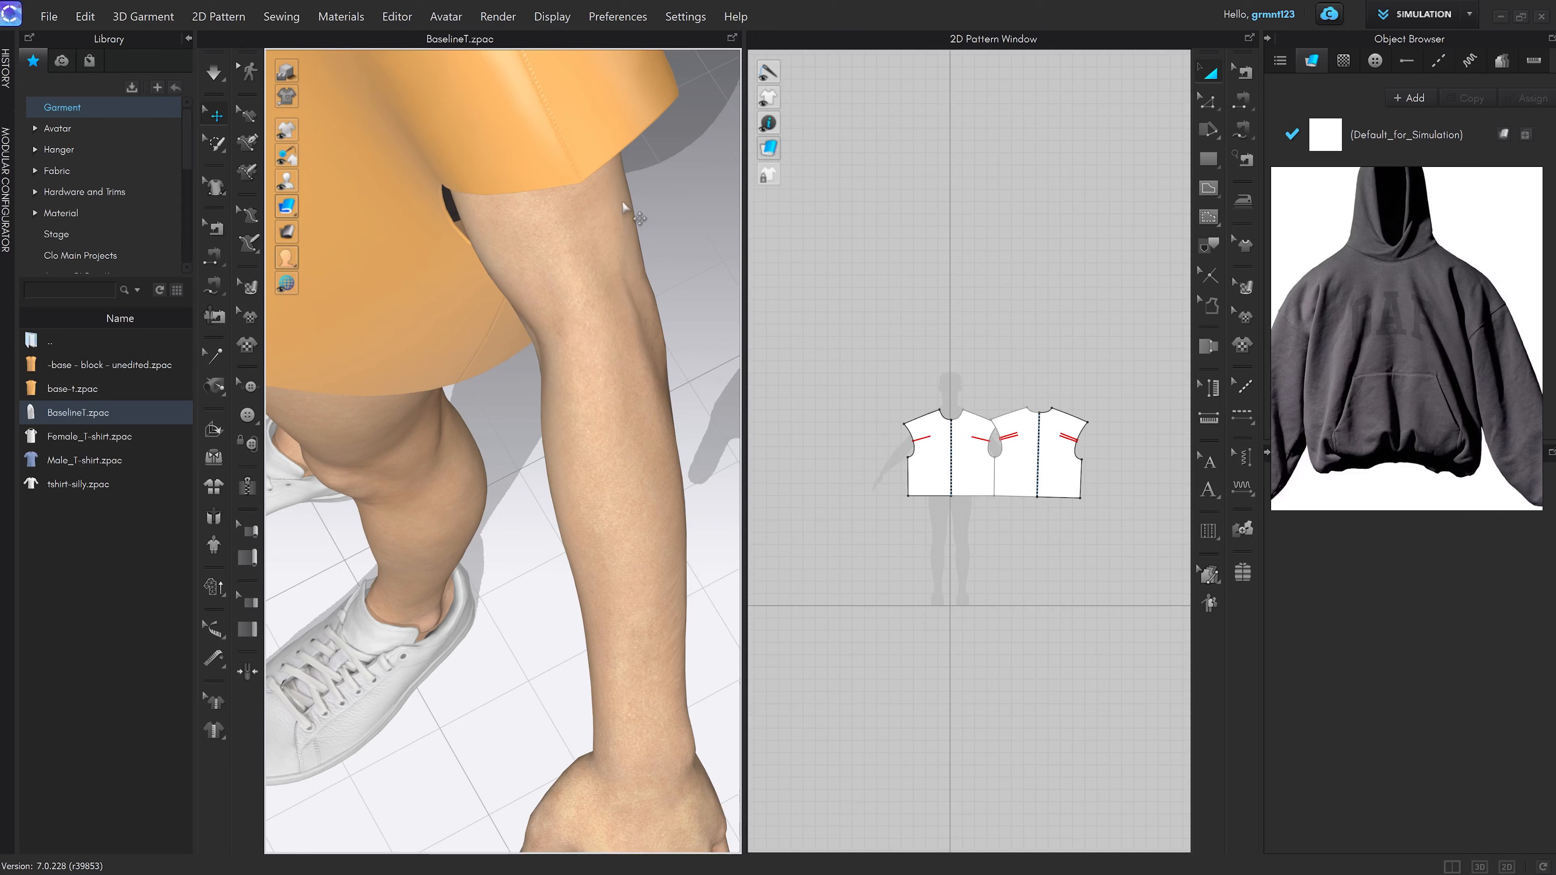
pyautogui.press('z')
pyautogui.scroll(3, 1012, 494)
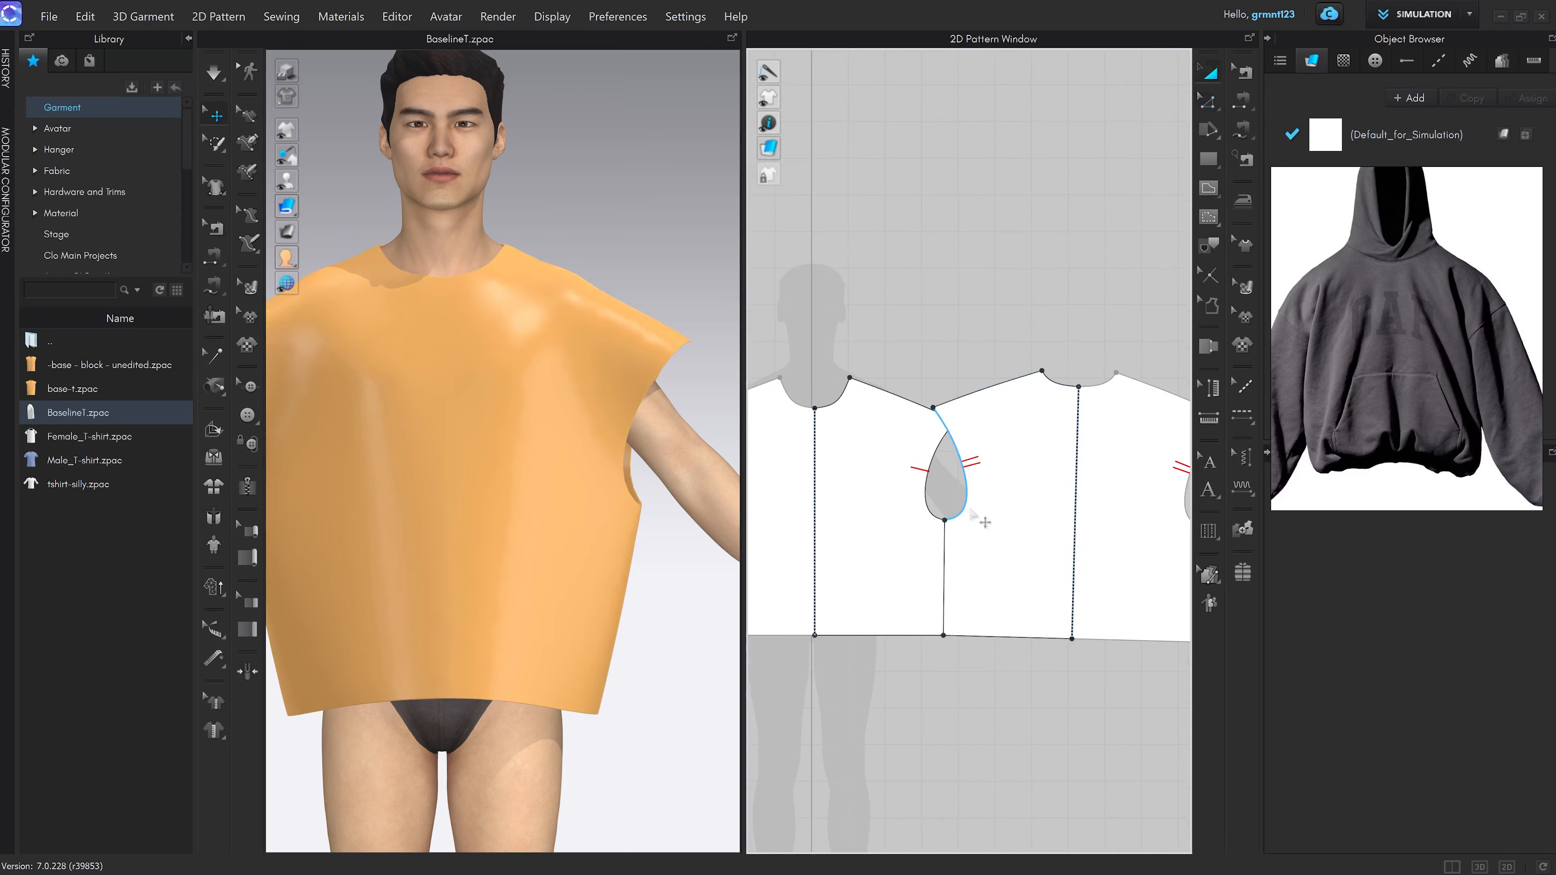
pyautogui.click(1042, 532)
pyautogui.scroll(3, 992, 613)
pyautogui.scroll(-4, 906, 278)
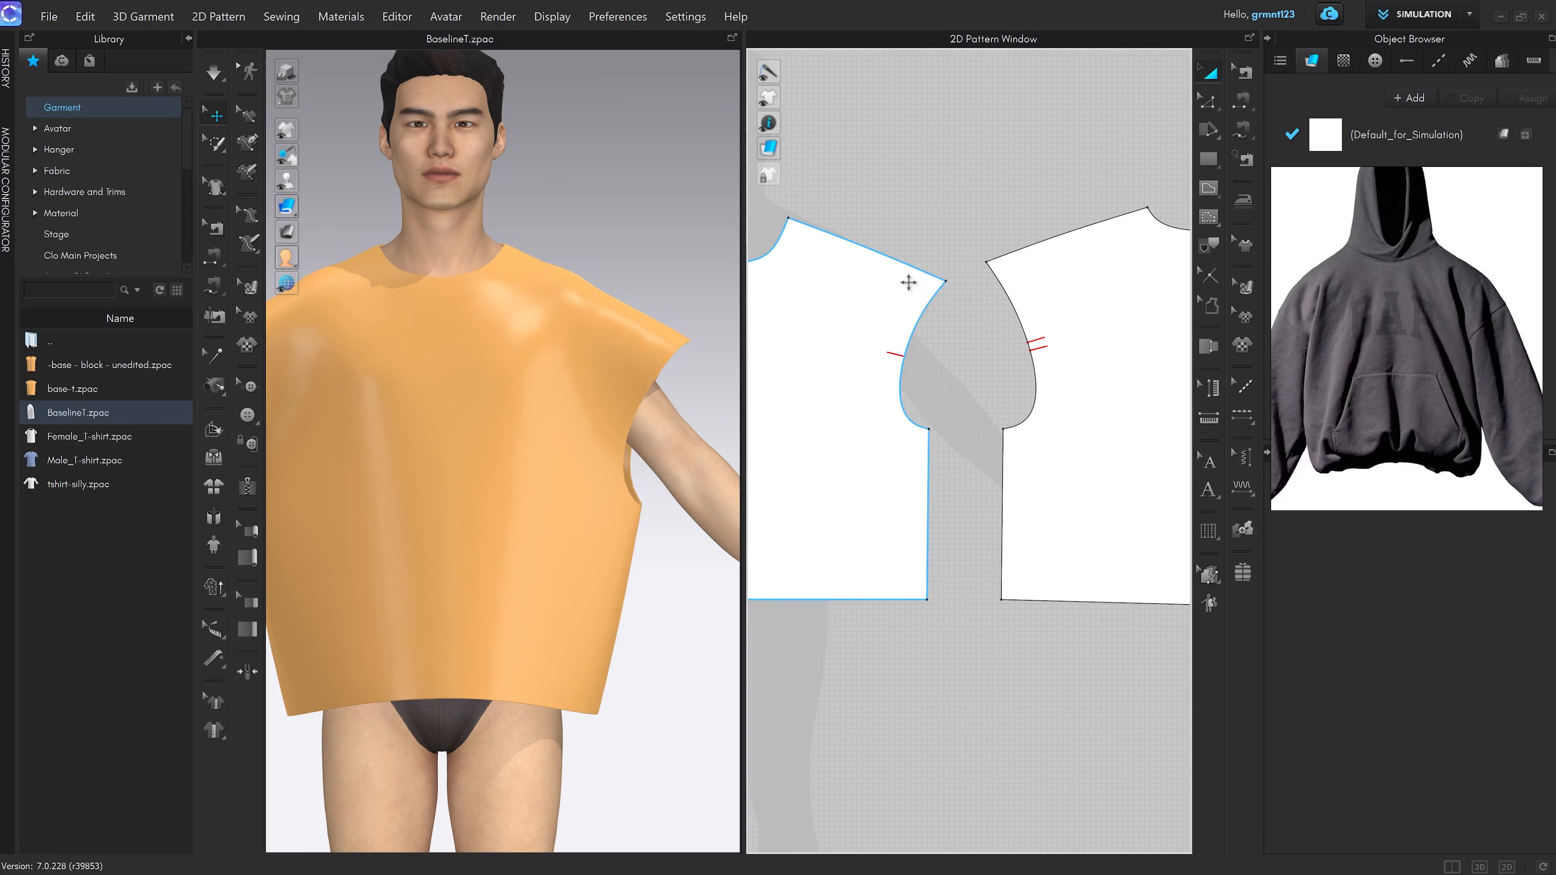
# Match up the front and back shoulder lines at their start so the two patterns meet at the neckline
pyautogui.press('z')
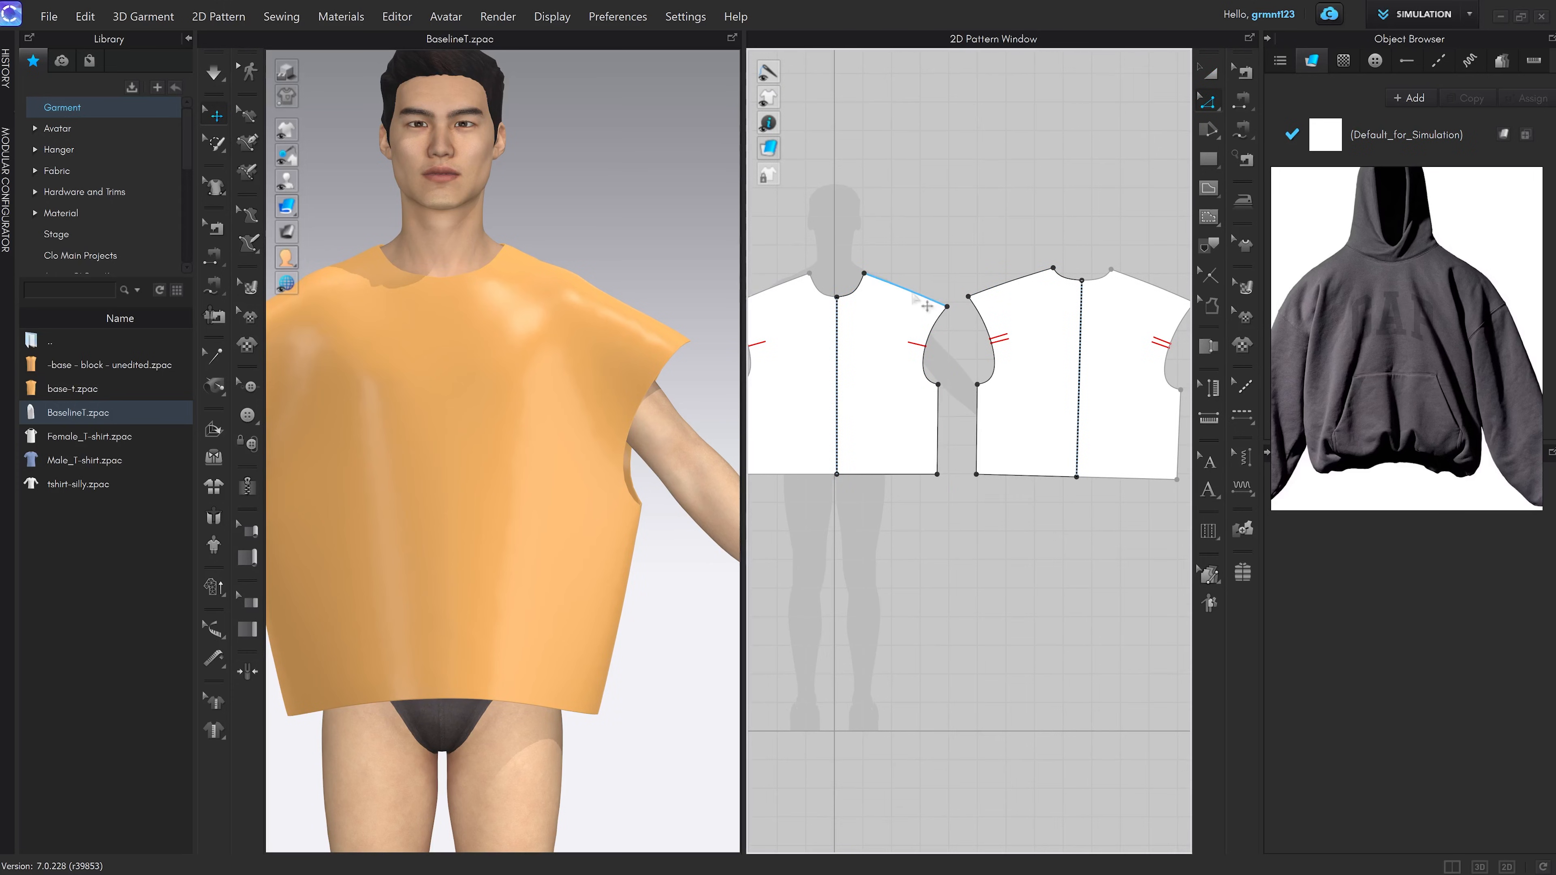
pyautogui.click(927, 297)
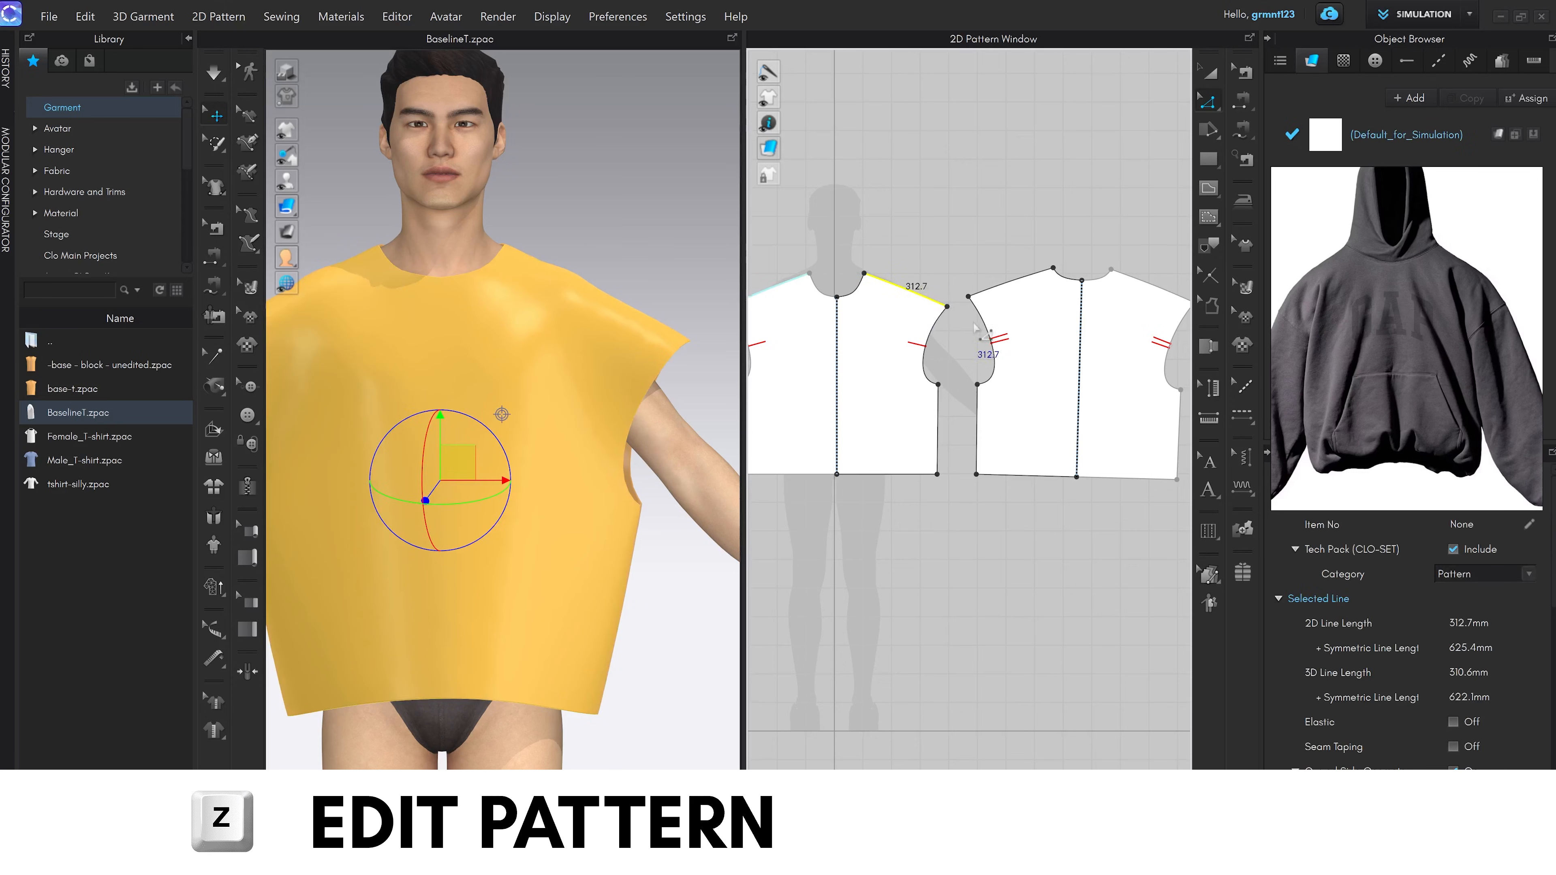
pyautogui.keyDown('shift'); pyautogui.click(988, 290); pyautogui.keyUp('shift')
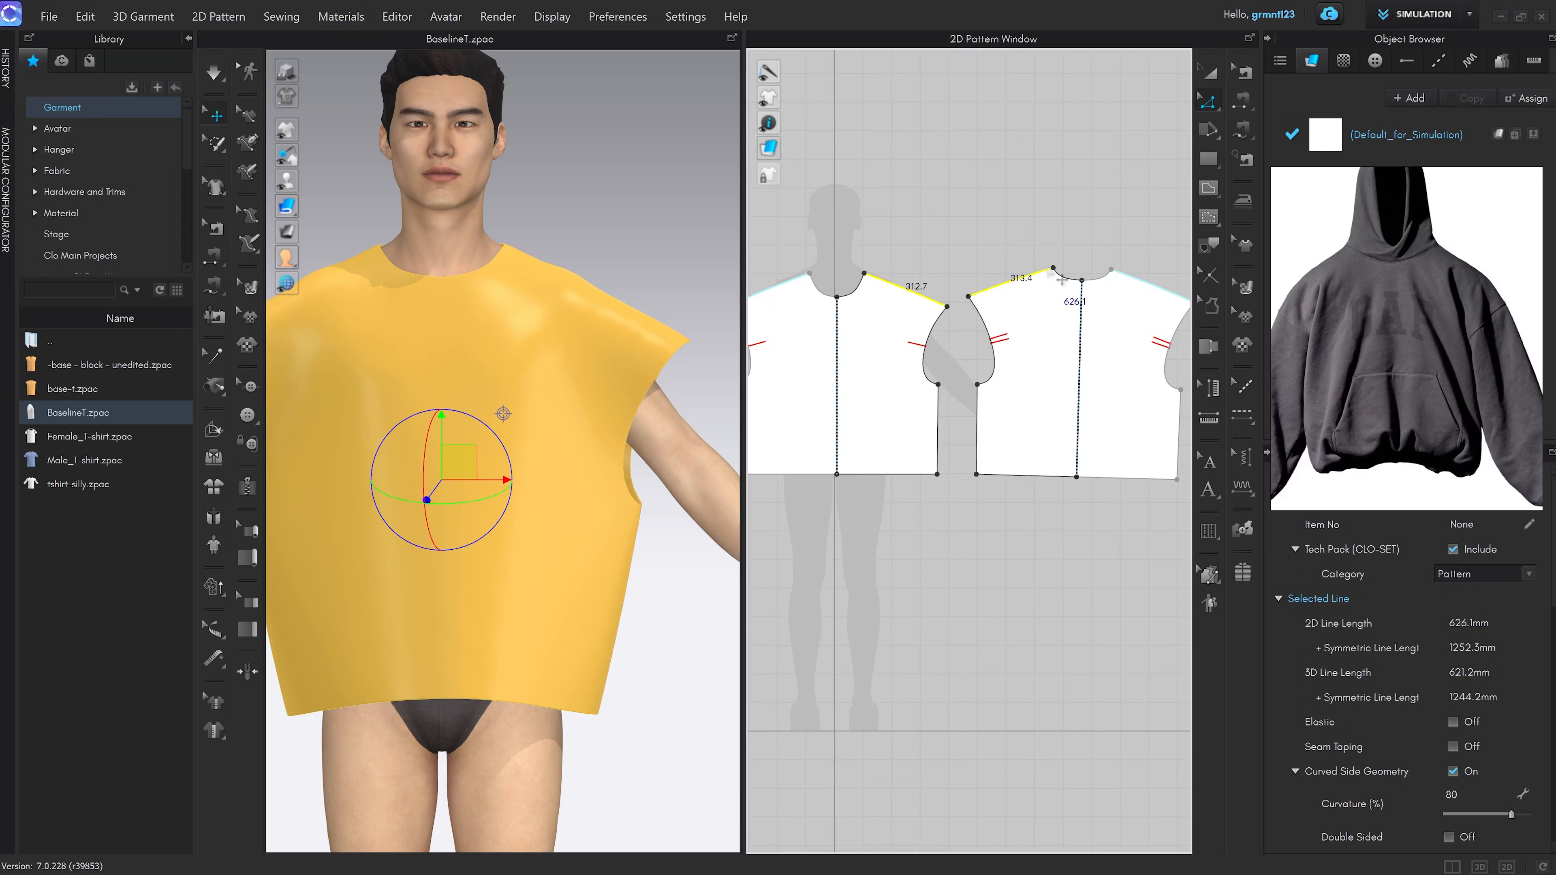
pyautogui.rightClick(996, 289)
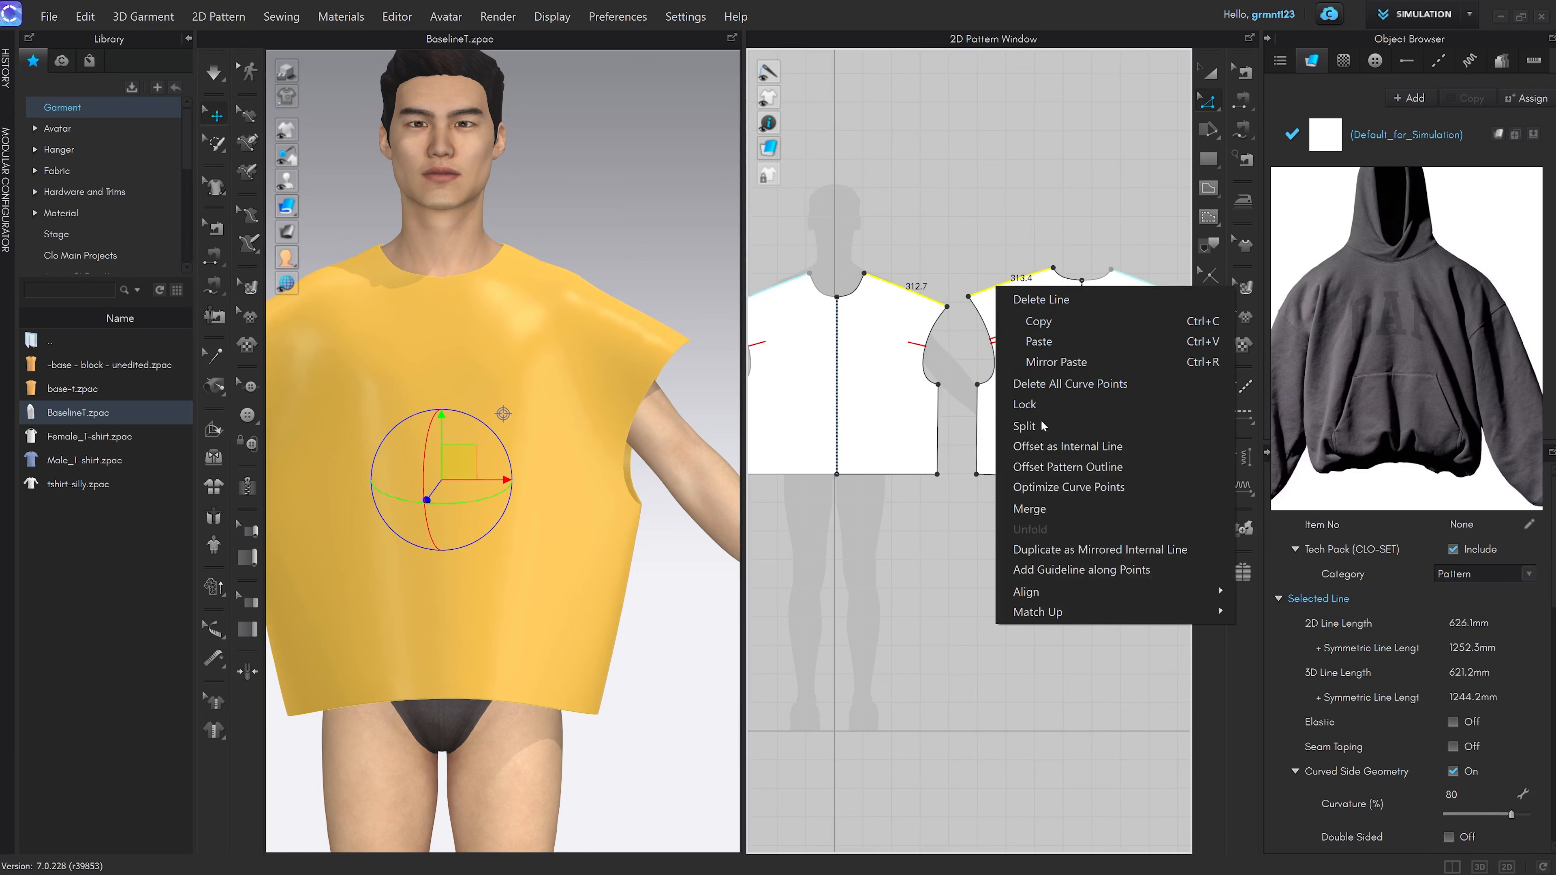
pyautogui.moveTo(1049, 614)
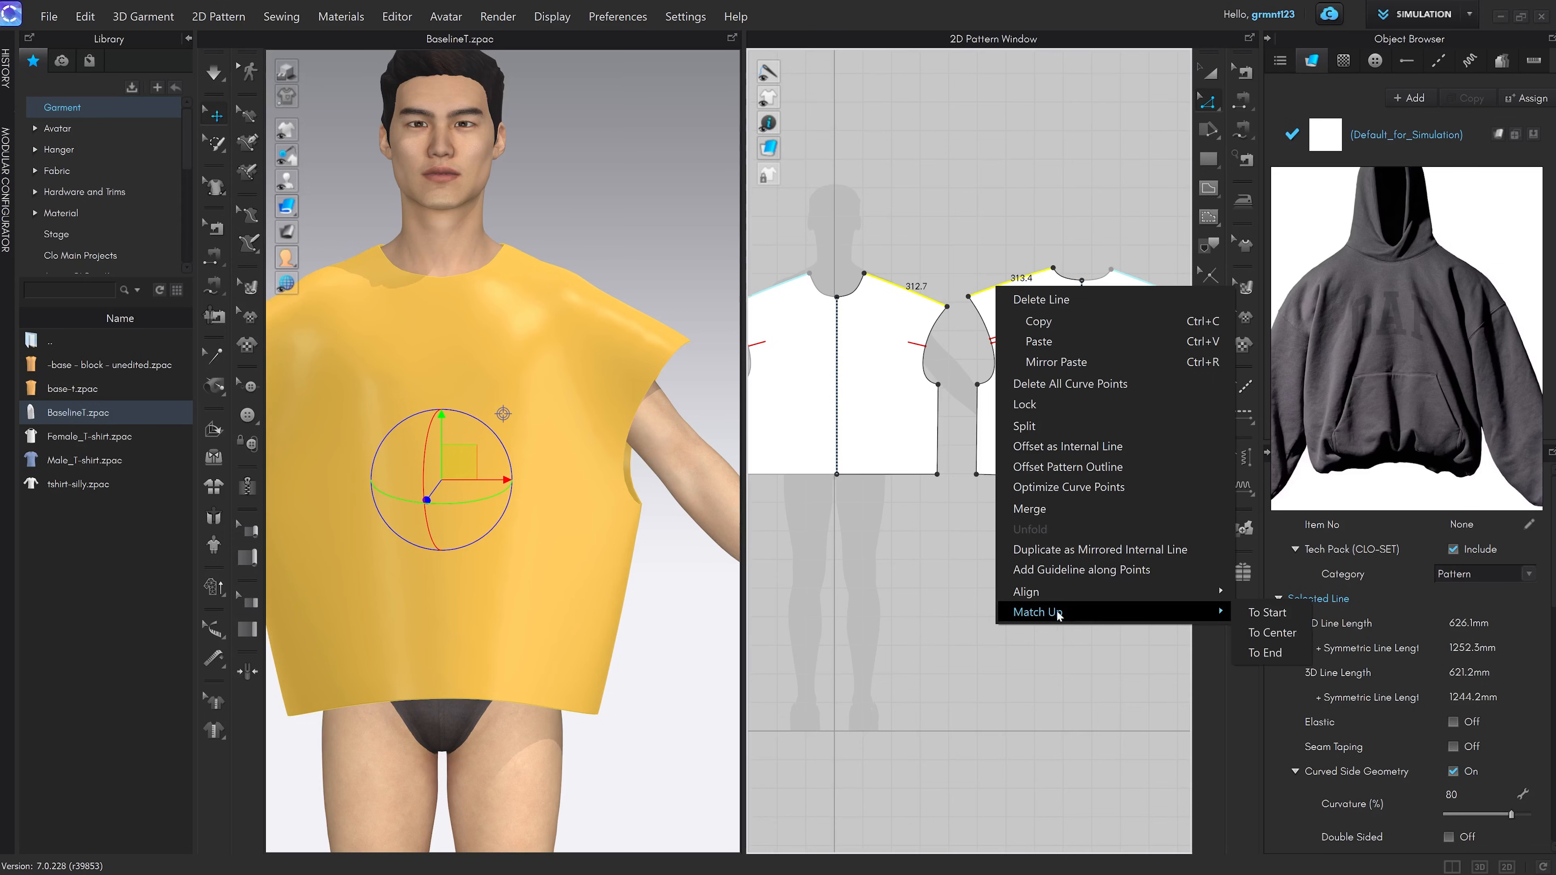
pyautogui.click(1281, 617)
pyautogui.click(1076, 641)
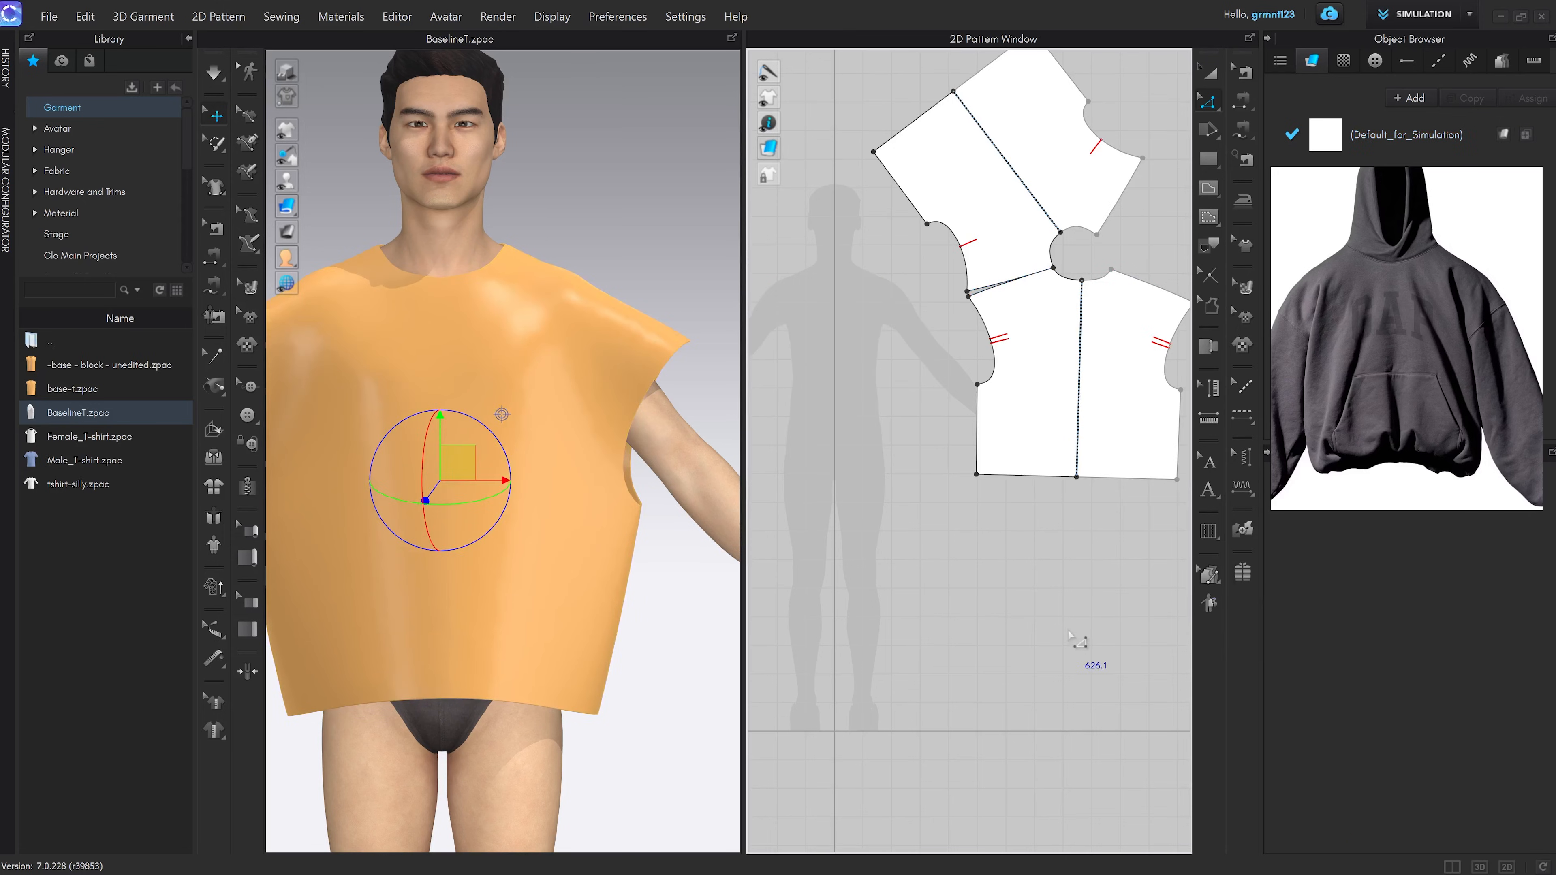
# Match up the front and back shoulder lines to their end so the pieces meet at the armhole
pyautogui.scroll(5, 1093, 267)
pyautogui.scroll(-4, 1093, 267)
pyautogui.scroll(5, 959, 417)
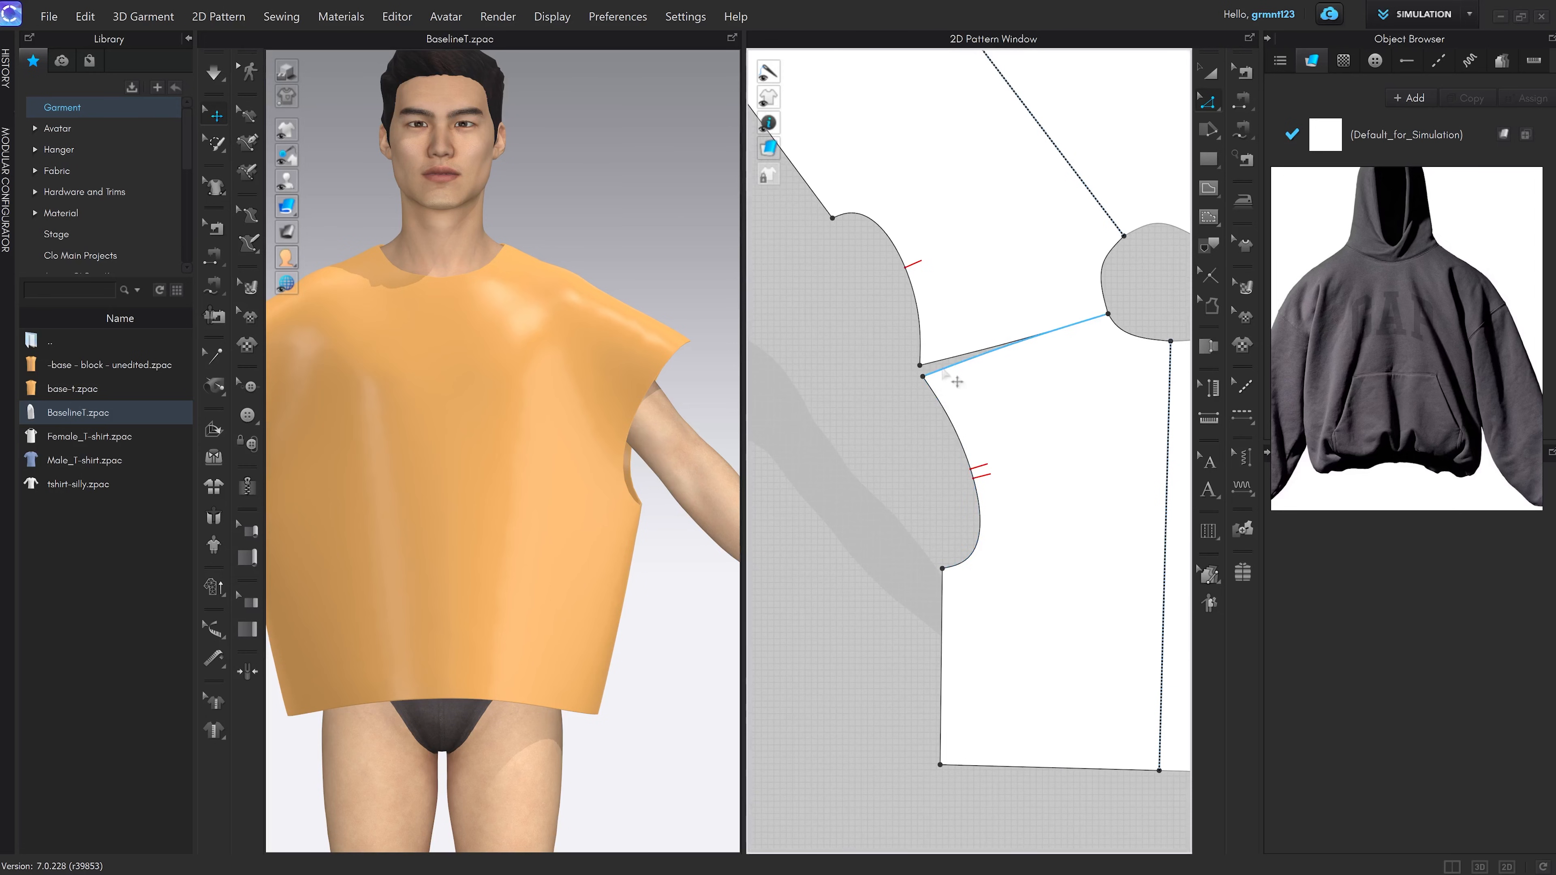
pyautogui.click(943, 372)
pyautogui.rightClick(937, 363)
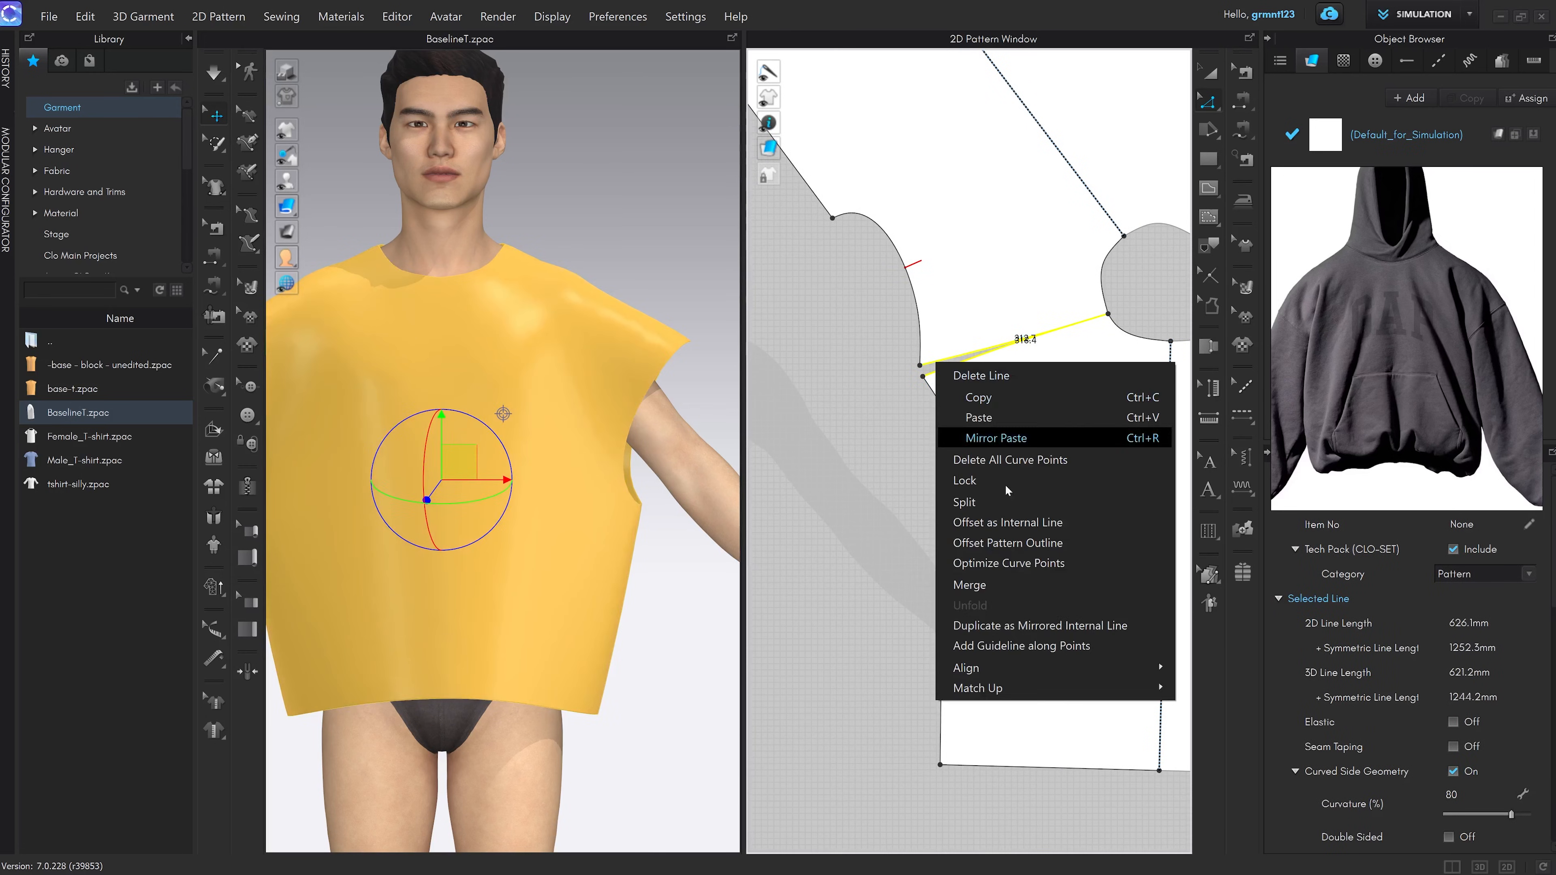
pyautogui.moveTo(1019, 687)
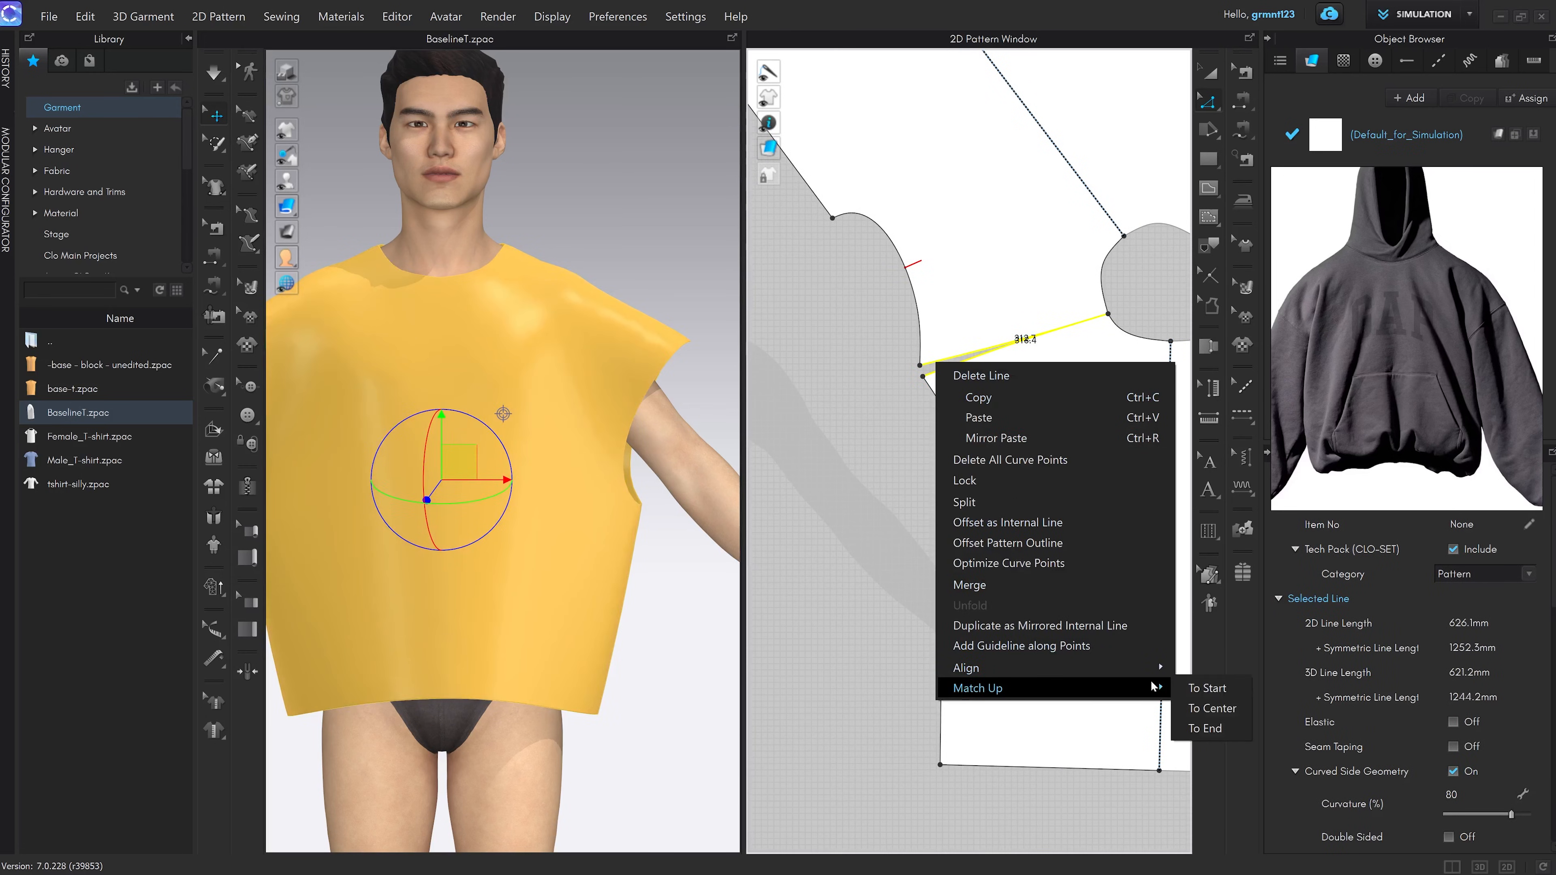
pyautogui.click(1204, 729)
pyautogui.scroll(2, 920, 487)
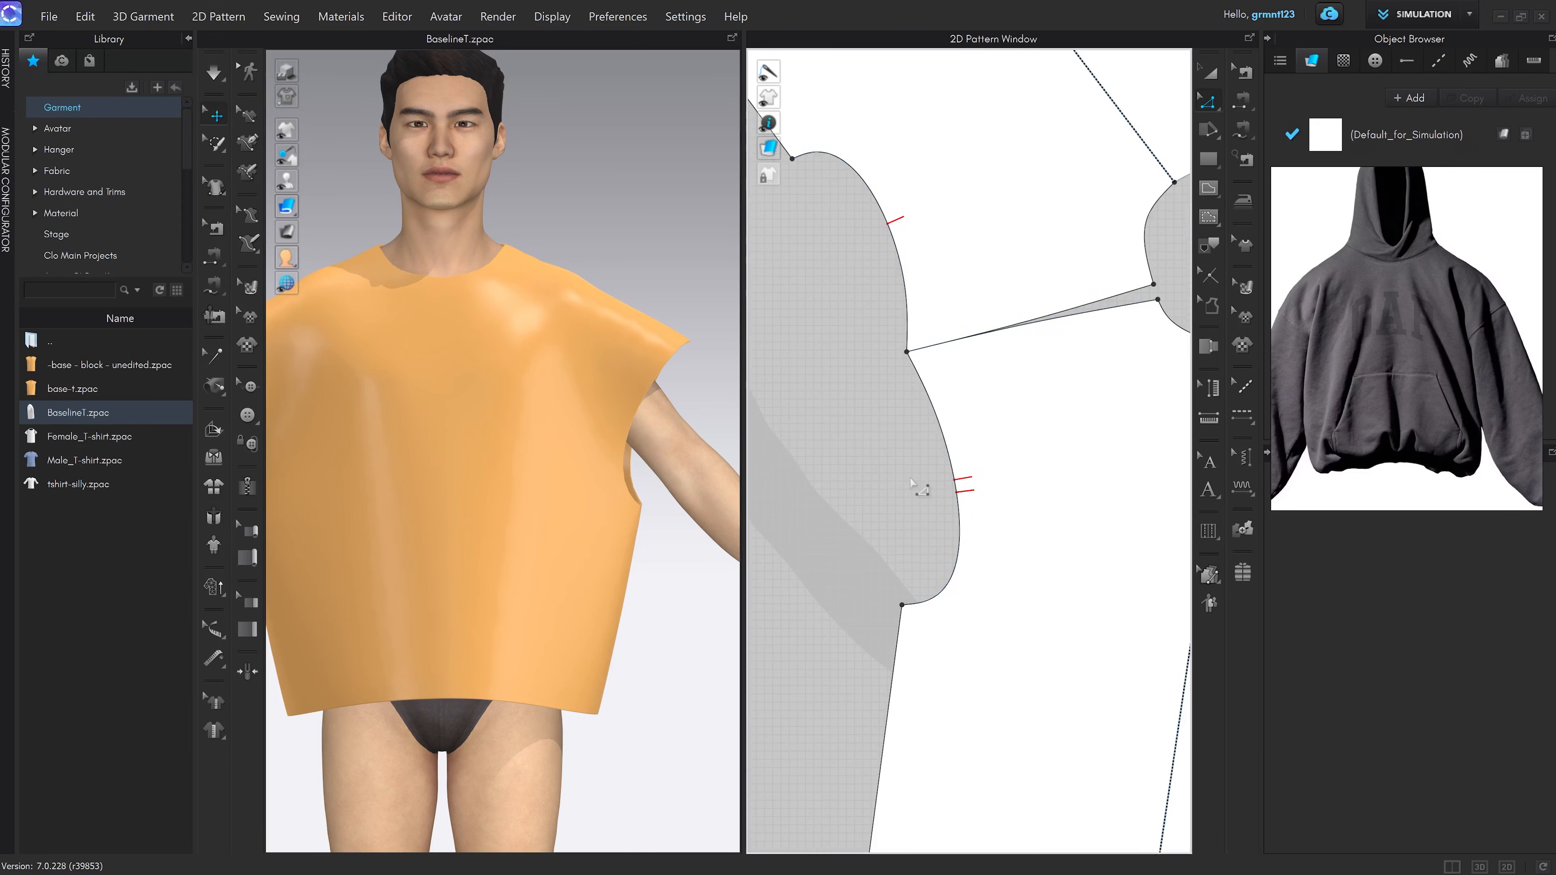
pyautogui.scroll(1, 924, 533)
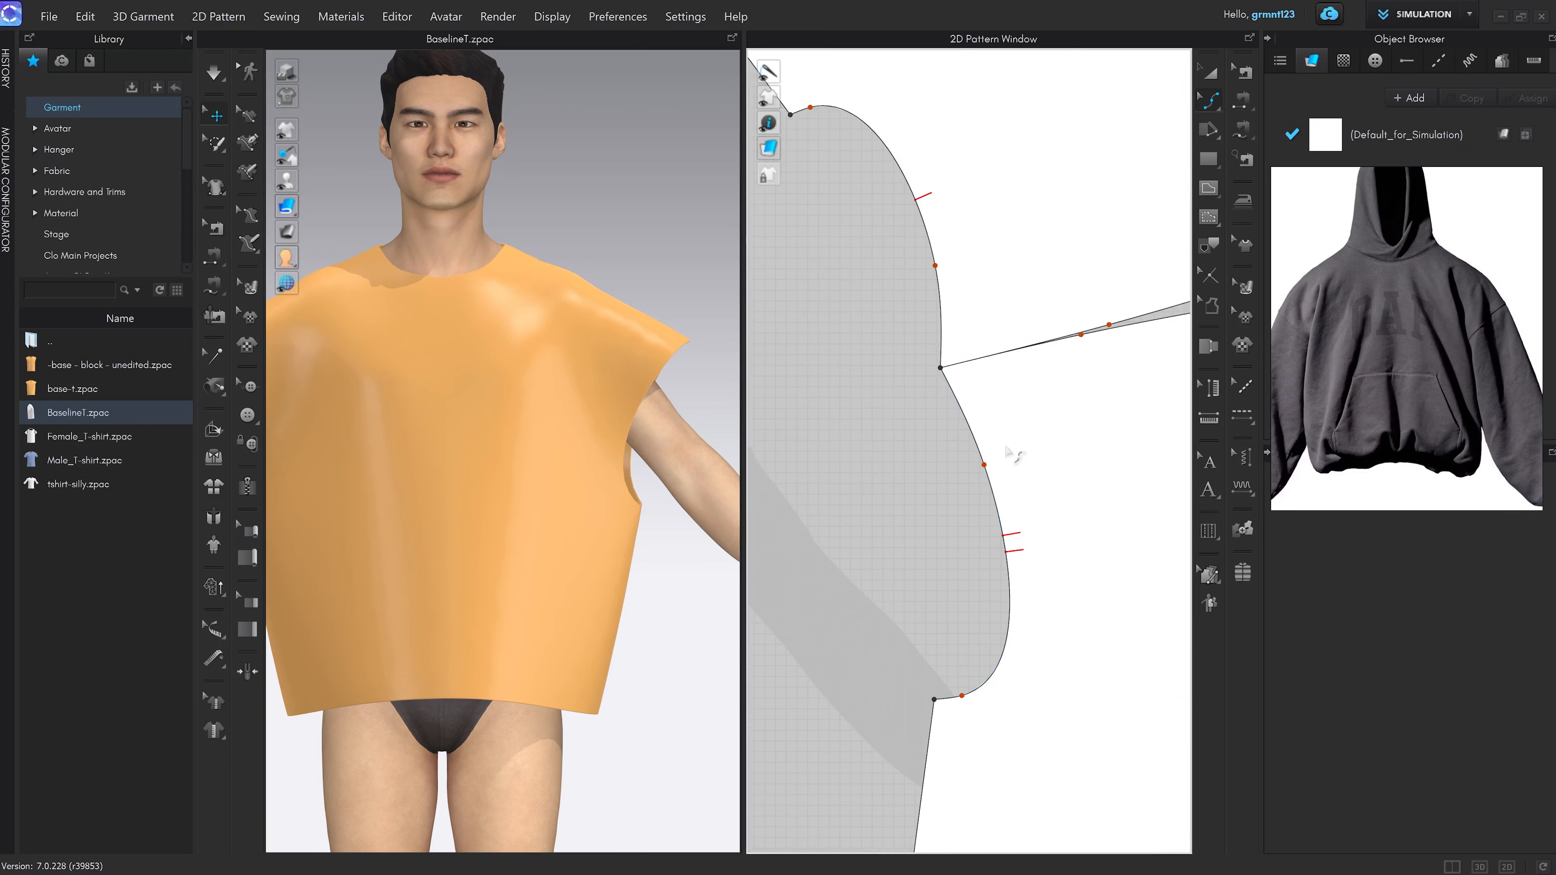
# Adjust the curvature of the front and back armholes near the shoulder so they form one smooth continuous curve
pyautogui.press('v')
pyautogui.scroll(2, 982, 492)
pyautogui.moveTo(1024, 504); pyautogui.dragTo(1069, 514, button='middle')
pyautogui.moveTo(1030, 470); pyautogui.dragTo(1001, 447)
pyautogui.moveTo(1025, 256); pyautogui.dragTo(1067, 398, button='middle')
pyautogui.moveTo(1009, 350); pyautogui.dragTo(988, 369)
pyautogui.click(926, 464)
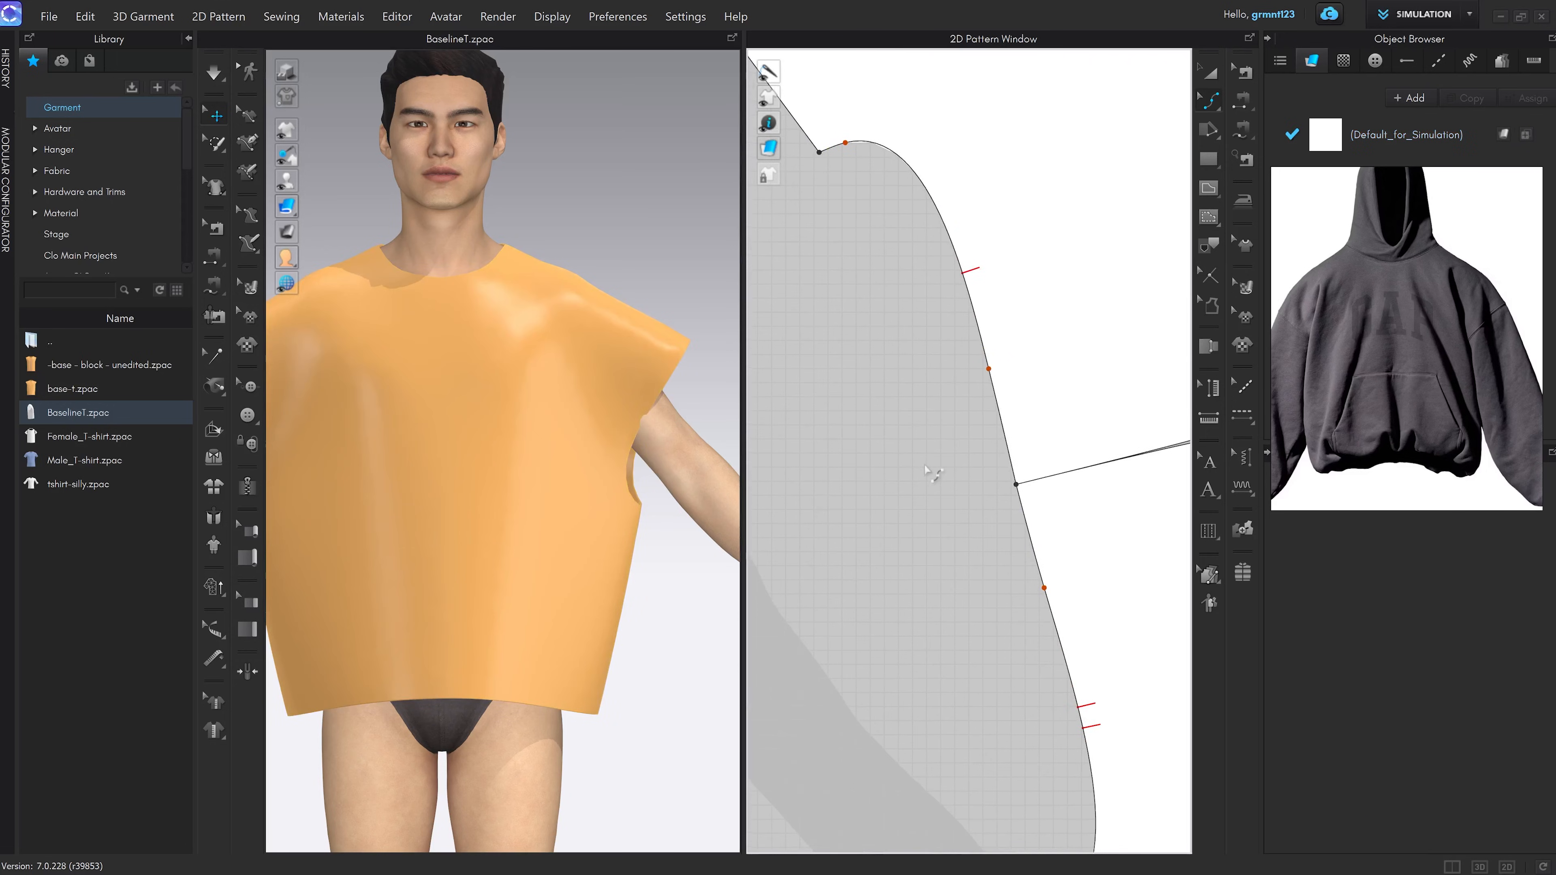
pyautogui.scroll(-5, 668, 431)
pyautogui.scroll(5, 660, 434)
# Simulate the shirt with its smoothed armholes and inspect the drape on the avatar from the front
pyautogui.press('space')
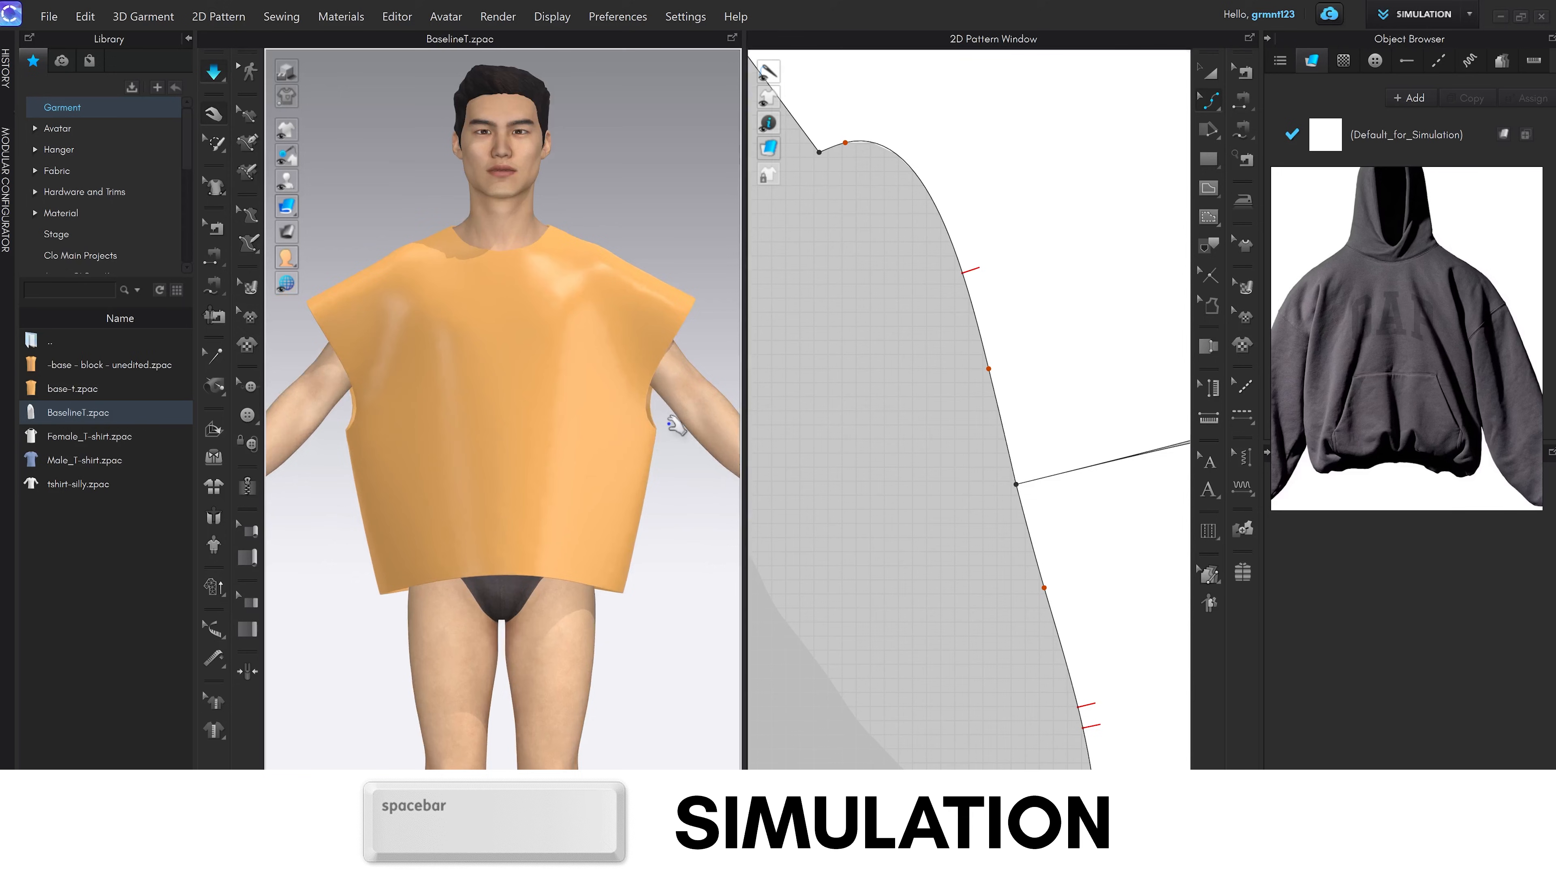
pyautogui.press('space')
pyautogui.moveTo(675, 424); pyautogui.dragTo(482, 468, button='right')
pyautogui.press('2')
pyautogui.scroll(4, 566, 430)
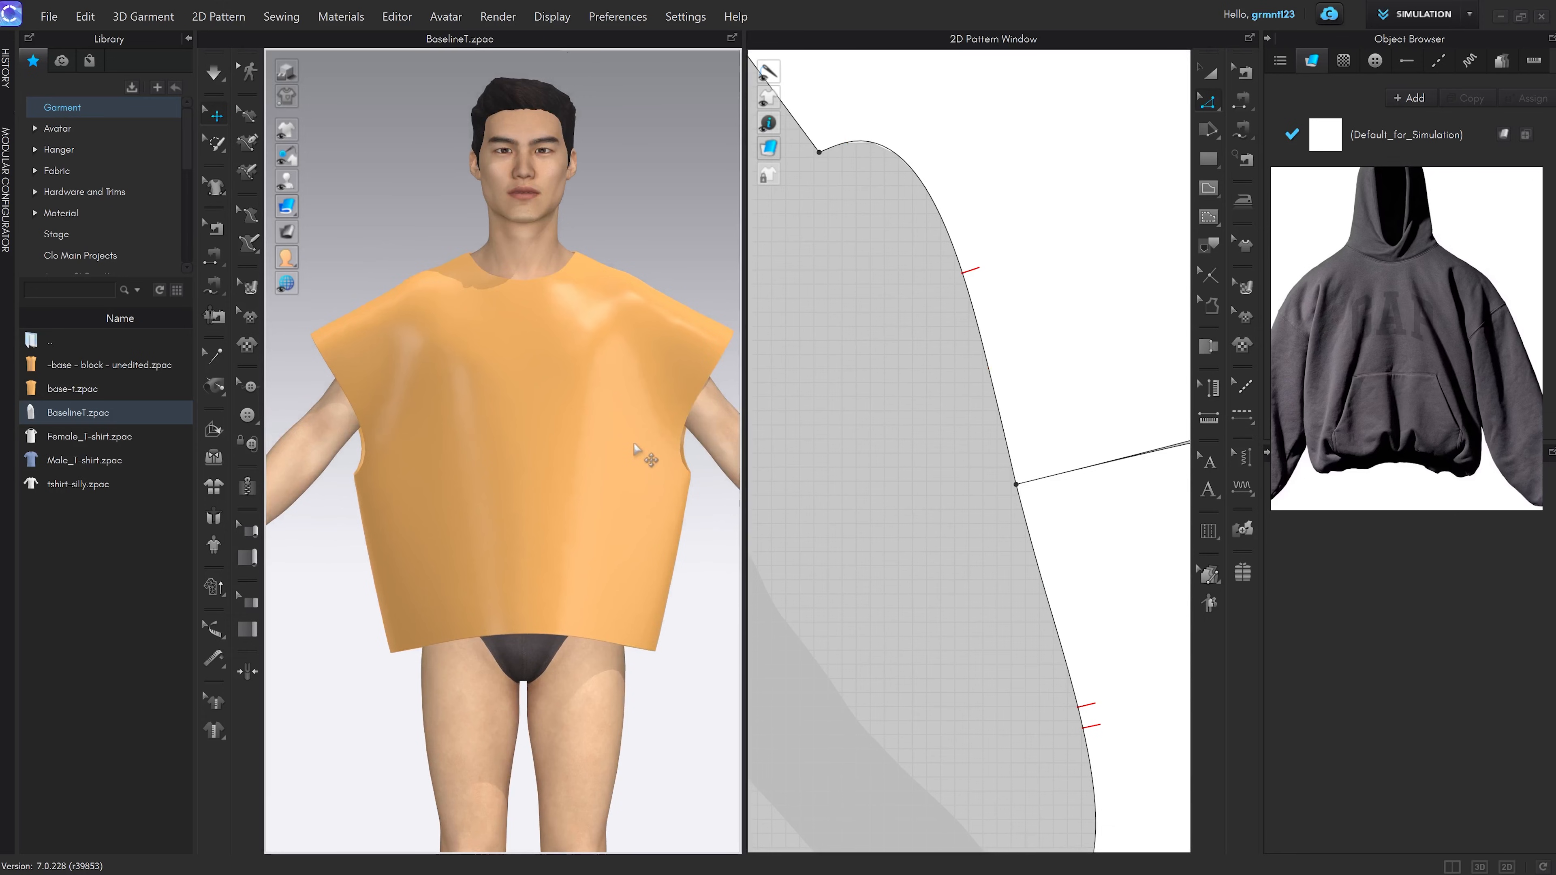
pyautogui.scroll(-2, 889, 513)
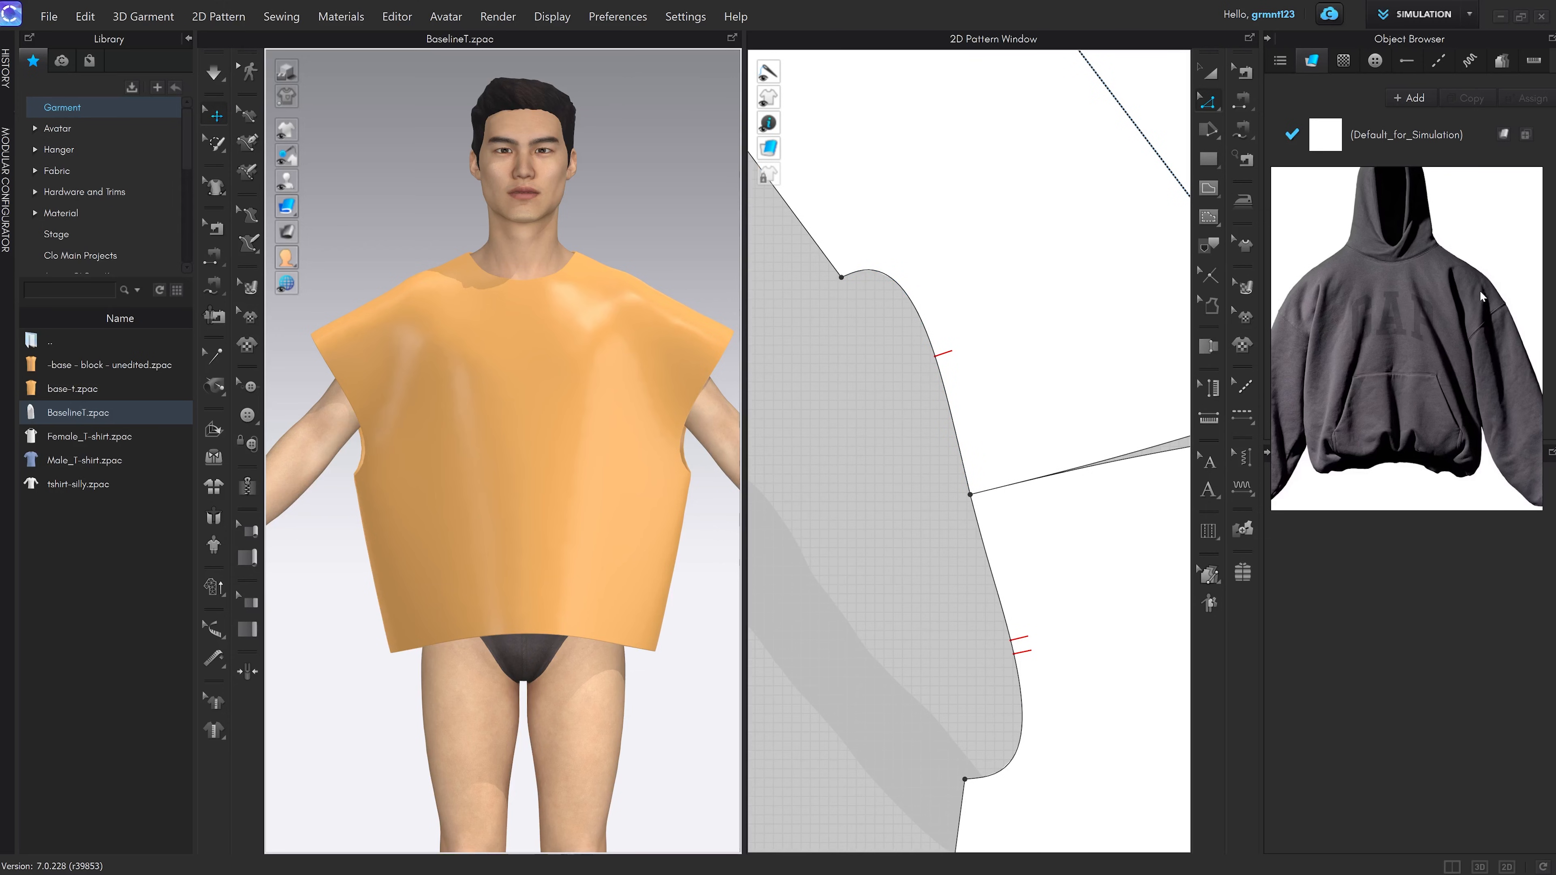
# Select the front and back patterns and reset their rotation along the grain direction
pyautogui.click(654, 294)
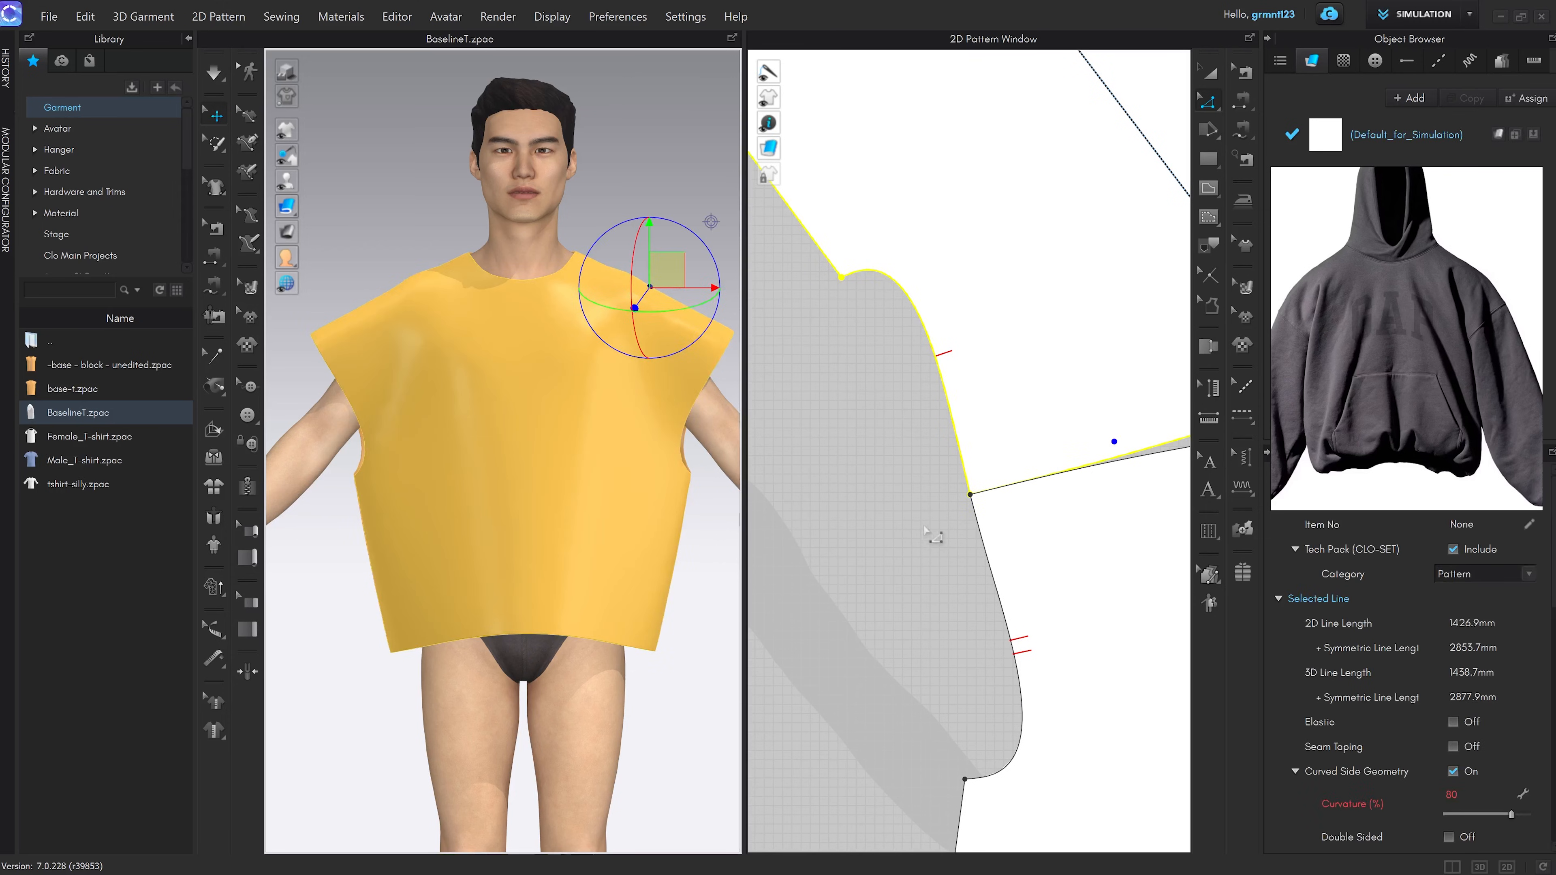
pyautogui.scroll(-10, 982, 539)
pyautogui.press('a')
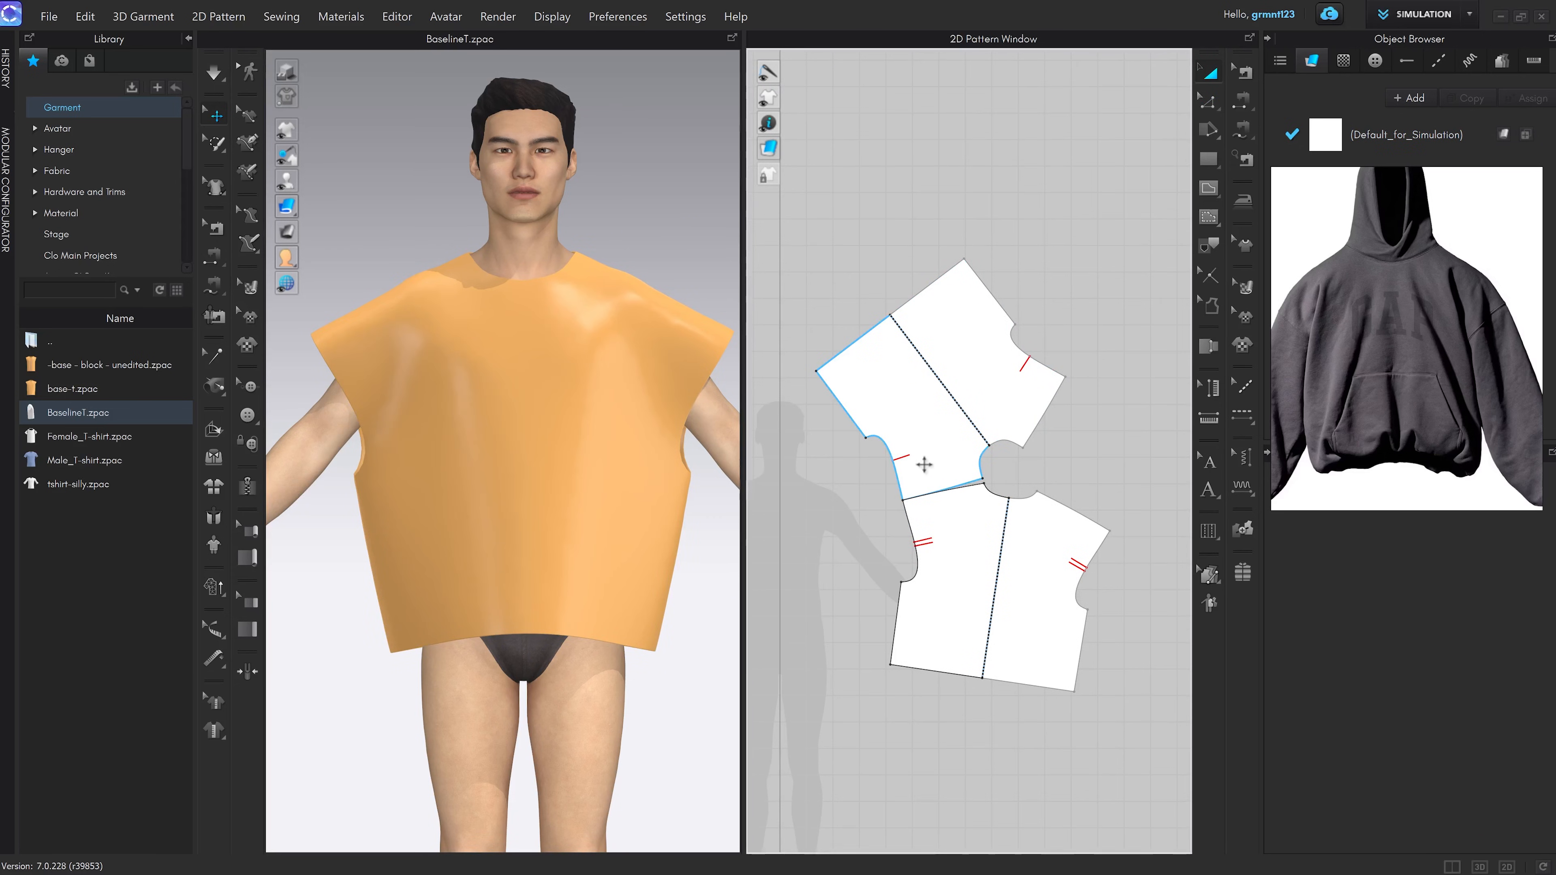
pyautogui.click(939, 469)
pyautogui.rightClick(954, 475)
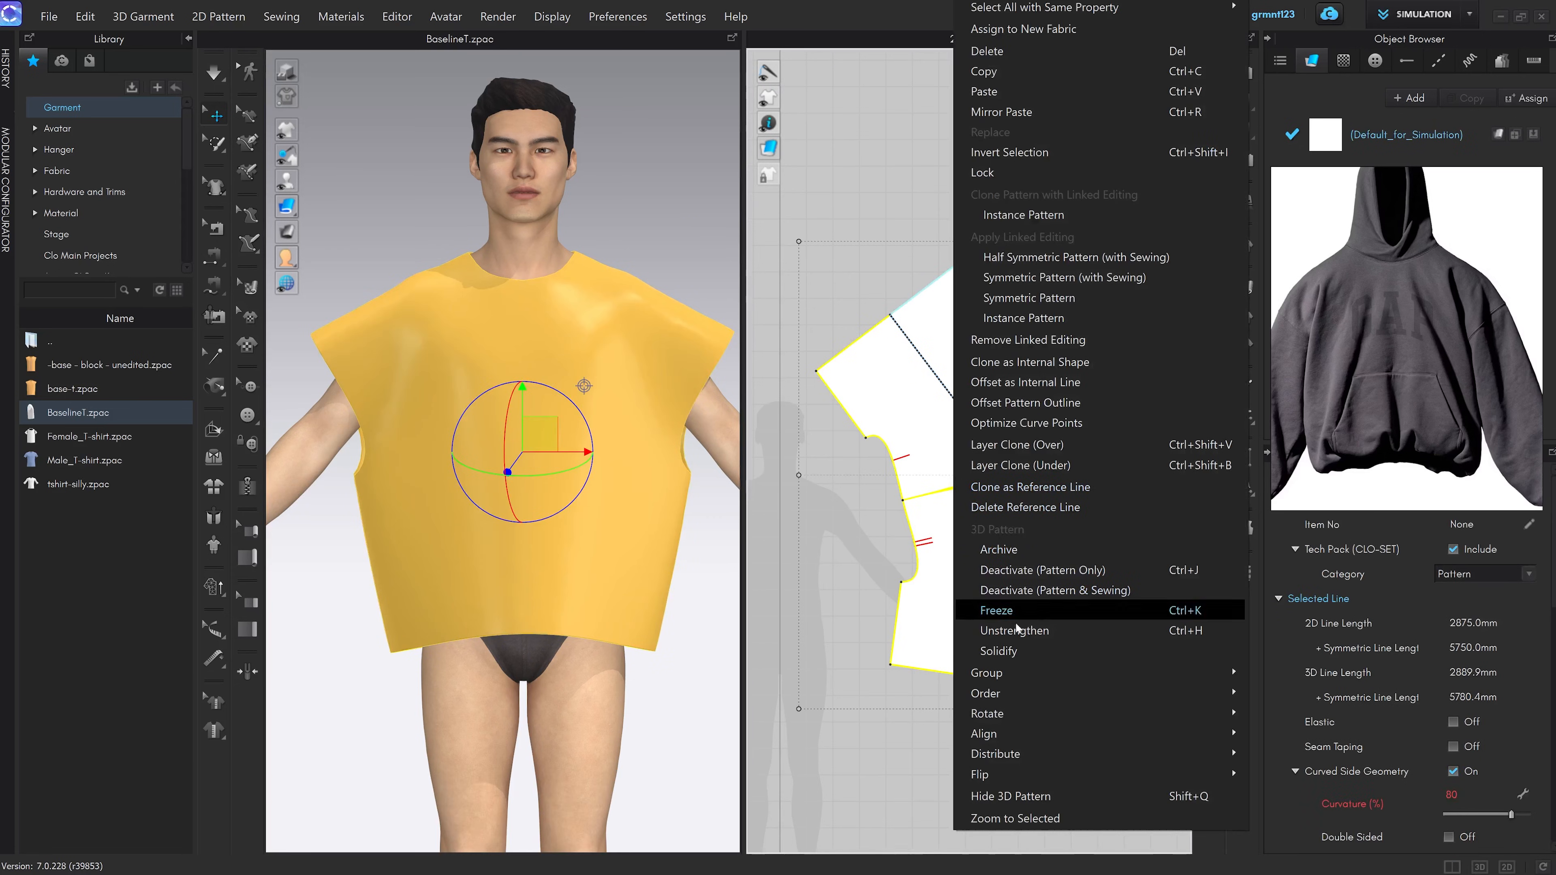
pyautogui.moveTo(1019, 714)
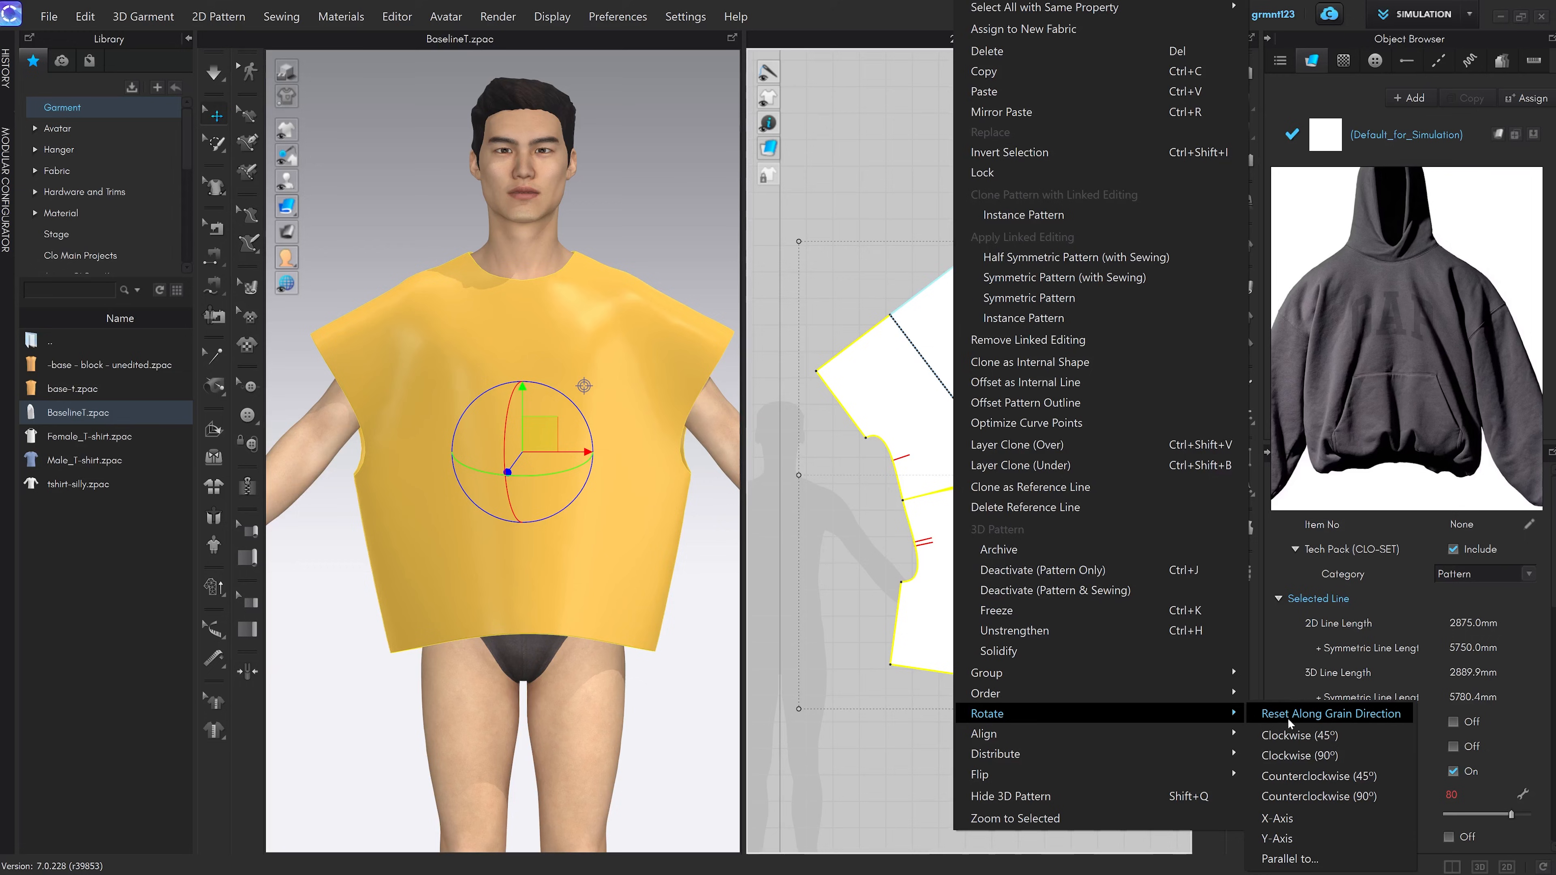
pyautogui.click(1327, 714)
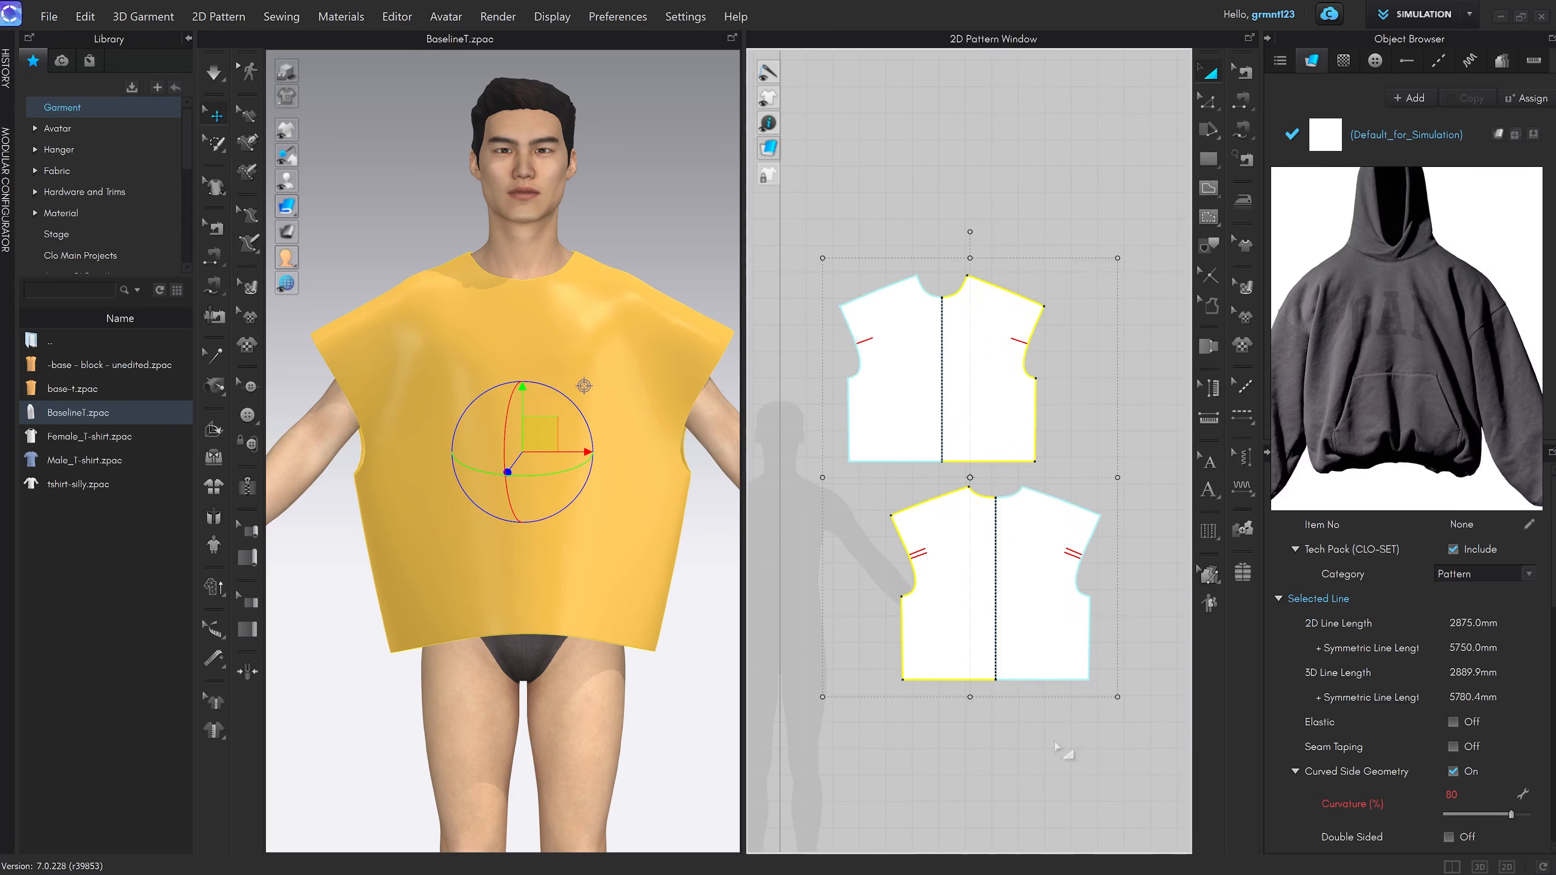
# Display the grain direction on the pattern pieces and check it on the front and back
pyautogui.moveTo(1032, 580); pyautogui.dragTo(1082, 519, button='middle')
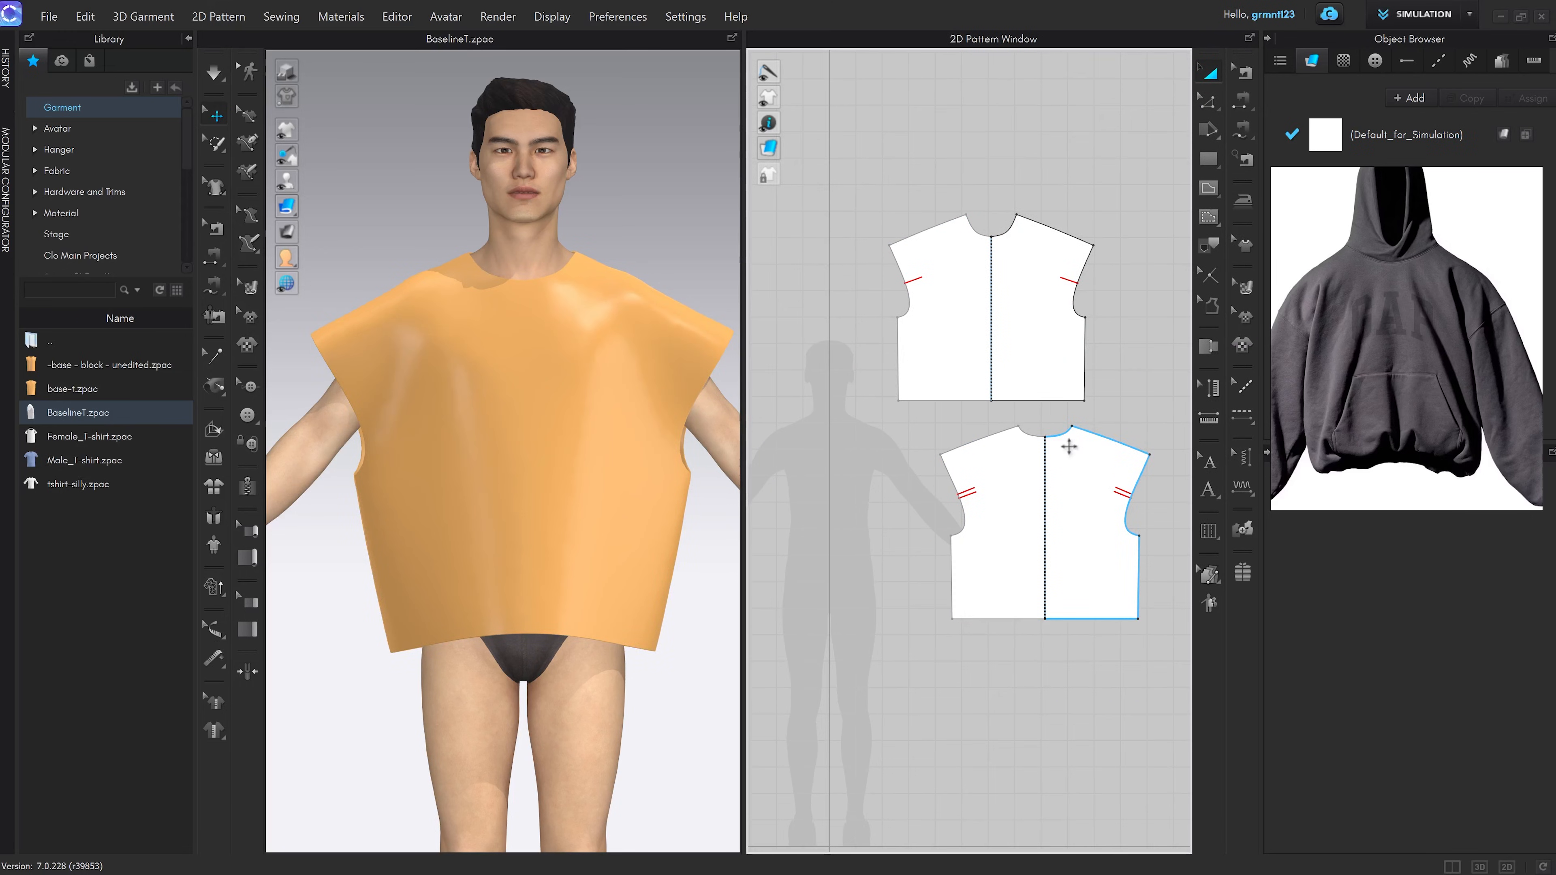
pyautogui.moveTo(774, 123)
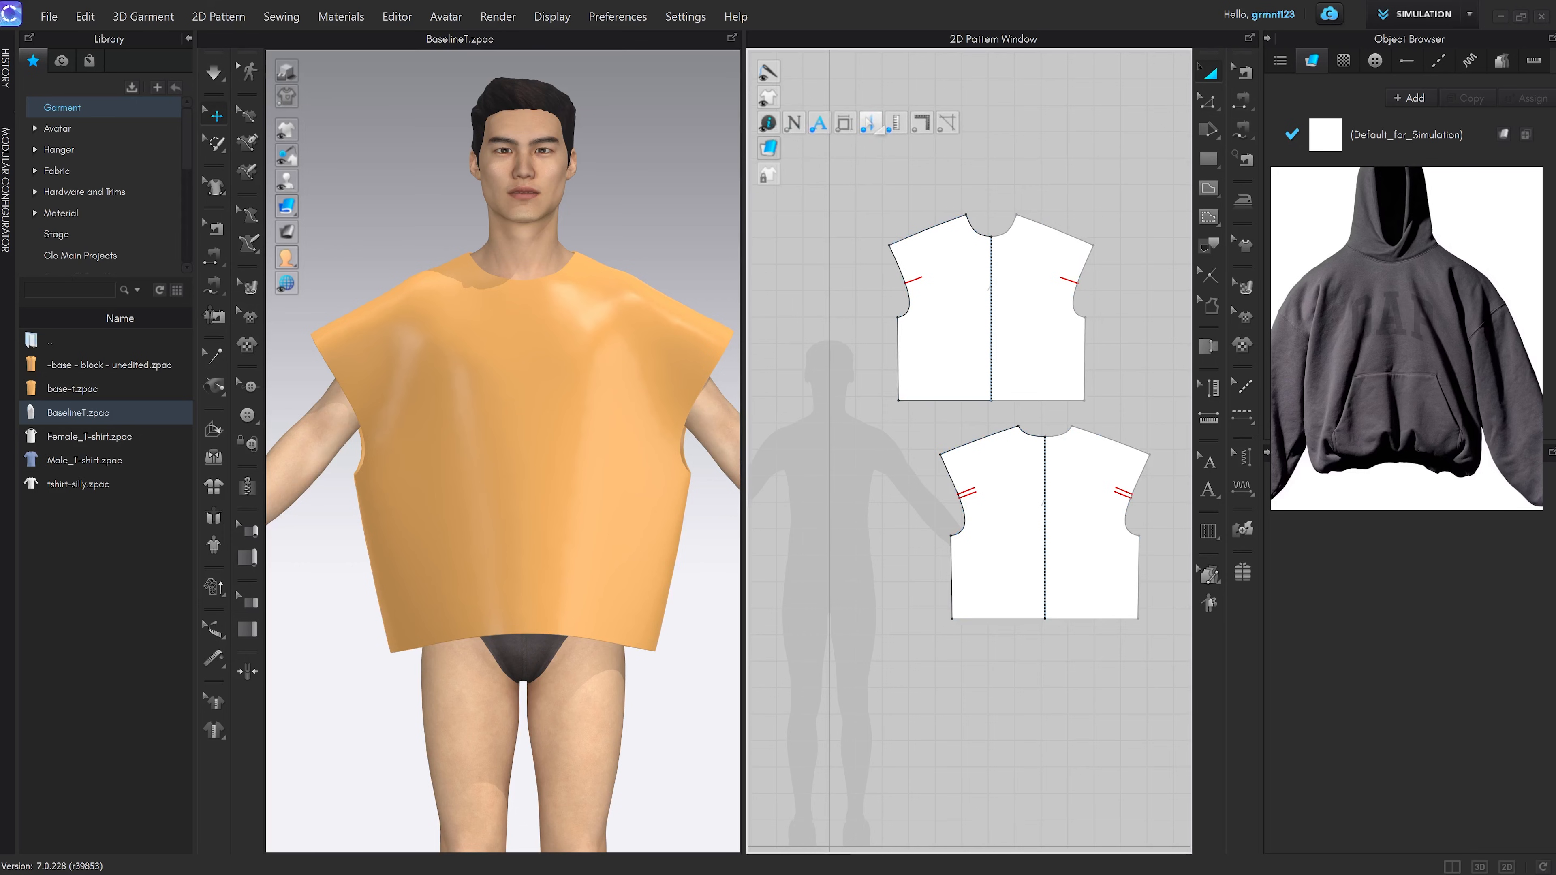
pyautogui.click(877, 128)
pyautogui.scroll(5, 998, 313)
pyautogui.scroll(-3, 955, 510)
pyautogui.scroll(-2, 957, 512)
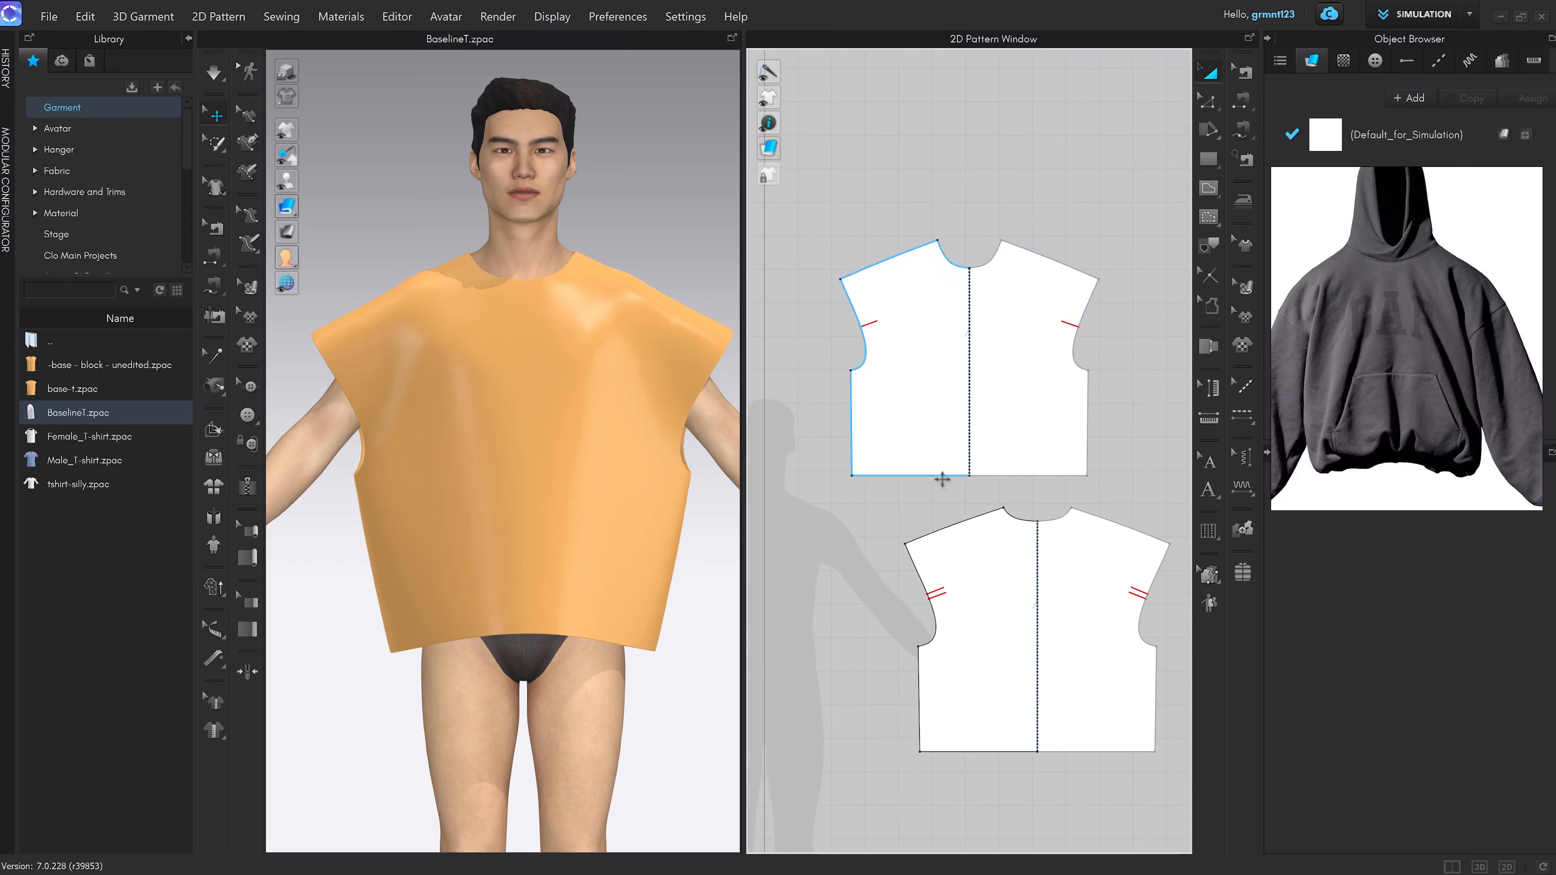
pyautogui.moveTo(947, 472); pyautogui.dragTo(994, 430, button='middle')
pyautogui.scroll(-4, 1045, 420)
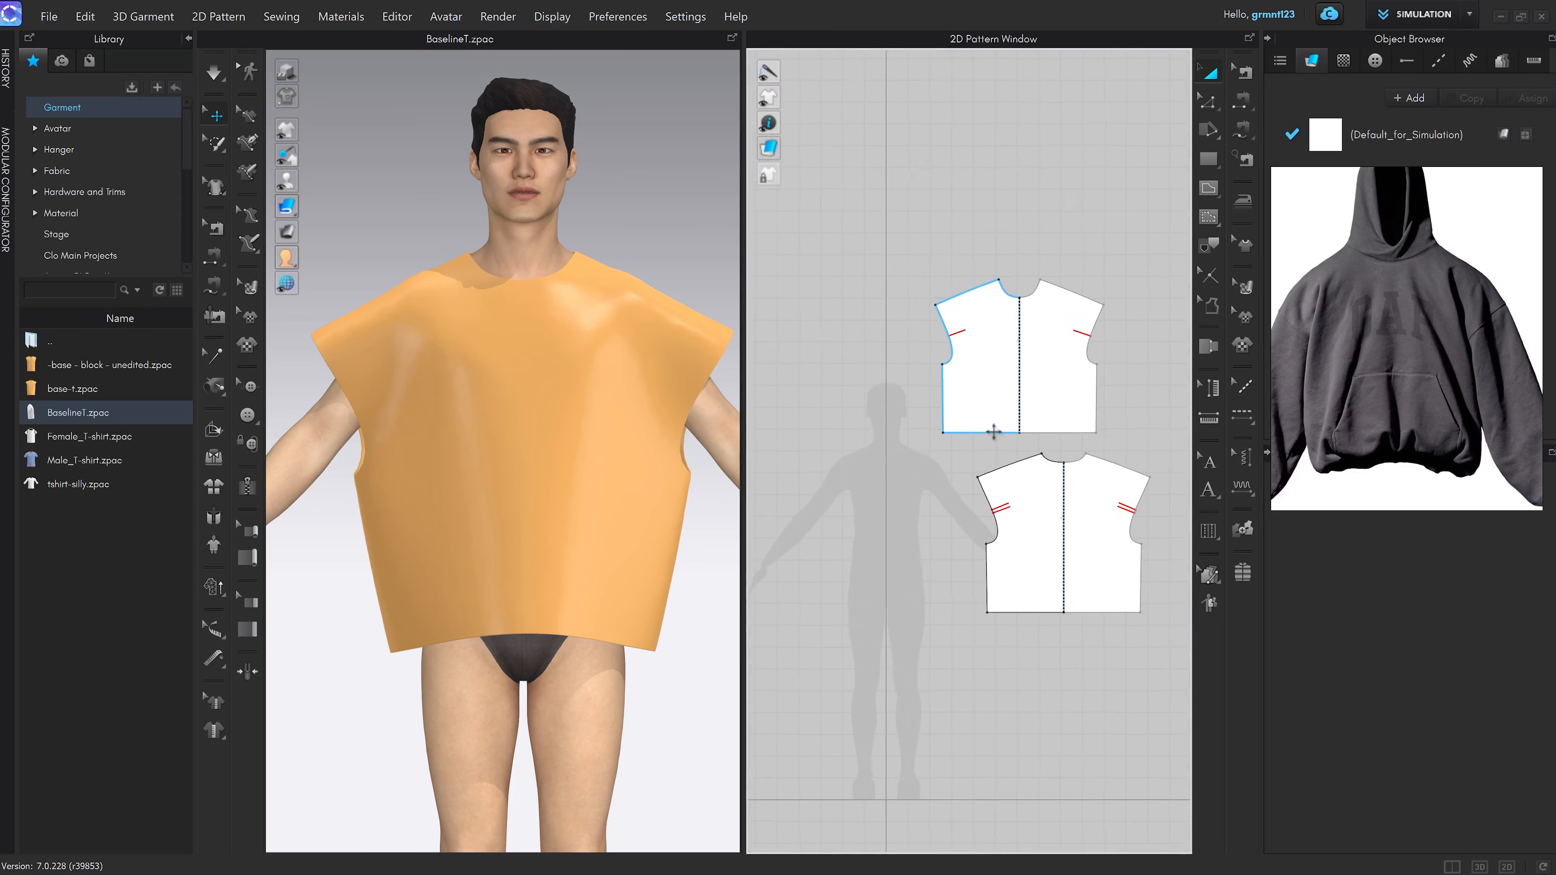
# Rotate the front pattern out of alignment and move it diagonally away from the back pattern, over the avatar silhouette
pyautogui.click(1058, 367)
pyautogui.moveTo(1019, 236); pyautogui.dragTo(1137, 263)
pyautogui.click(1128, 275)
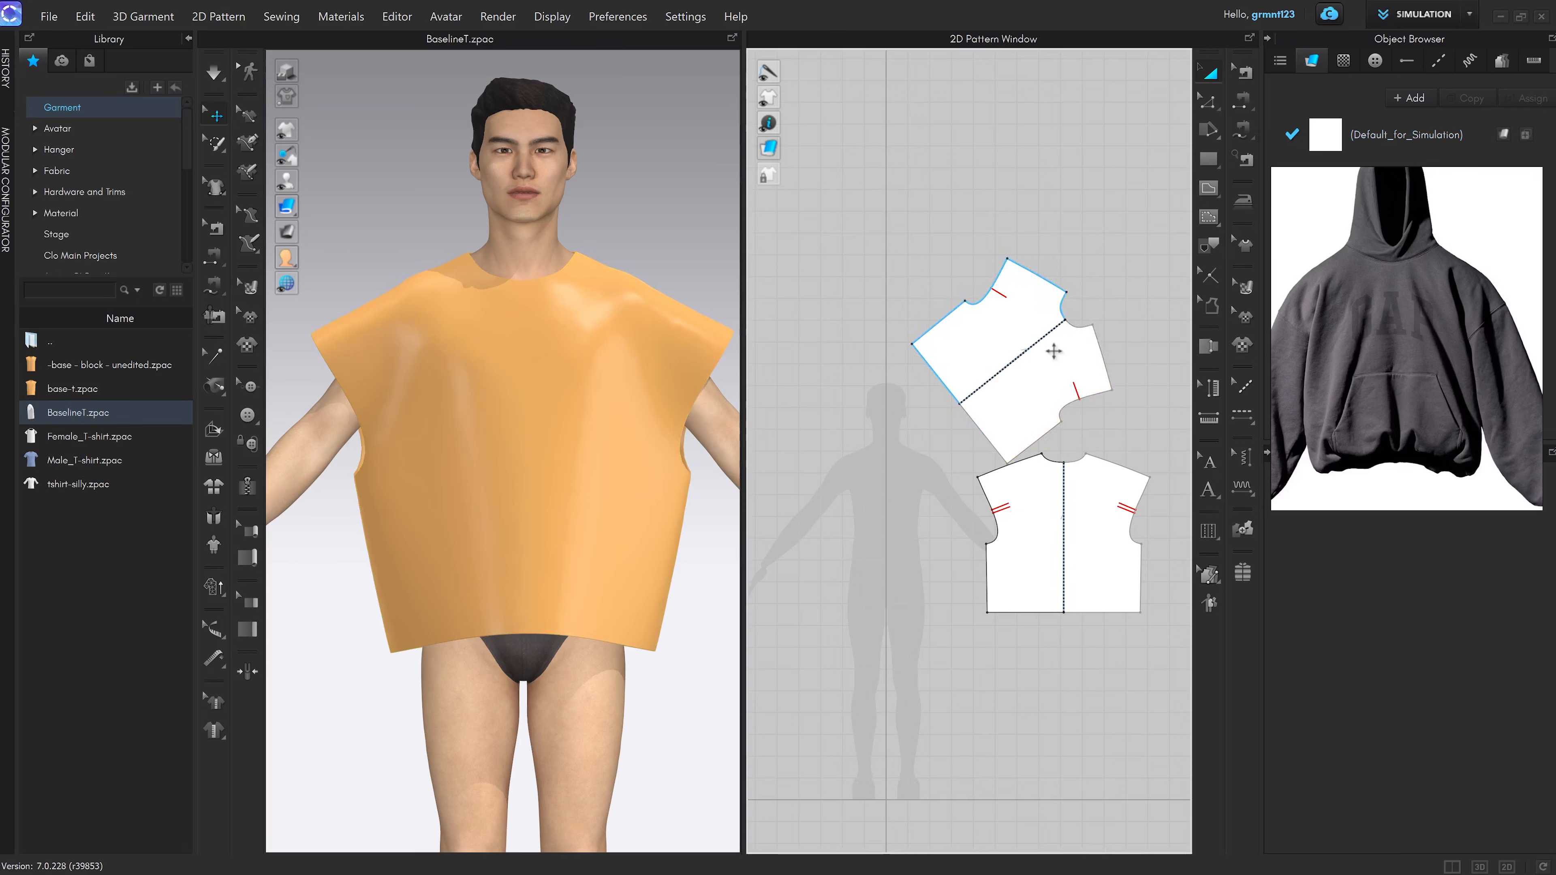
pyautogui.moveTo(1053, 348); pyautogui.dragTo(920, 406)
pyautogui.click(930, 550)
# Straighten all pattern pieces by resetting their rotation along the grain direction
pyautogui.hotkey('ctrl', 'a')
pyautogui.rightClick(914, 470)
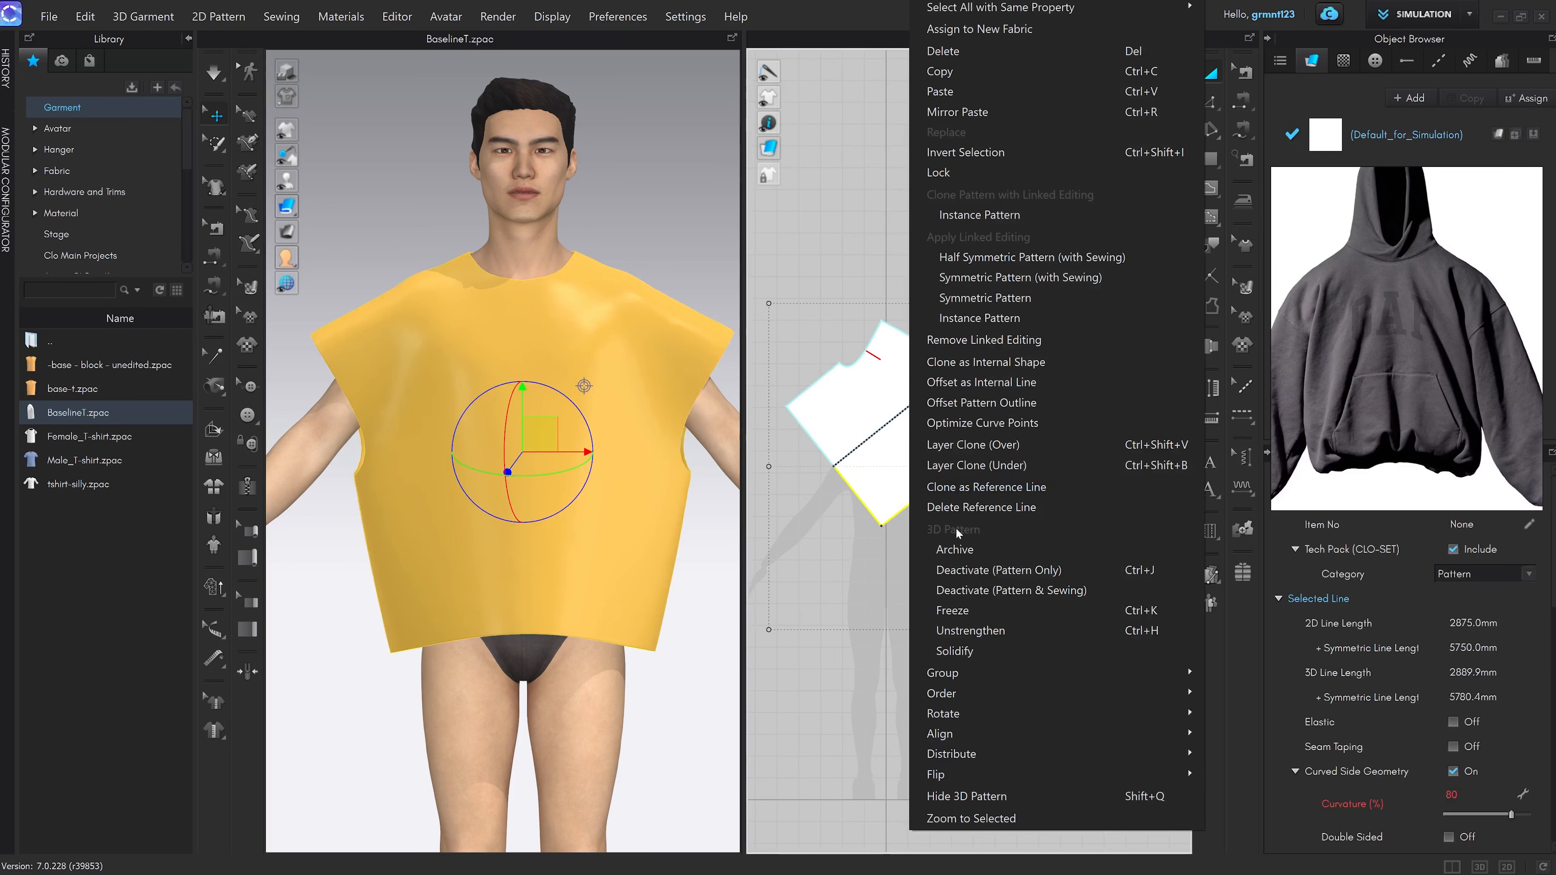
pyautogui.moveTo(956, 726)
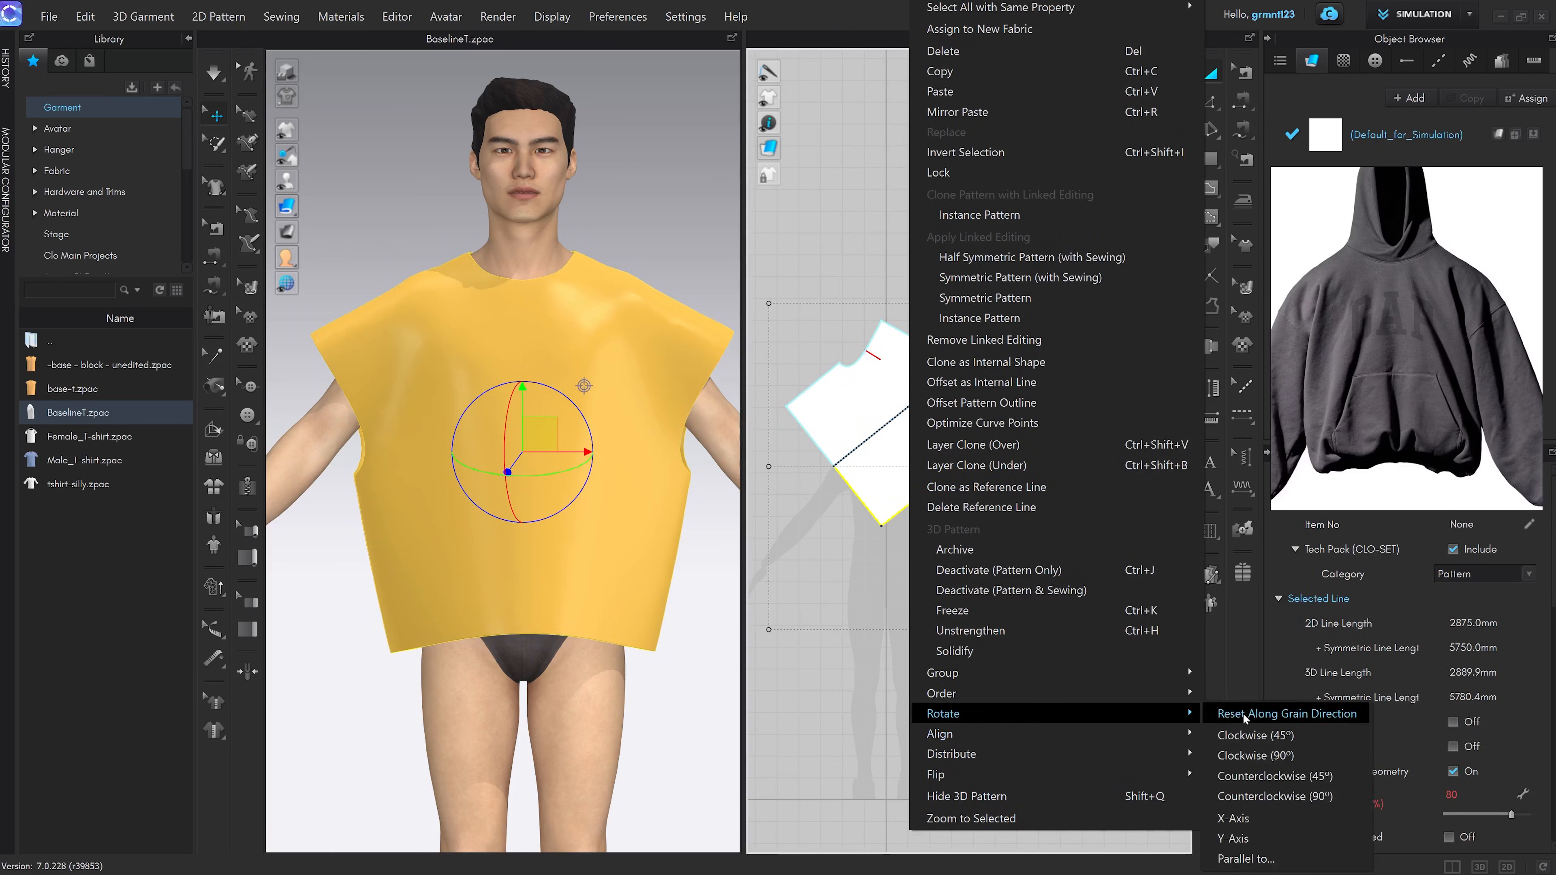
pyautogui.click(1243, 729)
pyautogui.moveTo(1026, 605); pyautogui.dragTo(1028, 559, button='middle')
# Move the hoodie reference image off the Property Editor and find the Grain Direction setting for the selected patterns
pyautogui.hotkey('ctrl', 'a')
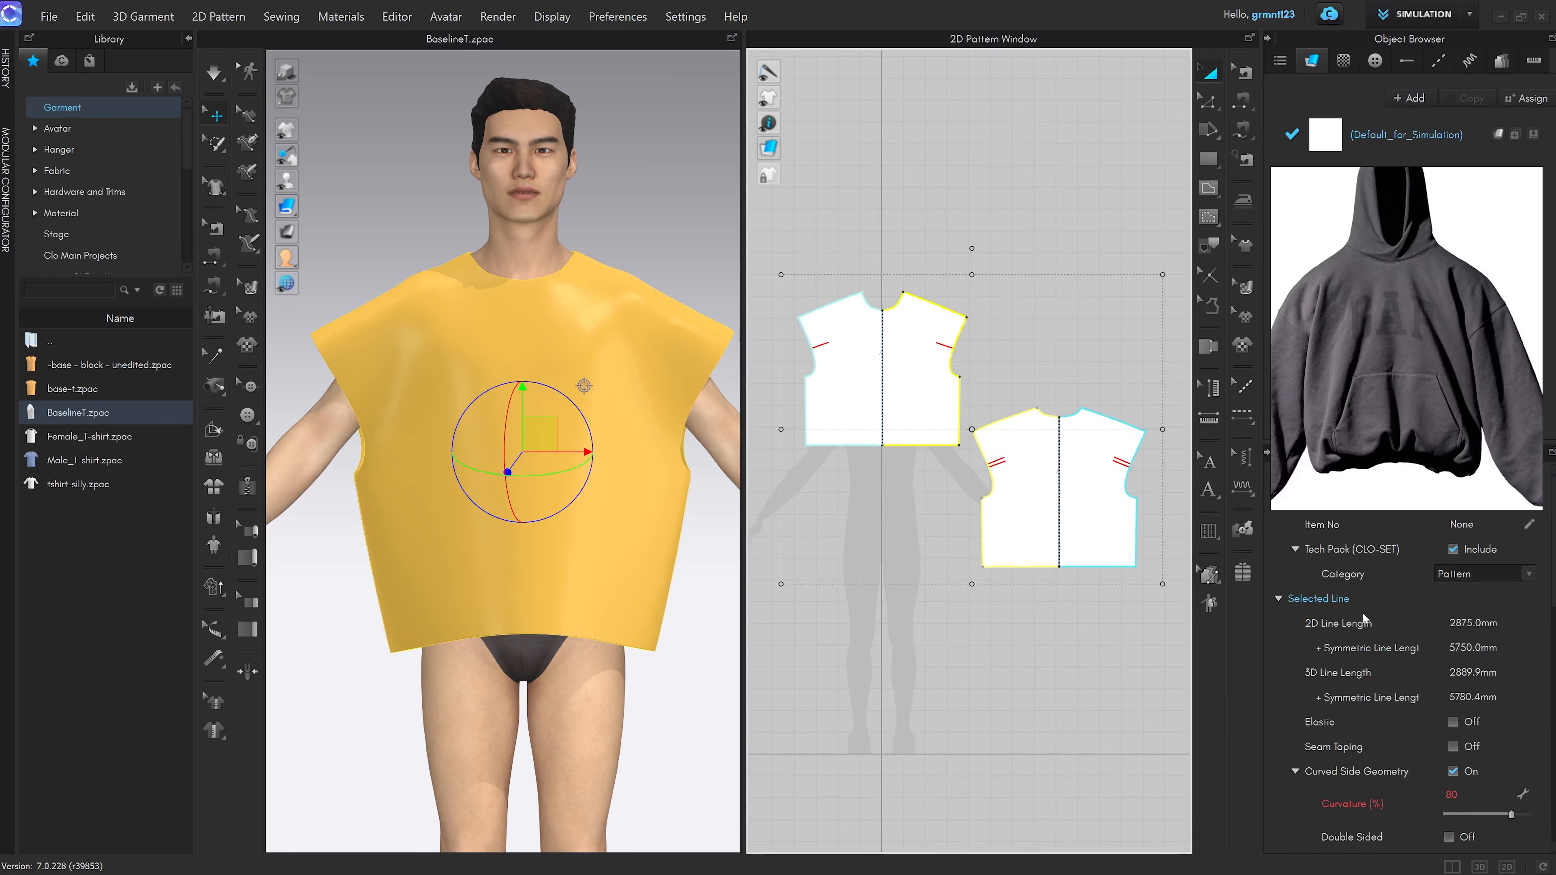
pyautogui.moveTo(1376, 169)
pyautogui.moveTo(1376, 178); pyautogui.dragTo(914, 54)
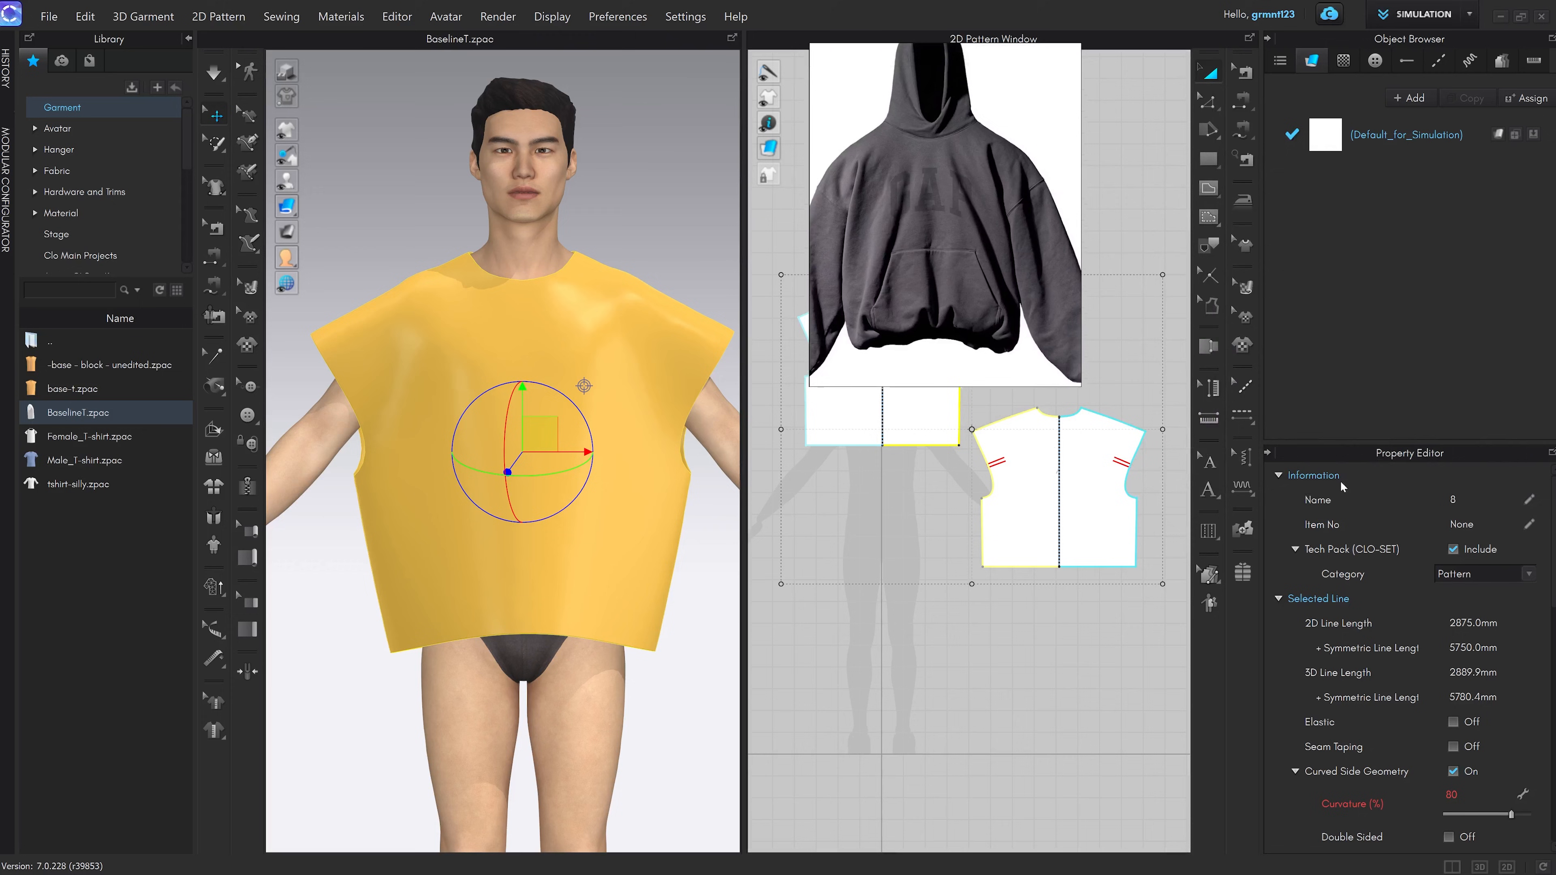
pyautogui.click(1031, 645)
pyautogui.hotkey('ctrl', 'a')
pyautogui.scroll(-9, 1375, 652)
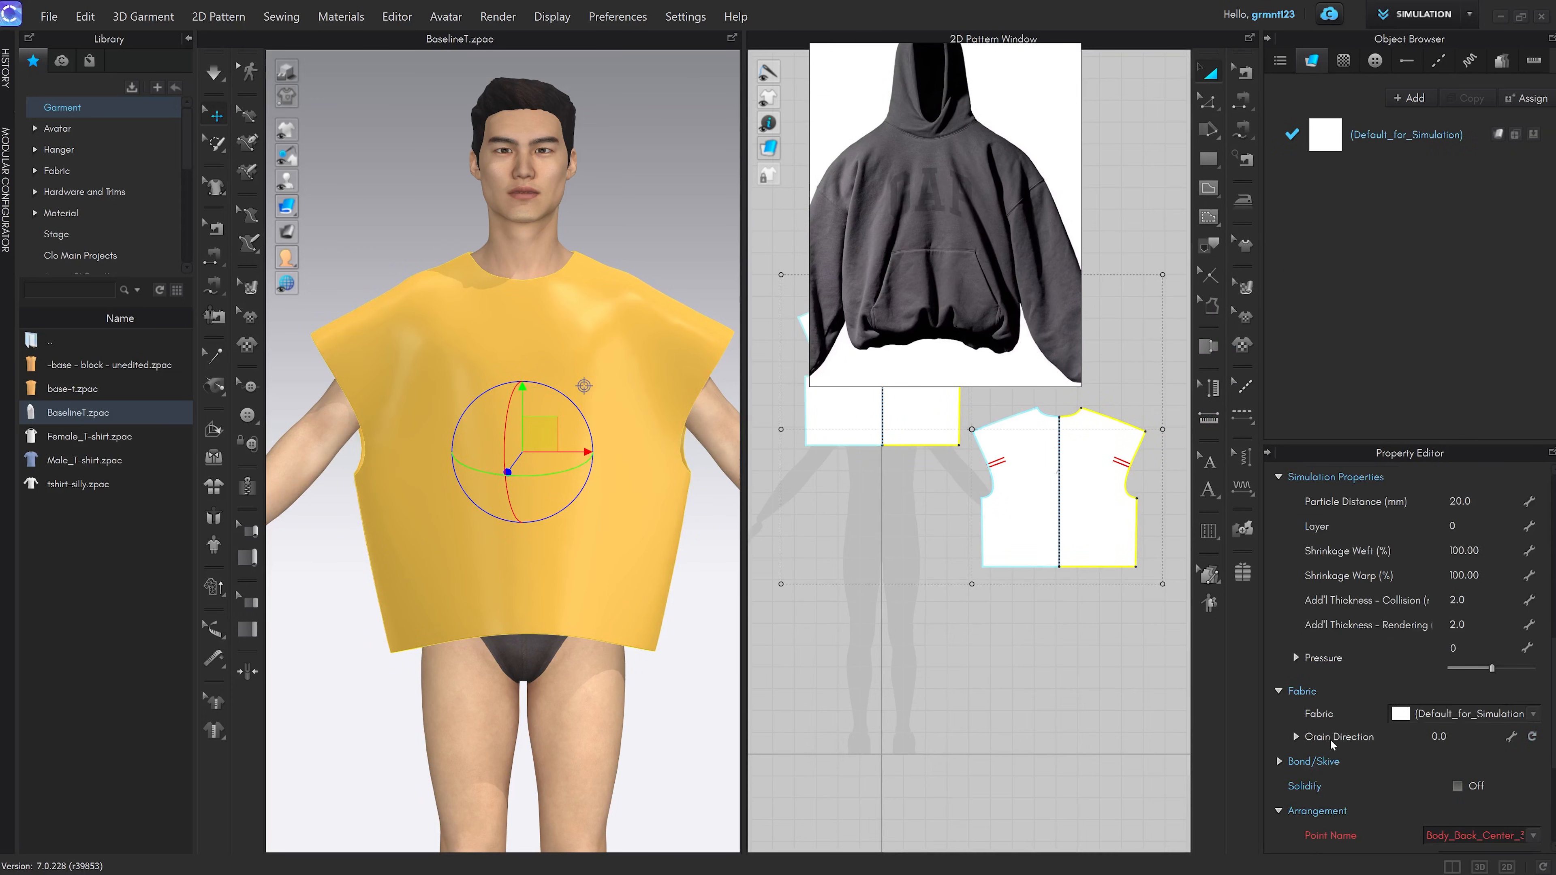
pyautogui.click(1004, 756)
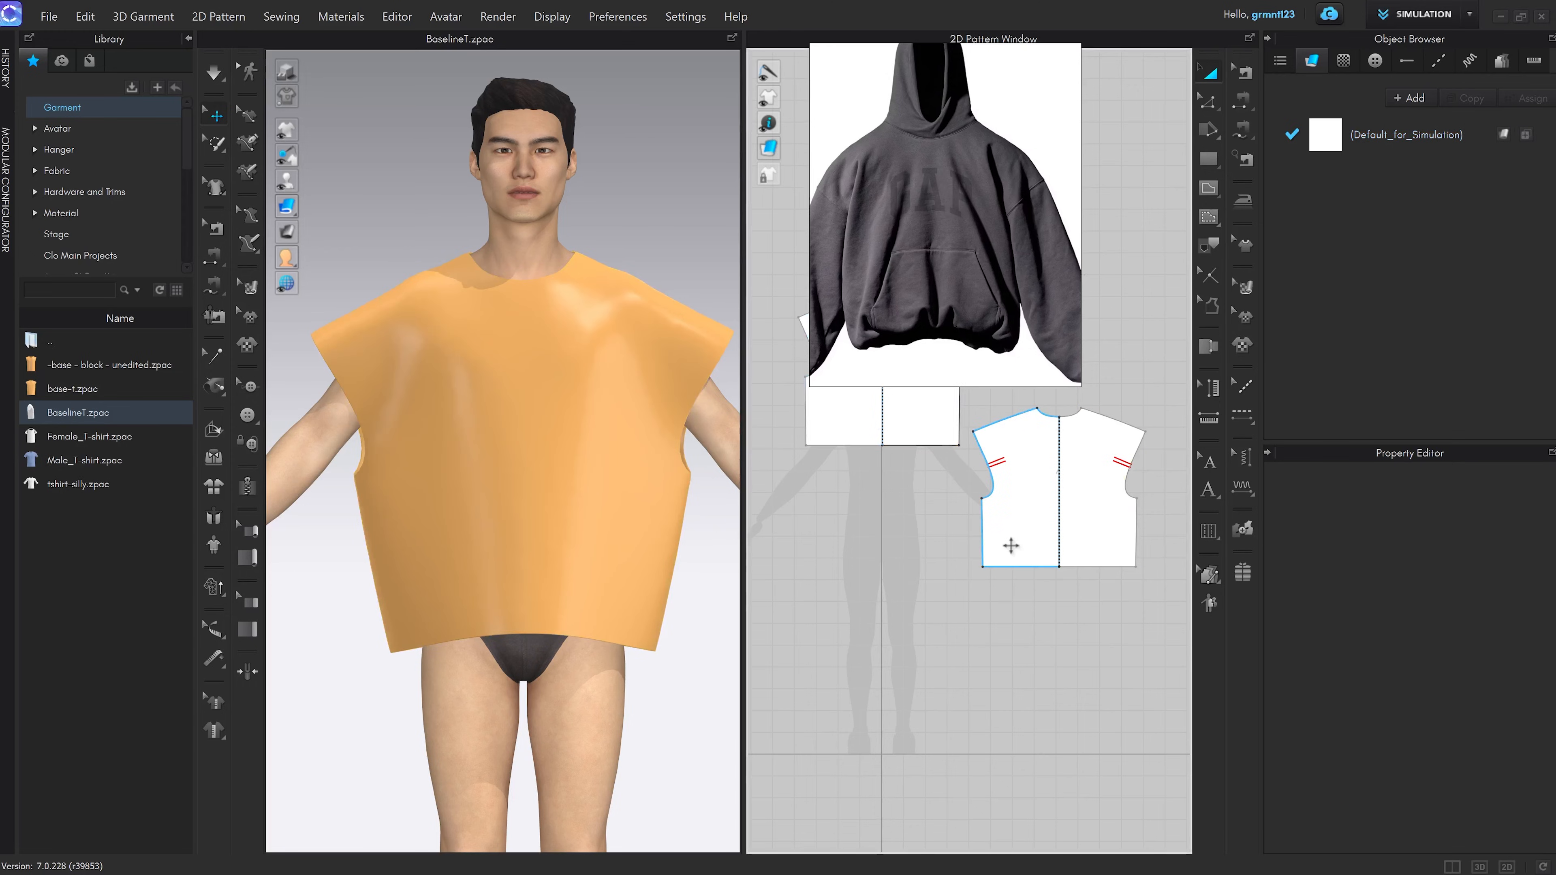
# Set the back pattern's grain direction to 25.0, then reset the pattern's rotation along that grain
pyautogui.click(1013, 522)
pyautogui.click(1455, 734)
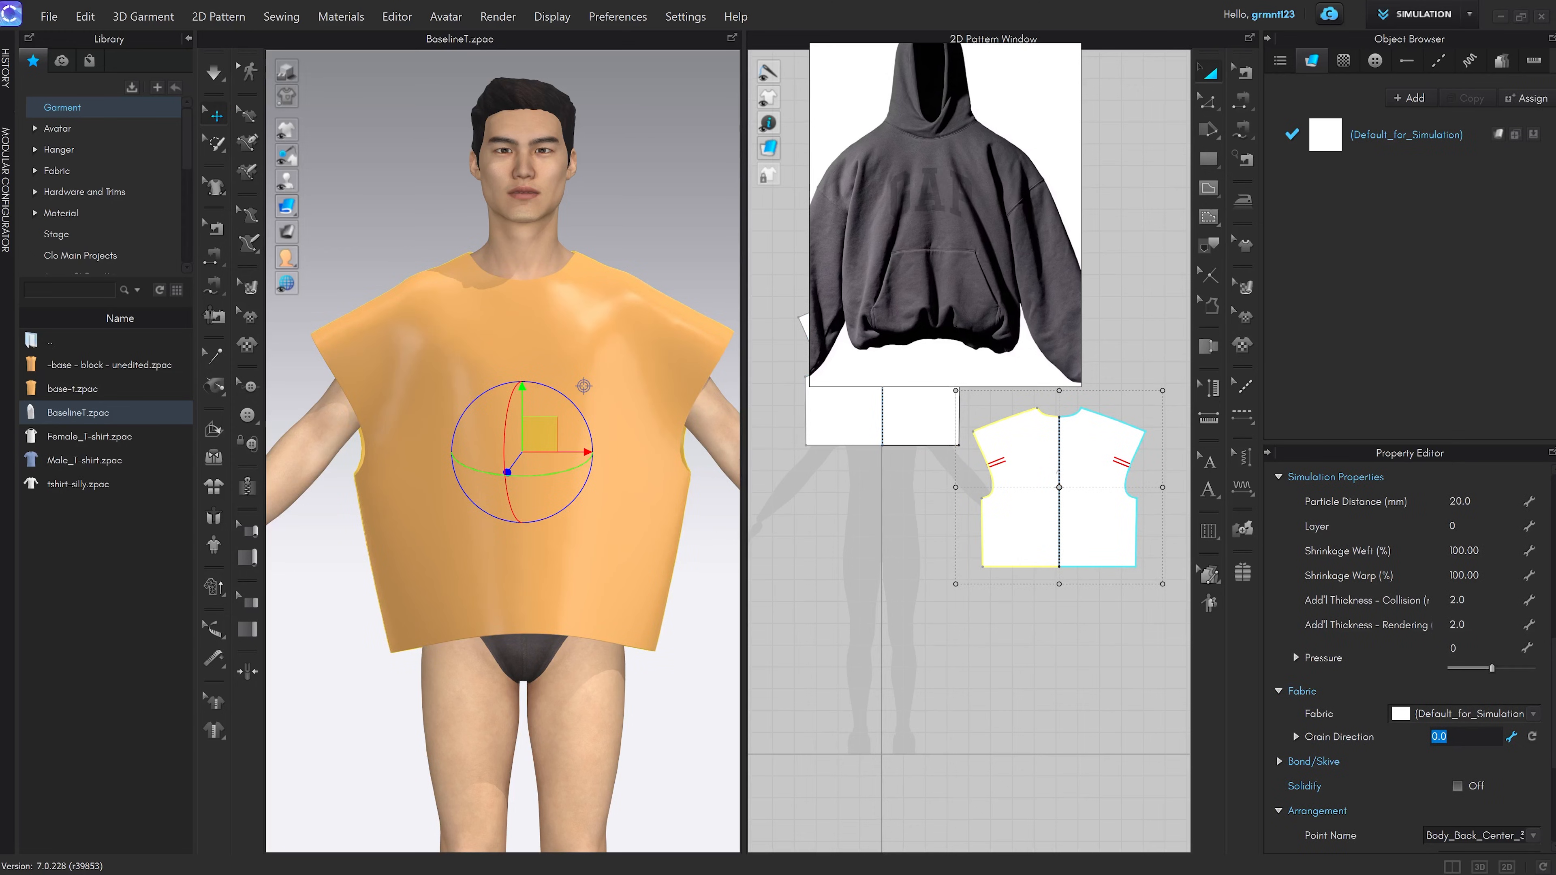
pyautogui.press('Return')
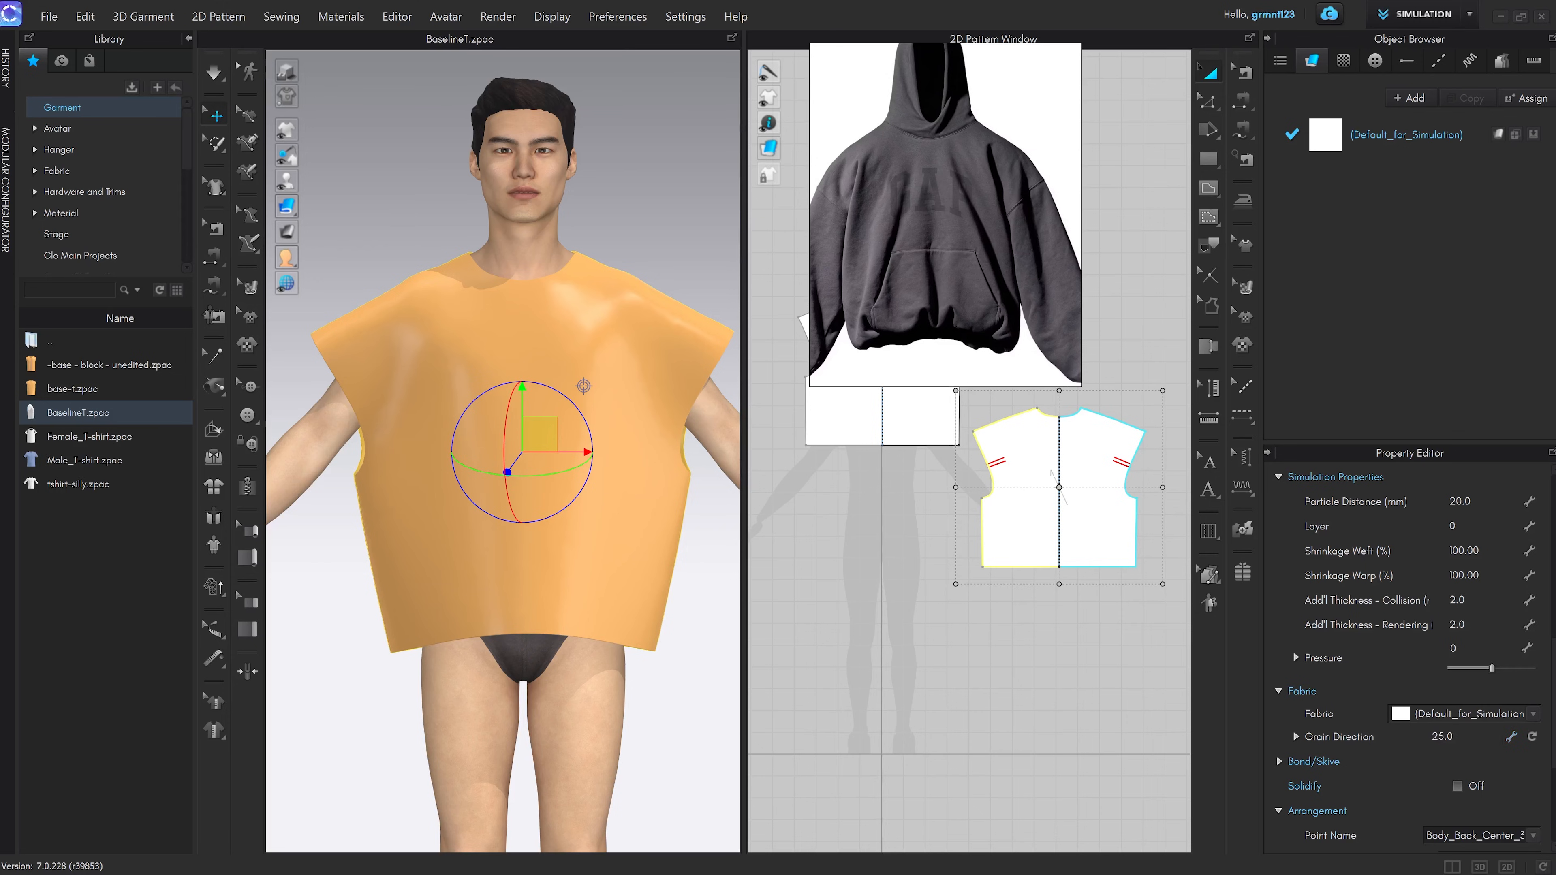
pyautogui.scroll(3, 1076, 457)
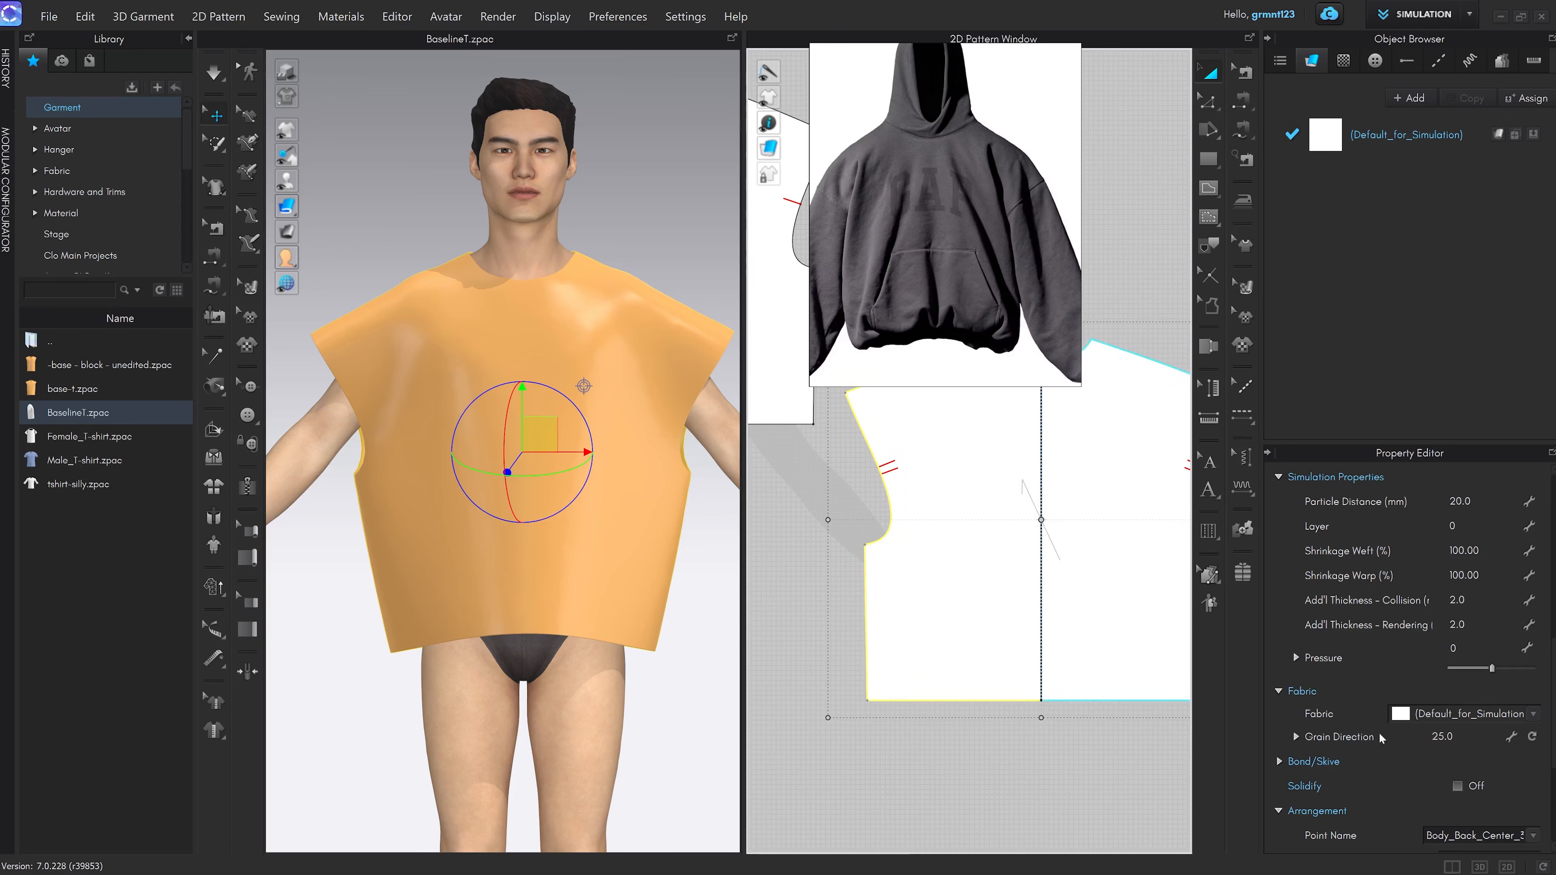
pyautogui.click(1533, 738)
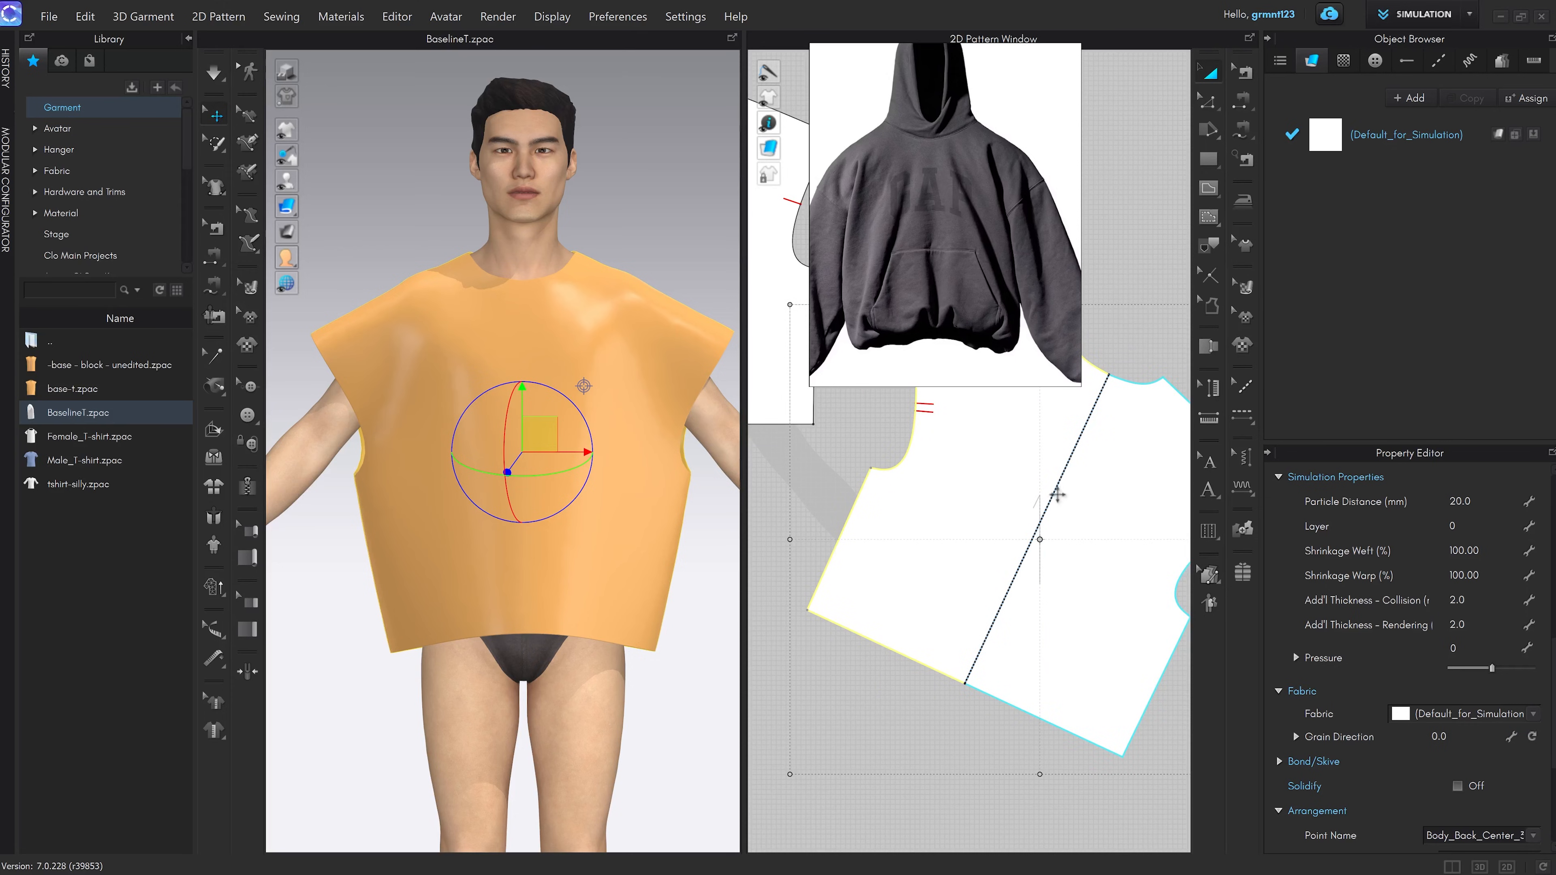
# Try moving the outer shoulder point of the rotated back pattern downward, and undo the move
pyautogui.scroll(-3, 1088, 603)
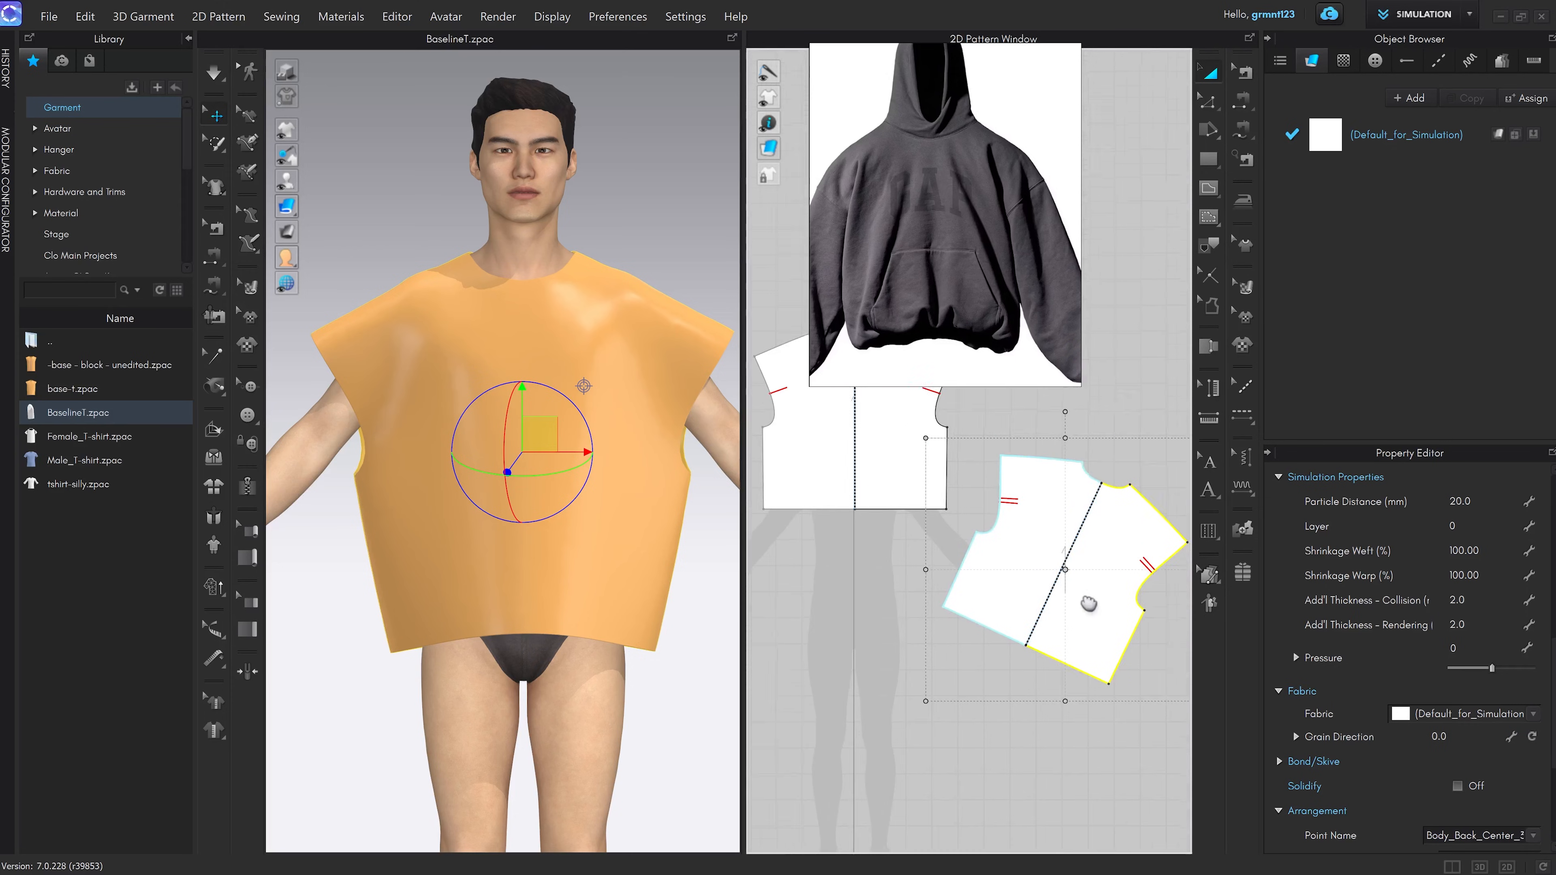
pyautogui.moveTo(1088, 603); pyautogui.dragTo(1073, 590, button='middle')
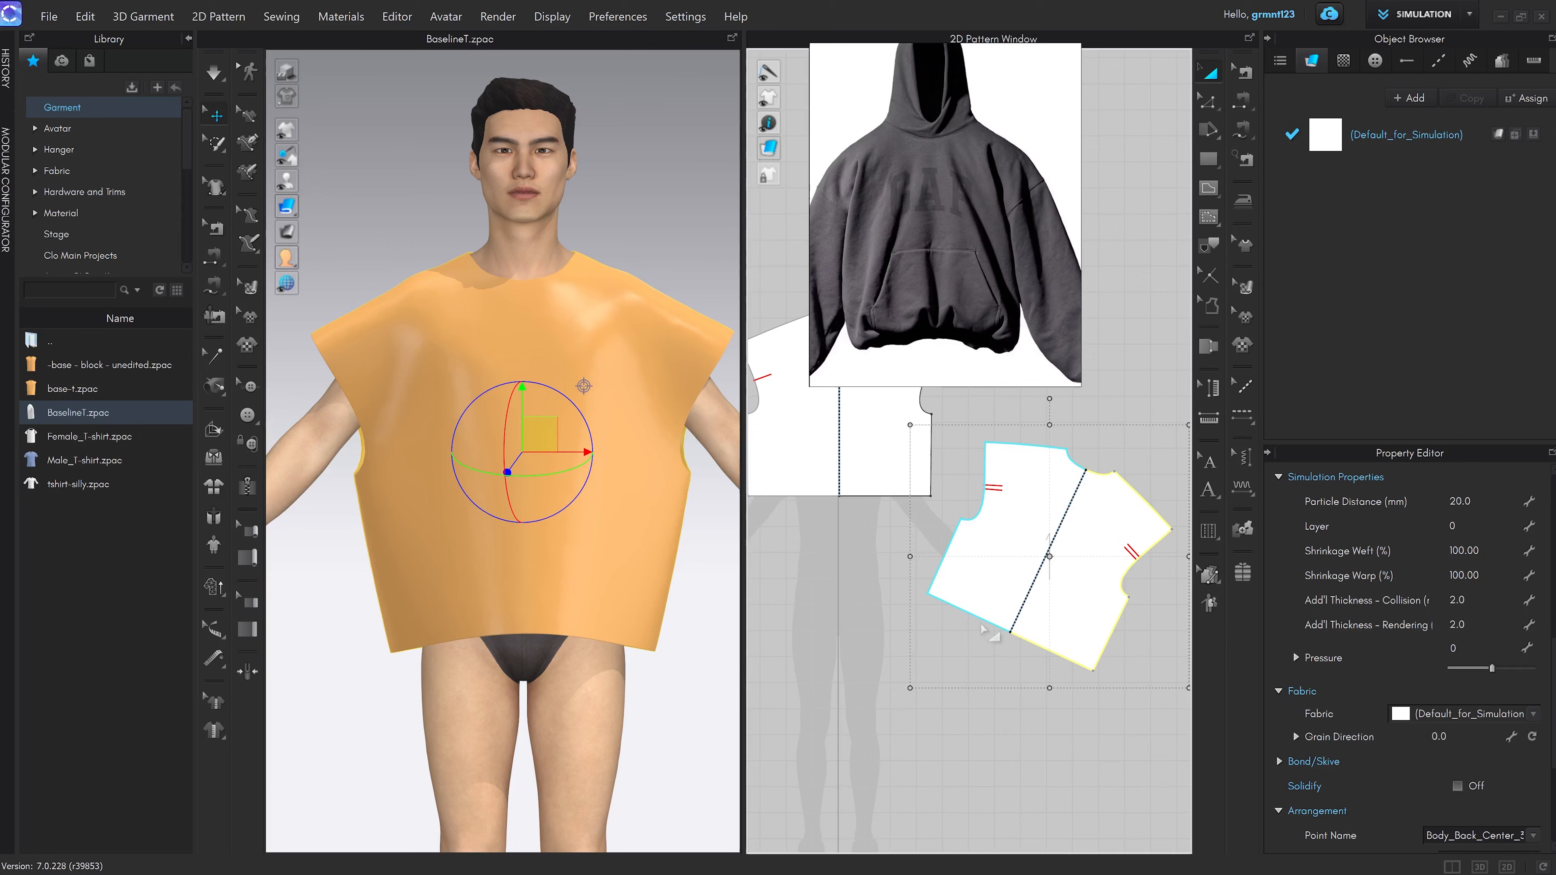
pyautogui.press('z')
pyautogui.scroll(3, 1003, 432)
pyautogui.moveTo(973, 451); pyautogui.dragTo(957, 515)
pyautogui.hotkey('ctrl', 'z')
pyautogui.scroll(-3, 969, 530)
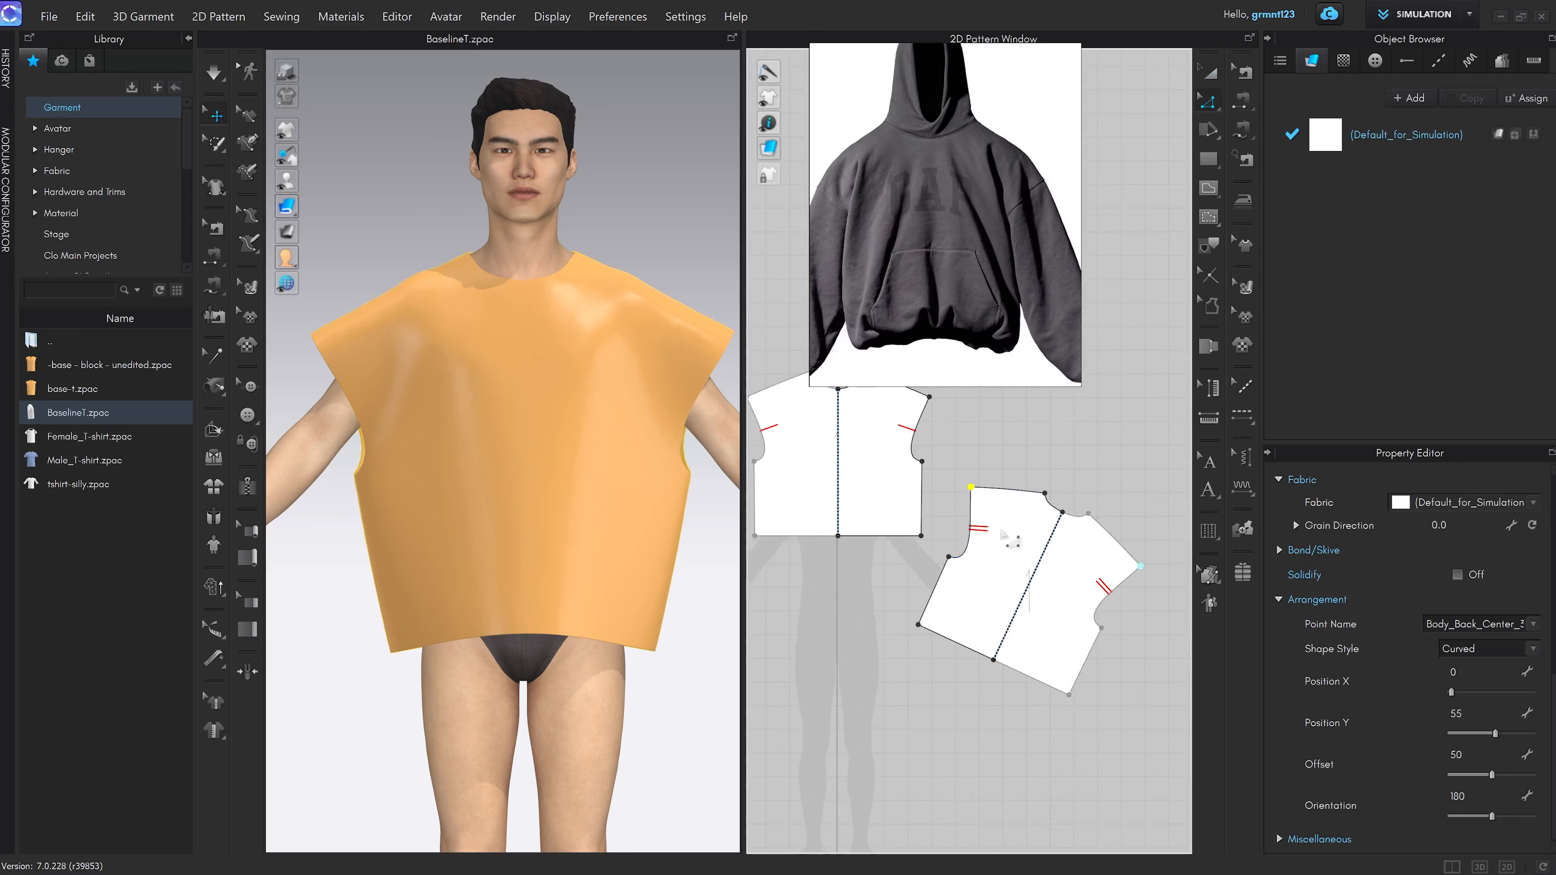
pyautogui.moveTo(1011, 541); pyautogui.dragTo(992, 498, button='middle')
pyautogui.press('a')
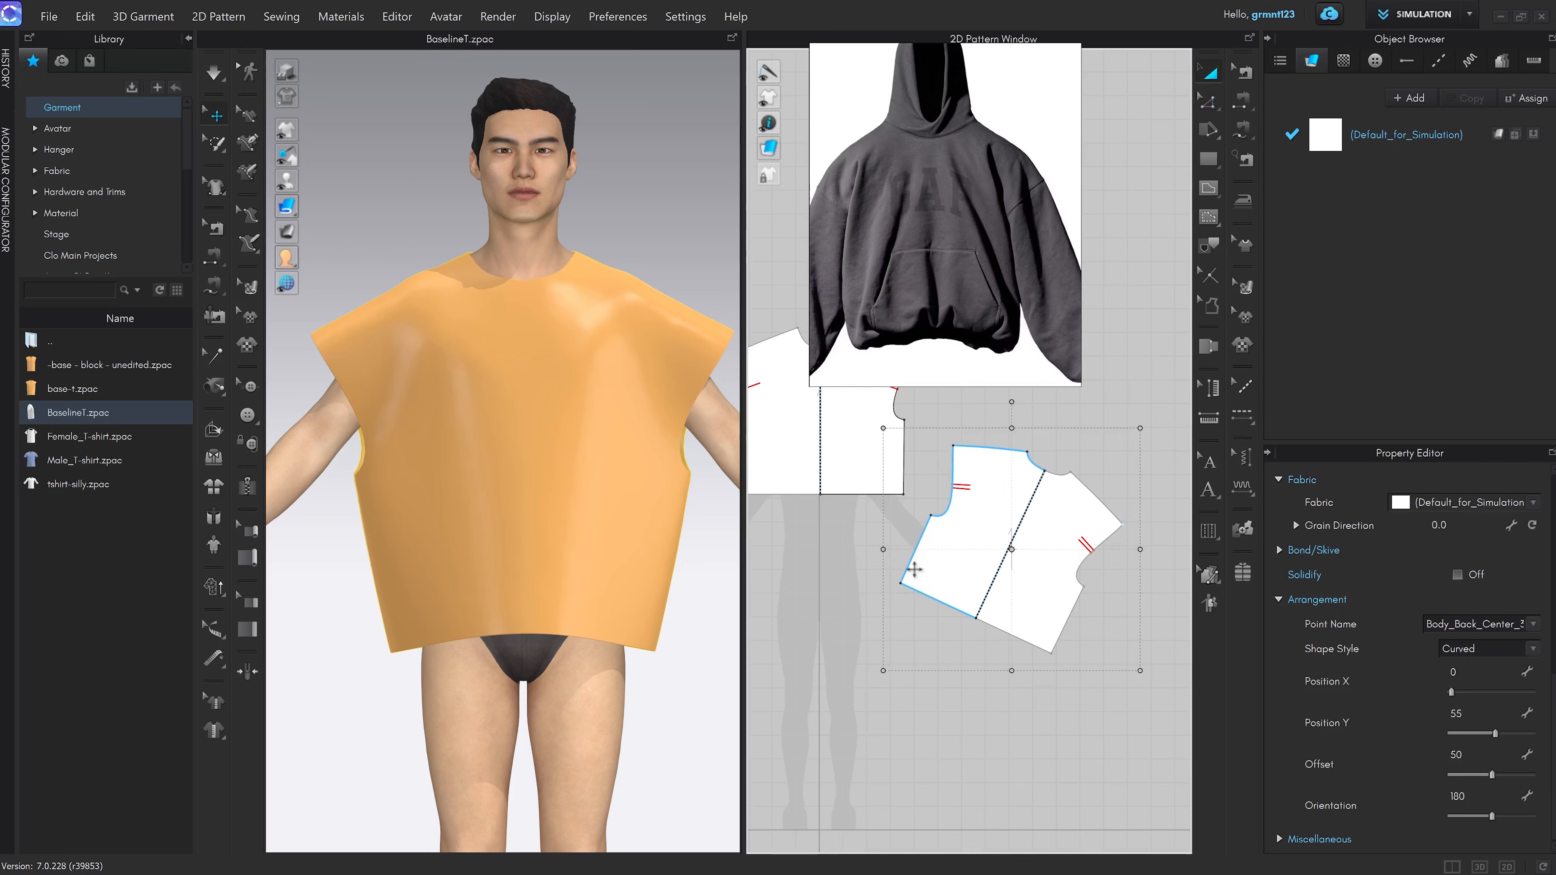
# Select the rotated back pattern and set its grain direction to 335.0
pyautogui.click(1028, 733)
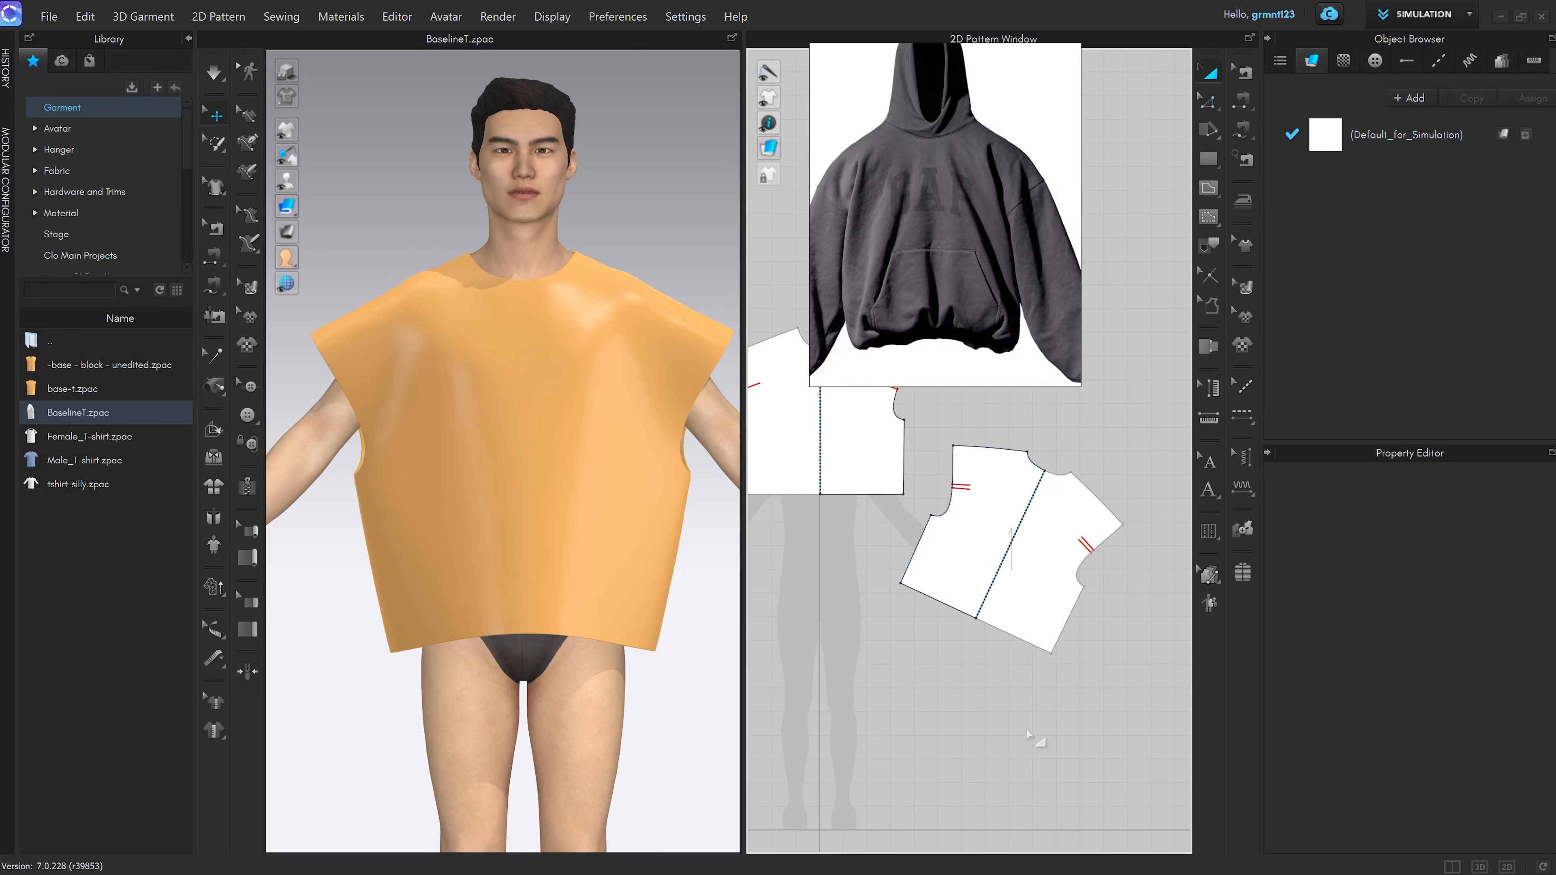
pyautogui.click(1044, 588)
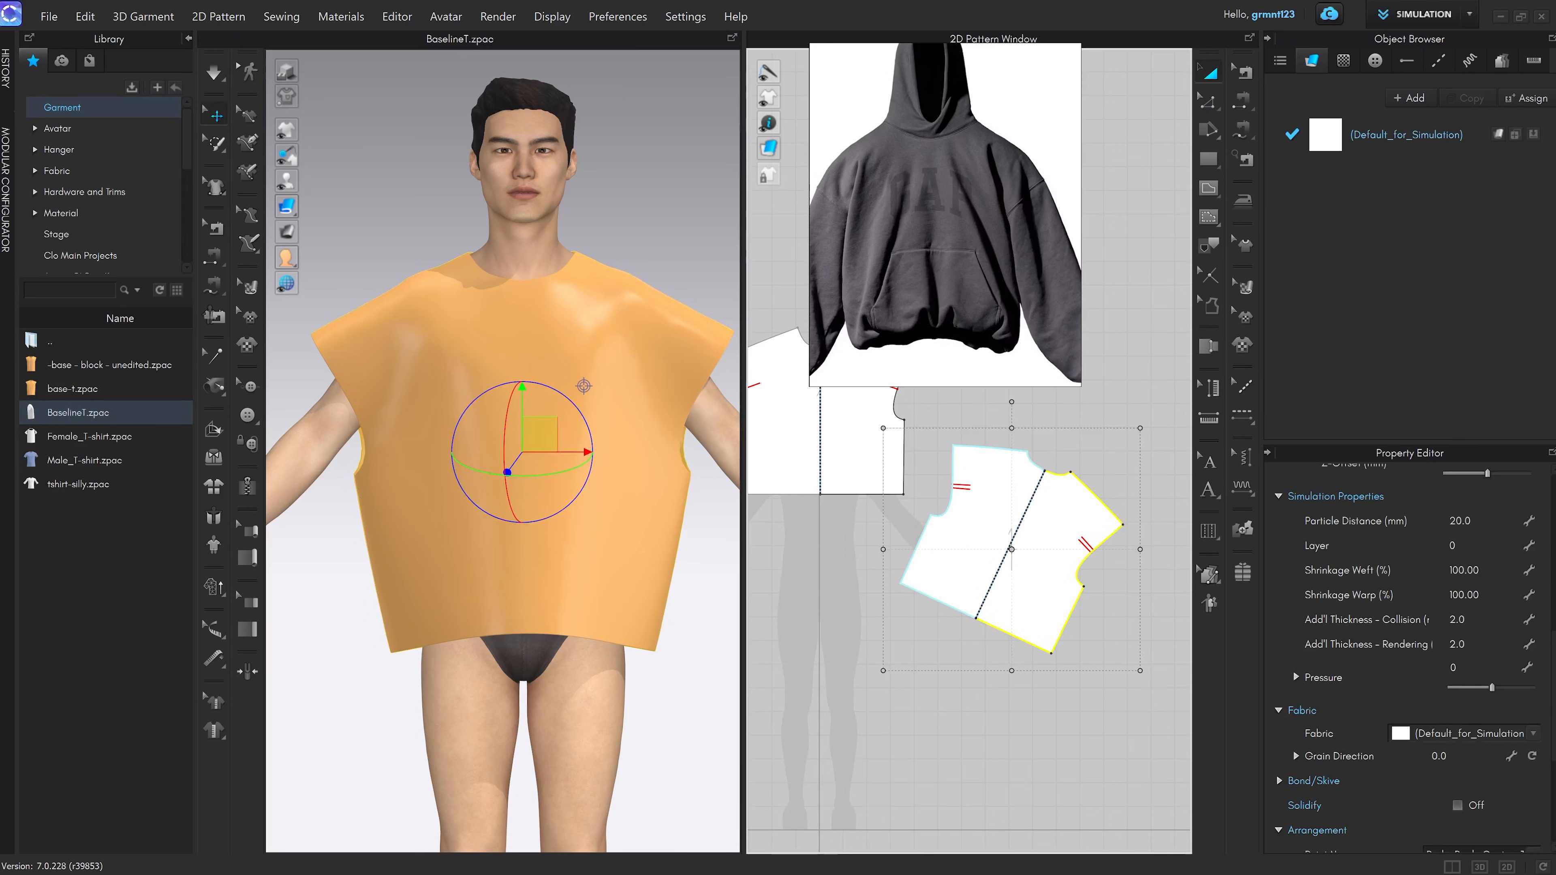
pyautogui.click(1458, 757)
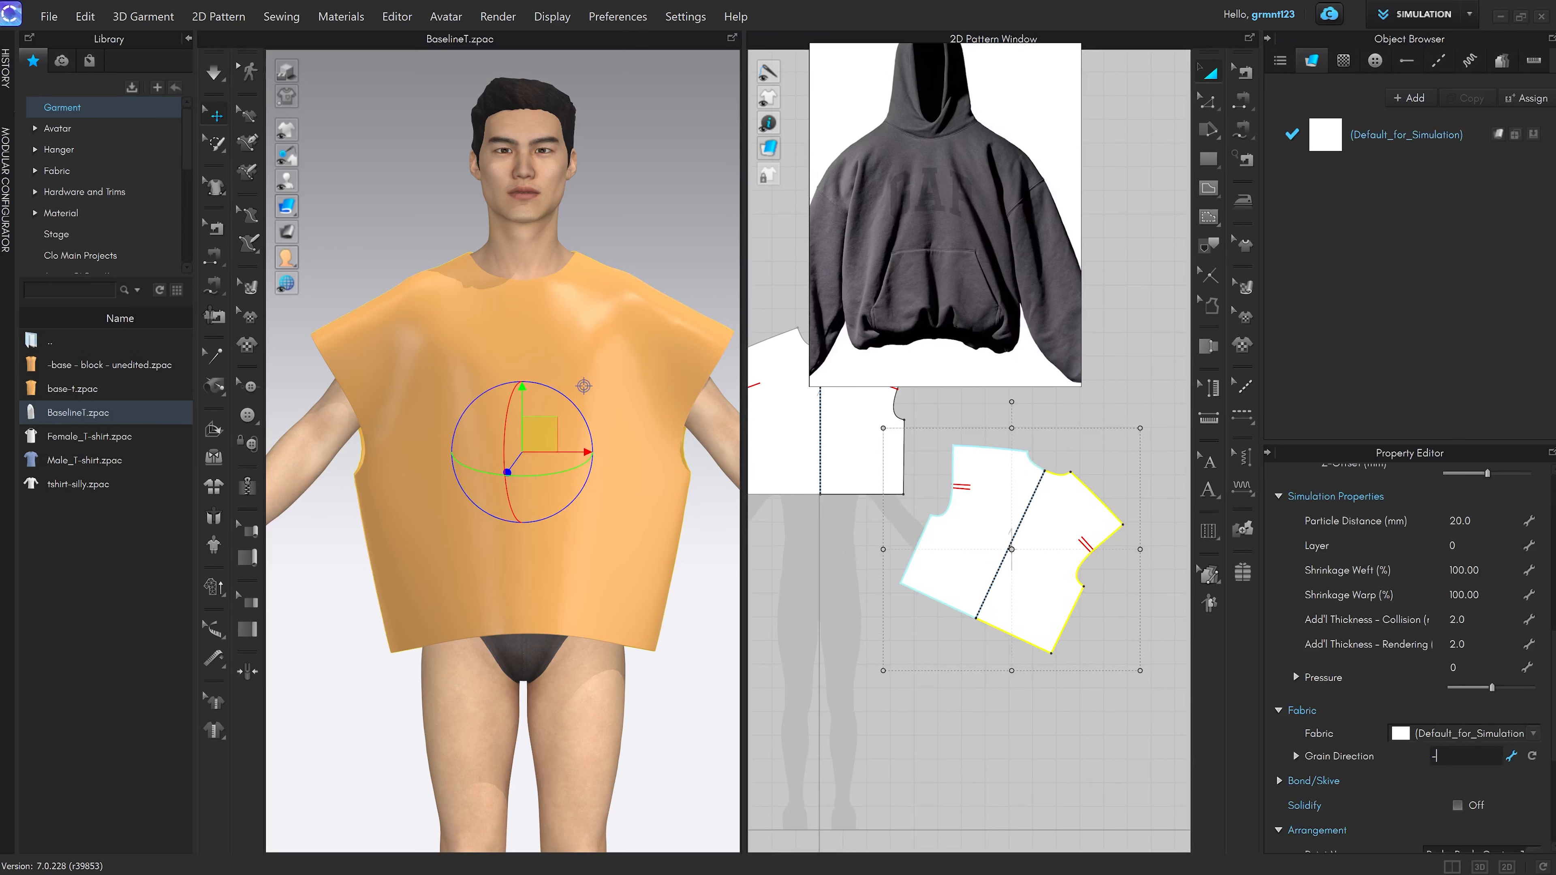
pyautogui.press('Return')
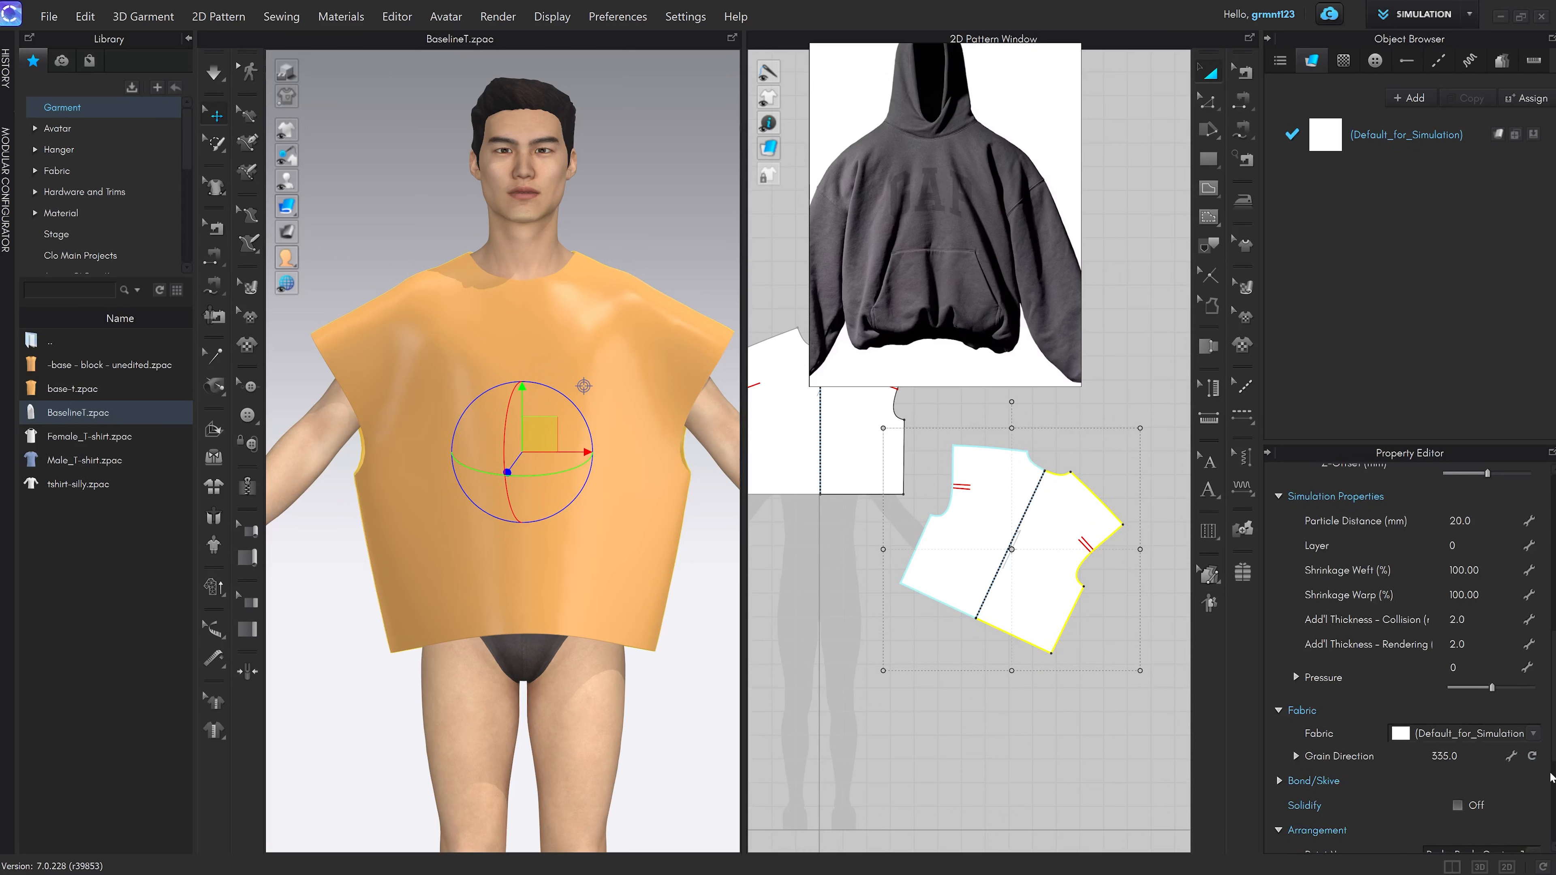
# Undo the grain direction change and the back pattern's rotation, and deselect the pattern
pyautogui.hotkey('ctrl', 'z')
pyautogui.hotkey('ctrl', 'z')
pyautogui.click(1068, 750)
pyautogui.scroll(-5, 1048, 655)
pyautogui.moveTo(1071, 579); pyautogui.dragTo(1069, 589, button='middle')
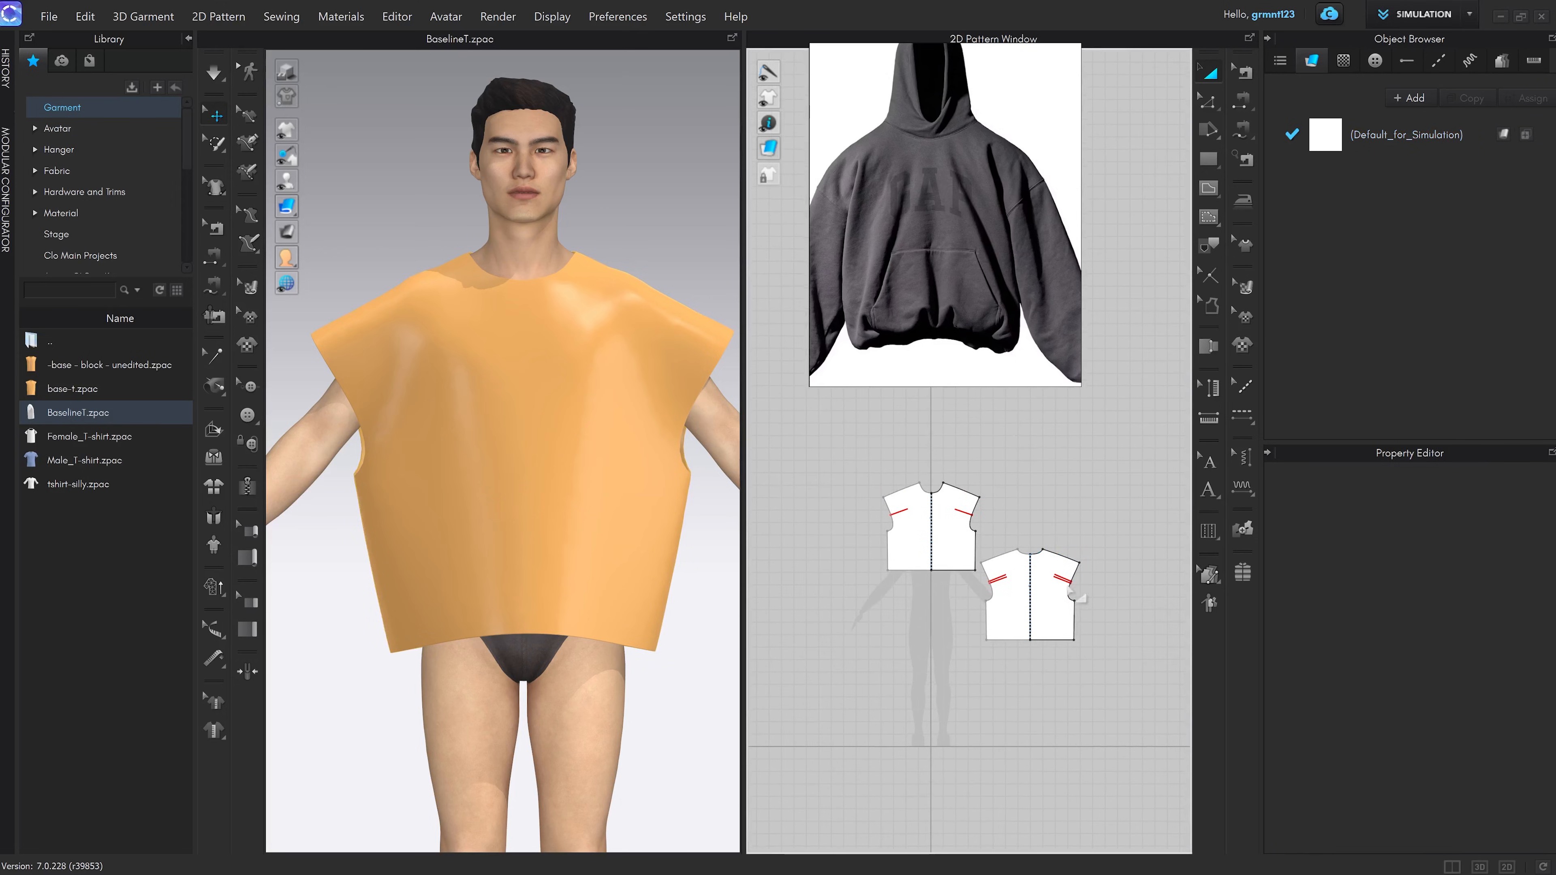
# Move the front pattern down so it sits roughly level beside the back pattern
pyautogui.scroll(3, 687, 315)
pyautogui.moveTo(686, 314); pyautogui.dragTo(583, 415, button='middle')
pyautogui.scroll(3, 1002, 539)
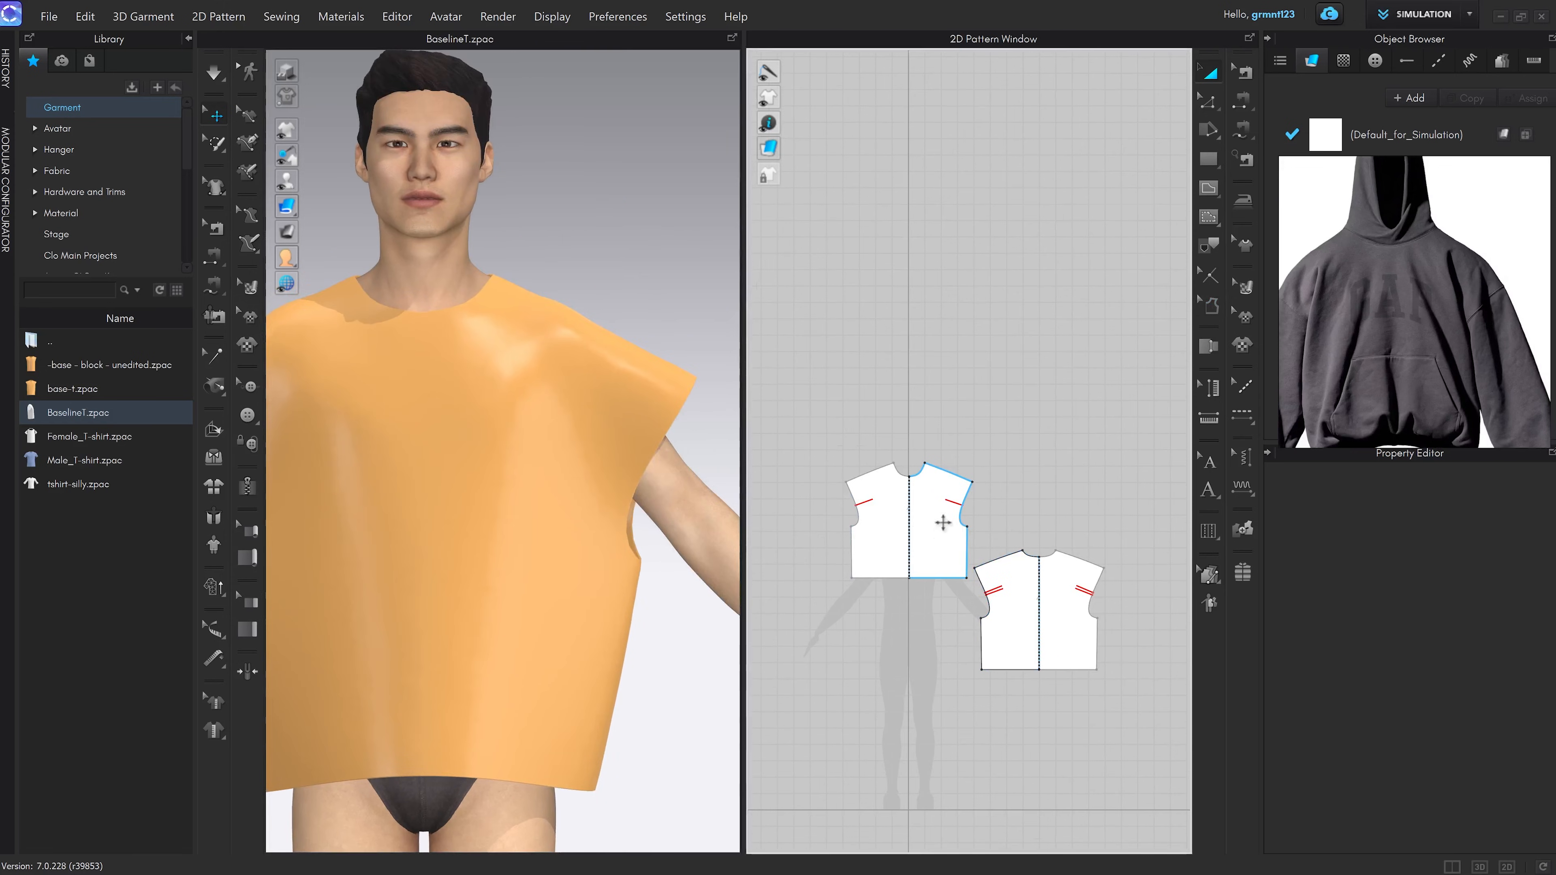
pyautogui.moveTo(943, 522); pyautogui.dragTo(913, 595)
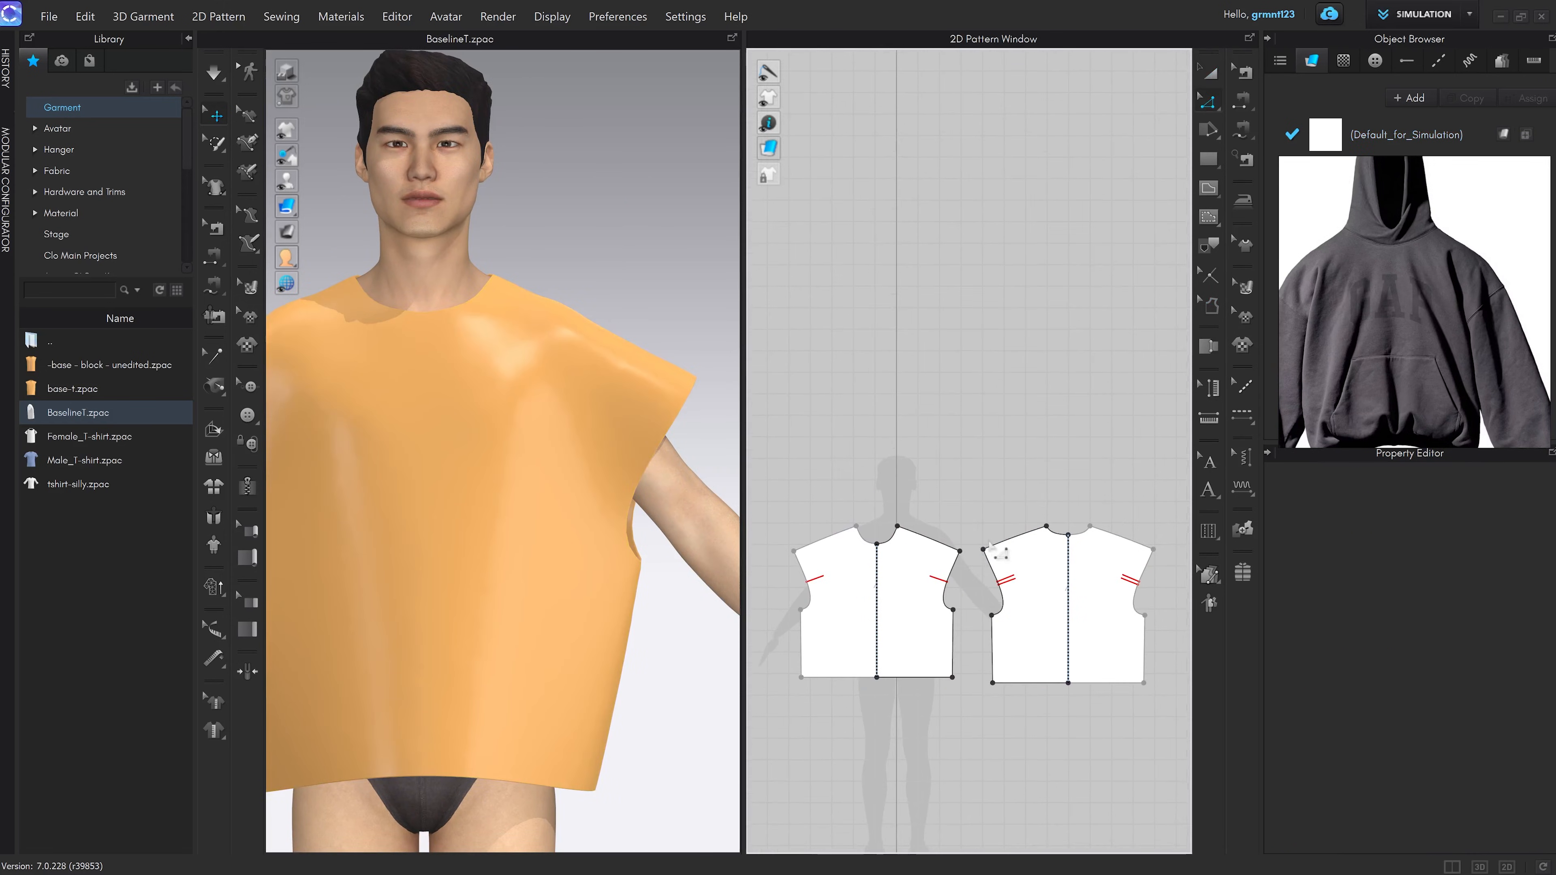
# Select the outer shoulder points of the front and back patterns and lower them together by exactly 50 mm
pyautogui.moveTo(931, 509); pyautogui.dragTo(984, 548)
pyautogui.scroll(4, 984, 557)
pyautogui.moveTo(985, 556); pyautogui.dragTo(988, 569)
pyautogui.rightClick(988, 568)
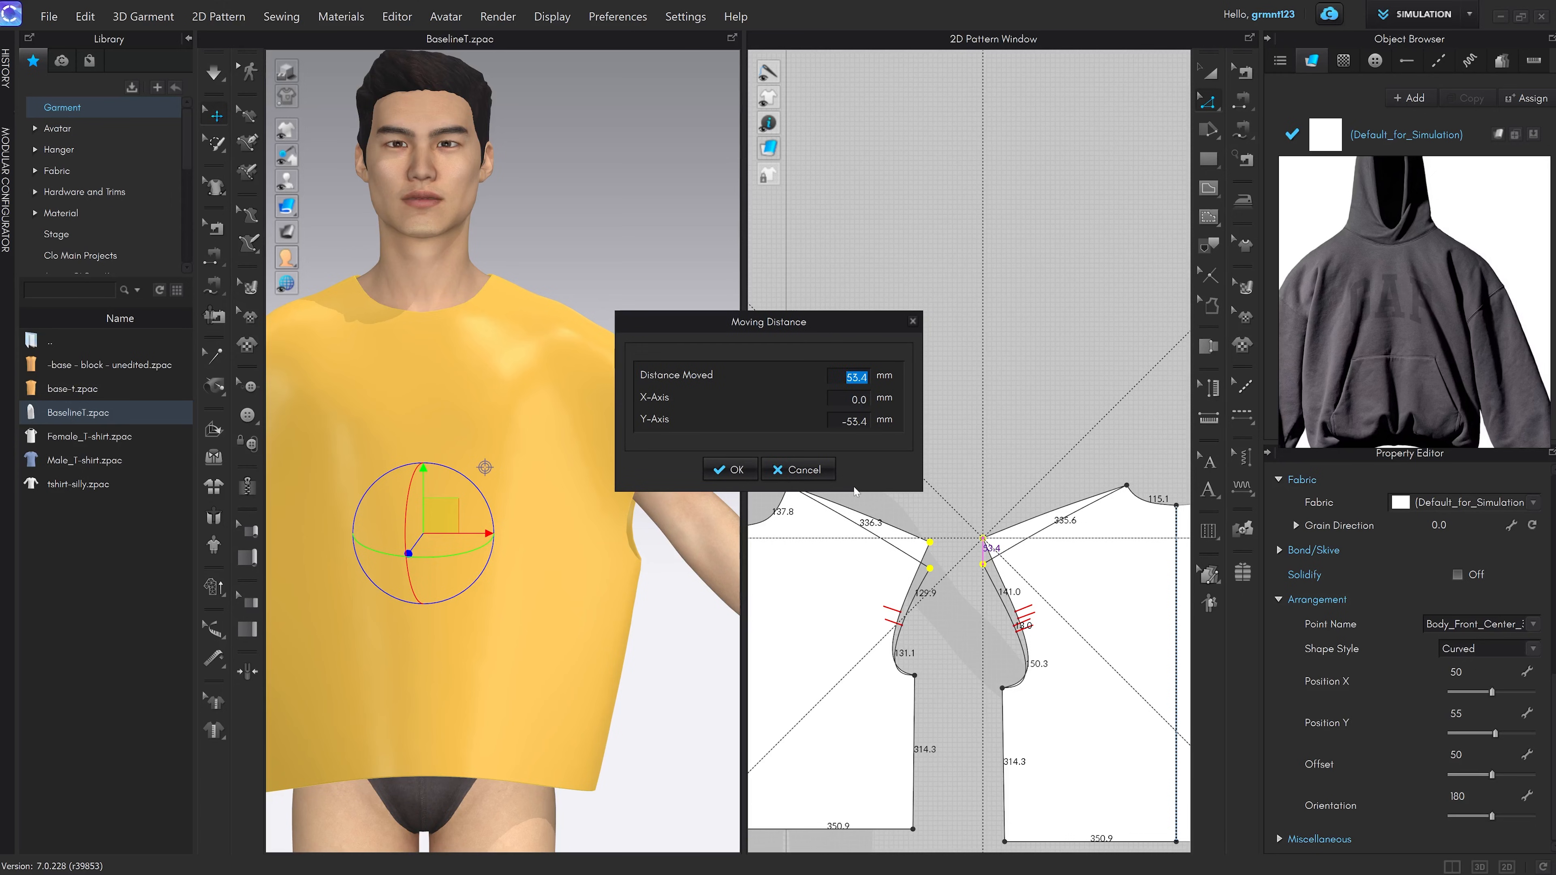
pyautogui.moveTo(734, 331); pyautogui.dragTo(851, 300)
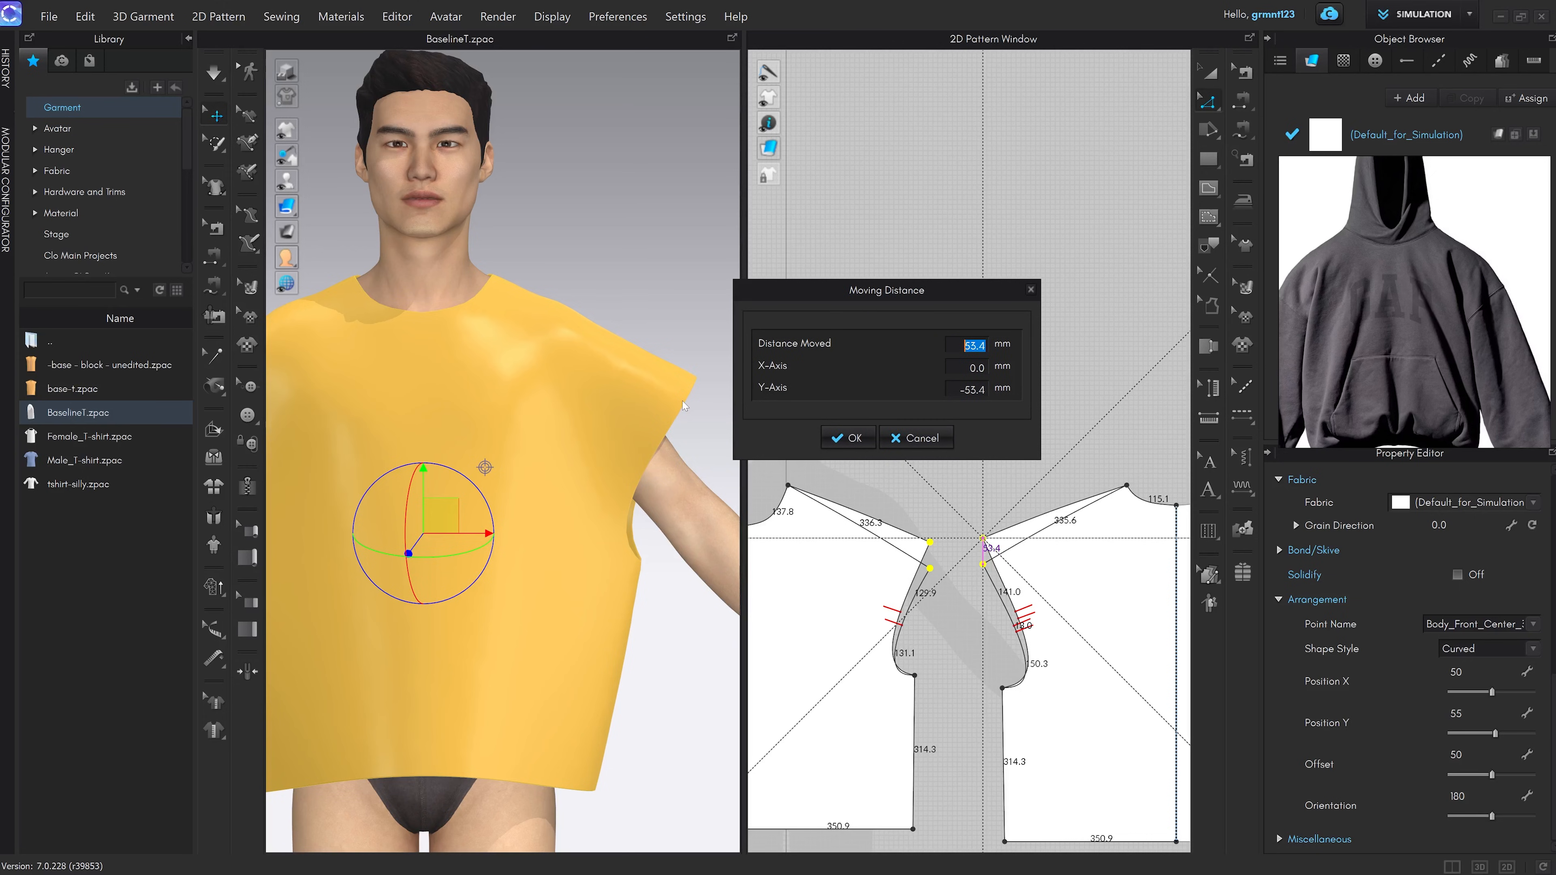
pyautogui.write('50')
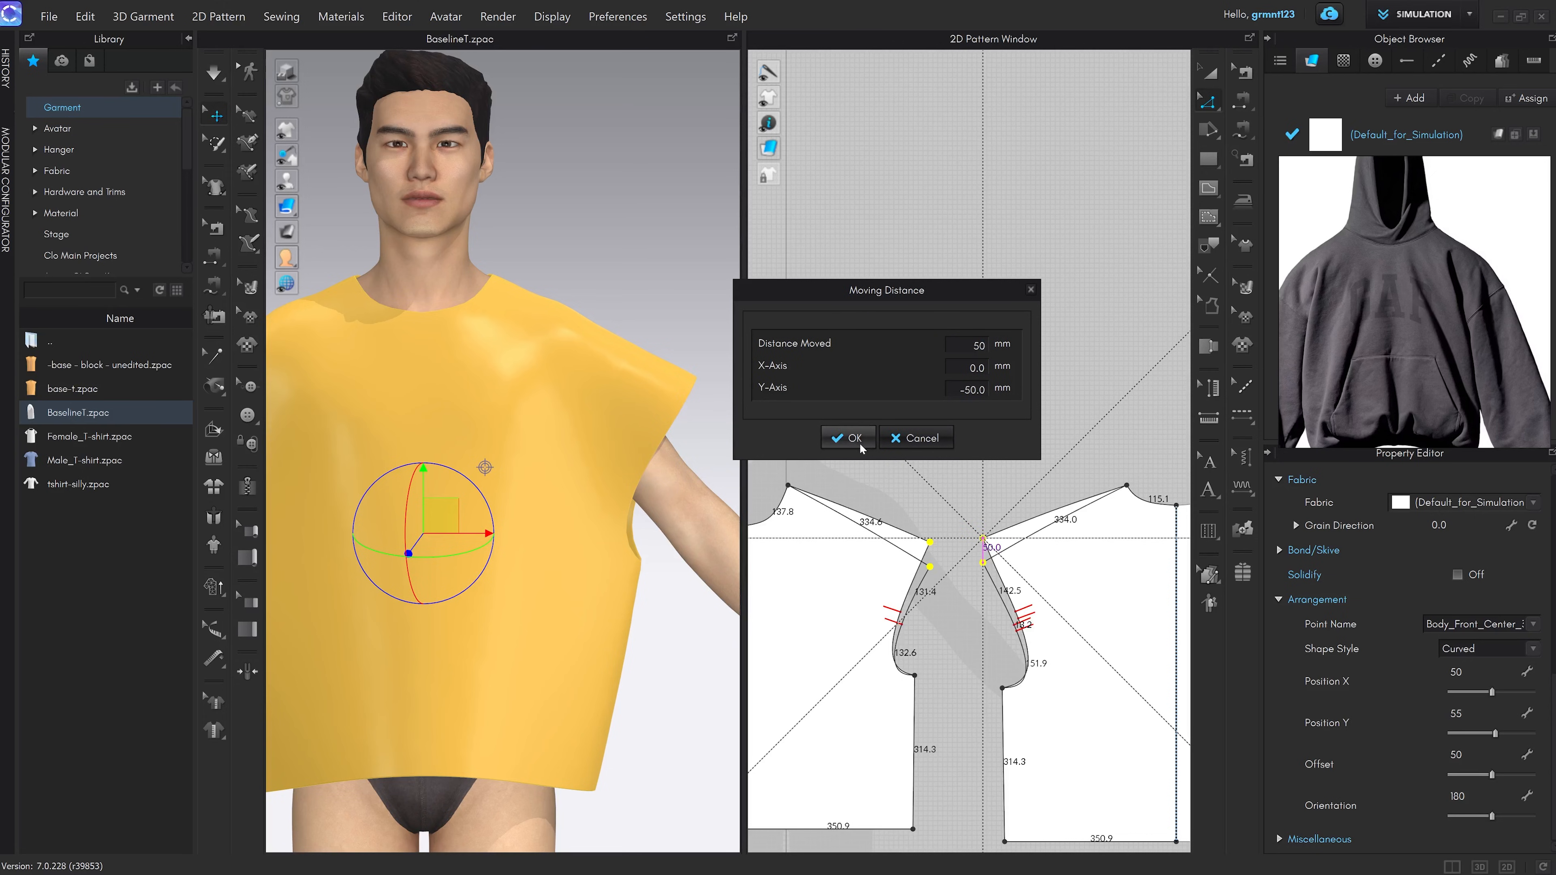
pyautogui.click(848, 437)
# Simulate the garment and pull the shoulder area to settle the sloped shoulders on the avatar
pyautogui.scroll(-3, 617, 478)
pyautogui.moveTo(616, 489); pyautogui.dragTo(546, 545, button='right')
pyautogui.click(419, 485)
pyautogui.press('space')
pyautogui.scroll(3, 566, 306)
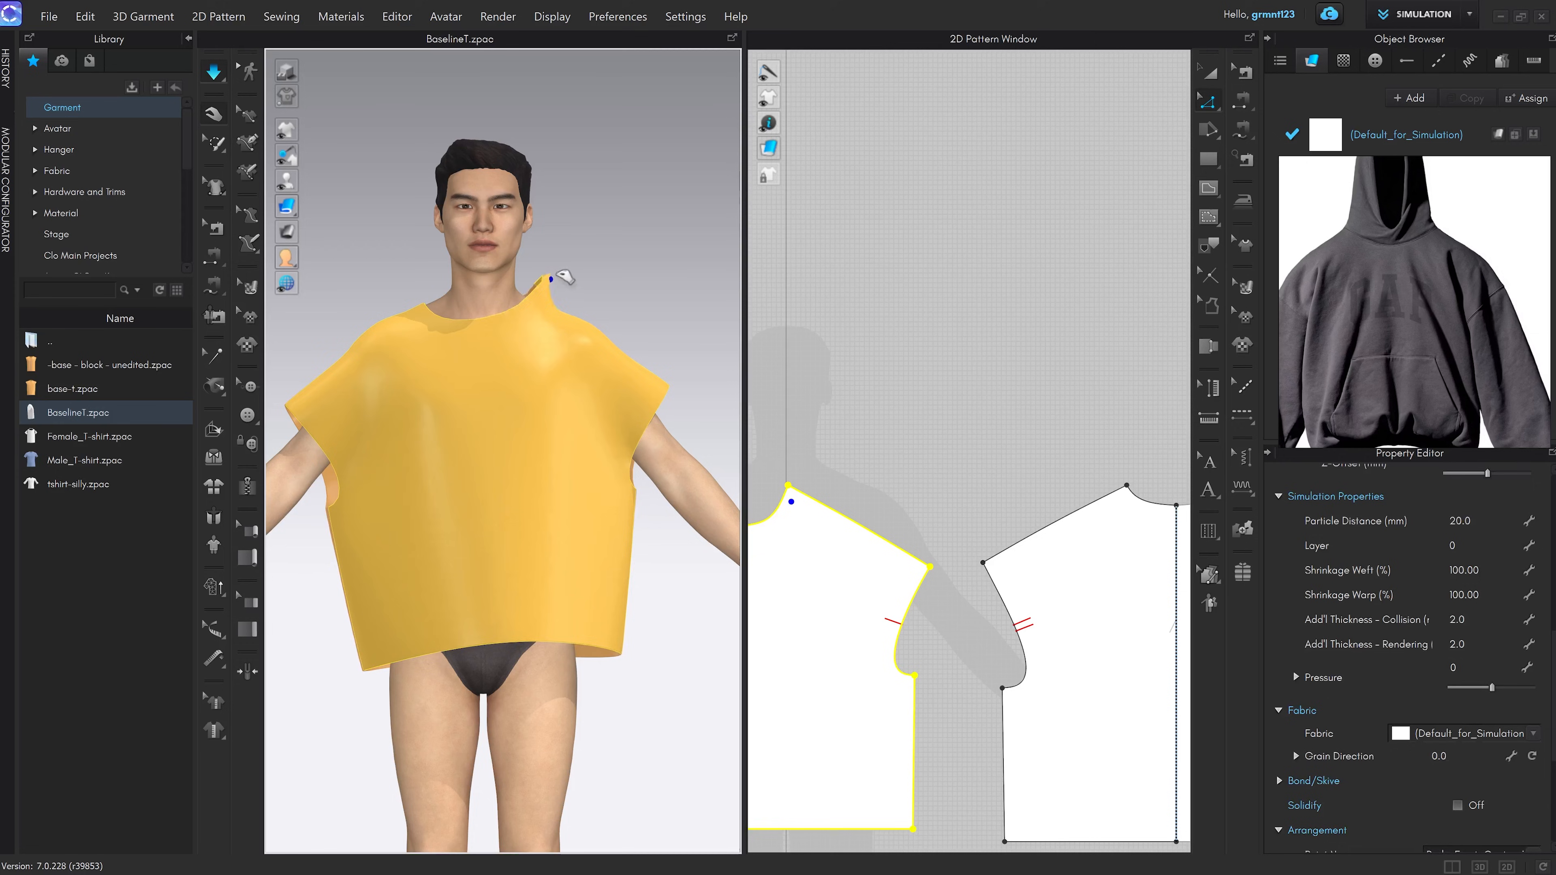
pyautogui.click(573, 309)
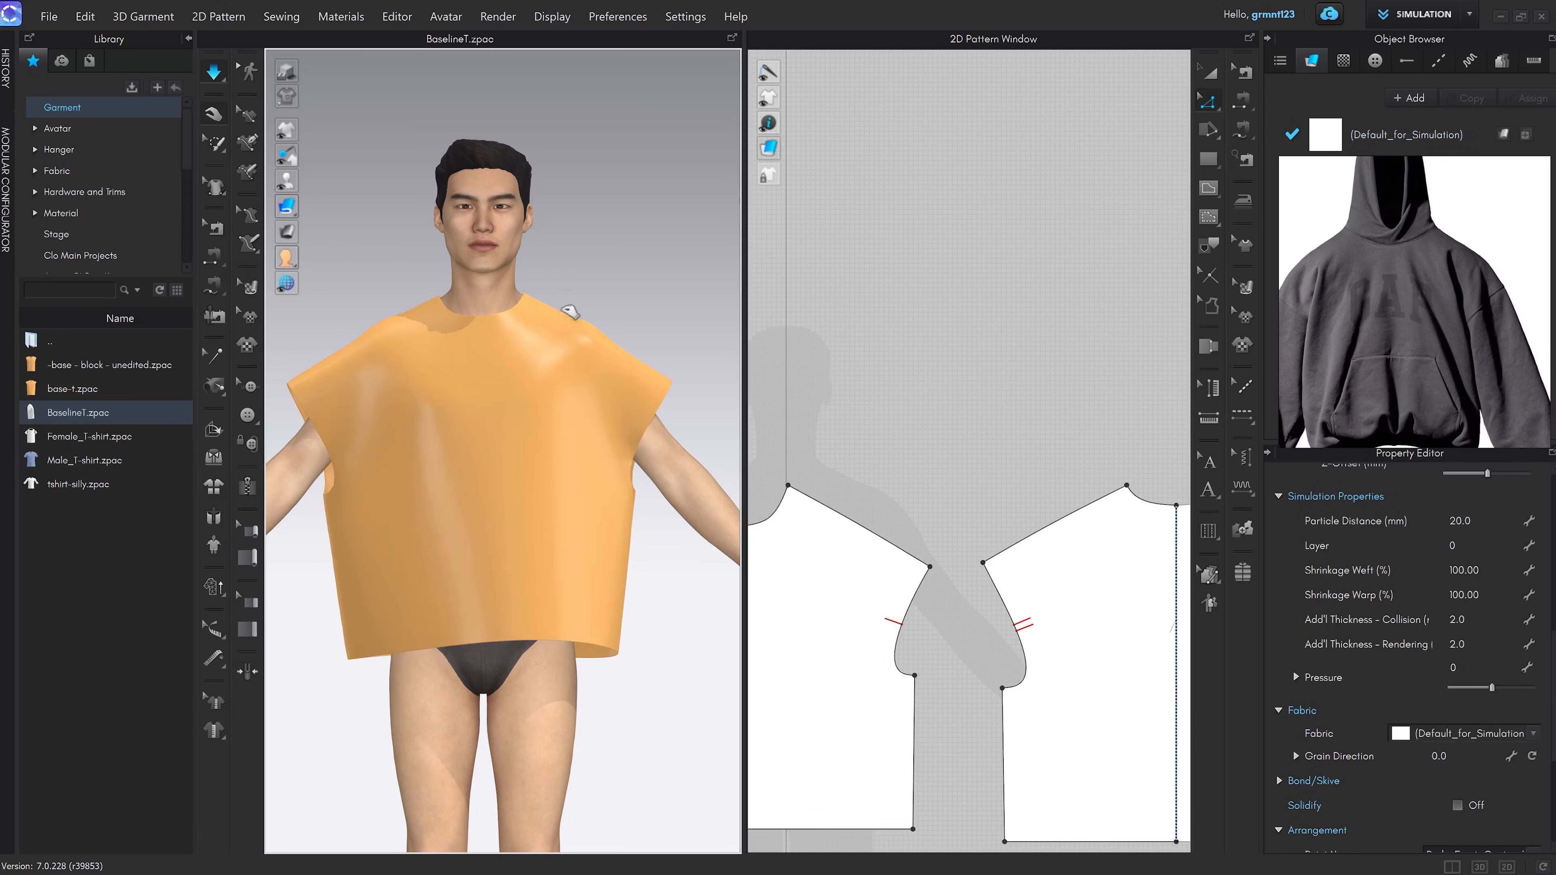
pyautogui.click(574, 313)
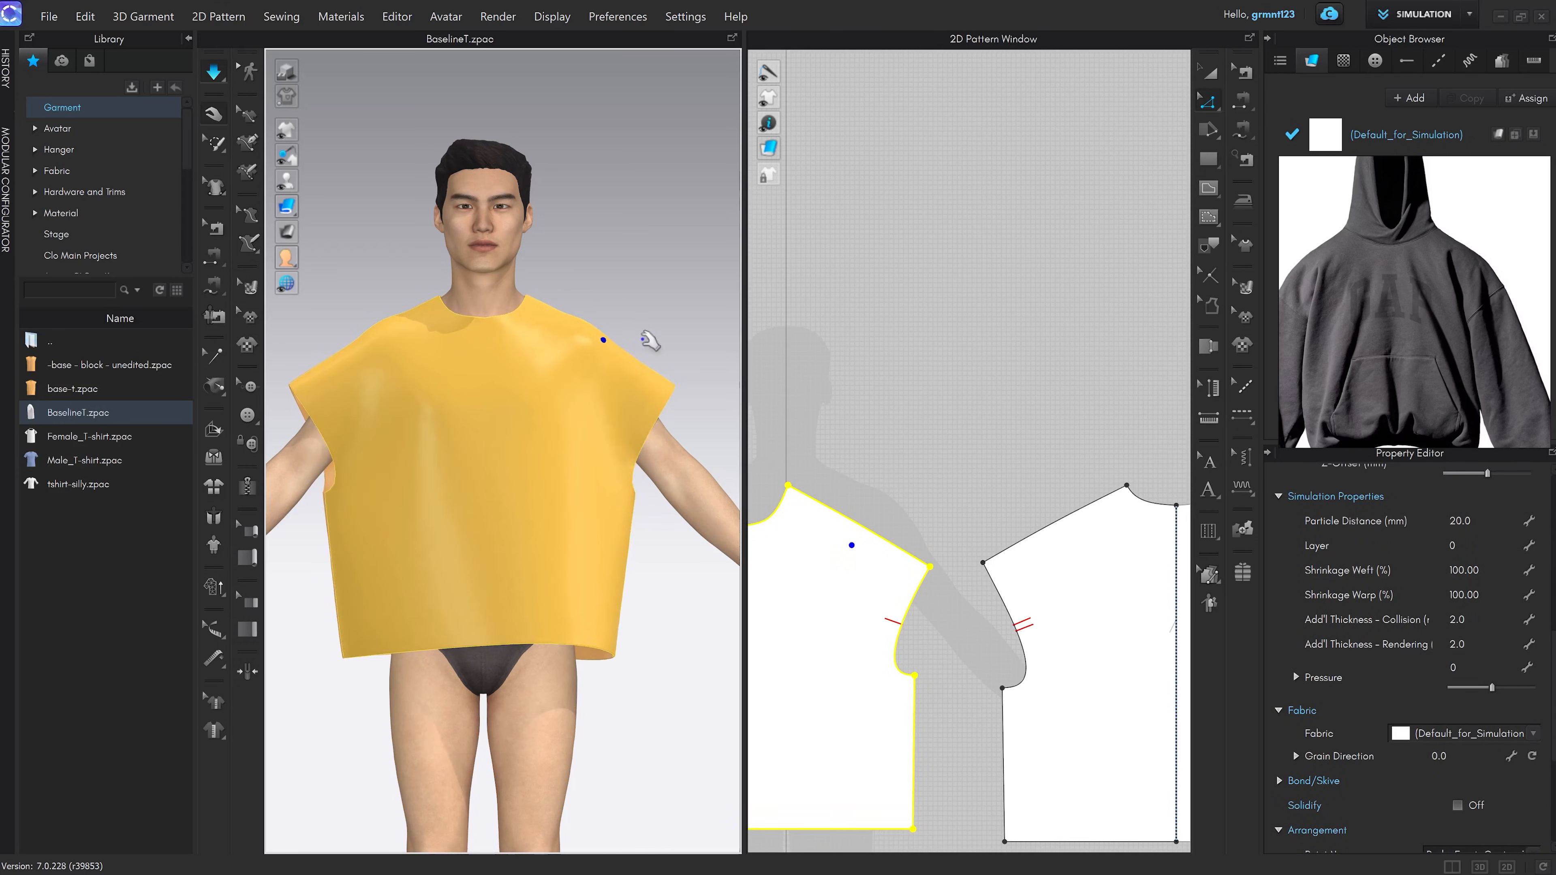
pyautogui.click(668, 369)
pyautogui.press('space')
pyautogui.moveTo(645, 408); pyautogui.dragTo(293, 415, button='right')
pyautogui.scroll(-5, 451, 427)
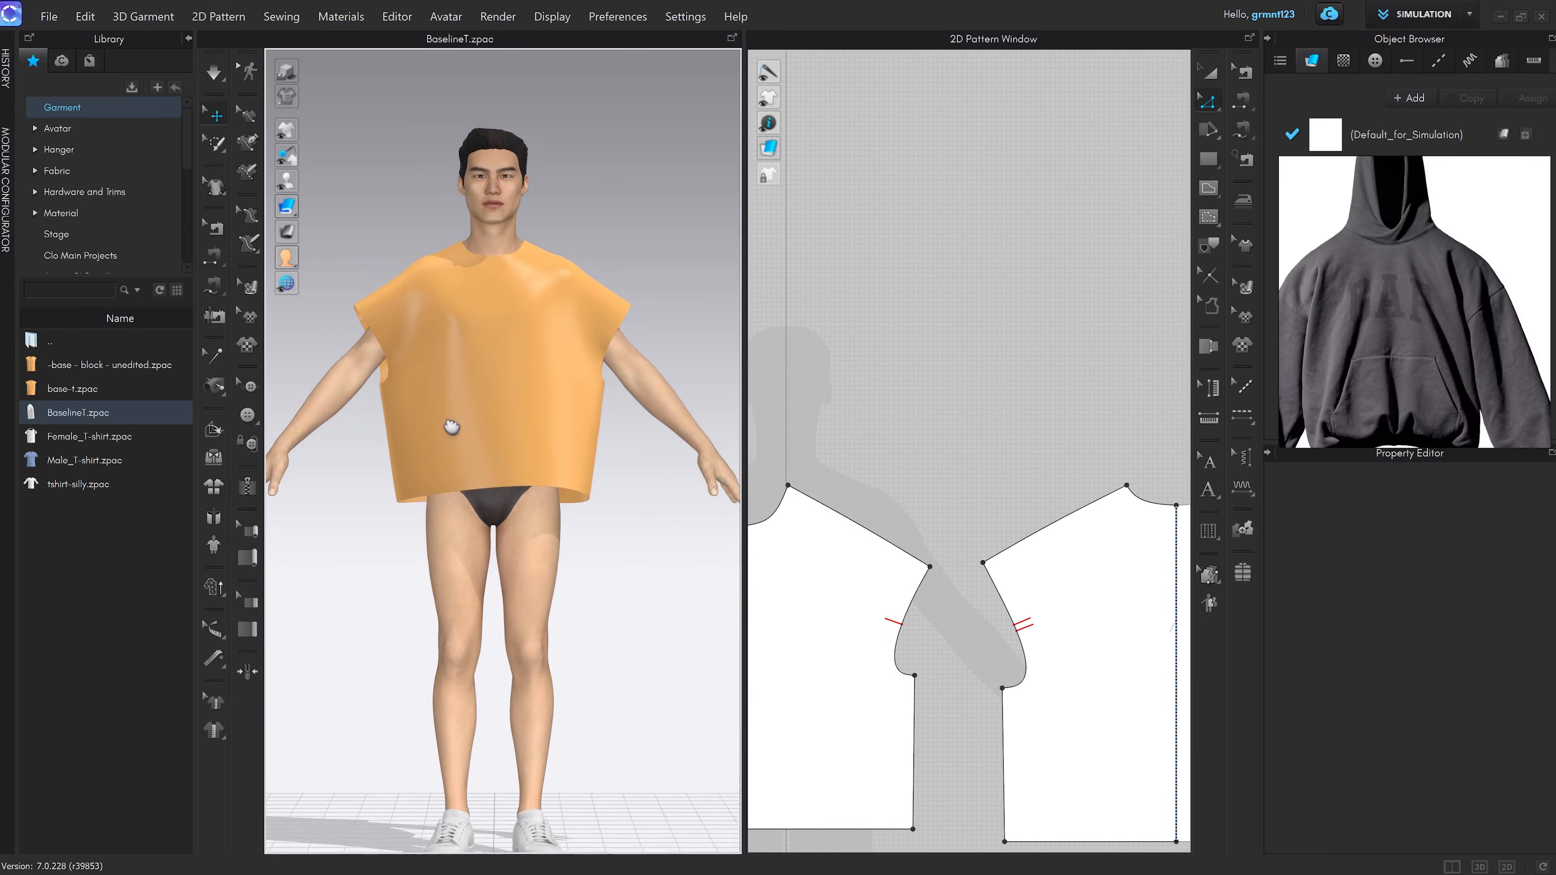
# Remove the stiffening from all pattern pieces and simulate the soft drape, tugging the fabric near the back armhole
pyautogui.press('space')
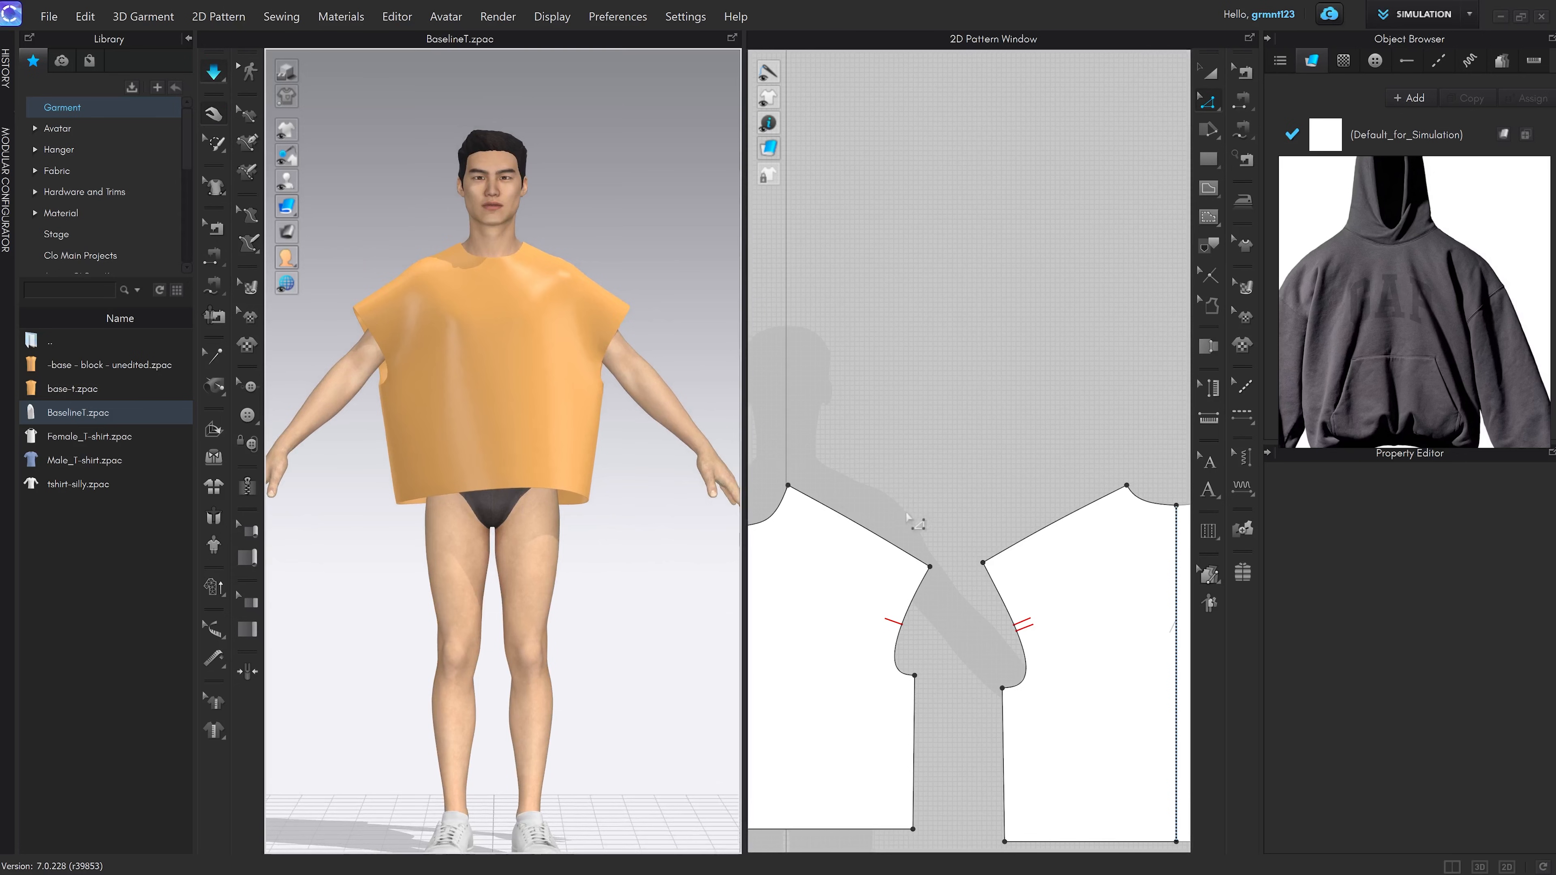
pyautogui.hotkey('ctrl', 'a')
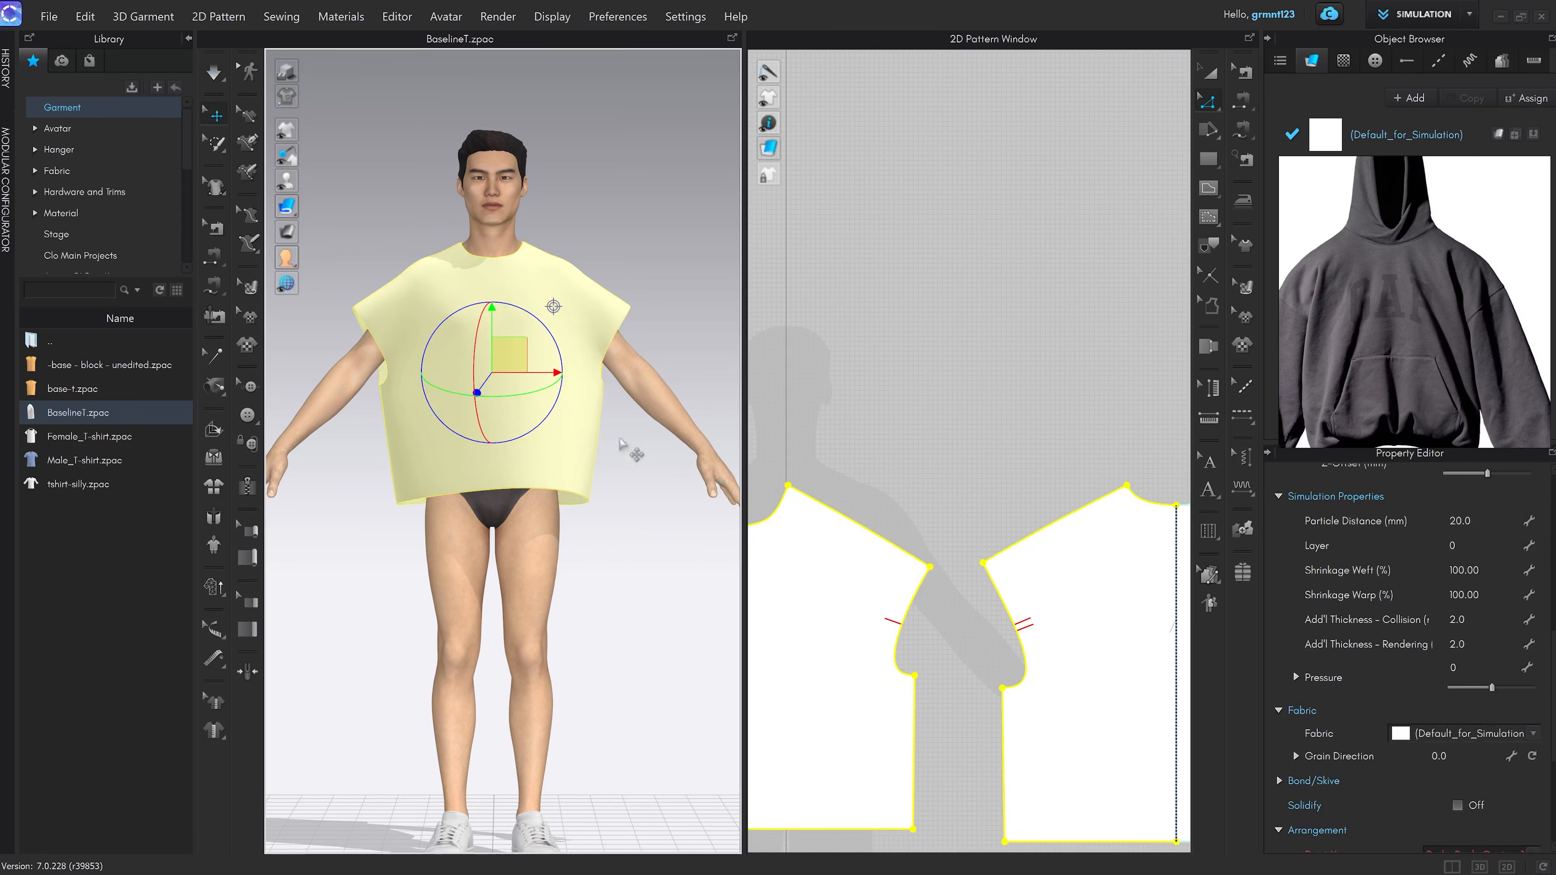
pyautogui.press('space')
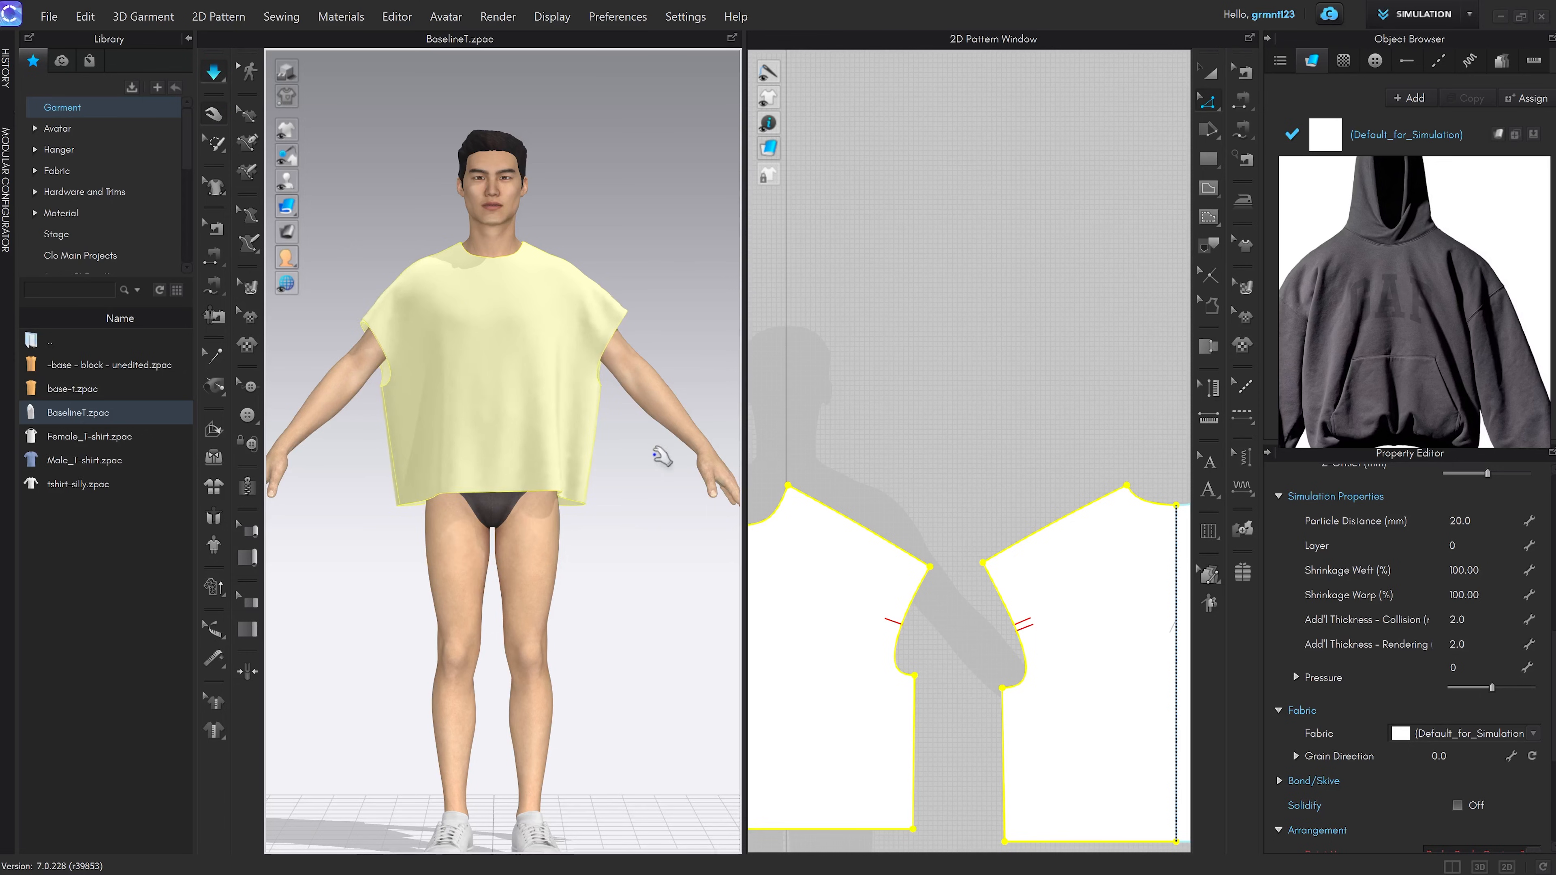
pyautogui.moveTo(660, 445); pyautogui.dragTo(573, 464, button='right')
pyautogui.moveTo(595, 349); pyautogui.dragTo(639, 339)
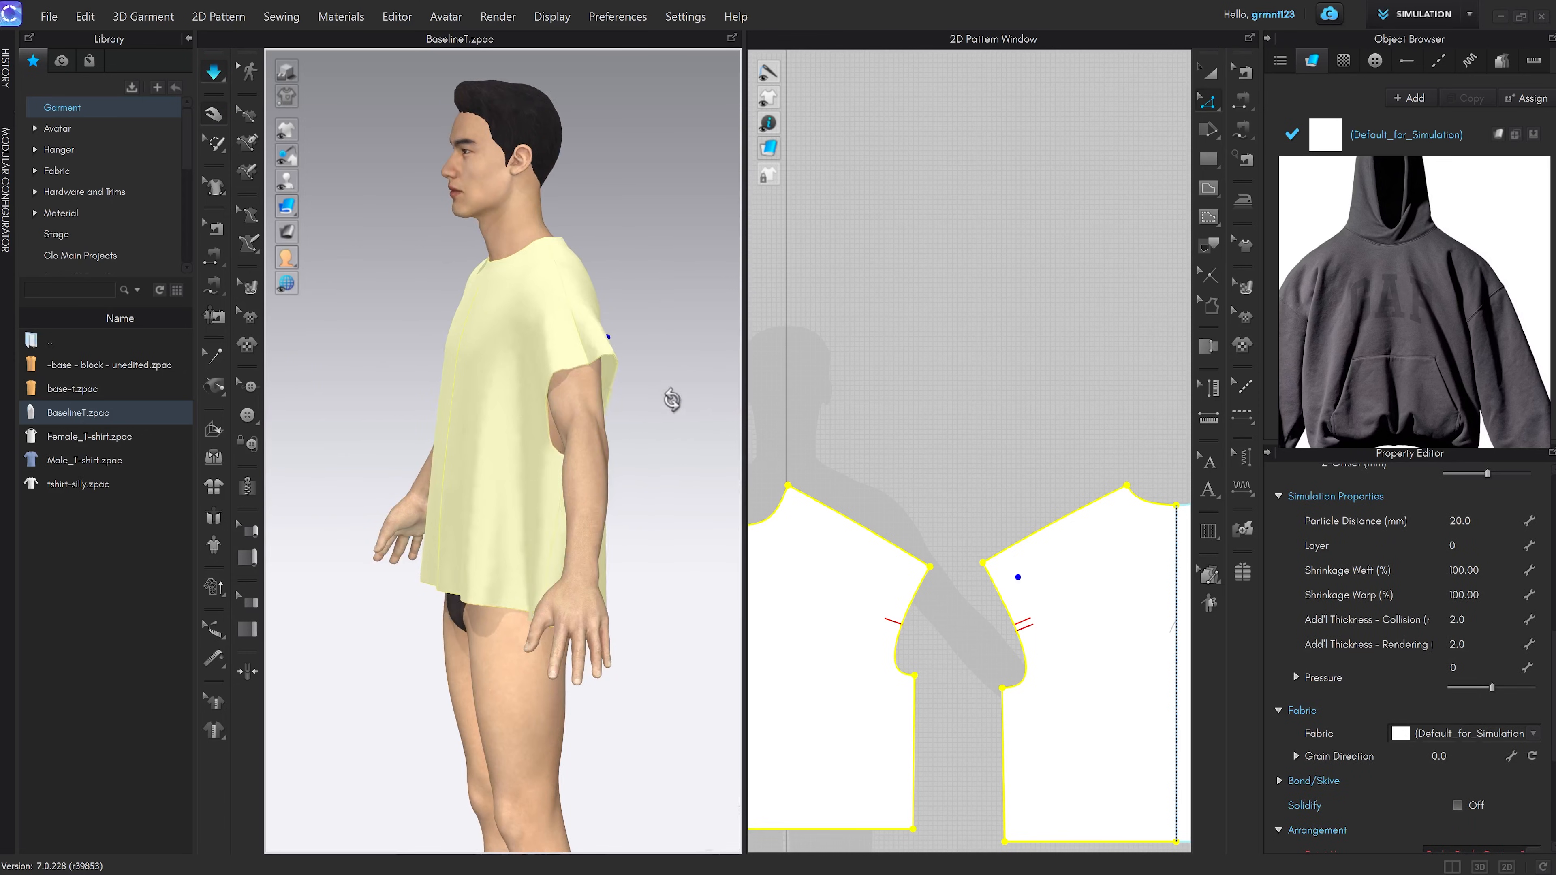
pyautogui.press('2')
pyautogui.scroll(2, 680, 460)
pyautogui.click(657, 500)
pyautogui.scroll(-3, 937, 486)
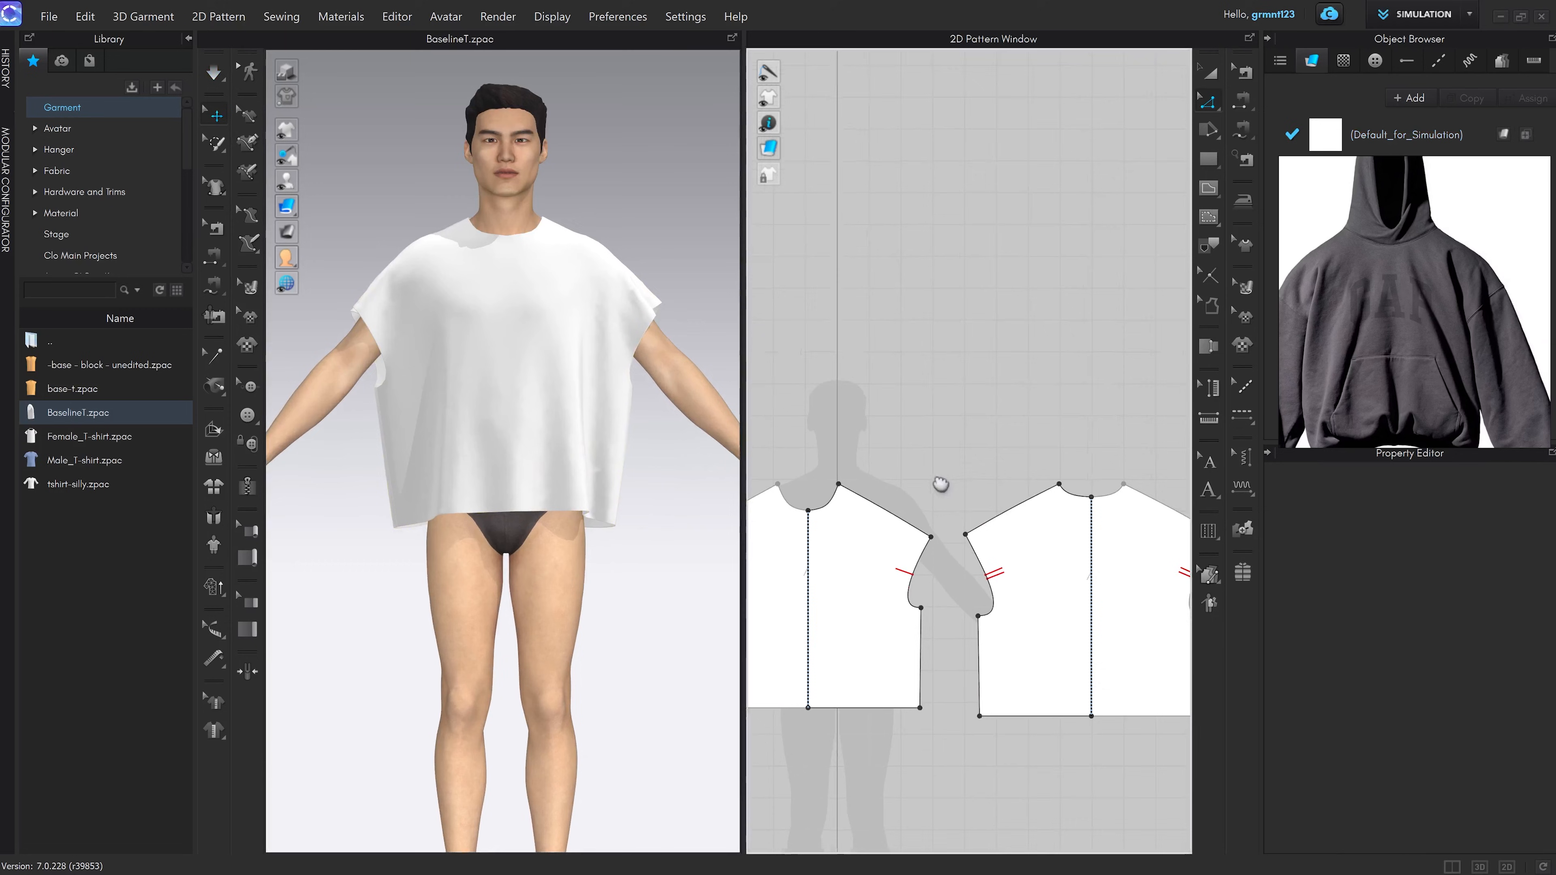
# Slide the curve points on the front and back shoulder seams closer to the neck with Edit Curve Point
pyautogui.press('v')
pyautogui.scroll(3, 917, 464)
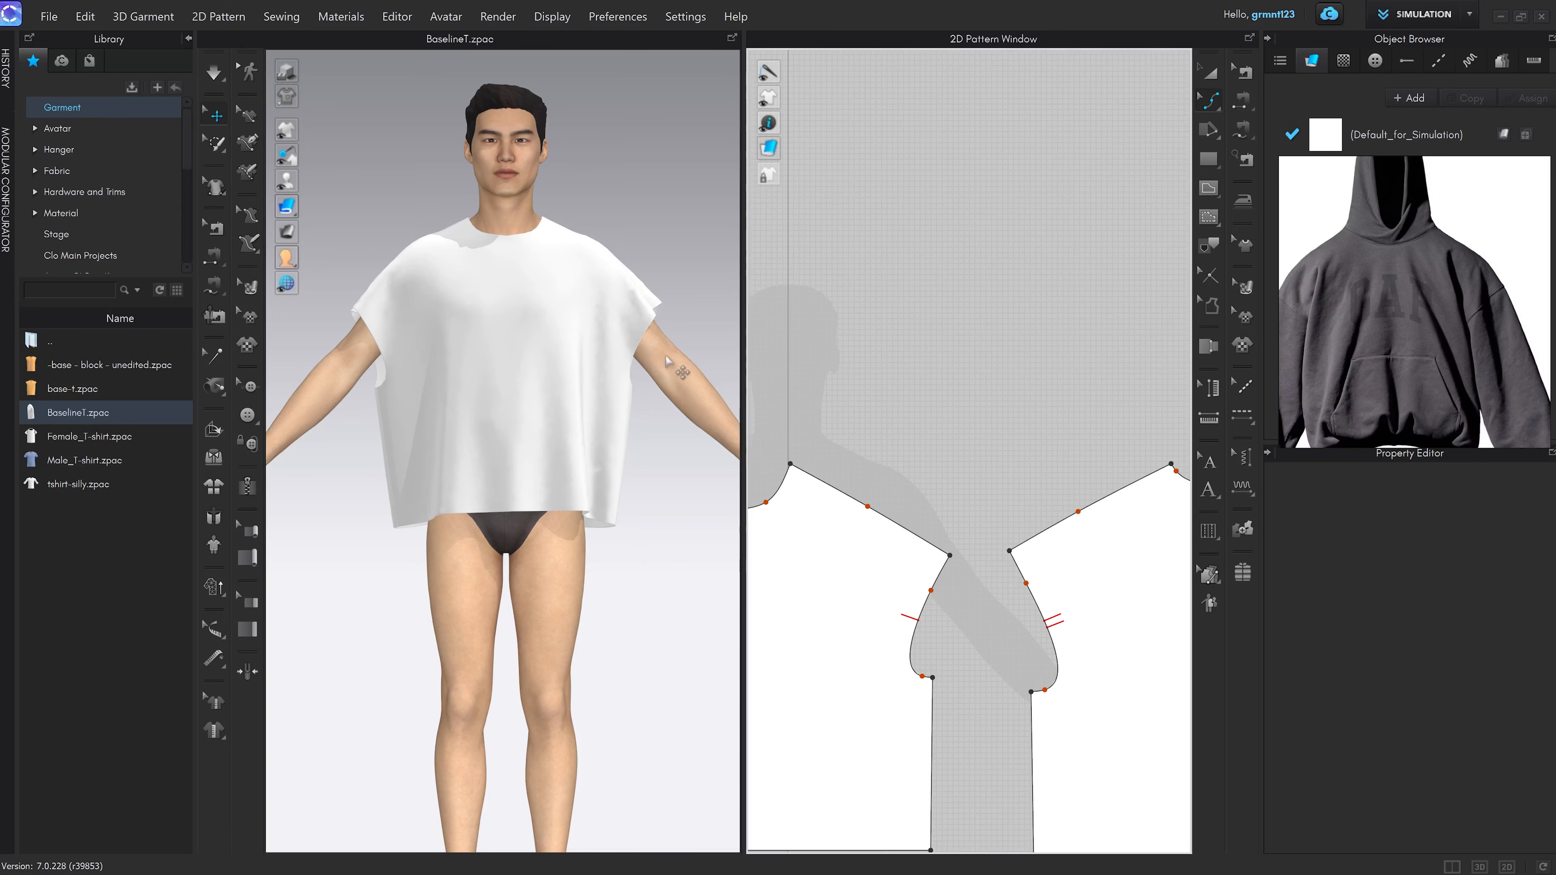
pyautogui.scroll(3, 1107, 516)
pyautogui.scroll(-2, 1108, 514)
pyautogui.moveTo(1108, 514); pyautogui.dragTo(1096, 517, button='middle')
pyautogui.moveTo(1065, 514); pyautogui.dragTo(1096, 496)
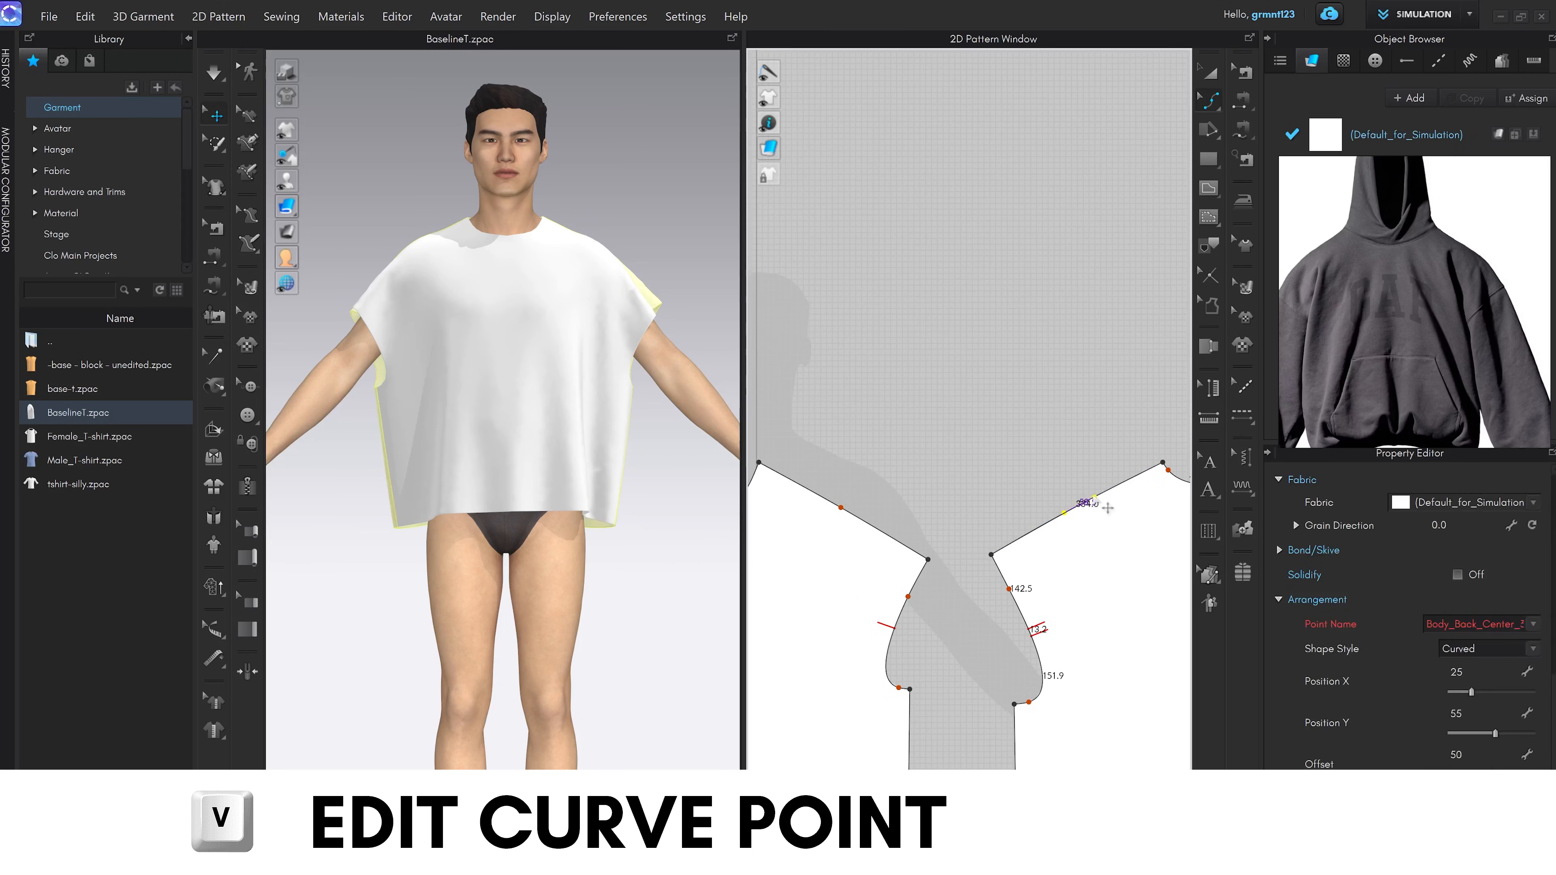
pyautogui.moveTo(841, 509); pyautogui.dragTo(825, 499)
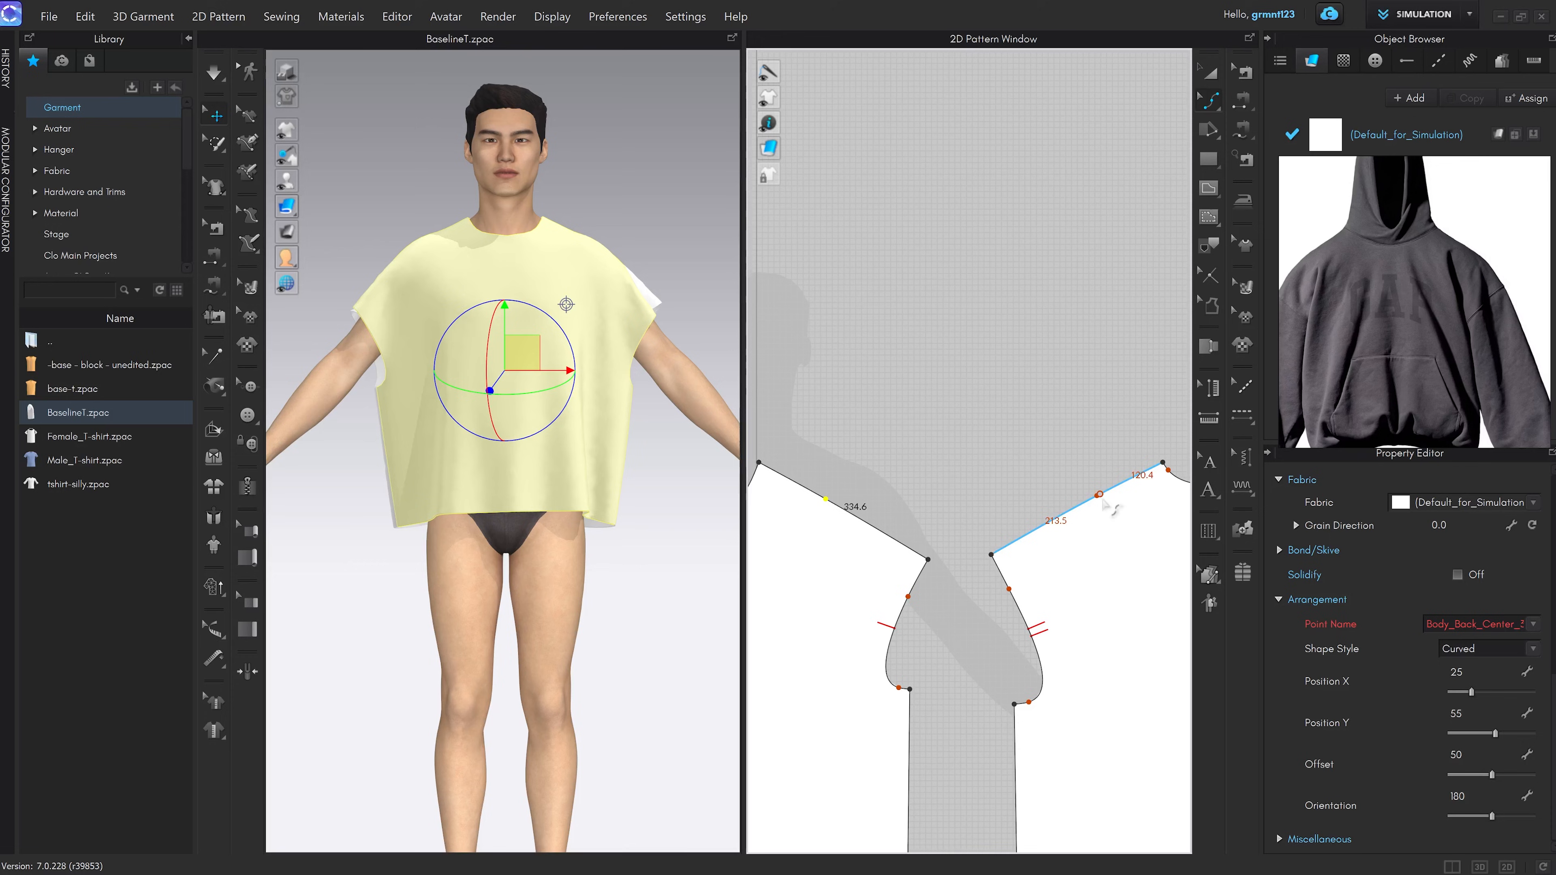
pyautogui.click(1095, 497)
pyautogui.hotkey('ctrl', 'z')
pyautogui.click(986, 418)
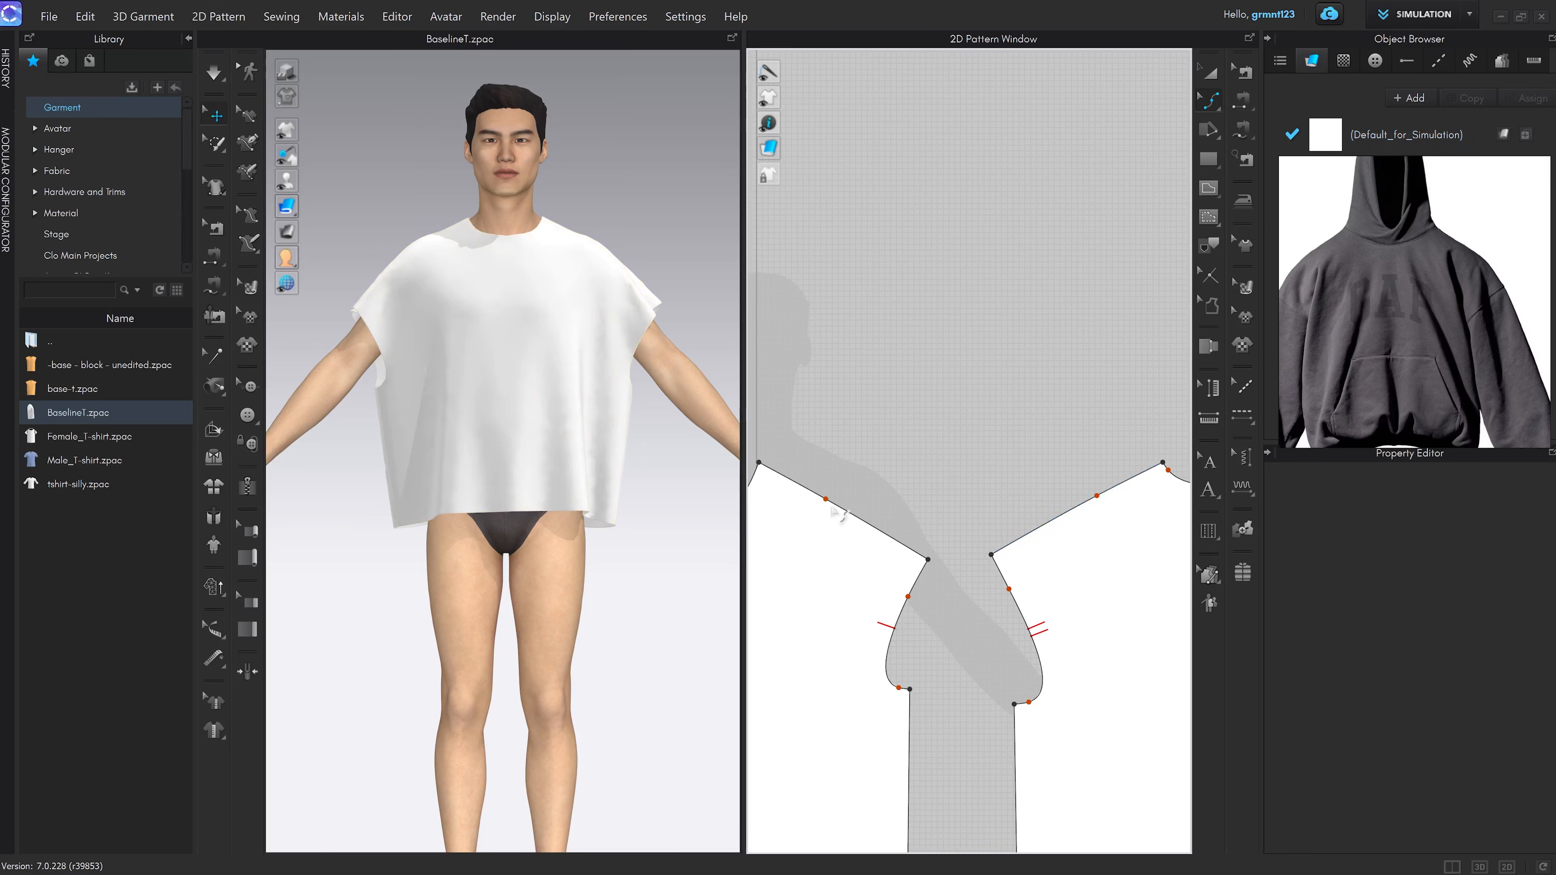
# Select the shoulder curve points of the front and back patterns and raise them vertically by 20 mm
pyautogui.scroll(-3, 984, 416)
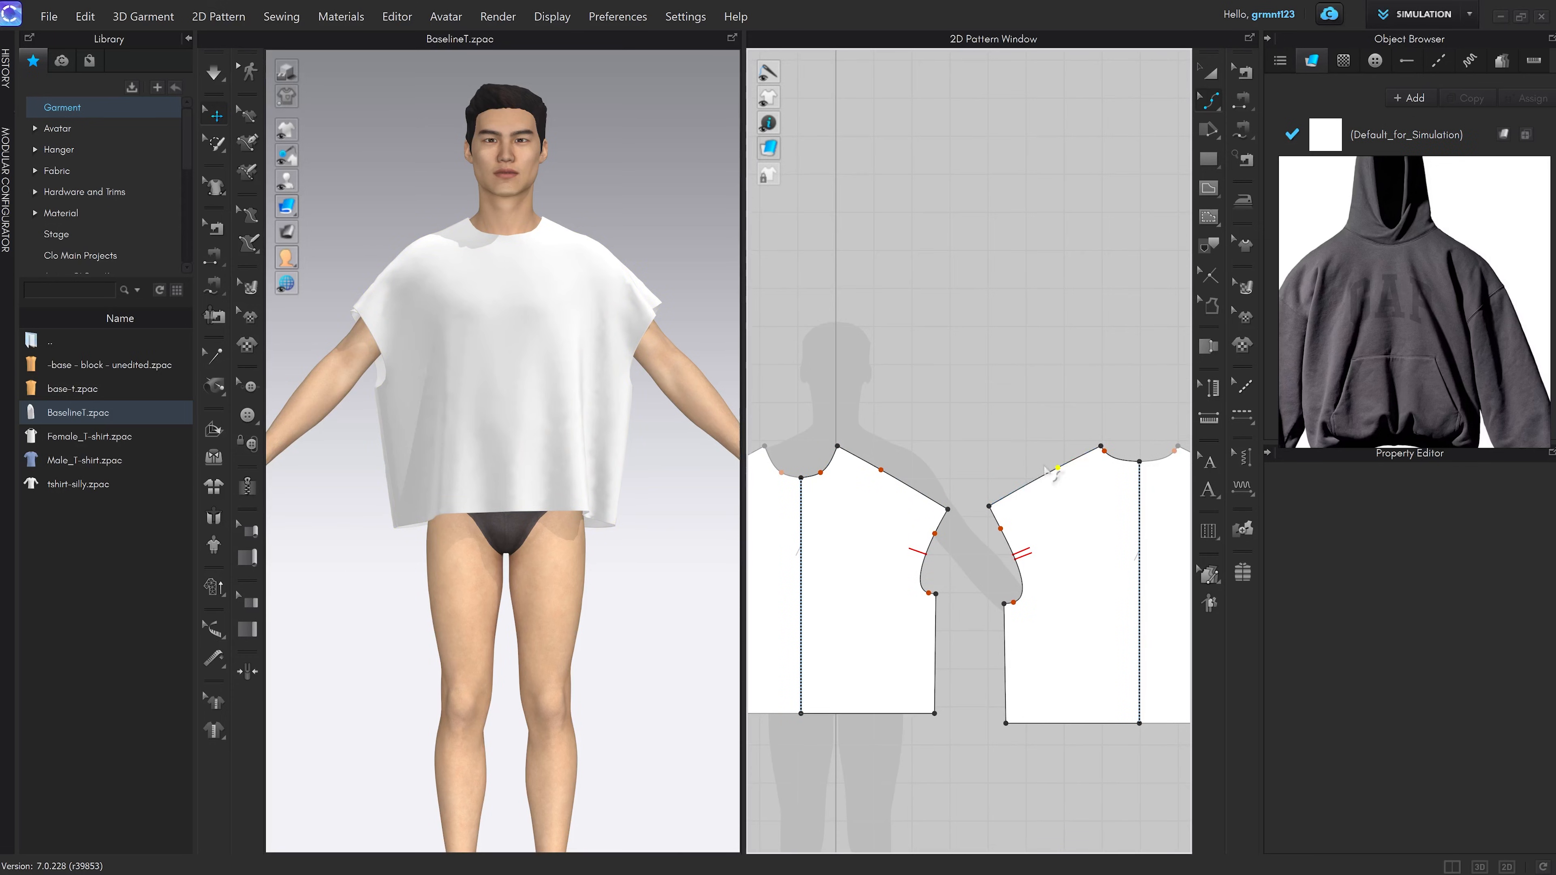
pyautogui.click(871, 488)
pyautogui.scroll(3, 871, 488)
pyautogui.scroll(-2, 871, 489)
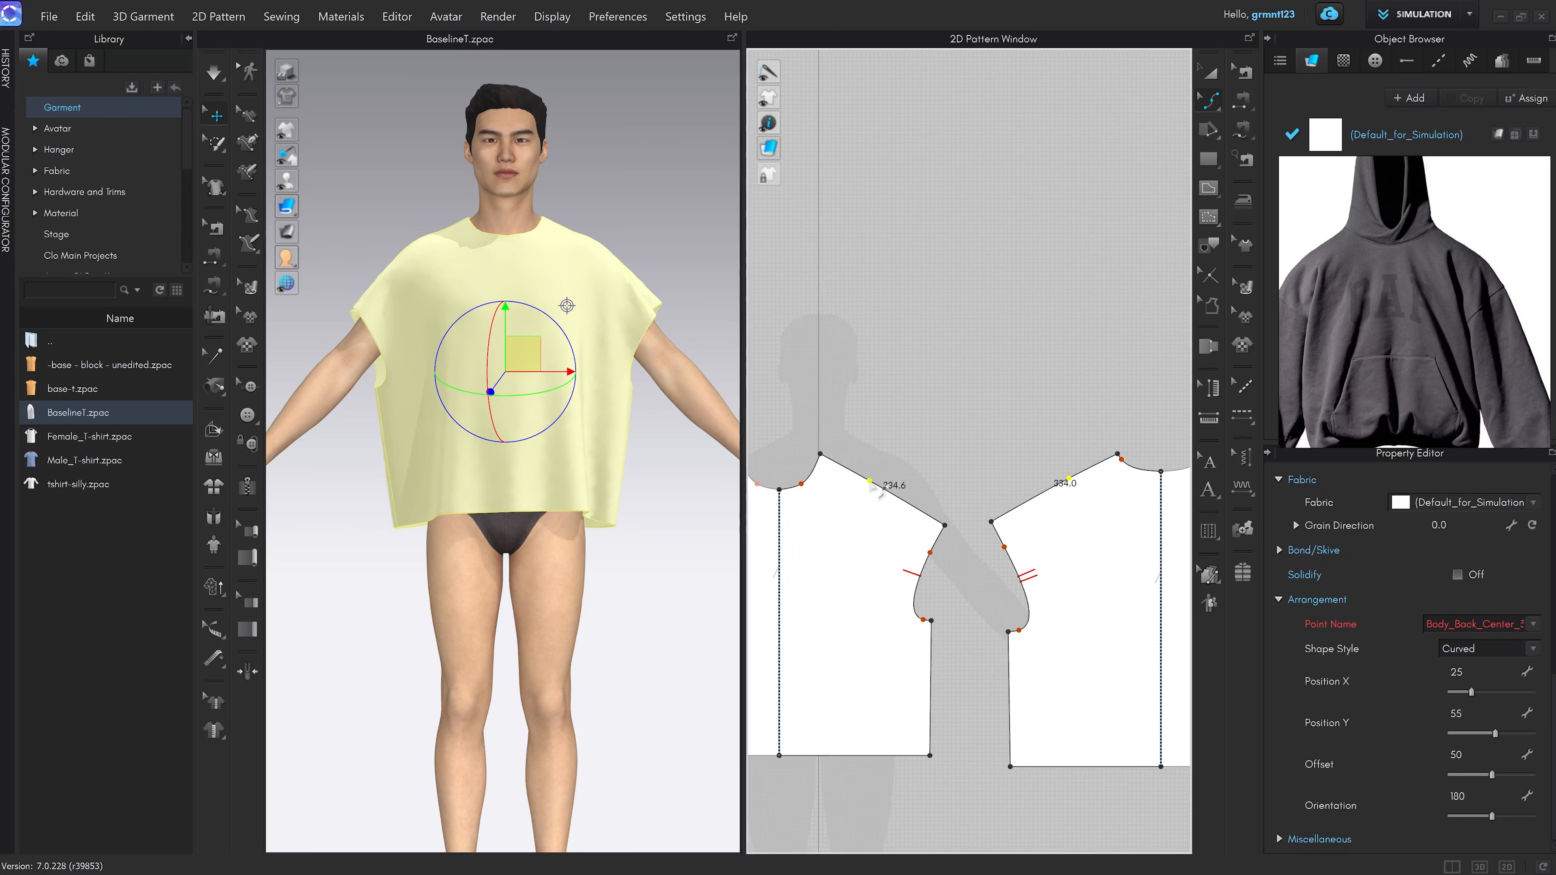
pyautogui.scroll(2, 870, 481)
pyautogui.moveTo(870, 481); pyautogui.dragTo(873, 472)
pyautogui.rightClick(873, 472)
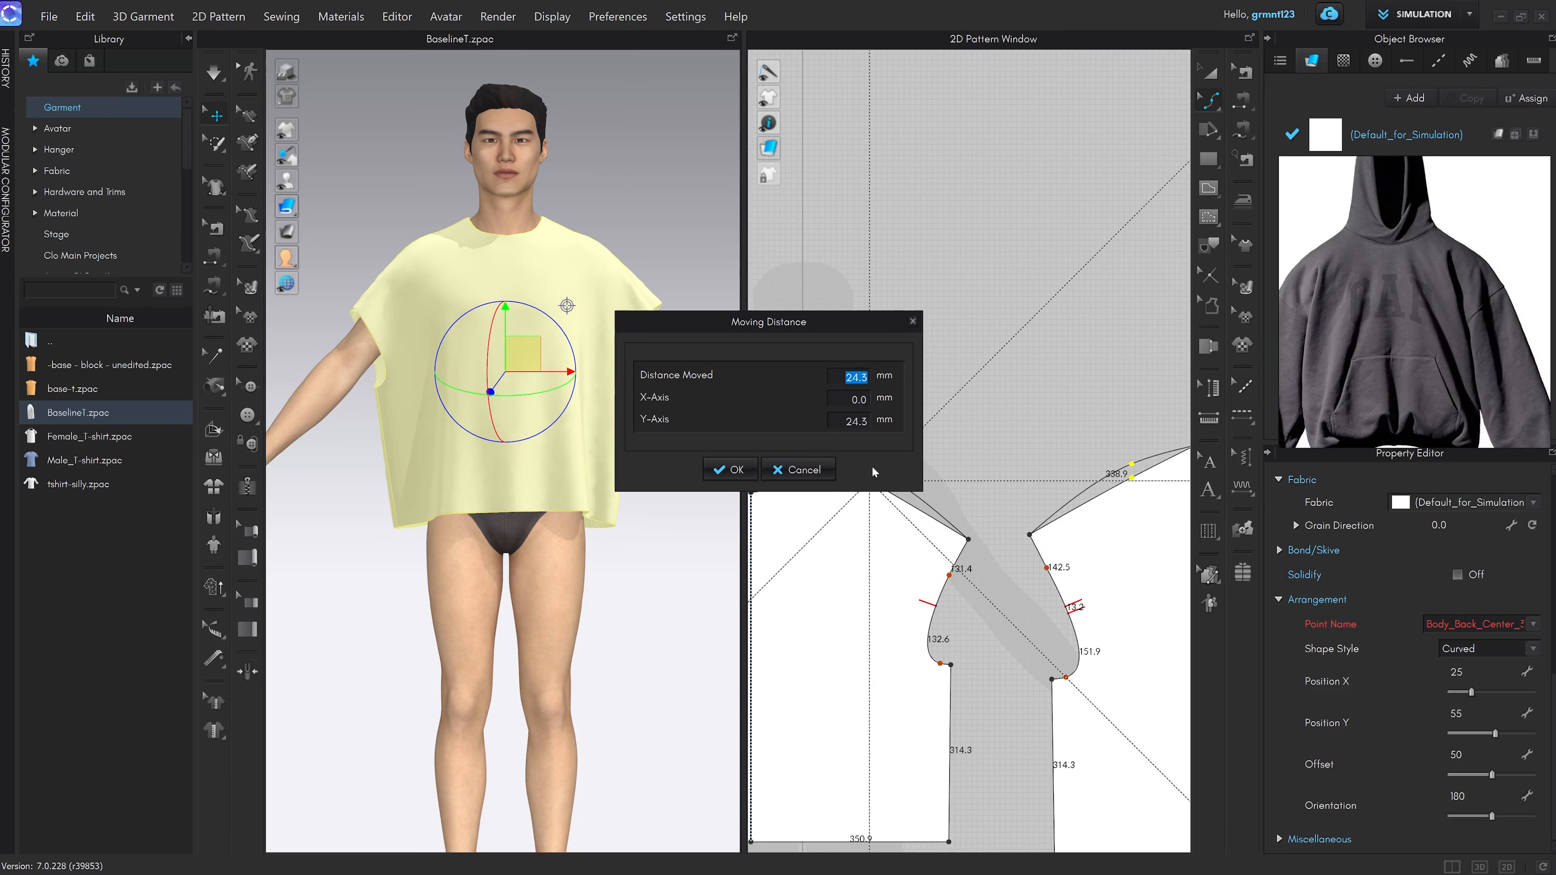
pyautogui.write('20')
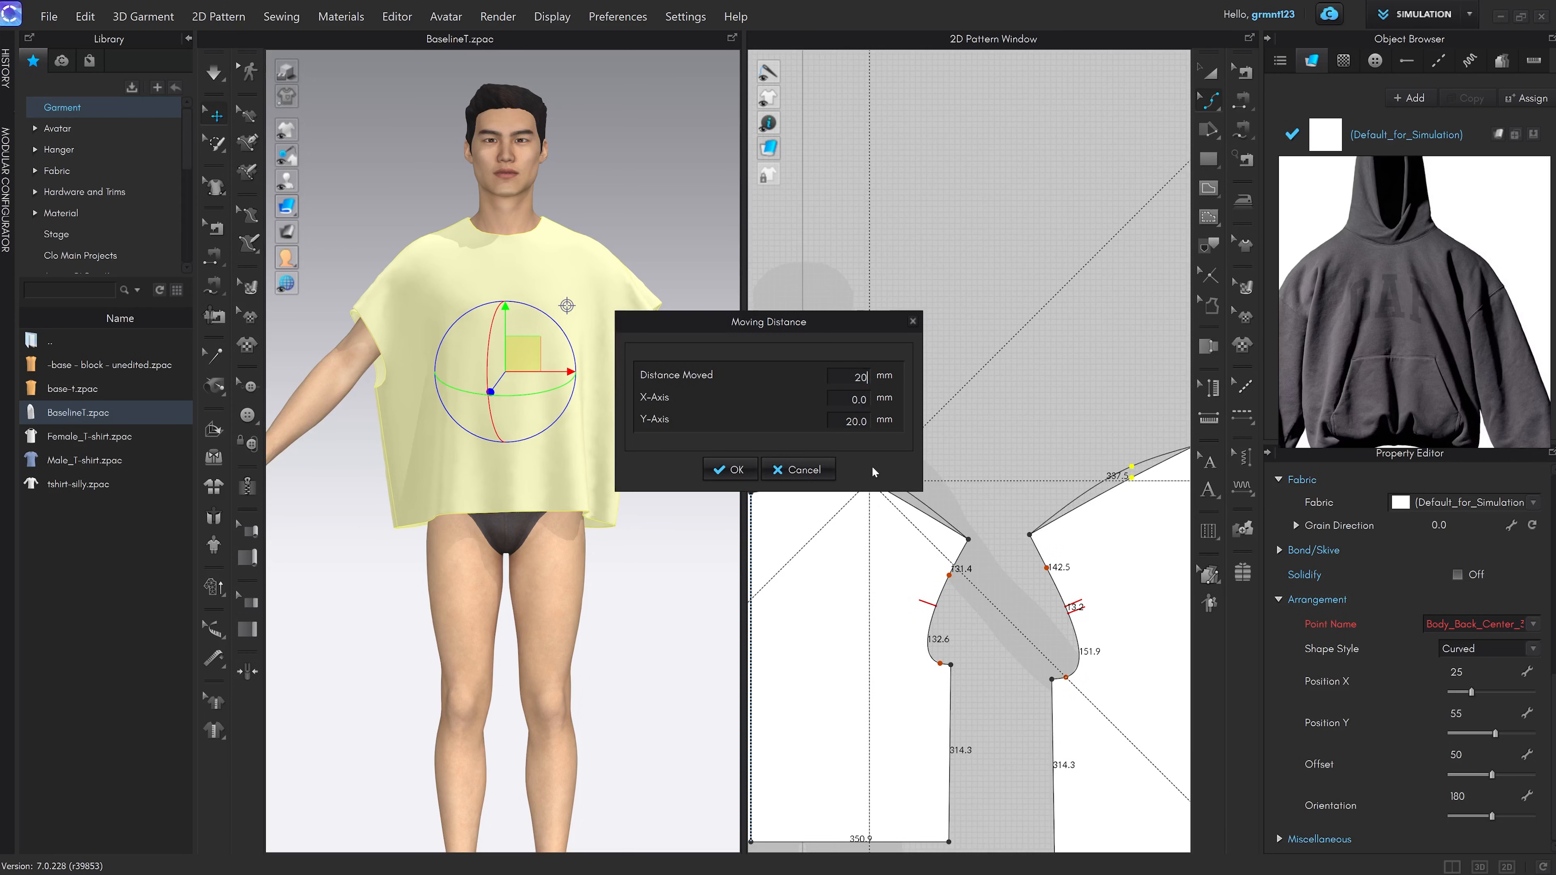
pyautogui.press('Return')
# Simulate the curved shoulders, check the drape from the back and front, and stop the simulation
pyautogui.press('space')
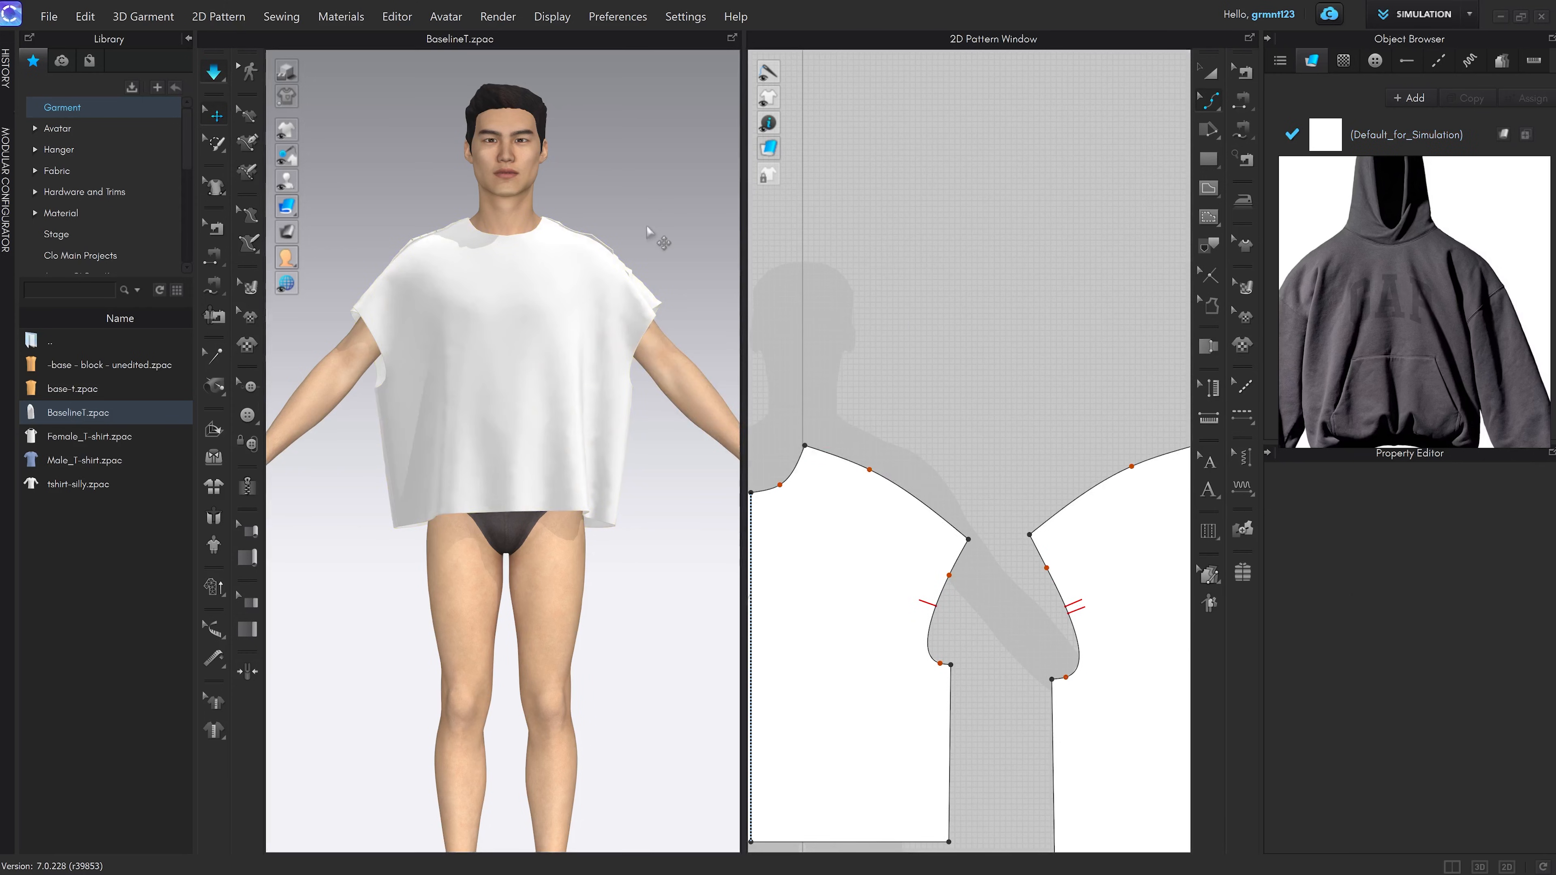
pyautogui.moveTo(642, 282); pyautogui.dragTo(528, 302, button='right')
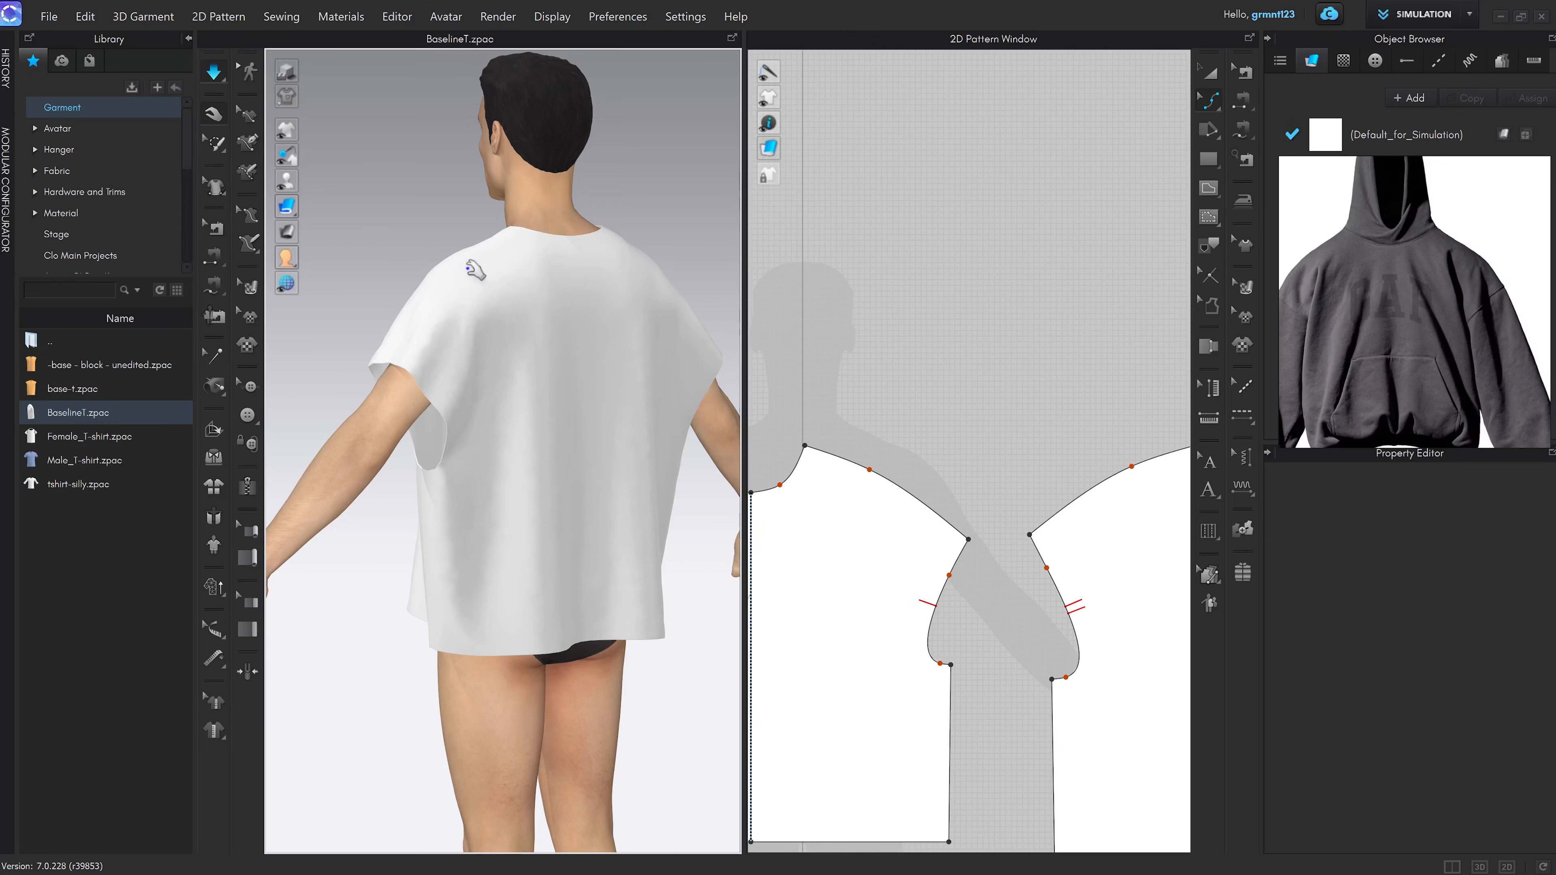
pyautogui.press('2')
pyautogui.moveTo(532, 341); pyautogui.dragTo(497, 387, button='middle')
pyautogui.click(644, 427)
pyautogui.scroll(3, 649, 448)
pyautogui.press('space')
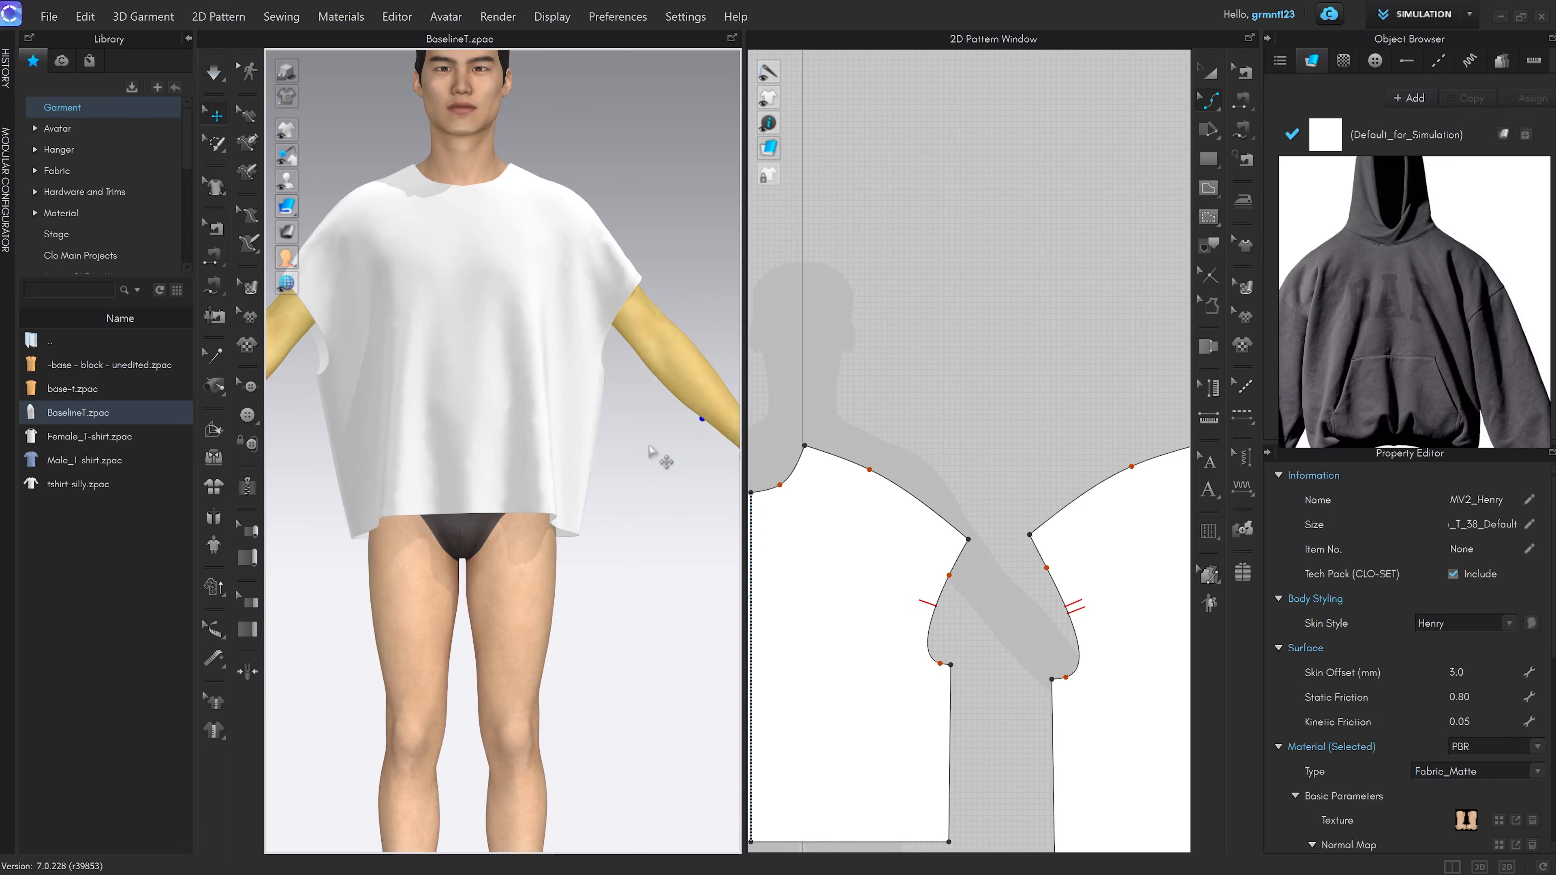
pyautogui.click(650, 452)
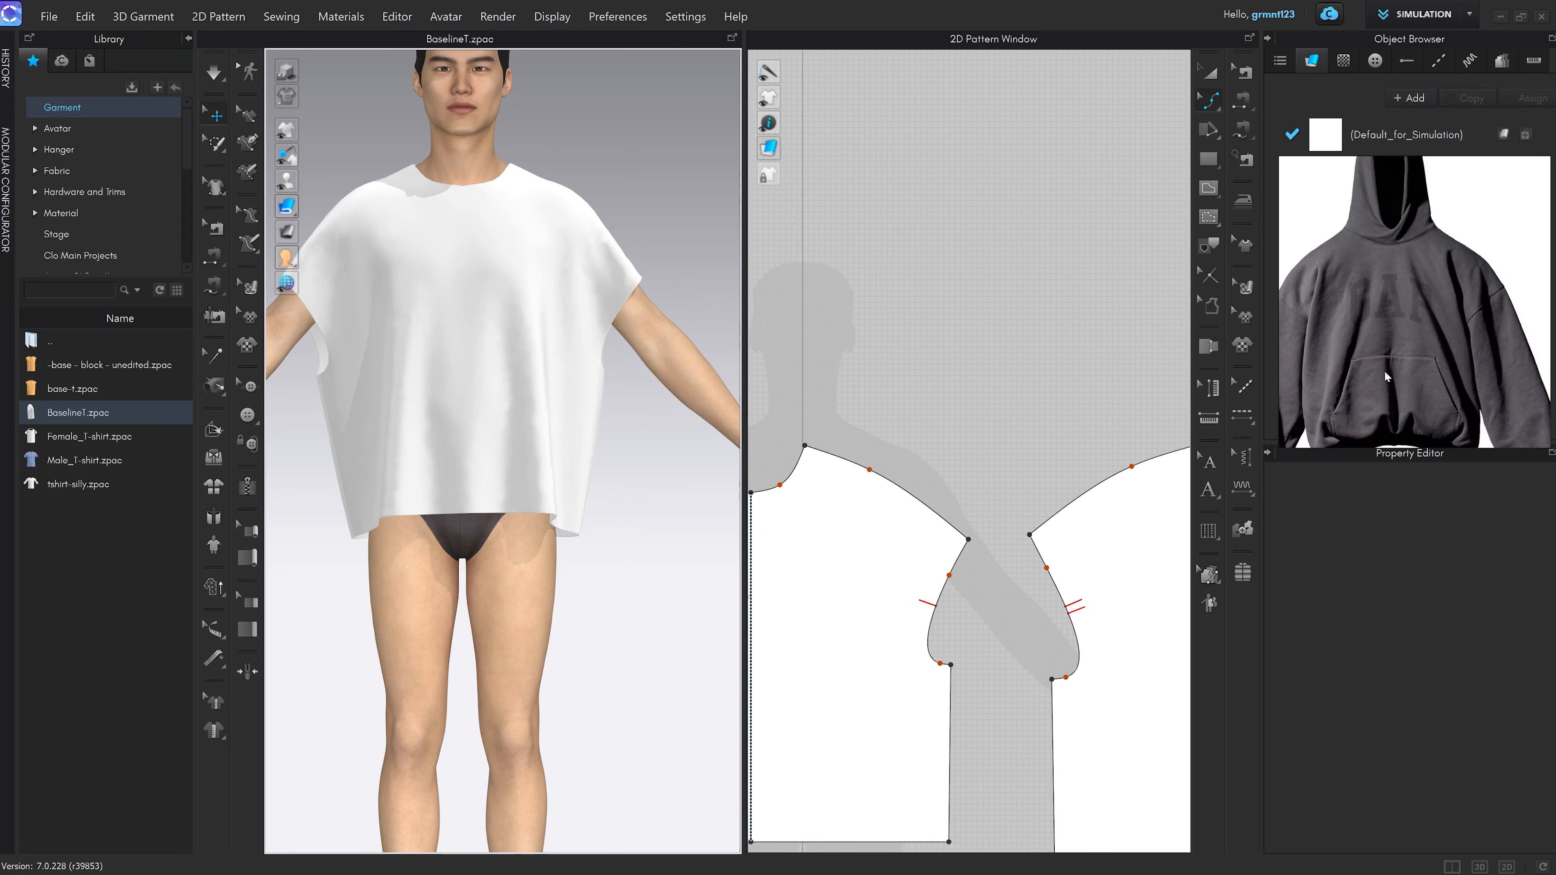
# Try lowering the shoulder tip points of the front and back patterns to make a steeper shoulder slope
pyautogui.moveTo(613, 461); pyautogui.dragTo(481, 432, button='right')
pyautogui.moveTo(981, 556); pyautogui.dragTo(949, 510, button='middle')
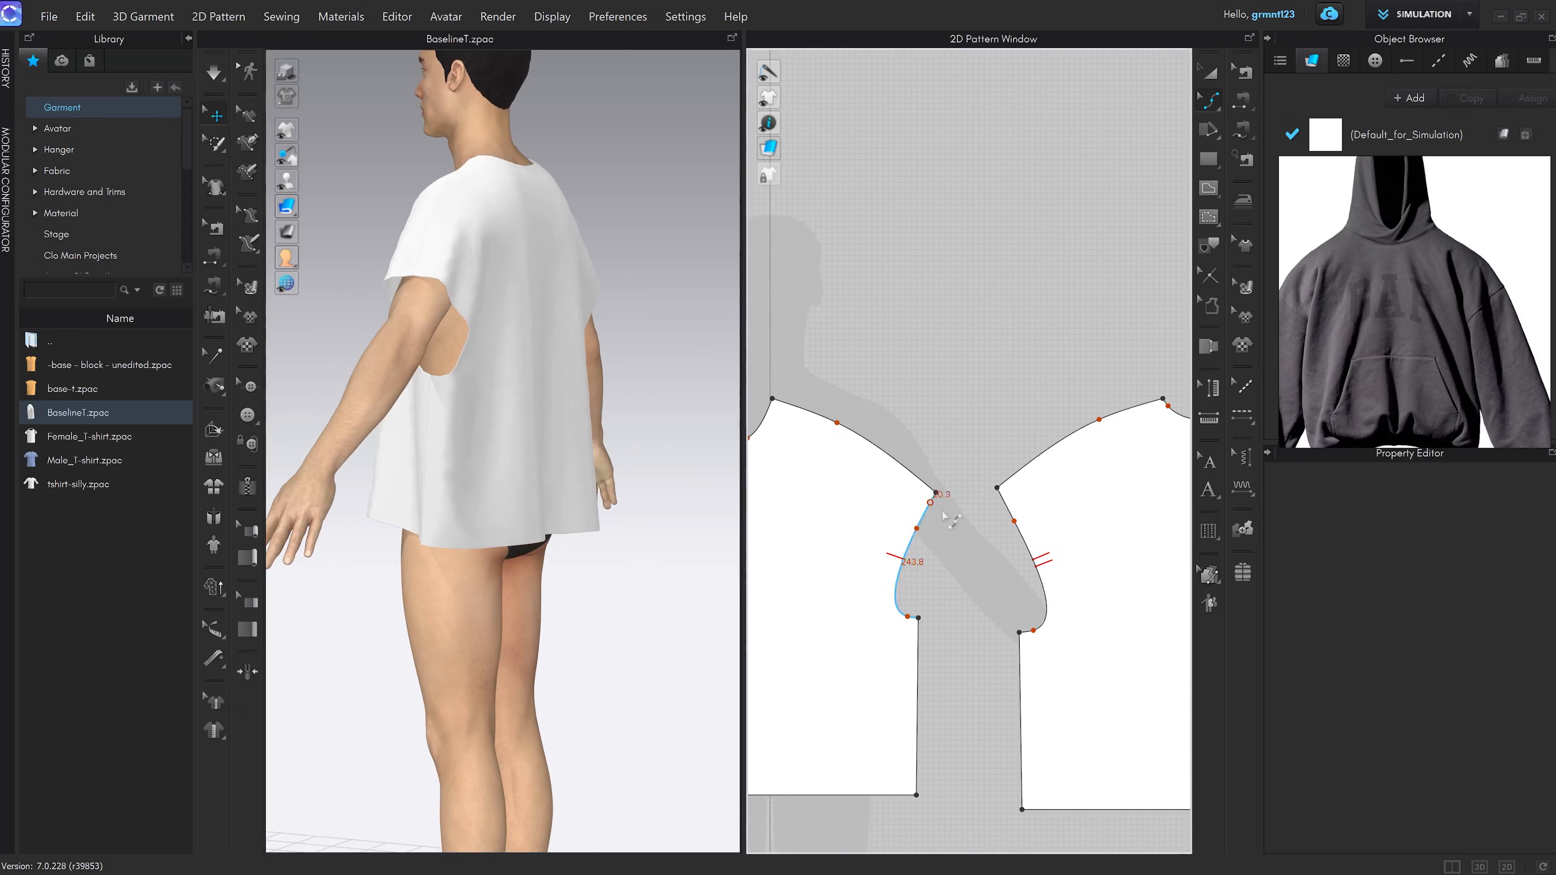
pyautogui.press('z')
pyautogui.moveTo(925, 462); pyautogui.dragTo(1029, 528)
pyautogui.click(975, 564)
pyautogui.moveTo(573, 406); pyautogui.dragTo(514, 349, button='right')
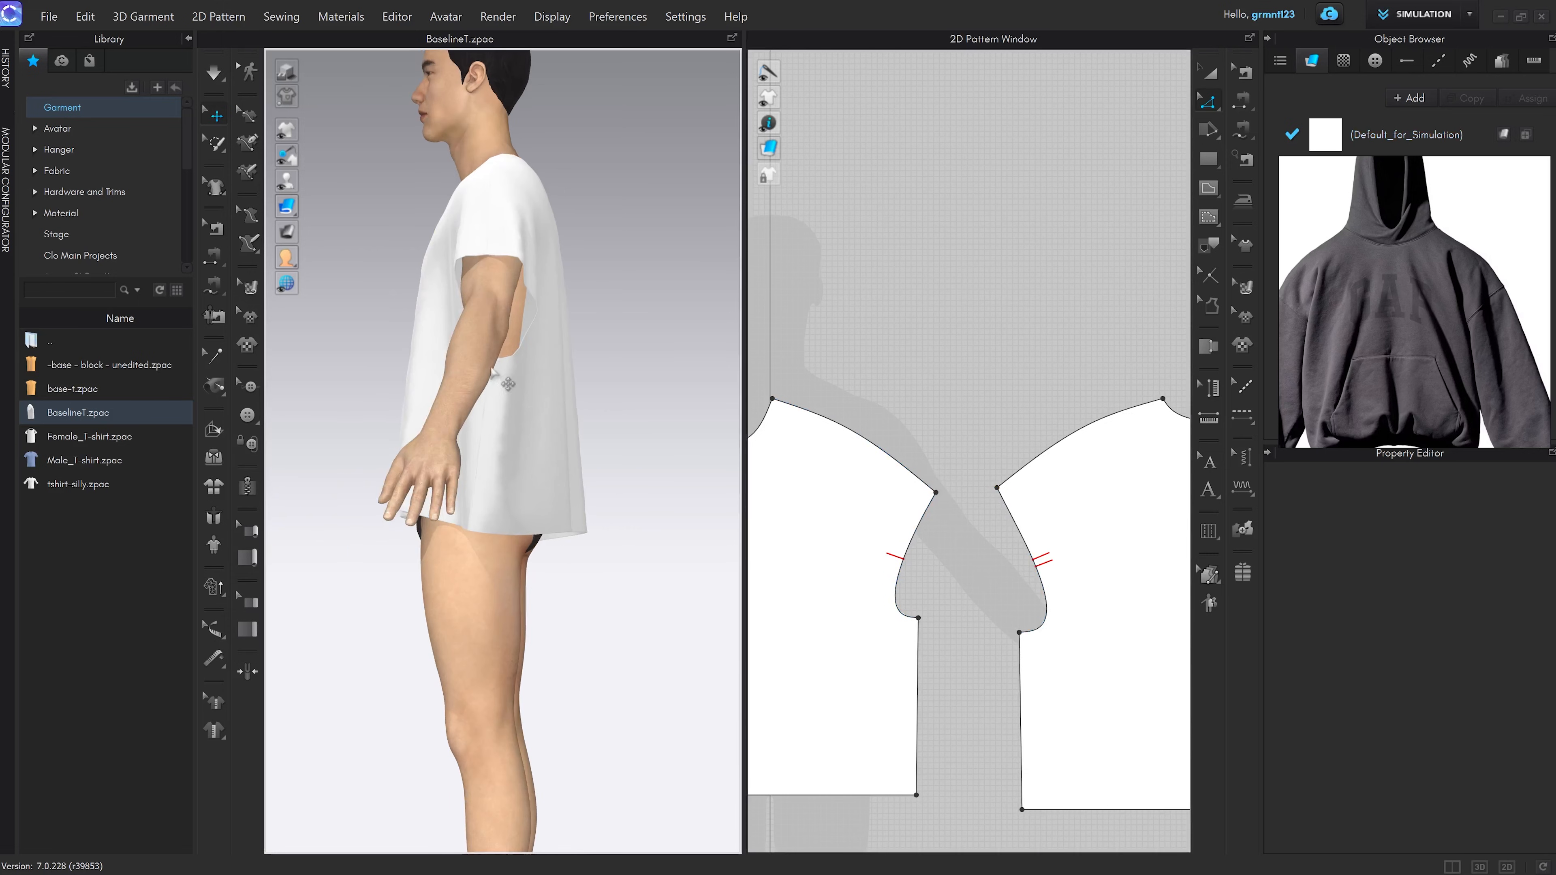
pyautogui.moveTo(924, 427); pyautogui.dragTo(983, 616)
pyautogui.scroll(3, 1018, 514)
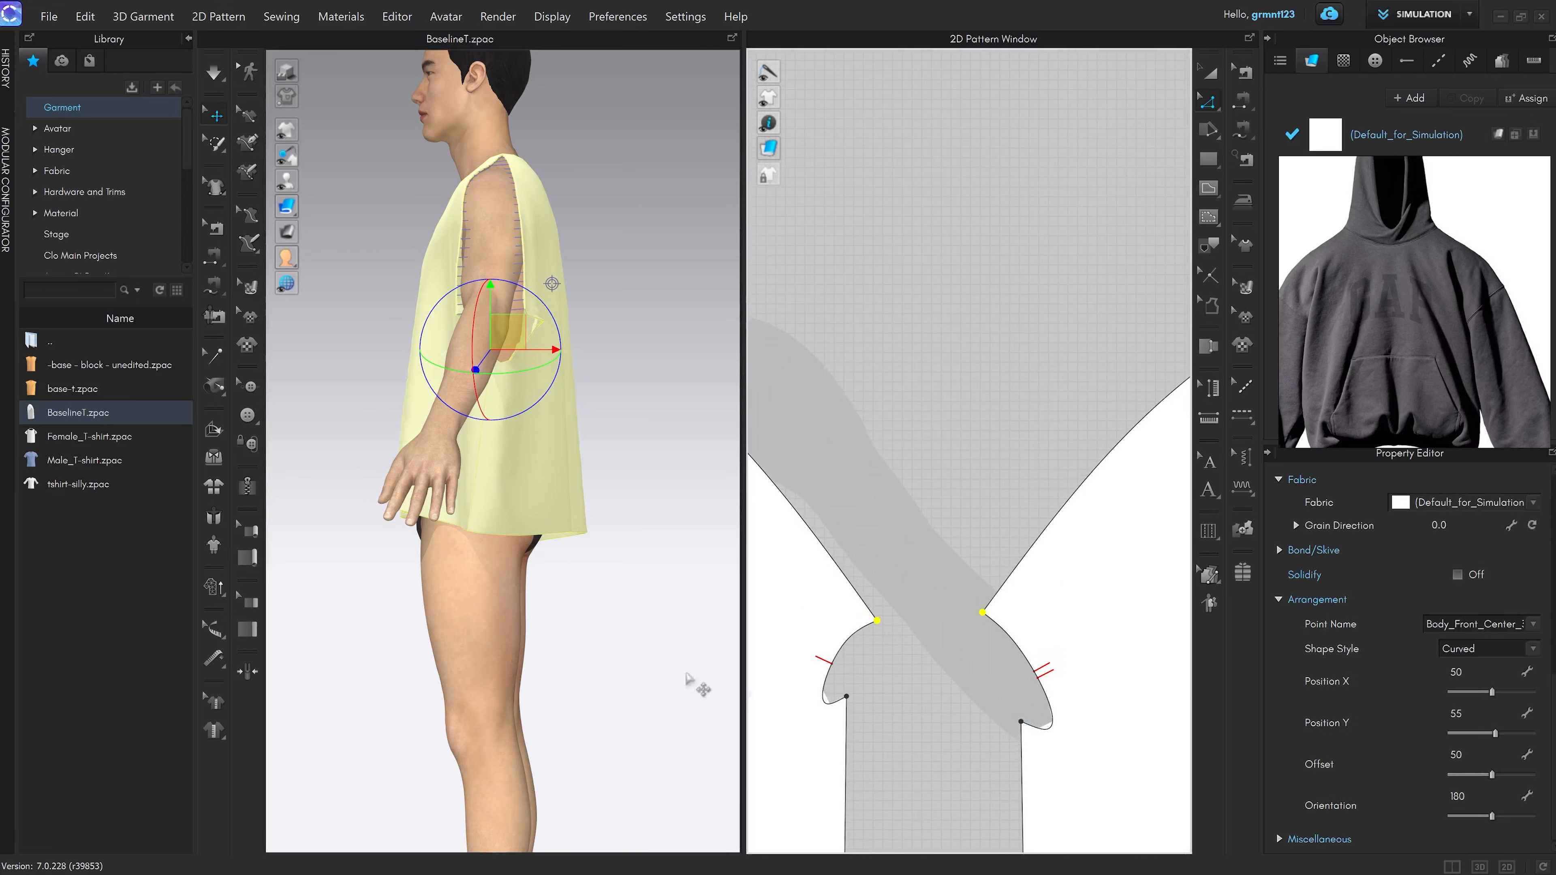
# Examine the garment with the lowered shoulder tips from the side, back and front
pyautogui.moveTo(686, 680); pyautogui.dragTo(579, 477, button='right')
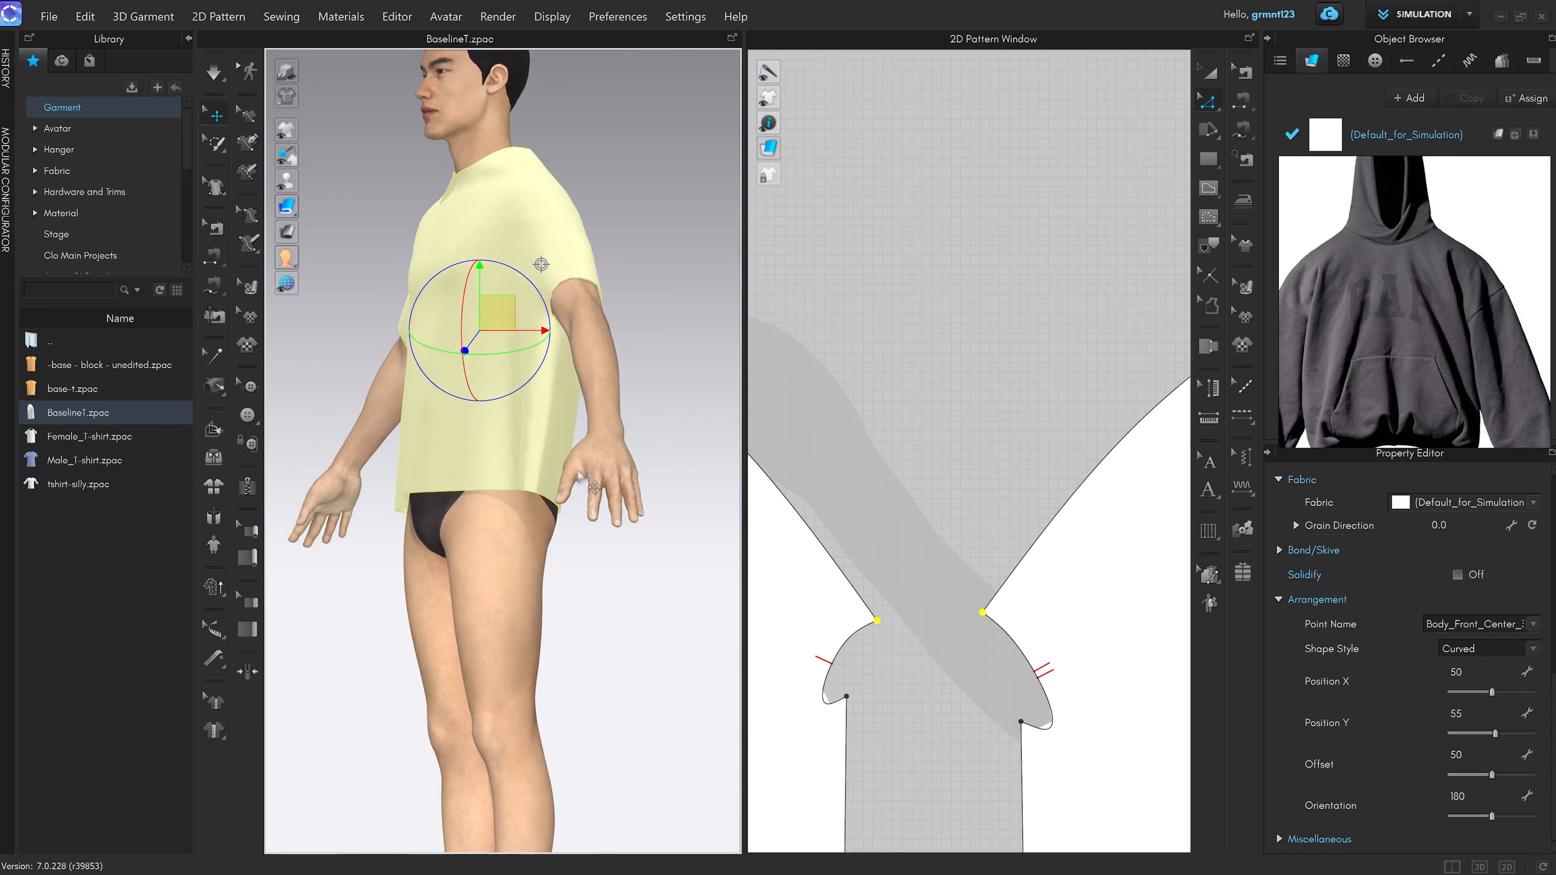
pyautogui.moveTo(582, 306); pyautogui.dragTo(427, 335, button='right')
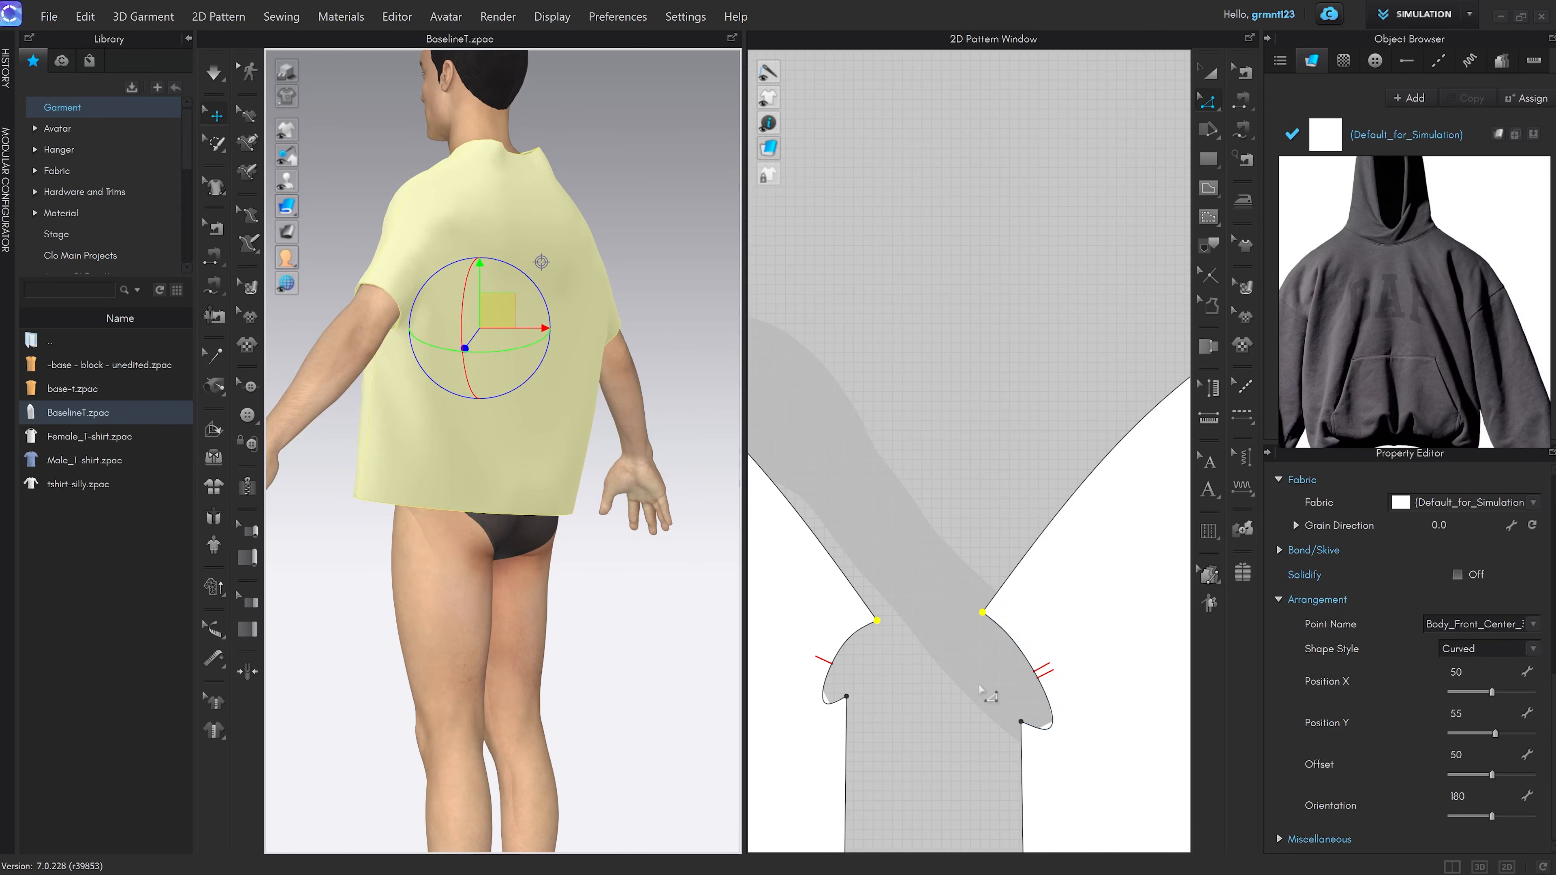
pyautogui.scroll(-2, 990, 698)
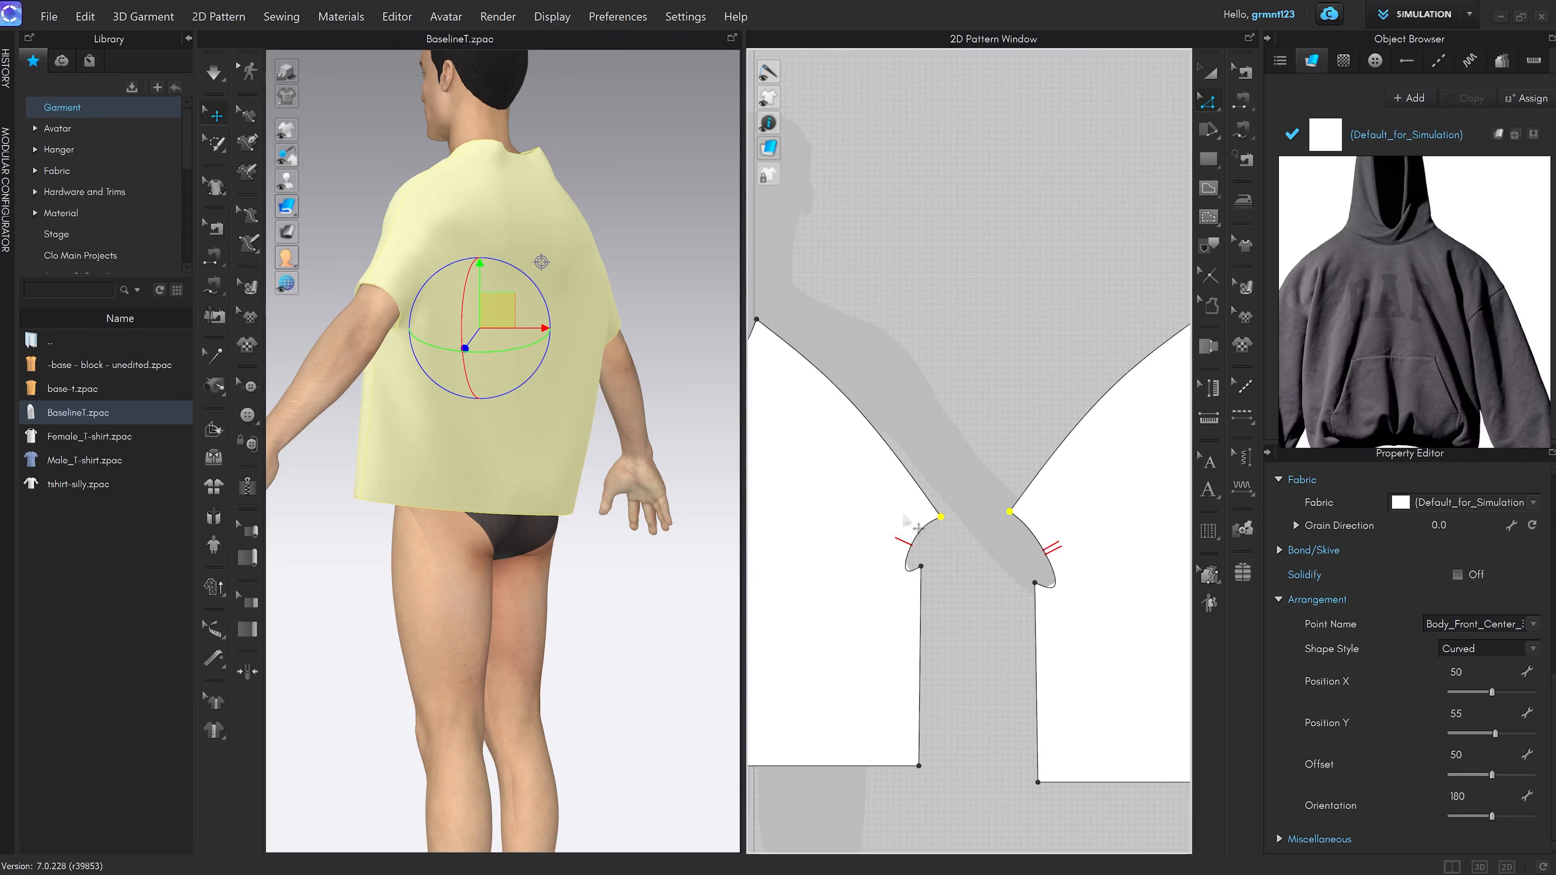
pyautogui.moveTo(620, 542); pyautogui.dragTo(526, 531, button='right')
pyautogui.press('2')
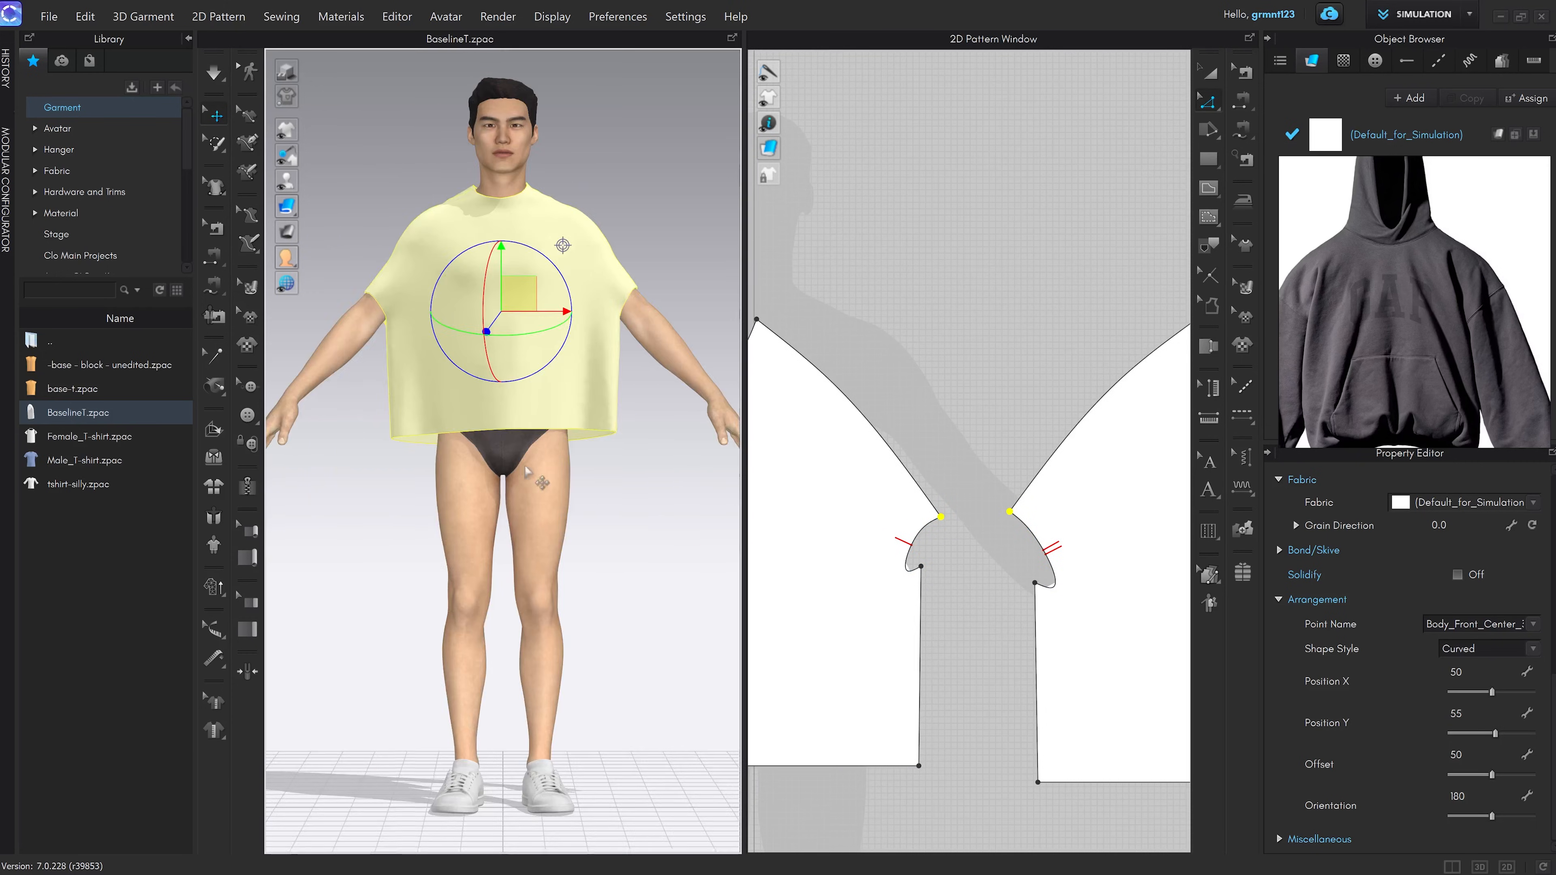
pyautogui.click(694, 541)
pyautogui.scroll(2, 692, 537)
pyautogui.moveTo(691, 535); pyautogui.dragTo(682, 475, button='right')
pyautogui.scroll(-2, 660, 219)
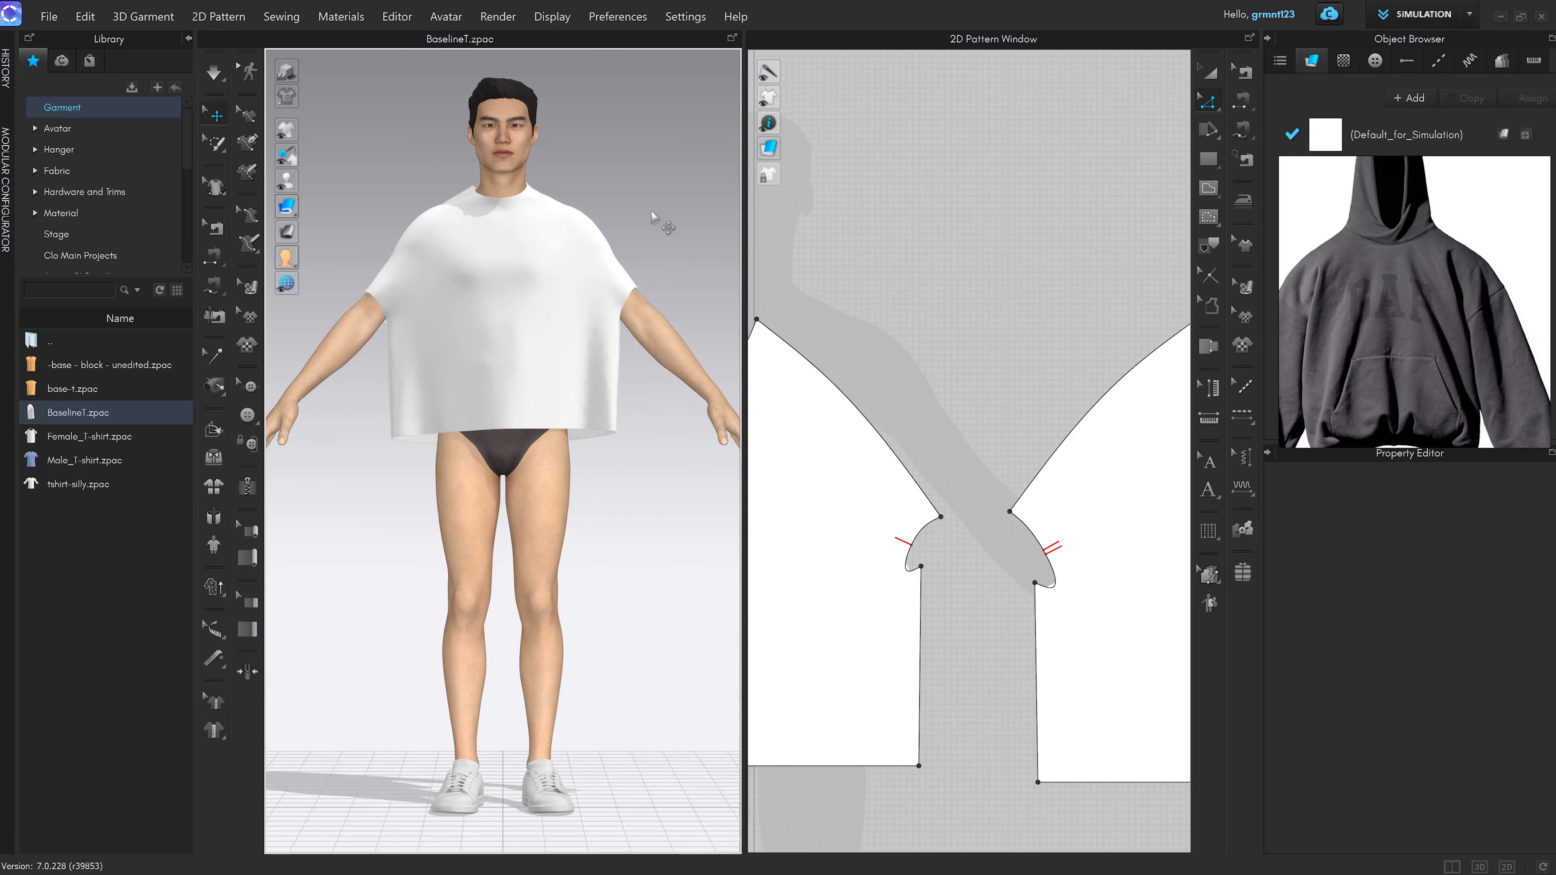
pyautogui.moveTo(660, 219); pyautogui.dragTo(667, 269, button='middle')
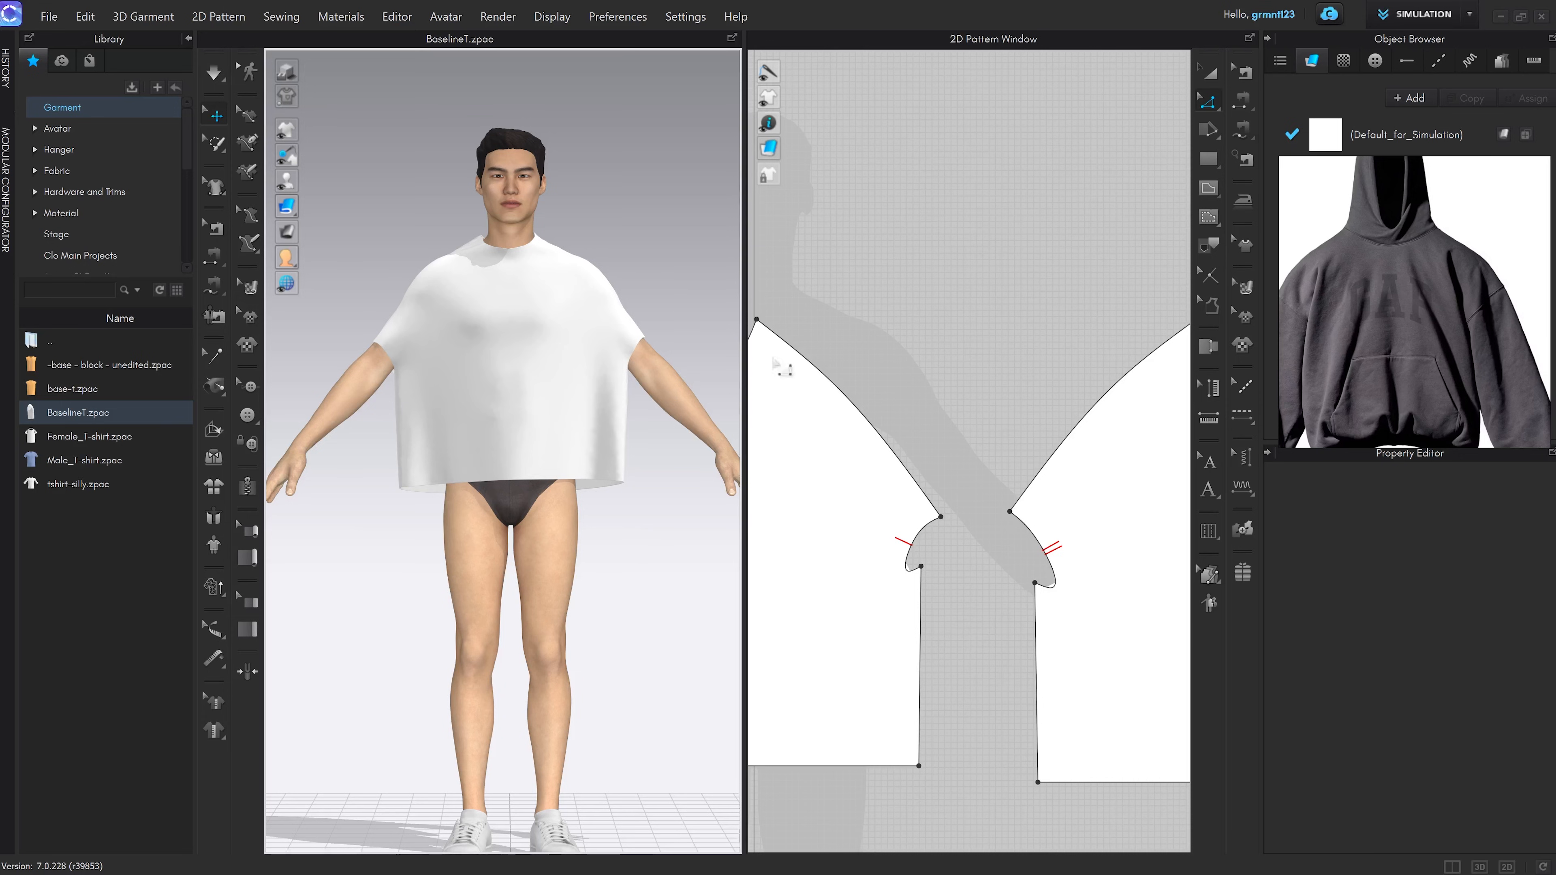
# Undo the lowering of the shoulder tip points and view the restored shoulders on the avatar
pyautogui.hotkey('ctrl', 'z')
pyautogui.hotkey('ctrl', 'z')
pyautogui.hotkey('ctrl', 'z')
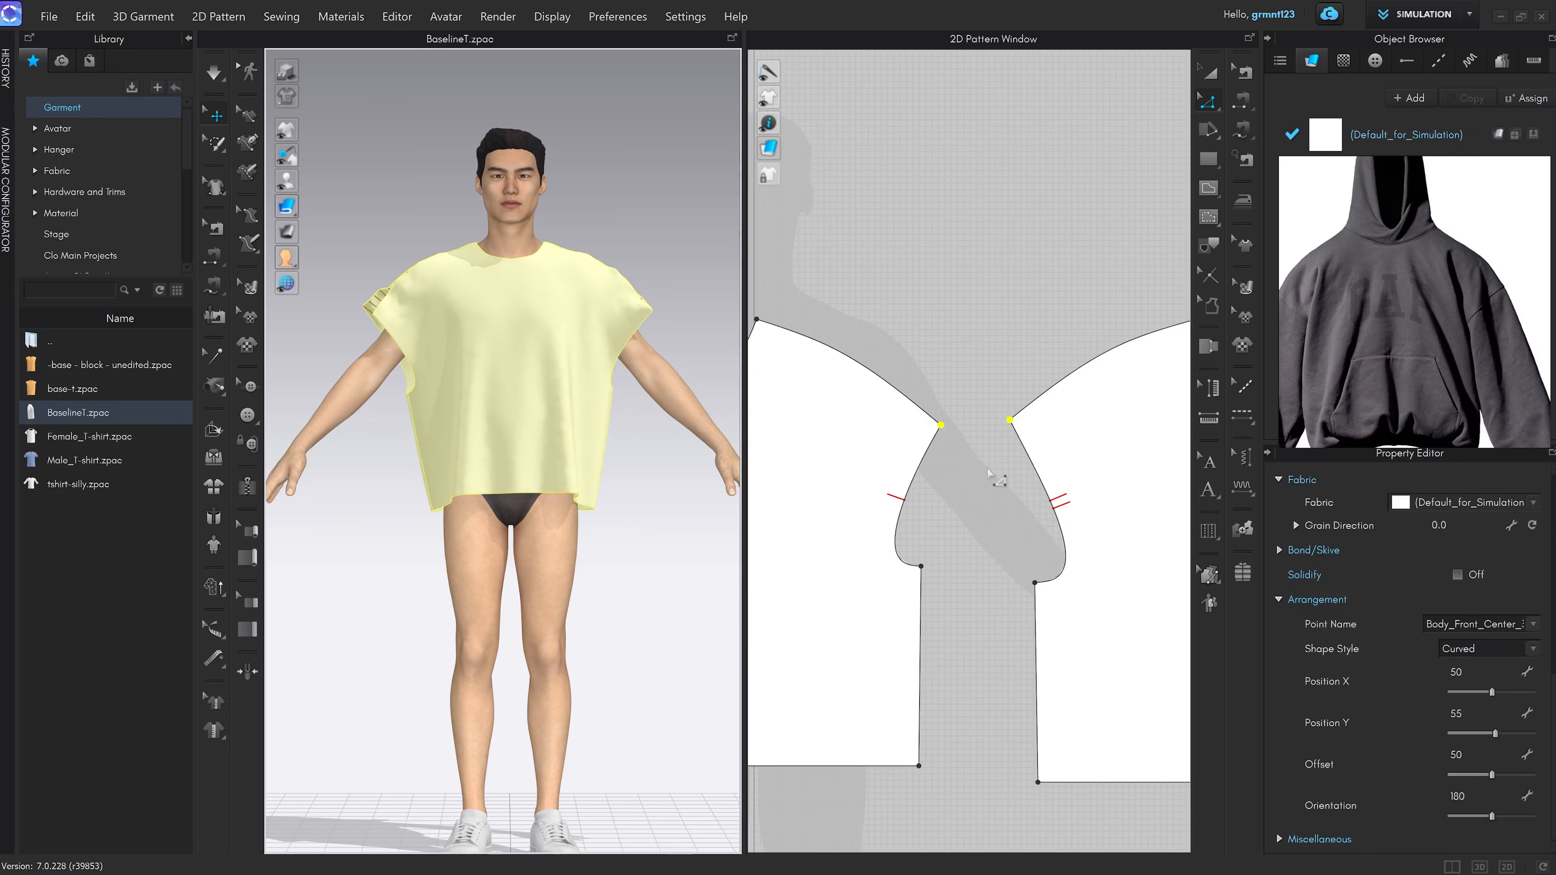
pyautogui.click(992, 478)
pyautogui.moveTo(914, 371); pyautogui.dragTo(1054, 518)
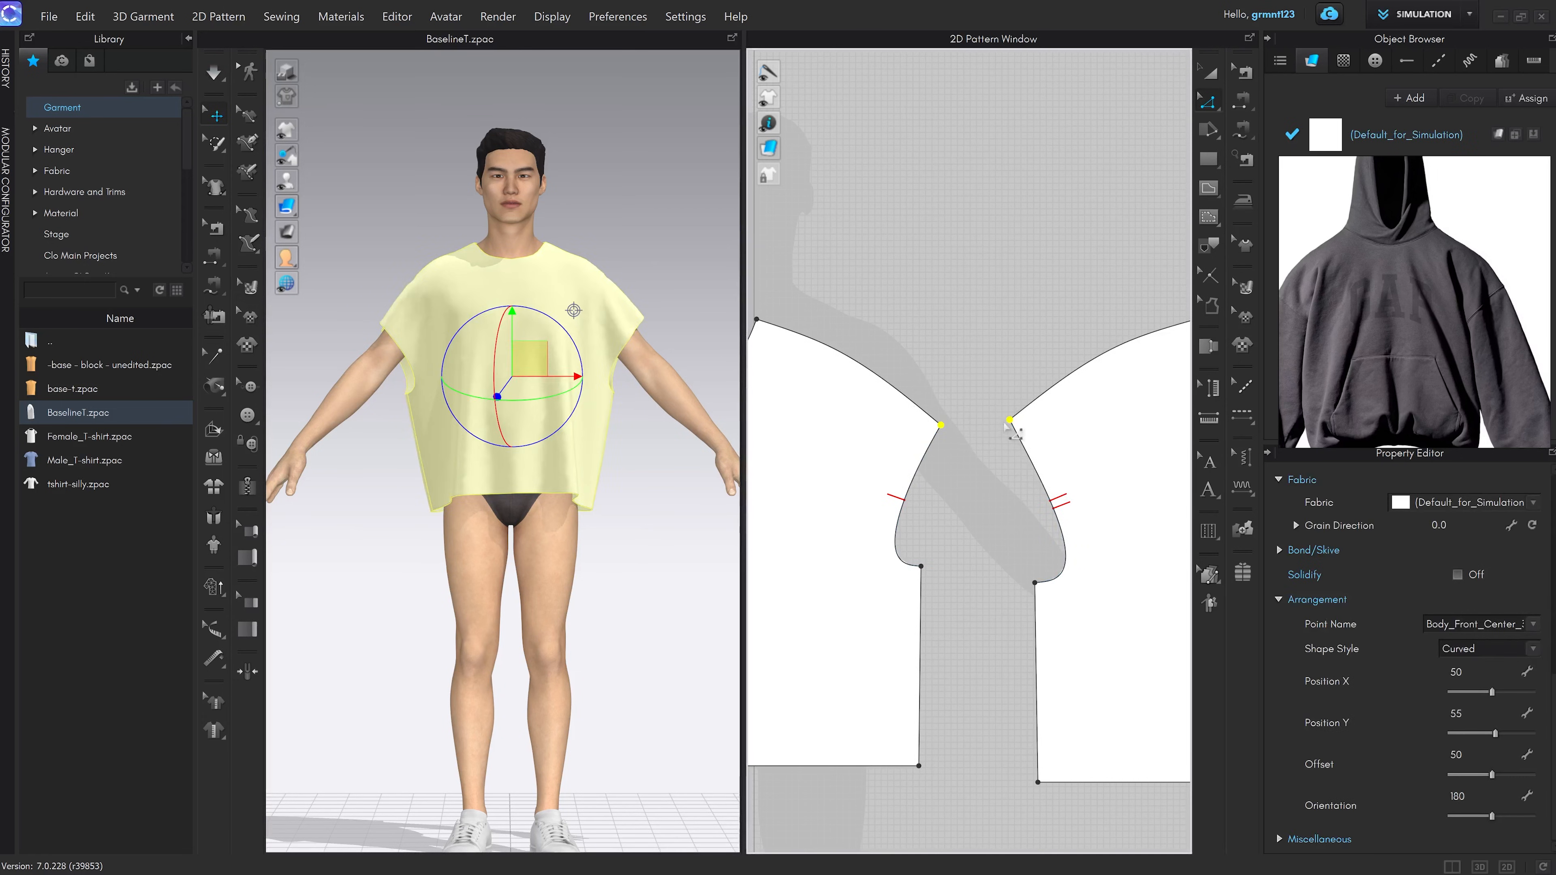
pyautogui.click(990, 545)
pyautogui.scroll(2, 647, 463)
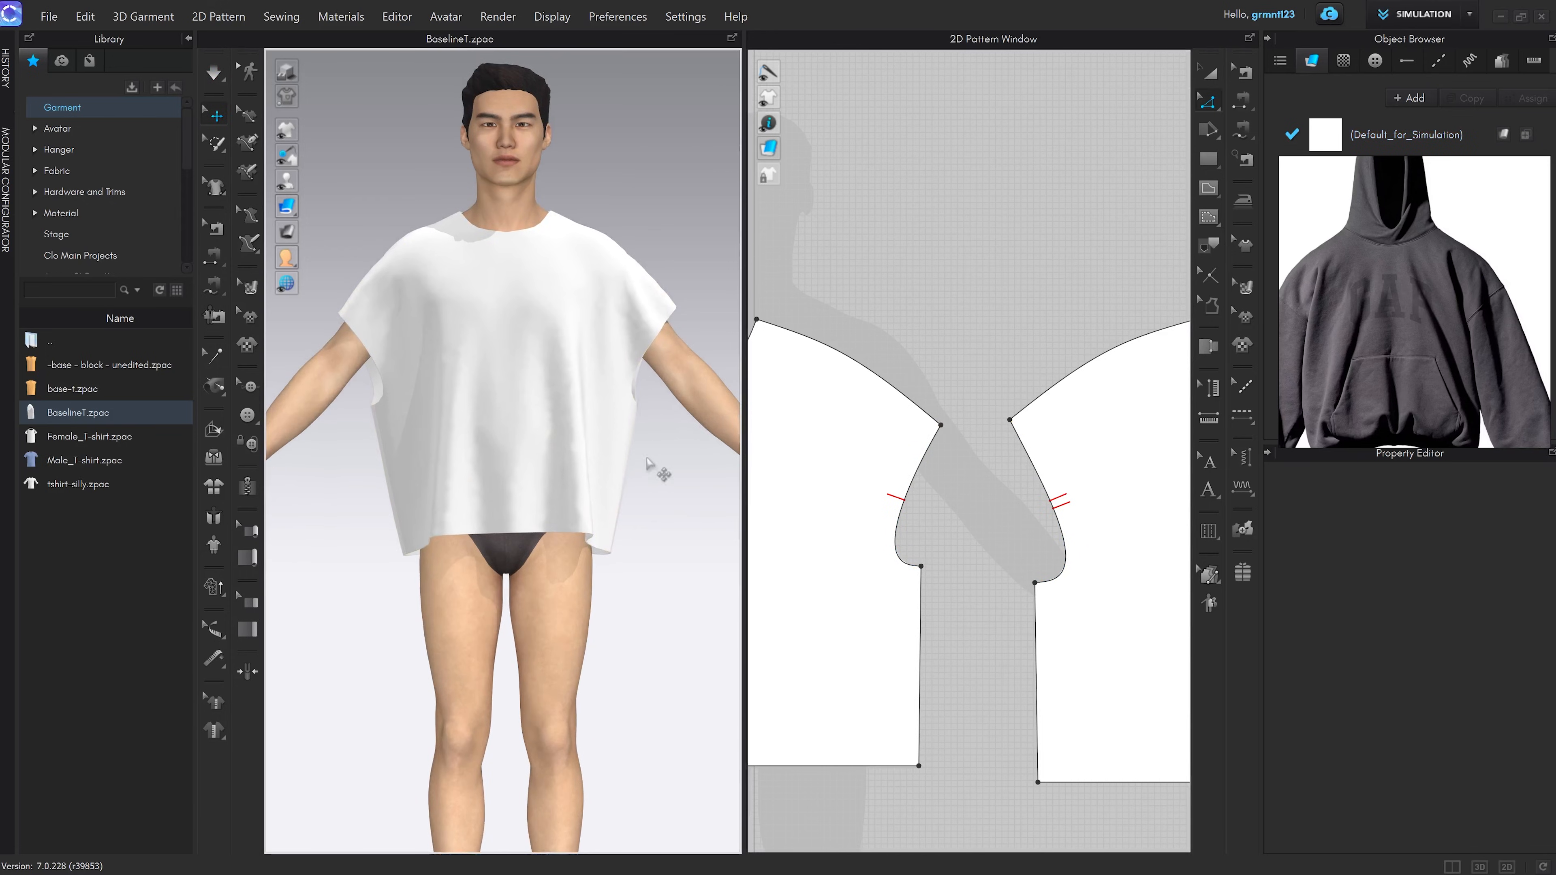
pyautogui.moveTo(646, 420)
pyautogui.mouseDown(button='right')
pyautogui.moveTo(597, 406)
pyautogui.moveTo(634, 408)
pyautogui.mouseUp(button='right')
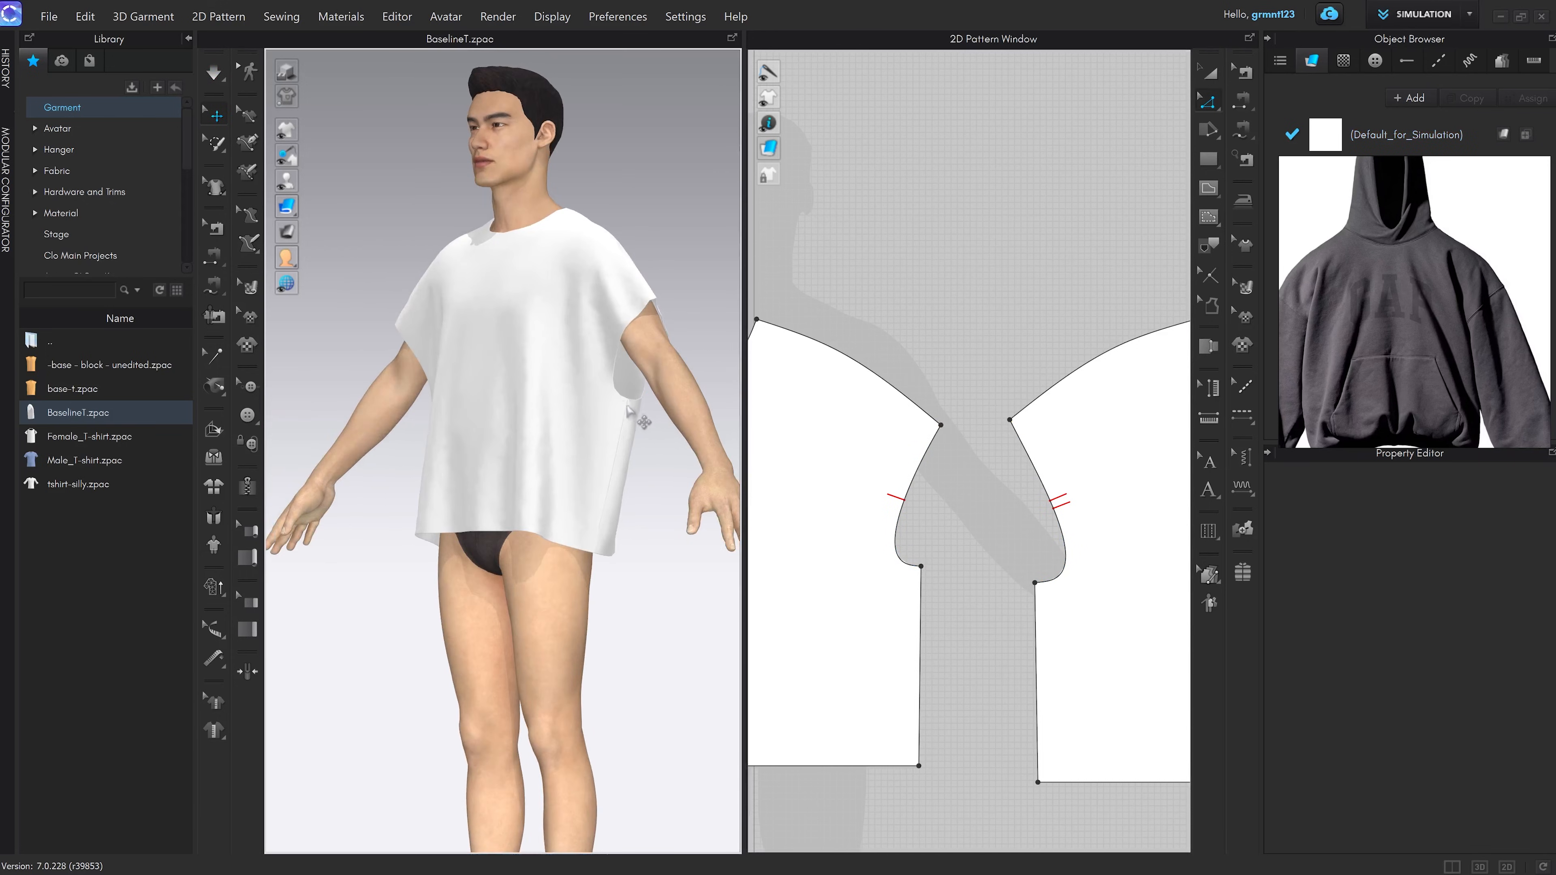
# Select the underarm points of the front and back patterns and move them down by 35 mm
pyautogui.moveTo(910, 549); pyautogui.dragTo(1035, 613)
pyautogui.press('z')
pyautogui.rightClick(1035, 613)
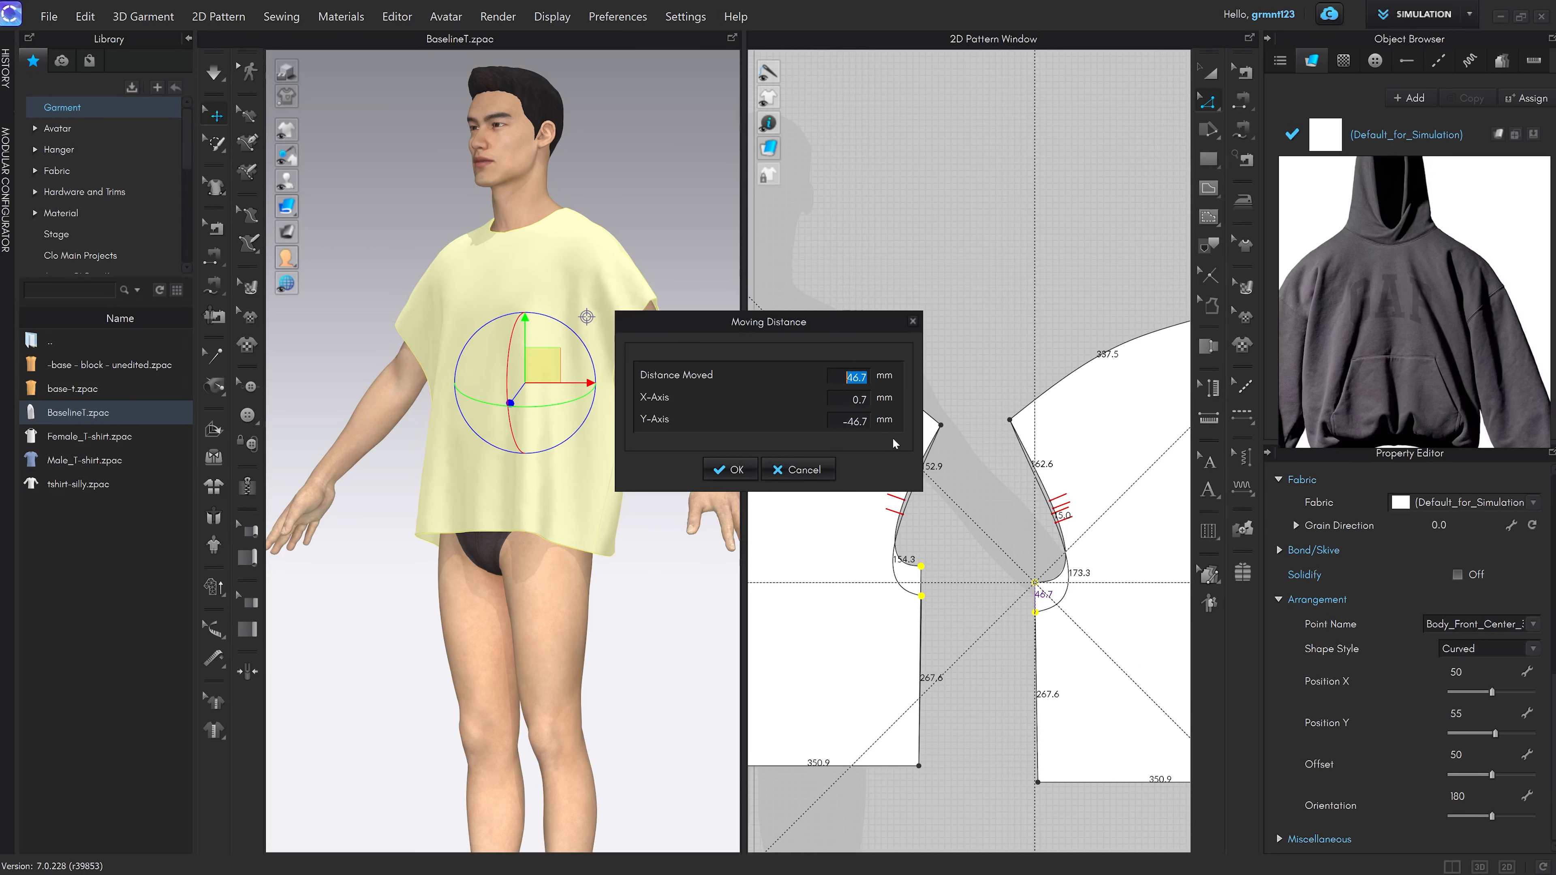
pyautogui.write('35')
pyautogui.click(734, 469)
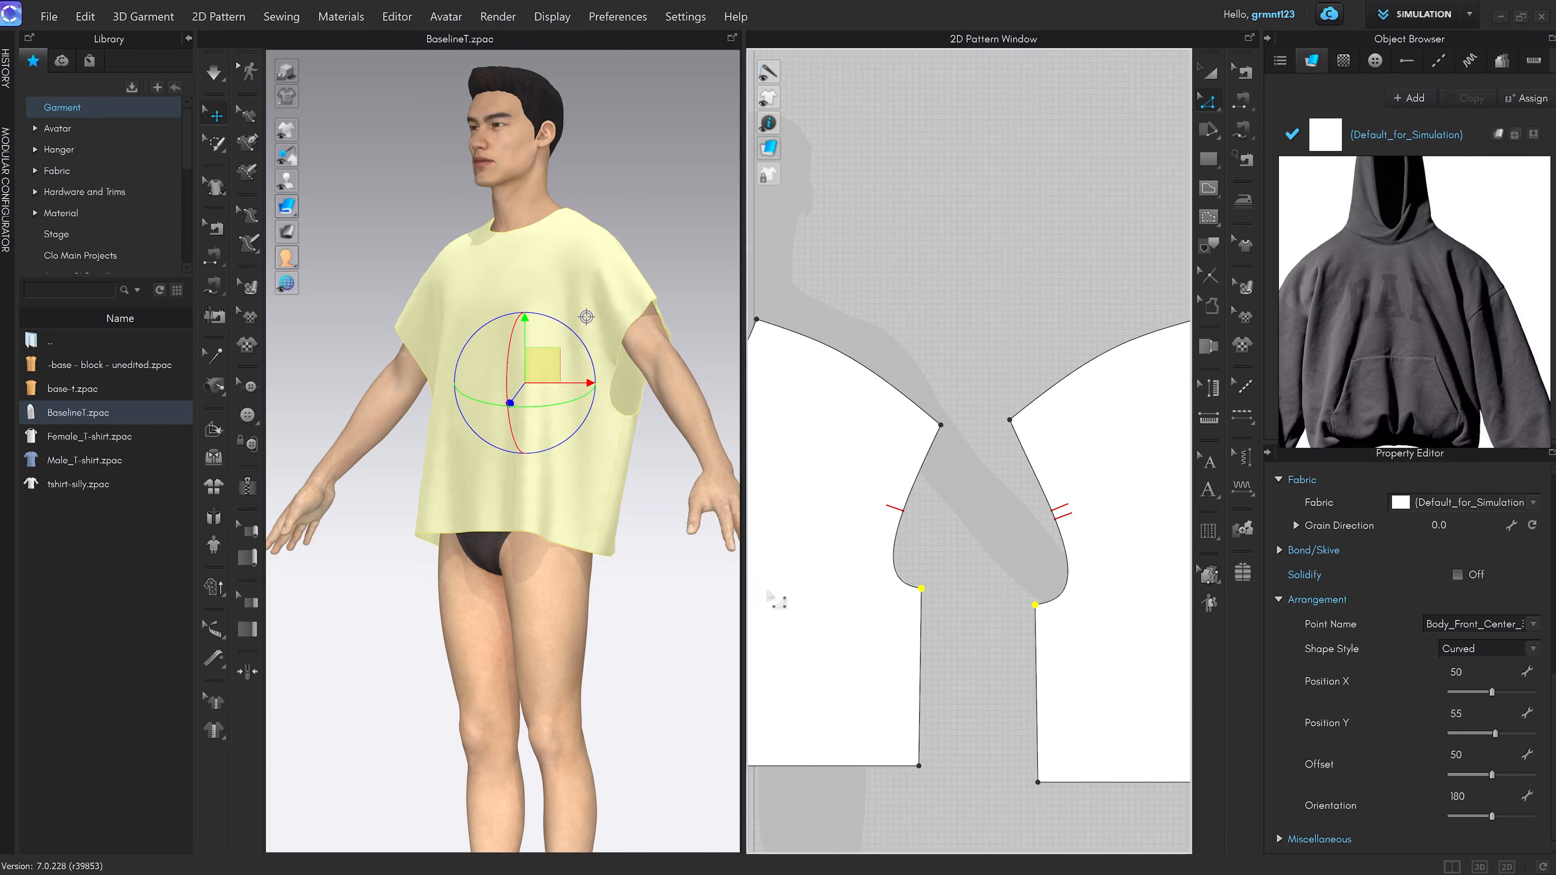
# Simulate the deepened armholes, tug the fabric near the armhole, check the front drape and stop the simulation
pyautogui.click(964, 545)
pyautogui.press('space')
pyautogui.press('2')
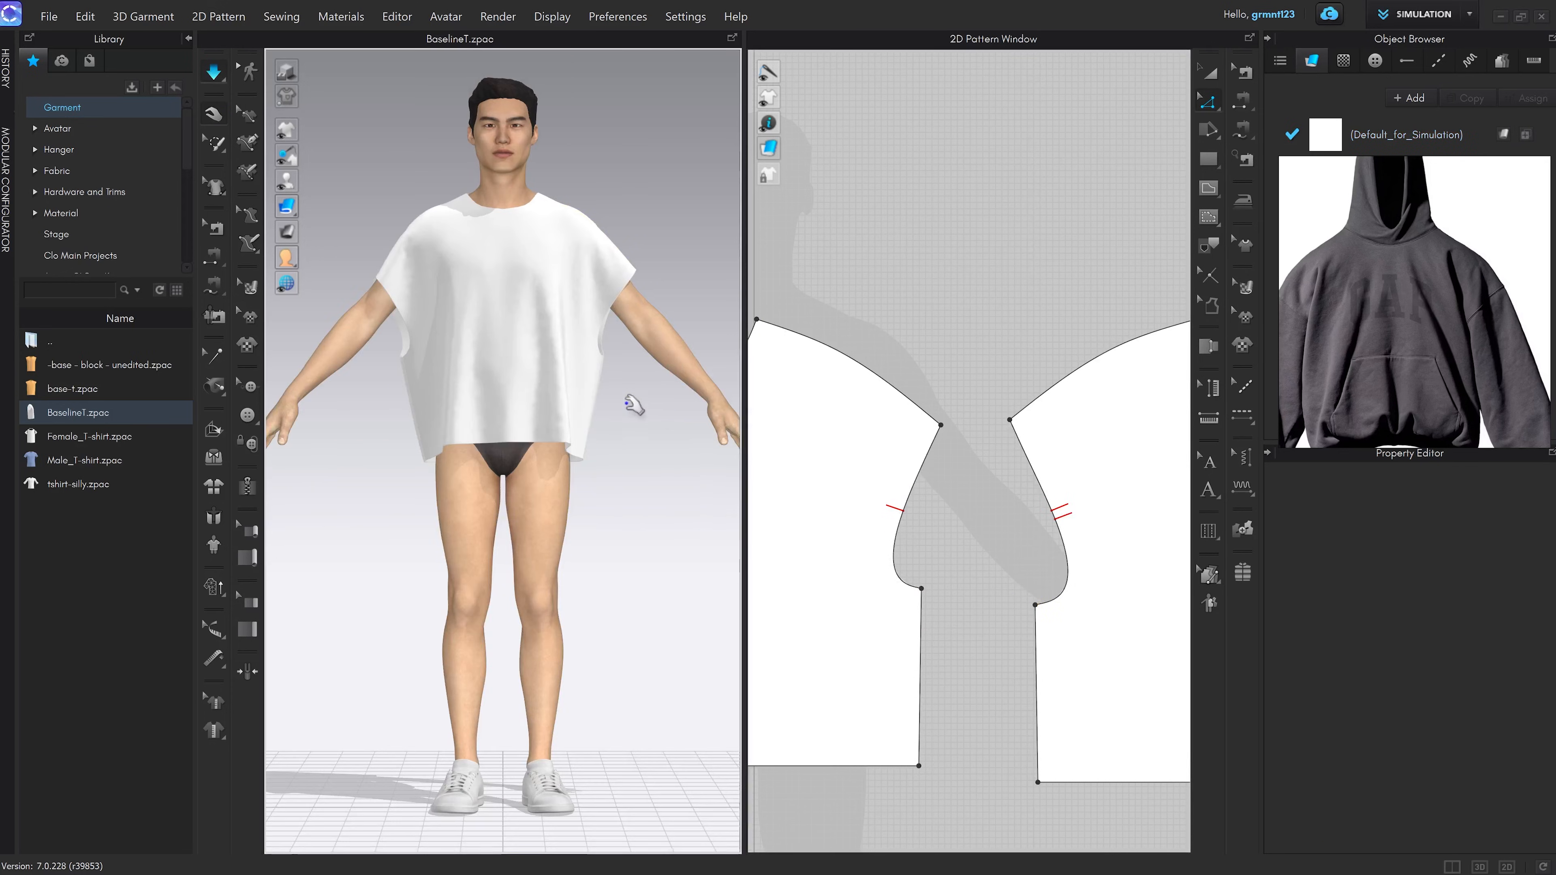
pyautogui.moveTo(629, 405); pyautogui.dragTo(634, 474, button='middle')
pyautogui.scroll(2, 634, 474)
pyautogui.moveTo(634, 361); pyautogui.dragTo(639, 367)
pyautogui.click(677, 452)
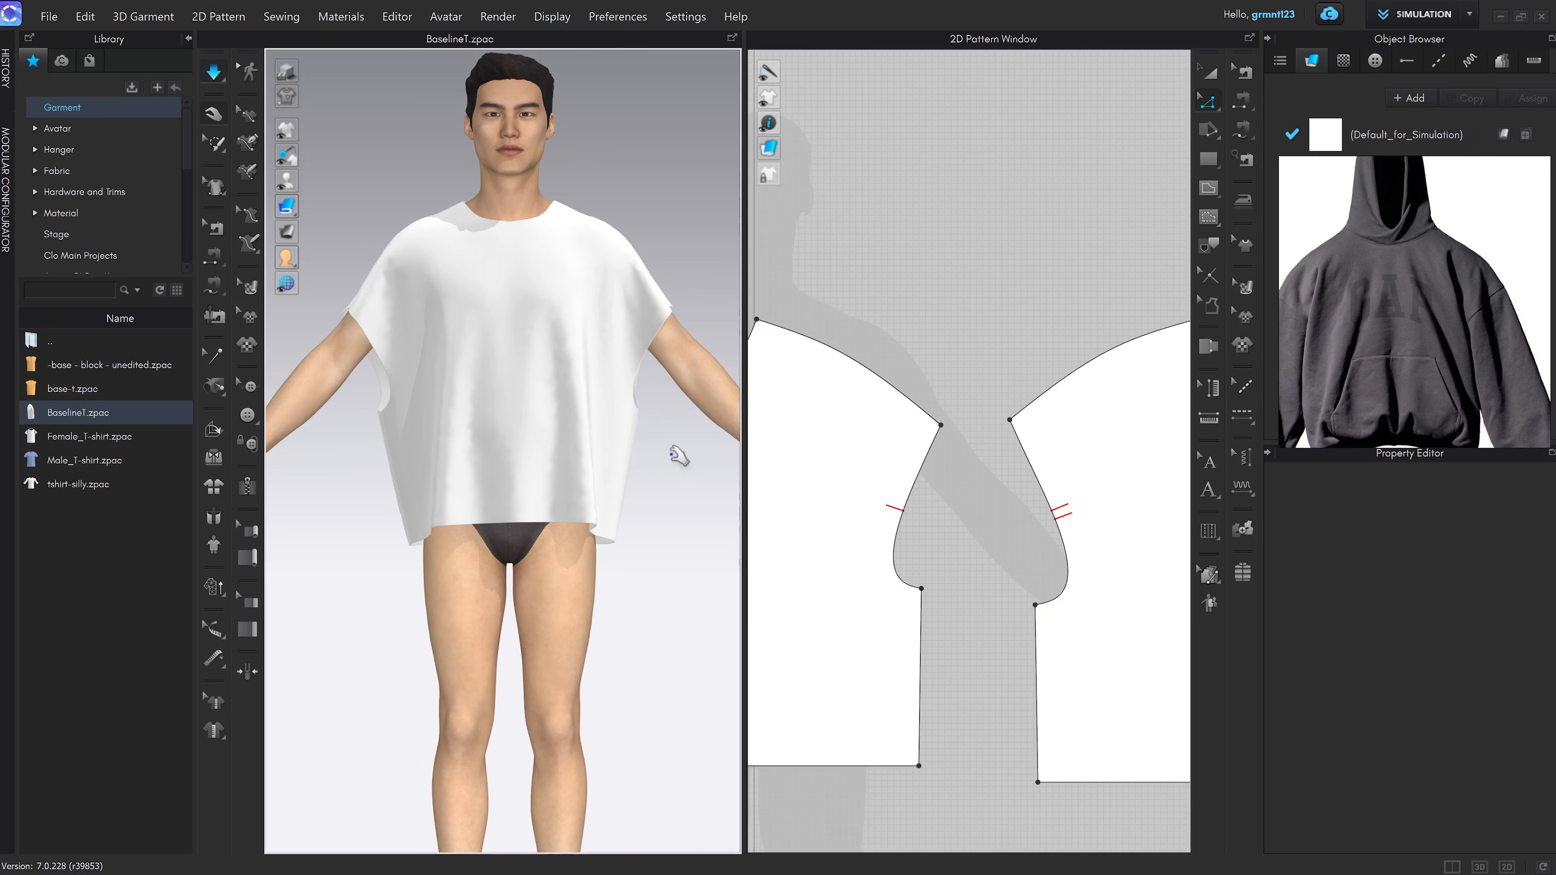
pyautogui.press('space')
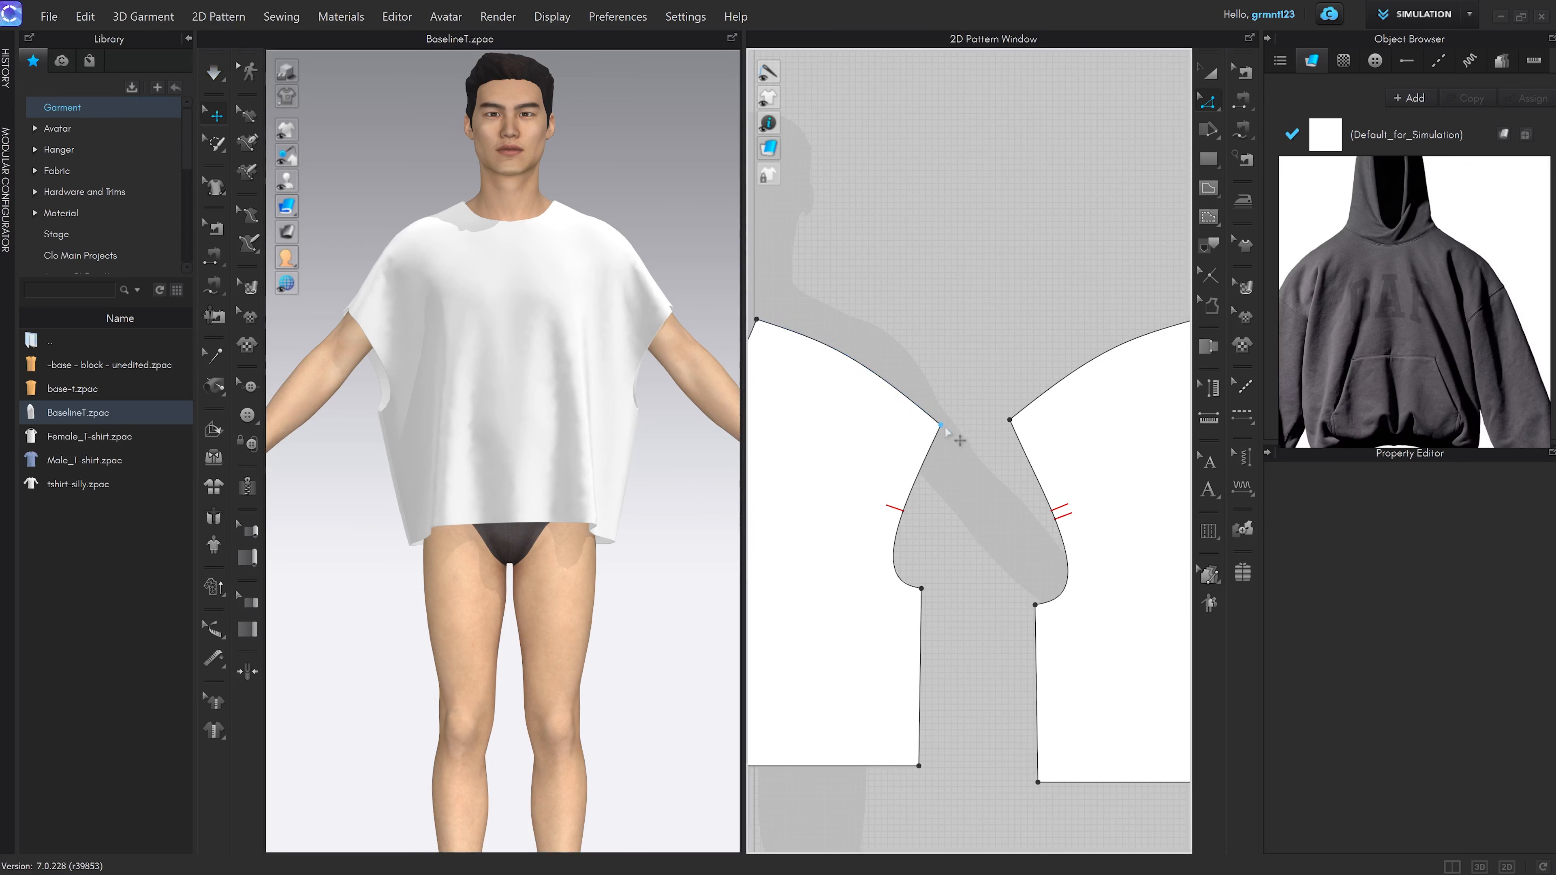
# Select the front and back side seams and match them up to start so the underarm curves meet
pyautogui.click(921, 650)
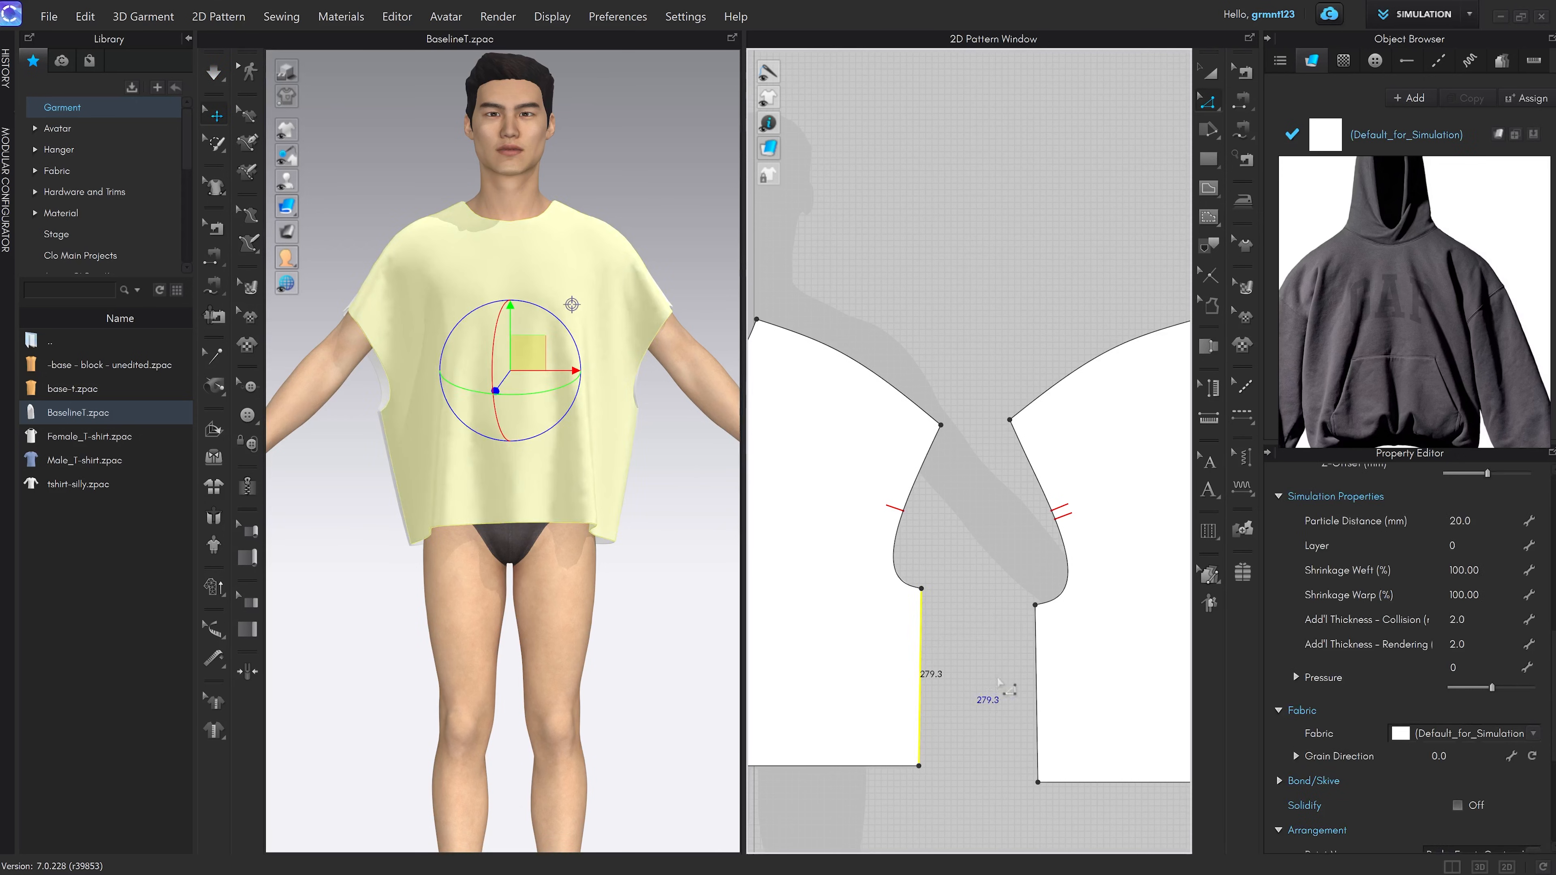
pyautogui.keyDown('shift'); pyautogui.click(1036, 679); pyautogui.keyUp('shift')
pyautogui.rightClick(1036, 668)
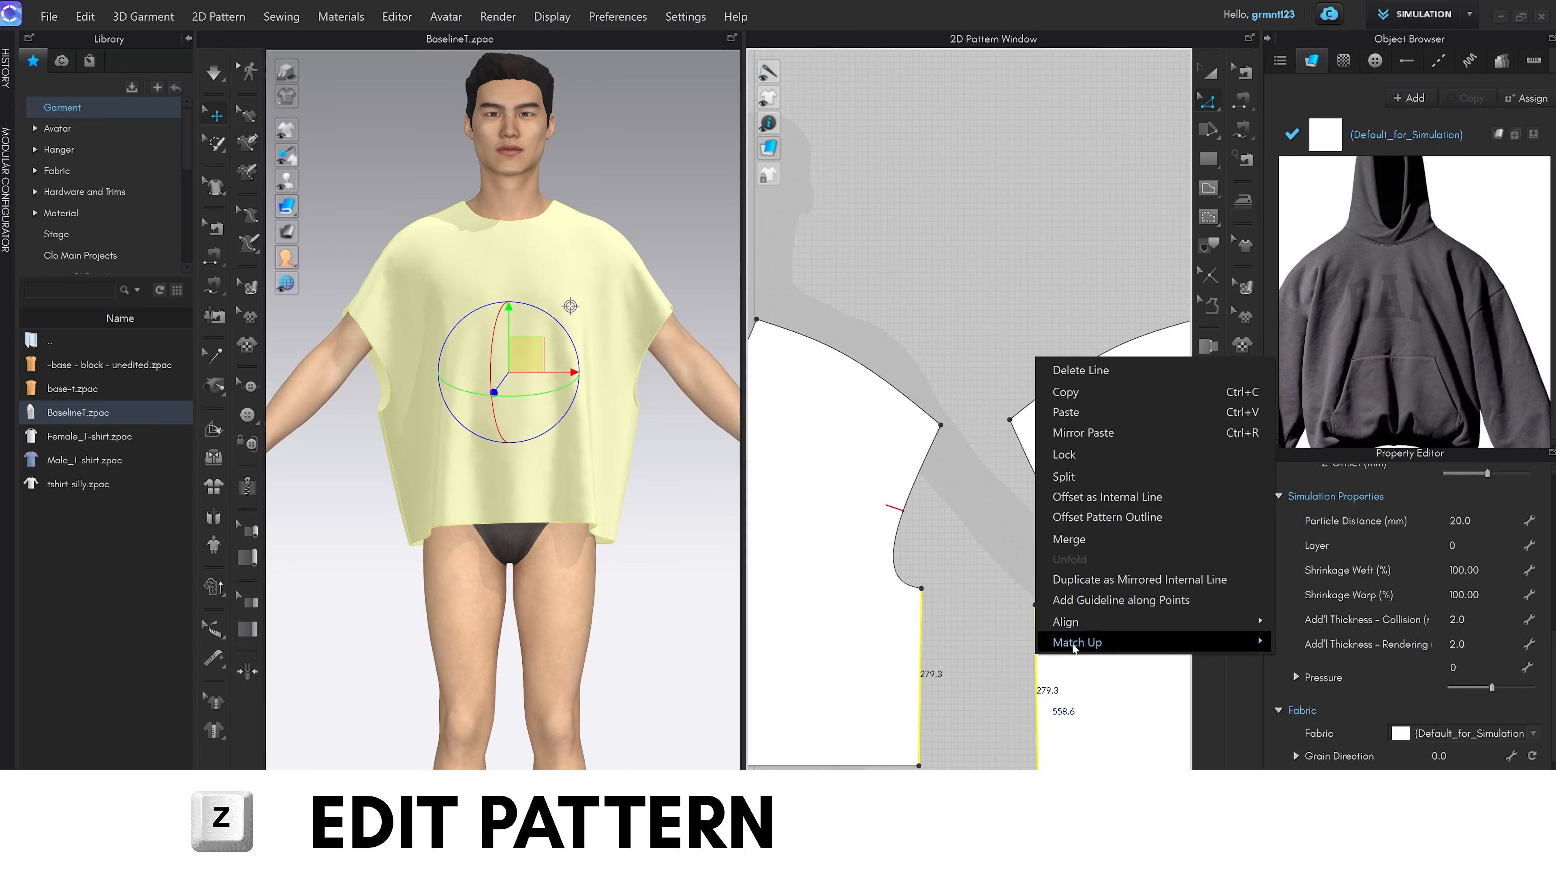
pyautogui.moveTo(1073, 644)
pyautogui.click(1319, 643)
# Move the back underarm curve point in closer to the side seam with Edit Curve Point to smooth the armhole base
pyautogui.press('v')
pyautogui.scroll(8, 1039, 595)
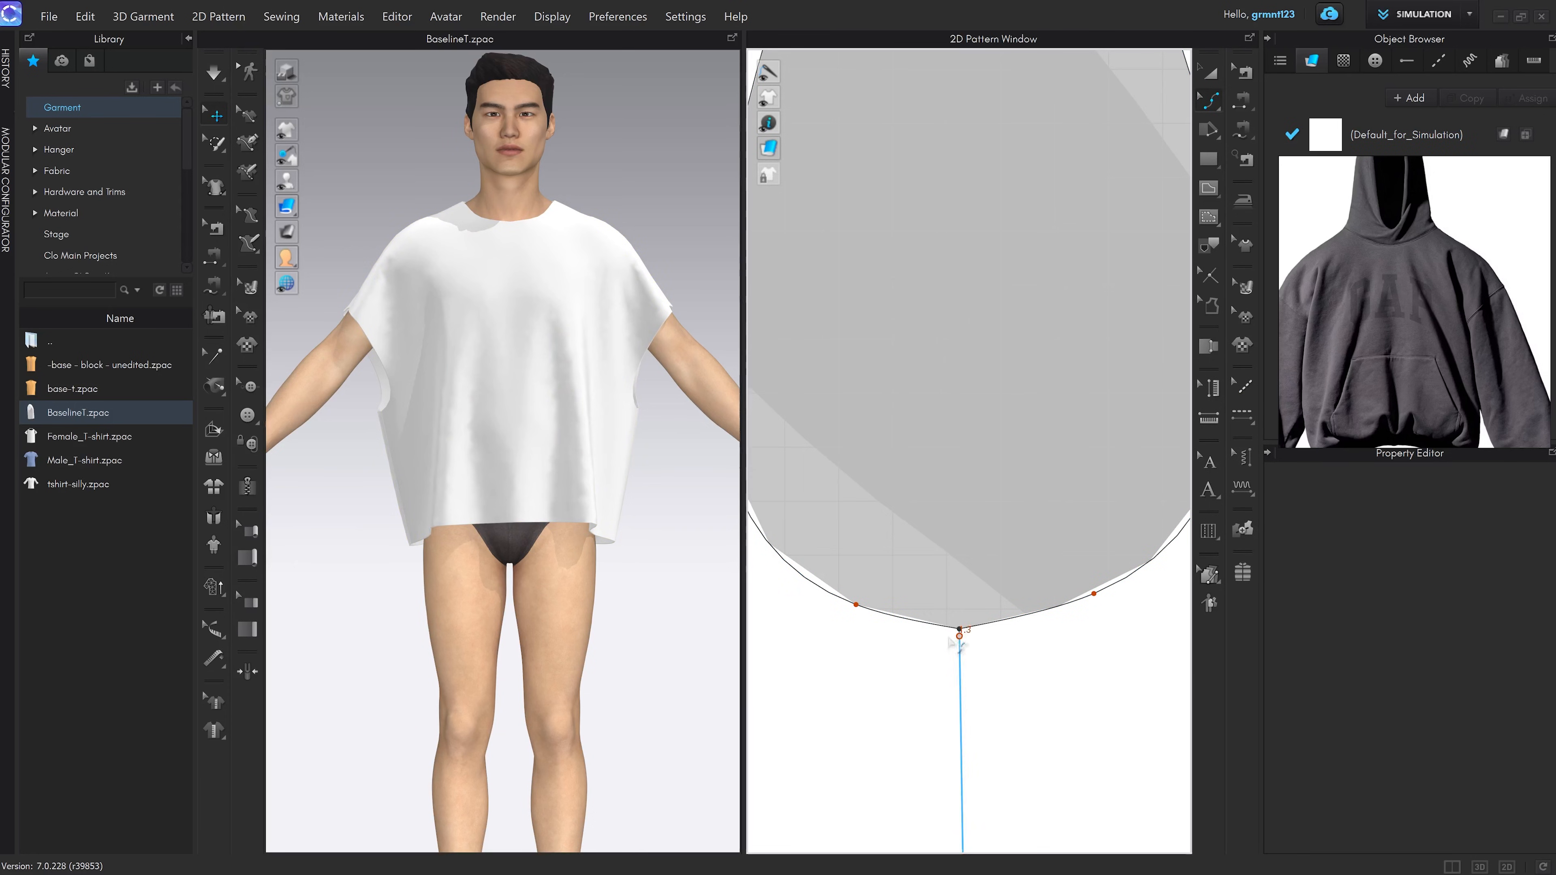
pyautogui.moveTo(1096, 596); pyautogui.dragTo(983, 655)
pyautogui.scroll(-8, 986, 659)
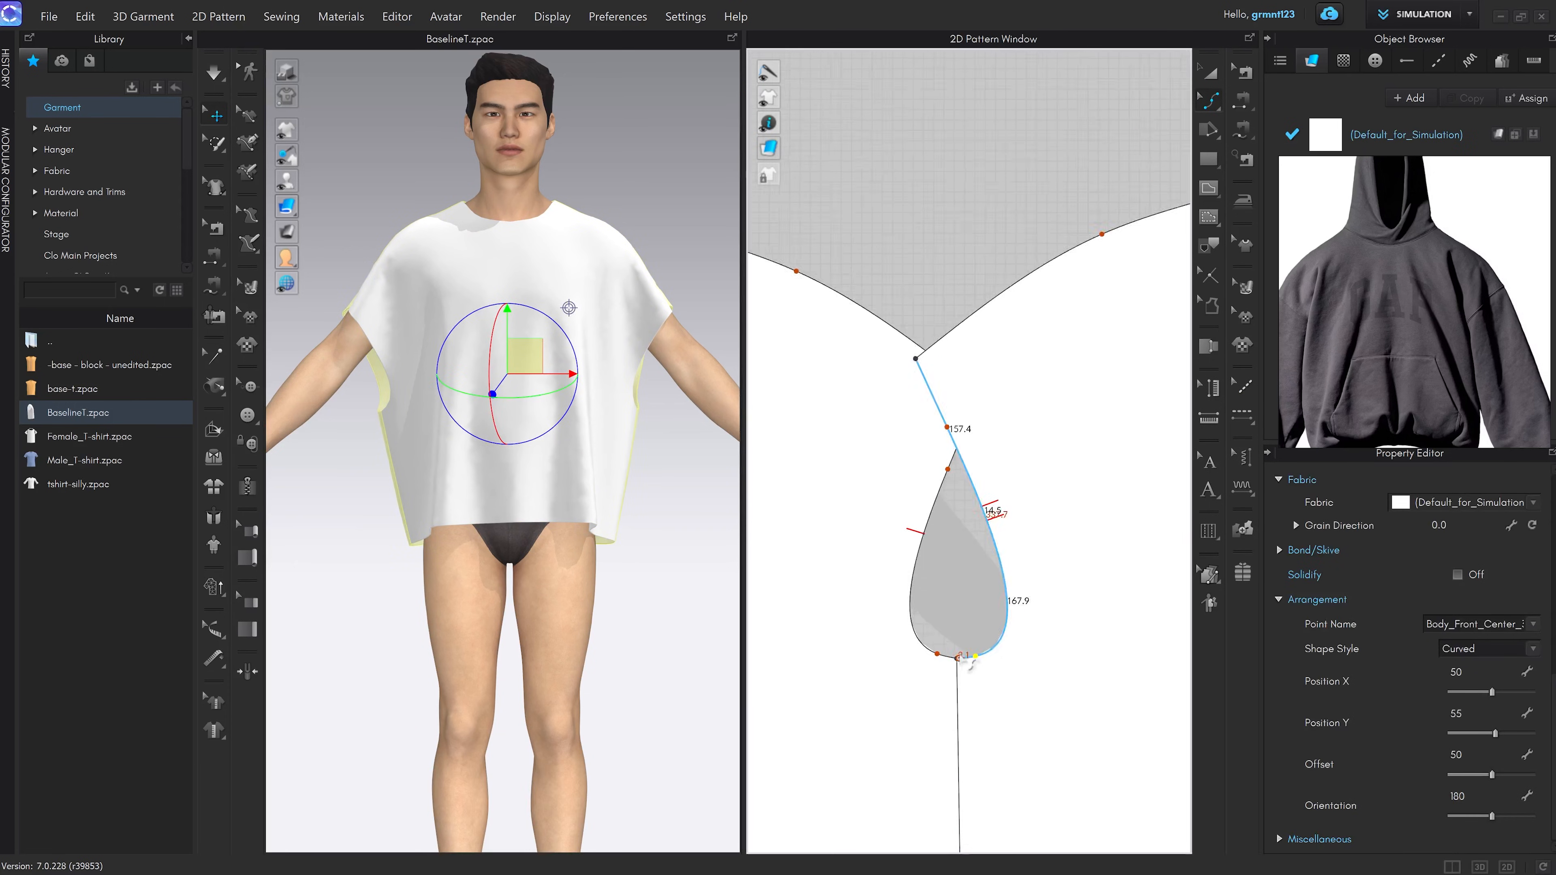
# Select the front and back shoulder seams and match them up to end so their shoulder tips meet
pyautogui.press('z')
pyautogui.click(927, 375)
pyautogui.keyDown('shift'); pyautogui.click(976, 364); pyautogui.keyUp('shift')
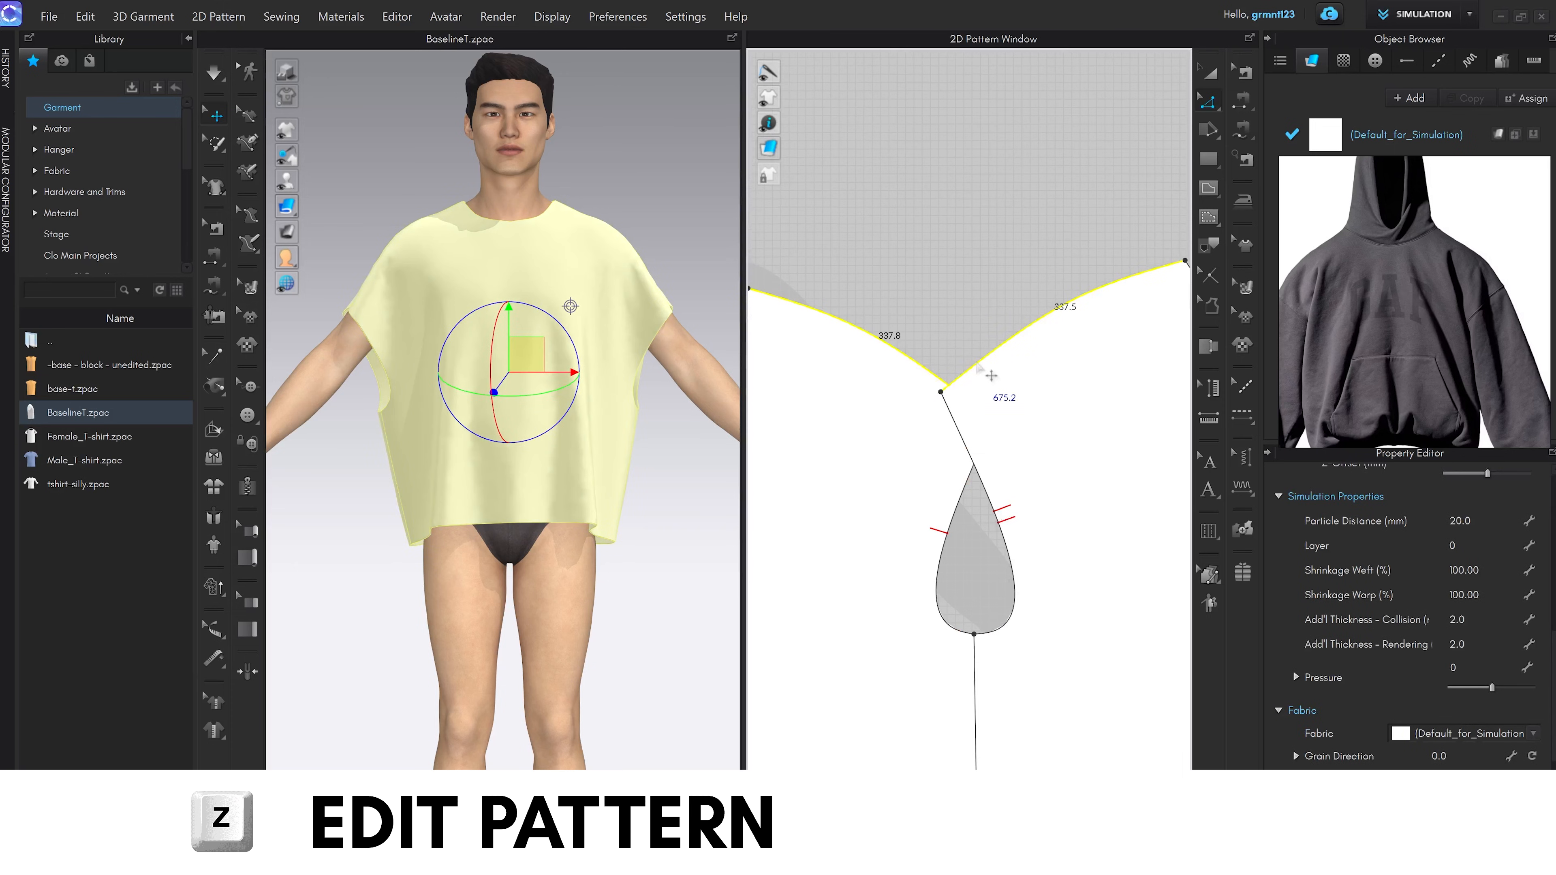
pyautogui.rightClick(976, 363)
pyautogui.moveTo(1045, 690)
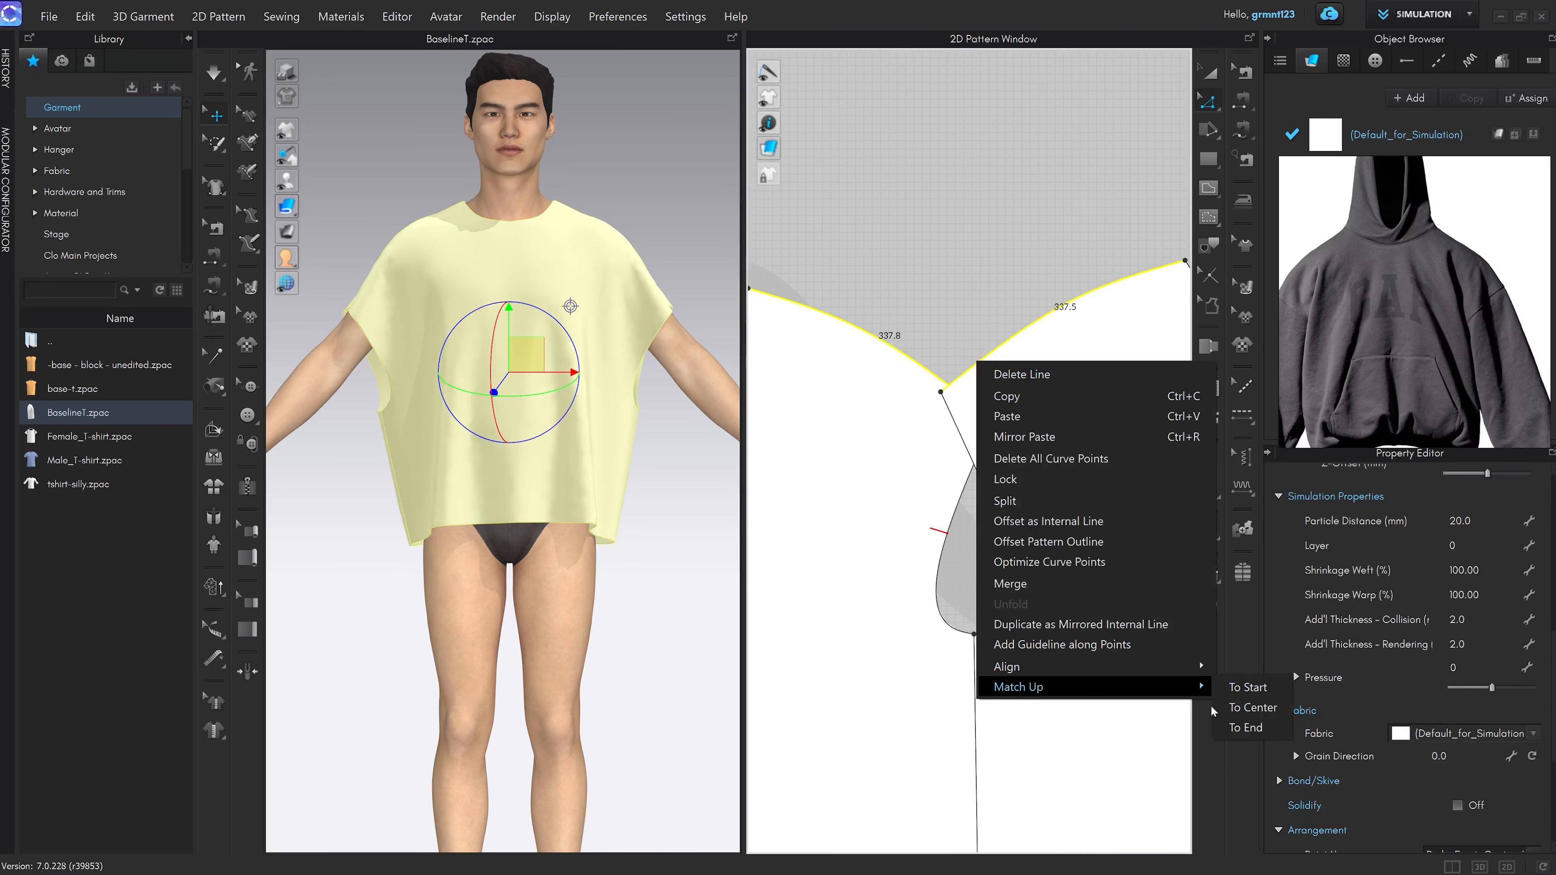
pyautogui.click(1243, 727)
# Adjust the upper armhole curve points of the front and back patterns so the curve flows smoothly across the shoulder tip
pyautogui.press('v')
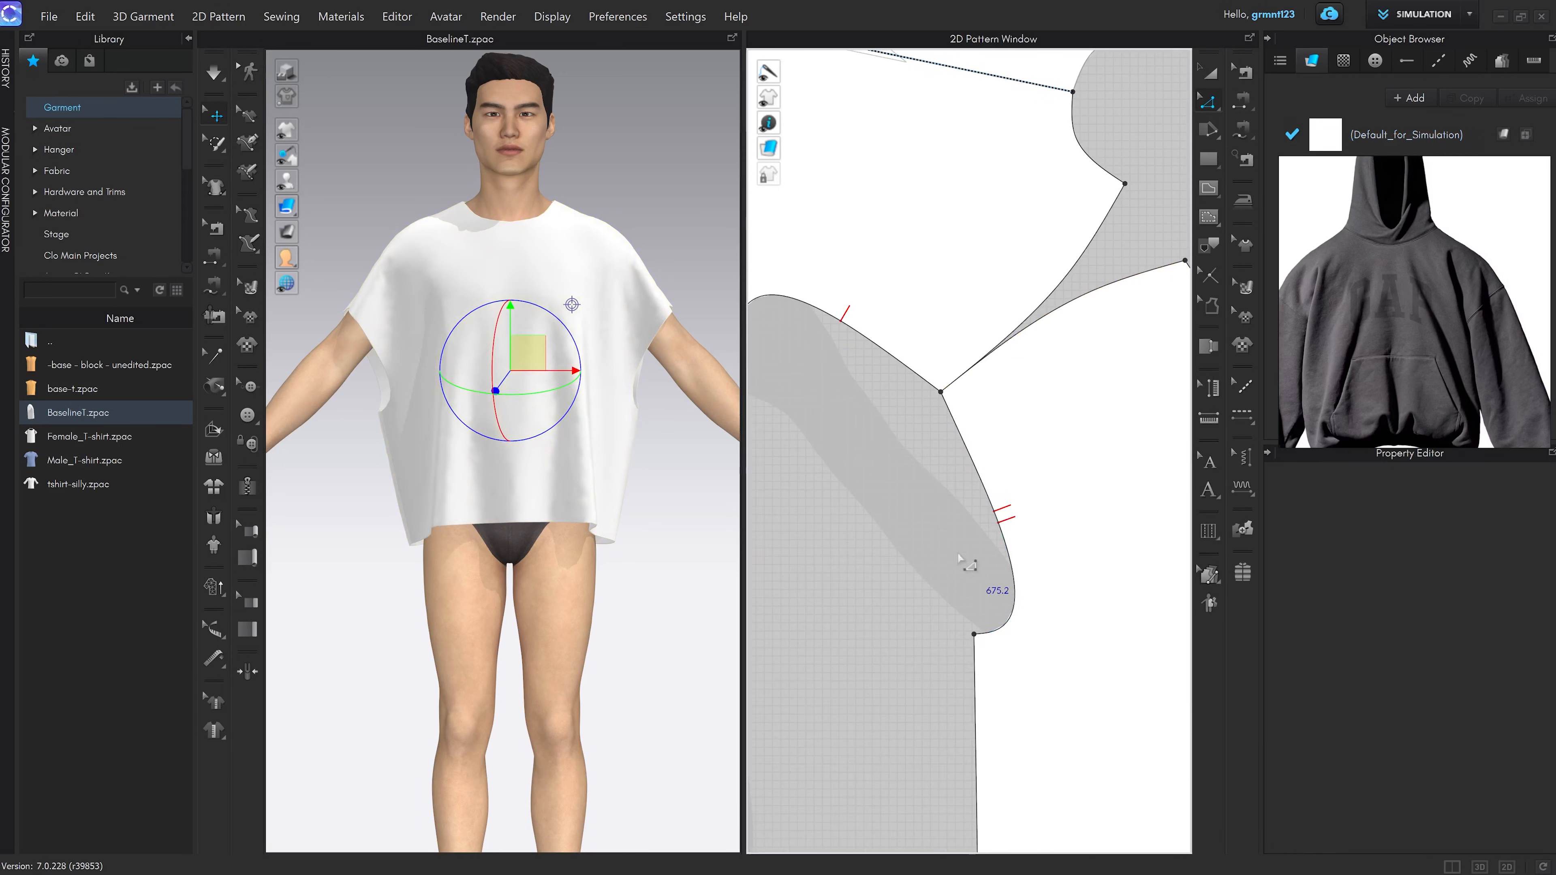
pyautogui.moveTo(991, 447); pyautogui.dragTo(998, 476, button='middle')
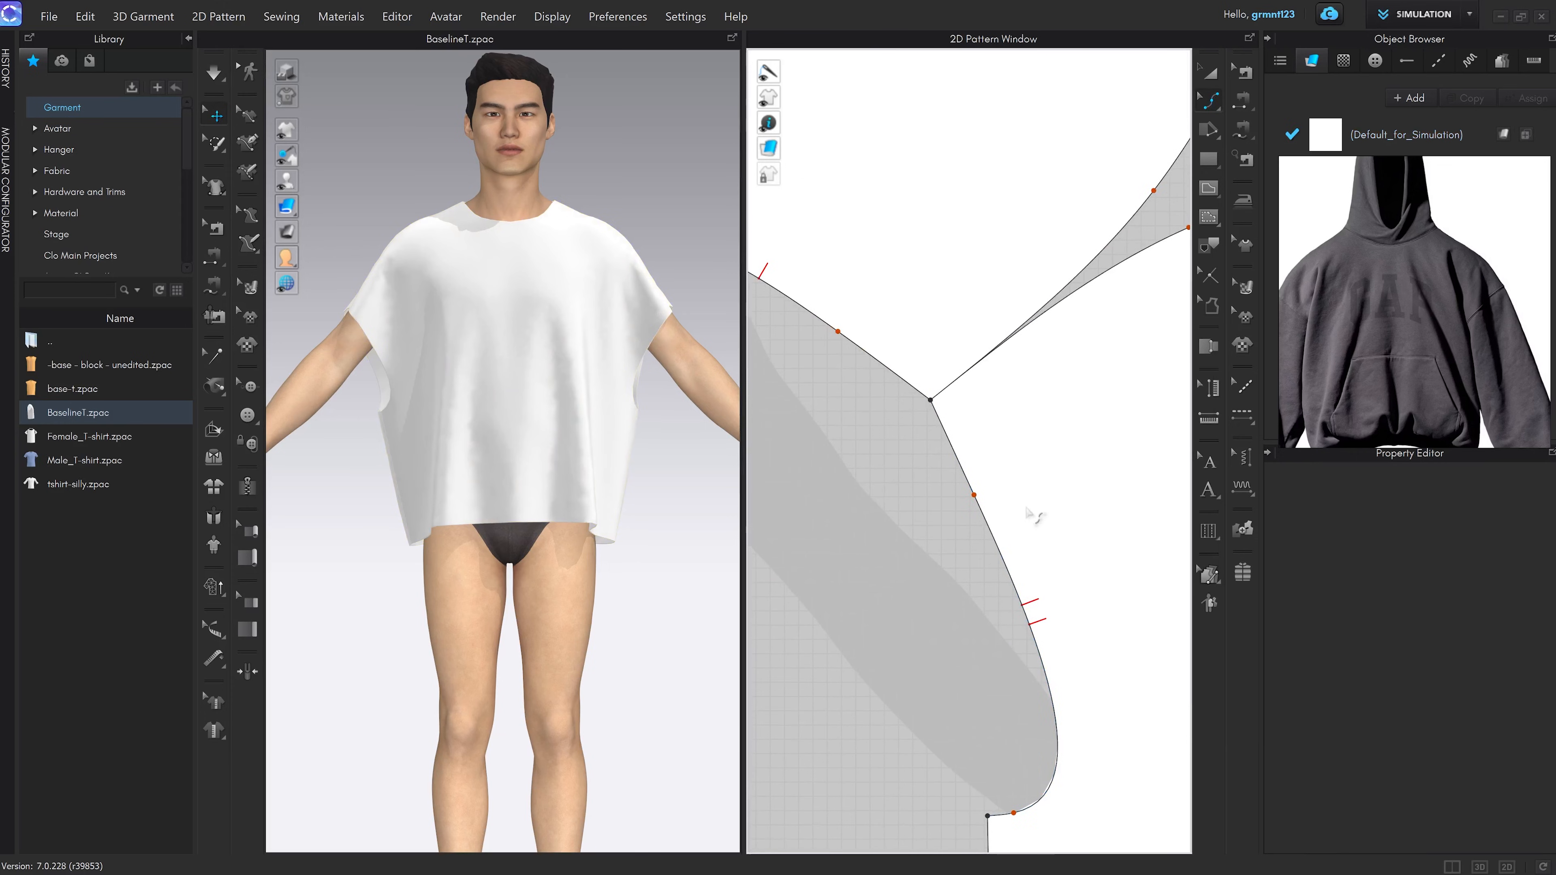
pyautogui.scroll(3, 964, 526)
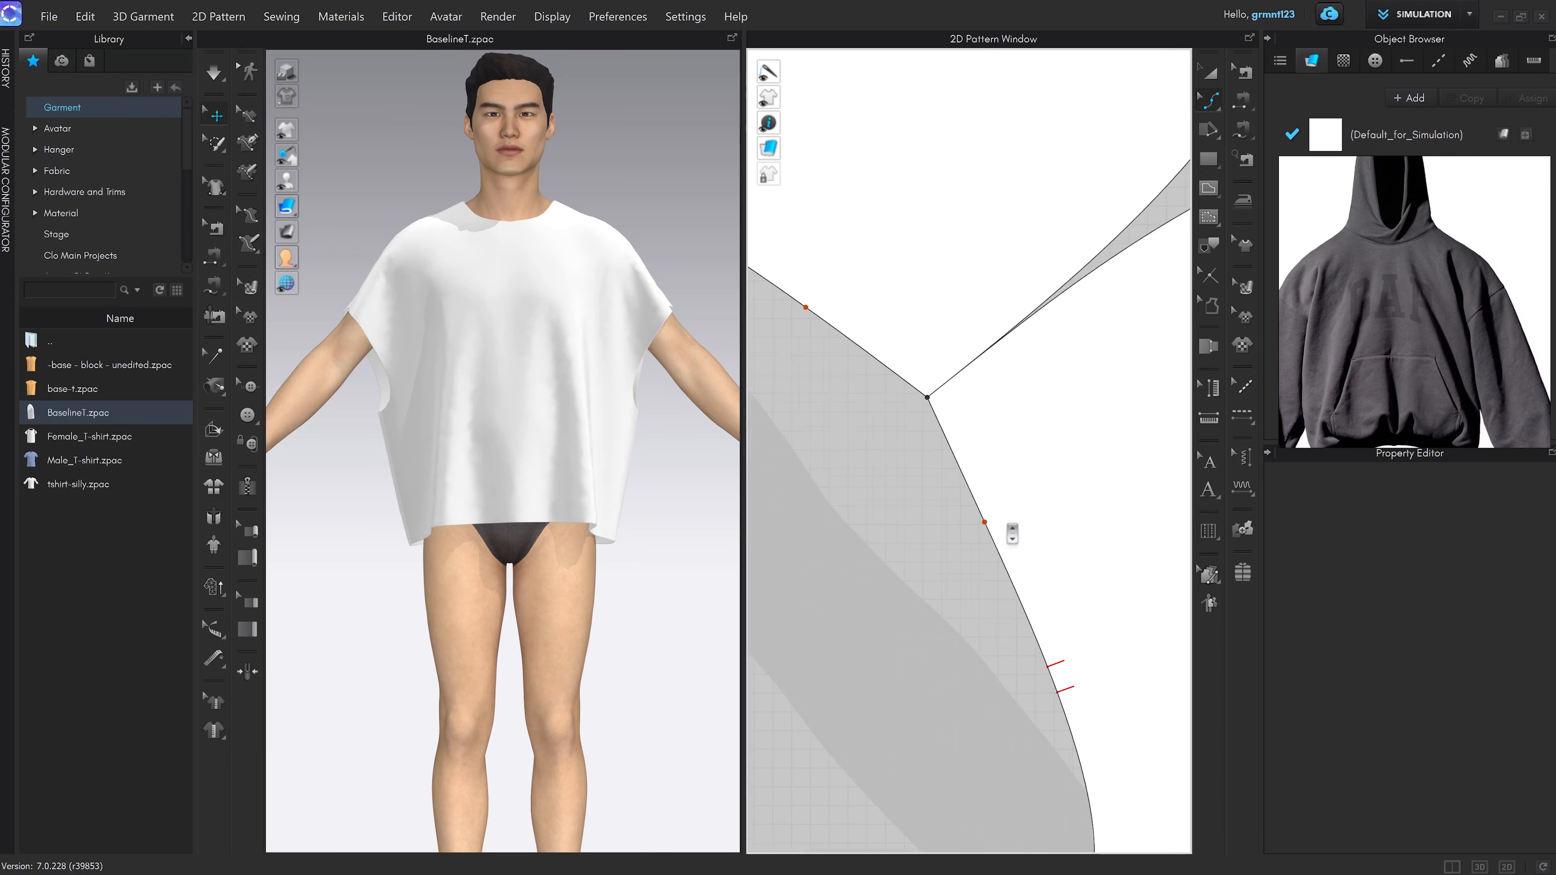
pyautogui.moveTo(980, 526); pyautogui.dragTo(943, 374)
pyautogui.scroll(-3, 1005, 494)
pyautogui.moveTo(1005, 494); pyautogui.dragTo(987, 458, button='middle')
pyautogui.scroll(3, 1058, 492)
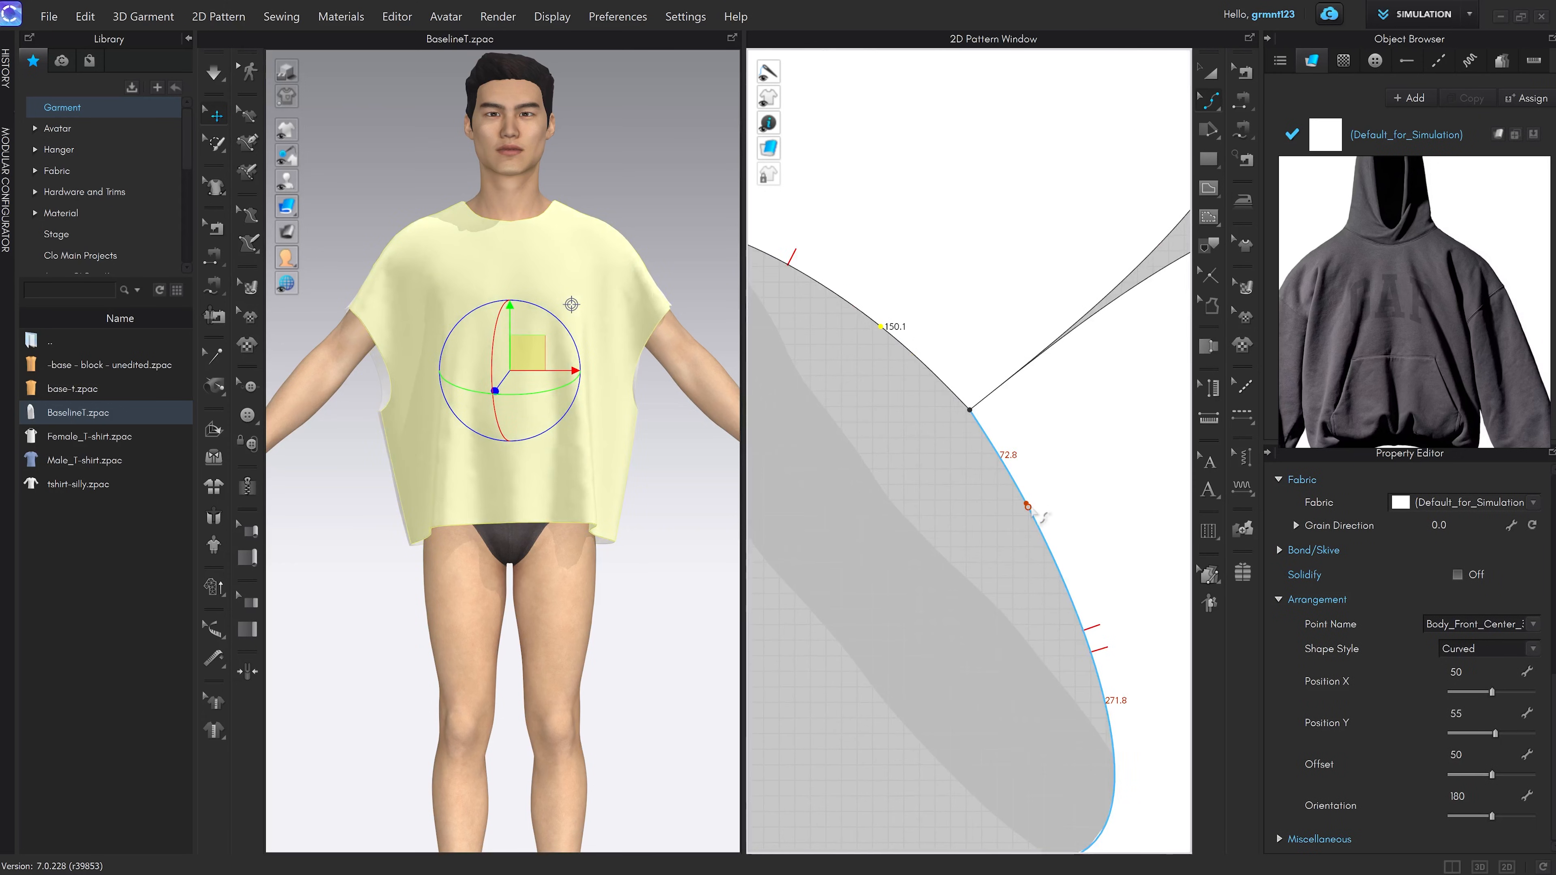
pyautogui.moveTo(1025, 504); pyautogui.dragTo(1034, 504)
pyautogui.click(969, 579)
pyautogui.scroll(-5, 969, 579)
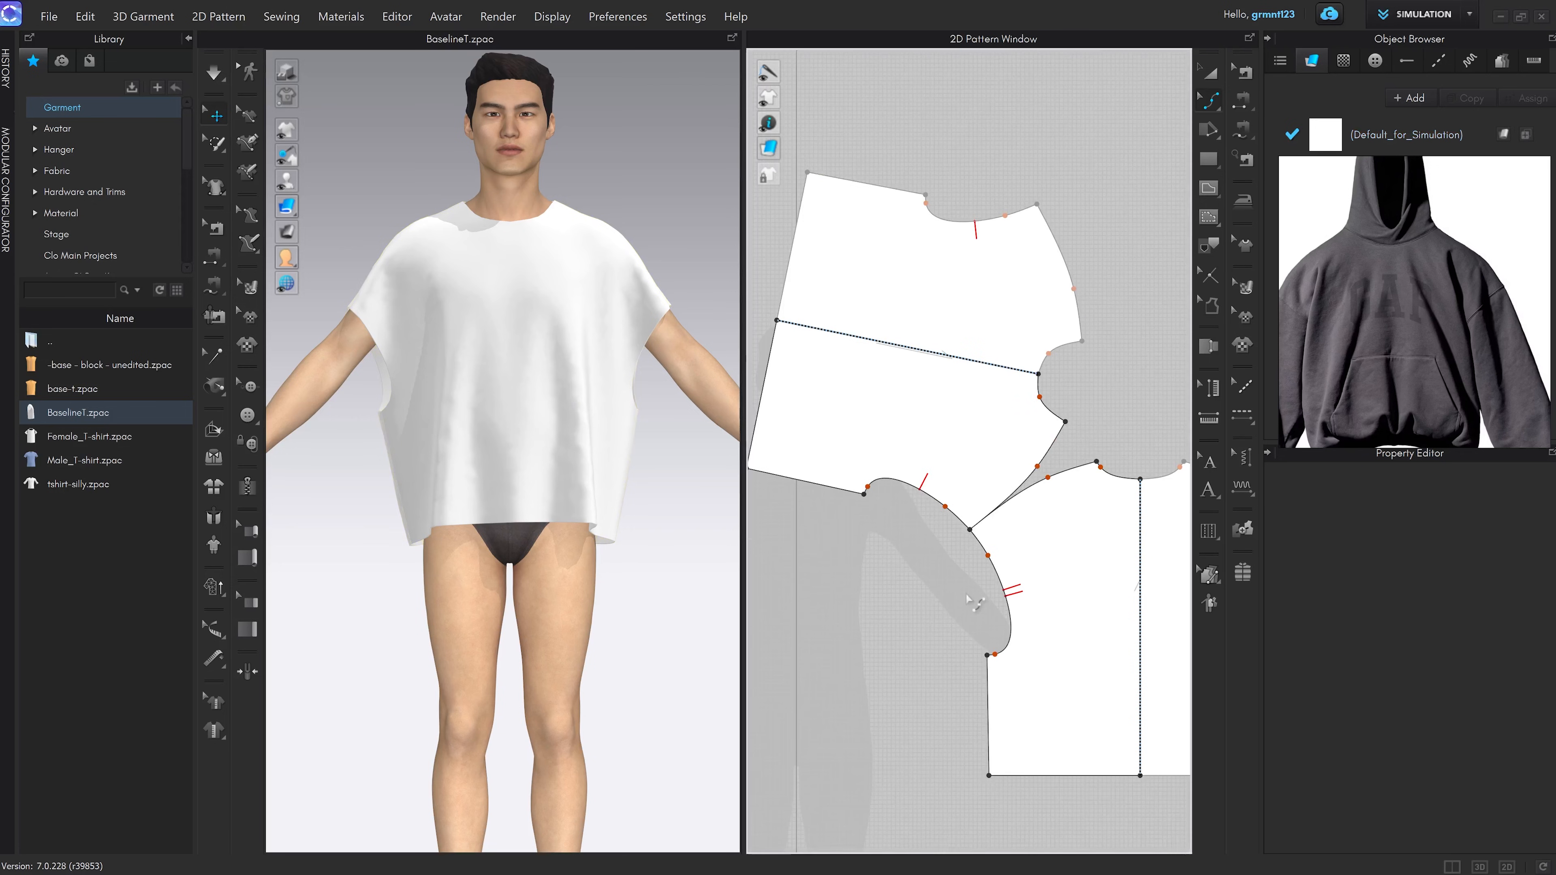
# Select both body patterns with Transform Pattern and reset their grain direction to straighten the rotated front piece
pyautogui.press('a')
pyautogui.click(974, 597)
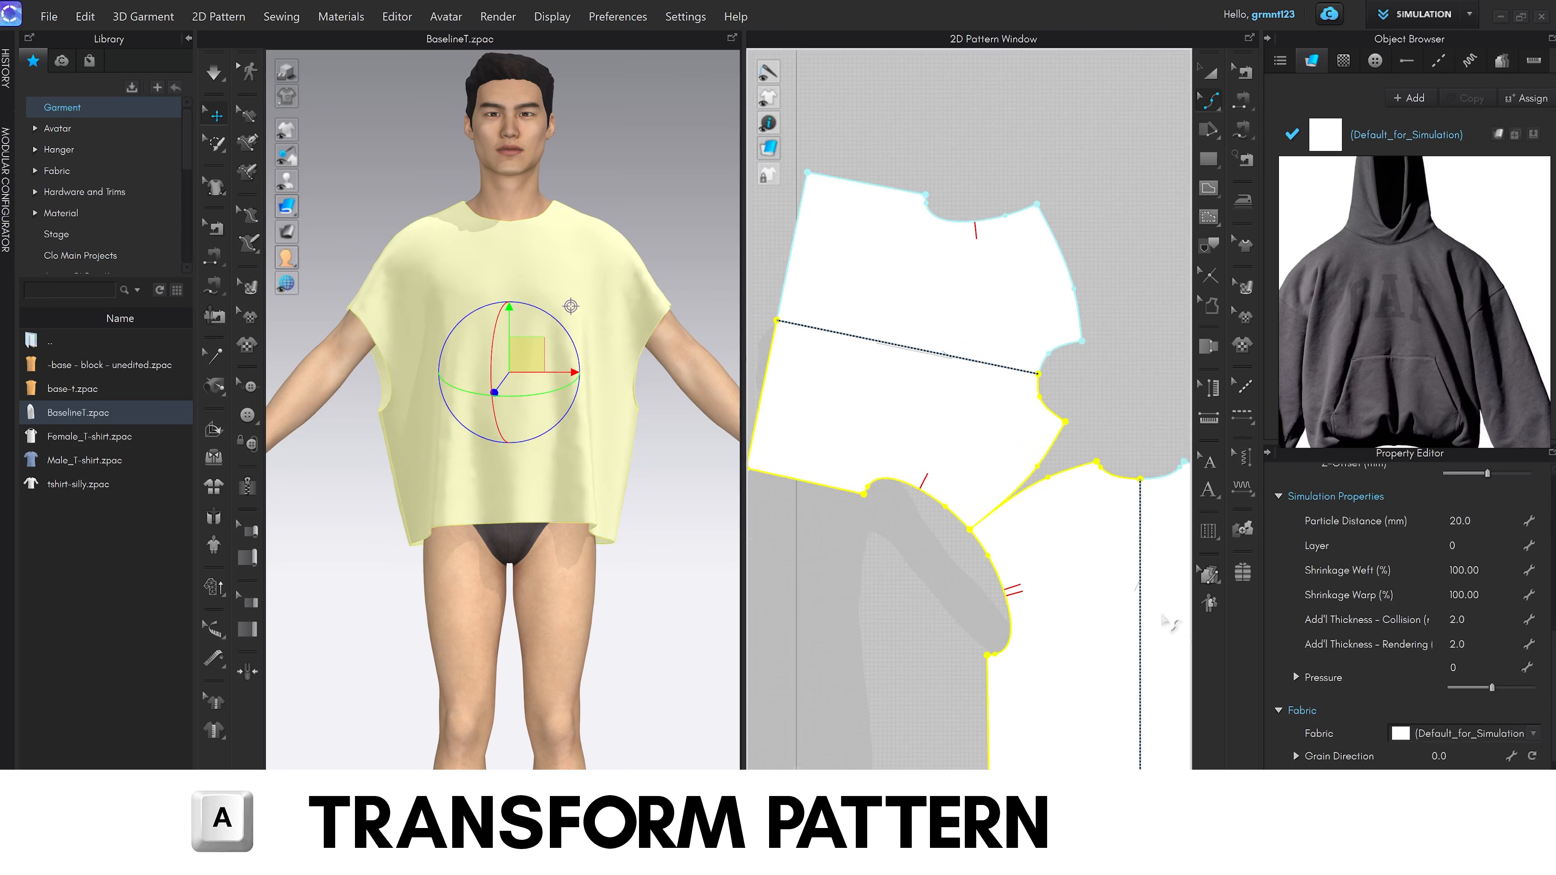
pyautogui.click(1531, 756)
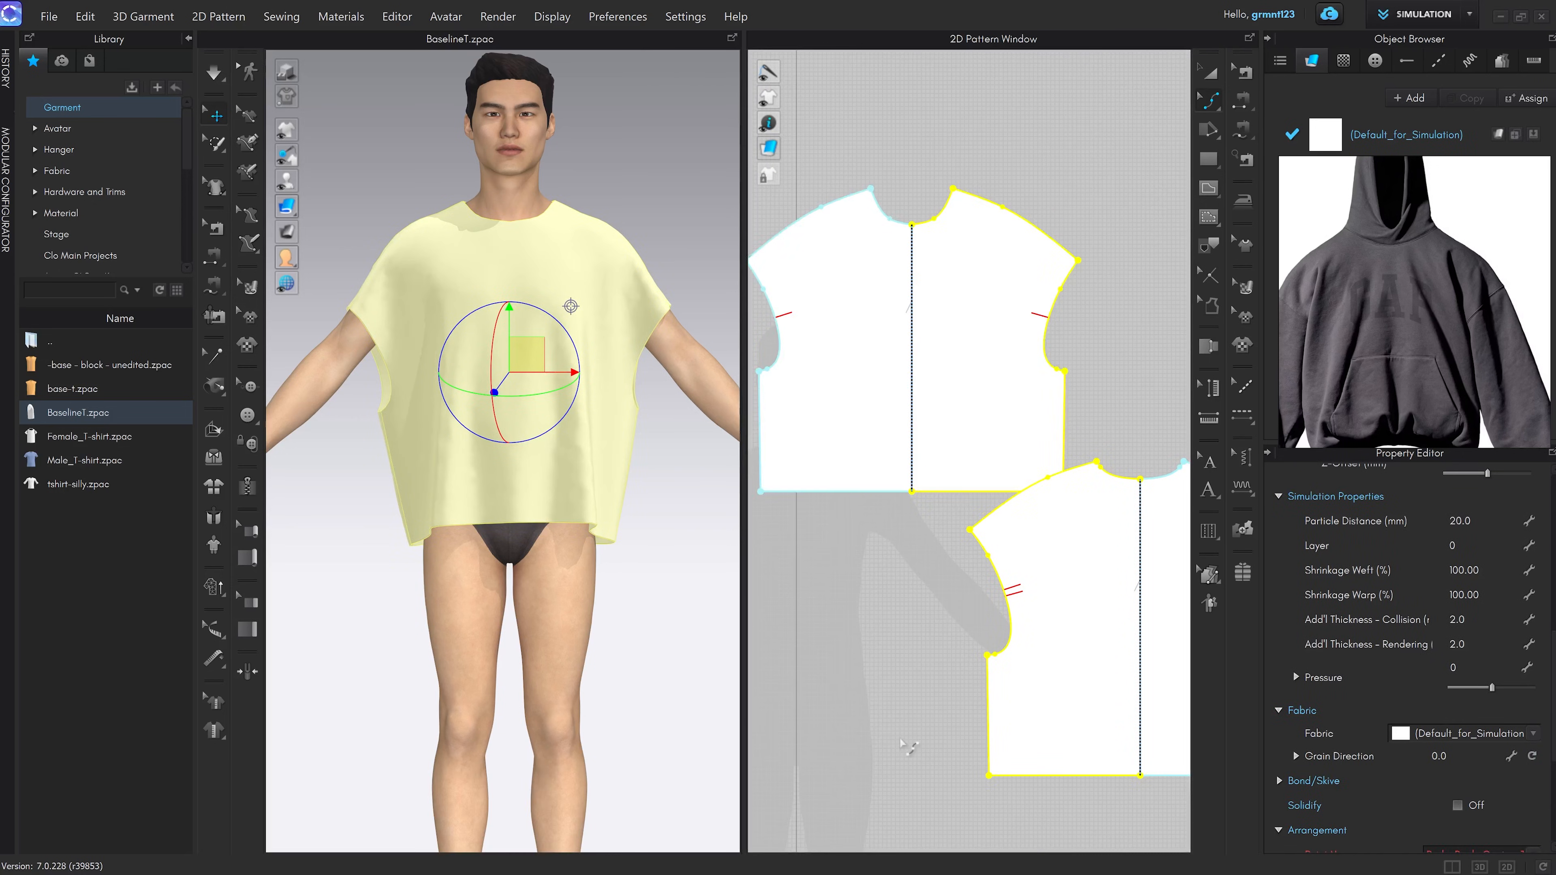
# Arrange the front pattern over the avatar silhouette and beside the back pattern with their hems level
pyautogui.click(912, 747)
pyautogui.scroll(-4, 980, 605)
pyautogui.press('a')
pyautogui.moveTo(962, 477); pyautogui.dragTo(885, 661)
pyautogui.click(966, 425)
pyautogui.moveTo(912, 555); pyautogui.dragTo(941, 528, button='middle')
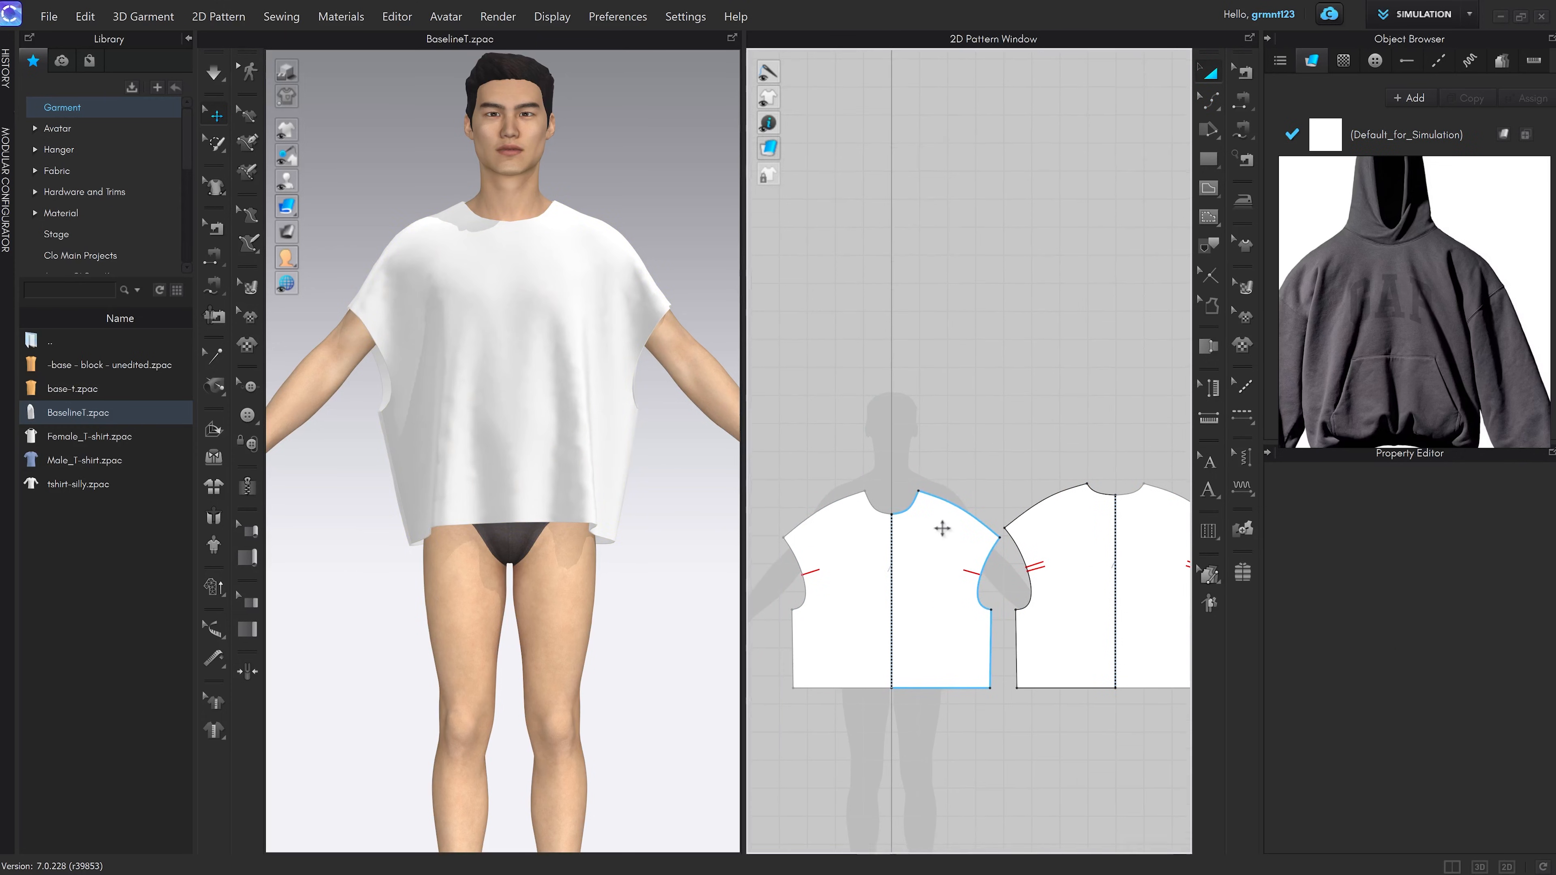
# Simulate the updated body patterns on the avatar and check the drape from the side
pyautogui.moveTo(582, 495); pyautogui.dragTo(564, 548, button='middle')
pyautogui.press('space')
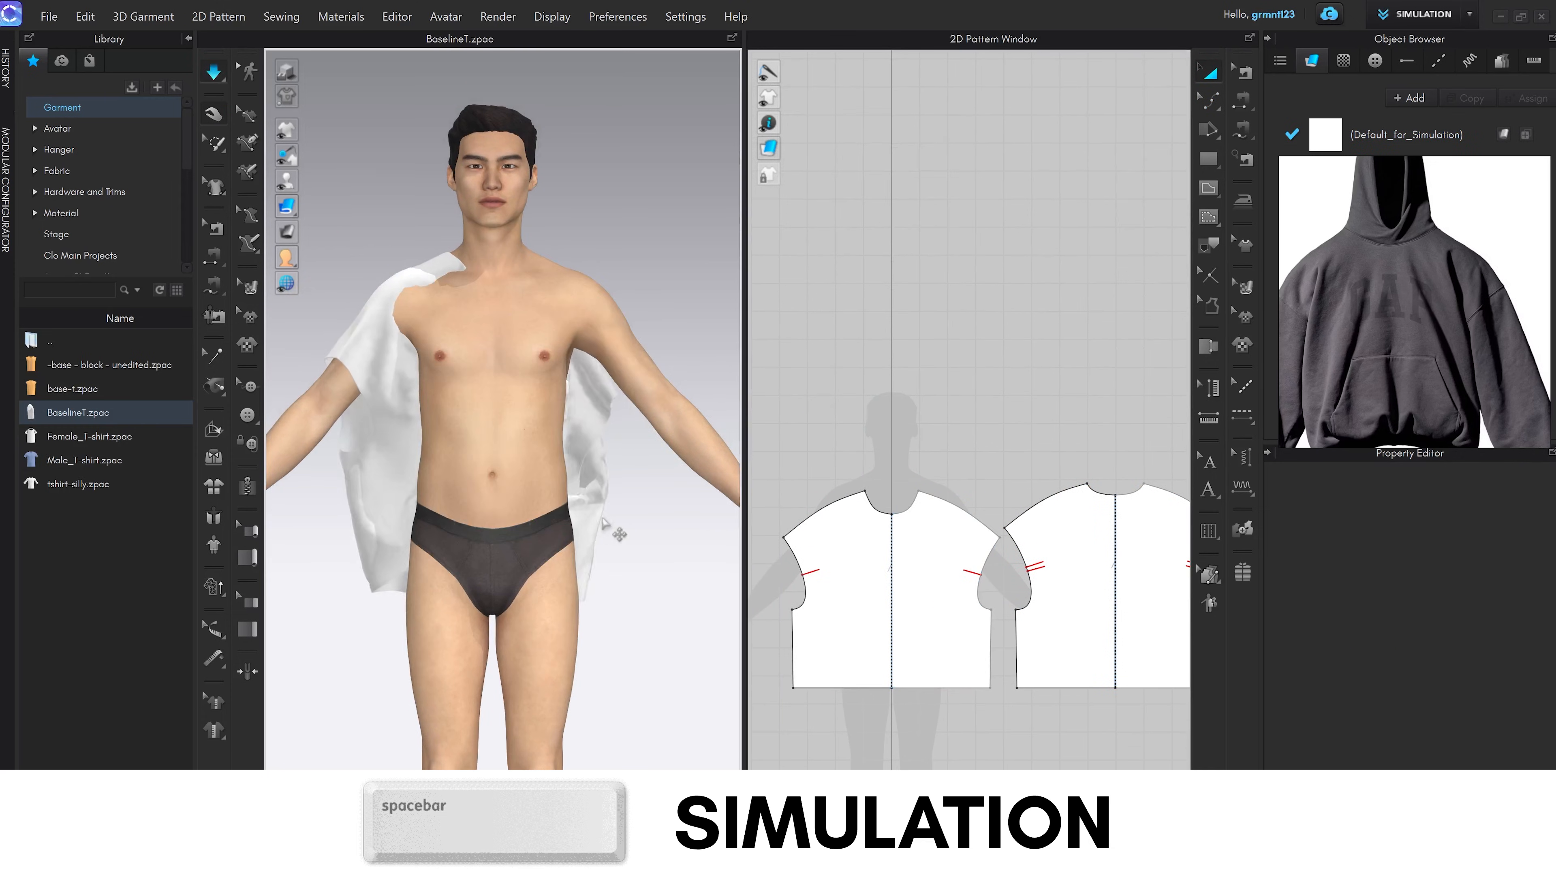
pyautogui.moveTo(591, 536); pyautogui.dragTo(559, 453, button='right')
# Reposition the front pattern in front of the avatar, simulate again, and pull the garment into place over the shoulders
pyautogui.click(920, 625)
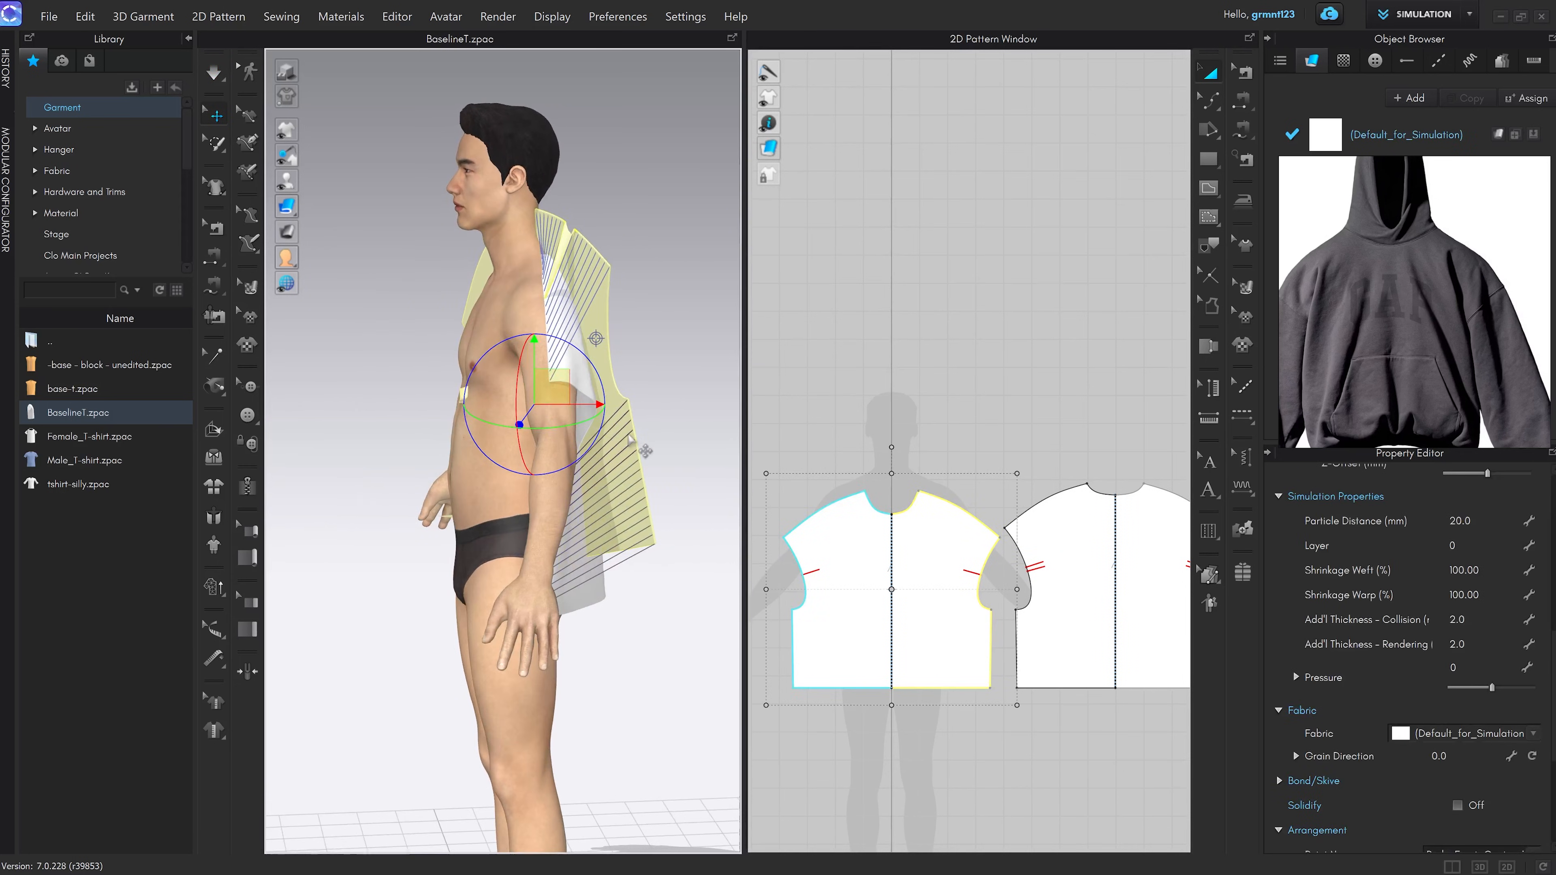
pyautogui.press('a')
pyautogui.press('space')
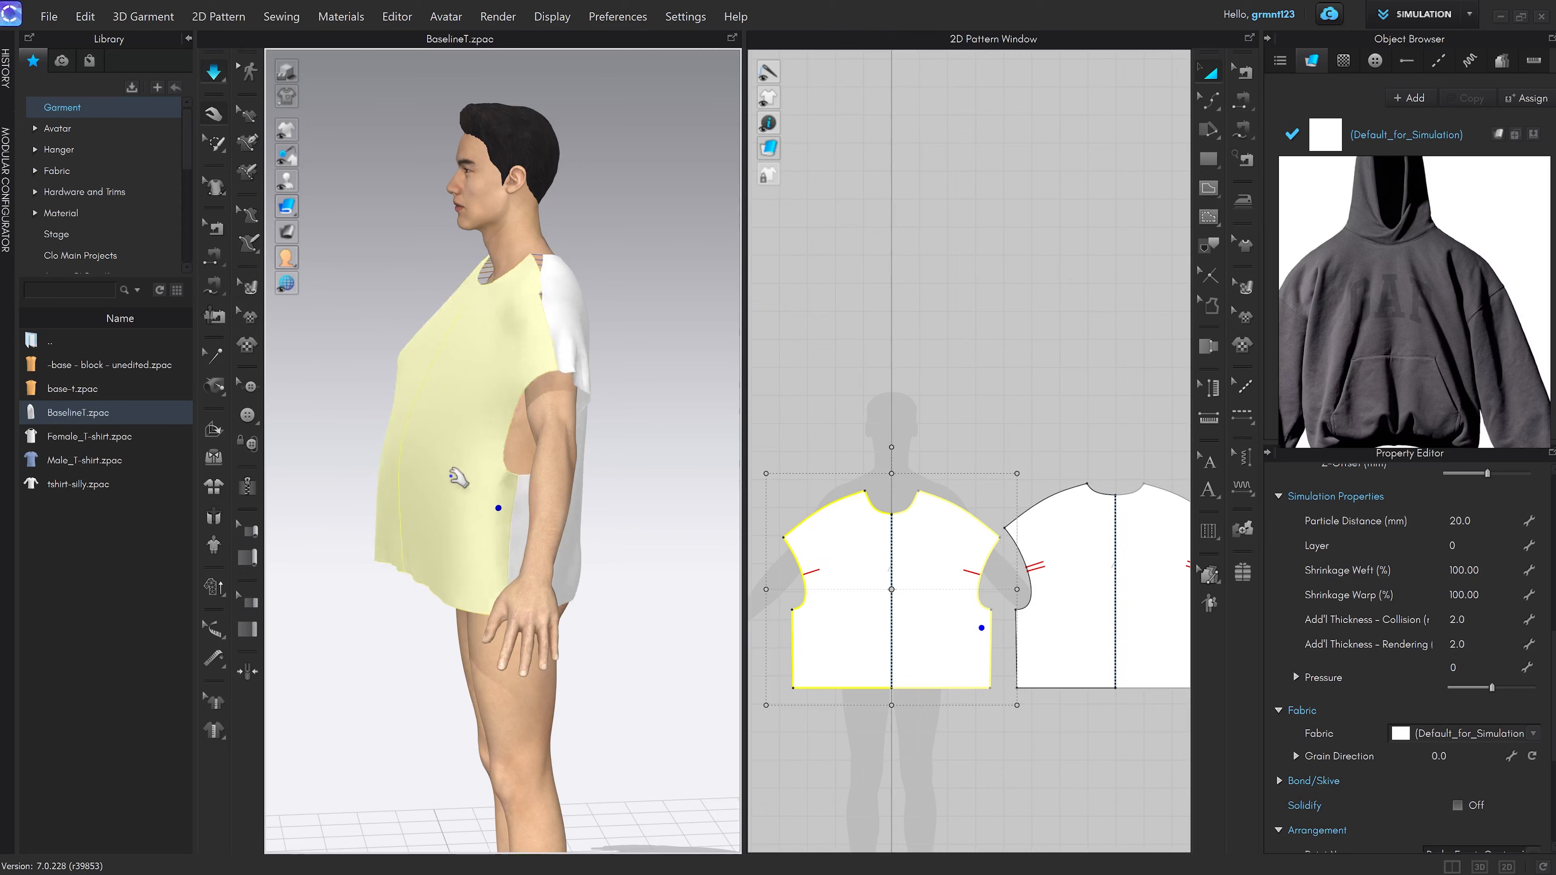
pyautogui.moveTo(530, 262); pyautogui.dragTo(501, 199)
pyautogui.moveTo(643, 312); pyautogui.dragTo(520, 300, button='right')
pyautogui.moveTo(593, 264); pyautogui.dragTo(549, 201)
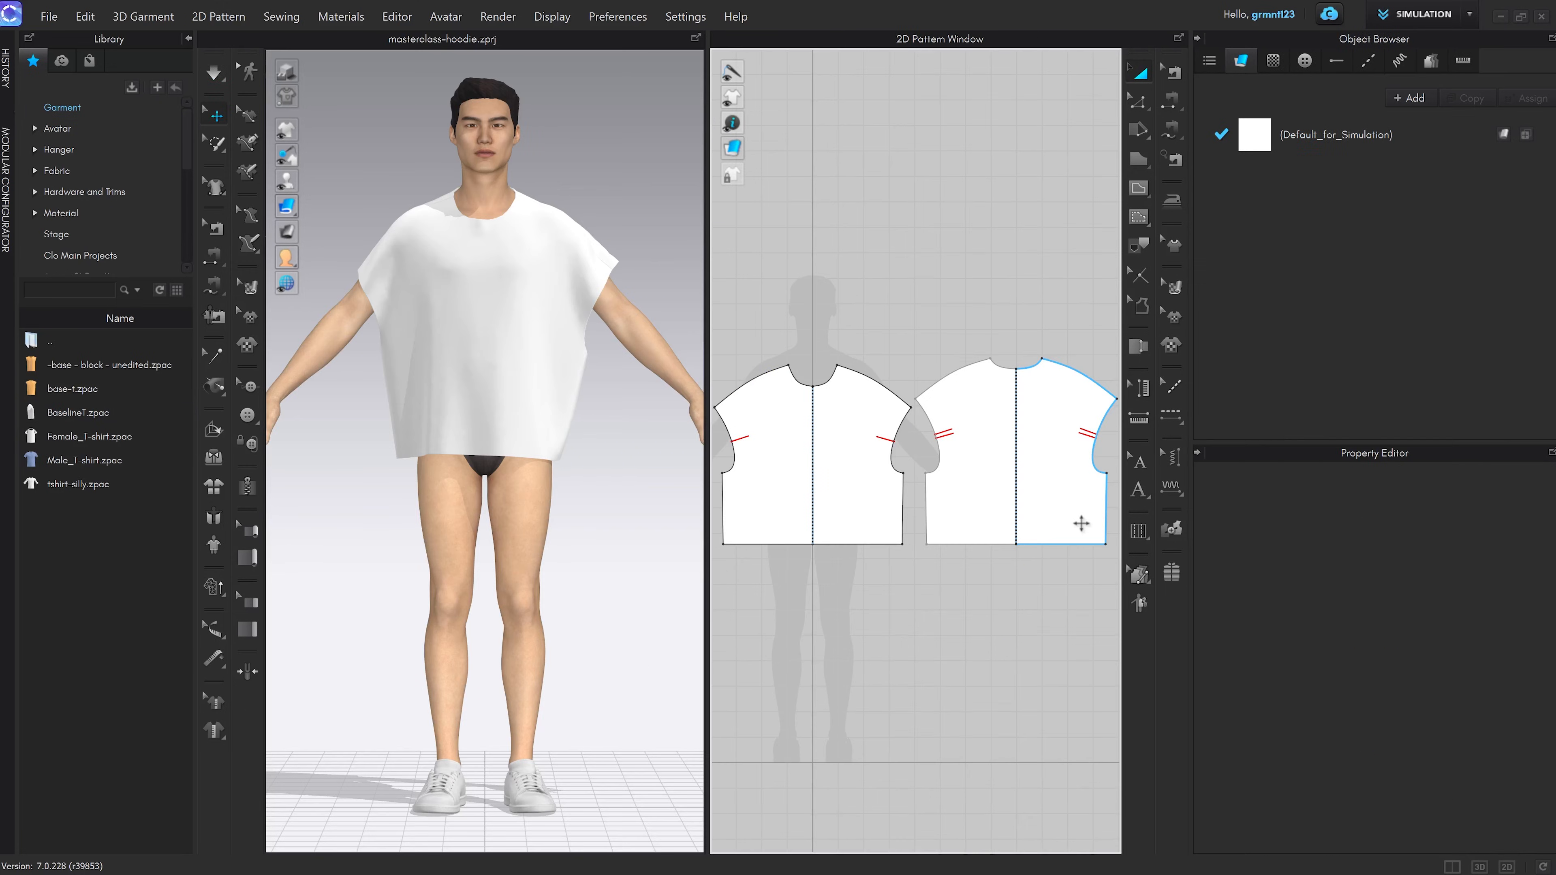
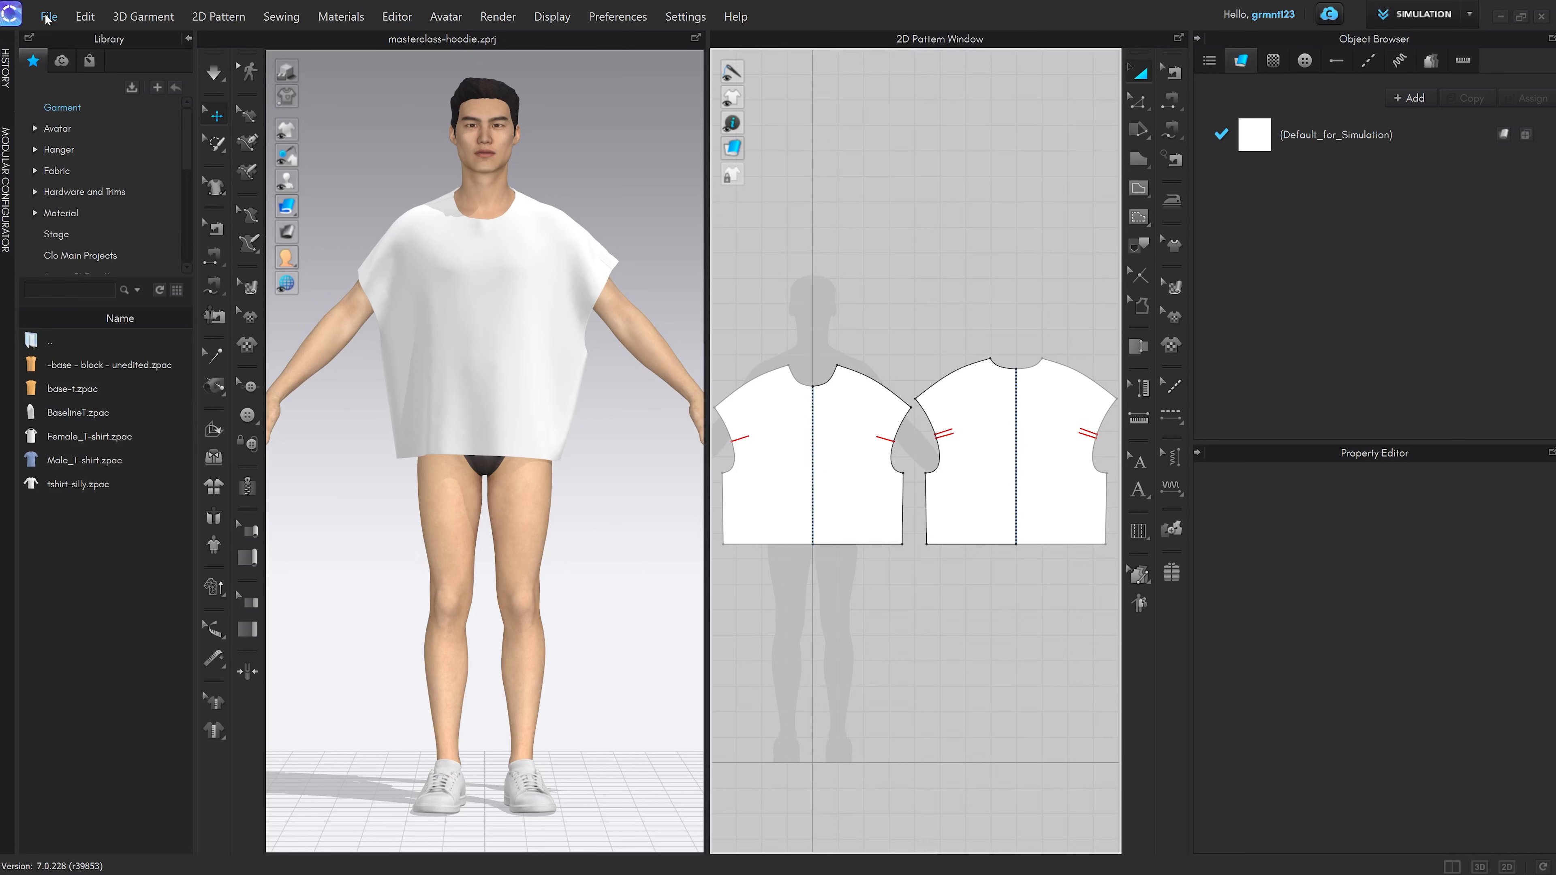
# Save the project as a new file named masterclass-hoodie part2.zprj in the Masterclass Hoodie folder
pyautogui.click(53, 20)
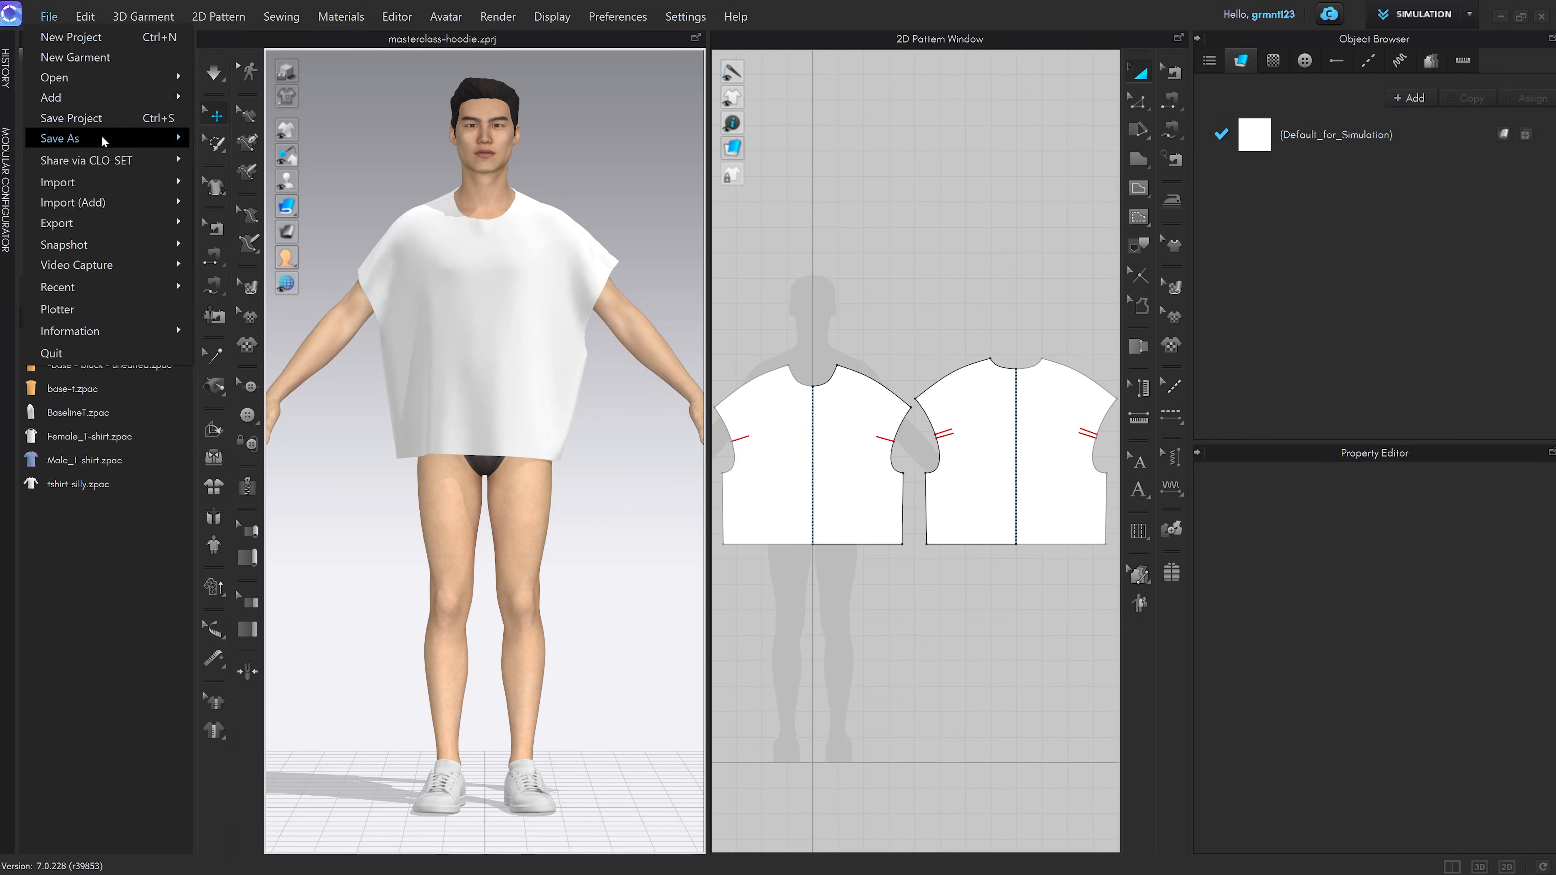
pyautogui.moveTo(102, 137)
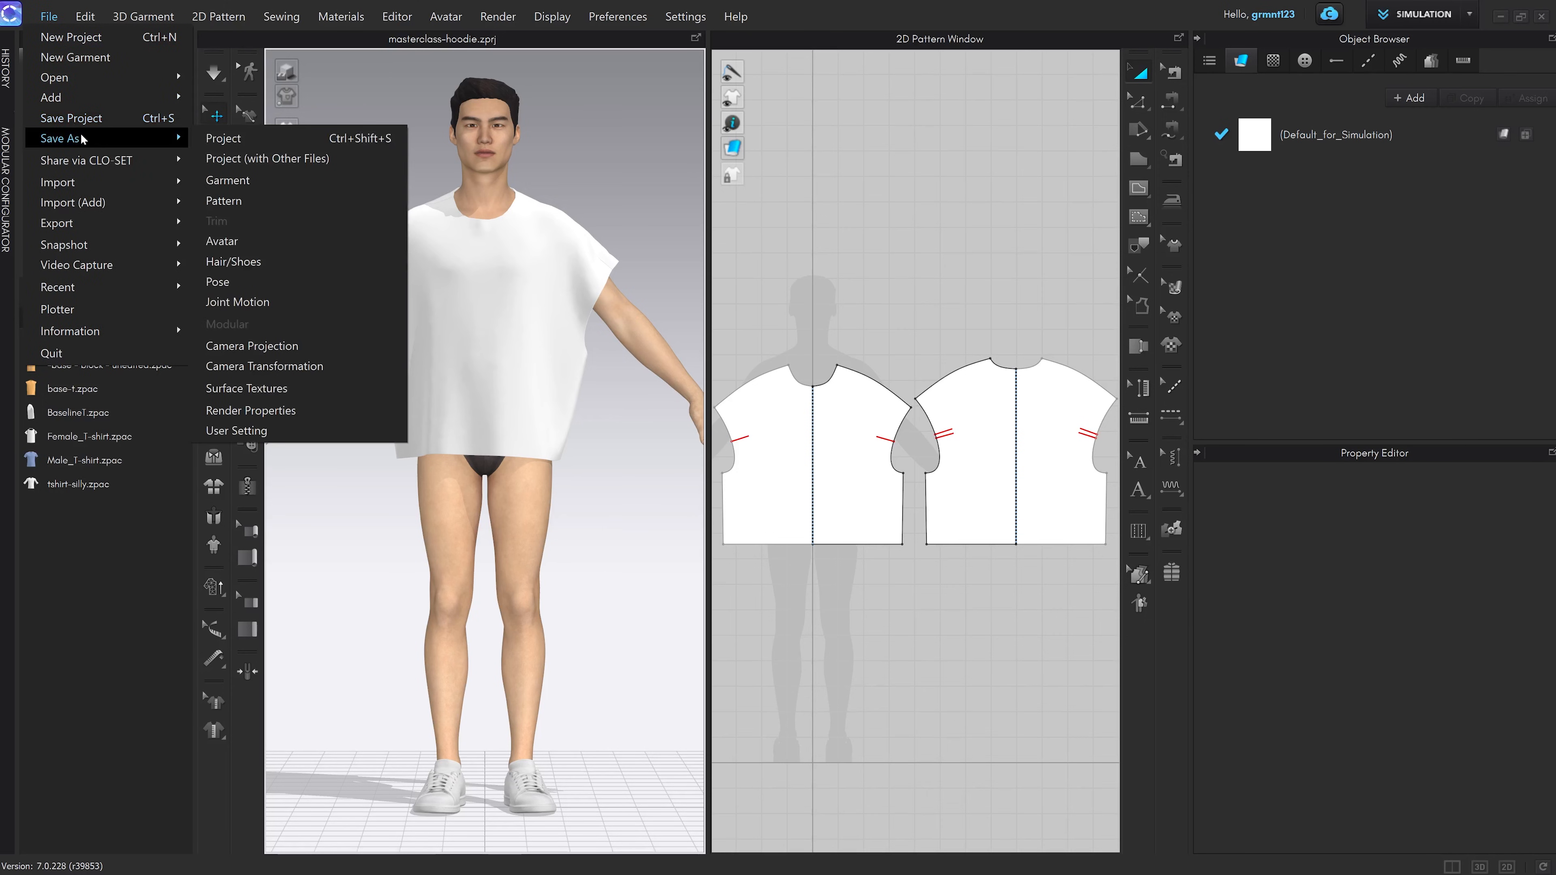
pyautogui.click(222, 139)
pyautogui.click(528, 269)
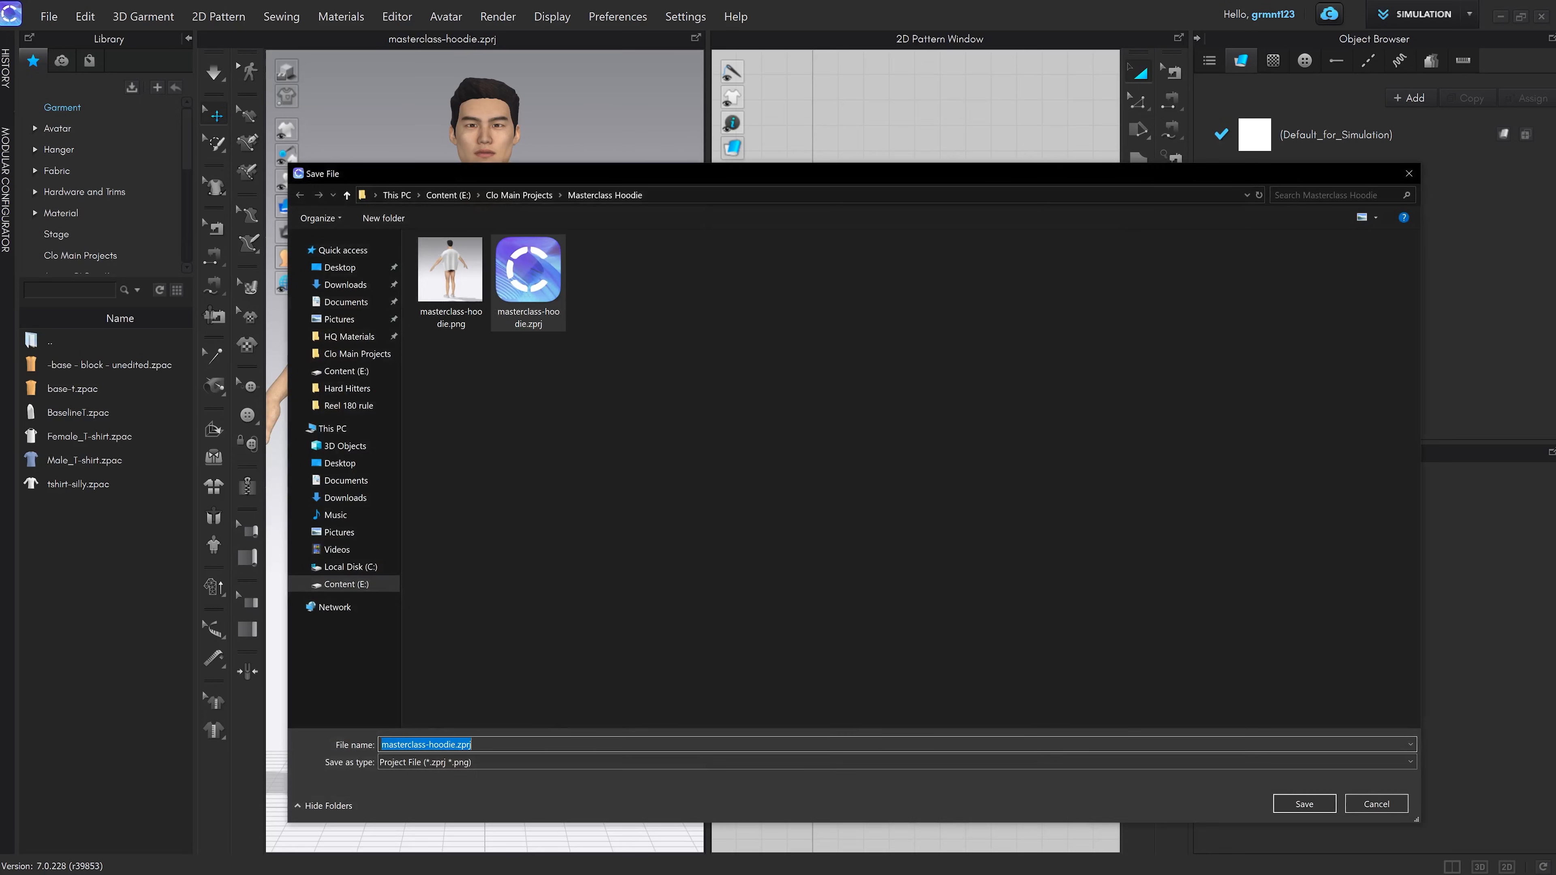
pyautogui.click(456, 744)
pyautogui.write('part')
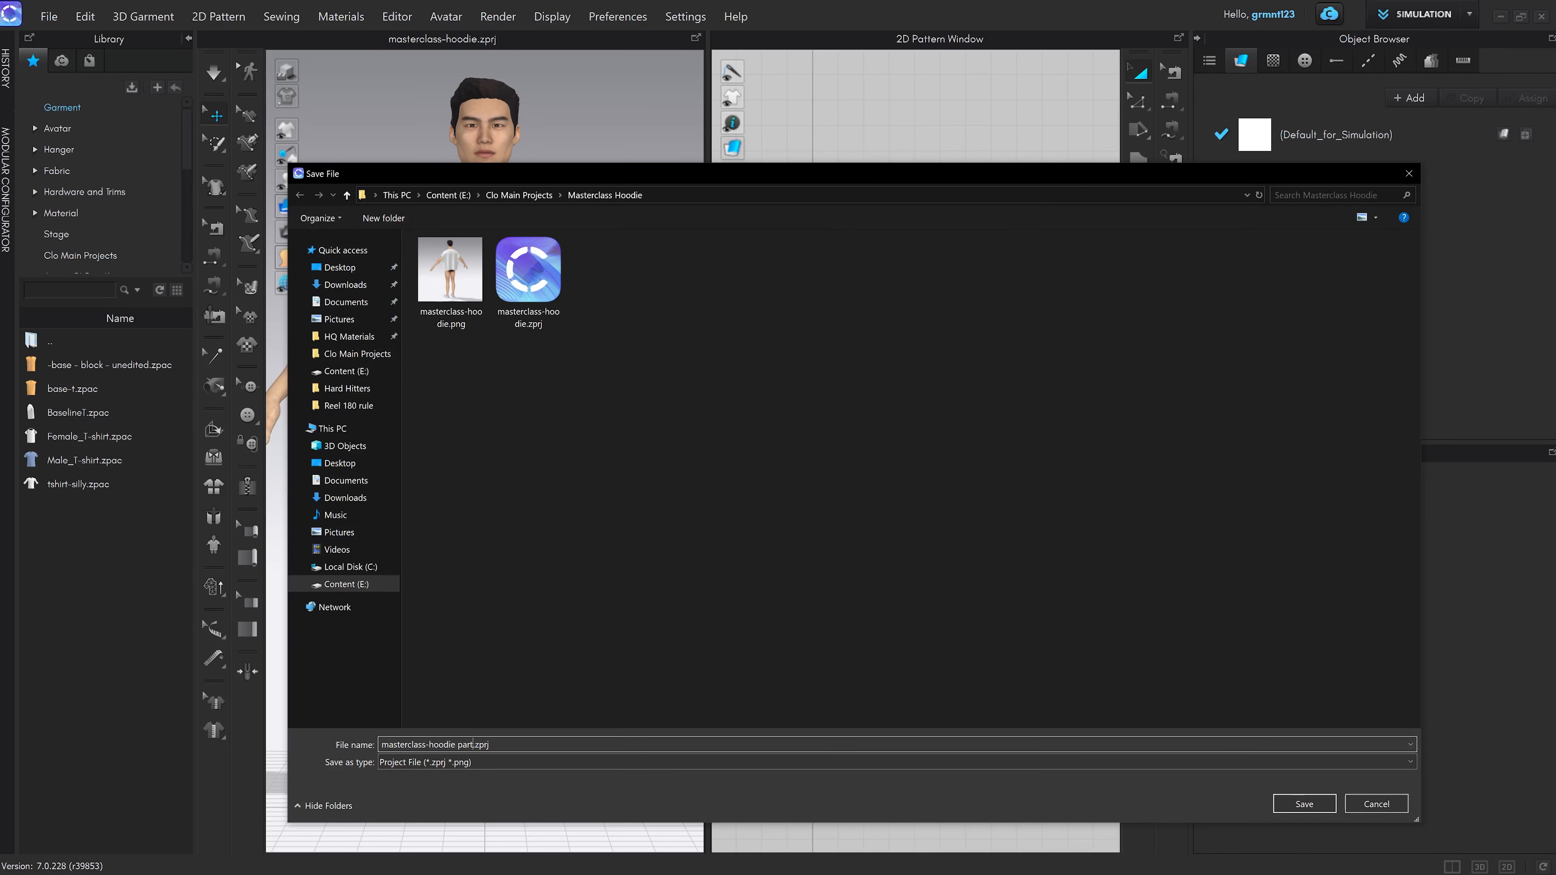
pyautogui.write('2')
pyautogui.press('Return')
# Delete the armhole notches on the front and back patterns
pyautogui.scroll(5, 980, 478)
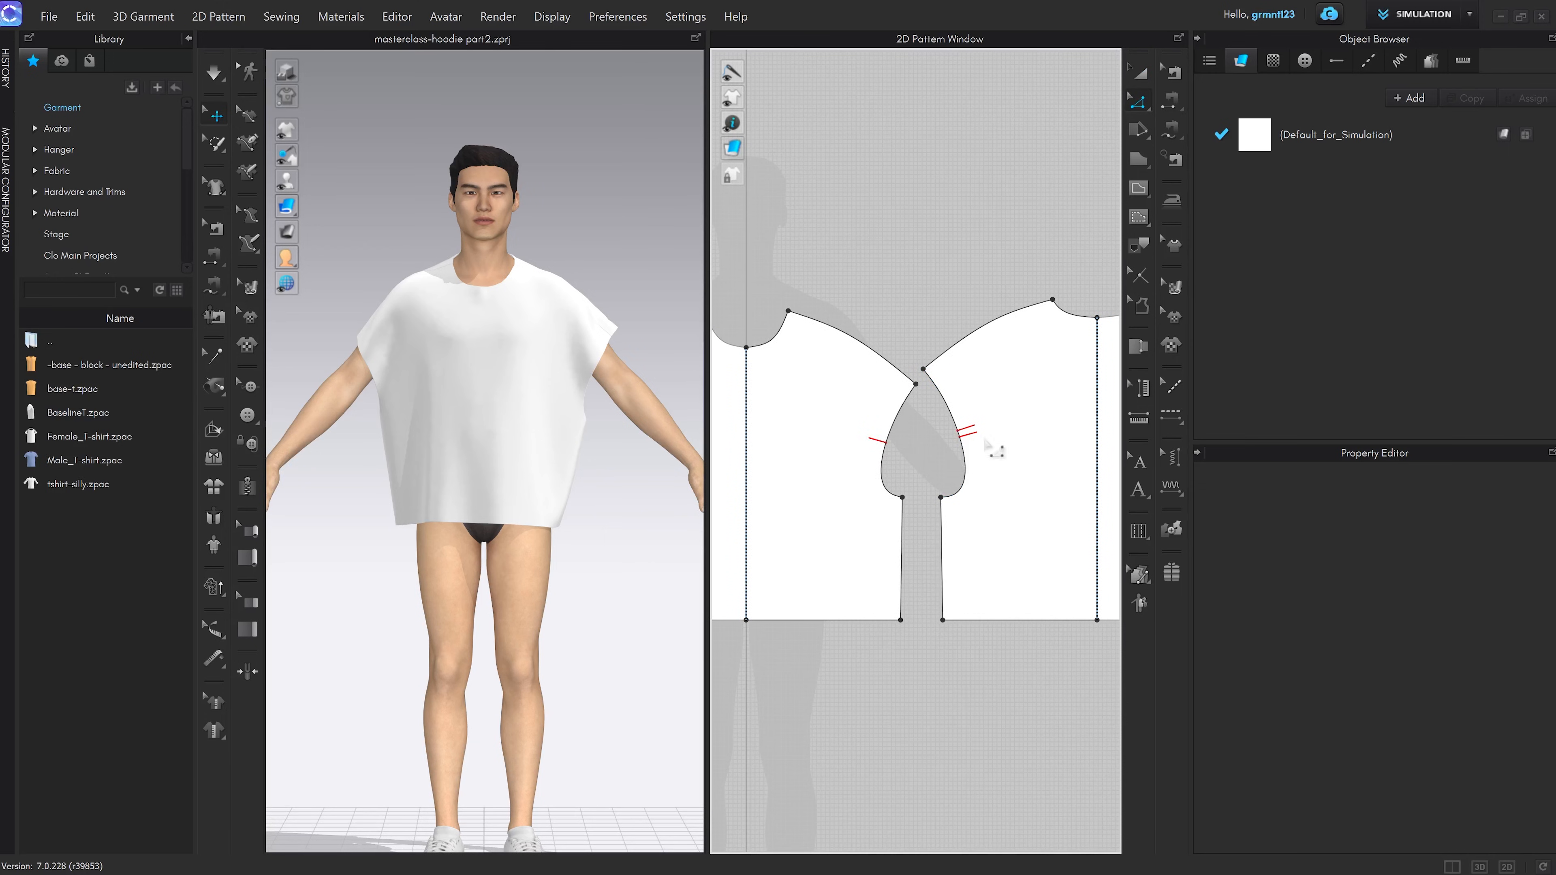
pyautogui.press('v')
pyautogui.click(1139, 279)
pyautogui.scroll(4, 980, 420)
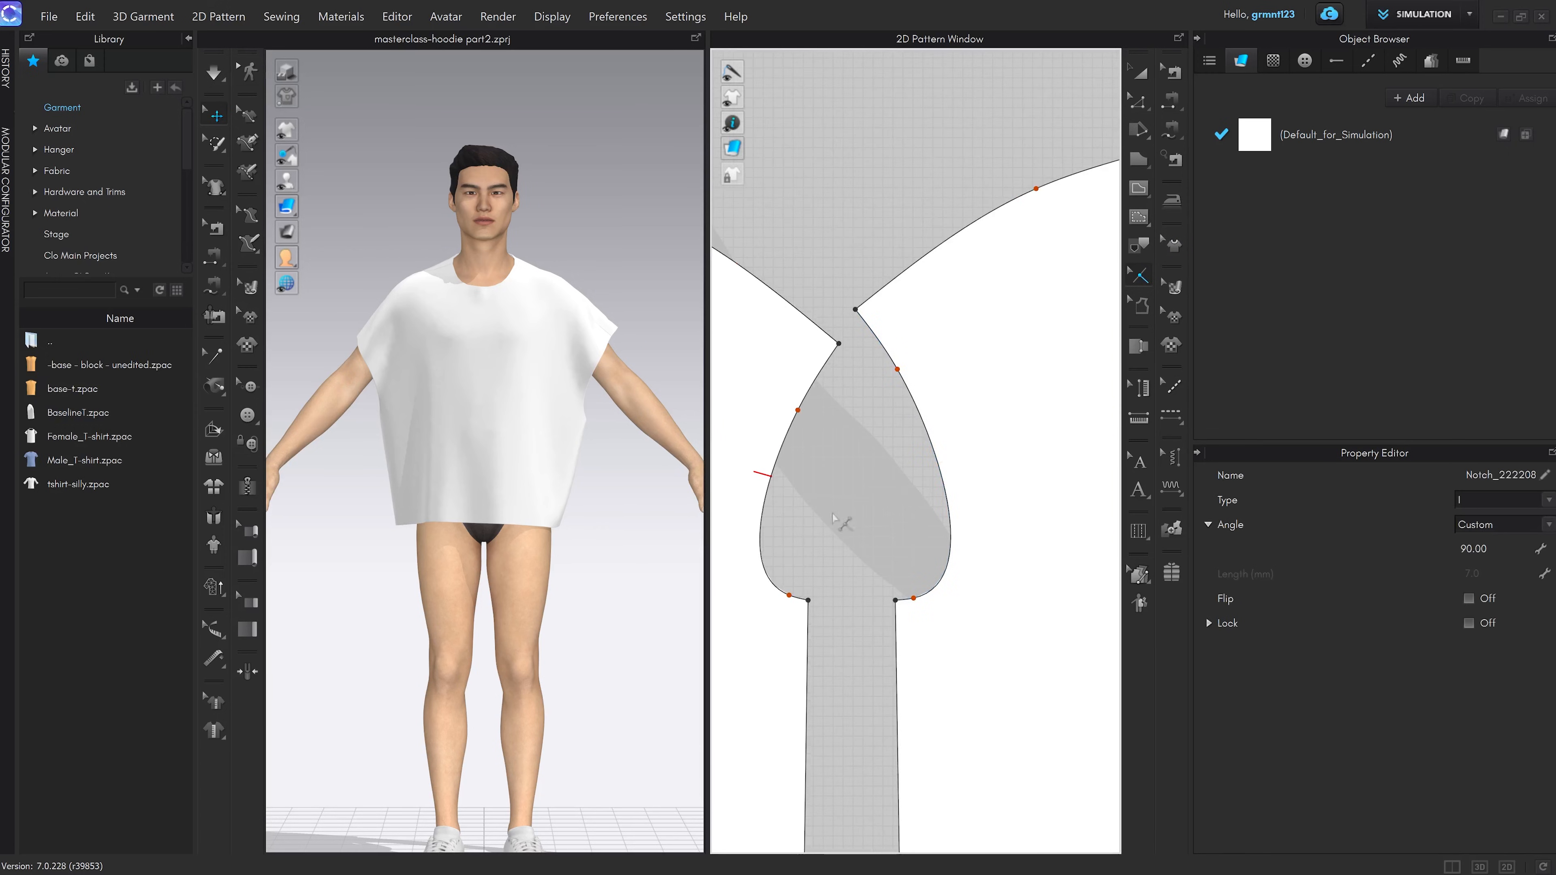
pyautogui.press('a')
pyautogui.scroll(-4, 881, 476)
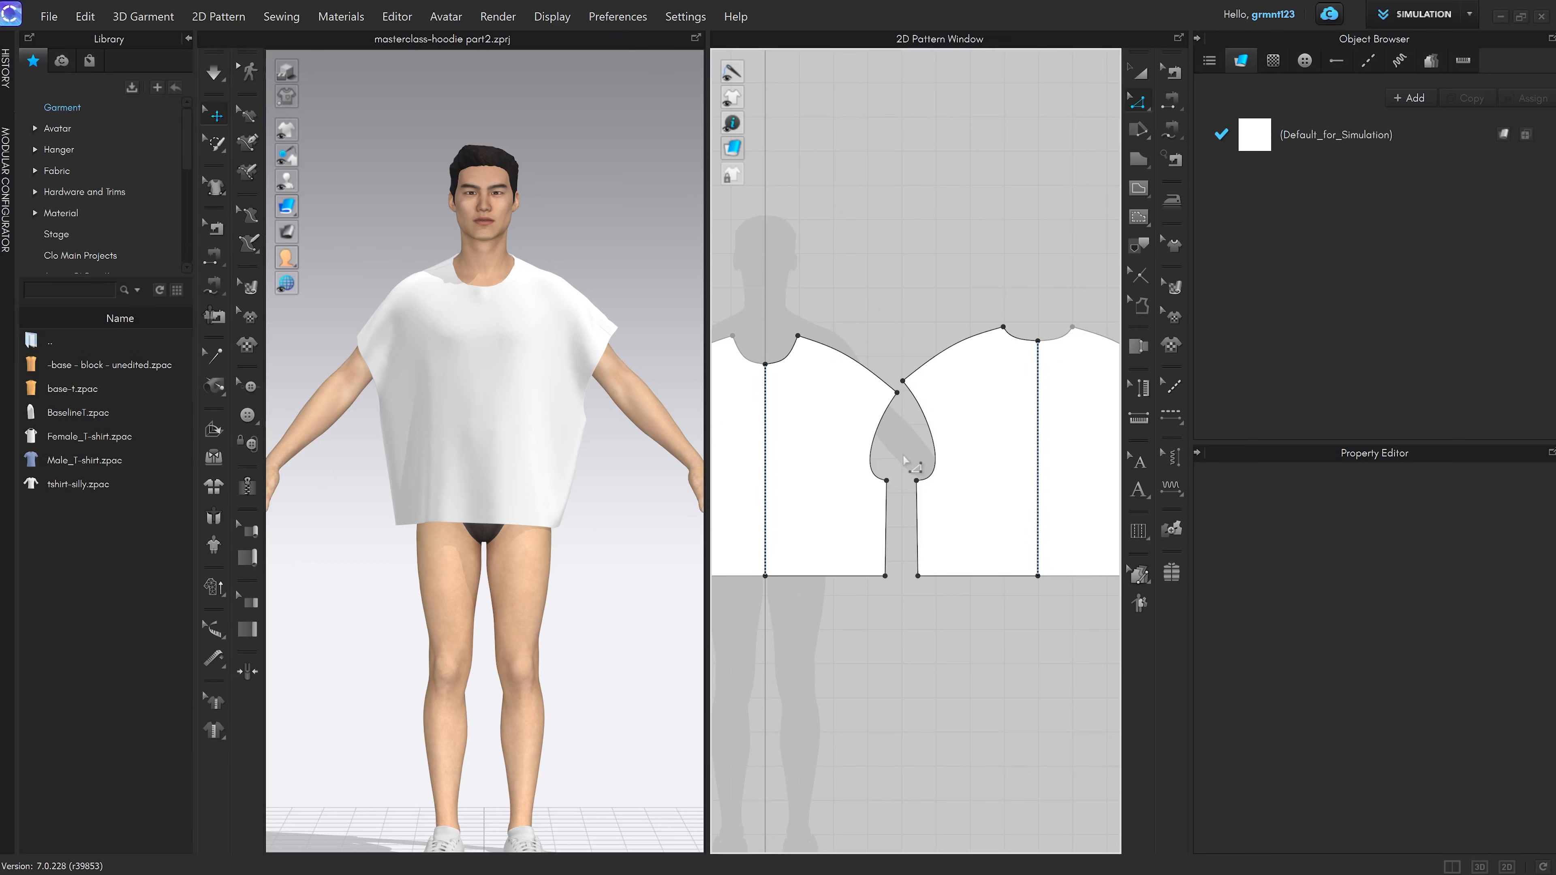
pyautogui.moveTo(893, 448); pyautogui.dragTo(918, 452, button='right')
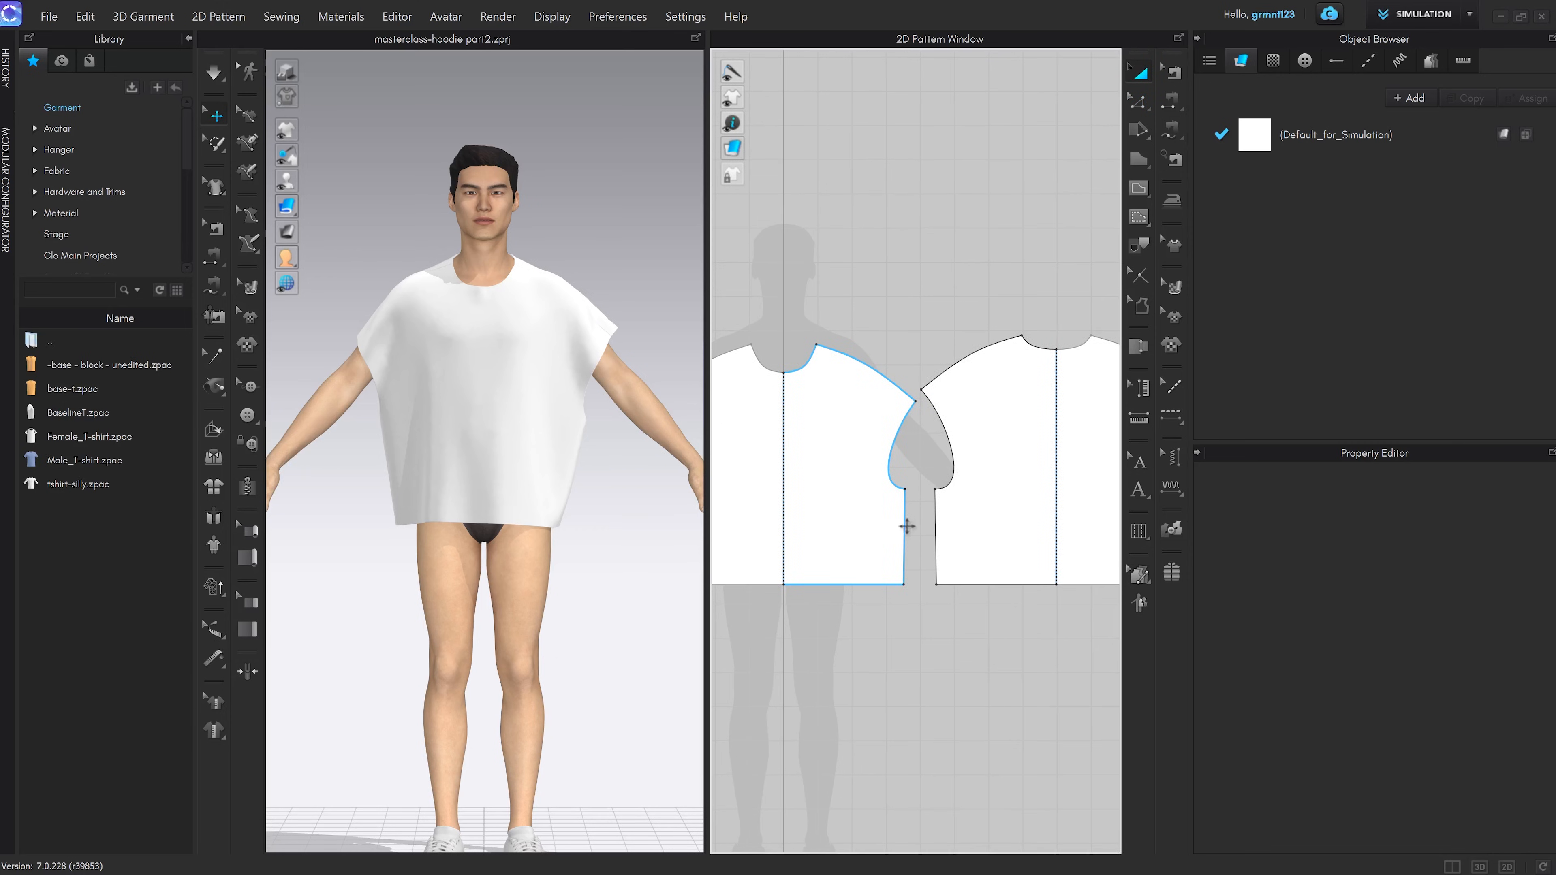
# Inspect the draped garment from the preset front, three-quarter, side, top and back views
pyautogui.scroll(1, 937, 490)
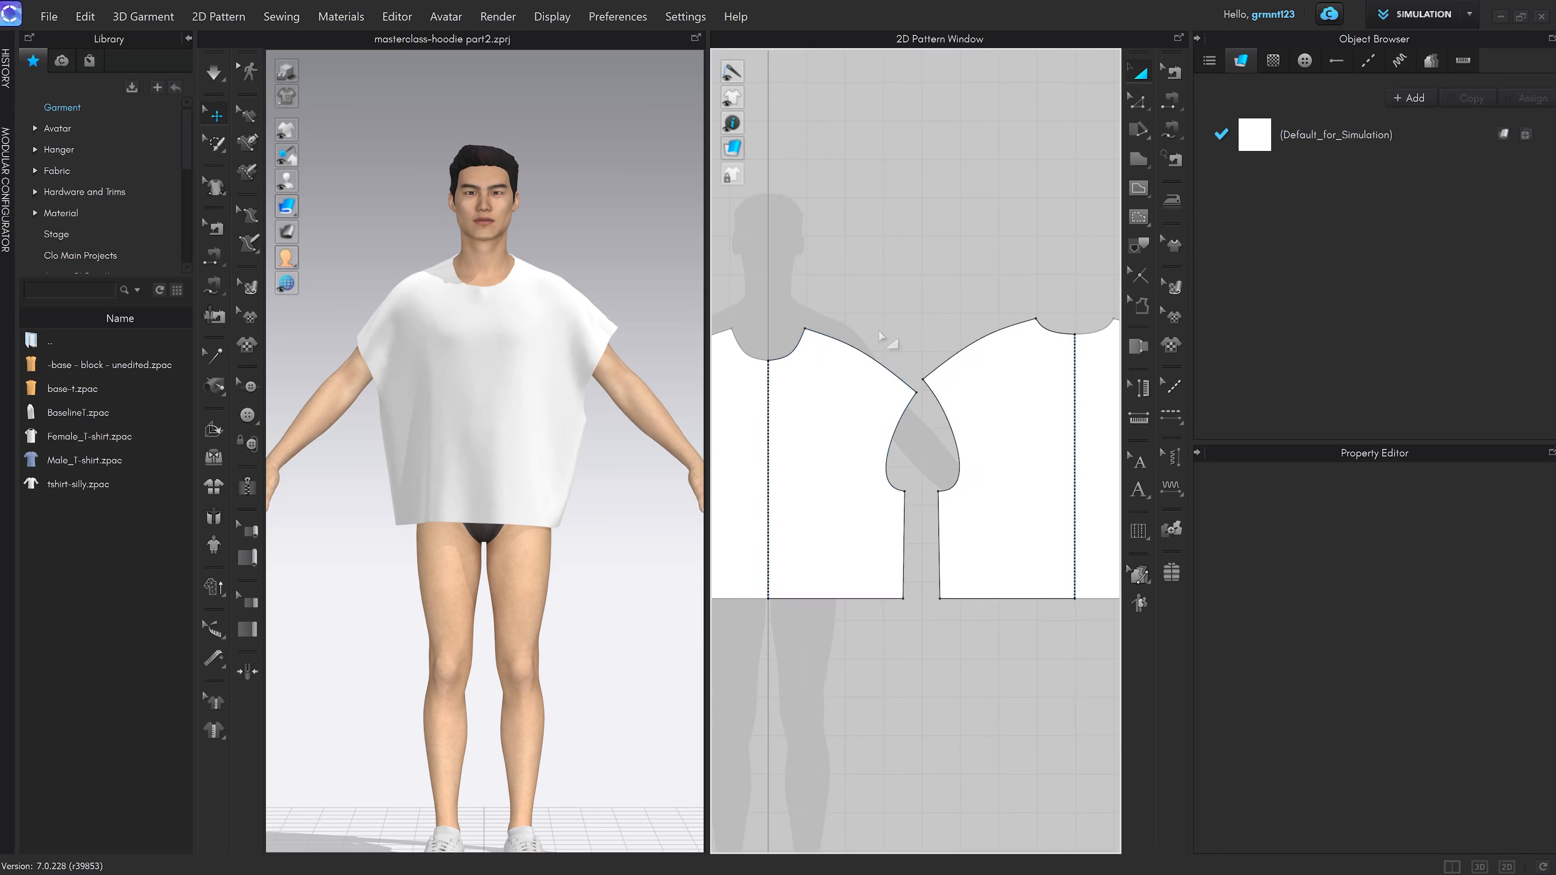
pyautogui.press('2')
pyautogui.press('3')
pyautogui.press('2')
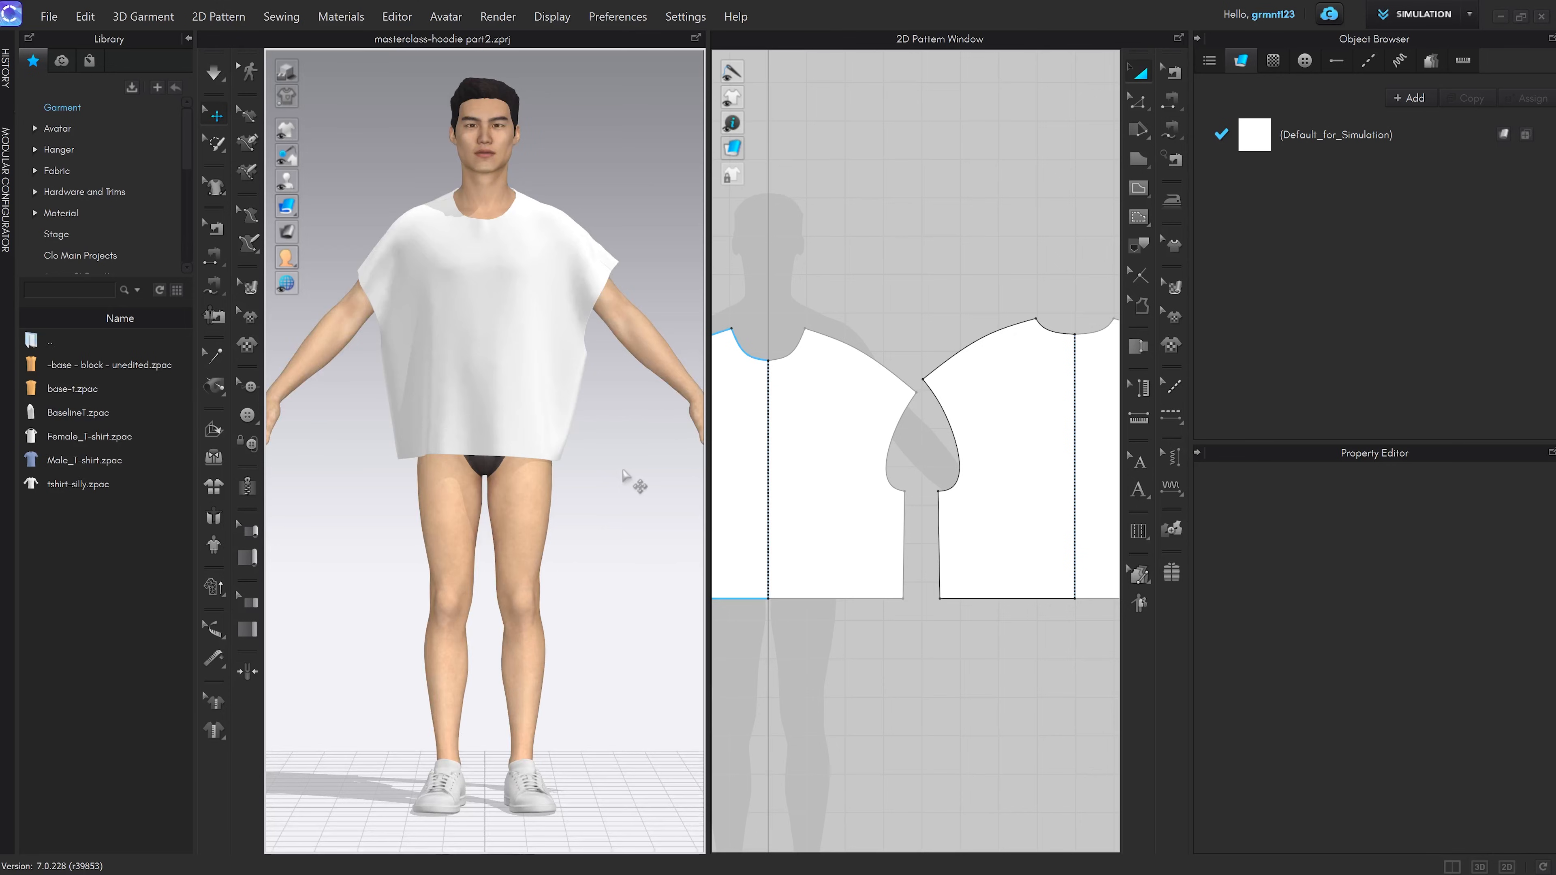
pyautogui.press('6')
pyautogui.press('5')
pyautogui.press('3')
pyautogui.press('2')
pyautogui.press('8')
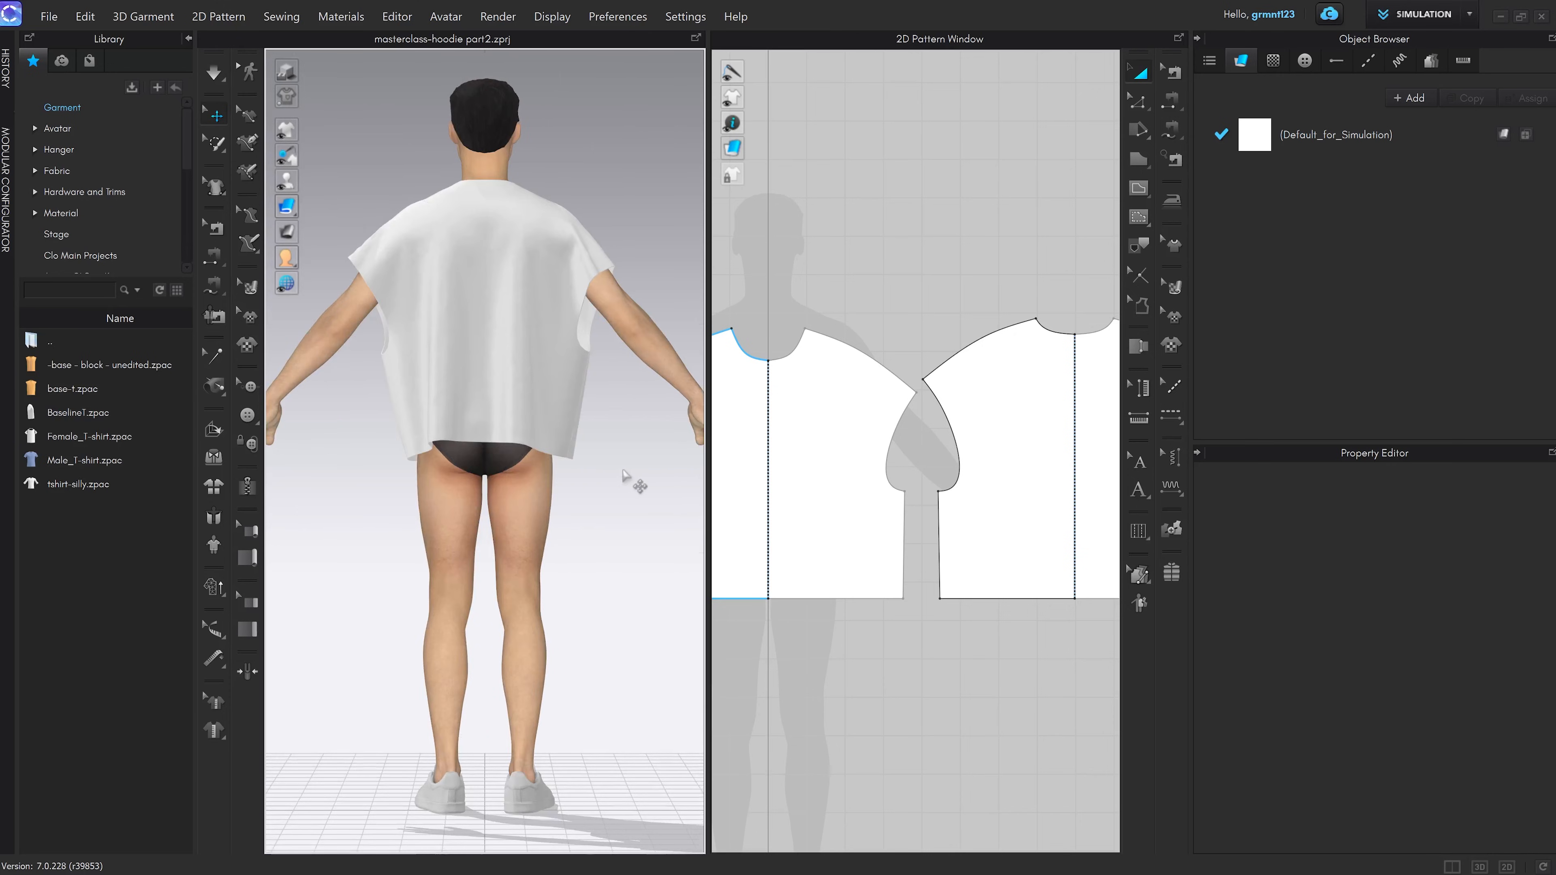
pyautogui.press('2')
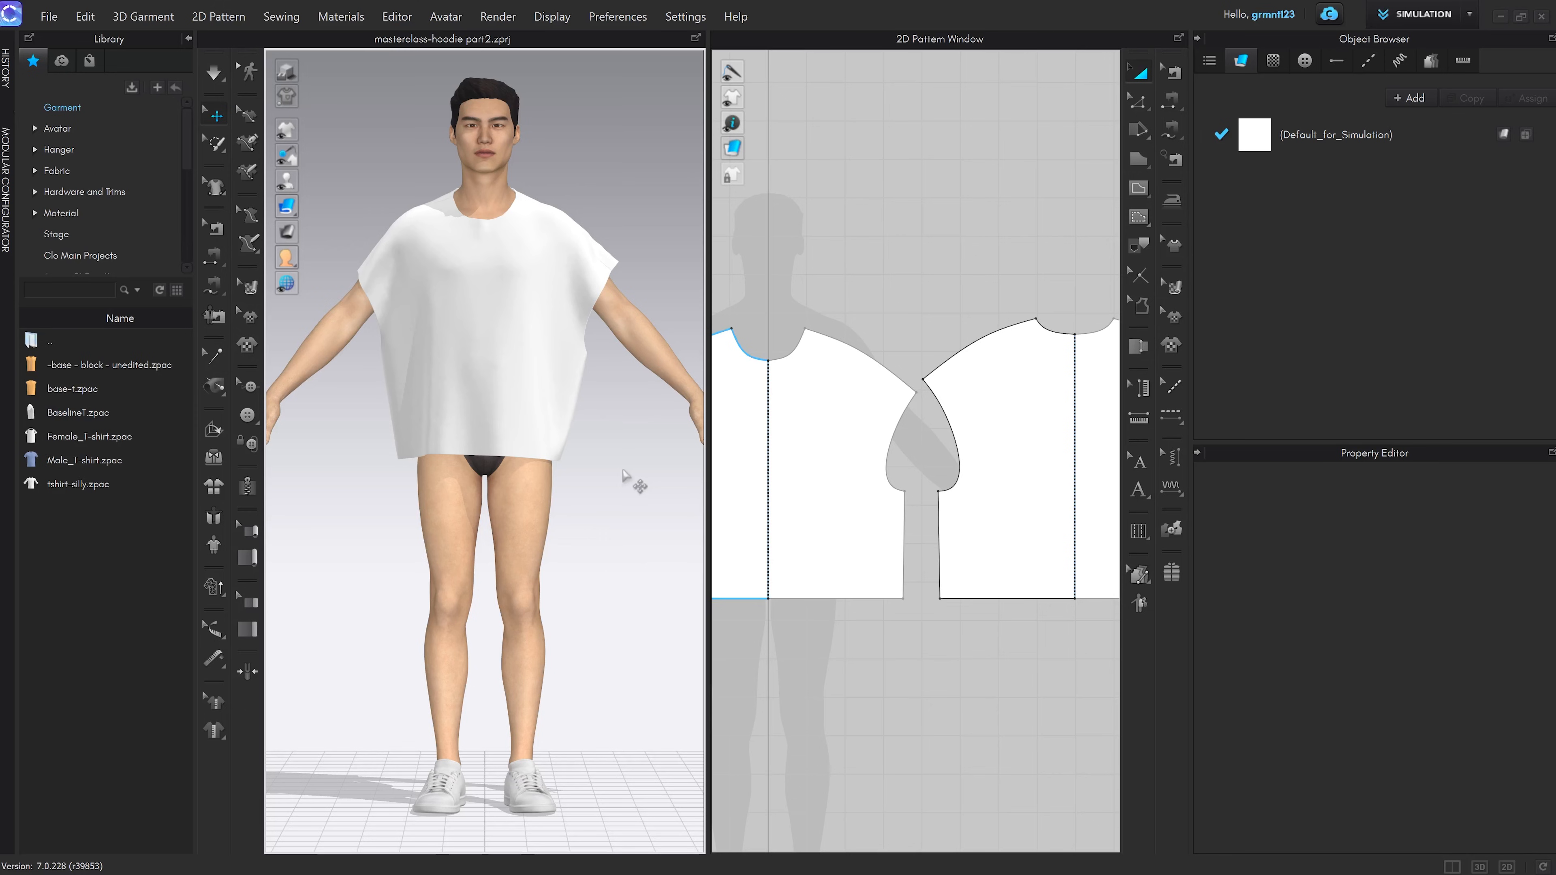
pyautogui.press('1')
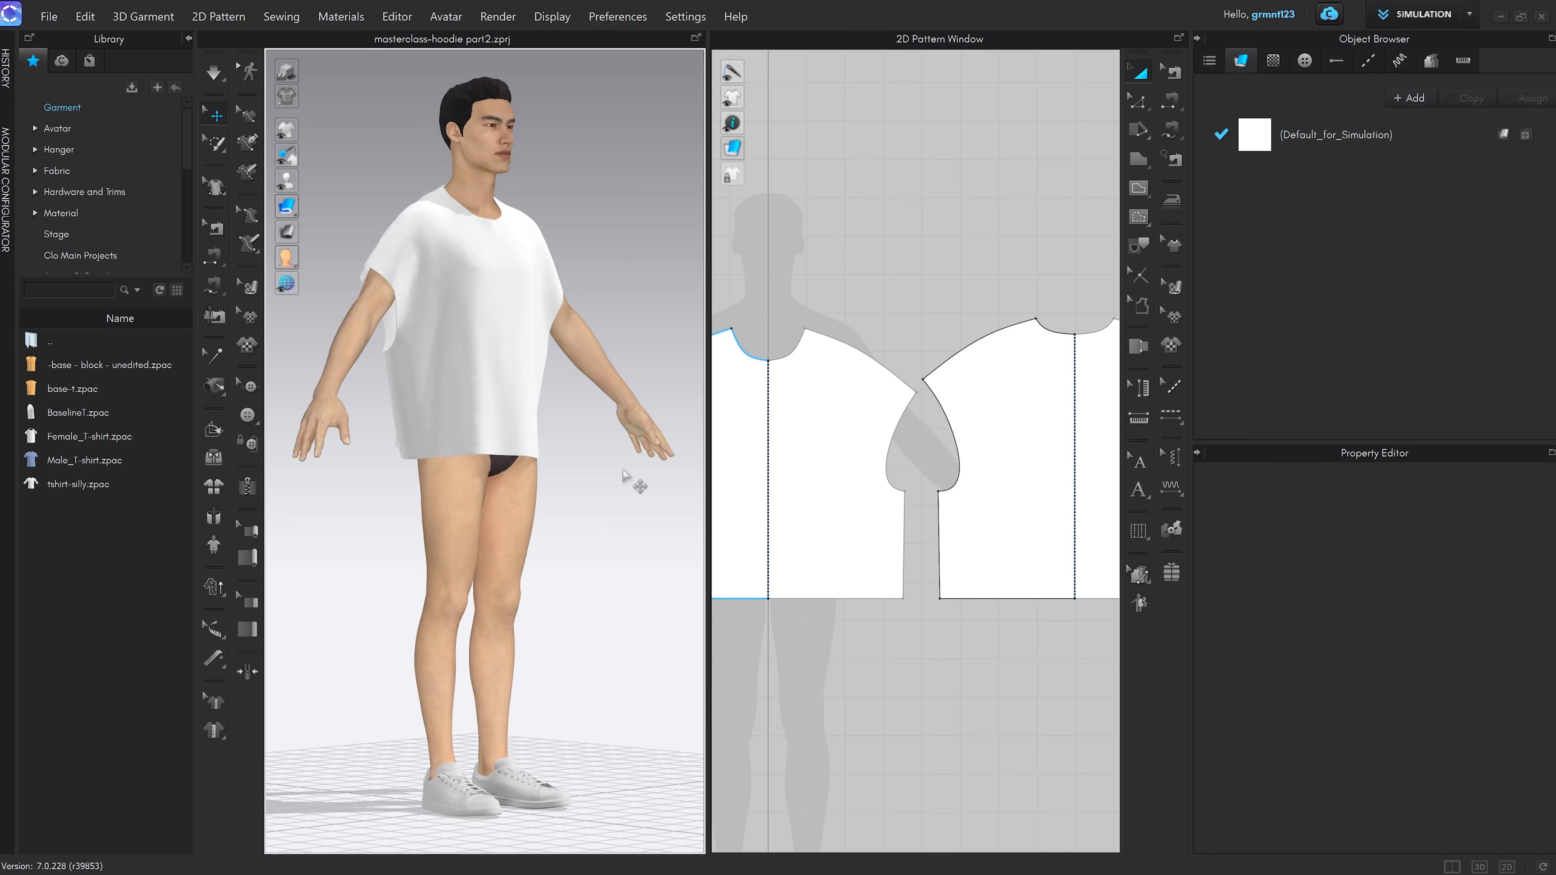
pyautogui.press('2')
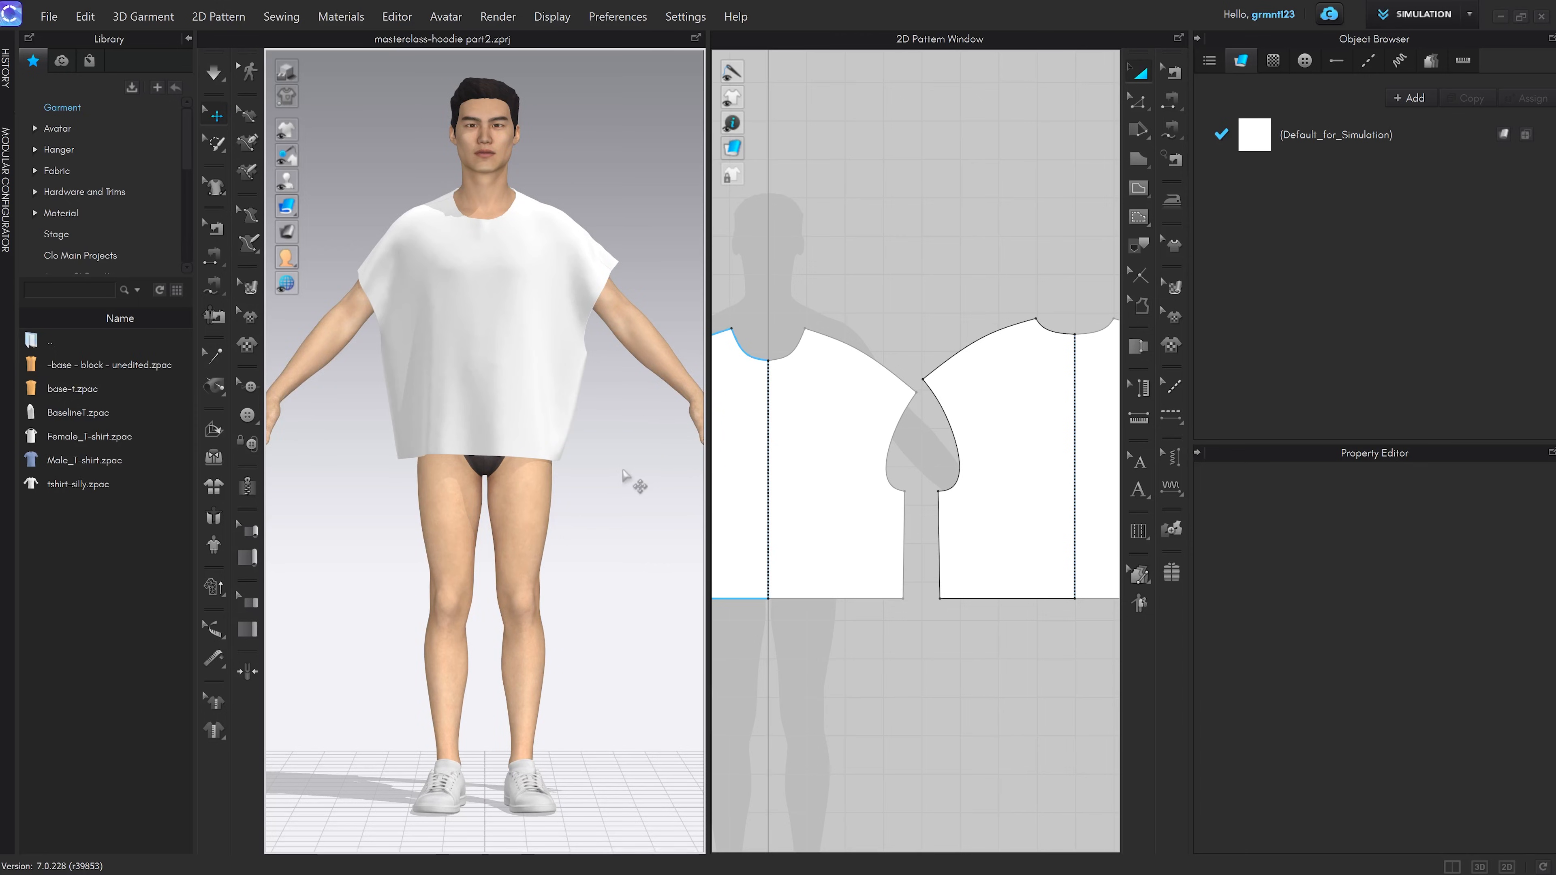
pyautogui.press('3')
pyautogui.press('4')
pyautogui.press('5')
pyautogui.press('6')
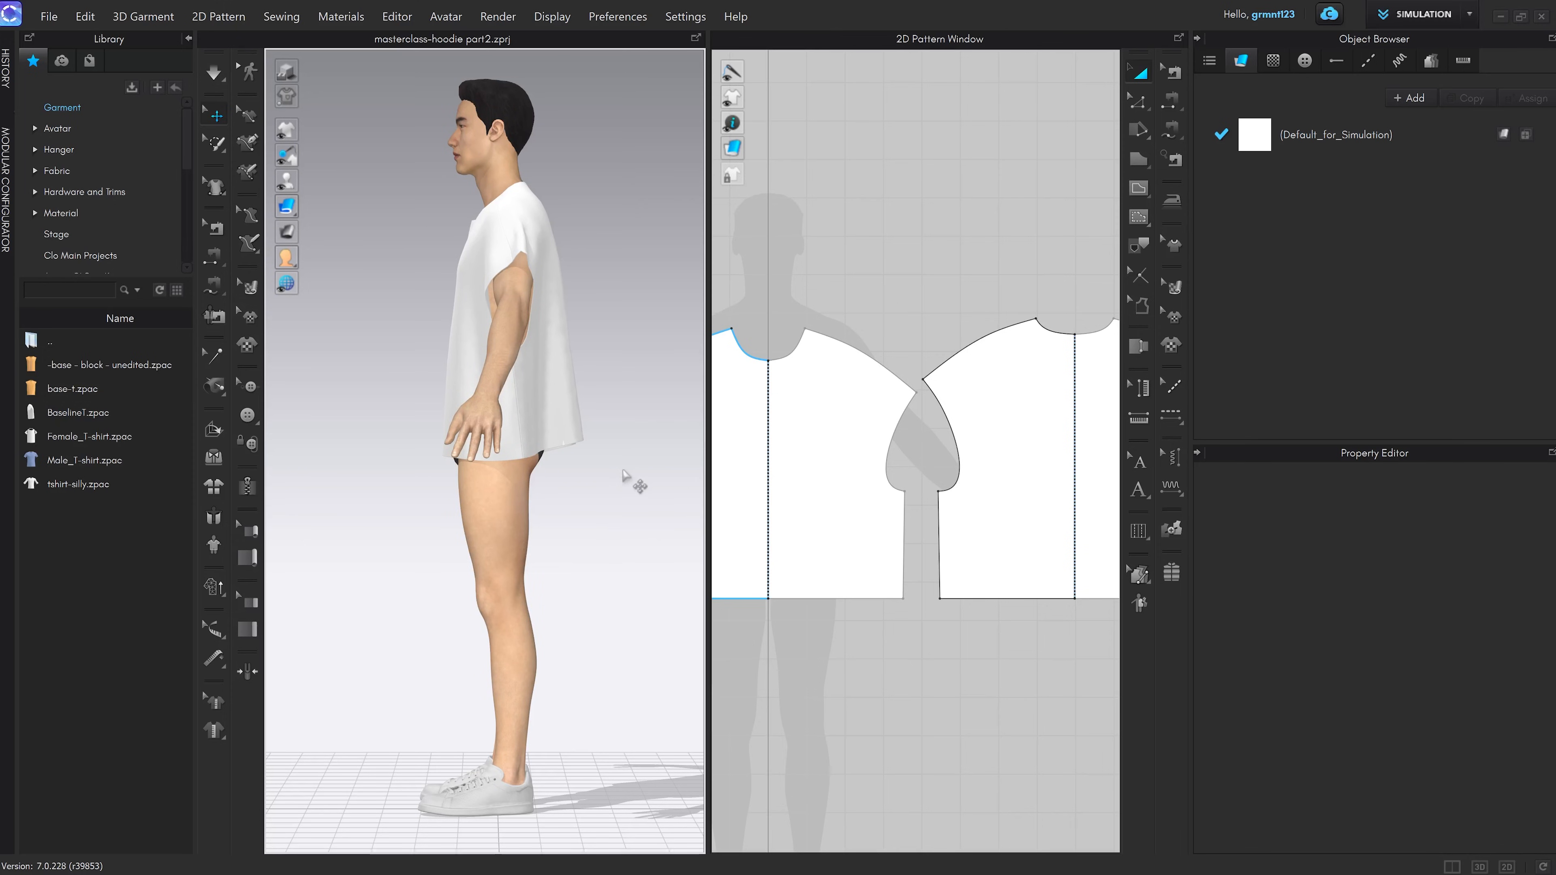
pyautogui.press('8')
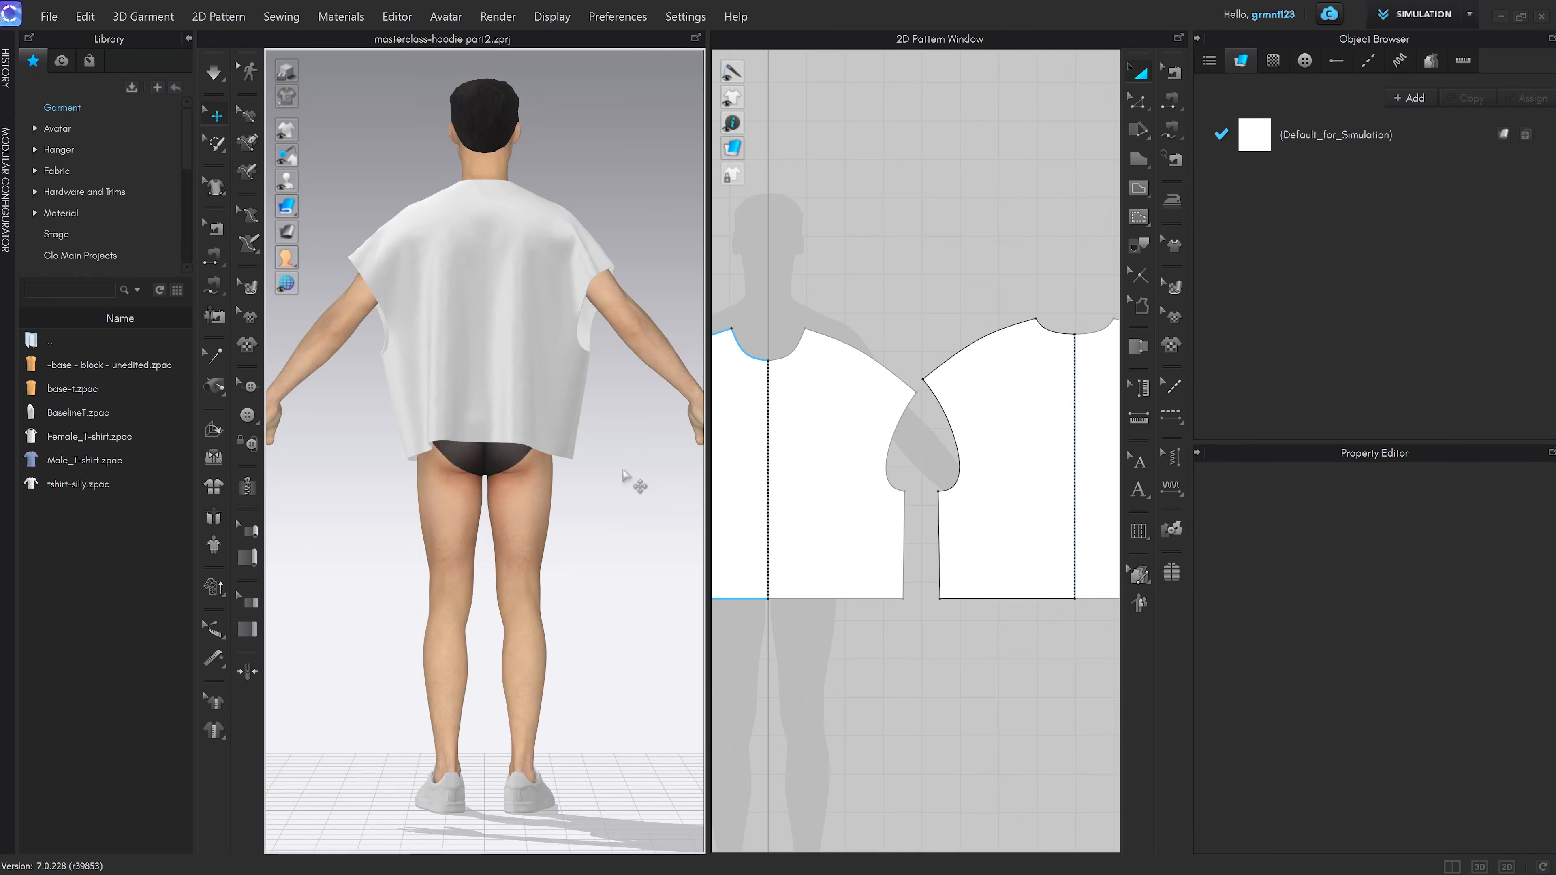
pyautogui.press('2')
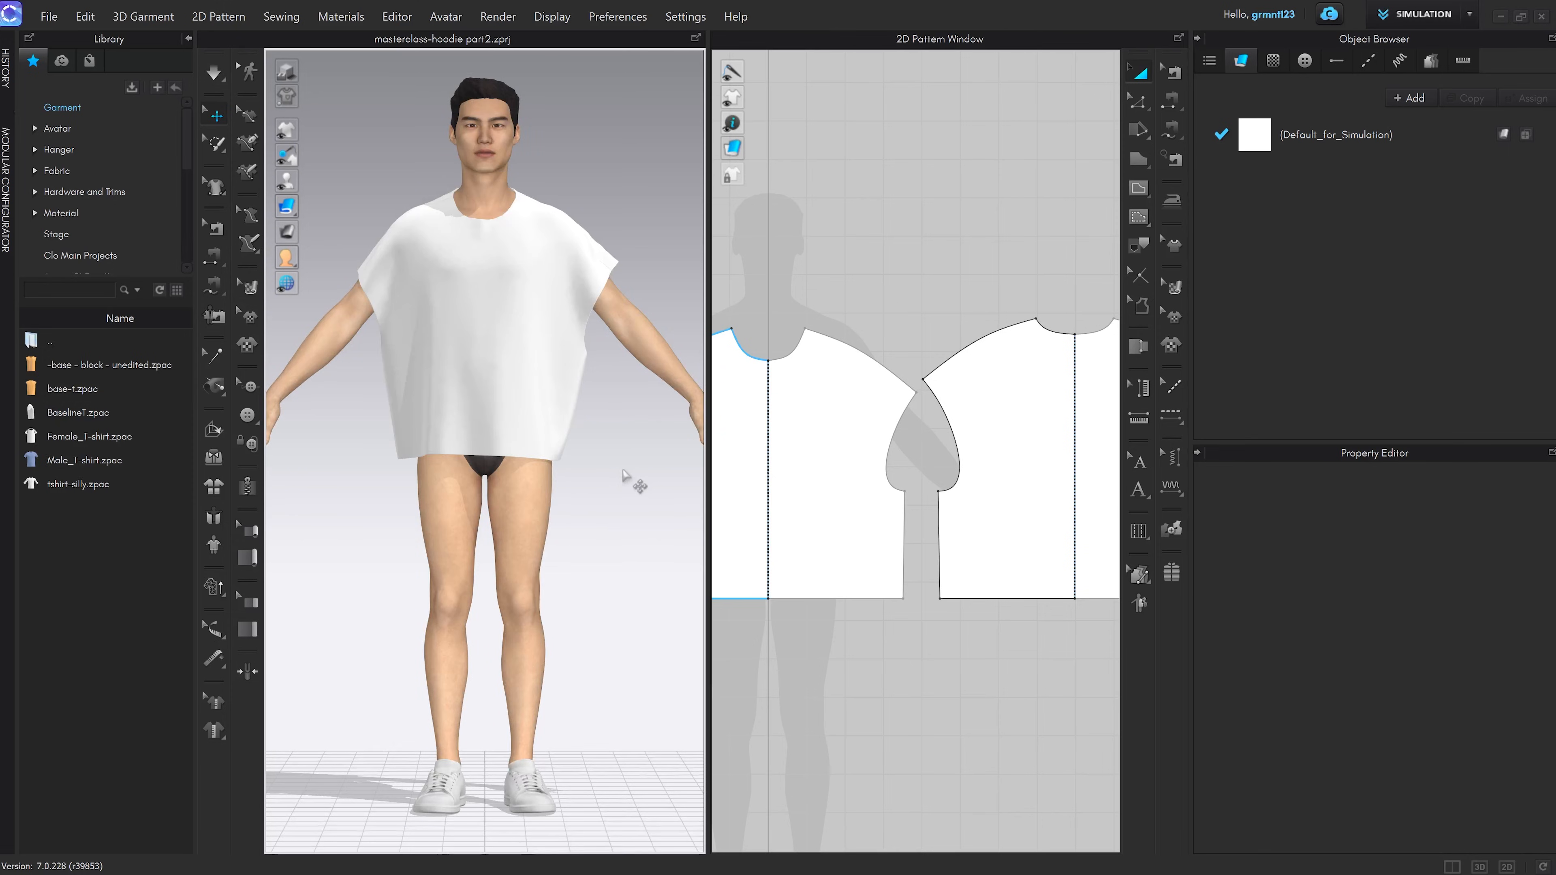
pyautogui.scroll(6, 507, 235)
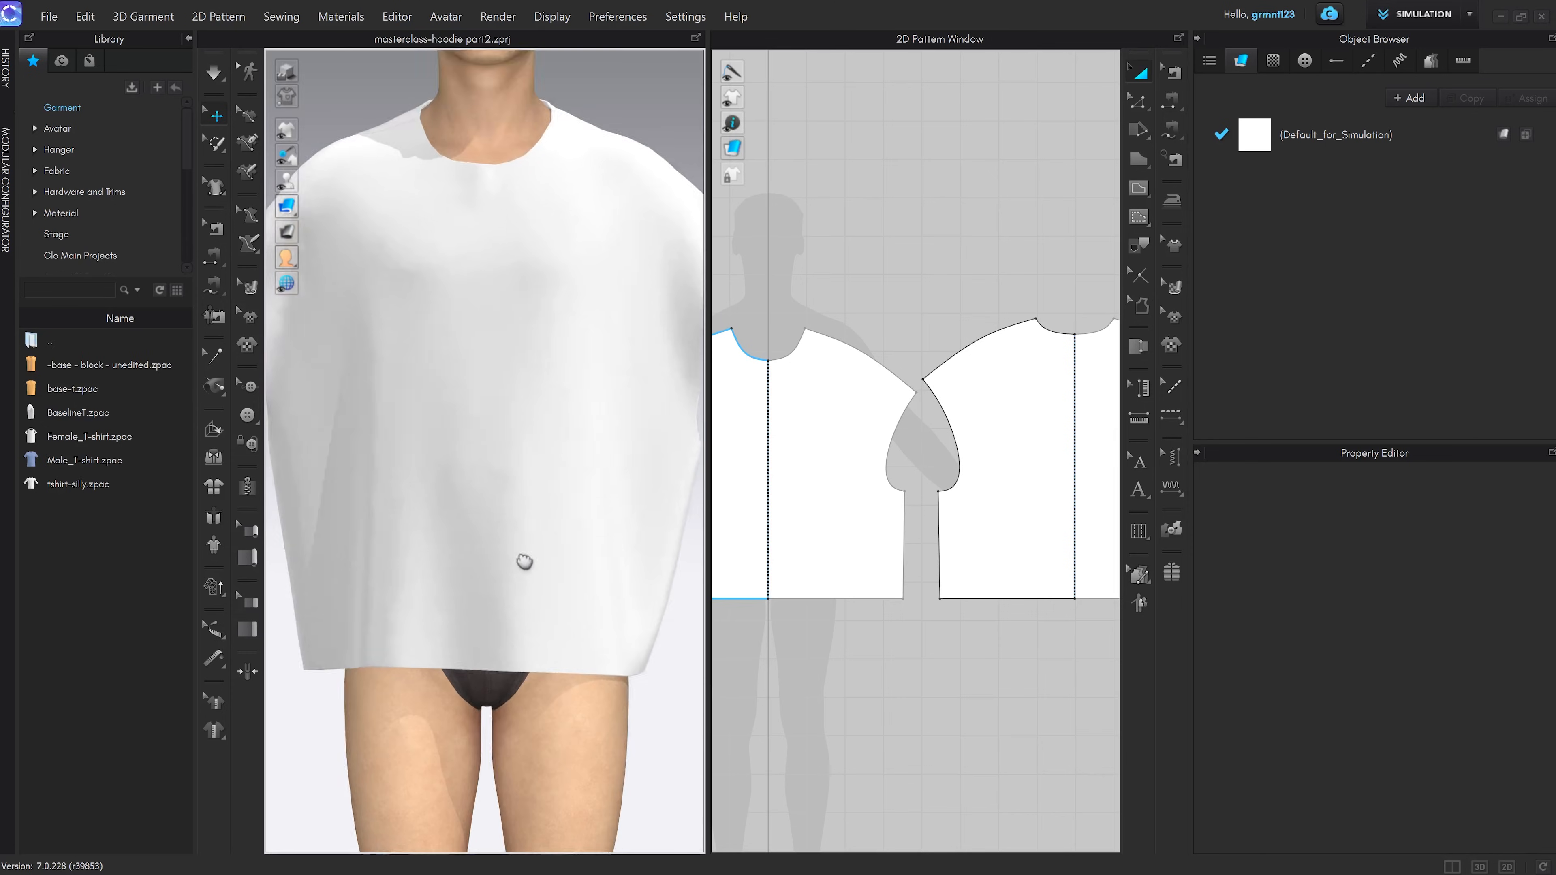
pyautogui.press('3')
pyautogui.press('5')
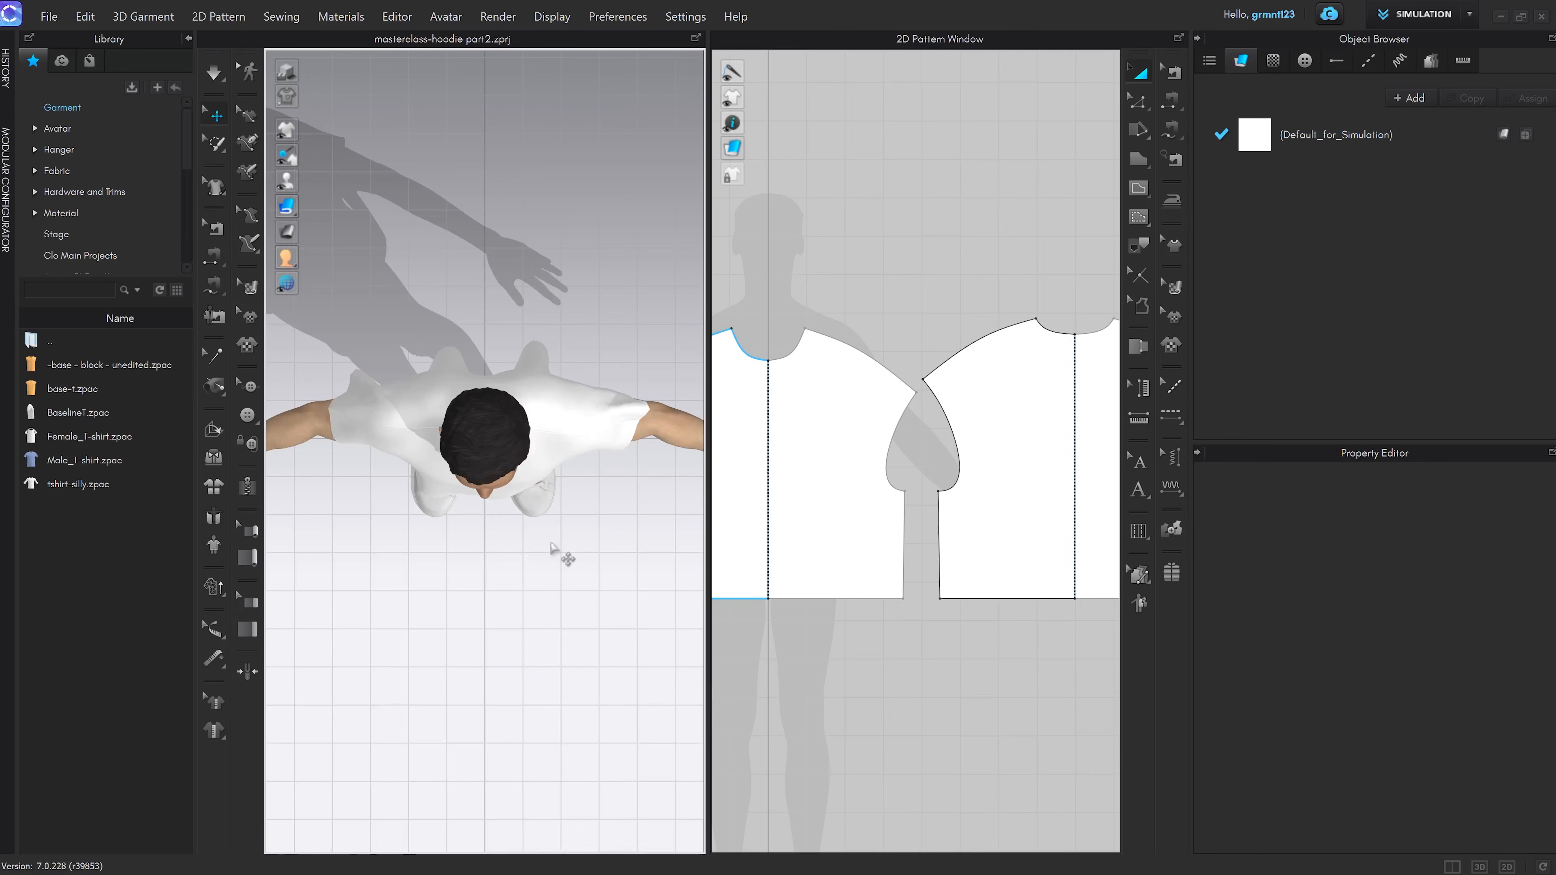
pyautogui.scroll(2, 573, 418)
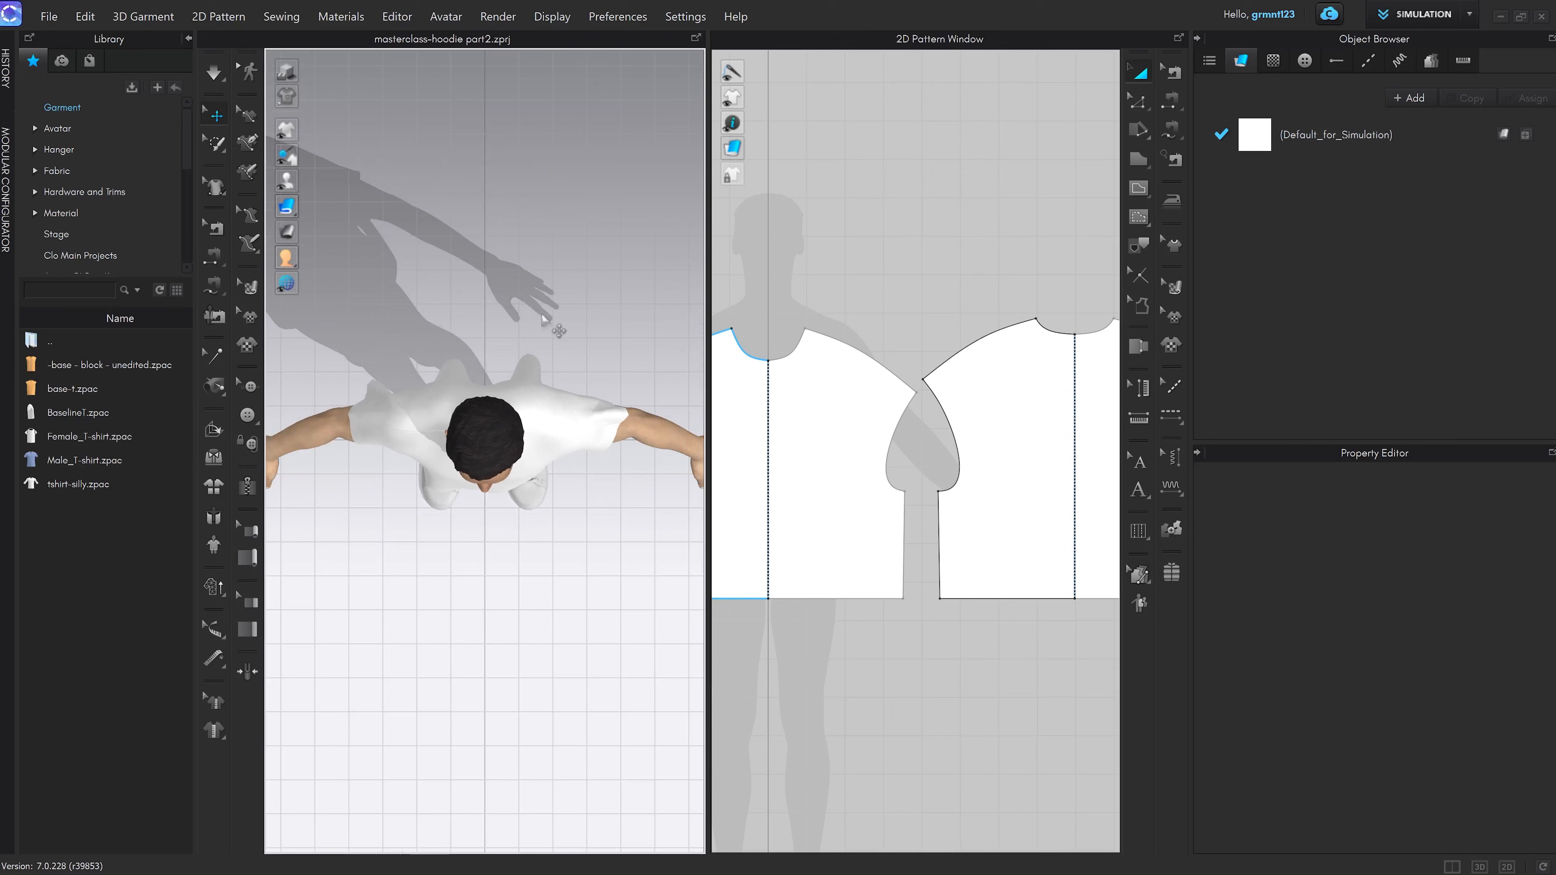
# Move the back pattern away from the avatar in the top view and check its placement from the back and front
pyautogui.moveTo(560, 334); pyautogui.dragTo(567, 426)
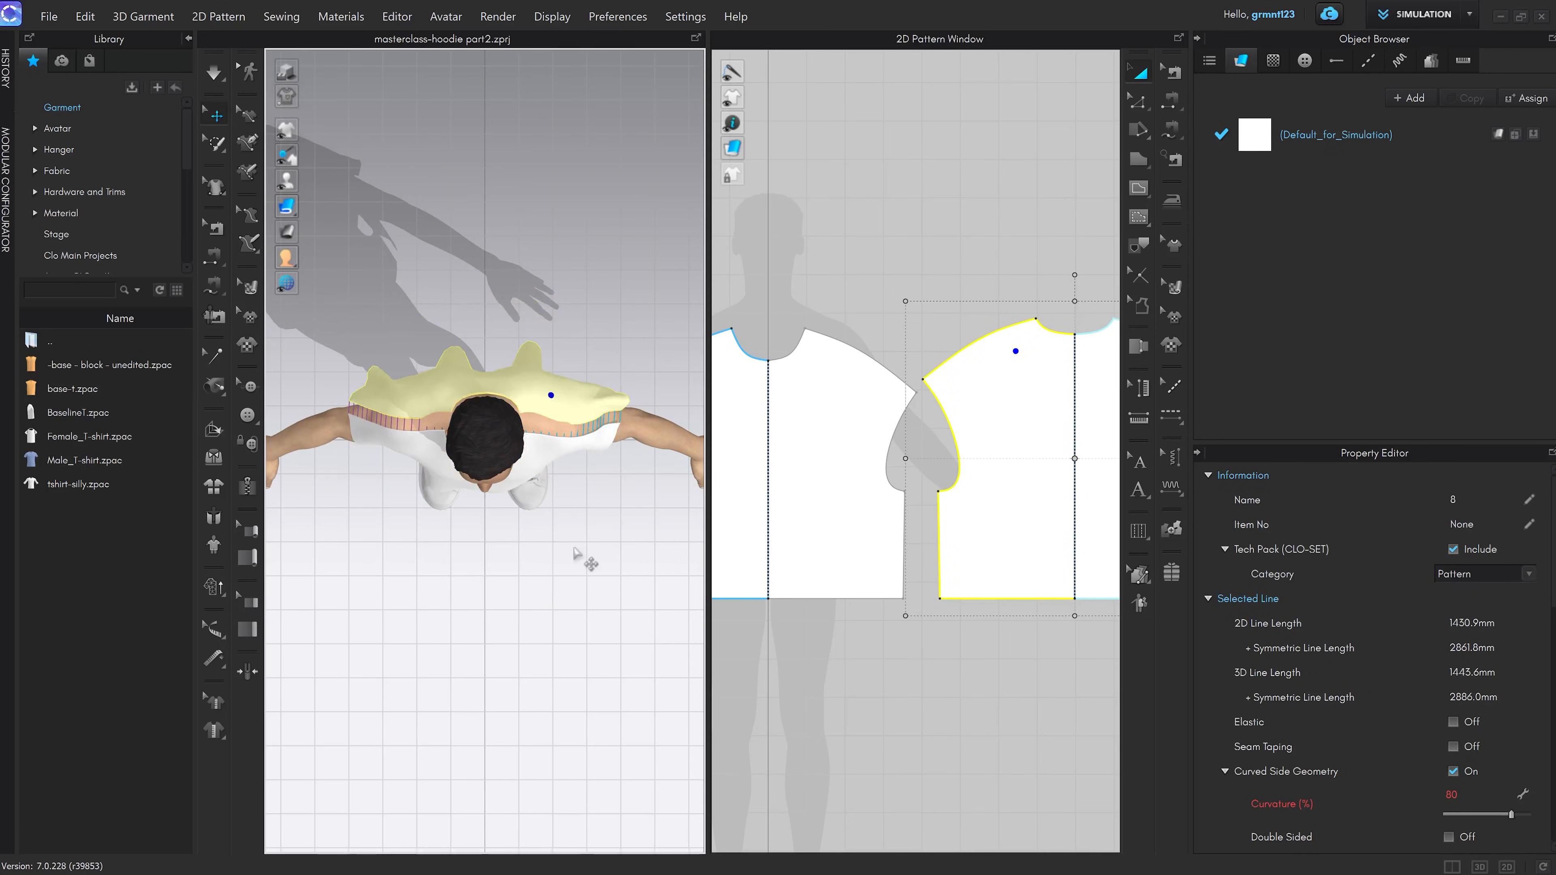
pyautogui.press('8')
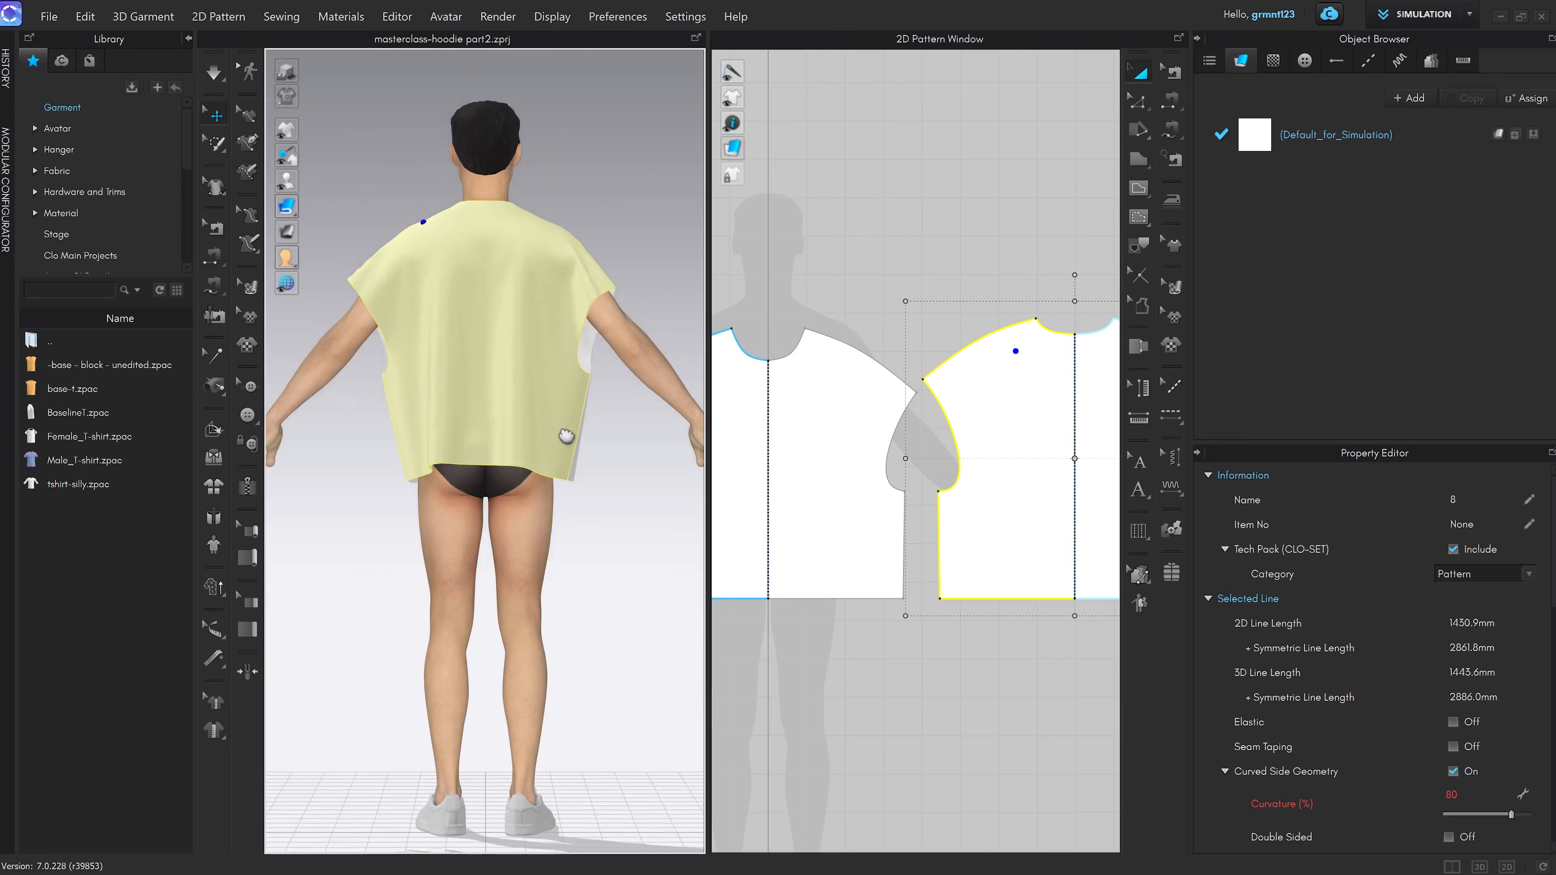
pyautogui.moveTo(423, 384); pyautogui.dragTo(547, 390, button='right')
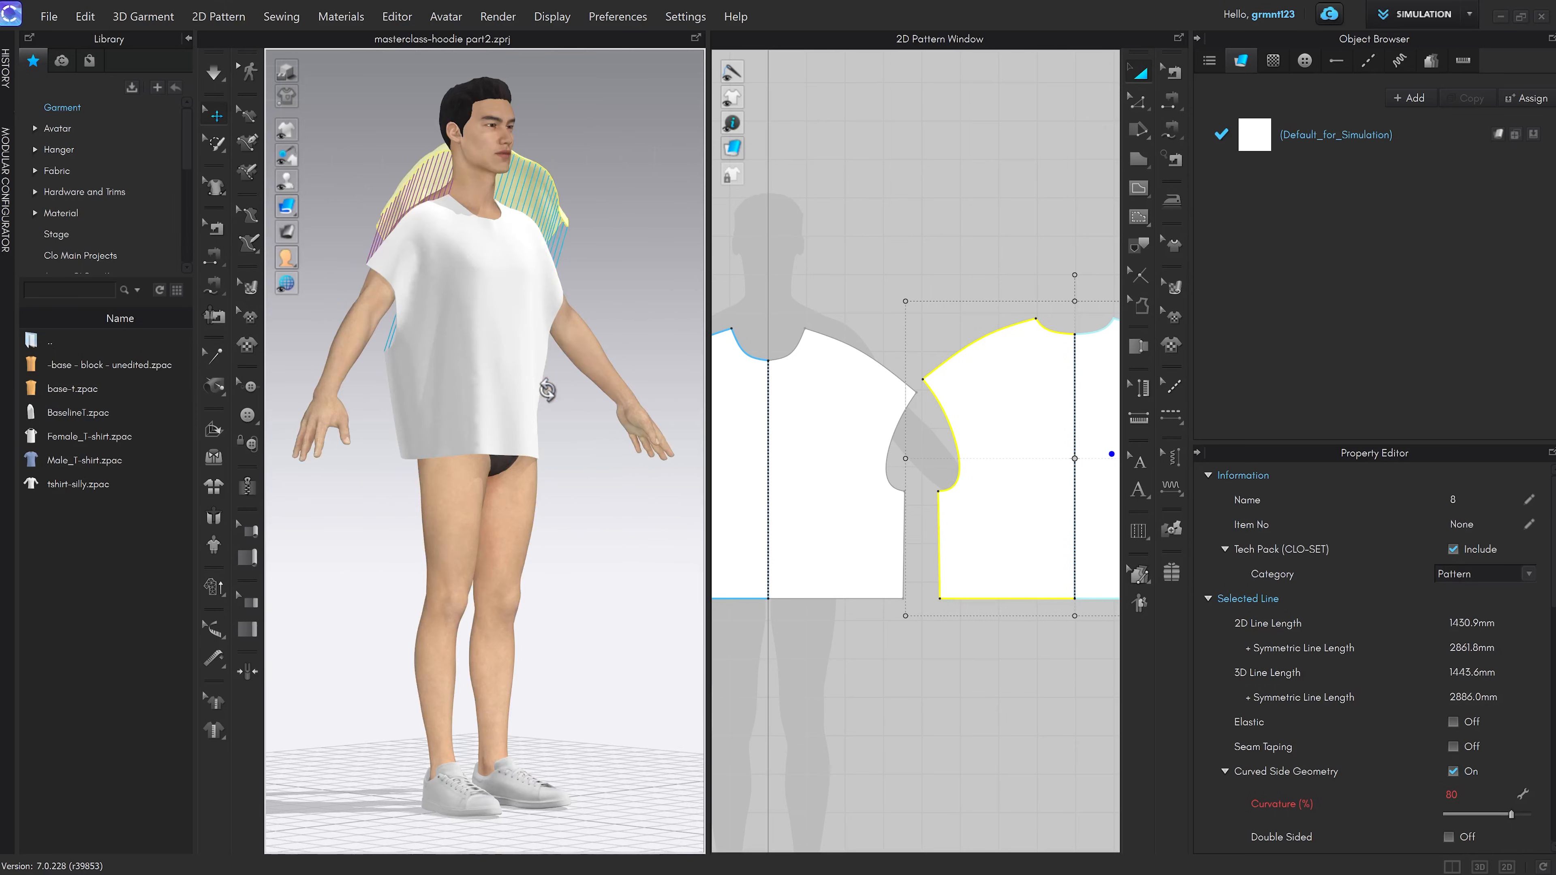
pyautogui.click(586, 552)
pyautogui.moveTo(582, 513); pyautogui.dragTo(363, 508, button='right')
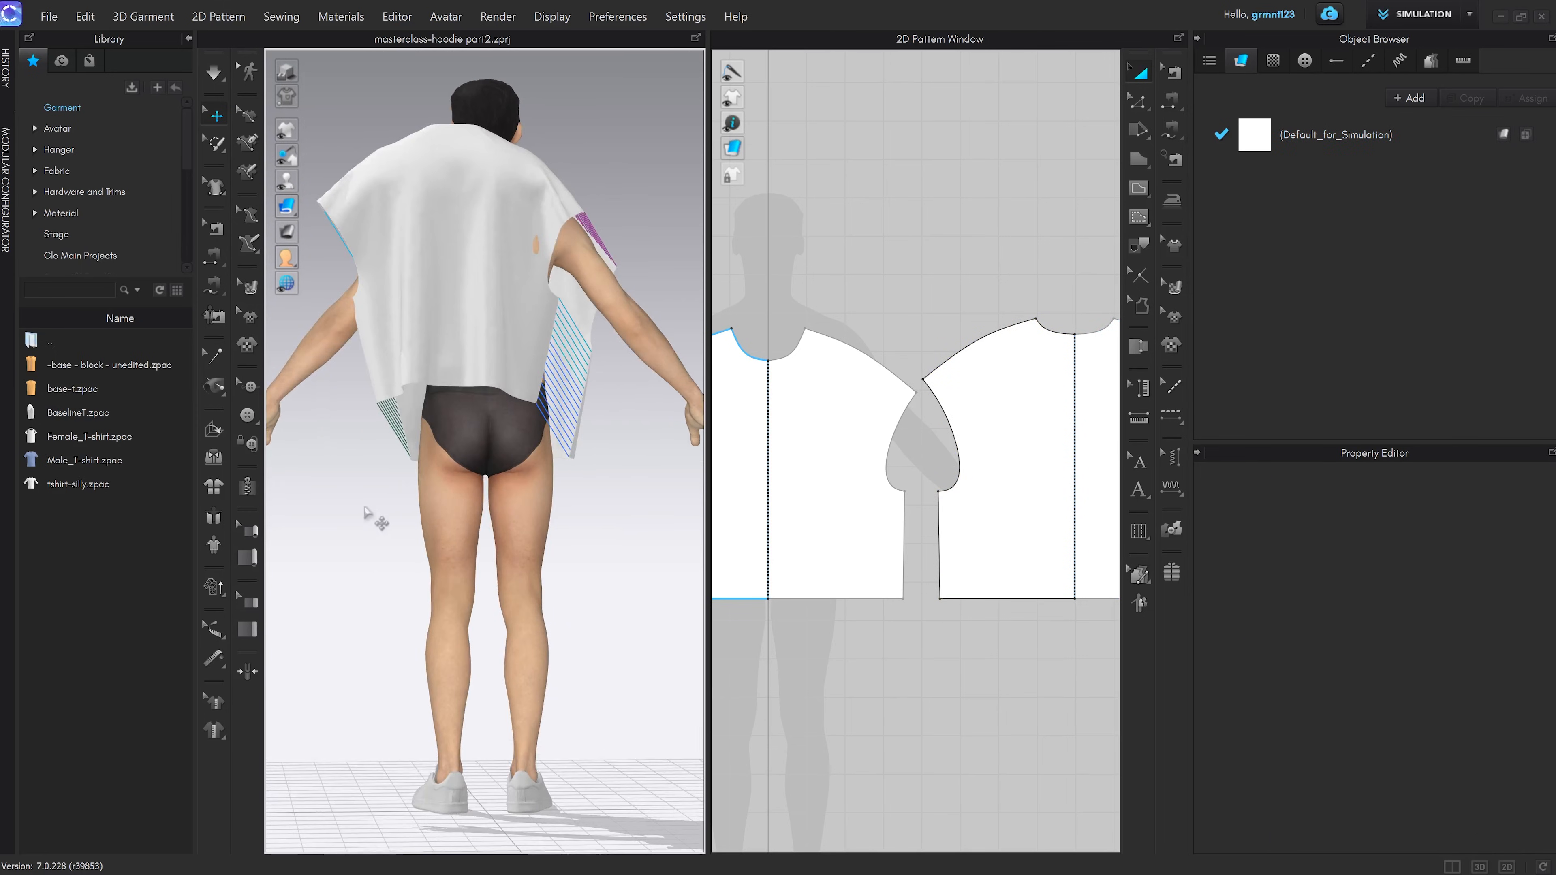
pyautogui.scroll(-2, 525, 437)
pyautogui.moveTo(525, 438); pyautogui.dragTo(529, 490, button='middle')
pyautogui.moveTo(564, 459); pyautogui.dragTo(614, 431, button='right')
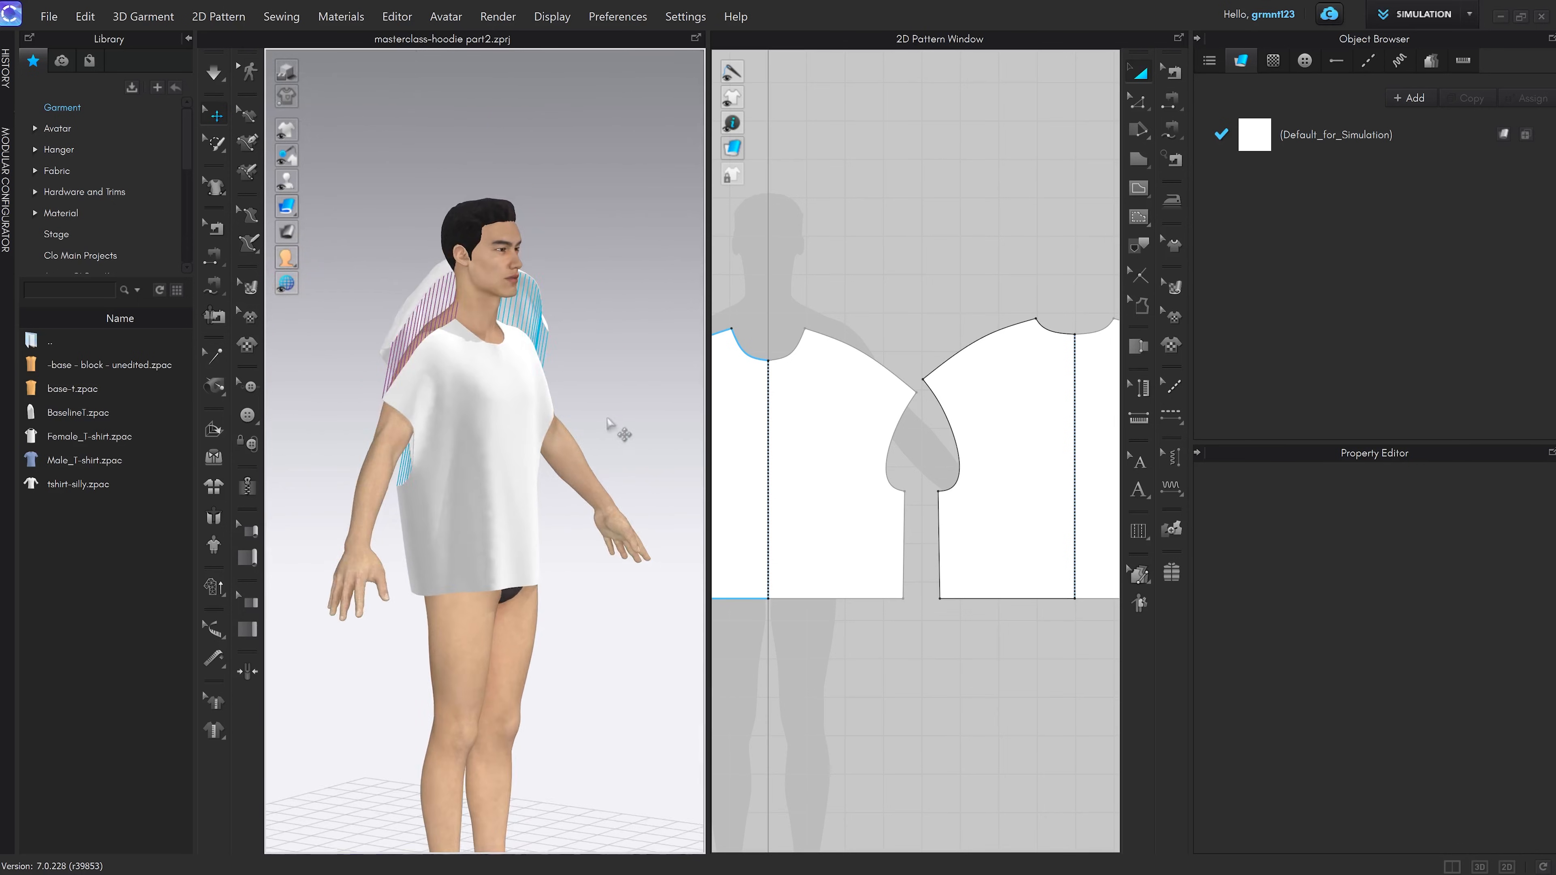
pyautogui.scroll(3, 616, 430)
pyautogui.press('2')
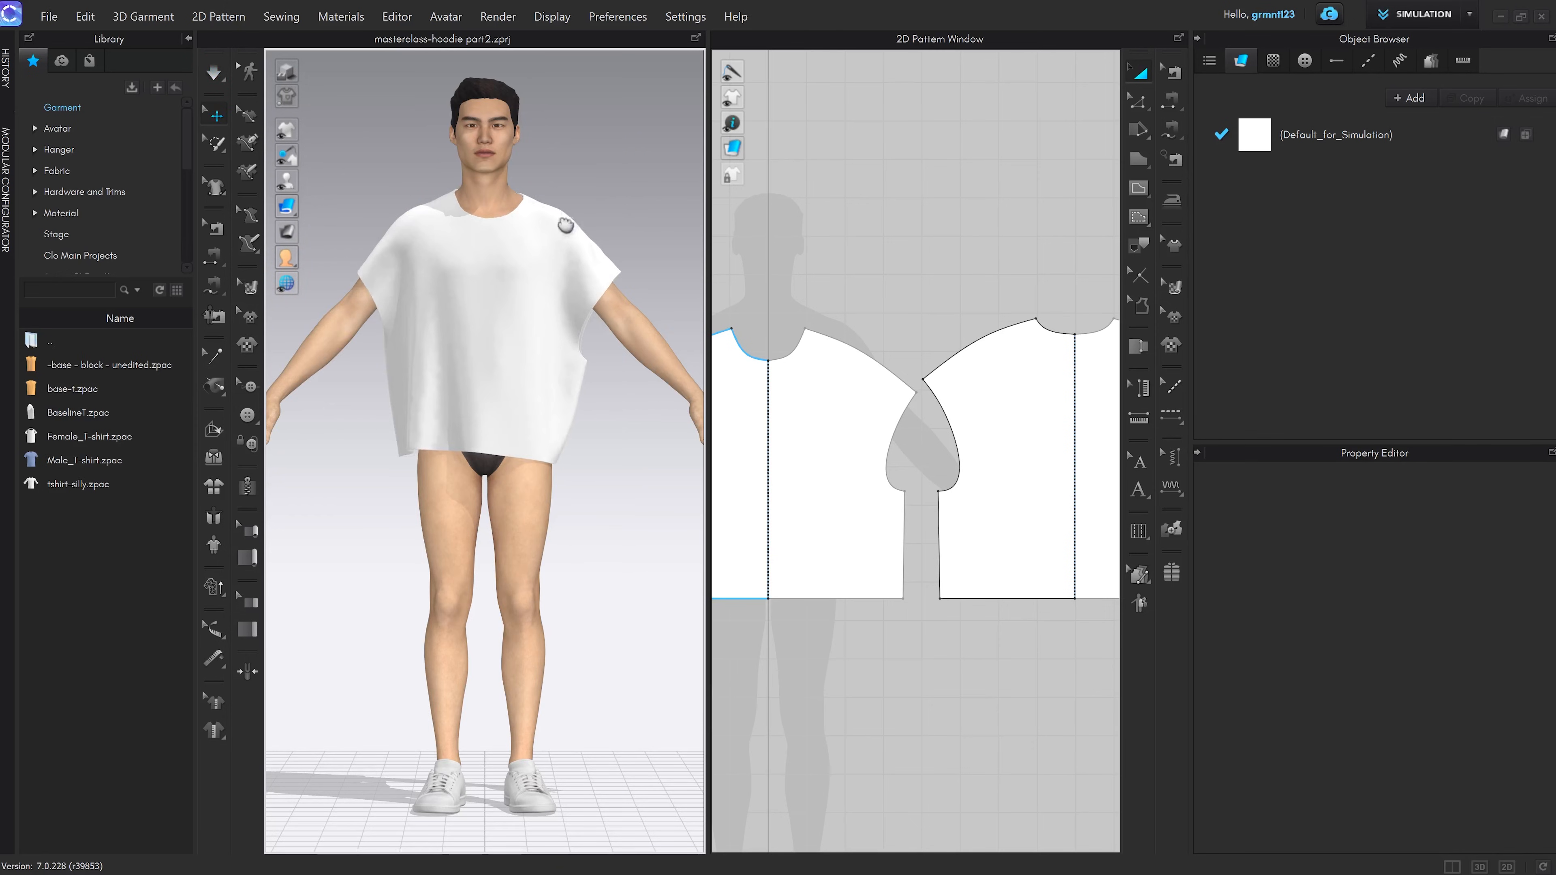
# Examine how the dropped shoulder and armhole drape over the avatar's arm
pyautogui.moveTo(565, 225); pyautogui.dragTo(326, 319, button='middle')
pyautogui.scroll(3, 590, 336)
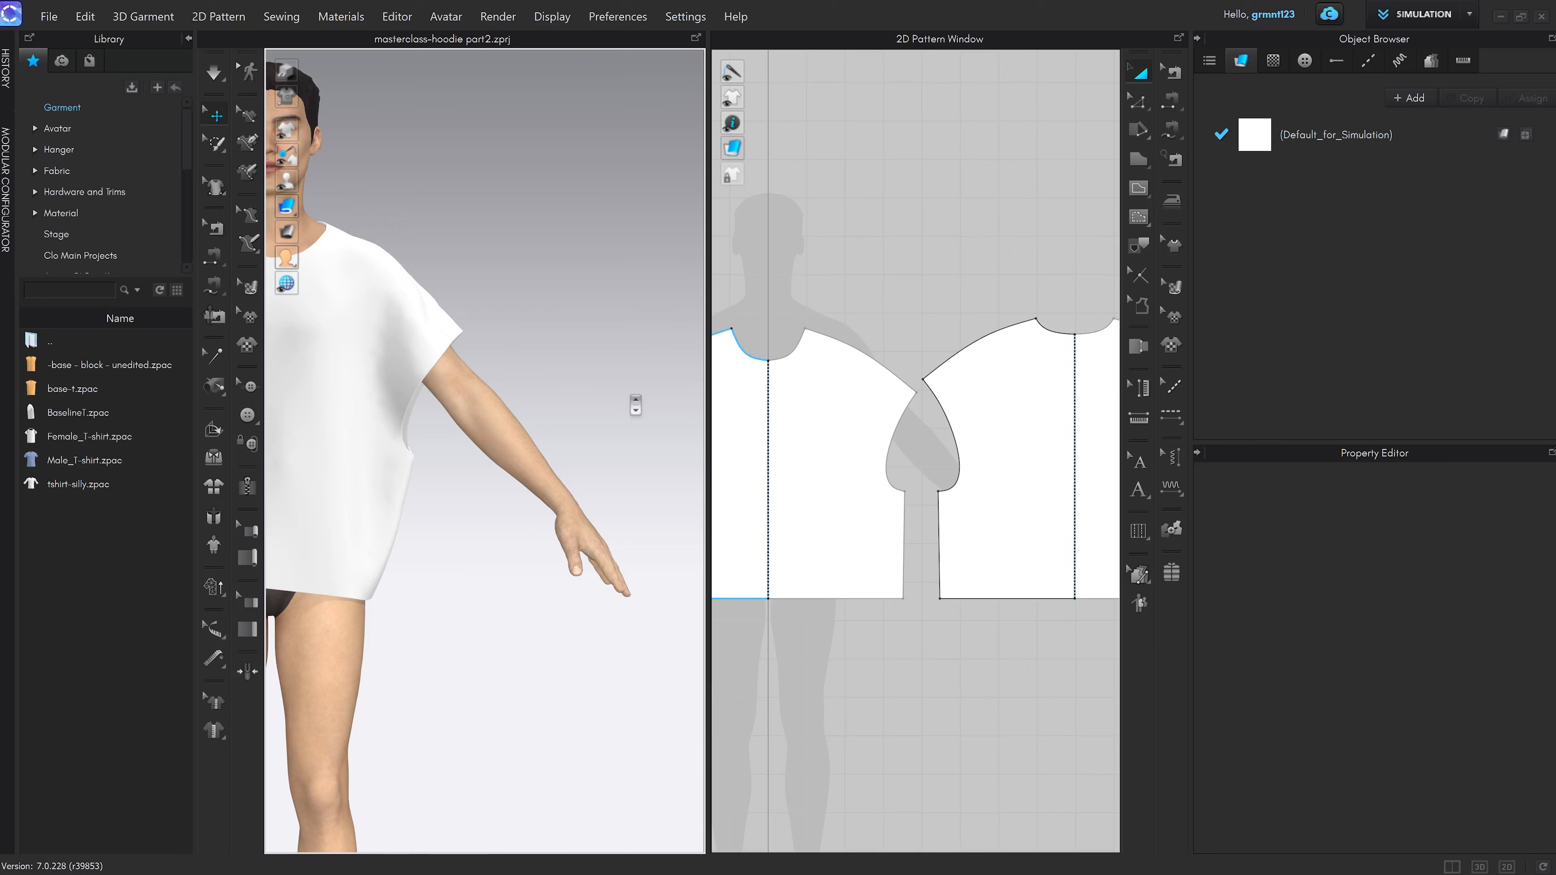
pyautogui.press('2')
pyautogui.click(553, 474)
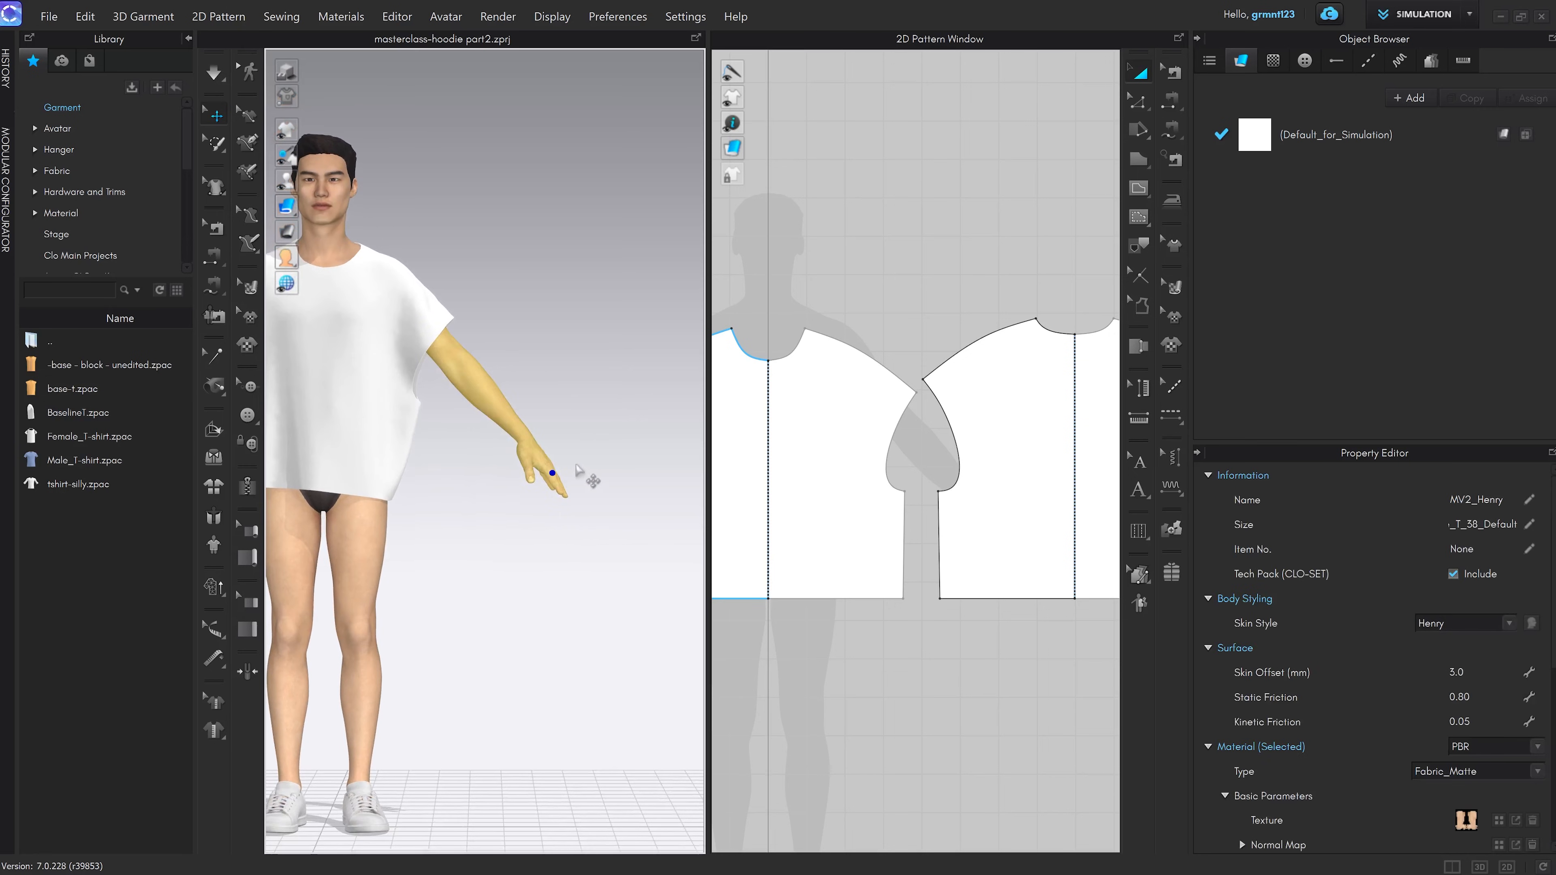
pyautogui.moveTo(578, 470); pyautogui.dragTo(528, 479, button='right')
pyautogui.moveTo(358, 481); pyautogui.dragTo(453, 489, button='middle')
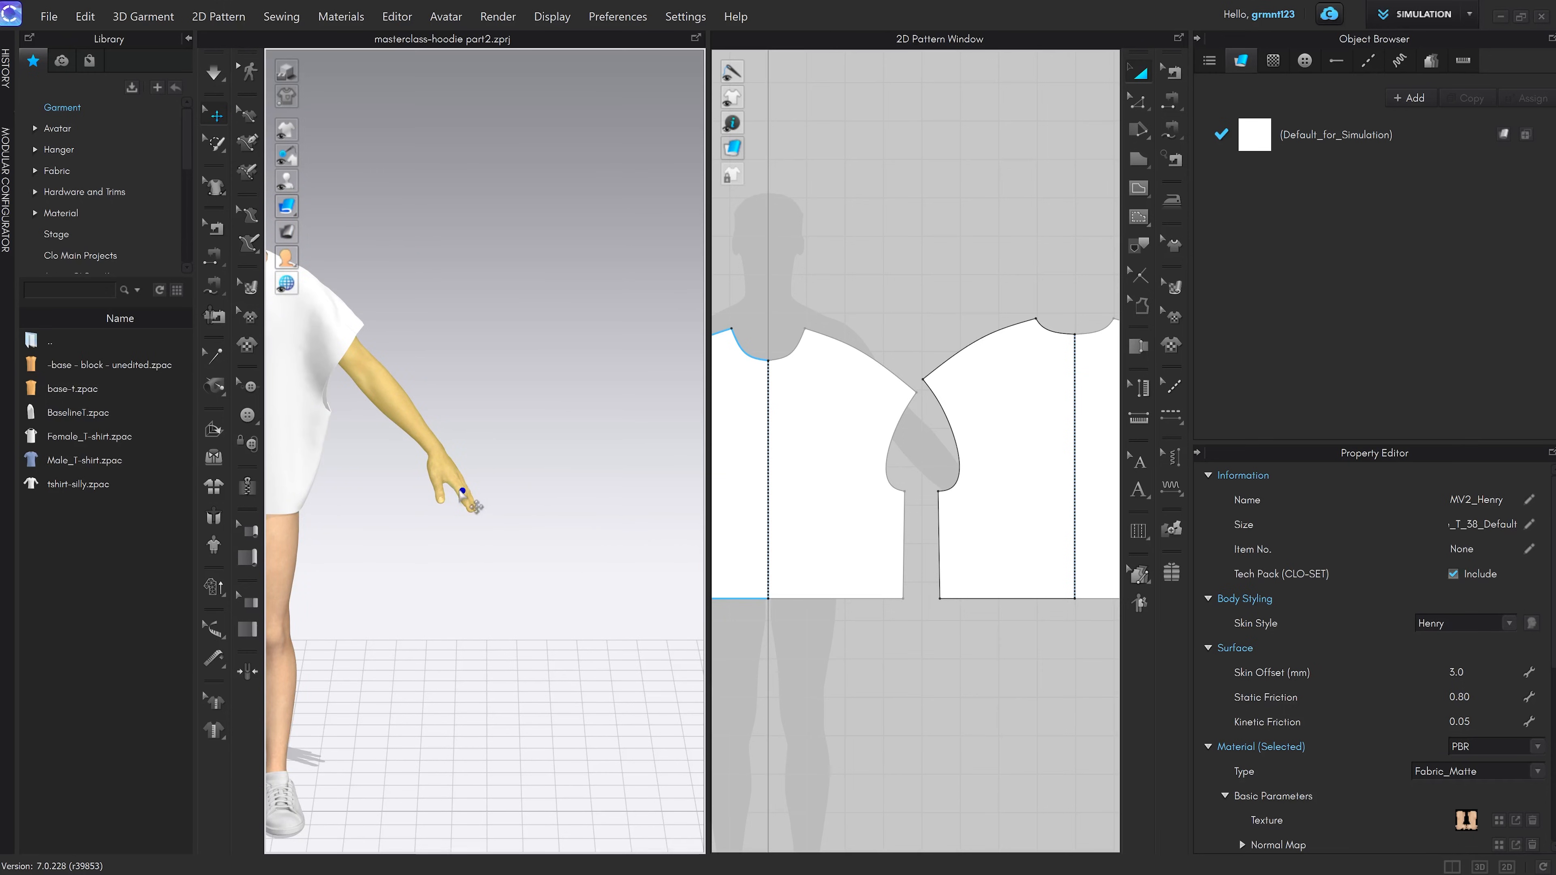
pyautogui.moveTo(495, 468); pyautogui.dragTo(614, 473, button='middle')
pyautogui.moveTo(469, 421); pyautogui.dragTo(576, 446, button='middle')
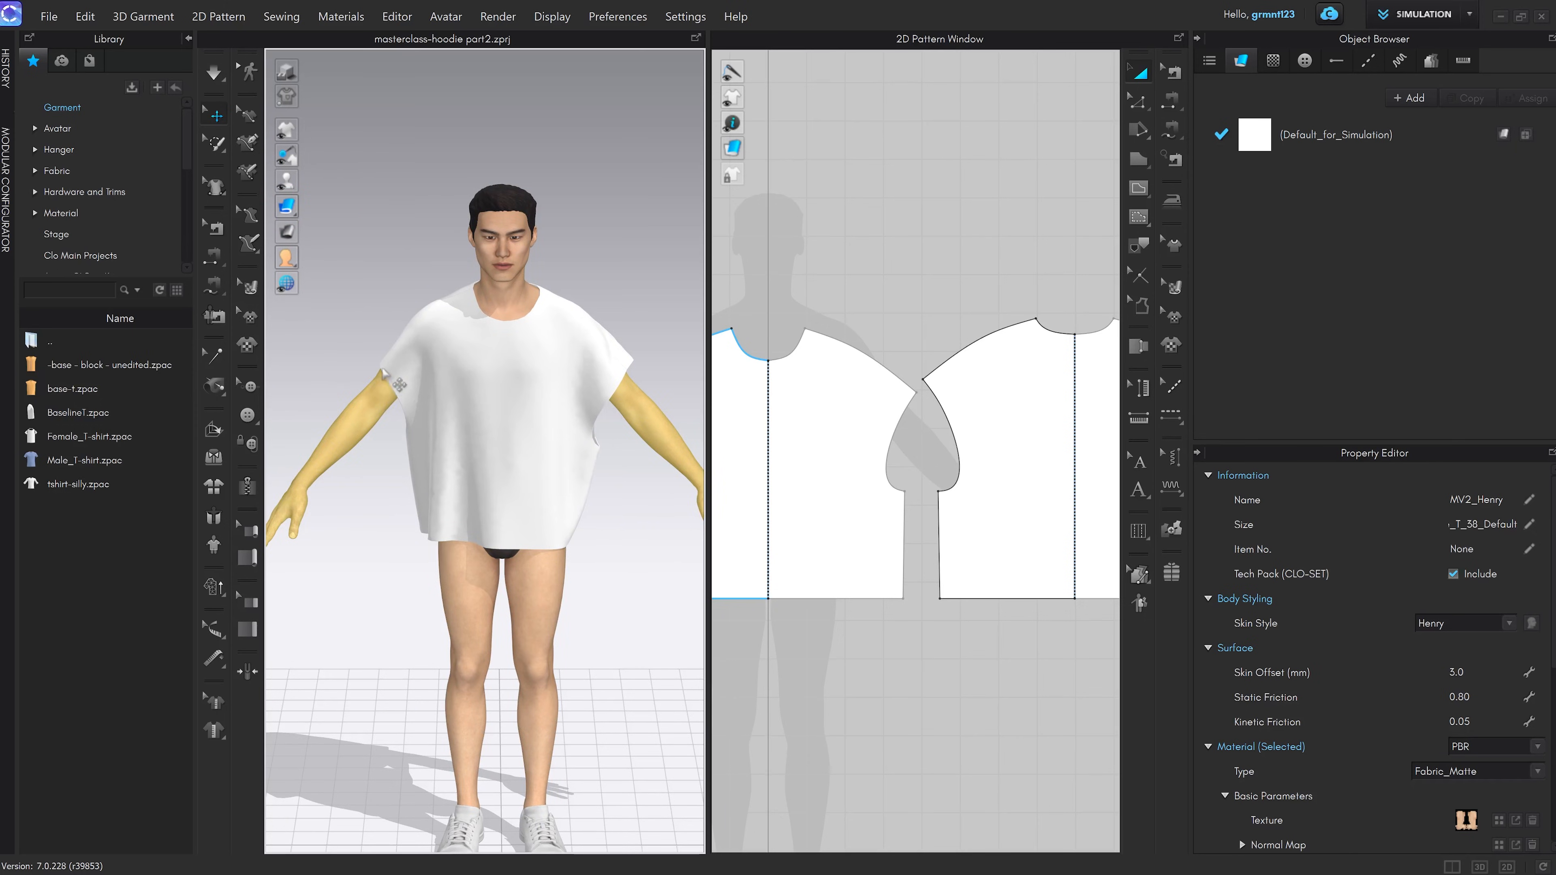
# Examine up close how the dropped shoulder and armhole edge sit on the avatar's upper arm
pyautogui.scroll(10, 380, 368)
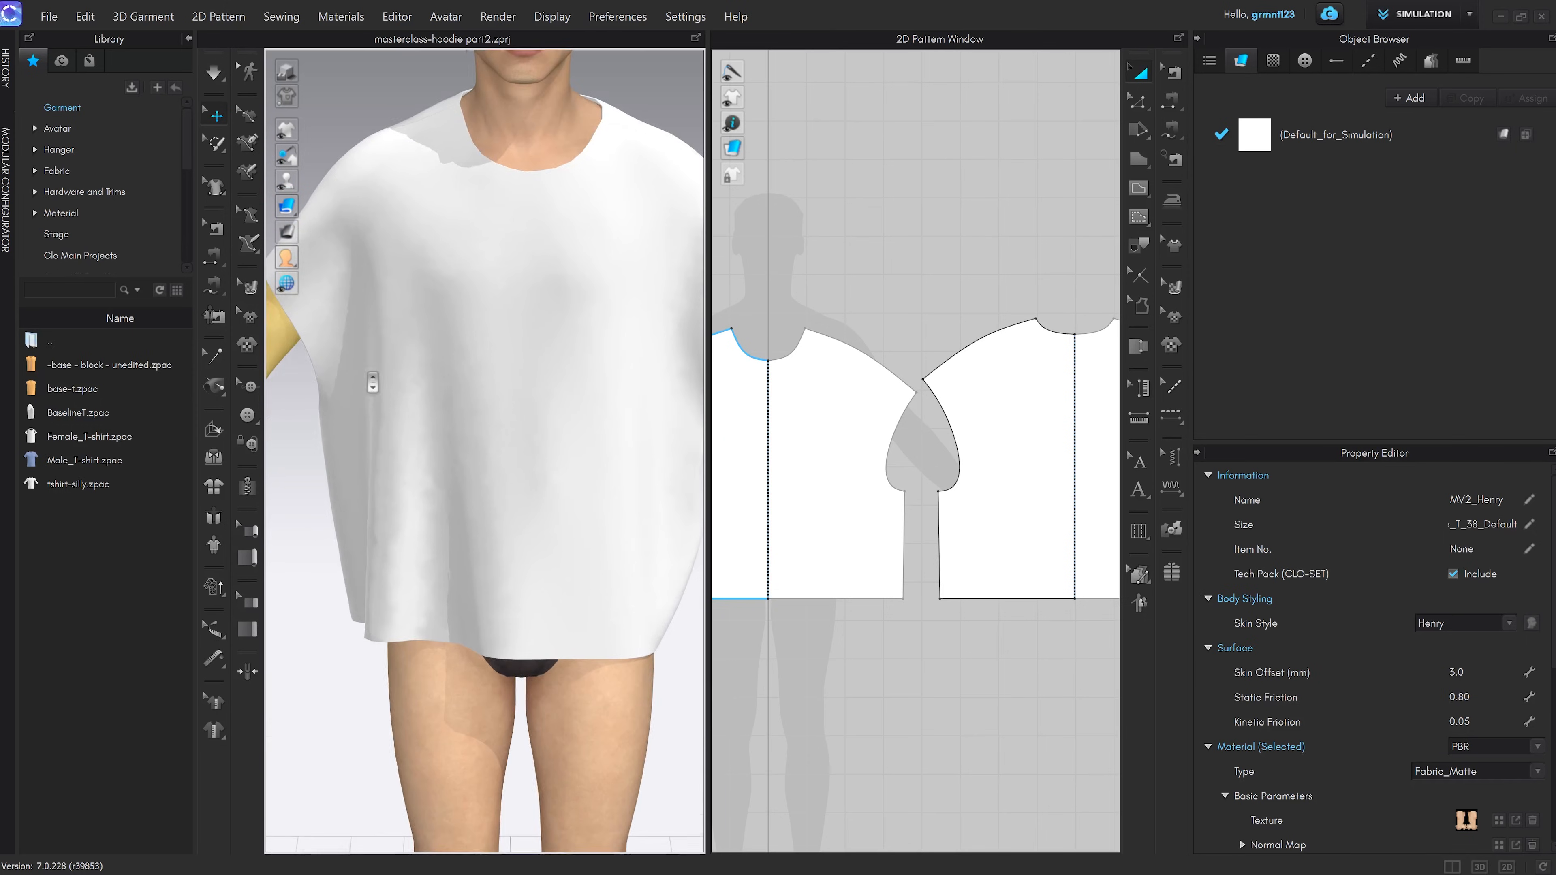
pyautogui.moveTo(486, 406); pyautogui.dragTo(613, 486, button='right')
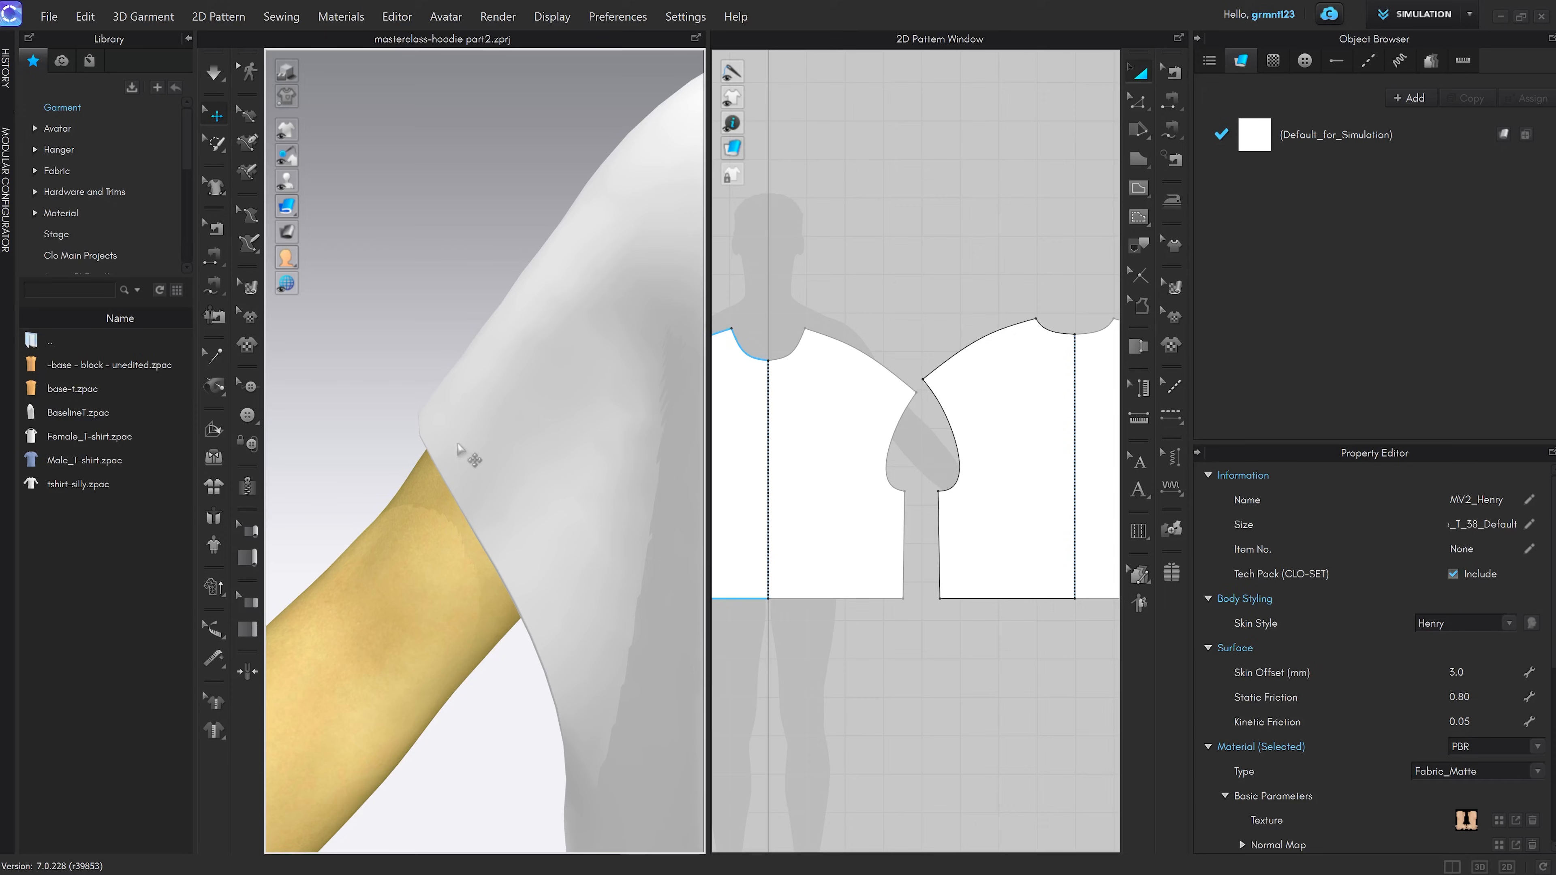
pyautogui.click(457, 445)
pyautogui.click(318, 448)
pyautogui.moveTo(383, 472); pyautogui.dragTo(405, 410, button='right')
pyautogui.click(419, 459)
pyautogui.moveTo(593, 418); pyautogui.dragTo(426, 471, button='middle')
pyautogui.click(616, 334)
pyautogui.moveTo(617, 334); pyautogui.dragTo(421, 373, button='right')
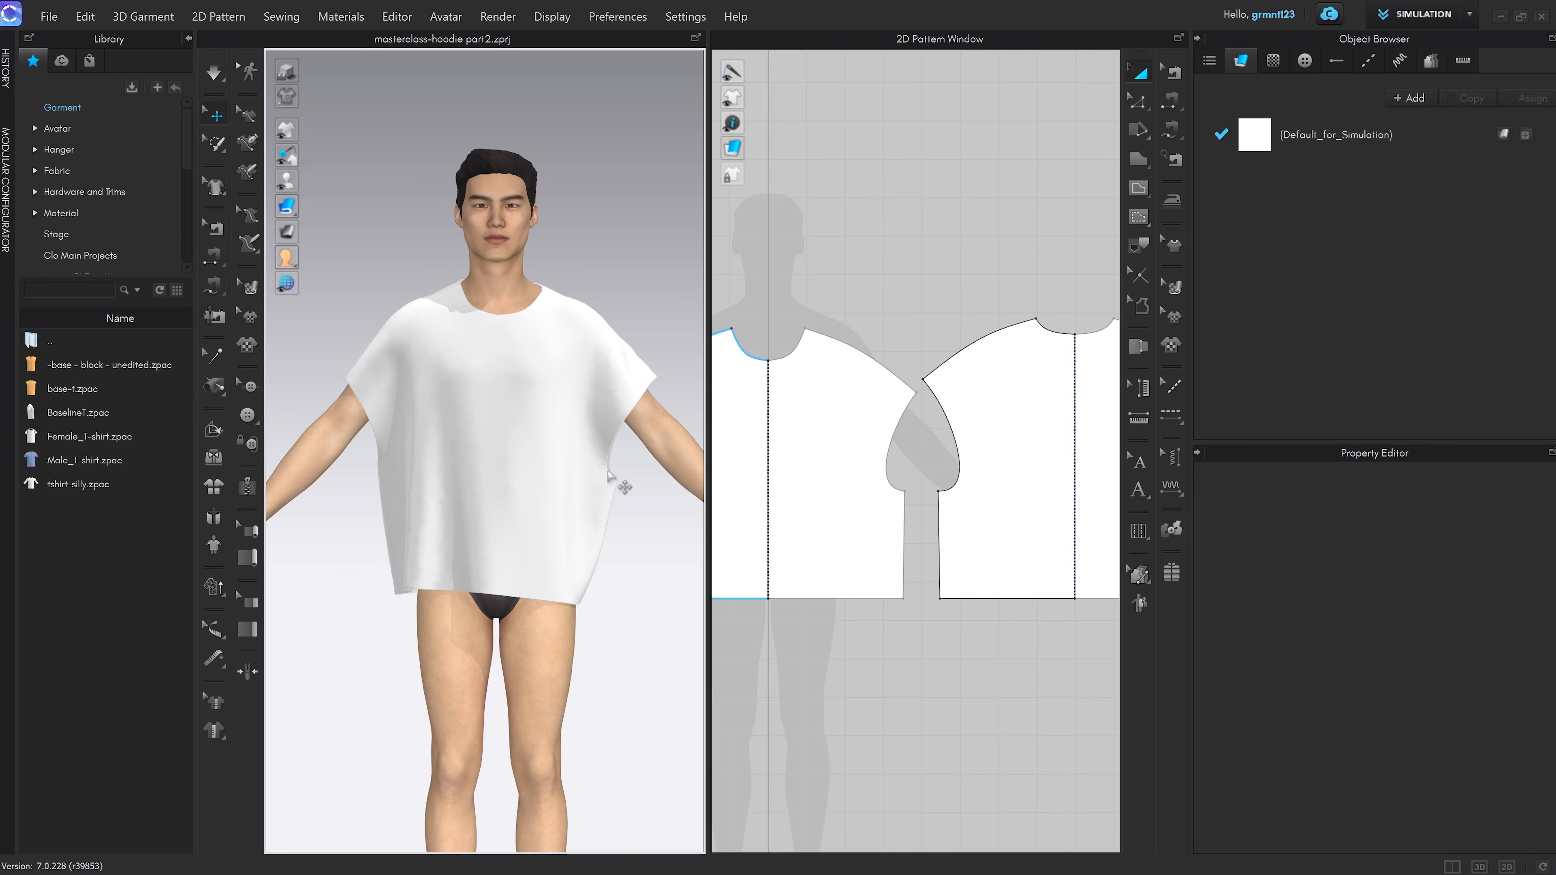
pyautogui.click(966, 728)
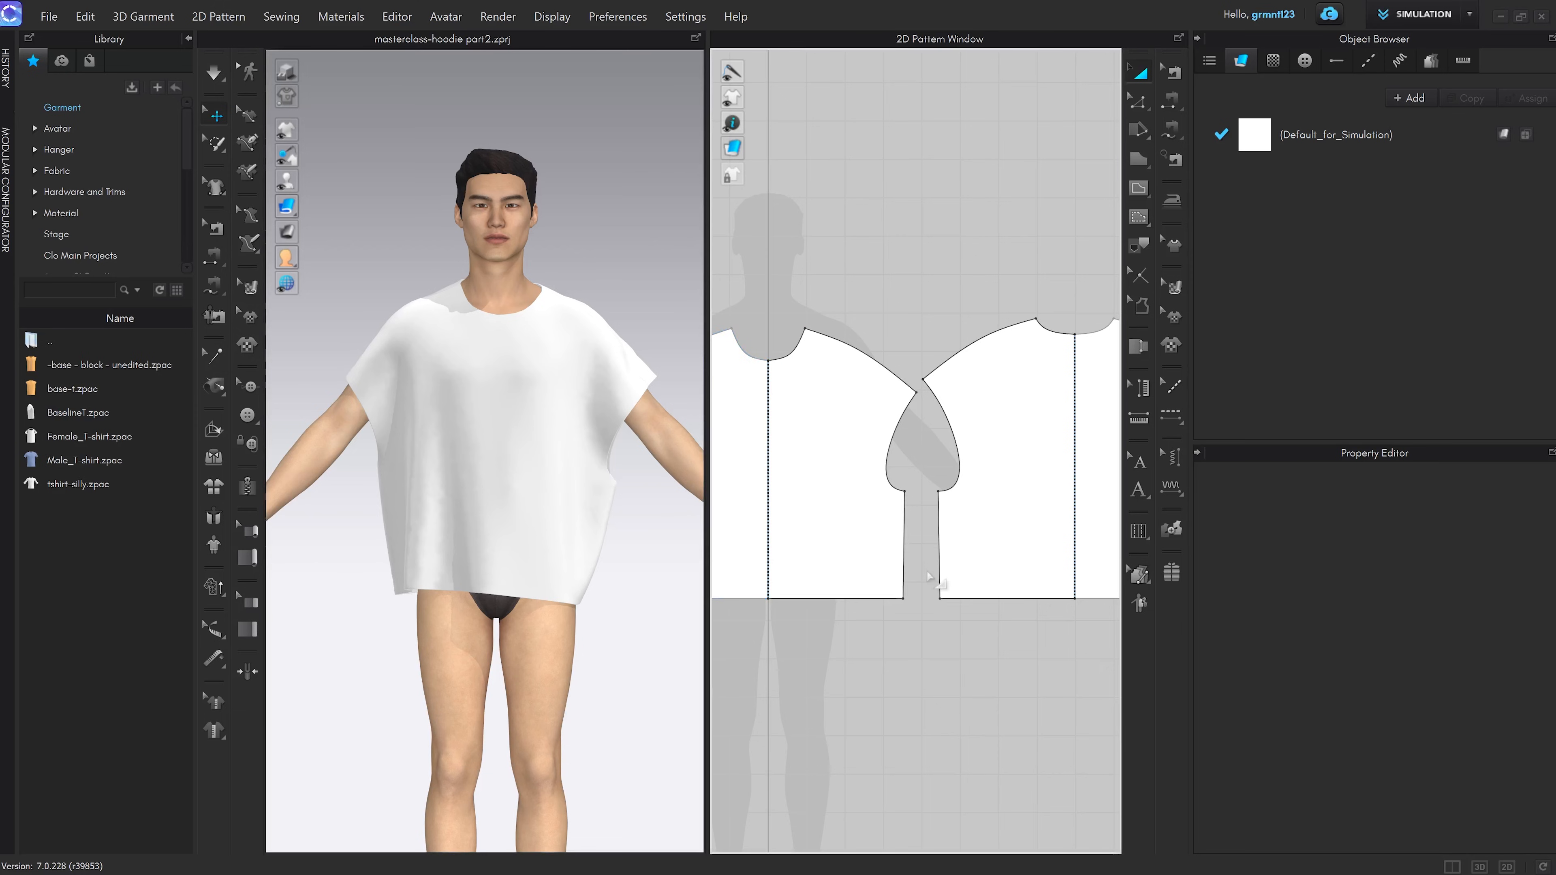
# Check the garment from behind and in front, and compare the outlines of the front and back patterns
pyautogui.scroll(1, 642, 503)
pyautogui.press('z')
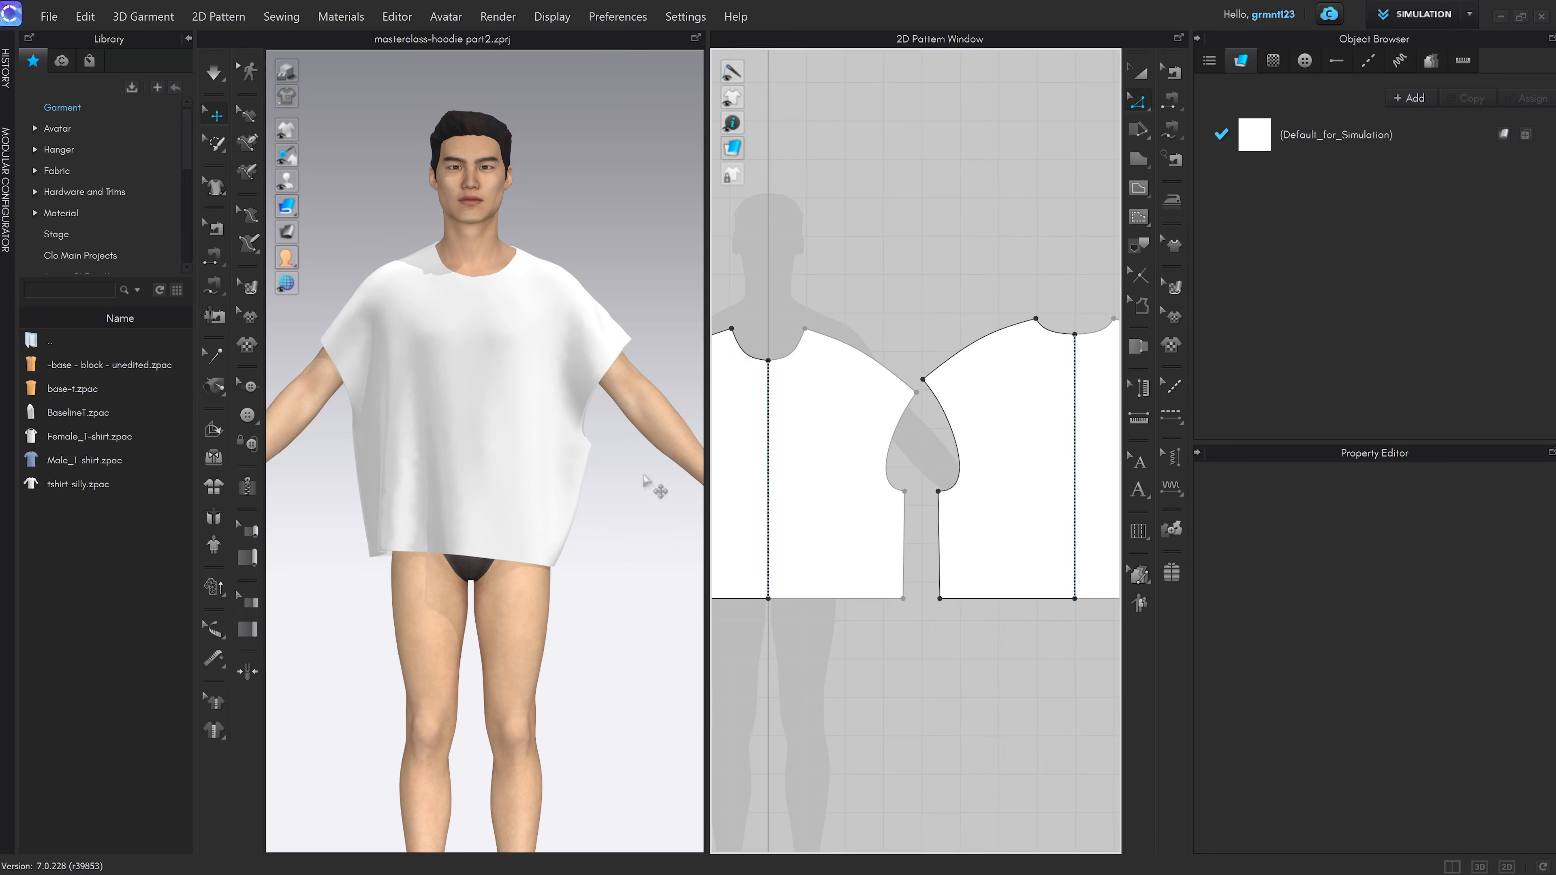
pyautogui.moveTo(643, 476); pyautogui.dragTo(439, 477, button='right')
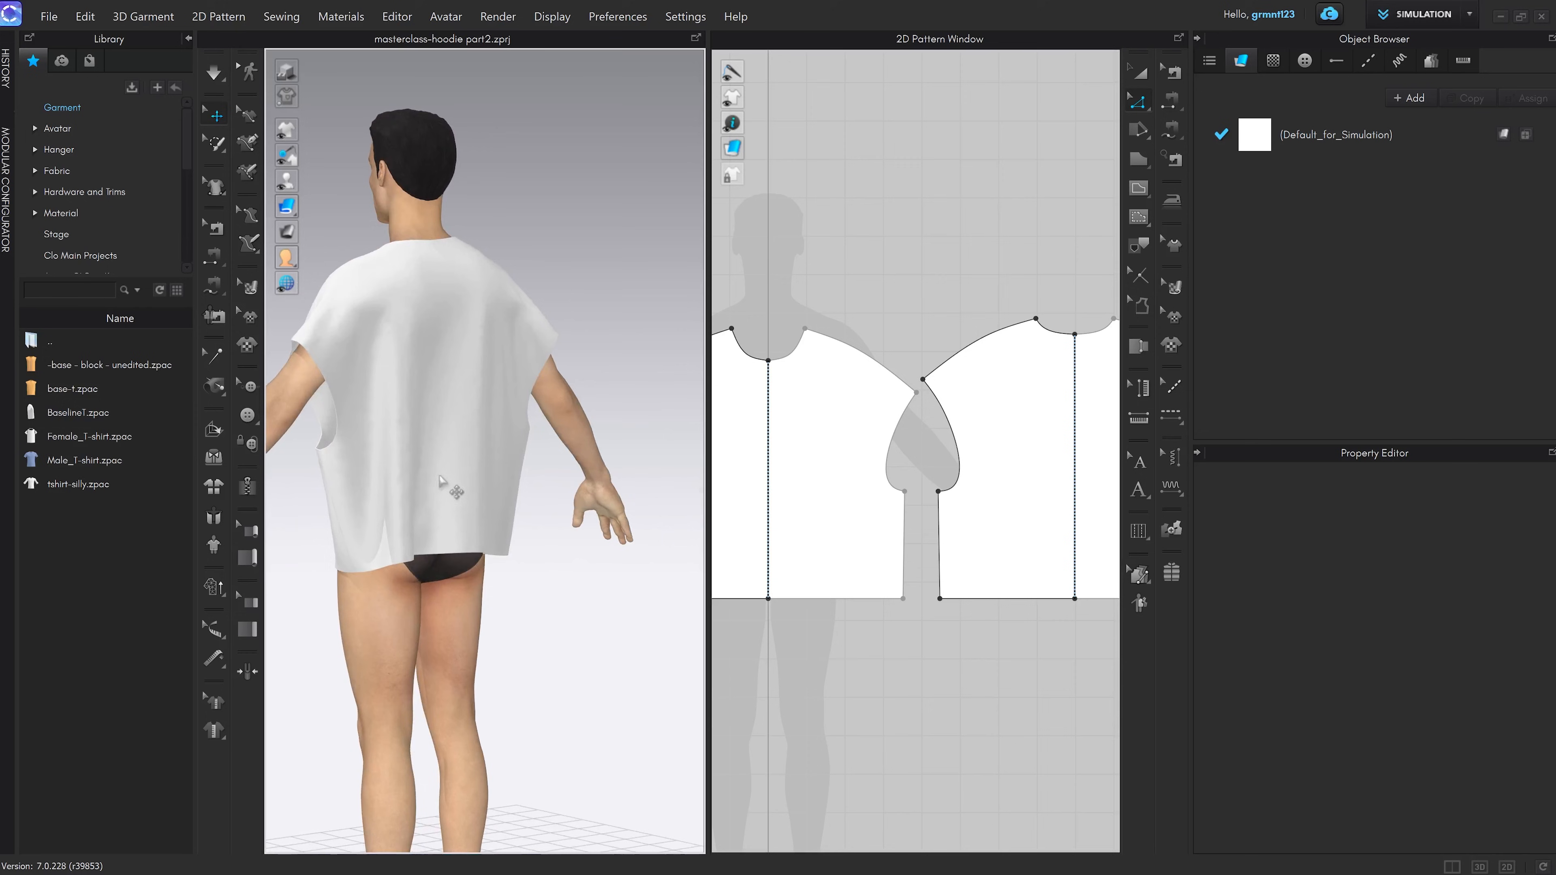
pyautogui.scroll(-3, 495, 452)
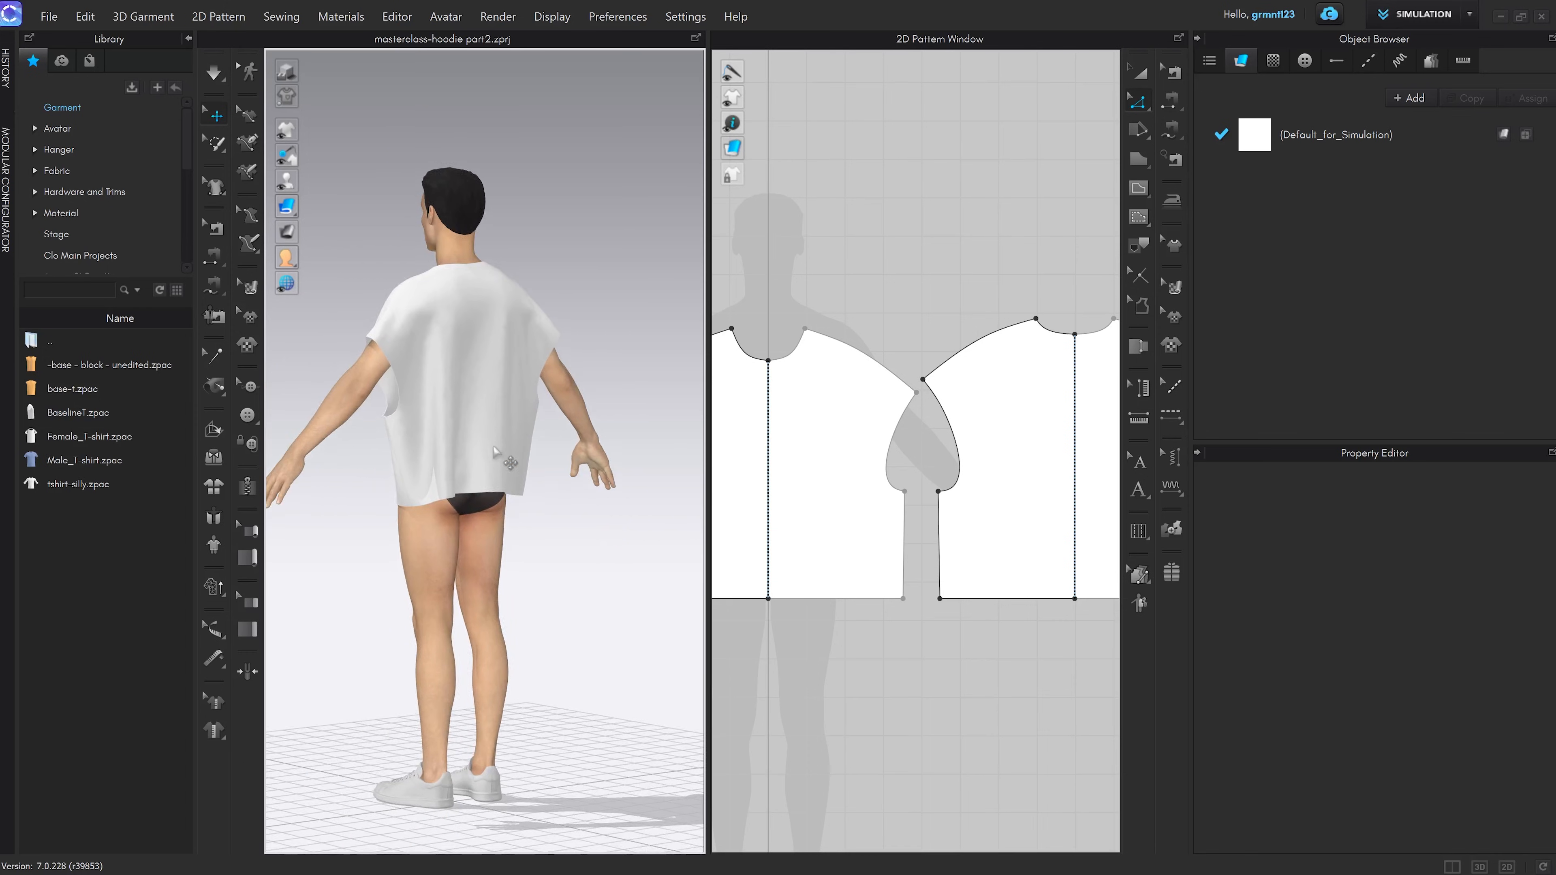
pyautogui.press('2')
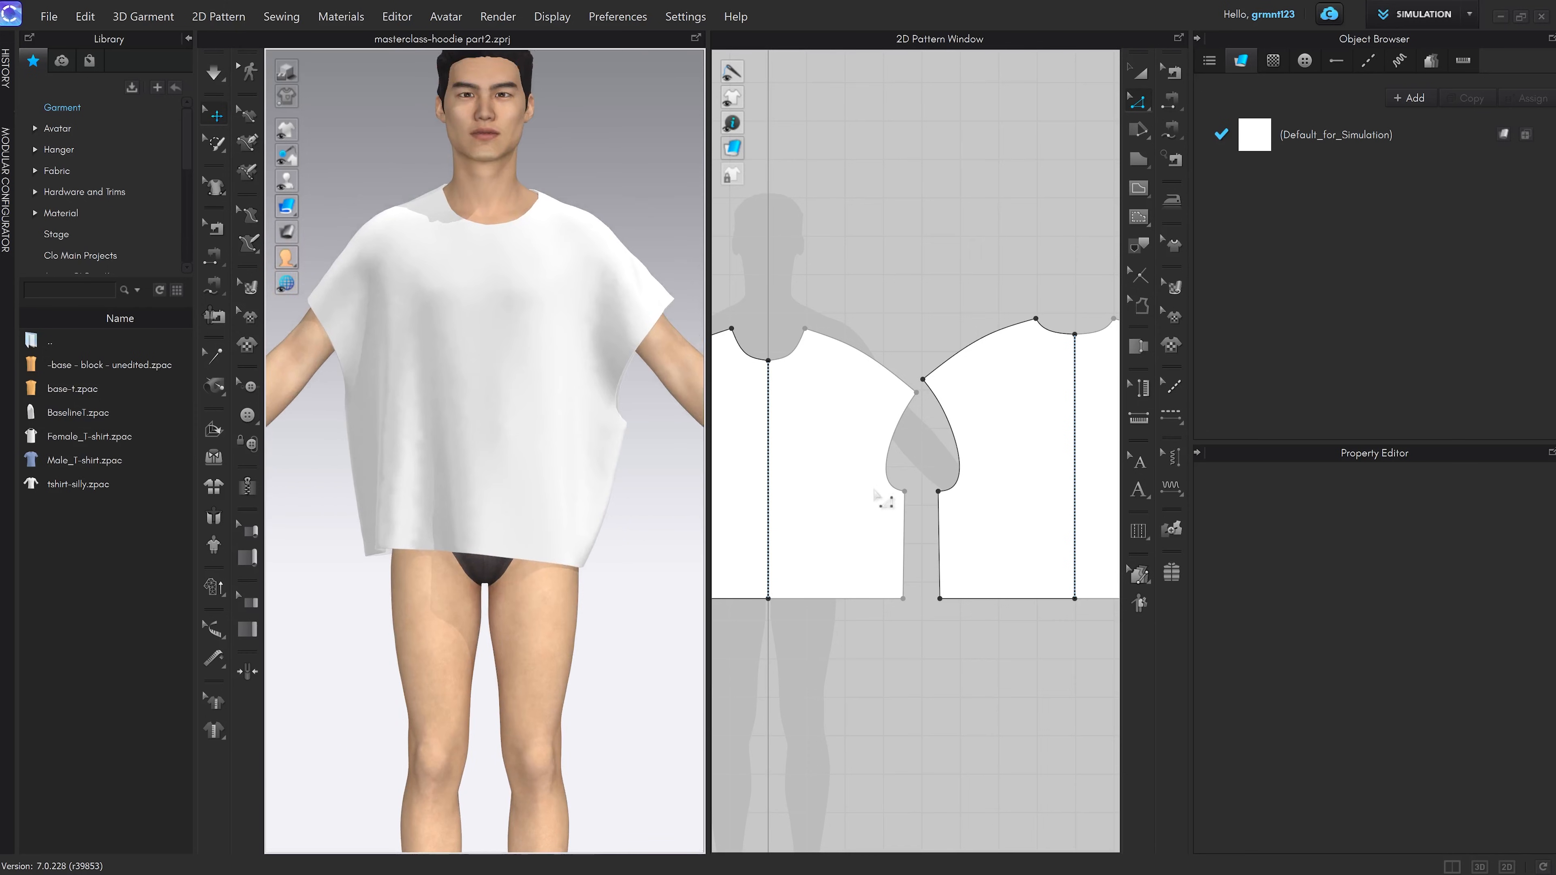
pyautogui.scroll(-5, 857, 502)
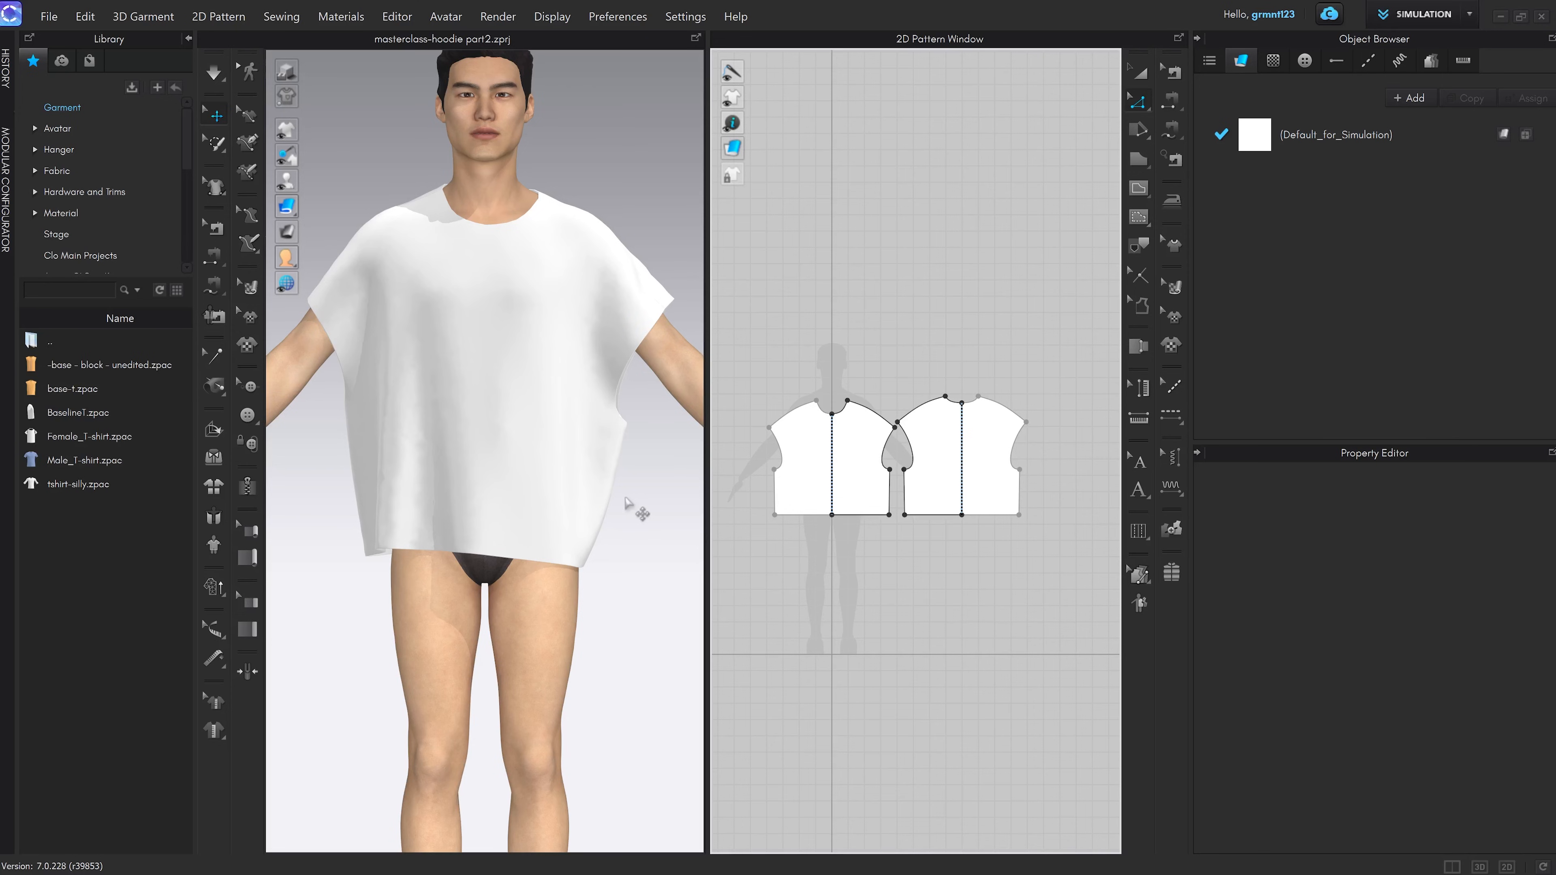
pyautogui.scroll(3, 858, 466)
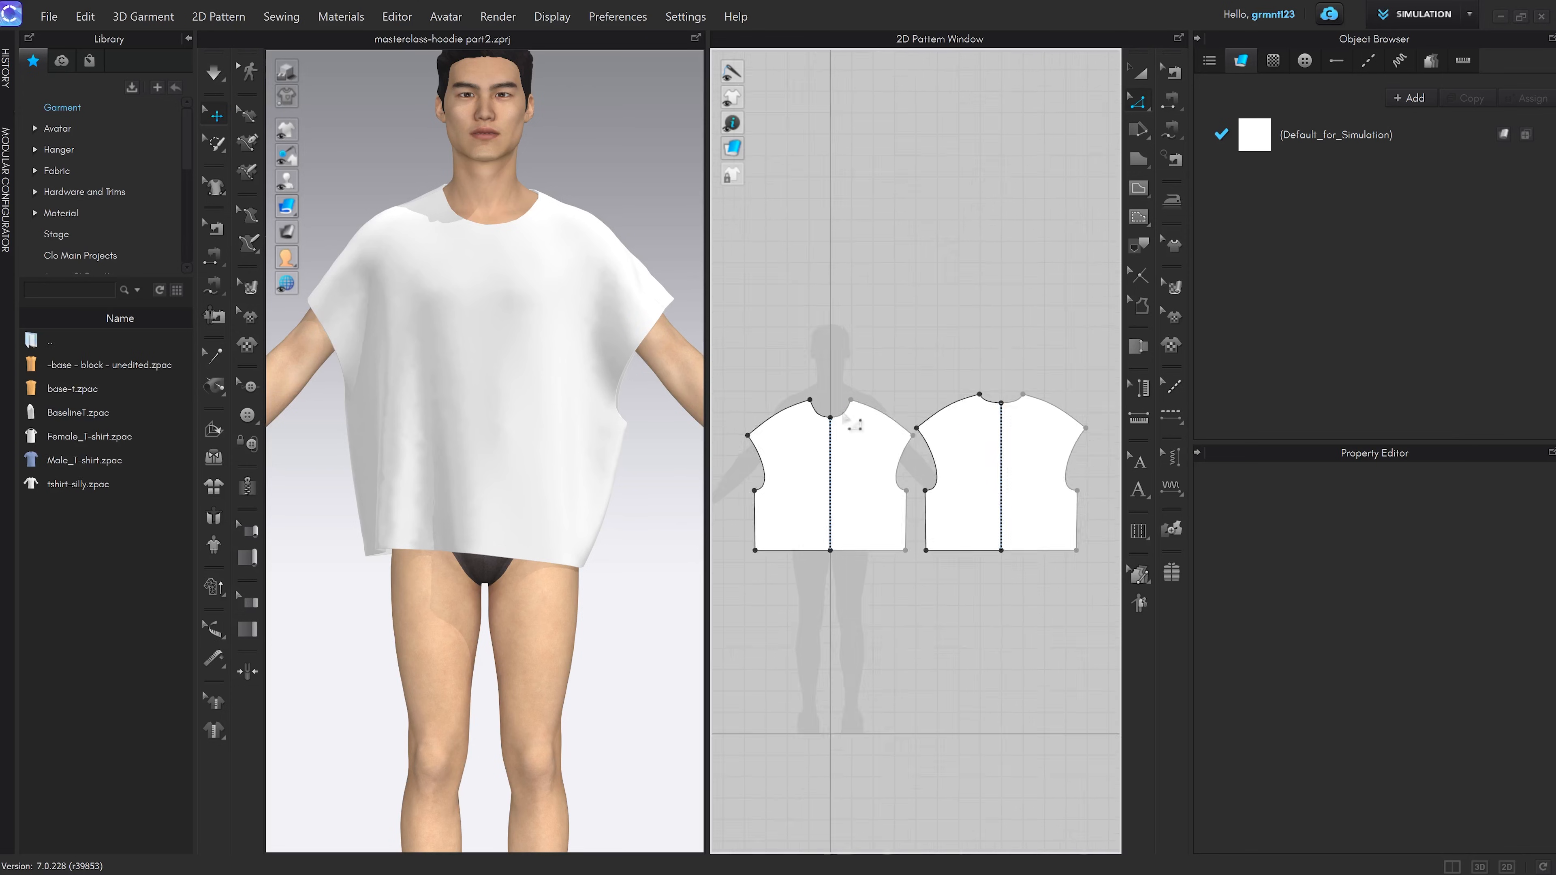
pyautogui.moveTo(858, 427); pyautogui.dragTo(876, 397, button='middle')
pyautogui.scroll(3, 877, 396)
pyautogui.press('a')
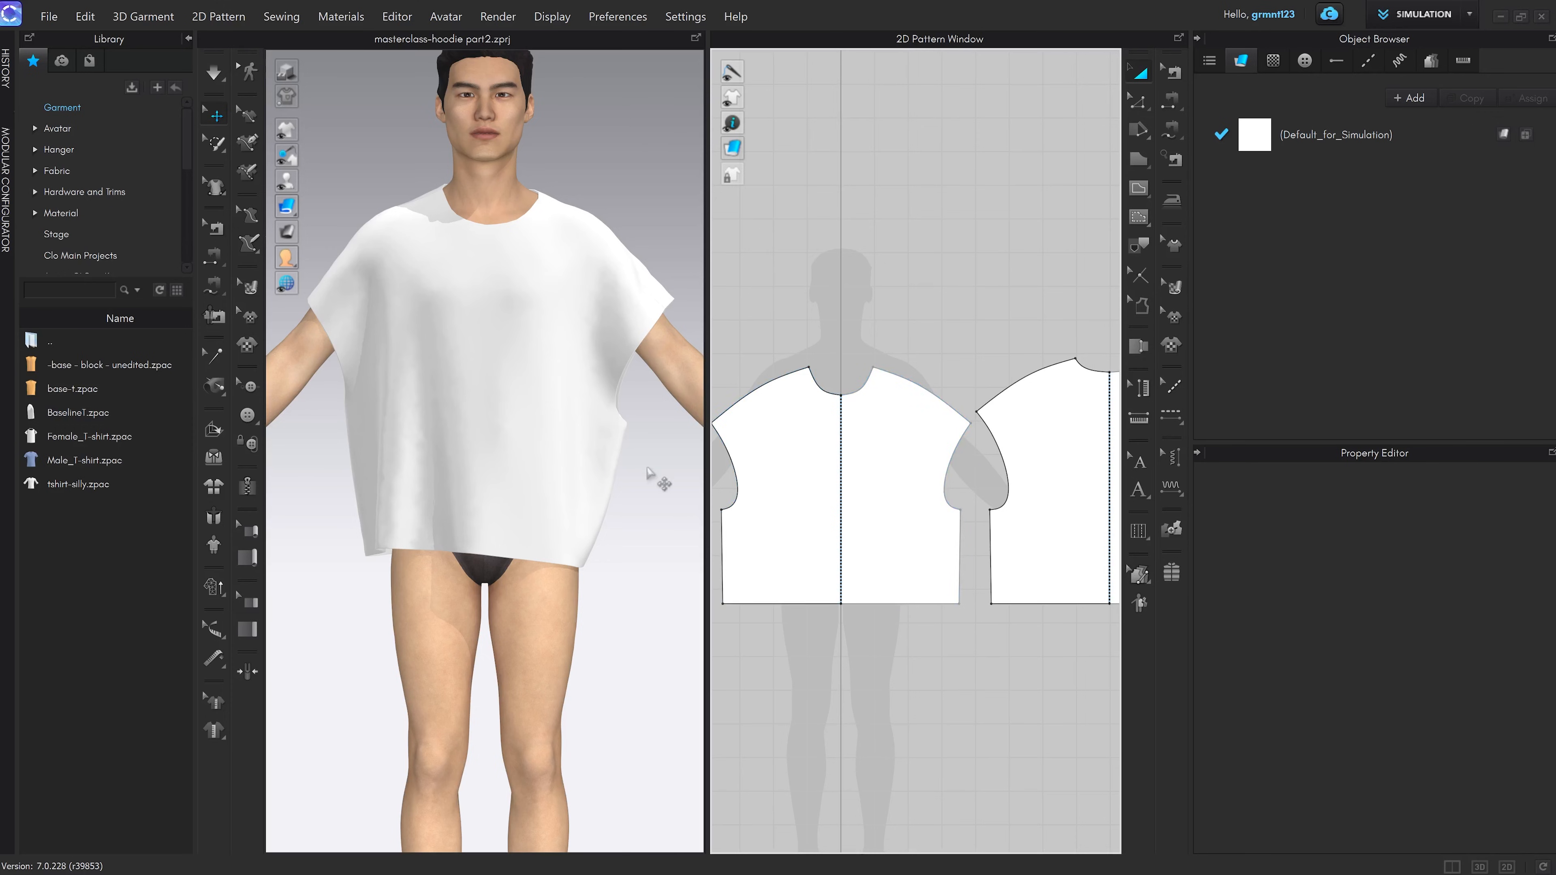
pyautogui.moveTo(647, 458); pyautogui.dragTo(649, 485, button='middle')
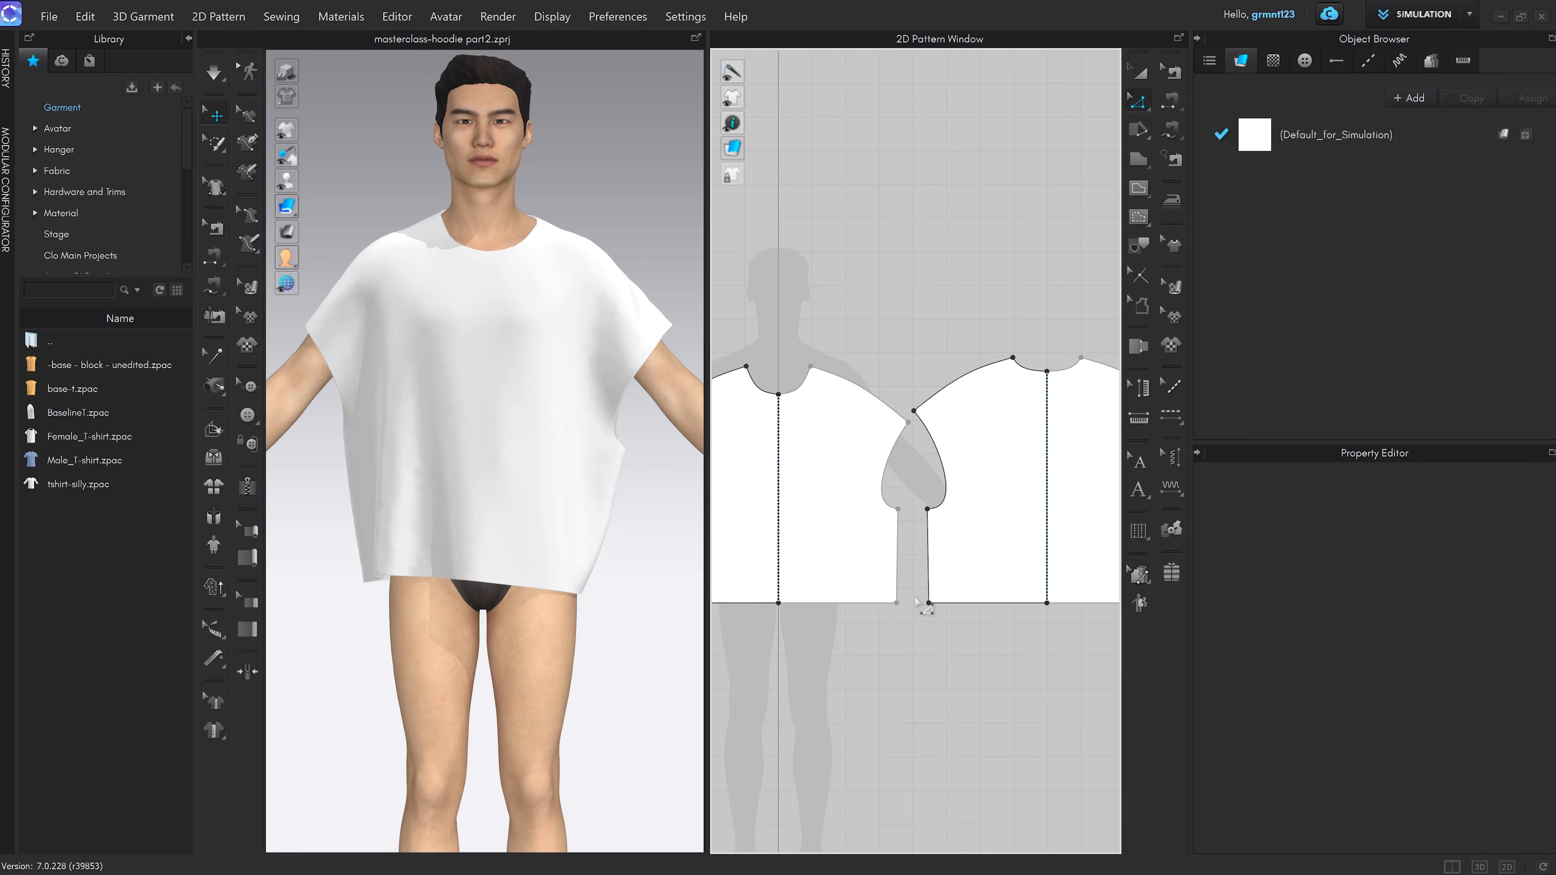
# Create a 500 x 500 mm square test pattern below the body patterns with the Rectangle tool
pyautogui.press('s')
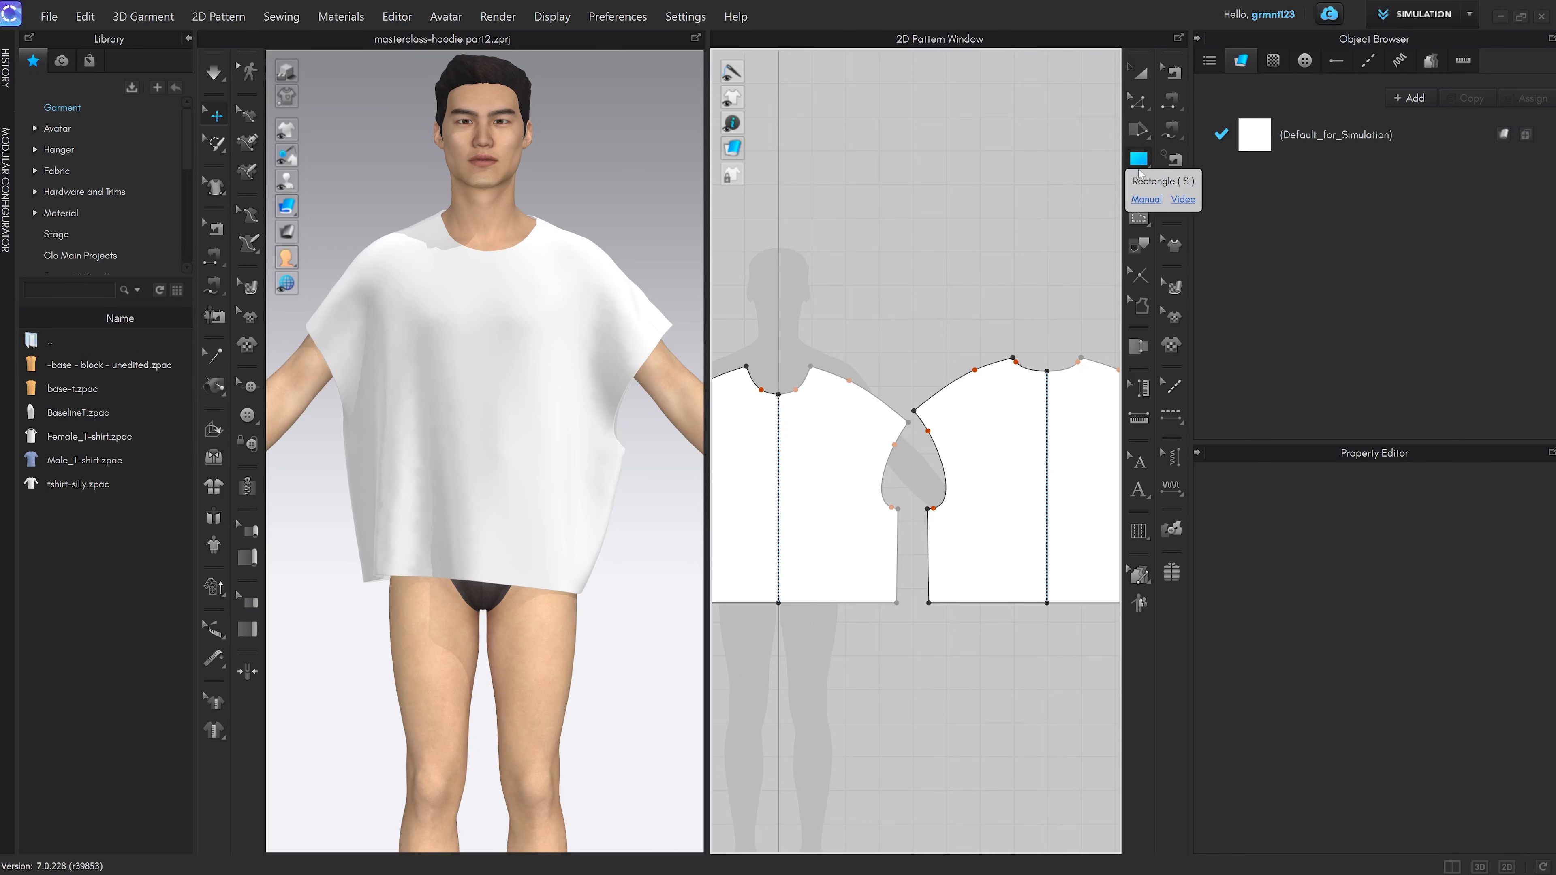
pyautogui.click(928, 721)
pyautogui.click(723, 547)
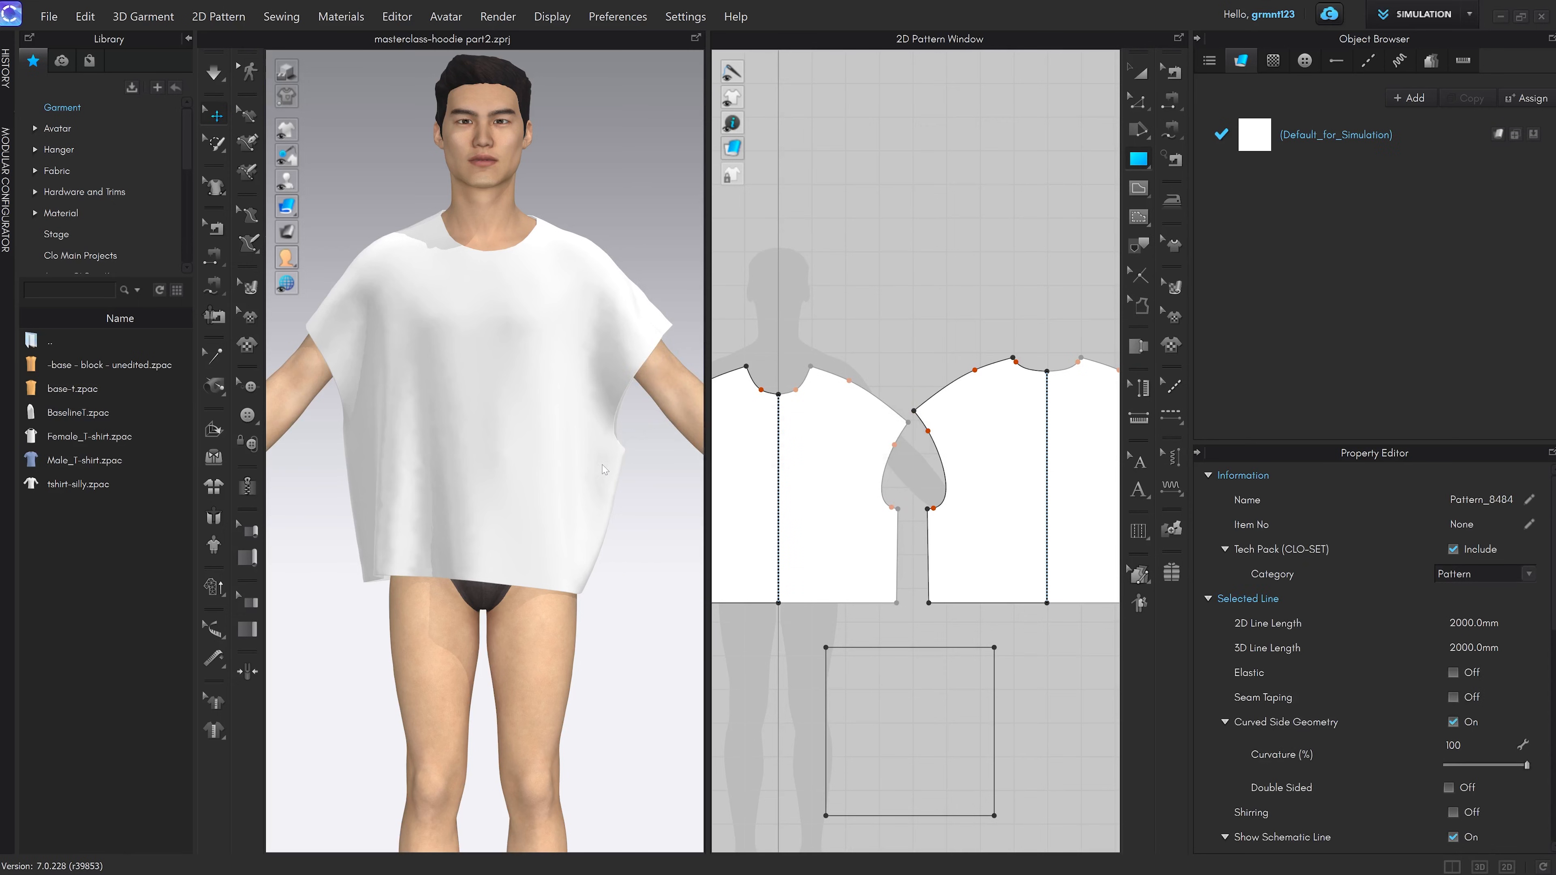
# Move the square test pattern beside the avatar's hand in the 3D scene and deselect it
pyautogui.scroll(-5, 600, 459)
pyautogui.moveTo(599, 460); pyautogui.dragTo(435, 327, button='middle')
pyautogui.scroll(1, 533, 410)
pyautogui.moveTo(533, 401); pyautogui.dragTo(546, 365, button='middle')
pyautogui.moveTo(510, 518); pyautogui.dragTo(554, 378)
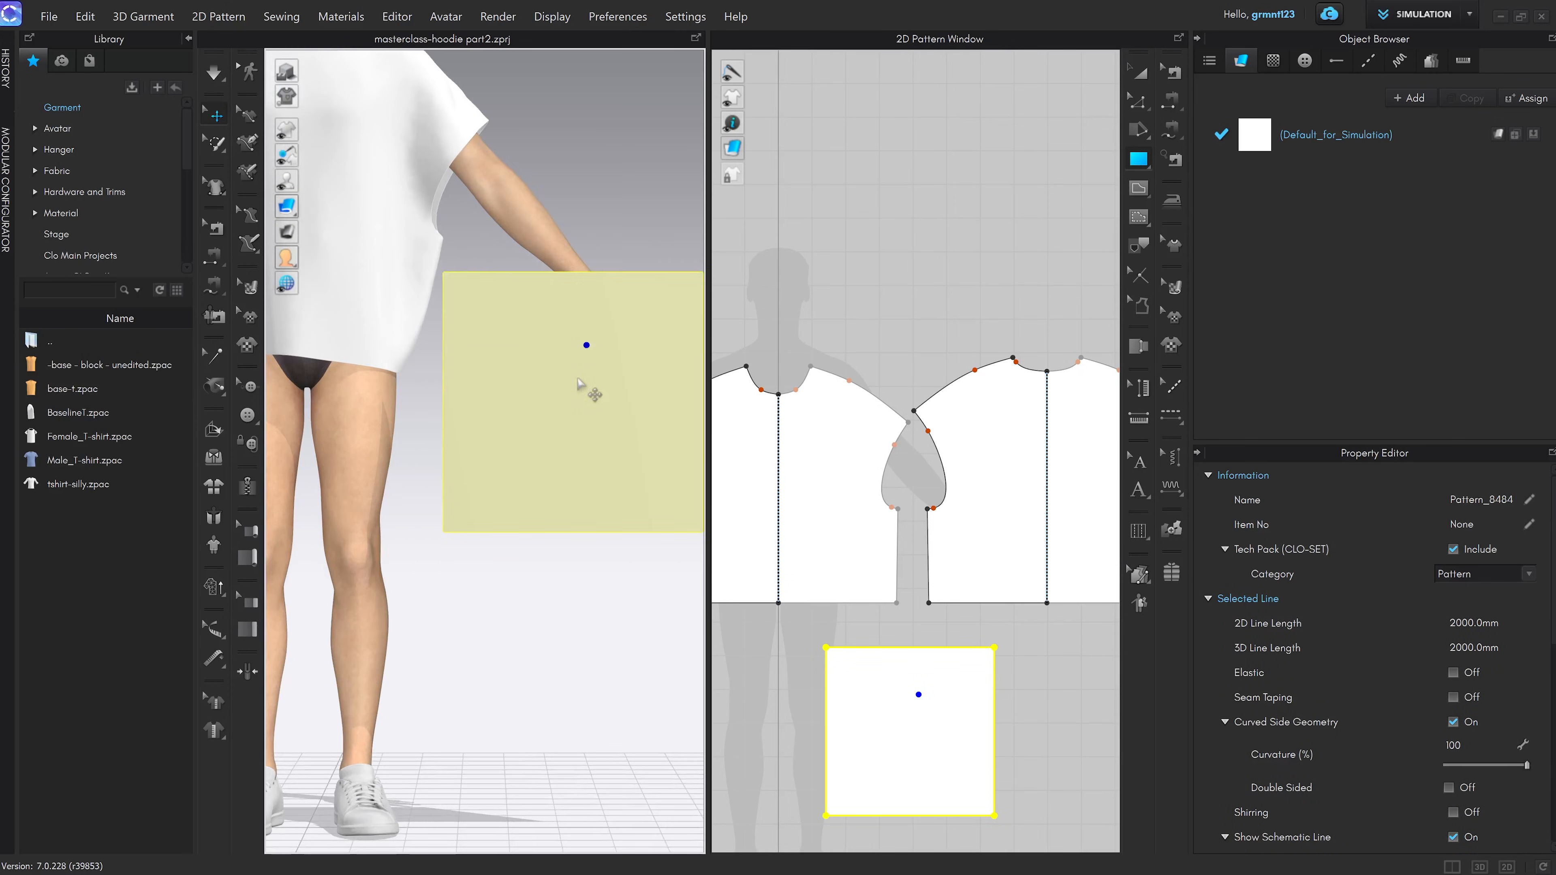
pyautogui.moveTo(968, 702); pyautogui.dragTo(1000, 509, button='middle')
pyautogui.moveTo(591, 466); pyautogui.dragTo(611, 417, button='right')
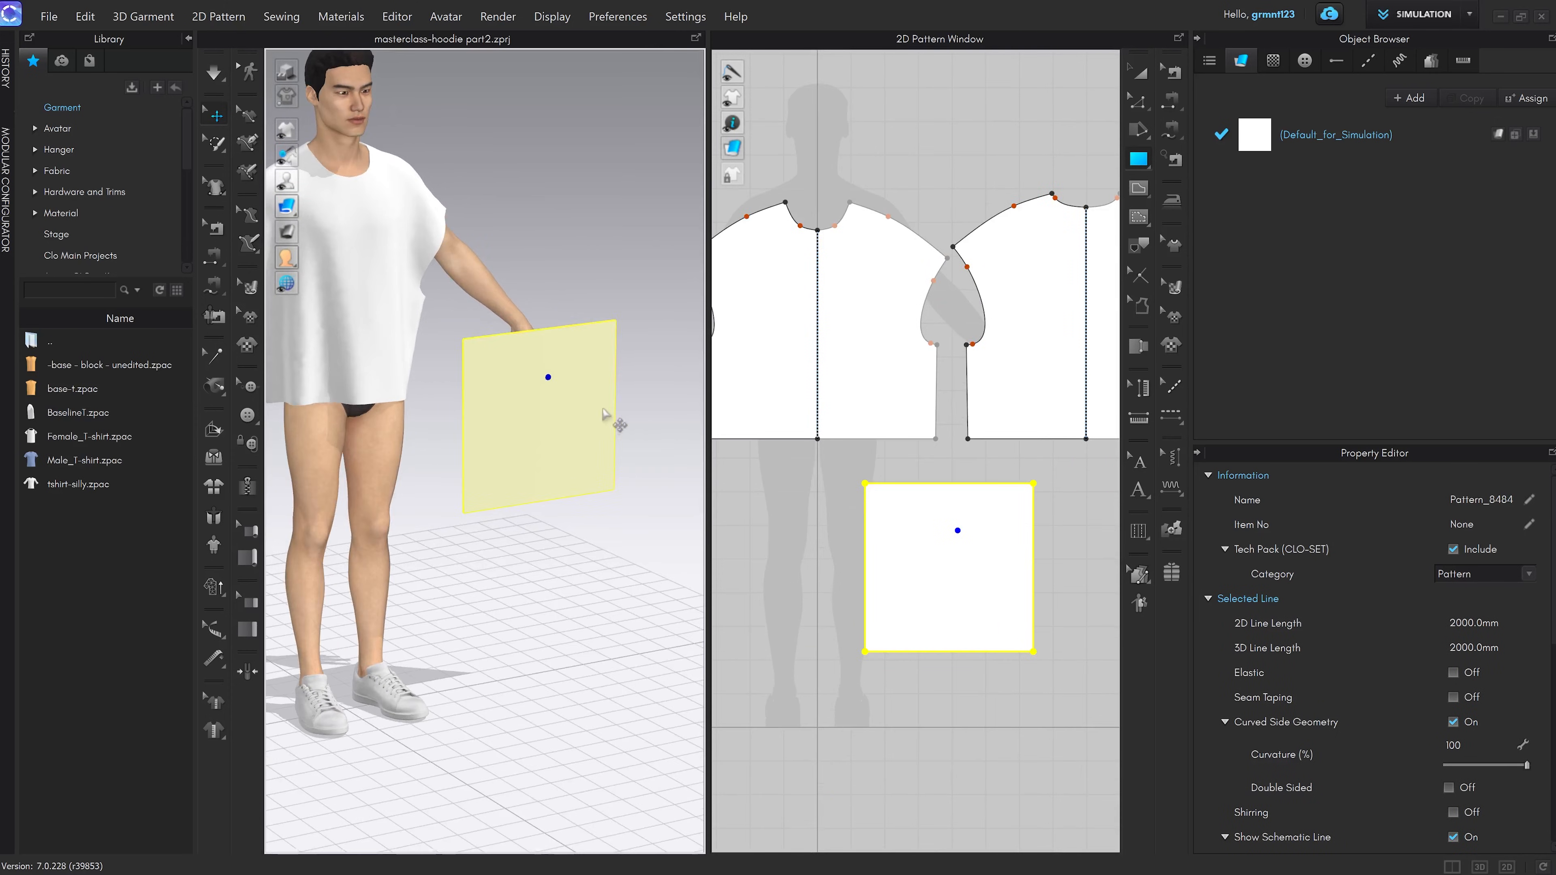
pyautogui.click(634, 355)
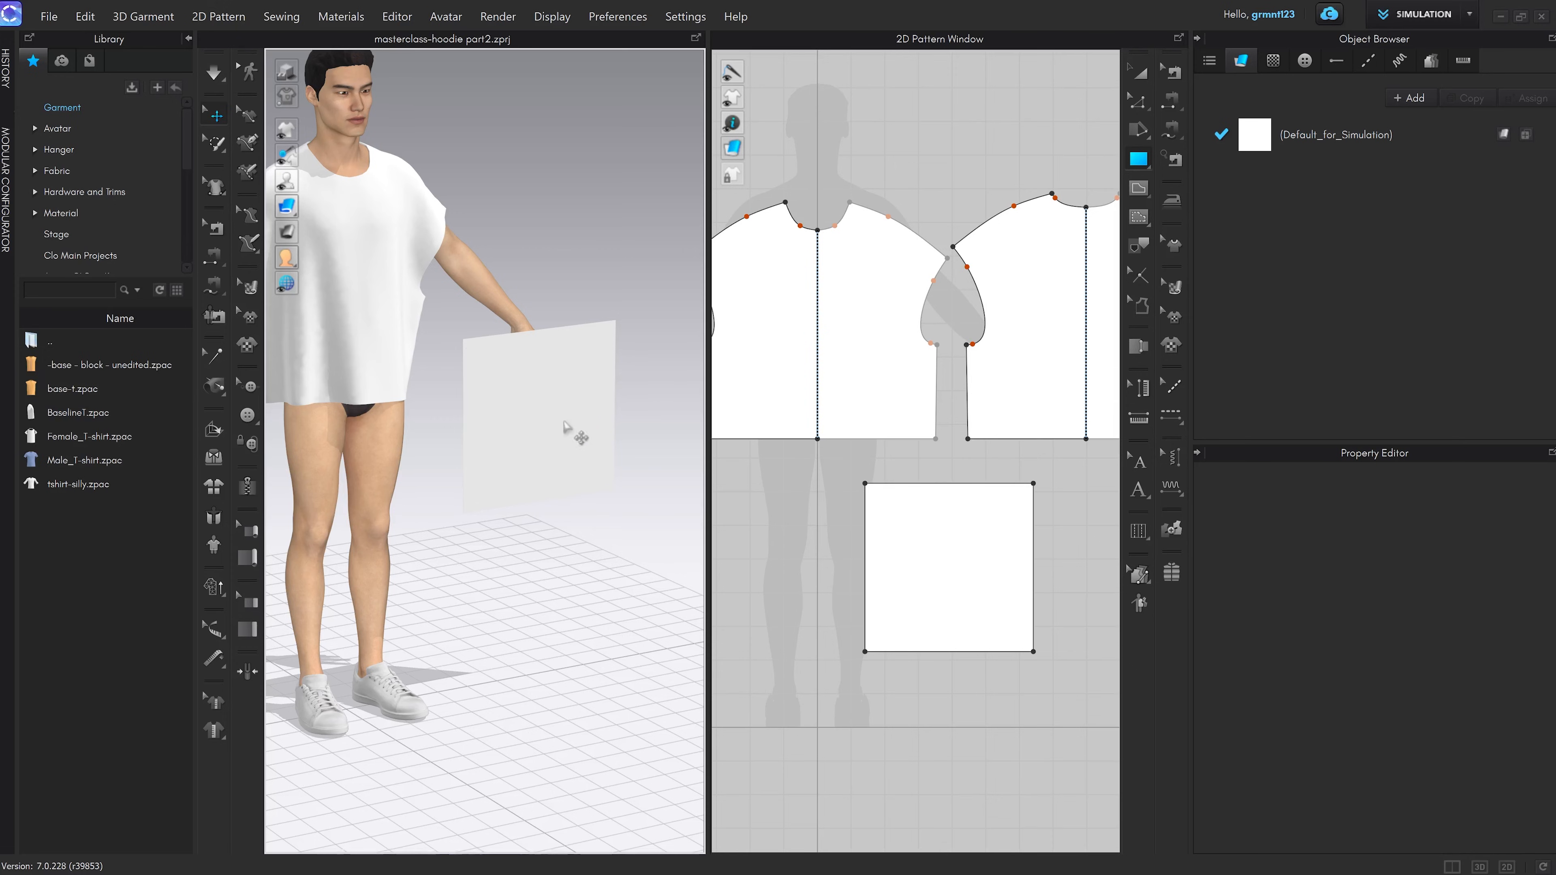
# Sew the square's two vertical edges together with Segment Sewing in opposite directions so the seam lines cross
pyautogui.moveTo(530, 366); pyautogui.dragTo(520, 403, button='middle')
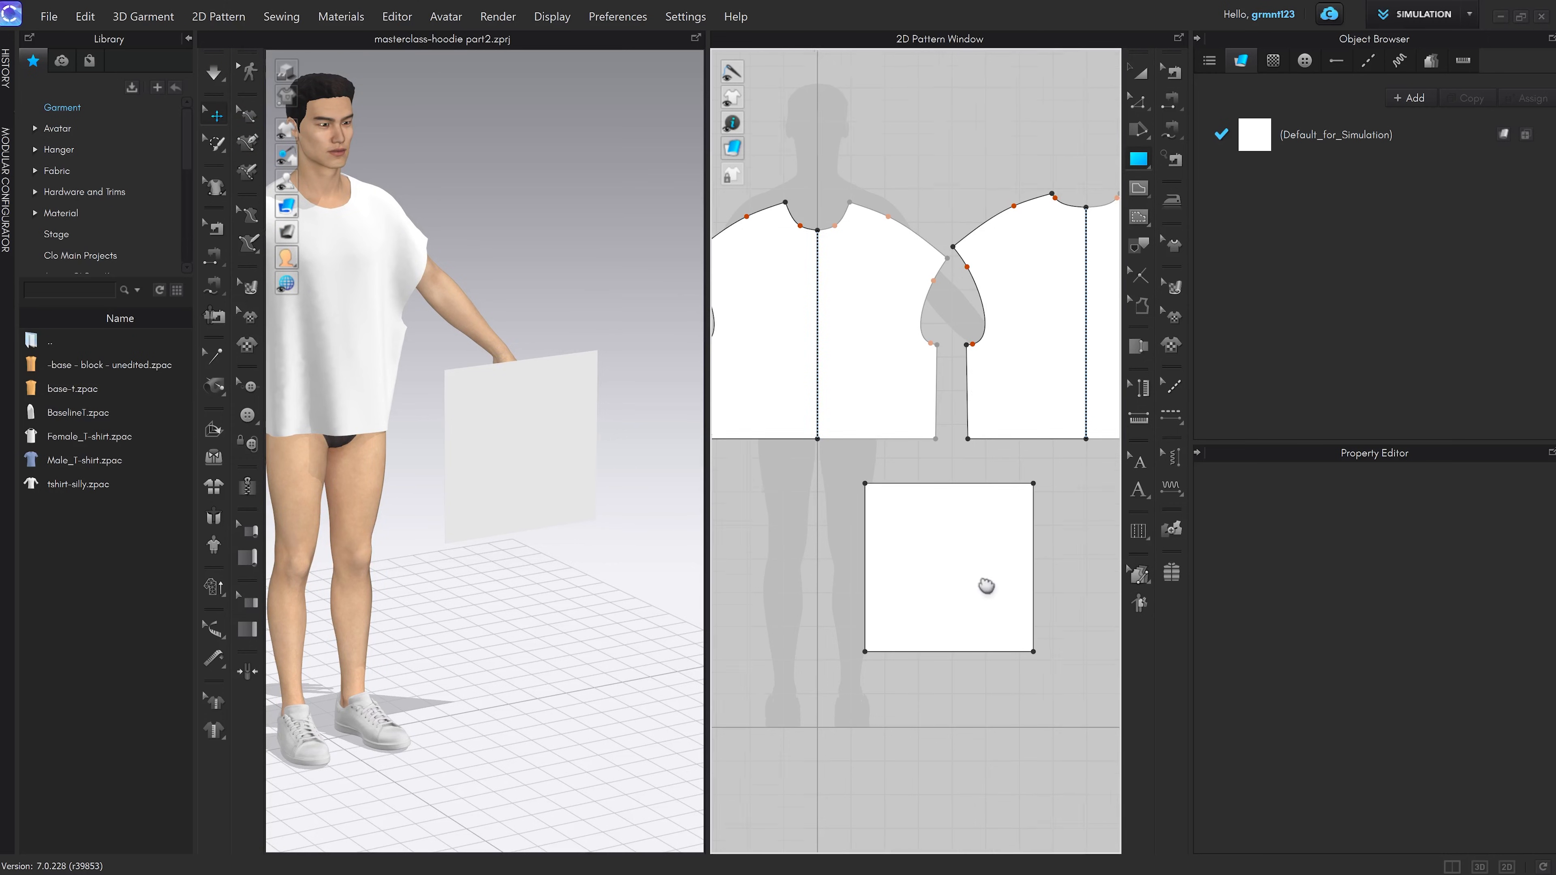
pyautogui.moveTo(986, 583); pyautogui.dragTo(977, 573, button='middle')
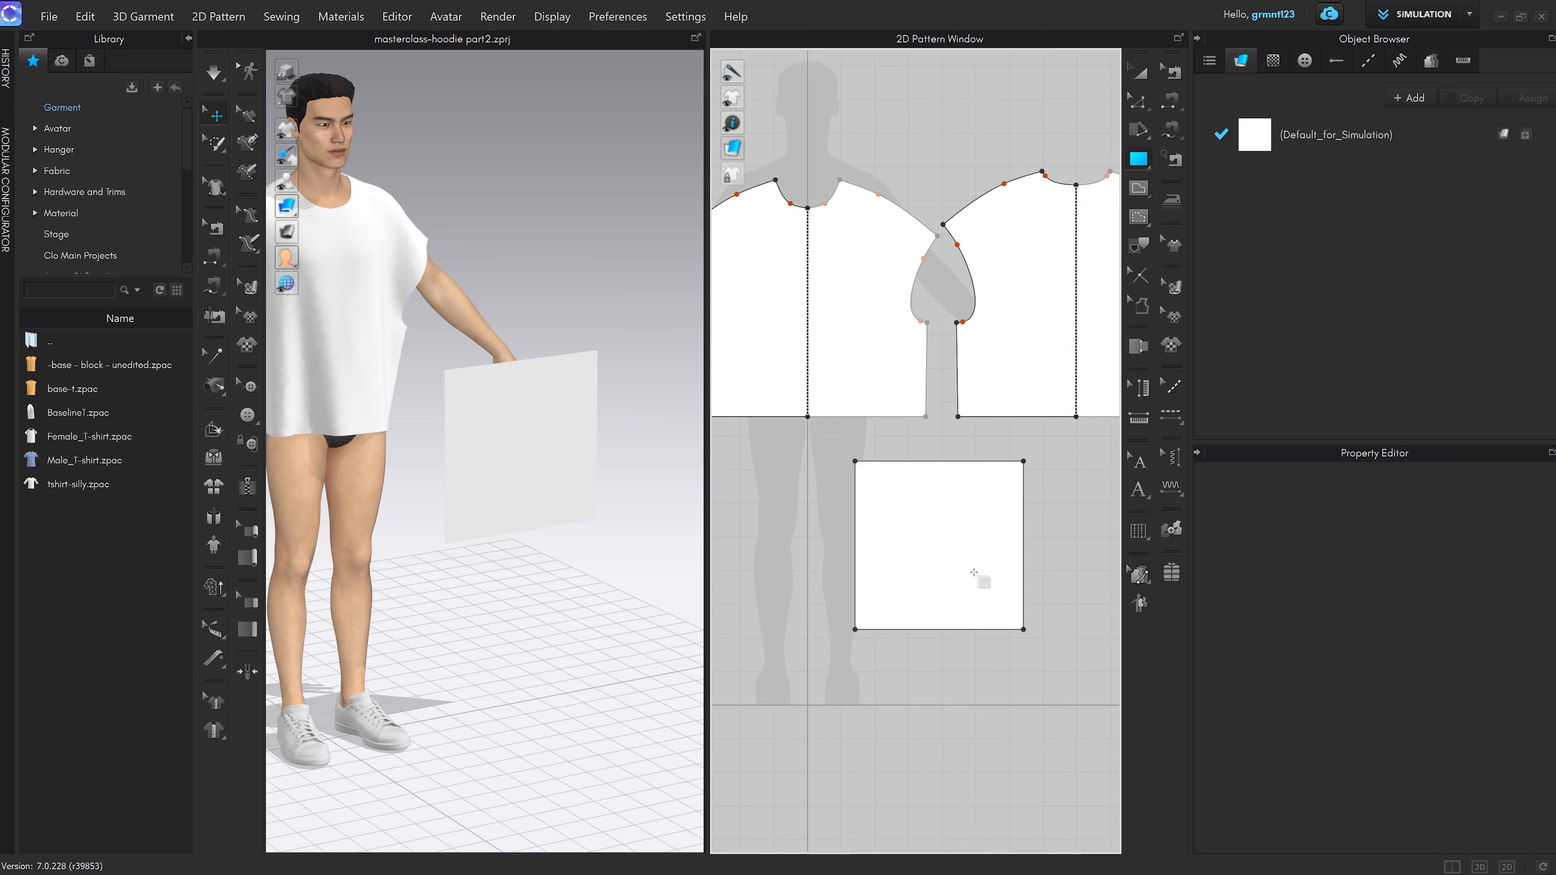
pyautogui.press('n')
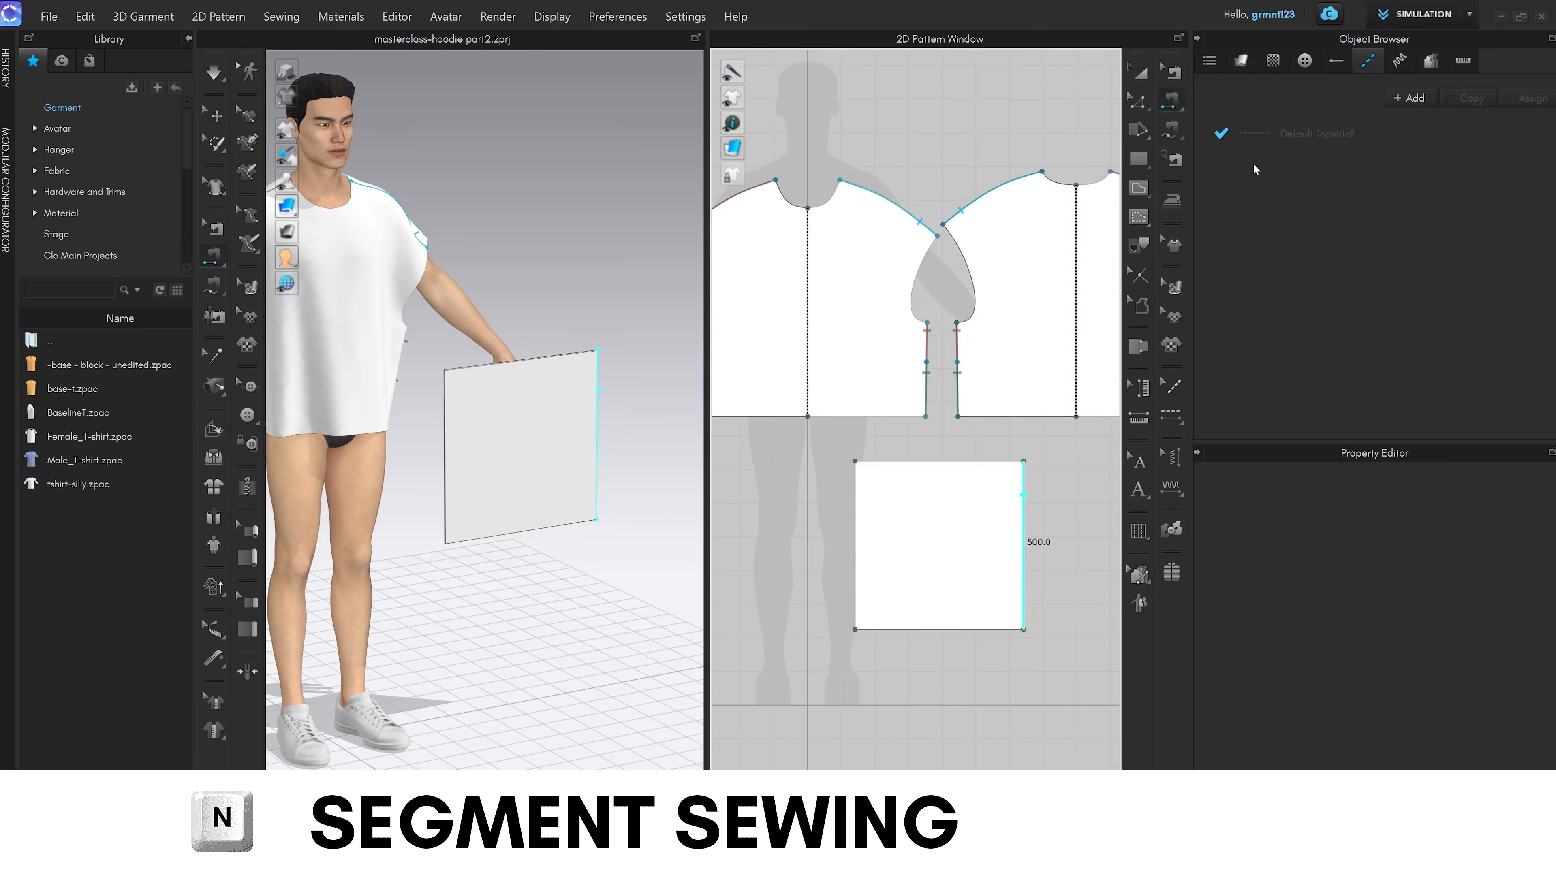
pyautogui.click(1168, 100)
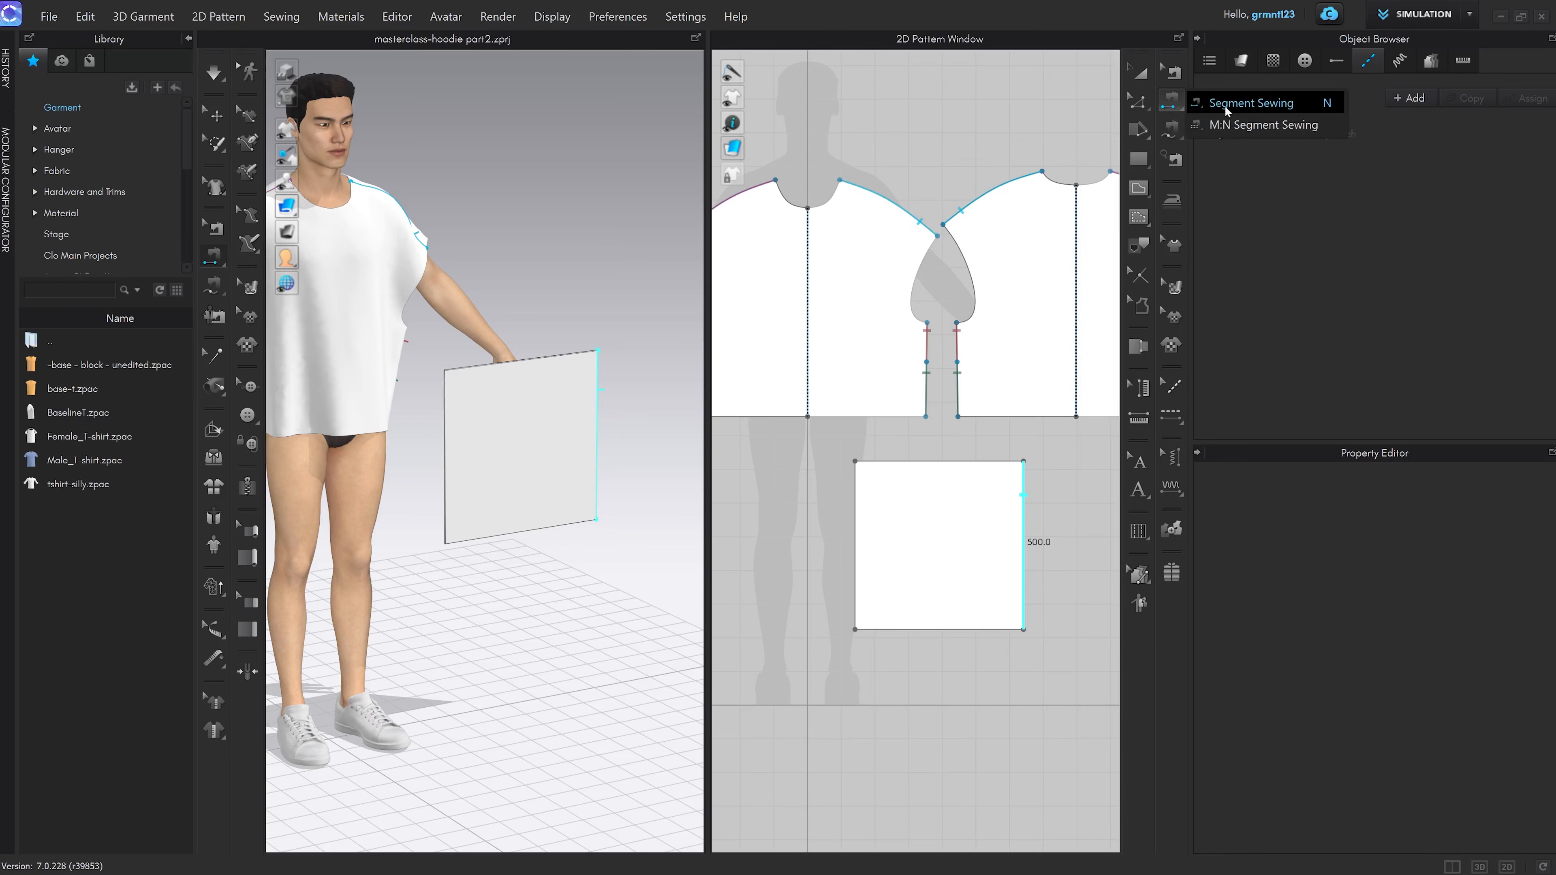
pyautogui.click(1291, 105)
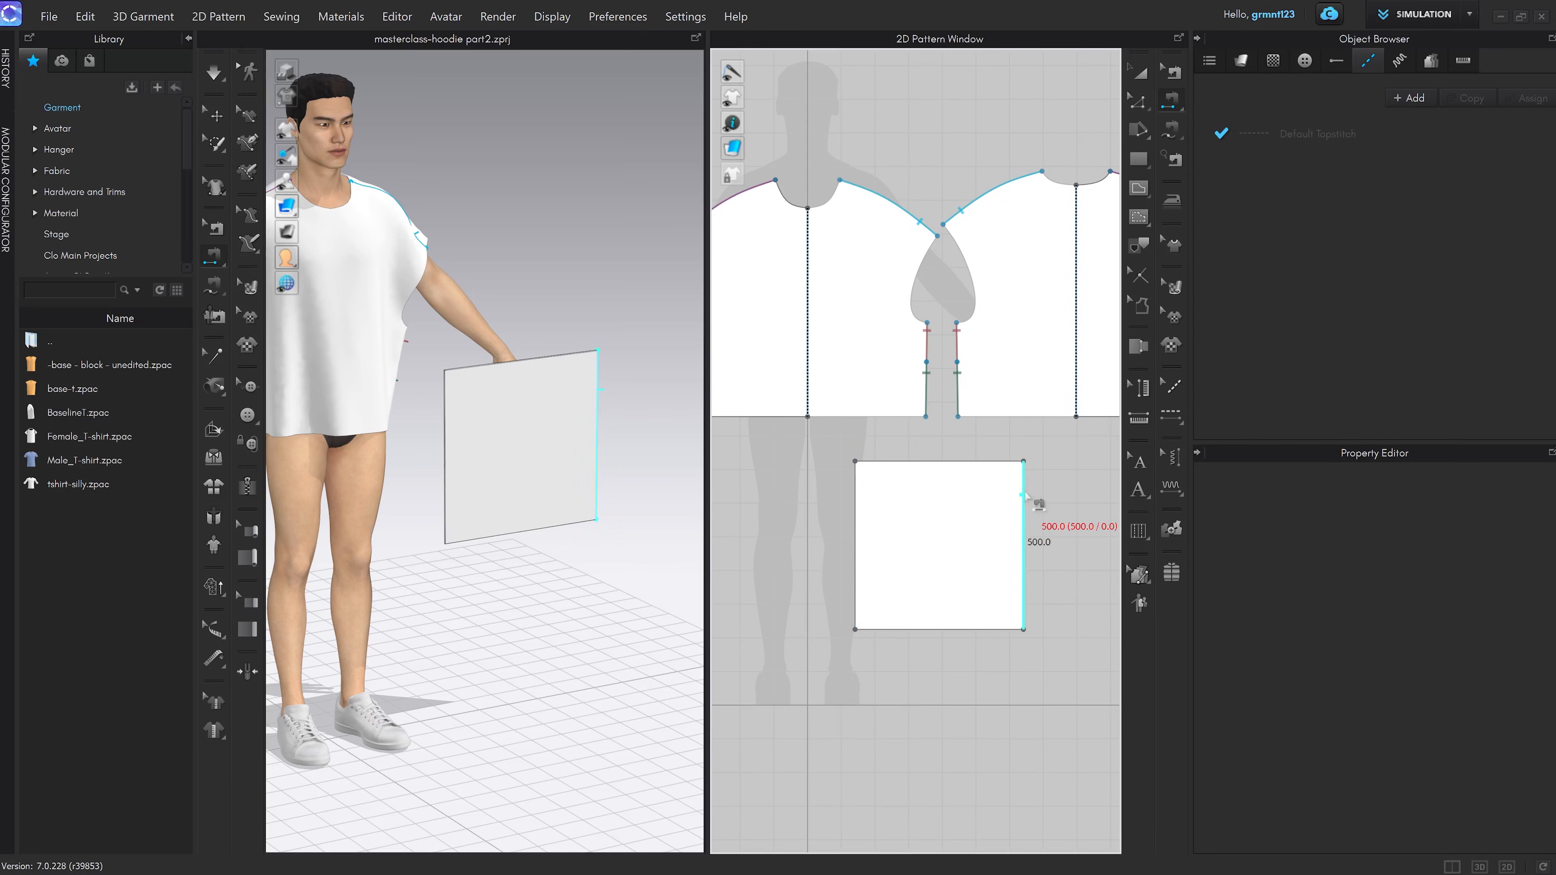
pyautogui.click(1036, 508)
pyautogui.click(857, 500)
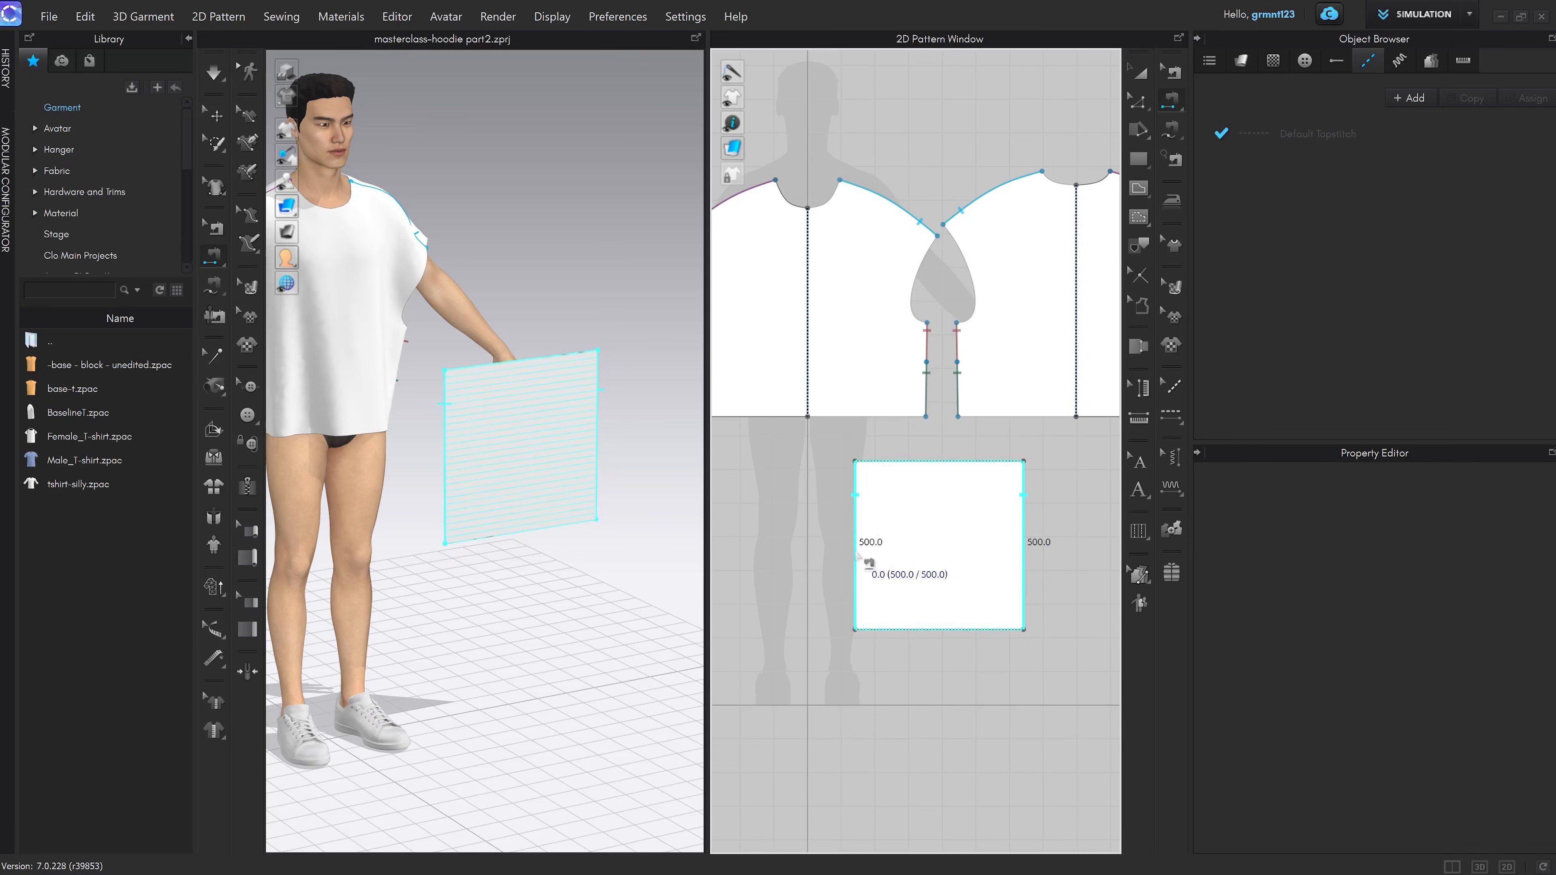
pyautogui.click(857, 589)
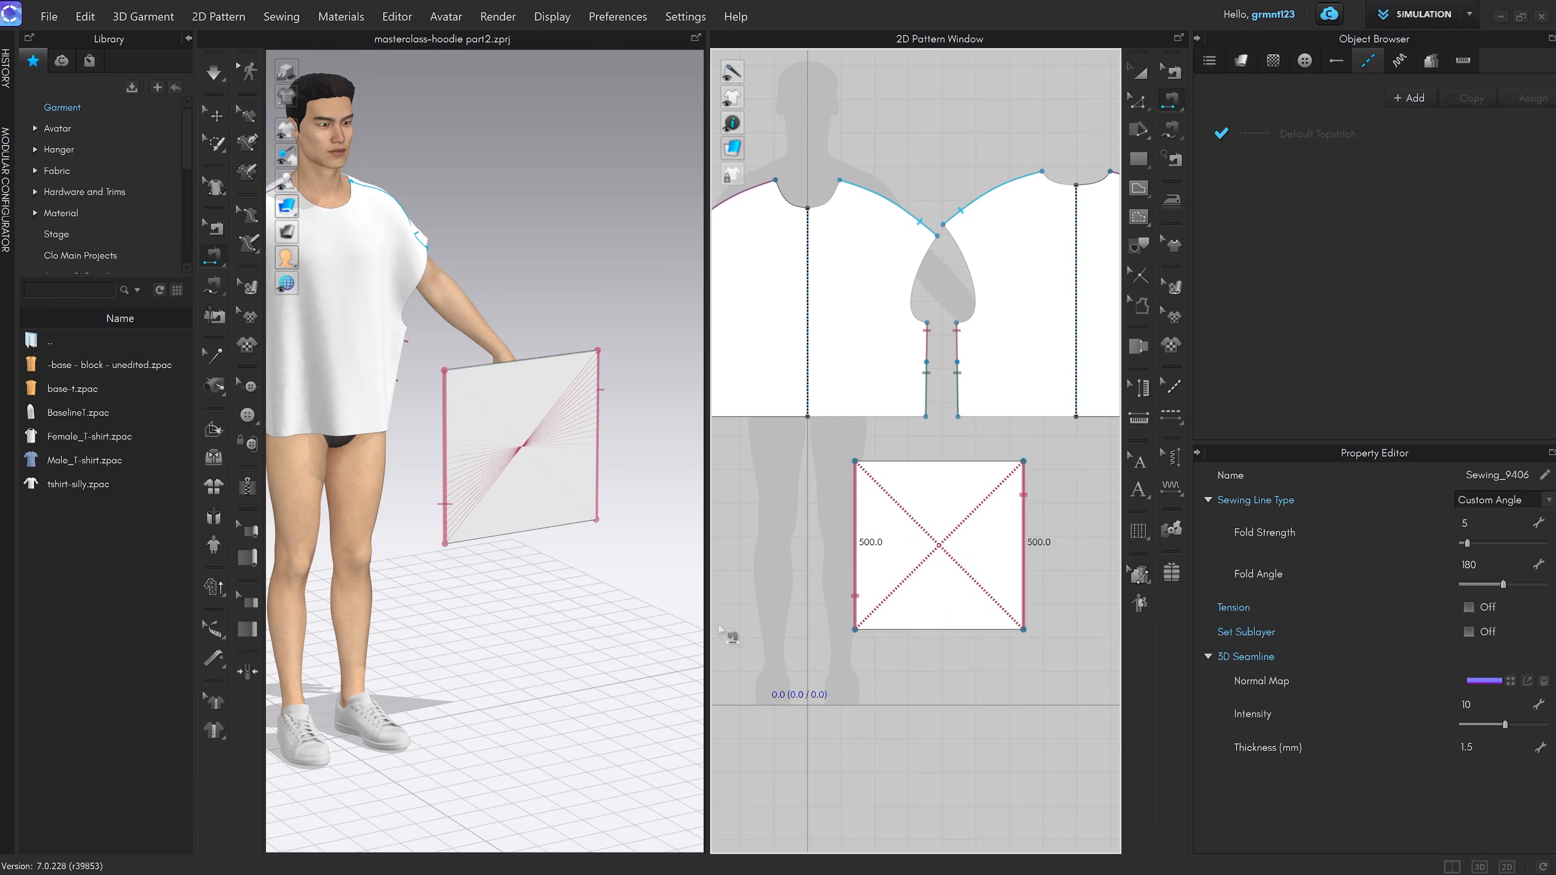
# Simulate the square with its crossed seam and undo the simulation
pyautogui.moveTo(589, 526)
pyautogui.mouseDown(button='right')
pyautogui.moveTo(599, 495)
pyautogui.moveTo(563, 522)
pyautogui.moveTo(599, 513)
pyautogui.mouseUp(button='right')
pyautogui.scroll(4, 595, 514)
pyautogui.click(618, 325)
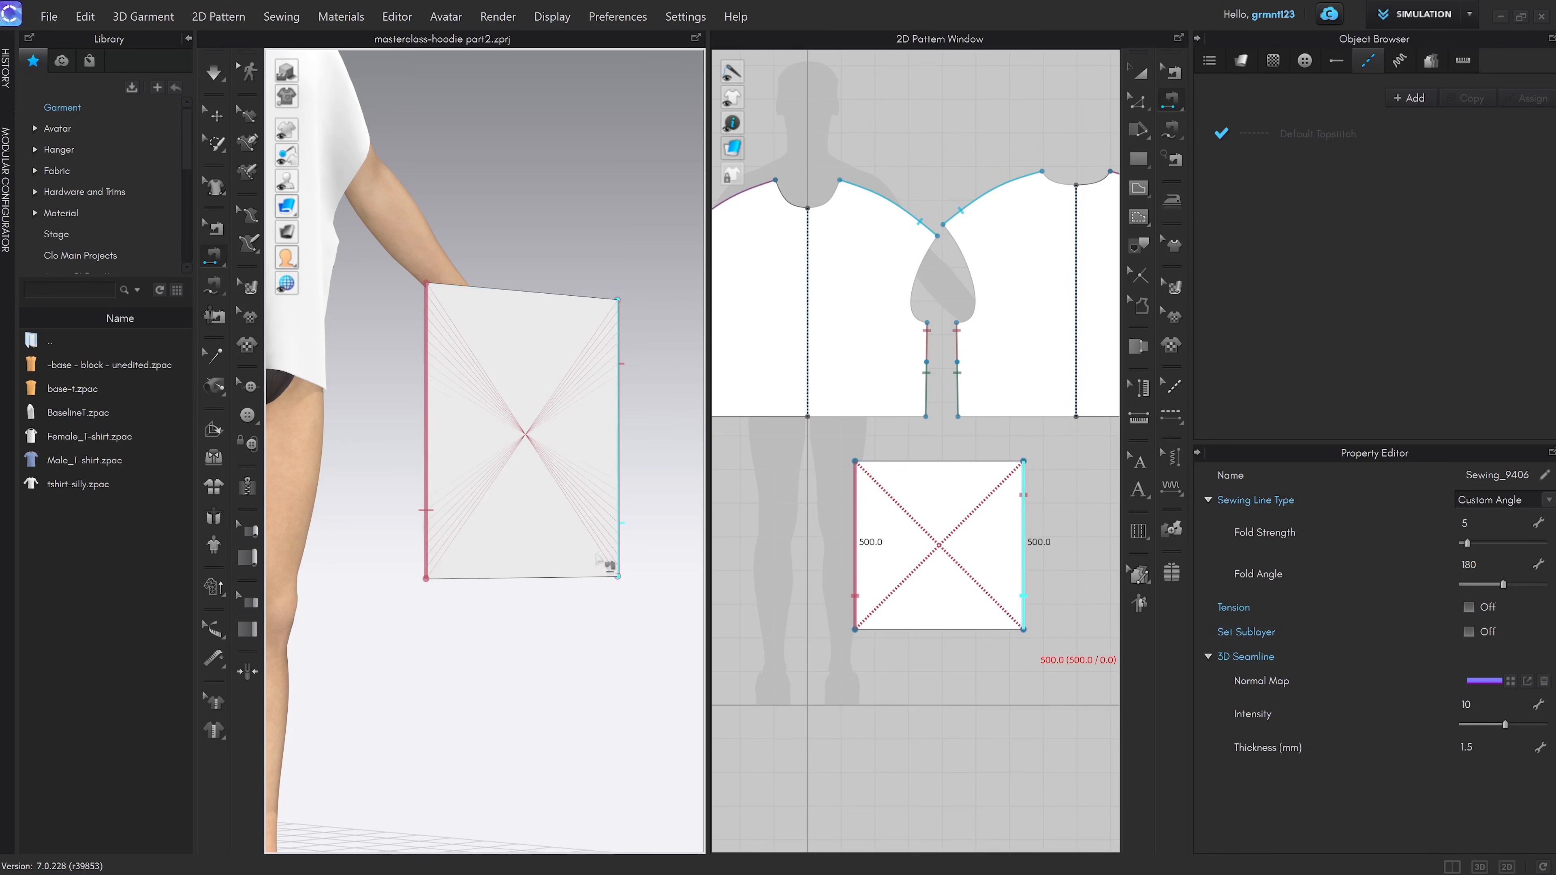
pyautogui.press('space')
pyautogui.press('space')
pyautogui.scroll(-3, 578, 567)
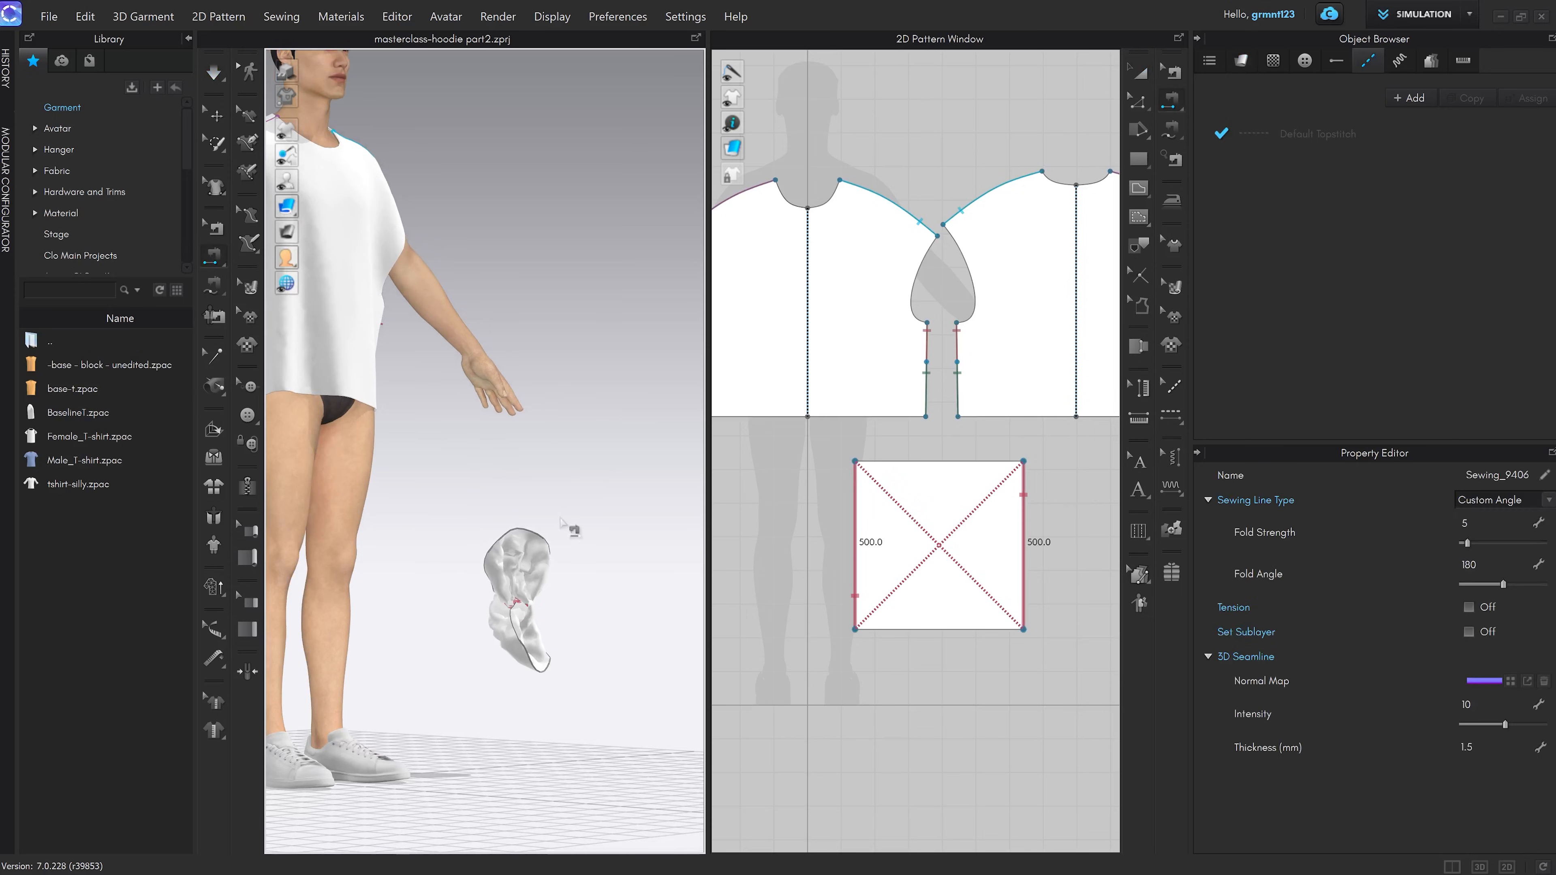
pyautogui.press('a')
pyautogui.hotkey('ctrl', 'z')
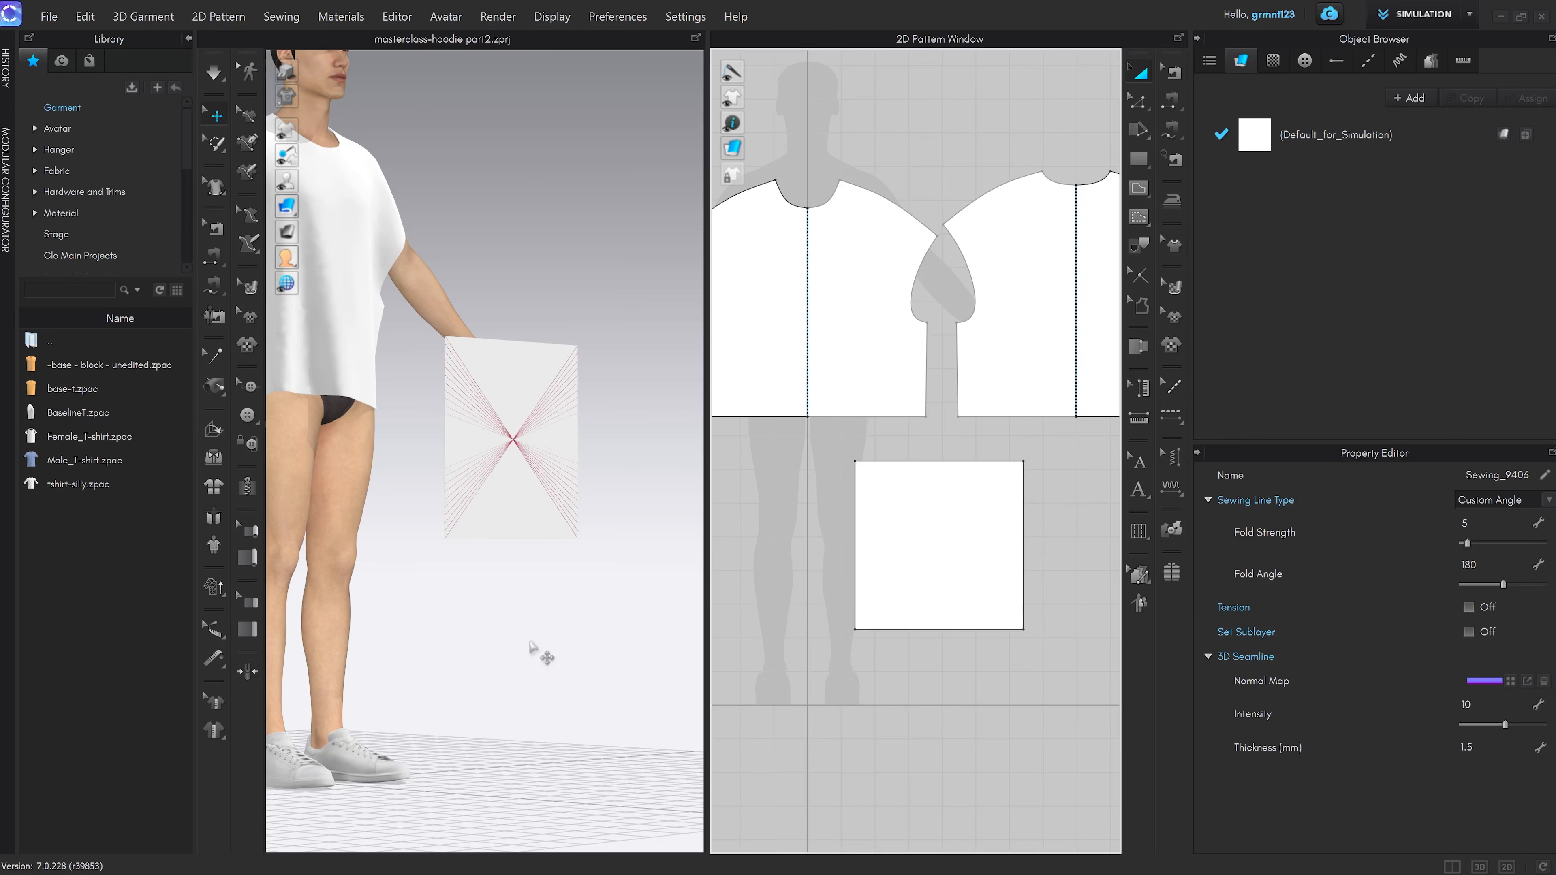
# View the square from above and review the simulation properties of the Normal (Default) mode
pyautogui.moveTo(528, 511); pyautogui.dragTo(442, 353, button='right')
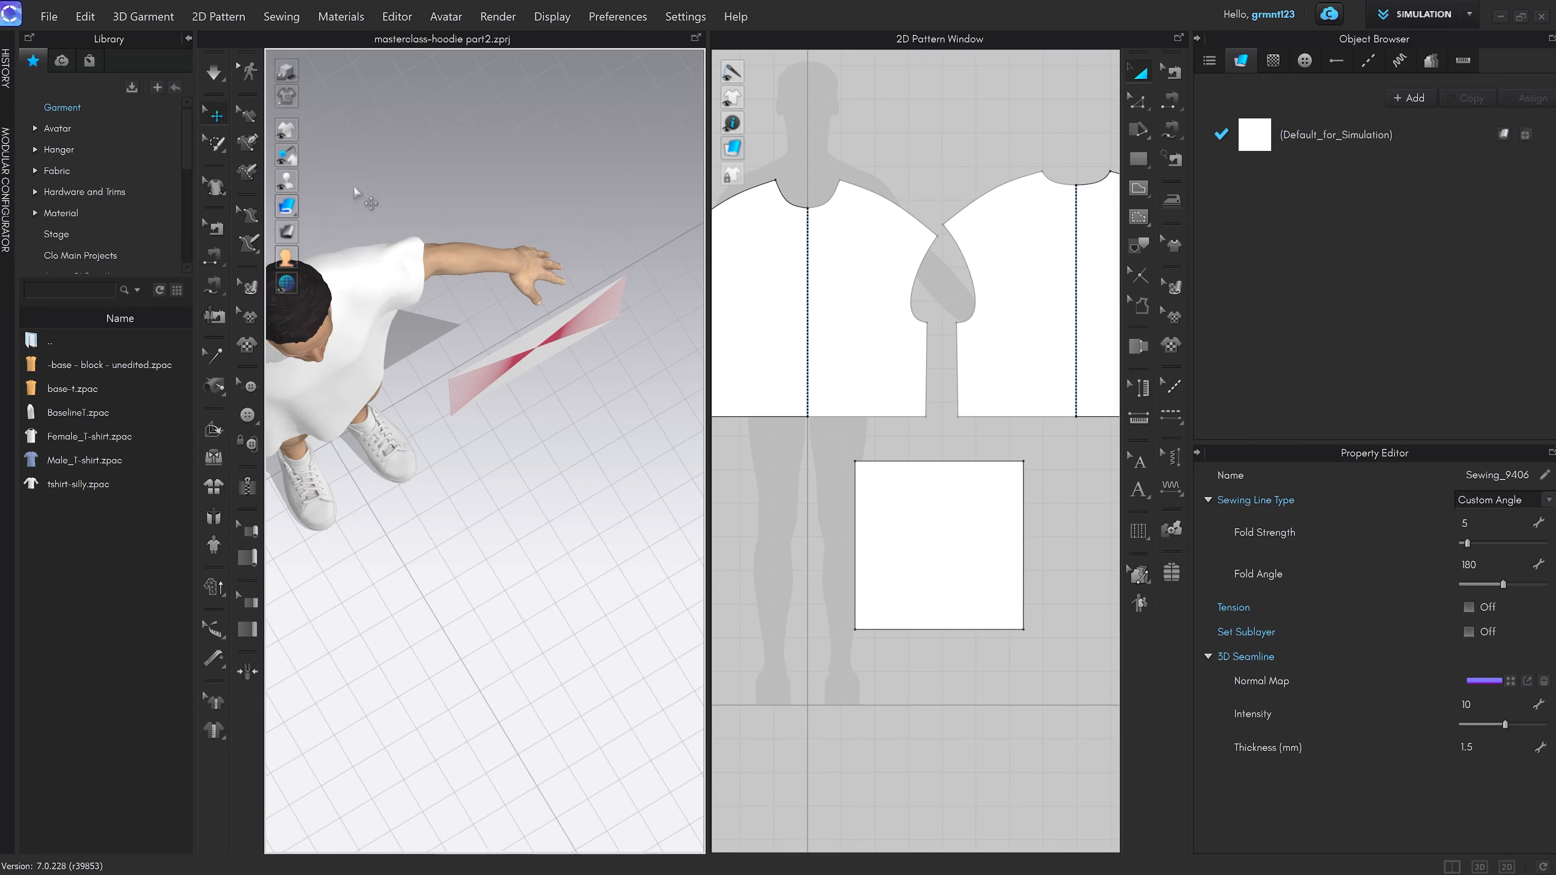
pyautogui.click(214, 72)
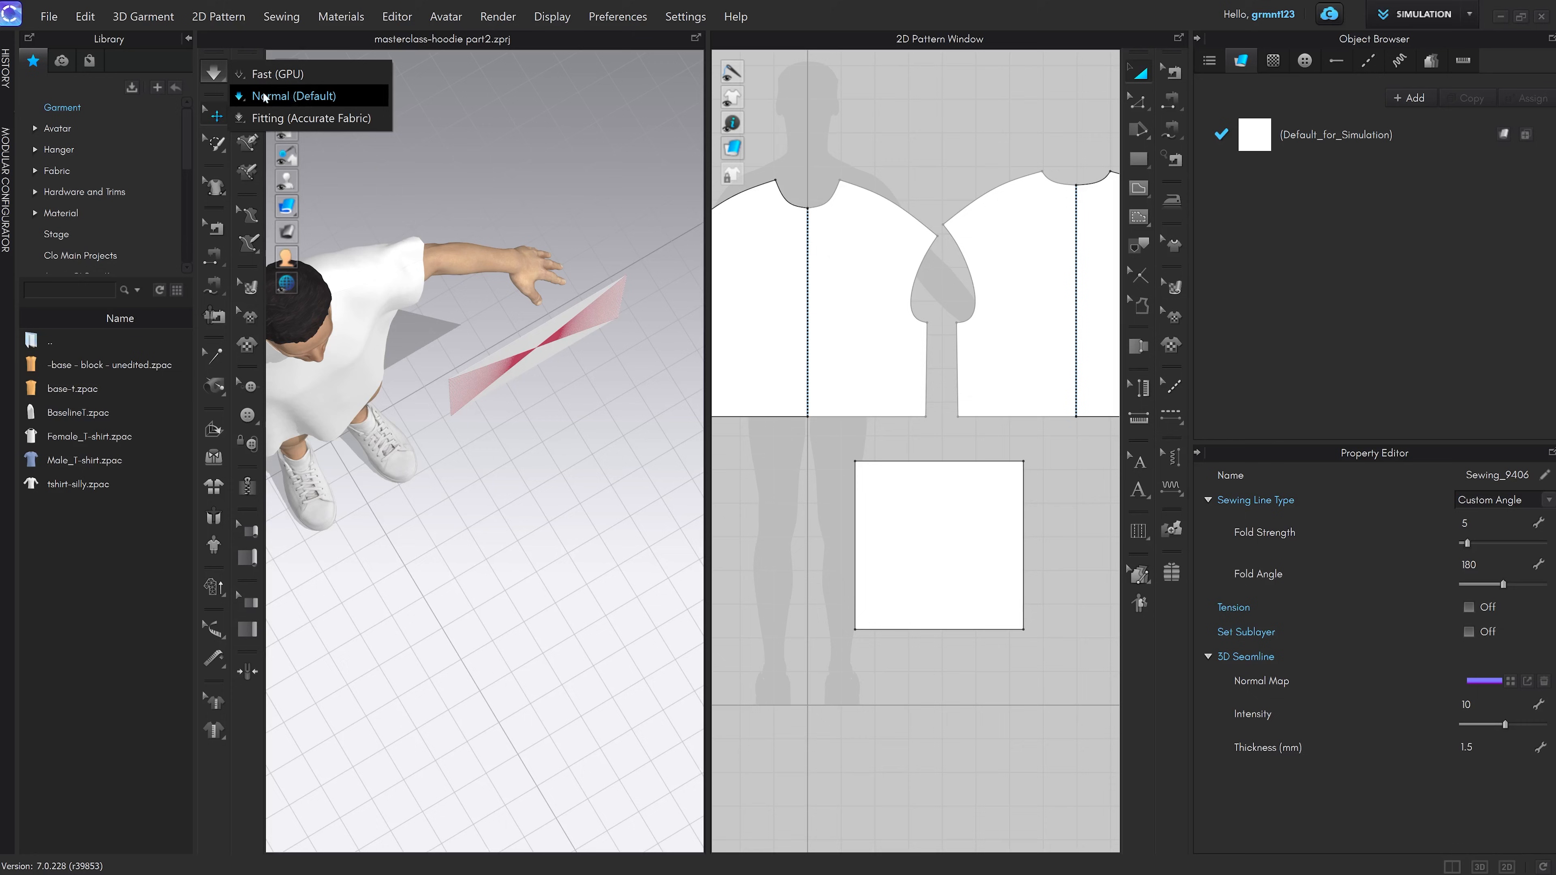
pyautogui.click(294, 96)
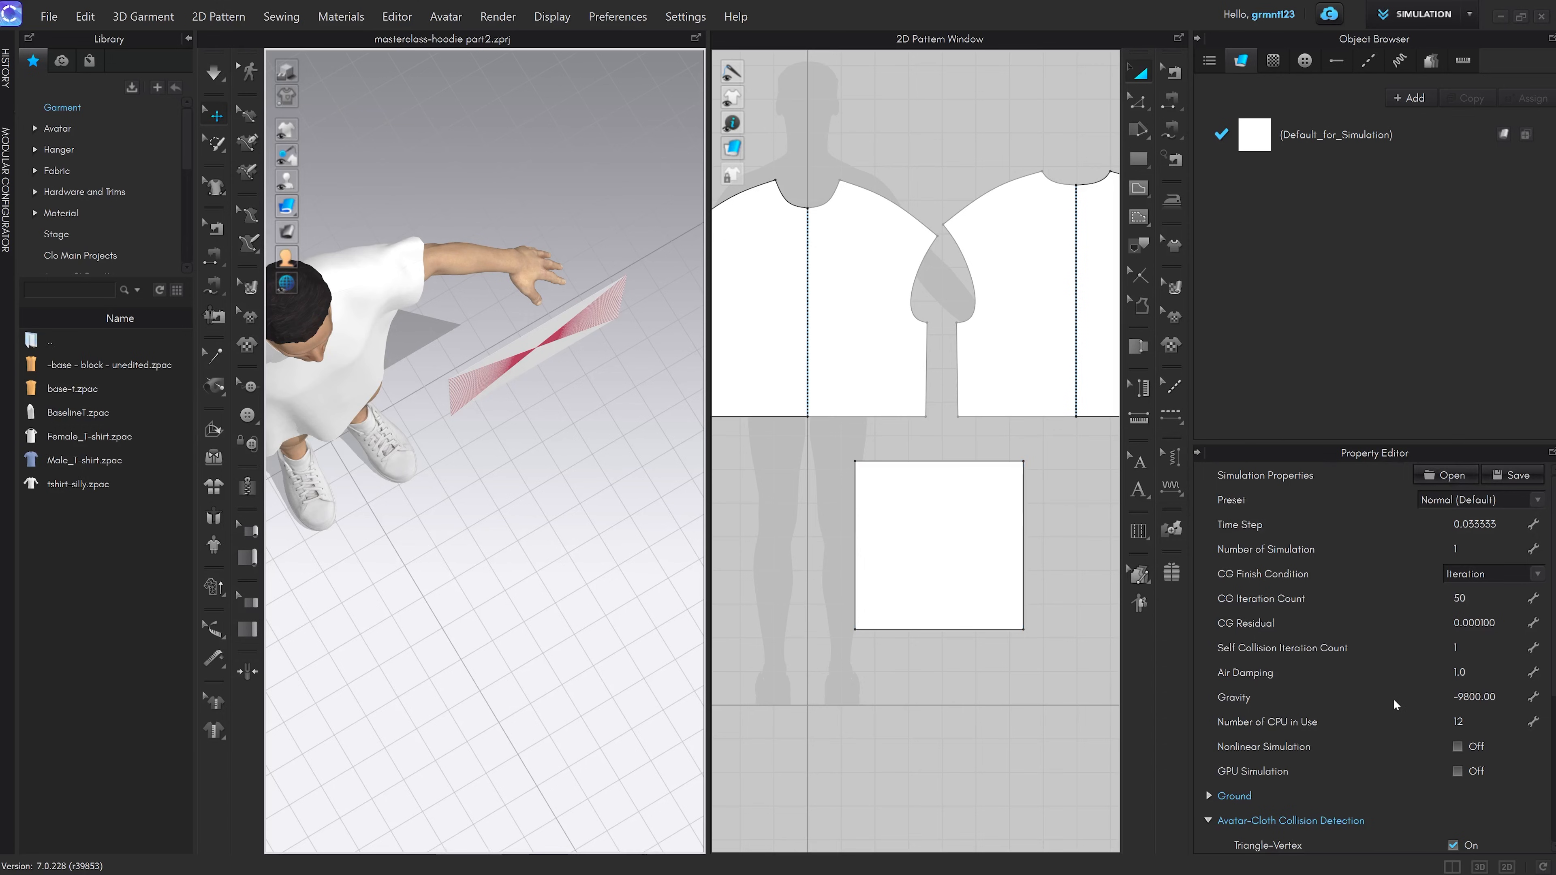
pyautogui.click(936, 743)
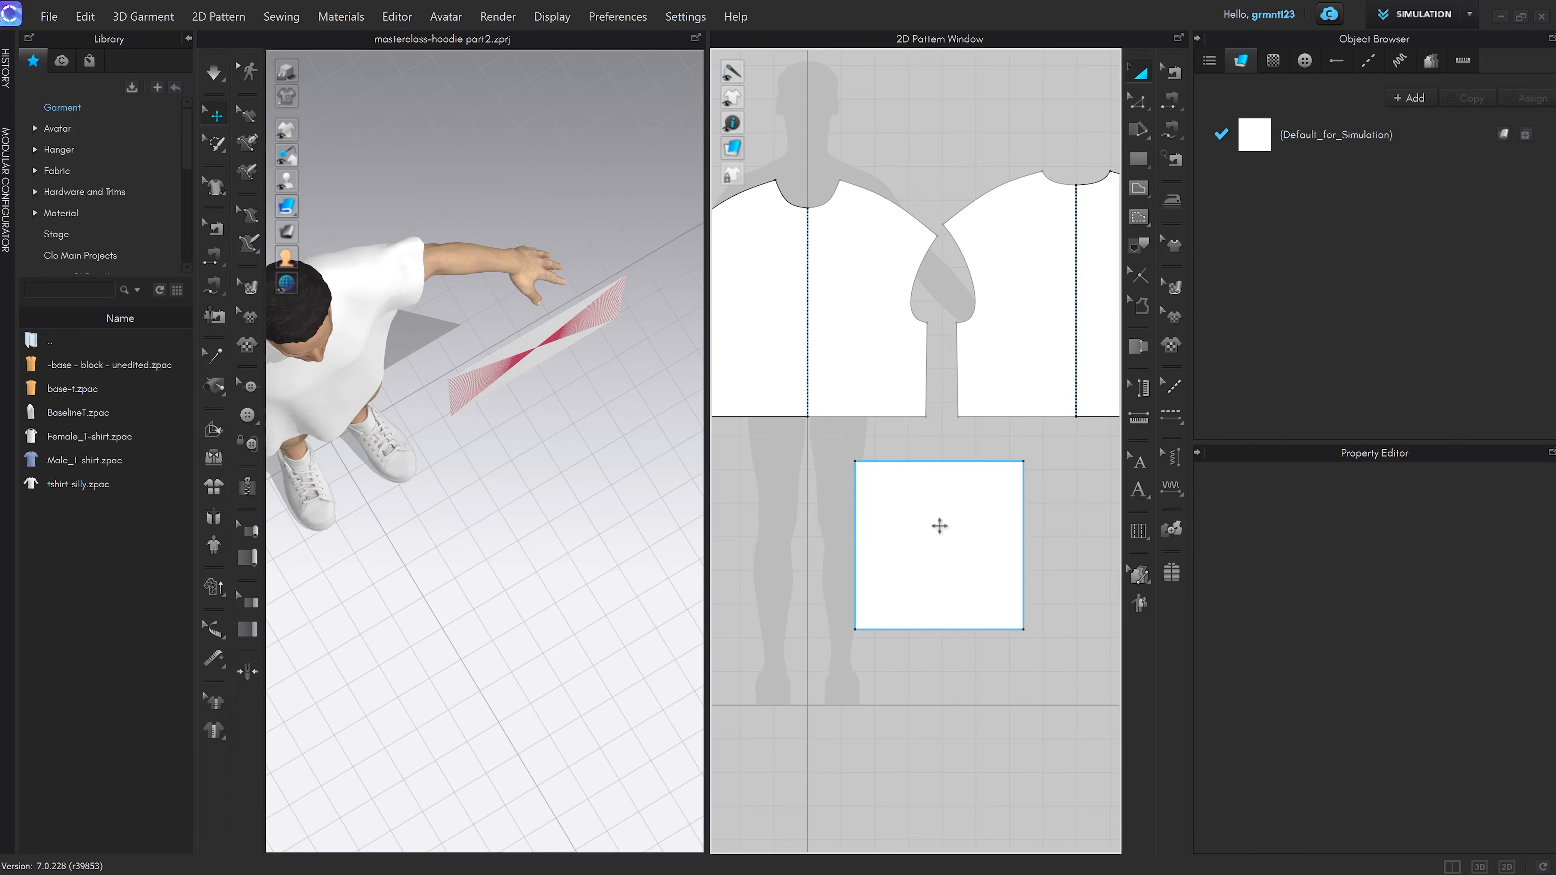
# Review the properties of the square and the front pattern, and view the crossed seam beside the avatar
pyautogui.click(927, 530)
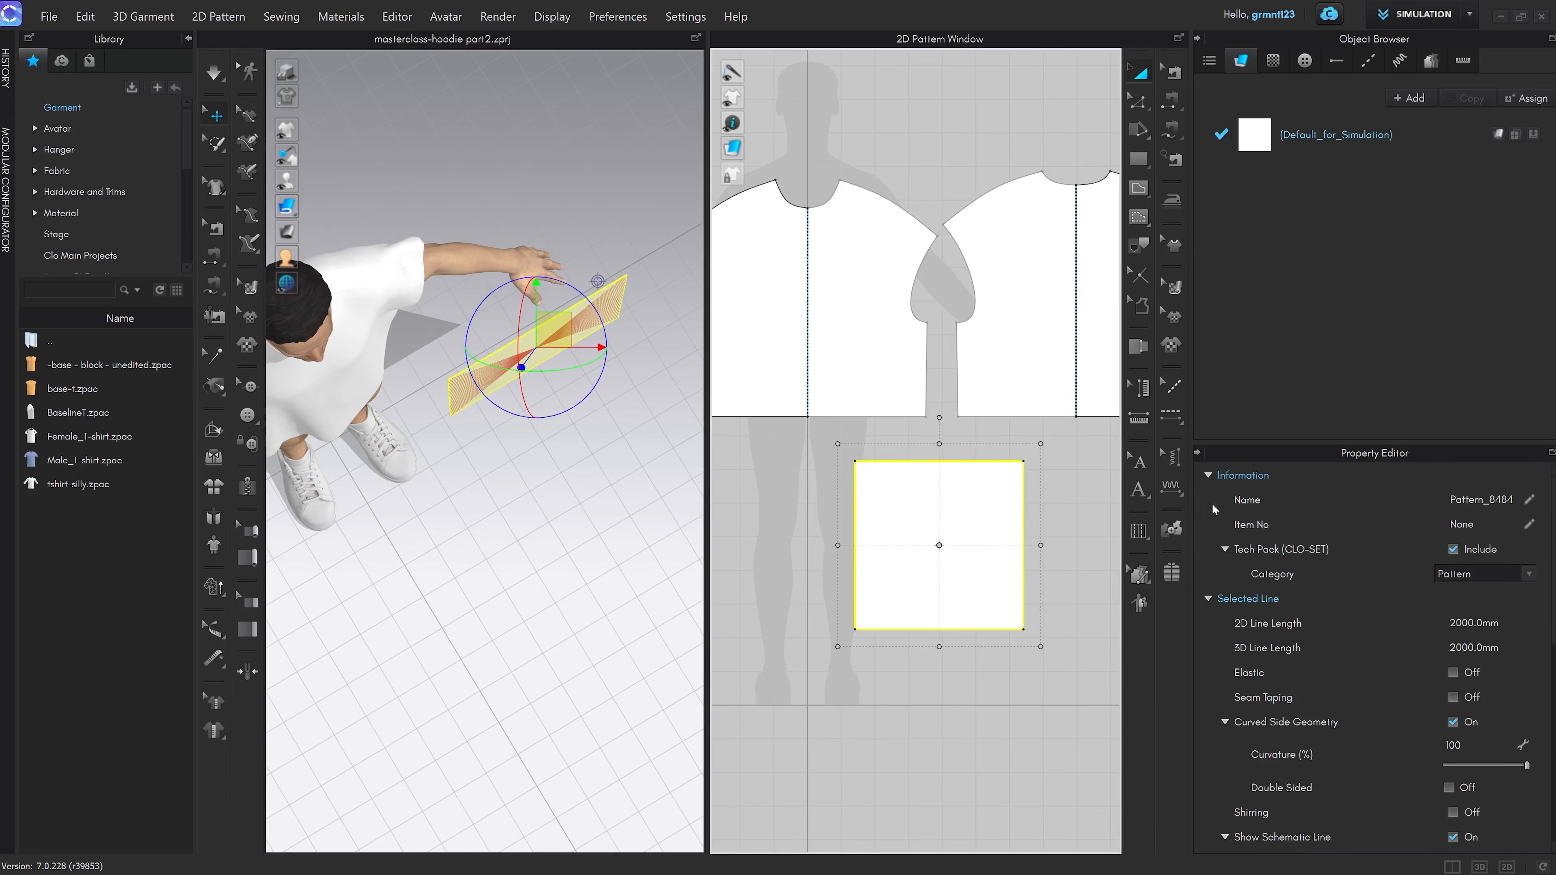
pyautogui.click(870, 336)
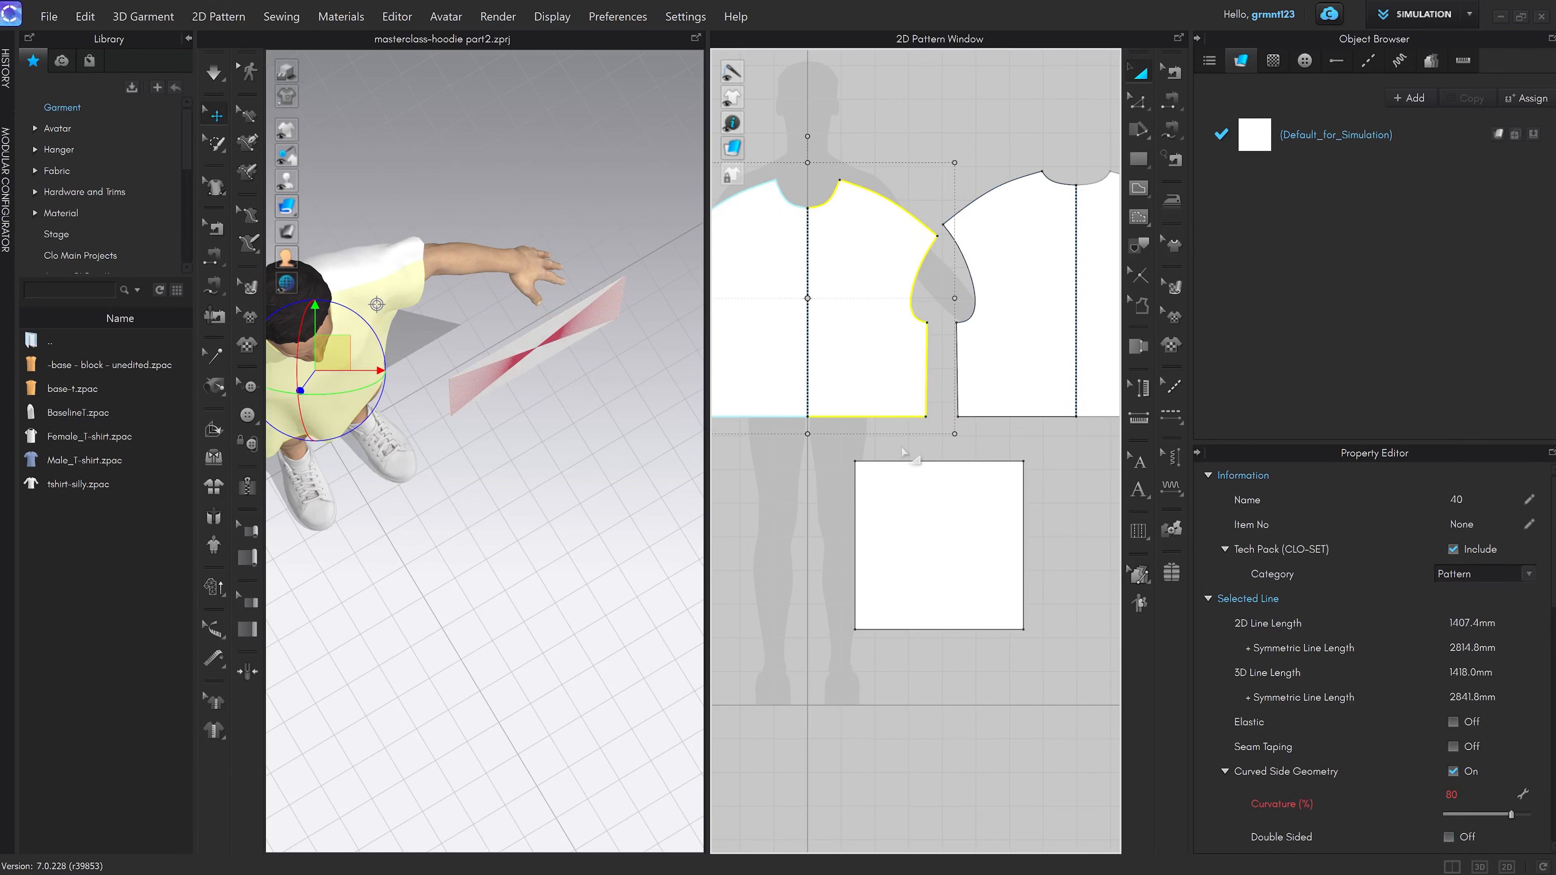
pyautogui.click(882, 696)
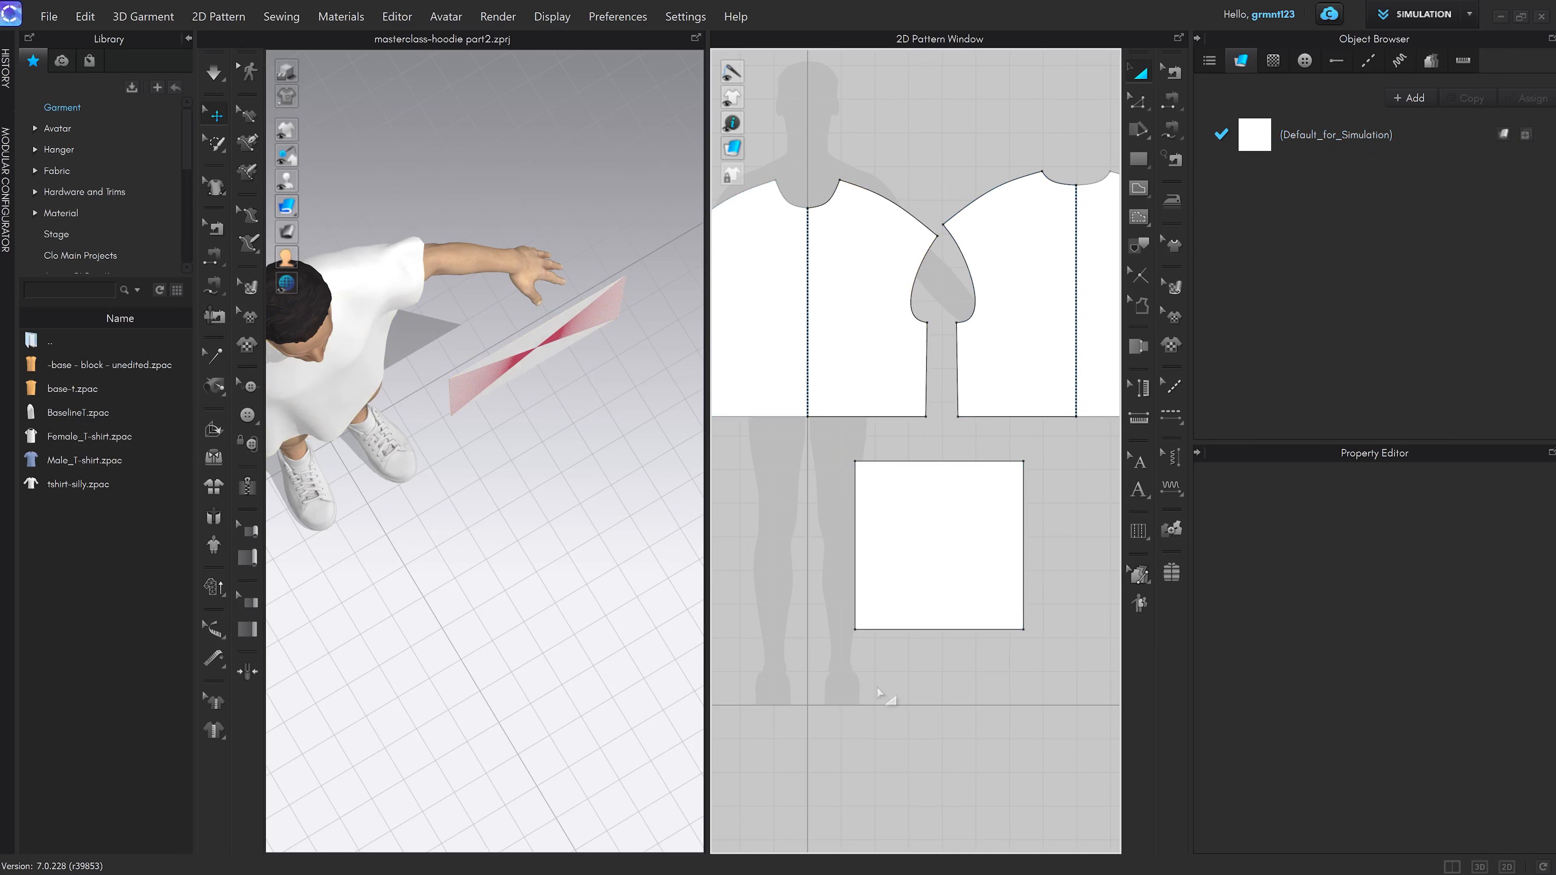
pyautogui.moveTo(476, 335); pyautogui.dragTo(411, 290, button='right')
pyautogui.click(392, 262)
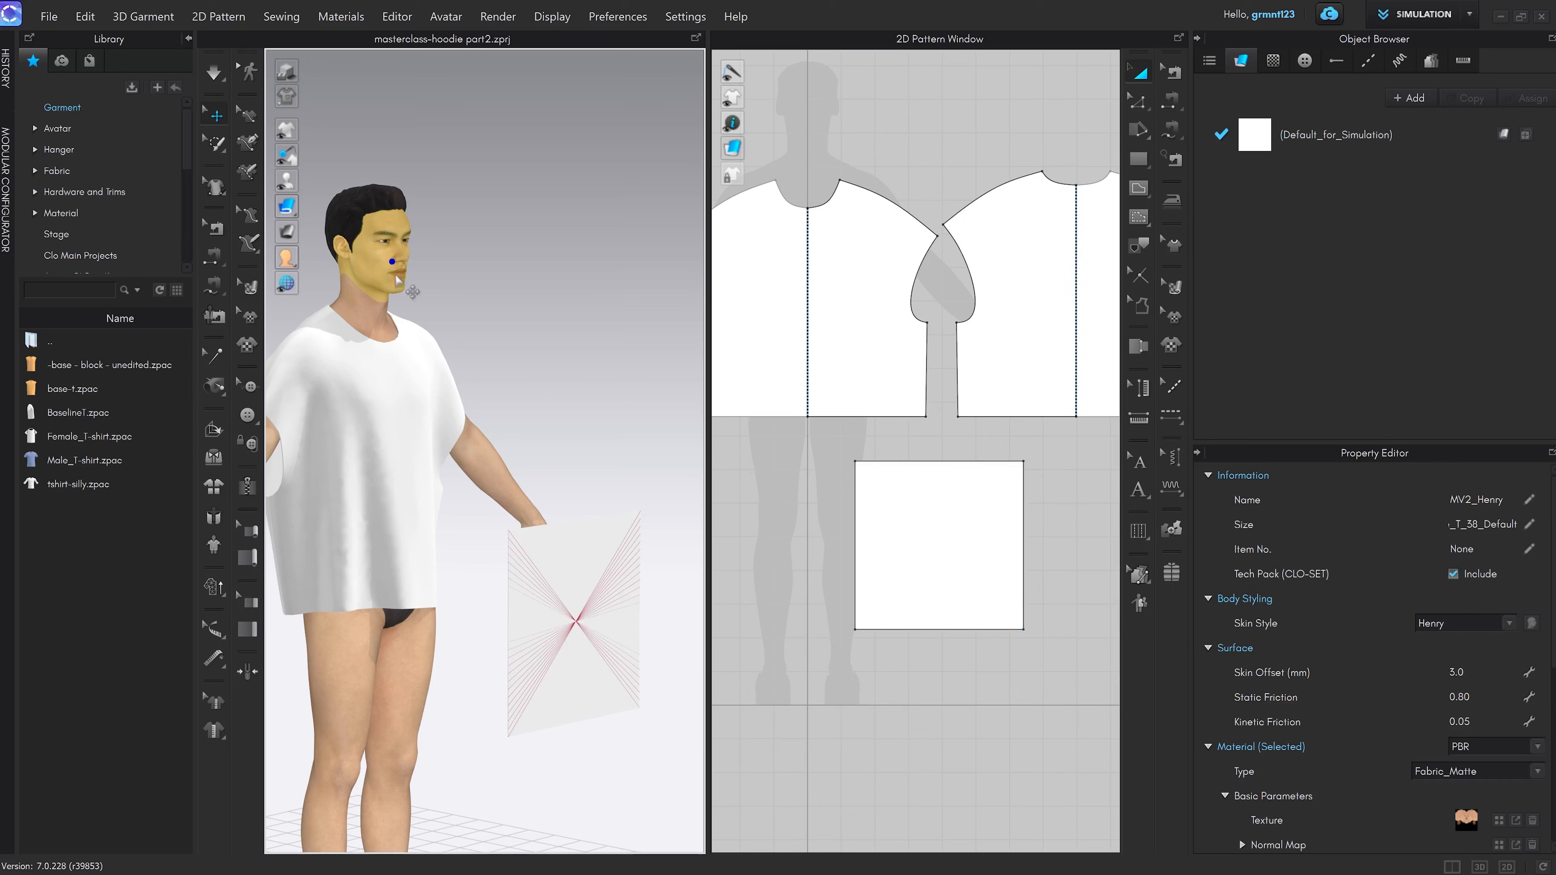
# Set Gravity to 0 in the Simulation Properties
pyautogui.click(214, 73)
pyautogui.click(279, 96)
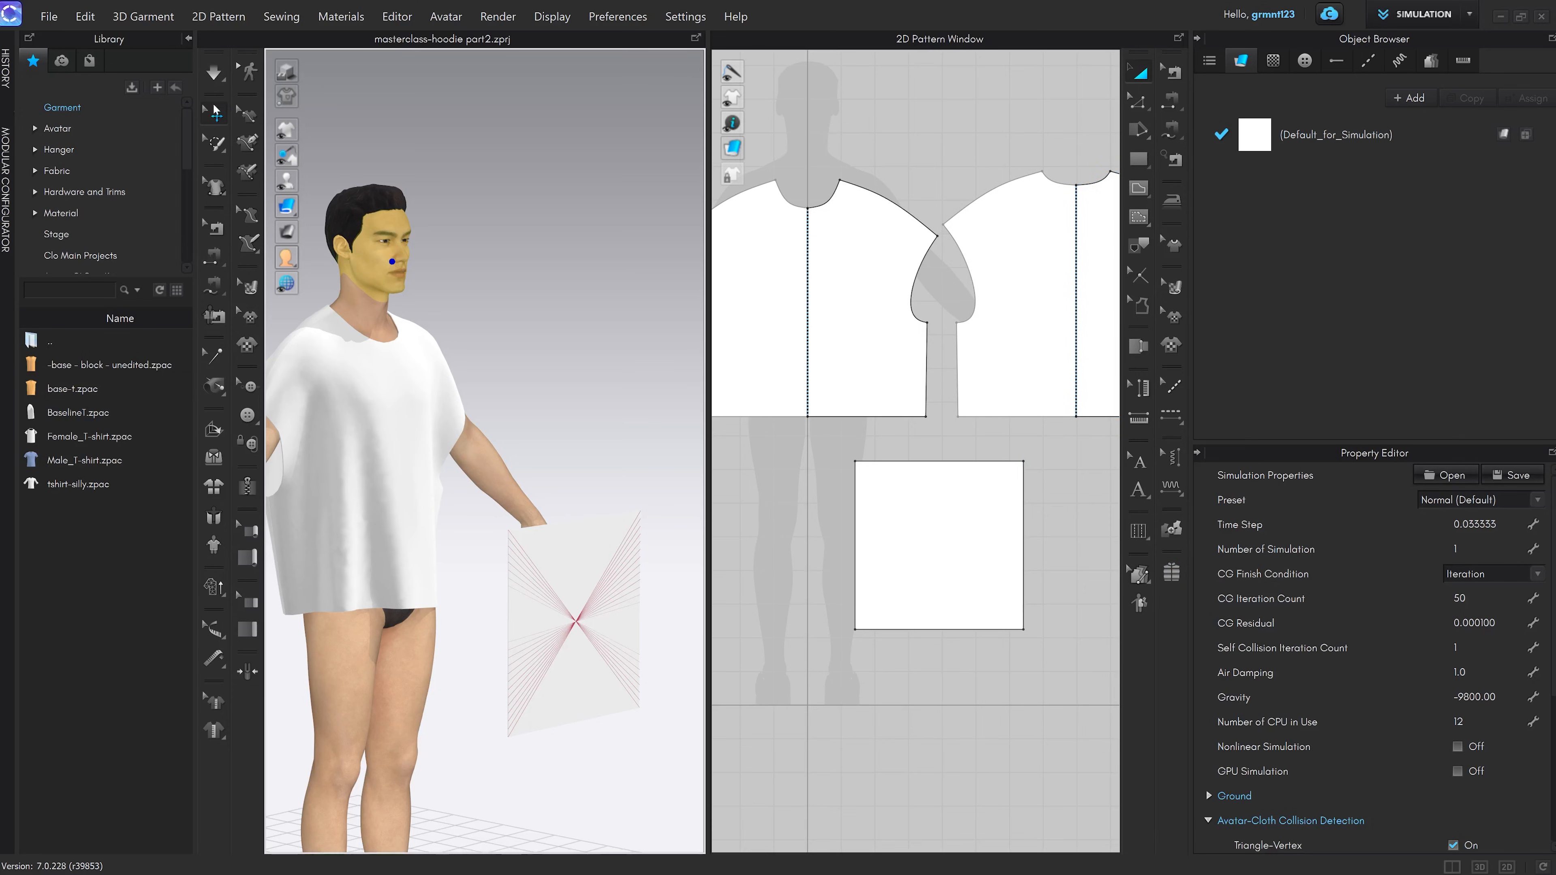
pyautogui.click(214, 76)
pyautogui.click(1473, 697)
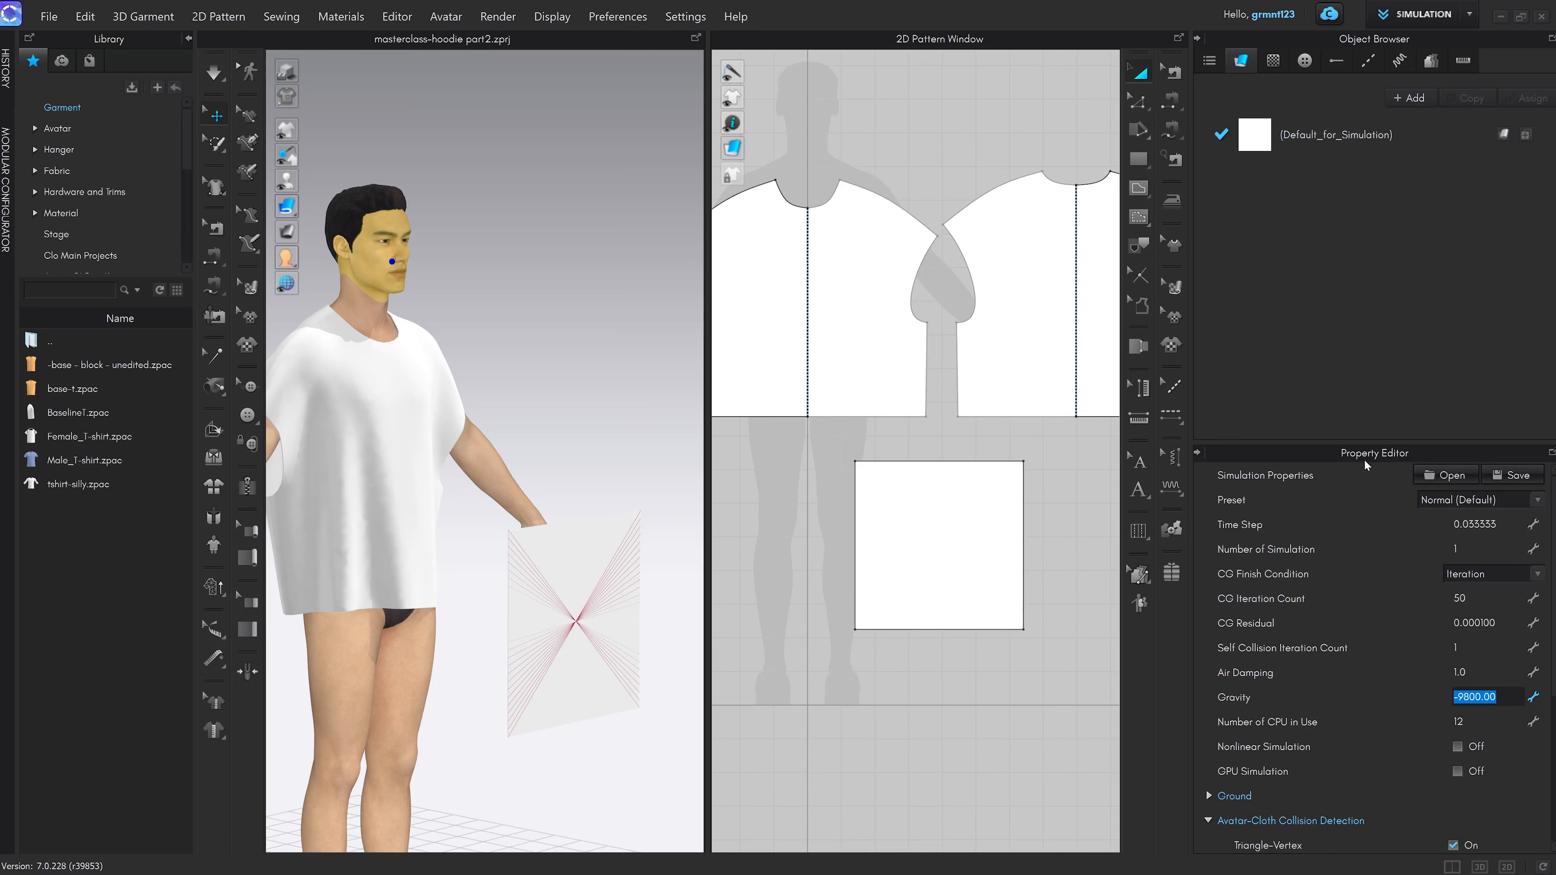
pyautogui.click(1398, 516)
pyautogui.scroll(-4, 1402, 533)
pyautogui.scroll(4, 1407, 558)
pyautogui.click(1475, 698)
pyautogui.write('0')
pyautogui.press('Return')
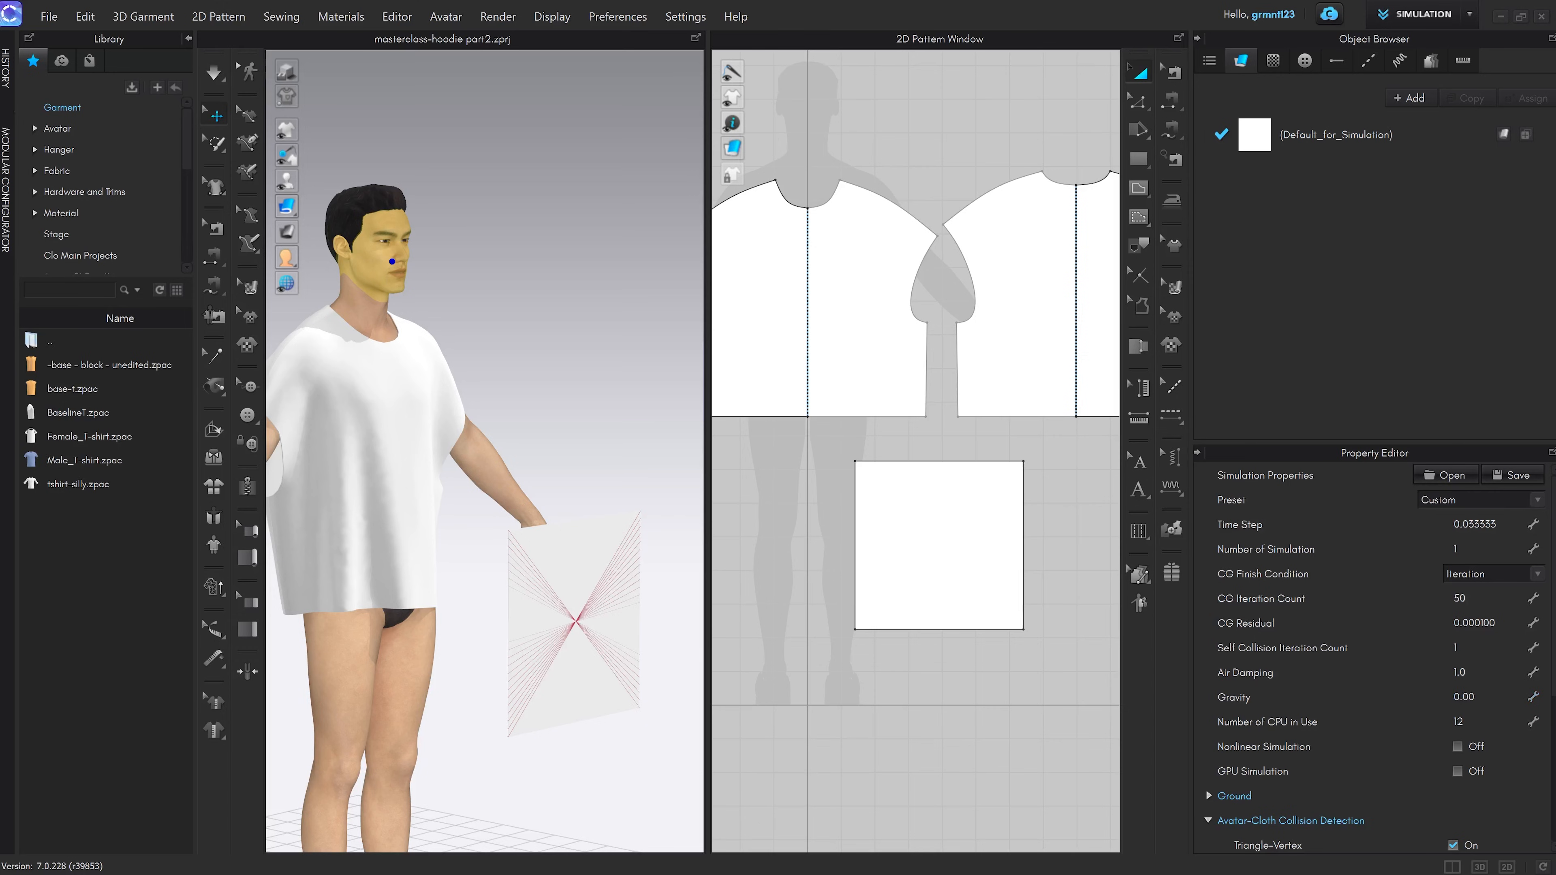
# Simulate the crossed-seam square without gravity, pulling the twisted fabric around beside the avatar's hand
pyautogui.scroll(-1, 604, 717)
pyautogui.moveTo(556, 562); pyautogui.dragTo(536, 410, button='middle')
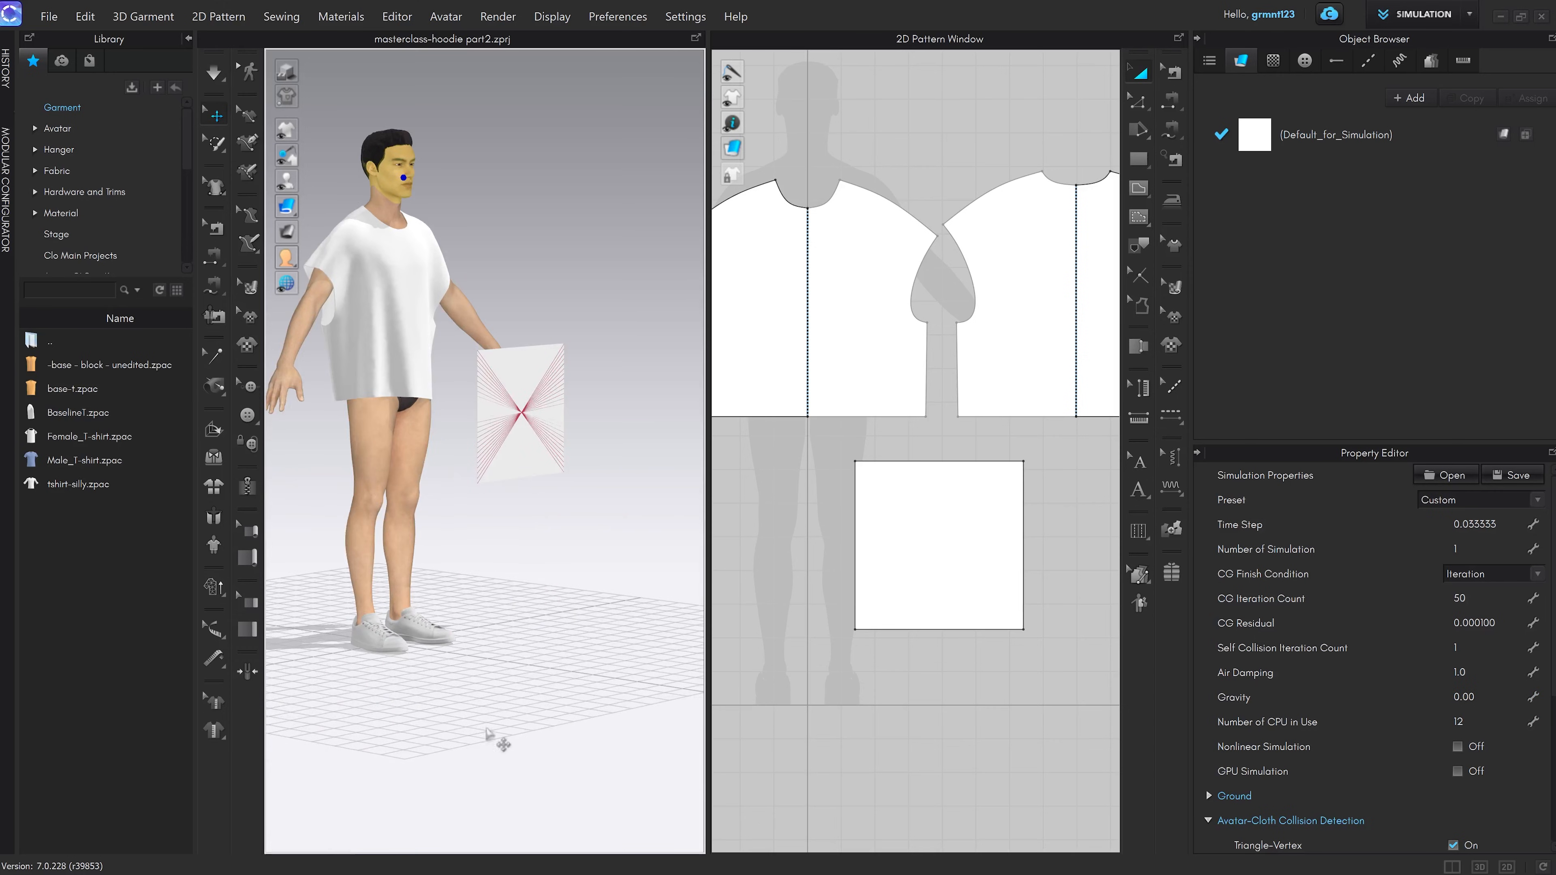
pyautogui.click(488, 730)
pyautogui.scroll(3, 579, 511)
pyautogui.moveTo(591, 456); pyautogui.dragTo(552, 488, button='middle')
pyautogui.press('space')
pyautogui.moveTo(567, 331); pyautogui.dragTo(463, 392)
pyautogui.press('space')
pyautogui.moveTo(507, 444); pyautogui.dragTo(504, 475, button='right')
pyautogui.press('space')
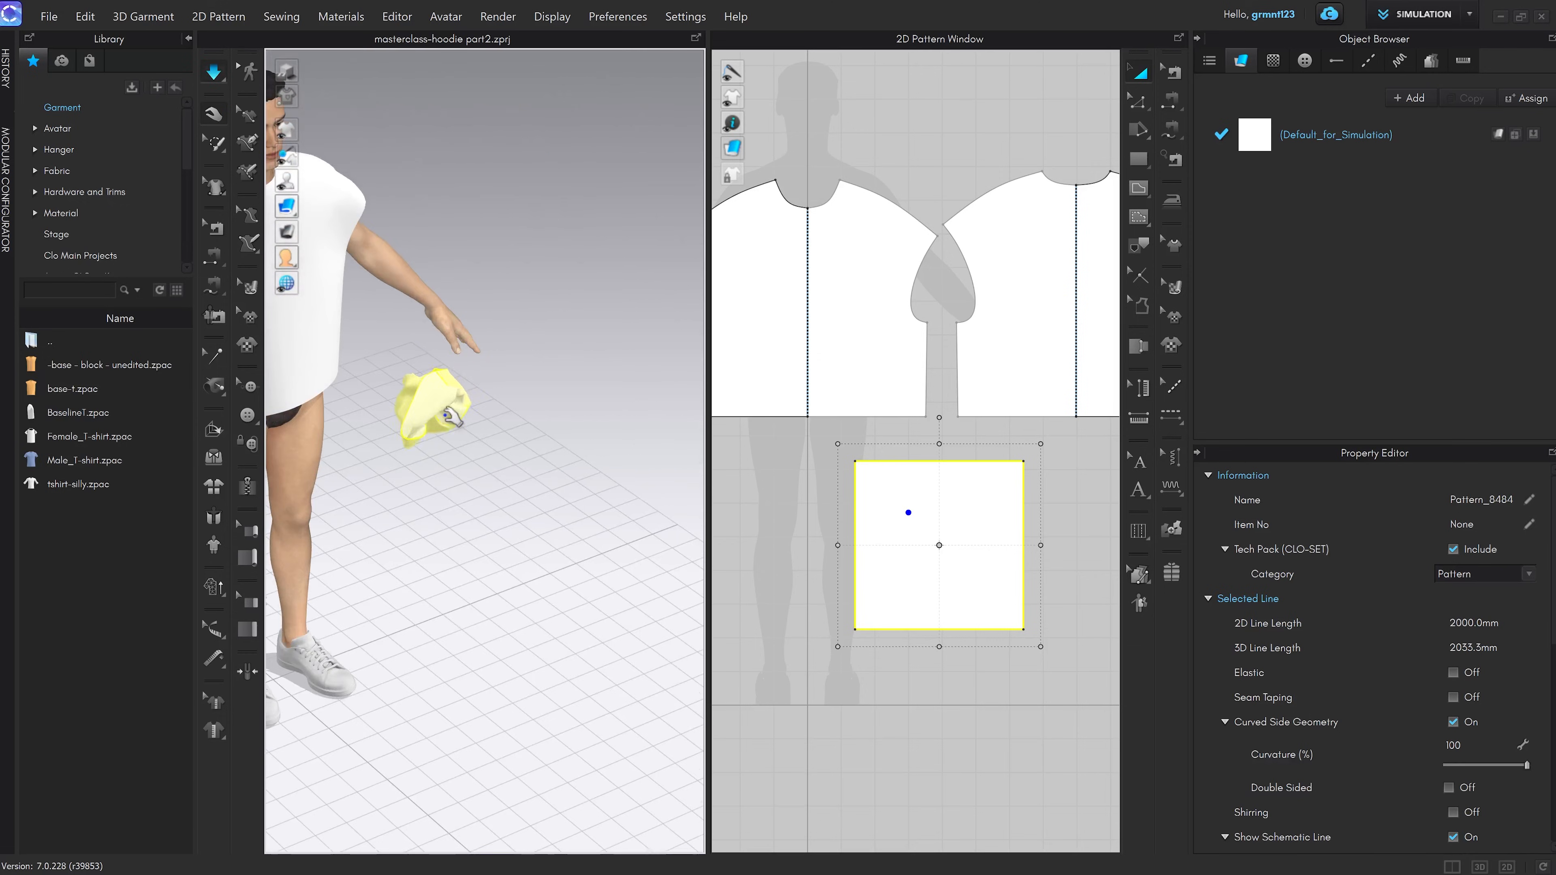
pyautogui.moveTo(450, 420); pyautogui.dragTo(488, 392)
pyautogui.press('space')
pyautogui.click(515, 437)
pyautogui.moveTo(514, 438); pyautogui.dragTo(484, 460, button='right')
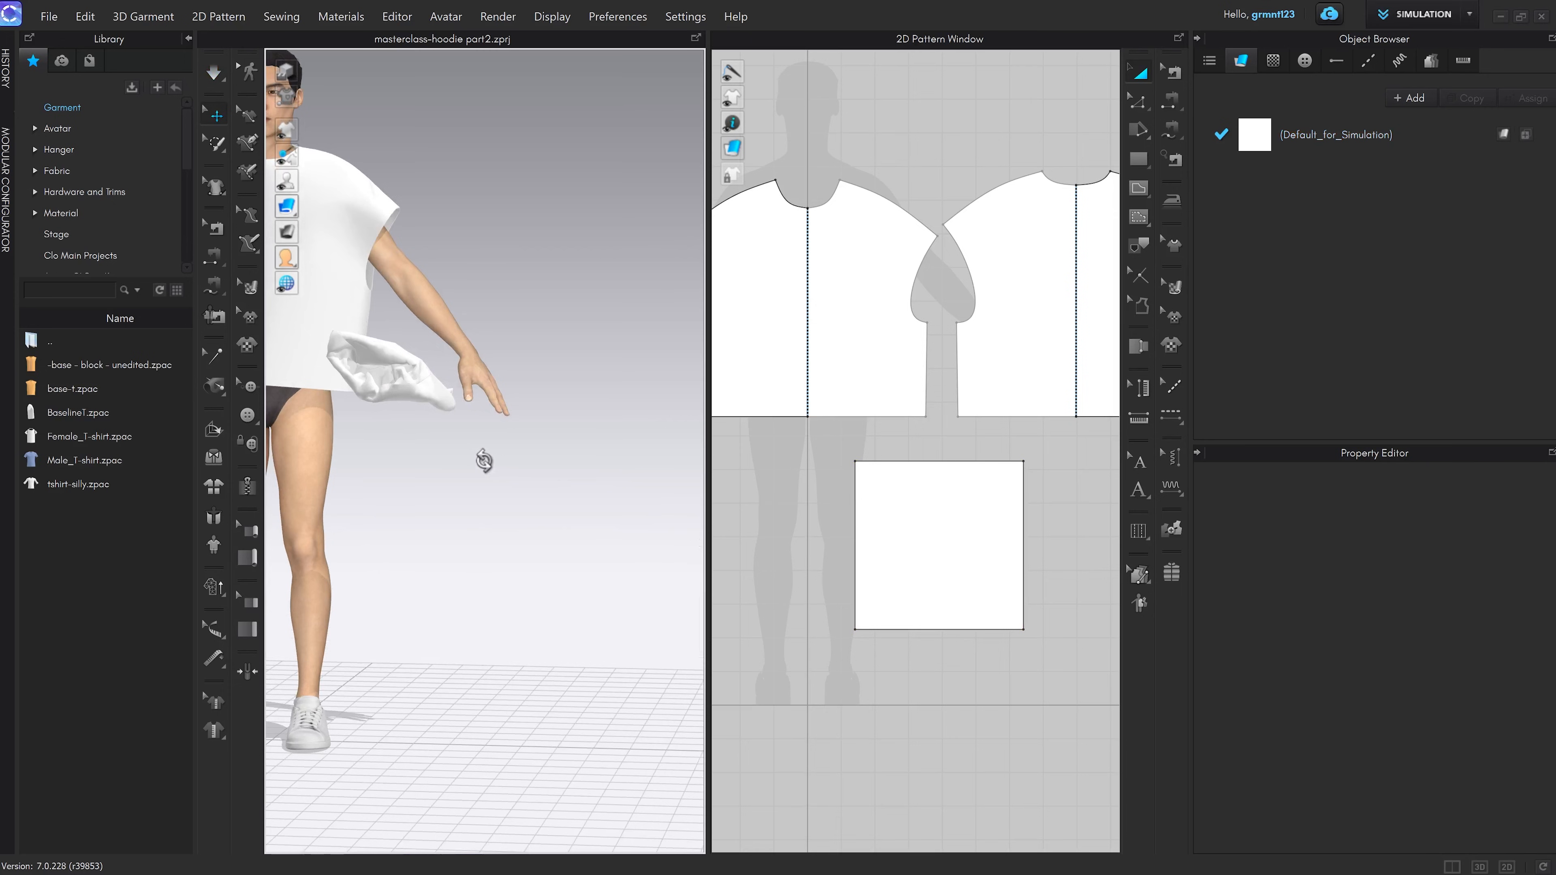
# Undo the simulation and pulling of the crossed-seam square until it is flat again
pyautogui.scroll(-3, 506, 481)
pyautogui.hotkey('ctrl', 'z')
pyautogui.hotkey('ctrl', 'z')
pyautogui.hotkey('ctrl', 'z')
pyautogui.hotkey('ctrl', 'z')
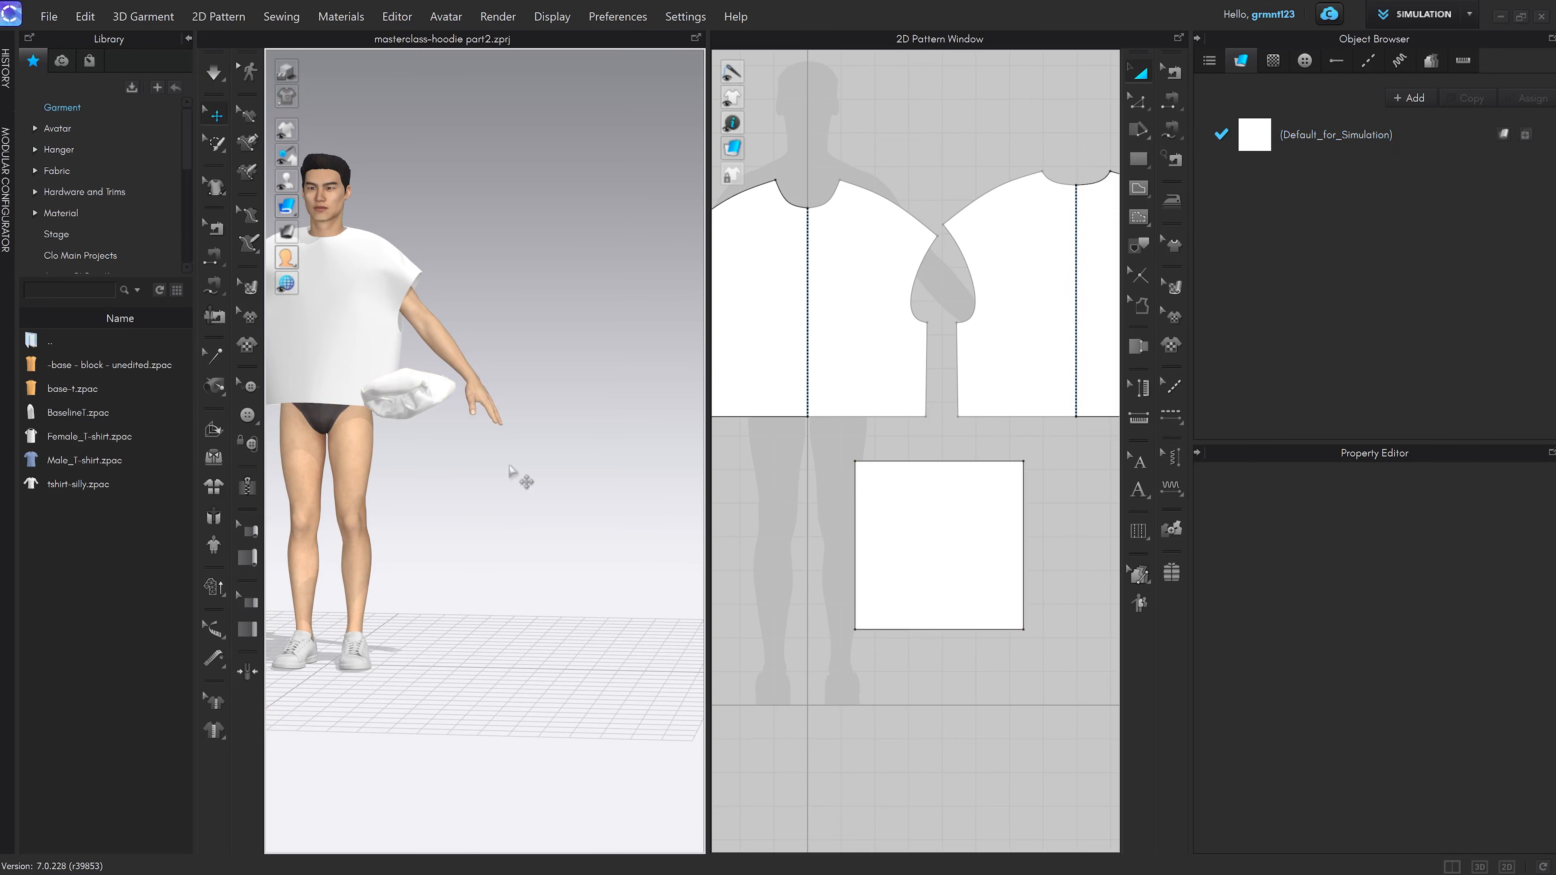
pyautogui.scroll(5, 567, 490)
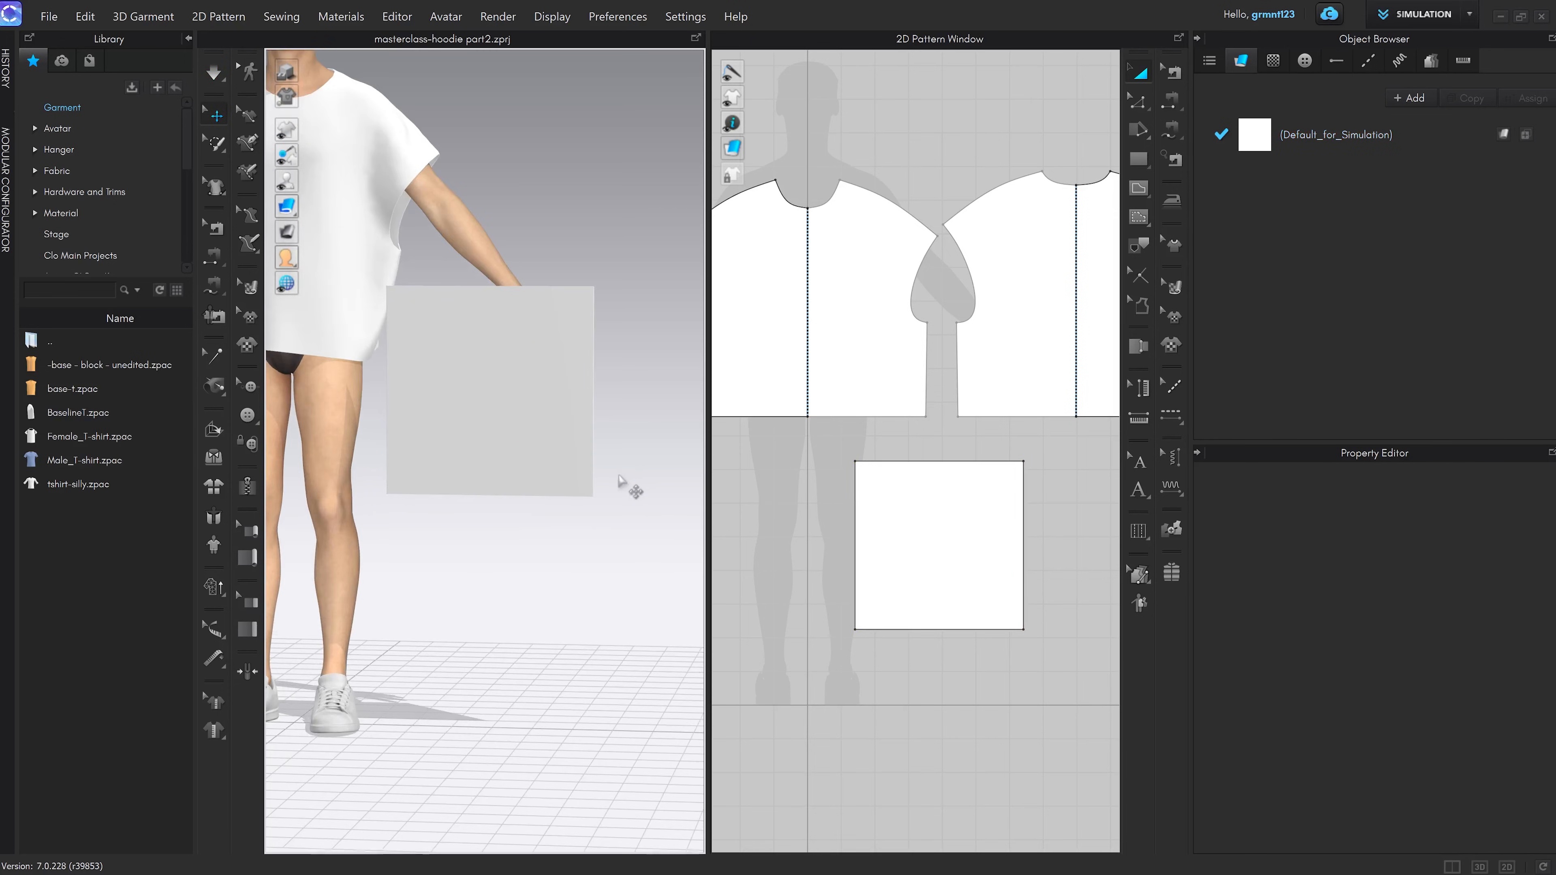
# Delete the crossed seam between the square's two vertical edges with Edit Sewing
pyautogui.press('b')
pyautogui.click(1026, 581)
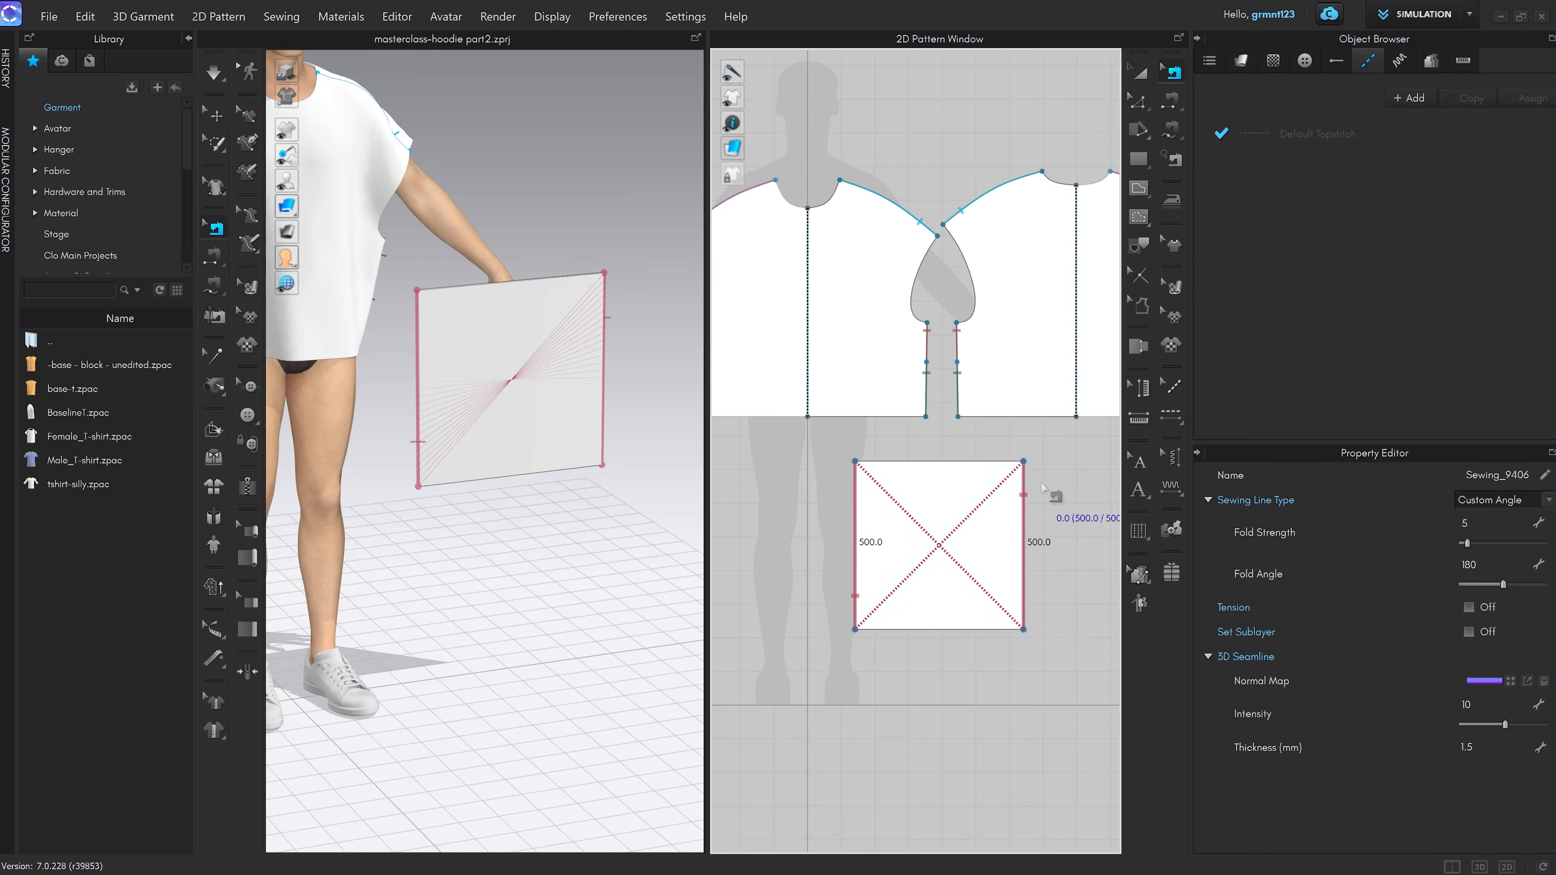
pyautogui.click(1083, 539)
pyautogui.click(1025, 507)
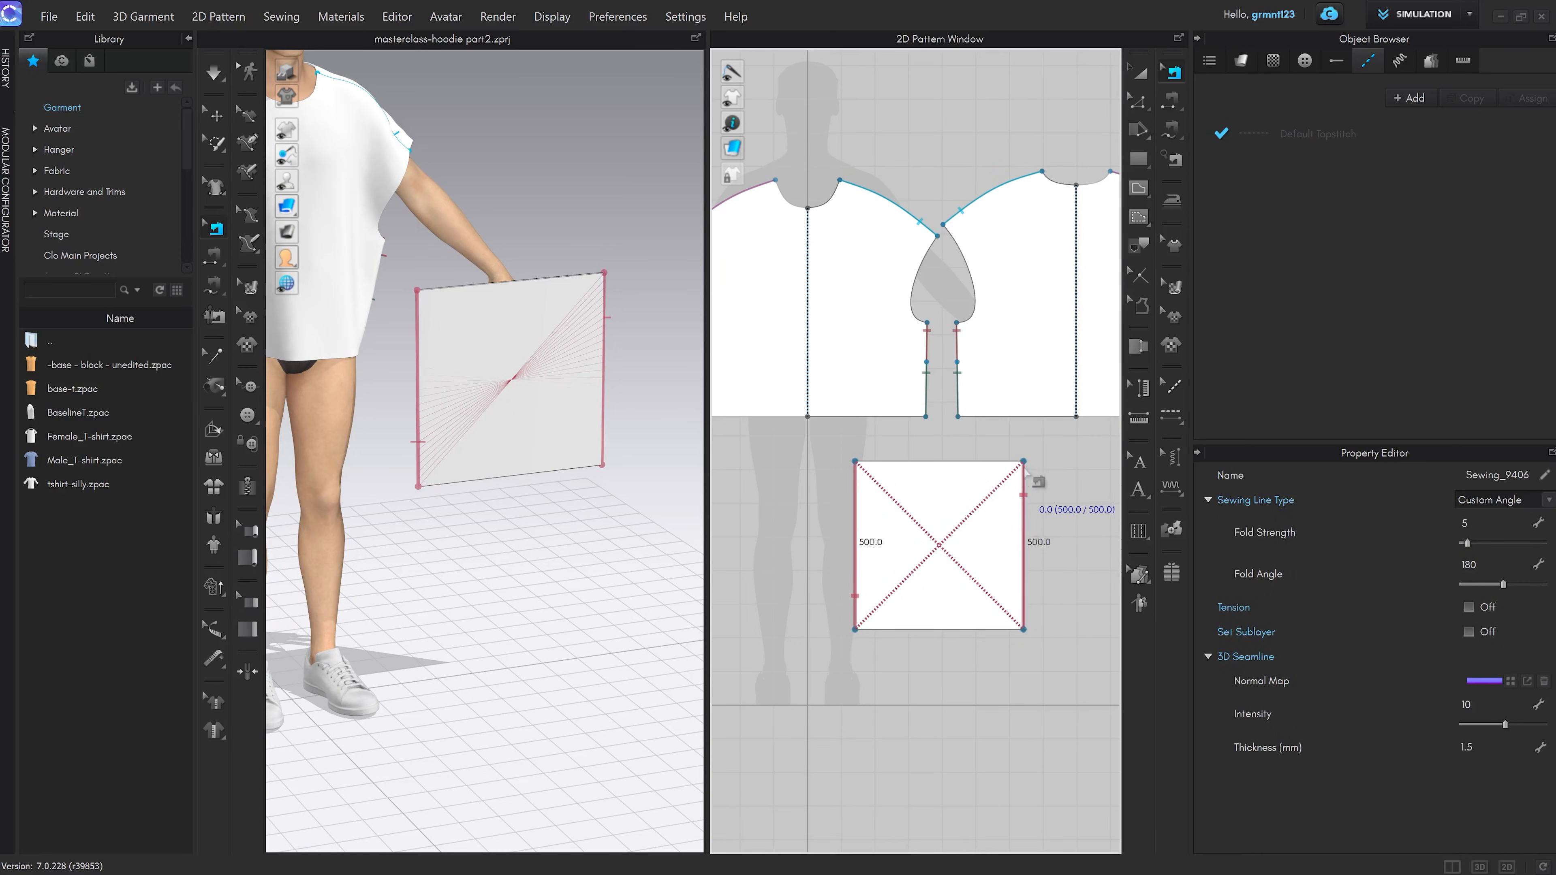
pyautogui.click(953, 578)
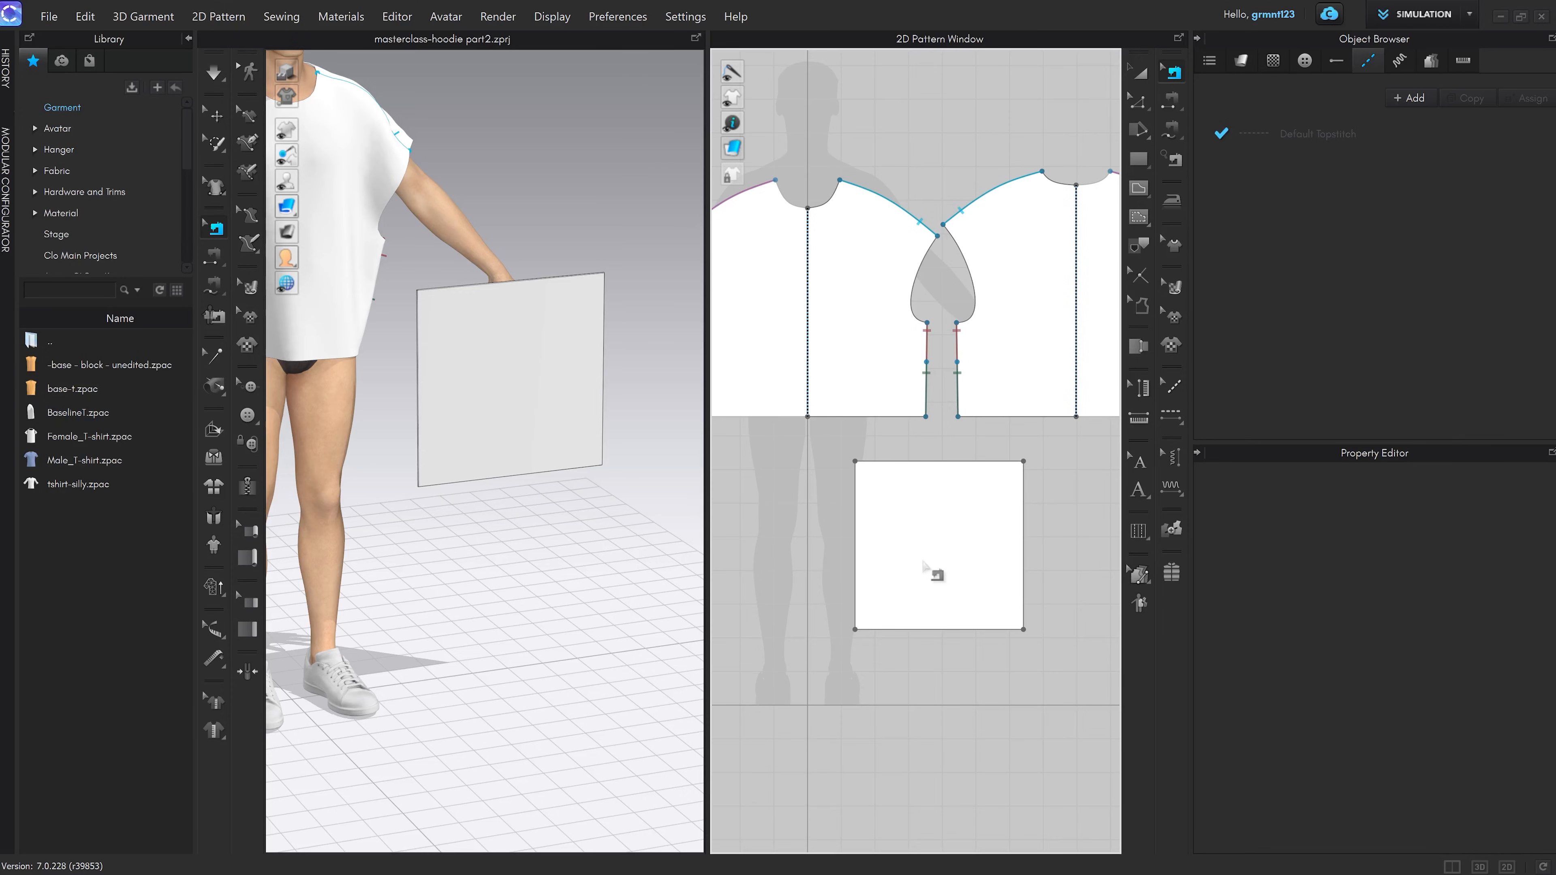
# Sew the square's two vertical edges together with Segment Sewing in the same direction so the seam lines run parallel
pyautogui.press('n')
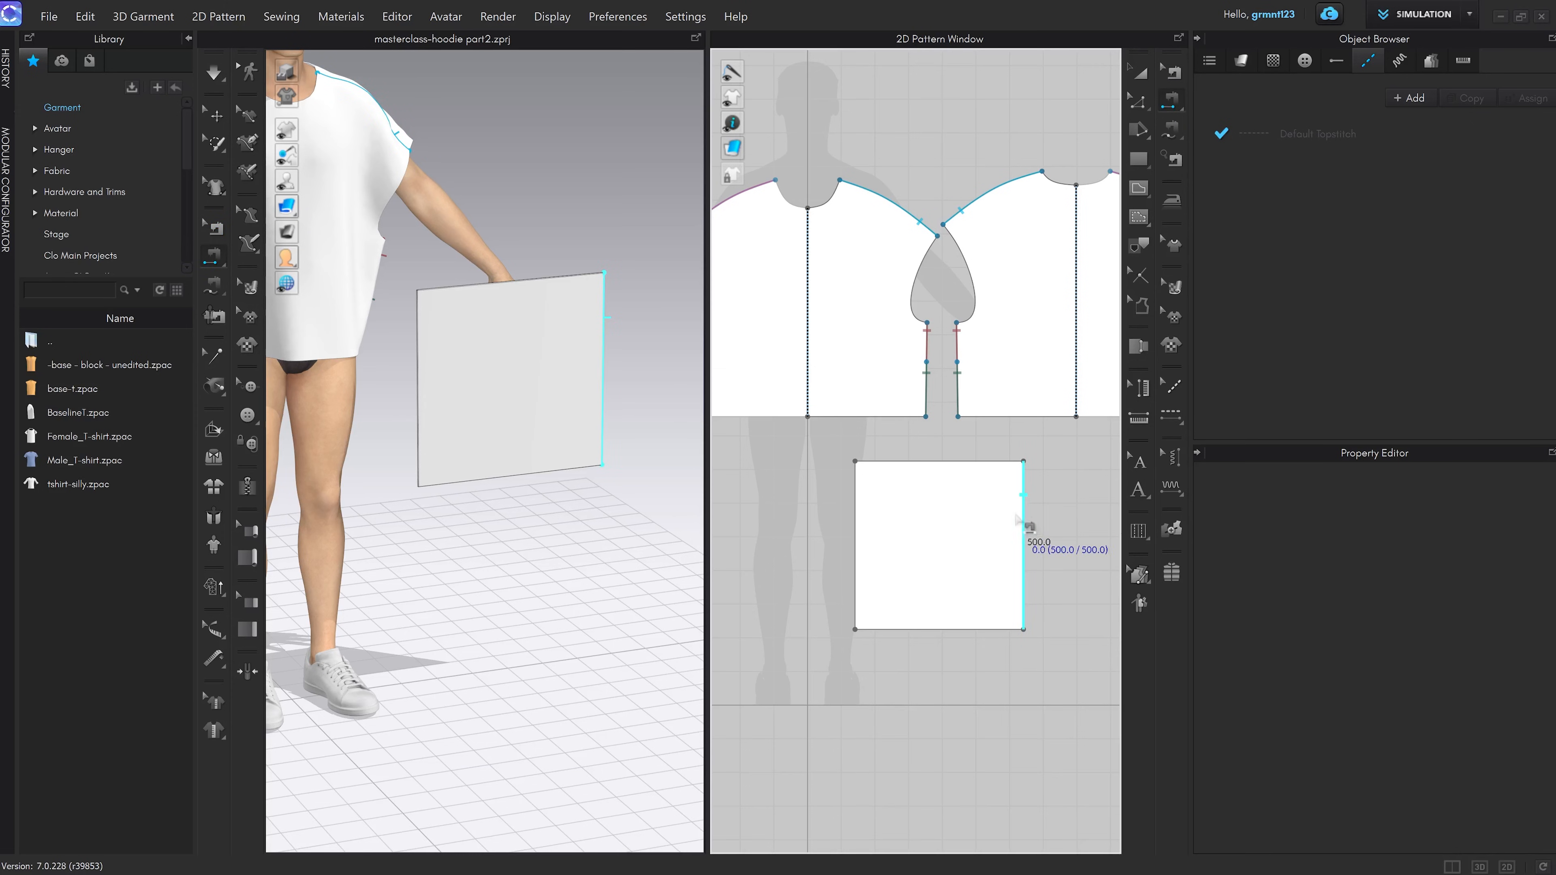
pyautogui.click(1023, 478)
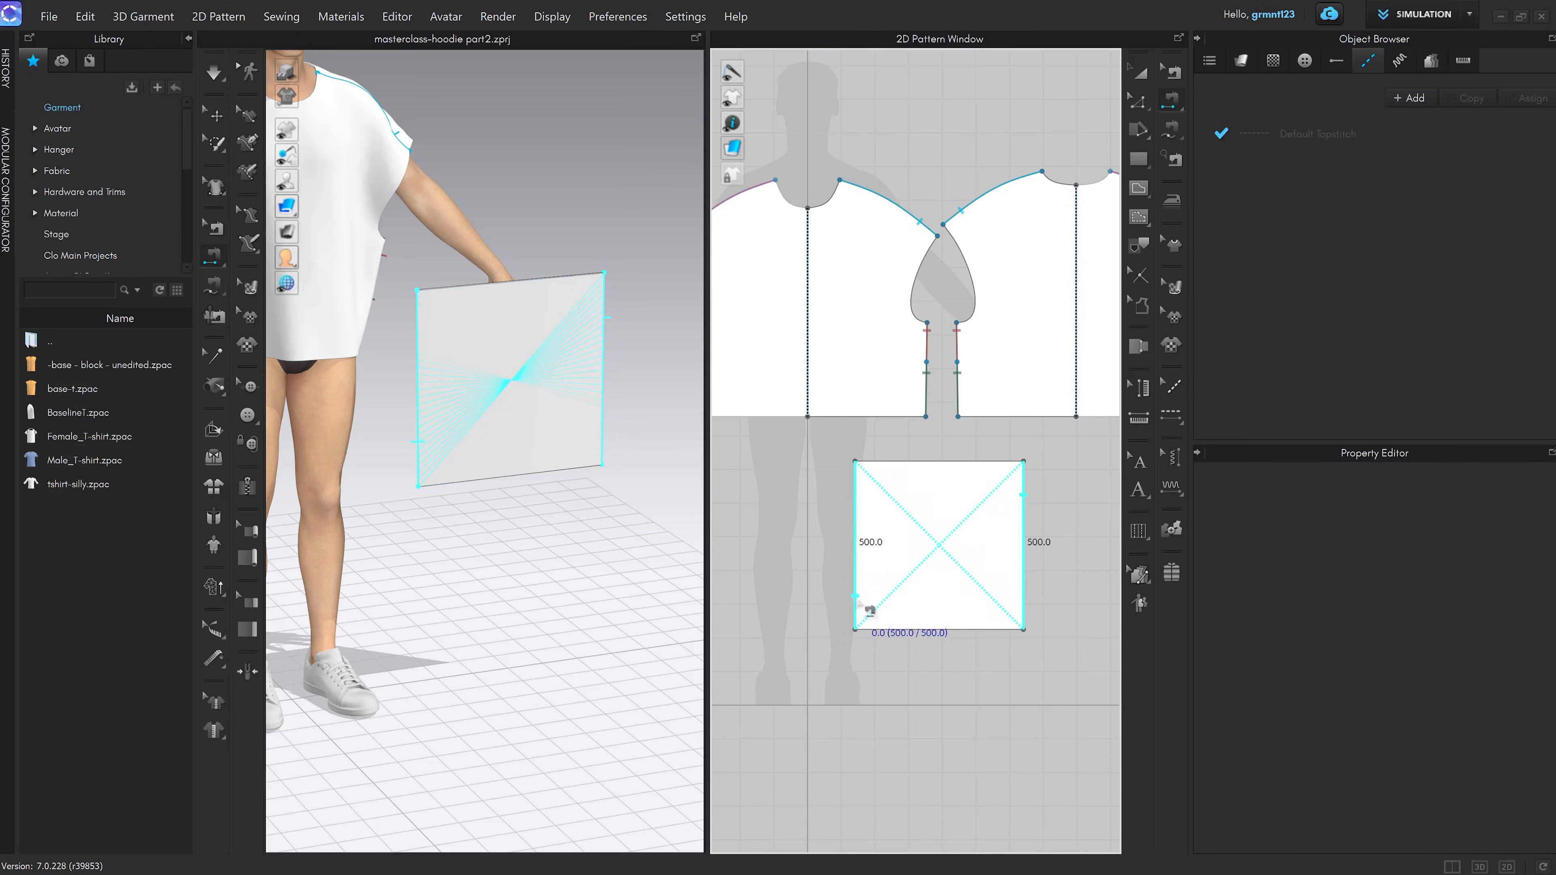
pyautogui.click(855, 498)
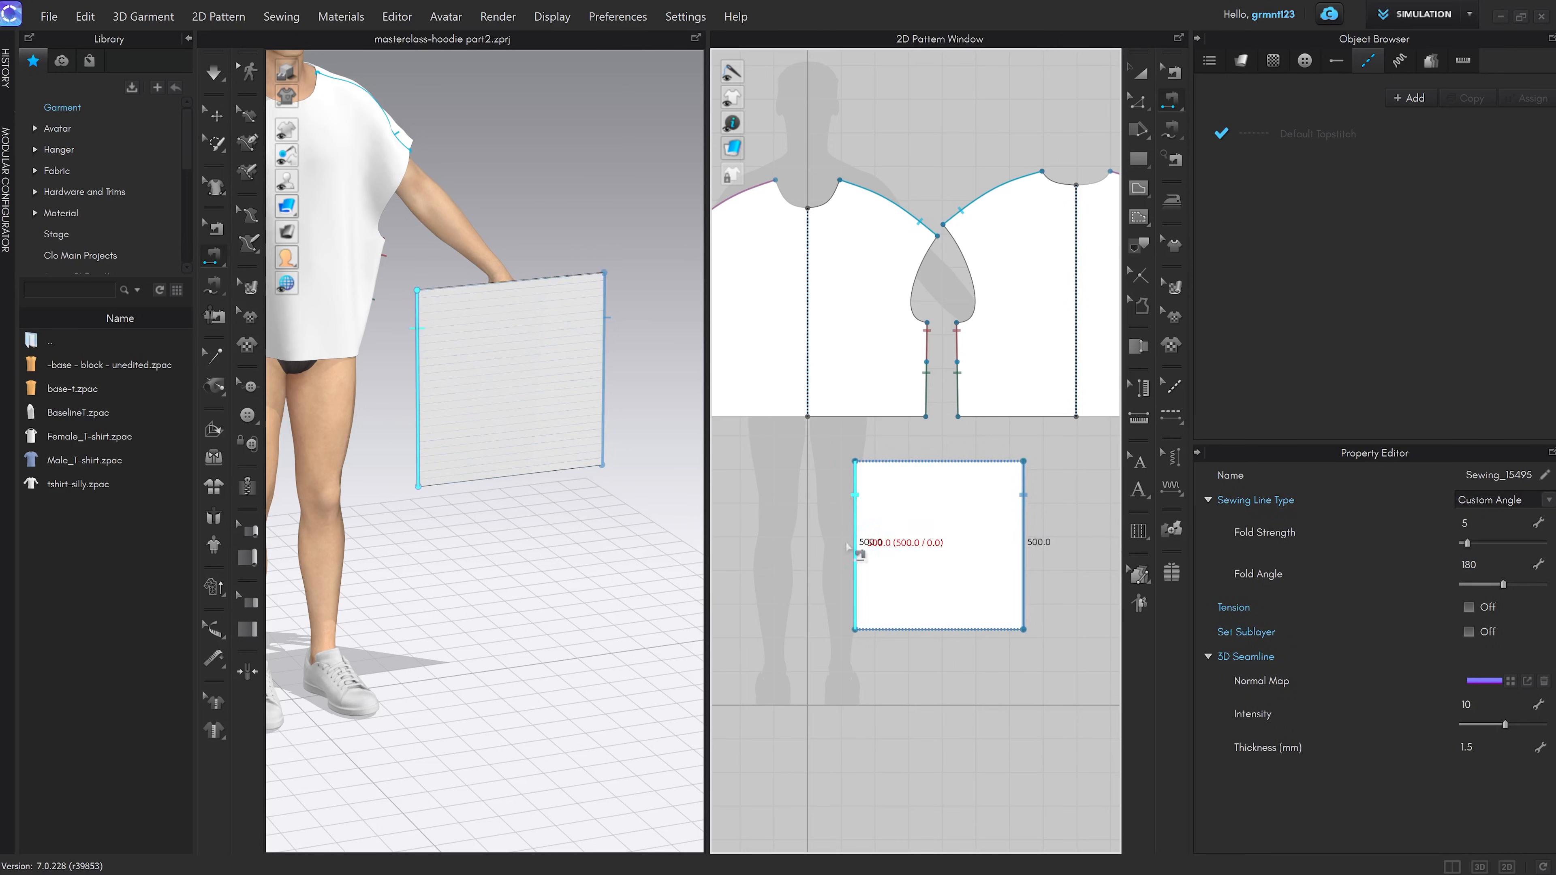
# Examine the Segment Sewing direction notch along the square's lower edge without sewing it
pyautogui.click(990, 629)
pyautogui.press('z')
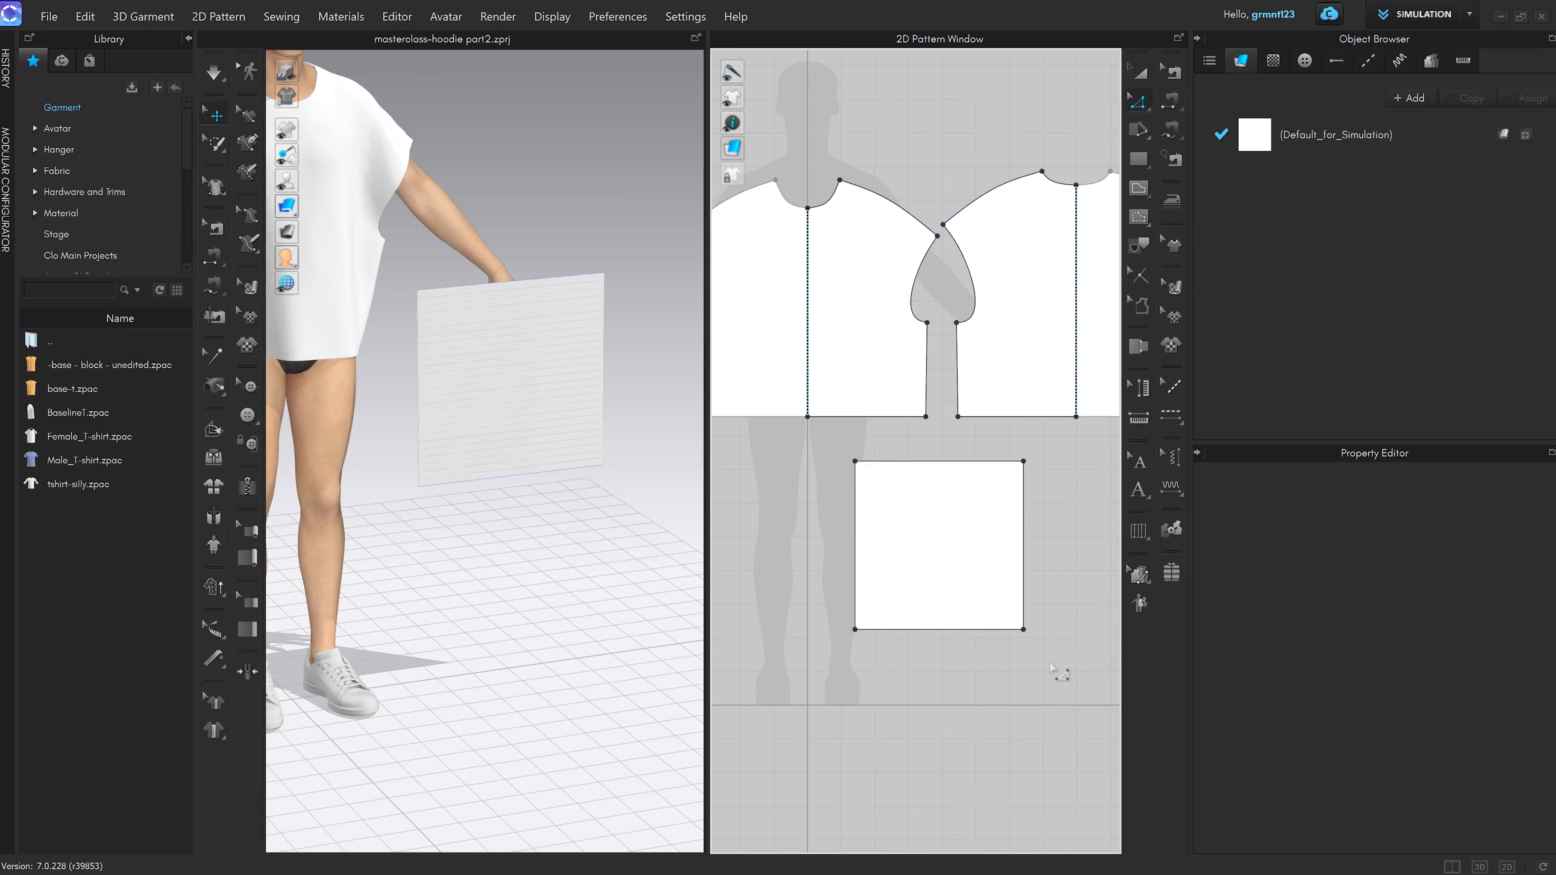
pyautogui.moveTo(1022, 628); pyautogui.dragTo(961, 586, button='middle')
pyautogui.press('n')
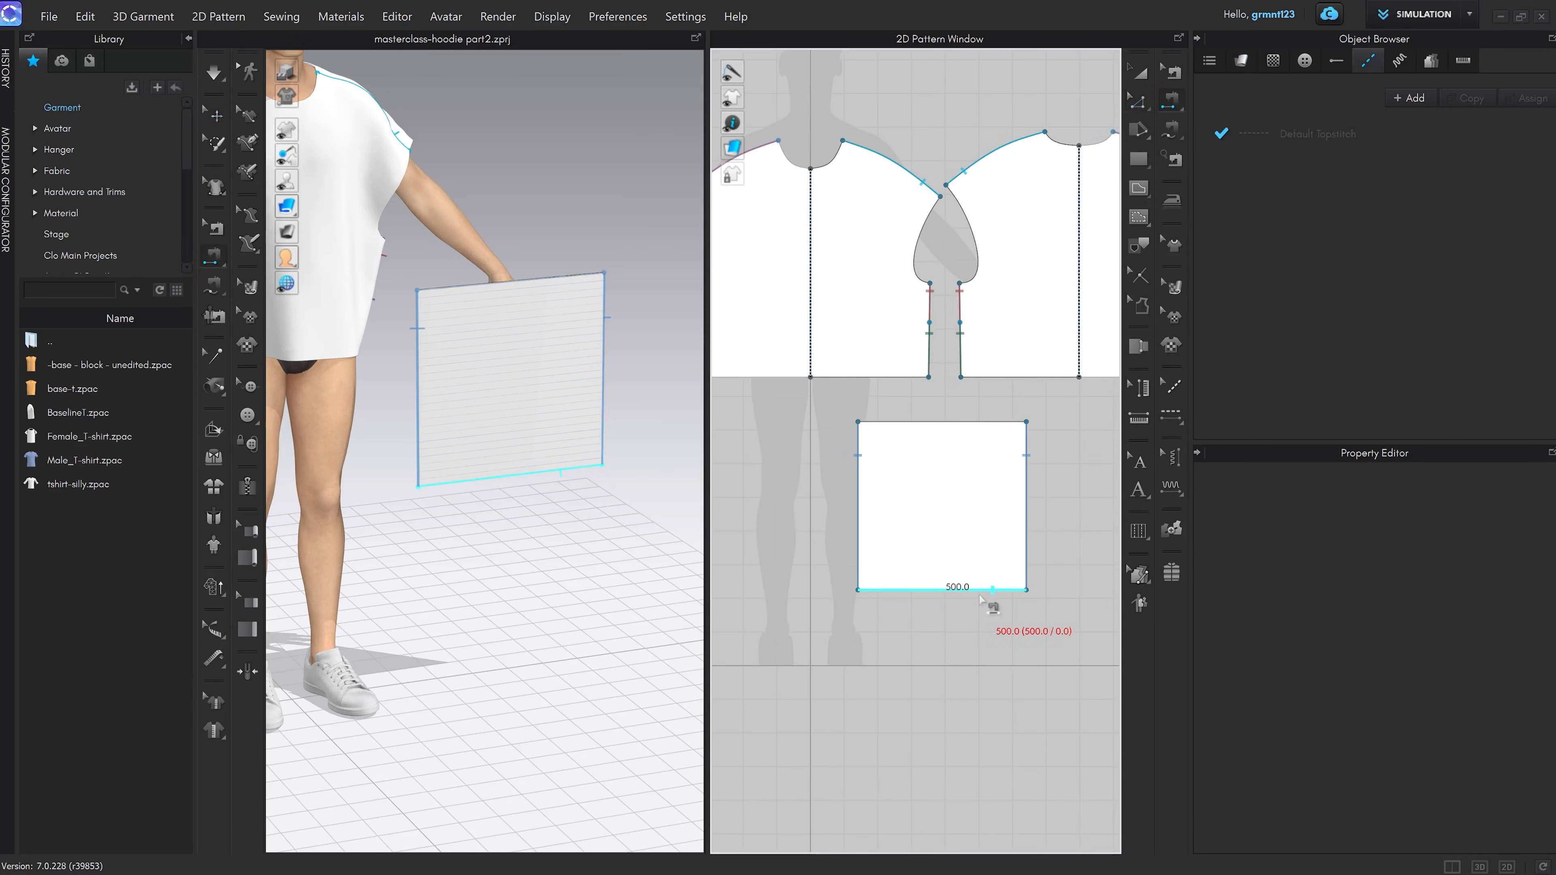
pyautogui.scroll(5, 986, 598)
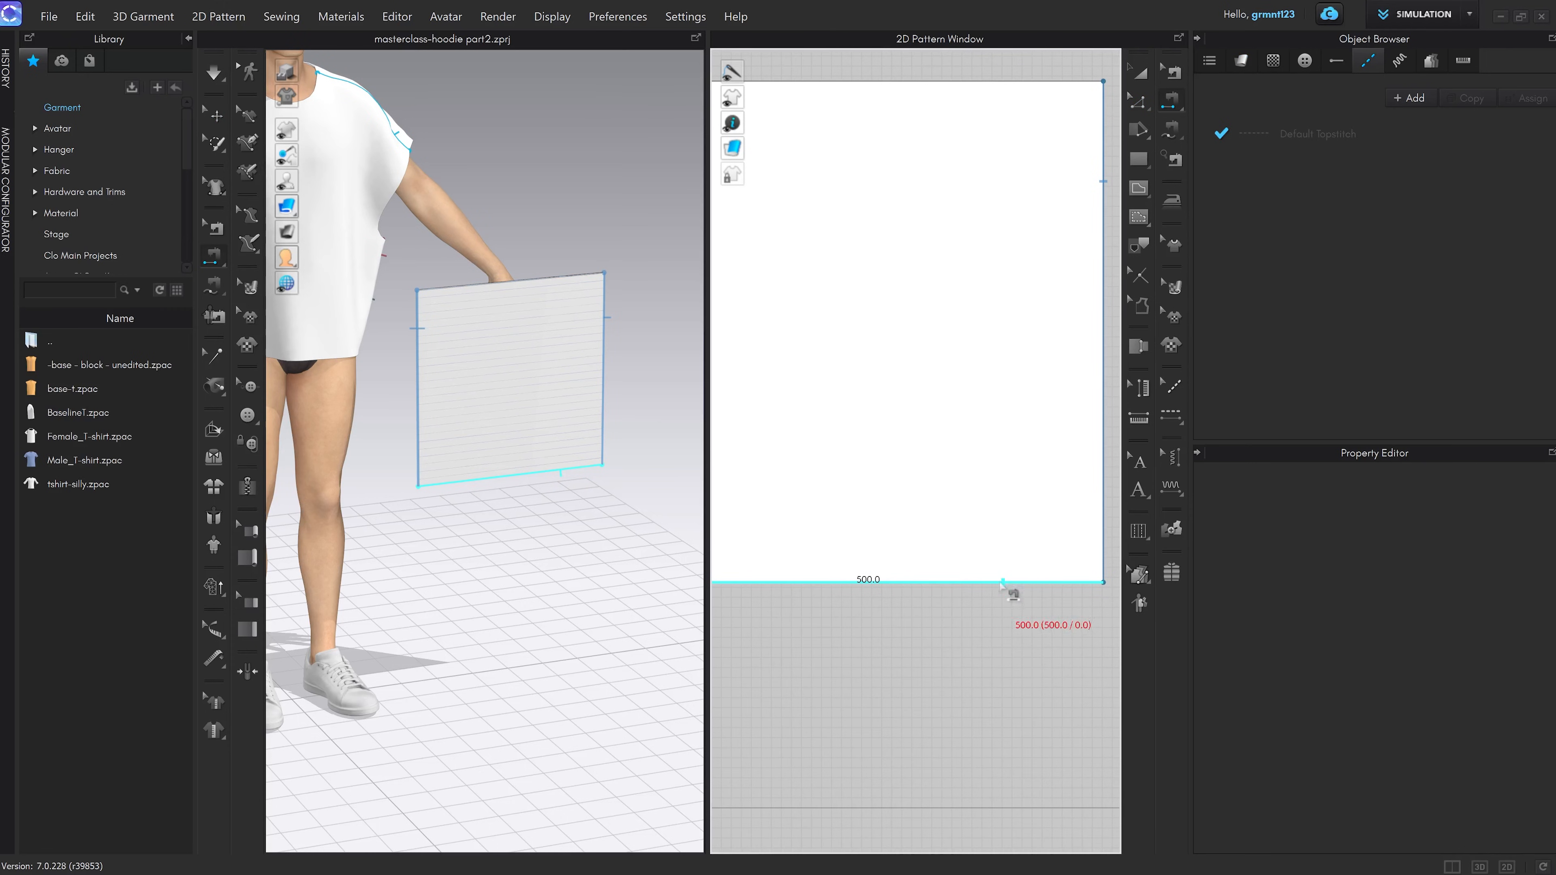
pyautogui.scroll(-2, 1003, 582)
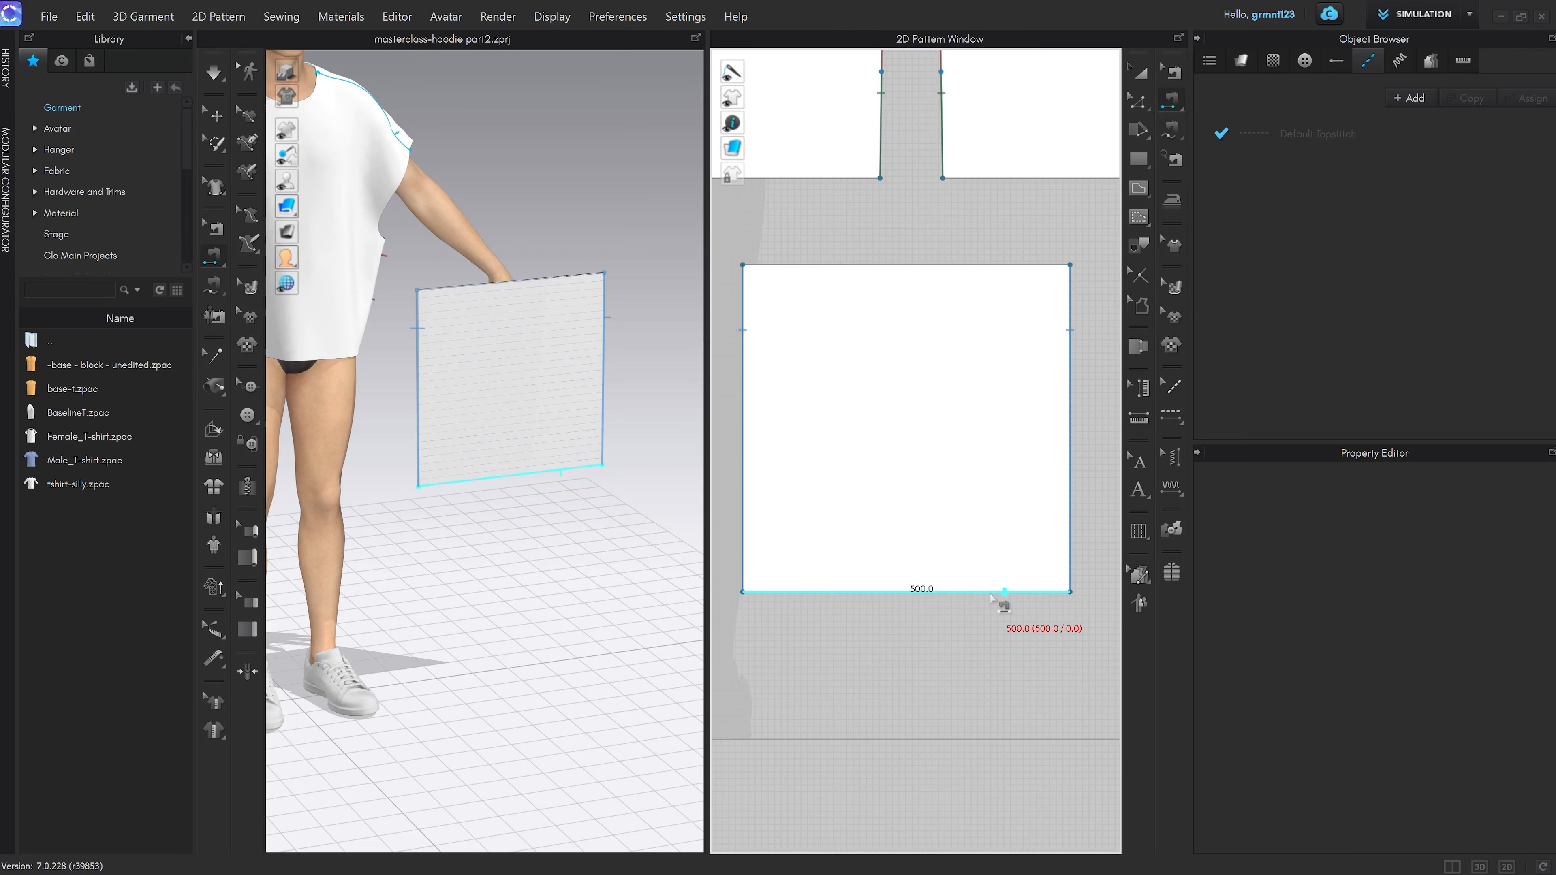
pyautogui.moveTo(975, 323); pyautogui.dragTo(984, 359, button='middle')
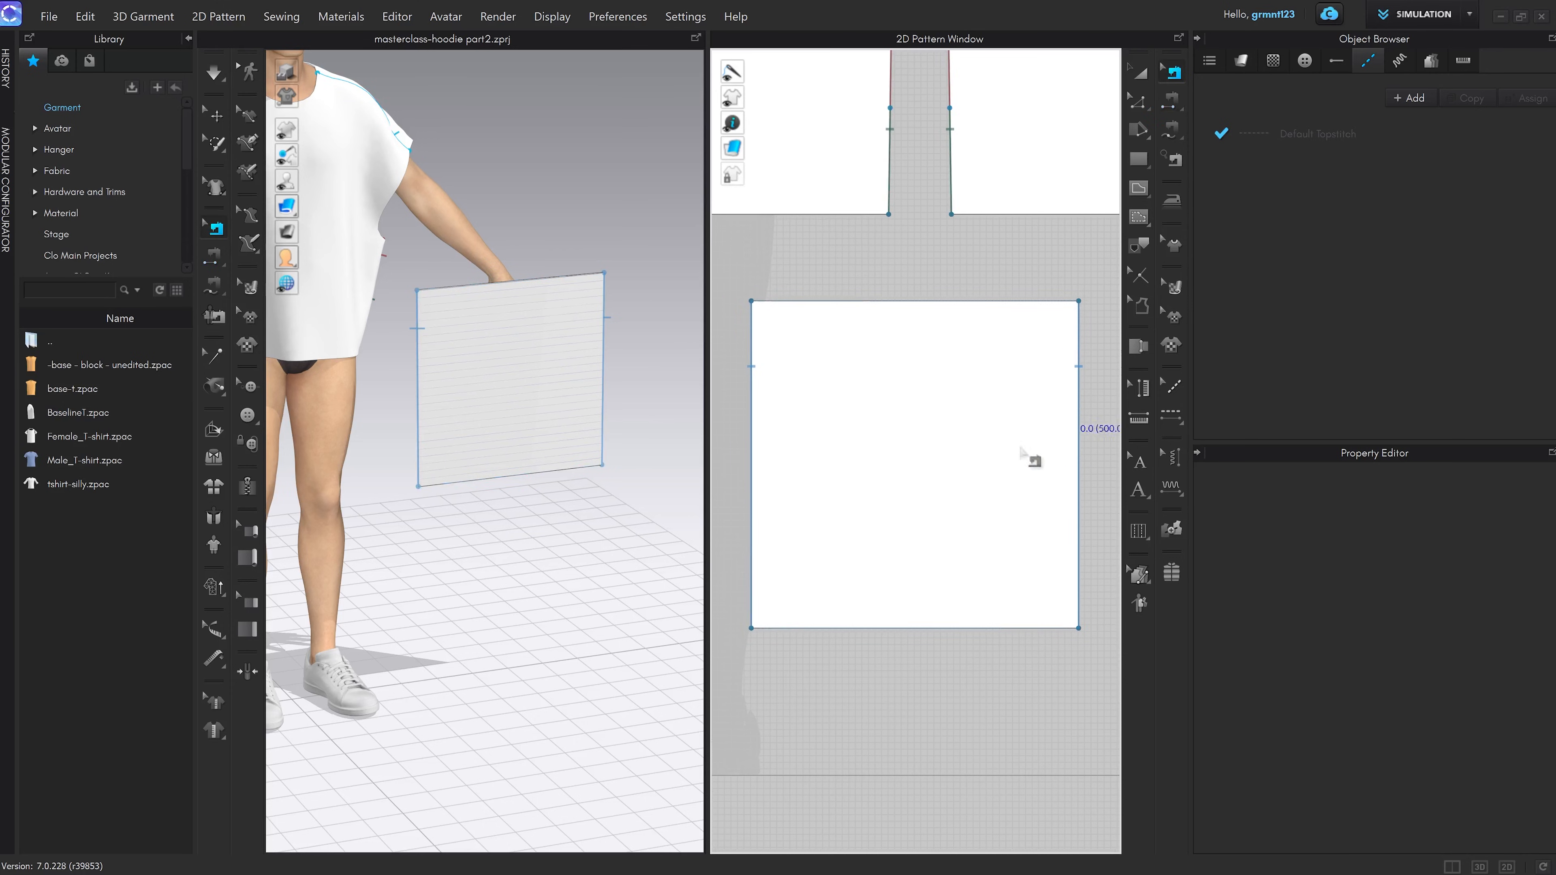
# Select the square's seam with Edit Sewing and reverse its direction repeatedly, ending with parallel seam lines
pyautogui.click(750, 306)
pyautogui.click(1078, 402)
pyautogui.press('b')
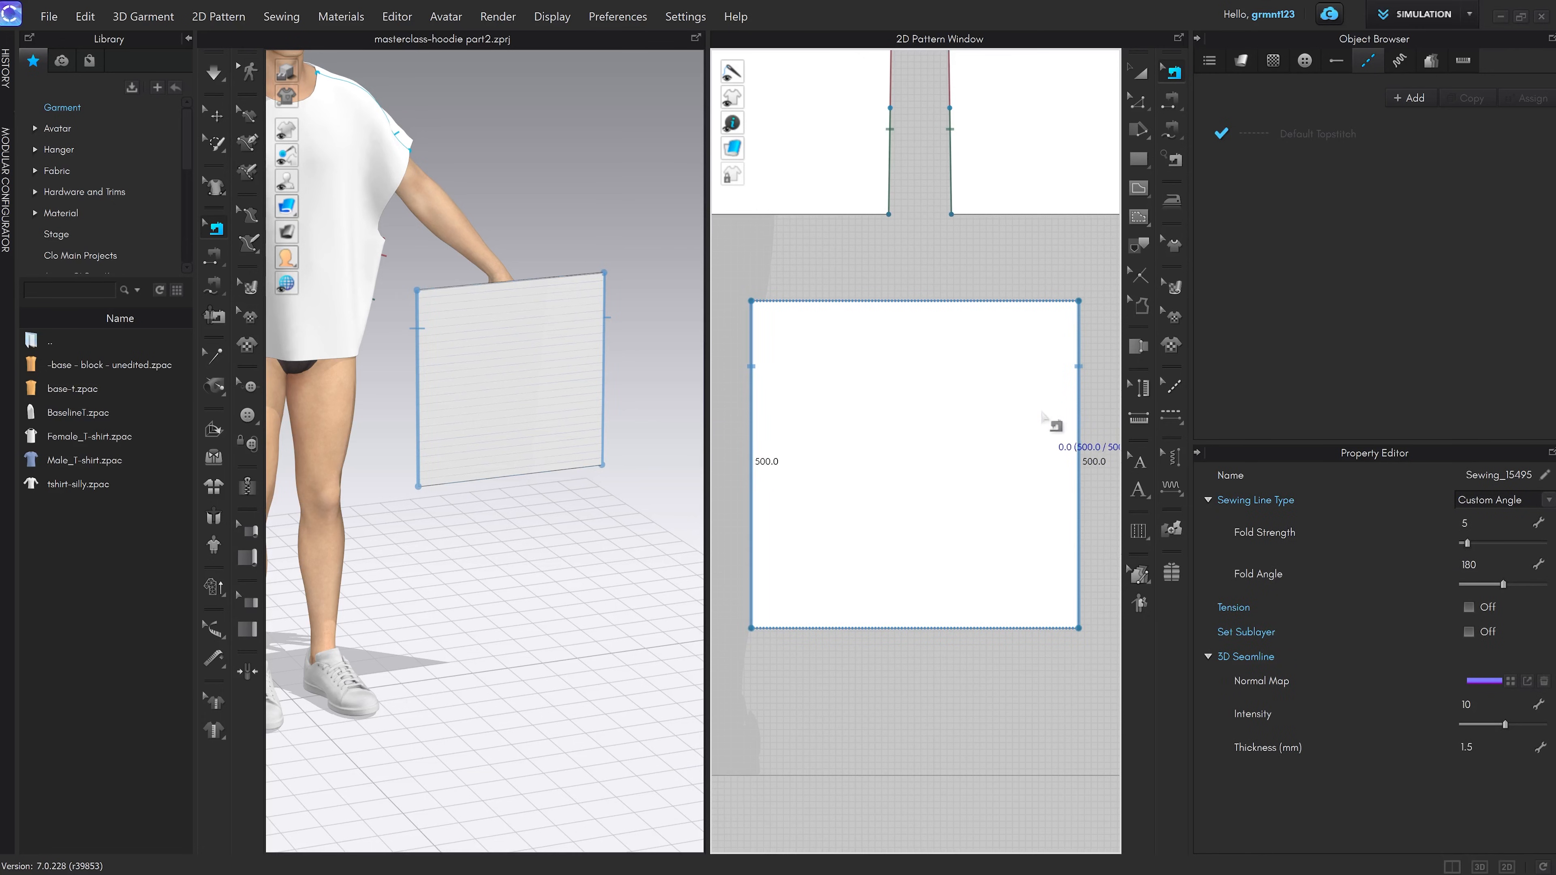
pyautogui.hotkey('ctrl', 'b')
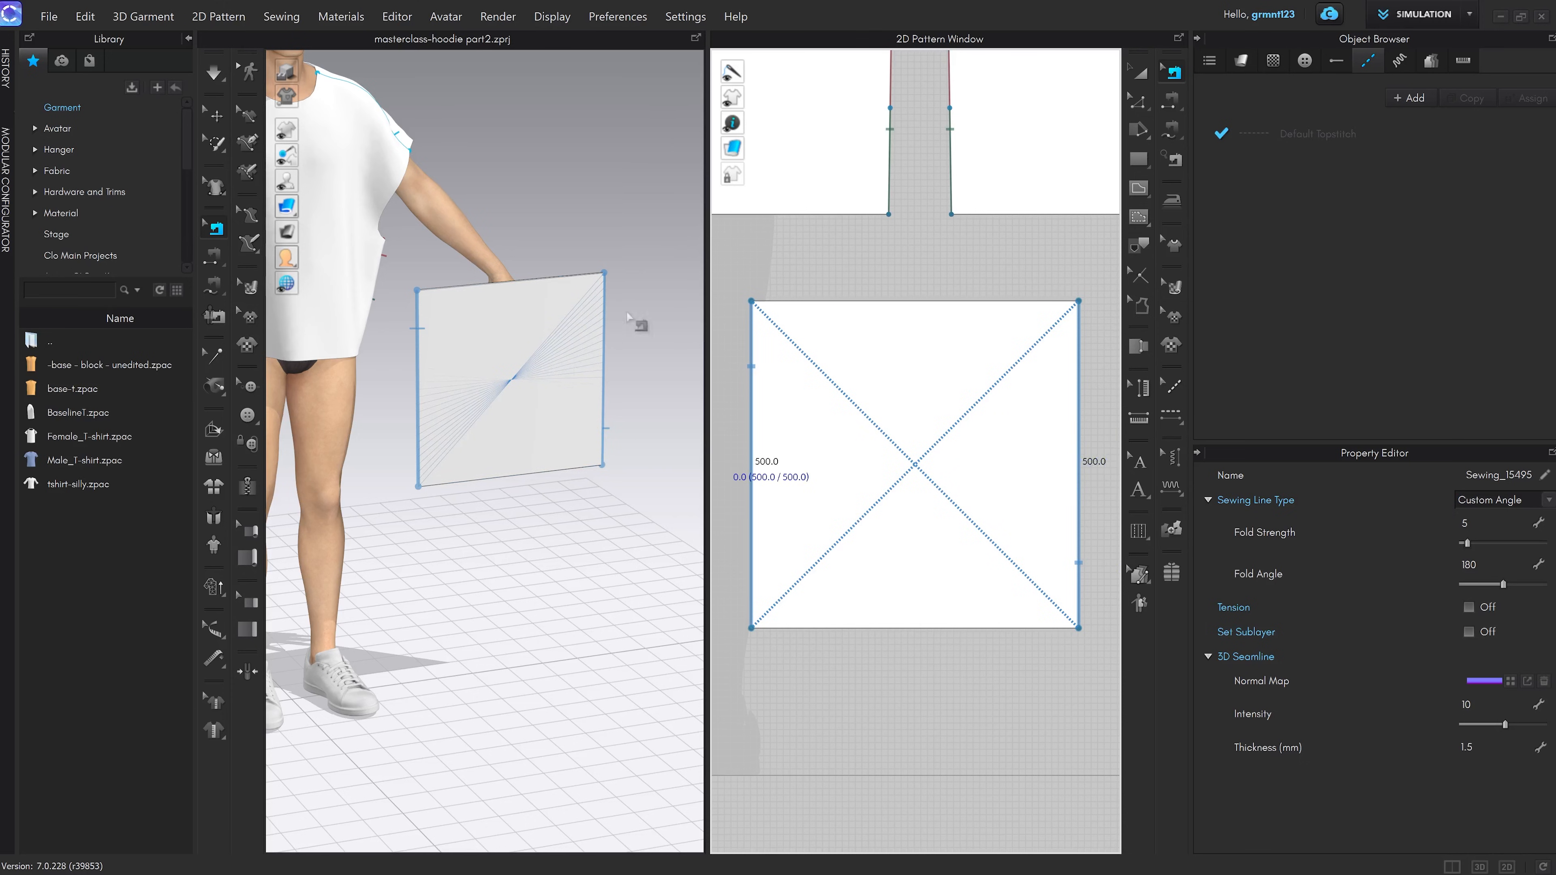
pyautogui.hotkey('ctrl', 'b')
pyautogui.hotkey('ctrl', 'b')
pyautogui.hotkey('ctrl', 'b')
pyautogui.hotkey('ctrl', 'b')
pyautogui.hotkey('ctrl', 'b')
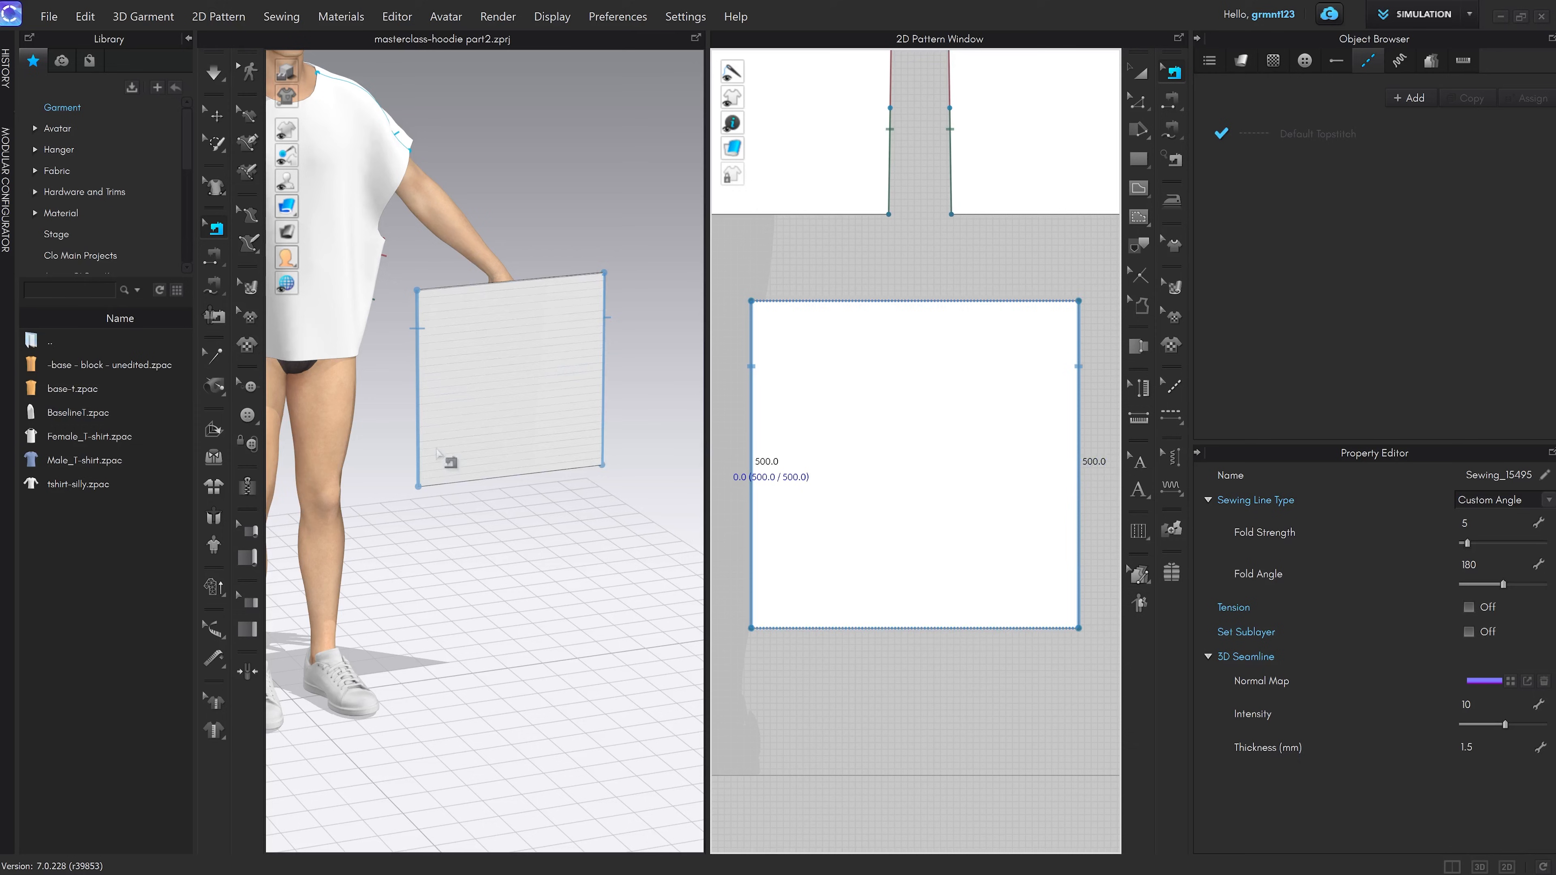
pyautogui.hotkey('ctrl', 'b')
pyautogui.hotkey('ctrl', 'b')
# Simulate the square with its parallel seam and pull the fabric open into a tube beside the avatar's hand
pyautogui.scroll(5, 591, 330)
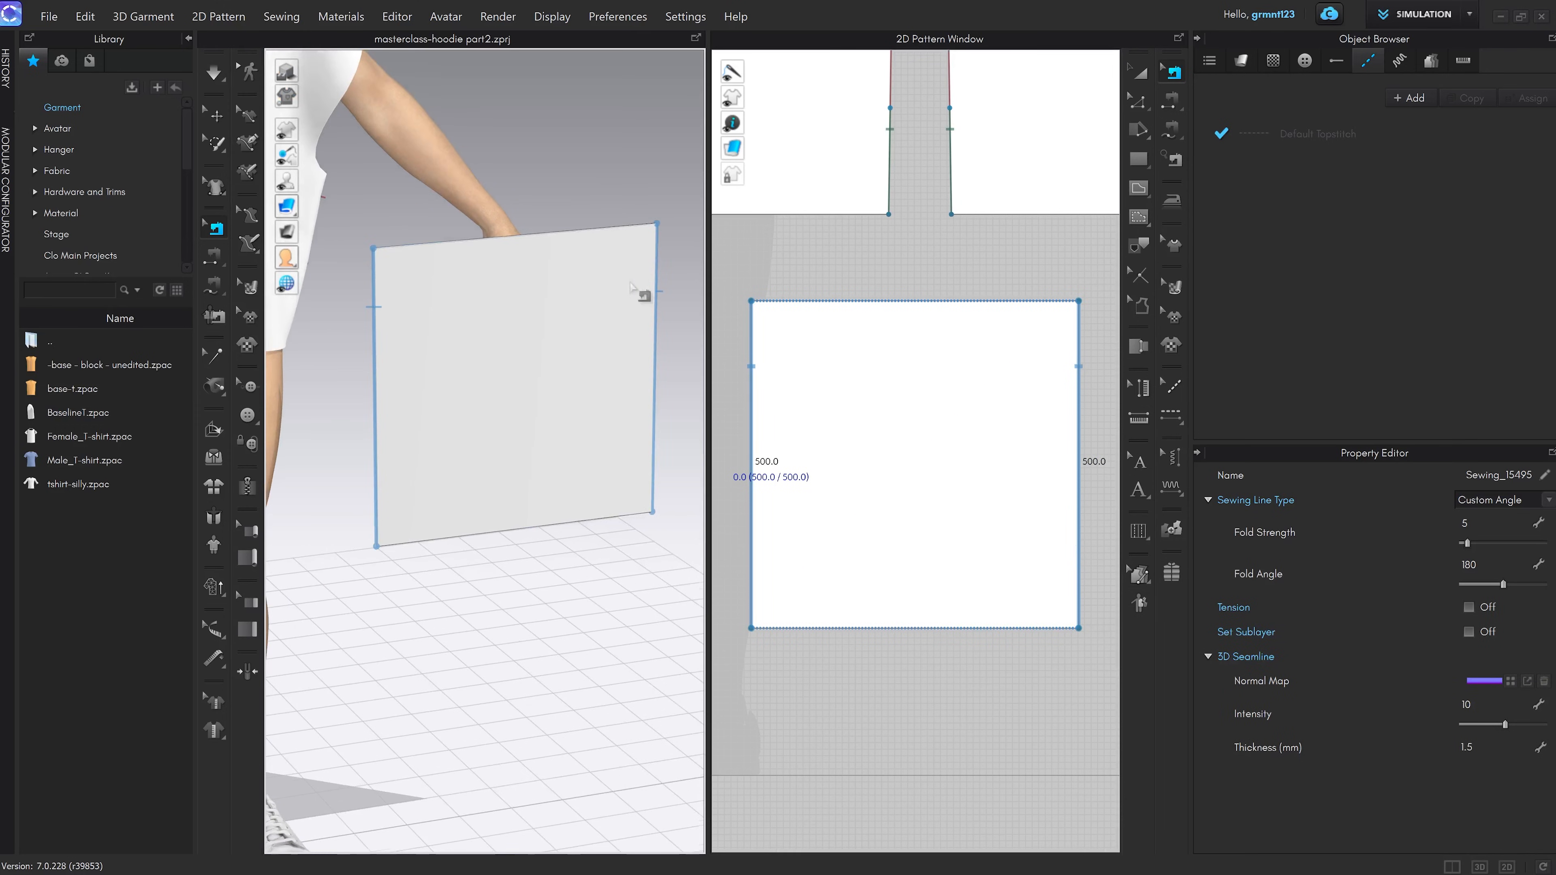
pyautogui.scroll(-4, 637, 293)
pyautogui.moveTo(632, 291)
pyautogui.mouseDown(button='right')
pyautogui.moveTo(612, 327)
pyautogui.moveTo(618, 299)
pyautogui.mouseUp(button='right')
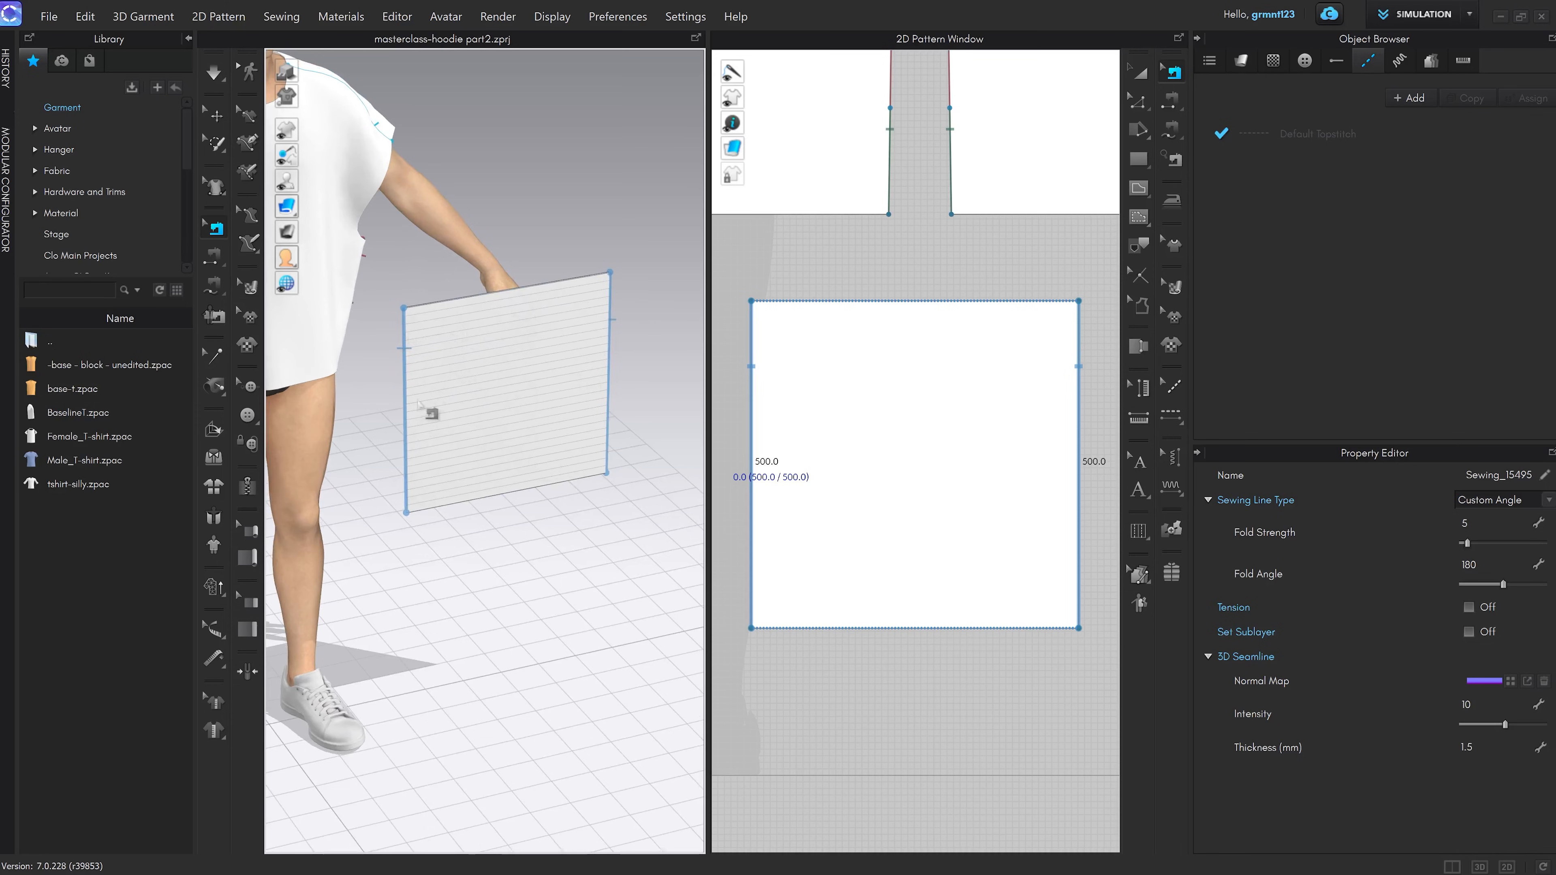
pyautogui.press('space')
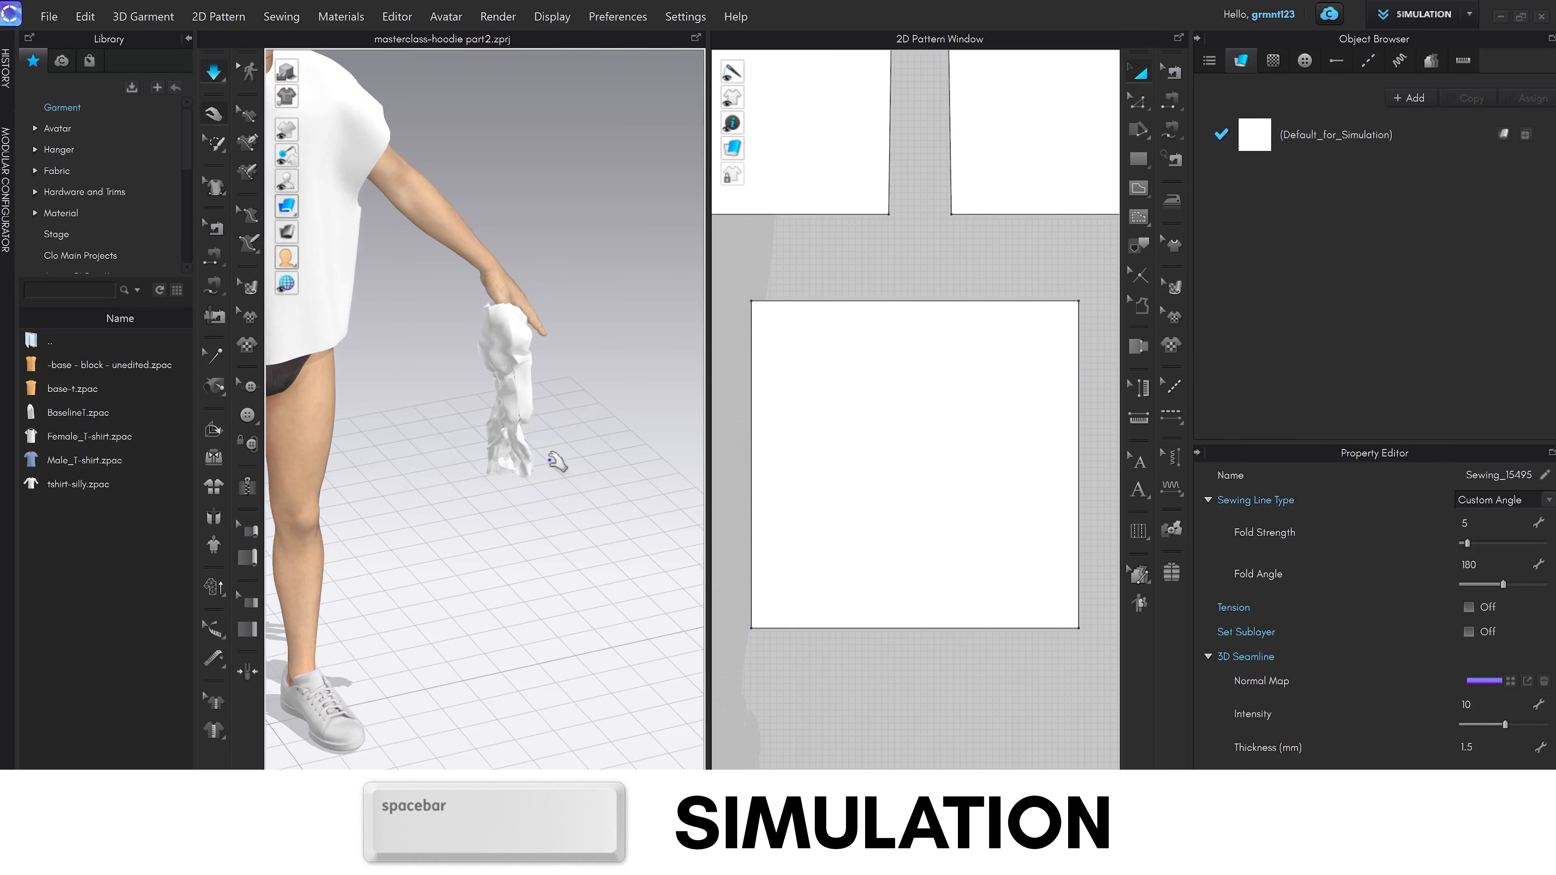
pyautogui.moveTo(508, 417); pyautogui.dragTo(509, 334)
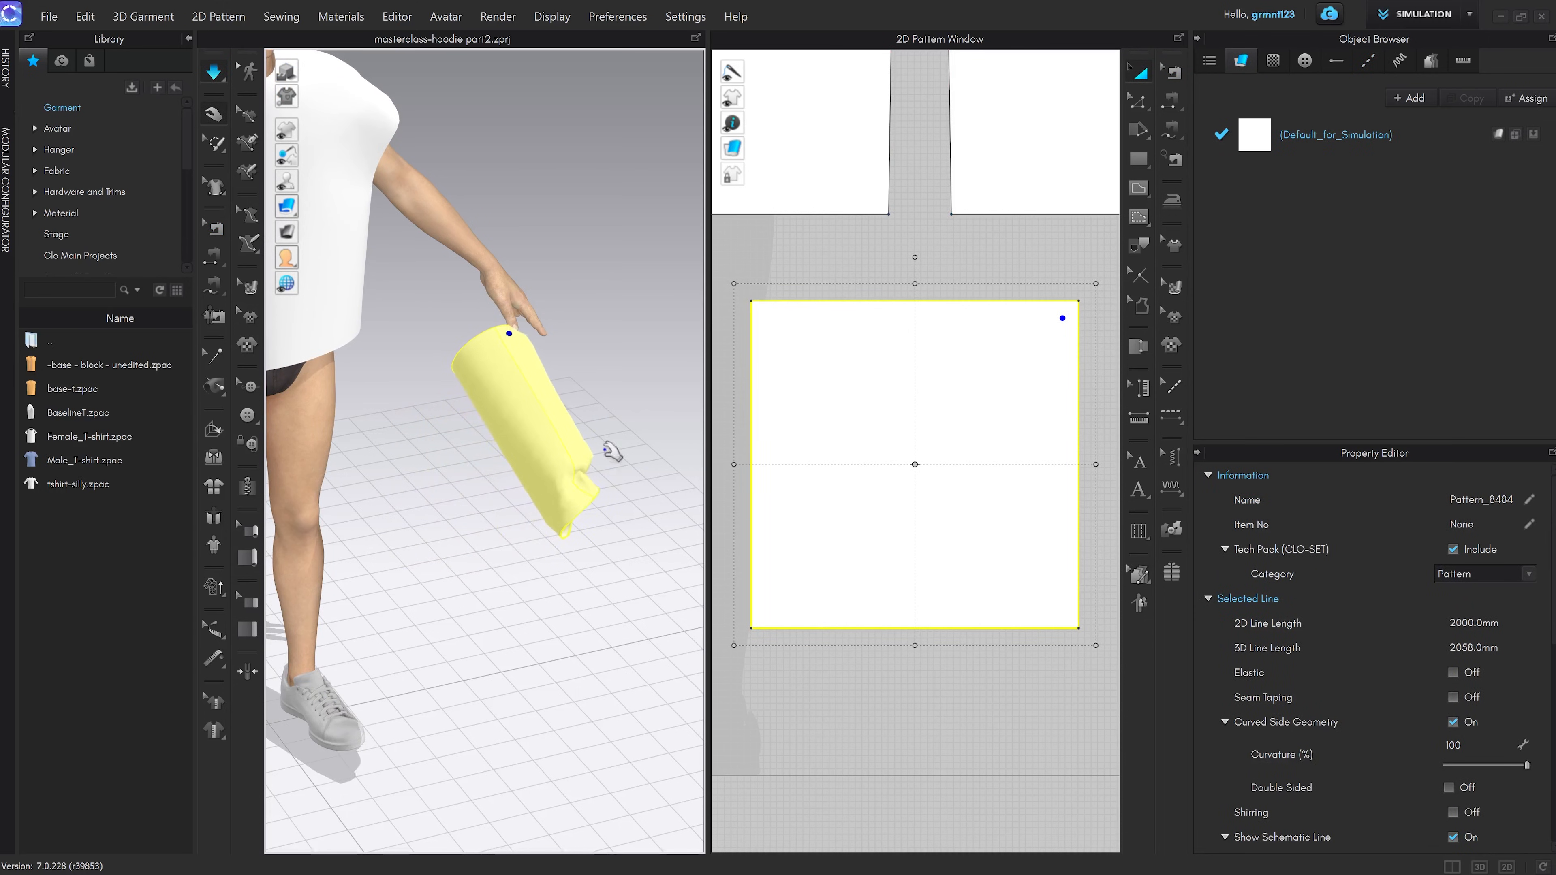
pyautogui.moveTo(584, 486); pyautogui.dragTo(568, 487)
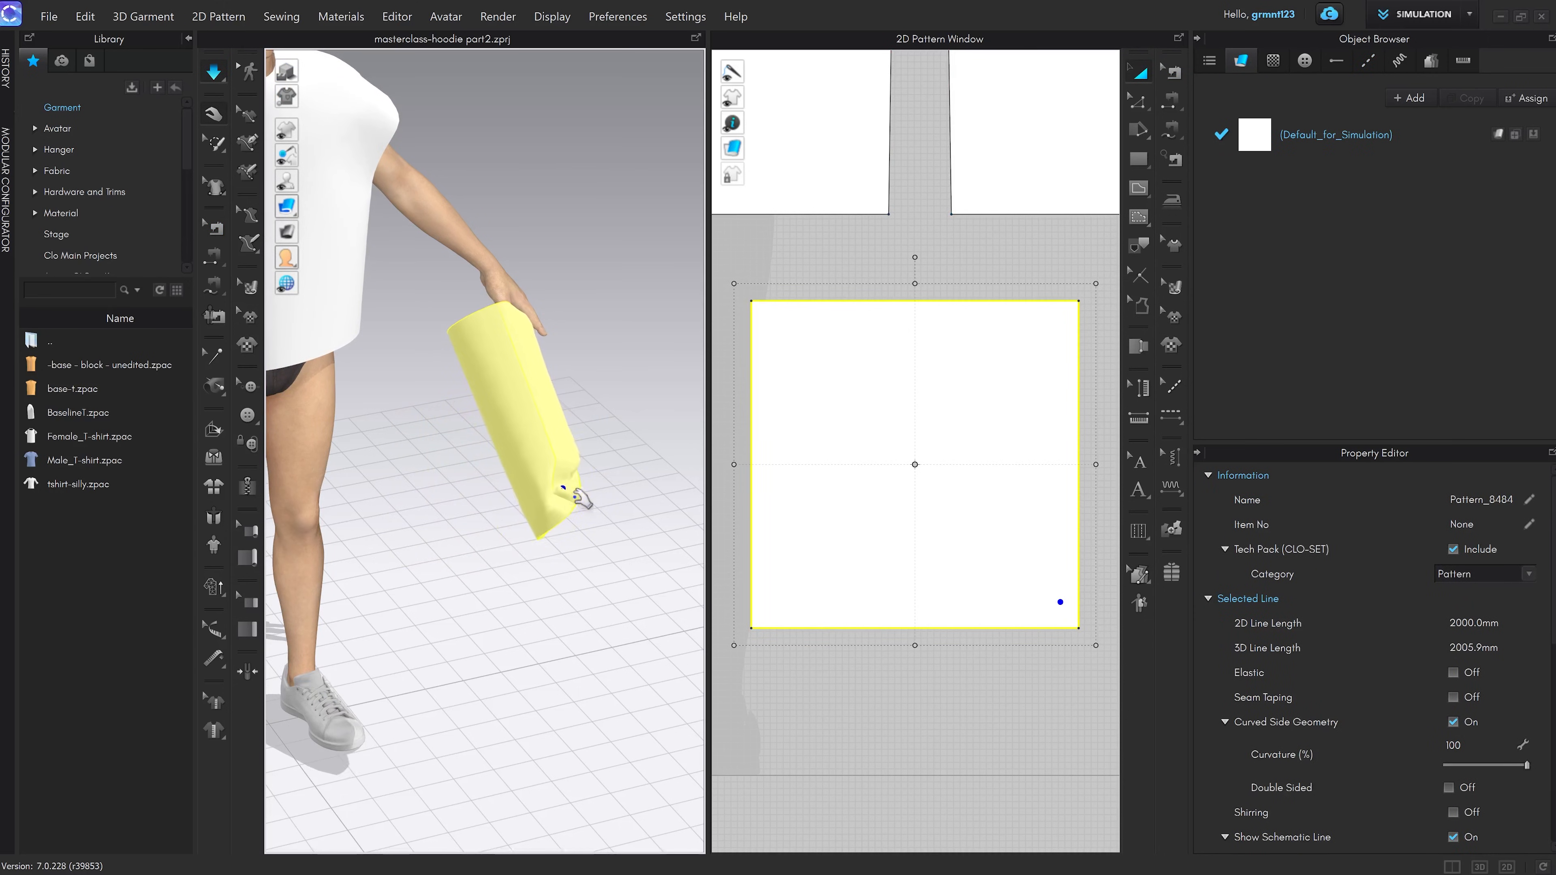
# Stop the simulation, select the sewn tube, and inspect its open end and its front view
pyautogui.moveTo(575, 435); pyautogui.dragTo(625, 403, button='right')
pyautogui.press('b')
pyautogui.moveTo(625, 403); pyautogui.dragTo(495, 453, button='middle')
pyautogui.press('q')
pyautogui.click(561, 423)
pyautogui.press('a')
pyautogui.hotkey('ctrl', 'h')
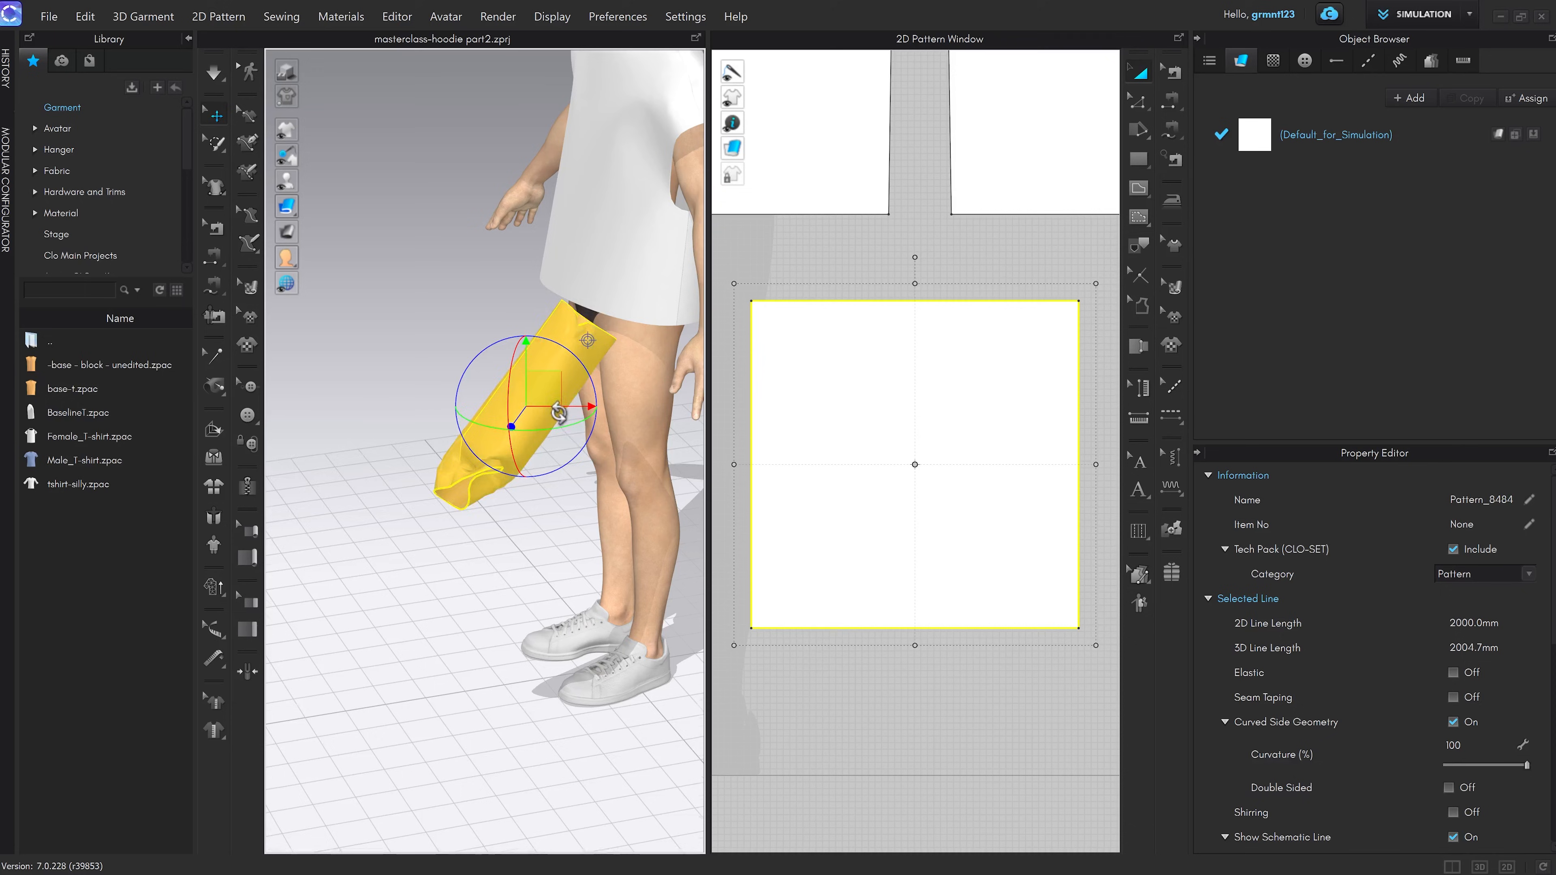
pyautogui.moveTo(558, 413); pyautogui.dragTo(619, 444, button='right')
pyautogui.press('space')
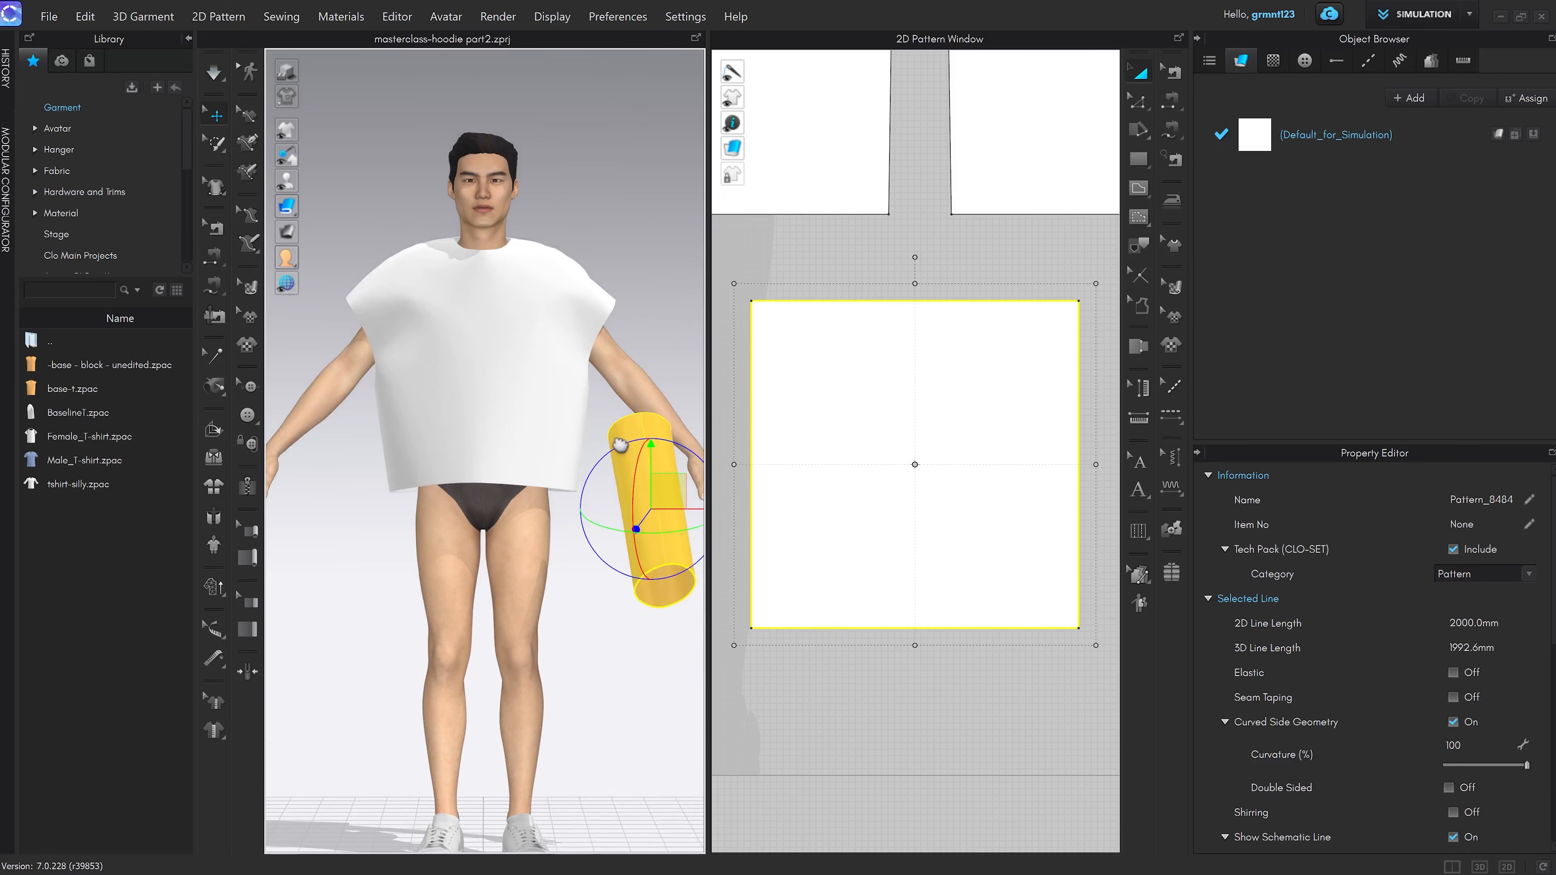
# Simulate the tube again, pull its upper edge downward beside the forearm, and stop the simulation
pyautogui.scroll(3, 620, 444)
pyautogui.moveTo(619, 444); pyautogui.dragTo(512, 366, button='middle')
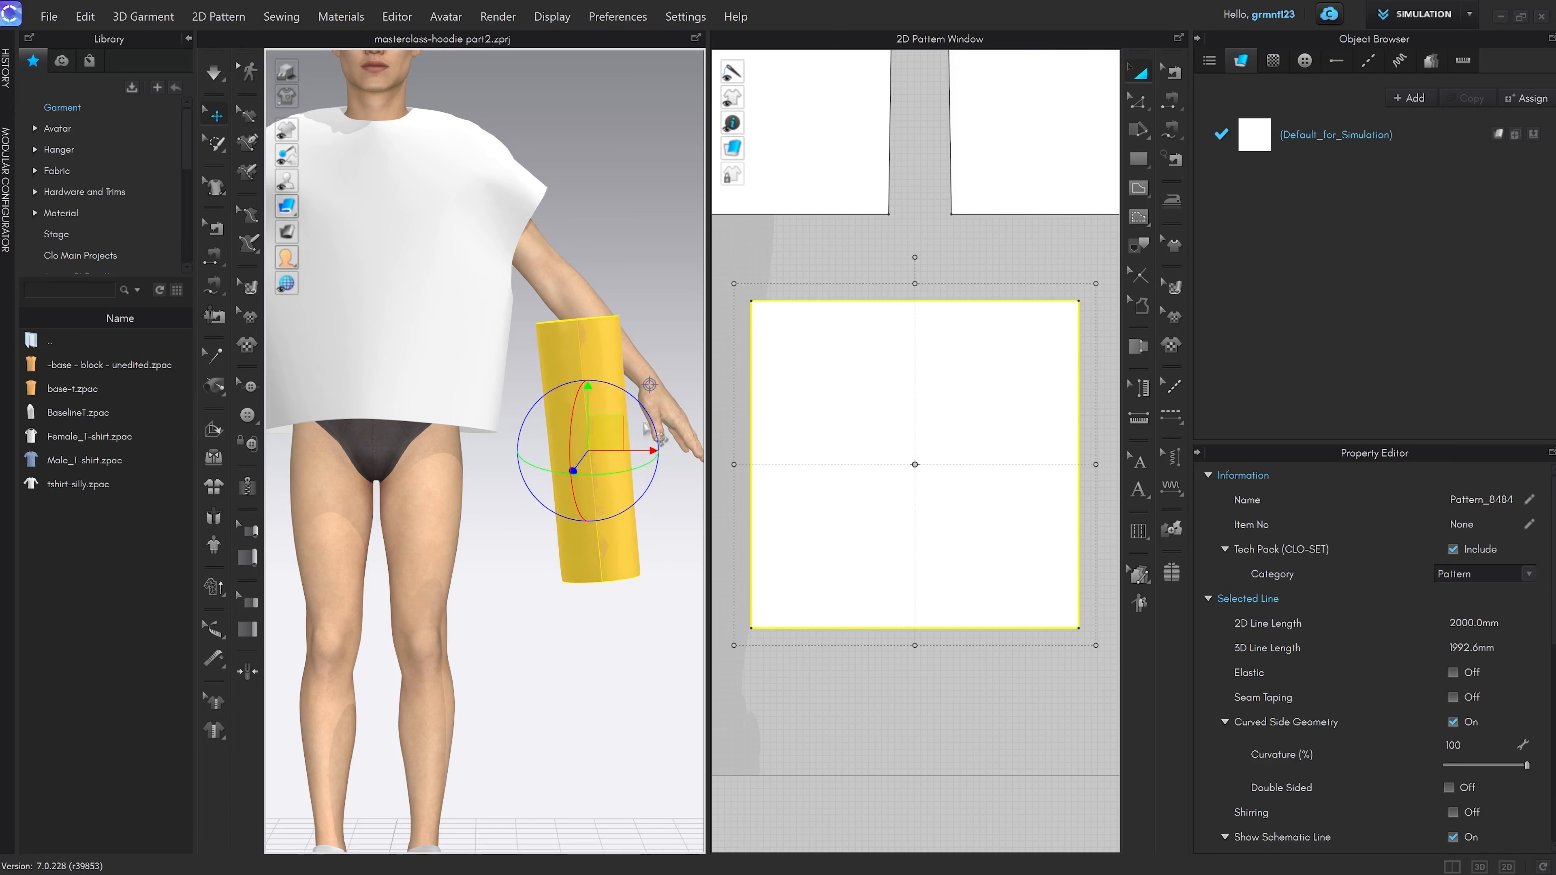
pyautogui.press('space')
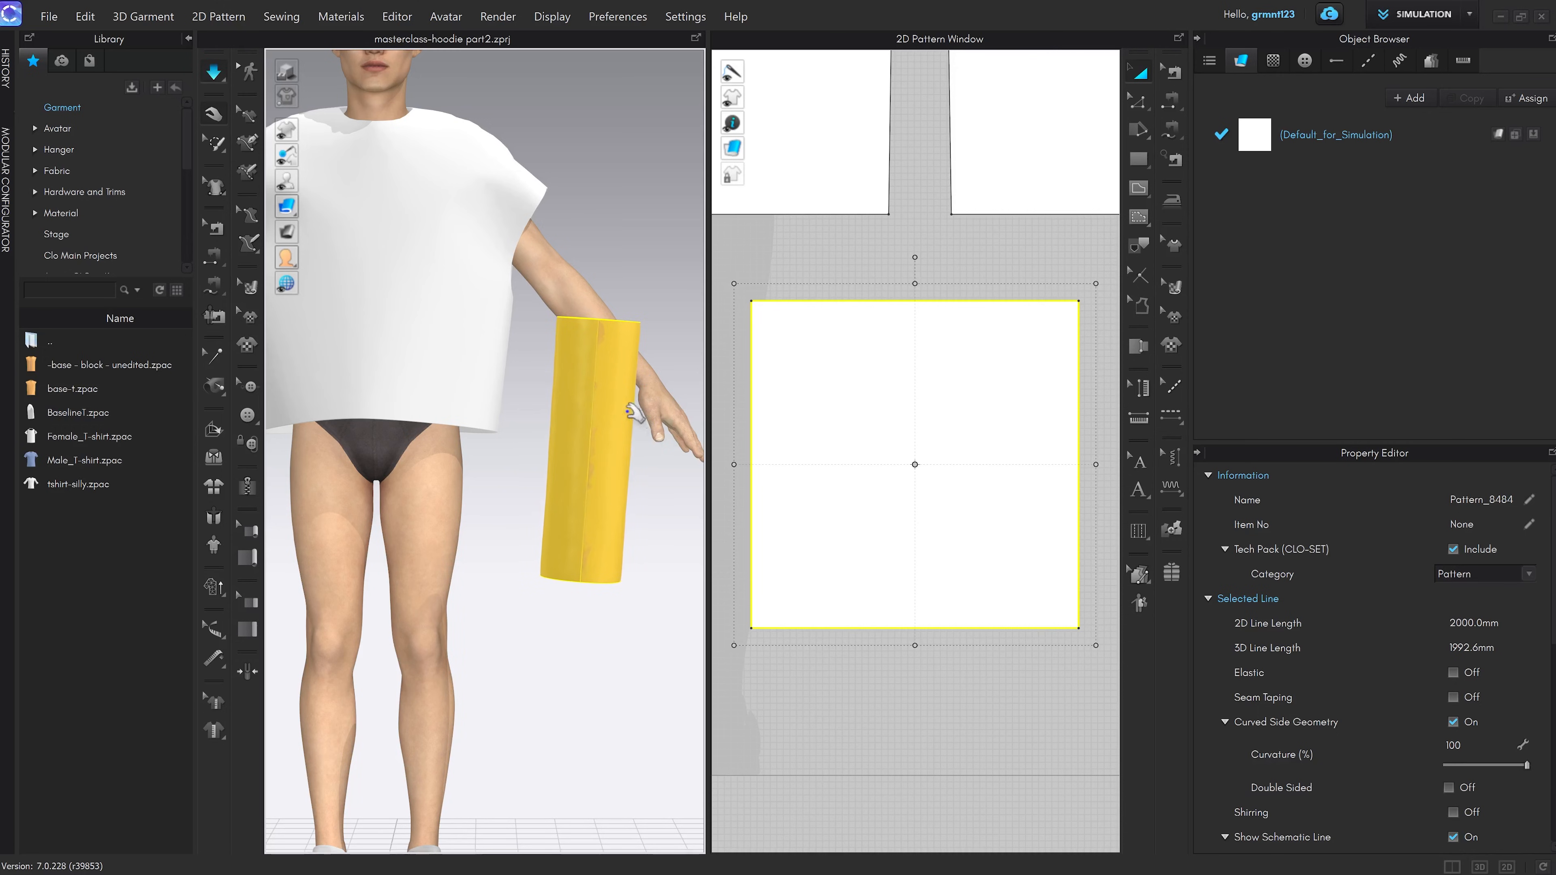
pyautogui.moveTo(595, 332); pyautogui.dragTo(597, 423)
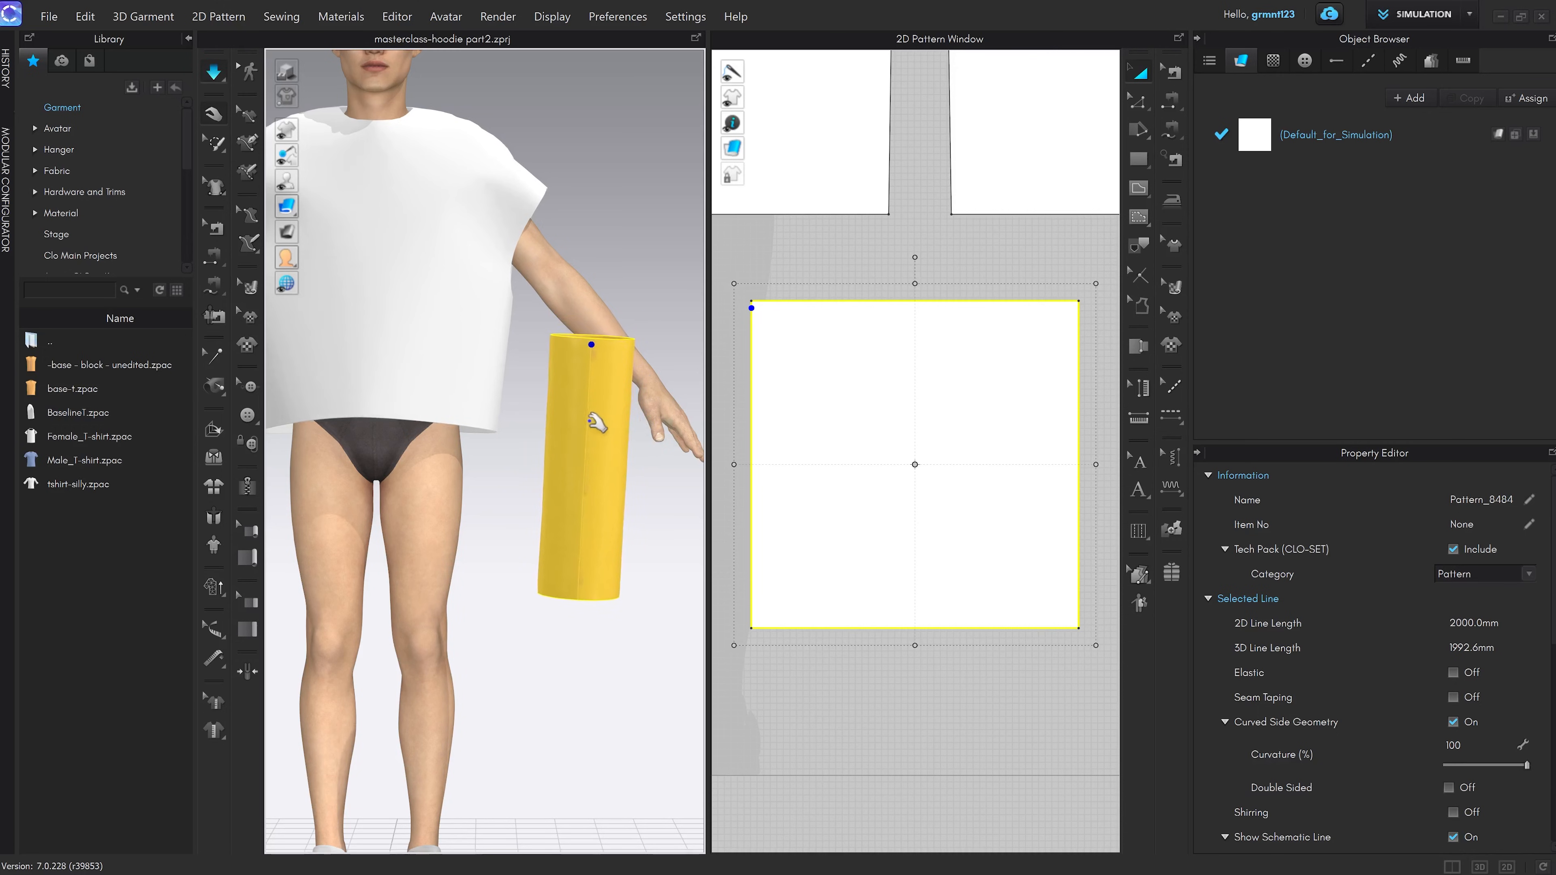
pyautogui.moveTo(595, 423); pyautogui.dragTo(607, 476, button='right')
pyautogui.press('space')
# Select the tube and examine it beside the avatar together with its square pattern in the 2D window
pyautogui.press('2')
pyautogui.moveTo(577, 432); pyautogui.dragTo(559, 455, button='middle')
pyautogui.click(601, 325)
pyautogui.scroll(2, 602, 344)
pyautogui.moveTo(604, 405); pyautogui.dragTo(551, 435, button='right')
pyautogui.click(462, 490)
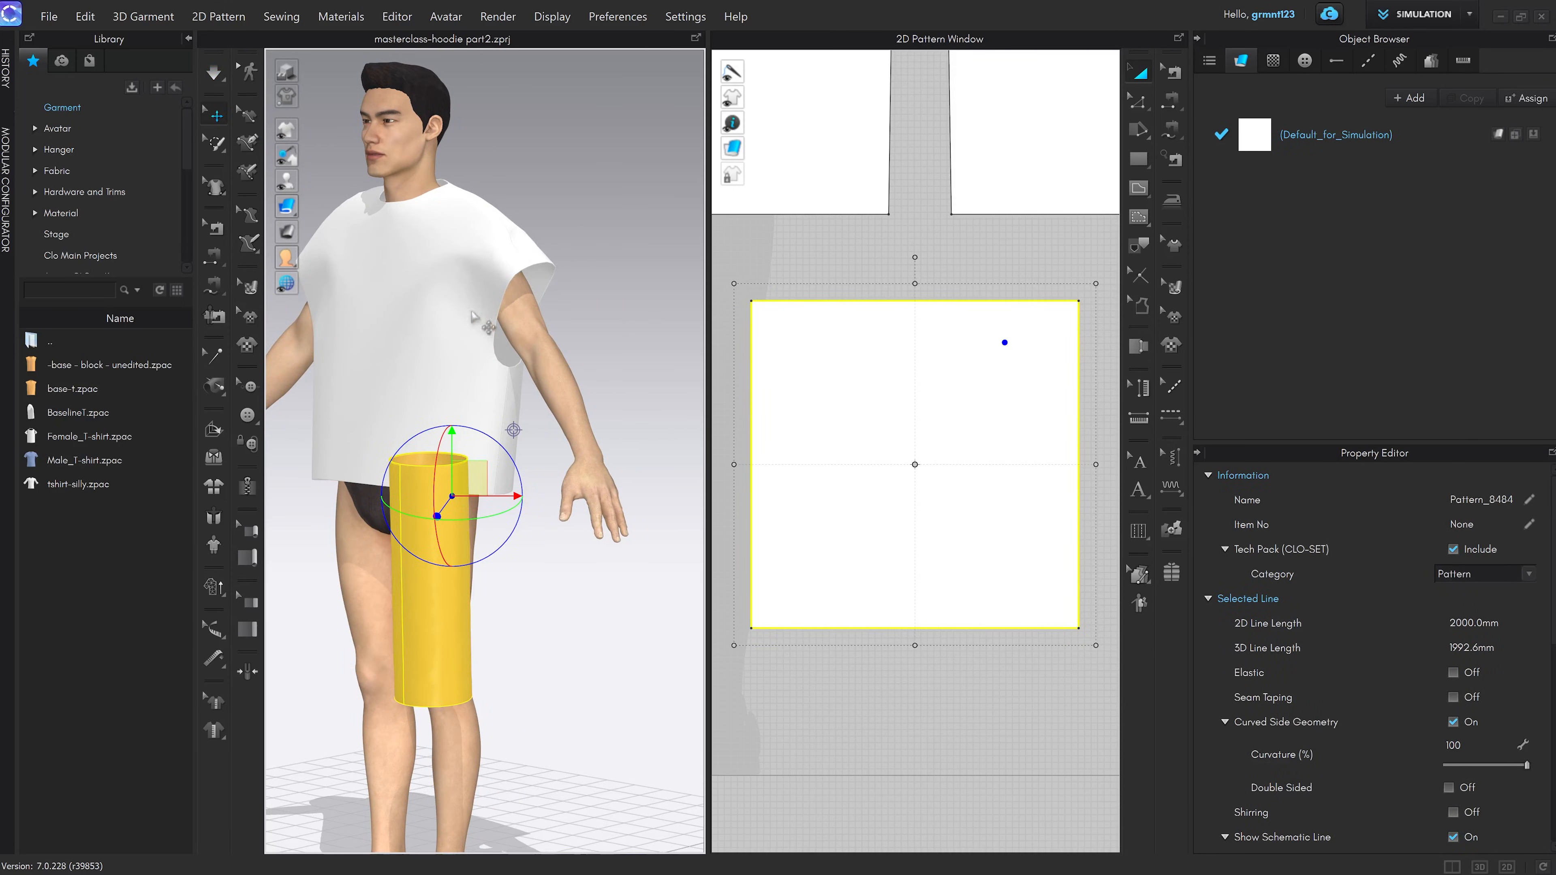
pyautogui.moveTo(561, 489); pyautogui.dragTo(579, 481, button='right')
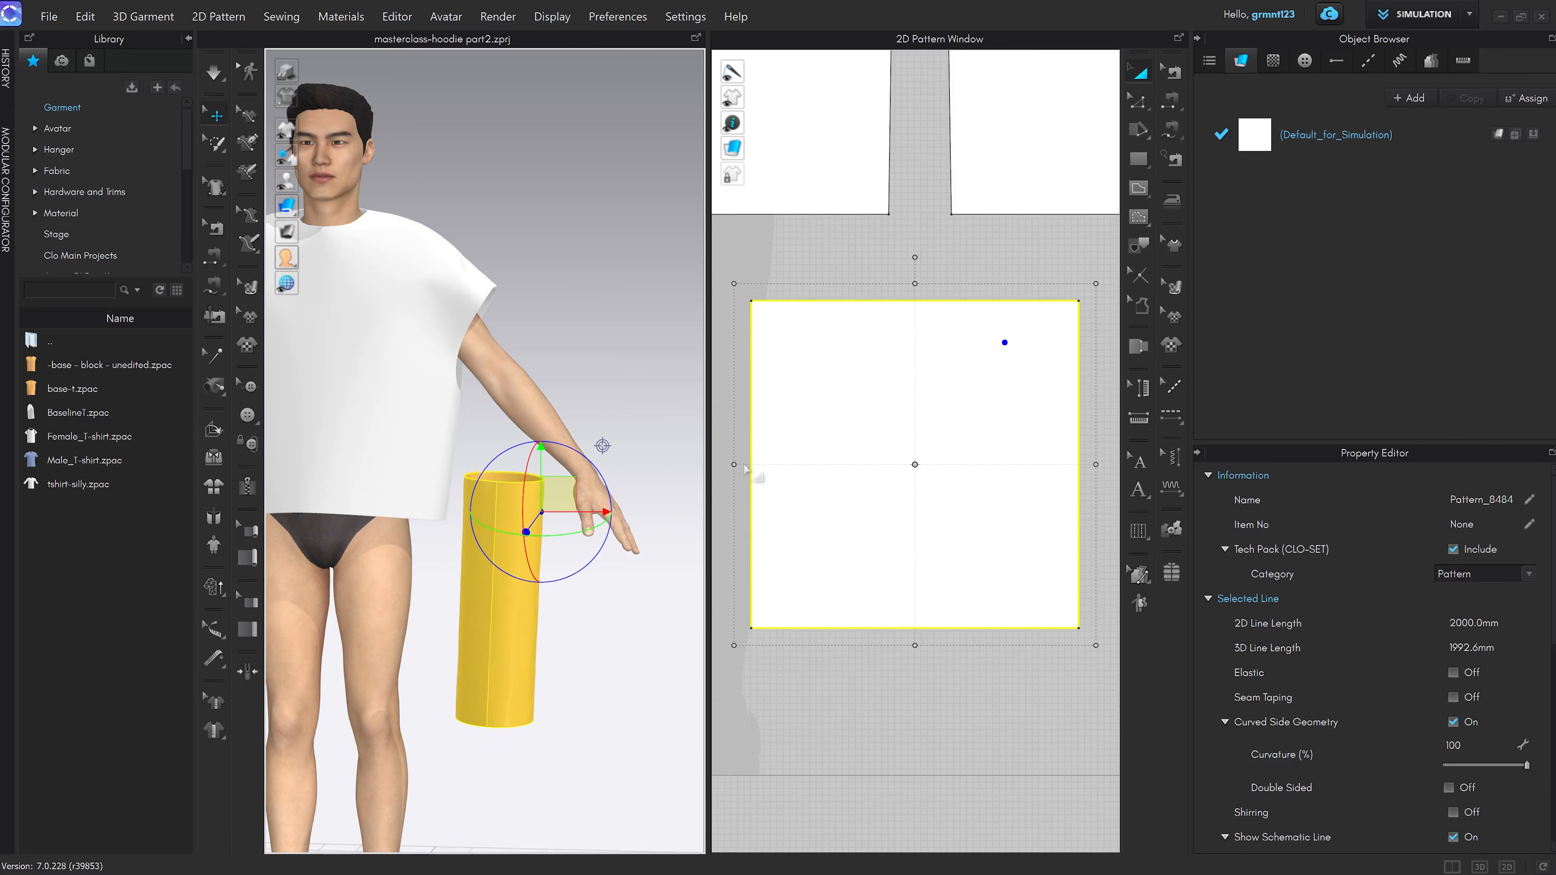
pyautogui.scroll(-3, 750, 474)
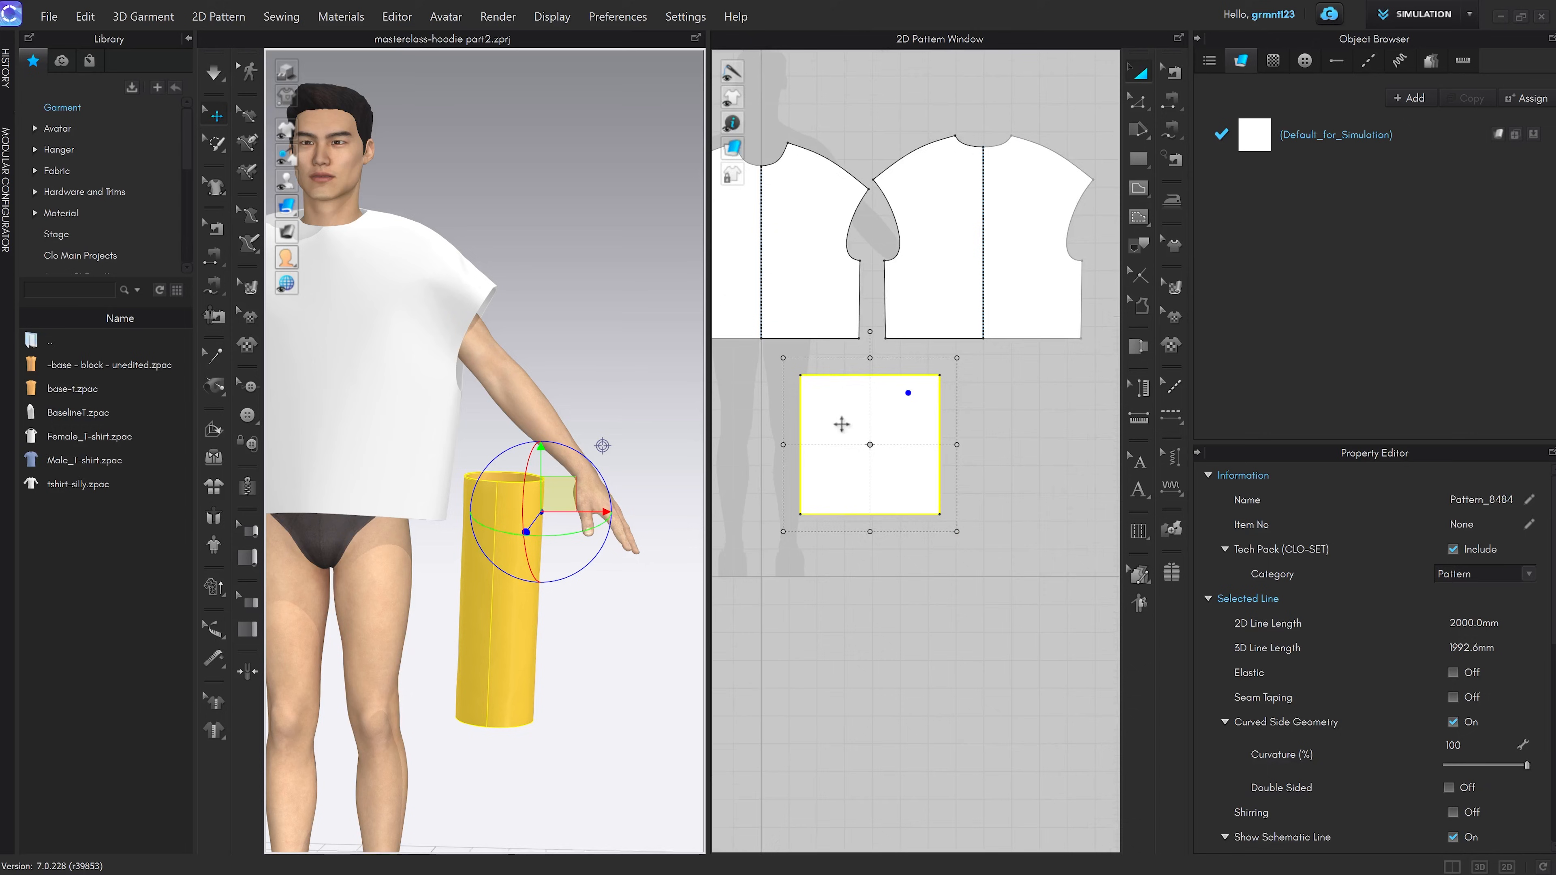
# Measure the combined length of the front and back armhole curves with Edit Pattern
pyautogui.moveTo(910, 390); pyautogui.dragTo(908, 436, button='right')
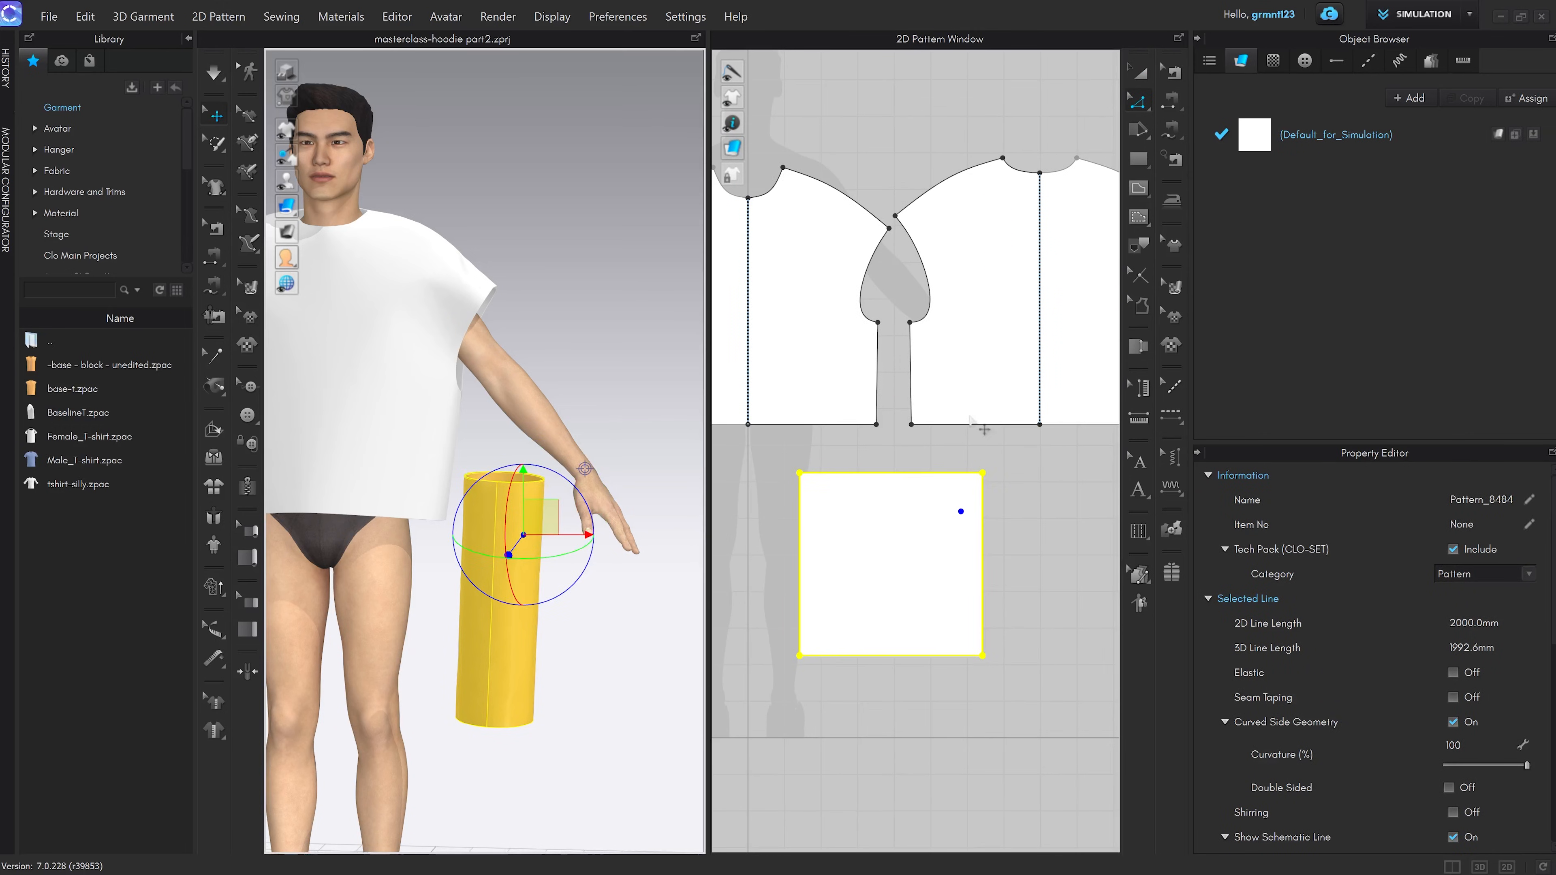
pyautogui.click(956, 467)
pyautogui.click(932, 474)
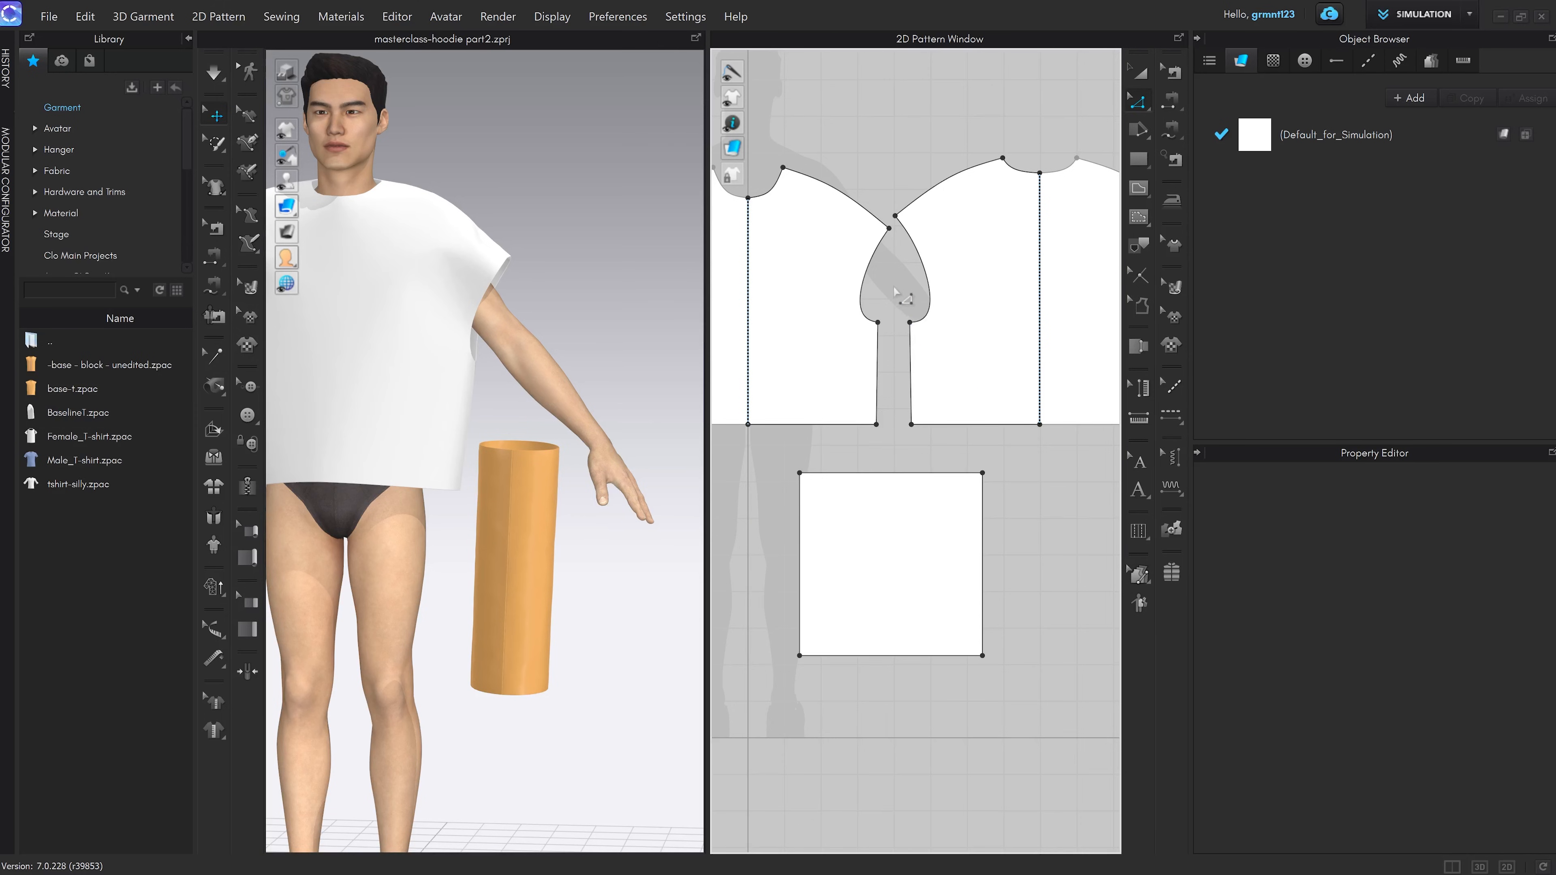
pyautogui.press('z')
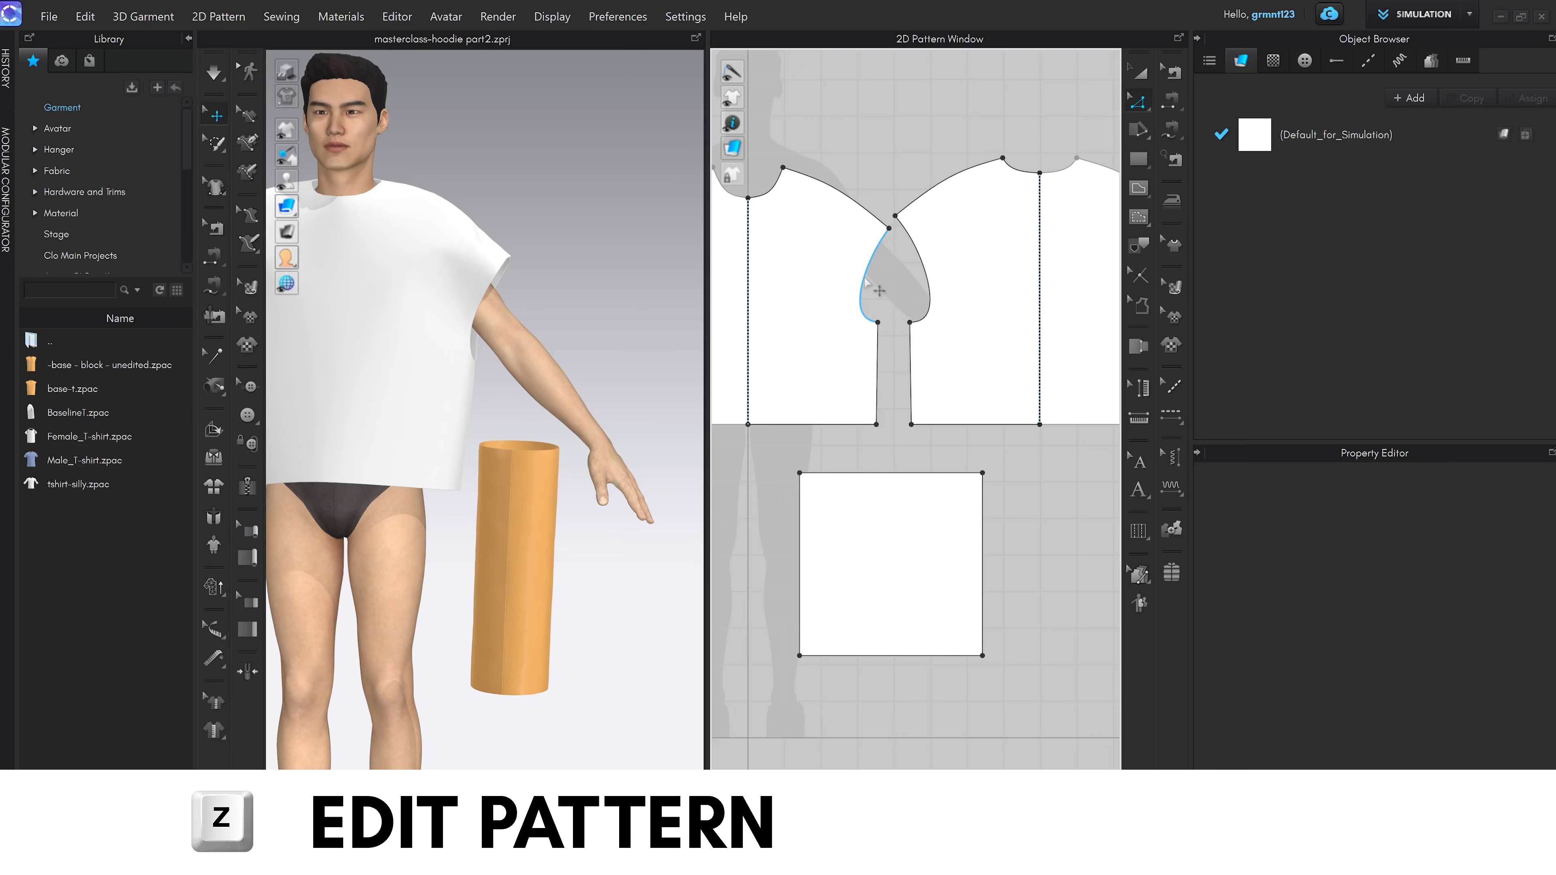
pyautogui.click(864, 277)
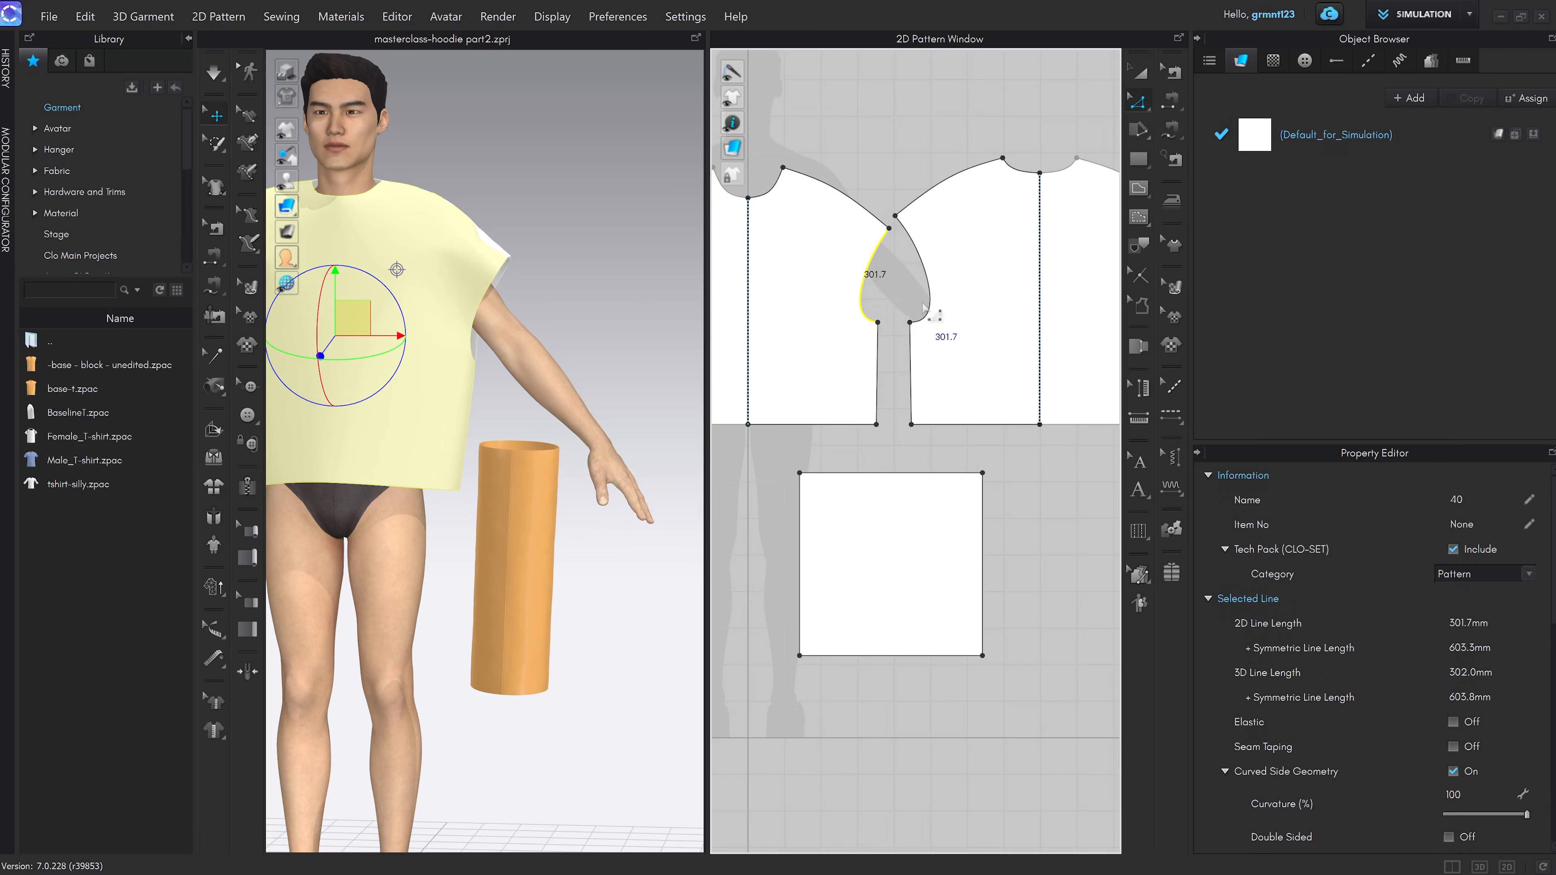
pyautogui.keyDown('shift'); pyautogui.click(926, 281); pyautogui.keyUp('shift')
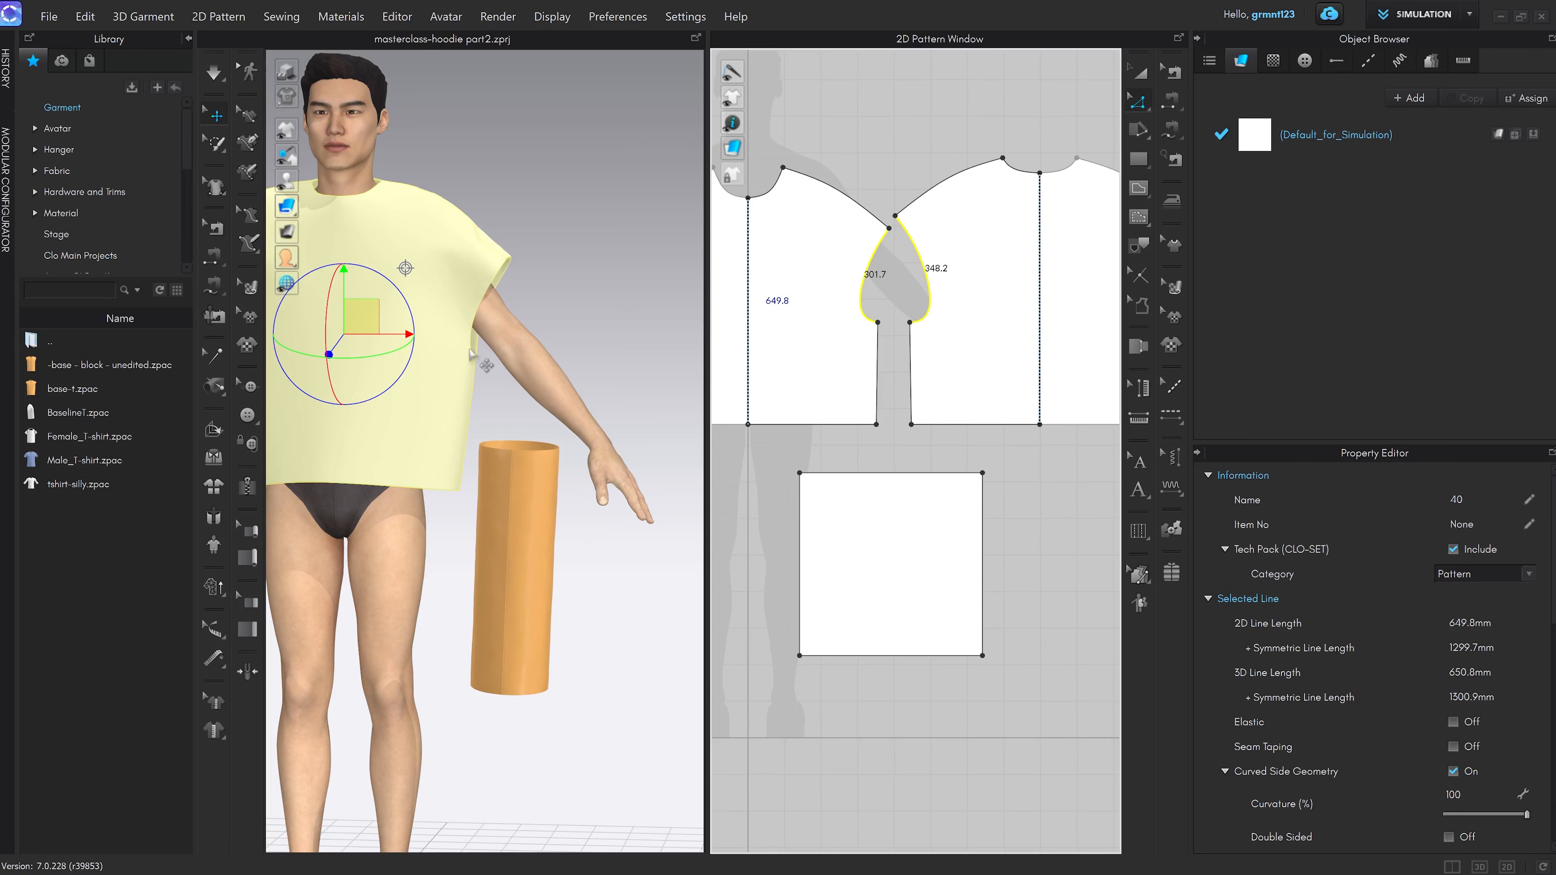
# Measure the square pattern's upper edge, and reselect both armhole curves to check their total length
pyautogui.click(919, 467)
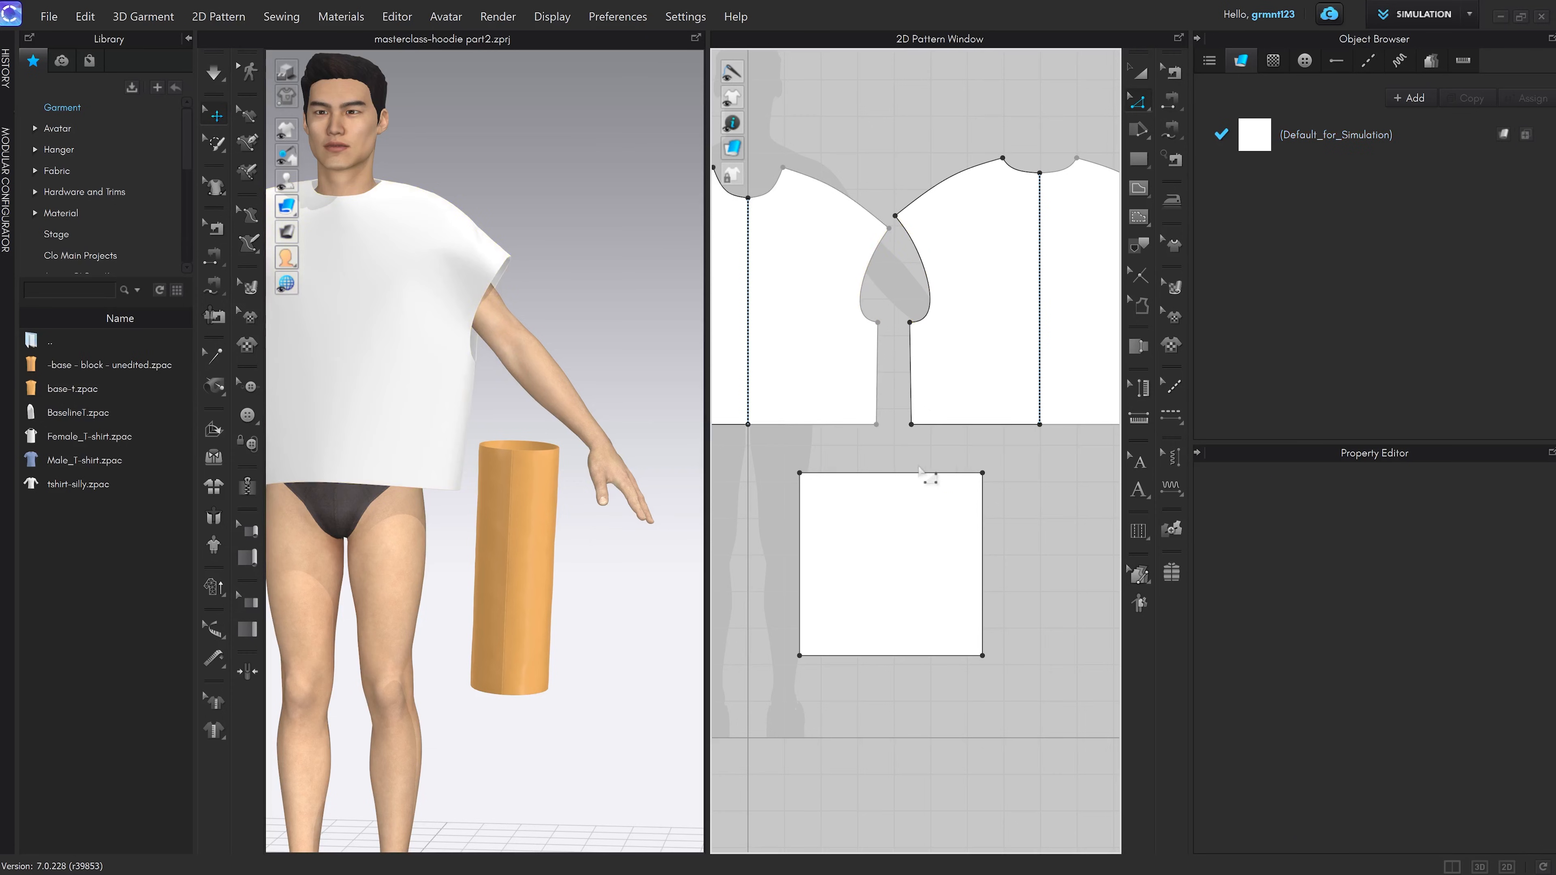
pyautogui.click(890, 473)
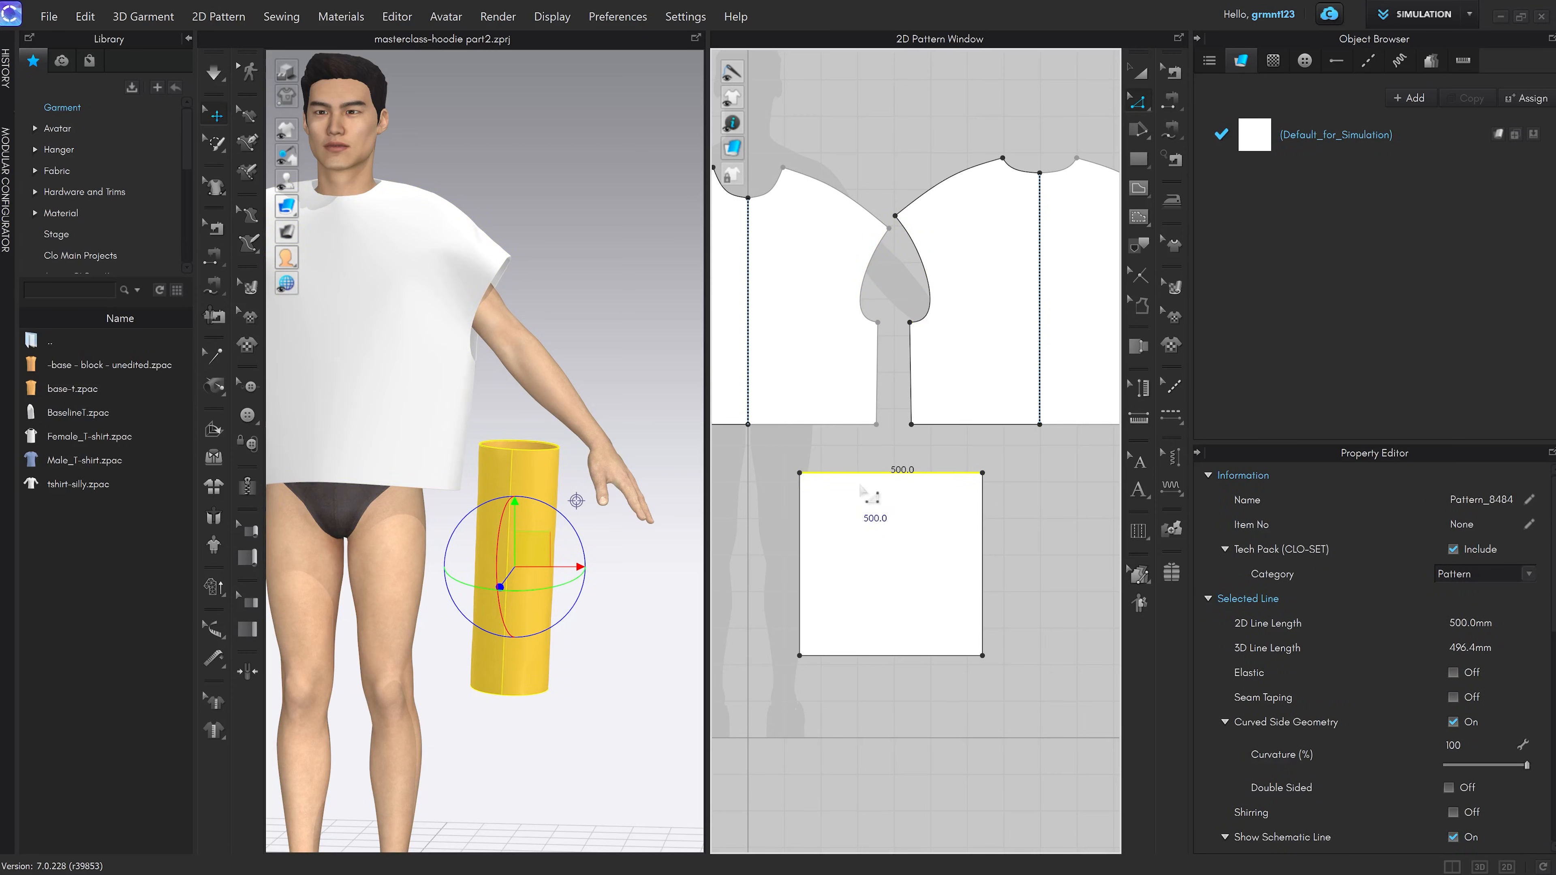
pyautogui.click(903, 278)
pyautogui.click(880, 284)
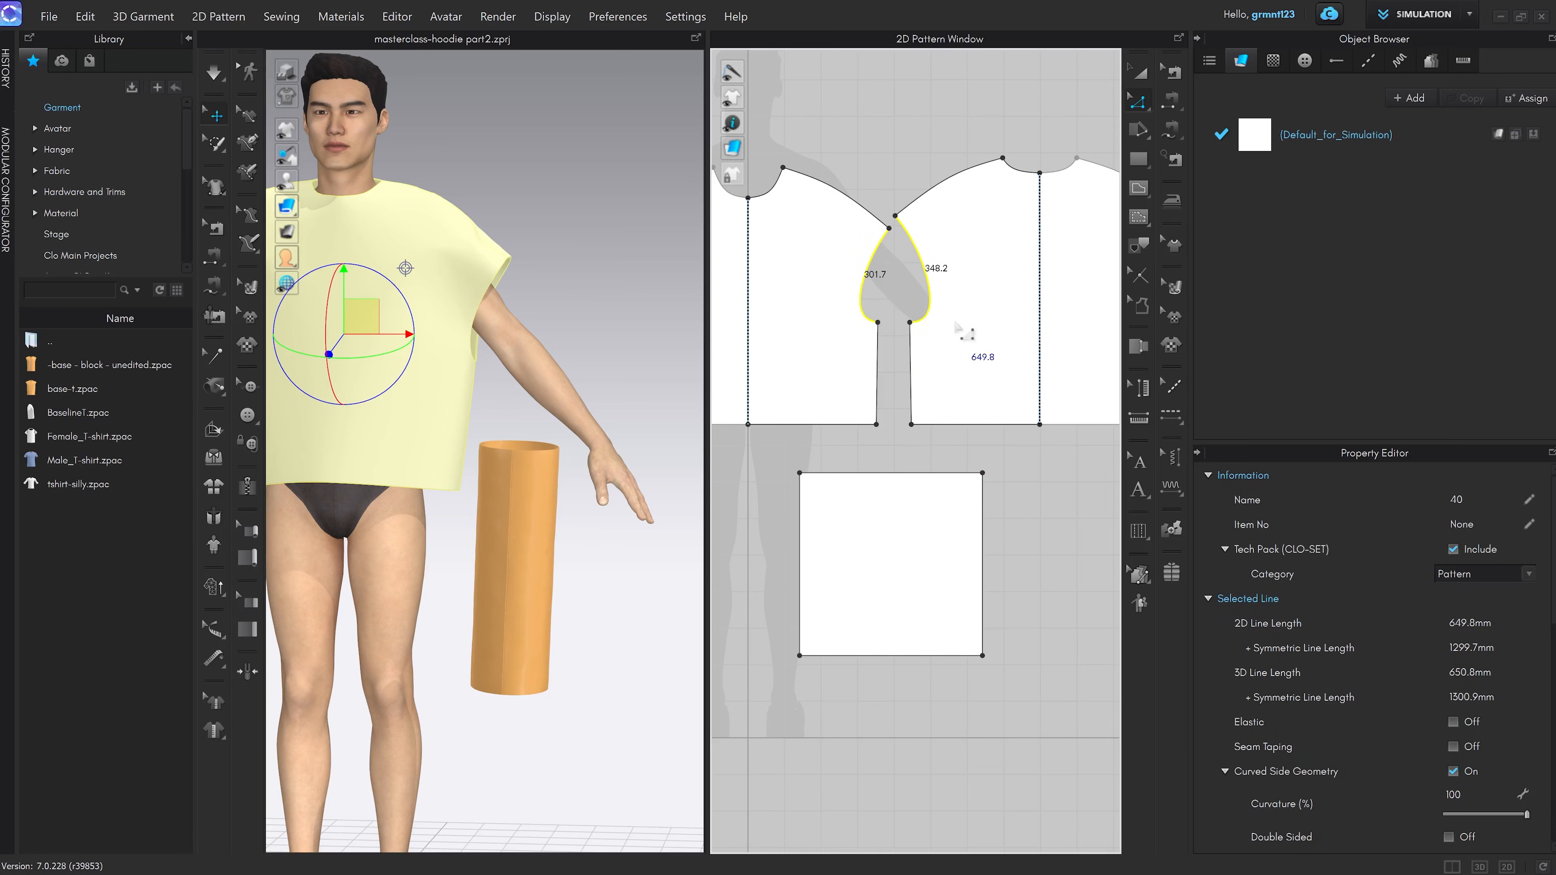
# Switch to Calculator and enter the combined armhole length of 649.8
pyautogui.press('super')
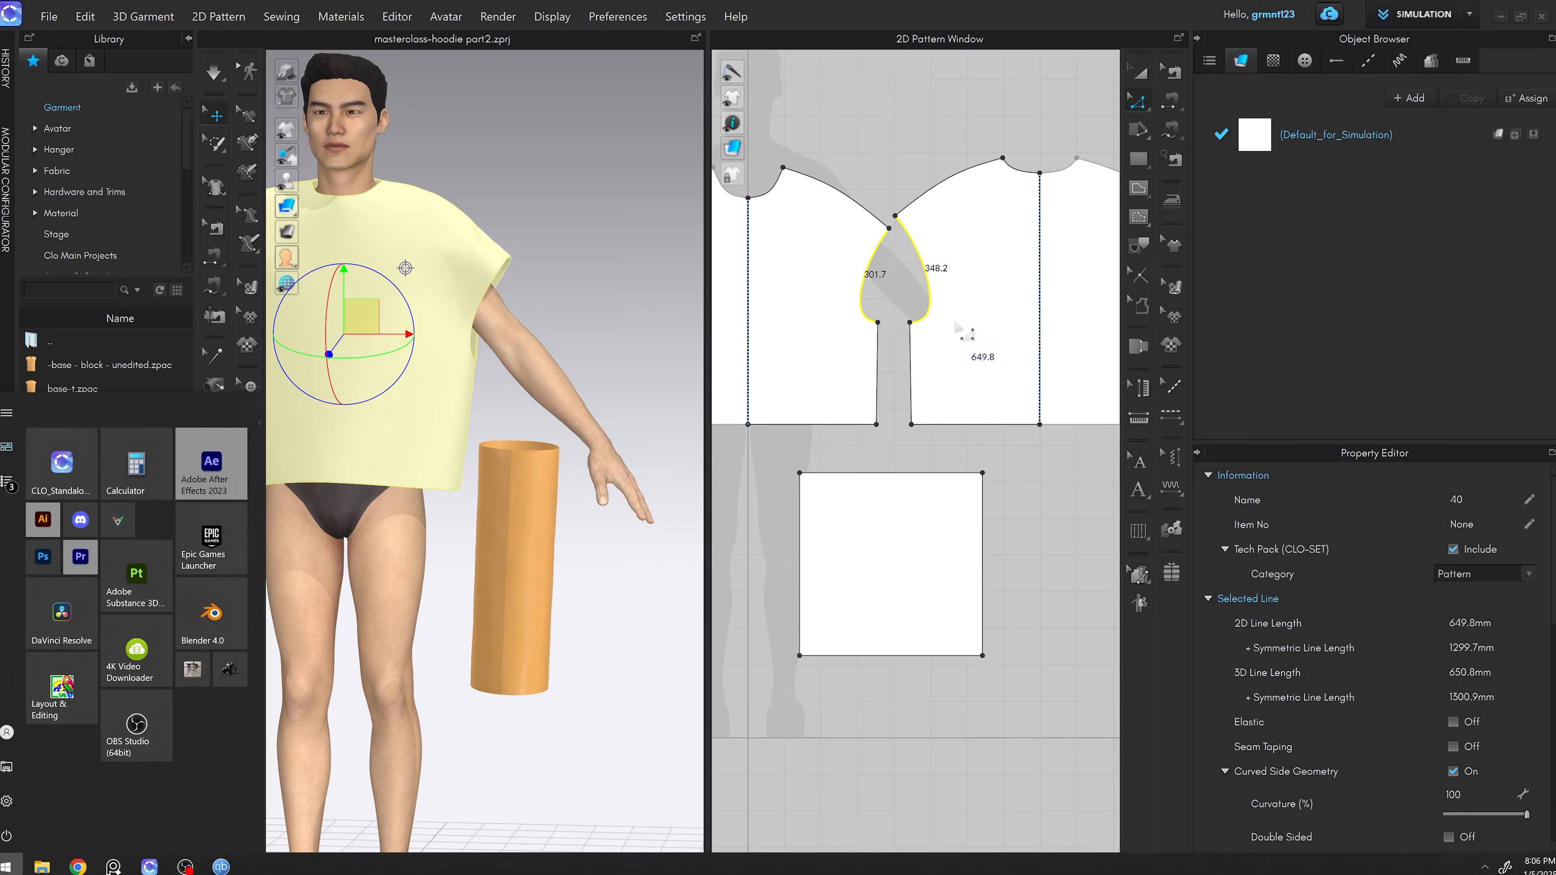
pyautogui.write('cal')
pyautogui.press('Return')
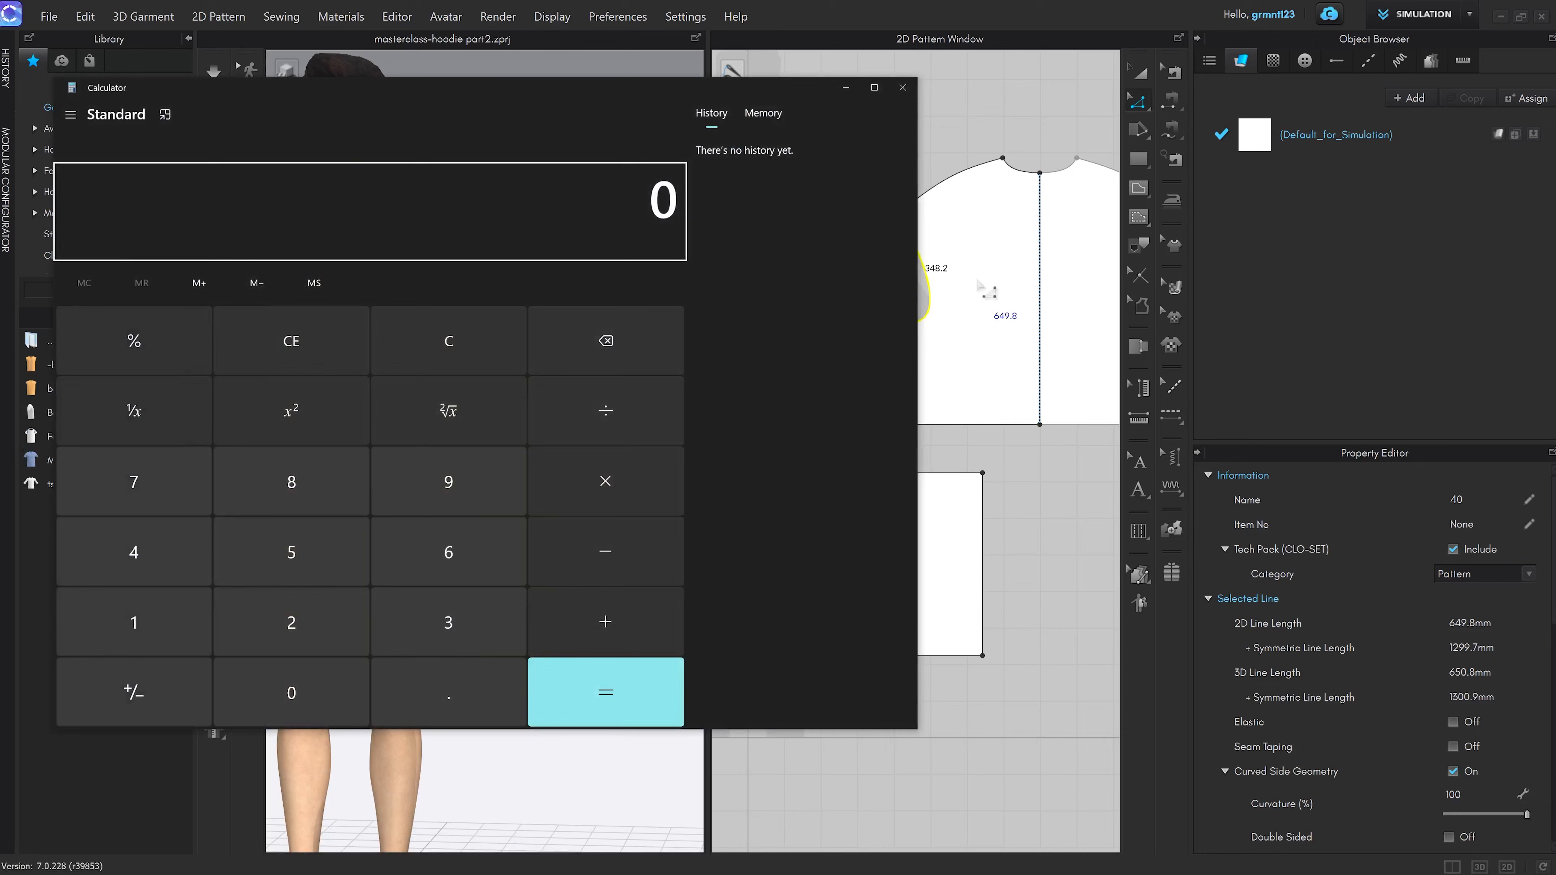
pyautogui.click(442, 550)
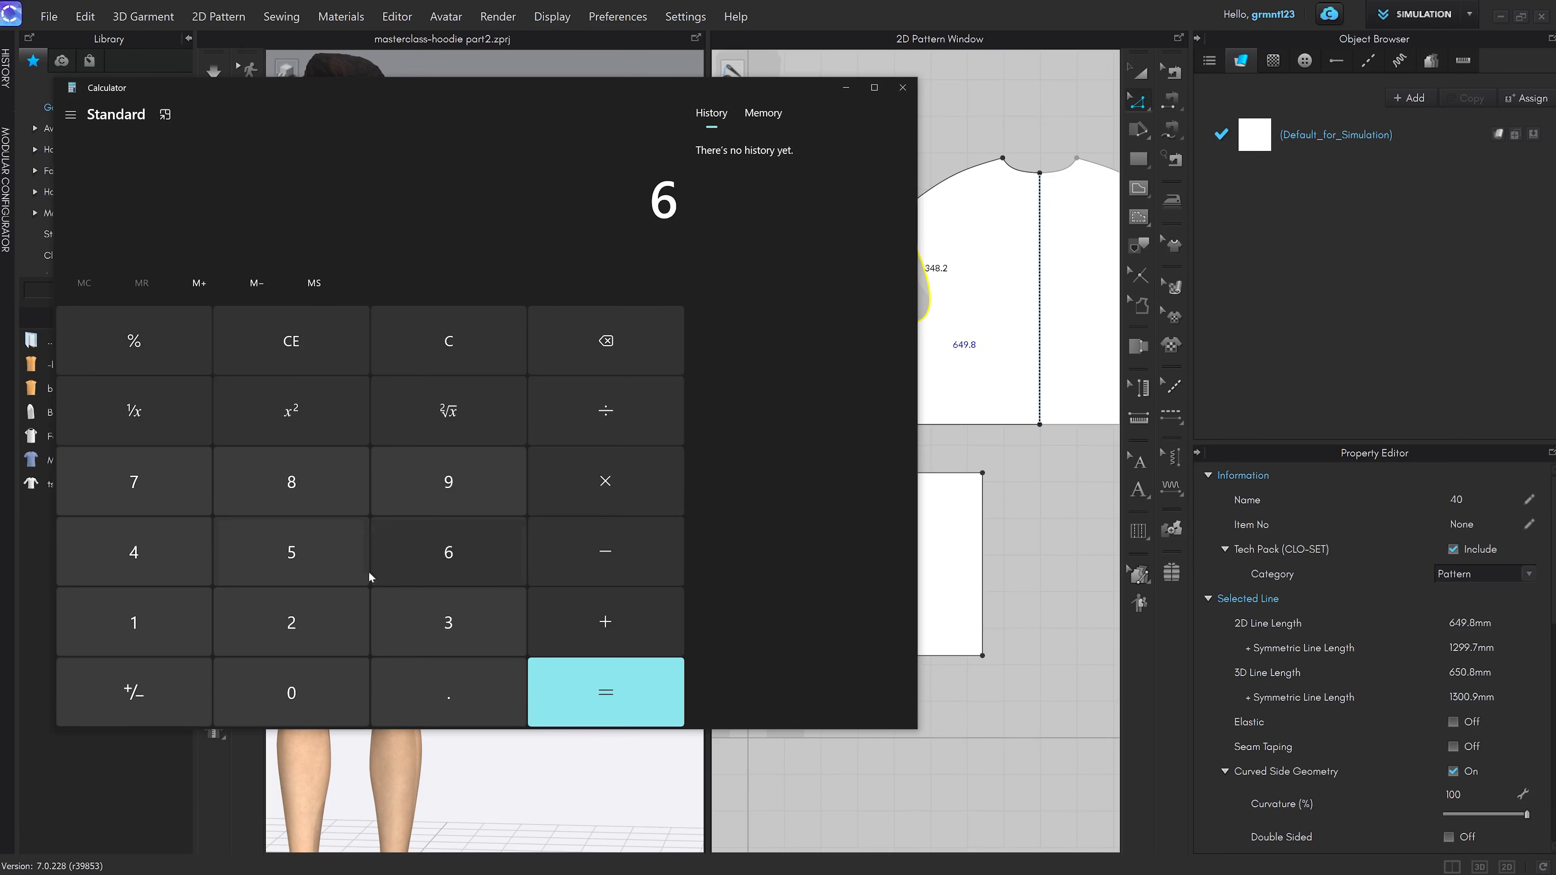
pyautogui.click(134, 552)
pyautogui.click(423, 490)
pyautogui.click(465, 687)
pyautogui.click(291, 484)
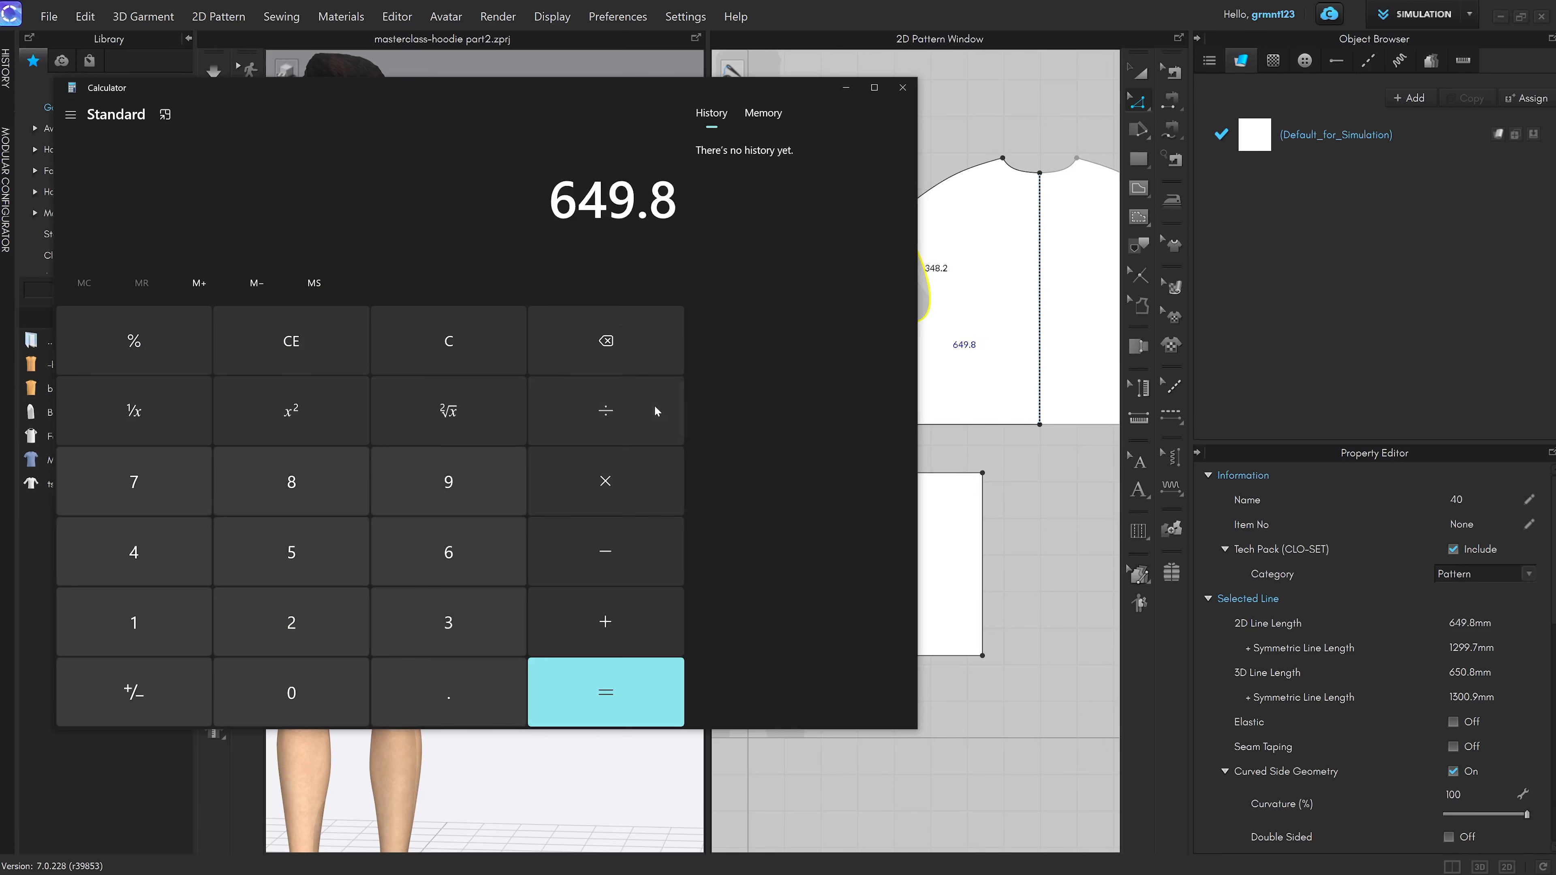
# Recheck the square's upper edge length in the pattern window and divide 649.8 by 500 in Calculator
pyautogui.click(1070, 506)
pyautogui.click(906, 479)
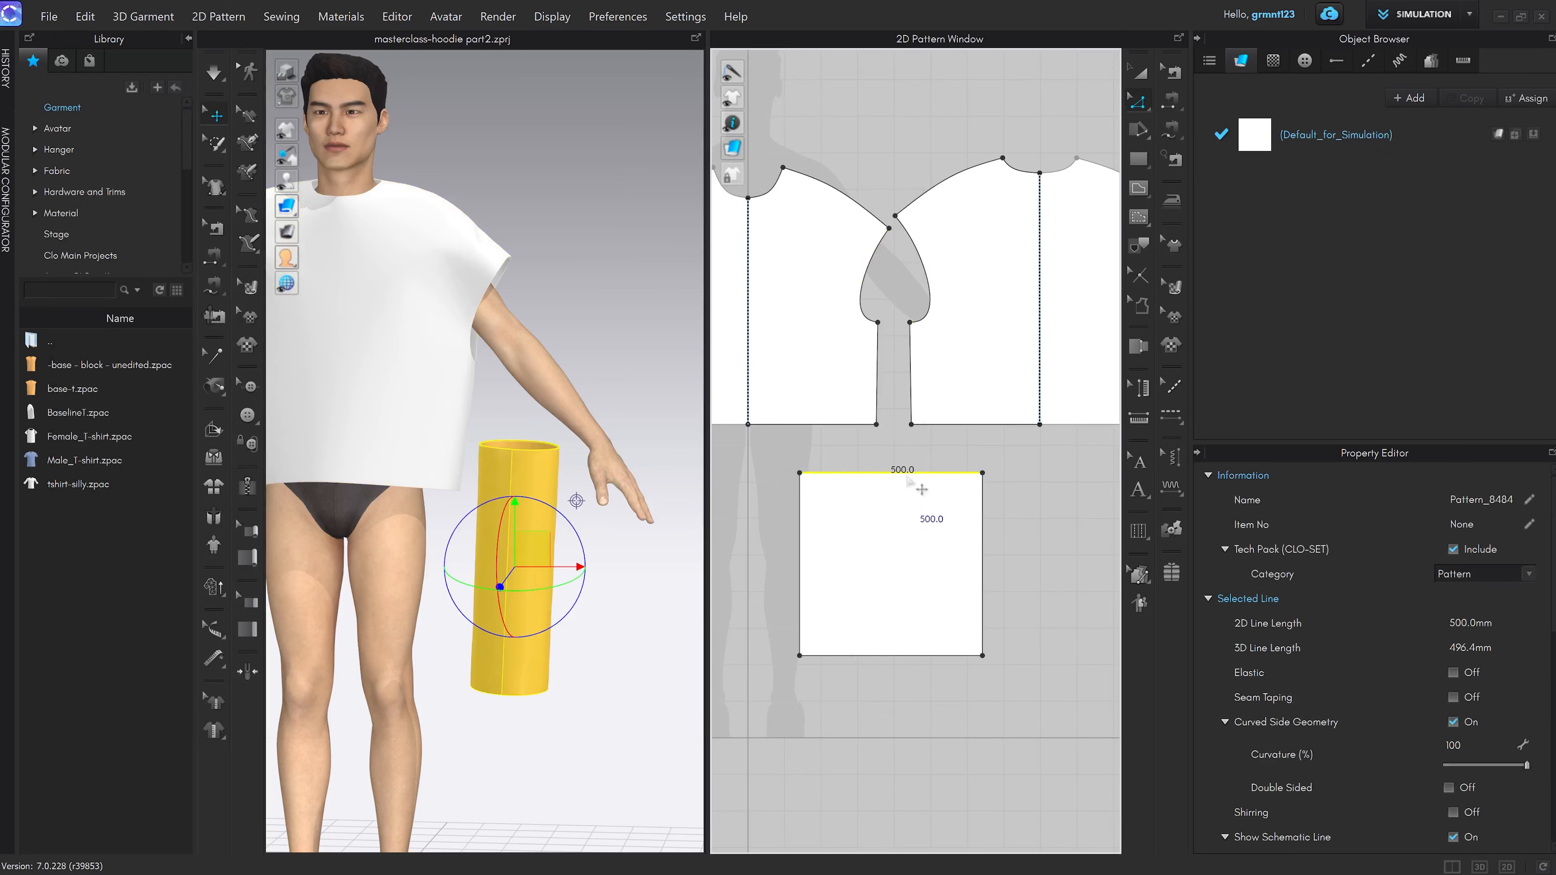
pyautogui.click(261, 866)
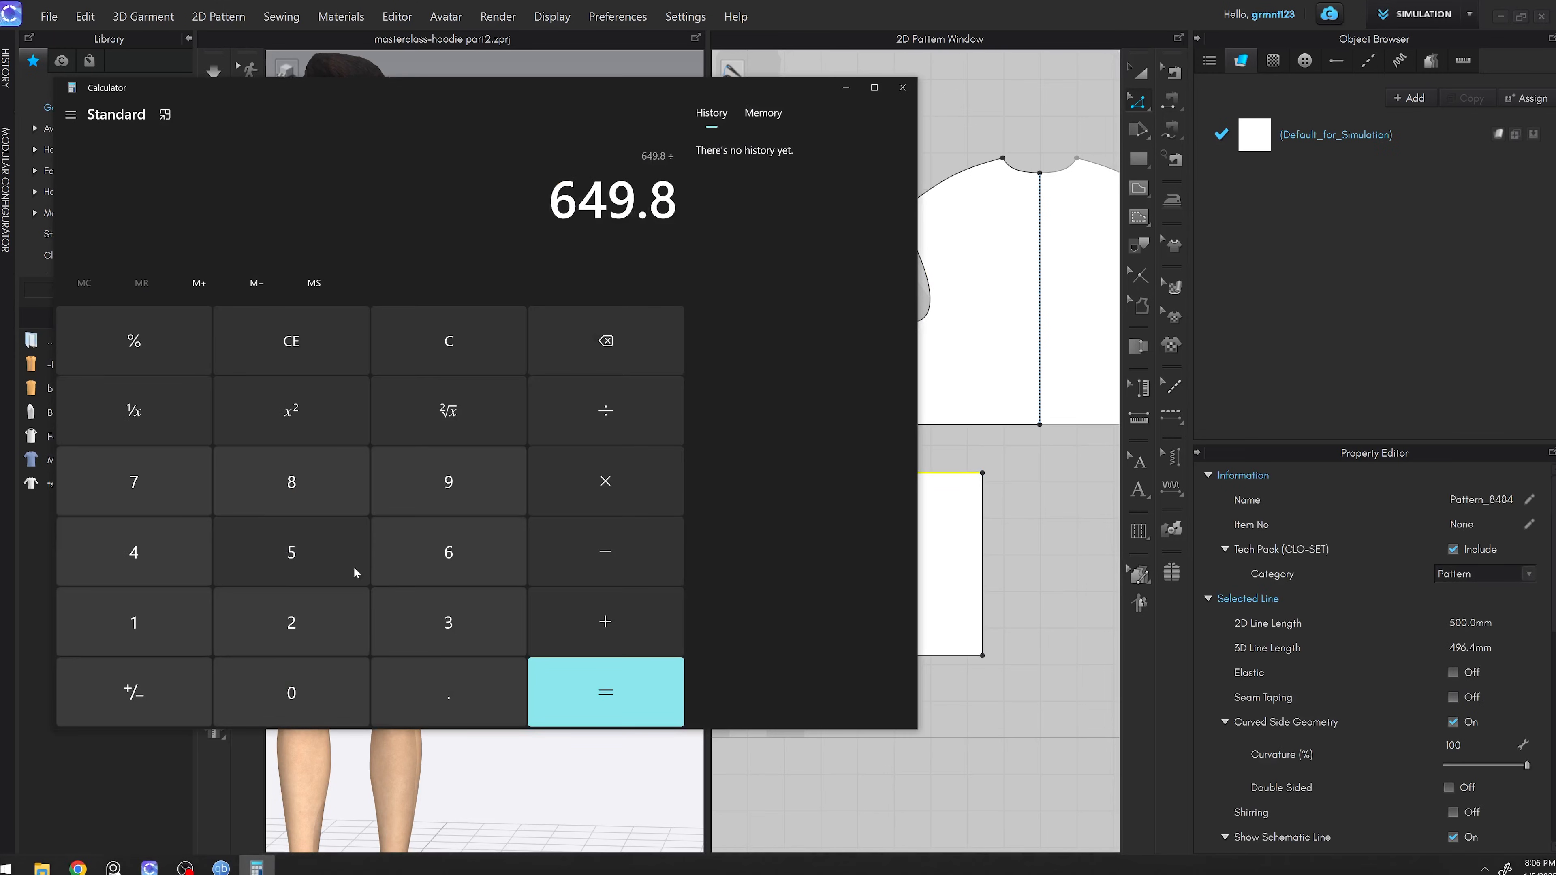
pyautogui.click(307, 563)
pyautogui.click(325, 702)
pyautogui.click(345, 705)
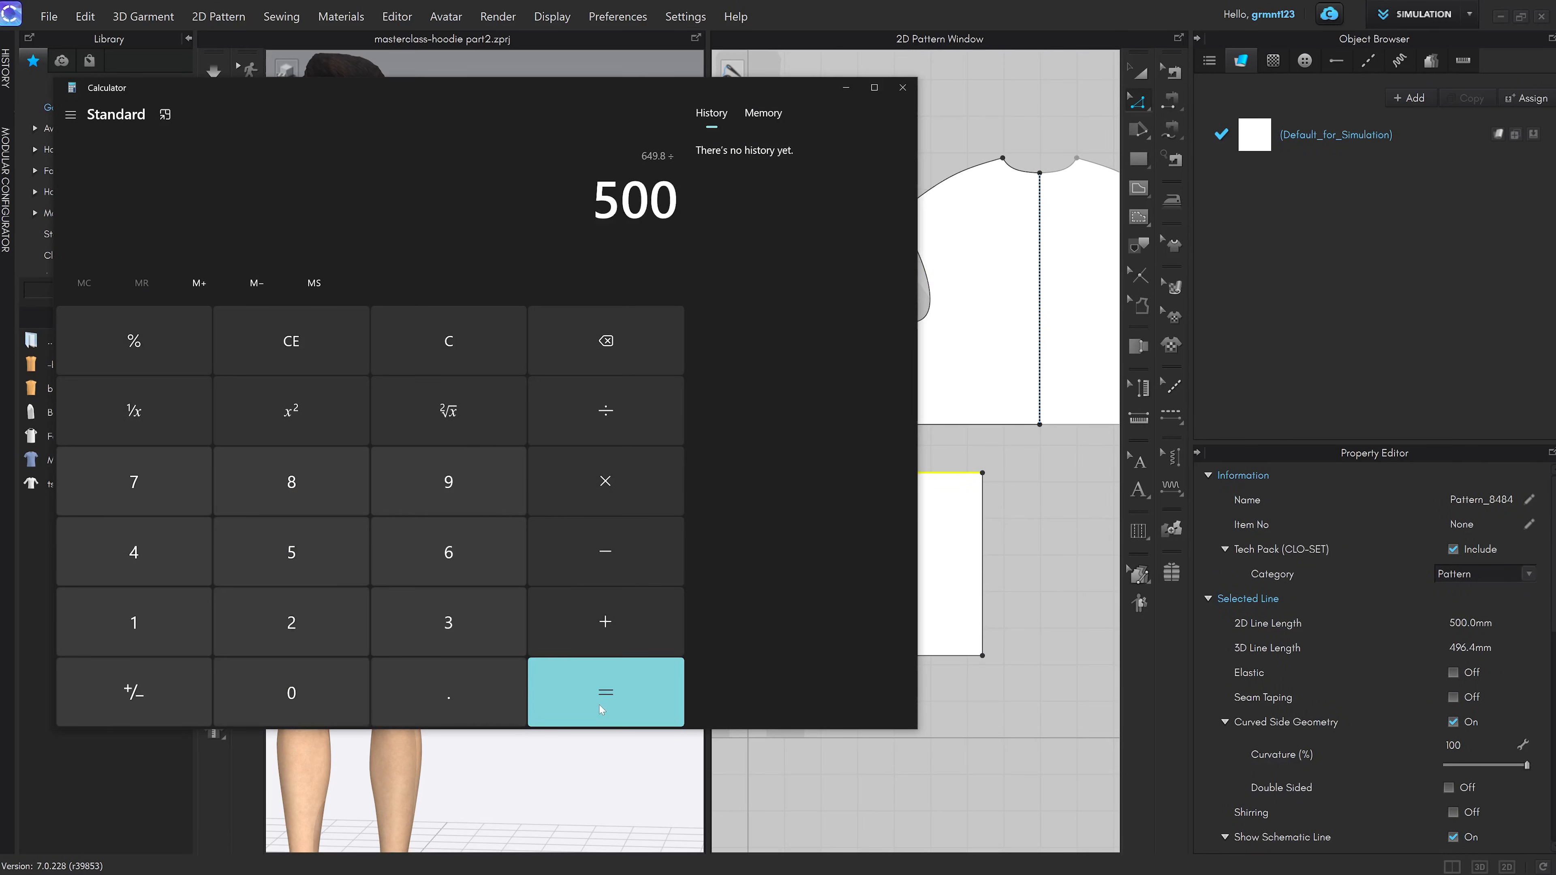
pyautogui.click(637, 692)
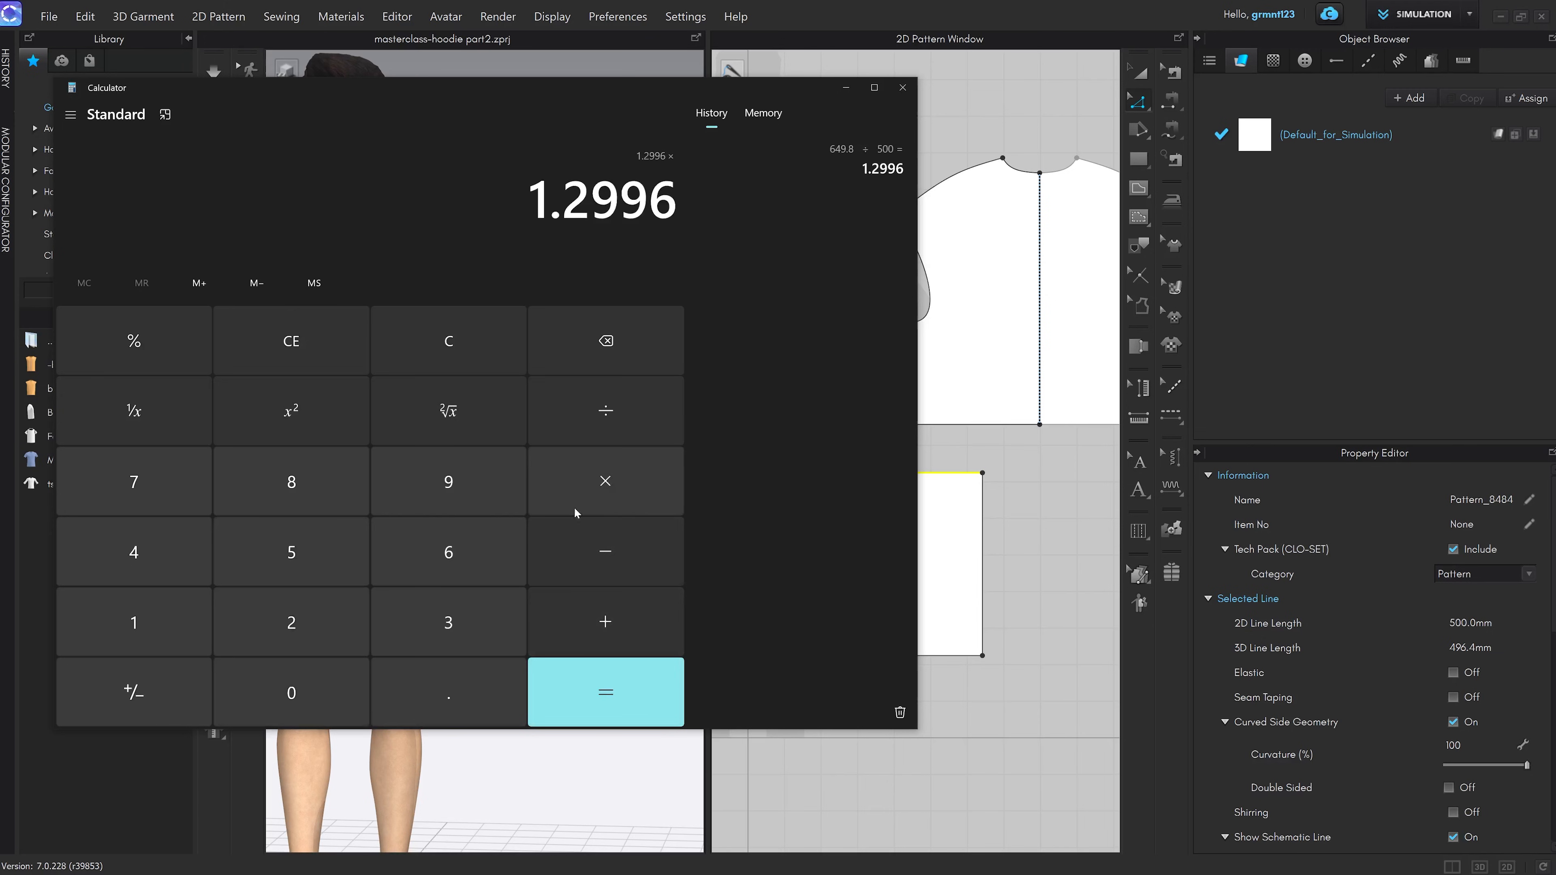
# Multiply the calculated ratio by 100 to get the scaling percentage, and highlight the result
pyautogui.click(139, 619)
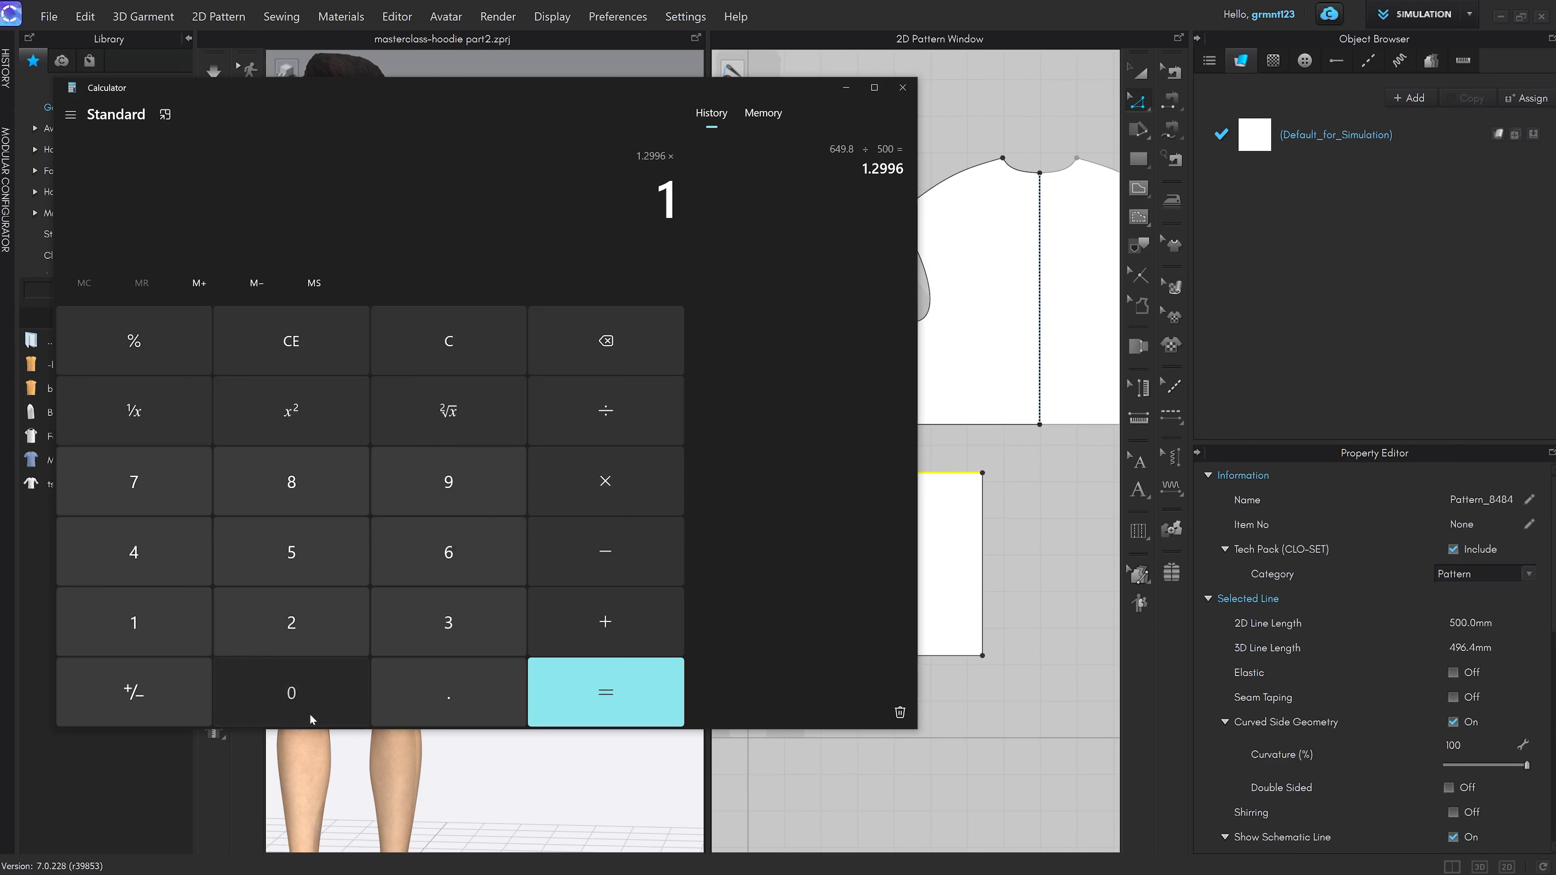
pyautogui.click(304, 716)
pyautogui.click(305, 716)
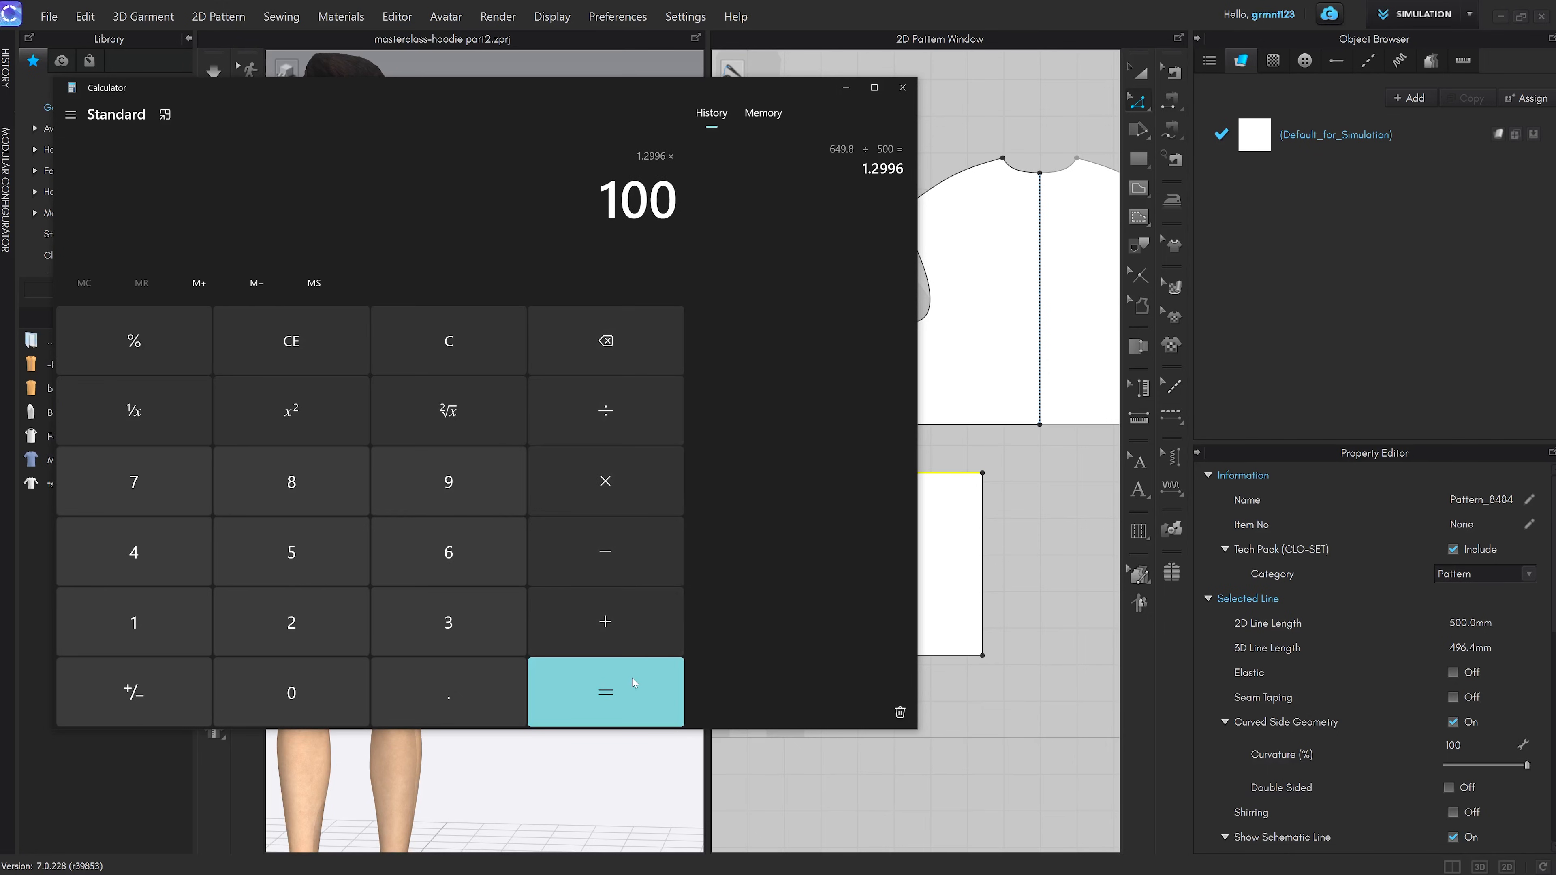
pyautogui.click(622, 684)
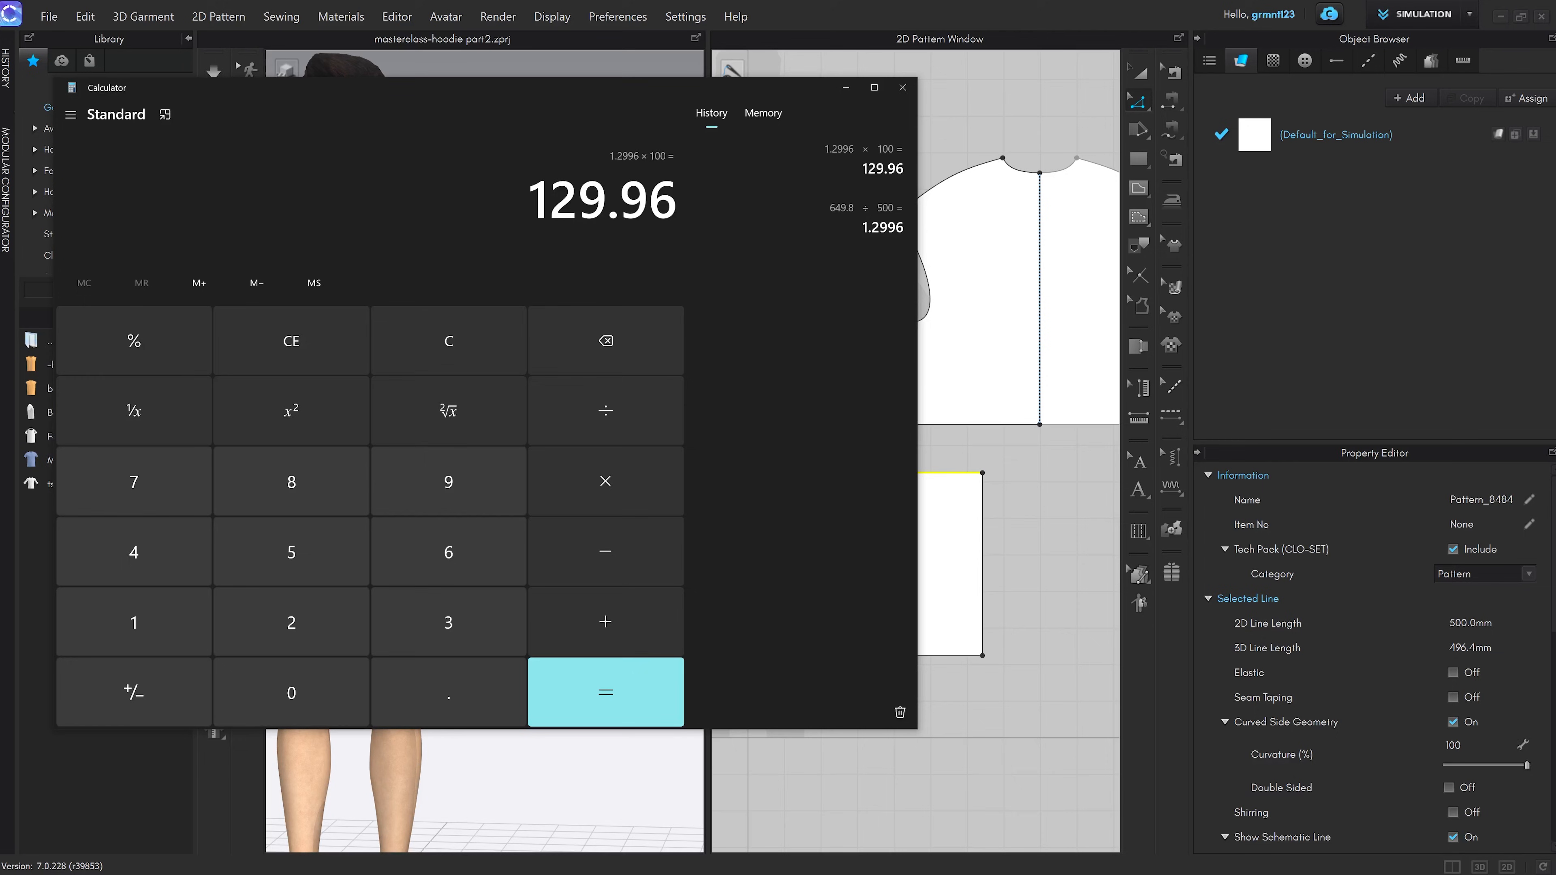
pyautogui.moveTo(523, 202); pyautogui.dragTo(718, 207)
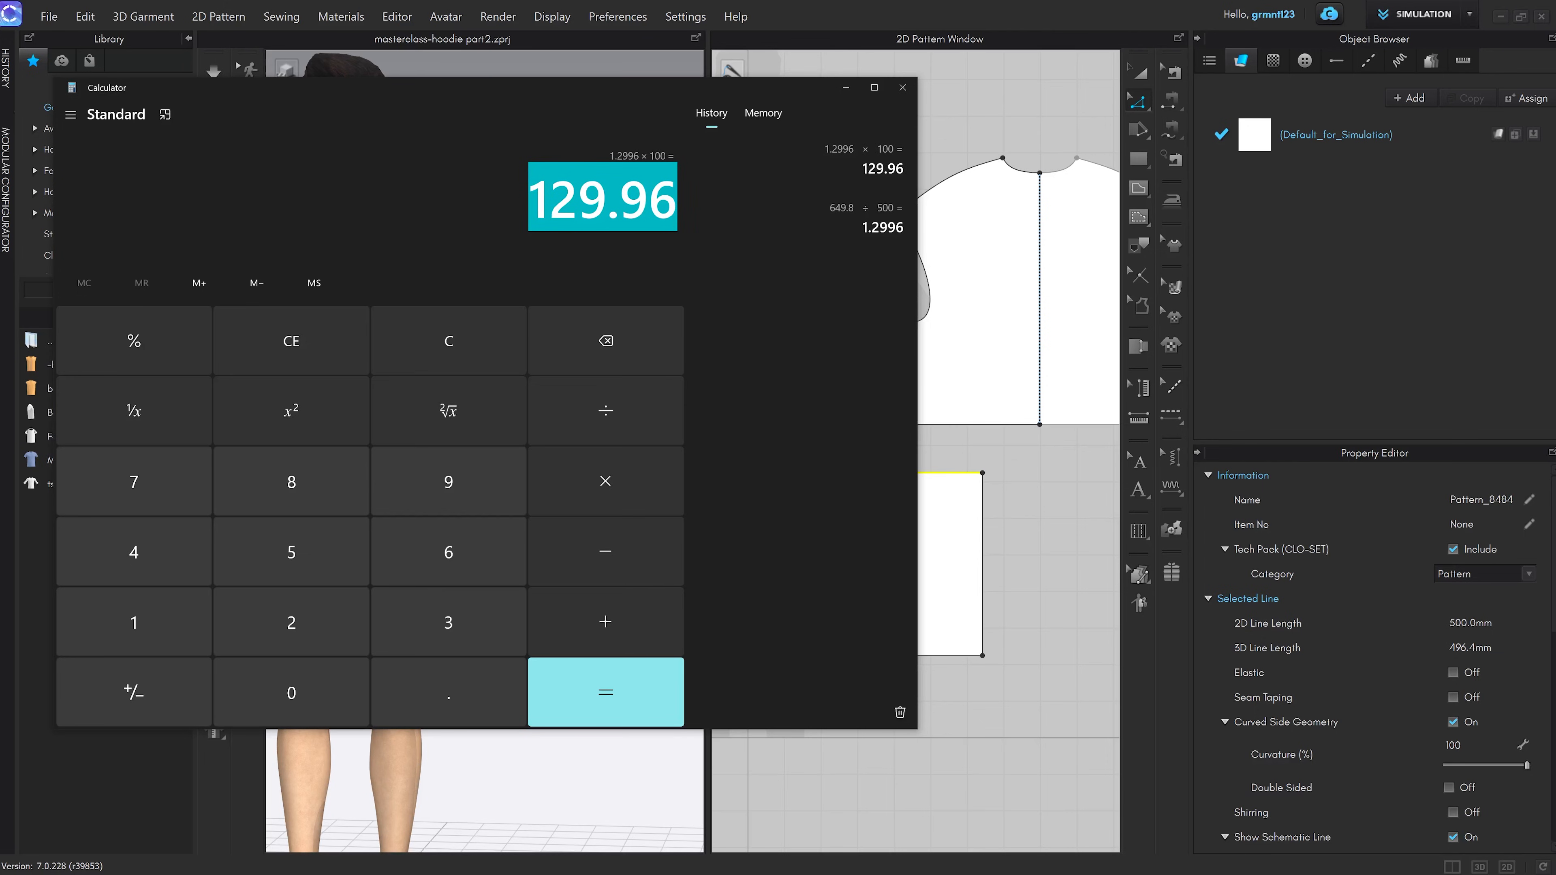
# Return to the pattern window and move the square farther below the T-shirt patterns with Transform Pattern
pyautogui.click(1076, 559)
pyautogui.press('a')
pyautogui.moveTo(976, 518); pyautogui.dragTo(985, 434, button='middle')
pyautogui.moveTo(963, 401); pyautogui.dragTo(959, 504)
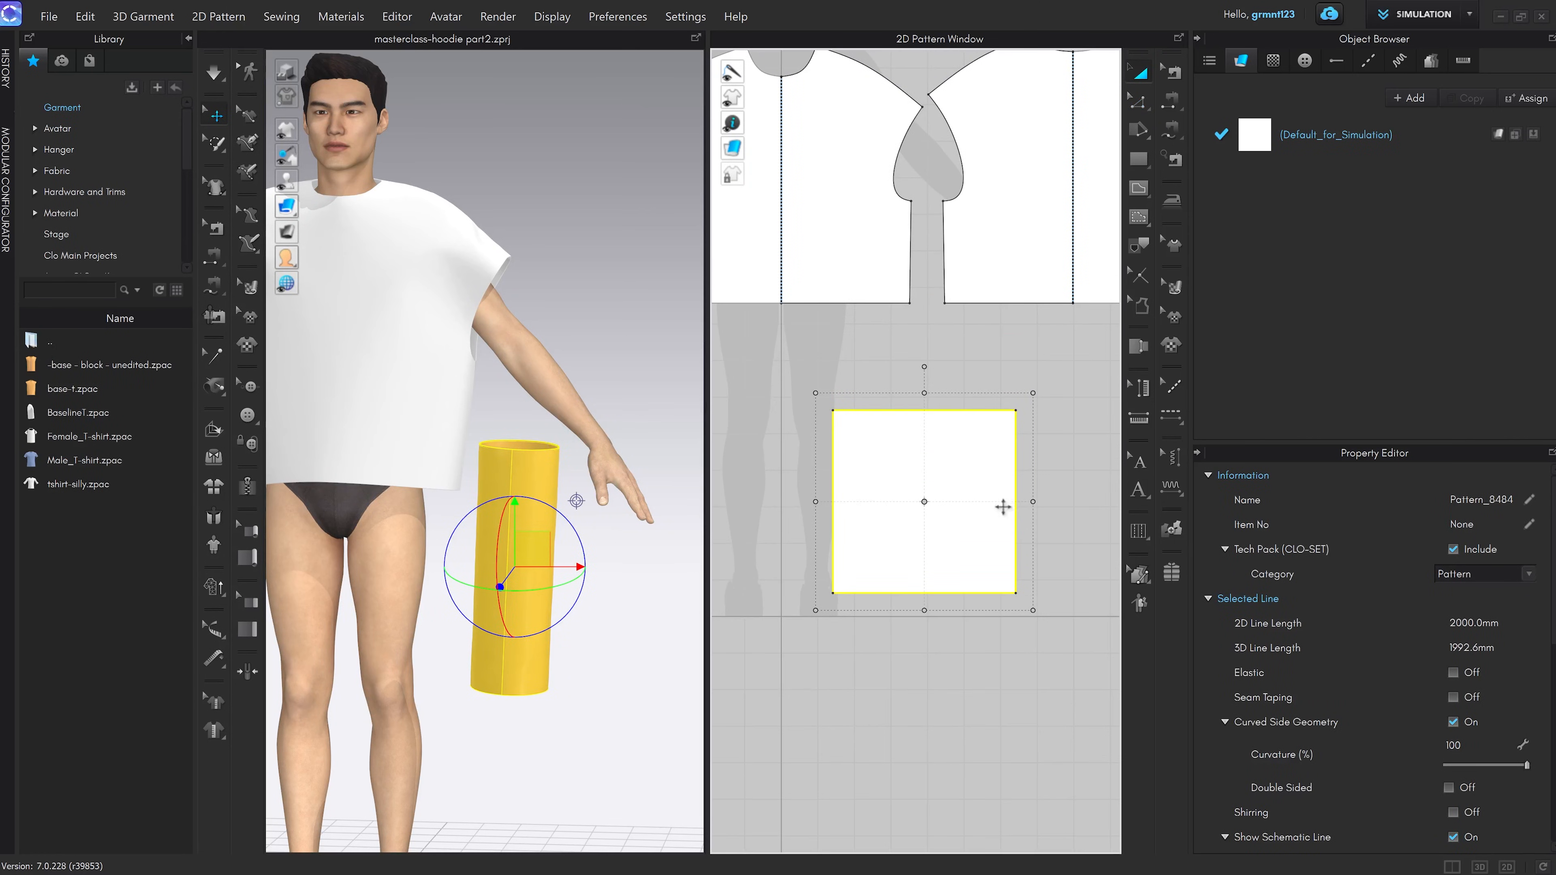
pyautogui.click(1043, 438)
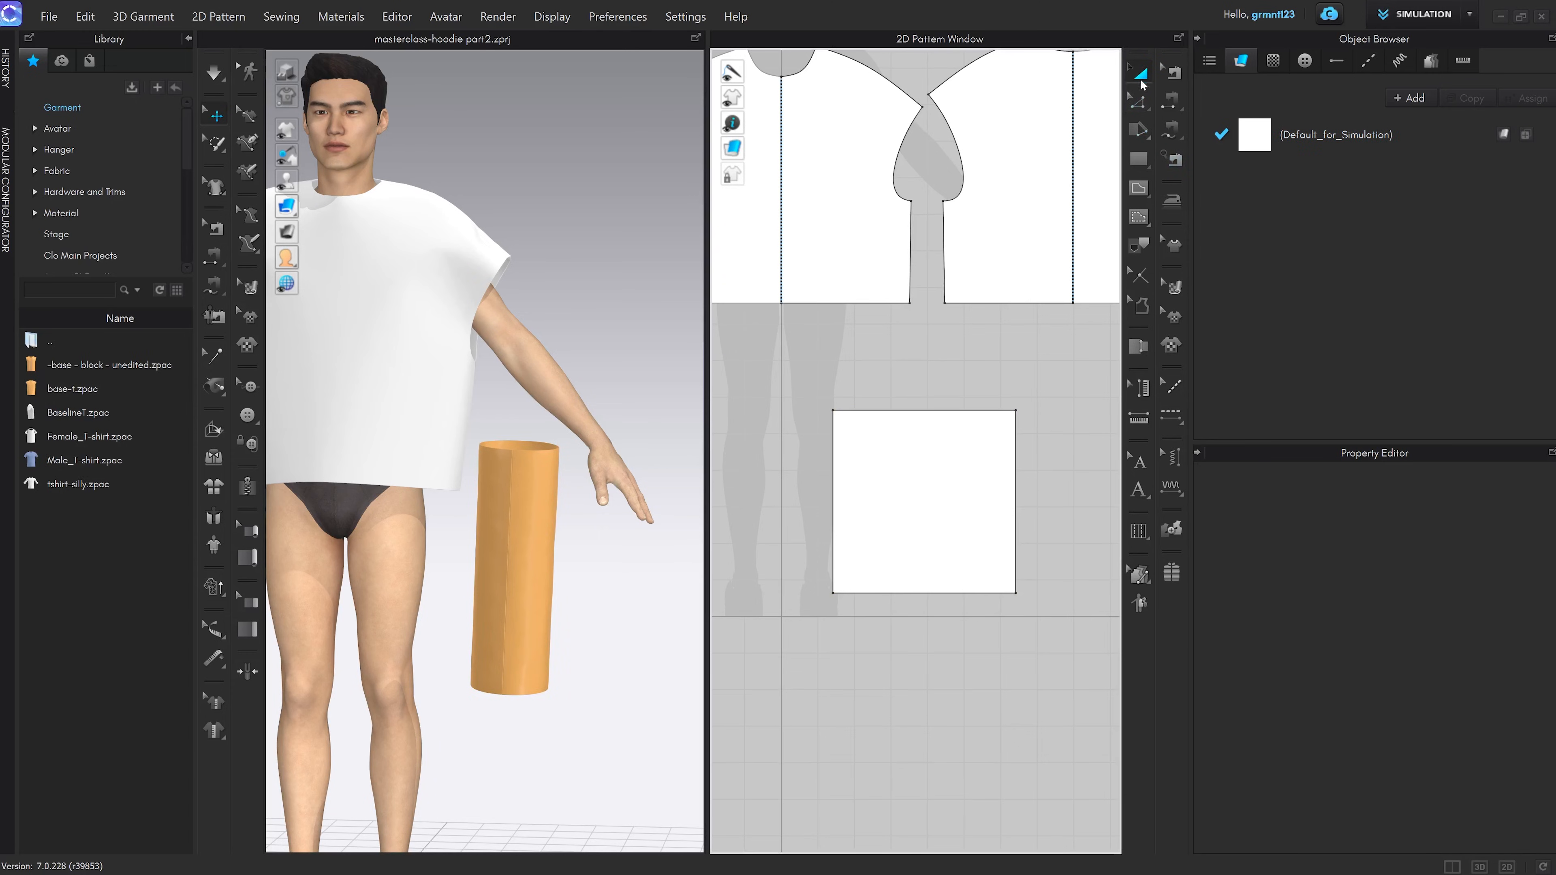
# Stretch the square pattern upward by its upper middle handle to a height of about 589 mm
pyautogui.click(961, 458)
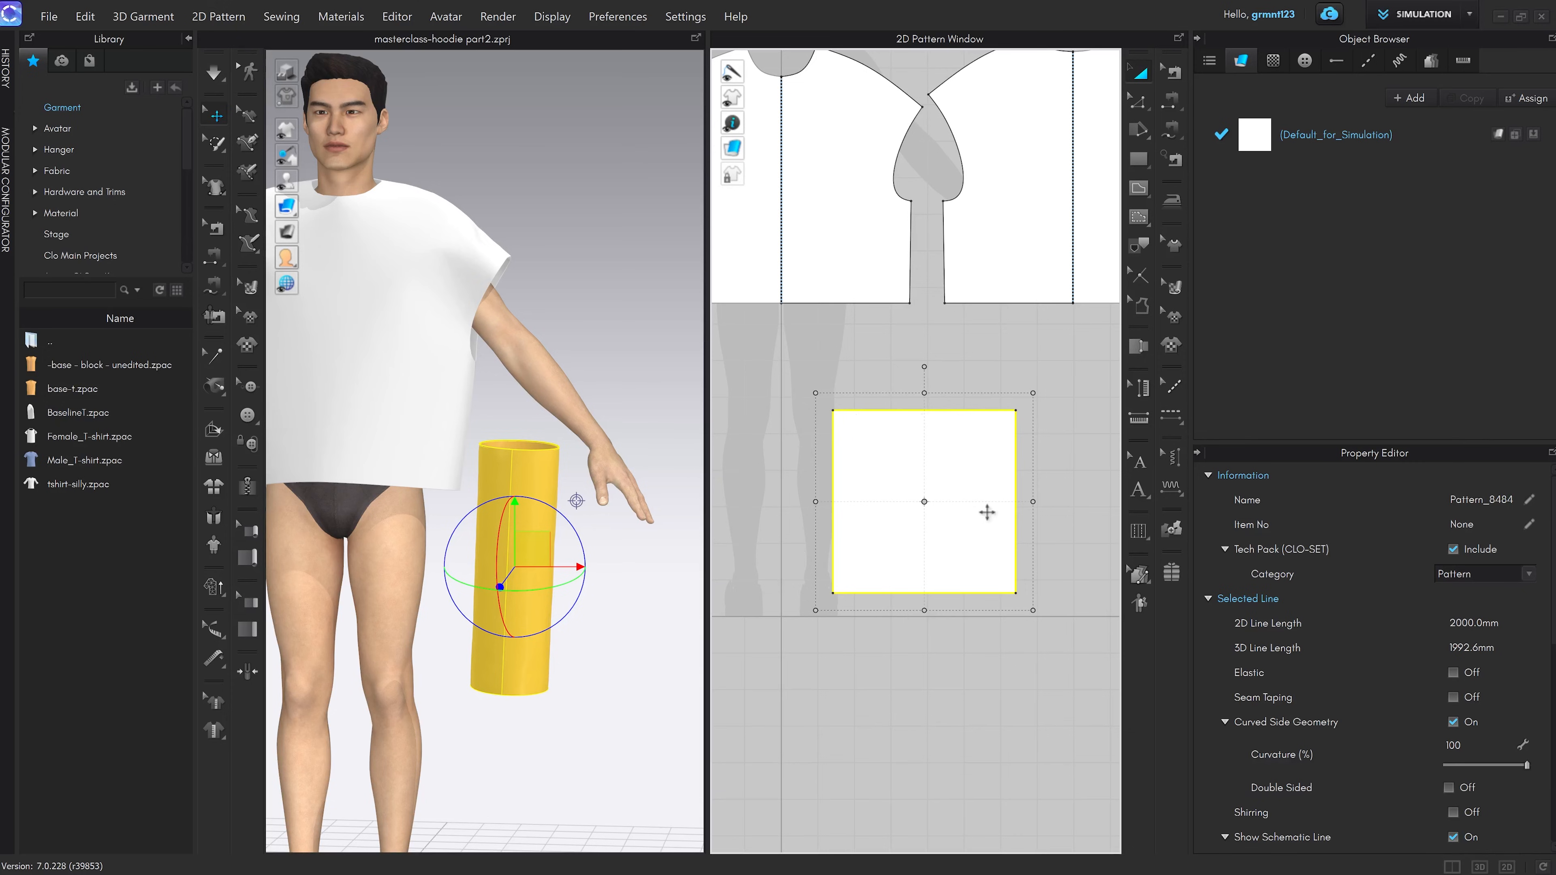
pyautogui.click(953, 362)
pyautogui.click(940, 455)
pyautogui.moveTo(924, 393)
pyautogui.mouseDown()
pyautogui.moveTo(922, 326)
pyautogui.moveTo(920, 367)
pyautogui.mouseUp()
pyautogui.click(1063, 442)
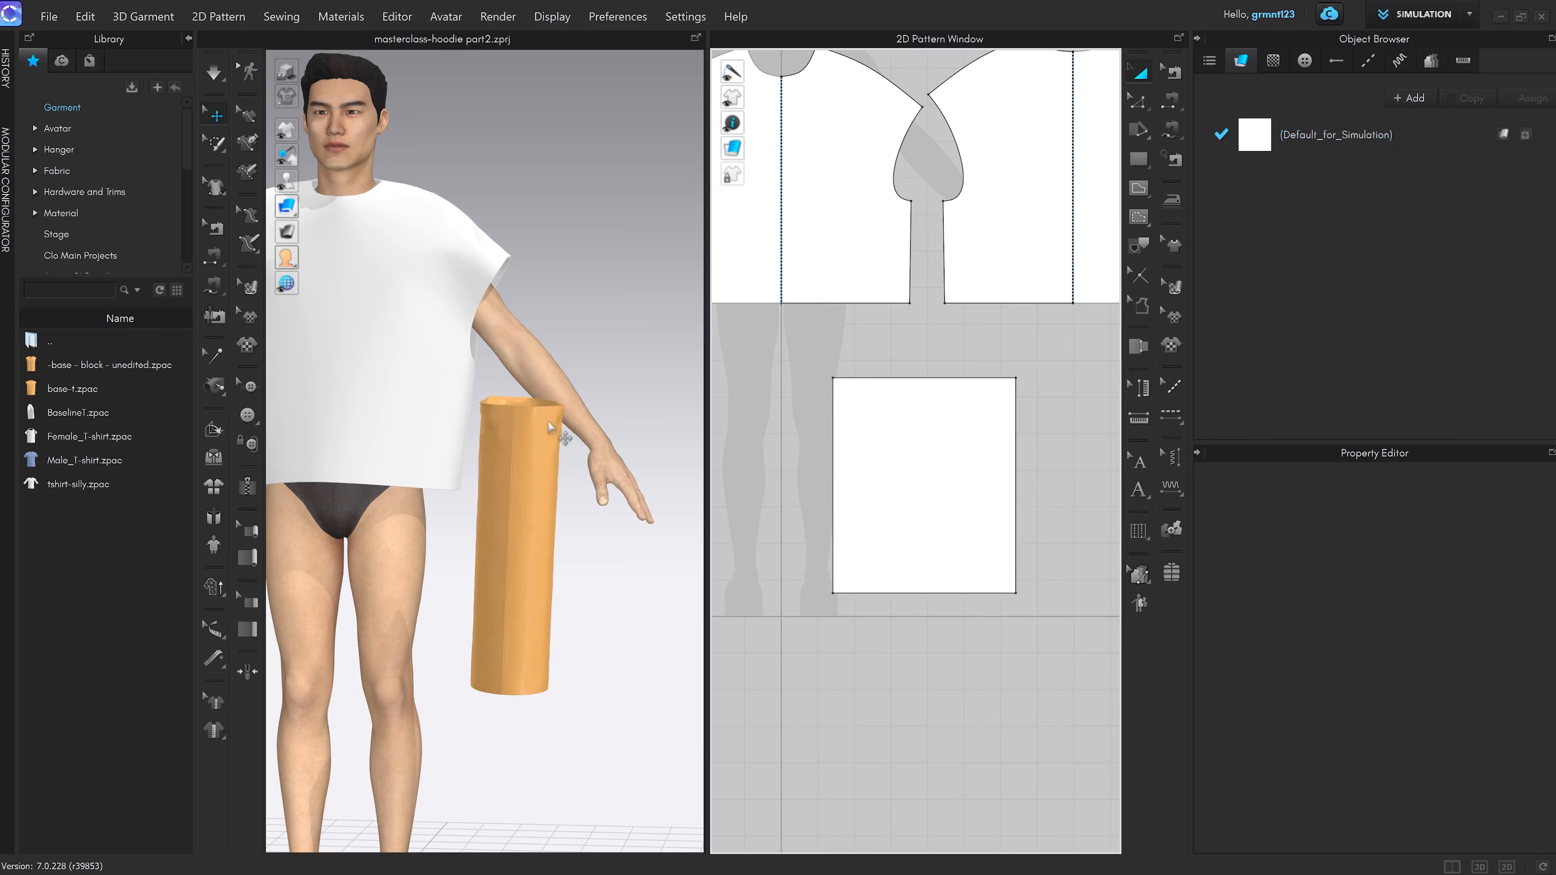
# Select the rectangle's right edge, try to move it outward, and undo the change
pyautogui.click(944, 378)
pyautogui.click(1088, 468)
pyautogui.click(1016, 472)
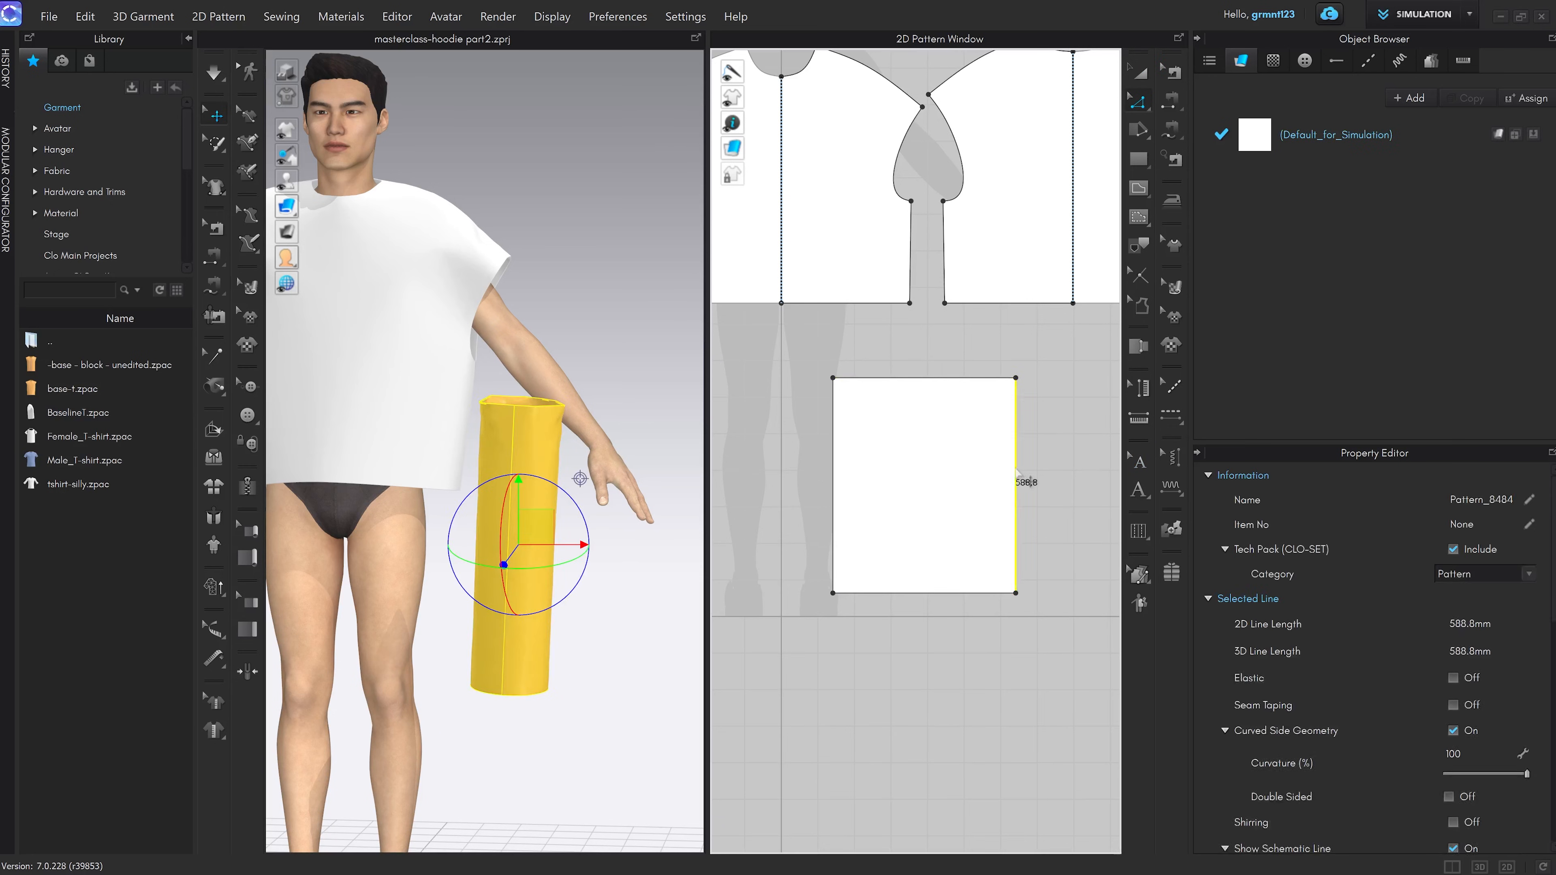
pyautogui.moveTo(1016, 470); pyautogui.dragTo(1056, 473)
pyautogui.hotkey('ctrl', 'z')
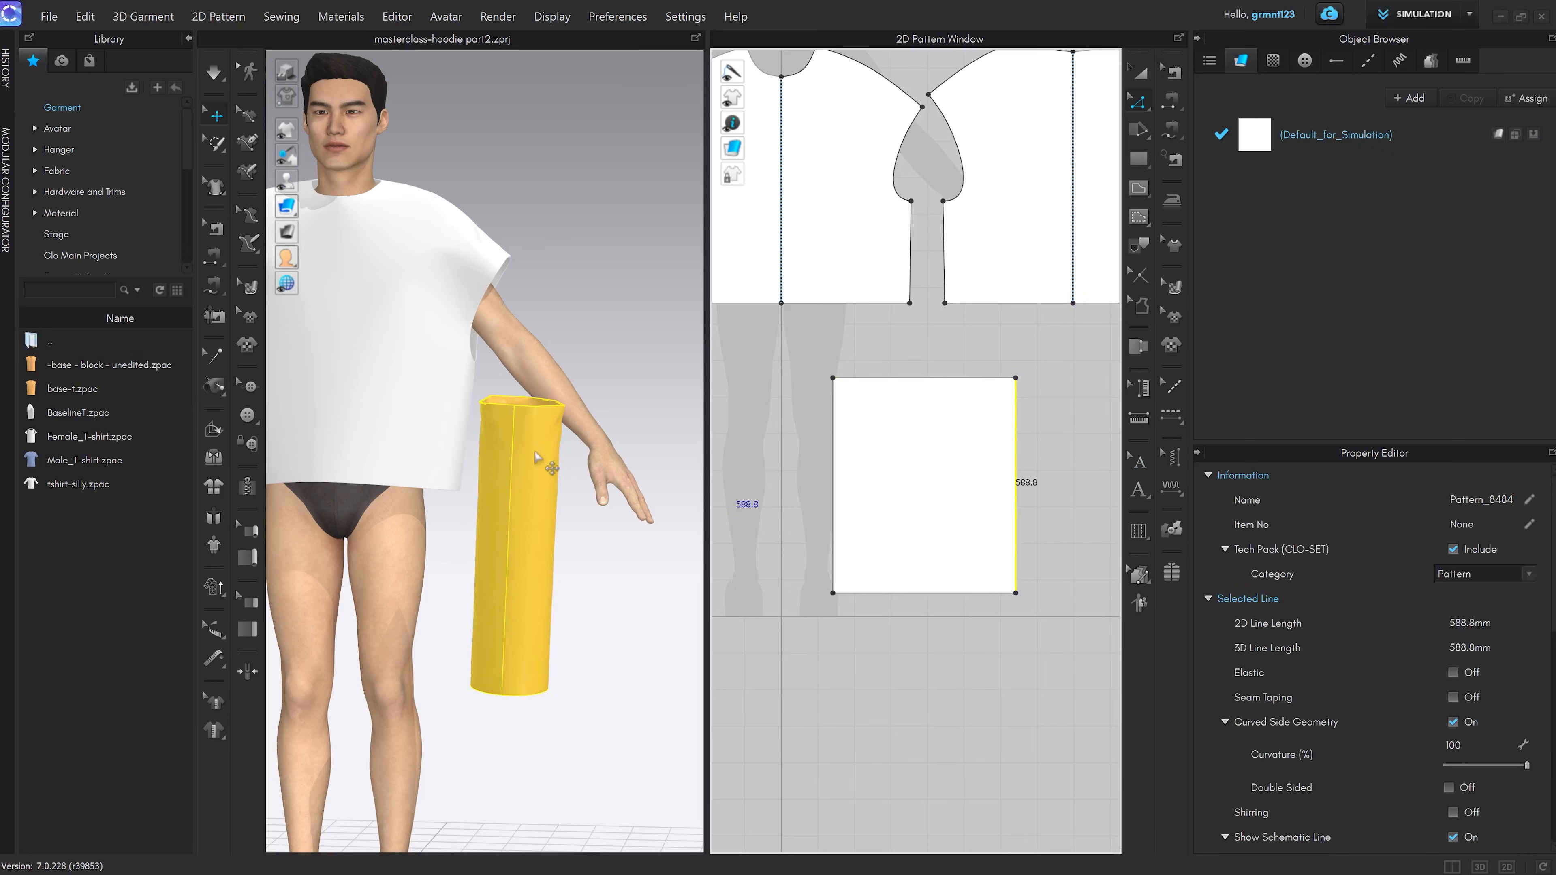
# Move the whole rectangle farther down below the T-shirt patterns with Transform Pattern
pyautogui.press('a')
pyautogui.moveTo(953, 447); pyautogui.dragTo(953, 505)
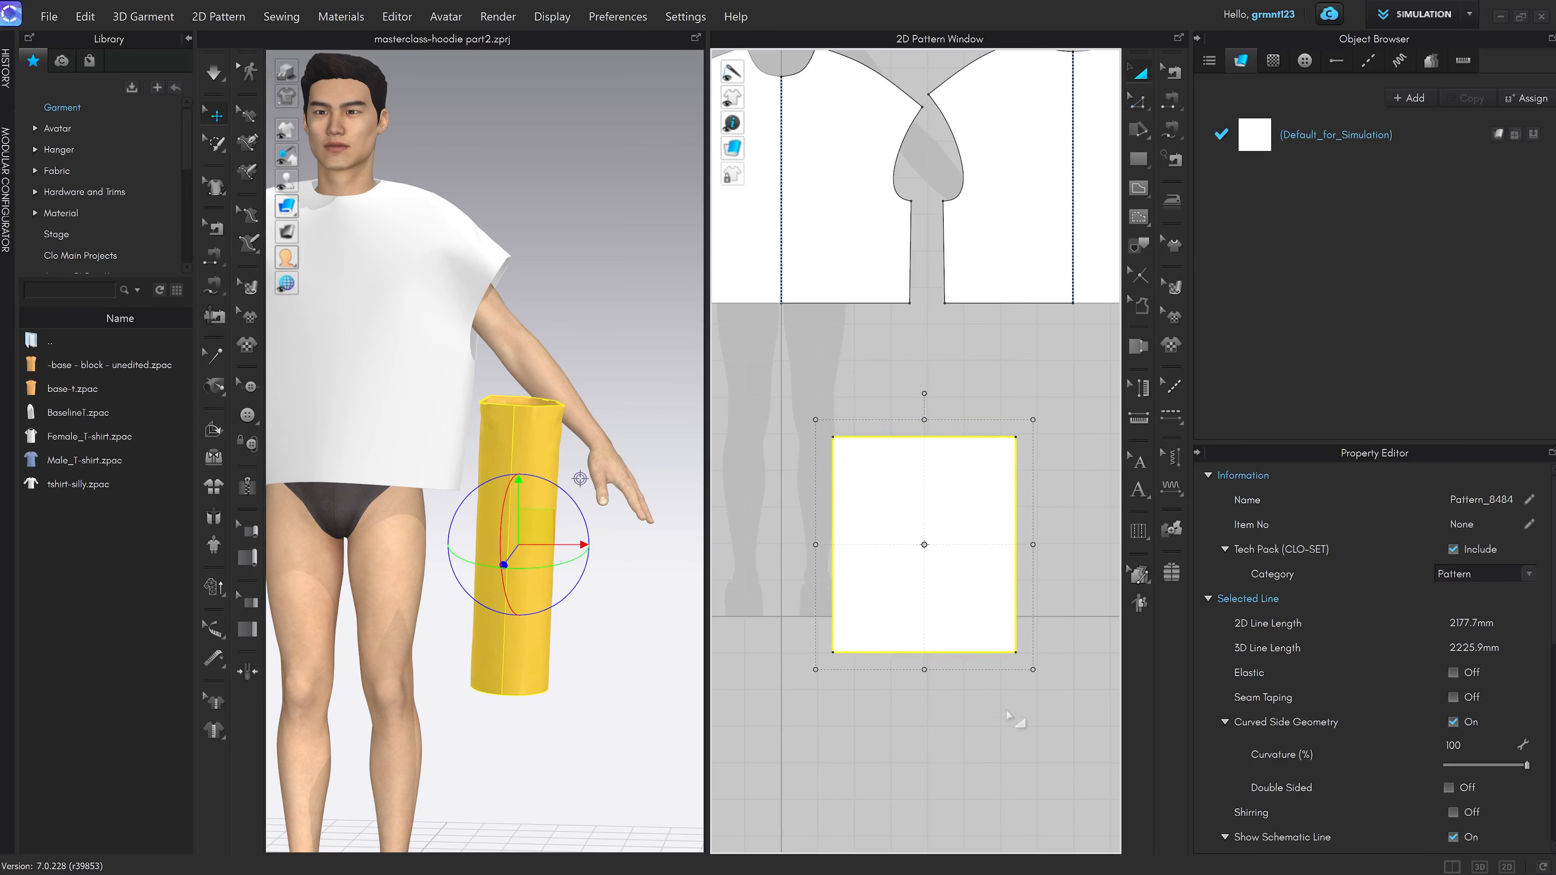
pyautogui.click(1009, 717)
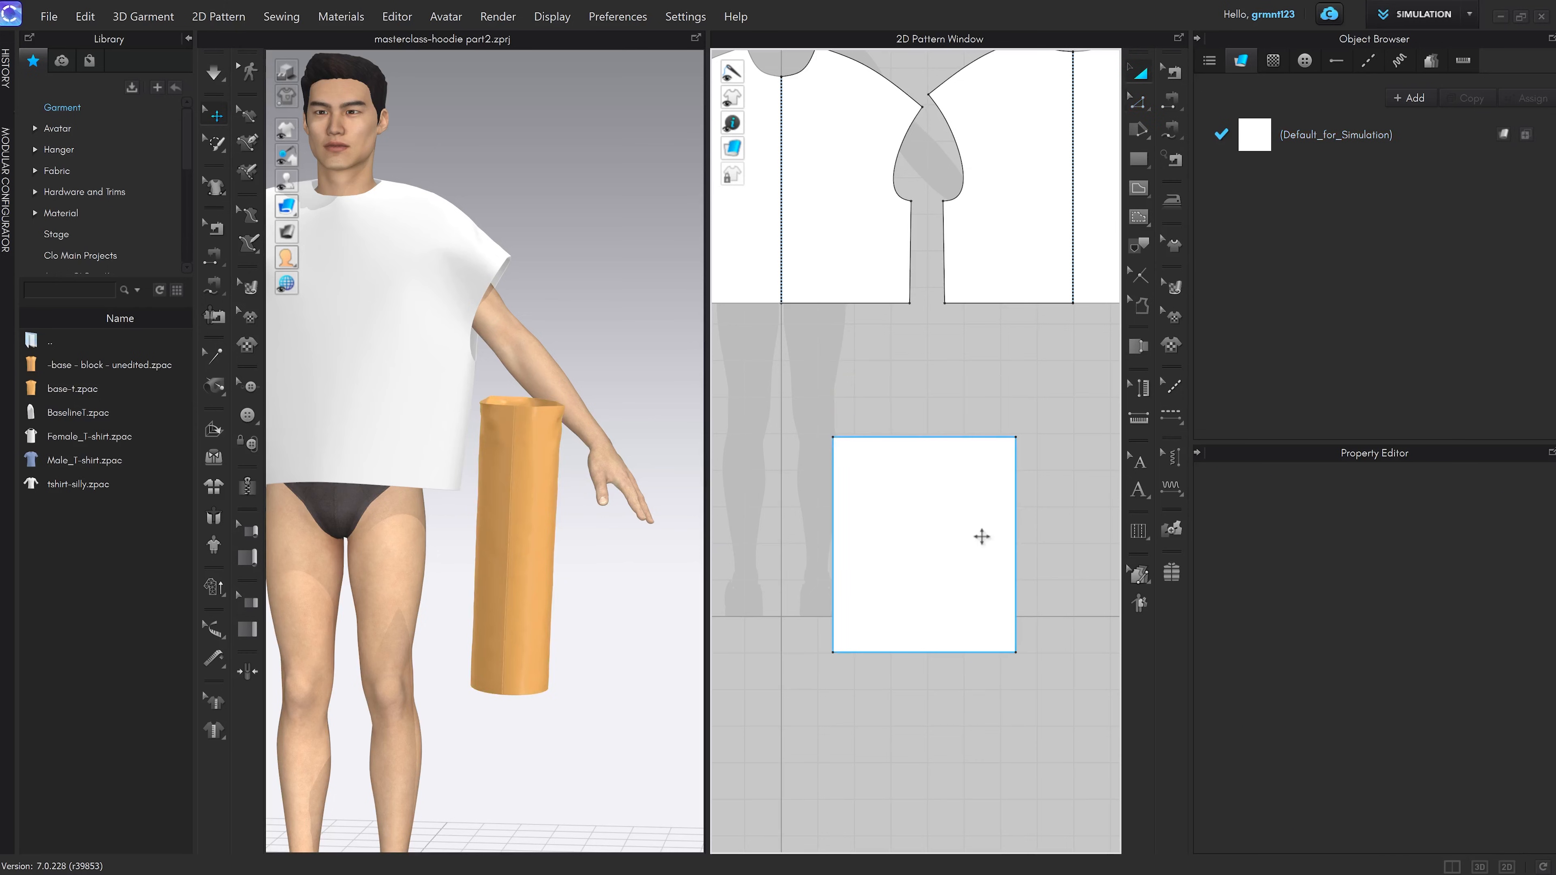
# Try to scale the rectangle proportionally from its upper-right corner handle
pyautogui.click(982, 536)
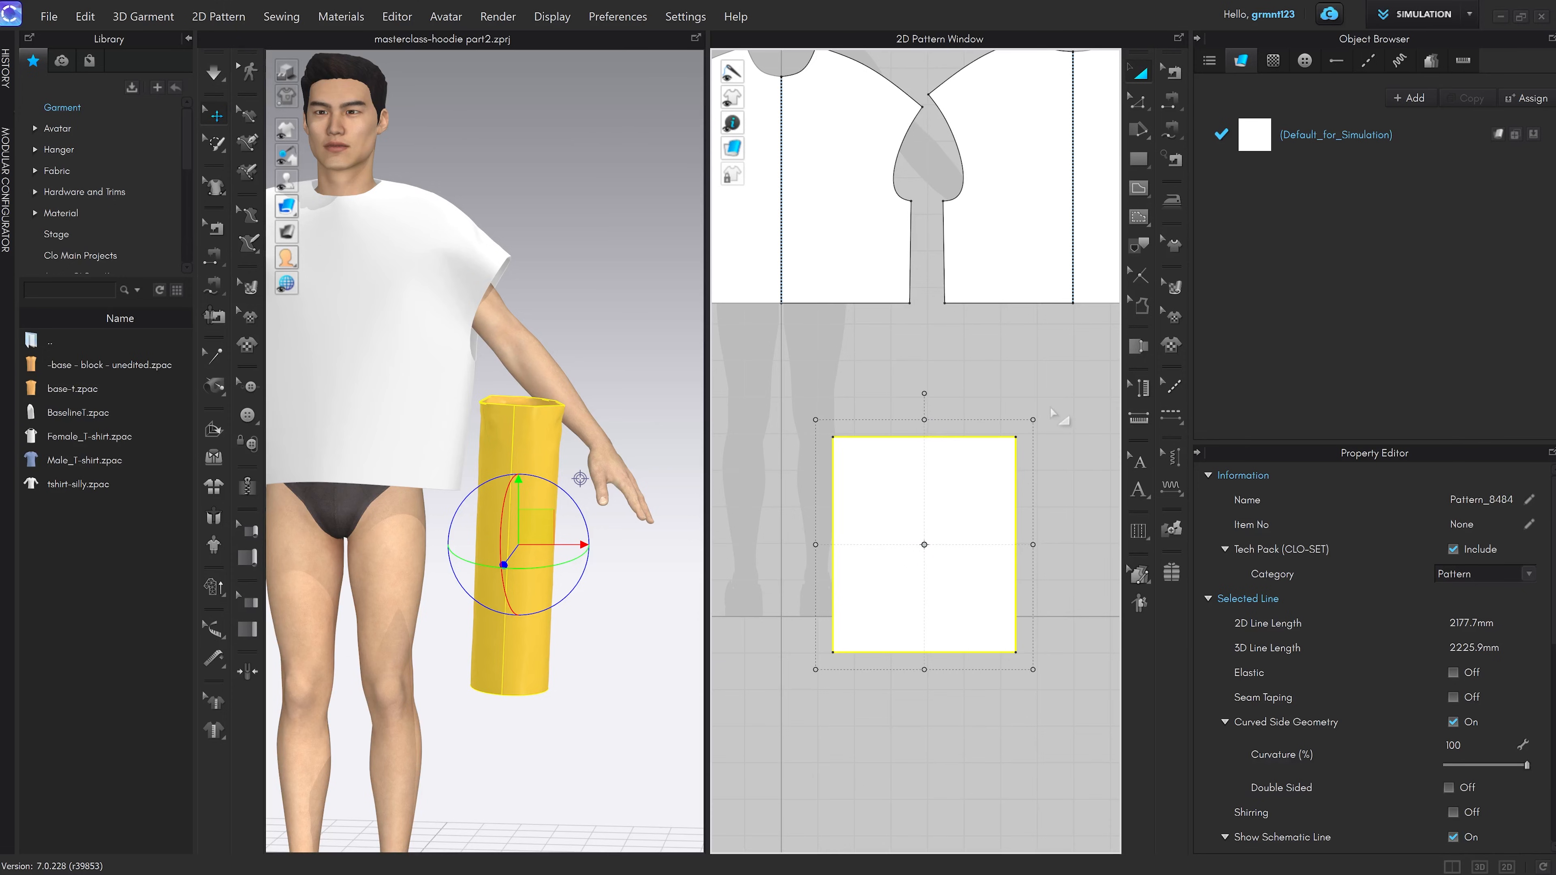
pyautogui.moveTo(1038, 430); pyautogui.dragTo(1076, 375)
pyautogui.moveTo(1082, 349); pyautogui.dragTo(1059, 379)
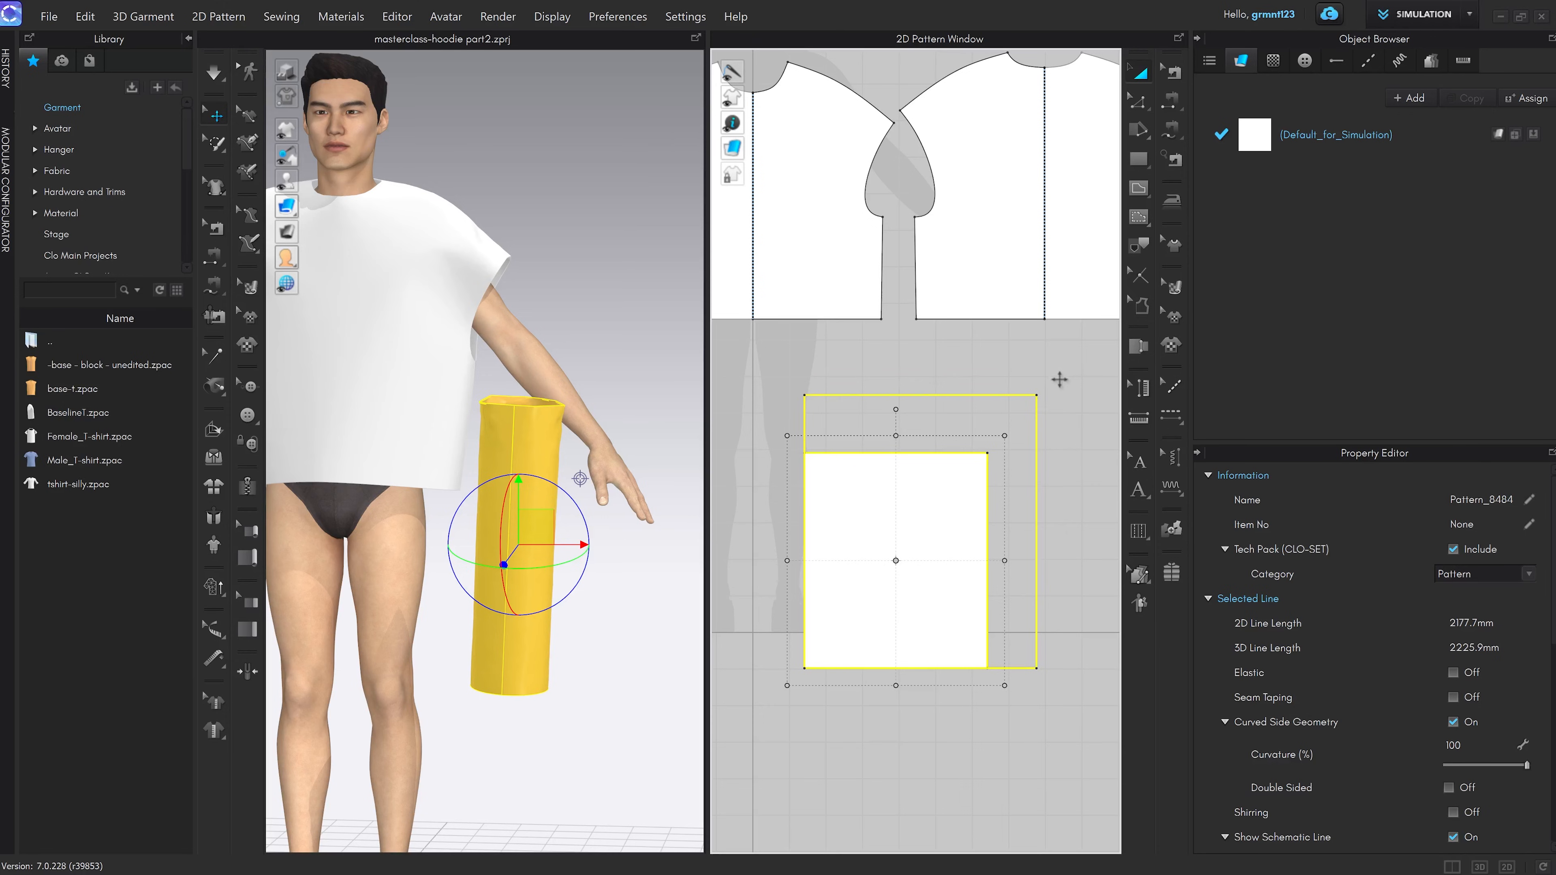
pyautogui.moveTo(1060, 379)
pyautogui.mouseDown()
pyautogui.moveTo(1042, 406)
pyautogui.moveTo(1066, 368)
pyautogui.moveTo(1010, 424)
pyautogui.moveTo(1063, 370)
pyautogui.moveTo(1021, 413)
pyautogui.moveTo(1052, 381)
pyautogui.mouseUp()
pyautogui.click(955, 514)
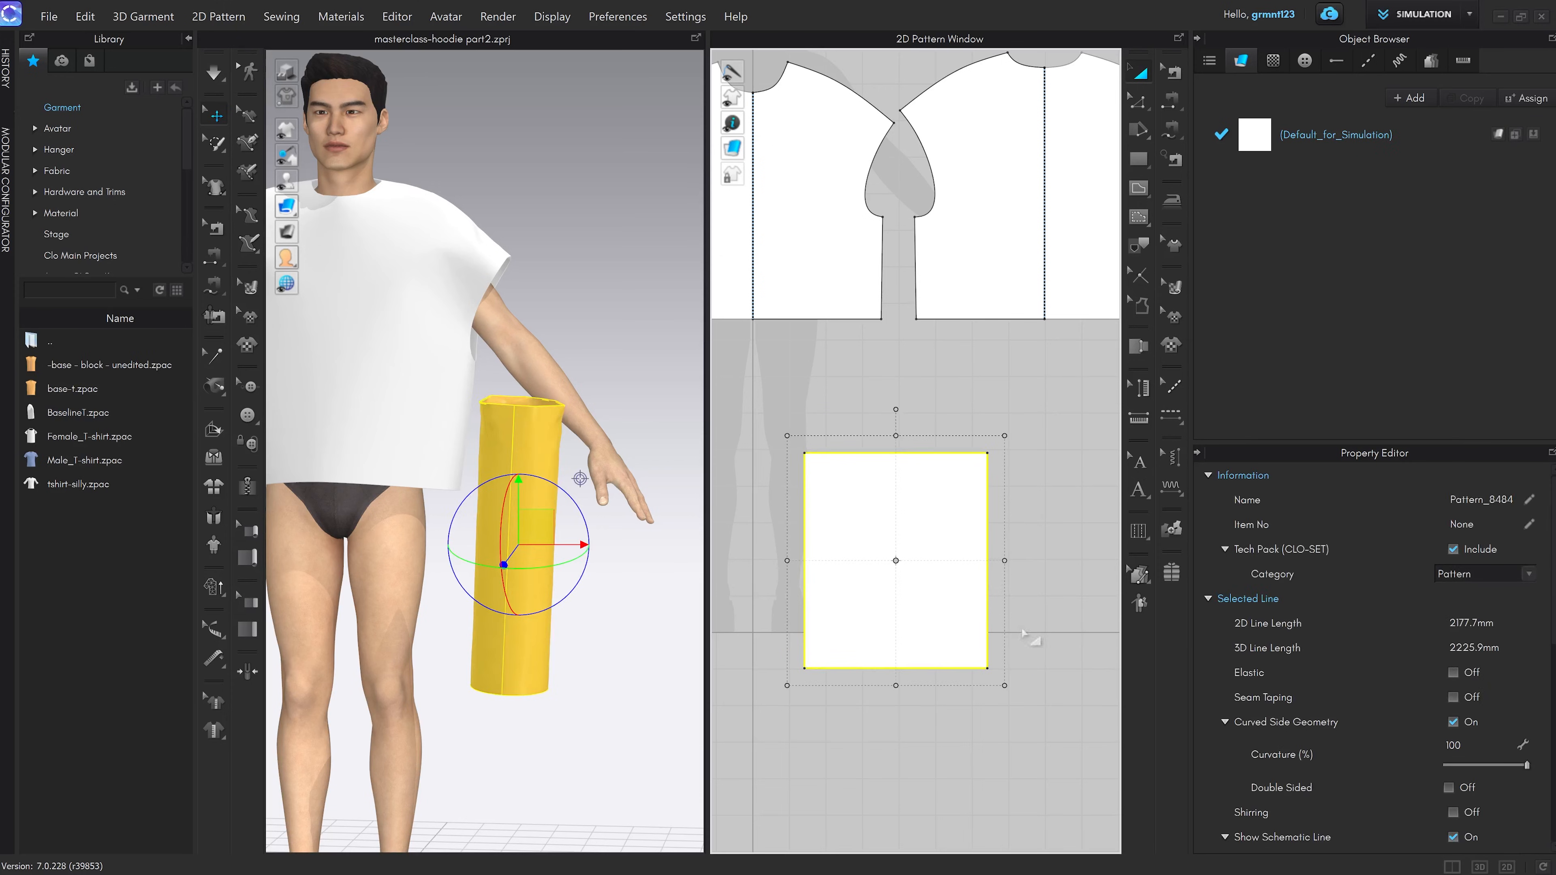
# Try to scale the rectangle from its lower-right and lower-left corner handles
pyautogui.moveTo(1007, 686); pyautogui.dragTo(1060, 752)
pyautogui.click(832, 635)
pyautogui.moveTo(789, 682); pyautogui.dragTo(805, 744)
pyautogui.click(806, 743)
pyautogui.click(823, 535)
# Scale the rectangle proportionally to 129.96% from its upper-right corner, giving a width of 649.8 mm, and check the percentage in the calculator
pyautogui.moveTo(785, 432); pyautogui.dragTo(798, 440, button='middle')
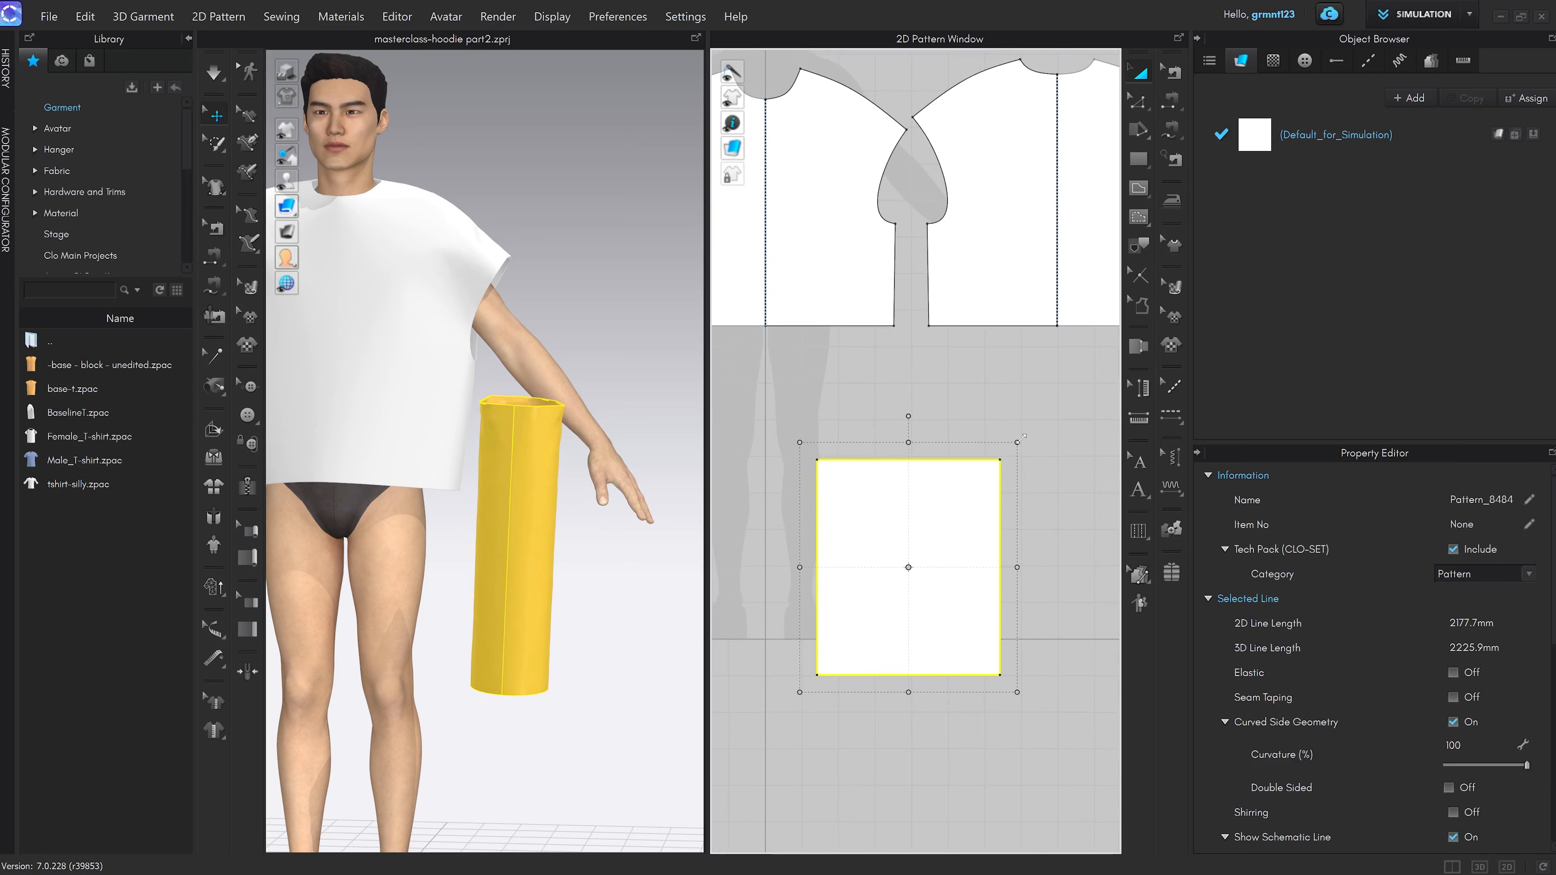
pyautogui.moveTo(1020, 440); pyautogui.dragTo(1076, 384)
pyautogui.rightClick(1076, 384)
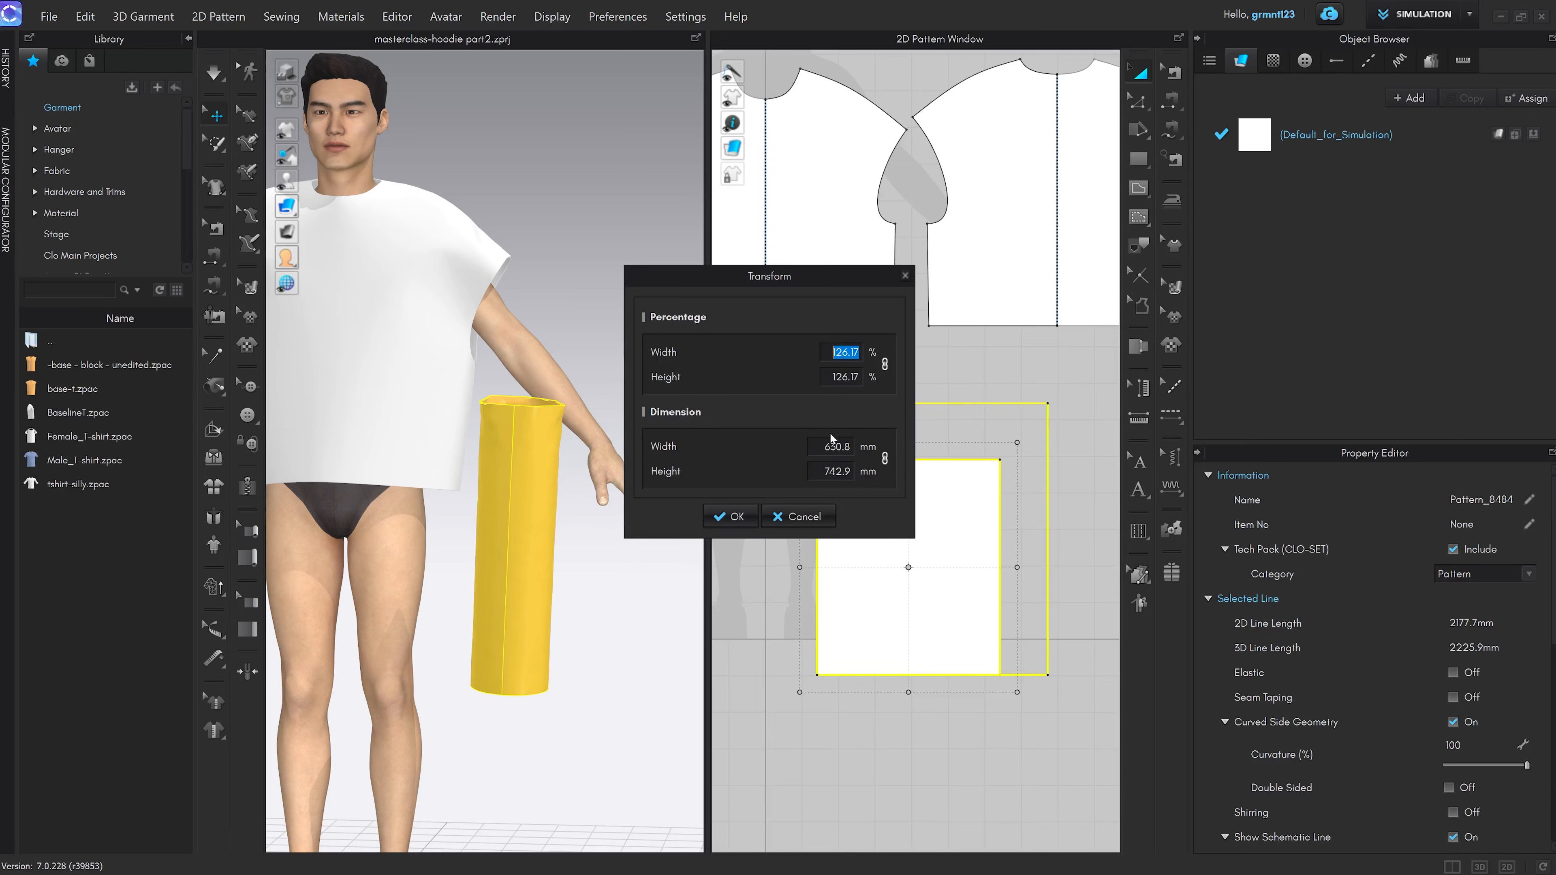
pyautogui.write('129.96')
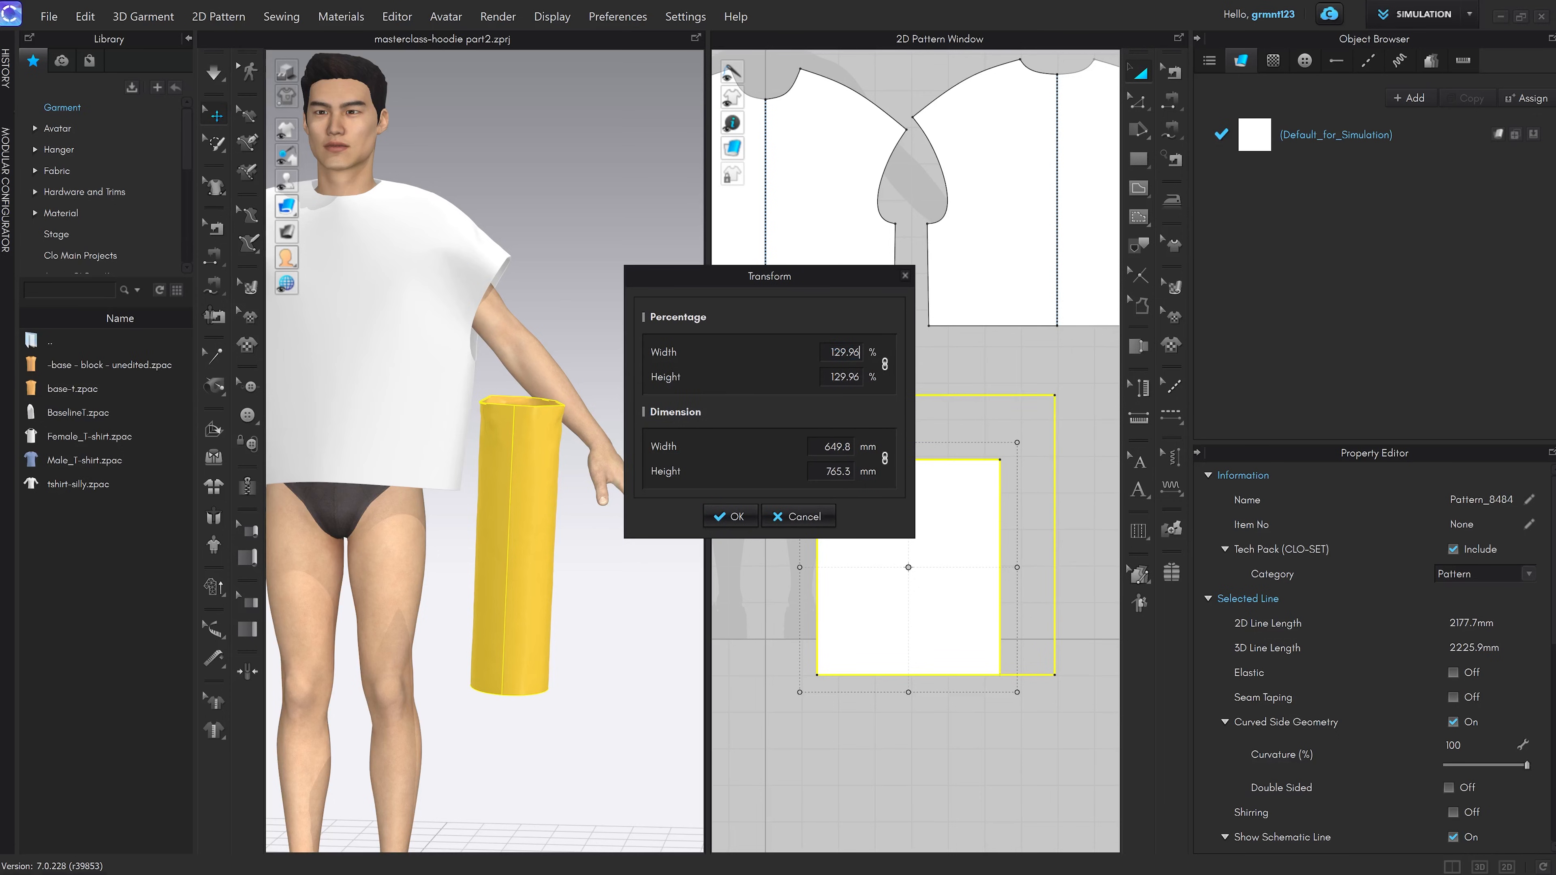
pyautogui.moveTo(384, 867)
pyautogui.click(257, 866)
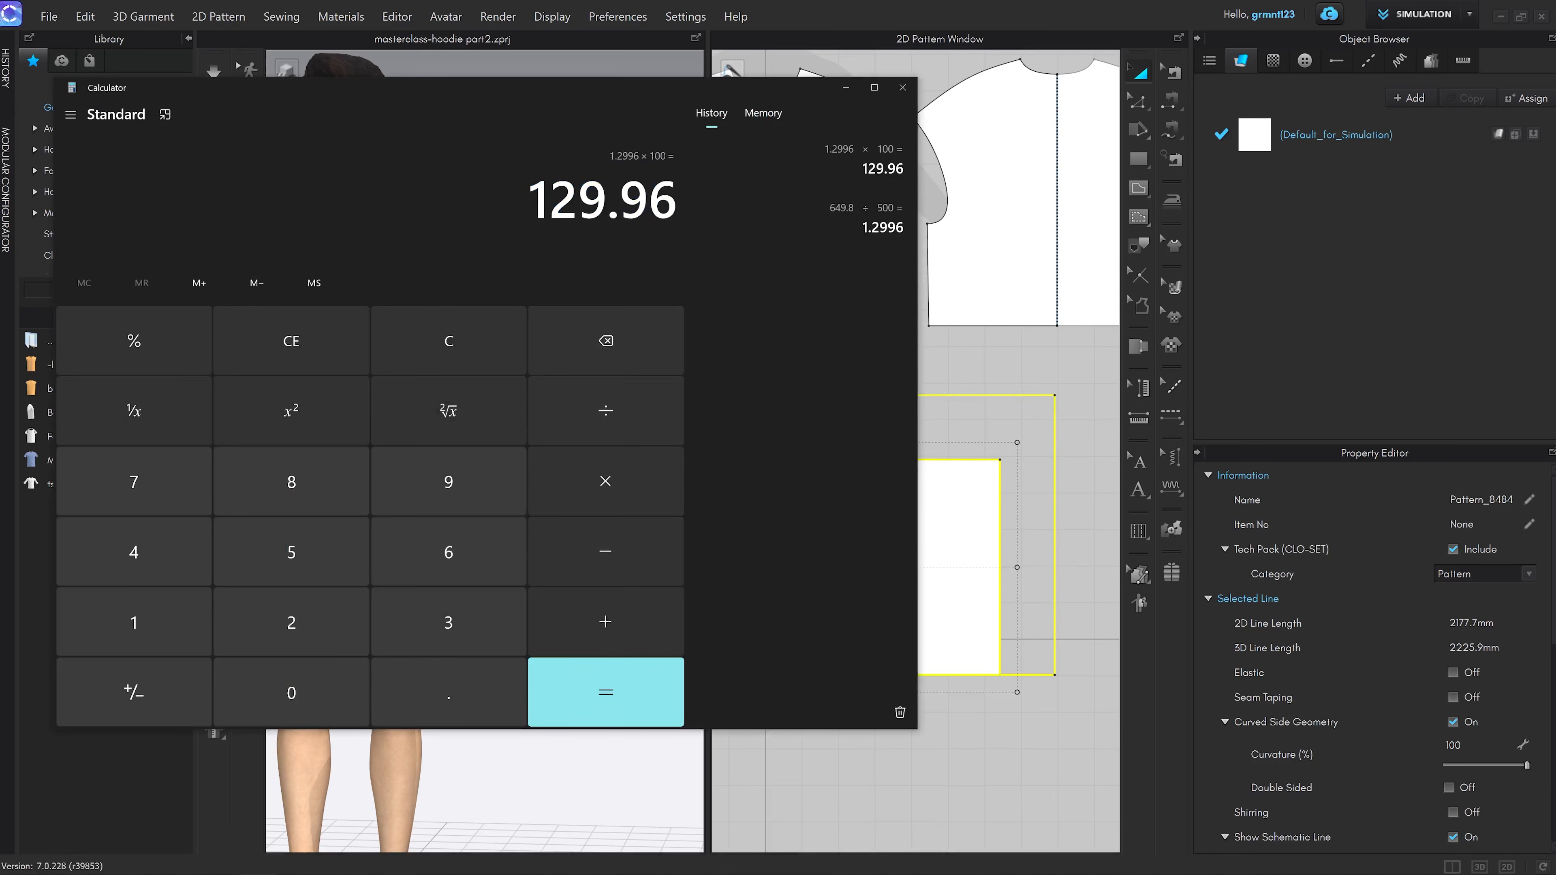
pyautogui.moveTo(528, 201); pyautogui.dragTo(677, 201)
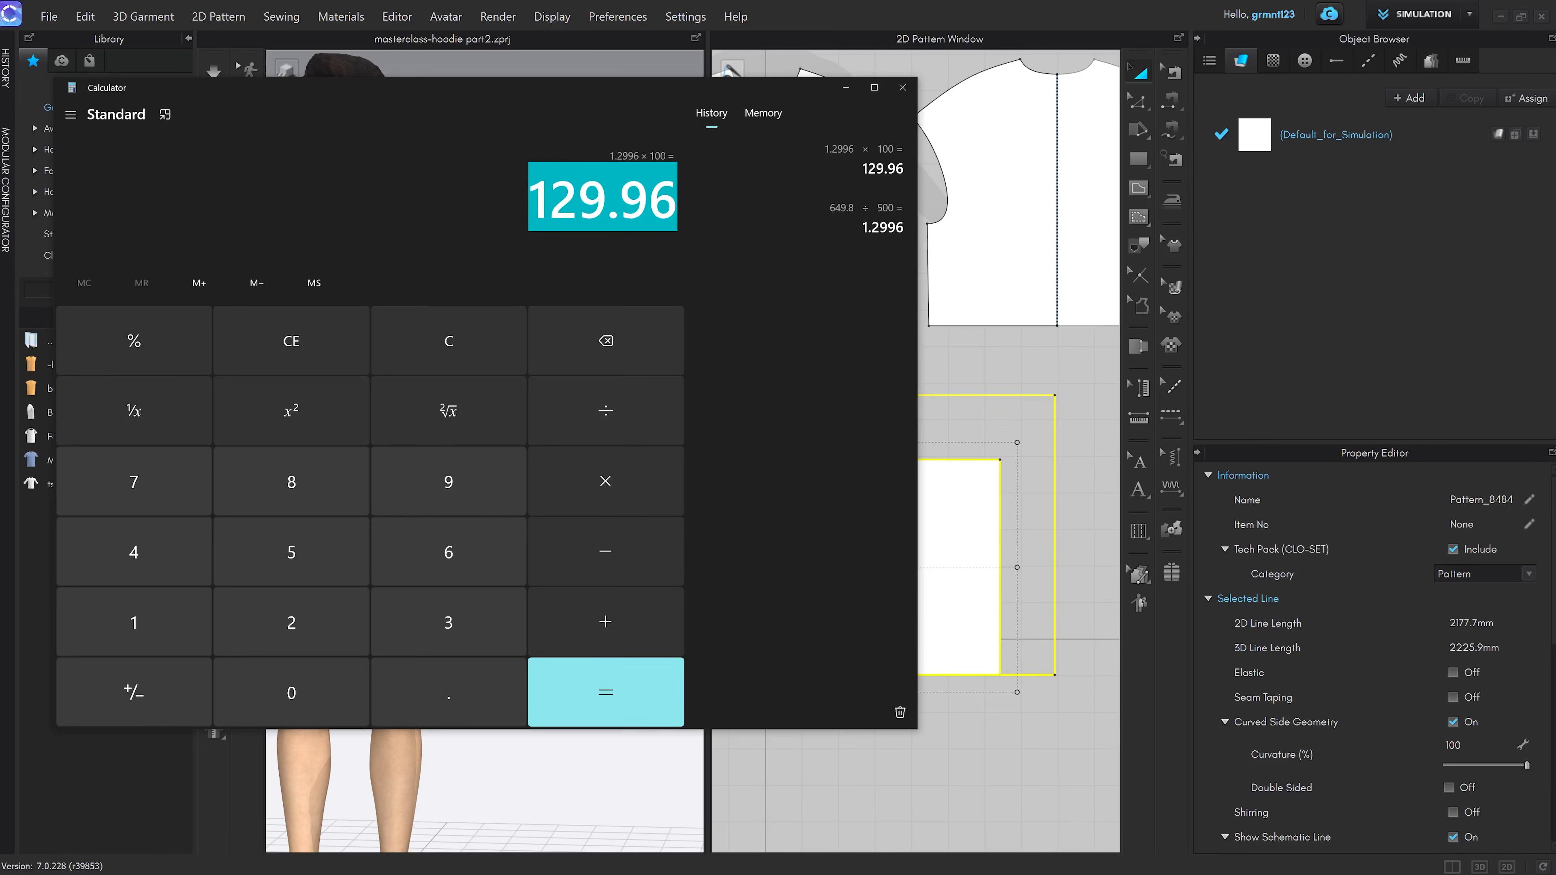
pyautogui.click(845, 90)
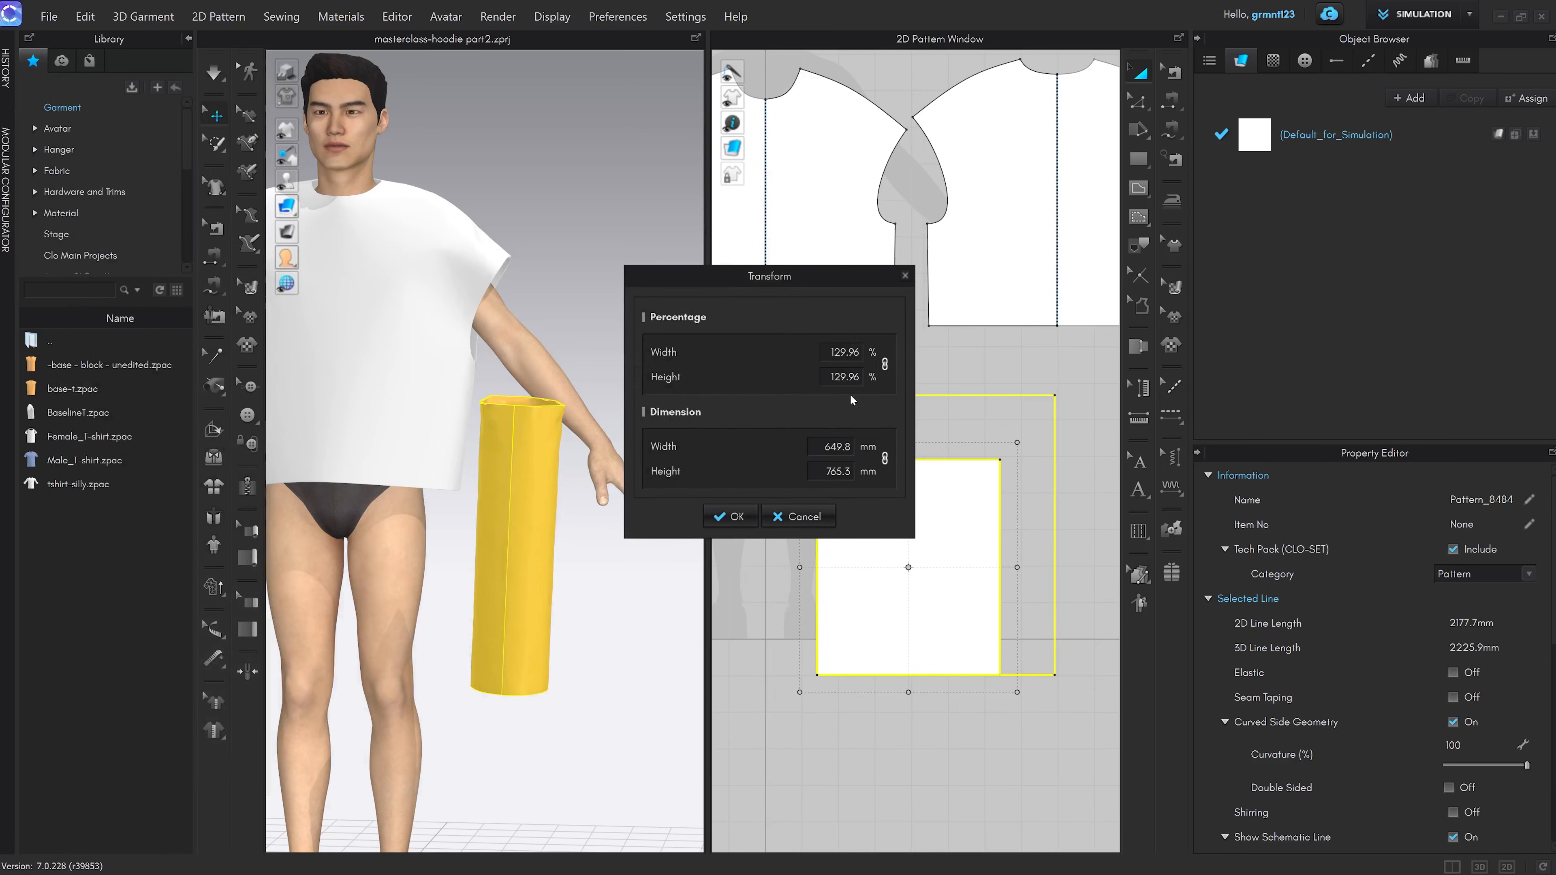
pyautogui.click(729, 517)
pyautogui.click(966, 761)
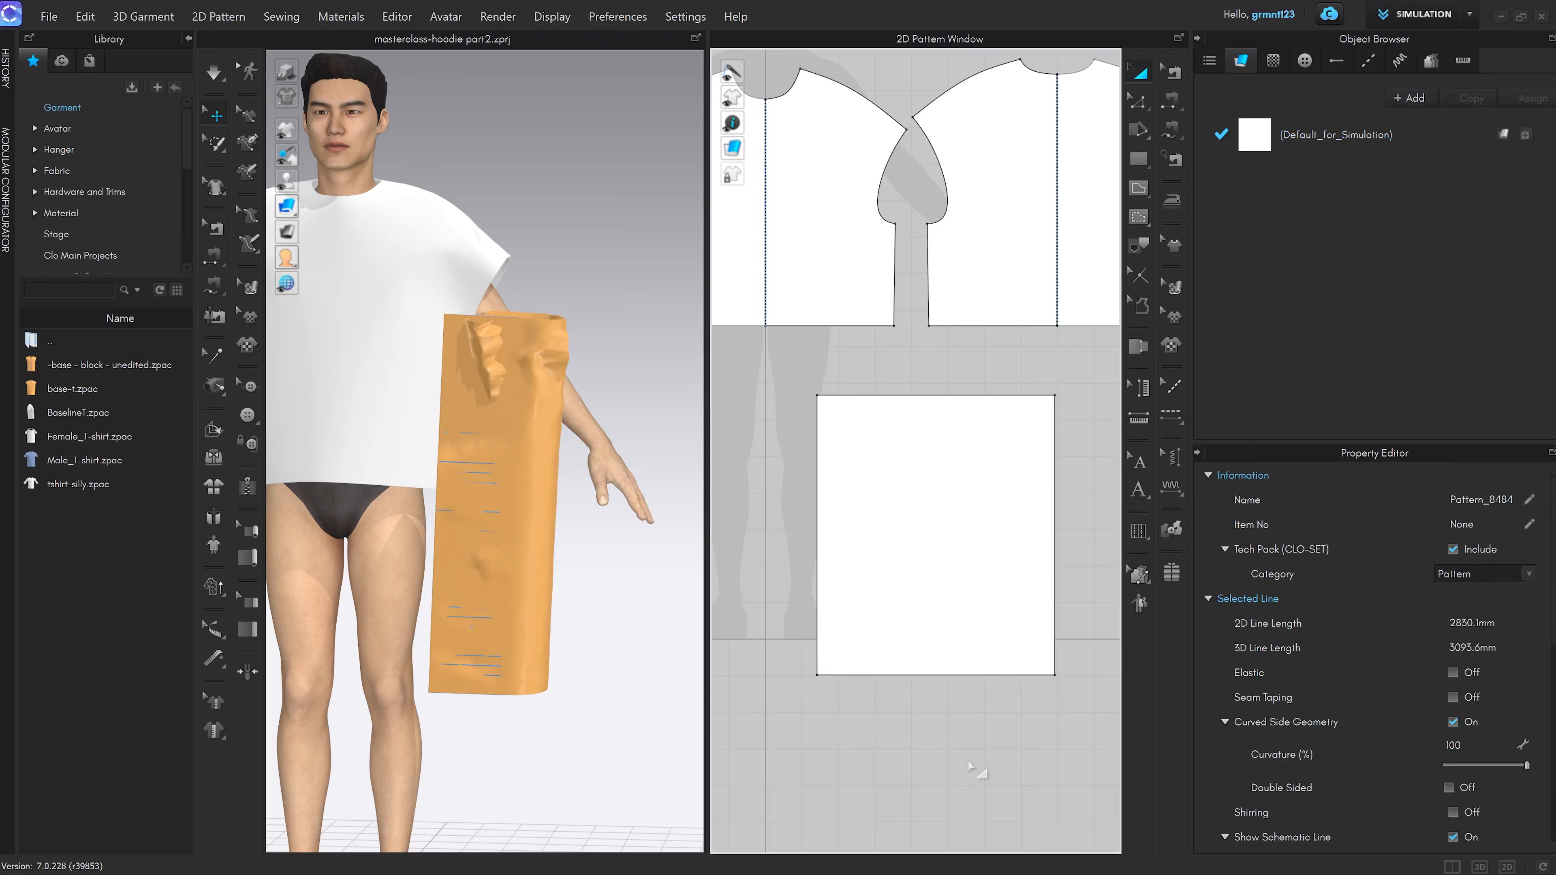
# Compare the combined length of the front and back armhole curves with the rectangle's top edge
pyautogui.moveTo(955, 386); pyautogui.dragTo(961, 399, button='middle')
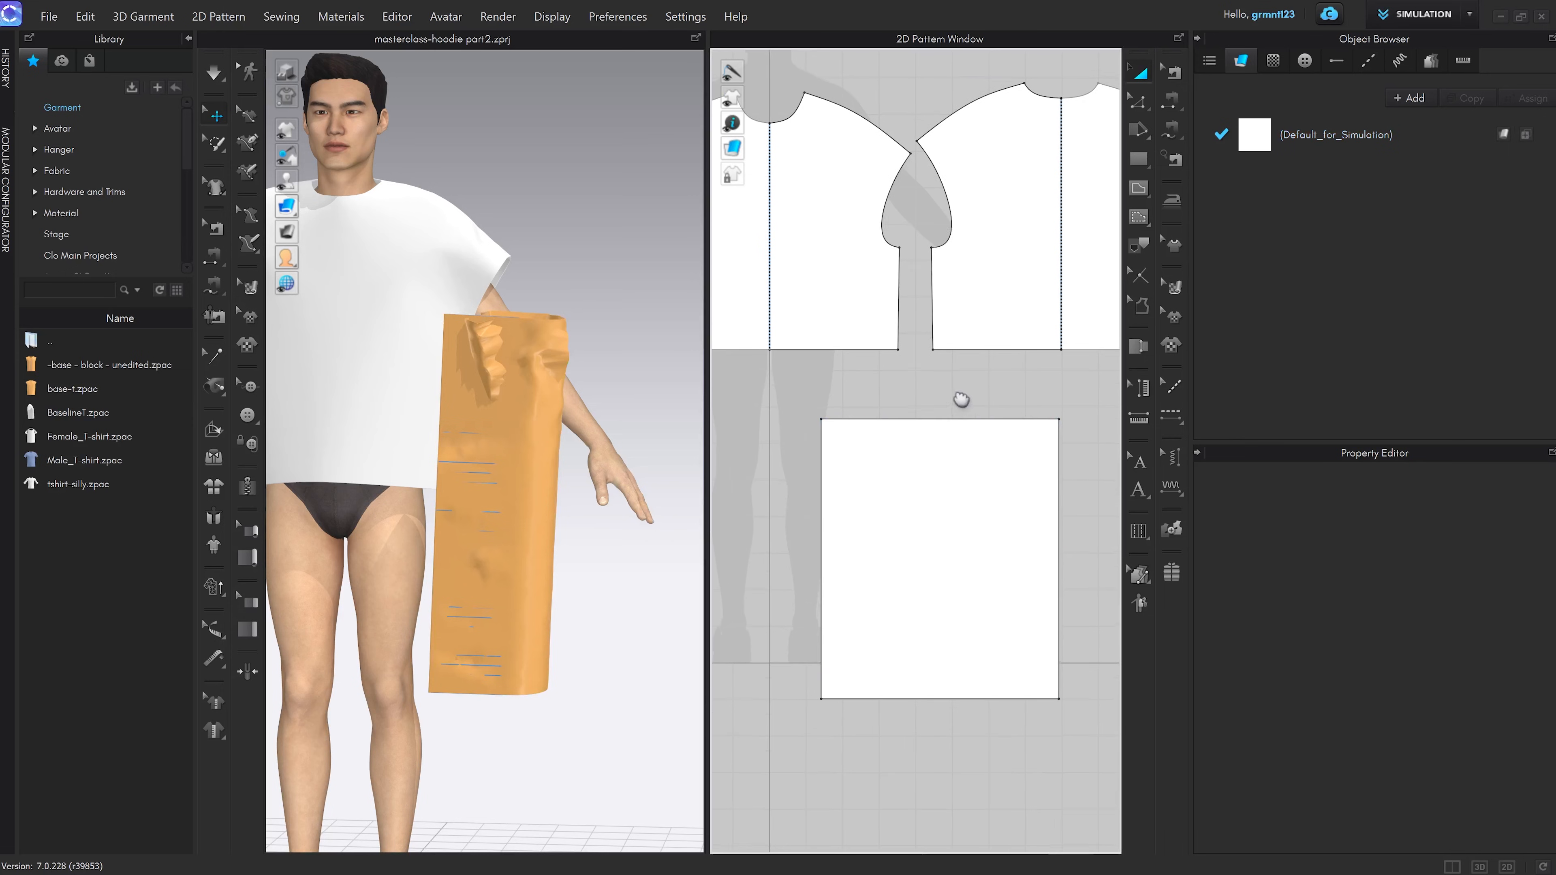
pyautogui.click(890, 213)
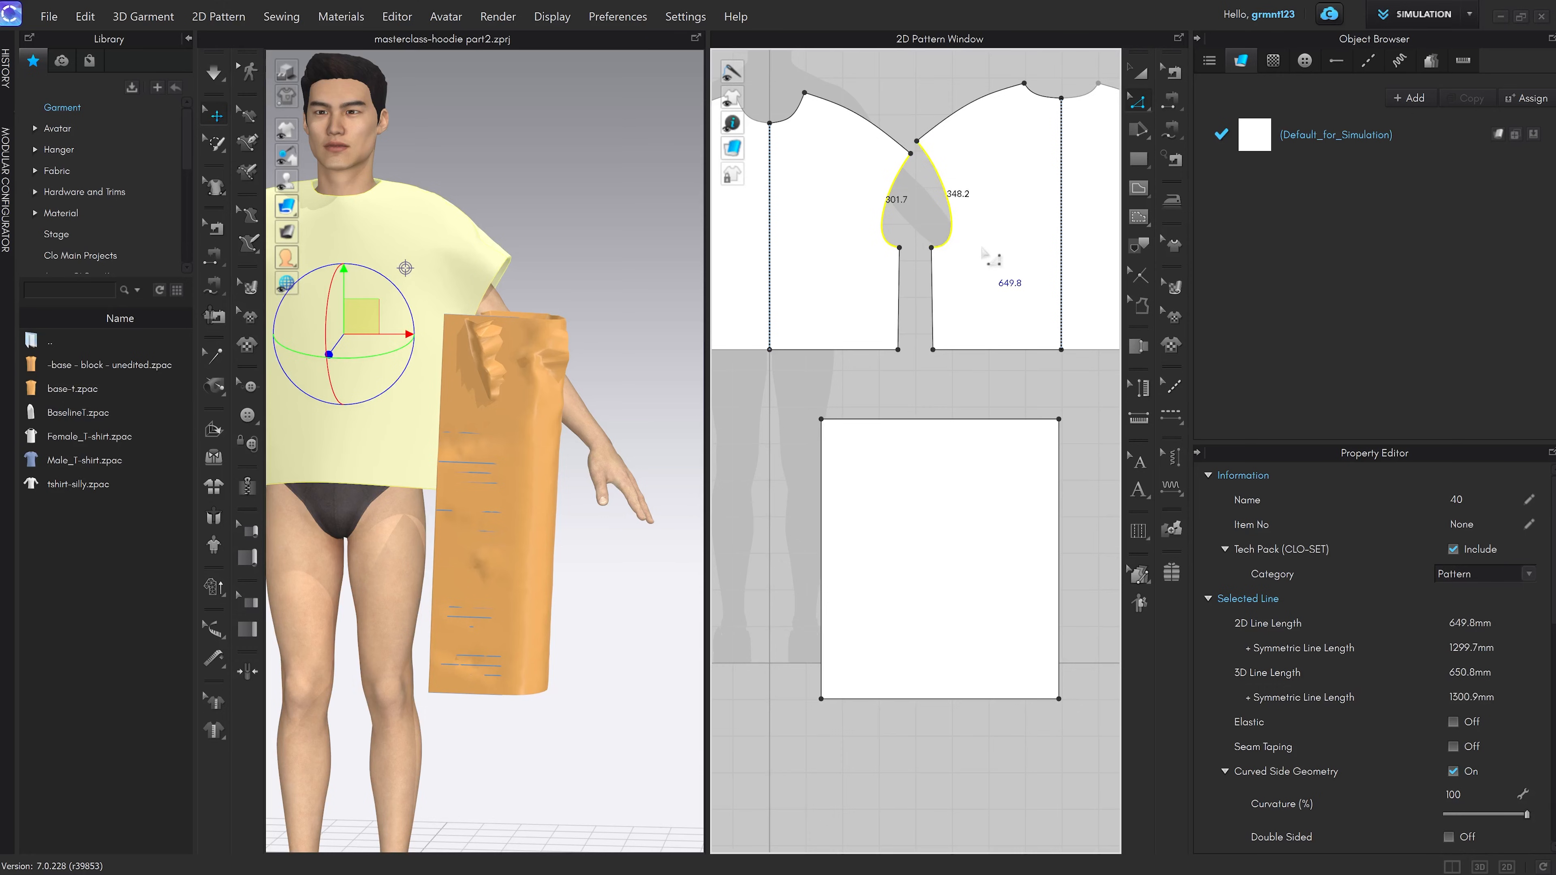
pyautogui.click(983, 386)
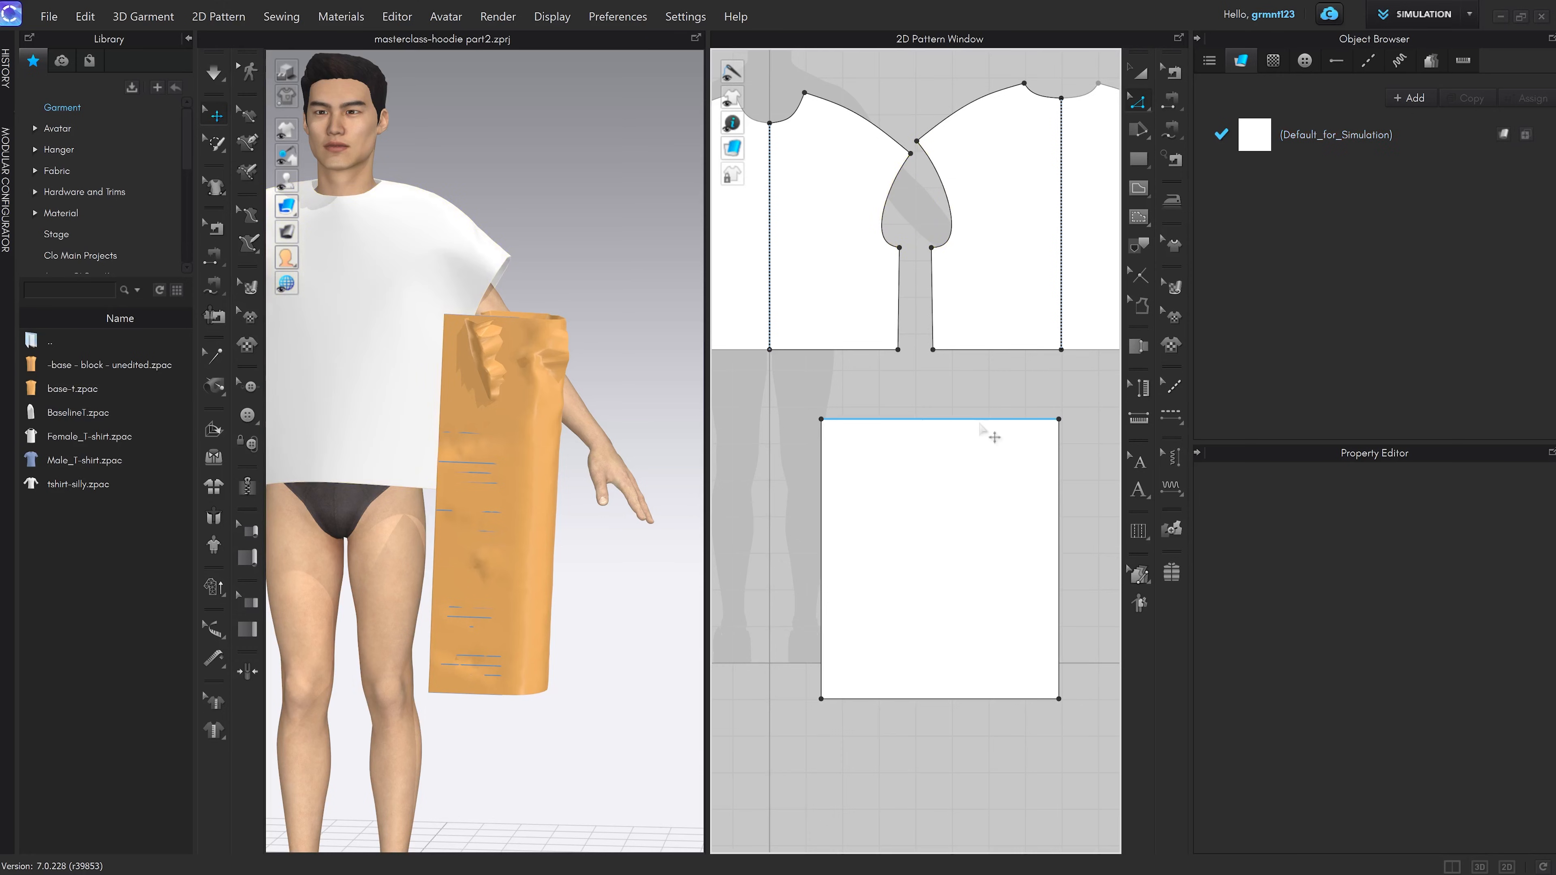
pyautogui.click(980, 427)
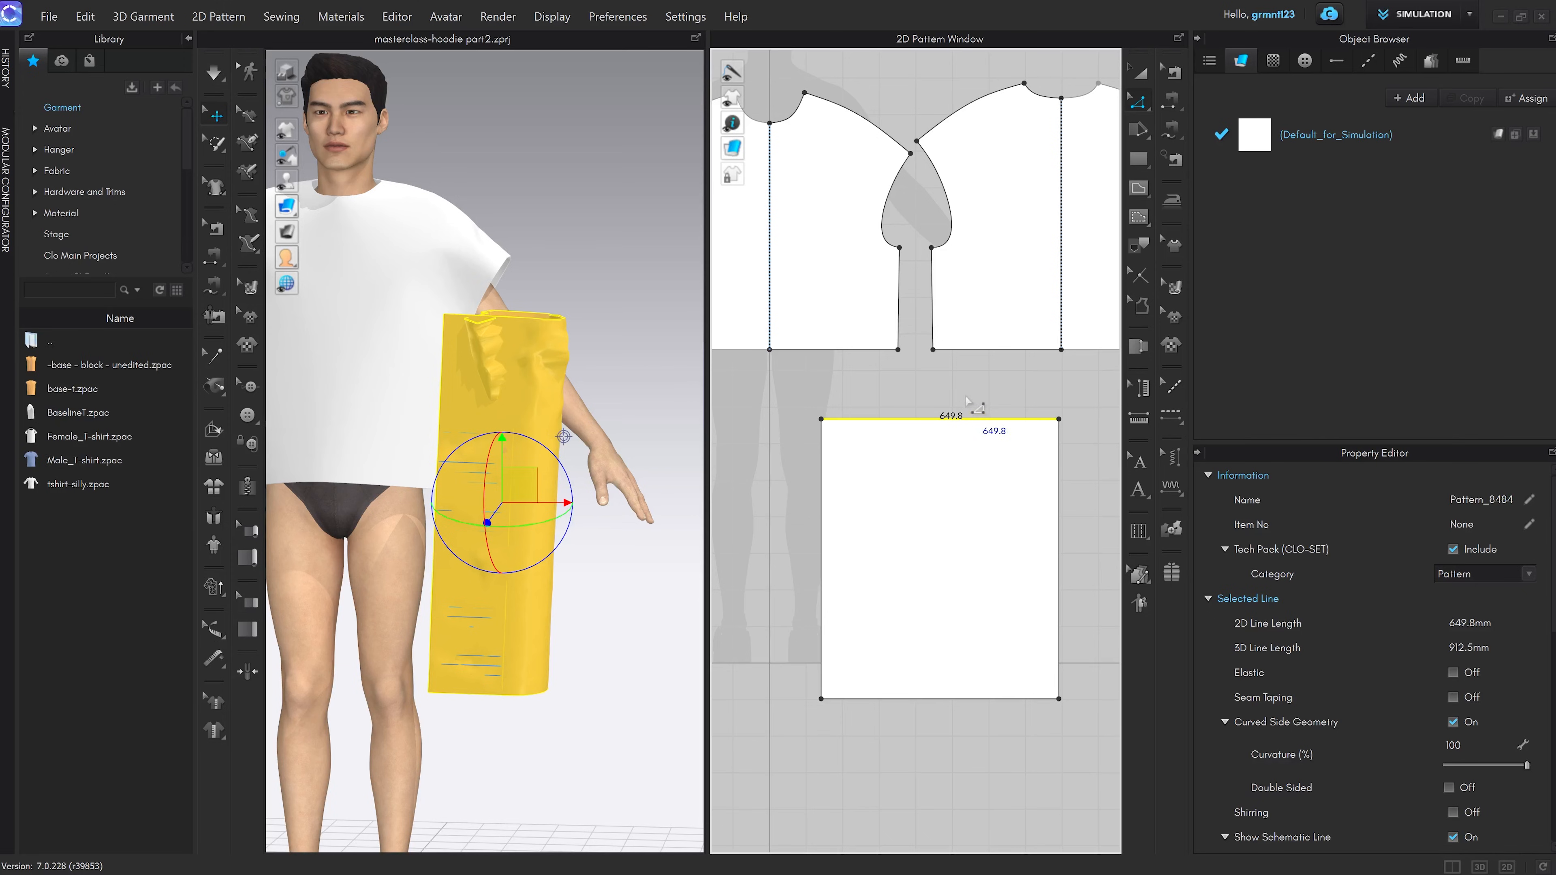
# Simulate the resized rectangle into a smooth tube and pull it out beside the avatar's arm
pyautogui.press('space')
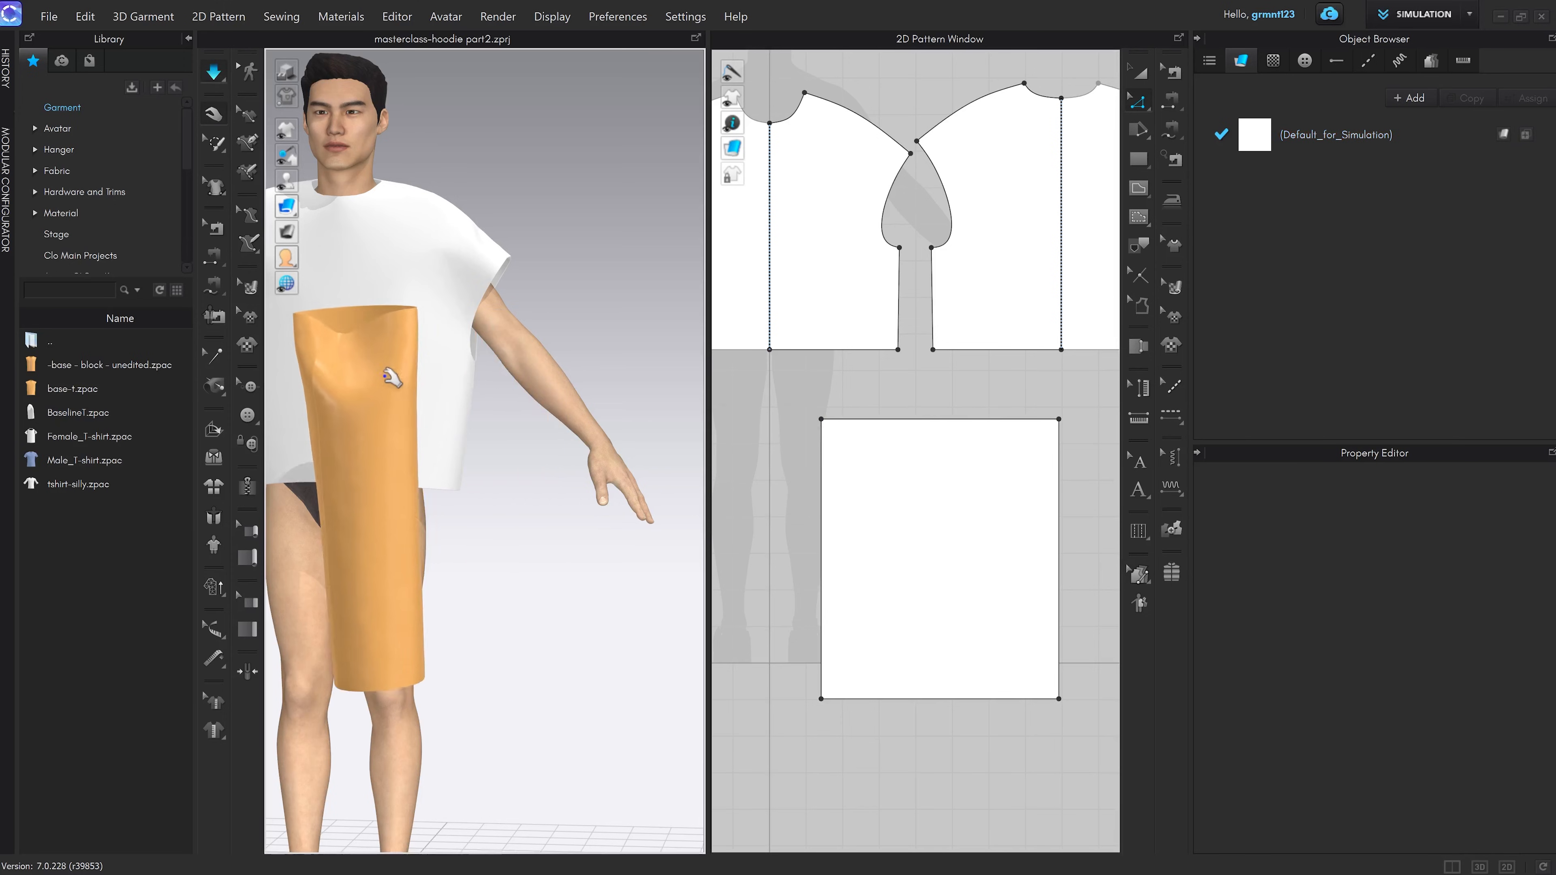
pyautogui.moveTo(385, 371); pyautogui.dragTo(618, 406)
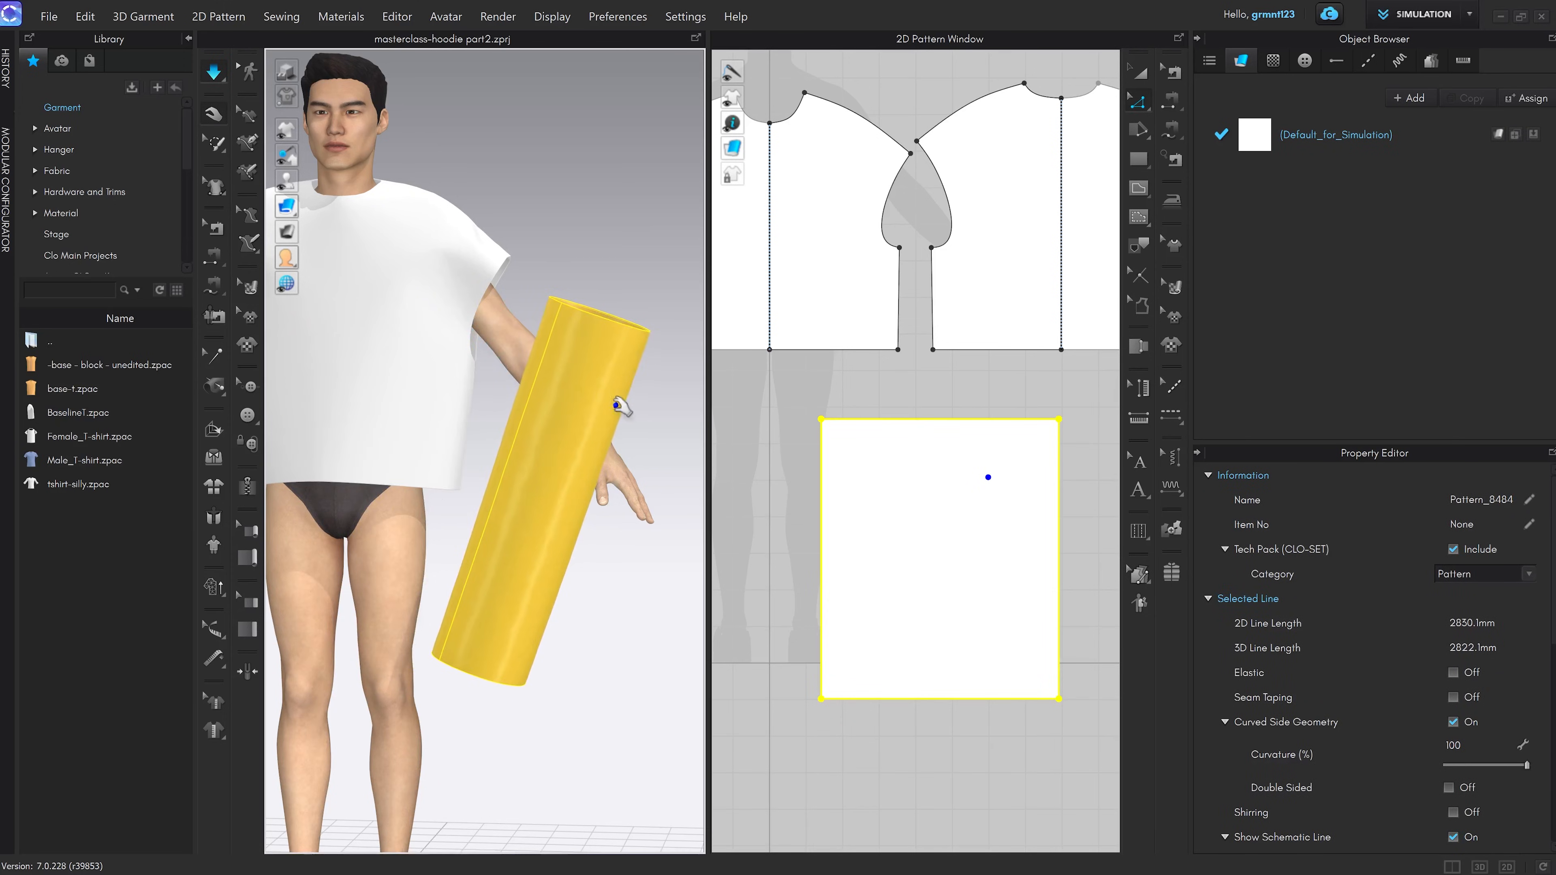
pyautogui.press('space')
pyautogui.click(686, 451)
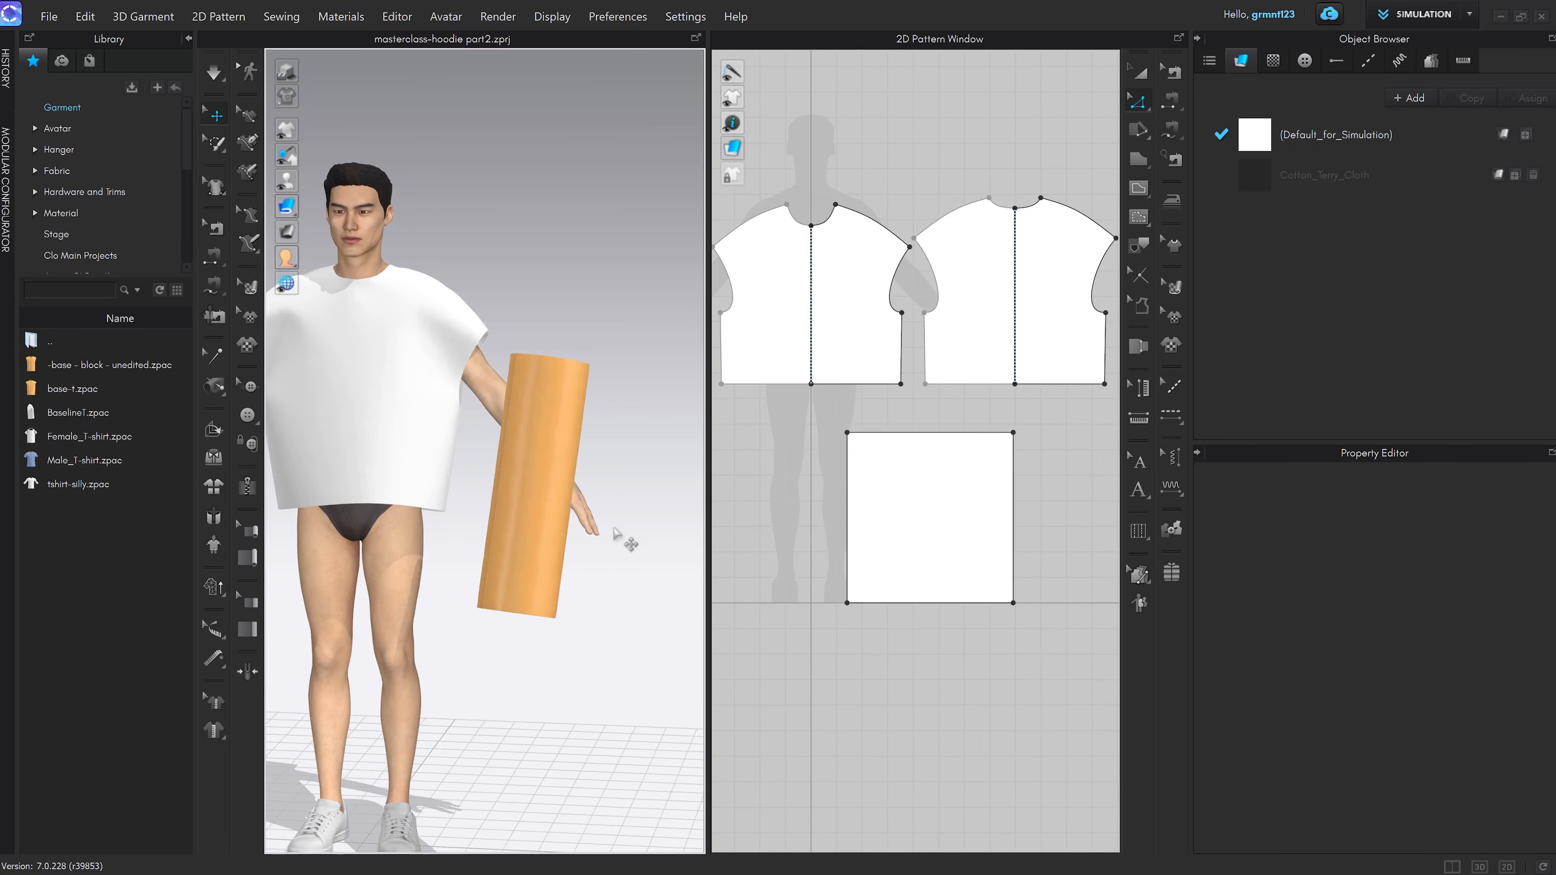
# Rotate the sleeve tube in the 3D window so it slants along the avatar's outstretched arm
pyautogui.moveTo(614, 495); pyautogui.dragTo(625, 493, button='right')
pyautogui.click(573, 446)
pyautogui.moveTo(591, 467); pyautogui.dragTo(576, 490, button='middle')
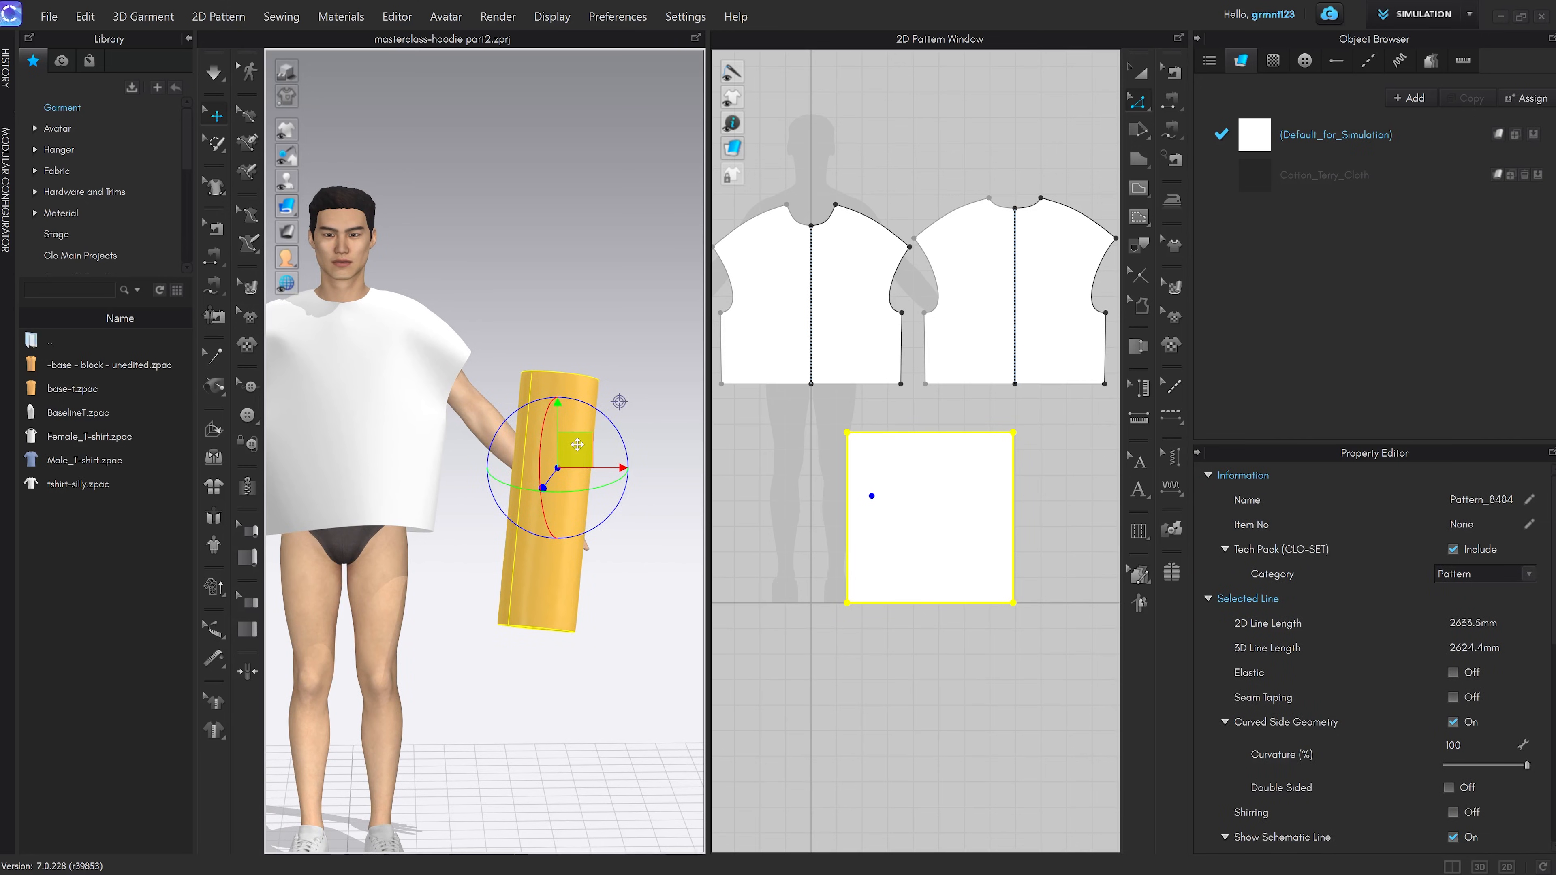
pyautogui.scroll(2, 627, 404)
pyautogui.moveTo(622, 401); pyautogui.dragTo(583, 422, button='right')
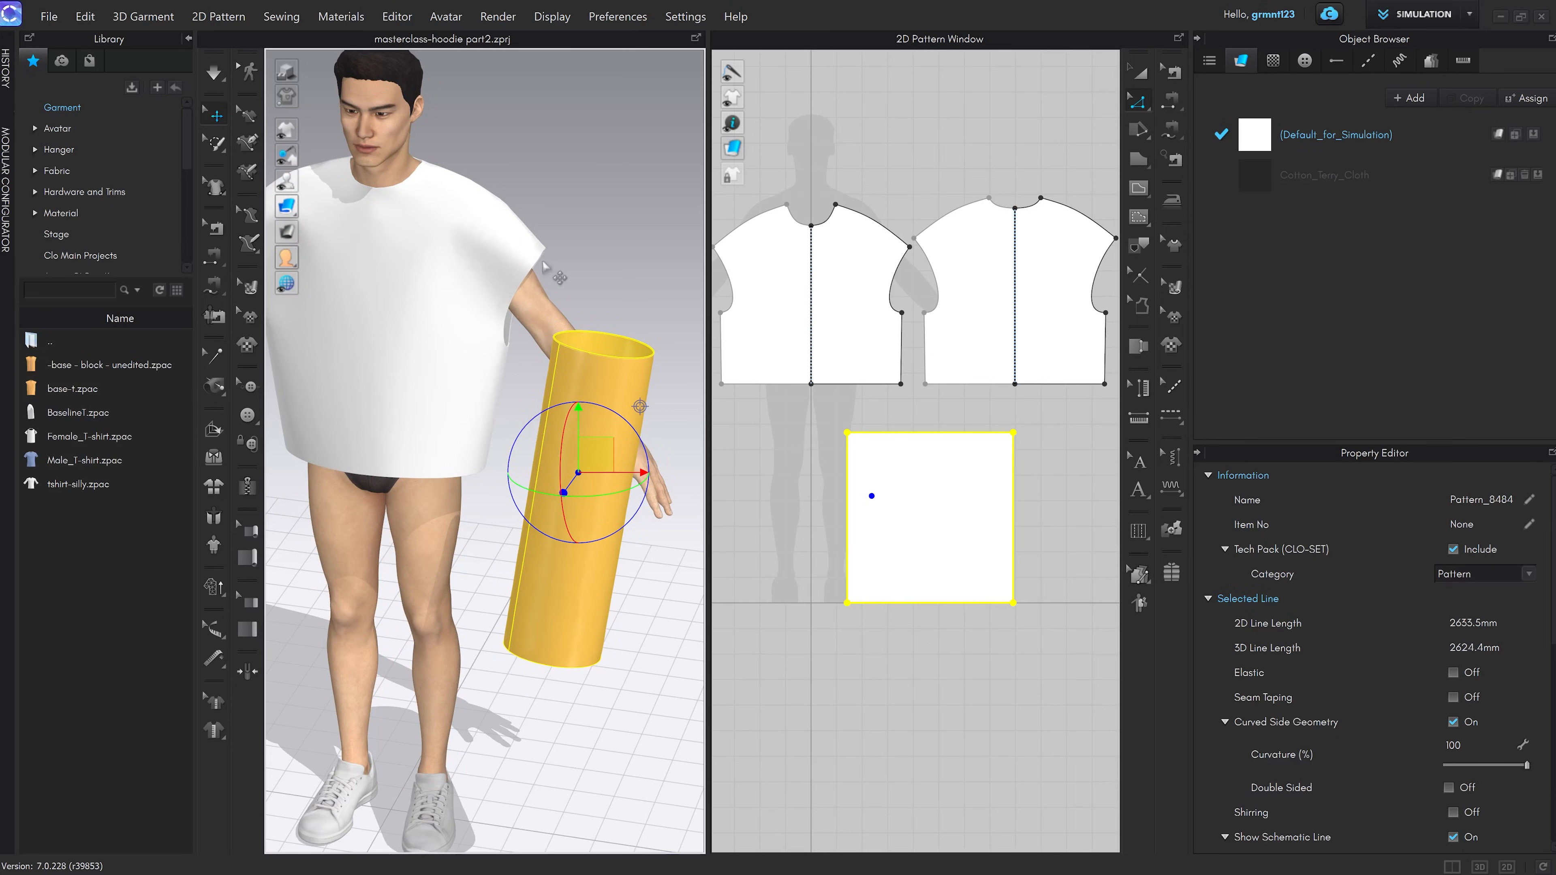
pyautogui.moveTo(622, 425); pyautogui.dragTo(631, 412, button='right')
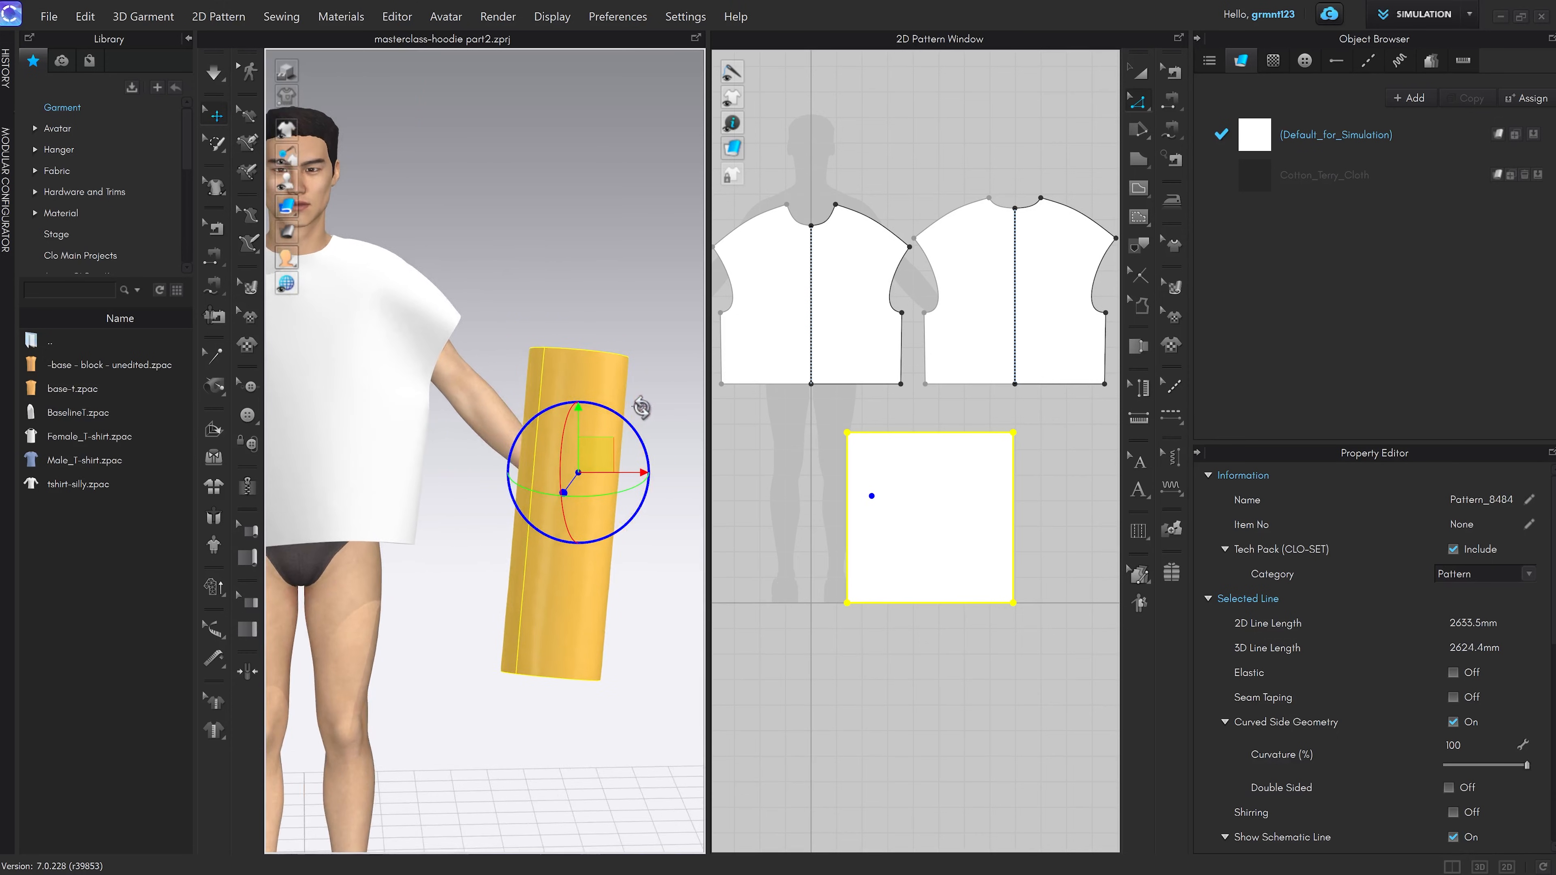
pyautogui.moveTo(632, 428); pyautogui.dragTo(544, 489)
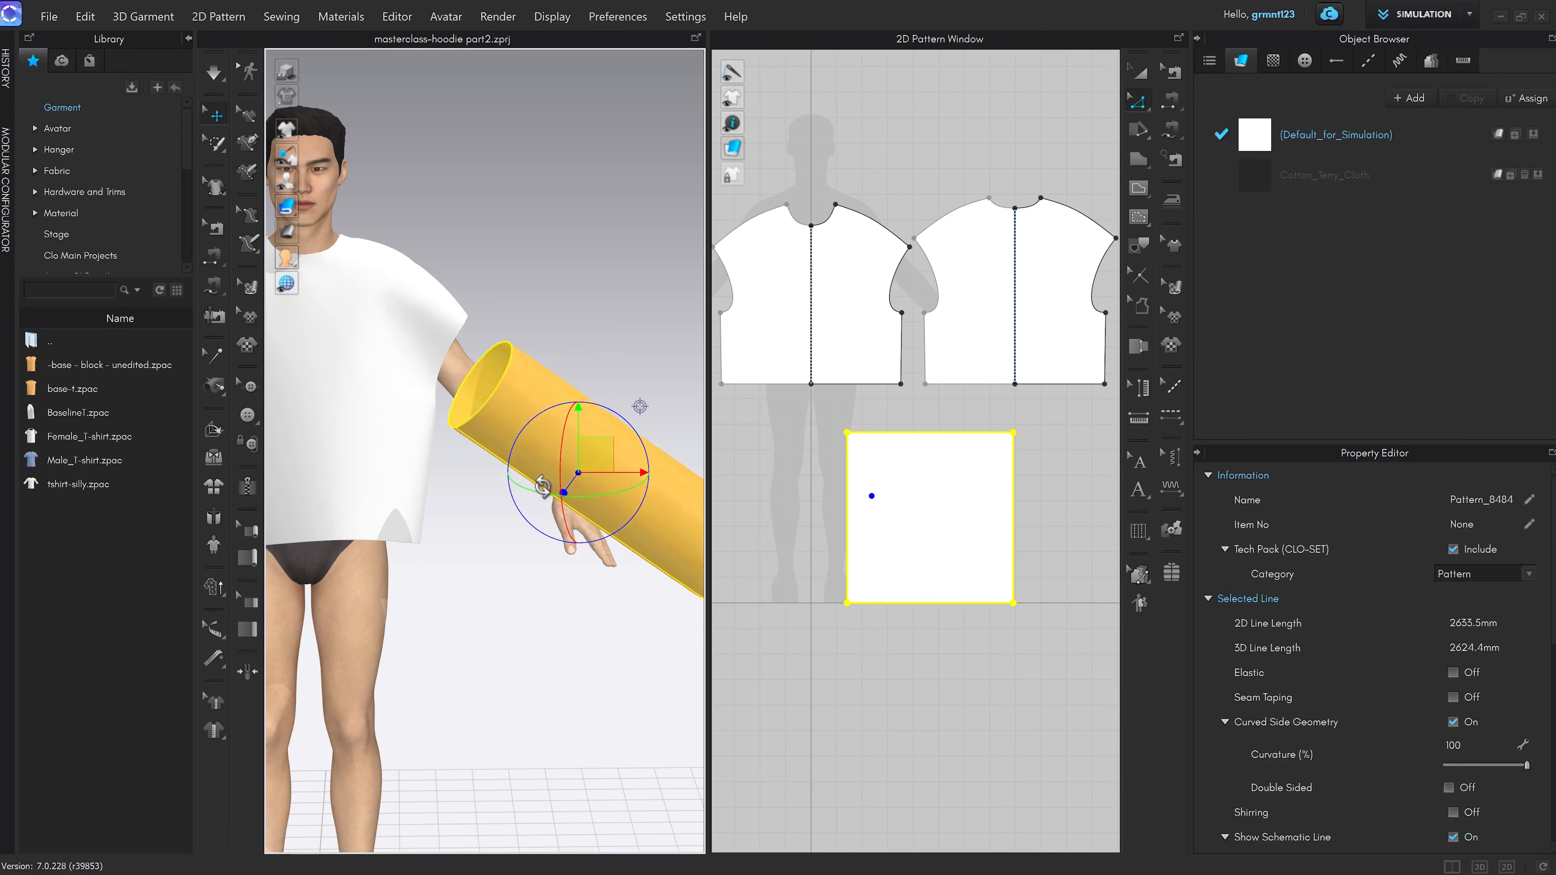
# Move the sleeve tube back from in front of the avatar so it lines up with the arm in depth
pyautogui.moveTo(561, 452)
pyautogui.mouseDown(button='right')
pyautogui.moveTo(629, 484)
pyautogui.moveTo(561, 448)
pyautogui.mouseUp(button='right')
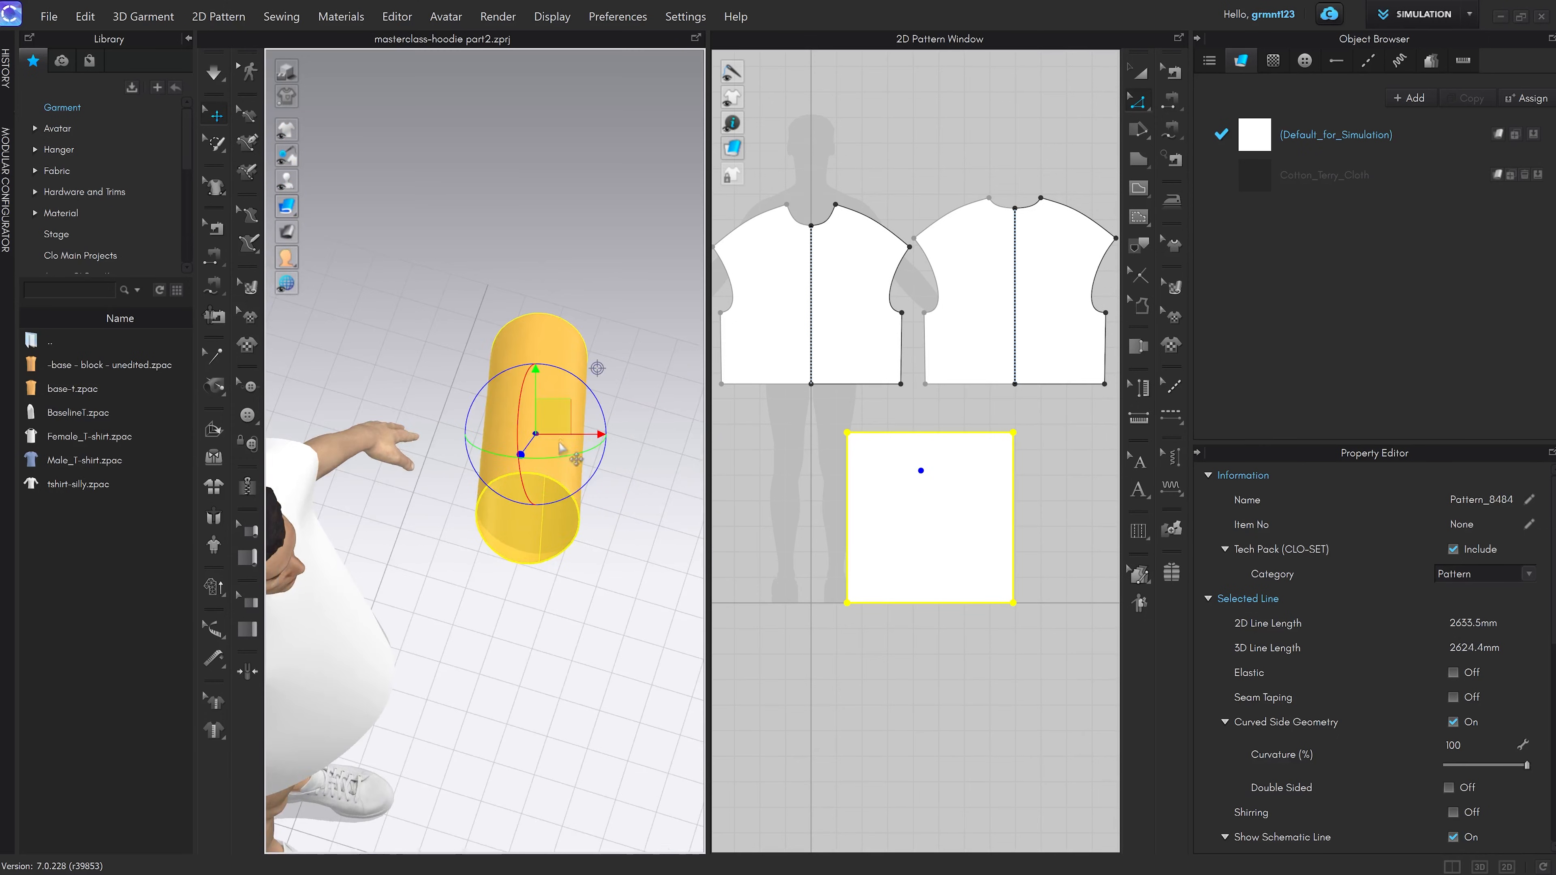
pyautogui.click(600, 404)
pyautogui.click(550, 427)
pyautogui.moveTo(522, 546); pyautogui.dragTo(524, 503, button='right')
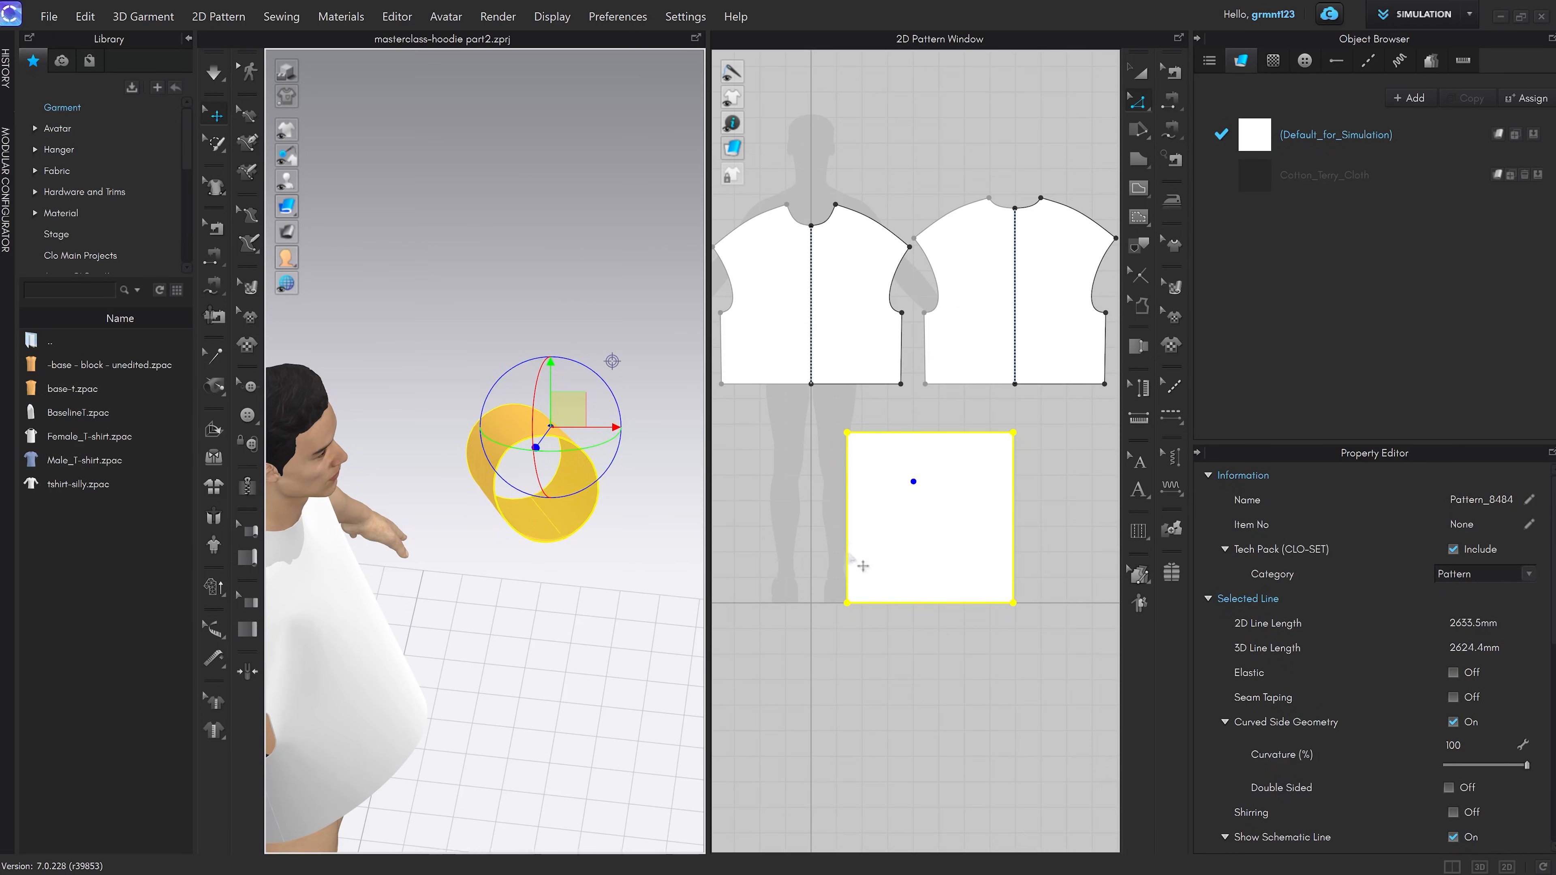
pyautogui.moveTo(474, 581); pyautogui.dragTo(405, 532, button='right')
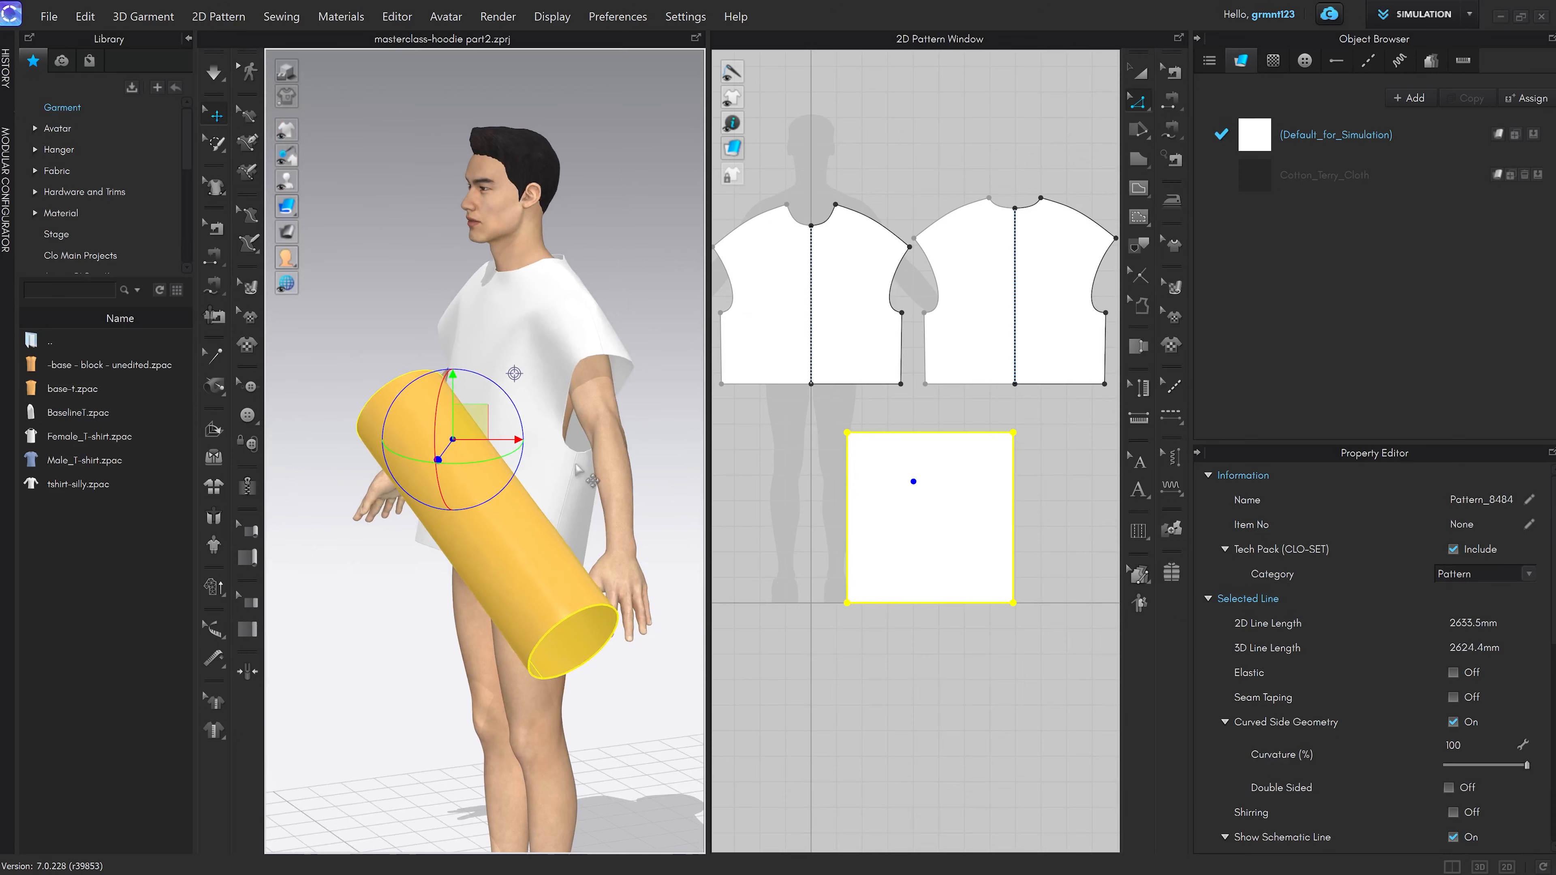
pyautogui.moveTo(501, 488); pyautogui.dragTo(328, 483, button='right')
pyautogui.moveTo(453, 521); pyautogui.dragTo(674, 453, button='right')
pyautogui.moveTo(483, 515); pyautogui.dragTo(477, 479, button='right')
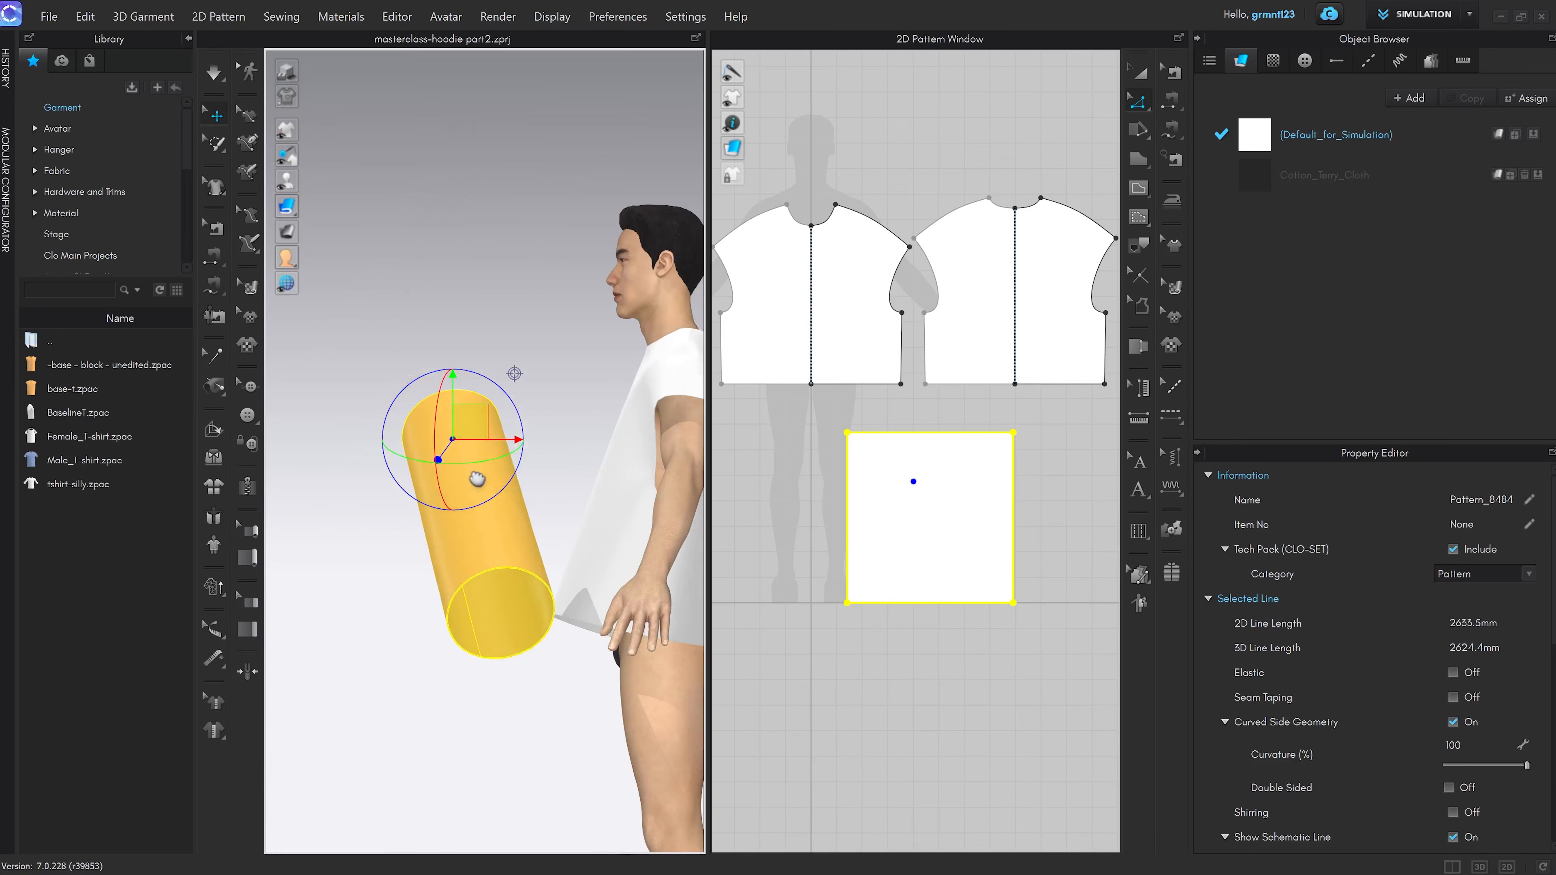
pyautogui.moveTo(476, 479); pyautogui.dragTo(436, 468, button='middle')
pyautogui.moveTo(458, 444); pyautogui.dragTo(631, 409)
# Tilt the sleeve tube farther downward so it surrounds the arm below the T-shirt's armhole, and deselect it
pyautogui.moveTo(631, 409); pyautogui.dragTo(508, 529, button='right')
pyautogui.moveTo(508, 528); pyautogui.dragTo(498, 551, button='middle')
pyautogui.scroll(3, 545, 509)
pyautogui.moveTo(579, 478); pyautogui.dragTo(489, 403, button='middle')
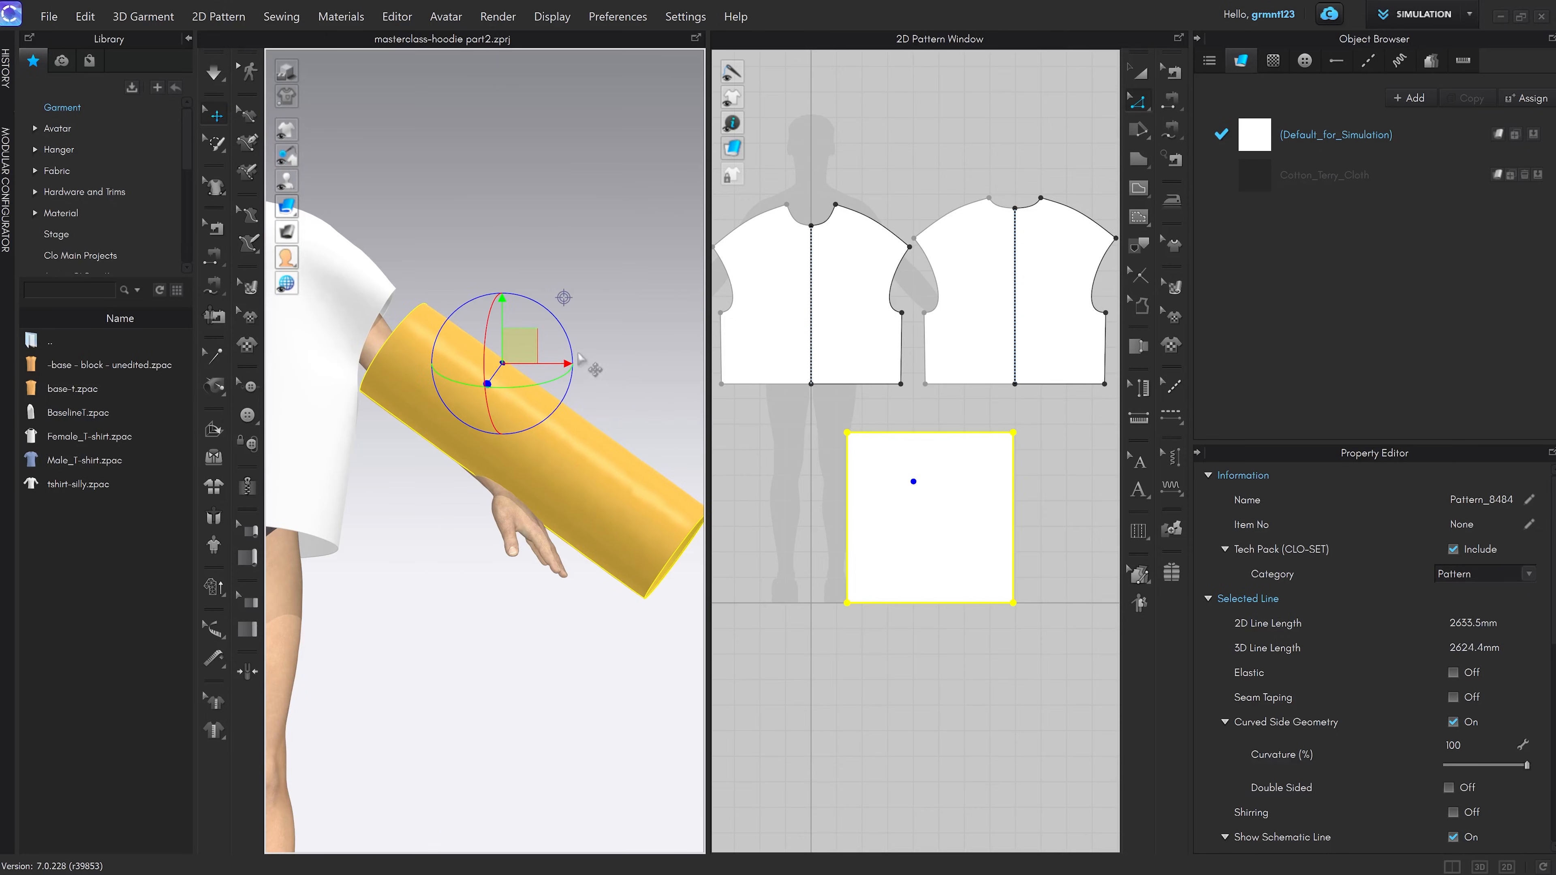
pyautogui.moveTo(568, 336); pyautogui.dragTo(514, 380)
pyautogui.moveTo(514, 380); pyautogui.dragTo(515, 379)
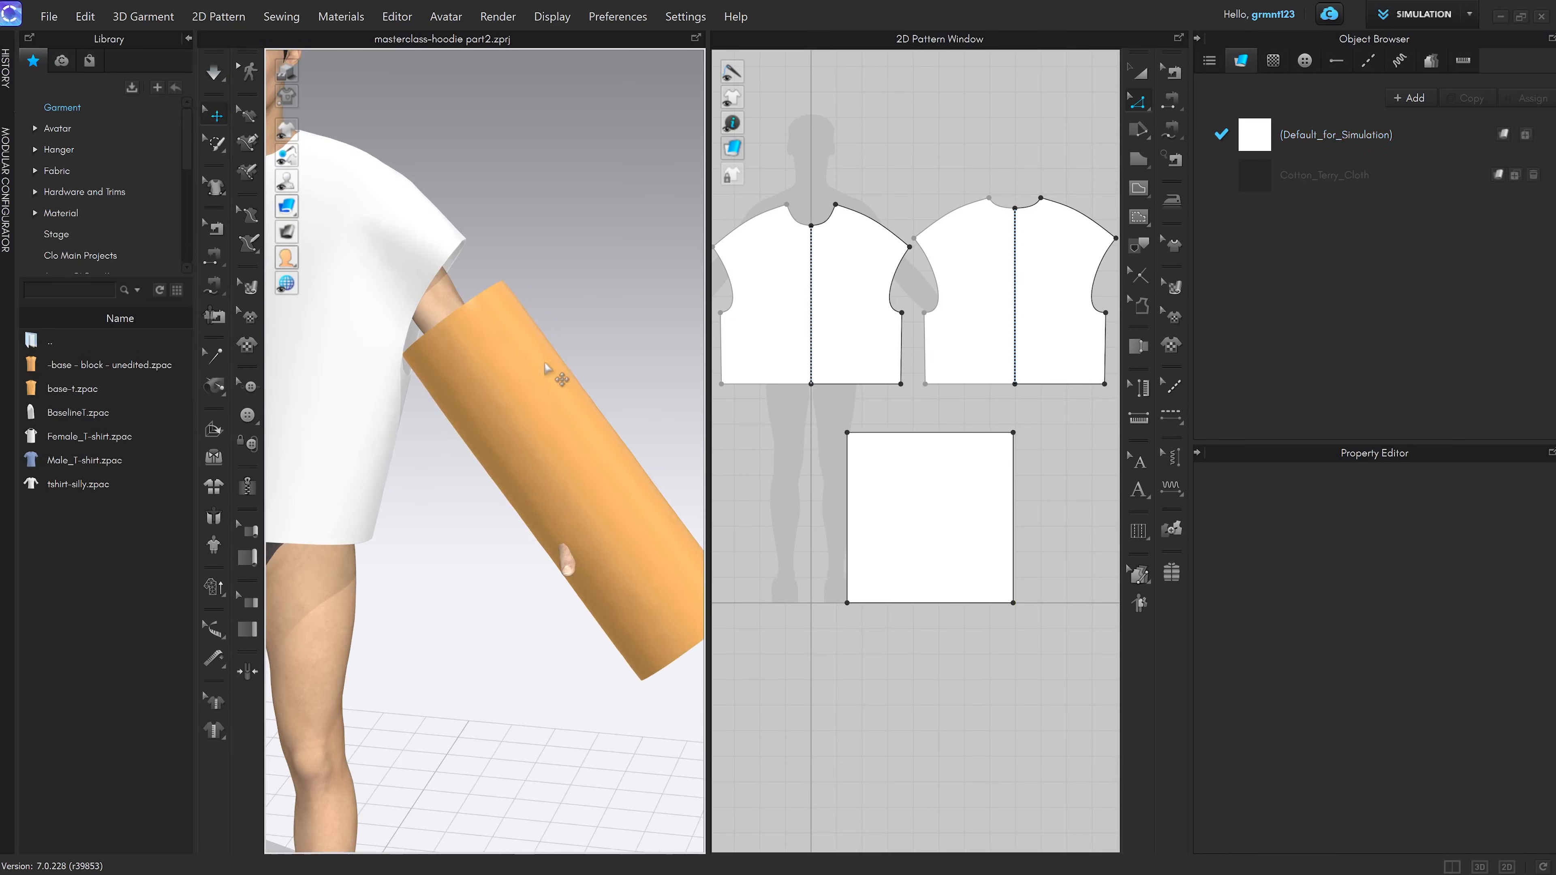
# Run the simulation and nudge the sleeve tube around the arm, then stop simulating
pyautogui.press('space')
pyautogui.moveTo(530, 487); pyautogui.dragTo(522, 478)
pyautogui.moveTo(494, 440); pyautogui.dragTo(520, 396, button='right')
pyautogui.scroll(2, 519, 394)
pyautogui.moveTo(506, 372); pyautogui.dragTo(531, 413, button='middle')
pyautogui.press('space')
# Examine the sleeve tube's upper opening against the T-shirt's armhole from several angles and distances
pyautogui.moveTo(516, 406); pyautogui.dragTo(428, 398, button='right')
pyautogui.scroll(-4, 520, 449)
pyautogui.moveTo(429, 398); pyautogui.dragTo(442, 525, button='middle')
pyautogui.scroll(6, 547, 449)
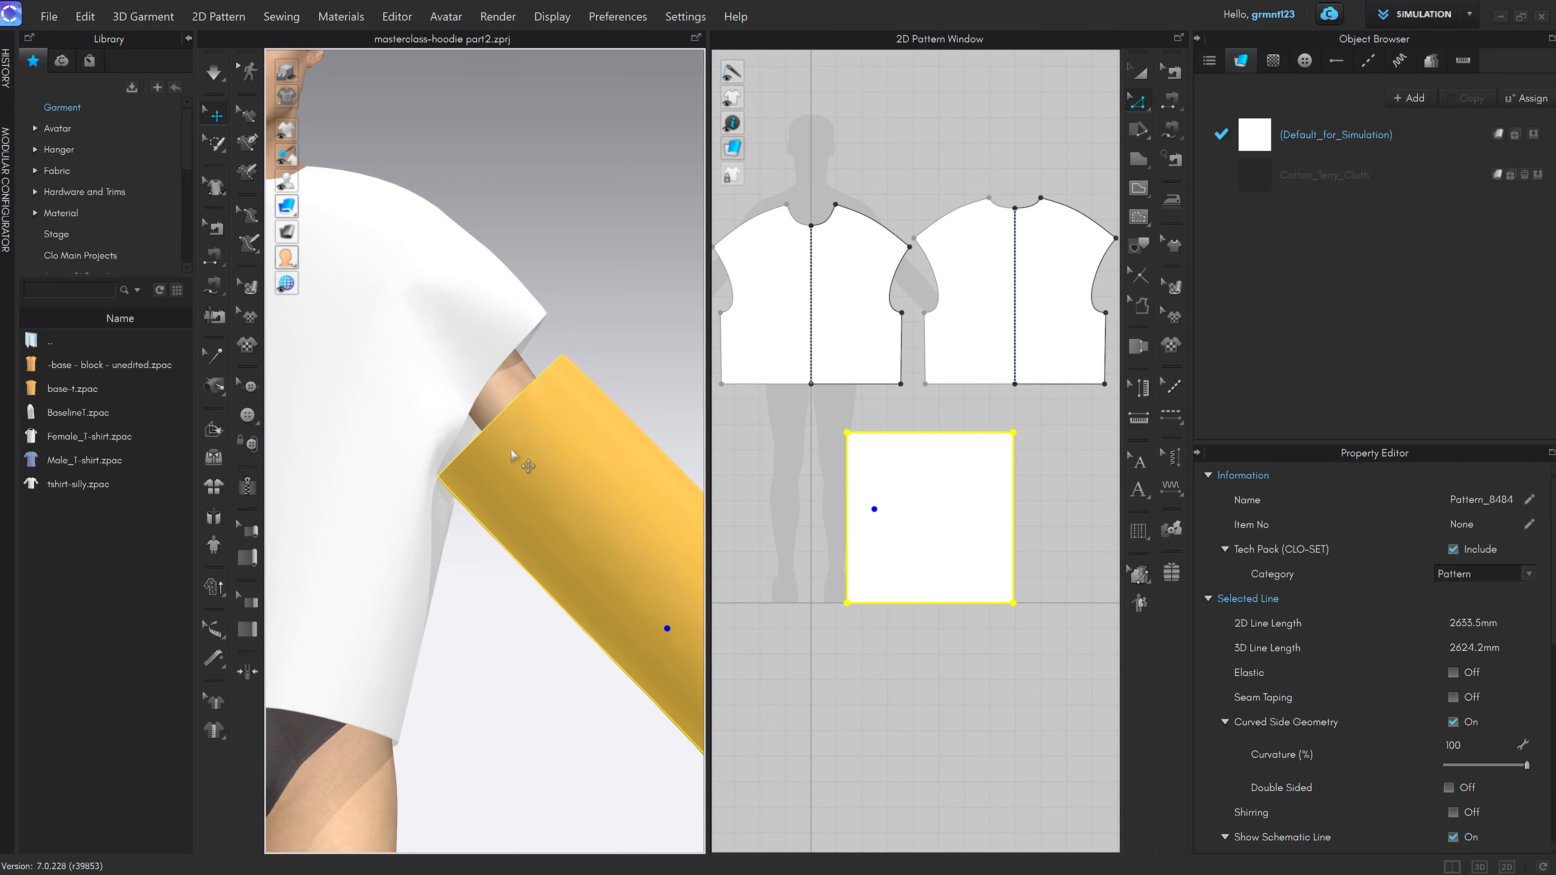
pyautogui.scroll(-6, 514, 457)
pyautogui.scroll(3, 514, 408)
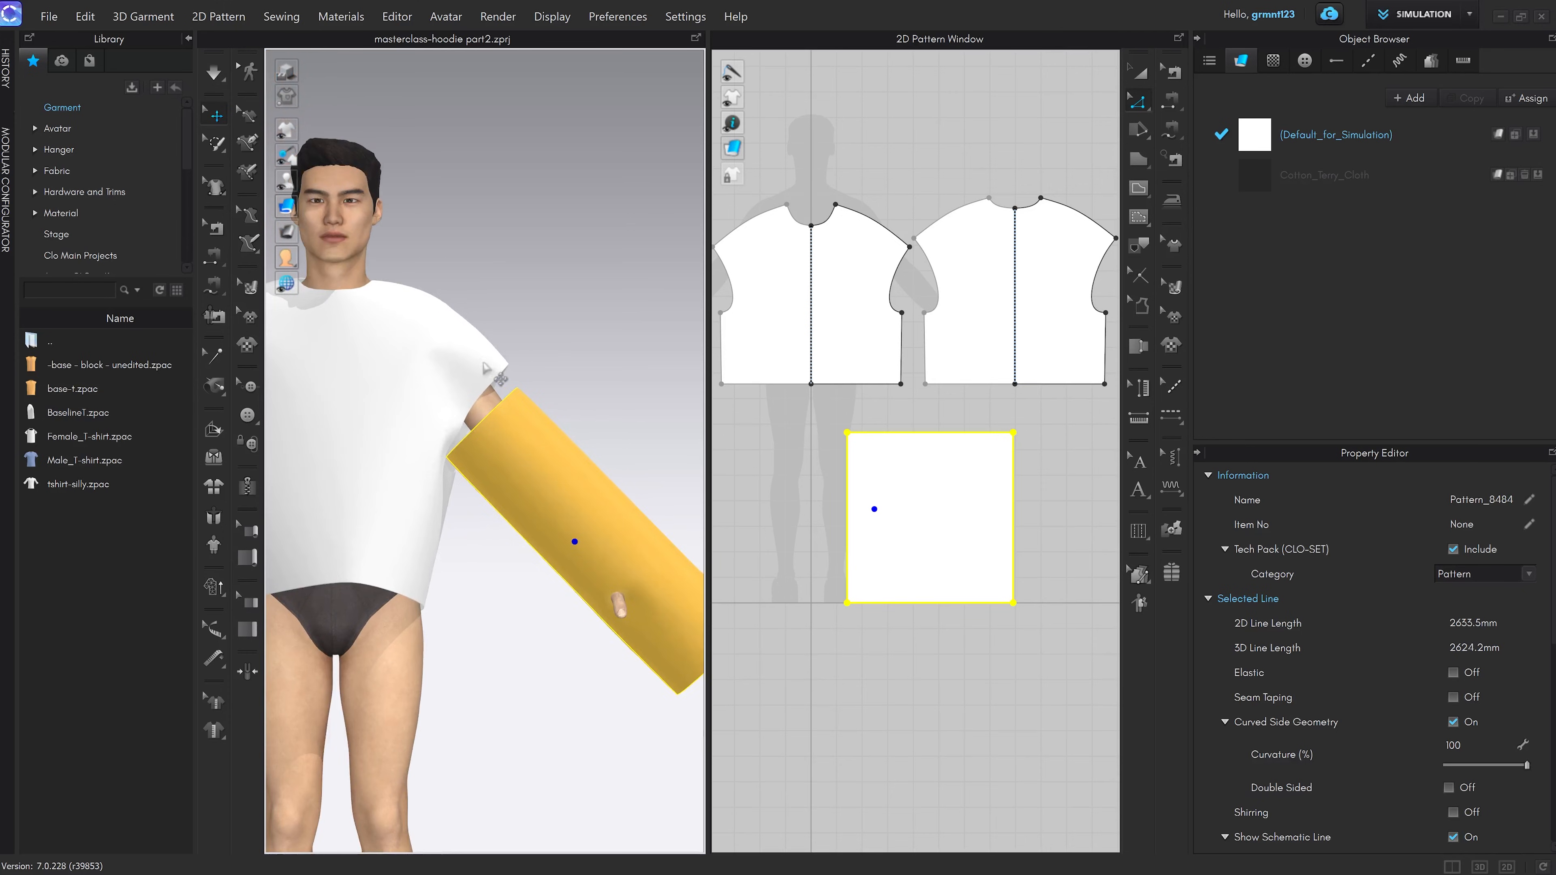
pyautogui.scroll(4, 497, 435)
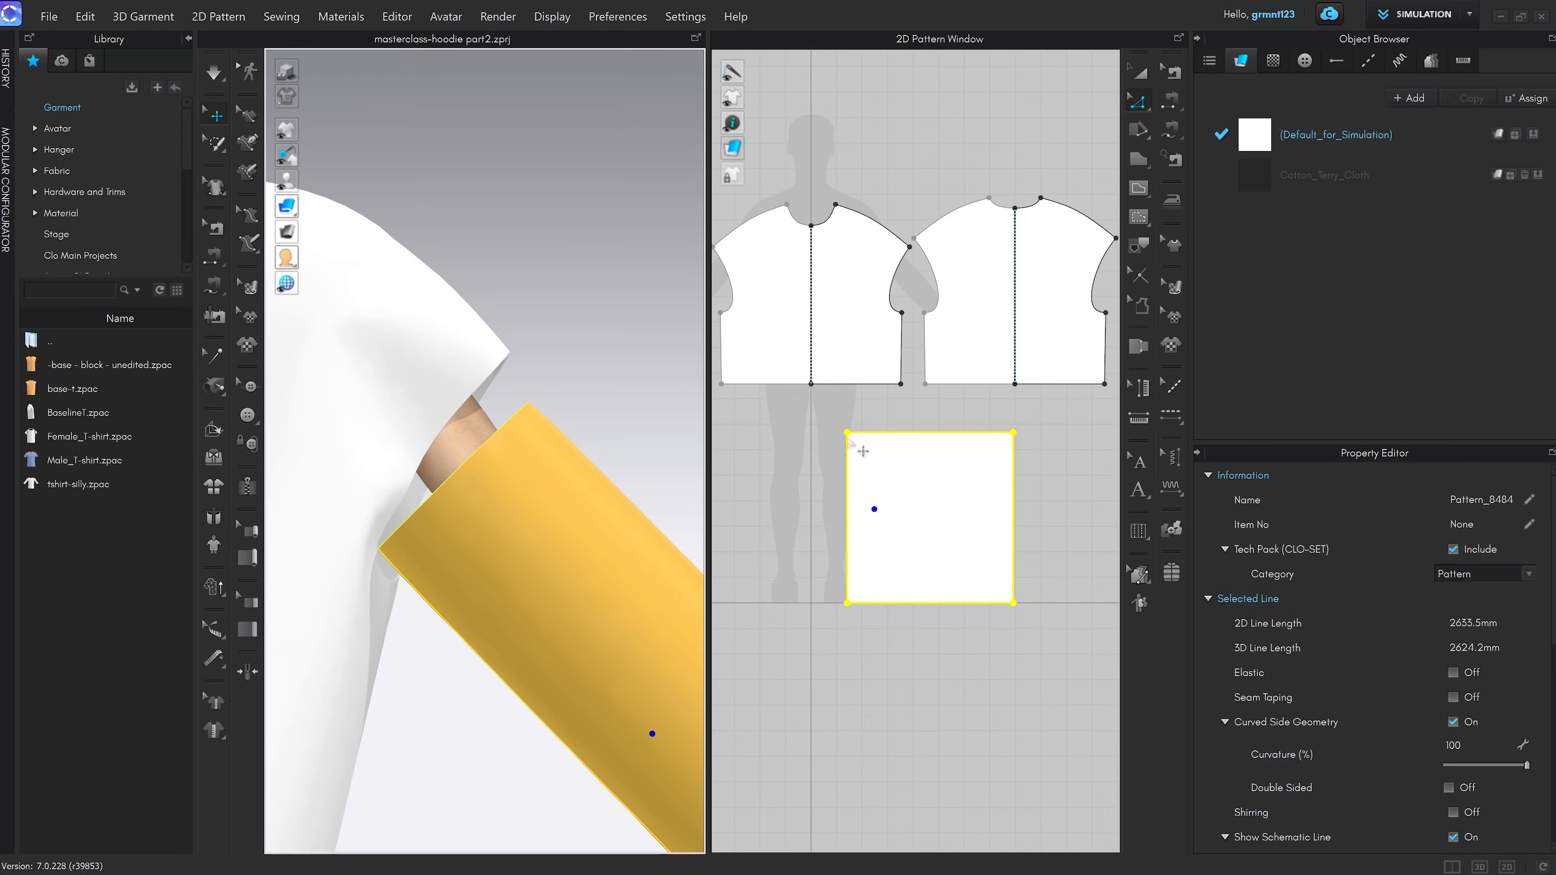
pyautogui.click(888, 418)
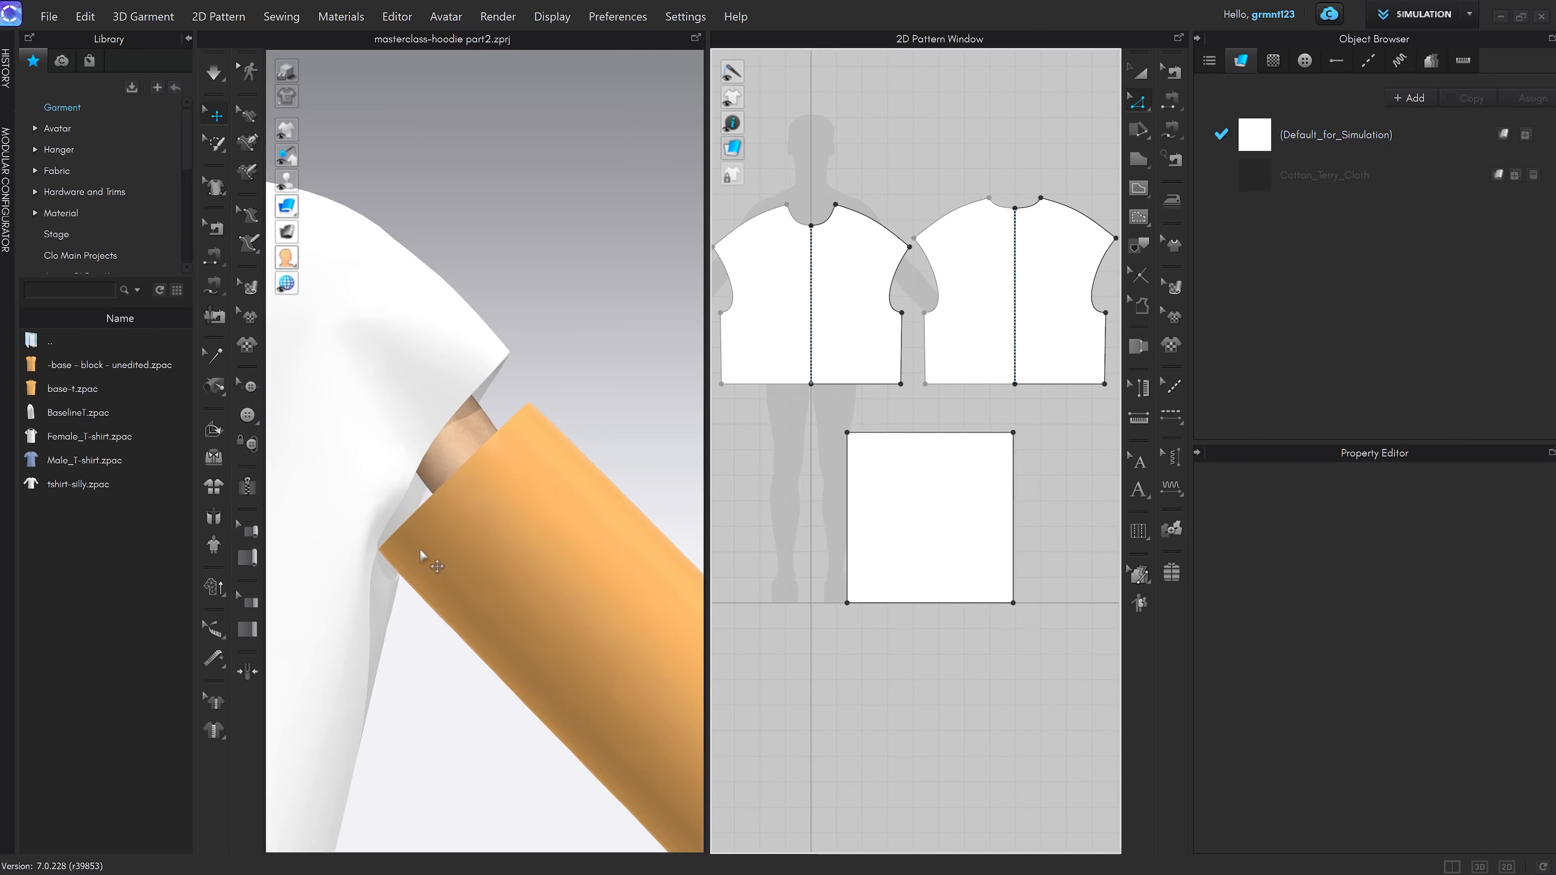
pyautogui.moveTo(381, 542); pyautogui.dragTo(429, 592, button='right')
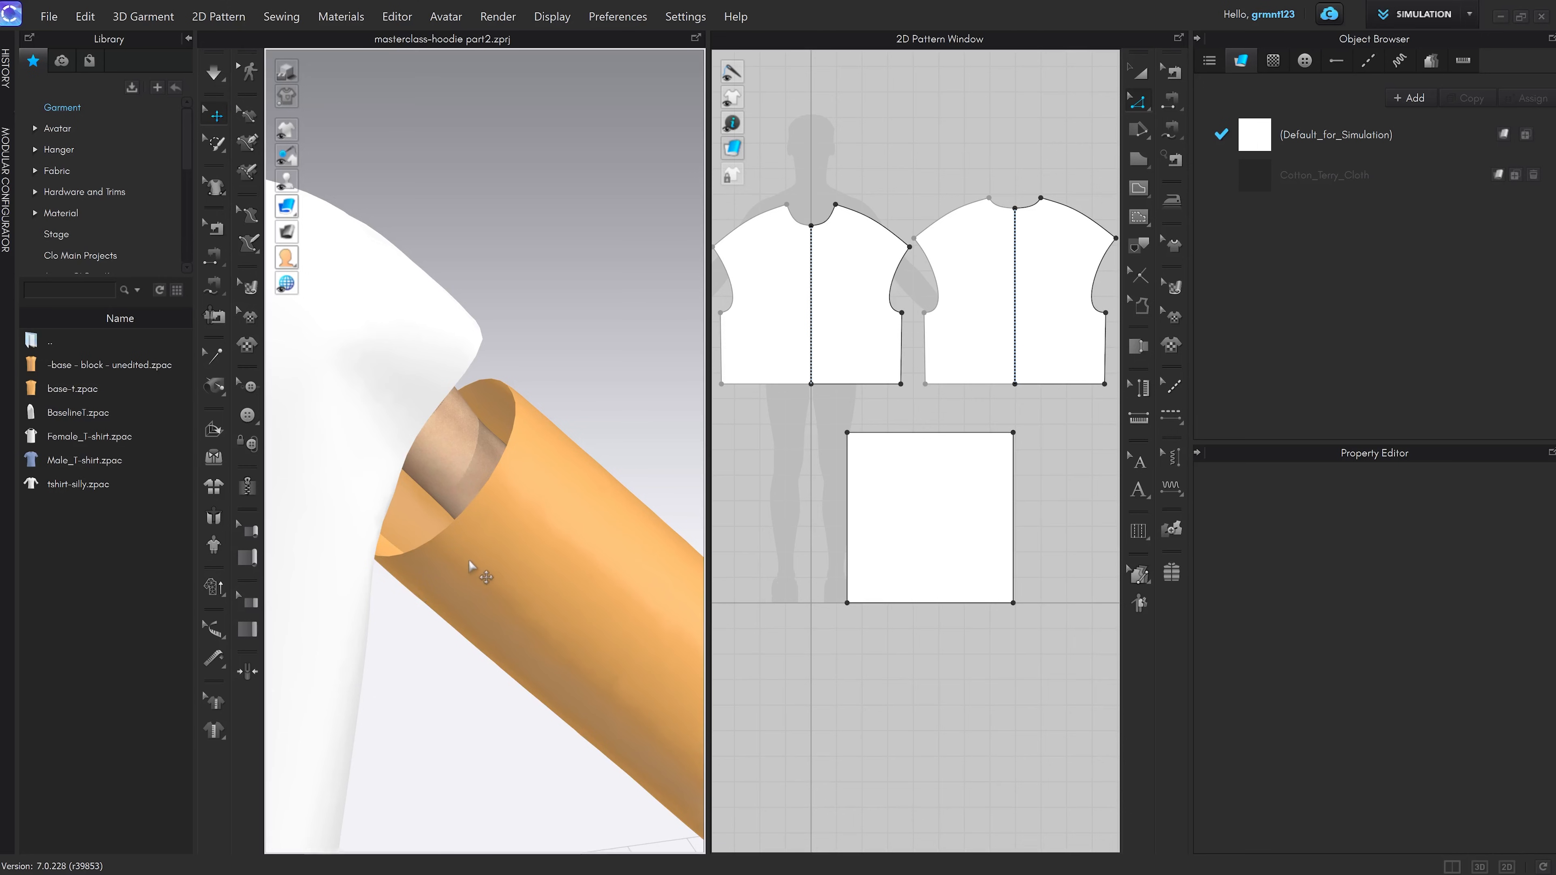
pyautogui.moveTo(547, 453); pyautogui.dragTo(501, 459, button='right')
pyautogui.scroll(3, 921, 272)
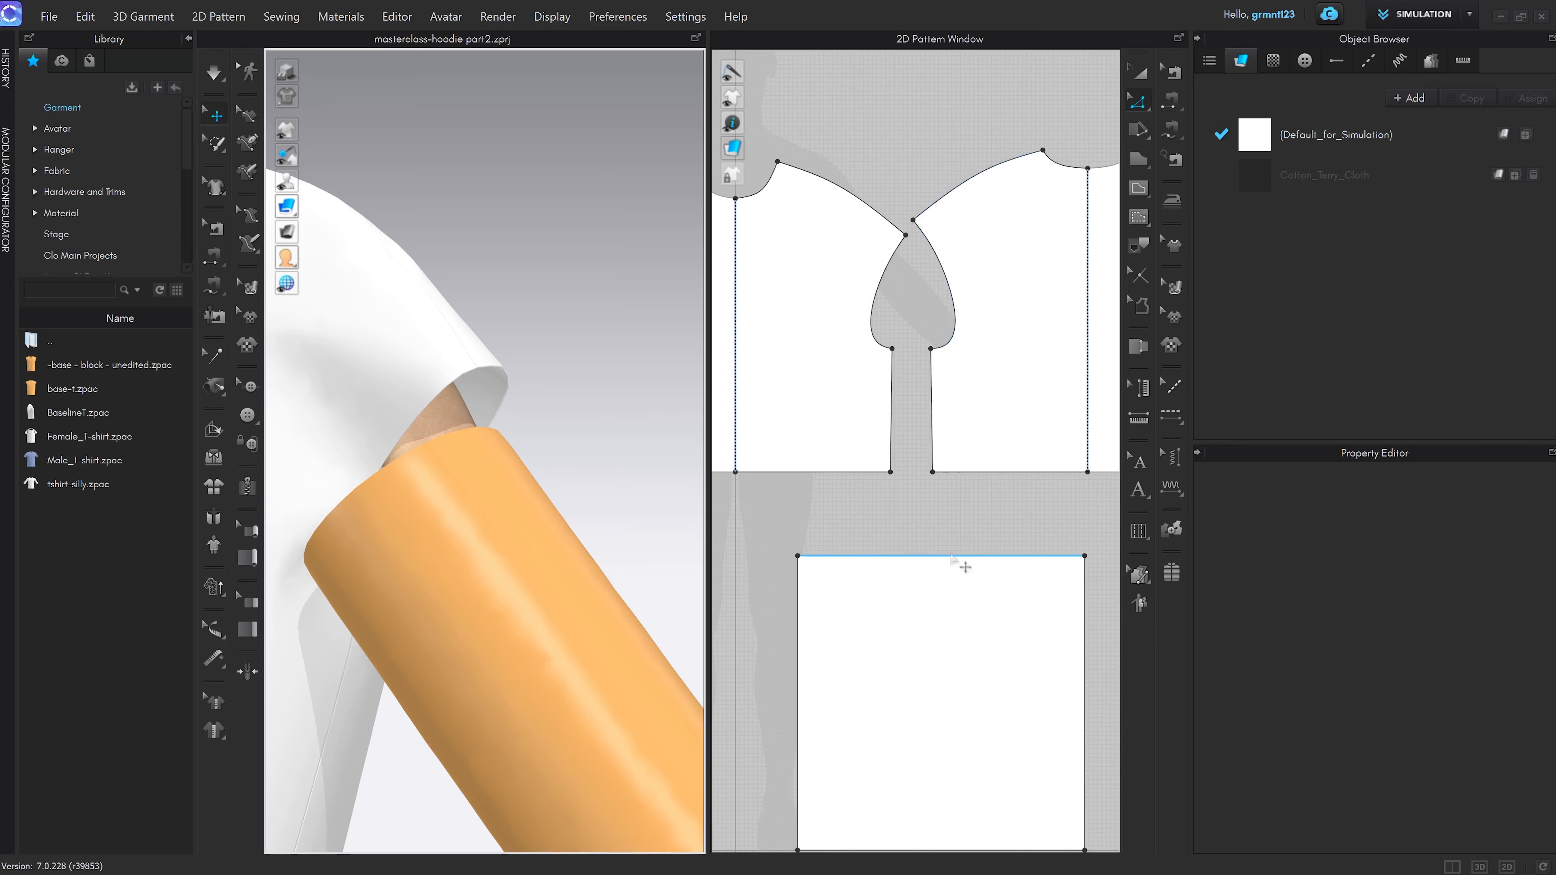
pyautogui.moveTo(959, 559); pyautogui.dragTo(962, 508, button='right')
pyautogui.press('n')
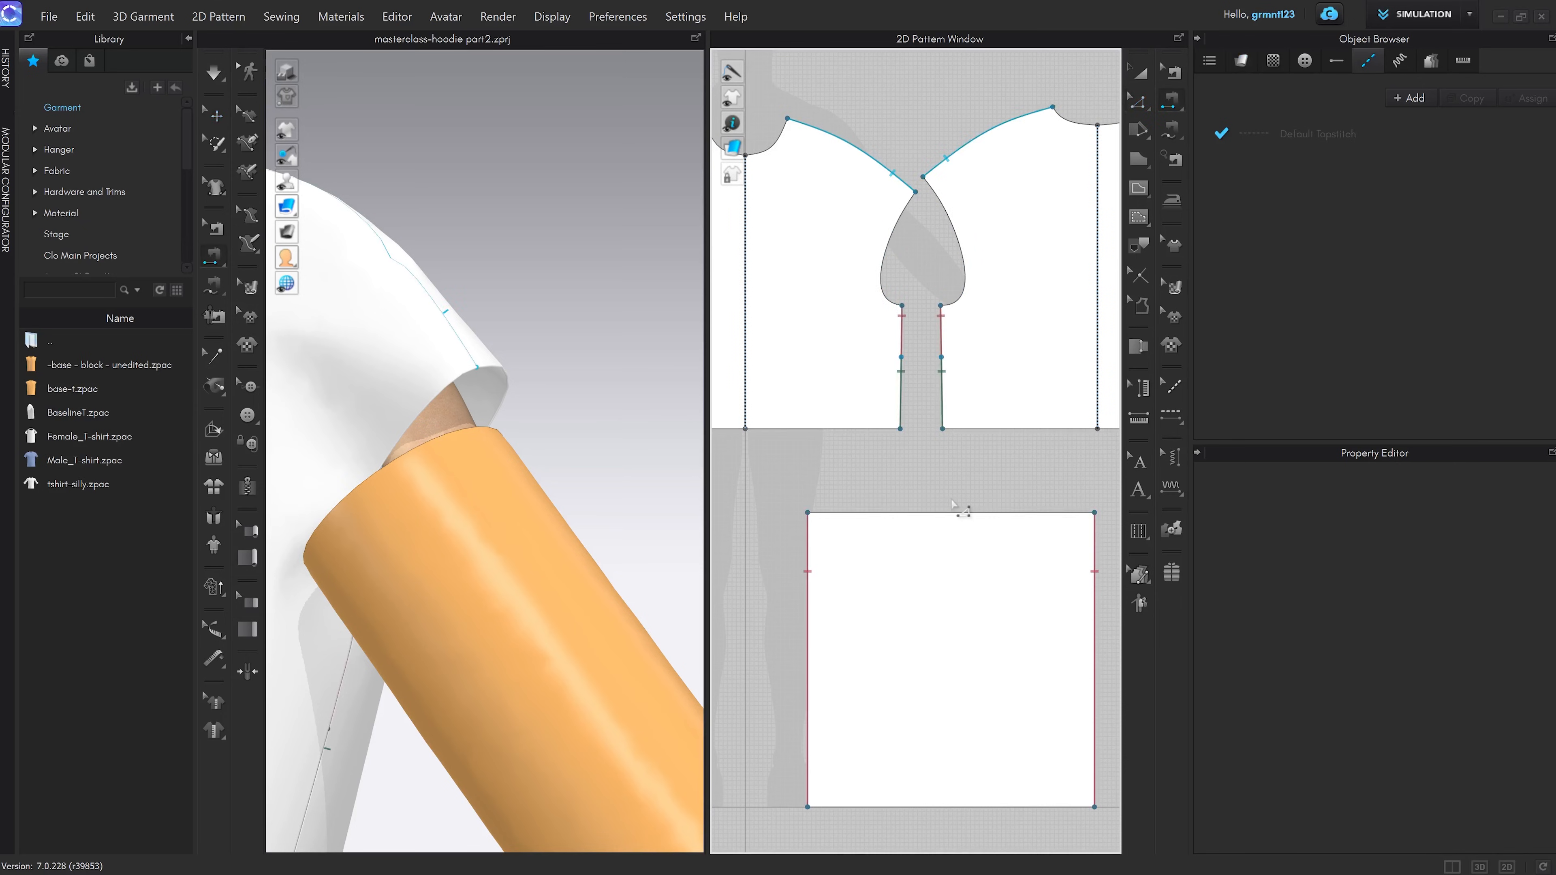
pyautogui.moveTo(1051, 598); pyautogui.dragTo(1090, 521, button='right')
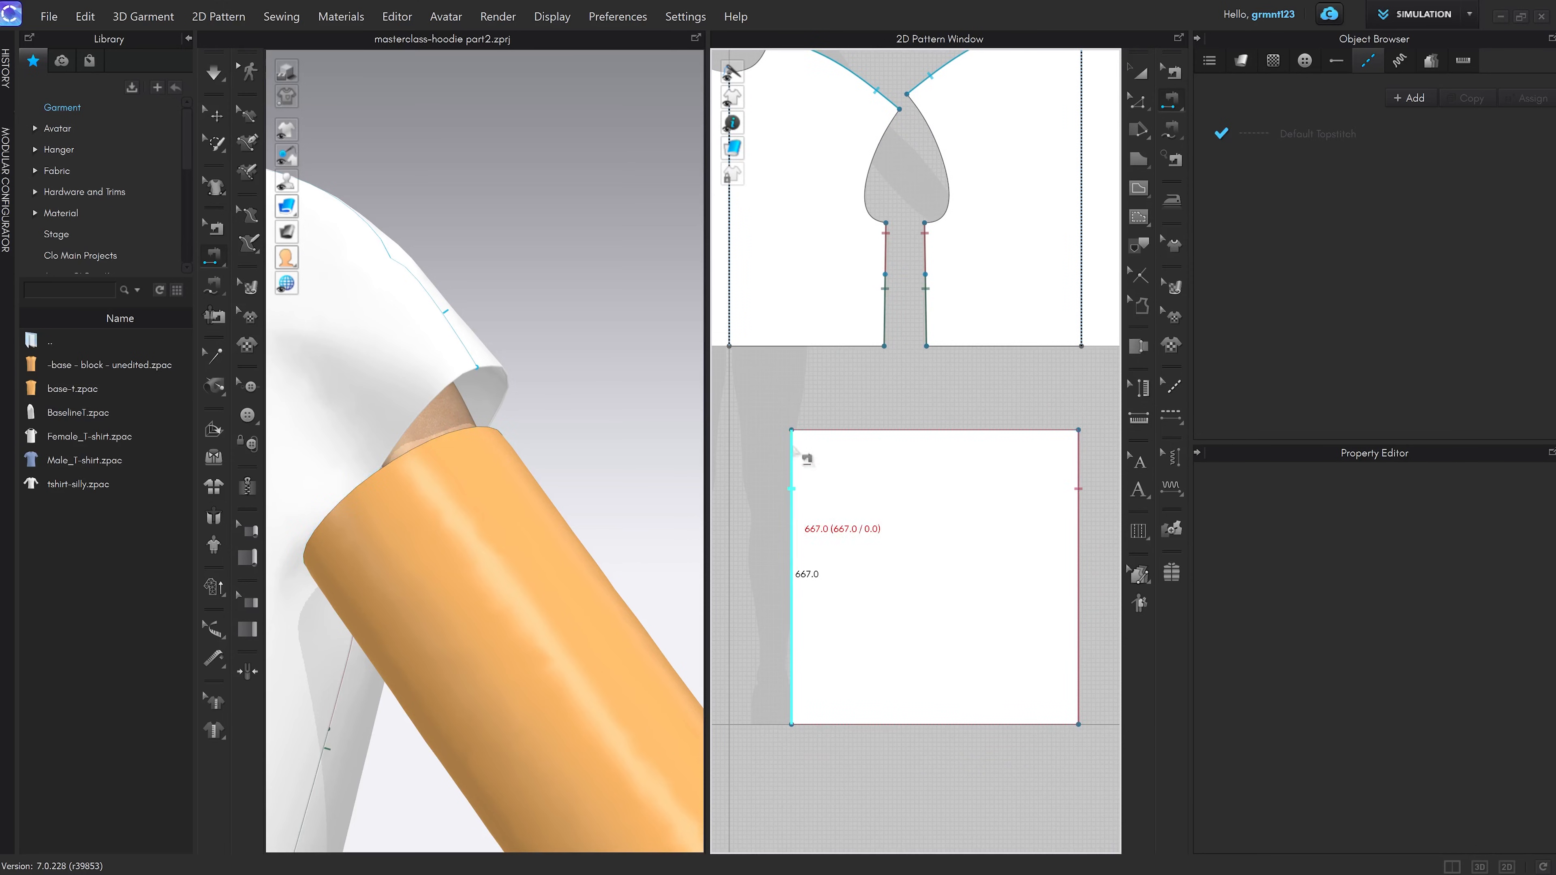
pyautogui.scroll(-3, 919, 548)
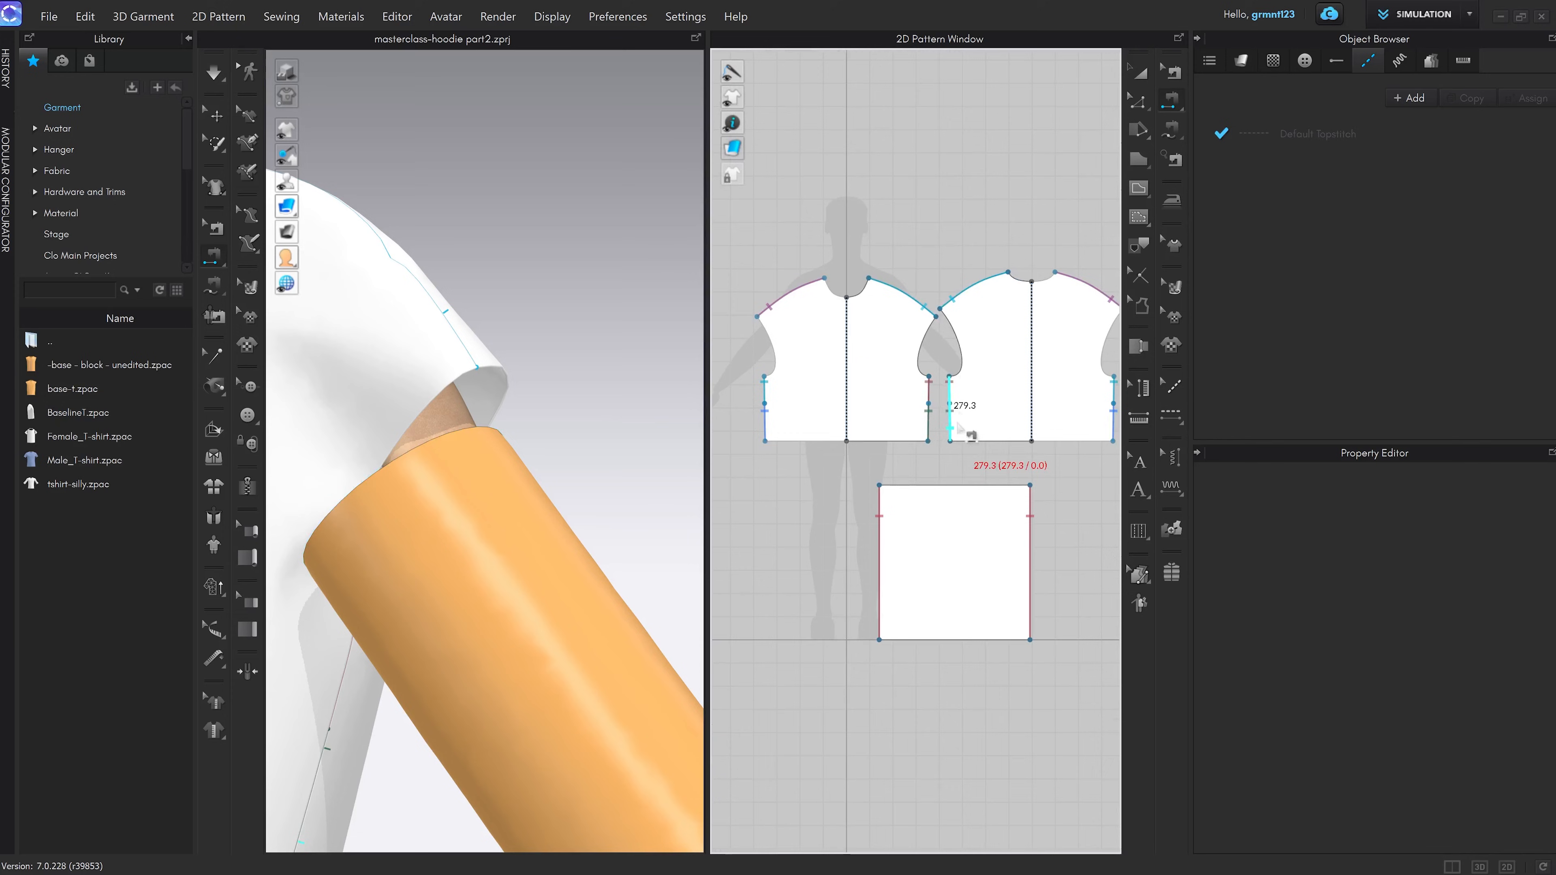
pyautogui.scroll(3, 949, 429)
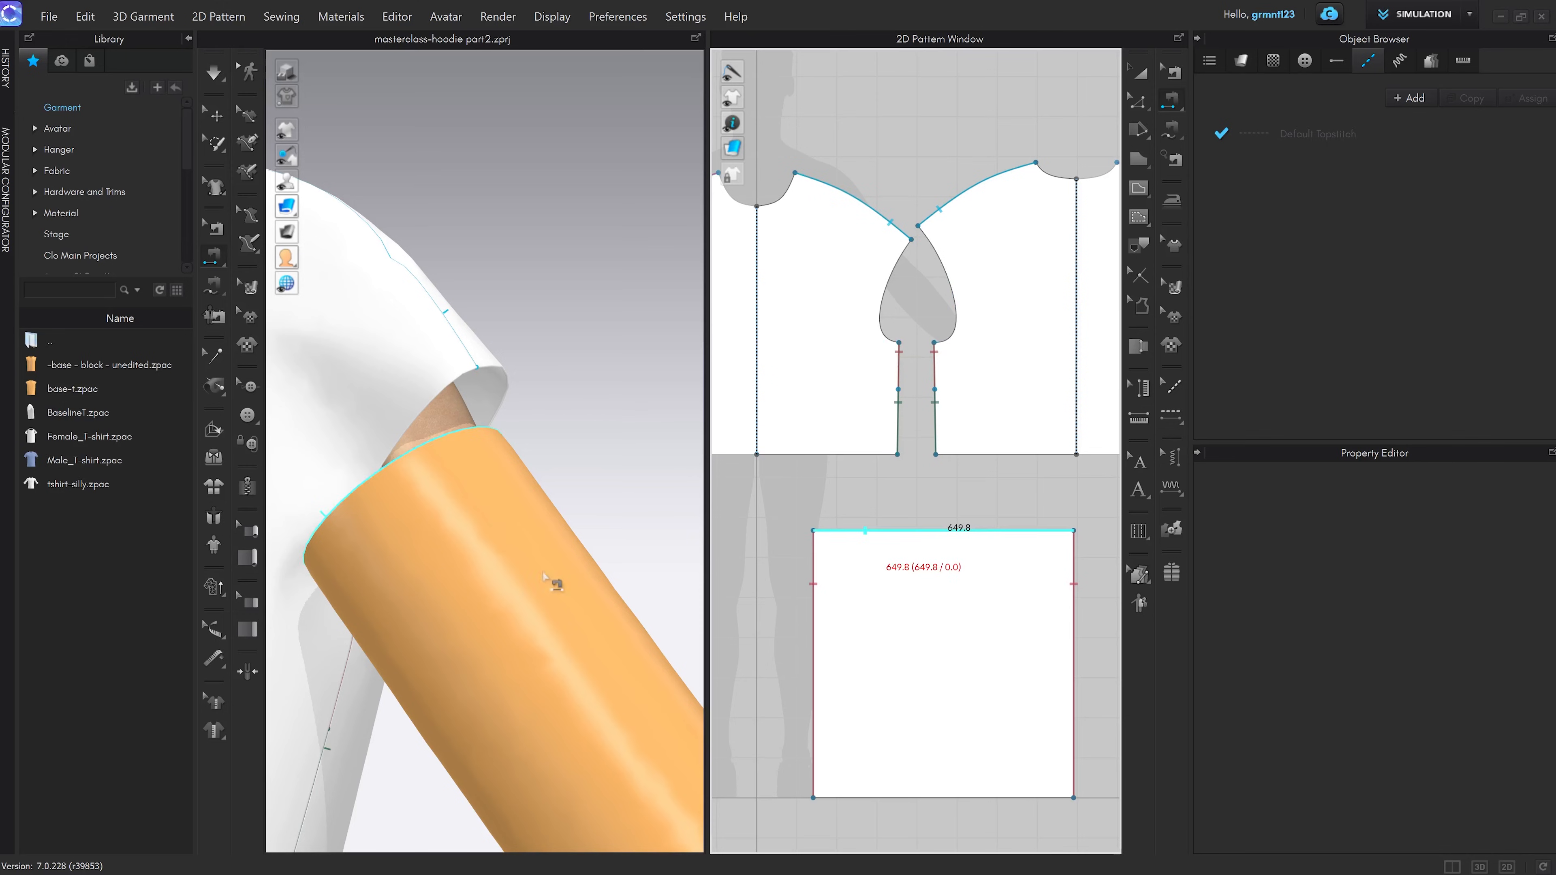
# Activate the Free Sewing tool for joining the sleeve's top edge to the T-shirt's armhole
pyautogui.press('m')
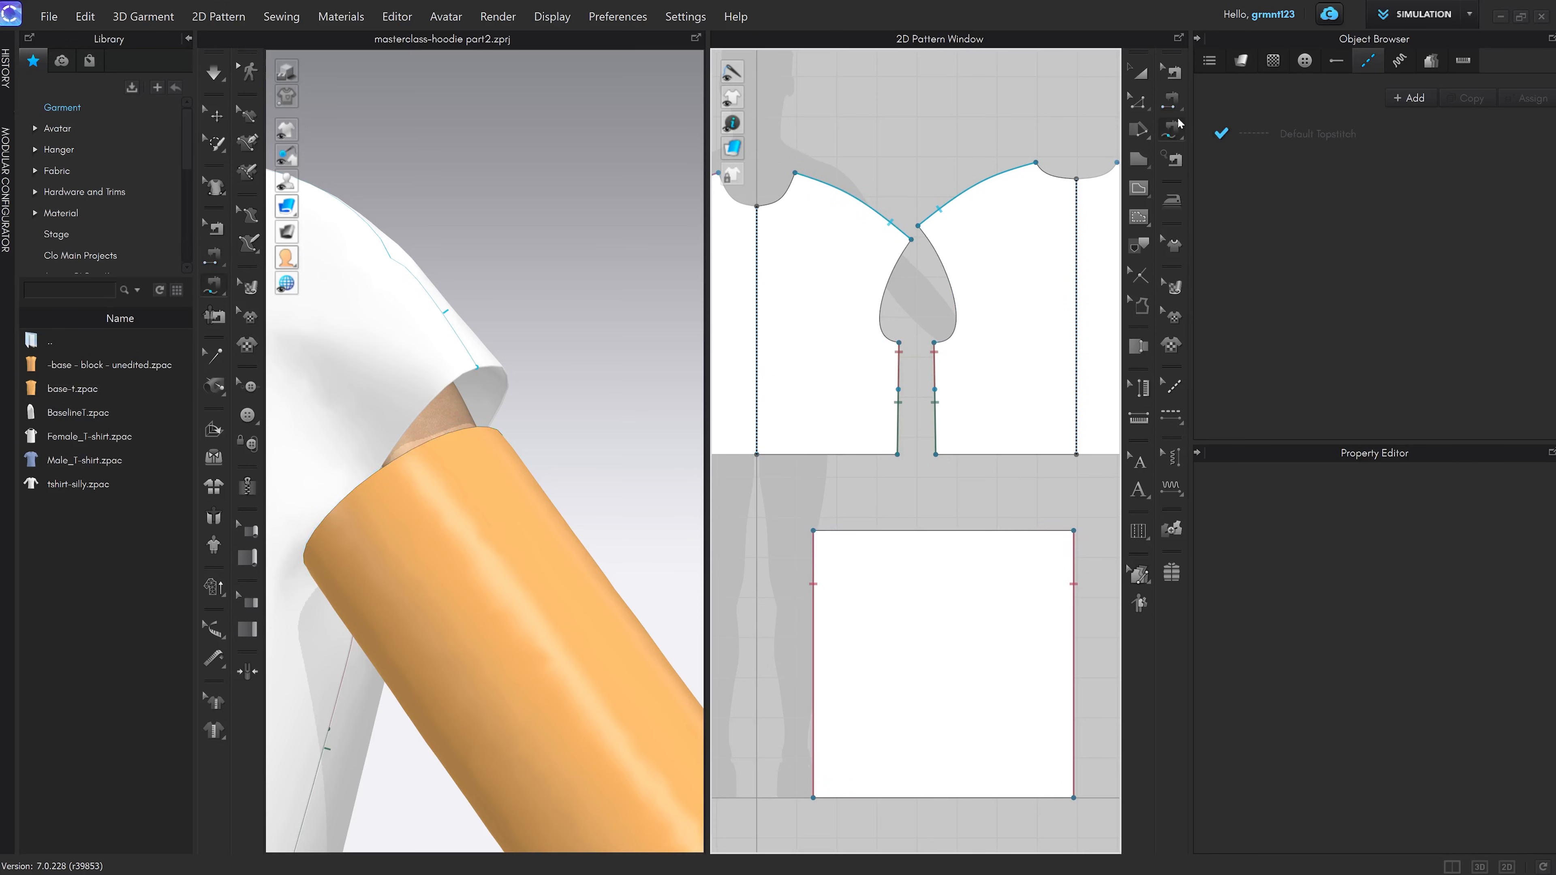
pyautogui.click(1178, 121)
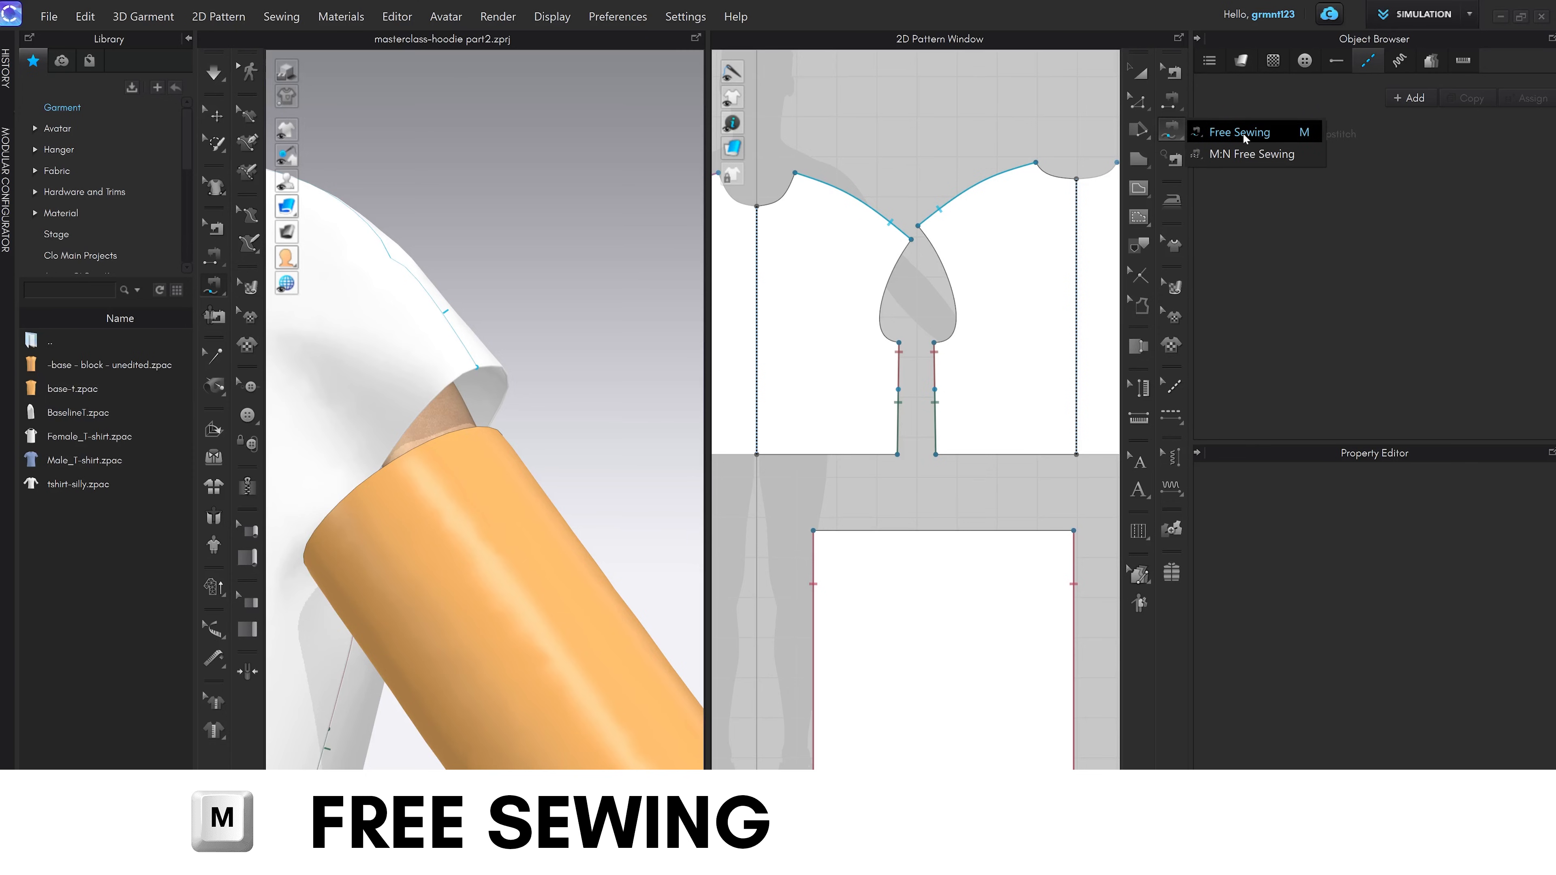
pyautogui.click(1242, 132)
pyautogui.scroll(-3, 534, 515)
pyautogui.moveTo(517, 531); pyautogui.dragTo(589, 552, button='right')
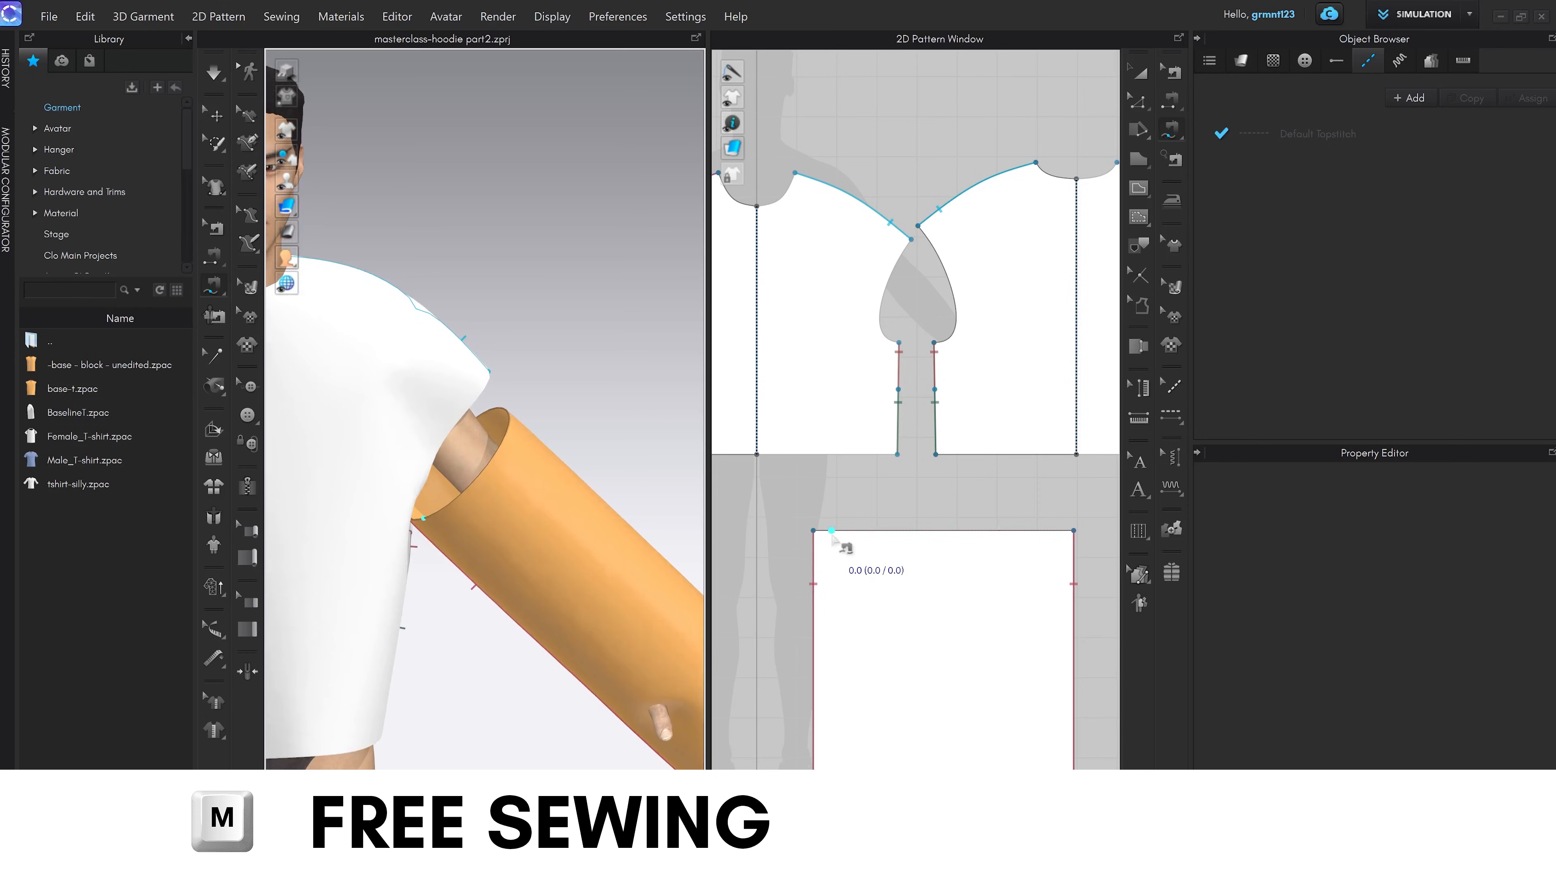
# Try to free-sew a 410.9 mm stretch of the sleeve's top edge to the front armhole, starting at the underarm point
pyautogui.click(813, 530)
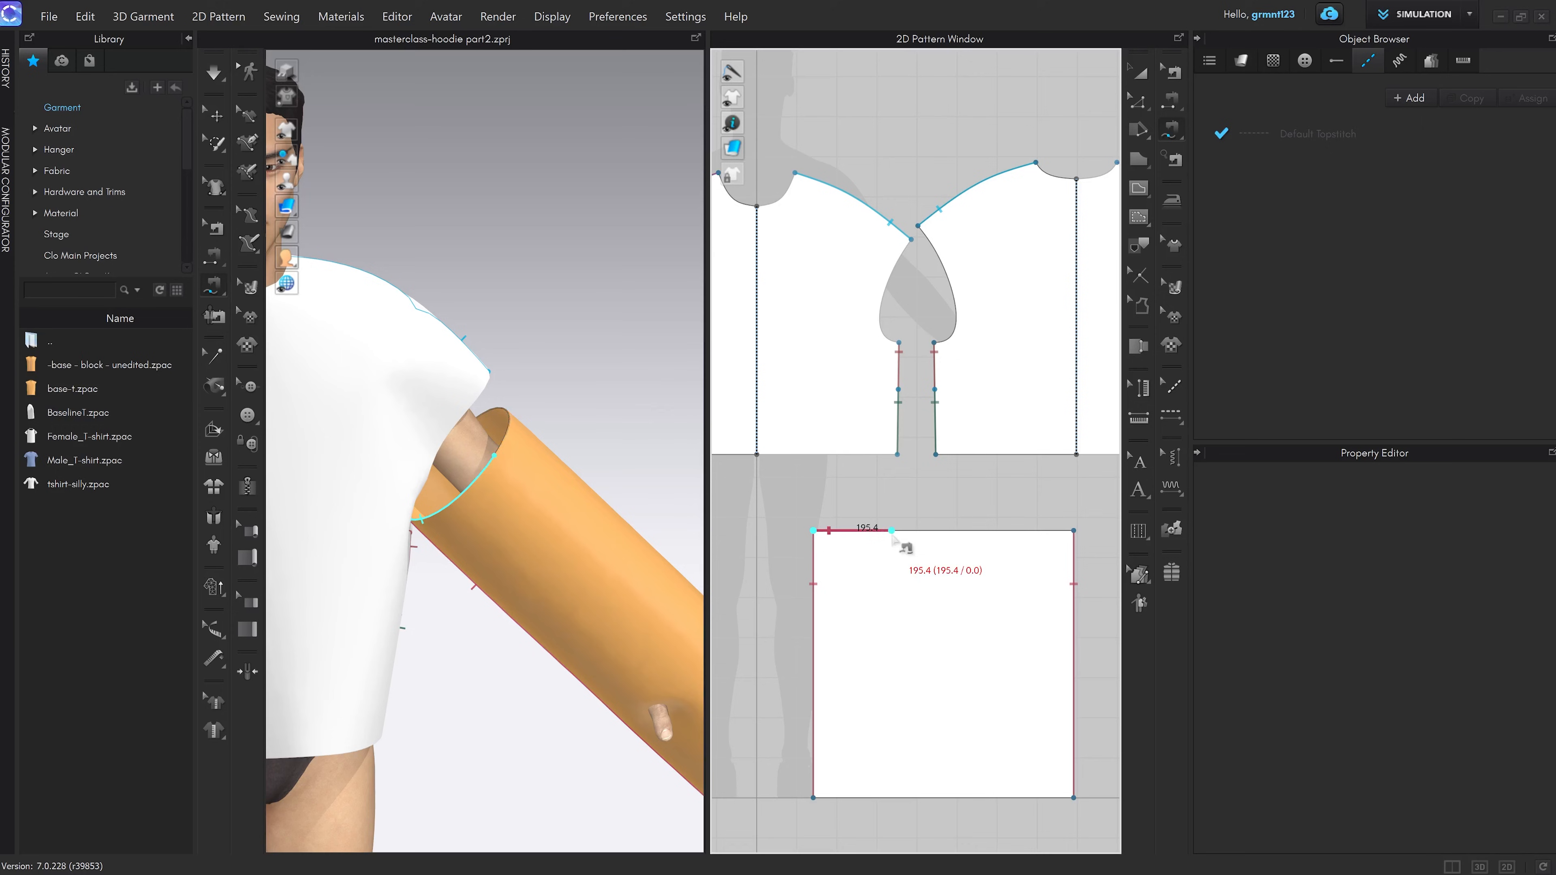
pyautogui.click(978, 532)
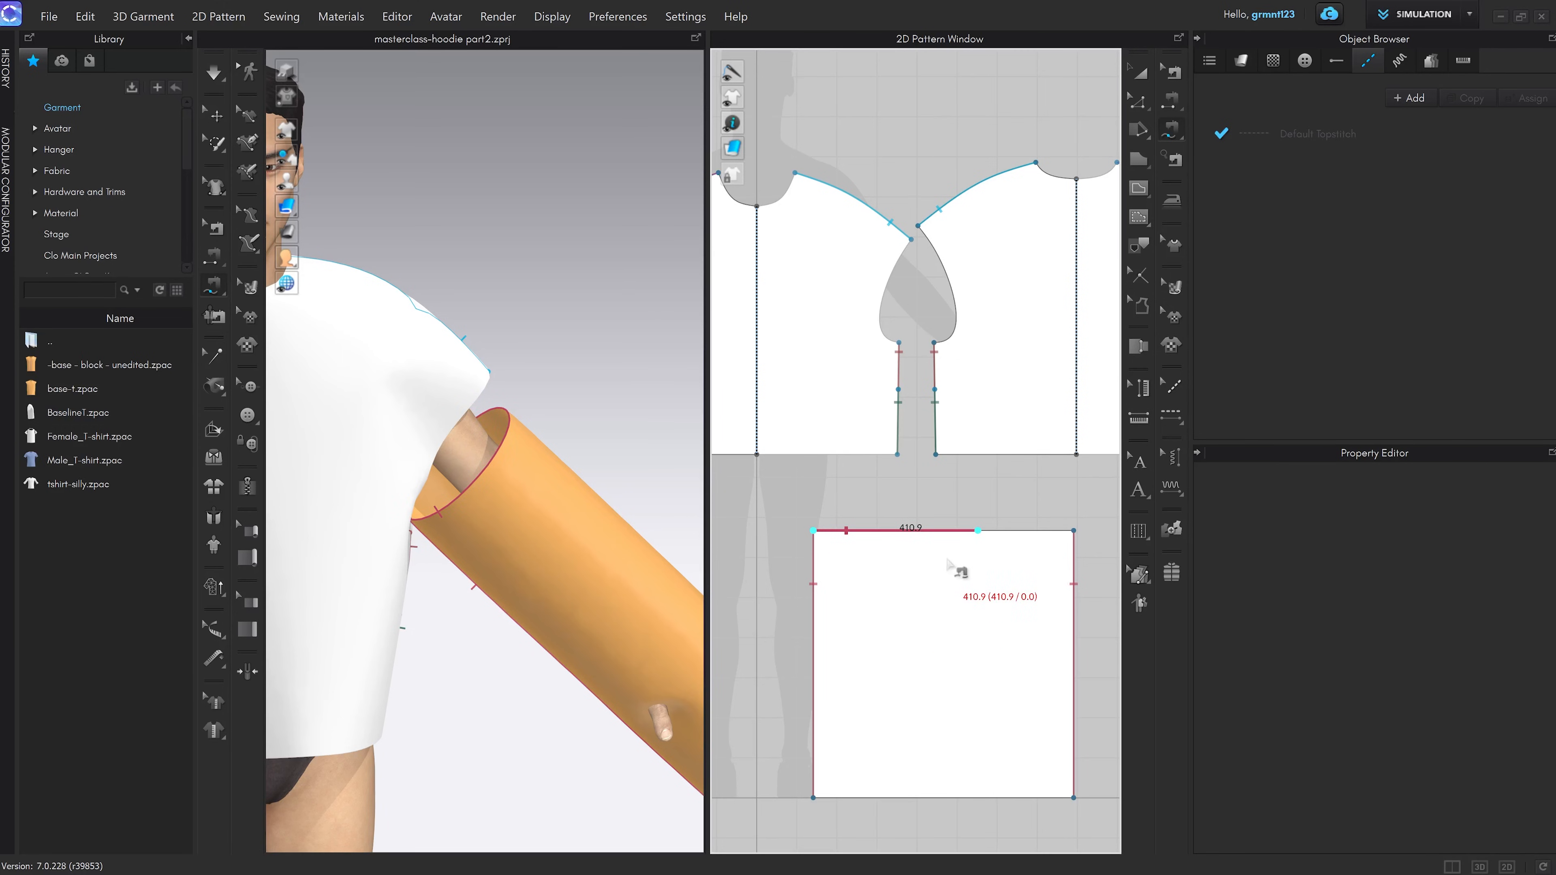
pyautogui.scroll(2, 916, 353)
pyautogui.moveTo(920, 362); pyautogui.dragTo(904, 409, button='middle')
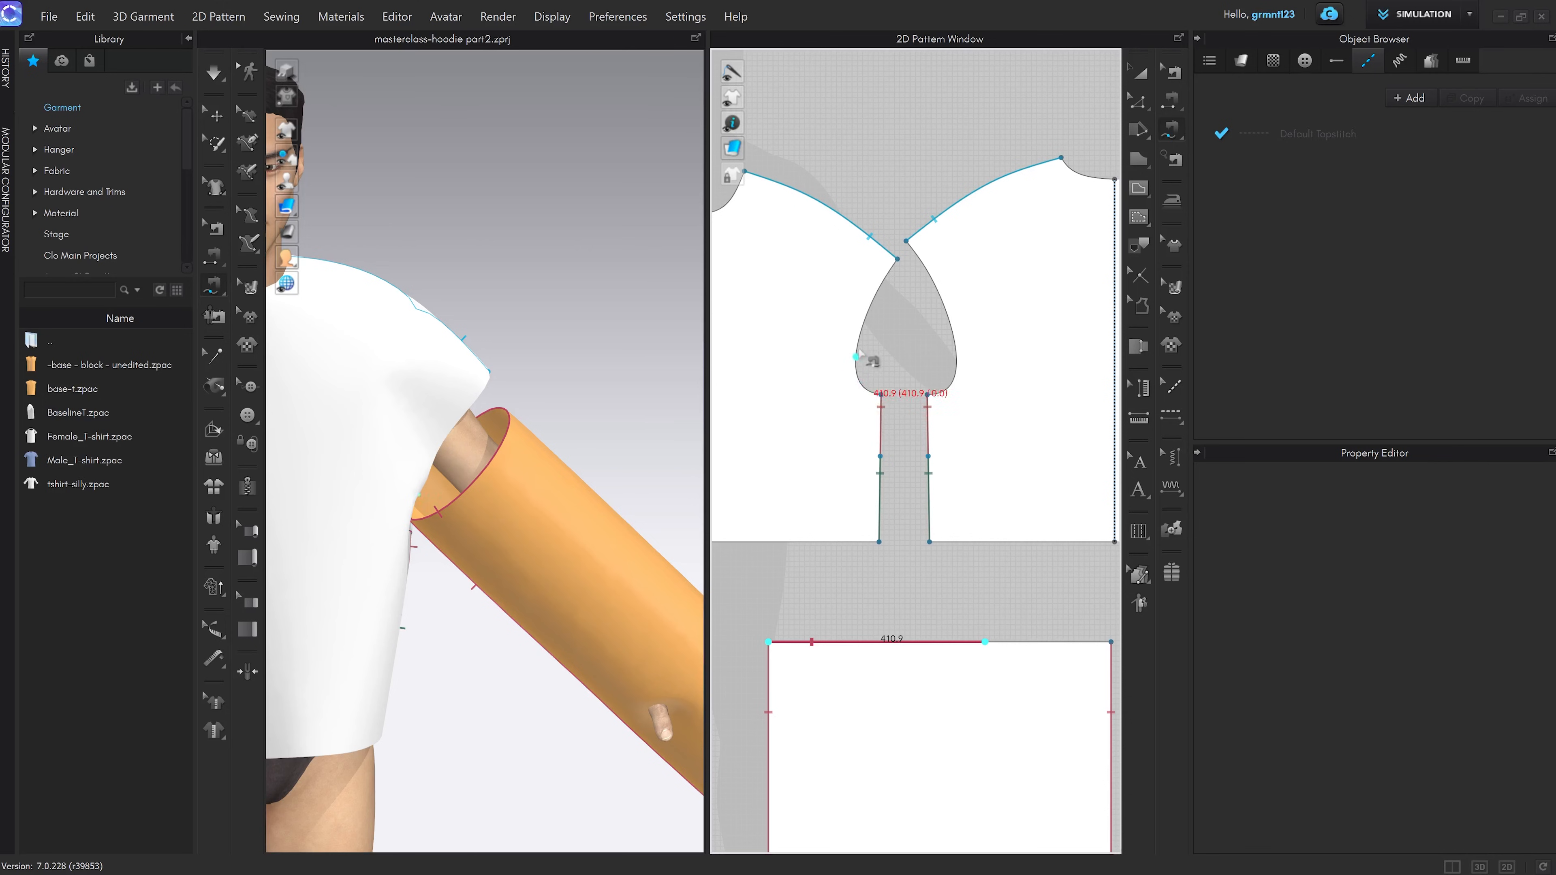
pyautogui.click(880, 396)
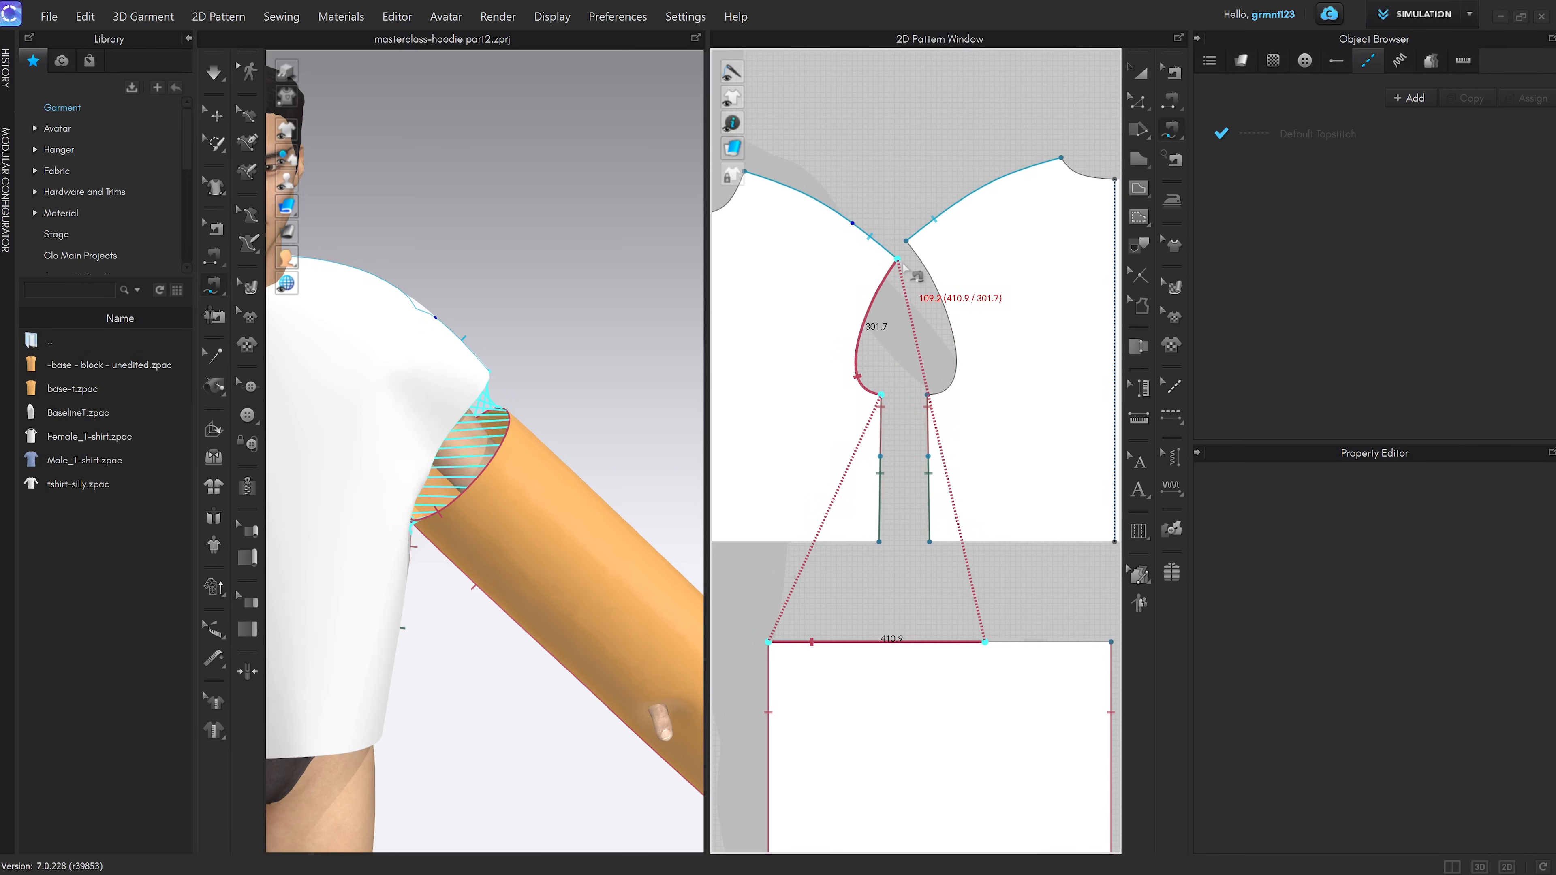
pyautogui.scroll(2, 904, 265)
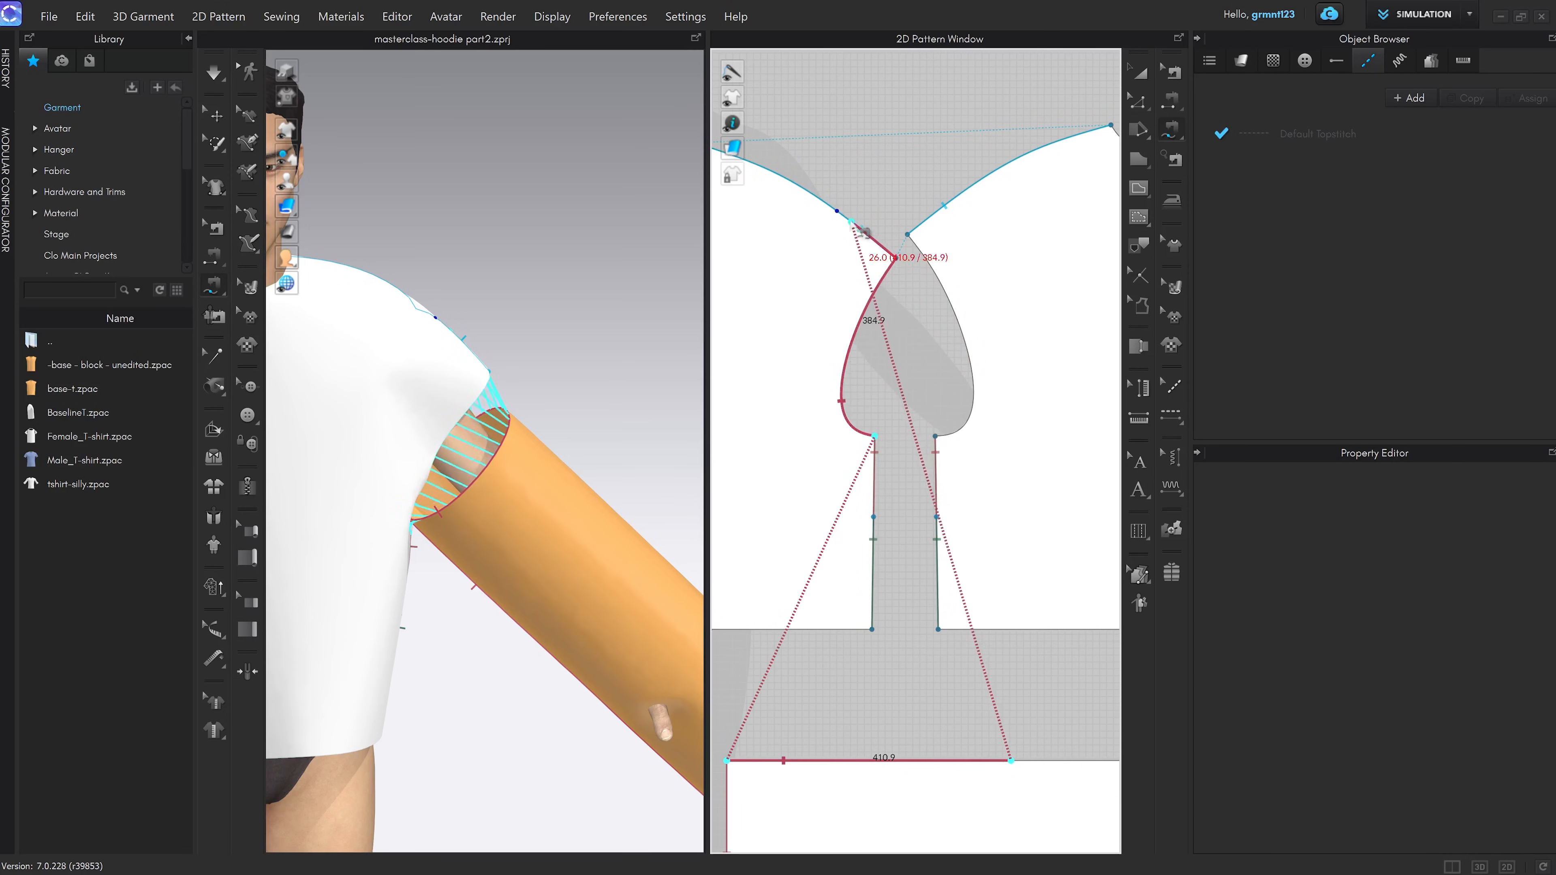
pyautogui.scroll(2, 897, 257)
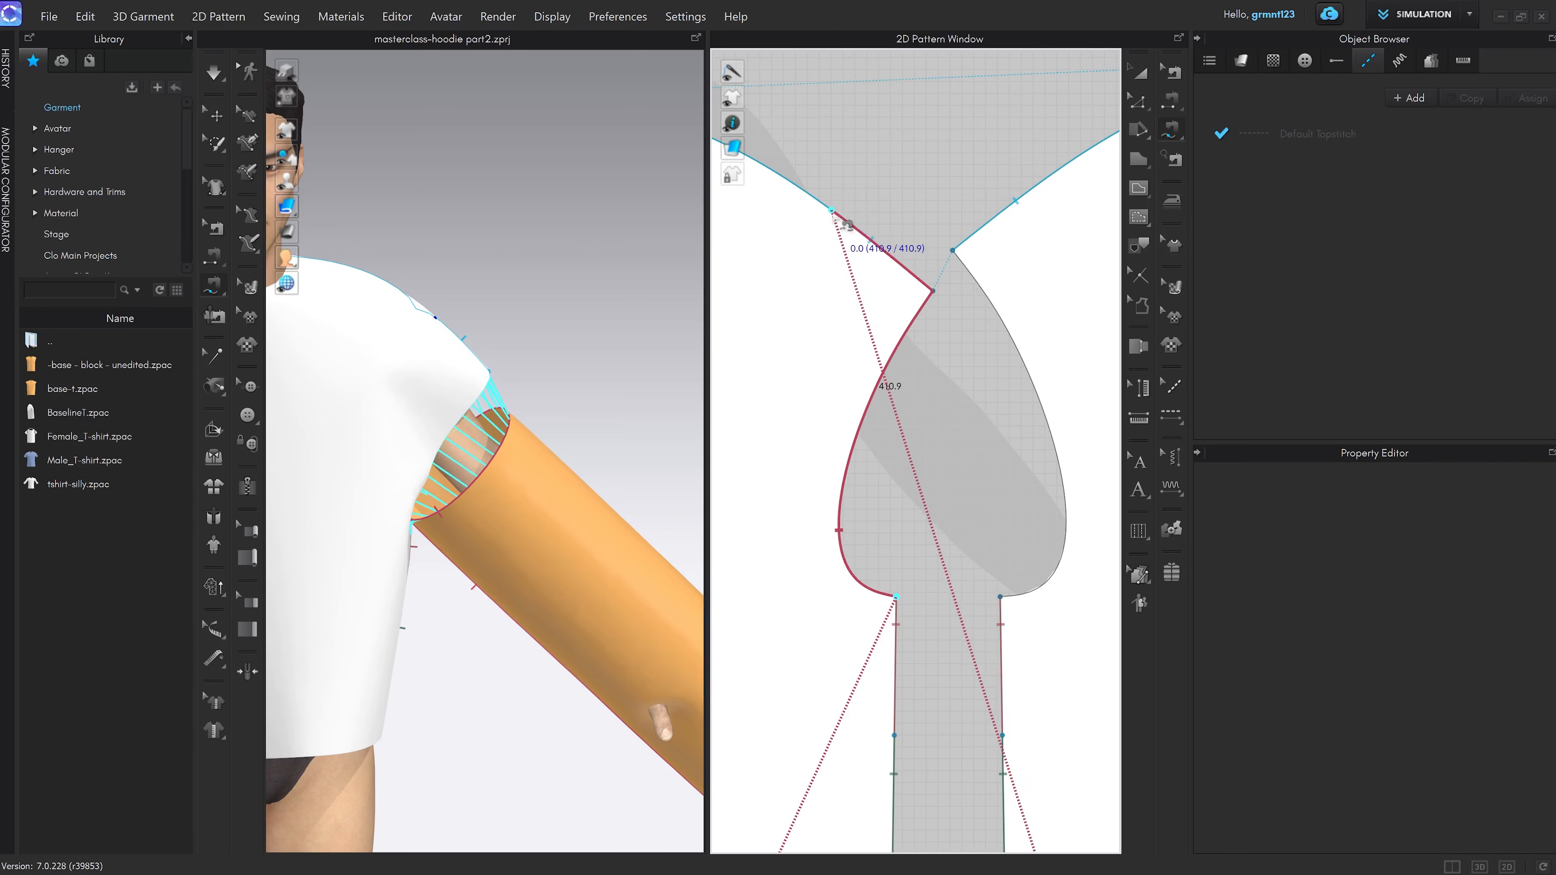
pyautogui.scroll(2, 927, 288)
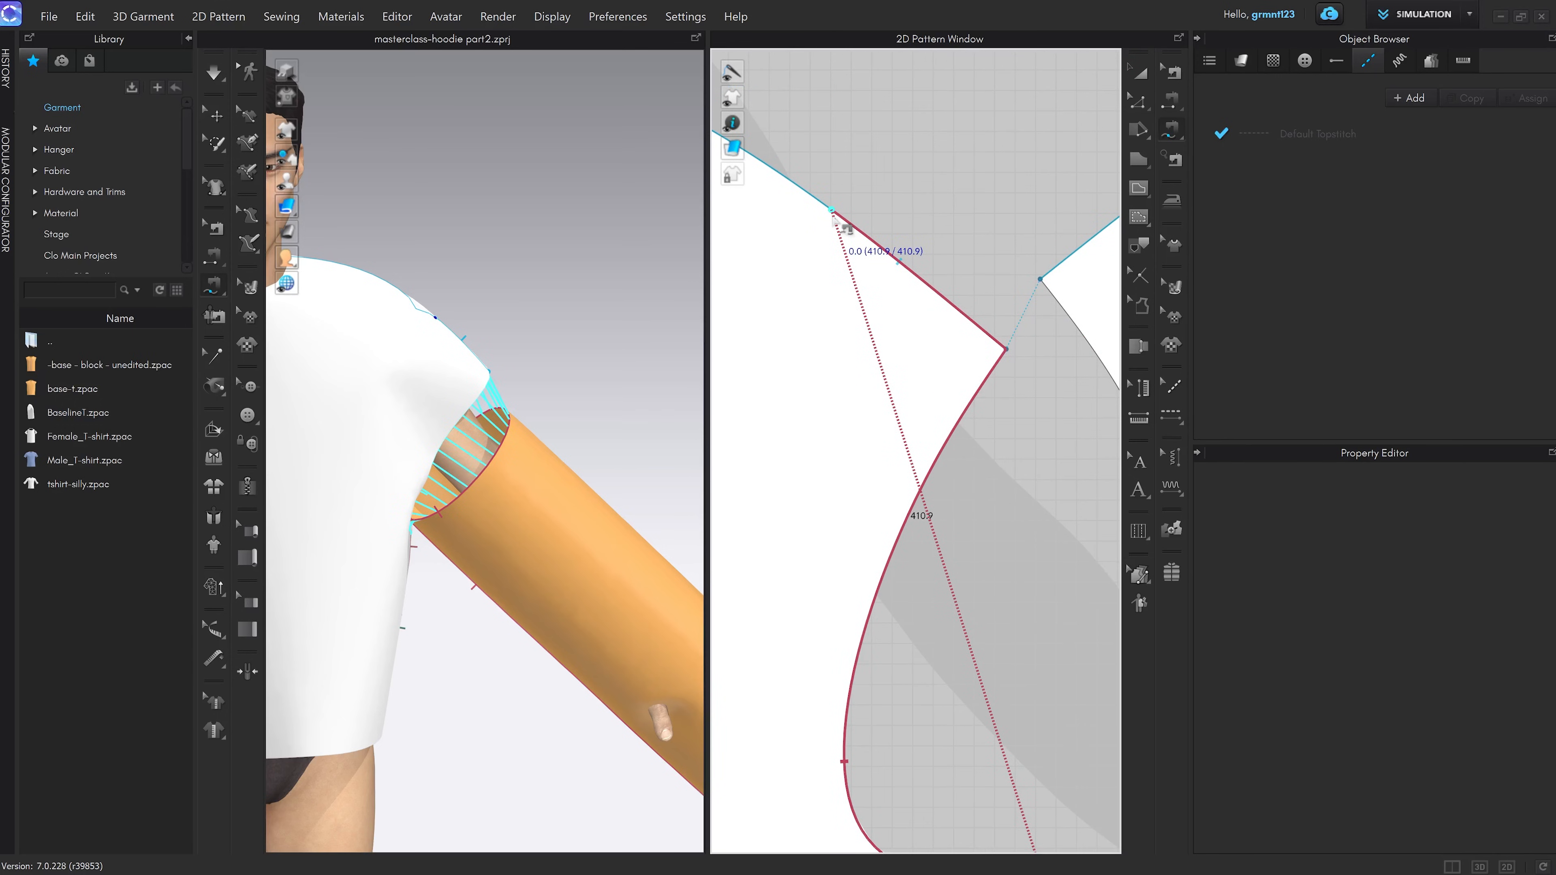
pyautogui.scroll(-6, 895, 392)
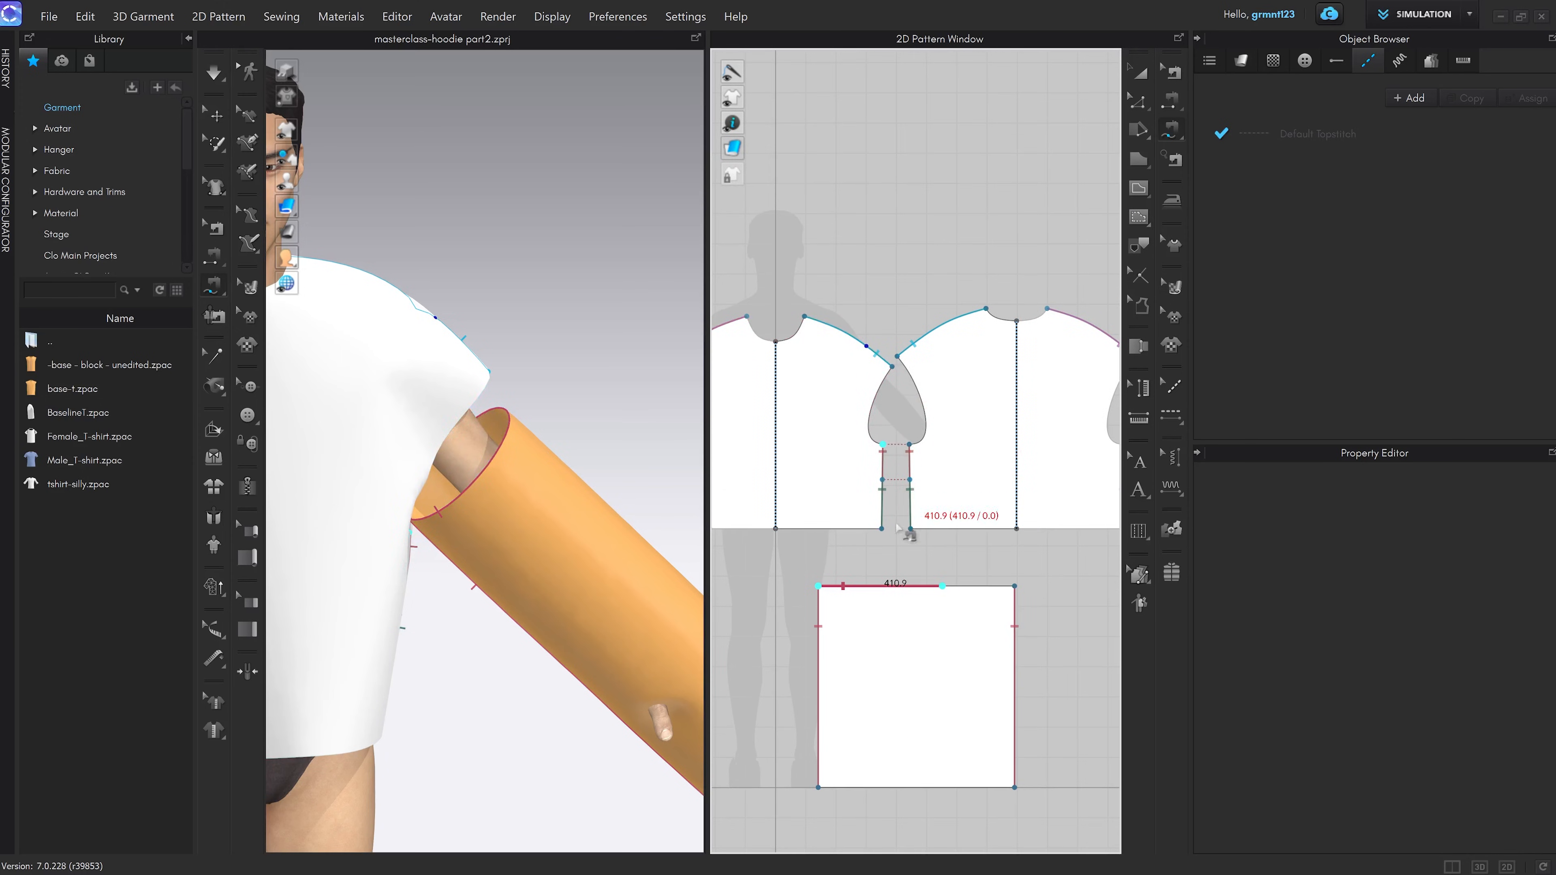
pyautogui.scroll(2, 881, 399)
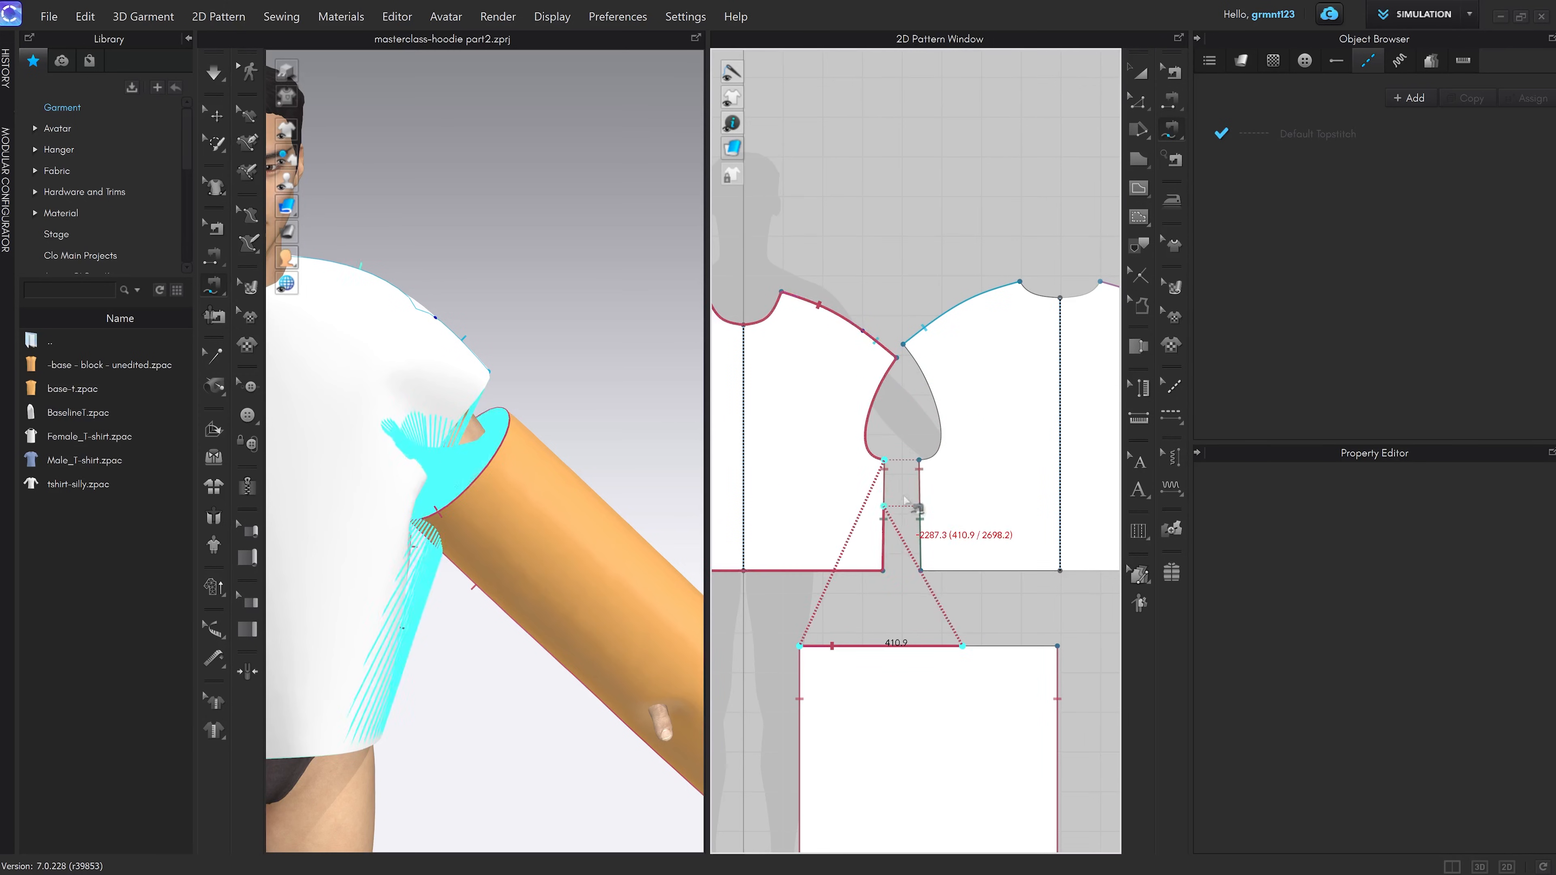
pyautogui.click(884, 460)
pyautogui.click(918, 511)
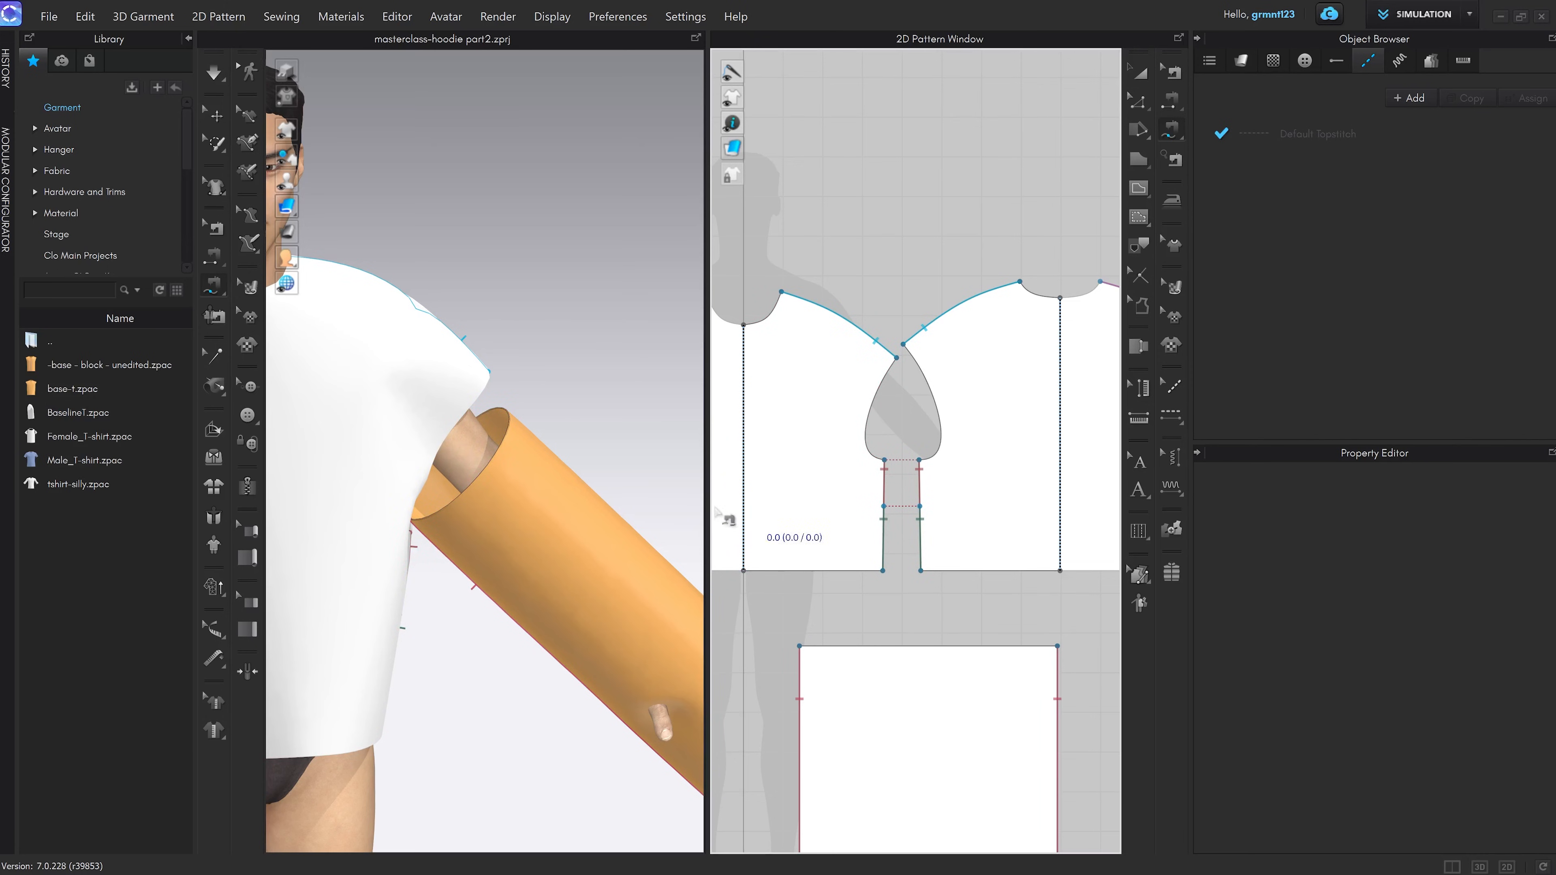
# Free-sew the front armhole curve, from underarm to shoulder point, to an equal 301.7 mm of the sleeve's top edge starting at its left corner
pyautogui.scroll(3, 895, 359)
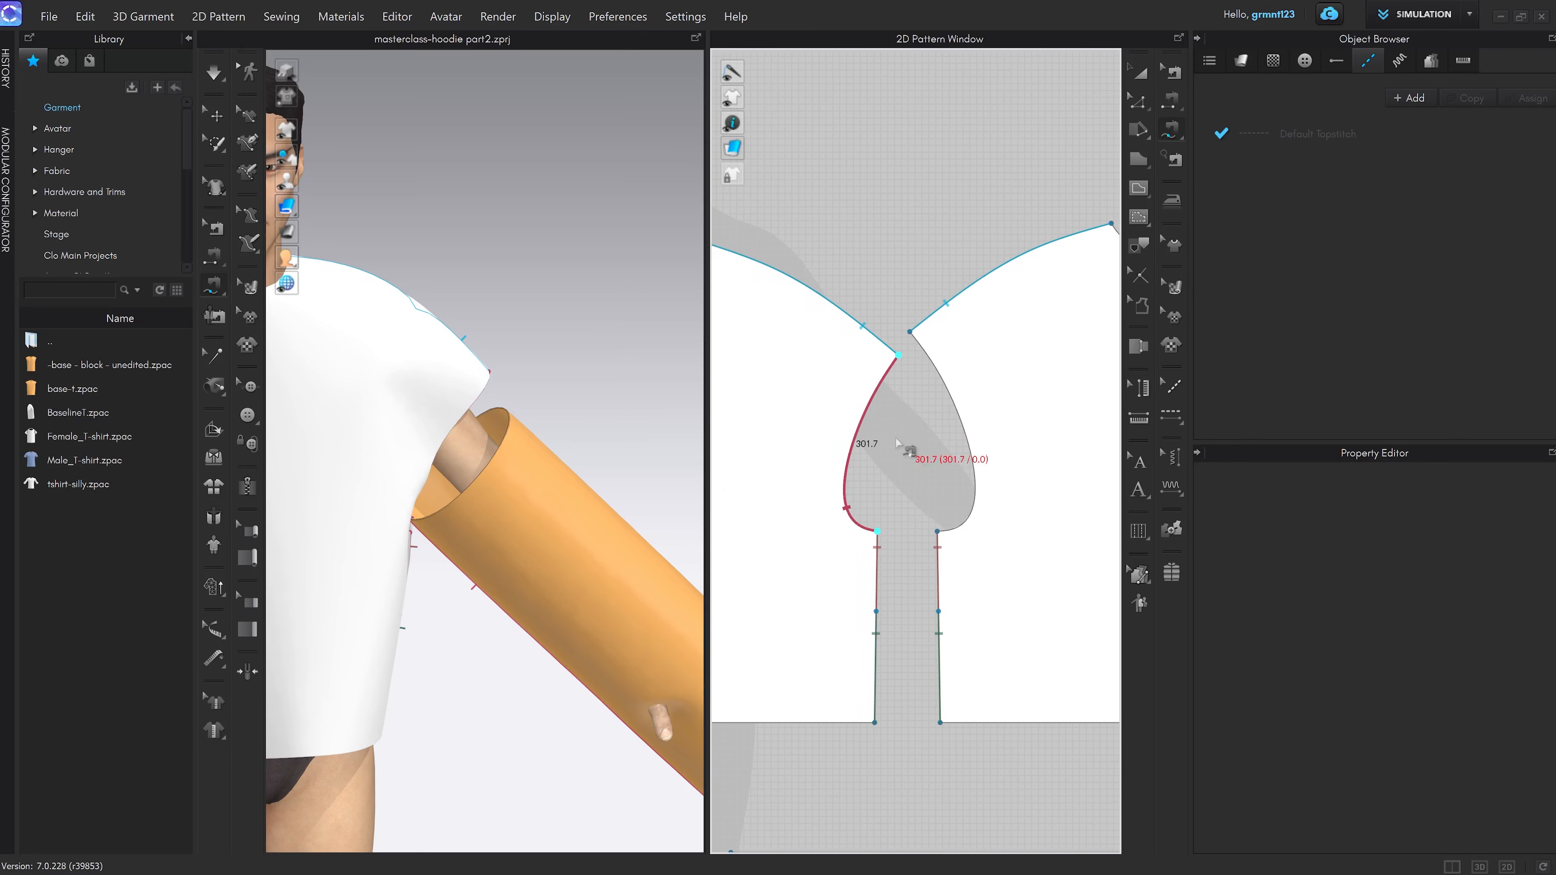
pyautogui.scroll(-5, 894, 413)
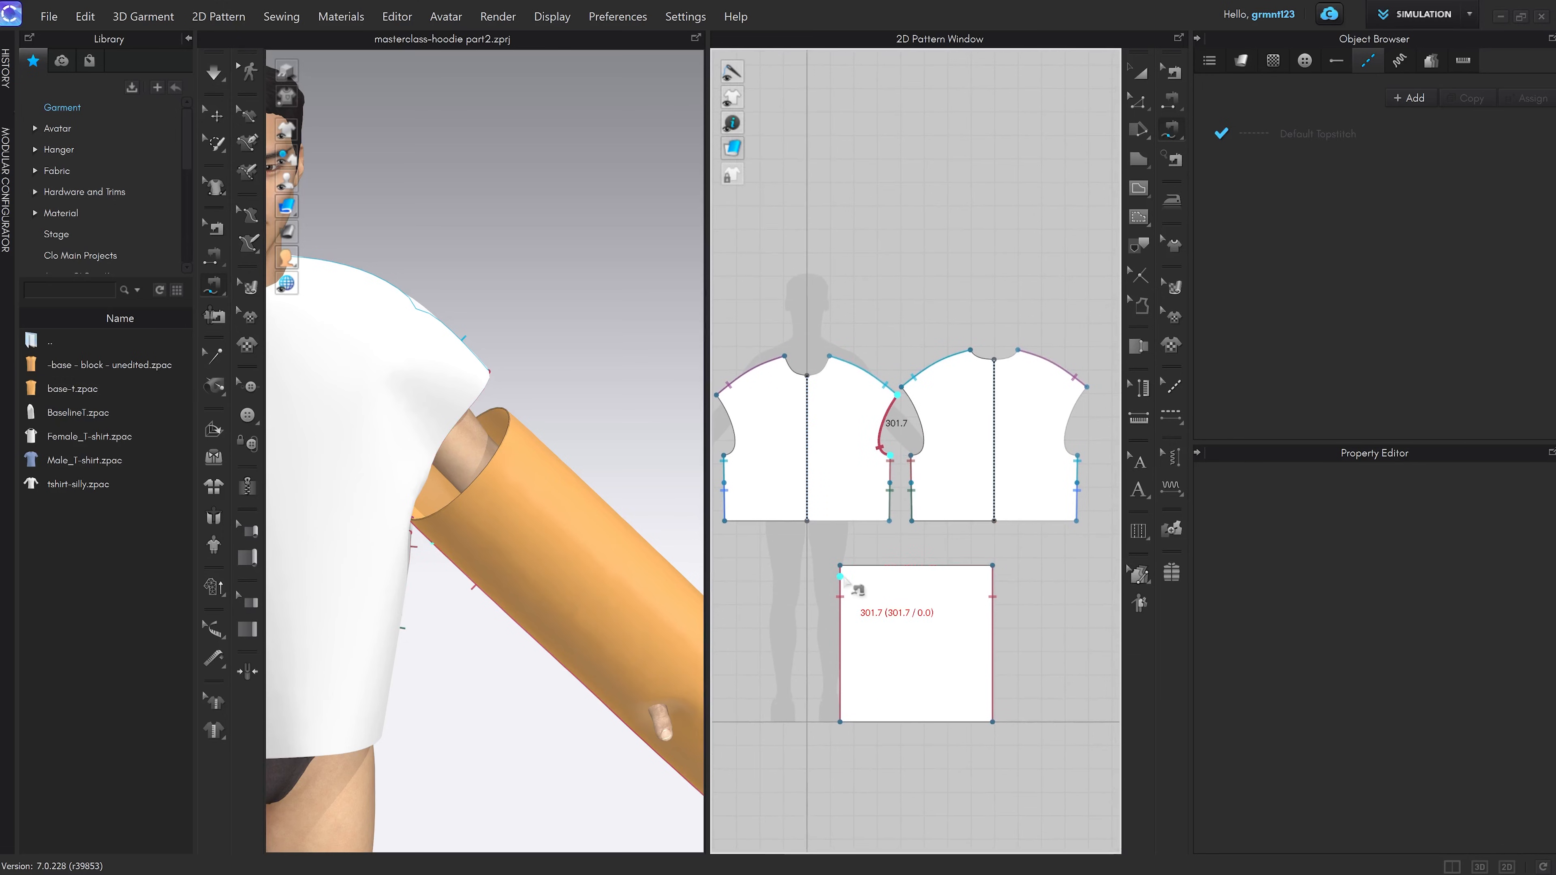
pyautogui.scroll(4, 838, 566)
pyautogui.click(835, 570)
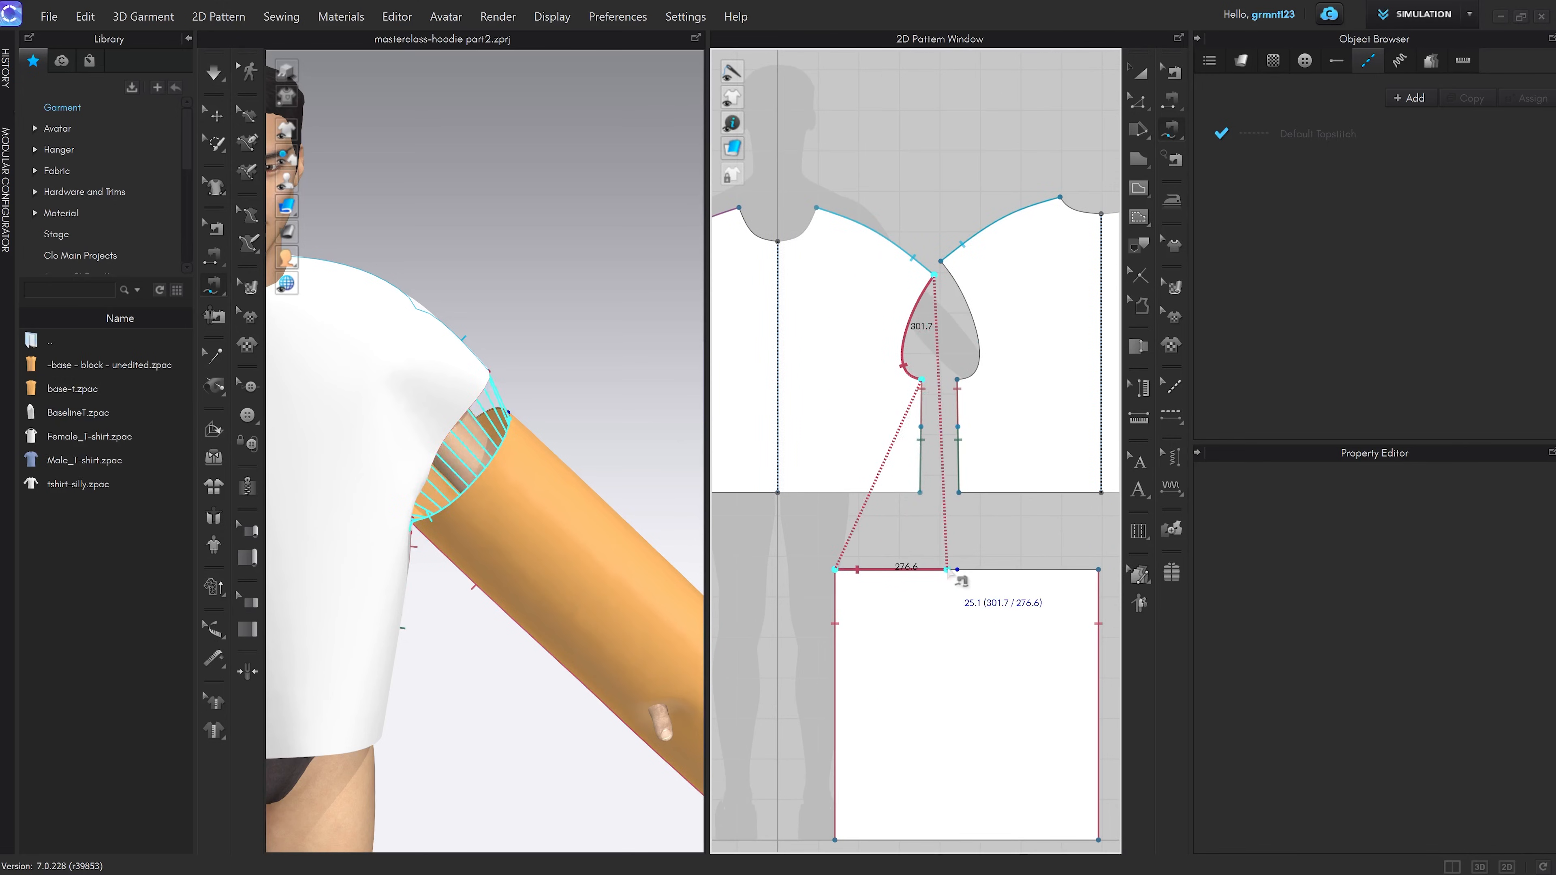
pyautogui.hotkey('ctrl', 'z')
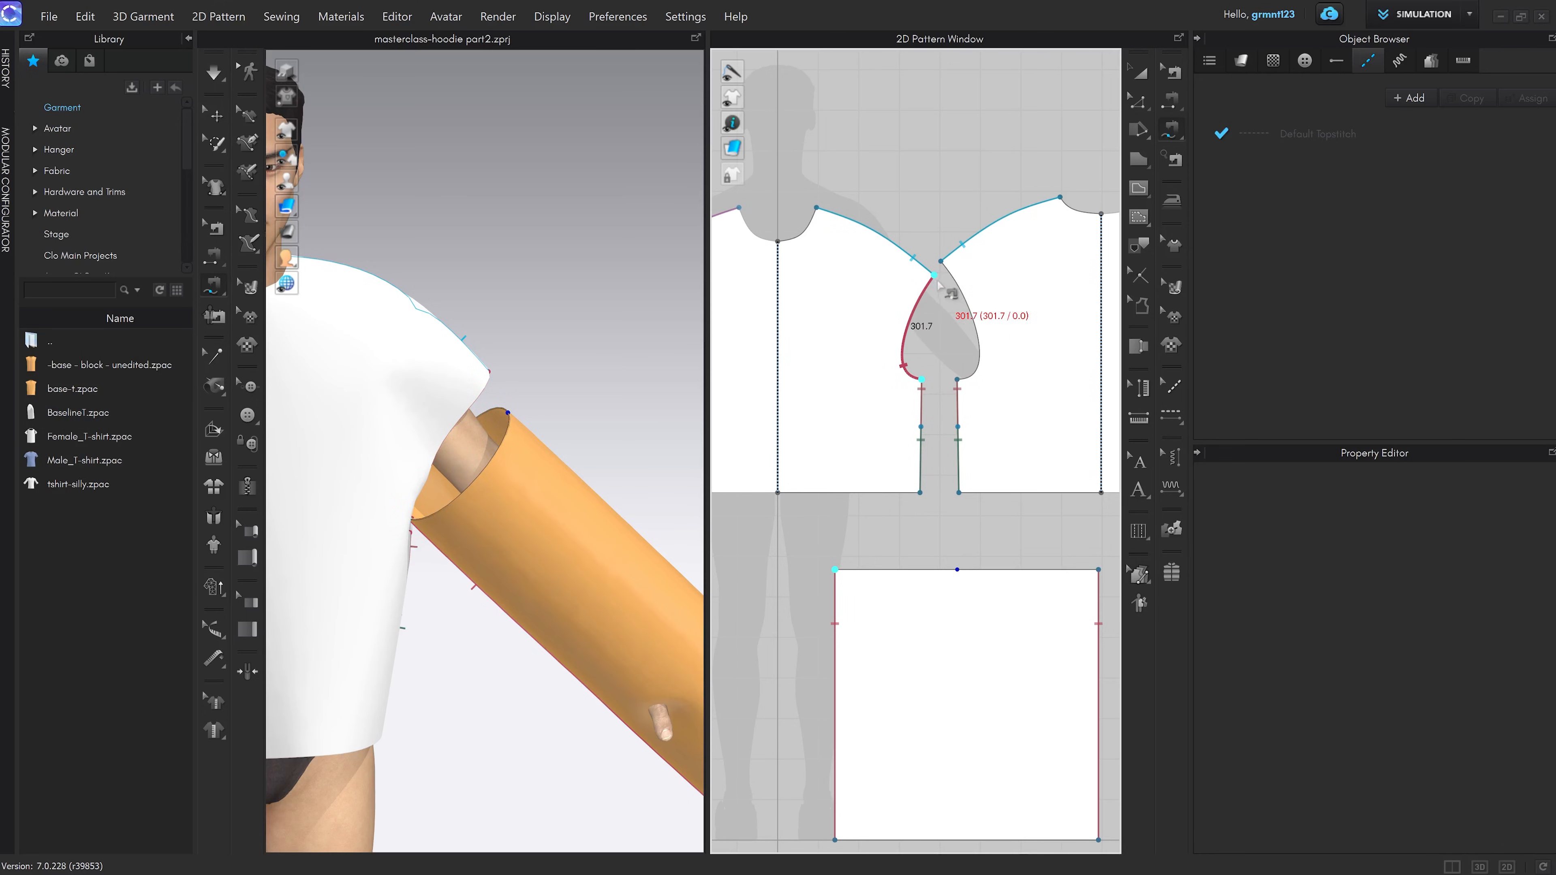
pyautogui.click(835, 570)
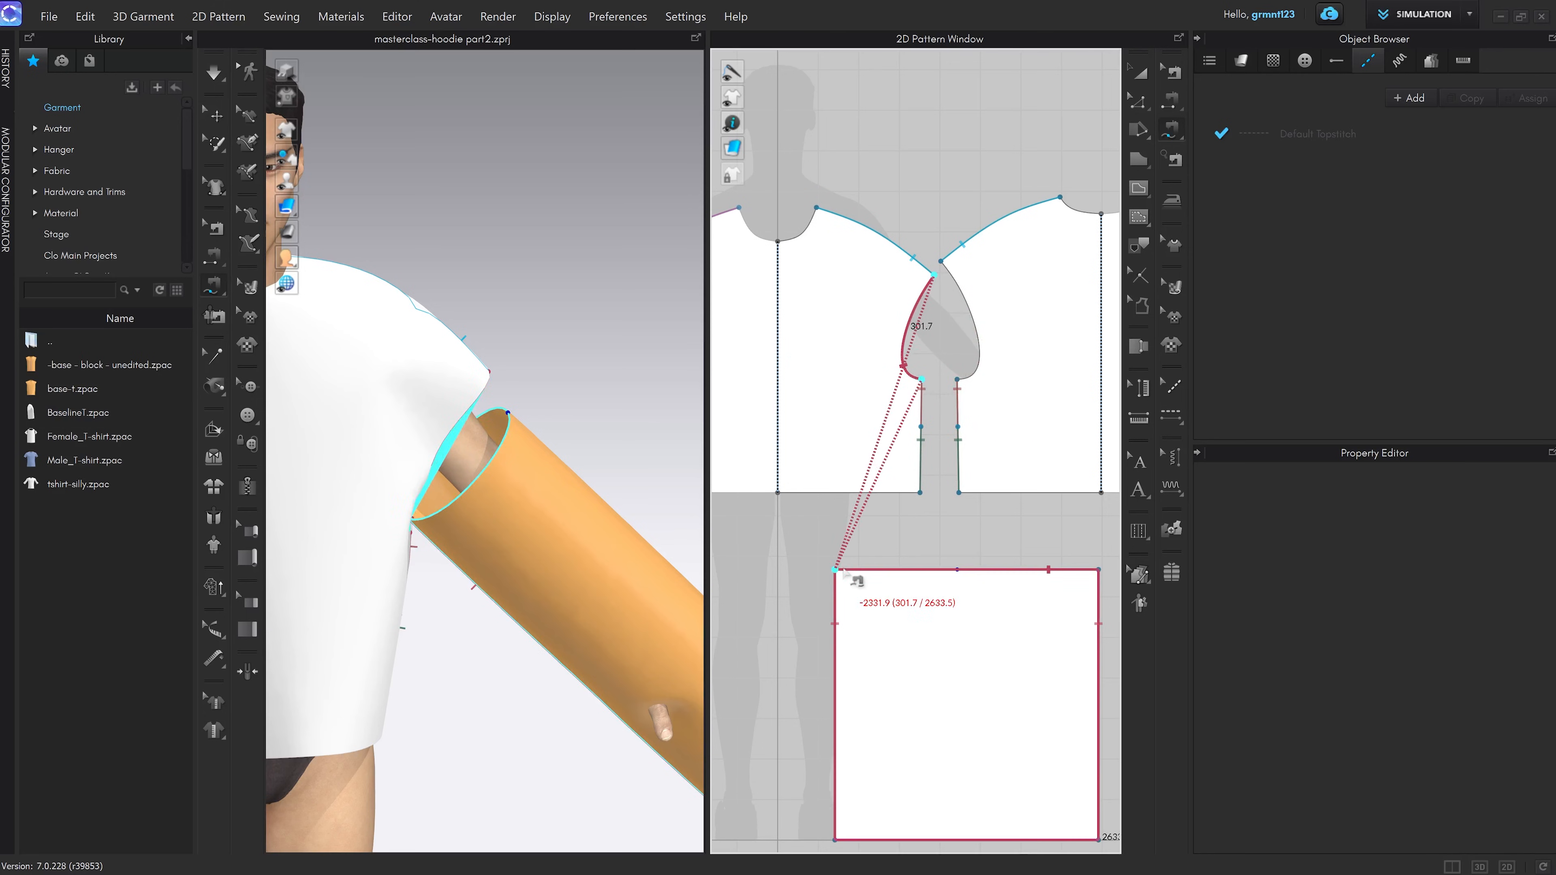
pyautogui.scroll(5, 937, 572)
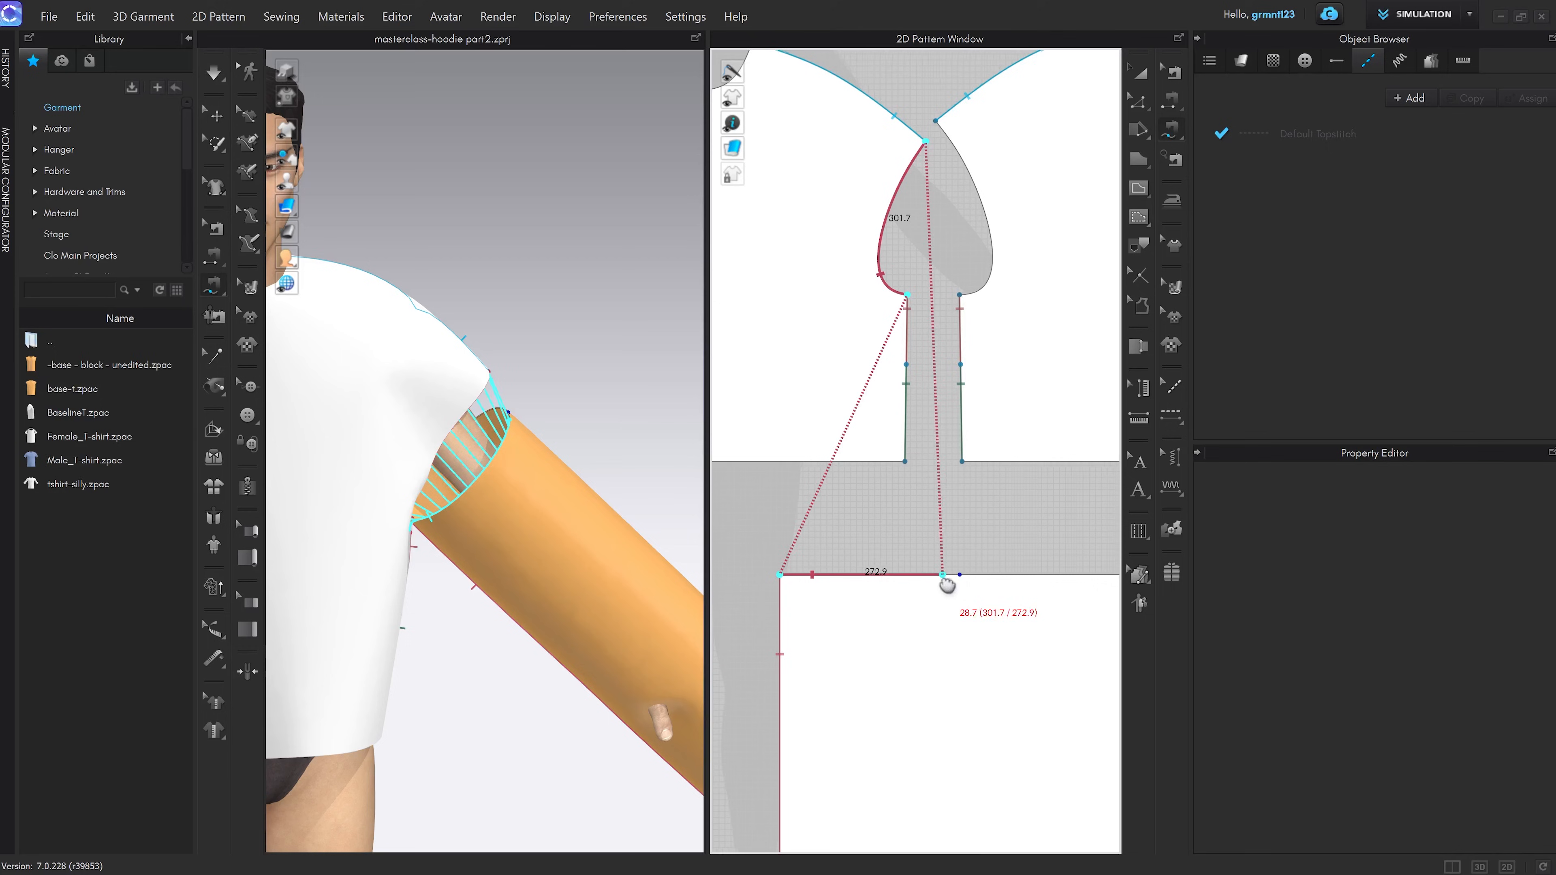
pyautogui.moveTo(946, 586); pyautogui.dragTo(938, 586, button='middle')
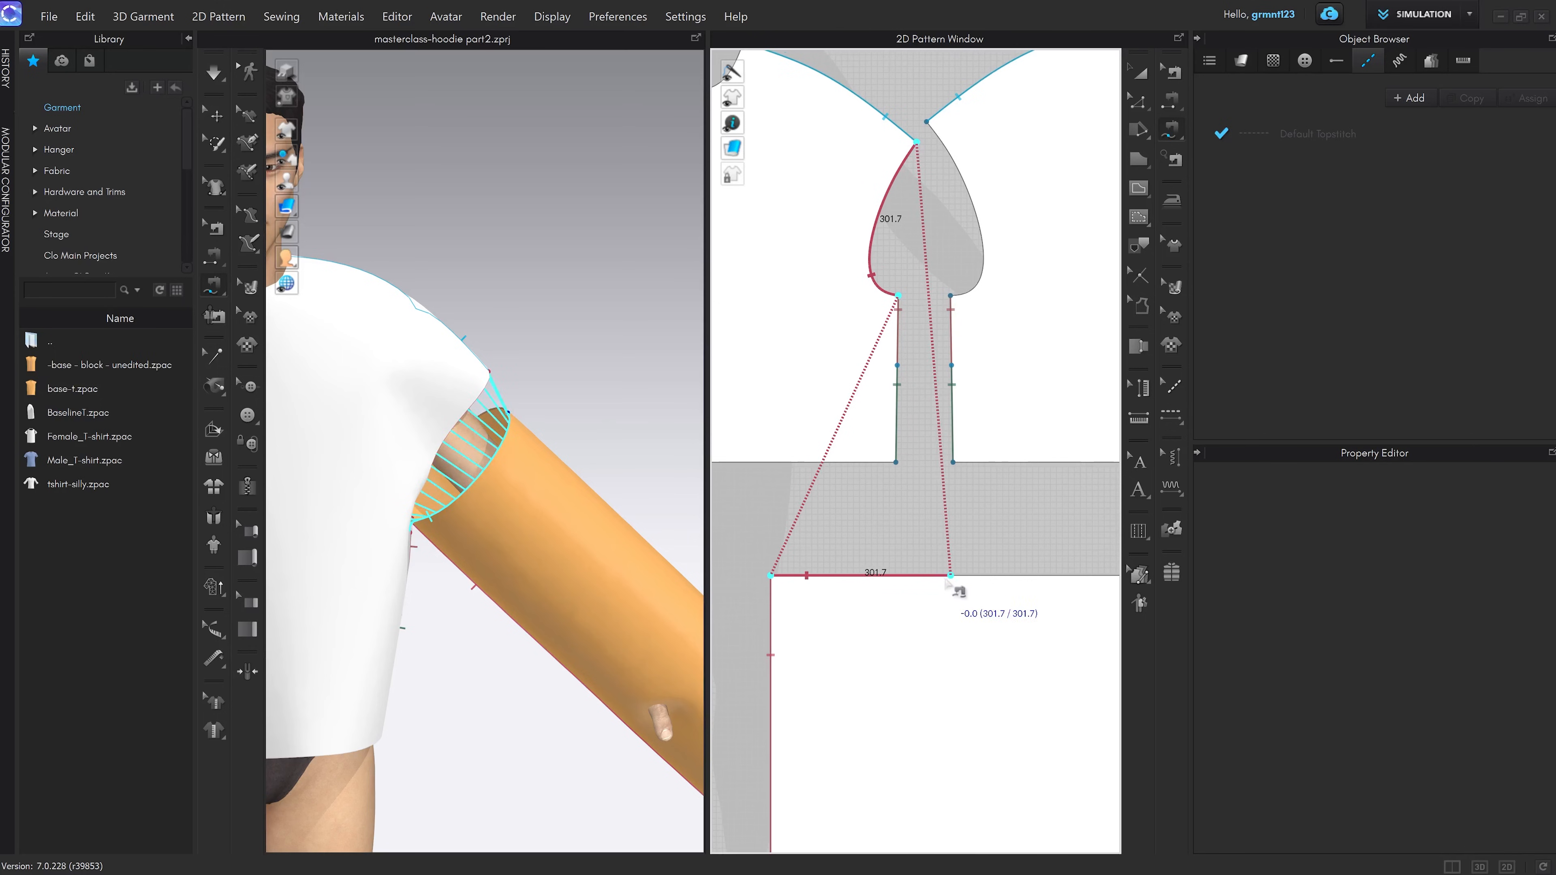
pyautogui.scroll(5, 949, 583)
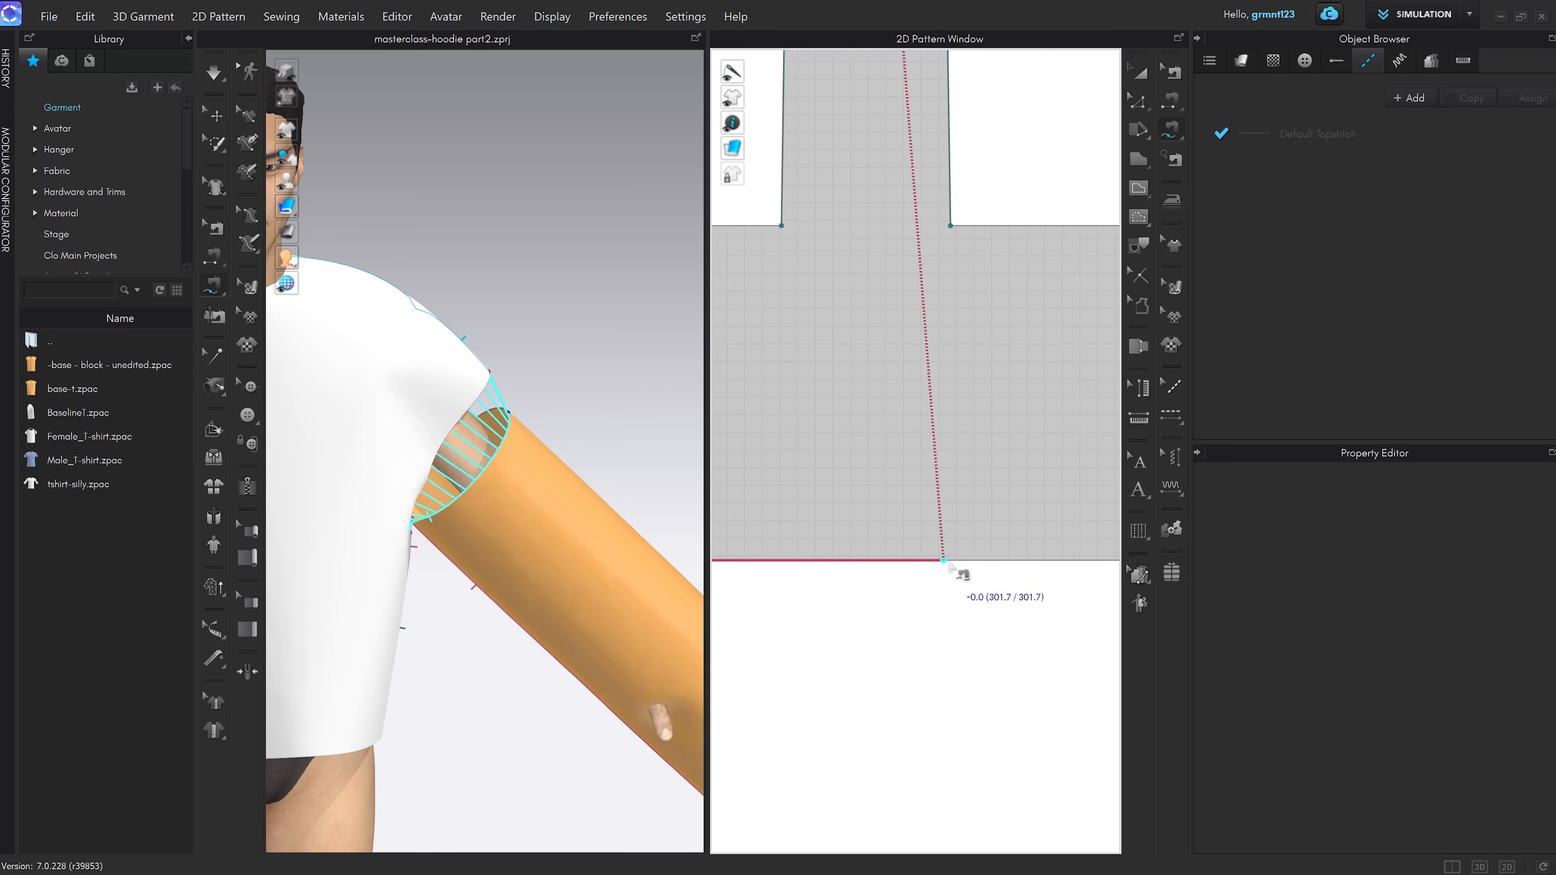
pyautogui.scroll(-4, 943, 560)
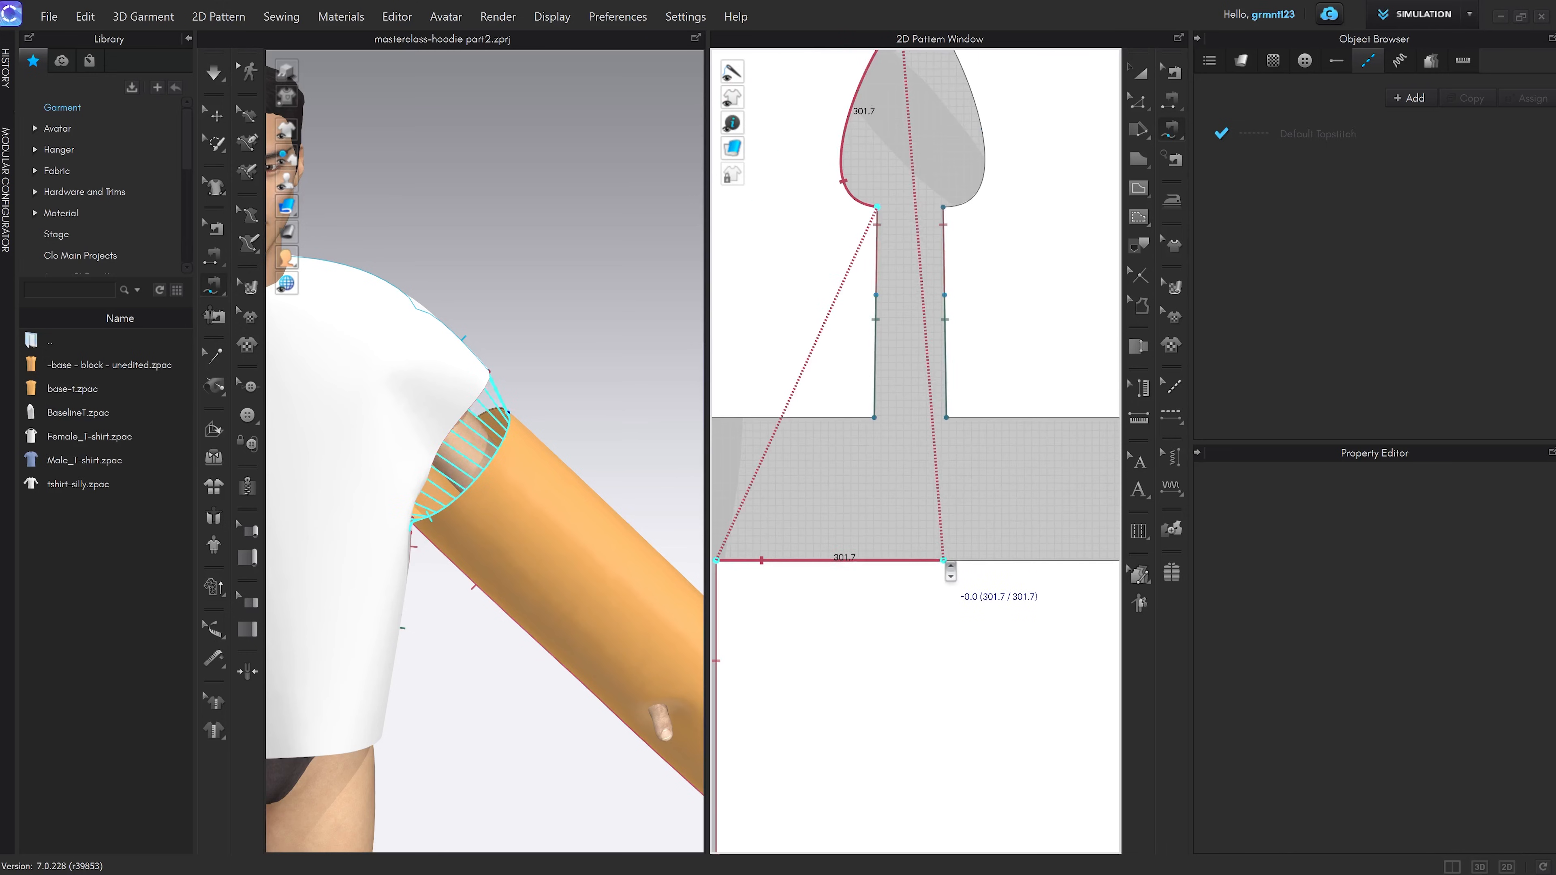
pyautogui.click(944, 560)
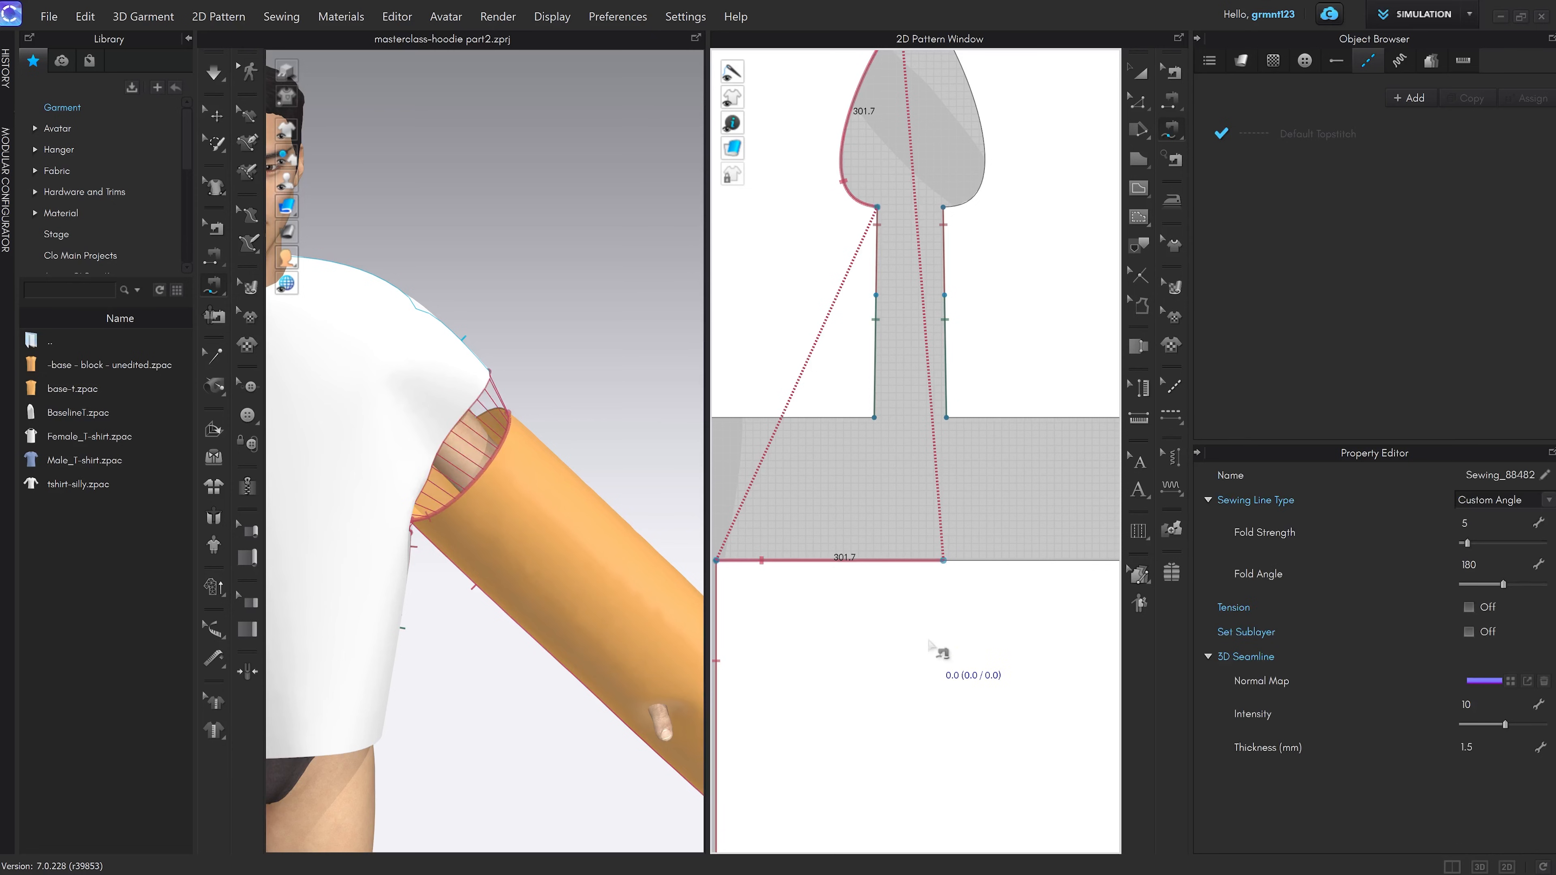
# Free-sew the back armhole curve, from shoulder point to underarm, to the remaining 348.1 mm of the sleeve's top edge, ending at its right corner
pyautogui.scroll(-3, 928, 642)
pyautogui.moveTo(937, 596); pyautogui.dragTo(894, 595, button='middle')
pyautogui.moveTo(561, 508); pyautogui.dragTo(514, 472, button='right')
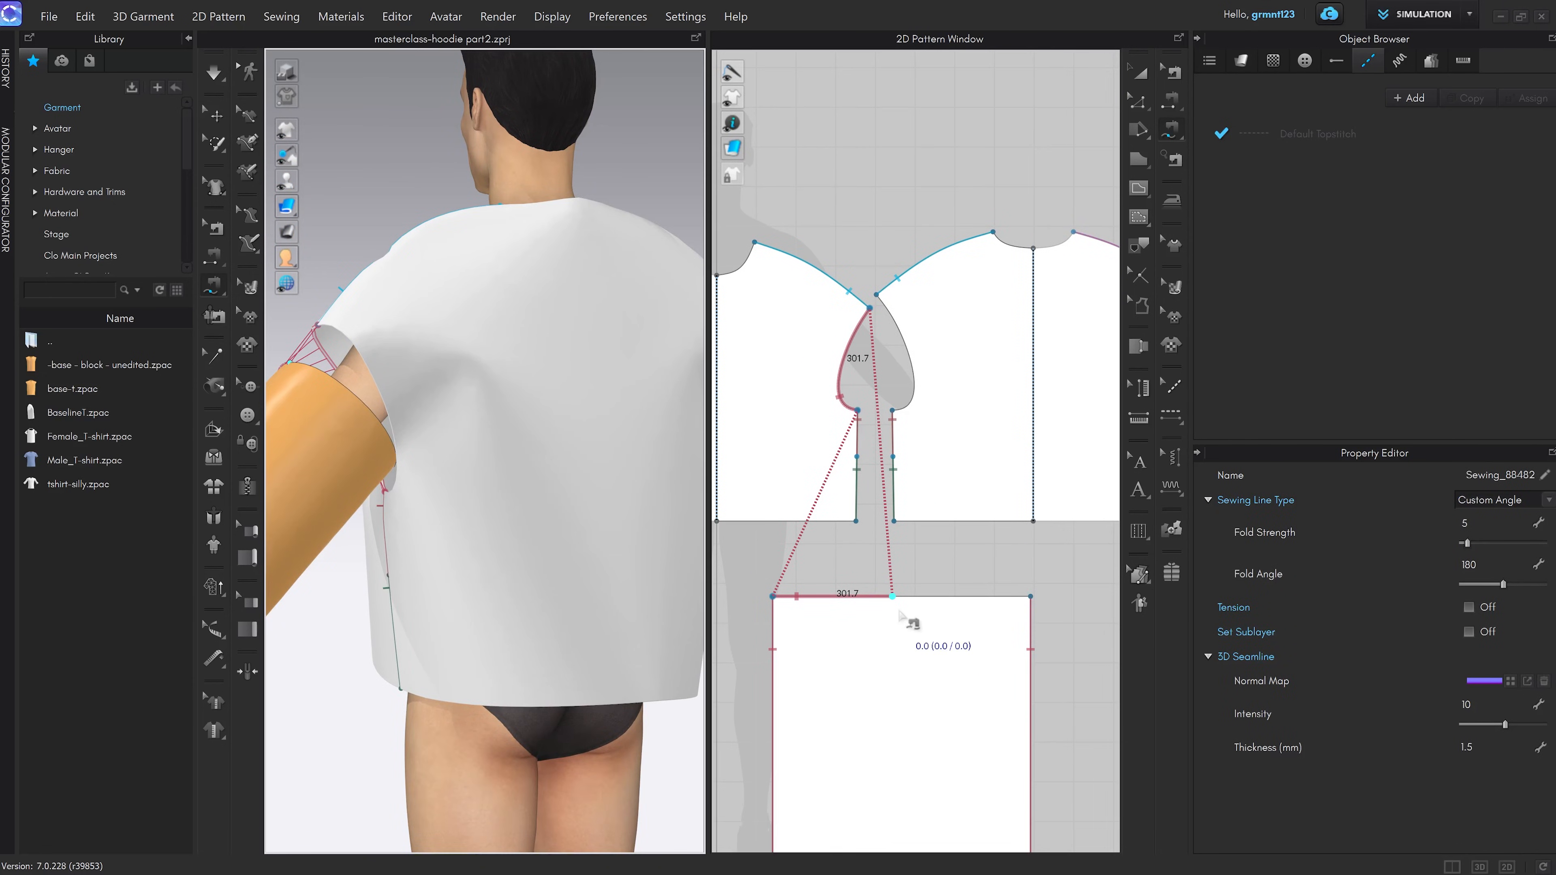
pyautogui.moveTo(612, 555); pyautogui.dragTo(559, 510, button='right')
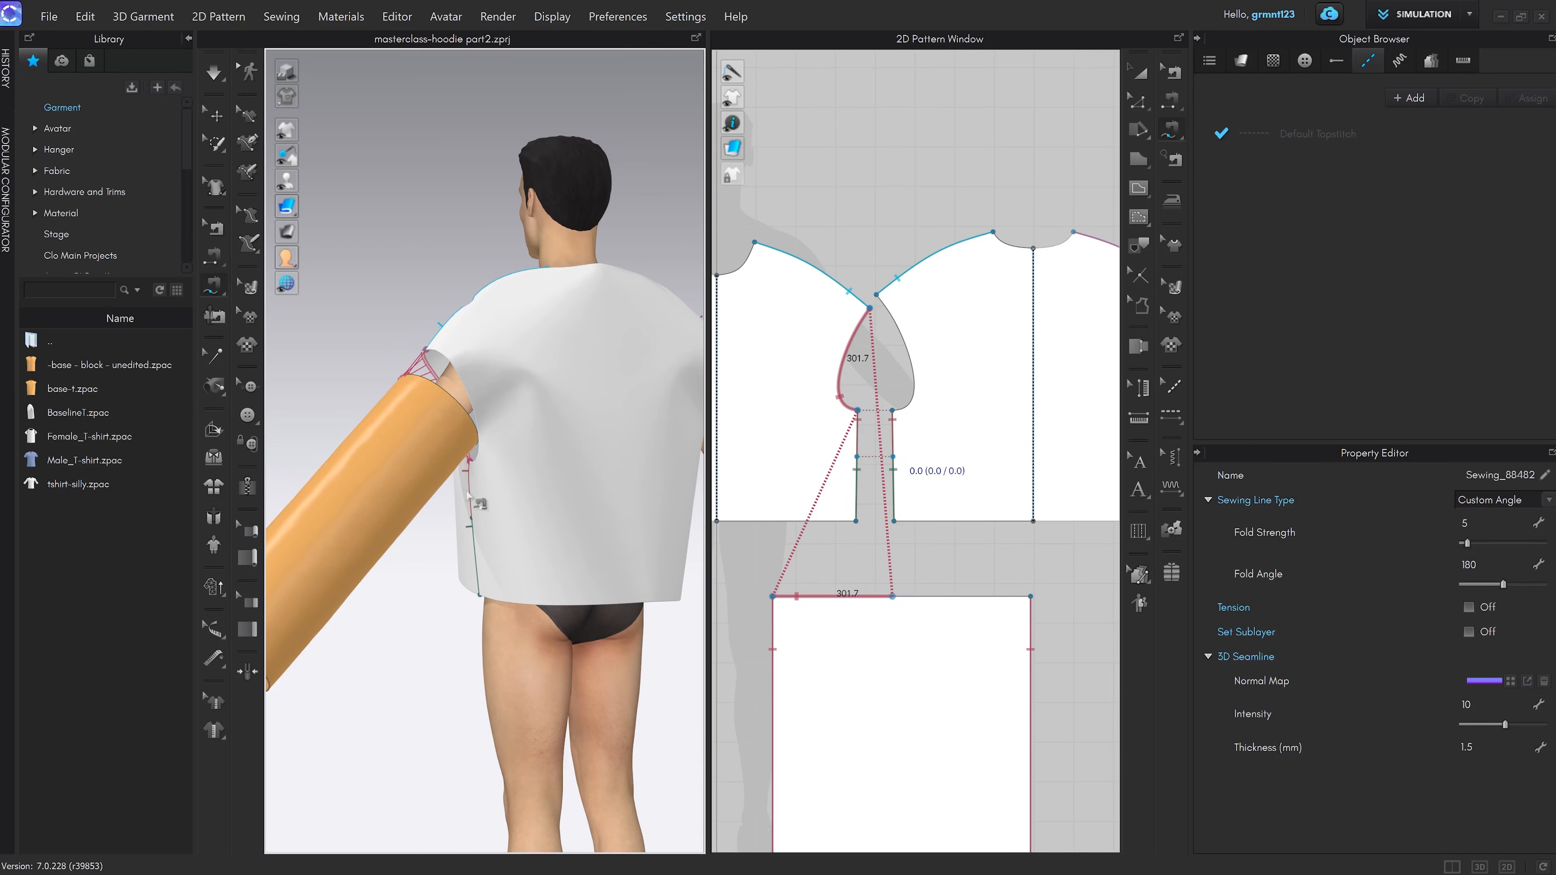
pyautogui.scroll(3, 387, 435)
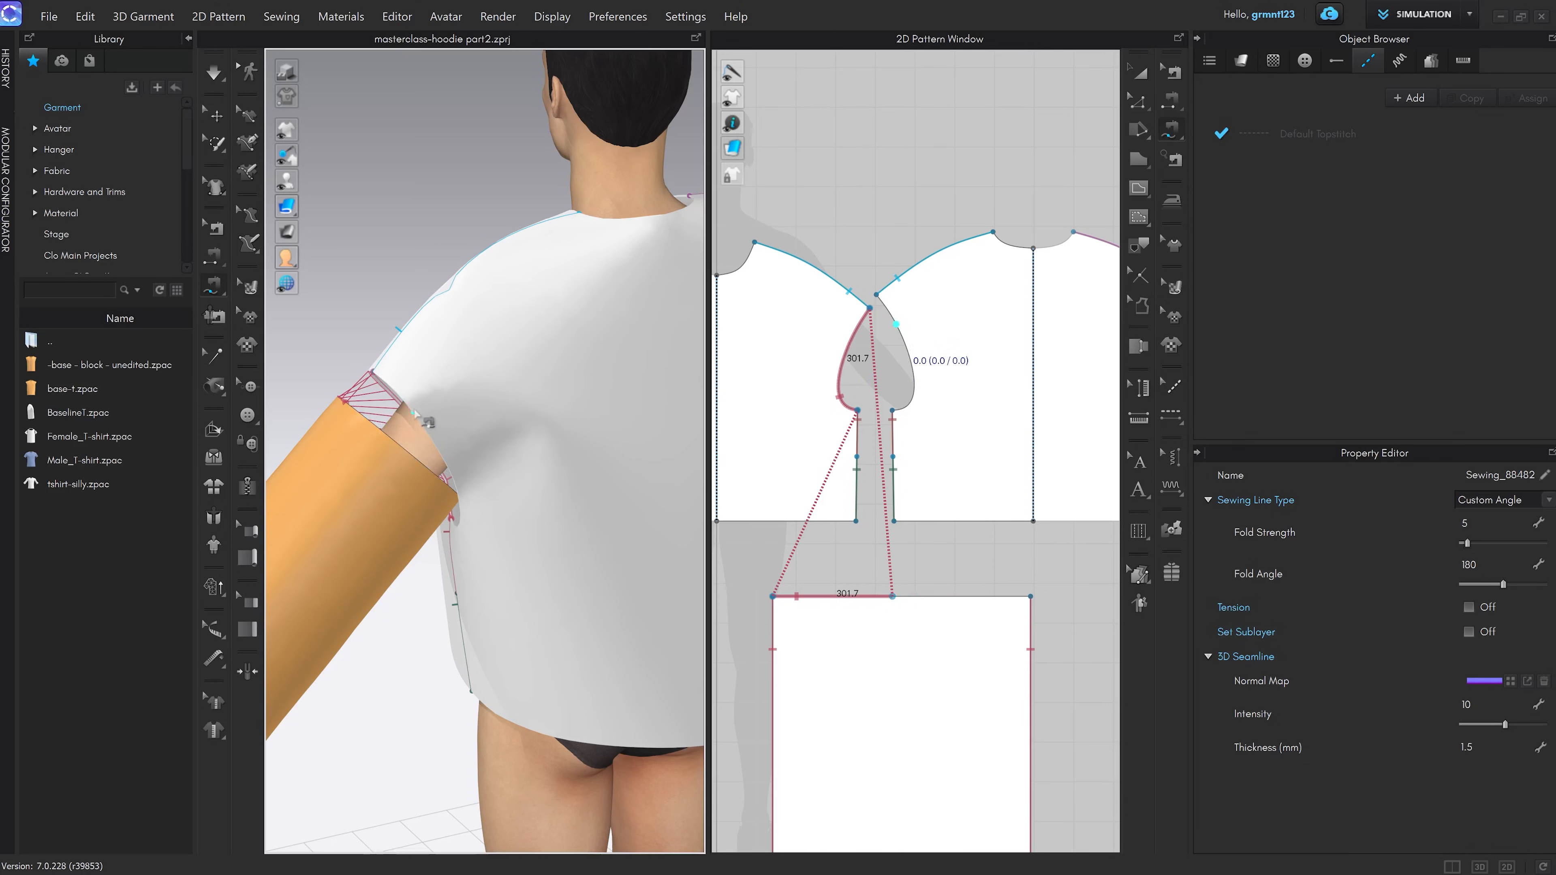
pyautogui.moveTo(932, 573); pyautogui.dragTo(911, 578, button='middle')
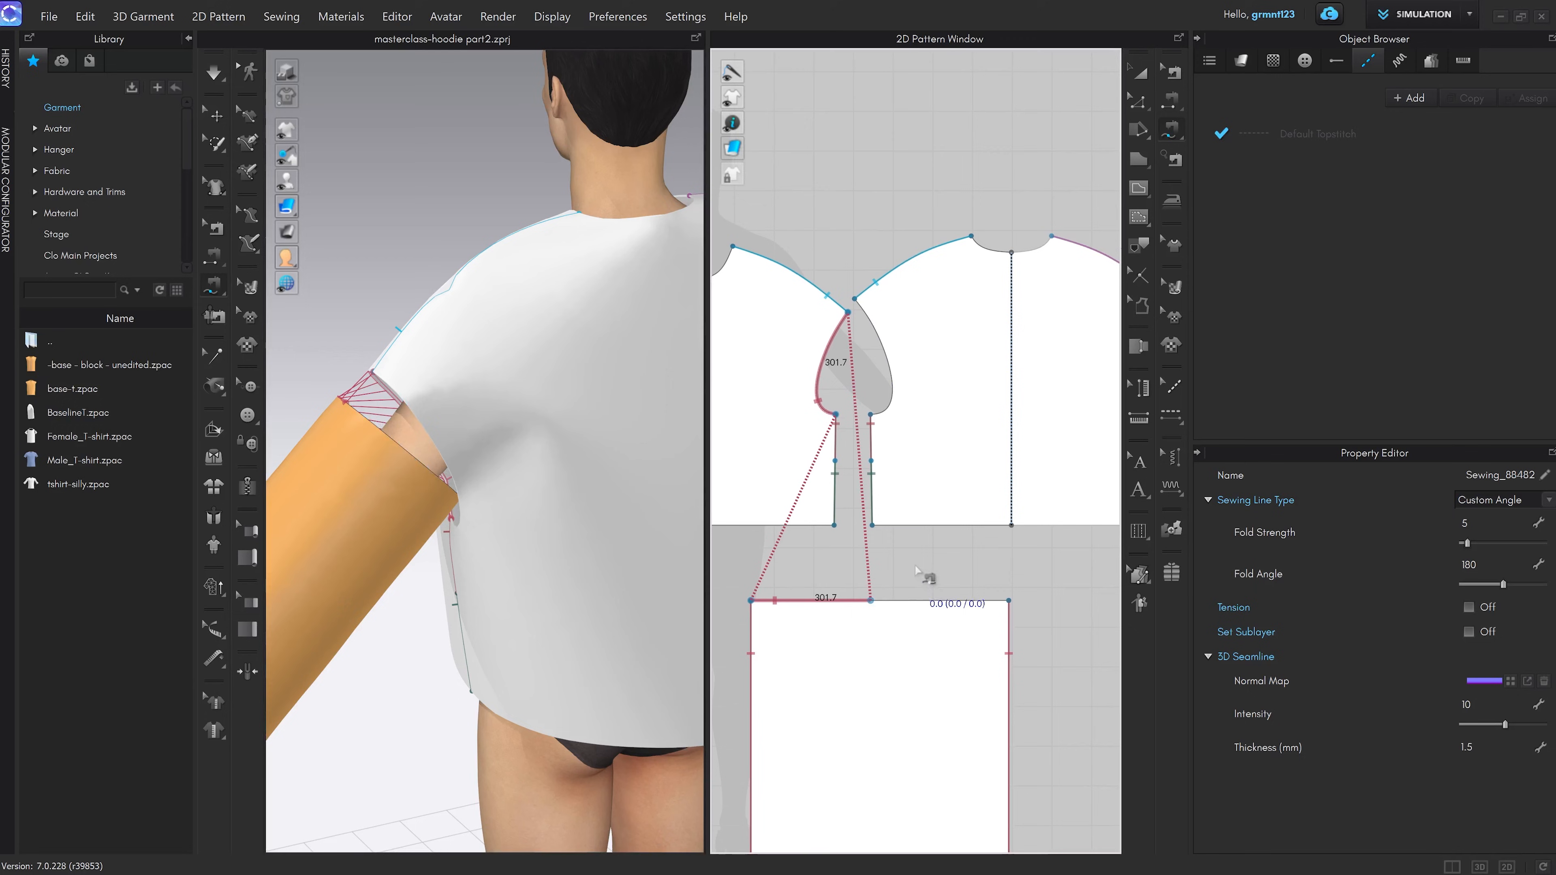
pyautogui.click(859, 306)
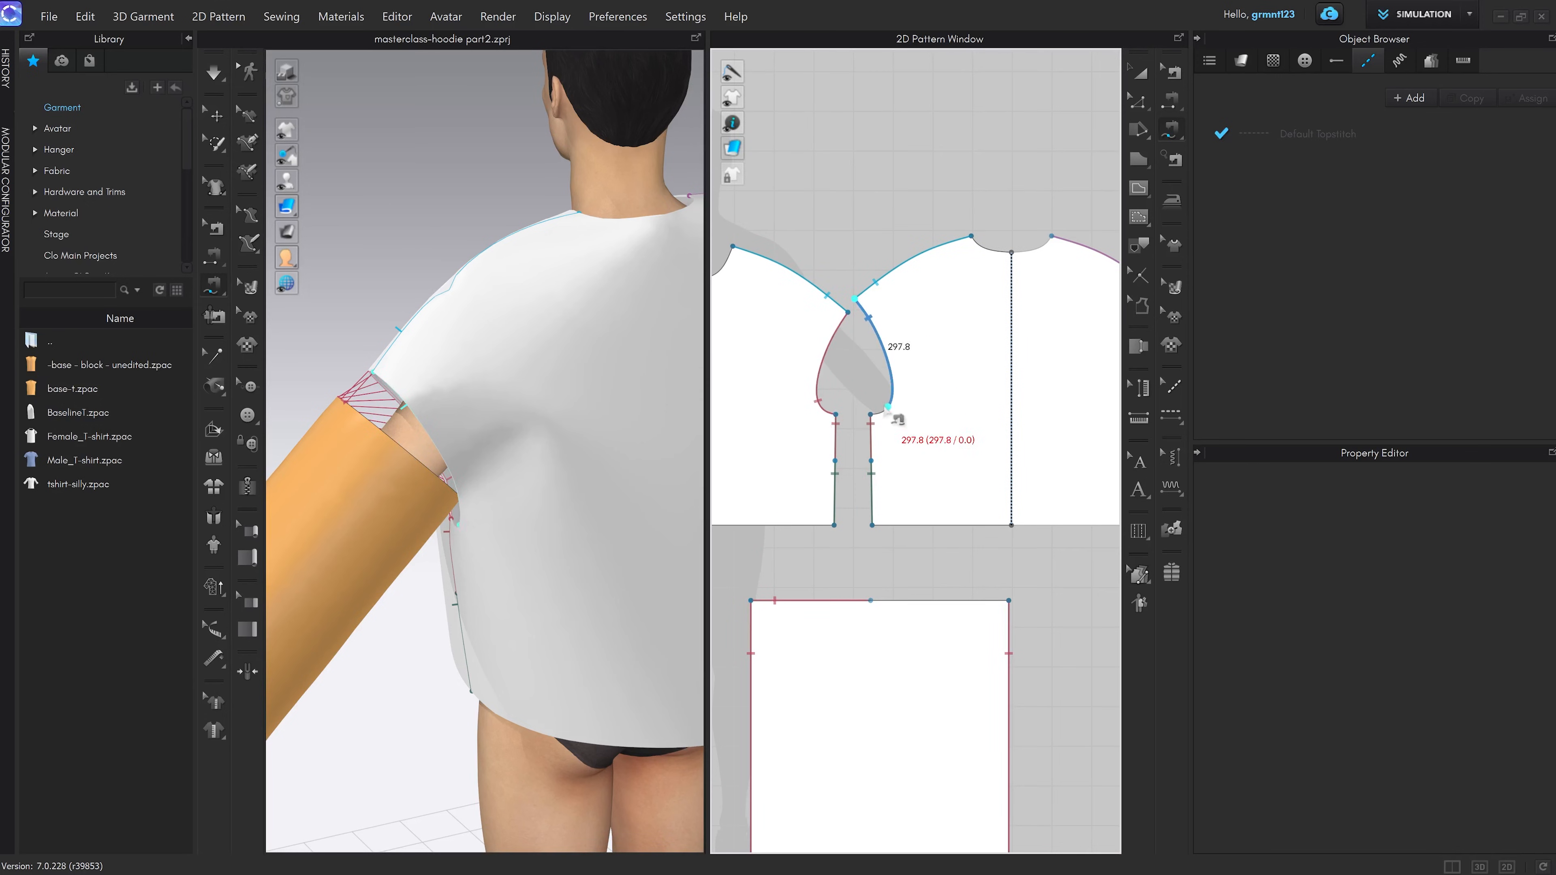
pyautogui.click(875, 417)
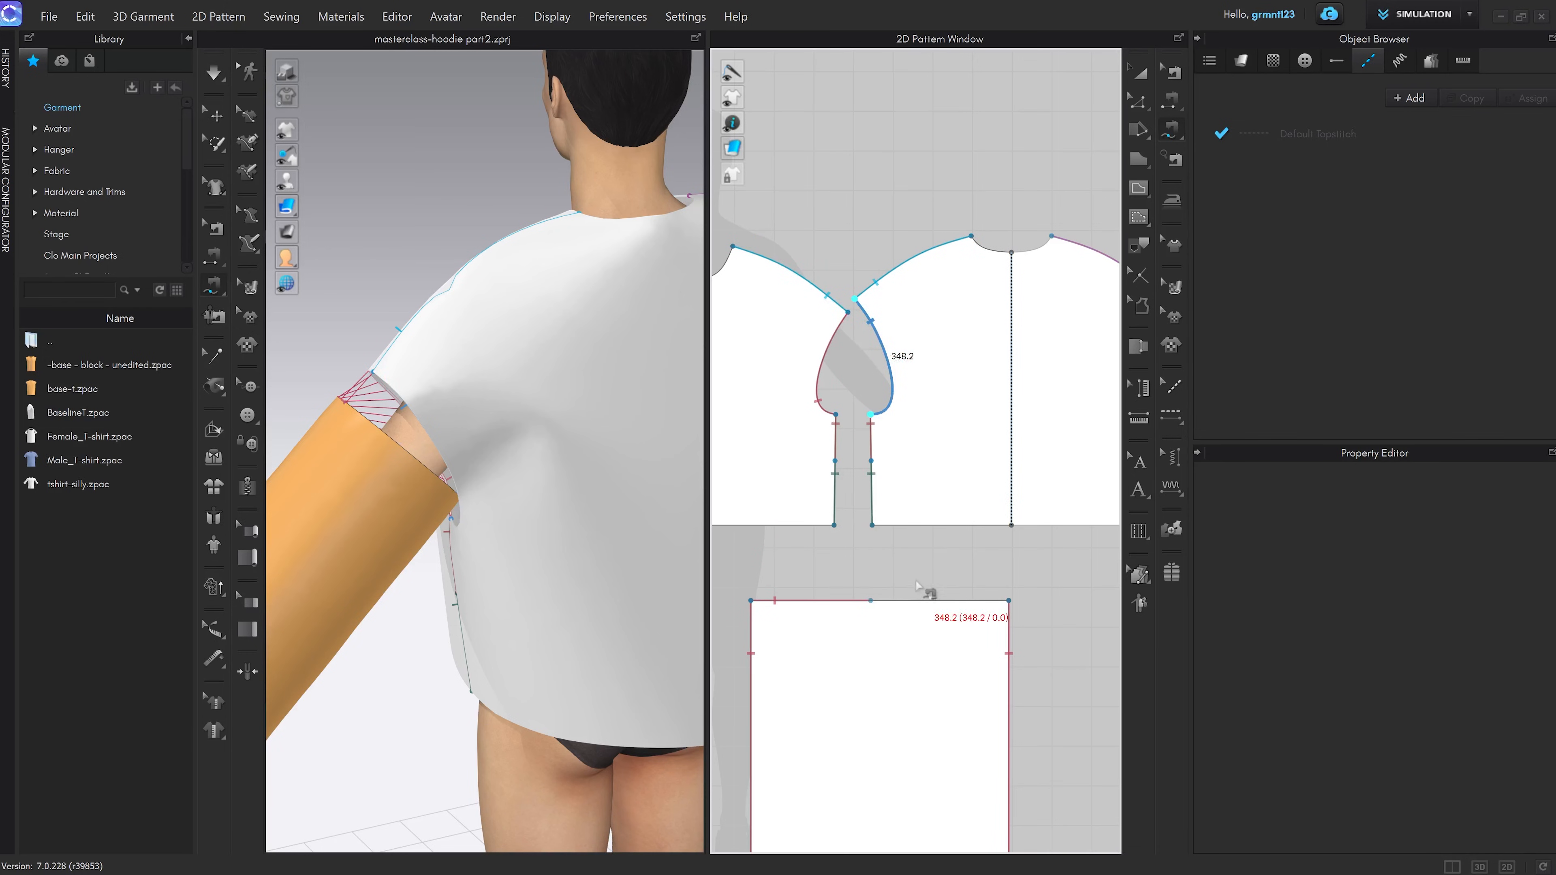
pyautogui.click(870, 600)
pyautogui.scroll(2, 983, 603)
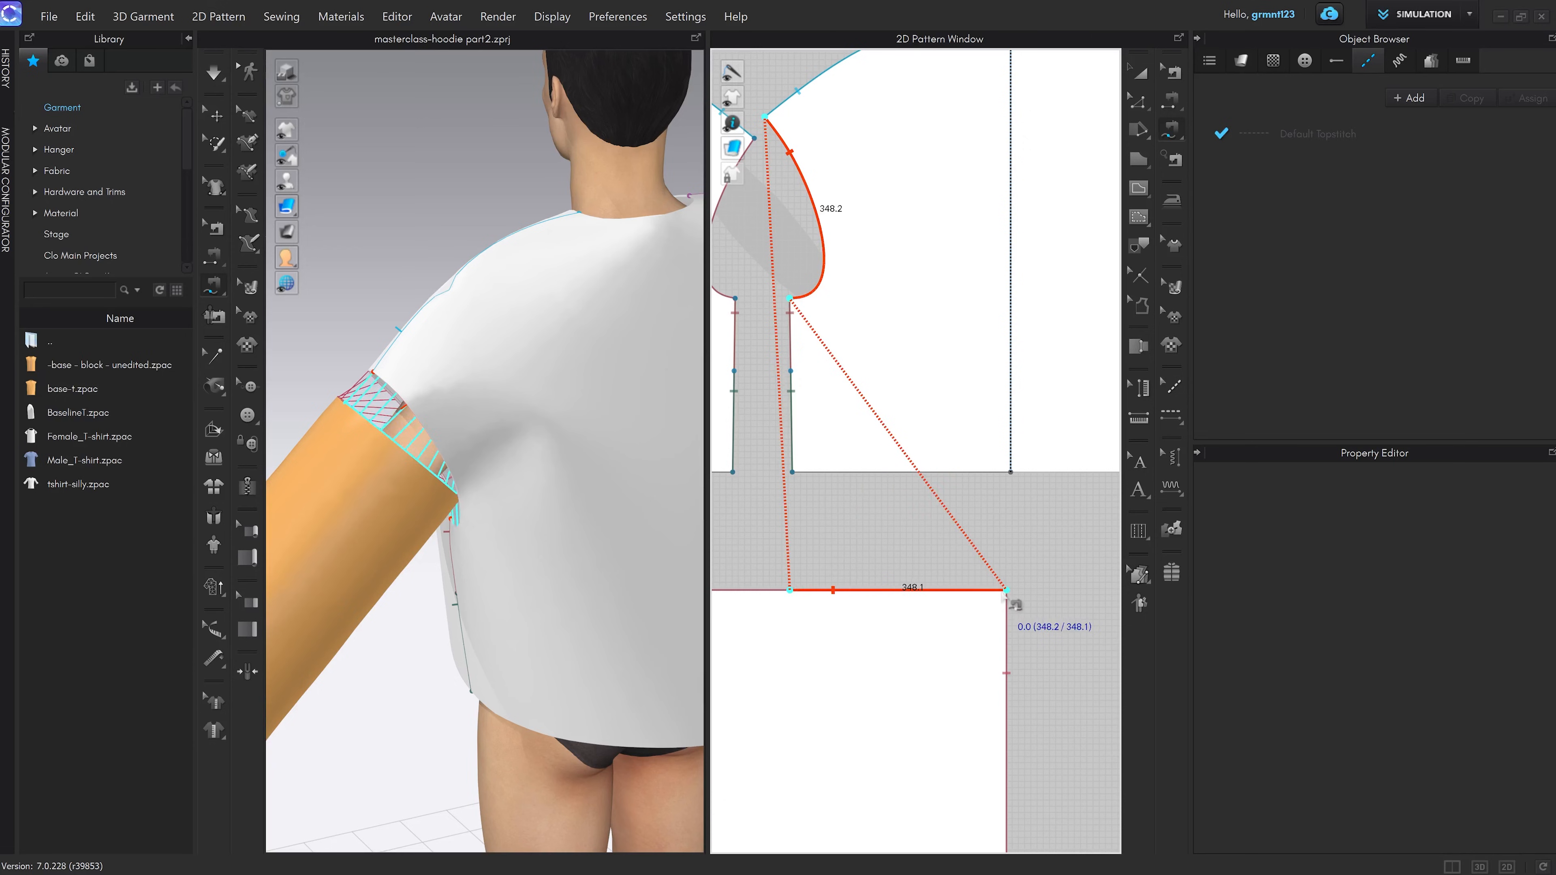
pyautogui.scroll(1, 1008, 597)
pyautogui.scroll(3, 1008, 598)
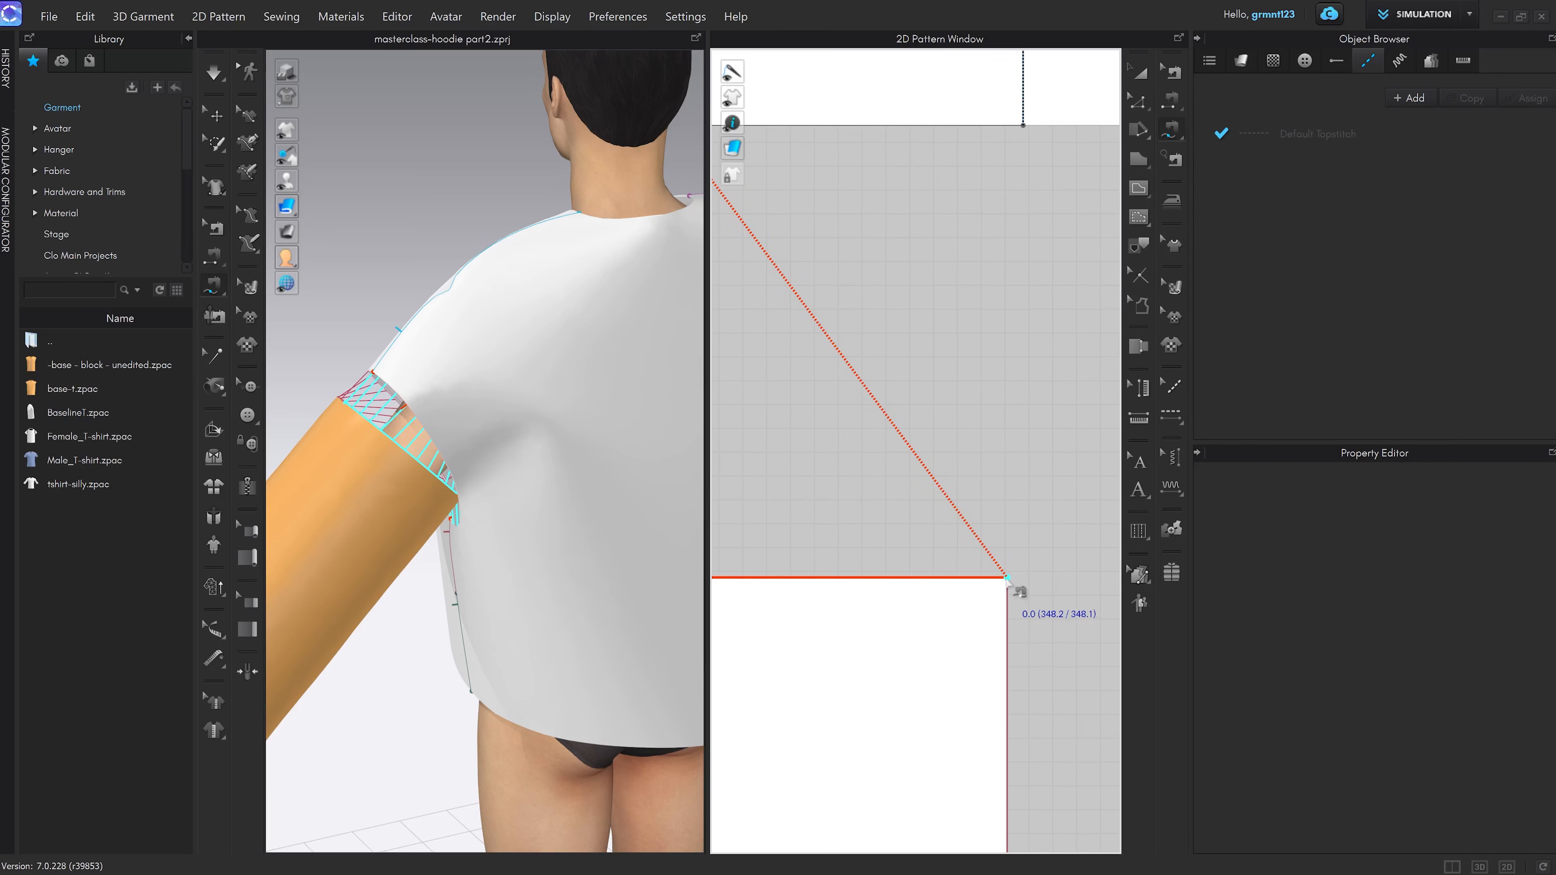
pyautogui.scroll(-4, 931, 592)
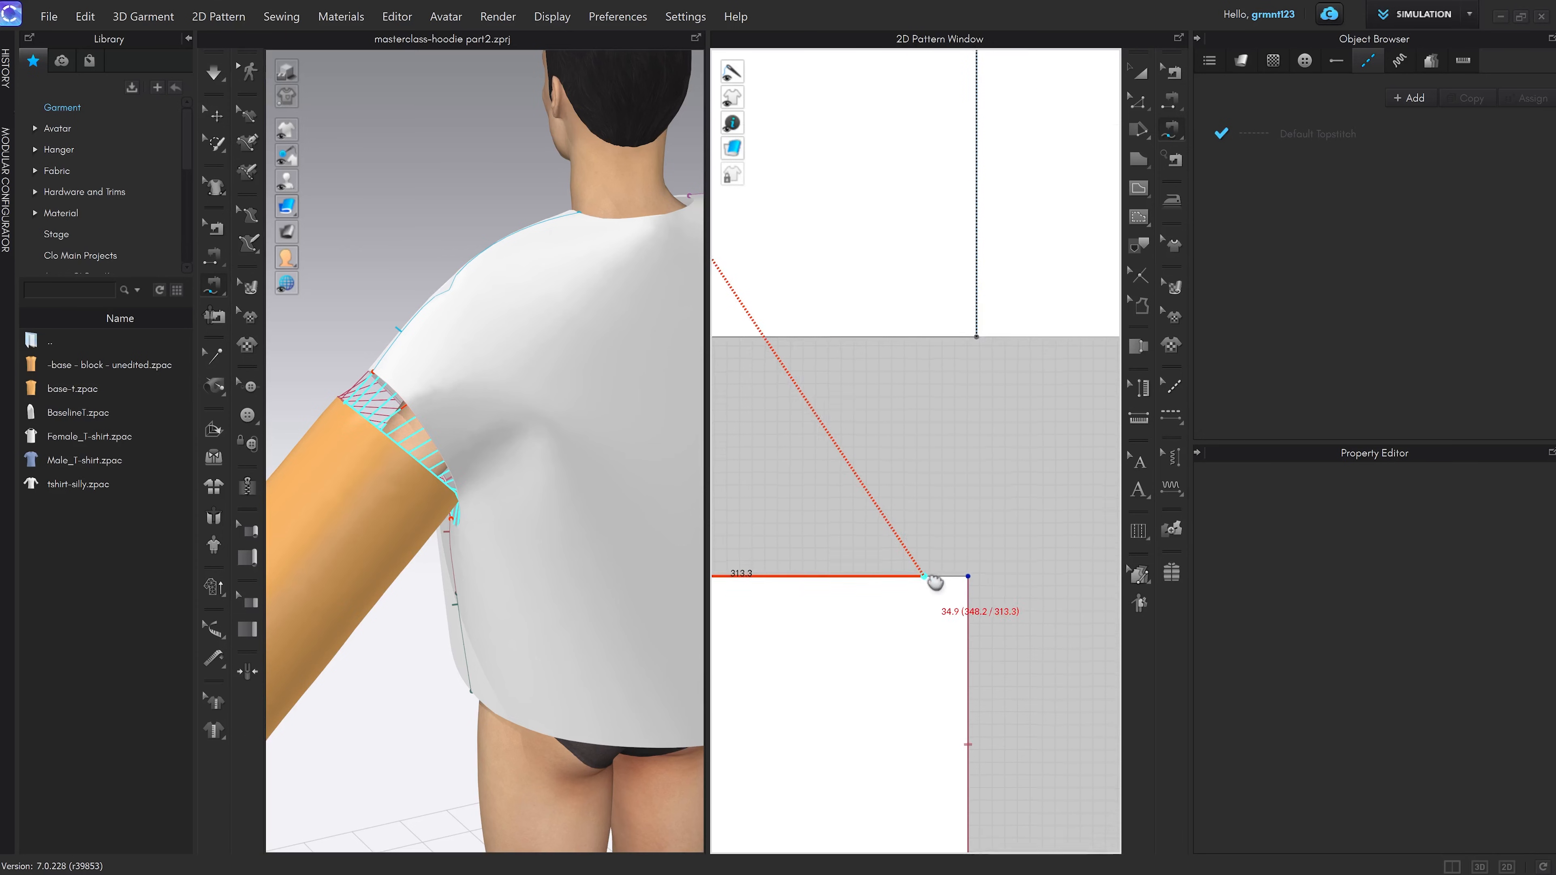
pyautogui.moveTo(931, 591); pyautogui.dragTo(990, 560, button='middle')
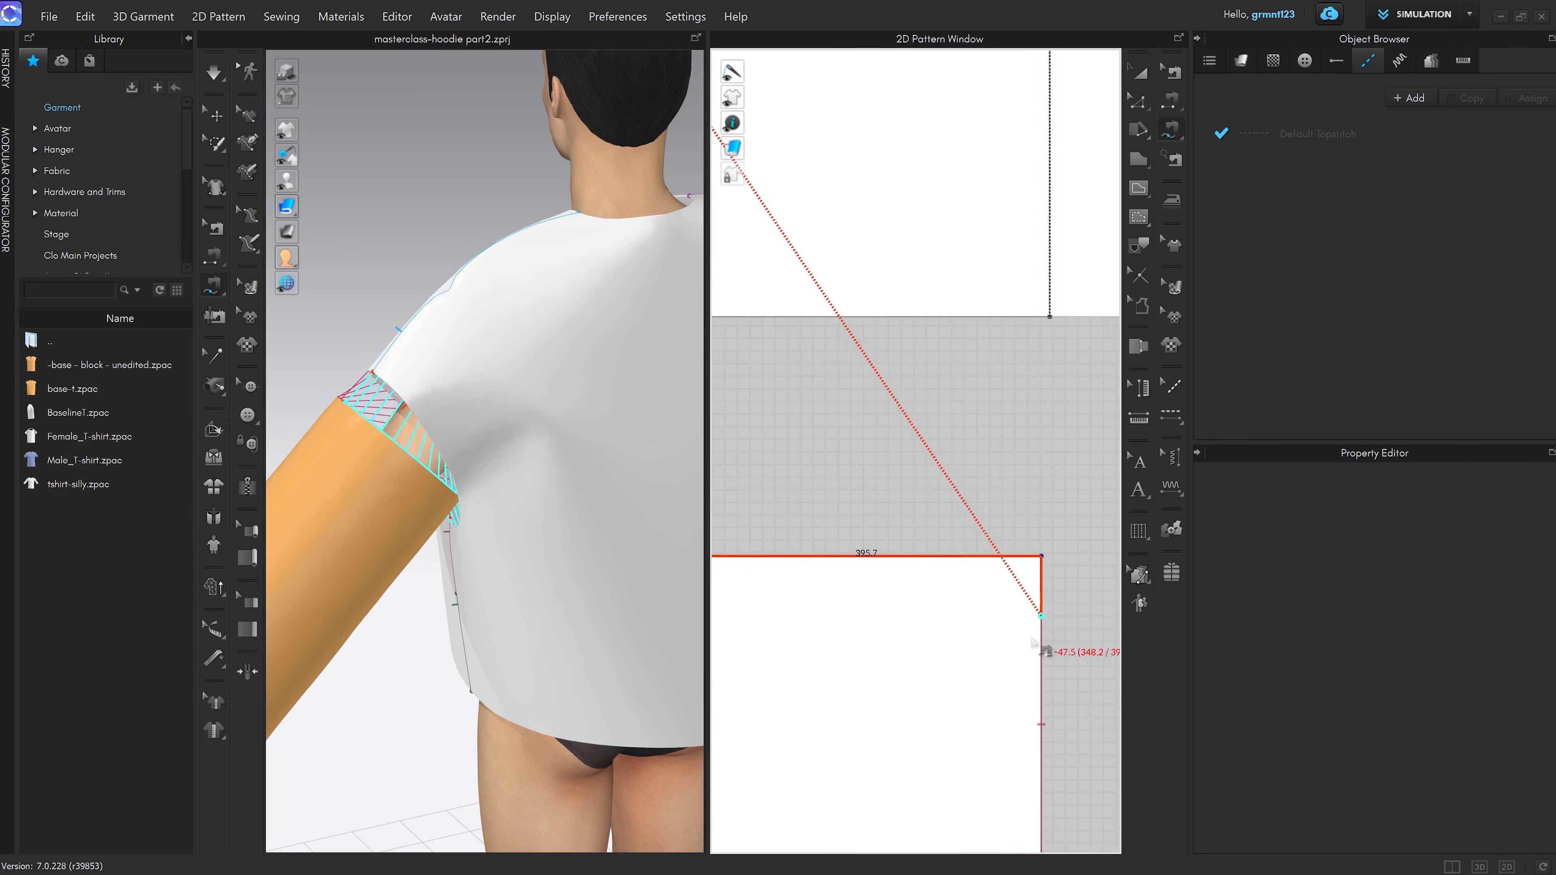
pyautogui.click(1041, 556)
# Run a Normal (Default) simulation to drape the T-shirt with its newly sewn sleeve on the avatar
pyautogui.scroll(-3, 1017, 583)
pyautogui.scroll(-5, 669, 536)
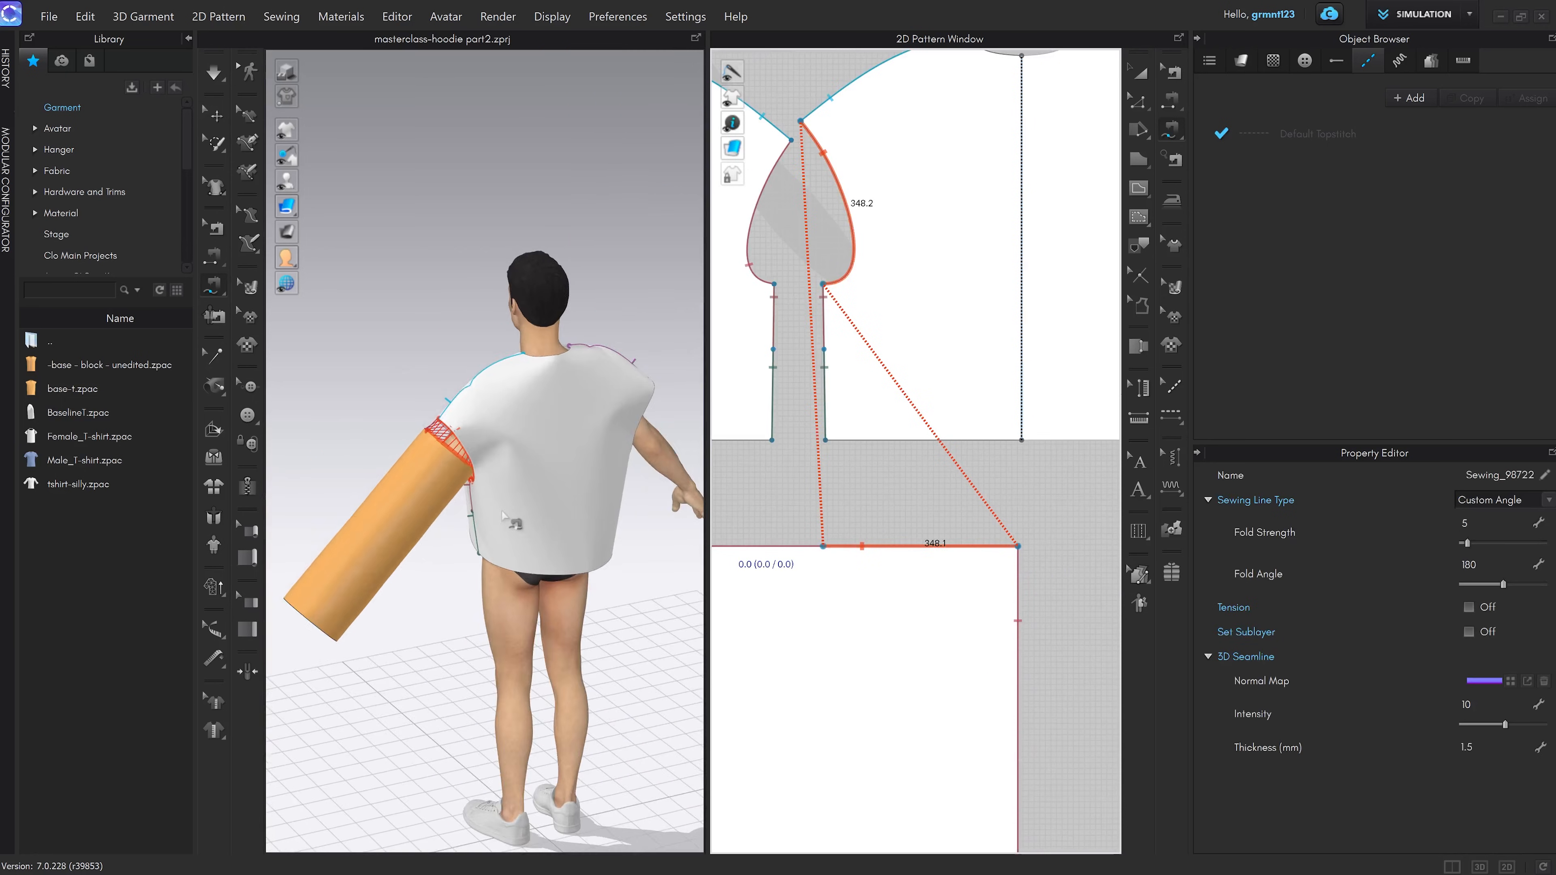
pyautogui.moveTo(507, 519); pyautogui.dragTo(612, 491, button='right')
pyautogui.press('2')
pyautogui.press('q')
pyautogui.moveTo(590, 499); pyautogui.dragTo(515, 506, button='middle')
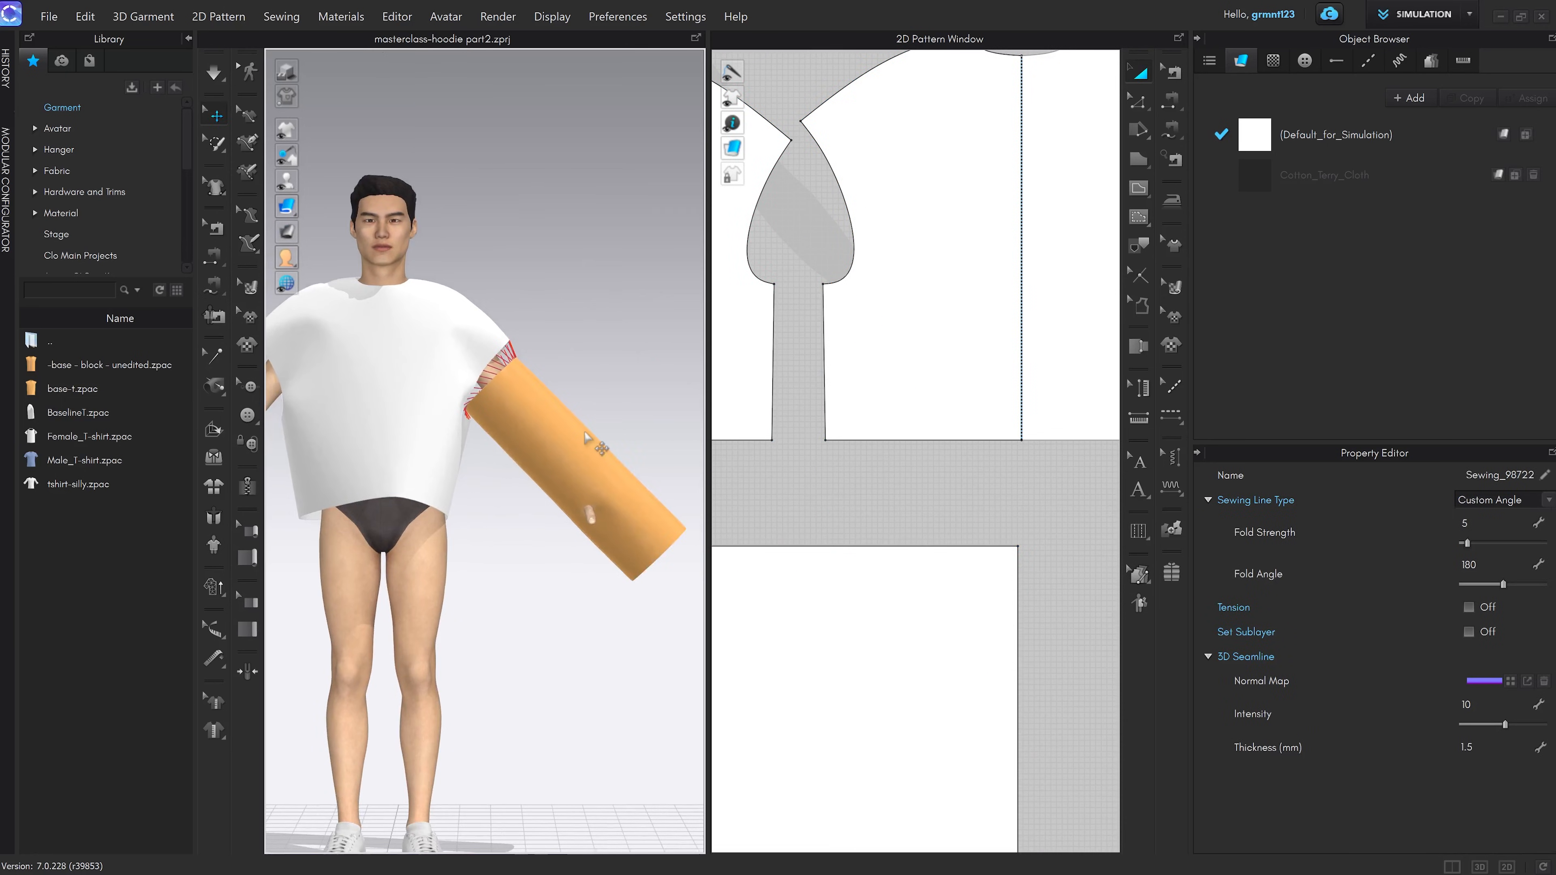
pyautogui.click(578, 479)
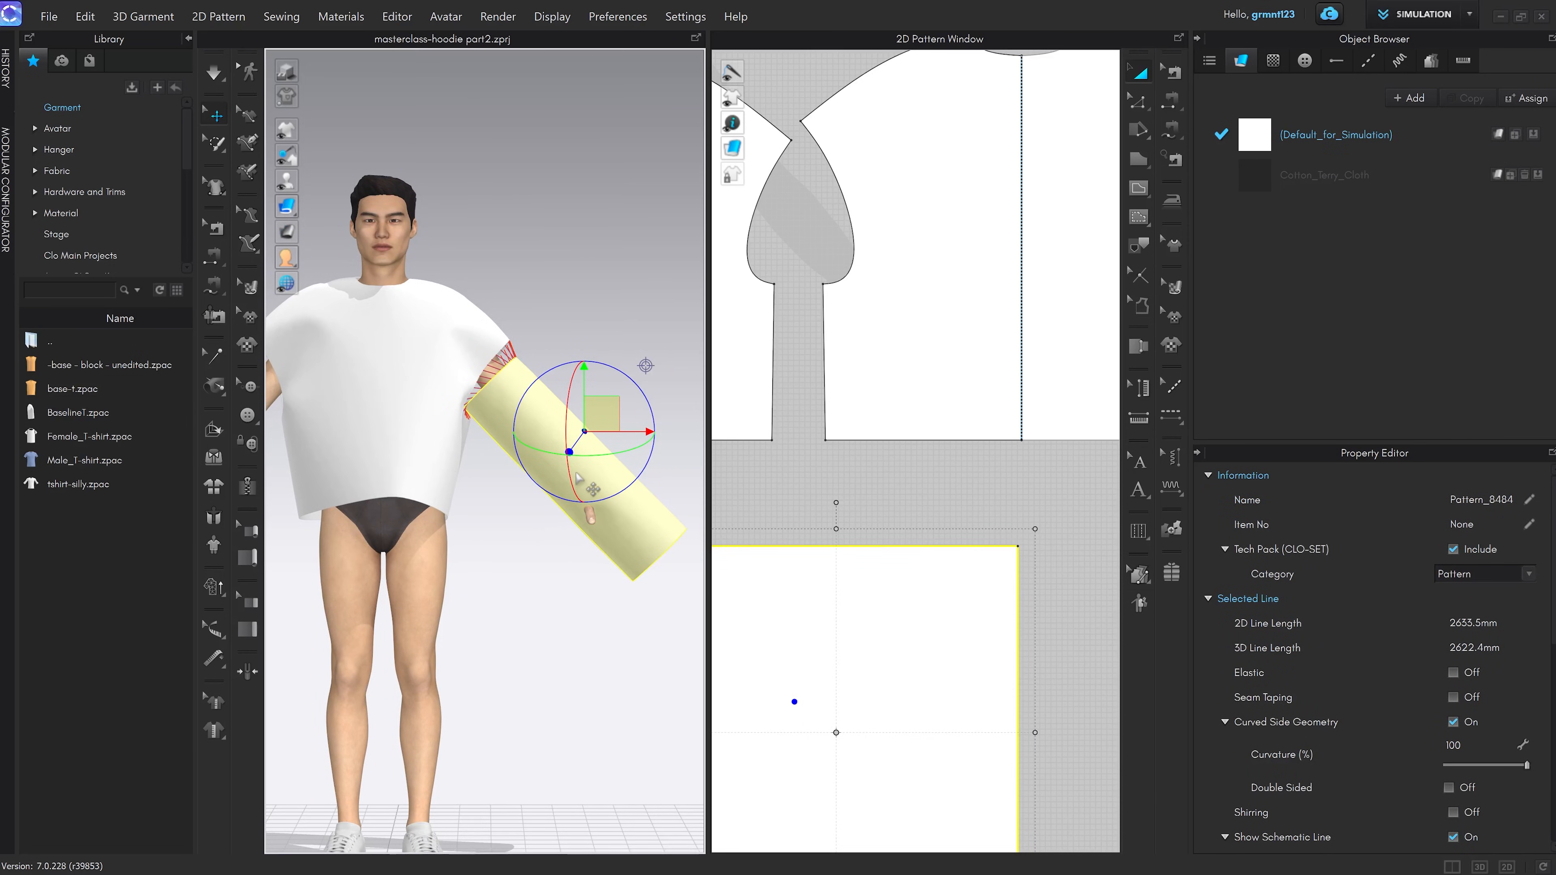
pyautogui.click(214, 74)
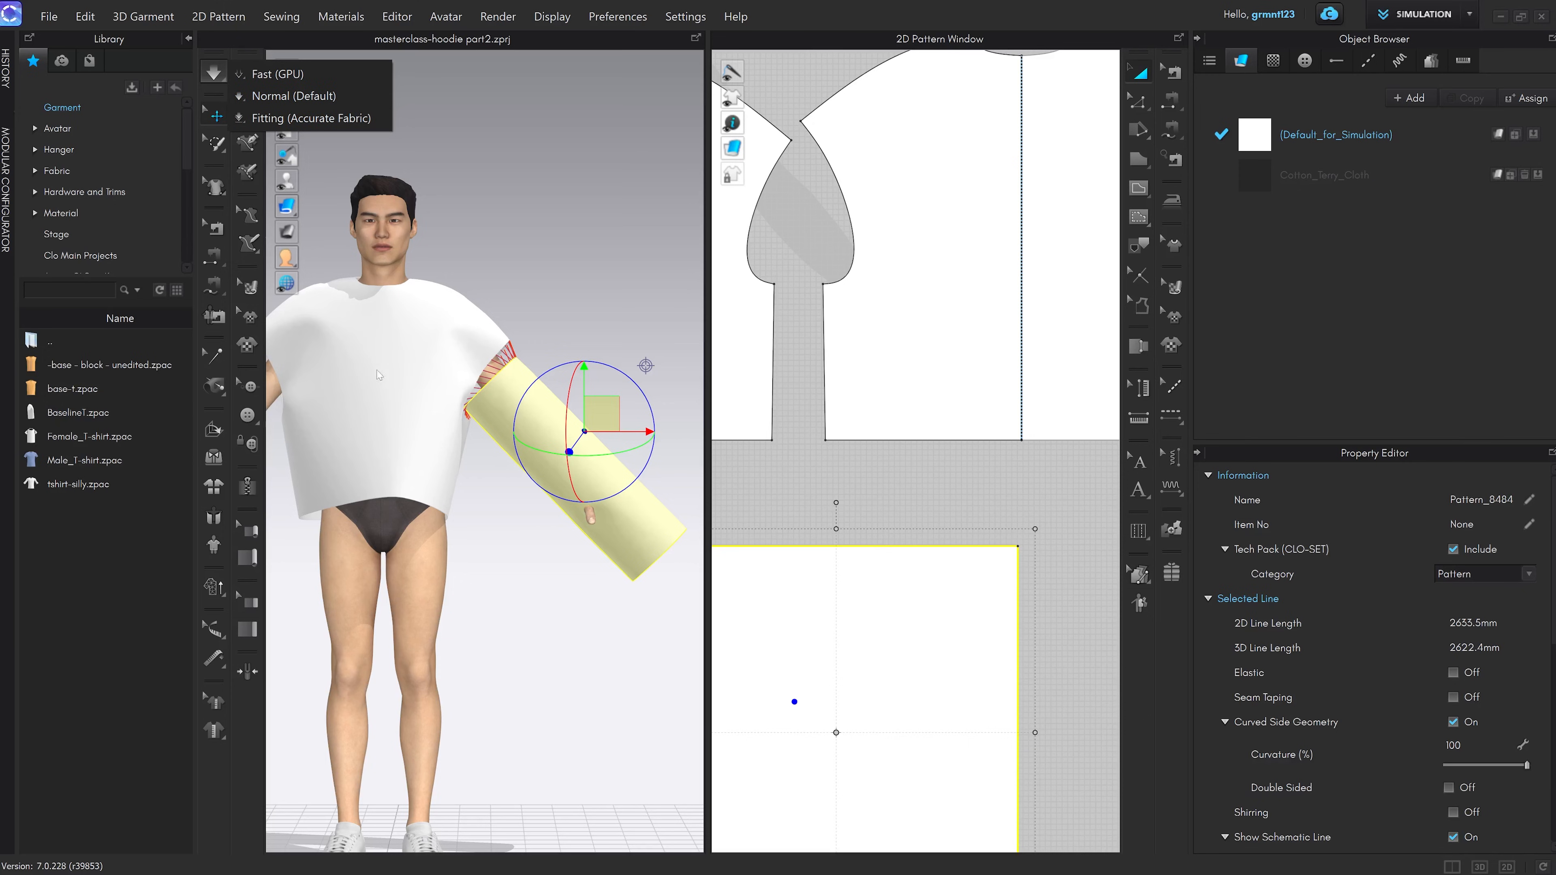
pyautogui.click(264, 97)
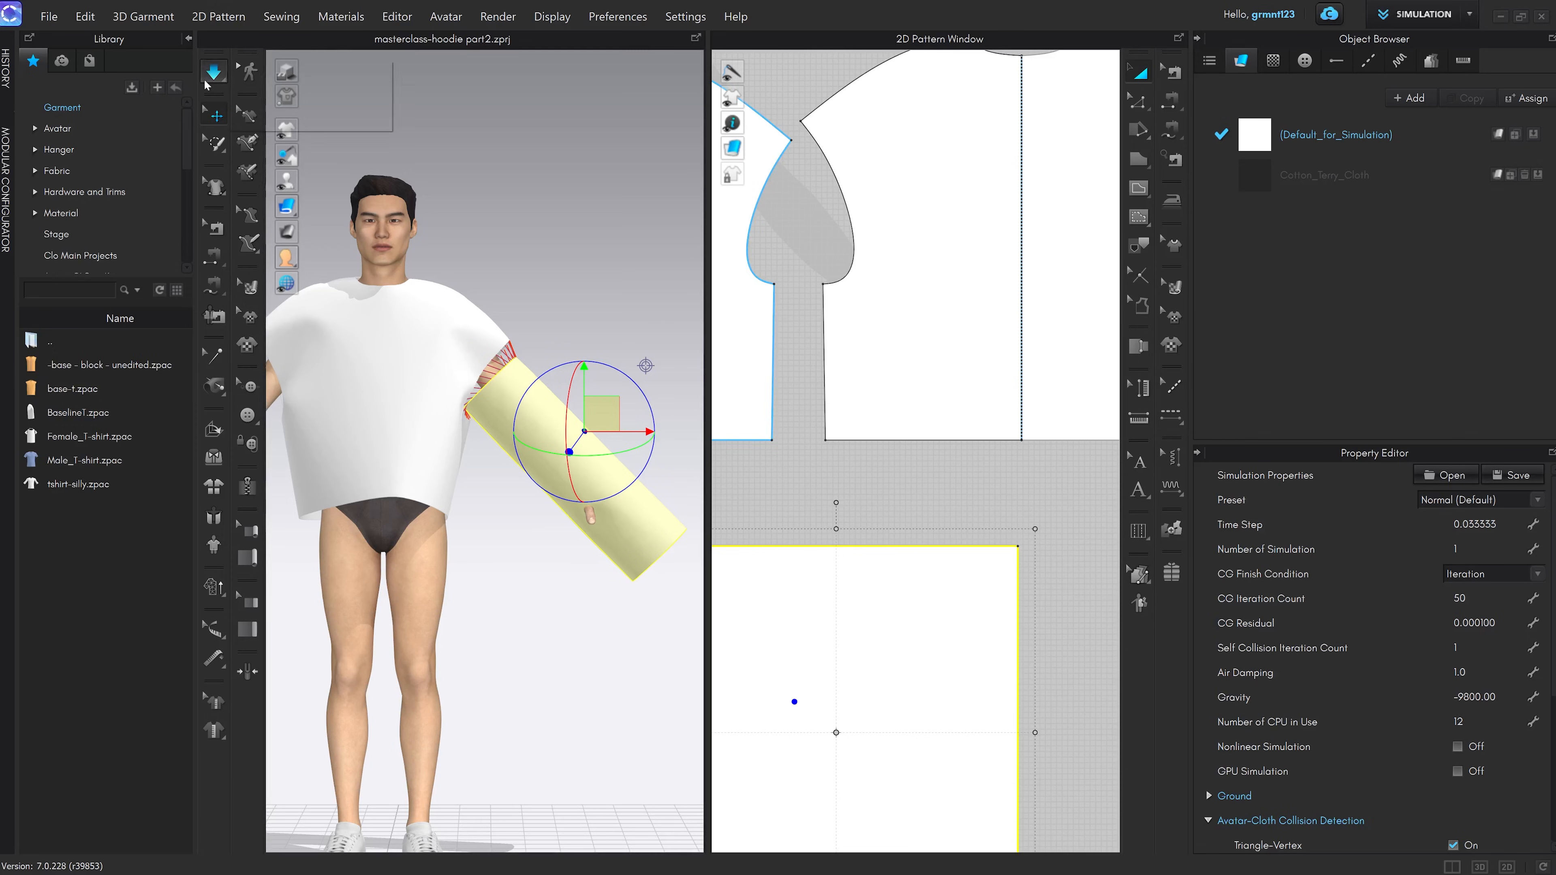
pyautogui.press('space')
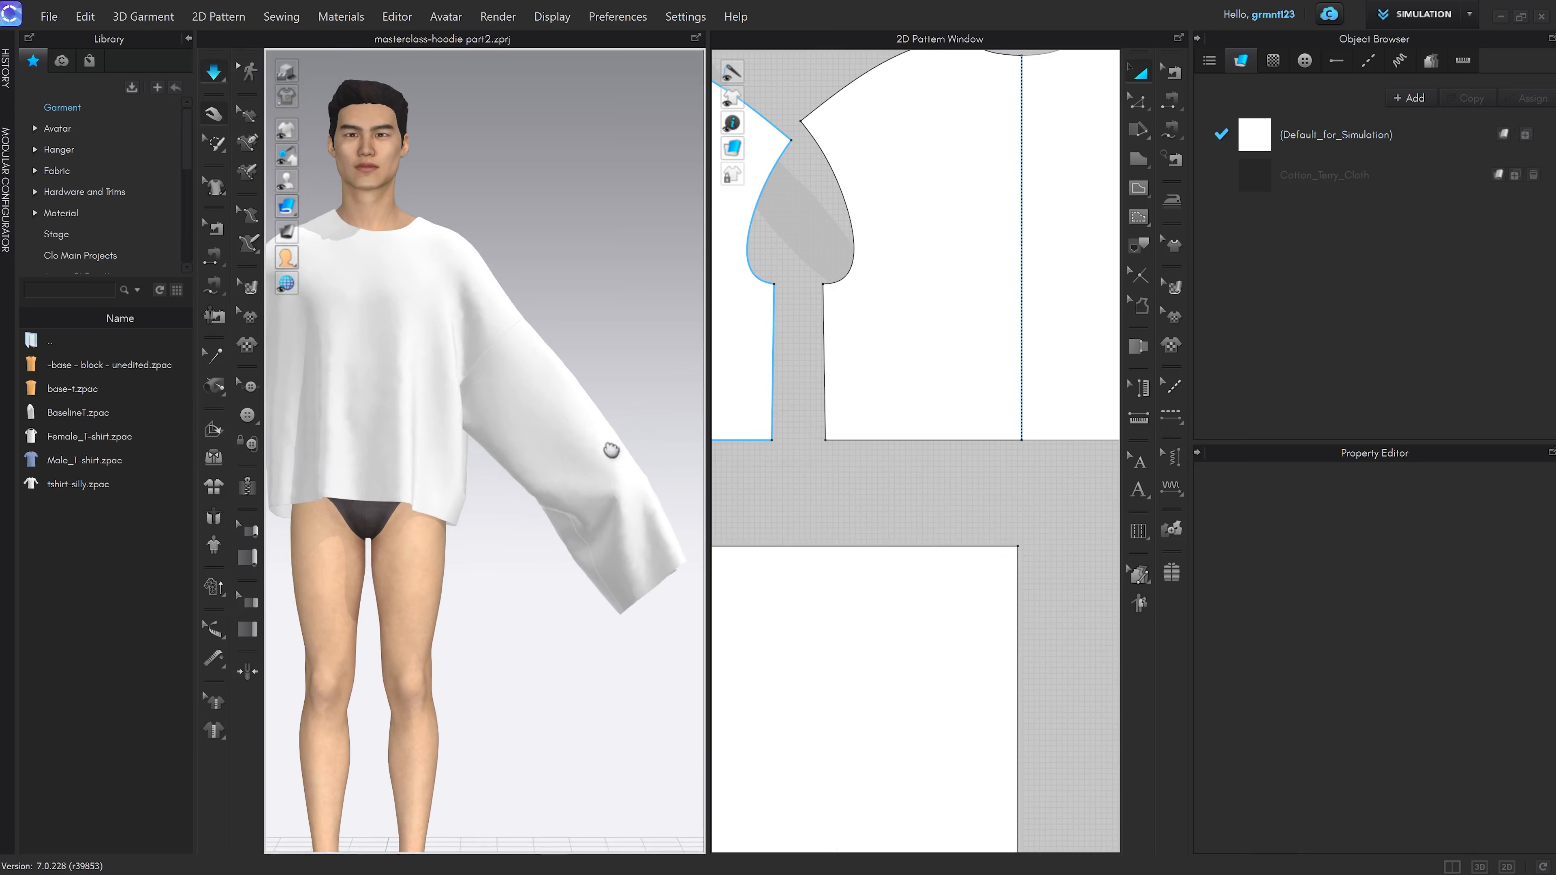
pyautogui.click(555, 502)
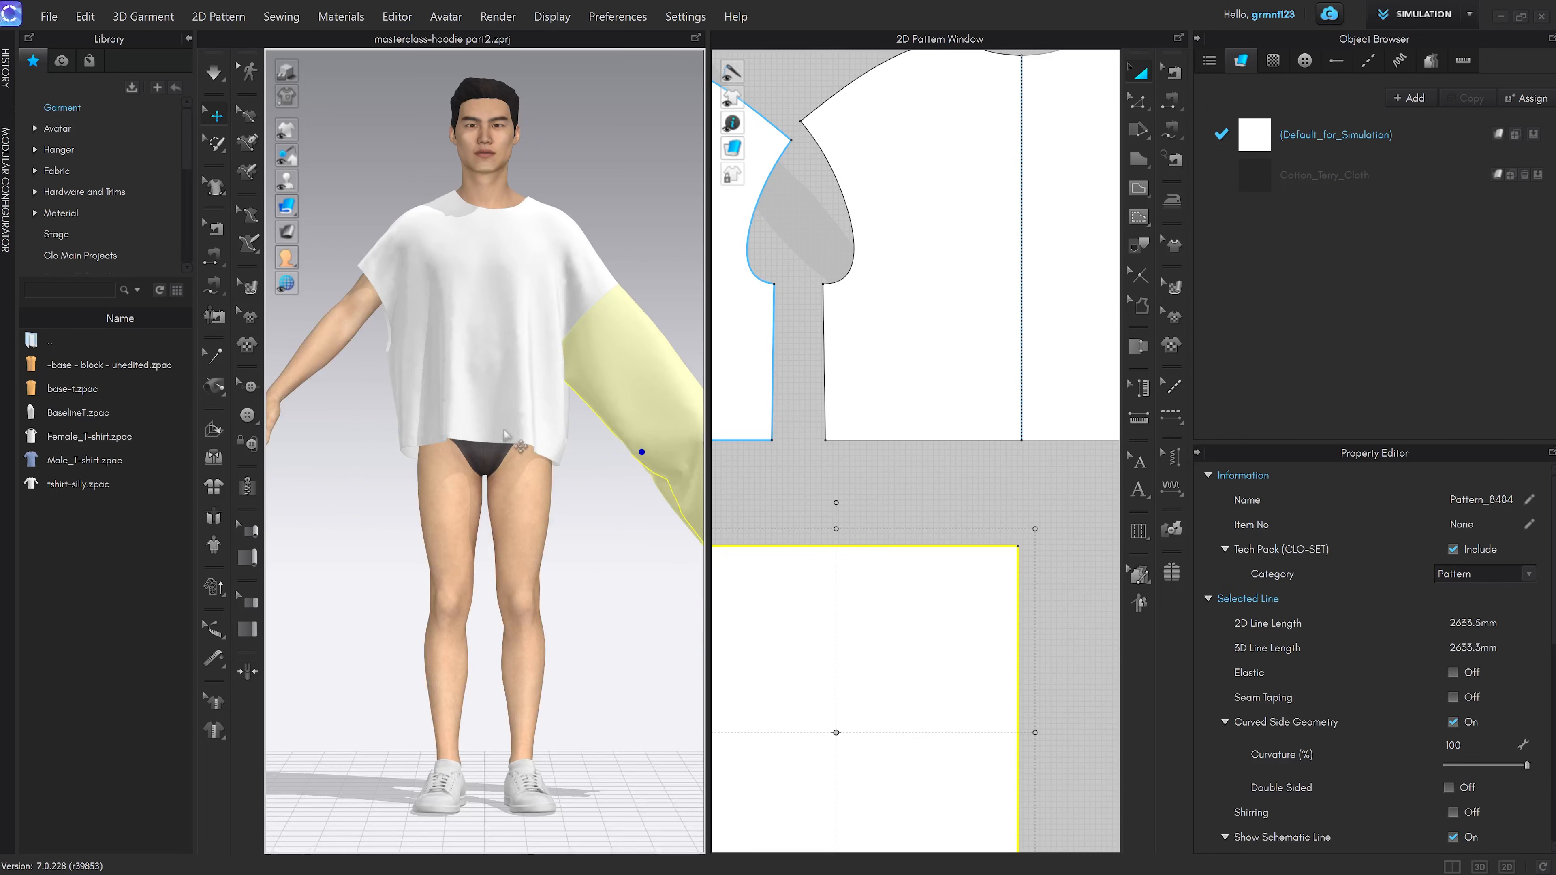
# Clear the sleeve selection and activate the Edit Pattern tool for the sleeve rectangle's outline
pyautogui.moveTo(538, 384); pyautogui.dragTo(512, 483, button='middle')
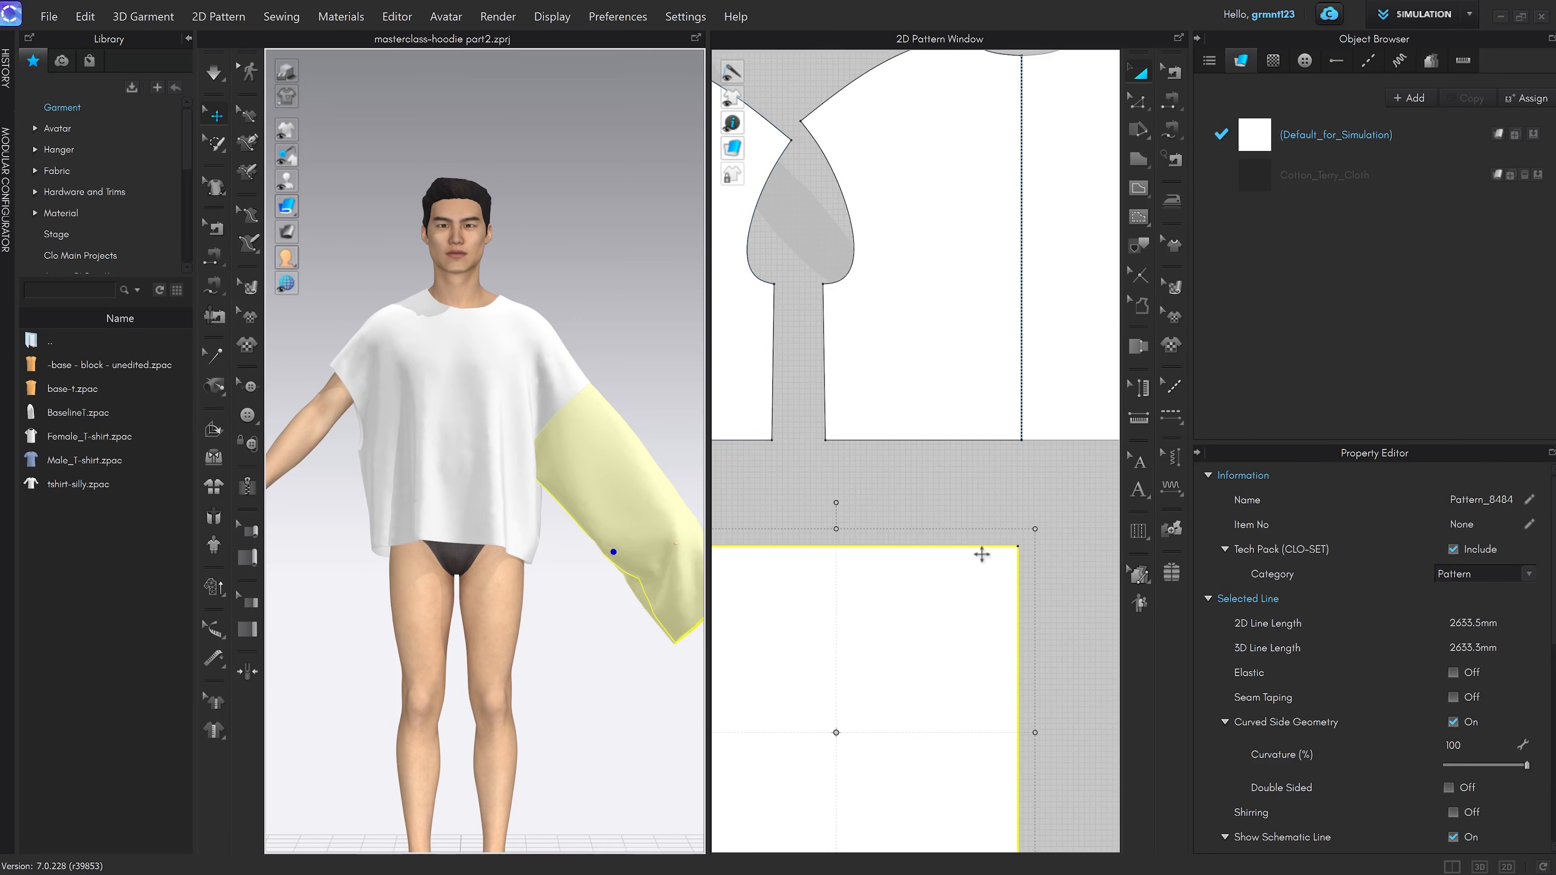
pyautogui.scroll(-3, 974, 542)
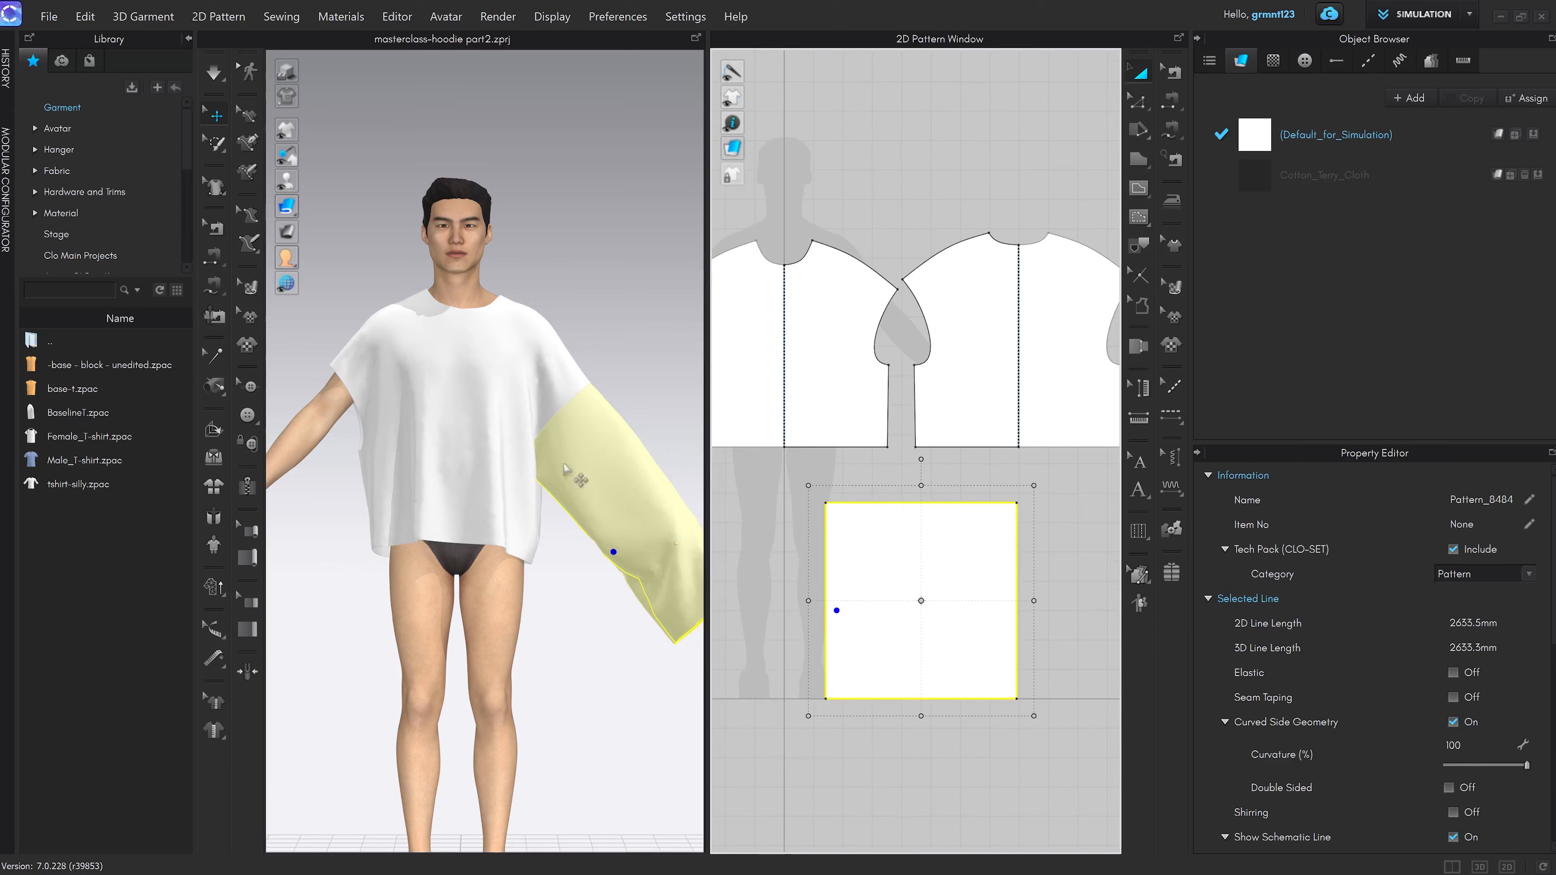
pyautogui.scroll(3, 563, 468)
pyautogui.moveTo(538, 423); pyautogui.dragTo(472, 418, button='middle')
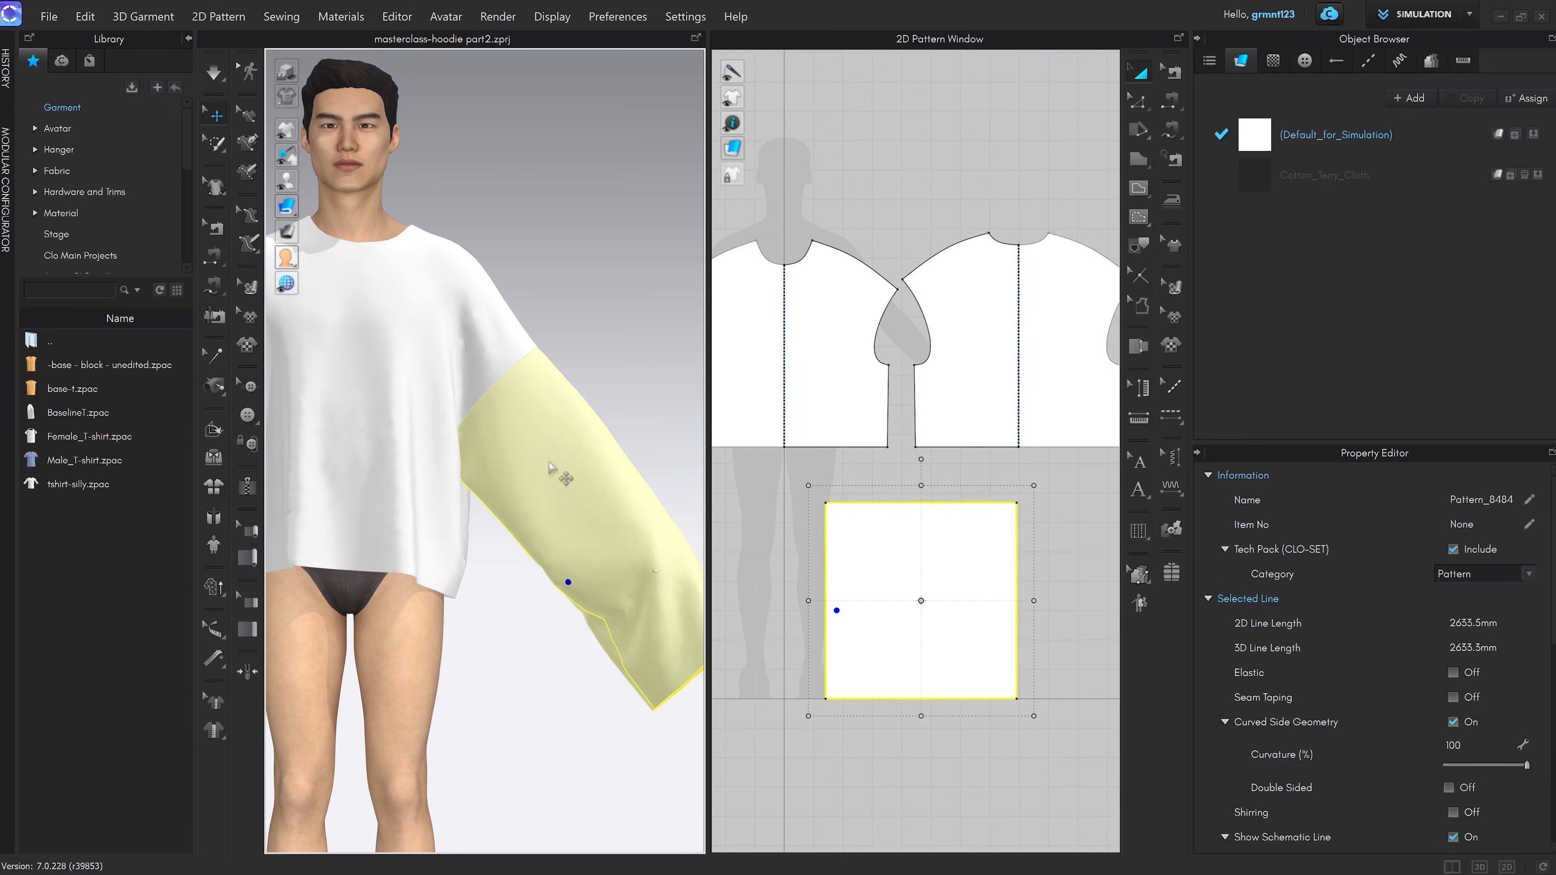
pyautogui.click(926, 732)
pyautogui.press('z')
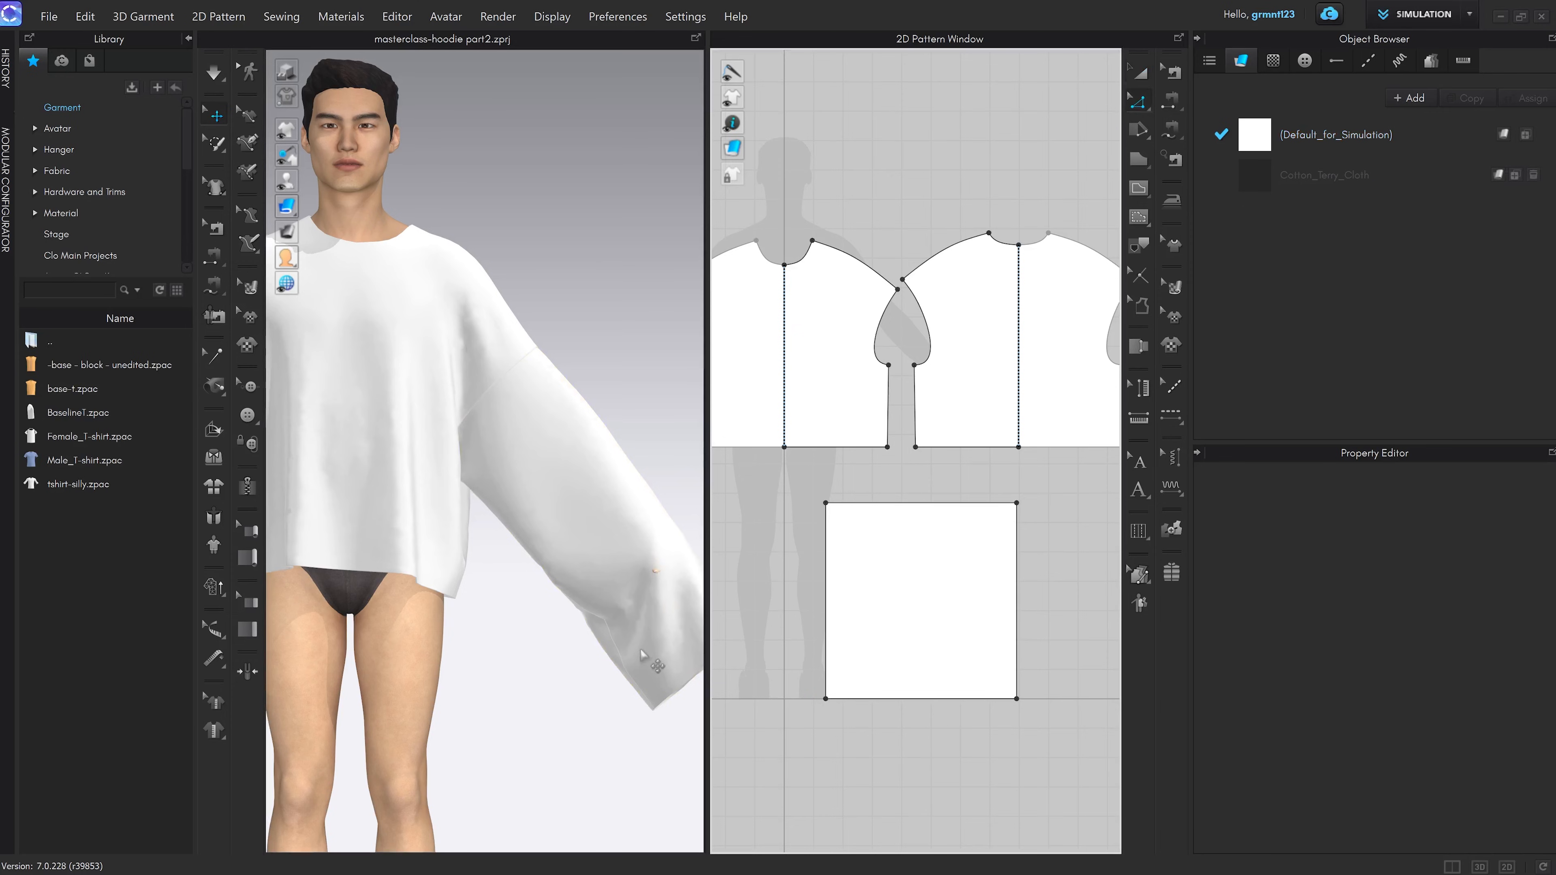
# Shorten the sleeve rectangle by moving its hem edge straight up 197.6 mm, leaving sides of 469.4 mm
pyautogui.moveTo(641, 656); pyautogui.dragTo(575, 624, button='middle')
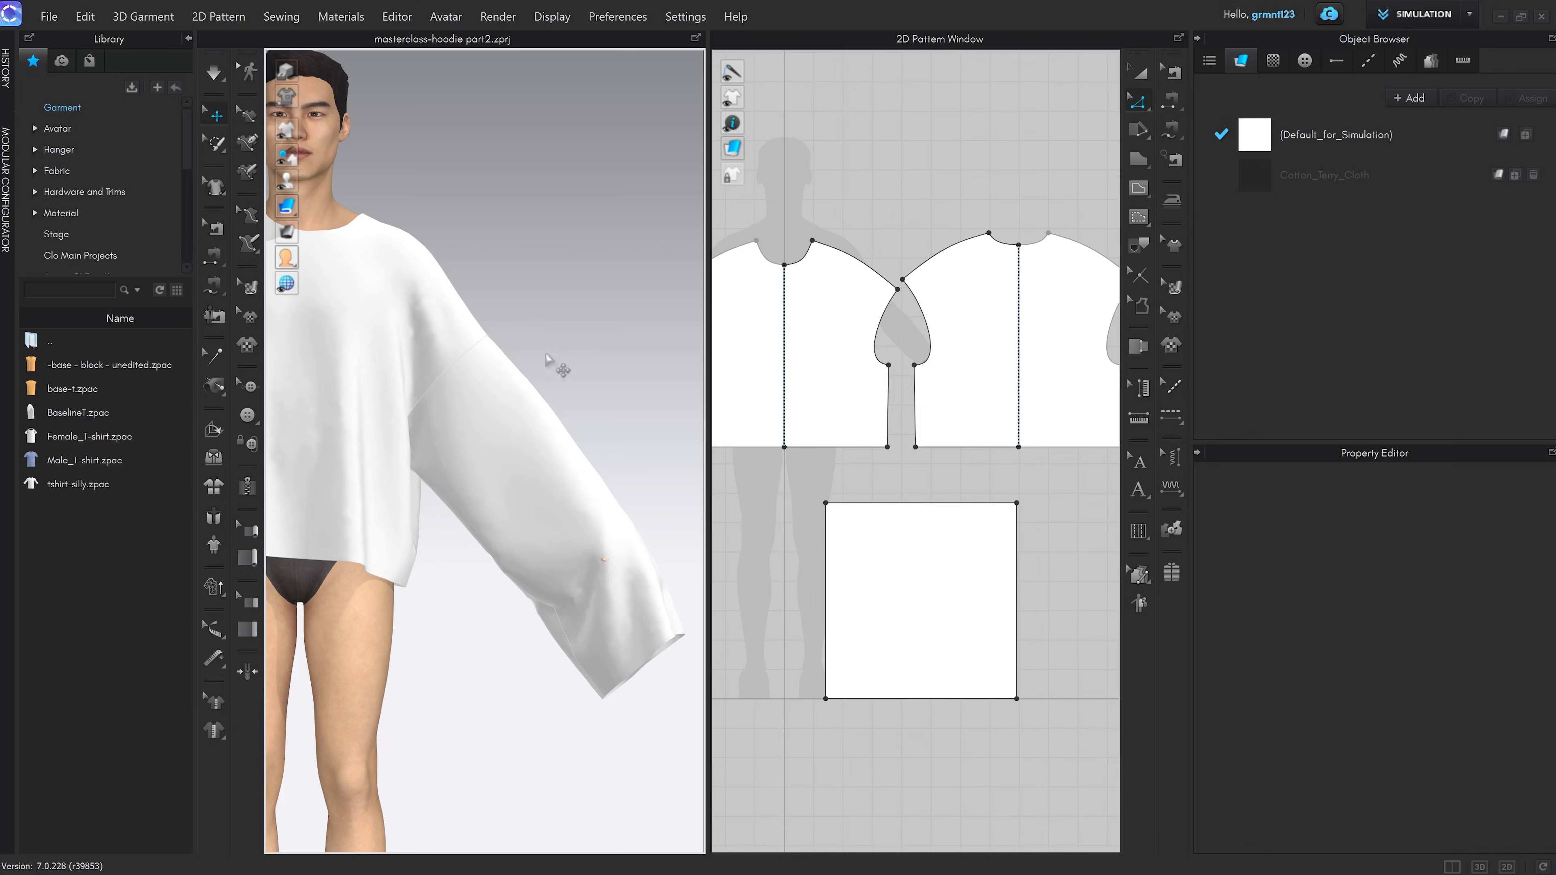
pyautogui.click(931, 769)
pyautogui.moveTo(592, 590); pyautogui.dragTo(559, 537, button='middle')
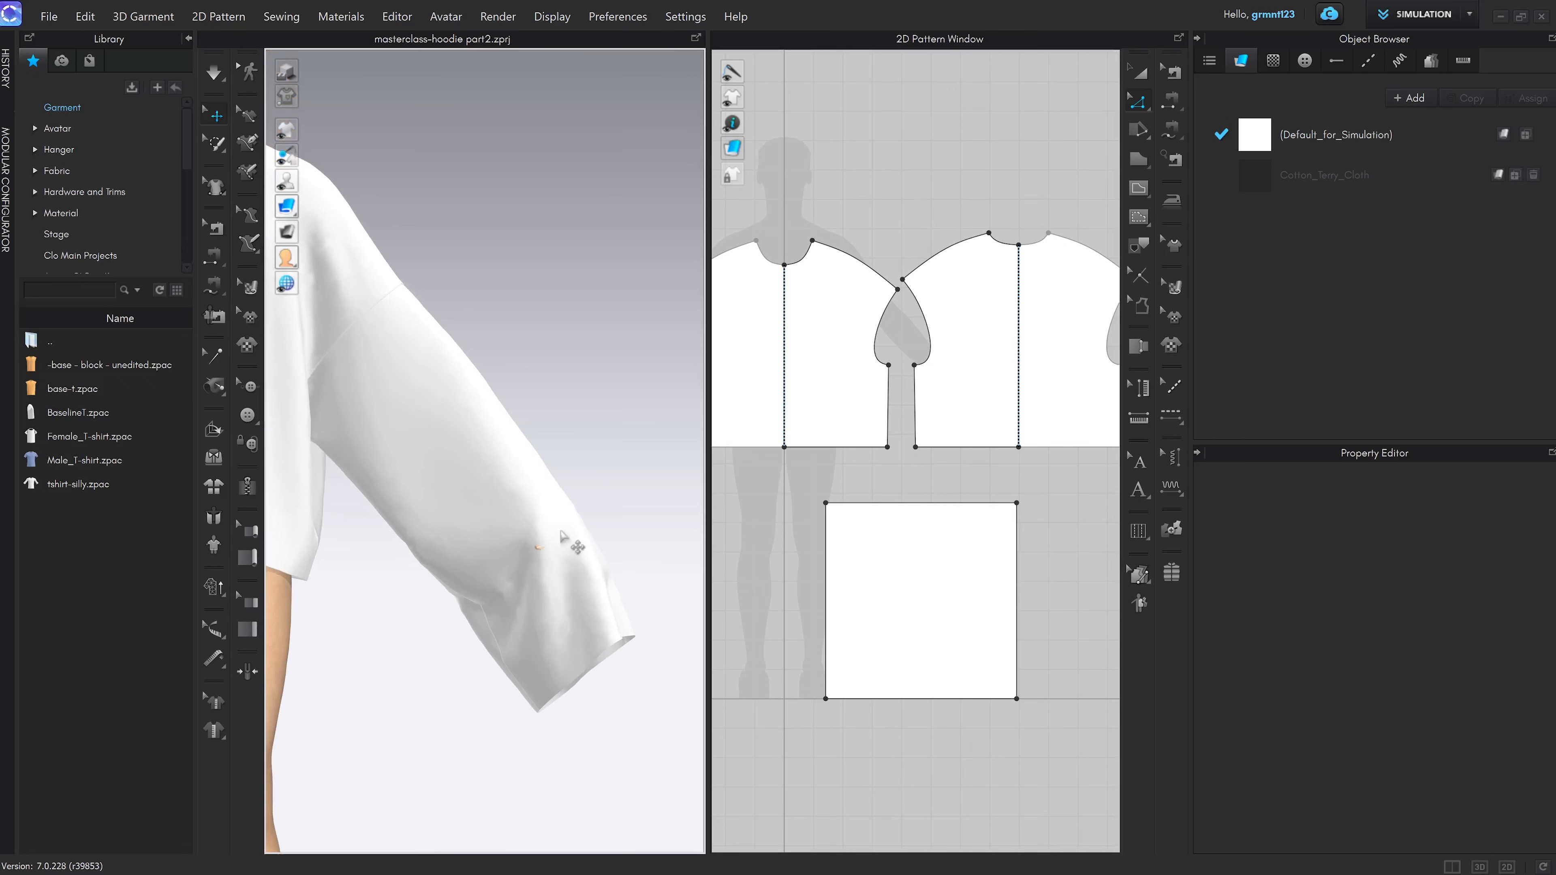
pyautogui.click(553, 538)
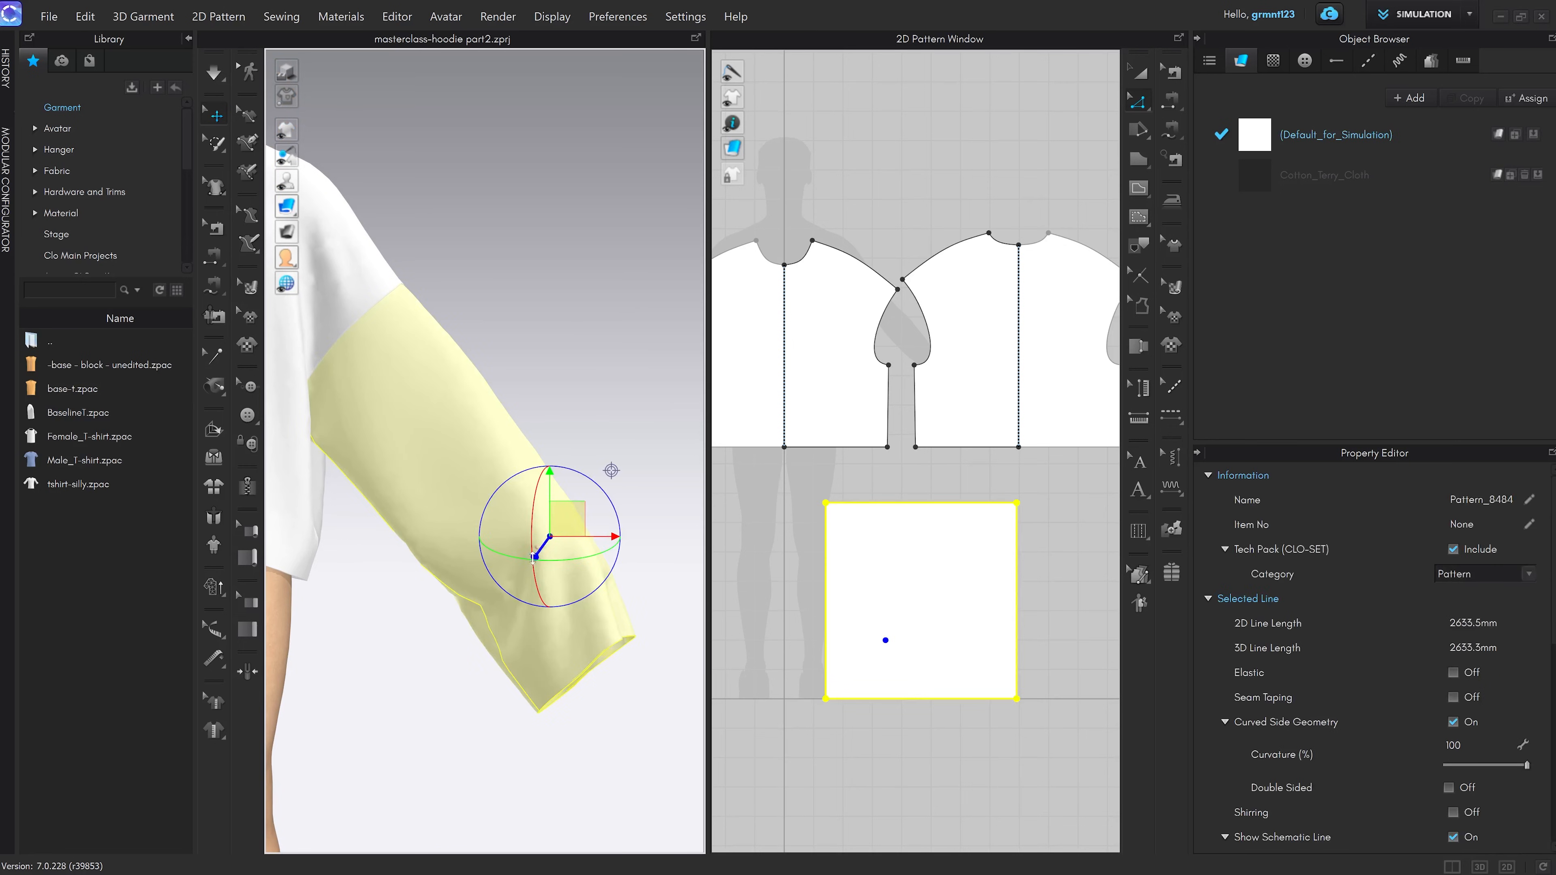
pyautogui.click(514, 570)
pyautogui.scroll(3, 549, 546)
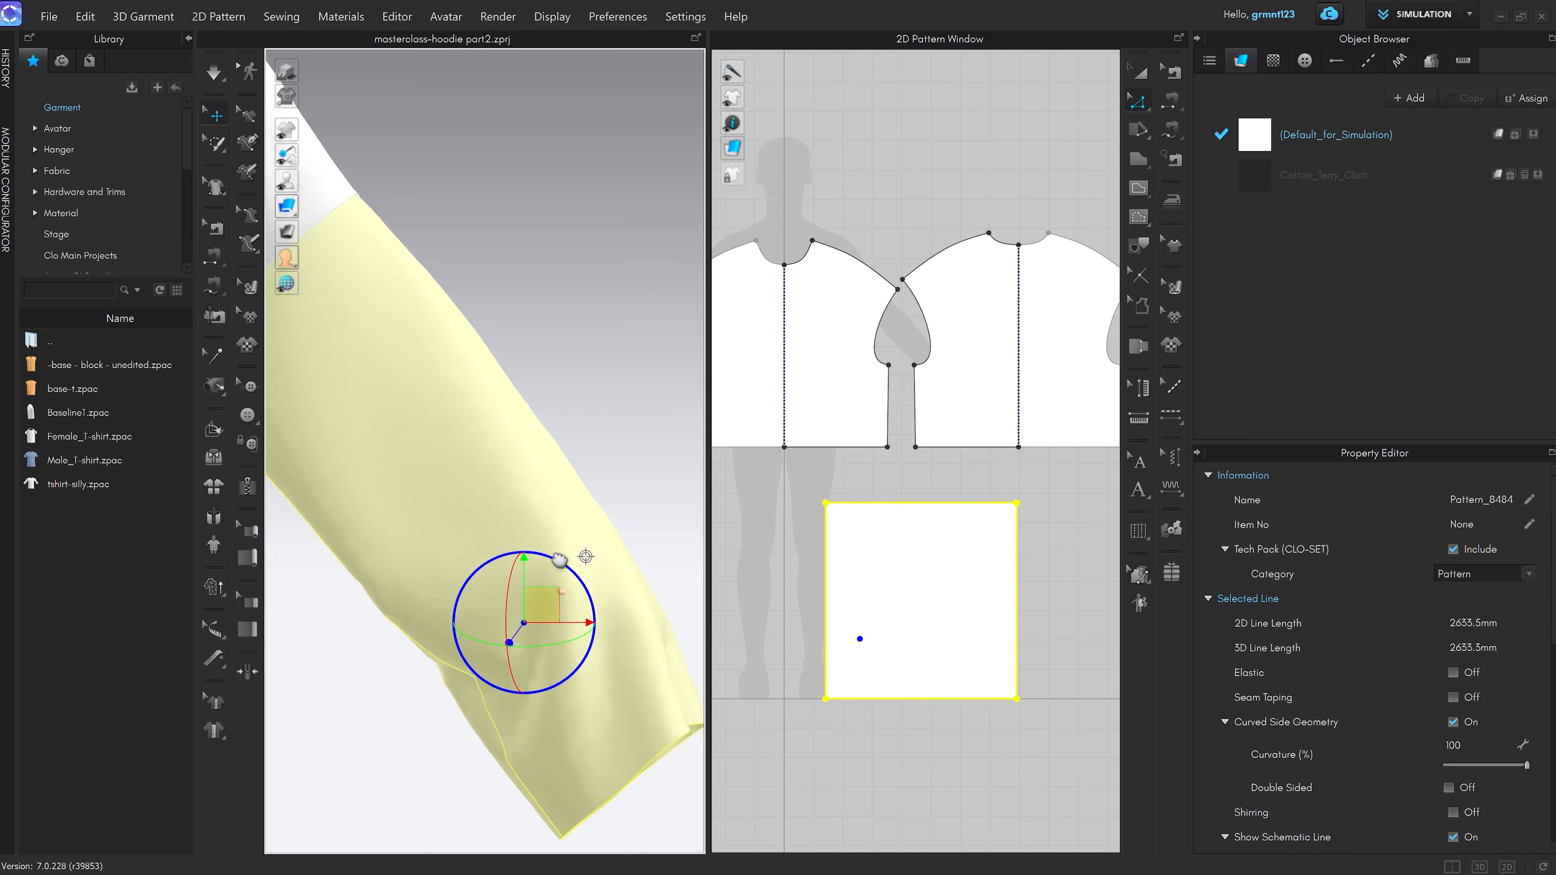
pyautogui.moveTo(558, 560); pyautogui.dragTo(535, 508, button='middle')
pyautogui.click(881, 711)
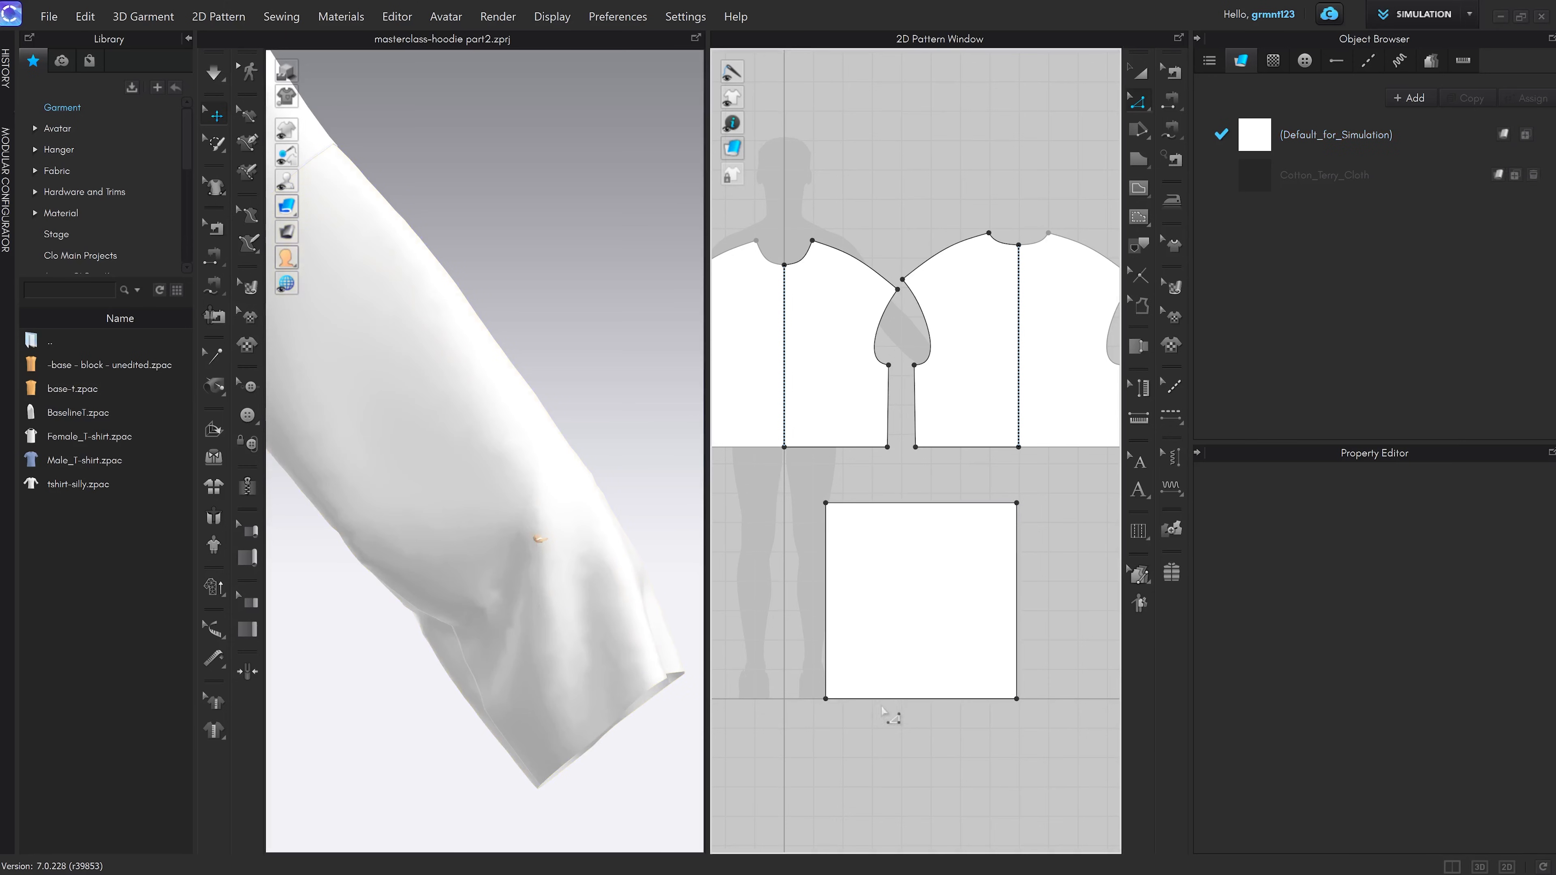
pyautogui.moveTo(878, 698); pyautogui.dragTo(883, 642)
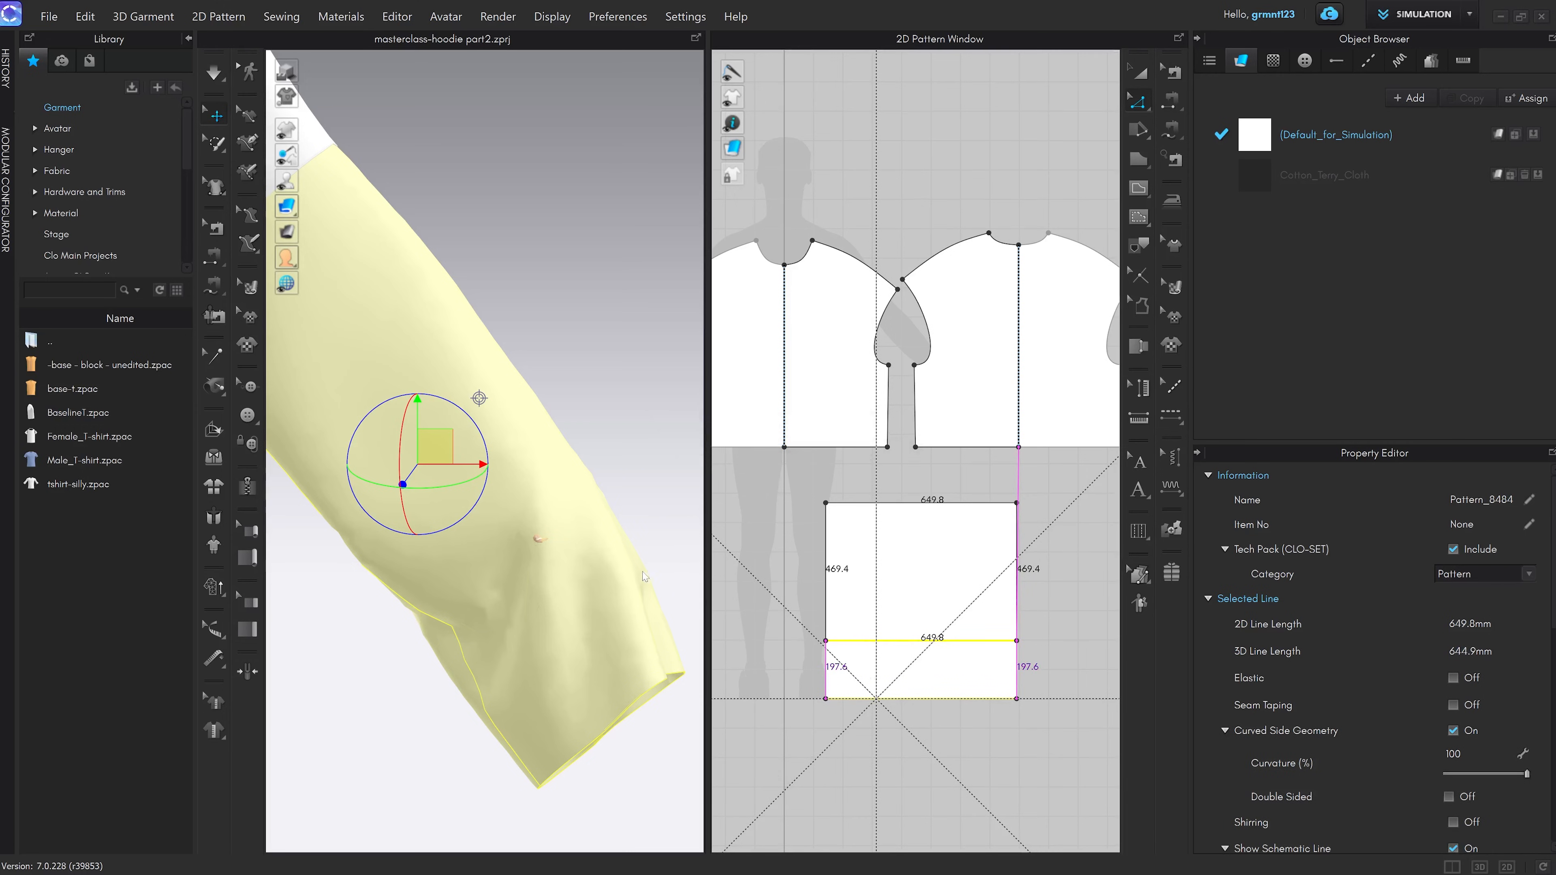
# Lengthen the sleeve rectangle slightly by moving its hem edge straight down
pyautogui.scroll(-5, 577, 492)
pyautogui.moveTo(580, 479); pyautogui.dragTo(658, 536, button='middle')
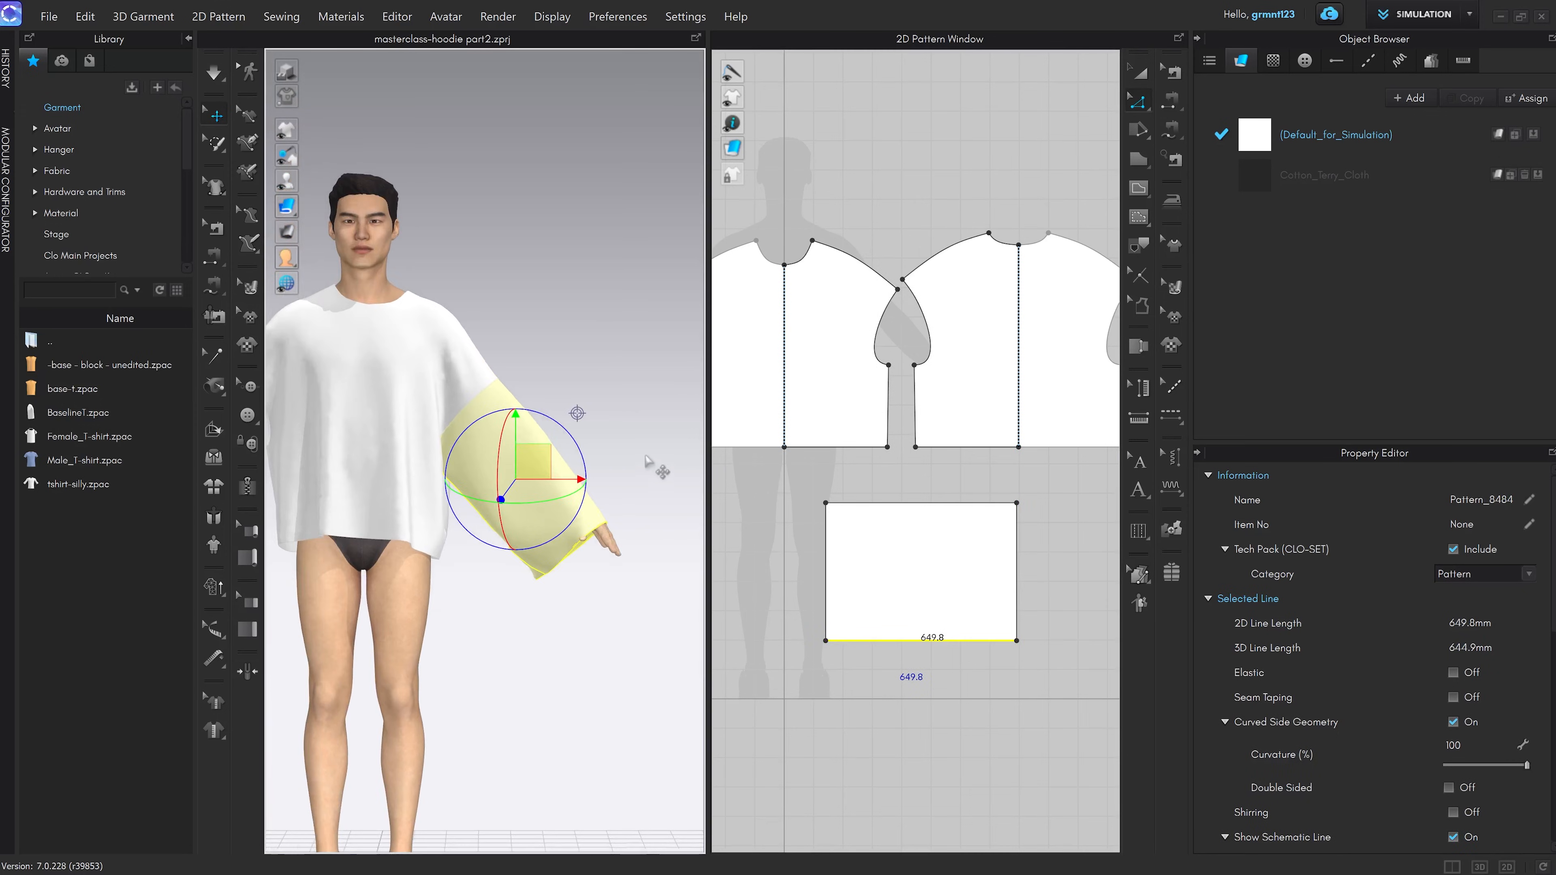
pyautogui.click(646, 456)
pyautogui.moveTo(648, 469); pyautogui.dragTo(556, 518, button='right')
pyautogui.press('2')
pyautogui.moveTo(559, 483); pyautogui.dragTo(486, 572, button='middle')
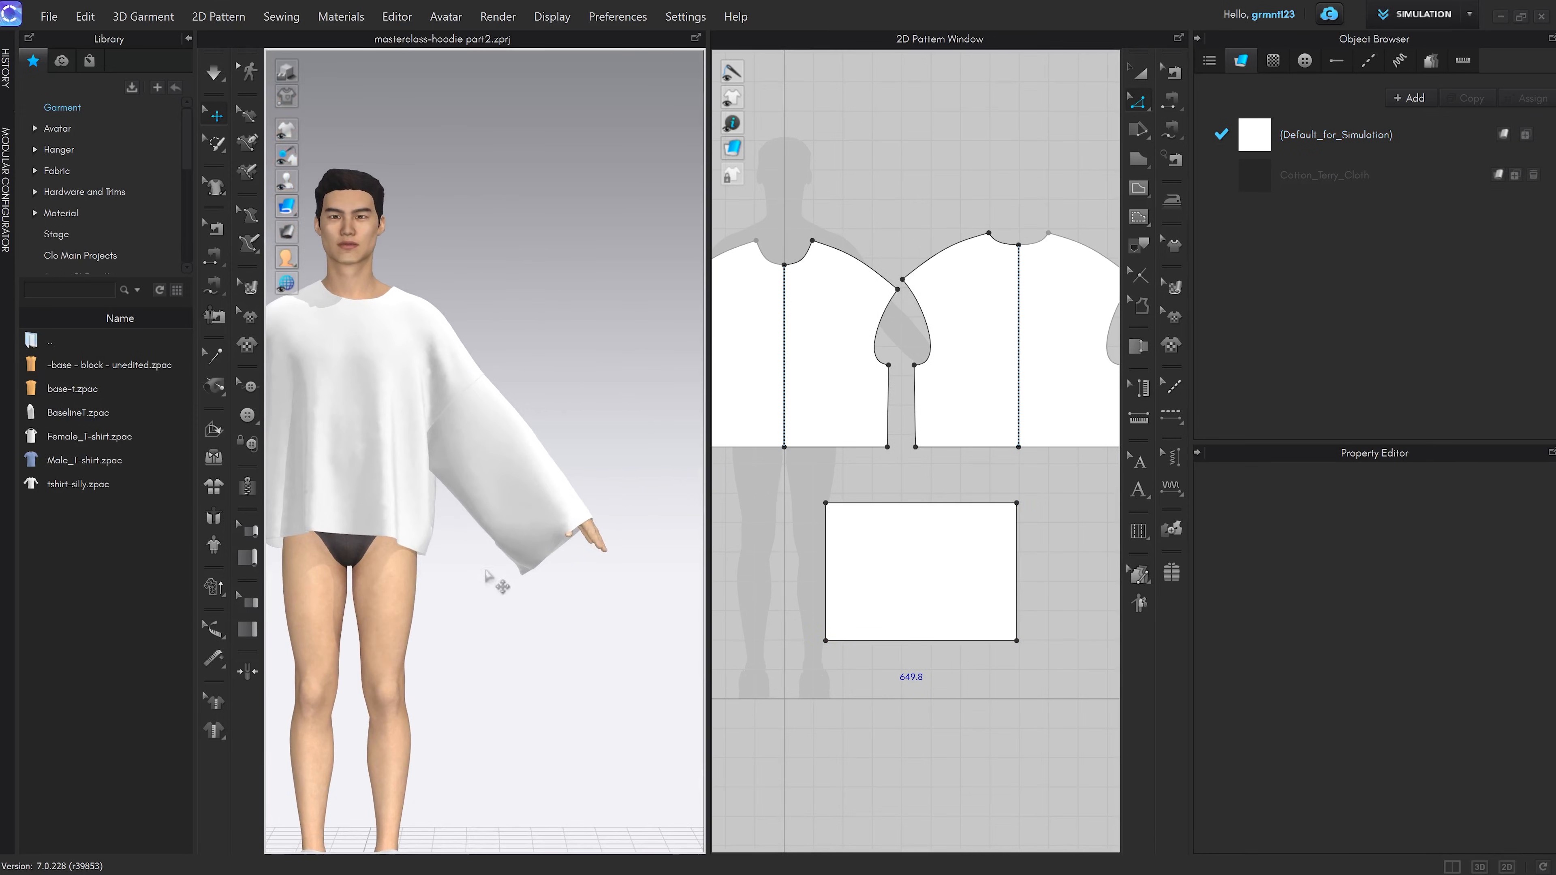
pyautogui.scroll(3, 907, 680)
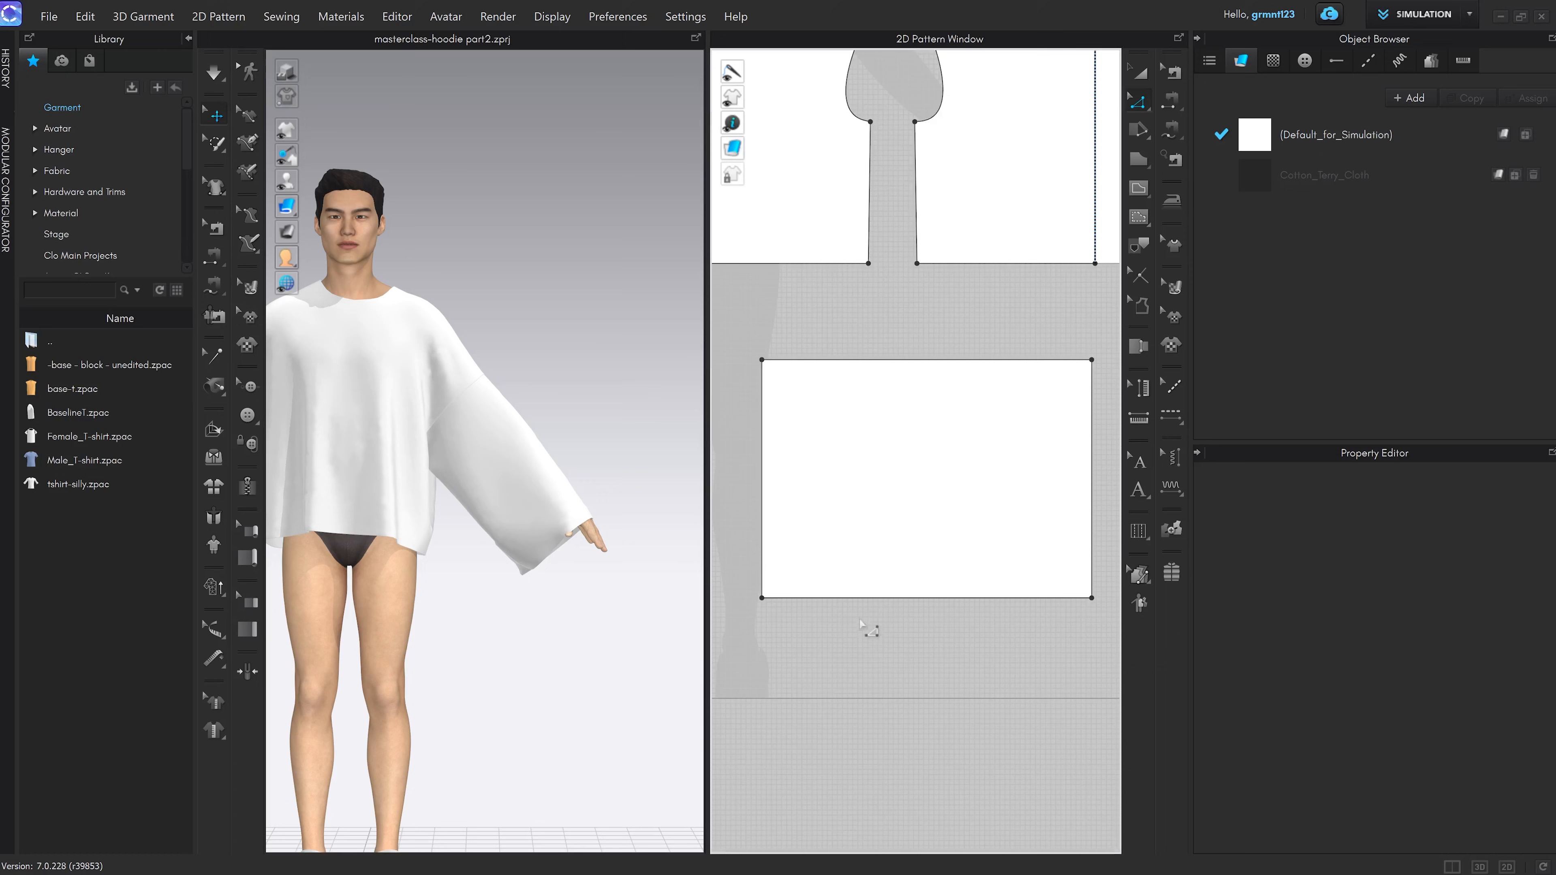
pyautogui.click(869, 608)
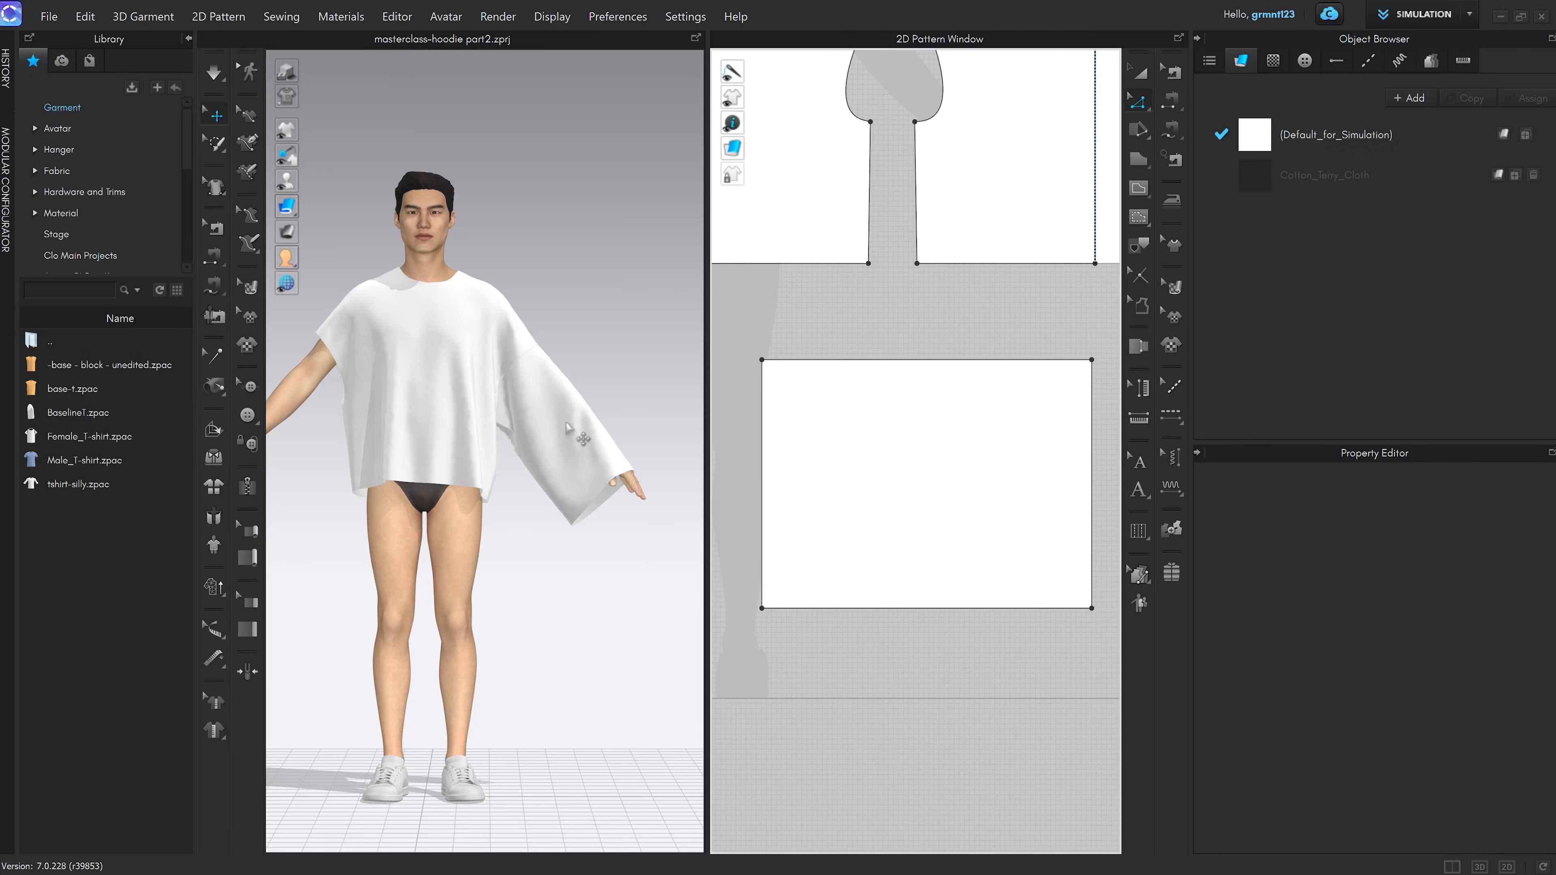
# Set the gravity of the Normal (Default) simulation to 0
pyautogui.moveTo(571, 421); pyautogui.dragTo(526, 446, button='middle')
pyautogui.click(212, 72)
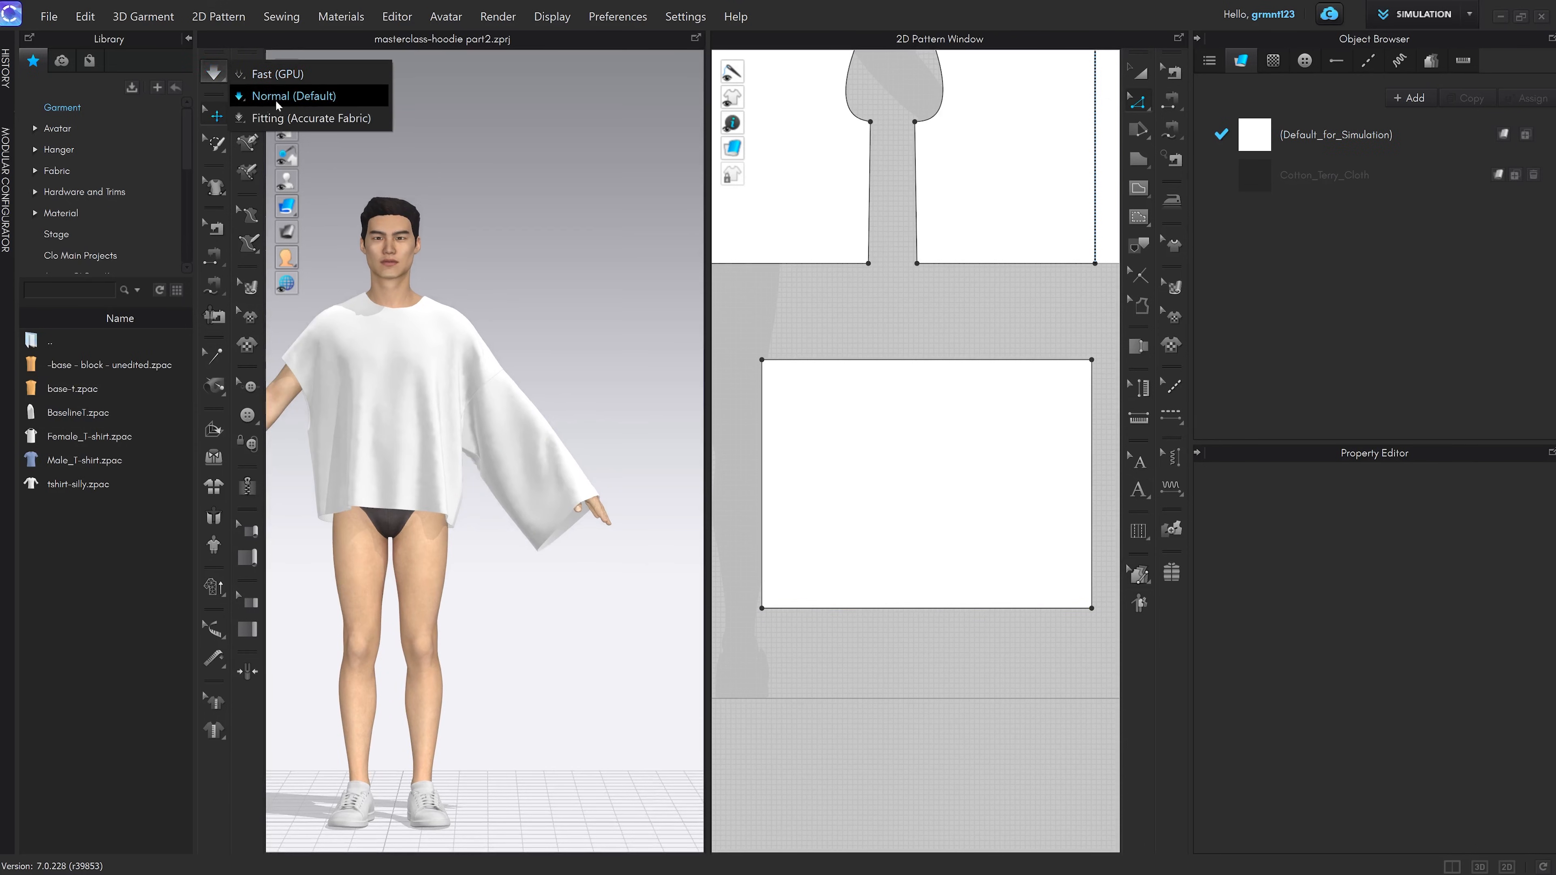
pyautogui.click(289, 96)
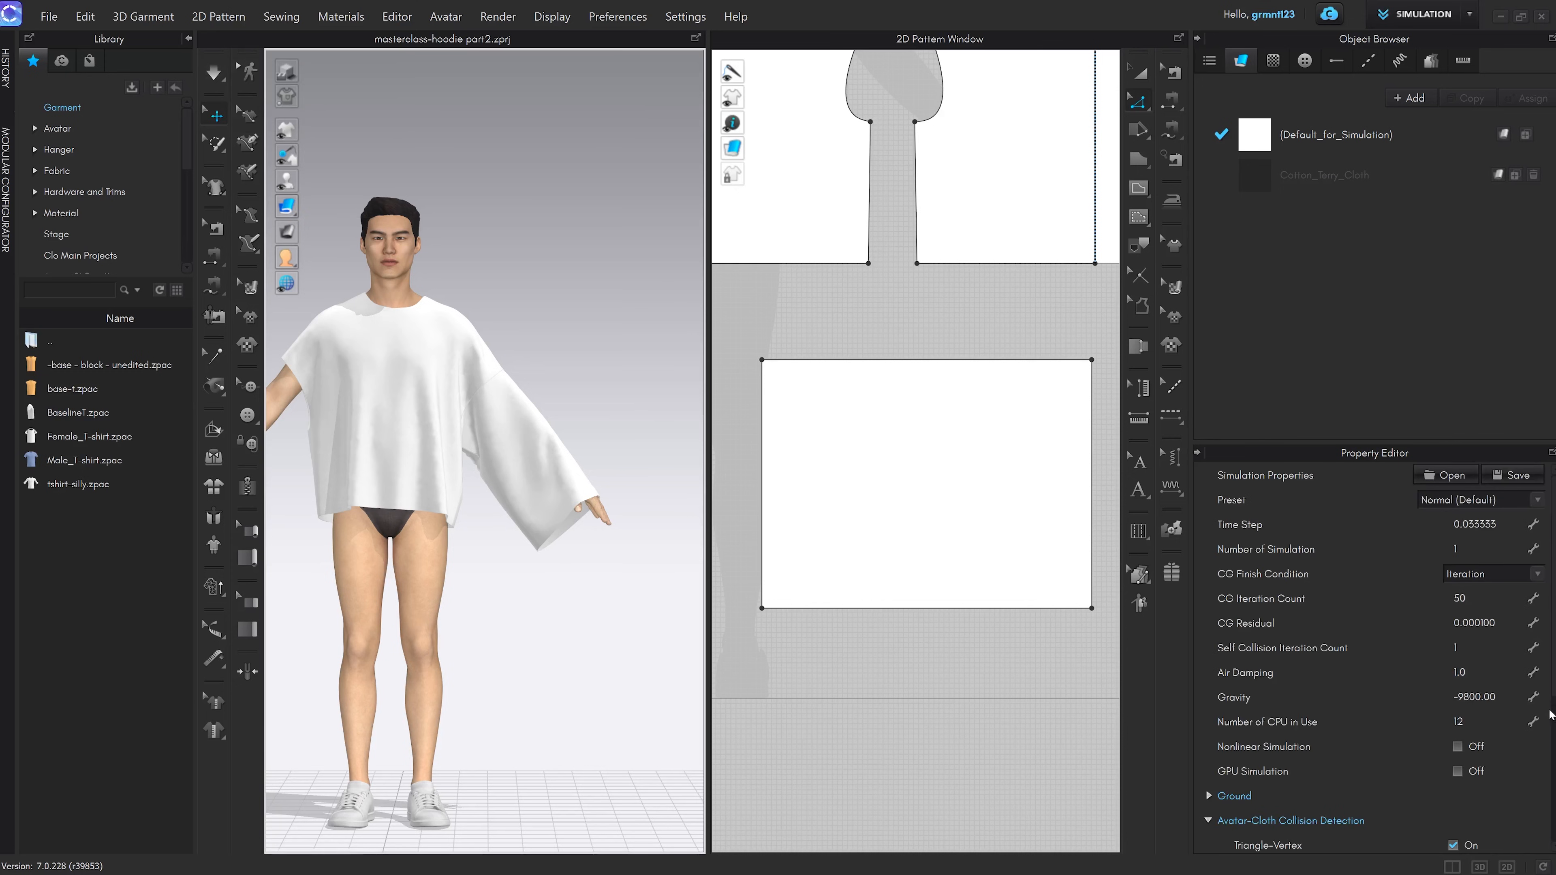
pyautogui.click(1473, 697)
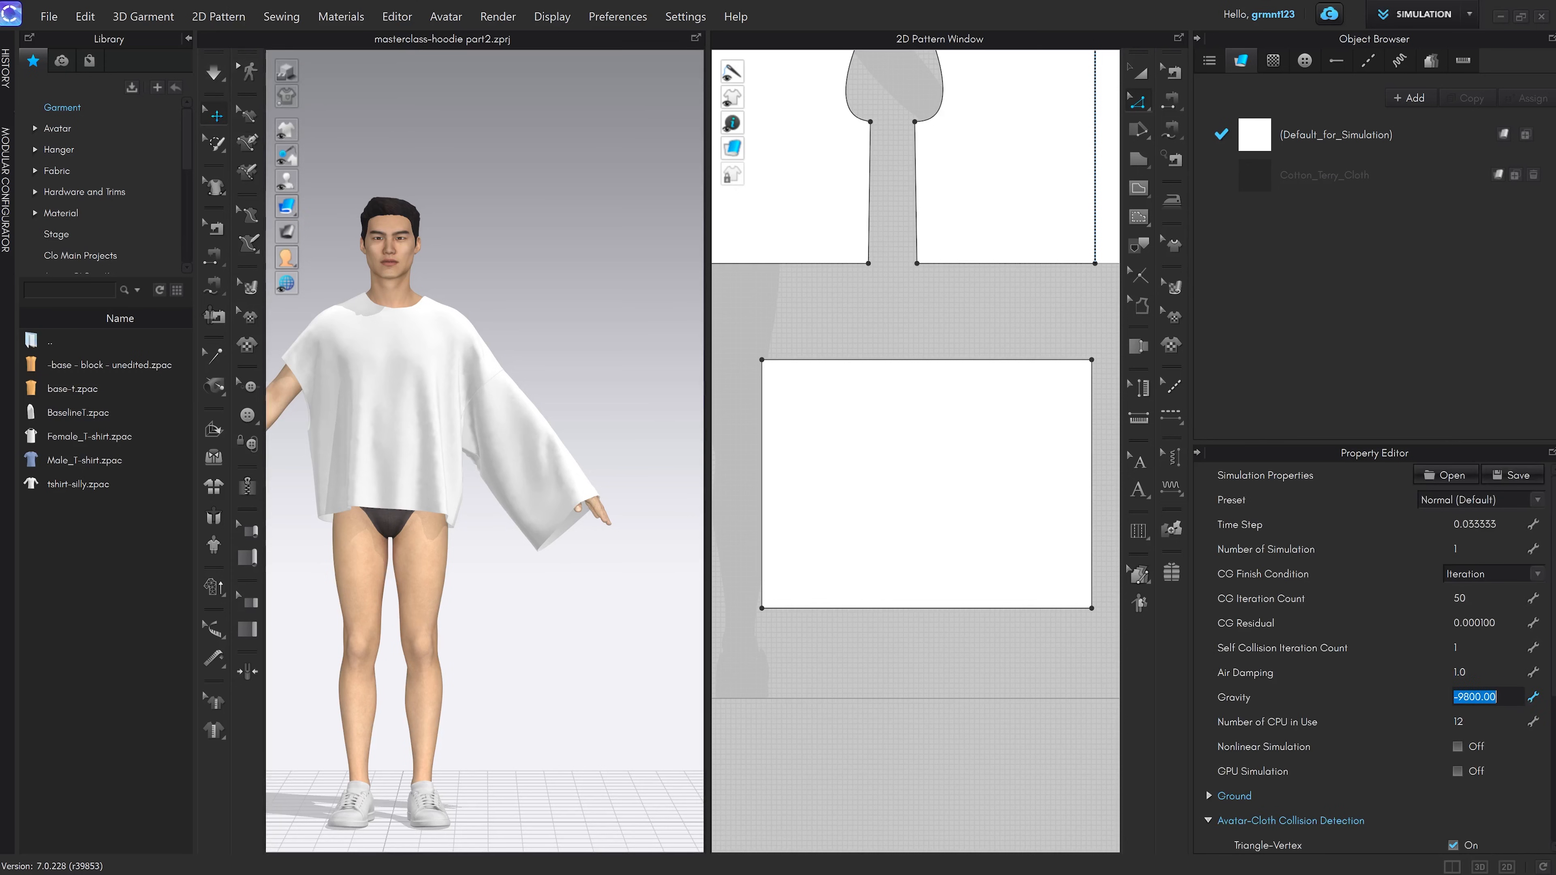
pyautogui.write('0')
pyautogui.press('Return')
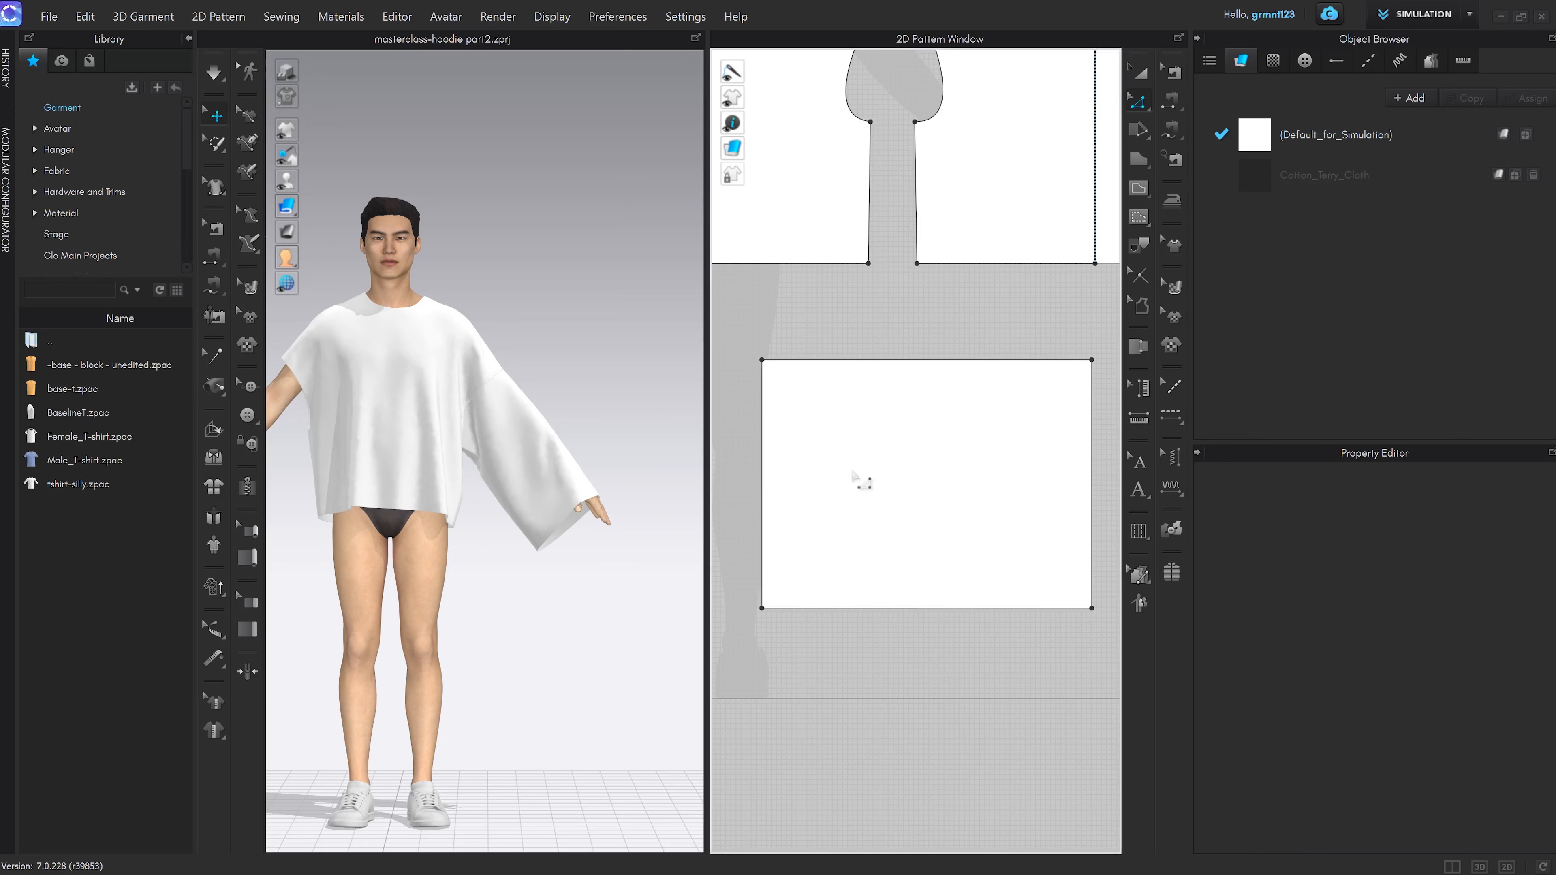
# Deactivate the selected sewing between the body armhole and the top edge of the sleeve rectangle
pyautogui.press('b')
pyautogui.moveTo(925, 331); pyautogui.dragTo(931, 484, button='middle')
pyautogui.click(956, 236)
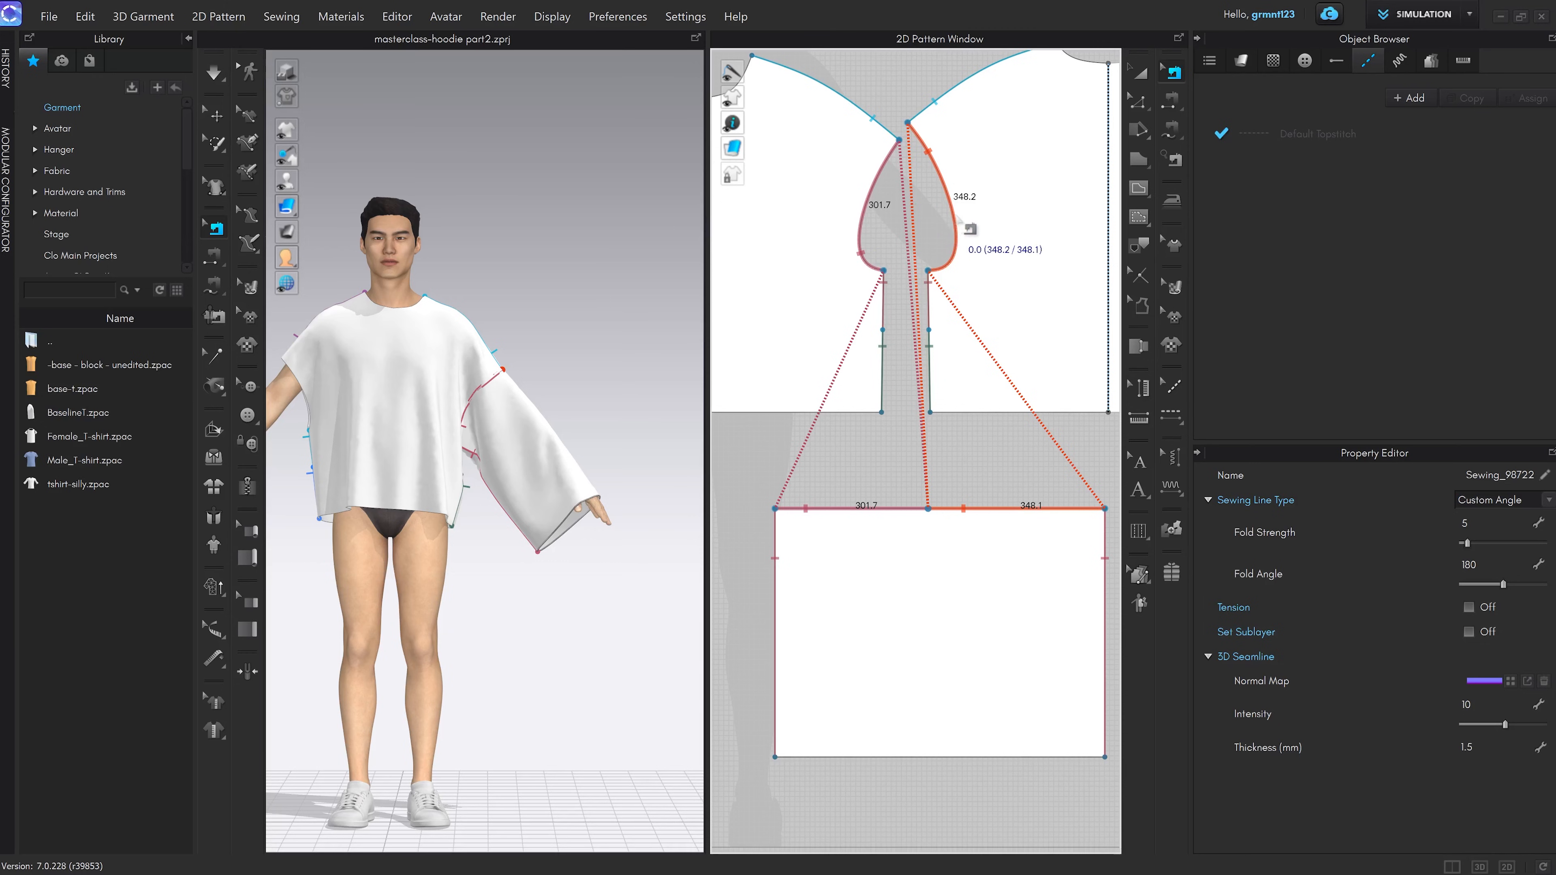
pyautogui.rightClick(954, 219)
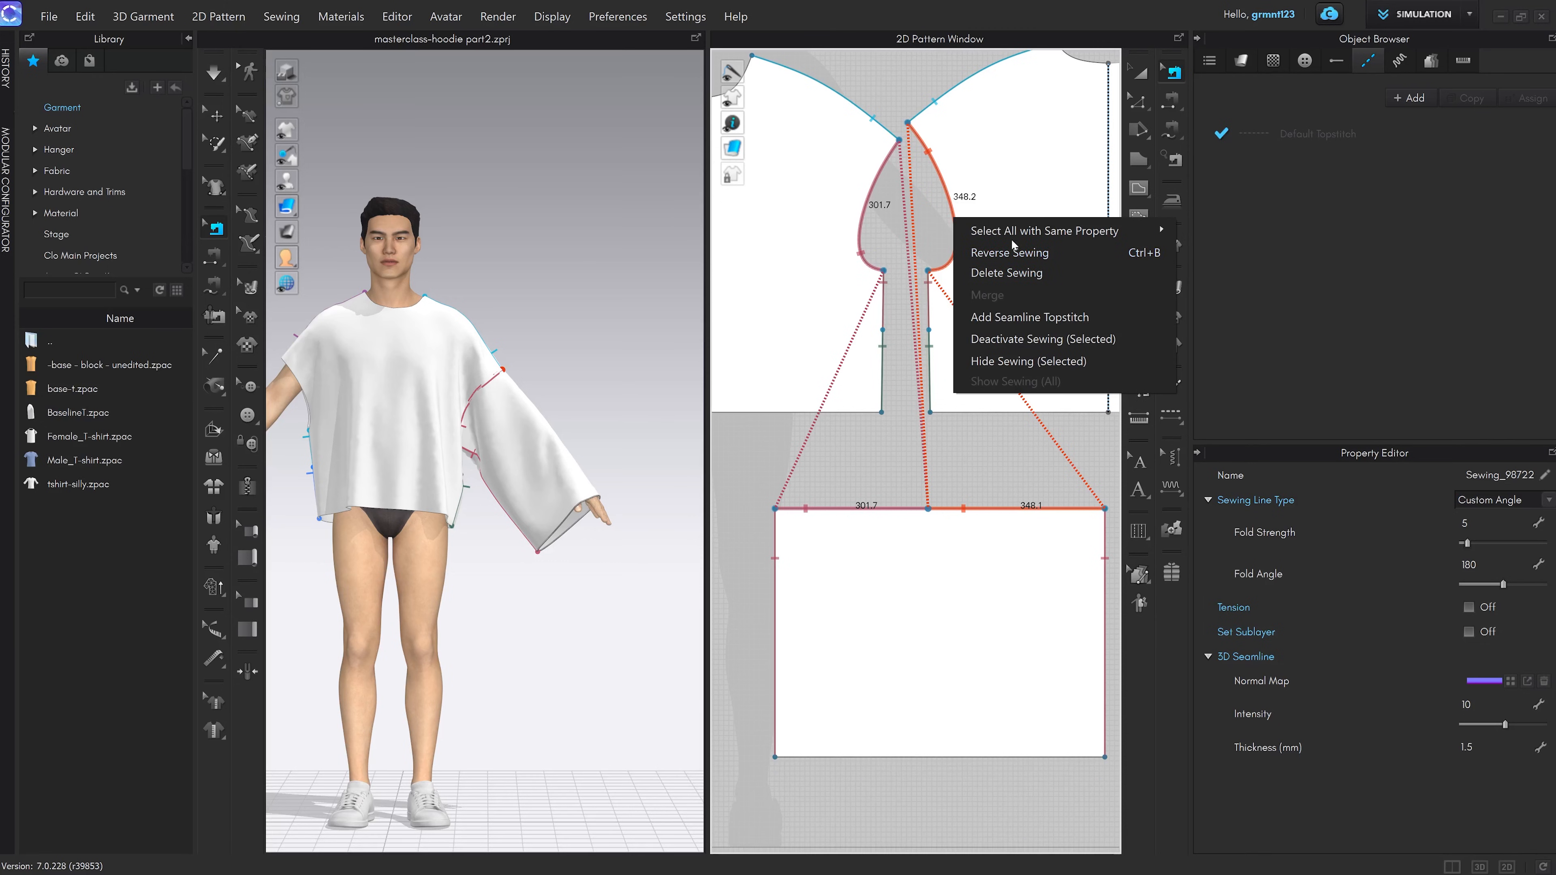
pyautogui.click(1015, 339)
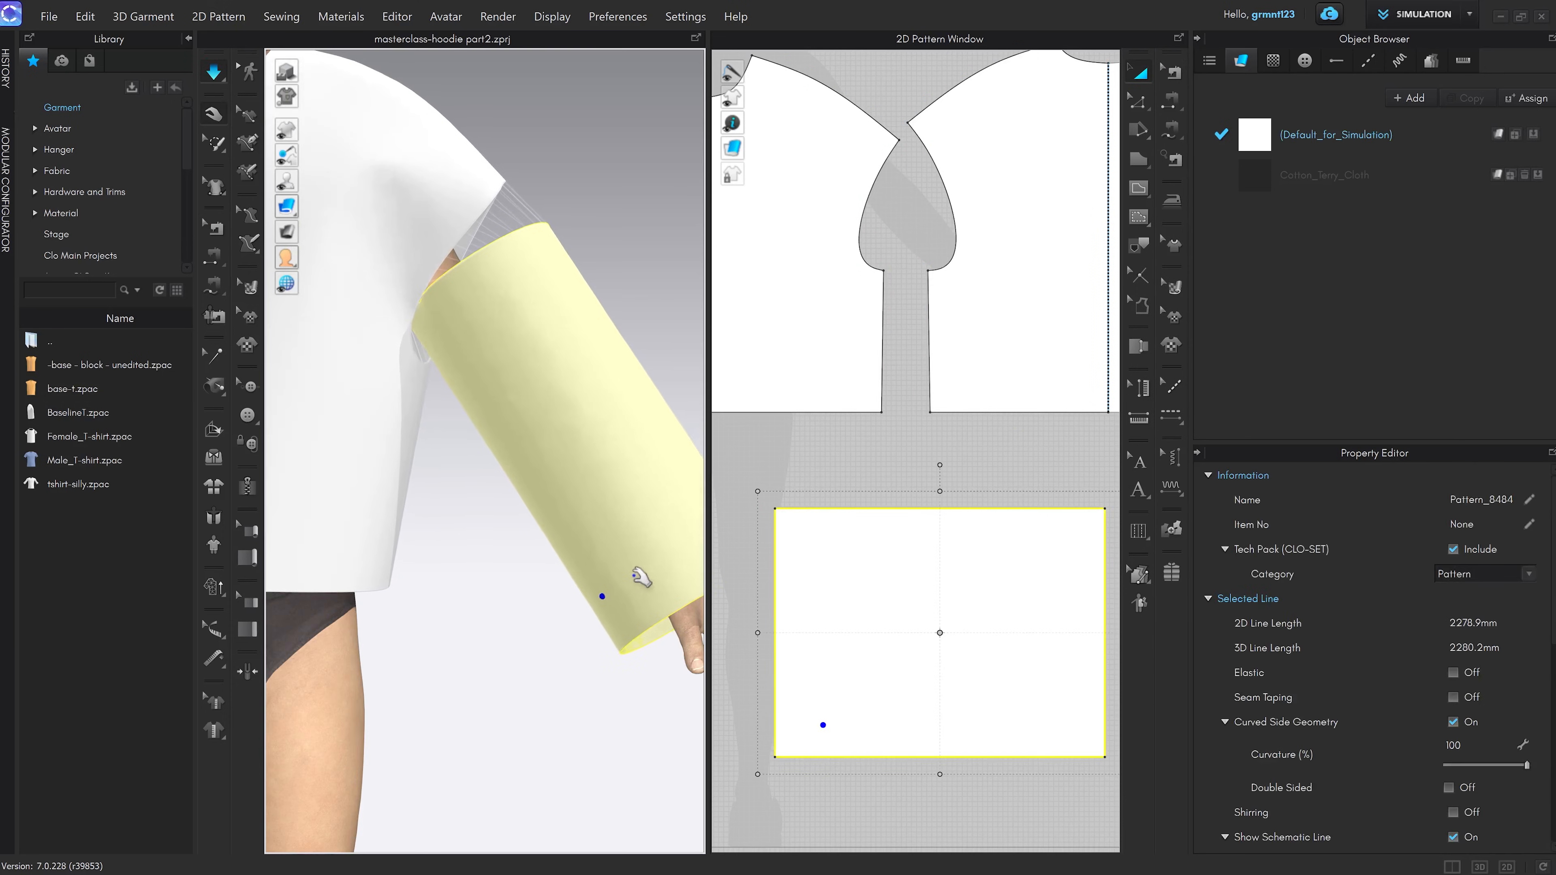
# Examine the loose sleeve tube and the gap between its straight top edge and the armhole from front and side
pyautogui.moveTo(628, 572); pyautogui.dragTo(563, 514, button='middle')
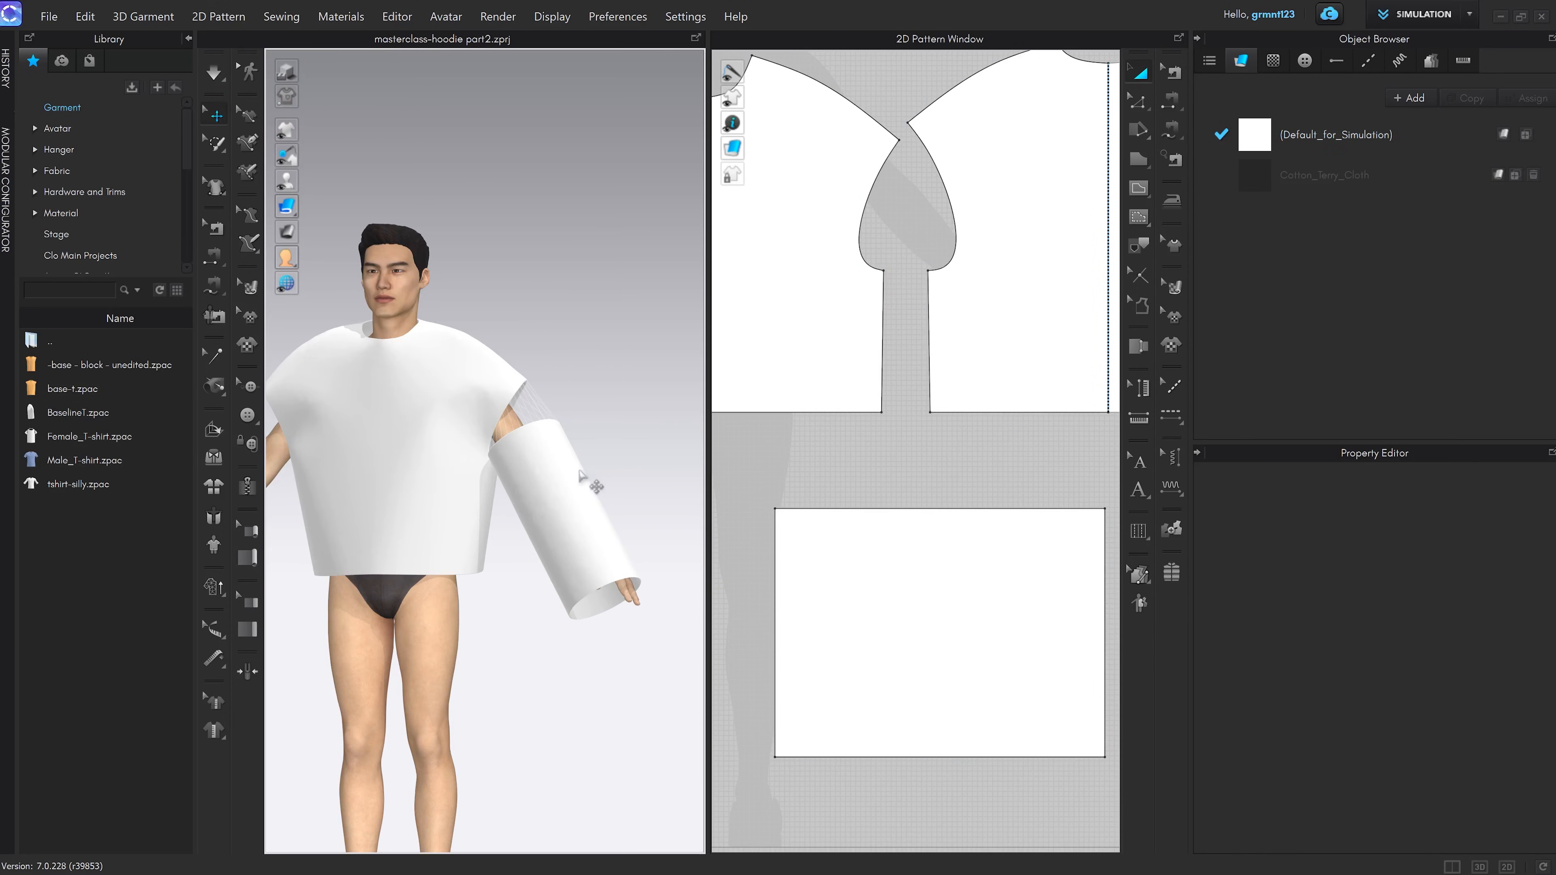
pyautogui.scroll(-3, 597, 417)
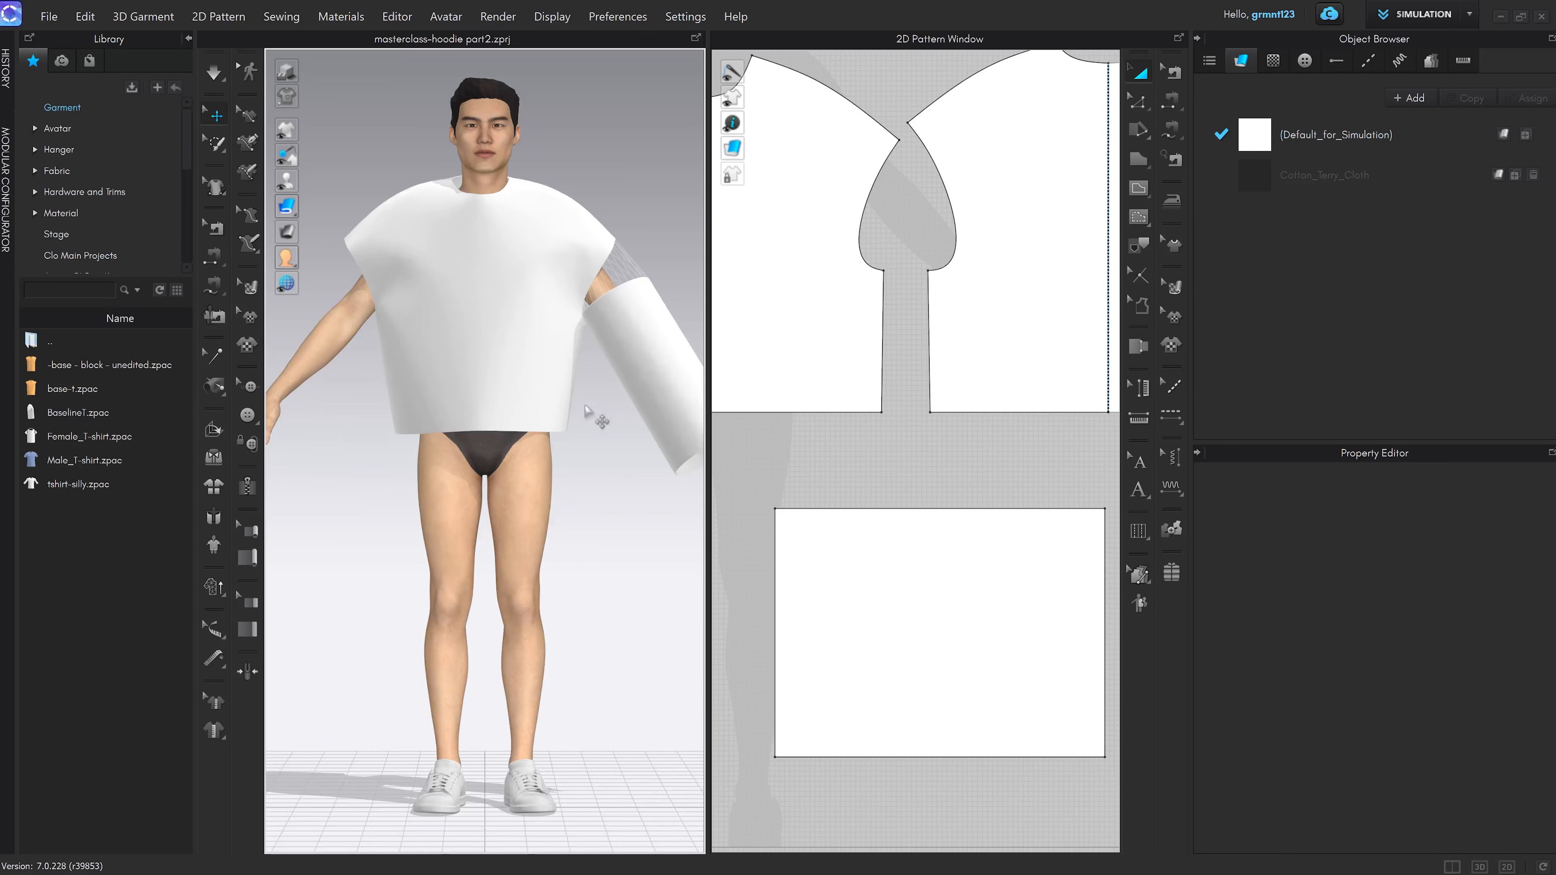
pyautogui.scroll(3, 486, 538)
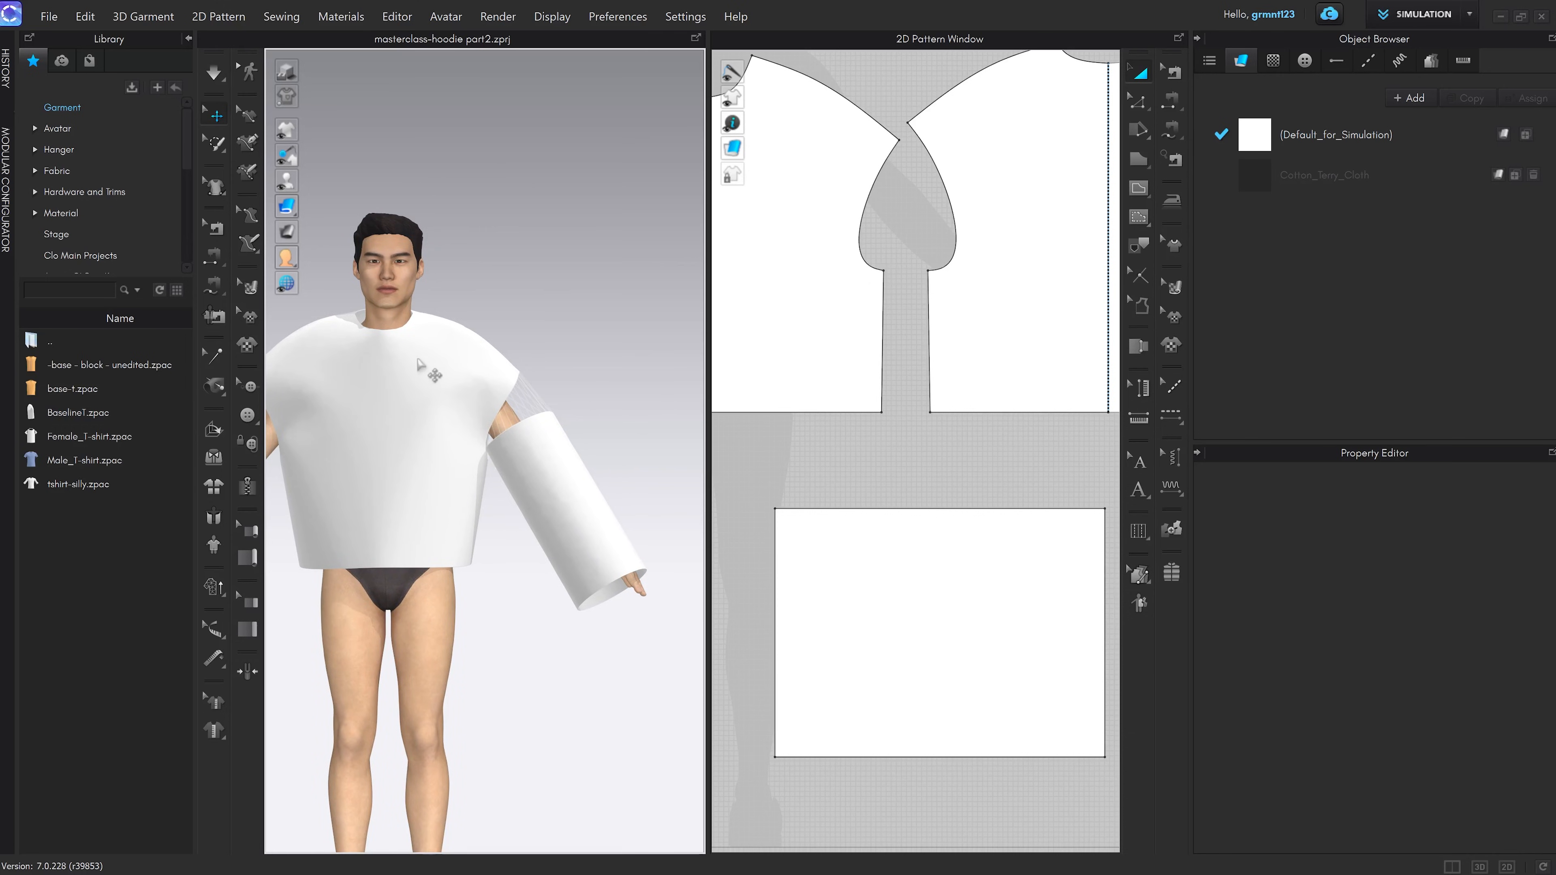
pyautogui.scroll(-3, 428, 392)
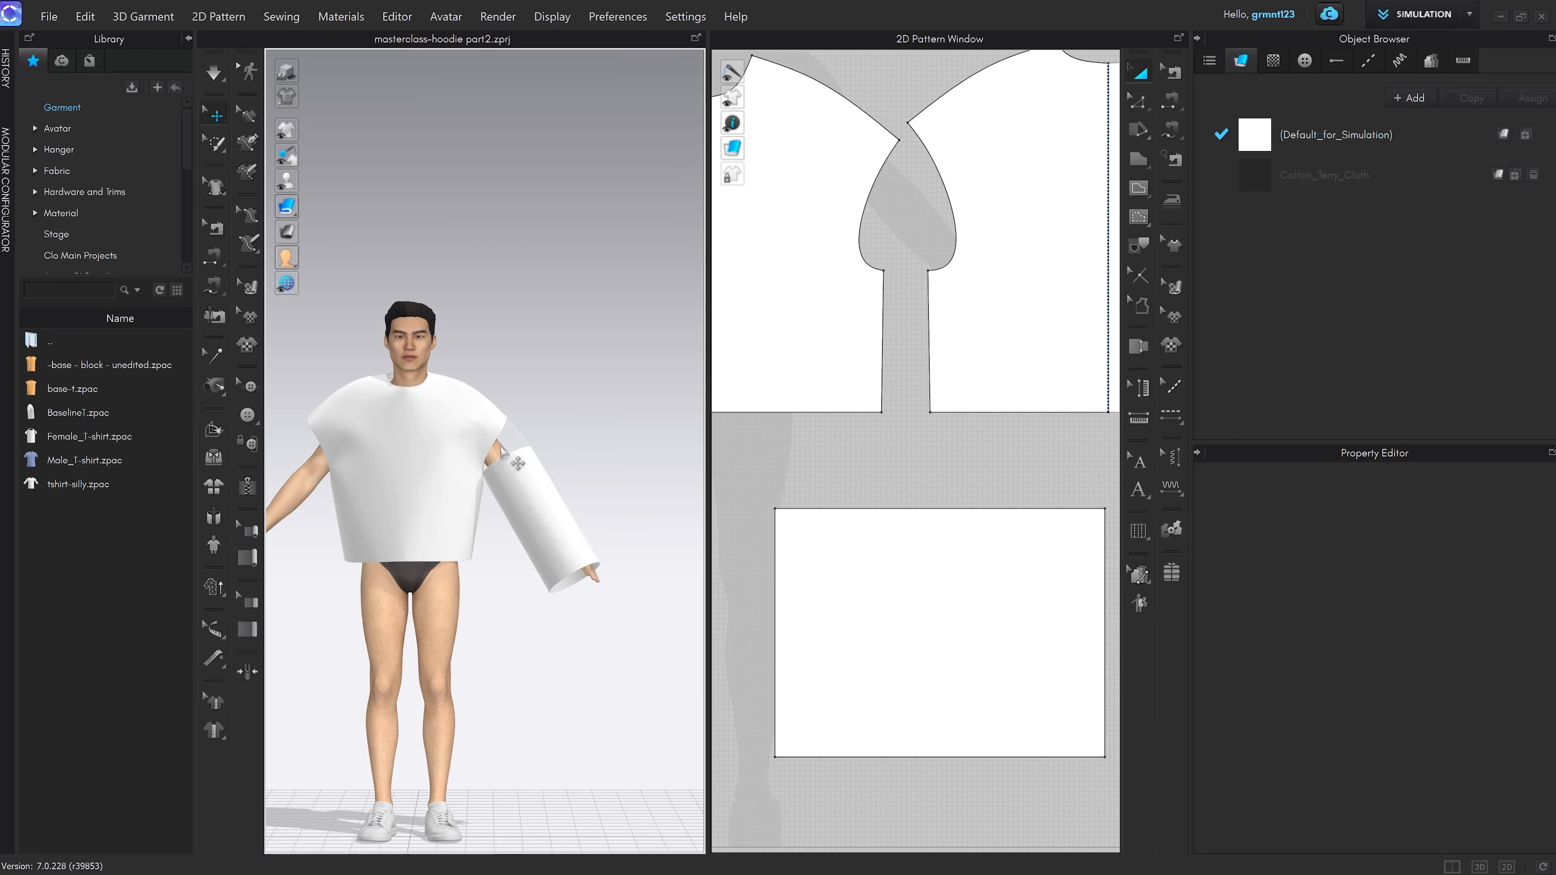
pyautogui.scroll(5, 487, 463)
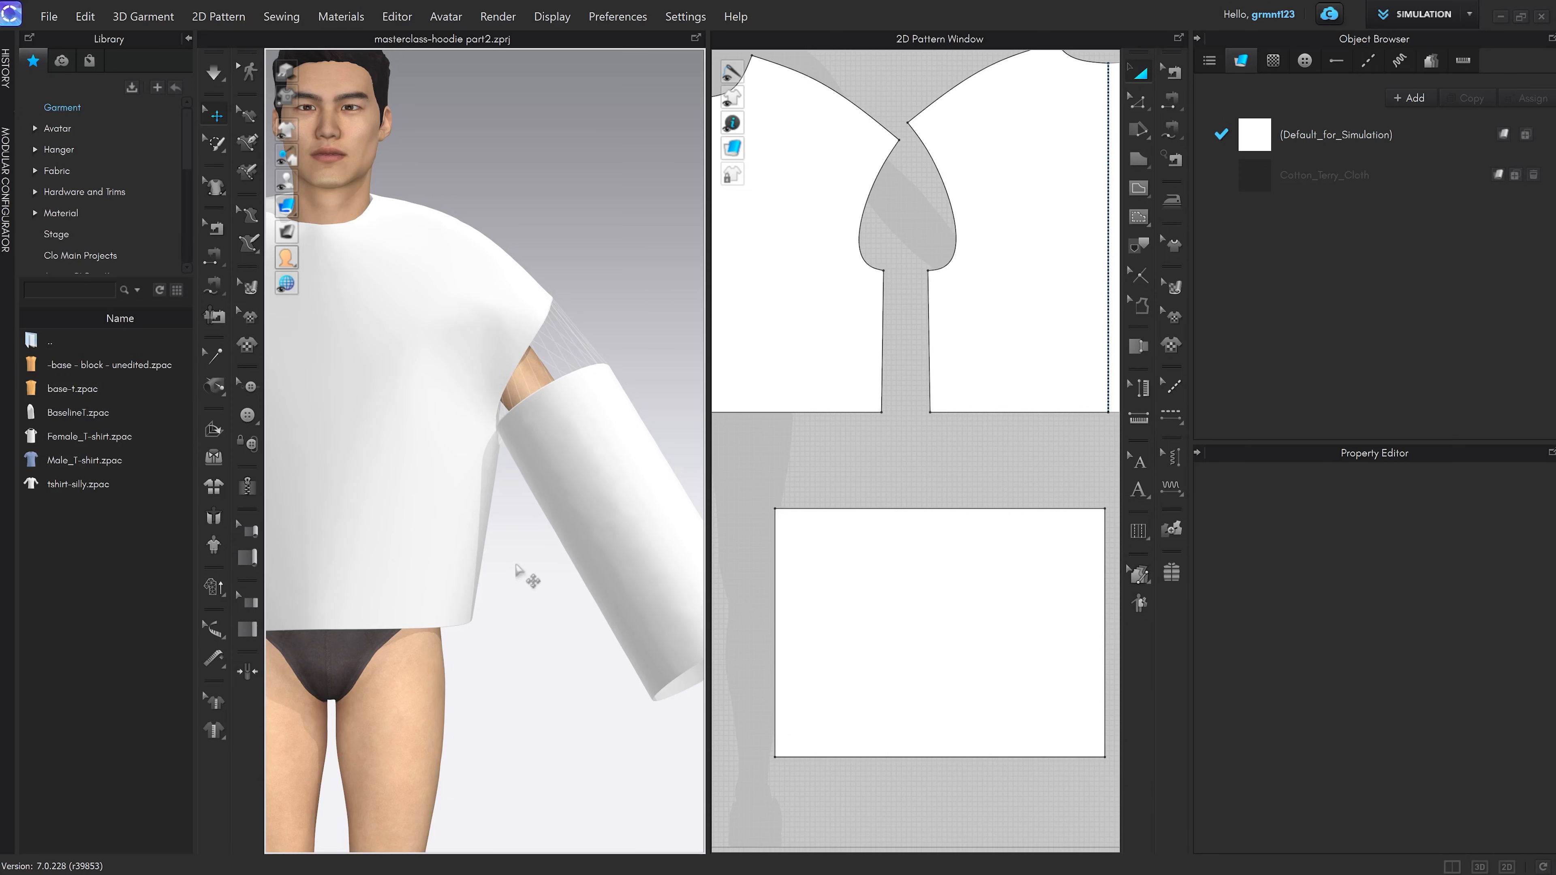
pyautogui.click(600, 351)
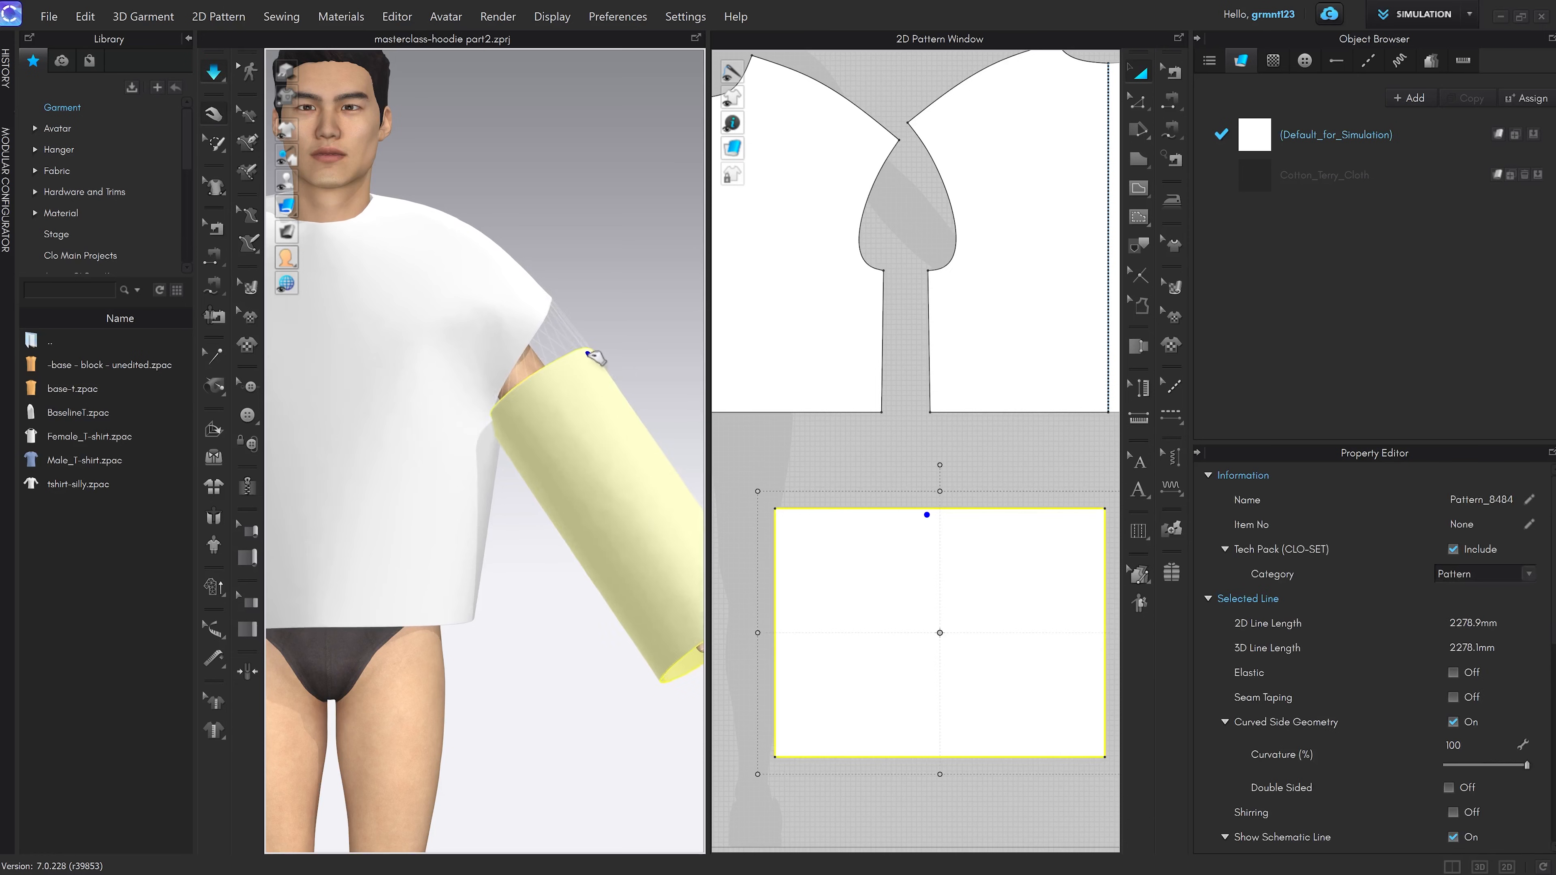
pyautogui.scroll(3, 490, 504)
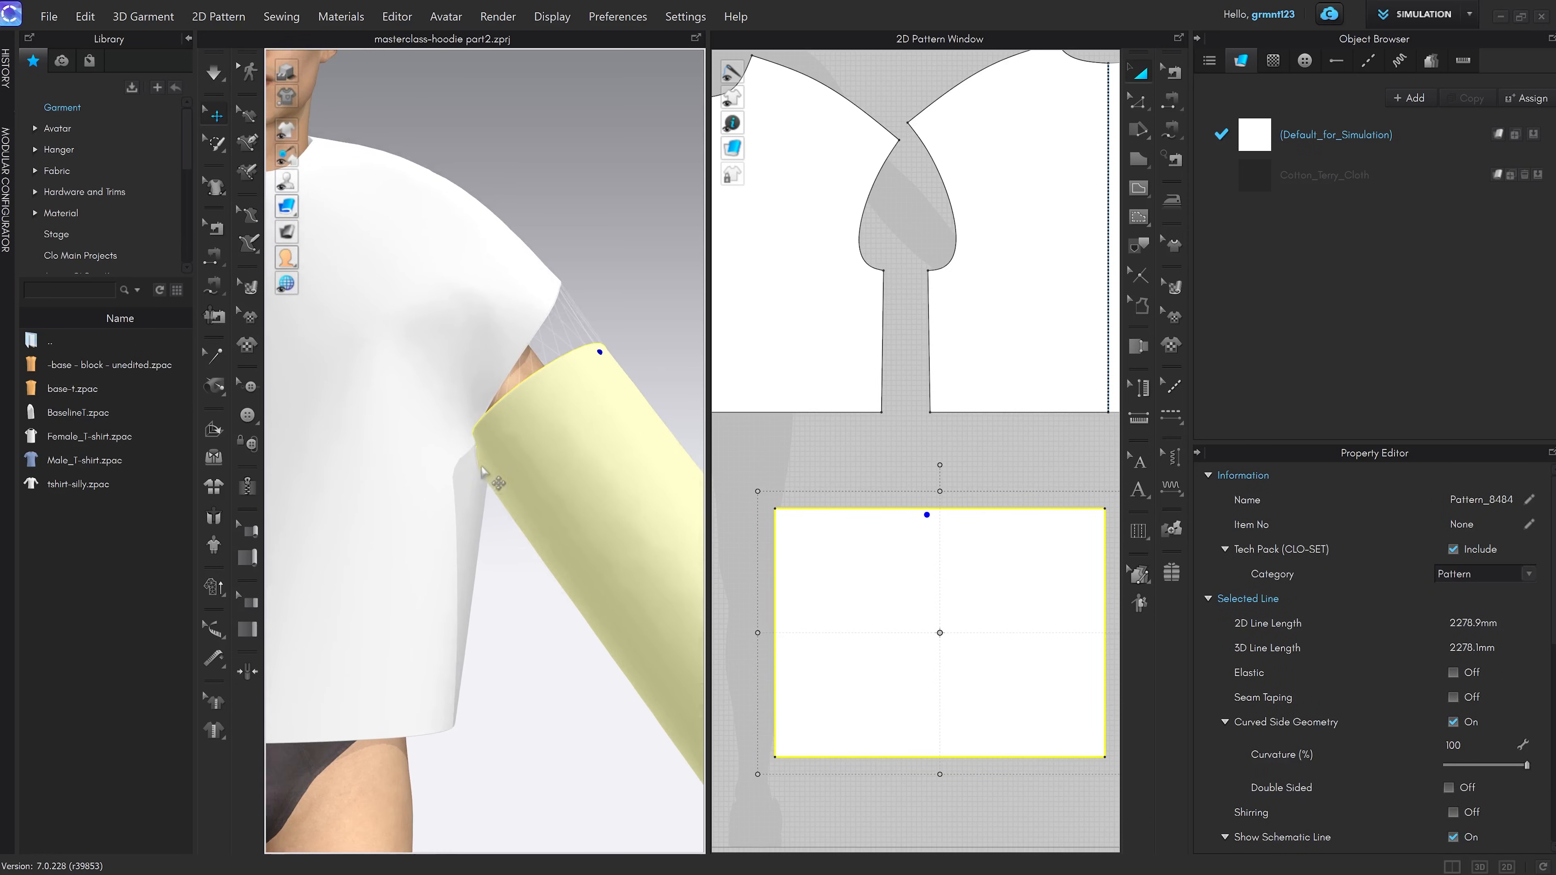
pyautogui.moveTo(525, 469); pyautogui.dragTo(350, 514, button='right')
pyautogui.moveTo(532, 506); pyautogui.dragTo(500, 476, button='right')
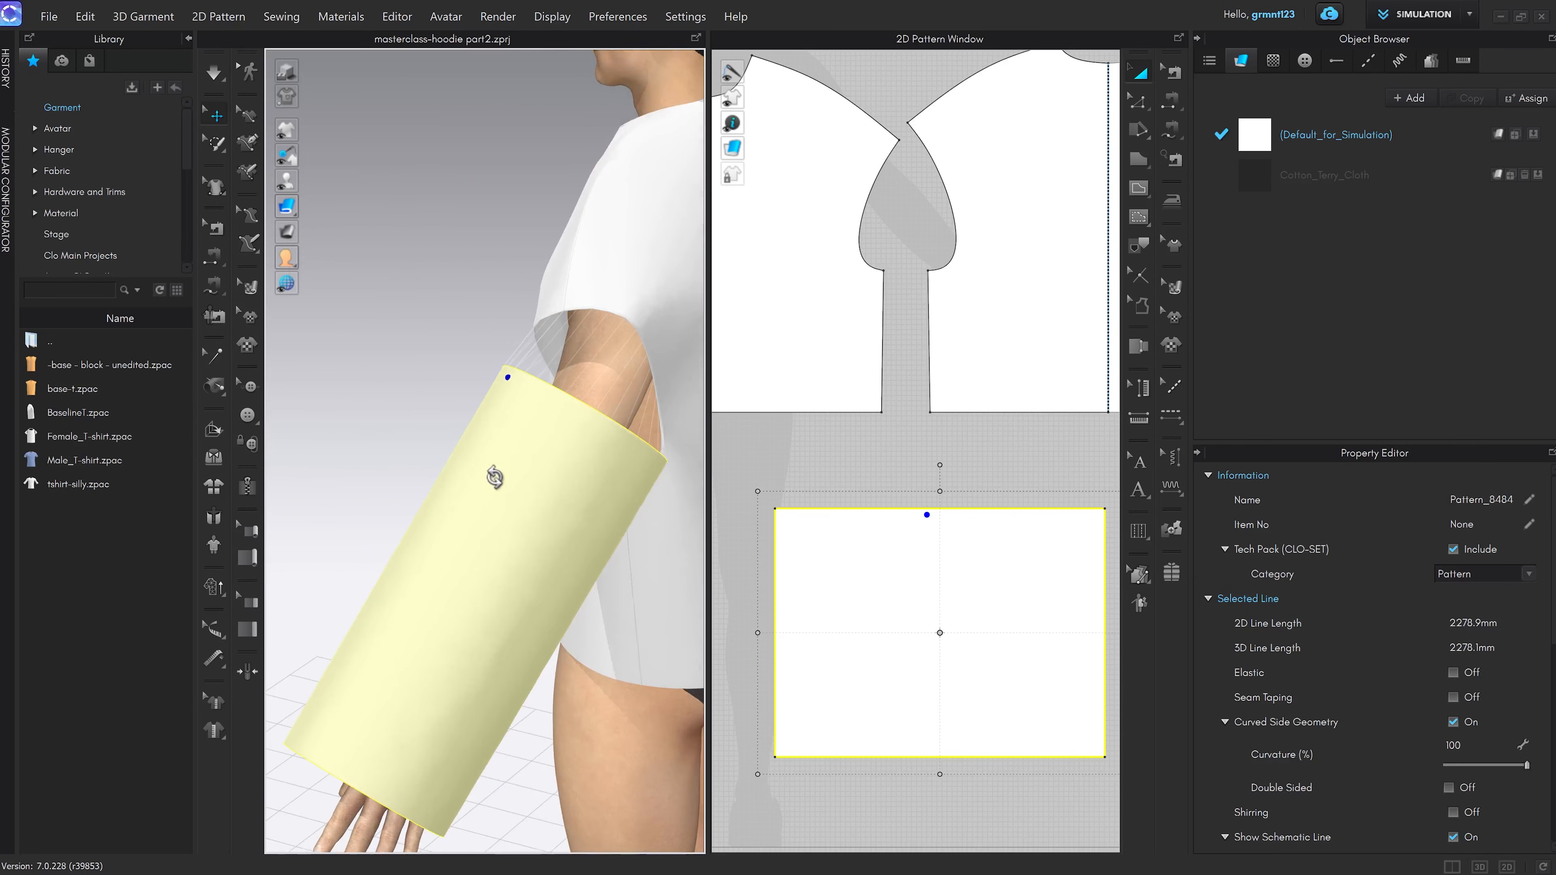
pyautogui.click(540, 386)
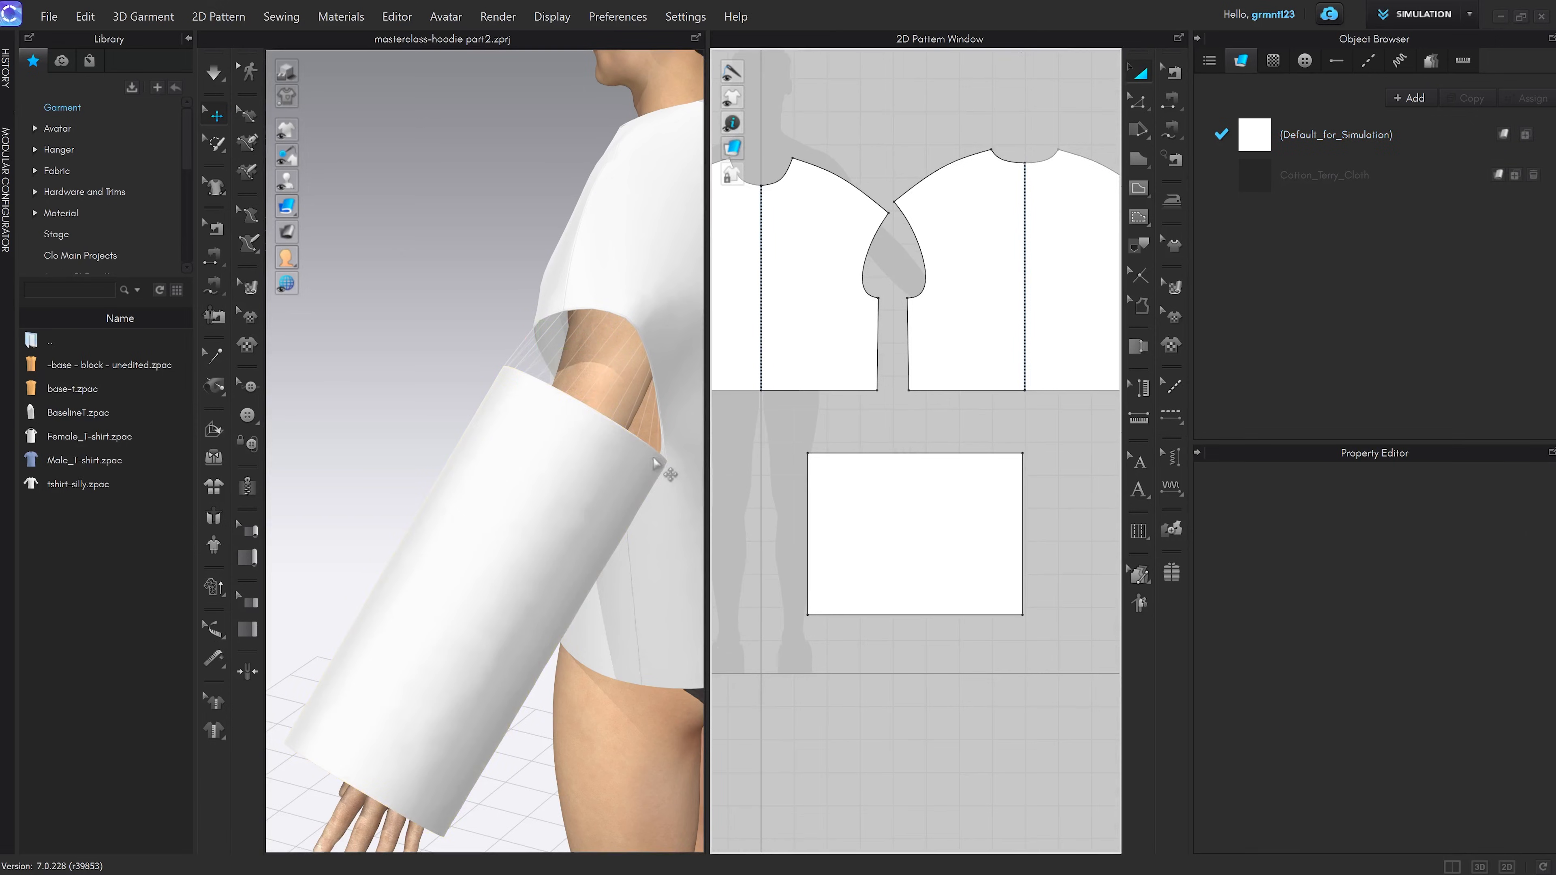
pyautogui.moveTo(653, 456); pyautogui.dragTo(600, 433, button='right')
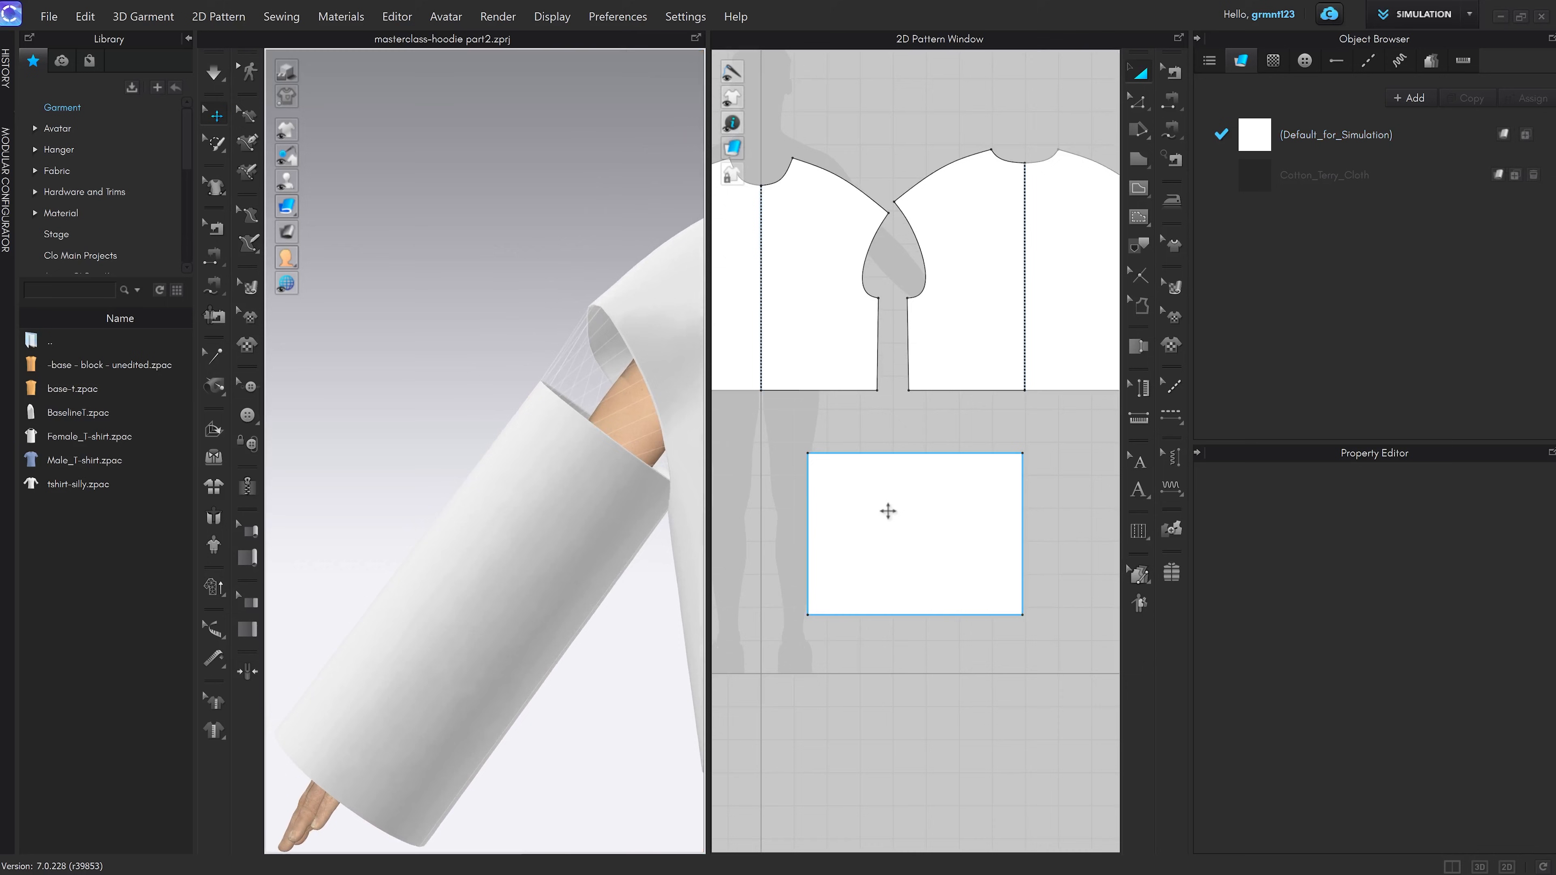
# Add a curve point near the middle of the sleeve rectangle's top edge and raise it into a cap curve about 677 mm long
pyautogui.press('v')
pyautogui.scroll(2, 937, 472)
pyautogui.scroll(-3, 925, 457)
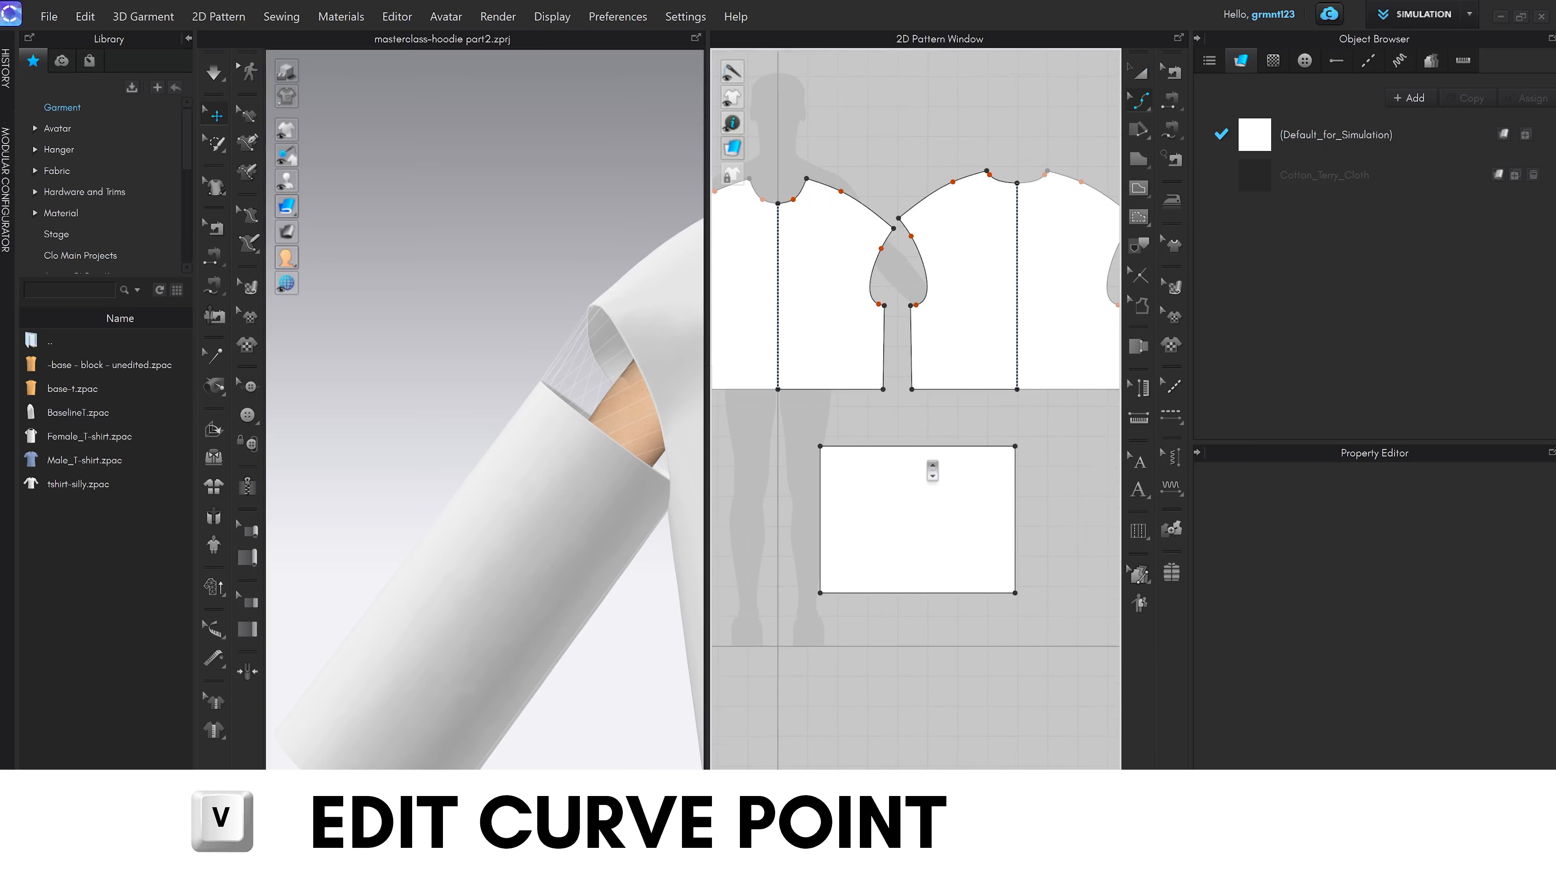
pyautogui.scroll(4, 915, 450)
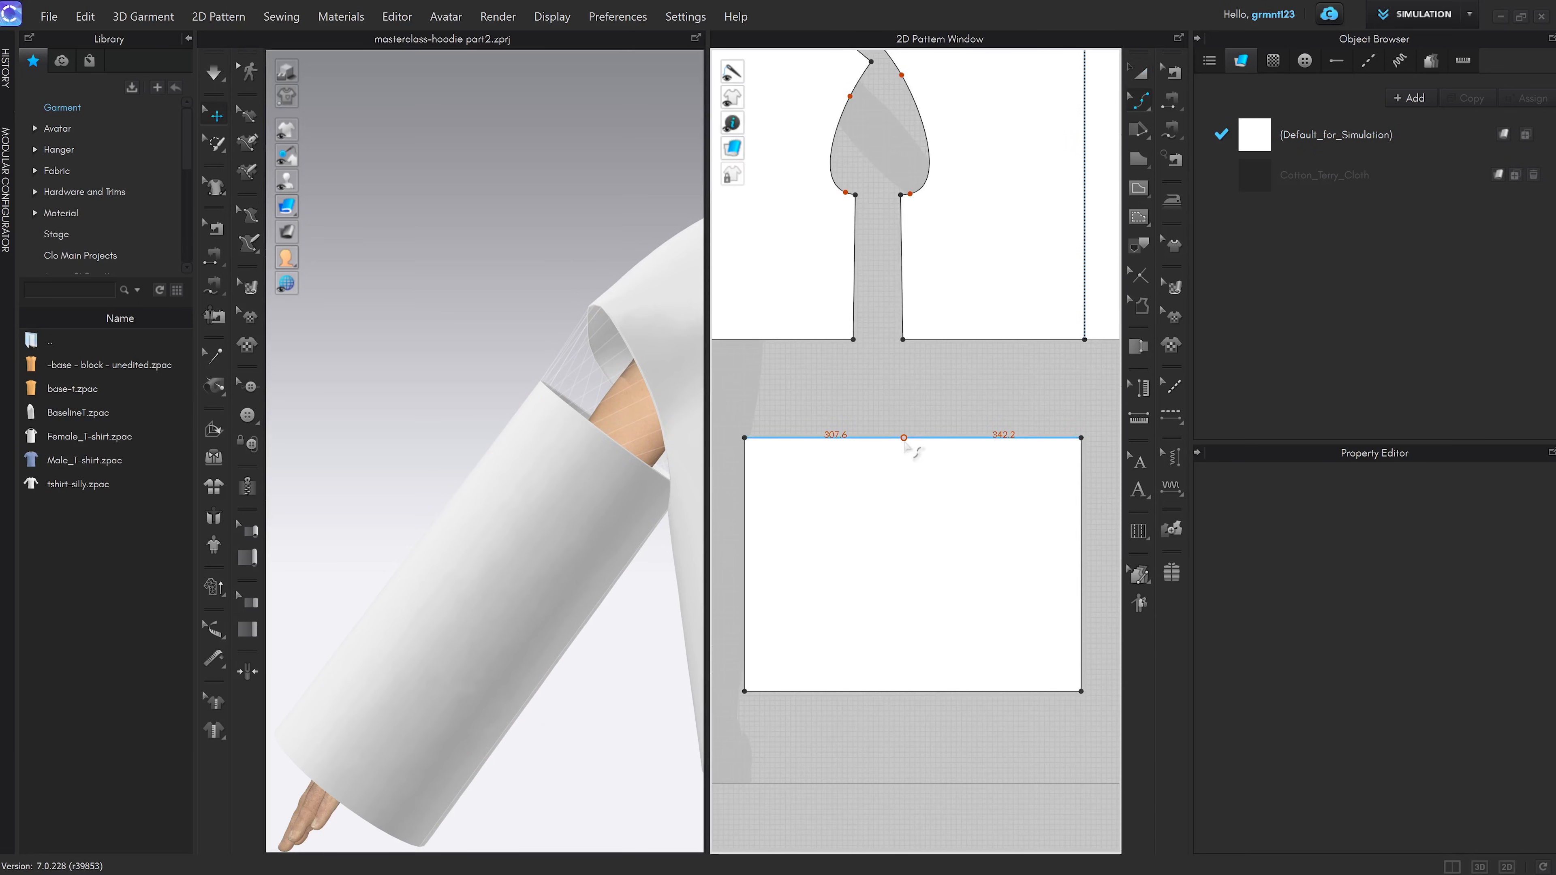
pyautogui.click(906, 440)
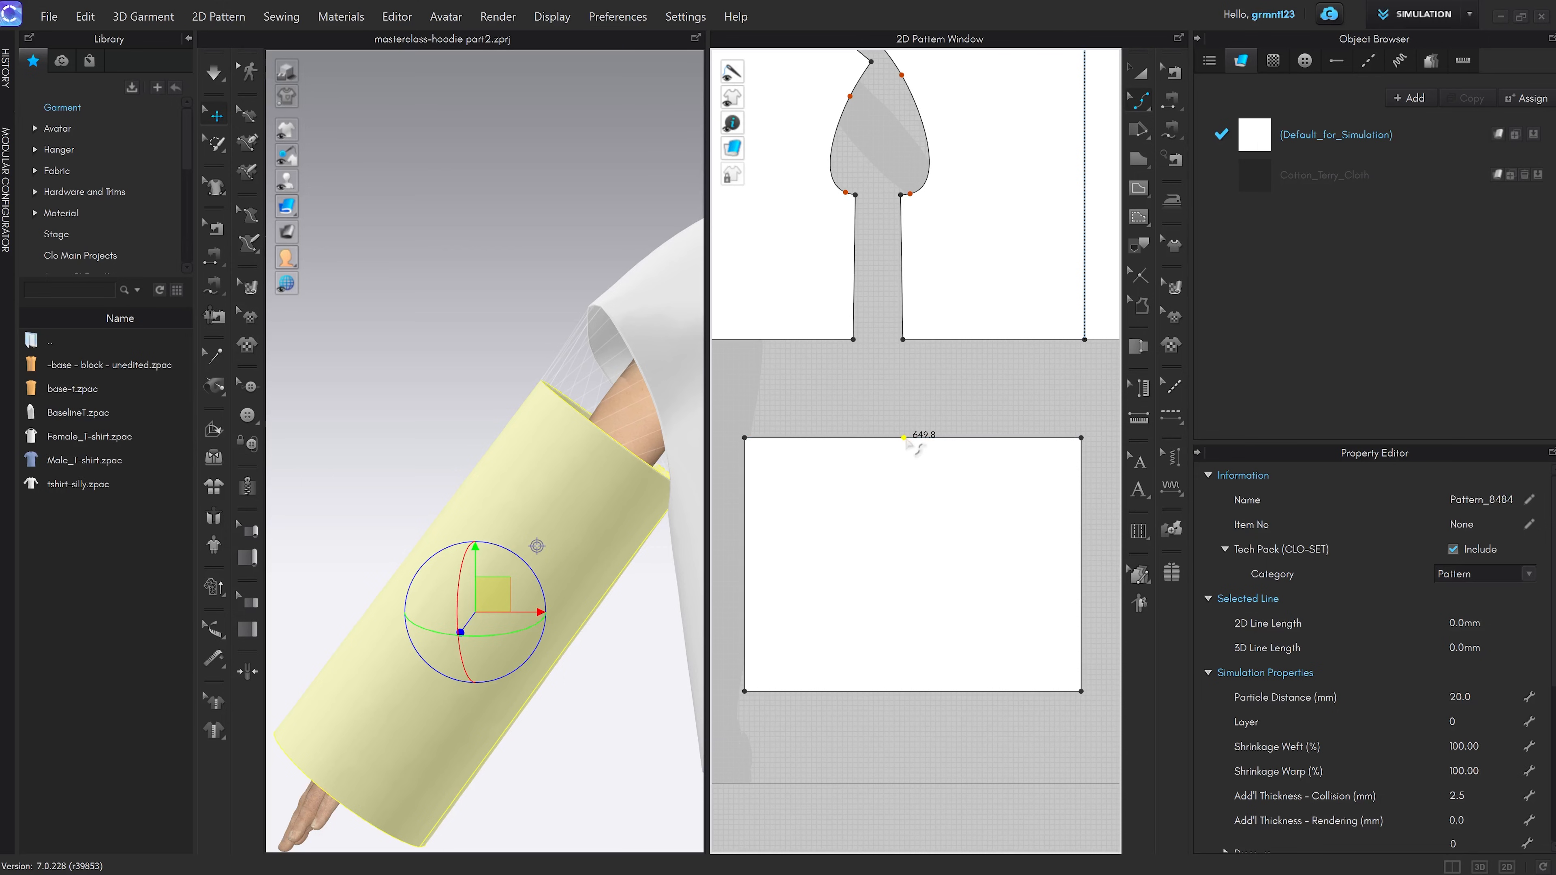
pyautogui.moveTo(906, 442); pyautogui.dragTo(897, 422)
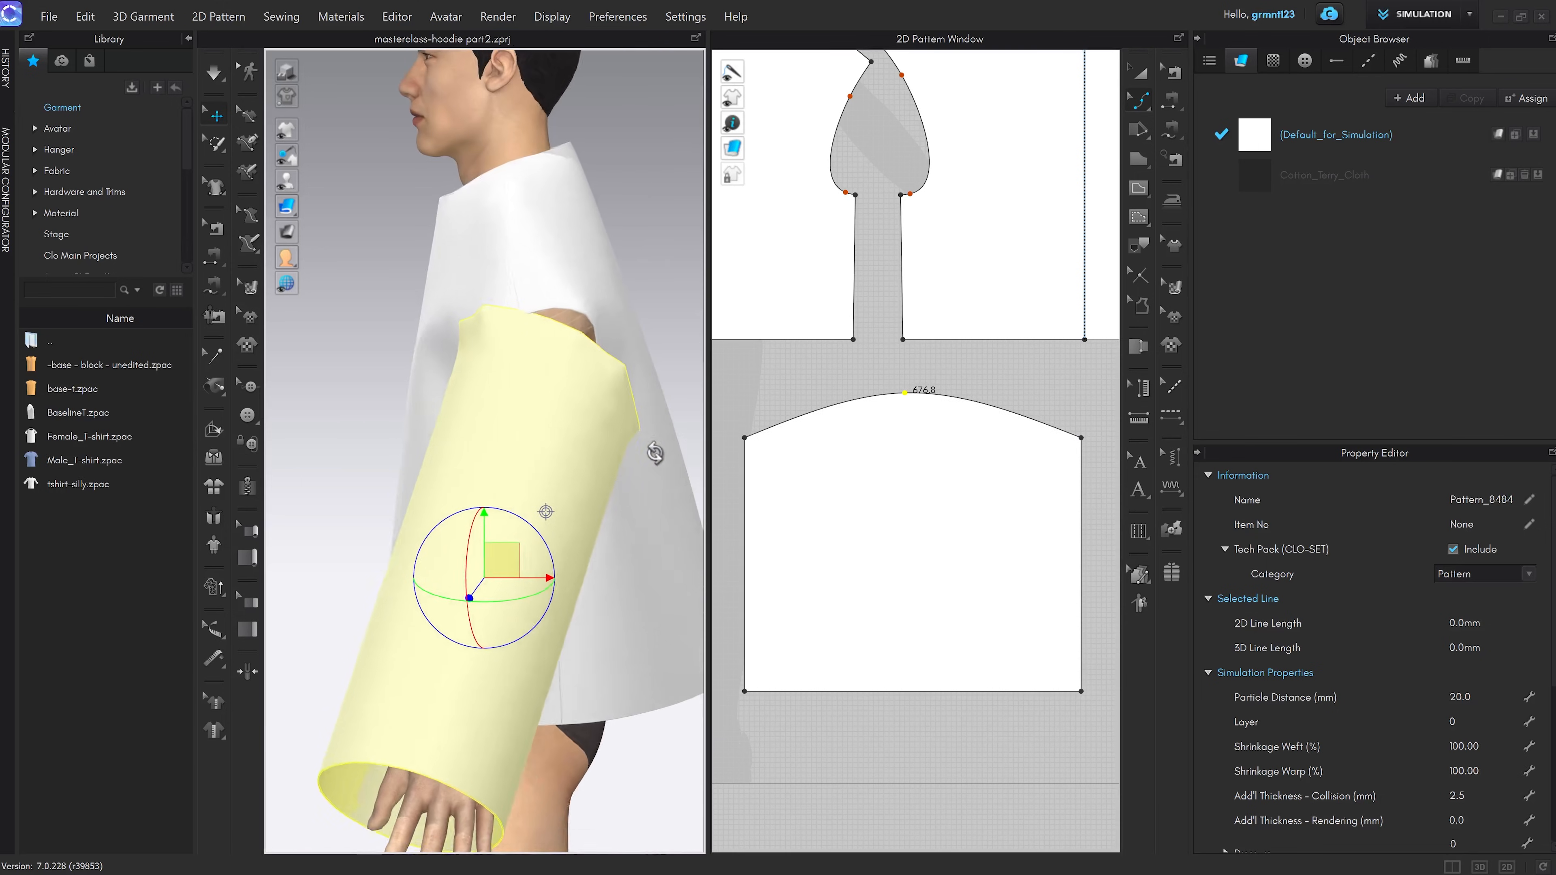
# Simulate the curved sleeve, pull its cap up towards the armhole to check how the edges meet, and stop the simulation
pyautogui.press('space')
pyautogui.moveTo(479, 369); pyautogui.dragTo(515, 370, button='right')
pyautogui.moveTo(463, 362); pyautogui.dragTo(392, 315)
pyautogui.moveTo(473, 386)
pyautogui.mouseDown(button='right')
pyautogui.moveTo(357, 382)
pyautogui.moveTo(545, 422)
pyautogui.mouseUp(button='right')
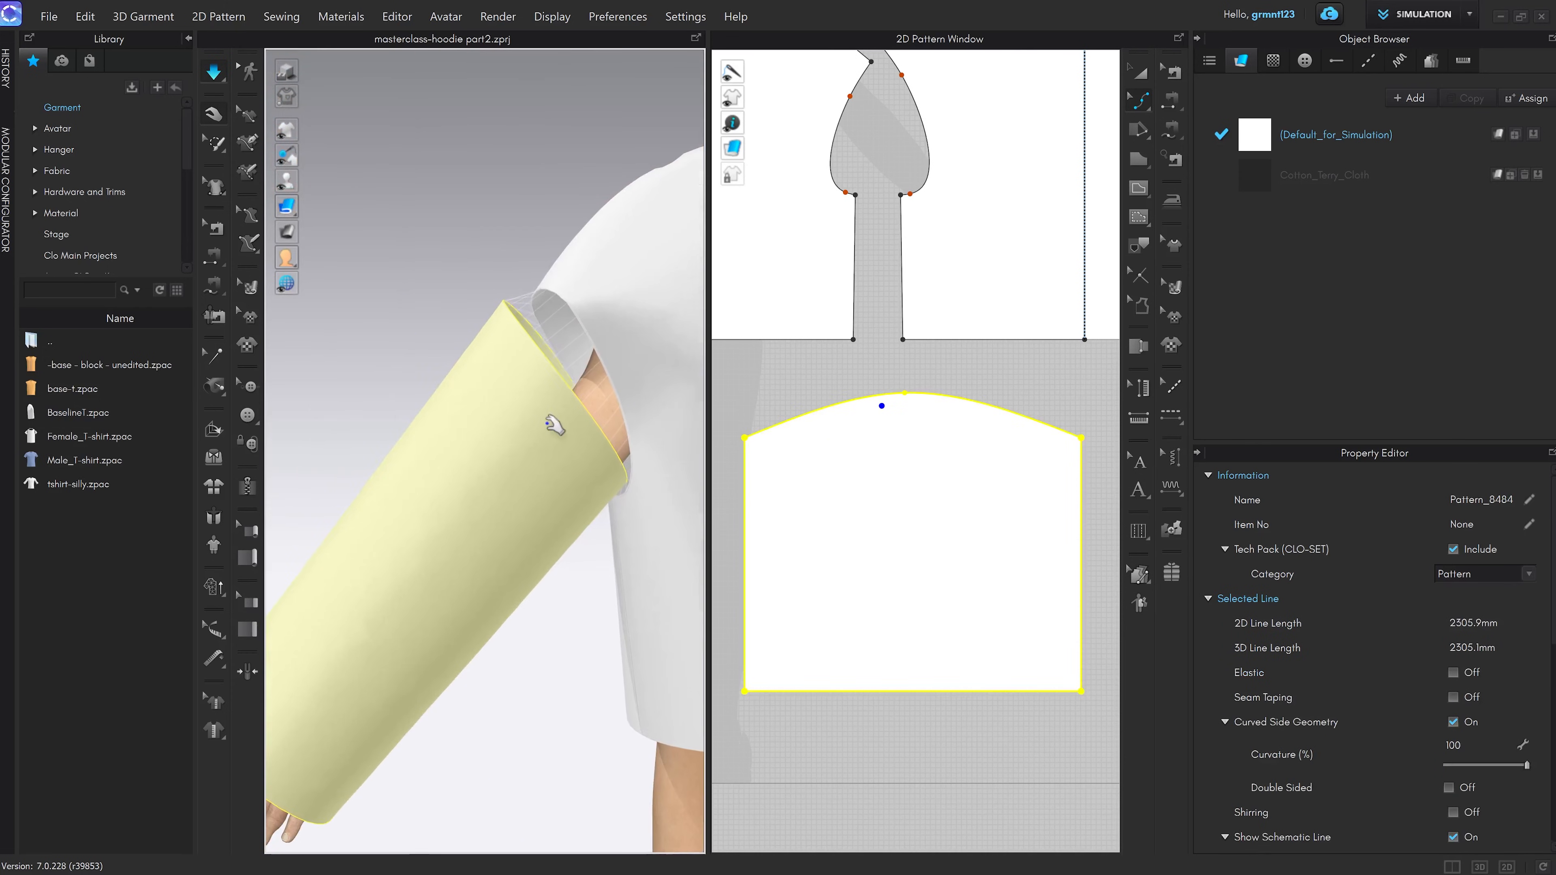
pyautogui.moveTo(553, 368); pyautogui.dragTo(573, 366)
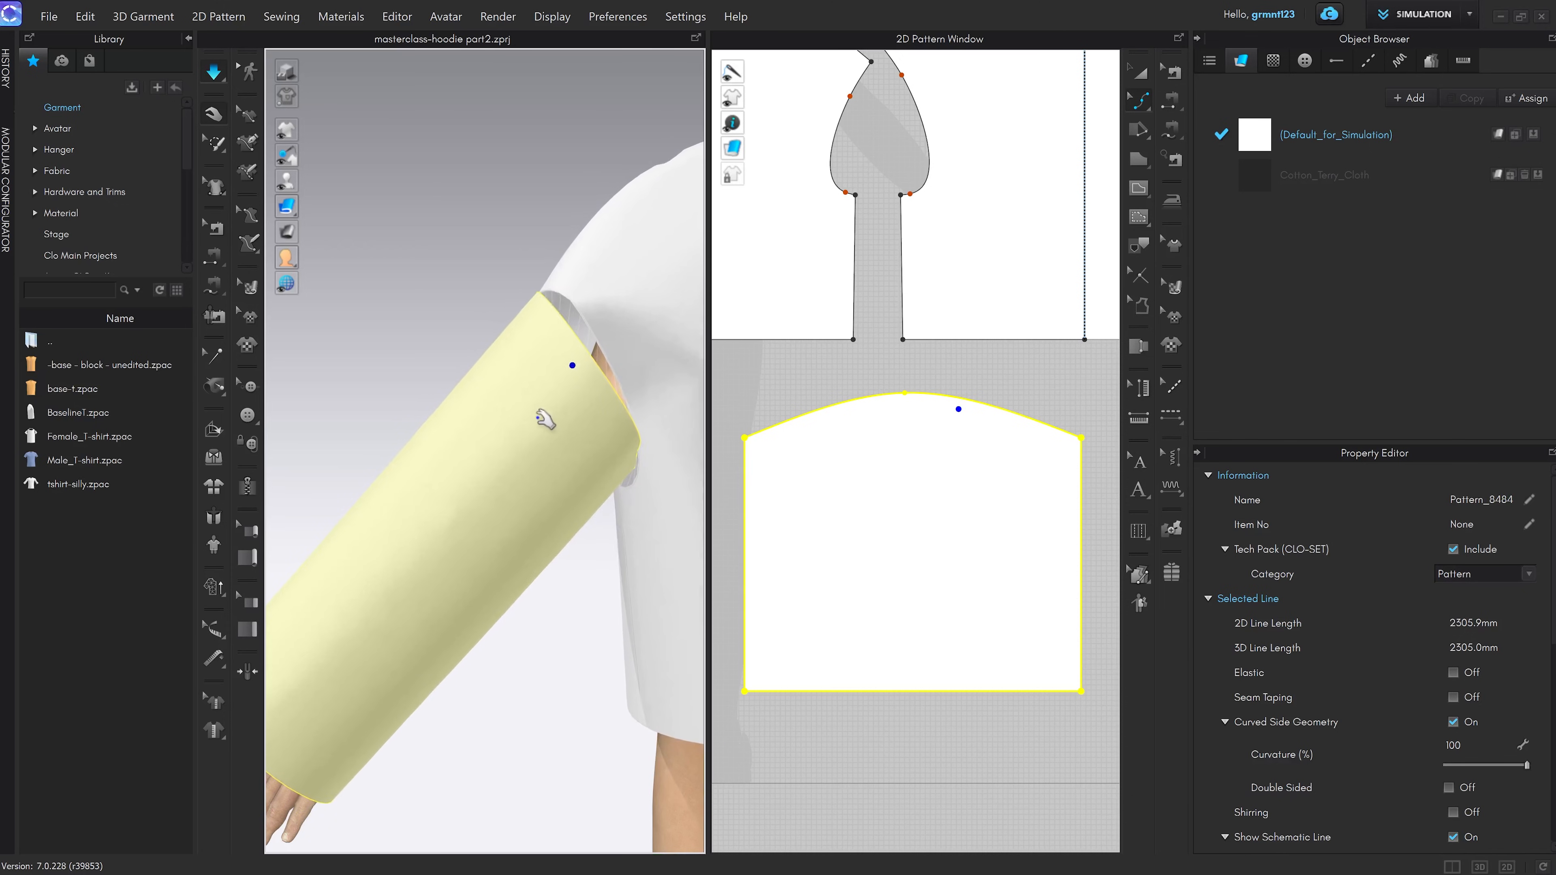
pyautogui.moveTo(545, 421); pyautogui.dragTo(469, 427, button='right')
pyautogui.press('space')
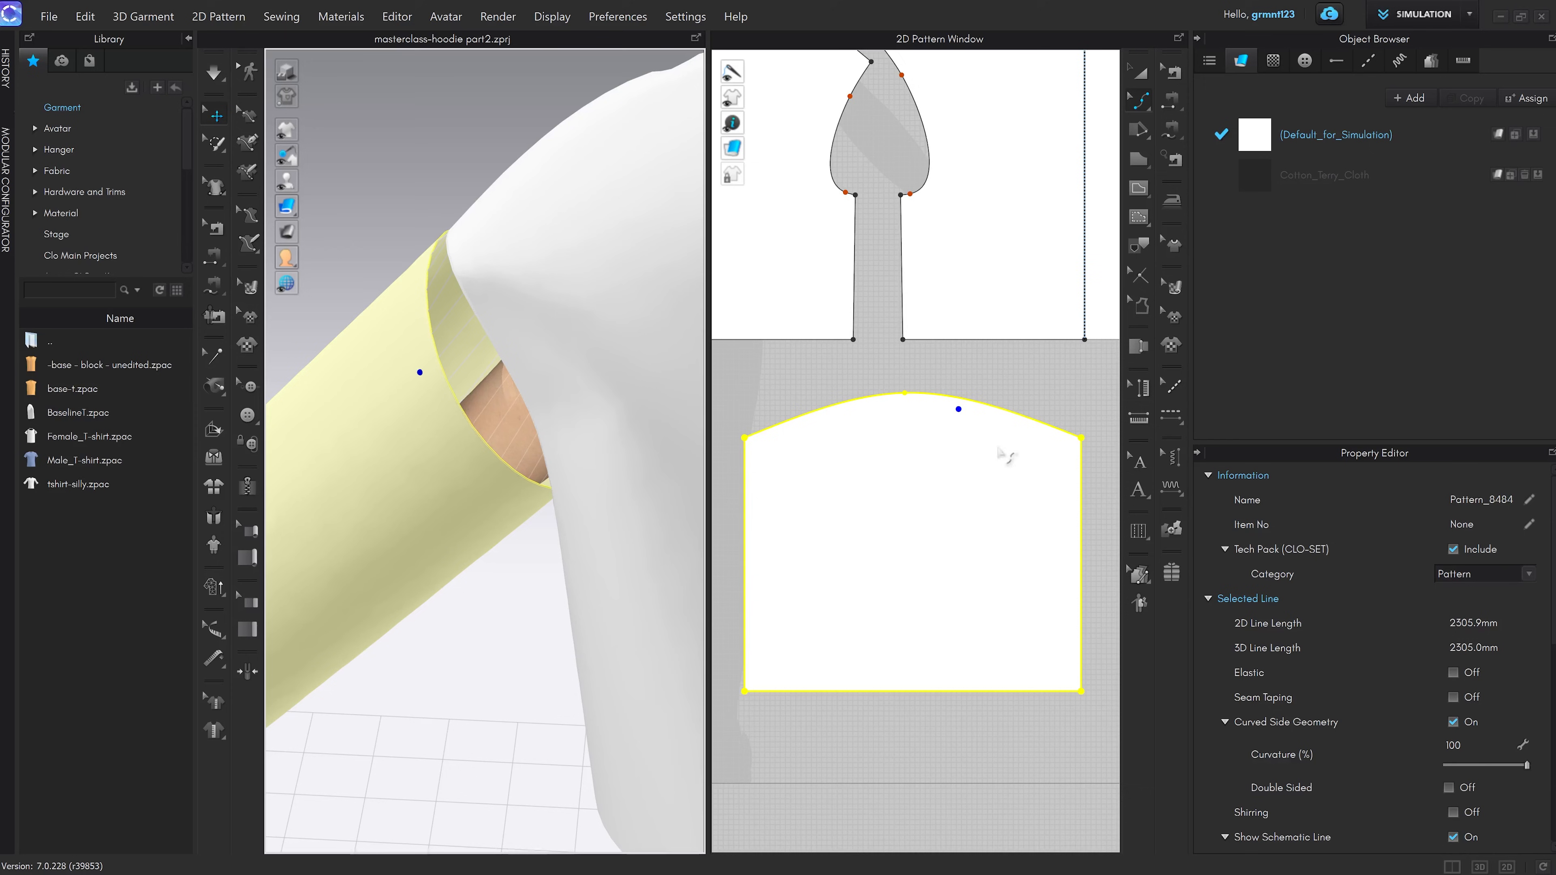
# Raise the sleeve cap's curve point and add a second, slightly raised curve point on the cap's other slope
pyautogui.scroll(2, 1008, 404)
pyautogui.click(890, 390)
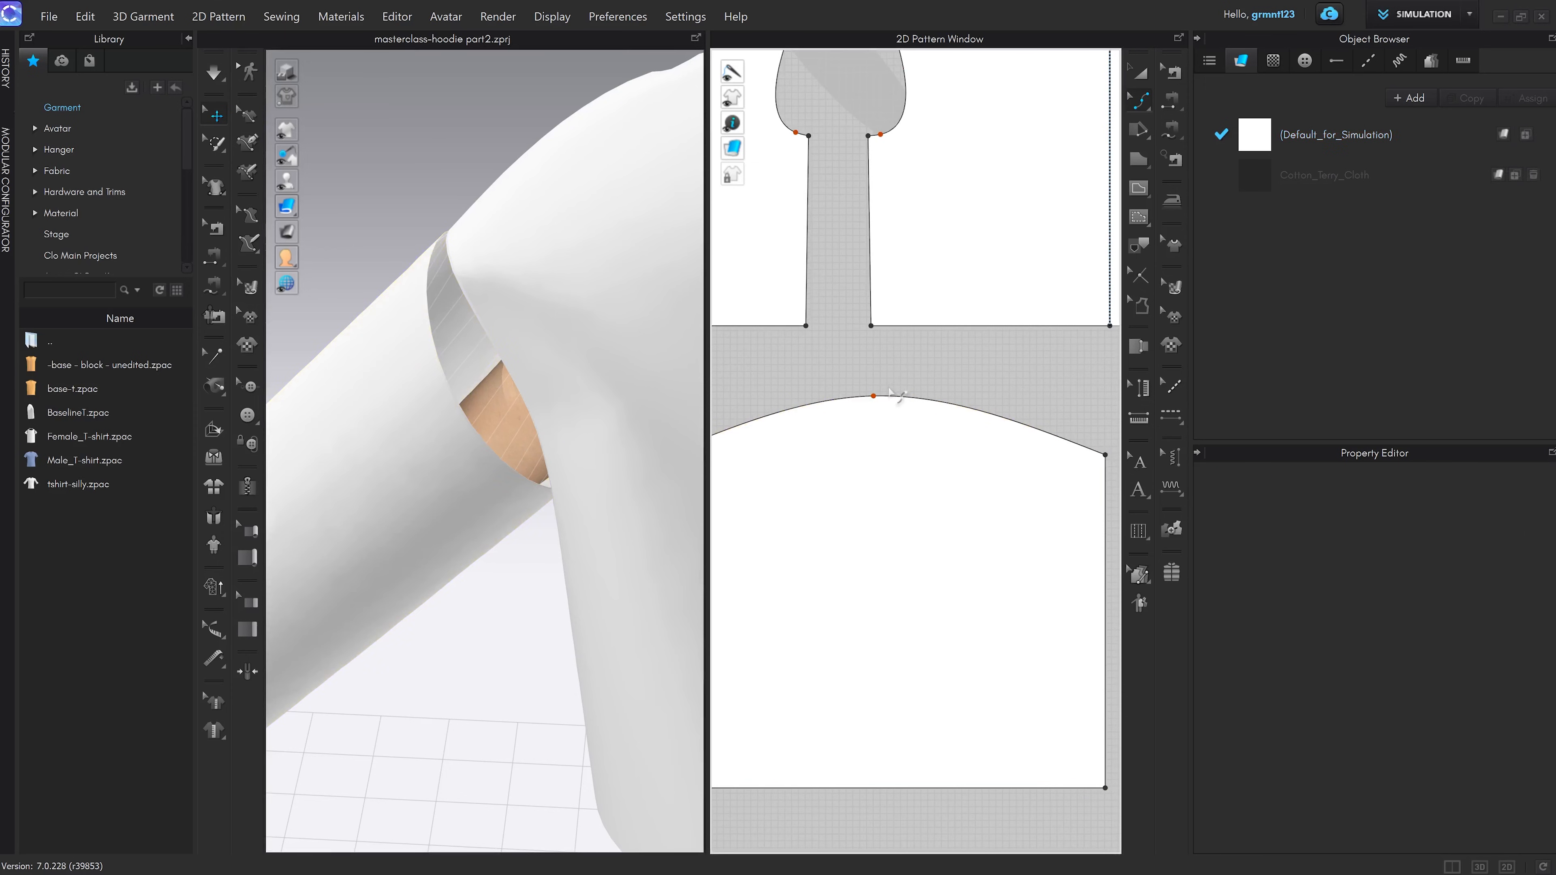
pyautogui.moveTo(874, 395); pyautogui.dragTo(865, 386)
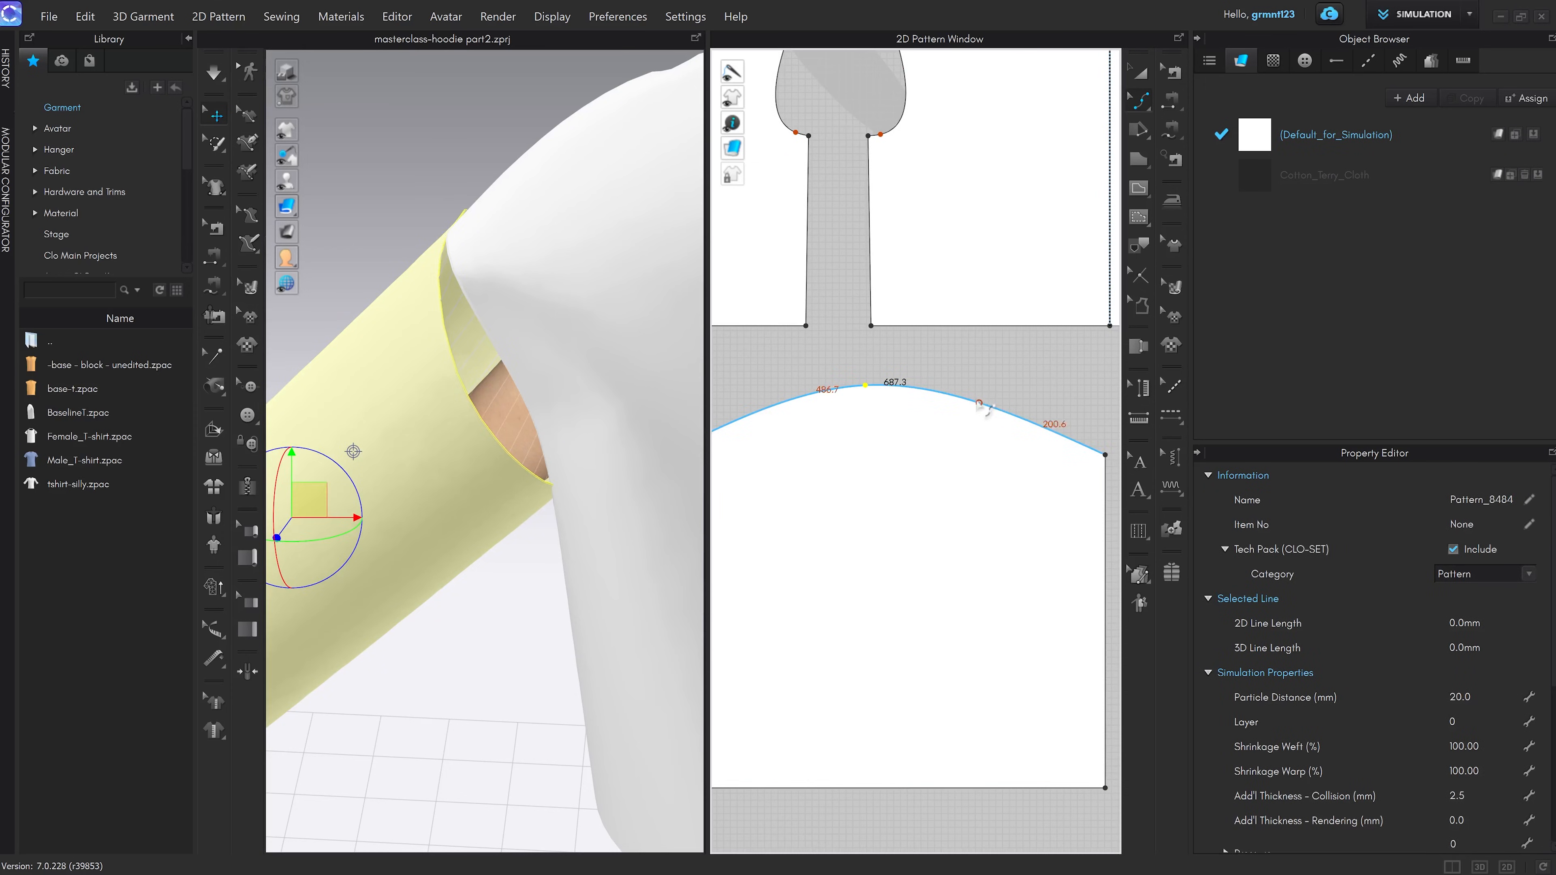
pyautogui.moveTo(979, 403); pyautogui.dragTo(985, 398)
# Simulate the garment while pulling the body fabric near the armhole, and inspect how the sleeve meets it
pyautogui.moveTo(572, 530); pyautogui.dragTo(493, 551, button='right')
pyautogui.press('space')
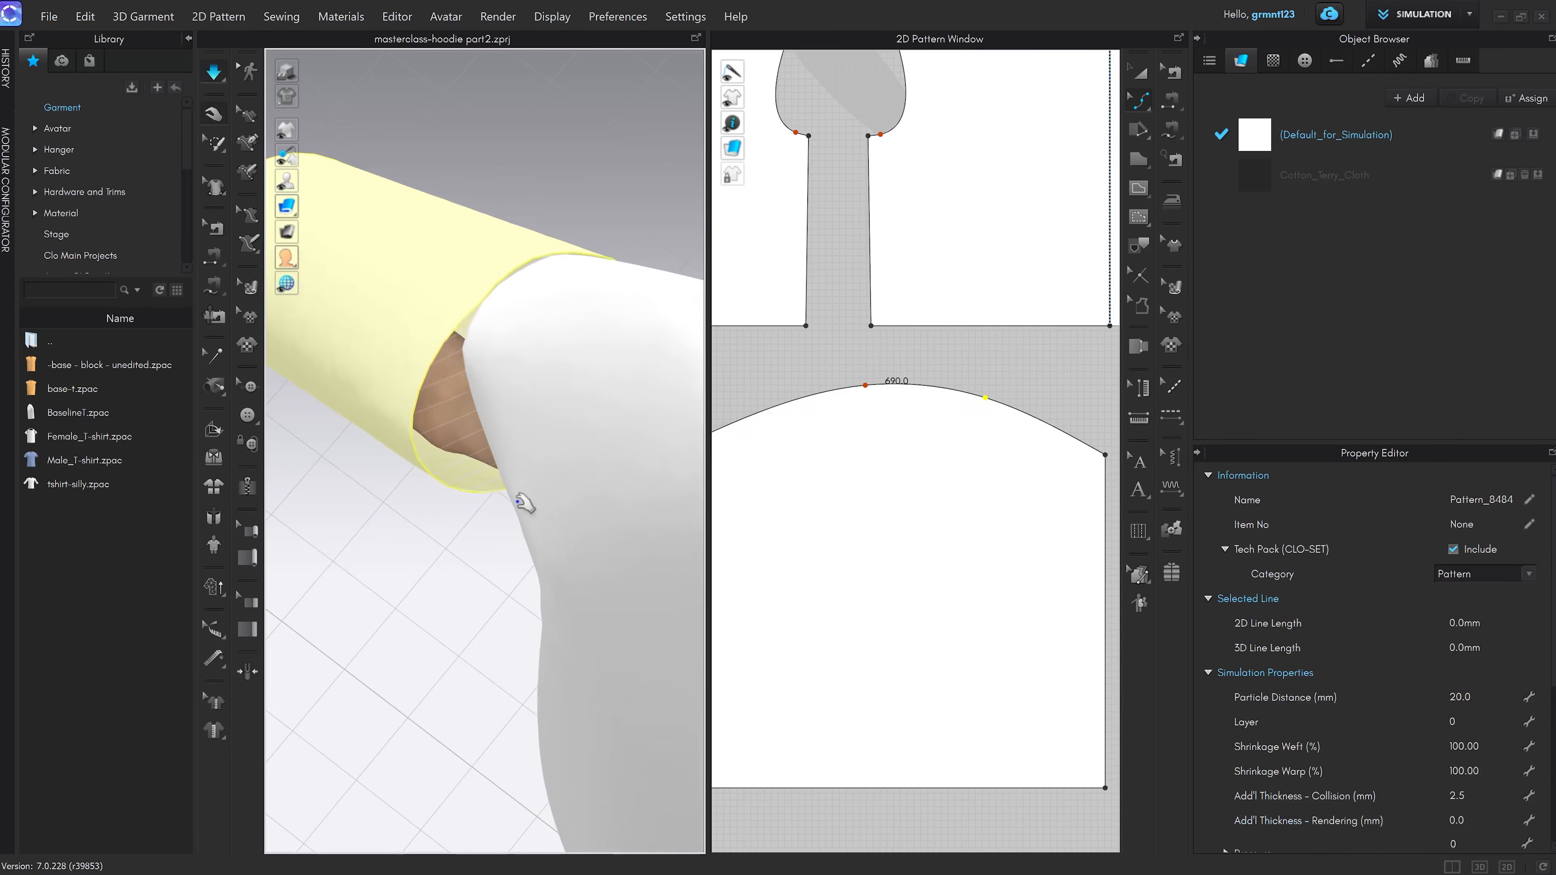
pyautogui.moveTo(518, 504); pyautogui.dragTo(469, 525)
pyautogui.press('space')
pyautogui.moveTo(484, 525); pyautogui.dragTo(432, 533, button='right')
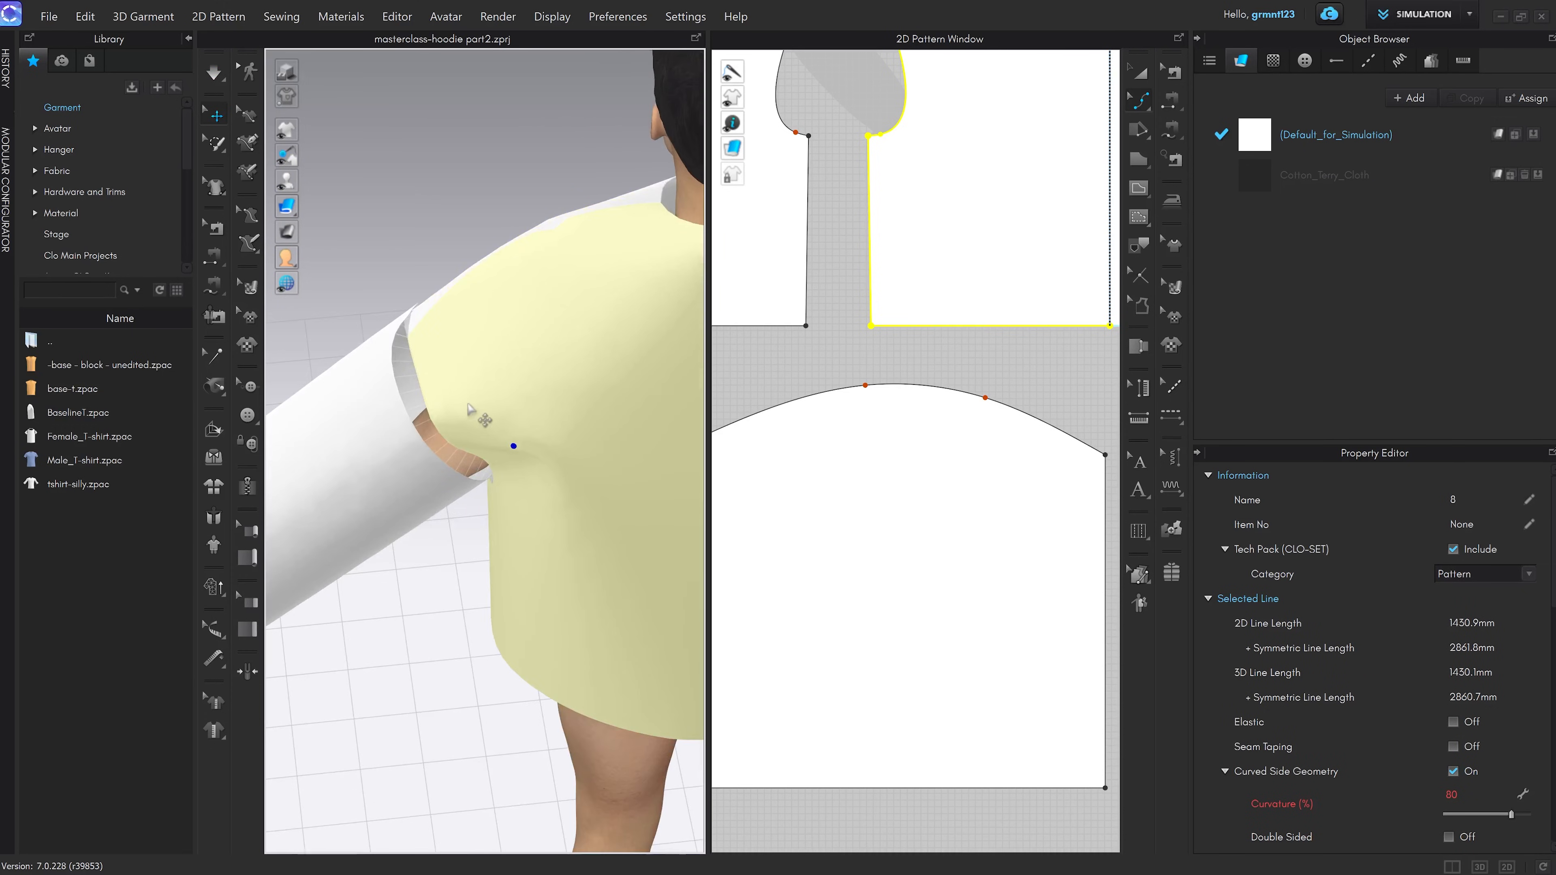
pyautogui.click(466, 444)
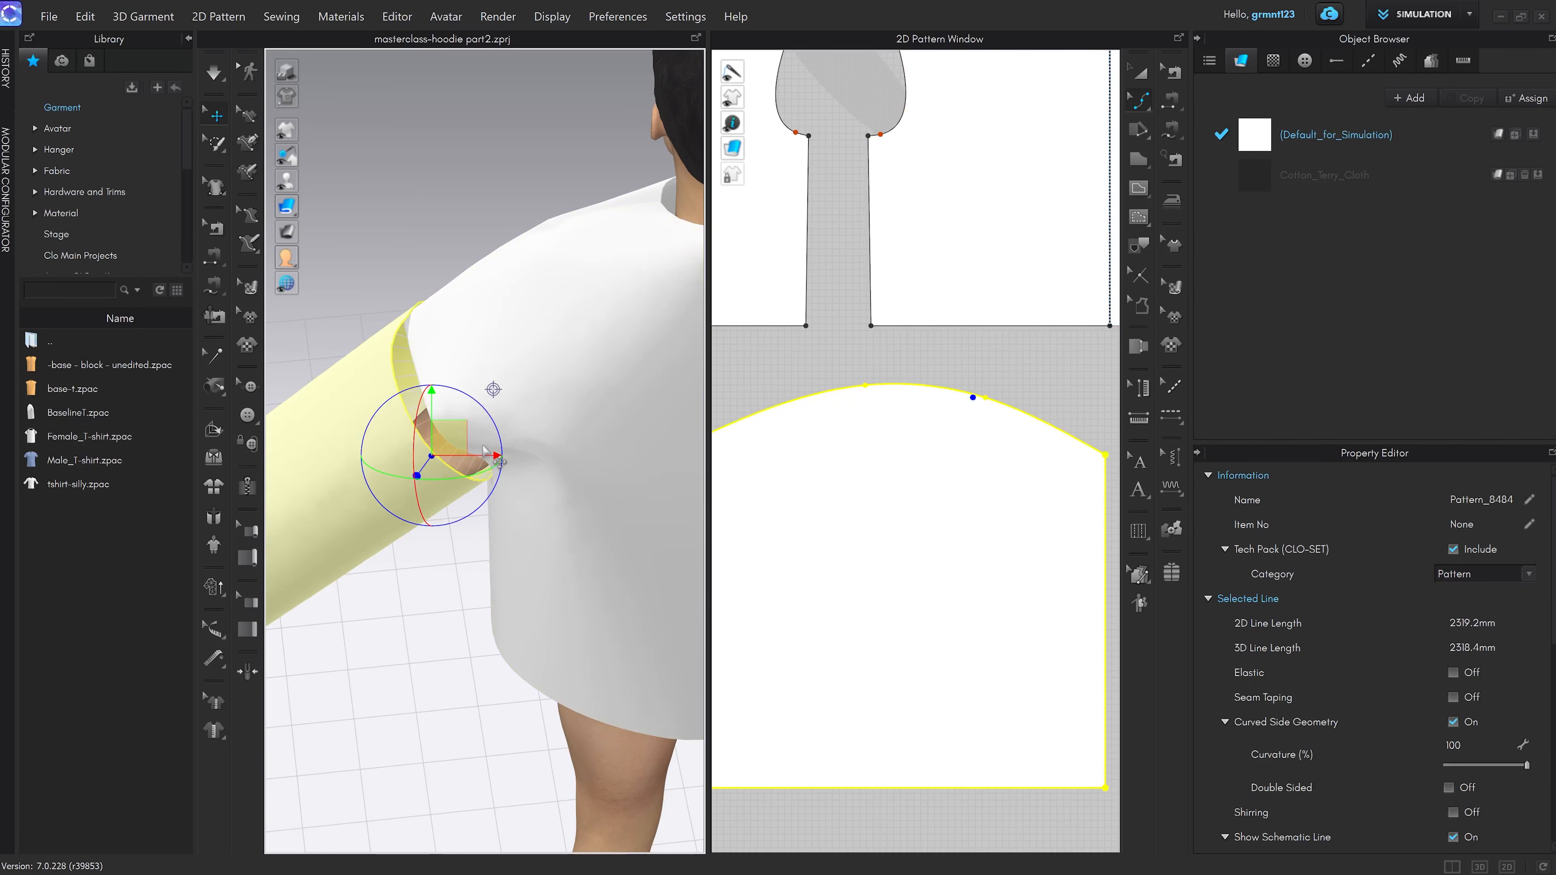
pyautogui.click(482, 447)
pyautogui.moveTo(472, 558); pyautogui.dragTo(565, 500, button='right')
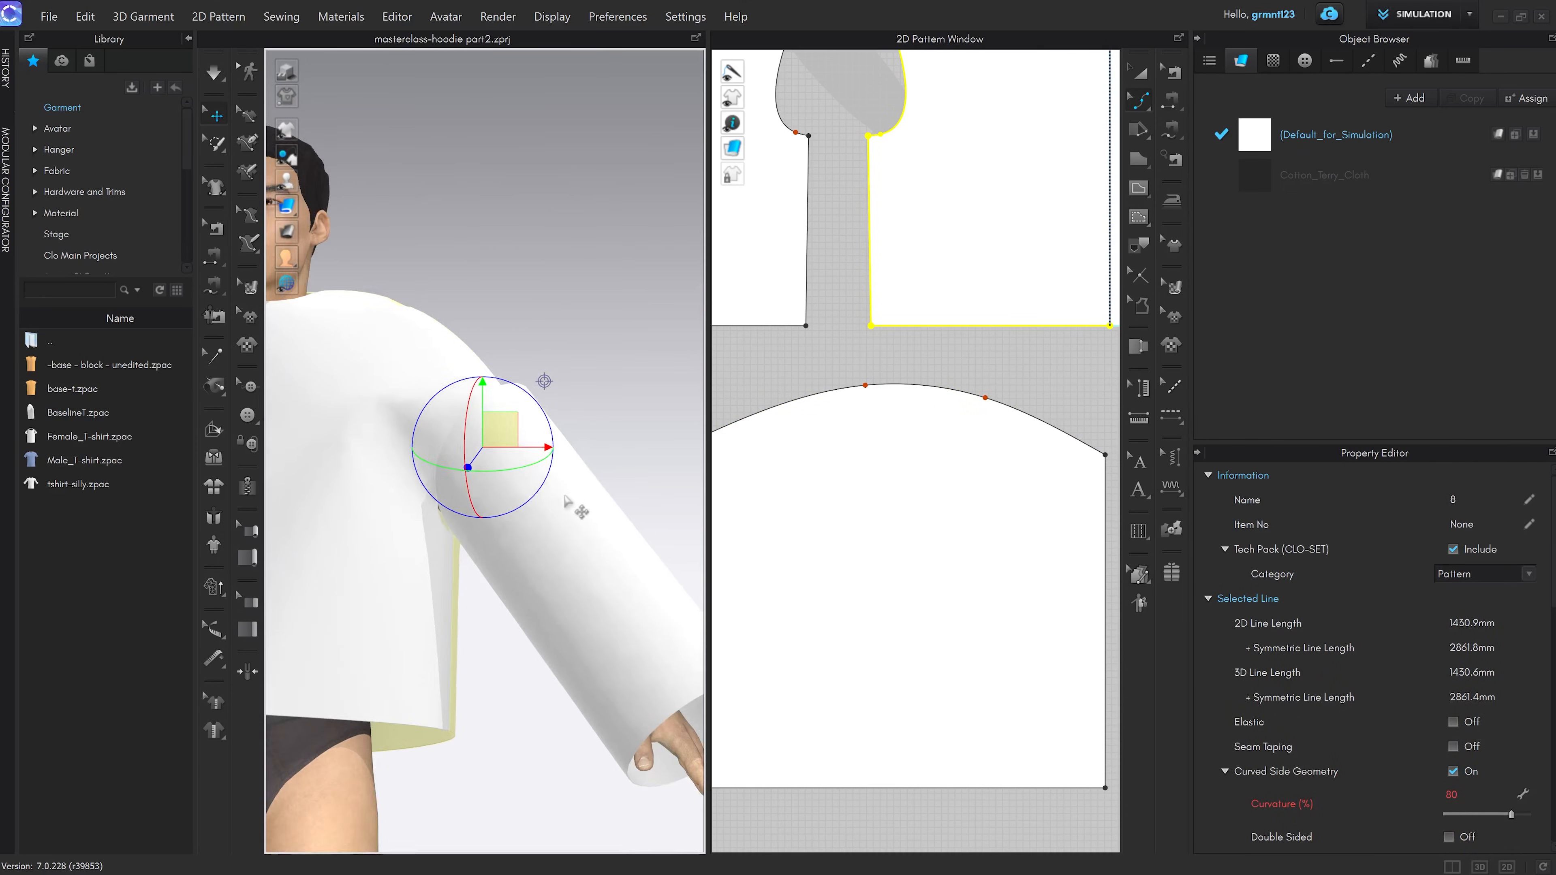
# Simulate the garment again from the front, tugging the upper sleeve and checking its drape around the armhole
pyautogui.press('2')
pyautogui.moveTo(566, 455); pyautogui.dragTo(436, 570, button='middle')
pyautogui.scroll(5, 538, 448)
pyautogui.press('space')
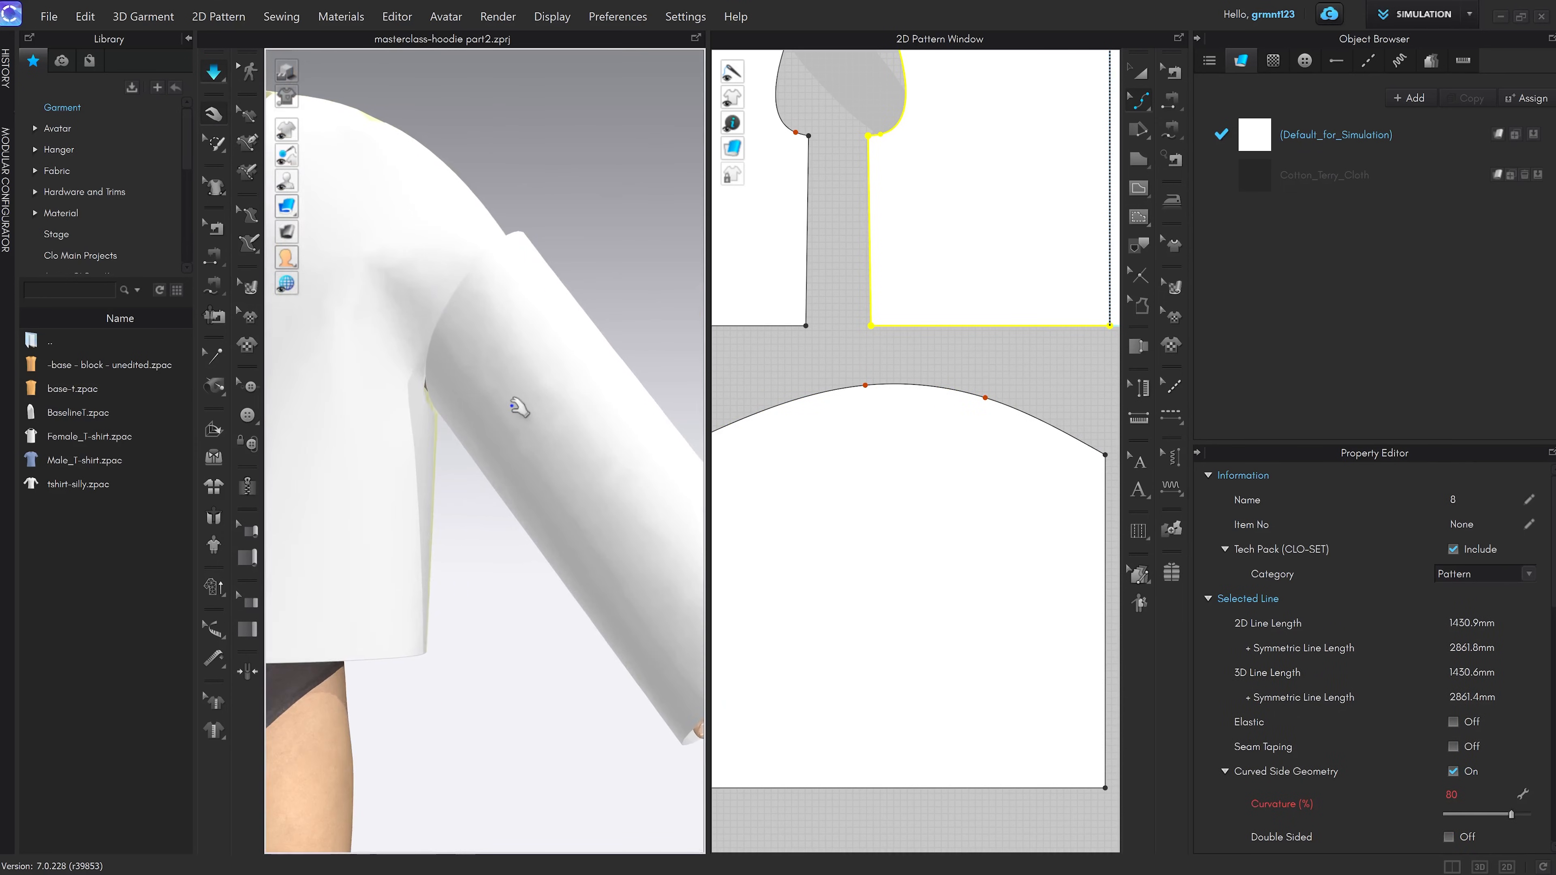
pyautogui.moveTo(511, 405)
pyautogui.mouseDown()
pyautogui.moveTo(573, 361)
pyautogui.moveTo(495, 396)
pyautogui.mouseUp()
pyautogui.scroll(-4, 539, 446)
pyautogui.press('space')
pyautogui.moveTo(545, 454); pyautogui.dragTo(576, 407, button='right')
pyautogui.scroll(3, 551, 441)
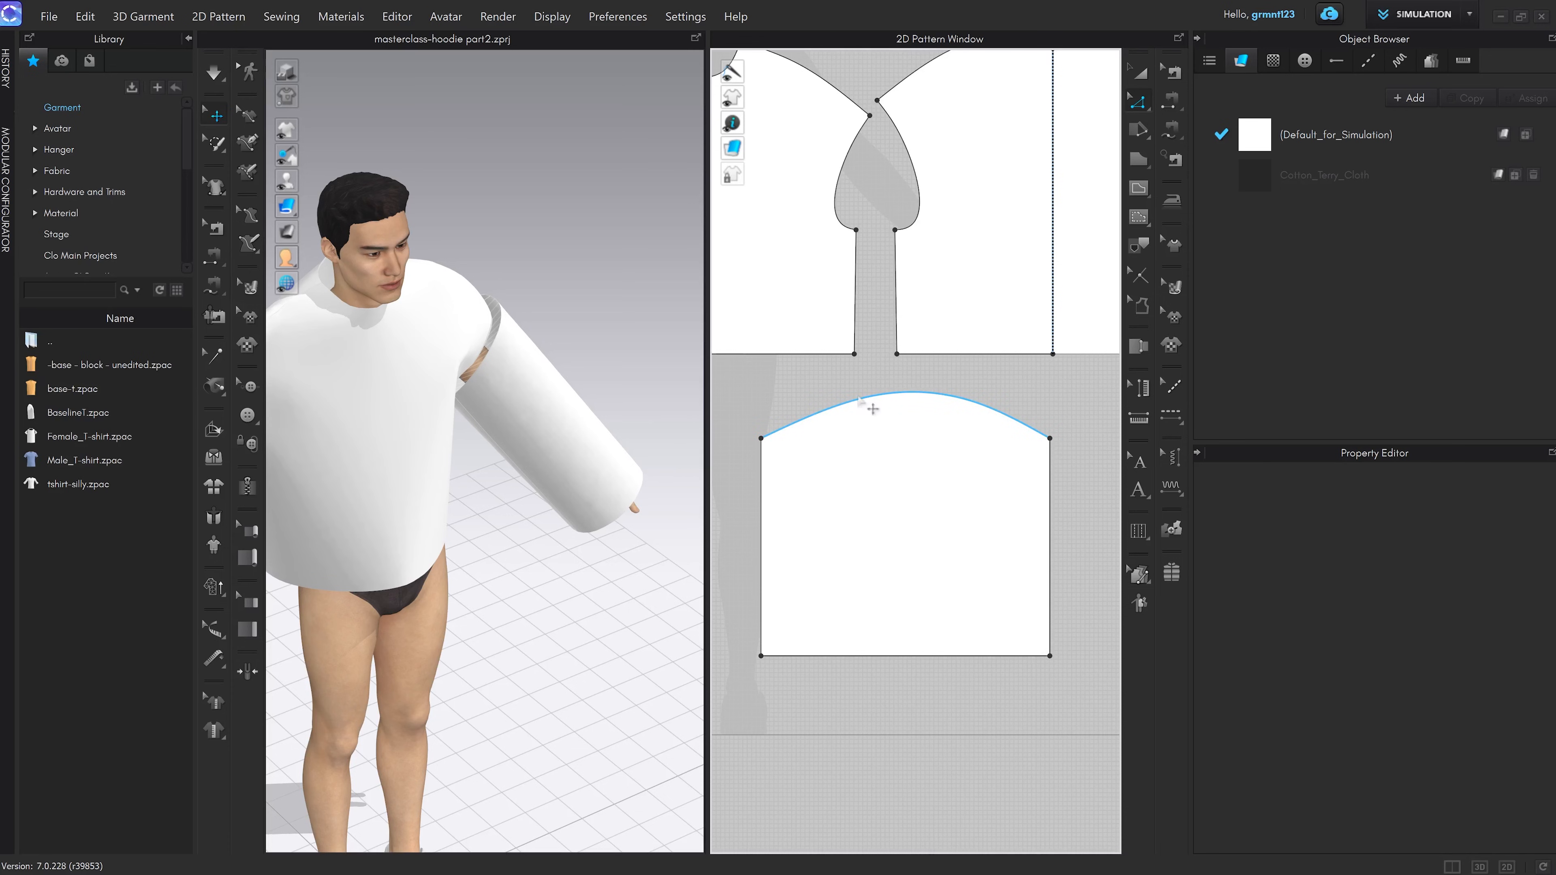
# Draw a horizontal internal line across the sleeve pattern between the two ends of its cap and select it
pyautogui.press('g')
pyautogui.click(760, 439)
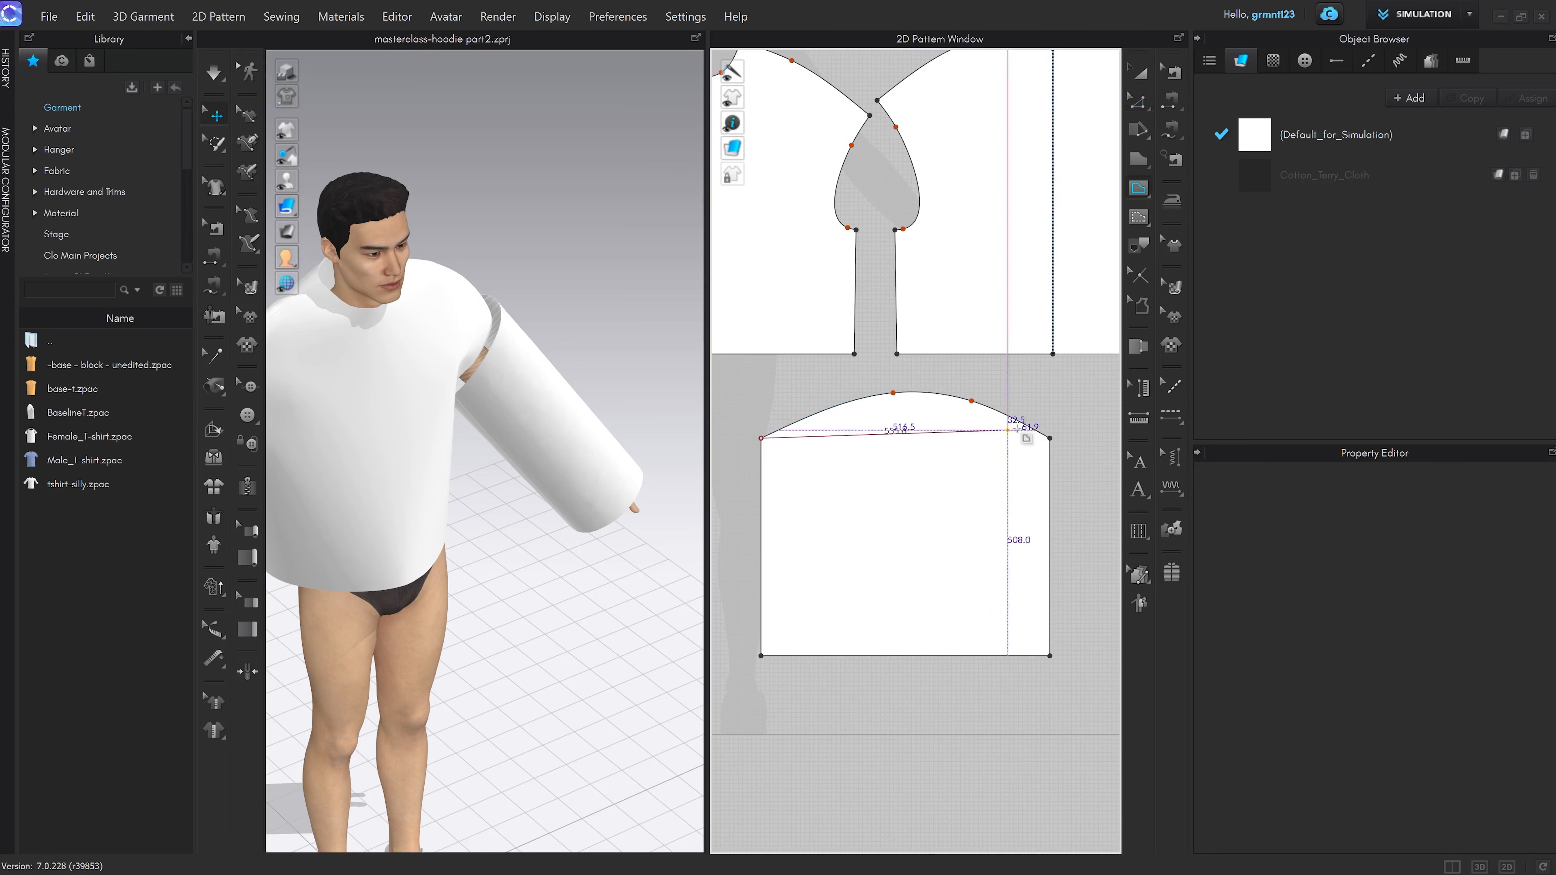
pyautogui.click(1050, 438)
pyautogui.press('z')
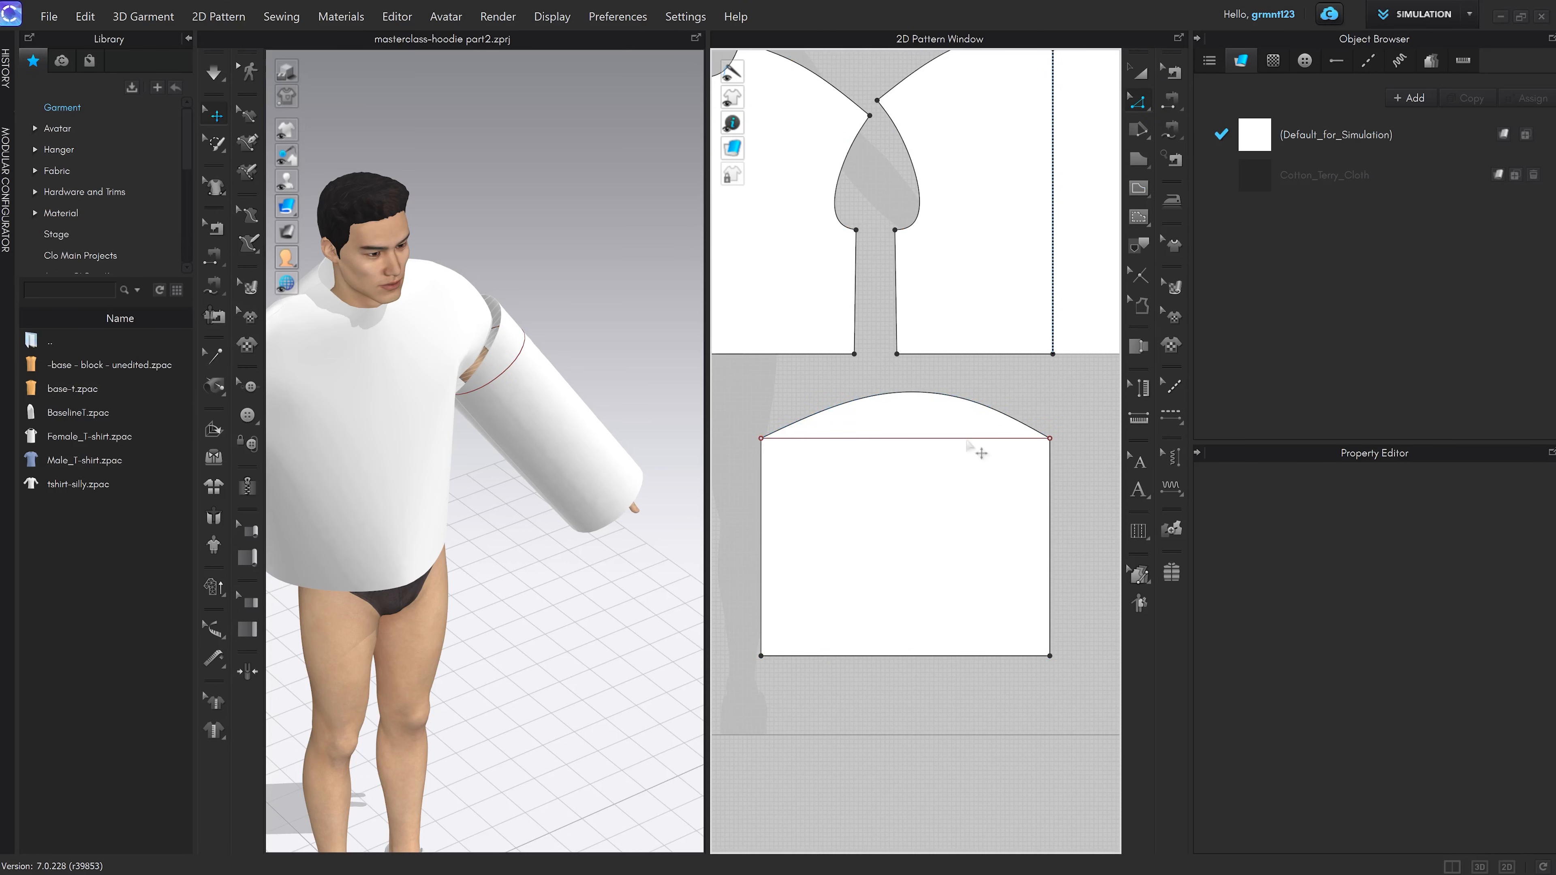
pyautogui.click(979, 440)
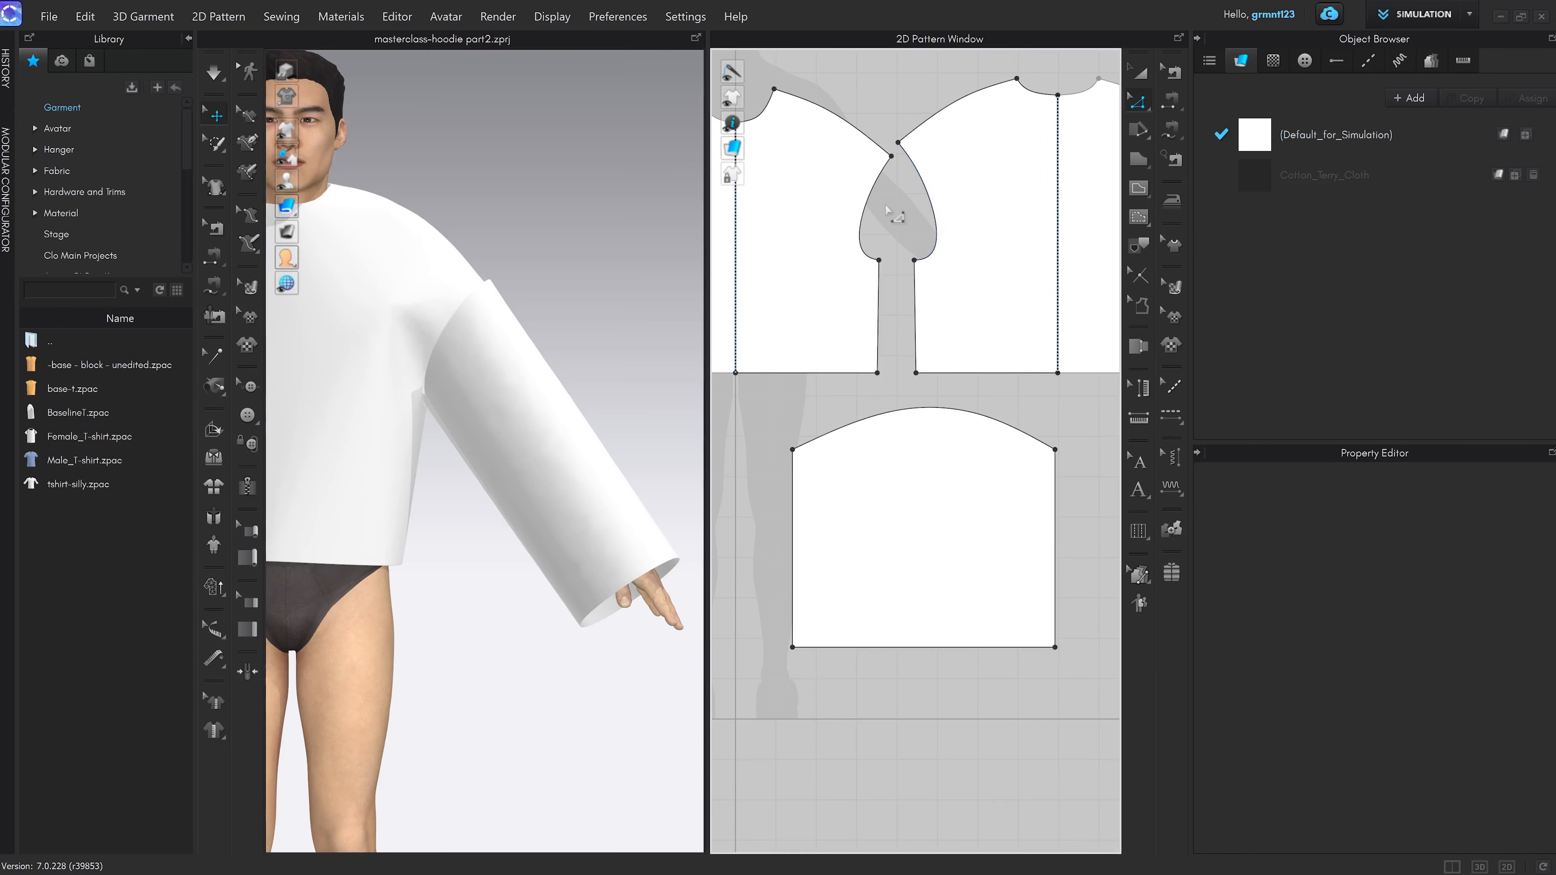
# Check the front armhole curve's length and move the sleeve away from the body in the 3D scene
pyautogui.click(869, 213)
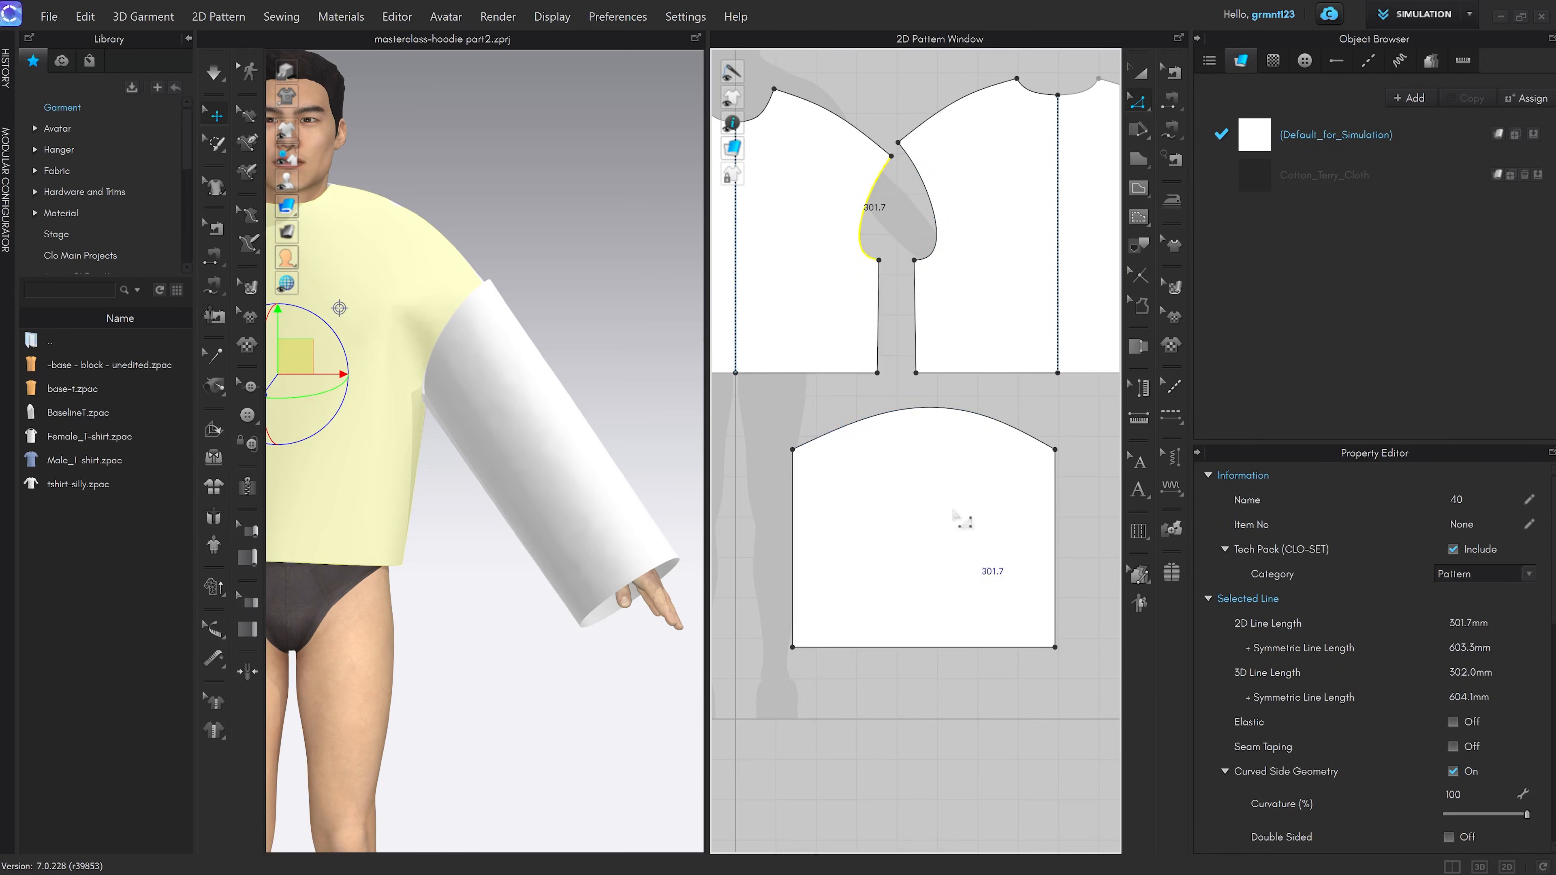
pyautogui.click(535, 430)
pyautogui.moveTo(532, 427); pyautogui.dragTo(691, 333)
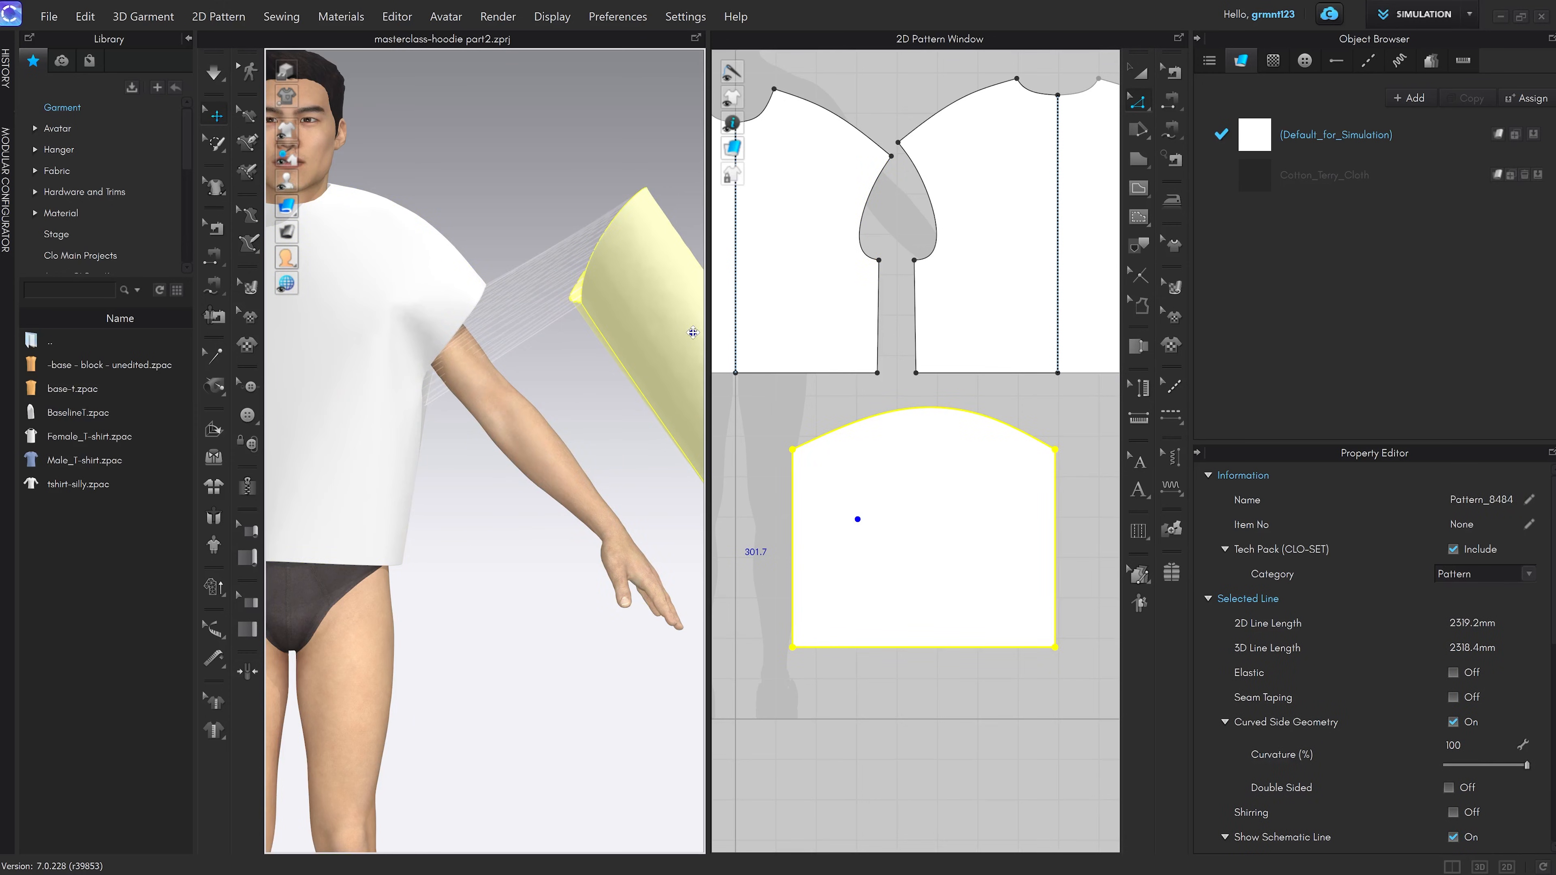
# Examine the separated sleeve's cap opening and the pointed corner where its underarm seam begins
pyautogui.moveTo(598, 374); pyautogui.dragTo(500, 390, button='middle')
pyautogui.moveTo(499, 389); pyautogui.dragTo(397, 414, button='right')
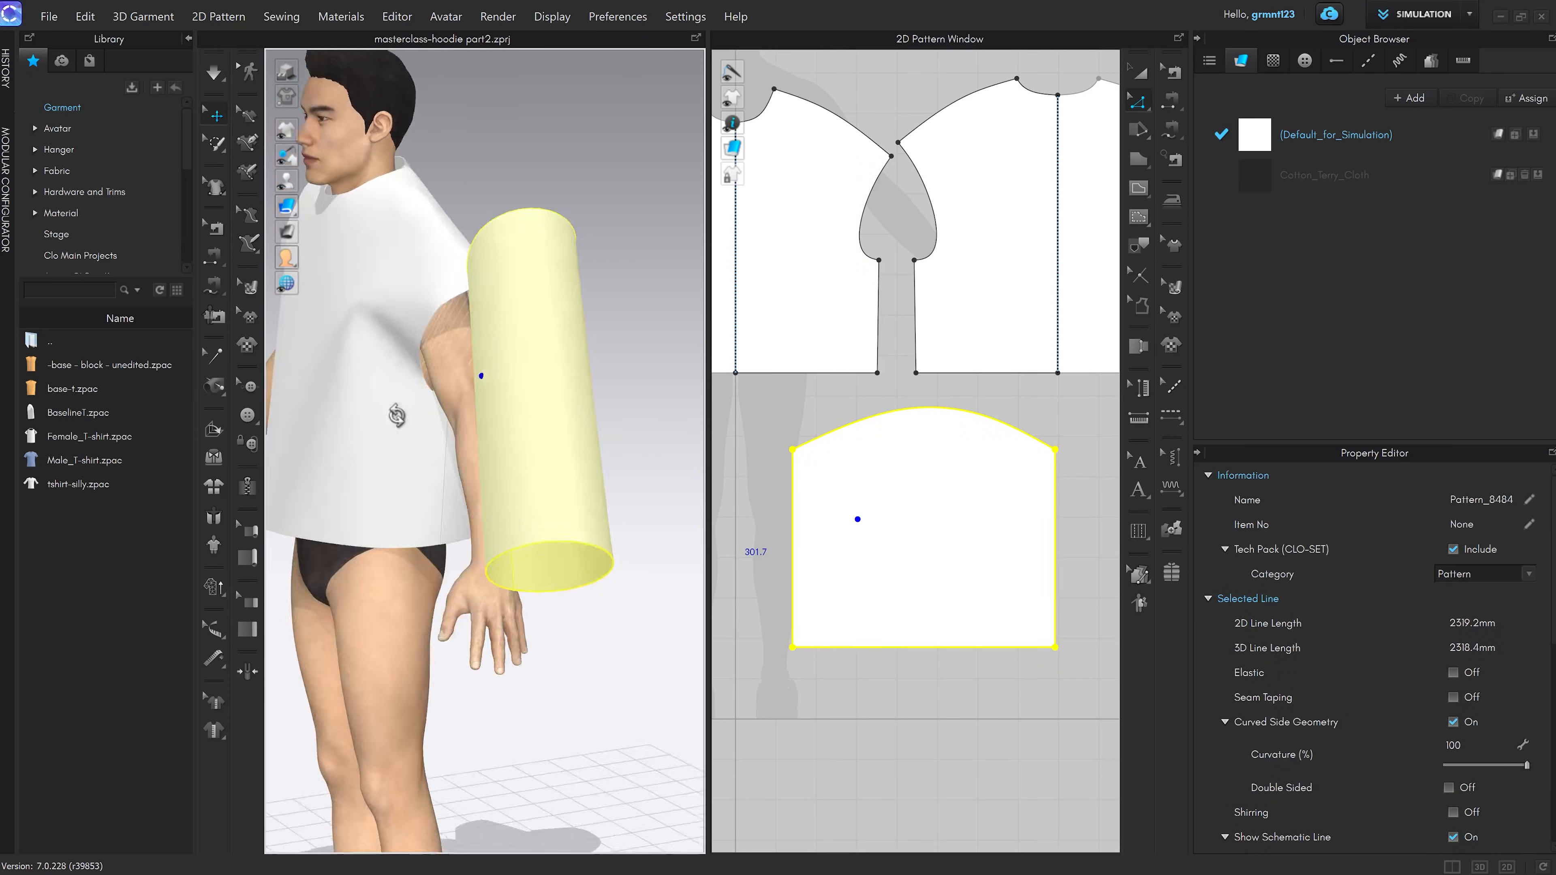
pyautogui.press('2')
pyautogui.moveTo(399, 420); pyautogui.dragTo(449, 508, button='middle')
pyautogui.moveTo(449, 509); pyautogui.dragTo(646, 507, button='right')
pyautogui.scroll(3, 588, 530)
pyautogui.moveTo(527, 554); pyautogui.dragTo(450, 415, button='right')
pyautogui.press('space')
pyautogui.scroll(2, 450, 416)
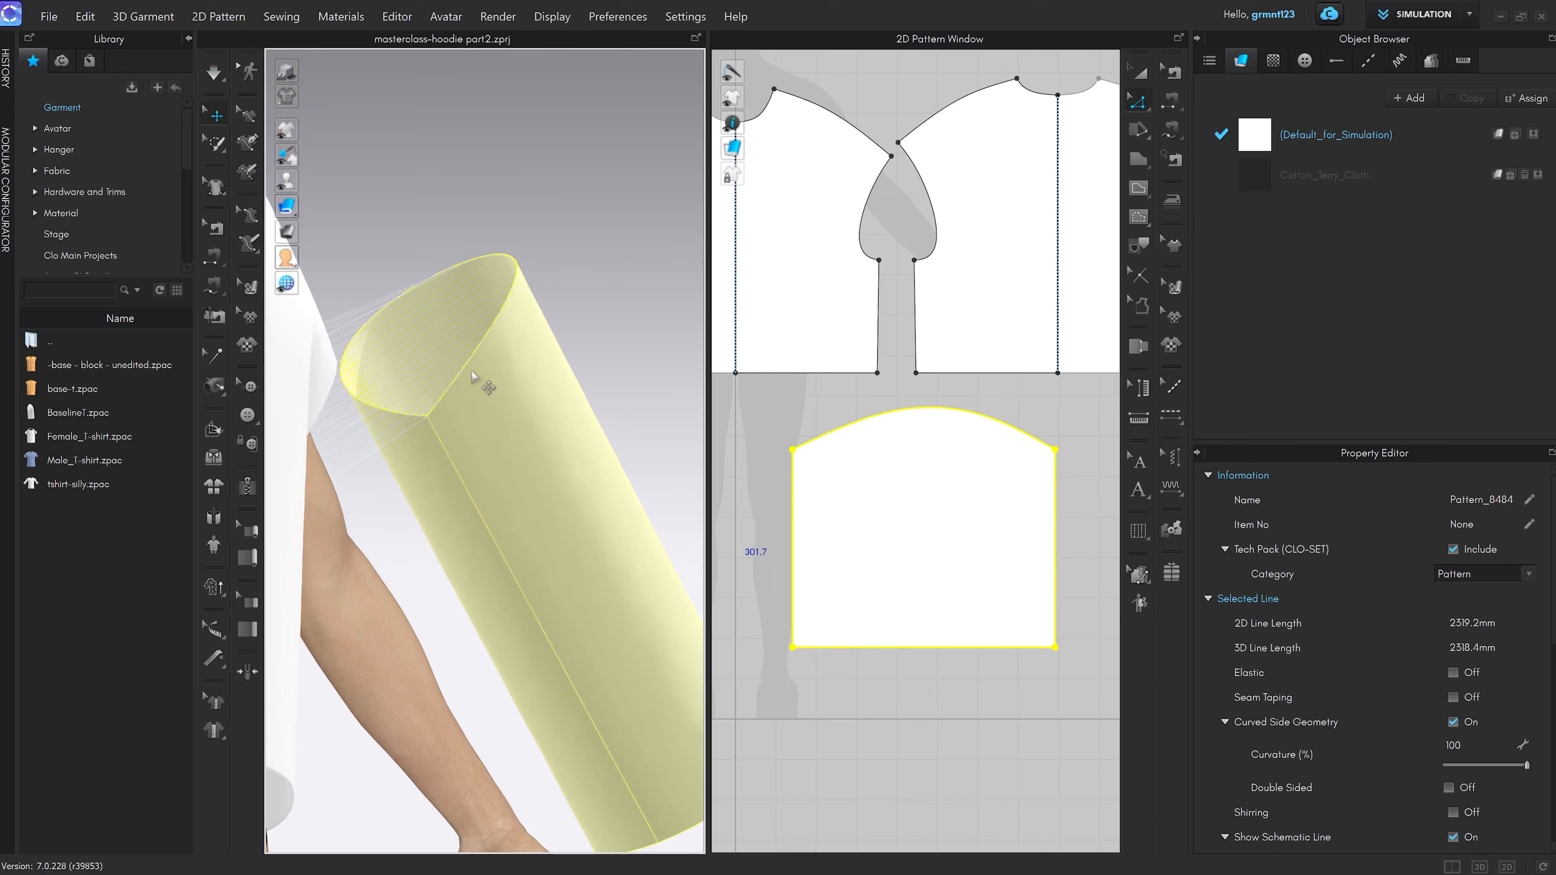
pyautogui.scroll(2, 468, 371)
pyautogui.moveTo(468, 380); pyautogui.dragTo(479, 405, button='middle')
pyautogui.moveTo(479, 405)
pyautogui.mouseDown(button='right')
pyautogui.moveTo(458, 424)
pyautogui.moveTo(488, 413)
pyautogui.mouseUp(button='right')
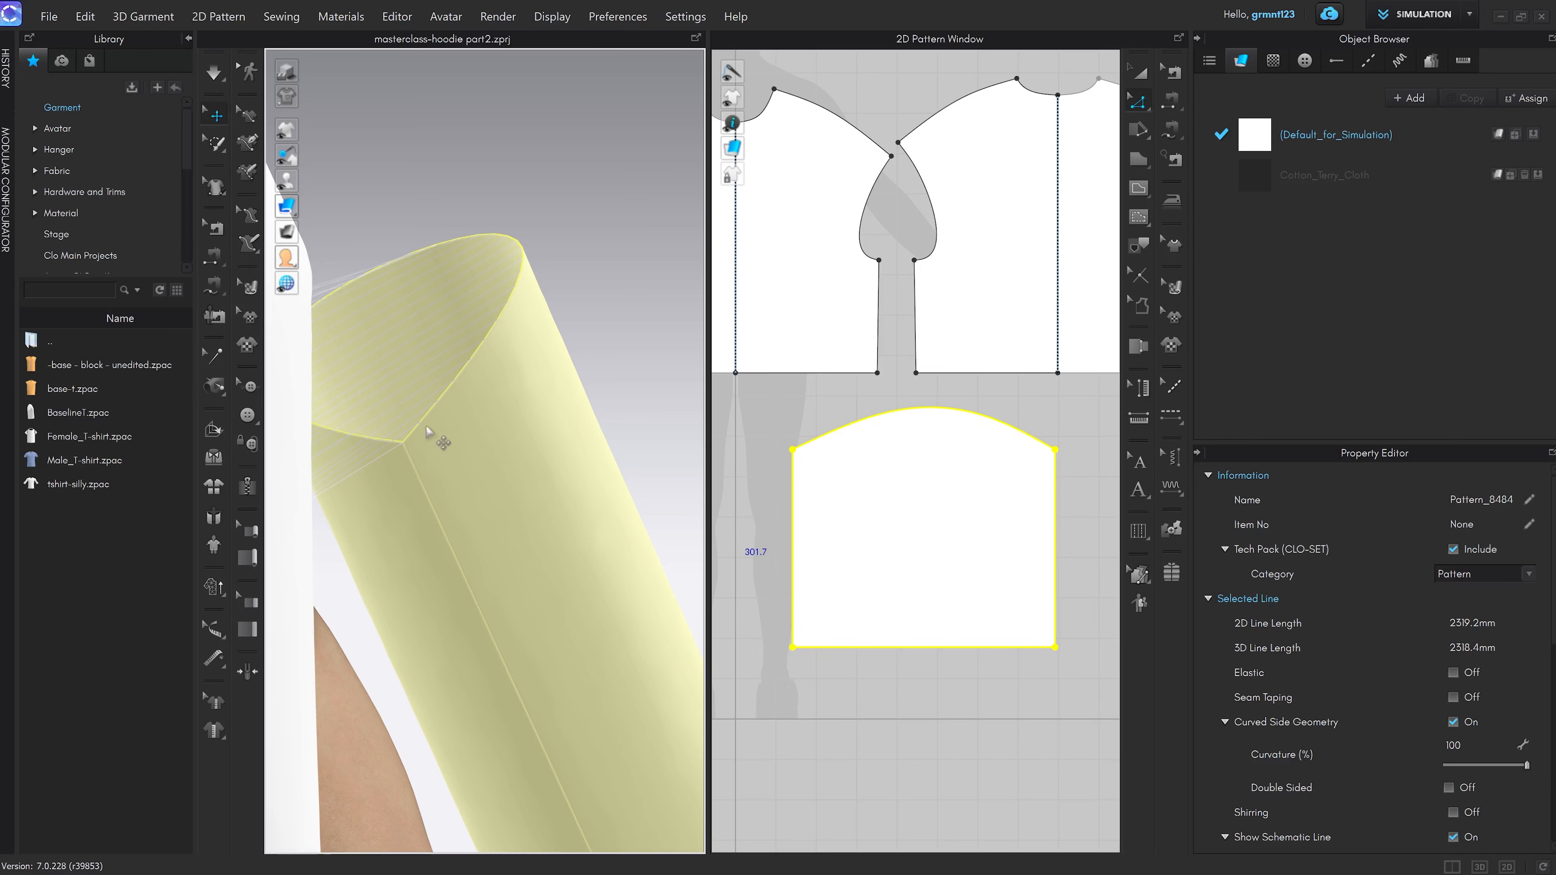
pyautogui.scroll(4, 427, 431)
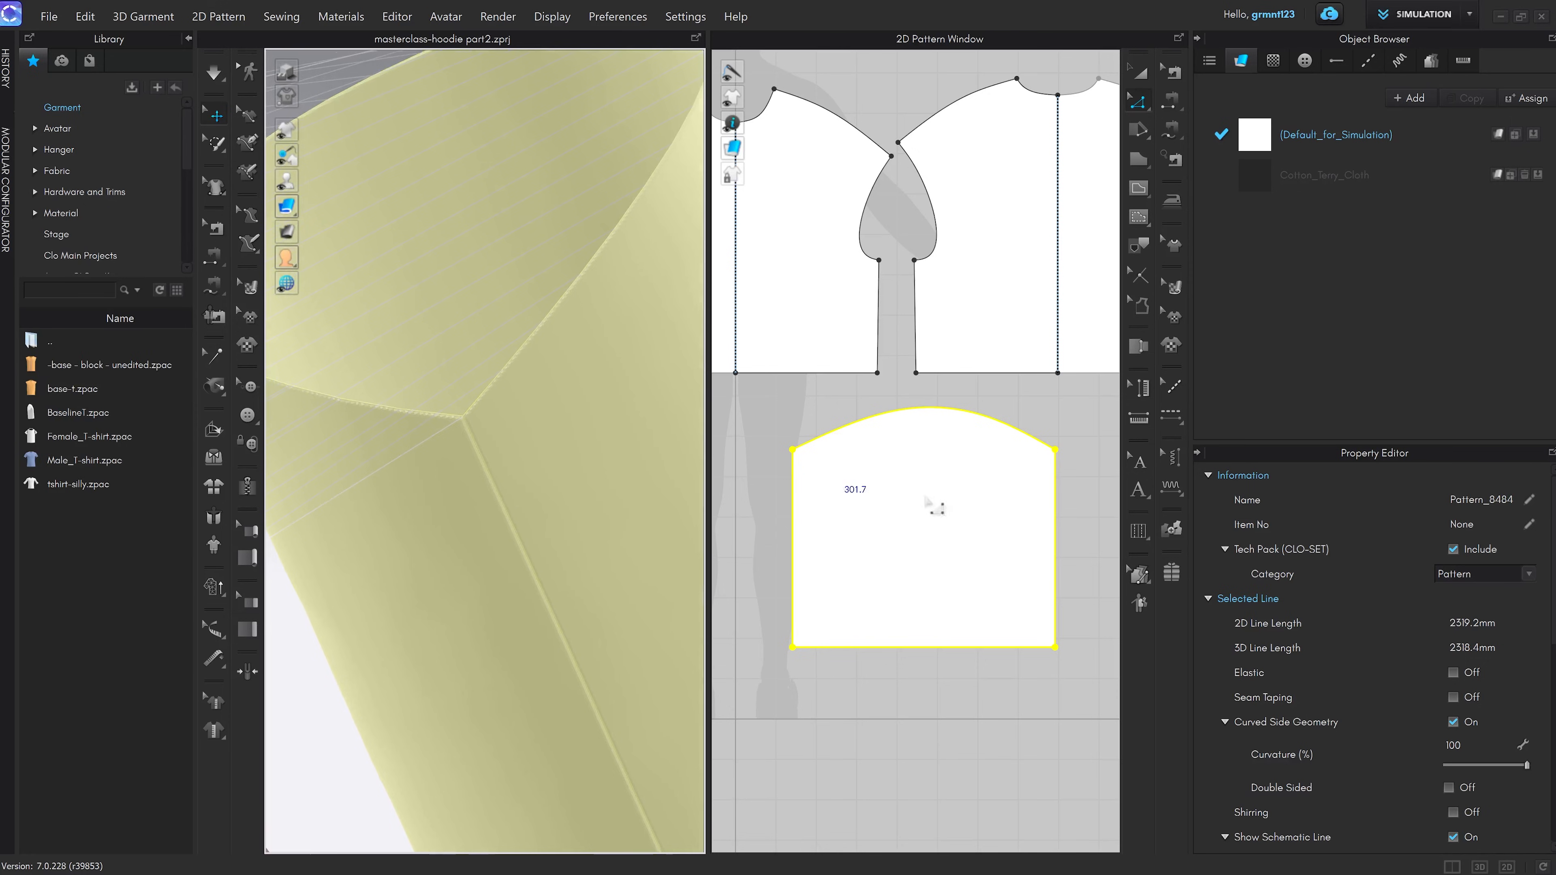
pyautogui.click(1081, 513)
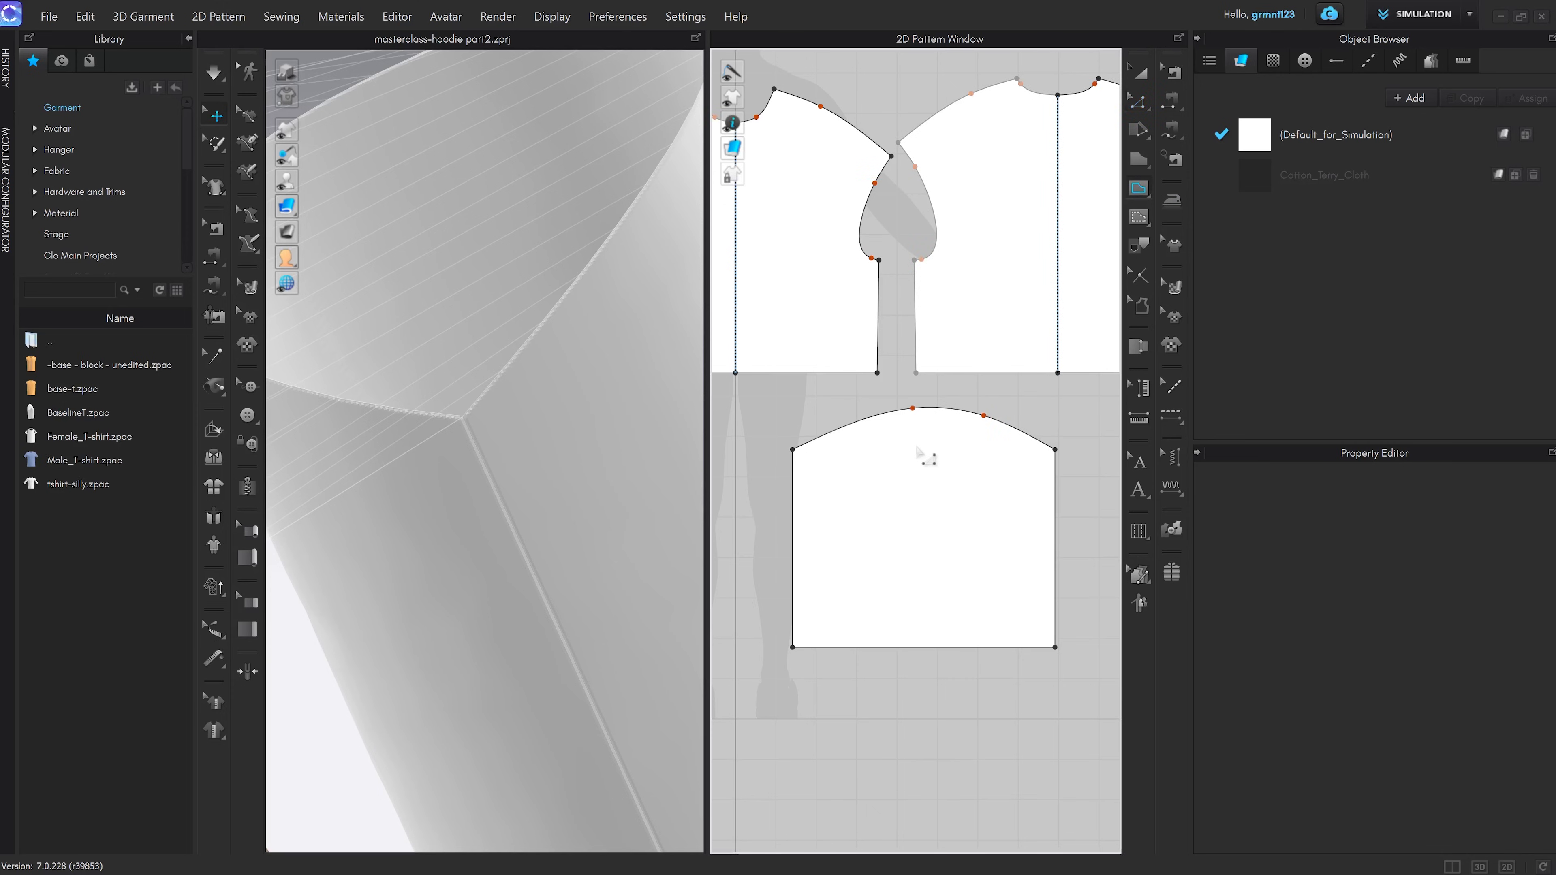
# Draw a vertical internal line about 592.7 mm long on the sleeve from the cap's peak down to the hem
pyautogui.moveTo(1140, 190)
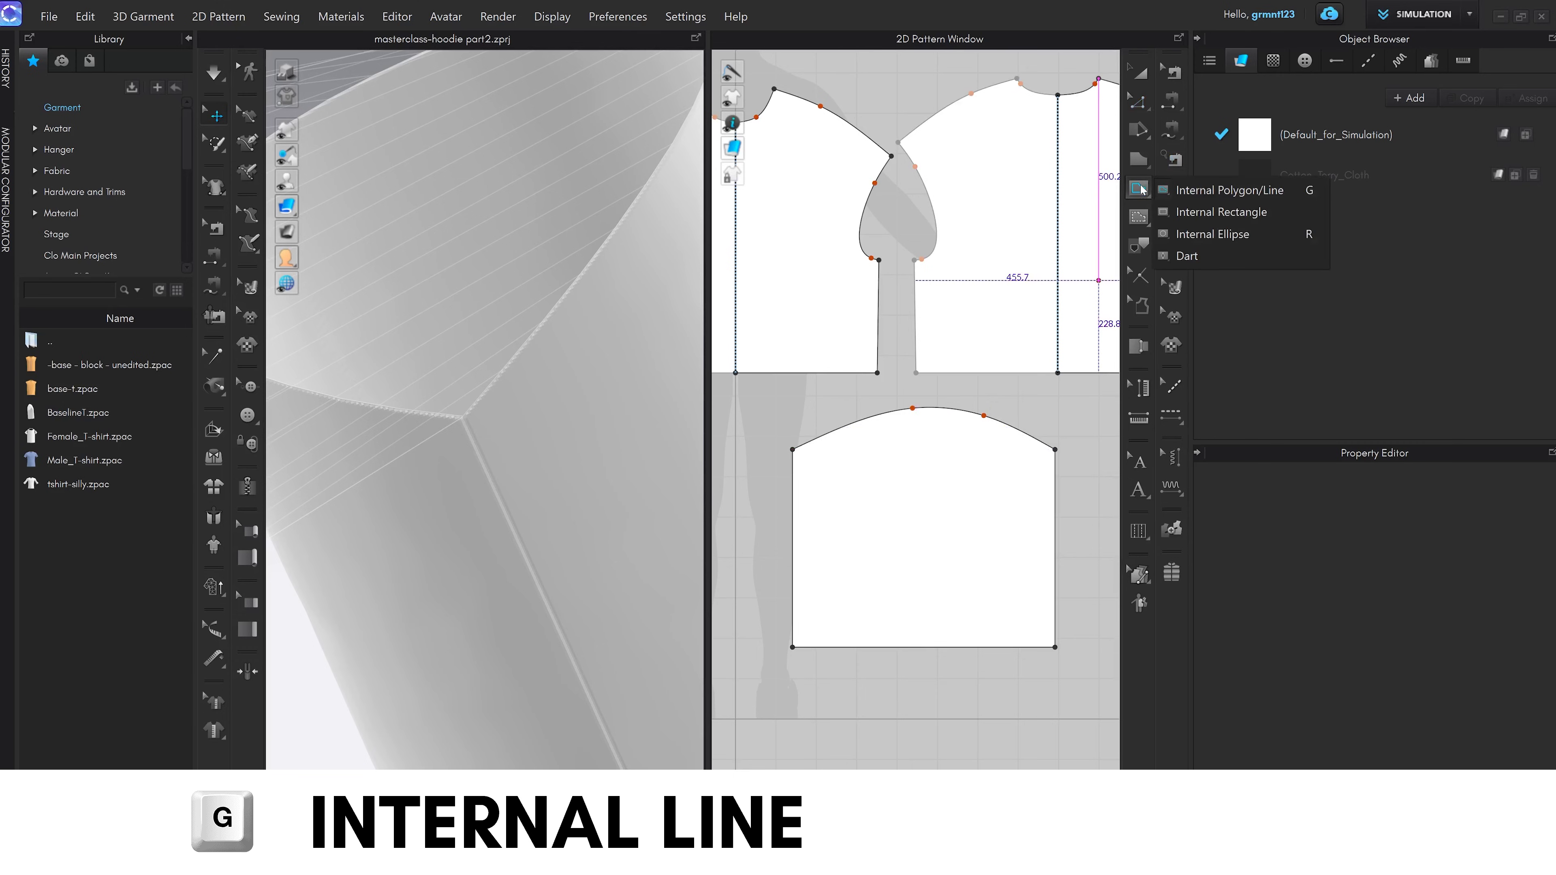
pyautogui.click(1221, 191)
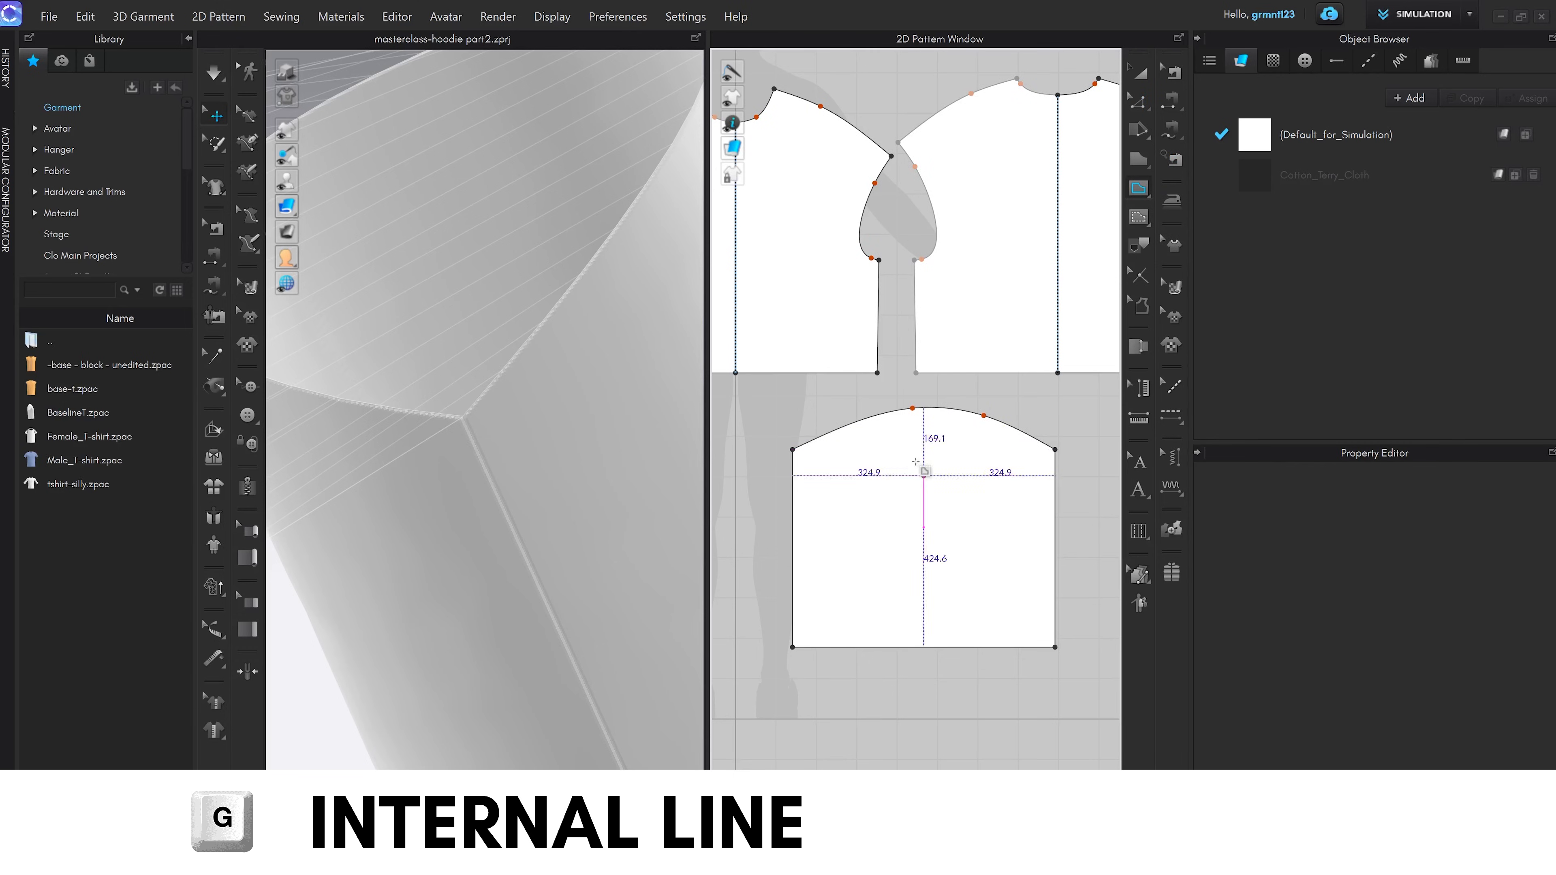
pyautogui.click(919, 407)
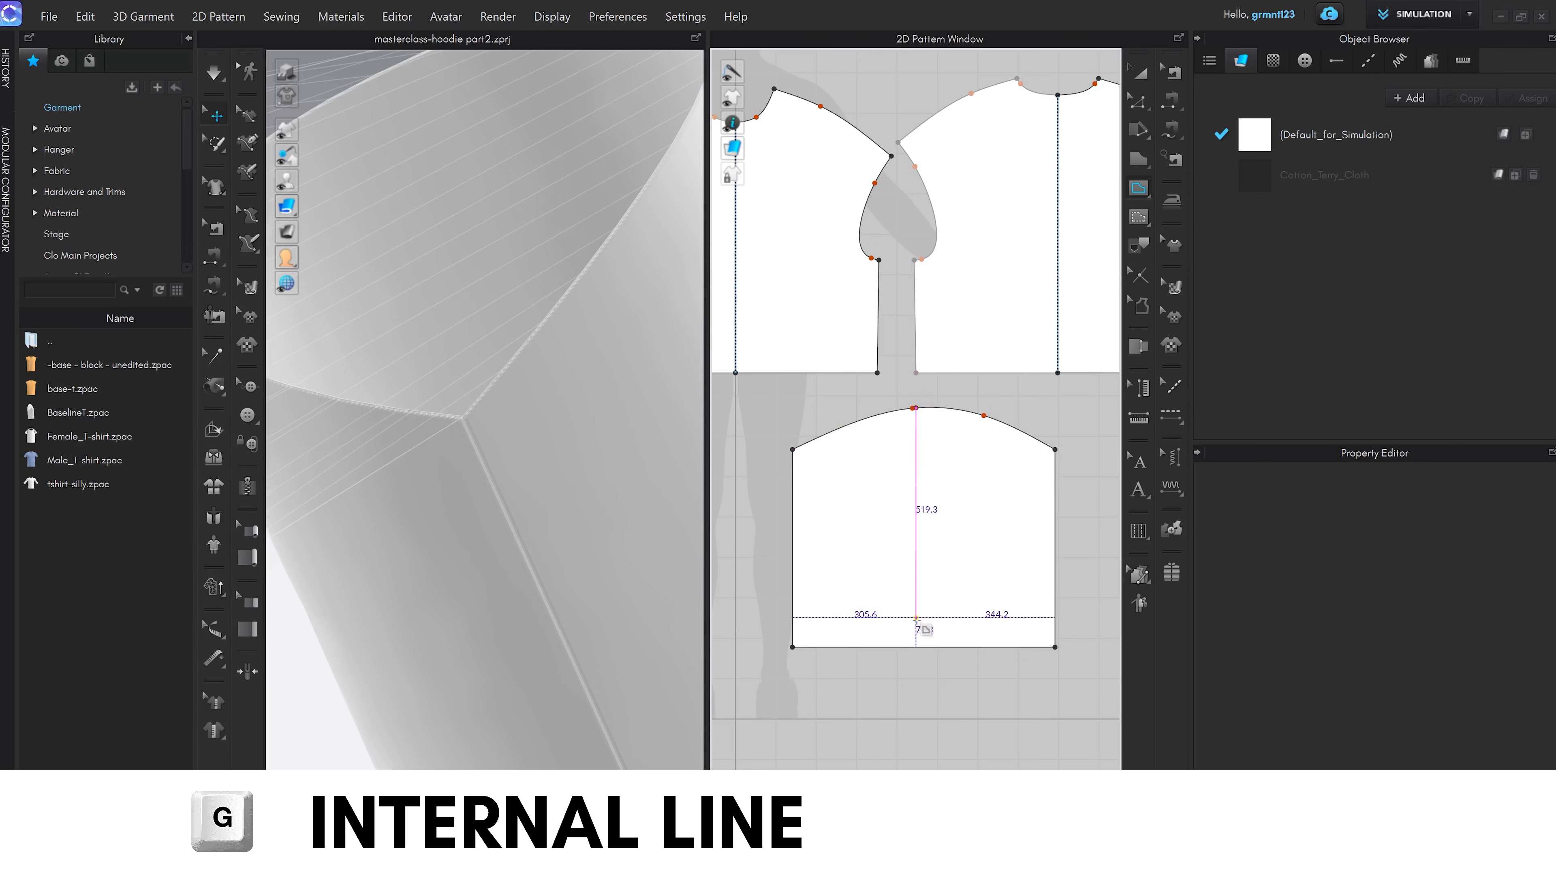
pyautogui.doubleClick(916, 646)
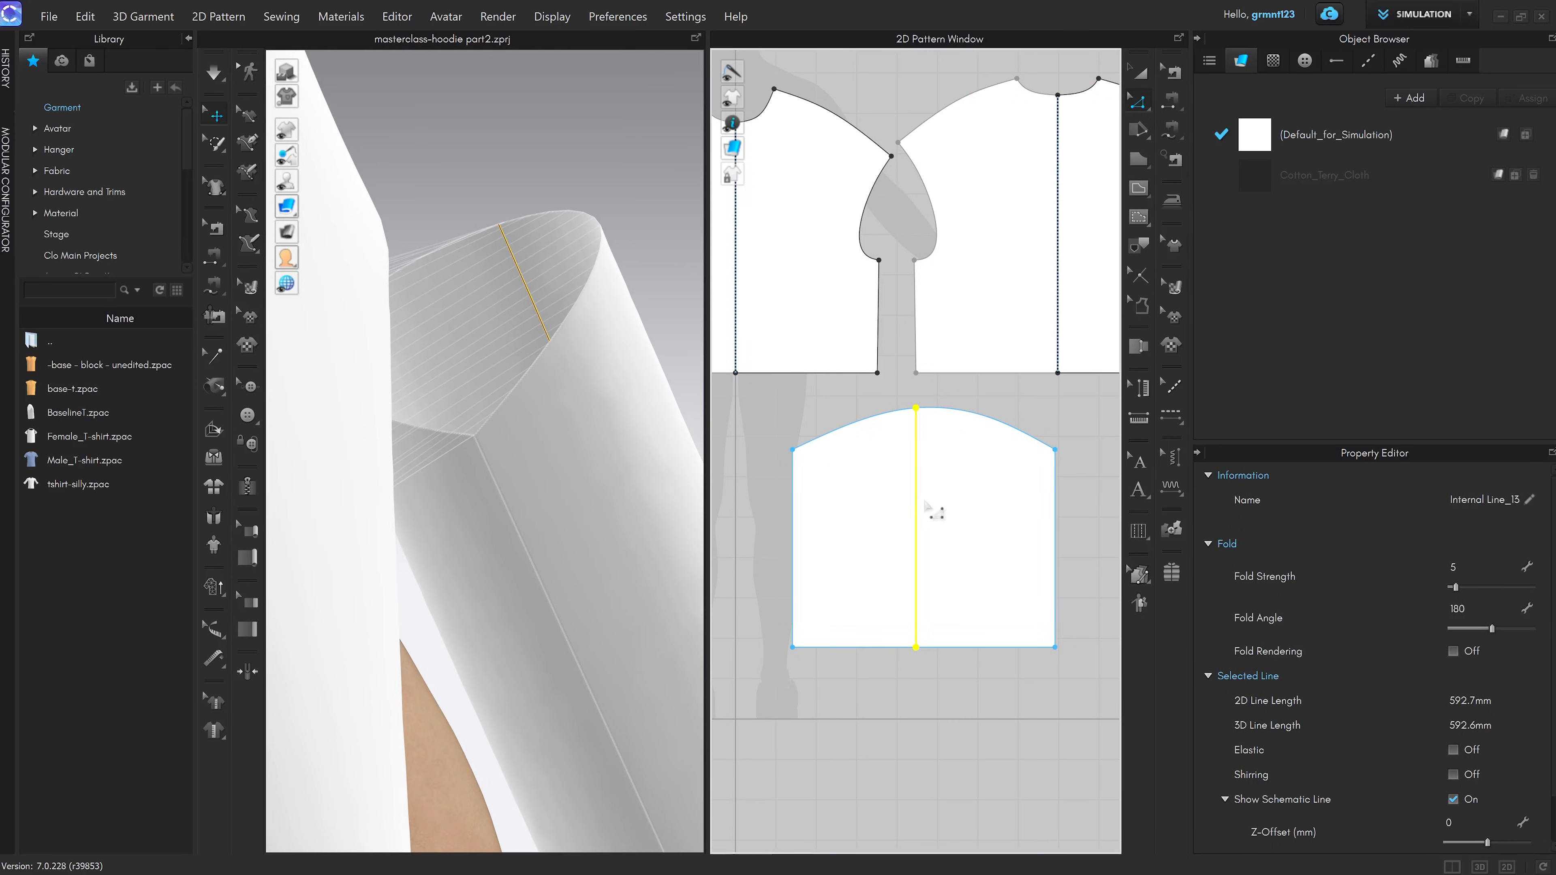
# Cut & Sew the sleeve pattern along its vertical internal line
pyautogui.rightClick(919, 527)
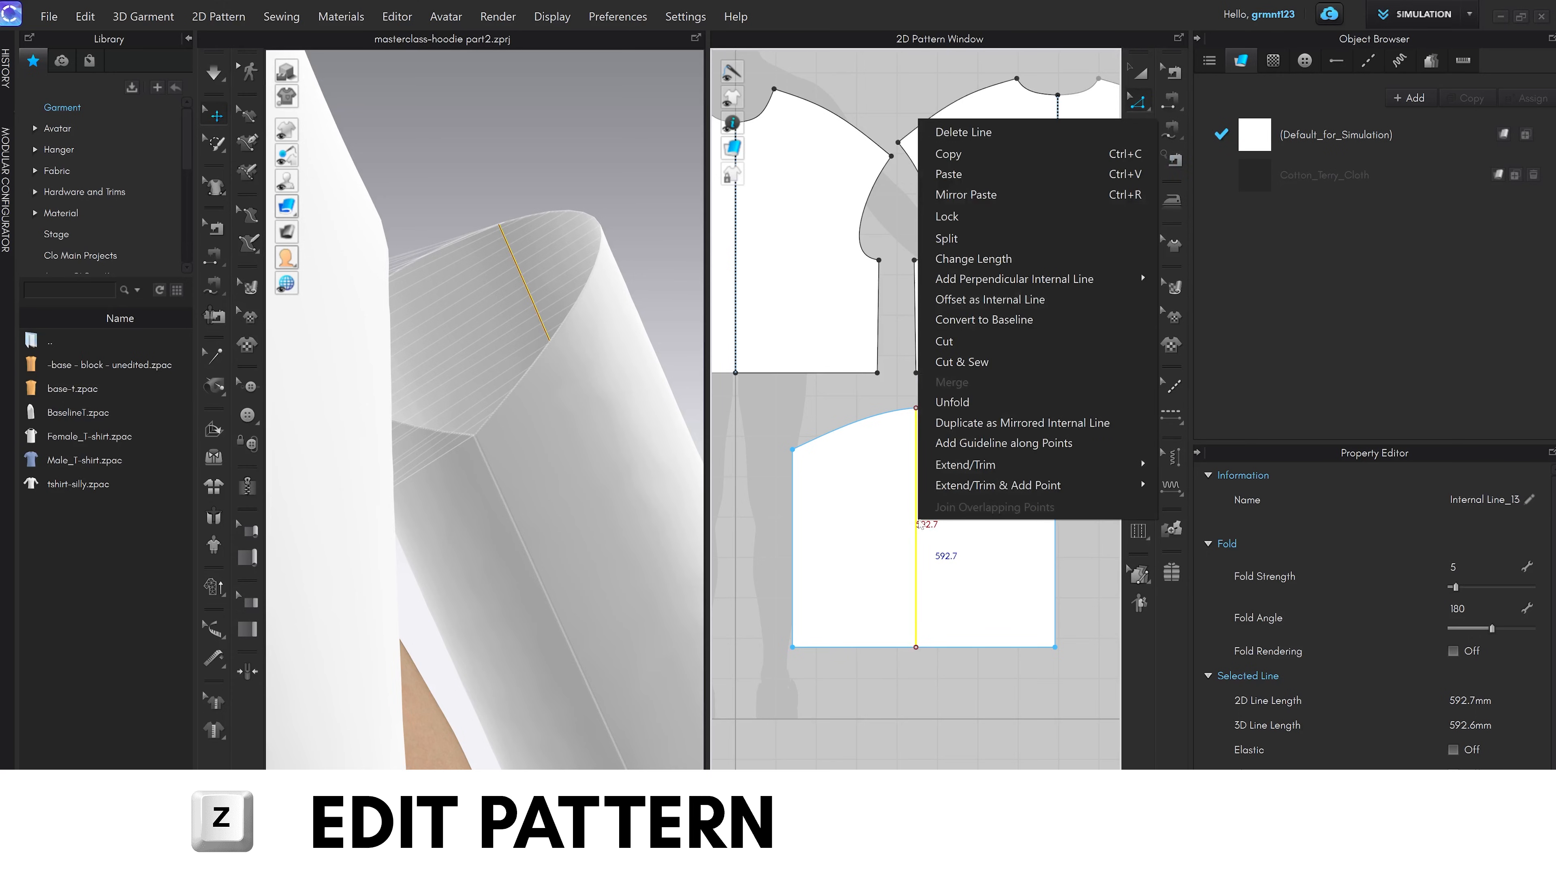
pyautogui.click(968, 361)
pyautogui.scroll(-3, 970, 514)
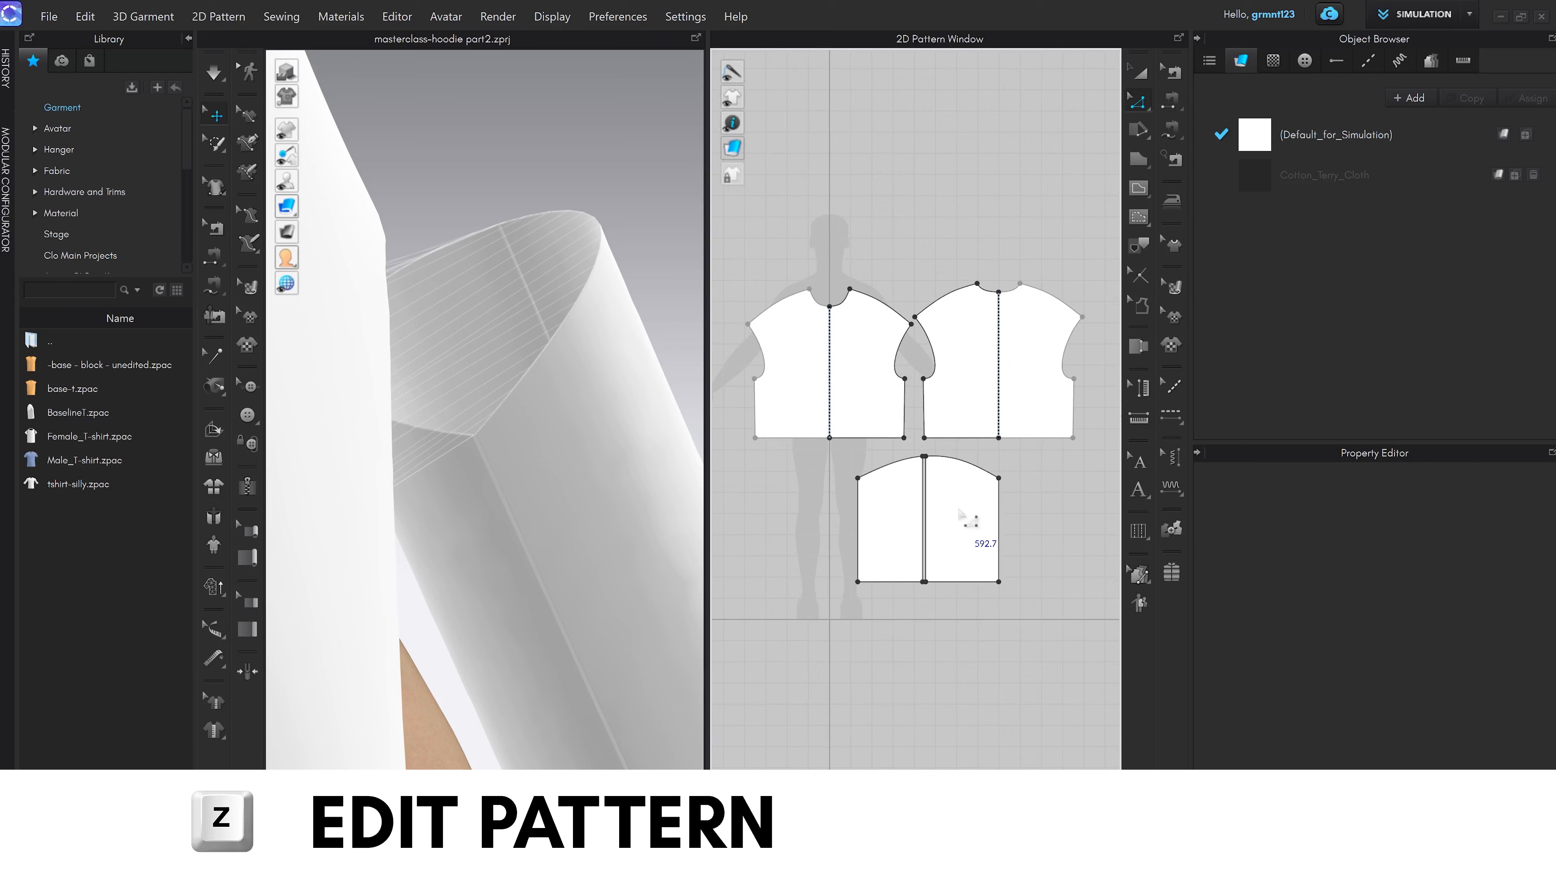
# Select the sleeve's underarm edge and the front and back shoulder and side seam edges to compare the matching pairs
pyautogui.click(998, 527)
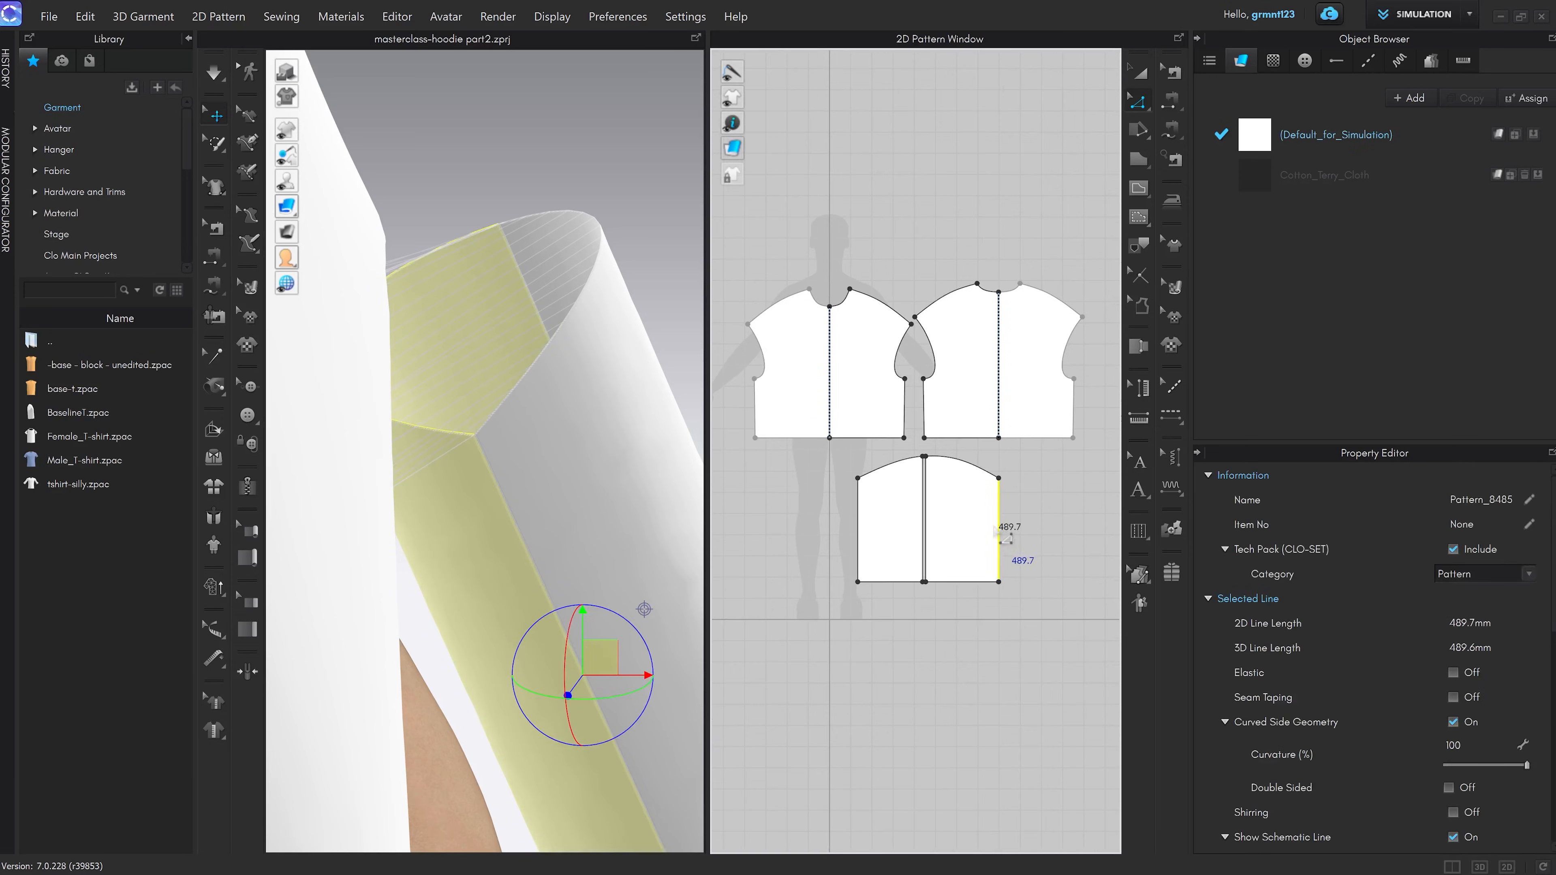
pyautogui.click(921, 284)
pyautogui.scroll(3, 920, 286)
pyautogui.click(887, 338)
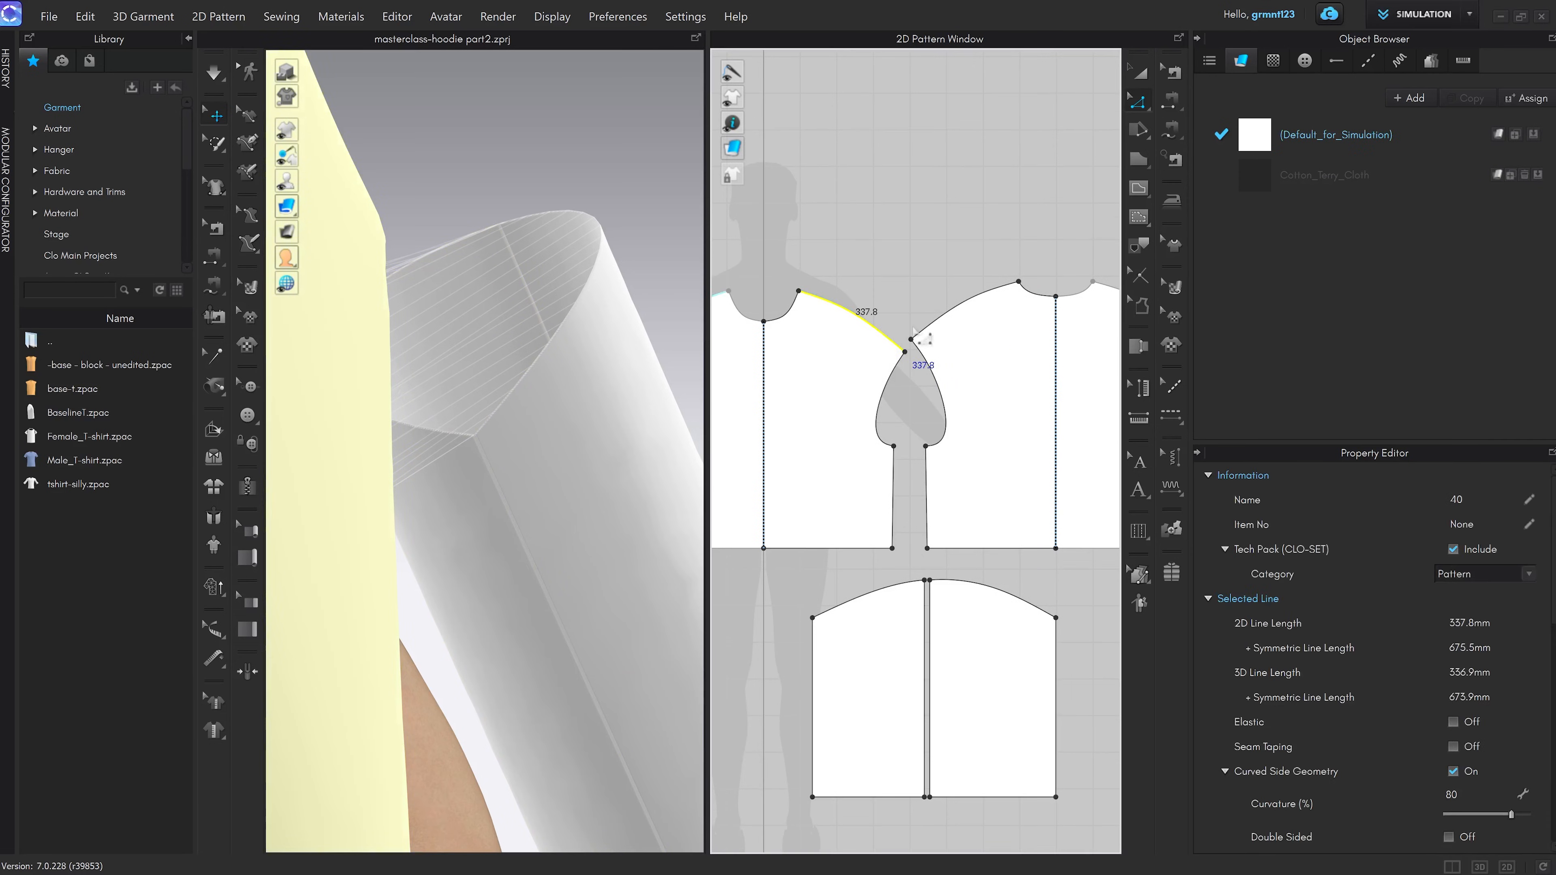
pyautogui.keyDown('shift'); pyautogui.click(932, 323); pyautogui.keyUp('shift')
pyautogui.click(927, 484)
pyautogui.scroll(2, 930, 475)
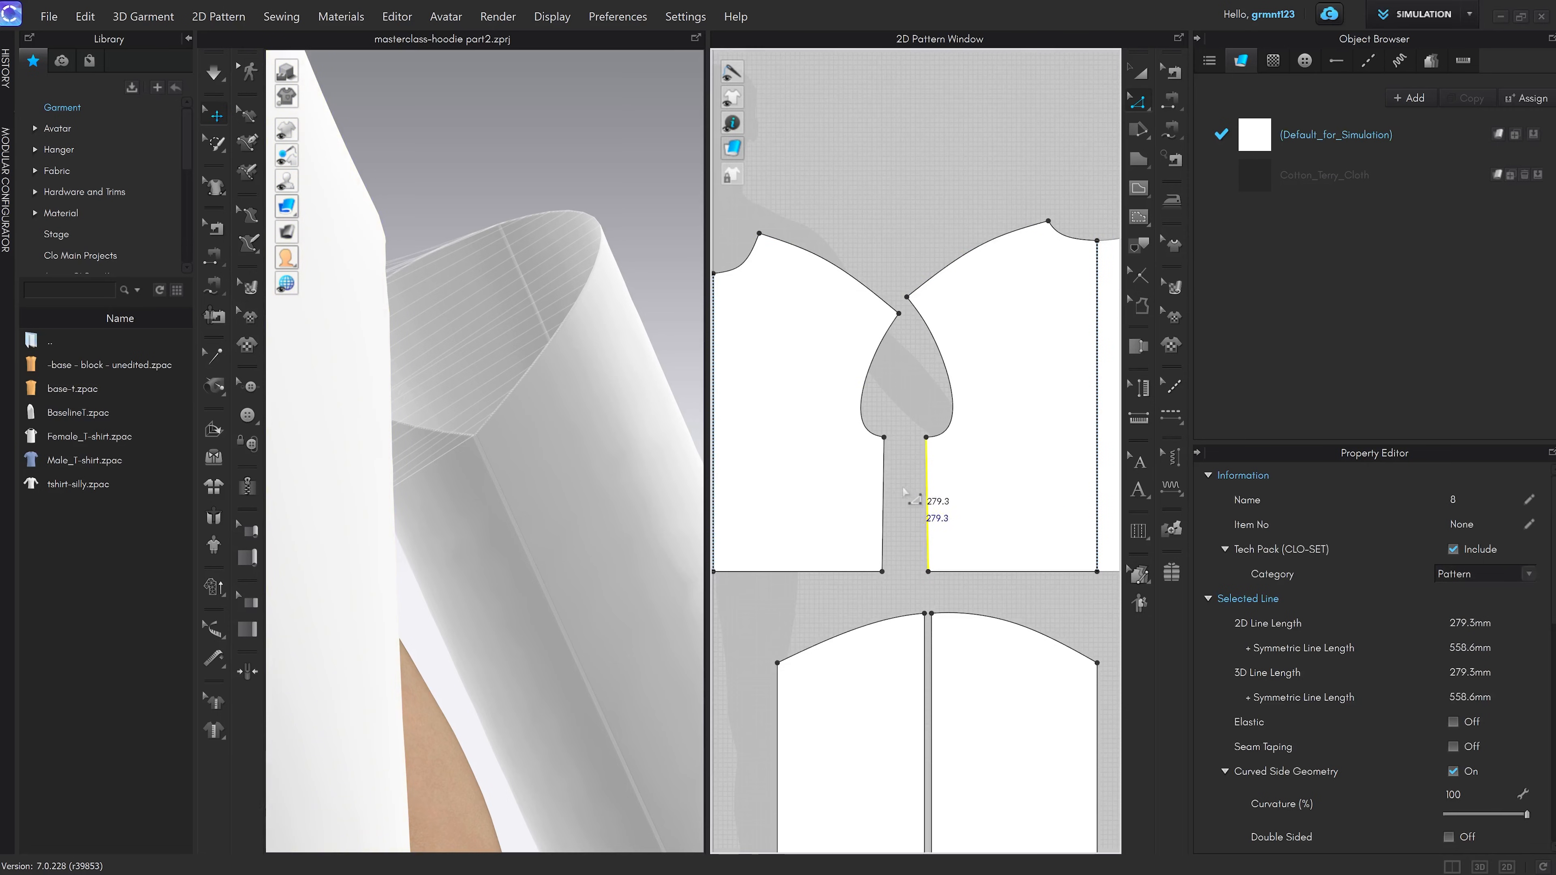
pyautogui.keyDown('shift'); pyautogui.click(883, 527); pyautogui.keyUp('shift')
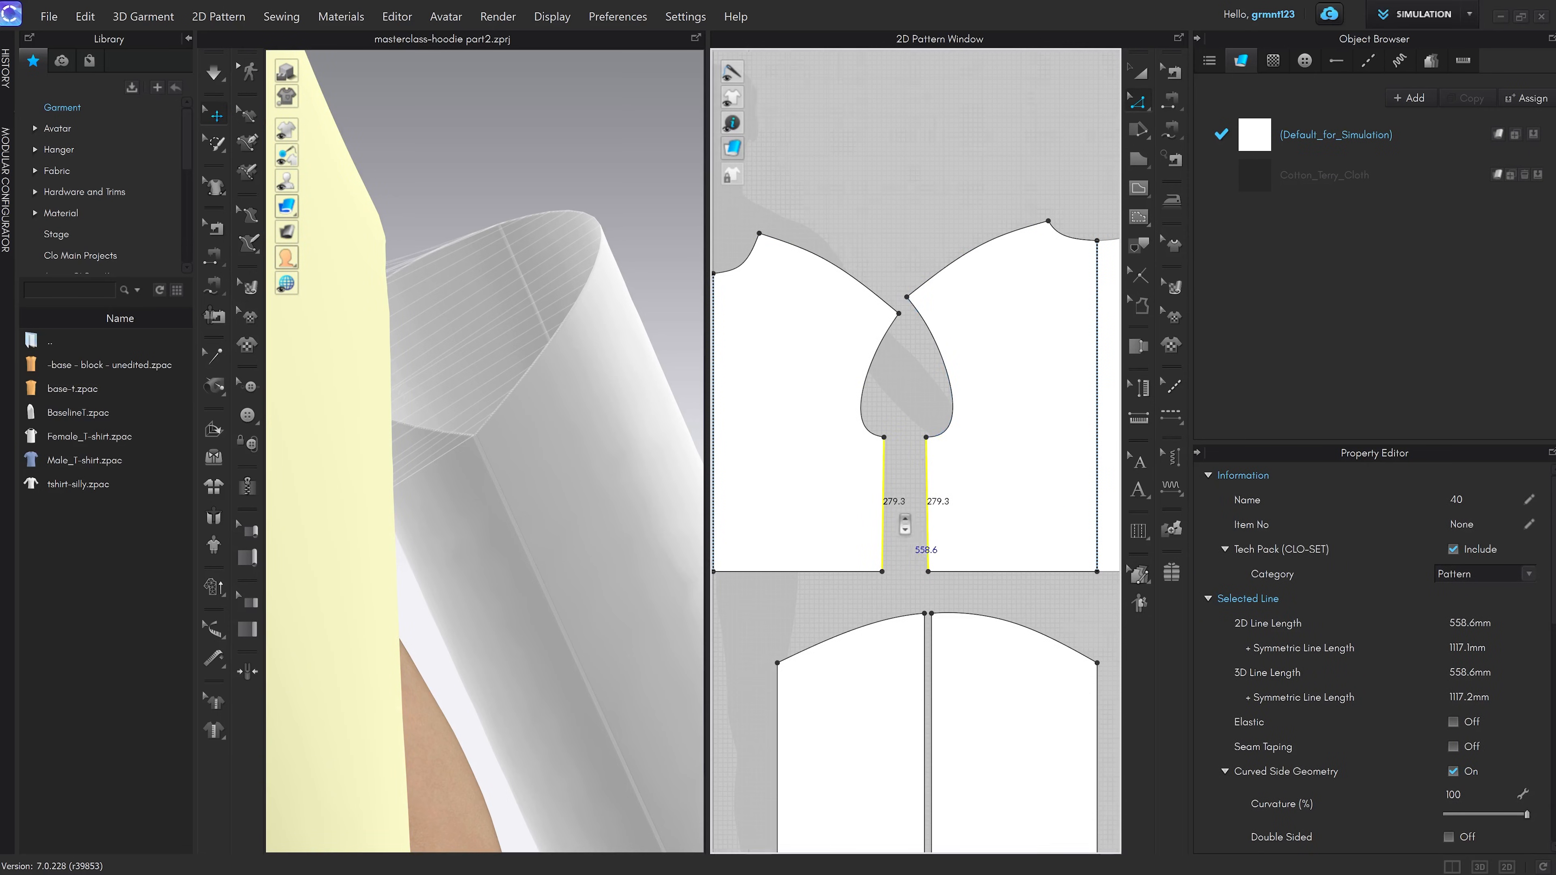
pyautogui.scroll(-2, 899, 515)
# Match up the two sleeve halves along their outer underarm edges so they lie side by side
pyautogui.click(1029, 627)
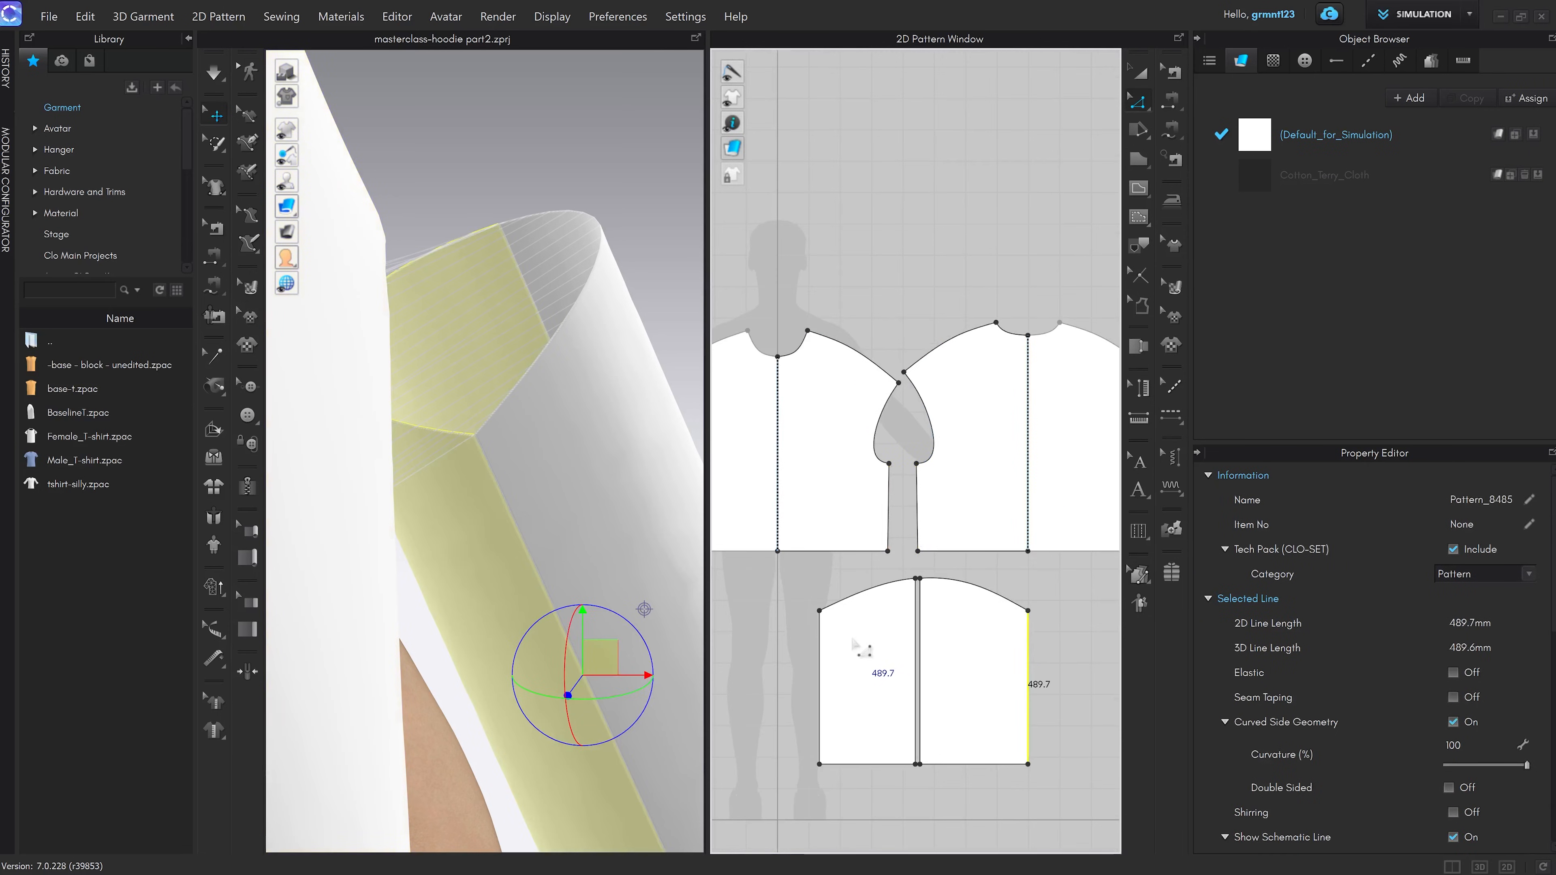
pyautogui.keyDown('shift'); pyautogui.click(820, 652); pyautogui.keyUp('shift')
pyautogui.rightClick(821, 651)
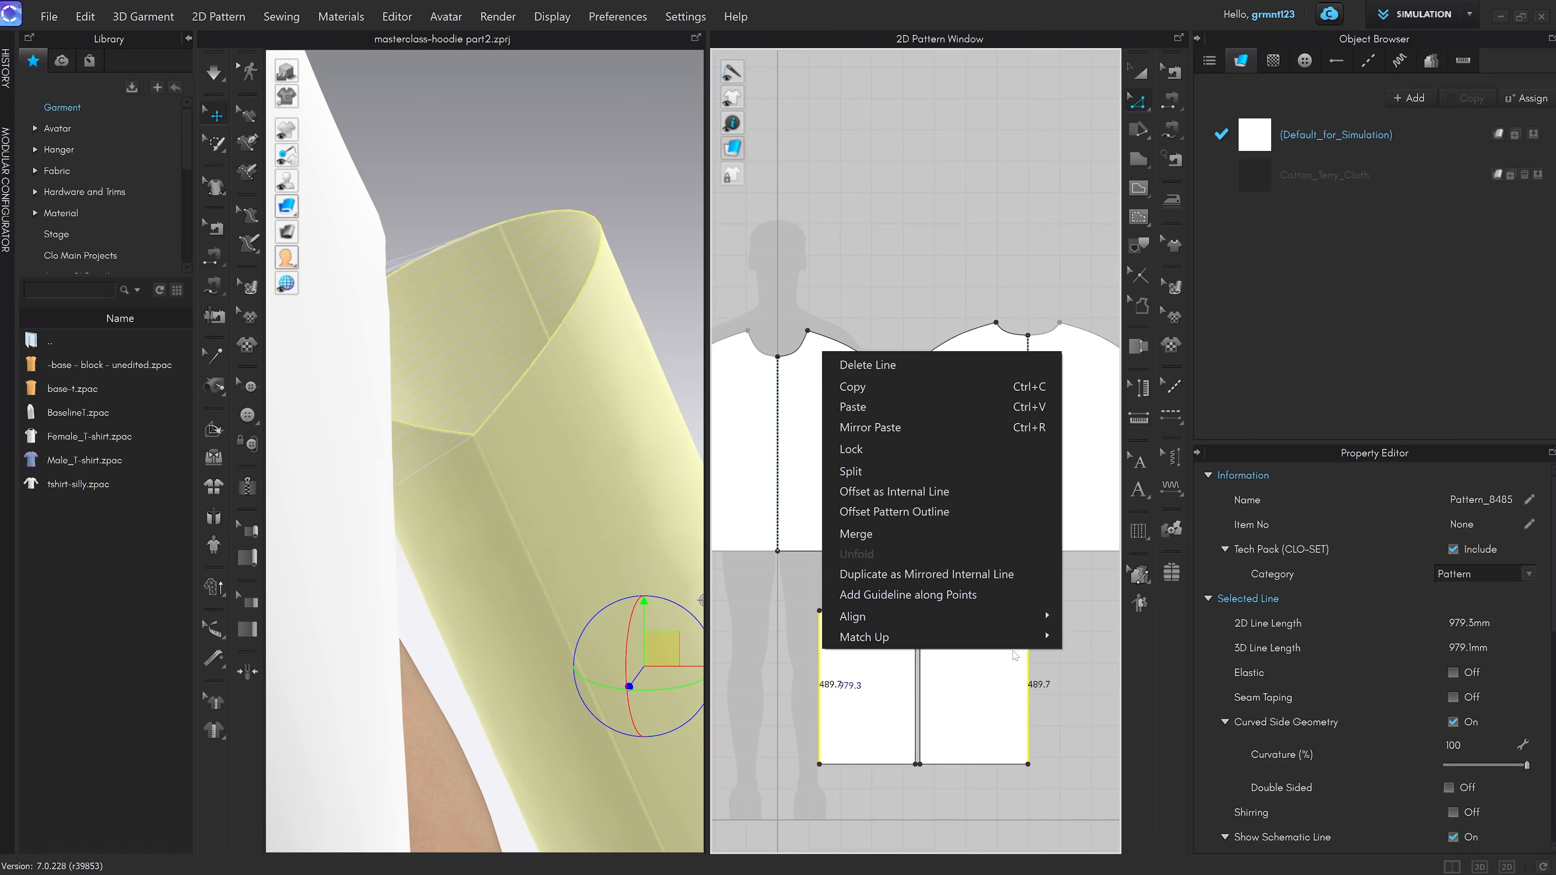
pyautogui.moveTo(1013, 634)
pyautogui.click(1096, 636)
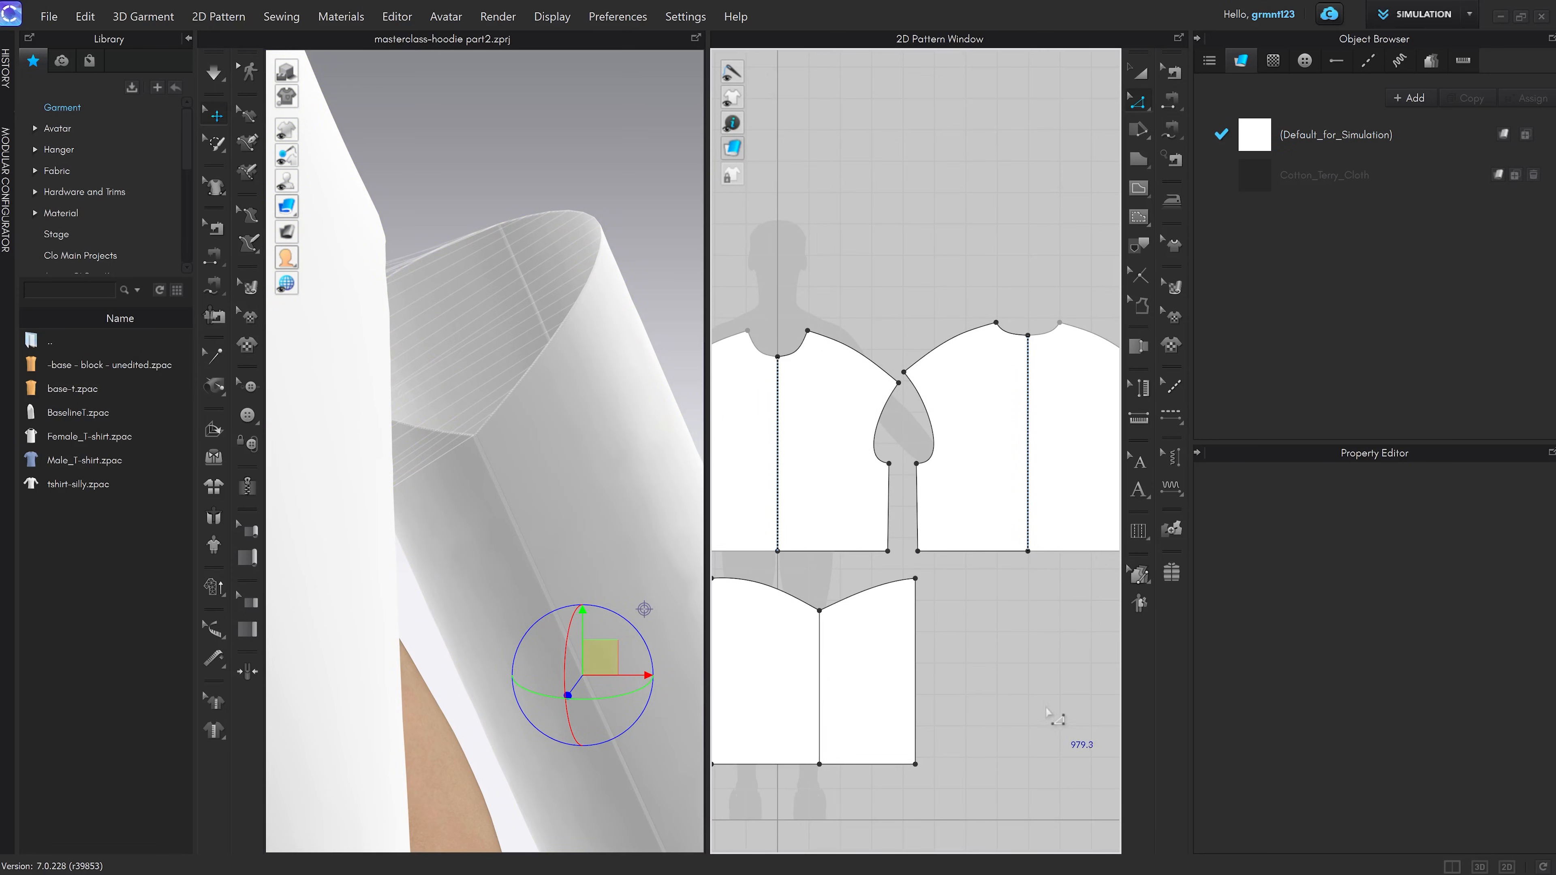
# Add a curve point beside the underarm corner on the right-hand sleeve half's cap edge and flatten the curve there
pyautogui.scroll(3, 1001, 670)
pyautogui.scroll(3, 940, 589)
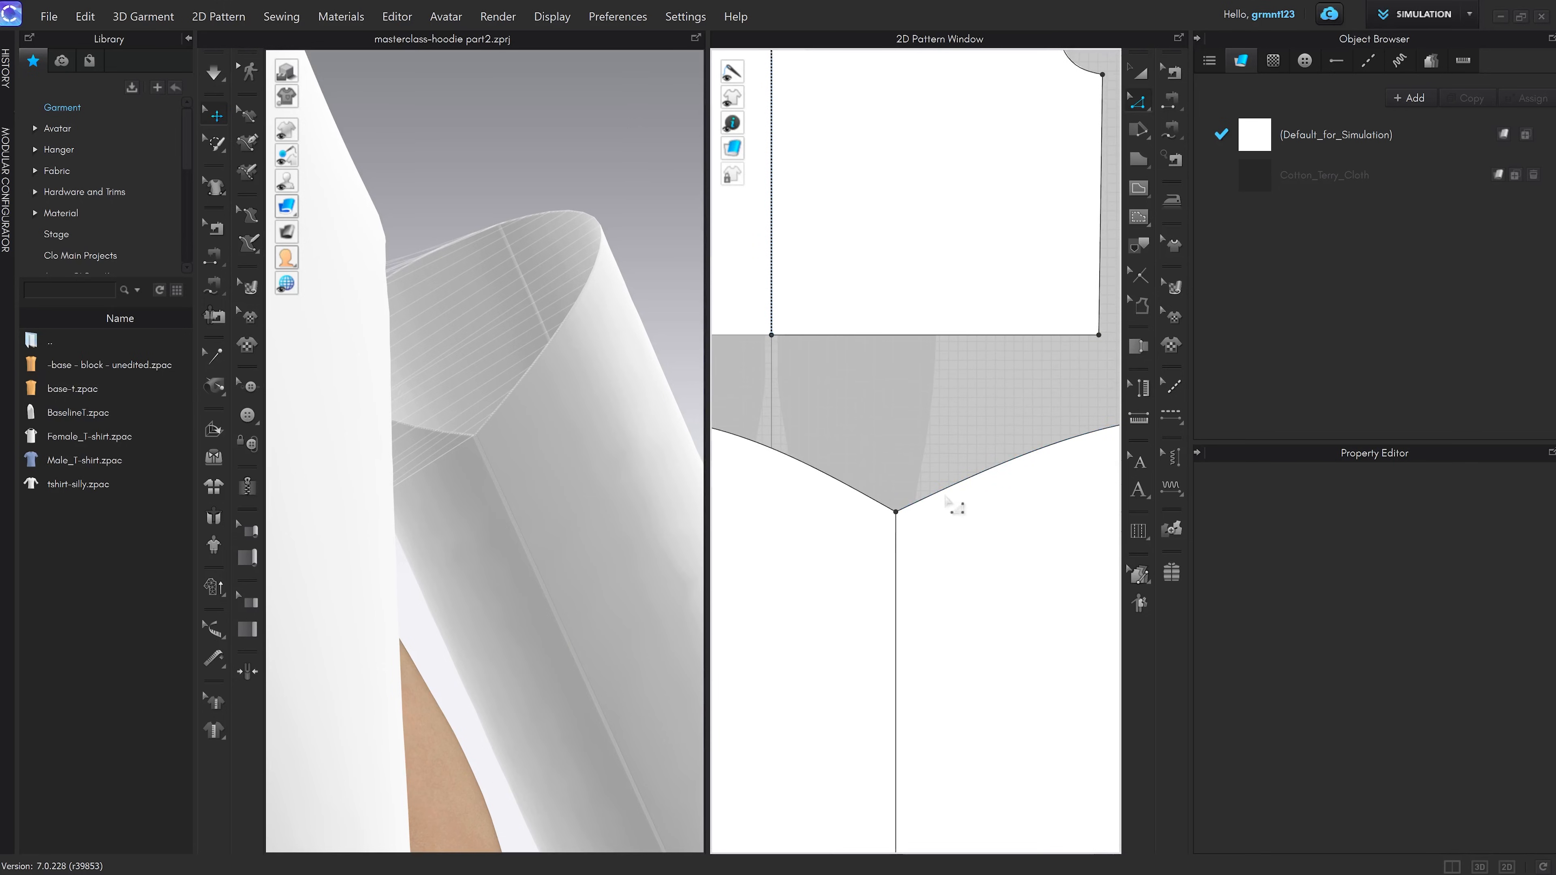
pyautogui.scroll(-3, 958, 500)
pyautogui.scroll(4, 962, 497)
pyautogui.scroll(-1, 947, 513)
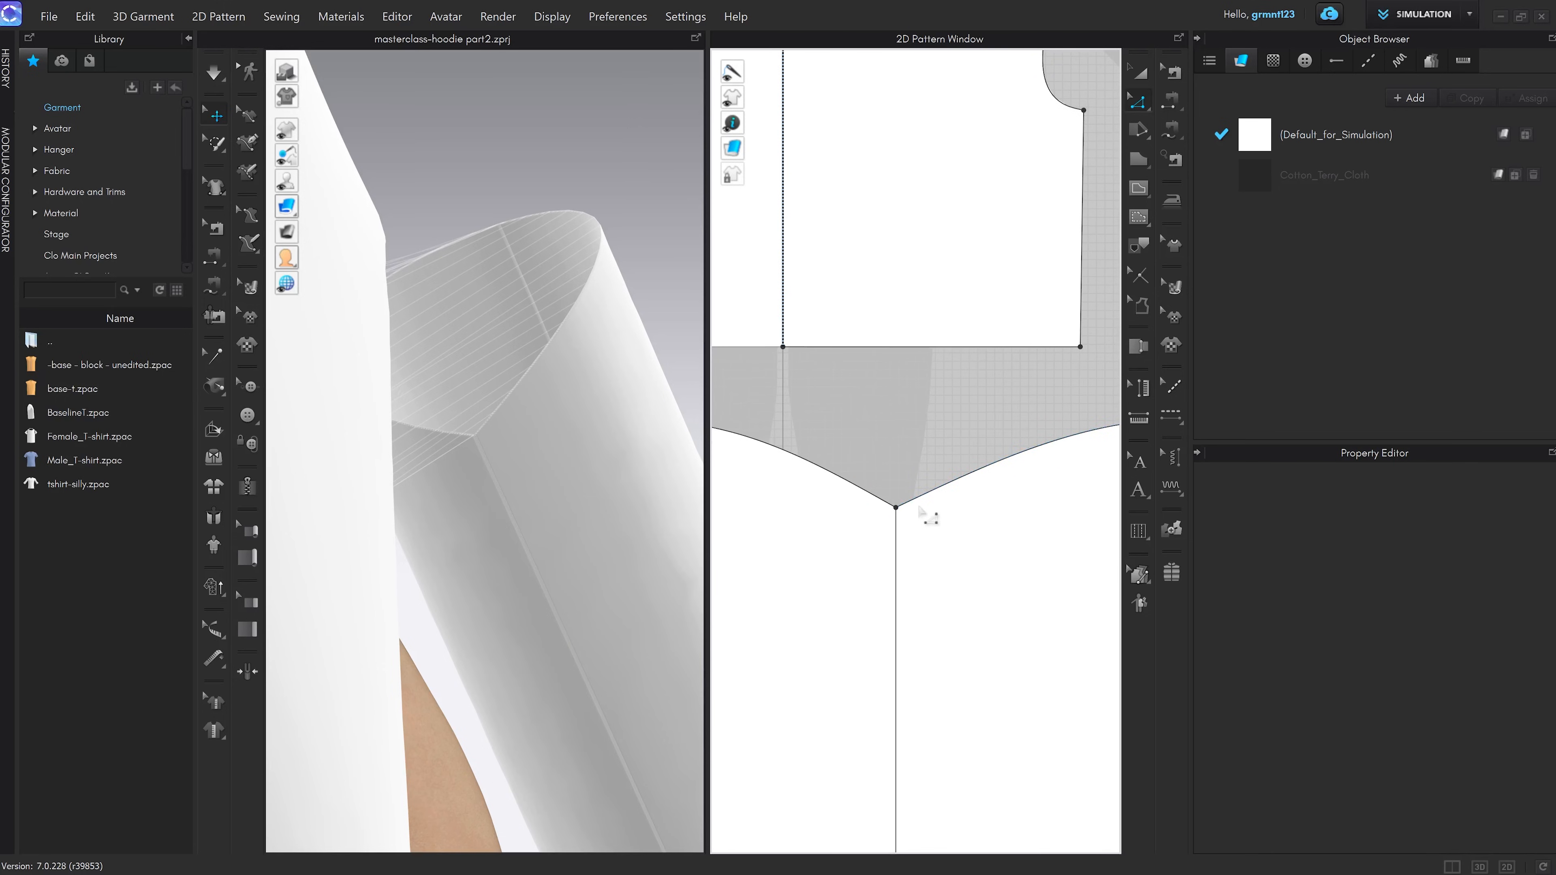
pyautogui.scroll(2, 944, 520)
pyautogui.scroll(-3, 943, 520)
pyautogui.press('v')
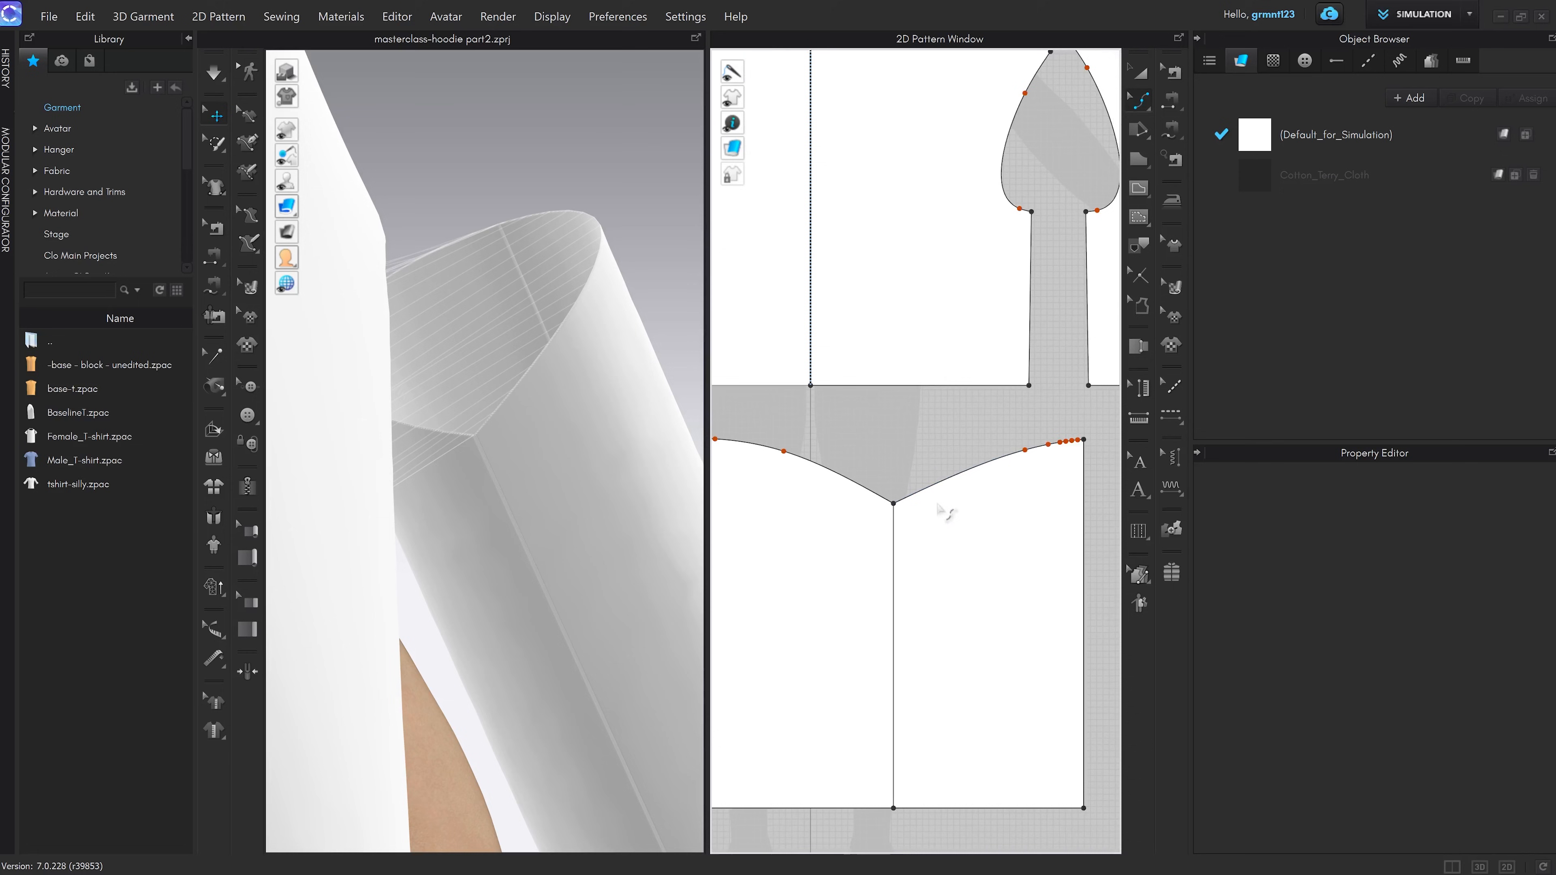
pyautogui.scroll(3, 934, 510)
pyautogui.moveTo(923, 484); pyautogui.dragTo(879, 529)
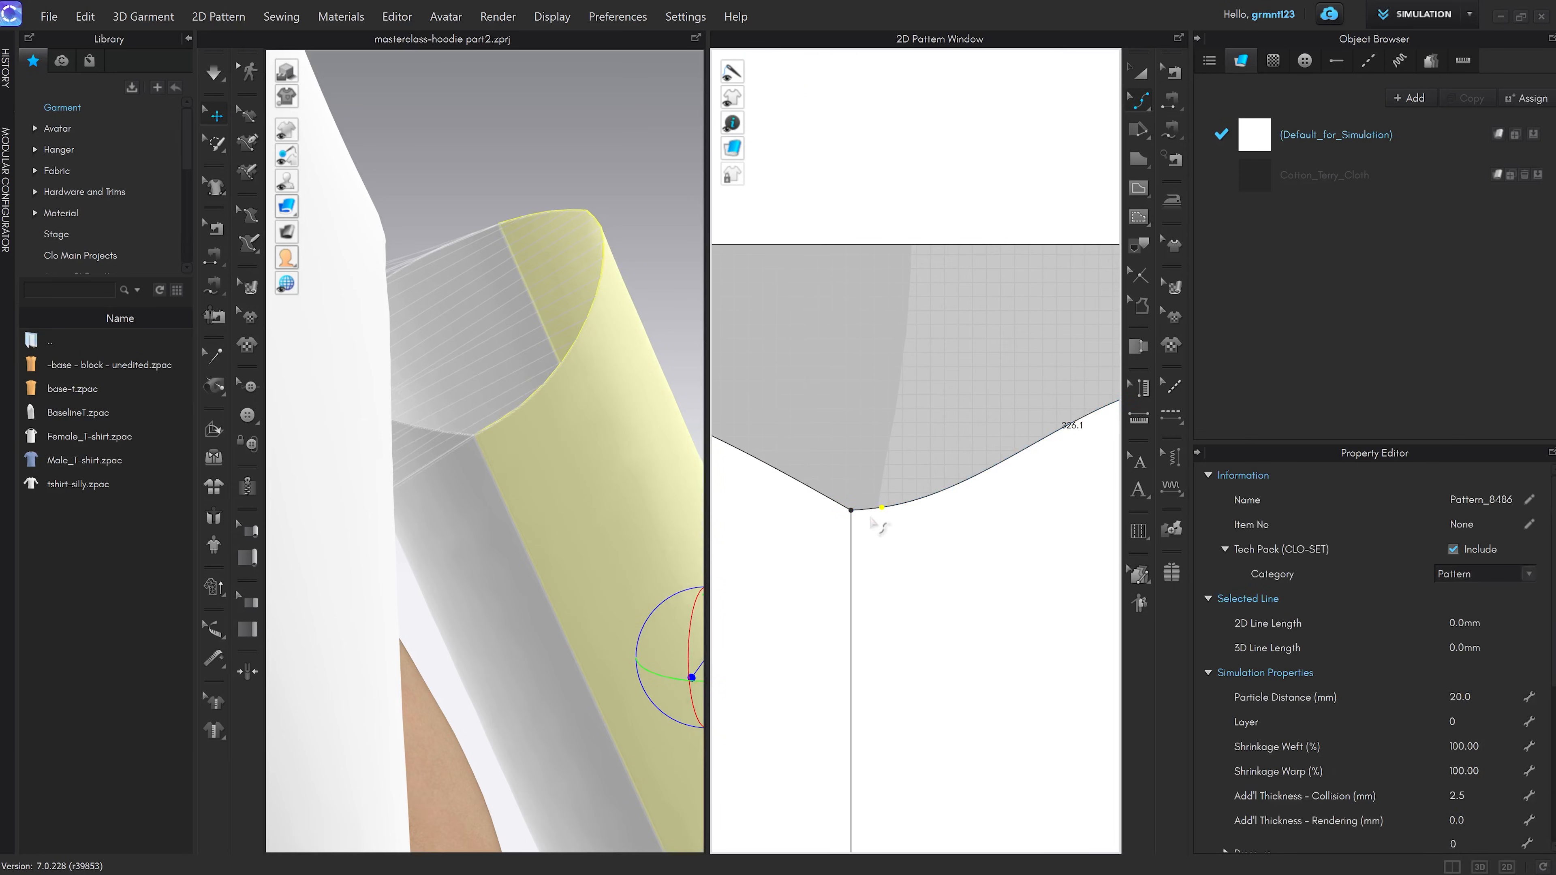
# Add a curve point beside the underarm corner on the left-hand sleeve half's cap edge and flatten the curve there
pyautogui.moveTo(803, 491); pyautogui.dragTo(956, 472, button='right')
pyautogui.click(966, 479)
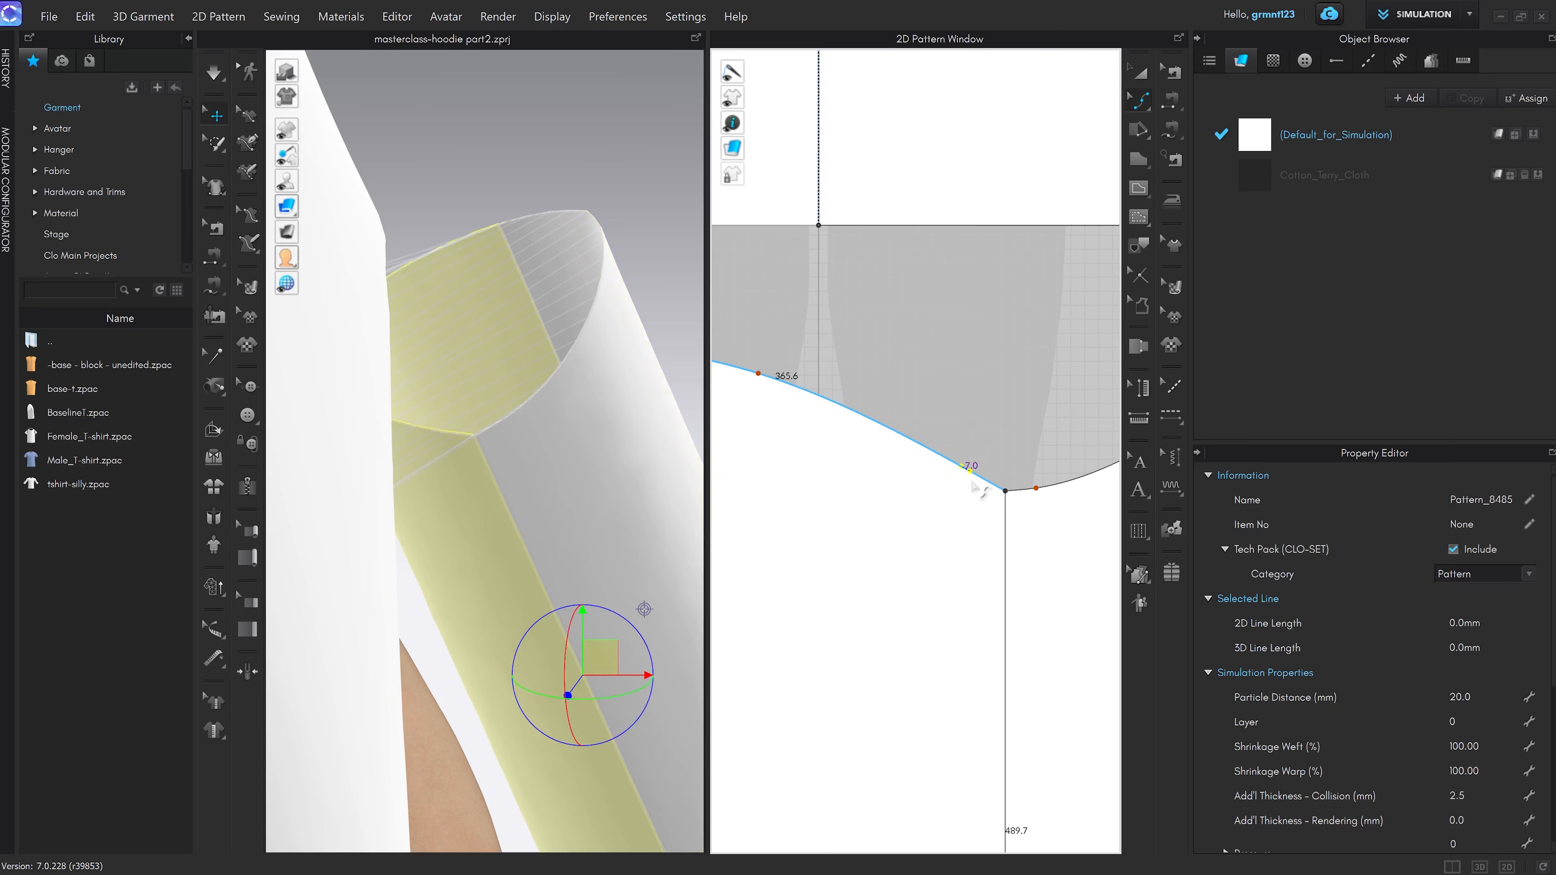
pyautogui.scroll(2, 990, 496)
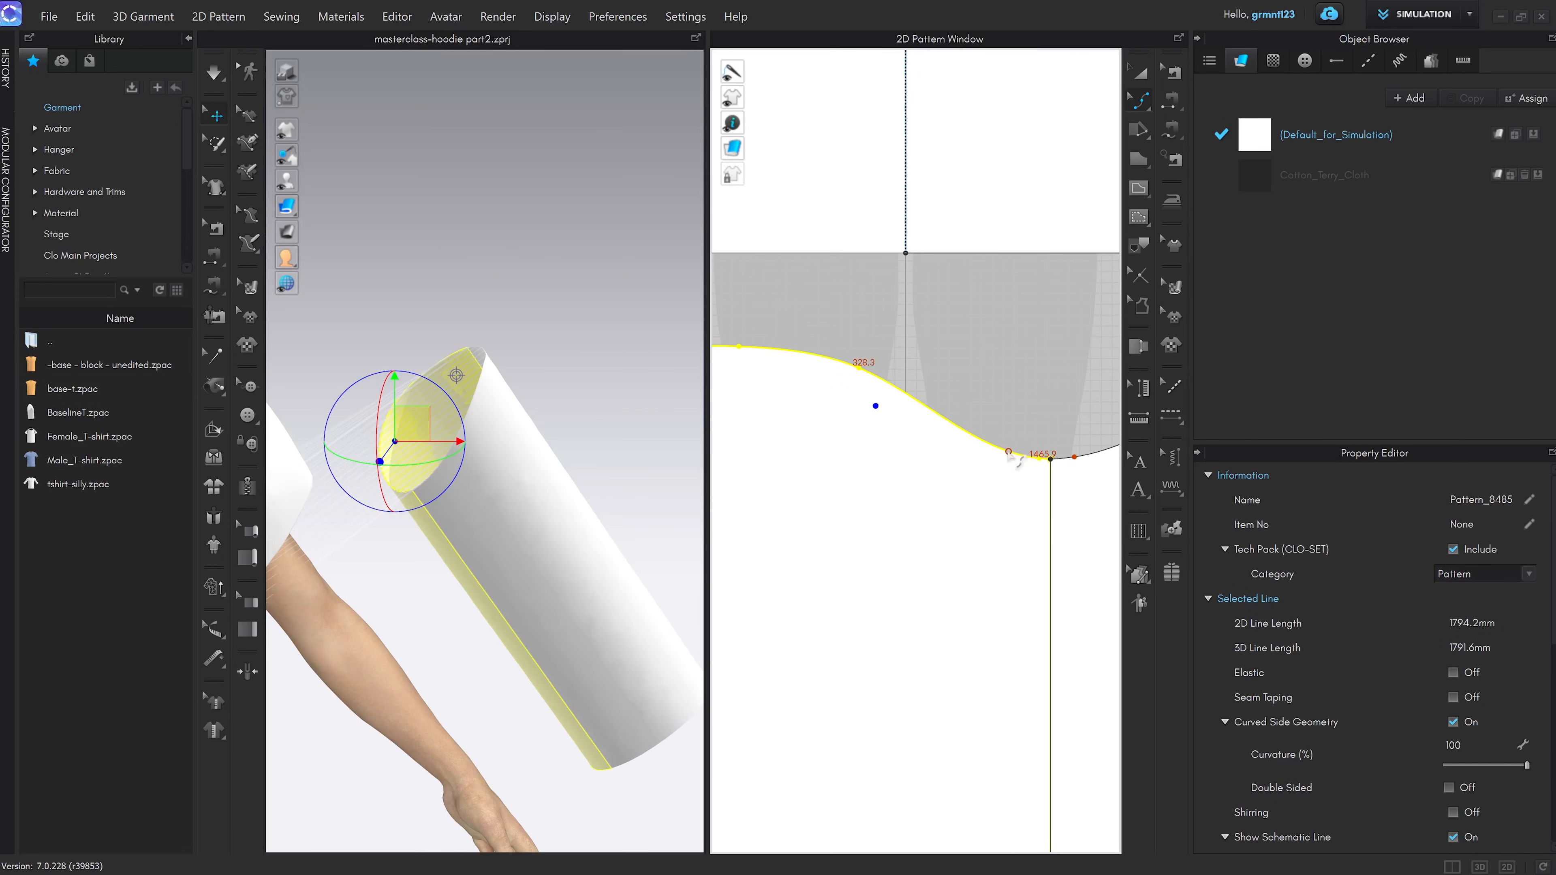
pyautogui.scroll(-5, 479, 461)
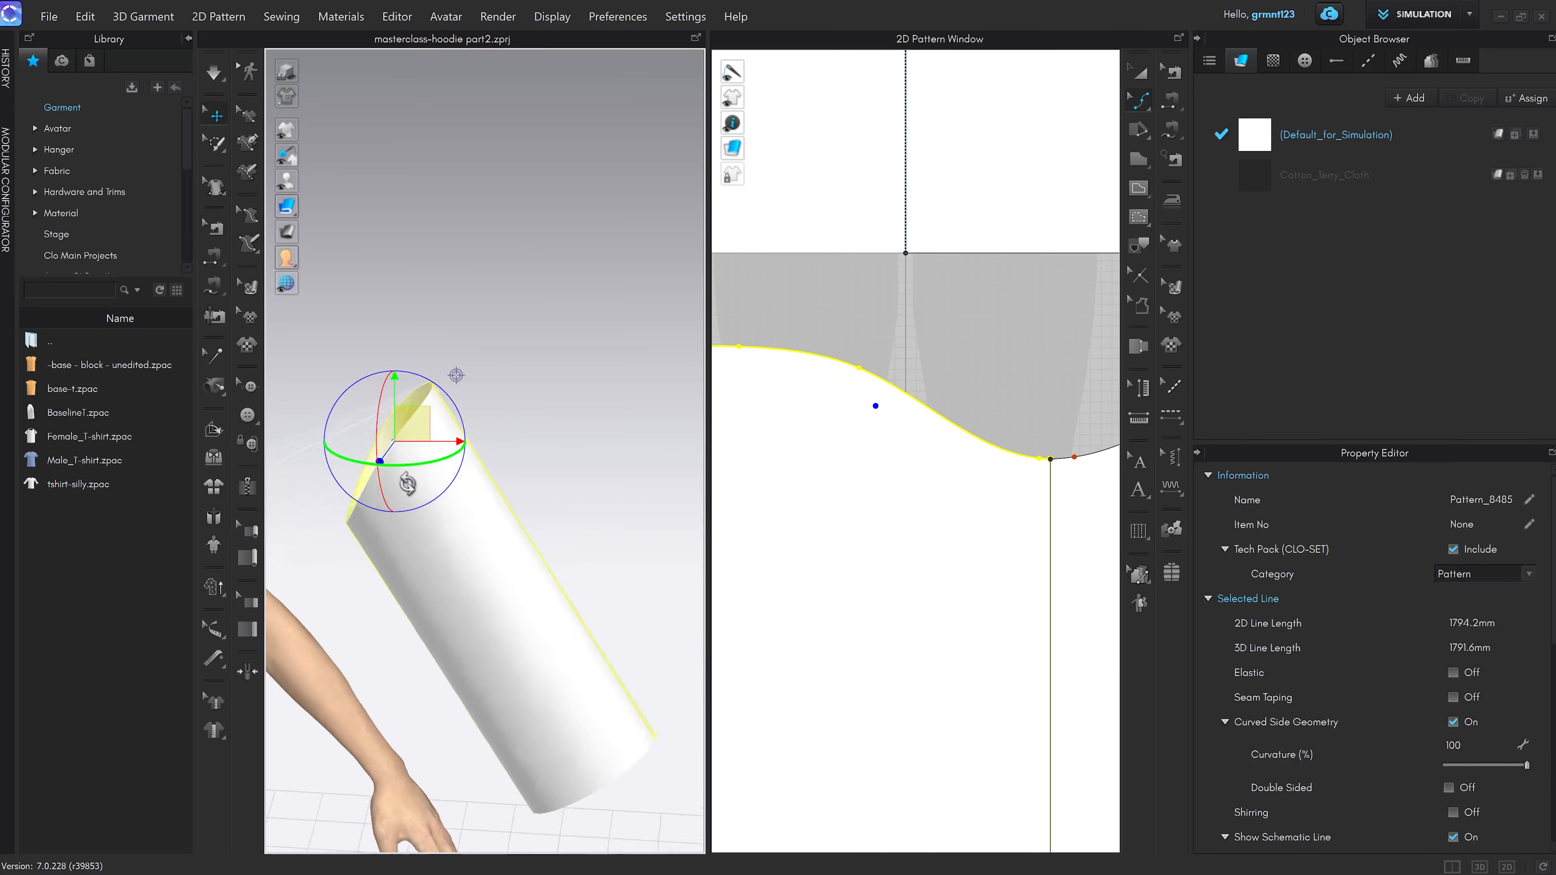
pyautogui.scroll(1, 1004, 420)
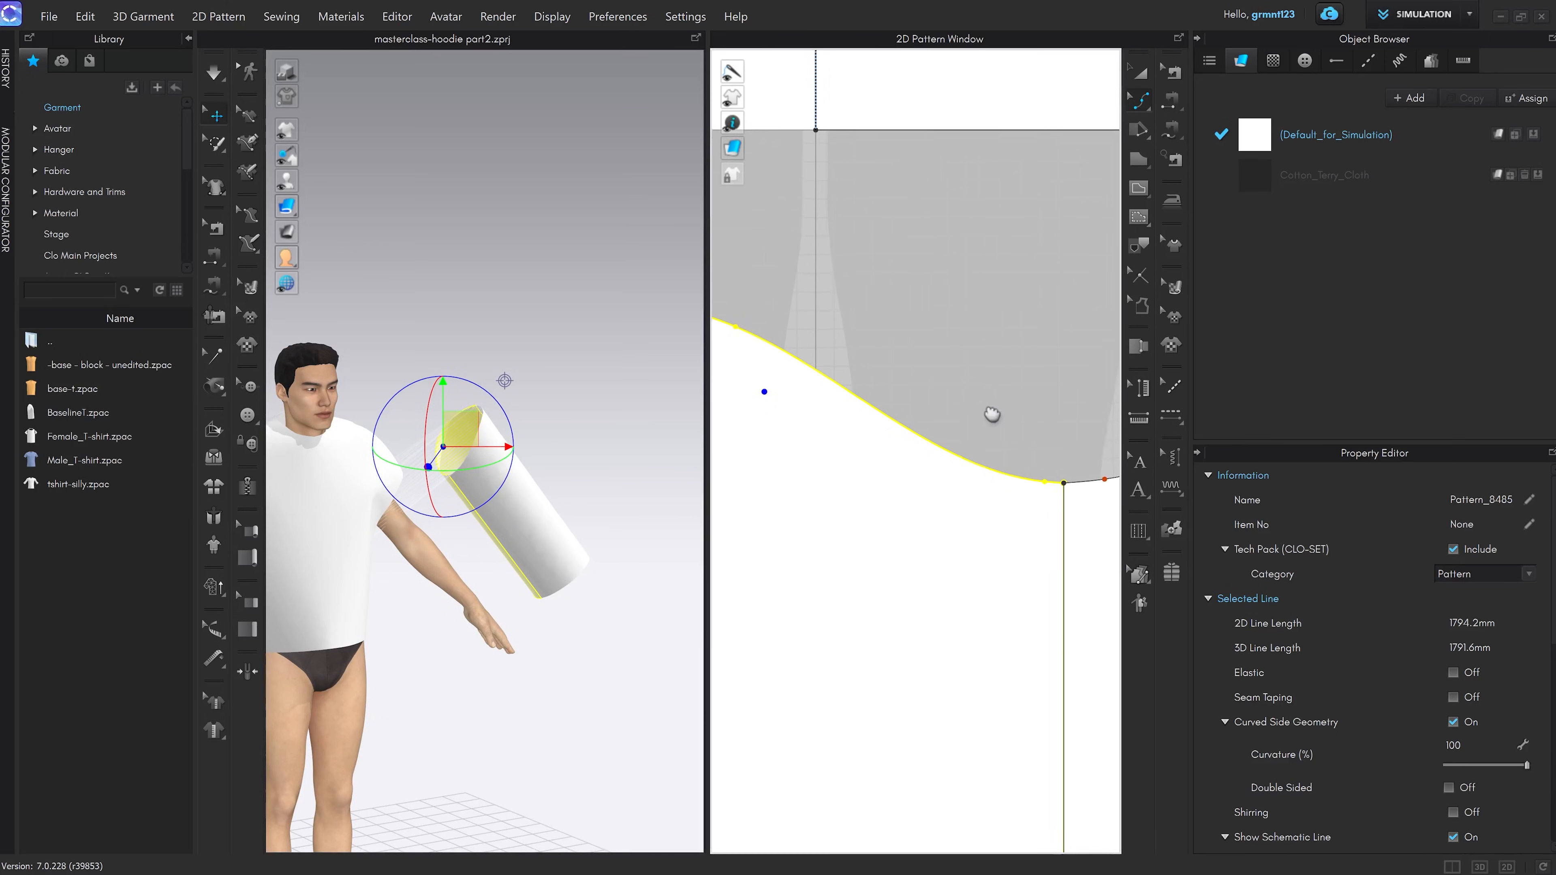
pyautogui.scroll(-2, 1002, 423)
pyautogui.scroll(2, 1002, 429)
# Add a second curve point farther along the right-hand half's cap edge and lower the point nearest the underarm corner to smooth the curve
pyautogui.scroll(2, 1005, 431)
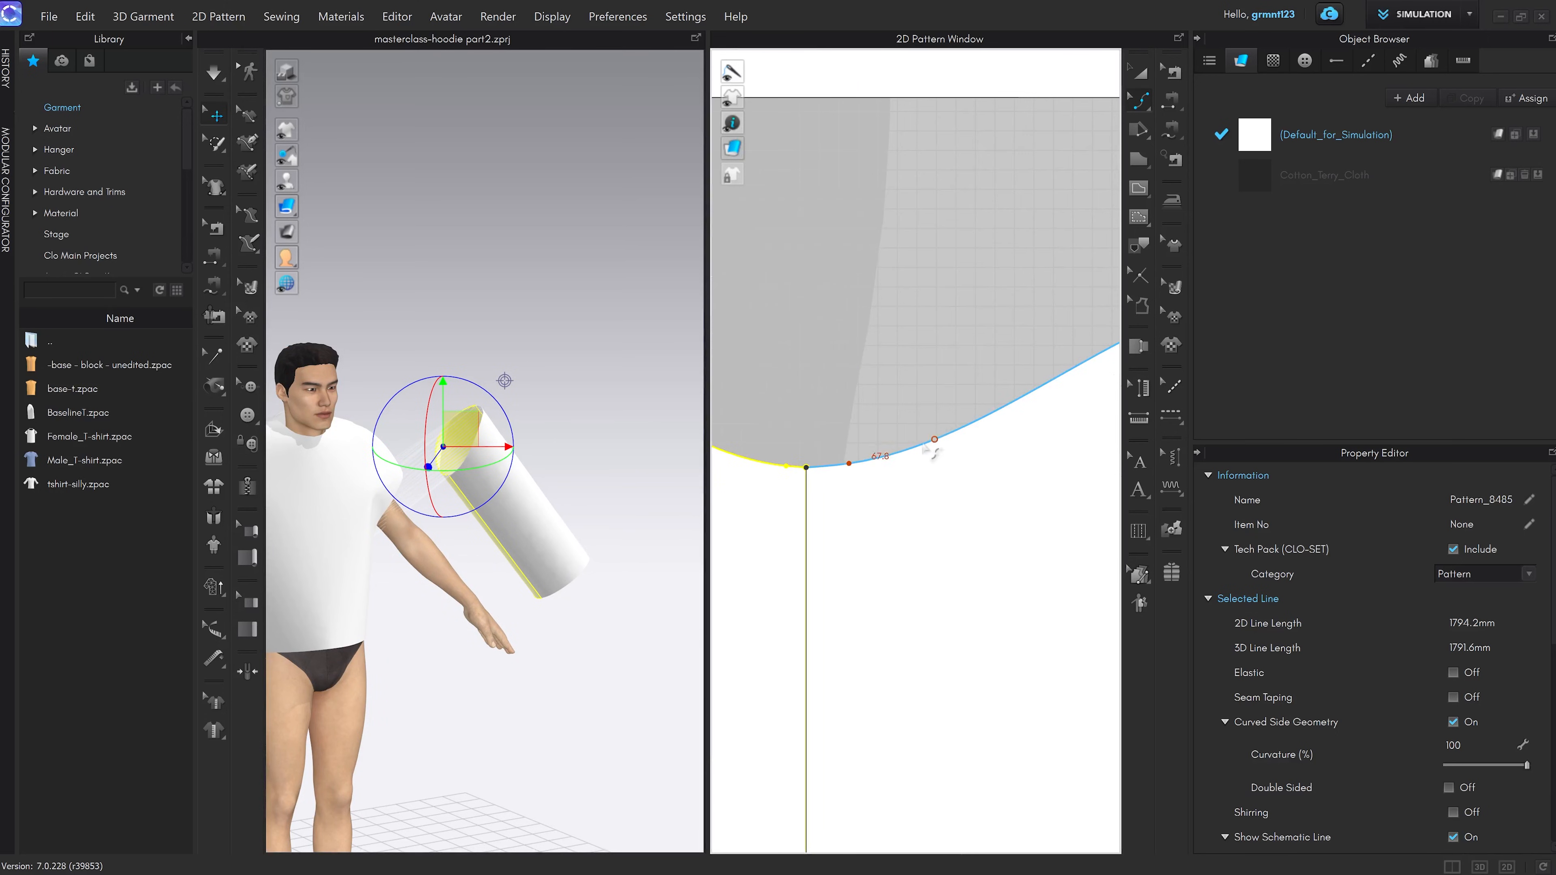
pyautogui.click(926, 452)
pyautogui.scroll(1, 834, 485)
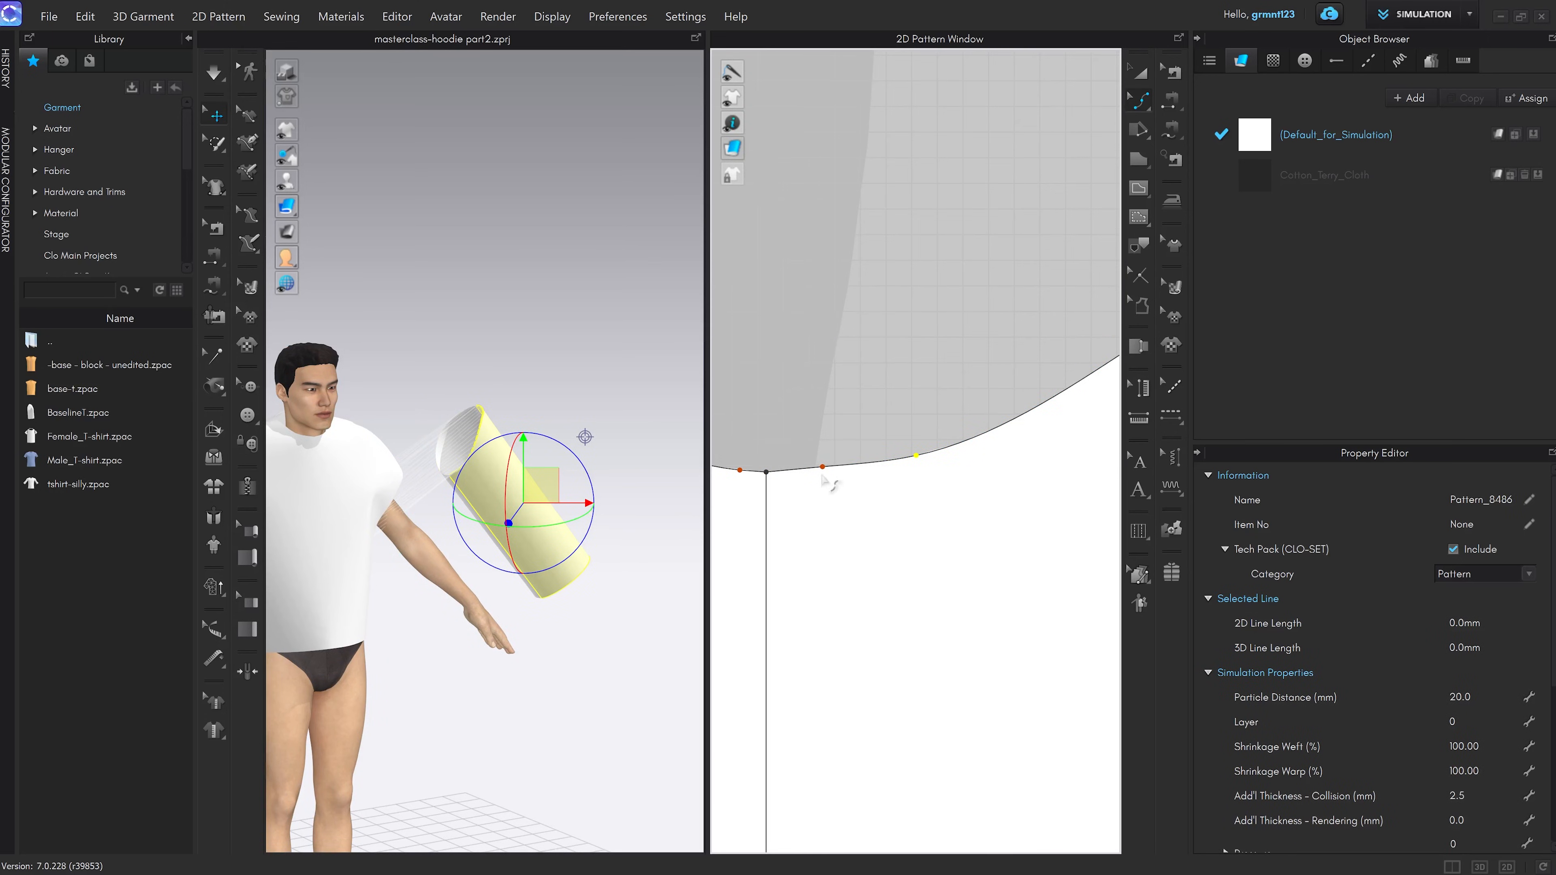
pyautogui.scroll(-4, 1018, 467)
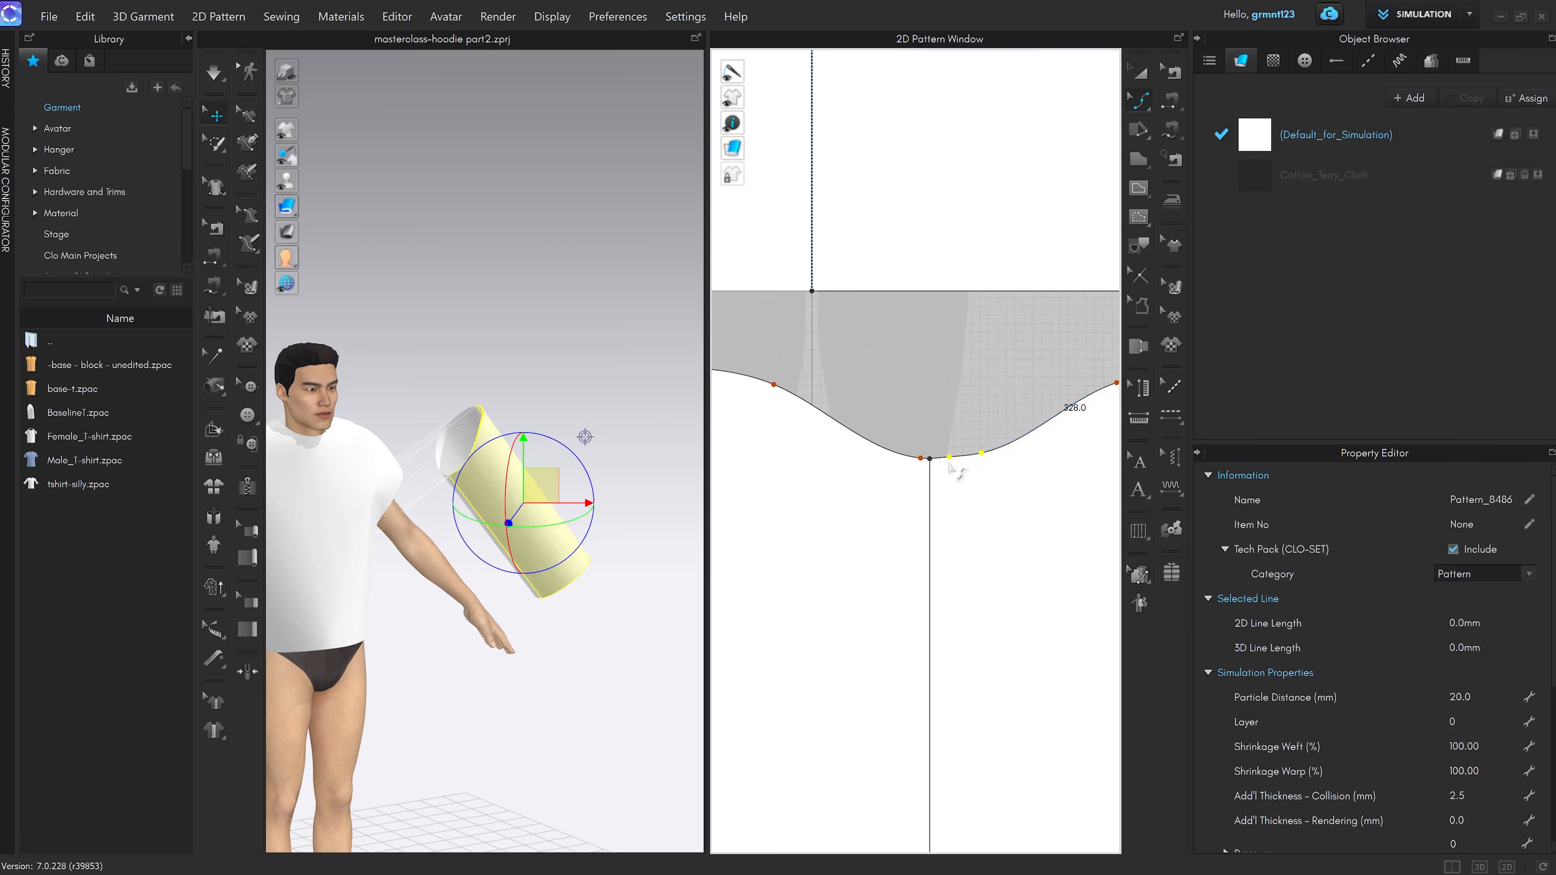
pyautogui.scroll(3, 951, 467)
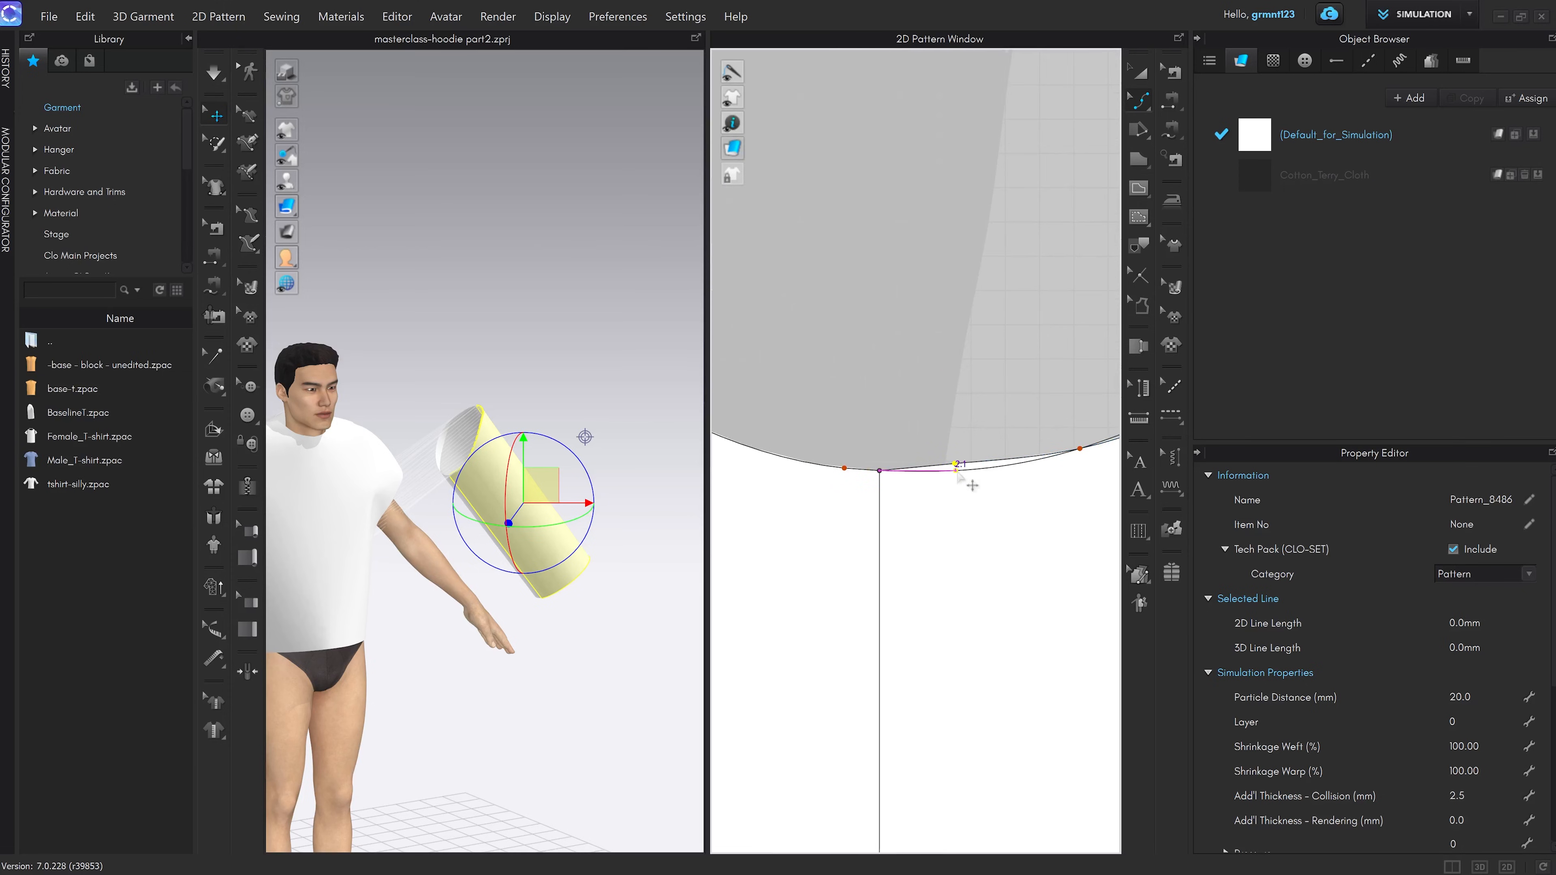
pyautogui.scroll(2, 955, 466)
pyautogui.moveTo(955, 462); pyautogui.dragTo(954, 466)
pyautogui.scroll(4, 955, 470)
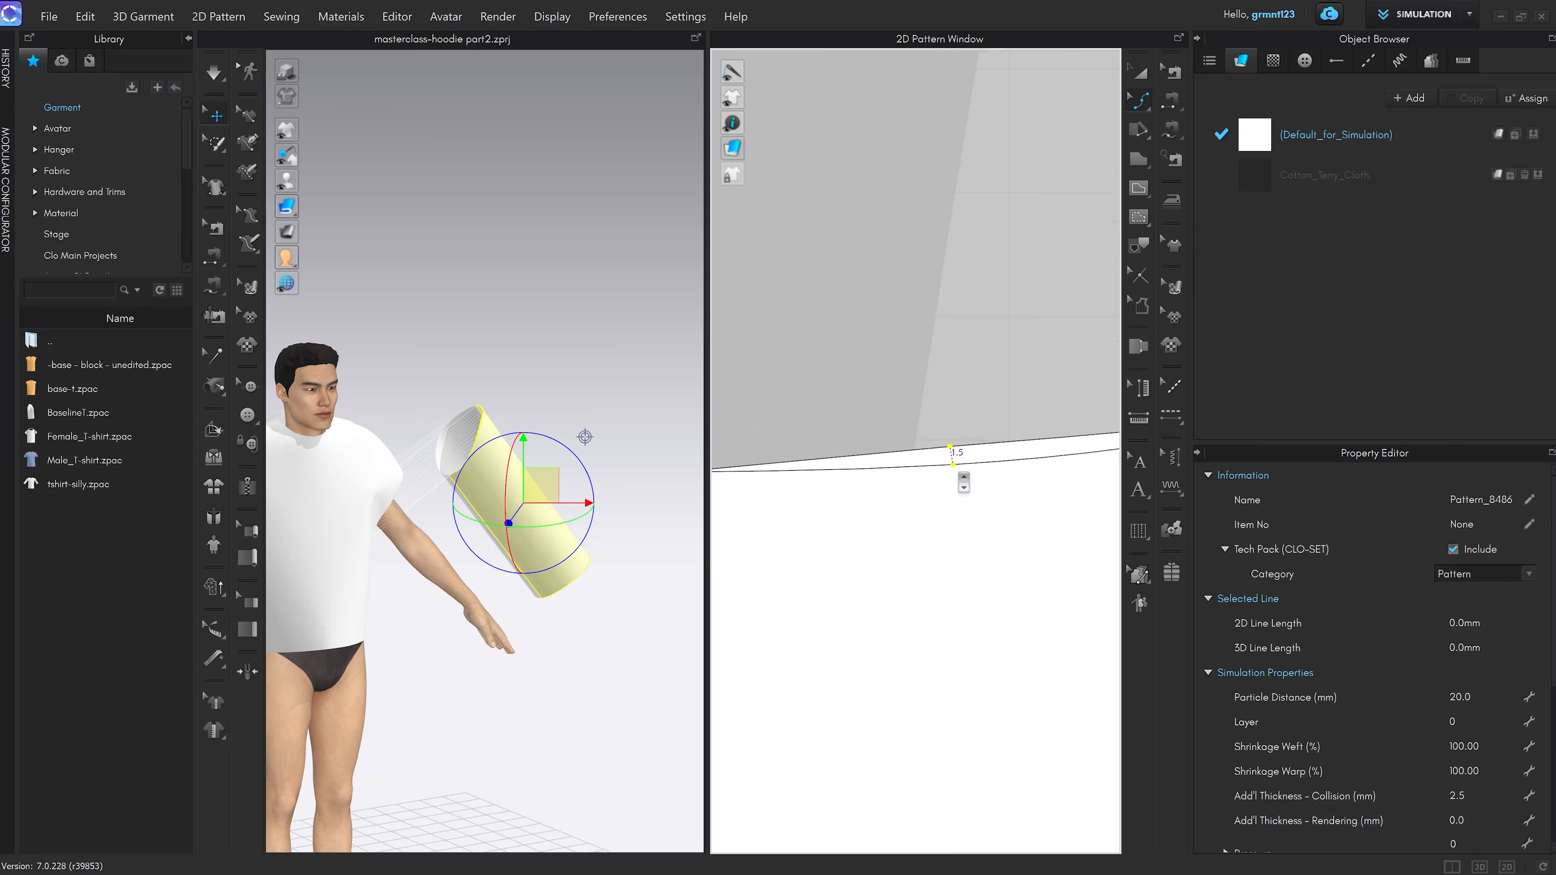
pyautogui.scroll(-5, 955, 479)
pyautogui.scroll(-3, 965, 490)
# Try to merge the two sleeve halves along their outer vertical edges
pyautogui.press('2')
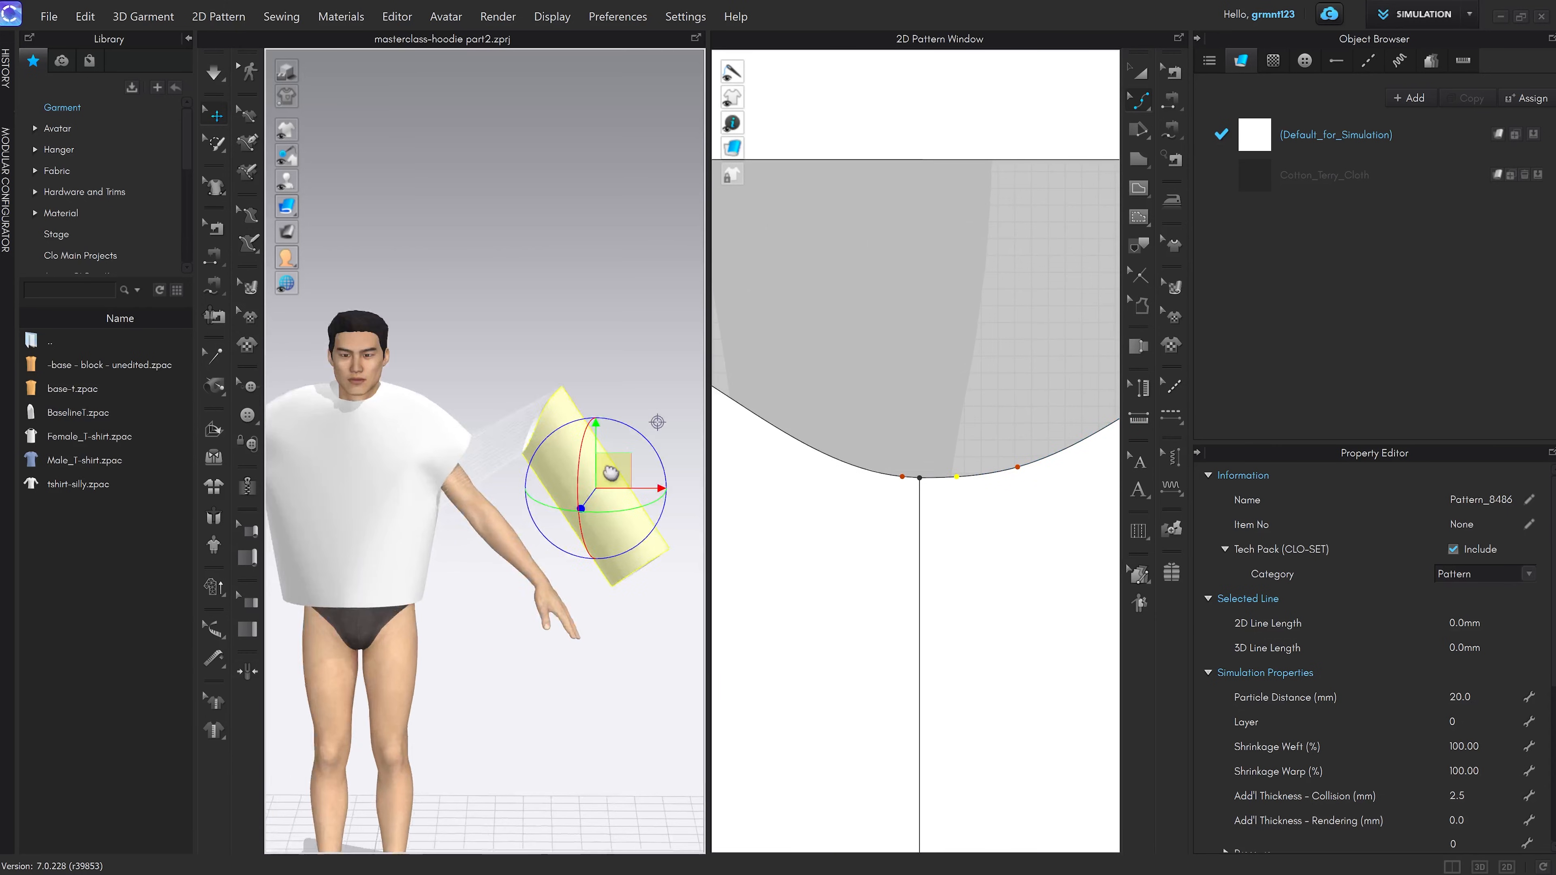
pyautogui.scroll(2, 563, 493)
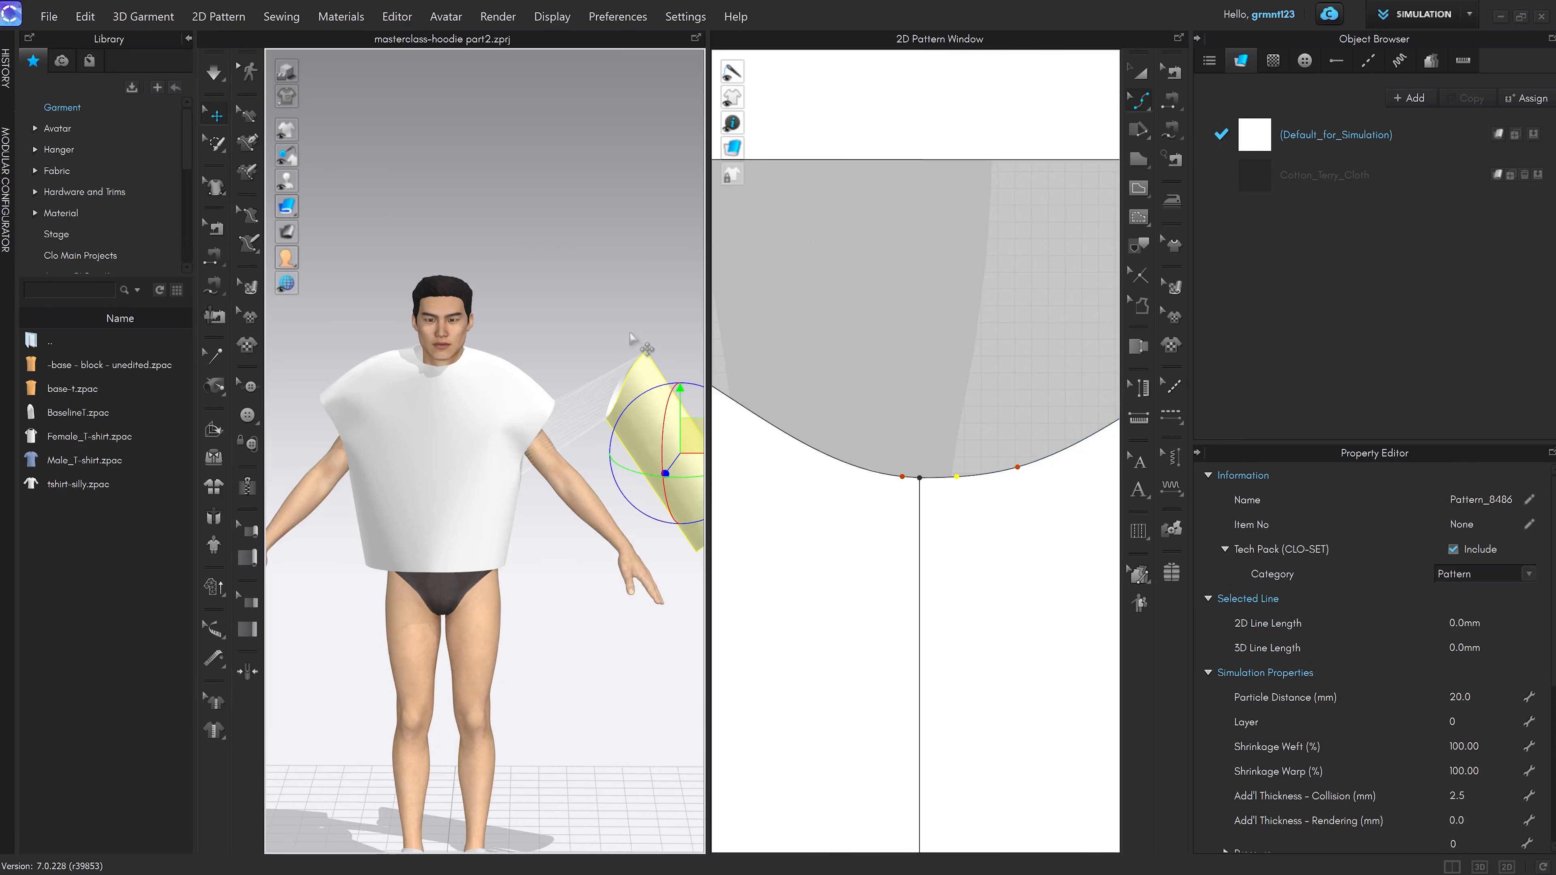
pyautogui.scroll(-5, 992, 490)
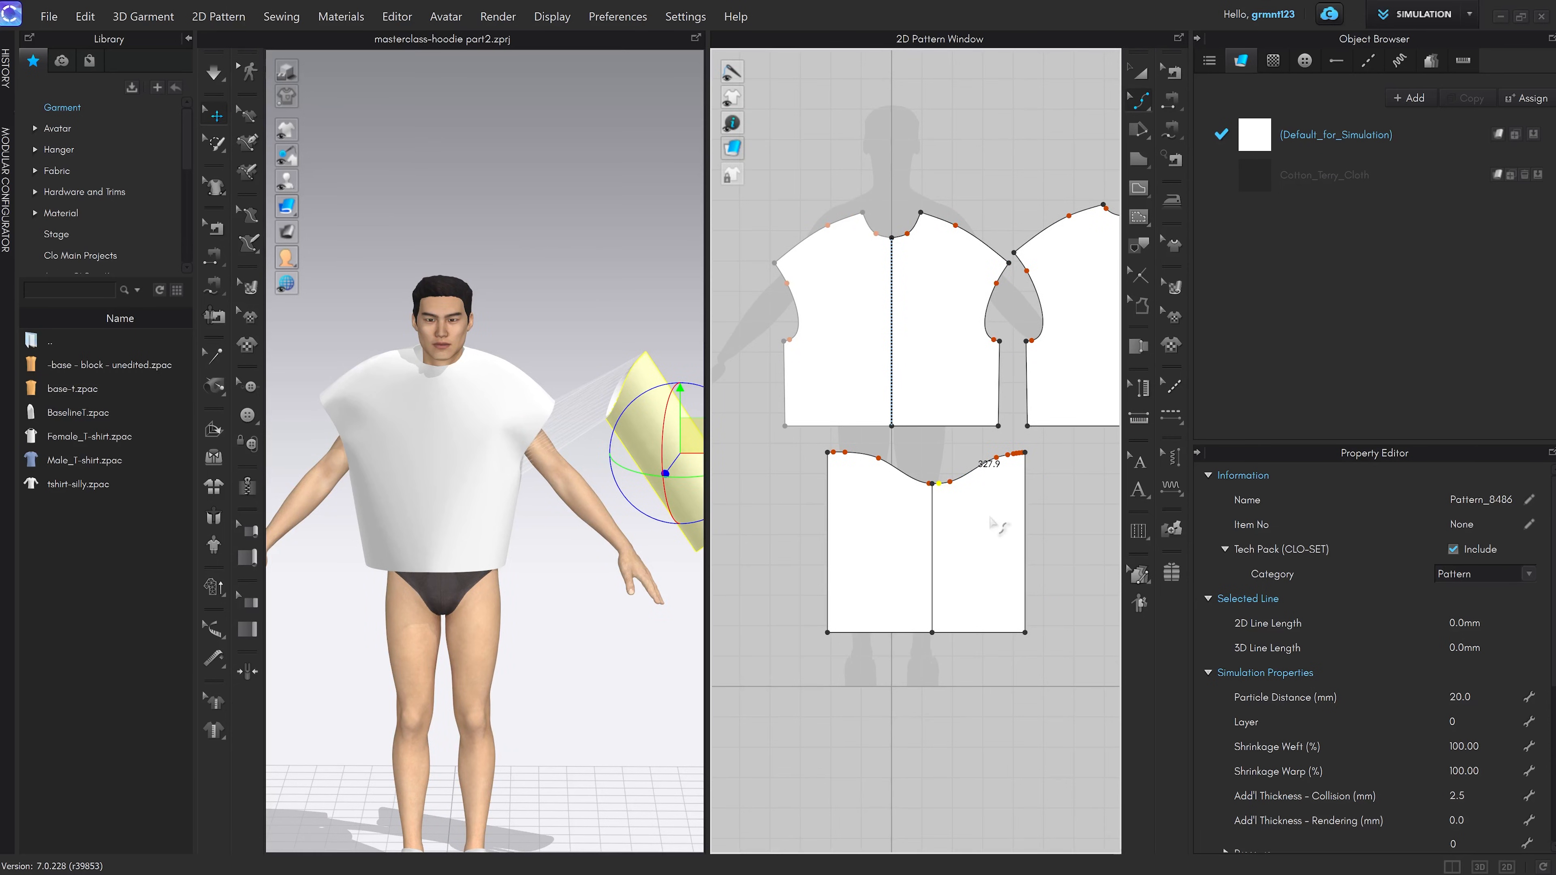
pyautogui.press('x')
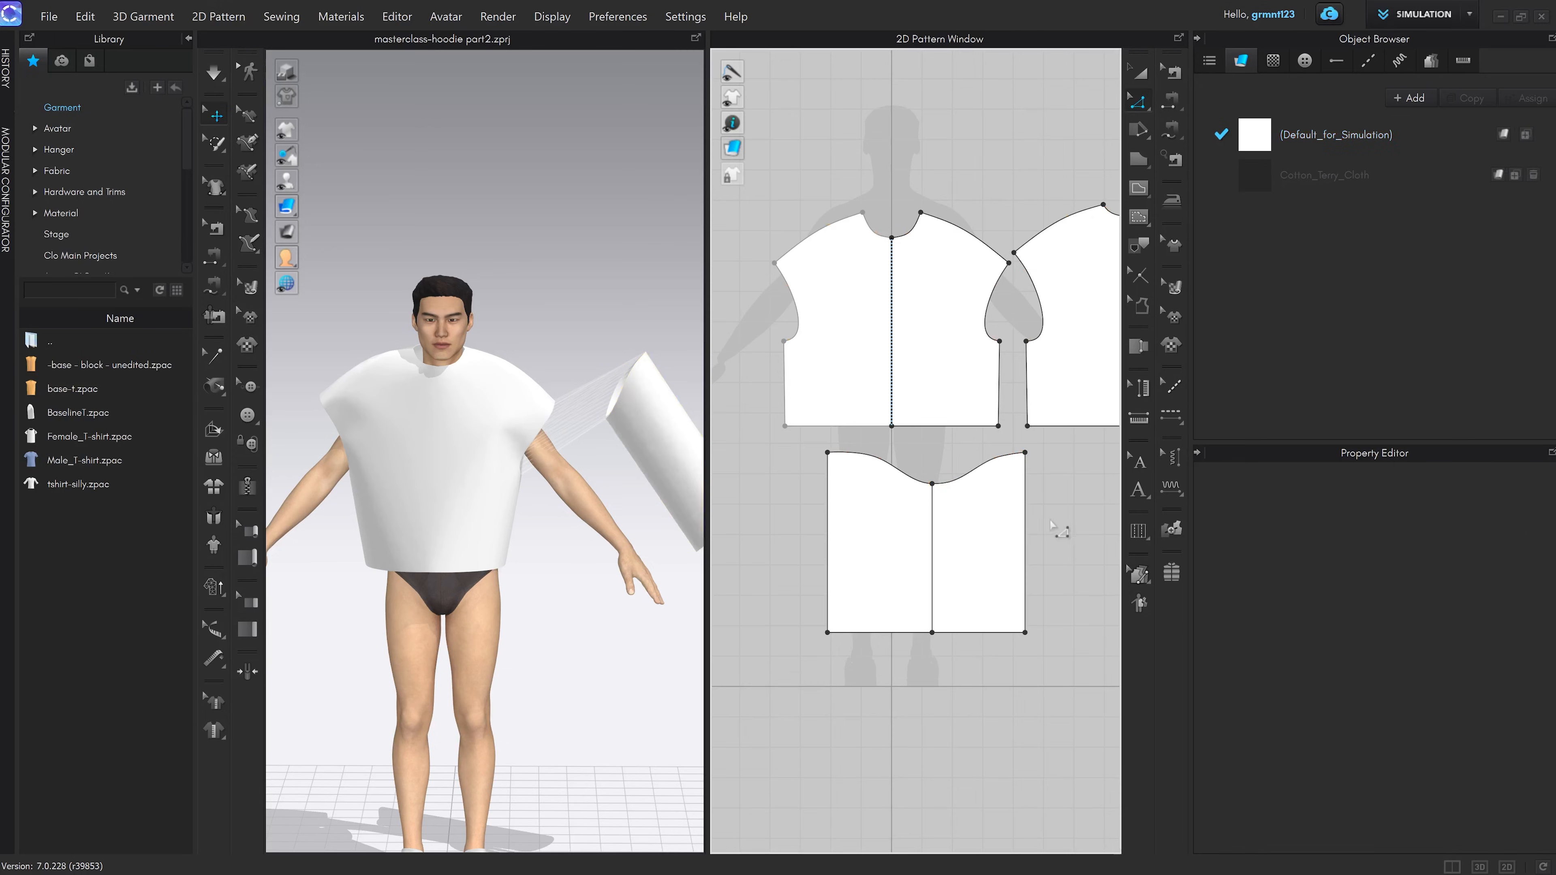
pyautogui.scroll(2, 964, 654)
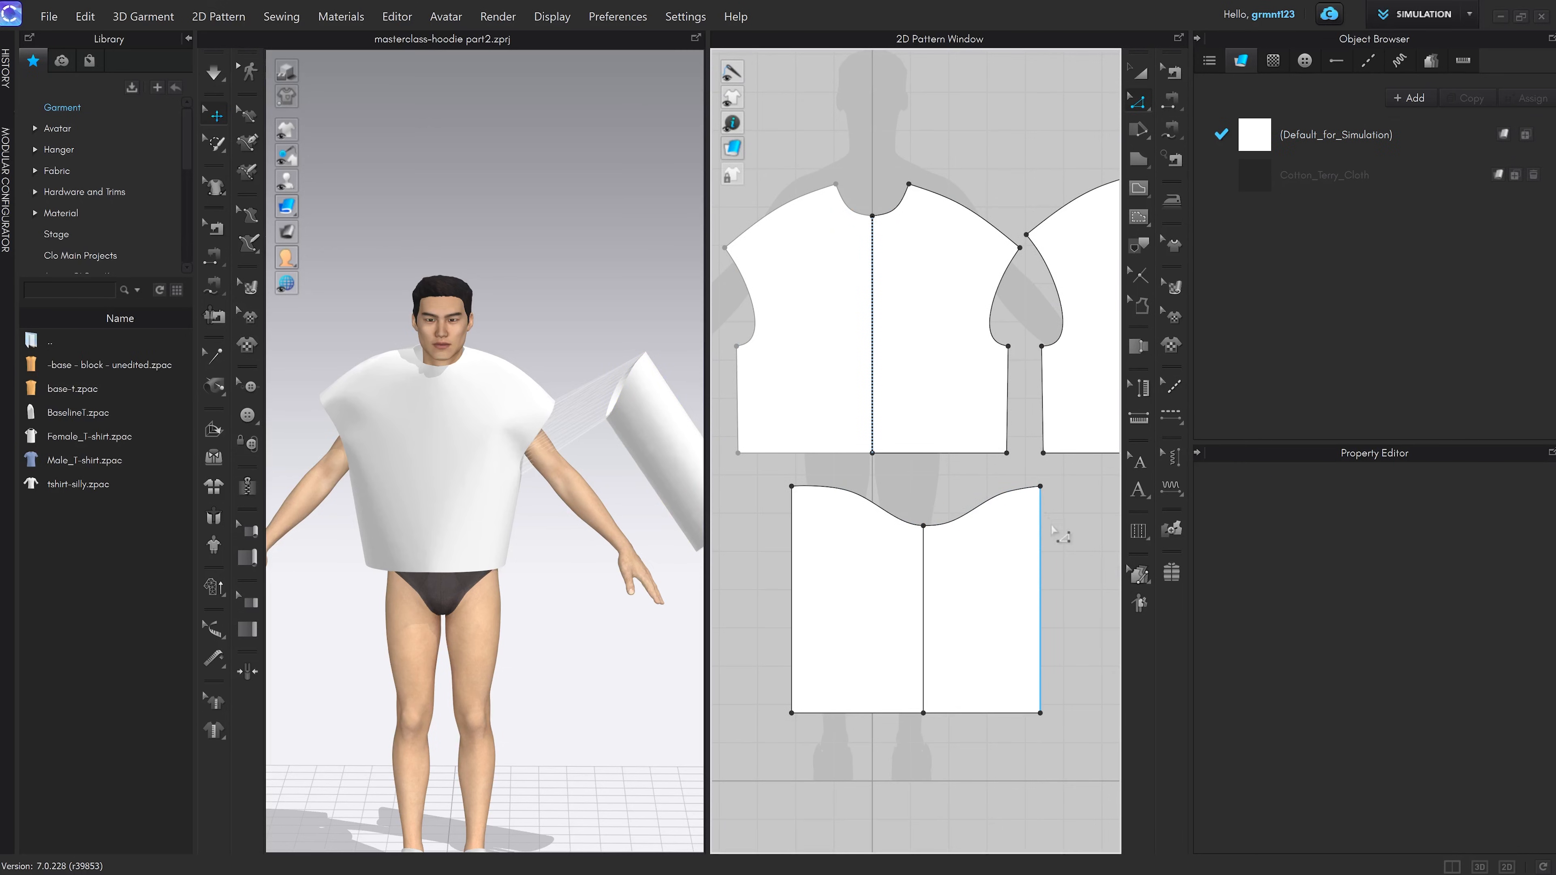
pyautogui.click(1048, 581)
pyautogui.scroll(-2, 1049, 582)
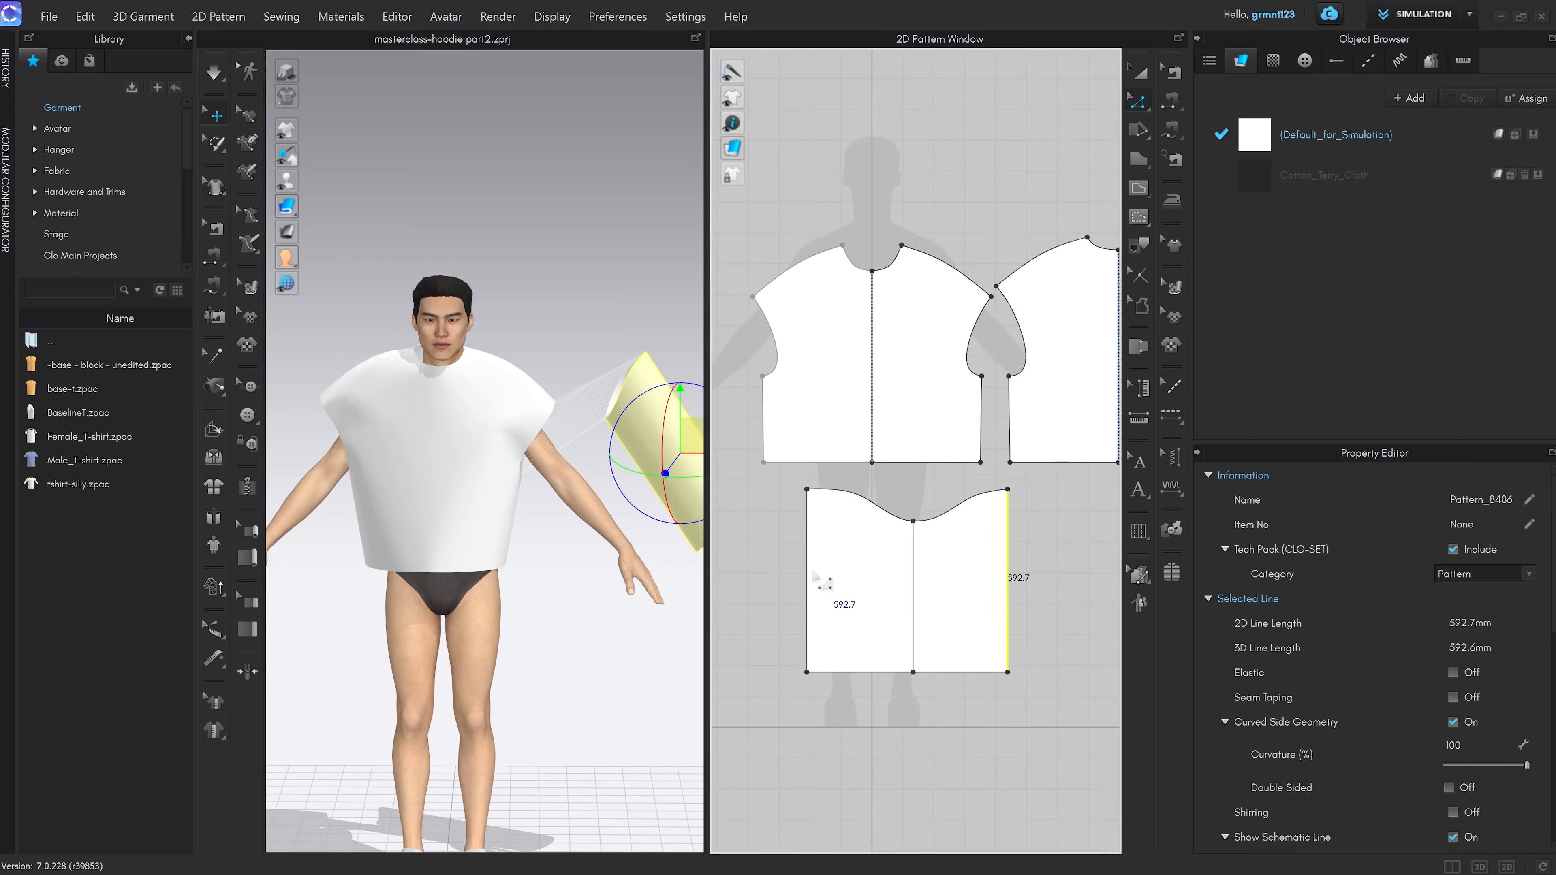
pyautogui.keyDown('shift'); pyautogui.click(809, 578); pyautogui.keyUp('shift')
pyautogui.rightClick(807, 579)
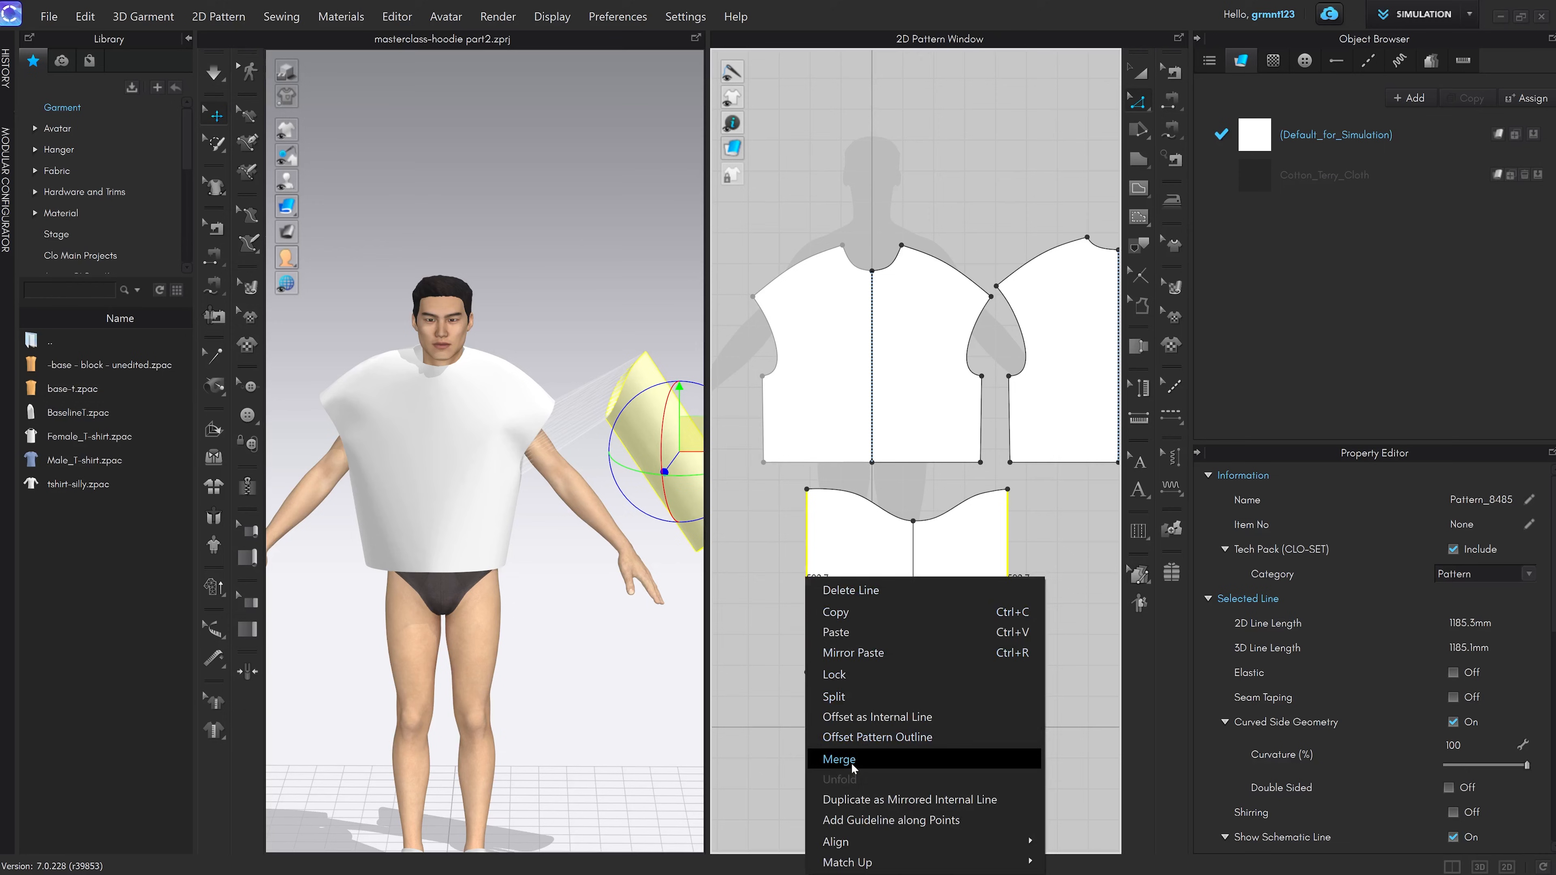
pyautogui.click(851, 760)
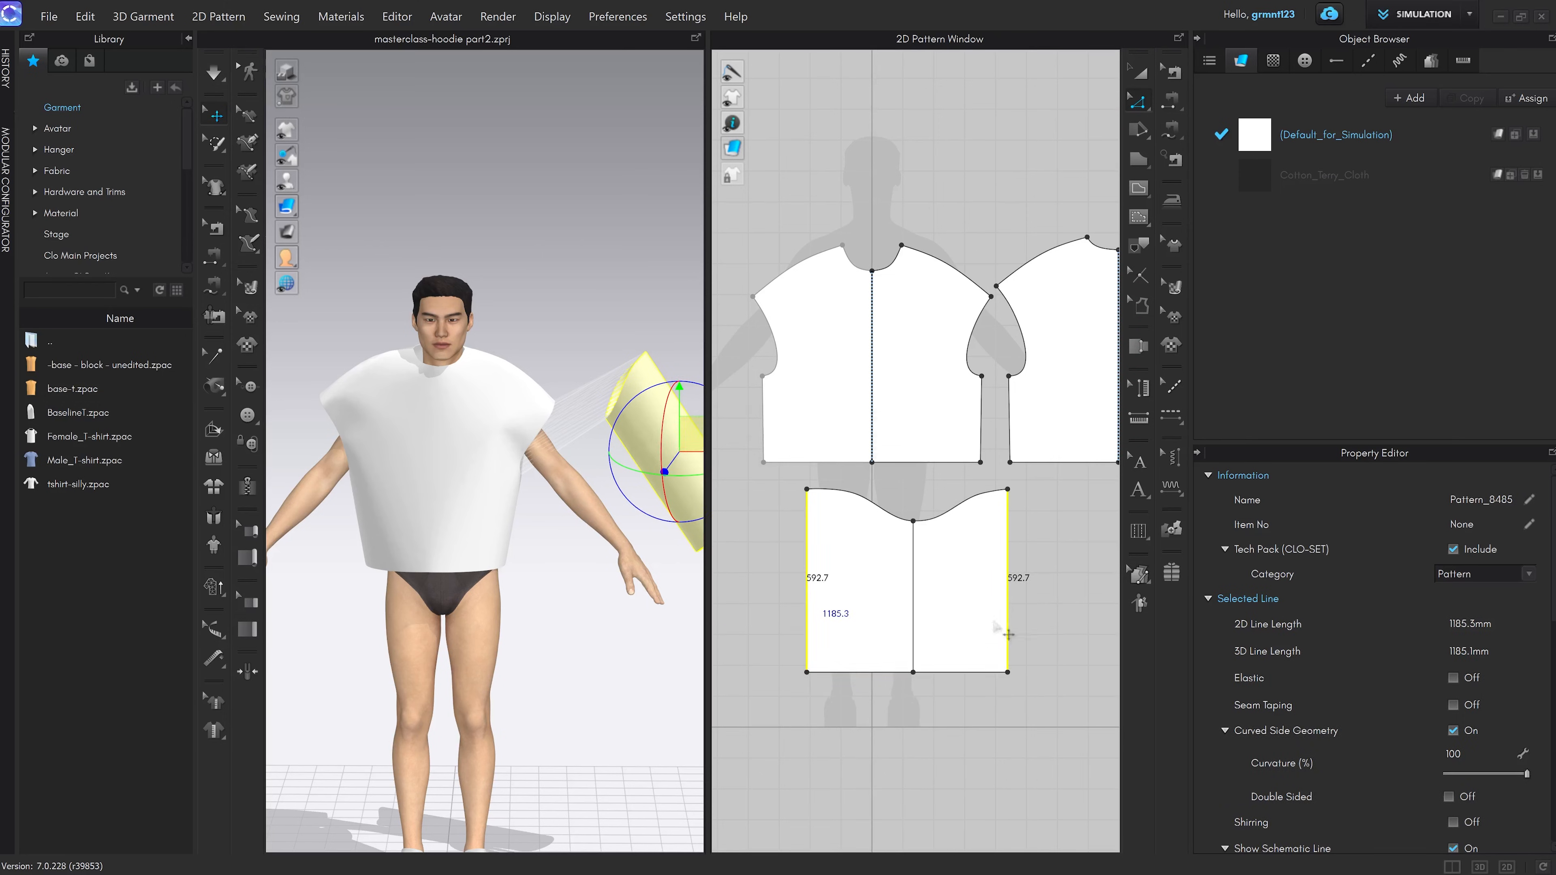
pyautogui.click(924, 580)
pyautogui.hotkey('ctrl', 'z')
# Move the right-hand sleeve half sideways to leave a narrow gap between the two halves
pyautogui.press('a')
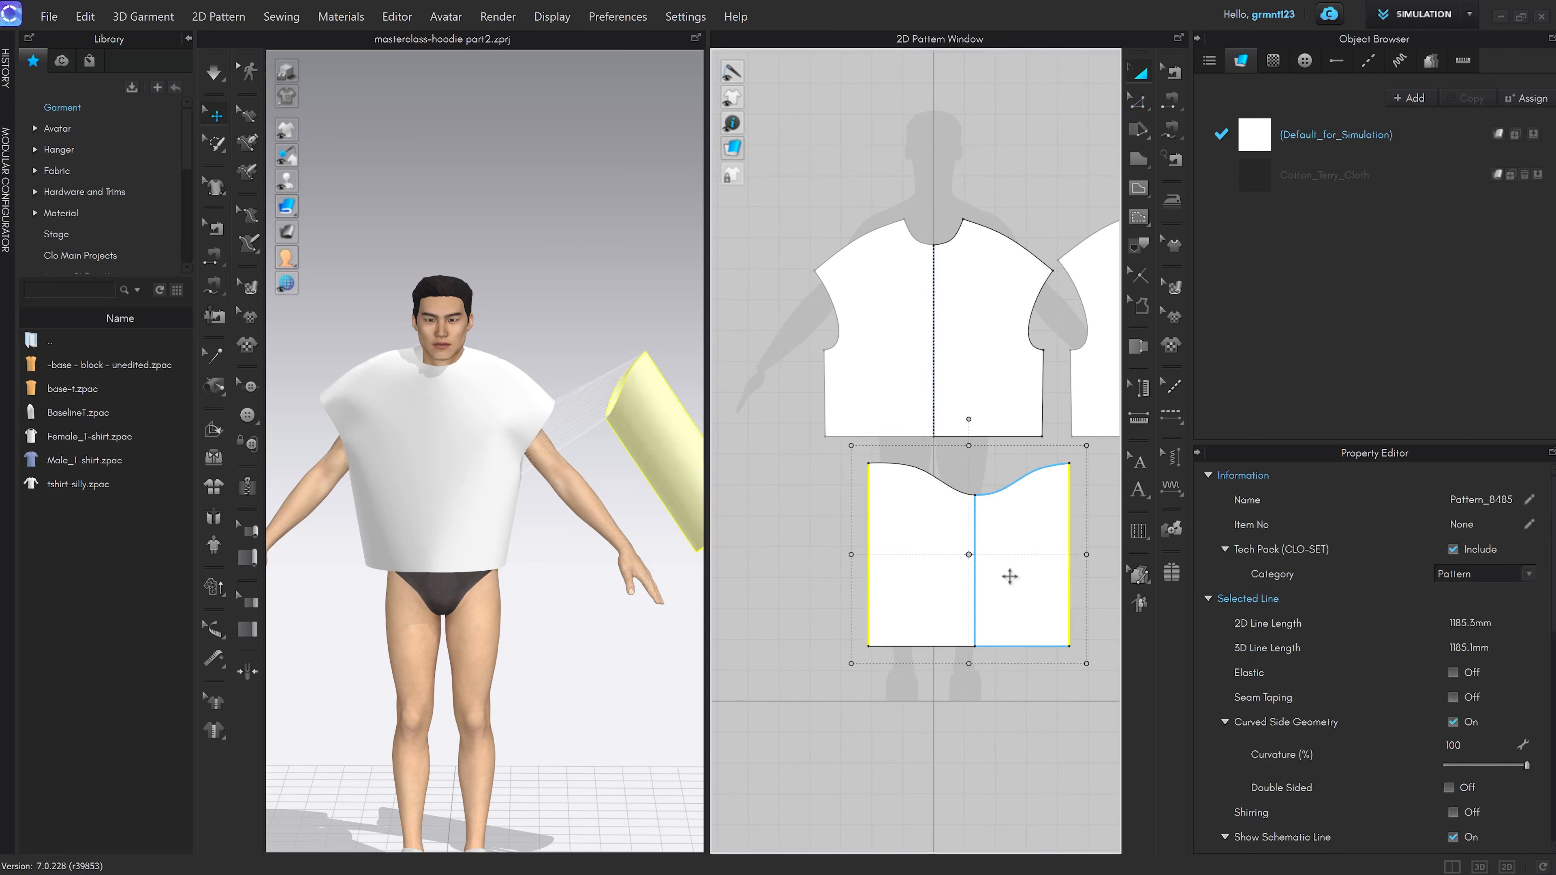
pyautogui.moveTo(1009, 576); pyautogui.dragTo(1019, 575)
pyautogui.click(1025, 763)
pyautogui.scroll(2, 644, 581)
pyautogui.moveTo(644, 581); pyautogui.dragTo(427, 548, button='middle')
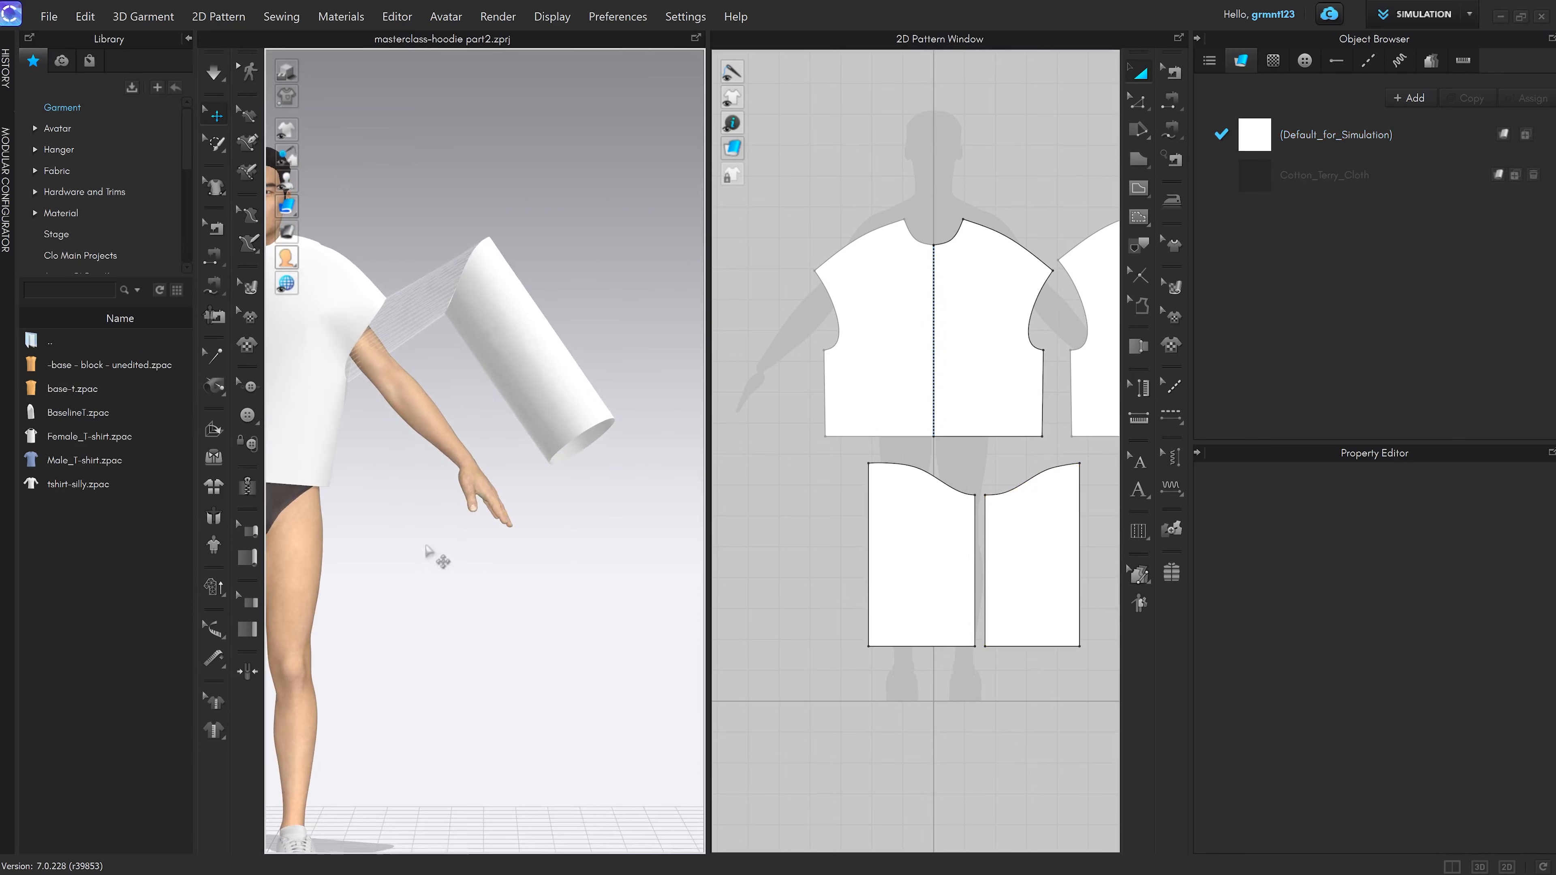
pyautogui.moveTo(541, 394); pyautogui.dragTo(579, 431, button='middle')
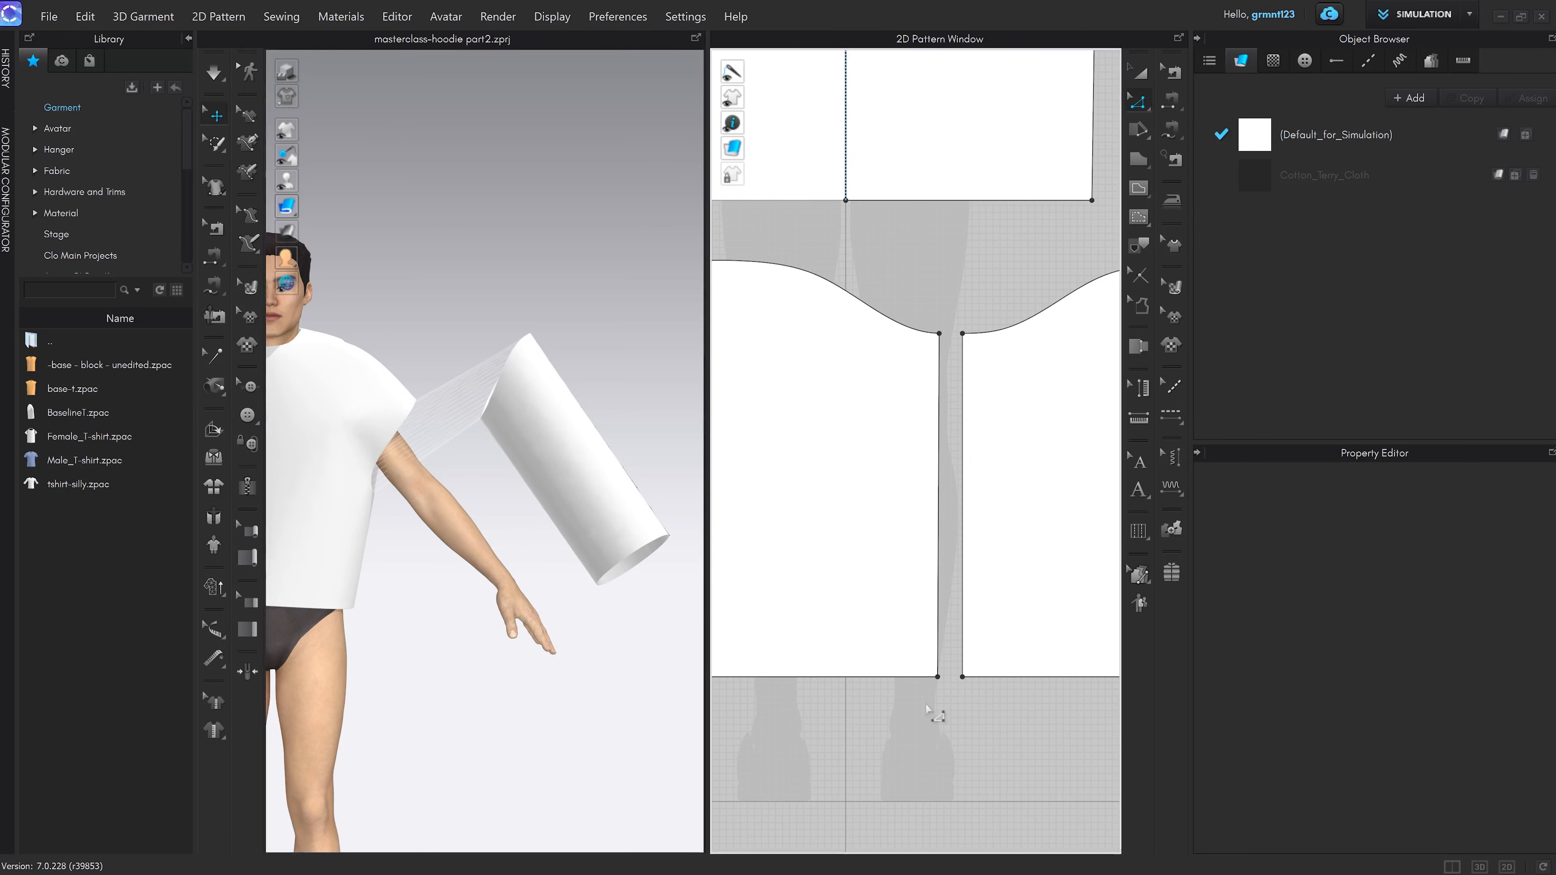
pyautogui.scroll(-2, 327, 402)
pyautogui.moveTo(327, 402); pyautogui.dragTo(494, 402, button='middle')
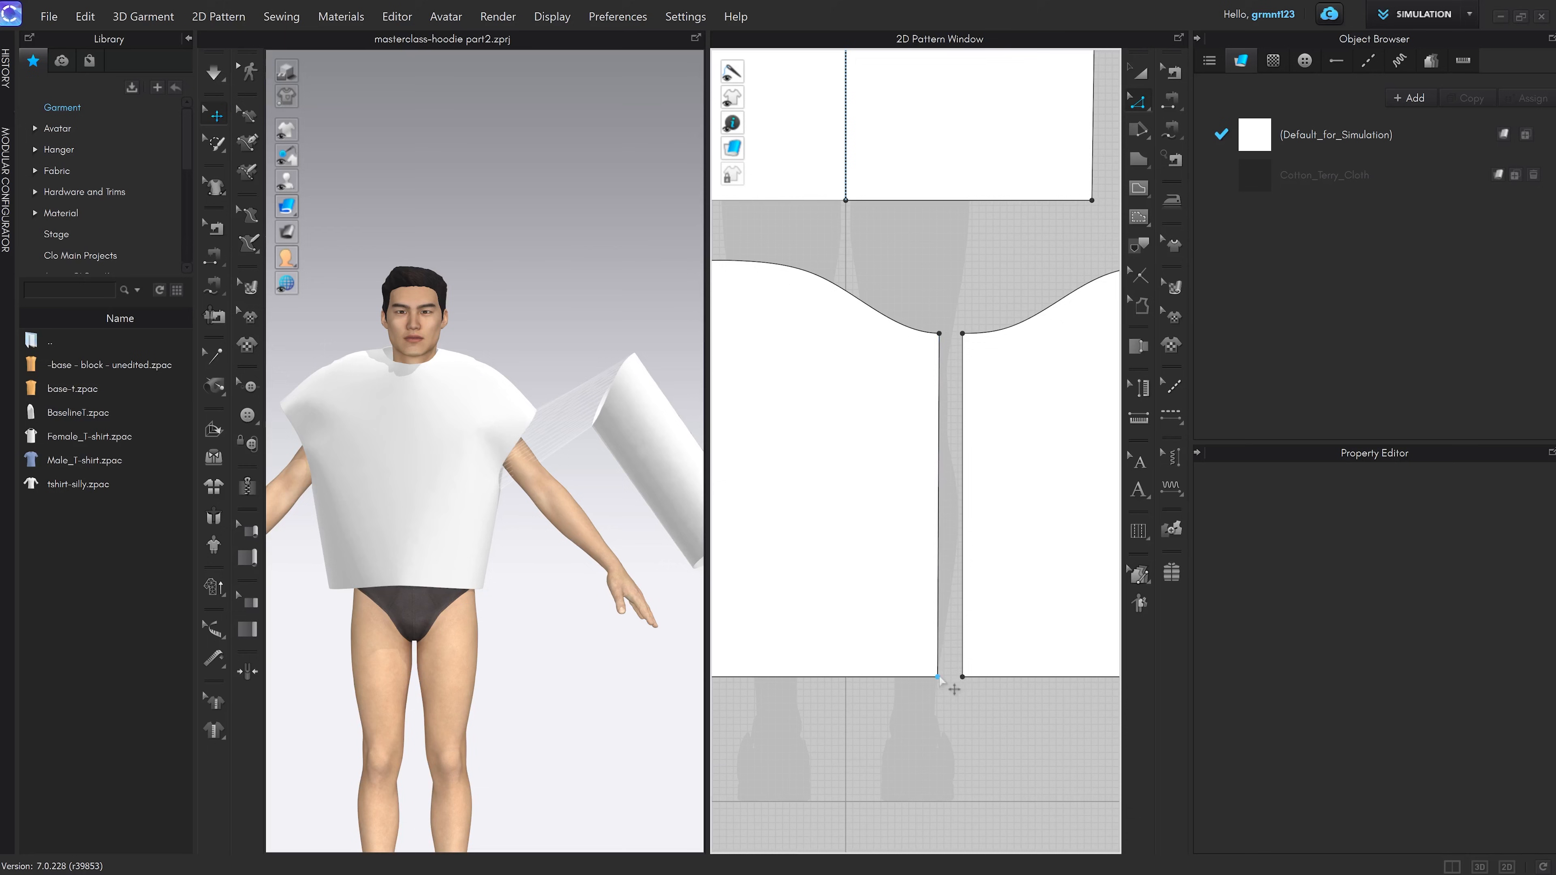
# Taper the sleeve by moving each half's hem corner at the underarm seam 45 mm inward along the hem
pyautogui.press('z')
pyautogui.moveTo(937, 677); pyautogui.dragTo(900, 676)
pyautogui.rightClick(902, 676)
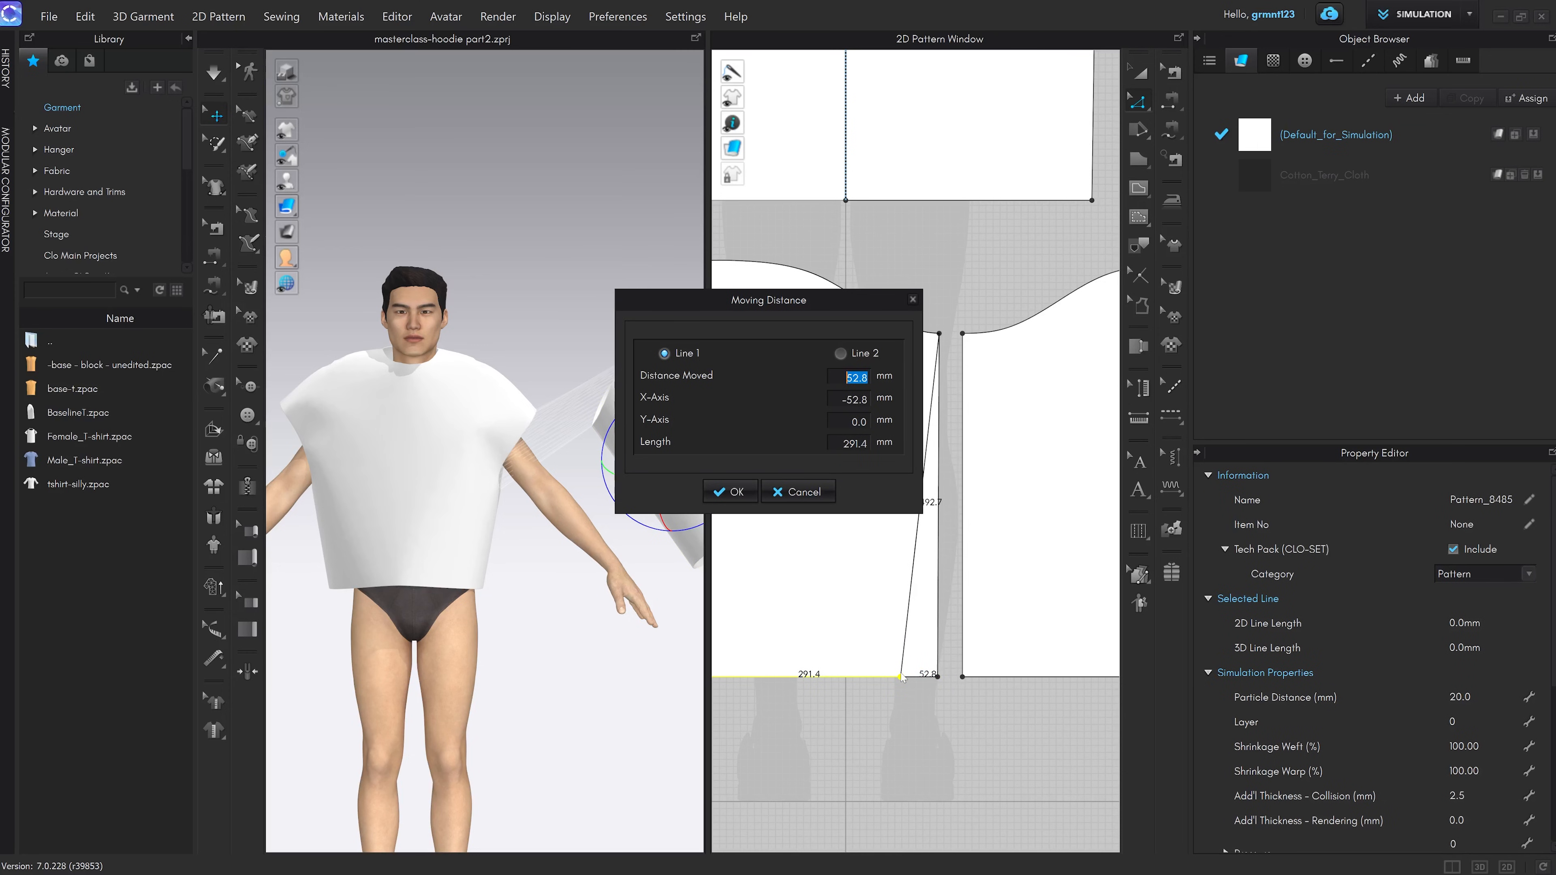
pyautogui.press('Return')
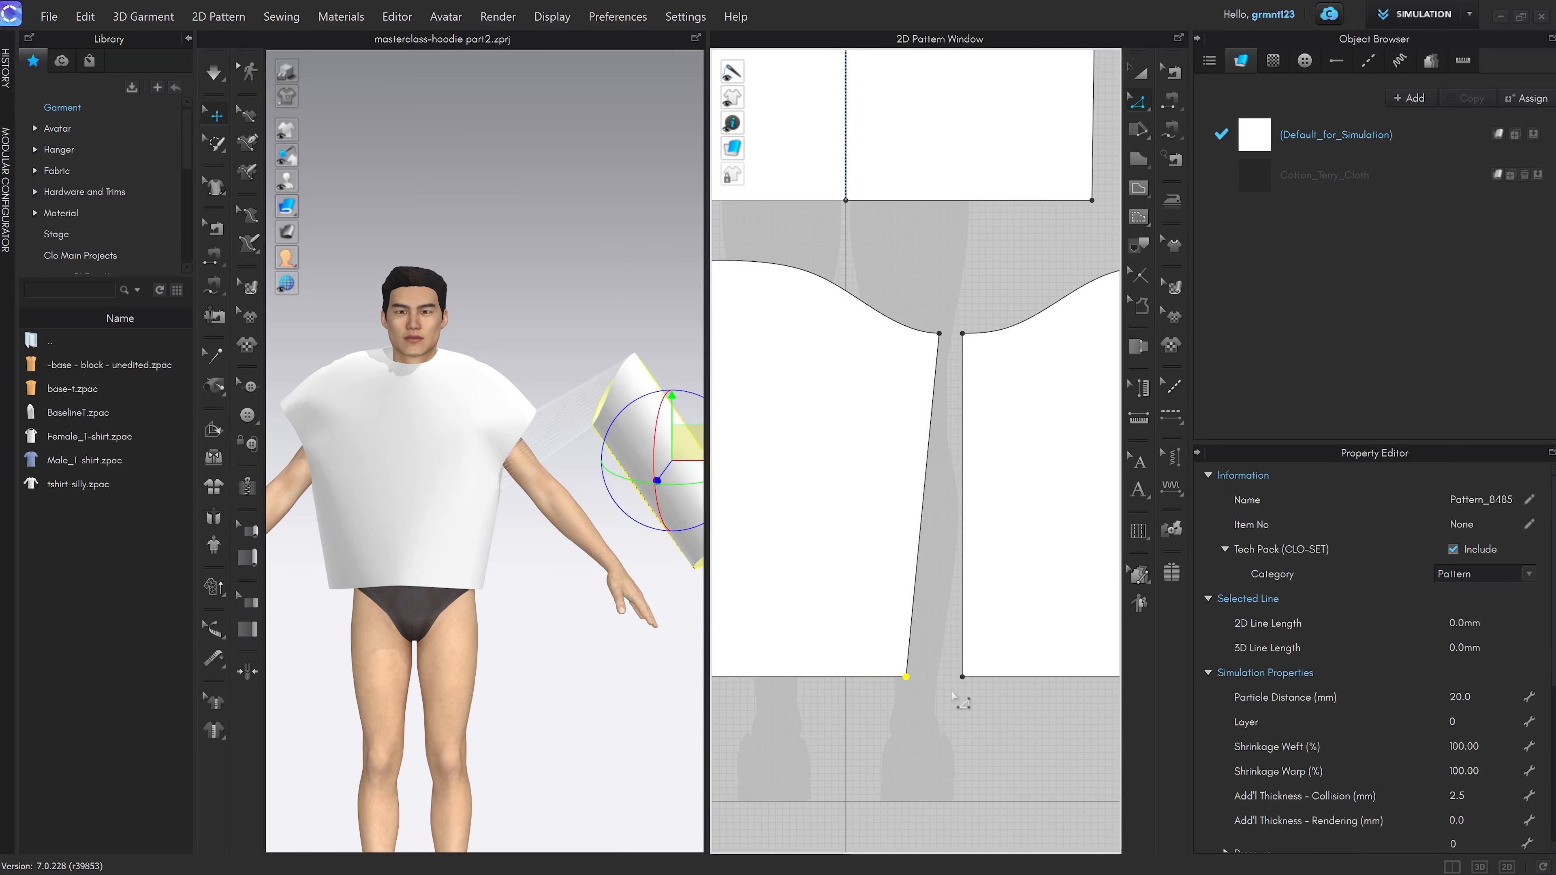
pyautogui.moveTo(962, 684); pyautogui.dragTo(993, 685)
pyautogui.rightClick(993, 685)
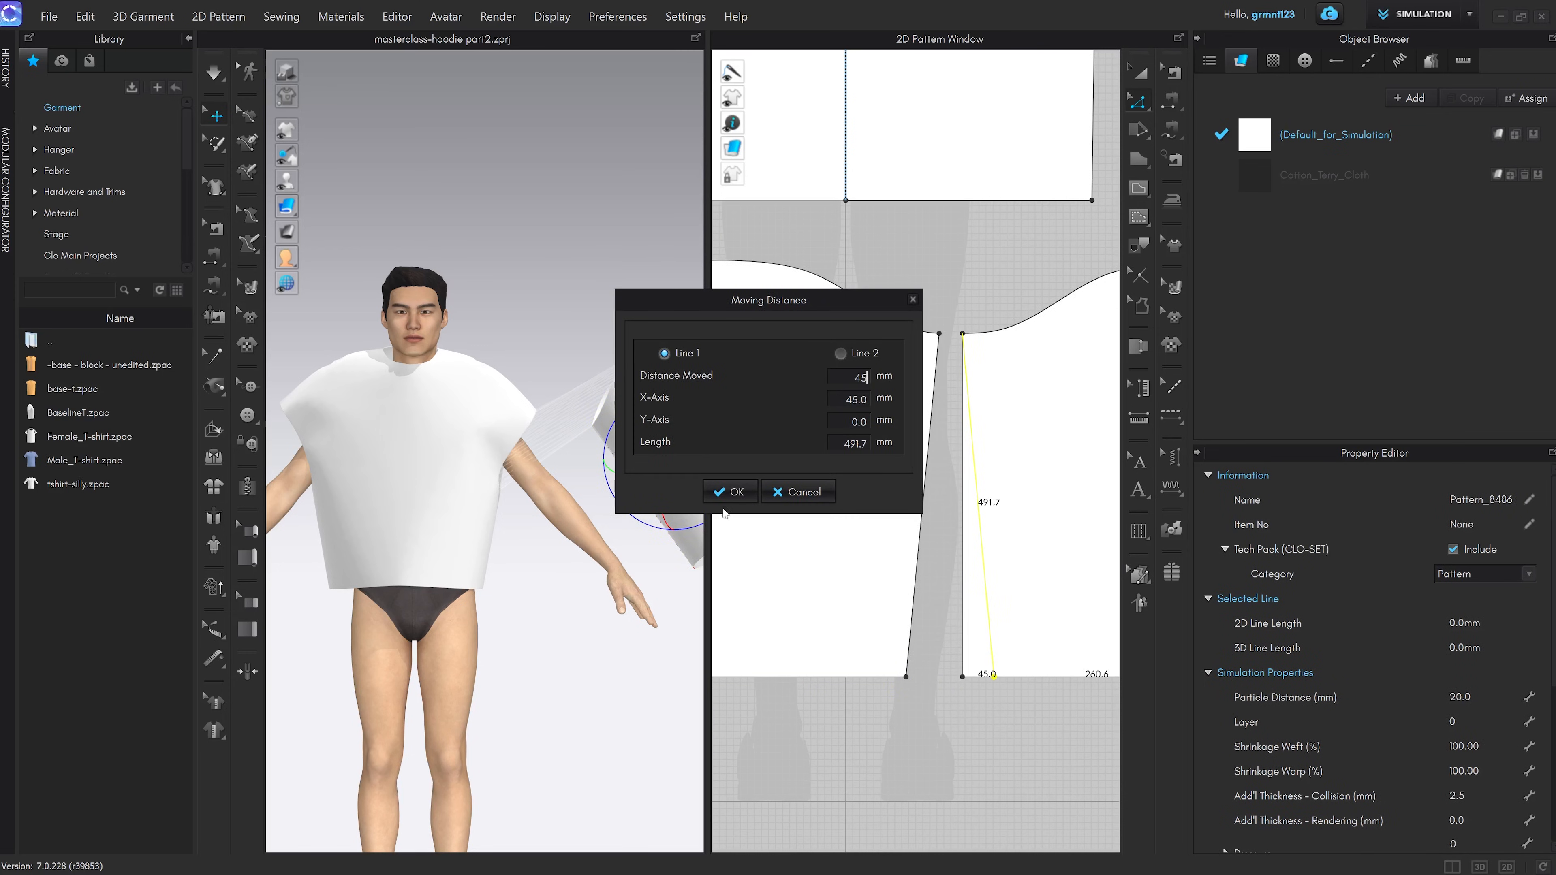
pyautogui.press('Return')
# Match up the tapered underarm edges of the two sleeve halves with the To Start option
pyautogui.moveTo(959, 595); pyautogui.dragTo(900, 598, button='right')
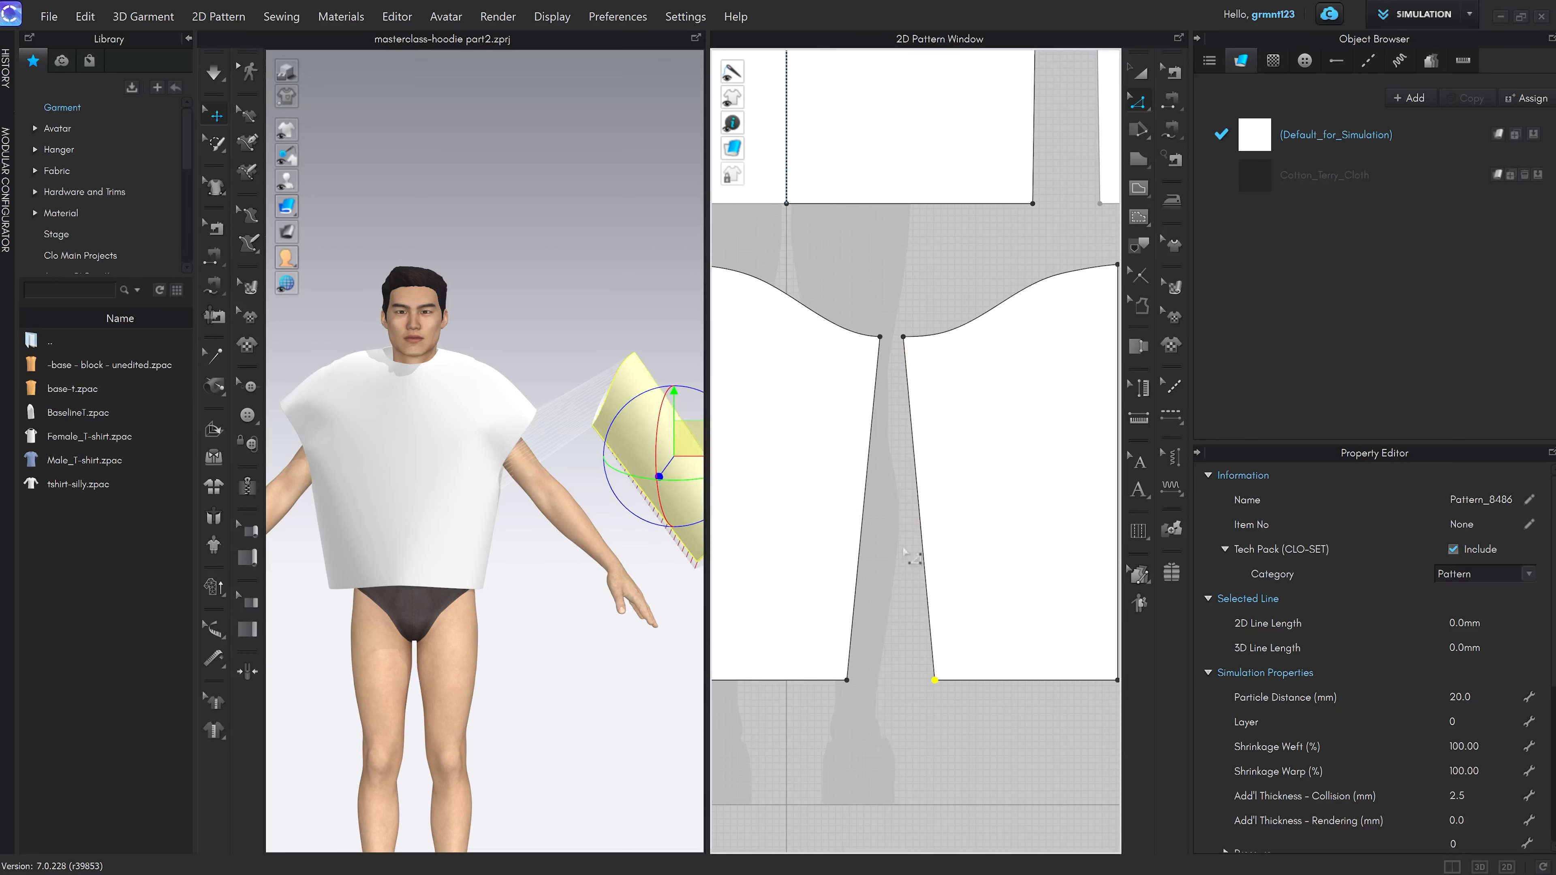
pyautogui.click(862, 536)
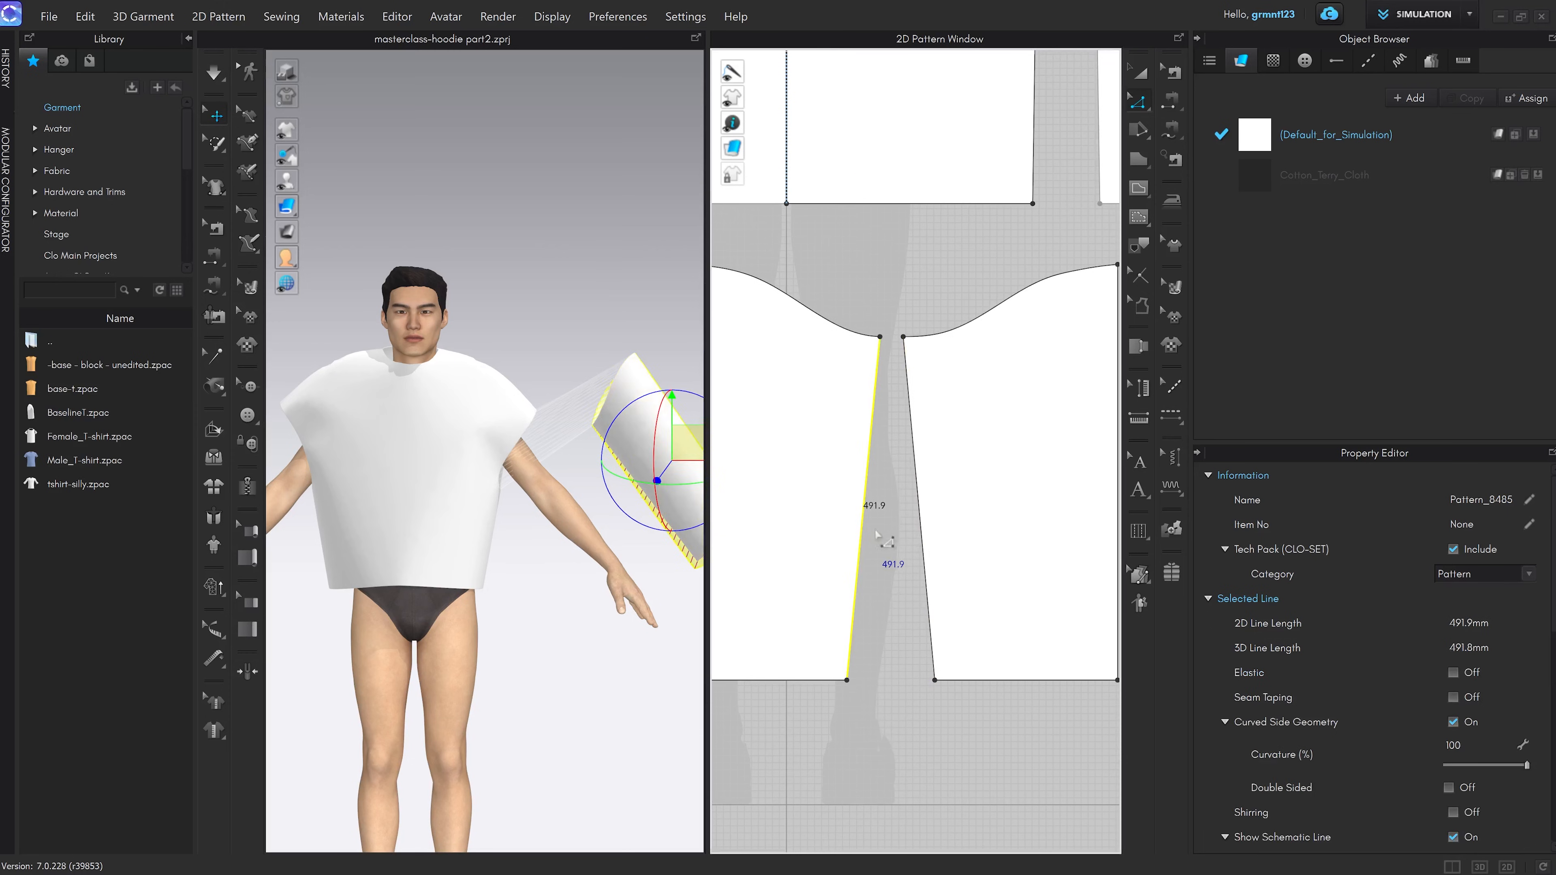
pyautogui.keyDown('shift'); pyautogui.click(923, 542); pyautogui.keyUp('shift')
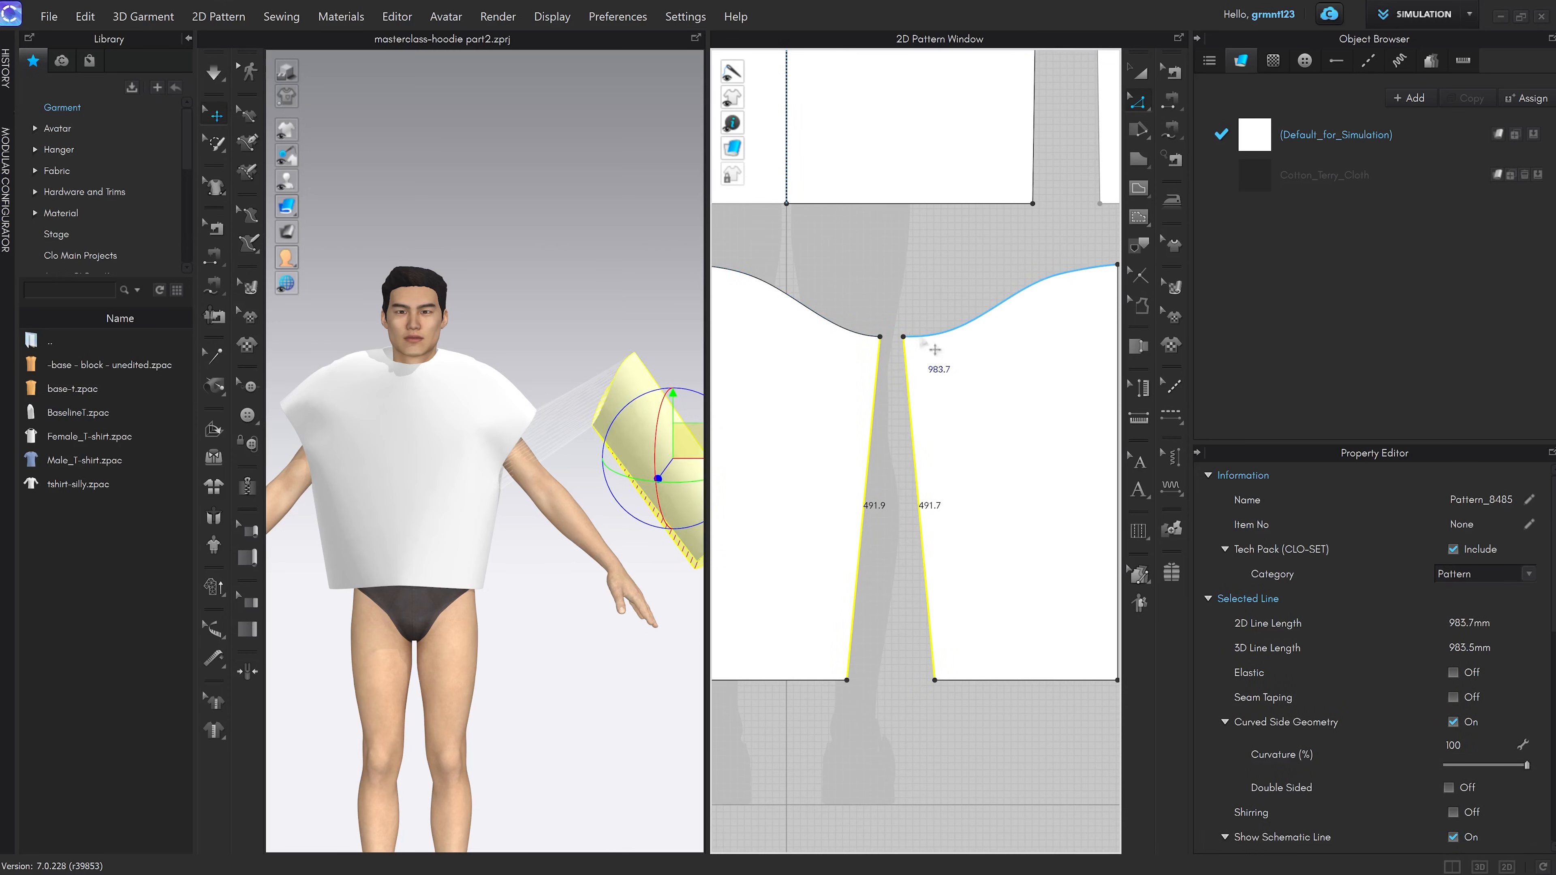
pyautogui.rightClick(925, 427)
pyautogui.moveTo(998, 687)
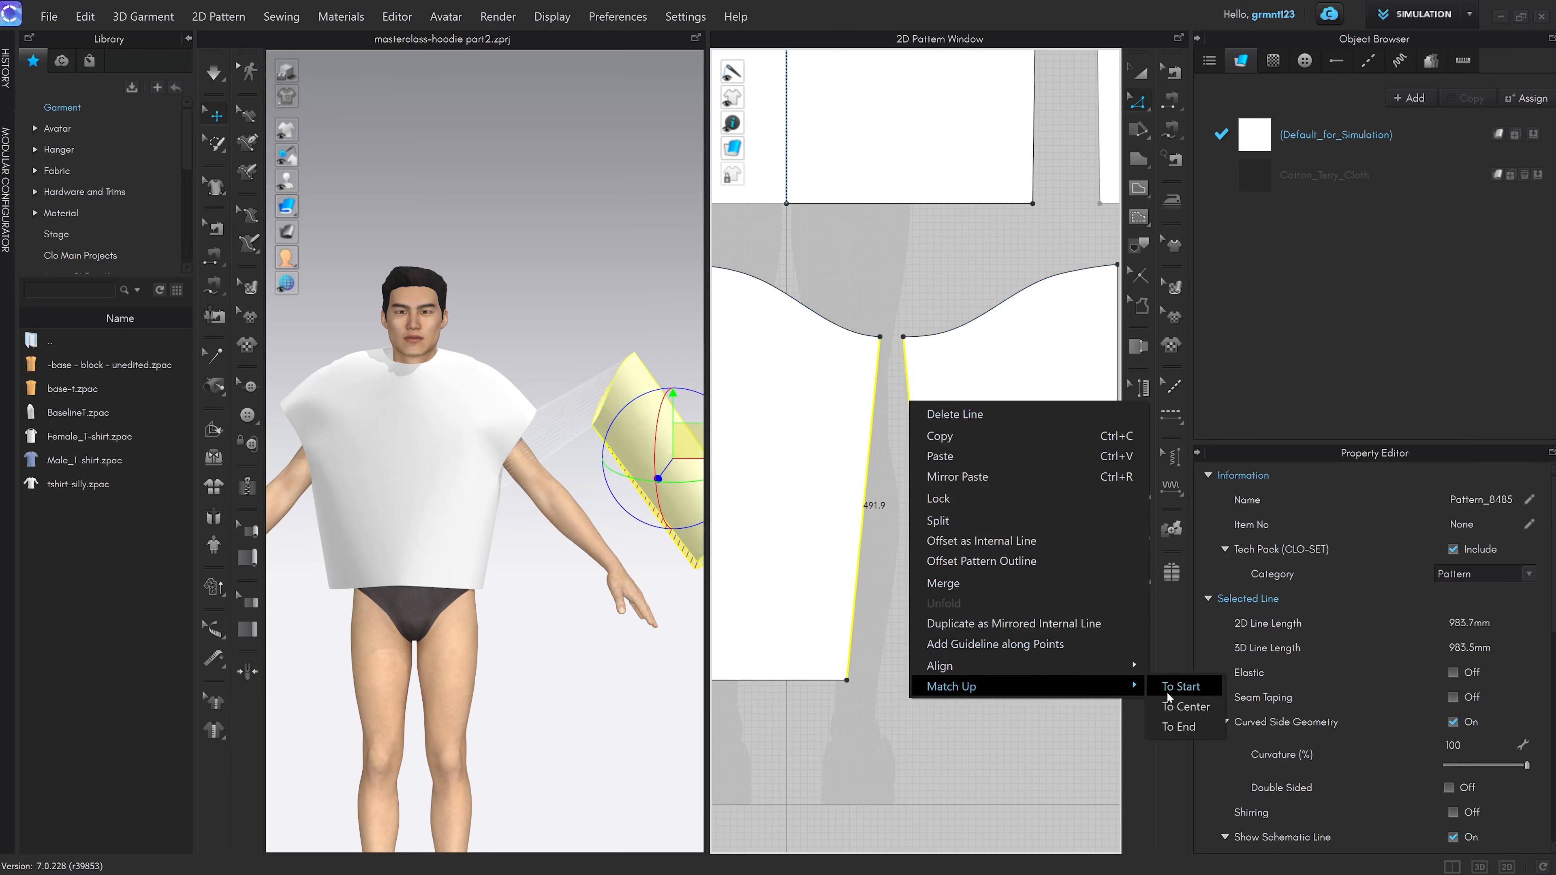
pyautogui.click(1169, 693)
# Raise the cap curve points beside the underarm corner on the right-hand sleeve half with Edit Curve Point
pyautogui.scroll(3, 922, 321)
pyautogui.press('v')
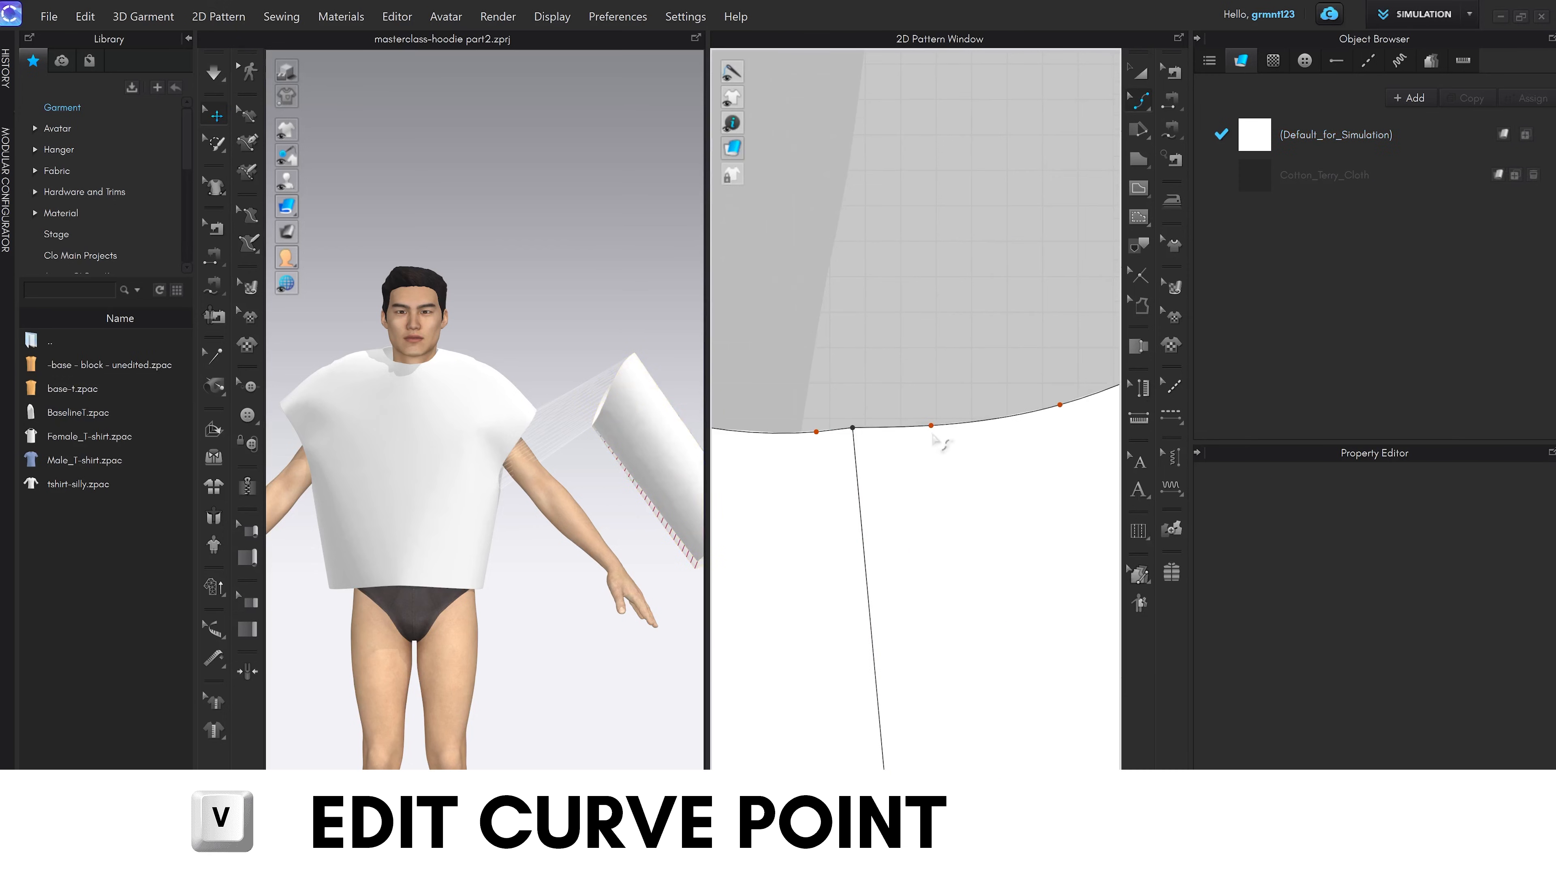
pyautogui.click(932, 428)
pyautogui.moveTo(932, 430); pyautogui.dragTo(931, 419)
pyautogui.scroll(-3, 938, 452)
pyautogui.moveTo(1051, 442); pyautogui.dragTo(993, 459, button='middle')
pyautogui.moveTo(995, 440); pyautogui.dragTo(998, 431)
# Nudge the cap curve point beside the underarm corner on the left-hand sleeve half to even out the curve
pyautogui.scroll(-5, 998, 433)
pyautogui.moveTo(978, 454); pyautogui.dragTo(1077, 465, button='middle')
pyautogui.scroll(4, 986, 456)
pyautogui.scroll(4, 987, 456)
pyautogui.moveTo(987, 454); pyautogui.dragTo(988, 457)
pyautogui.scroll(-5, 953, 527)
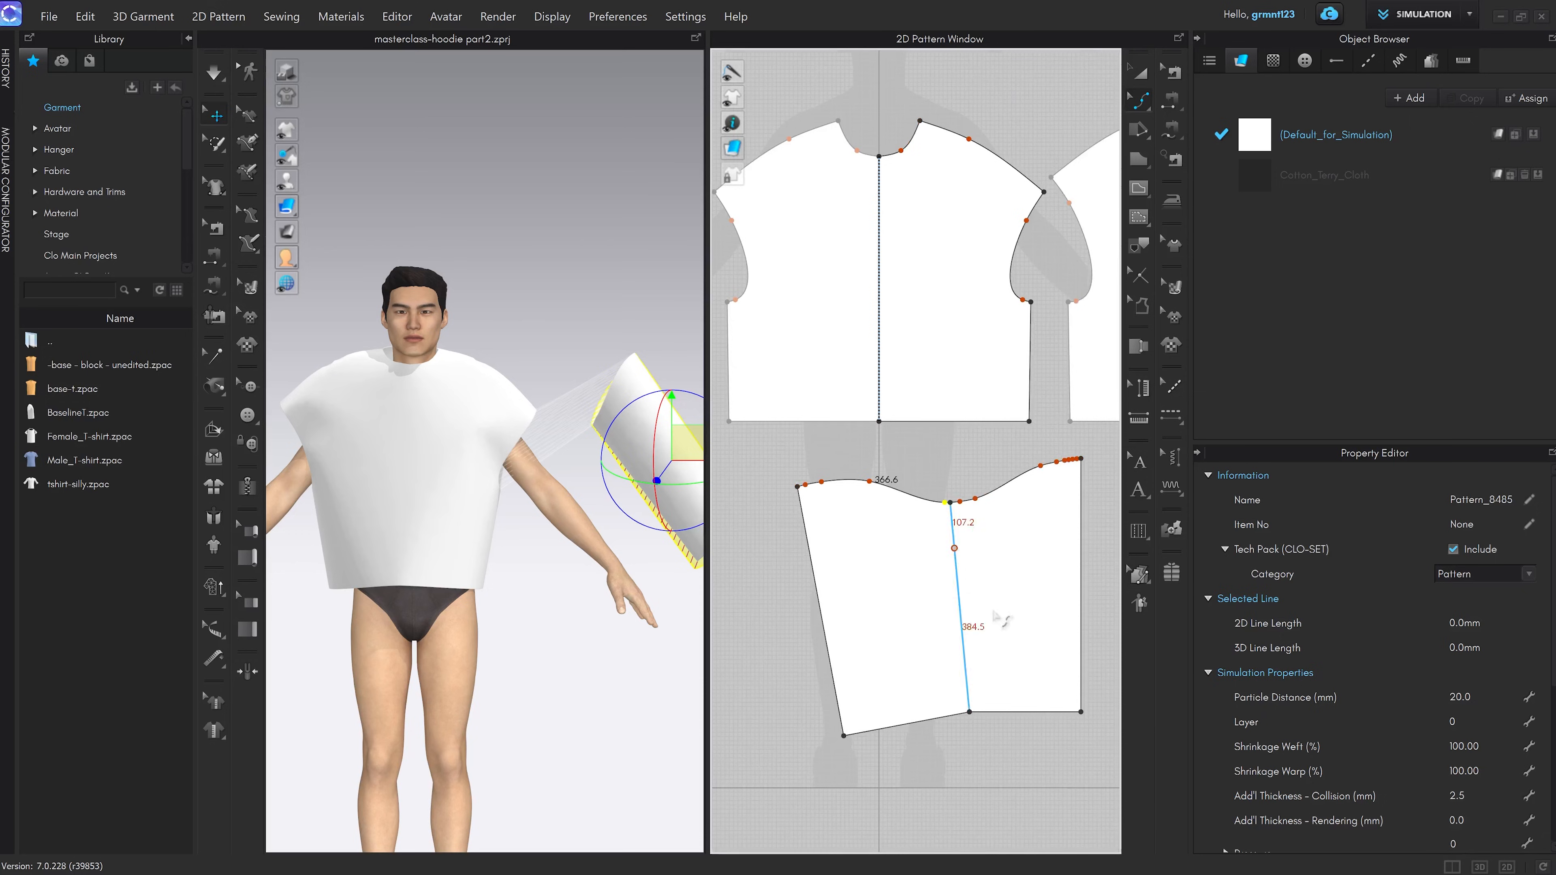
# Add two curve points to the right-hand half's hem, one about 46 mm from the underarm seam and one near the outer edge
pyautogui.click(1000, 736)
pyautogui.scroll(4, 955, 719)
pyautogui.scroll(-2, 920, 653)
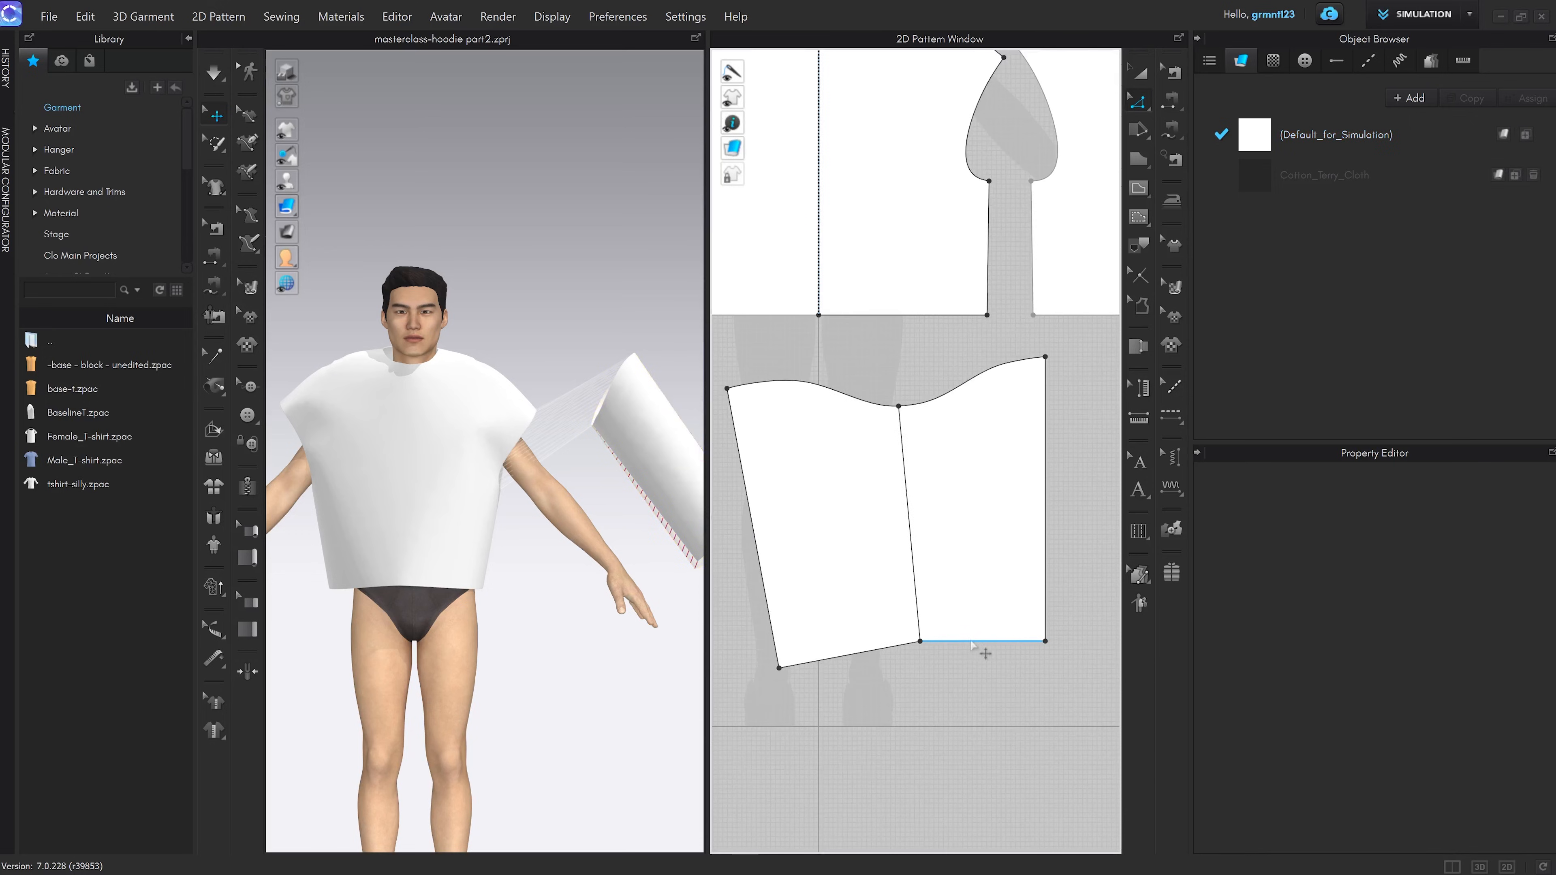
pyautogui.scroll(3, 963, 644)
pyautogui.scroll(1, 931, 644)
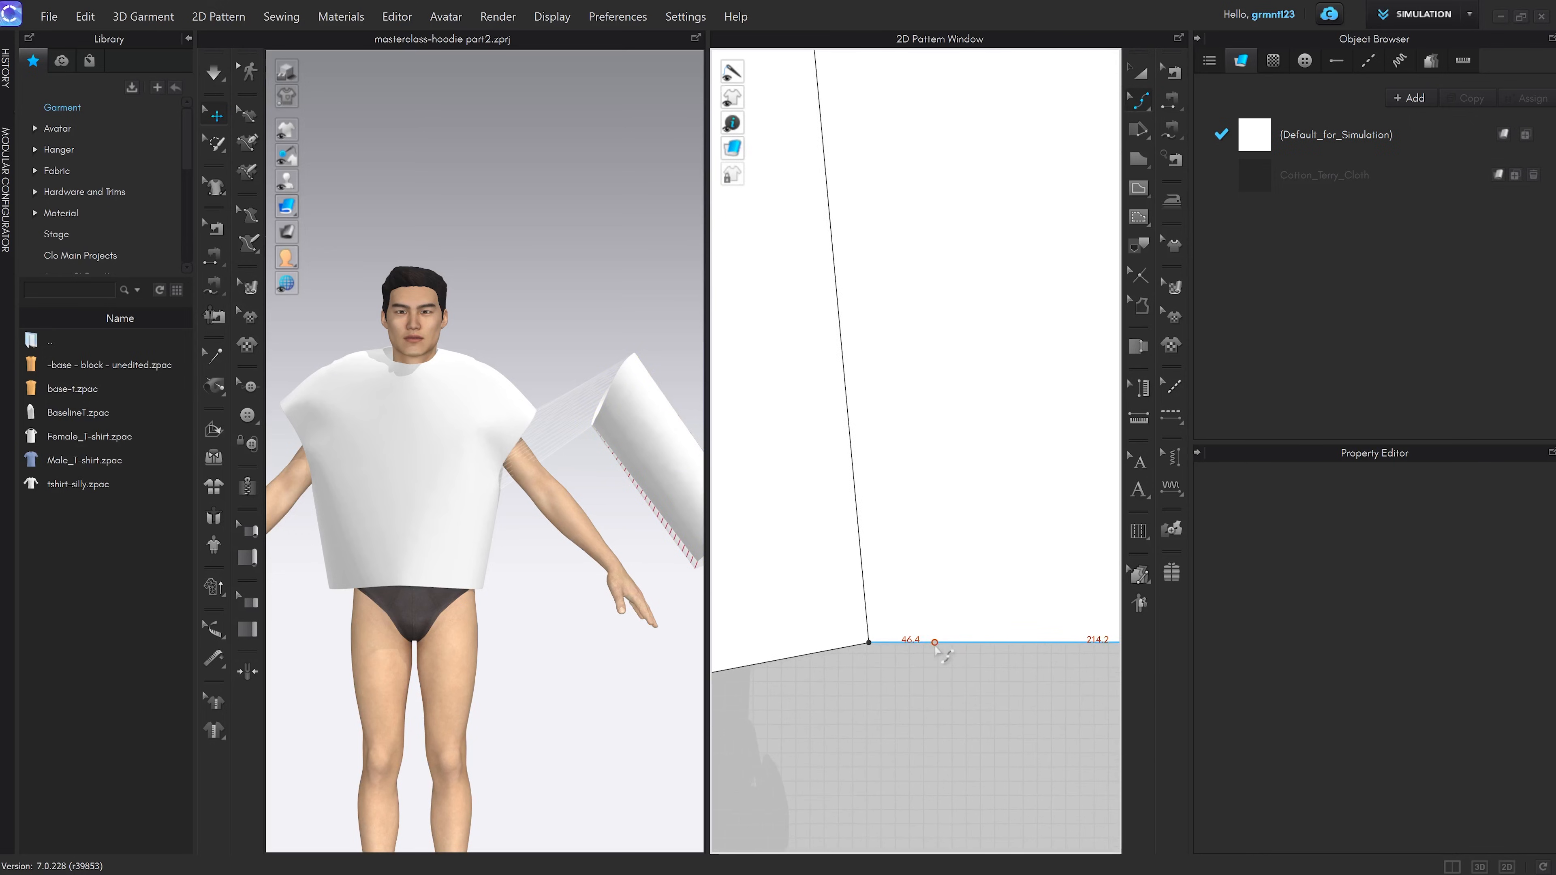
pyautogui.click(936, 643)
pyautogui.scroll(-4, 961, 665)
pyautogui.scroll(2, 952, 666)
pyautogui.click(984, 654)
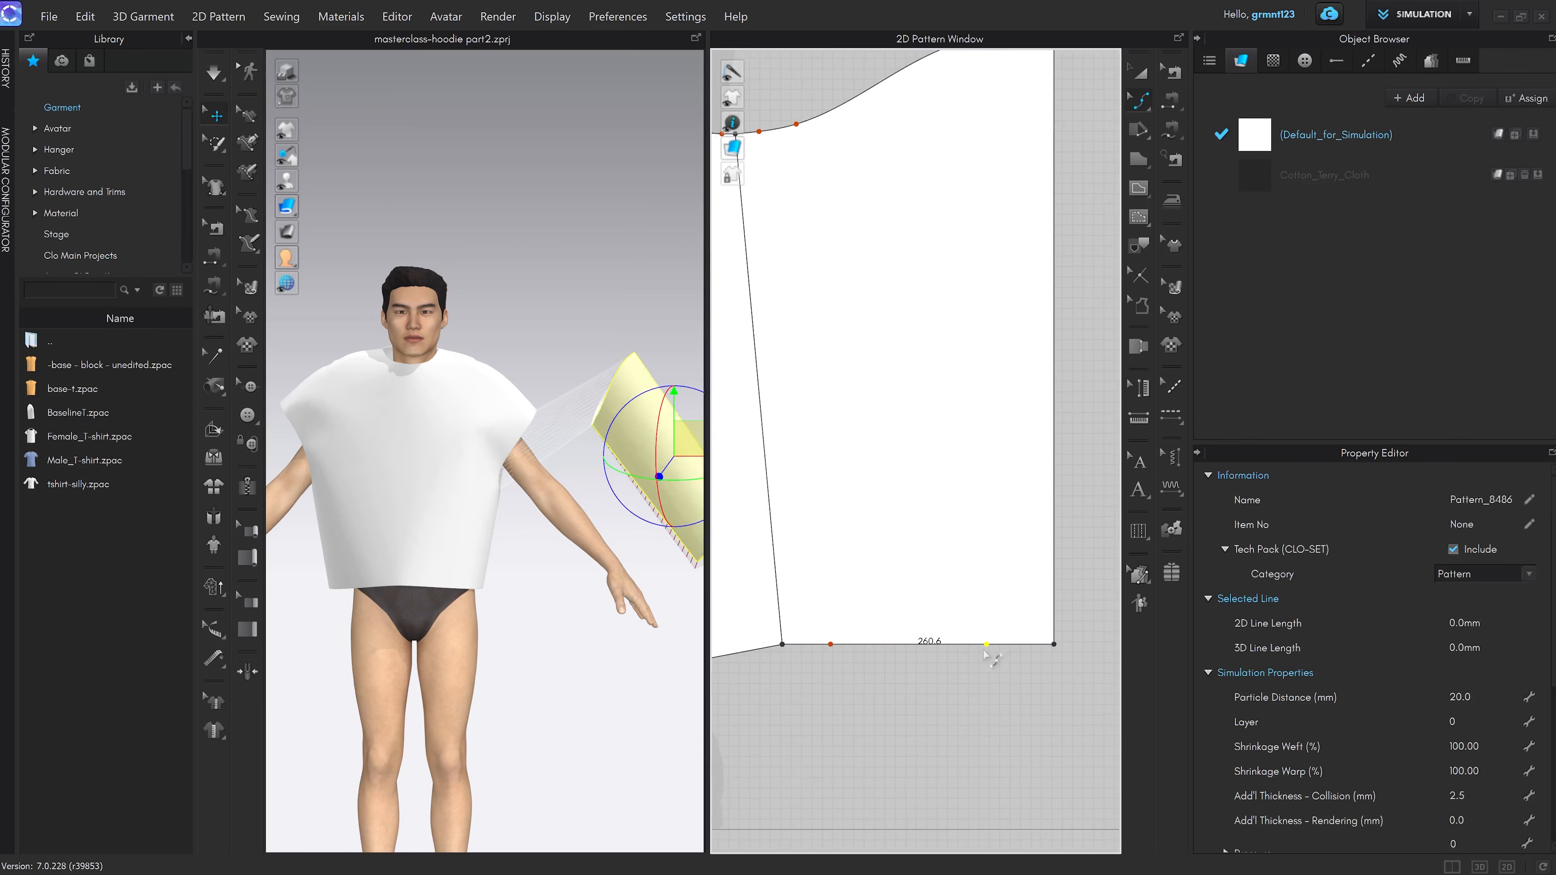
pyautogui.scroll(-2, 1069, 643)
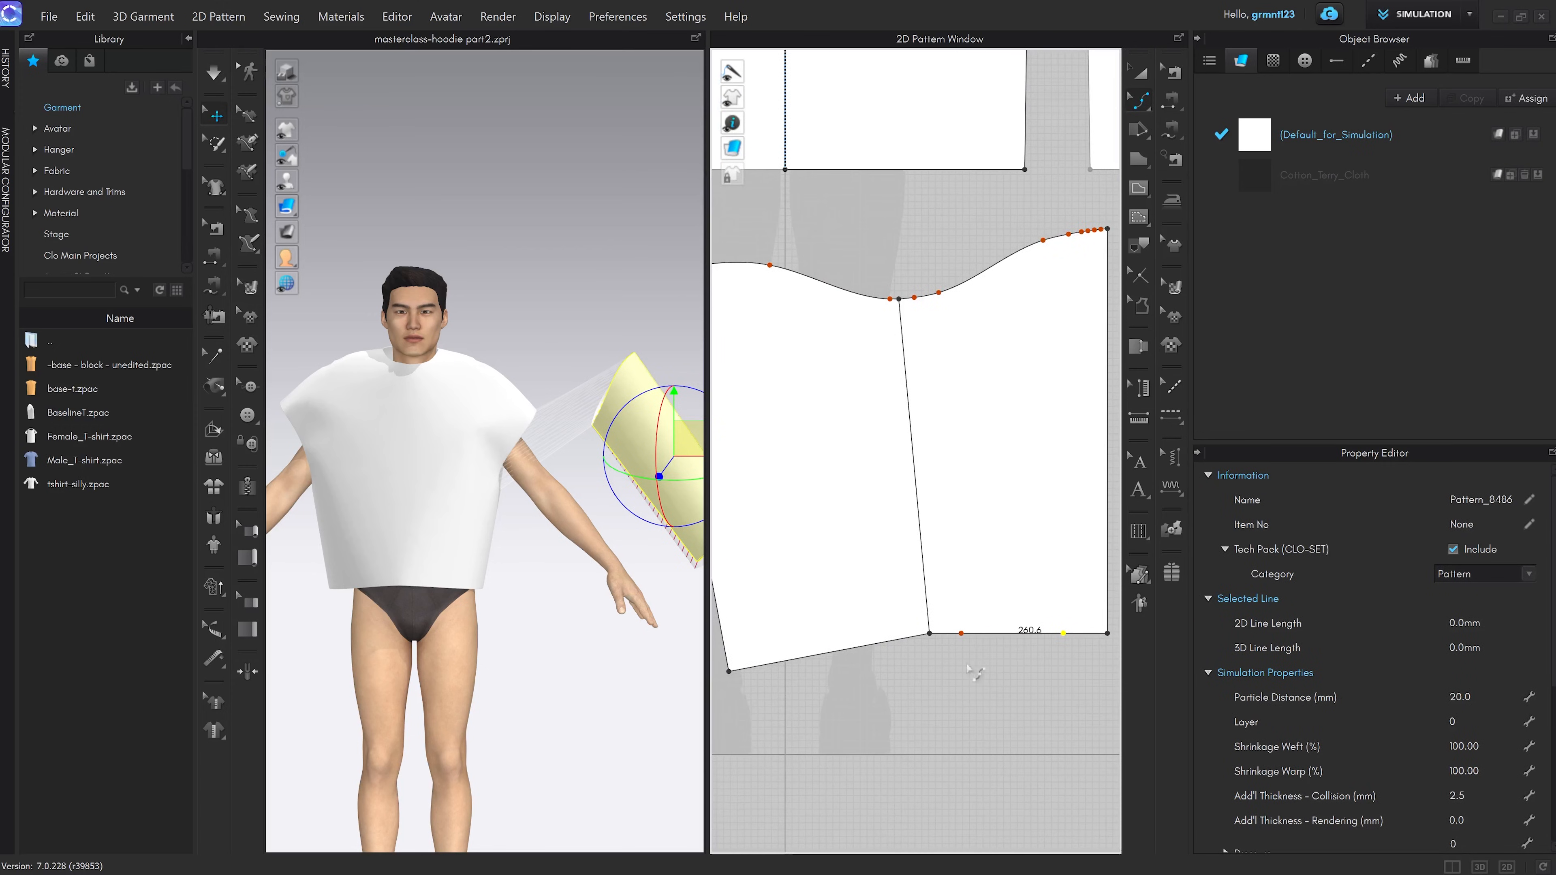
# Add curve points to the left-hand sleeve half's hem on its side of the underarm seam
pyautogui.moveTo(968, 650); pyautogui.dragTo(1009, 655, button='middle')
pyautogui.scroll(3, 925, 641)
pyautogui.click(935, 653)
pyautogui.moveTo(742, 698); pyautogui.dragTo(725, 662, button='middle')
pyautogui.click(864, 606)
pyautogui.scroll(2, 986, 585)
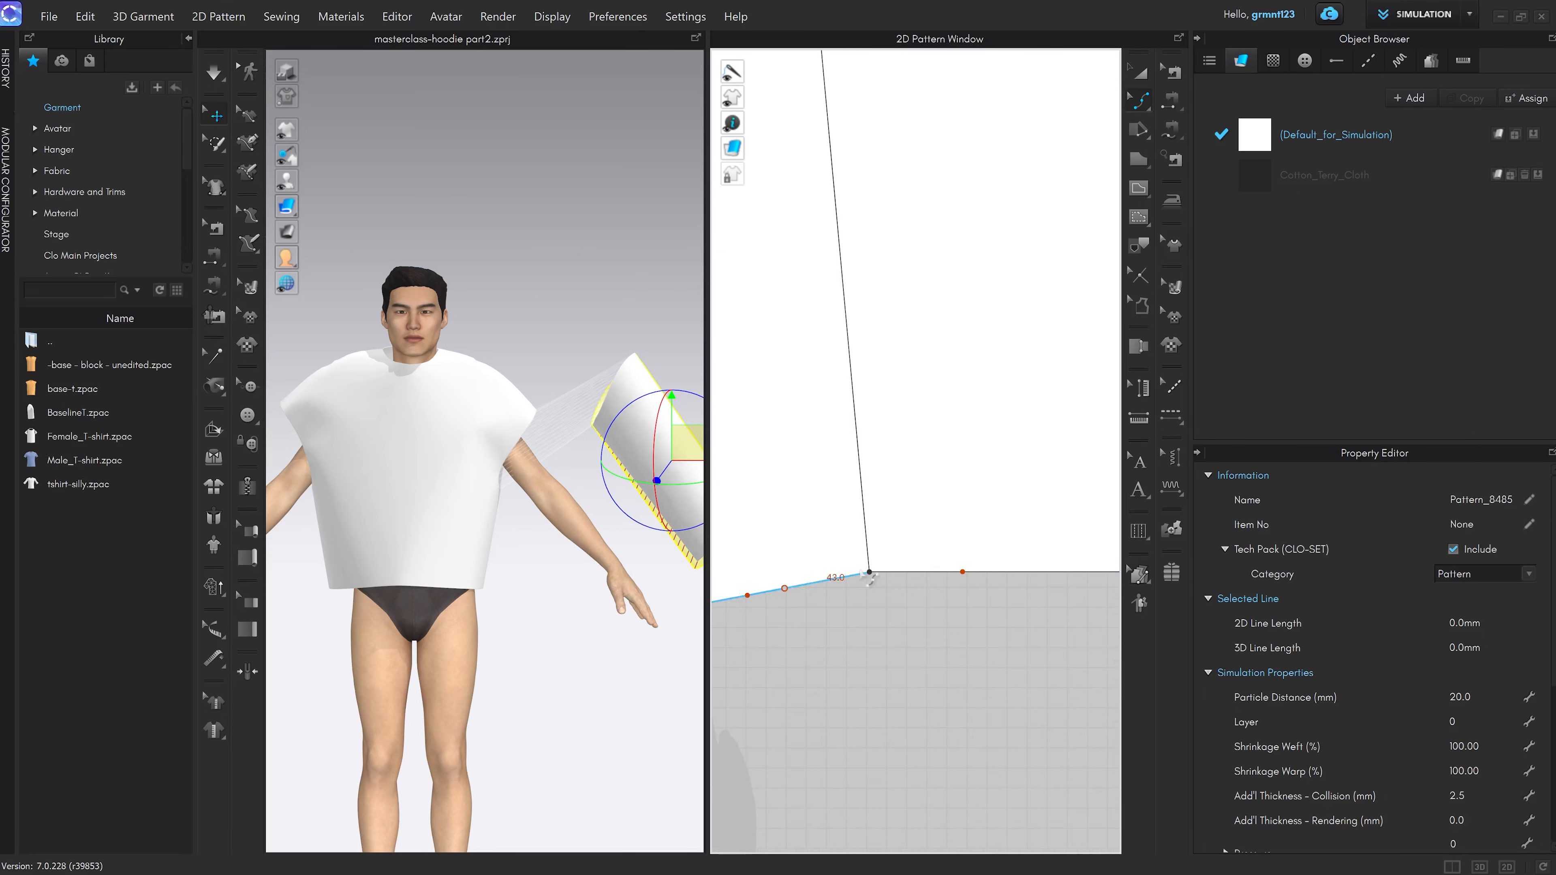
# Raise the hem curve points beside the underarm seam on both sleeve halves so the hem runs smoothly across the seam
pyautogui.scroll(-2, 973, 636)
pyautogui.scroll(2, 989, 612)
pyautogui.click(980, 614)
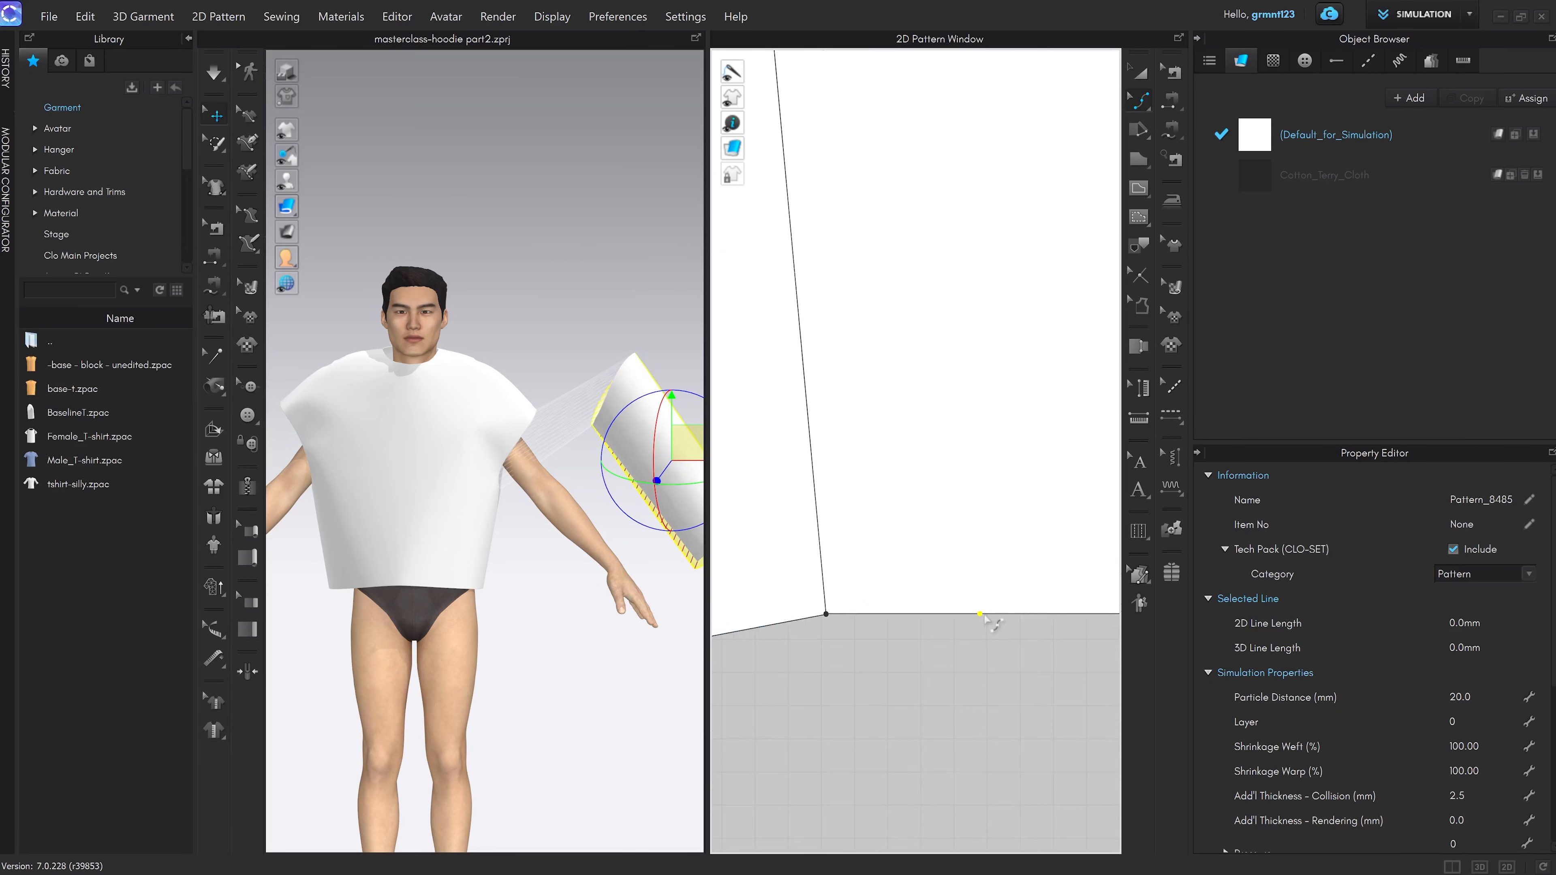
pyautogui.moveTo(983, 614); pyautogui.dragTo(989, 604)
pyautogui.scroll(-3, 928, 668)
pyautogui.moveTo(927, 668); pyautogui.dragTo(1030, 642, button='middle')
pyautogui.scroll(2, 893, 635)
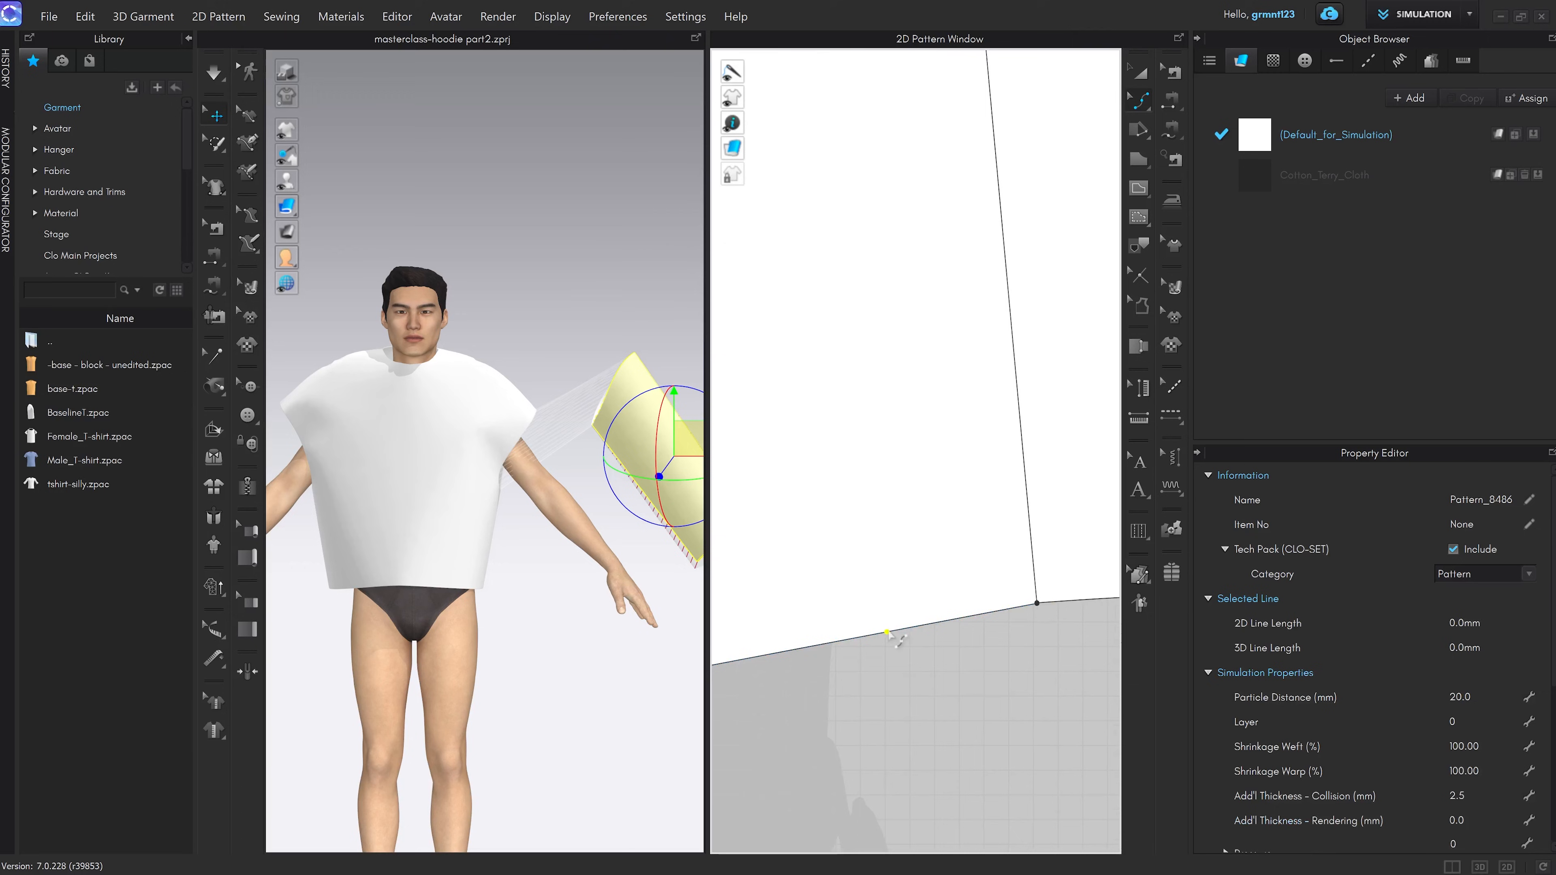
pyautogui.moveTo(887, 632); pyautogui.dragTo(885, 623)
pyautogui.scroll(-1, 949, 725)
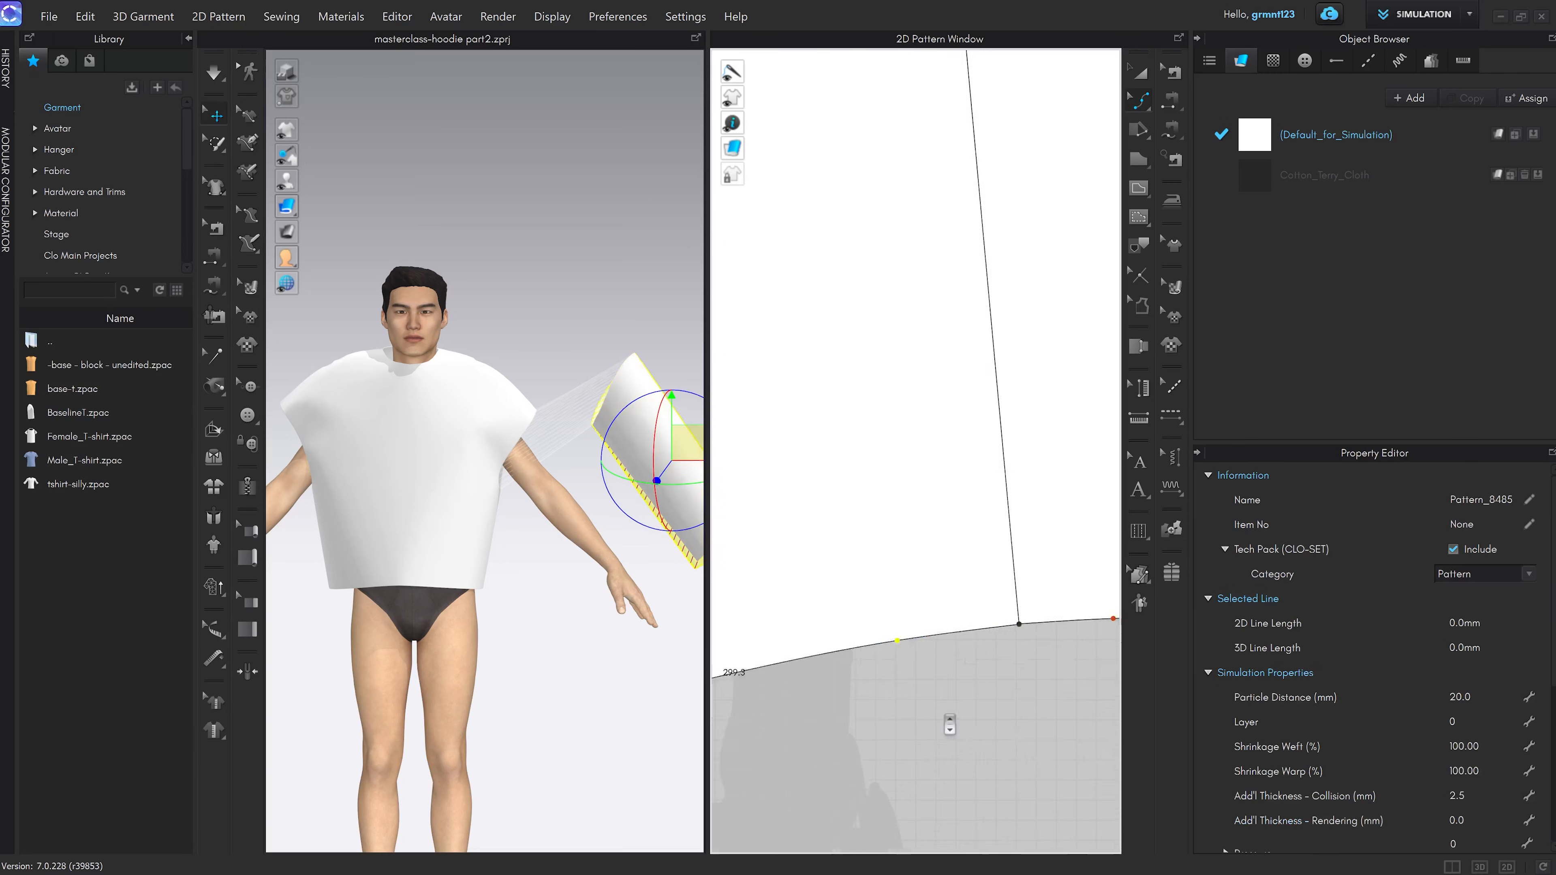
pyautogui.scroll(-5, 949, 725)
pyautogui.moveTo(949, 714); pyautogui.dragTo(928, 659, button='middle')
# Move the right-hand sleeve half sideways to open a gap along the underarm seam
pyautogui.press('z')
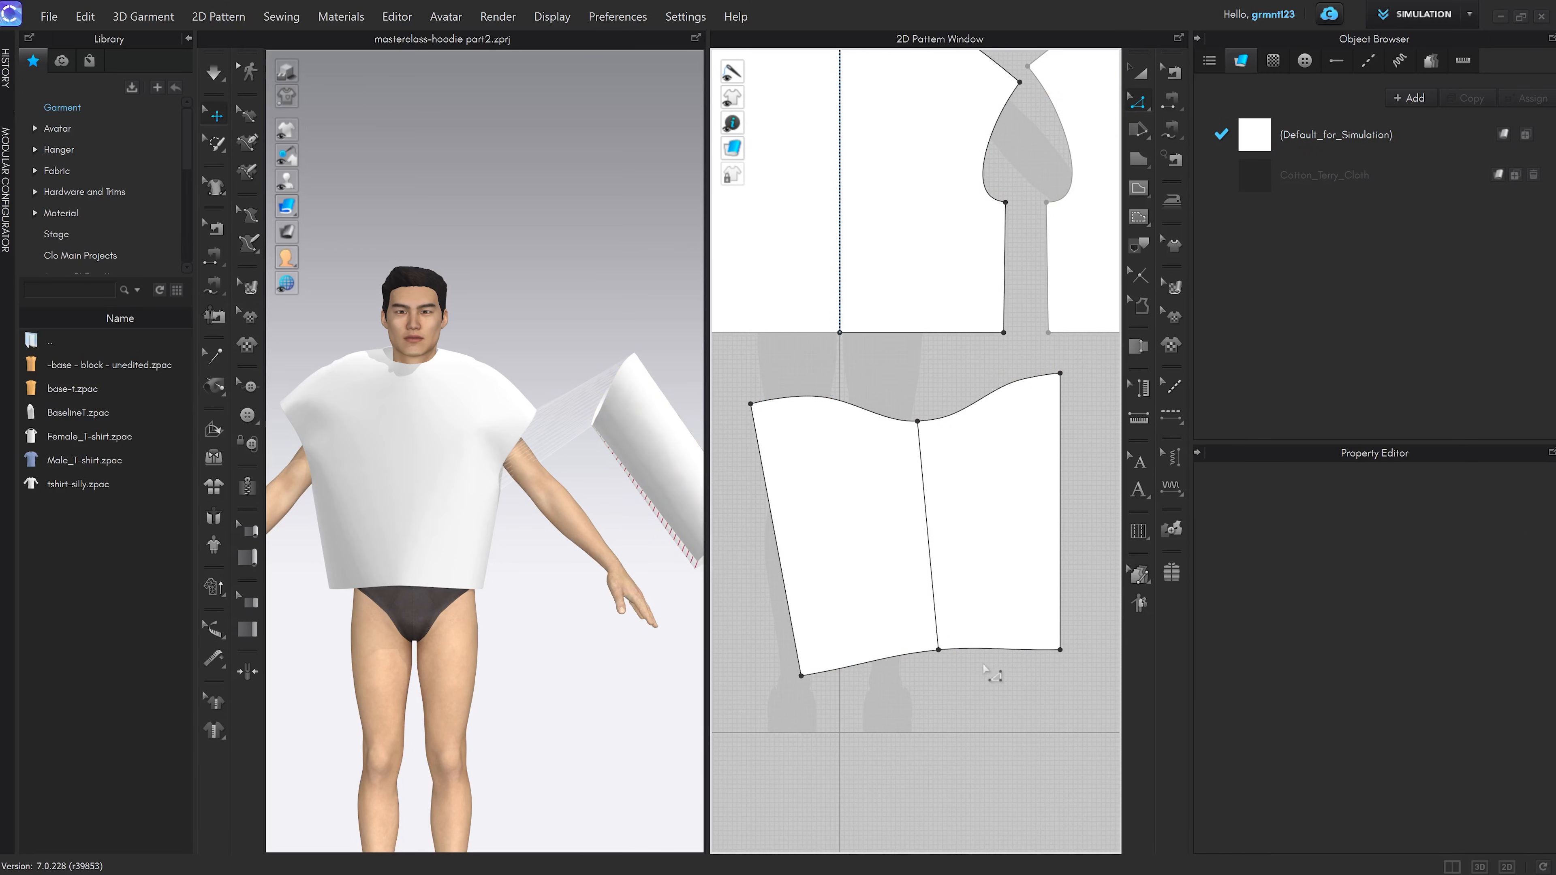
pyautogui.moveTo(987, 555); pyautogui.dragTo(1018, 555)
pyautogui.click(938, 671)
pyautogui.scroll(-3, 938, 671)
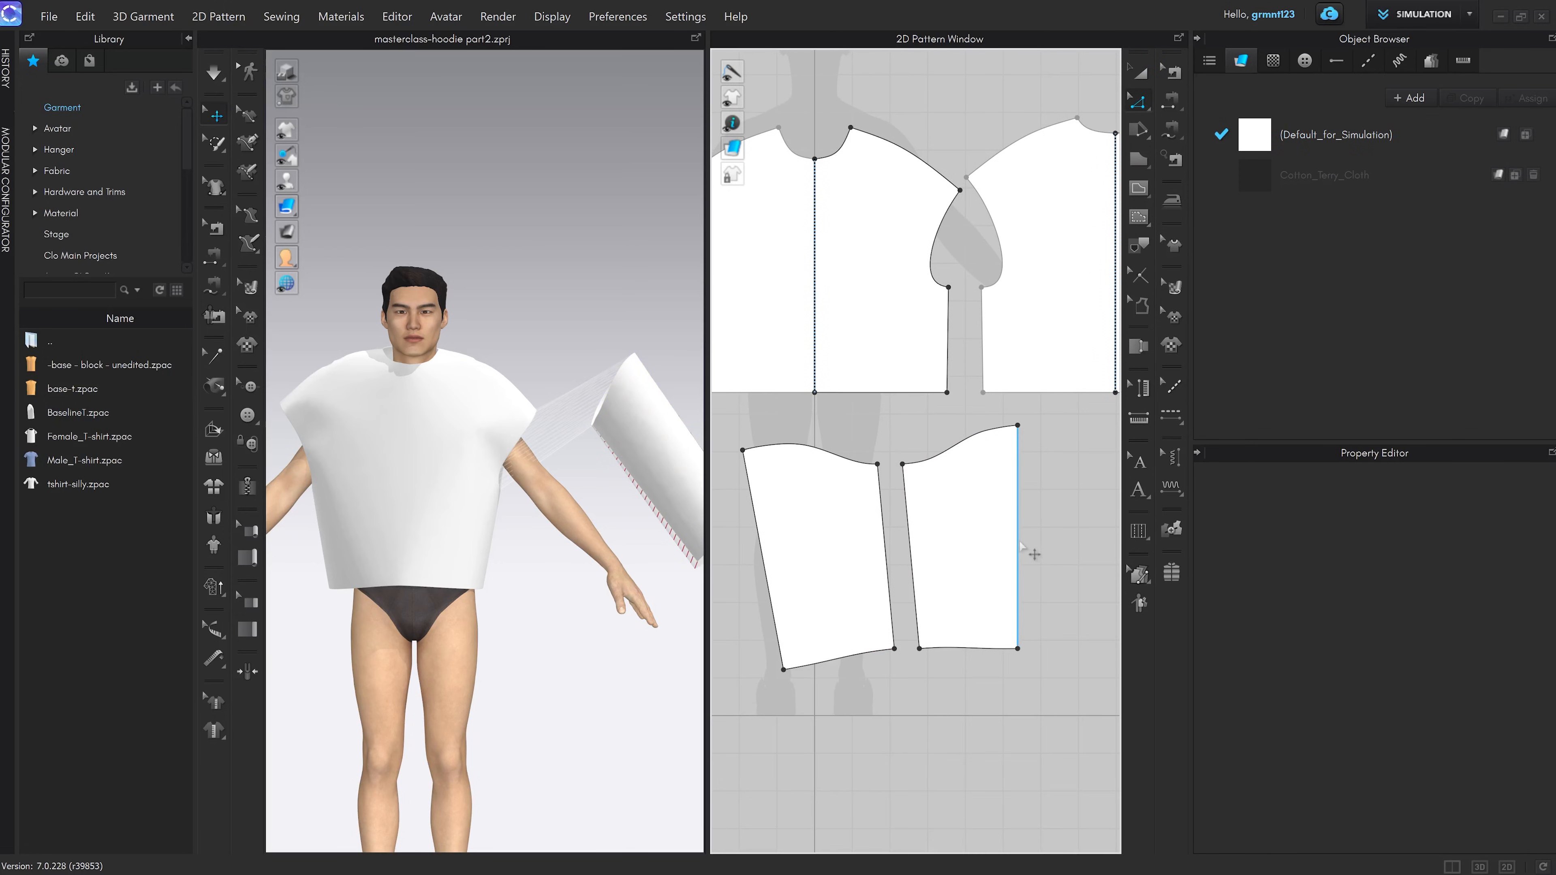
# Match up the outer long edges of the two sleeve halves to start, then check the joined hem's curve points
pyautogui.click(1018, 532)
pyautogui.keyDown('shift'); pyautogui.click(767, 579); pyautogui.keyUp('shift')
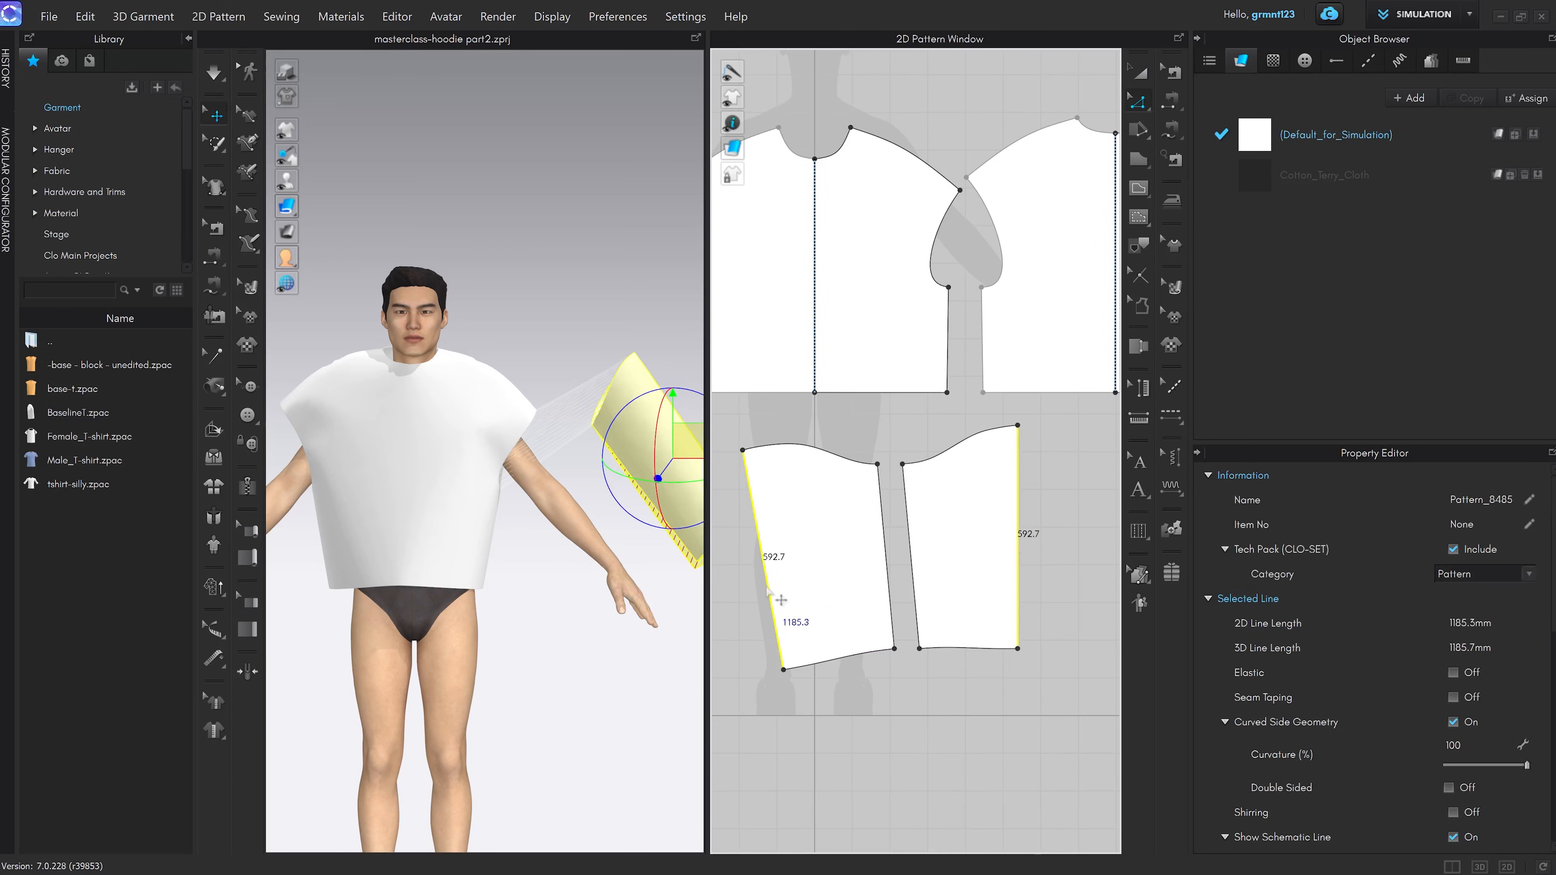
pyautogui.rightClick(767, 587)
pyautogui.moveTo(980, 867)
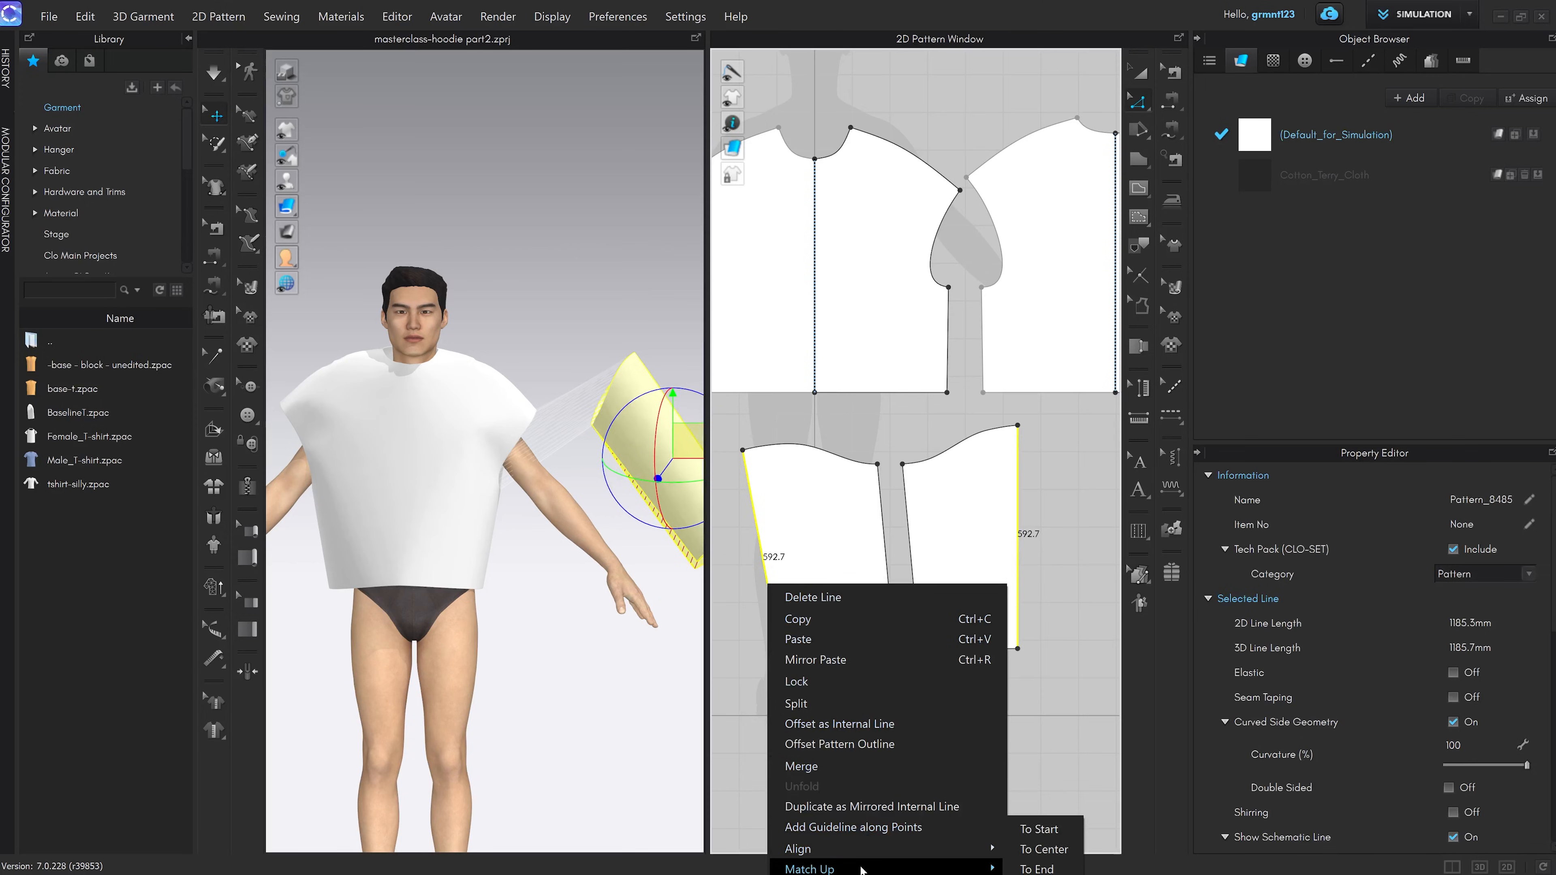
pyautogui.click(1038, 828)
pyautogui.moveTo(865, 702); pyautogui.dragTo(1052, 572, button='right')
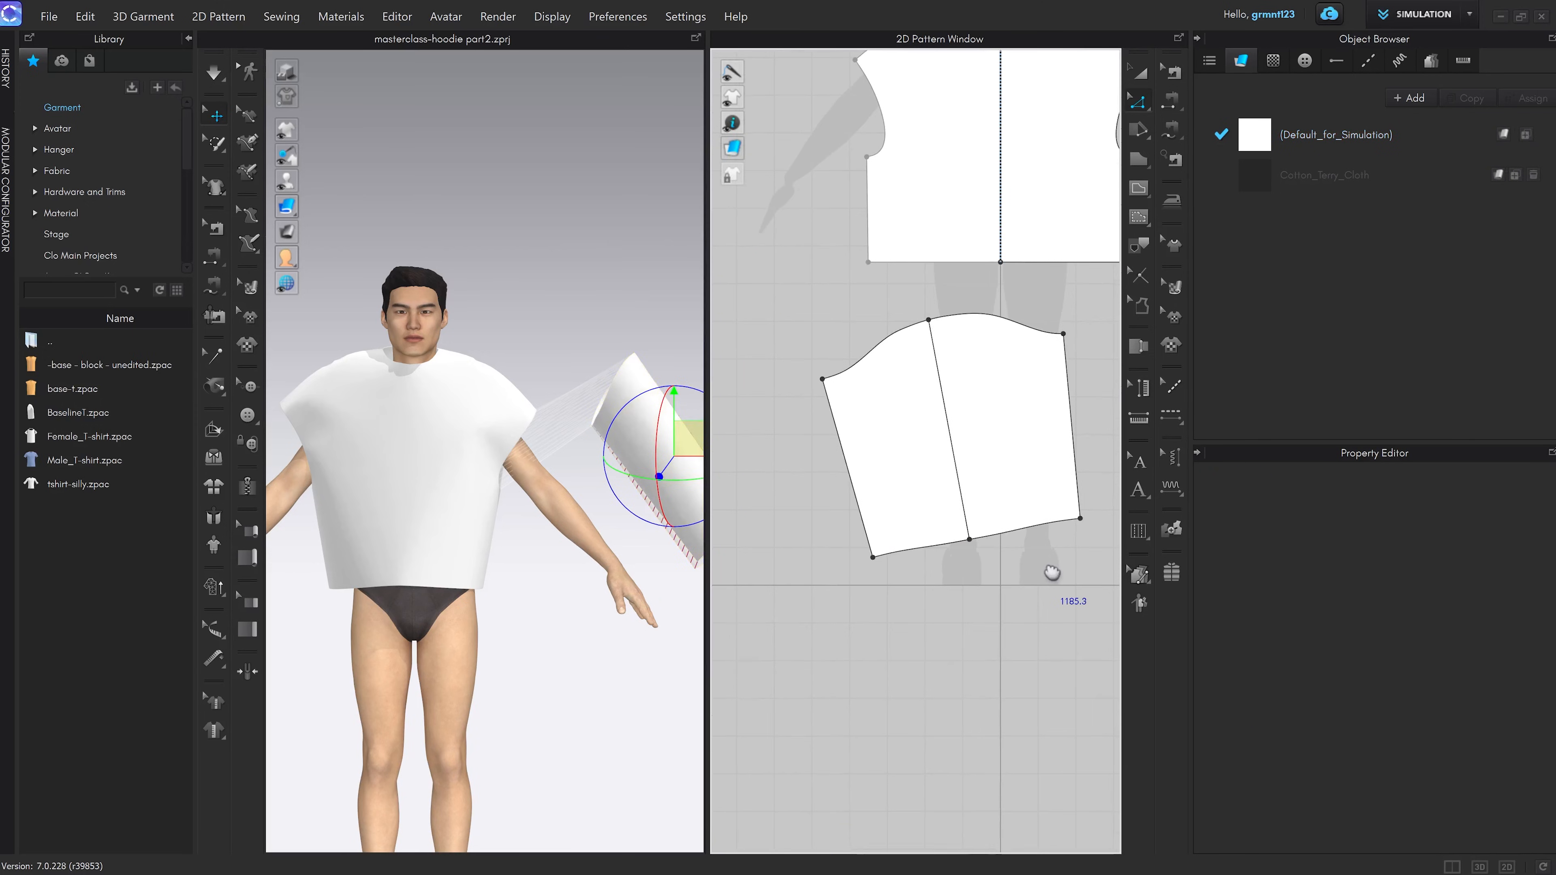
pyautogui.scroll(5, 1022, 535)
pyautogui.press('v')
pyautogui.scroll(5, 965, 592)
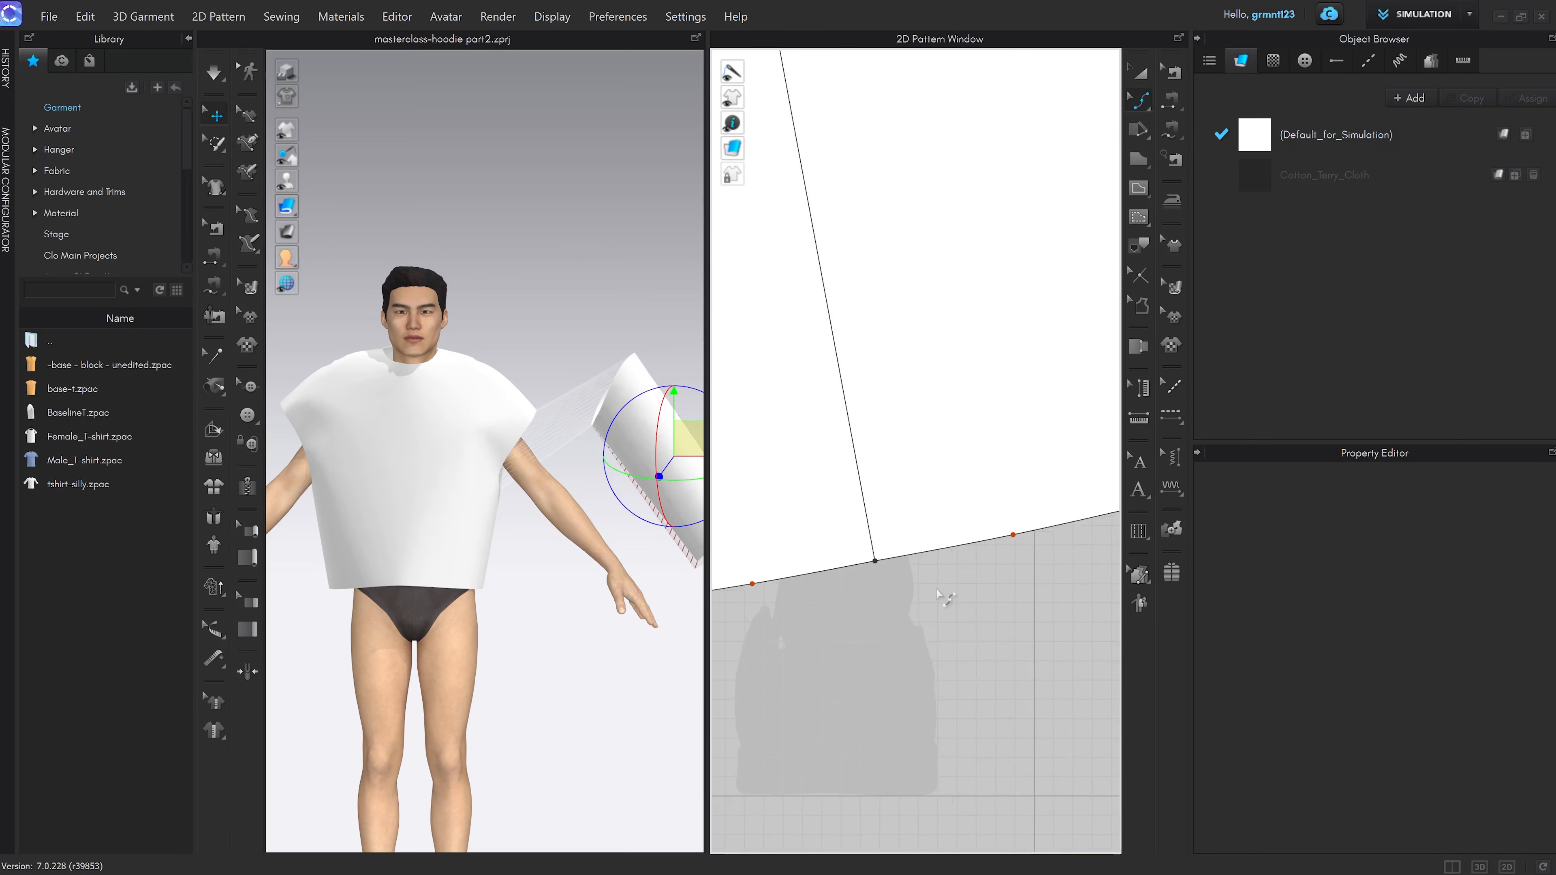
pyautogui.scroll(-3, 932, 577)
pyautogui.scroll(-5, 932, 578)
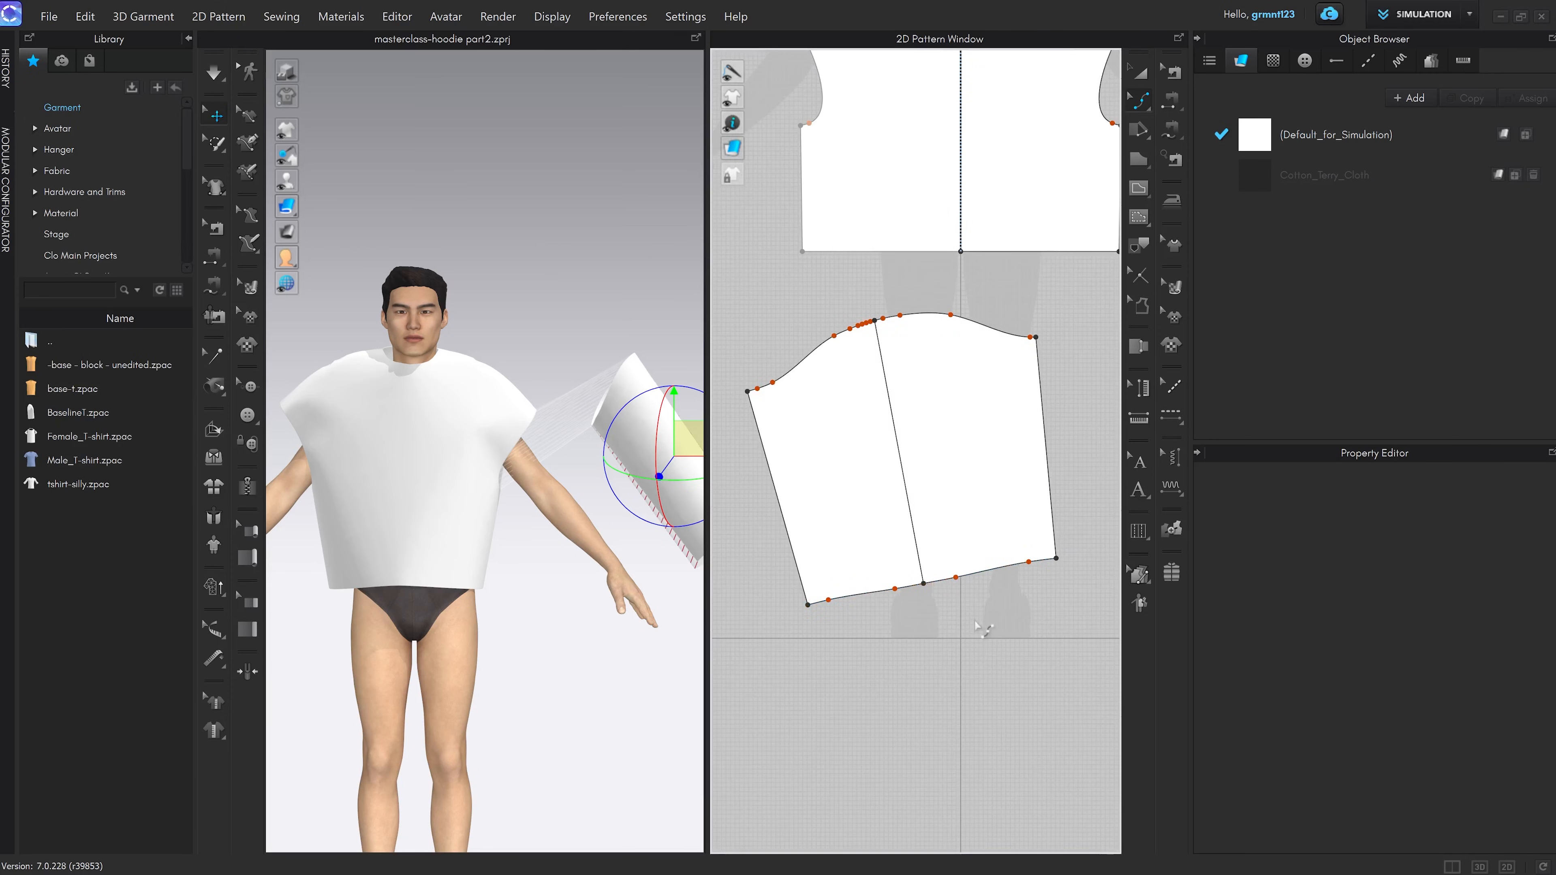
# Move the right-hand sleeve half horizontally away from the other half to separate their shared centre edges
pyautogui.press('z')
pyautogui.scroll(-3, 974, 539)
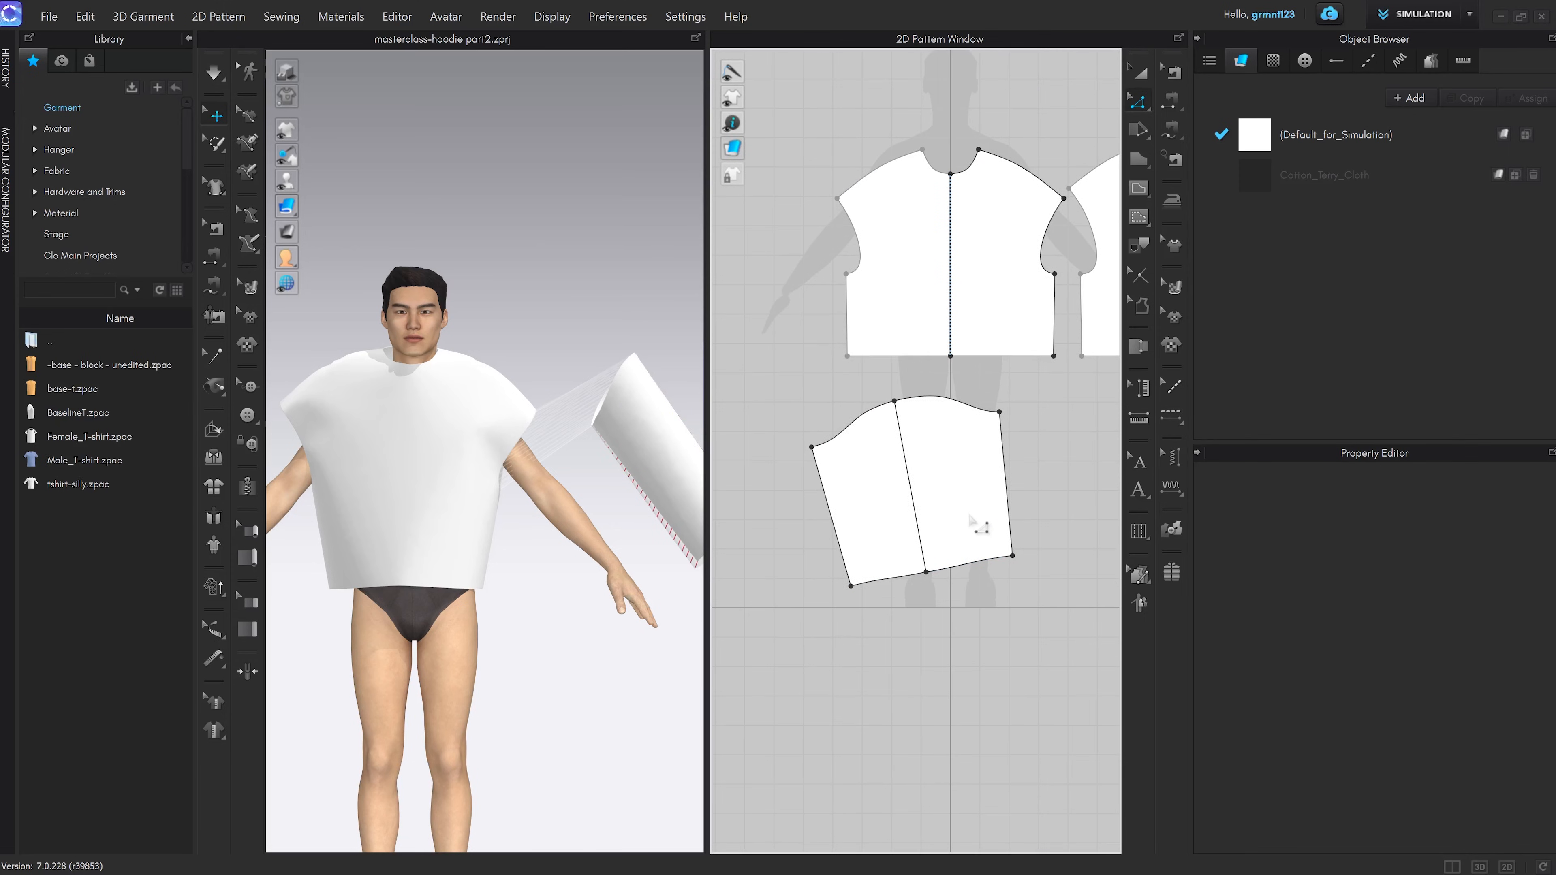
pyautogui.press('a')
pyautogui.keyDown('shift'); pyautogui.moveTo(950, 513); pyautogui.dragTo(983, 549); pyautogui.keyUp('shift')
pyautogui.press('z')
pyautogui.scroll(3, 950, 579)
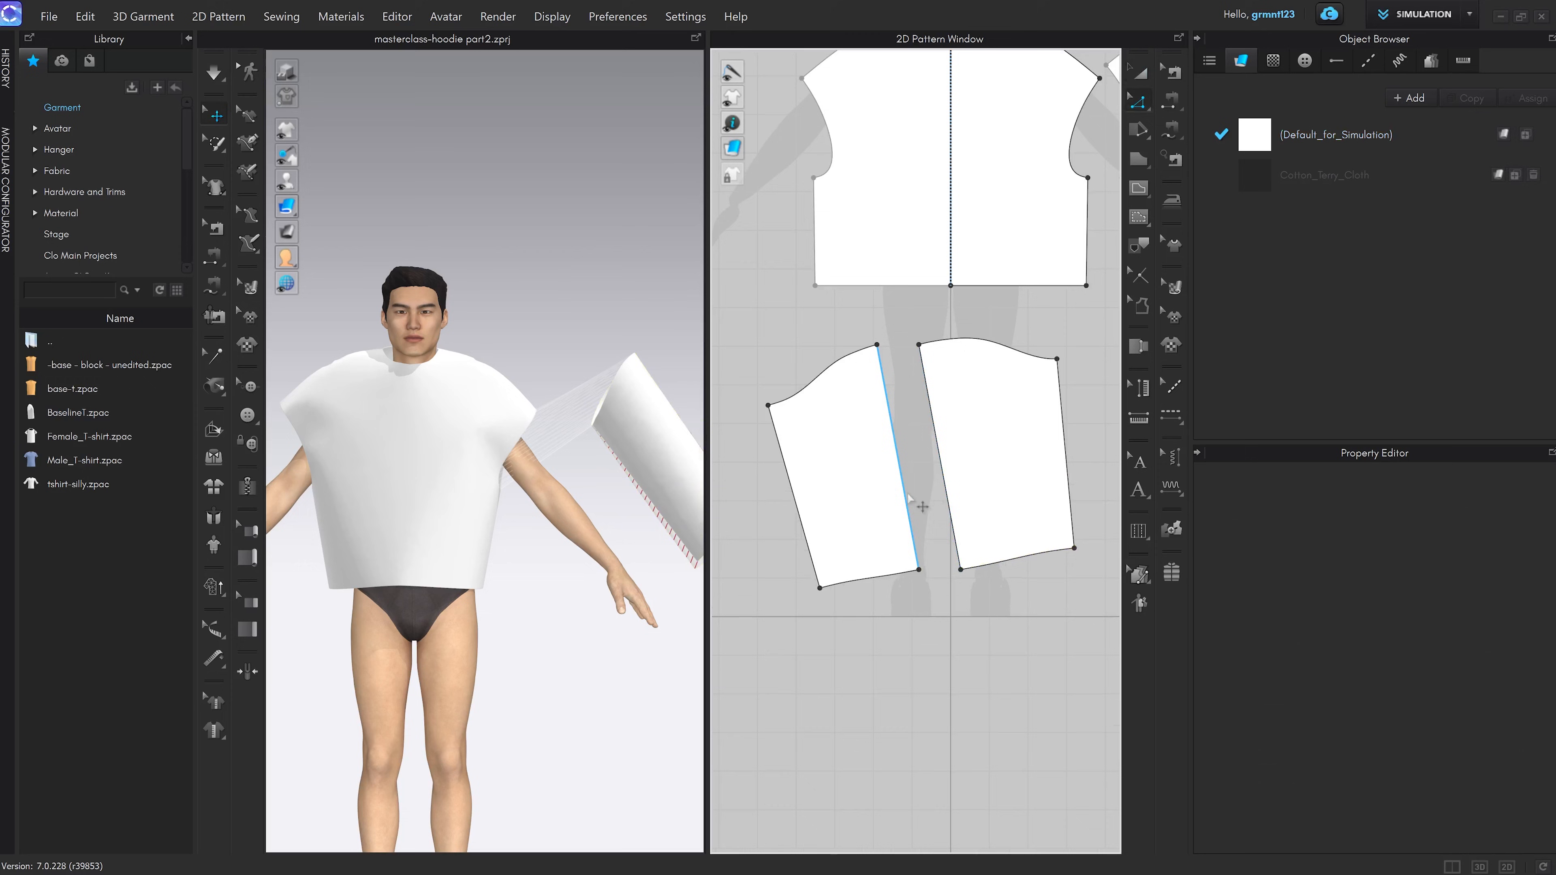
# Merge the two sleeve halves along their facing centre edges
pyautogui.click(909, 498)
pyautogui.keyDown('shift'); pyautogui.click(952, 510); pyautogui.keyUp('shift')
pyautogui.rightClick(952, 508)
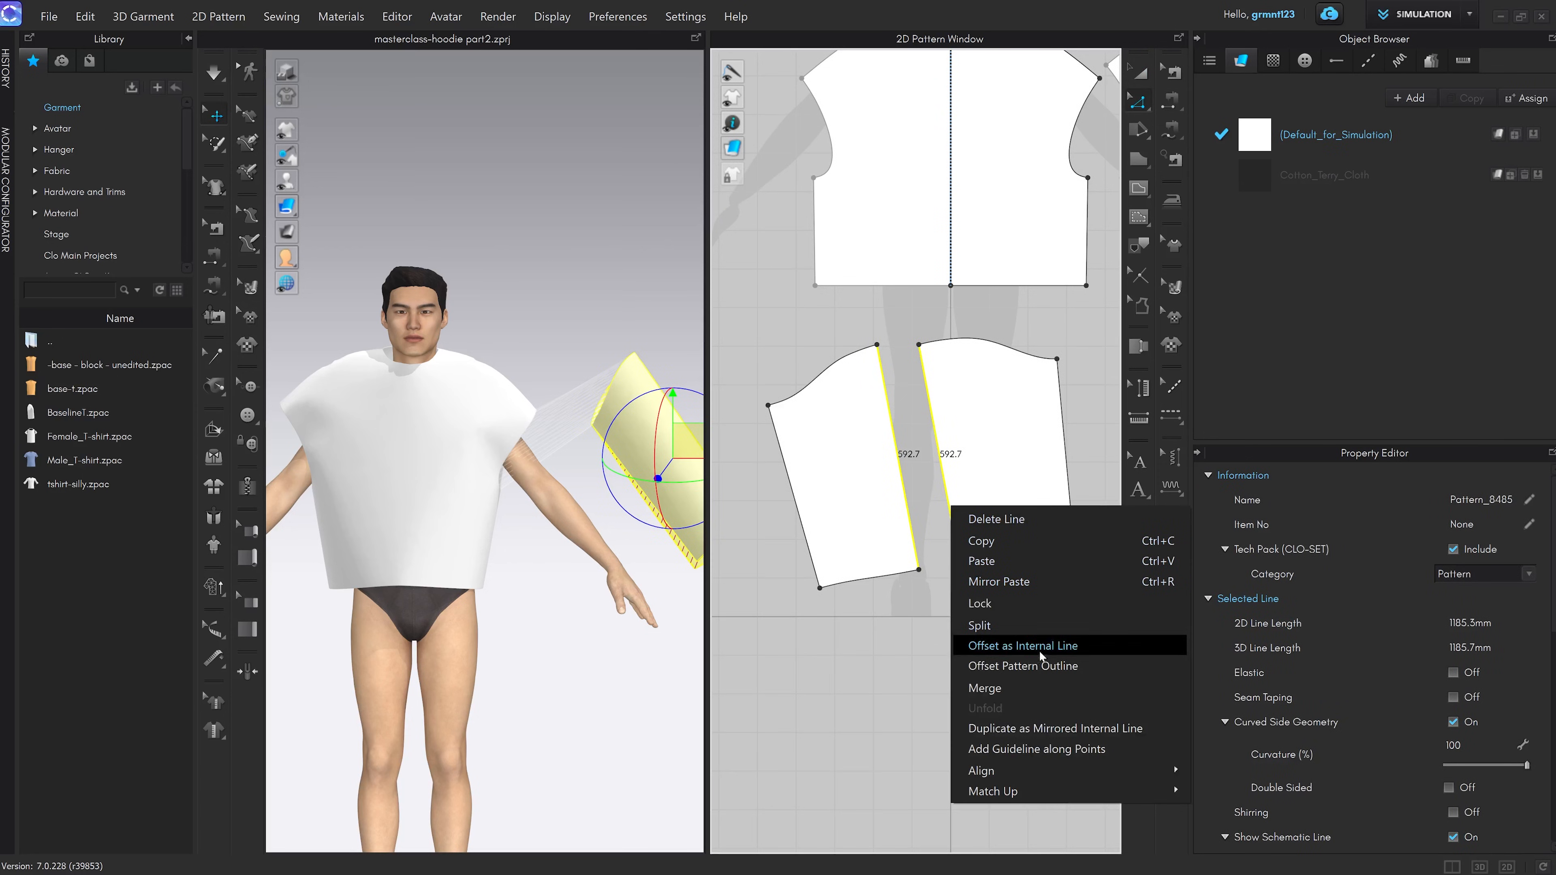
pyautogui.click(984, 688)
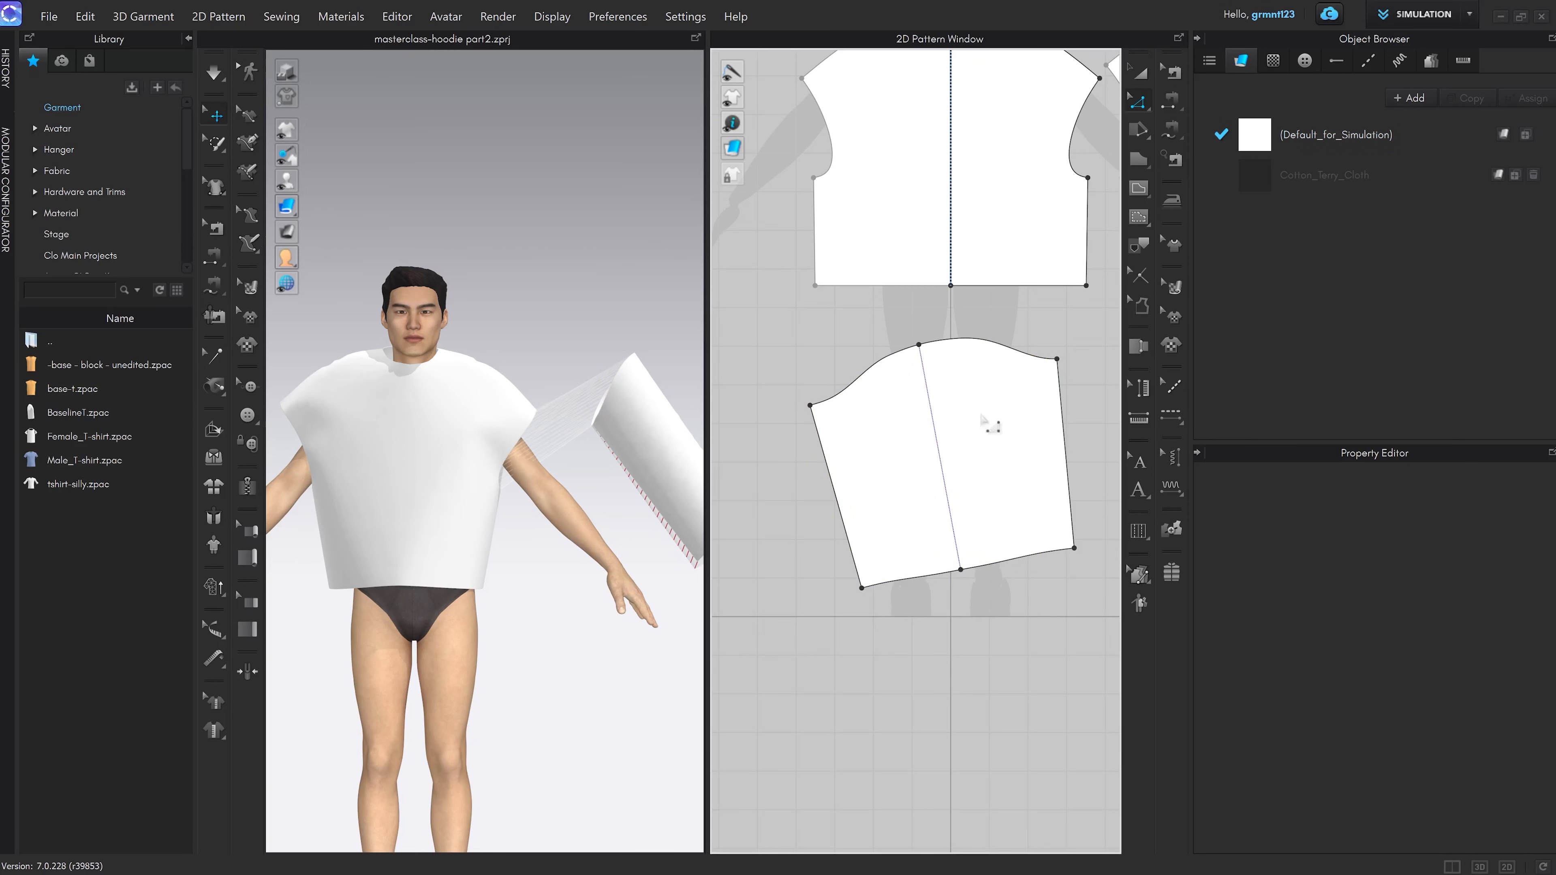
# Convert the points at the cap and hem ends of the merged centre line to curve points
pyautogui.scroll(4, 943, 343)
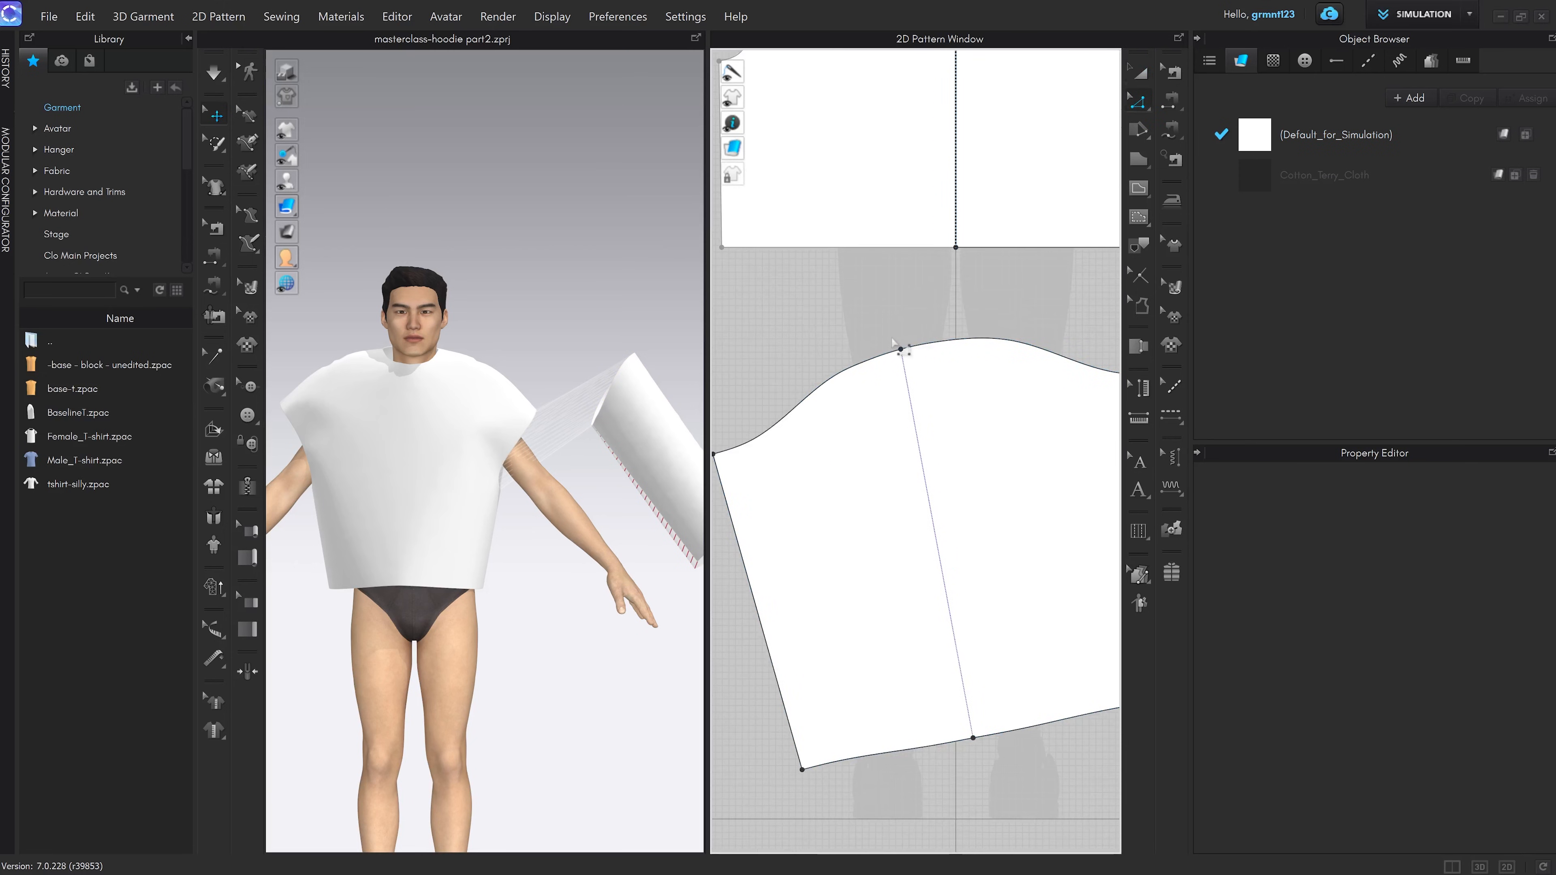
pyautogui.moveTo(893, 341); pyautogui.dragTo(920, 373)
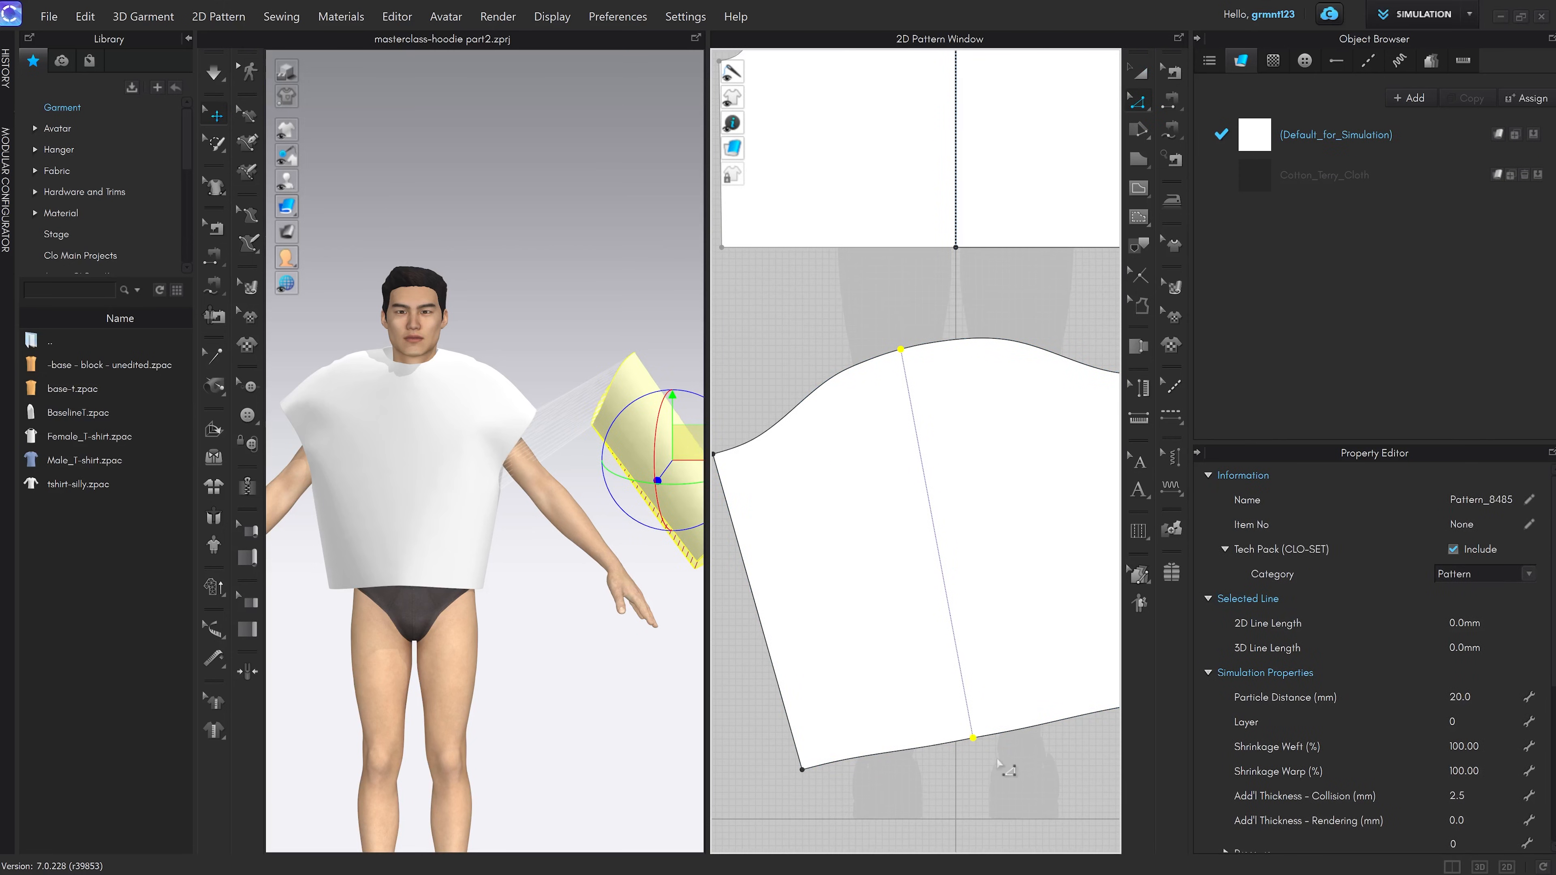
pyautogui.moveTo(991, 758); pyautogui.dragTo(975, 733, button='middle')
pyautogui.rightClick(958, 714)
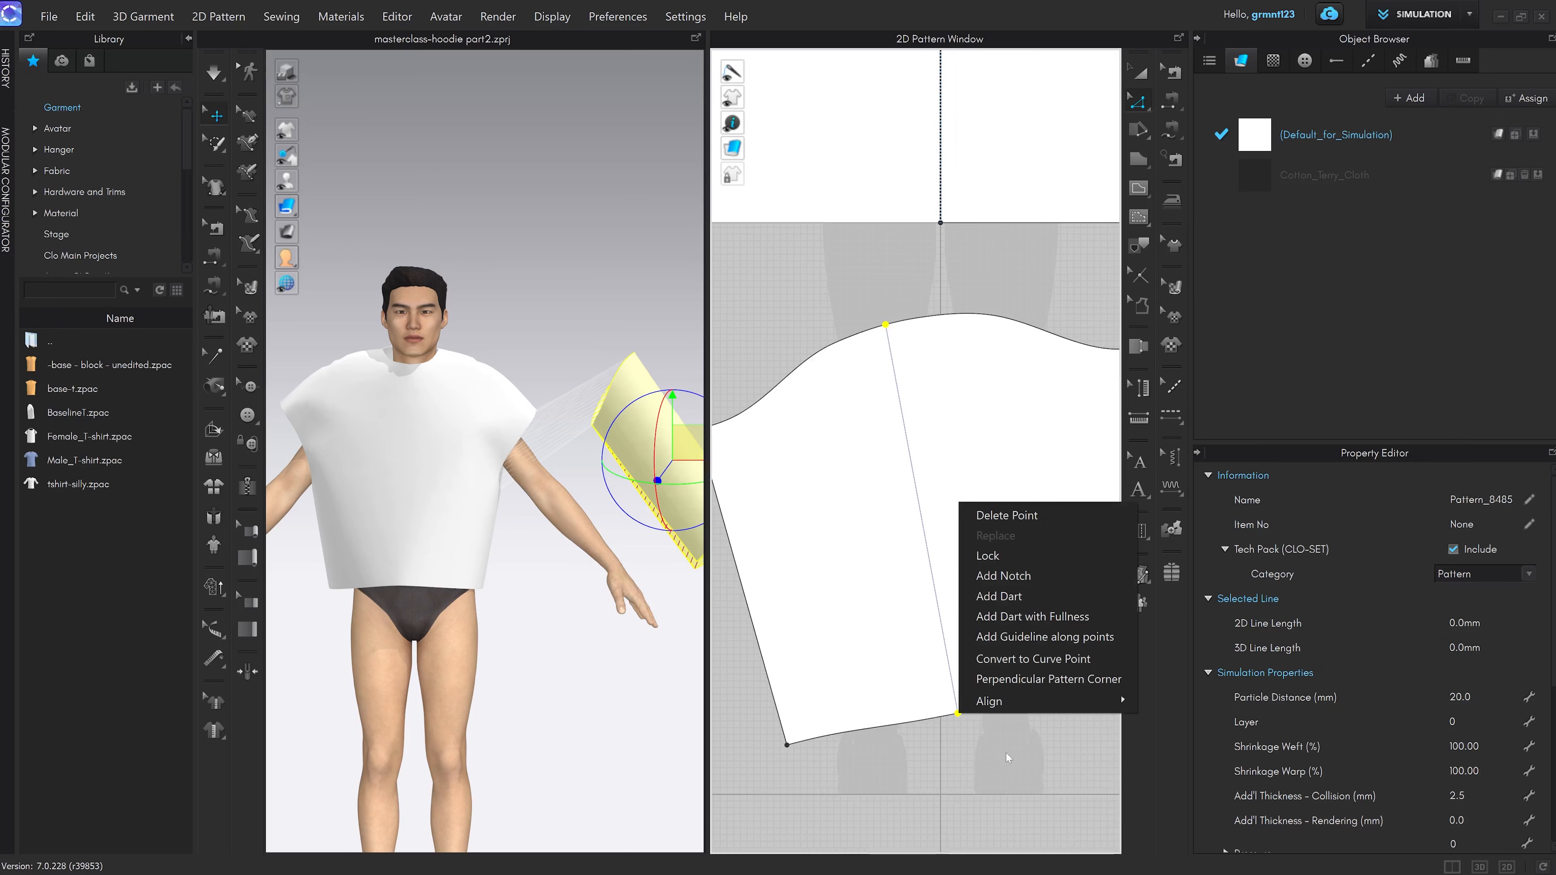
pyautogui.click(1016, 659)
# Move the merged sleeve below the gap between the bodice patterns and rotate it with Reset Along Grain Direction
pyautogui.scroll(-3, 932, 553)
pyautogui.moveTo(966, 553); pyautogui.dragTo(900, 573, button='middle')
pyautogui.press('a')
pyautogui.moveTo(918, 536); pyautogui.dragTo(1064, 519)
pyautogui.moveTo(1029, 529); pyautogui.dragTo(980, 518, button='middle')
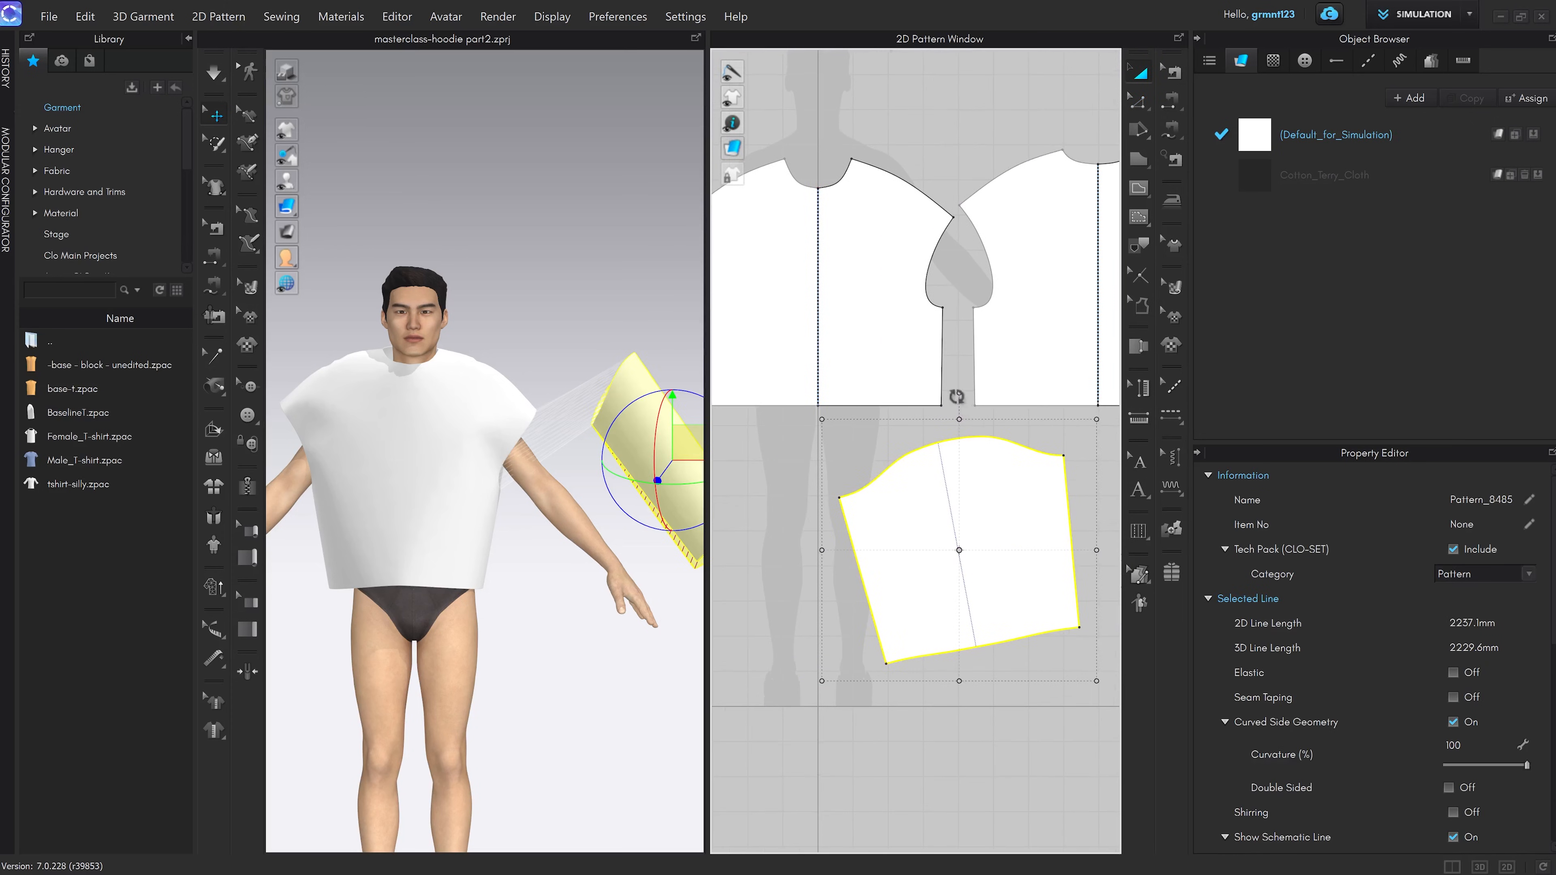
pyautogui.rightClick(987, 545)
pyautogui.moveTo(1041, 651)
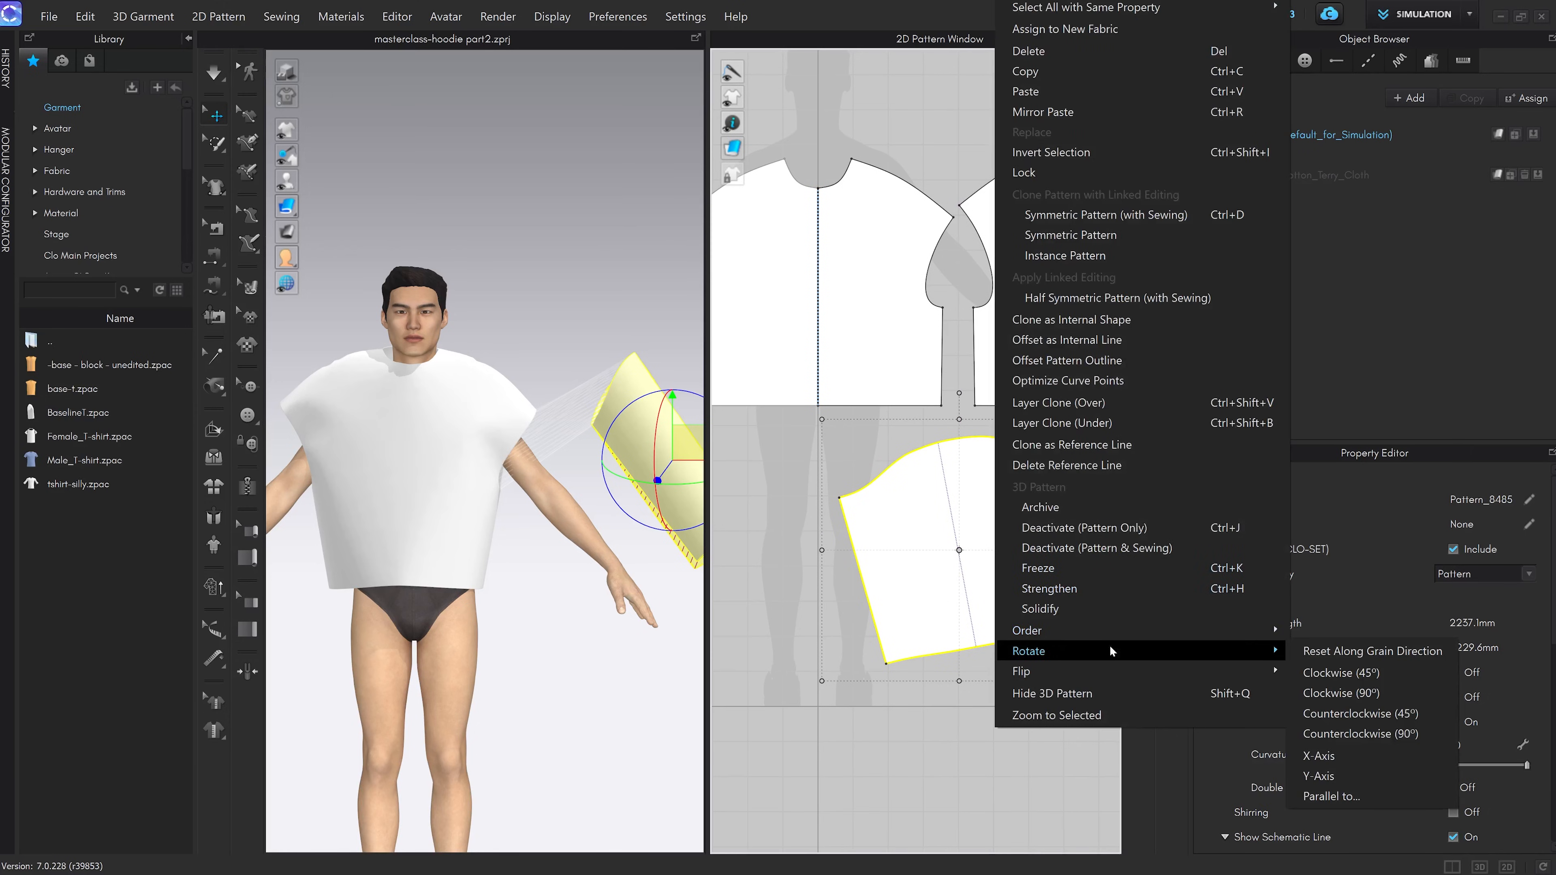
pyautogui.click(1347, 650)
# Measure the combined length of both armhole curves and the length of the sleeve cap
pyautogui.press('z')
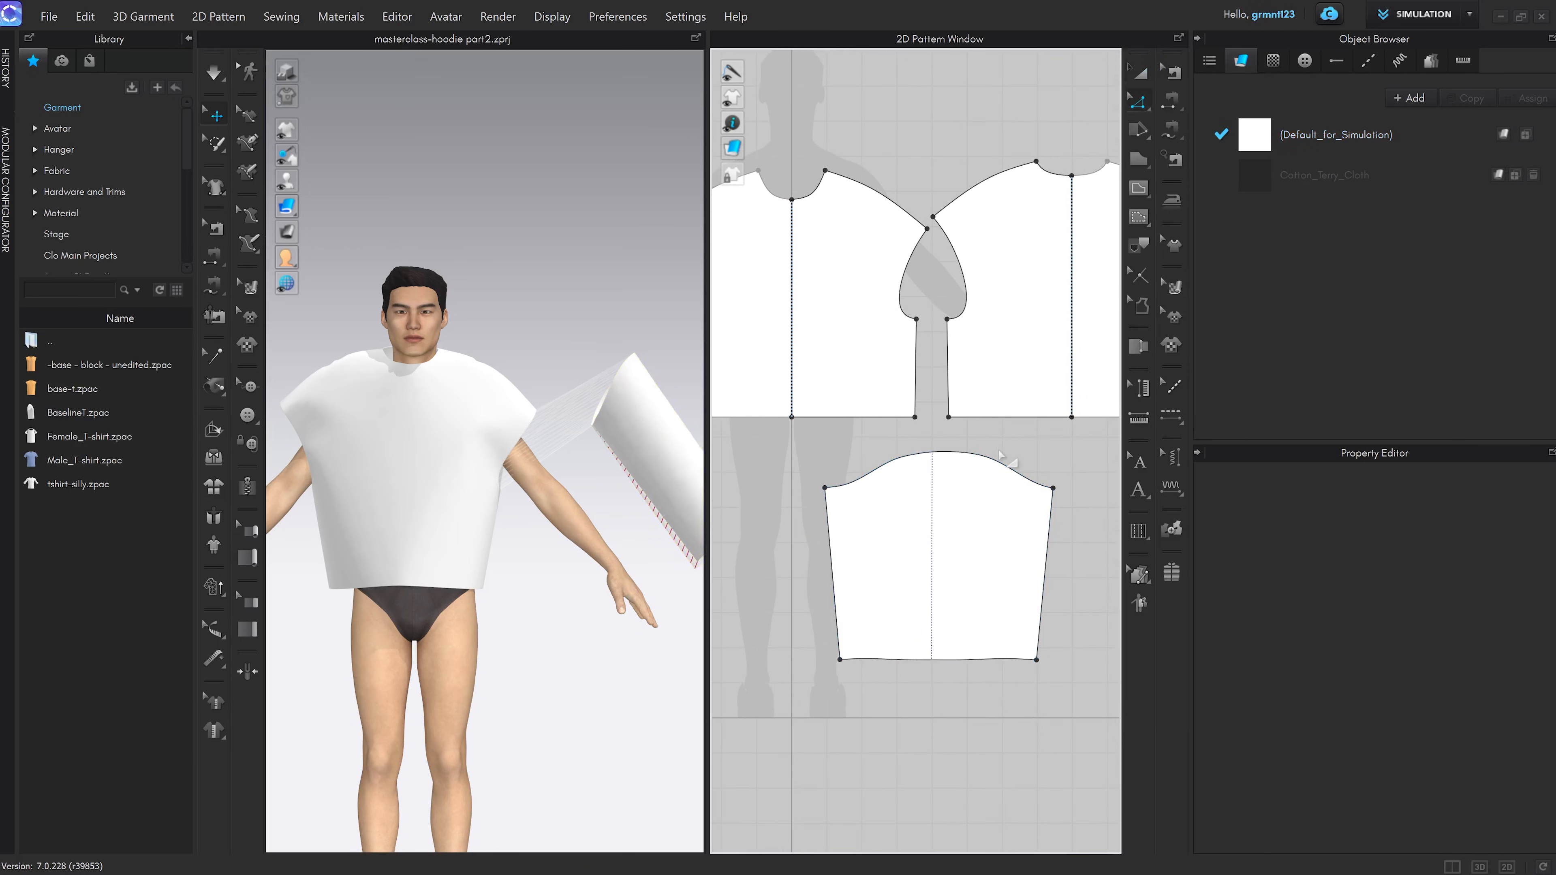
pyautogui.scroll(3, 967, 275)
pyautogui.click(875, 272)
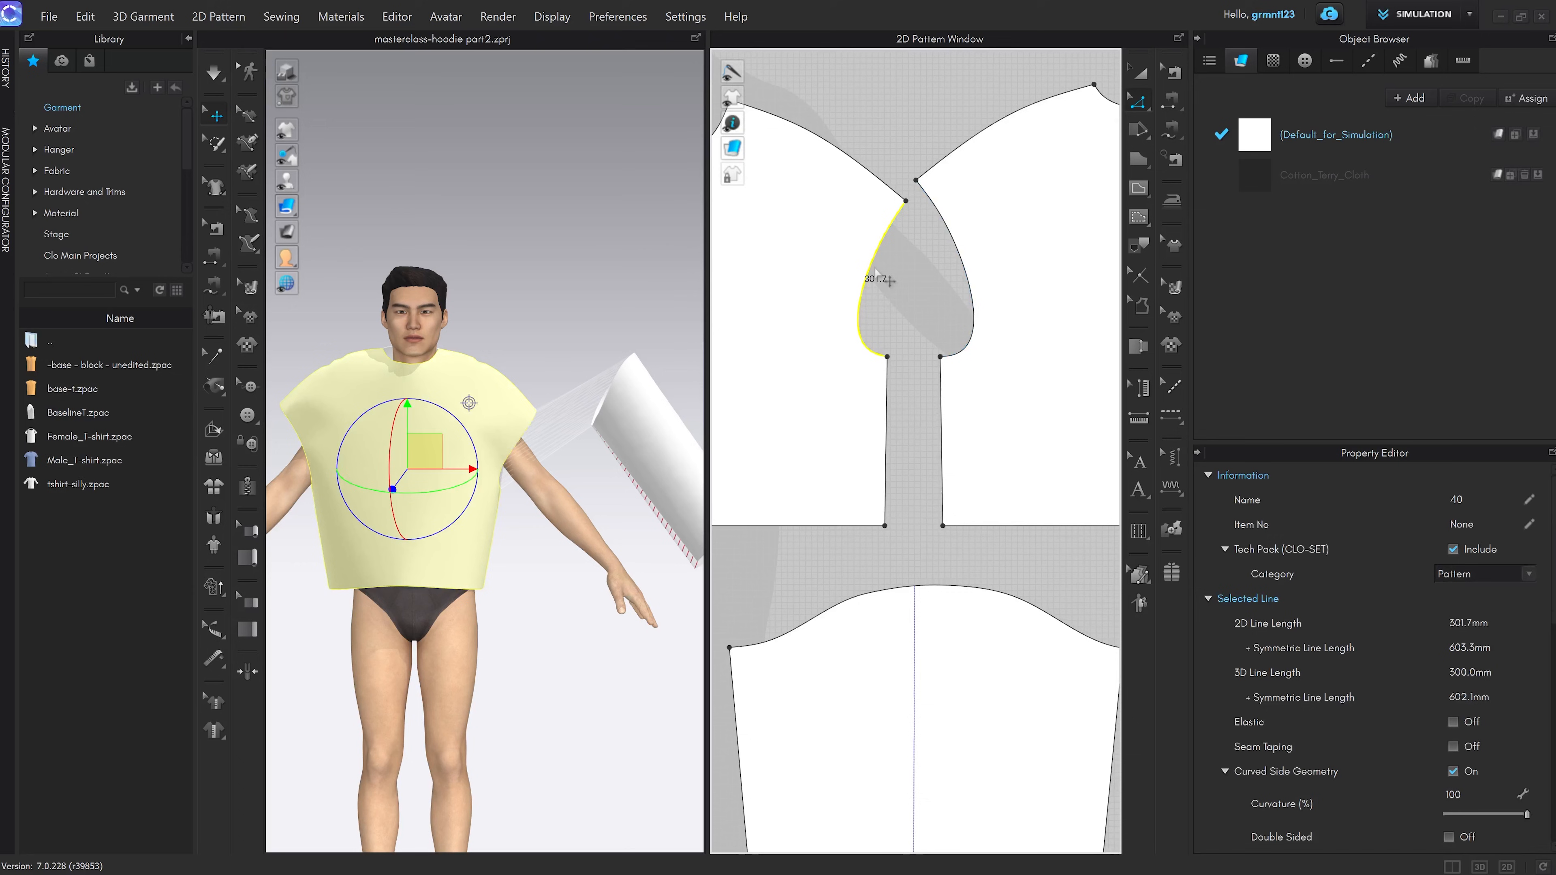
pyautogui.keyDown('shift'); pyautogui.click(960, 262); pyautogui.keyUp('shift')
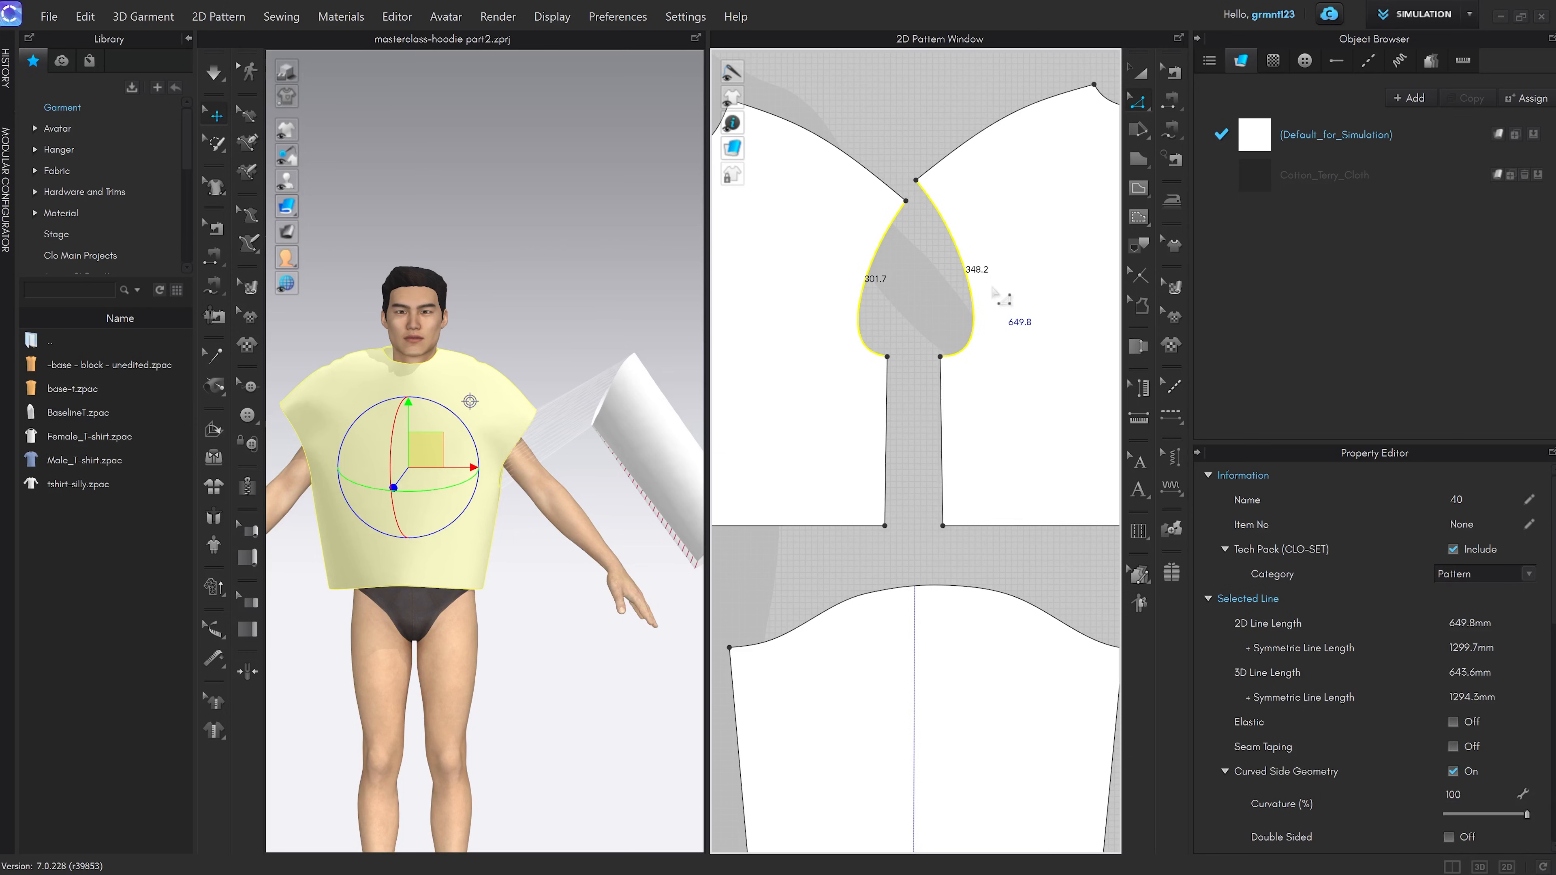
pyautogui.scroll(-2, 935, 267)
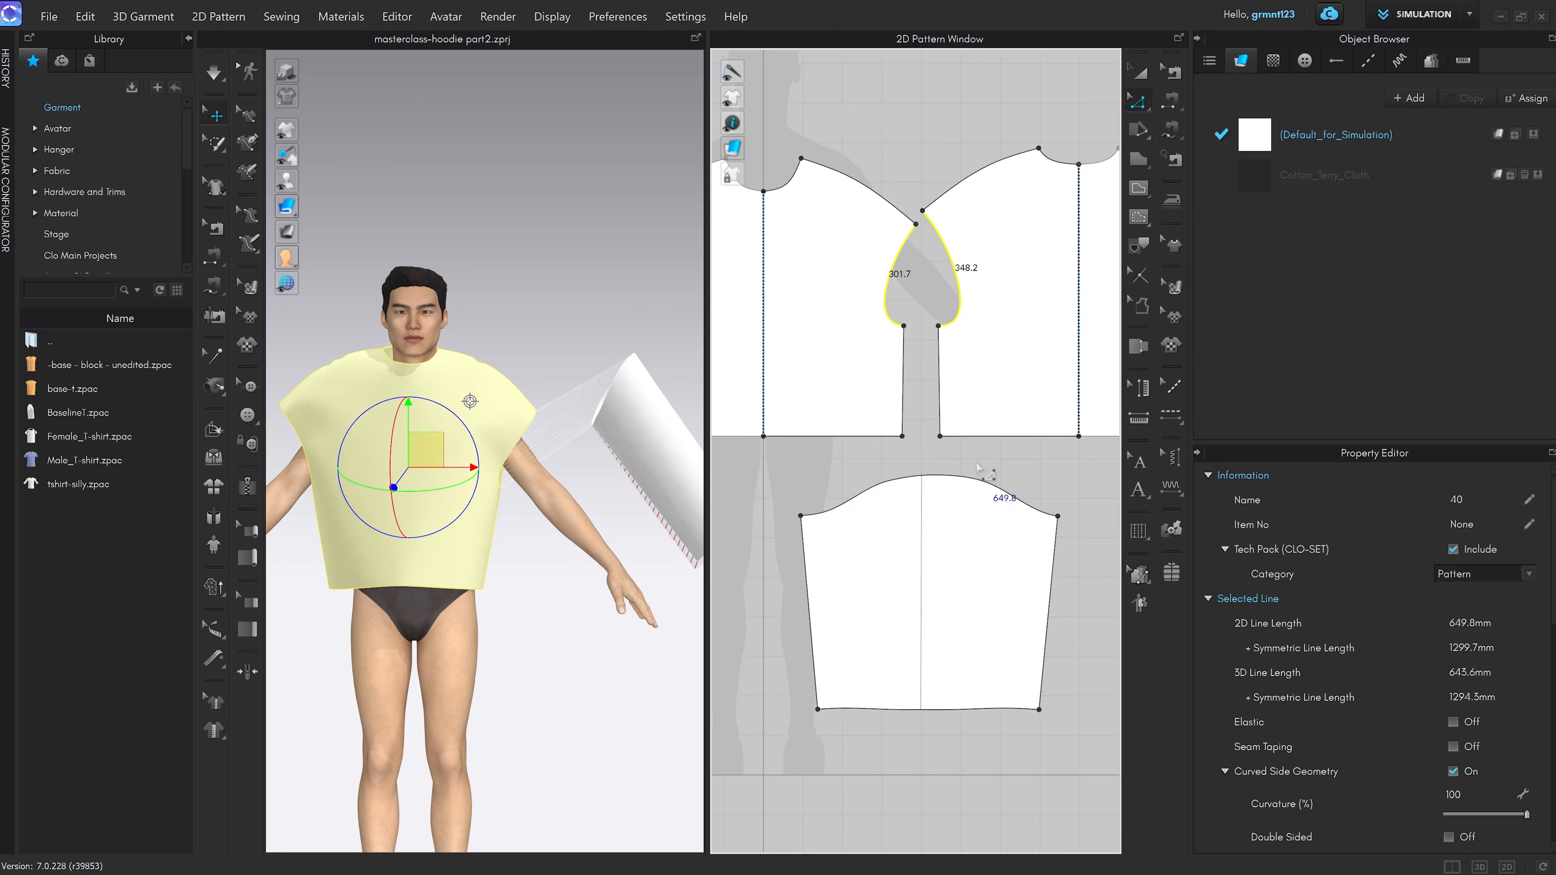
pyautogui.click(969, 480)
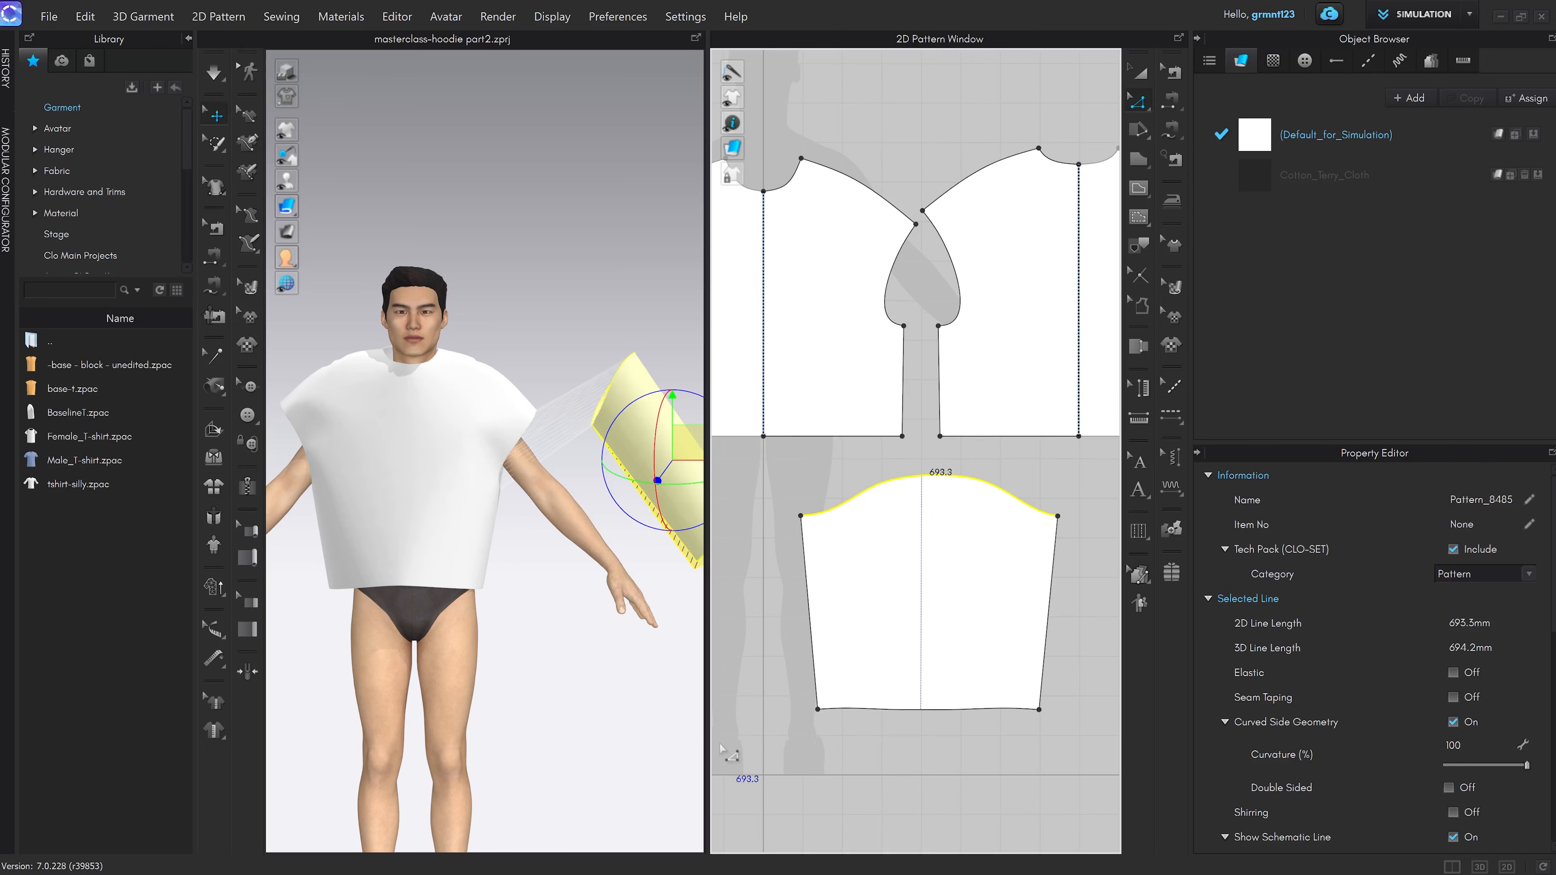
# Open Calculator and divide the combined armhole length of 649.8 by the sleeve cap length of 693.3
pyautogui.click(12, 864)
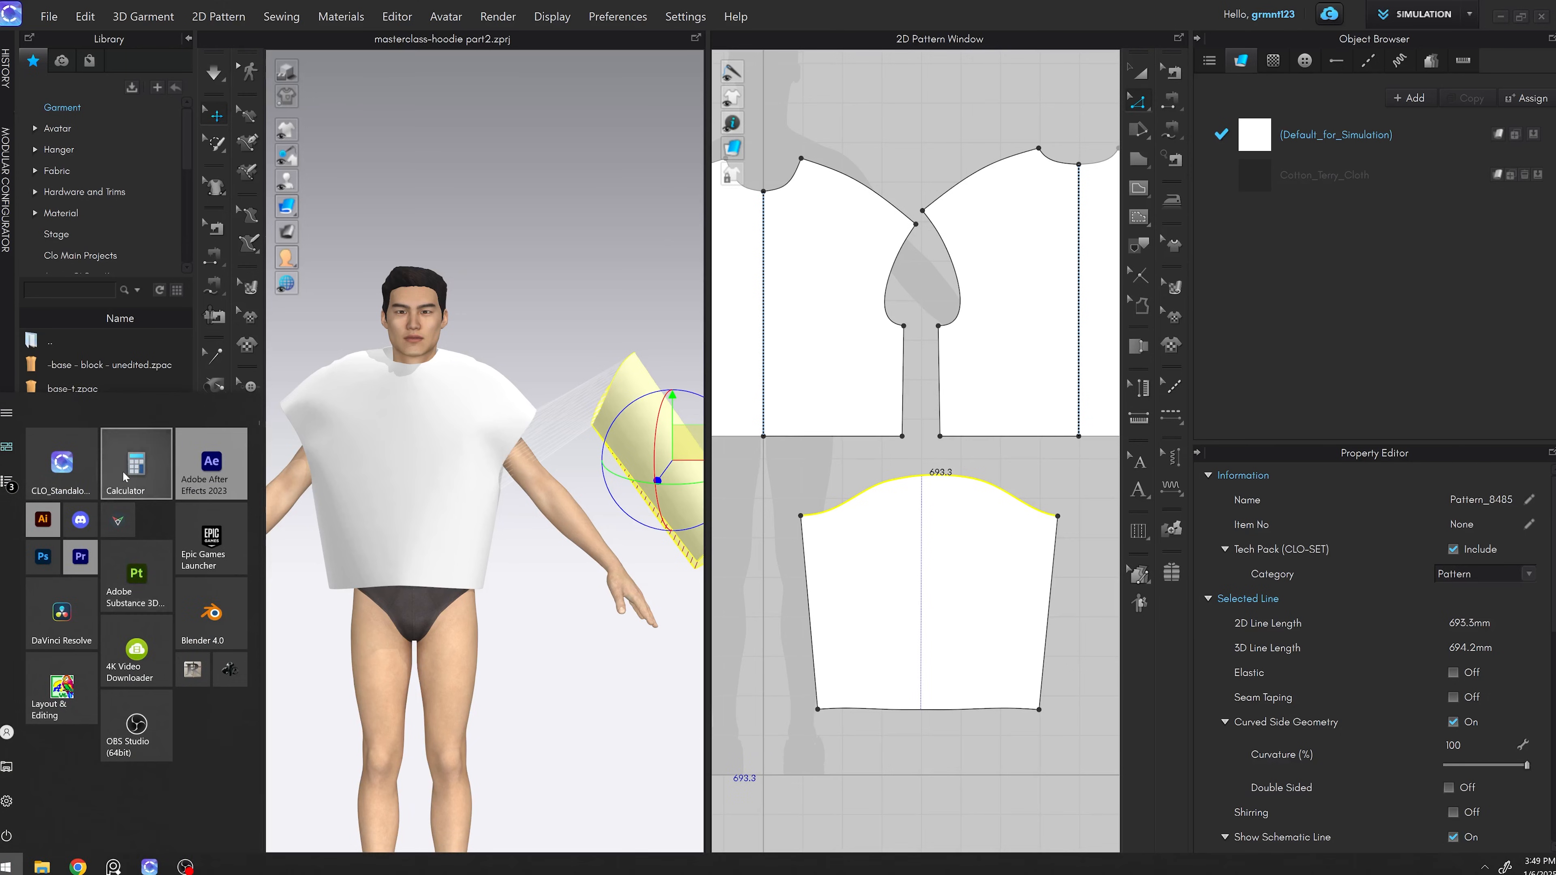
pyautogui.click(138, 469)
pyautogui.click(449, 552)
pyautogui.click(133, 552)
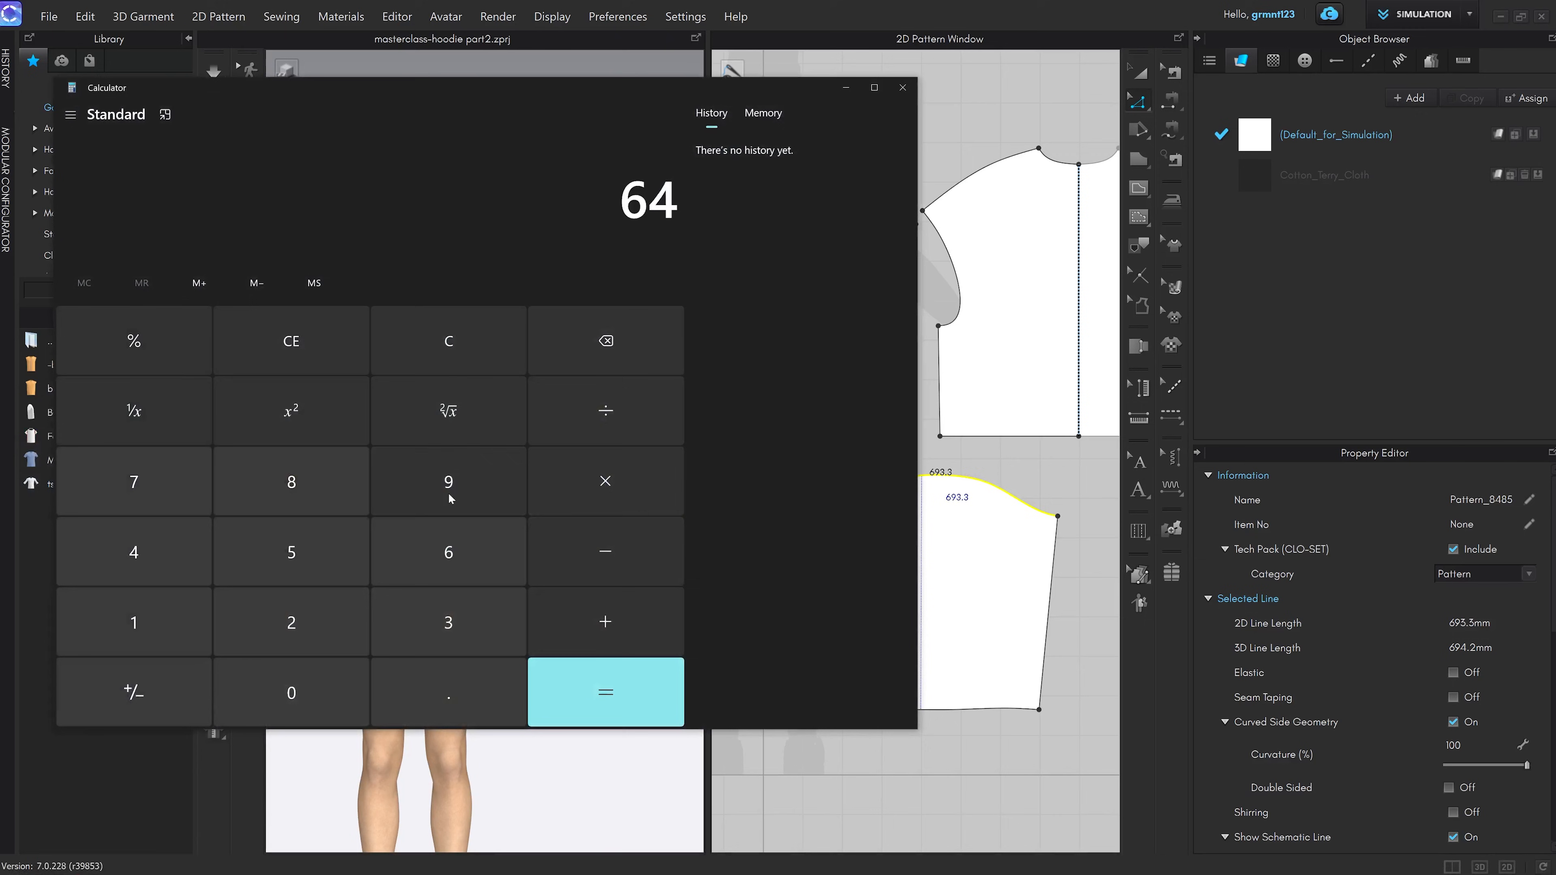
pyautogui.click(446, 484)
pyautogui.click(423, 687)
pyautogui.click(291, 480)
pyautogui.click(605, 410)
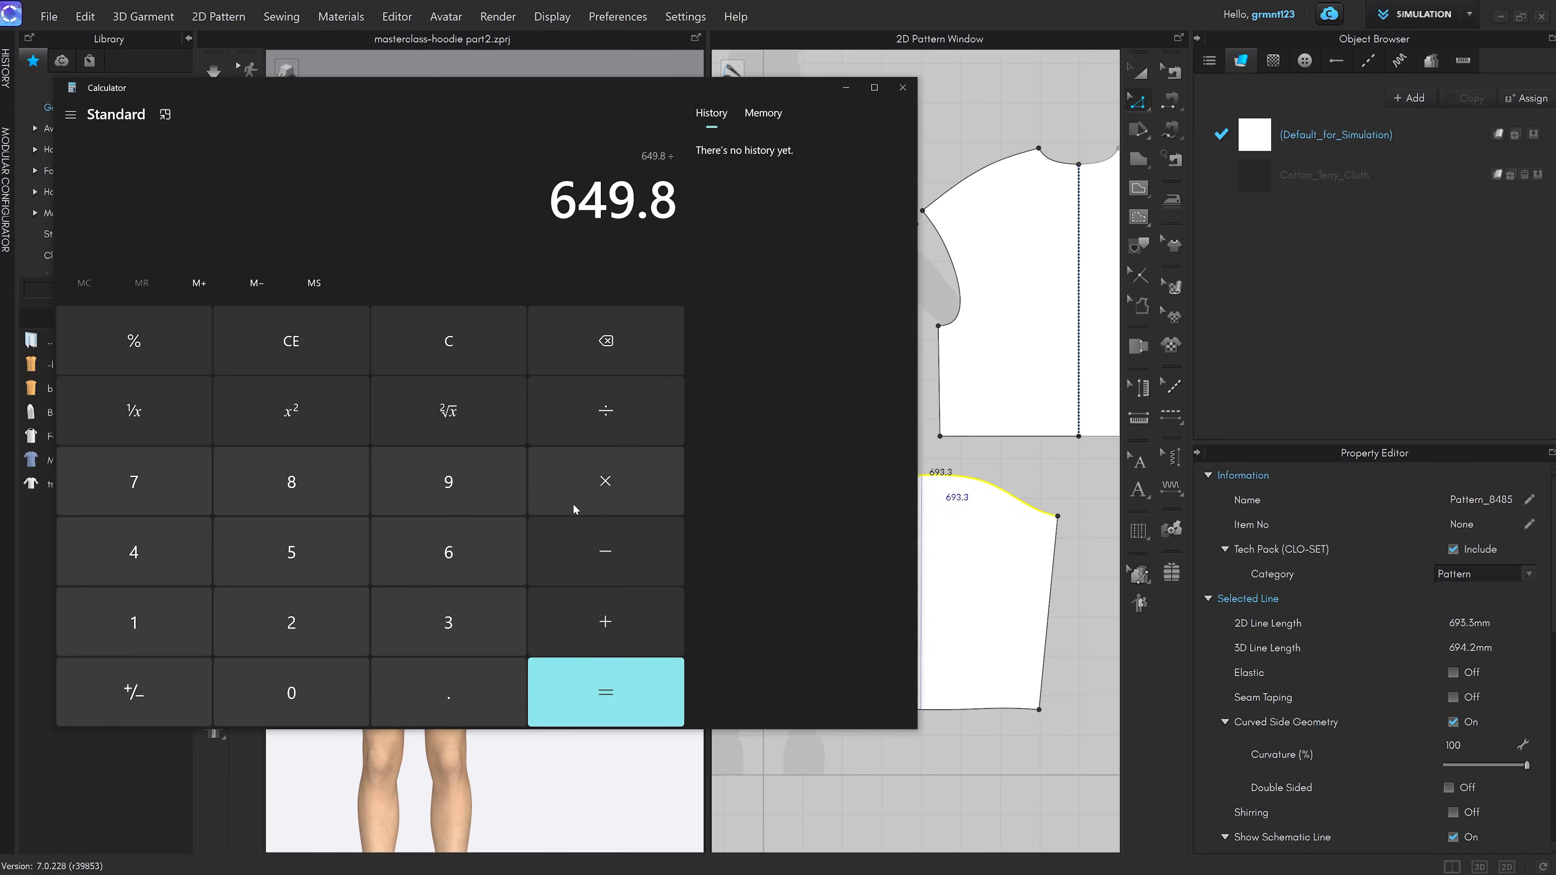
pyautogui.click(449, 552)
pyautogui.click(449, 481)
pyautogui.click(449, 622)
pyautogui.click(465, 693)
pyautogui.click(448, 622)
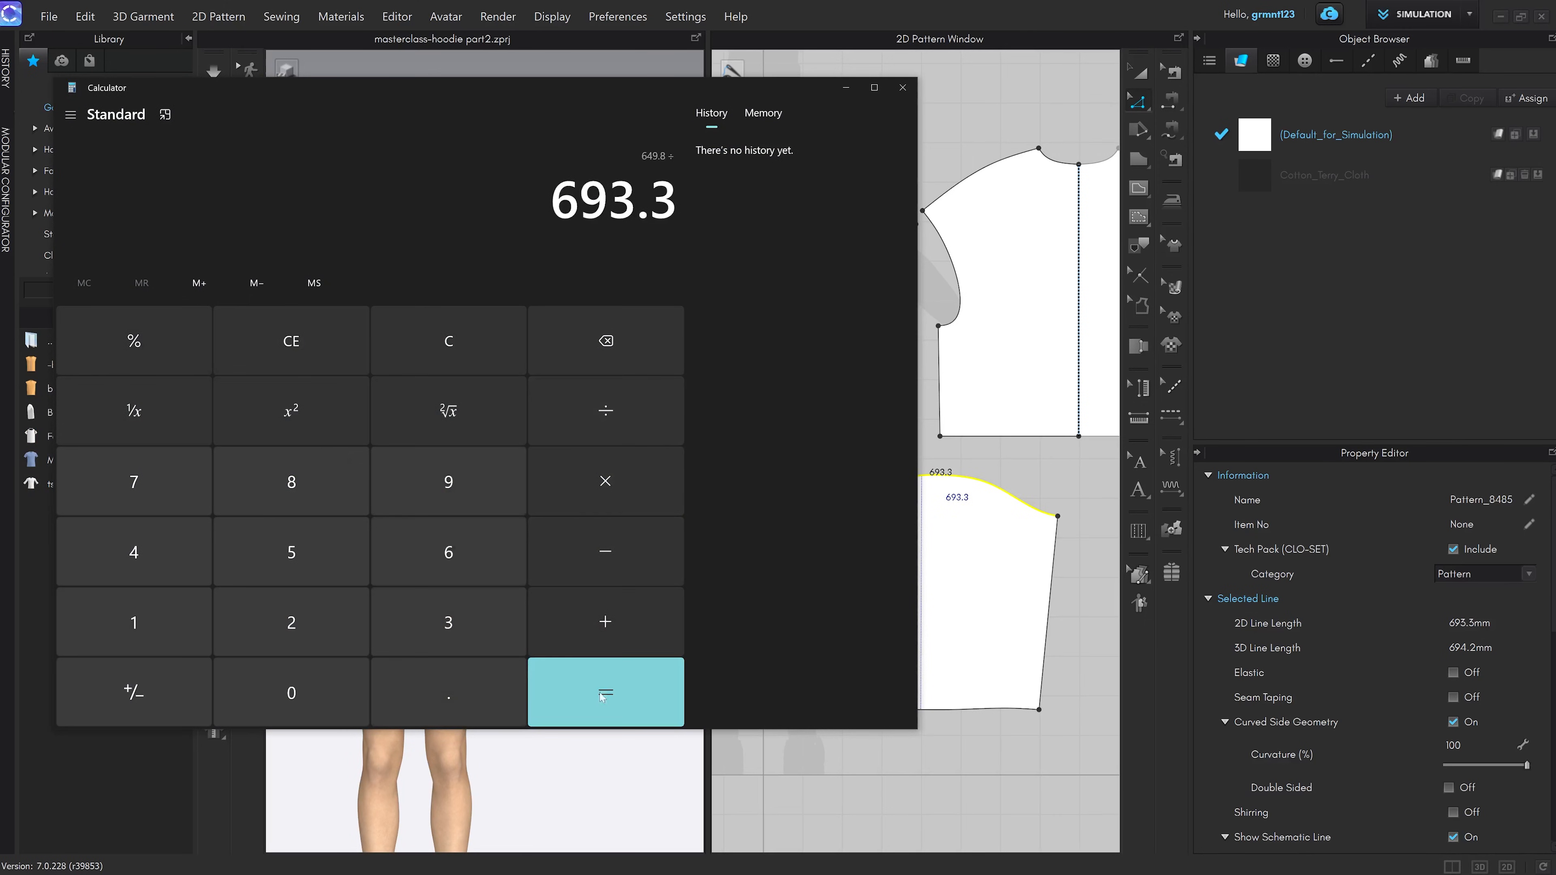
pyautogui.click(633, 704)
# Multiply the quotient by 100 and copy 93.72 from the result
pyautogui.click(619, 484)
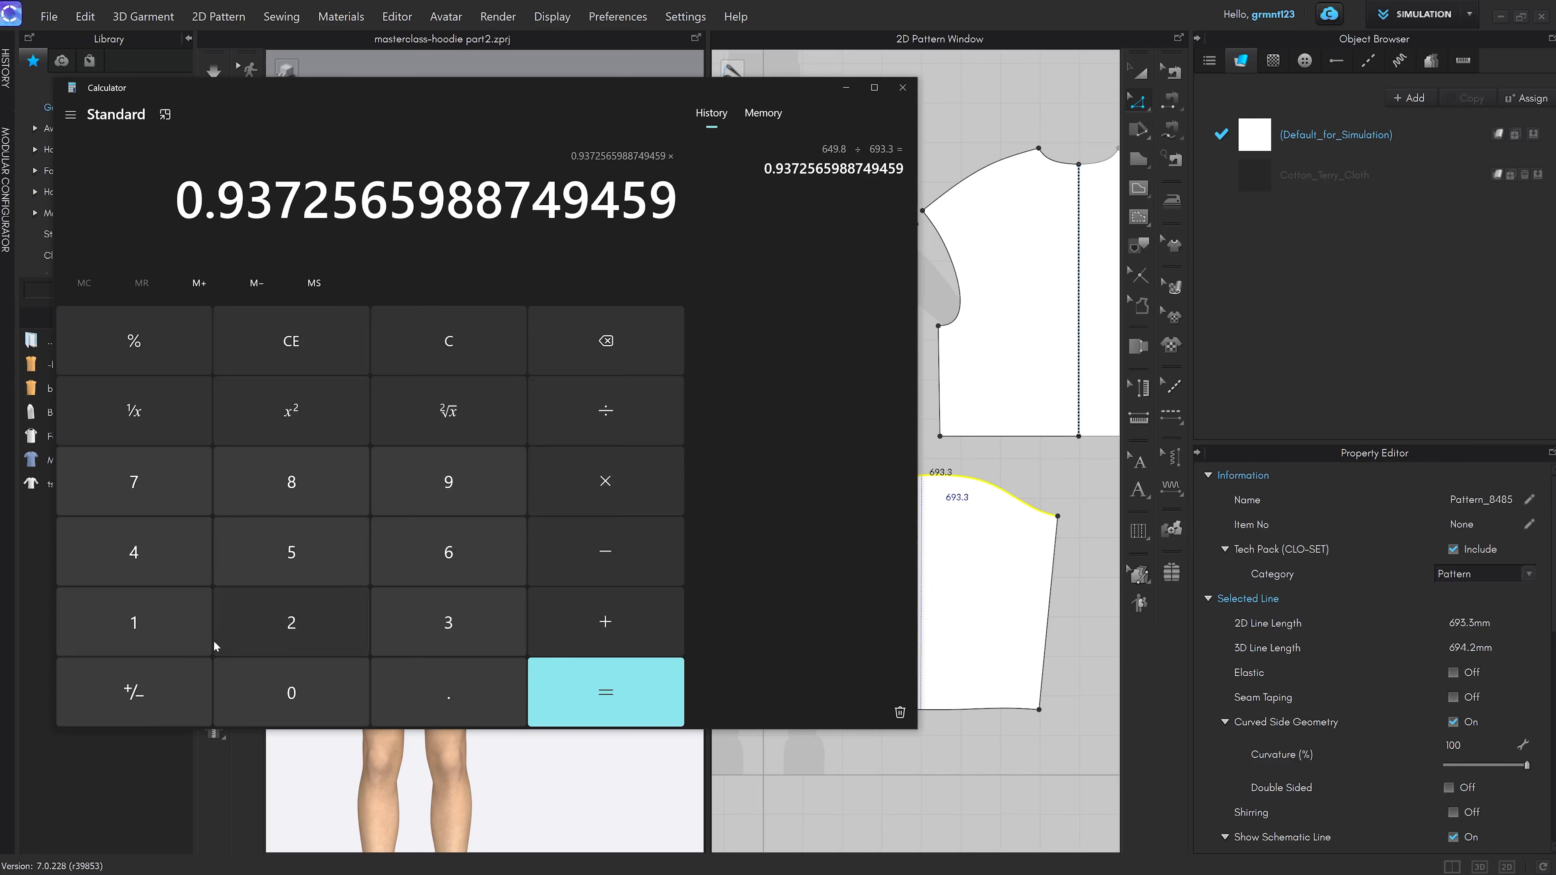
pyautogui.click(147, 625)
pyautogui.click(310, 708)
pyautogui.click(309, 708)
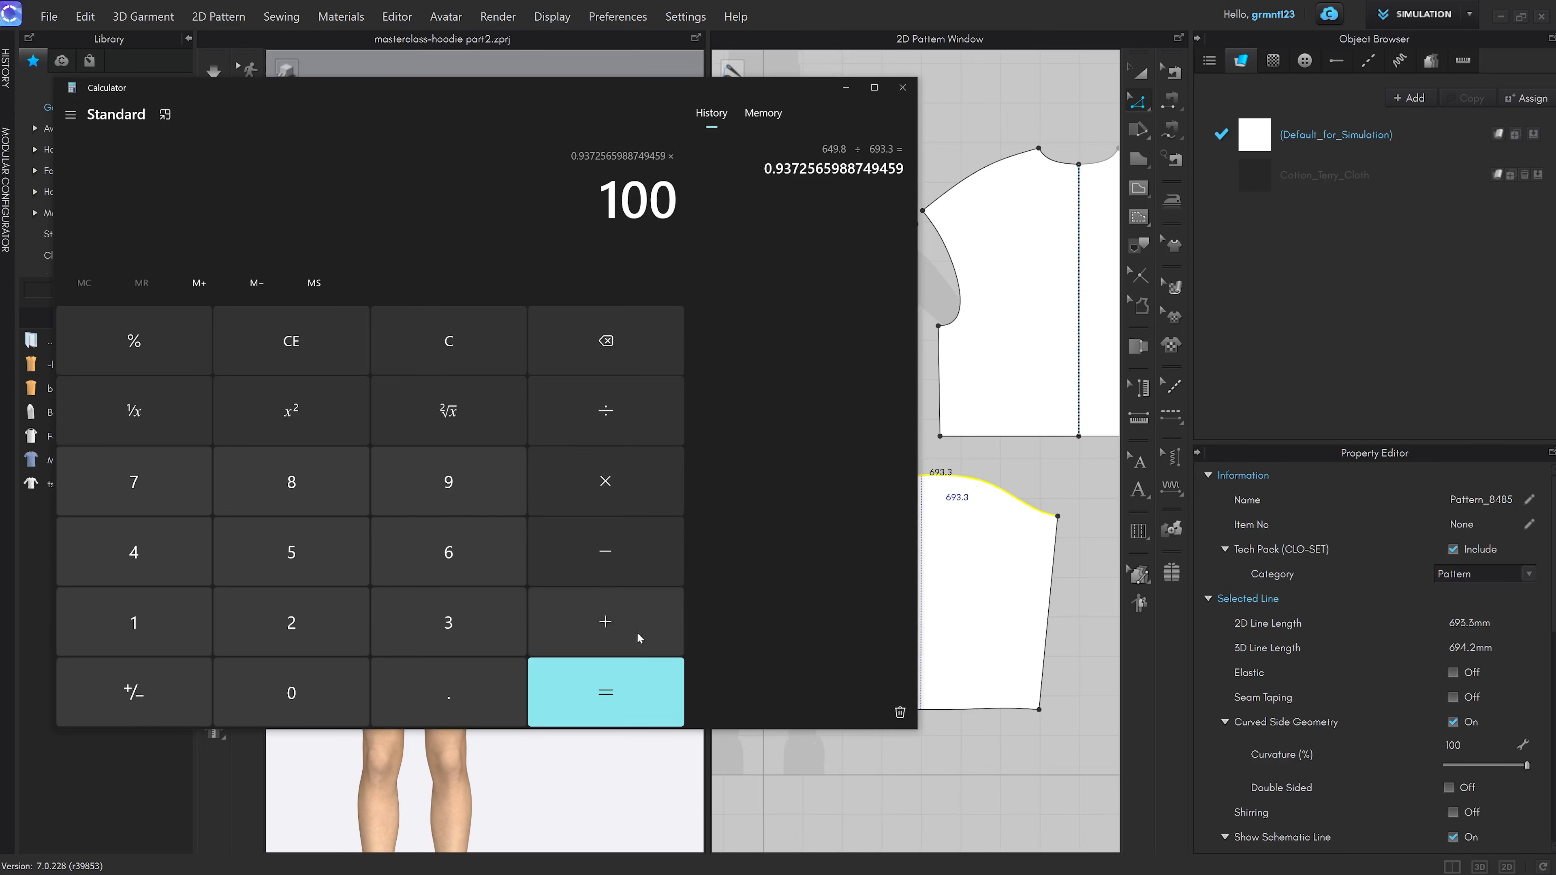
pyautogui.click(608, 691)
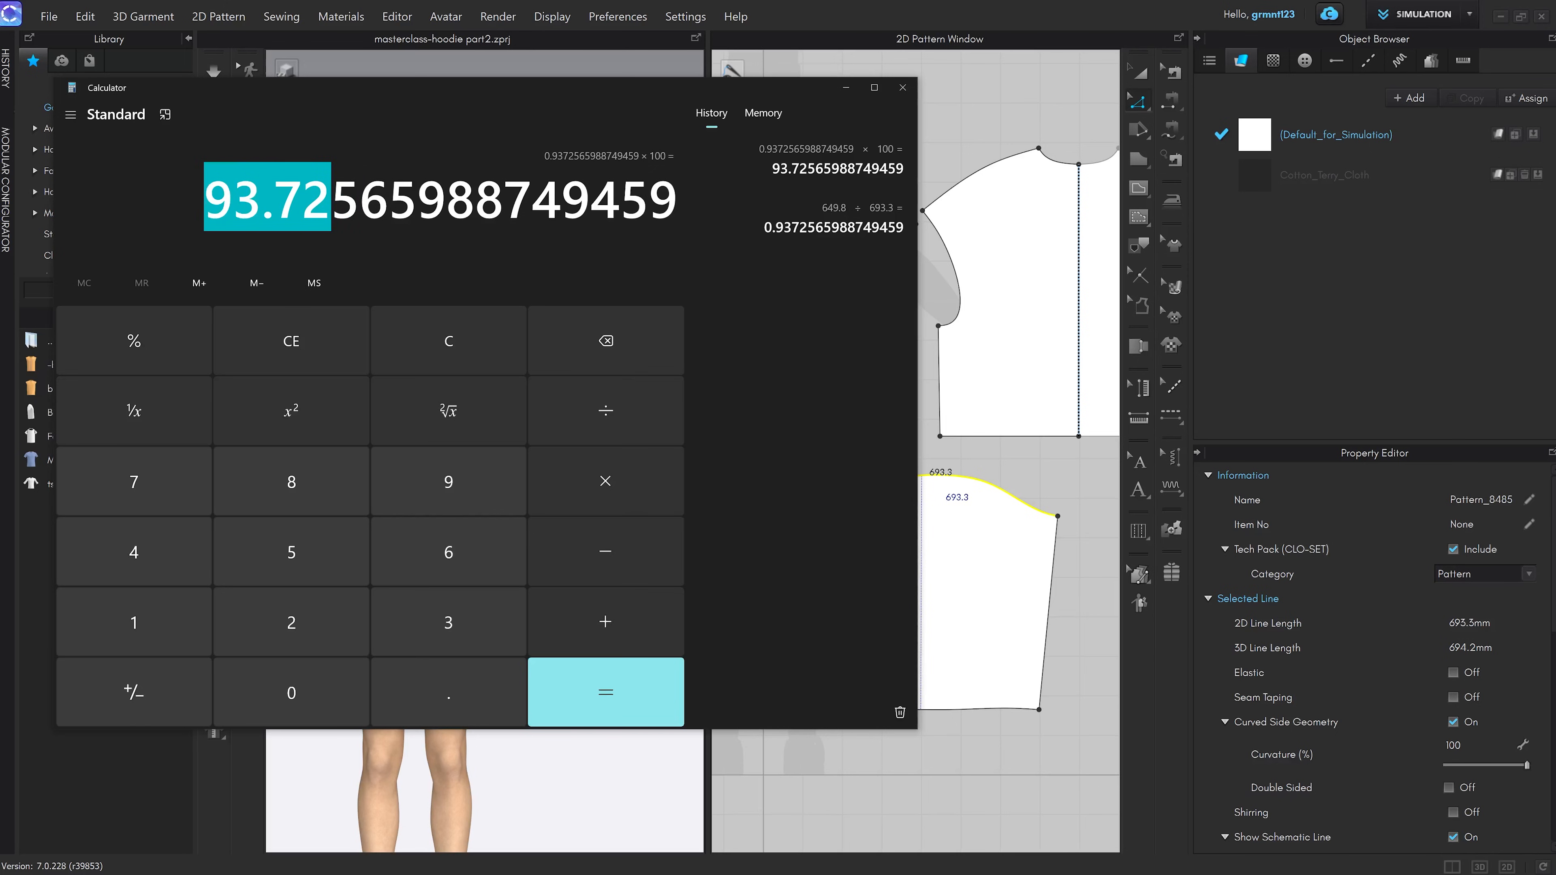
pyautogui.rightClick(302, 200)
pyautogui.click(314, 210)
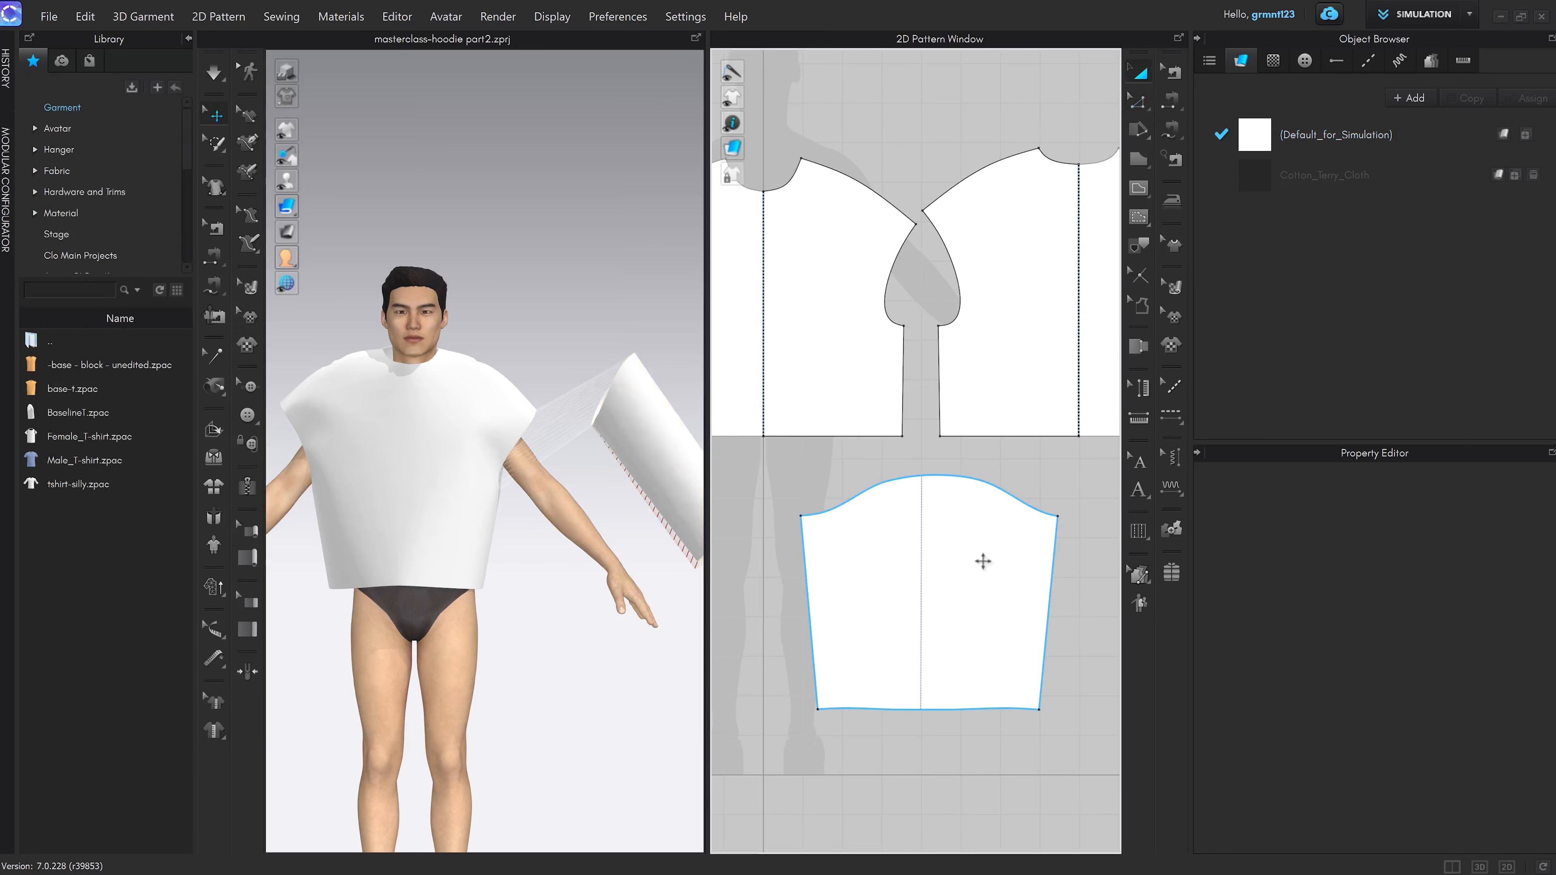
# Scale the sleeve pattern proportionally to 93.72% in width and height with Transform Pattern
pyautogui.click(997, 545)
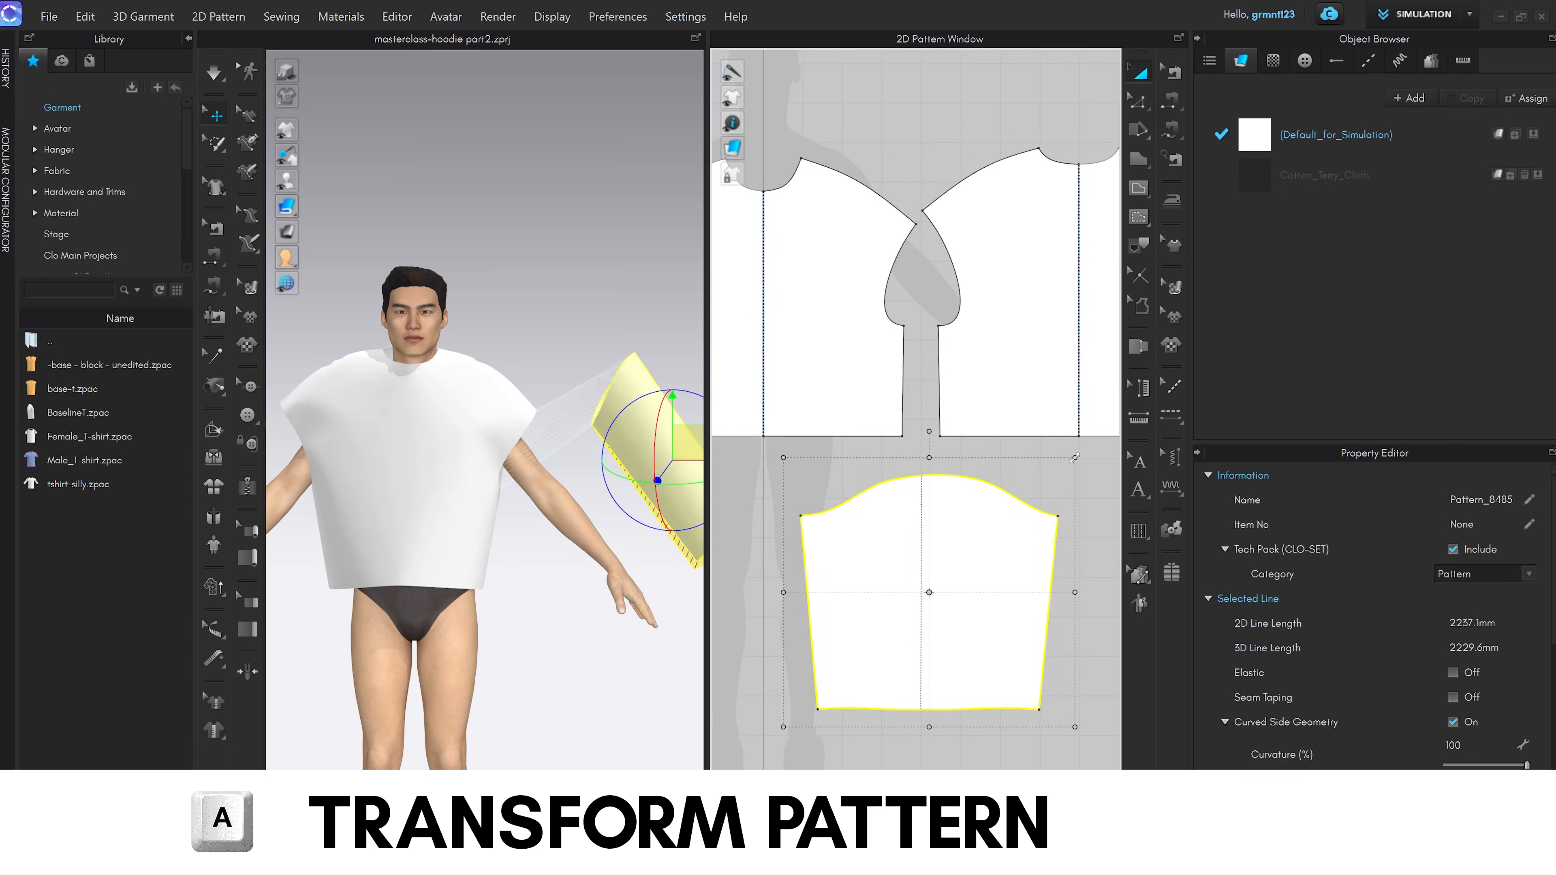
pyautogui.moveTo(1075, 457); pyautogui.dragTo(1055, 501)
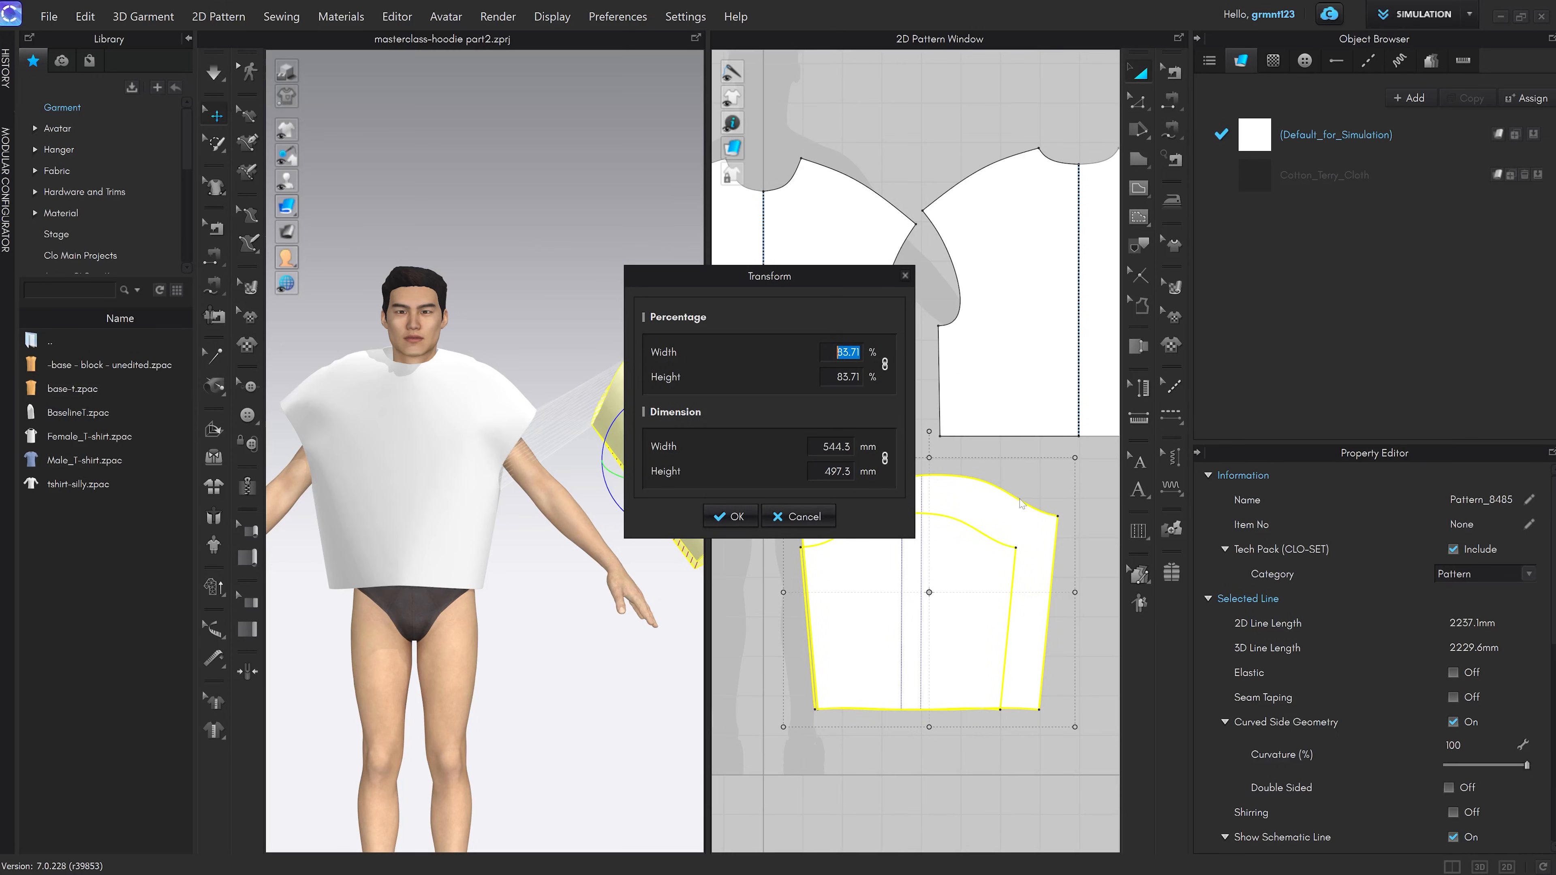
pyautogui.write('93.72')
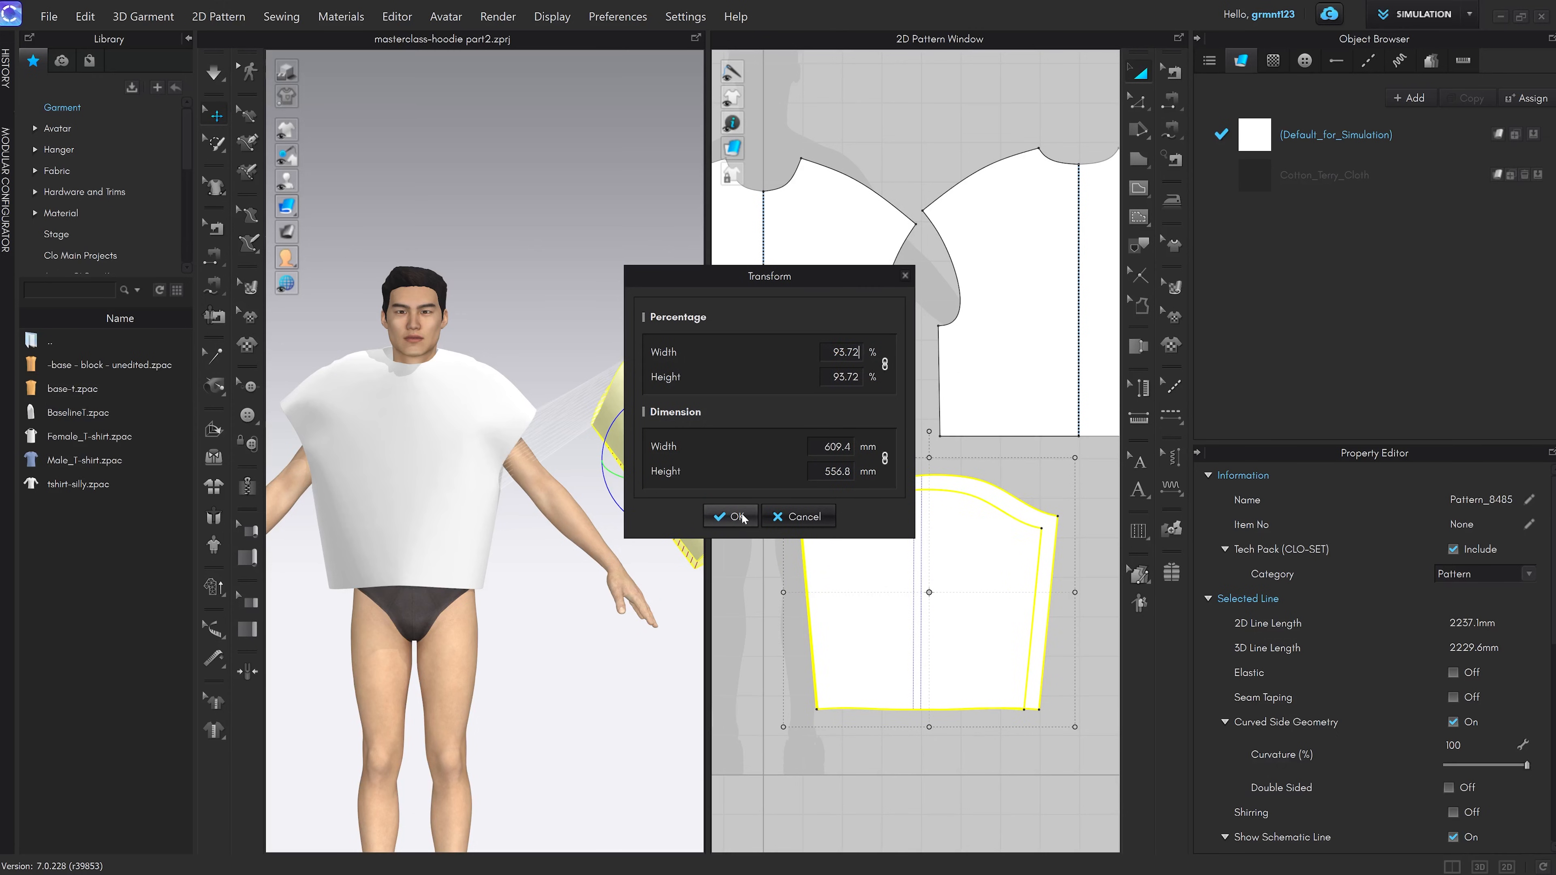
pyautogui.click(728, 517)
pyautogui.click(1054, 509)
pyautogui.moveTo(1022, 490); pyautogui.dragTo(1050, 470, button='right')
# Check the length difference between the sewn sleeve cap and armhole segments with Edit Sewing
pyautogui.press('b')
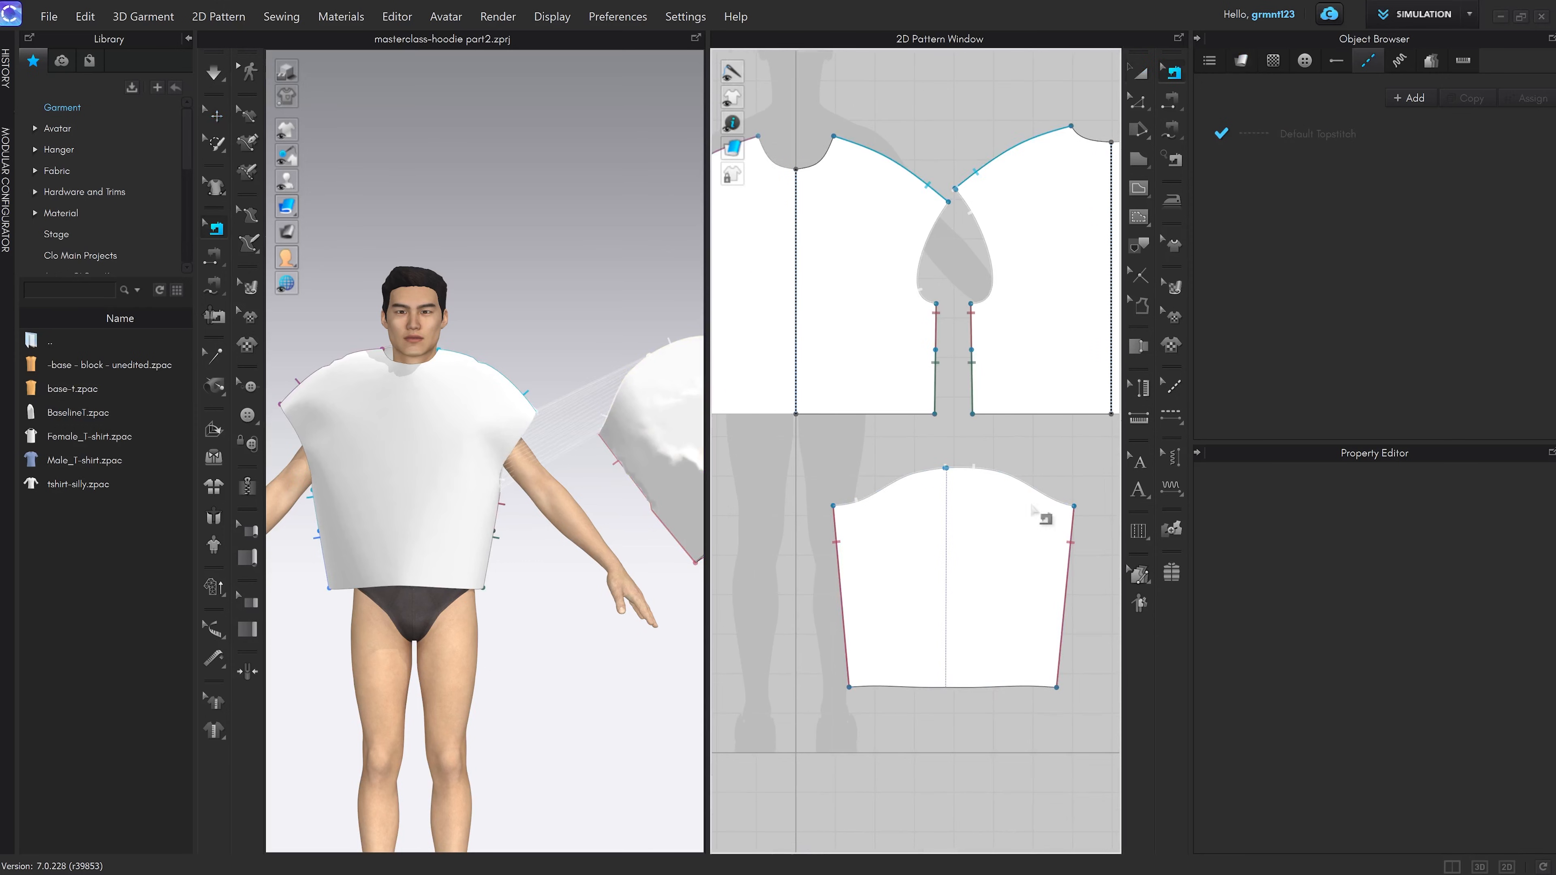
pyautogui.scroll(2, 945, 493)
pyautogui.click(912, 467)
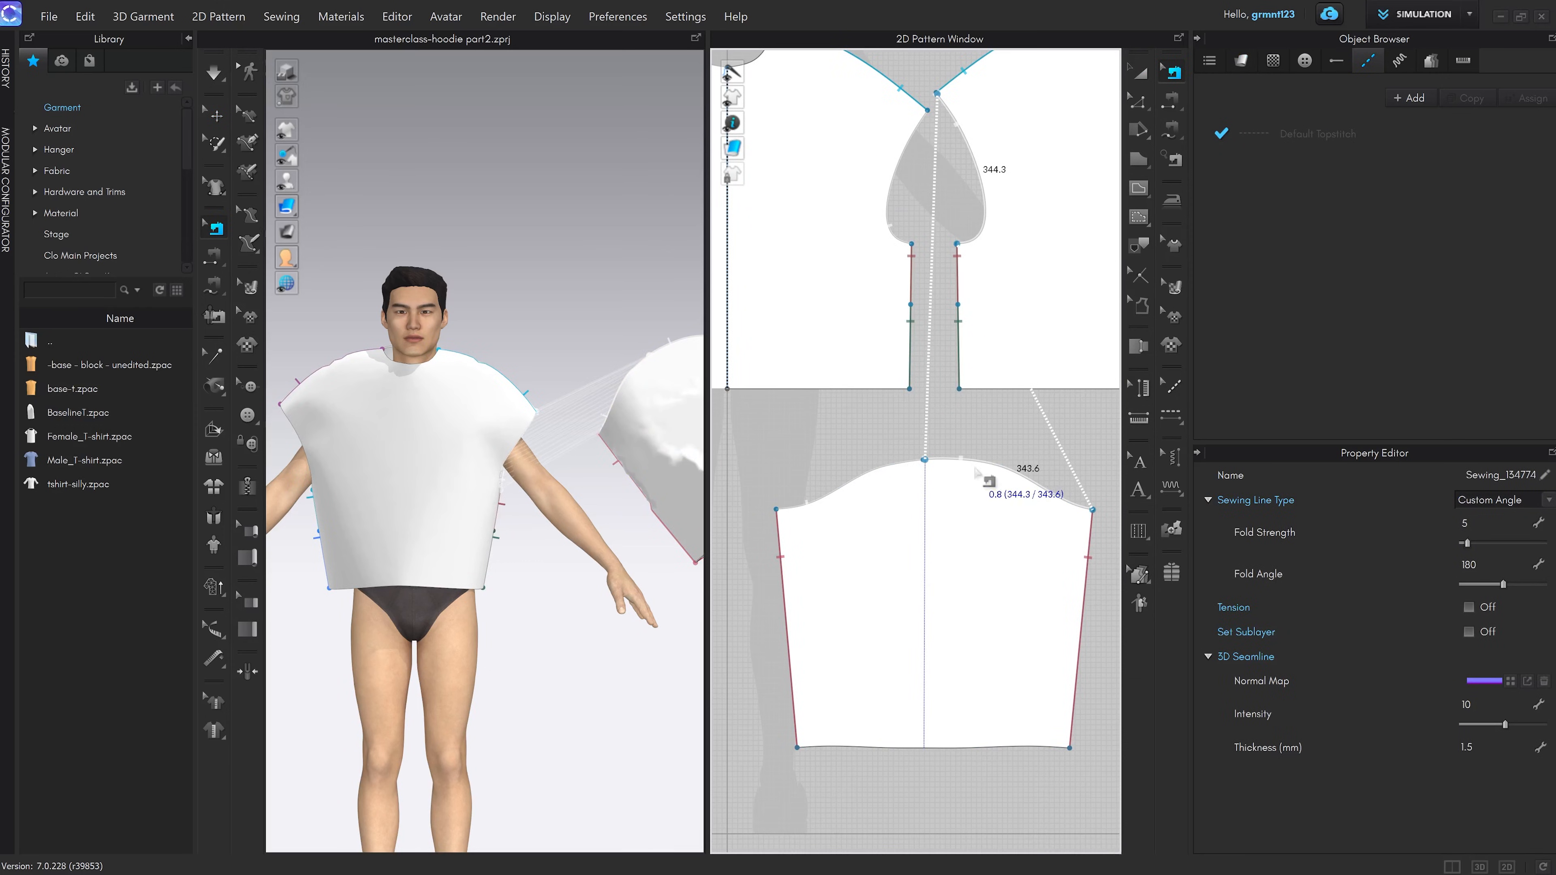
pyautogui.scroll(3, 927, 469)
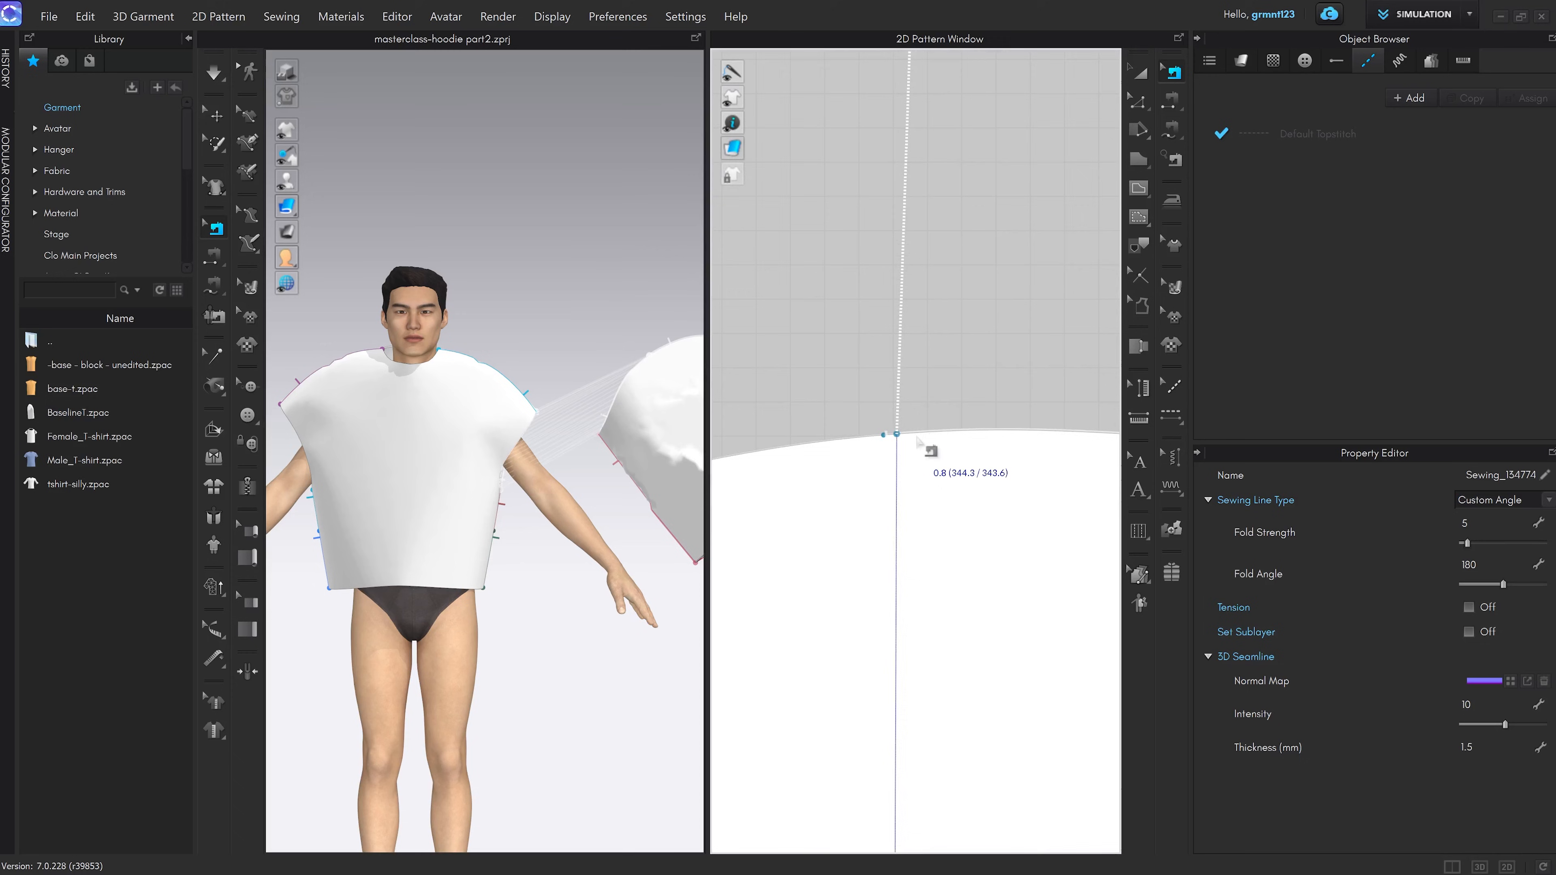
pyautogui.scroll(-3, 926, 469)
pyautogui.press('a')
pyautogui.scroll(-3, 946, 494)
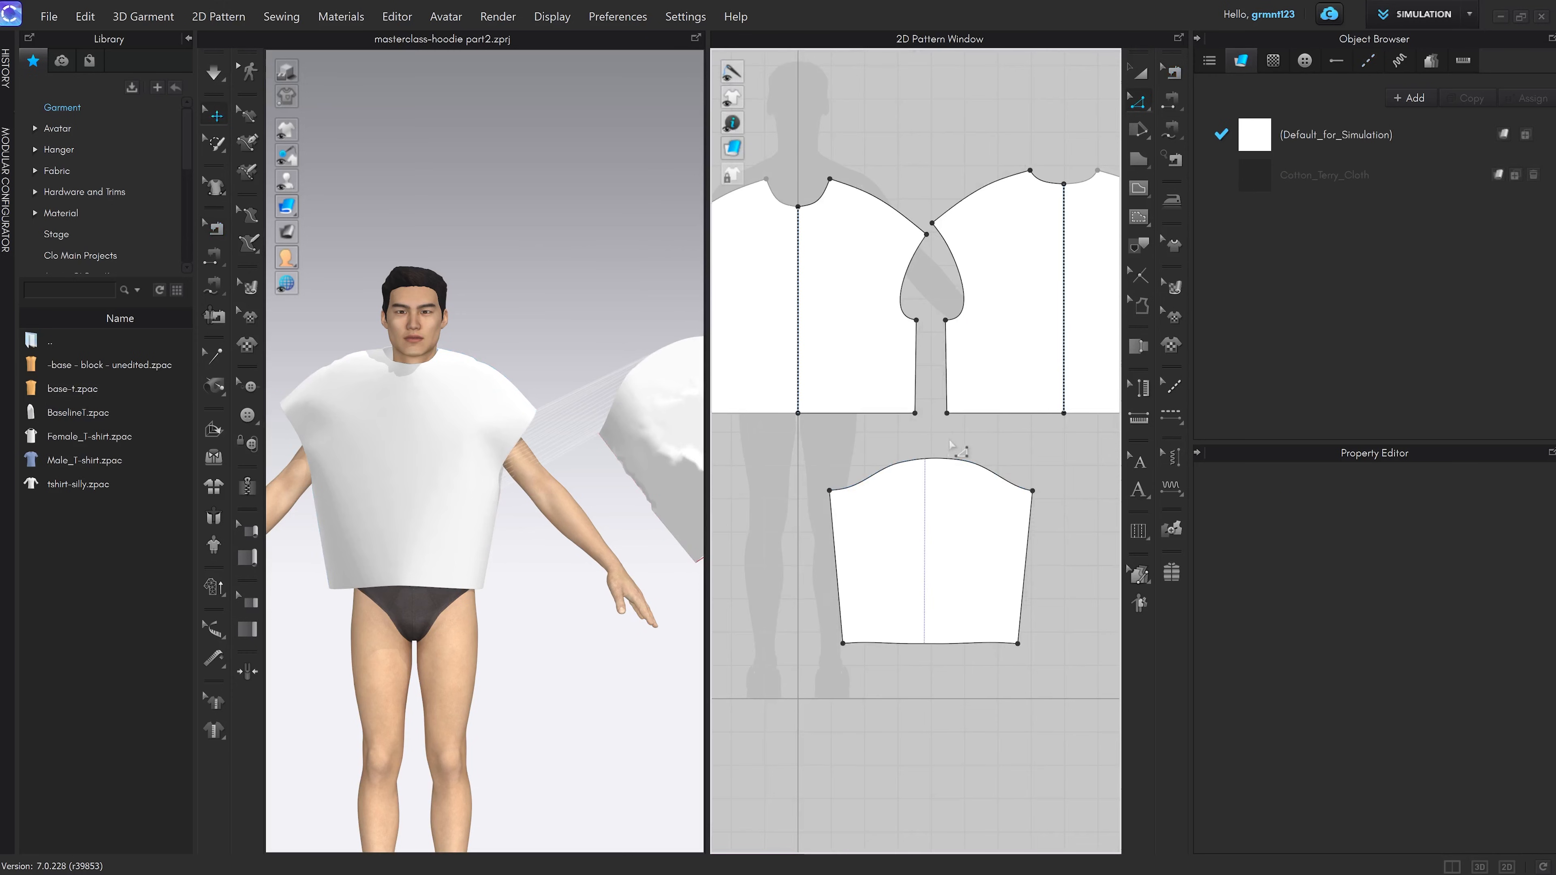
pyautogui.press('b')
pyautogui.scroll(3, 941, 473)
pyautogui.click(917, 475)
pyautogui.scroll(3, 912, 475)
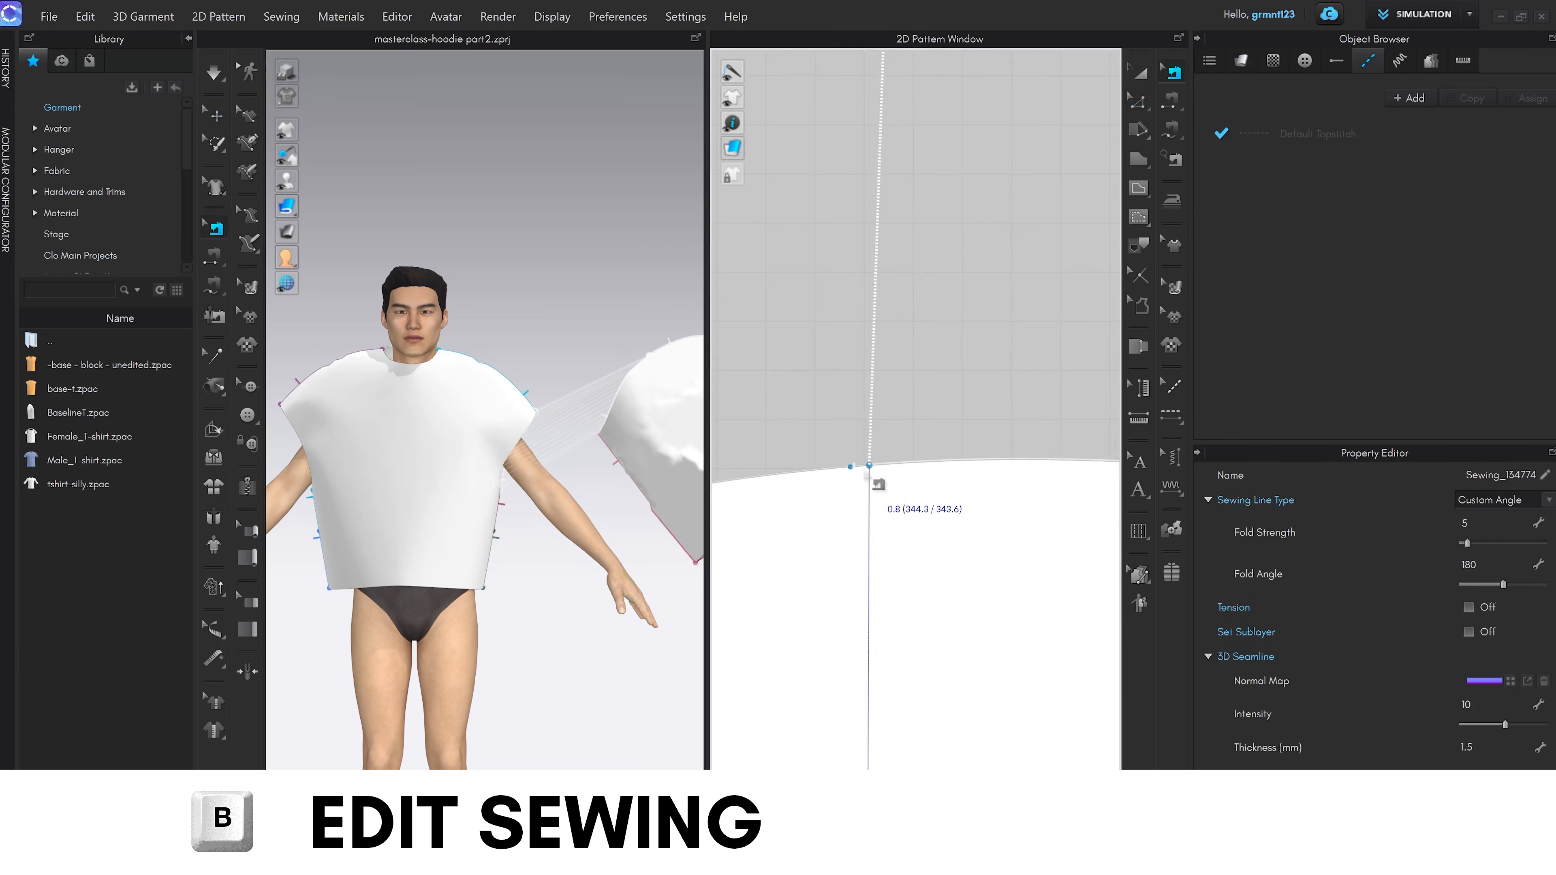
# Select the seams joining the sleeve cap to both armholes and activate their sewing
pyautogui.scroll(-8, 873, 481)
pyautogui.click(875, 491)
pyautogui.scroll(8, 895, 492)
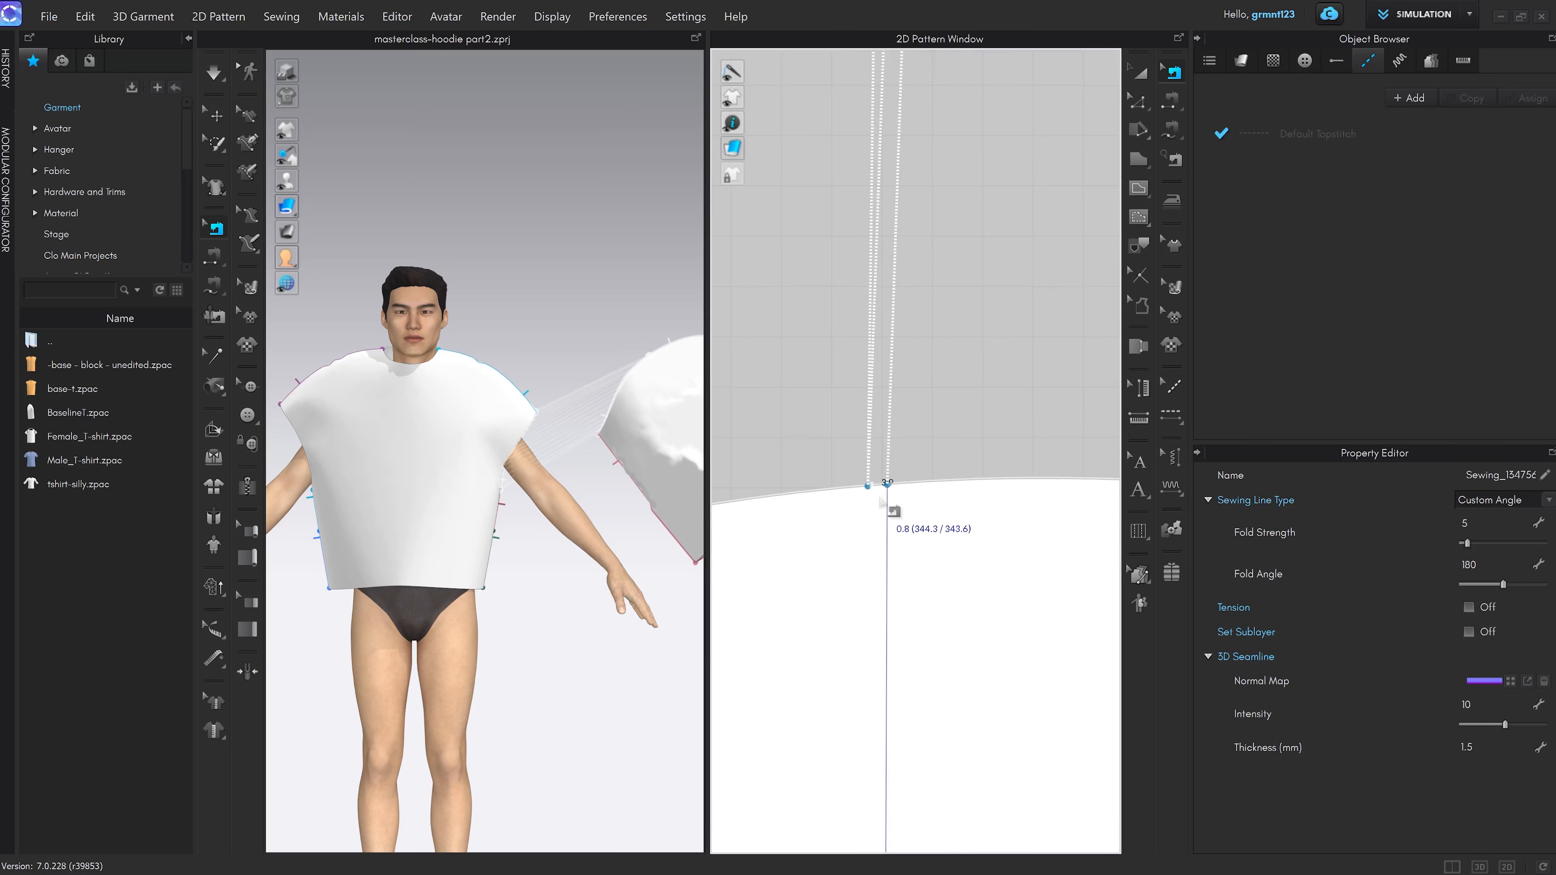
pyautogui.scroll(-4, 884, 496)
pyautogui.scroll(-2, 883, 495)
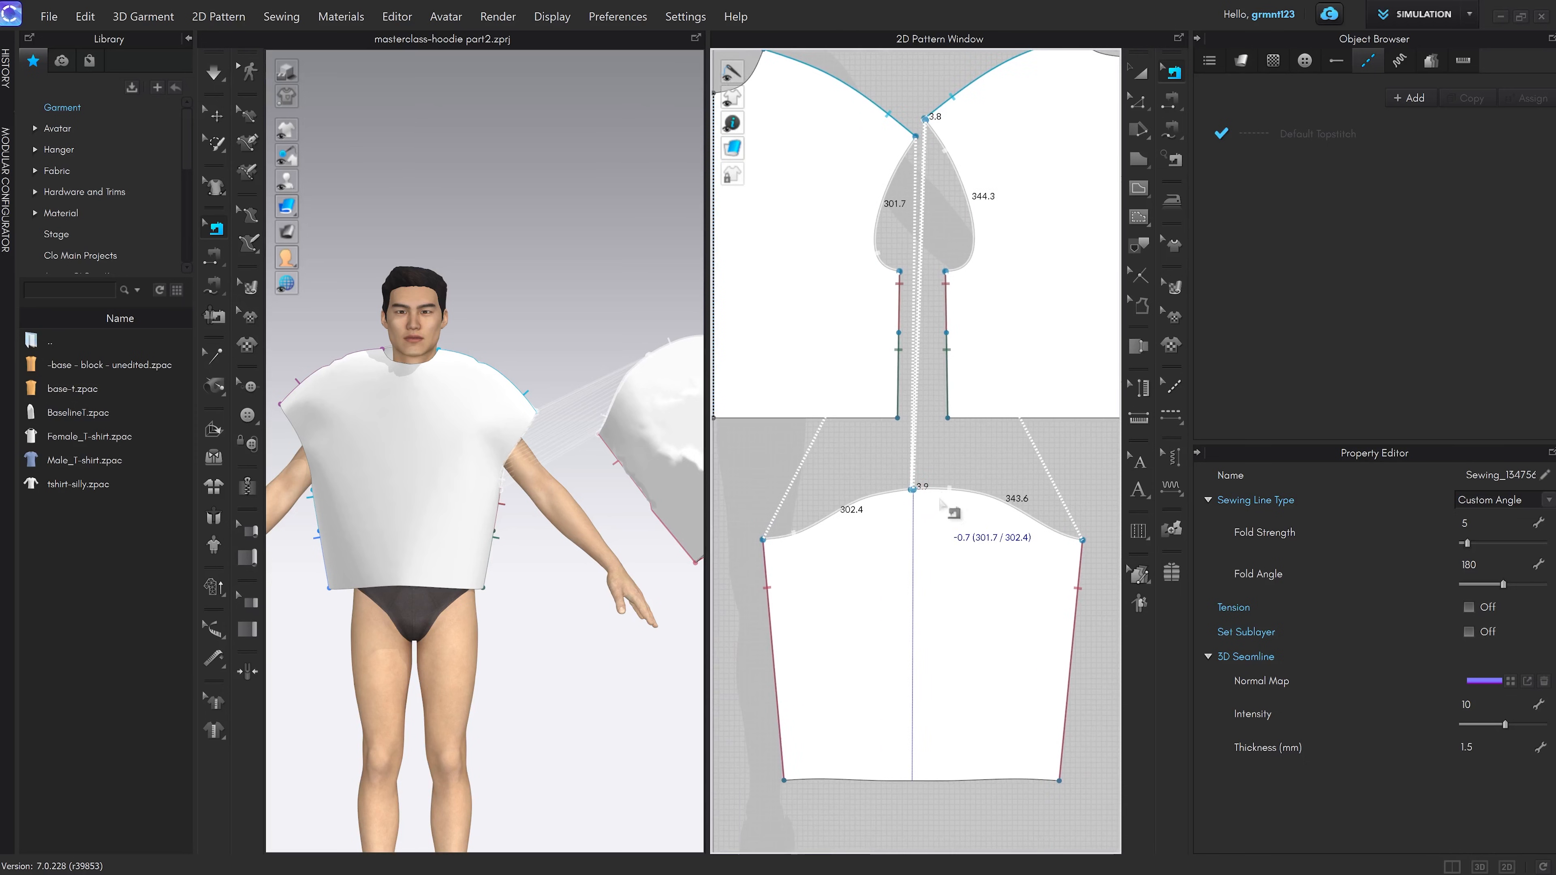
pyautogui.rightClick(945, 490)
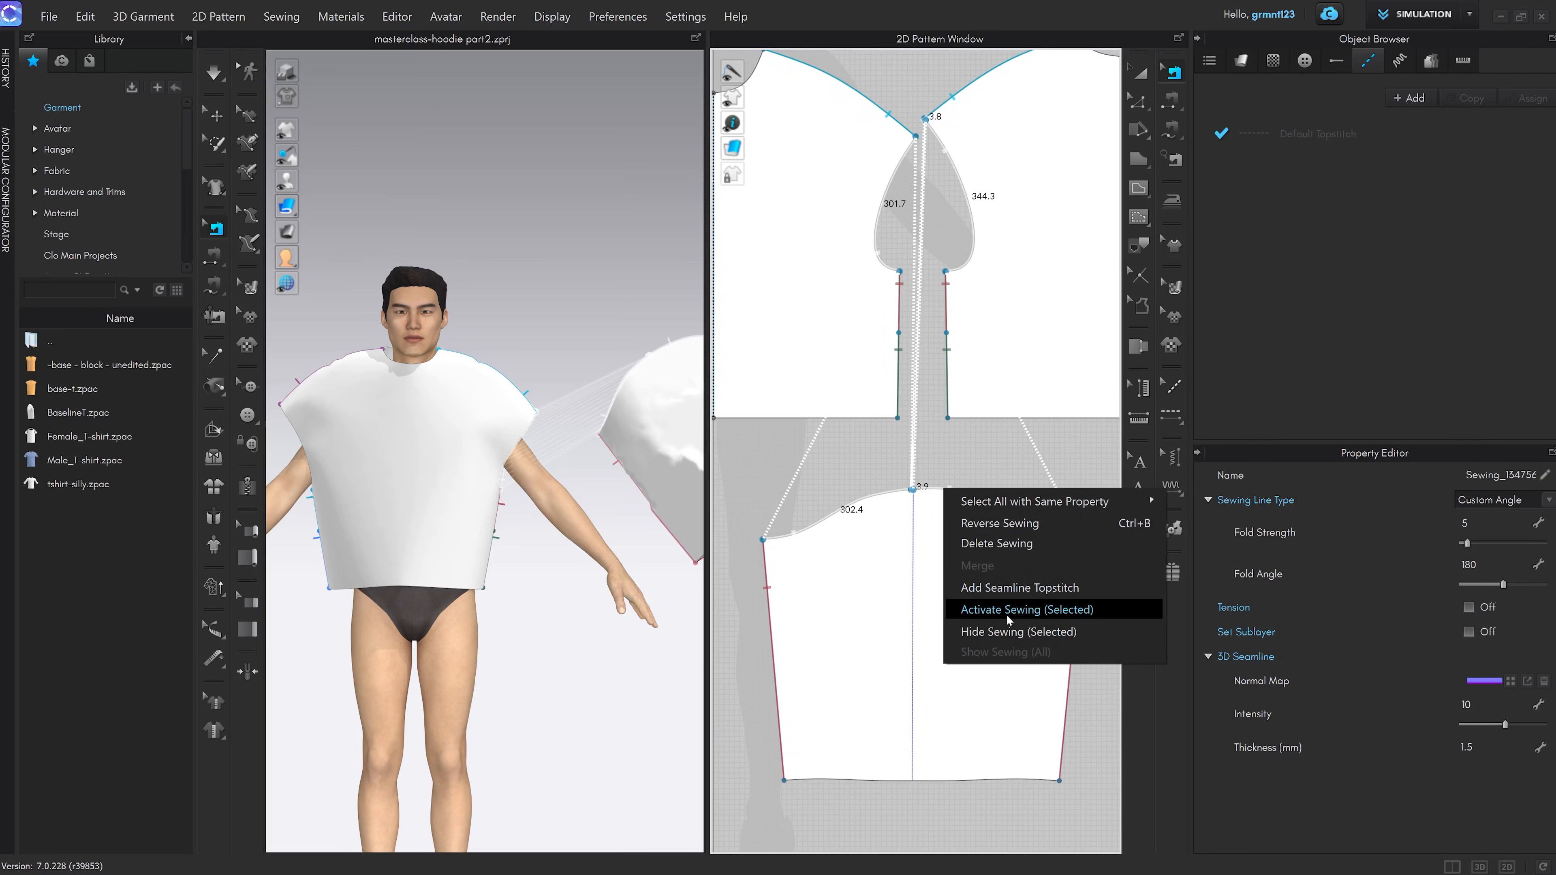
pyautogui.click(995, 612)
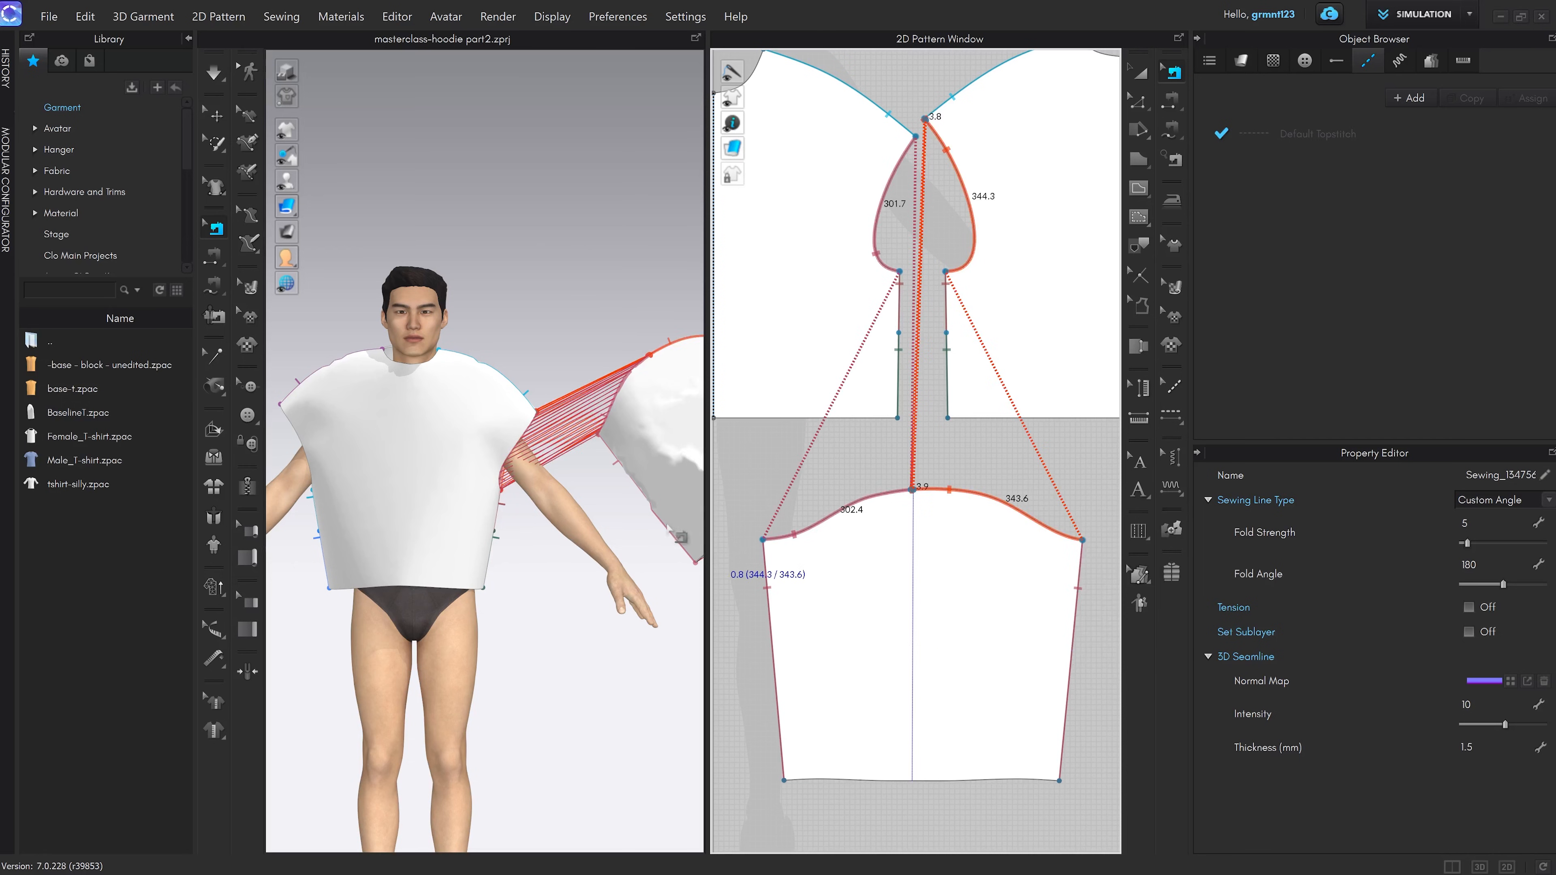
# Rotate the 3D sleeve and move it next to the avatar's arm, with the cap facing the armhole
pyautogui.scroll(-3, 552, 478)
pyautogui.click(553, 484)
pyautogui.press('a')
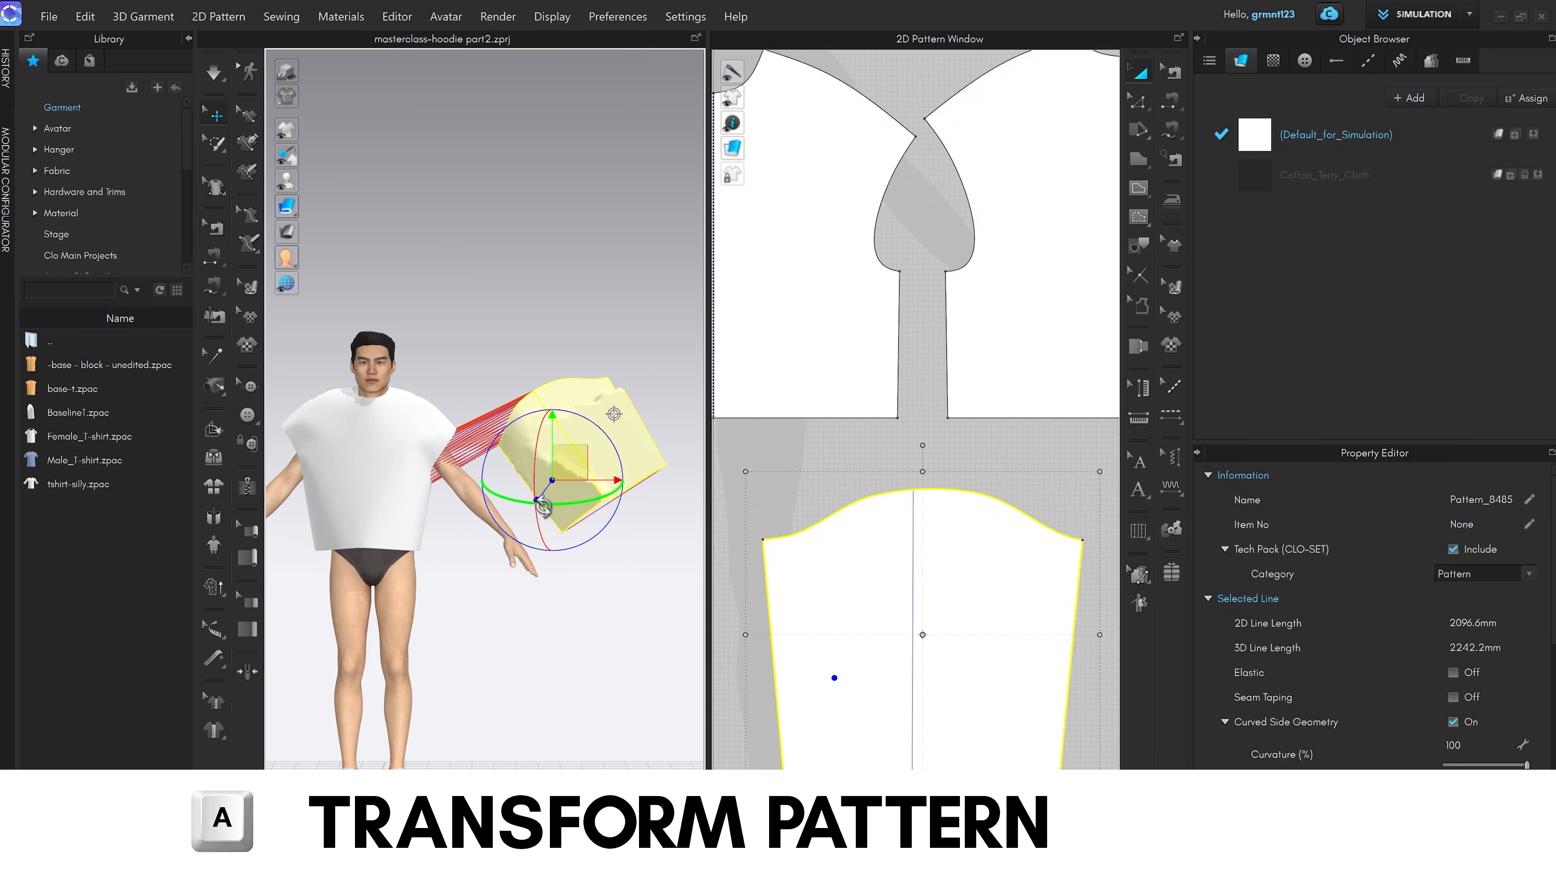
pyautogui.moveTo(567, 526); pyautogui.dragTo(639, 412)
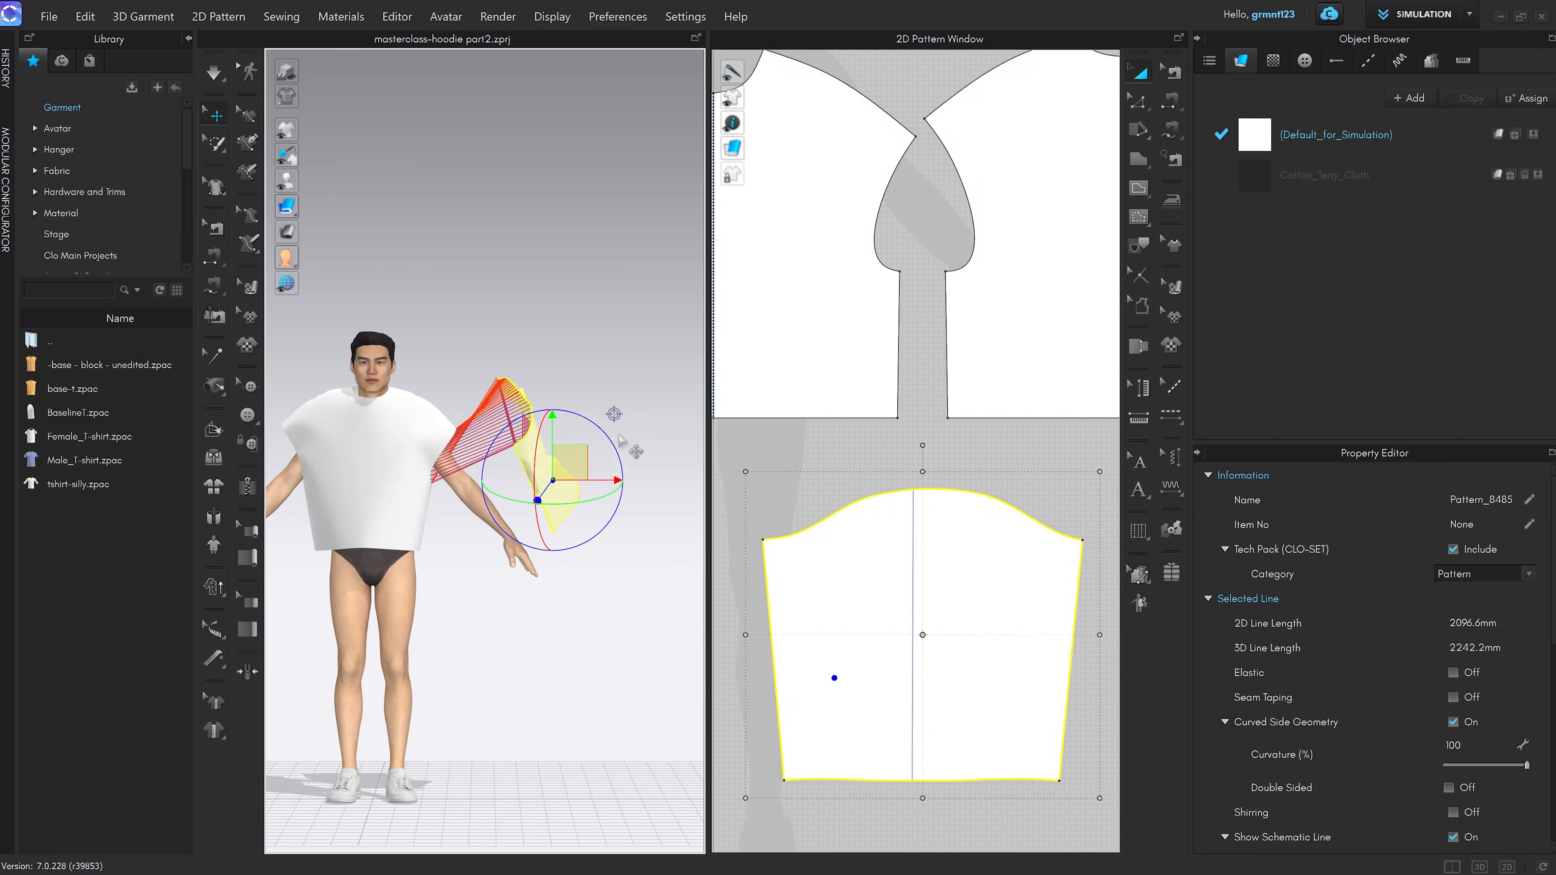
pyautogui.moveTo(575, 456); pyautogui.dragTo(514, 497)
pyautogui.moveTo(514, 497); pyautogui.dragTo(570, 507, button='right')
pyautogui.scroll(8, 581, 520)
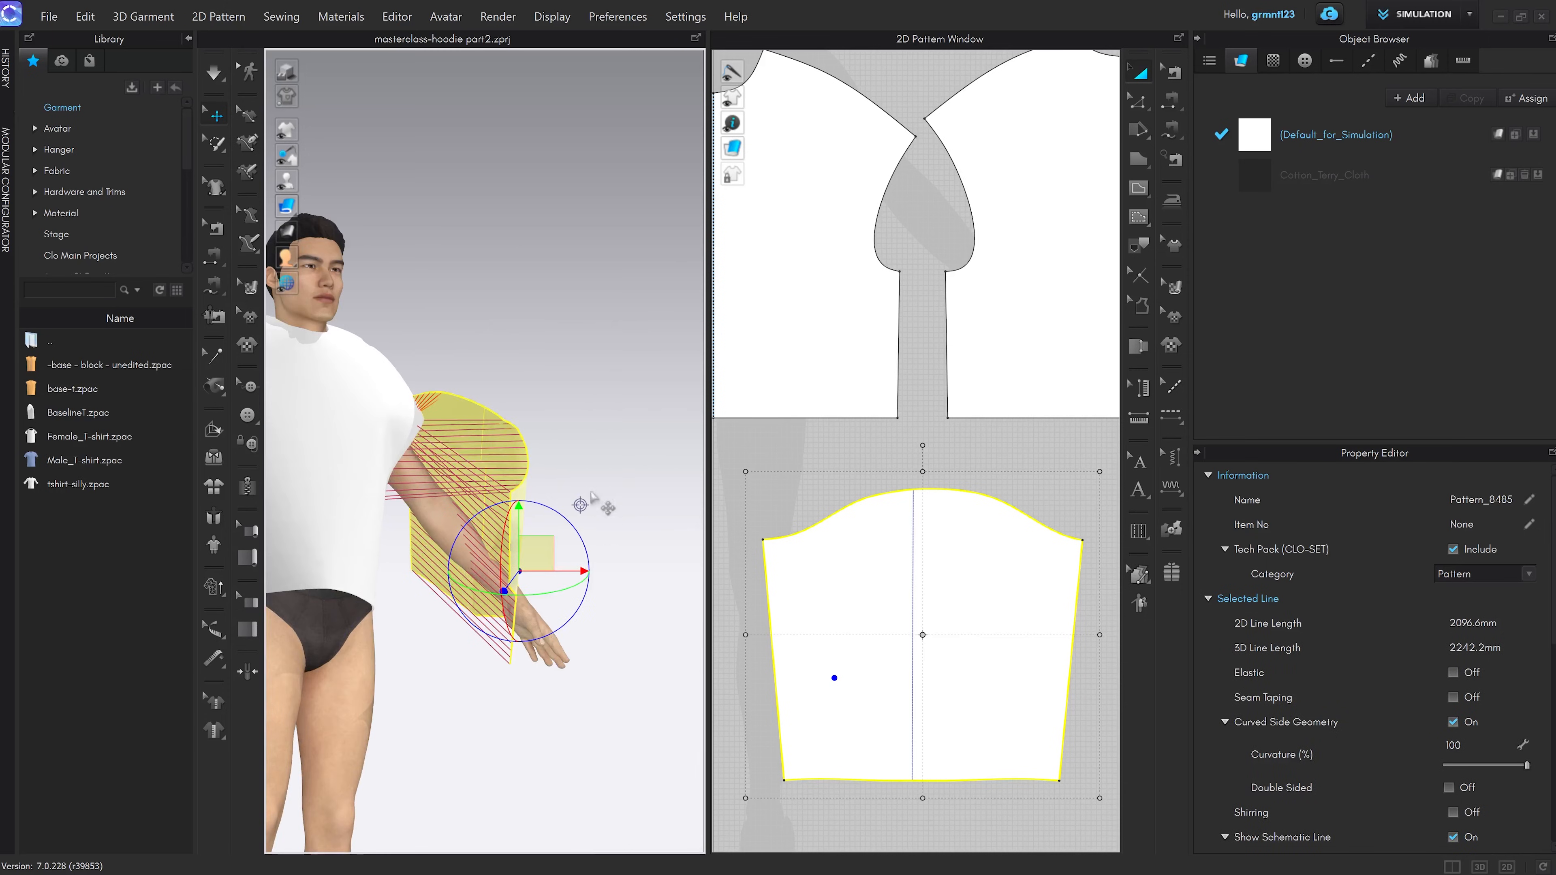
# Run the simulation, pull the bodice and sleeve fabric around the arm, and stop the simulation
pyautogui.click(603, 551)
pyautogui.press('space')
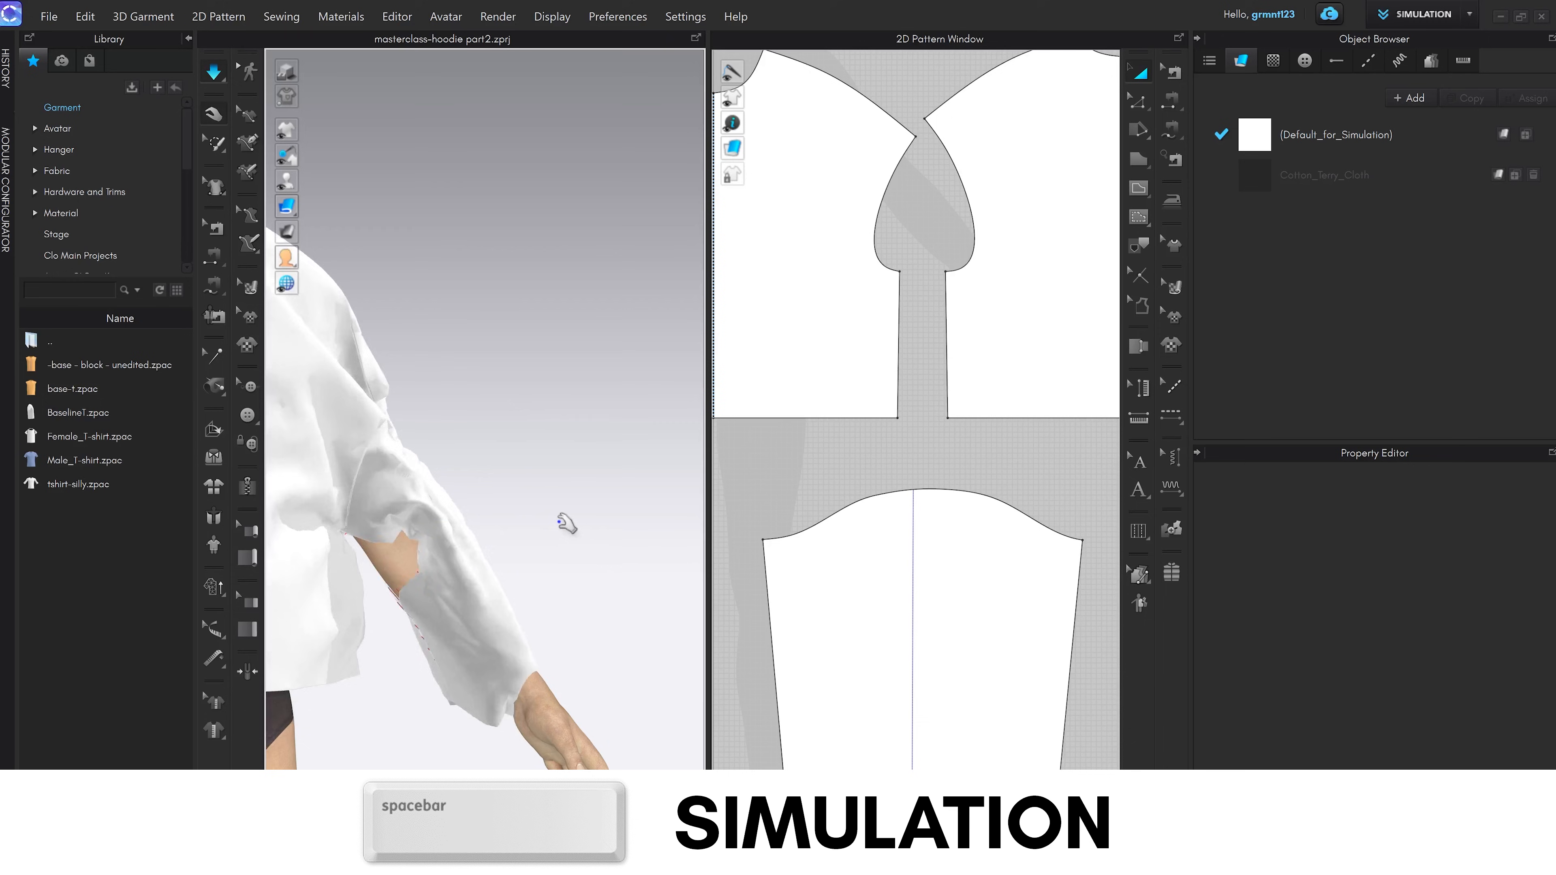
pyautogui.moveTo(355, 534); pyautogui.dragTo(191, 400)
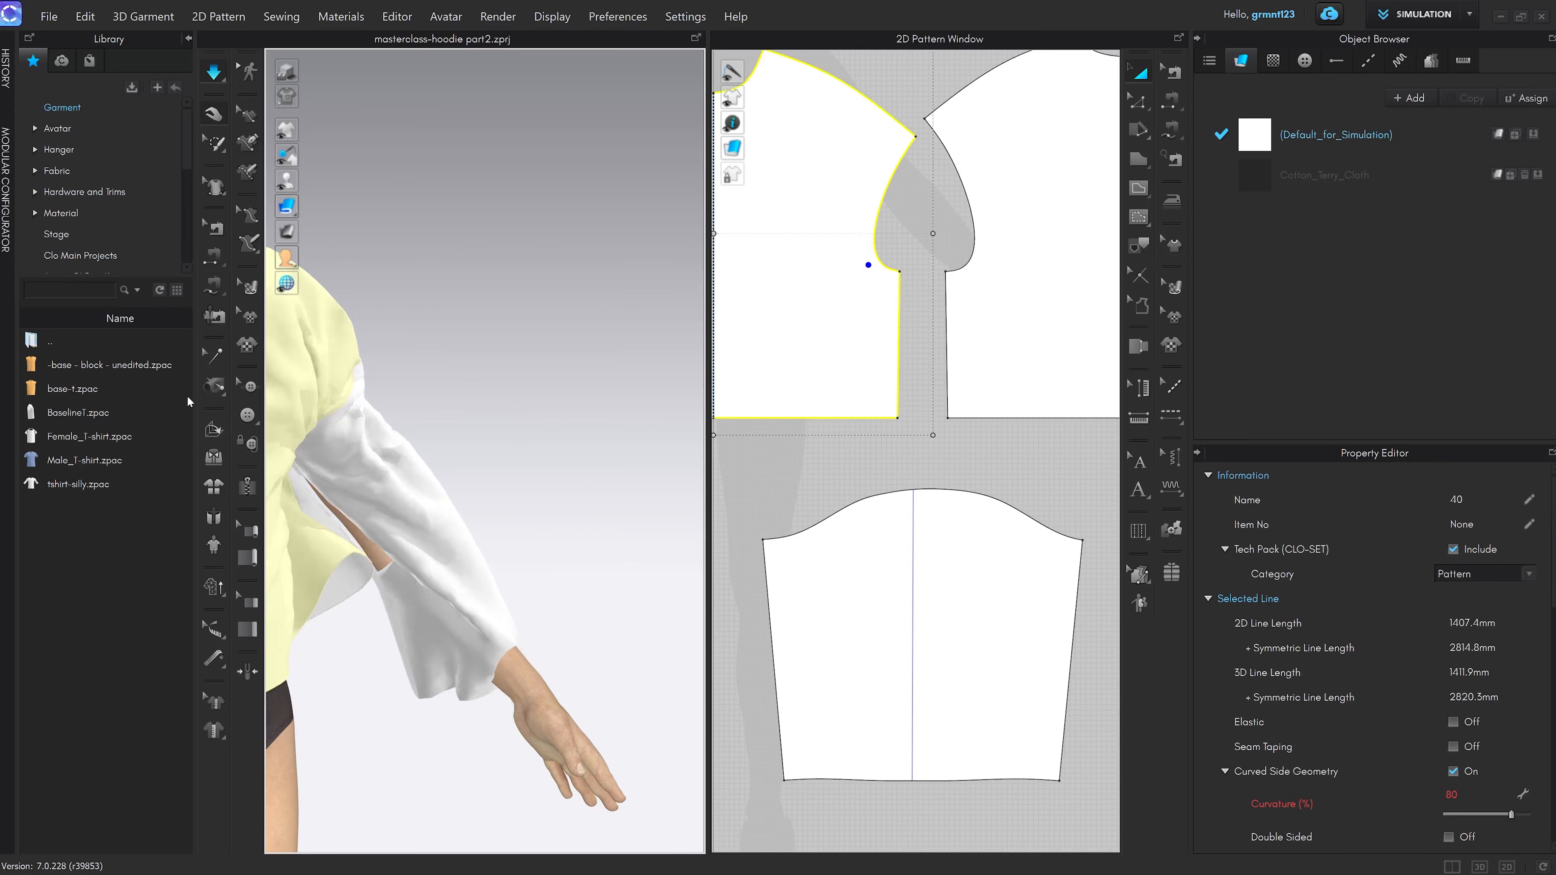
pyautogui.moveTo(395, 586); pyautogui.dragTo(476, 751)
pyautogui.click(564, 590)
pyautogui.press('space')
pyautogui.moveTo(546, 609); pyautogui.dragTo(539, 507, button='middle')
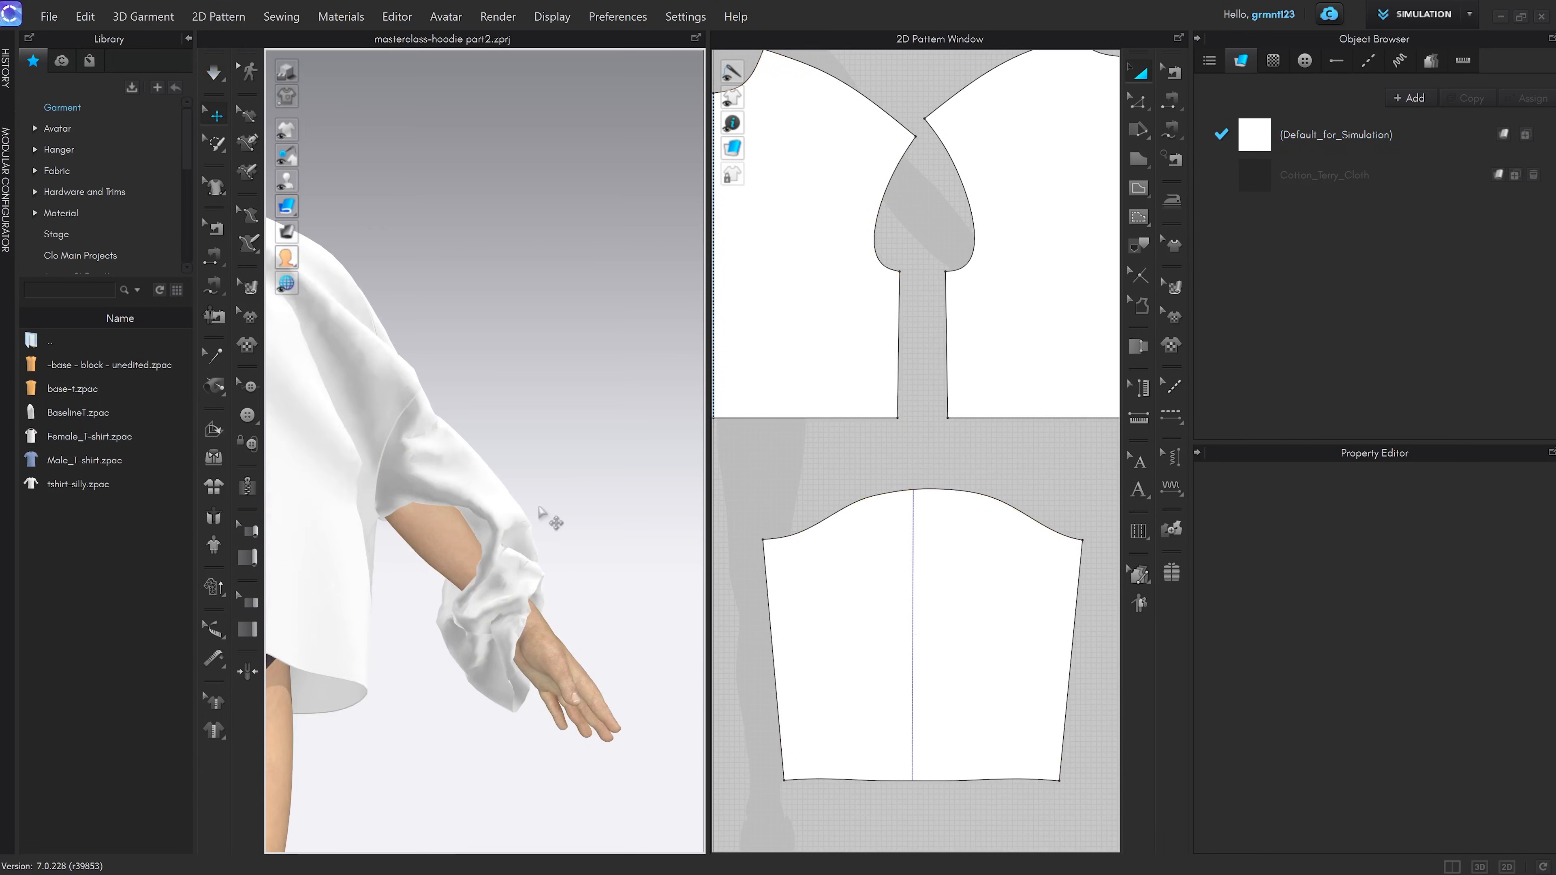
# Delete the sewing that joins the two side edges of the sleeve
pyautogui.scroll(-3, 931, 608)
pyautogui.press('b')
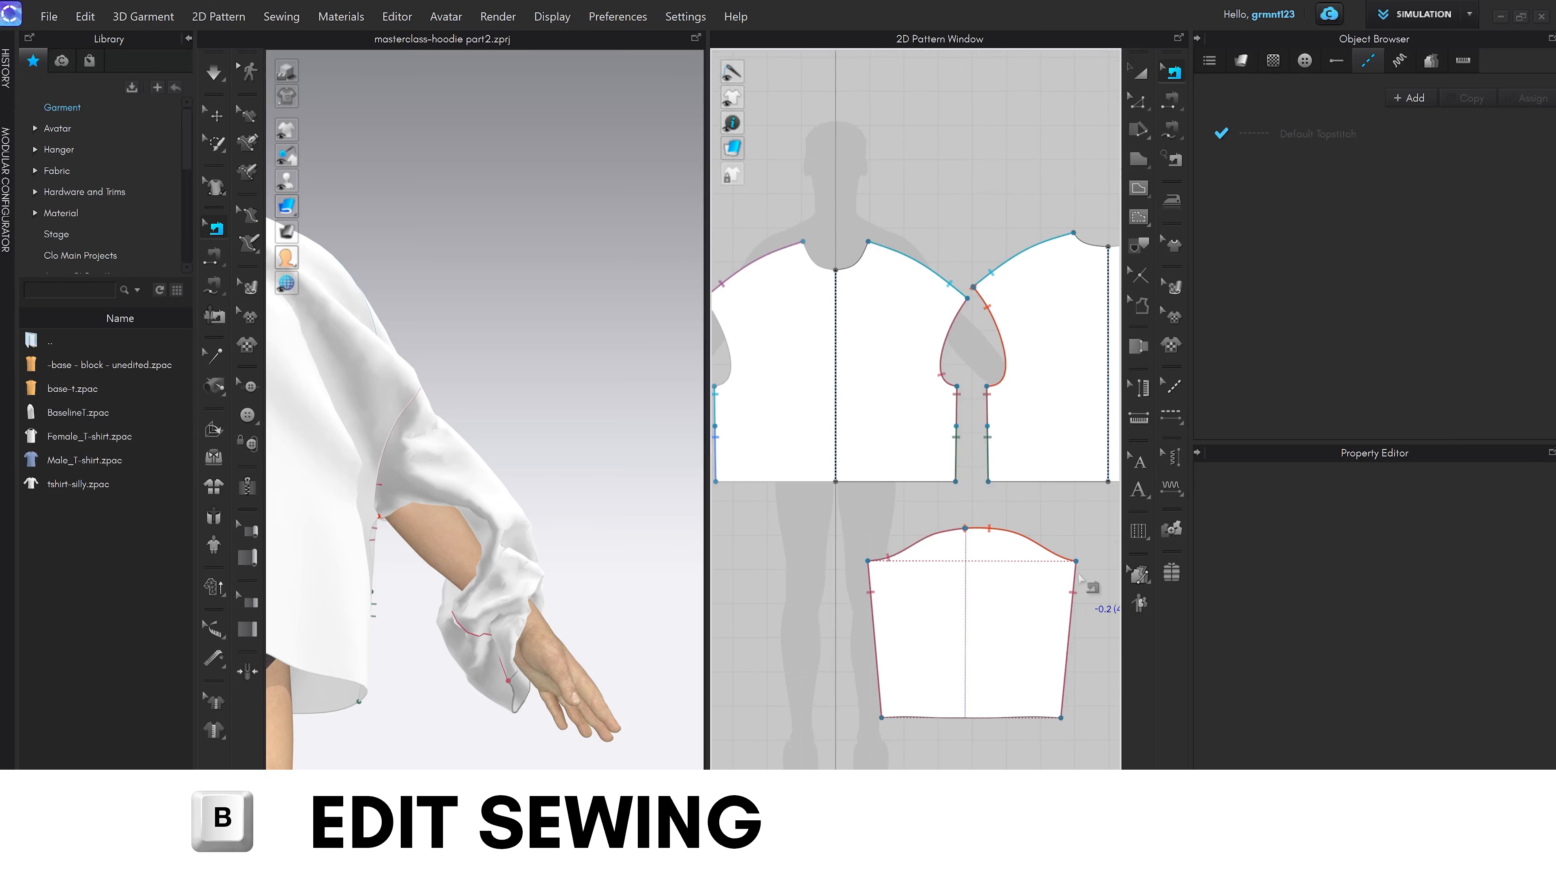
pyautogui.click(1071, 578)
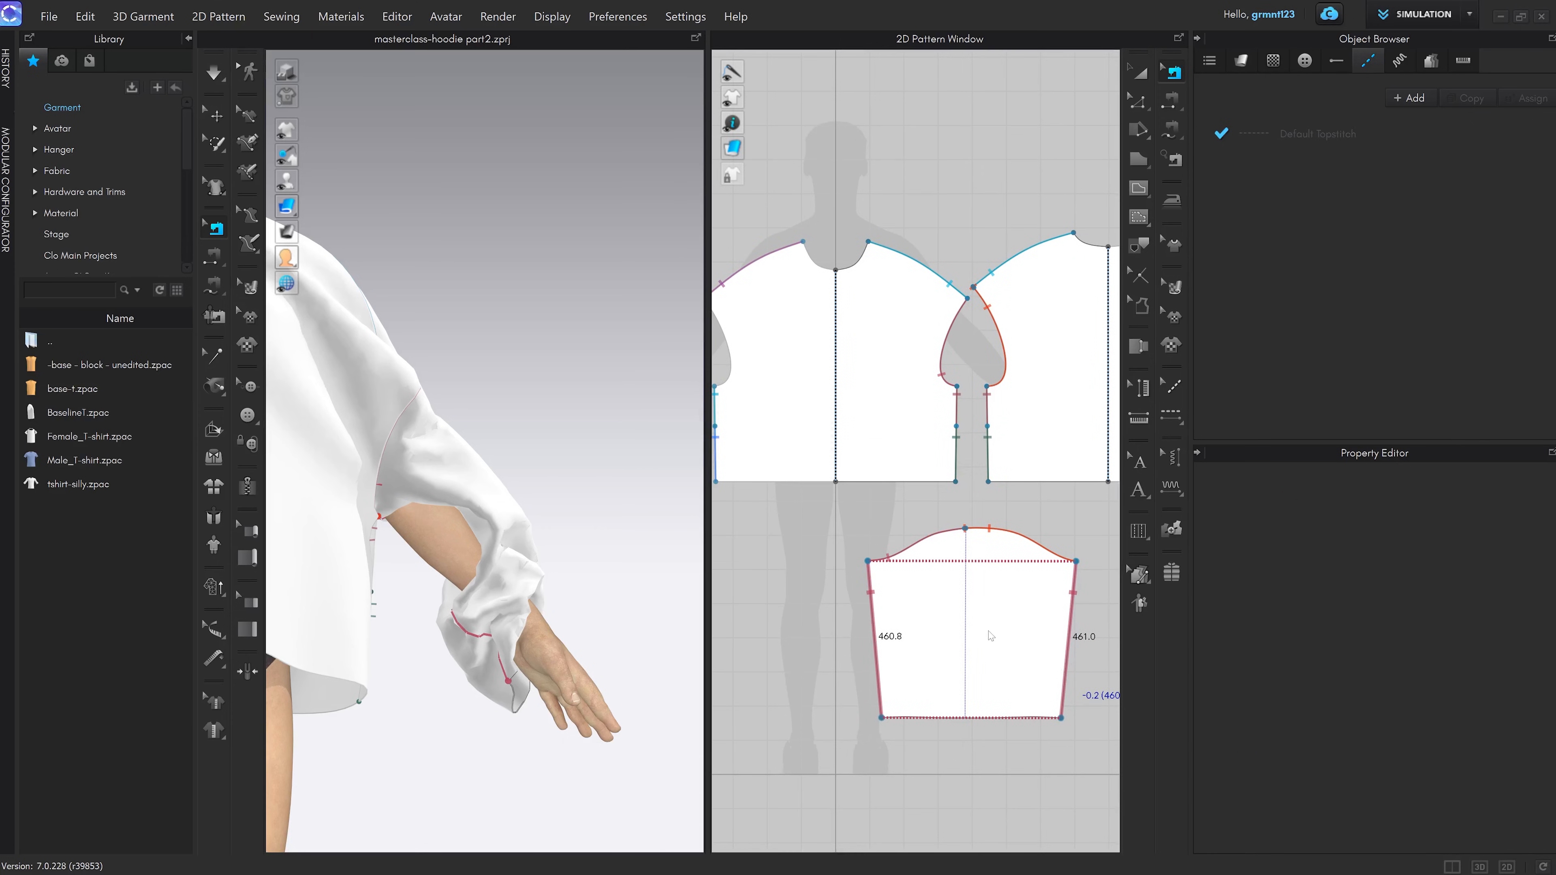
pyautogui.press('Delete')
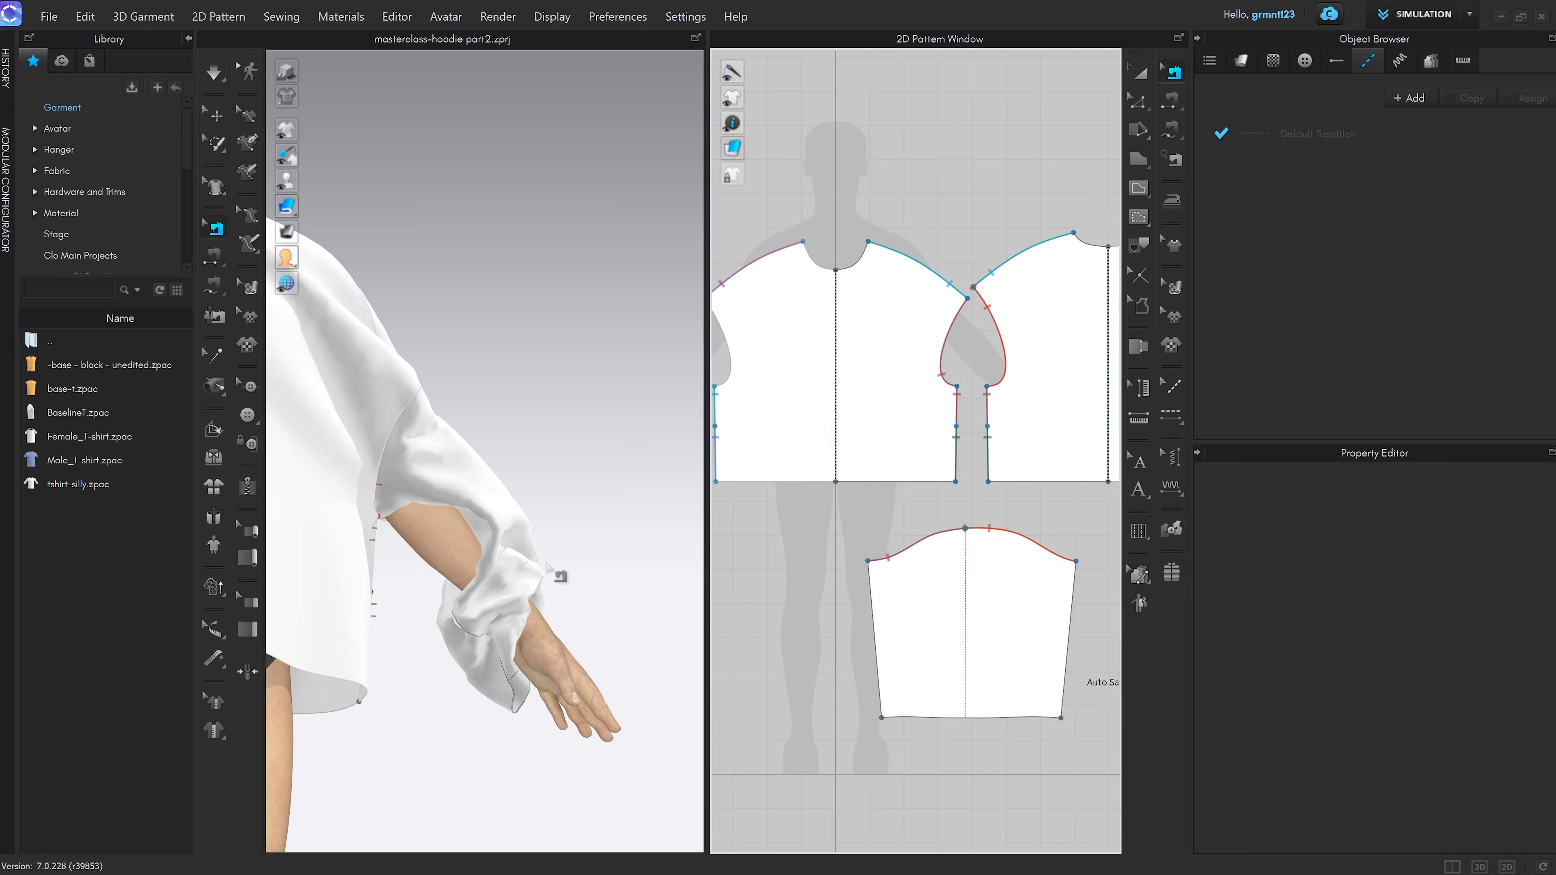
# Simulate the garment and pull the open sleeve over the forearm until it lies smoothly around the arm
pyautogui.press('space')
pyautogui.click(579, 550)
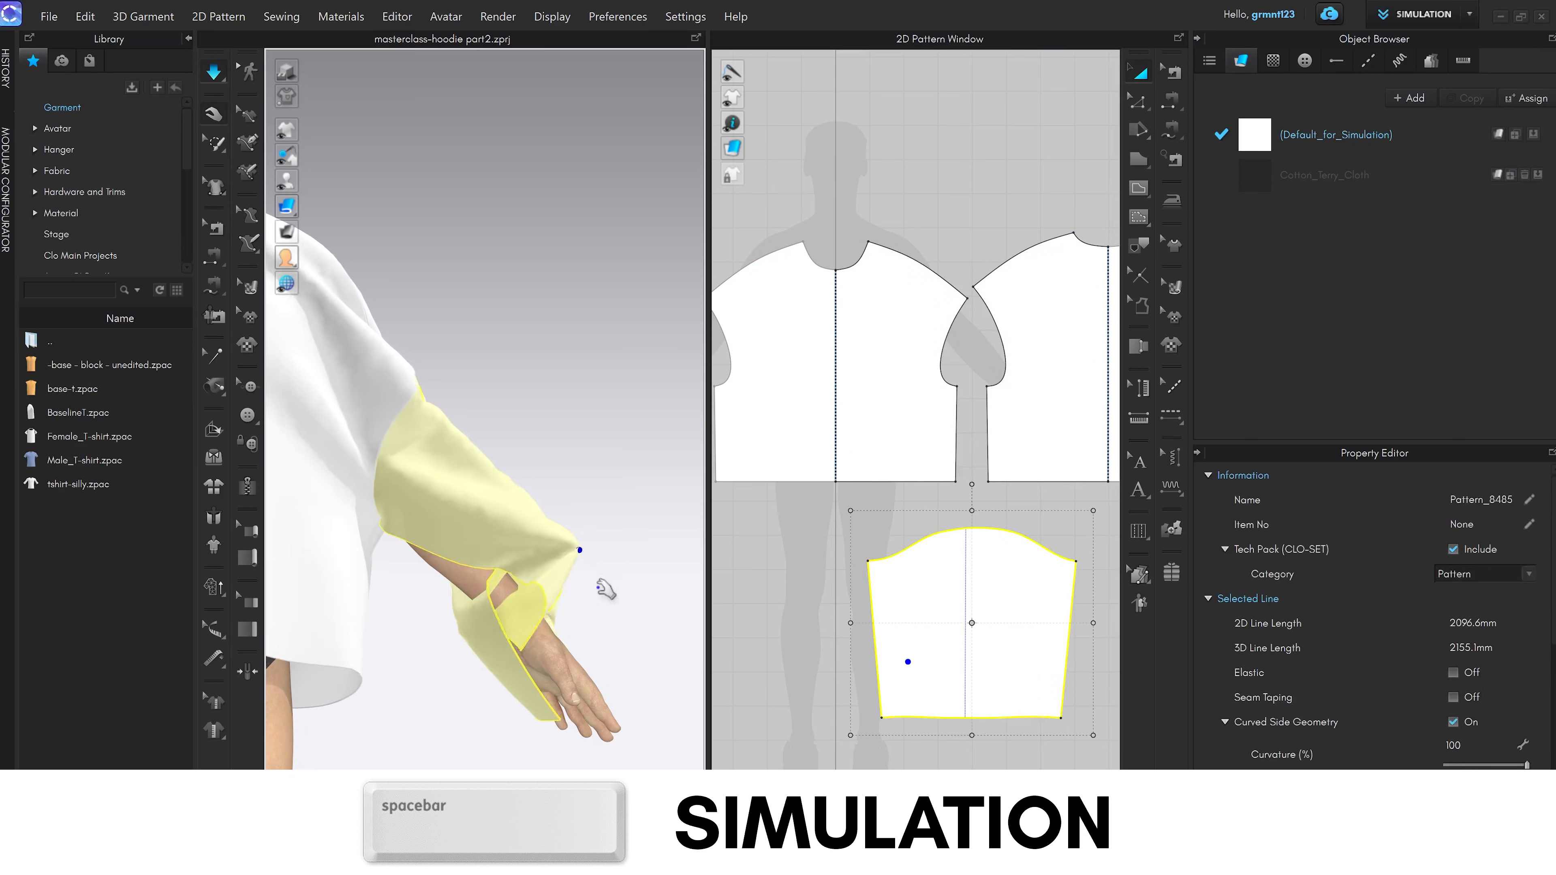
pyautogui.moveTo(597, 587); pyautogui.dragTo(609, 560, button='right')
pyautogui.moveTo(477, 646); pyautogui.dragTo(554, 598)
pyautogui.moveTo(607, 595); pyautogui.dragTo(498, 593, button='right')
pyautogui.moveTo(453, 603); pyautogui.dragTo(493, 515)
pyautogui.press('2')
pyautogui.moveTo(548, 541); pyautogui.dragTo(445, 531, button='middle')
pyautogui.scroll(3, 444, 531)
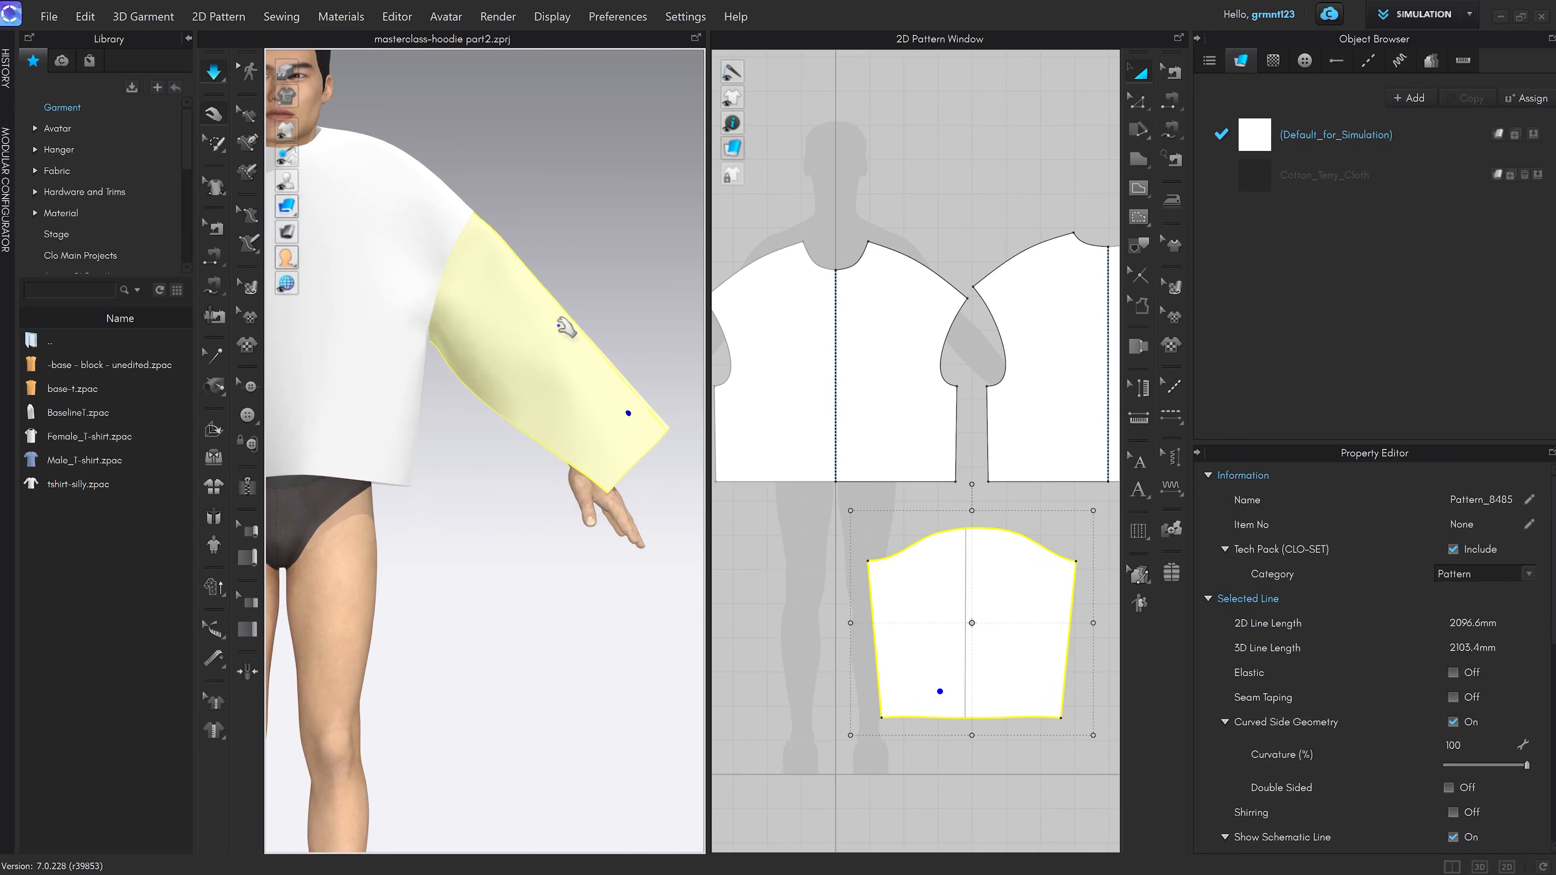
# Sew the two side edges of the sleeve together again with Segment Sewing
pyautogui.press('n')
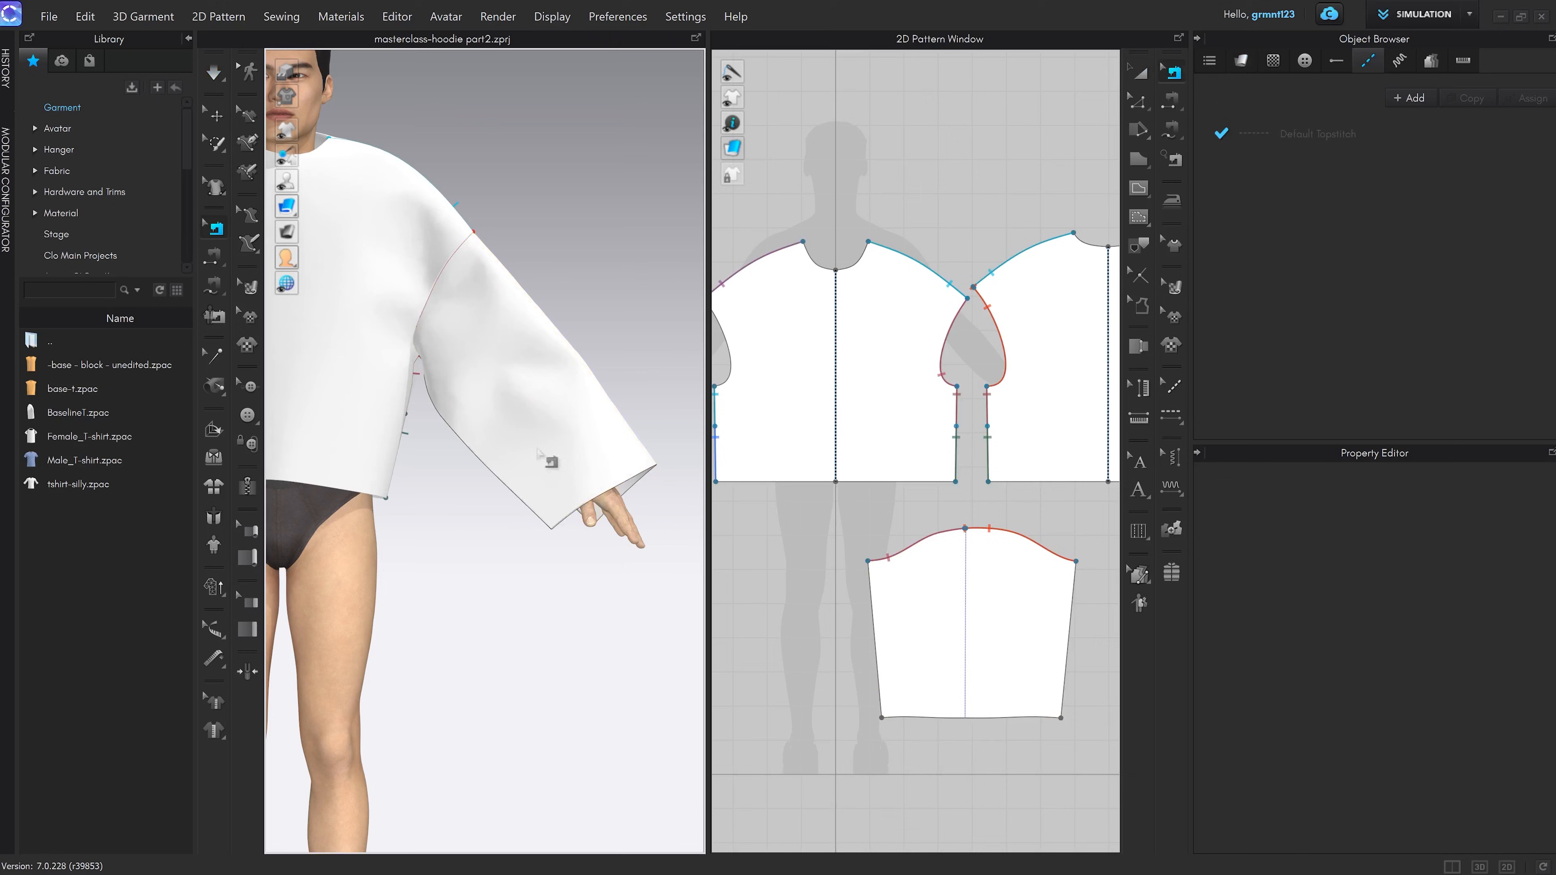
pyautogui.click(1068, 637)
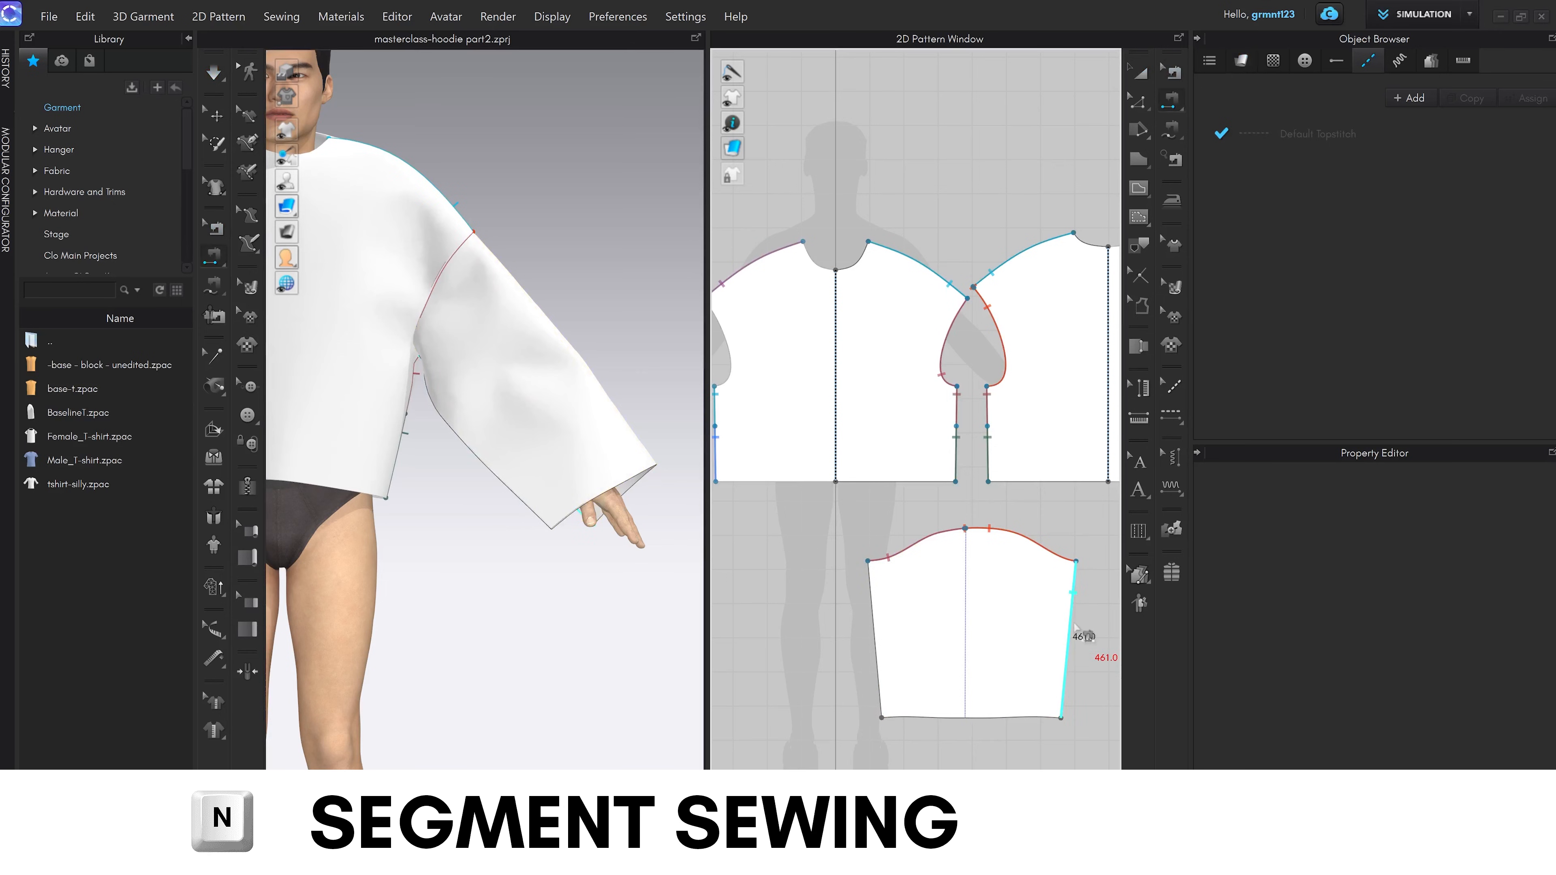
pyautogui.click(877, 611)
pyautogui.press('q')
# Simulate the closed sleeve and review its drape from the back and the front
pyautogui.press('space')
pyautogui.moveTo(571, 594); pyautogui.dragTo(350, 580, button='right')
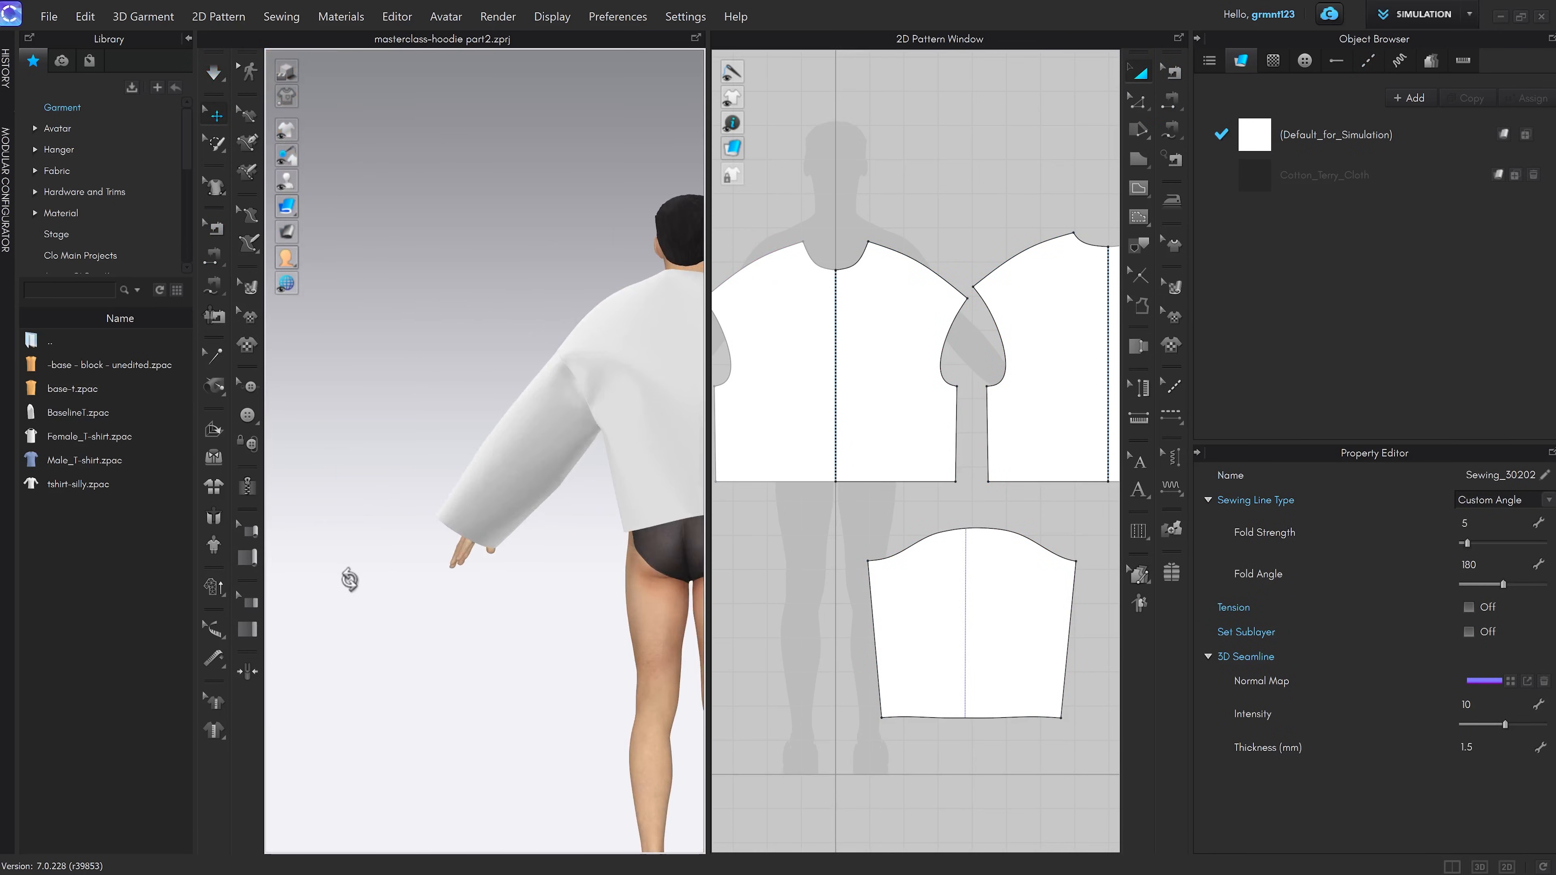
pyautogui.press('2')
pyautogui.moveTo(637, 404); pyautogui.dragTo(559, 573, button='middle')
pyautogui.scroll(3, 559, 575)
pyautogui.click(558, 576)
pyautogui.press('space')
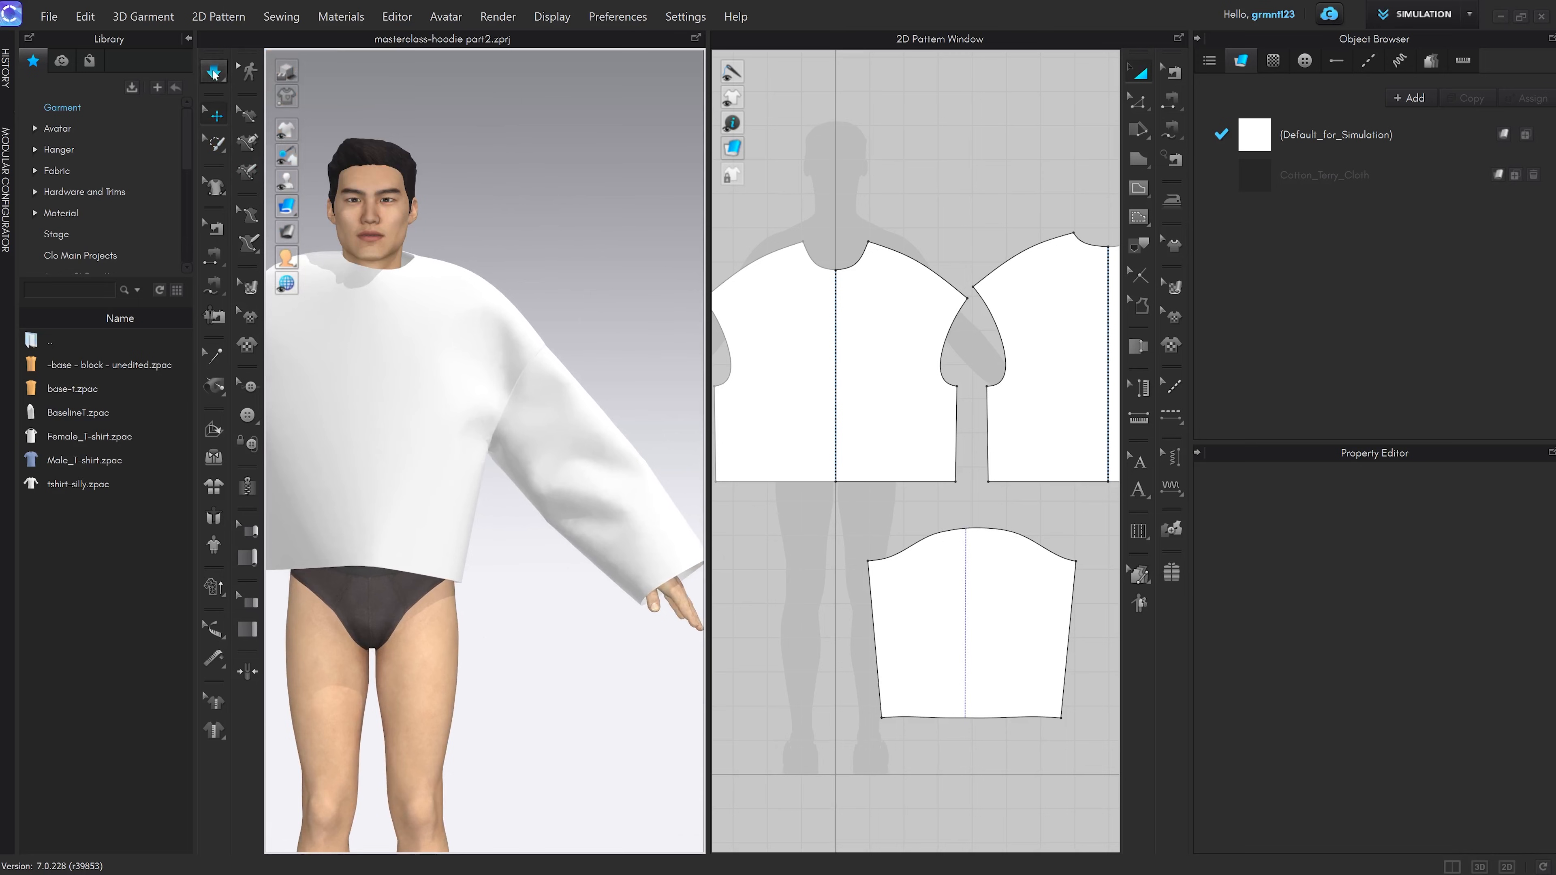
# Restart the simulation and pull on the sleeve near the top of the cap to settle the garment
pyautogui.click(214, 74)
pyautogui.click(304, 96)
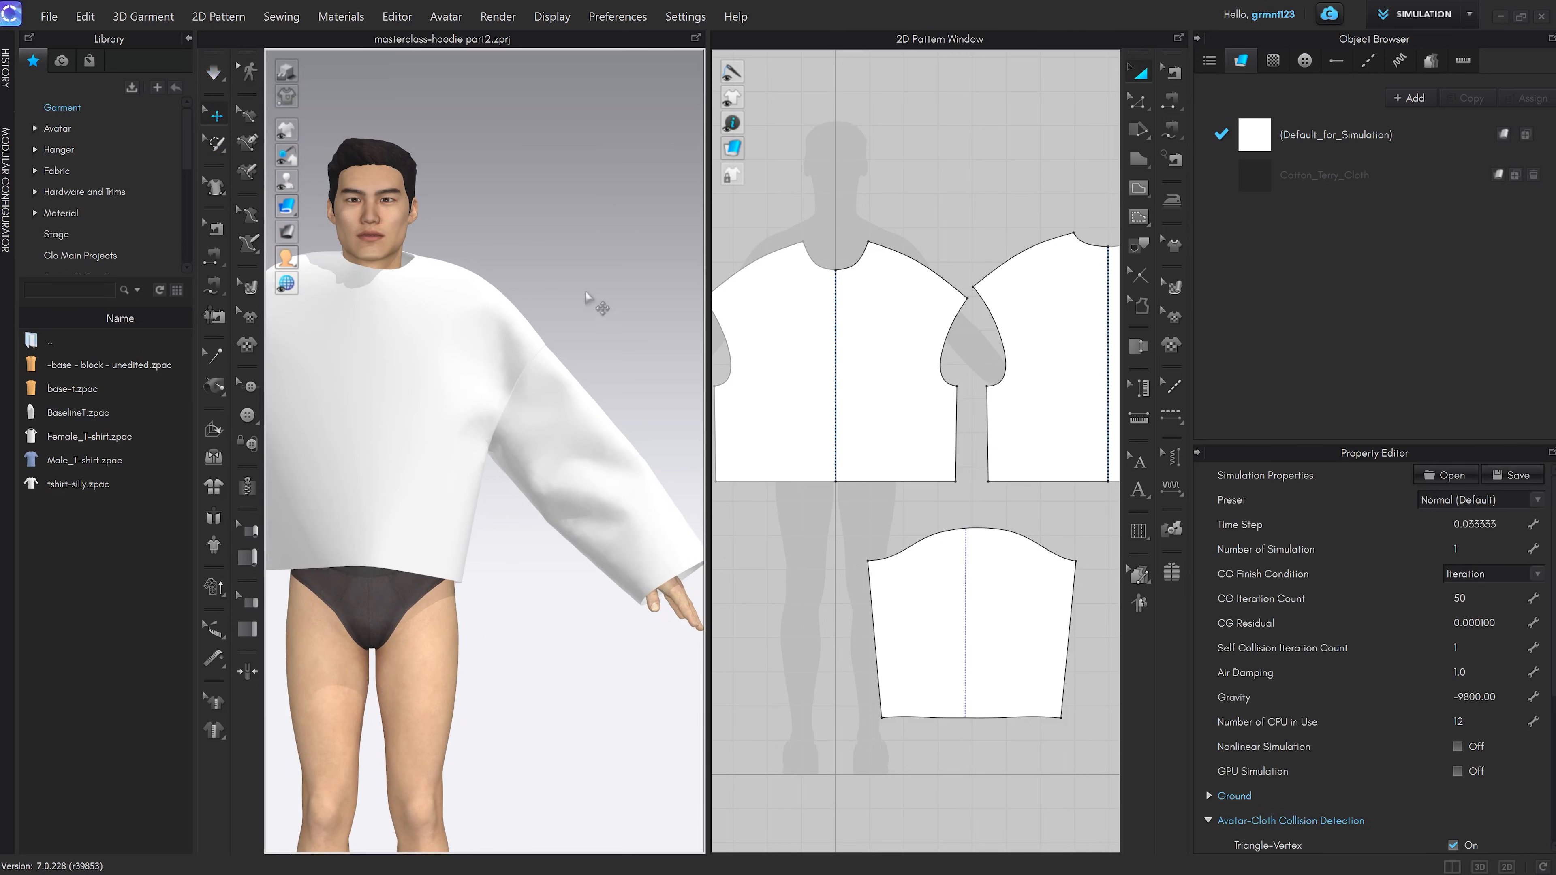
pyautogui.click(534, 363)
pyautogui.press('space')
pyautogui.moveTo(599, 392); pyautogui.dragTo(561, 404, button='right')
pyautogui.press('2')
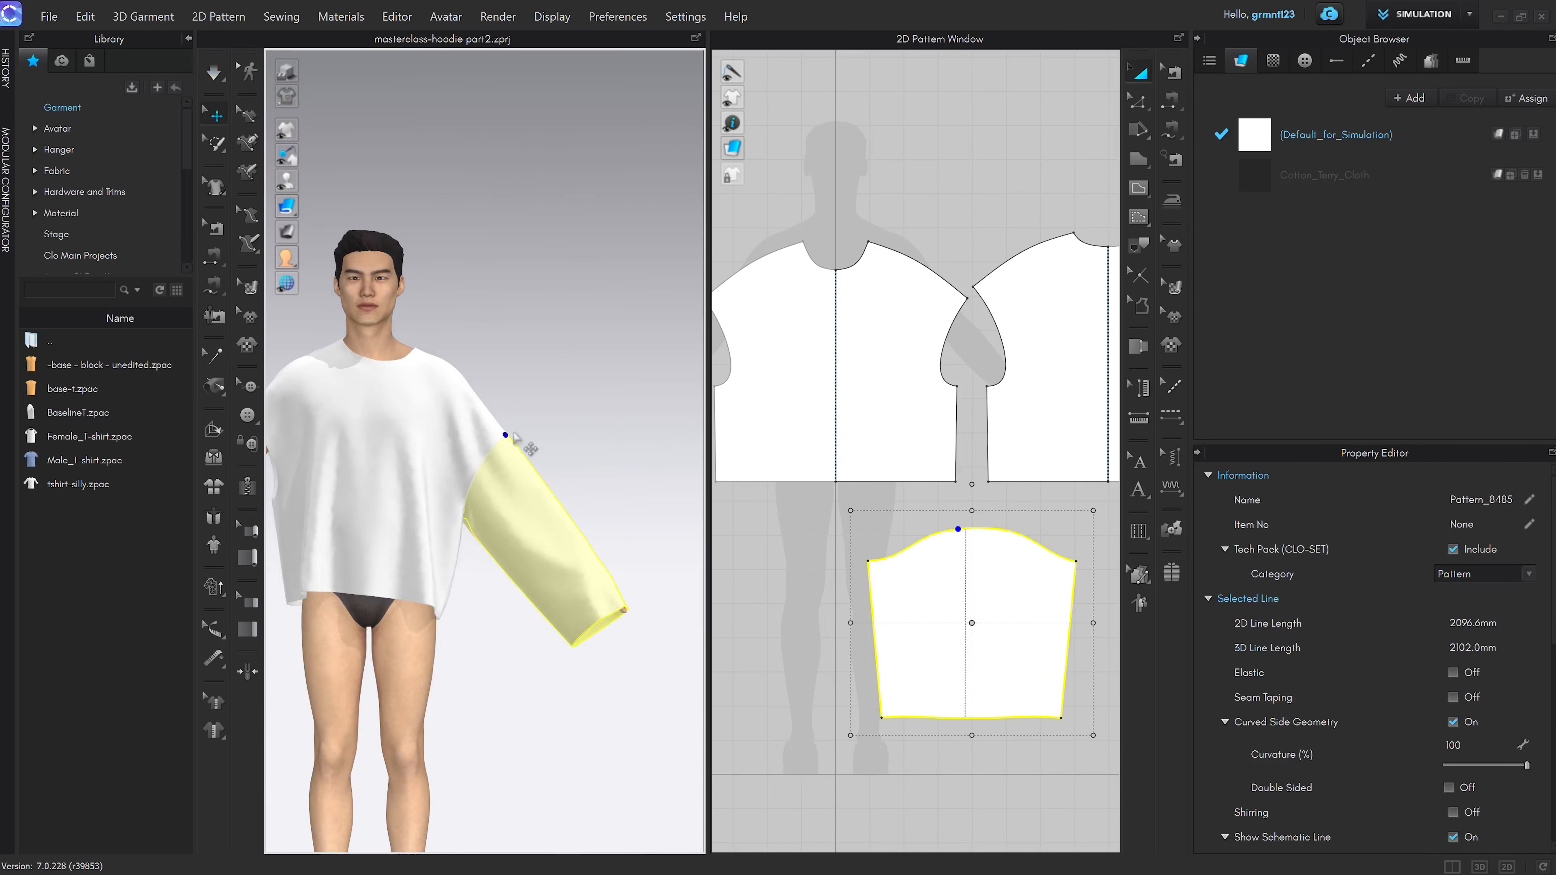
pyautogui.scroll(3, 528, 424)
pyautogui.press('space')
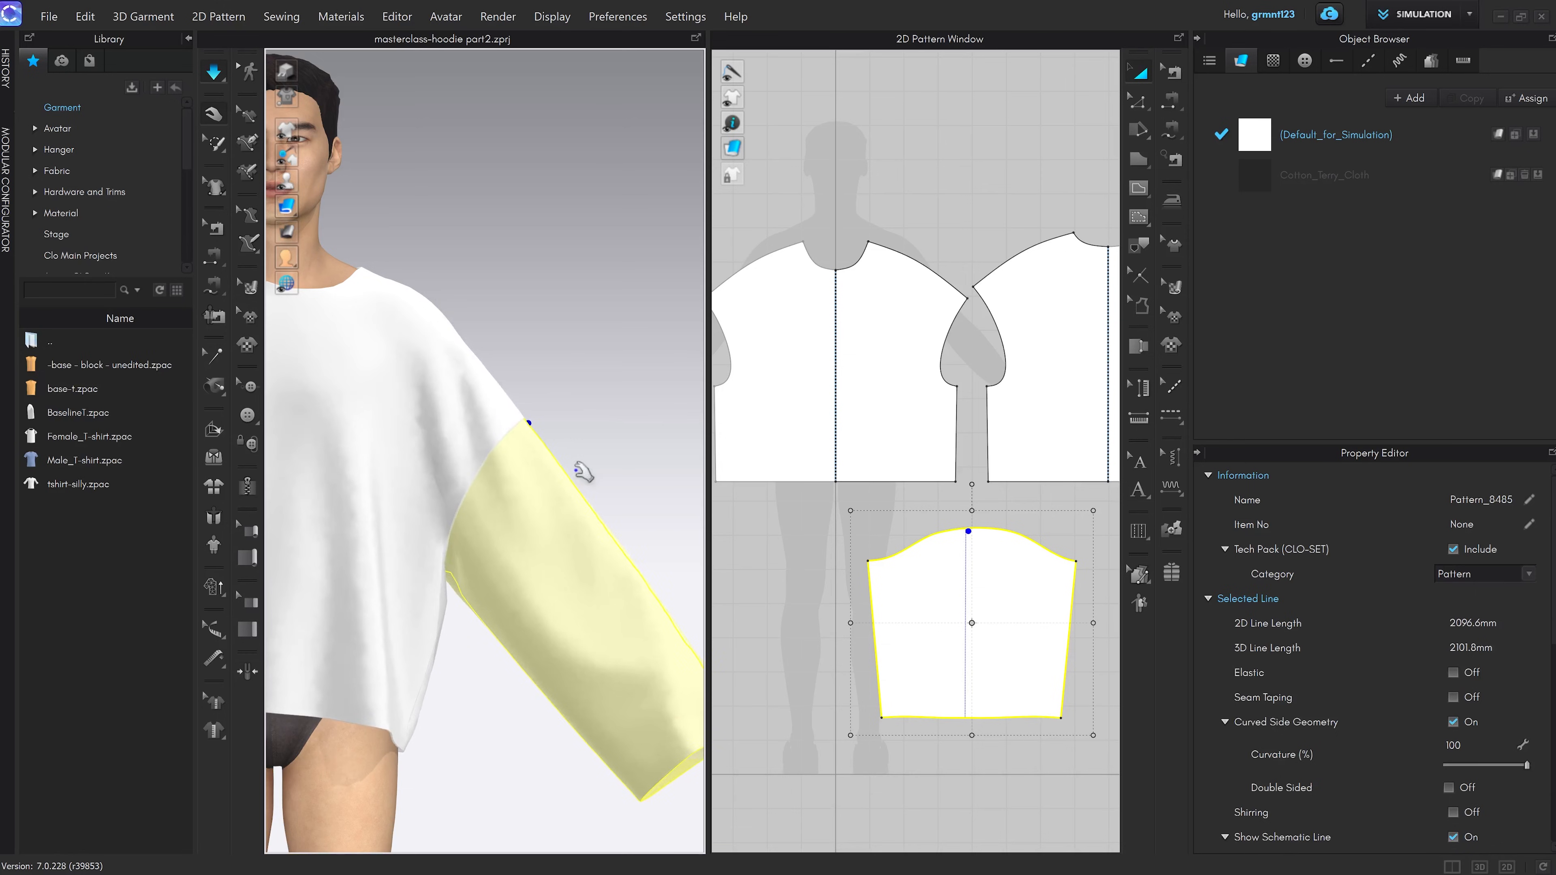
# Examine how the sleeve hangs on the avatar and compare it with the sleeve's 2D pattern
pyautogui.scroll(-5, 612, 625)
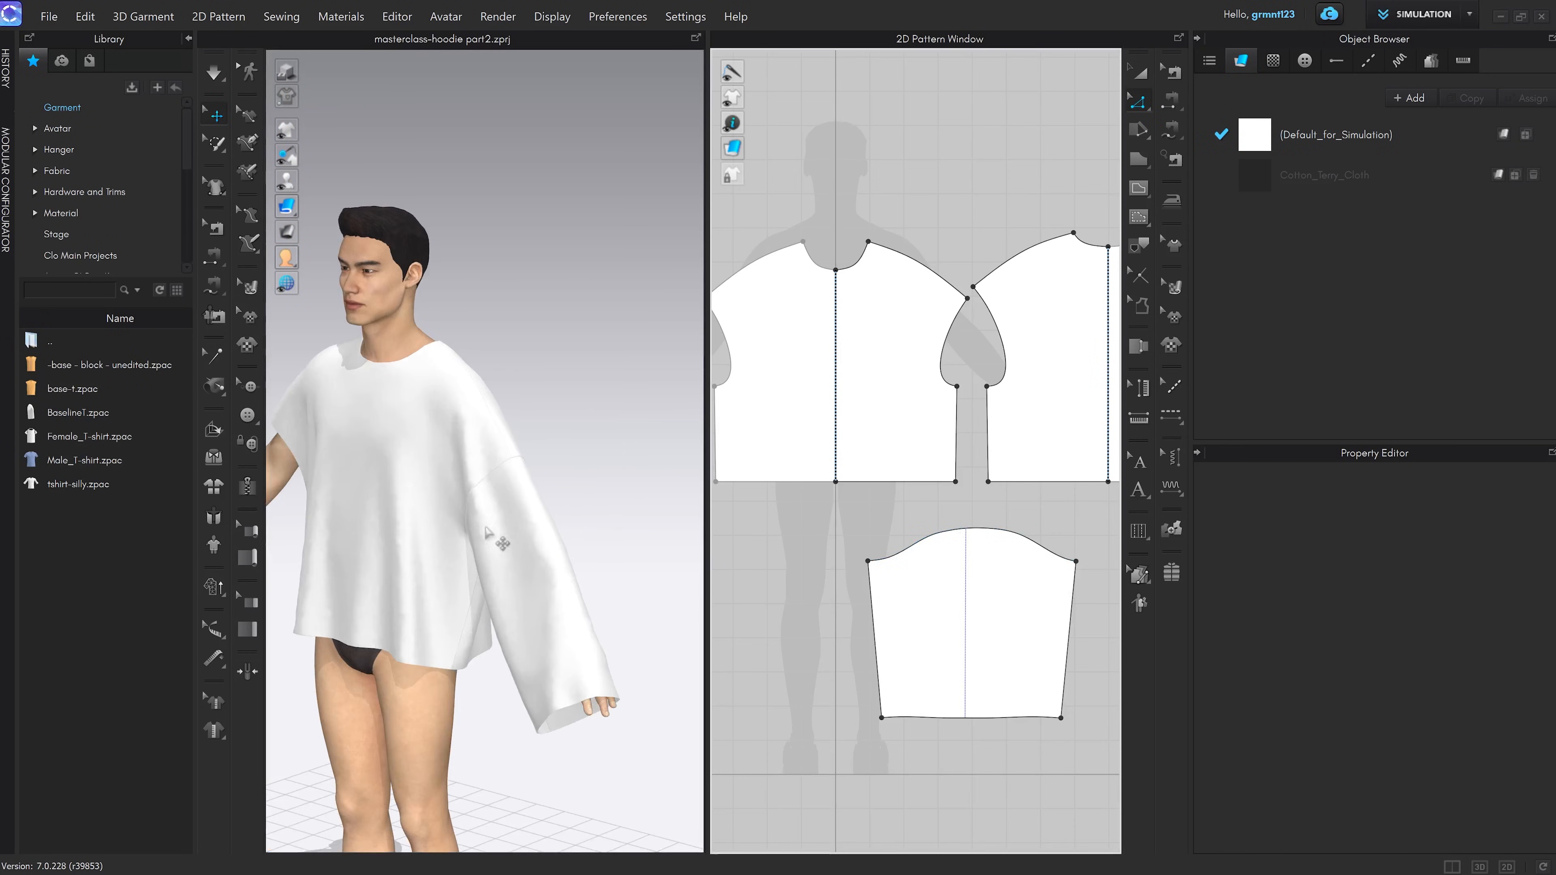
pyautogui.moveTo(489, 533); pyautogui.dragTo(481, 456, button='right')
pyautogui.scroll(3, 467, 517)
pyautogui.press('2')
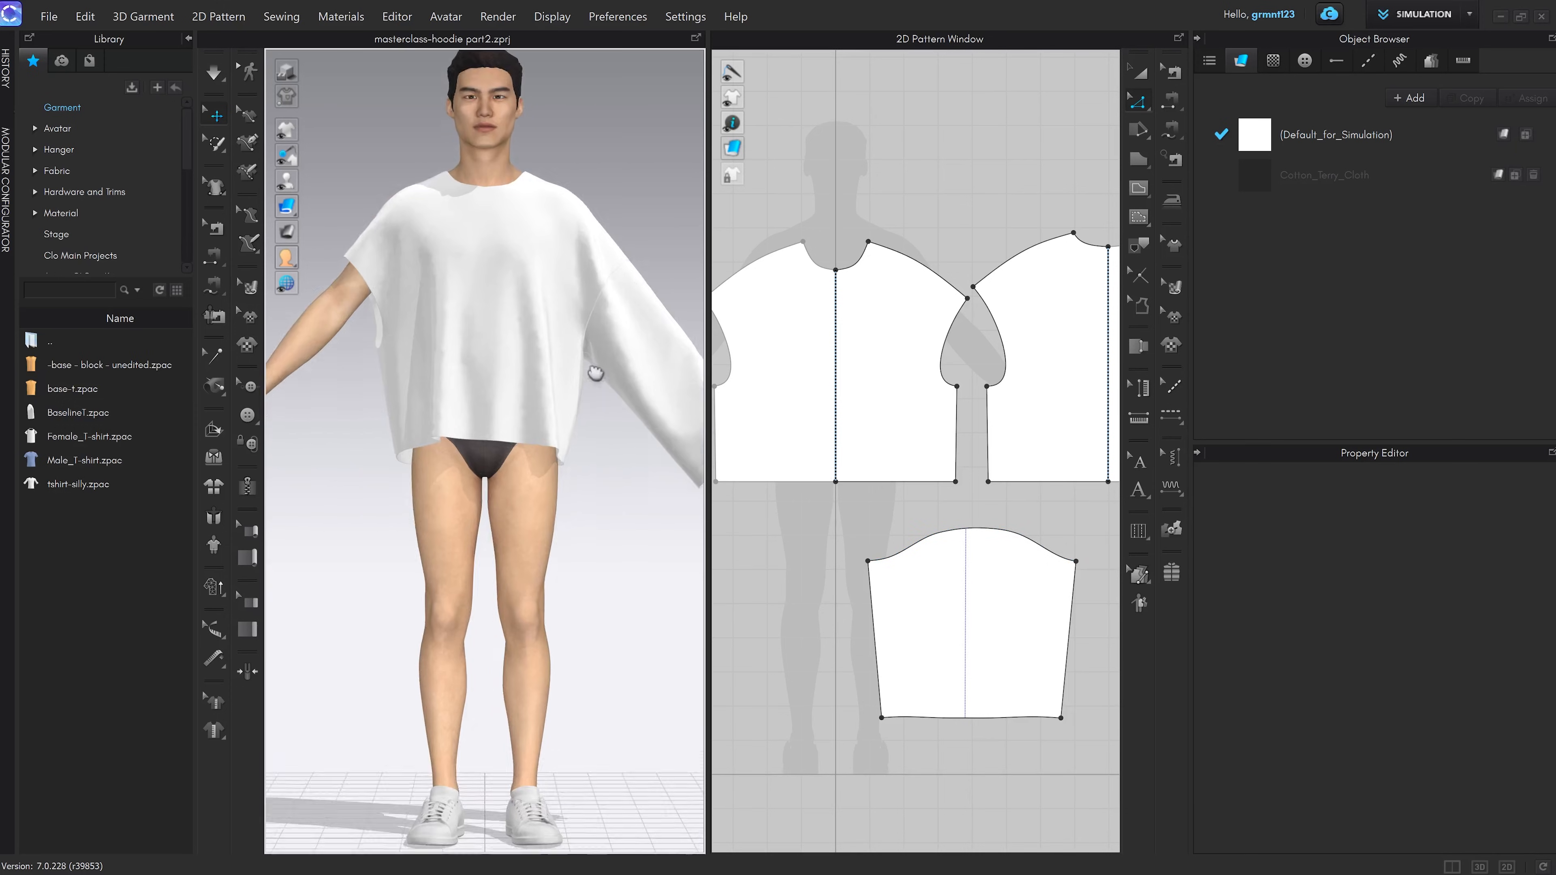
pyautogui.scroll(4, 525, 346)
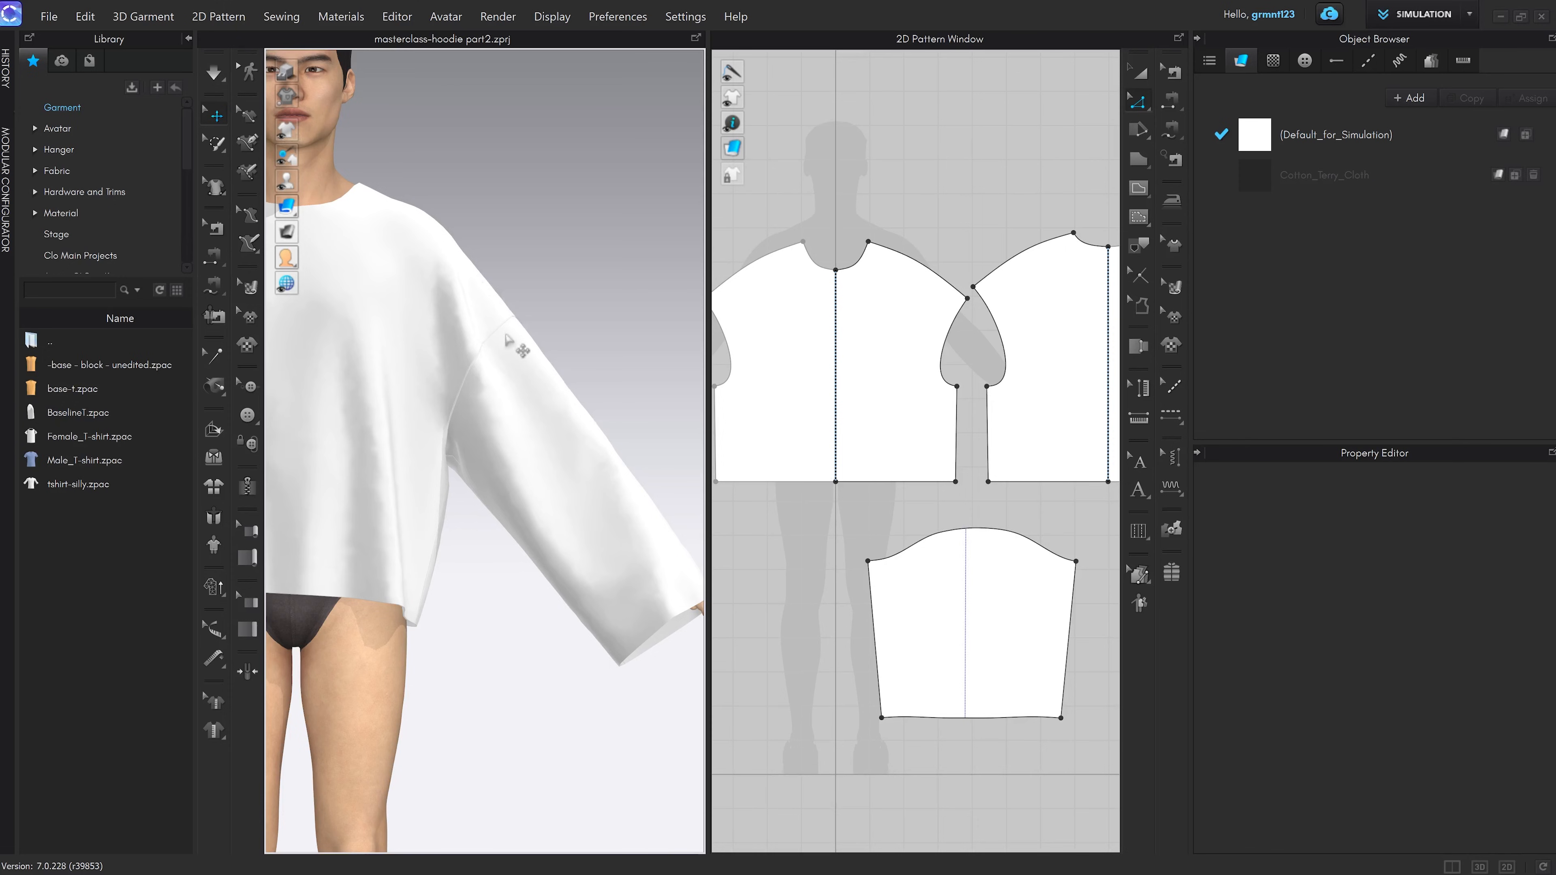
pyautogui.moveTo(1010, 625); pyautogui.dragTo(976, 629, button='middle')
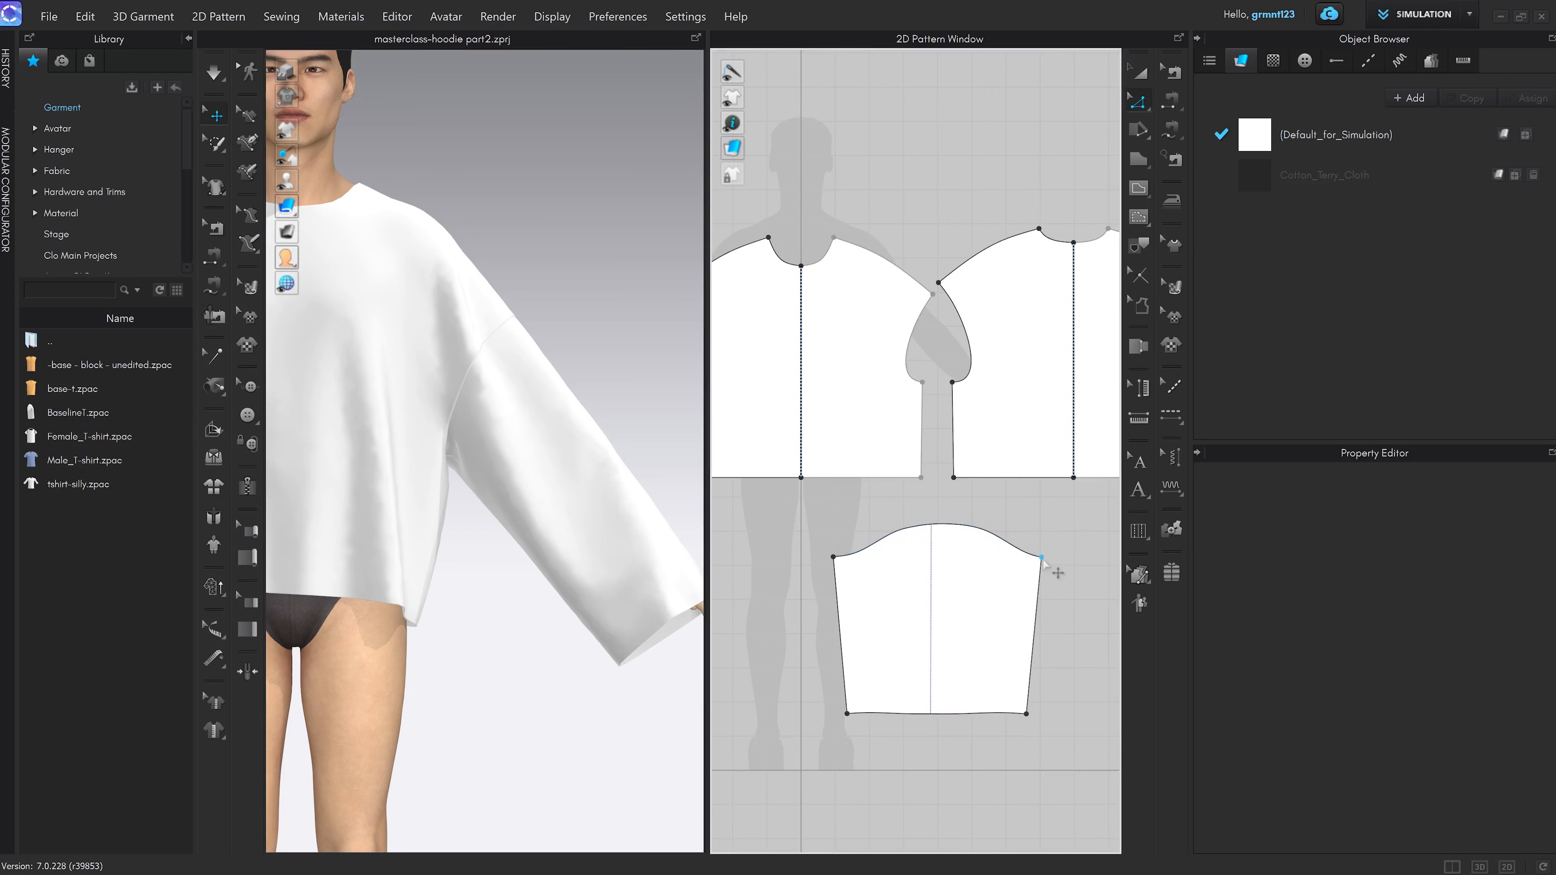
pyautogui.scroll(-3, 607, 539)
pyautogui.moveTo(603, 547); pyautogui.dragTo(606, 475, button='middle')
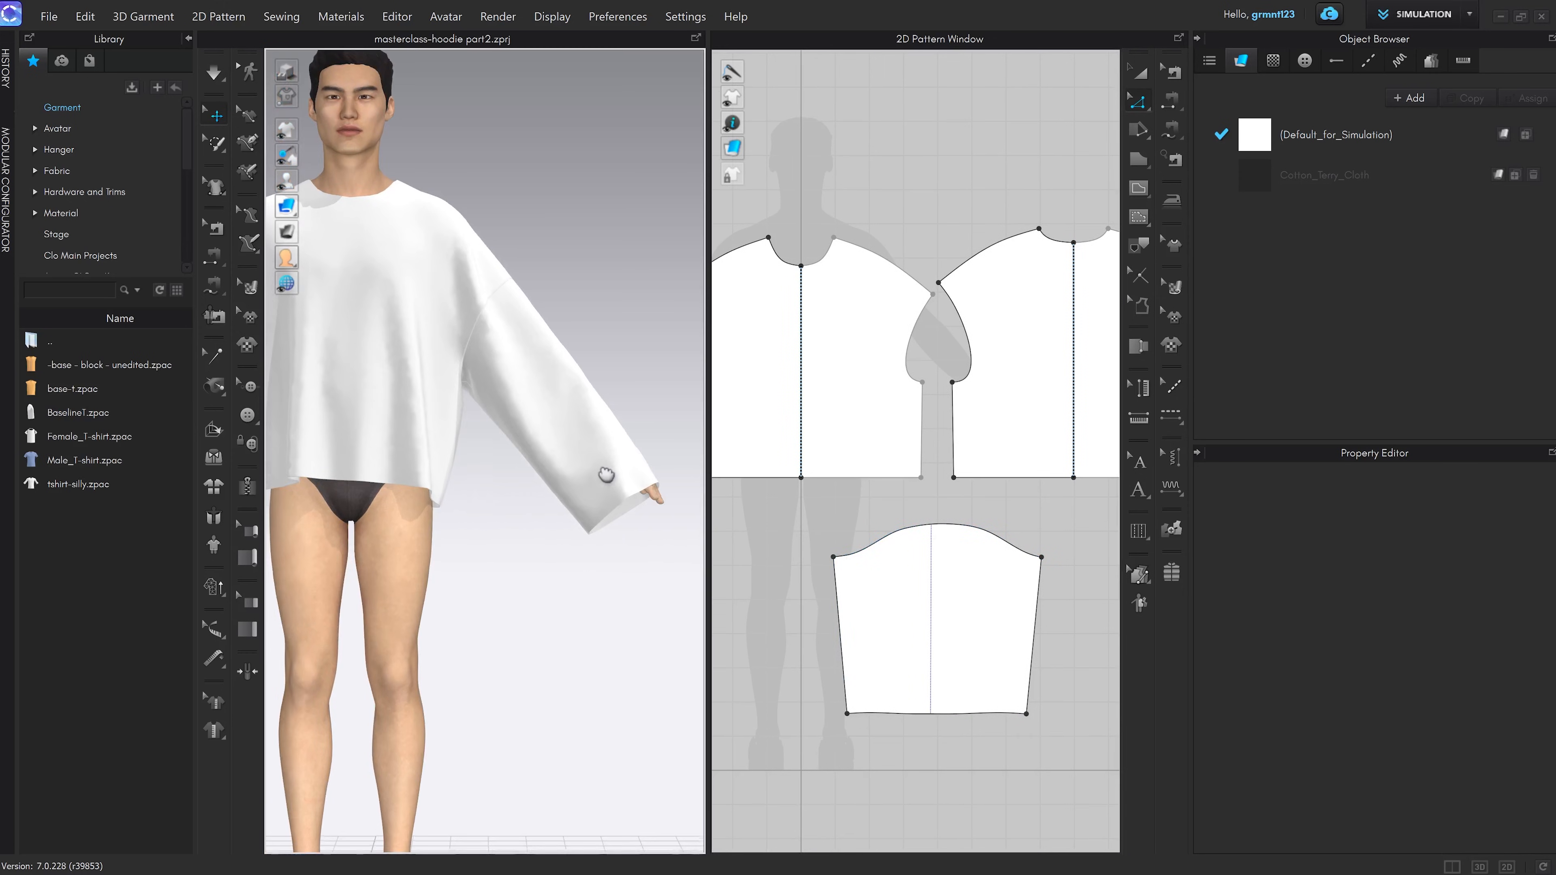
# Create a 500 by 500 mm rectangle pattern beside the sleeve pattern and delete it
pyautogui.scroll(-2, 645, 567)
pyautogui.moveTo(533, 546); pyautogui.dragTo(625, 562, button='middle')
pyautogui.press('a')
pyautogui.scroll(-4, 971, 605)
pyautogui.moveTo(972, 605); pyautogui.dragTo(940, 563, button='middle')
pyautogui.scroll(3, 969, 551)
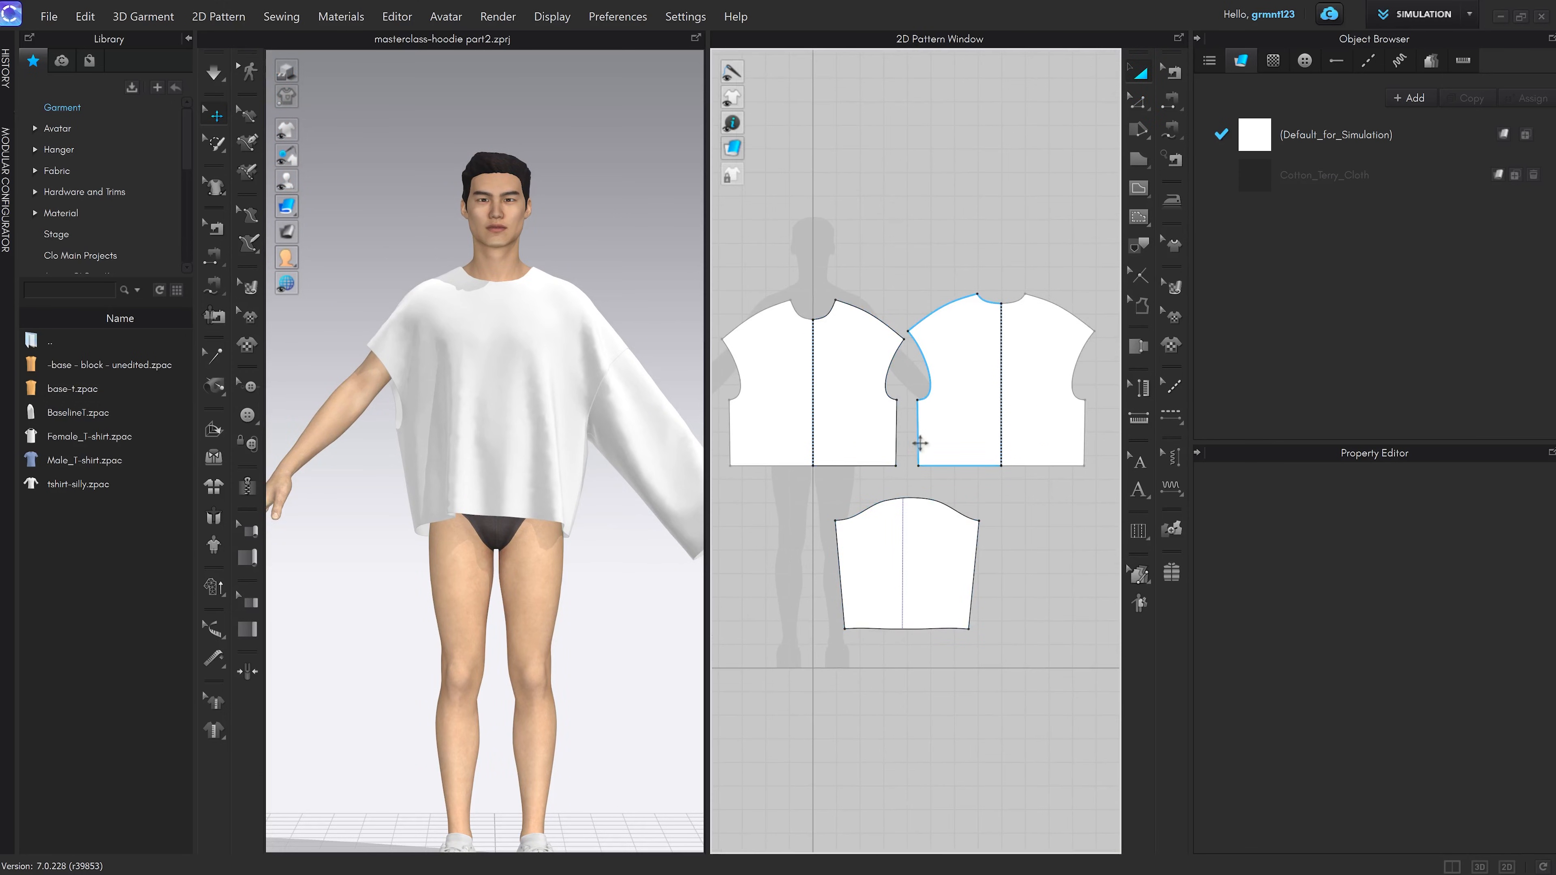
pyautogui.moveTo(919, 456); pyautogui.dragTo(985, 432, button='middle')
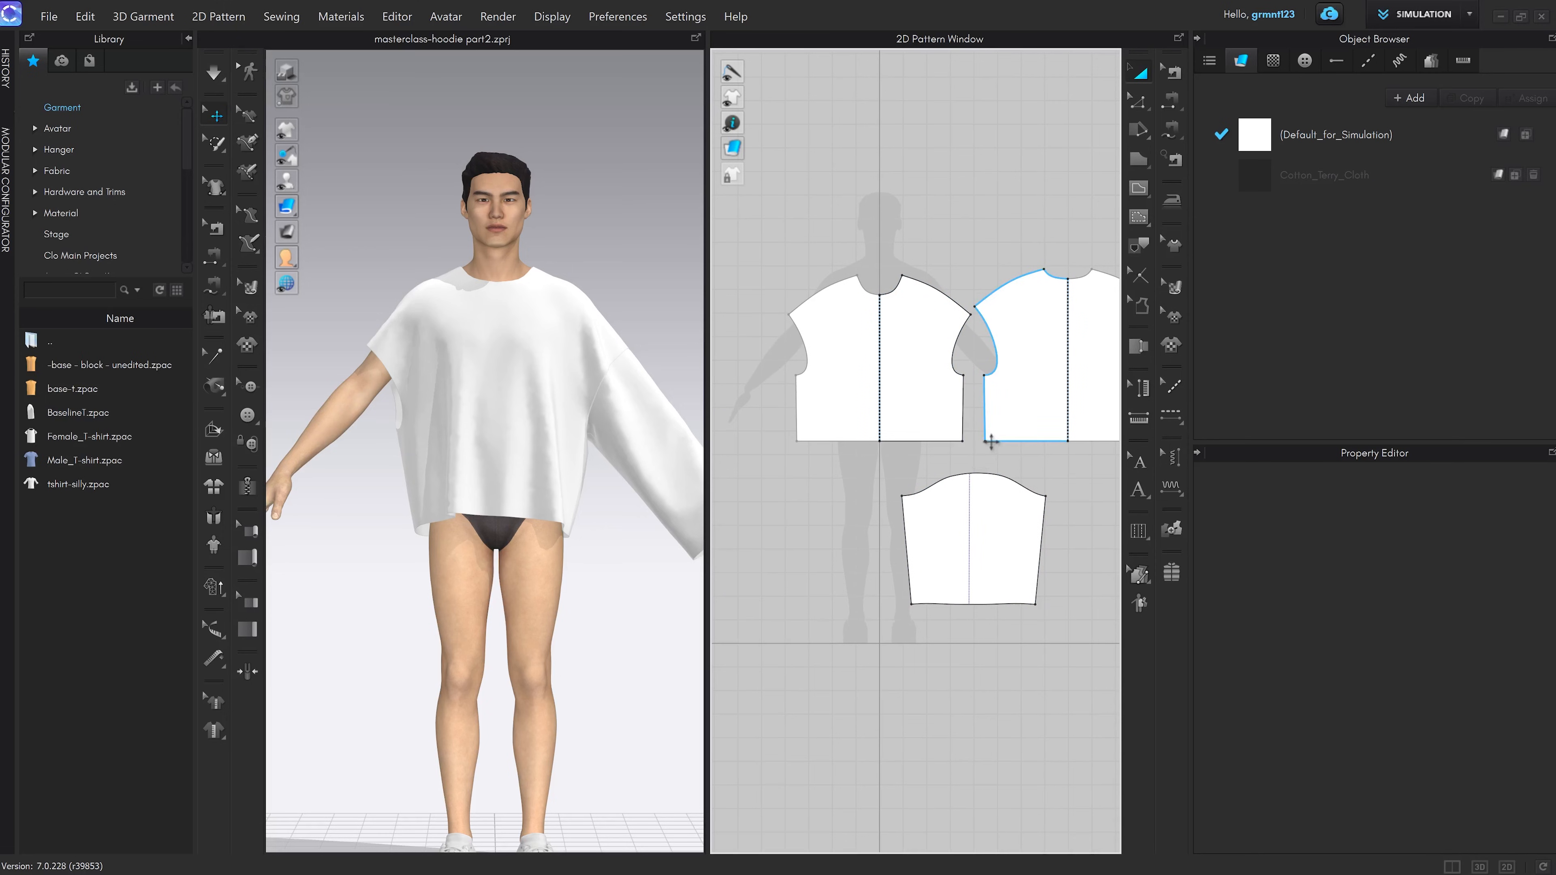
pyautogui.press('s')
pyautogui.click(795, 516)
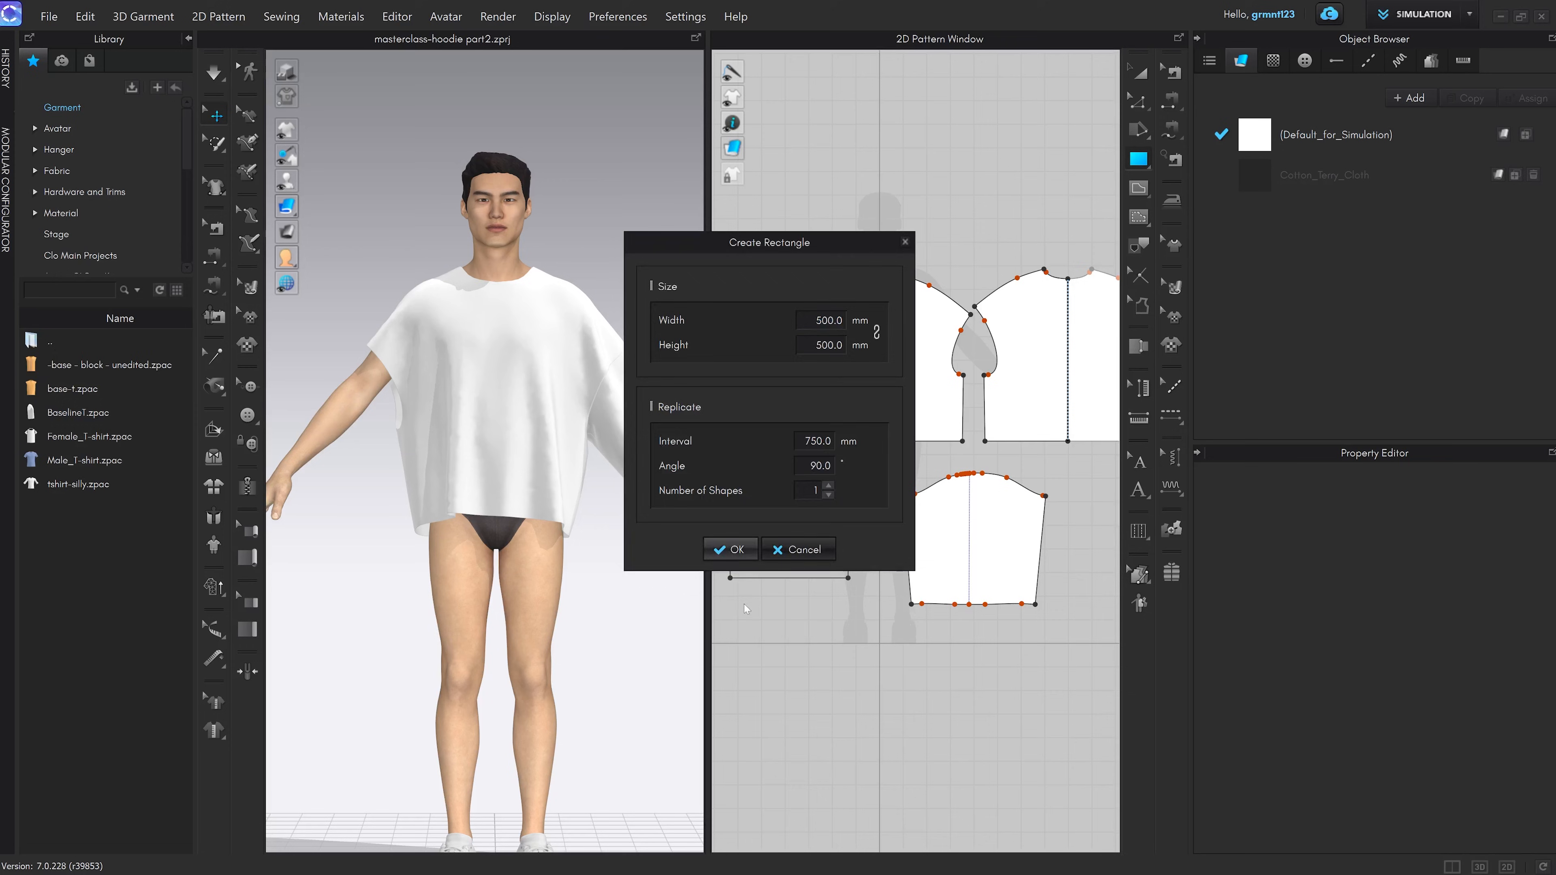
pyautogui.press('Return')
pyautogui.press('Delete')
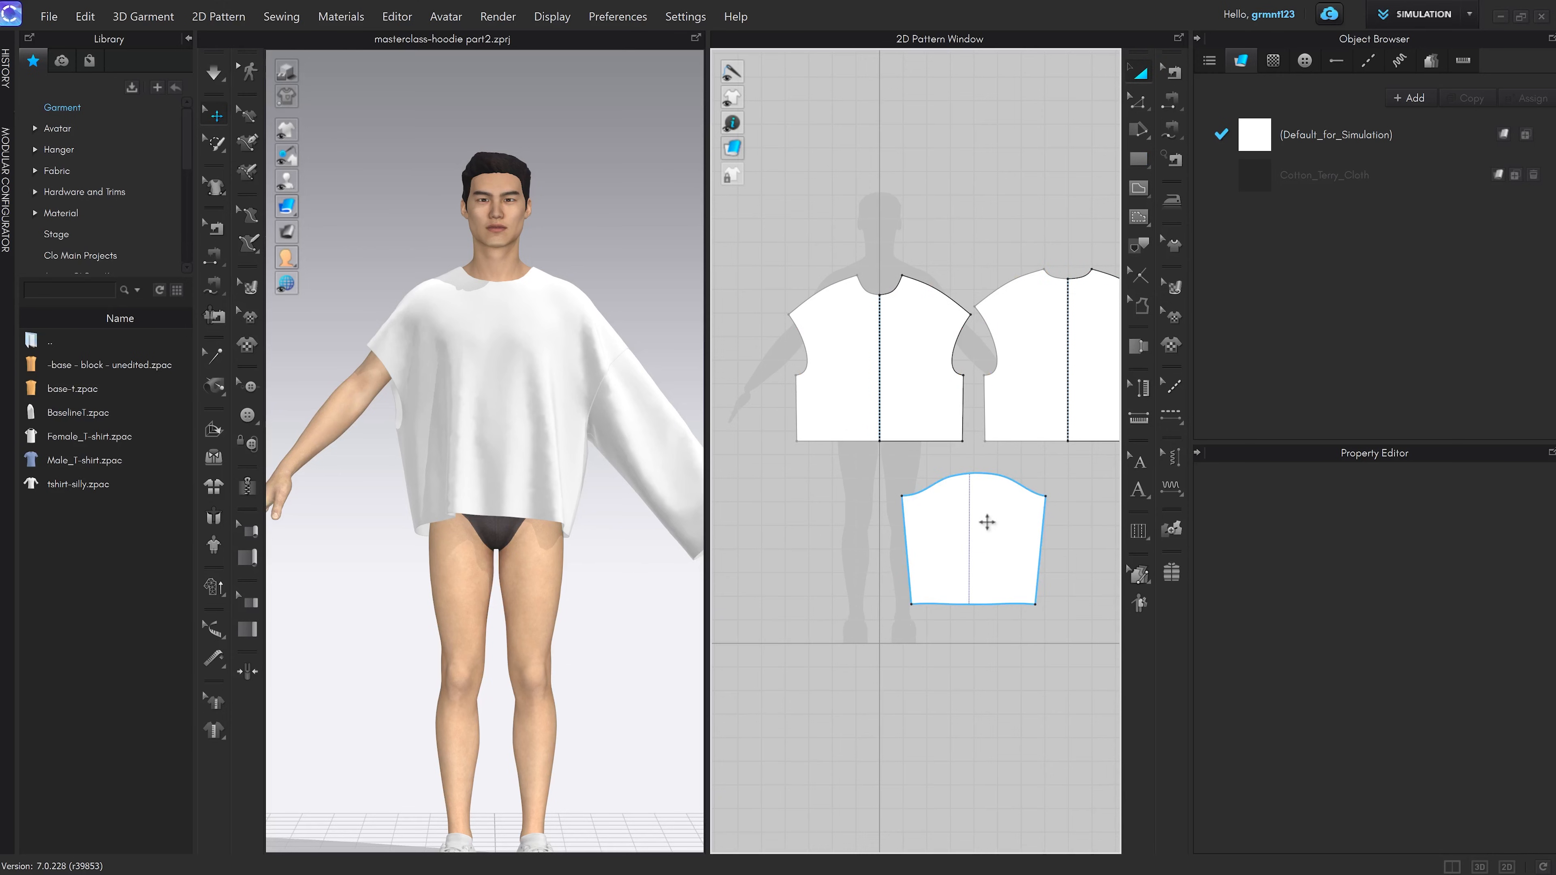
pyautogui.scroll(-2, 612, 466)
pyautogui.moveTo(610, 464); pyautogui.dragTo(563, 430, button='middle')
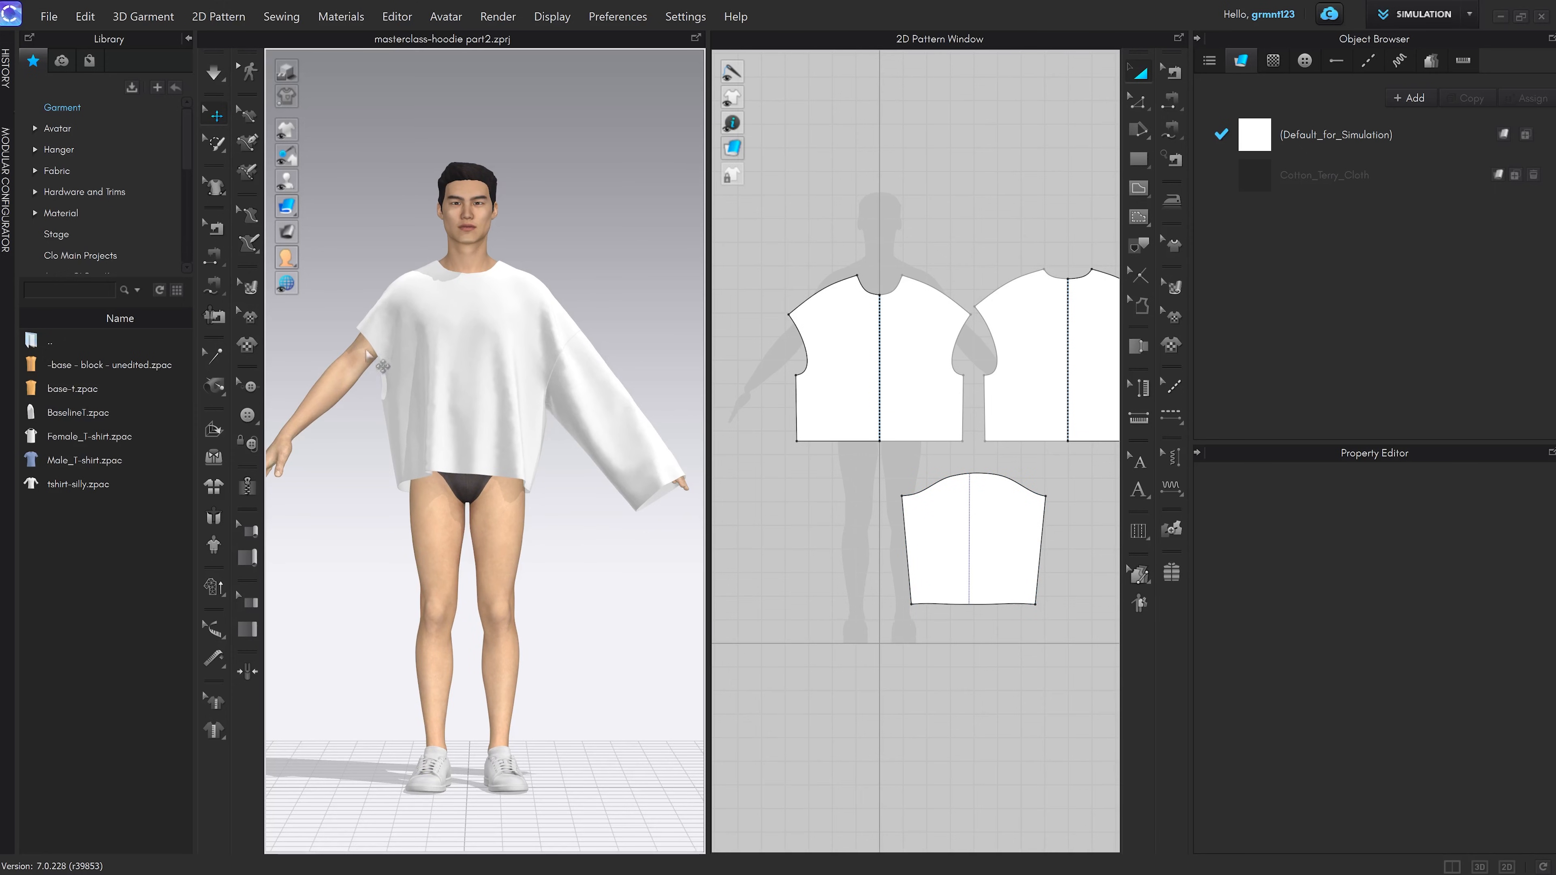
pyautogui.click(982, 528)
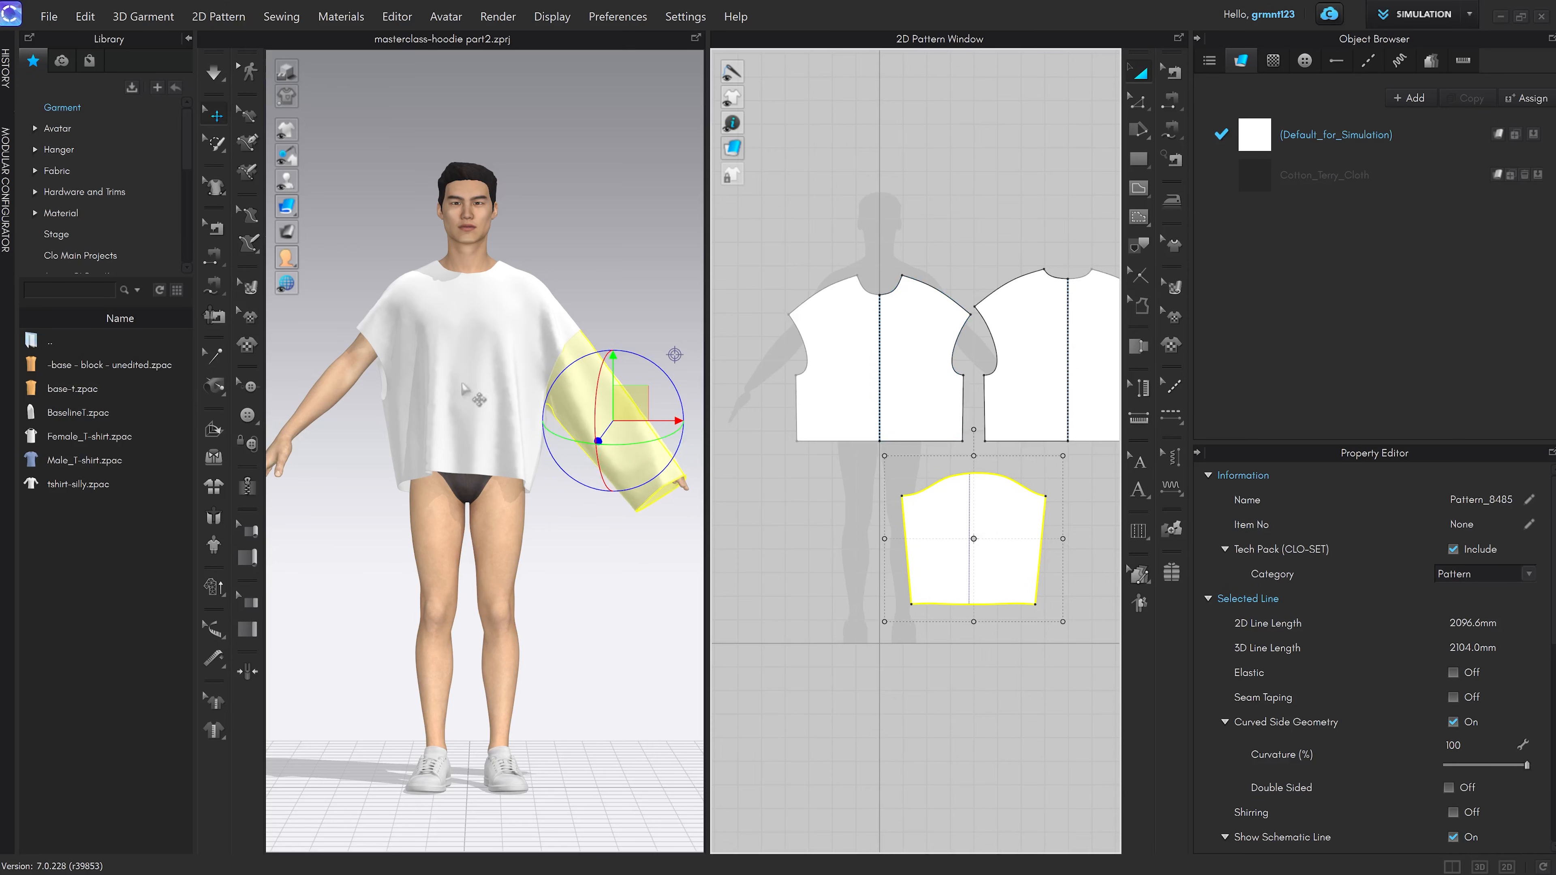
pyautogui.hotkey('ctrl', 'c')
pyautogui.hotkey('ctrl', 'v')
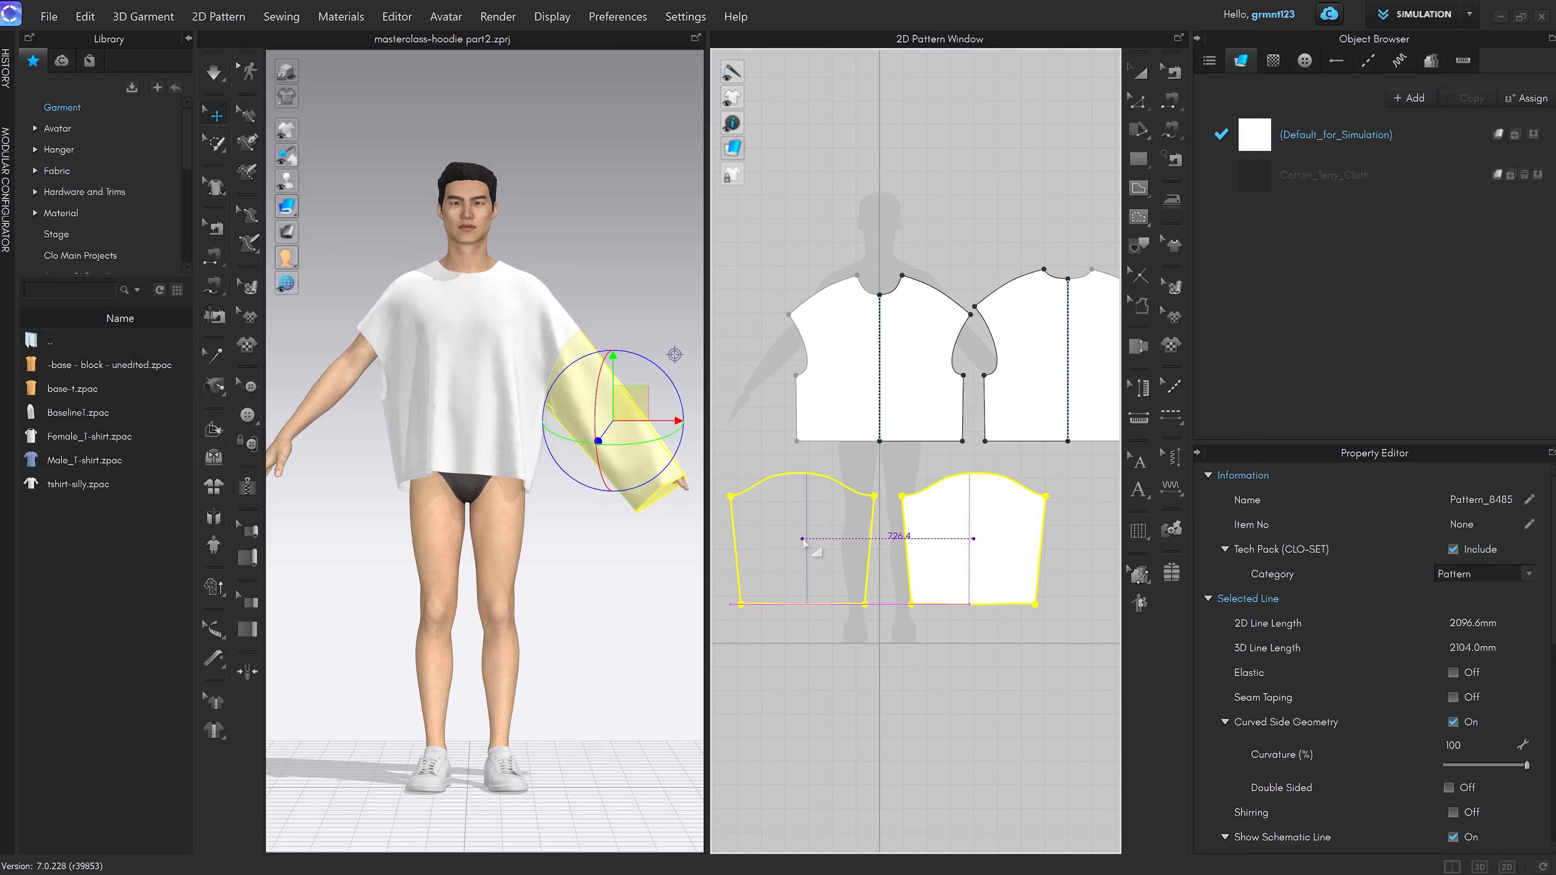
pyautogui.press('Escape')
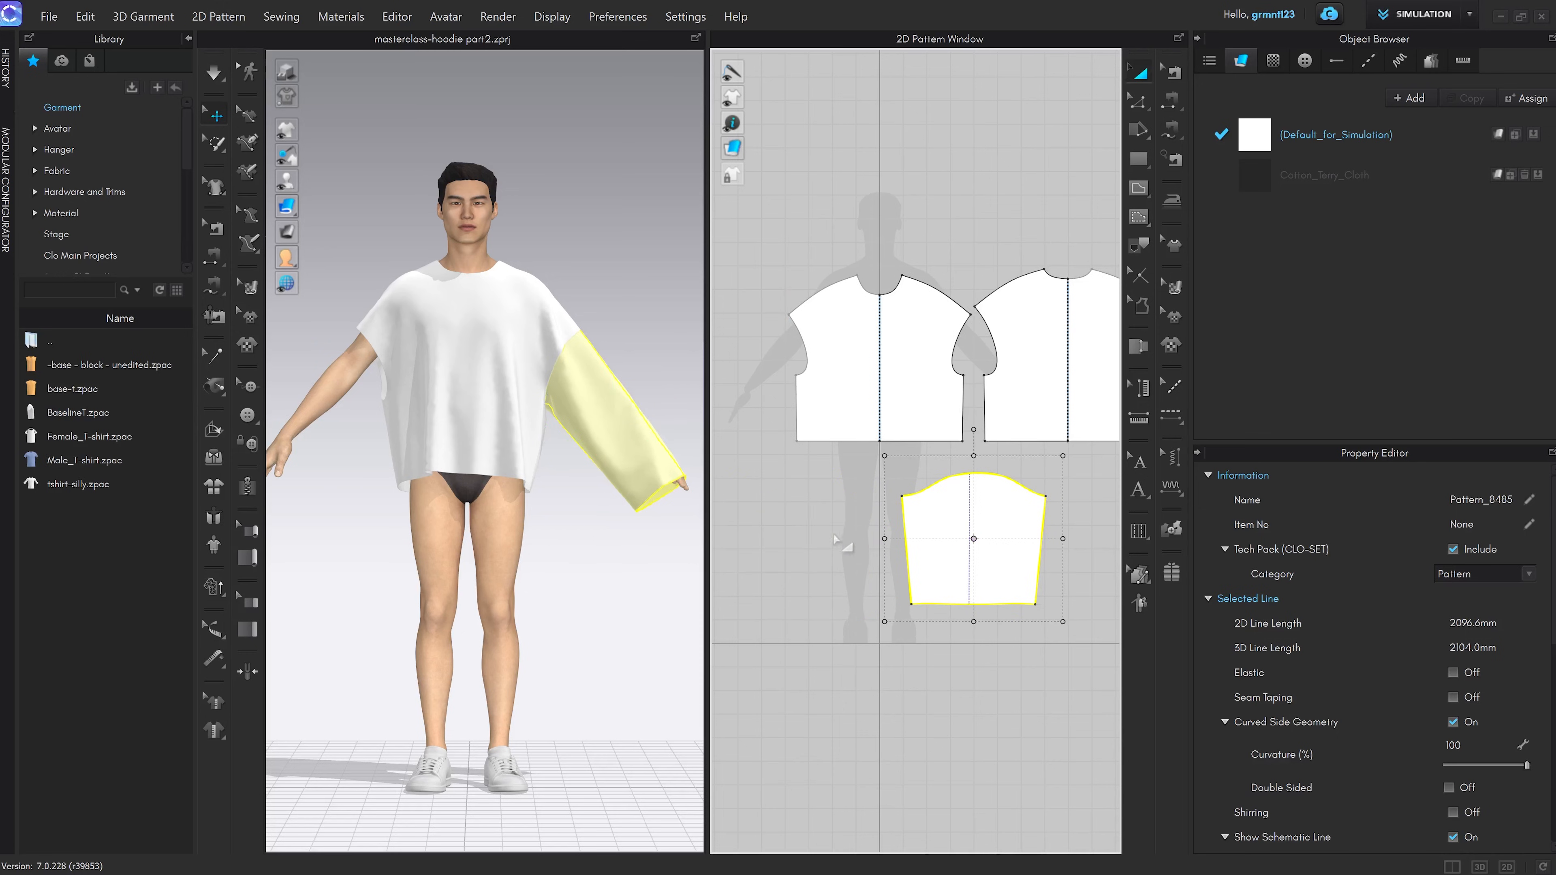
# Clone the sleeve as a Symmetric Pattern (with Sewing) and place it on the opposite side, level with the original
pyautogui.rightClick(995, 503)
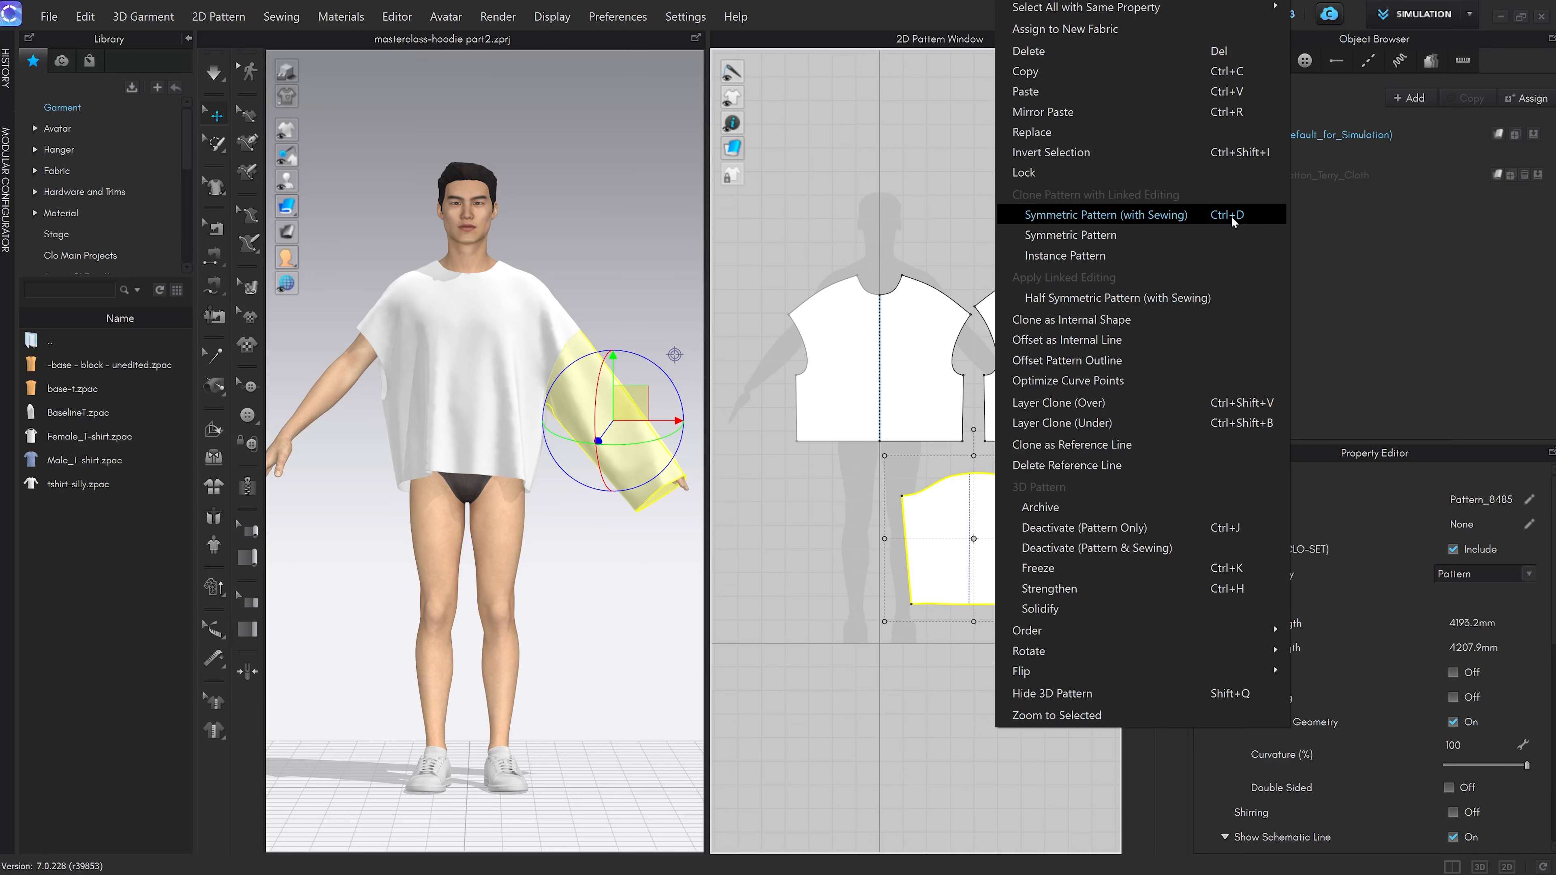
pyautogui.click(1219, 214)
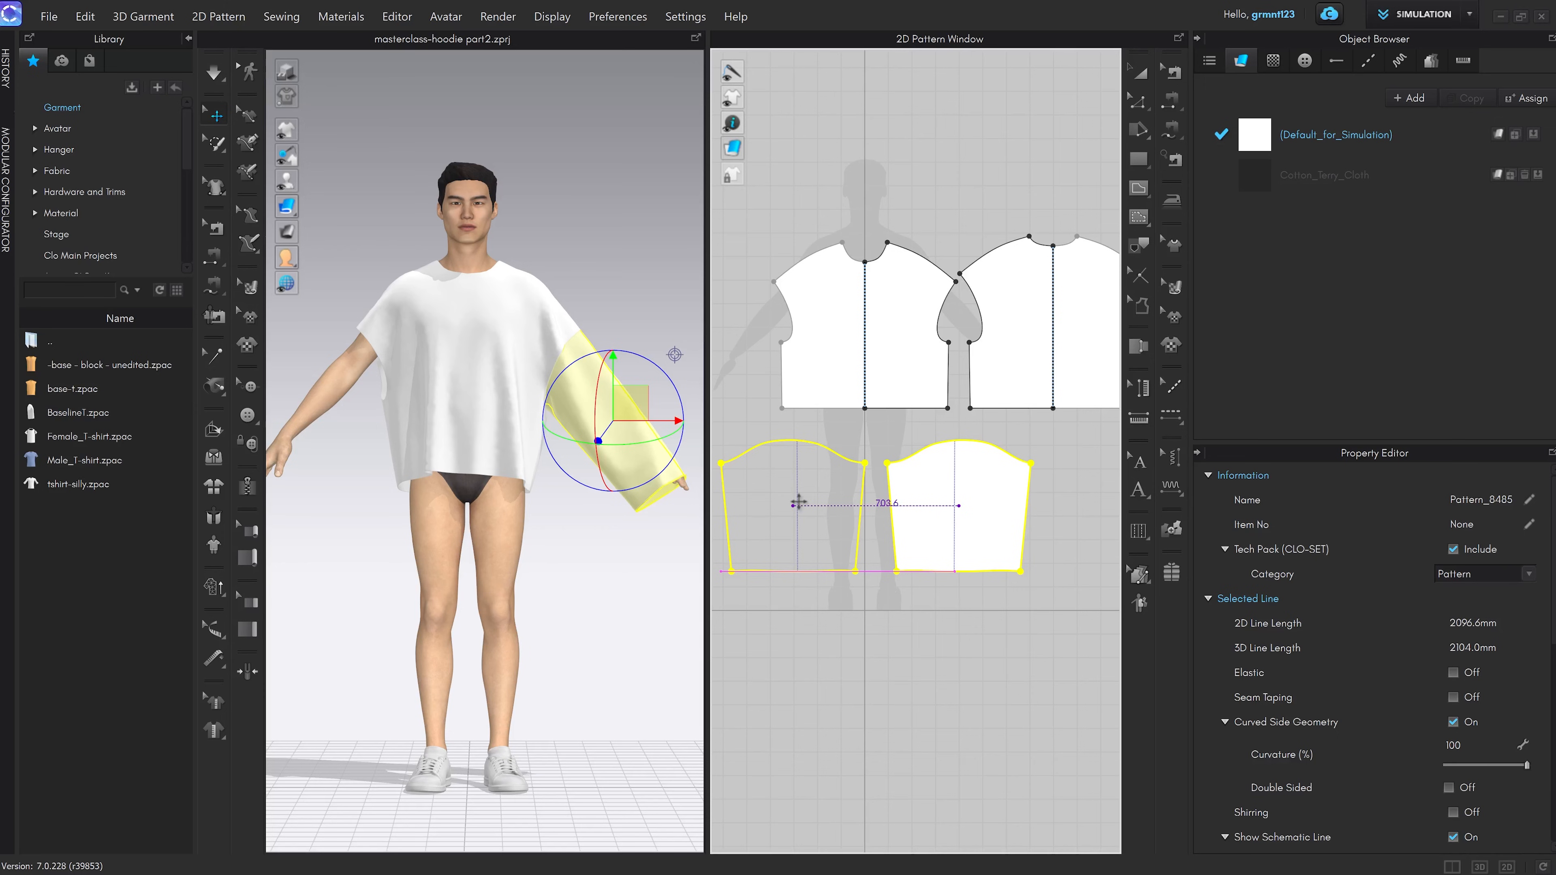
pyautogui.click(778, 512)
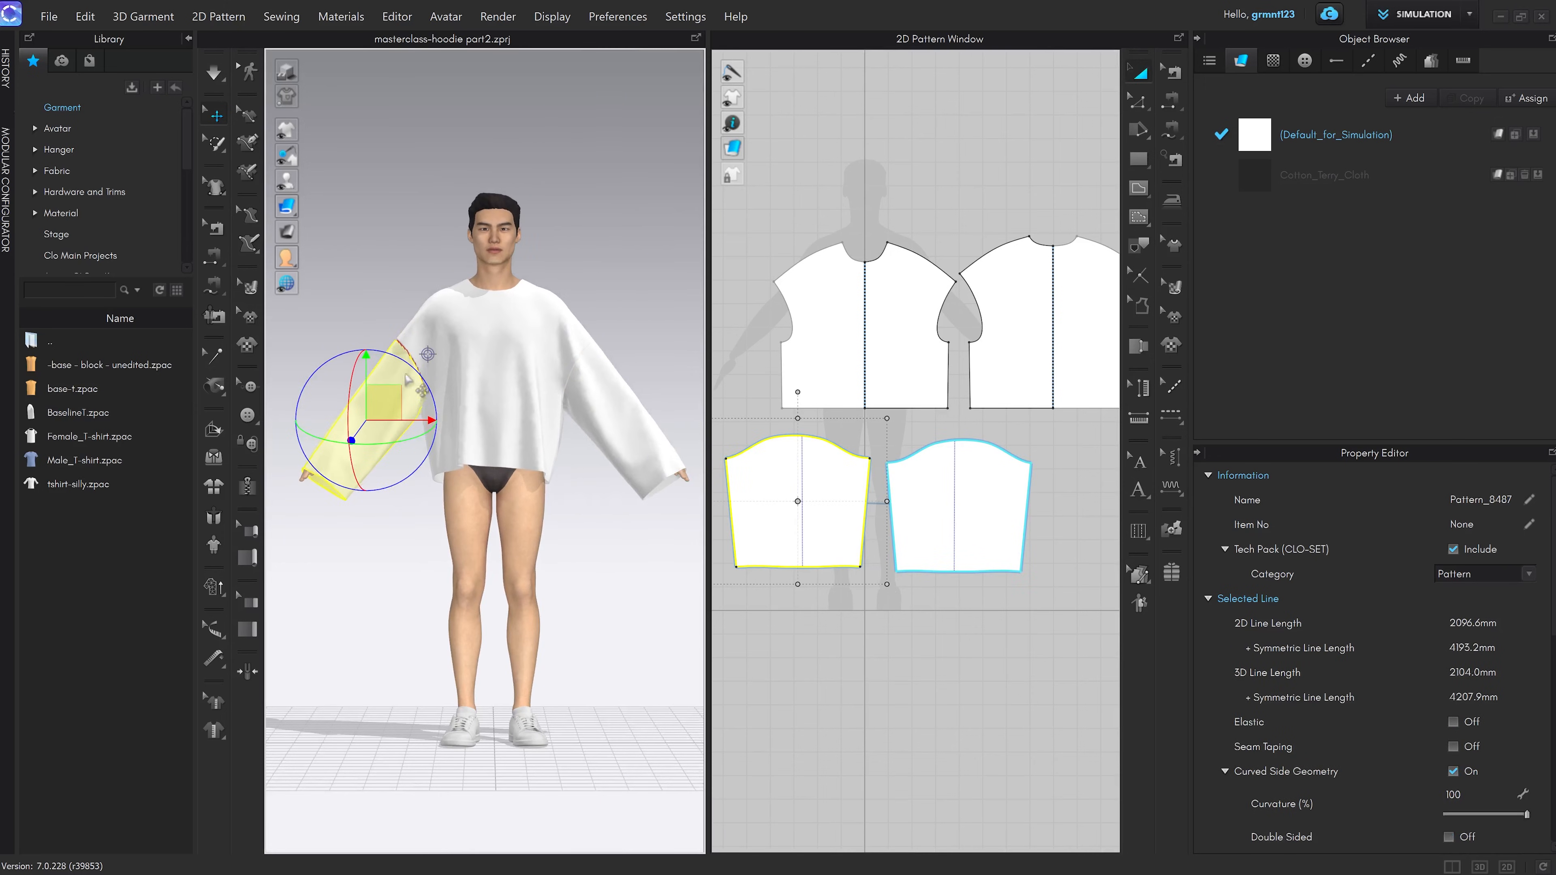
# Simulate the garment with both sleeves, pull on the new sleeve to settle it, and review the drape from the front and side
pyautogui.moveTo(379, 394); pyautogui.dragTo(316, 400)
pyautogui.press('space')
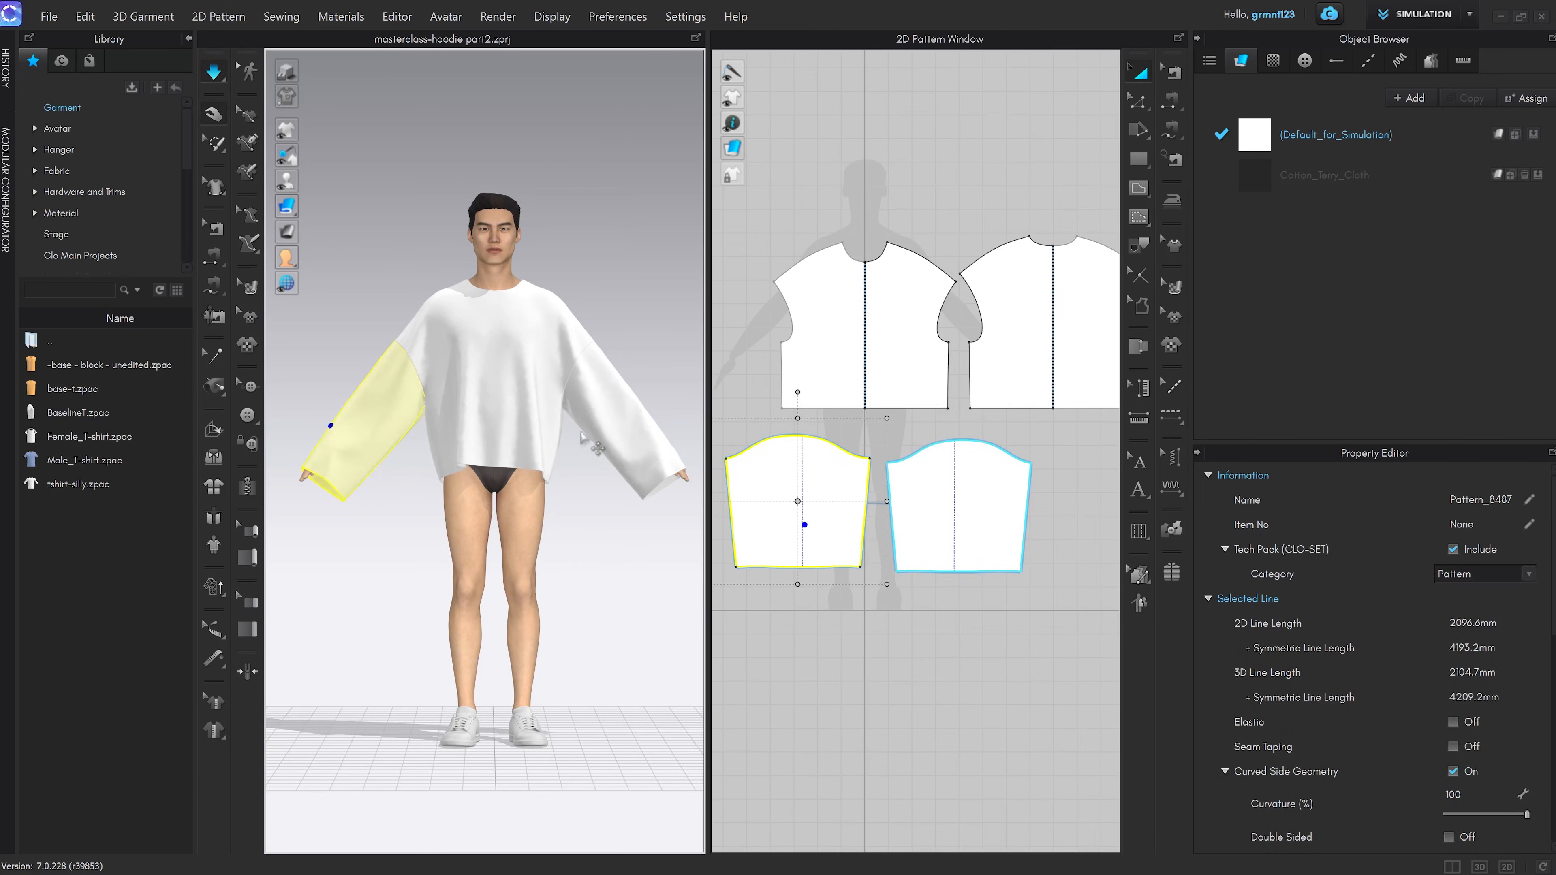
pyautogui.click(588, 453)
pyautogui.press('space')
pyautogui.press('z')
pyautogui.moveTo(598, 481); pyautogui.dragTo(513, 426, button='right')
pyautogui.press('2')
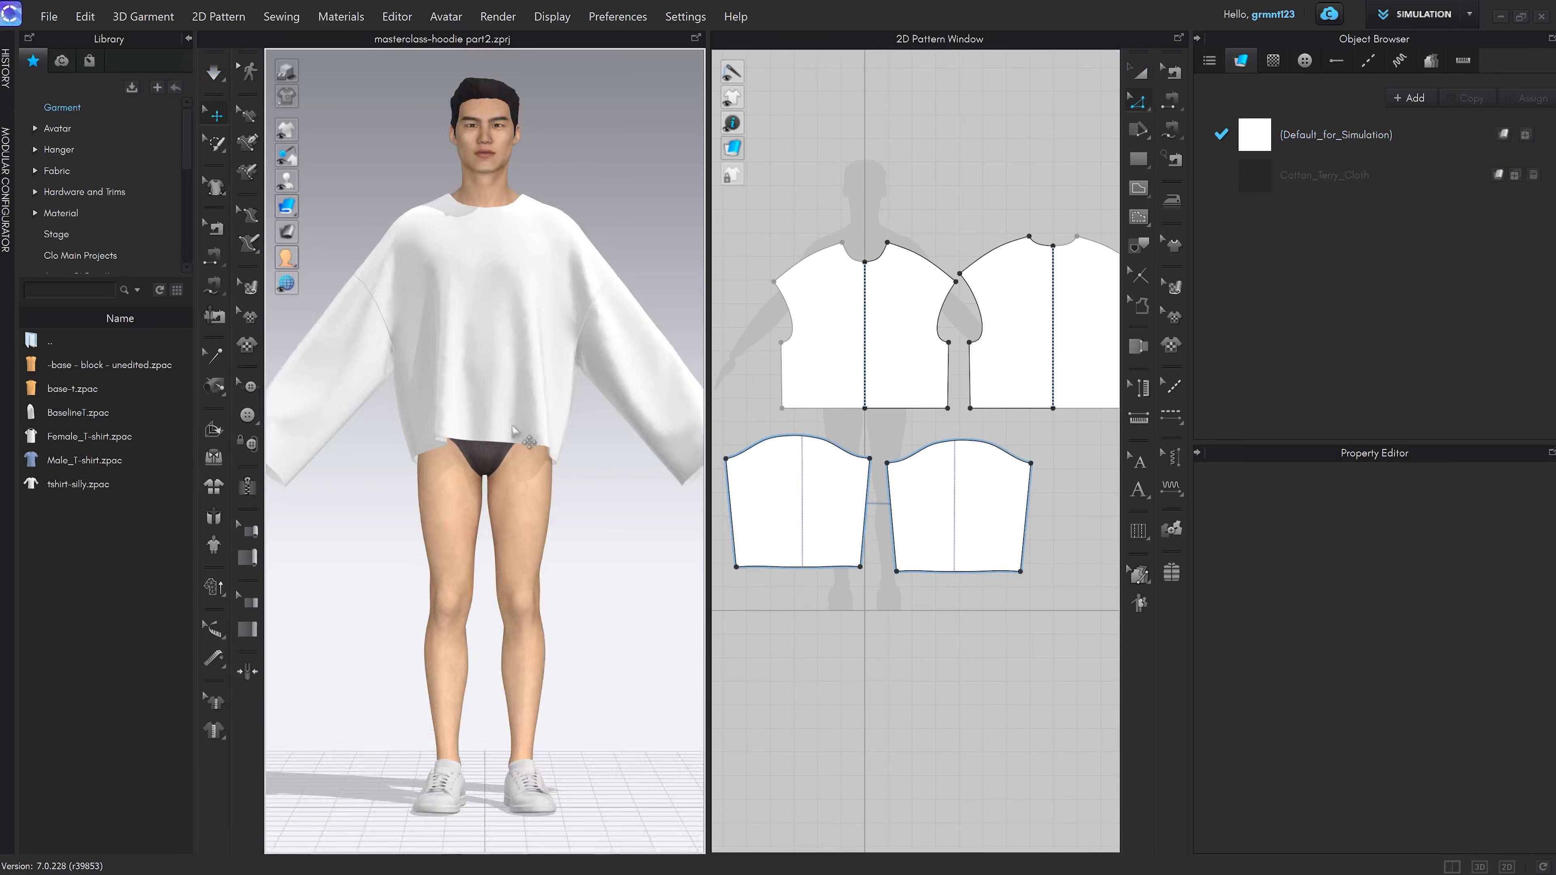
pyautogui.scroll(3, 513, 431)
pyautogui.moveTo(530, 422); pyautogui.dragTo(524, 518, button='middle')
pyautogui.moveTo(524, 517); pyautogui.dragTo(604, 486, button='right')
pyautogui.scroll(1, 986, 501)
# Delete the vertical internal centre line from the linked sleeve patterns
pyautogui.press('a')
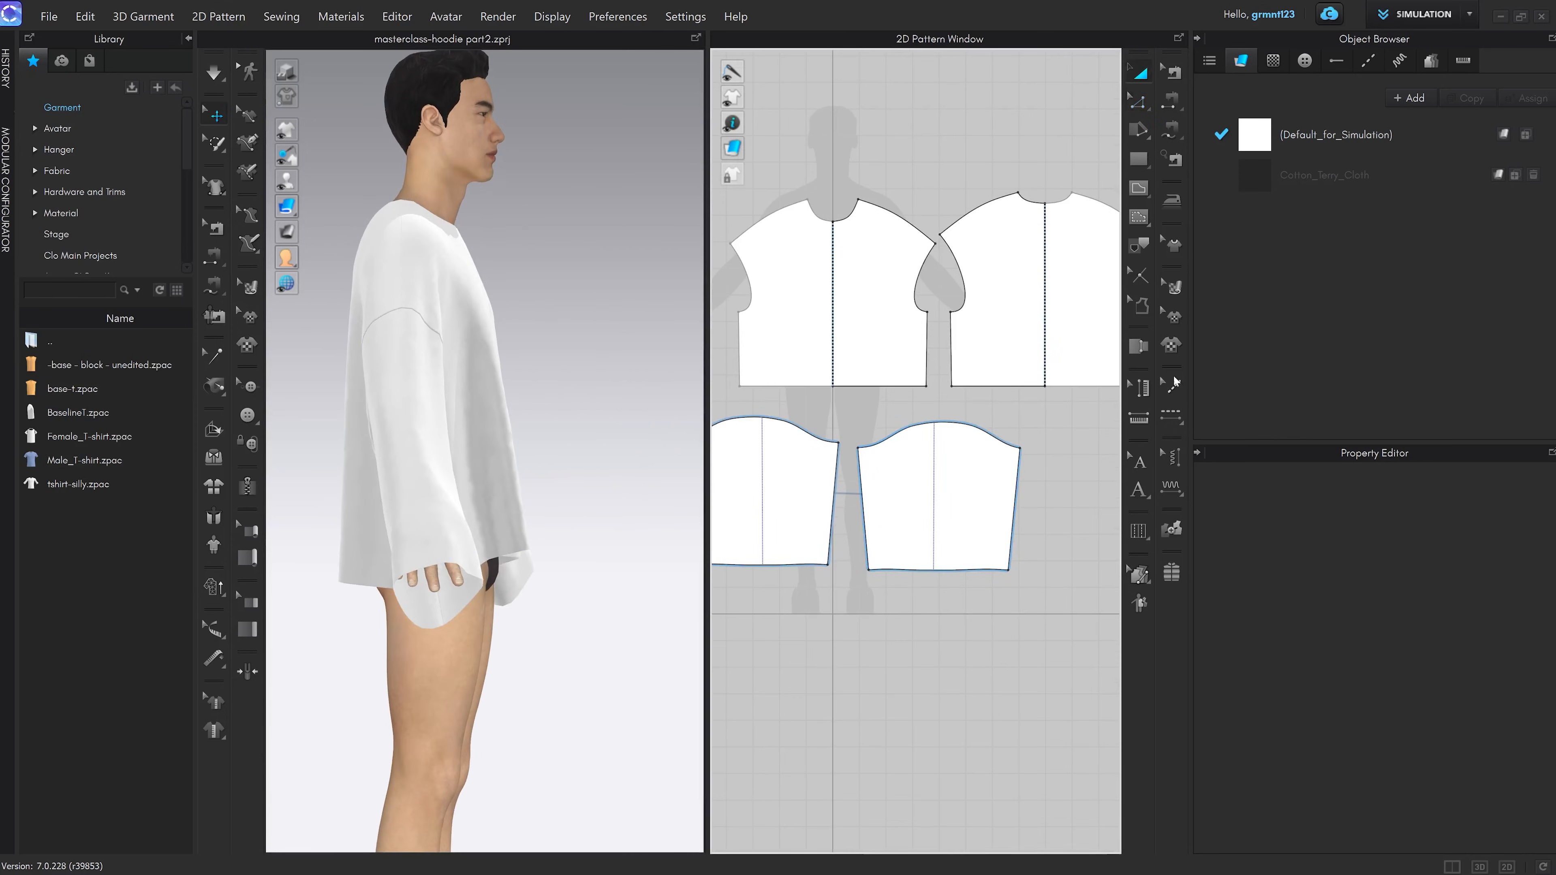
pyautogui.click(1139, 251)
pyautogui.click(933, 489)
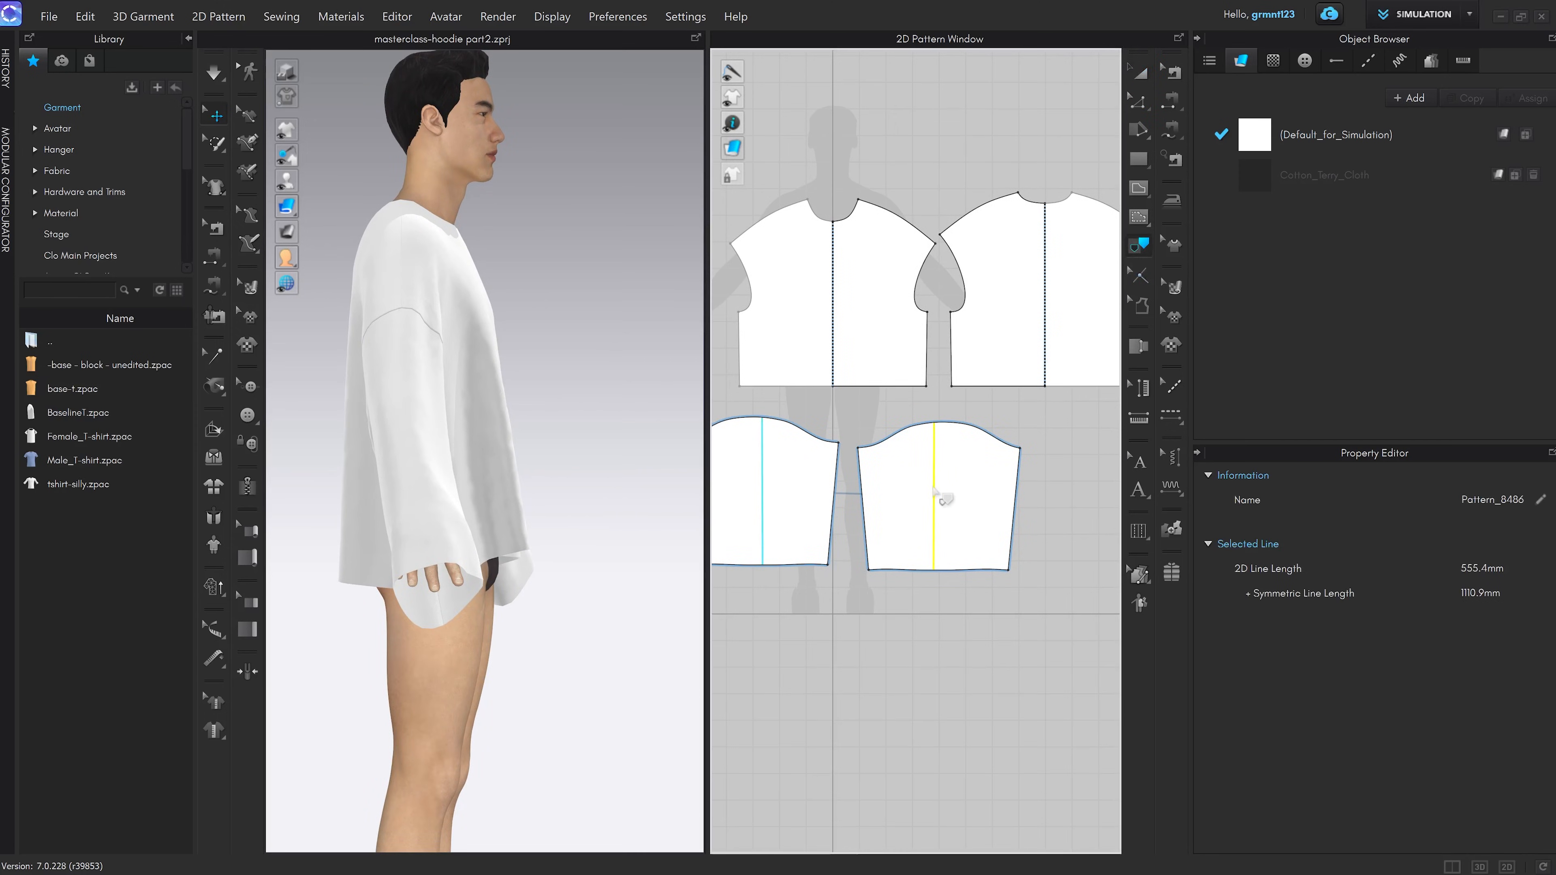
pyautogui.press('Delete')
pyautogui.click(933, 494)
pyautogui.press('Delete')
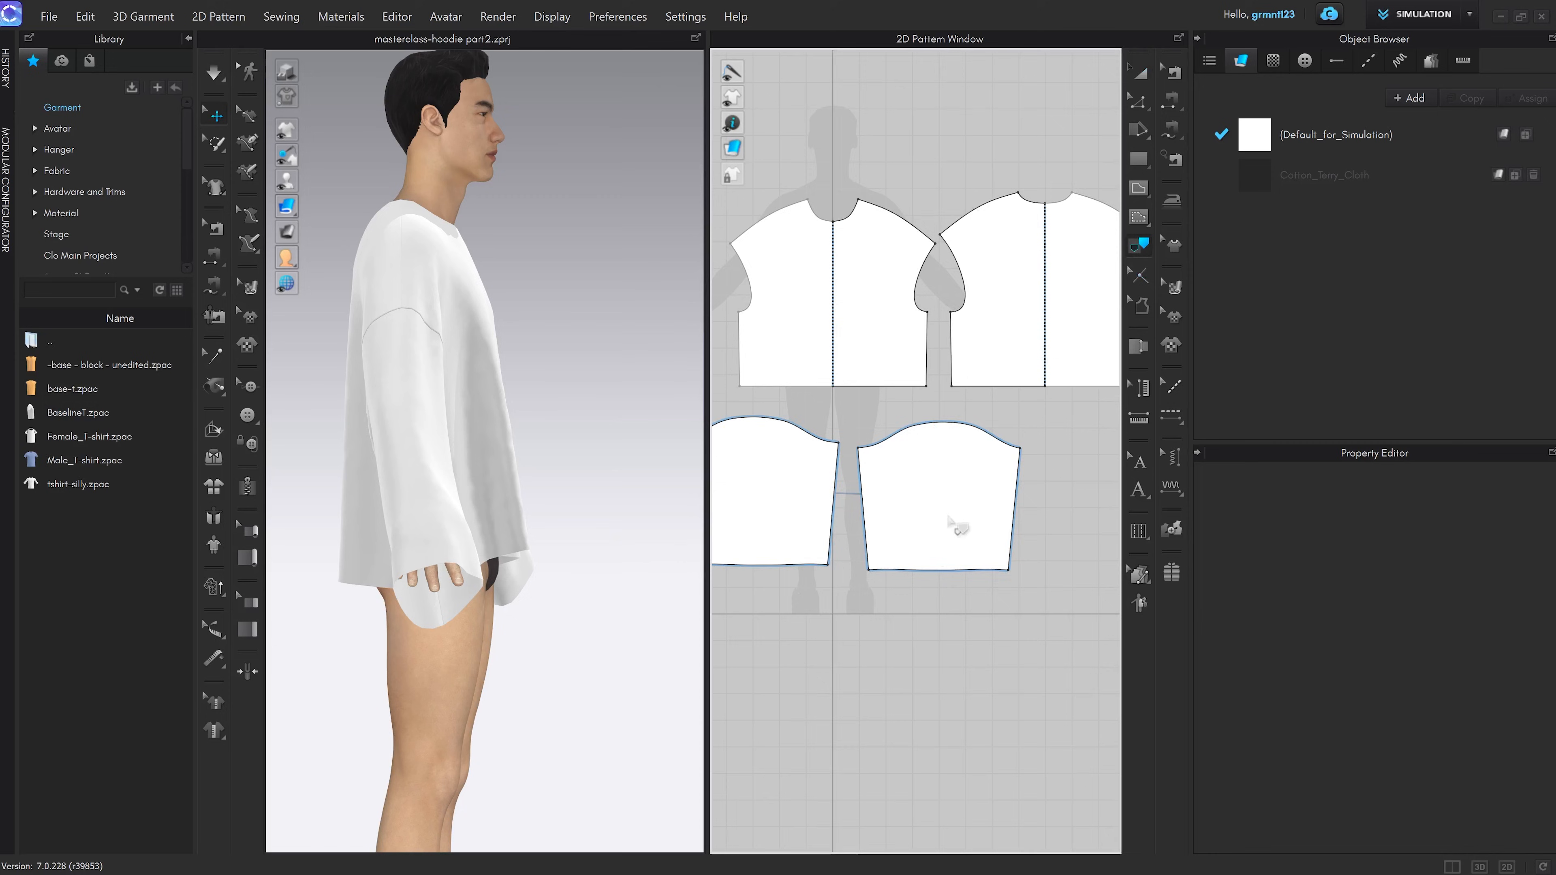
# Examine the overall fit of the two-sleeved garment on the avatar from the front and at a slight angle
pyautogui.scroll(-5, 944, 511)
pyautogui.scroll(3, 947, 563)
pyautogui.press('a')
pyautogui.press('2')
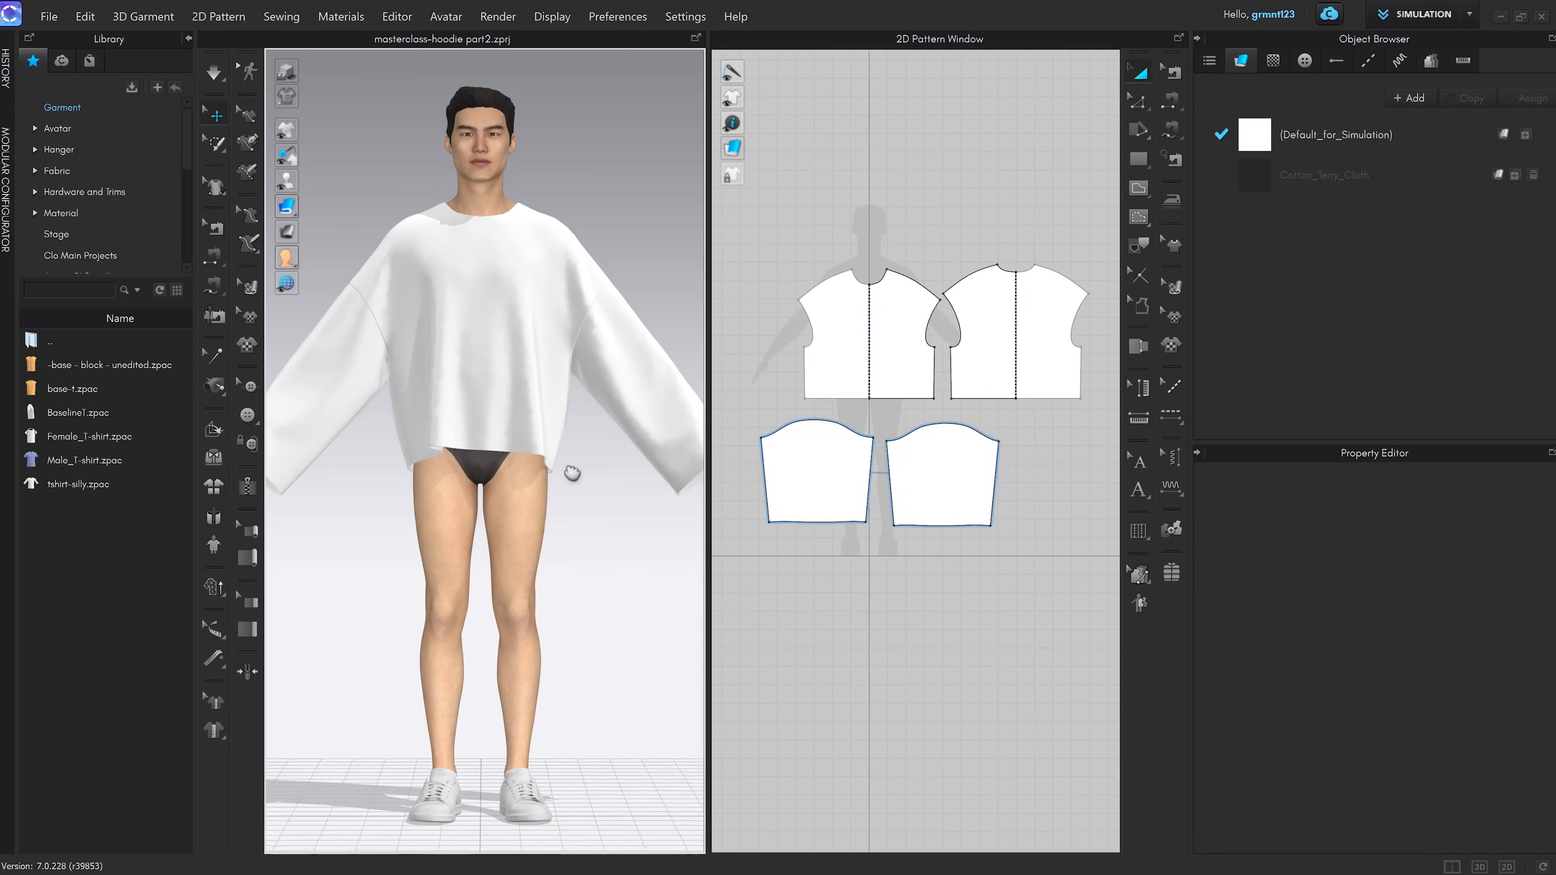
pyautogui.moveTo(569, 471); pyautogui.dragTo(564, 498, button='middle')
pyautogui.moveTo(627, 408); pyautogui.dragTo(566, 457, button='middle')
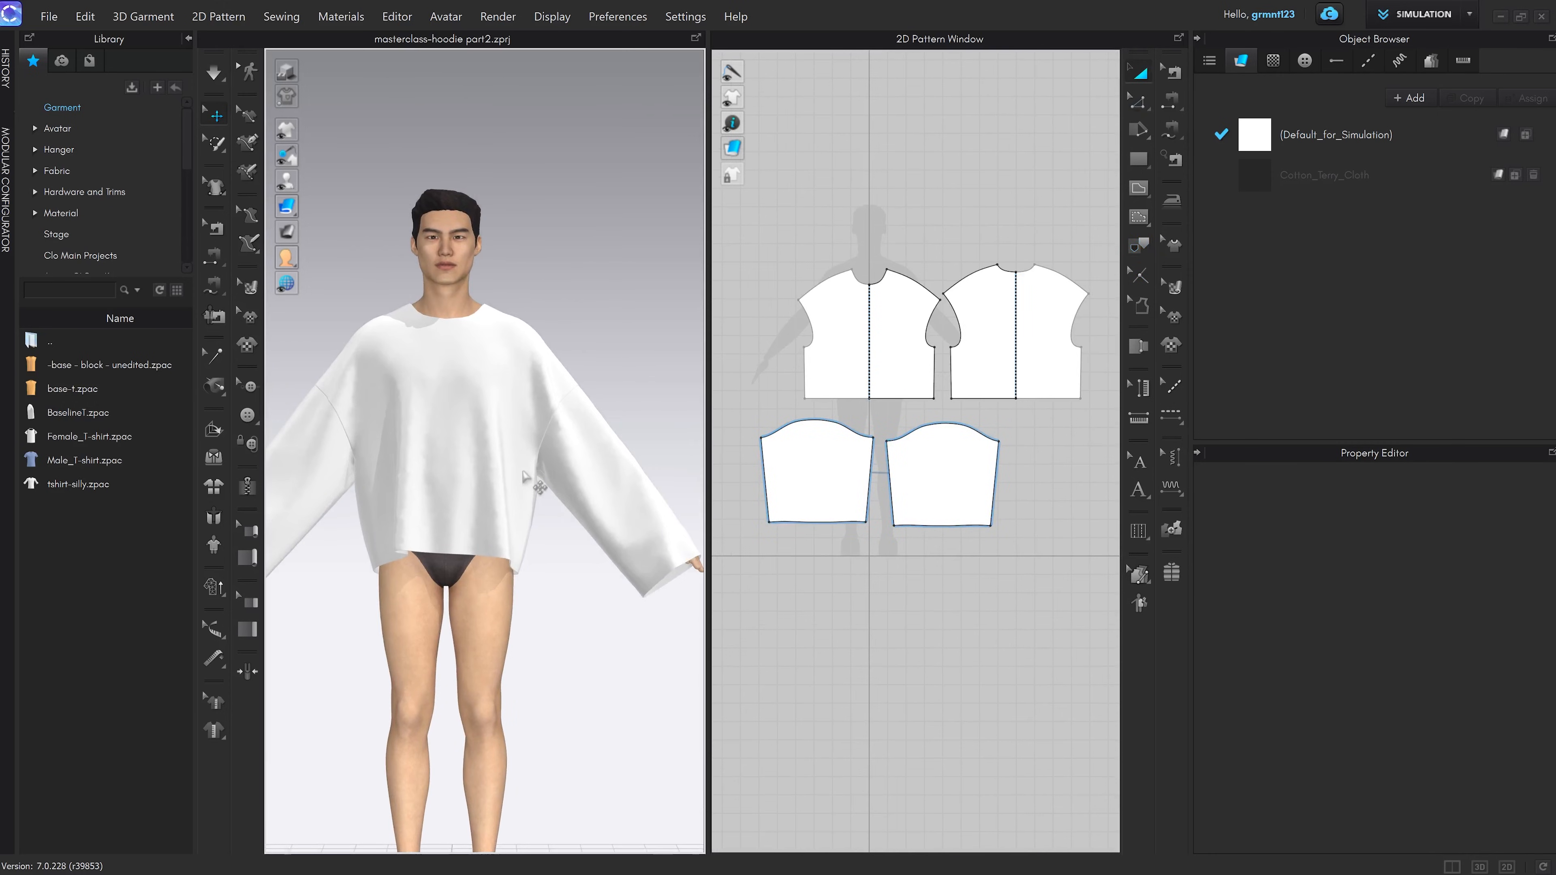
pyautogui.moveTo(525, 477)
pyautogui.mouseDown(button='right')
pyautogui.moveTo(584, 490)
pyautogui.moveTo(523, 497)
pyautogui.mouseUp(button='right')
pyautogui.scroll(-2, 523, 498)
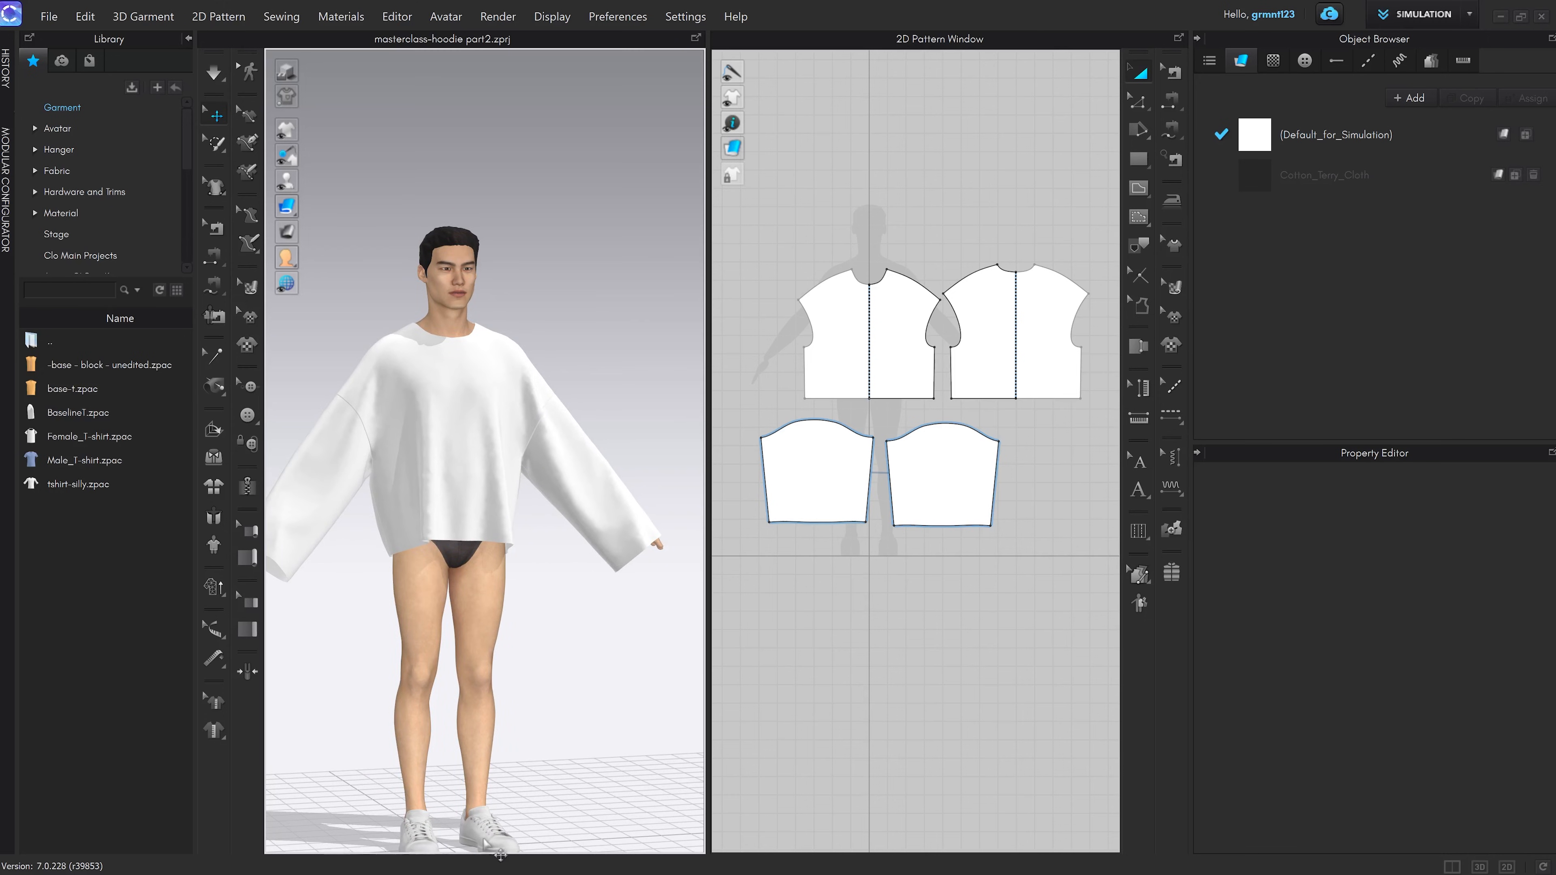
# Bring up the hoodie reference image, keep its window always on top, and place and widen it over the Object Browser
pyautogui.moveTo(481, 872)
pyautogui.click(114, 866)
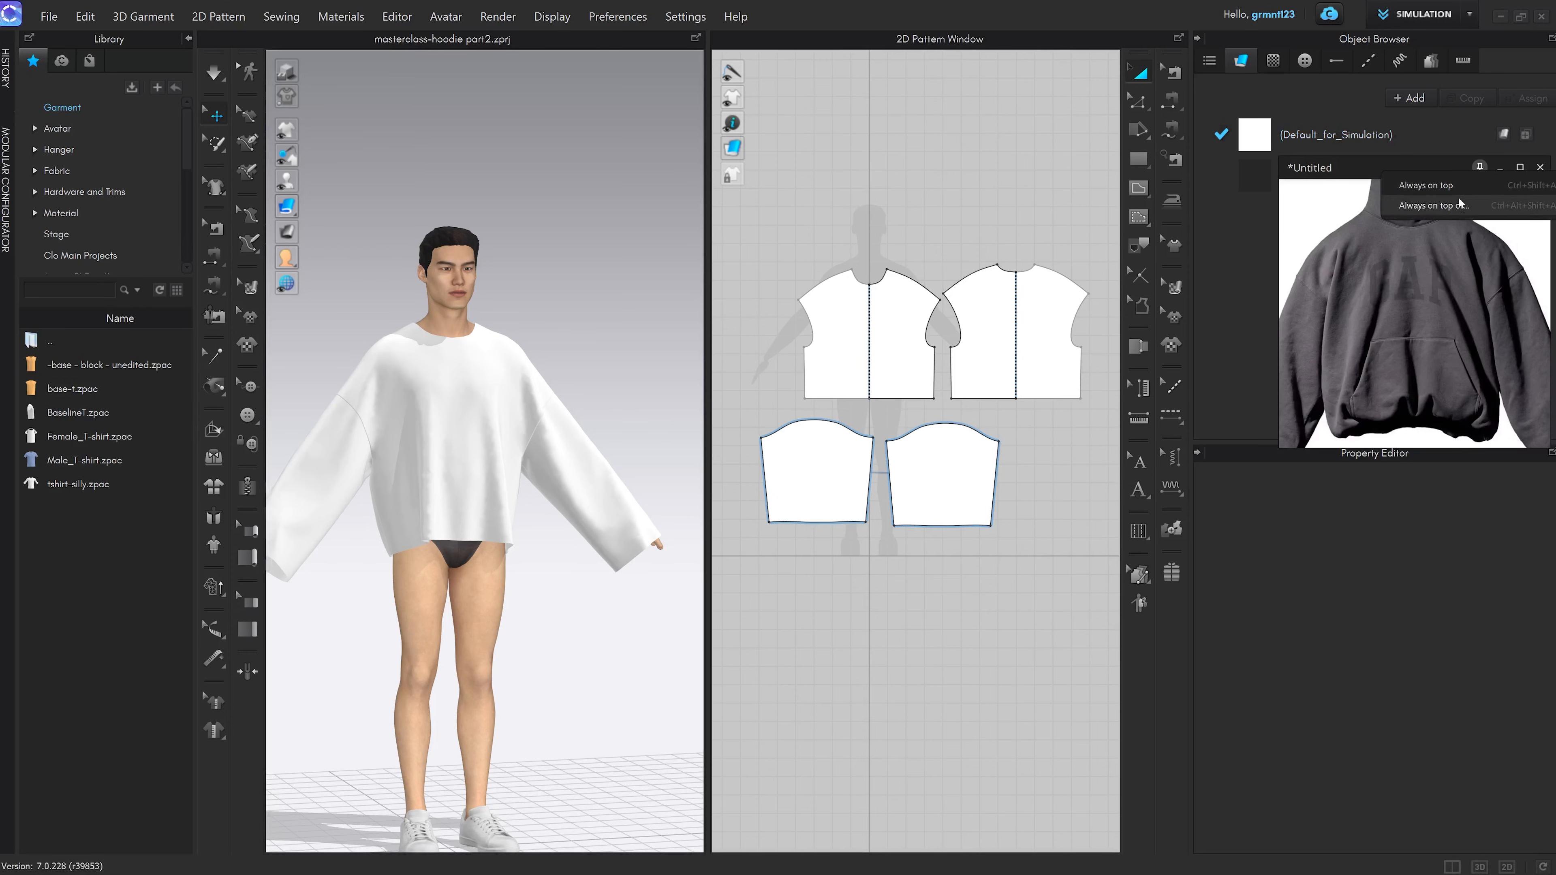
pyautogui.click(1478, 168)
pyautogui.moveTo(1395, 162); pyautogui.dragTo(1335, 174)
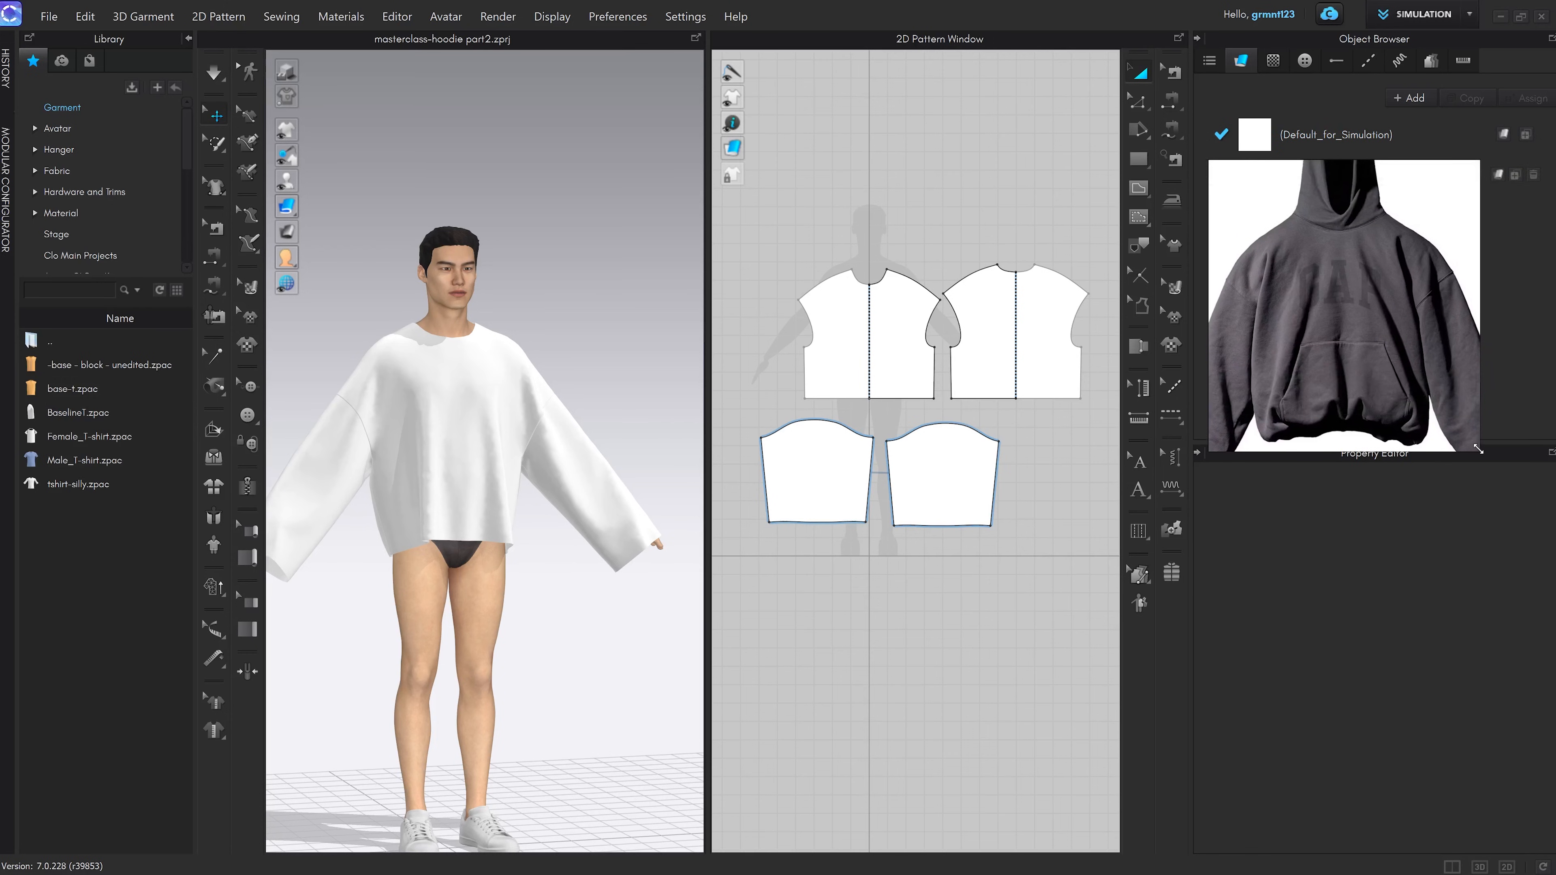
pyautogui.moveTo(1478, 449); pyautogui.dragTo(1553, 443)
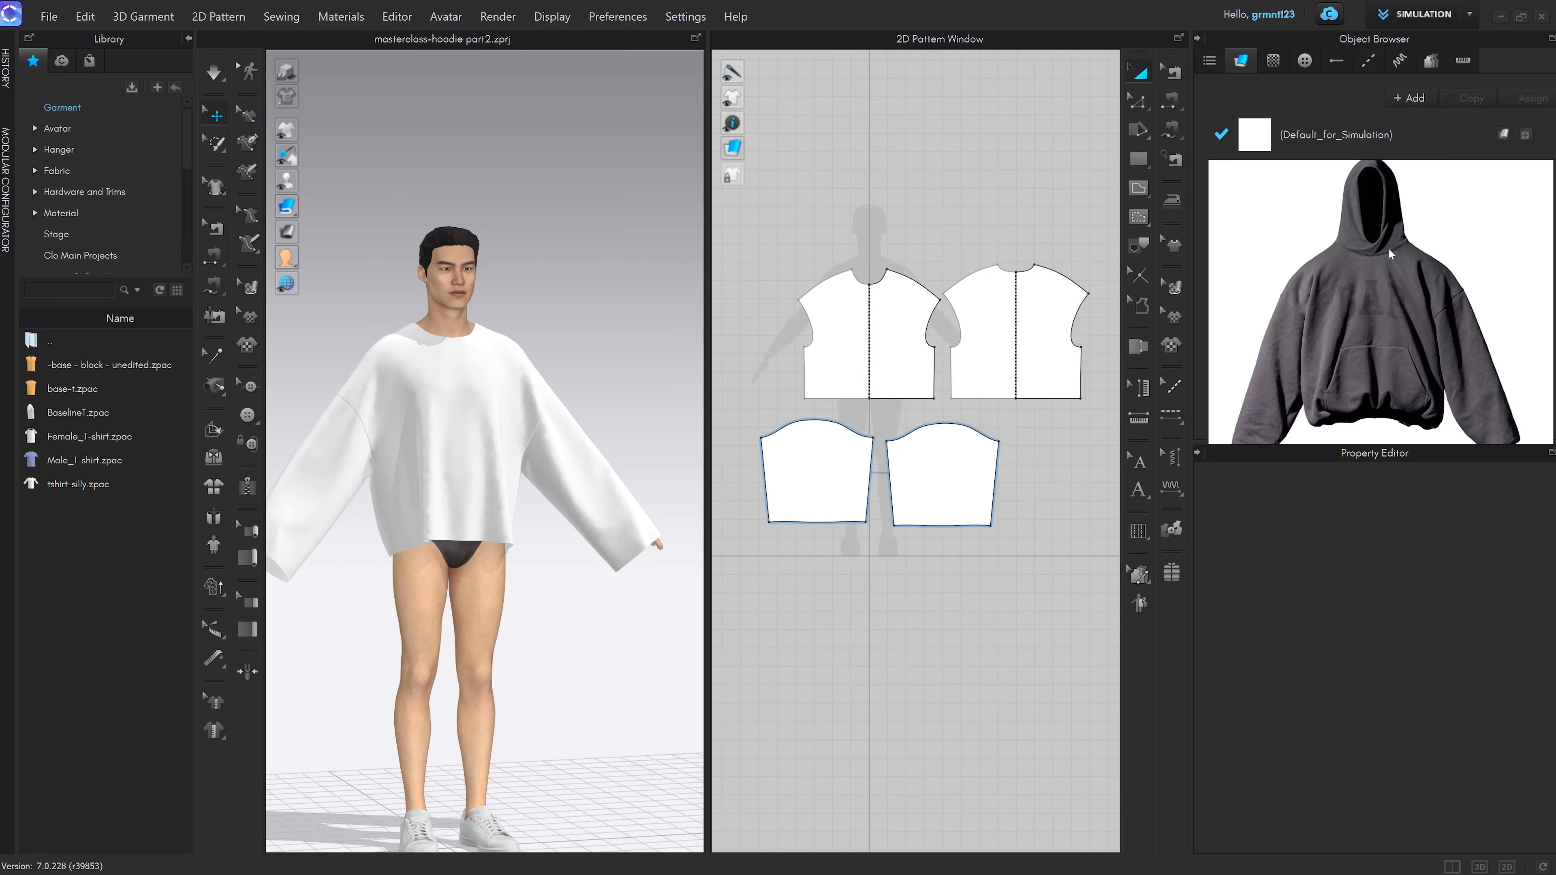
# Compare the hood's neckline seam in the reference image with the garment's front neckline and shoulder point in 3D and 2D
pyautogui.moveTo(1349, 167)
pyautogui.scroll(6, 1407, 360)
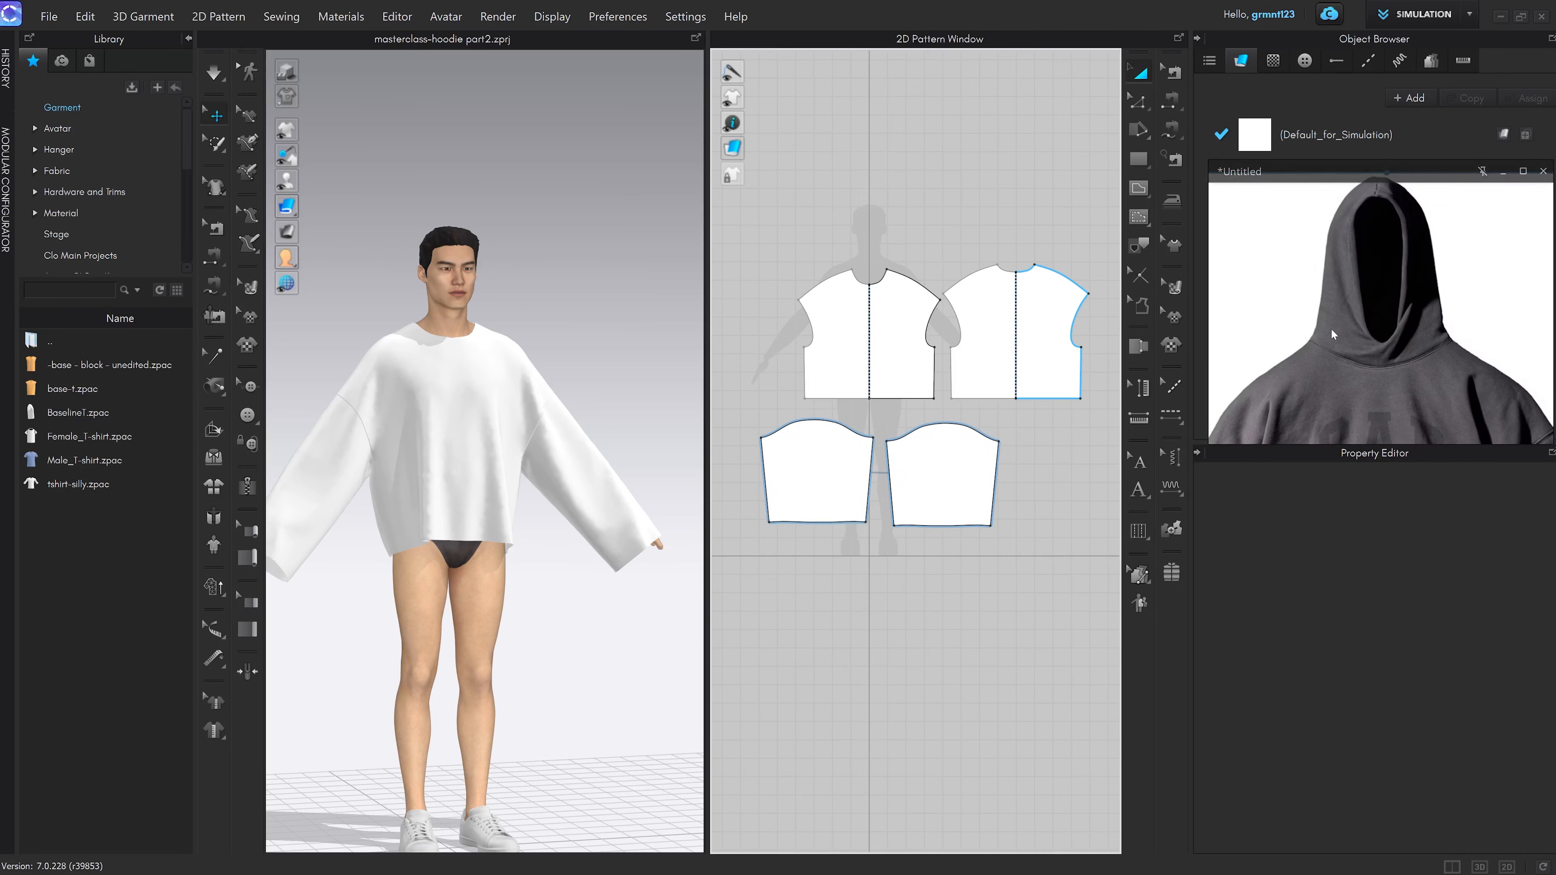
pyautogui.scroll(3, 504, 381)
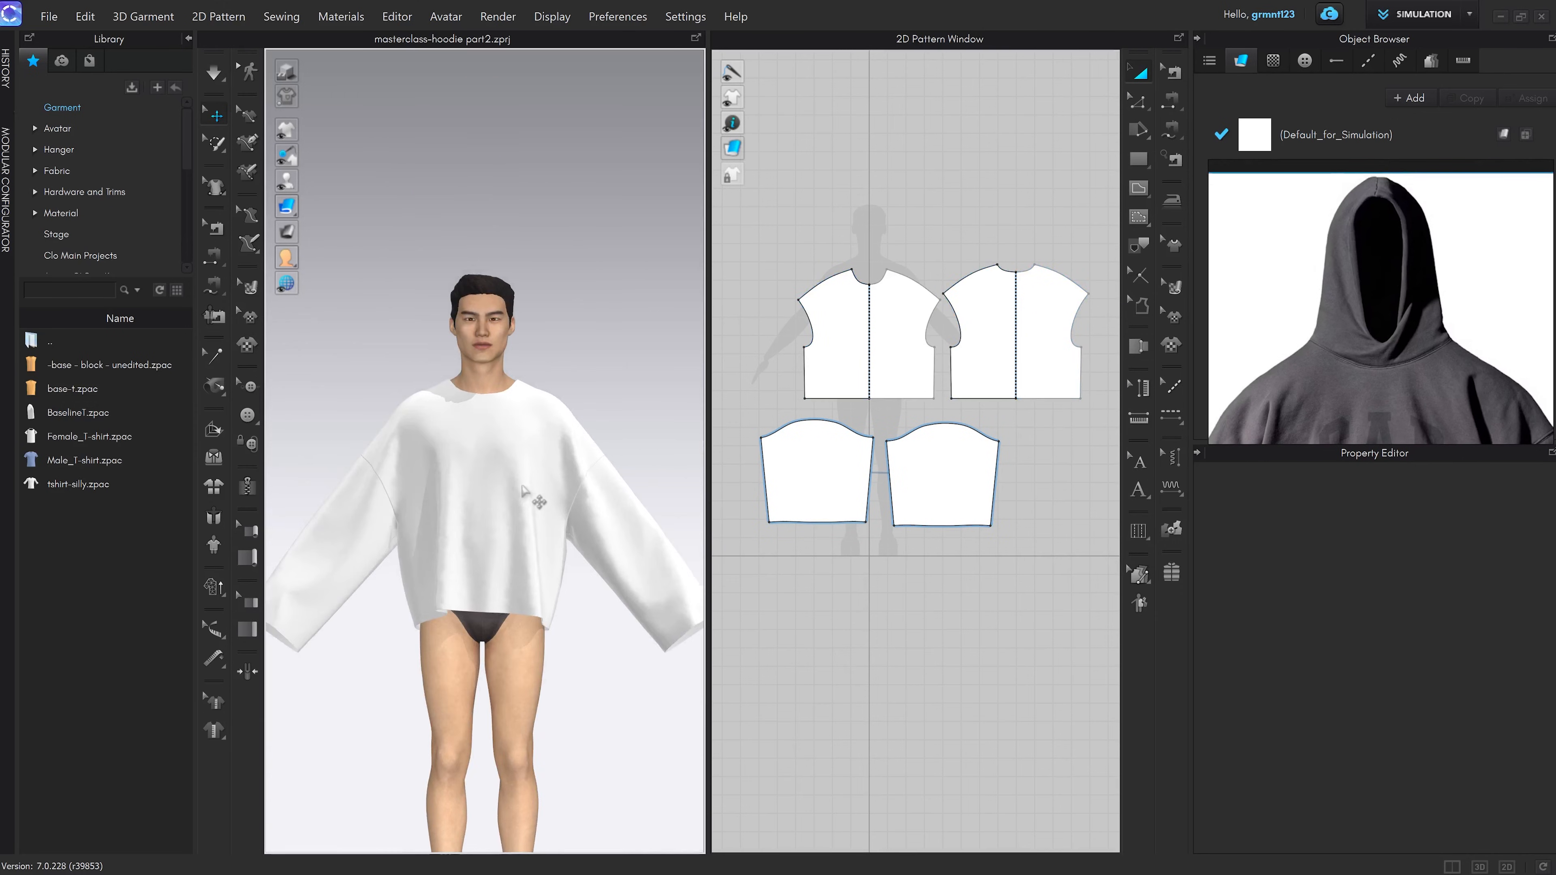
pyautogui.scroll(2, 554, 348)
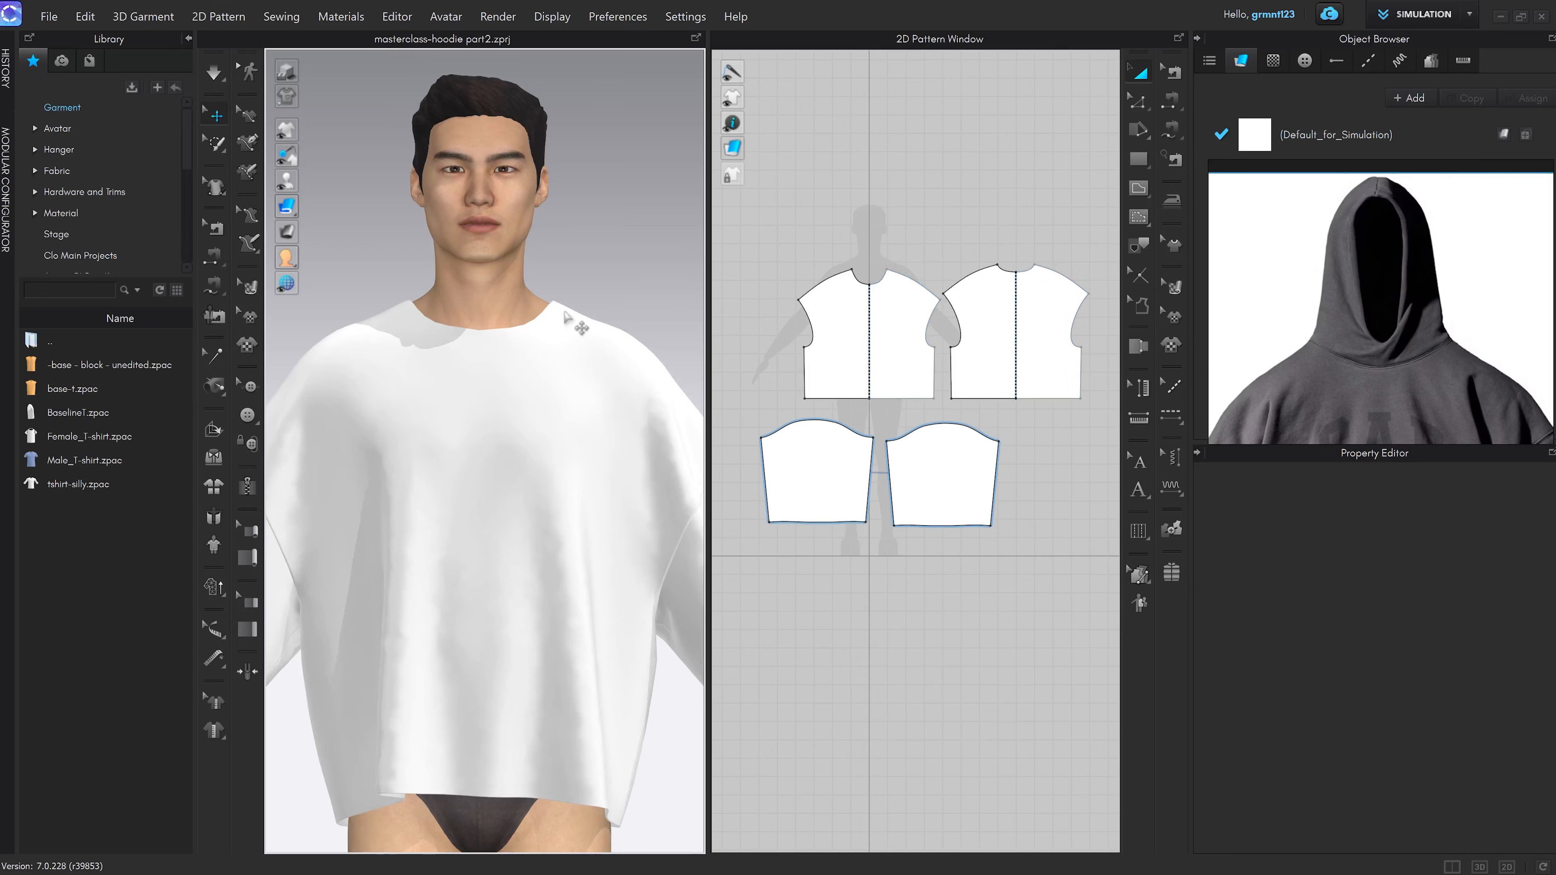
pyautogui.scroll(3, 1442, 365)
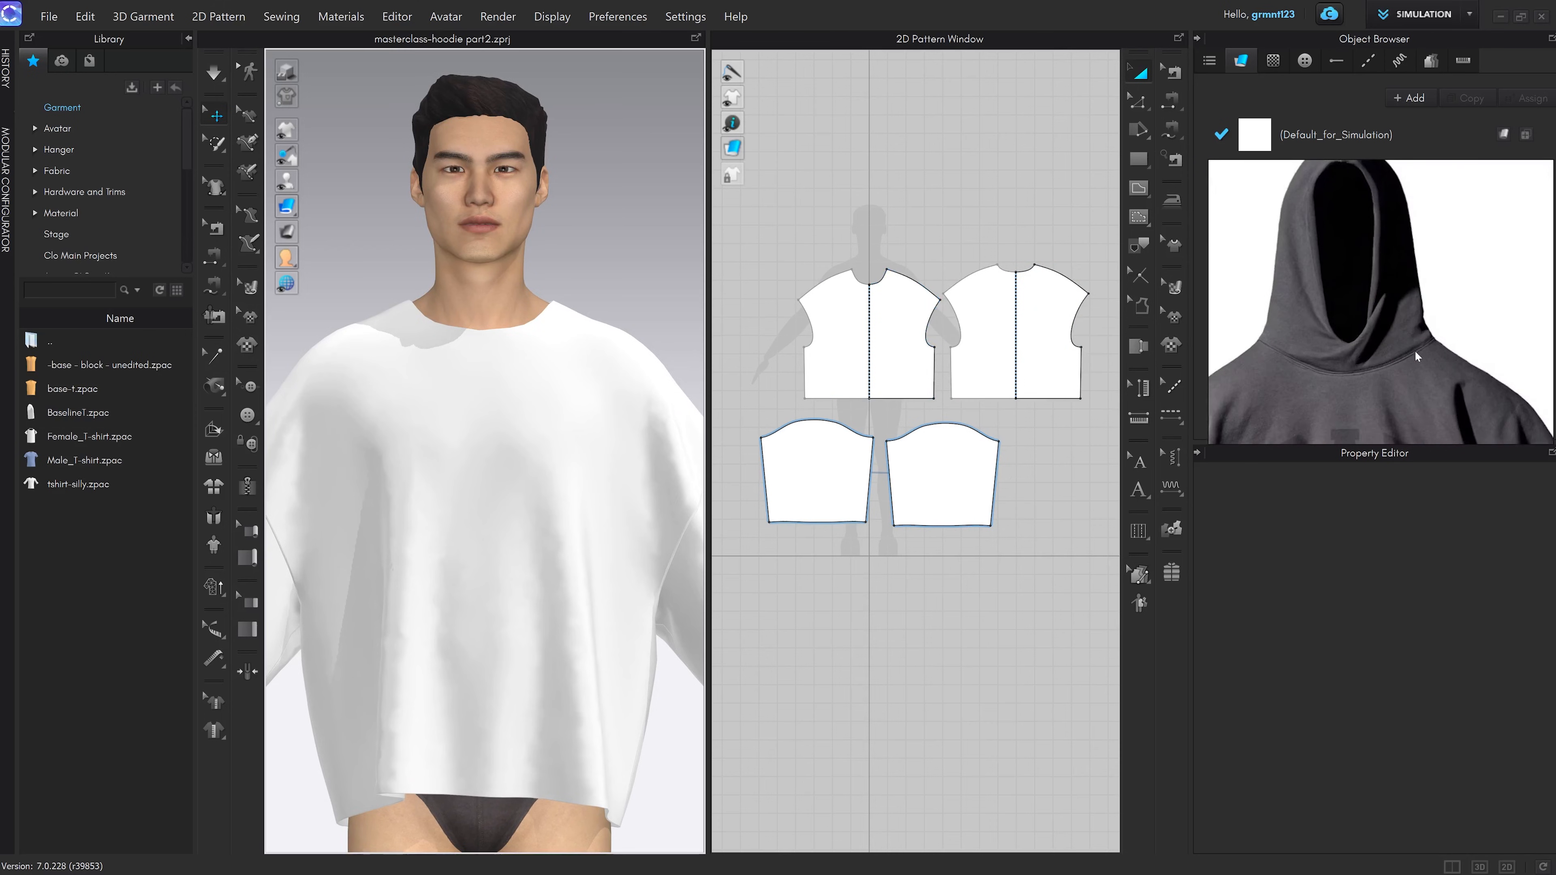
pyautogui.click(483, 337)
pyautogui.scroll(4, 902, 310)
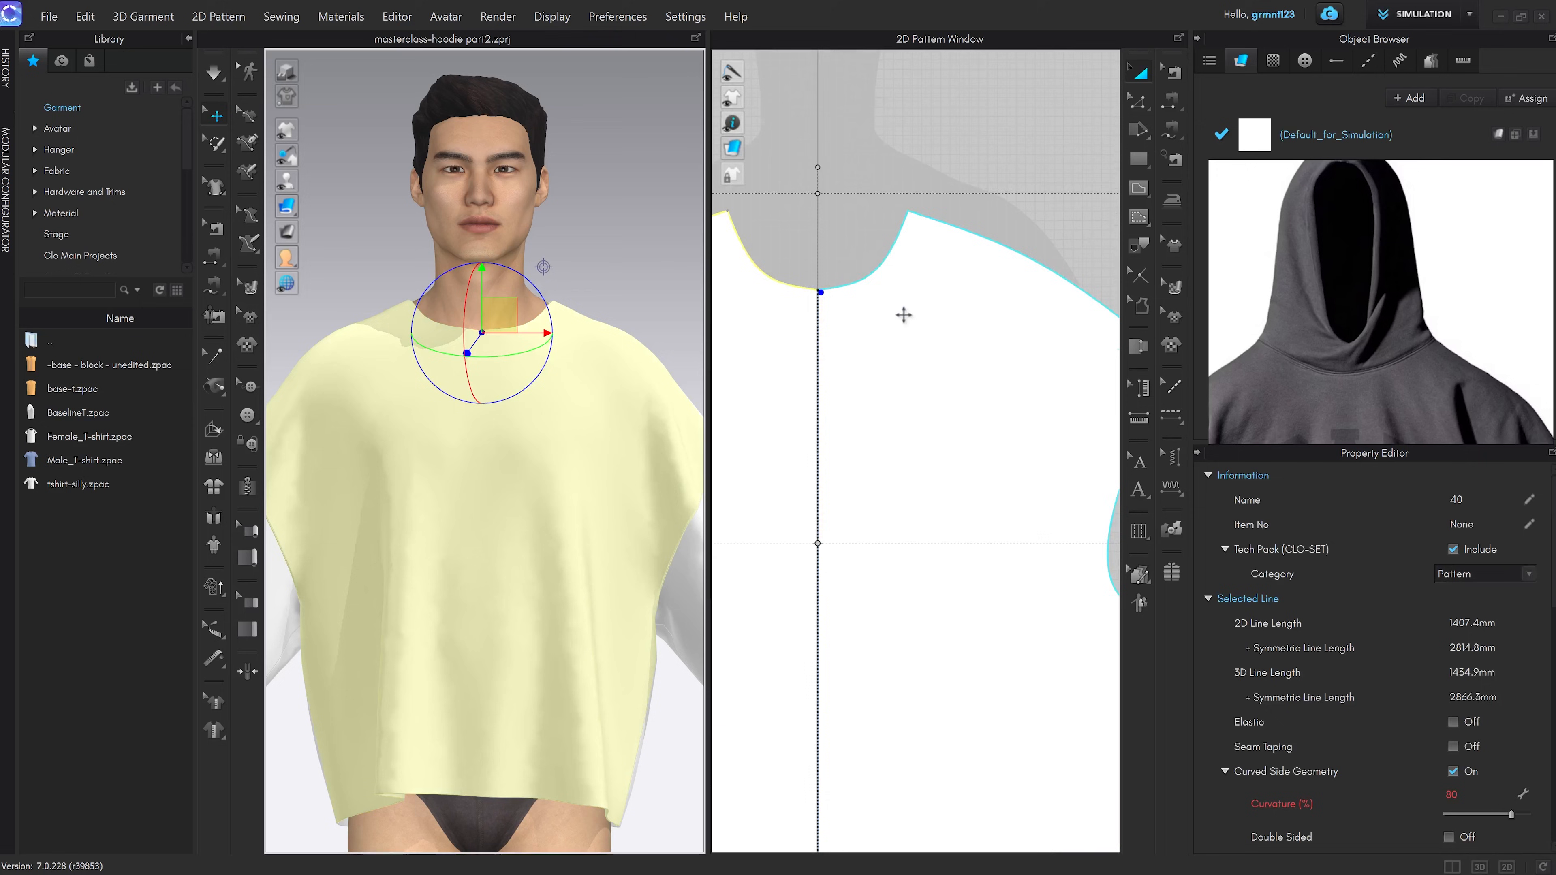
pyautogui.scroll(-2, 903, 309)
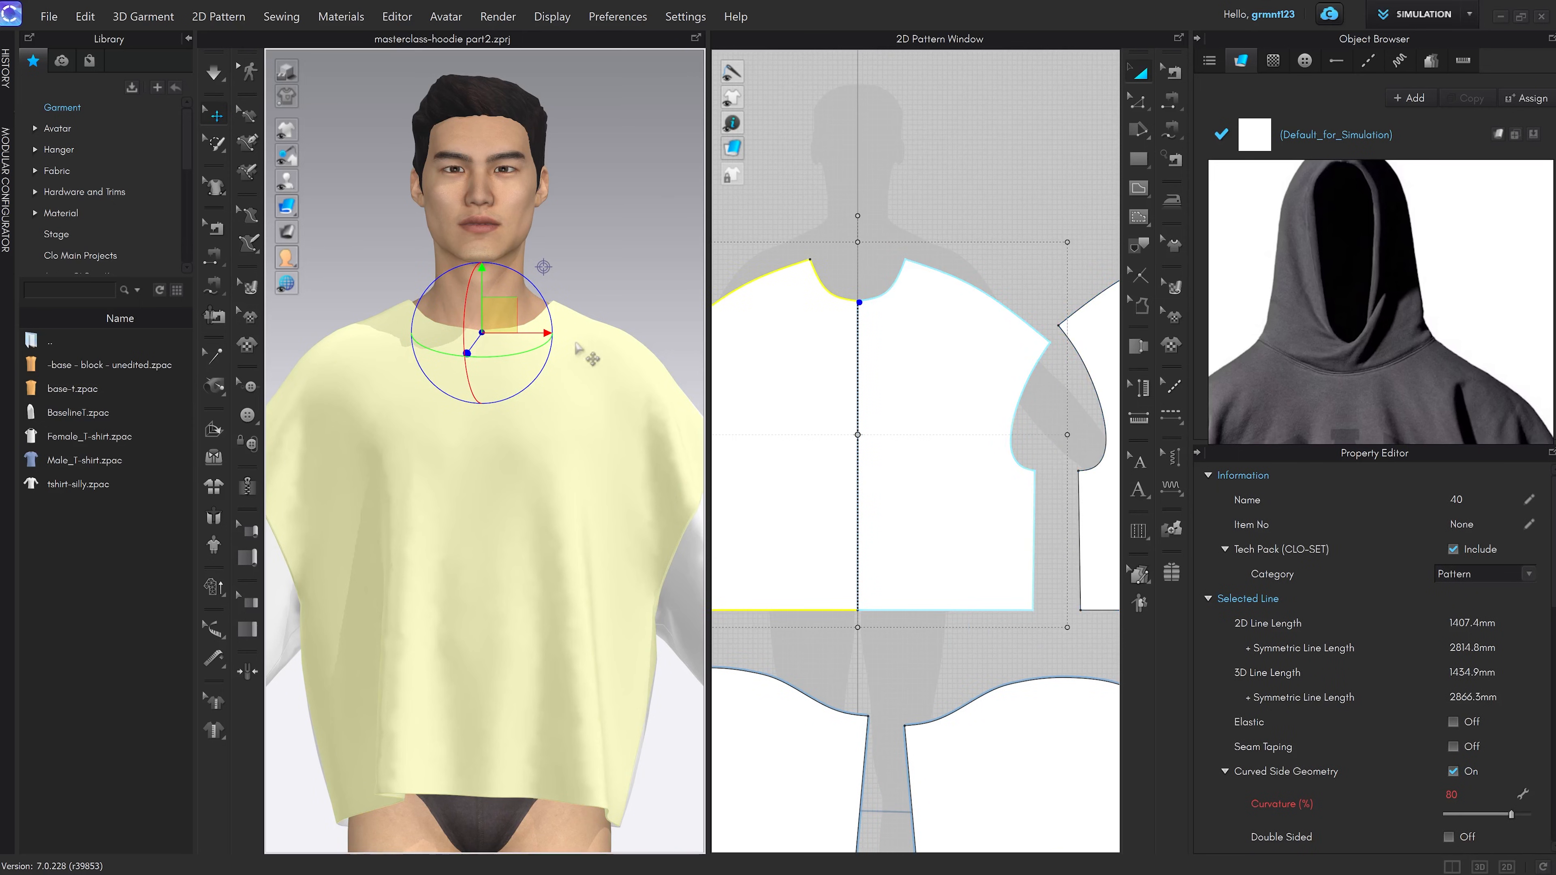
pyautogui.click(575, 329)
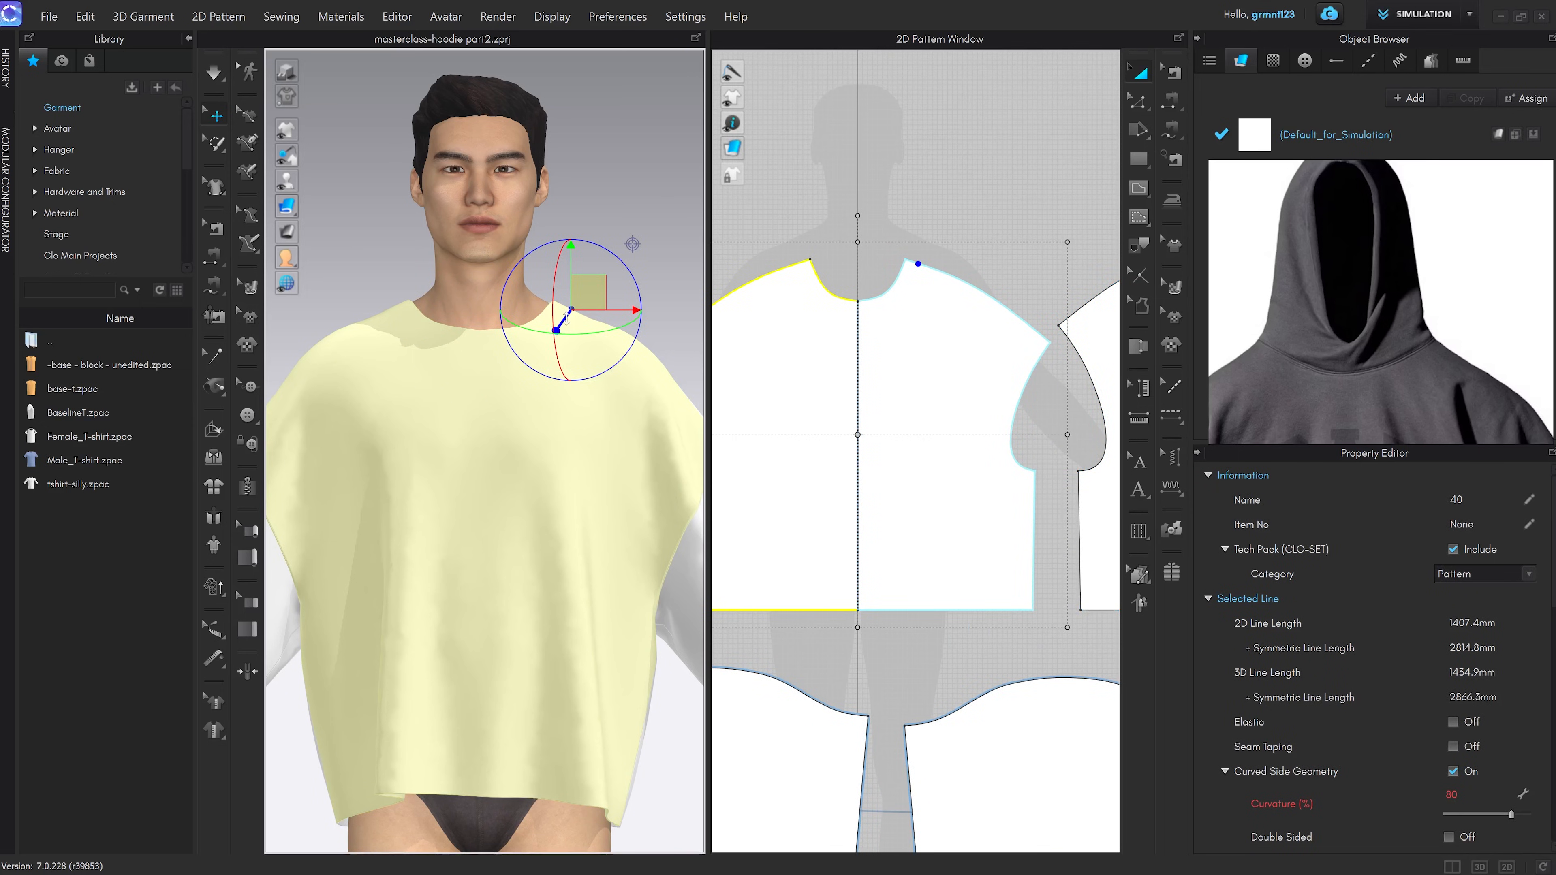
pyautogui.scroll(3, 920, 300)
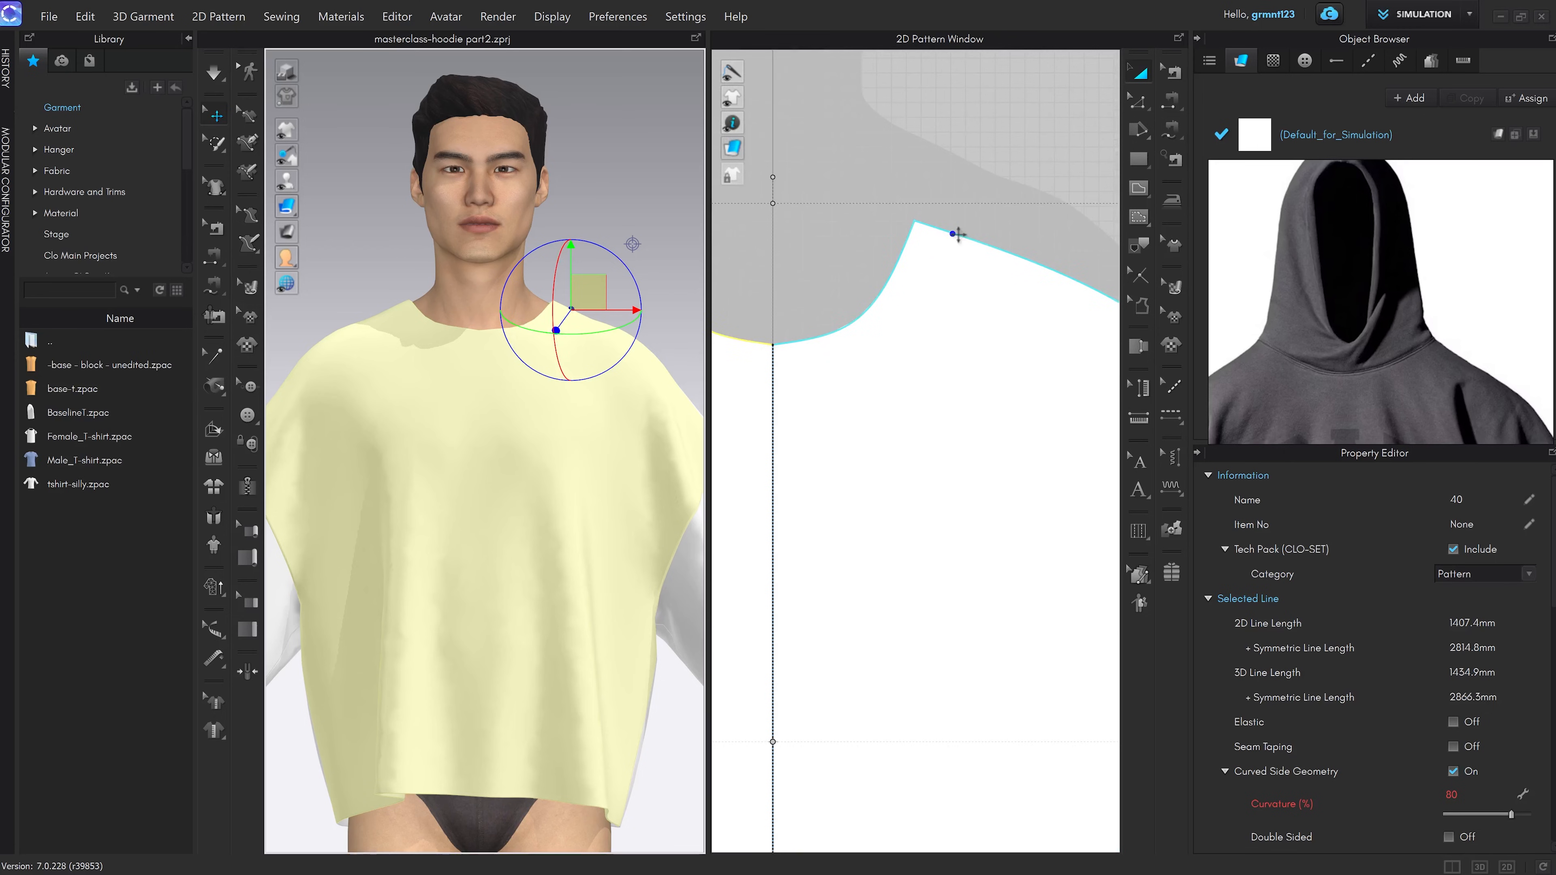
pyautogui.scroll(-2, 954, 261)
pyautogui.click(921, 215)
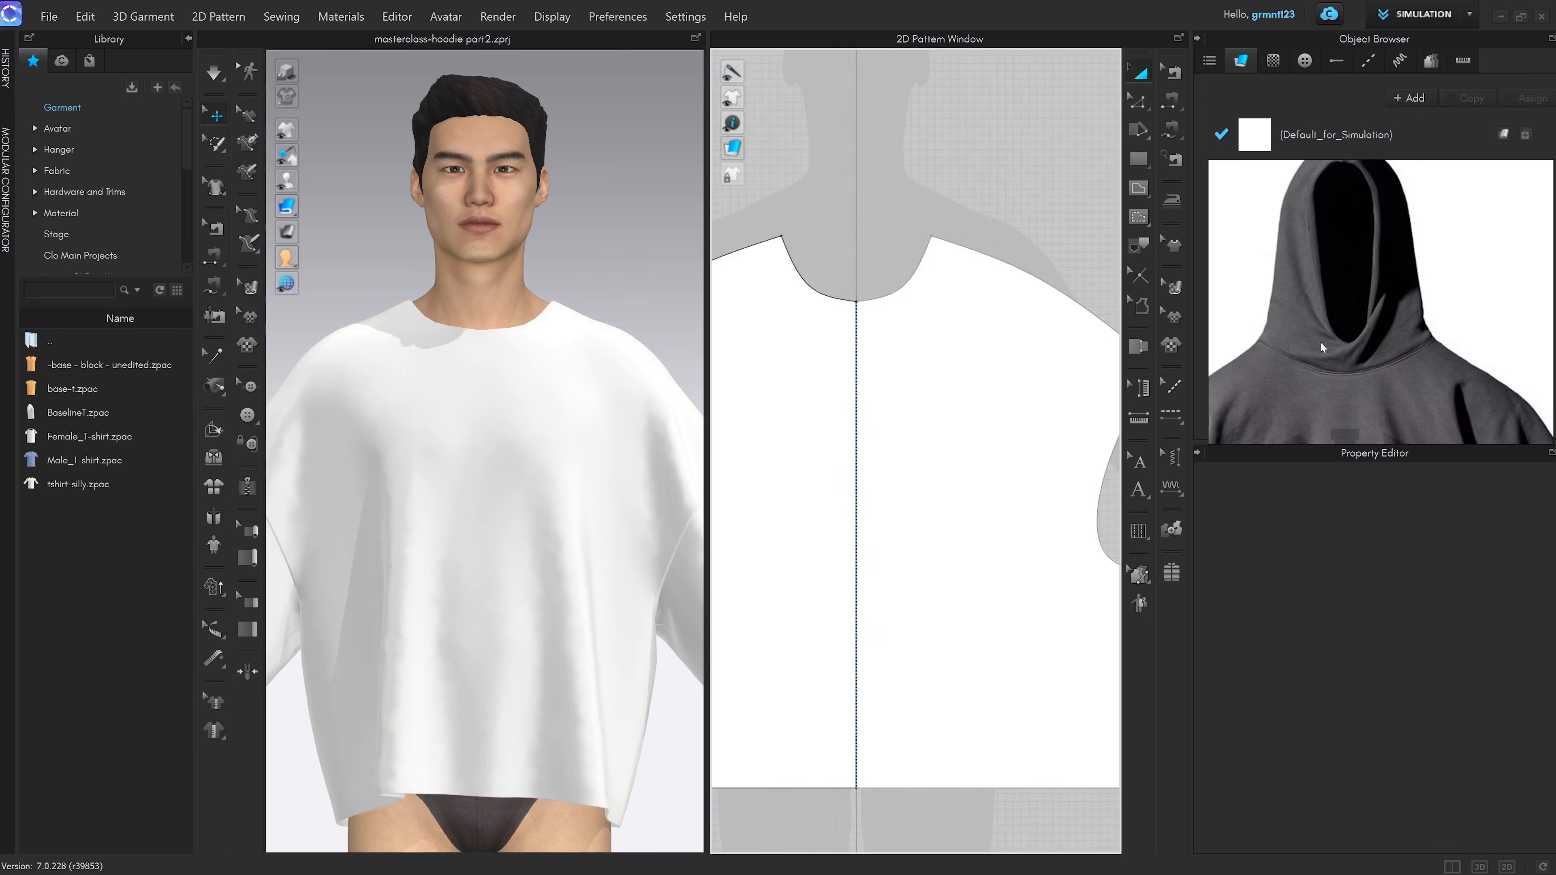
# Widen the front neckline by moving its shoulder-neck point 28 mm outward along the shoulder line
pyautogui.press('z')
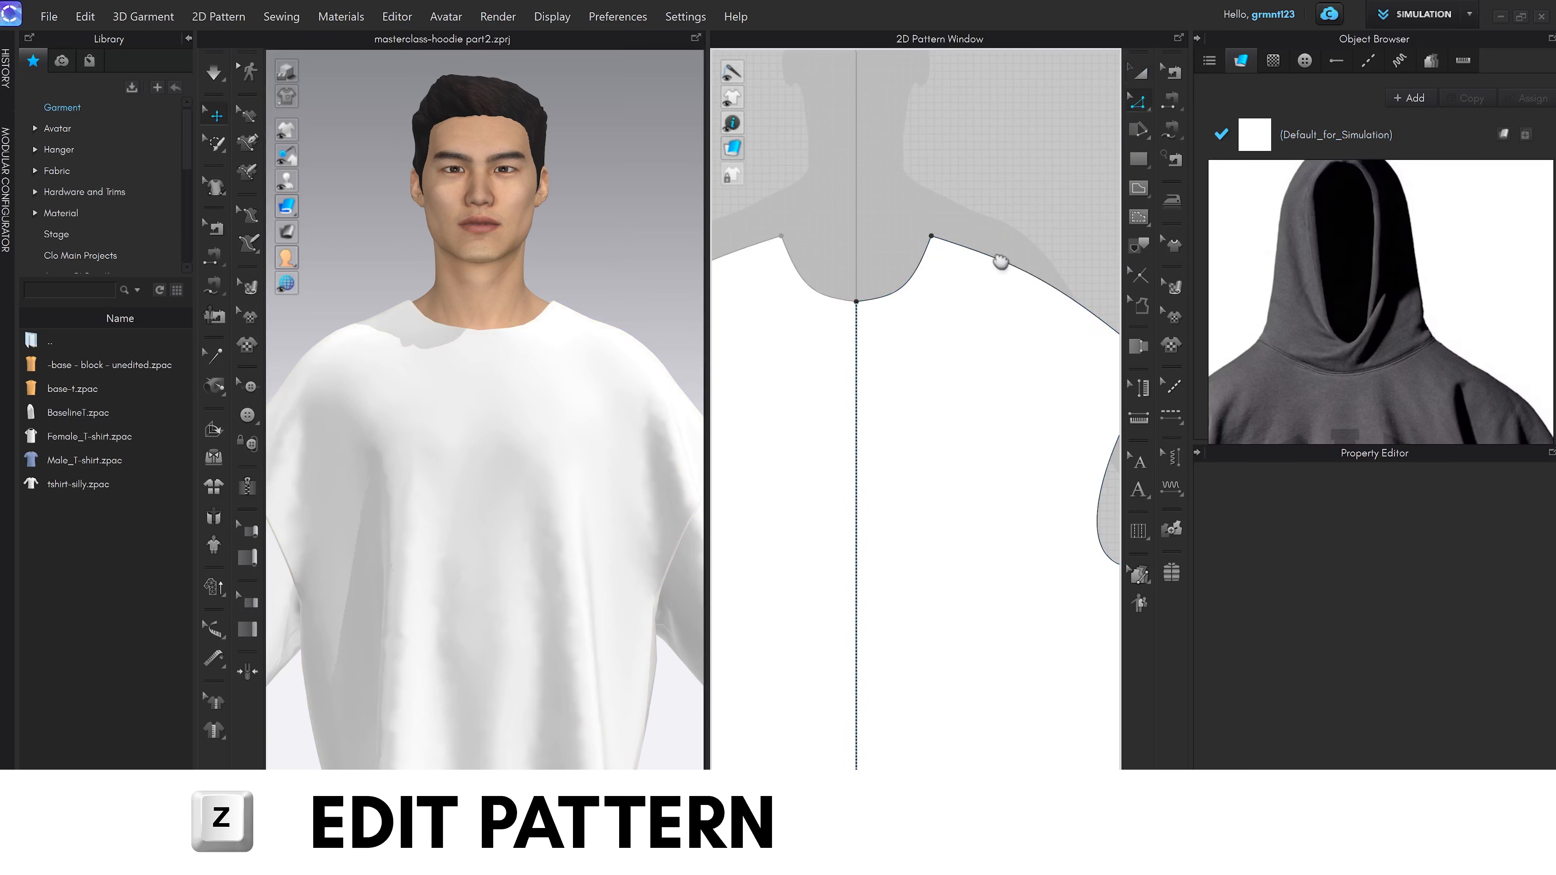
pyautogui.scroll(4, 913, 264)
pyautogui.click(904, 260)
pyautogui.moveTo(911, 268)
pyautogui.mouseDown()
pyautogui.moveTo(941, 283)
pyautogui.moveTo(930, 264)
pyautogui.moveTo(828, 243)
pyautogui.moveTo(910, 260)
pyautogui.mouseUp()
pyautogui.scroll(4, 934, 278)
pyautogui.scroll(-2, 939, 280)
pyautogui.scroll(3, 937, 274)
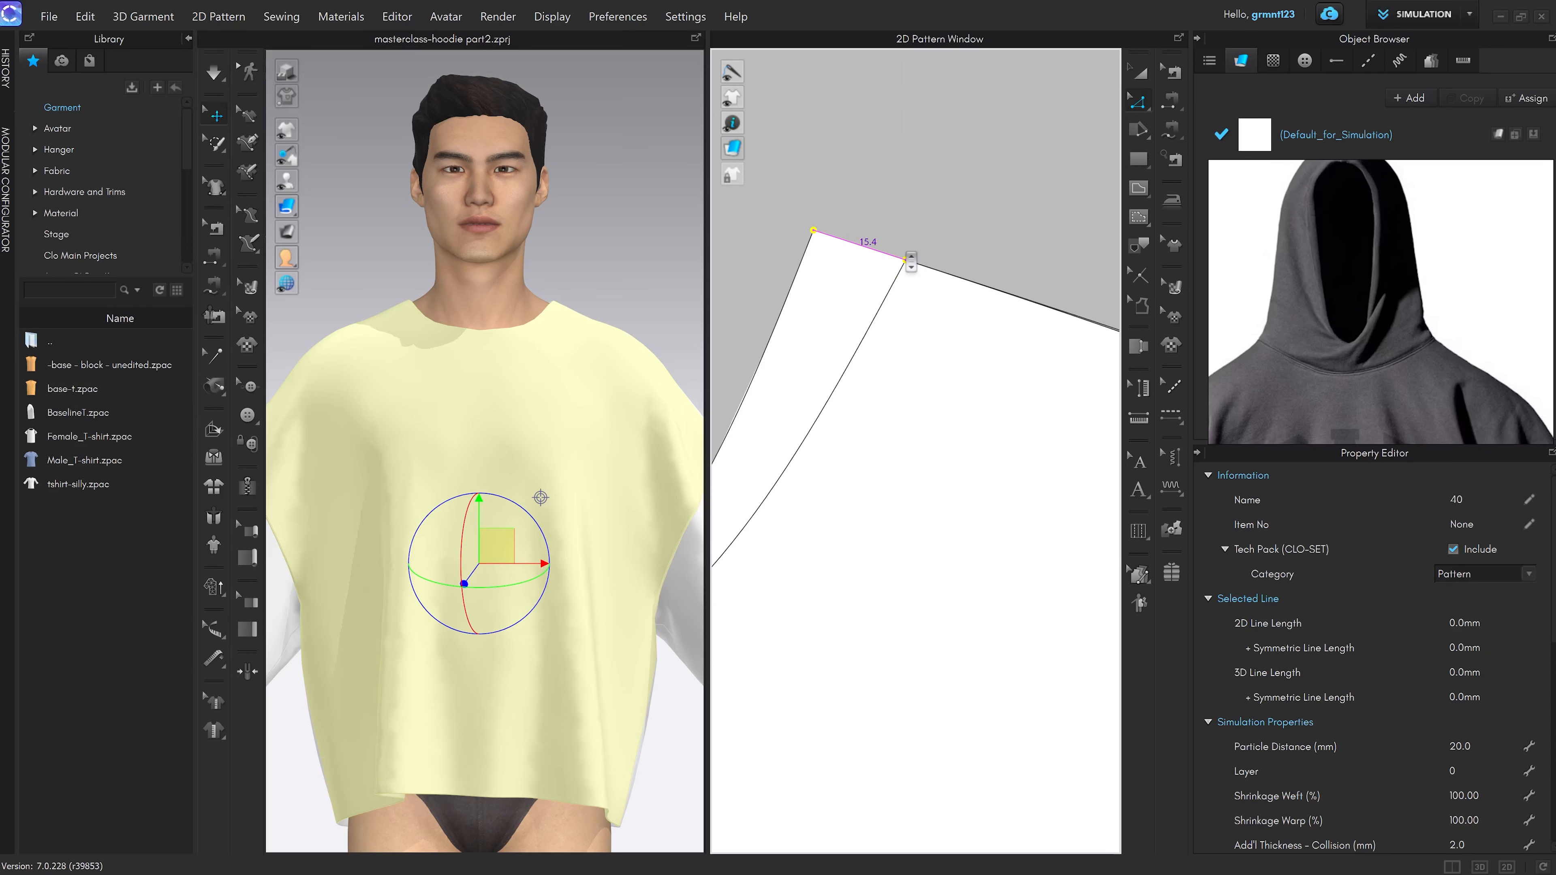
pyautogui.rightClick(906, 258)
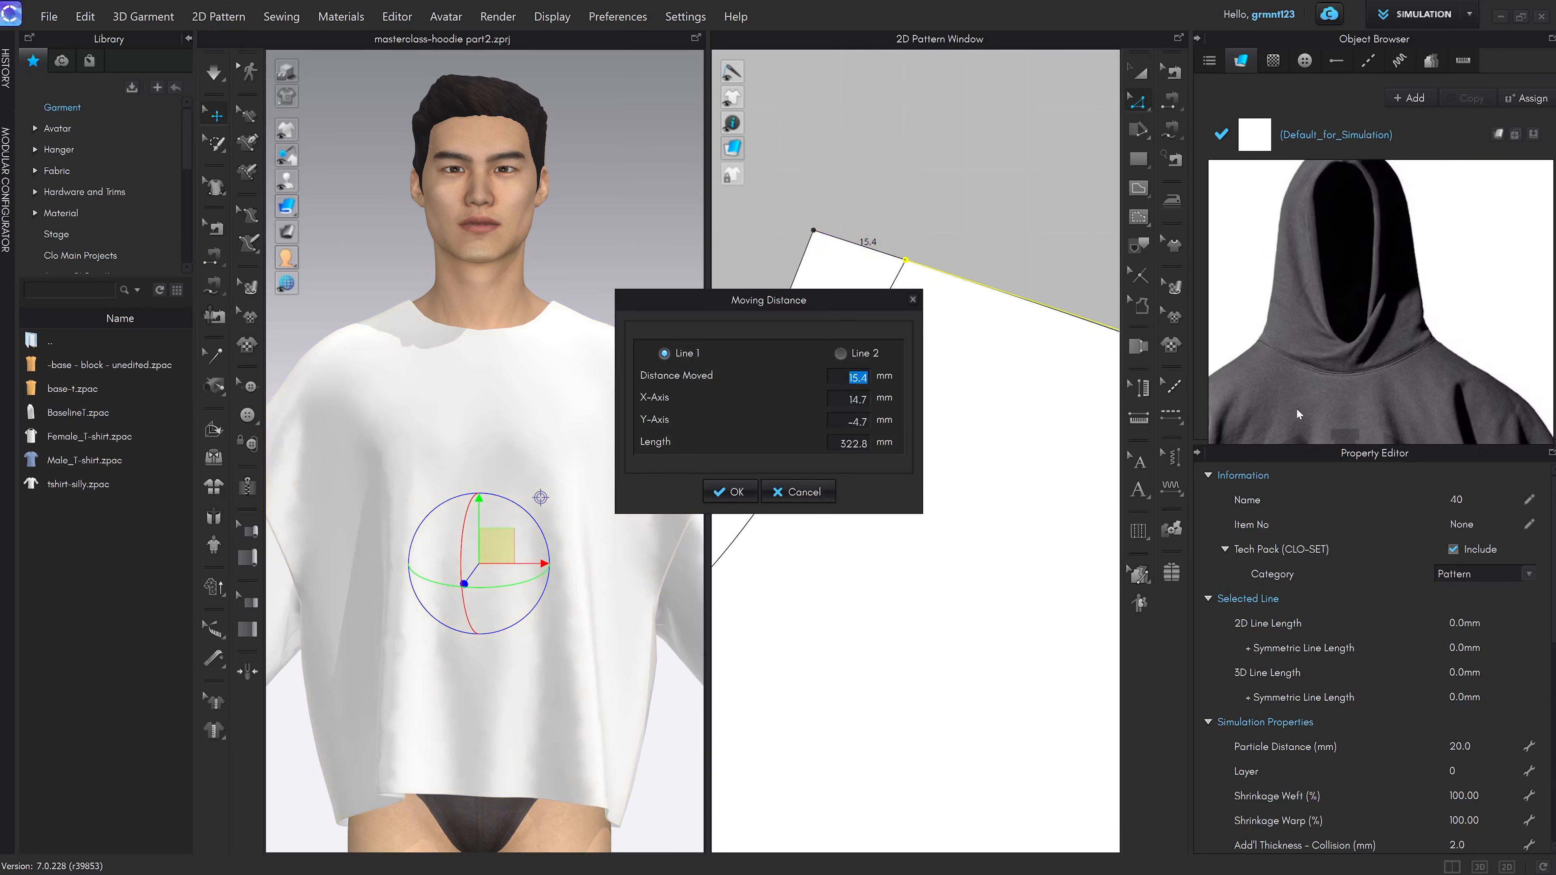
pyautogui.write('28')
pyautogui.press('Return')
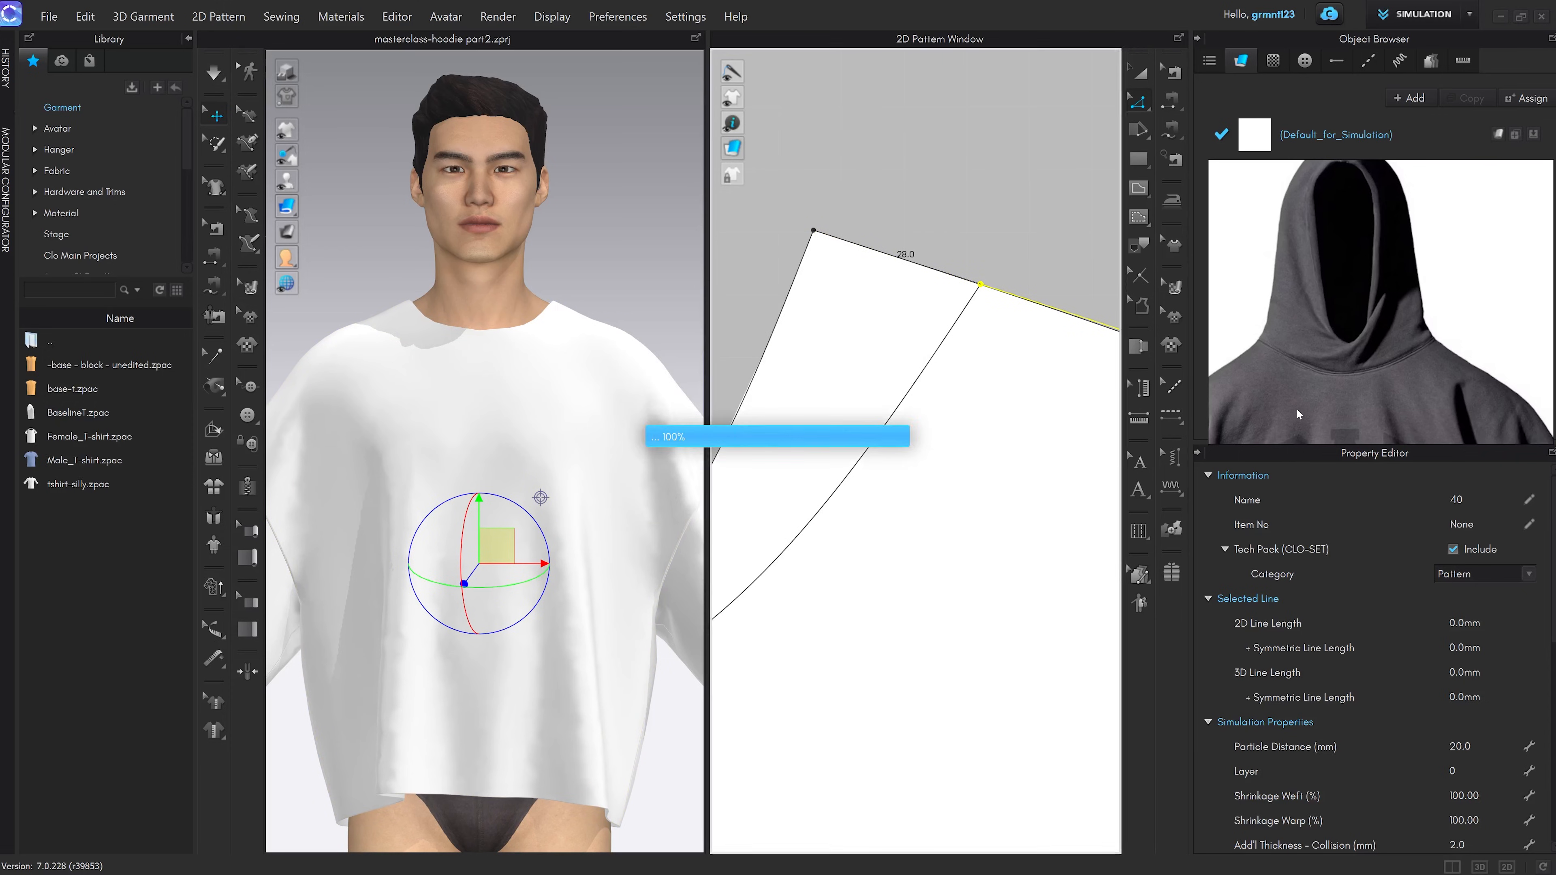
# Examine the shoulder and back neckline on the avatar, and compare the sewn front and back shoulder line lengths in the 2D patterns
pyautogui.scroll(-10, 805, 245)
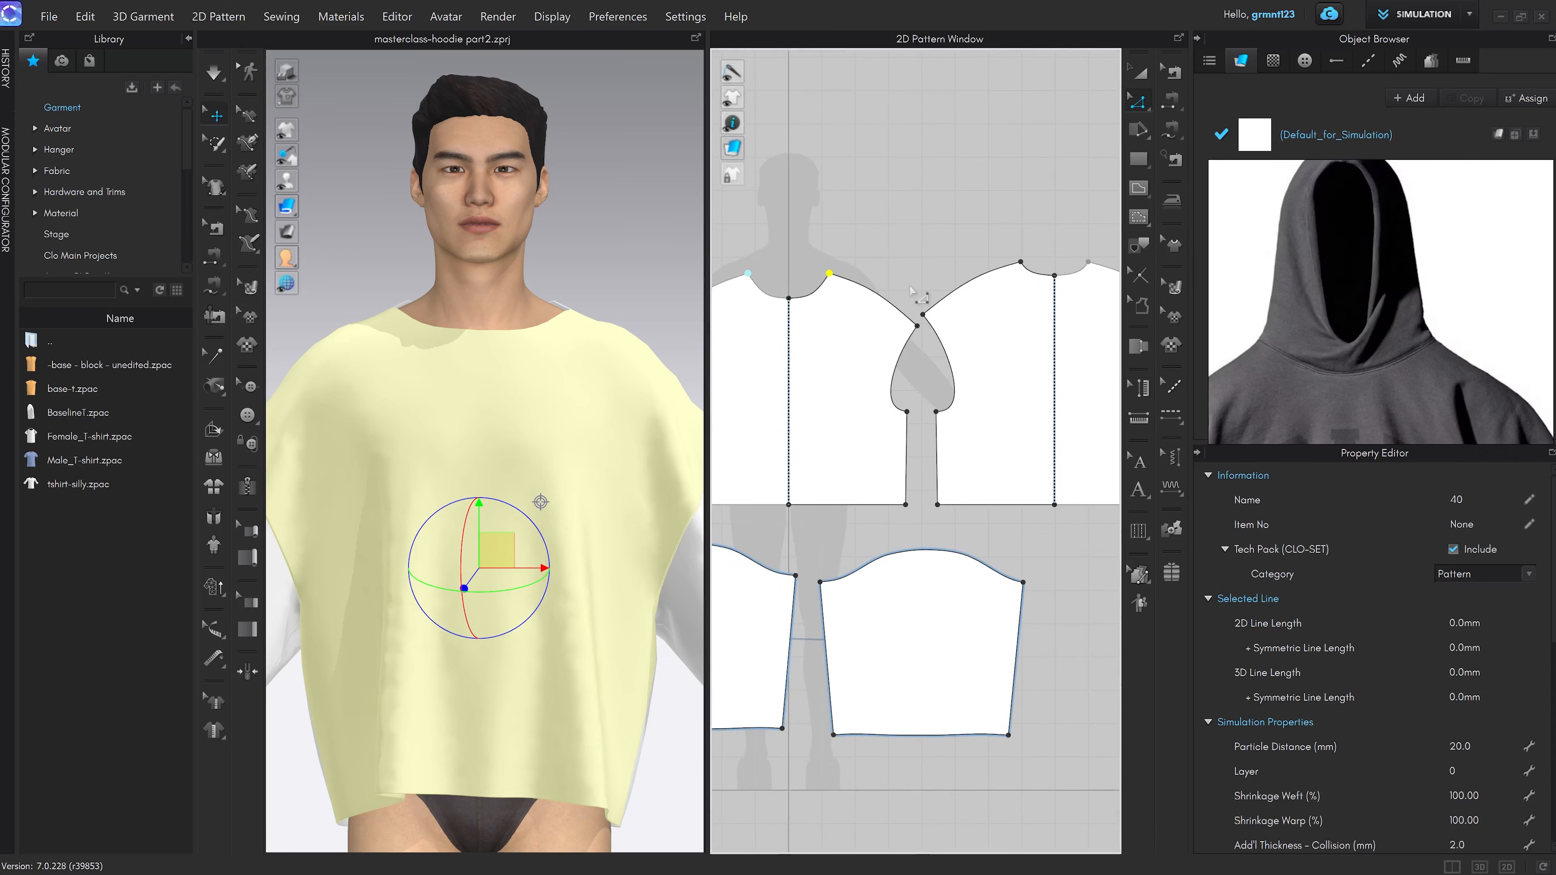
pyautogui.moveTo(612, 368); pyautogui.dragTo(469, 316, button='right')
pyautogui.moveTo(595, 311); pyautogui.dragTo(555, 349, button='middle')
pyautogui.scroll(3, 555, 349)
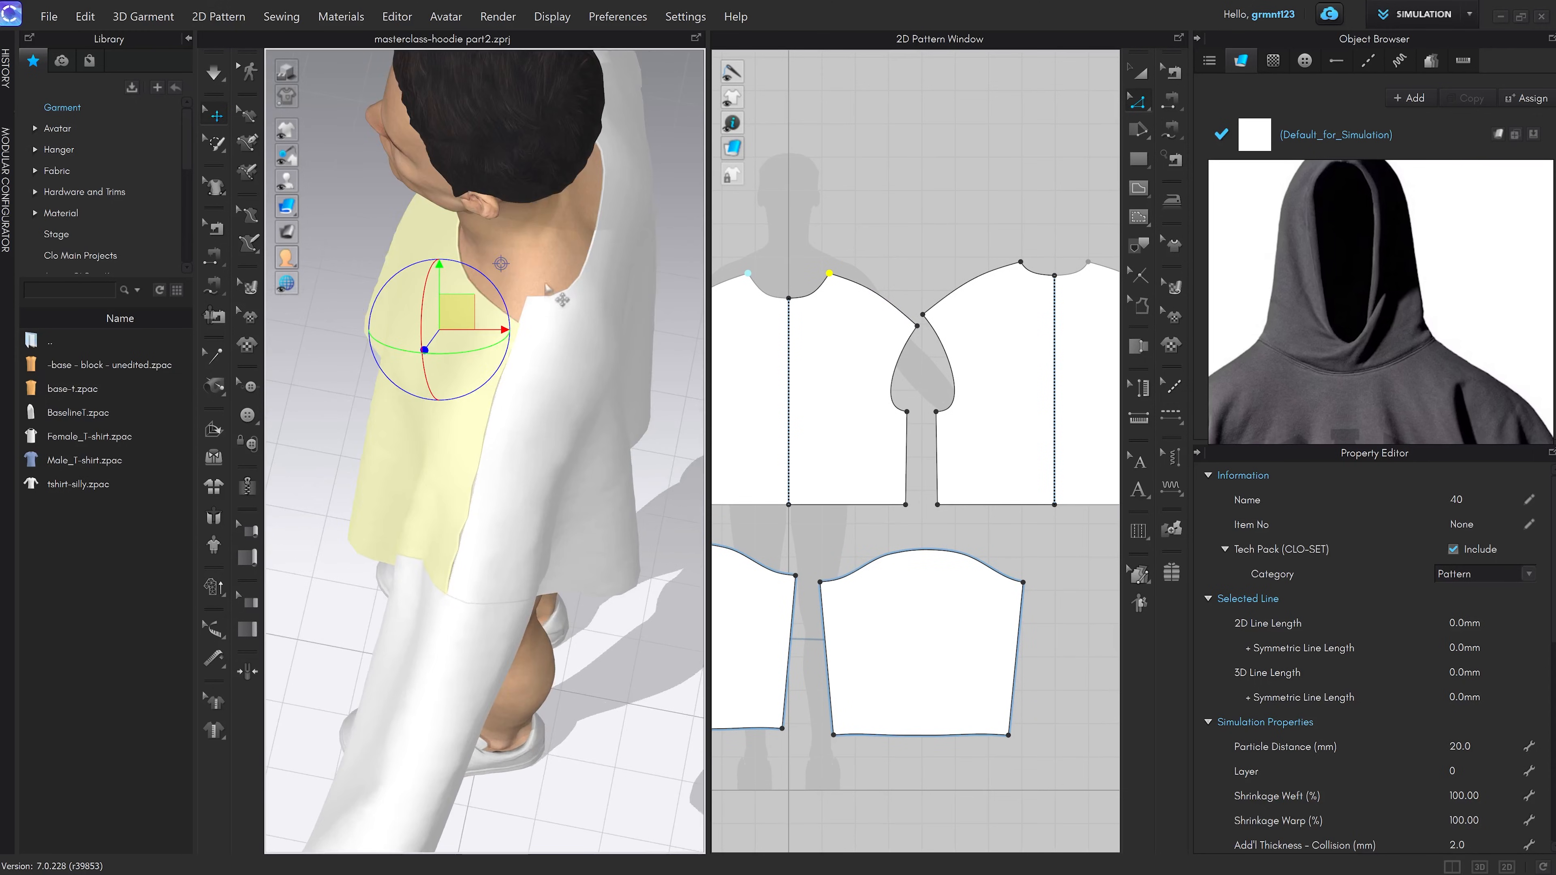
pyautogui.moveTo(547, 288); pyautogui.dragTo(525, 335, button='right')
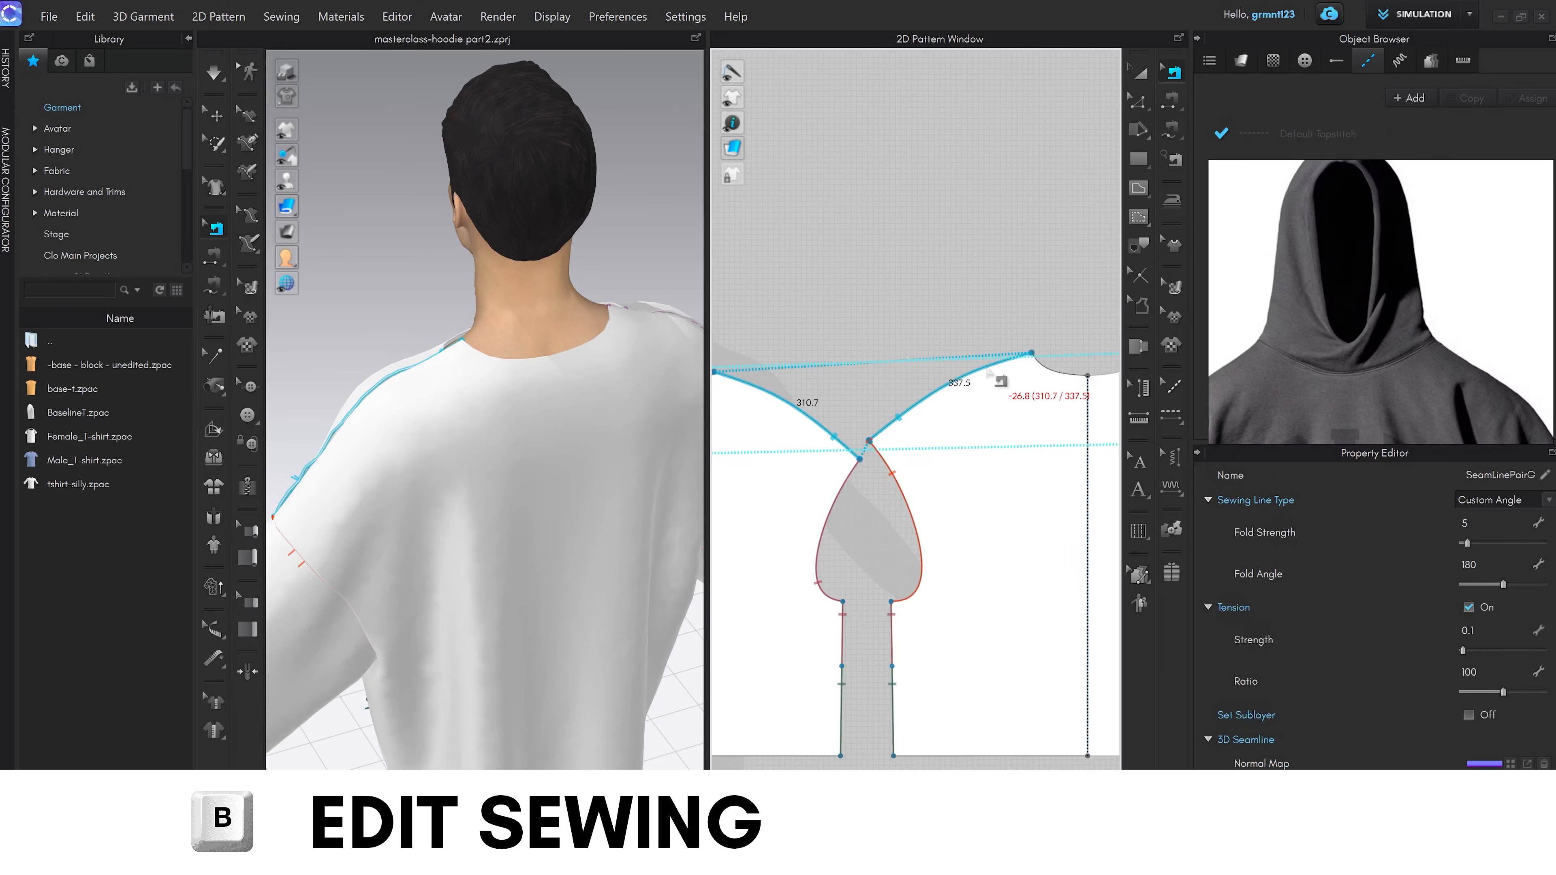
pyautogui.scroll(2, 988, 369)
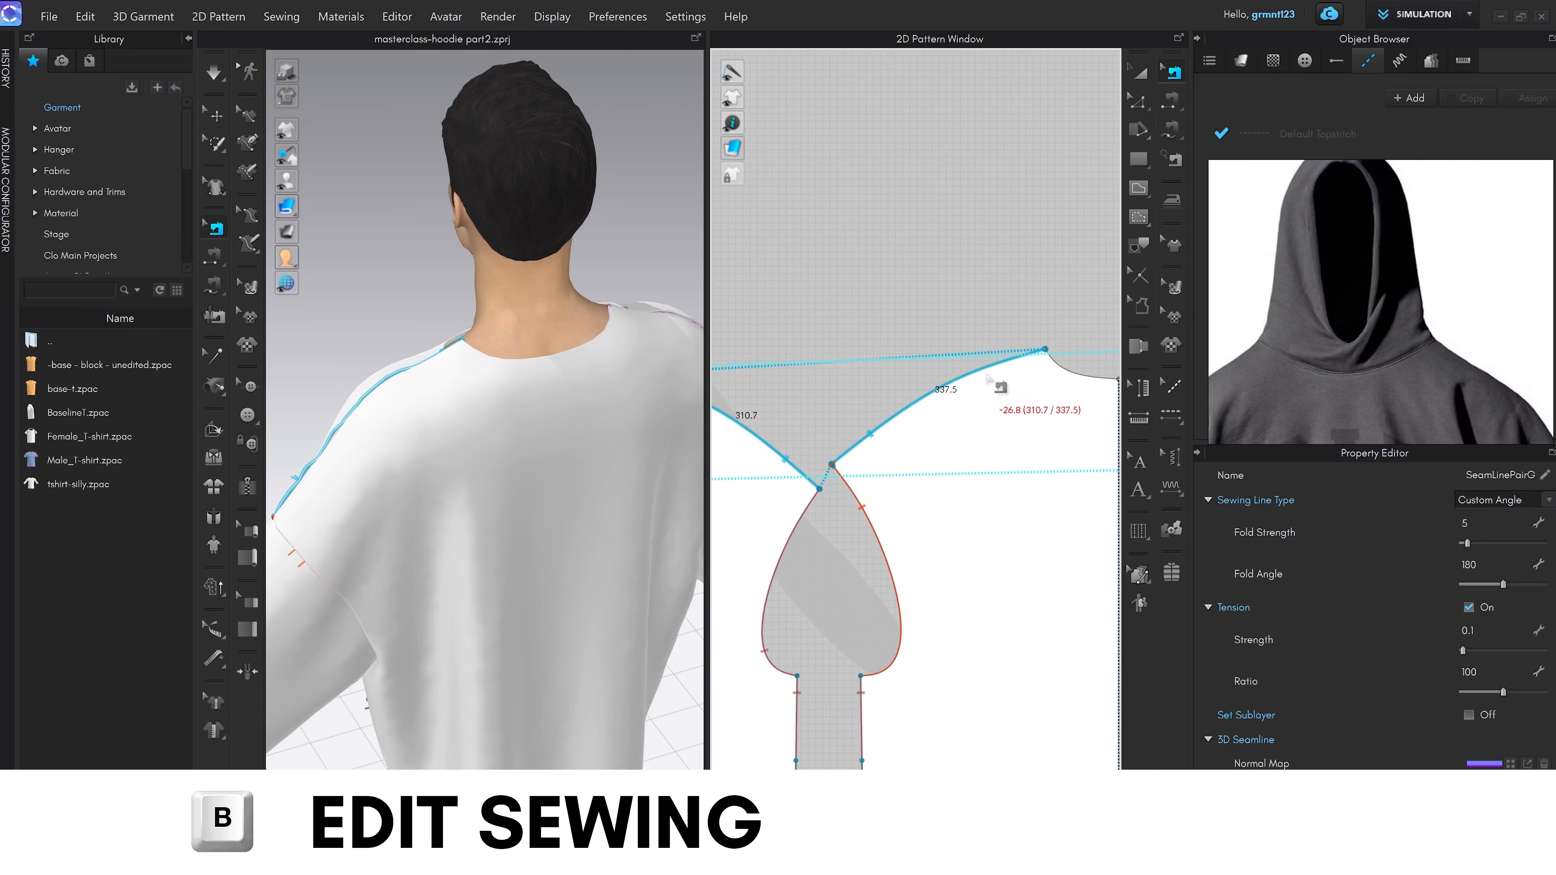
pyautogui.scroll(1, 988, 377)
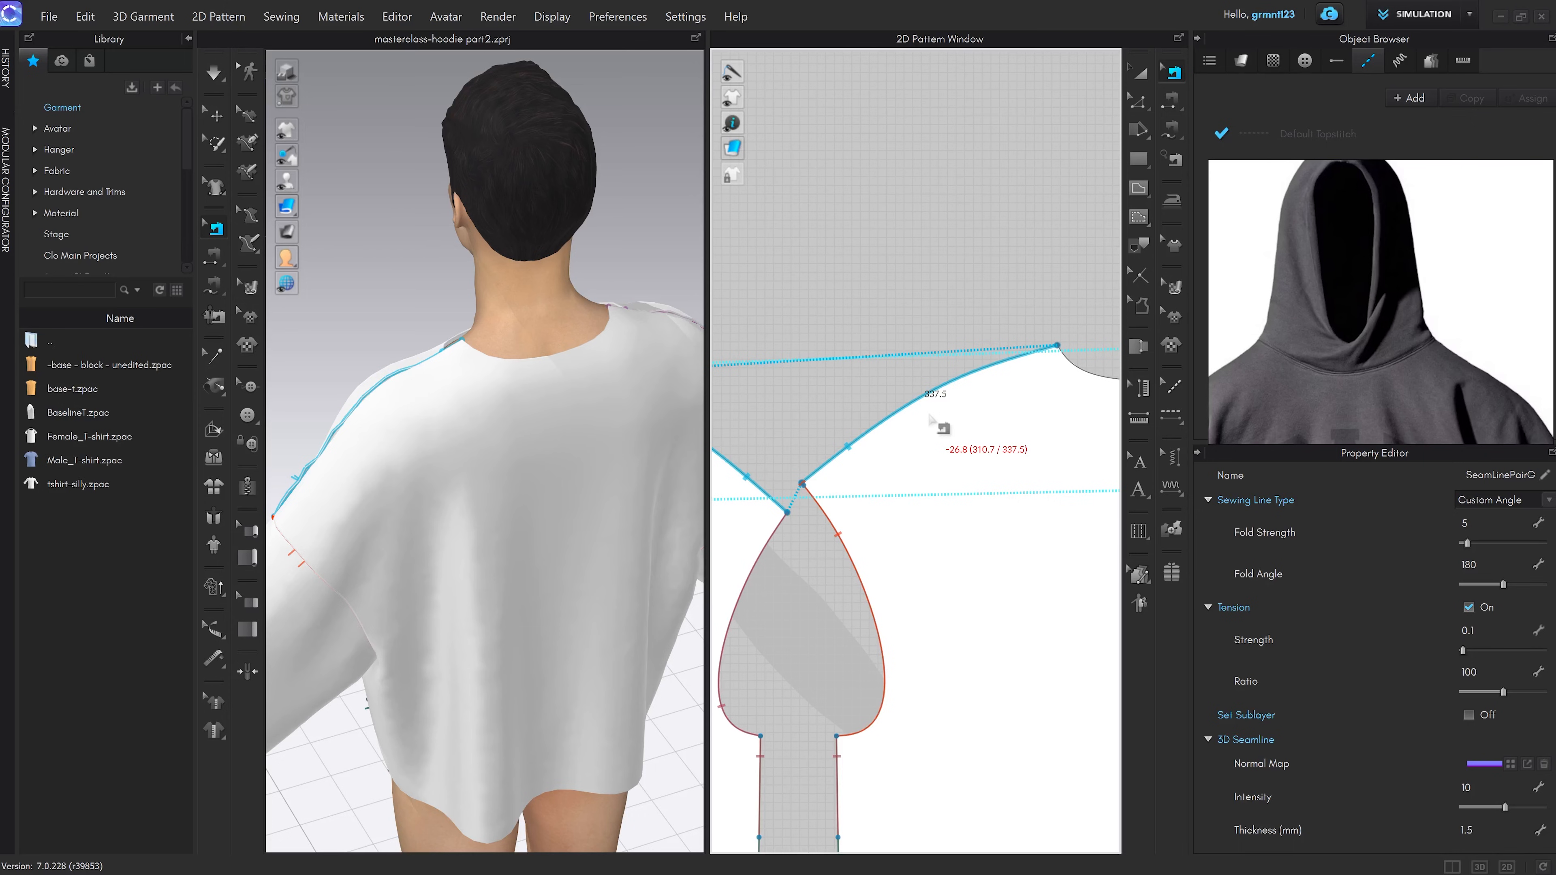
pyautogui.scroll(-3, 865, 421)
pyautogui.moveTo(865, 421); pyautogui.dragTo(988, 405, button='middle')
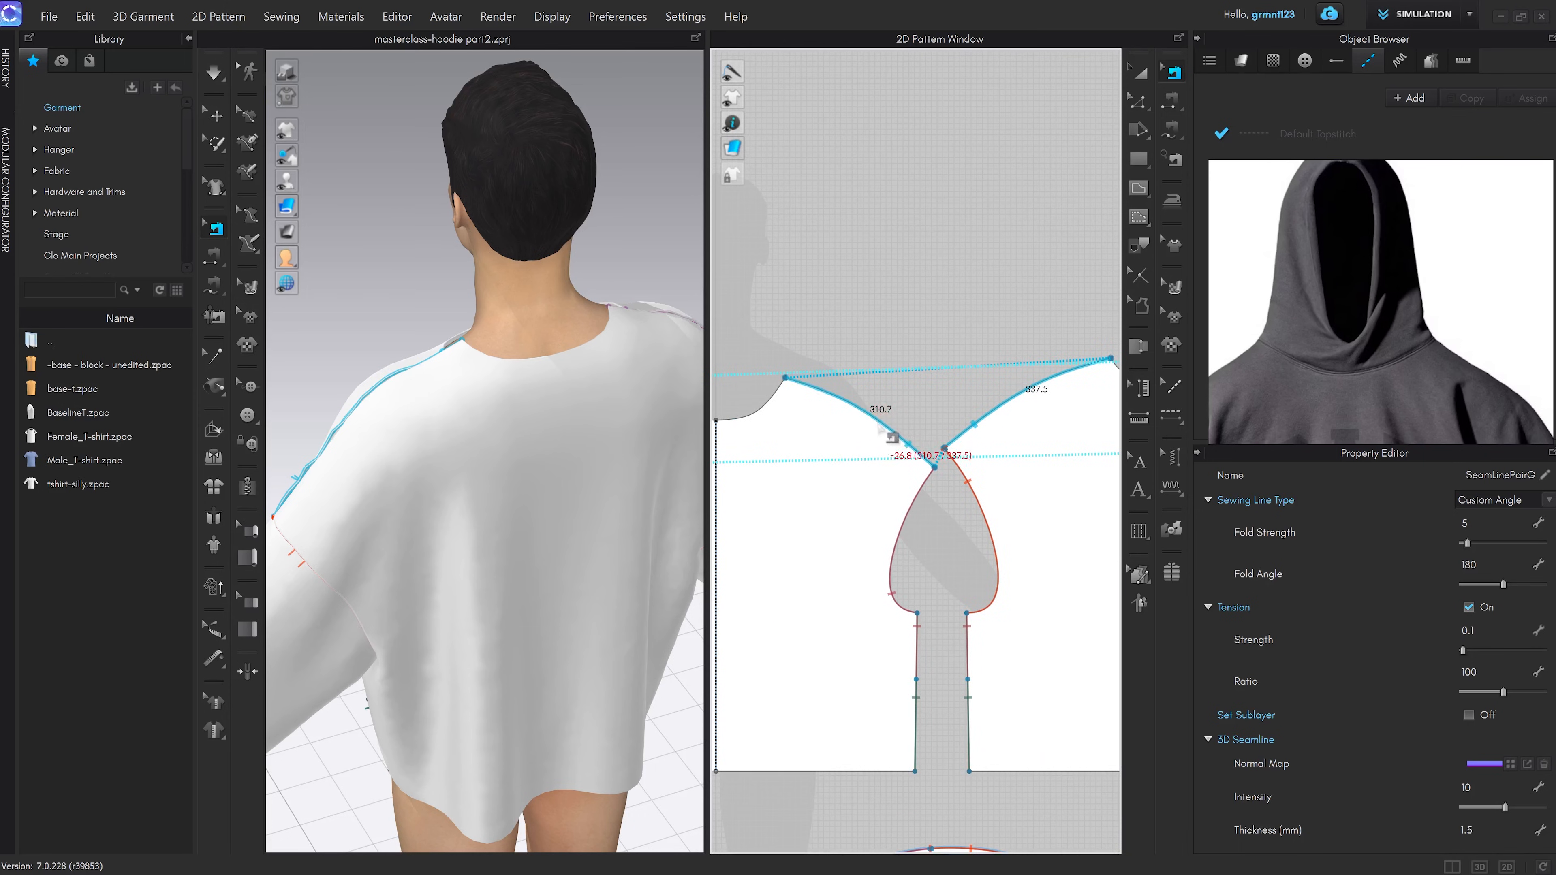
pyautogui.scroll(4, 924, 451)
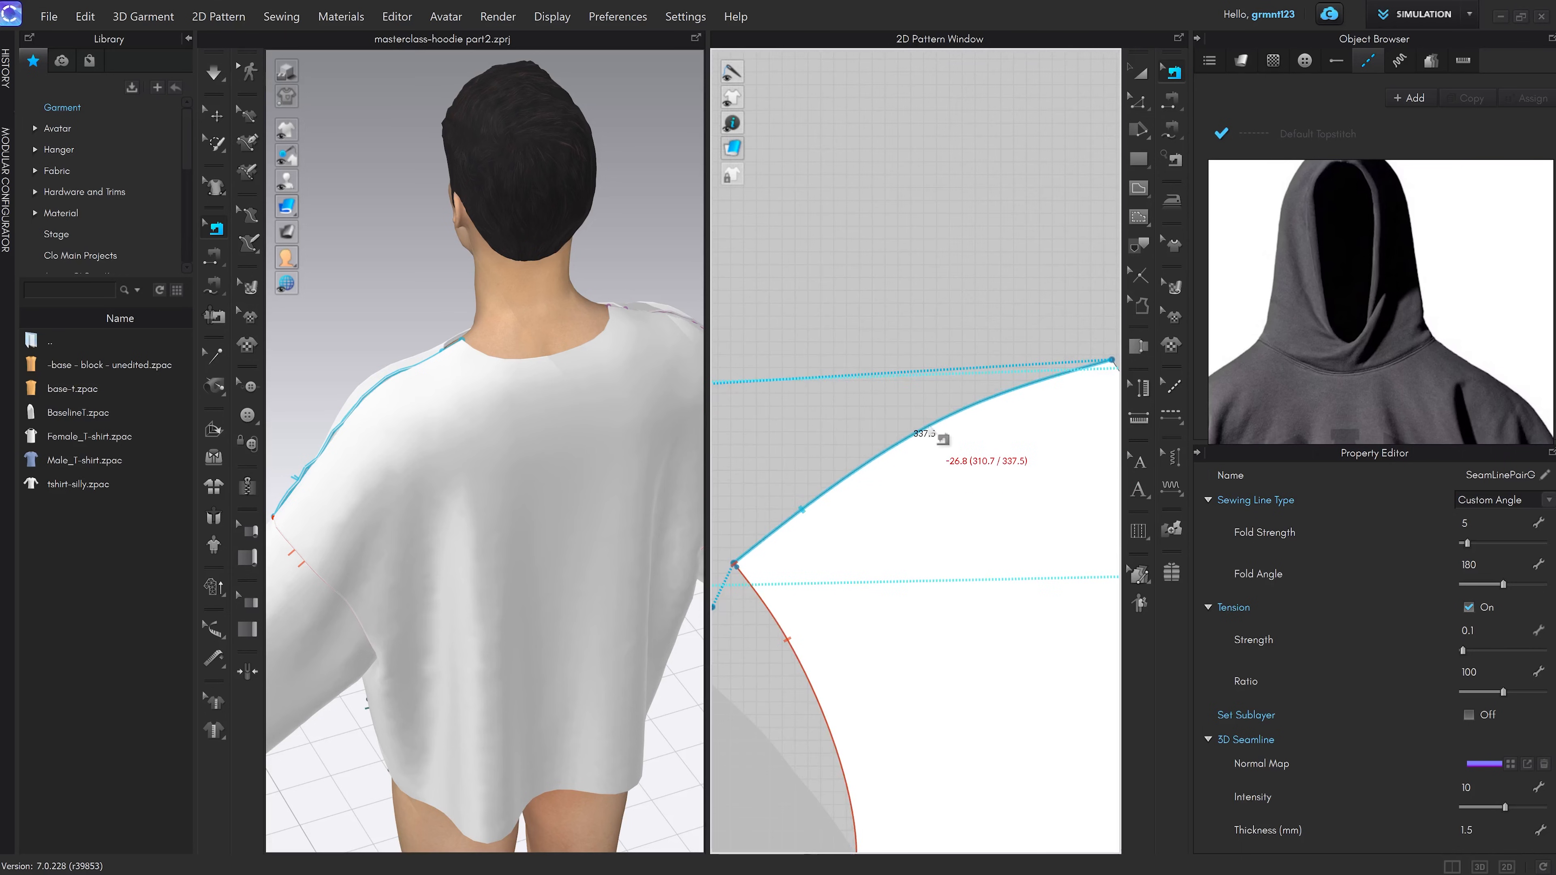
pyautogui.scroll(-2, 949, 429)
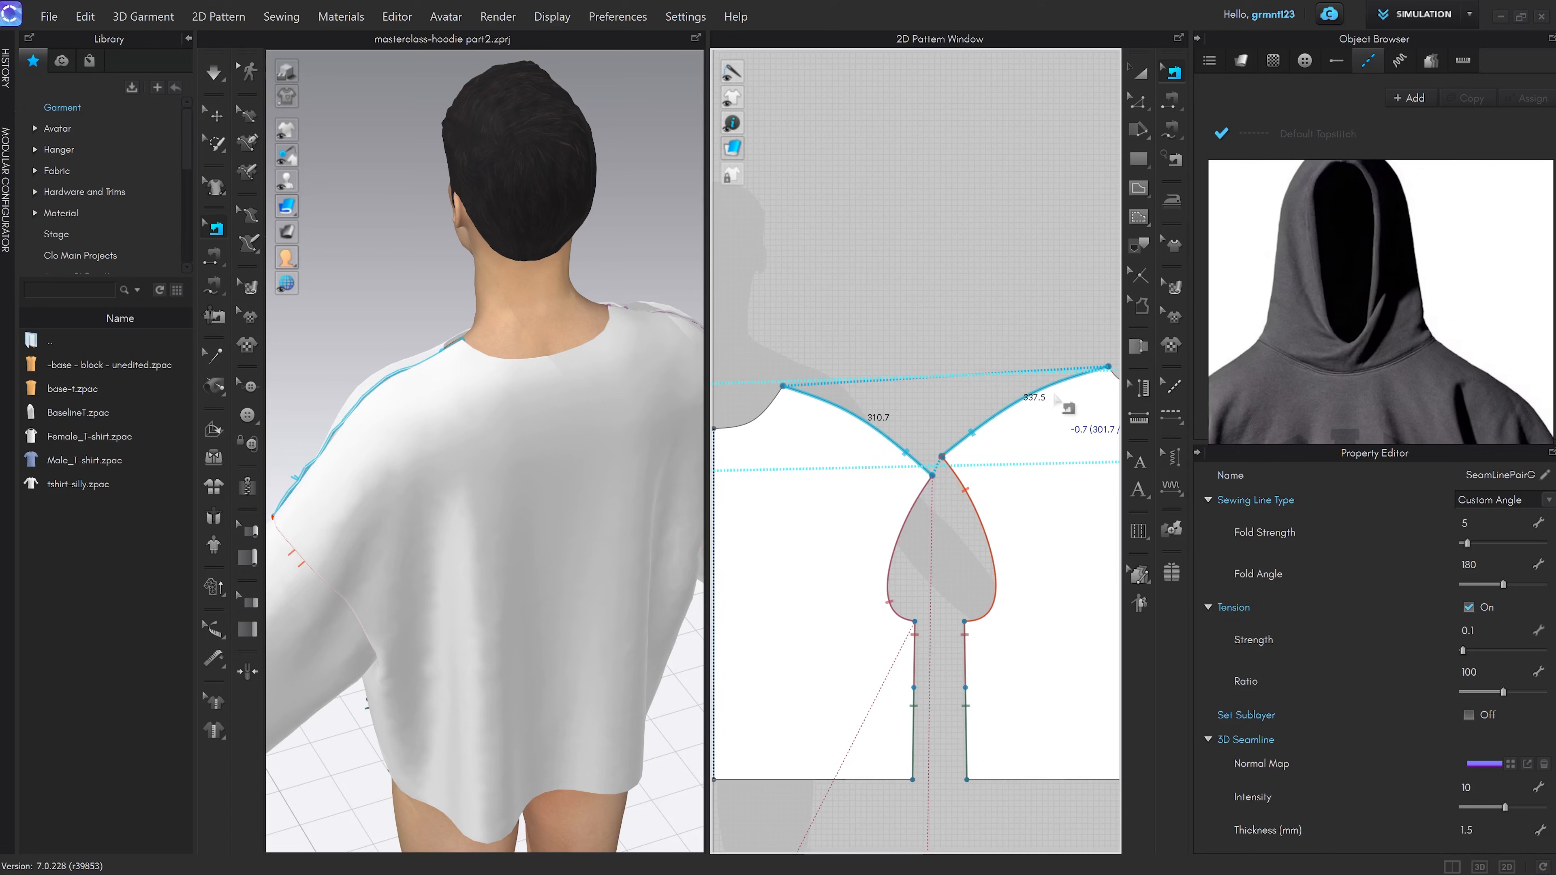
pyautogui.moveTo(1091, 387); pyautogui.dragTo(1006, 399, button='middle')
pyautogui.scroll(4, 983, 399)
pyautogui.scroll(-2, 1006, 399)
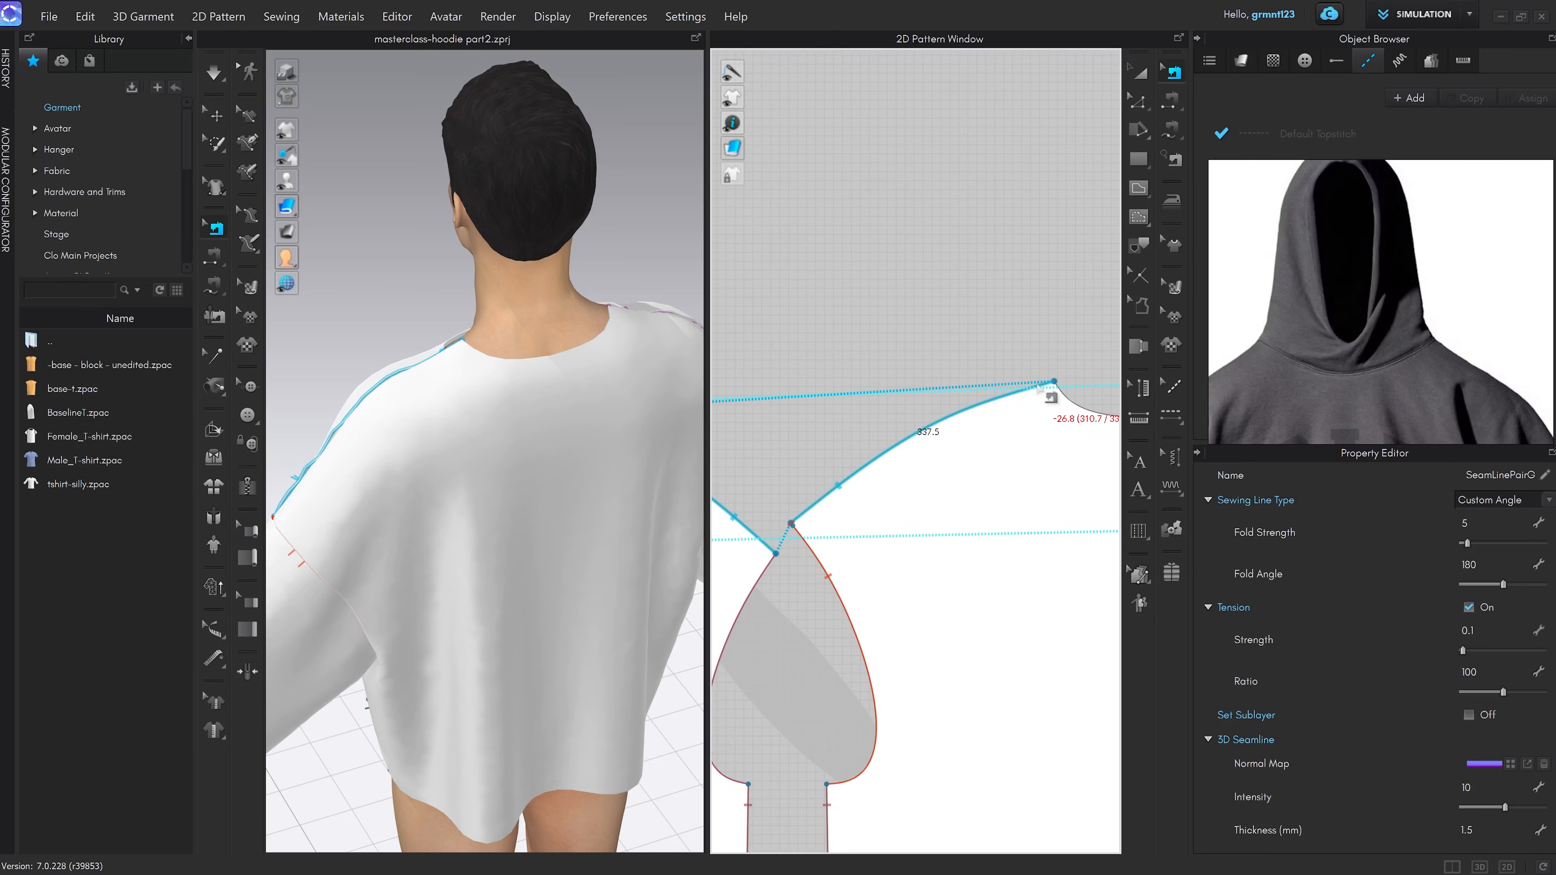
# Widen the back neckline by moving its shoulder-neck point 26.8 mm outward along the shoulder line
pyautogui.press('z')
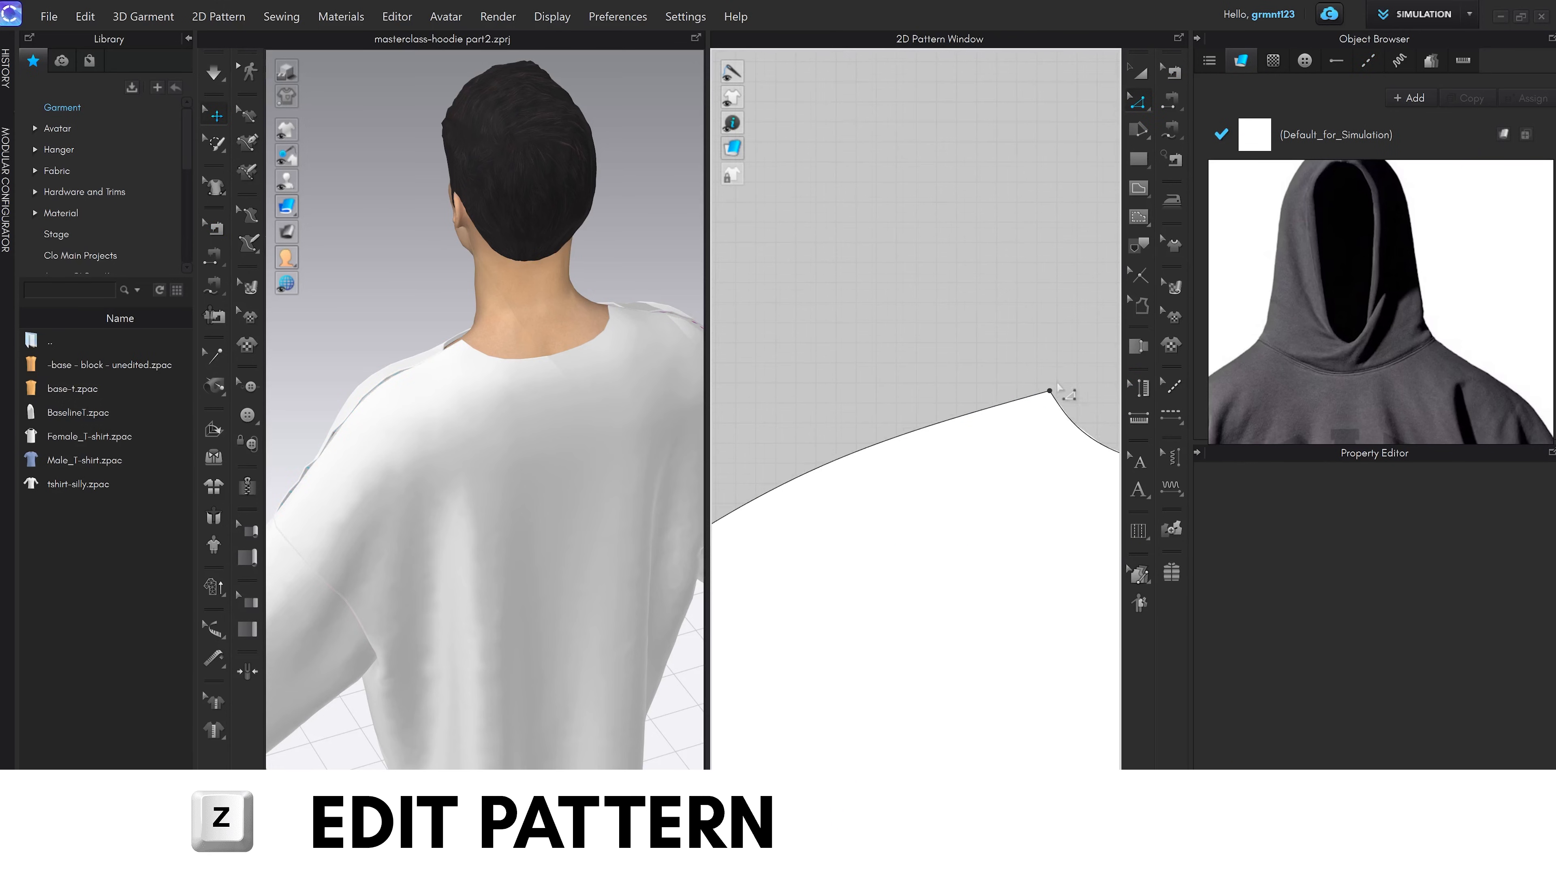
pyautogui.moveTo(1050, 393); pyautogui.dragTo(1024, 405)
pyautogui.rightClick(1024, 406)
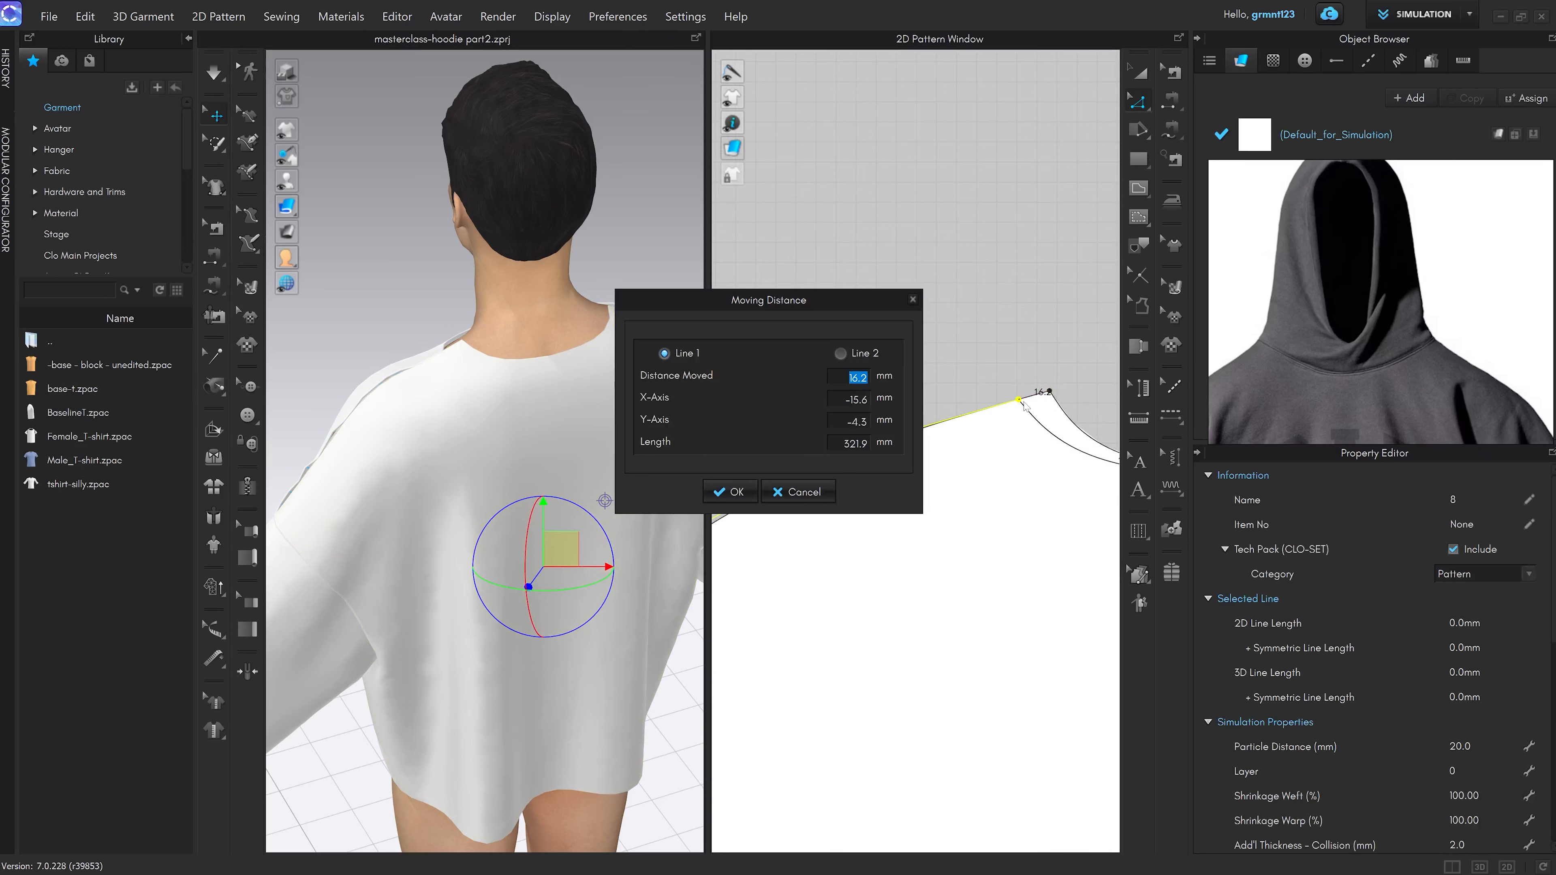
pyautogui.write('26.8')
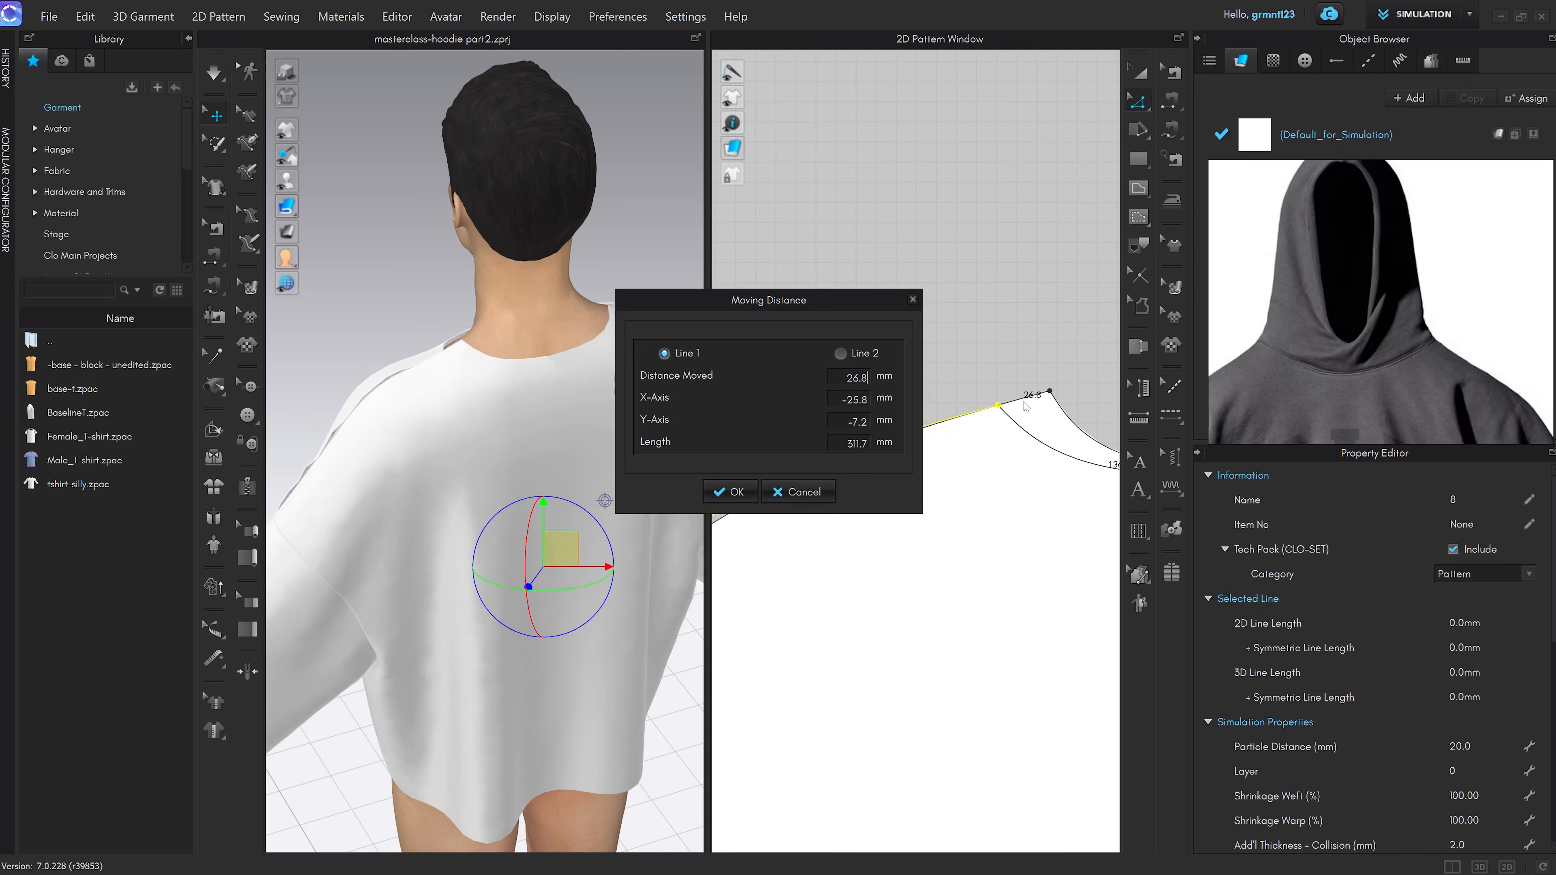
pyautogui.press('Return')
# Recheck the shoulder seam's length difference and move the back shoulder-neck point another 1 mm outward along the shoulder line
pyautogui.scroll(-3, 978, 469)
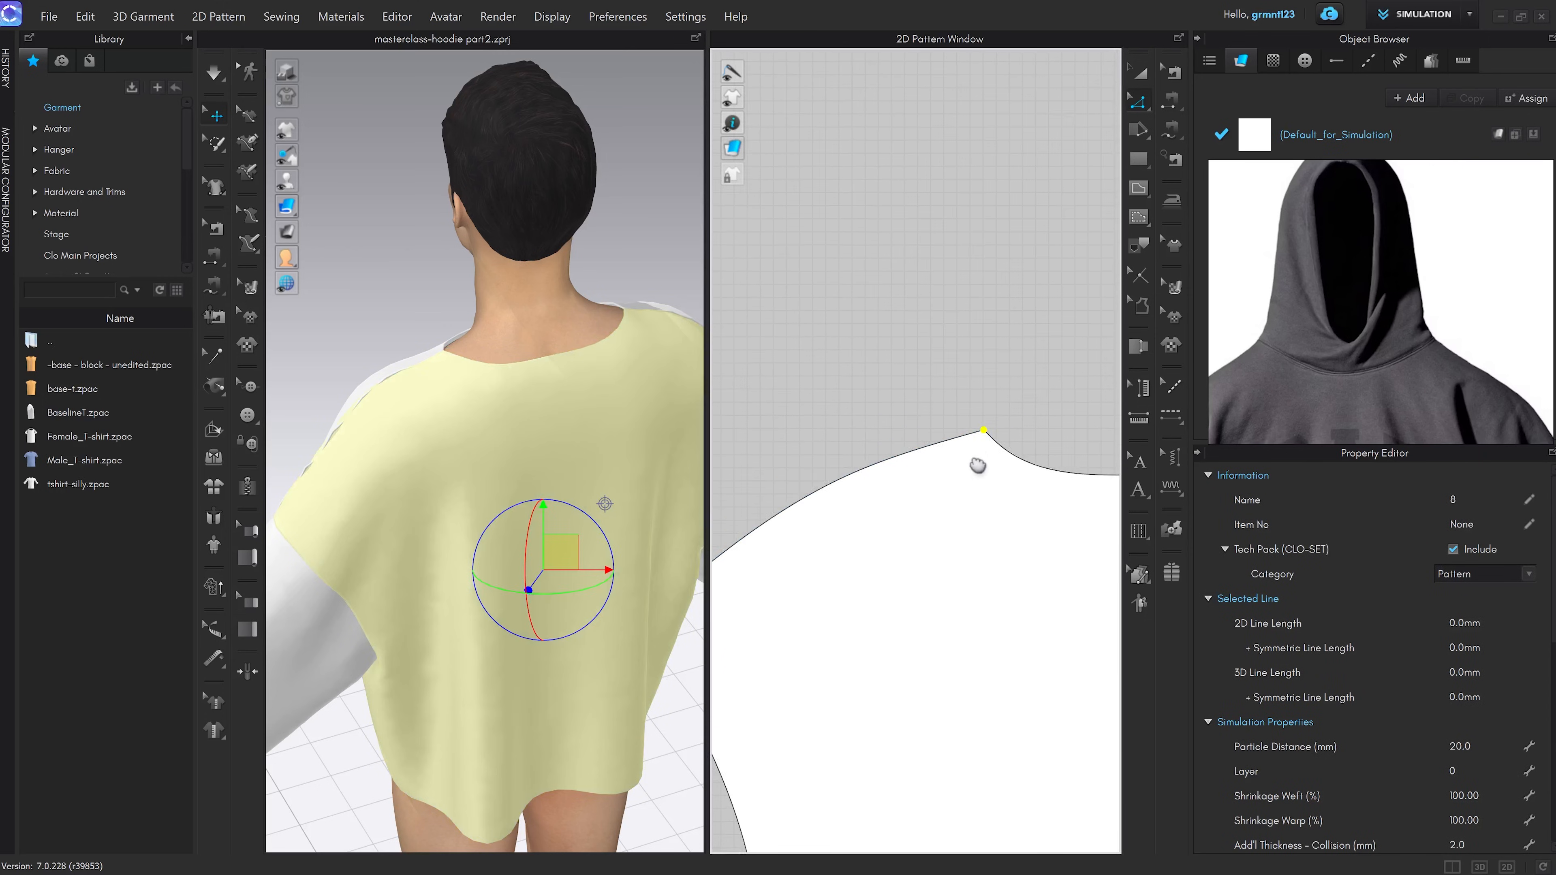
pyautogui.moveTo(979, 466); pyautogui.dragTo(980, 394, button='middle')
pyautogui.press('b')
pyautogui.click(915, 385)
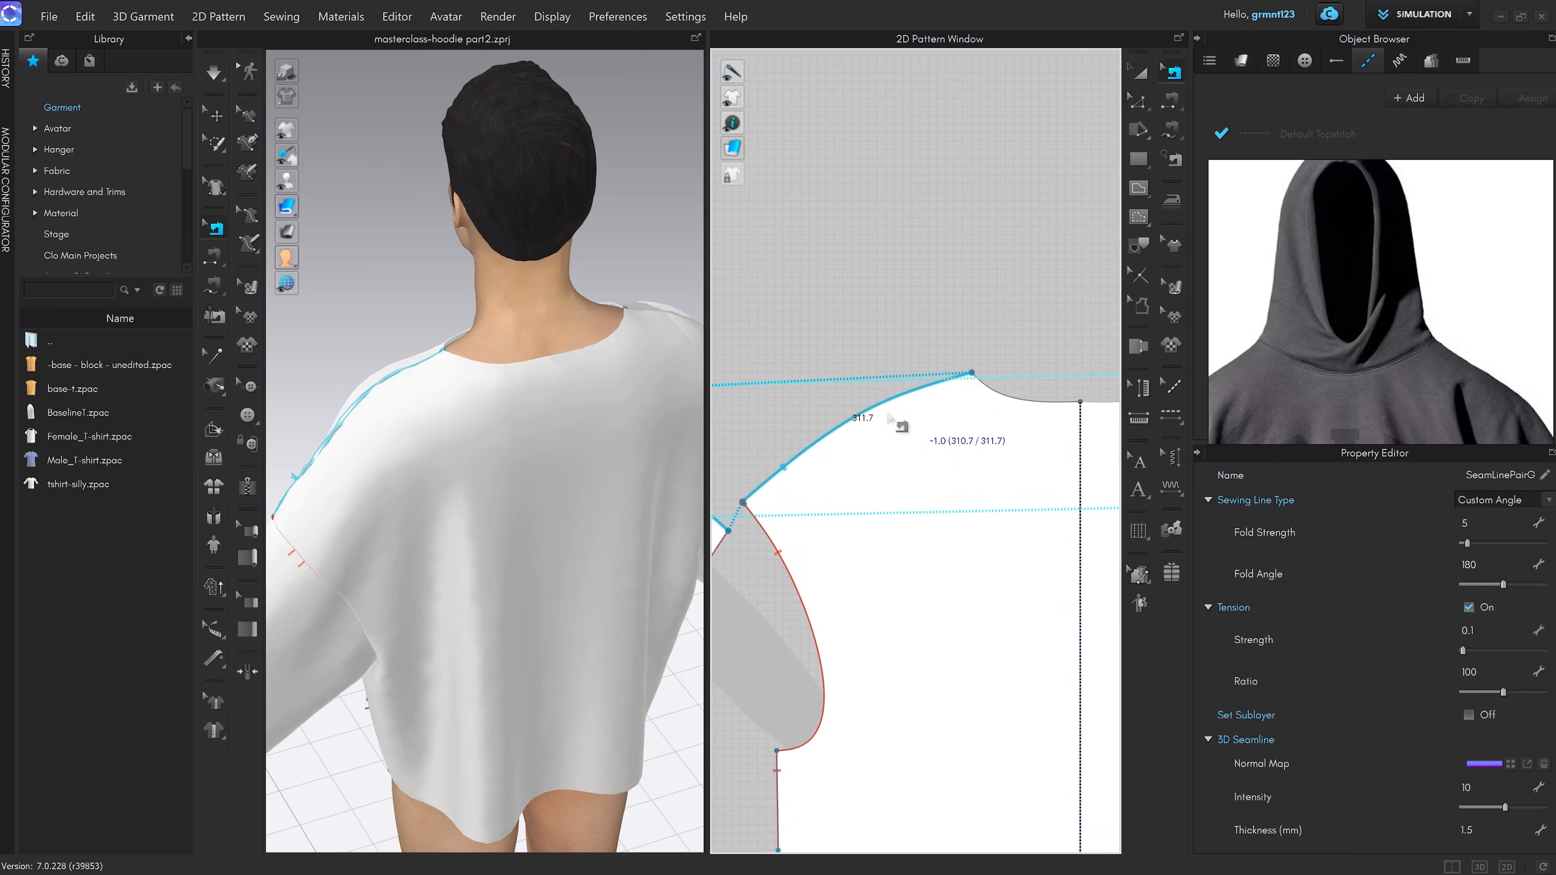
pyautogui.scroll(2, 857, 431)
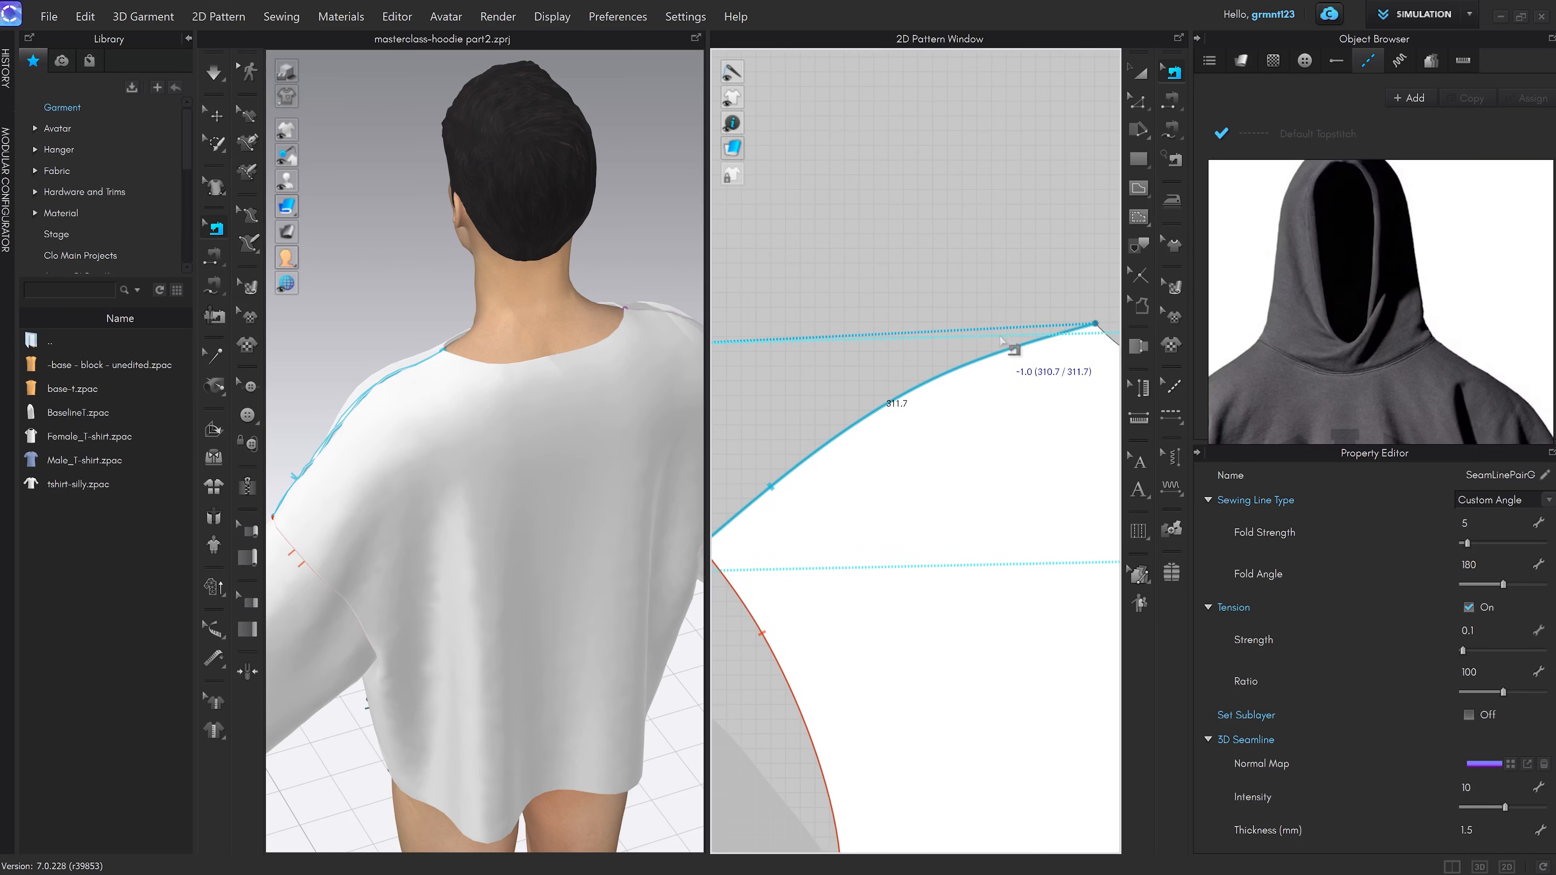
pyautogui.moveTo(1097, 321); pyautogui.dragTo(1052, 331, button='middle')
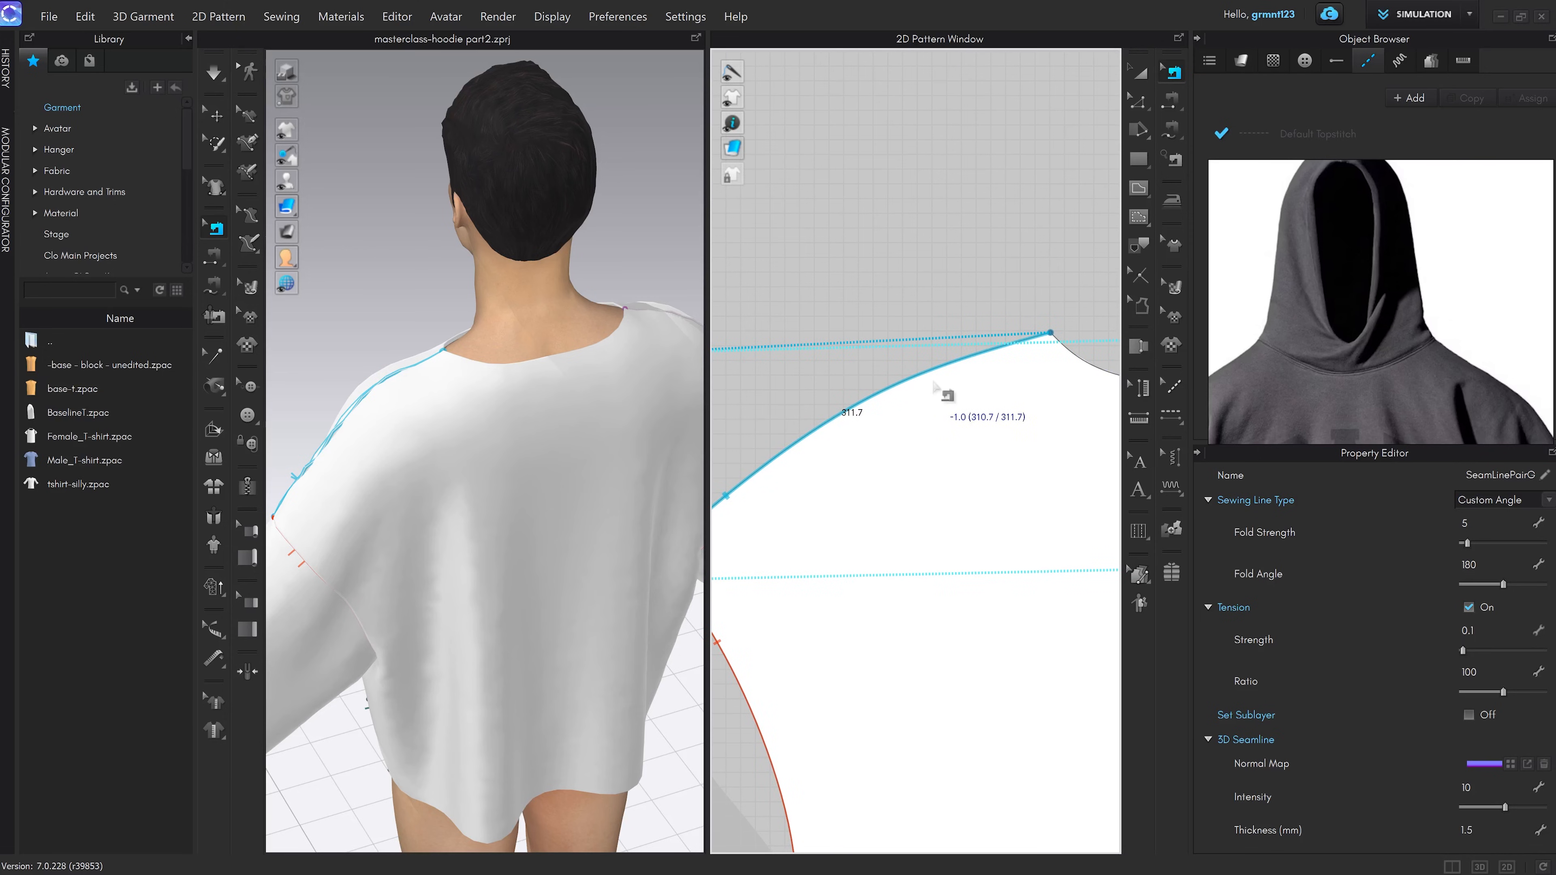
pyautogui.scroll(3, 1004, 368)
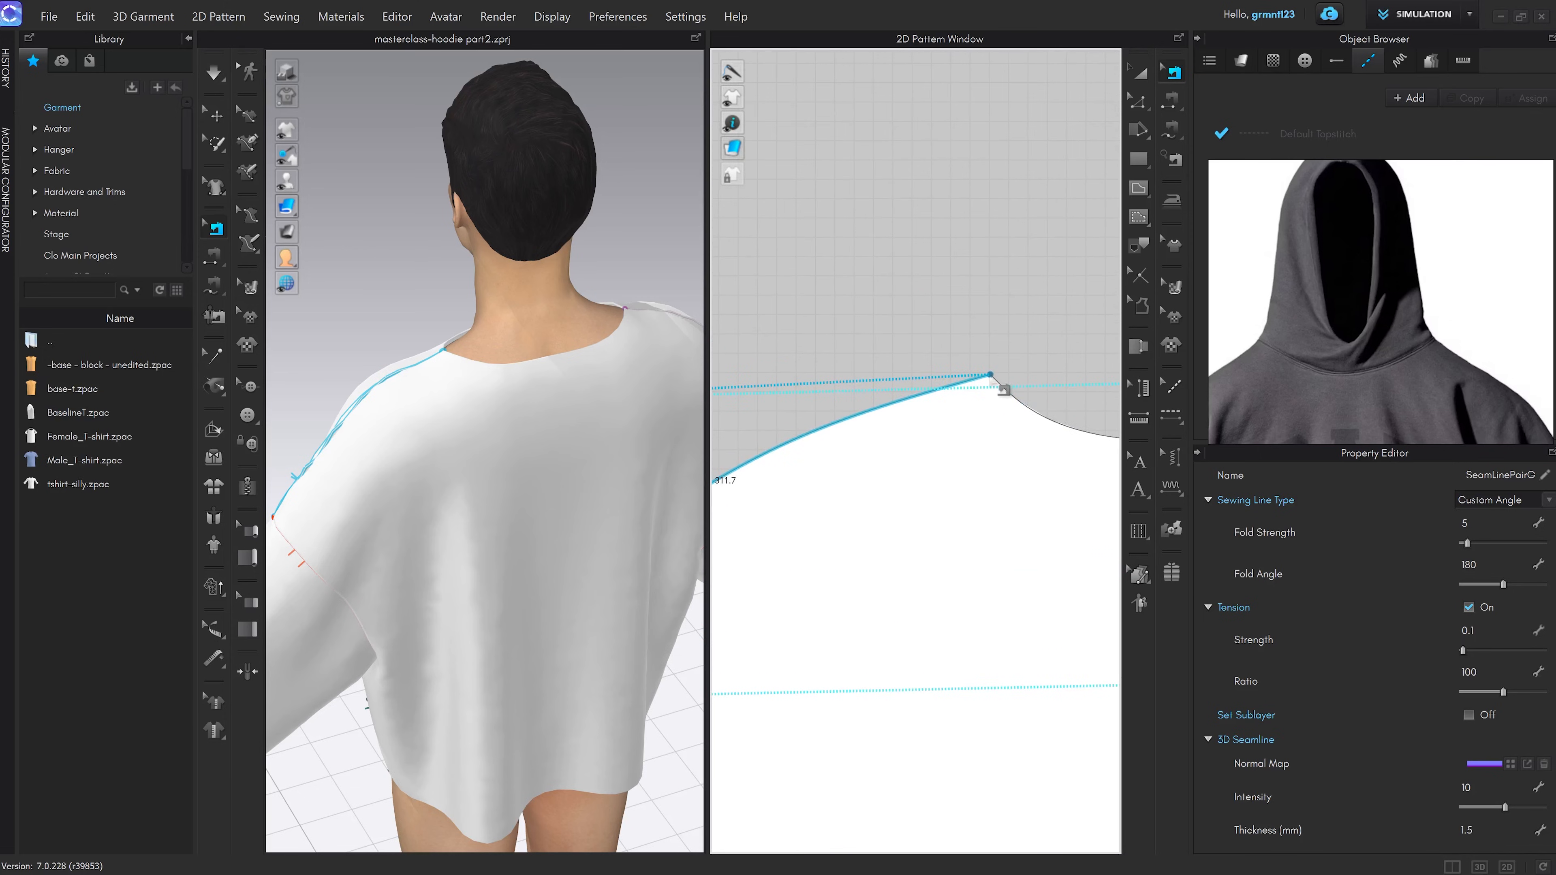
pyautogui.press('z')
pyautogui.moveTo(990, 374); pyautogui.dragTo(984, 375)
pyautogui.rightClick(984, 376)
pyautogui.write('1')
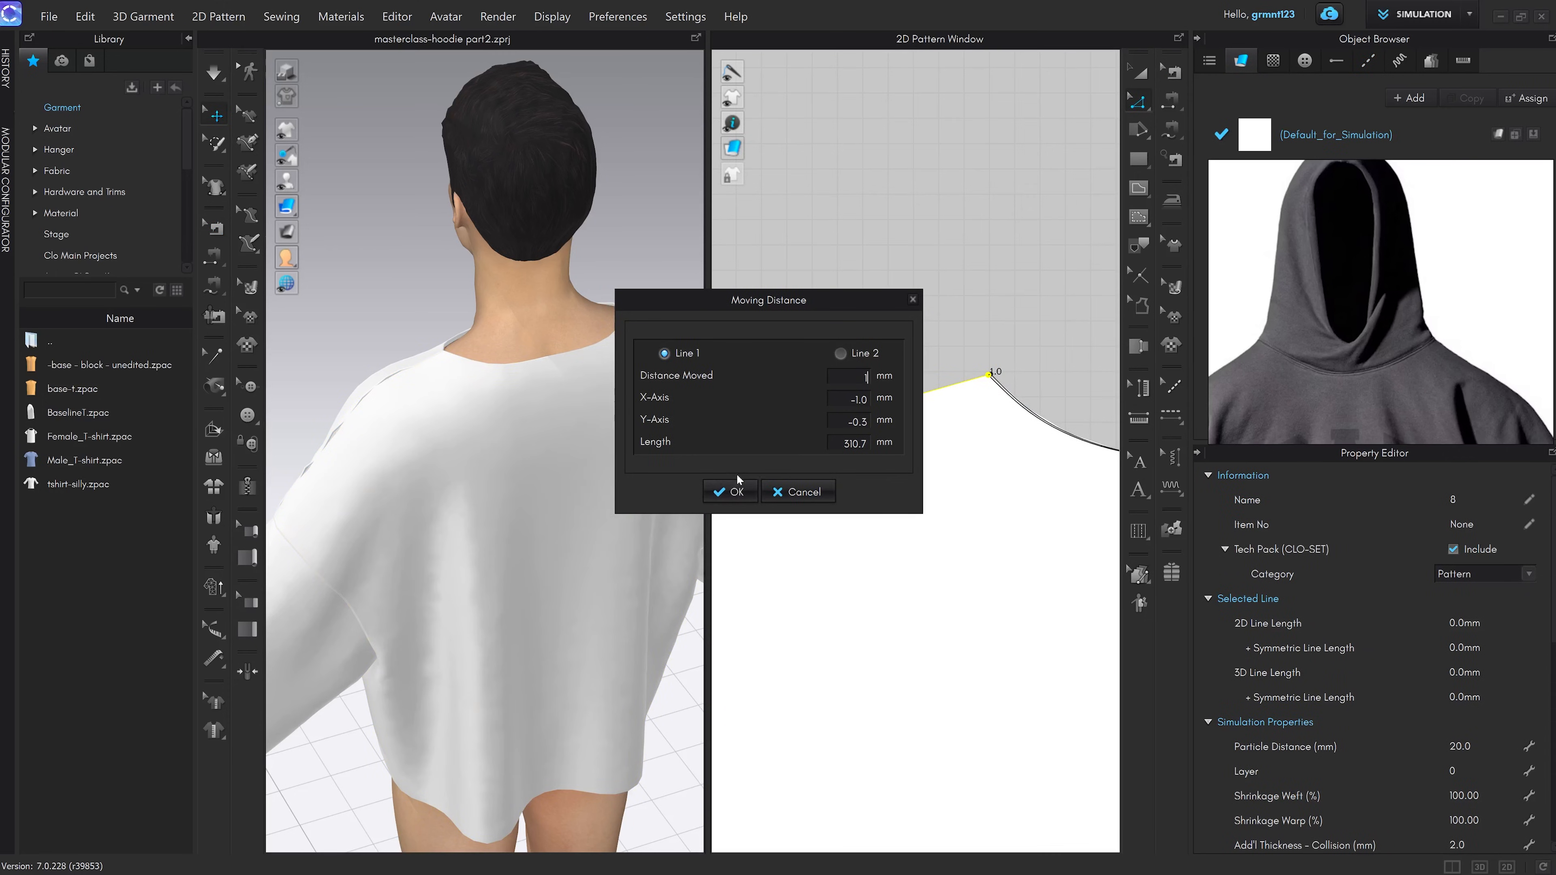
pyautogui.click(730, 491)
# Check the length match of the front and back shoulder lines with Edit Sewing
pyautogui.press('n')
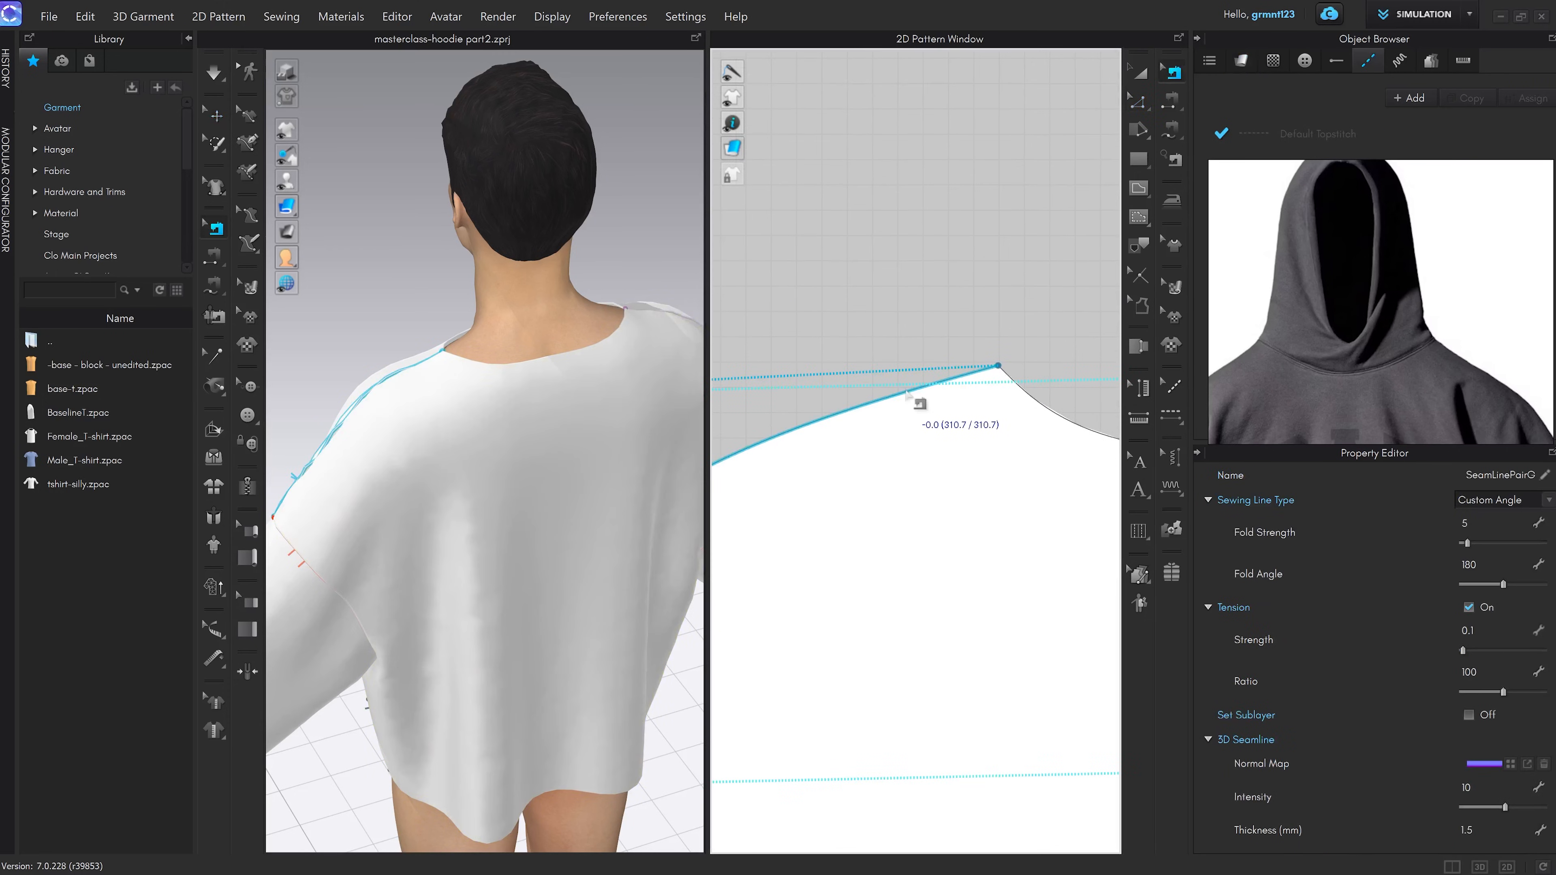
pyautogui.scroll(-5, 906, 392)
pyautogui.moveTo(978, 392); pyautogui.dragTo(1028, 392, button='middle')
pyautogui.click(874, 371)
pyautogui.scroll(-3, 570, 443)
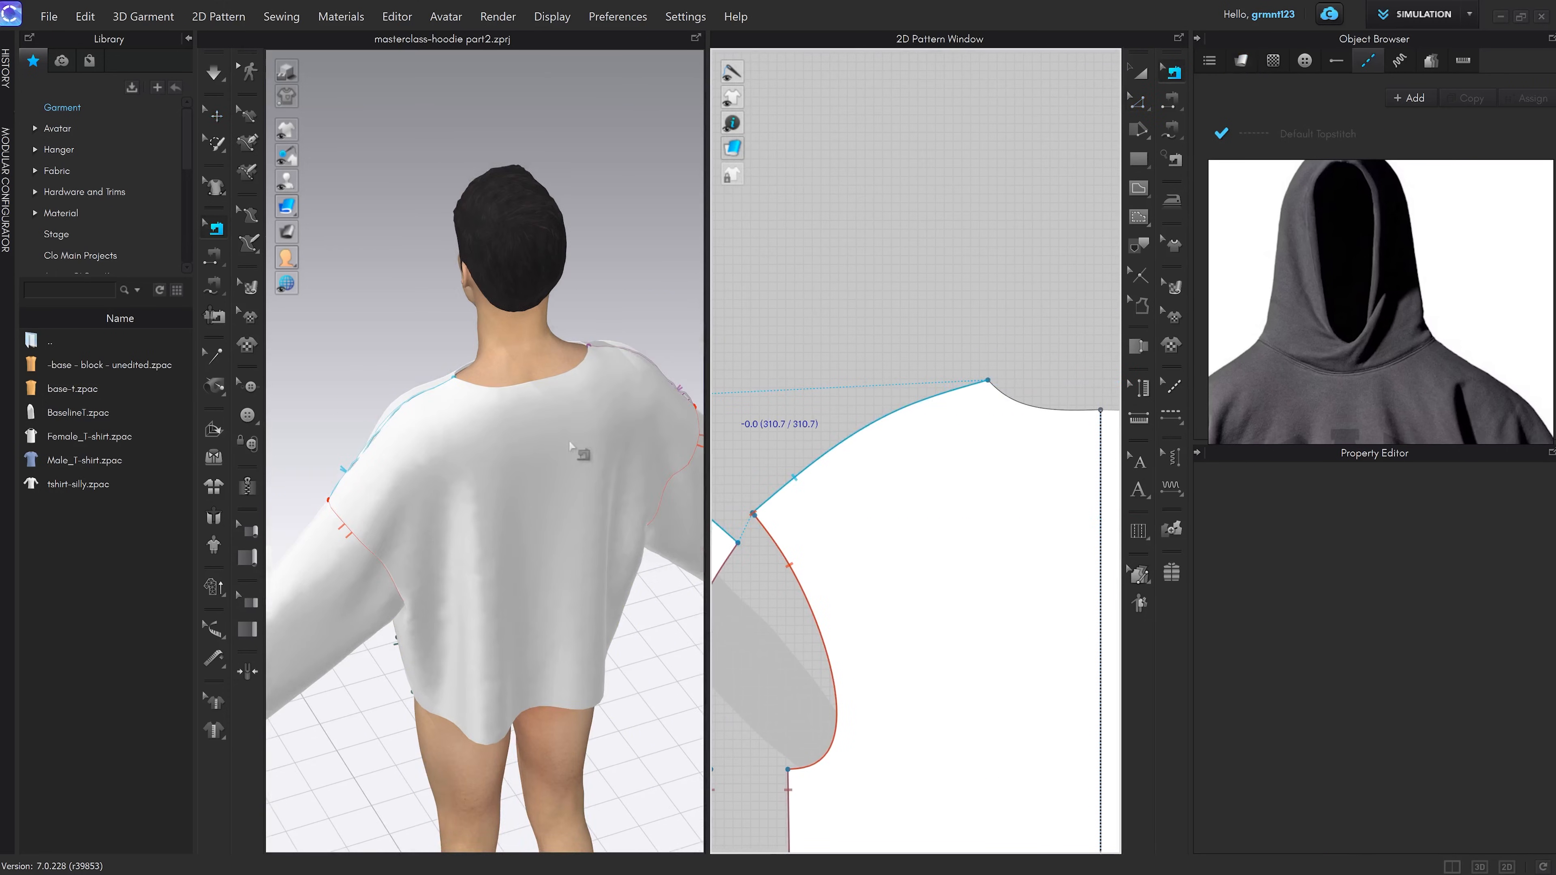
# Simulate the garment with the widened neckline and tug its upper back on the avatar so that it settles
pyautogui.moveTo(569, 446); pyautogui.dragTo(642, 424, button='right')
pyautogui.press('2')
pyautogui.moveTo(597, 320); pyautogui.dragTo(590, 445, button='middle')
pyautogui.scroll(4, 588, 442)
pyautogui.press('space')
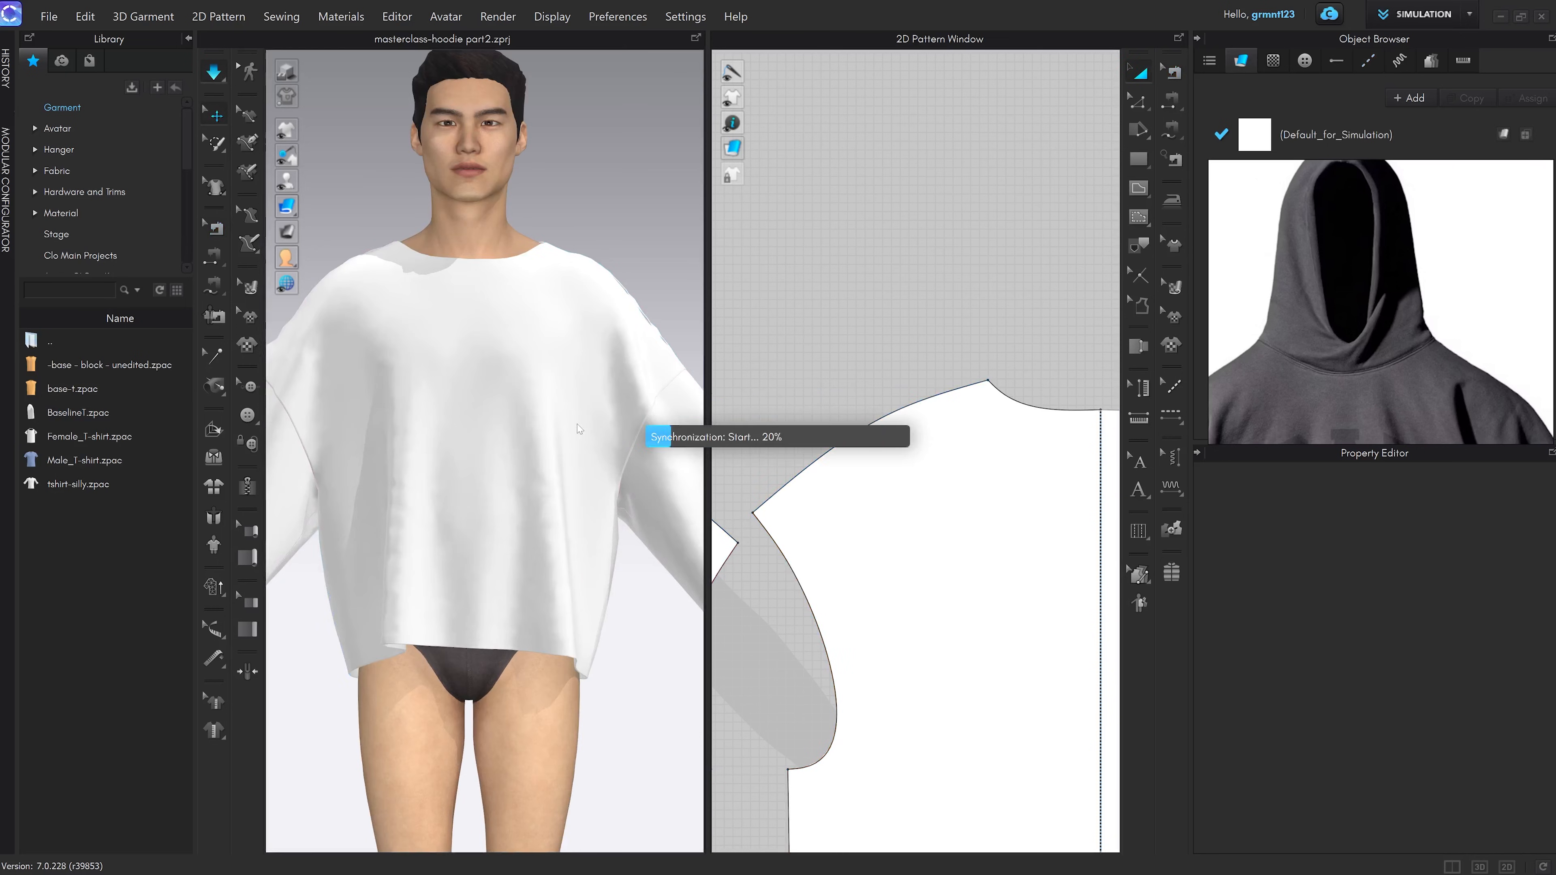
pyautogui.moveTo(574, 324); pyautogui.dragTo(531, 377, button='middle')
pyautogui.moveTo(532, 376); pyautogui.dragTo(398, 393, button='right')
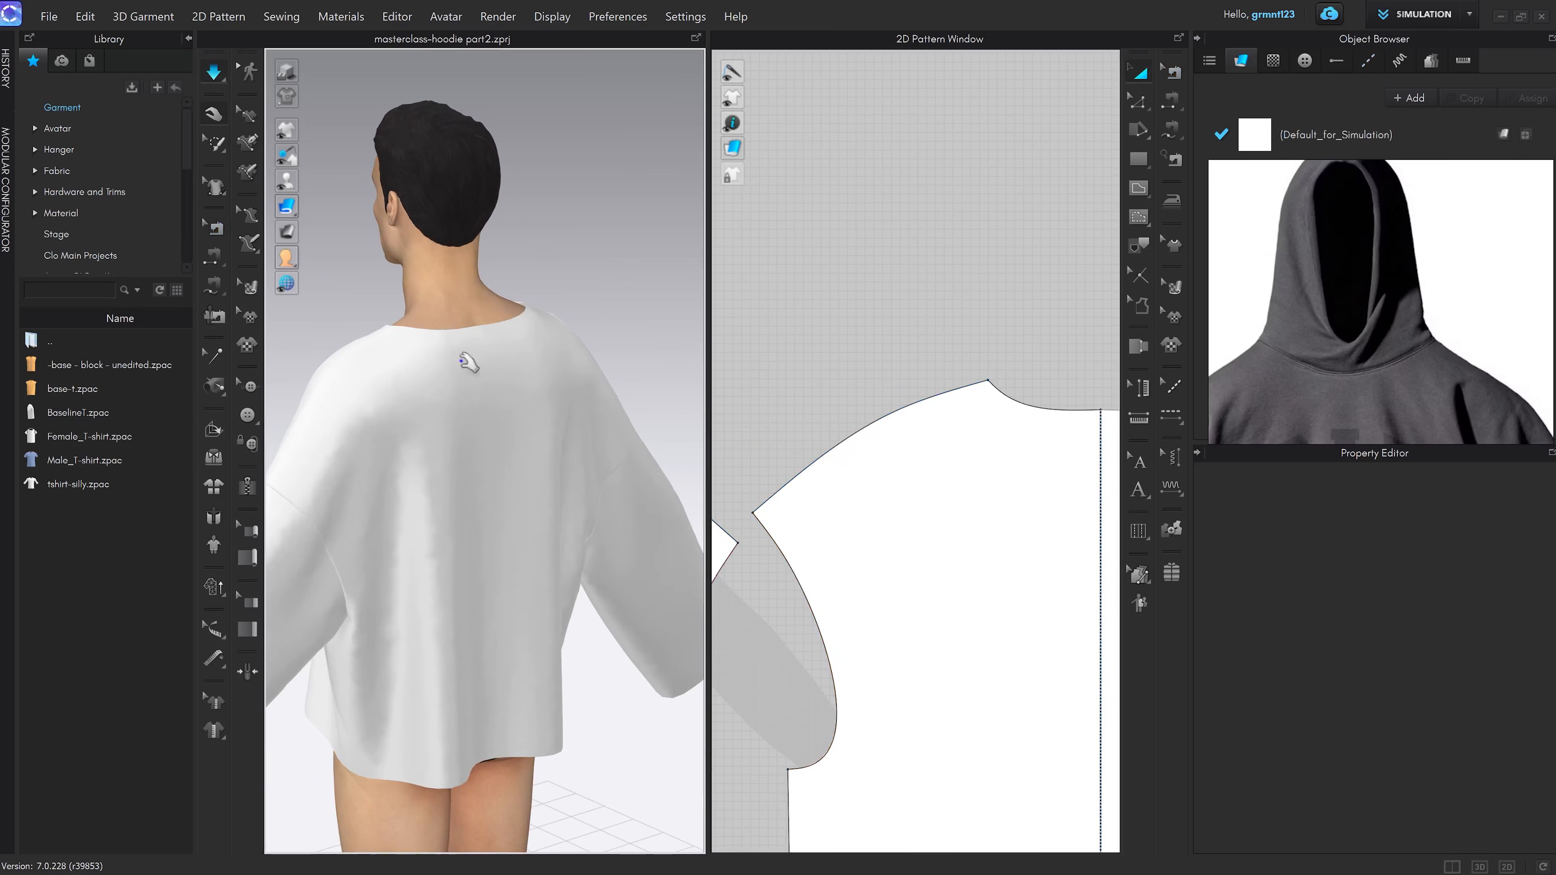
pyautogui.moveTo(468, 362); pyautogui.dragTo(565, 255)
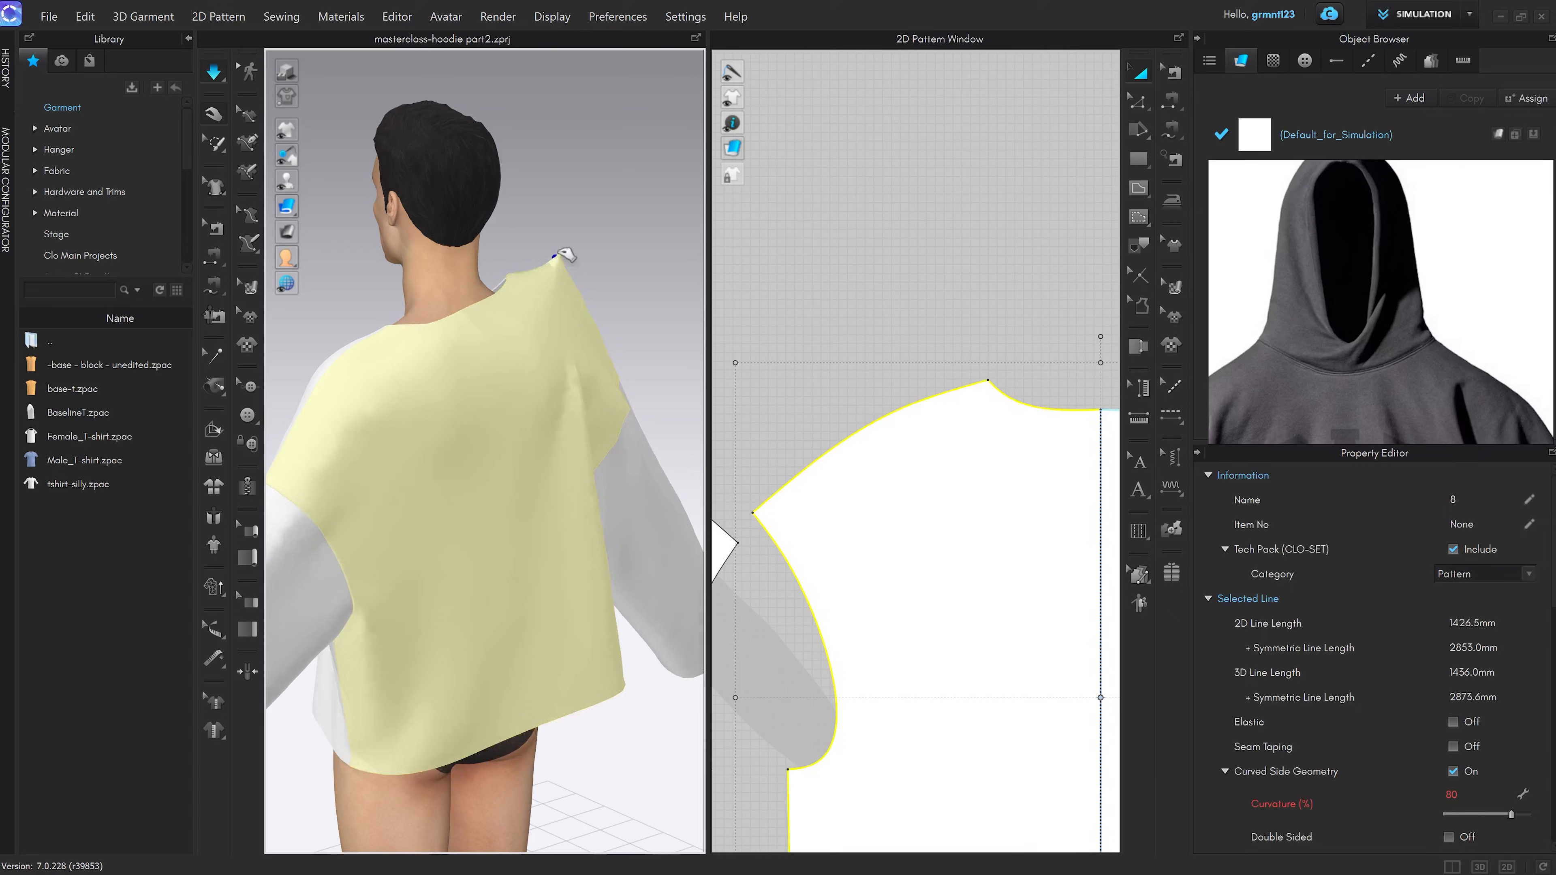
pyautogui.moveTo(597, 385); pyautogui.dragTo(566, 395, button='right')
# Raise the centre back neck point of the back bodice slightly with Edit Pattern
pyautogui.press('z')
pyautogui.moveTo(1049, 348); pyautogui.dragTo(957, 360, button='middle')
pyautogui.click(958, 362)
pyautogui.scroll(1, 546, 359)
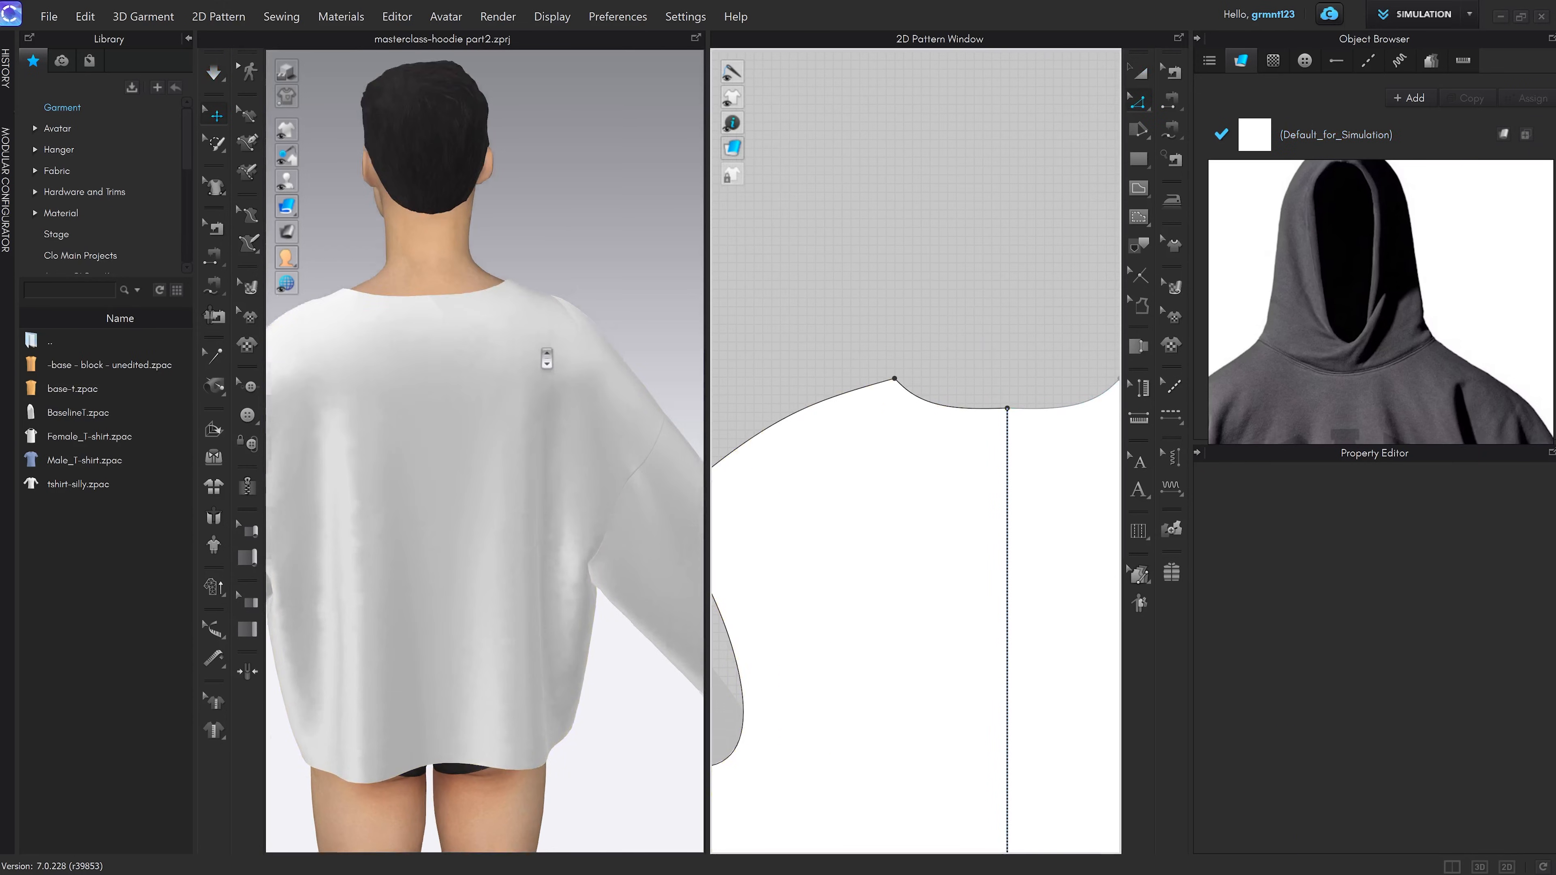
pyautogui.scroll(1, 546, 358)
pyautogui.moveTo(547, 359); pyautogui.dragTo(623, 484, button='middle')
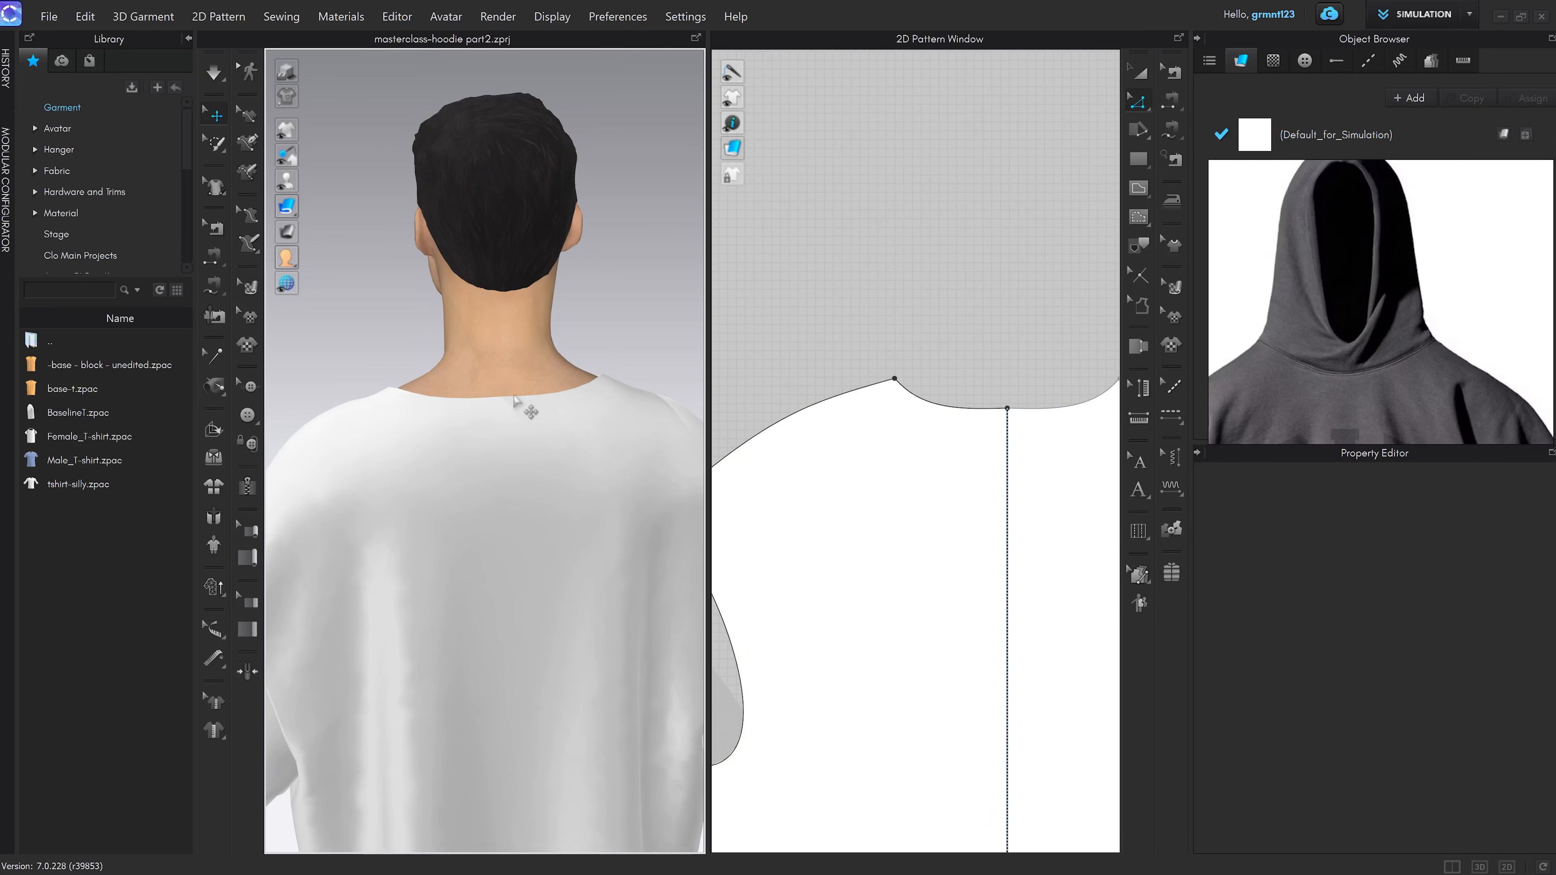
pyautogui.scroll(5, 996, 424)
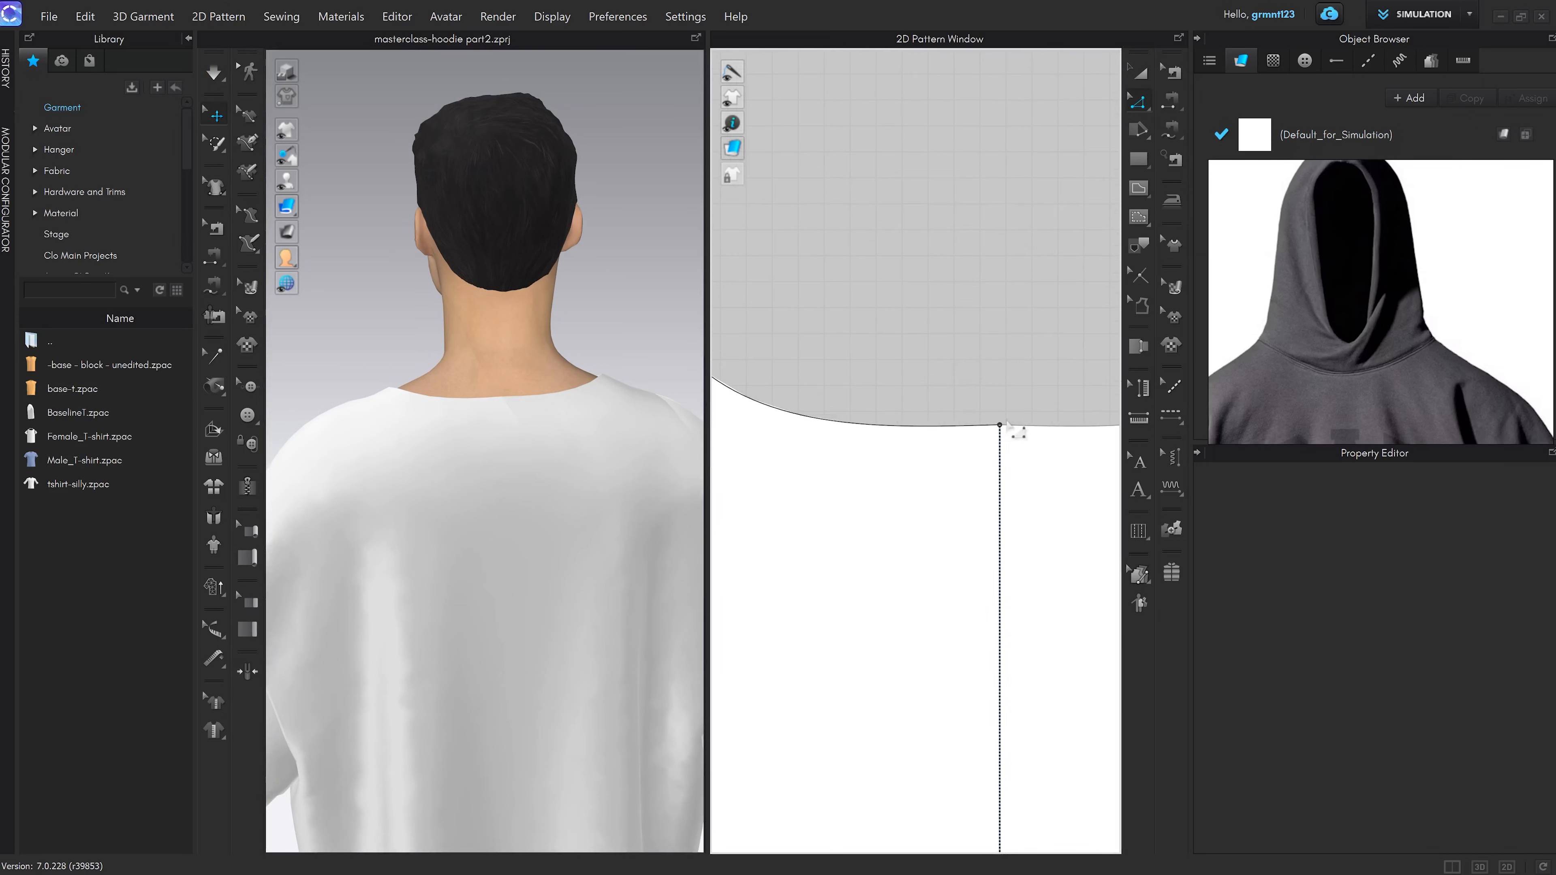
pyautogui.click(1006, 452)
pyautogui.moveTo(1005, 454); pyautogui.dragTo(993, 415)
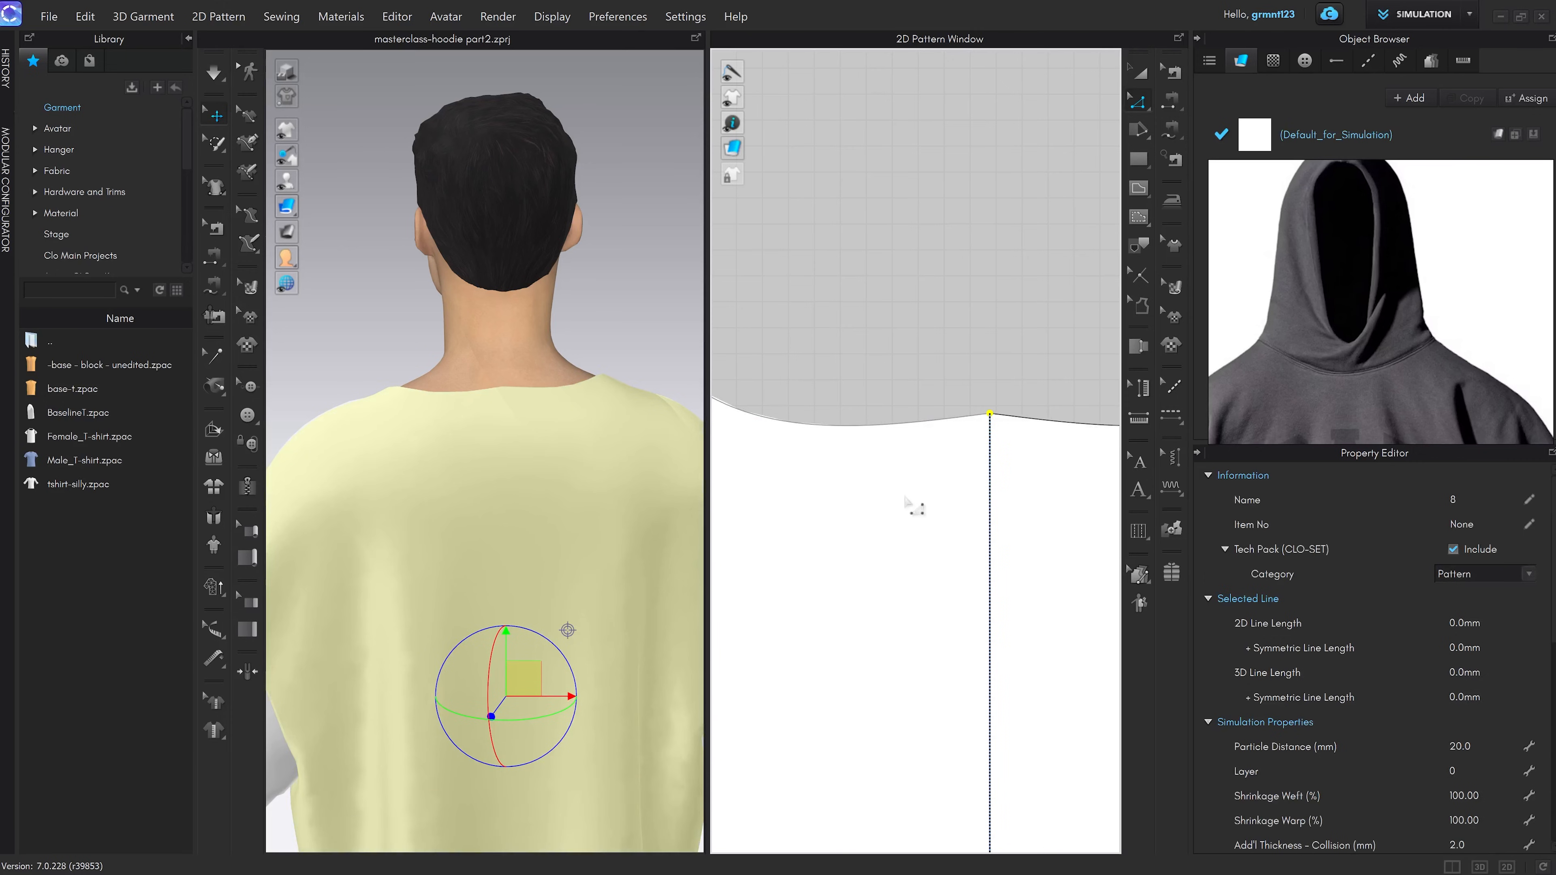
# Smooth the back neckline by moving the curve point near the shoulder slightly up with Edit Curve Point
pyautogui.press('v')
pyautogui.moveTo(906, 491); pyautogui.dragTo(969, 453, button='middle')
pyautogui.scroll(-1, 962, 445)
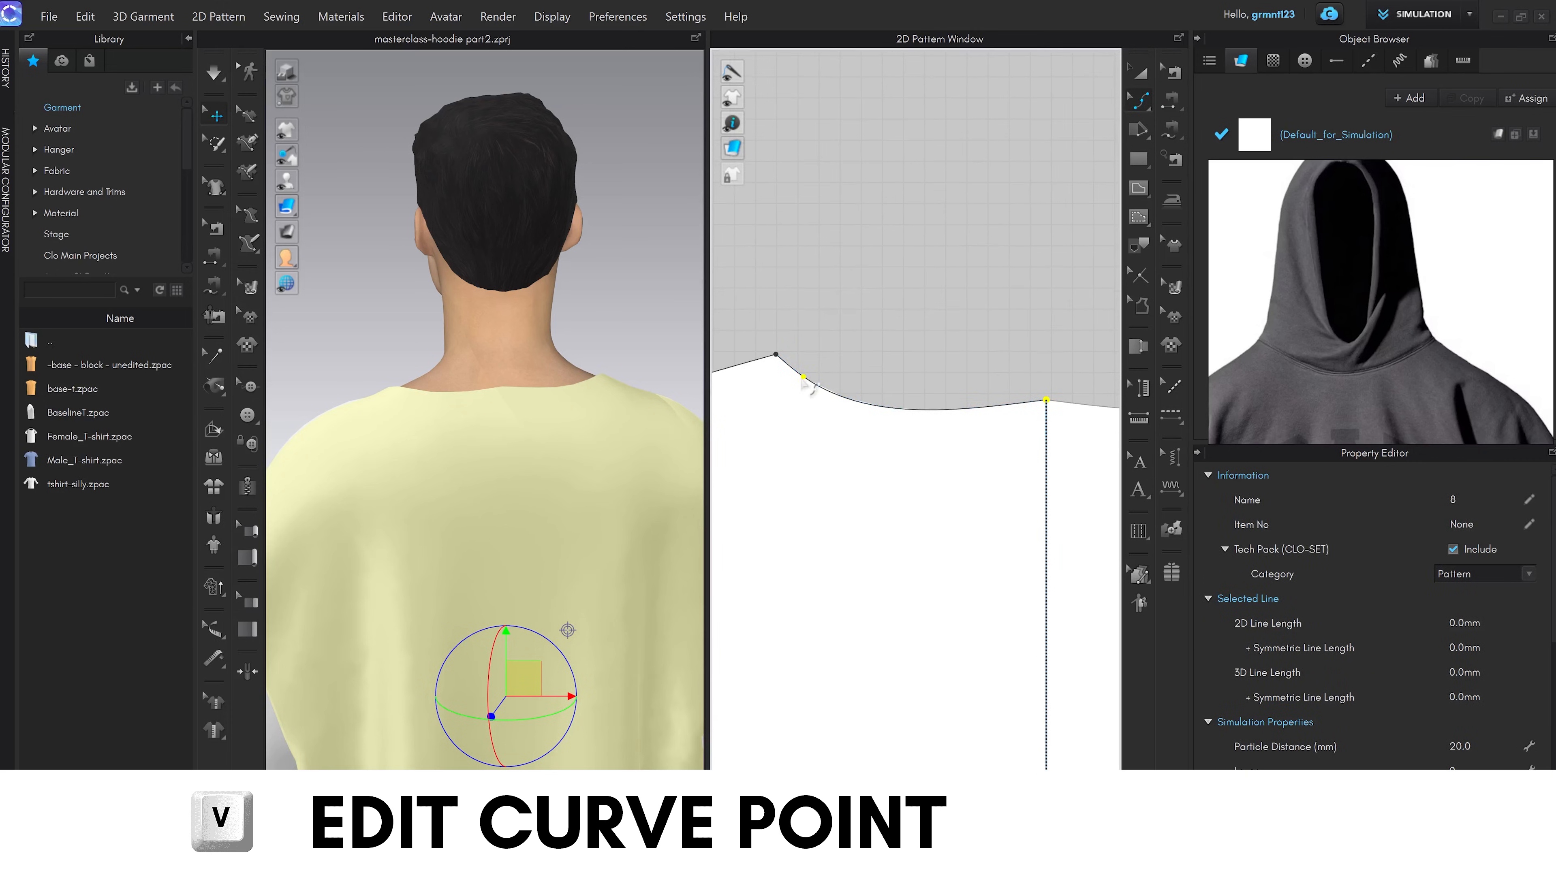
pyautogui.moveTo(808, 385); pyautogui.dragTo(813, 370)
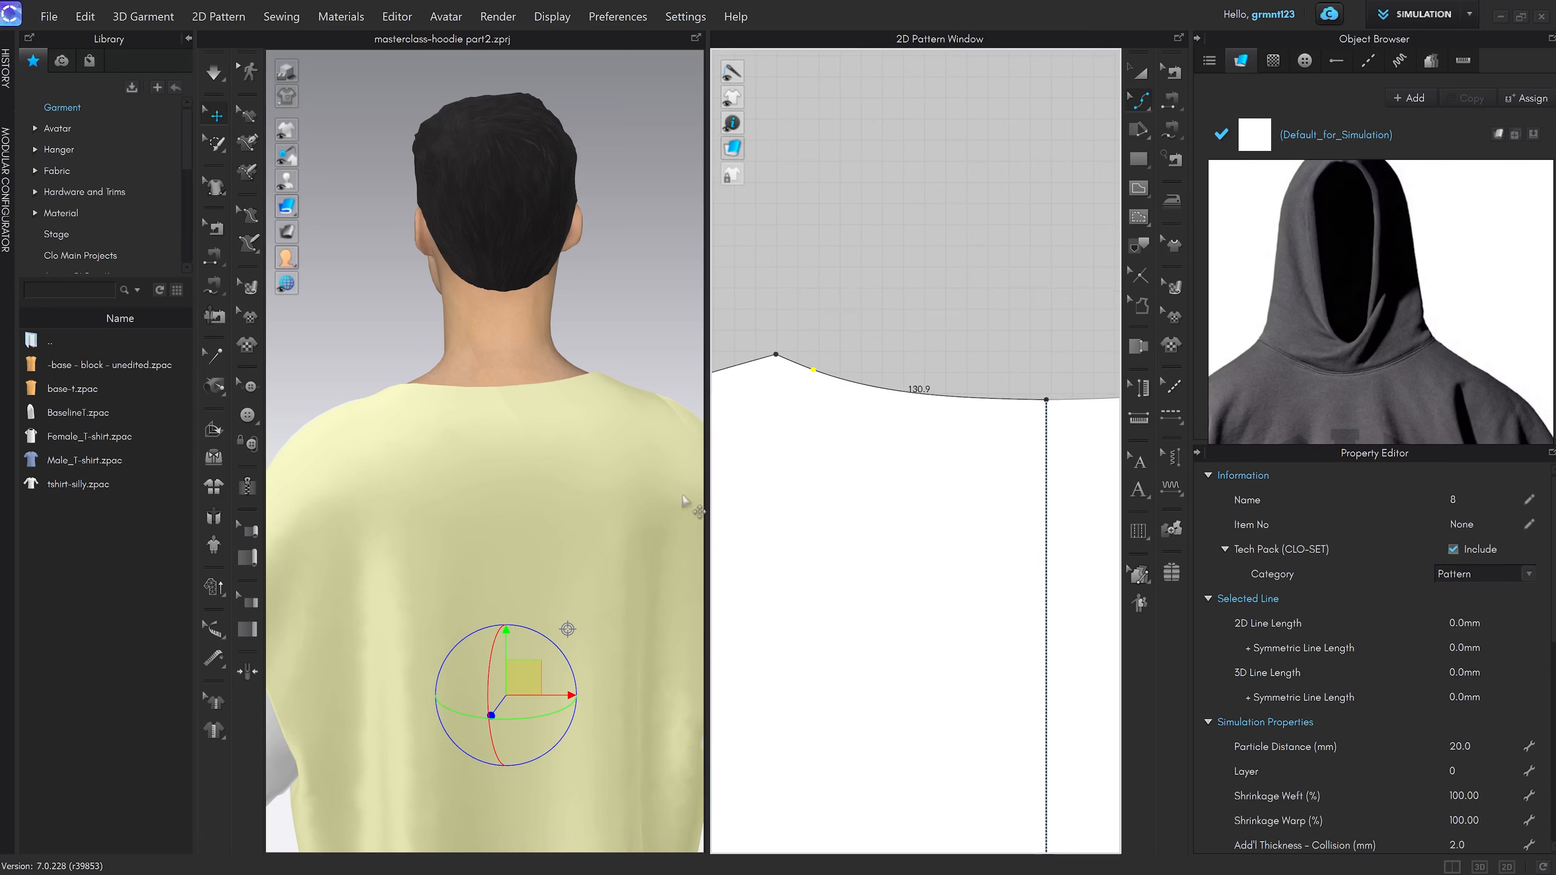
# Match up the front and back shoulder lines to their start so both necklines can be viewed as one curve
pyautogui.moveTo(685, 502); pyautogui.dragTo(556, 441, button='right')
pyautogui.scroll(-3, 937, 354)
pyautogui.click(894, 386)
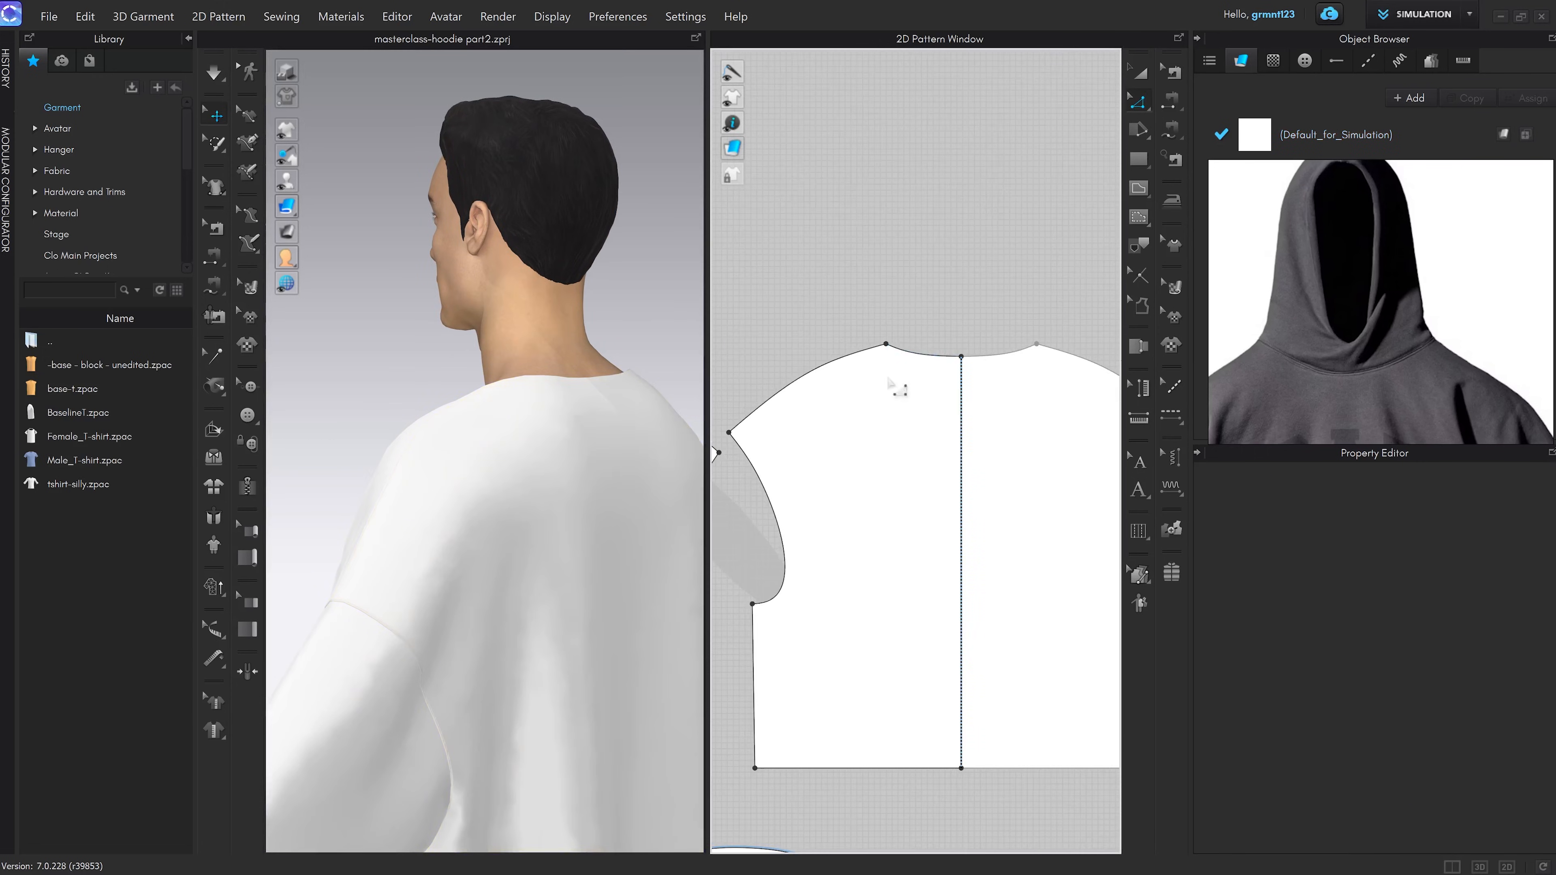
pyautogui.scroll(-2, 891, 383)
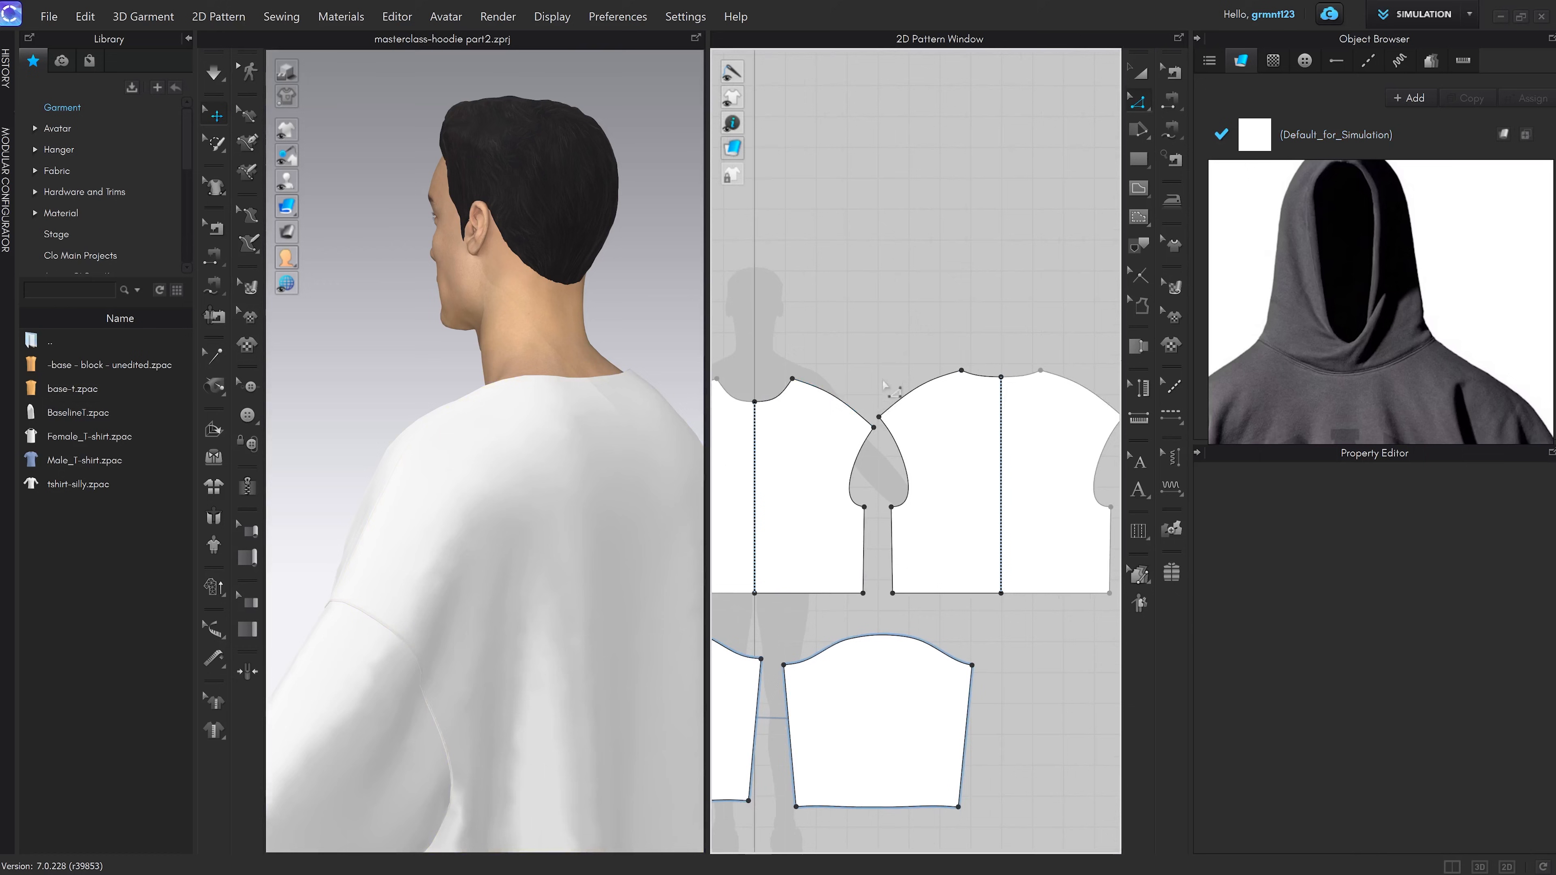
pyautogui.click(858, 411)
pyautogui.keyDown('shift'); pyautogui.click(928, 384); pyautogui.keyUp('shift')
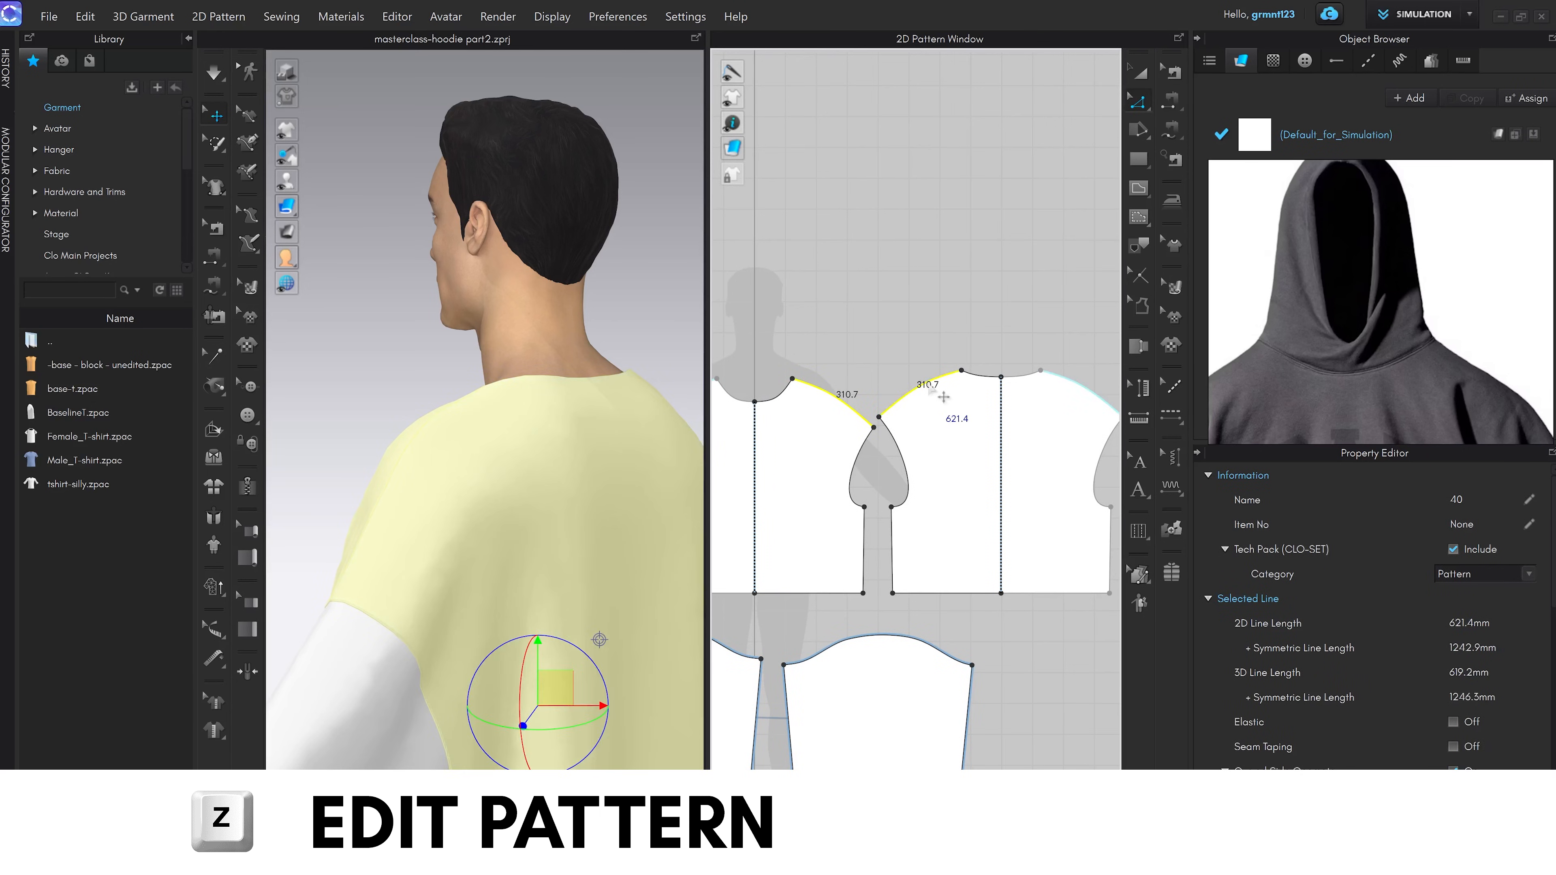
pyautogui.rightClick(929, 387)
pyautogui.moveTo(1103, 712)
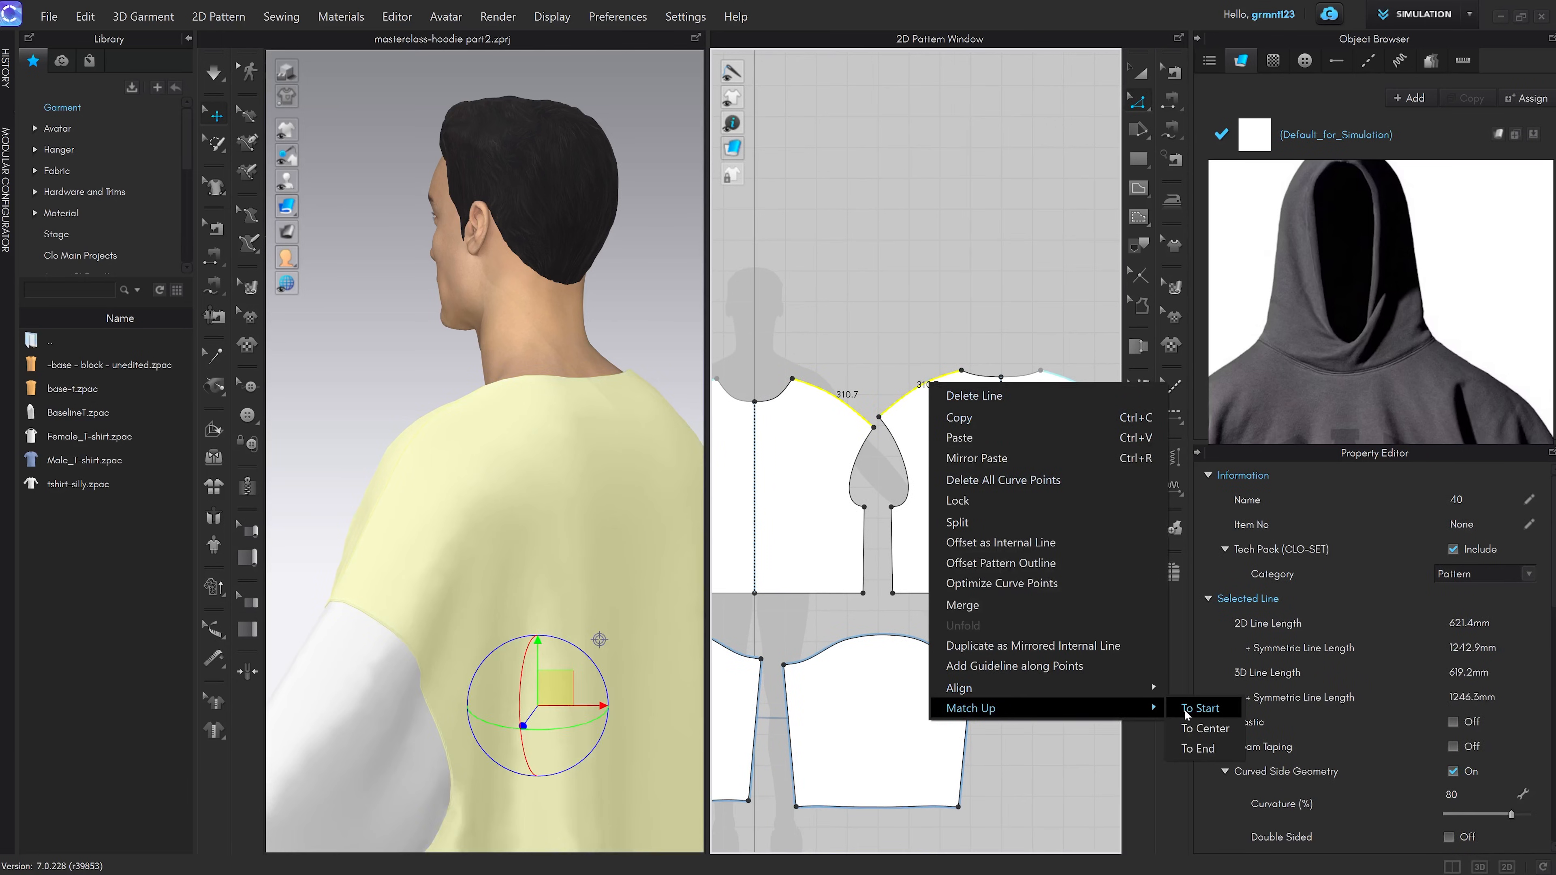
pyautogui.click(1200, 708)
# Move the back neckline's curve point close to the shoulder point with Edit Curve Point
pyautogui.scroll(5, 986, 370)
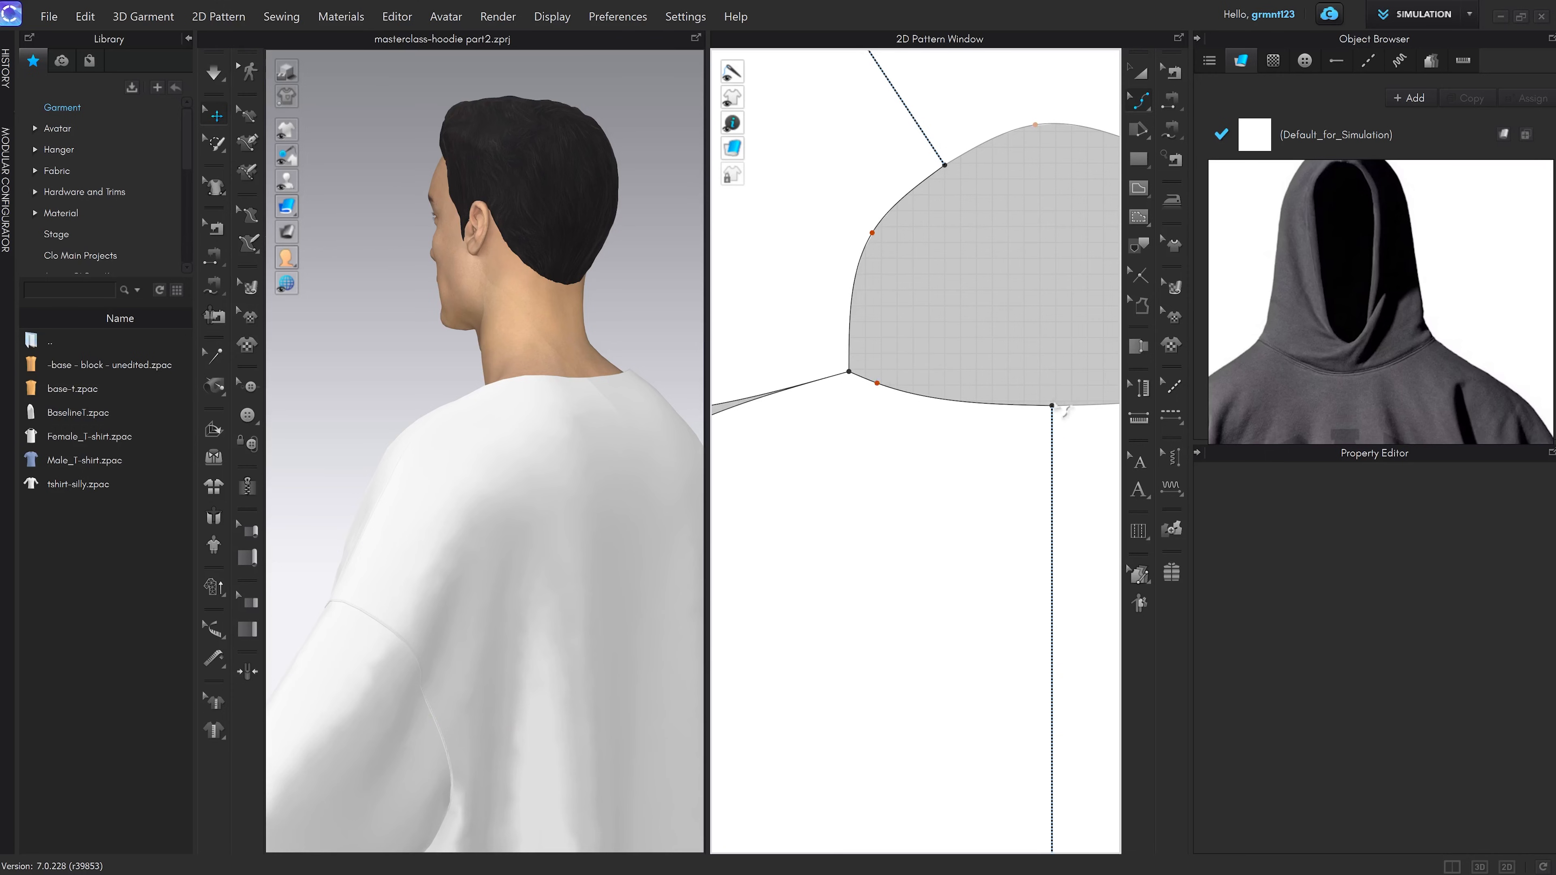
pyautogui.moveTo(551, 423); pyautogui.dragTo(667, 416, button='right')
pyautogui.scroll(4, 876, 383)
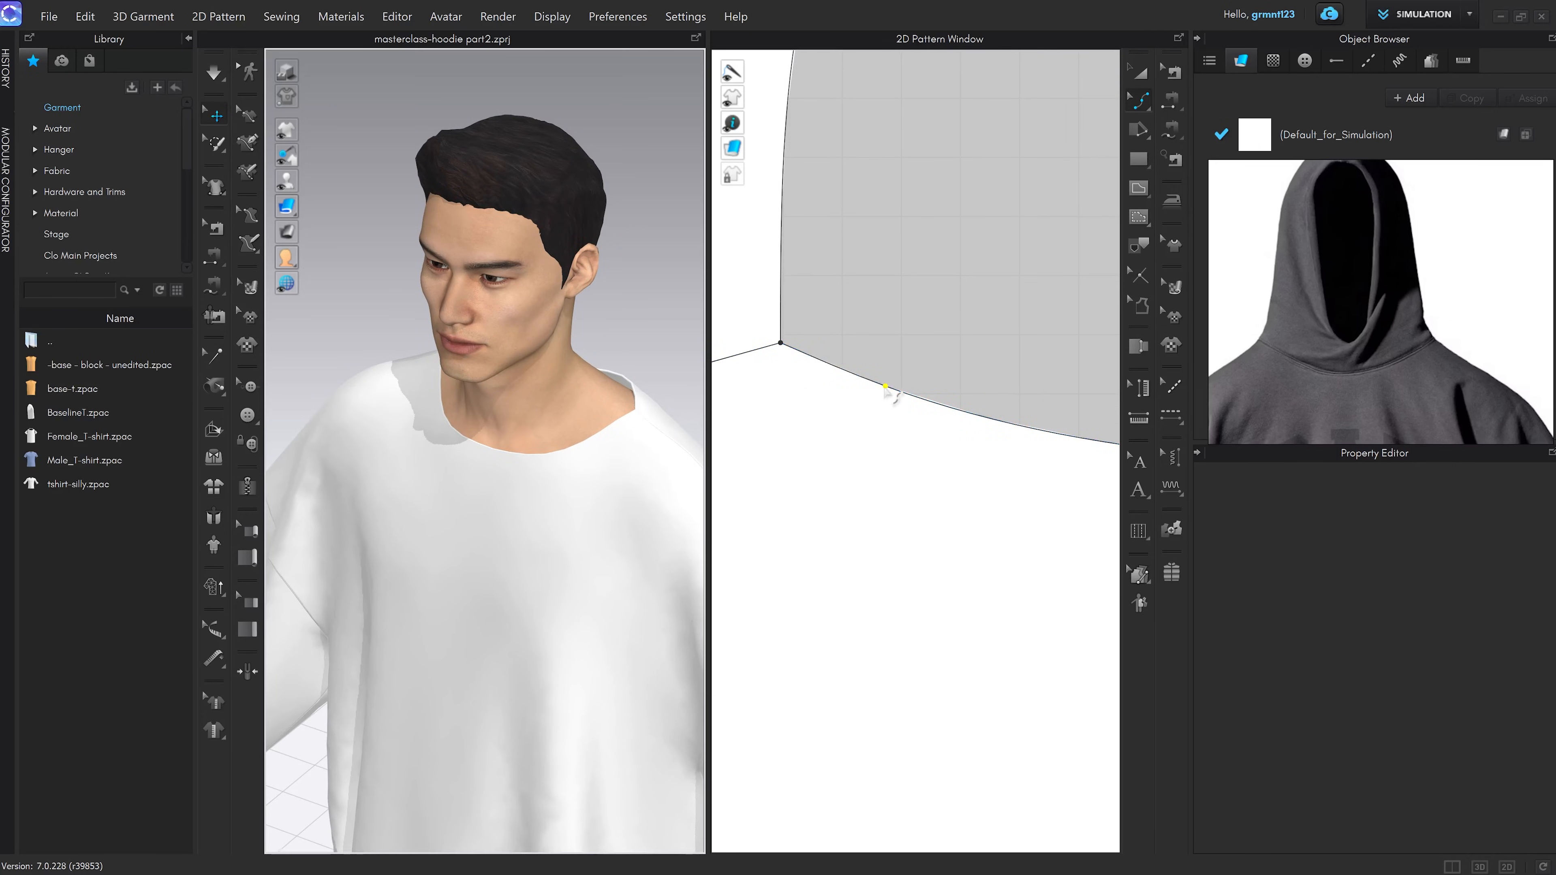
pyautogui.moveTo(888, 390); pyautogui.dragTo(932, 390, button='right')
pyautogui.click(939, 380)
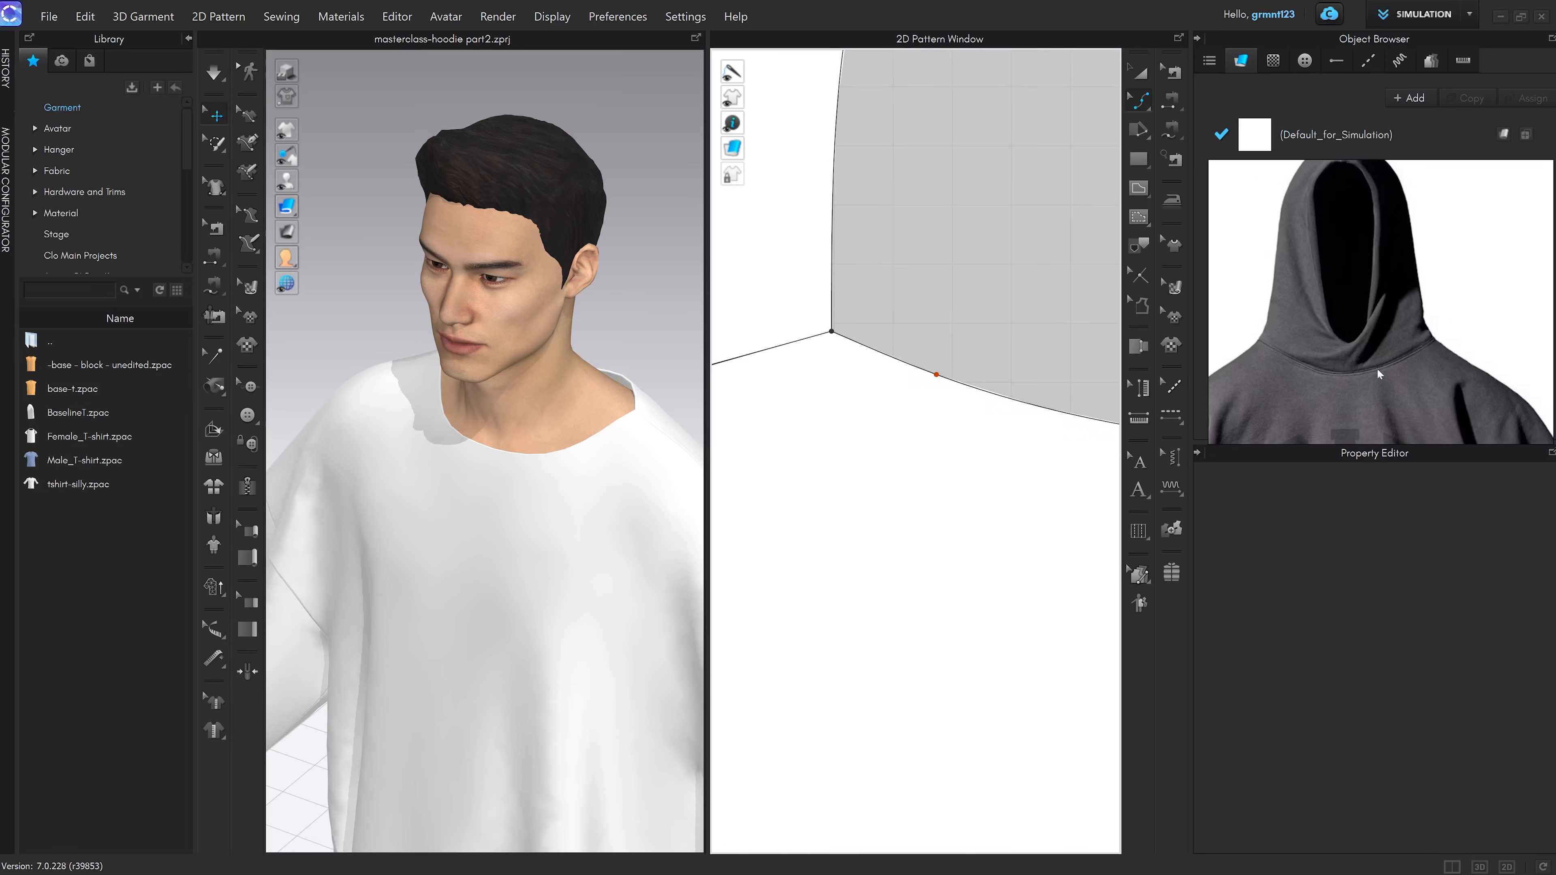
pyautogui.moveTo(935, 374); pyautogui.dragTo(831, 348)
# Add a second curve point to the back neckline further from the shoulder and adjust it to round the curve
pyautogui.moveTo(848, 359); pyautogui.dragTo(870, 532)
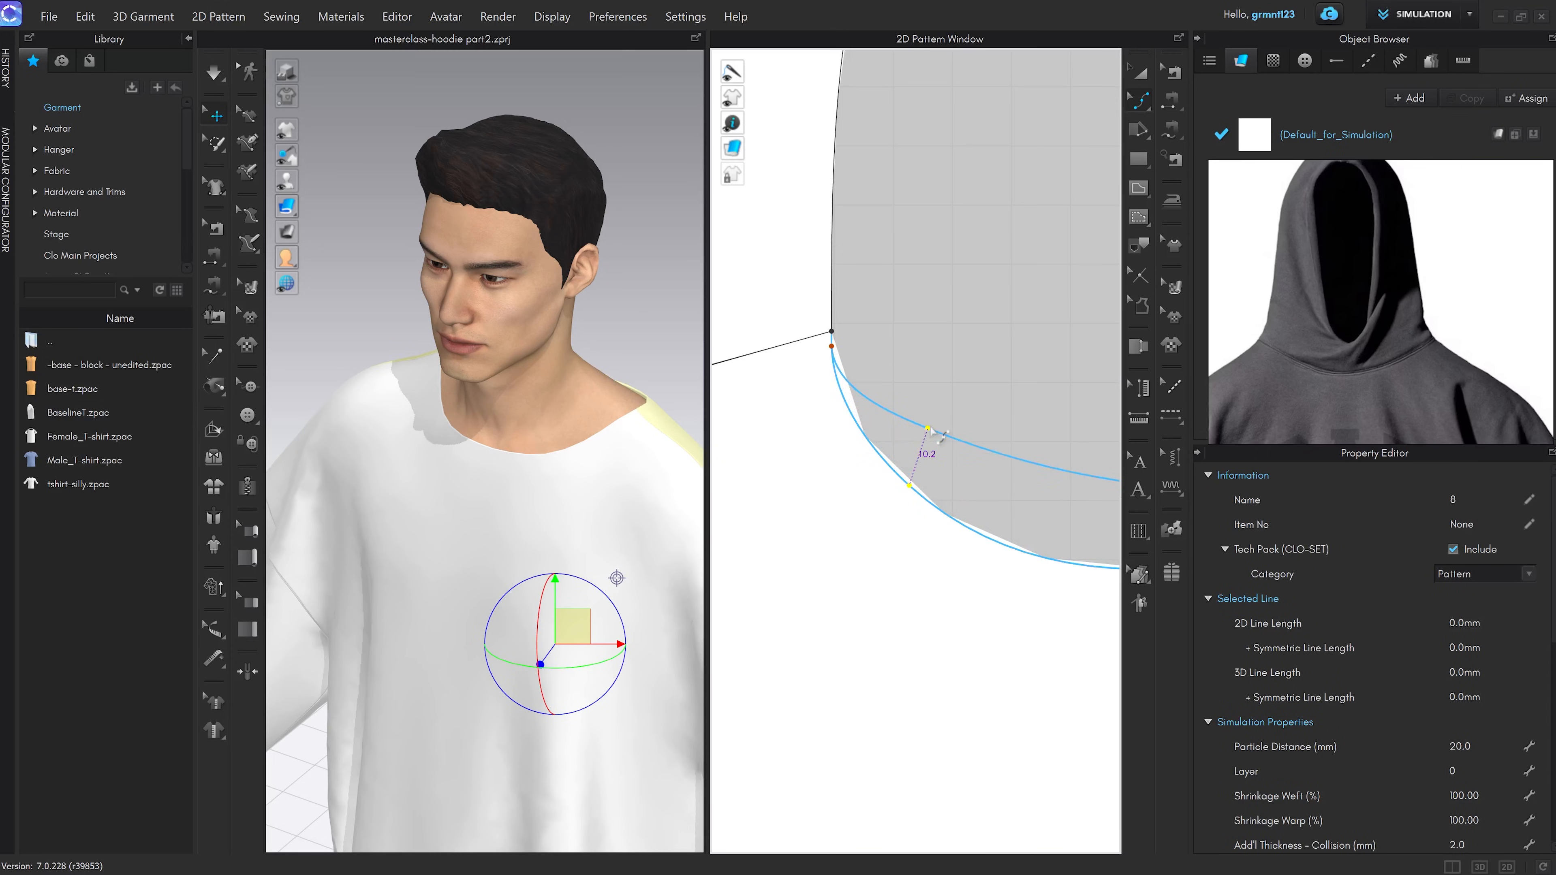
pyautogui.scroll(-4, 952, 439)
pyautogui.moveTo(953, 440); pyautogui.dragTo(869, 438, button='middle')
pyautogui.scroll(-2, 869, 439)
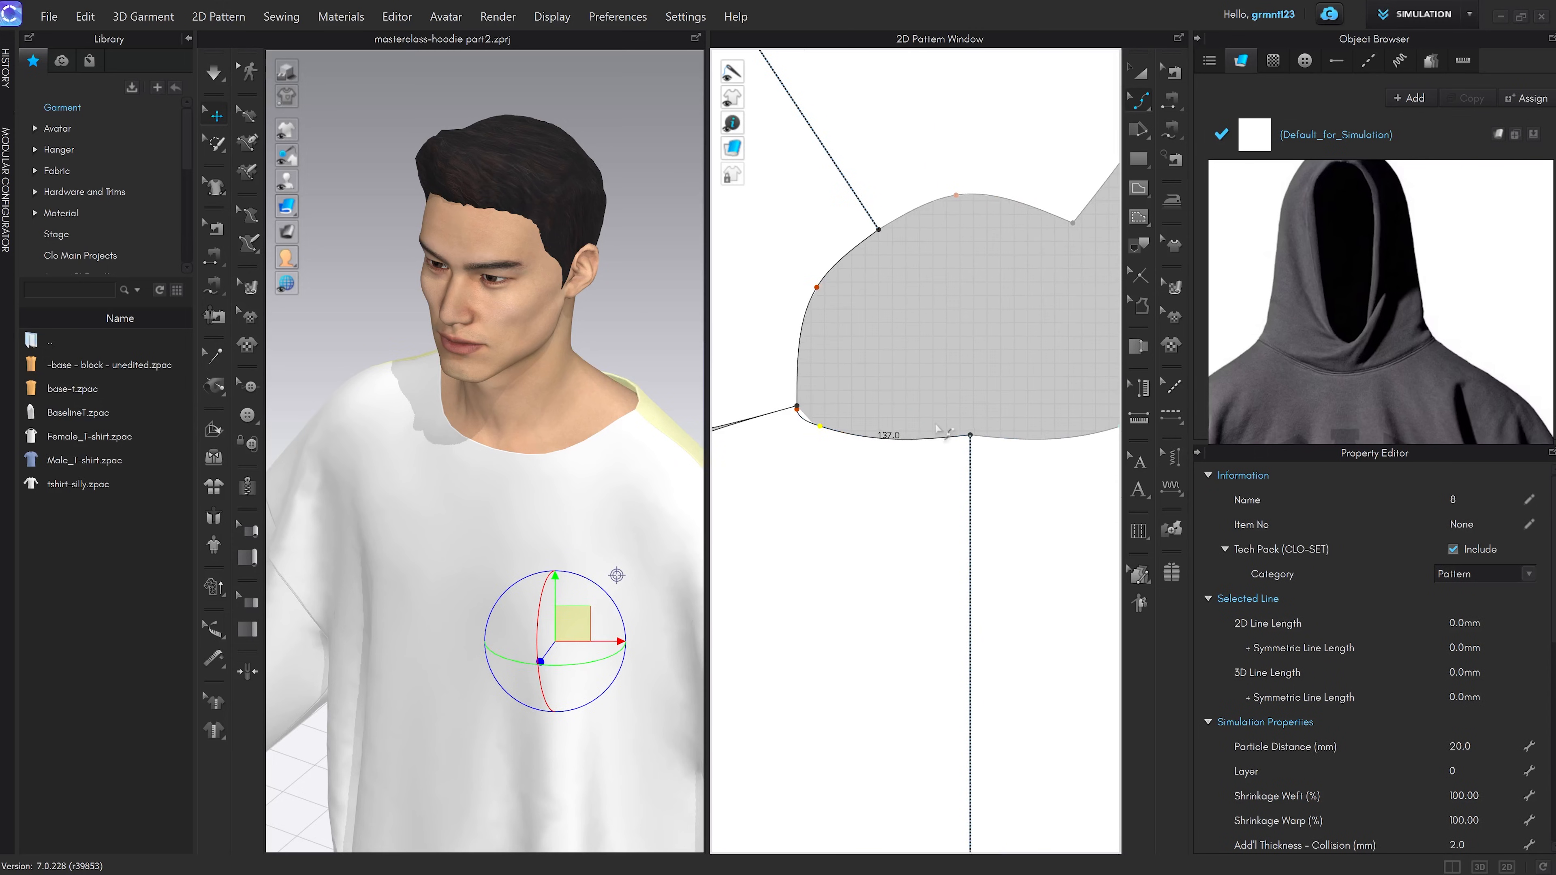
pyautogui.scroll(3, 864, 436)
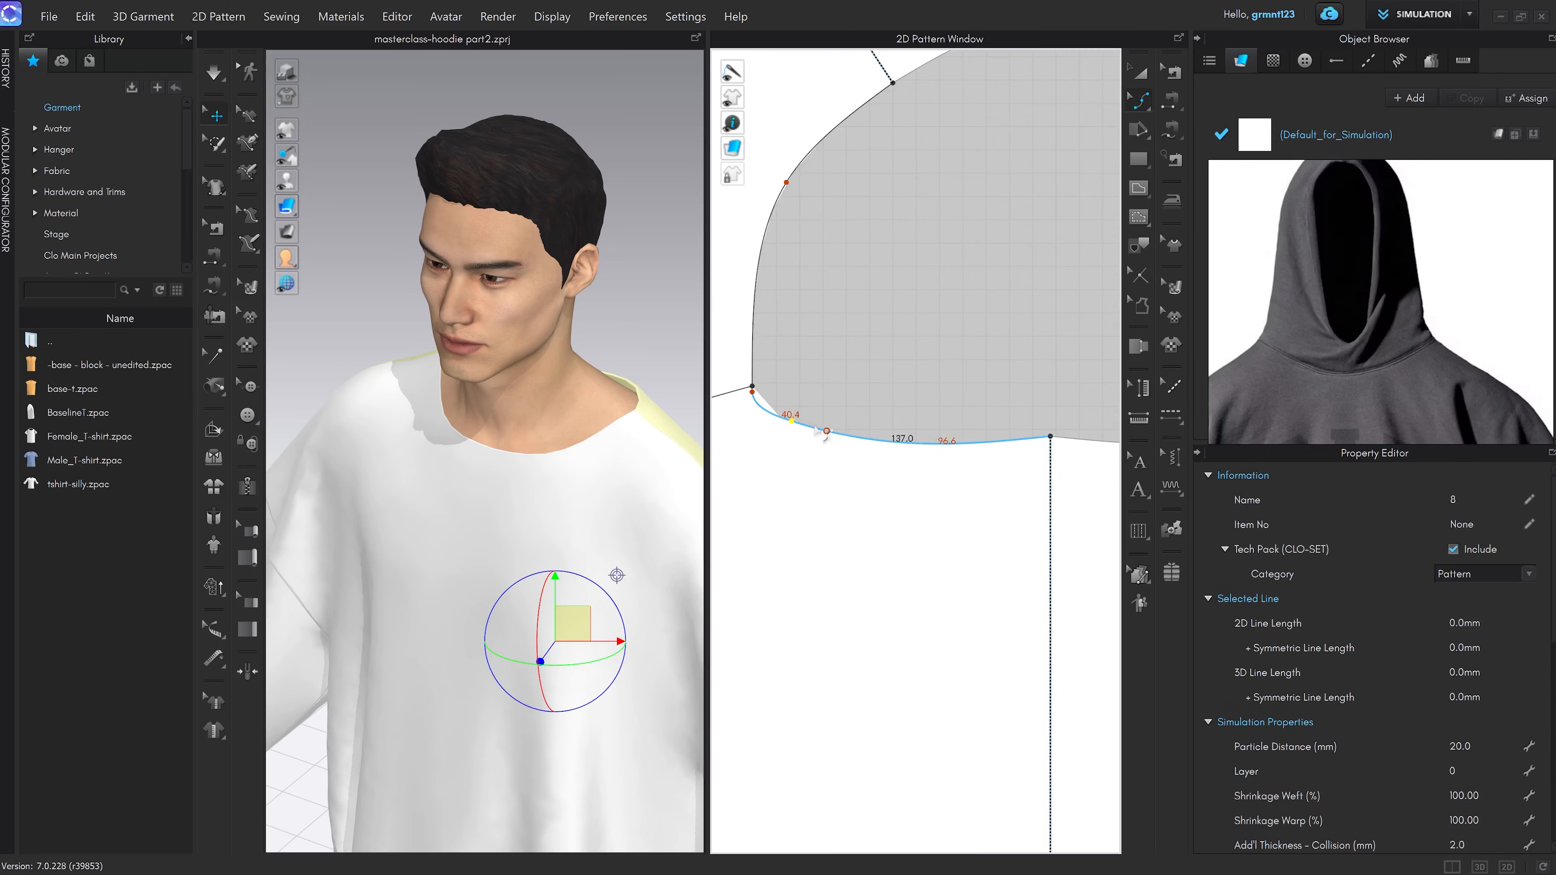
pyautogui.click(794, 422)
pyautogui.scroll(-1, 820, 453)
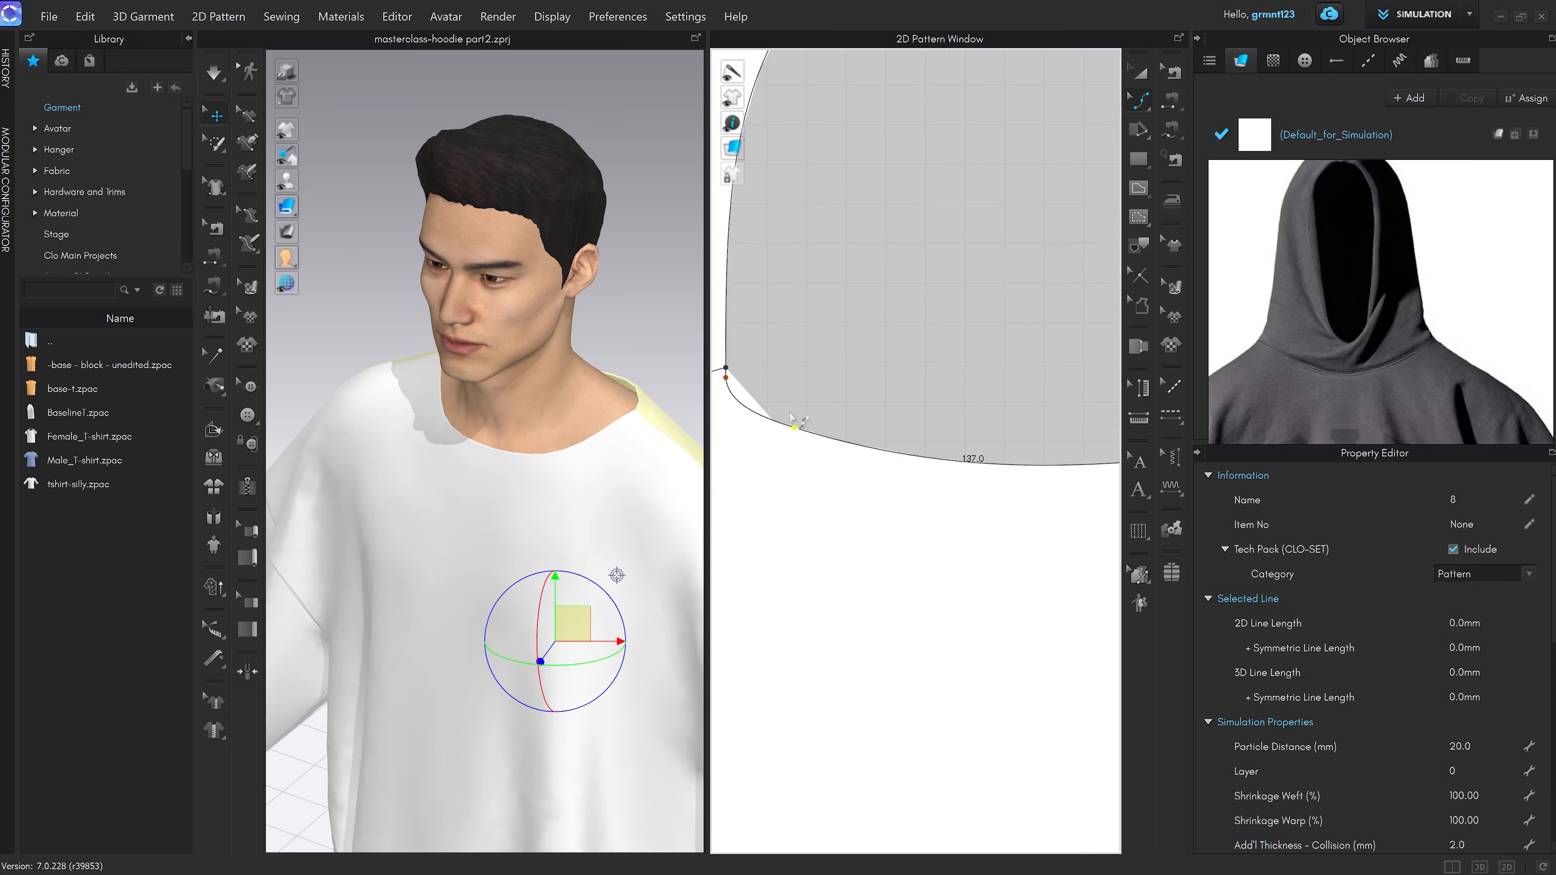
# Add a curve point to the front neckline just beside the shoulder point and adjust it to continue the back neckline's curve
pyautogui.scroll(4, 851, 380)
pyautogui.moveTo(858, 341); pyautogui.dragTo(850, 346)
pyautogui.scroll(-2, 889, 368)
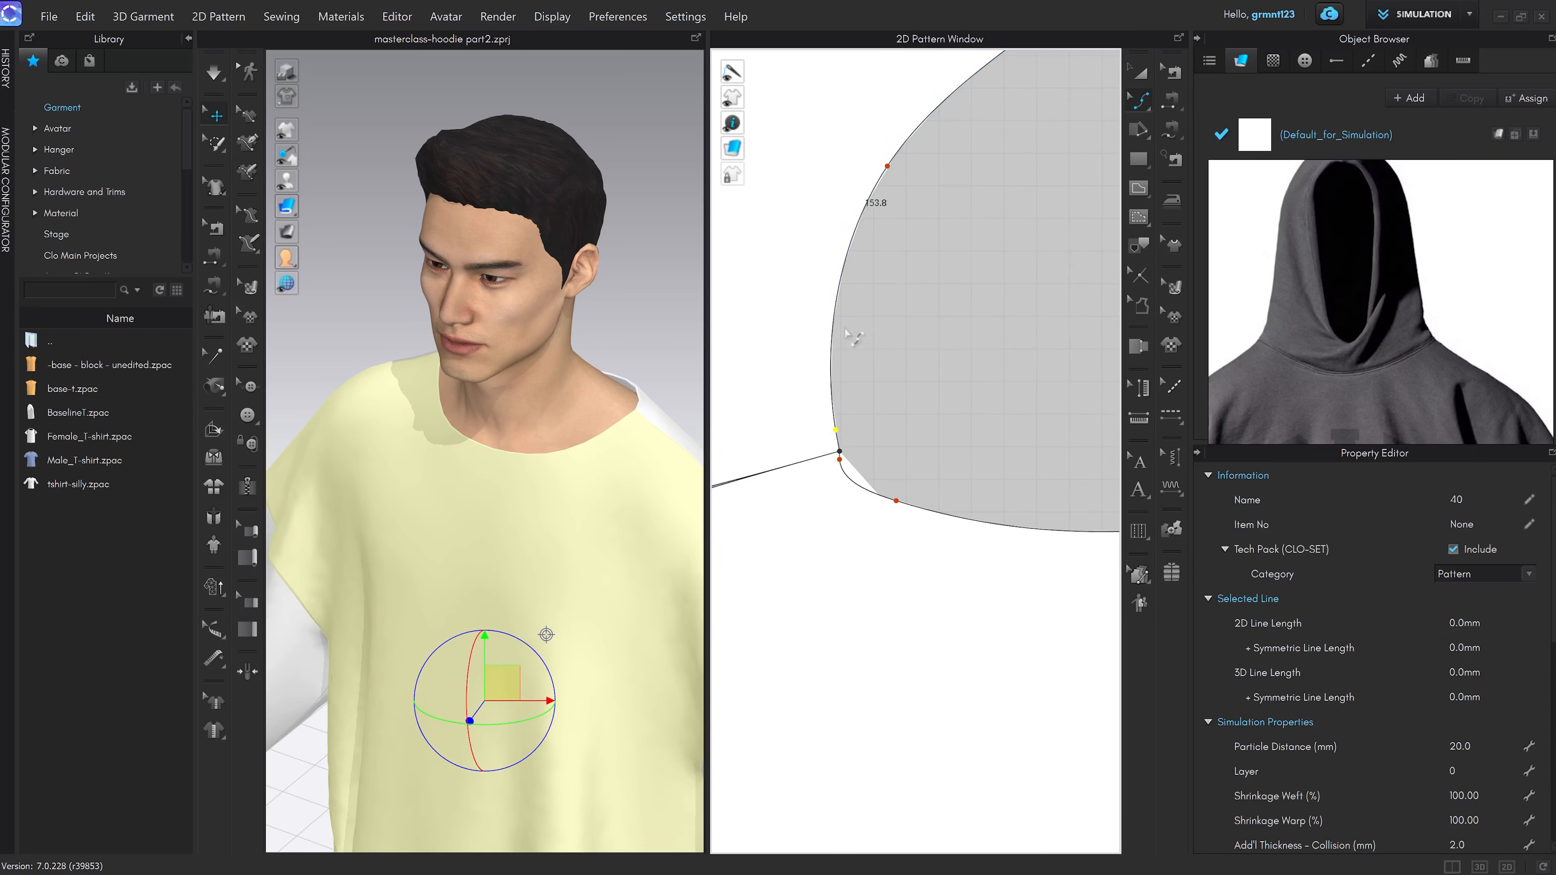
pyautogui.scroll(3, 836, 348)
pyautogui.moveTo(846, 516)
pyautogui.mouseDown()
pyautogui.moveTo(864, 568)
pyautogui.moveTo(835, 489)
pyautogui.mouseUp()
# Flatten the back neckline by moving its curve point farther from the shoulder slightly up
pyautogui.scroll(3, 846, 568)
pyautogui.scroll(2, 858, 552)
pyautogui.scroll(-5, 907, 508)
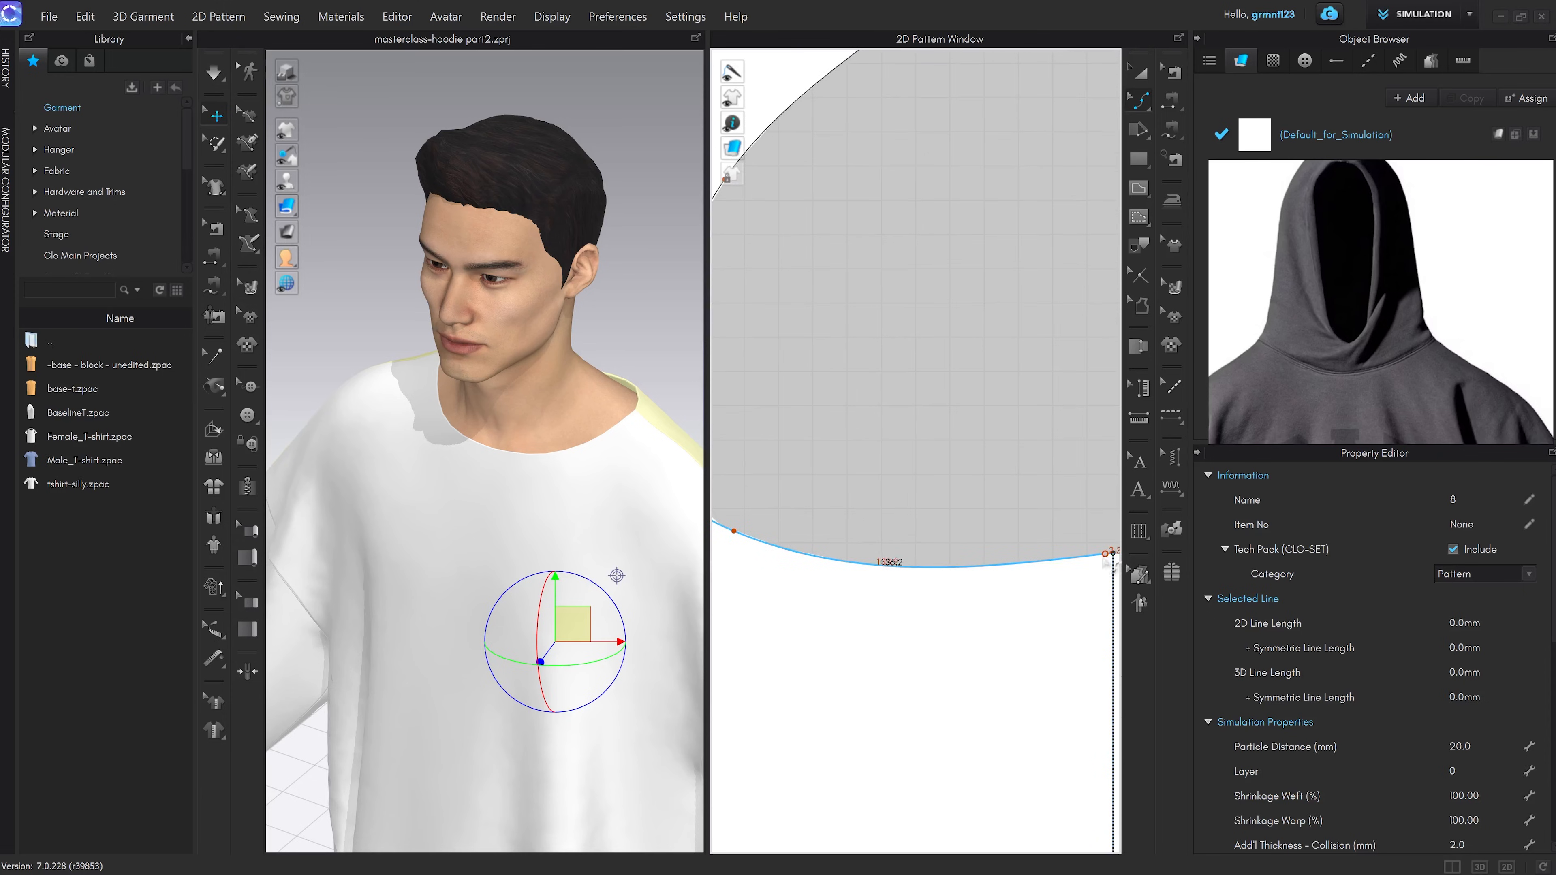
pyautogui.moveTo(619, 498); pyautogui.dragTo(518, 501, button='right')
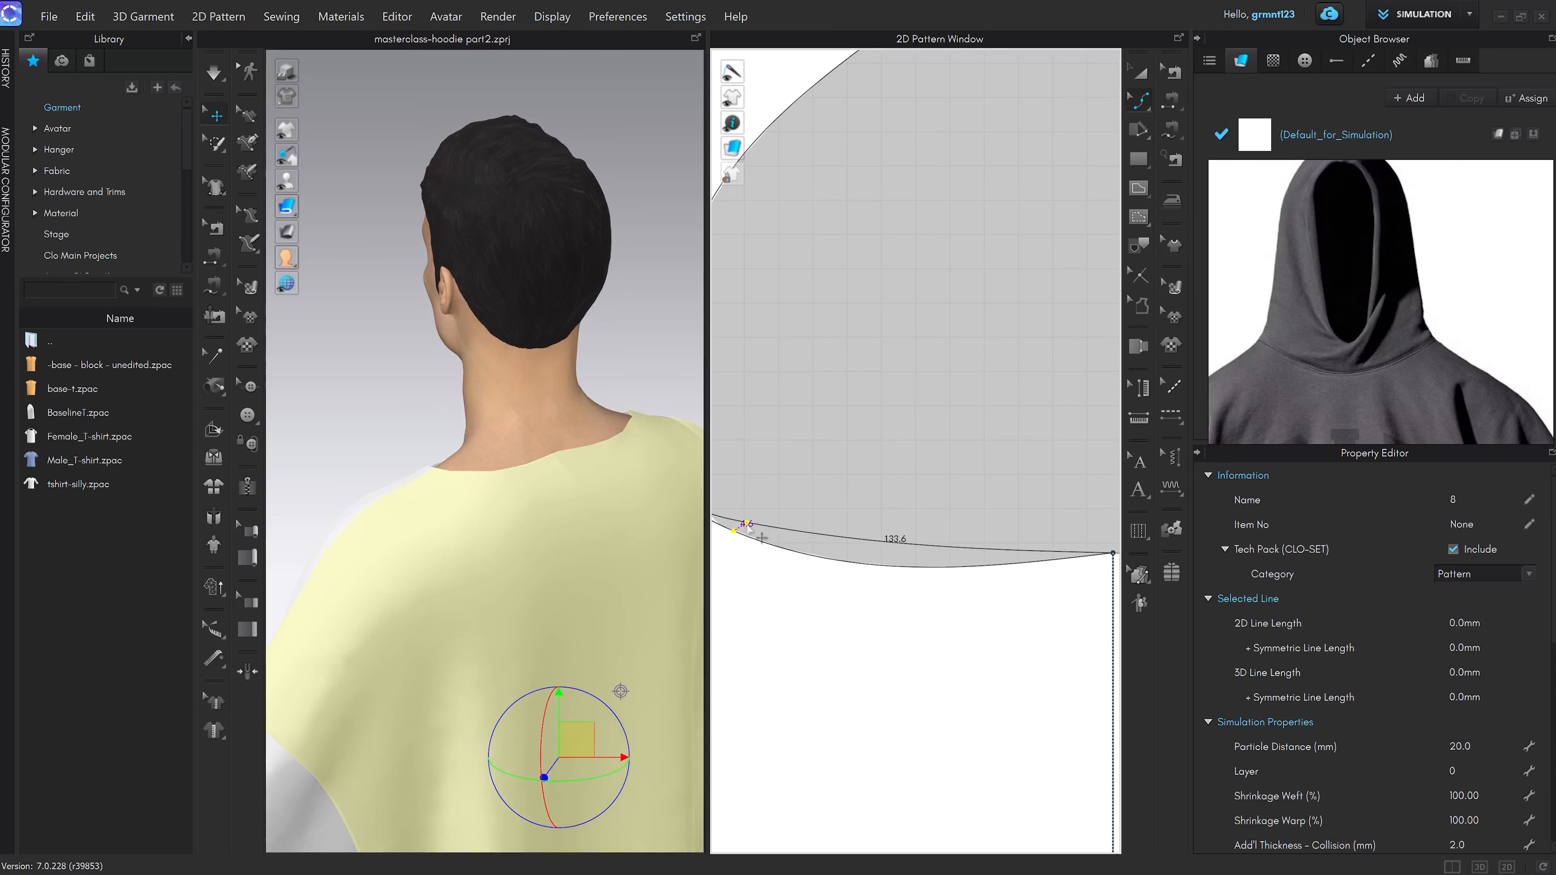
pyautogui.scroll(-5, 887, 504)
pyautogui.scroll(5, 888, 502)
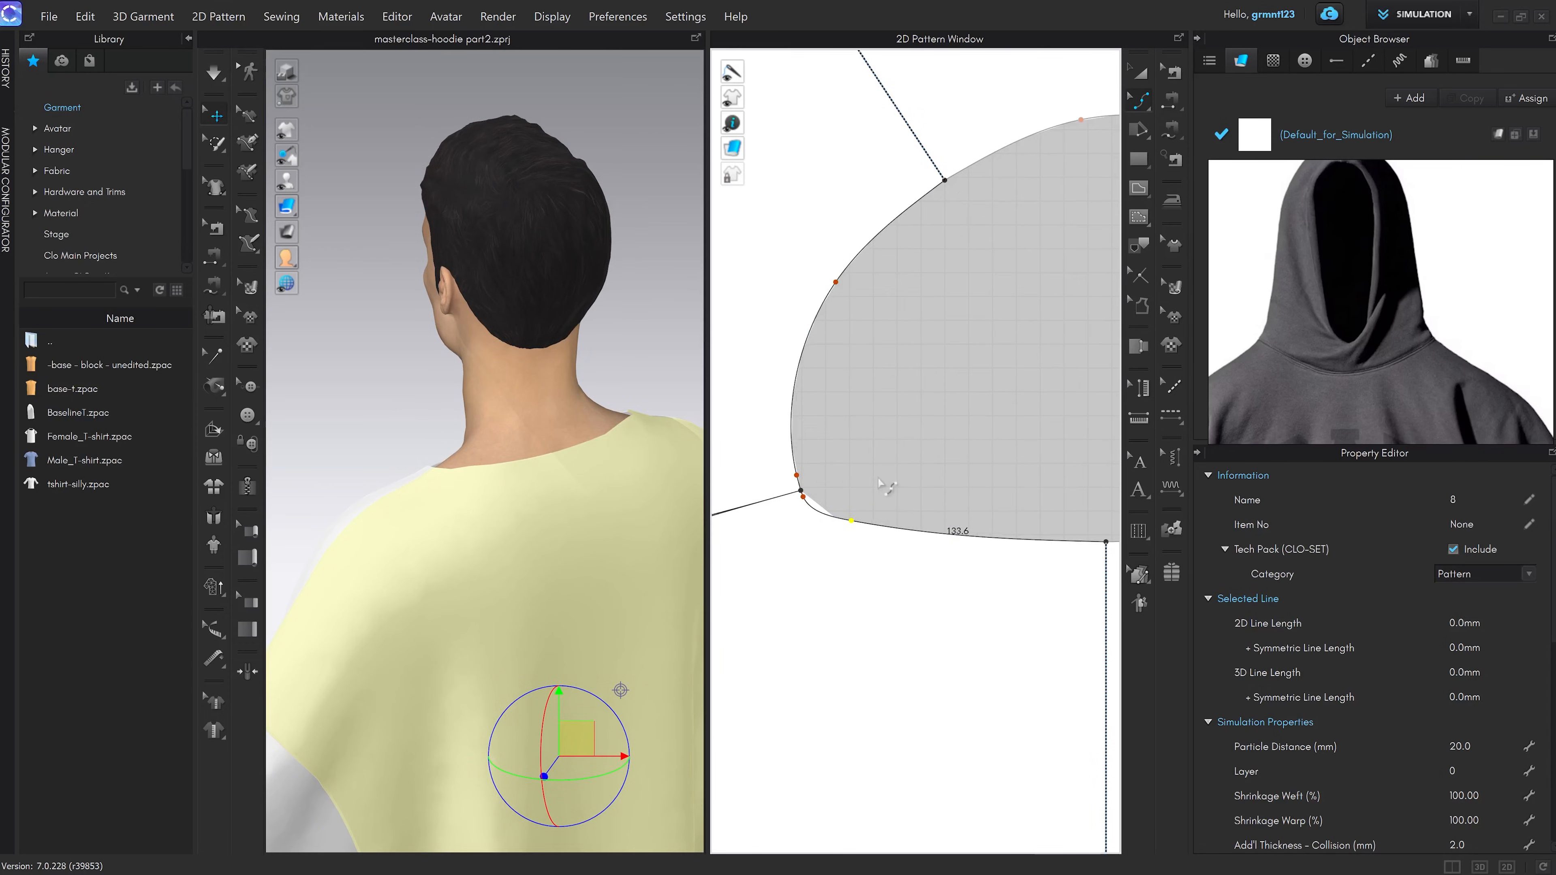
pyautogui.press('Escape')
pyautogui.moveTo(908, 495); pyautogui.dragTo(932, 501, button='middle')
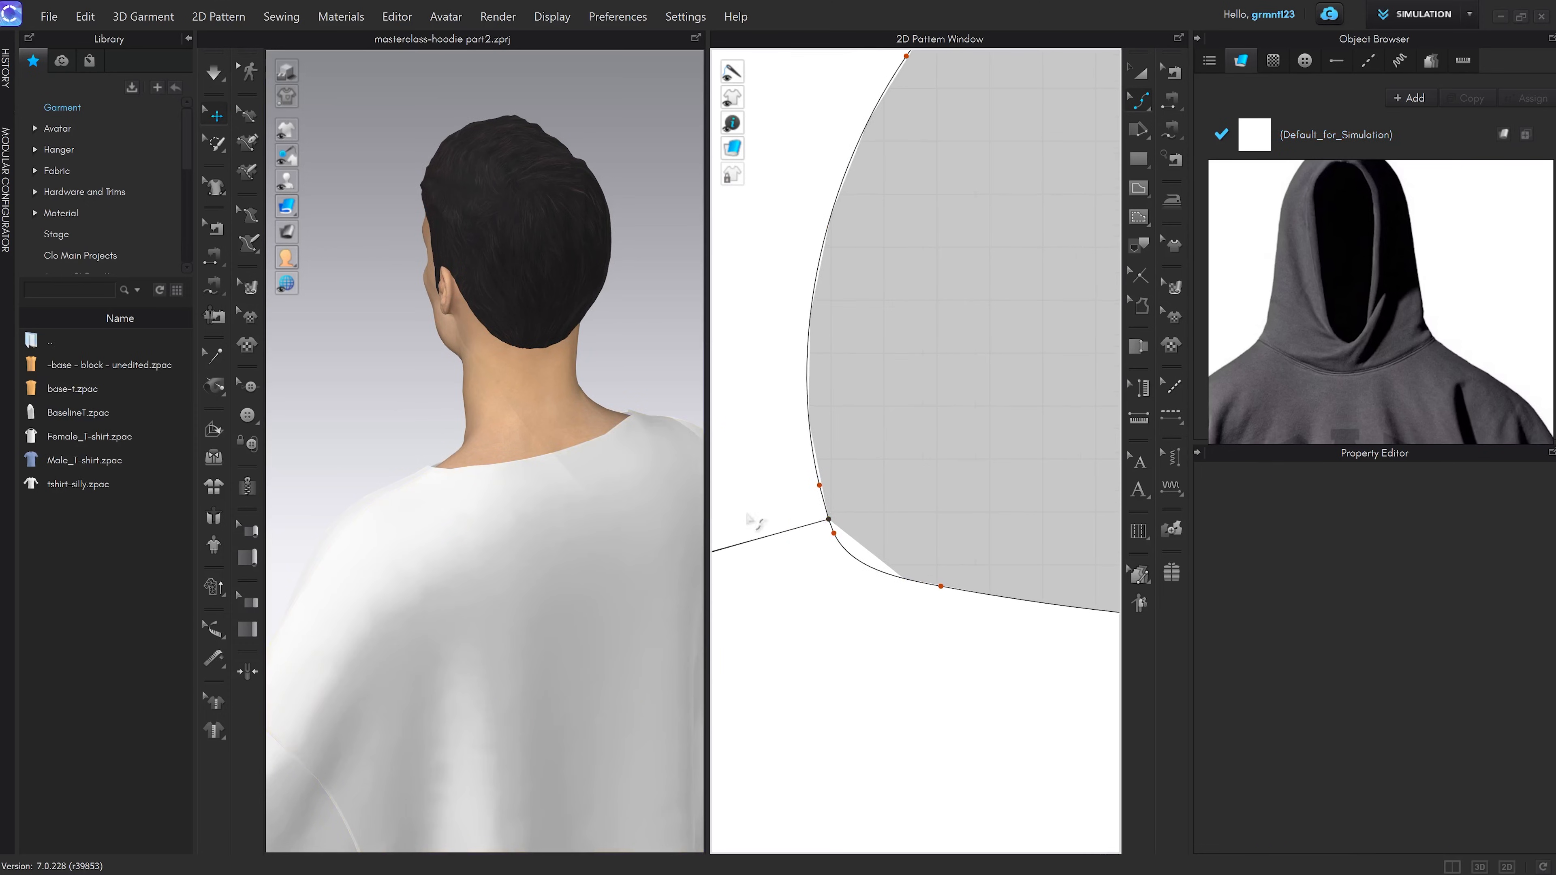
# Select the back bodice with Transform Pattern and set its particle distance to 5 mm
pyautogui.moveTo(552, 503); pyautogui.dragTo(729, 496, button='right')
pyautogui.press('a')
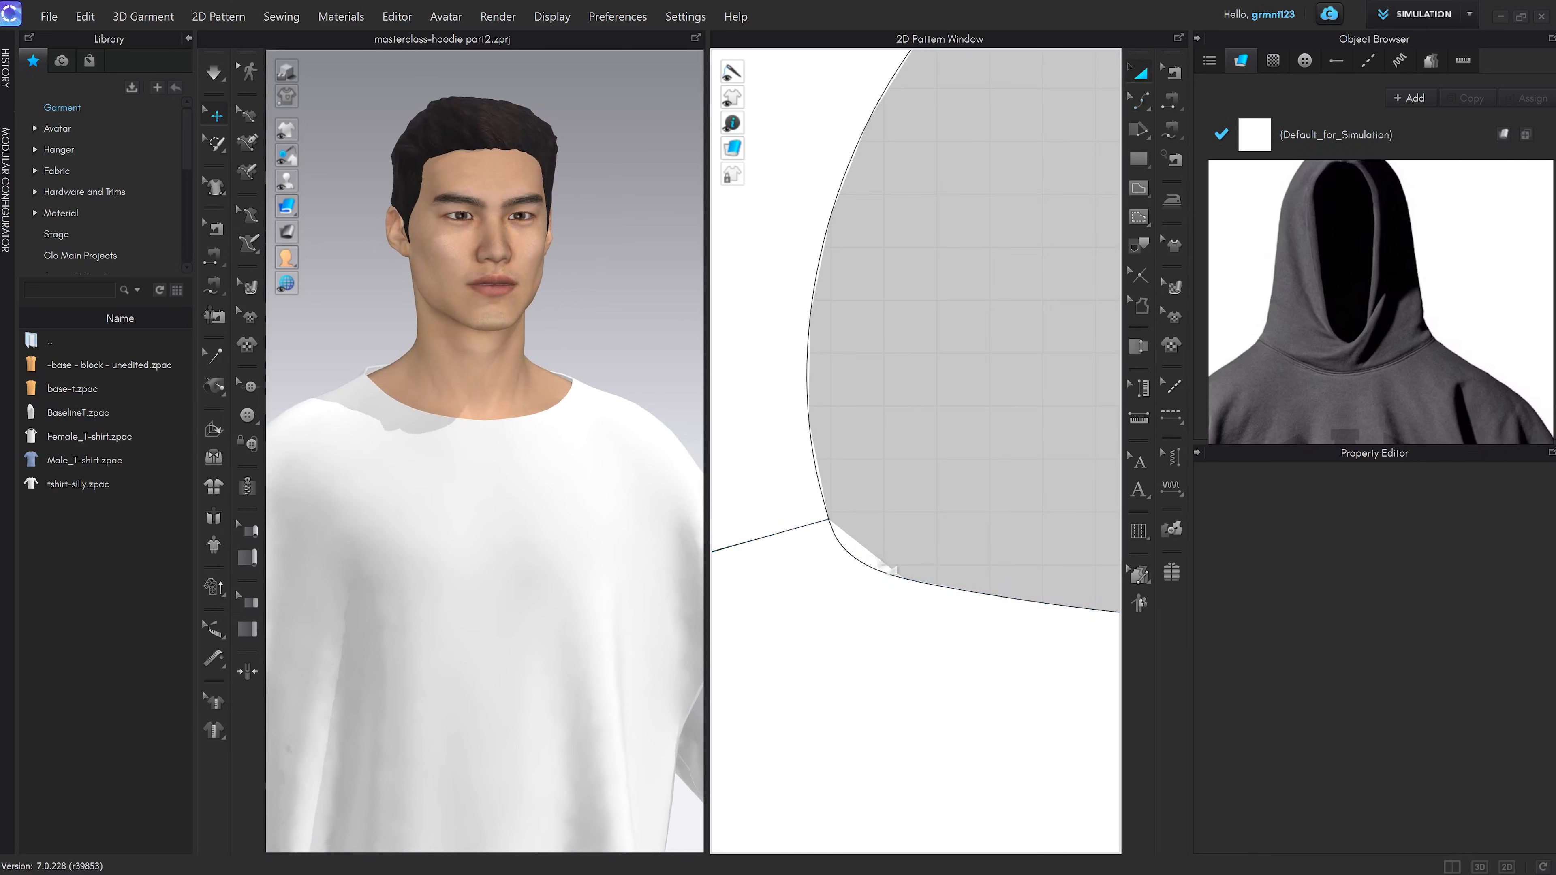
pyautogui.click(851, 559)
pyautogui.scroll(3, 863, 553)
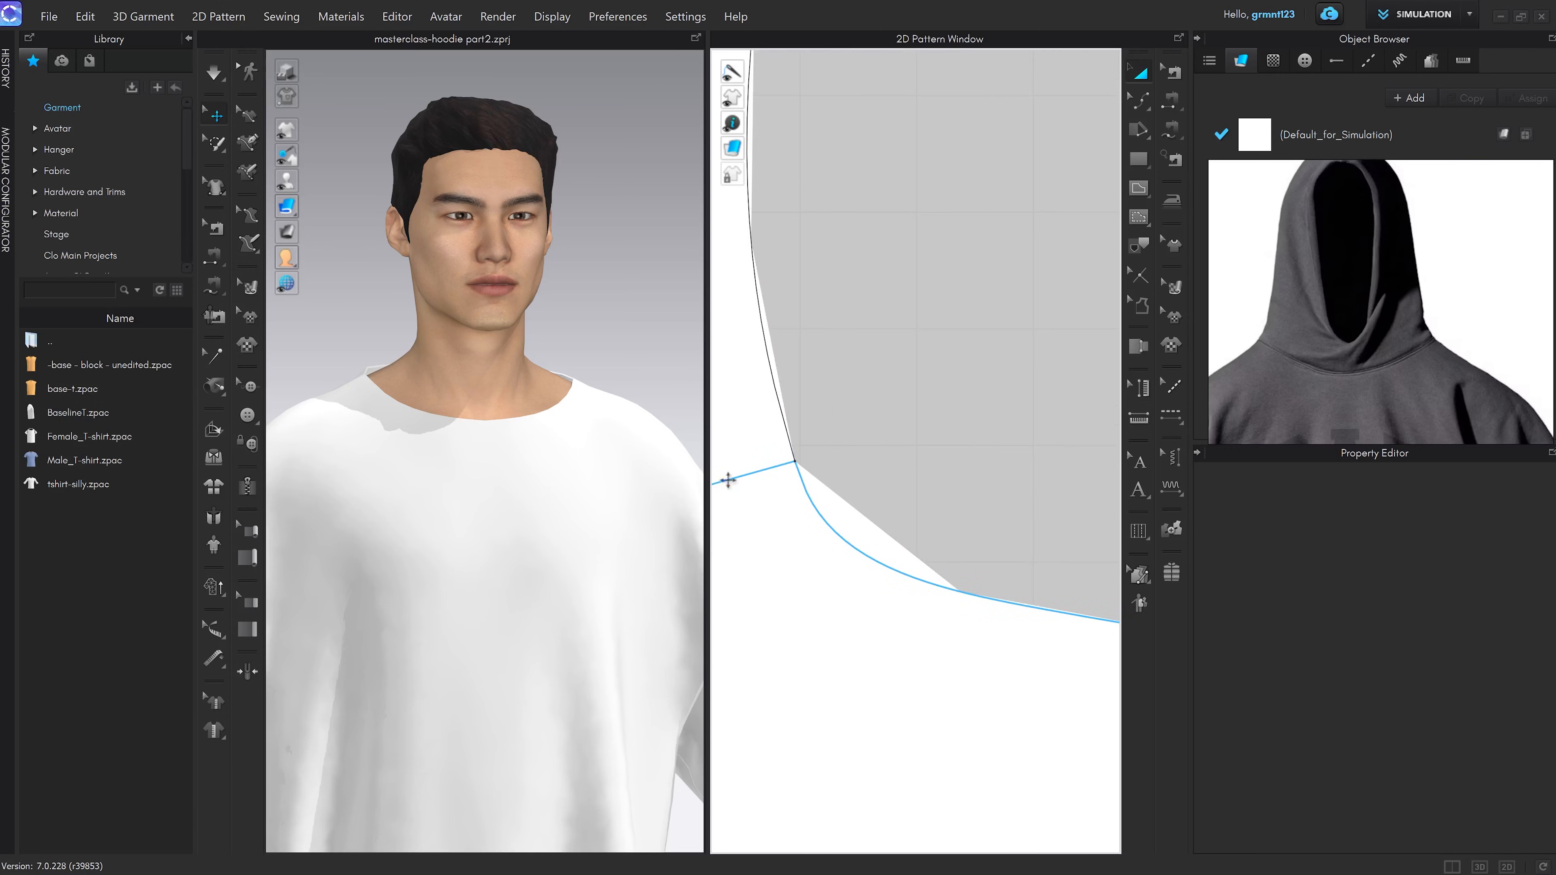
pyautogui.moveTo(686, 496); pyautogui.dragTo(528, 529, button='right')
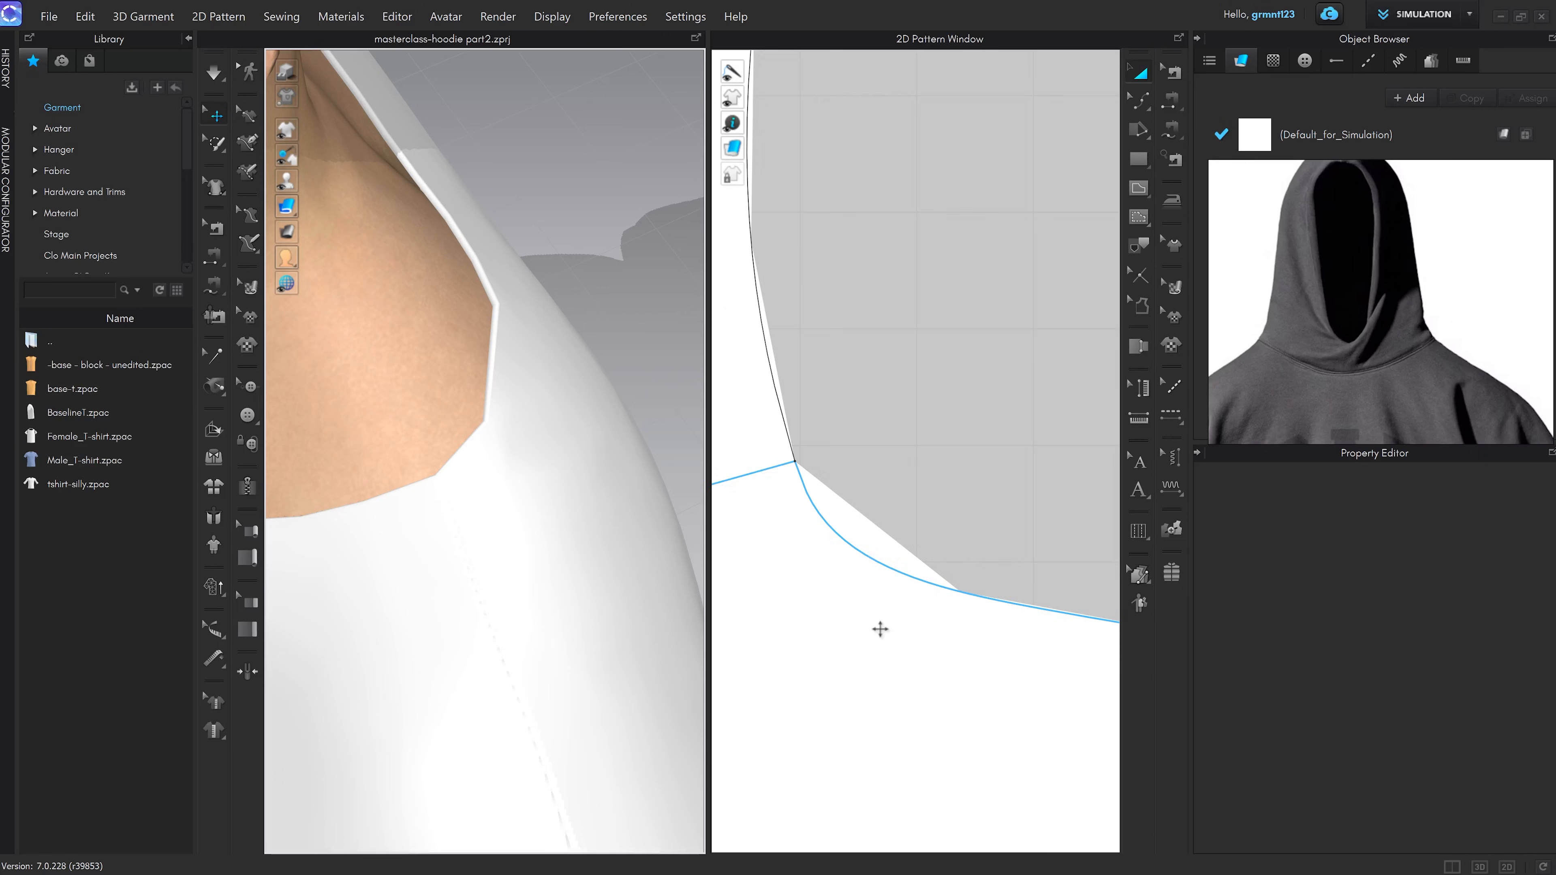
pyautogui.scroll(-5, 880, 629)
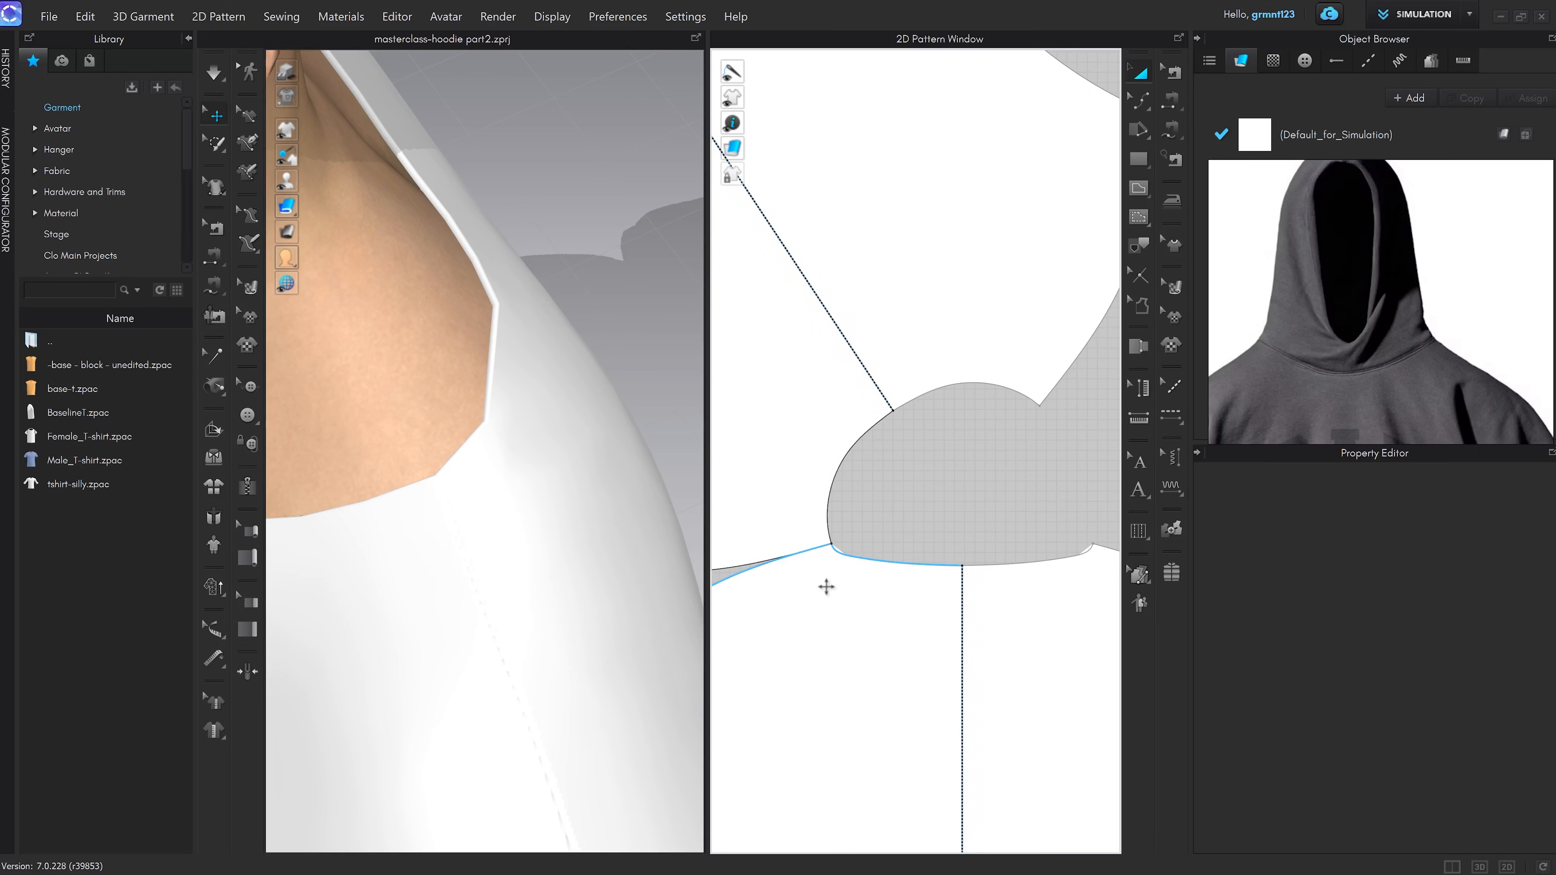
pyautogui.click(874, 592)
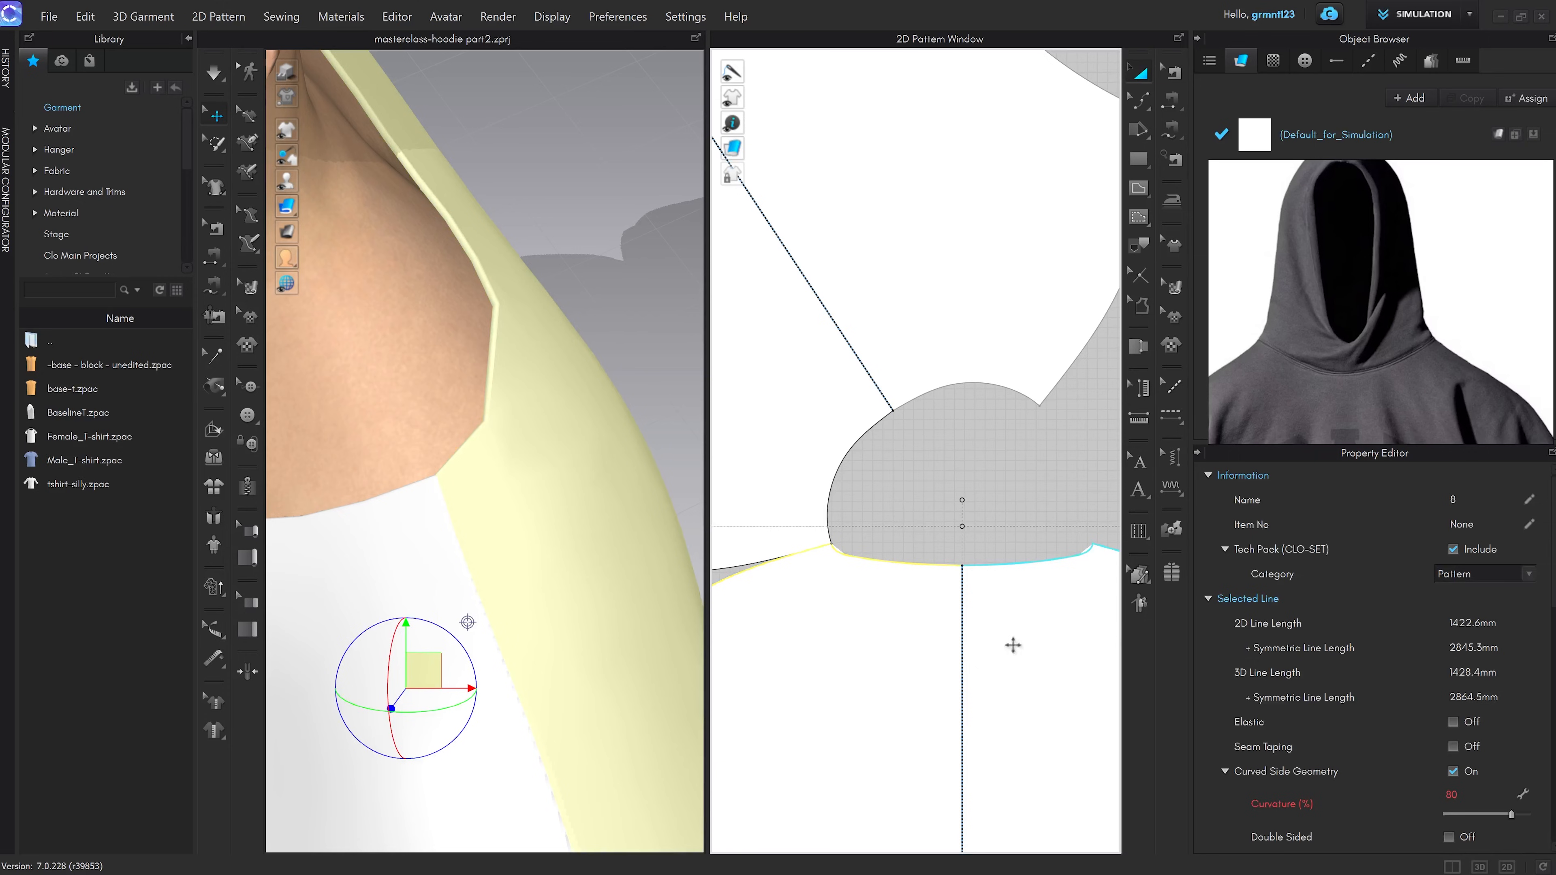
pyautogui.scroll(5, 837, 529)
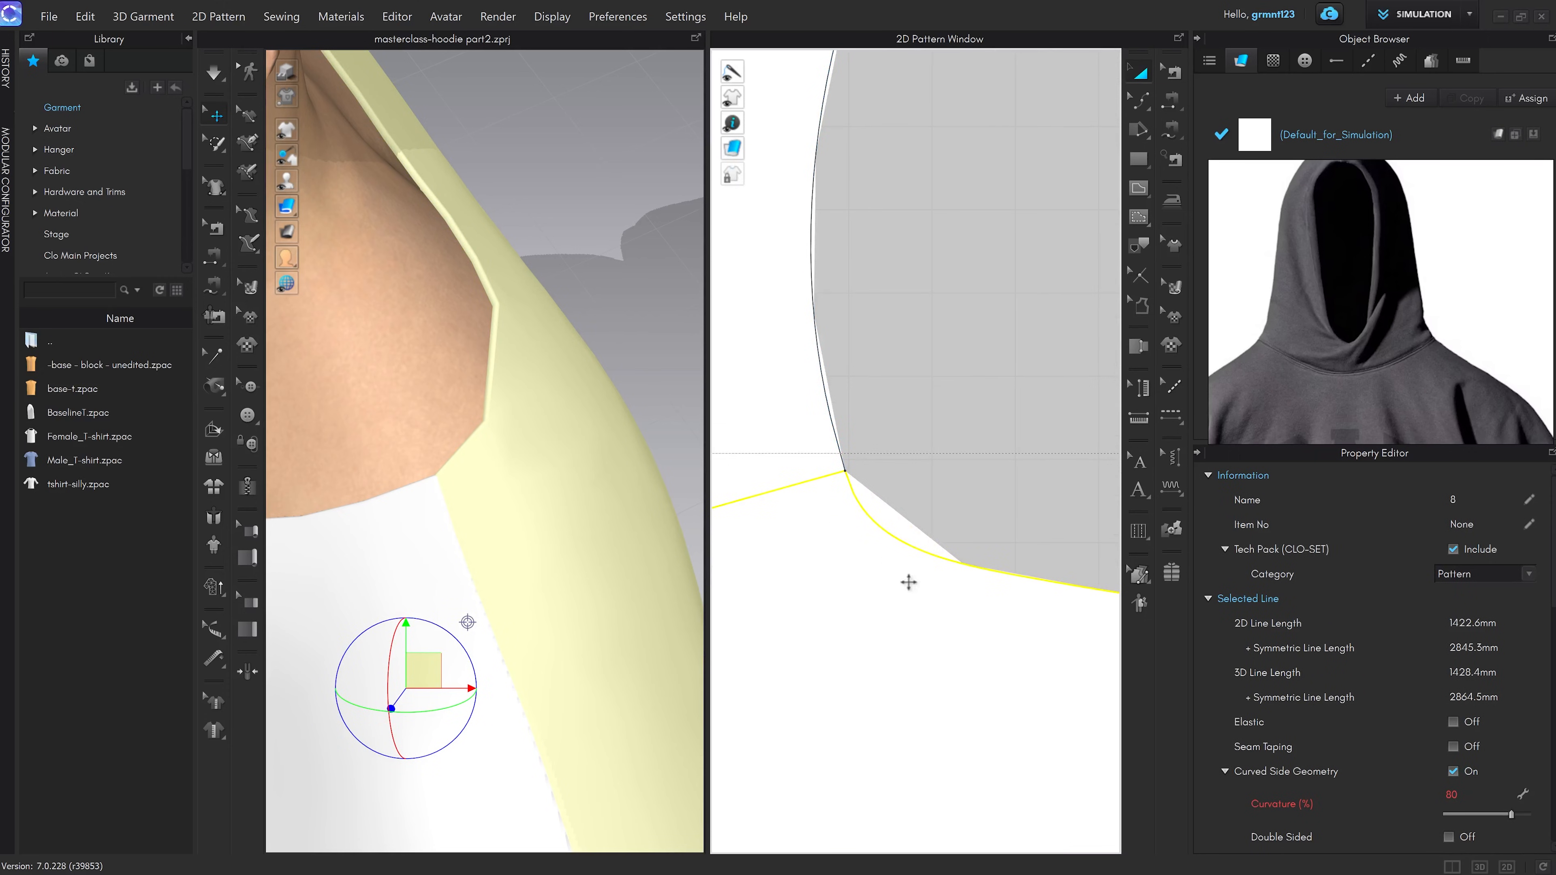
pyautogui.scroll(-3, 1324, 670)
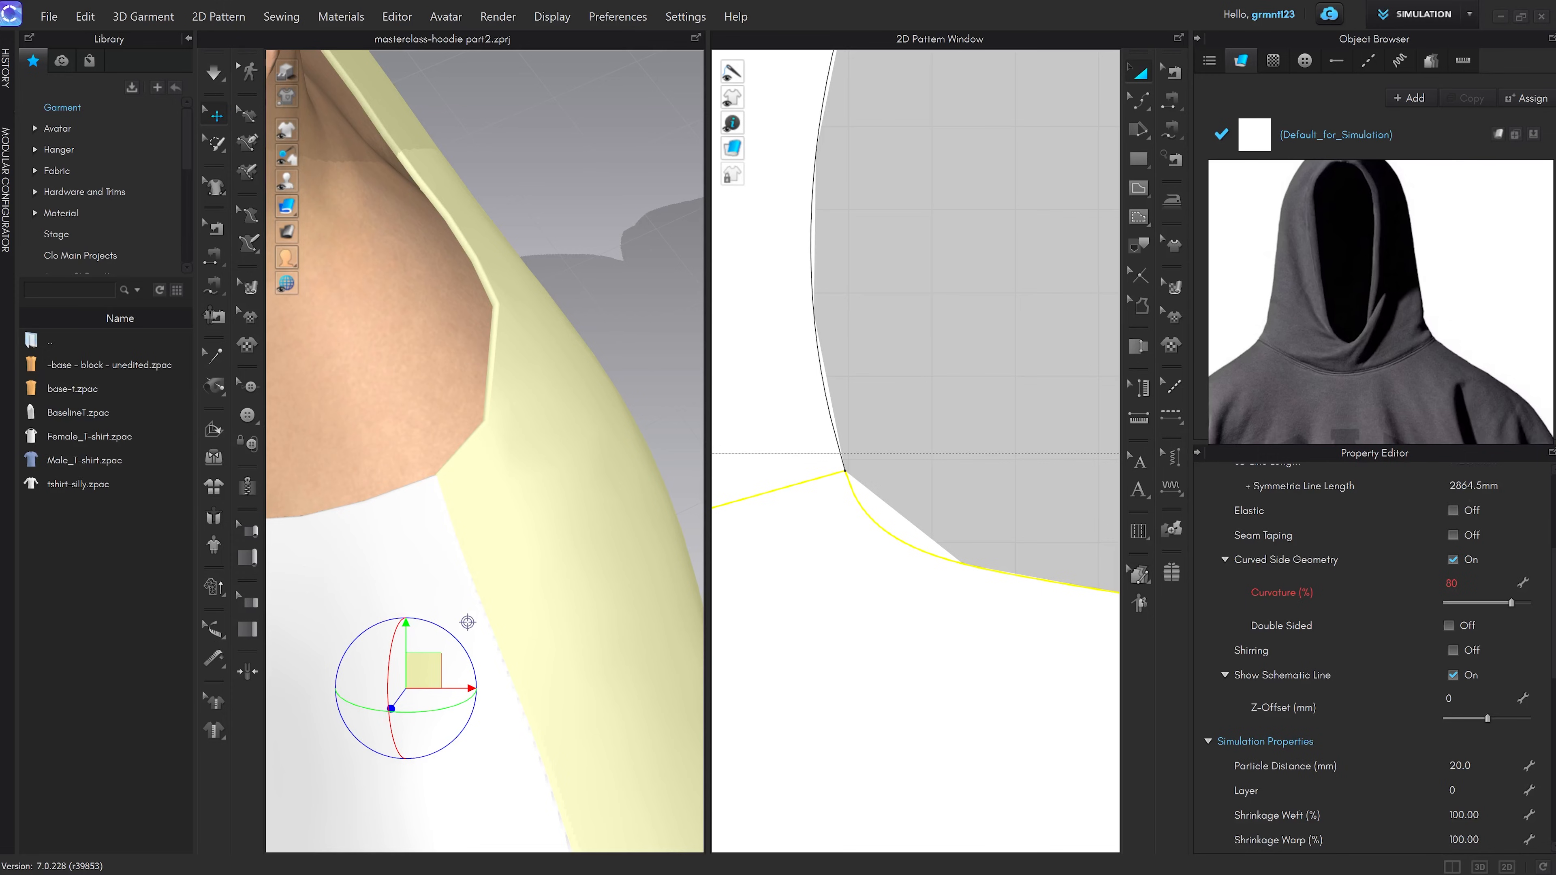
pyautogui.click(1464, 765)
pyautogui.press('Return')
# Simulate the garment and tug its upper back away from the avatar so that the reshaped neckline settles
pyautogui.moveTo(508, 529); pyautogui.dragTo(599, 531, button='right')
pyautogui.scroll(-3, 514, 511)
pyautogui.scroll(-5, 514, 510)
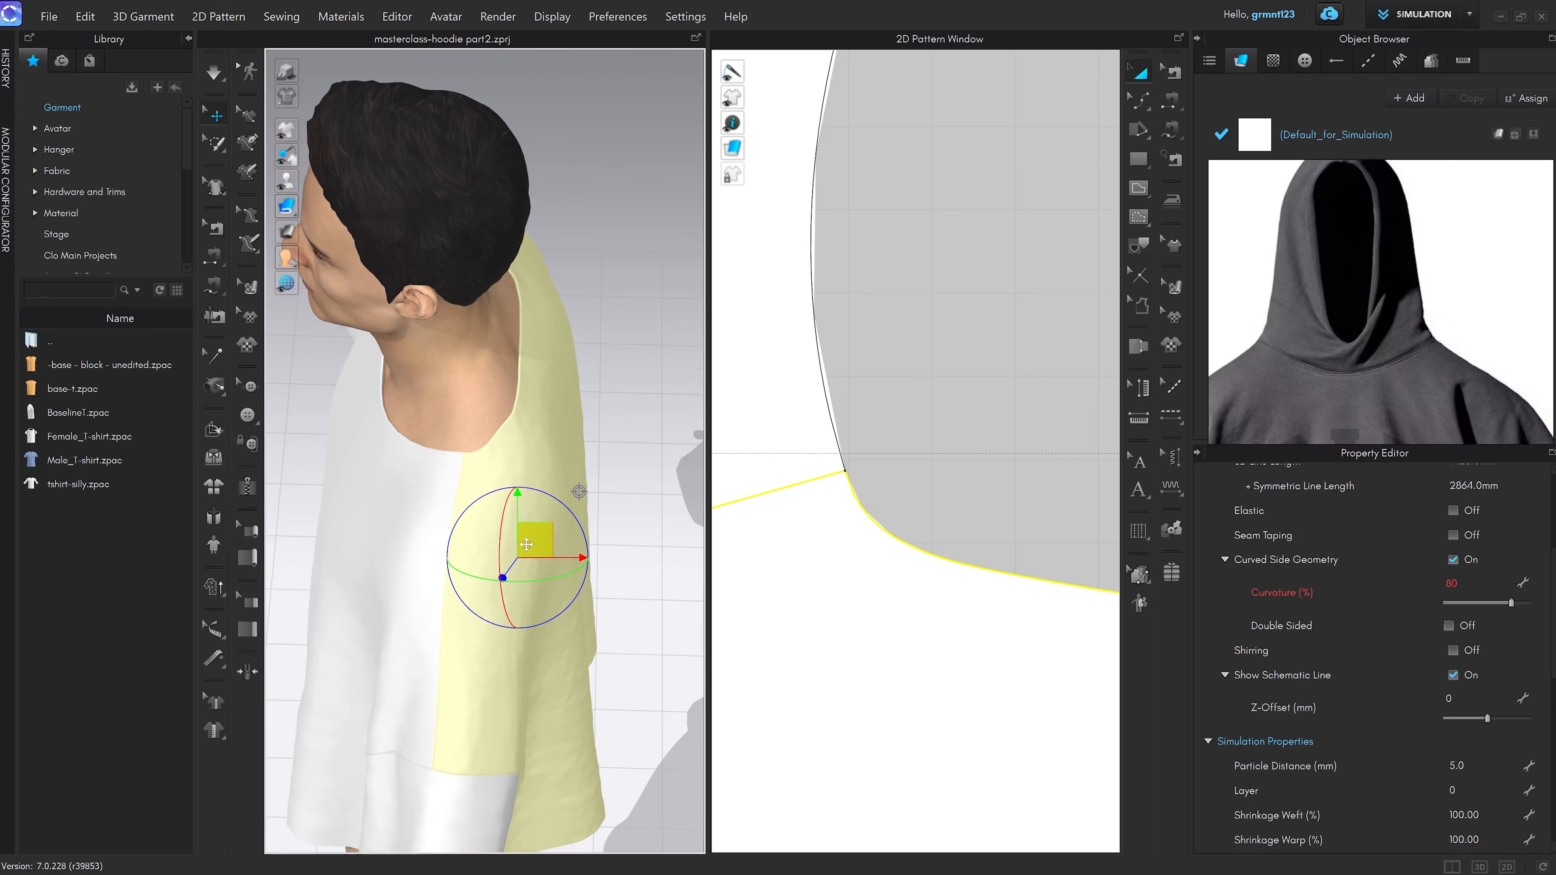
pyautogui.press('space')
pyautogui.moveTo(554, 432); pyautogui.dragTo(676, 436)
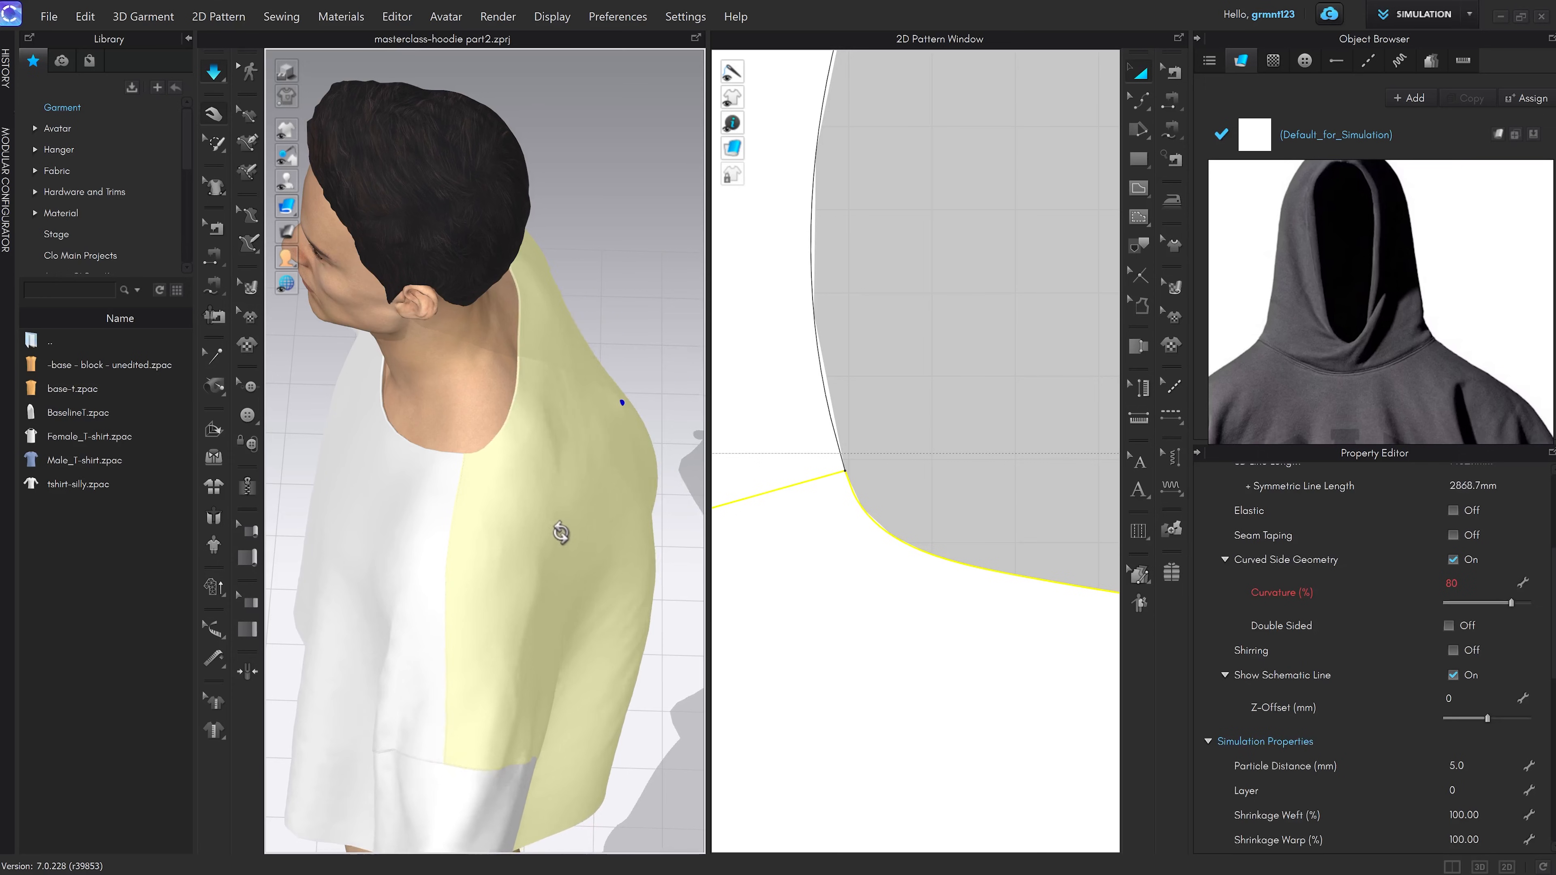
pyautogui.moveTo(562, 532); pyautogui.dragTo(526, 489, button='right')
pyautogui.moveTo(538, 429); pyautogui.dragTo(547, 561, button='middle')
pyautogui.press('space')
pyautogui.moveTo(545, 531); pyautogui.dragTo(576, 551, button='right')
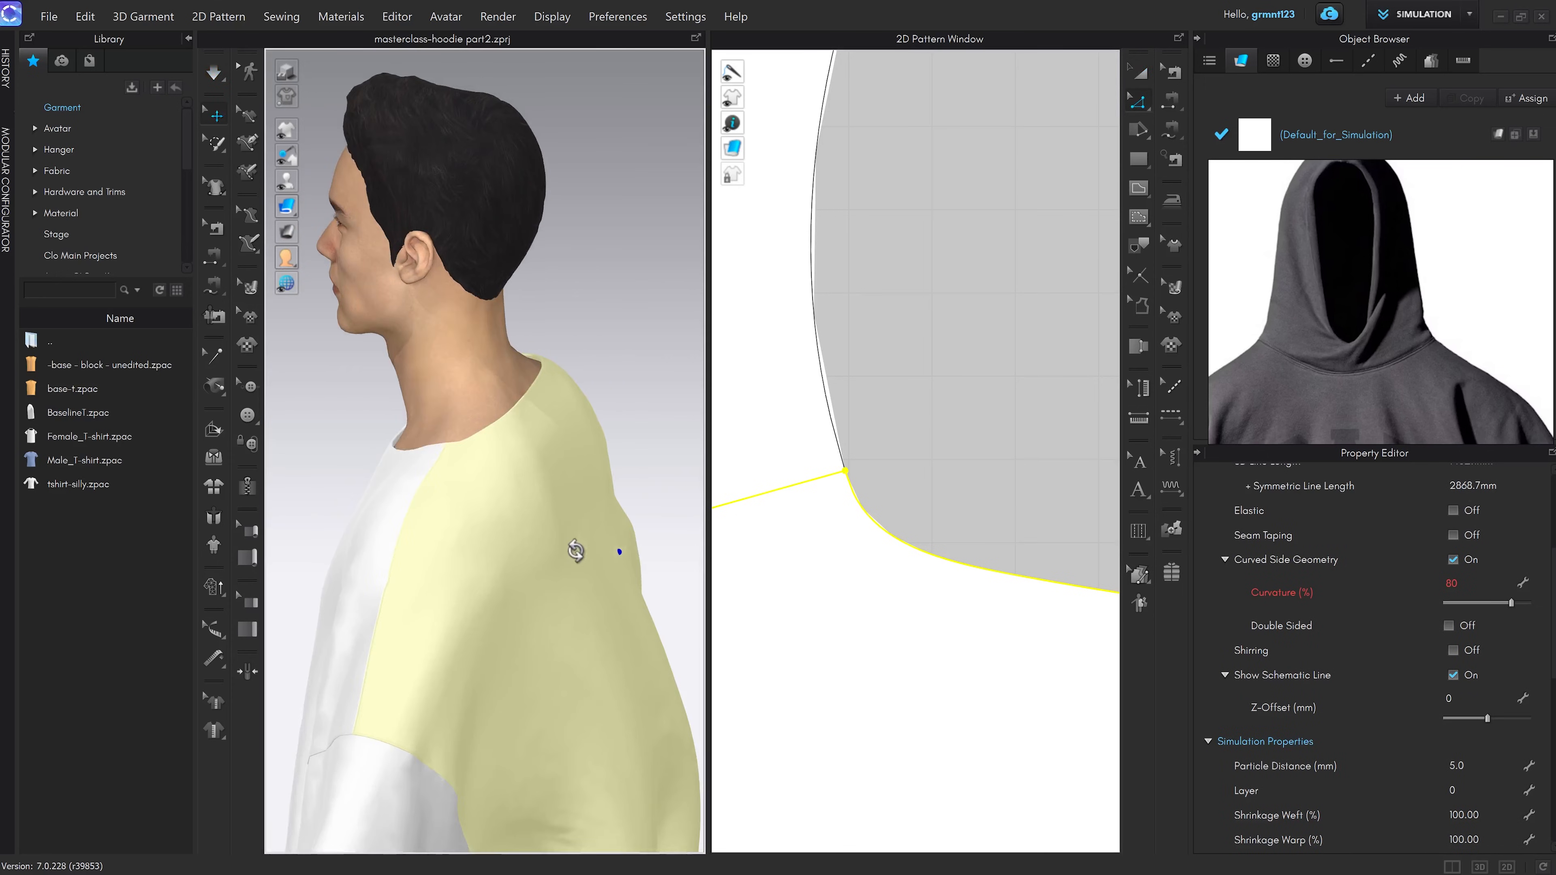
# Move the back bodice pattern slightly down in the 2D layout to separate it from the front bodice
pyautogui.scroll(-8, 875, 647)
pyautogui.moveTo(885, 649); pyautogui.dragTo(894, 514, button='middle')
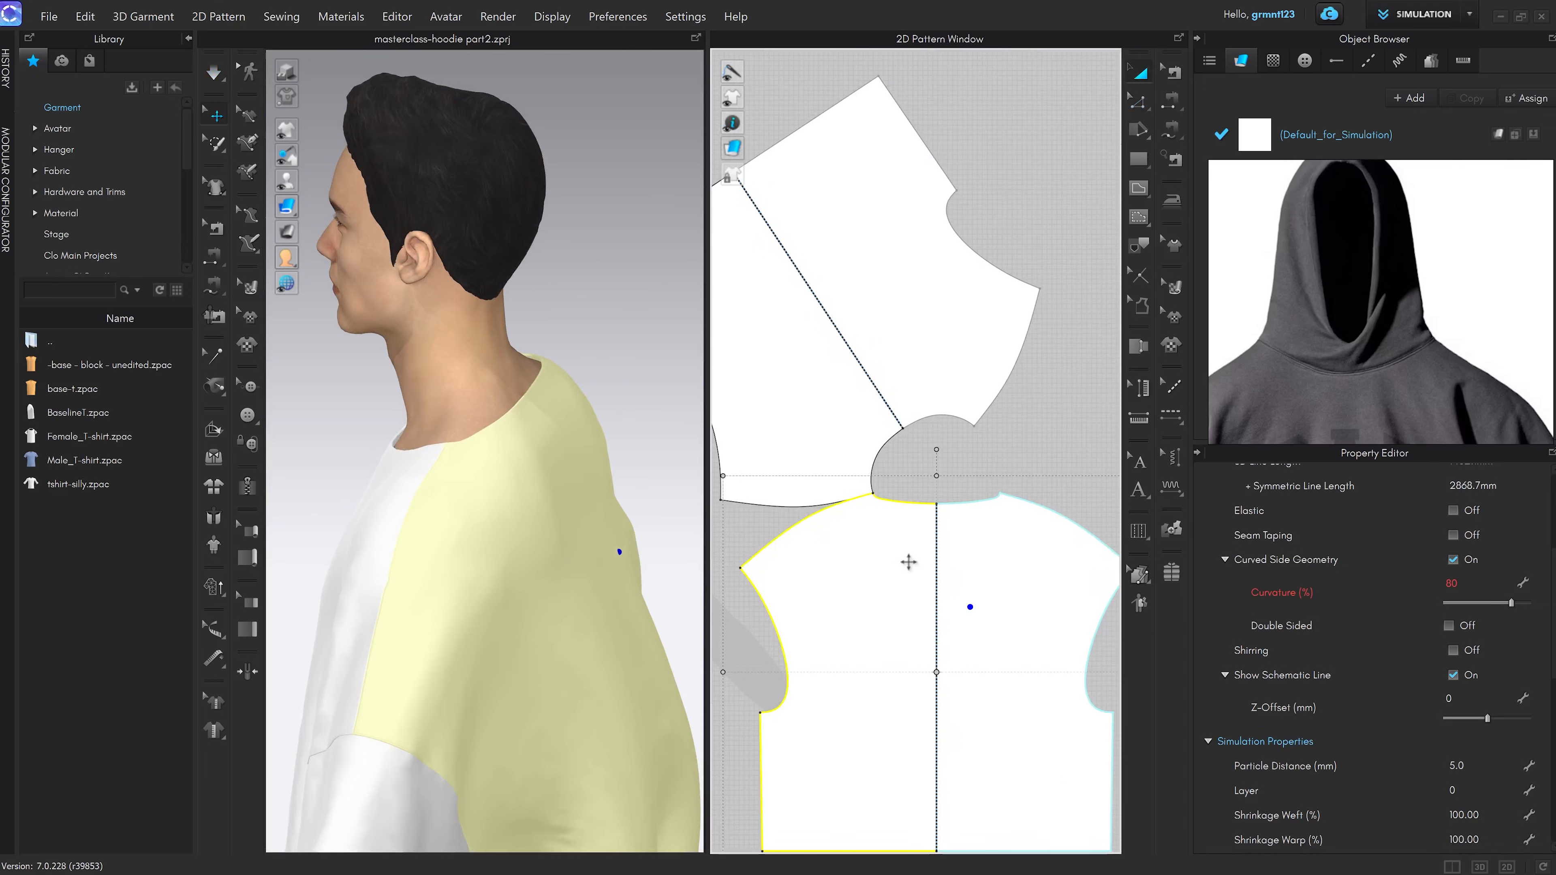
pyautogui.keyDown('shift'); pyautogui.moveTo(908, 562); pyautogui.dragTo(916, 572); pyautogui.keyUp('shift')
pyautogui.click(945, 487)
# Set the back bodice's particle distance to 20 mm and deselect the pattern
pyautogui.scroll(4, 545, 561)
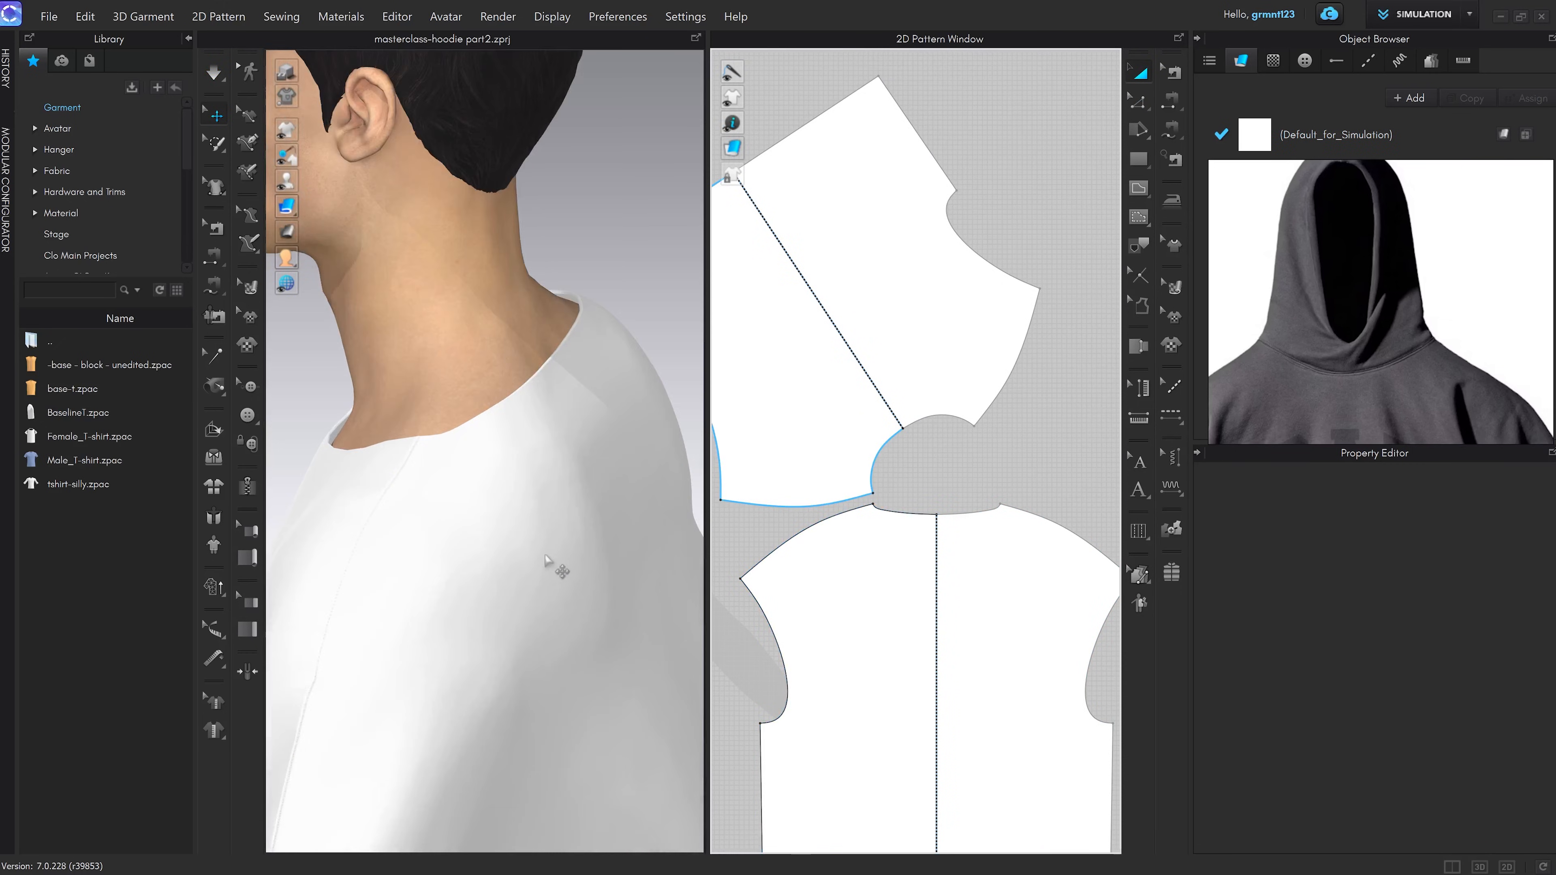
pyautogui.scroll(-5, 547, 561)
pyautogui.click(859, 583)
pyautogui.click(1451, 675)
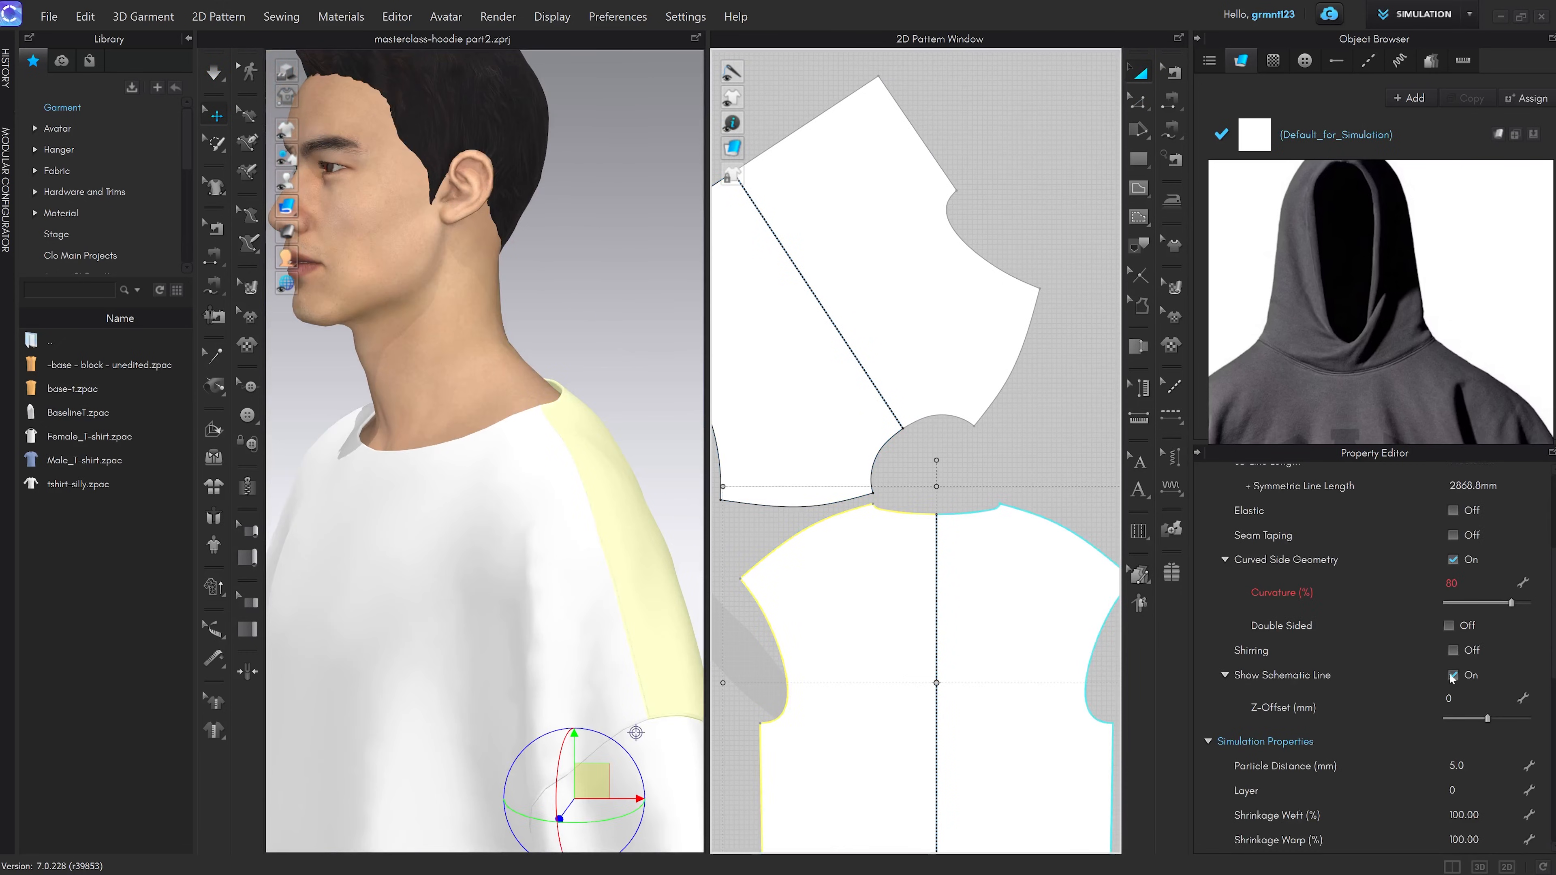
pyautogui.click(1465, 766)
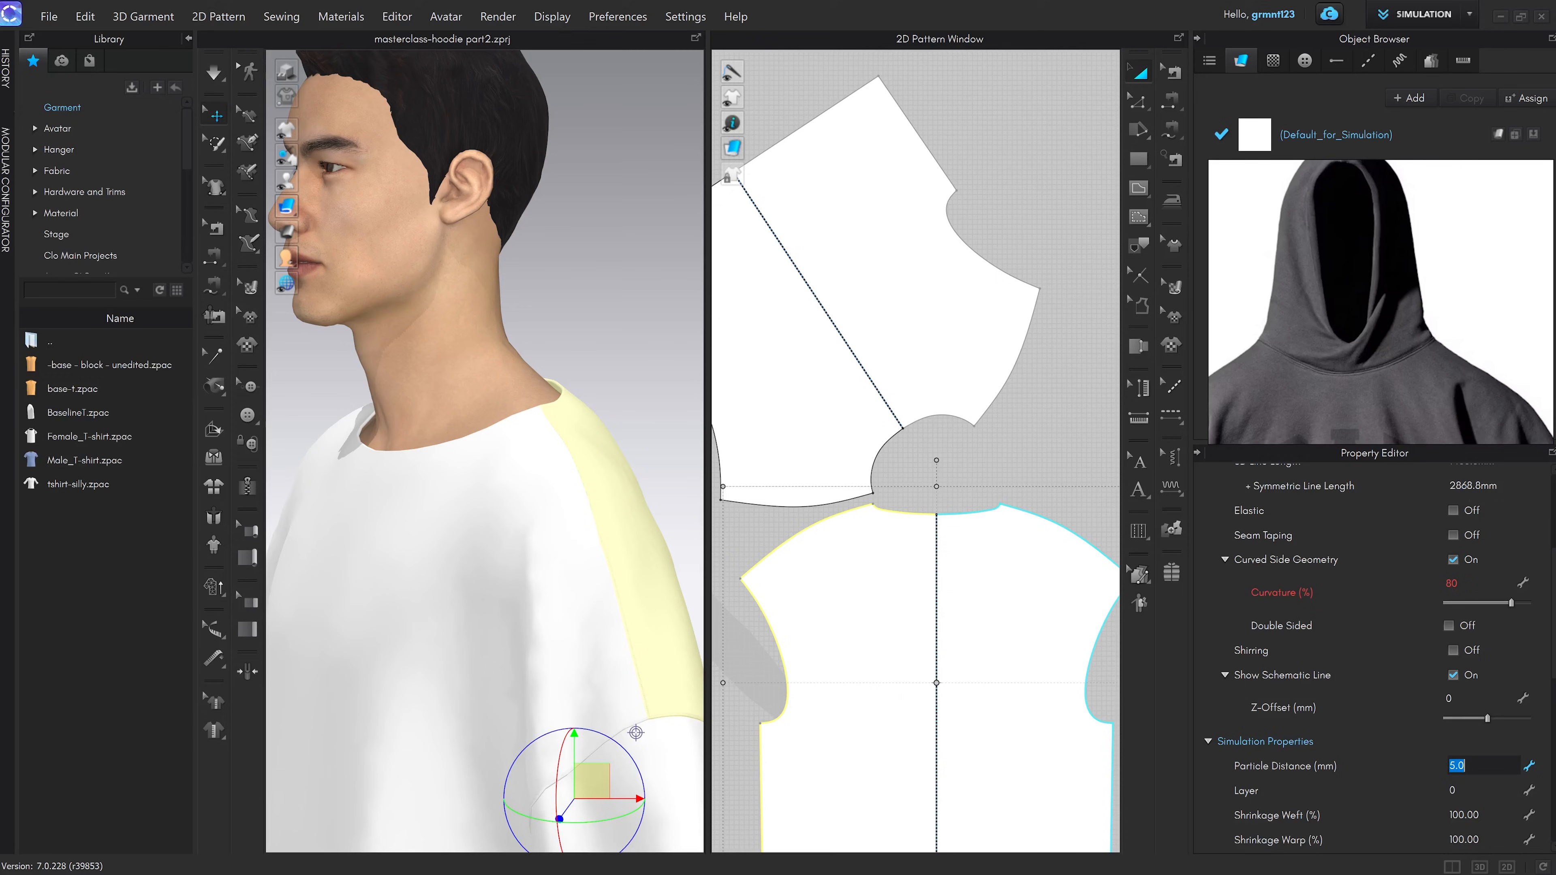
pyautogui.press('Return')
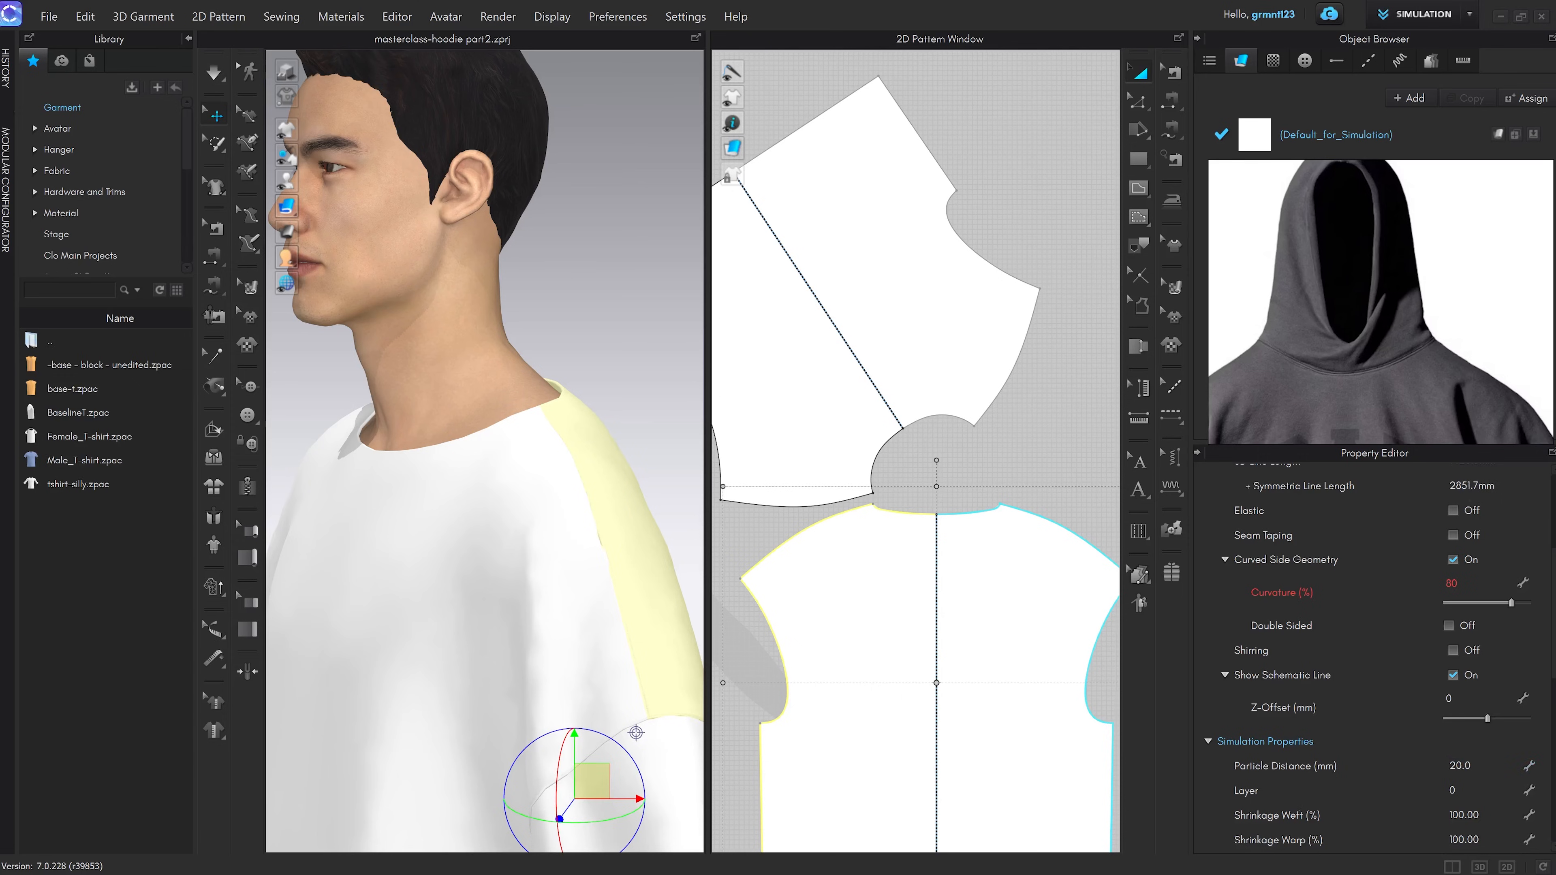
pyautogui.click(983, 518)
# Simulate the garment again and view it from the front until it settles on the avatar
pyautogui.press('space')
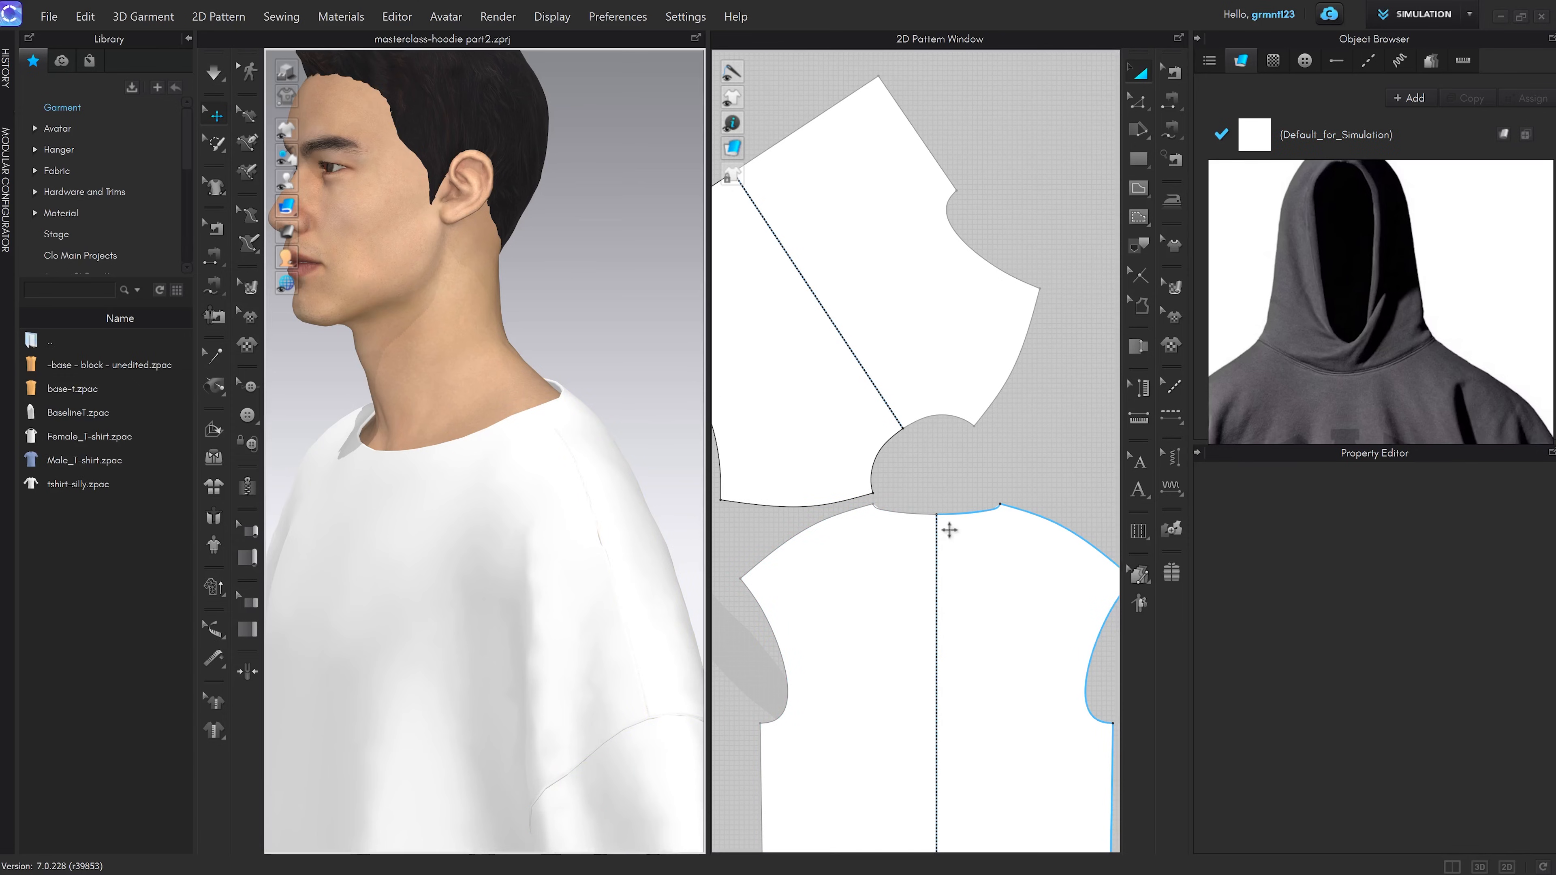
pyautogui.moveTo(562, 514); pyautogui.dragTo(488, 513, button='right')
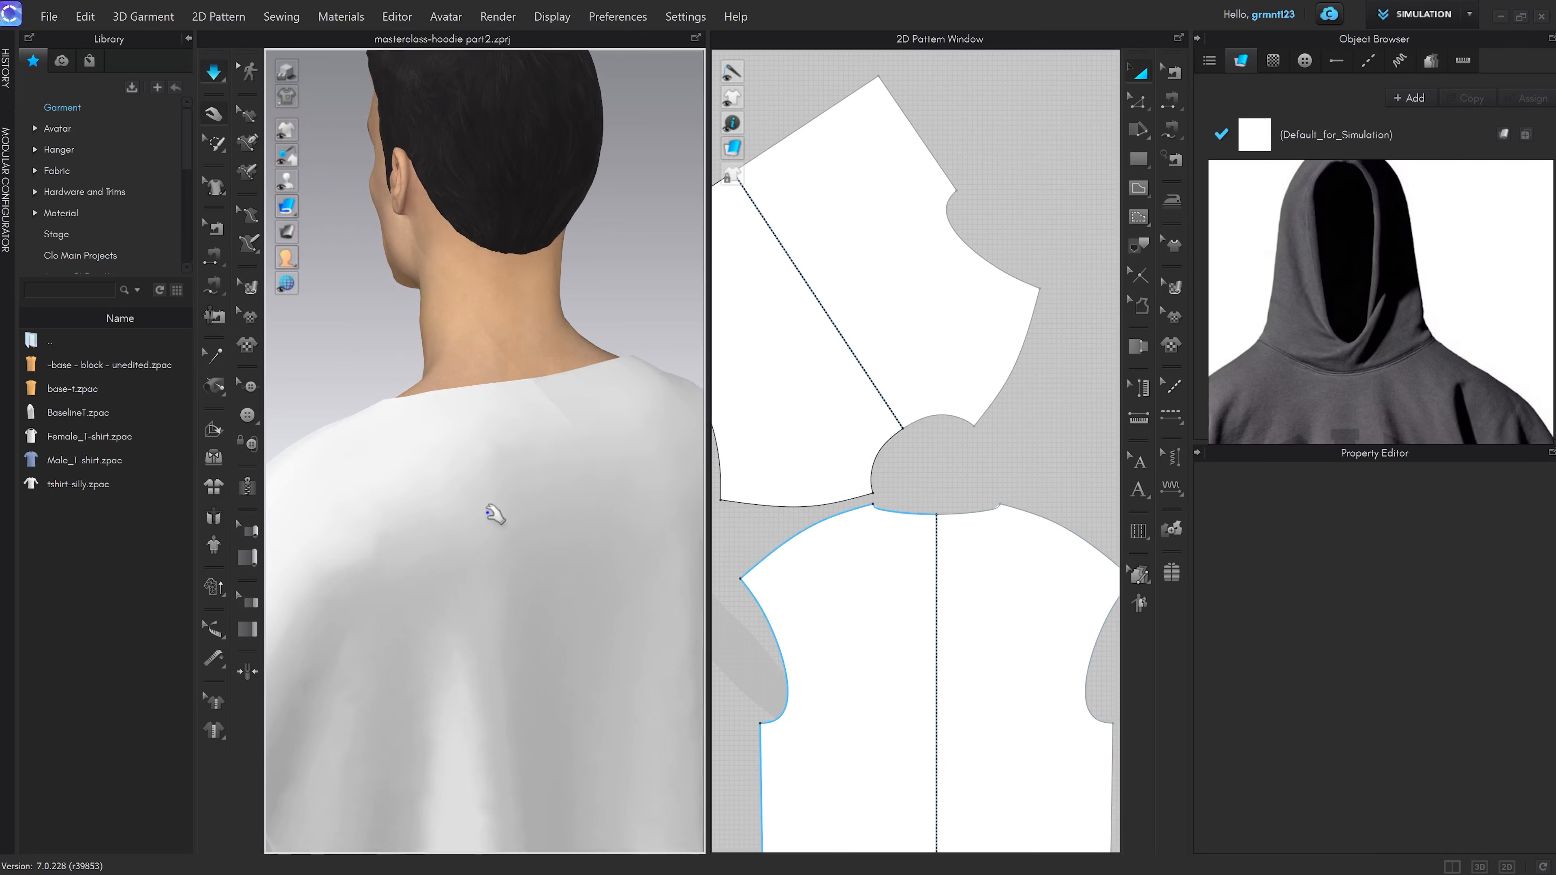
pyautogui.scroll(-8, 502, 523)
pyautogui.press('2')
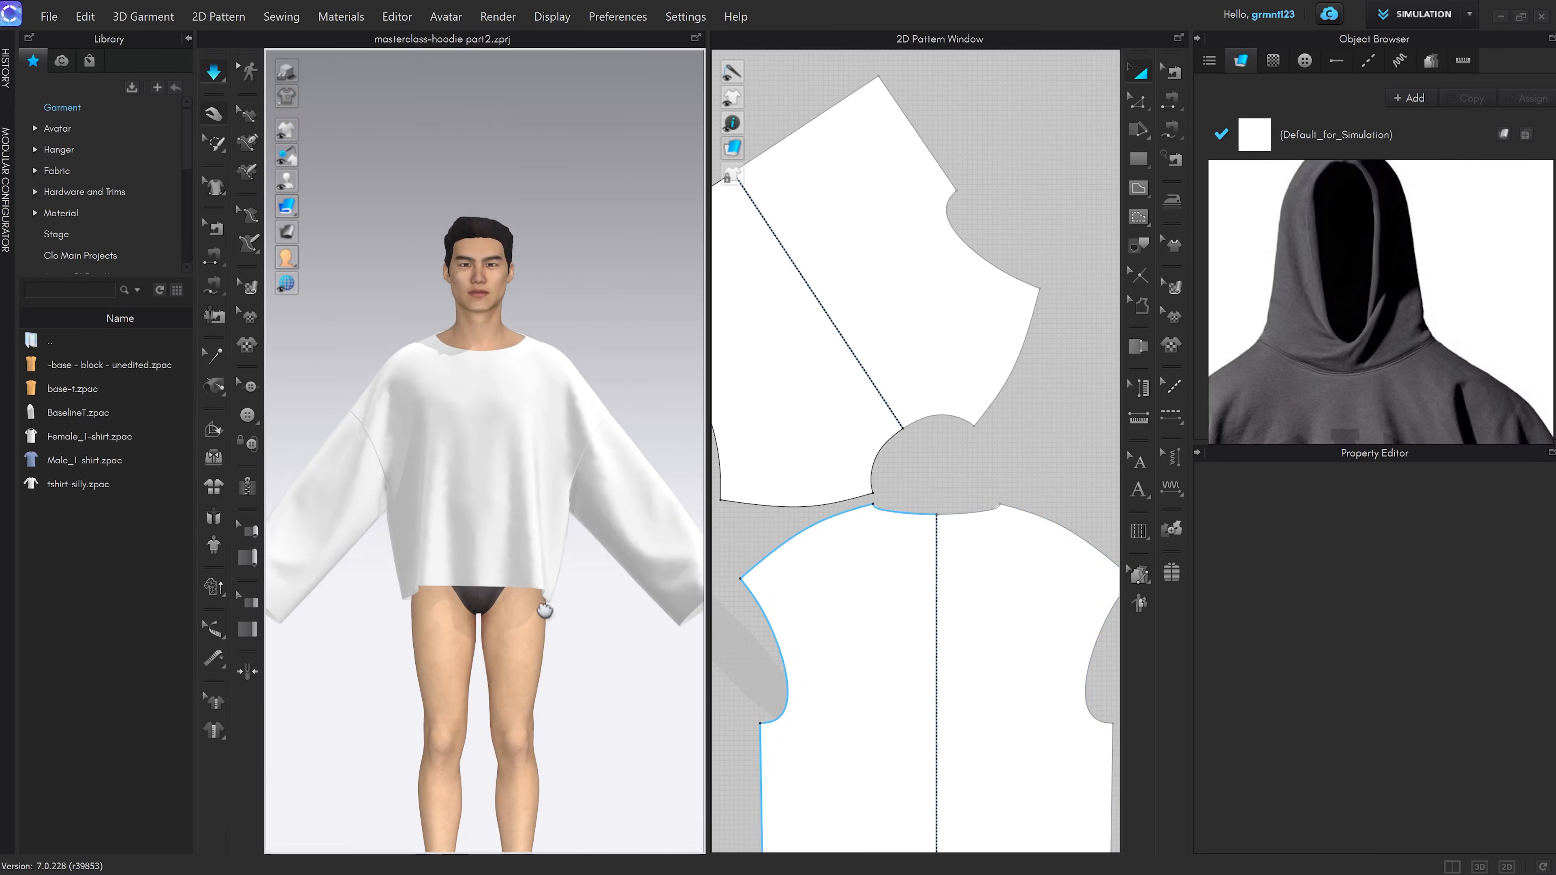
pyautogui.press('space')
# Select all garment patterns and reset their rotation along the grain direction
pyautogui.scroll(5, 573, 515)
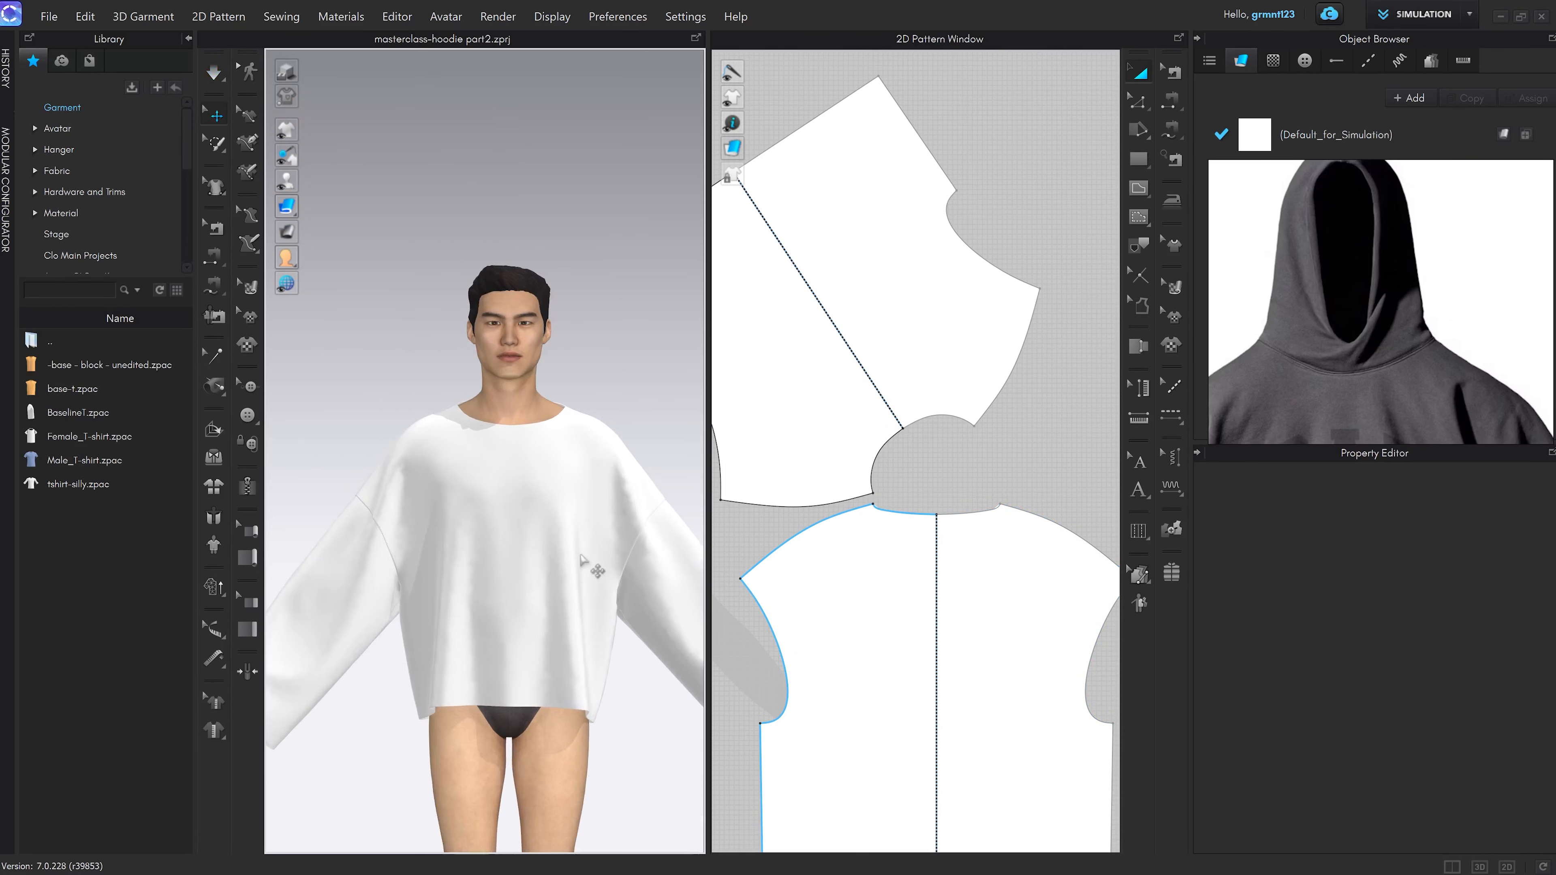
pyautogui.click(593, 563)
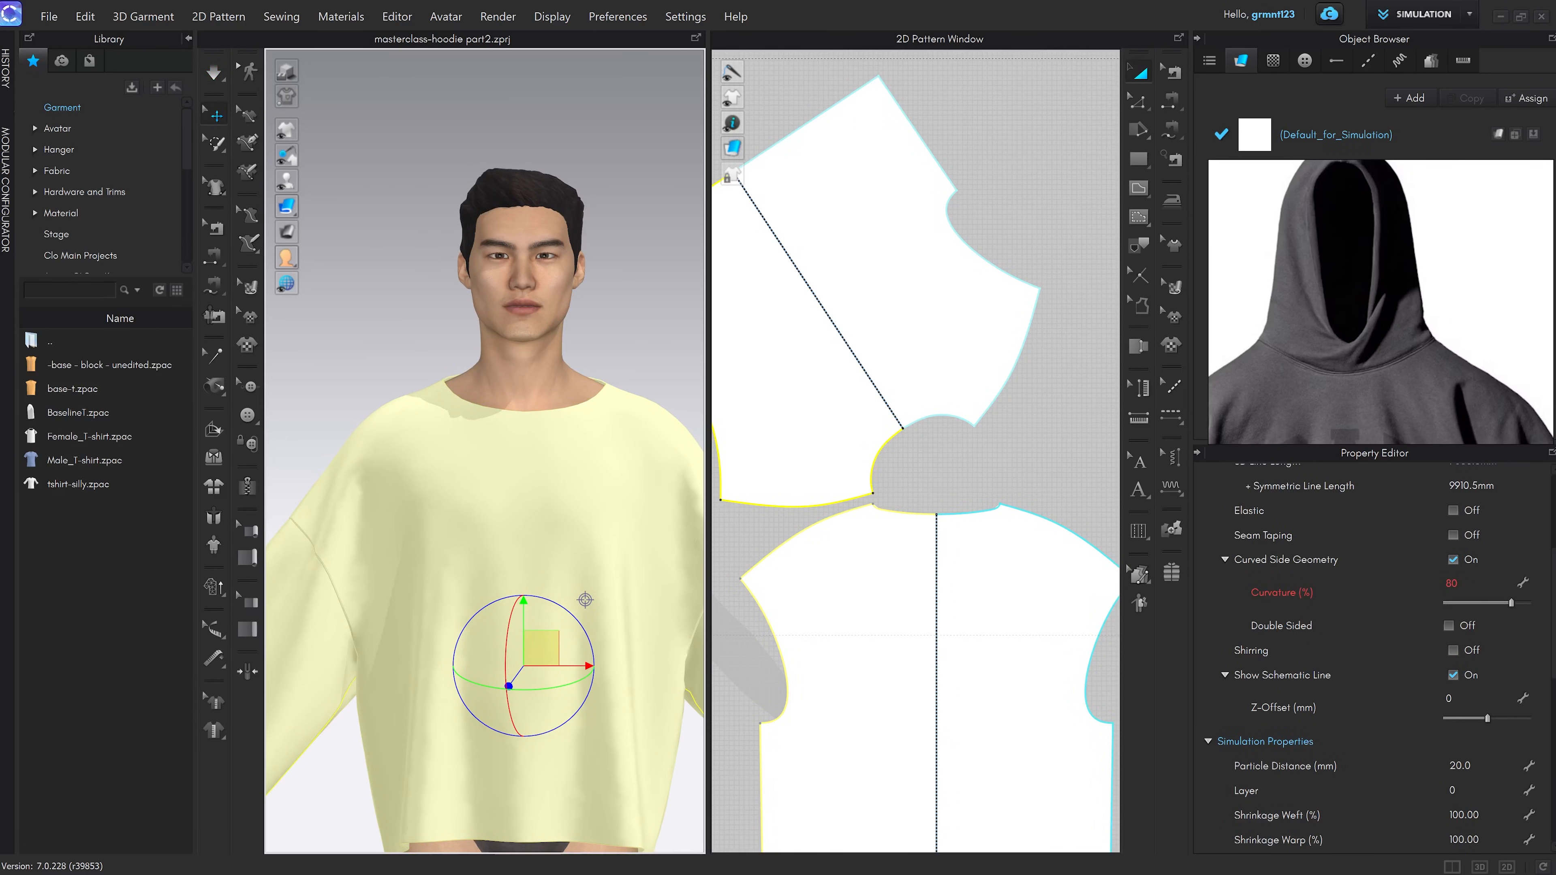
pyautogui.click(1470, 767)
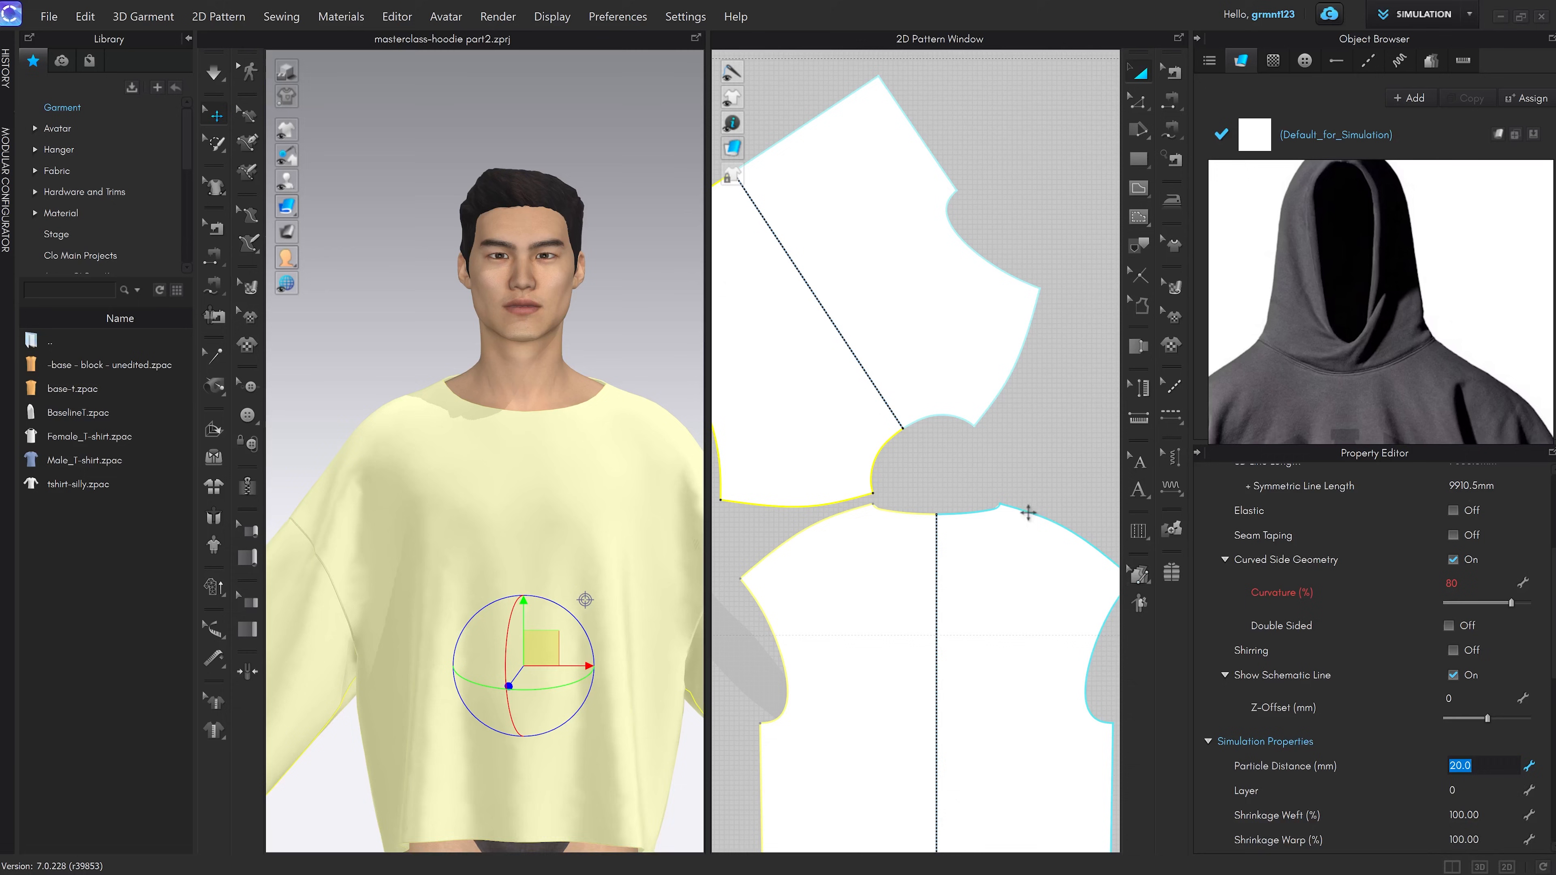
pyautogui.rightClick(1010, 513)
pyautogui.moveTo(1077, 714)
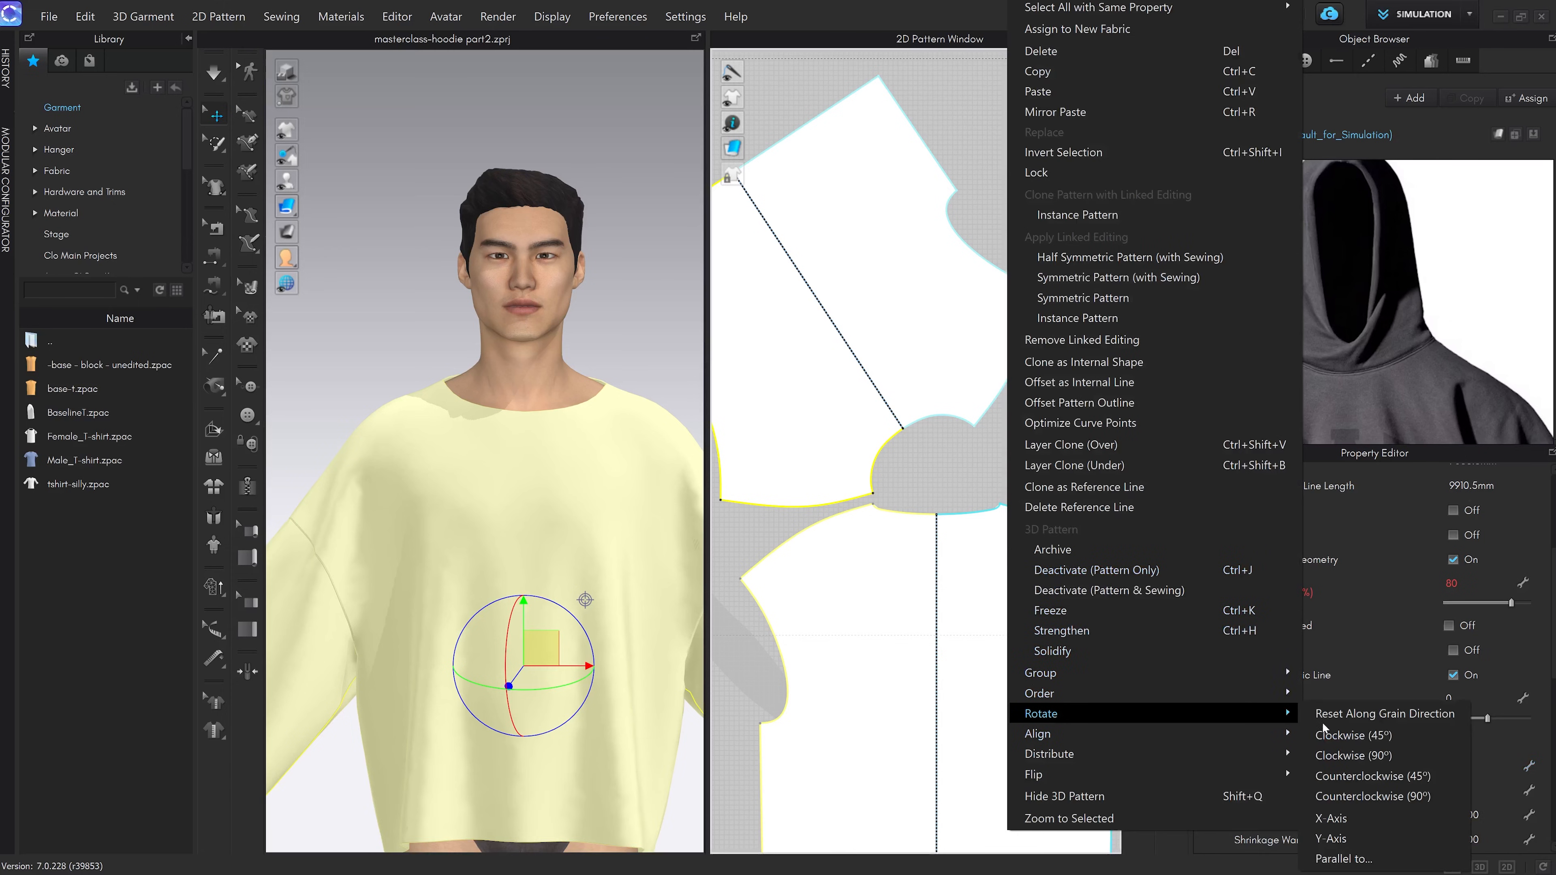
pyautogui.click(1364, 714)
pyautogui.scroll(-6, 962, 498)
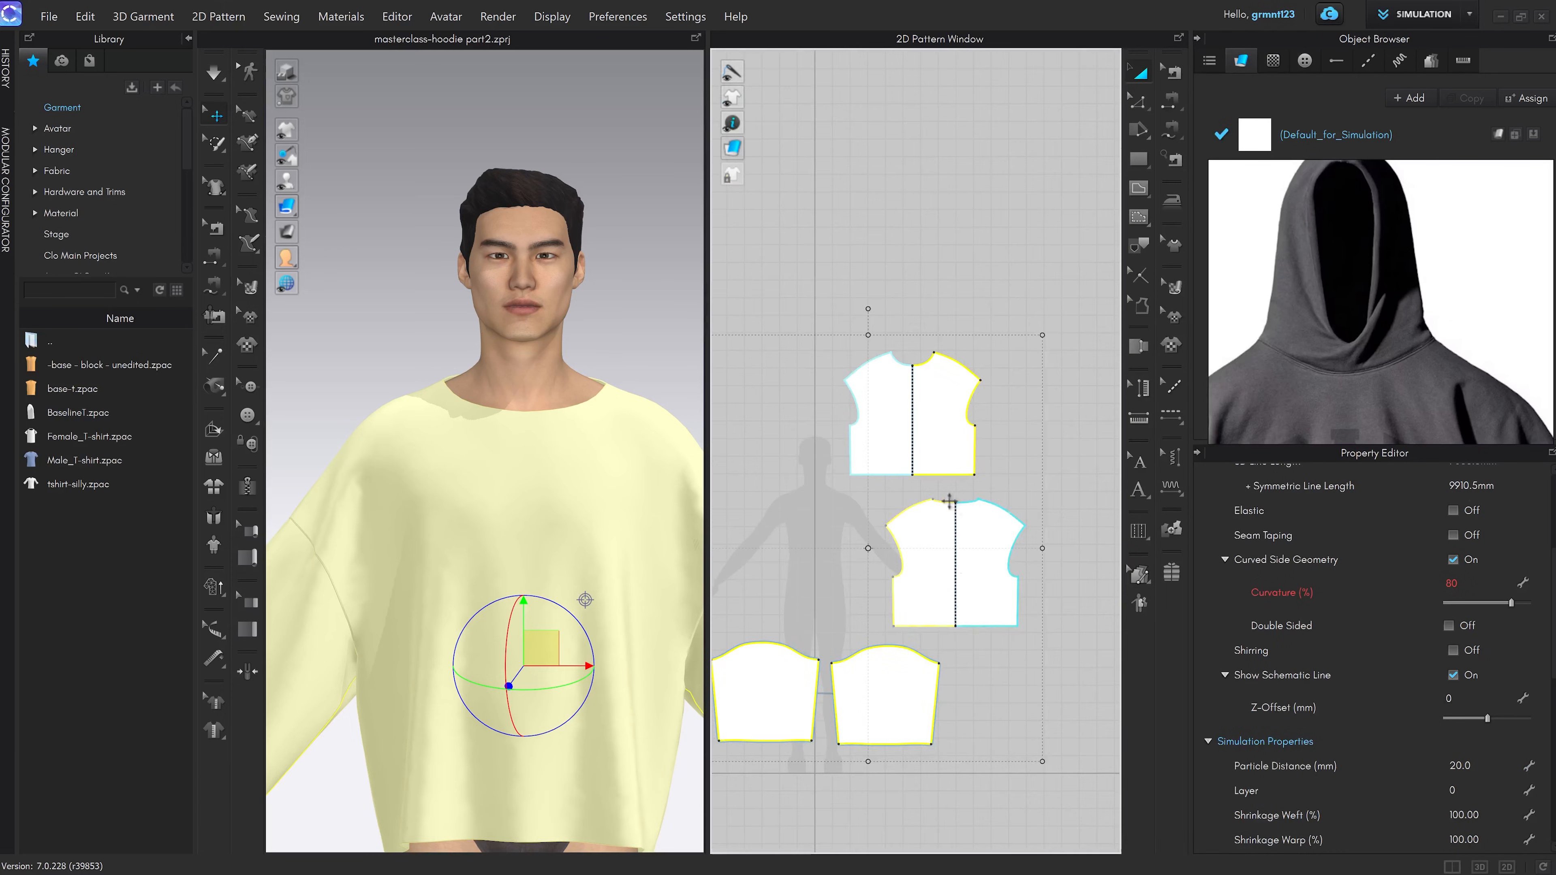
# Move the front bodice pattern beside the back bodice in the 2D layout and deselect it
pyautogui.moveTo(962, 497); pyautogui.dragTo(996, 457, button='middle')
pyautogui.click(1066, 413)
pyautogui.moveTo(926, 397); pyautogui.dragTo(858, 529)
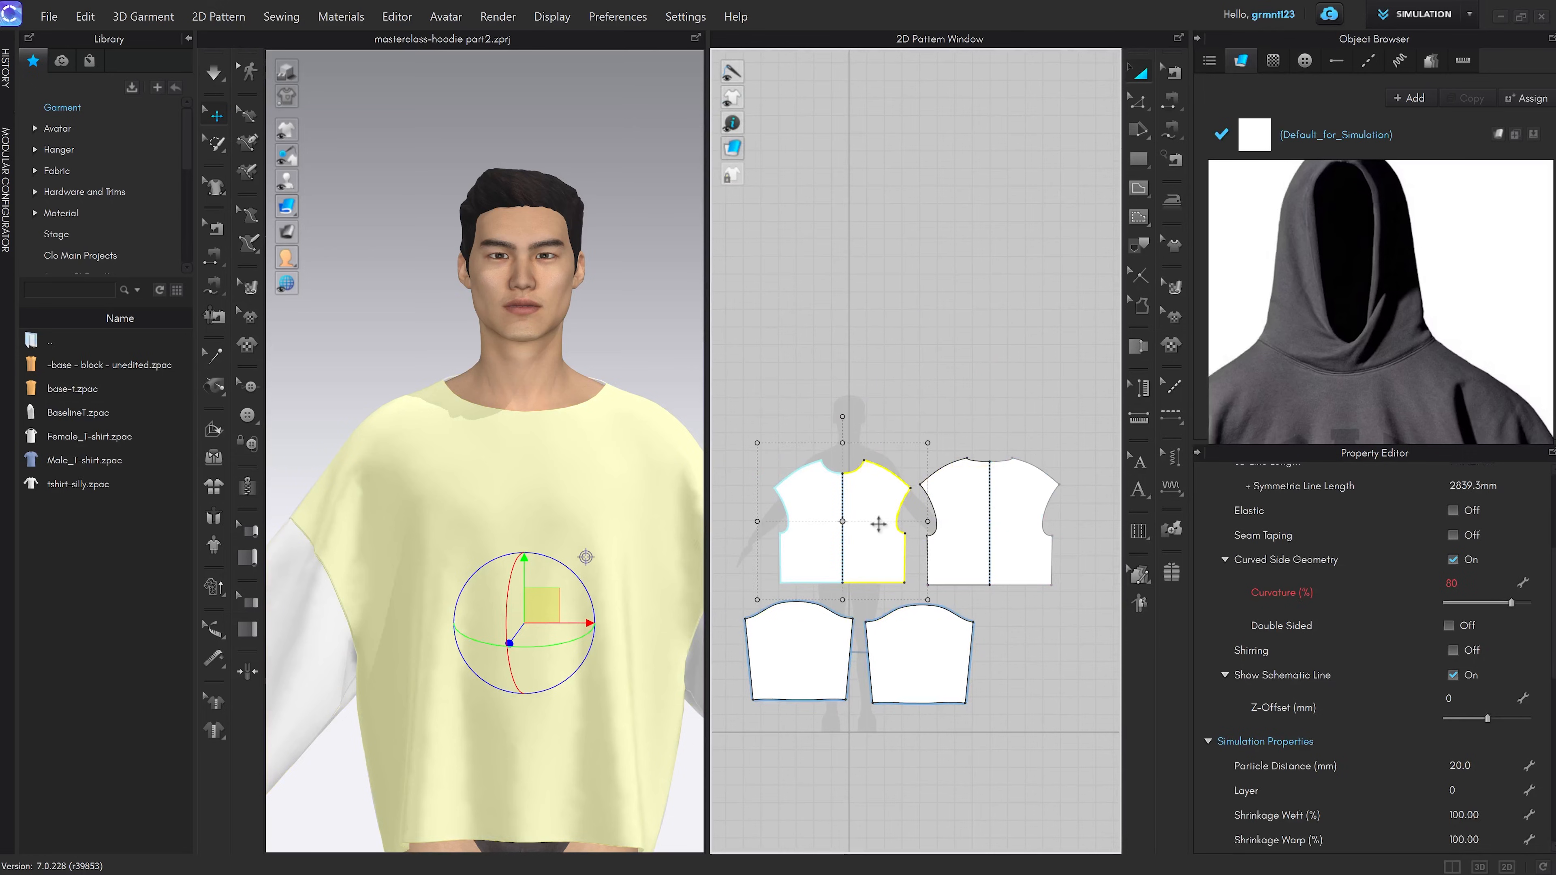
pyautogui.click(920, 408)
# Create a 500 by 500 mm rectangle pattern above the bodices in the 2D layout
pyautogui.scroll(4, 566, 521)
pyautogui.scroll(-5, 567, 521)
pyautogui.press('z')
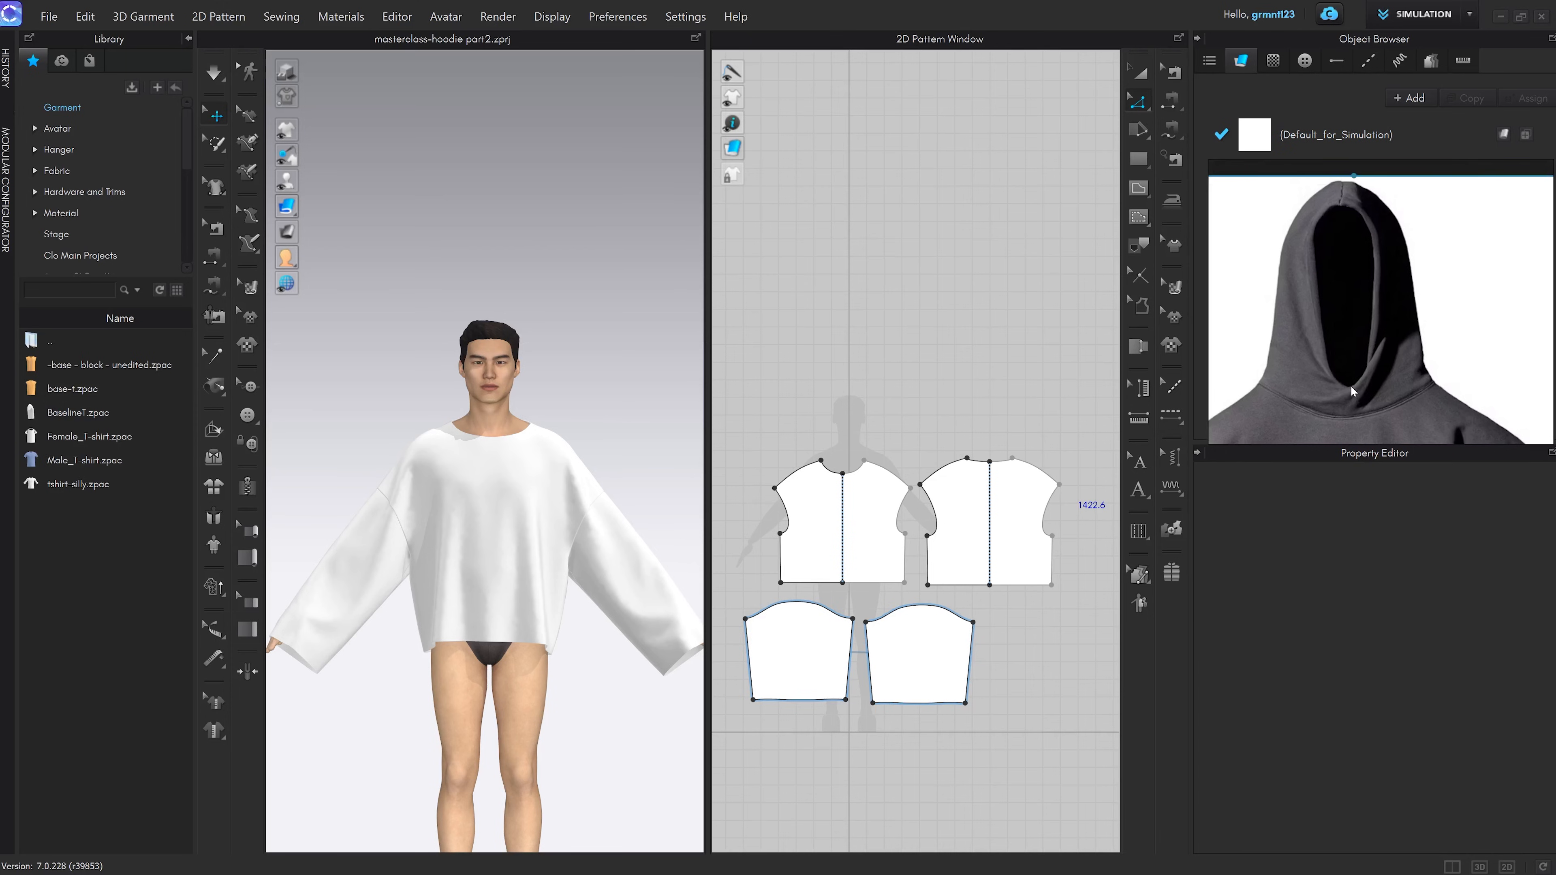
pyautogui.moveTo(1341, 163)
pyautogui.moveTo(547, 400); pyautogui.dragTo(561, 446, button='right')
pyautogui.scroll(4, 632, 425)
pyautogui.scroll(-1, 932, 426)
pyautogui.moveTo(947, 411); pyautogui.dragTo(925, 425, button='middle')
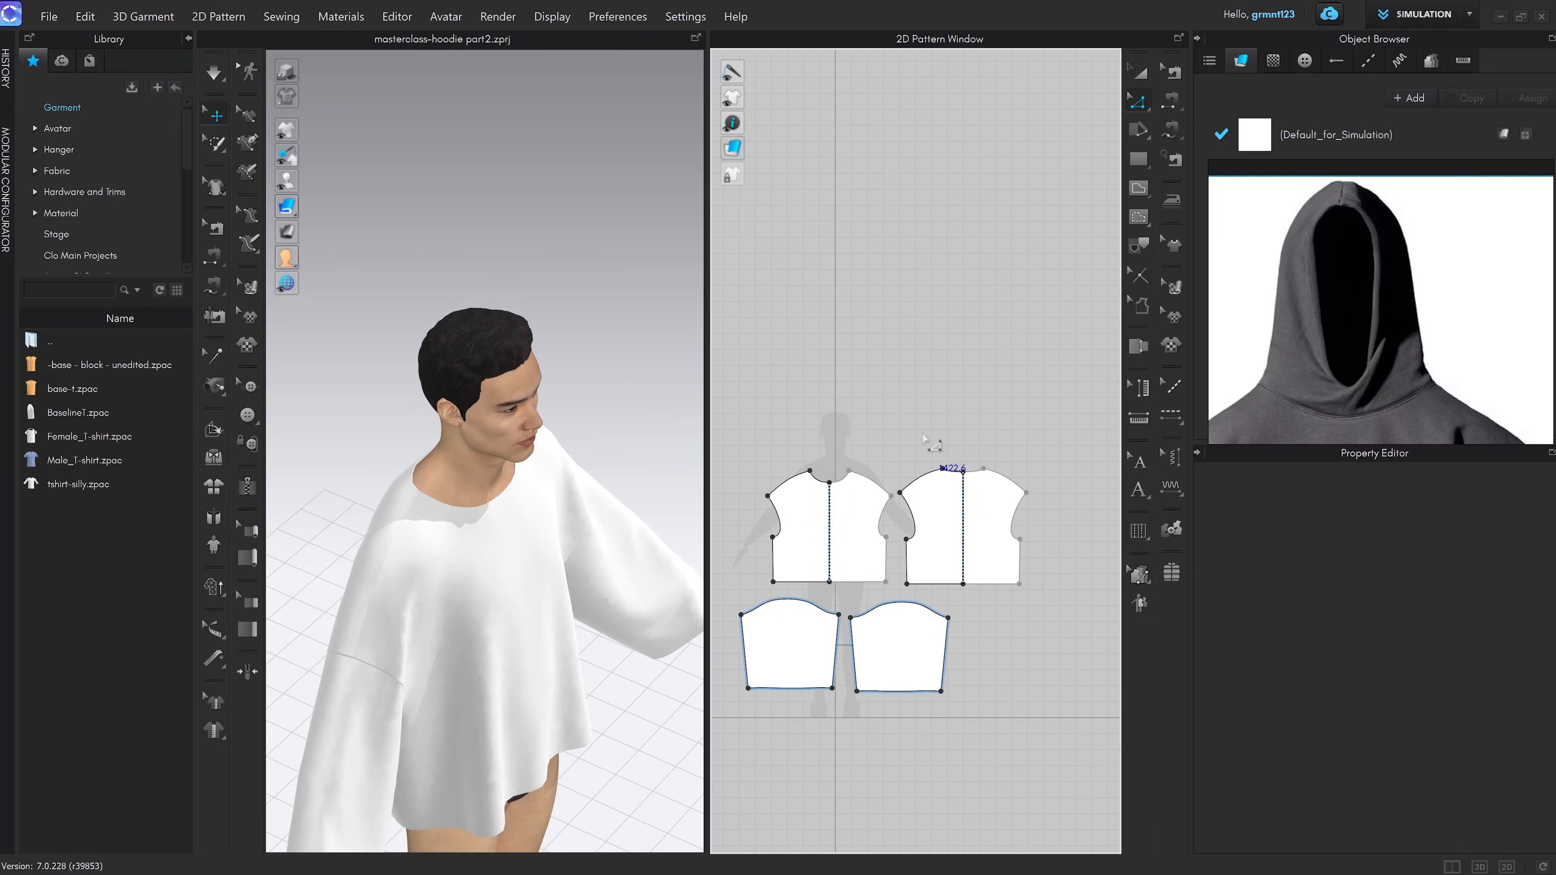
pyautogui.press('s')
pyautogui.click(895, 426)
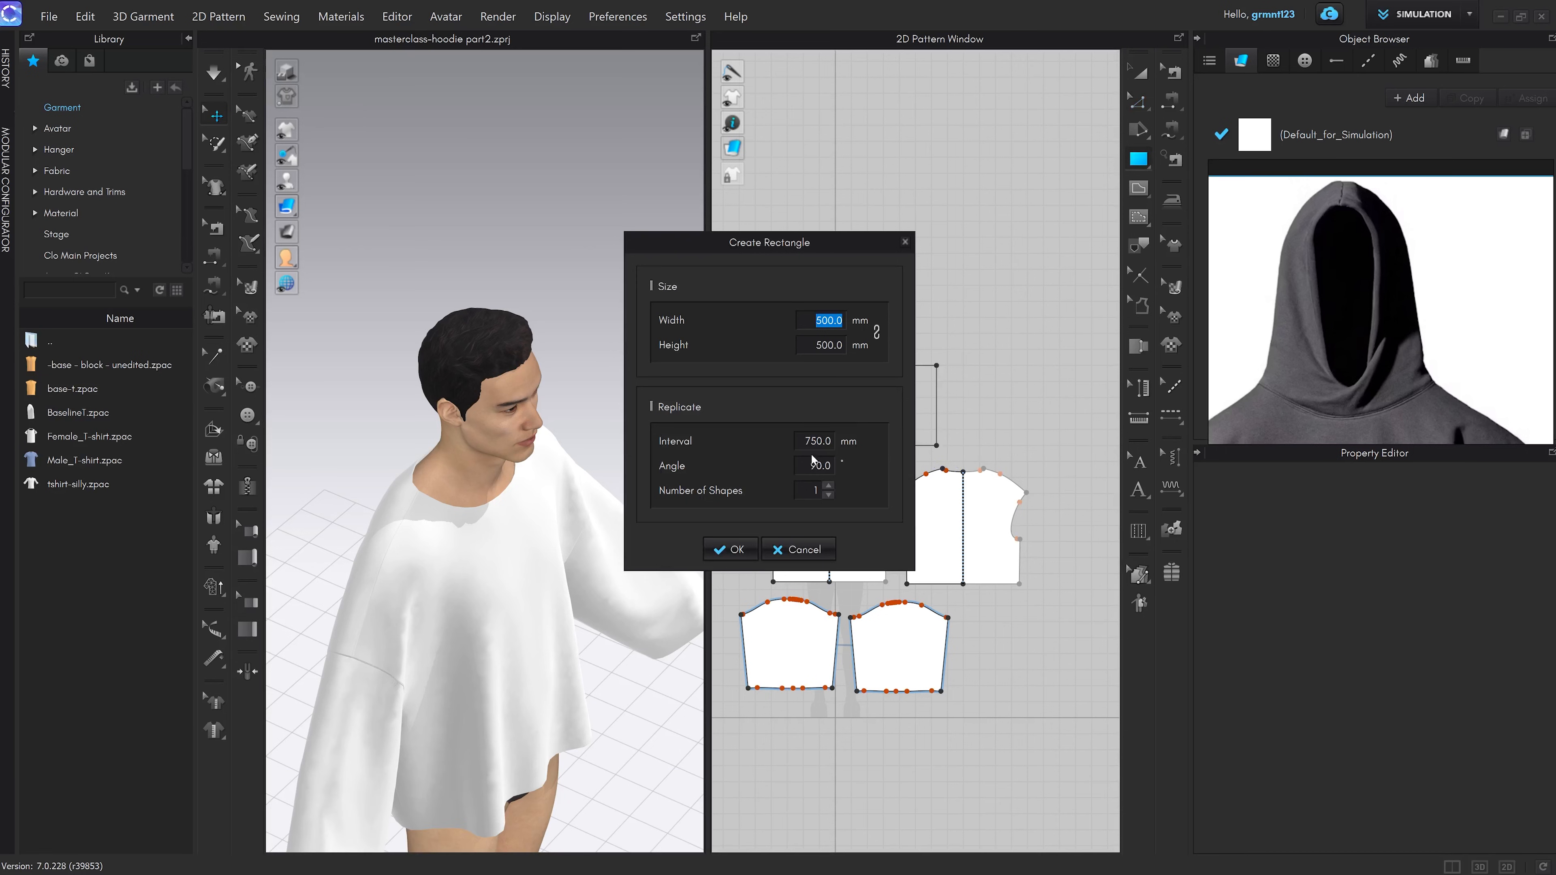
pyautogui.click(728, 550)
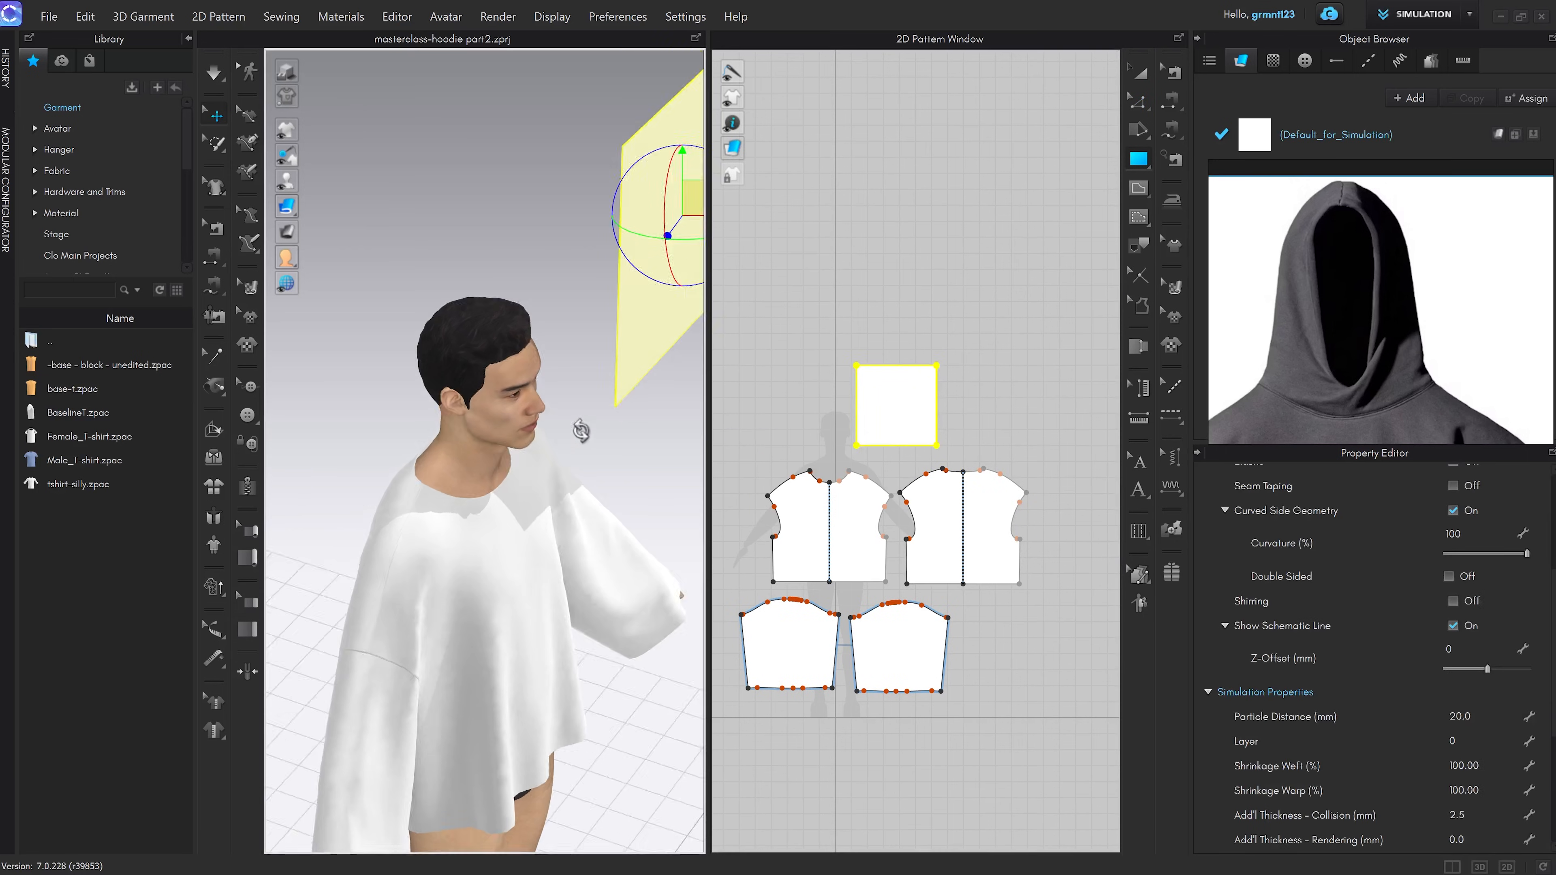
# Move the rectangle beside the avatar's head in the 3D view, rotate it upright and deselect it
pyautogui.scroll(-2, 600, 431)
pyautogui.moveTo(618, 404); pyautogui.dragTo(554, 396, button='right')
pyautogui.moveTo(616, 364); pyautogui.dragTo(425, 364)
pyautogui.click(589, 385)
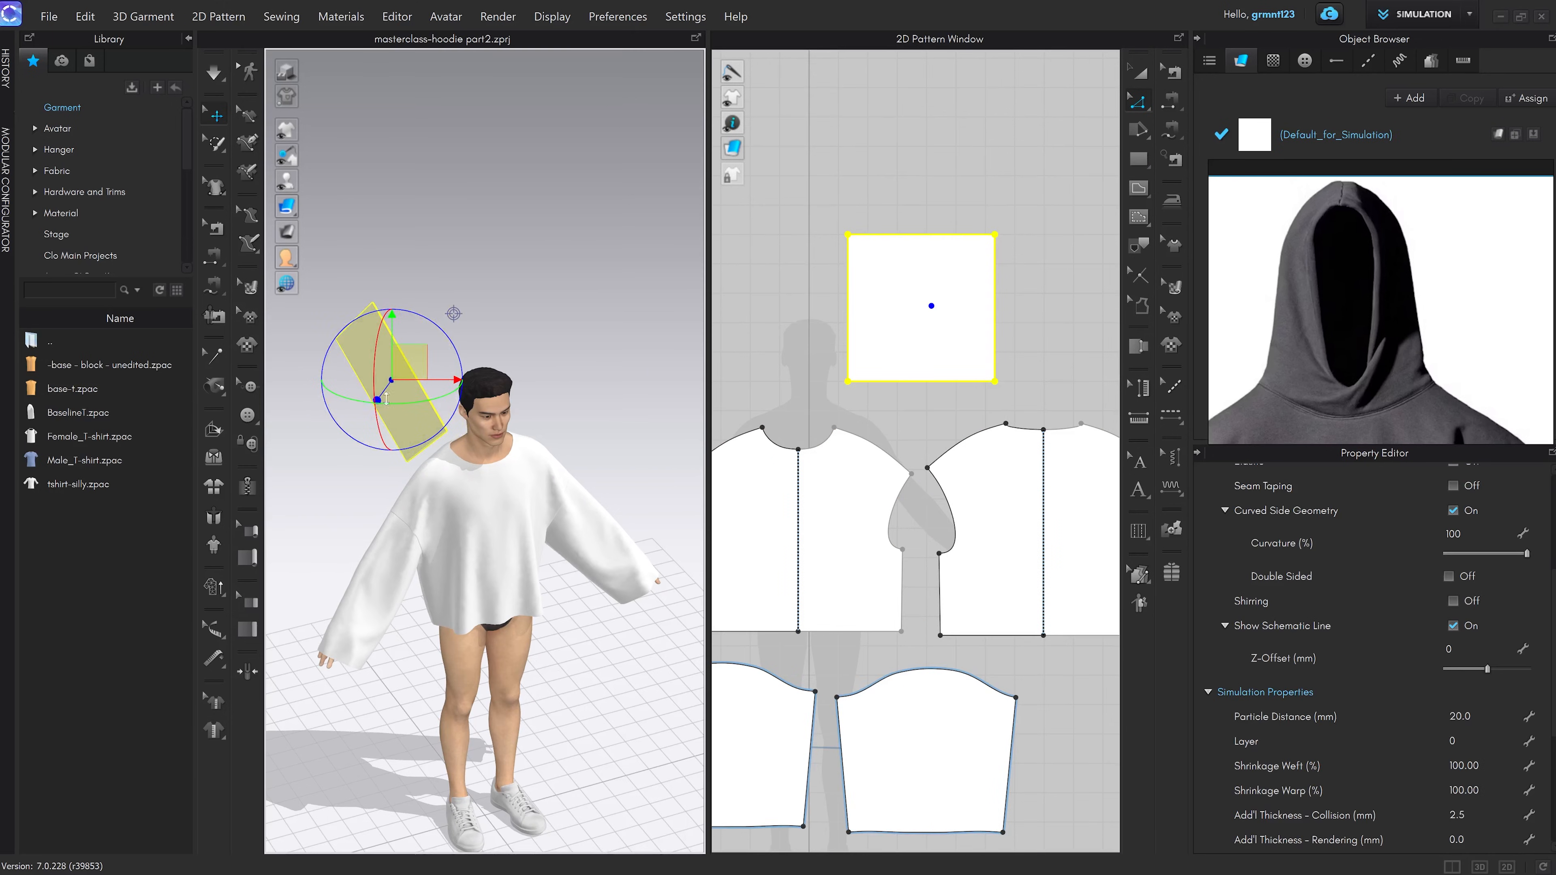
pyautogui.moveTo(445, 348)
pyautogui.mouseDown()
pyautogui.moveTo(460, 379)
pyautogui.moveTo(419, 364)
pyautogui.moveTo(458, 356)
pyautogui.mouseUp()
pyautogui.moveTo(467, 392); pyautogui.dragTo(520, 378, button='right')
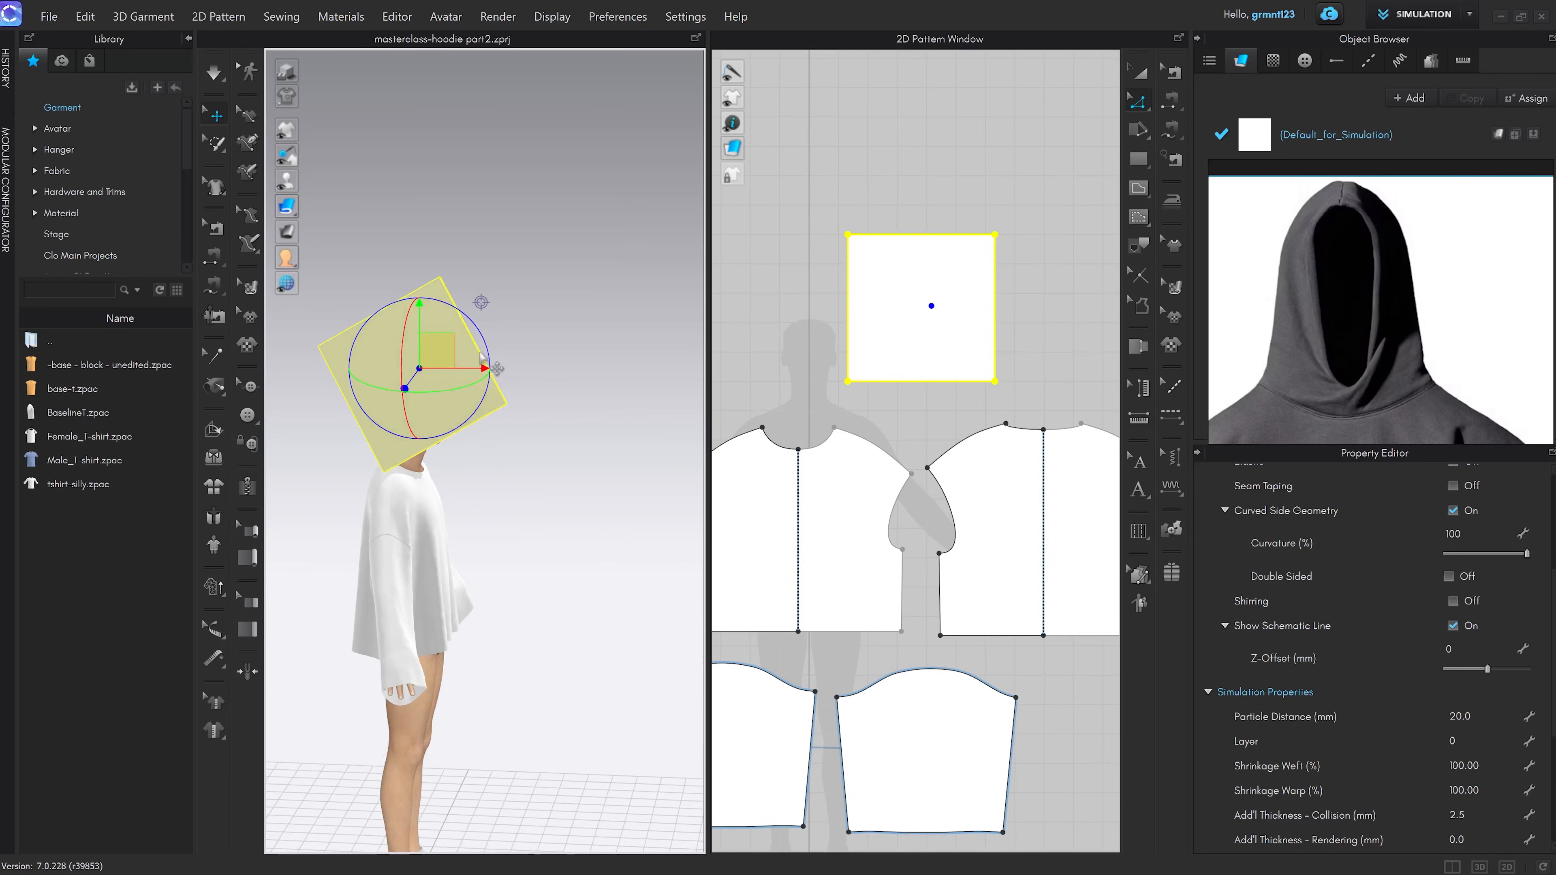
pyautogui.scroll(1, 527, 348)
pyautogui.moveTo(528, 352); pyautogui.dragTo(618, 374, button='middle')
pyautogui.moveTo(554, 353); pyautogui.dragTo(501, 406)
pyautogui.scroll(3, 538, 466)
pyautogui.click(629, 535)
# Examine the garment's neckline from the front, above, back and side against the hood reference image
pyautogui.moveTo(588, 532); pyautogui.dragTo(445, 448, button='right')
pyautogui.moveTo(542, 521); pyautogui.dragTo(674, 505, button='right')
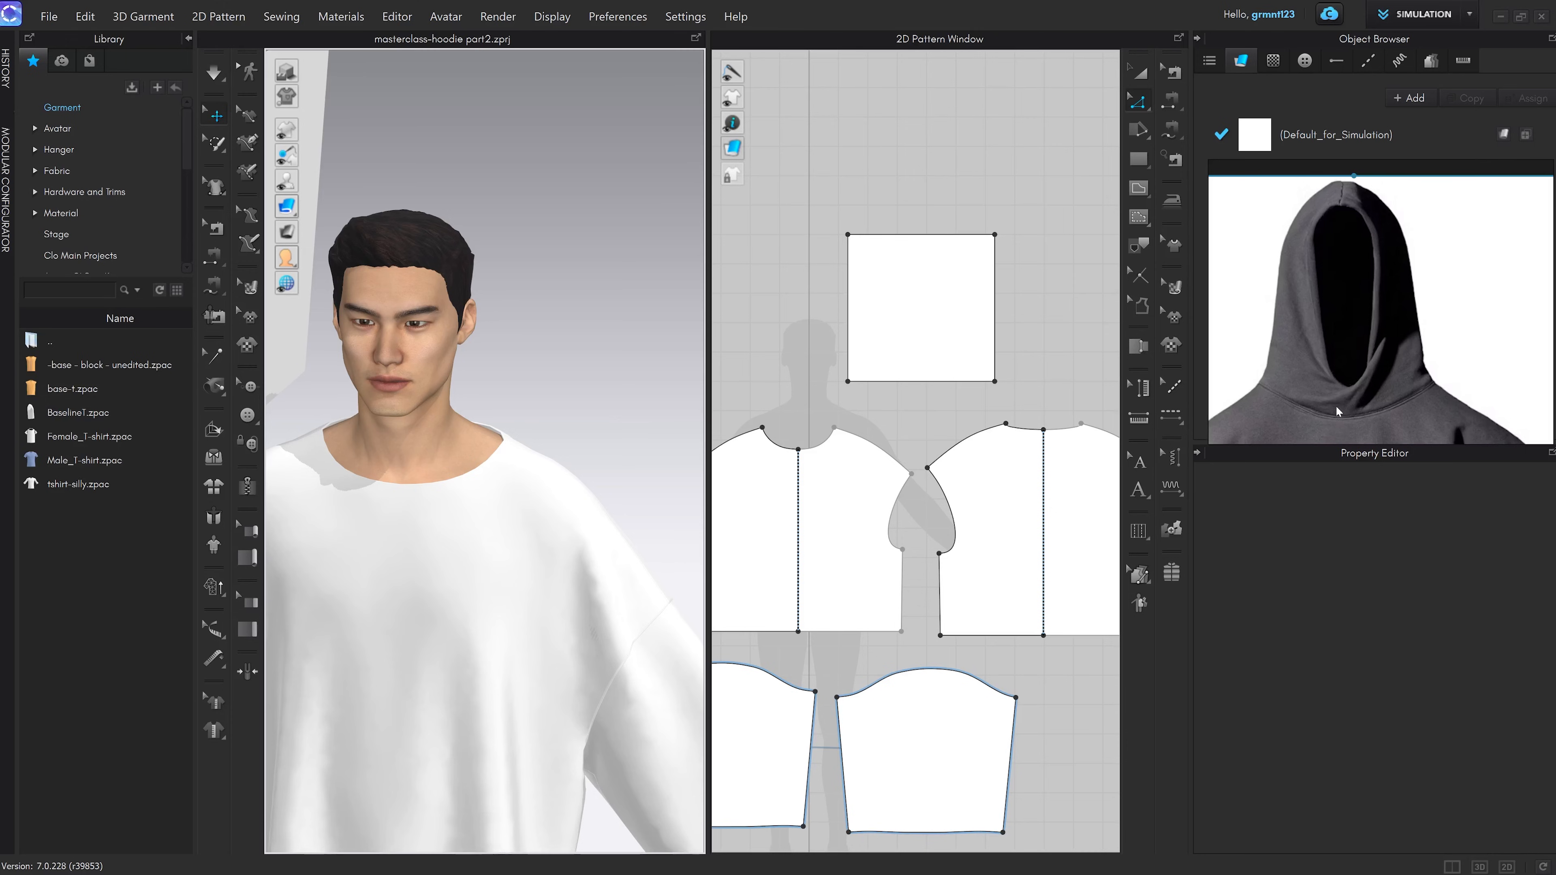
pyautogui.moveTo(494, 521); pyautogui.dragTo(517, 524, button='middle')
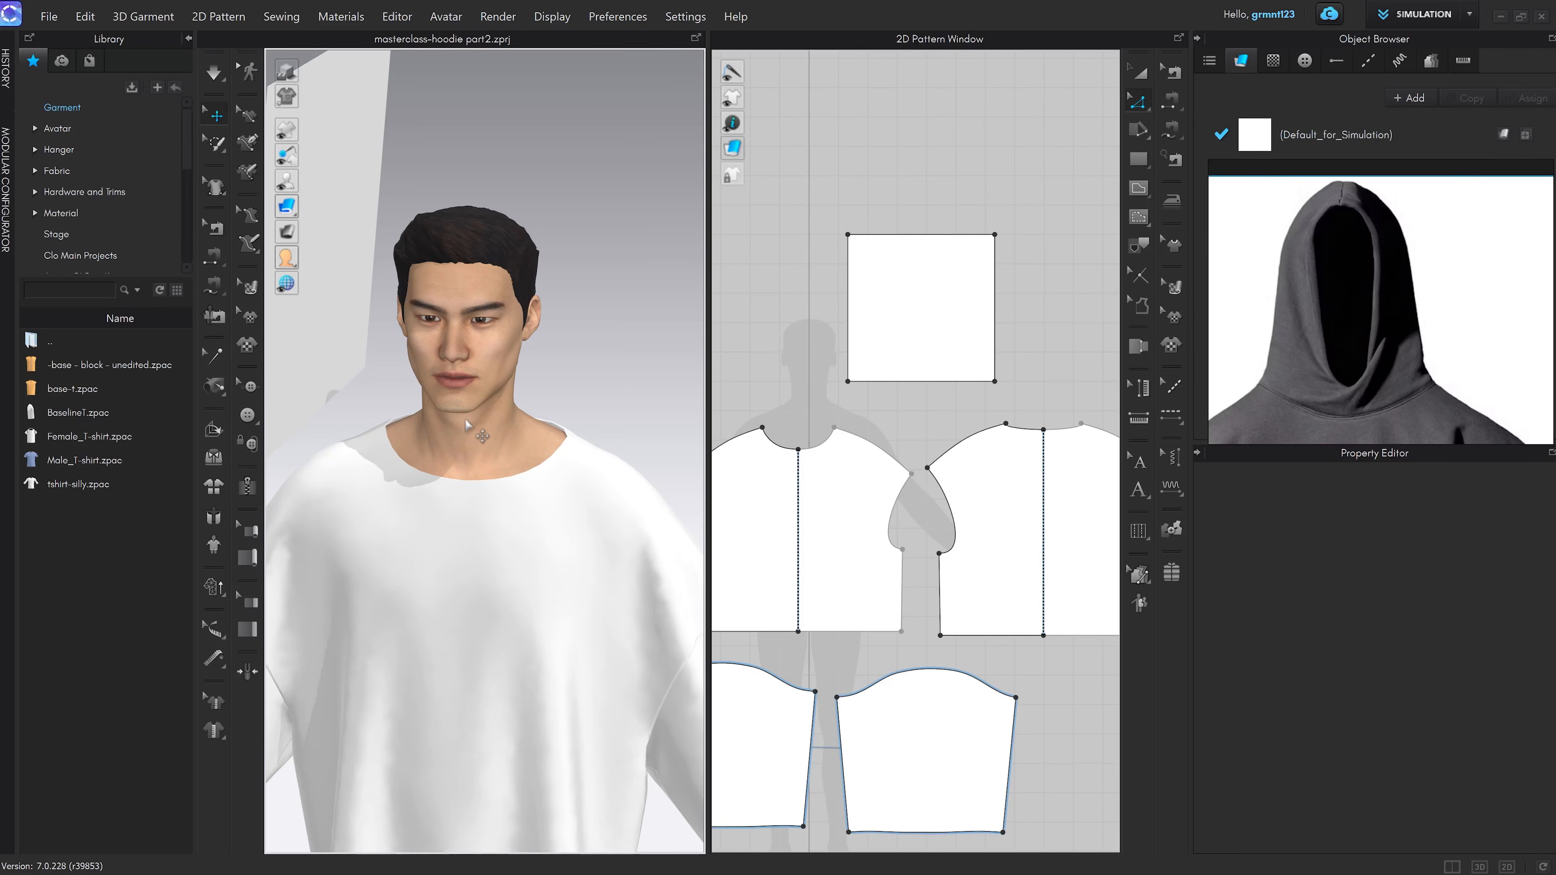
pyautogui.scroll(-5, 435, 481)
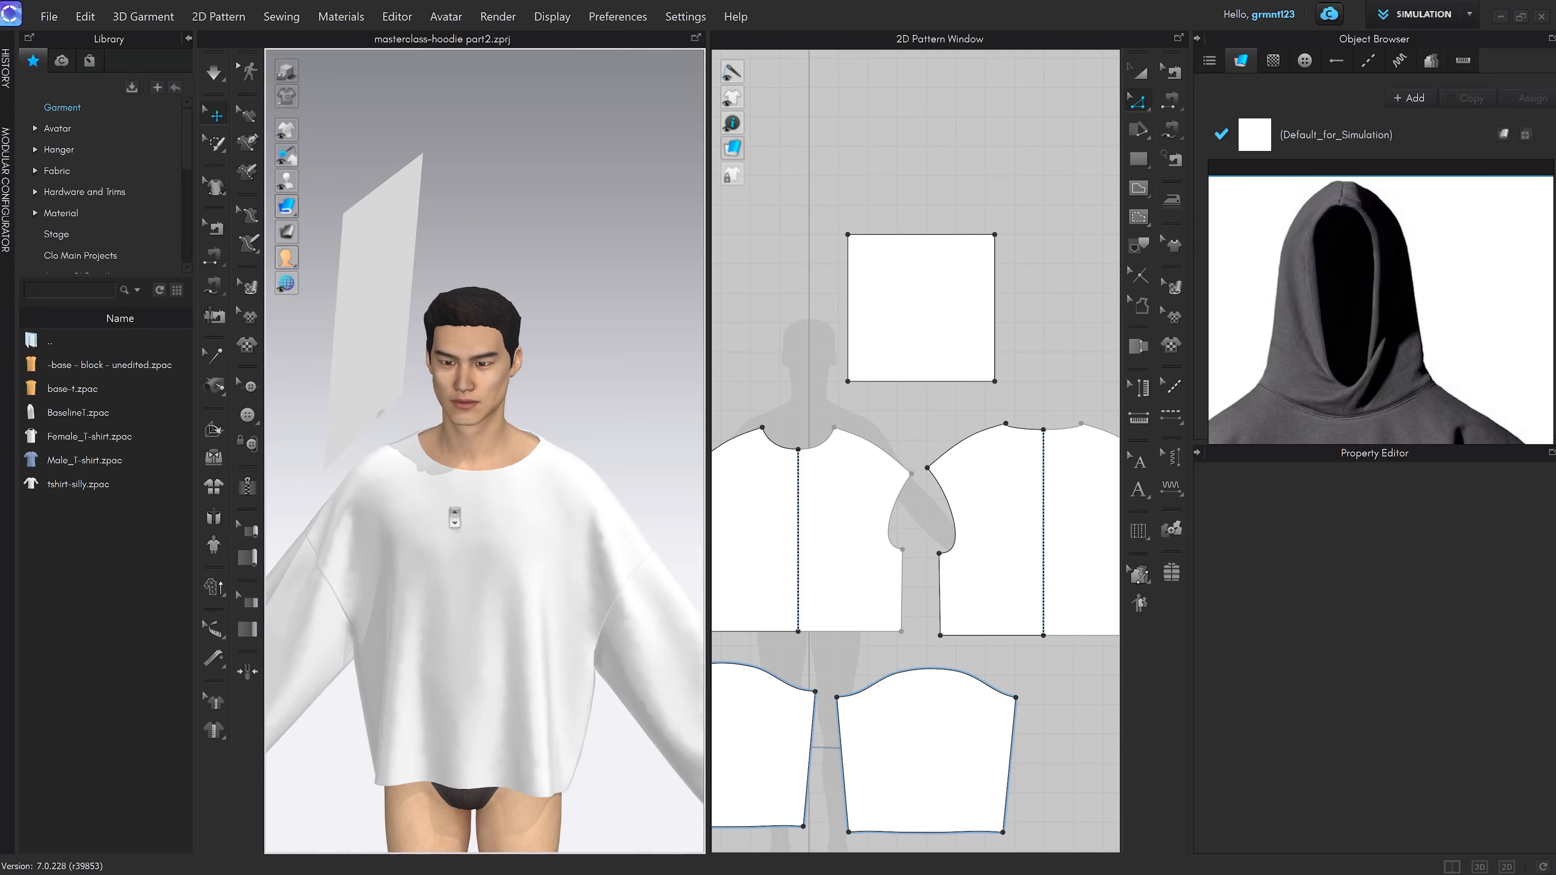
pyautogui.moveTo(452, 514); pyautogui.dragTo(521, 426, button='right')
pyautogui.moveTo(512, 423); pyautogui.dragTo(488, 417)
pyautogui.click(574, 481)
pyautogui.moveTo(540, 482); pyautogui.dragTo(470, 480, button='right')
pyautogui.scroll(2, 489, 484)
pyautogui.moveTo(582, 454); pyautogui.dragTo(383, 410, button='right')
pyautogui.scroll(3, 556, 535)
pyautogui.moveTo(556, 535); pyautogui.dragTo(553, 533, button='middle')
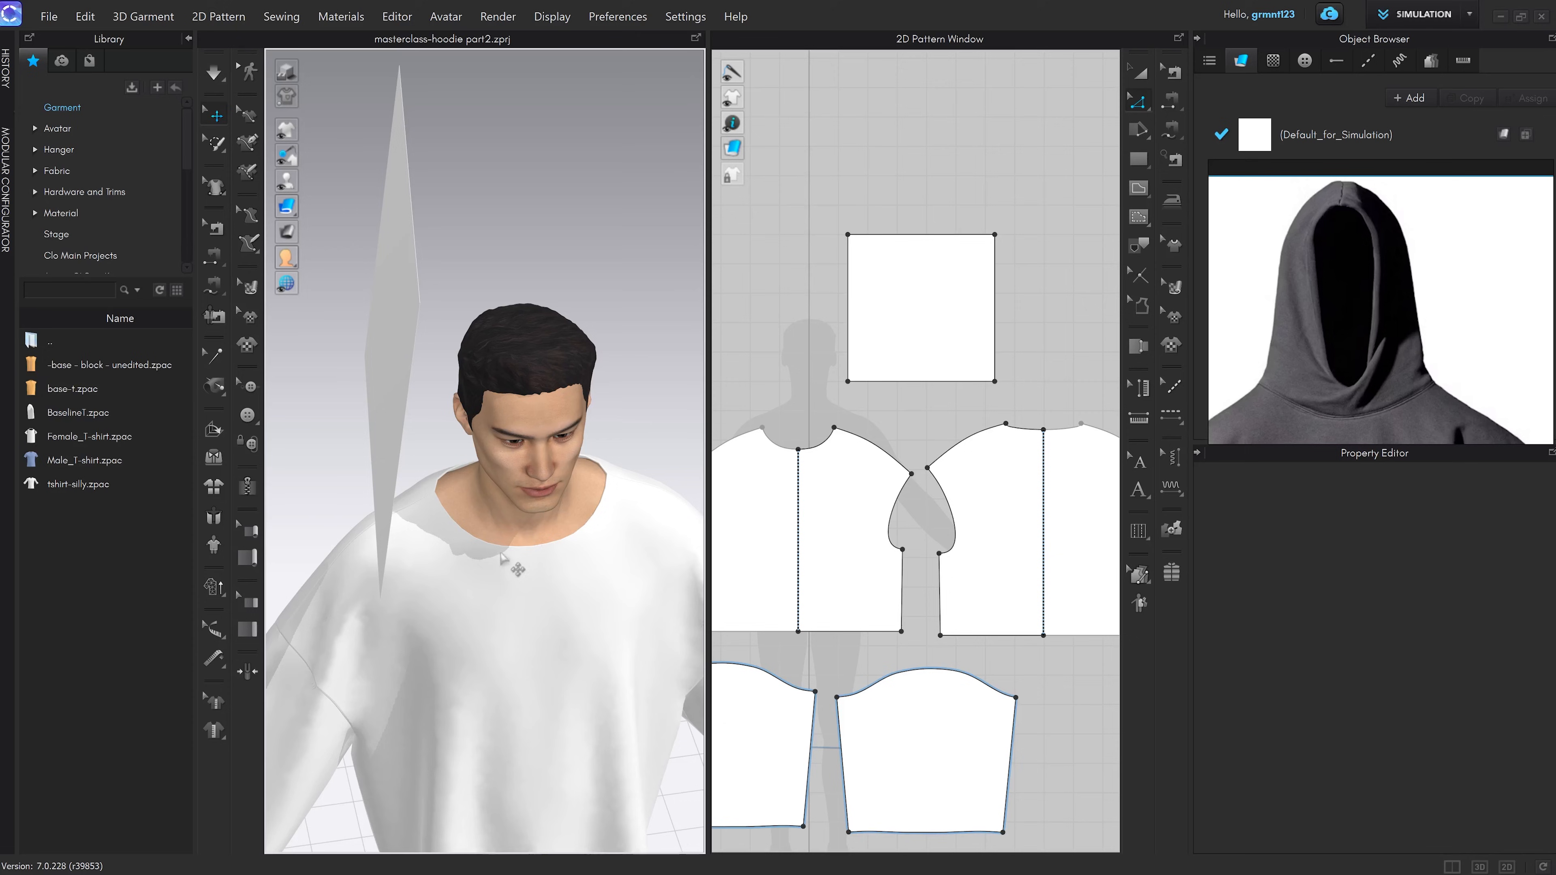
pyautogui.moveTo(436, 508); pyautogui.dragTo(553, 451, button='right')
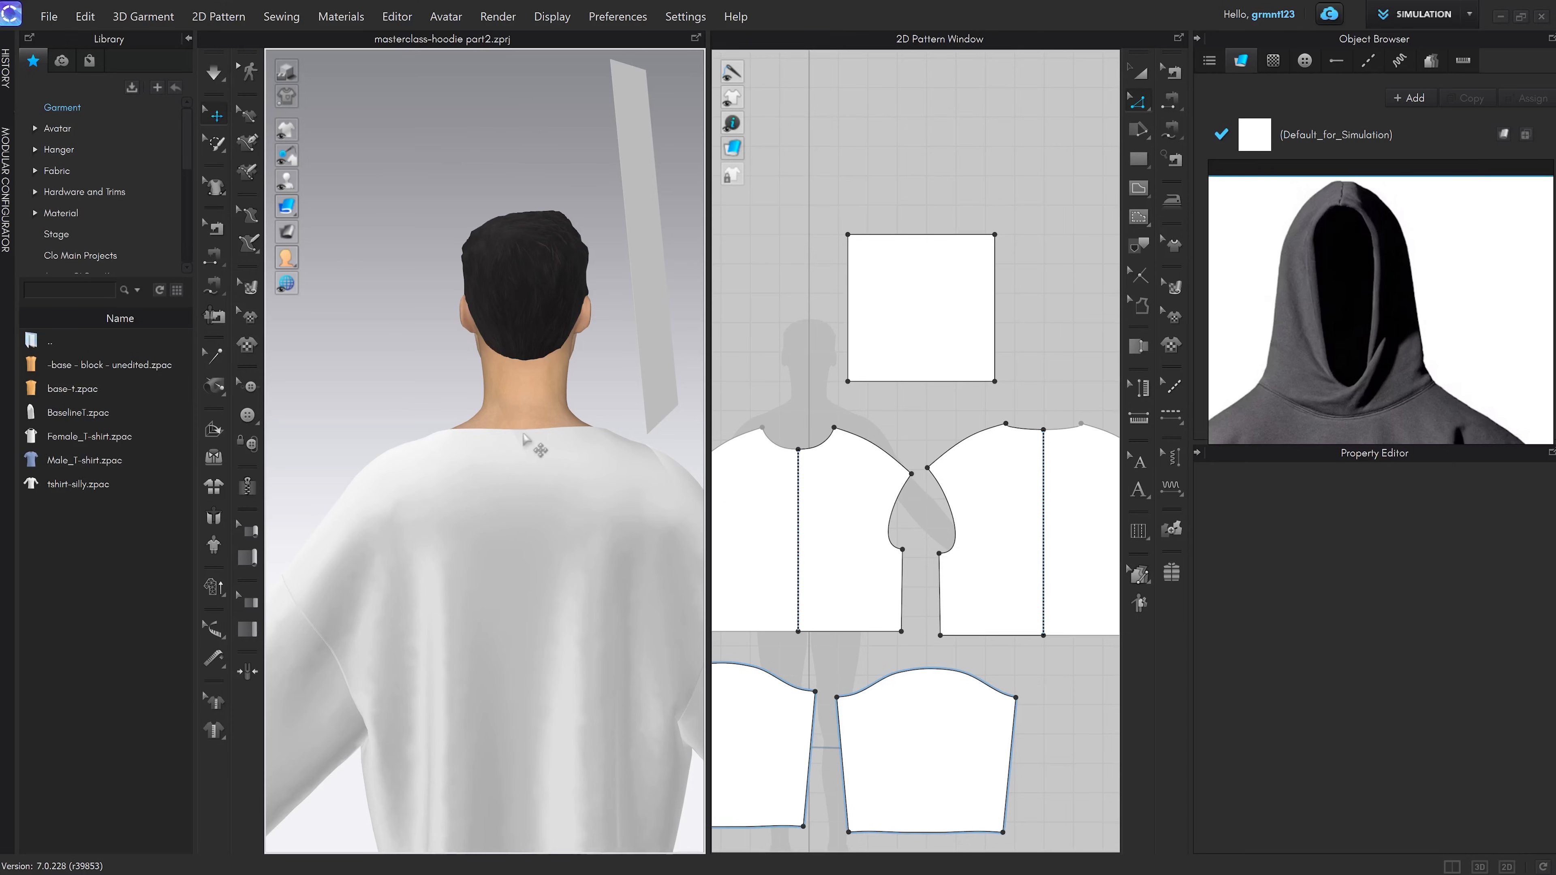
pyautogui.moveTo(521, 180); pyautogui.dragTo(427, 163, button='right')
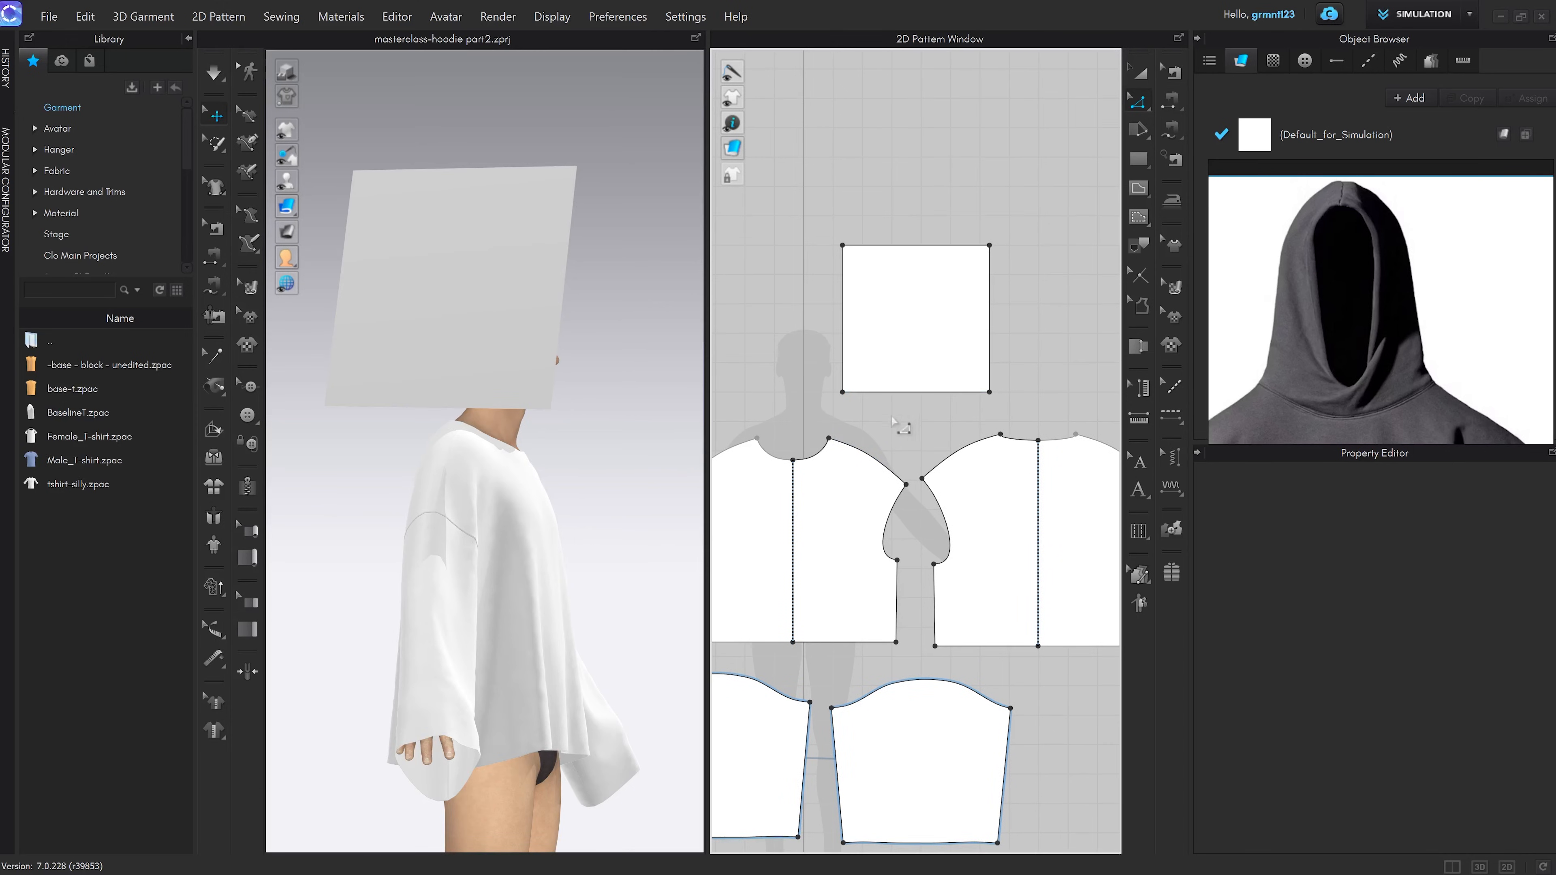
# Measure the combined front and back half necklines, switch to Calculator and enter 288 as the dividend
pyautogui.click(818, 458)
pyautogui.keyDown('shift'); pyautogui.click(1021, 448); pyautogui.keyUp('shift')
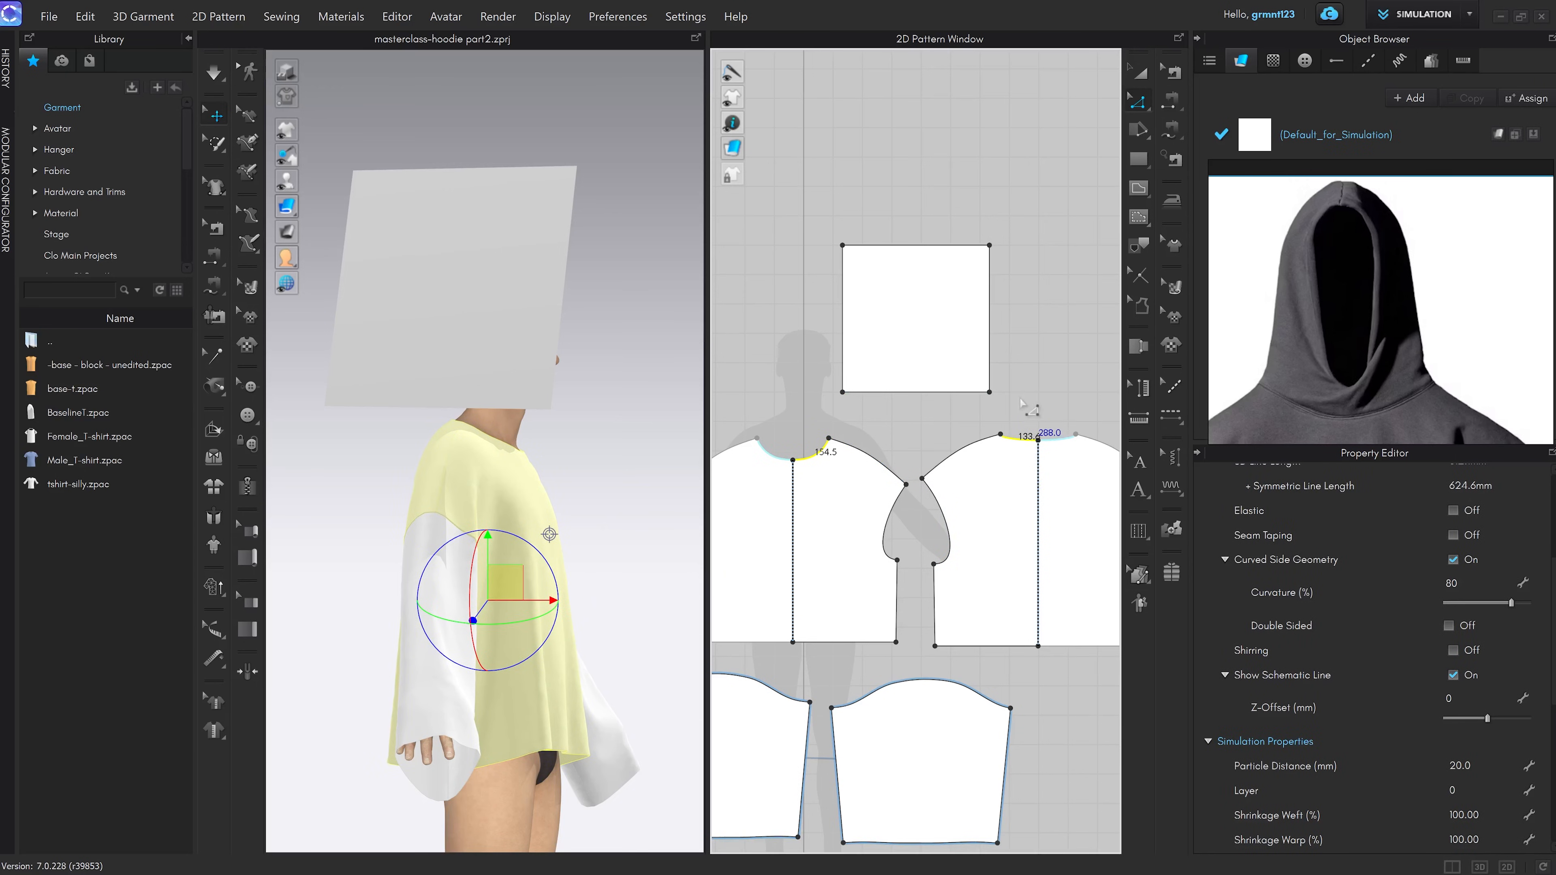
pyautogui.click(221, 867)
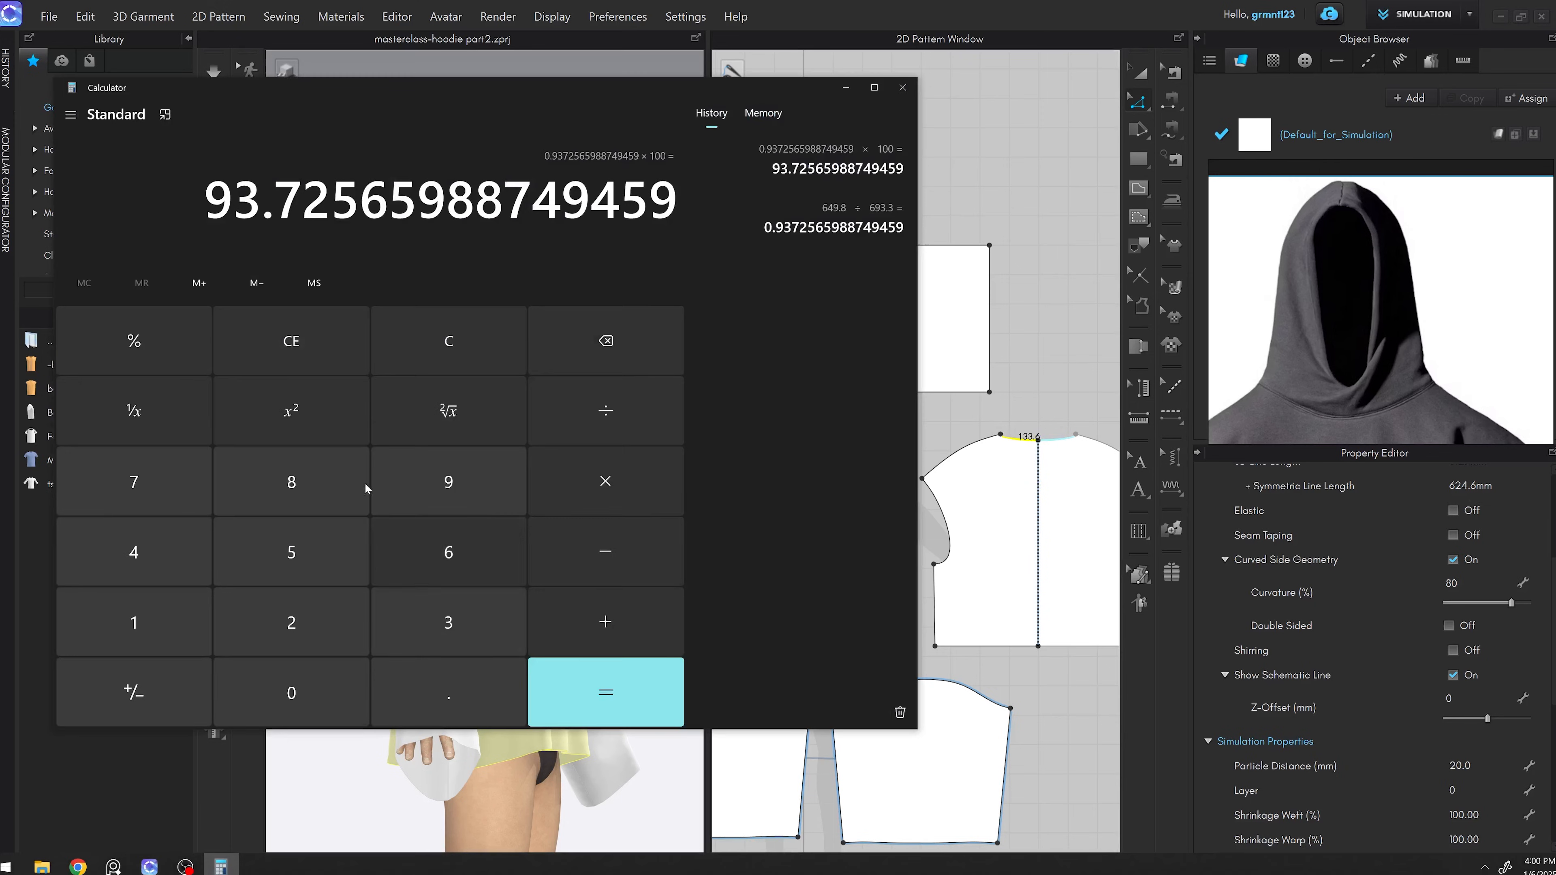
pyautogui.press('Escape')
pyautogui.write('2')
pyautogui.doubleClick(319, 499)
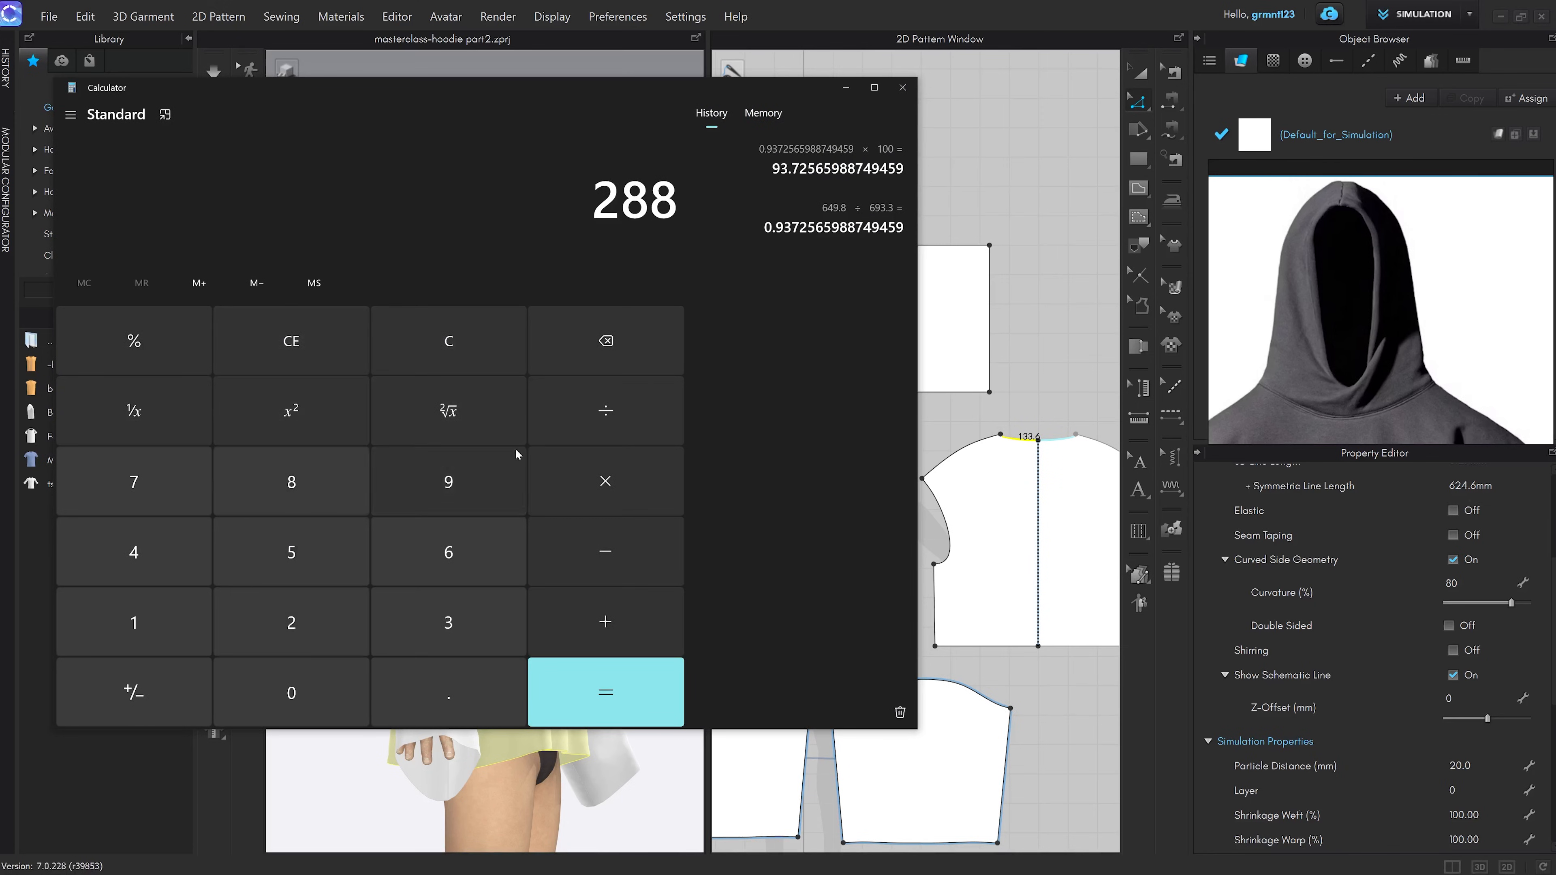
pyautogui.click(570, 429)
# Measure the rectangle's lower edge and divide 288 by 500 in Calculator
pyautogui.click(953, 401)
pyautogui.click(919, 394)
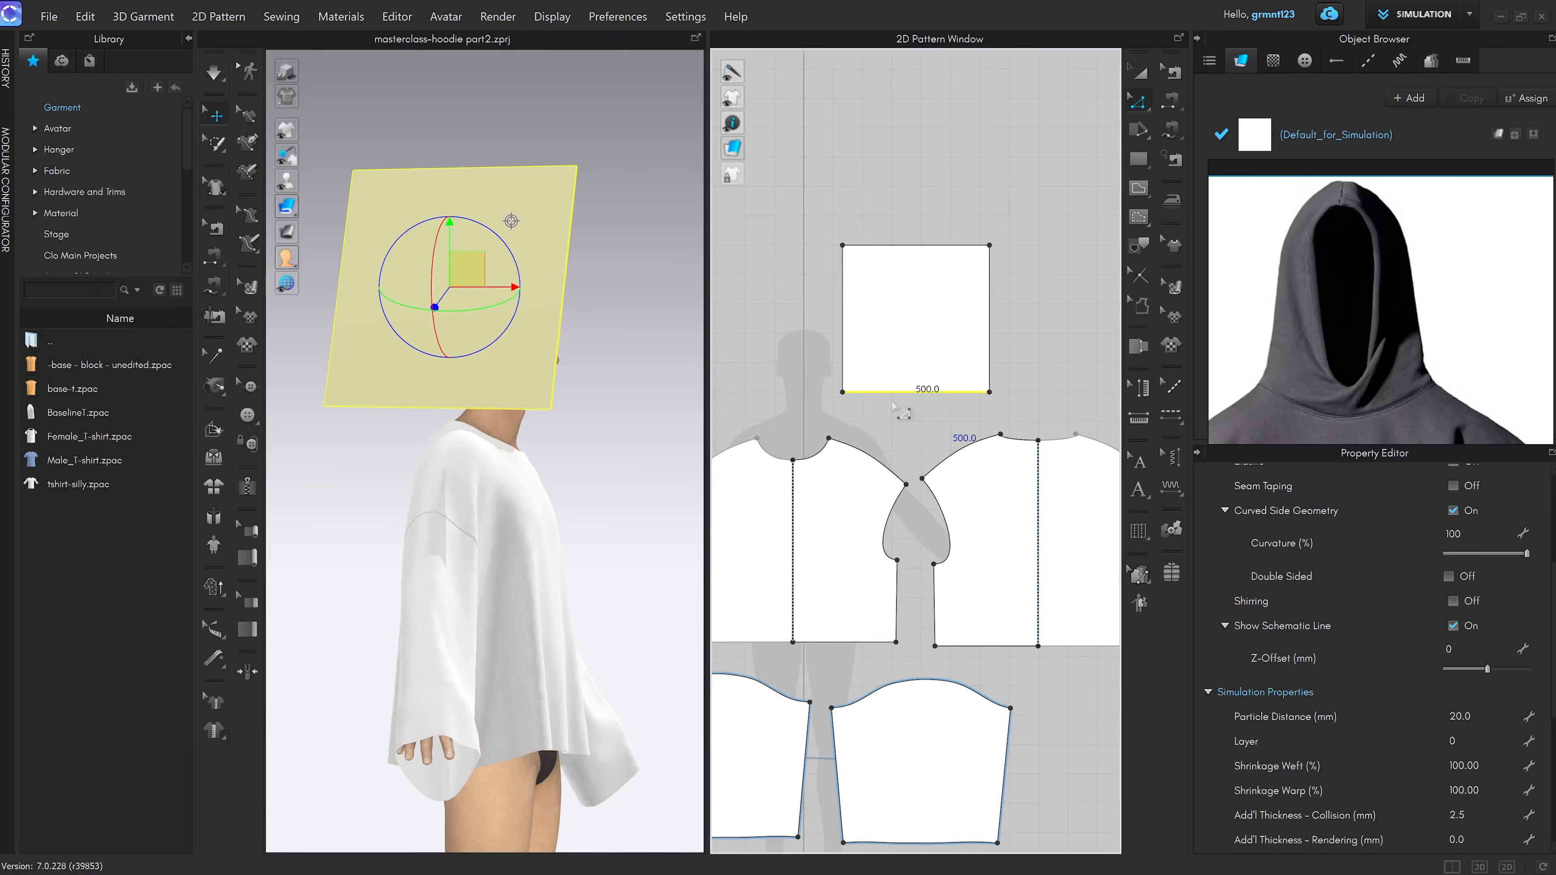
pyautogui.click(220, 866)
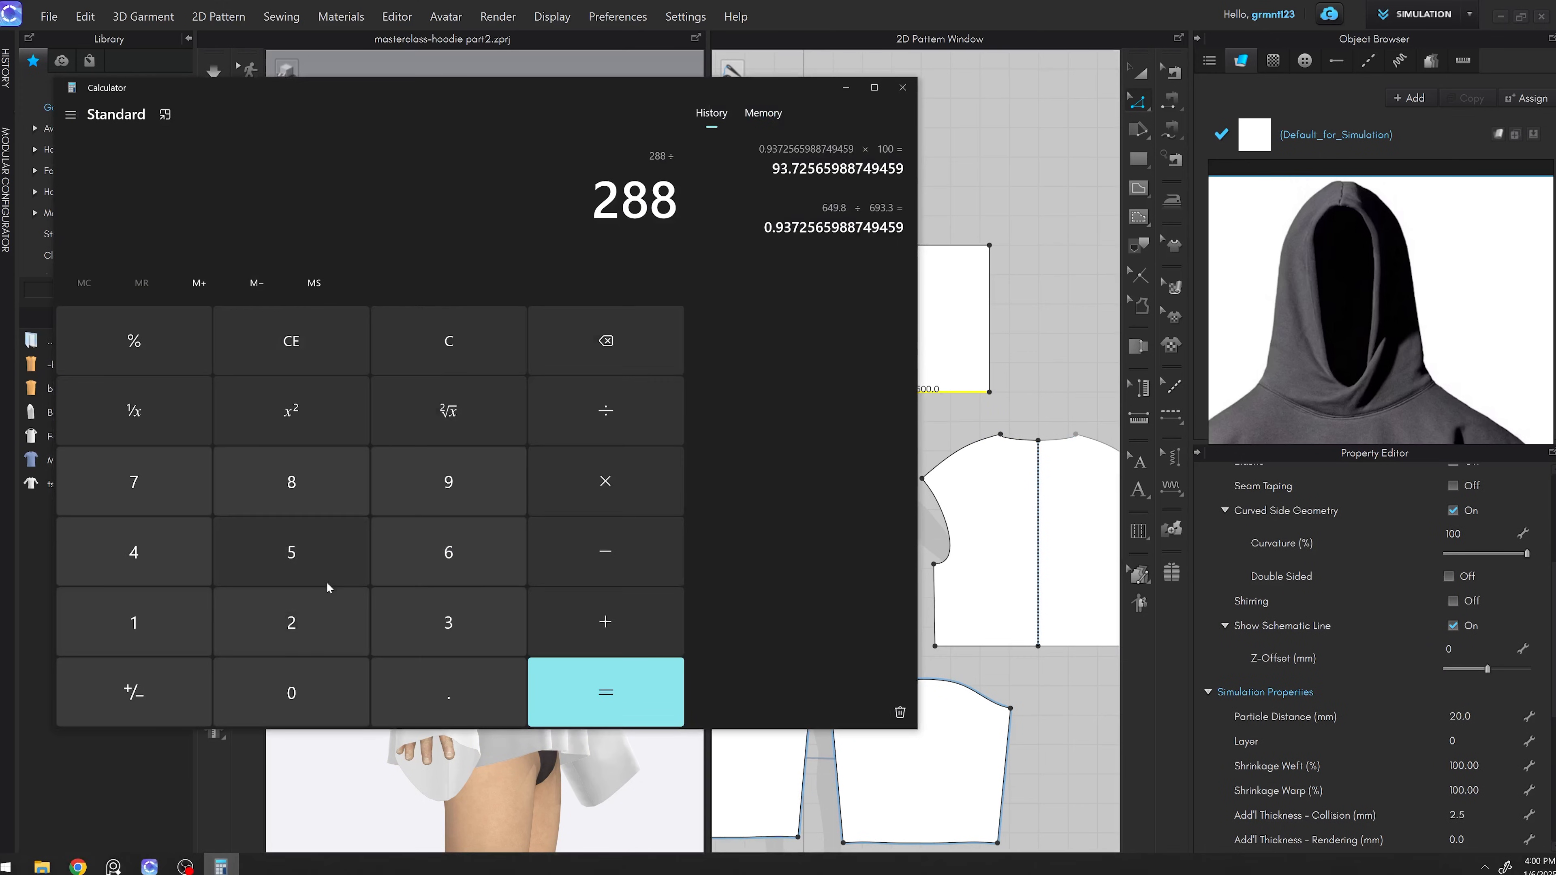
pyautogui.click(291, 551)
pyautogui.doubleClick(291, 693)
pyautogui.click(597, 680)
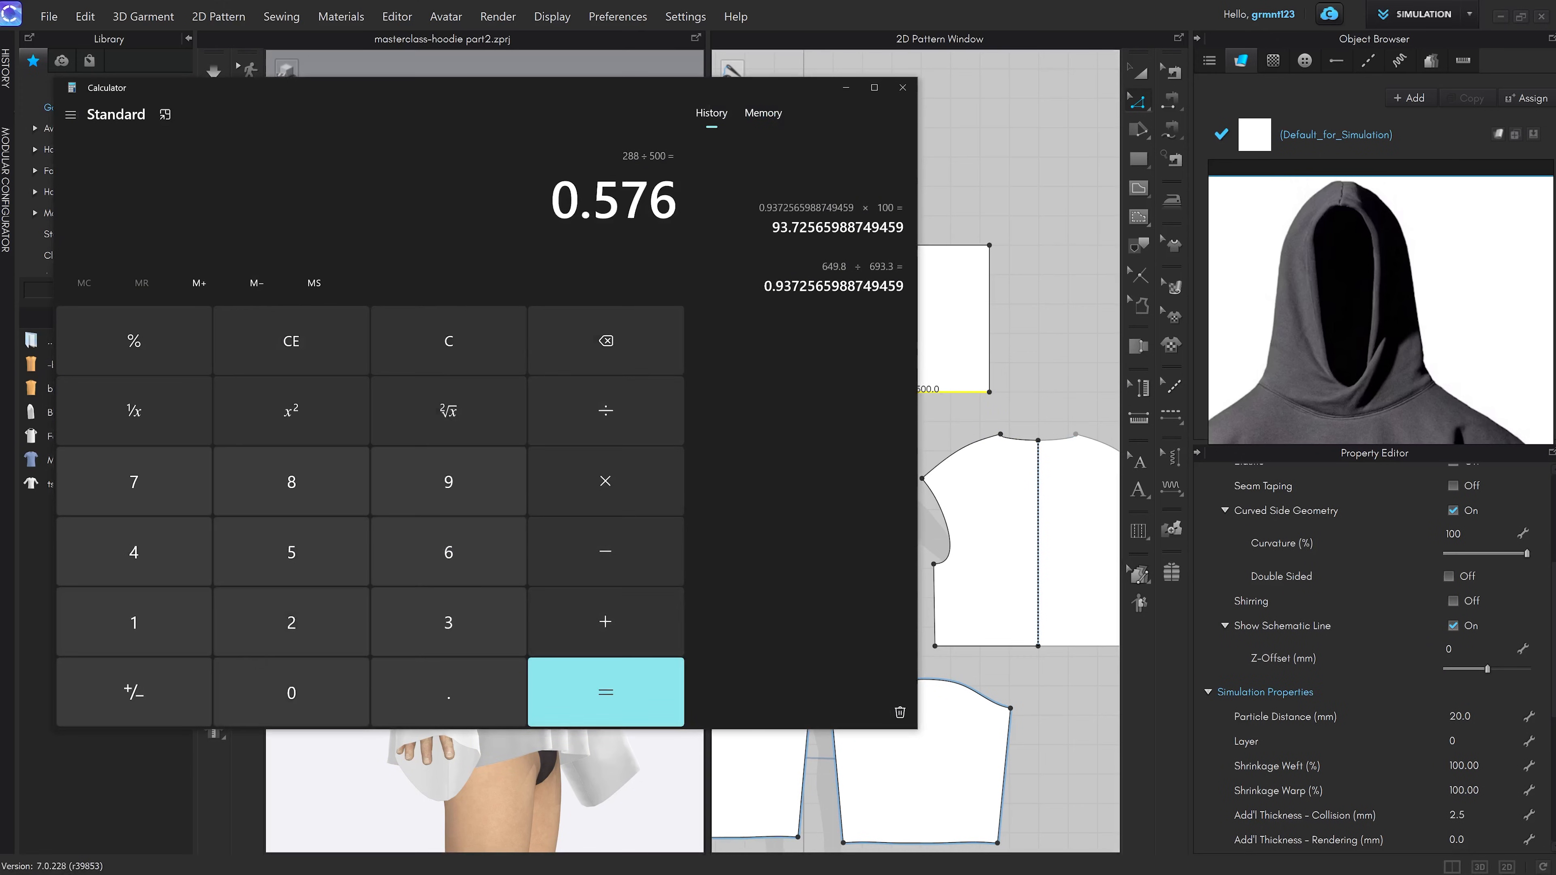
# Multiply the quotient by 100 and copy the resulting percentage
pyautogui.click(612, 478)
pyautogui.click(159, 625)
pyautogui.click(291, 692)
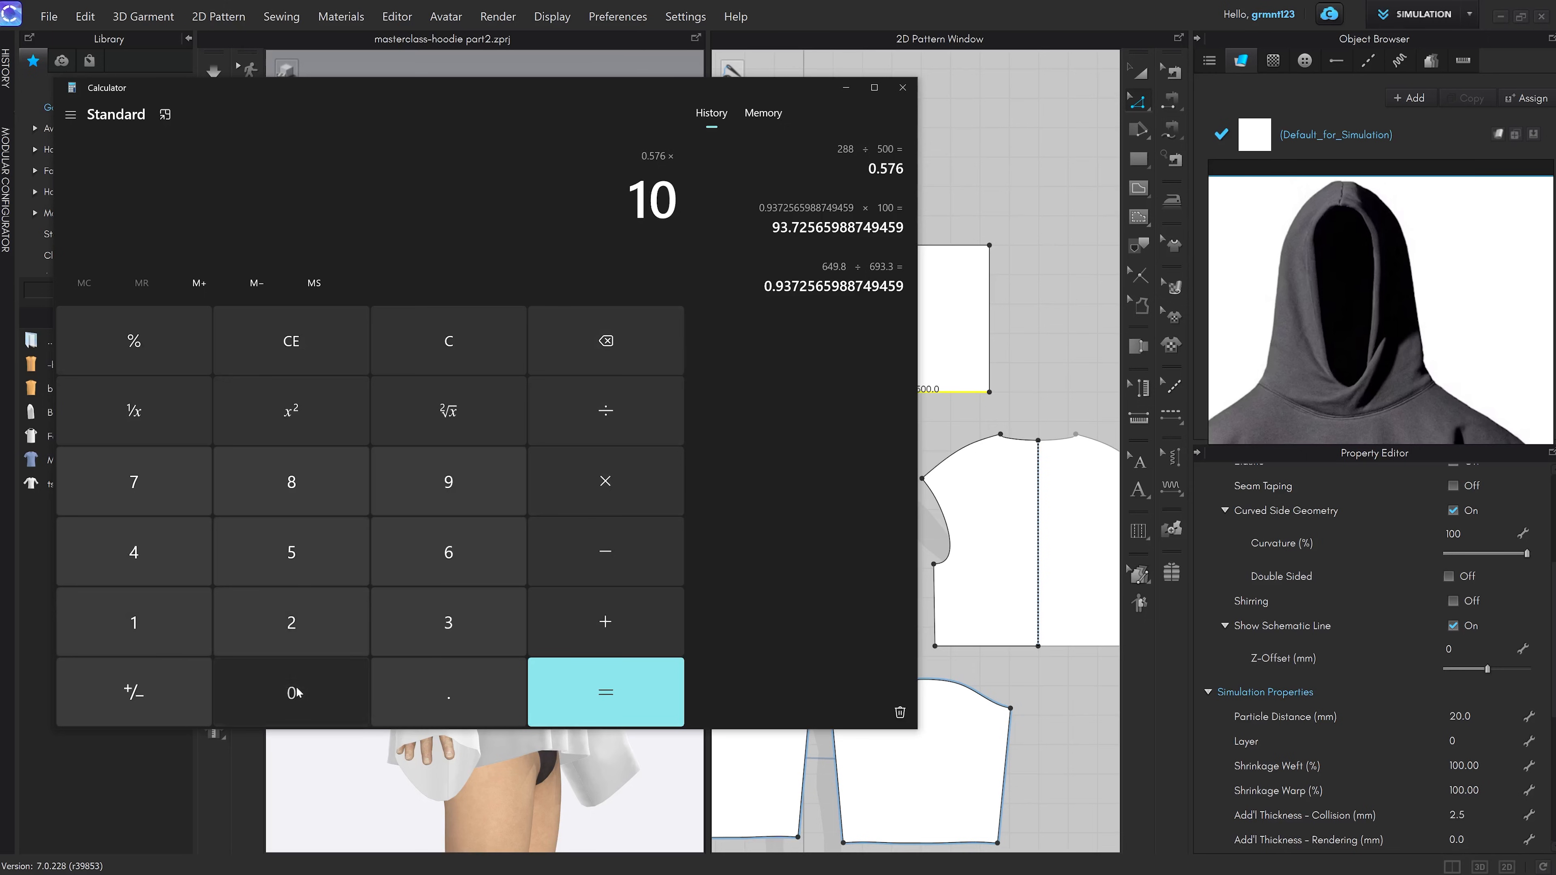
pyautogui.click(291, 692)
pyautogui.click(595, 678)
pyautogui.rightClick(660, 210)
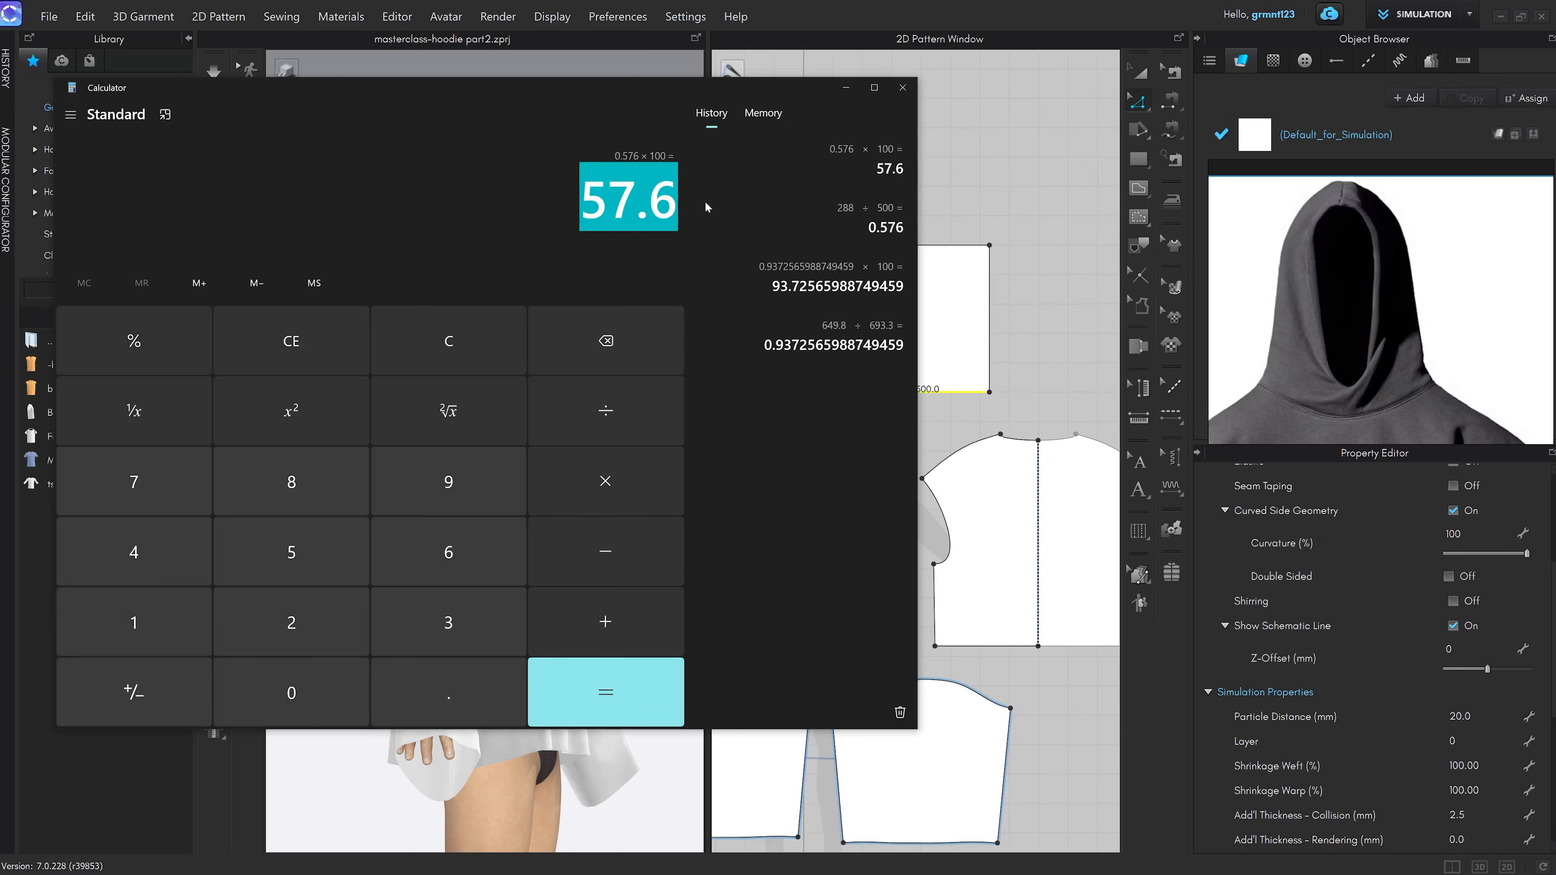
pyautogui.click(702, 228)
# Scale the rectangle pattern to 57.60% in width and height, giving 288 by 288 mm
pyautogui.click(1024, 197)
pyautogui.press('a')
pyautogui.click(924, 314)
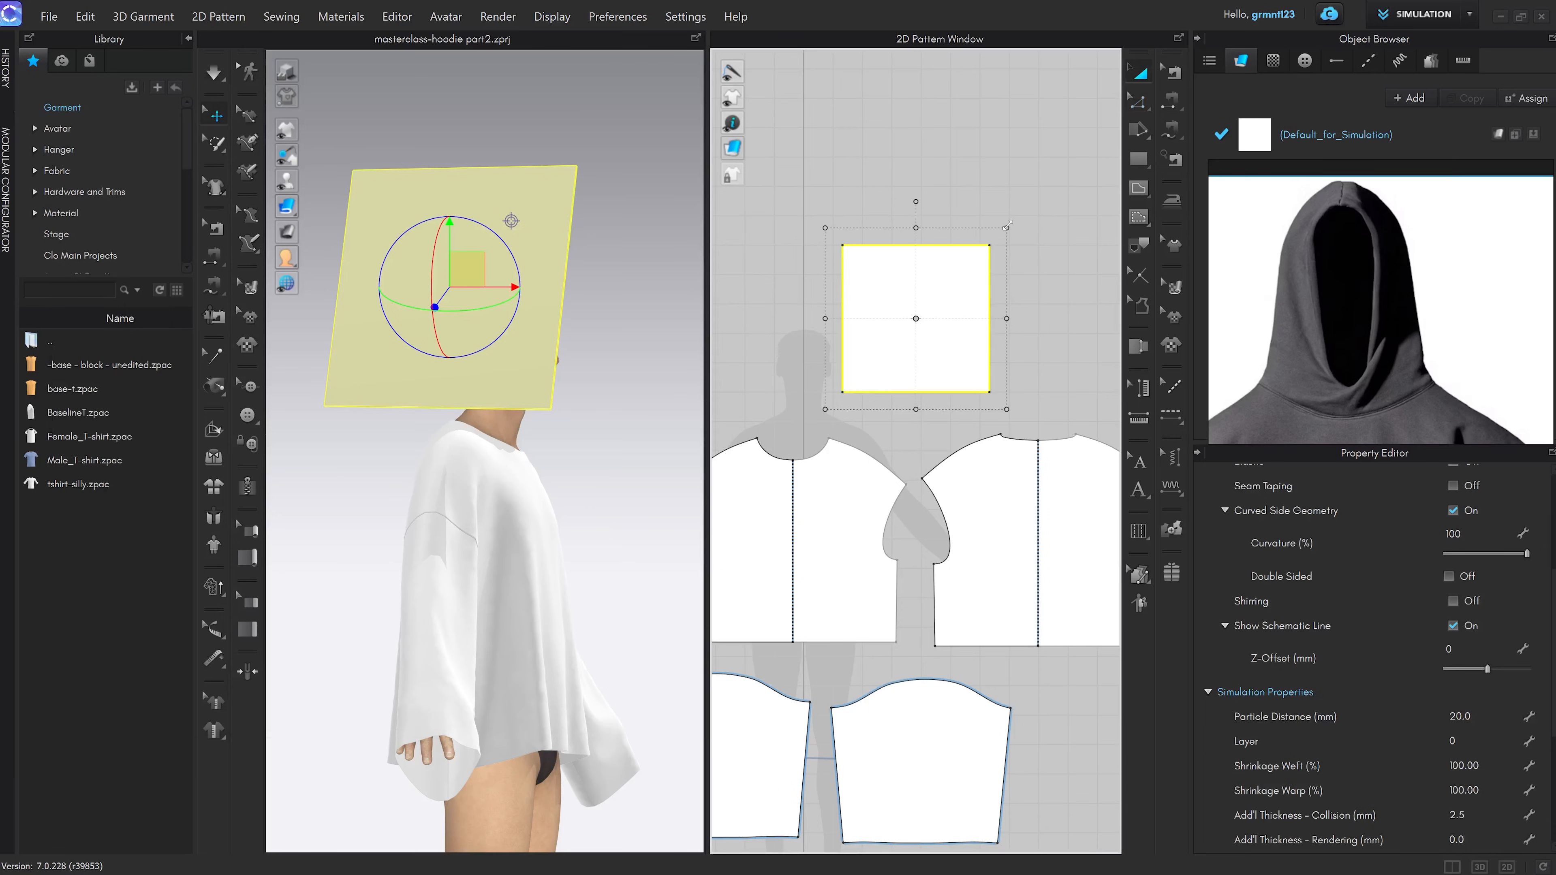
pyautogui.moveTo(1004, 228); pyautogui.dragTo(956, 277)
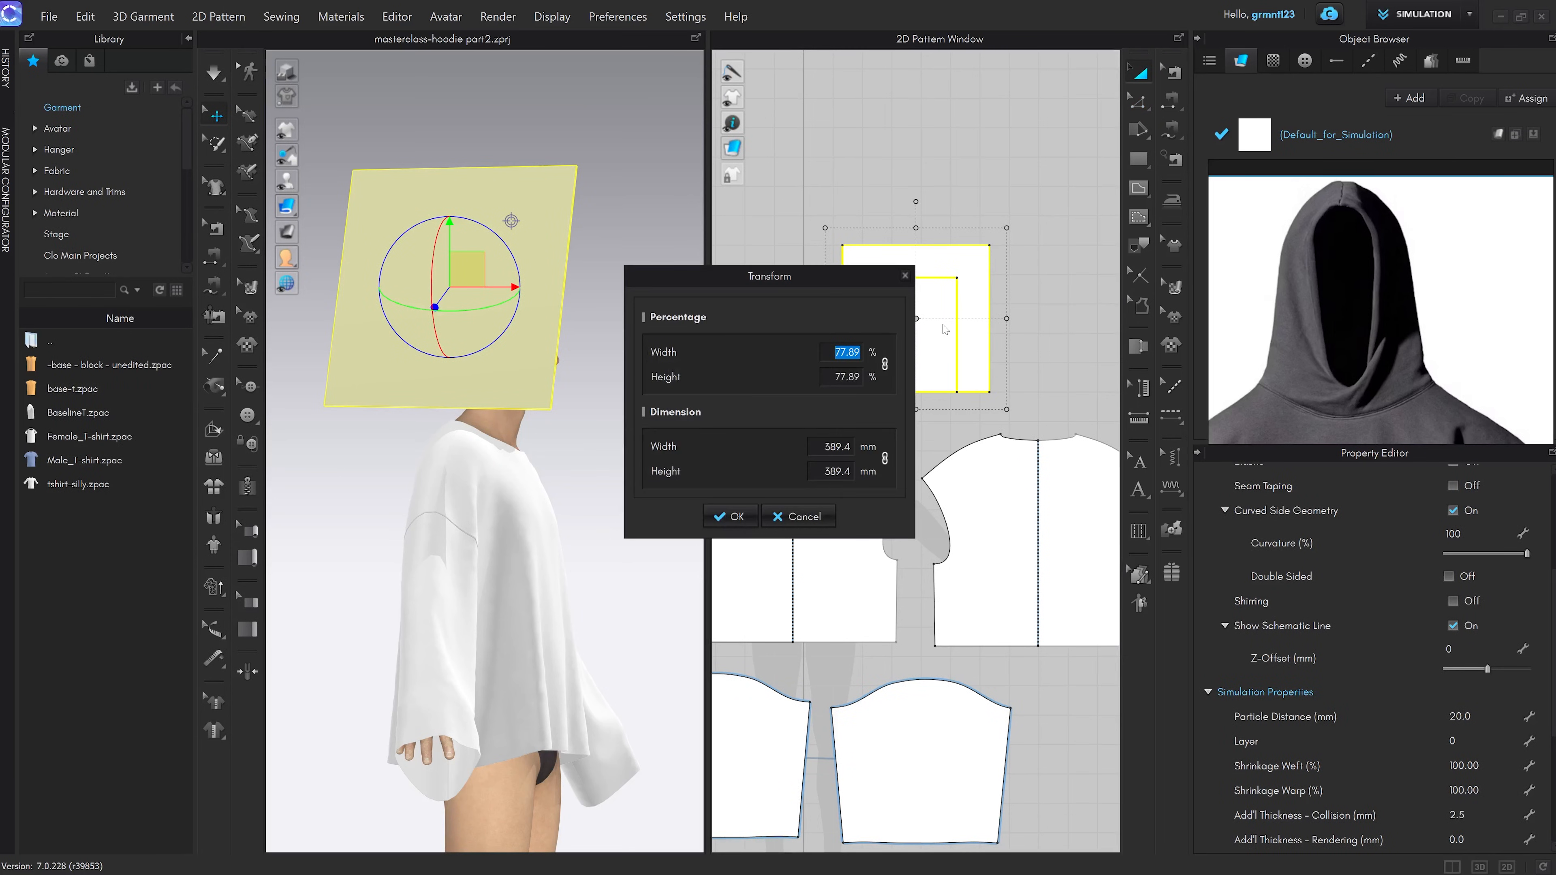
pyautogui.hotkey('ctrl', 'v')
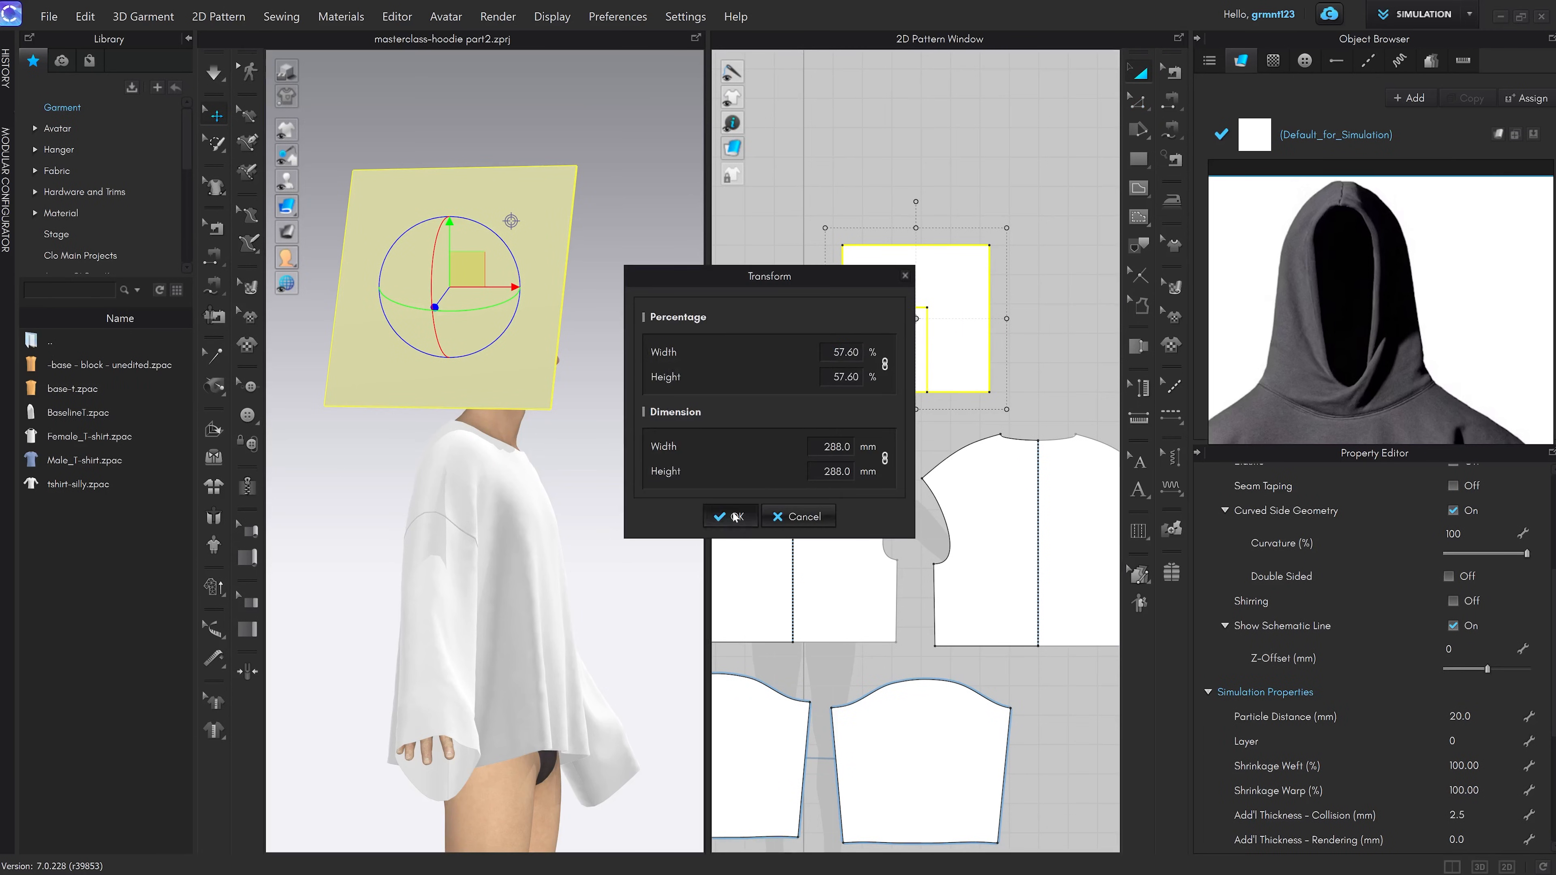
pyautogui.click(735, 517)
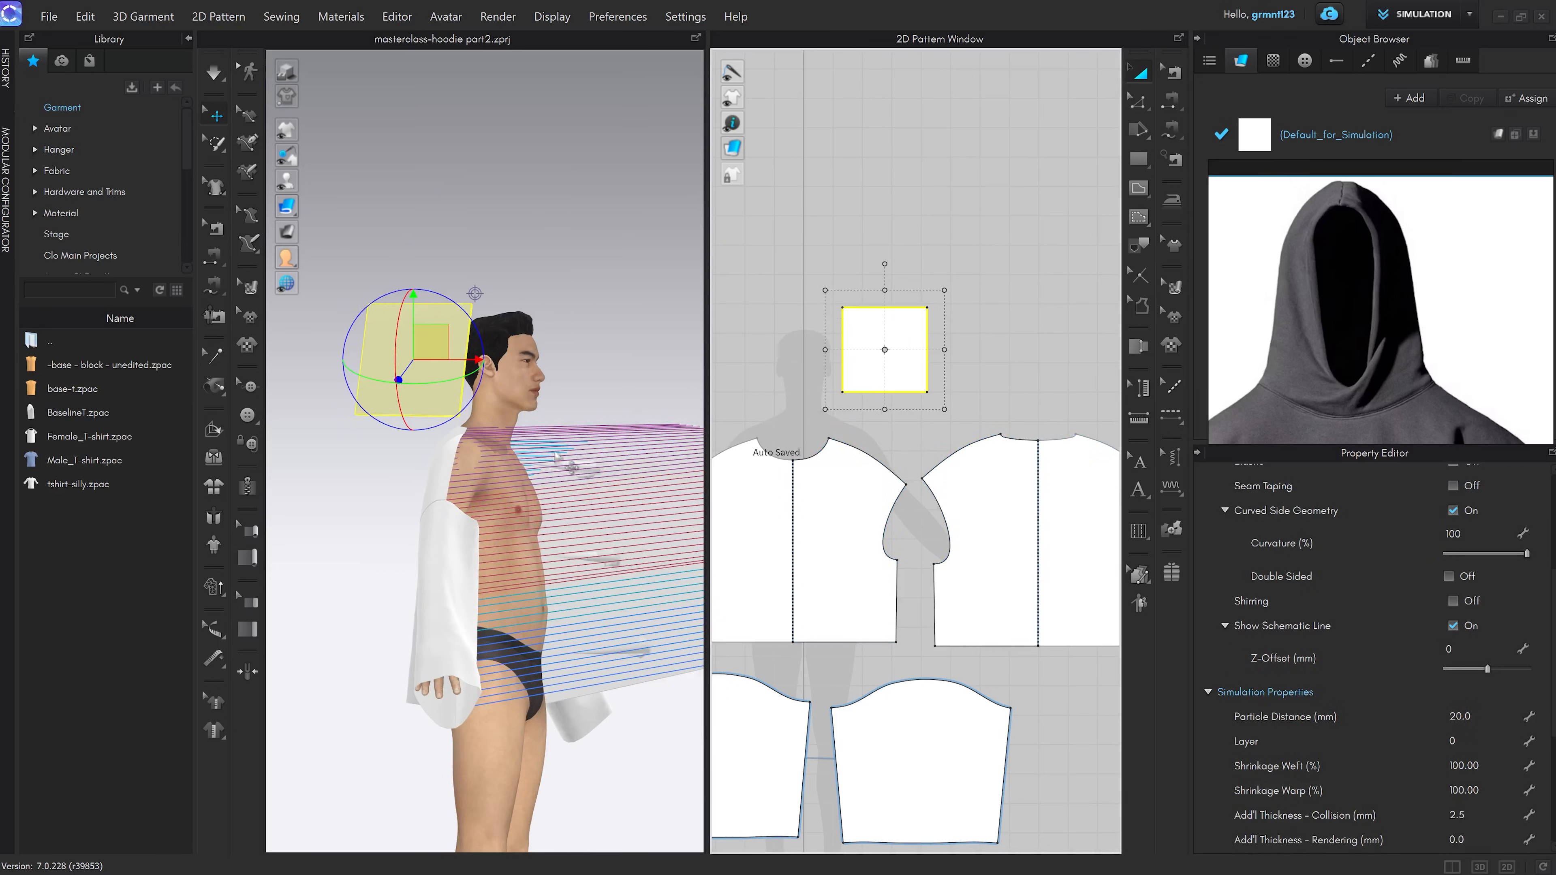
# Move the displaced front bodice back in front of the avatar's torso in the 3D view and simulate the garment
pyautogui.press('2')
pyautogui.click(515, 396)
pyautogui.click(574, 337)
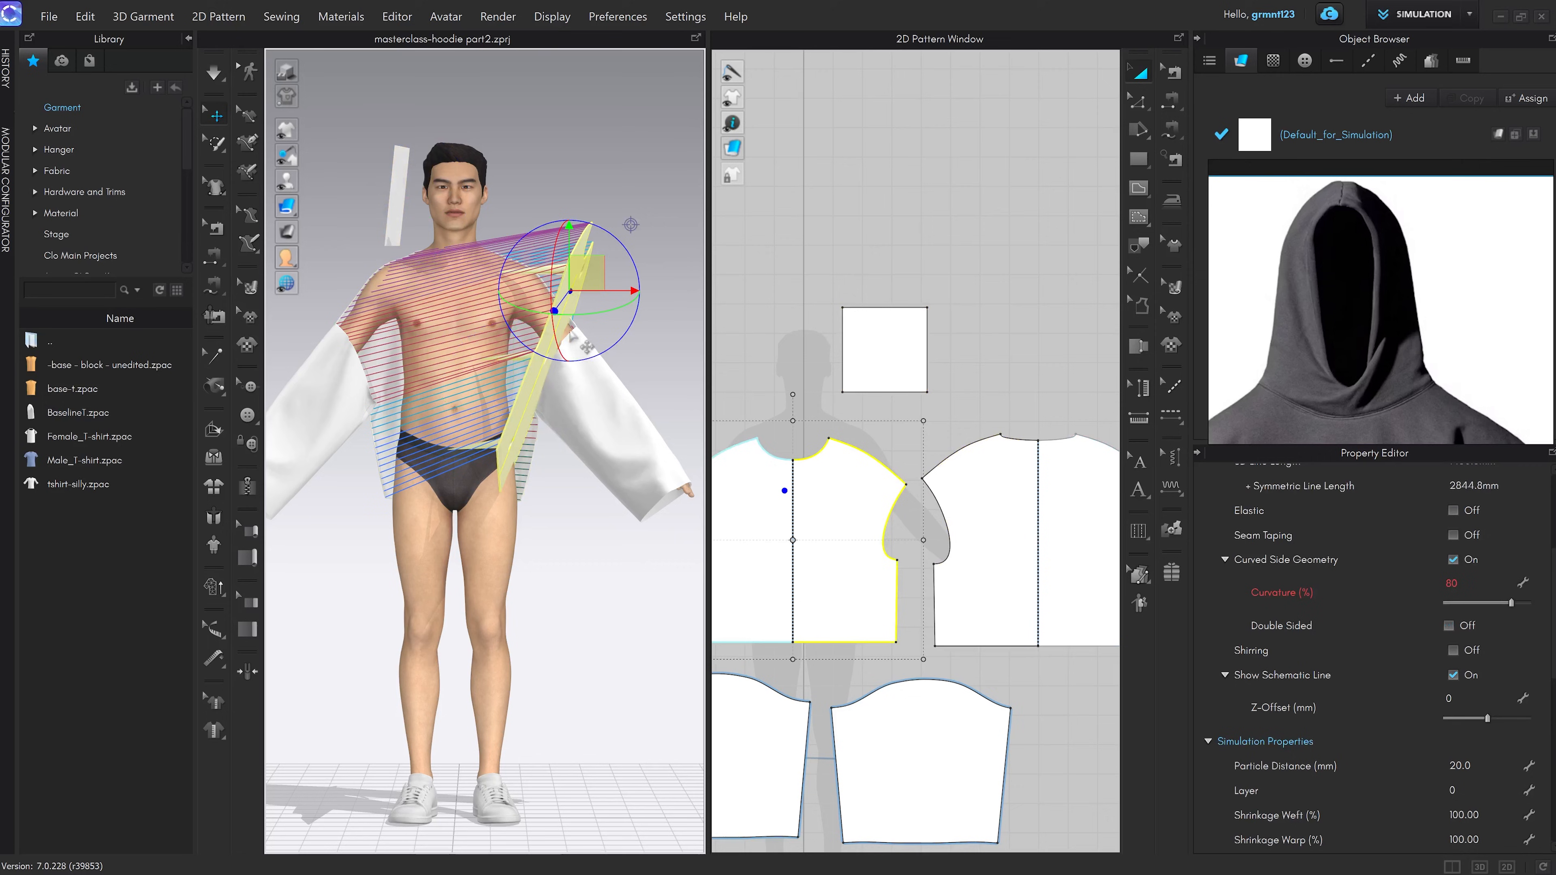
pyautogui.moveTo(589, 313); pyautogui.dragTo(482, 313)
pyautogui.press('space')
# Reposition the rectangle beside the avatar's head in the 3D view above the neckline and deselect it
pyautogui.moveTo(445, 302); pyautogui.dragTo(440, 384, button='right')
pyautogui.moveTo(397, 387); pyautogui.dragTo(428, 329)
pyautogui.scroll(3, 427, 329)
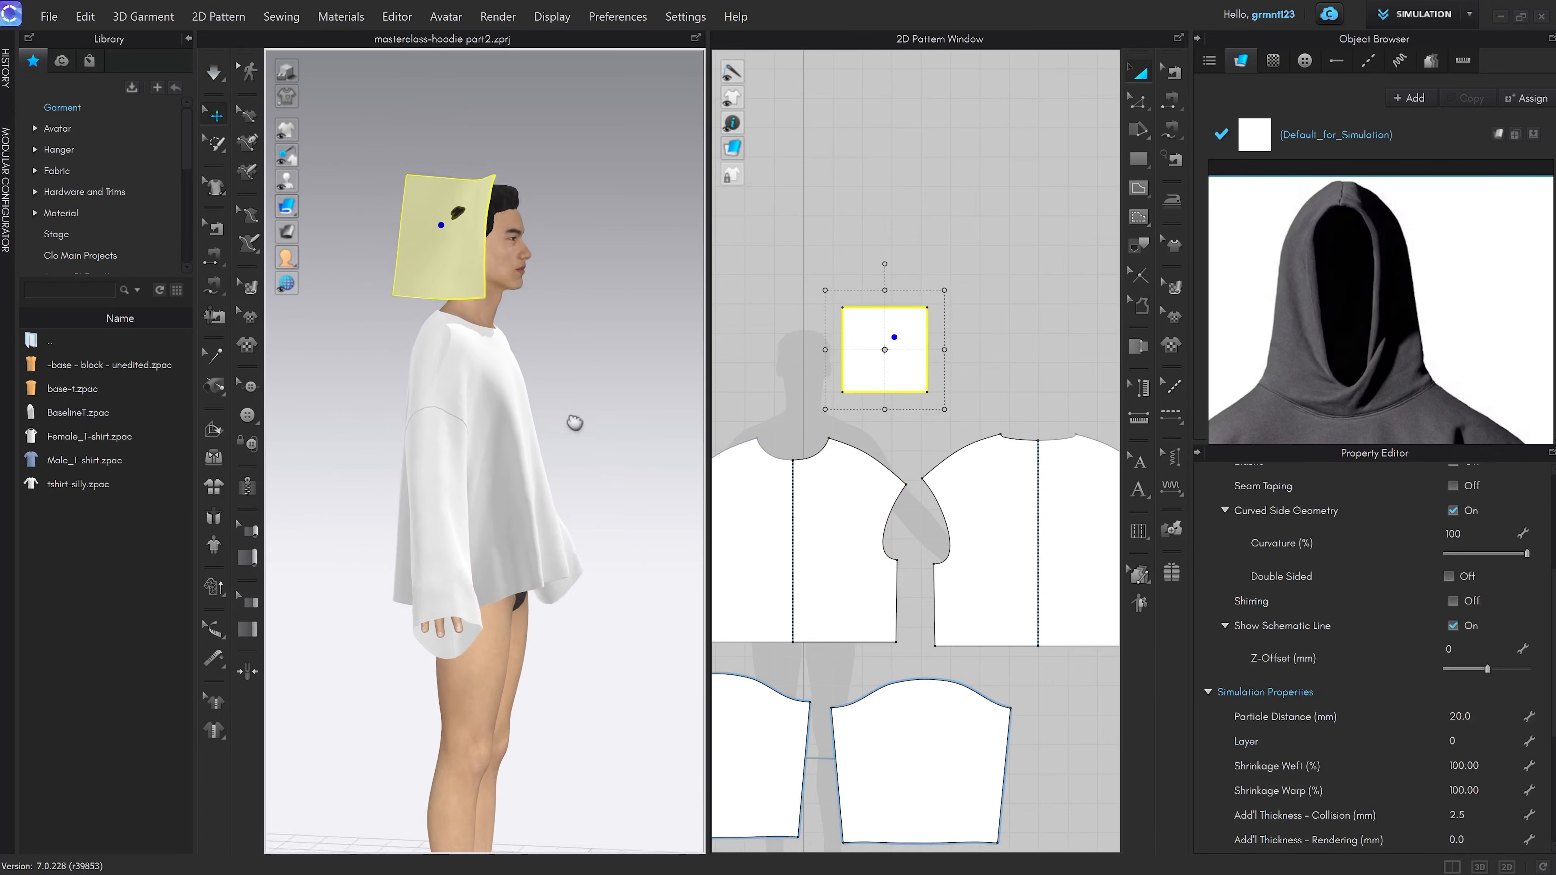
pyautogui.click(581, 435)
# Check which 2D corners of the rectangle correspond to its lower front and lower back corners in the 3D view
pyautogui.moveTo(850, 401); pyautogui.dragTo(927, 358, button='right')
pyautogui.press('m')
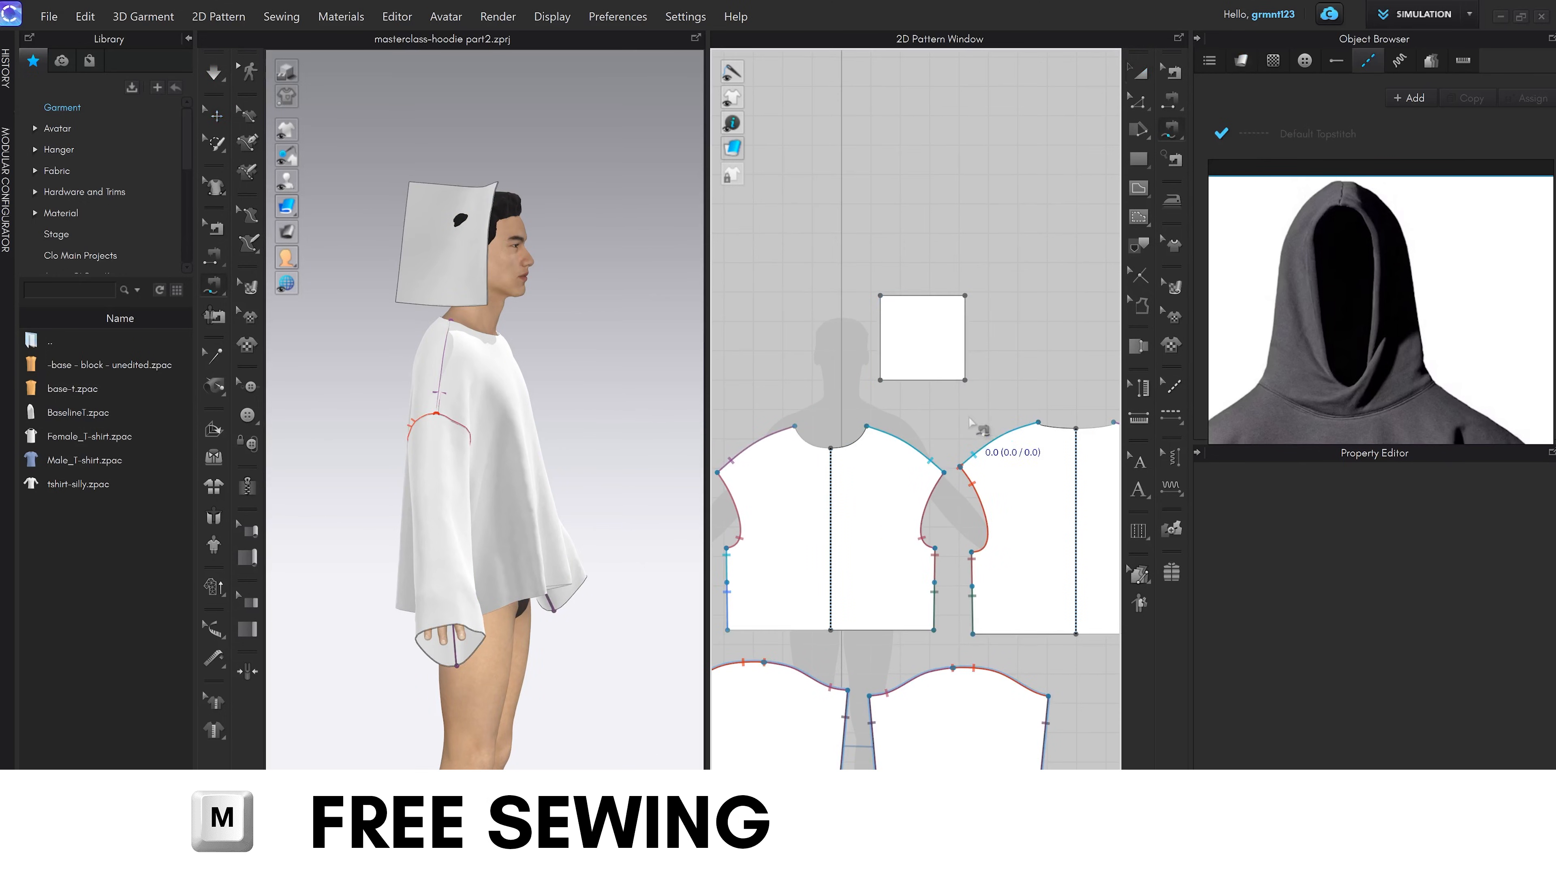
pyautogui.moveTo(982, 441); pyautogui.dragTo(939, 409, button='right')
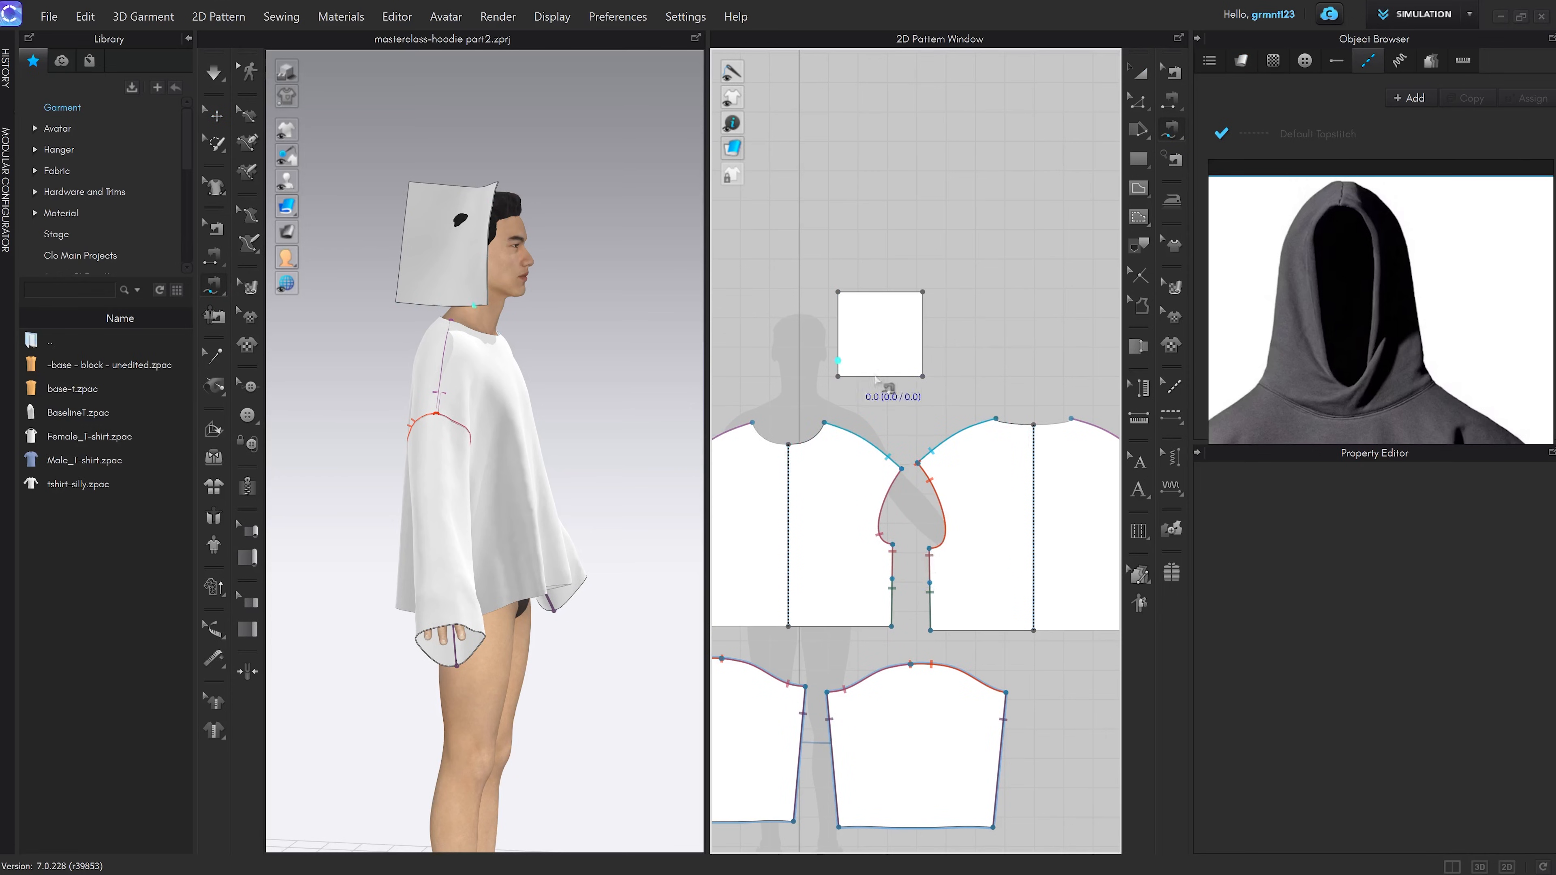
pyautogui.moveTo(914, 459); pyautogui.dragTo(934, 424, button='middle')
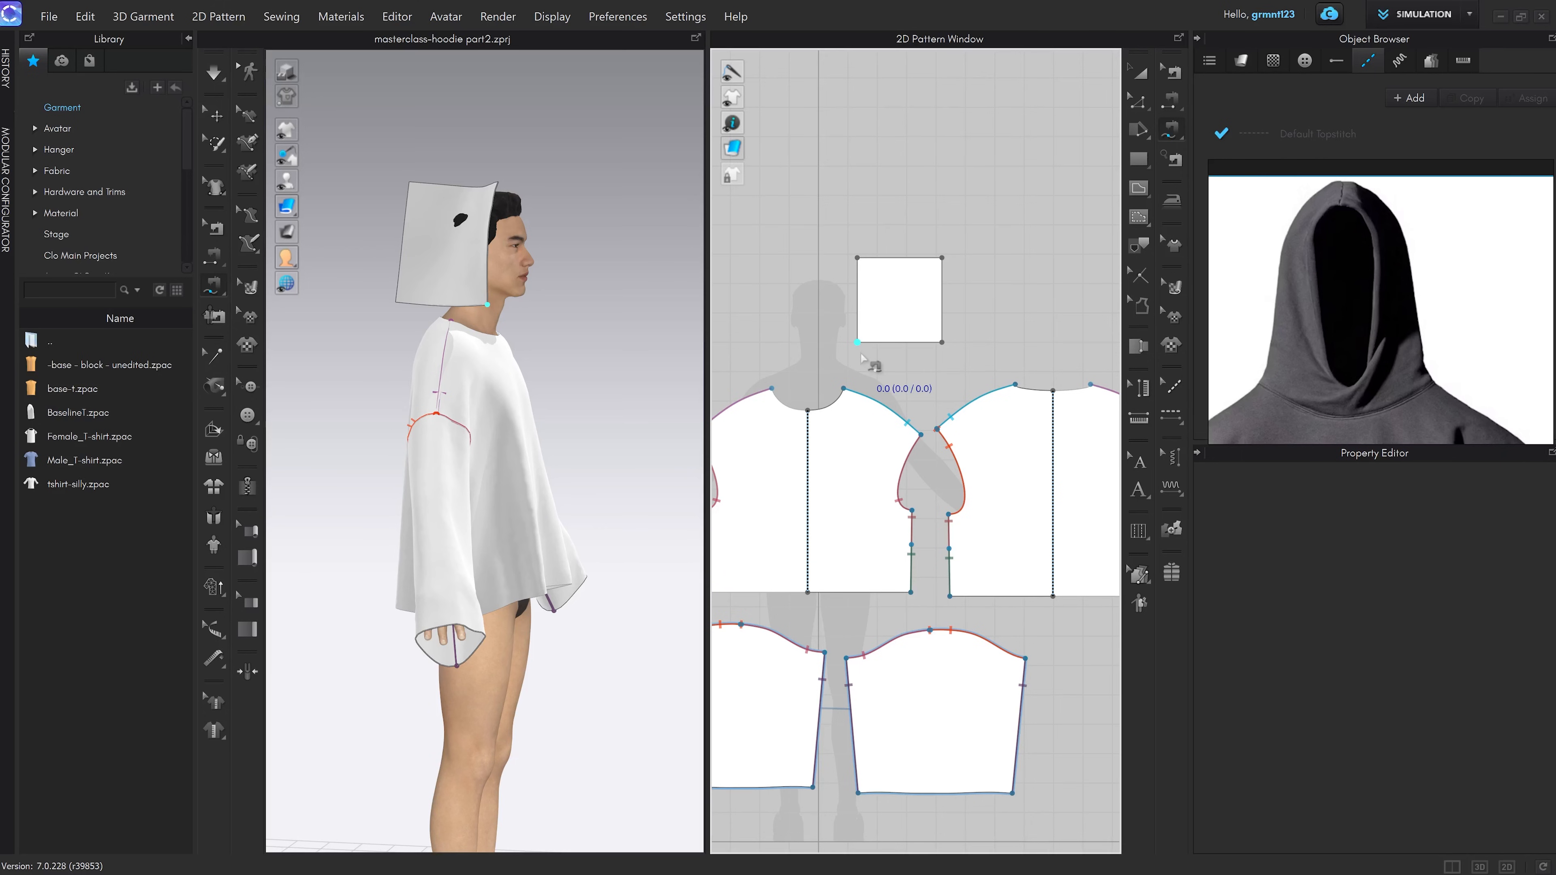
pyautogui.scroll(2, 860, 359)
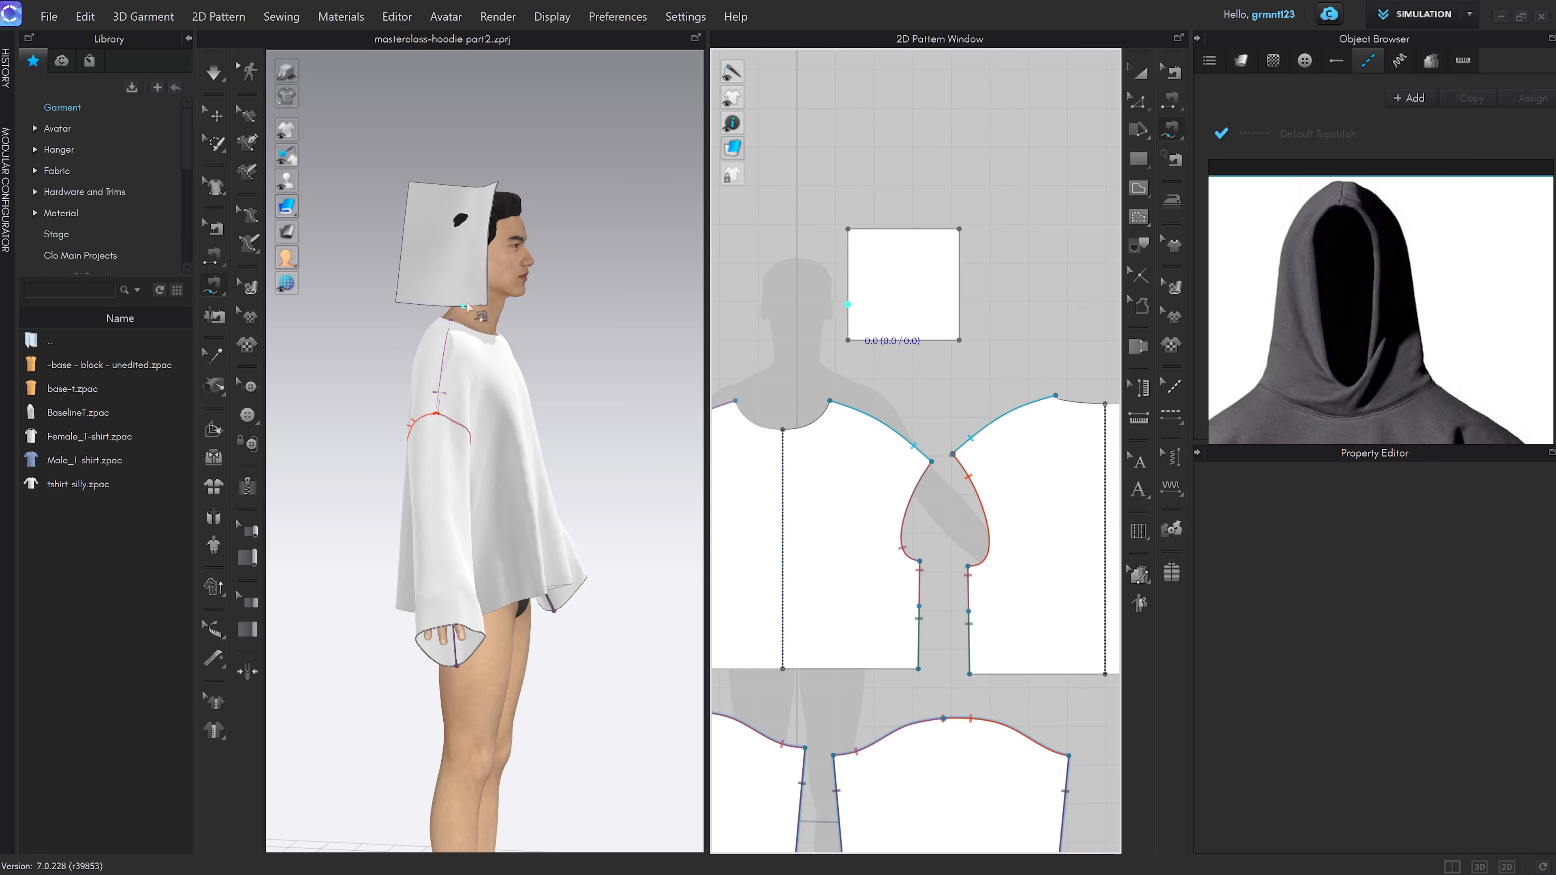
pyautogui.press('a')
pyautogui.click(896, 310)
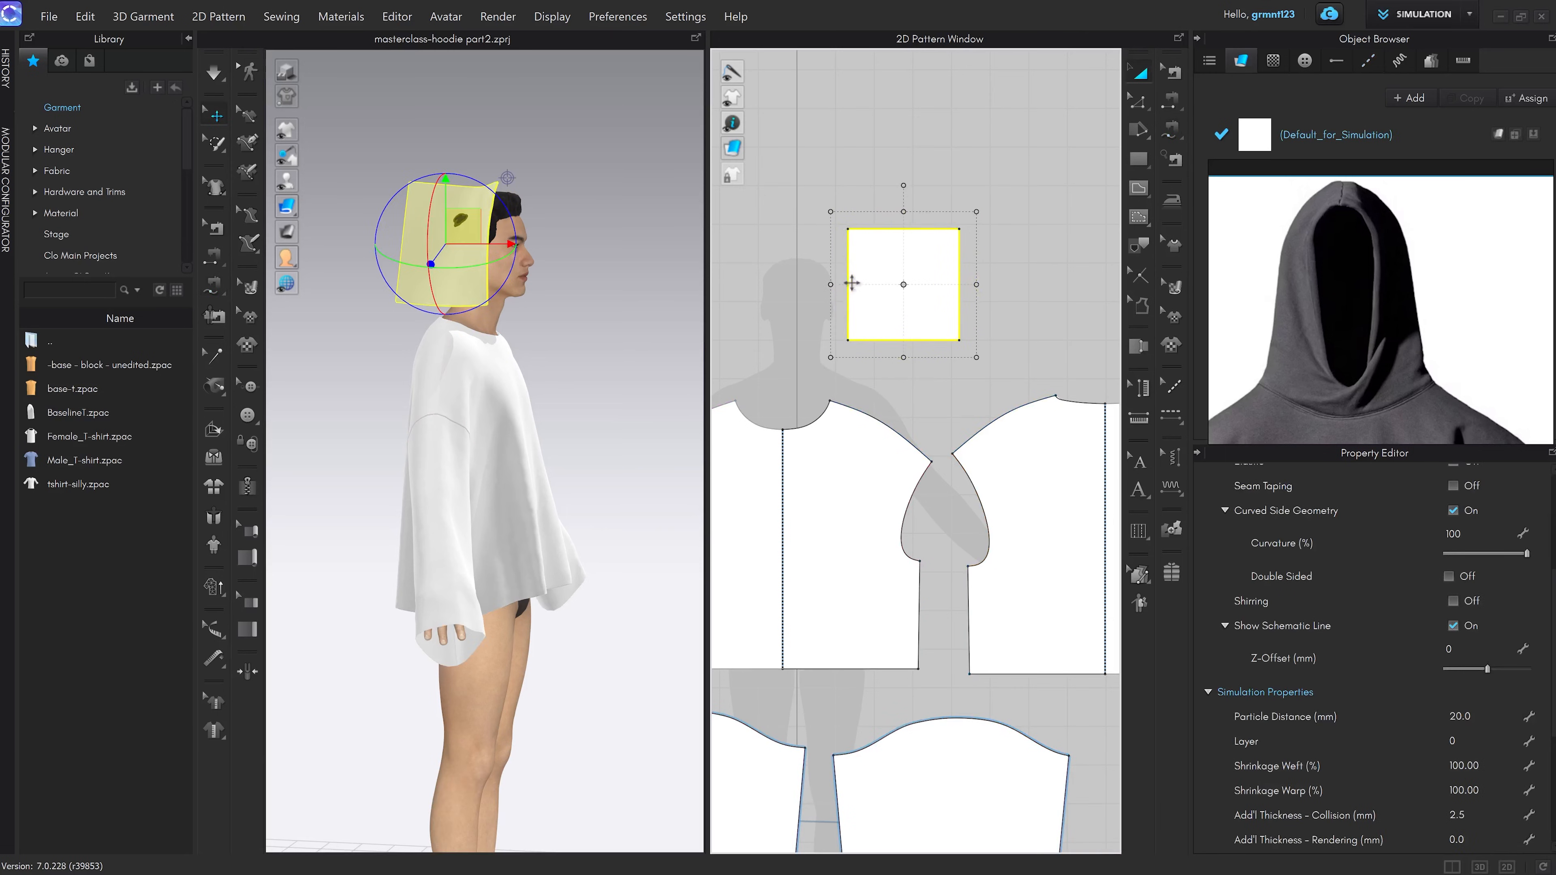
pyautogui.click(900, 373)
pyautogui.click(482, 299)
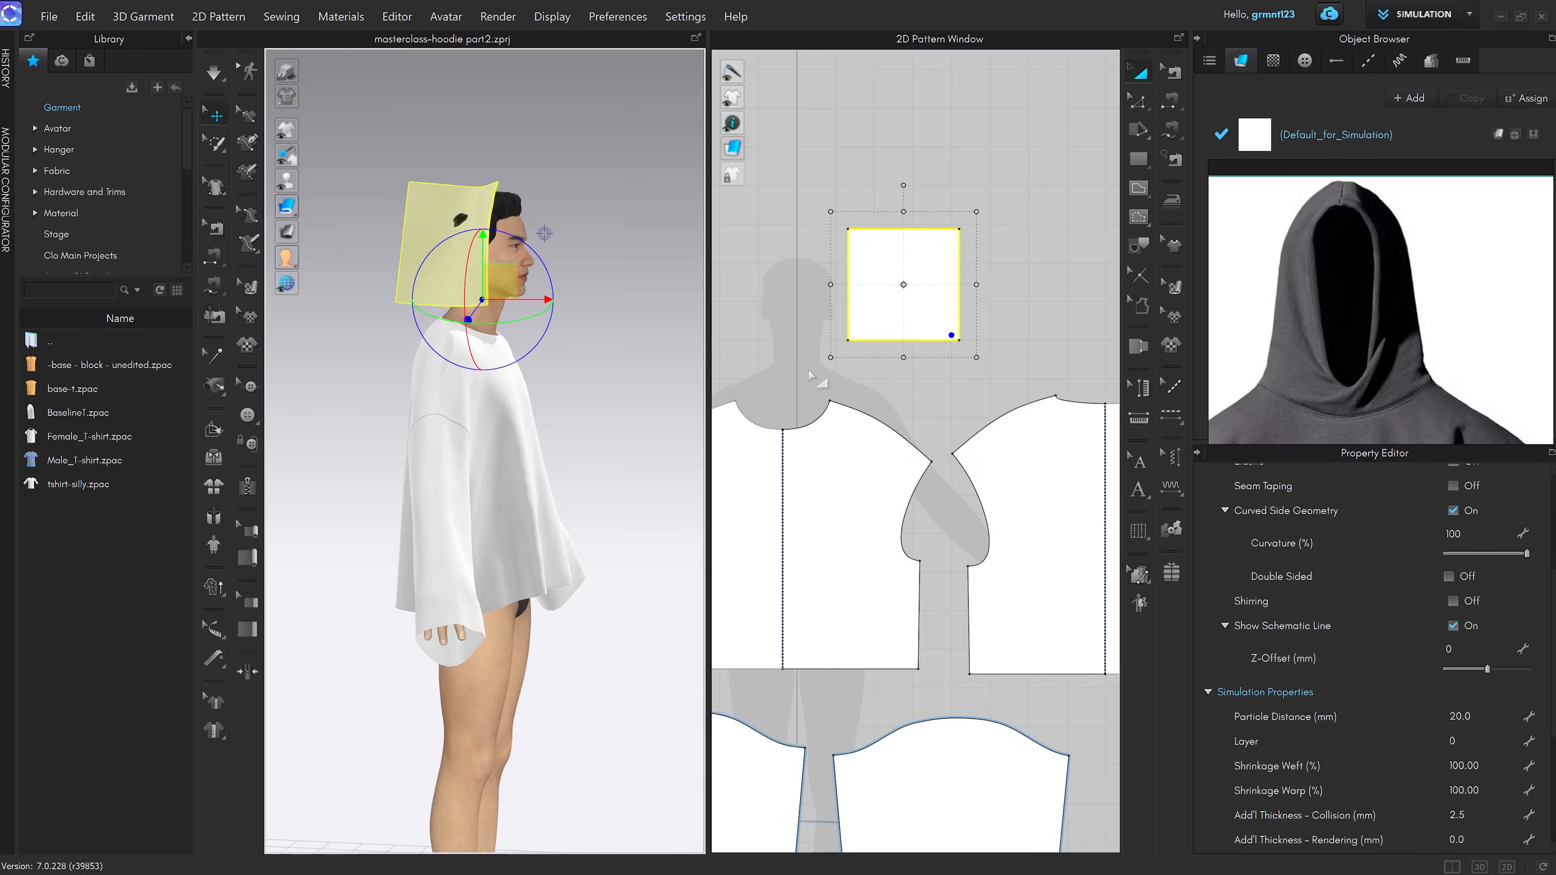
pyautogui.click(896, 394)
pyautogui.scroll(3, 524, 312)
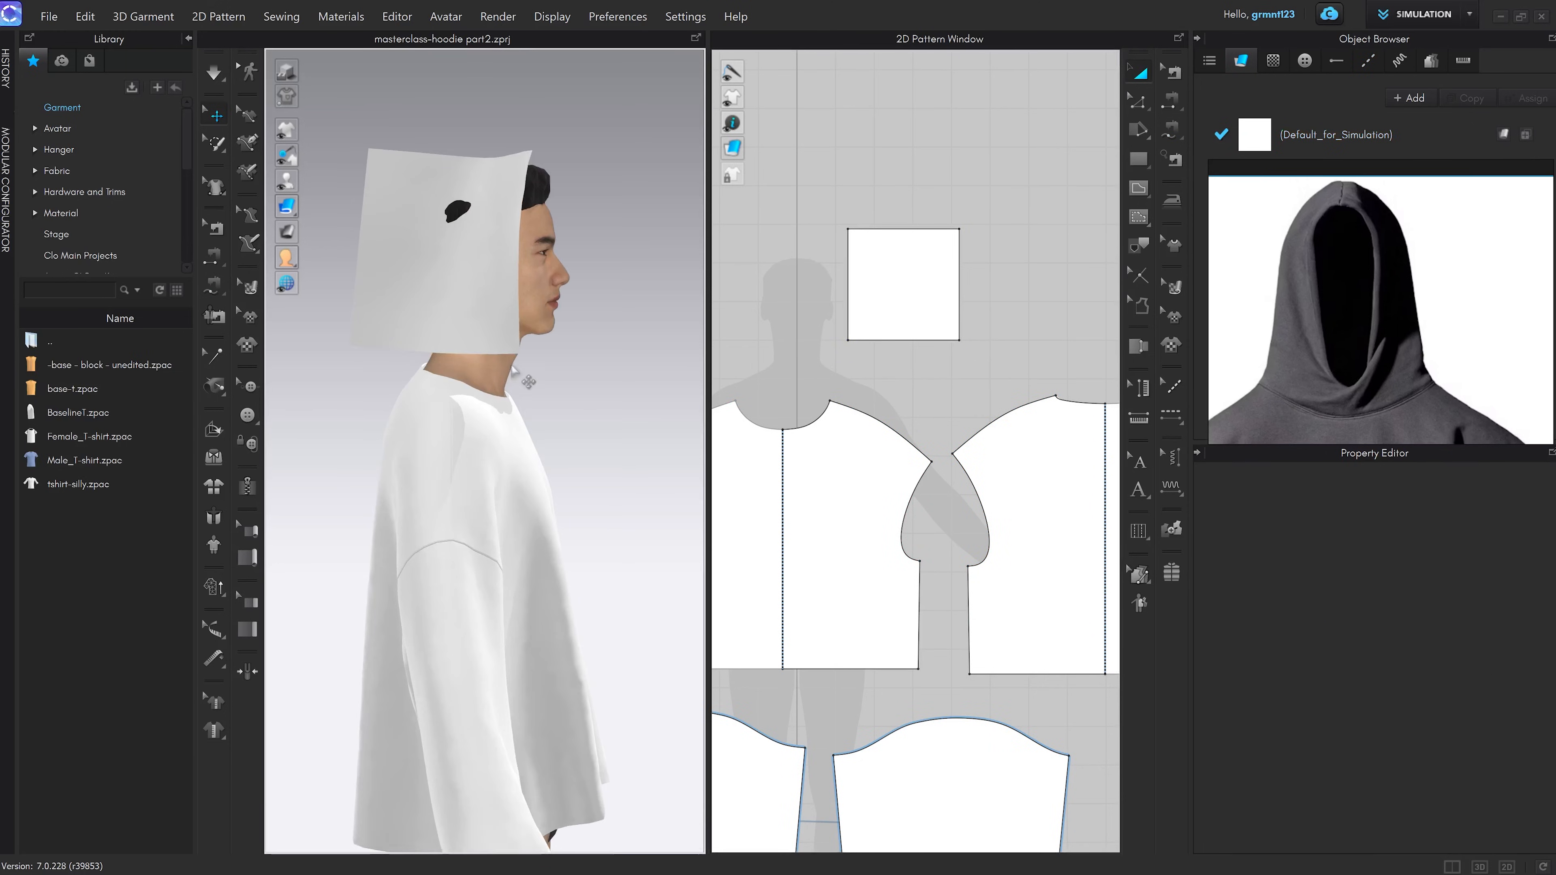
pyautogui.click(360, 351)
# Start a Free Sewing seam along the rectangle's full lower edge, from its lower front corner to its lower back corner
pyautogui.click(915, 393)
pyautogui.moveTo(915, 393); pyautogui.dragTo(941, 380, button='middle')
pyautogui.press('m')
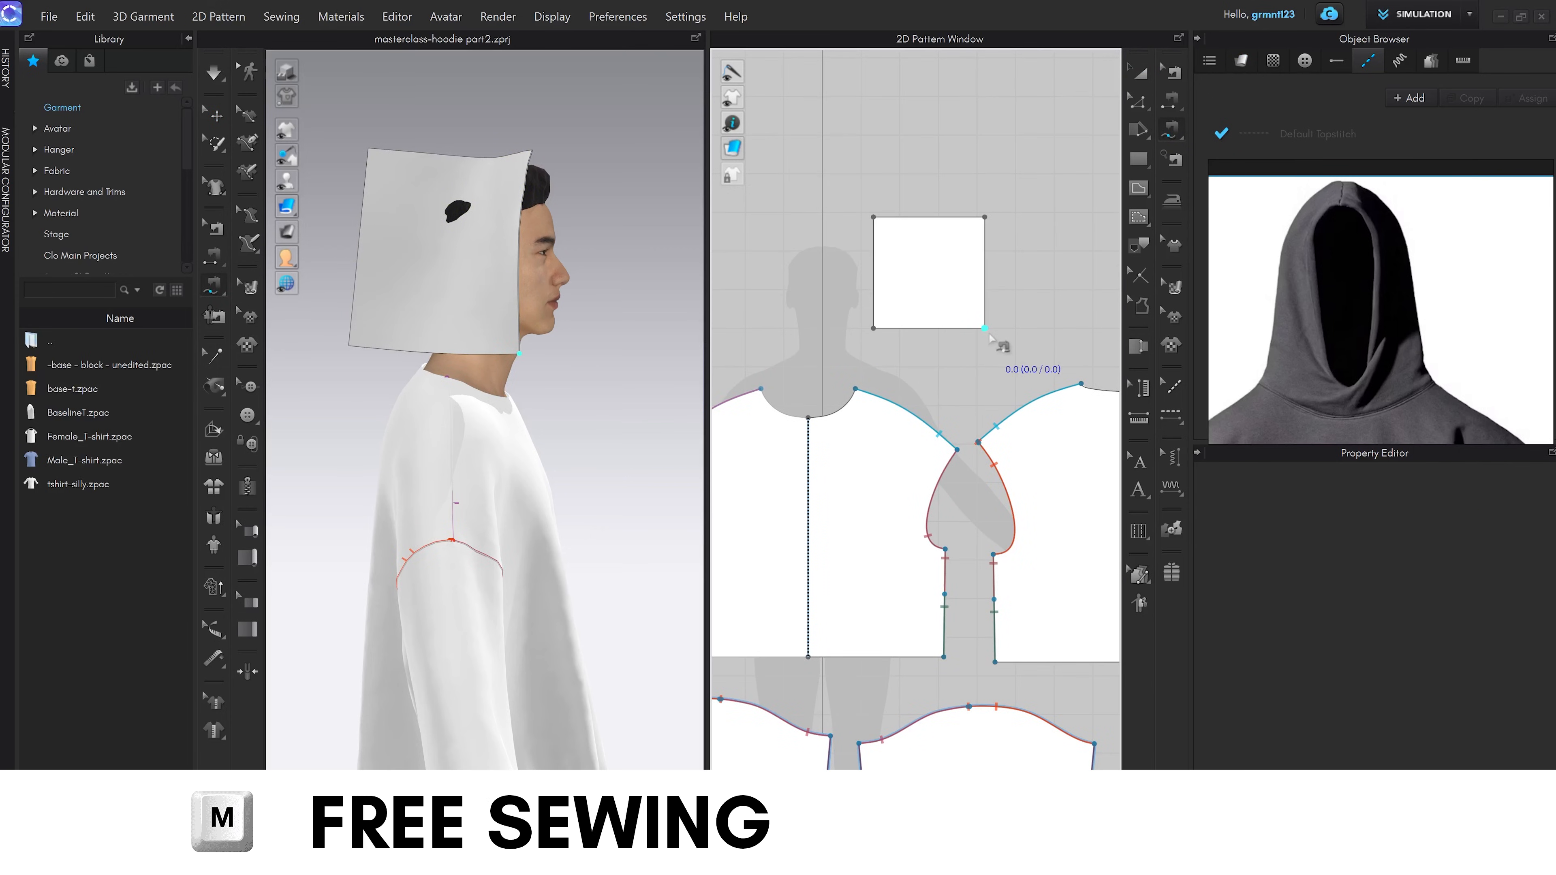
pyautogui.click(984, 328)
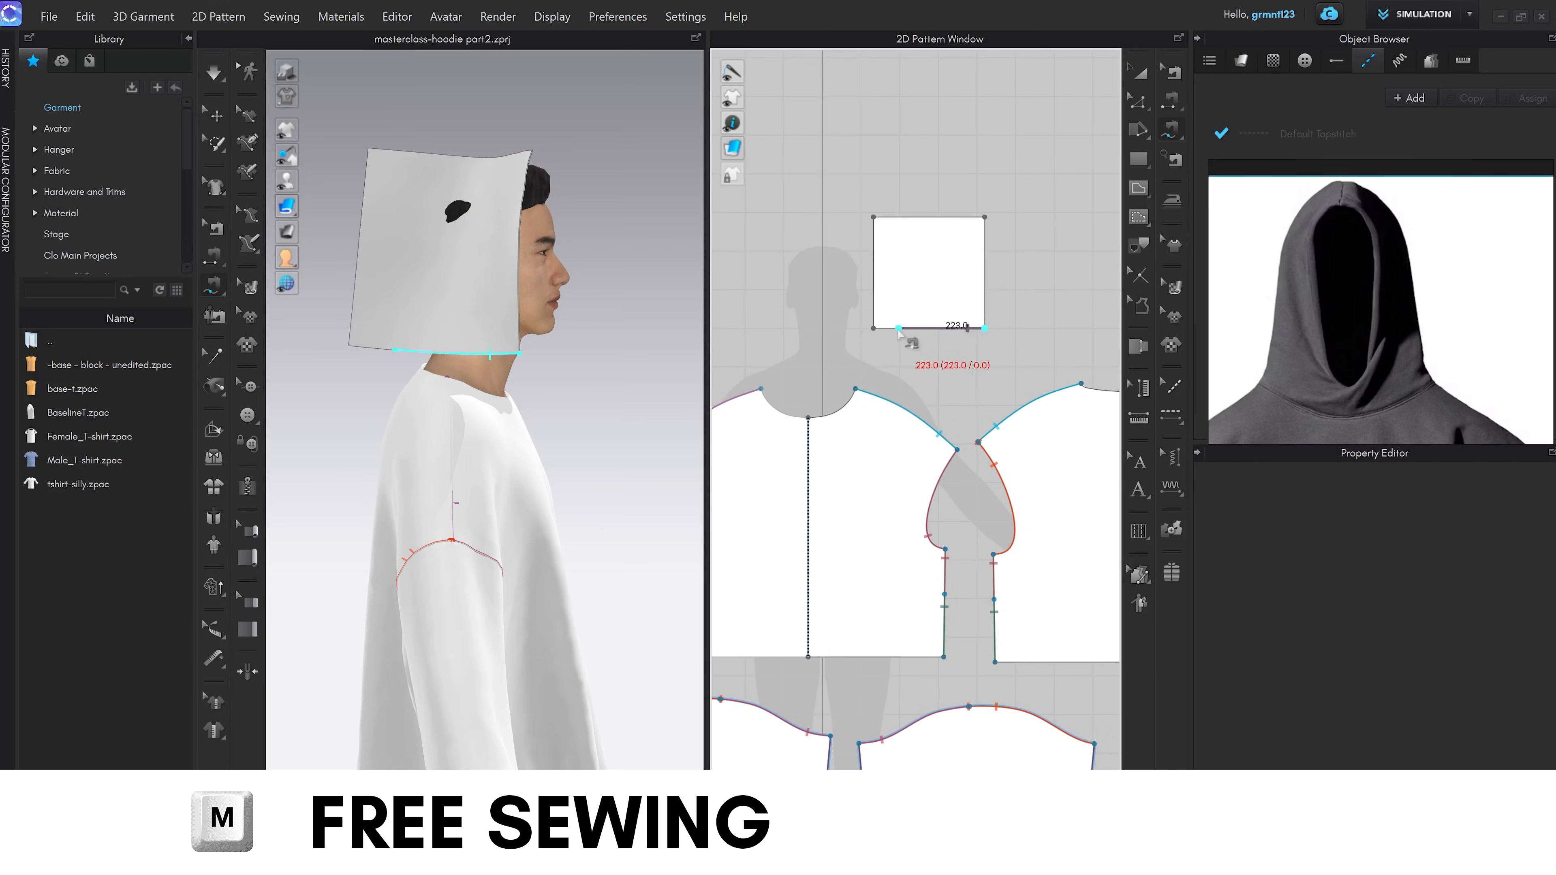
pyautogui.click(874, 327)
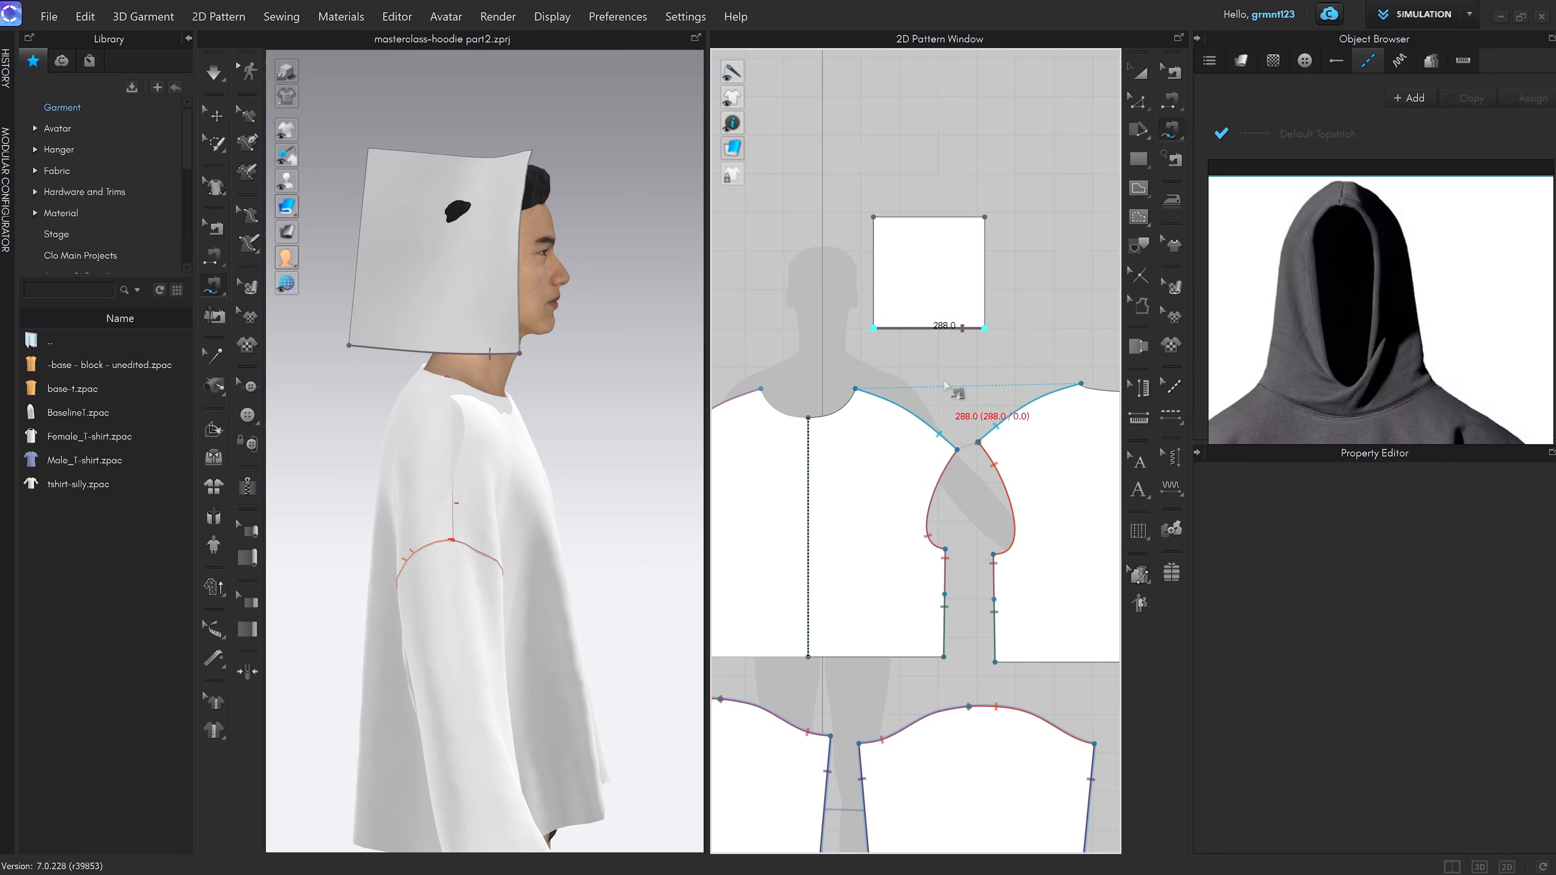
# Complete the rectangle's seam along the half neckline, from center front to the shoulder and from the back shoulder point to center back
pyautogui.scroll(-4, 956, 392)
pyautogui.scroll(4, 941, 403)
pyautogui.scroll(-1, 949, 398)
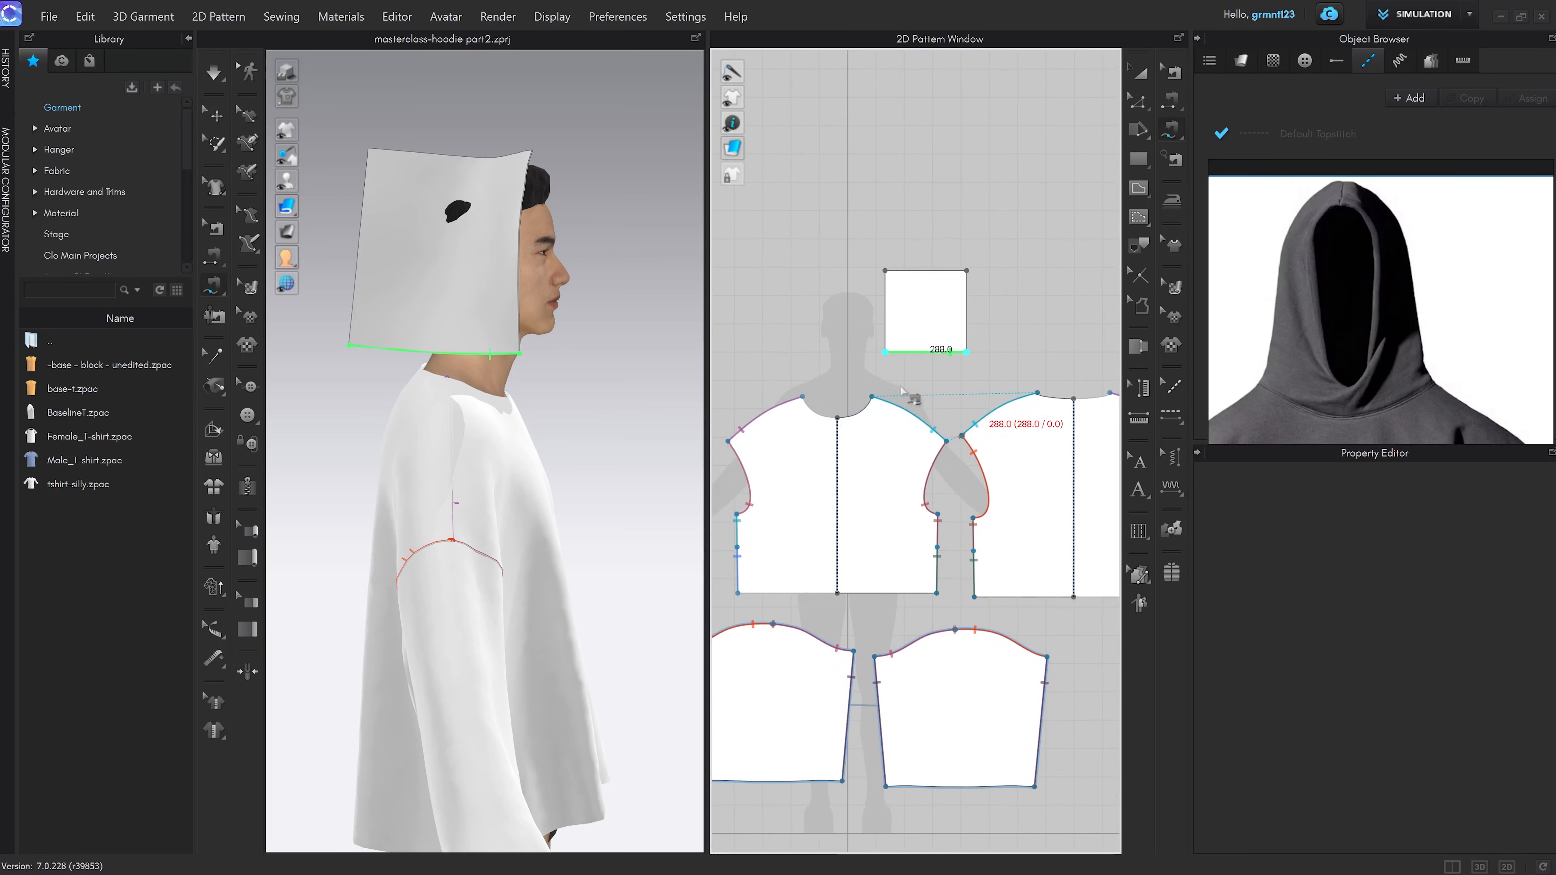
pyautogui.scroll(-1, 946, 417)
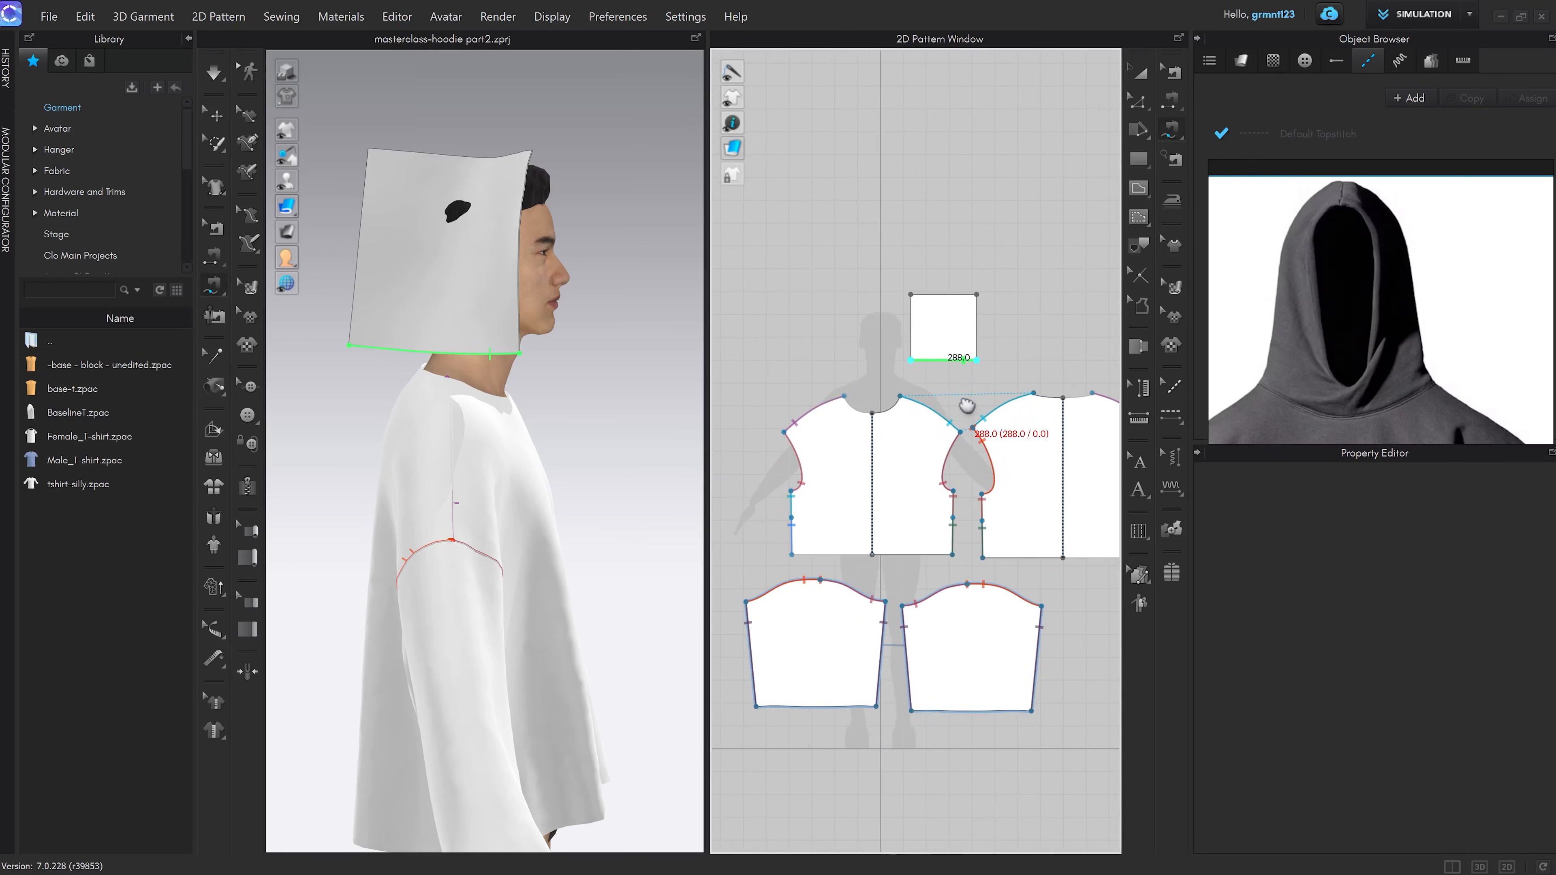
pyautogui.click(872, 413)
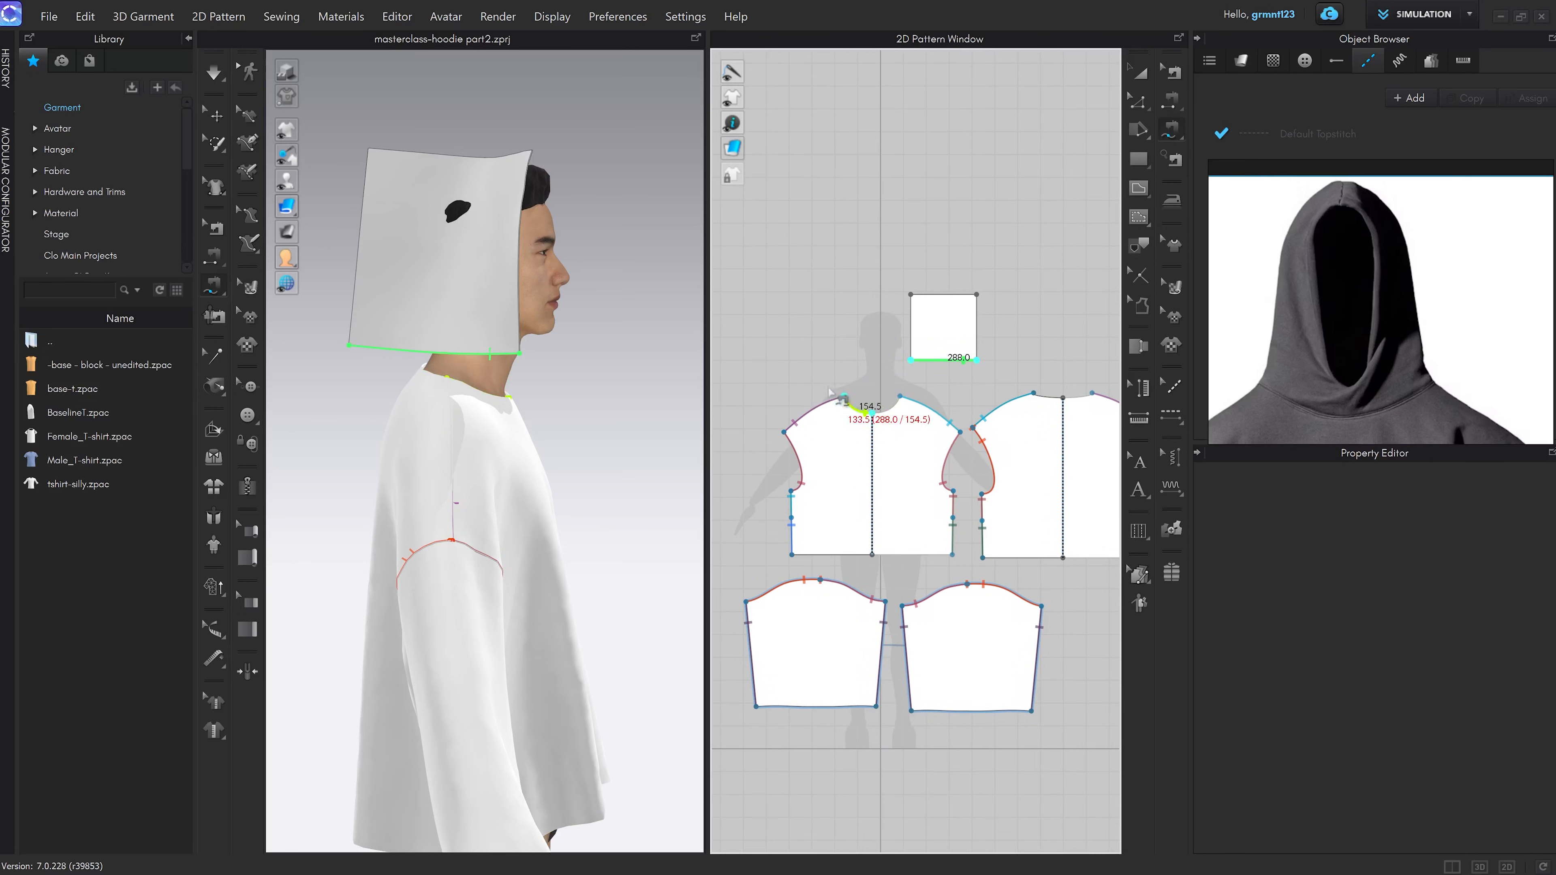
pyautogui.scroll(3, 833, 395)
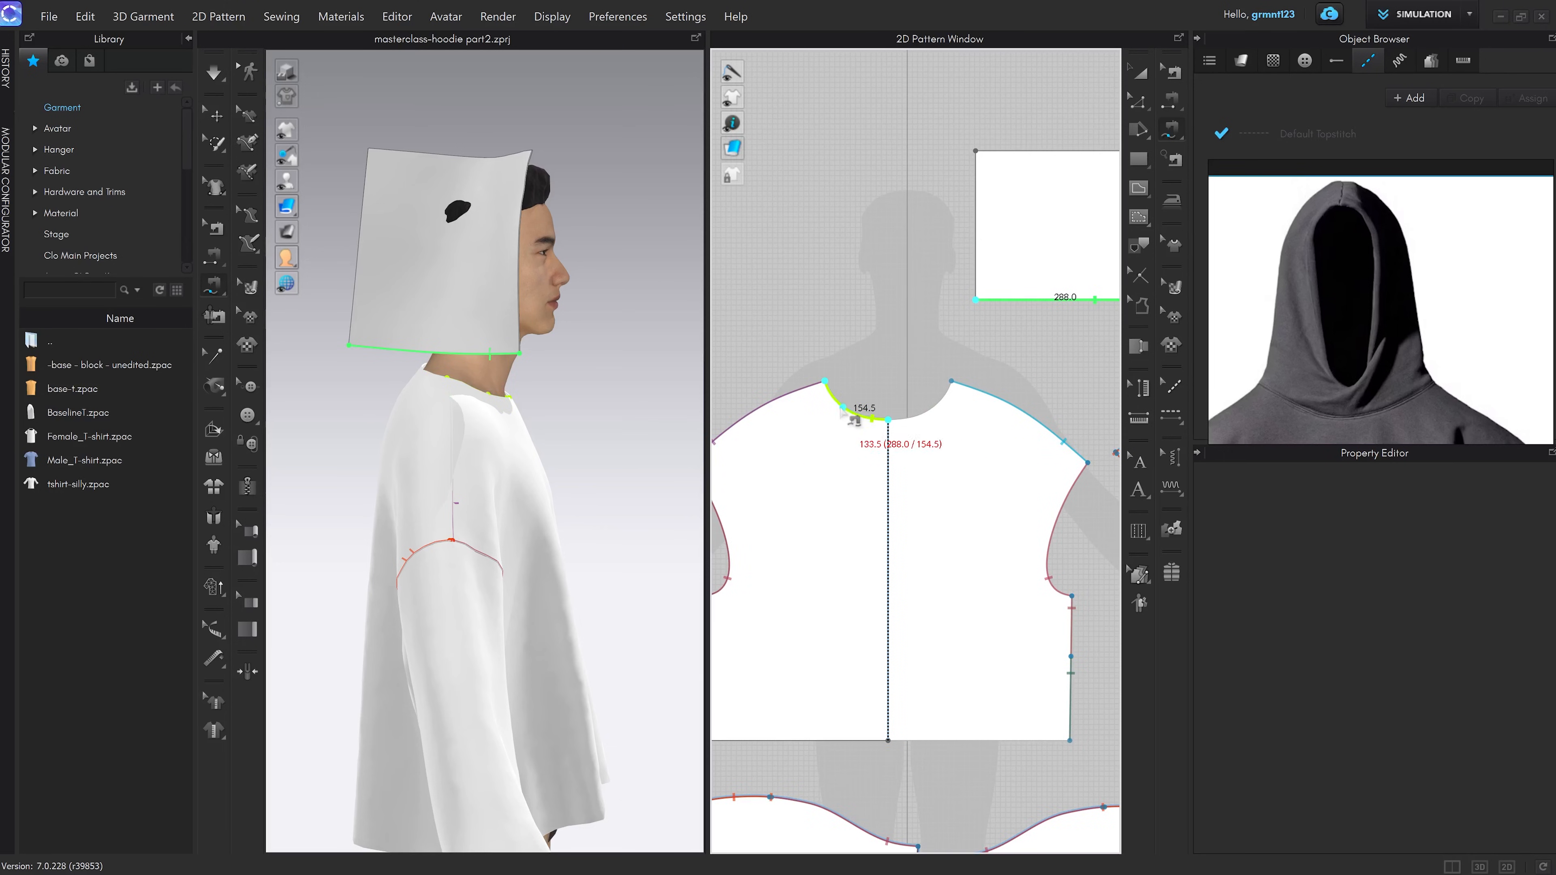
pyautogui.scroll(-4, 826, 392)
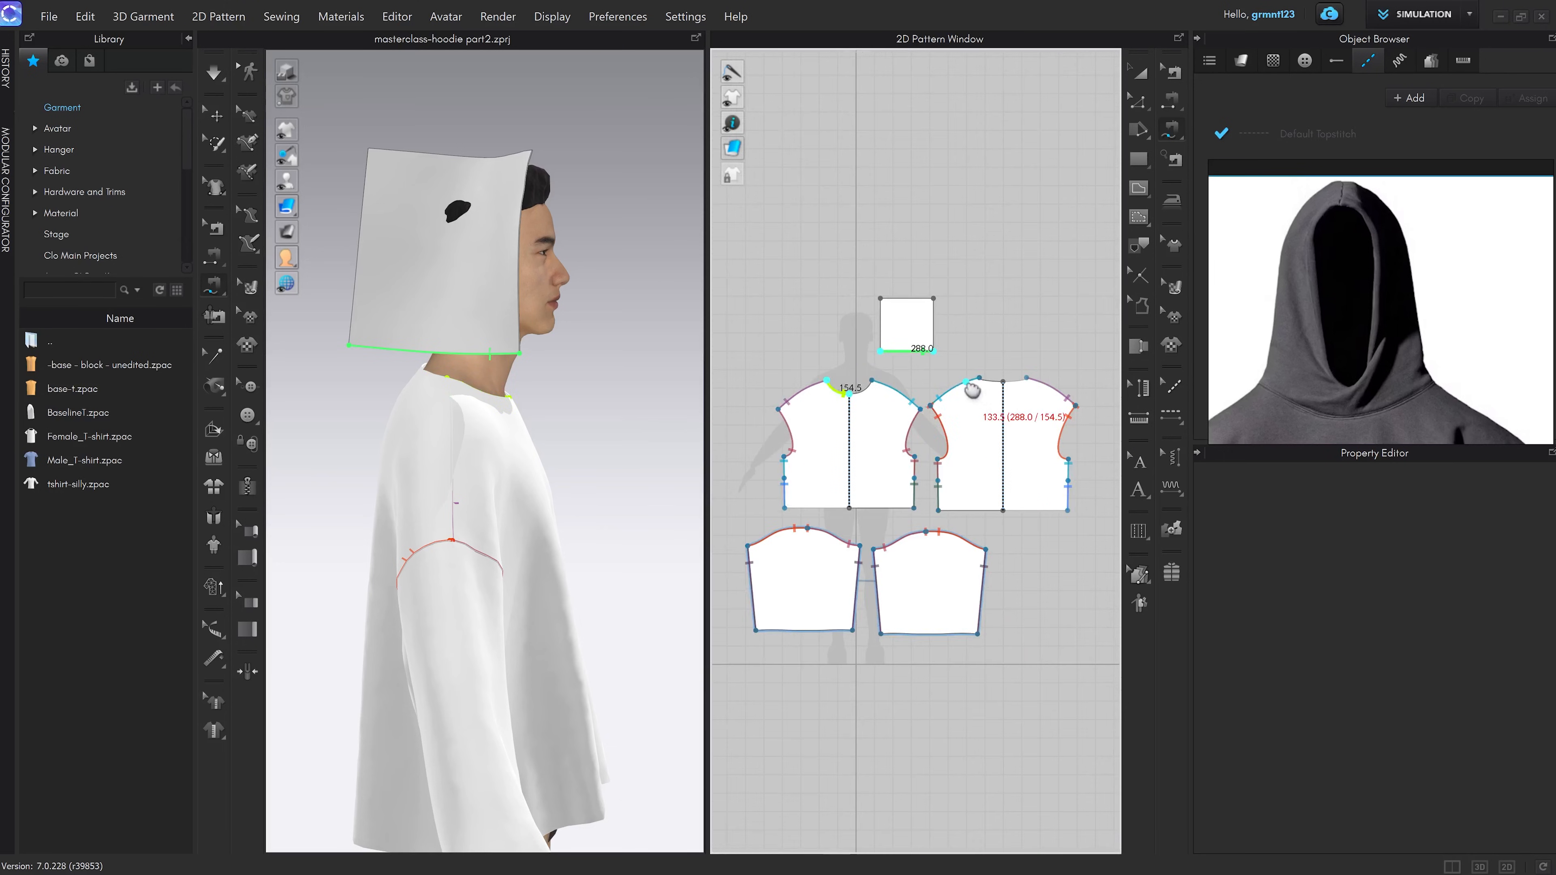
pyautogui.scroll(2, 825, 416)
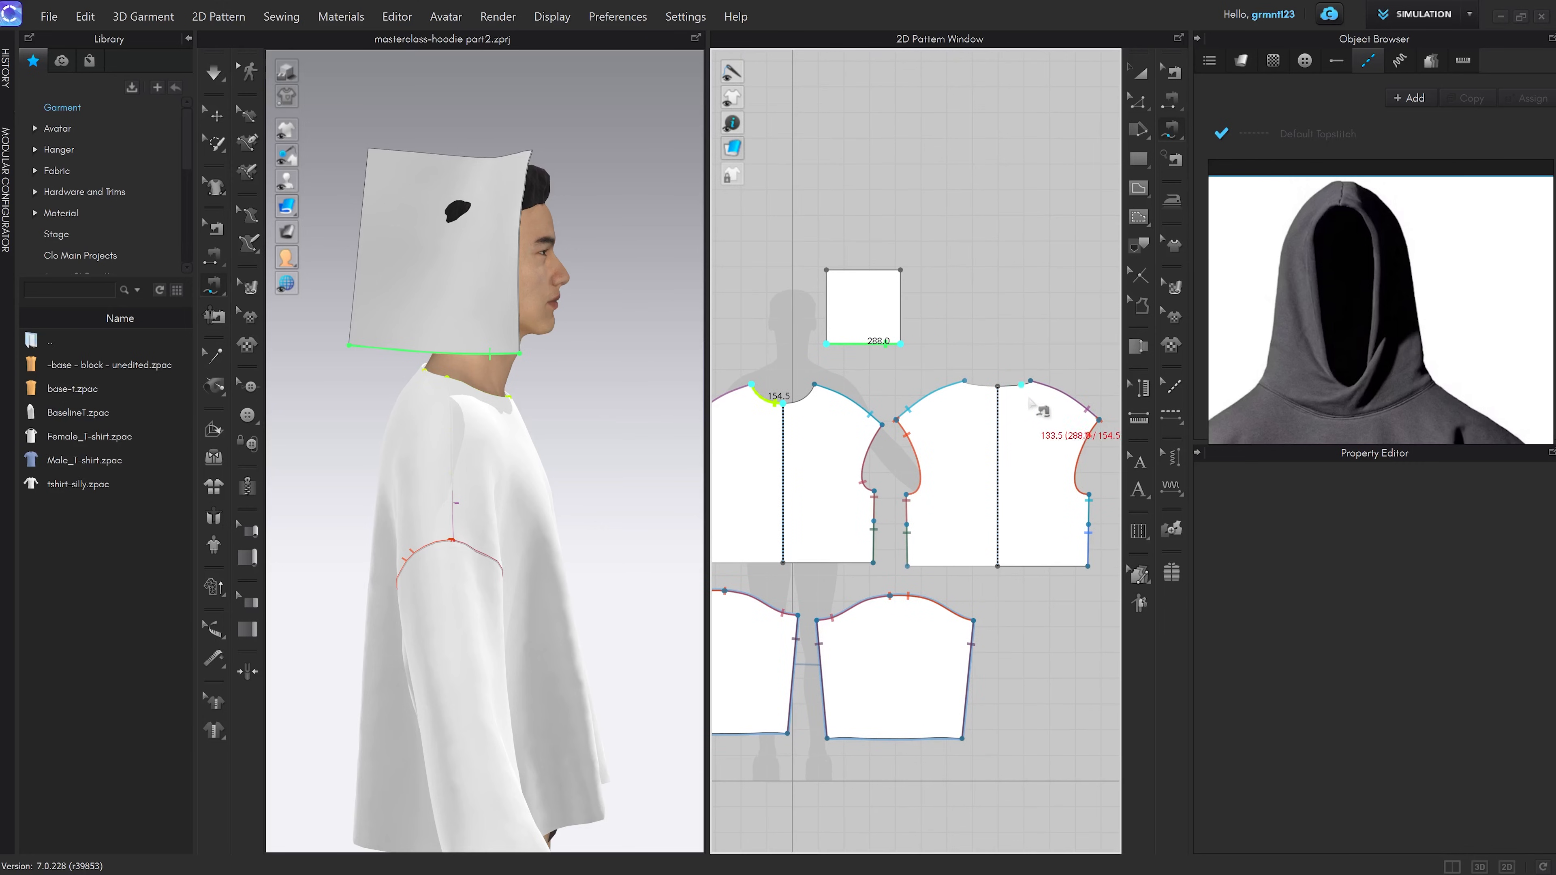
pyautogui.scroll(3, 1023, 396)
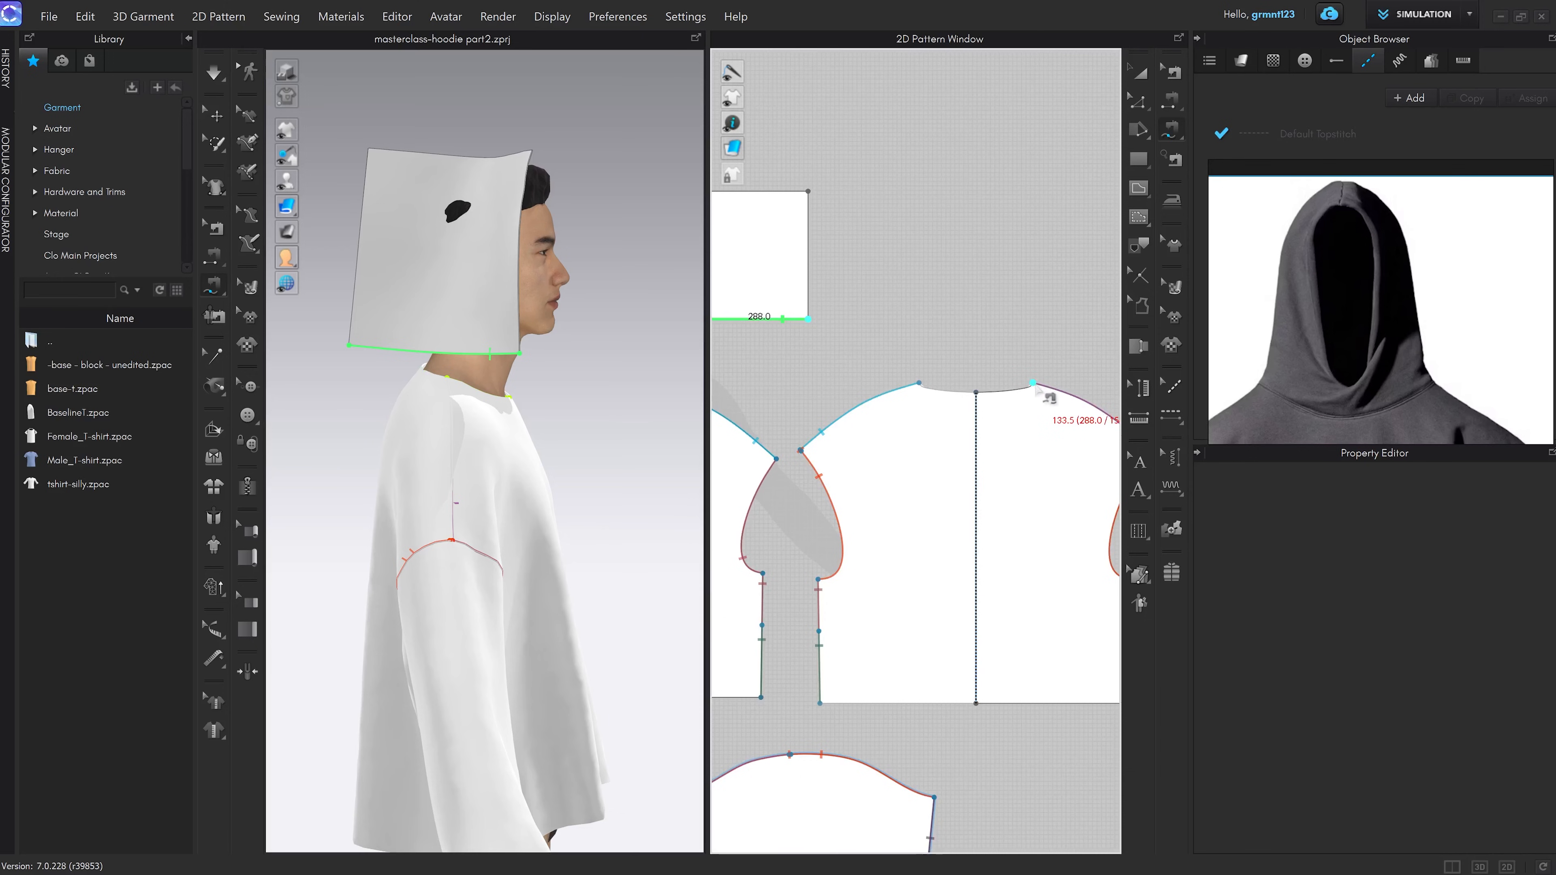
pyautogui.click(1034, 386)
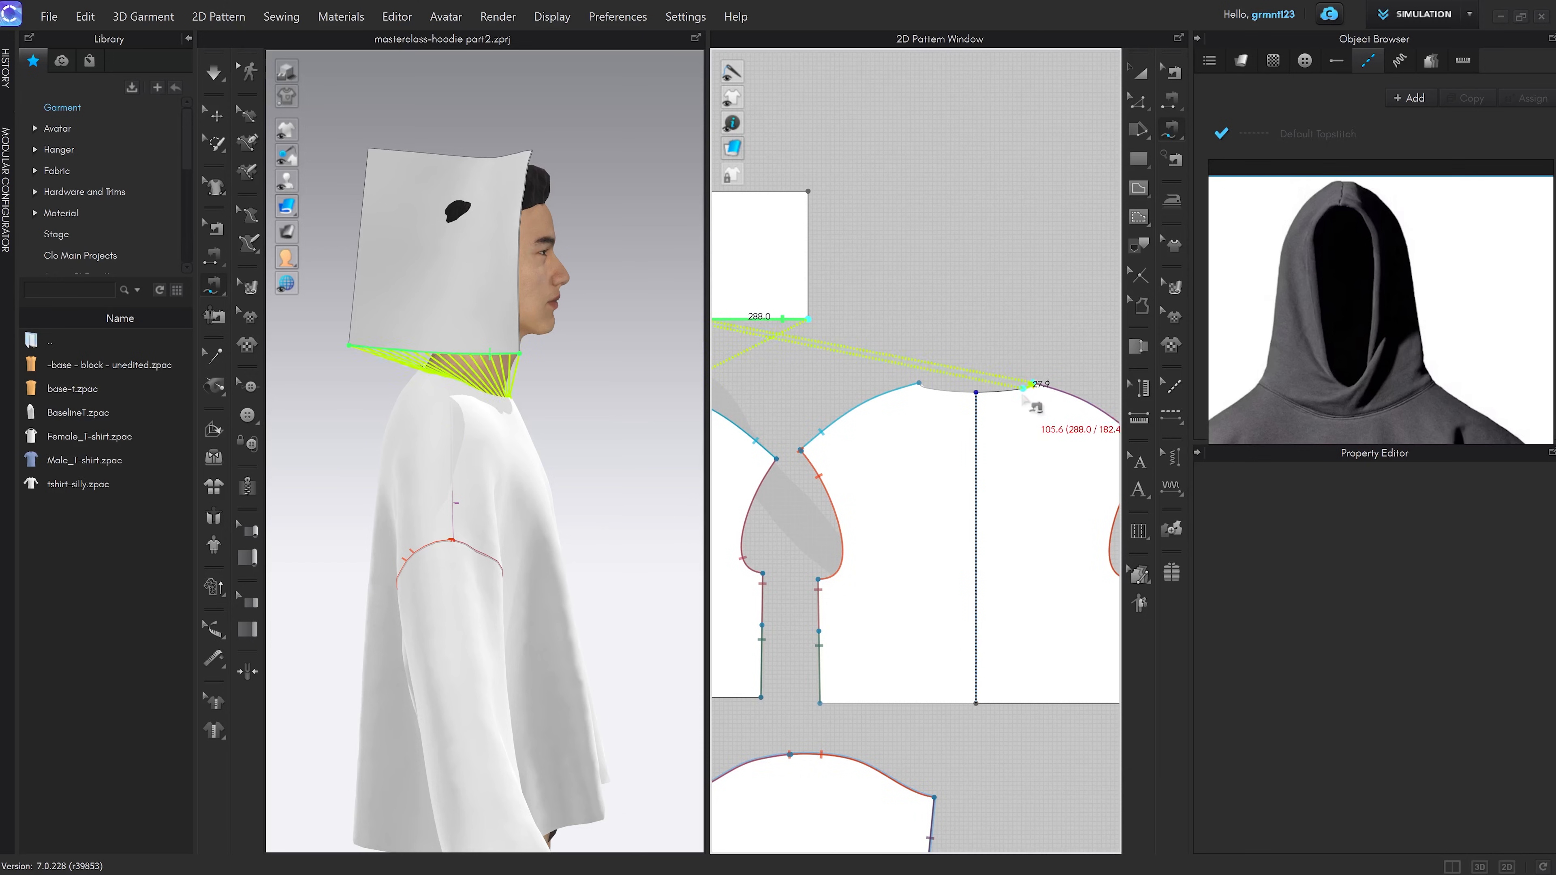
pyautogui.click(979, 401)
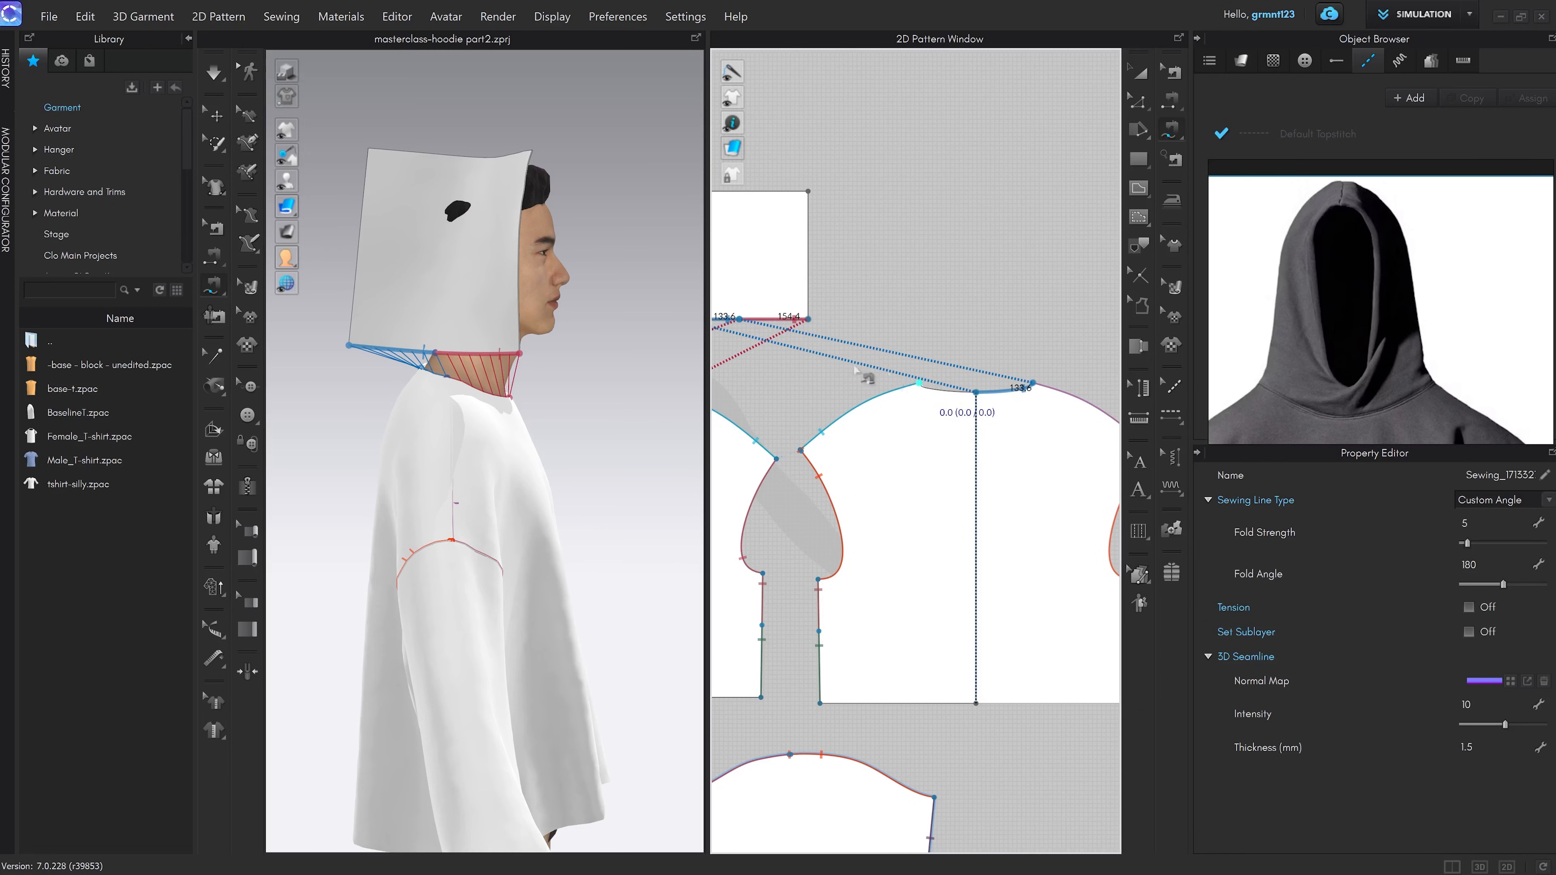
# Move the rectangle pattern horizontally in the 2D window to above the front bodice's half sewn to it and deselect it
pyautogui.scroll(-5, 963, 379)
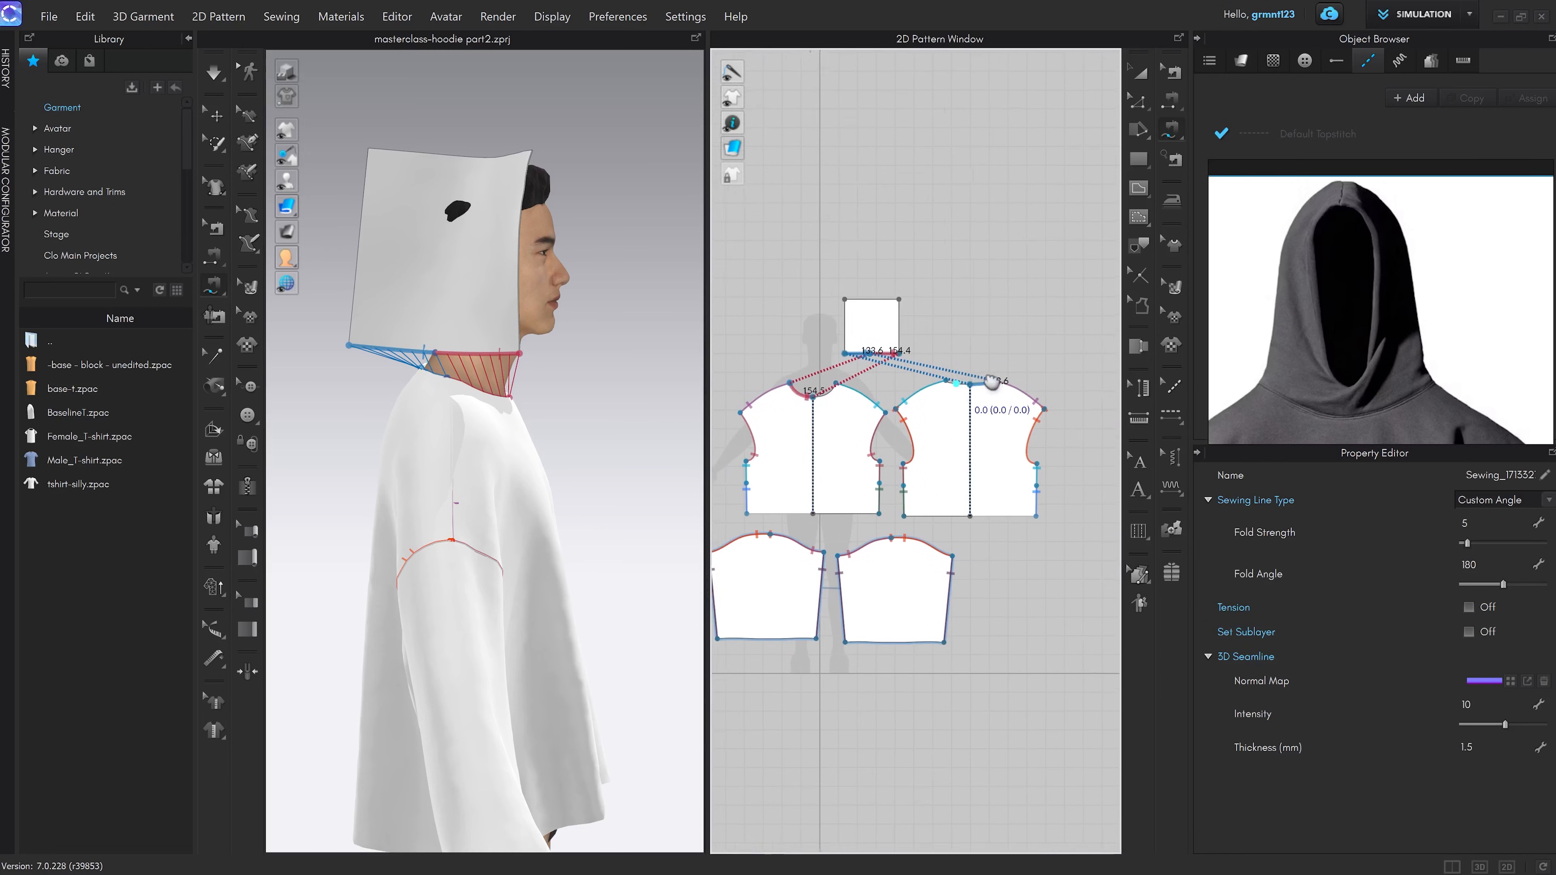
pyautogui.moveTo(960, 382); pyautogui.dragTo(991, 390, button='middle')
pyautogui.moveTo(312, 334); pyautogui.dragTo(461, 322, button='right')
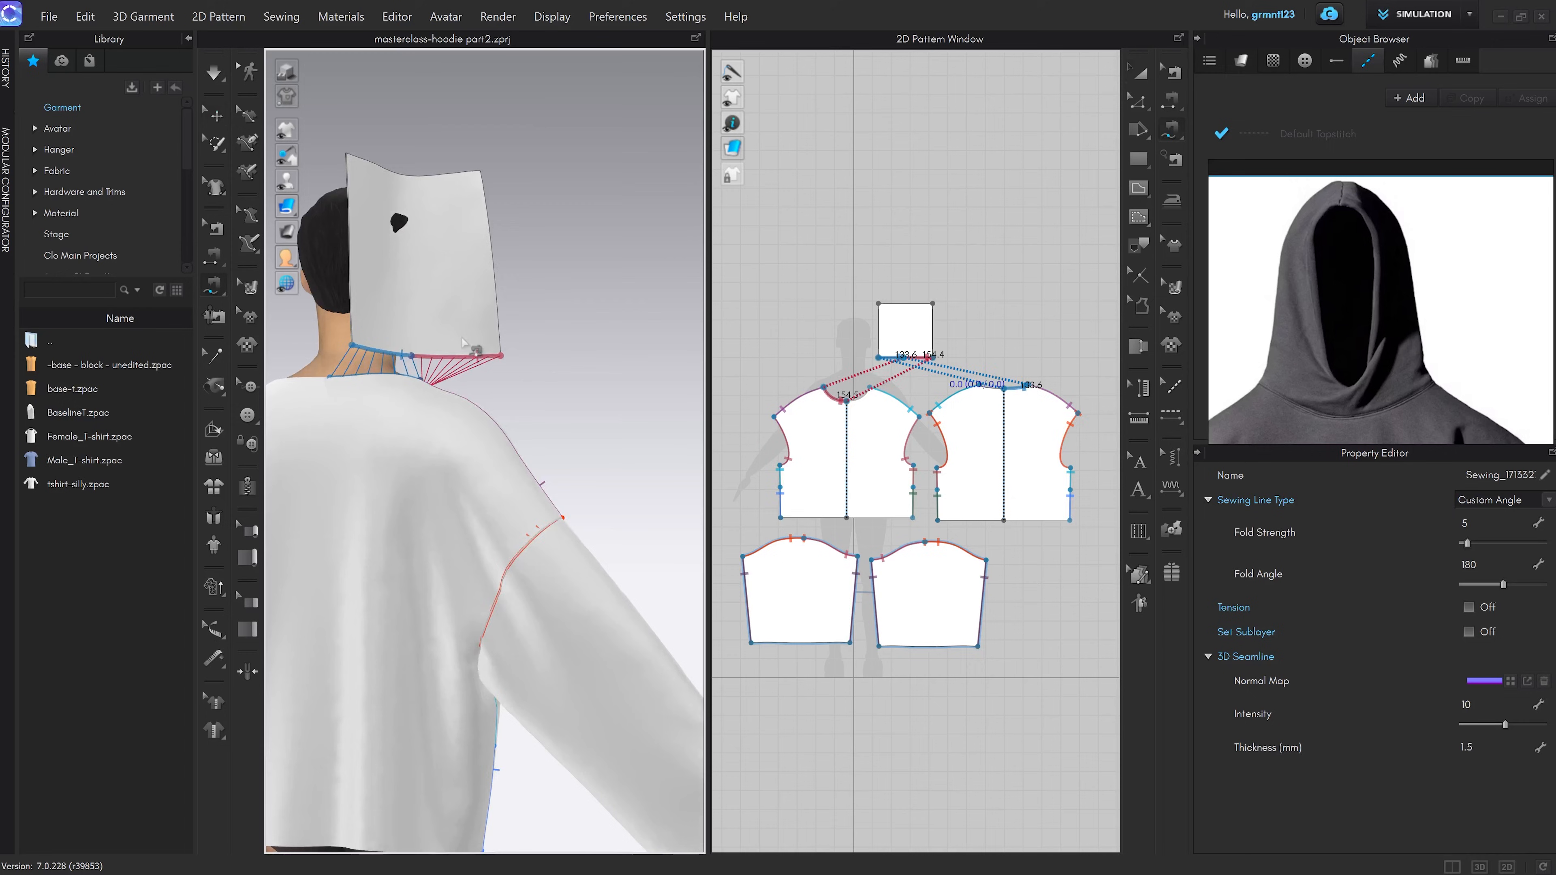
pyautogui.press('q')
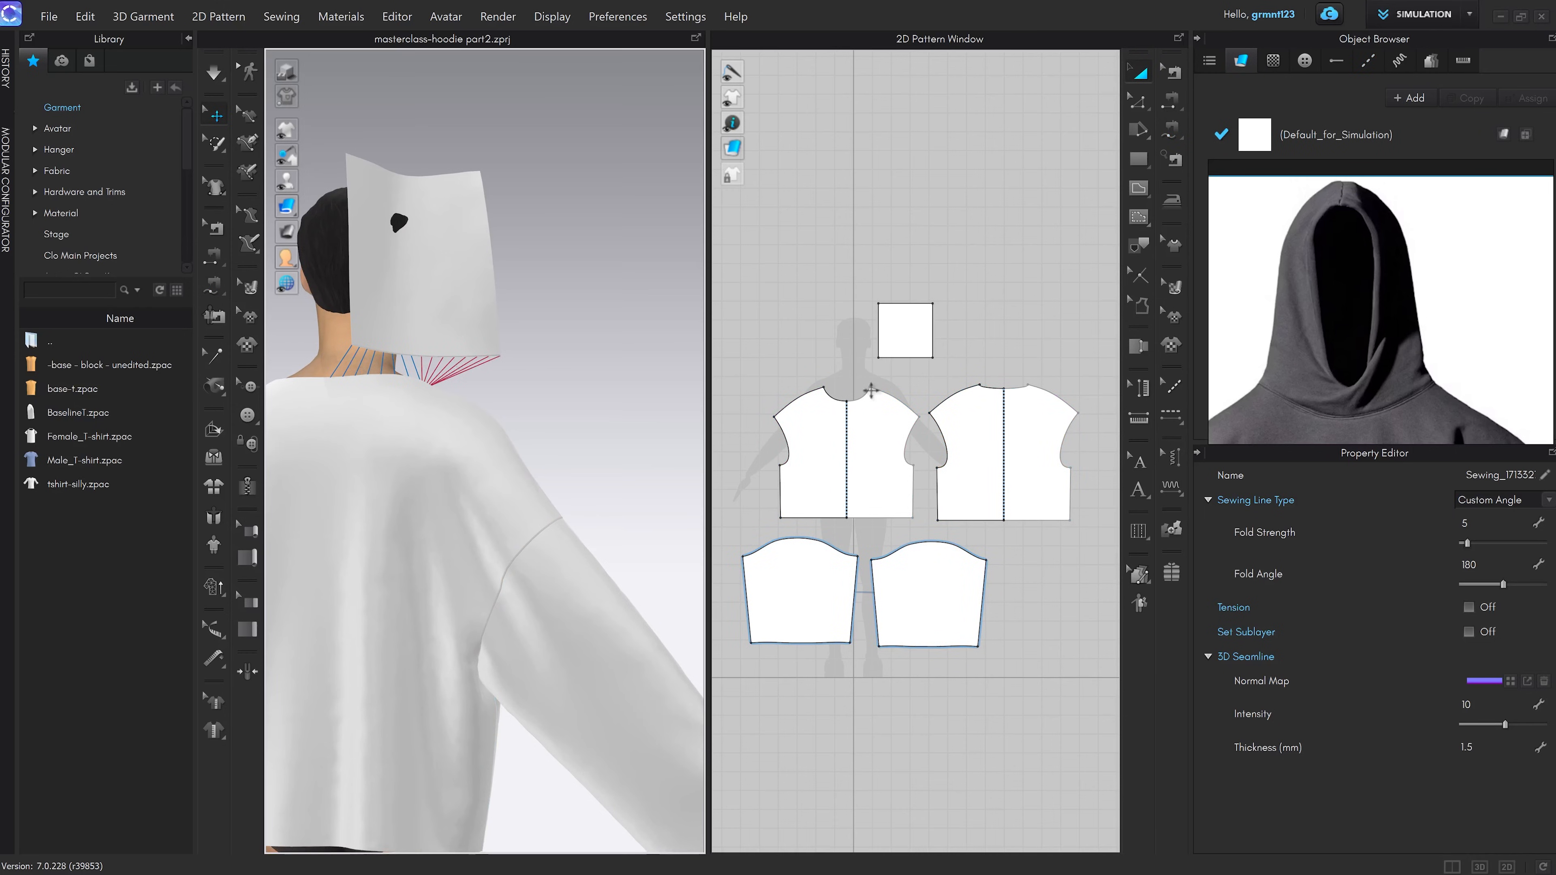
pyautogui.click(905, 331)
pyautogui.moveTo(499, 340); pyautogui.dragTo(381, 336, button='right')
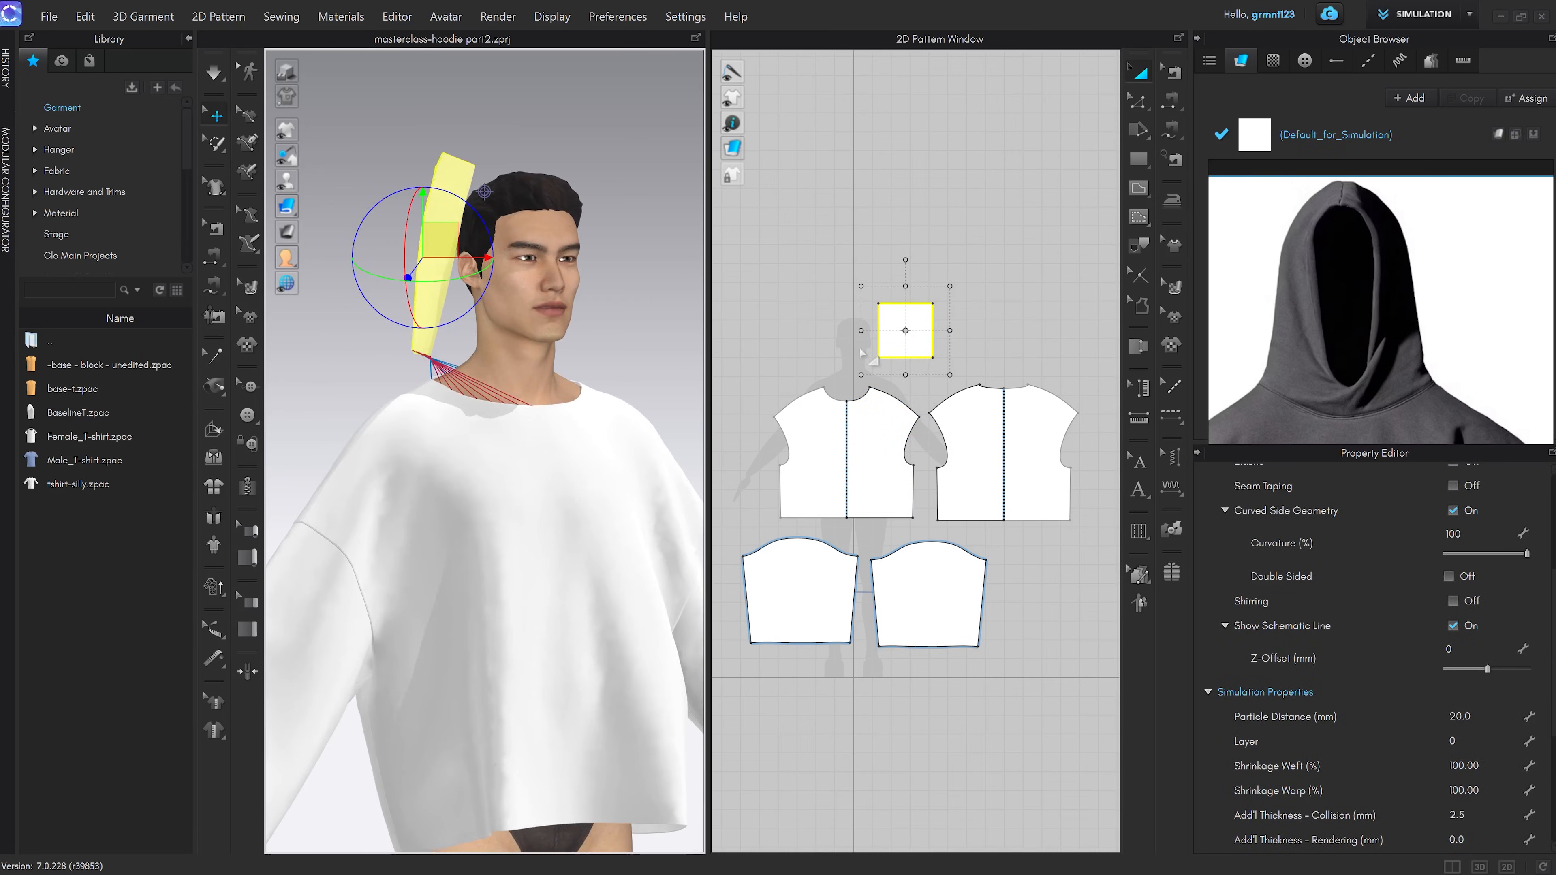
pyautogui.moveTo(903, 339); pyautogui.dragTo(817, 341)
pyautogui.click(902, 364)
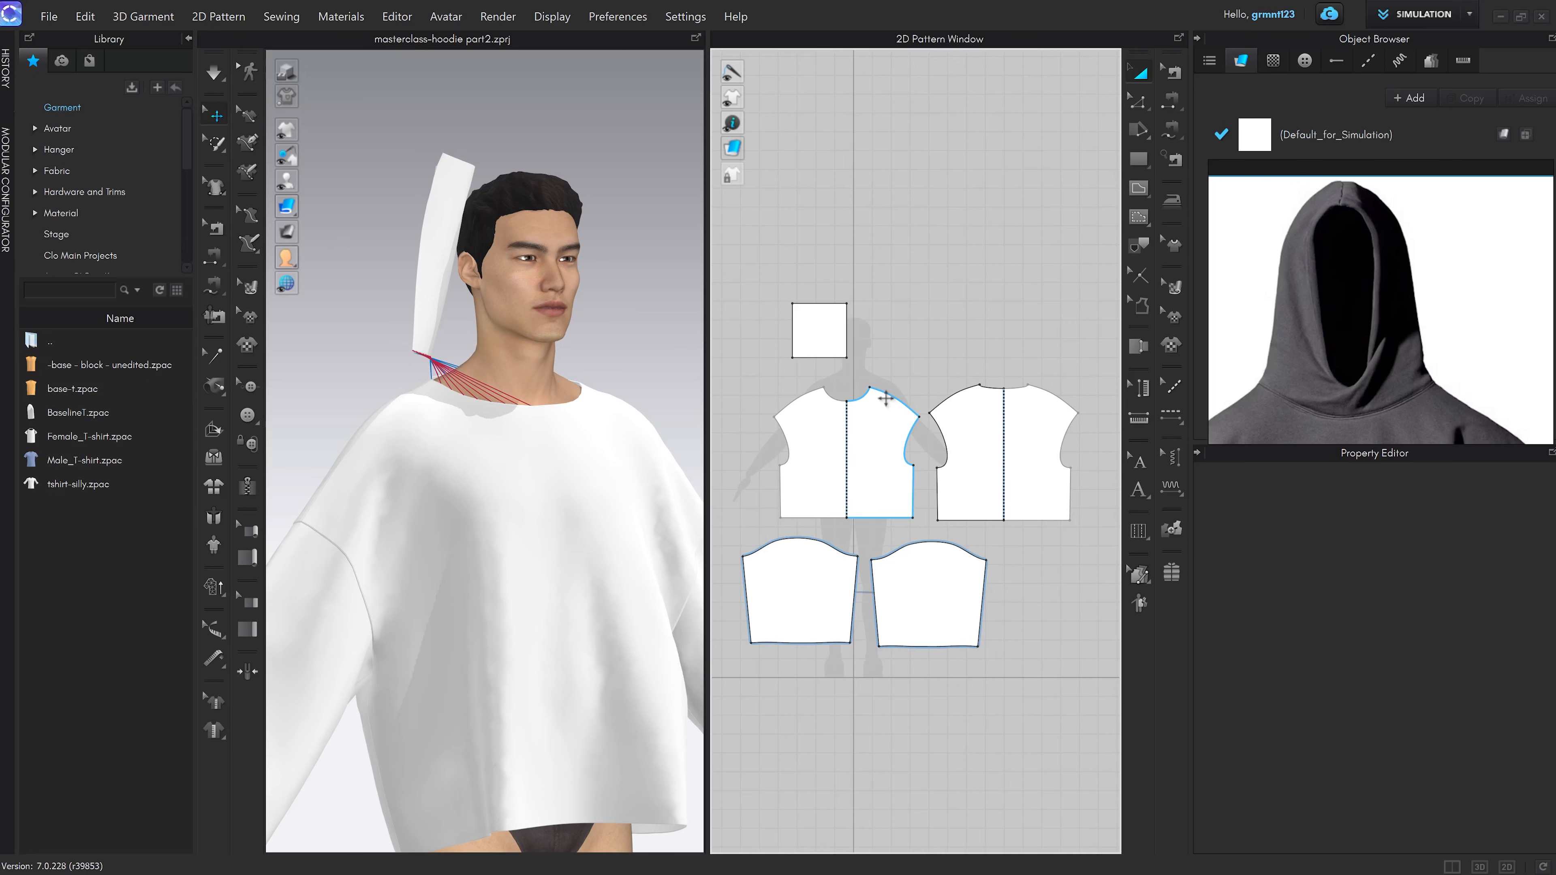
# Duplicate the rectangle as a symmetric pattern with its sewing and place it level with the original above the back bodice
pyautogui.click(836, 344)
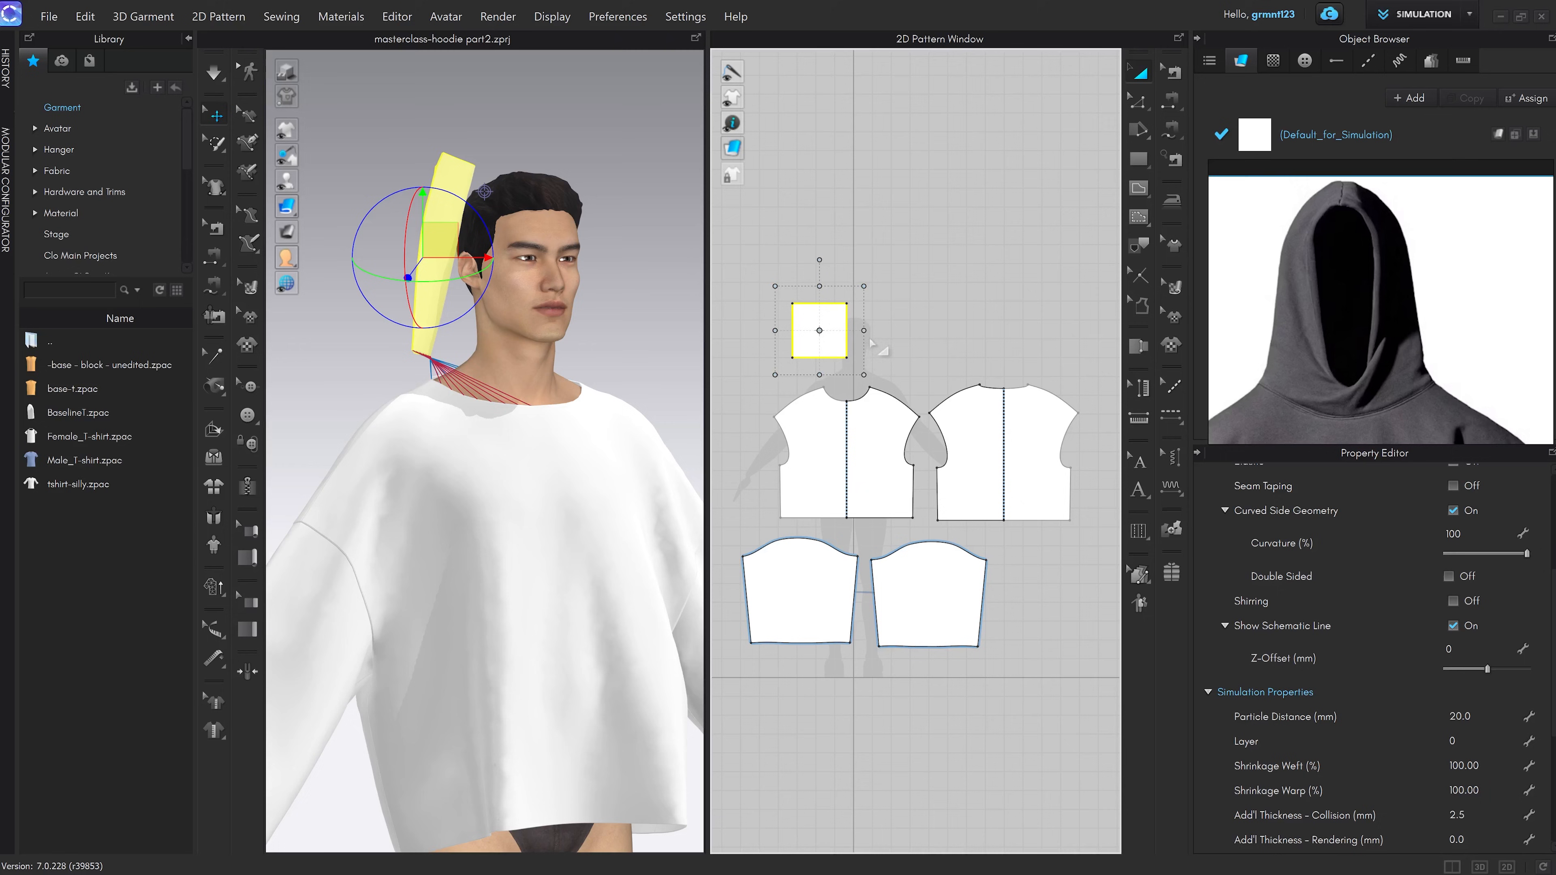
pyautogui.hotkey('ctrl', 'd')
pyautogui.click(995, 340)
# Sew the vertical back edges of the two hood rectangles together in the 3D view with Segment Sewing
pyautogui.moveTo(612, 382)
pyautogui.mouseDown(button='right')
pyautogui.moveTo(458, 367)
pyautogui.moveTo(612, 356)
pyautogui.mouseUp(button='right')
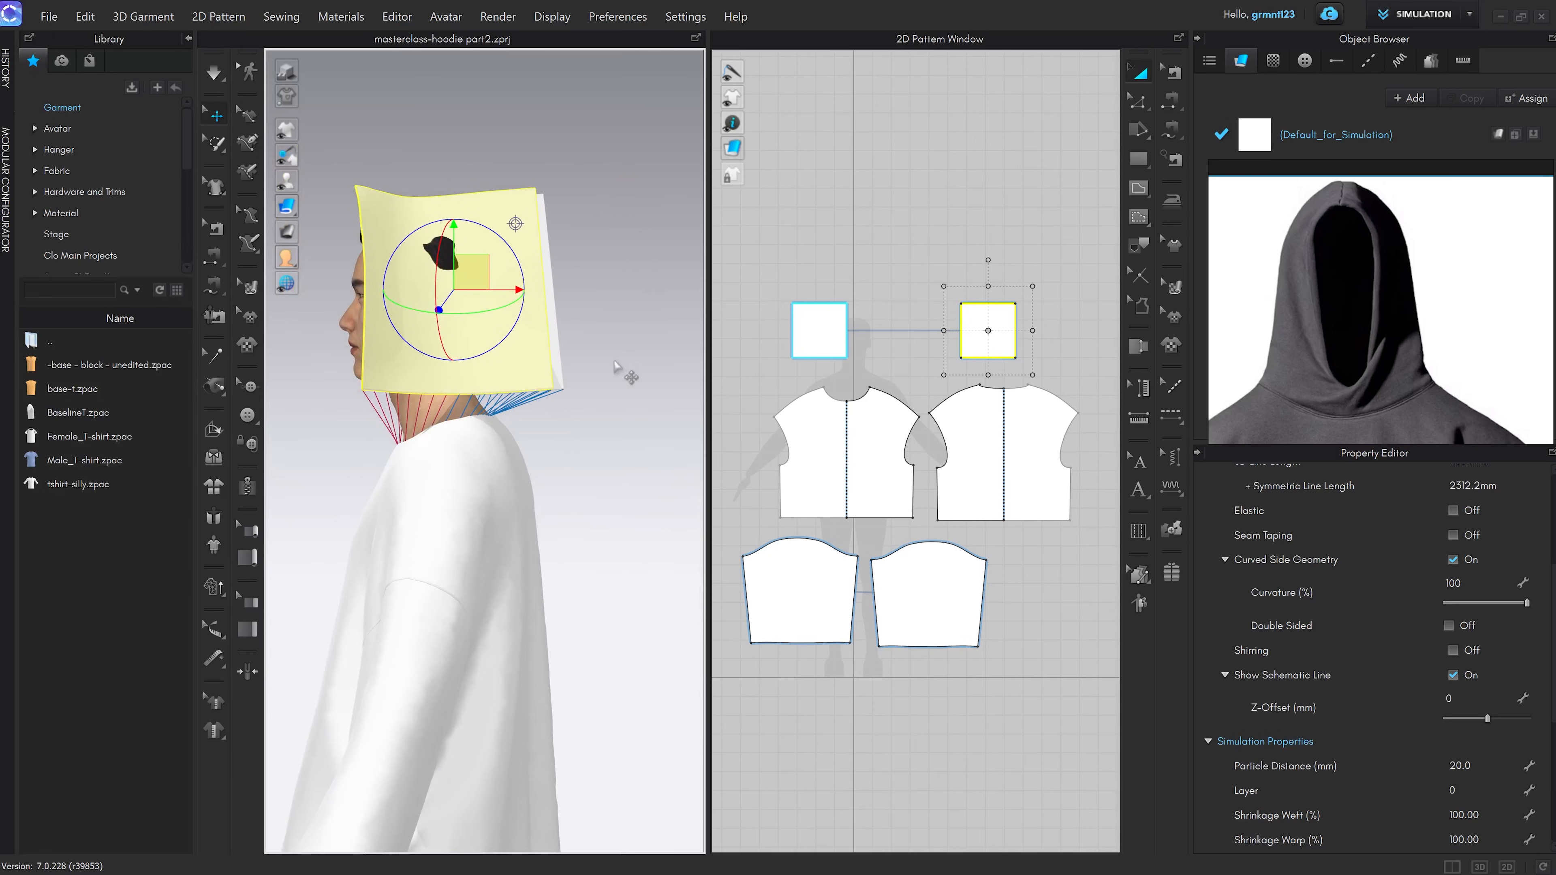
pyautogui.press('b')
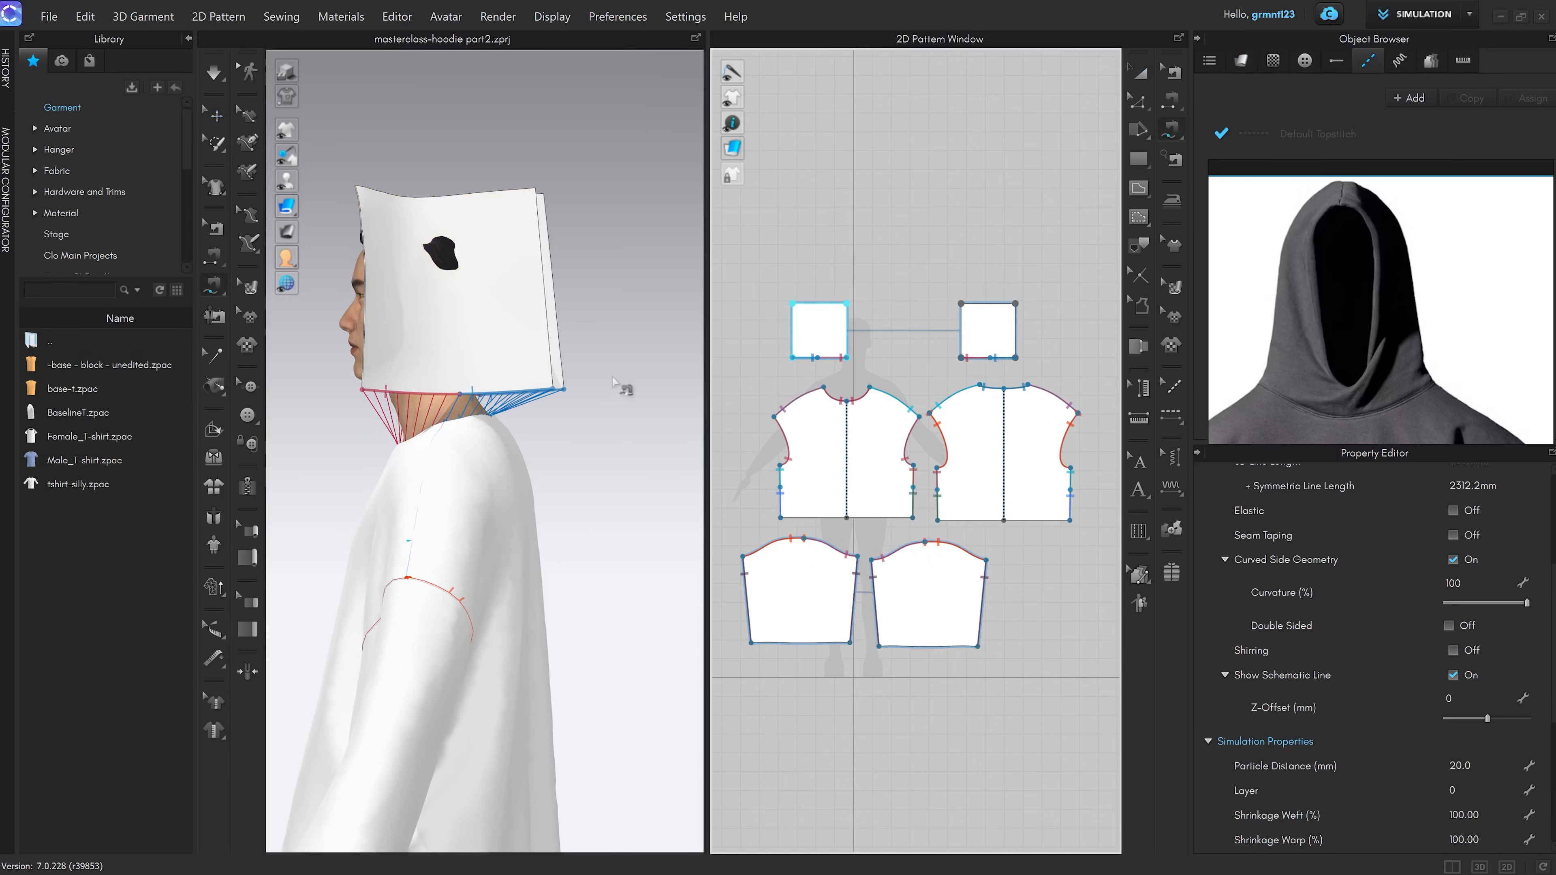
pyautogui.moveTo(632, 414); pyautogui.dragTo(597, 435, button='right')
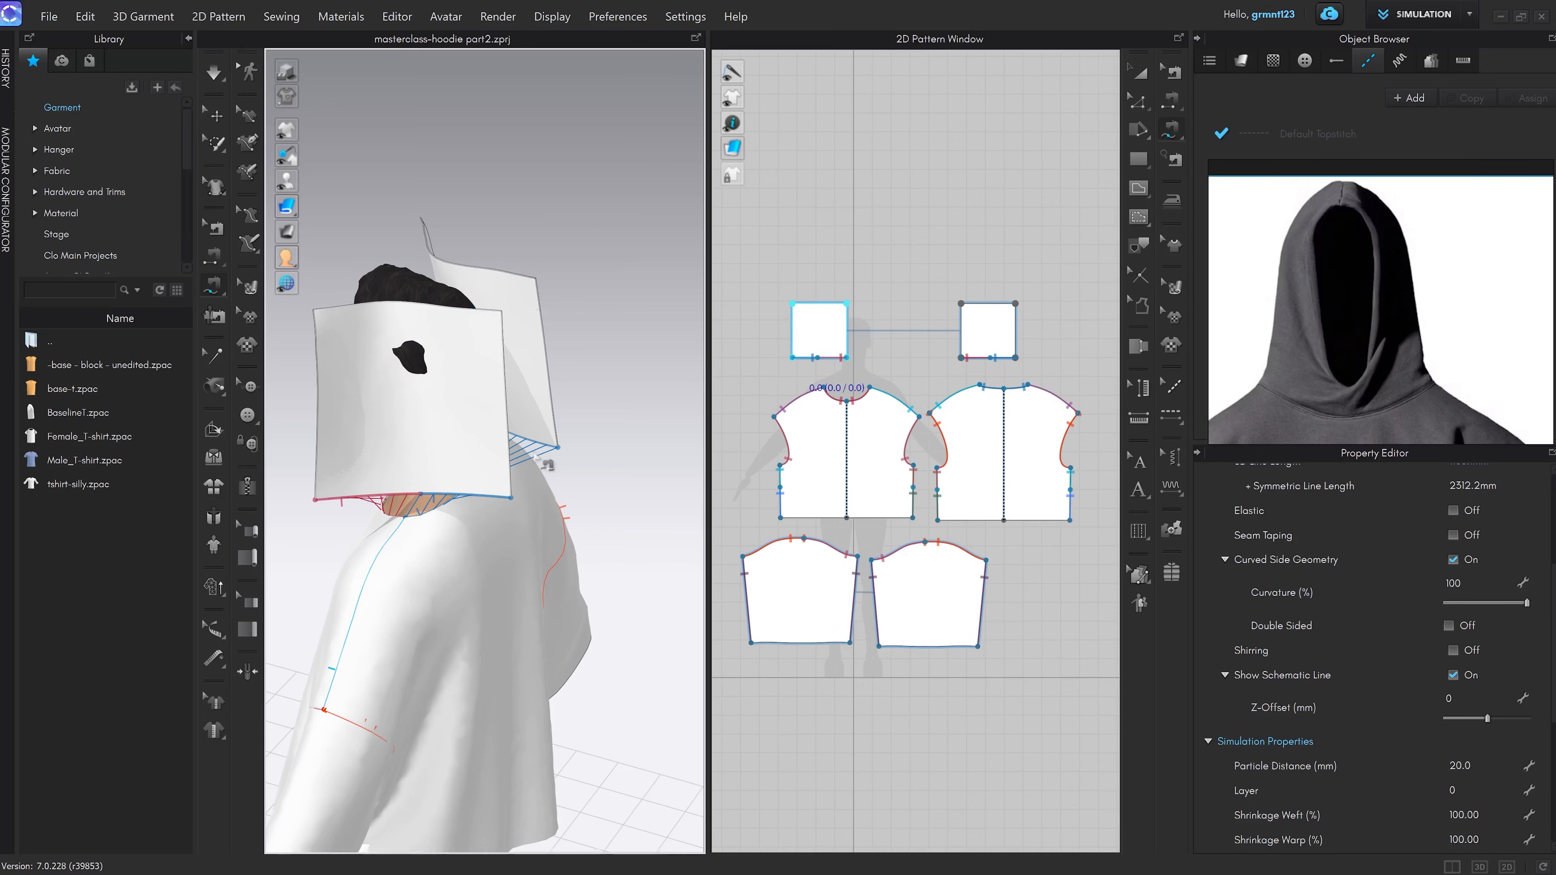
pyautogui.moveTo(547, 464); pyautogui.dragTo(643, 440, button='middle')
pyautogui.moveTo(642, 440); pyautogui.dragTo(612, 417, button='right')
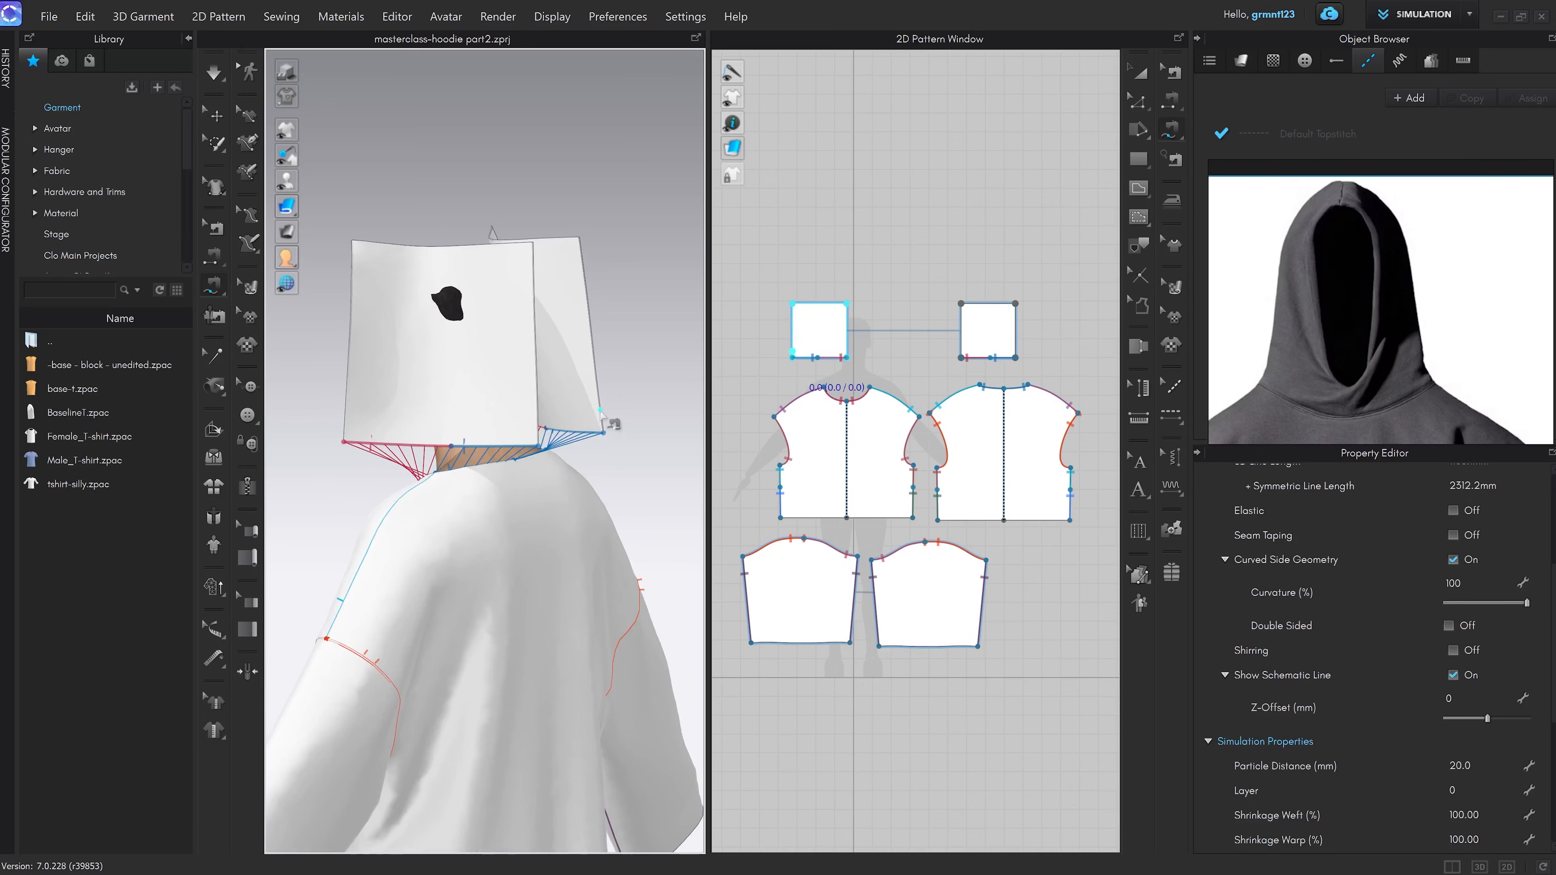
pyautogui.press('n')
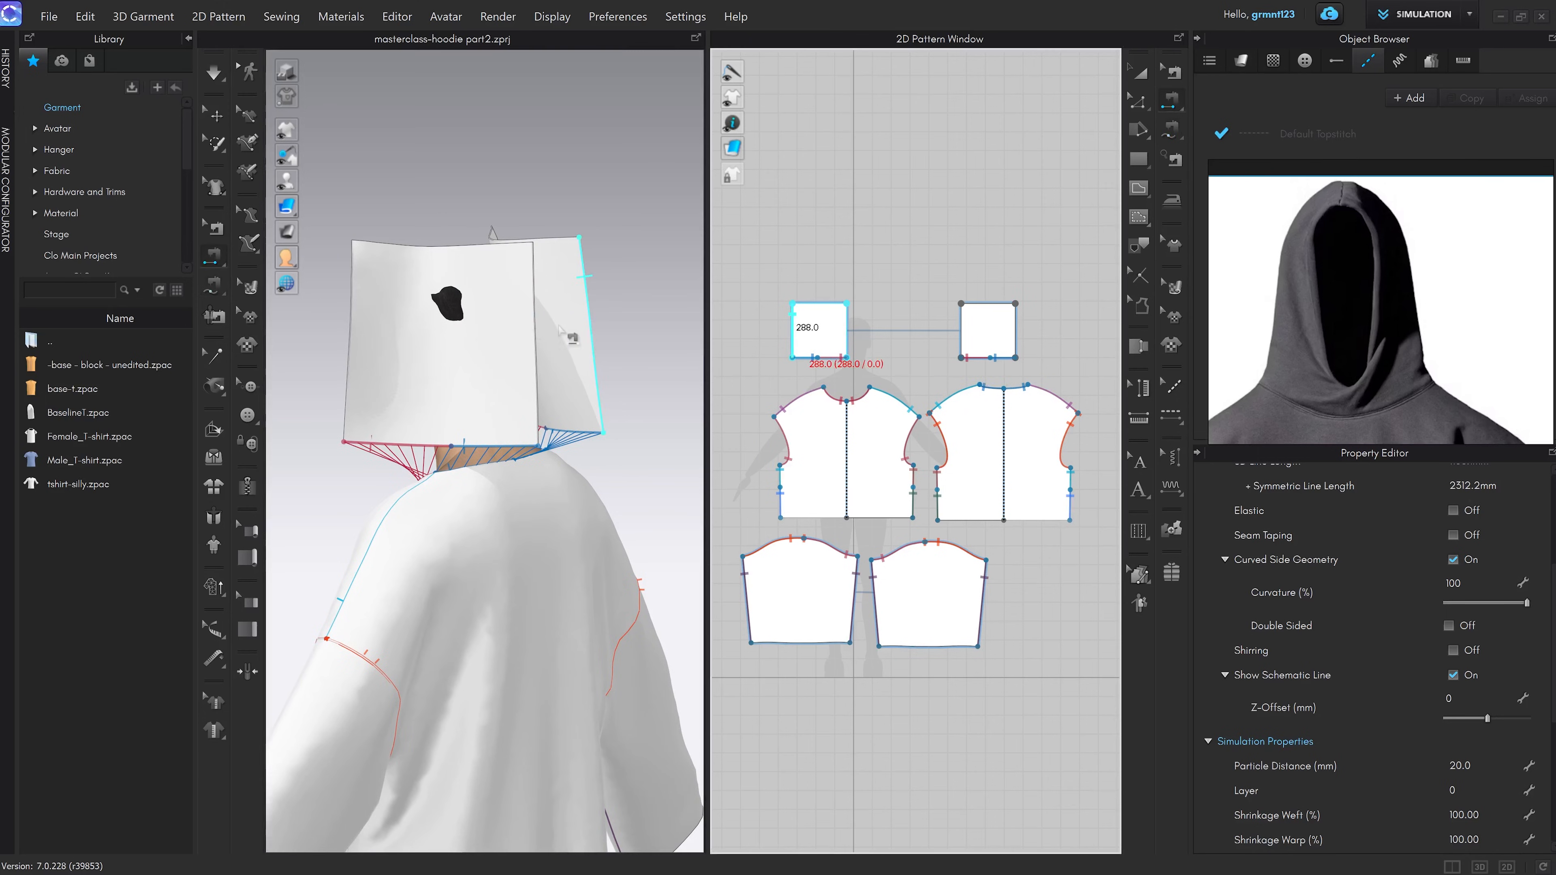
pyautogui.moveTo(503, 285); pyautogui.dragTo(542, 374, button='right')
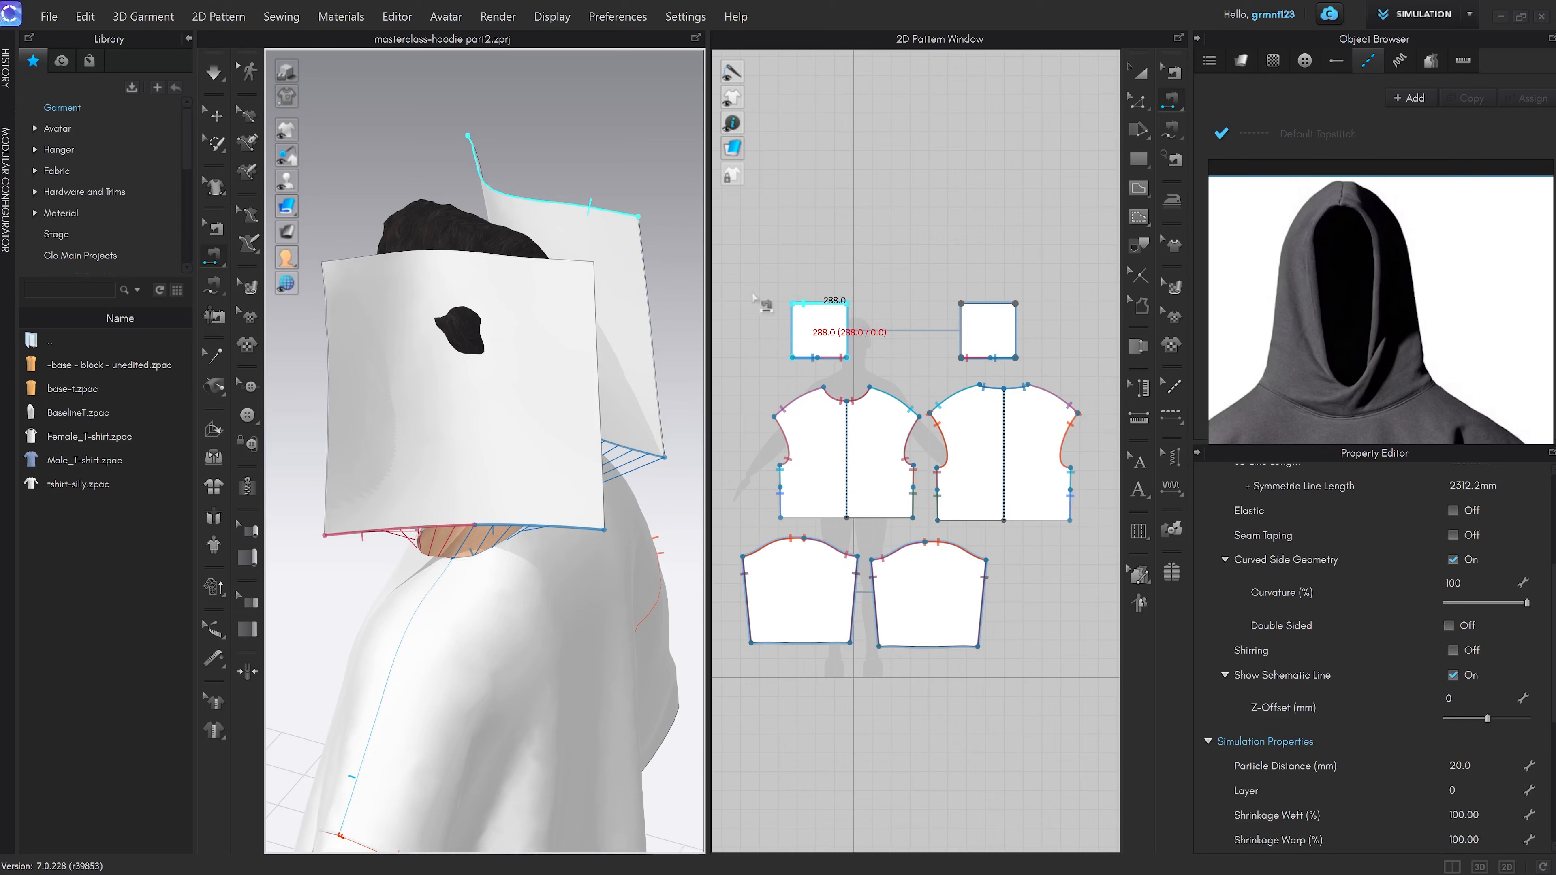
pyautogui.click(594, 319)
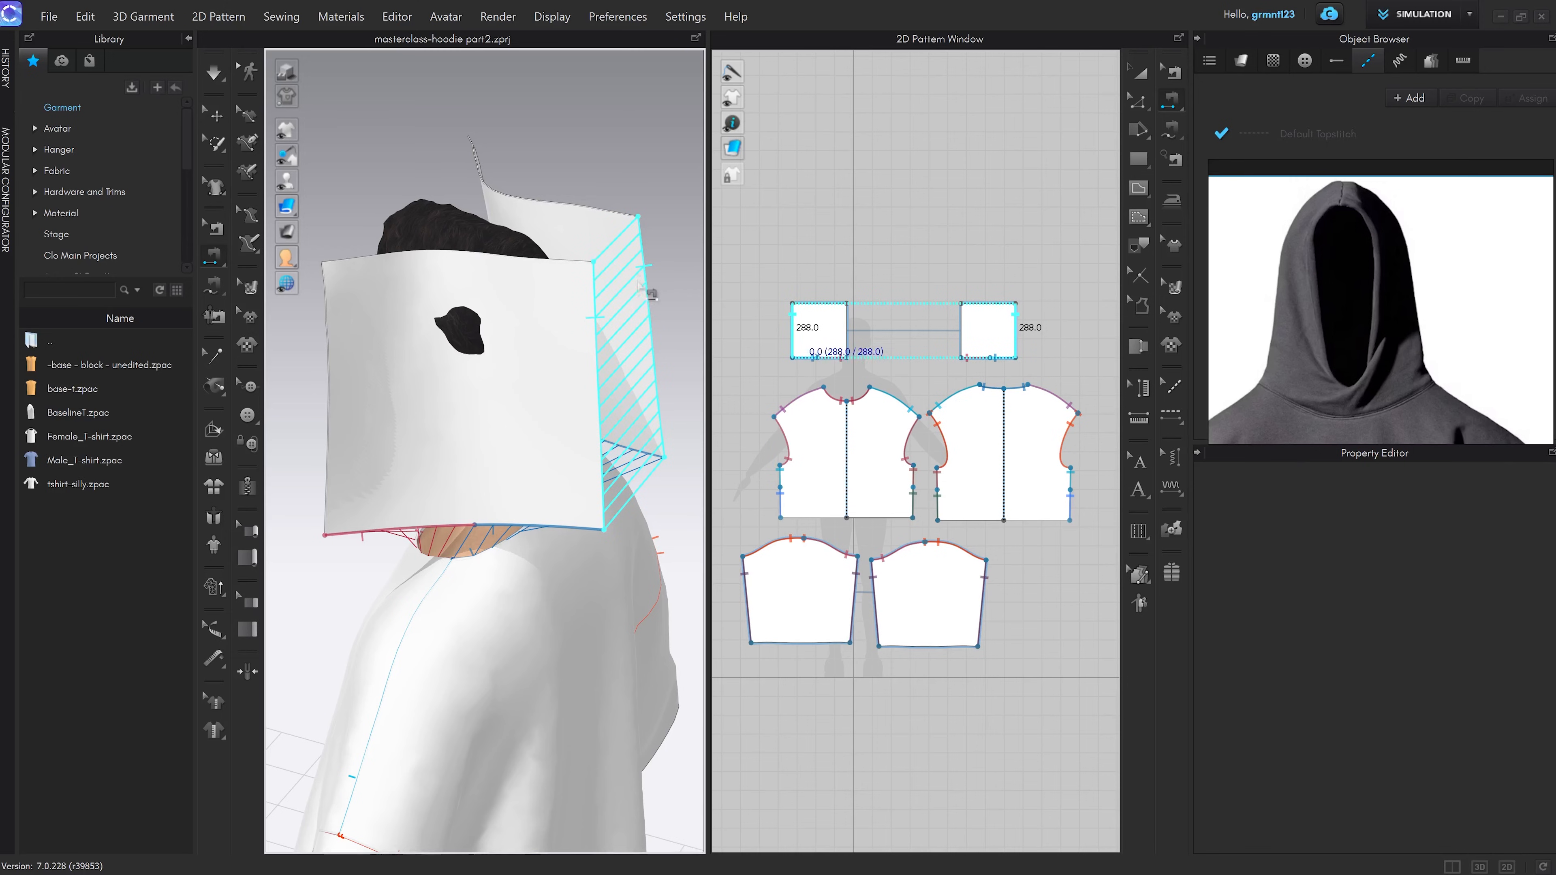
pyautogui.click(642, 274)
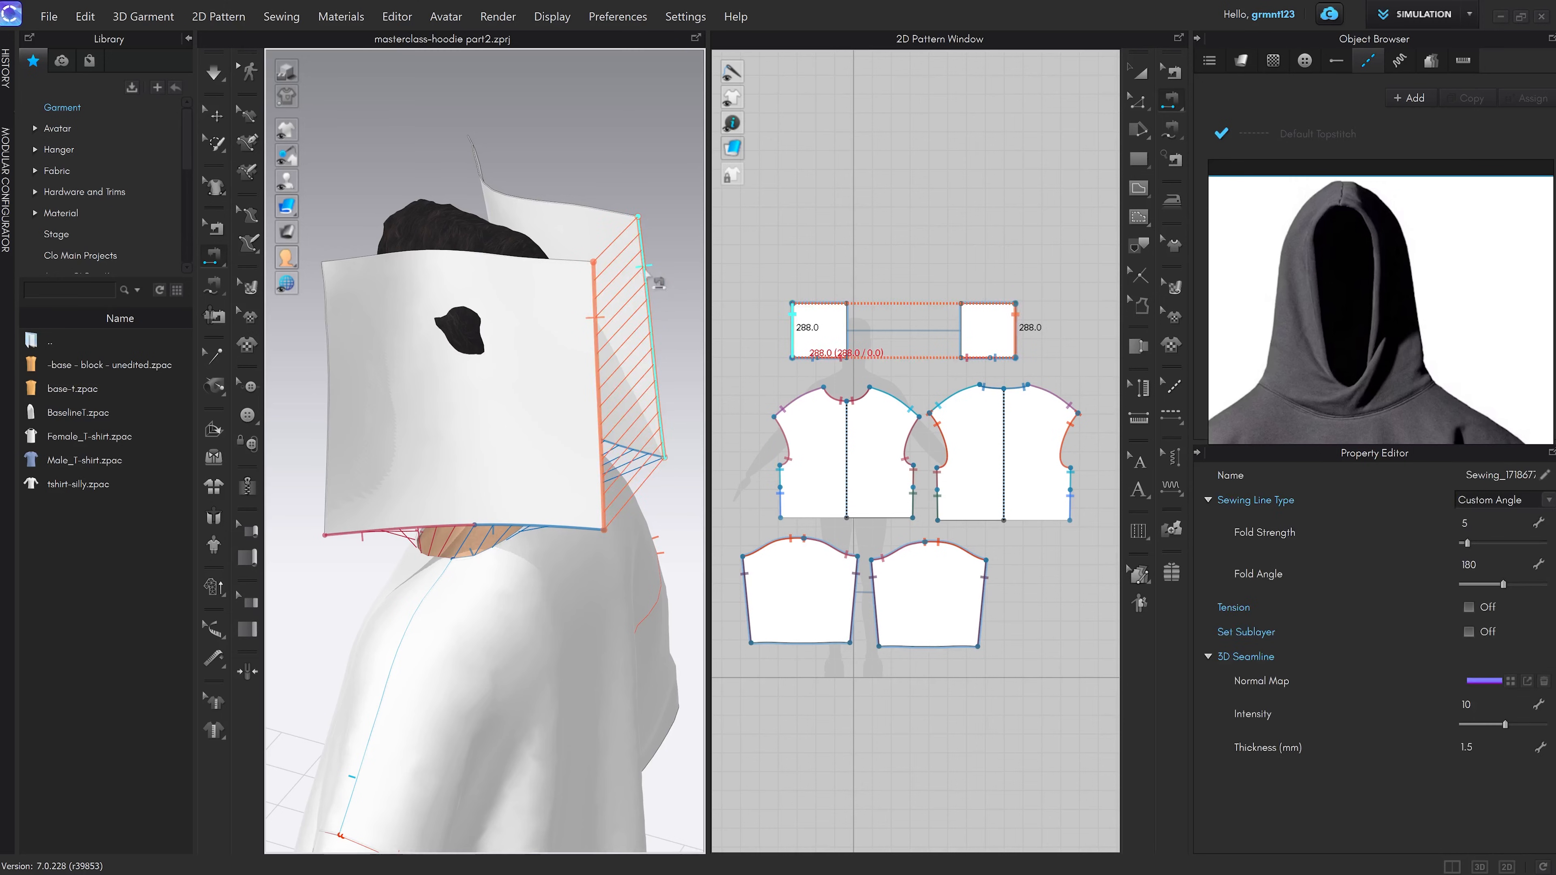
# Sew the top edges of the two hood rectangles together in the 3D view and return to the Transform Pattern tool
pyautogui.click(537, 265)
pyautogui.click(593, 209)
pyautogui.moveTo(511, 371); pyautogui.dragTo(524, 323, button='right')
pyautogui.press('q')
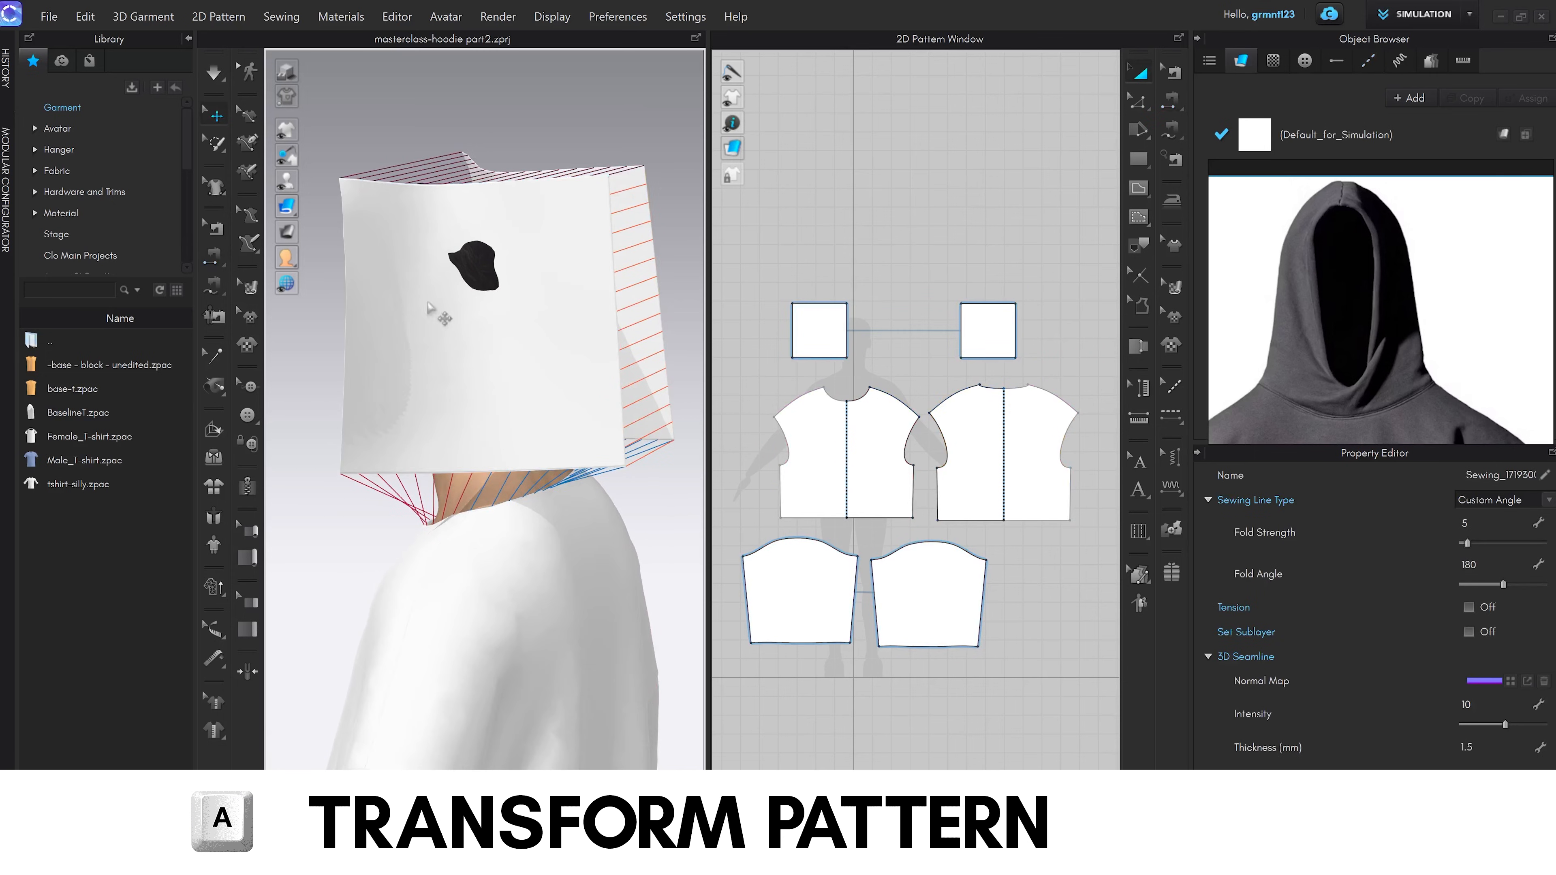
# Clear the selection and simulate the garment to pull the hood's seams closed around the head, stopping once it settles
pyautogui.click(1082, 150)
pyautogui.moveTo(560, 311); pyautogui.dragTo(622, 344, button='right')
pyautogui.scroll(-4, 576, 393)
pyautogui.moveTo(569, 412); pyautogui.dragTo(438, 441, button='middle')
pyautogui.scroll(3, 331, 388)
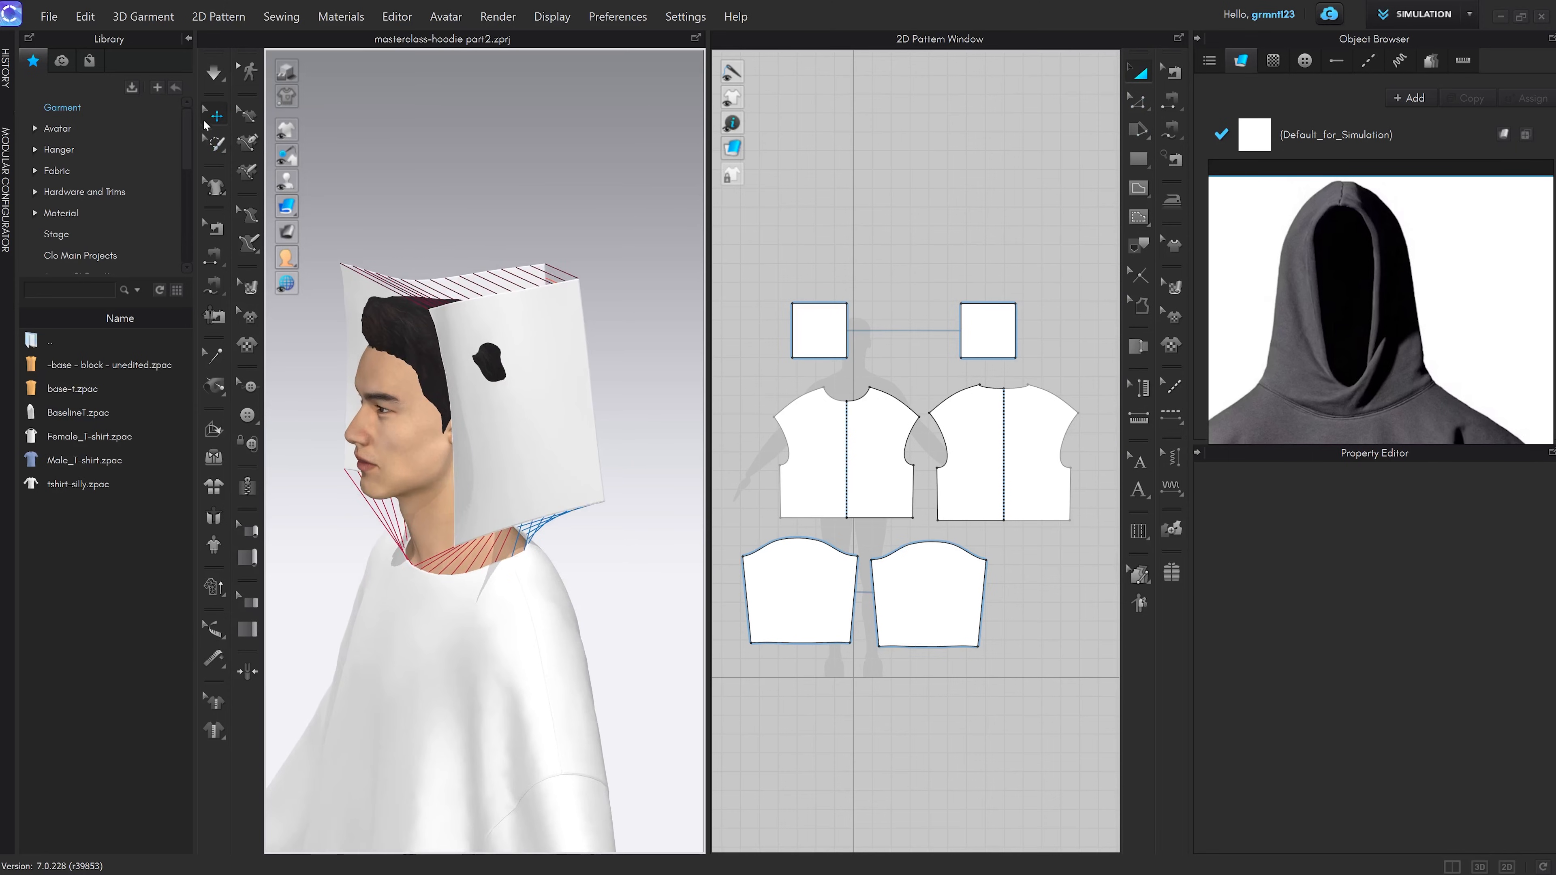
pyautogui.moveTo(597, 306); pyautogui.dragTo(626, 329, button='middle')
pyautogui.press('space')
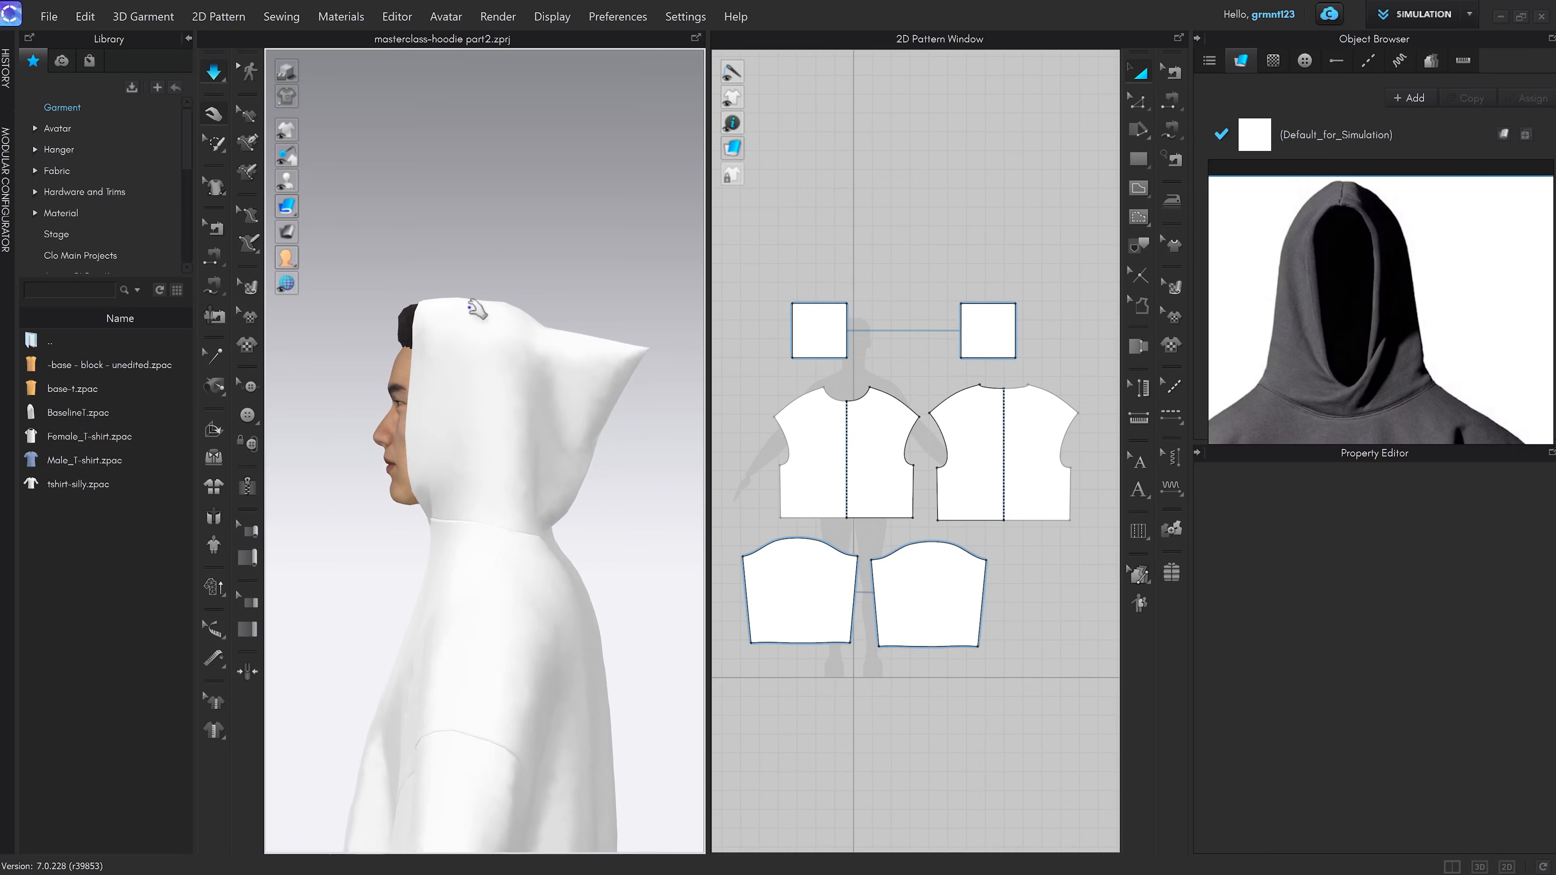
pyautogui.press('space')
# Examine the simulated hood's shape and neckline fit from the back, side and front in the 3D view
pyautogui.scroll(-4, 471, 308)
pyautogui.moveTo(521, 310); pyautogui.dragTo(344, 352, button='right')
pyautogui.scroll(4, 445, 312)
pyautogui.scroll(-3, 446, 316)
pyautogui.scroll(5, 450, 402)
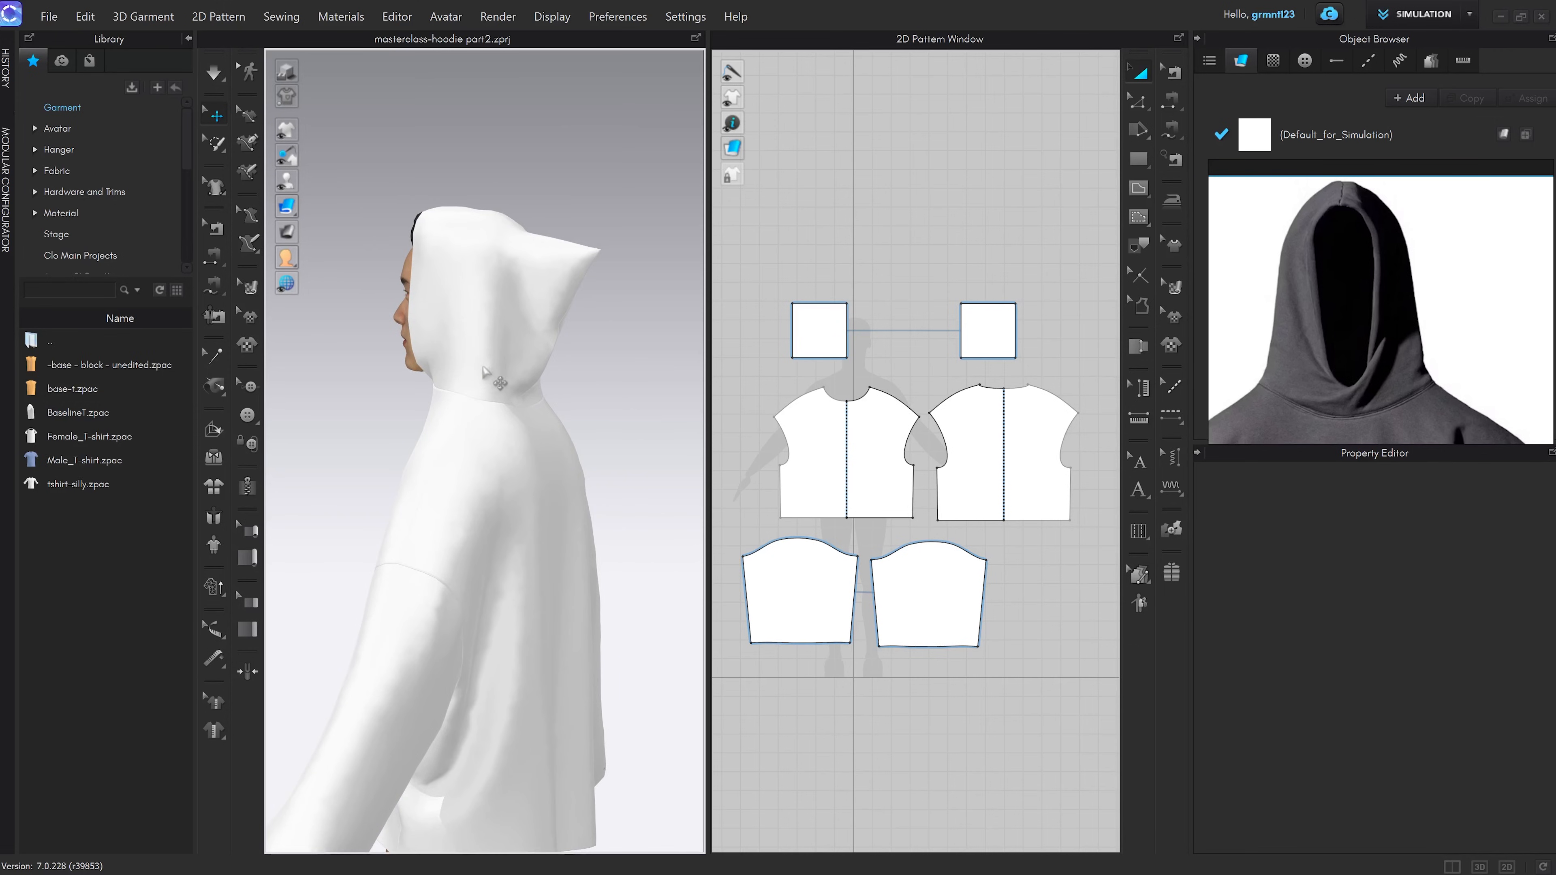
pyautogui.moveTo(567, 242); pyautogui.dragTo(583, 331, button='right')
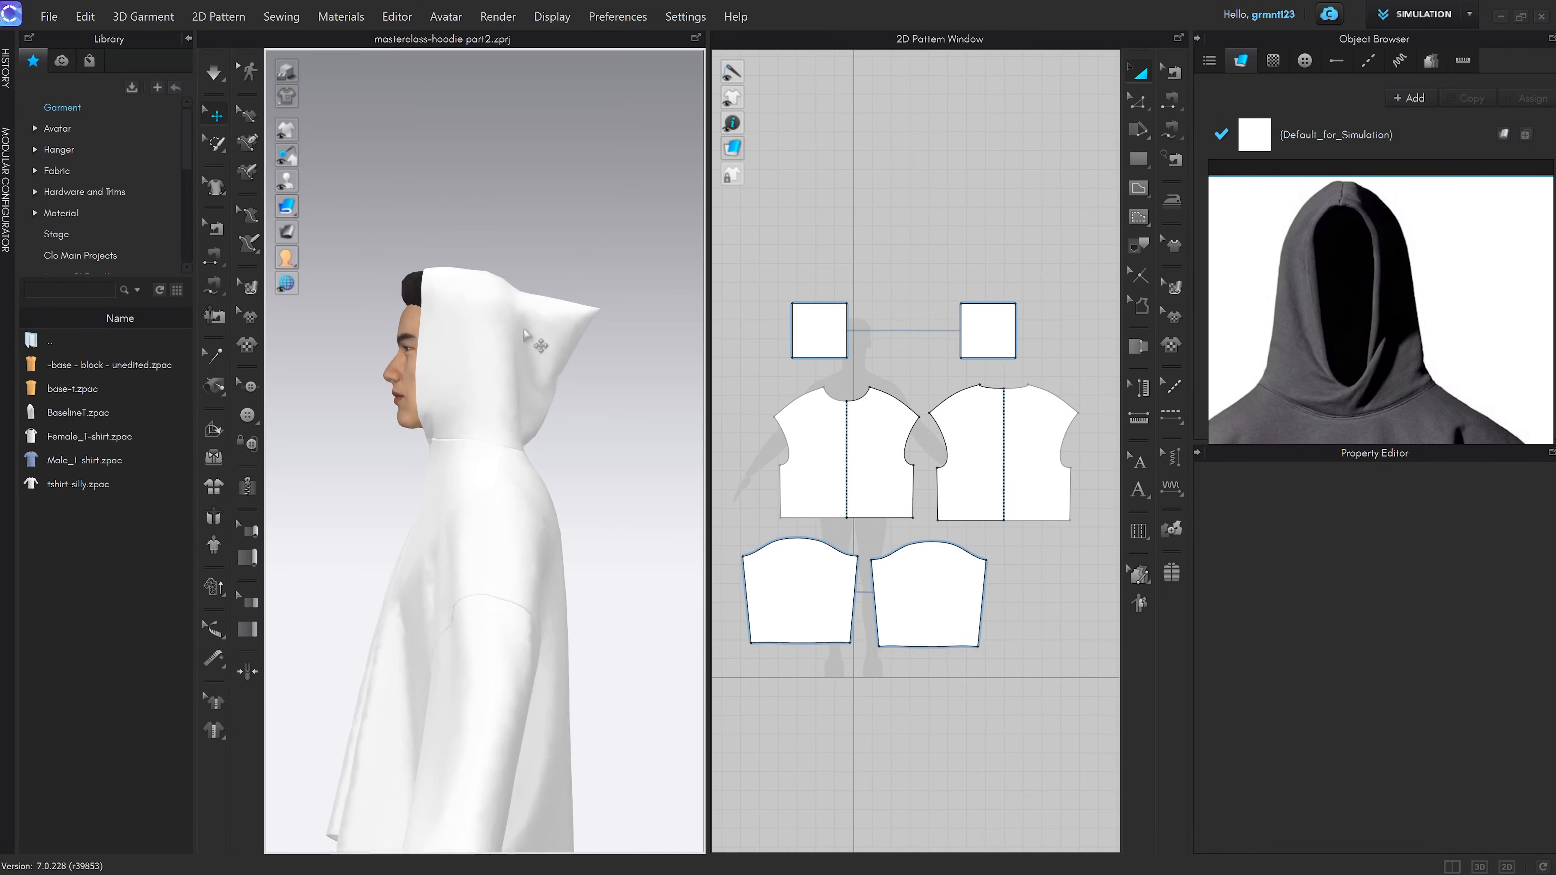
pyautogui.moveTo(414, 296); pyautogui.dragTo(499, 327, button='right')
pyautogui.scroll(2, 501, 330)
pyautogui.moveTo(502, 331); pyautogui.dragTo(538, 404, button='middle')
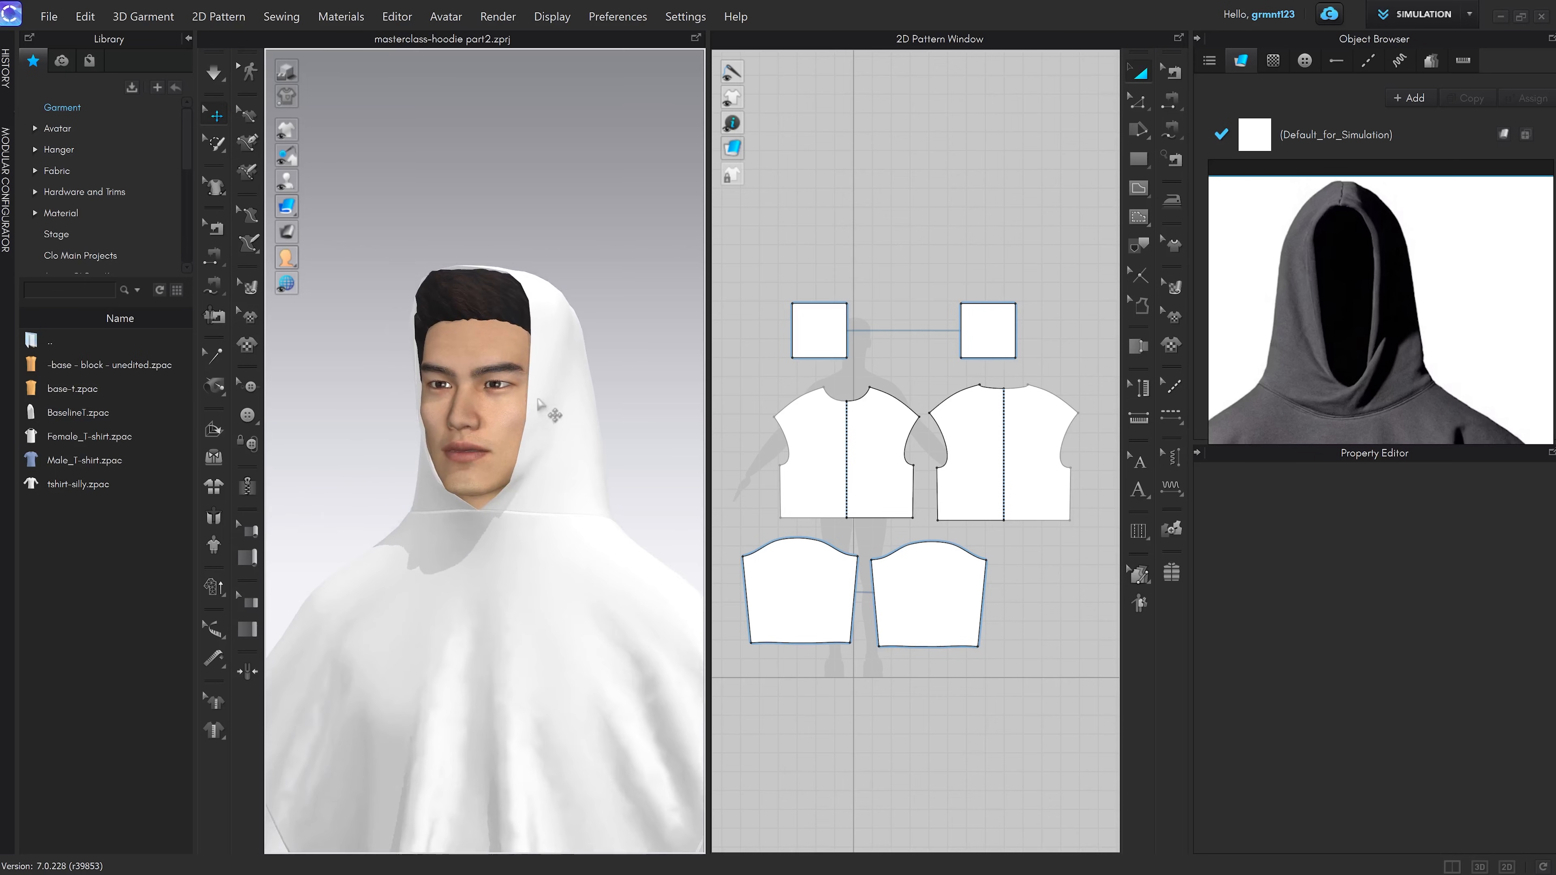
# Delete the avatar's hair so the head is bare, and briefly simulate the garment so the hood settles around it
pyautogui.click(482, 308)
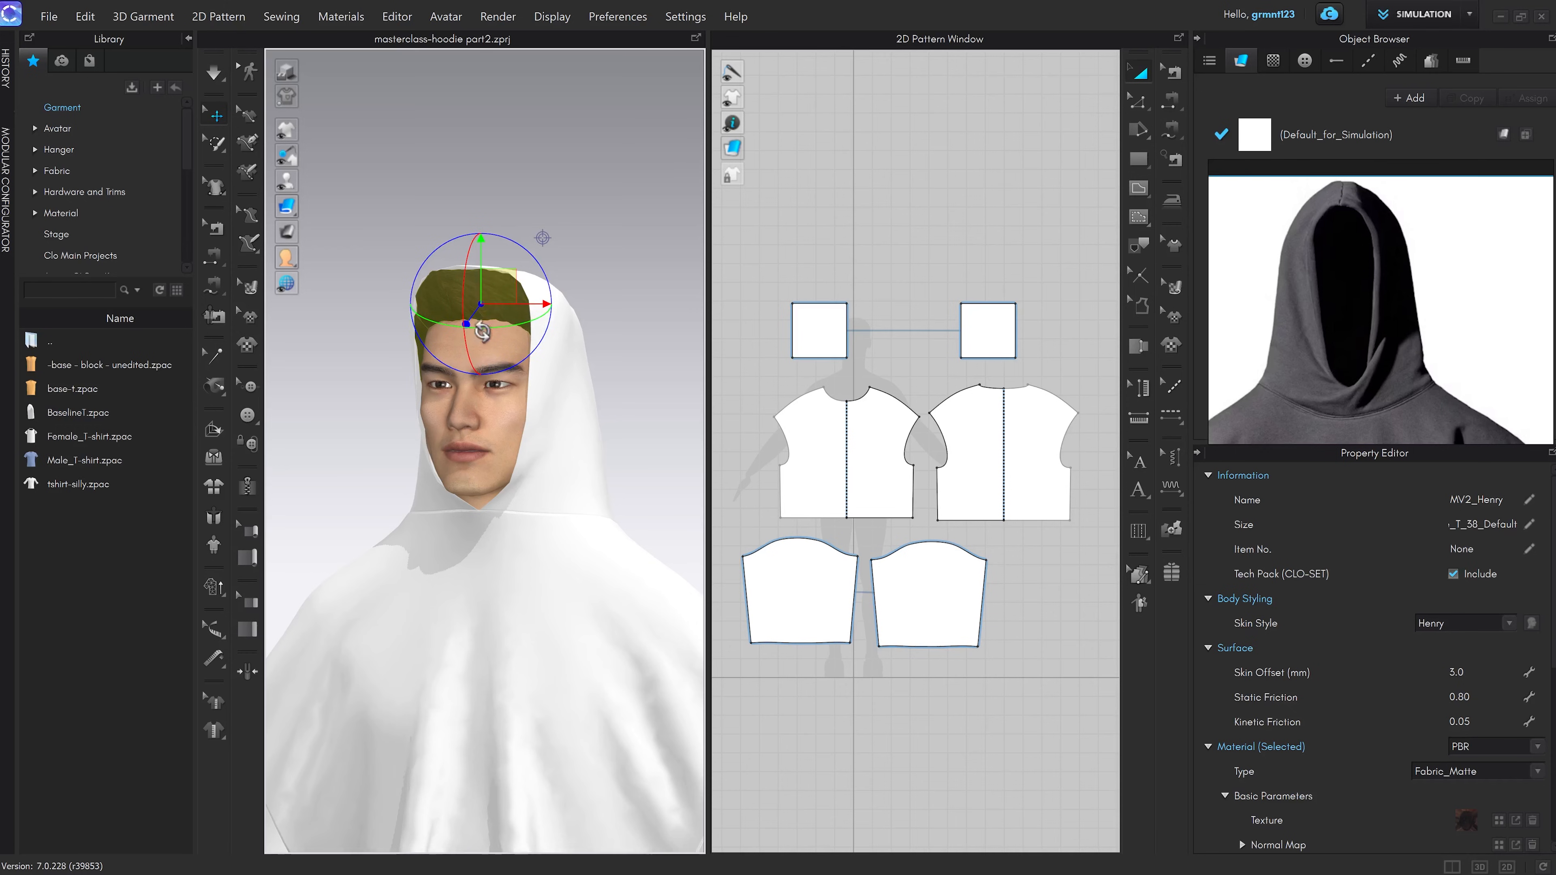
pyautogui.click(487, 186)
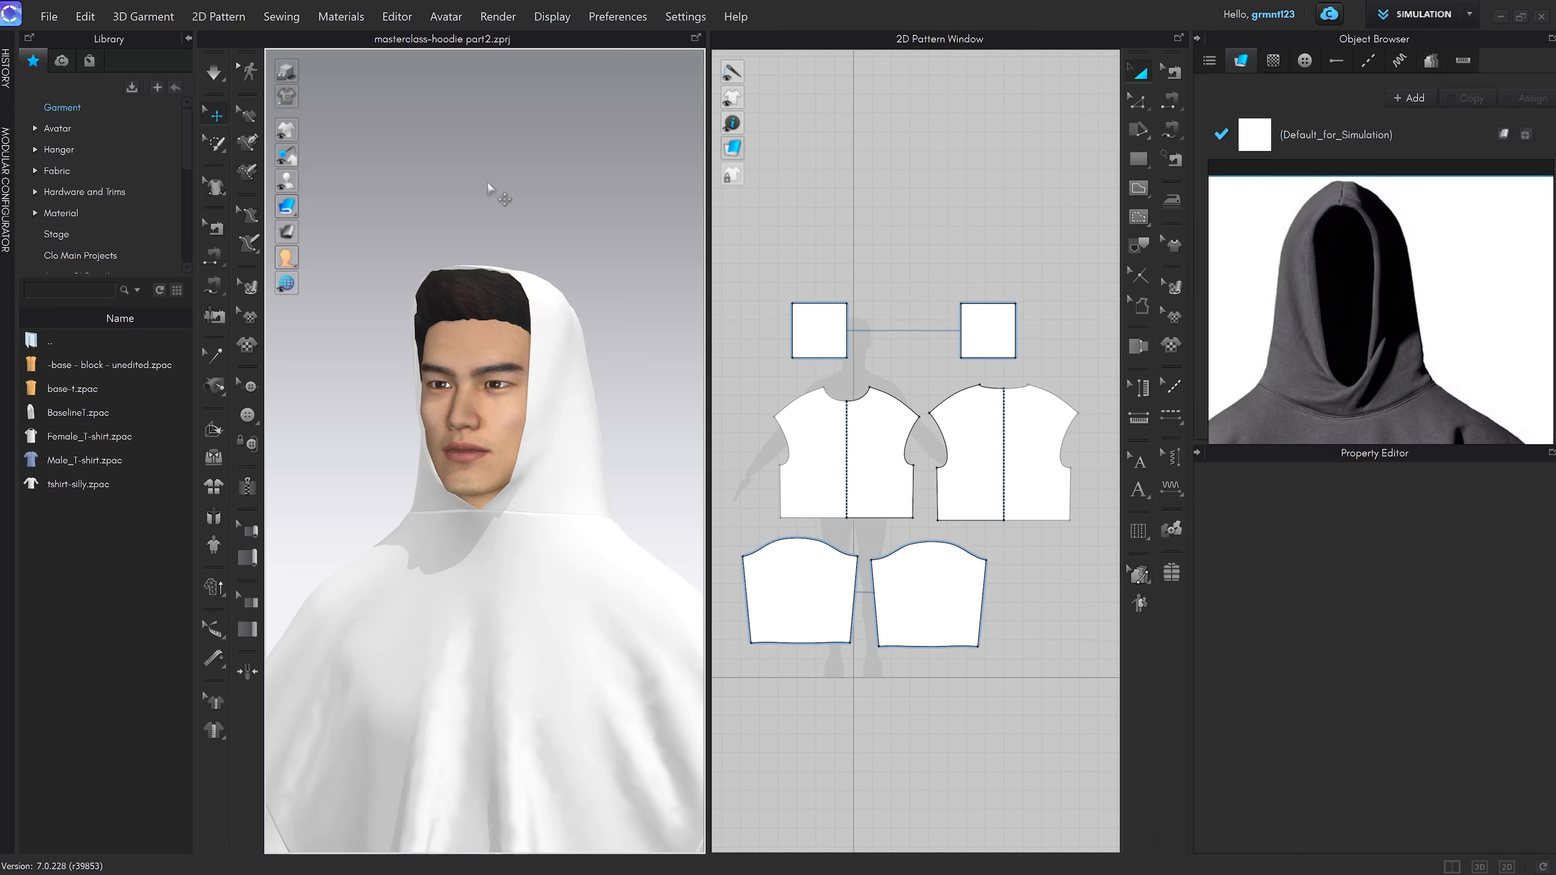
pyautogui.click(482, 279)
pyautogui.rightClick(475, 297)
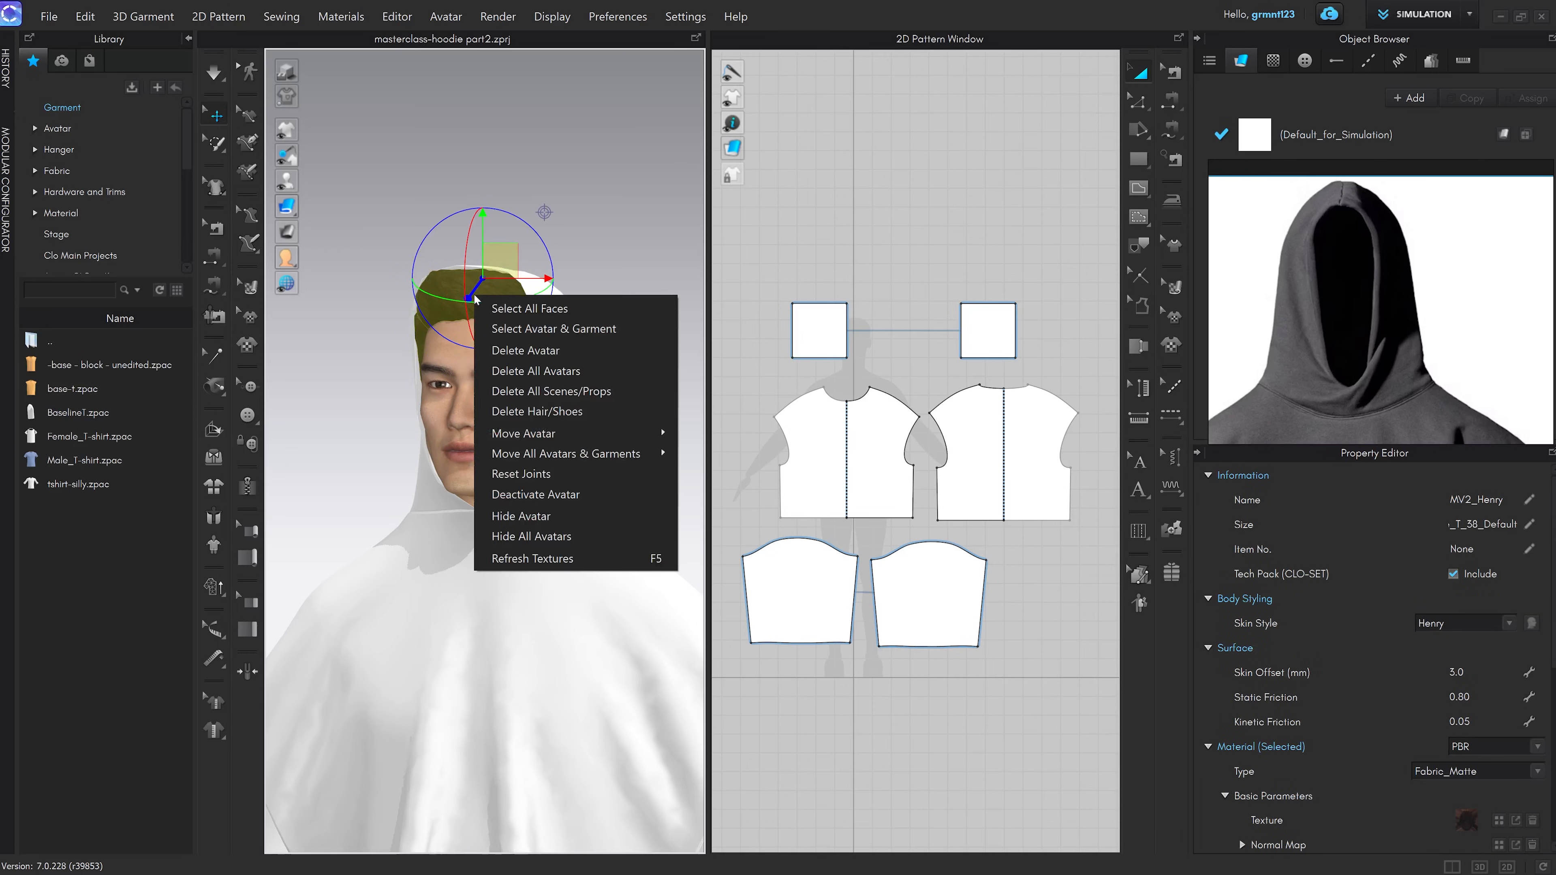
pyautogui.click(525, 412)
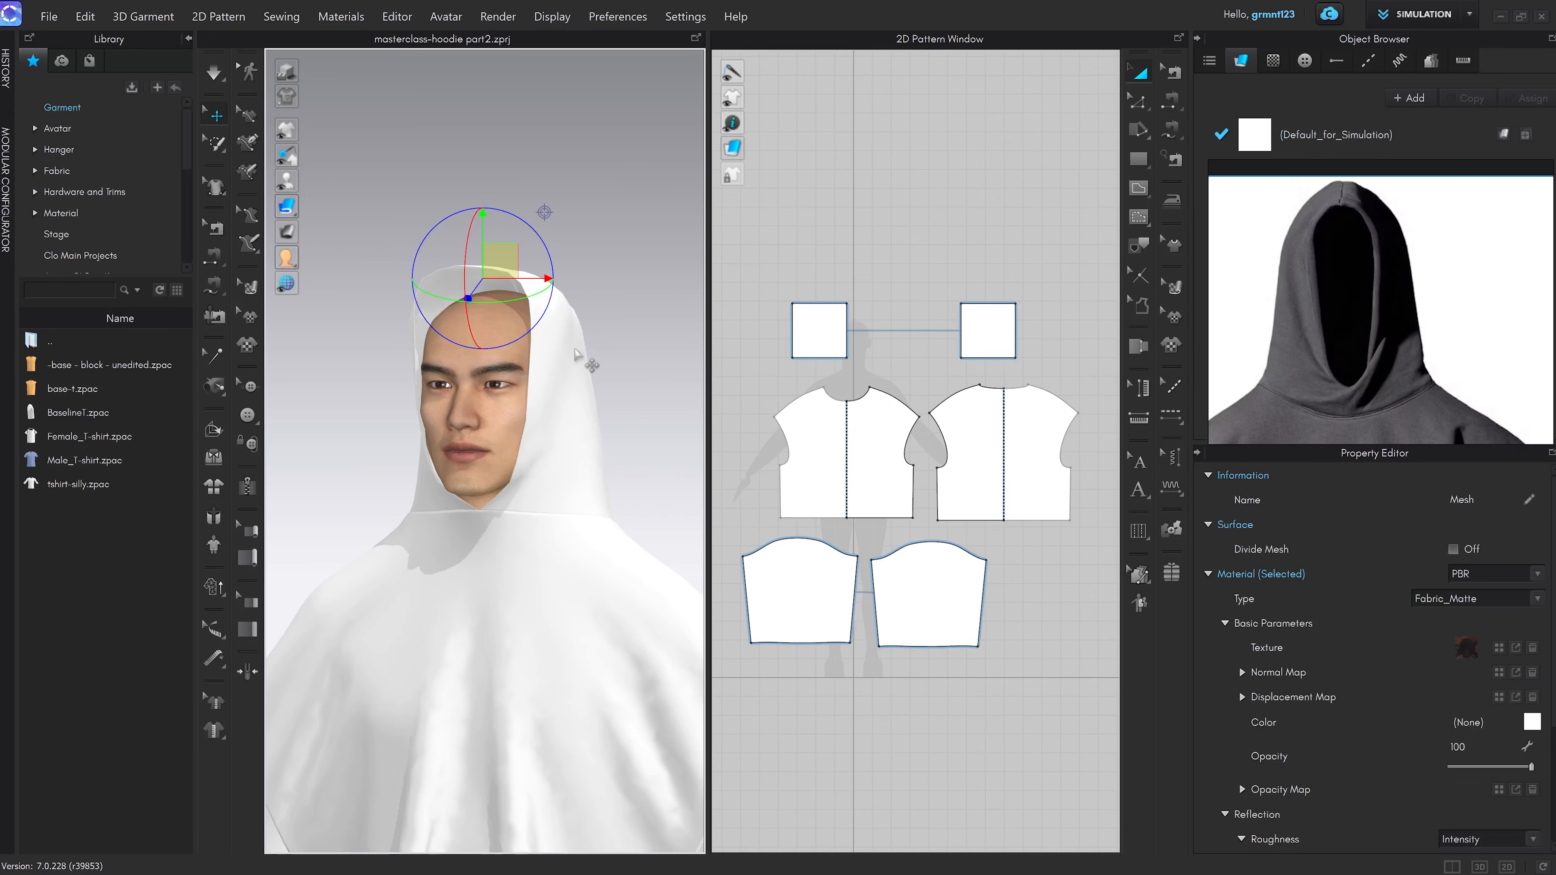
pyautogui.press('space')
pyautogui.moveTo(469, 361); pyautogui.dragTo(435, 423, button='right')
pyautogui.press('space')
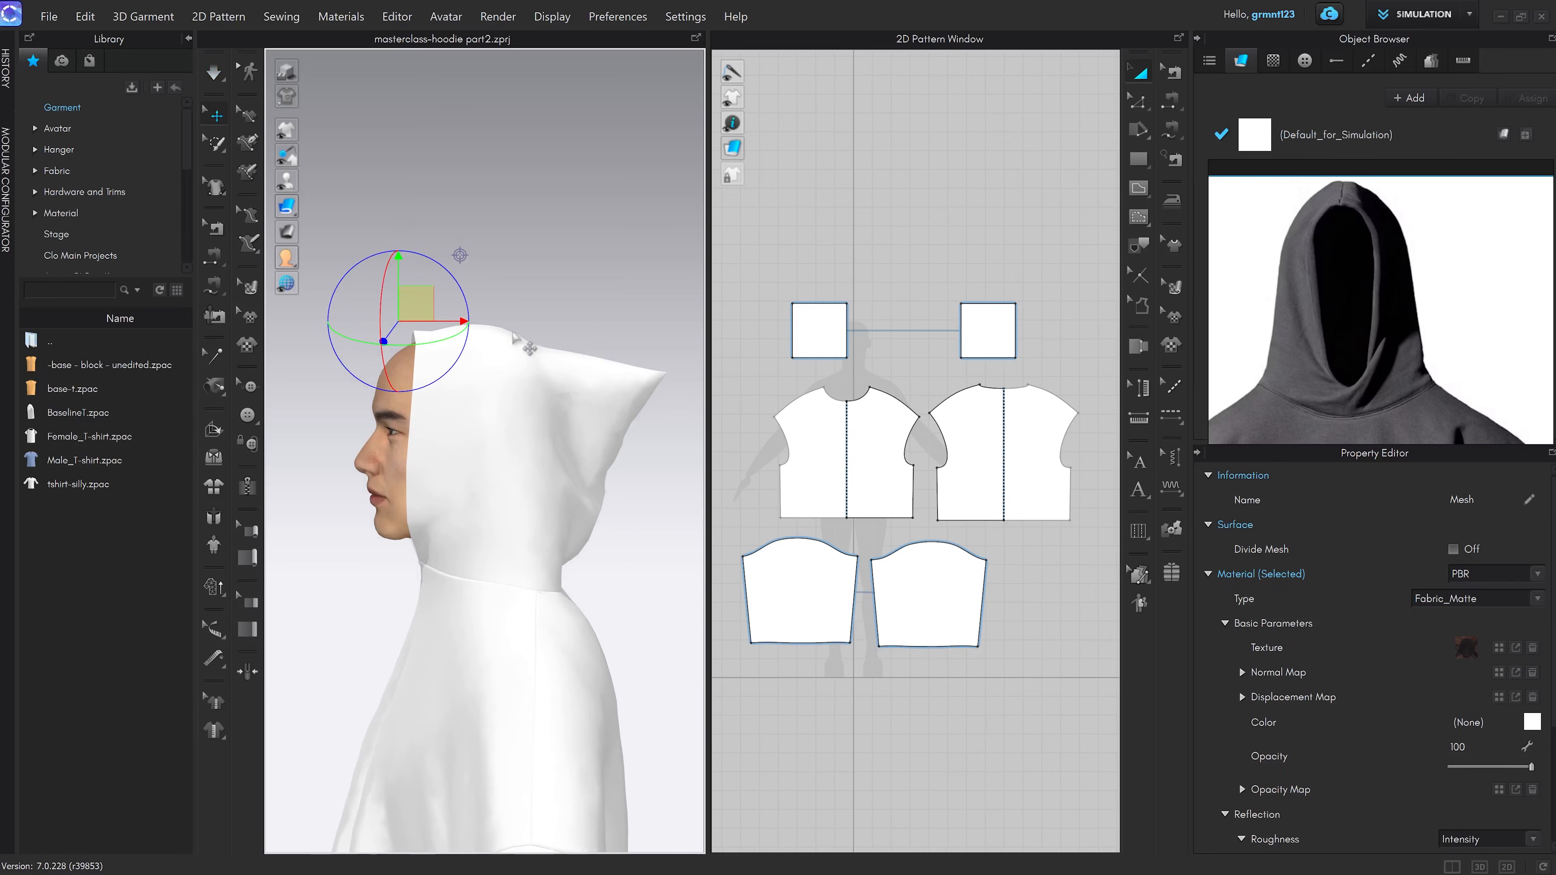
# Examine the hood's shape from the front, back and side in the 3D view and activate the Edit Pattern tool
pyautogui.moveTo(481, 488); pyautogui.dragTo(471, 435, button='right')
pyautogui.scroll(3, 470, 435)
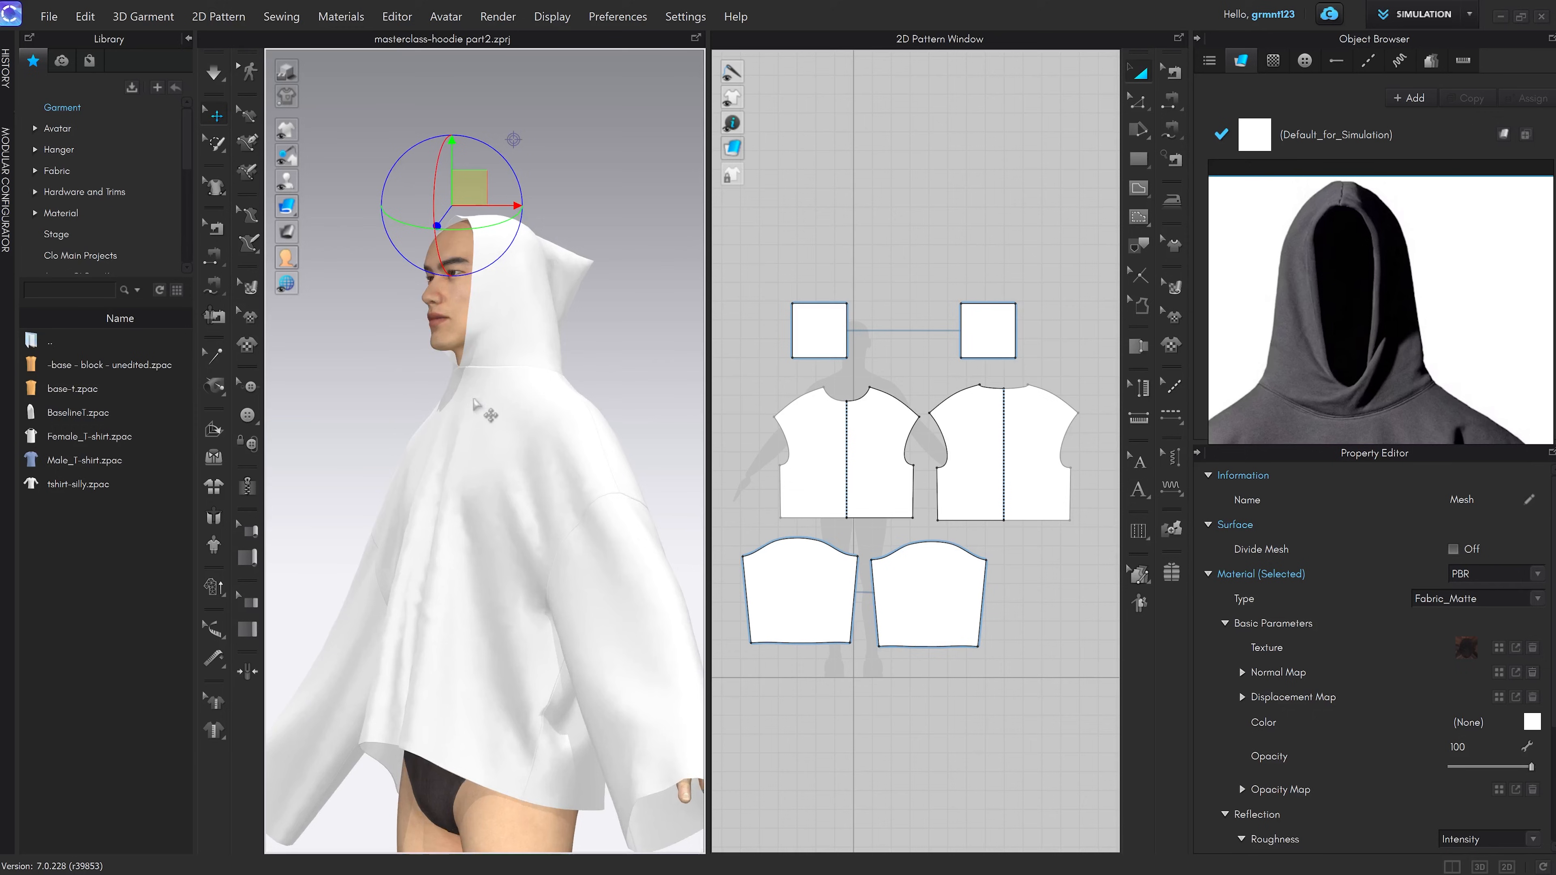
pyautogui.moveTo(459, 341); pyautogui.dragTo(553, 374, button='right')
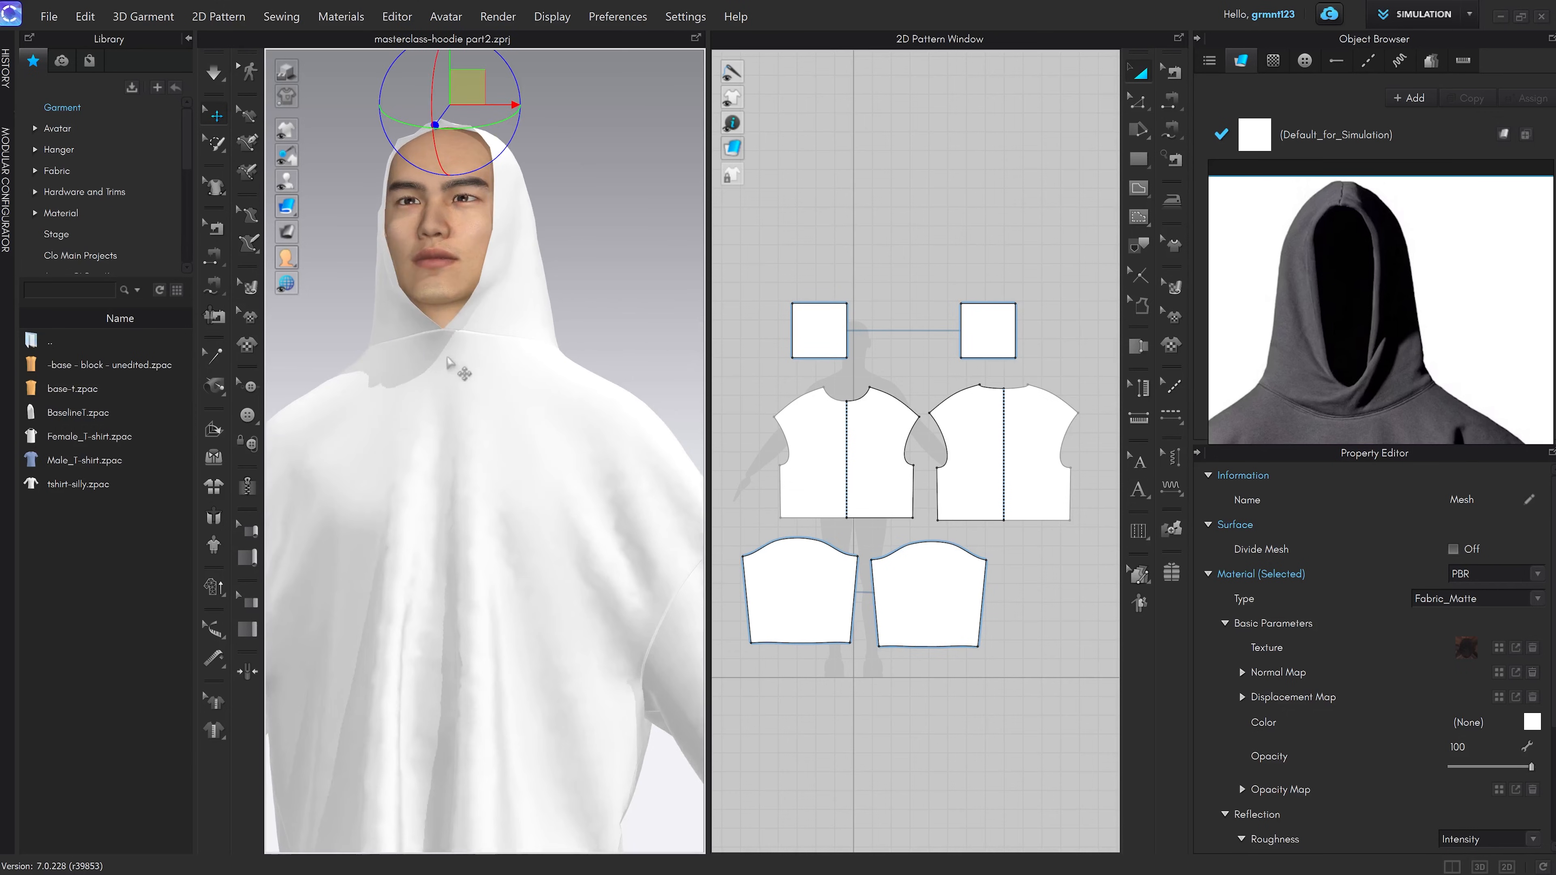
pyautogui.press('z')
pyautogui.moveTo(705, 458); pyautogui.dragTo(542, 458, button='right')
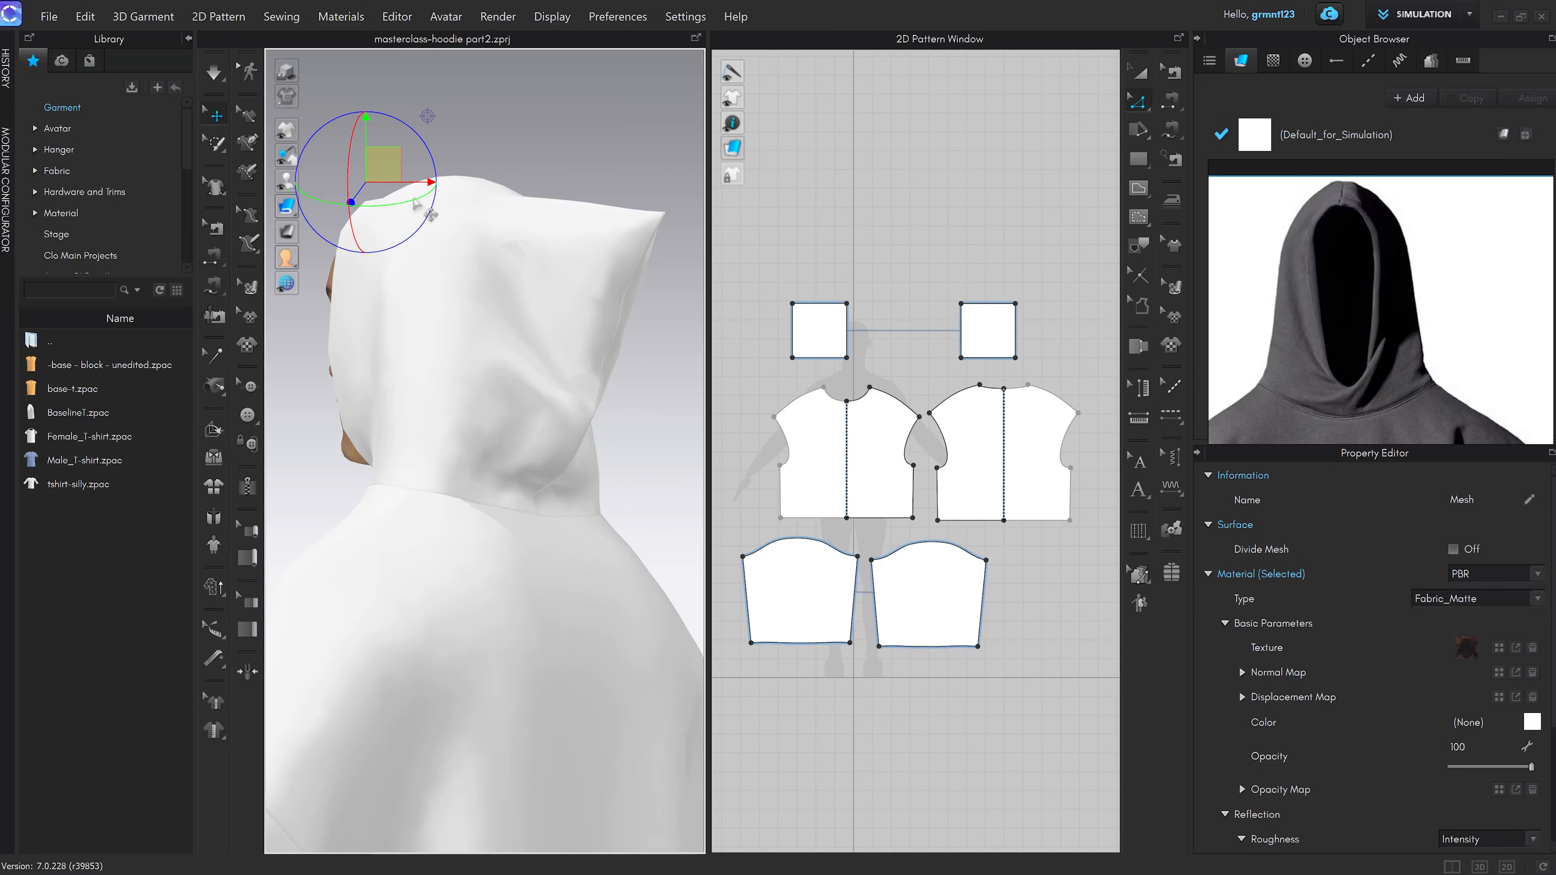
pyautogui.moveTo(416, 202); pyautogui.dragTo(553, 350, button='right')
pyautogui.moveTo(559, 228); pyautogui.dragTo(590, 472, button='right')
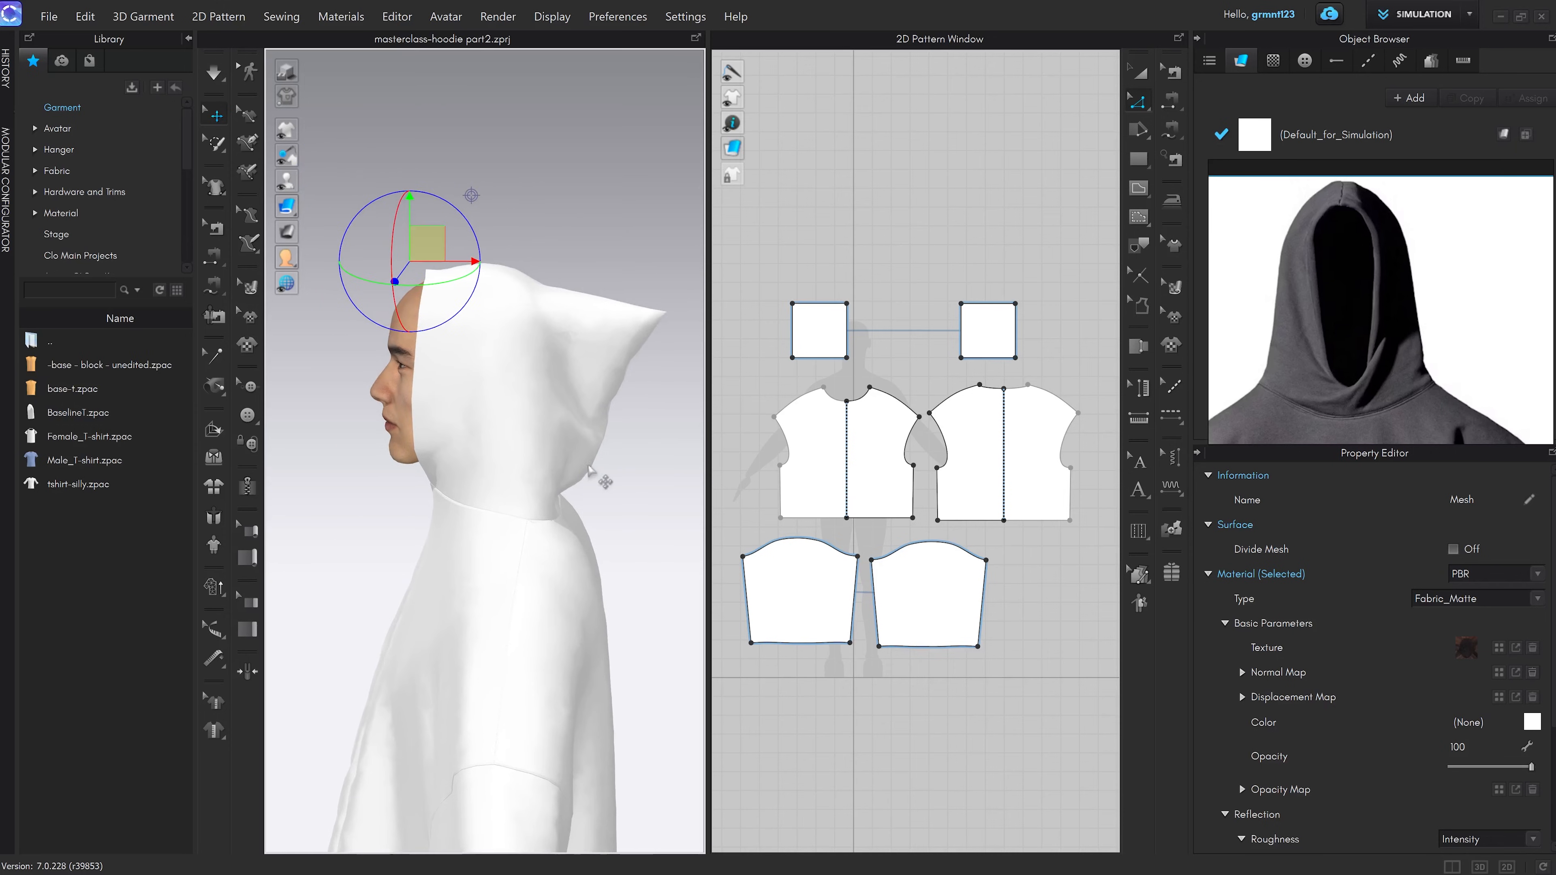
# Convert the upper back corner of the hood pattern to a curve point and simulate the rounded hood
pyautogui.click(615, 325)
pyautogui.scroll(5, 984, 350)
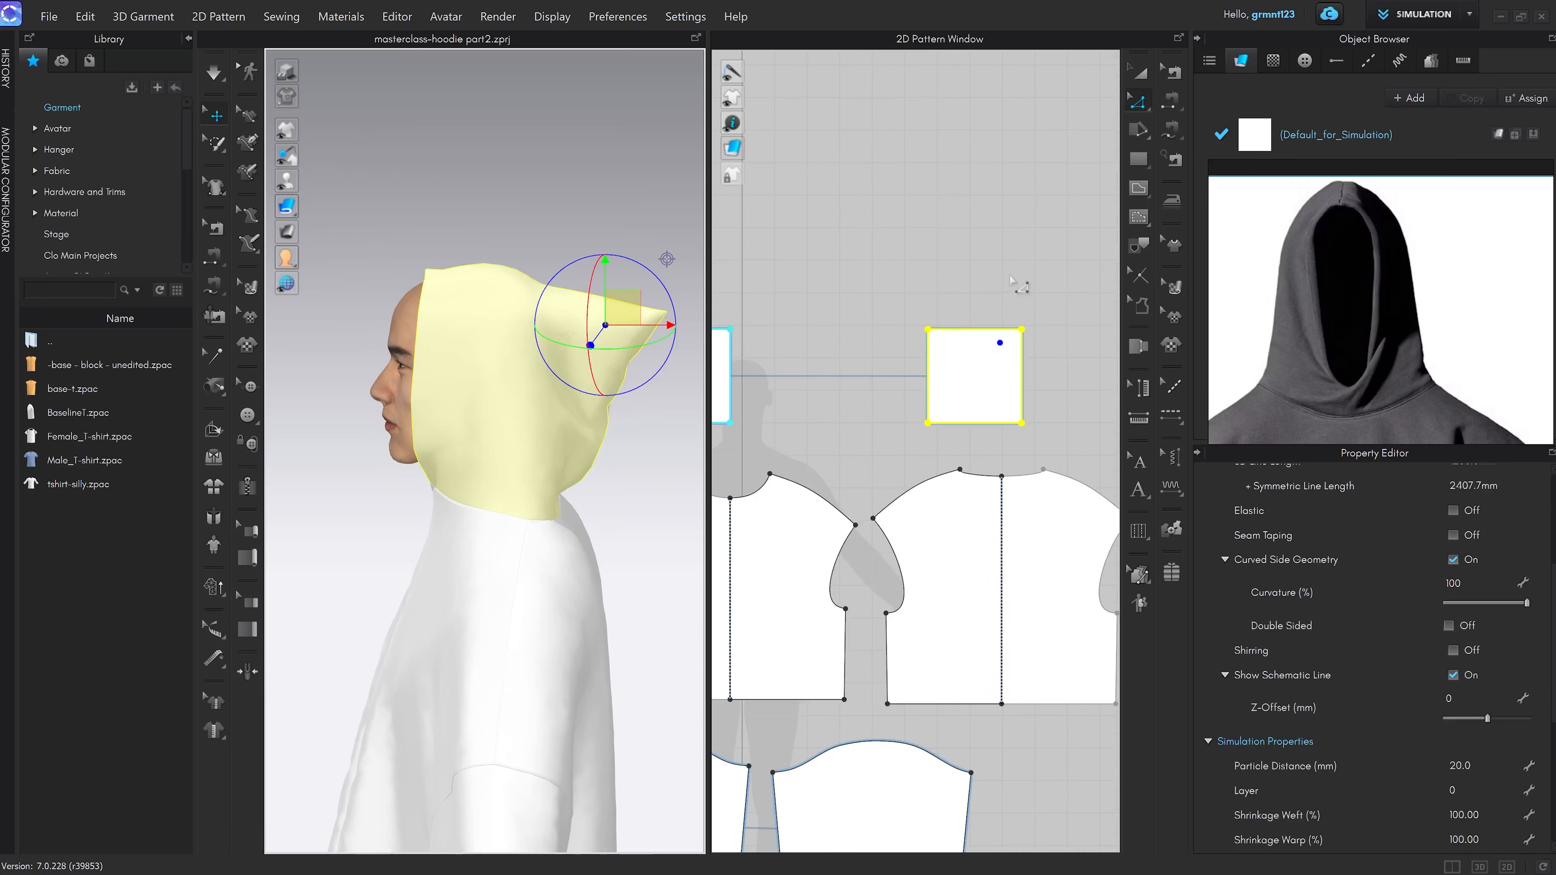
pyautogui.scroll(-4, 985, 350)
pyautogui.click(593, 381)
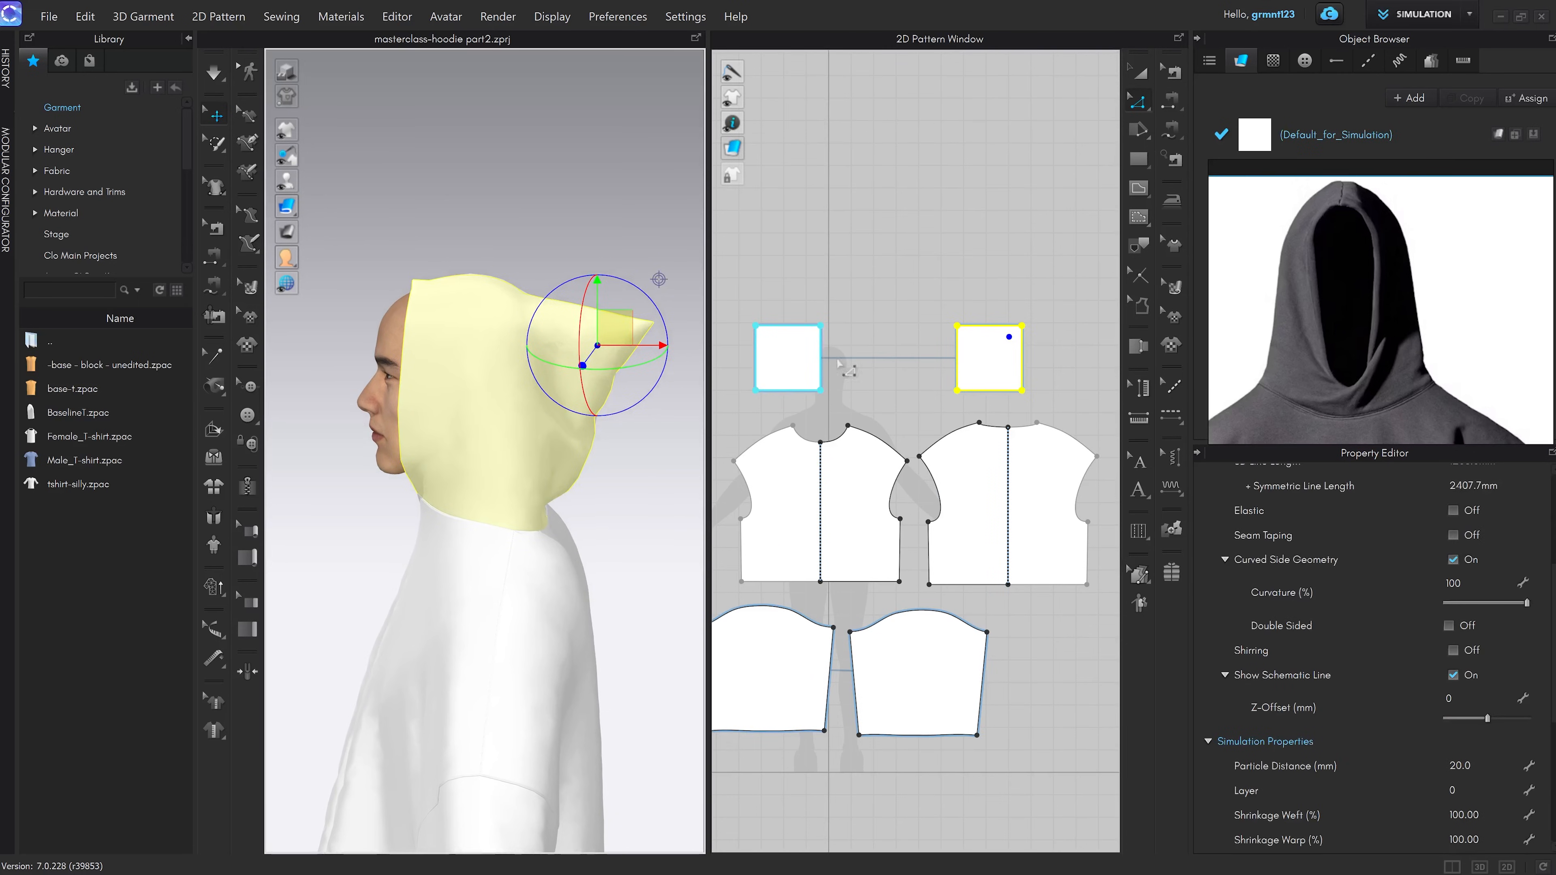
pyautogui.scroll(2, 1019, 323)
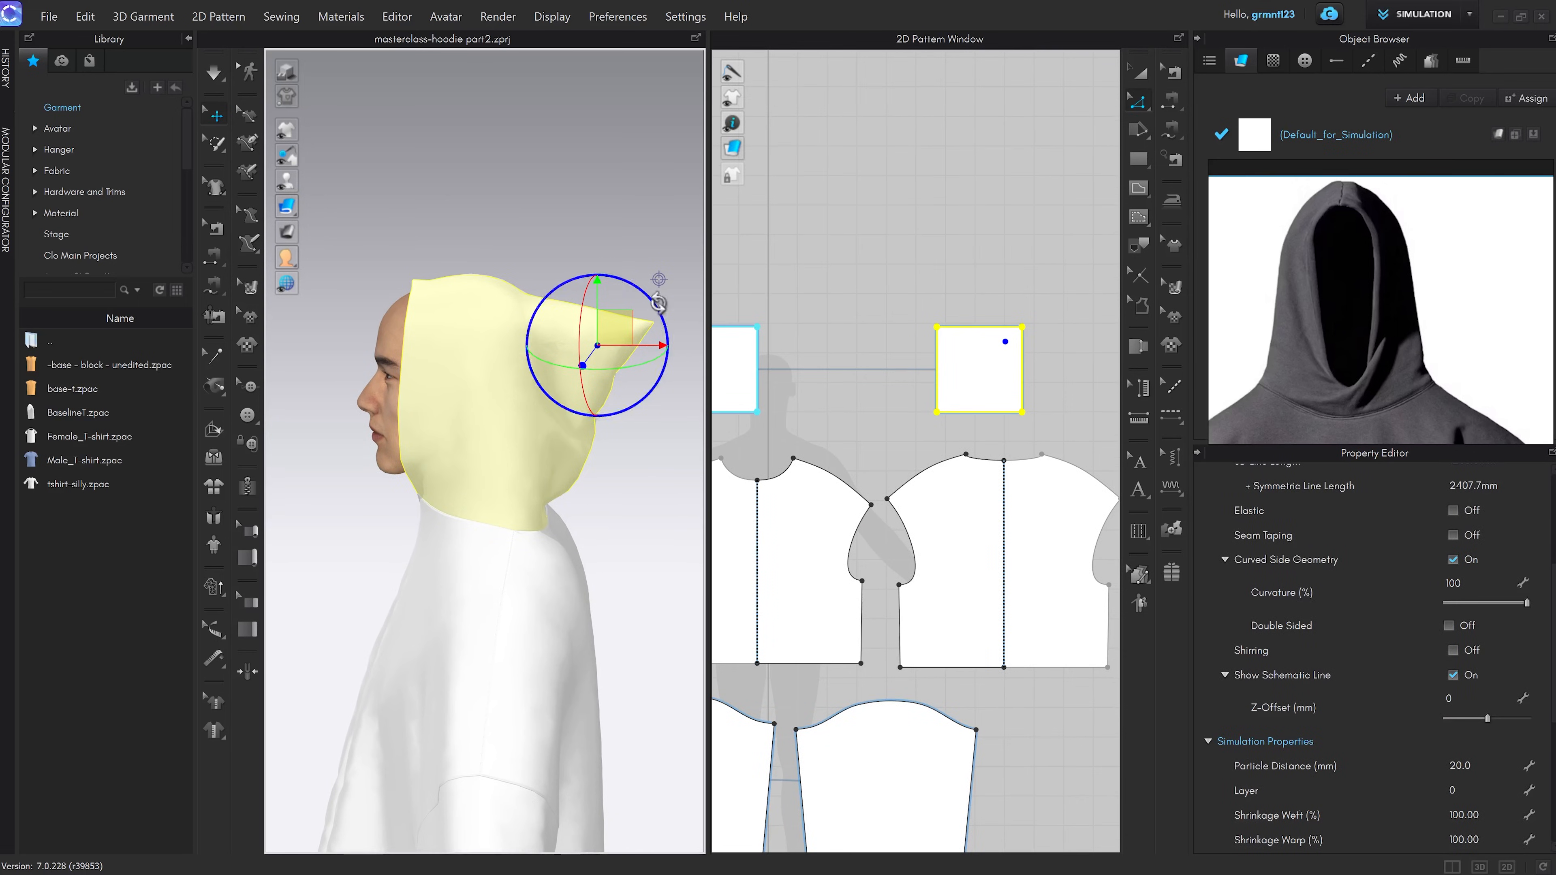
pyautogui.click(1008, 312)
pyautogui.click(1022, 327)
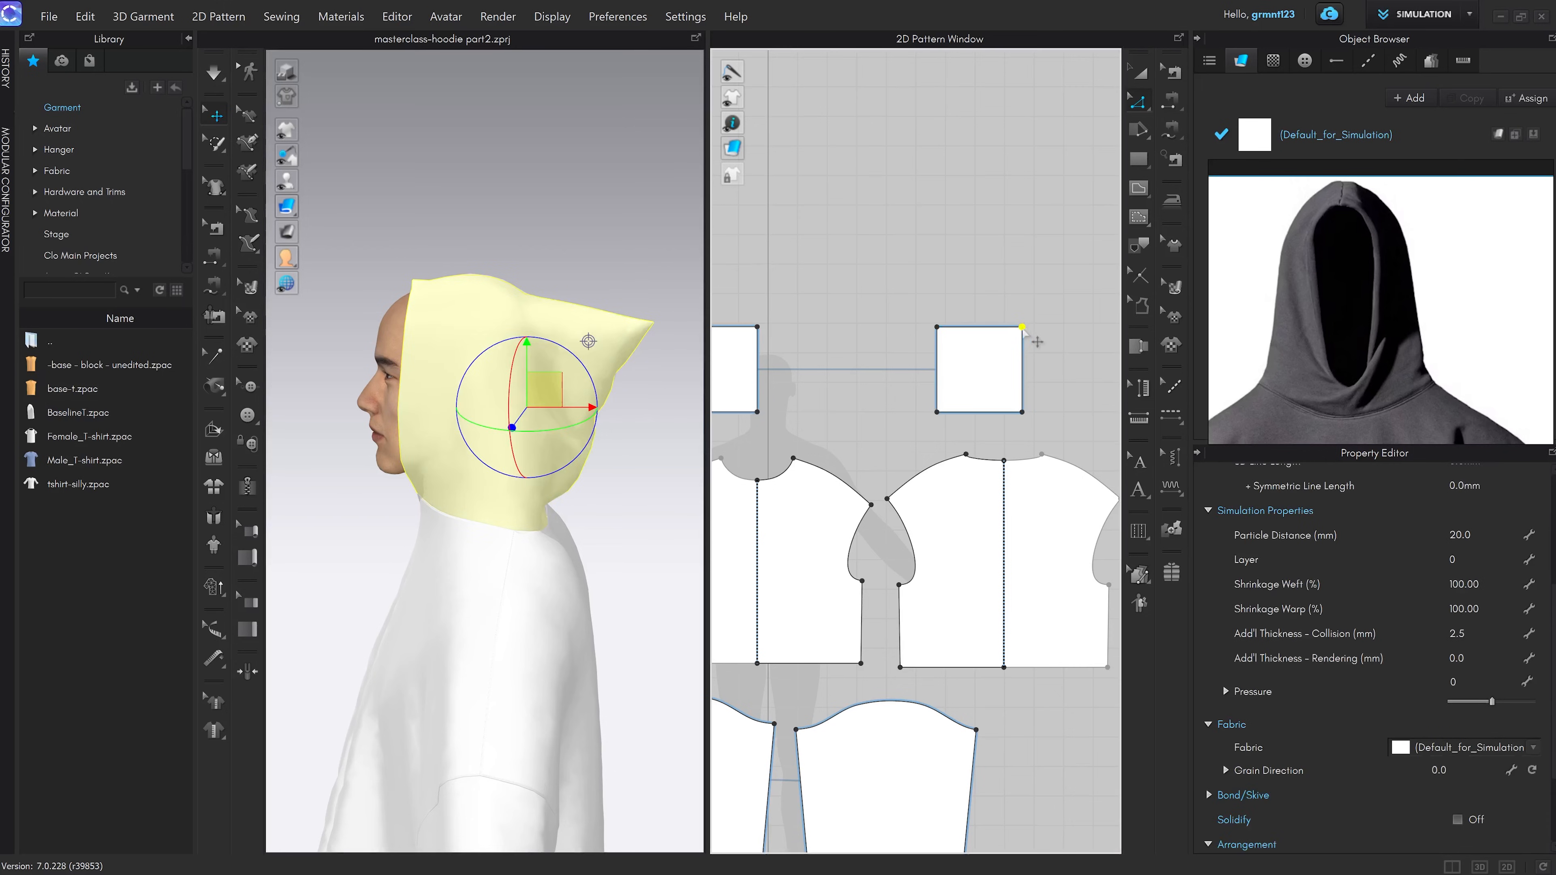
pyautogui.rightClick(1021, 326)
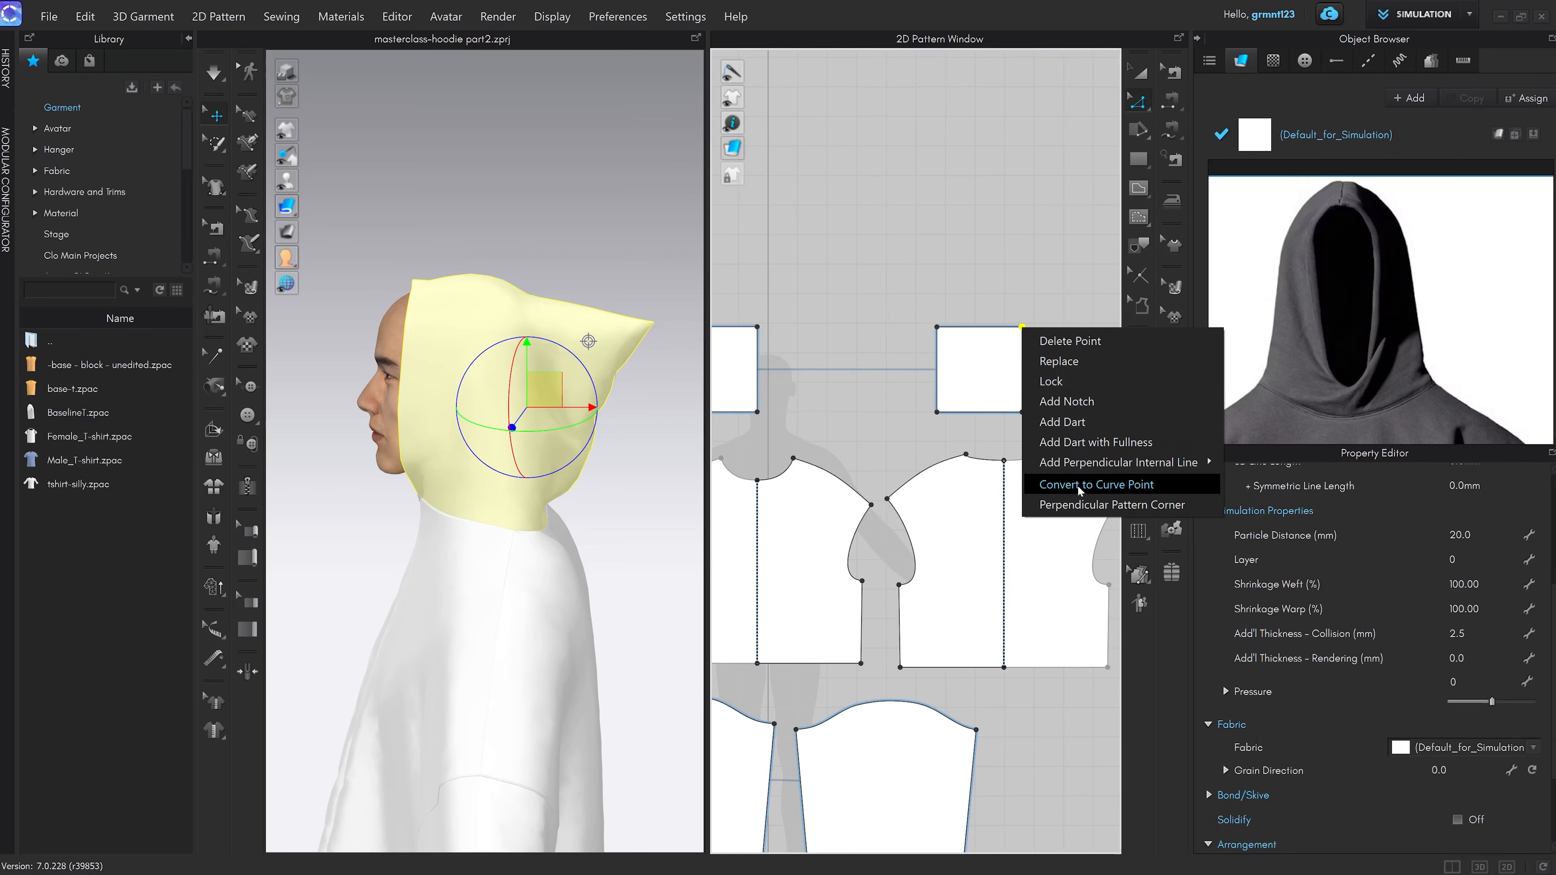
pyautogui.click(1079, 486)
pyautogui.press('space')
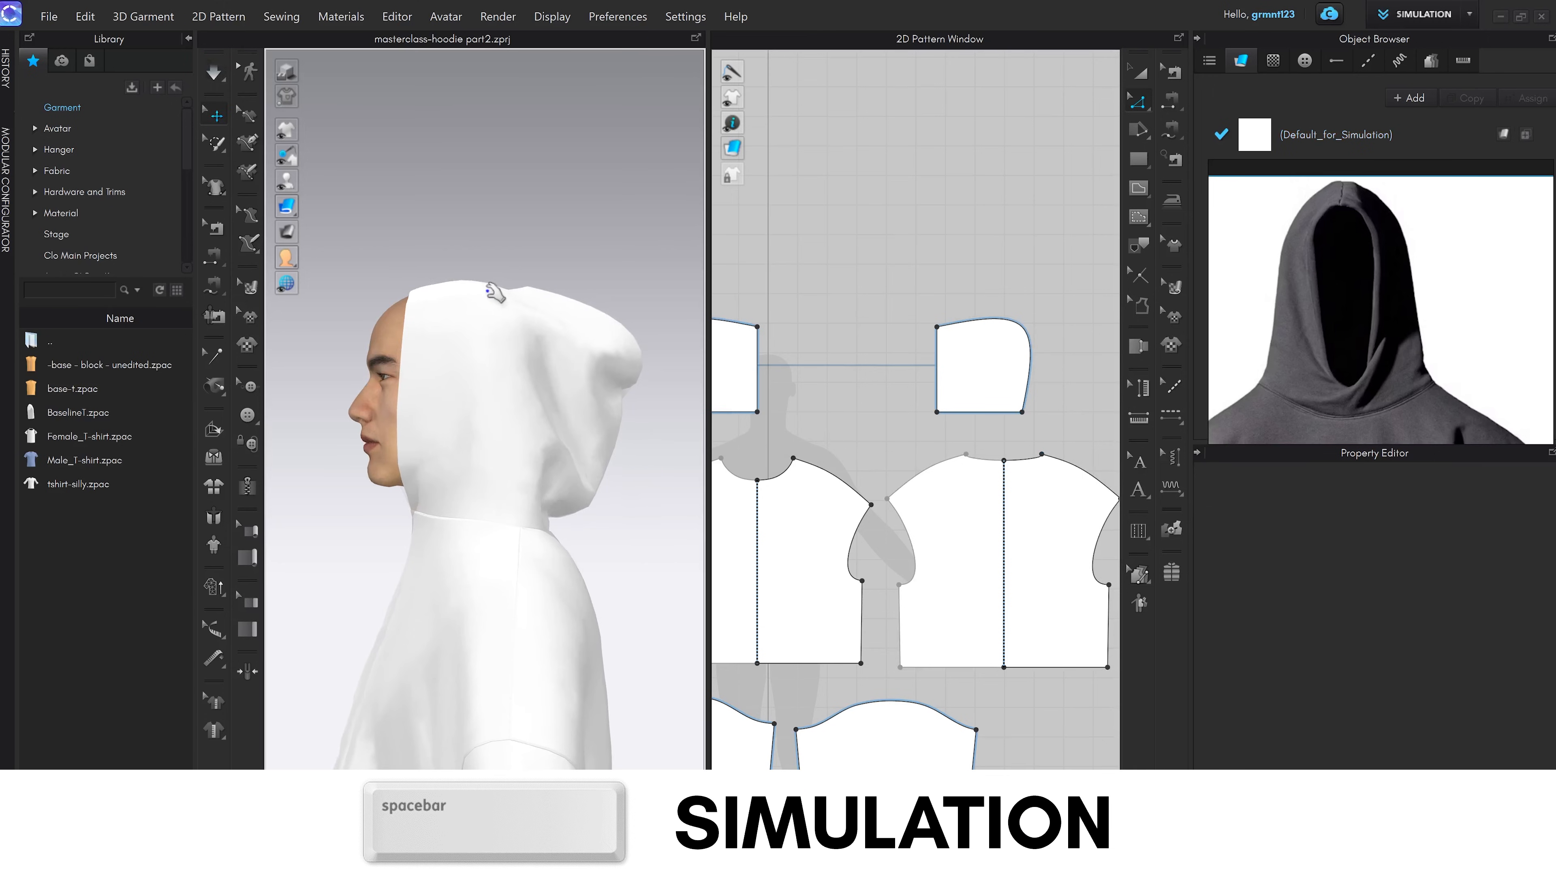
pyautogui.press('space')
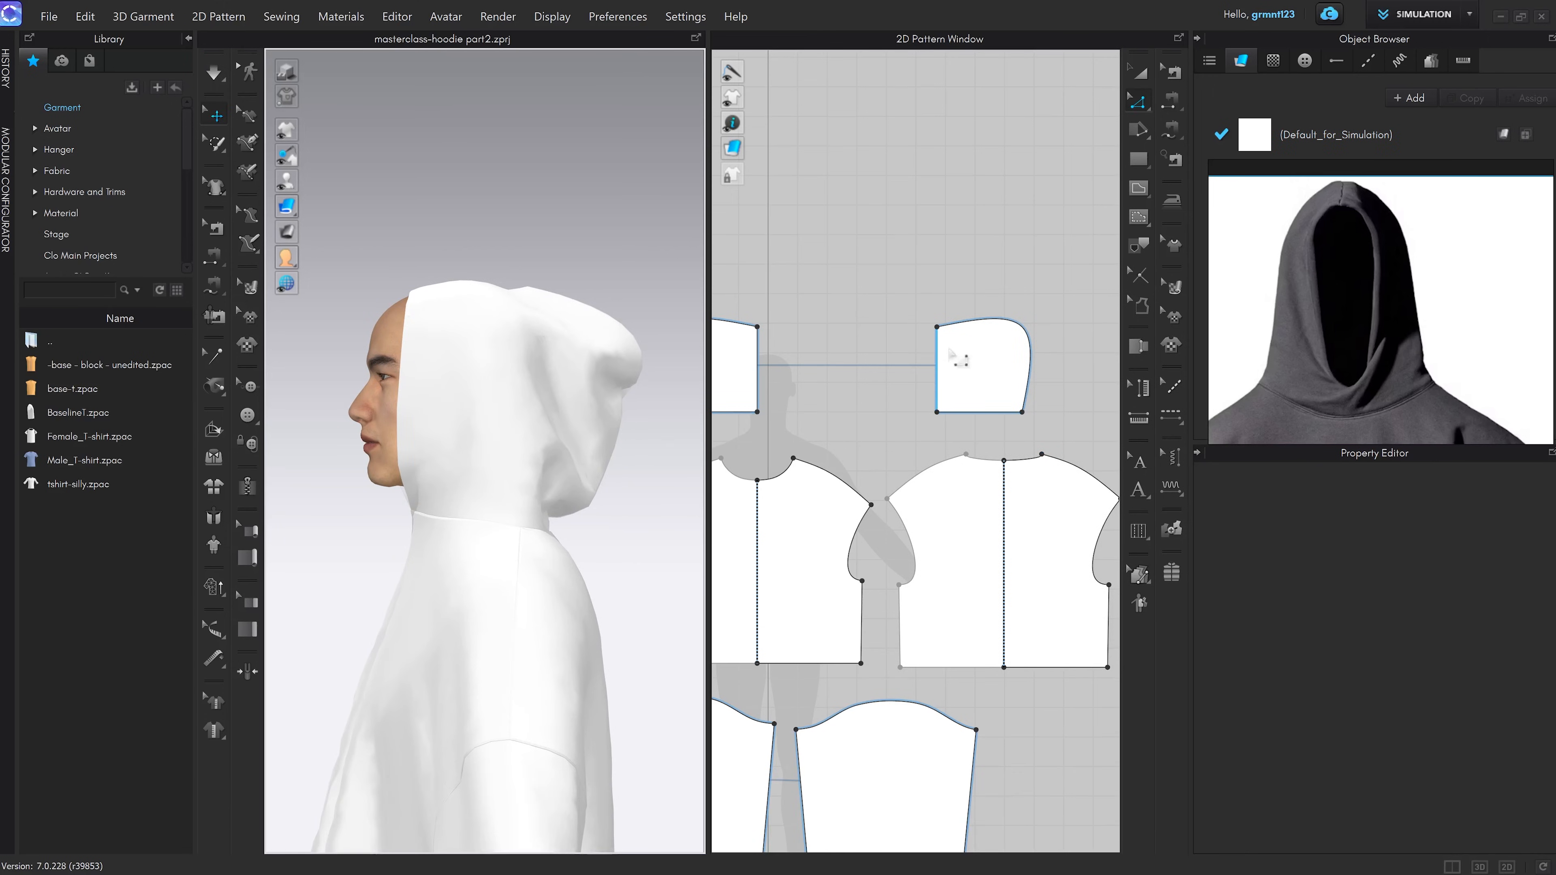
# Move the curve point at the hood pattern's upper back corner slightly inward and down with Edit Curve Point
pyautogui.scroll(5, 980, 361)
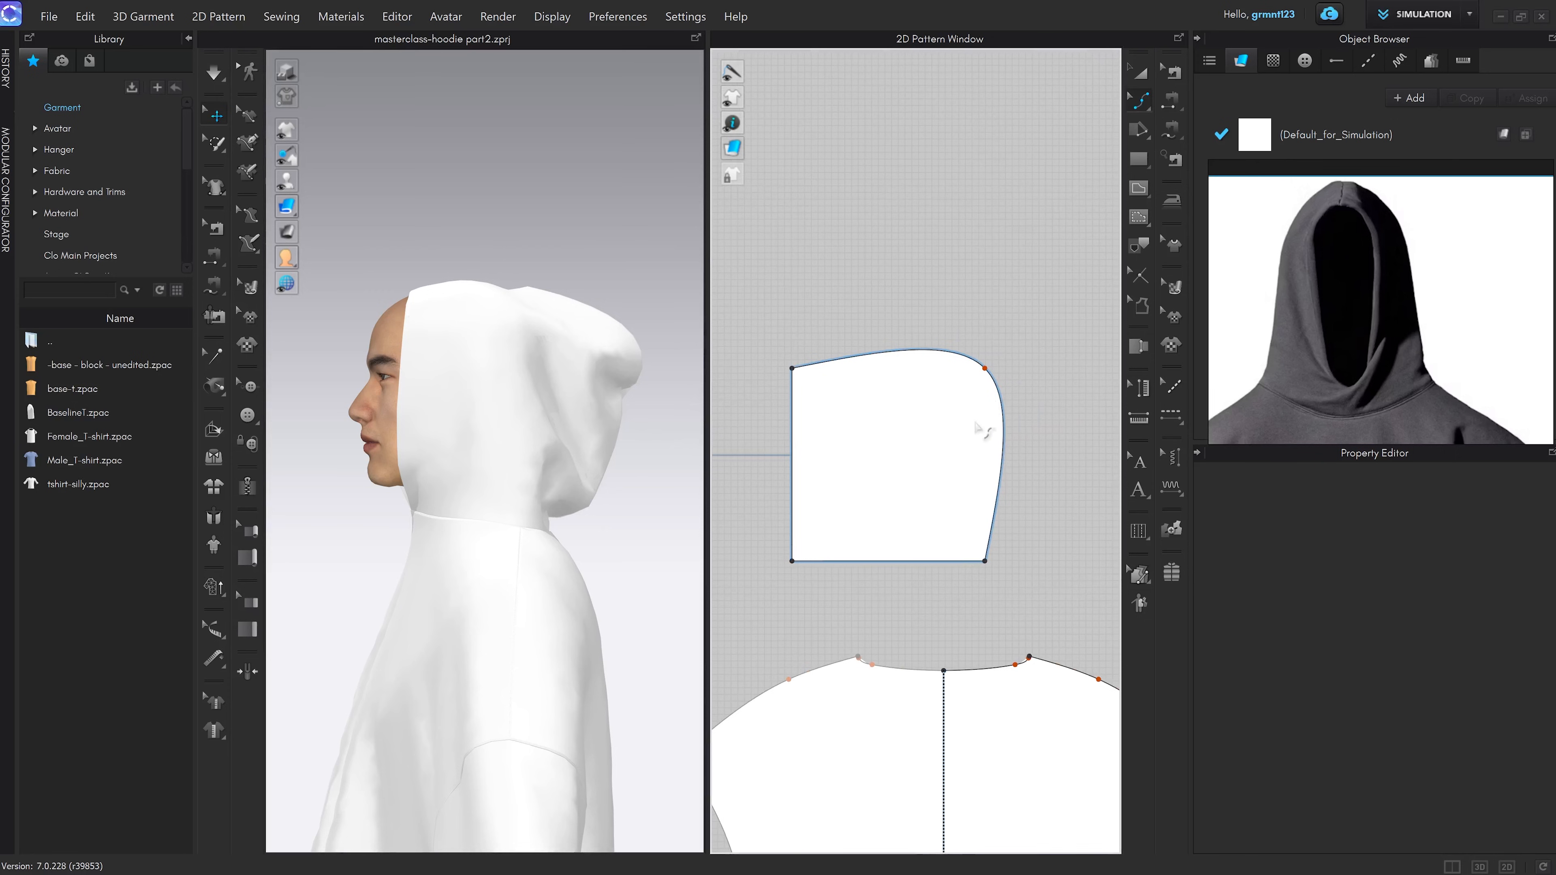
pyautogui.press('v')
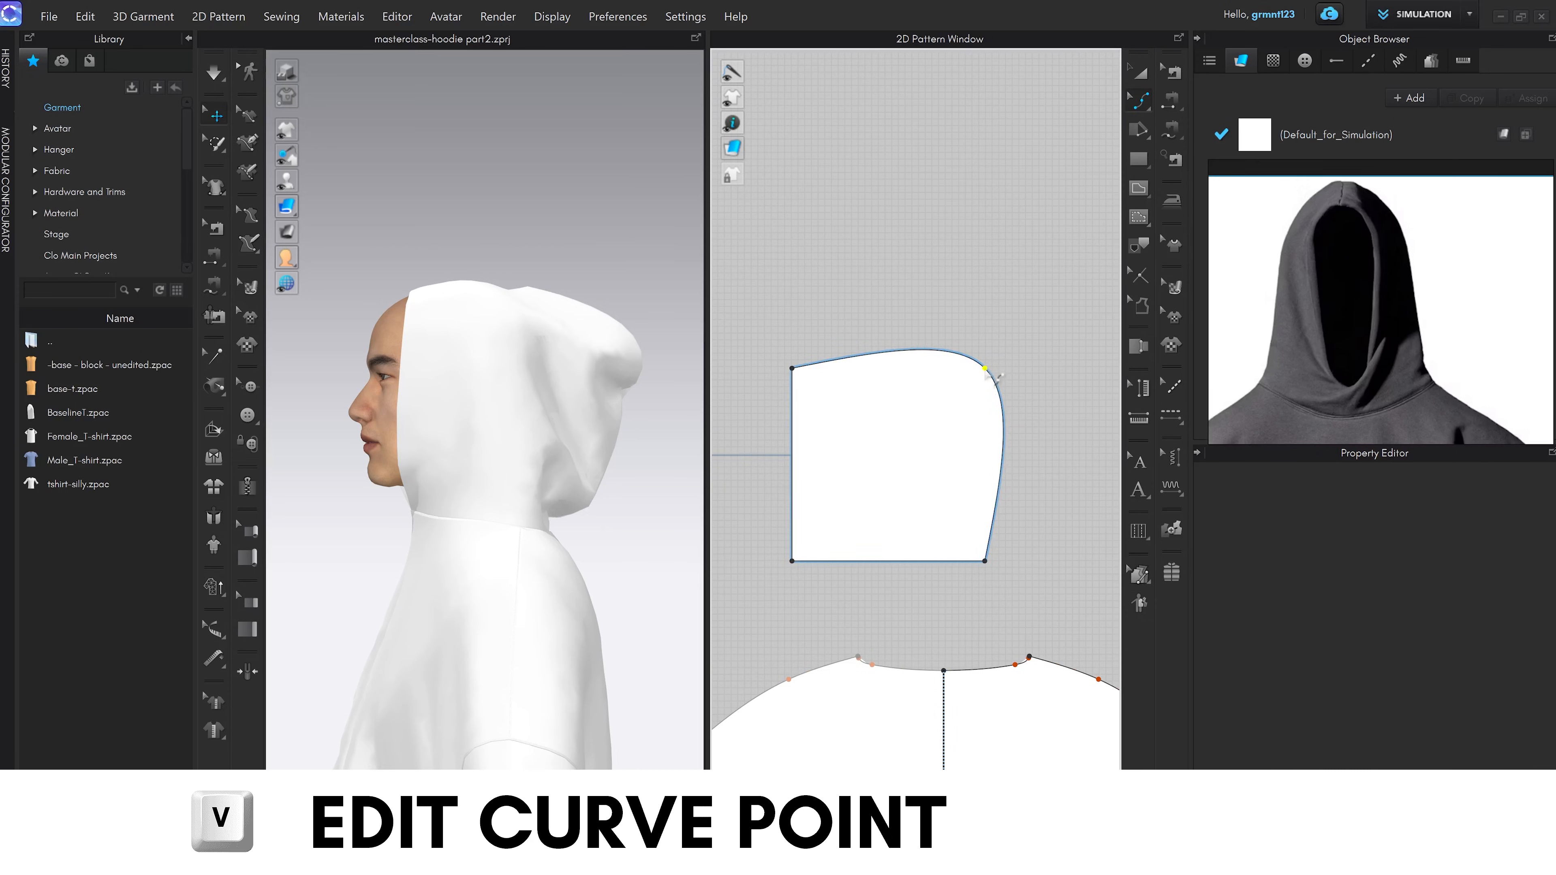
pyautogui.moveTo(980, 392); pyautogui.dragTo(971, 388)
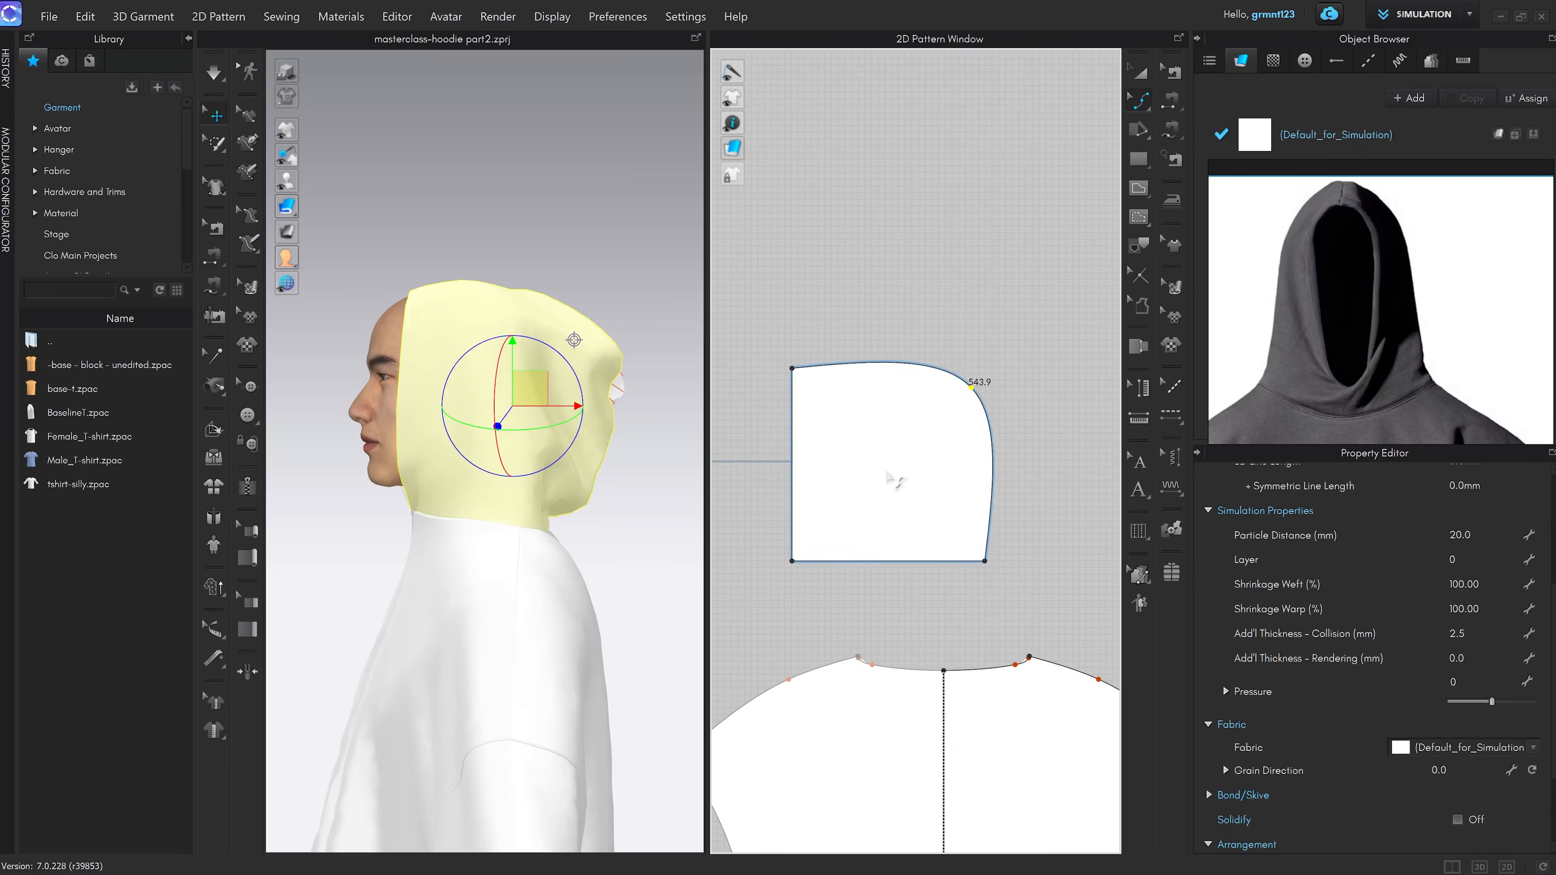
pyautogui.click(895, 458)
pyautogui.scroll(-3, 509, 458)
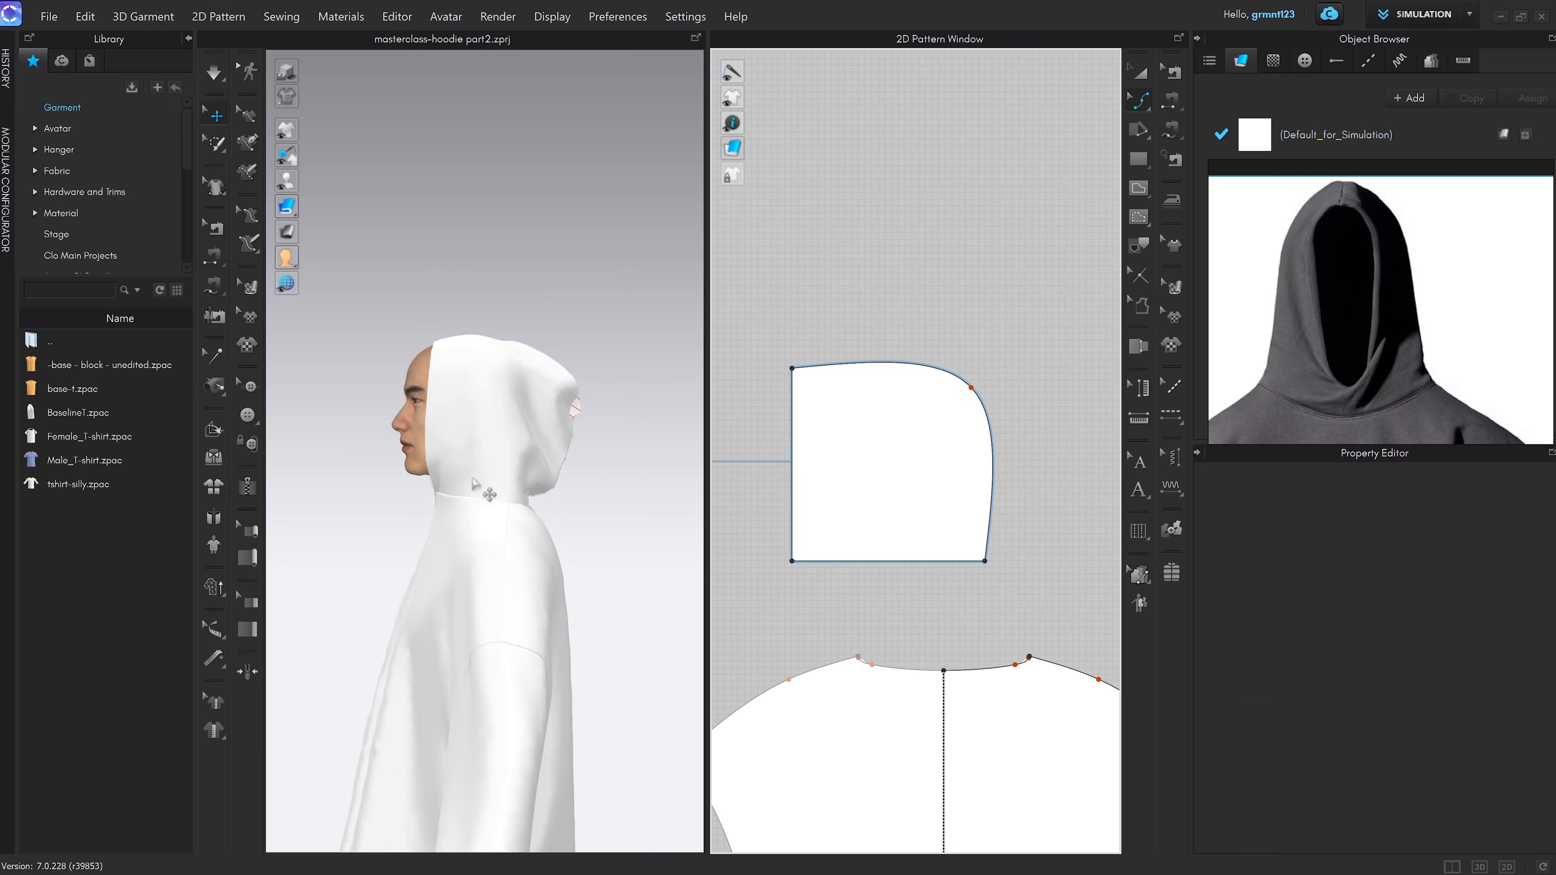
pyautogui.moveTo(471, 478); pyautogui.dragTo(497, 459, button='right')
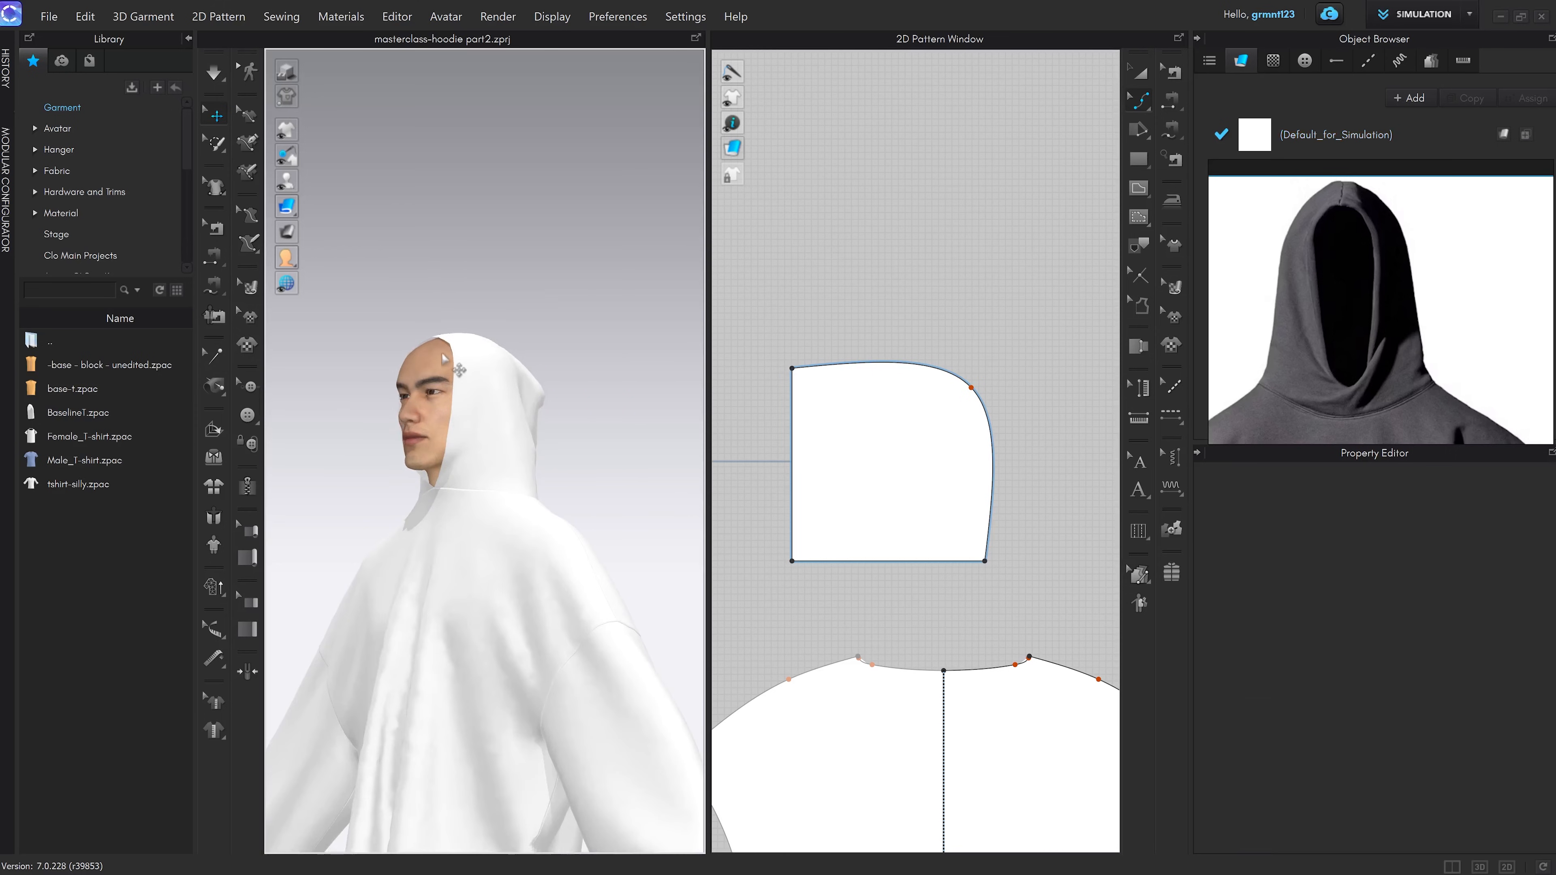
# Raise the upper front corner of the hood pattern by about 40 mm with Edit Pattern
pyautogui.press('z')
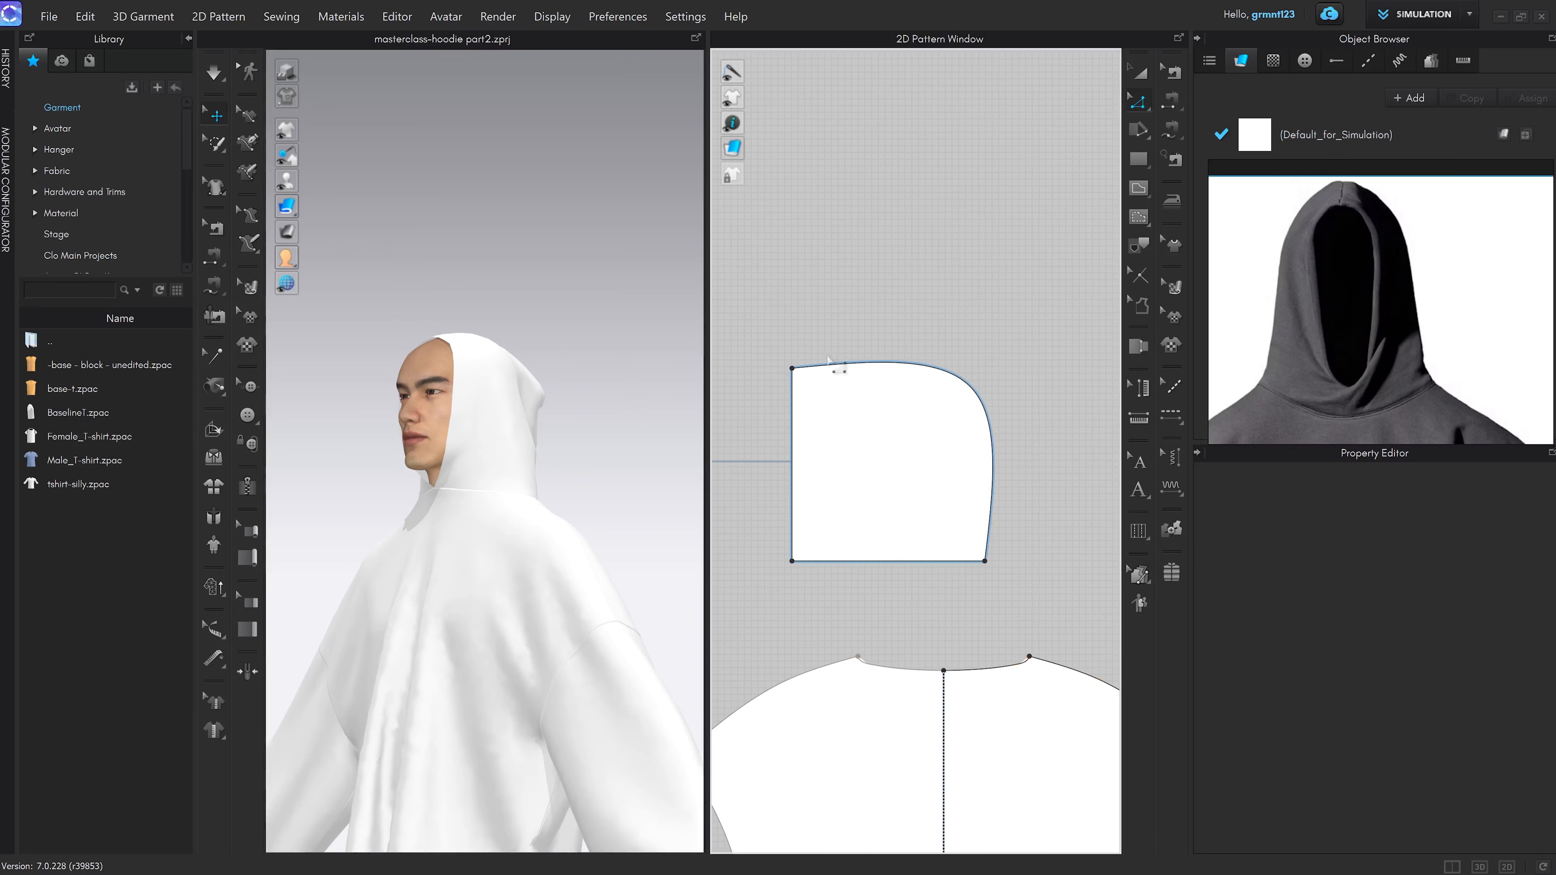
pyautogui.moveTo(470, 493); pyautogui.dragTo(565, 483, button='right')
pyautogui.scroll(4, 486, 499)
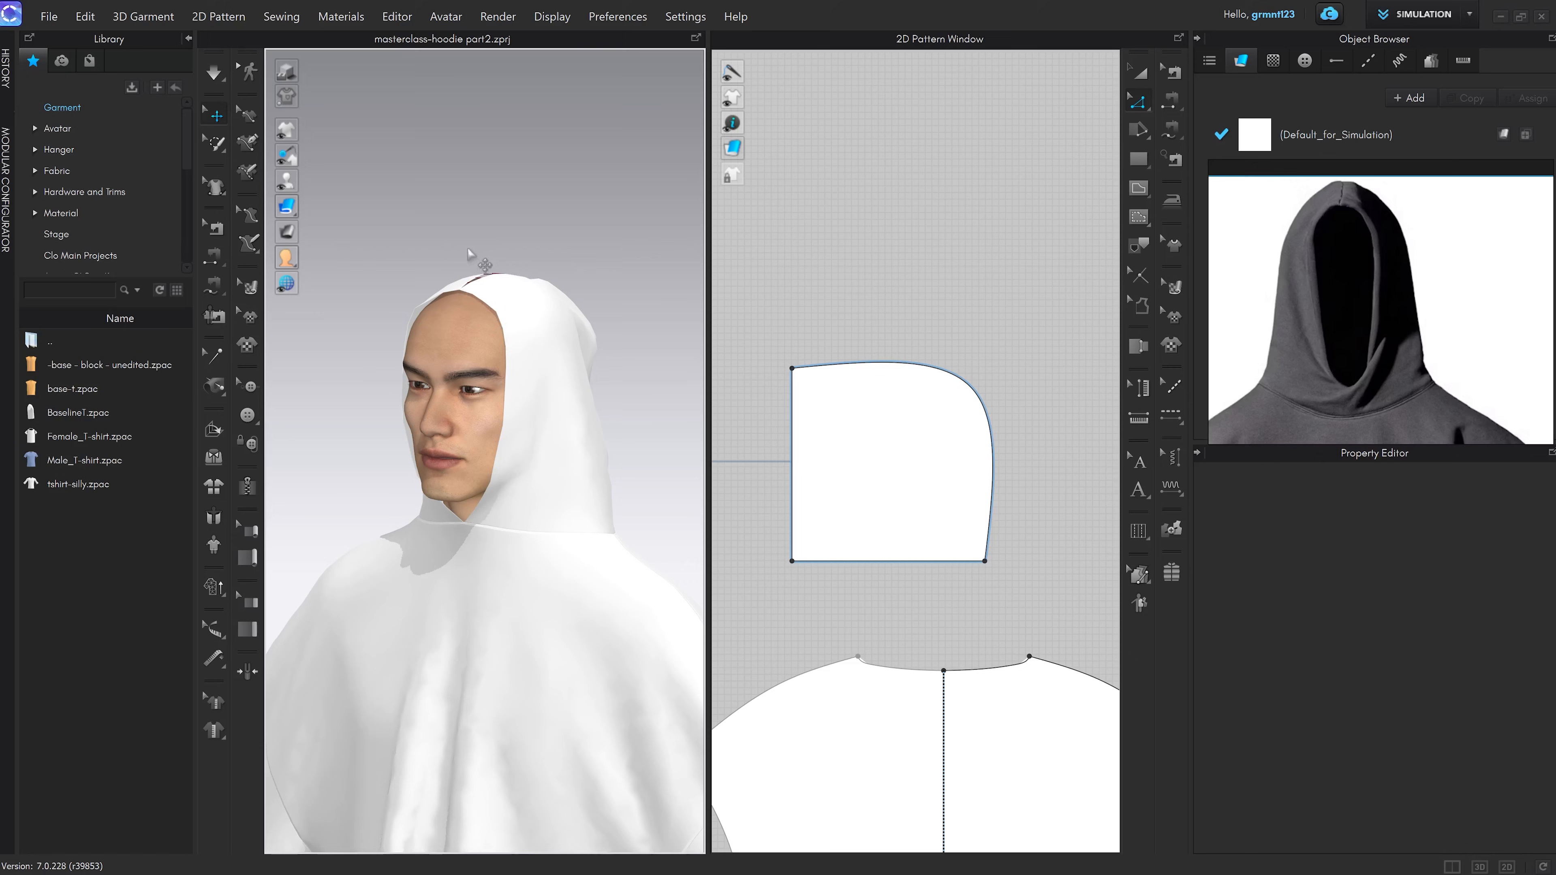
pyautogui.scroll(2, 833, 343)
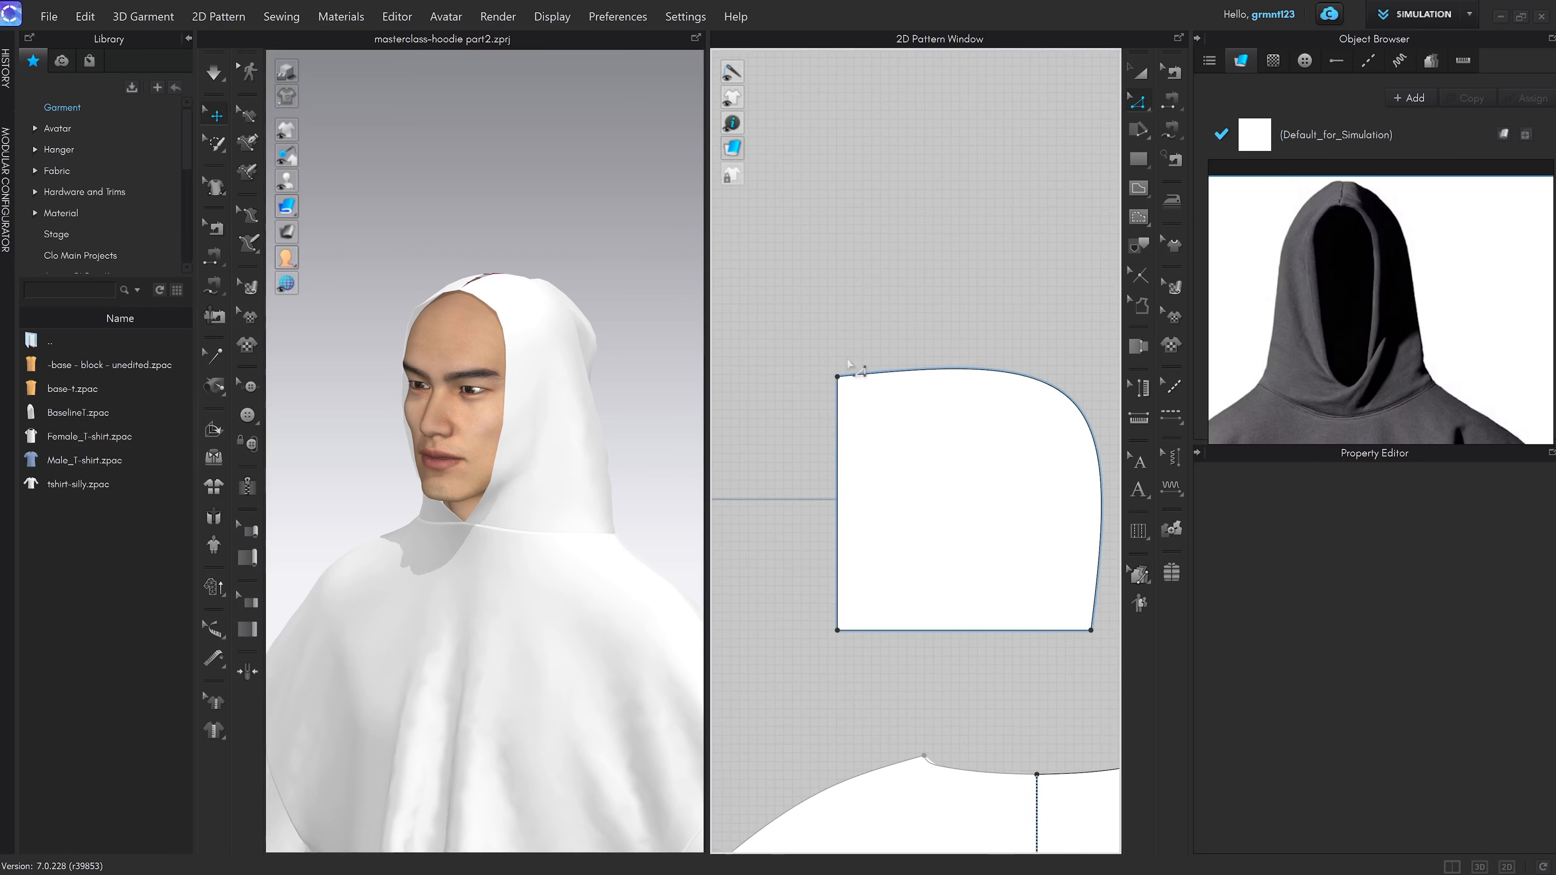
pyautogui.click(847, 371)
pyautogui.moveTo(851, 373); pyautogui.dragTo(851, 350)
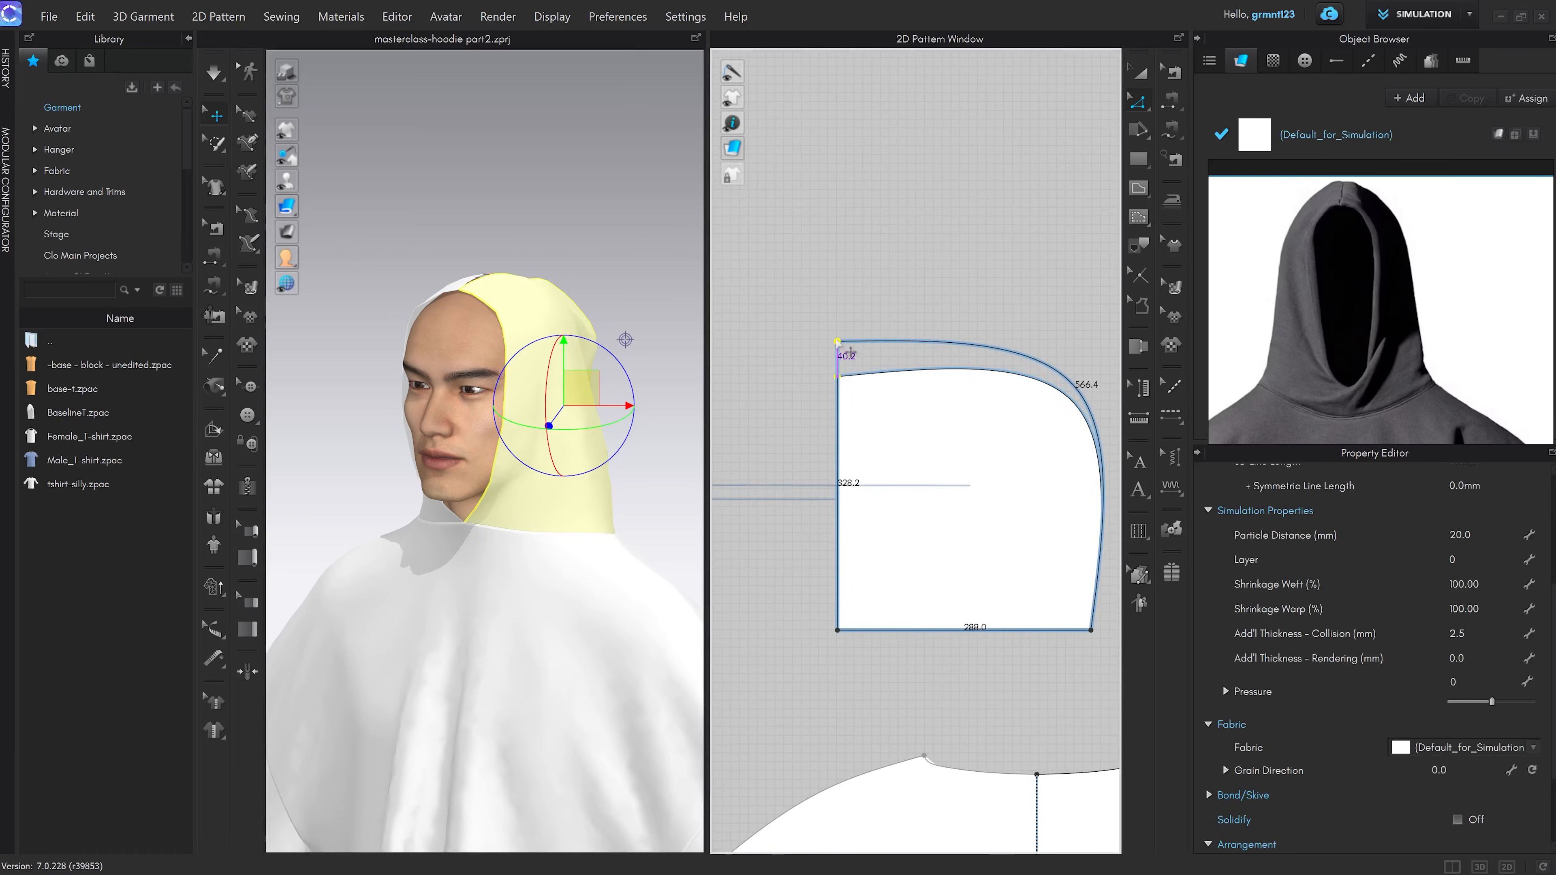
# Simulate the heightened hood and tug its fabric at the back of the neck while the simulation runs
pyautogui.press('space')
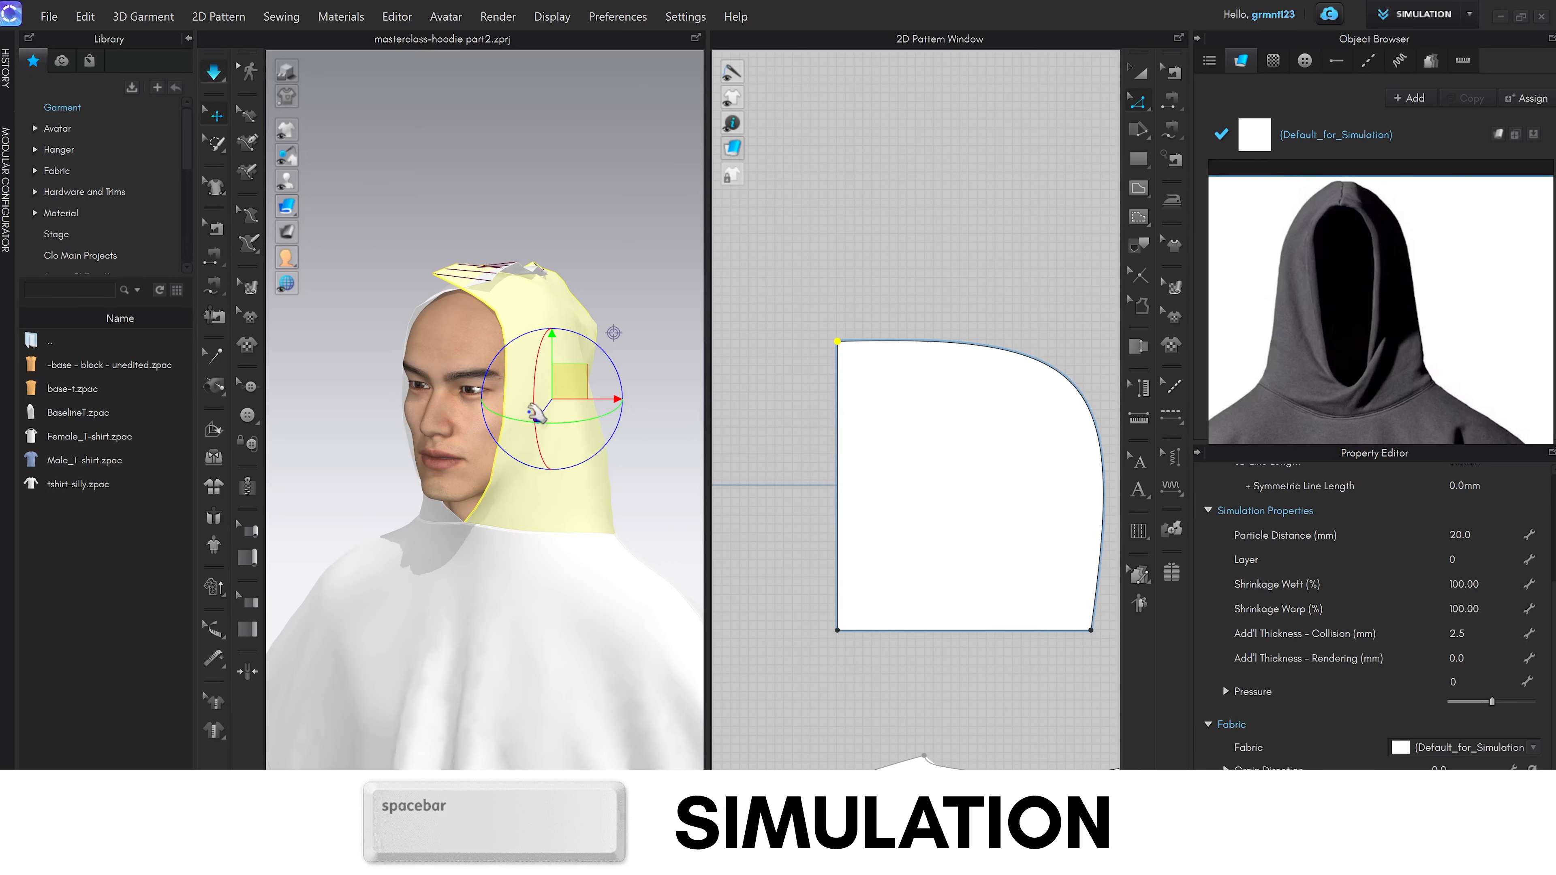
pyautogui.moveTo(530, 443); pyautogui.dragTo(551, 479, button='right')
pyautogui.moveTo(589, 367); pyautogui.dragTo(603, 312)
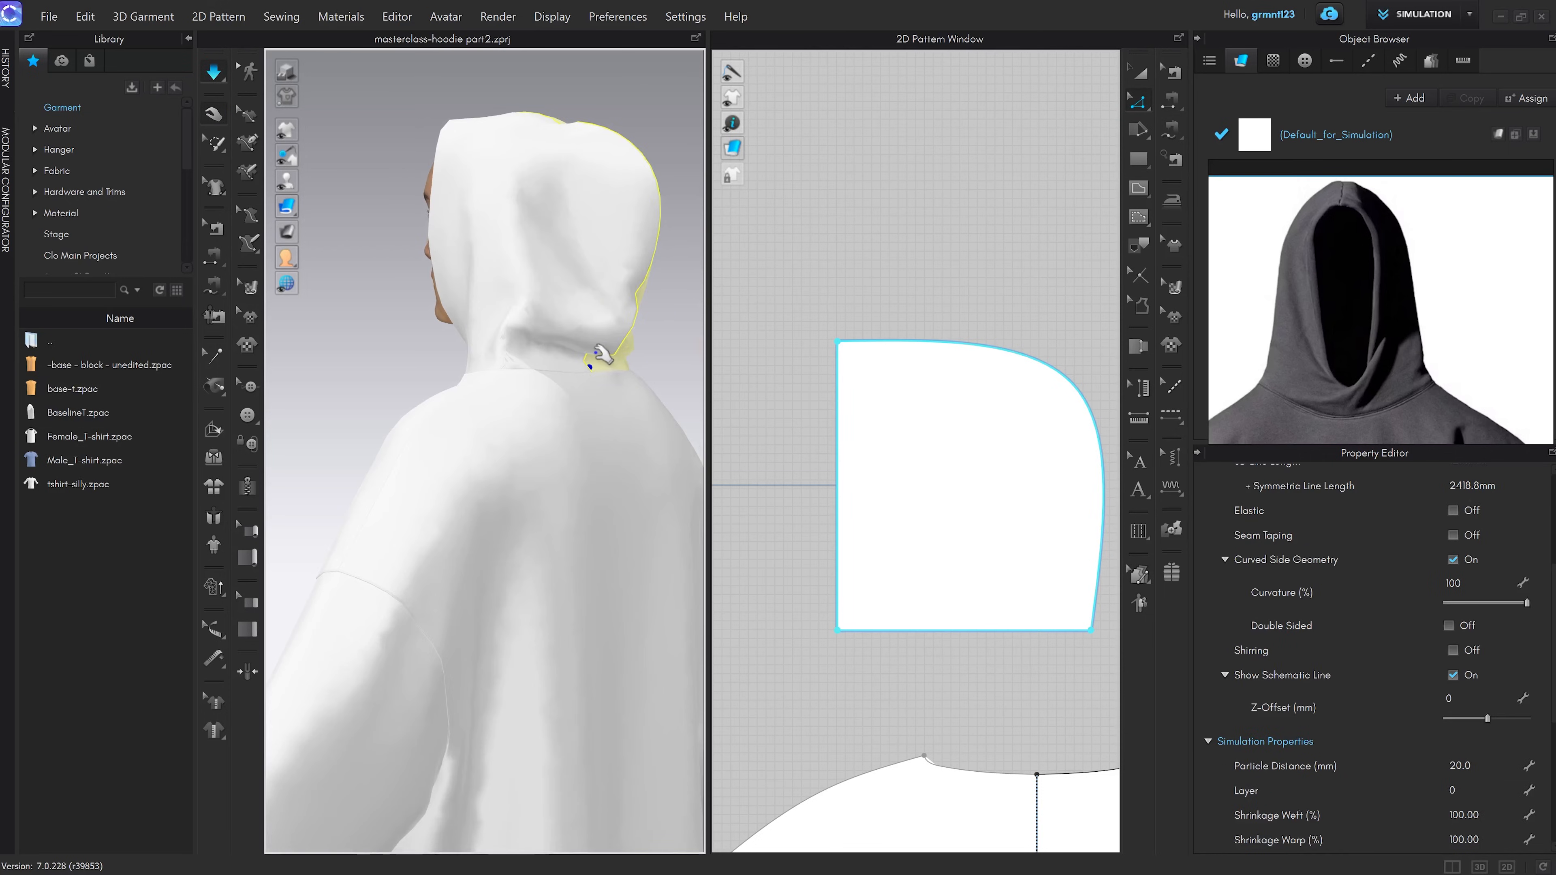
pyautogui.moveTo(598, 386); pyautogui.dragTo(622, 373, button='right')
pyautogui.moveTo(595, 344); pyautogui.dragTo(605, 355)
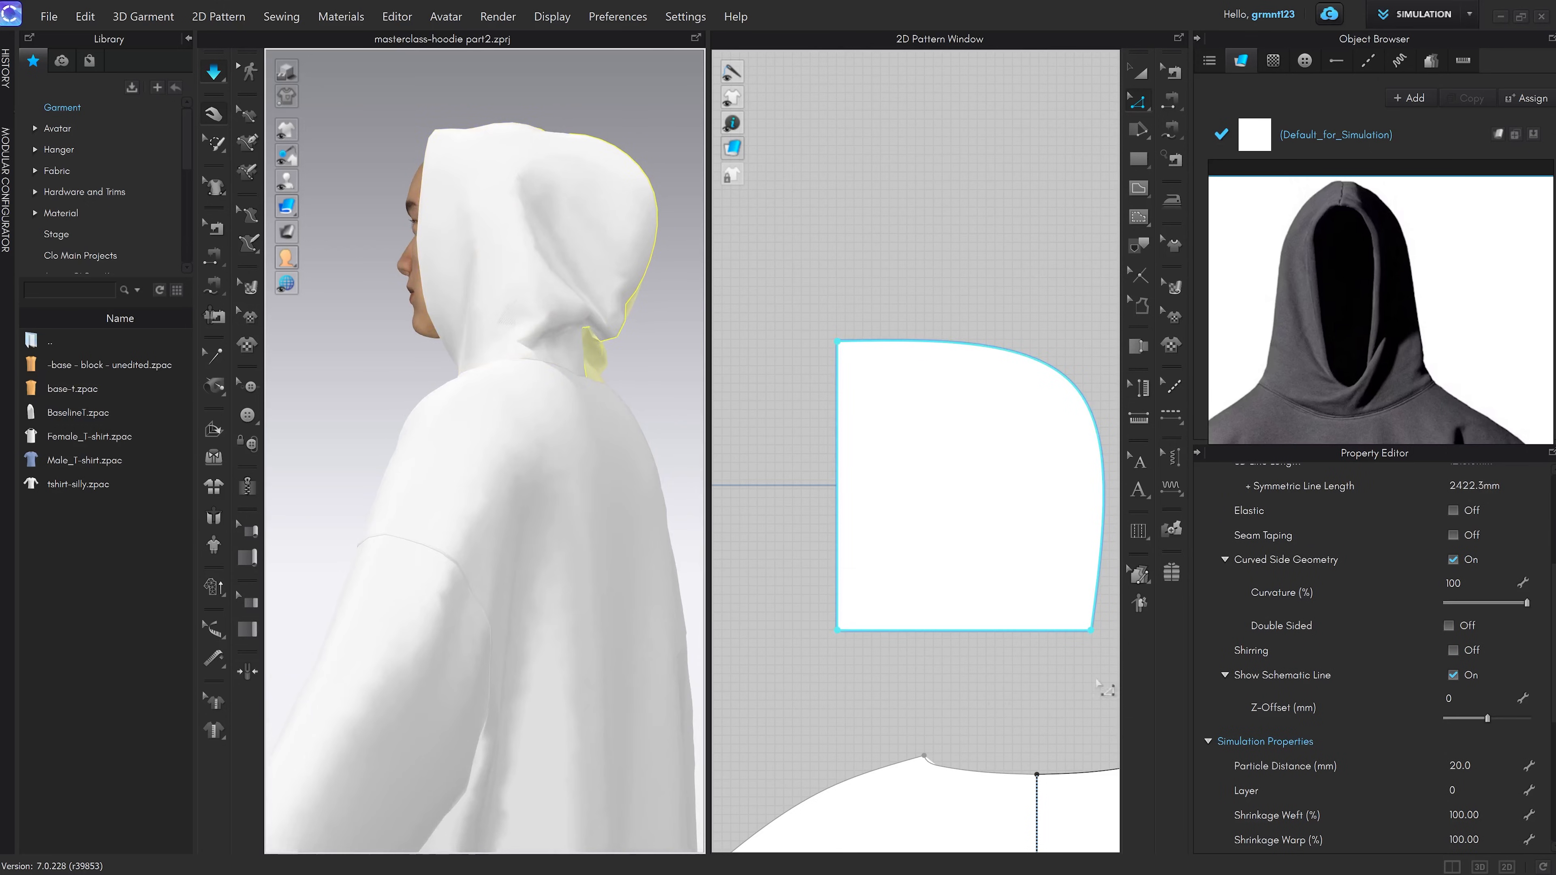
pyautogui.click(1067, 648)
pyautogui.moveTo(538, 474); pyautogui.dragTo(551, 479, button='right')
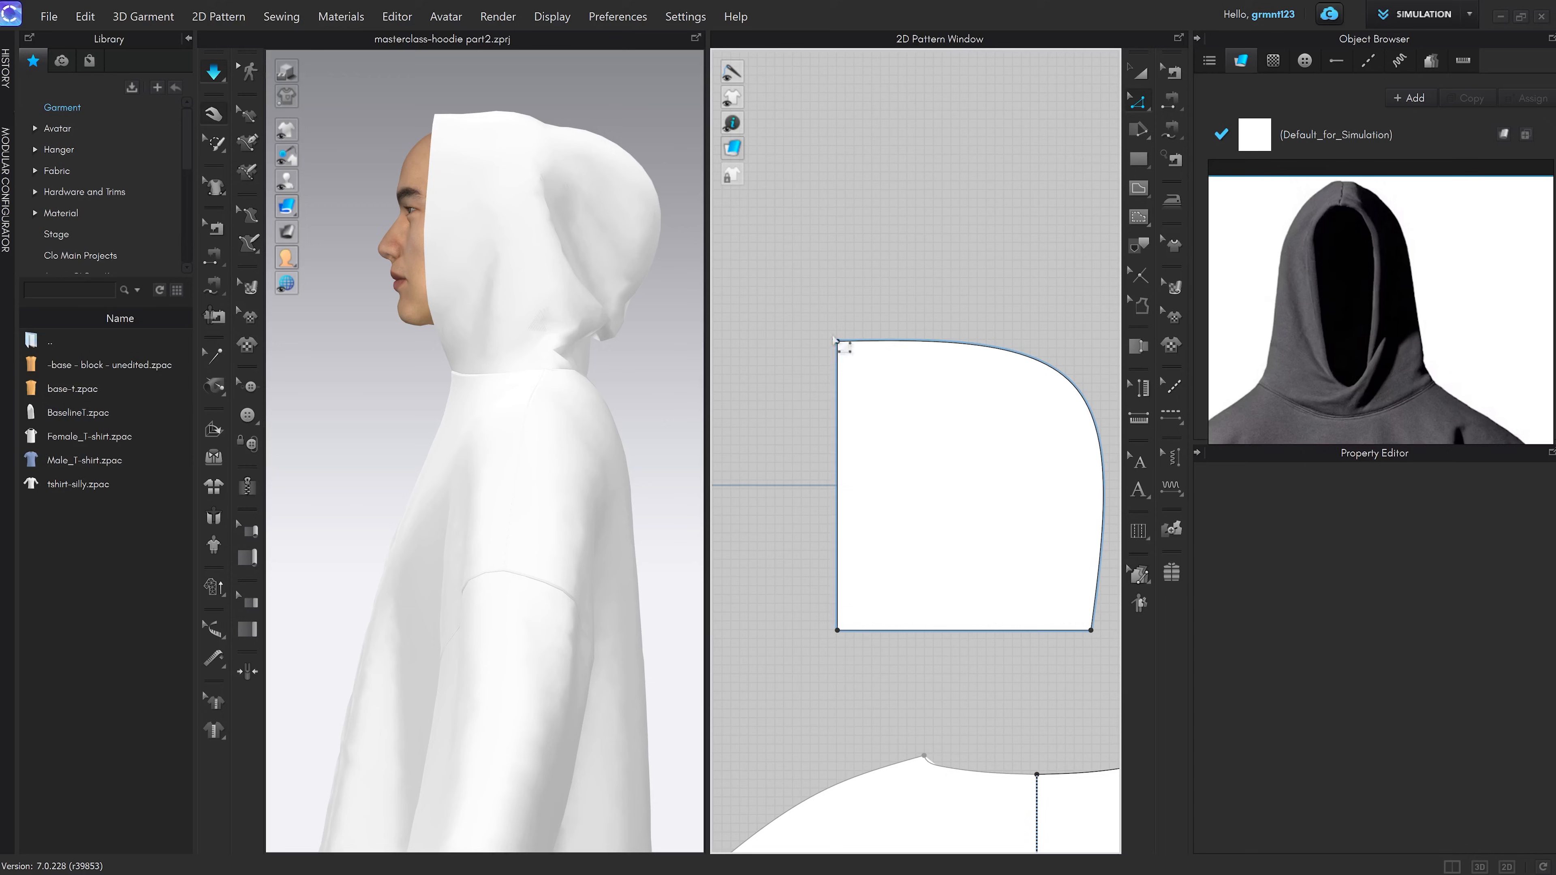
# Lower the bottom front corner of the hood pattern by about 45 mm and simulate the garment until the hood settles
pyautogui.moveTo(839, 643); pyautogui.dragTo(805, 463, button='right')
pyautogui.scroll(3, 844, 491)
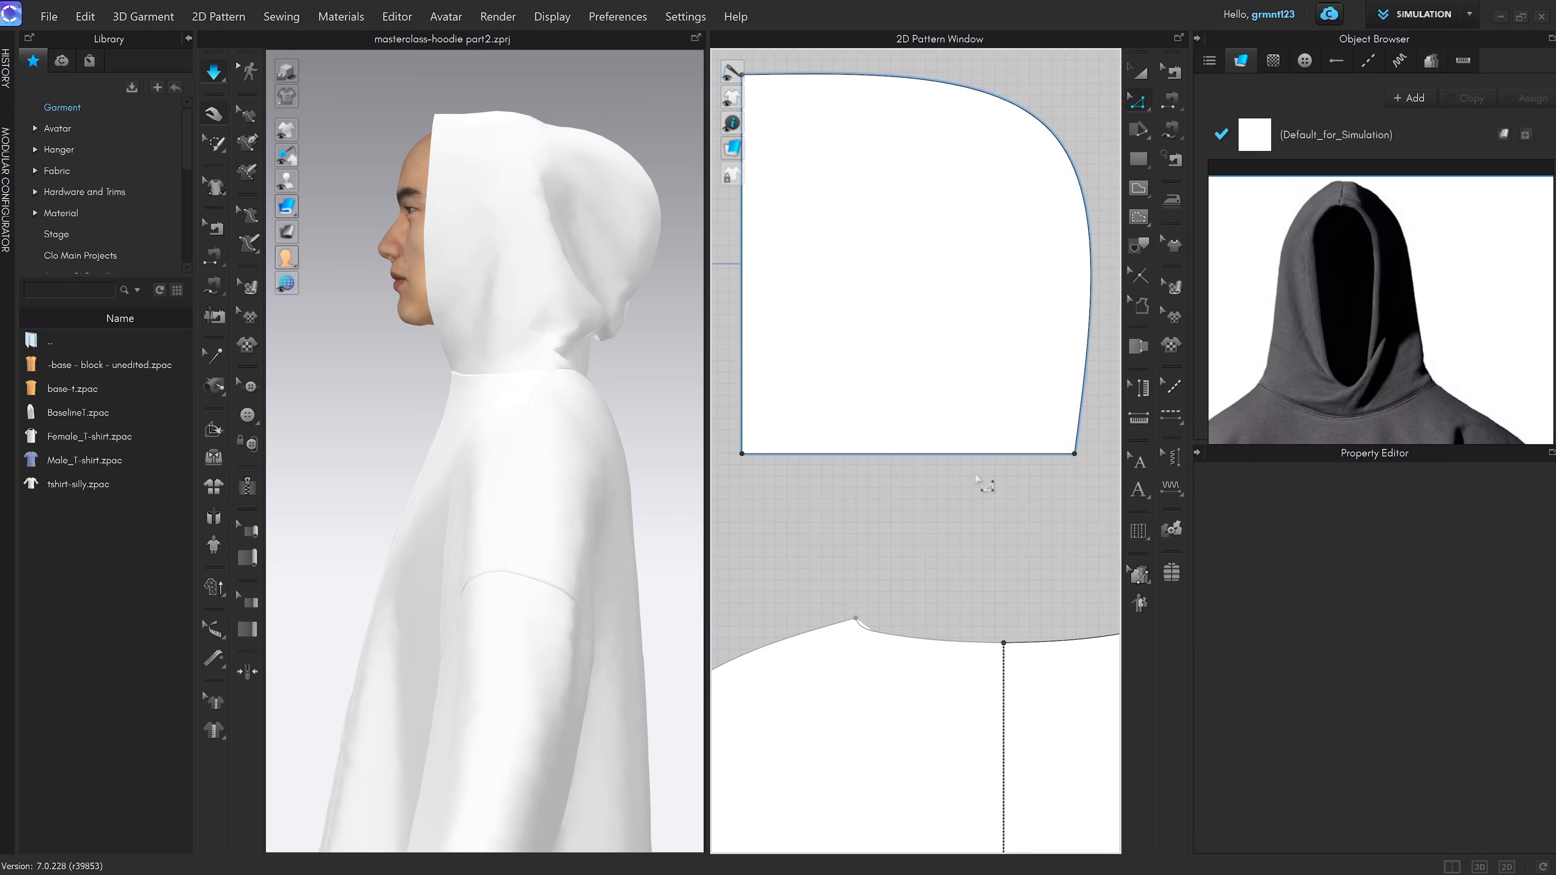
pyautogui.press('z')
pyautogui.moveTo(742, 454); pyautogui.dragTo(742, 506)
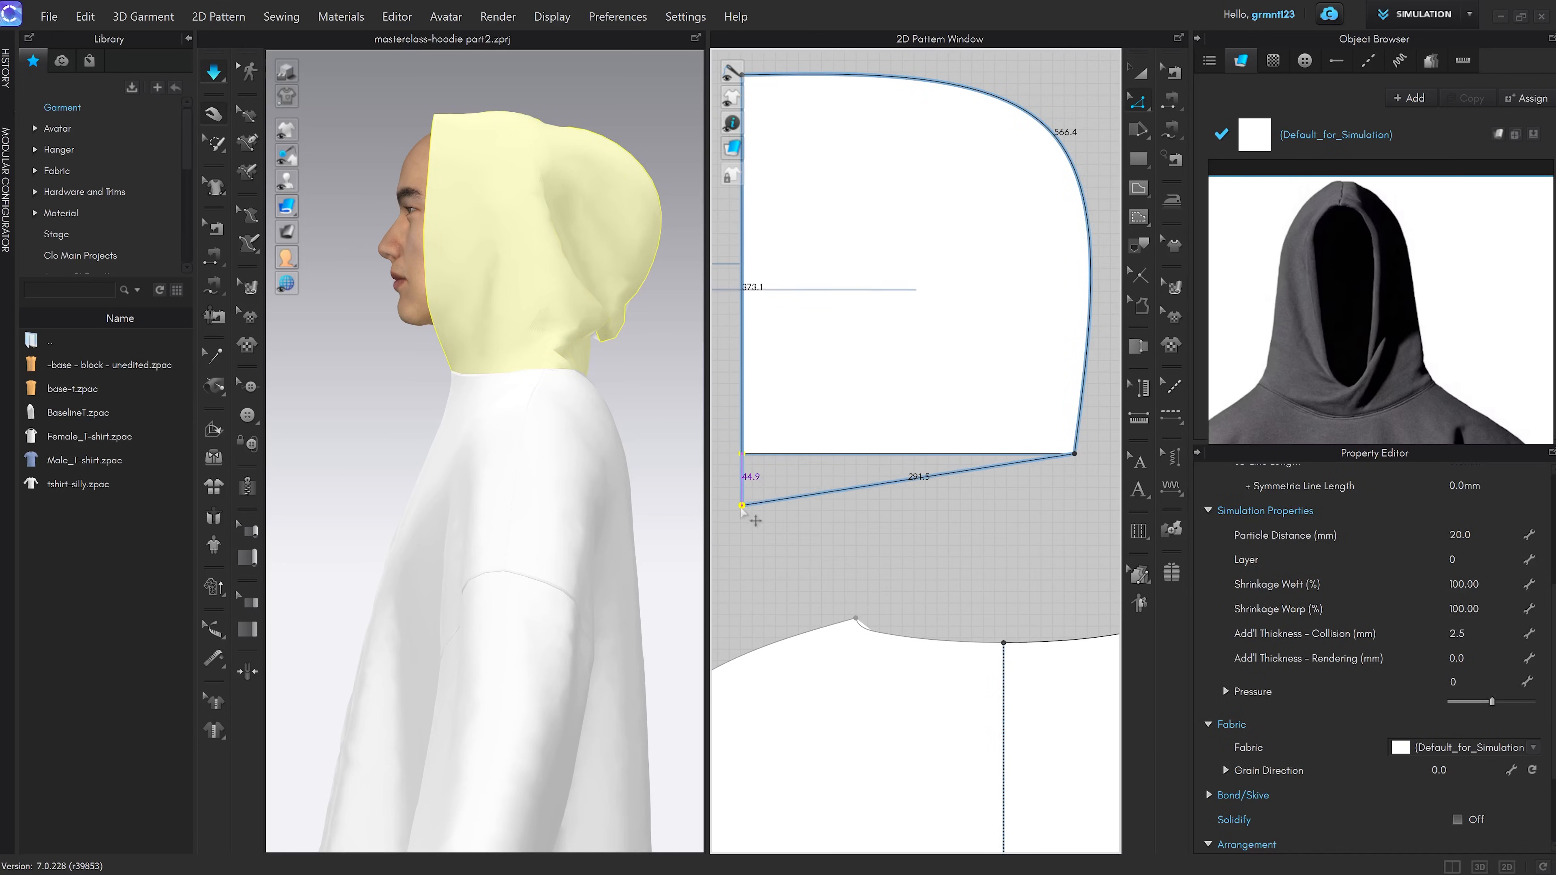
pyautogui.press('space')
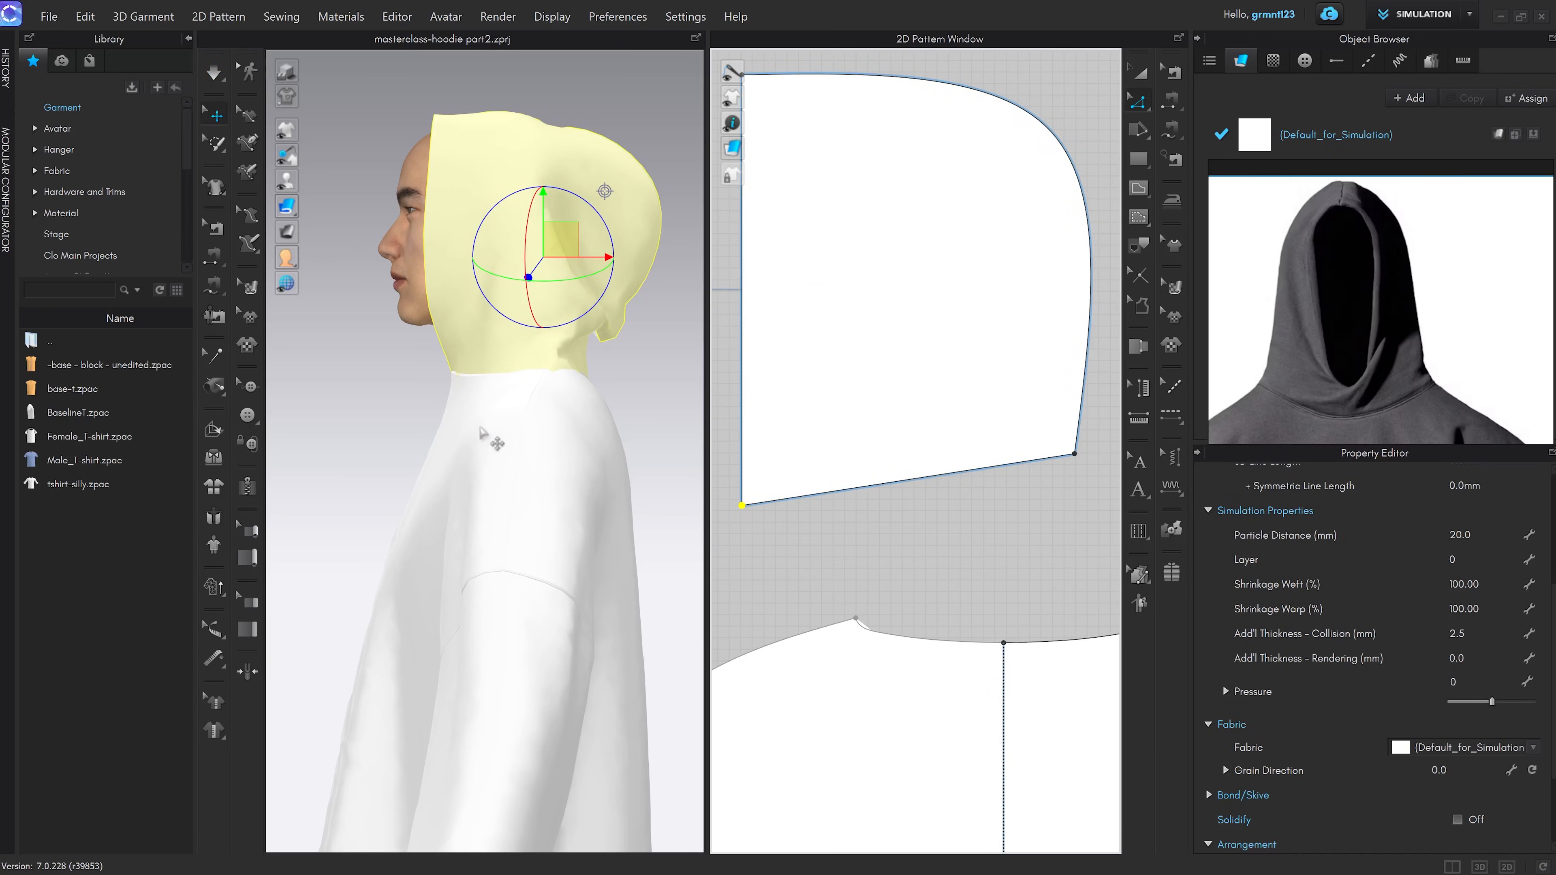
pyautogui.press('space')
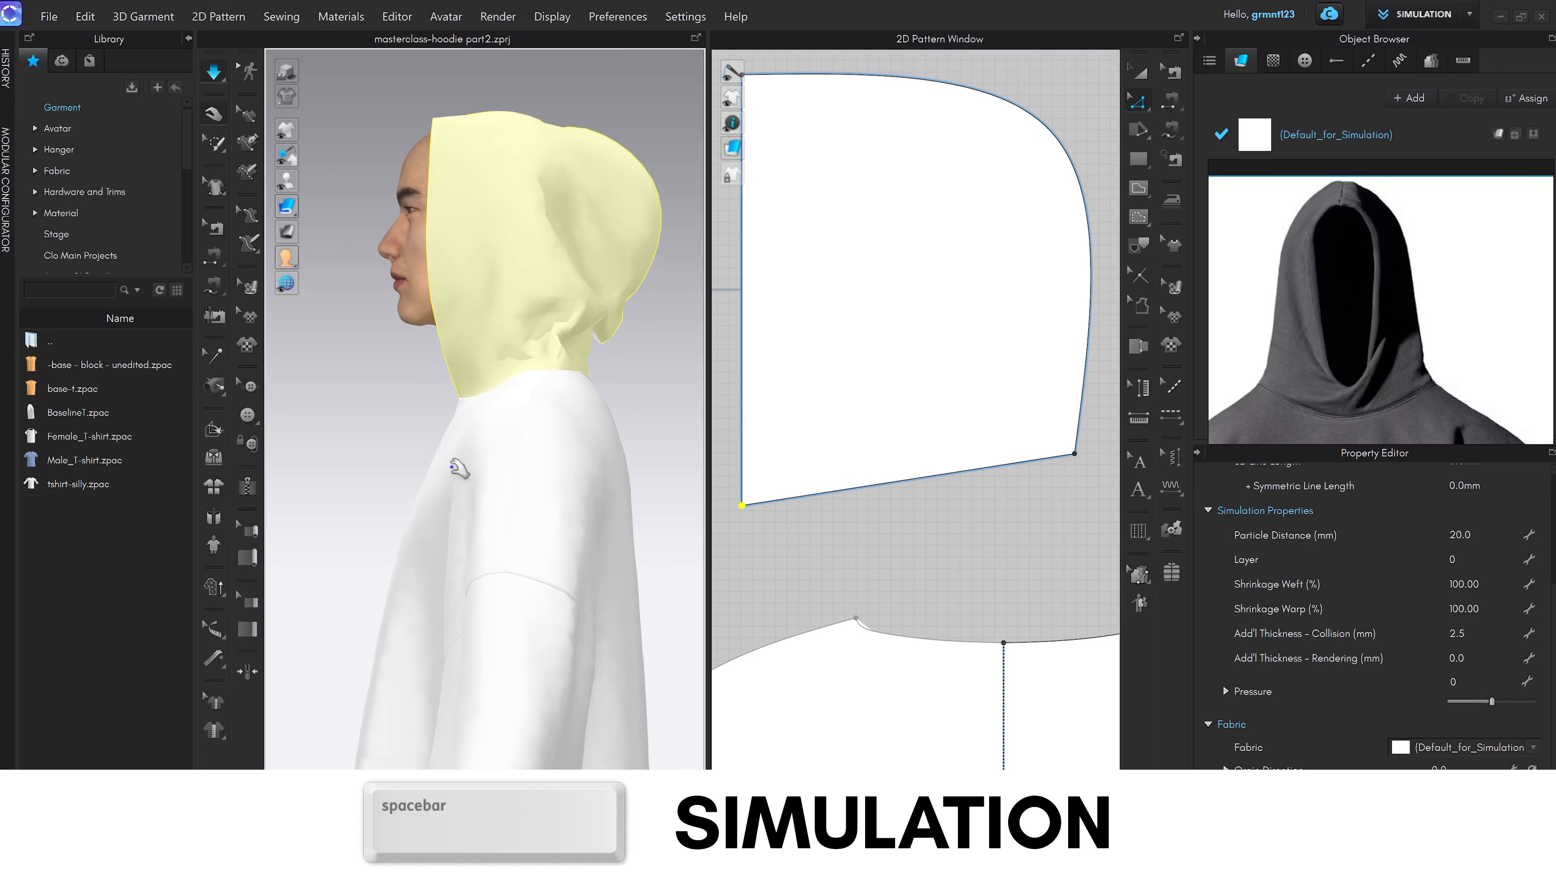
pyautogui.press('space')
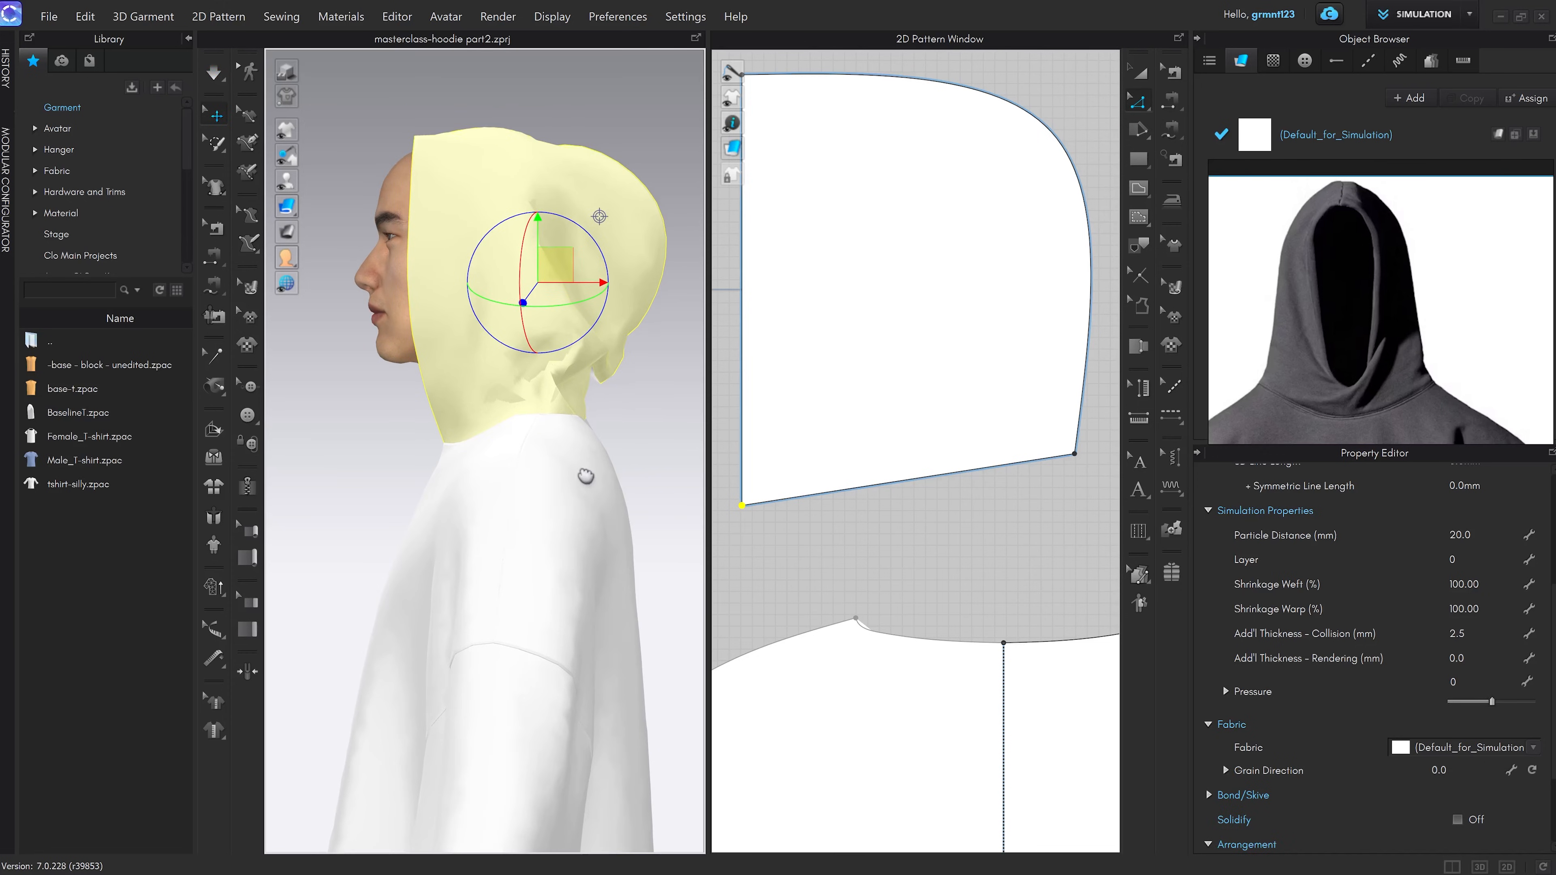
pyautogui.scroll(-6, 936, 412)
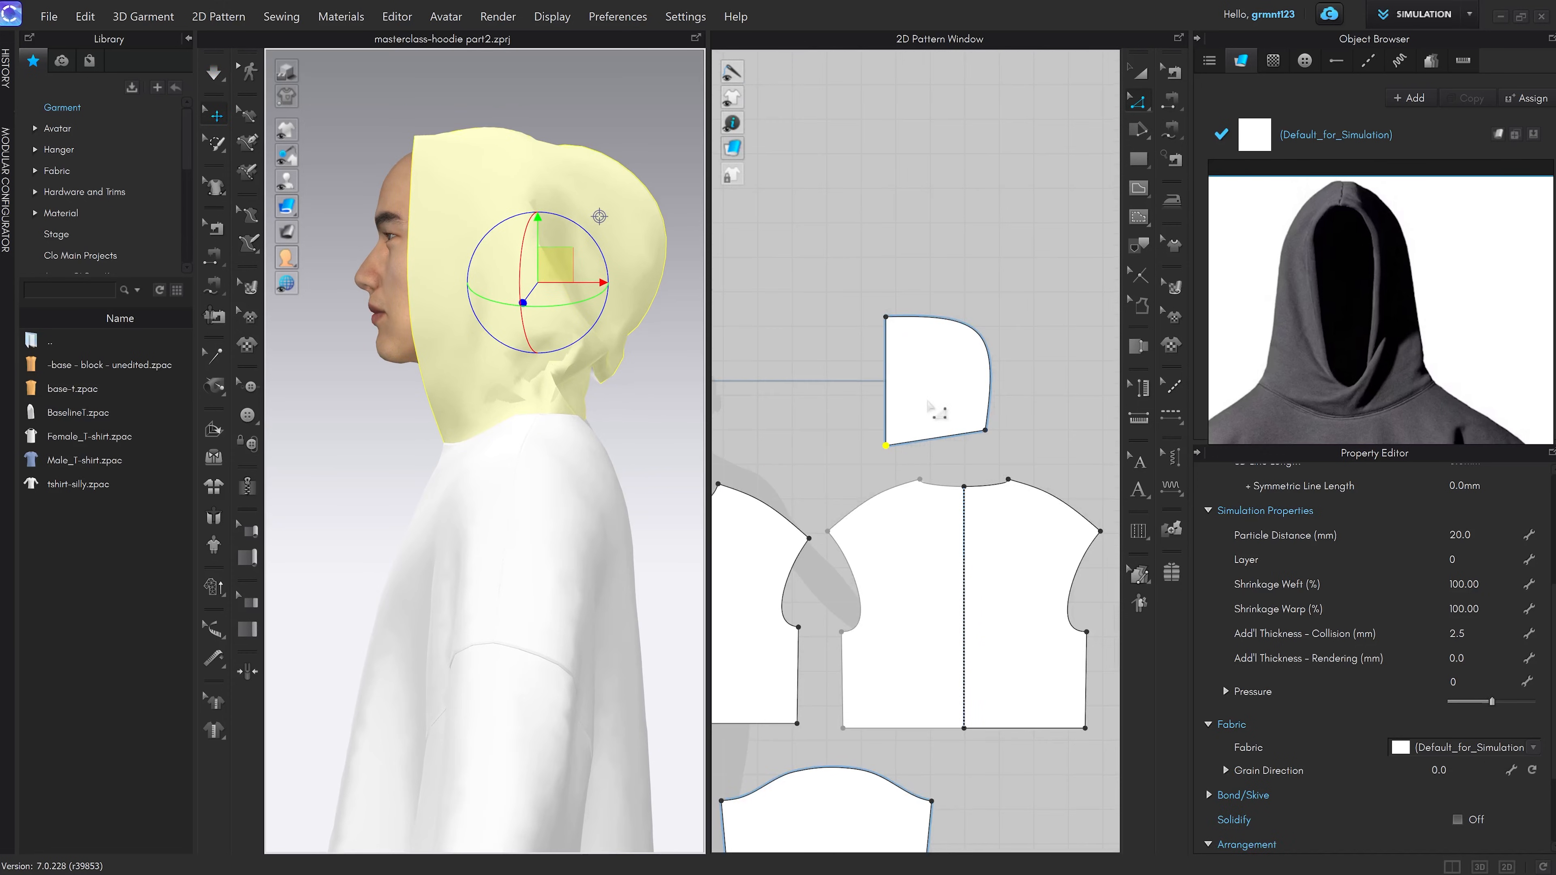
# Deactivate both hood pattern pieces together with their sewing and move them up and back, off the avatar's head
pyautogui.press('a')
pyautogui.scroll(-5, 927, 409)
pyautogui.click(922, 402)
pyautogui.rightClick(598, 288)
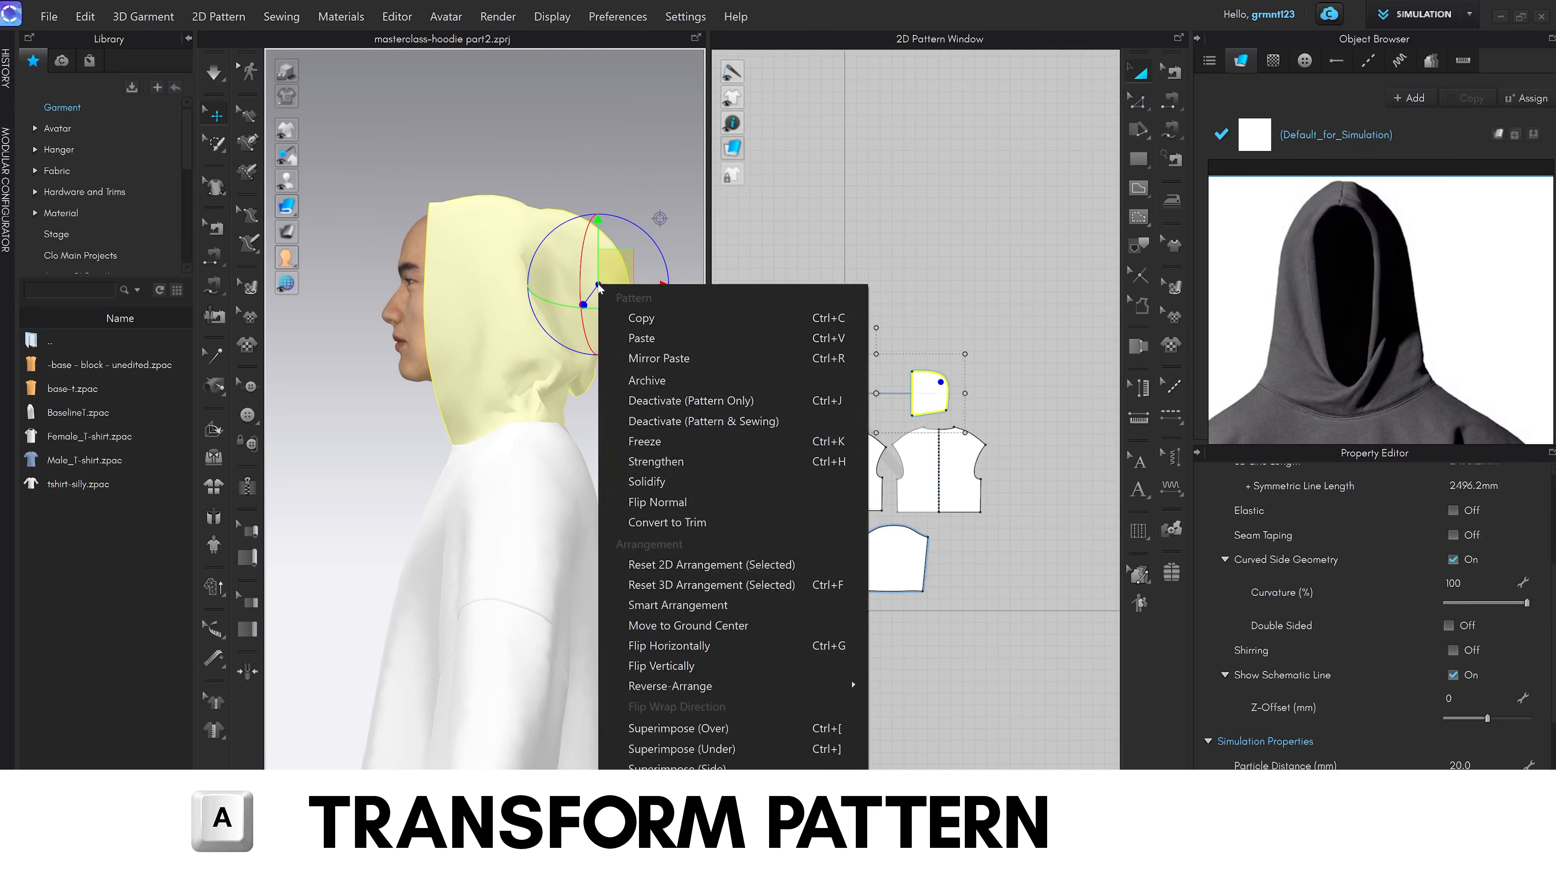
pyautogui.click(757, 423)
pyautogui.moveTo(611, 271); pyautogui.dragTo(693, 144)
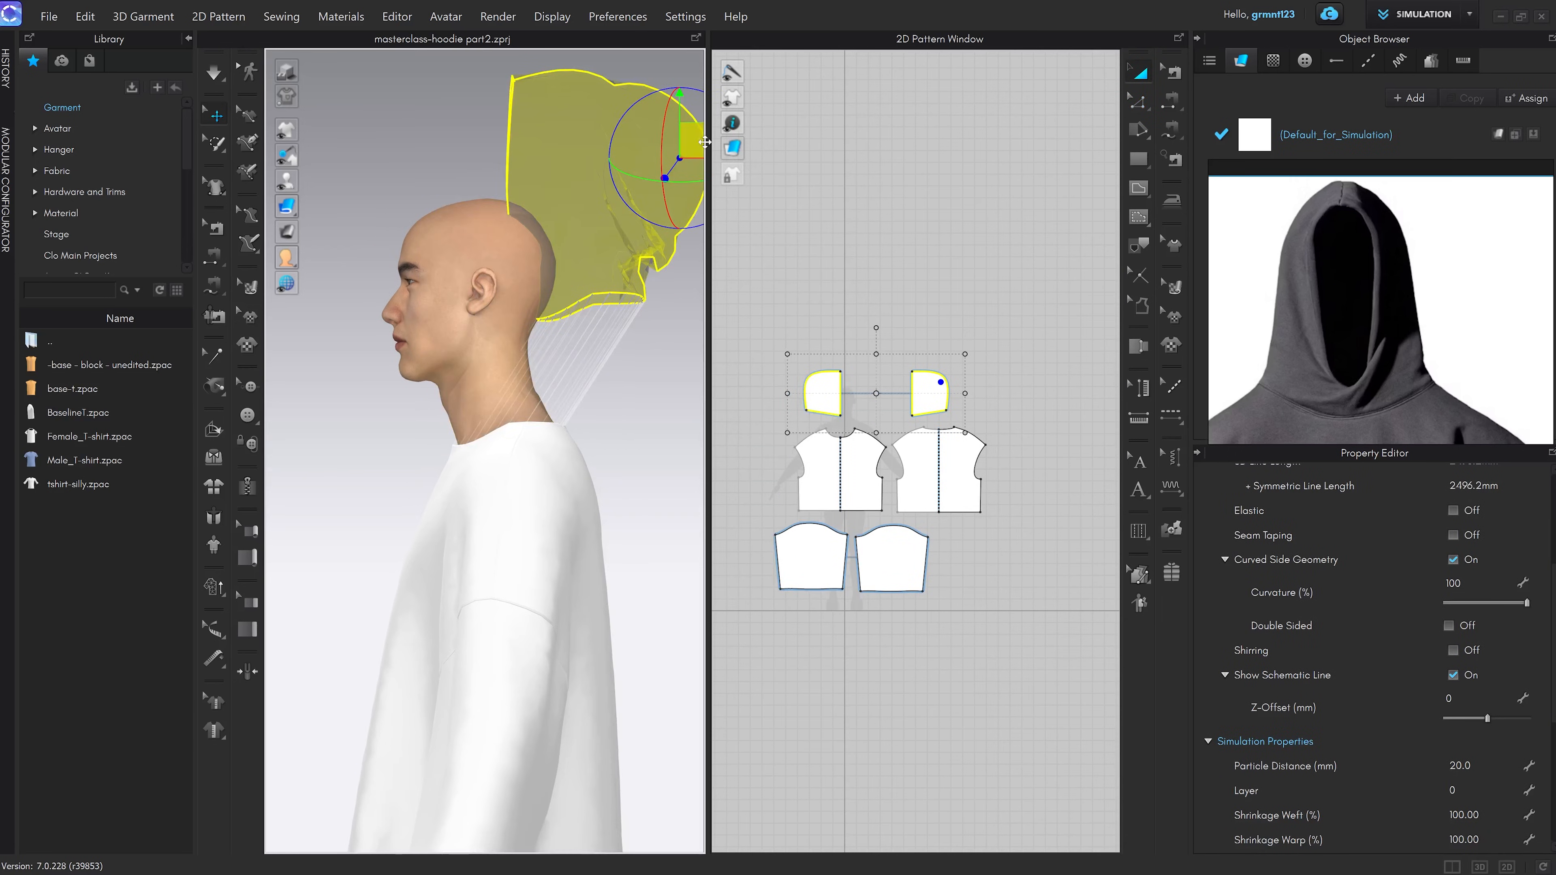
# Simulate the garment body with the hood deactivated and check how its neckline sits from the side and front
pyautogui.press('space')
pyautogui.scroll(3, 589, 448)
pyautogui.moveTo(589, 448); pyautogui.dragTo(597, 392, button='middle')
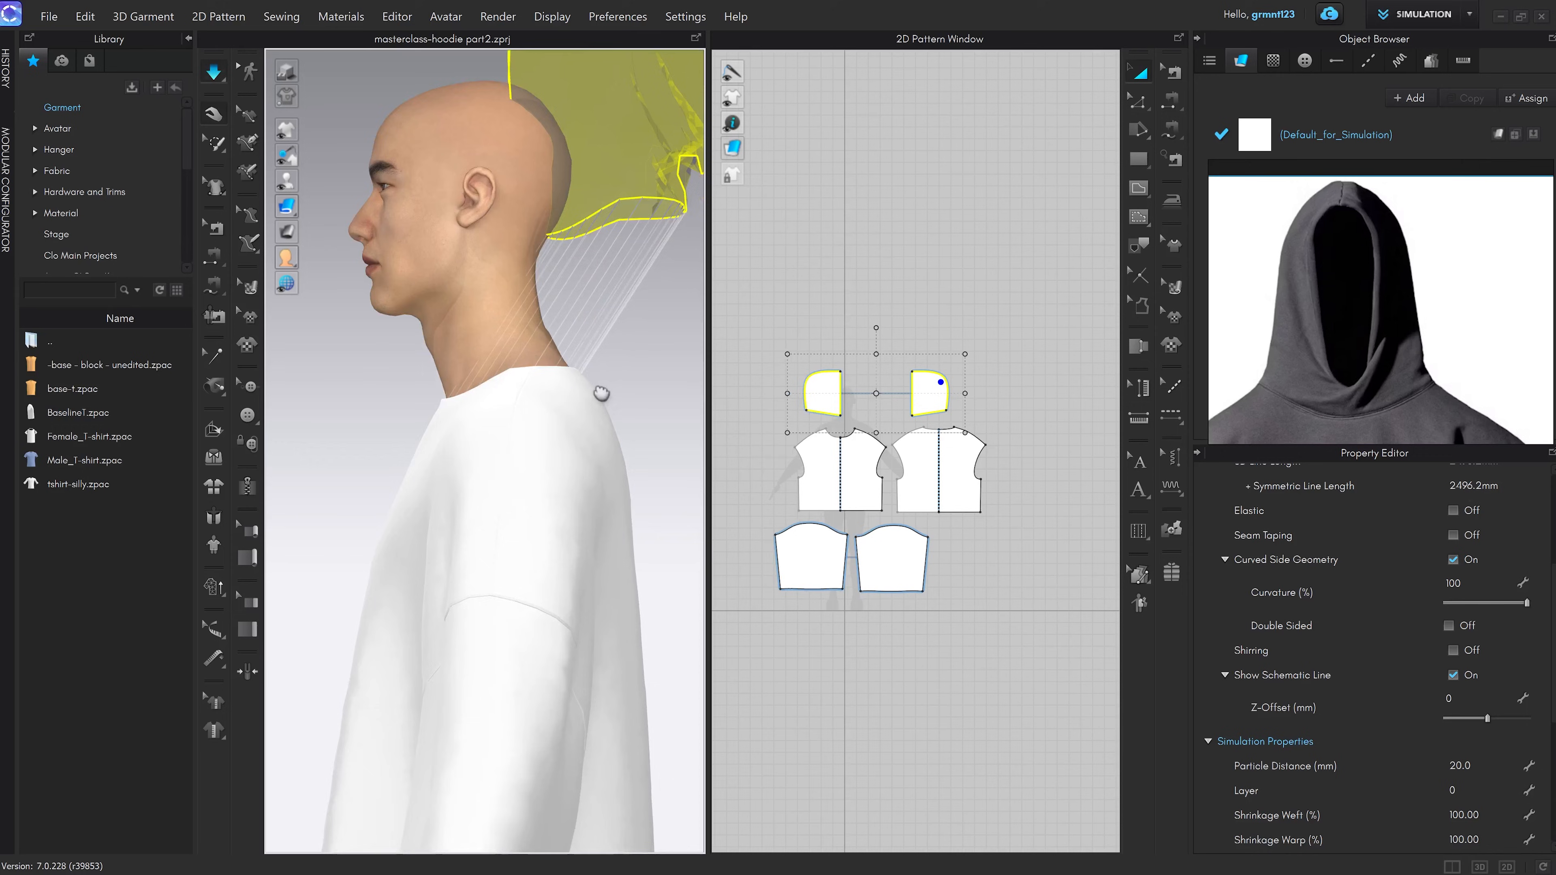
pyautogui.moveTo(597, 392); pyautogui.dragTo(595, 376, button='right')
pyautogui.click(601, 378)
pyautogui.moveTo(585, 278); pyautogui.dragTo(554, 447, button='right')
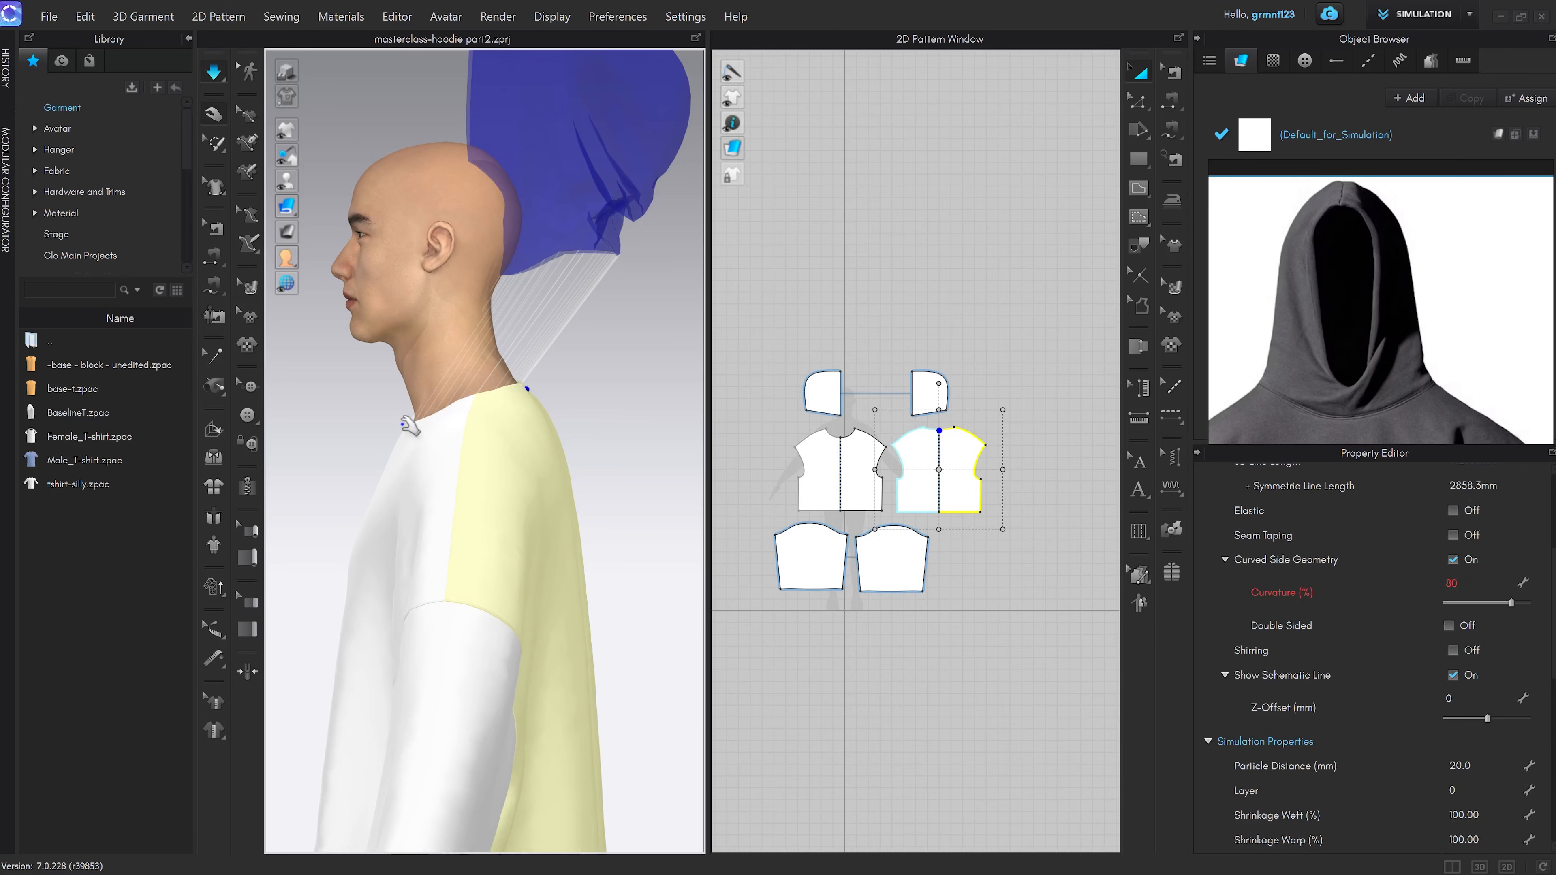
pyautogui.moveTo(516, 475); pyautogui.dragTo(582, 479, button='right')
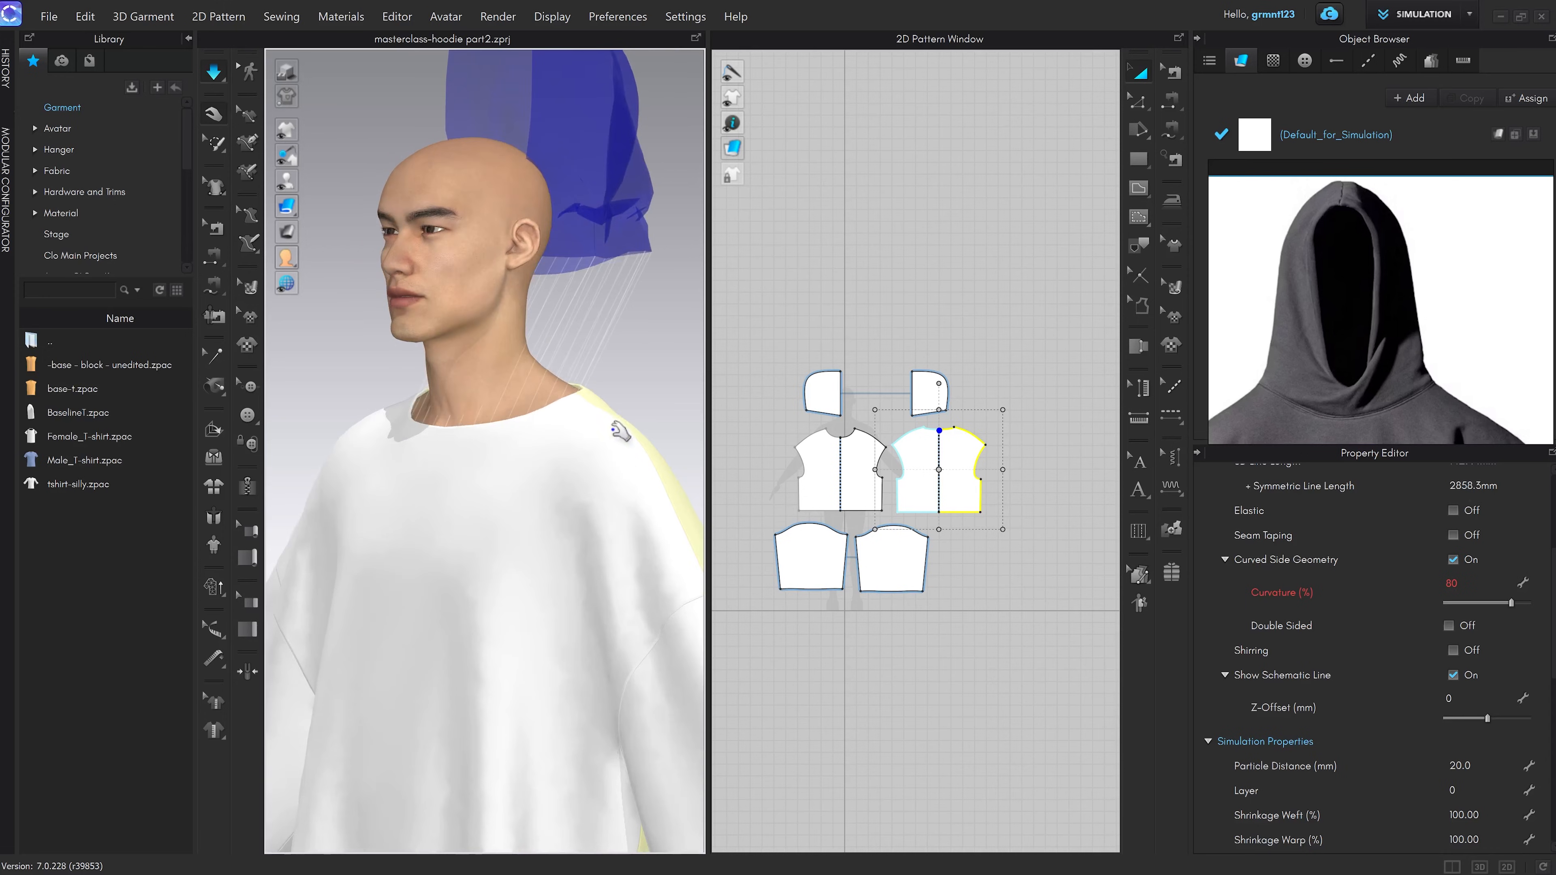
pyautogui.moveTo(618, 431); pyautogui.dragTo(559, 431, button='right')
pyautogui.press('space')
# Reactivate both hood pieces with the hood back around the head and simulate until it drapes again
pyautogui.scroll(-5, 595, 424)
pyautogui.moveTo(399, 333); pyautogui.dragTo(512, 297, button='middle')
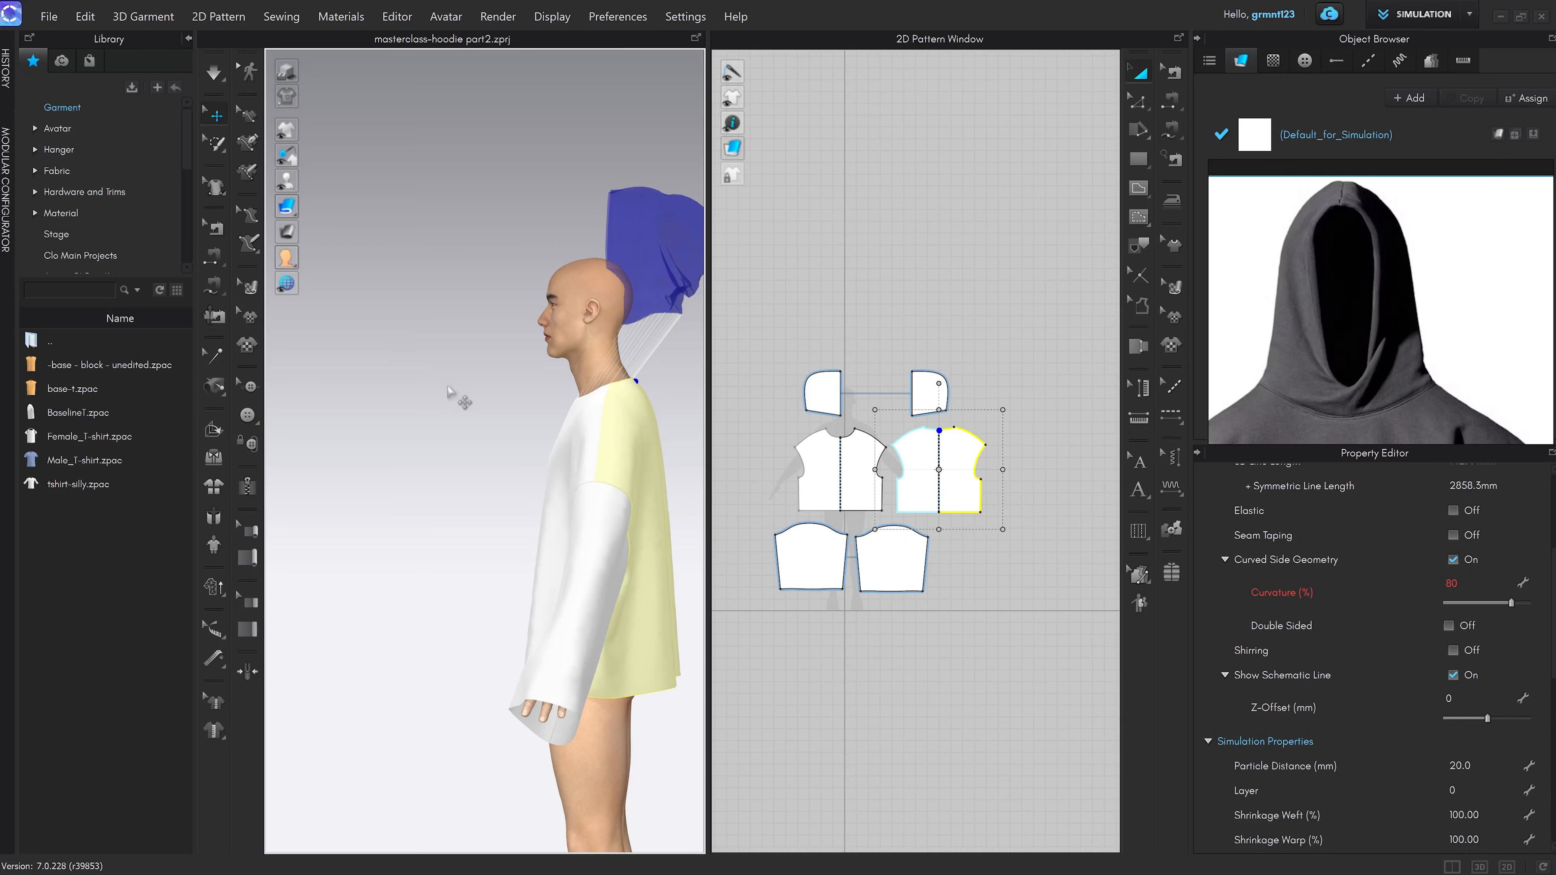
pyautogui.scroll(3, 585, 401)
pyautogui.moveTo(585, 401); pyautogui.dragTo(445, 317, button='middle')
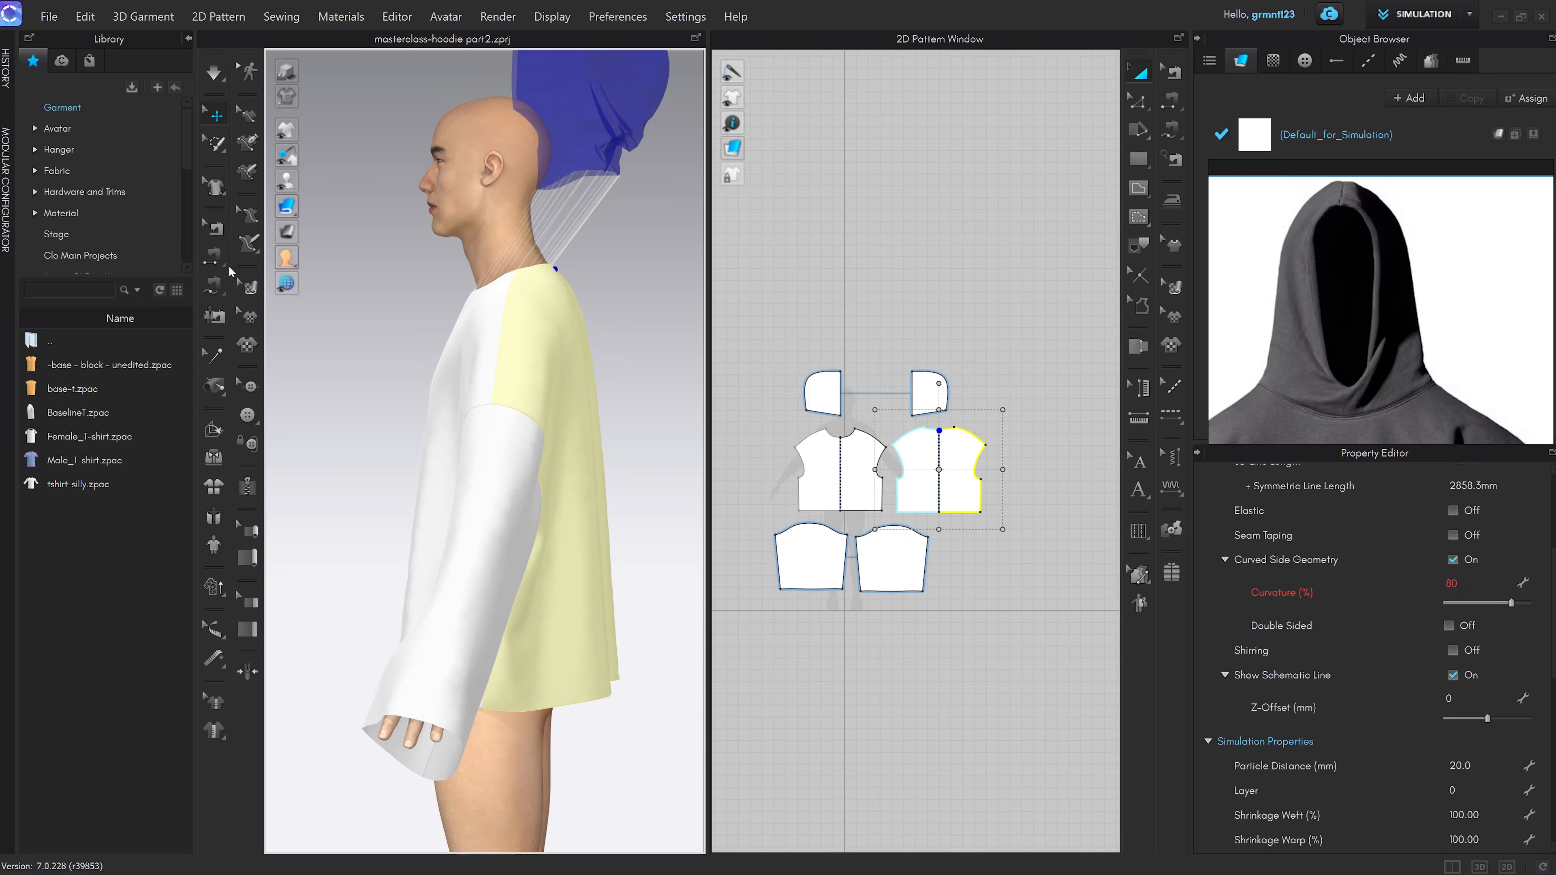
pyautogui.click(762, 286)
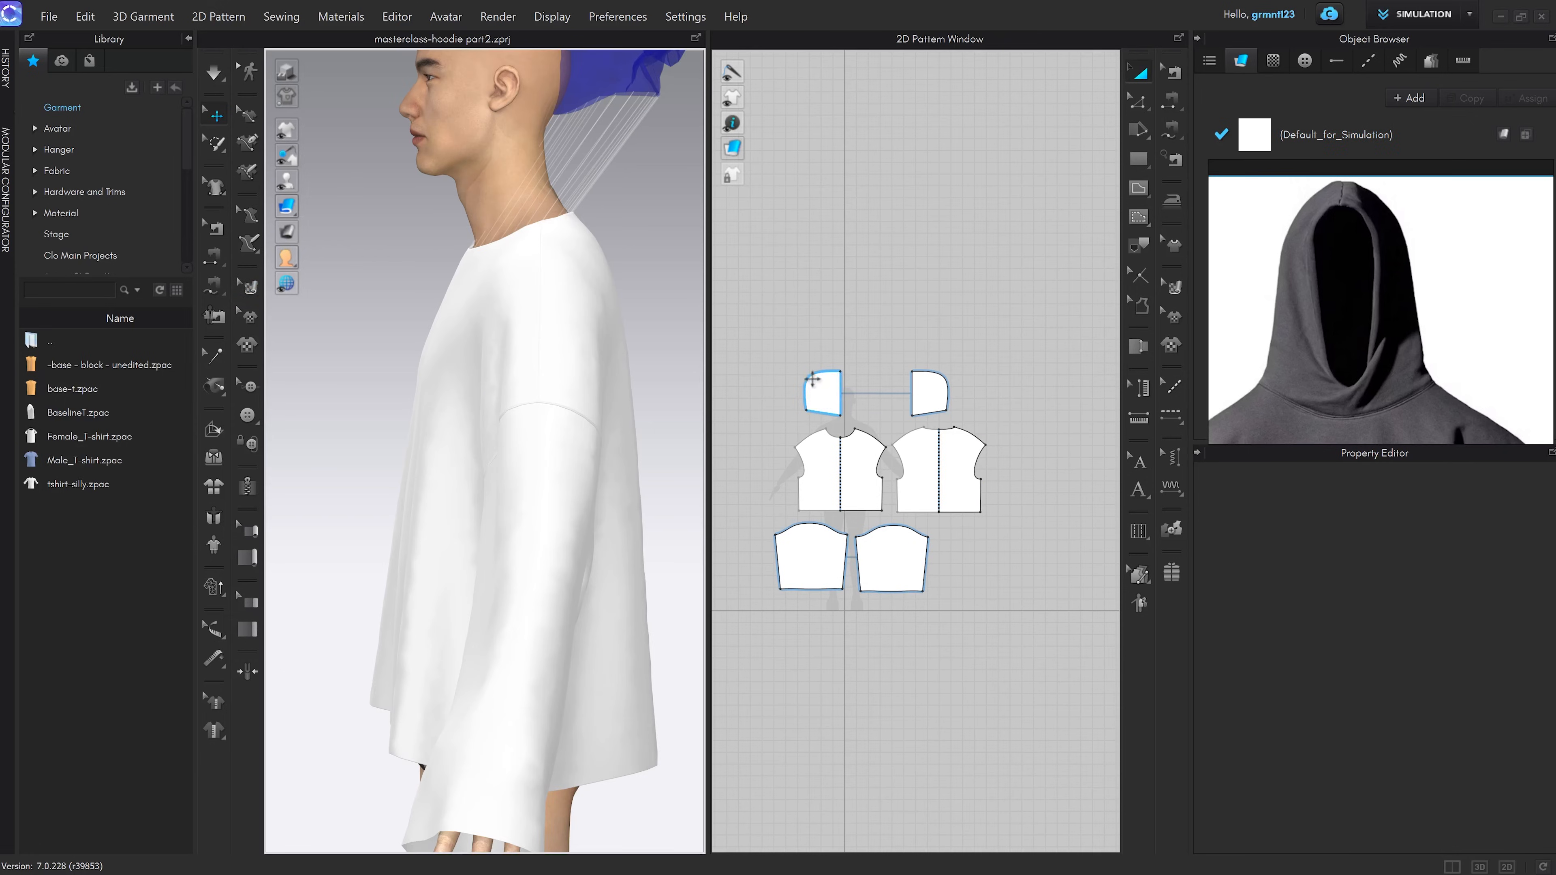
pyautogui.scroll(3, 815, 381)
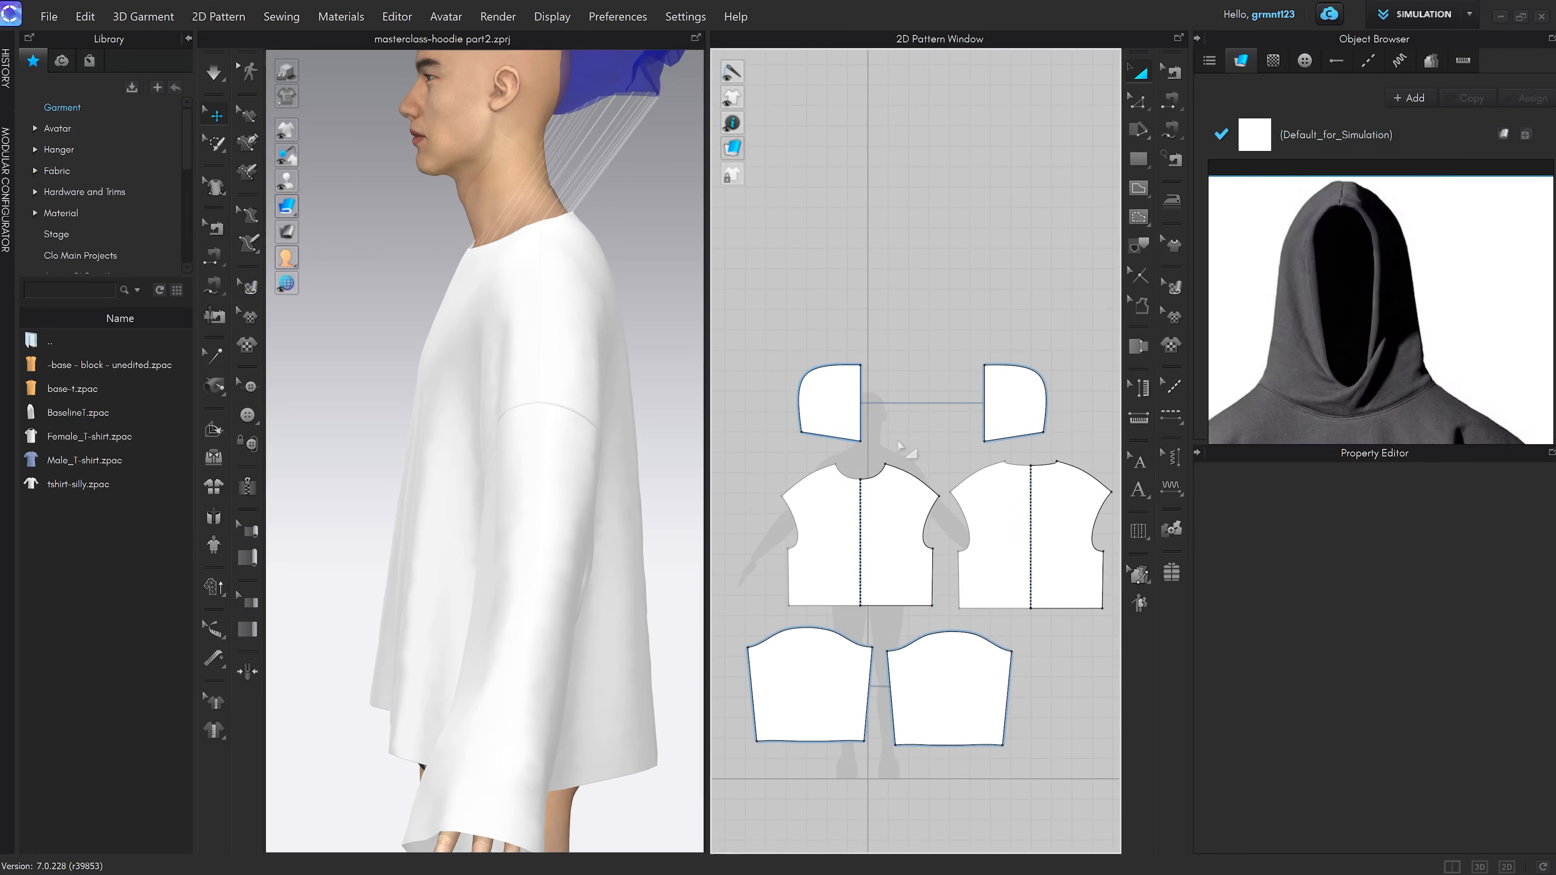
pyautogui.scroll(-5, 554, 233)
pyautogui.moveTo(762, 314); pyautogui.dragTo(1096, 452)
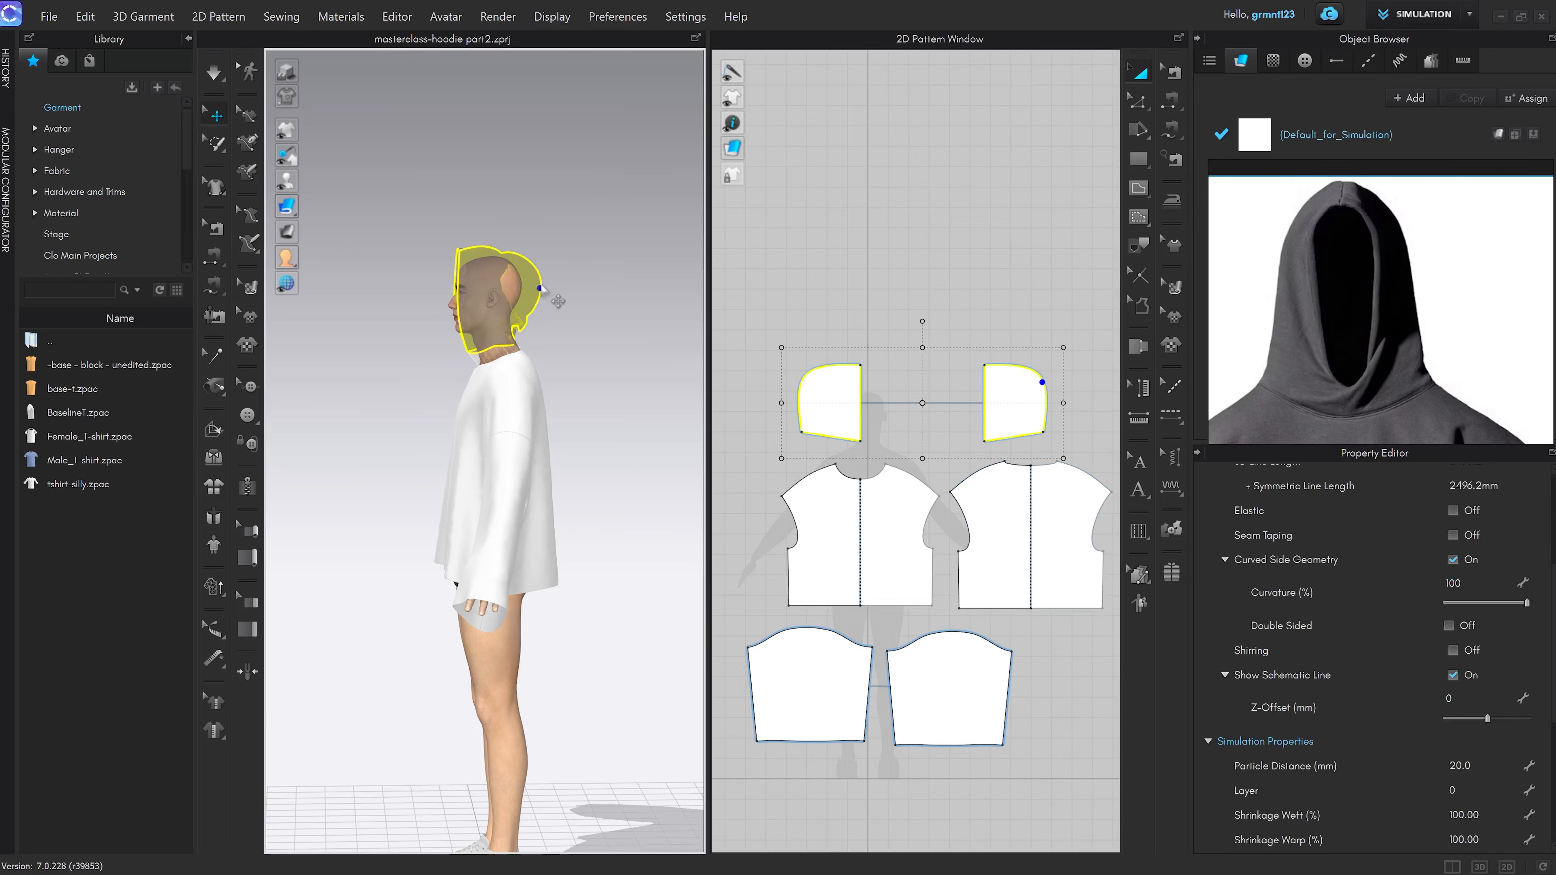
pyautogui.rightClick(537, 283)
pyautogui.click(613, 400)
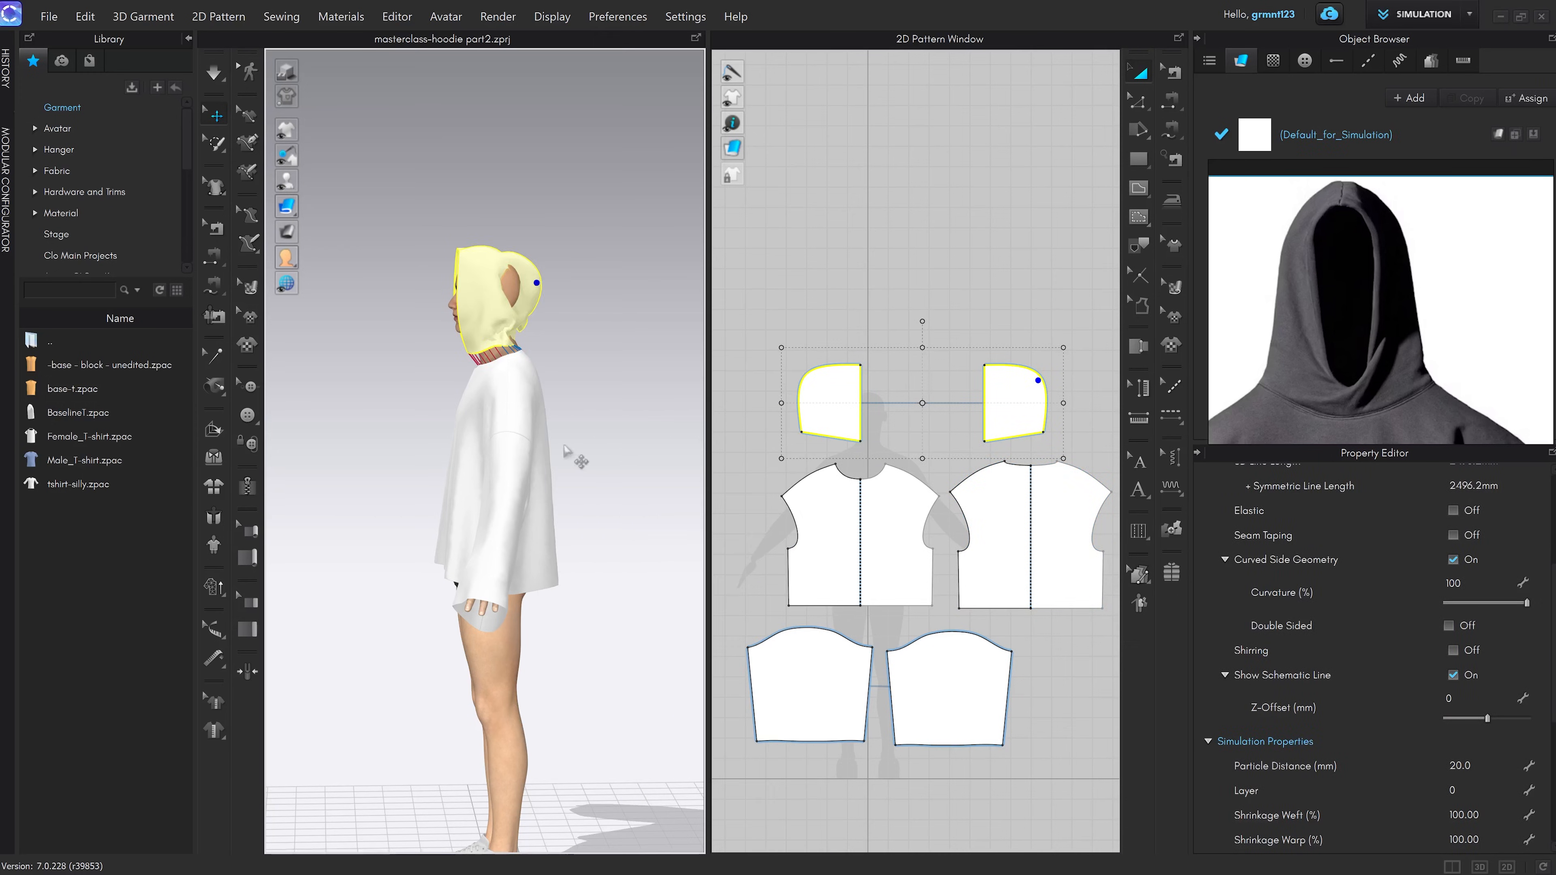
pyautogui.scroll(5, 551, 392)
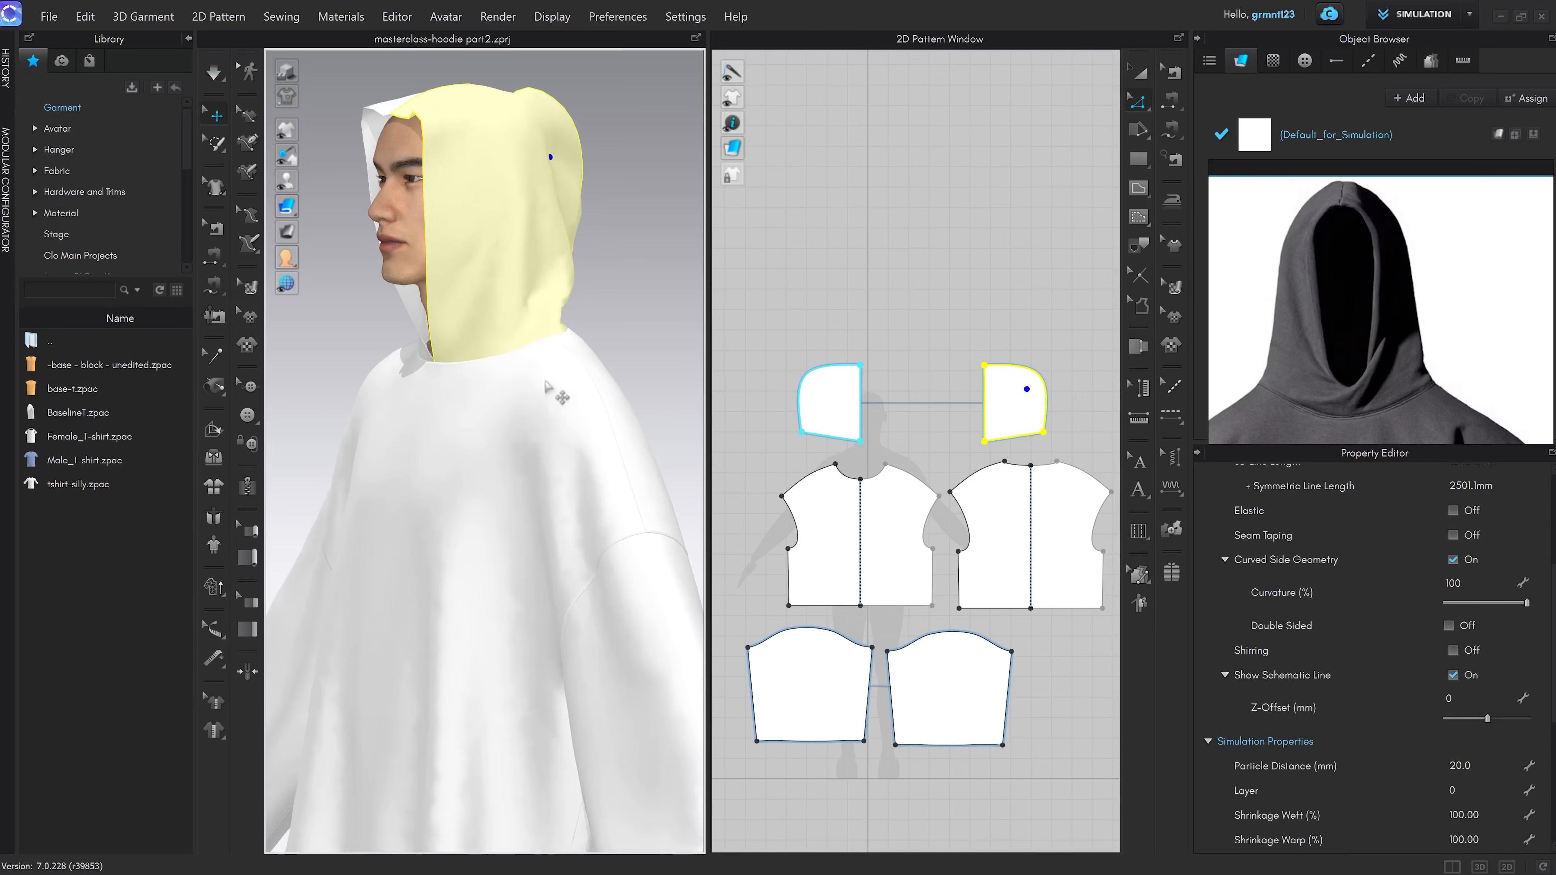
pyautogui.scroll(5, 918, 423)
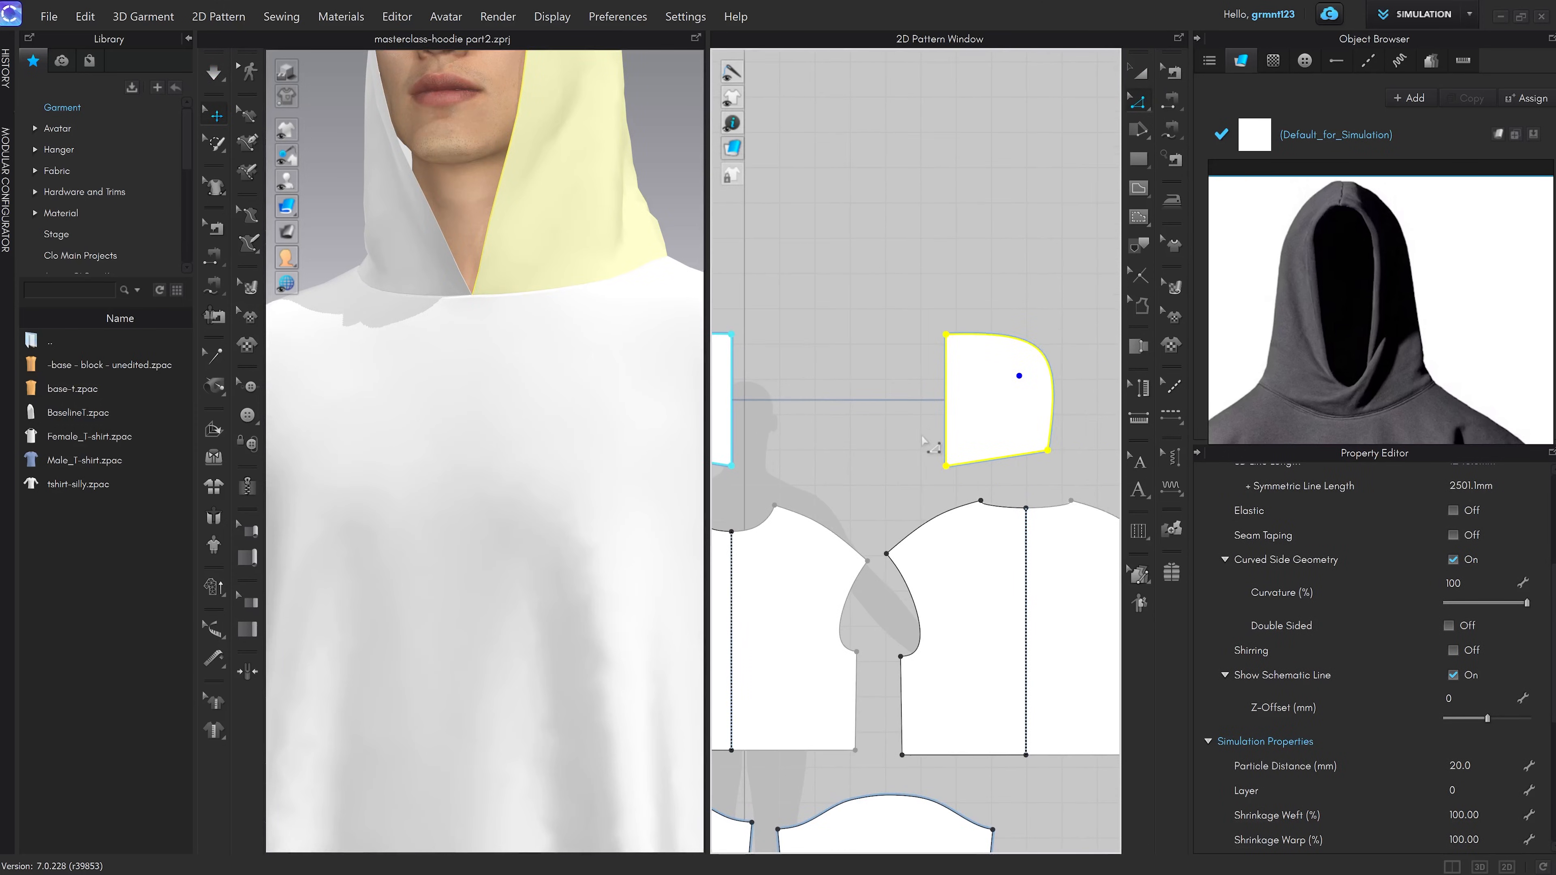
# Lower the bottom front corner of the hood pattern by 12 mm with Edit Pattern
pyautogui.click(934, 442)
pyautogui.scroll(5, 894, 455)
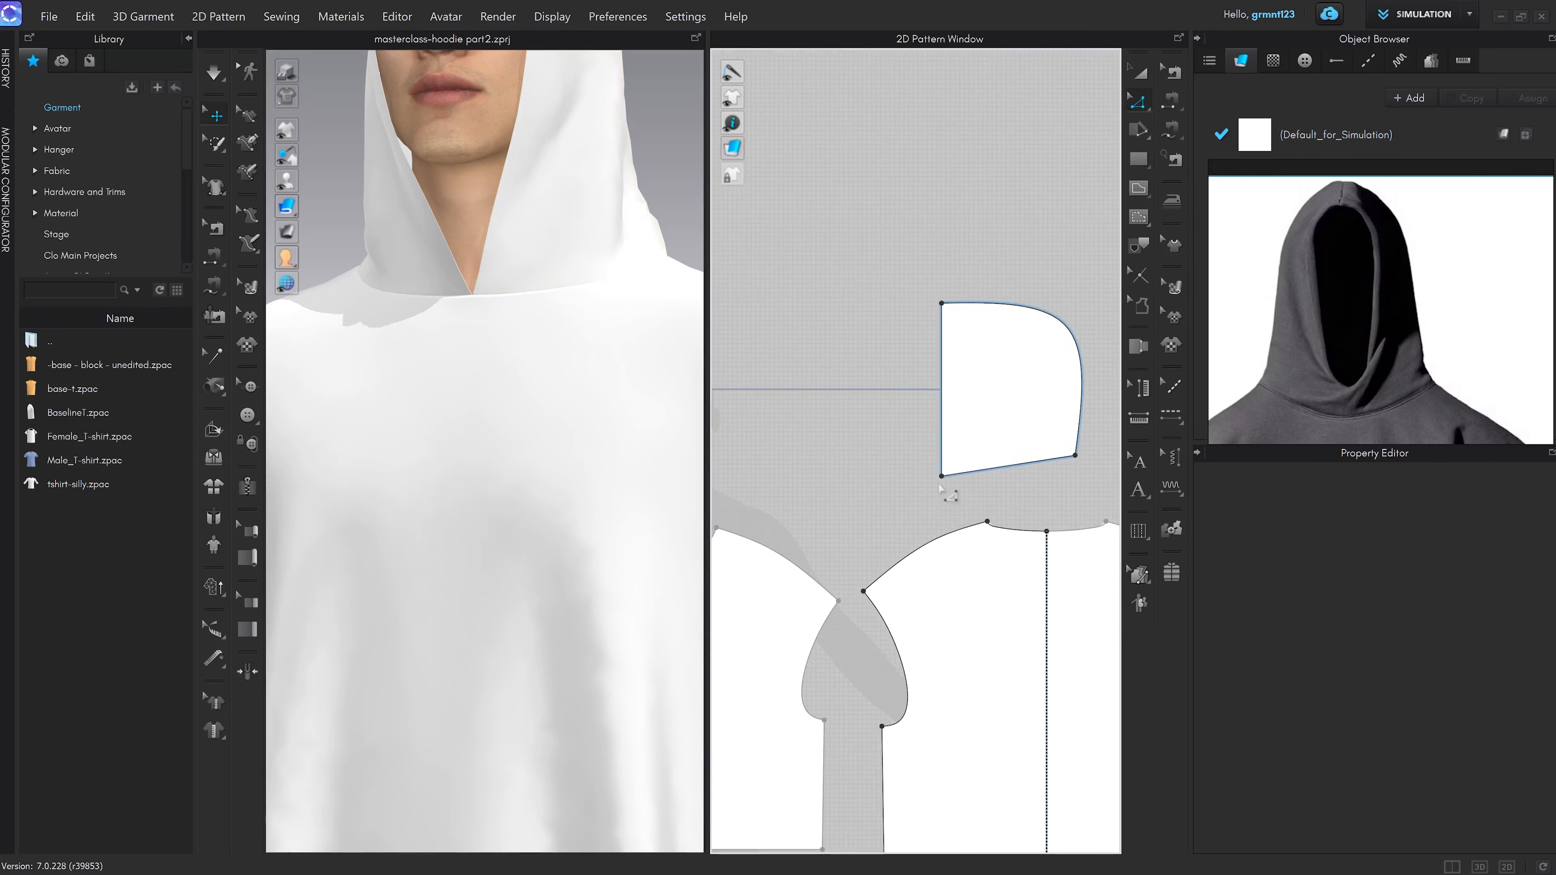
pyautogui.moveTo(837, 489); pyautogui.dragTo(838, 501)
pyautogui.rightClick(837, 501)
pyautogui.write('12')
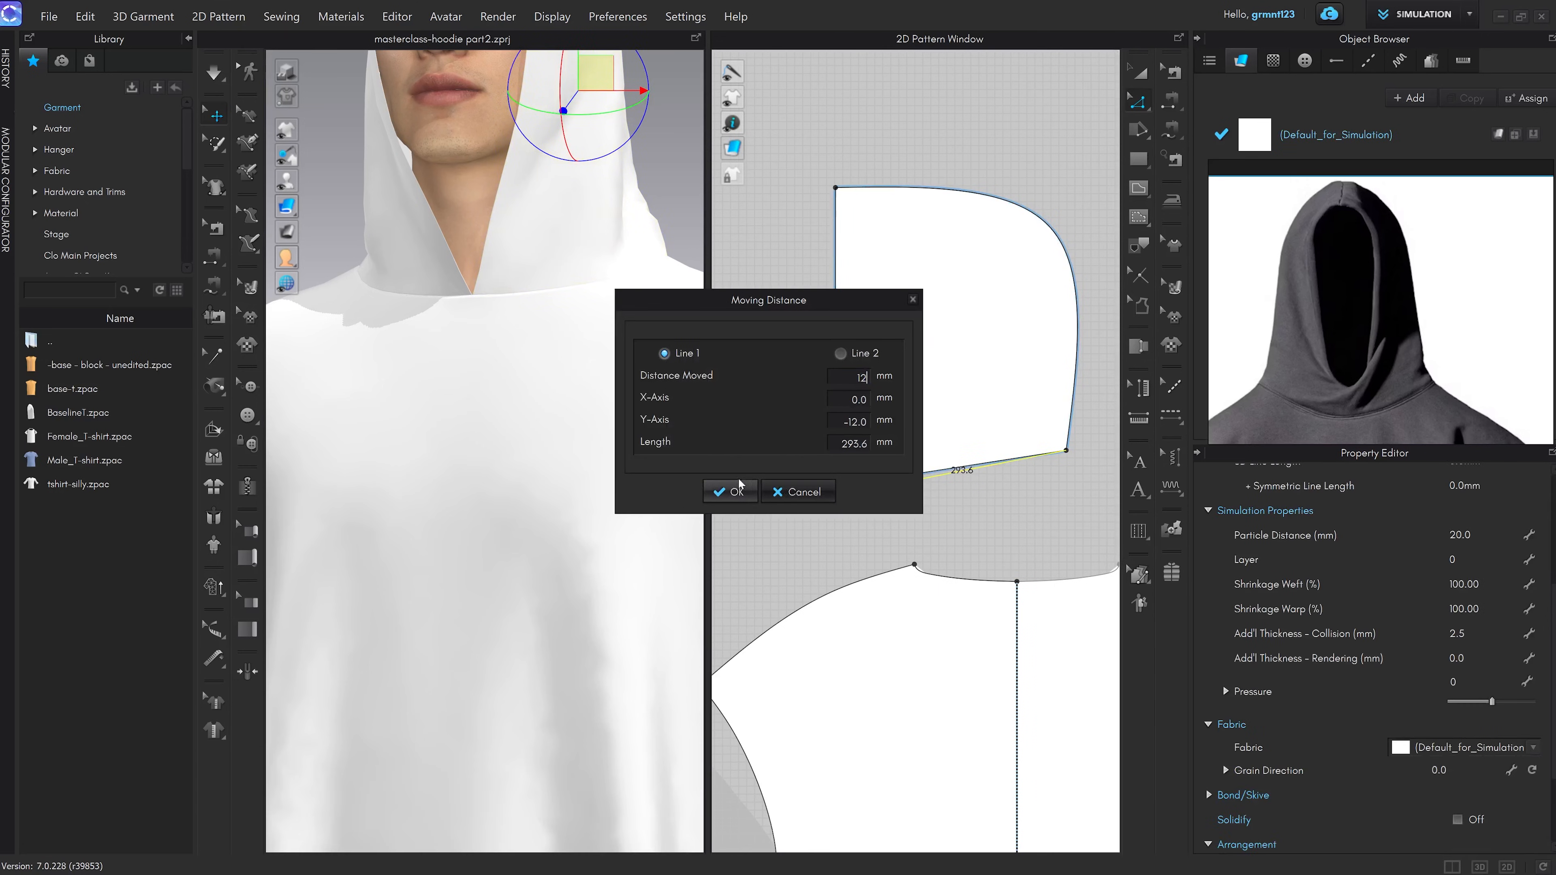
pyautogui.click(739, 489)
# Simulate the lengthened hood and inspect its drape from the front and side
pyautogui.click(835, 537)
pyautogui.scroll(-2, 636, 441)
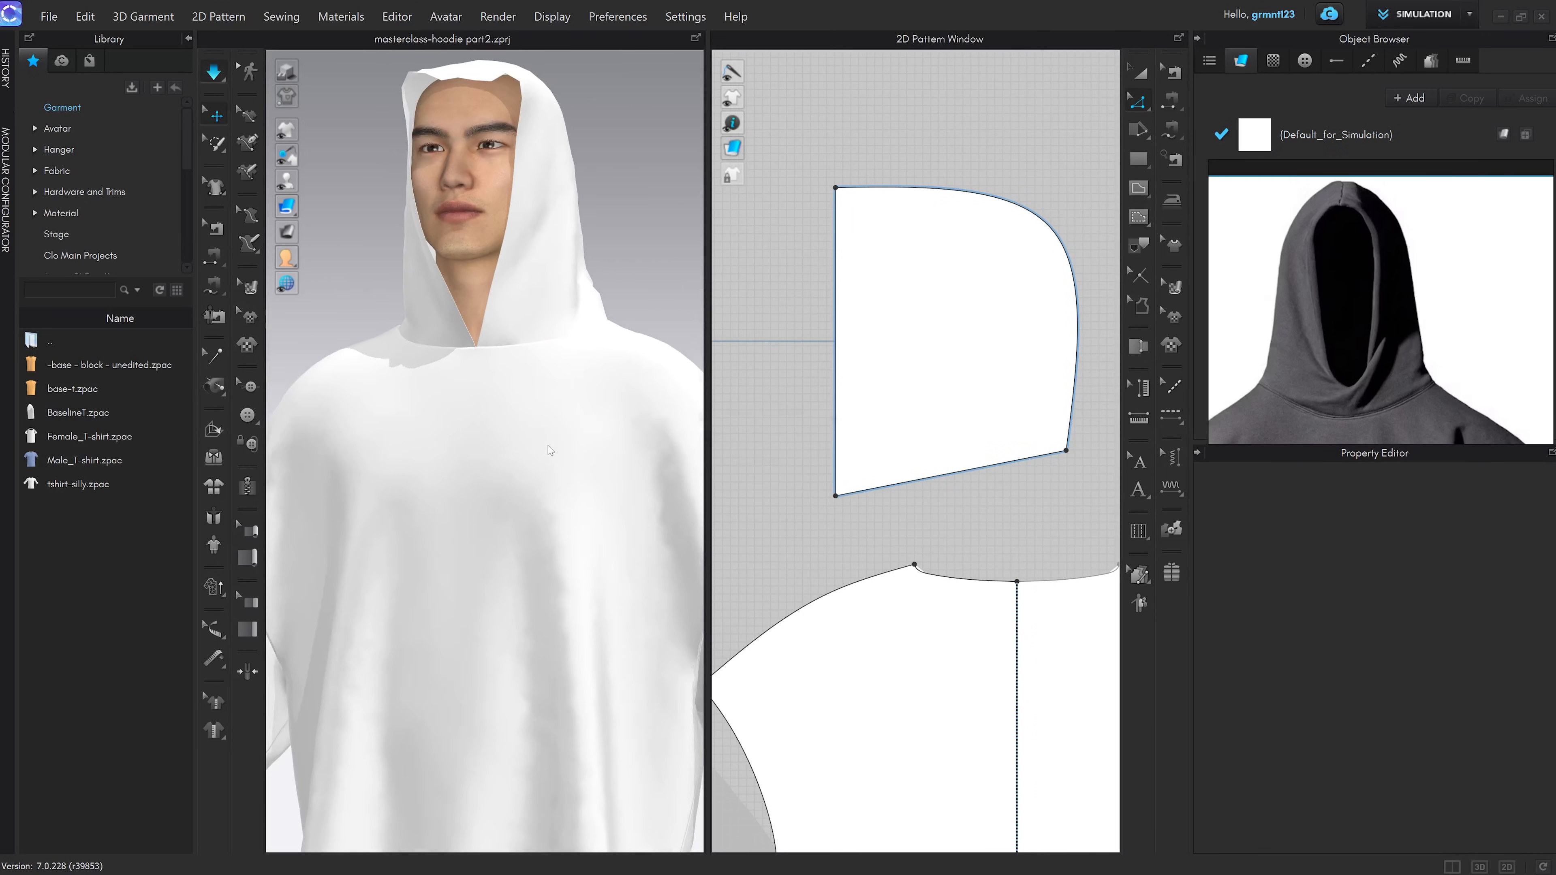
pyautogui.moveTo(569, 450); pyautogui.dragTo(493, 450, button='right')
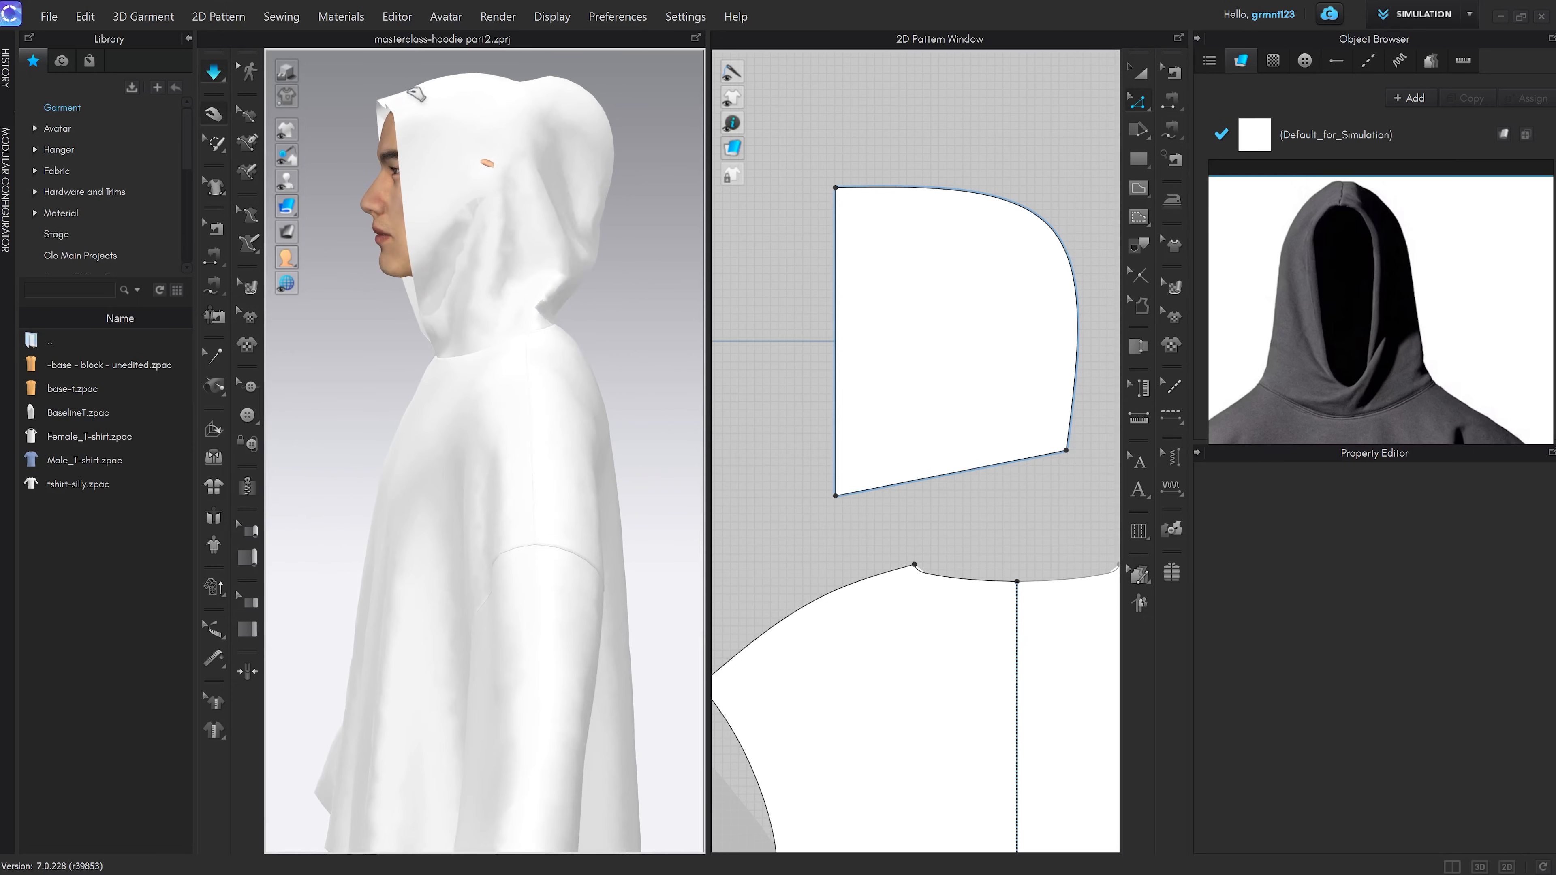
pyautogui.click(405, 84)
pyautogui.moveTo(456, 111); pyautogui.dragTo(635, 274, button='right')
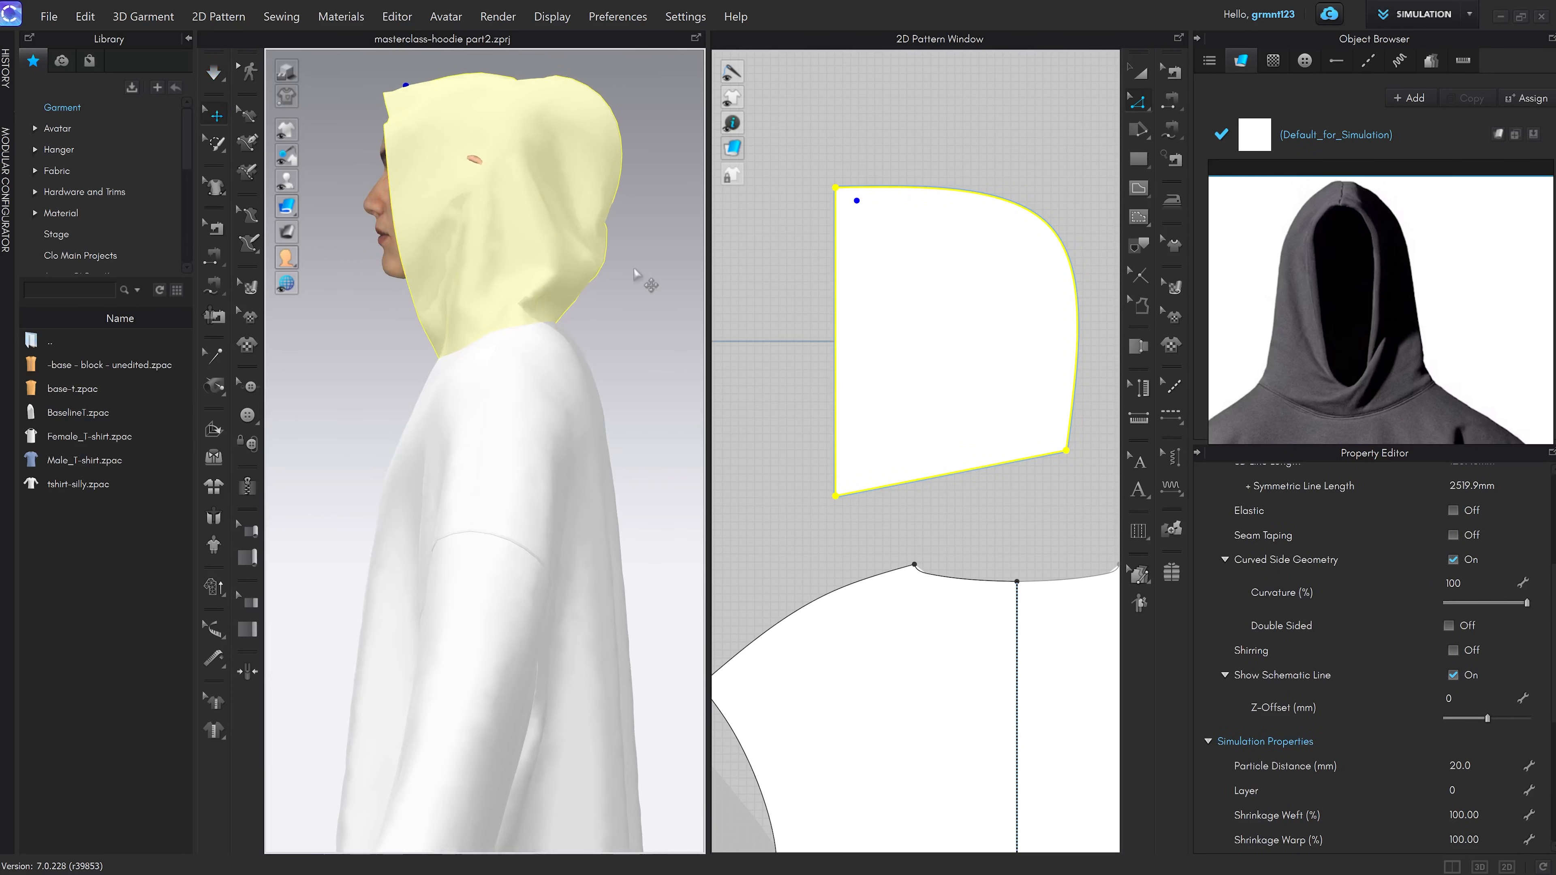
pyautogui.click(591, 269)
# Examine the hood pattern's back corner and neck edge against the hood's fit at the back of the neck
pyautogui.moveTo(1029, 417); pyautogui.dragTo(979, 414, button='right')
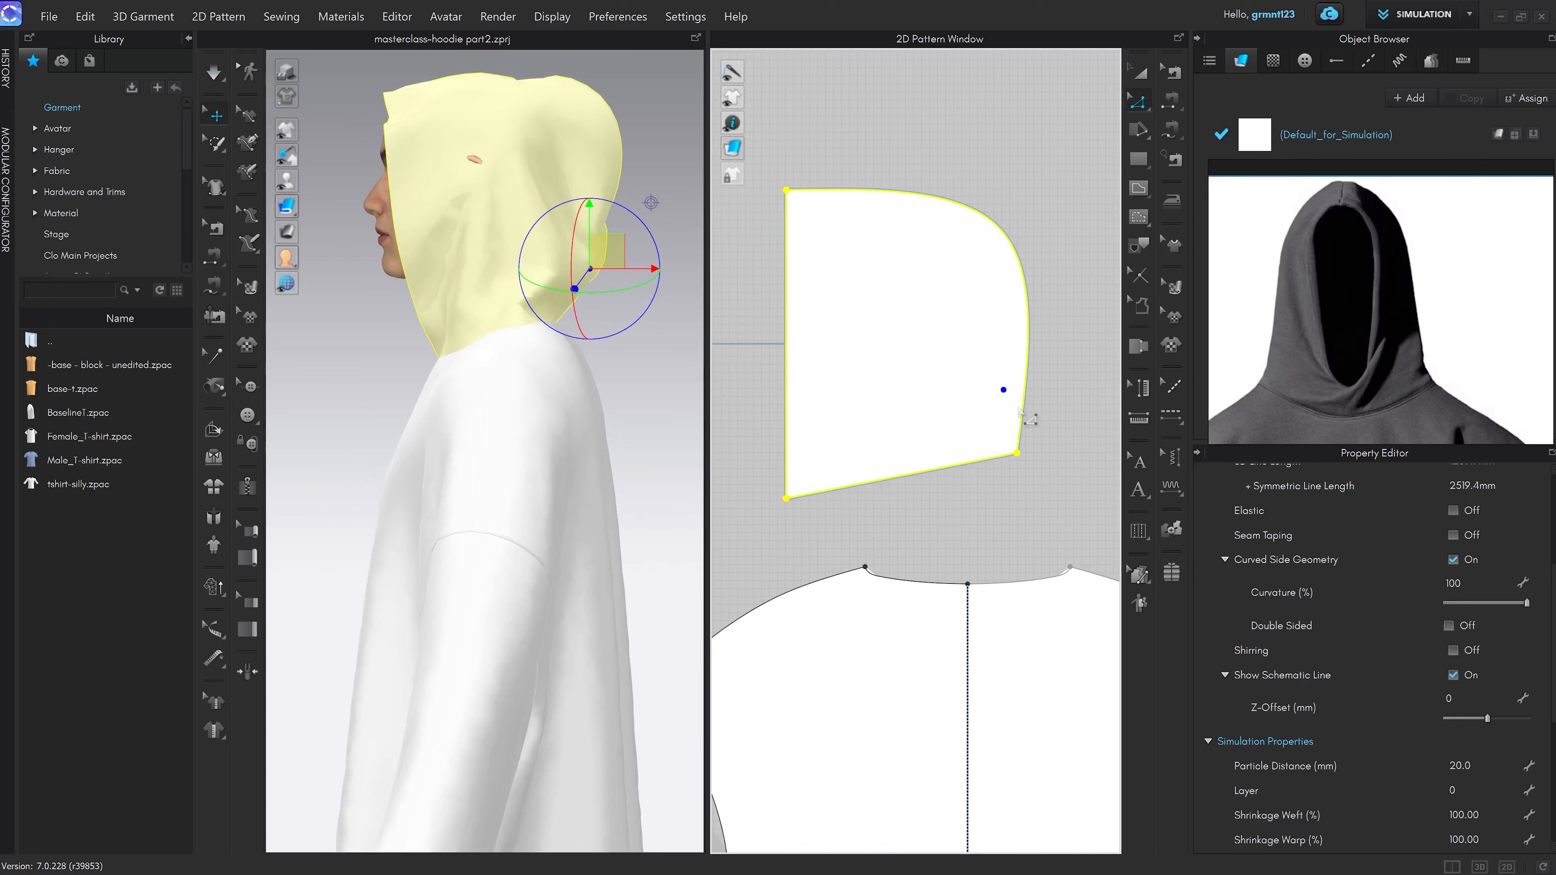
pyautogui.scroll(2, 1033, 385)
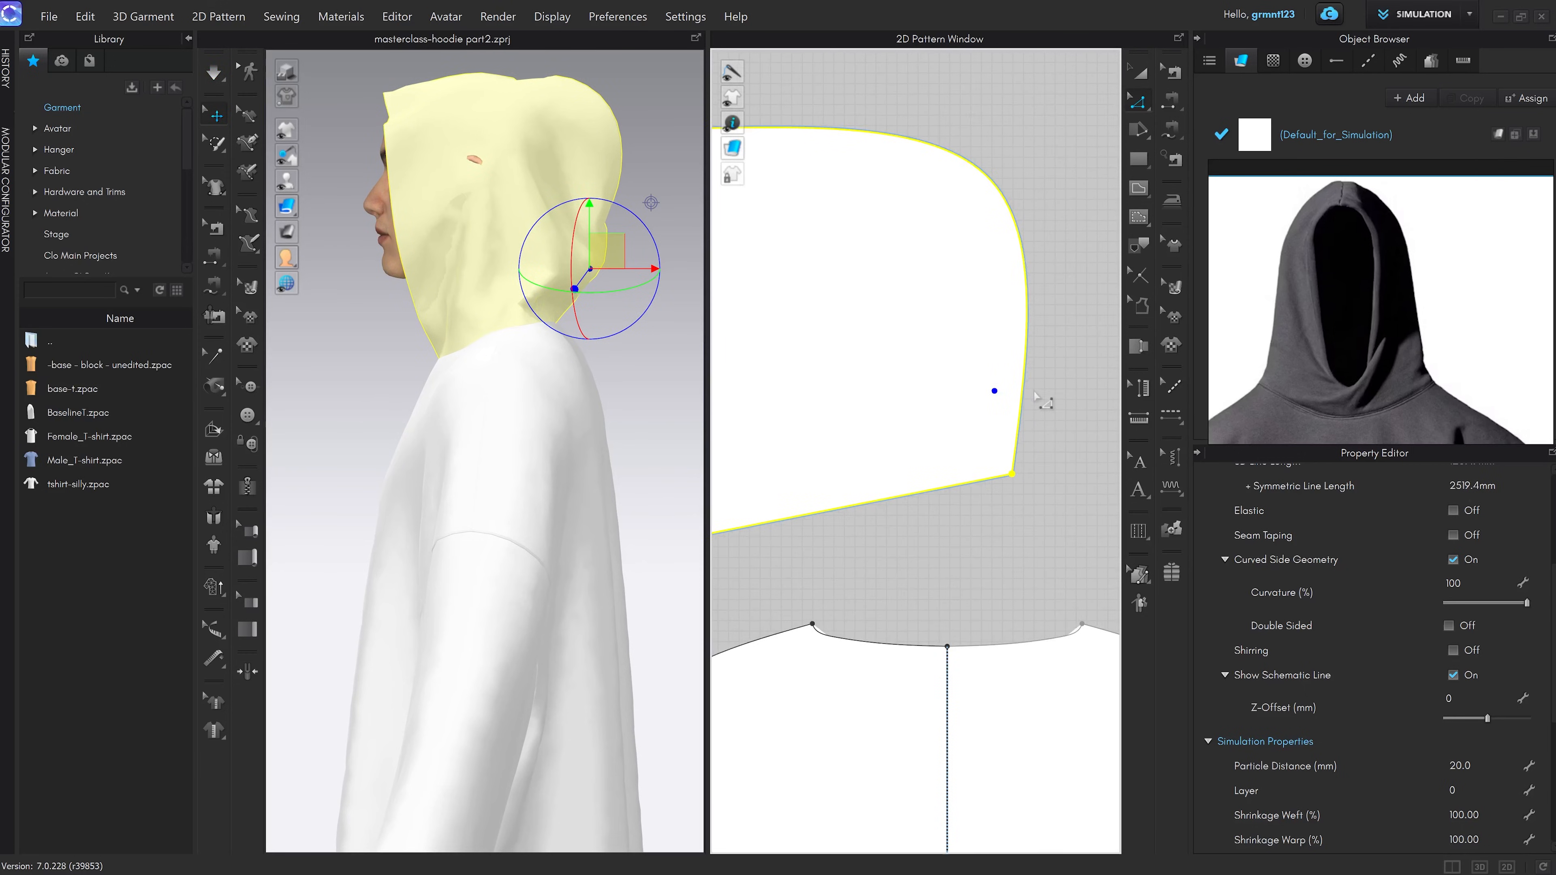
pyautogui.moveTo(1035, 389); pyautogui.dragTo(1054, 402, button='middle')
pyautogui.click(1052, 456)
pyautogui.scroll(-3, 1031, 483)
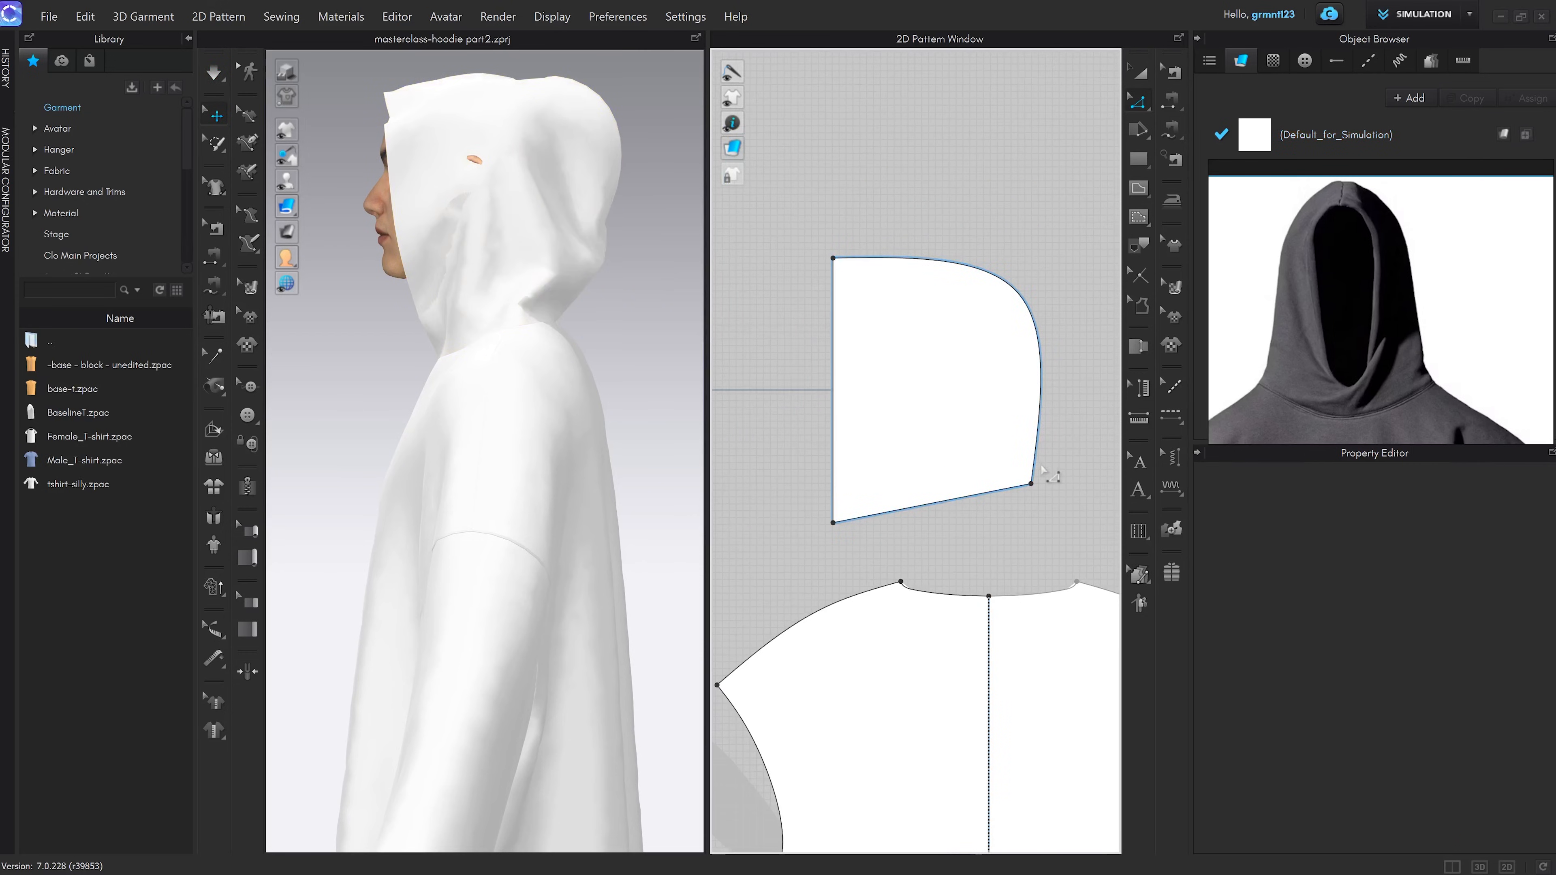
pyautogui.scroll(-4, 1042, 484)
pyautogui.scroll(-1, 597, 347)
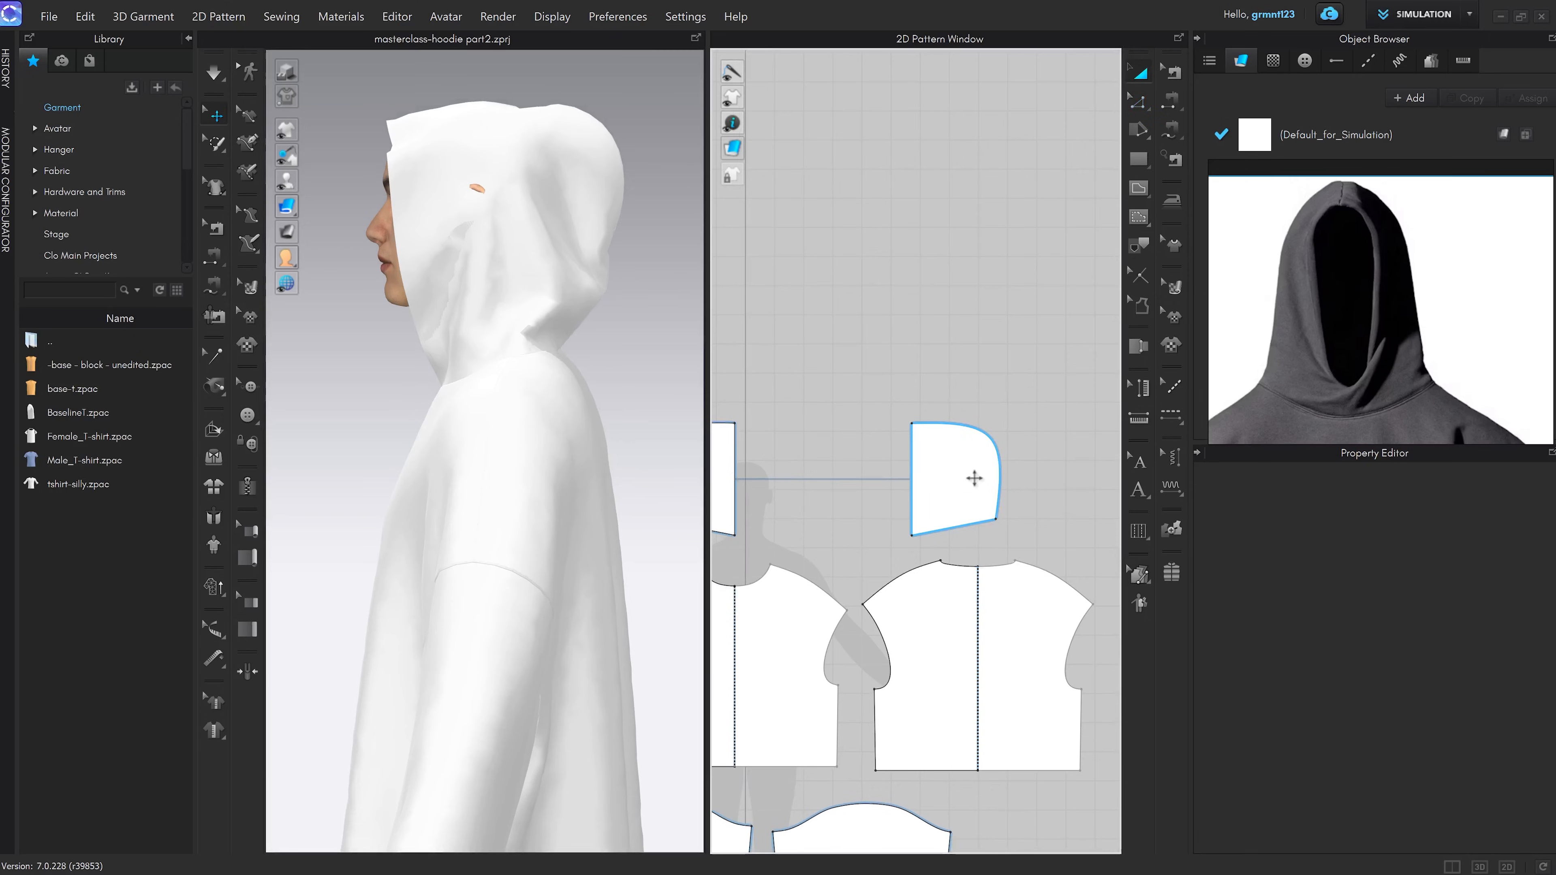
pyautogui.click(955, 476)
pyautogui.press('z')
pyautogui.scroll(5, 1042, 518)
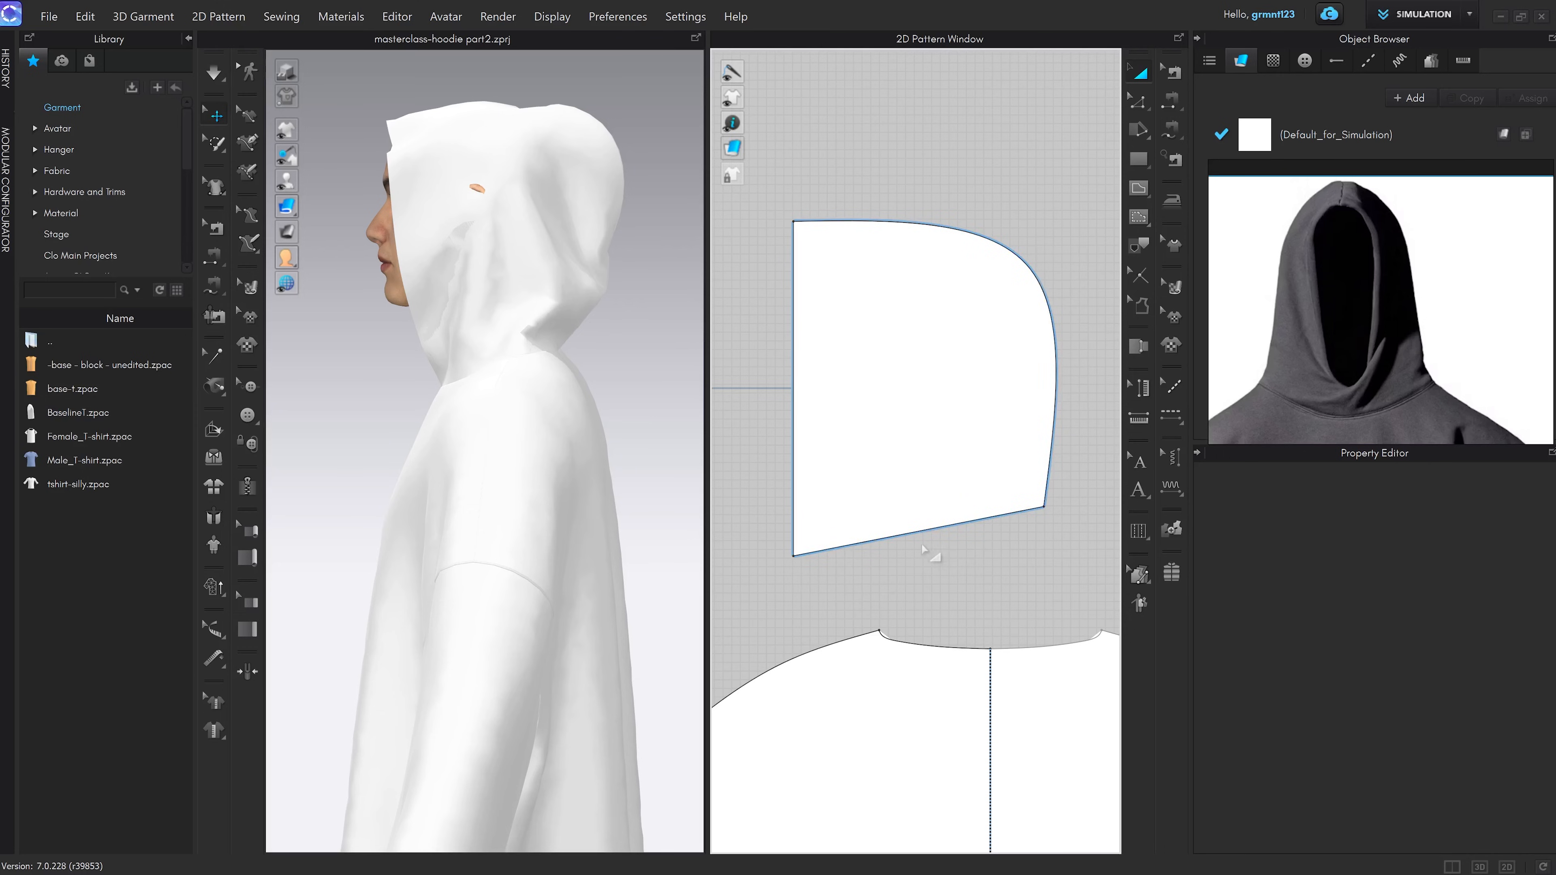
pyautogui.scroll(2, 558, 407)
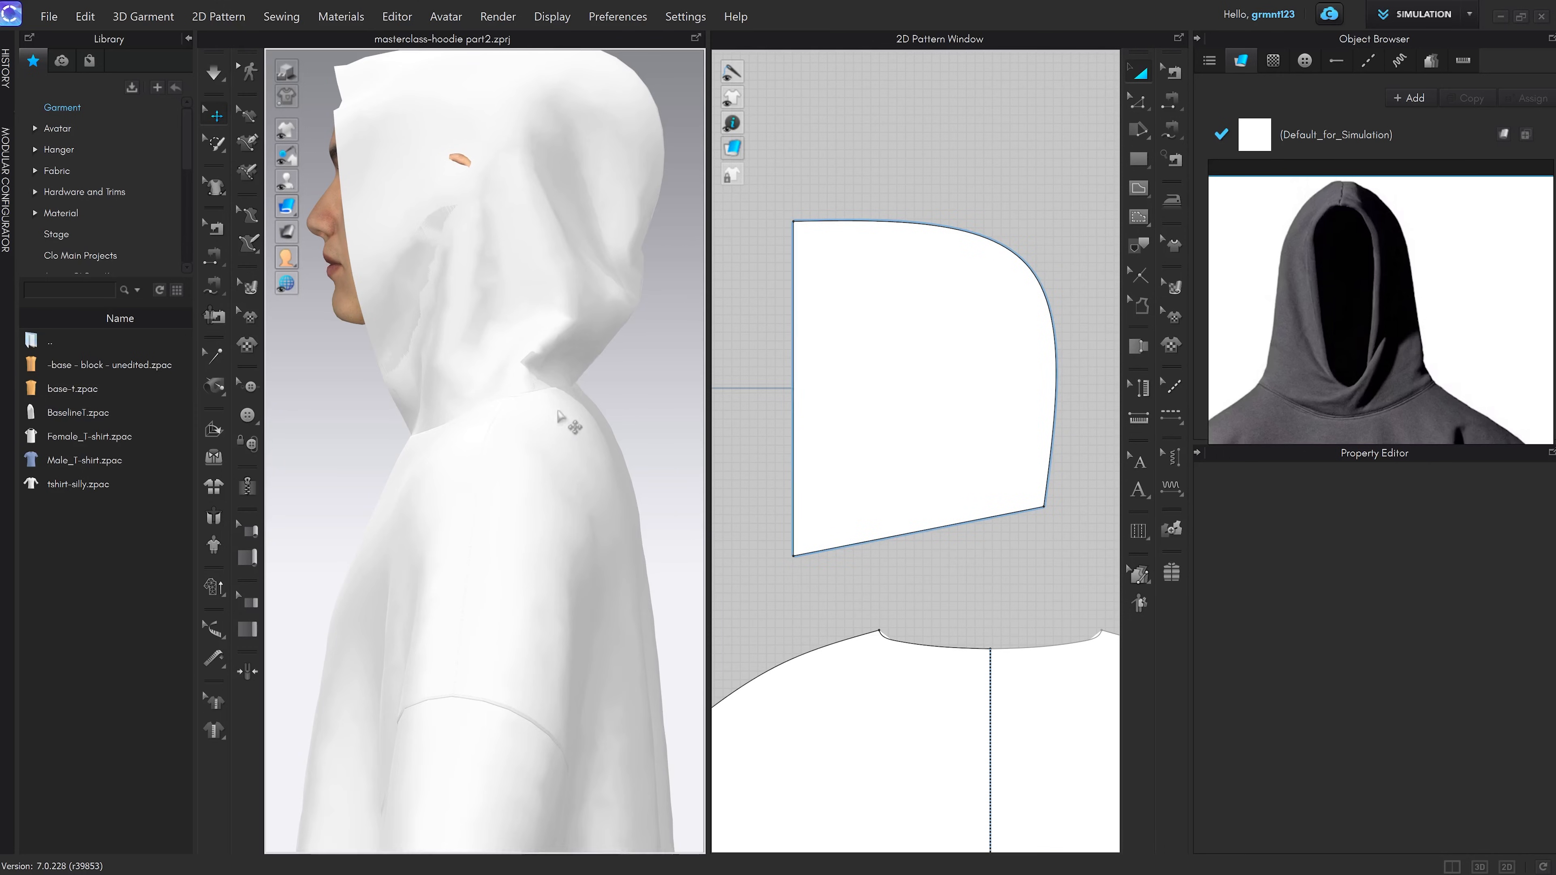
# Reshape the hood's neck edge into an S-curve with Edit Curve Point, lowering it near the front corner and raising it near the back corner
pyautogui.press('v')
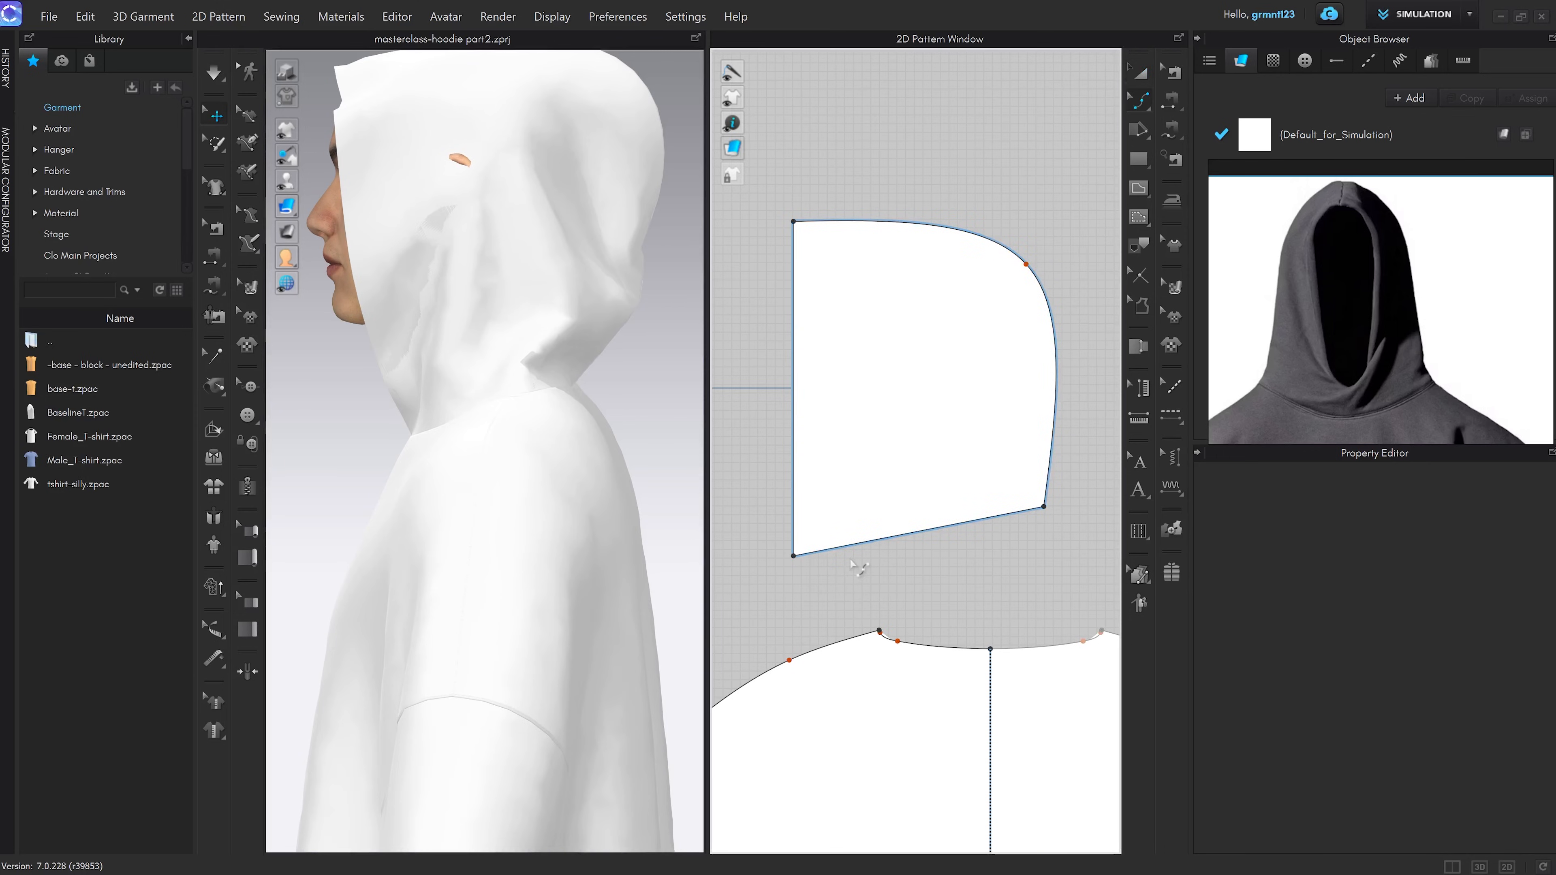
pyautogui.scroll(5, 857, 567)
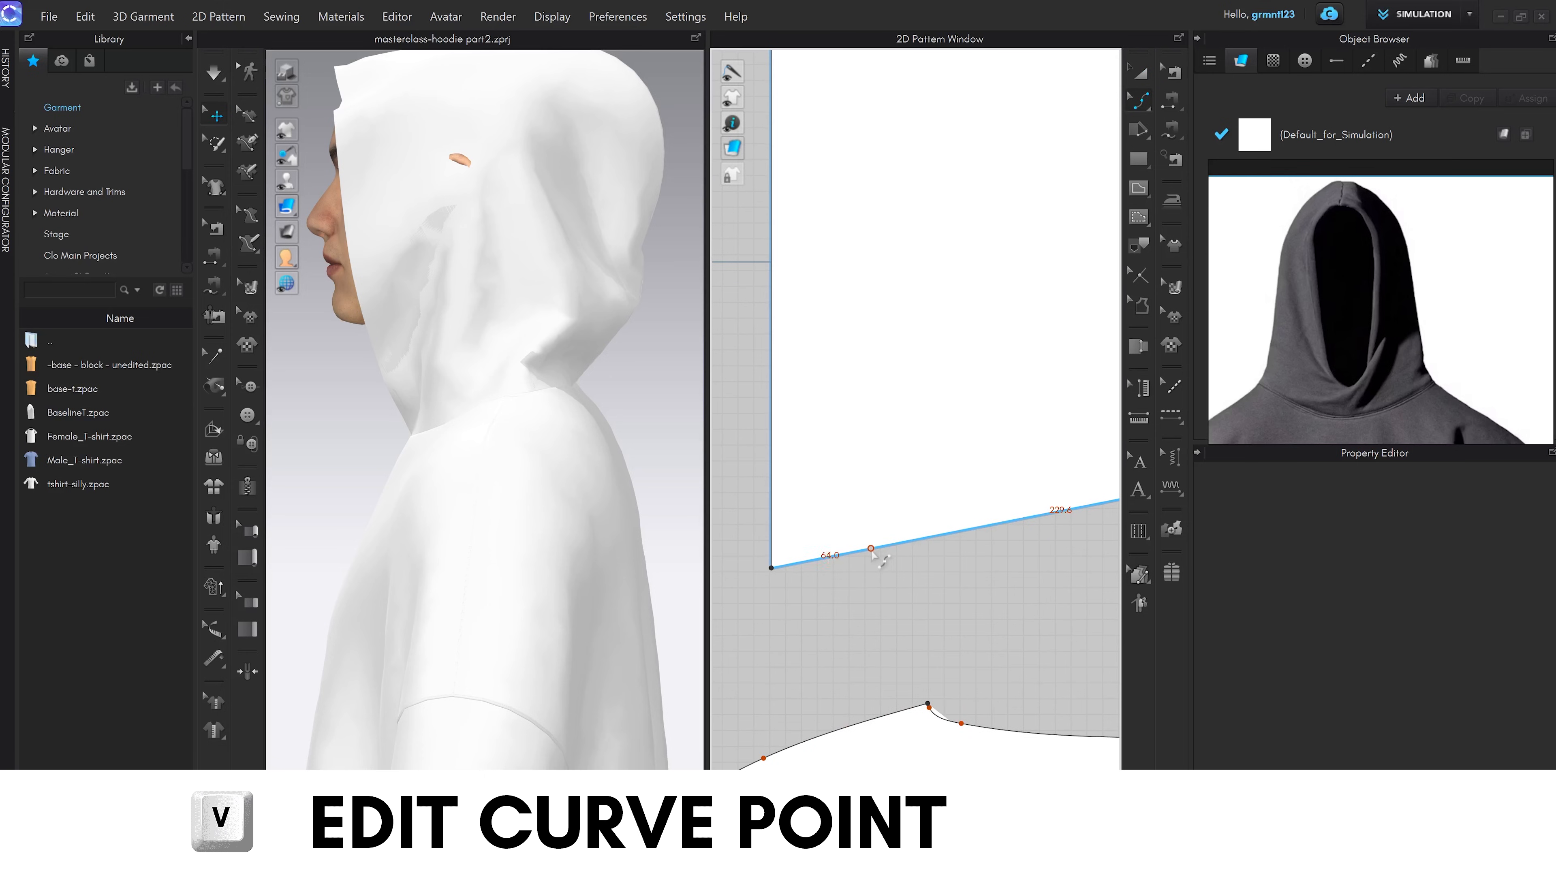
pyautogui.moveTo(872, 551); pyautogui.dragTo(862, 567)
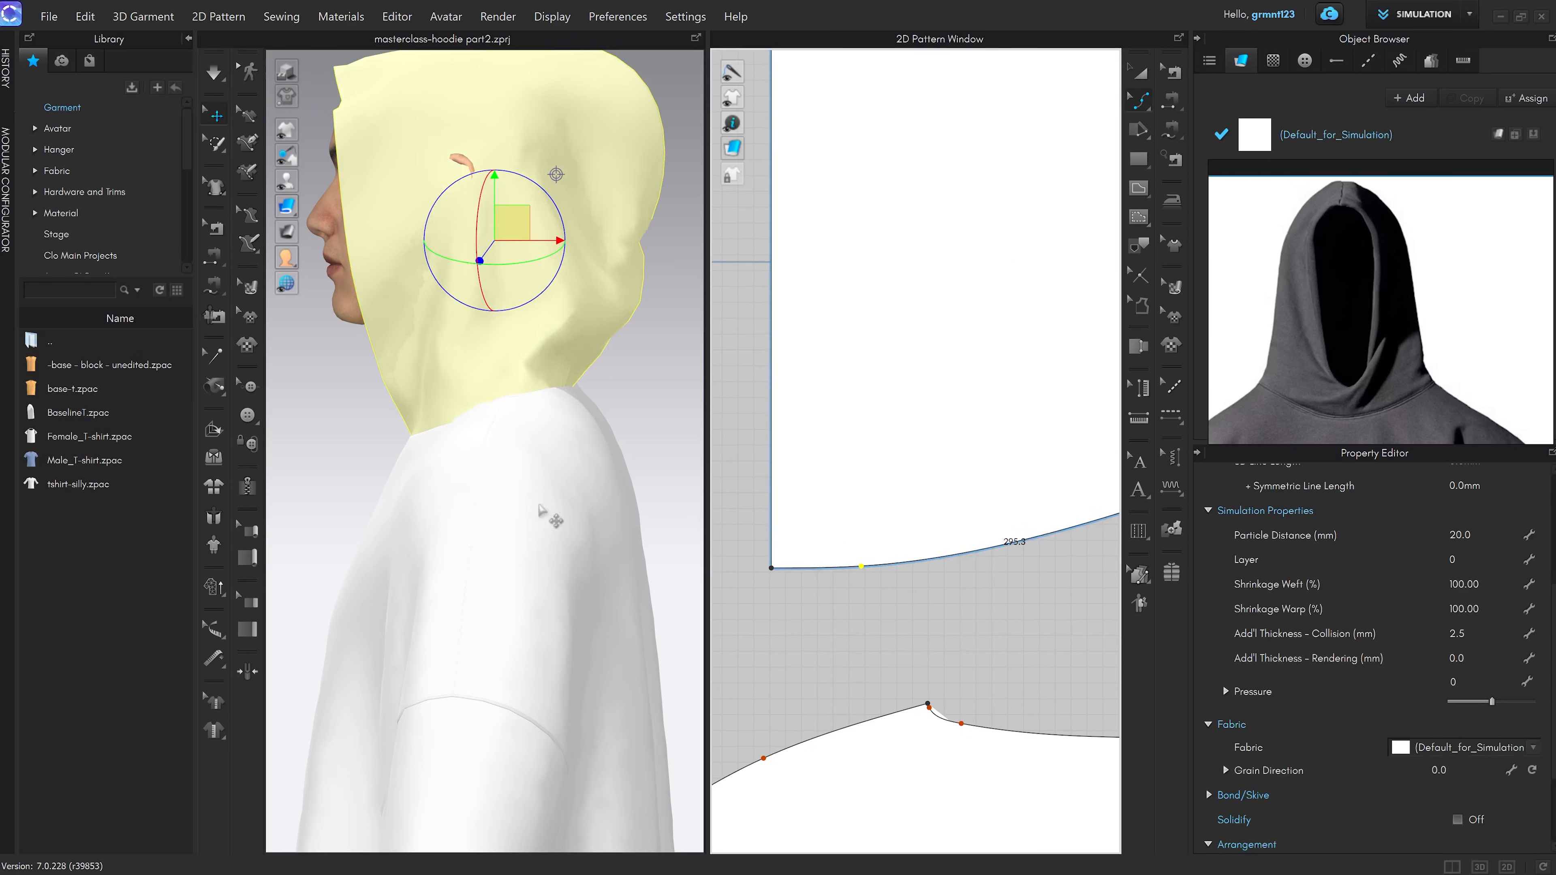
pyautogui.moveTo(539, 505); pyautogui.dragTo(574, 499, button='right')
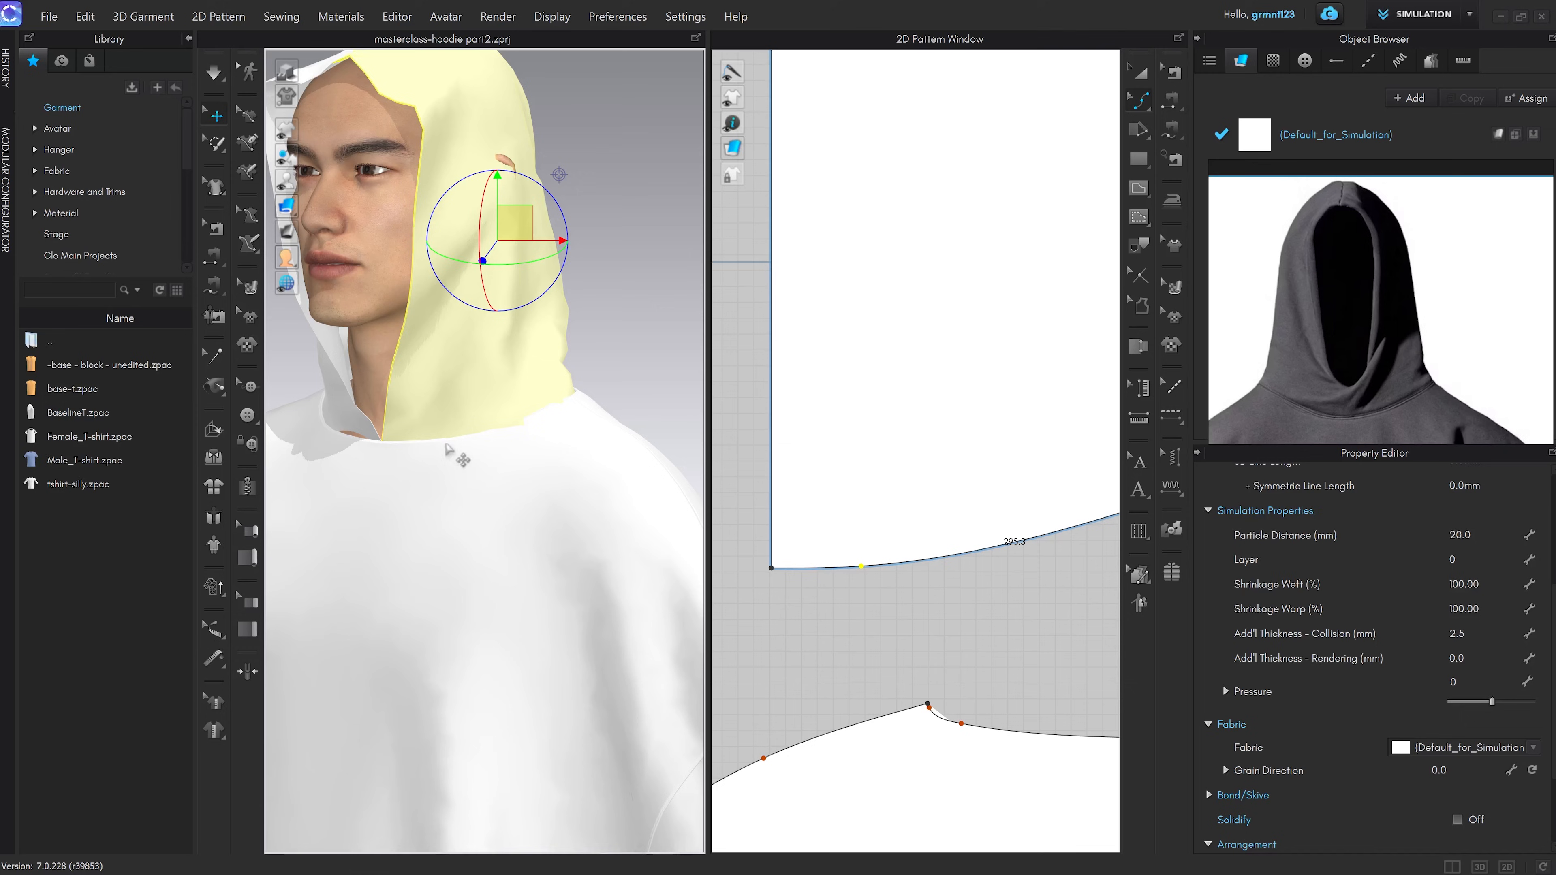
pyautogui.scroll(-3, 1059, 521)
pyautogui.moveTo(1060, 521); pyautogui.dragTo(858, 542, button='middle')
pyautogui.scroll(3, 932, 511)
pyautogui.moveTo(924, 513); pyautogui.dragTo(924, 494)
pyautogui.scroll(-6, 980, 542)
# Move the selected hood piece to the far side of its mirrored piece so their curved back edges face each other
pyautogui.press('z')
pyautogui.moveTo(993, 569); pyautogui.dragTo(1060, 547, button='middle')
pyautogui.scroll(-2, 1022, 544)
pyautogui.press('a')
pyautogui.moveTo(999, 488); pyautogui.dragTo(687, 480)
pyautogui.press('z')
pyautogui.scroll(3, 777, 523)
pyautogui.moveTo(787, 520); pyautogui.dragTo(865, 536, button='middle')
pyautogui.click(821, 482)
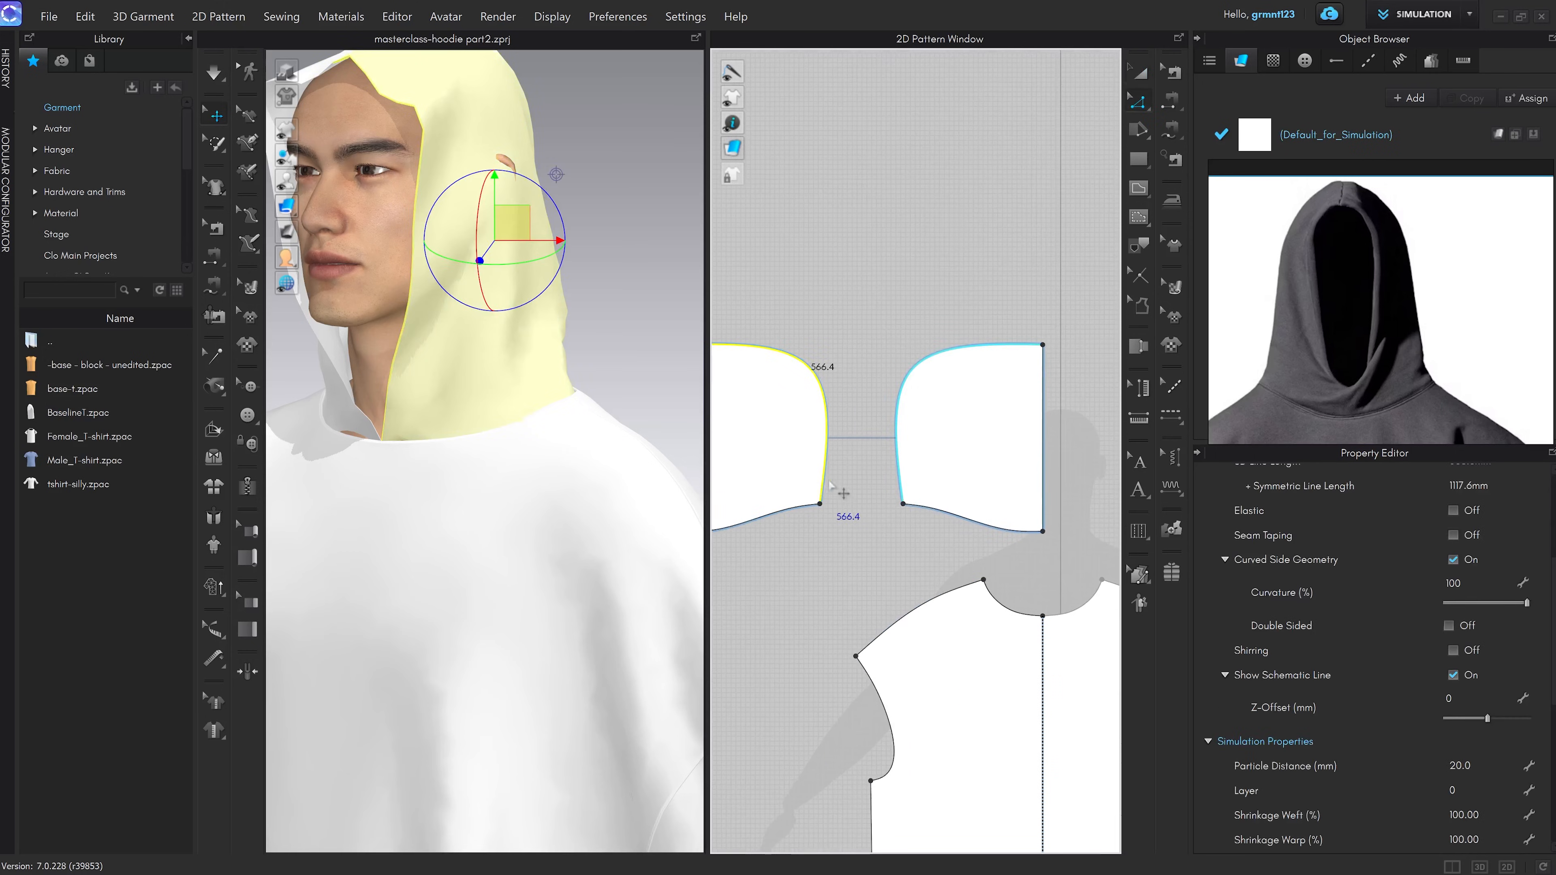
pyautogui.rightClick(901, 484)
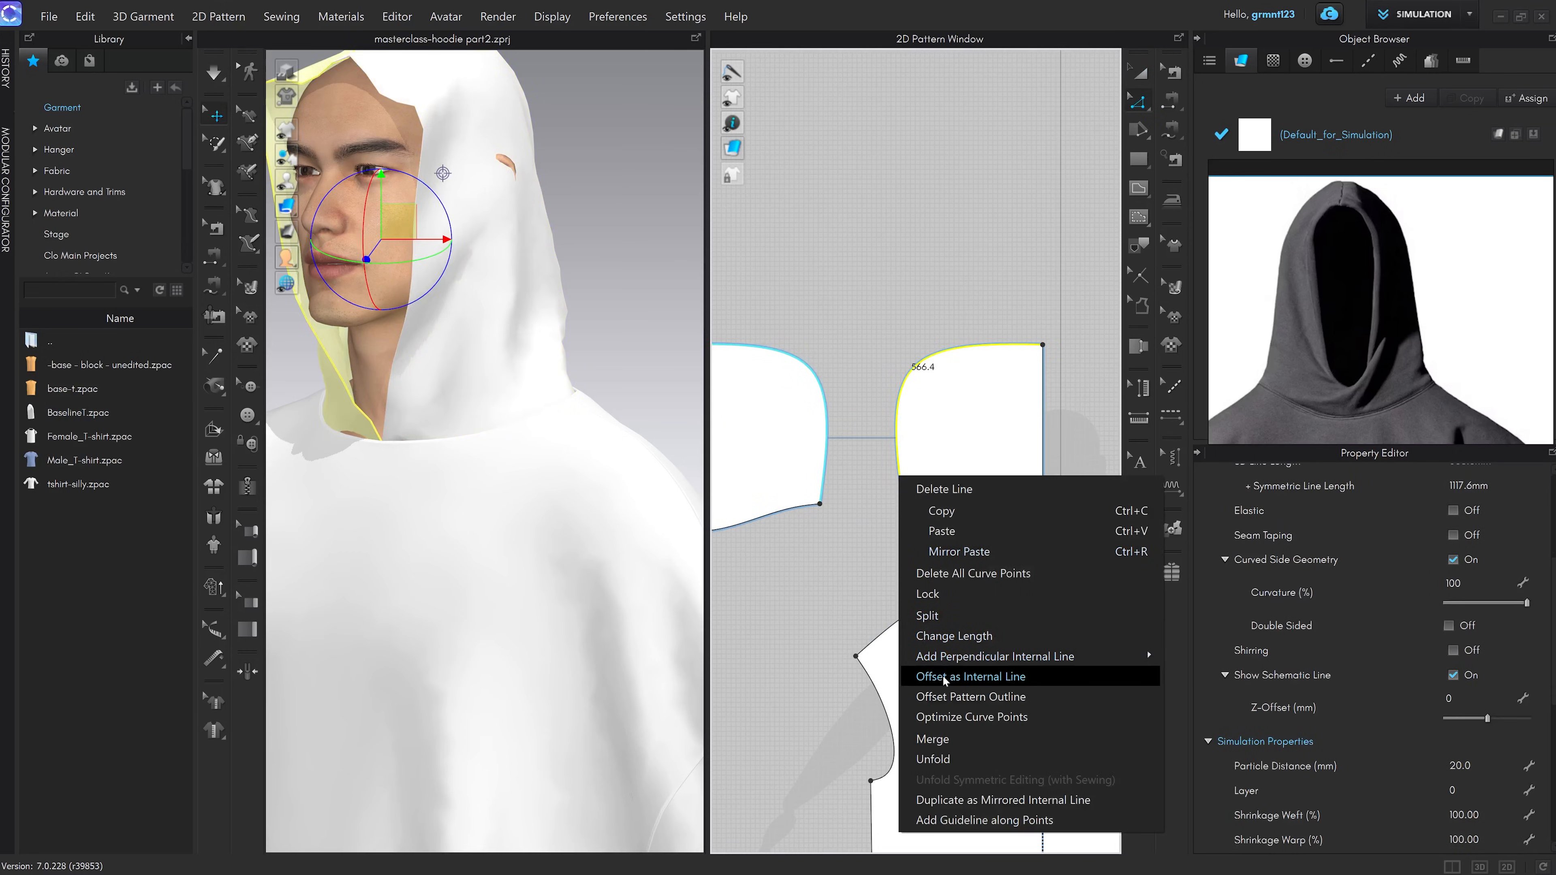
pyautogui.click(792, 606)
# Move and rotate the hood piece with Transform Pattern until its back neck corner and lower back edge meet the mirrored piece
pyautogui.press('a')
pyautogui.moveTo(854, 574); pyautogui.dragTo(921, 584, button='middle')
pyautogui.click(826, 452)
pyautogui.scroll(3, 826, 452)
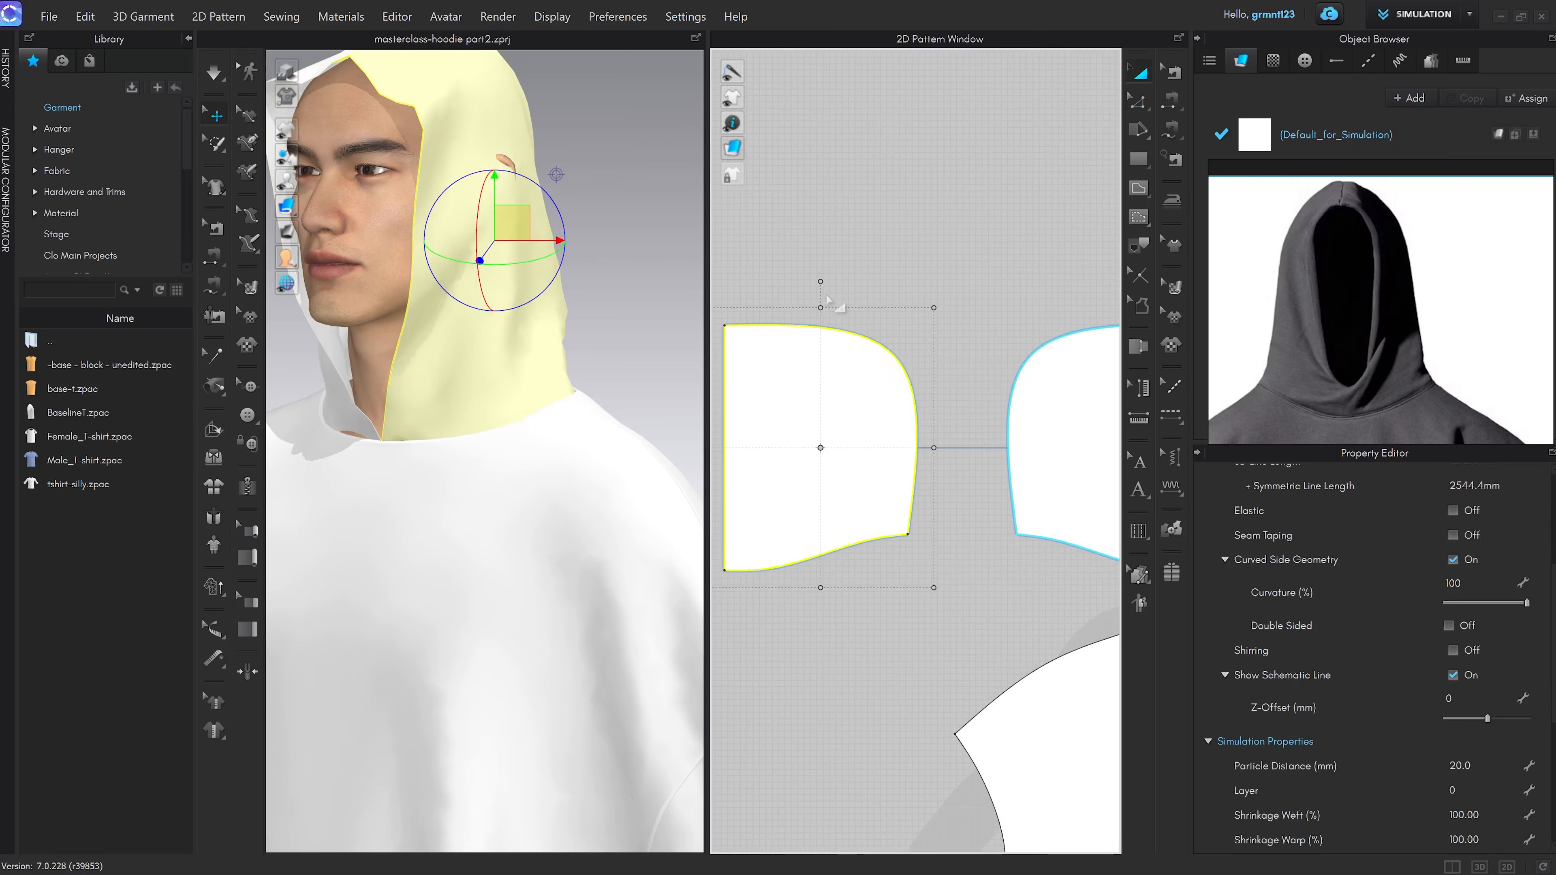
pyautogui.moveTo(823, 434); pyautogui.dragTo(901, 428)
pyautogui.scroll(3, 1029, 429)
pyautogui.moveTo(1031, 433); pyautogui.dragTo(1011, 430, button='middle')
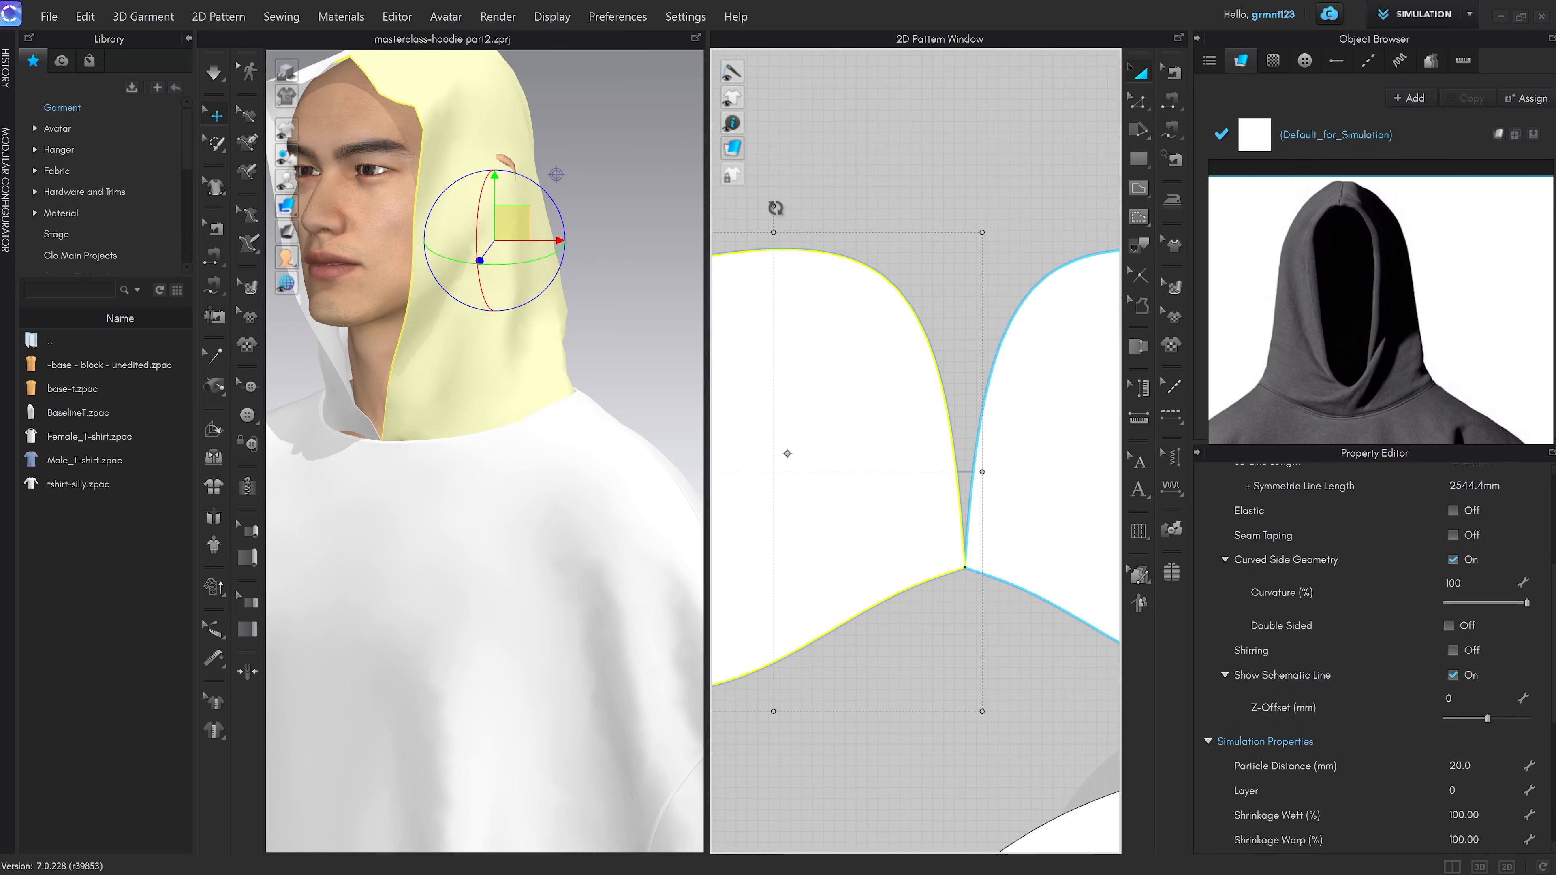
pyautogui.moveTo(853, 452); pyautogui.dragTo(885, 448)
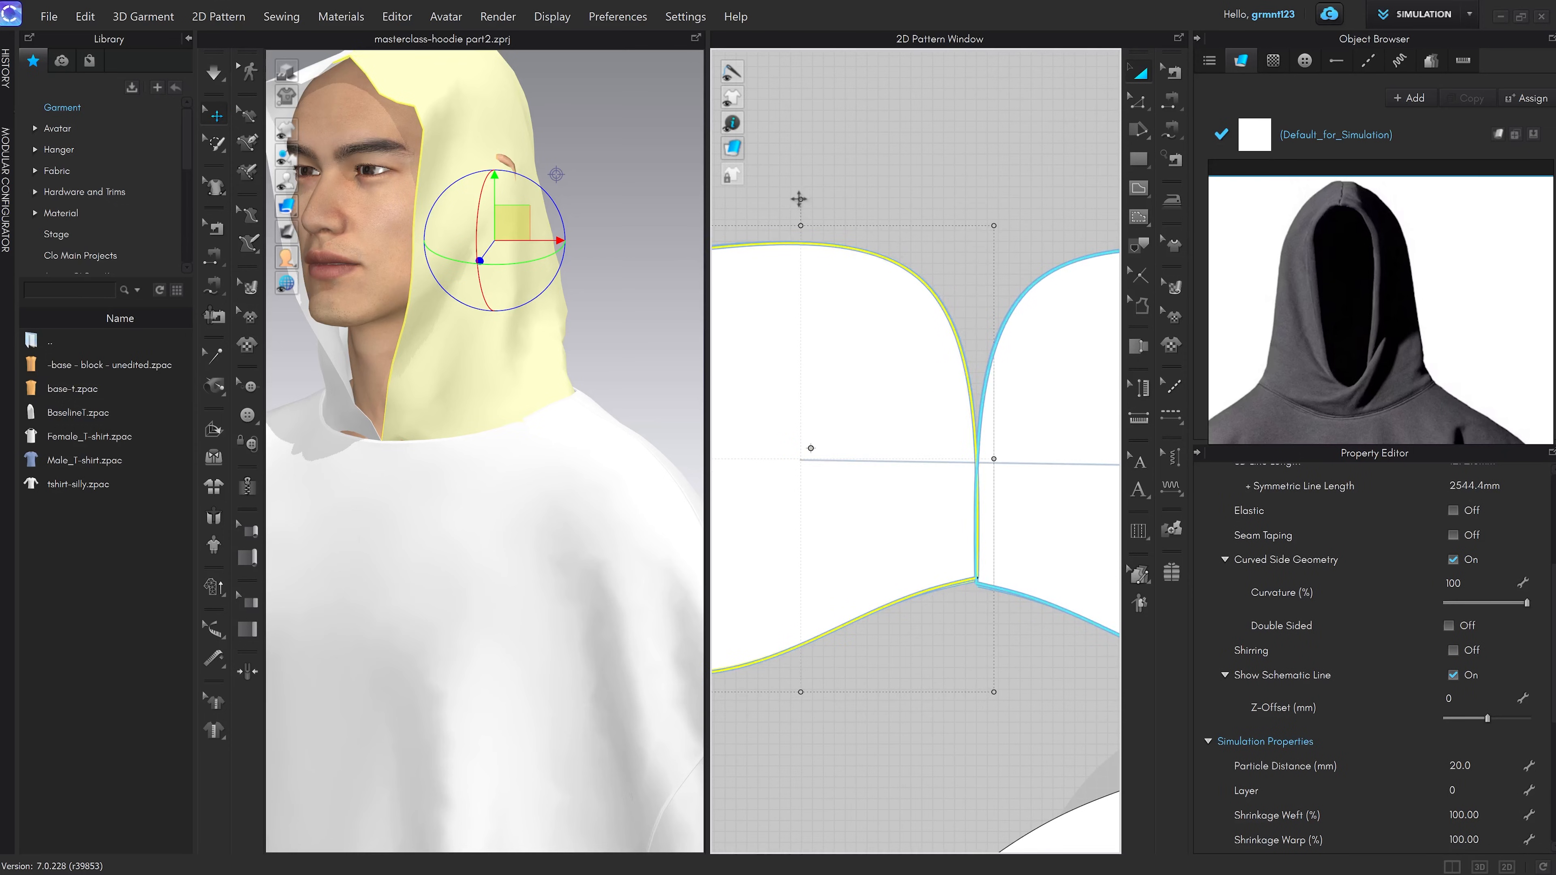
pyautogui.scroll(4, 930, 385)
pyautogui.moveTo(859, 539); pyautogui.dragTo(860, 544)
# Adjust the neck edge's curve point beside the back corner so the curve runs smoothly across the two joined hood pieces
pyautogui.press('v')
pyautogui.moveTo(930, 686); pyautogui.dragTo(979, 651, button='middle')
pyautogui.moveTo(893, 619); pyautogui.dragTo(881, 612)
pyautogui.scroll(-5, 833, 680)
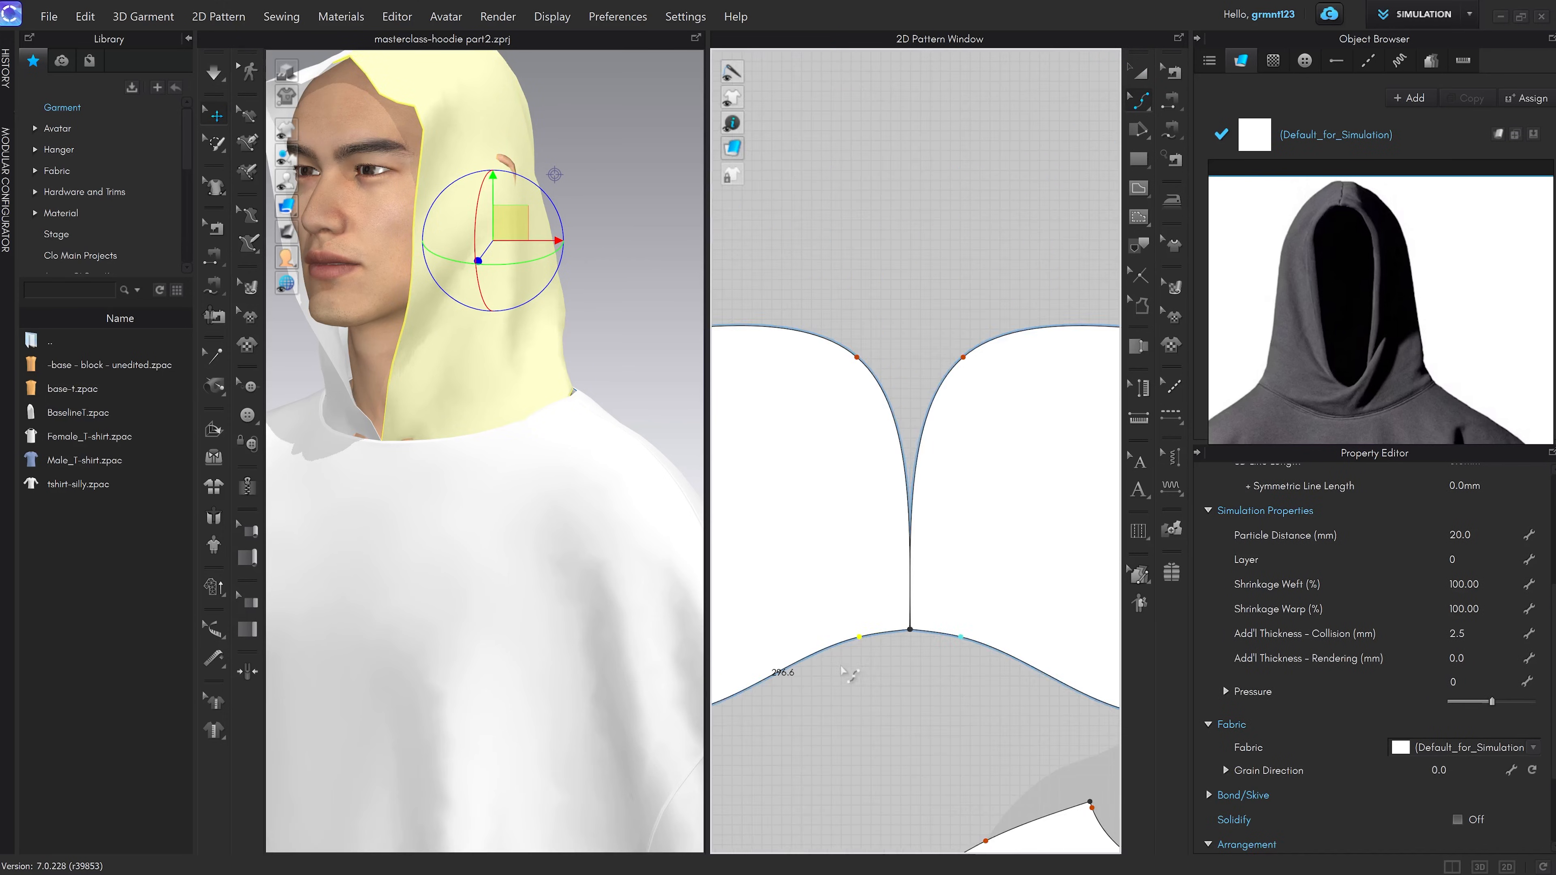
# Move and rotate the hood piece with Transform Pattern to the mirrored piece's other side until their front opening edges meet
pyautogui.press('a')
pyautogui.moveTo(812, 555); pyautogui.dragTo(1049, 555)
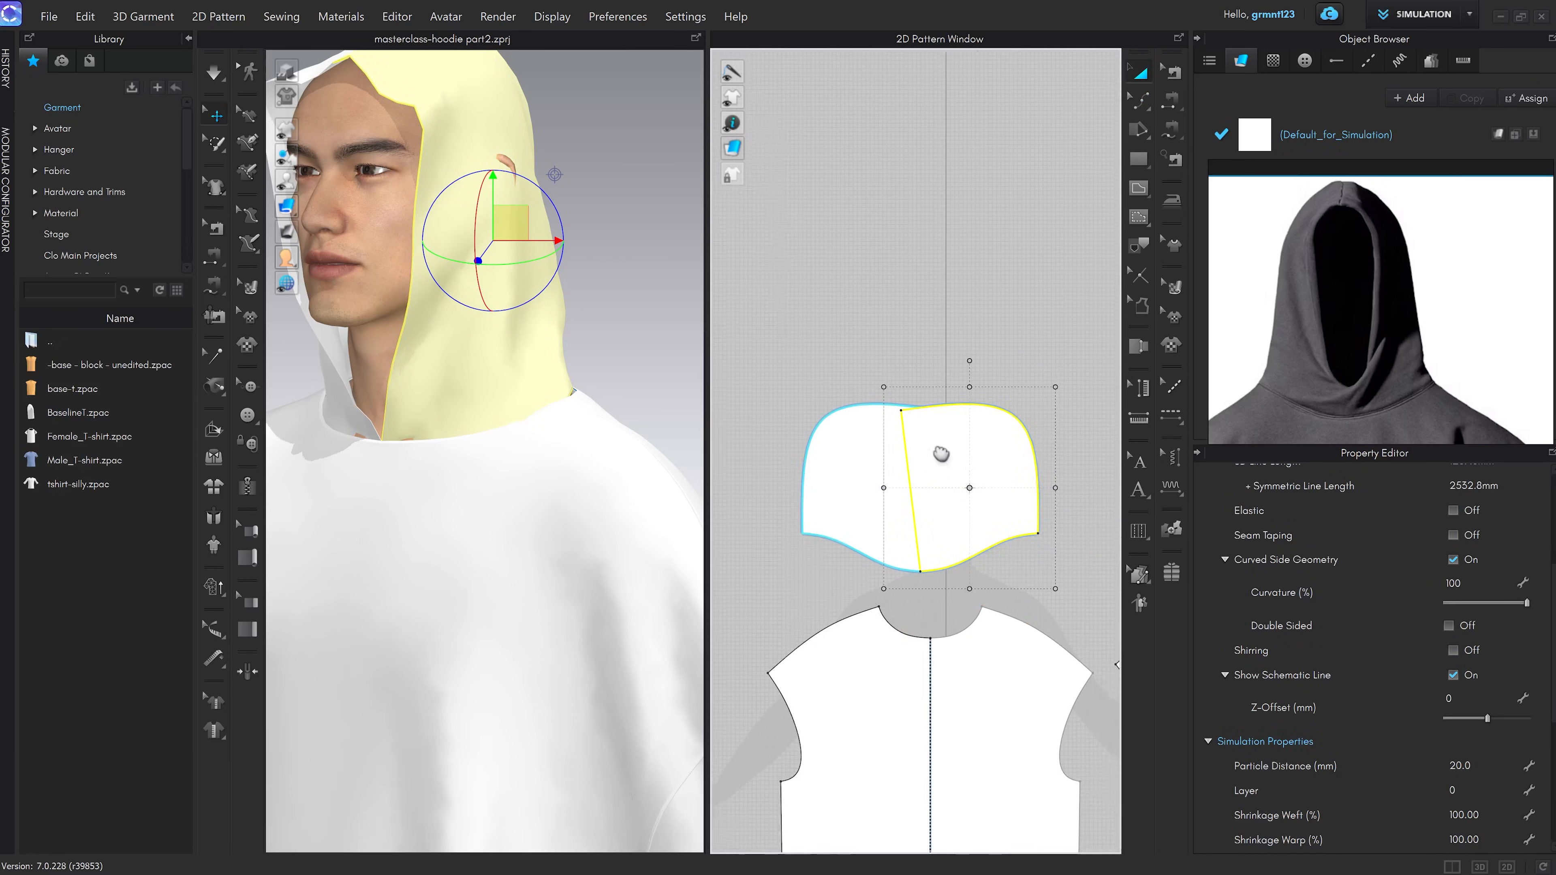
pyautogui.scroll(3, 955, 416)
pyautogui.moveTo(959, 216); pyautogui.dragTo(980, 216)
pyautogui.moveTo(934, 330); pyautogui.dragTo(967, 333)
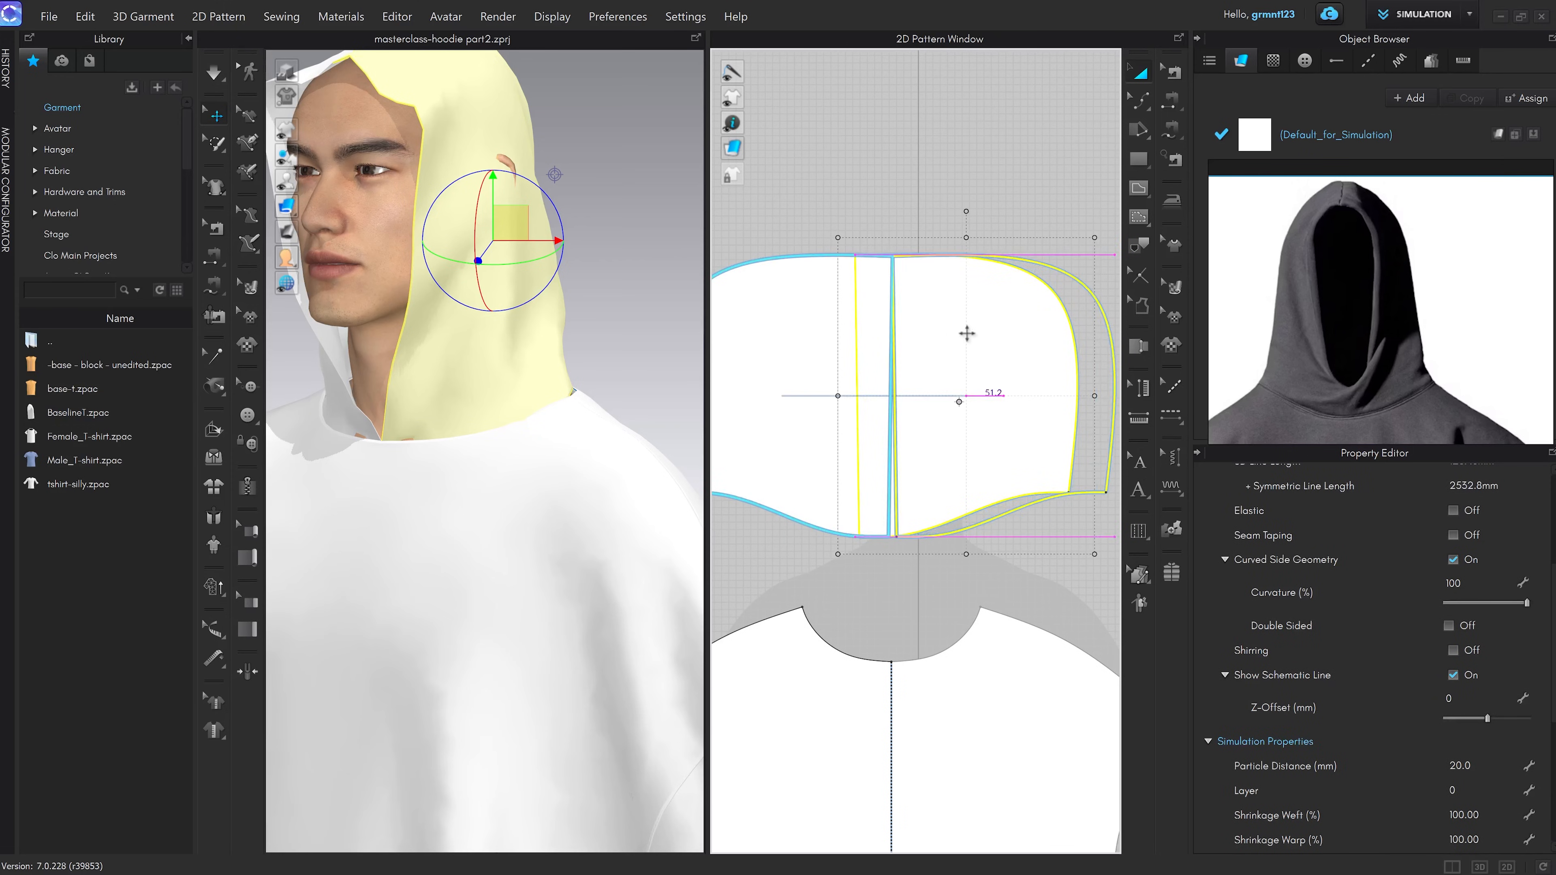
pyautogui.scroll(2, 934, 306)
pyautogui.moveTo(1022, 177); pyautogui.dragTo(1024, 177)
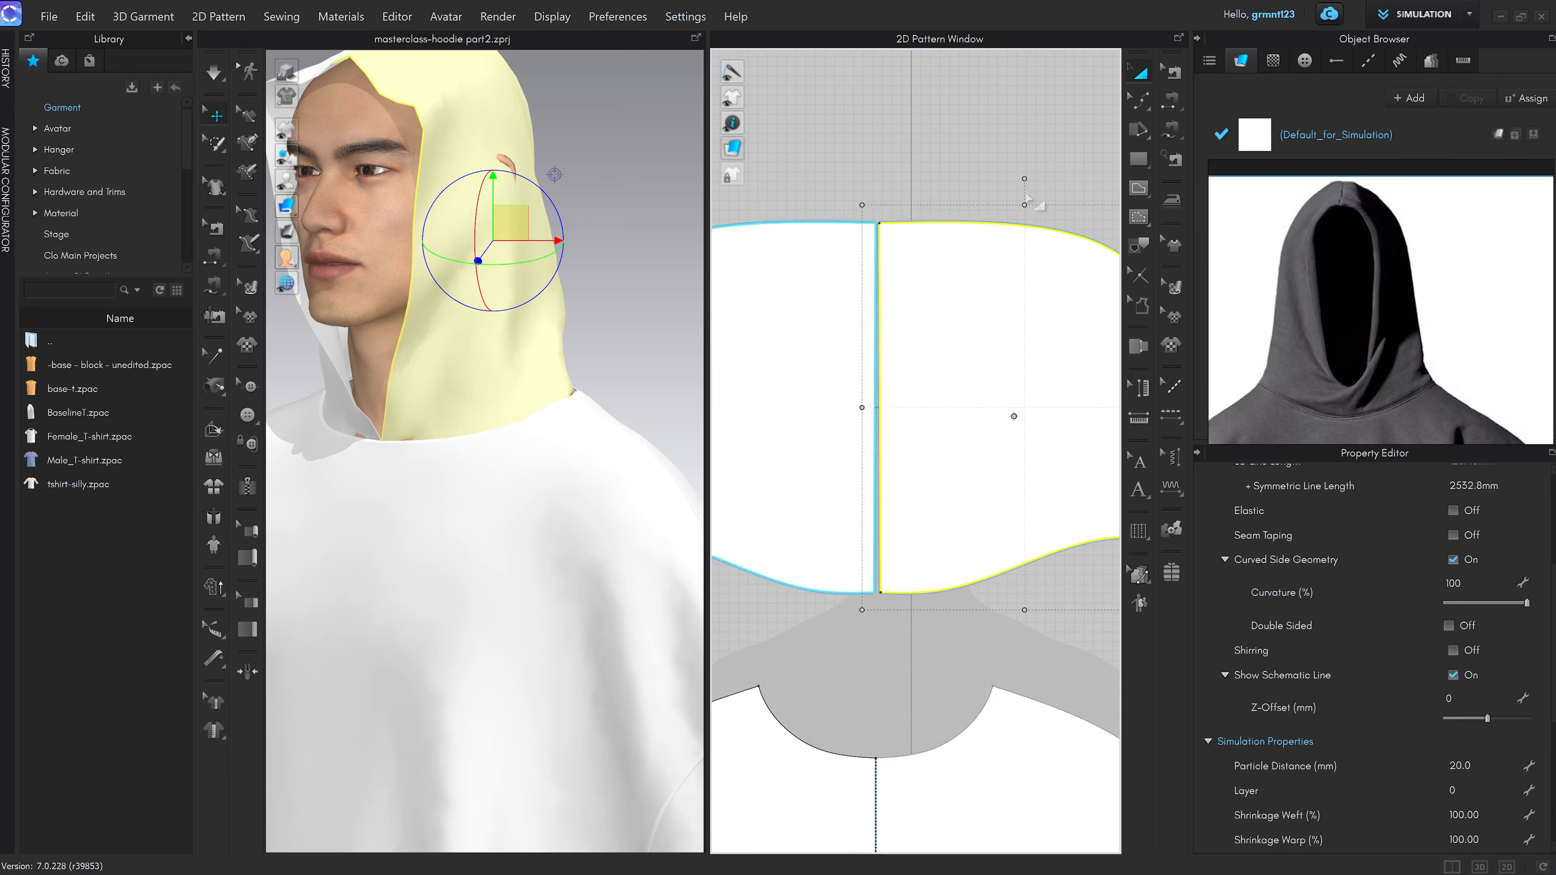
pyautogui.moveTo(977, 570); pyautogui.dragTo(922, 572)
pyautogui.scroll(3, 942, 569)
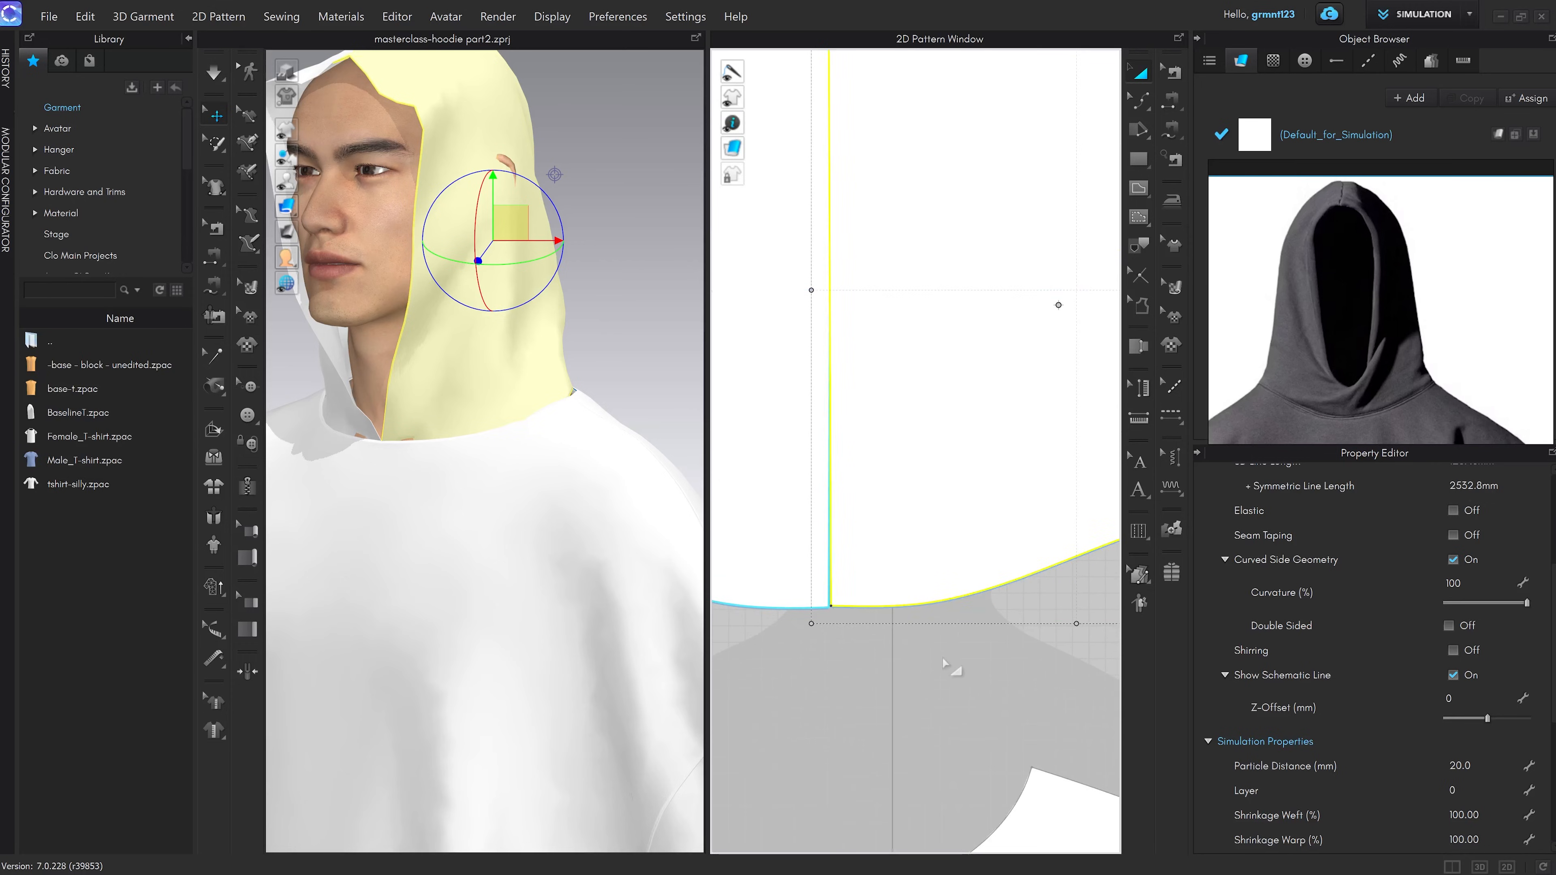
# Nudge the hood piece so its front neck corner lines up with the mirrored piece's front neck corner
pyautogui.press('v')
pyautogui.scroll(3, 952, 623)
pyautogui.moveTo(908, 617); pyautogui.dragTo(1011, 596, button='middle')
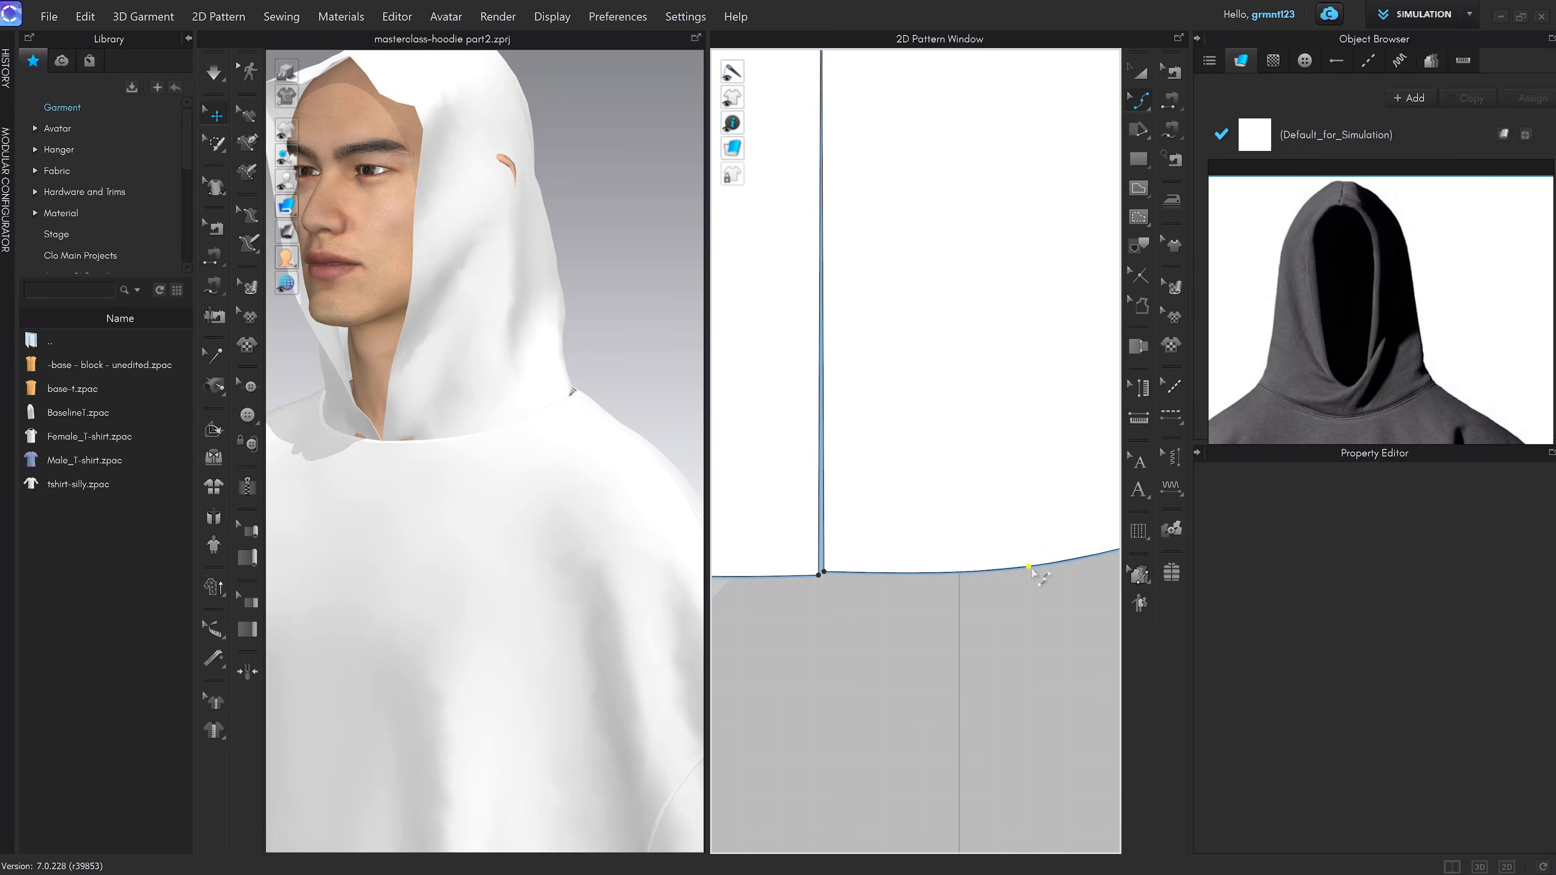
pyautogui.press('a')
pyautogui.moveTo(930, 522); pyautogui.dragTo(926, 525)
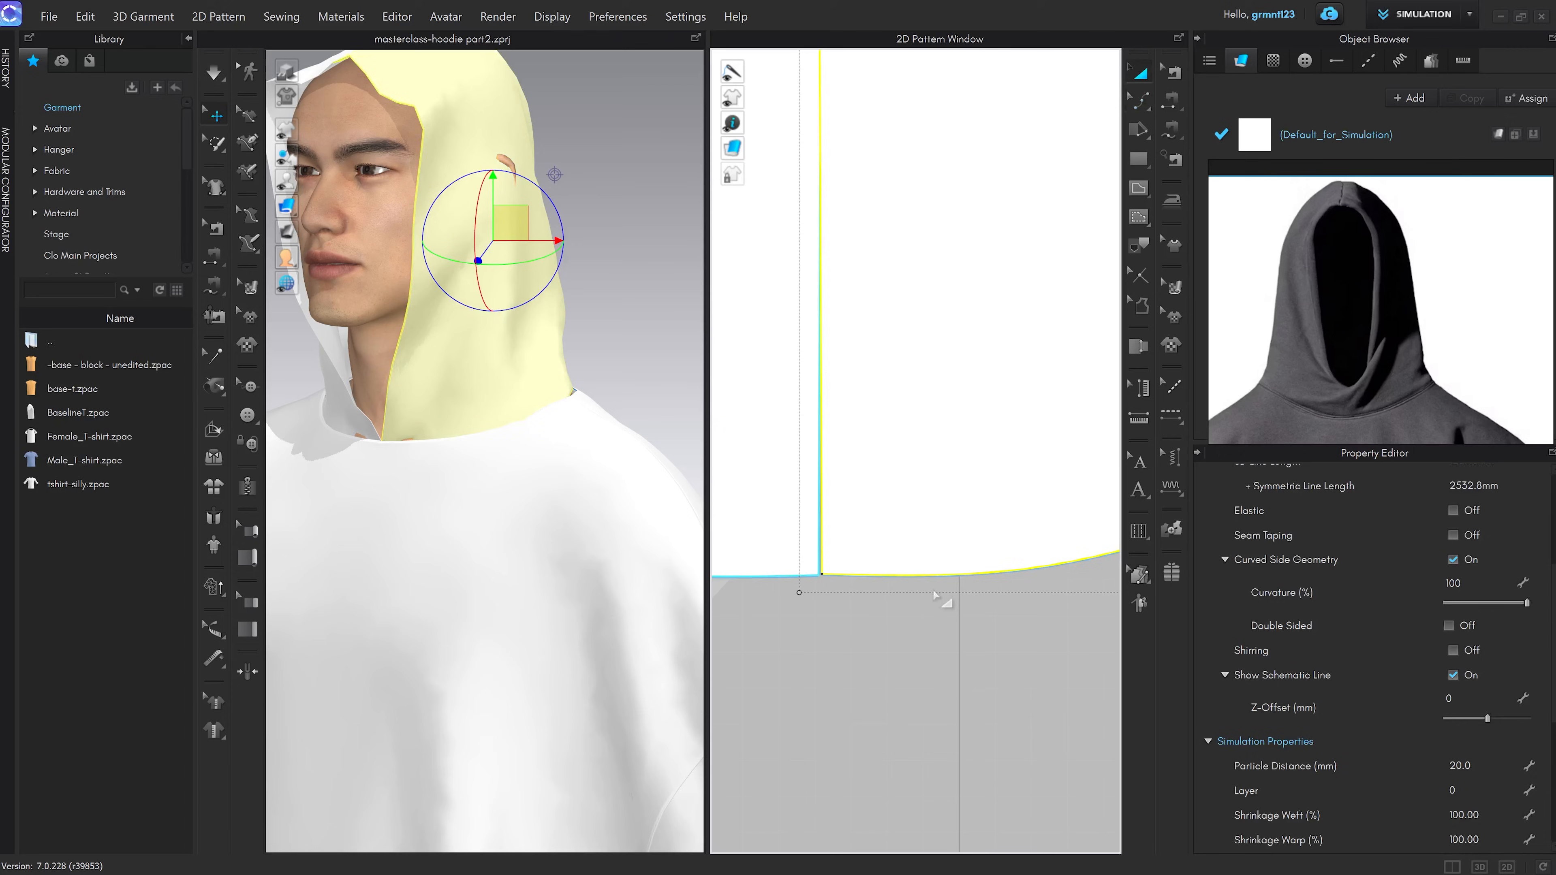
pyautogui.click(944, 661)
# Adjust the neck edge's curve point nearest the front corner so the curve flows smoothly across the two front edges
pyautogui.scroll(-6, 944, 662)
pyautogui.scroll(6, 948, 664)
pyautogui.press('v')
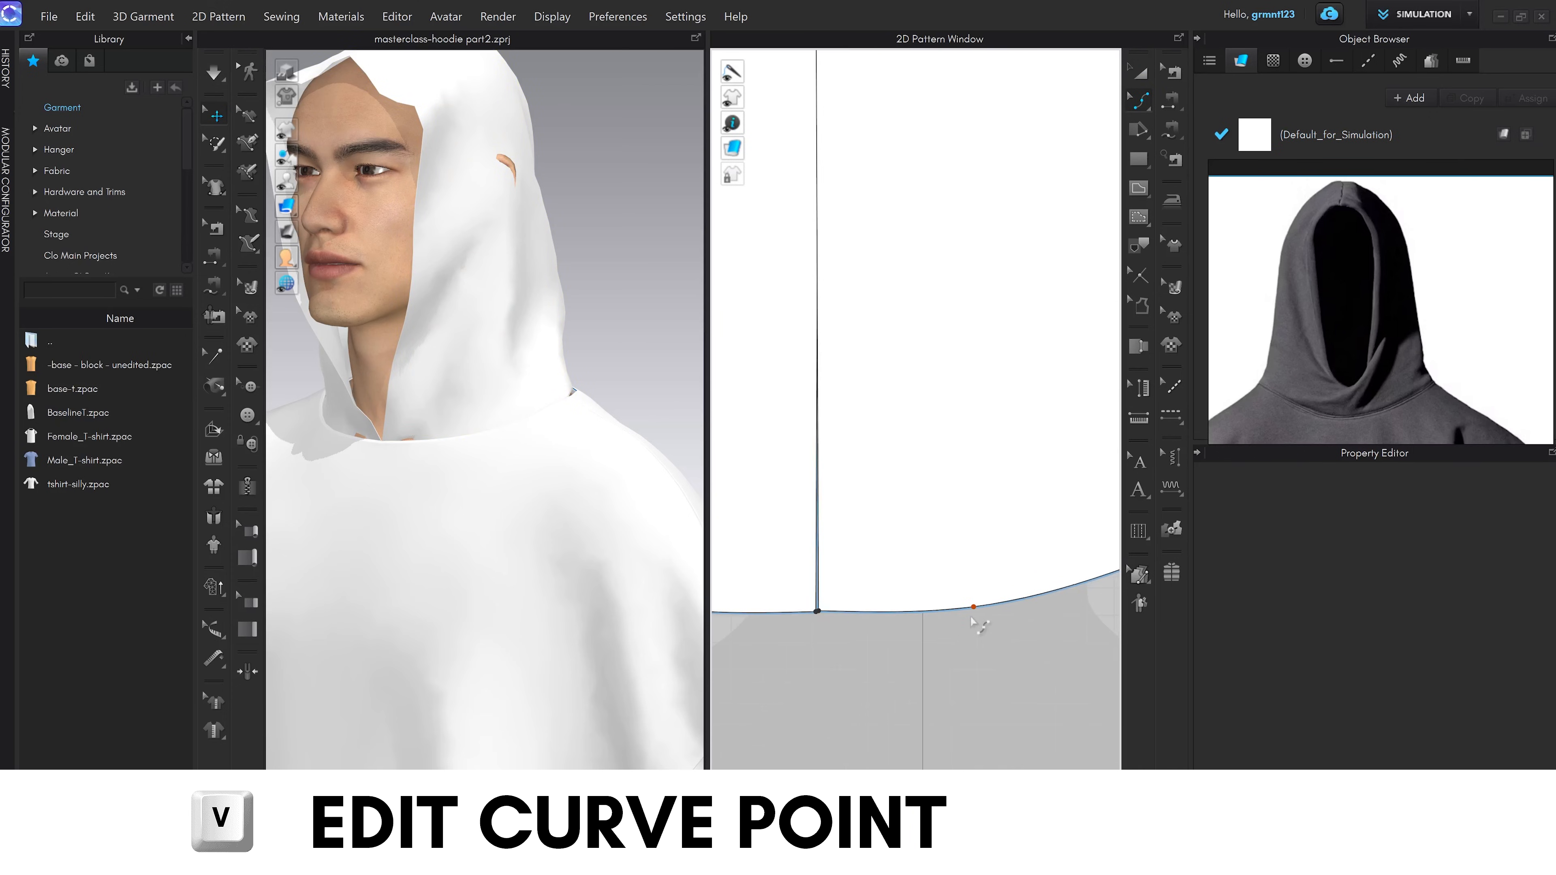
pyautogui.click(974, 608)
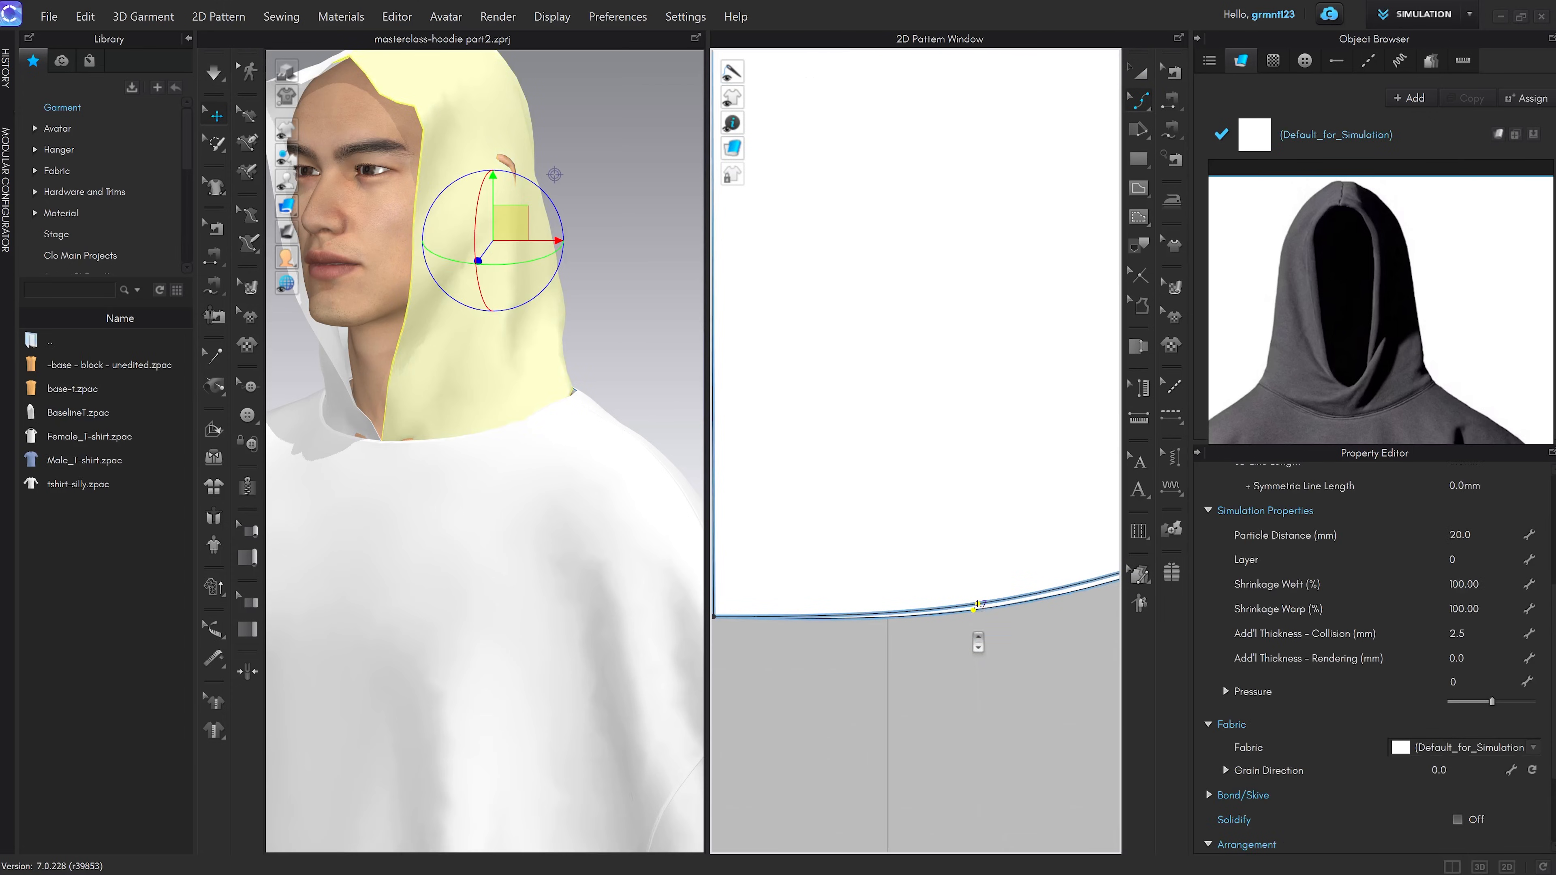
pyautogui.click(963, 677)
pyautogui.press('a')
pyautogui.scroll(-6, 961, 673)
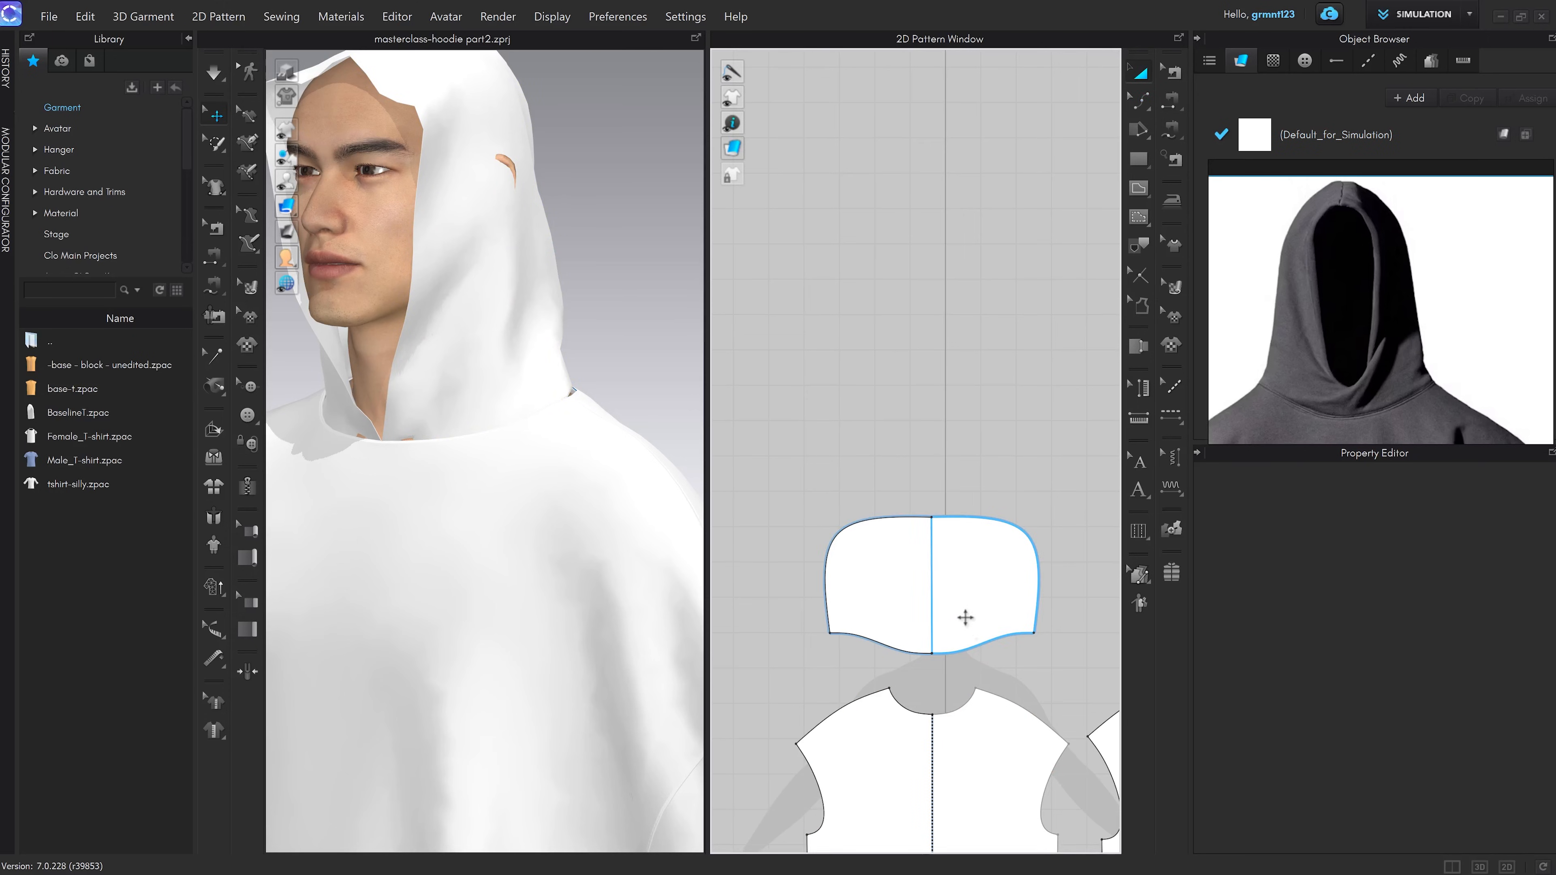
# Separate the two hood halves by moving one of them over above the back bodice
pyautogui.scroll(-5, 931, 649)
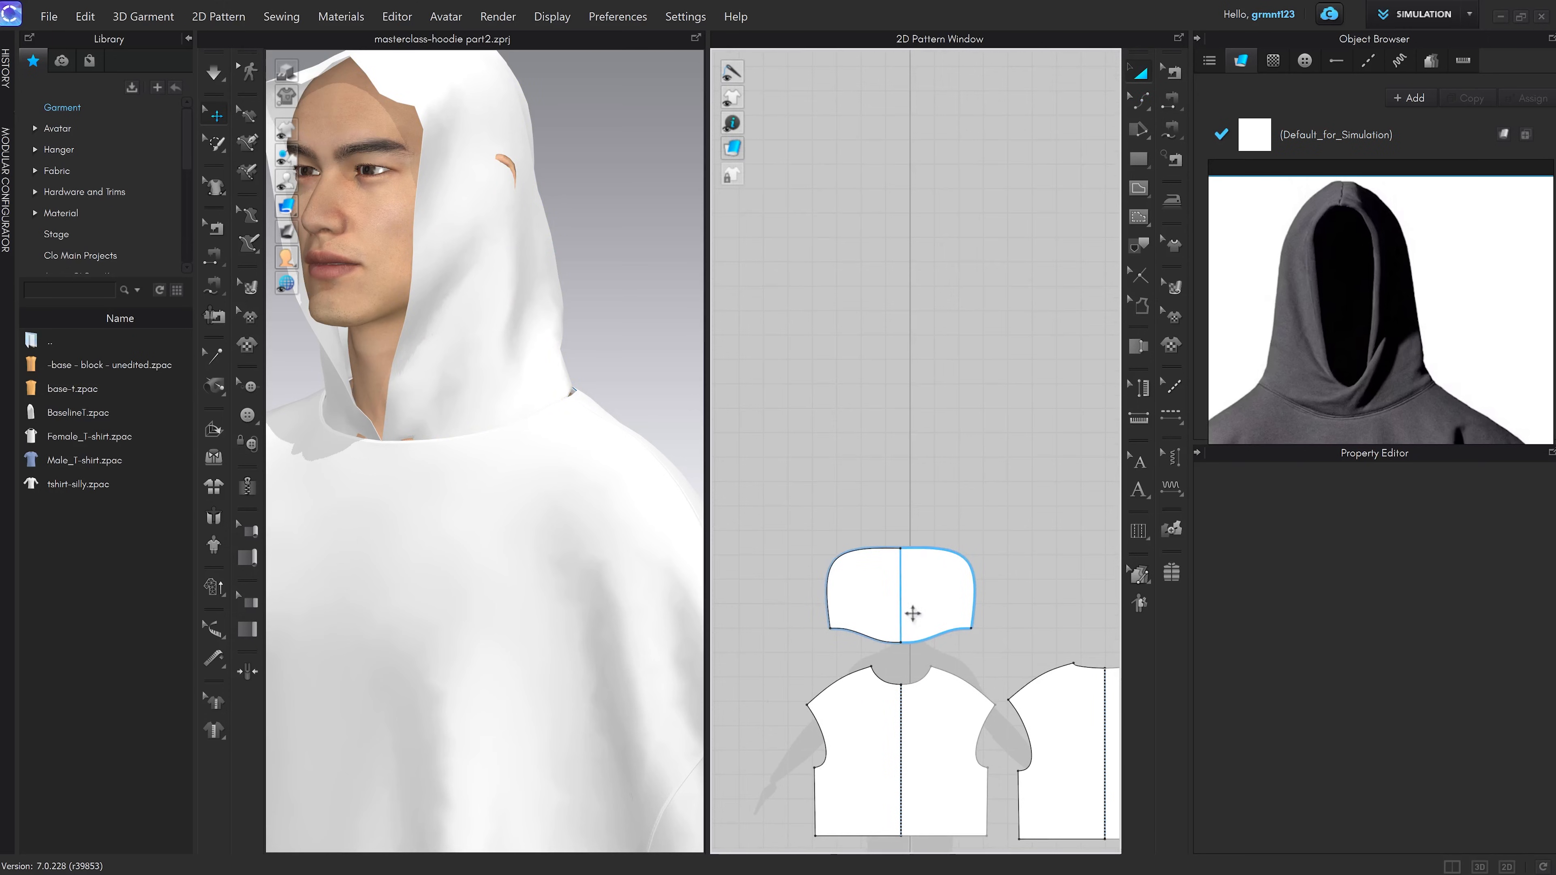
pyautogui.moveTo(863, 603); pyautogui.dragTo(1050, 590)
pyautogui.moveTo(1049, 622); pyautogui.dragTo(895, 598, button='middle')
pyautogui.click(1034, 612)
# Measure the combined length of the front and back bodice necklines using Edit Pattern
pyautogui.press('z')
pyautogui.click(796, 642)
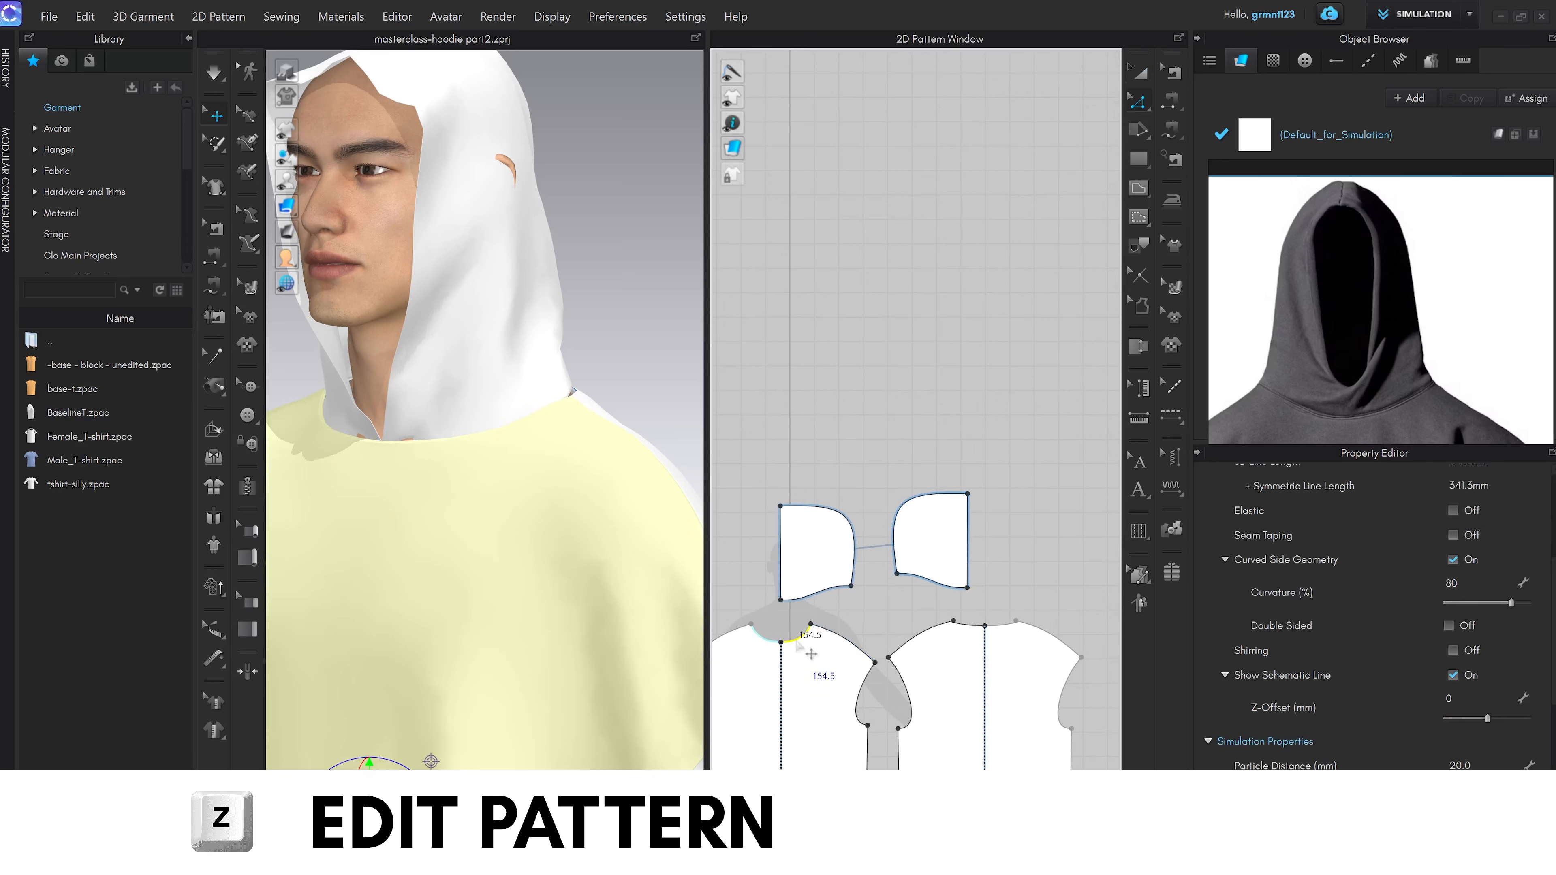
pyautogui.keyDown('shift'); pyautogui.click(978, 638); pyautogui.keyUp('shift')
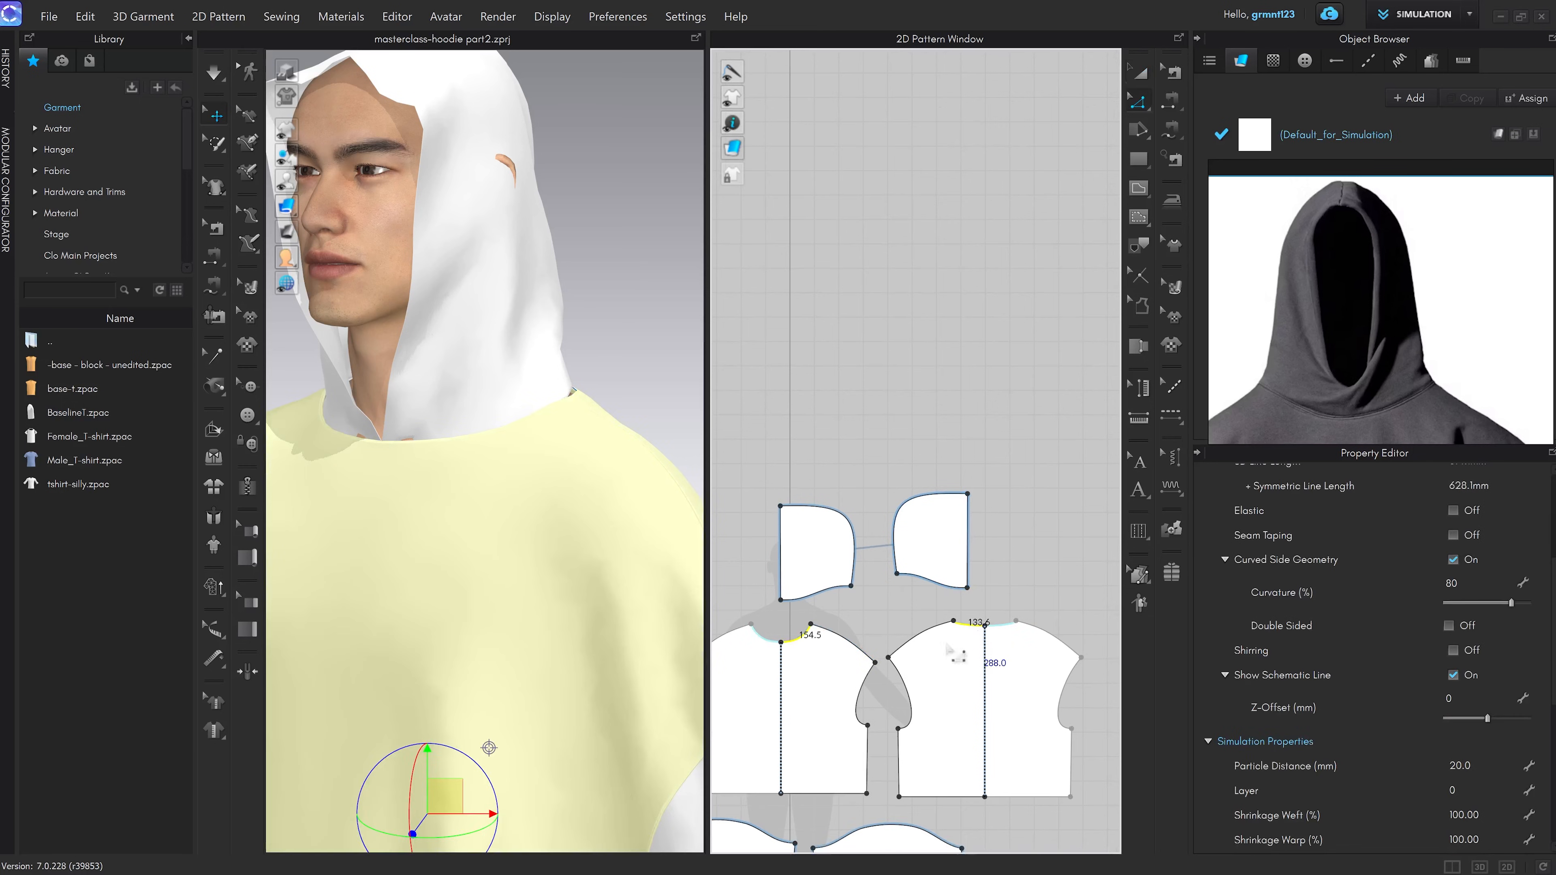
# Switch to Calculator, clear it and enter 288 as the number to divide
pyautogui.moveTo(493, 864)
pyautogui.click(237, 867)
pyautogui.click(422, 350)
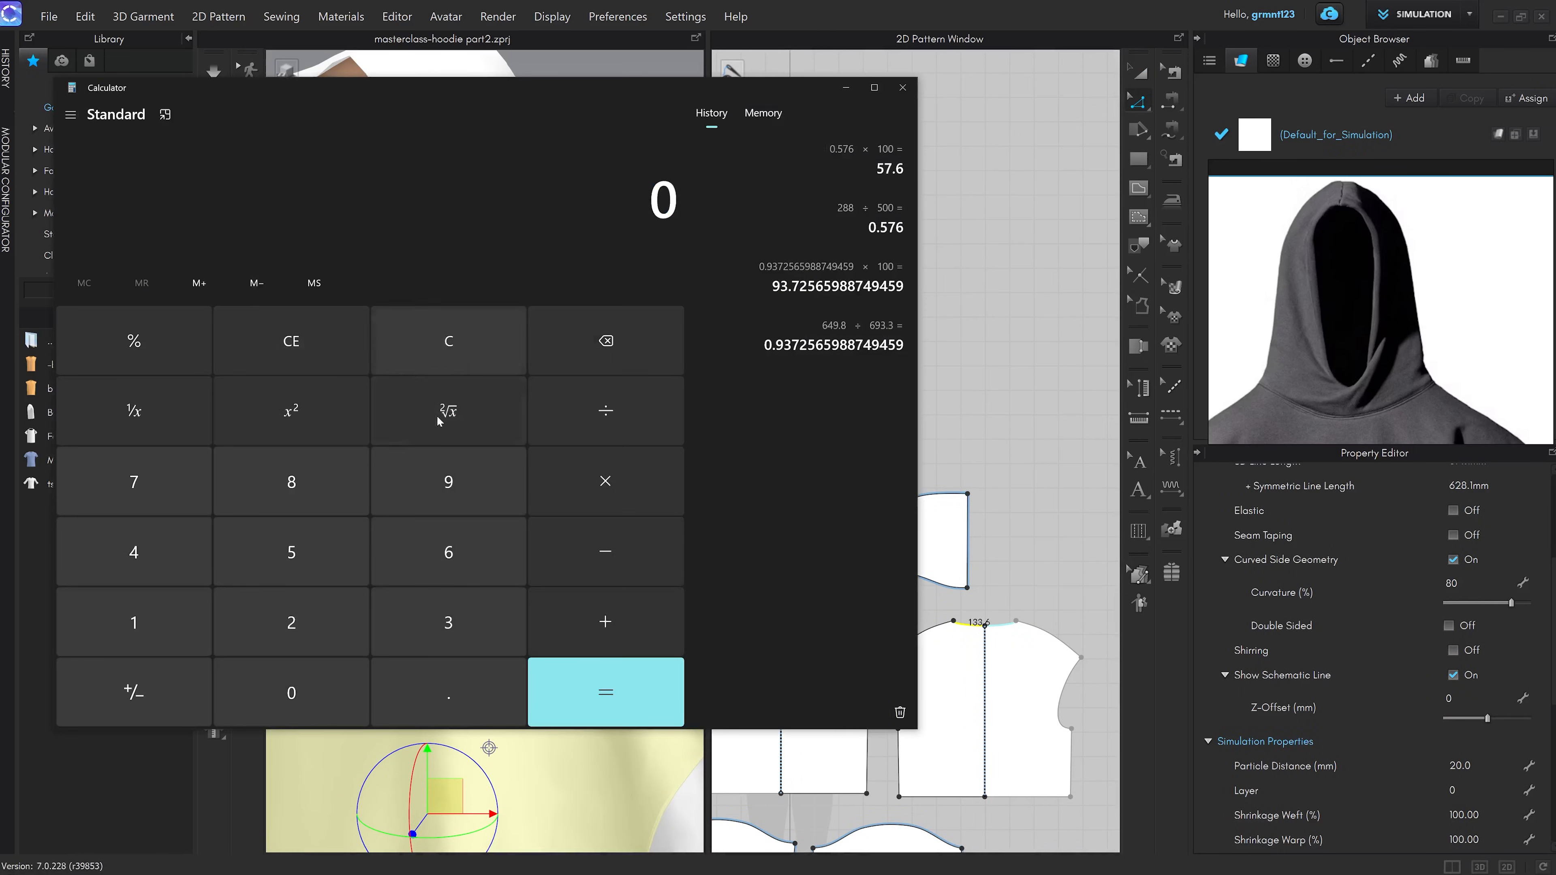
pyautogui.click(306, 625)
pyautogui.click(347, 500)
pyautogui.click(348, 500)
# Return to CLO and measure the neckline edge of the hood piece
pyautogui.click(949, 606)
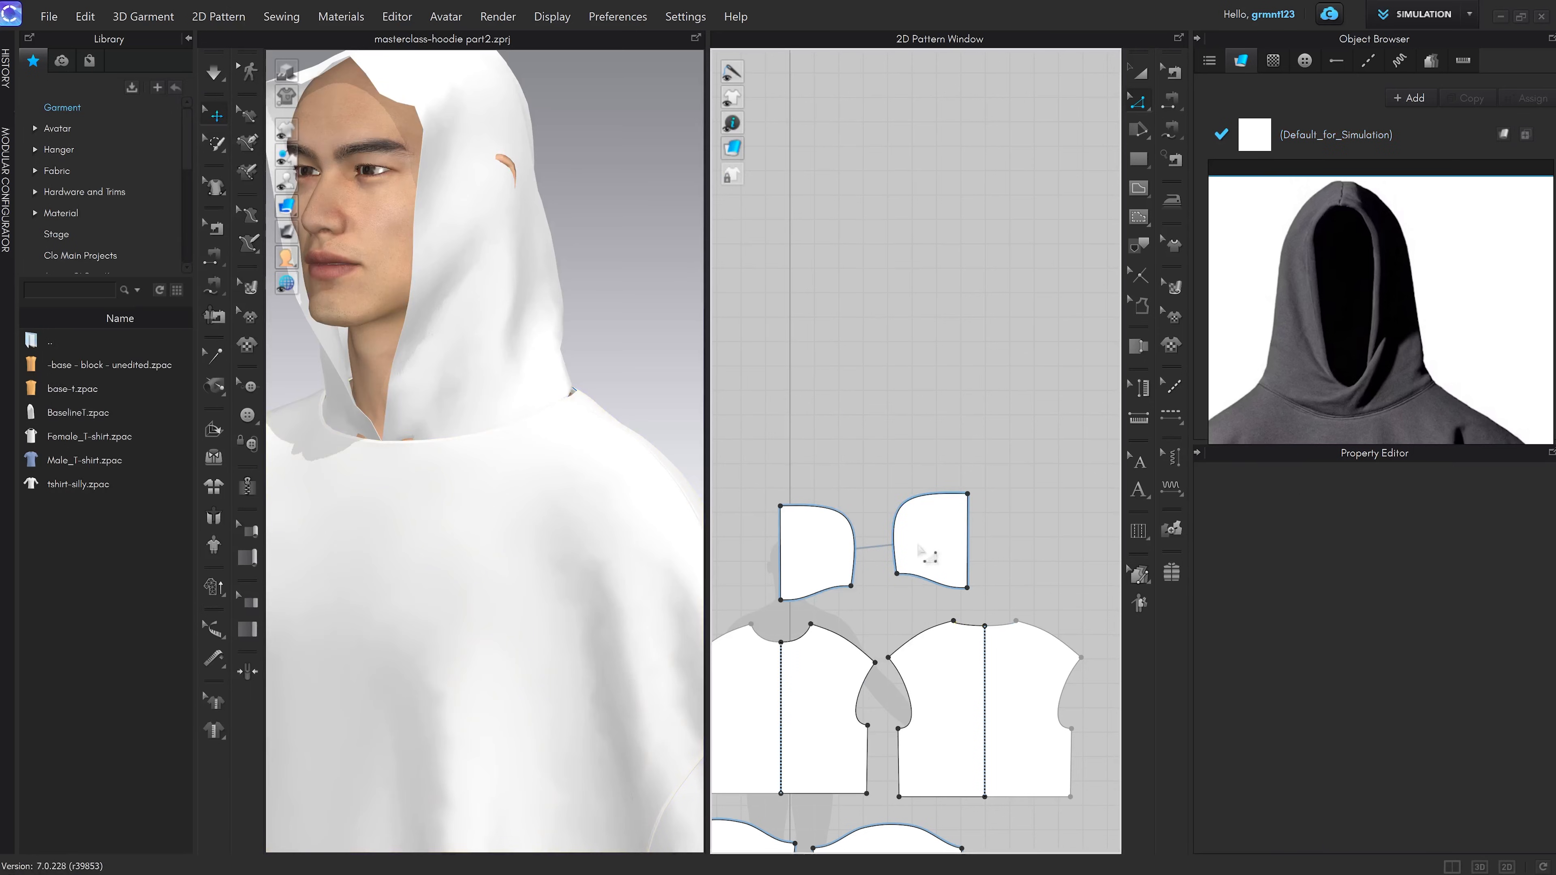
pyautogui.scroll(2, 949, 607)
pyautogui.click(944, 592)
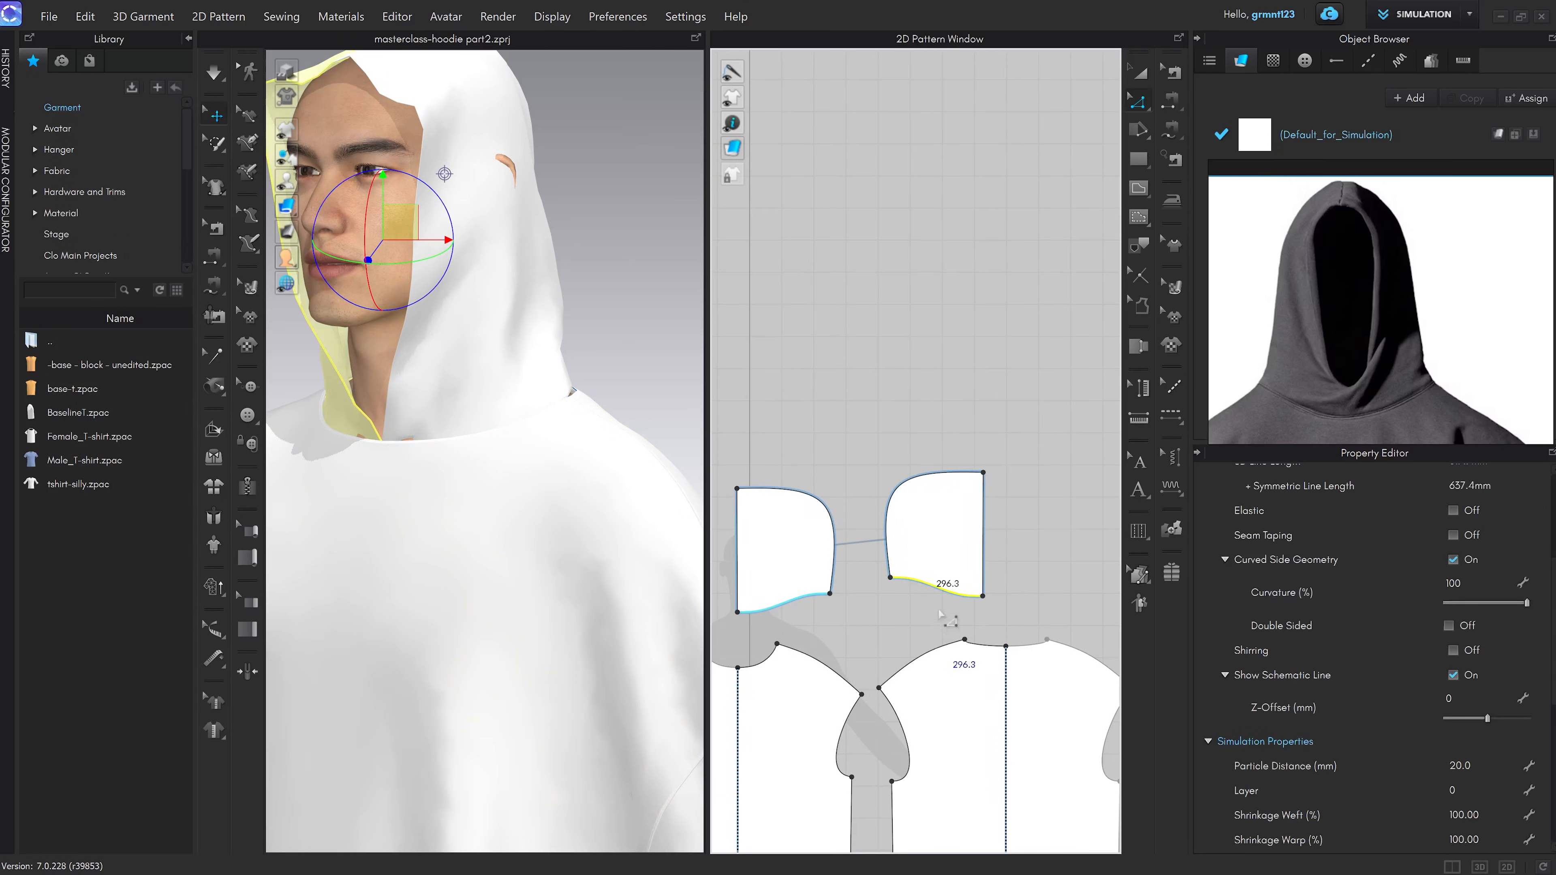
# Divide 288 by 296.3 in Calculator to get the hood's scaling ratio
pyautogui.click(222, 866)
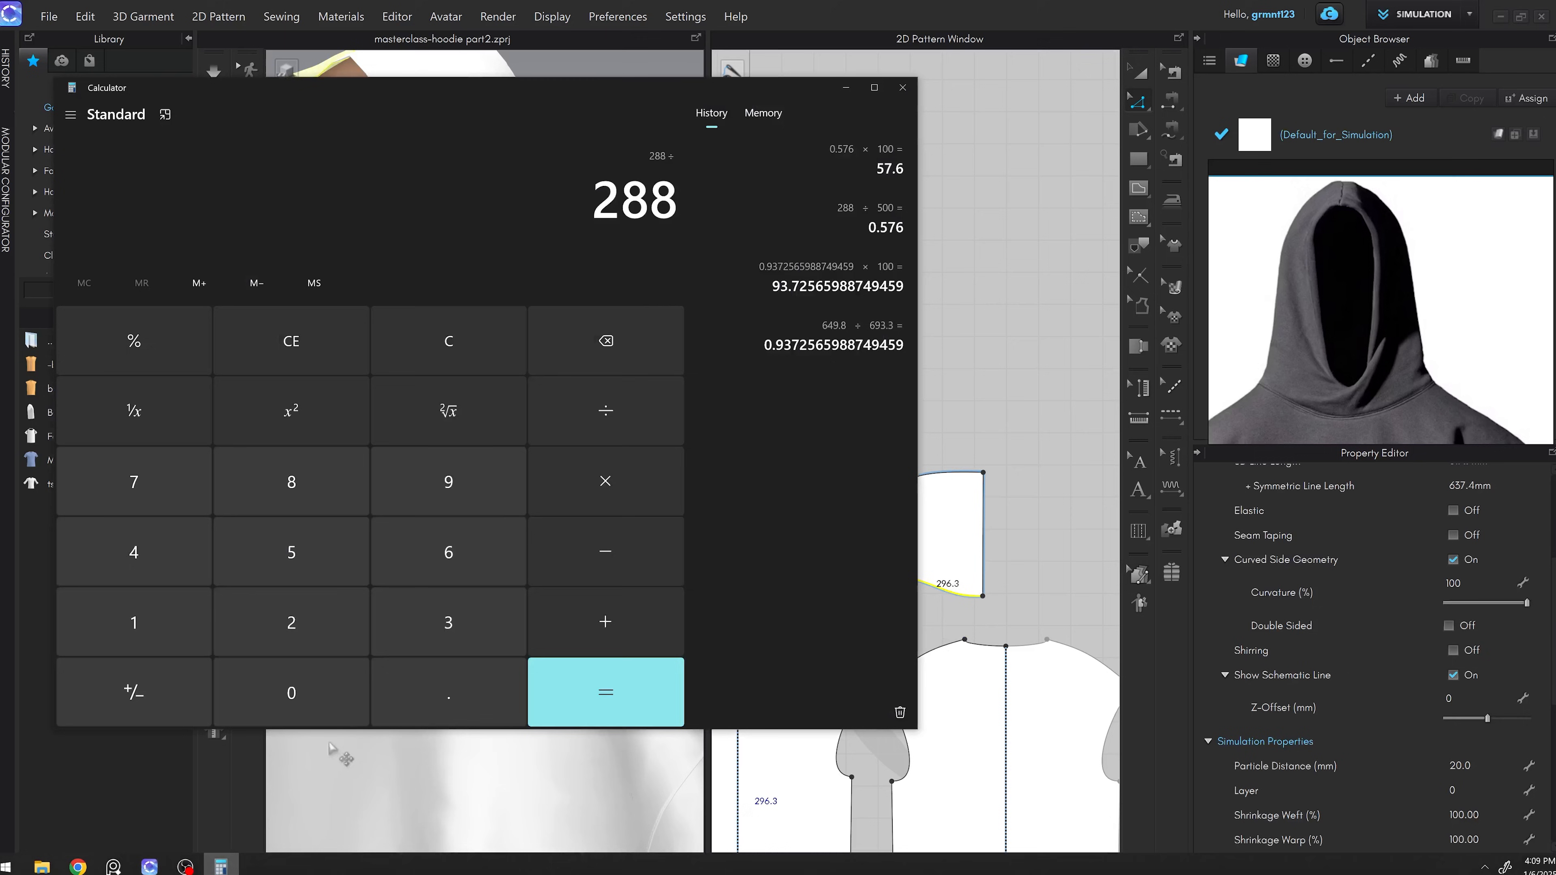
pyautogui.press('/')
pyautogui.click(315, 618)
pyautogui.click(448, 481)
pyautogui.click(447, 551)
pyautogui.click(449, 691)
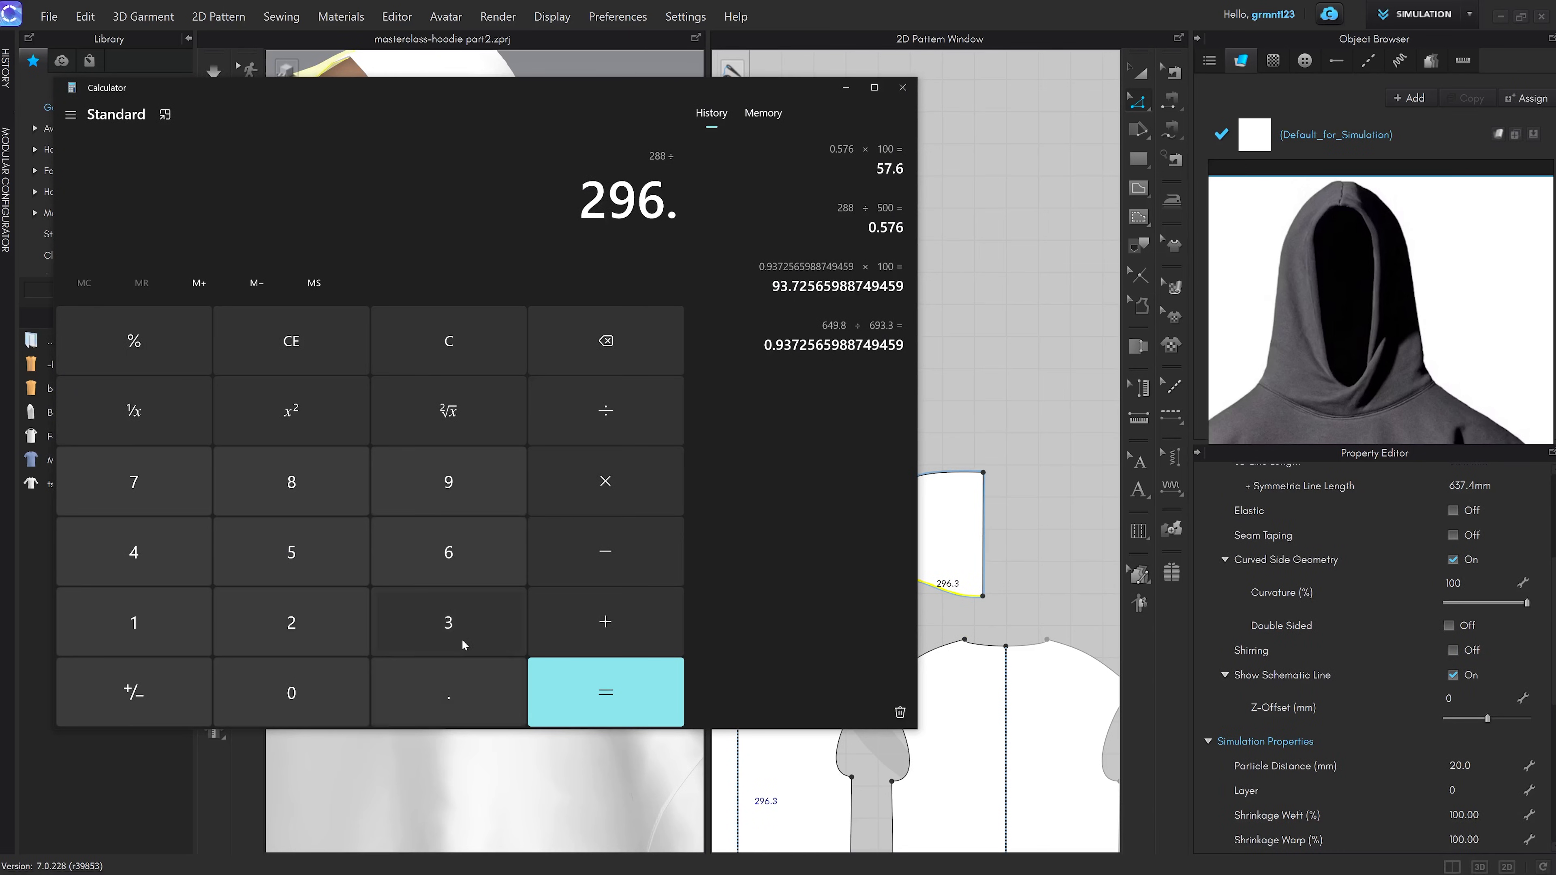
pyautogui.click(447, 622)
pyautogui.click(605, 692)
pyautogui.moveTo(212, 198); pyautogui.dragTo(393, 198)
pyautogui.click(333, 198)
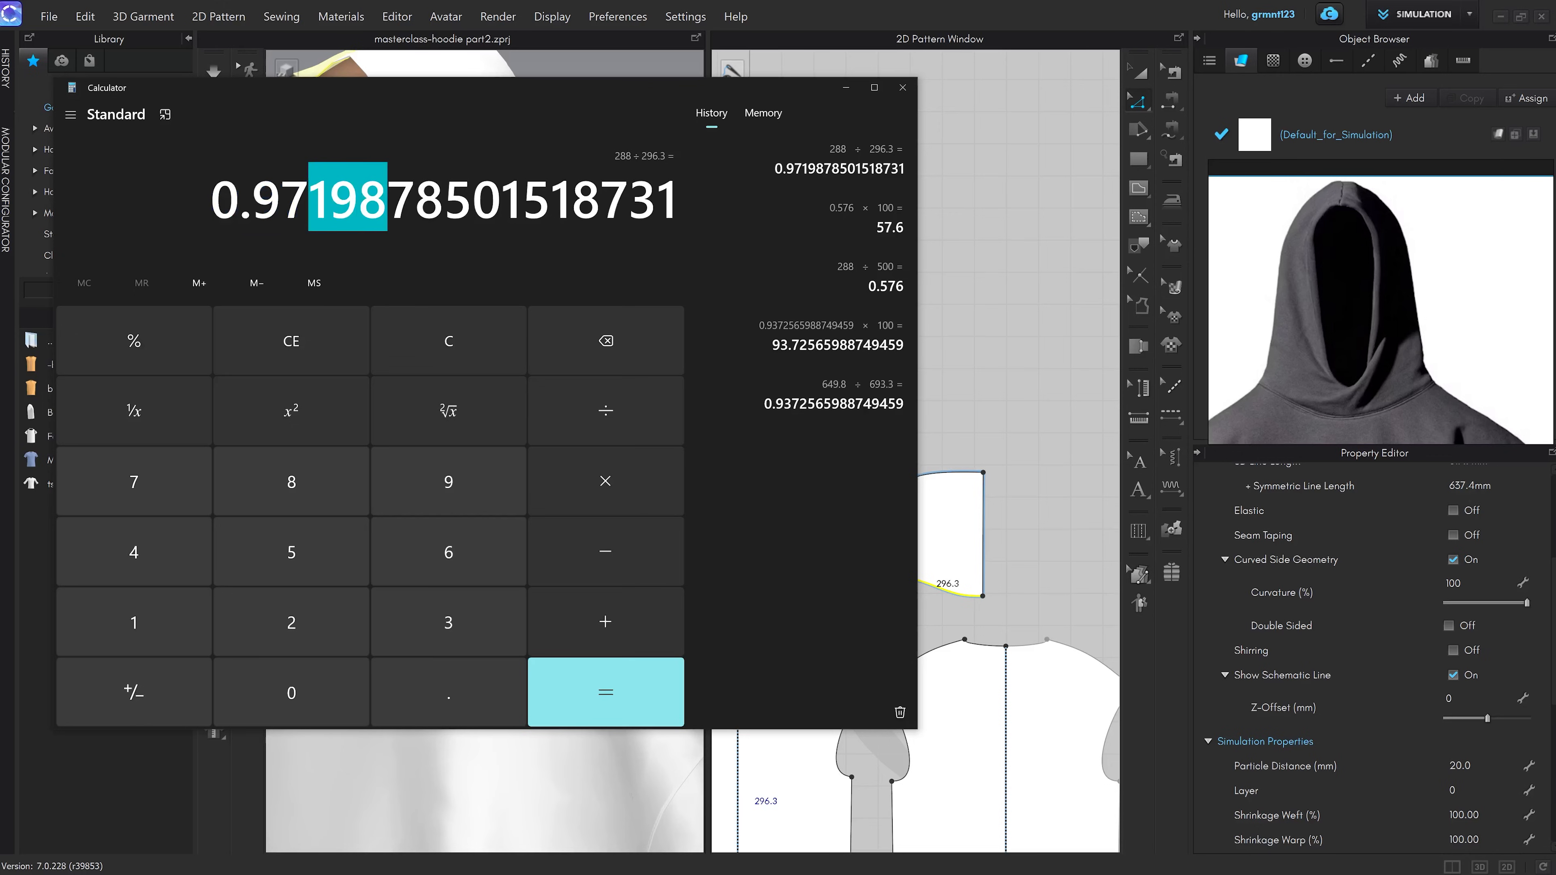
pyautogui.click(343, 198)
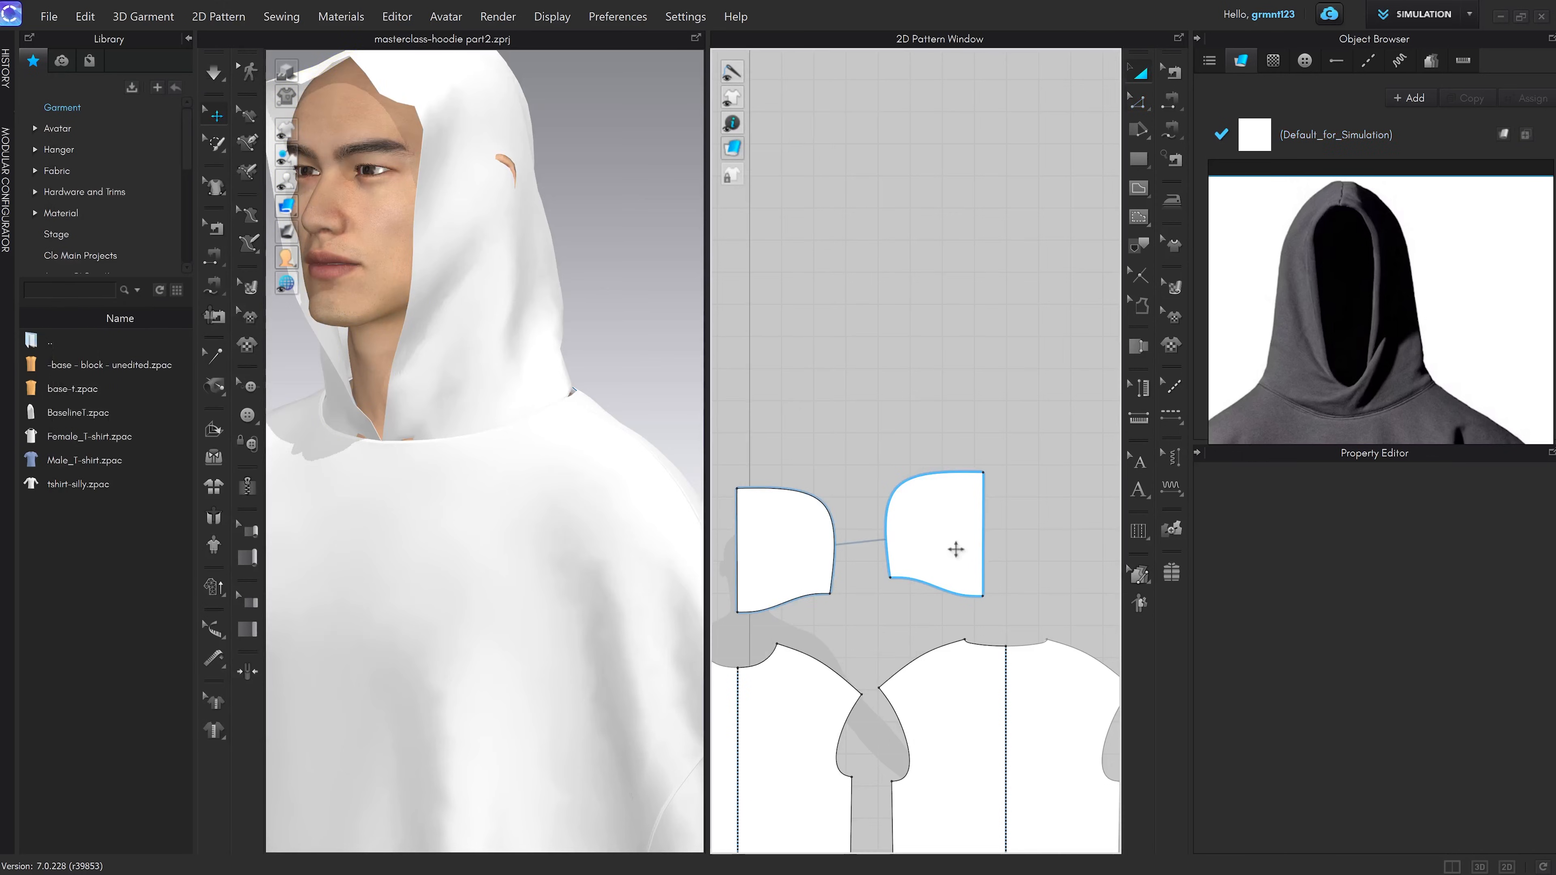
# Scale the hood pattern to 97.2% in width and height, and recheck its neckline edge length
pyautogui.press('a')
pyautogui.click(955, 545)
pyautogui.moveTo(1001, 455); pyautogui.dragTo(1030, 425)
pyautogui.rightClick(1029, 424)
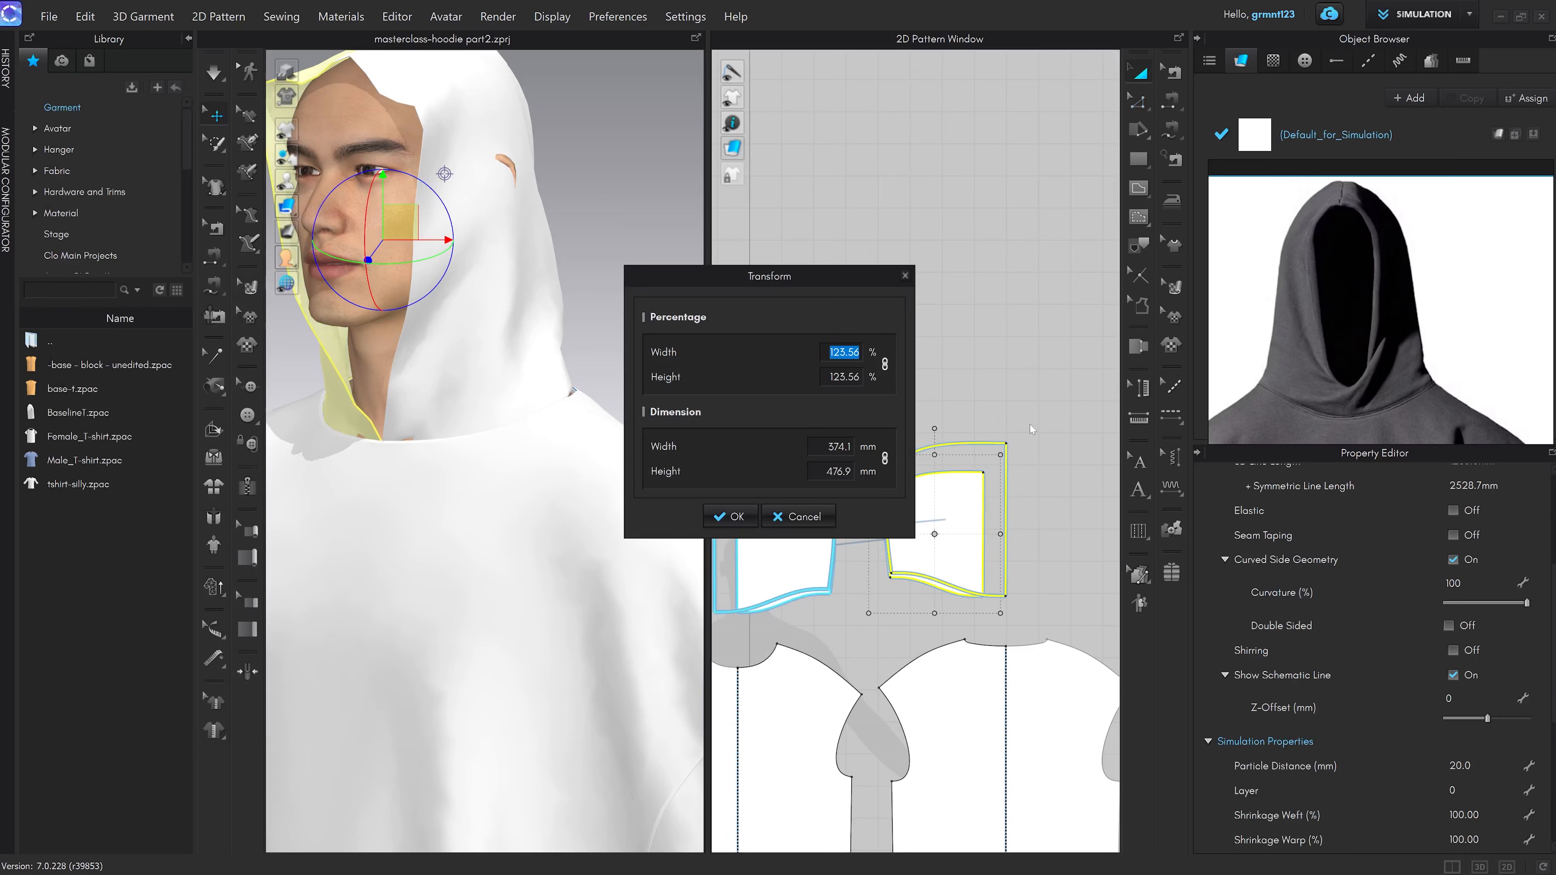
pyautogui.write('97.2')
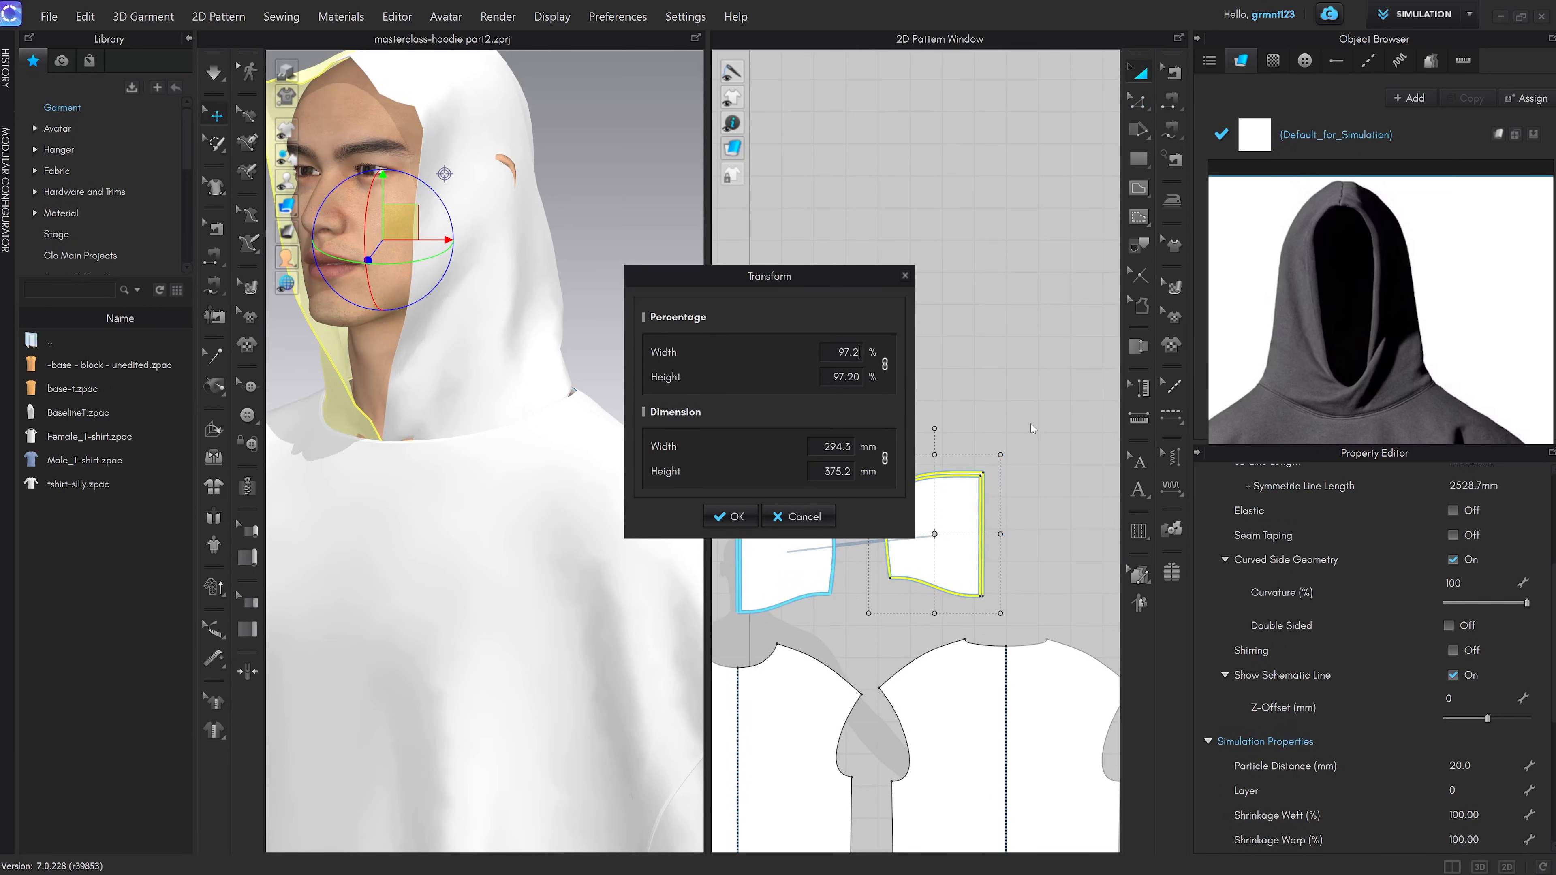
pyautogui.press('Return')
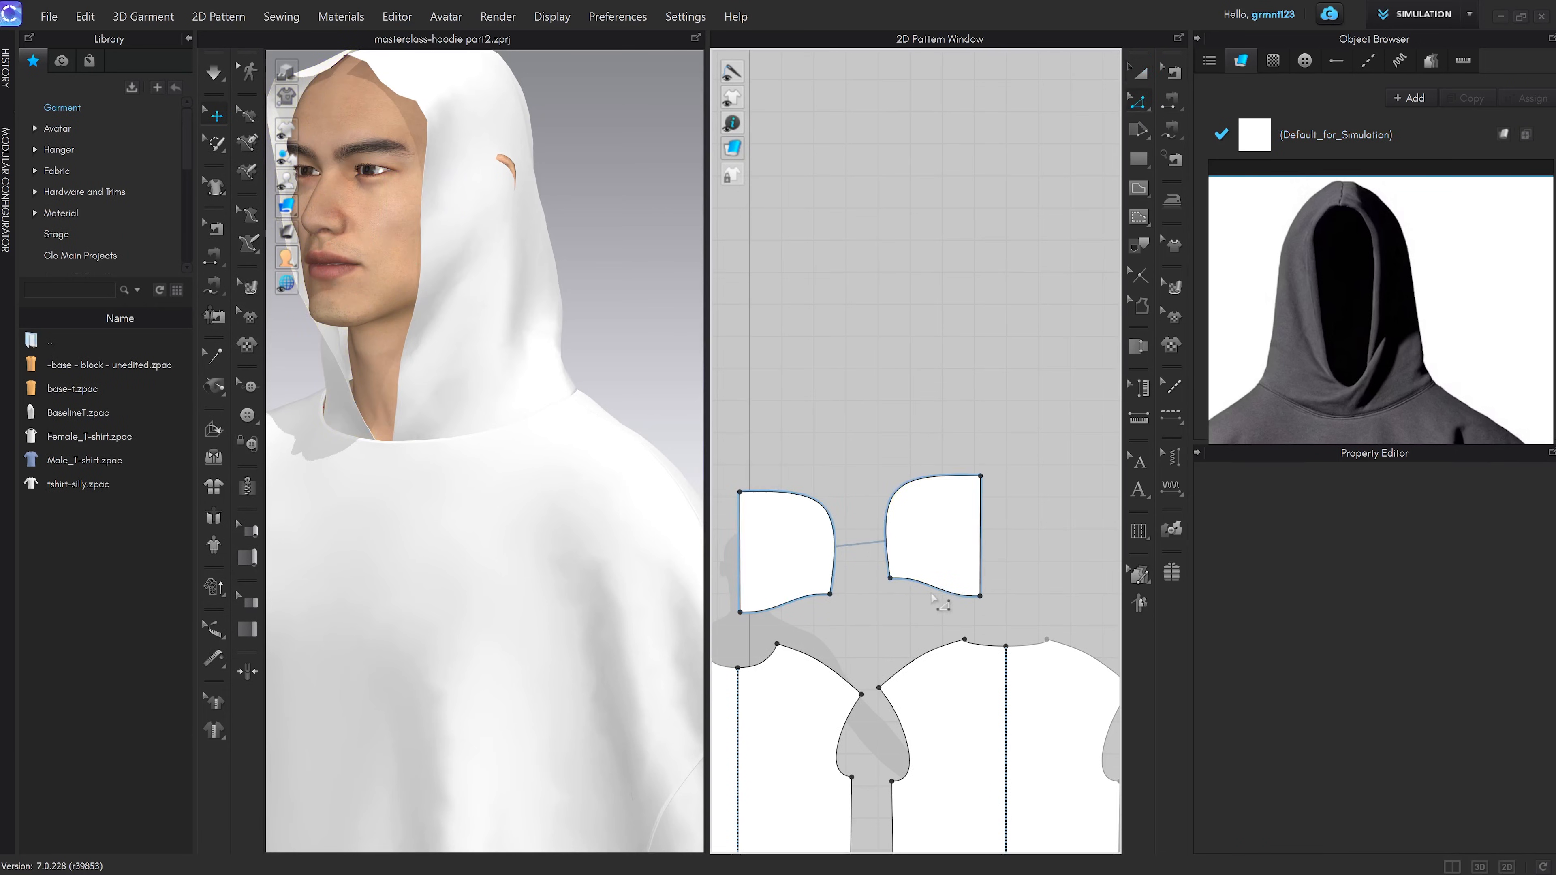
pyautogui.click(933, 589)
pyautogui.click(944, 620)
# Simulate the garment so the resized hood settles on the avatar
pyautogui.scroll(-6, 504, 501)
pyautogui.moveTo(506, 501); pyautogui.dragTo(583, 479, button='right')
pyautogui.press('space')
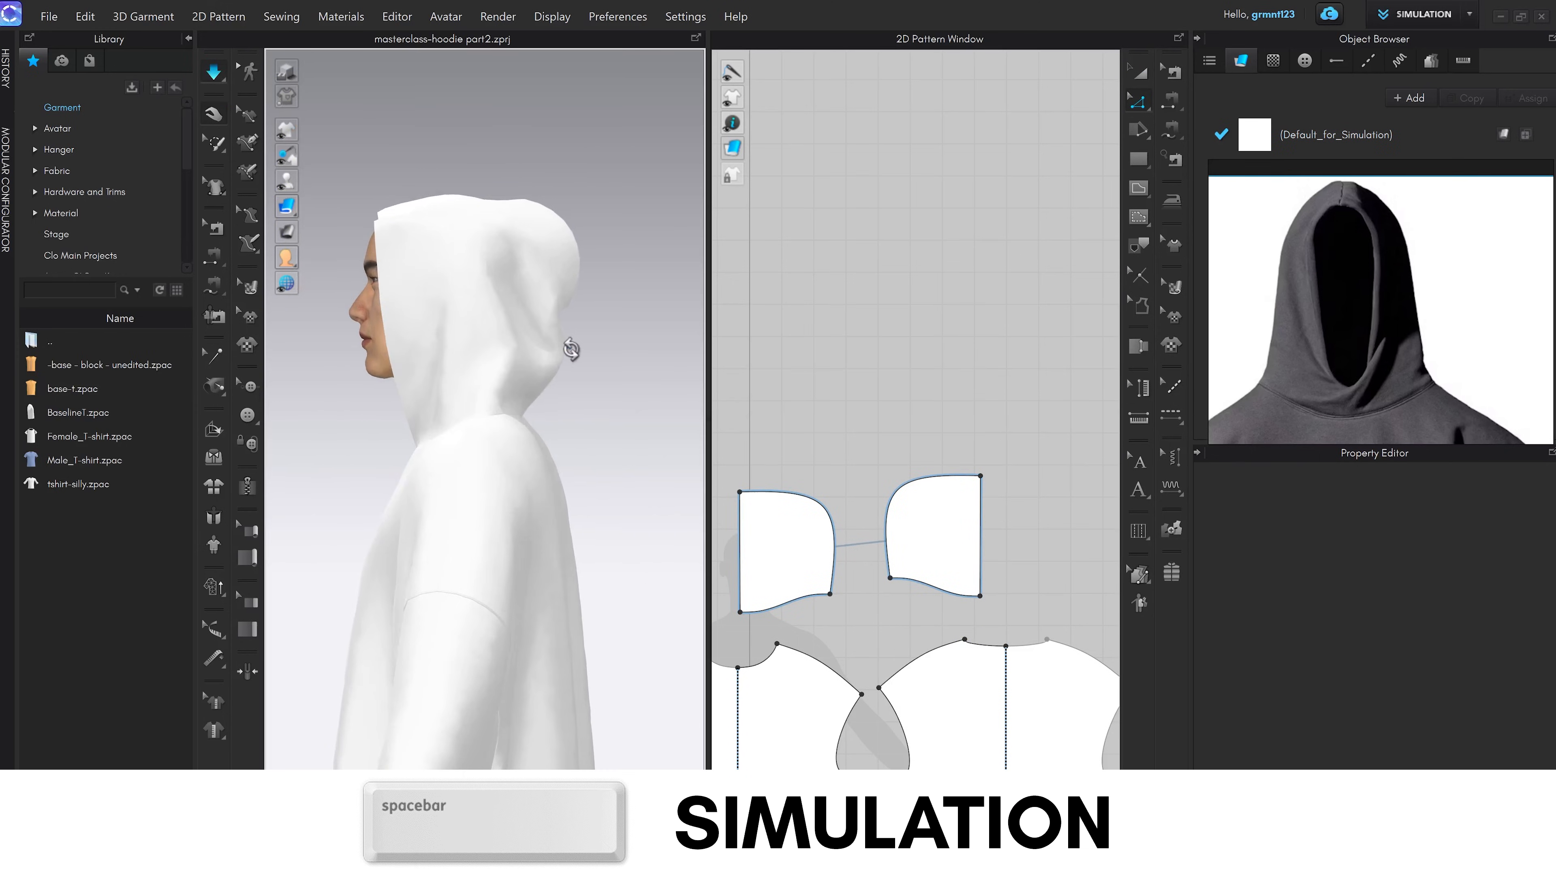
# Examine the hood's back profile and nape area from the side and rear
pyautogui.moveTo(571, 349); pyautogui.dragTo(558, 396, button='right')
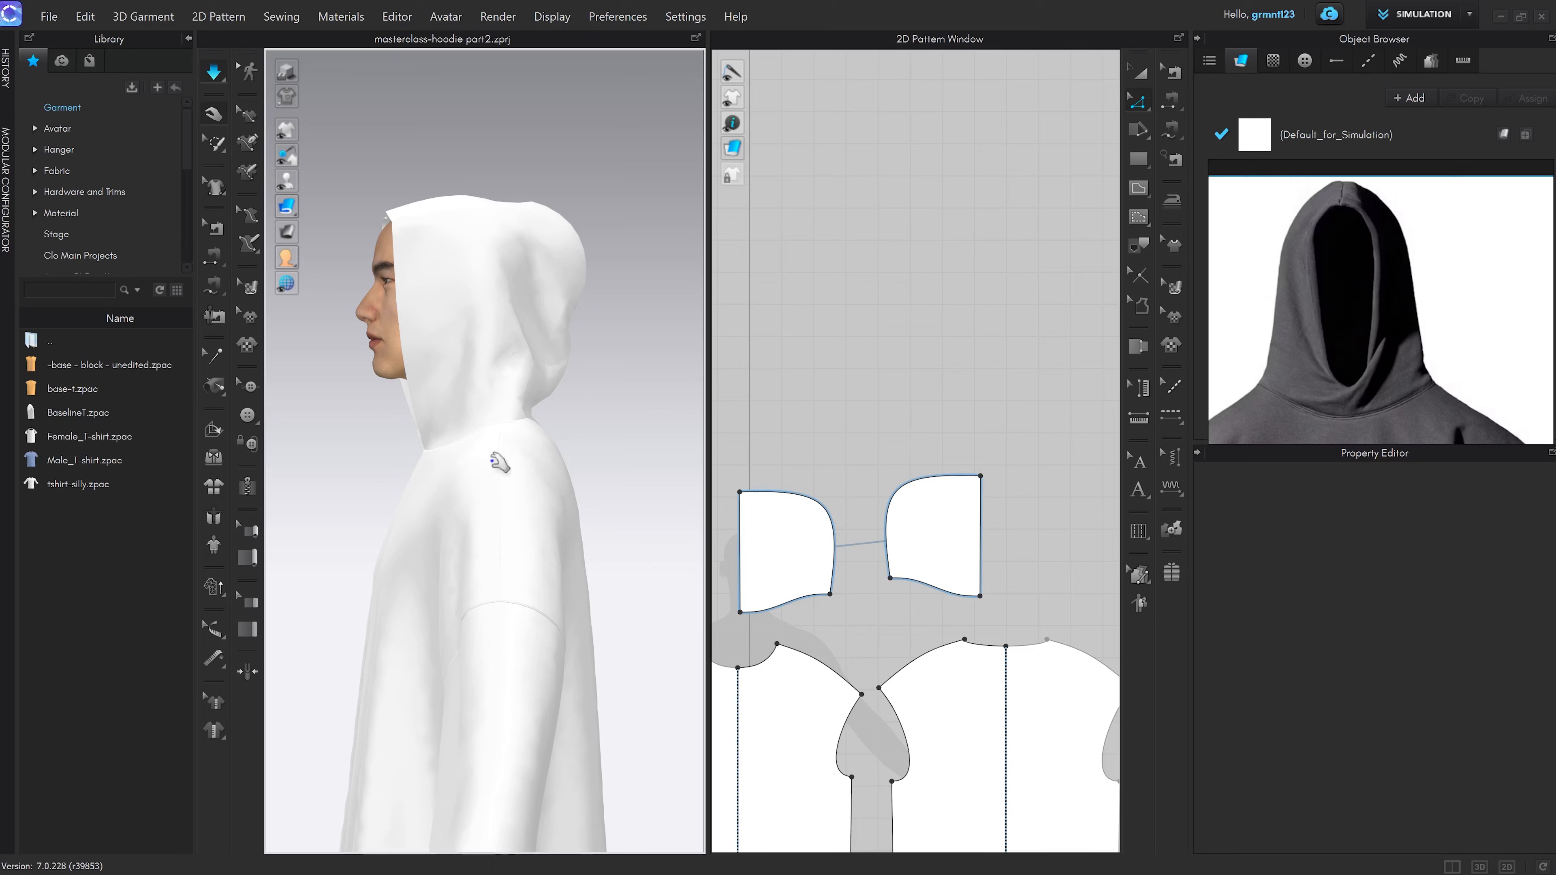
pyautogui.moveTo(547, 458); pyautogui.dragTo(492, 453, button='right')
pyautogui.click(501, 375)
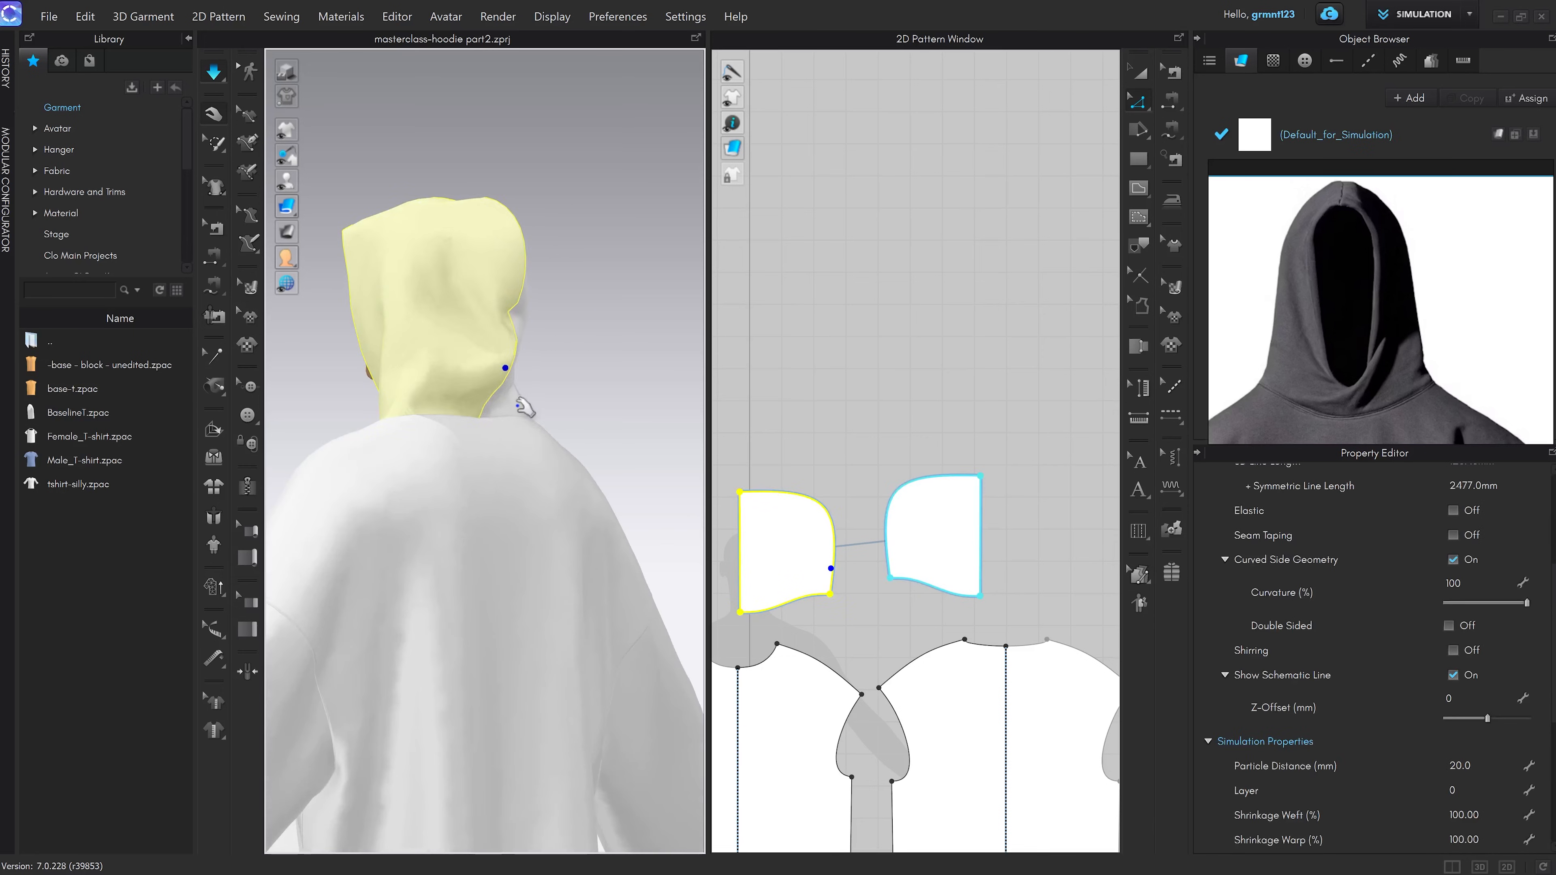
pyautogui.scroll(2, 527, 392)
pyautogui.moveTo(528, 390); pyautogui.dragTo(587, 488, button='middle')
pyautogui.scroll(3, 566, 460)
pyautogui.moveTo(586, 489); pyautogui.dragTo(620, 476, button='right')
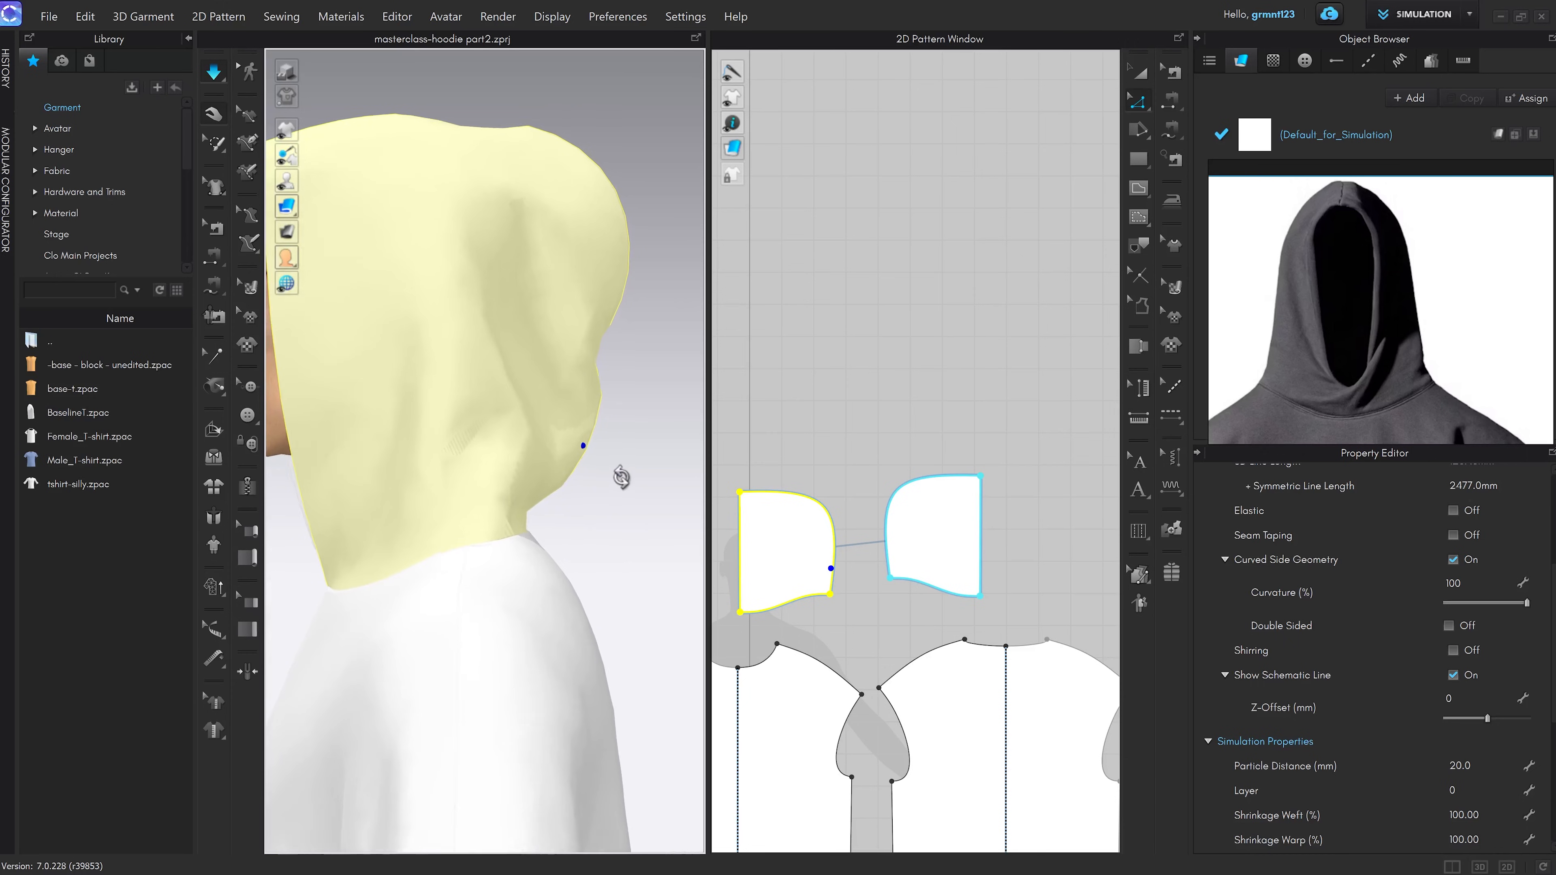
pyautogui.scroll(-4, 615, 488)
pyautogui.moveTo(608, 500); pyautogui.dragTo(614, 456, button='middle')
pyautogui.scroll(2, 613, 454)
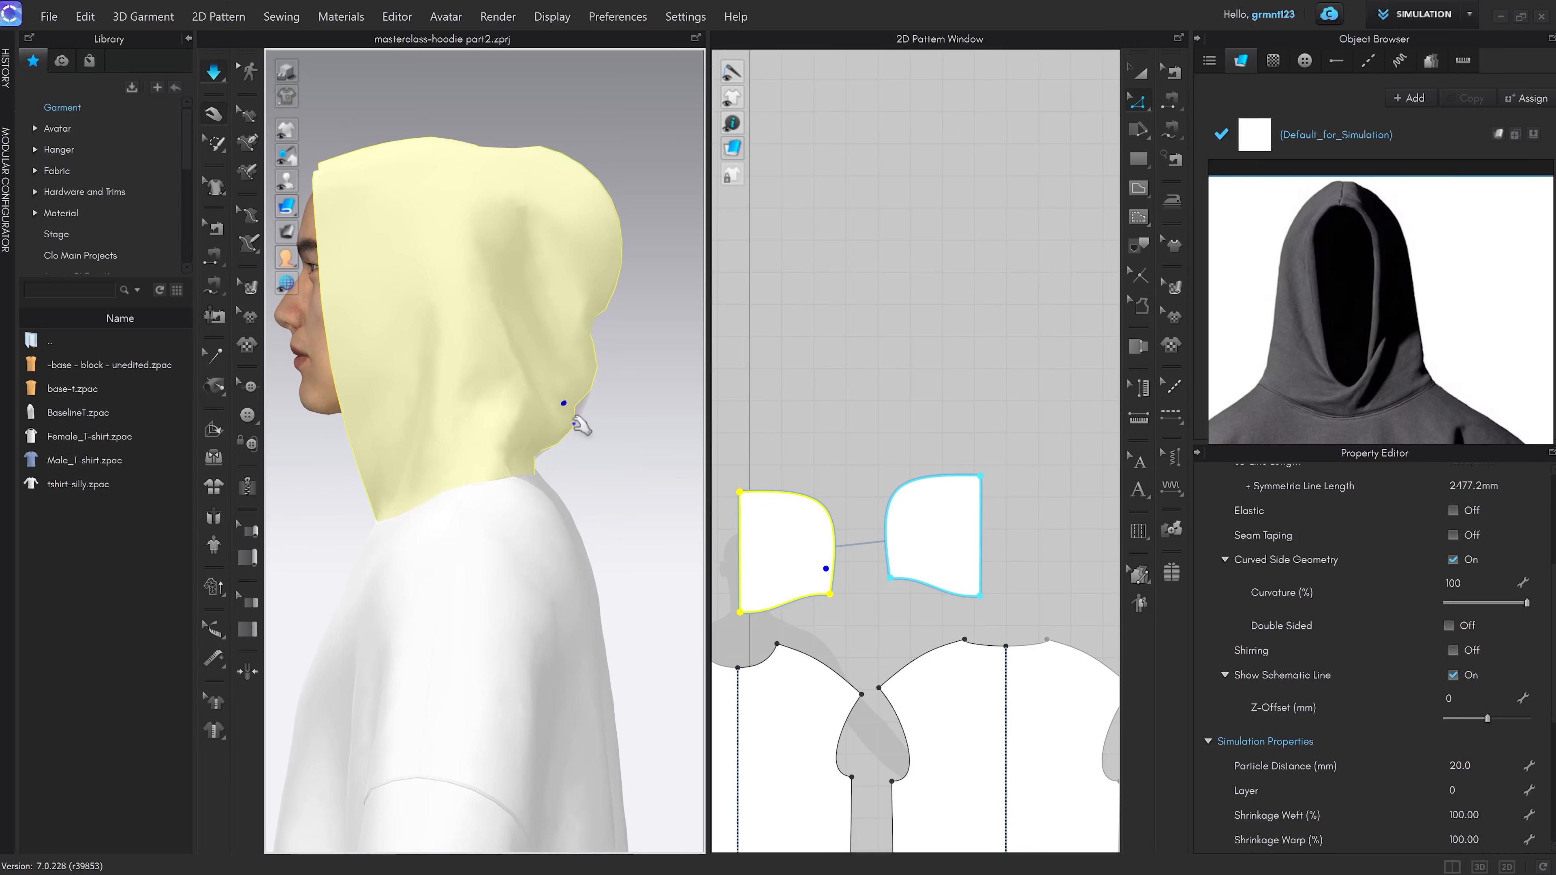
# Add a curve point low on the hood's back seam and pull it inward to hollow the nape
pyautogui.scroll(5, 851, 590)
pyautogui.press('v')
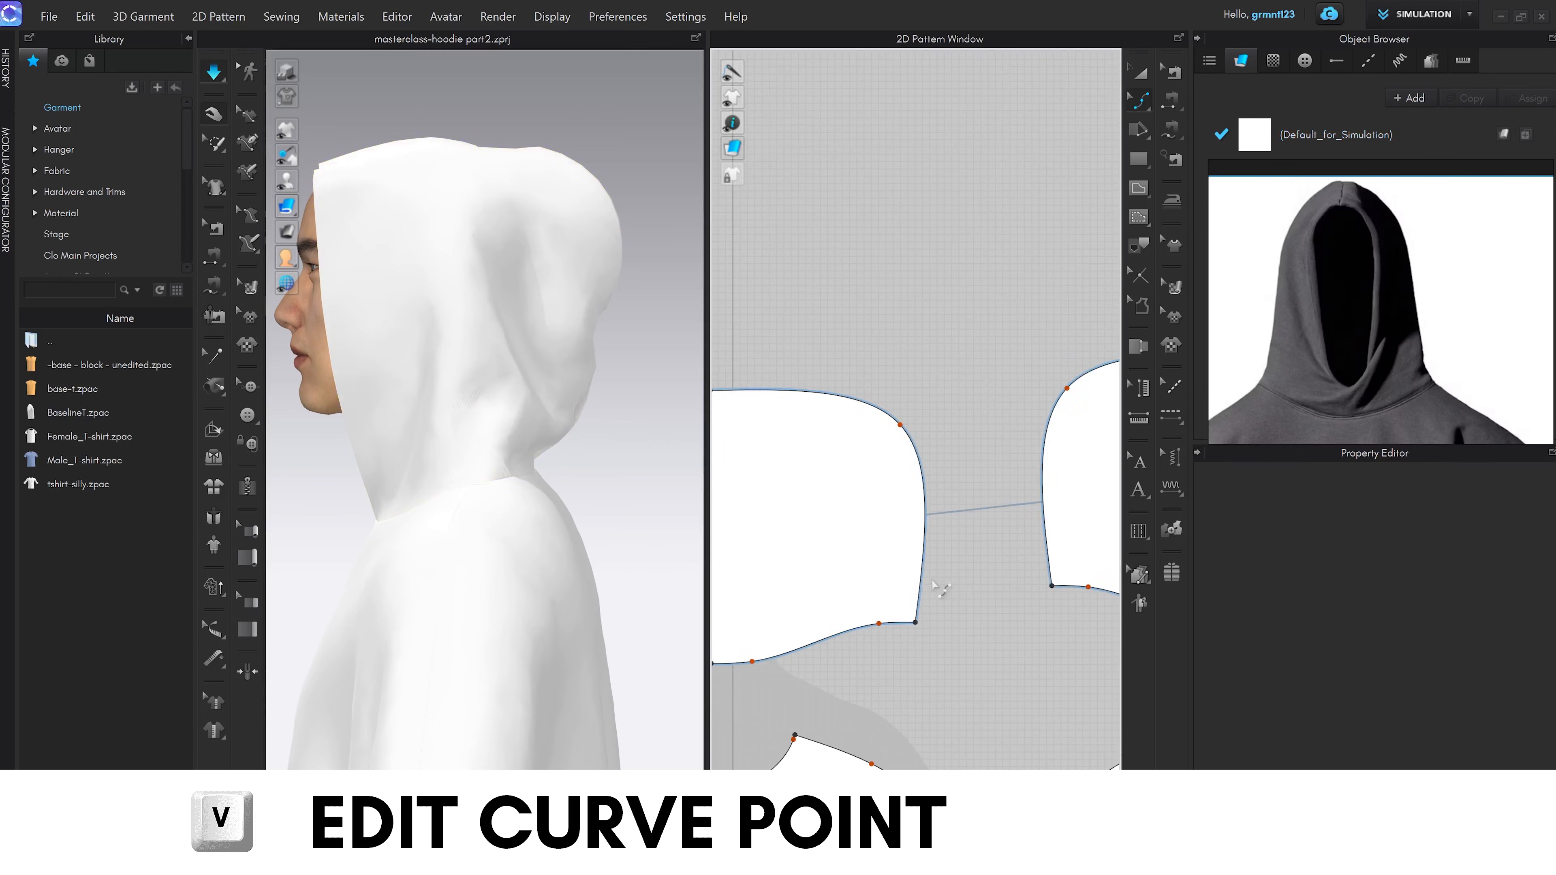
pyautogui.scroll(3, 932, 579)
pyautogui.moveTo(913, 587); pyautogui.dragTo(898, 589)
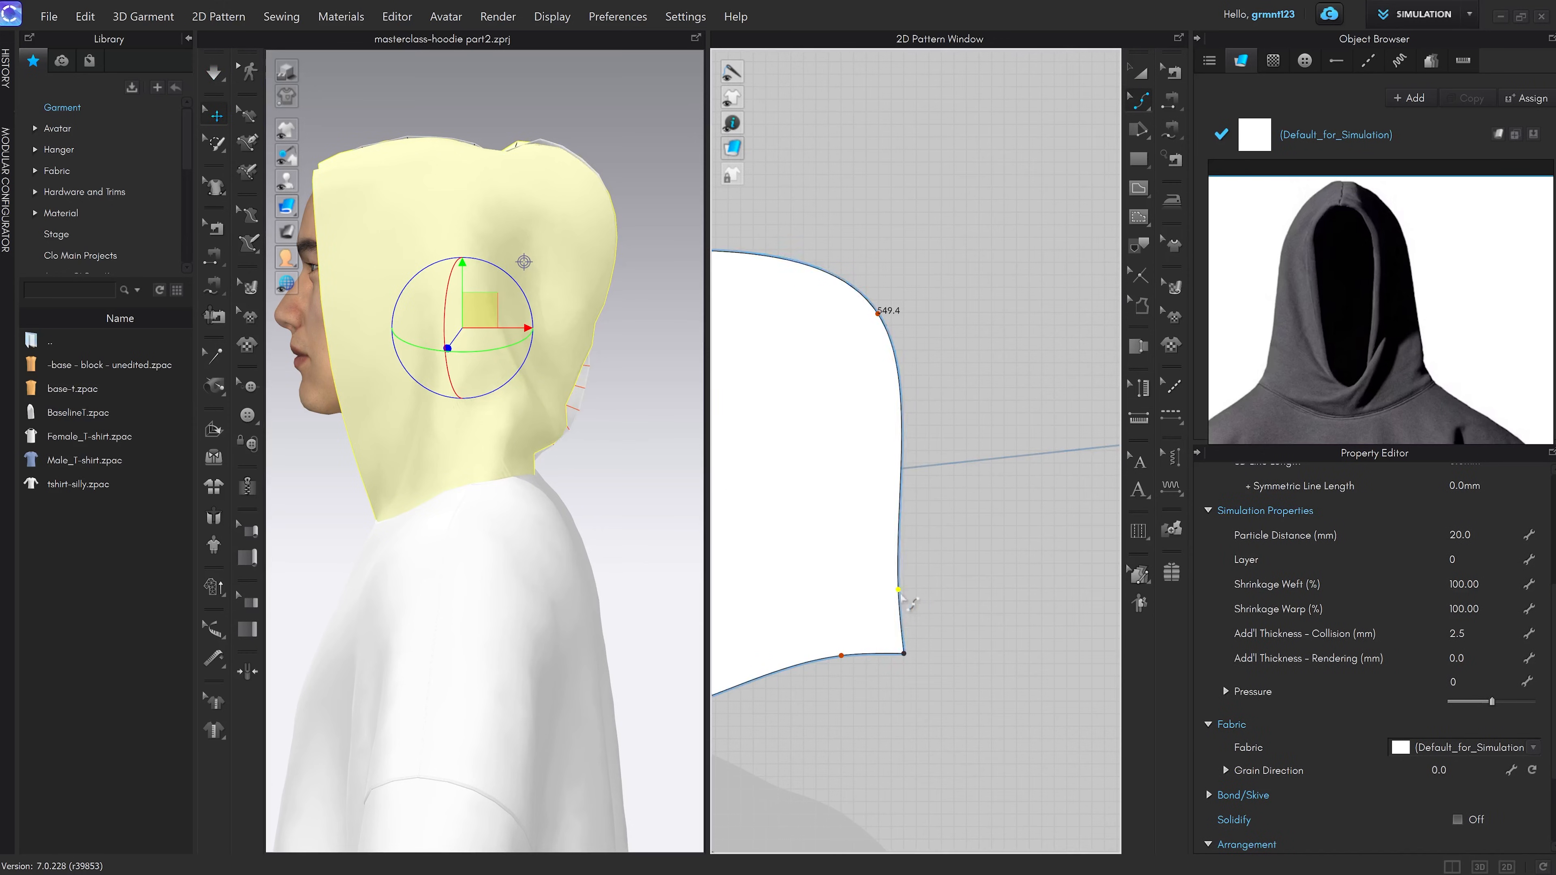
# Simulate the reshaped hood and tug its top edge forward over the head
pyautogui.press('space')
pyautogui.scroll(-2, 608, 505)
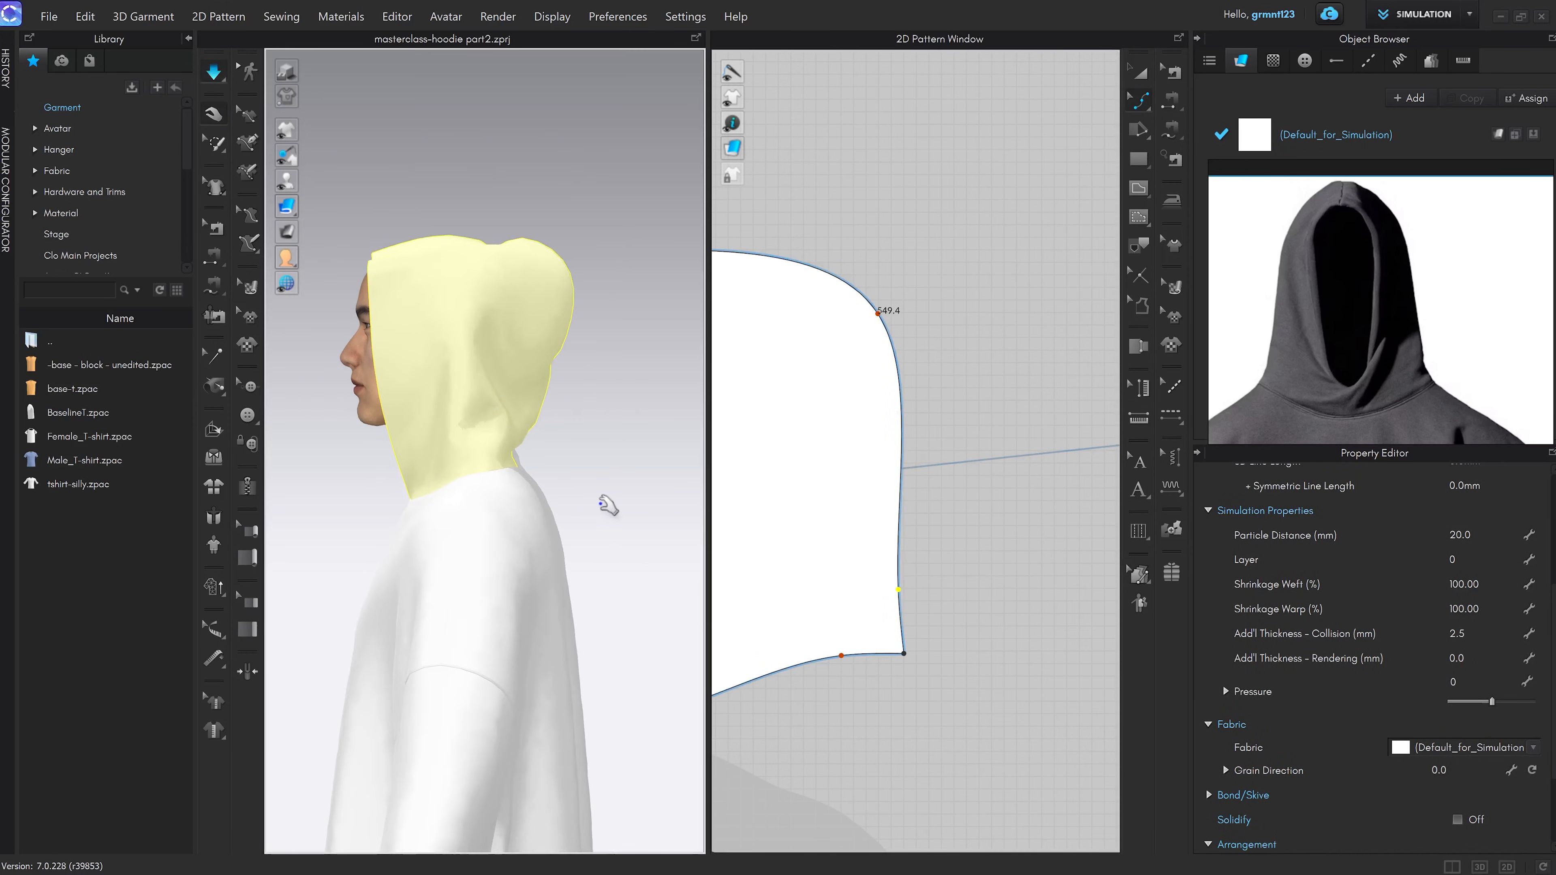
pyautogui.moveTo(601, 504); pyautogui.dragTo(638, 507, button='middle')
pyautogui.moveTo(483, 252); pyautogui.dragTo(417, 210)
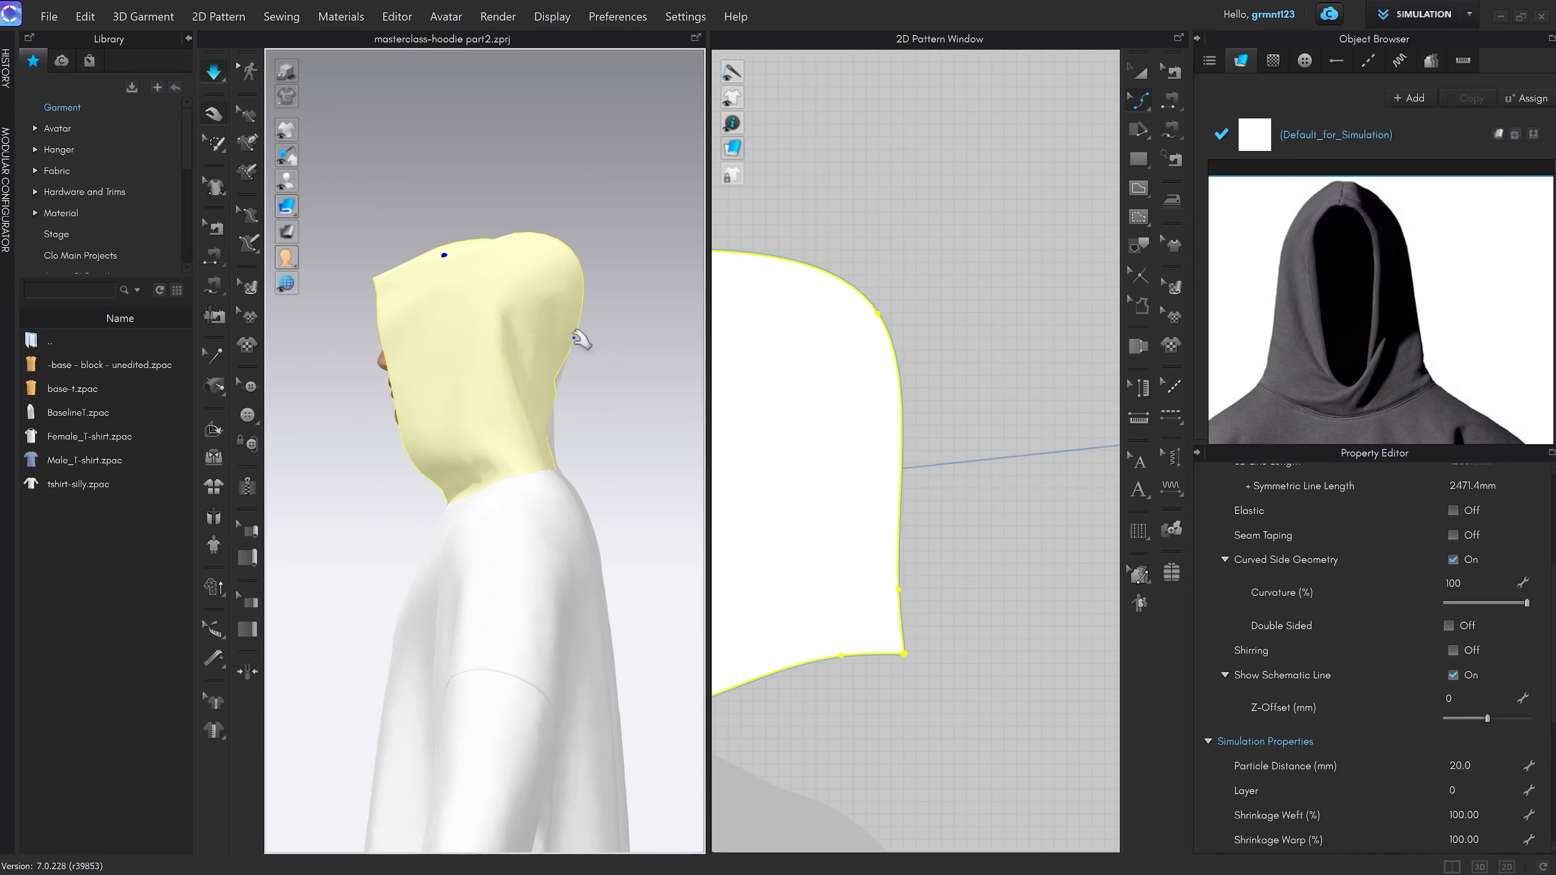
# Fine-tune the position of the curve point low on the hood's back seam, and toggle the simulation
pyautogui.click(973, 534)
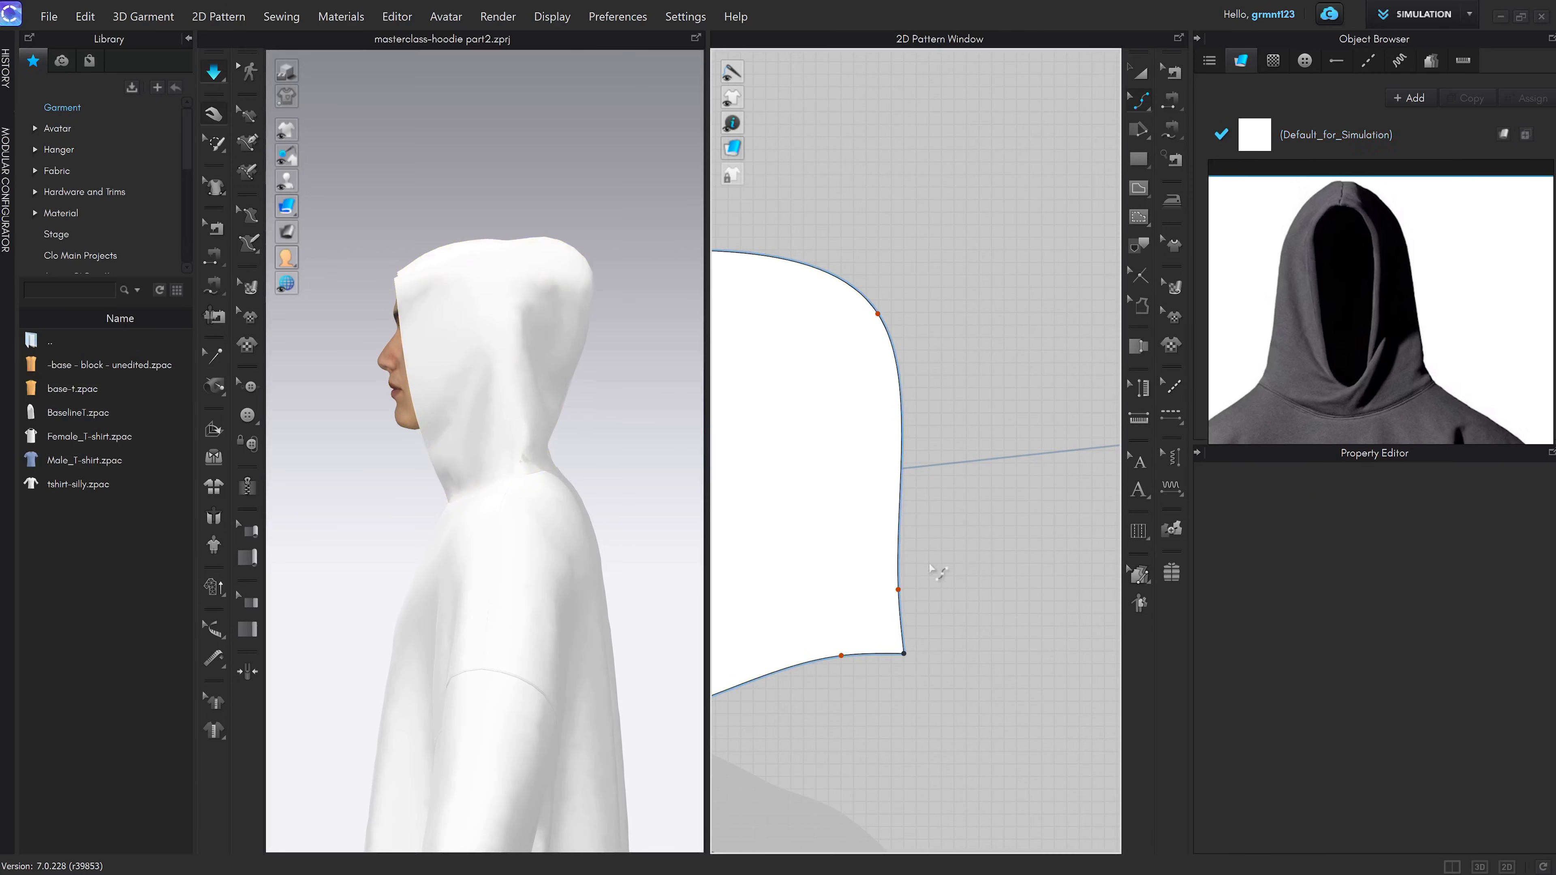
pyautogui.scroll(5, 937, 572)
pyautogui.click(876, 627)
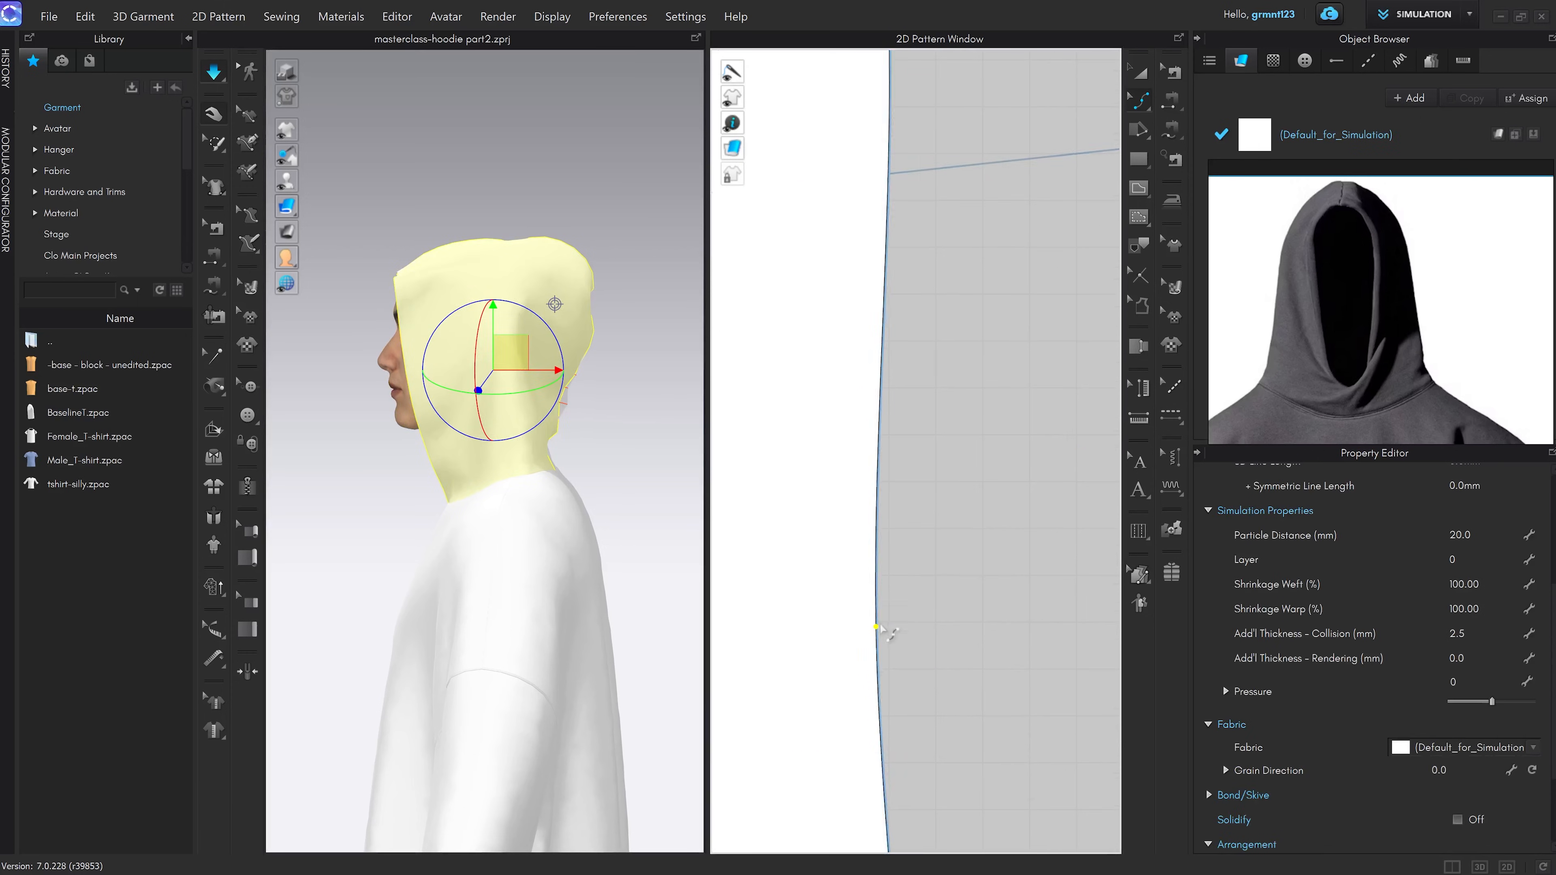
pyautogui.scroll(-8, 882, 632)
pyautogui.press('space')
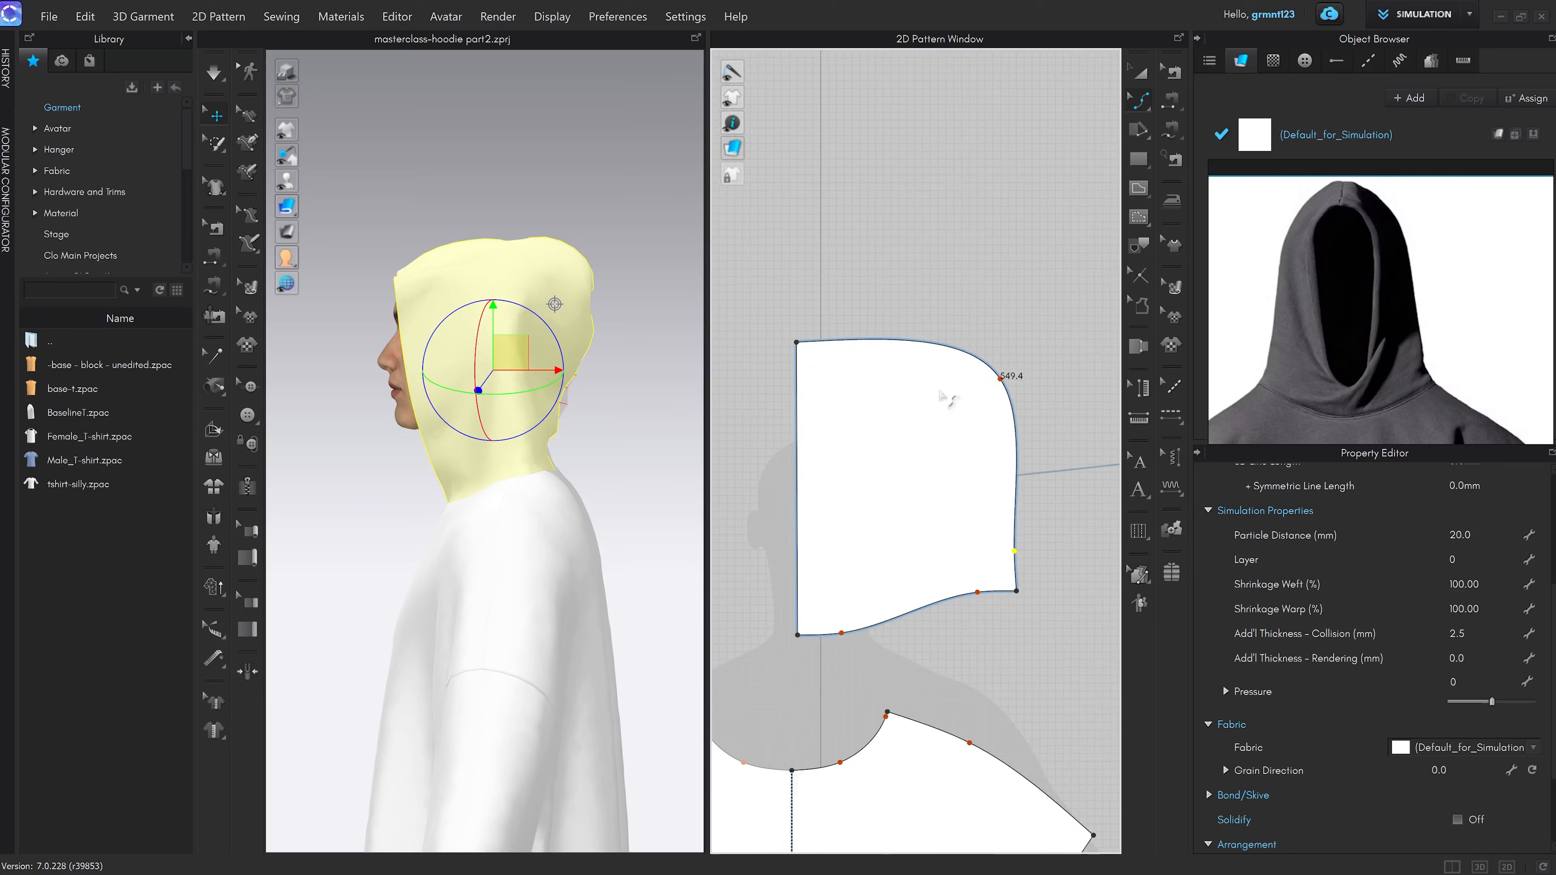
# Move the curve point at the hood's back crown inward to make the corner rounder
pyautogui.scroll(-2, 940, 393)
pyautogui.moveTo(940, 392); pyautogui.dragTo(980, 349, button='middle')
pyautogui.scroll(2, 586, 375)
pyautogui.moveTo(586, 376)
pyautogui.mouseDown(button='right')
pyautogui.moveTo(579, 422)
pyautogui.moveTo(569, 398)
pyautogui.moveTo(591, 400)
pyautogui.mouseUp(button='right')
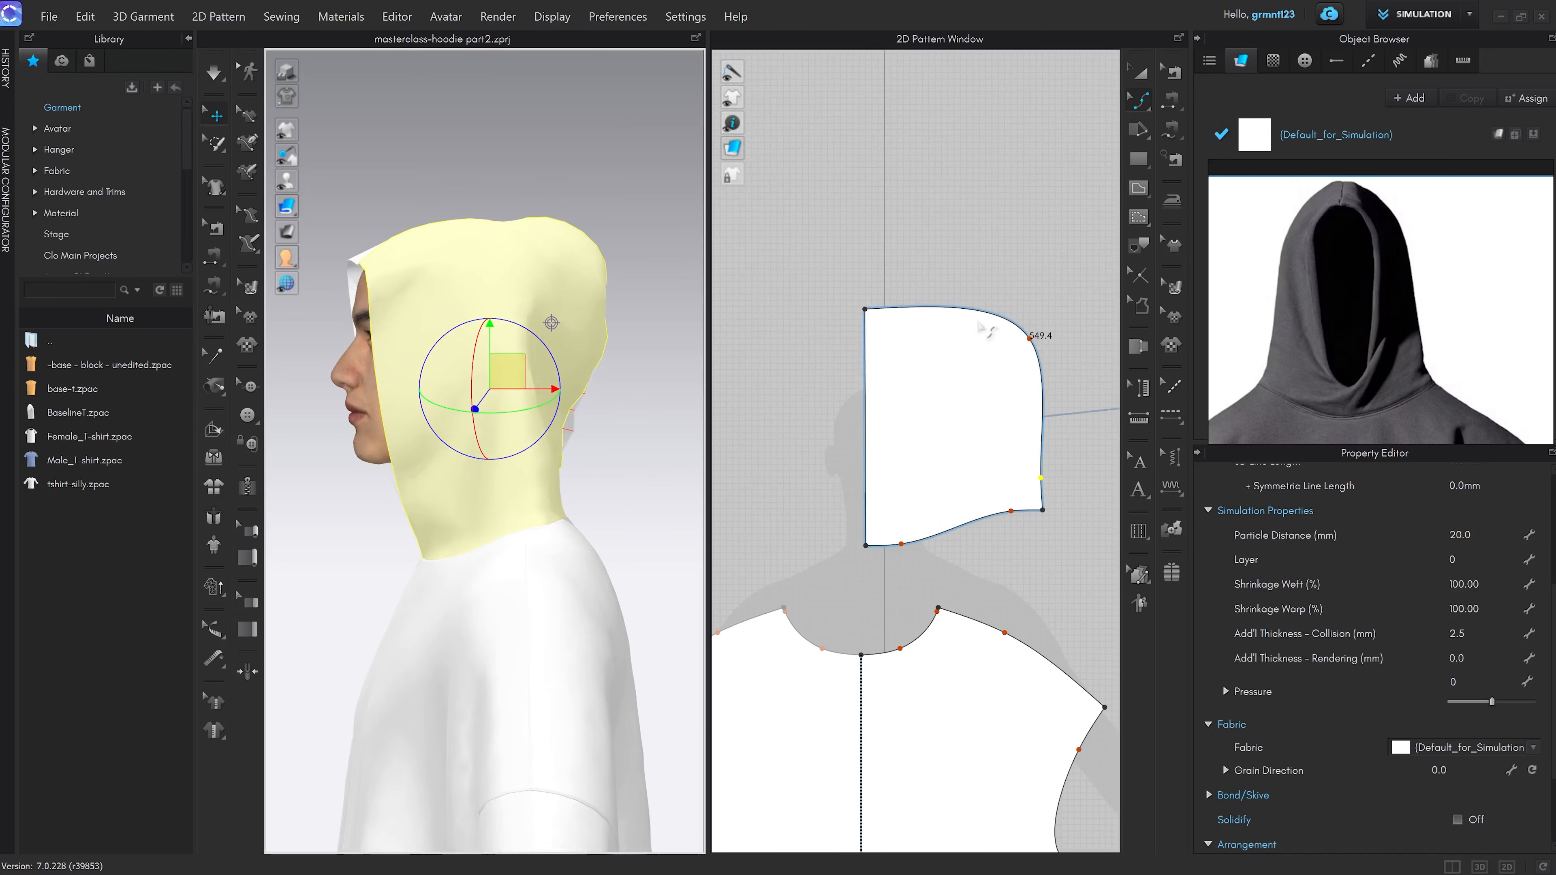
pyautogui.scroll(4, 1010, 343)
pyautogui.moveTo(983, 349); pyautogui.dragTo(974, 368)
pyautogui.scroll(-2, 494, 457)
# Simulate the hood and tug its back crown and front top edge until it drapes over the head
pyautogui.press('space')
pyautogui.moveTo(563, 313); pyautogui.dragTo(604, 303)
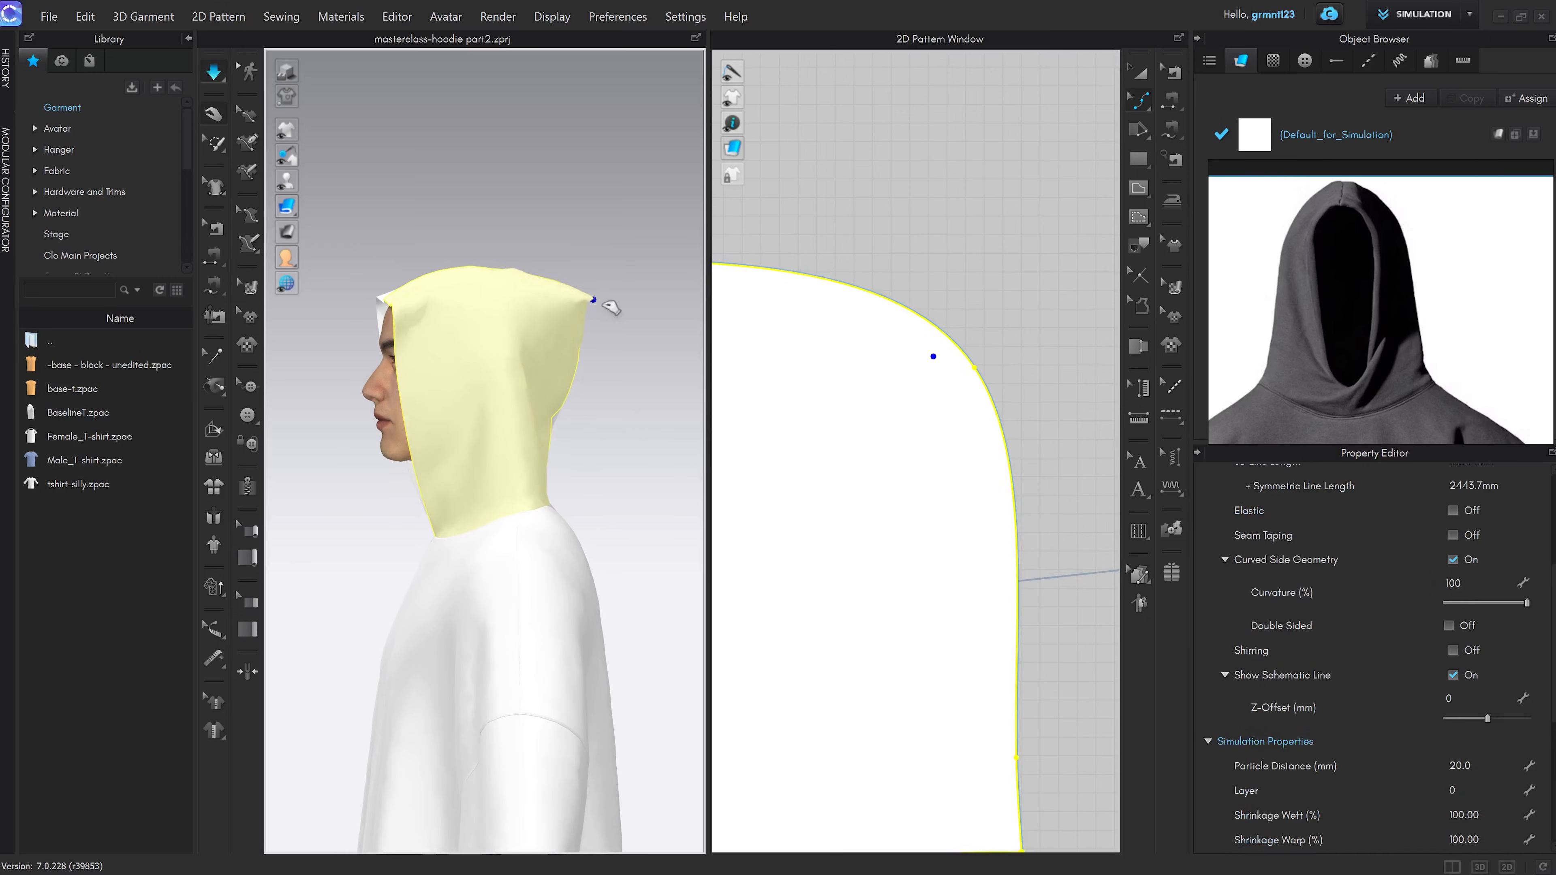
pyautogui.moveTo(402, 291); pyautogui.dragTo(403, 216)
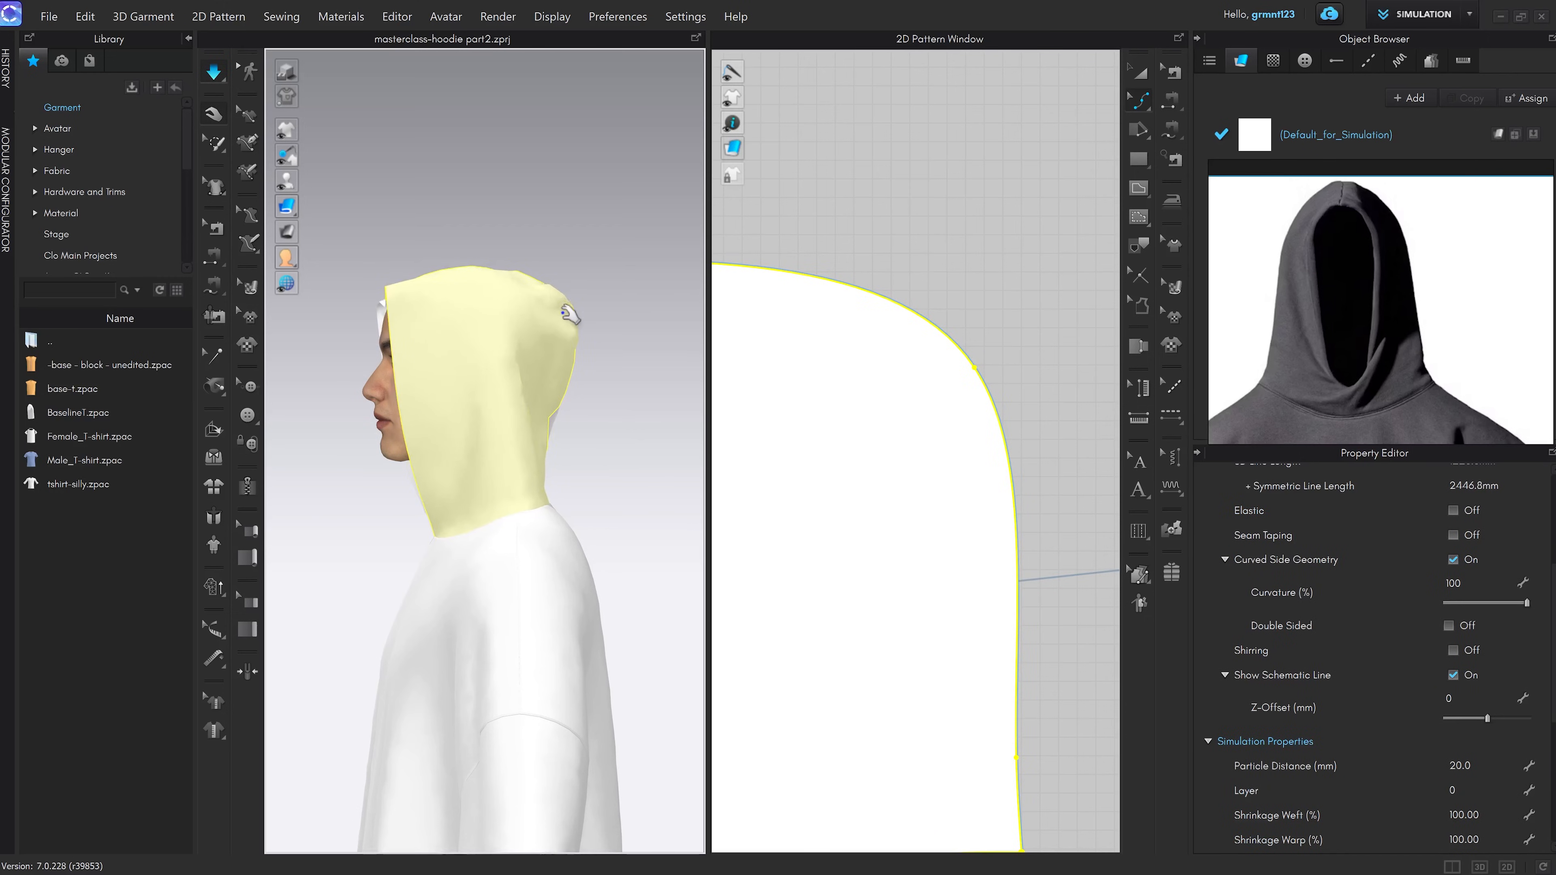
pyautogui.moveTo(568, 311)
pyautogui.mouseDown()
pyautogui.moveTo(618, 297)
pyautogui.moveTo(580, 311)
pyautogui.mouseUp()
pyautogui.moveTo(414, 274); pyautogui.dragTo(392, 245)
pyautogui.click(590, 236)
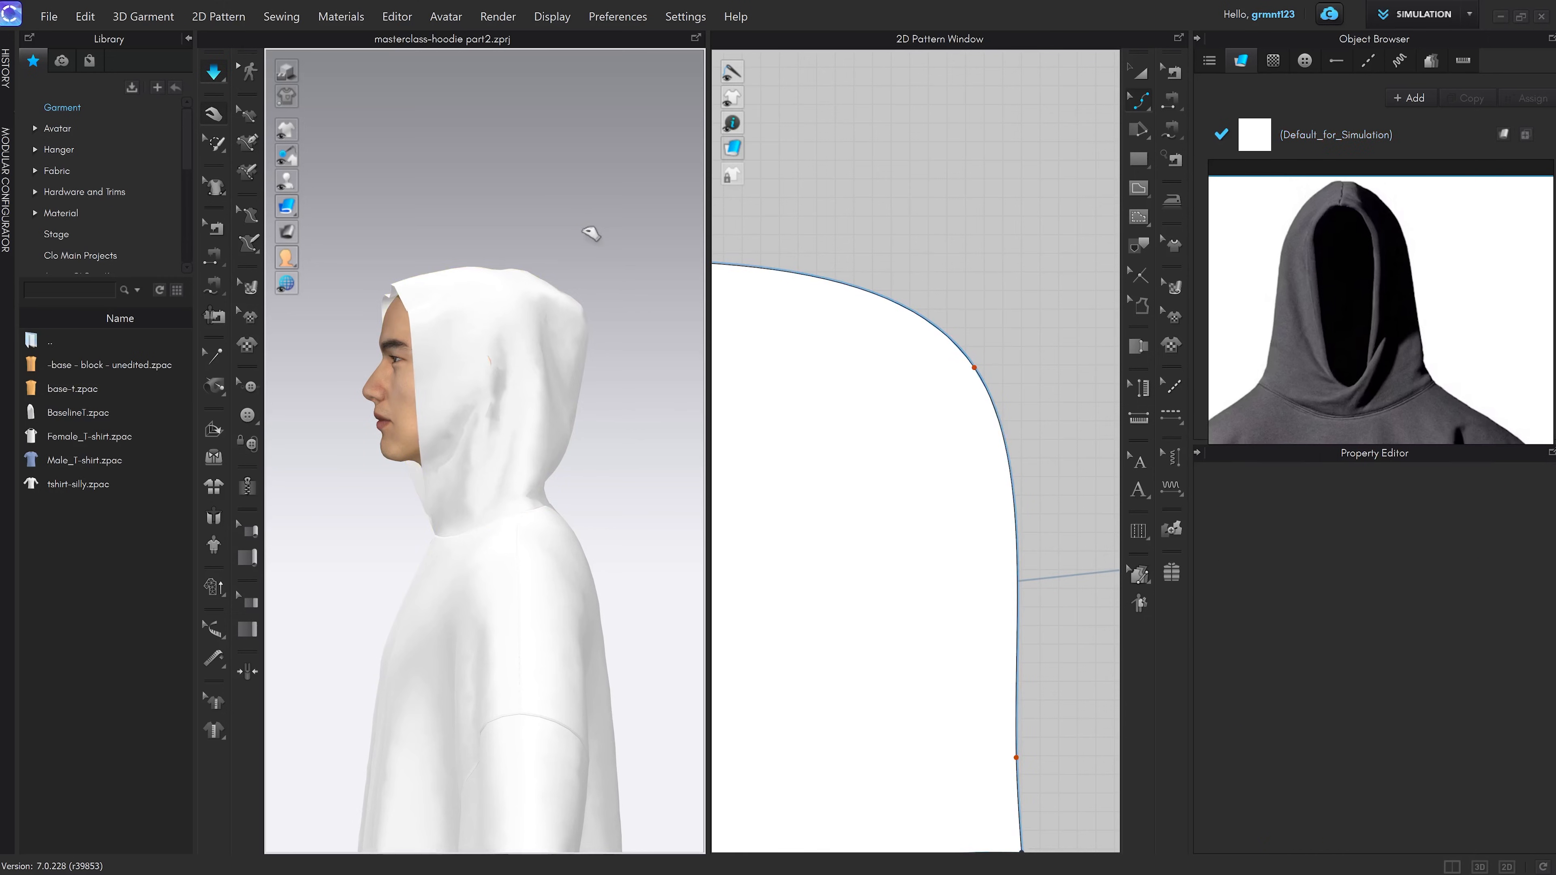
# Inspect the hood's opening and silhouette from the front and both sides against the reference photo
pyautogui.moveTo(590, 236); pyautogui.dragTo(648, 329, button='right')
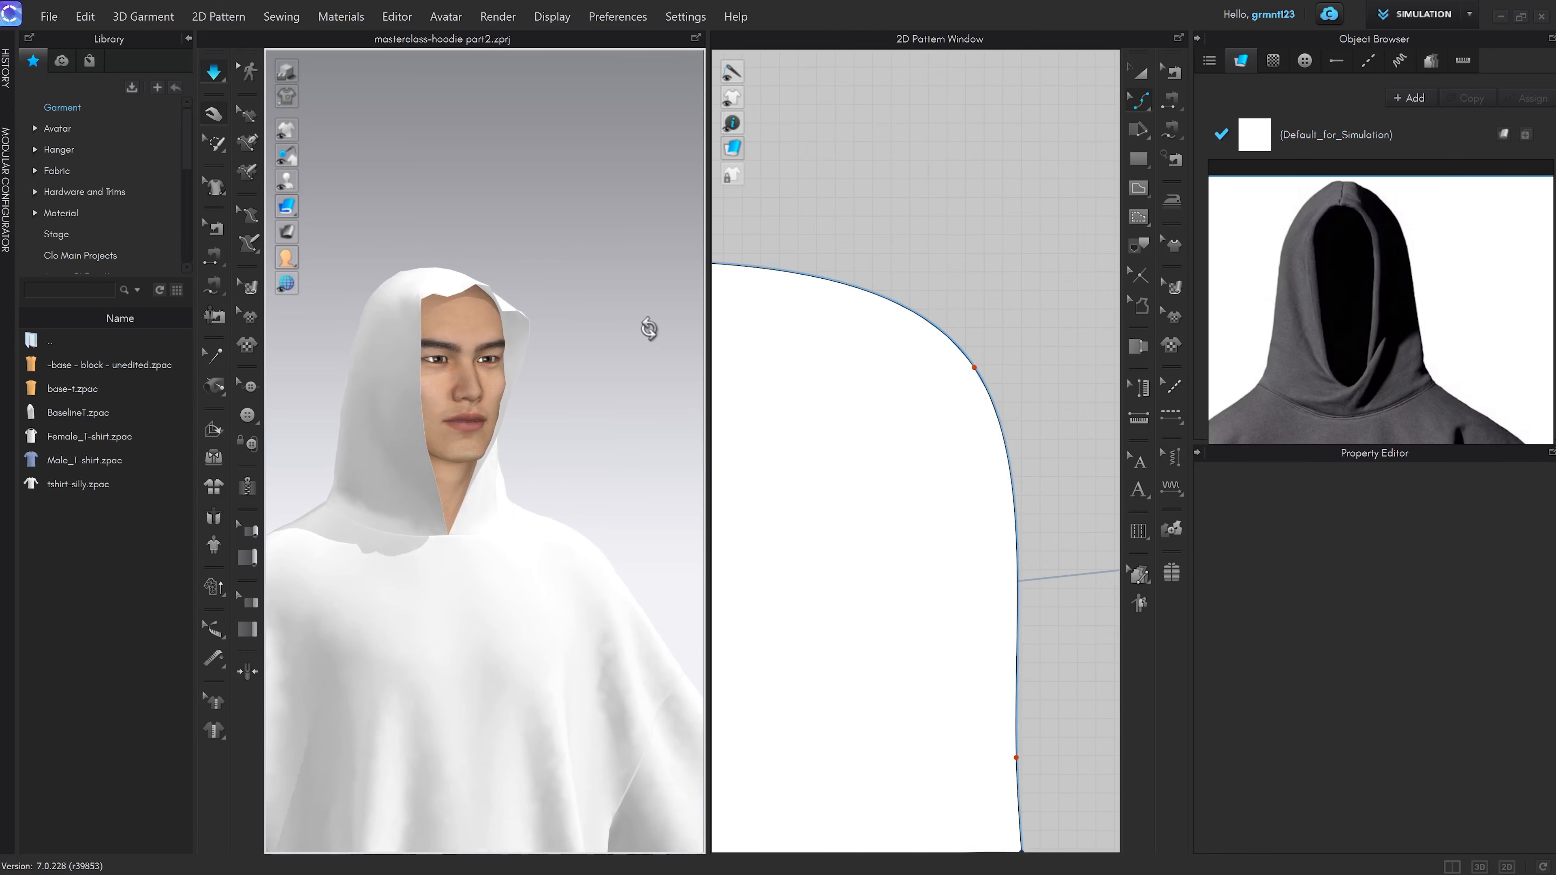
pyautogui.moveTo(541, 452); pyautogui.dragTo(587, 453, button='right')
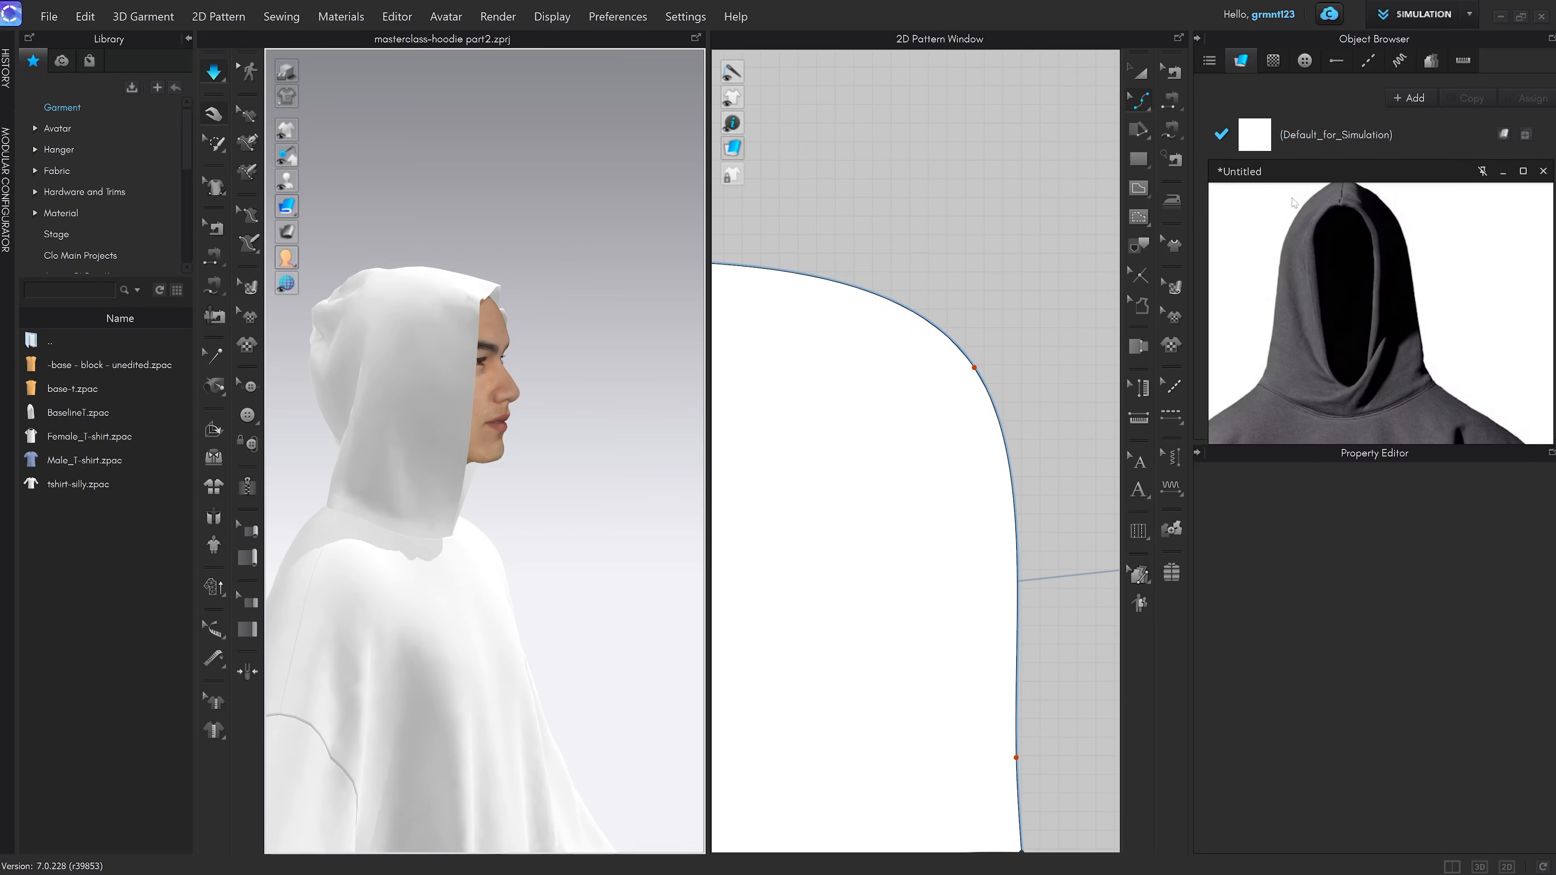
pyautogui.moveTo(674, 481); pyautogui.dragTo(597, 472, button='right')
pyautogui.press('2')
pyautogui.scroll(5, 575, 299)
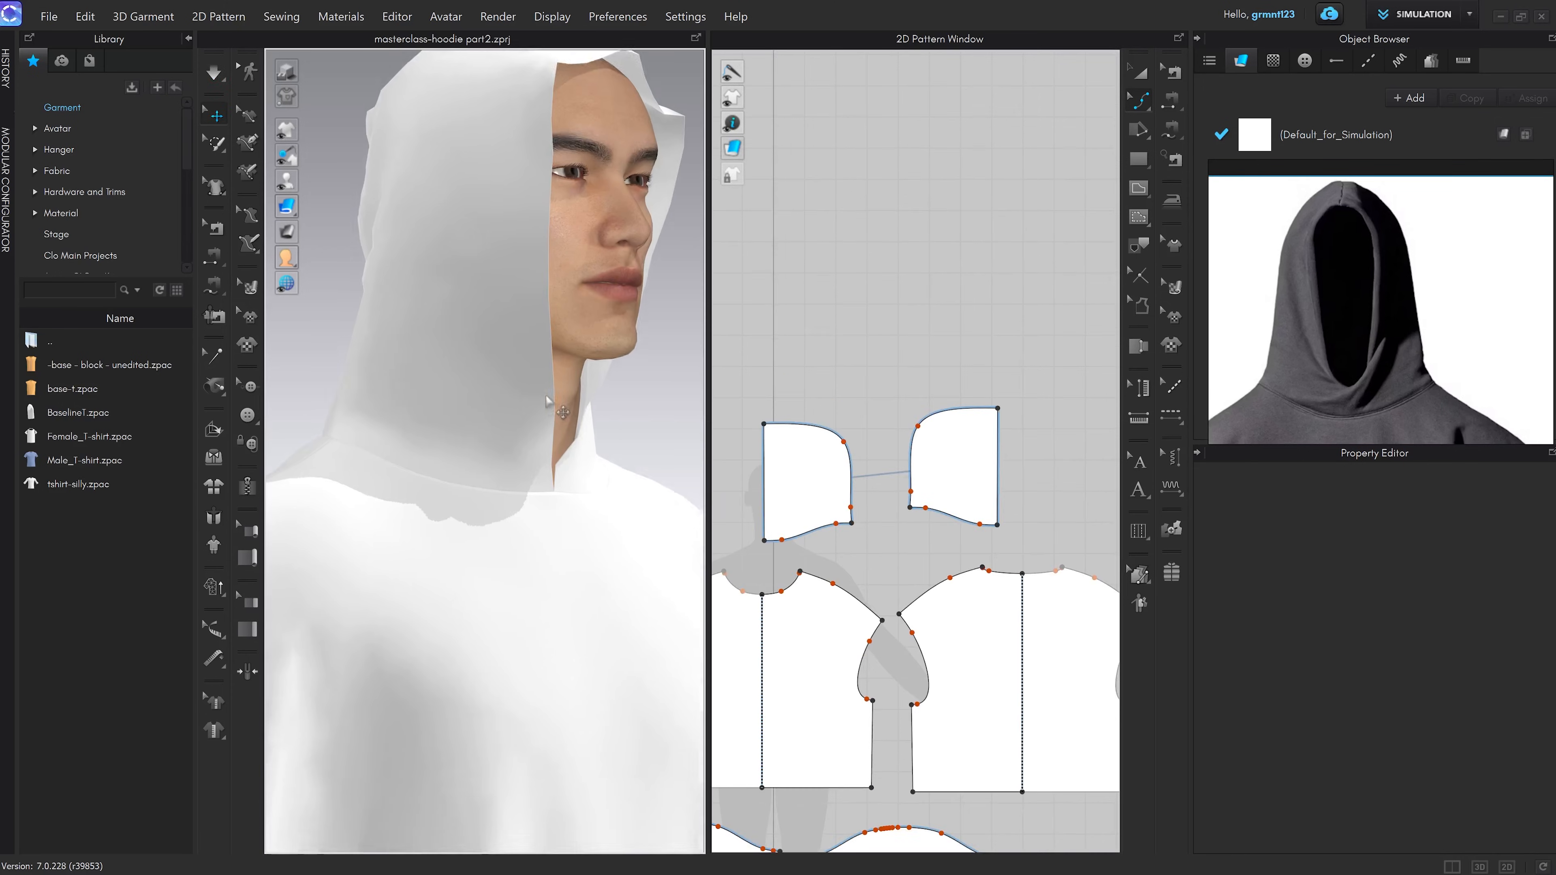
pyautogui.moveTo(539, 438); pyautogui.dragTo(560, 444, button='right')
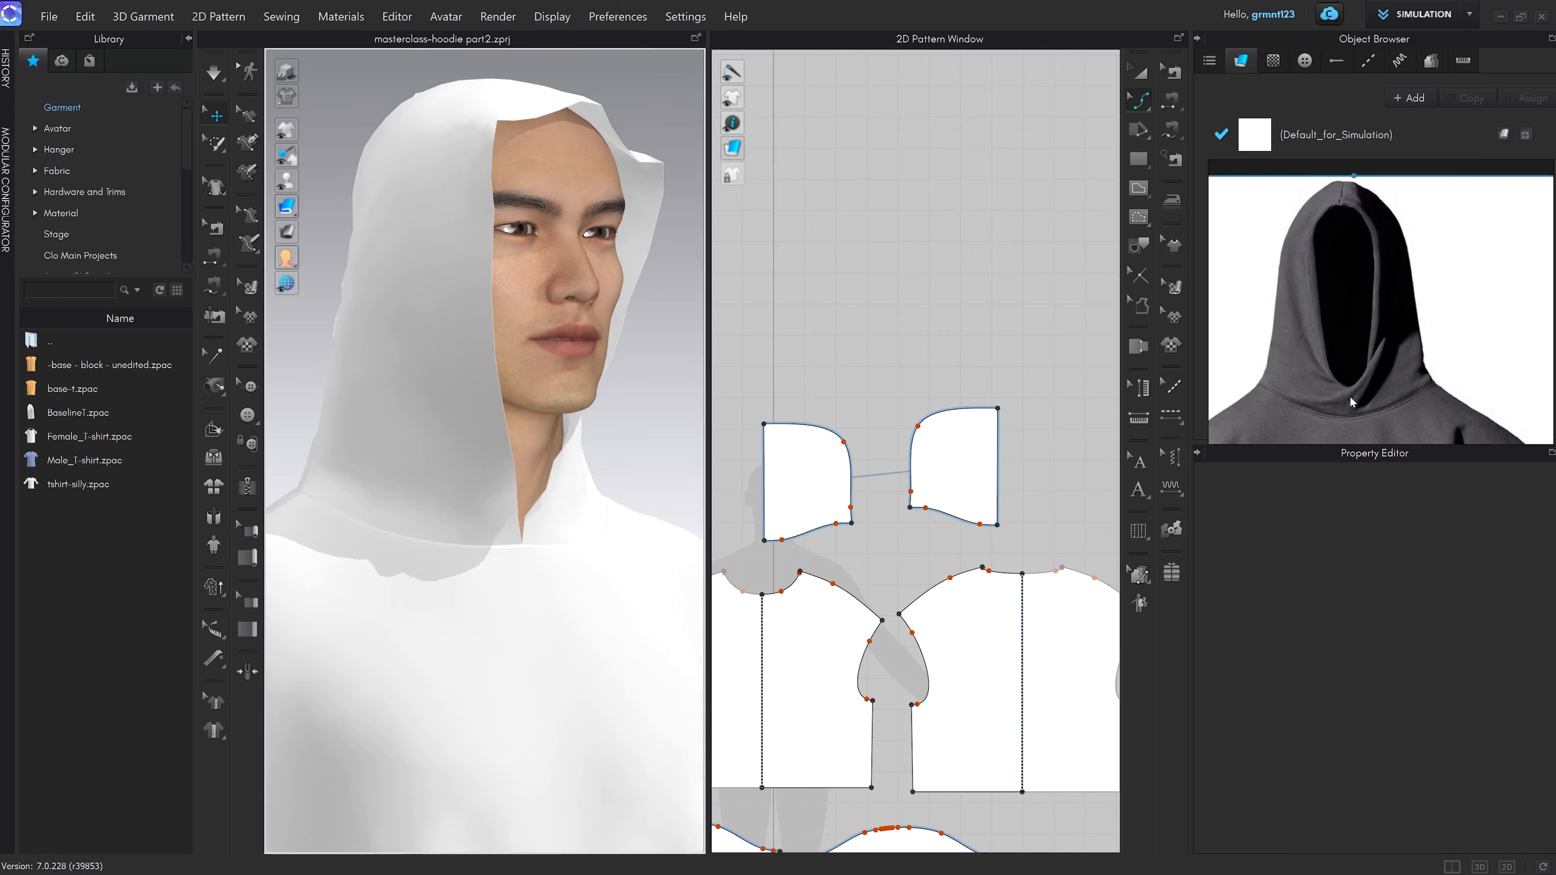
# Add a point on the hood's straight front edge about 90 mm above its bottom corner
pyautogui.click(513, 478)
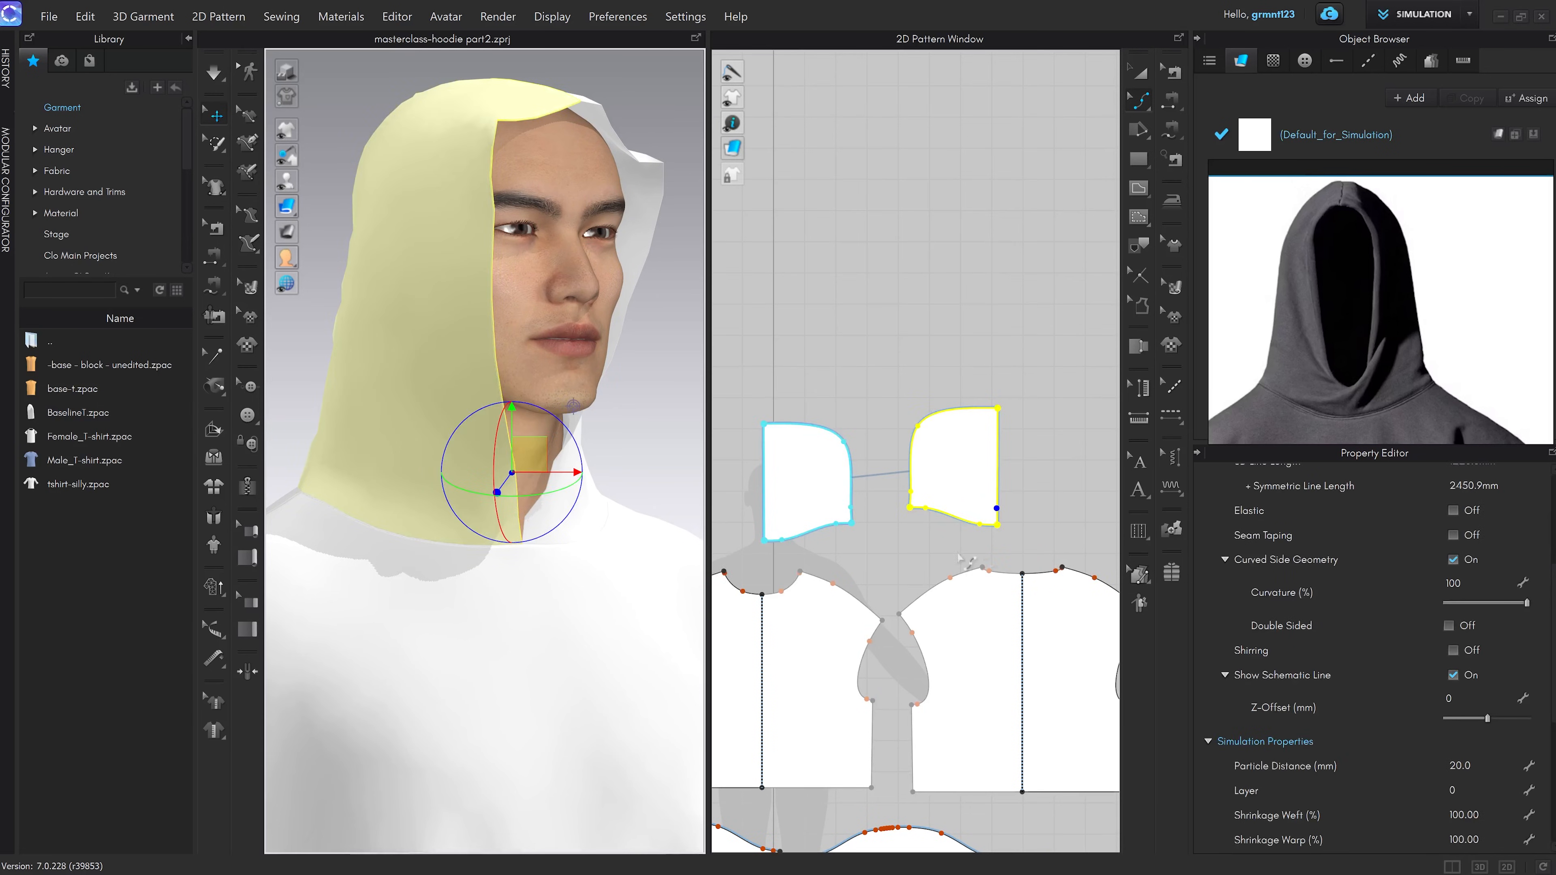
pyautogui.scroll(5, 1010, 516)
pyautogui.scroll(-2, 1011, 522)
pyautogui.moveTo(1023, 553); pyautogui.dragTo(1008, 572, button='middle')
pyautogui.press('x')
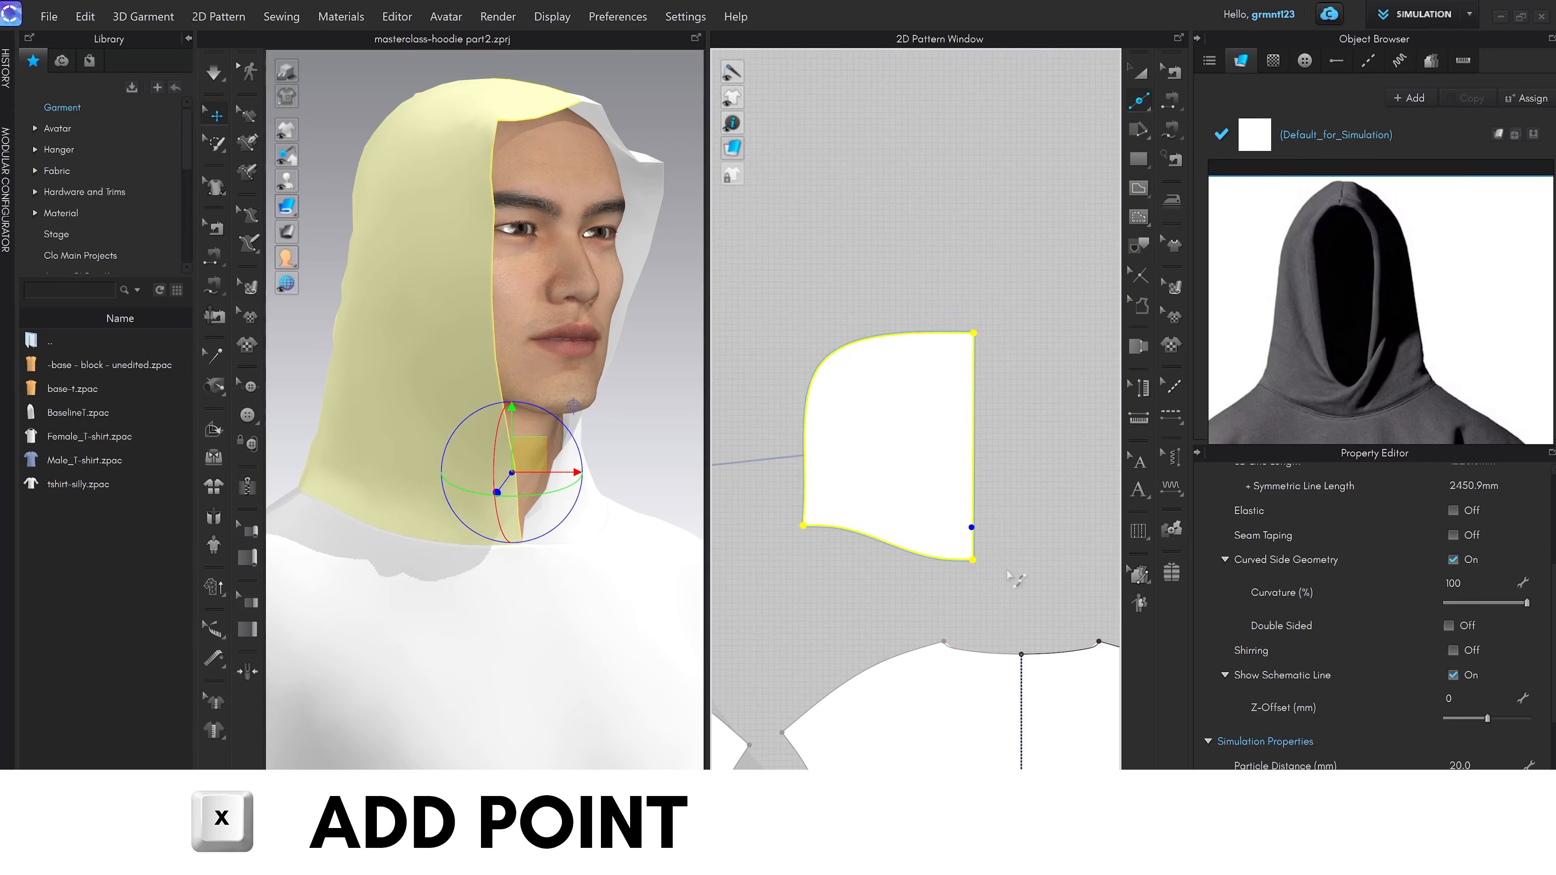
pyautogui.click(1137, 100)
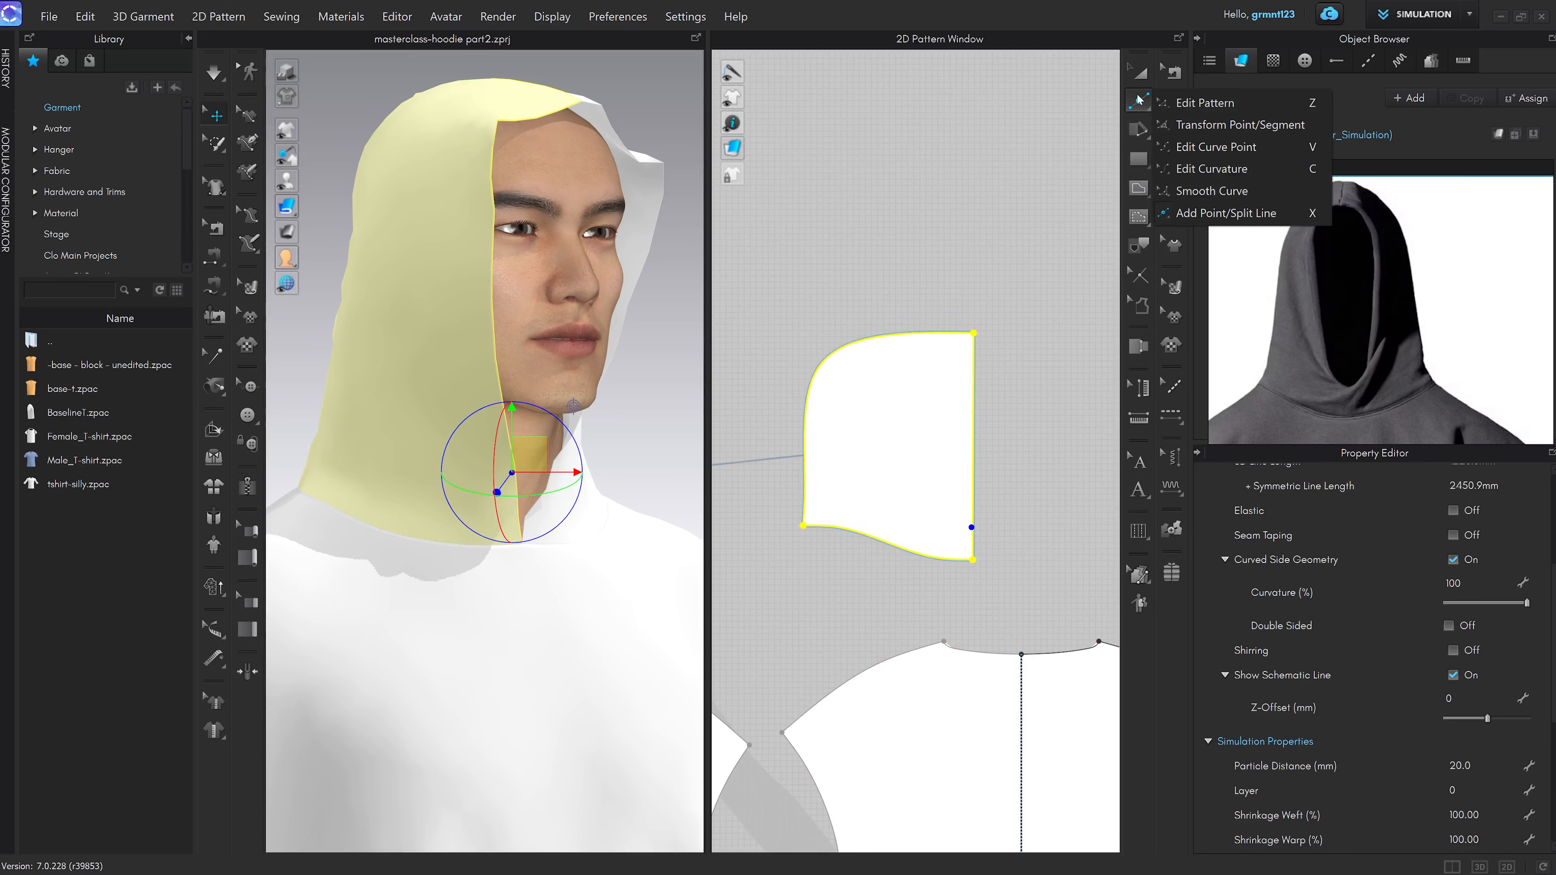
pyautogui.click(1250, 213)
pyautogui.scroll(3, 990, 524)
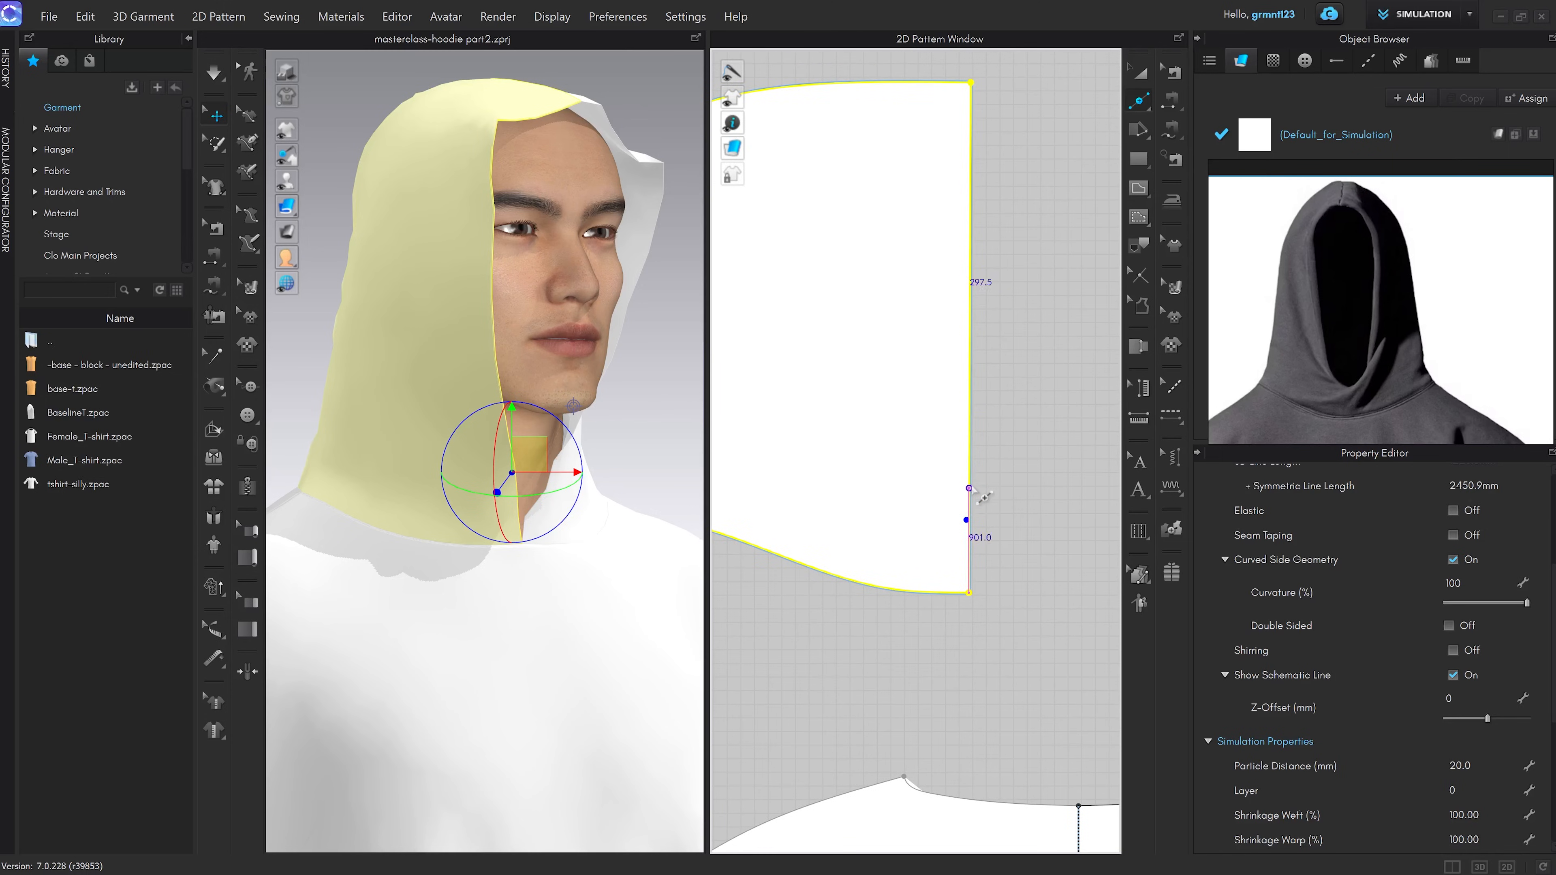
pyautogui.rightClick(956, 551)
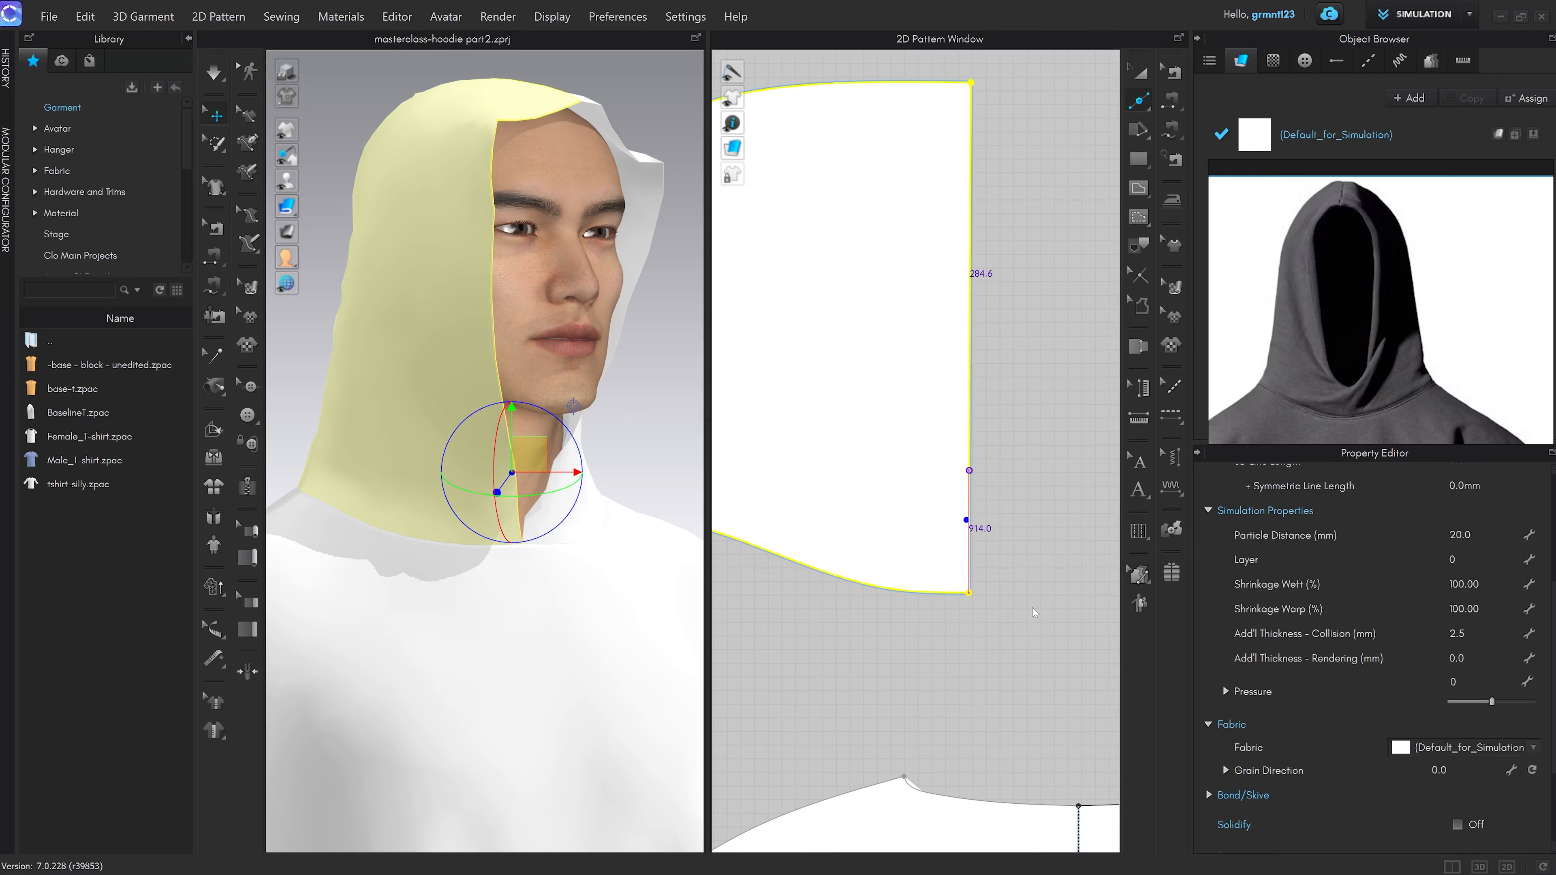
pyautogui.click(986, 497)
pyautogui.click(970, 532)
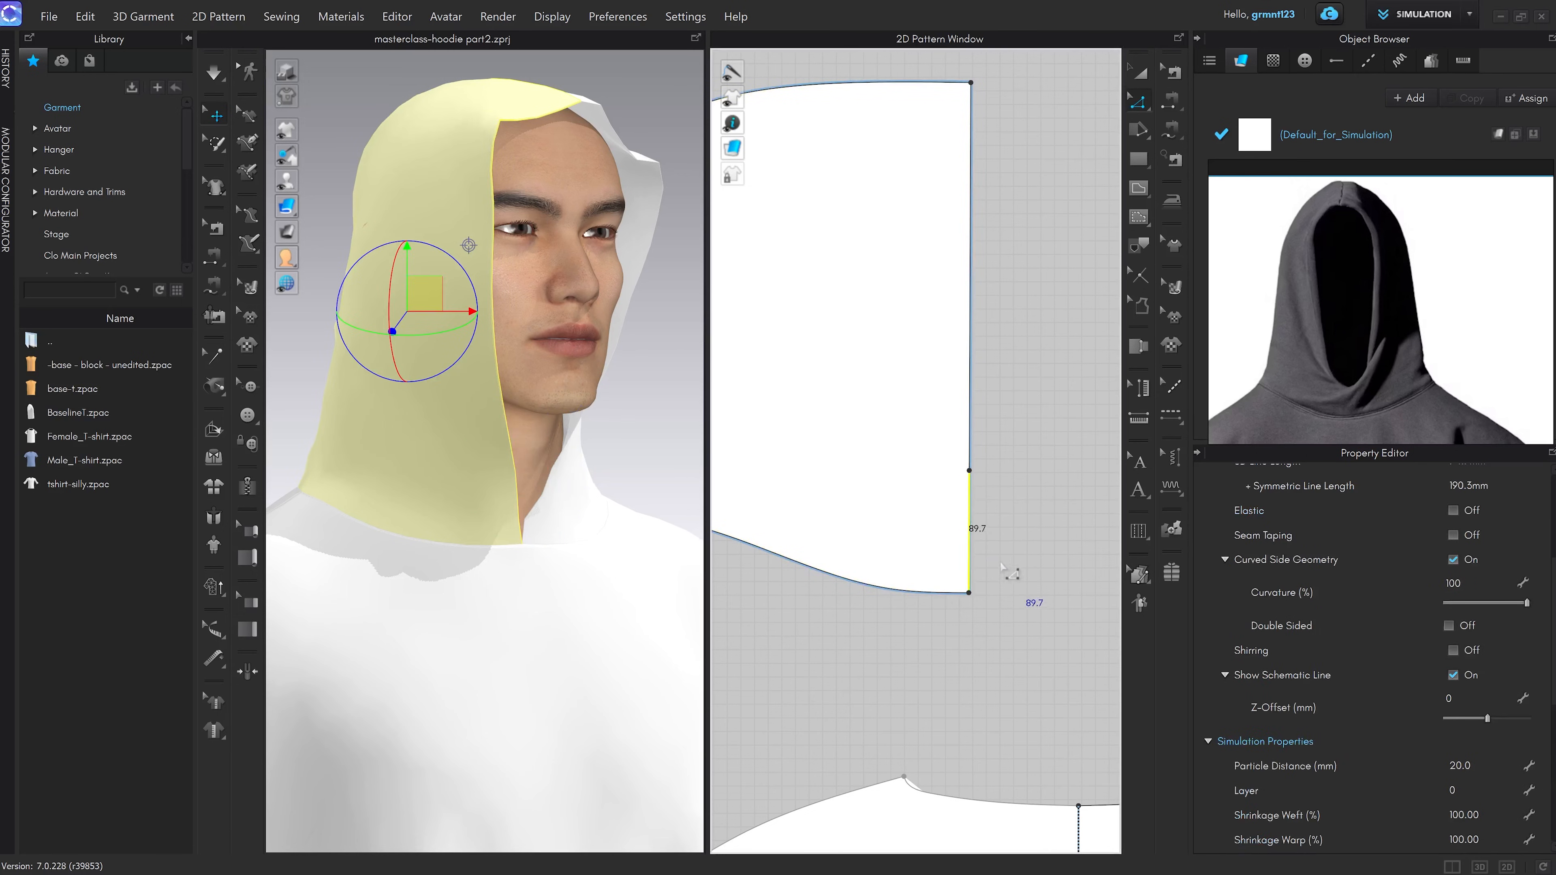
# Curve the hood's front edge inward between the added point and the top corner
pyautogui.scroll(3, 979, 537)
pyautogui.scroll(-5, 1004, 524)
pyautogui.click(1048, 417)
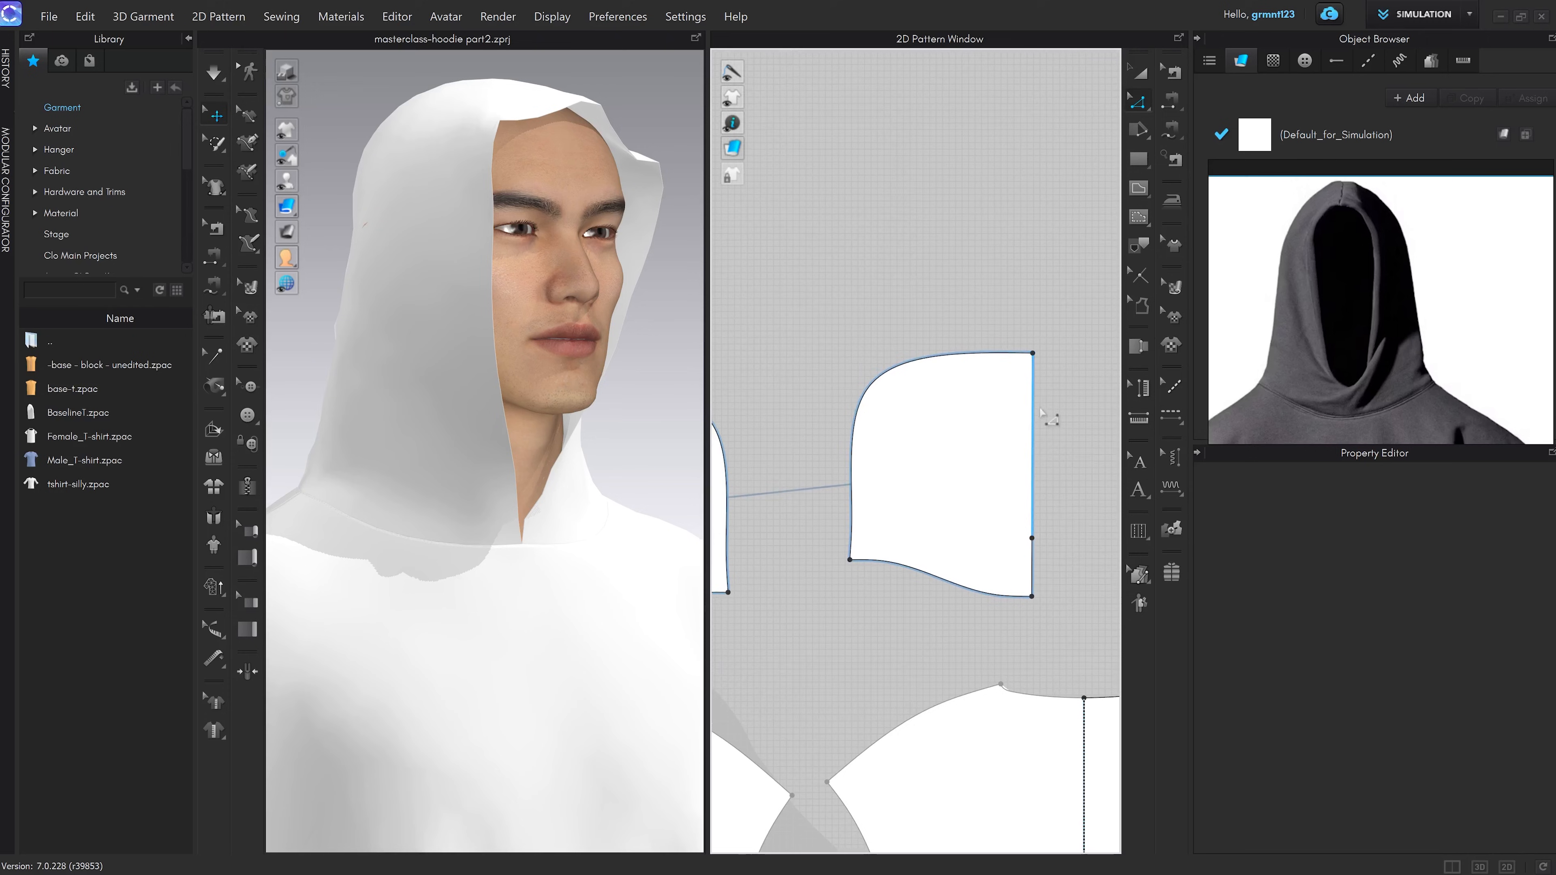
pyautogui.moveTo(1032, 500); pyautogui.dragTo(1024, 503)
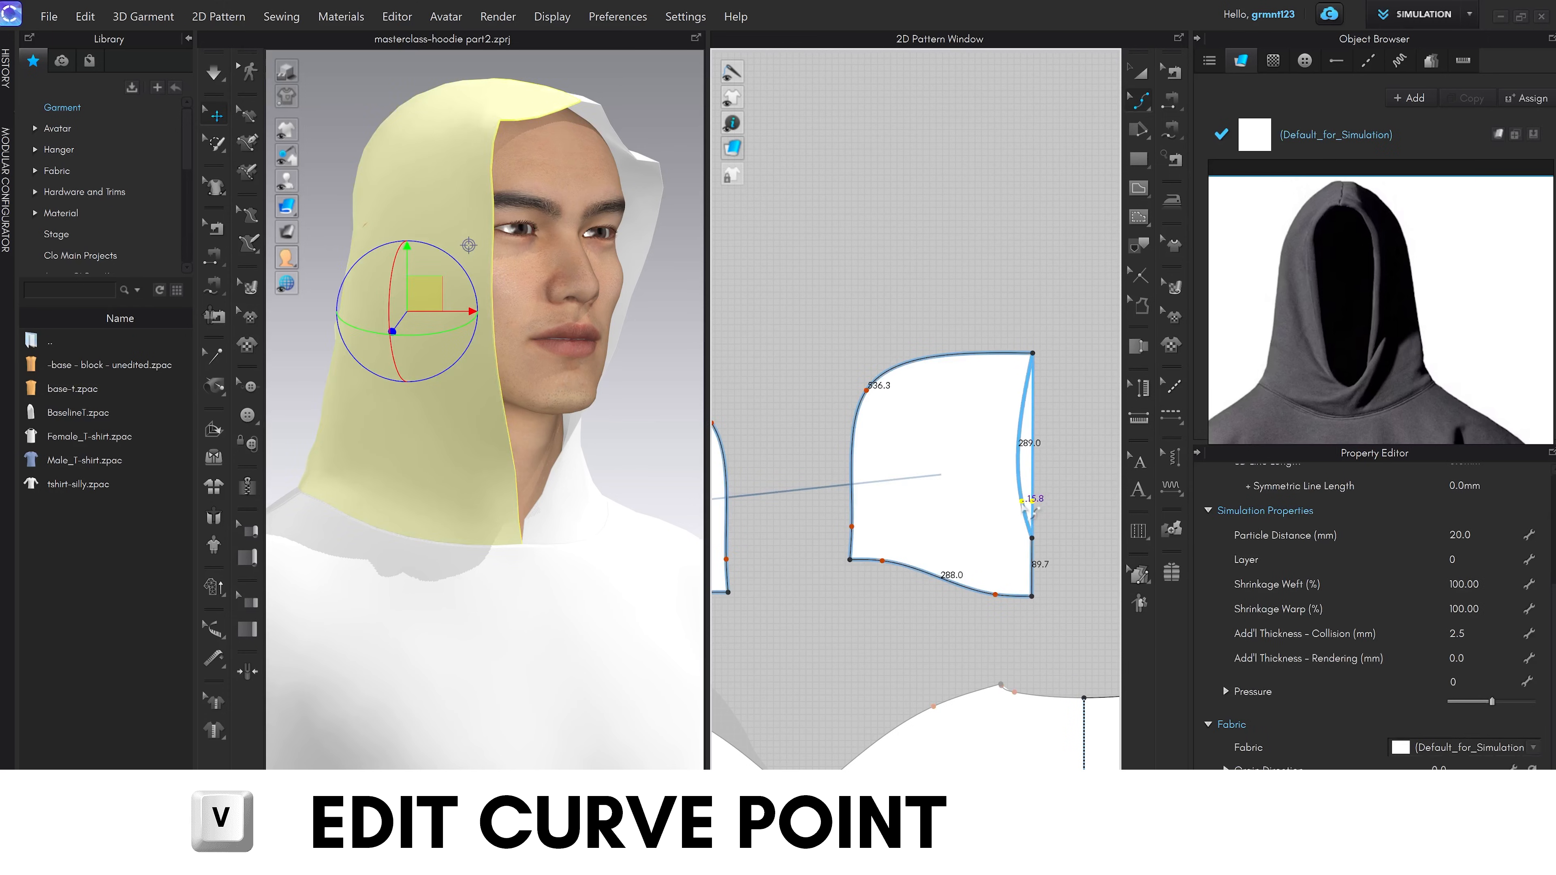
pyautogui.click(1057, 459)
# Move the hood's top front corner slightly back to shorten the top edge
pyautogui.scroll(-3, 1060, 481)
pyautogui.scroll(5, 1052, 388)
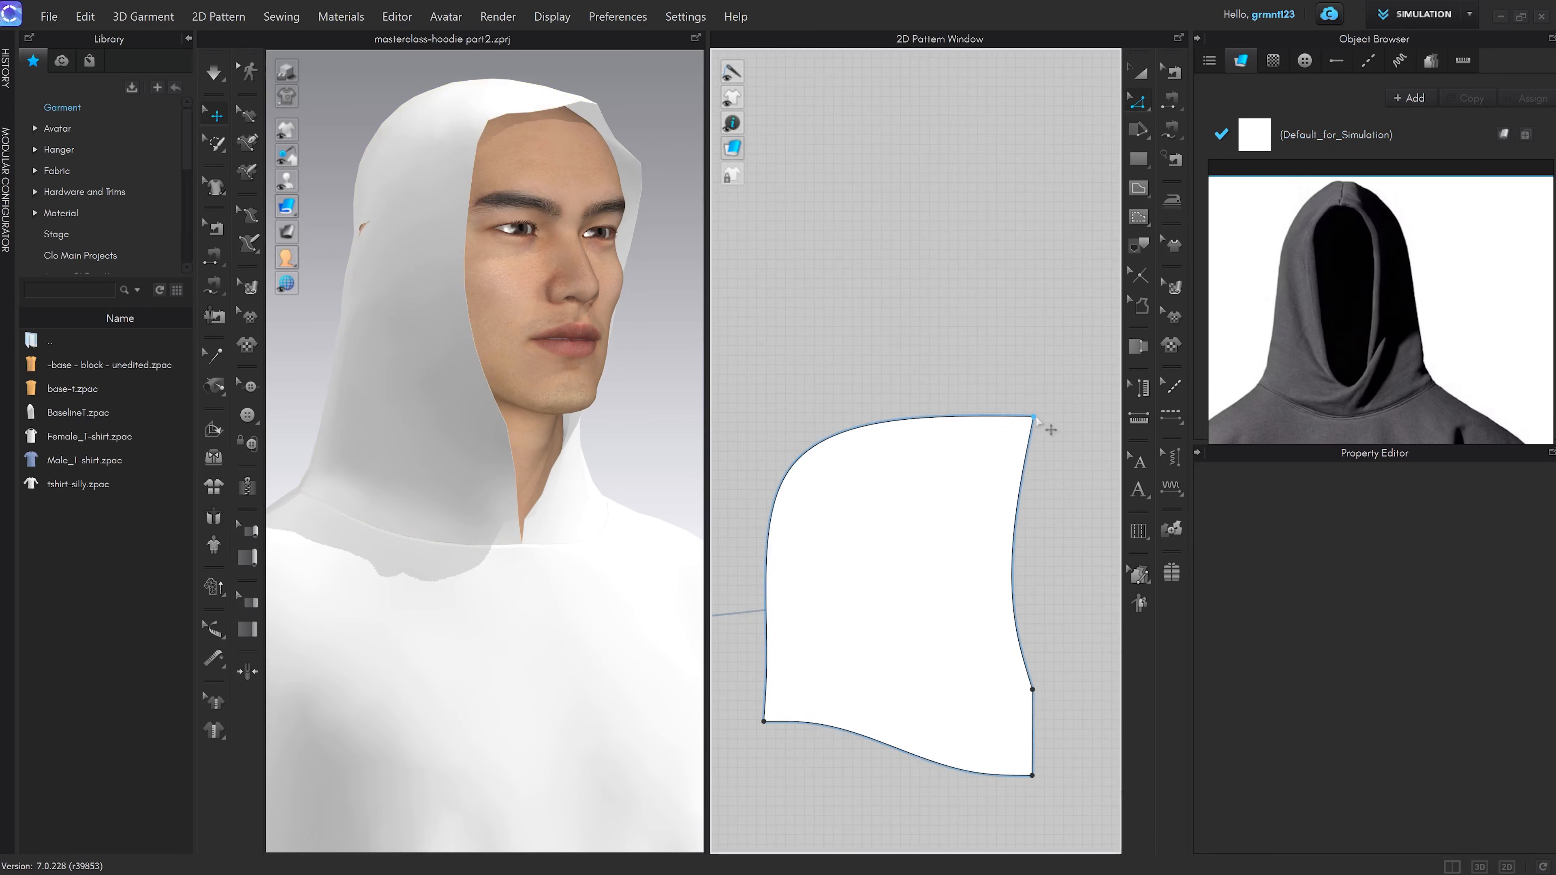
pyautogui.moveTo(1033, 417); pyautogui.dragTo(1023, 418)
pyautogui.click(996, 370)
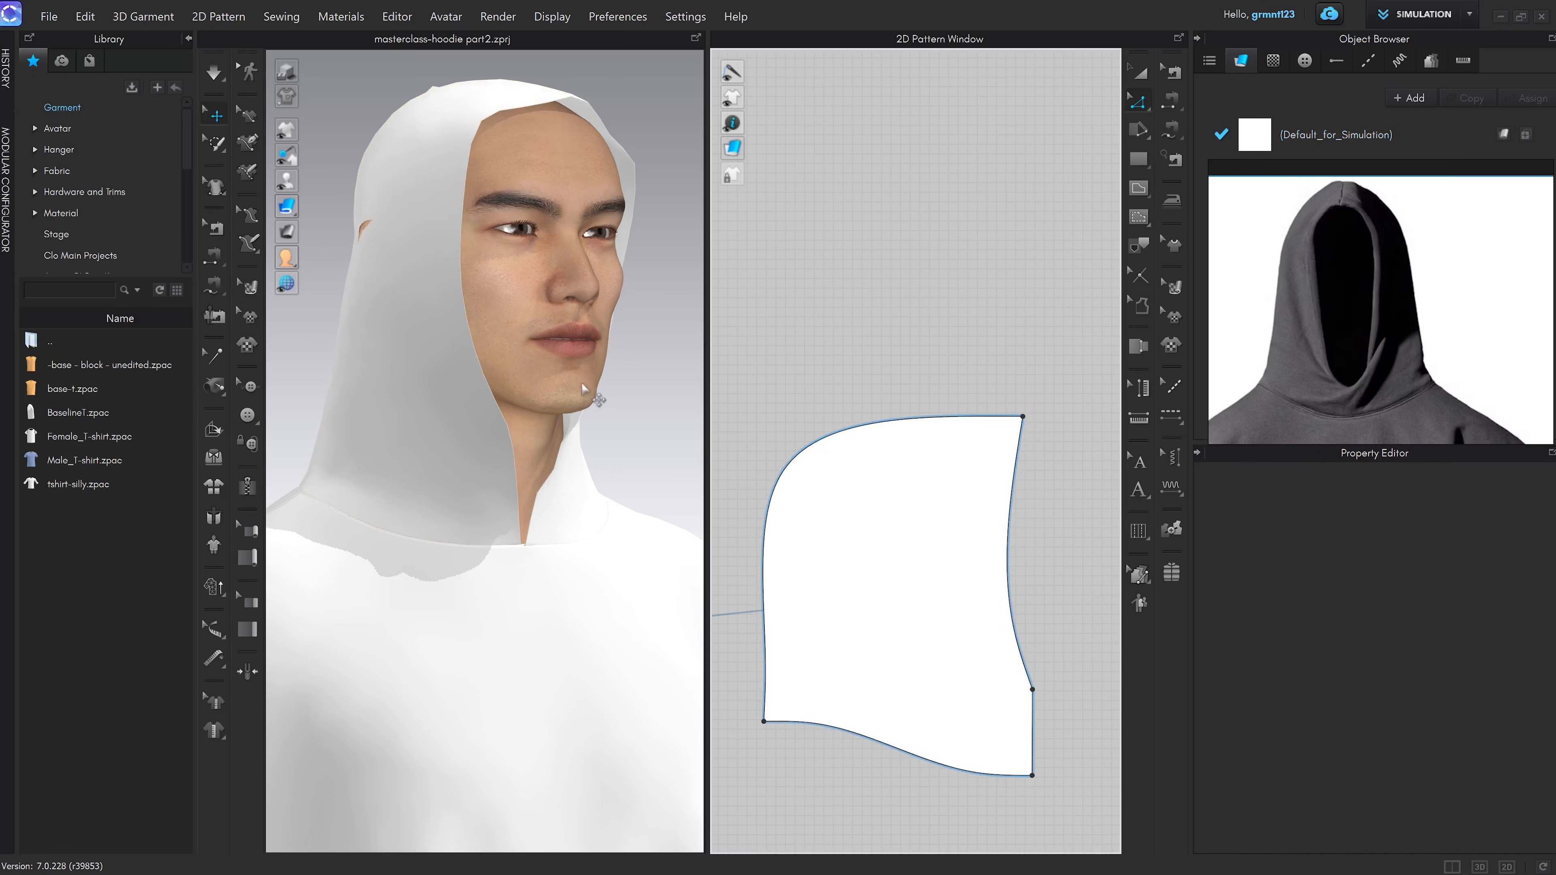
# Merge the two hood halves along their short lower front segments
pyautogui.scroll(-3, 582, 384)
pyautogui.scroll(-3, 1070, 476)
pyautogui.click(1060, 521)
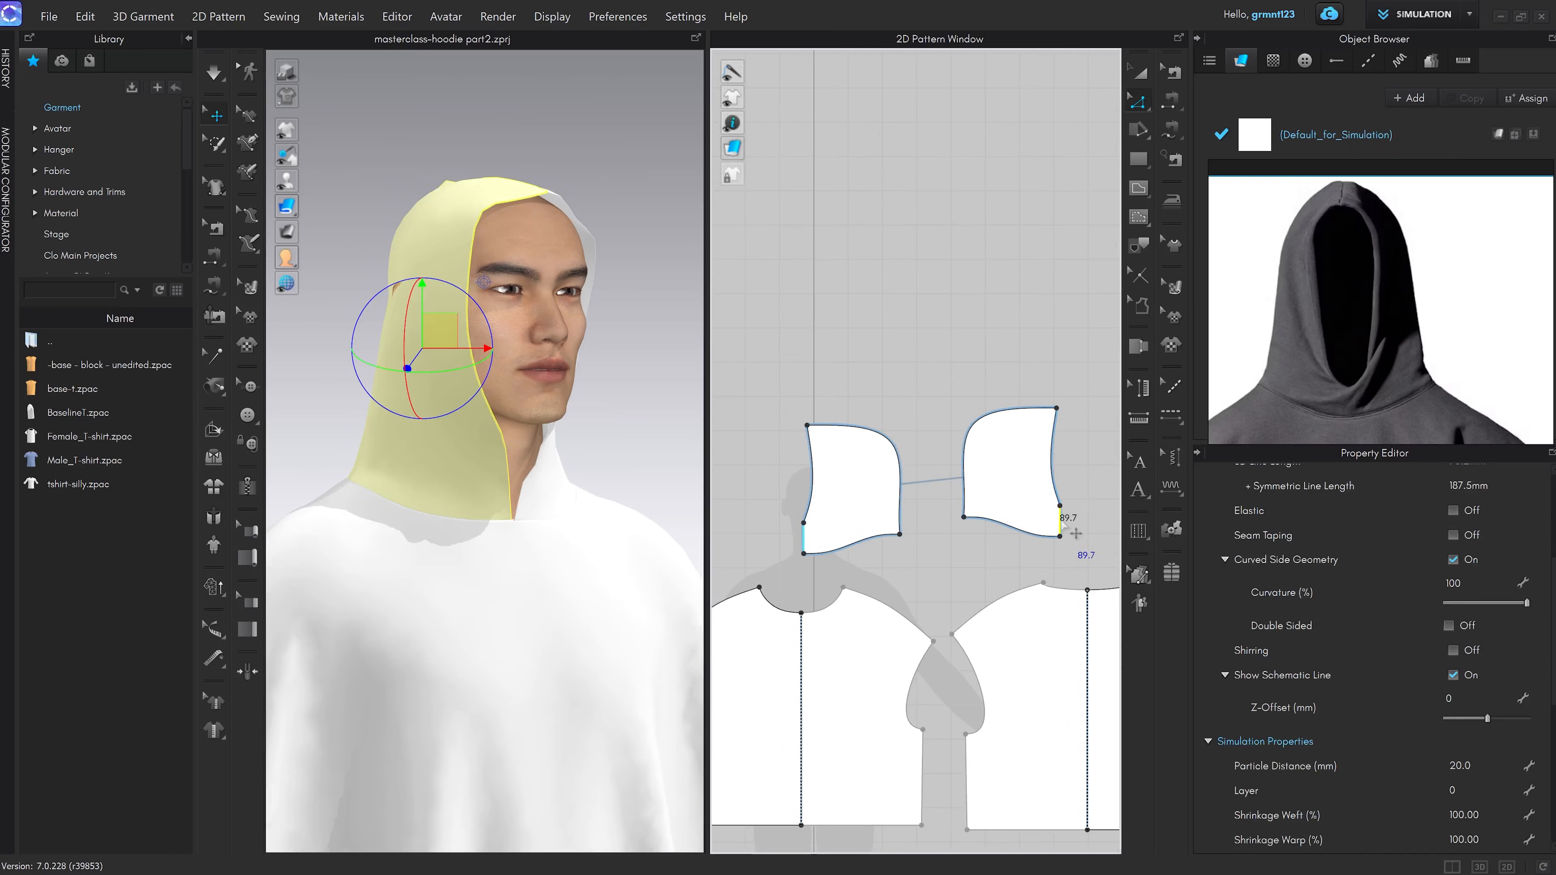
pyautogui.rightClick(804, 530)
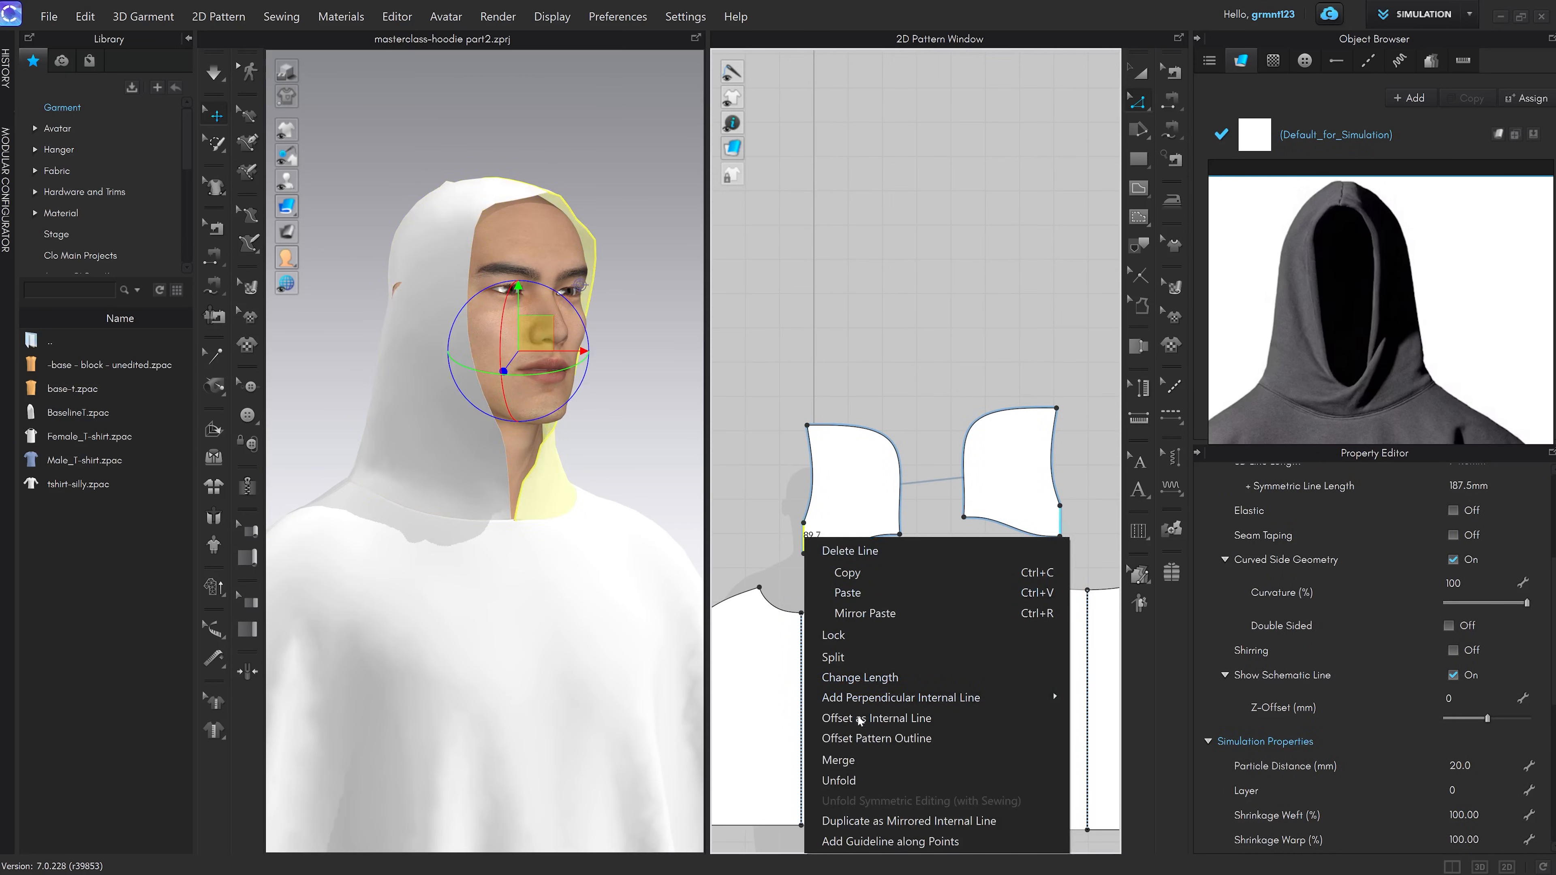
pyautogui.click(845, 764)
pyautogui.click(902, 580)
# Move the merged hood's top front corners about 10 mm toward the centre line to narrow the gap between them
pyautogui.scroll(4, 834, 556)
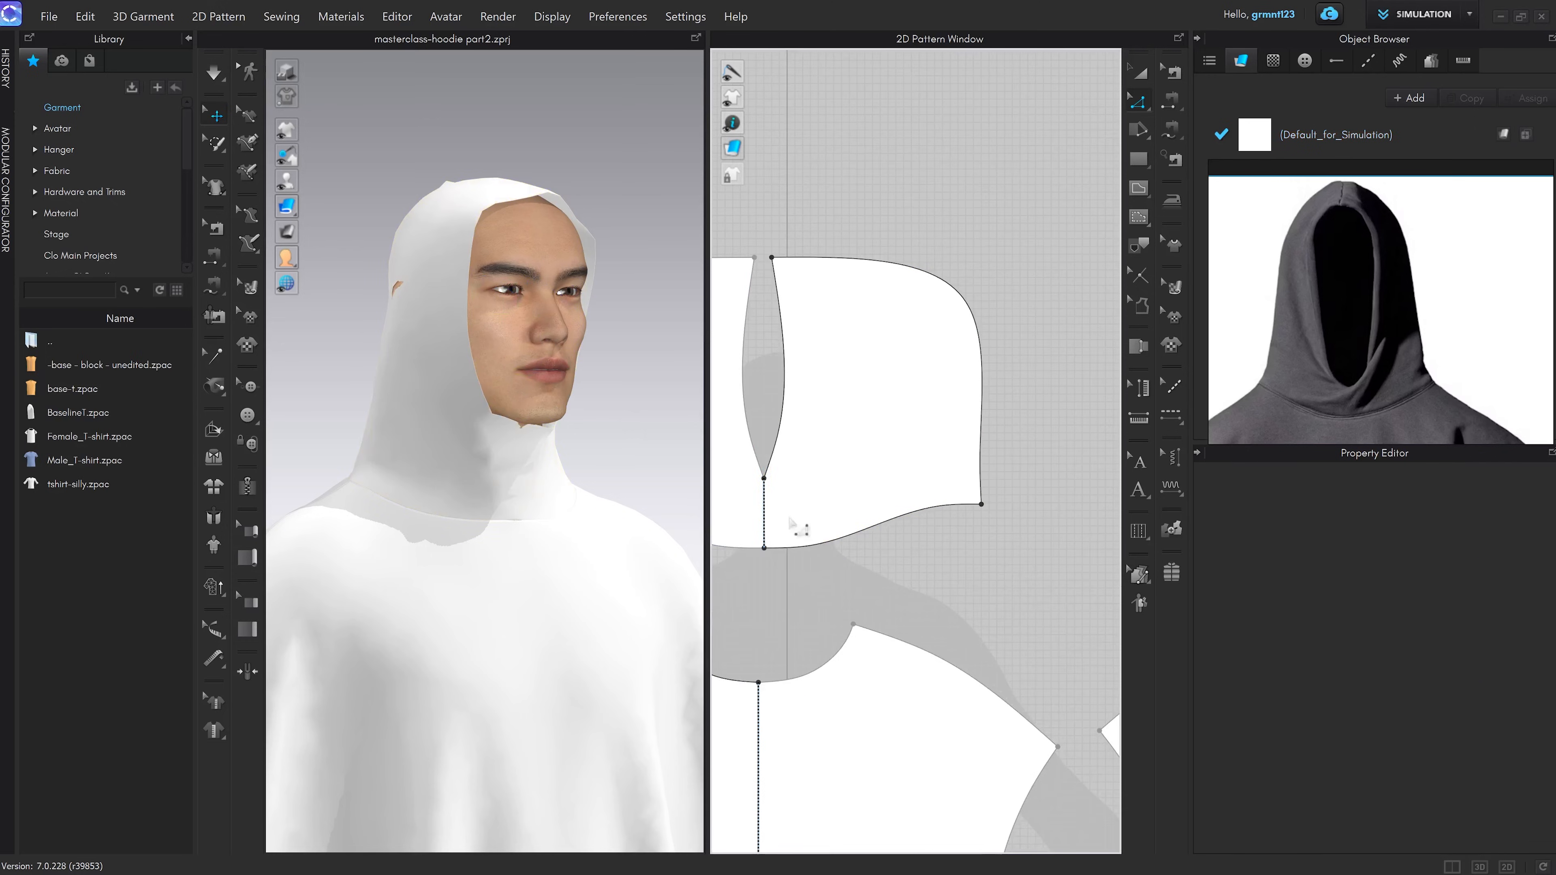
pyautogui.moveTo(788, 520); pyautogui.dragTo(970, 513, button='middle')
pyautogui.scroll(5, 955, 250)
pyautogui.scroll(1, 963, 254)
pyautogui.moveTo(949, 252); pyautogui.dragTo(920, 253)
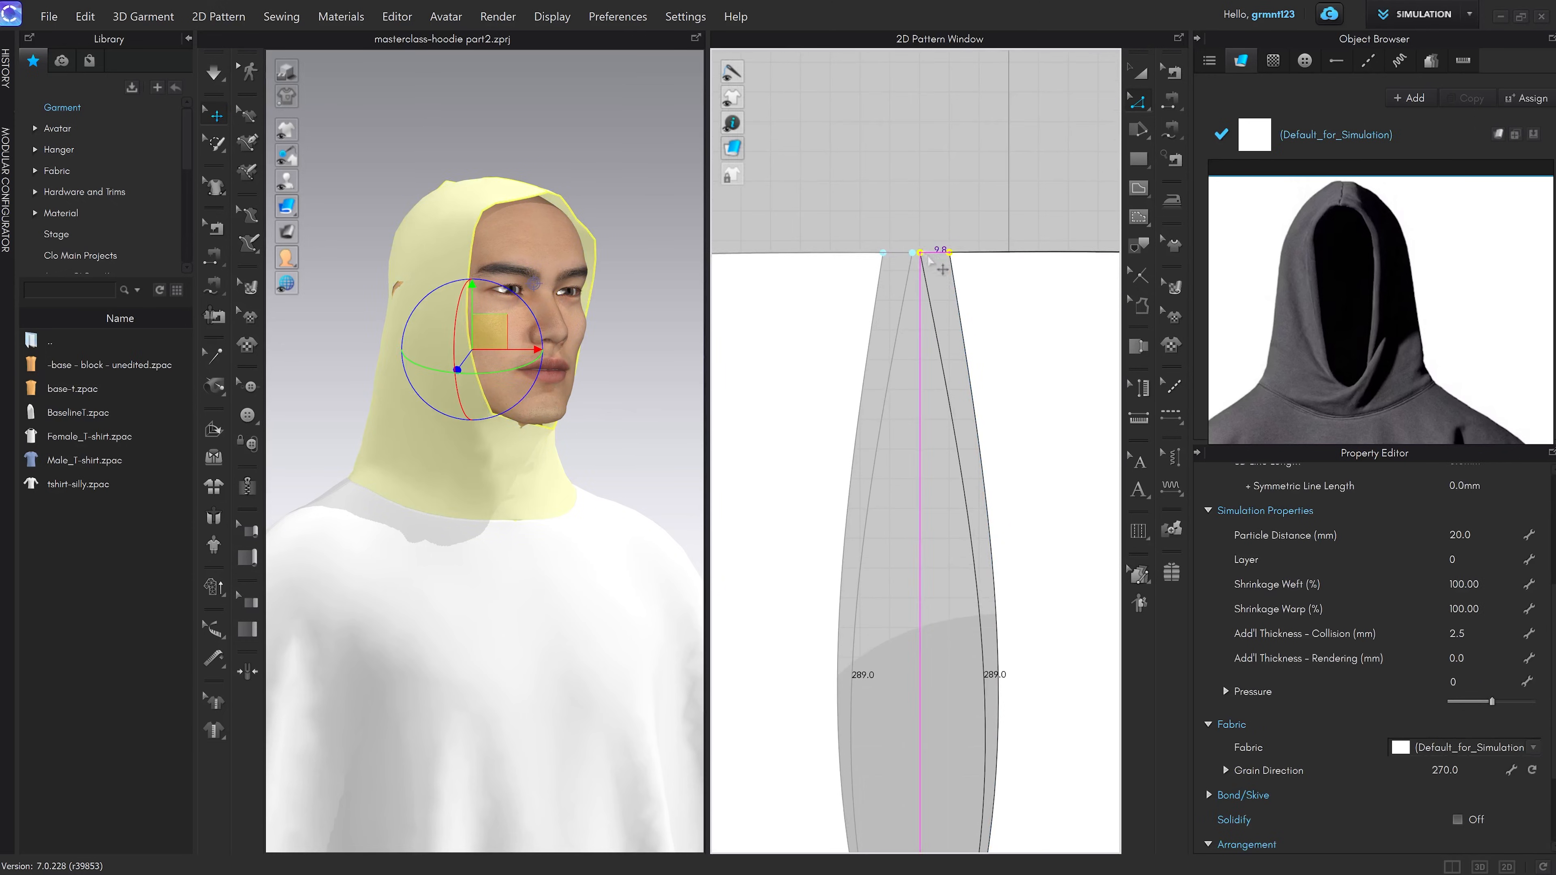
pyautogui.scroll(-4, 937, 270)
pyautogui.scroll(2, 954, 407)
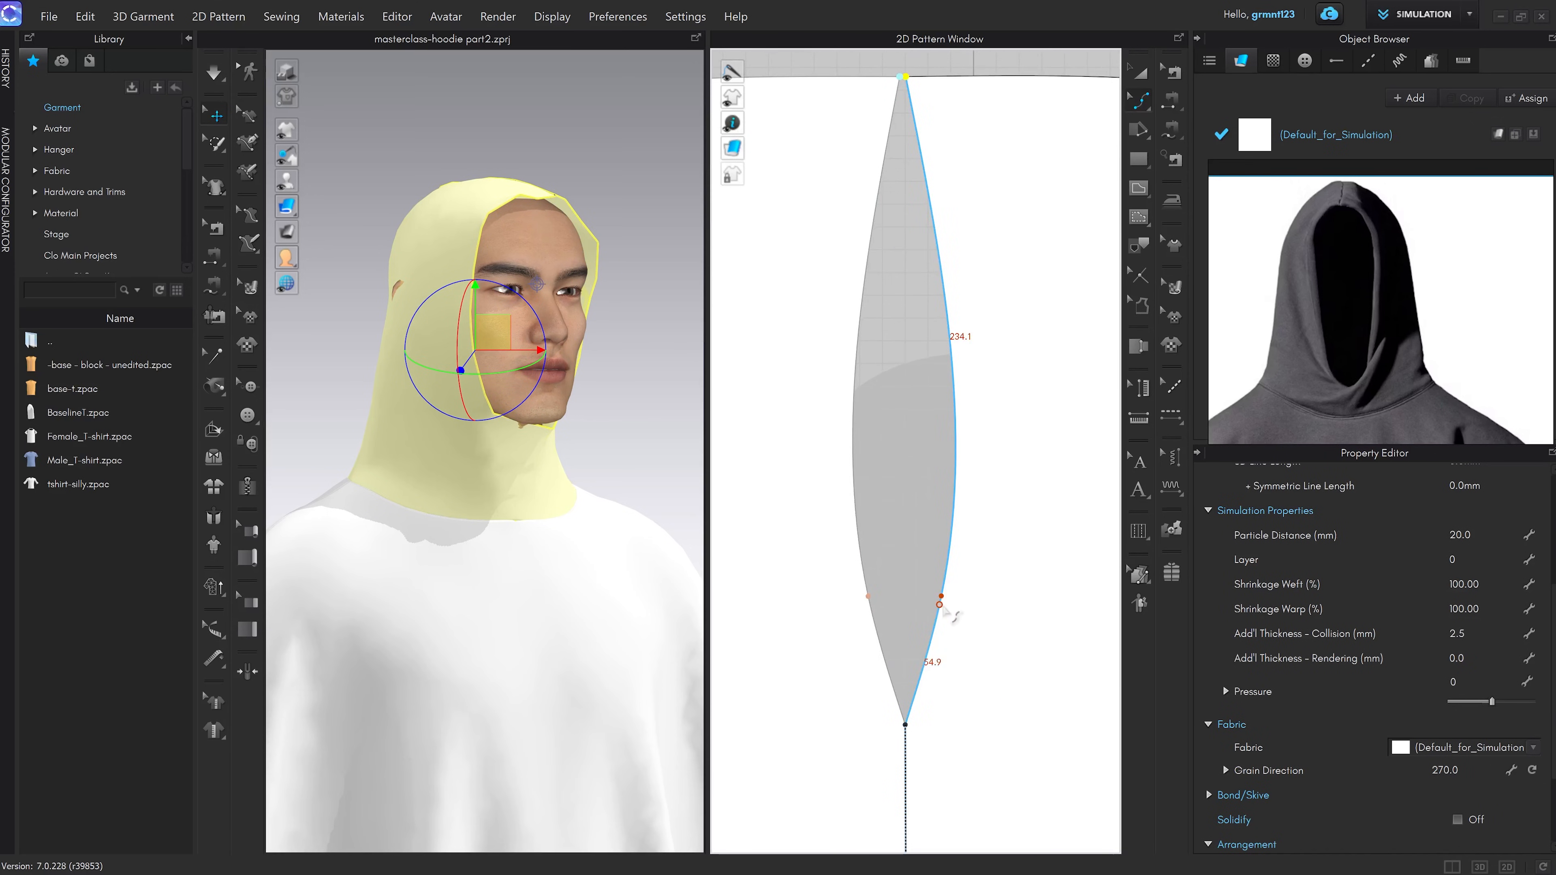
# Toggle the simulation for the merged hood and check its opening from the front and side
pyautogui.moveTo(586, 589); pyautogui.dragTo(536, 582, button='right')
pyautogui.scroll(-4, 539, 585)
pyautogui.scroll(3, 551, 601)
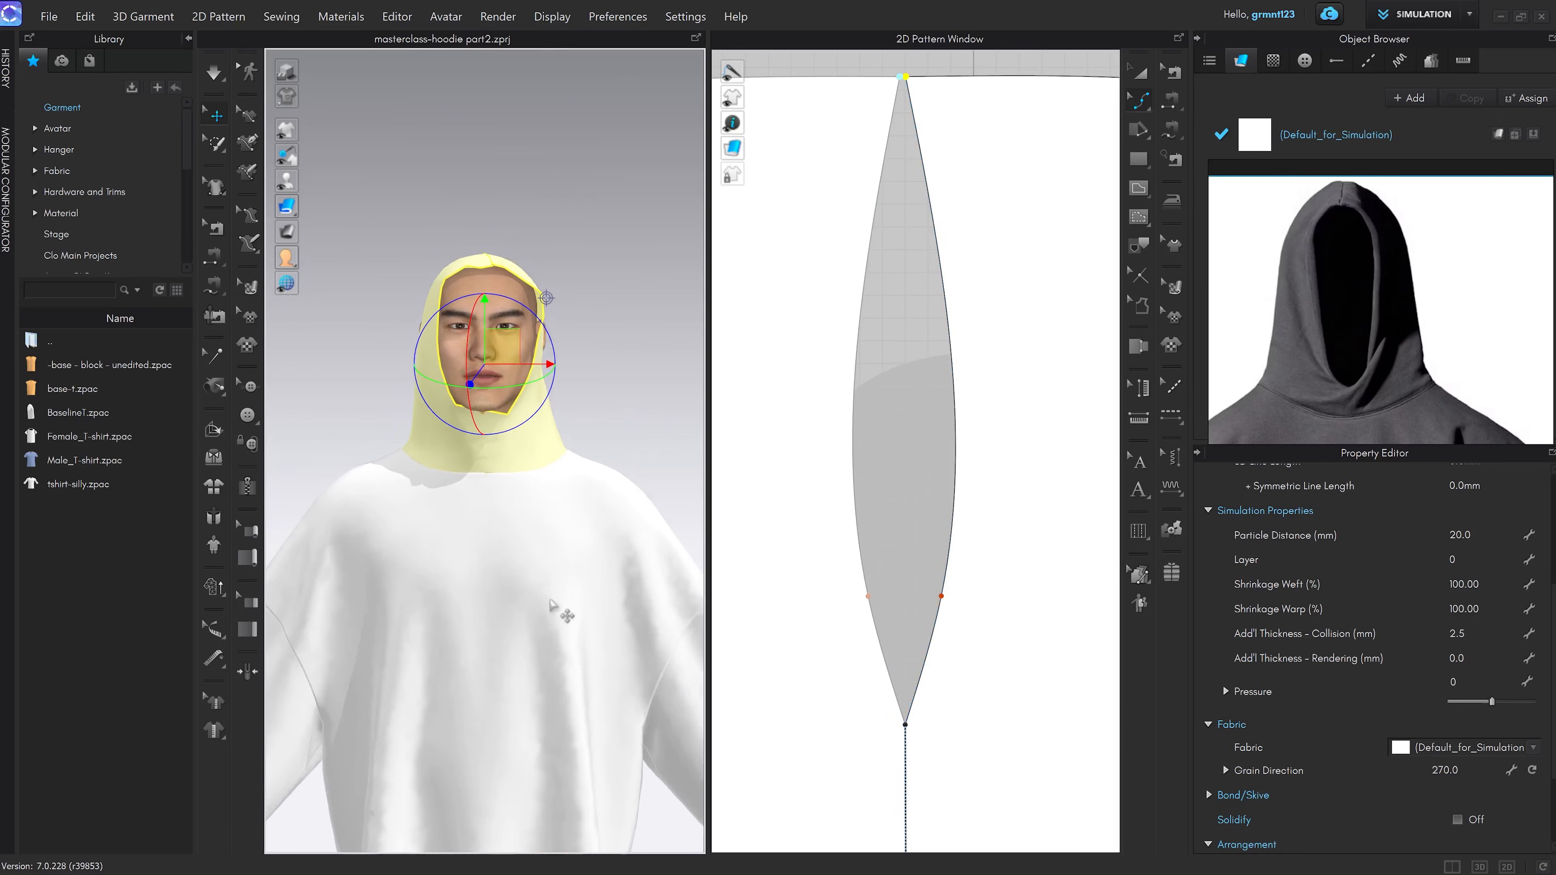
pyautogui.press('space')
pyautogui.scroll(2, 588, 438)
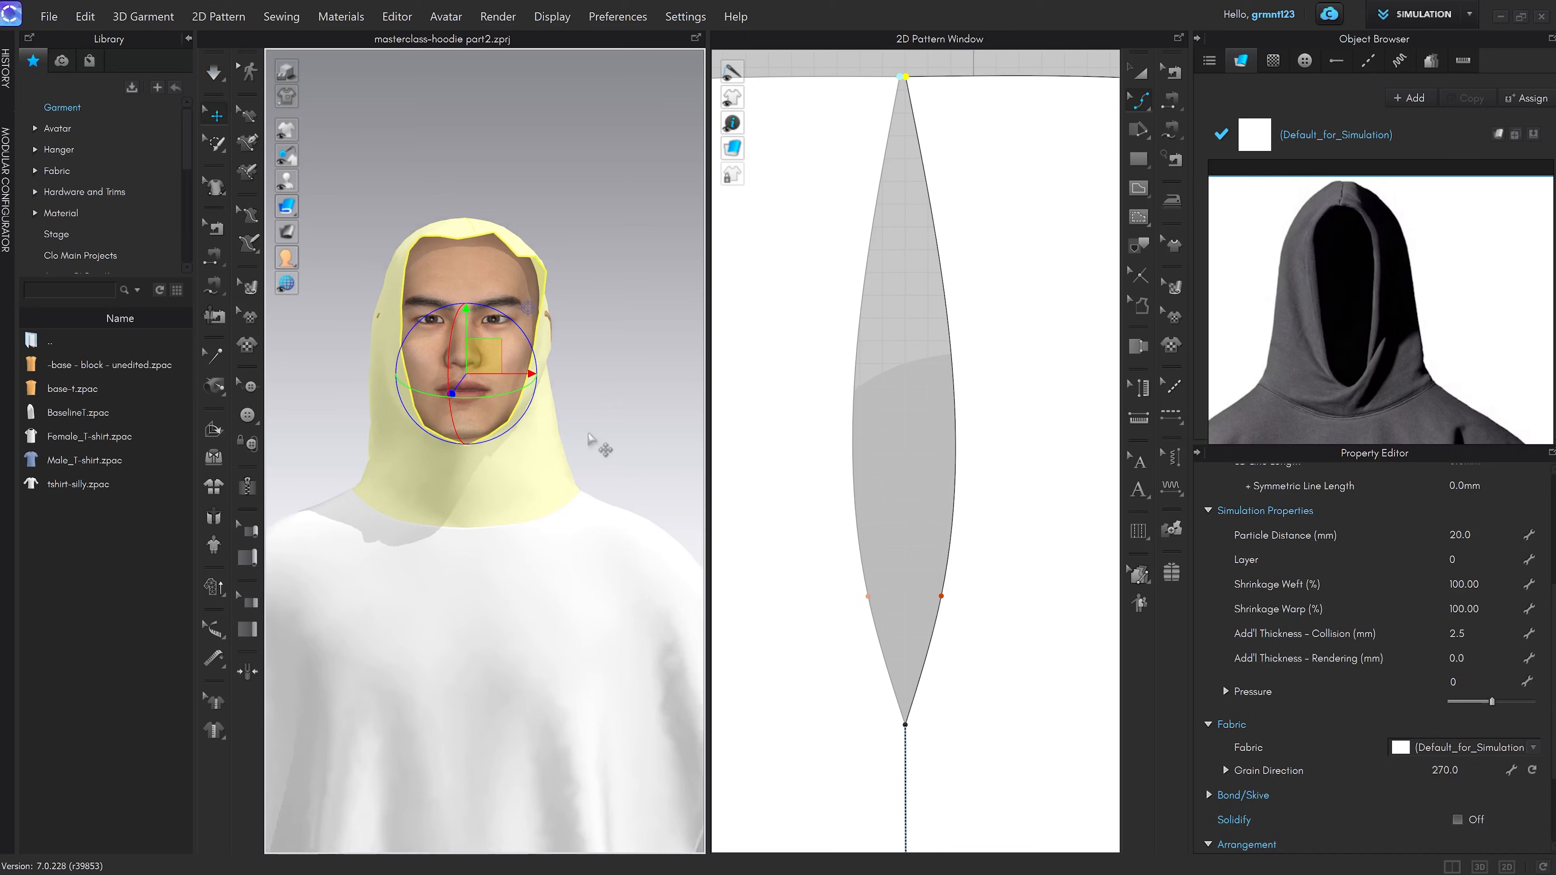
pyautogui.click(588, 439)
pyautogui.moveTo(588, 439); pyautogui.dragTo(547, 468, button='right')
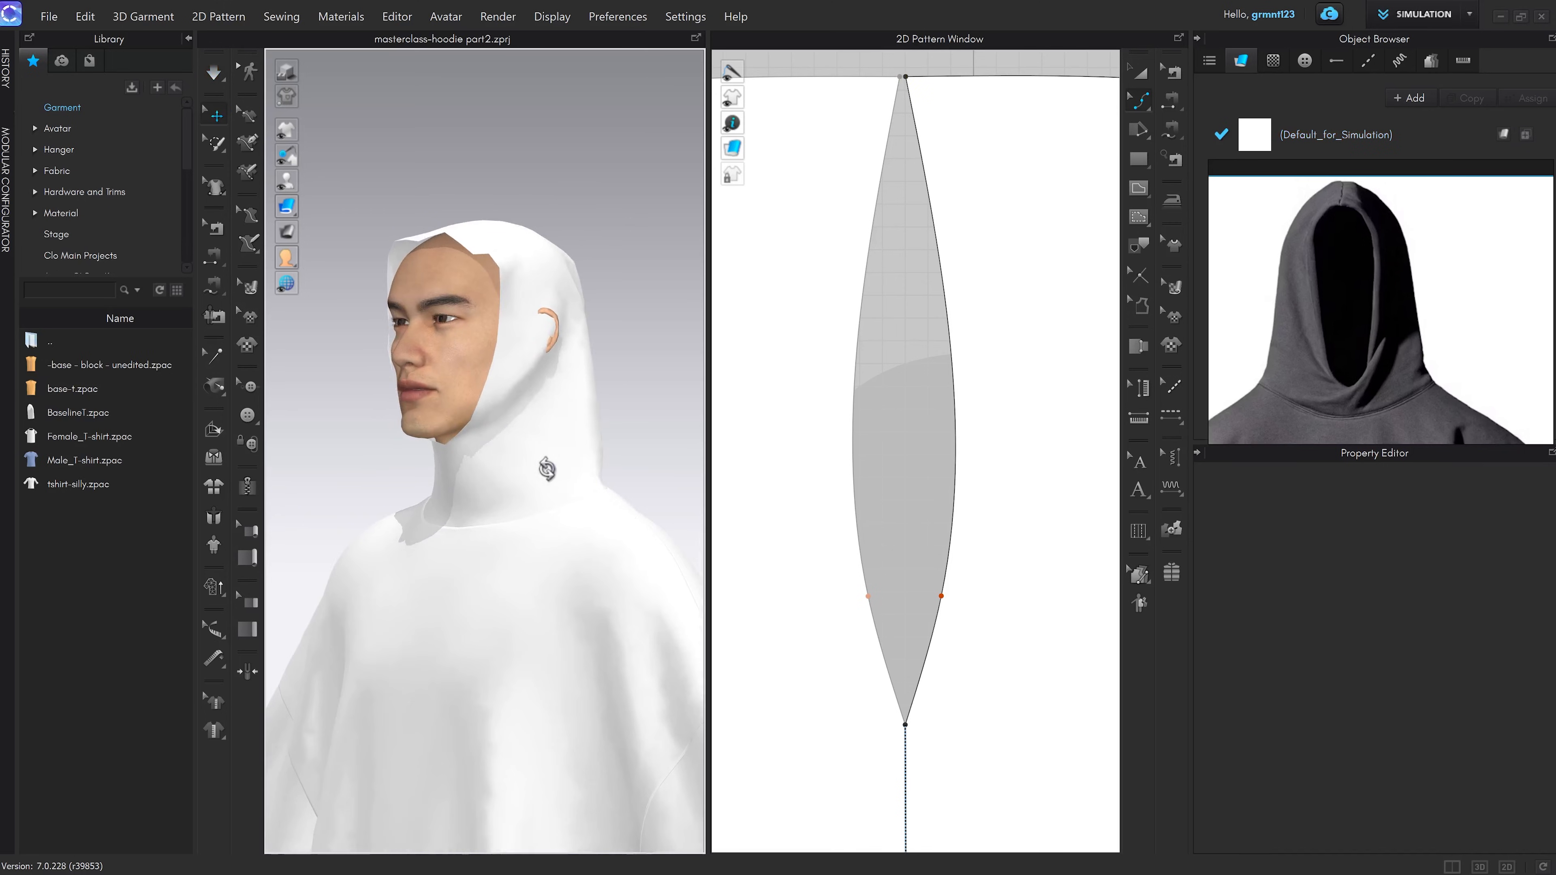
# Lower the bottom point of the hood's face opening along the centre front line
pyautogui.scroll(-6, 937, 671)
pyautogui.moveTo(926, 754); pyautogui.dragTo(919, 567, button='middle')
pyautogui.press('z')
pyautogui.scroll(5, 911, 545)
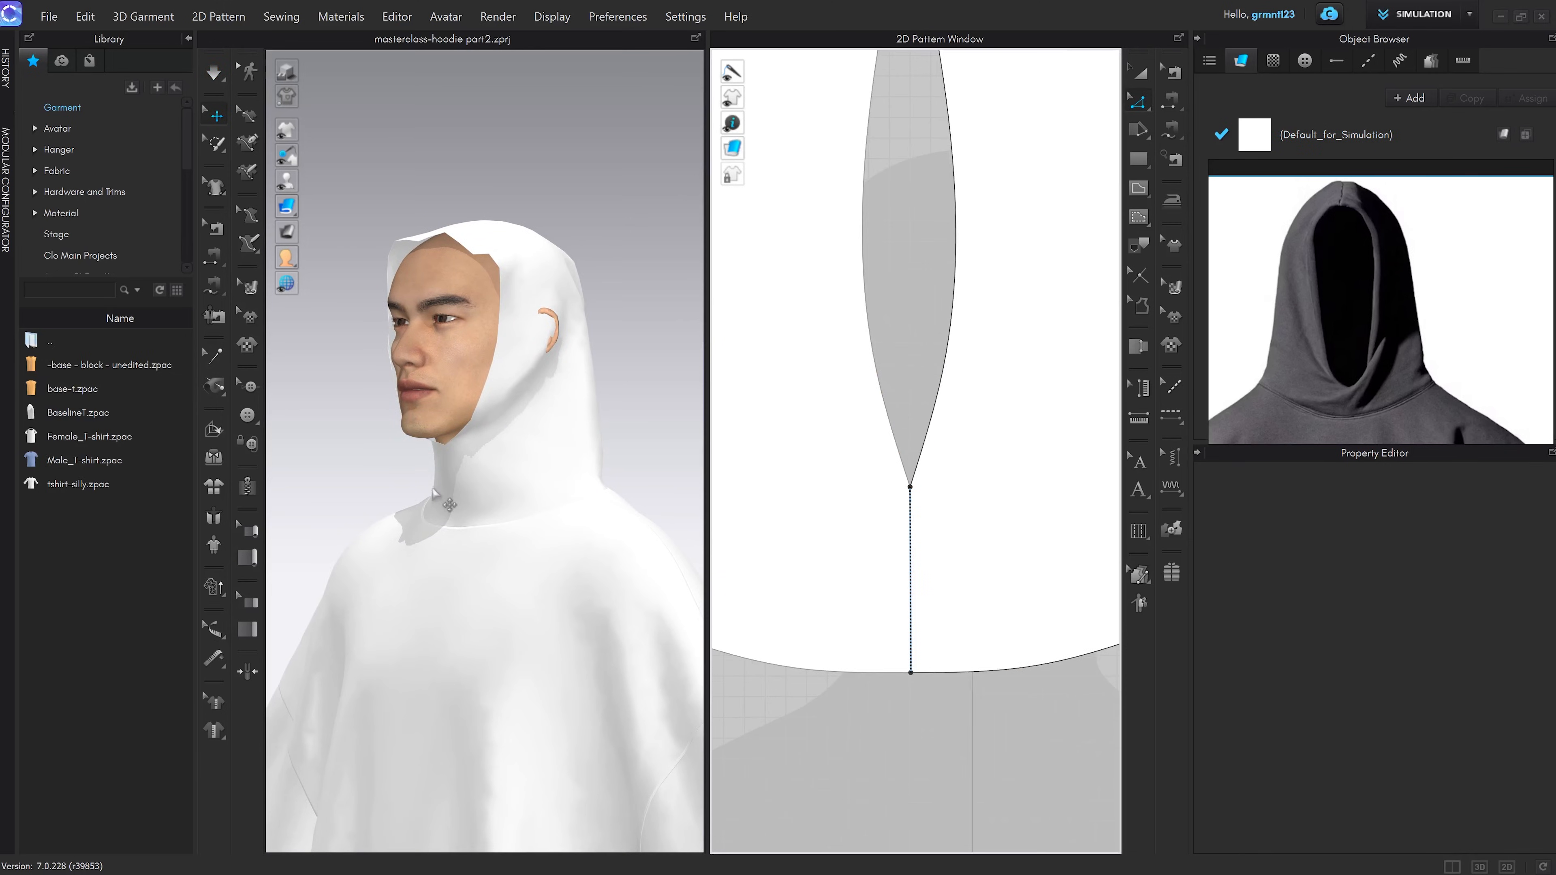
pyautogui.scroll(3, 850, 523)
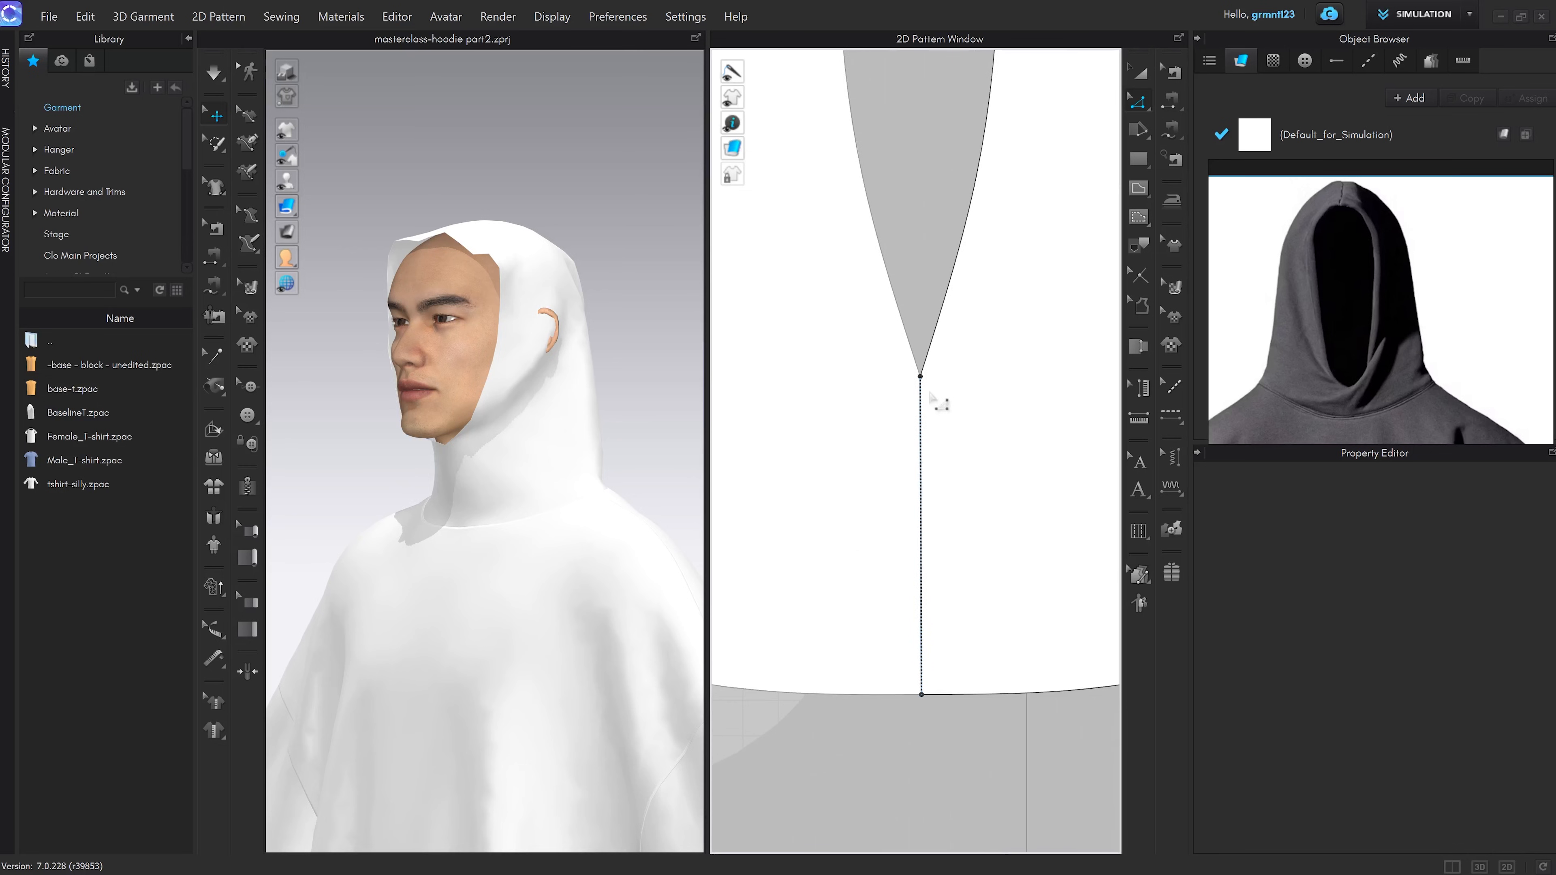
pyautogui.press('z')
pyautogui.moveTo(920, 377); pyautogui.dragTo(920, 493)
# Simulate the hood with the lowered opening, stop the simulation, and examine the neck opening from the front
pyautogui.press('q')
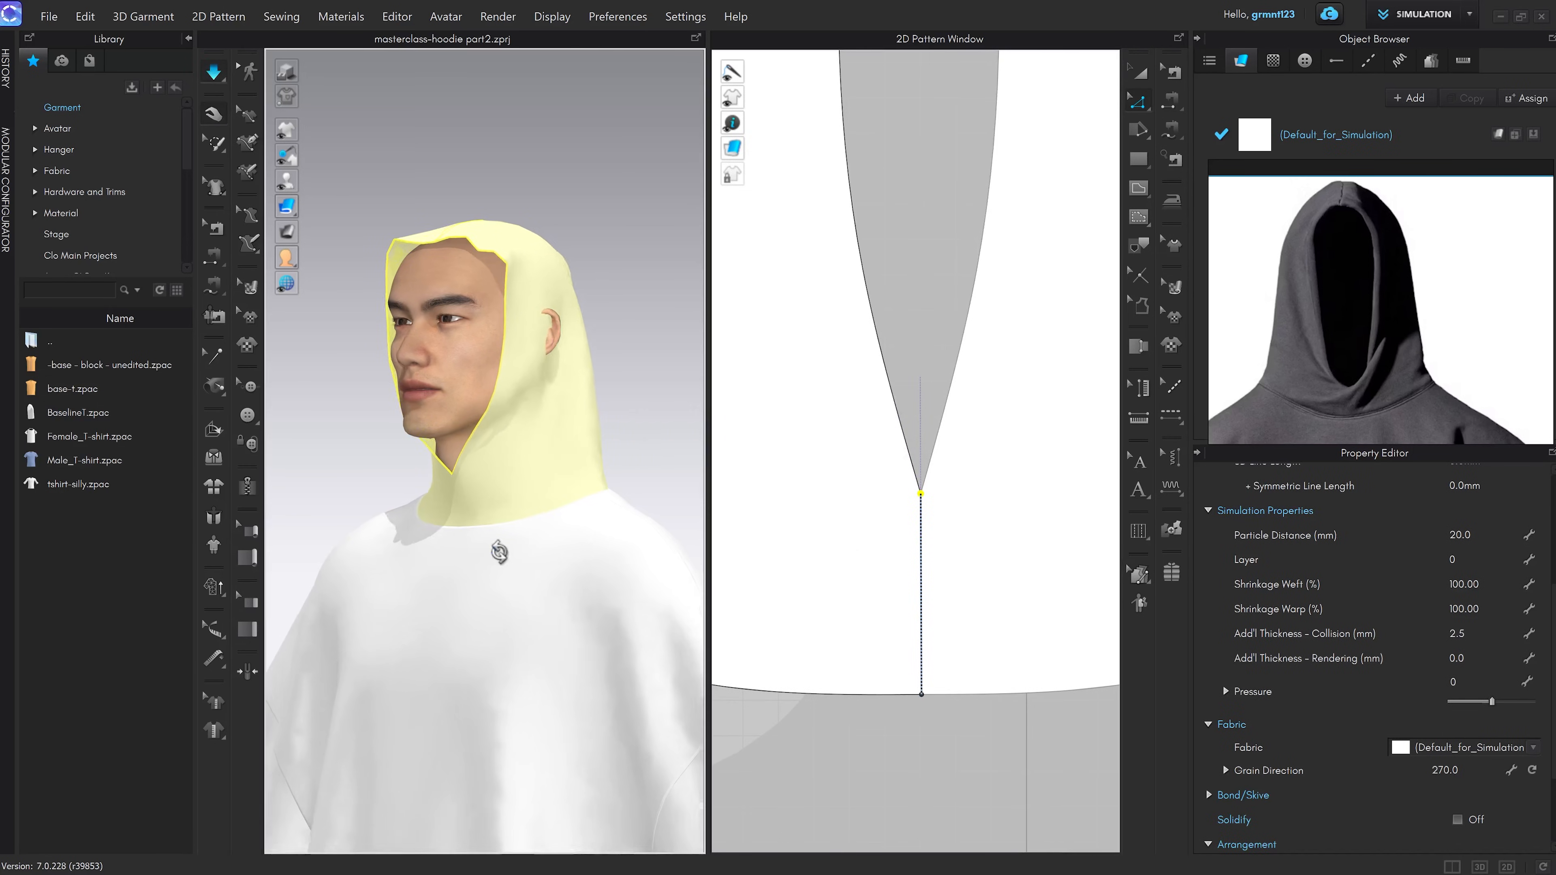
pyautogui.moveTo(513, 531)
pyautogui.mouseDown(button='right')
pyautogui.moveTo(559, 546)
pyautogui.moveTo(537, 549)
pyautogui.mouseUp(button='right')
pyautogui.press('space')
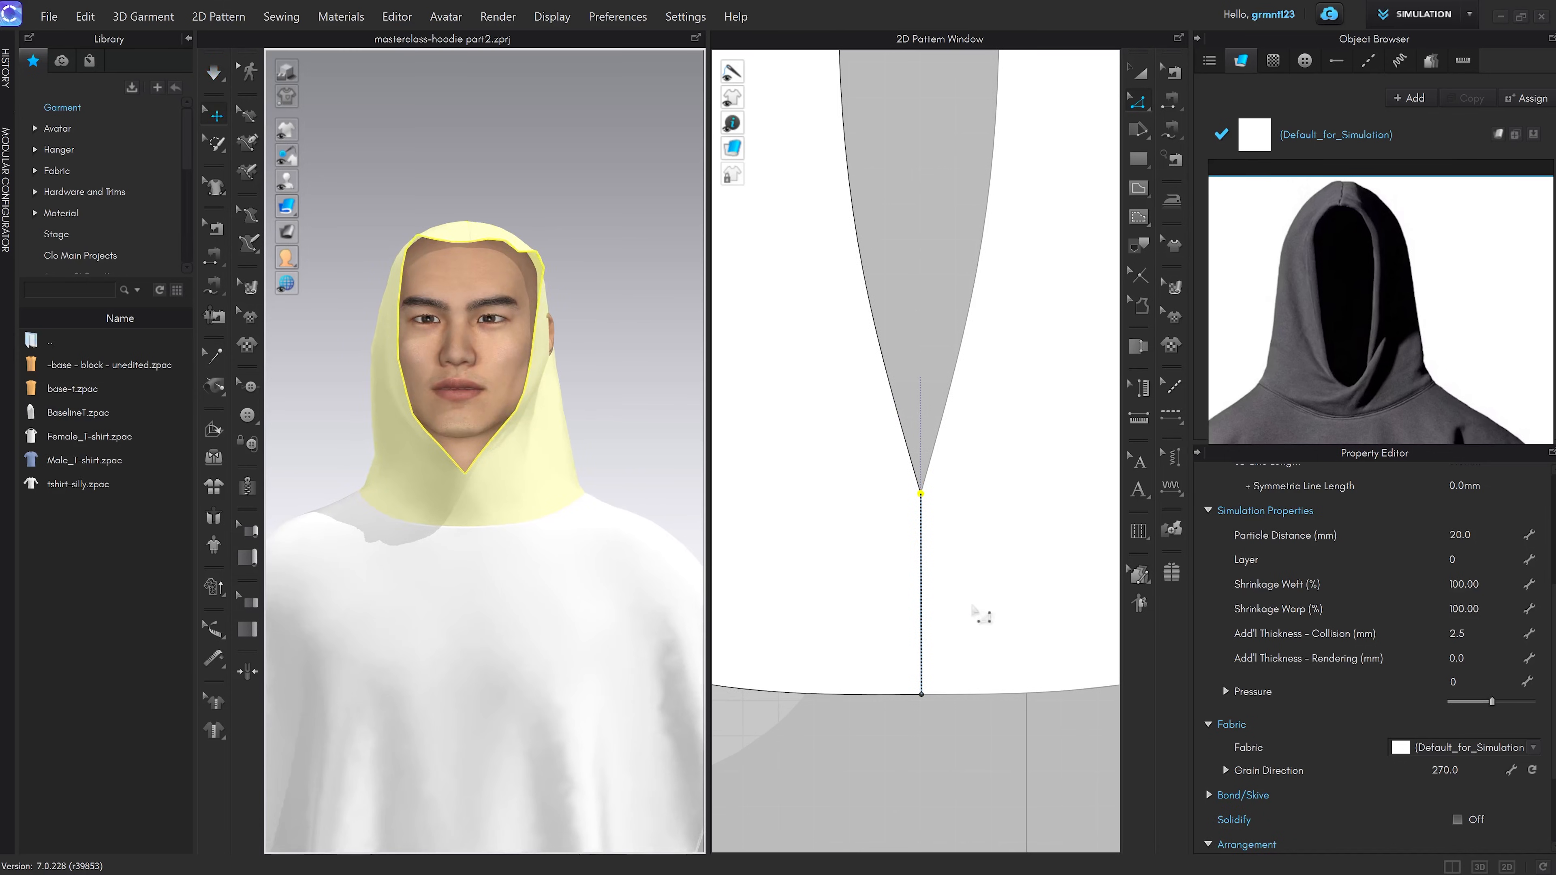
pyautogui.moveTo(926, 515); pyautogui.dragTo(938, 432, button='middle')
pyautogui.moveTo(499, 508); pyautogui.dragTo(521, 507, button='right')
pyautogui.scroll(2, 490, 504)
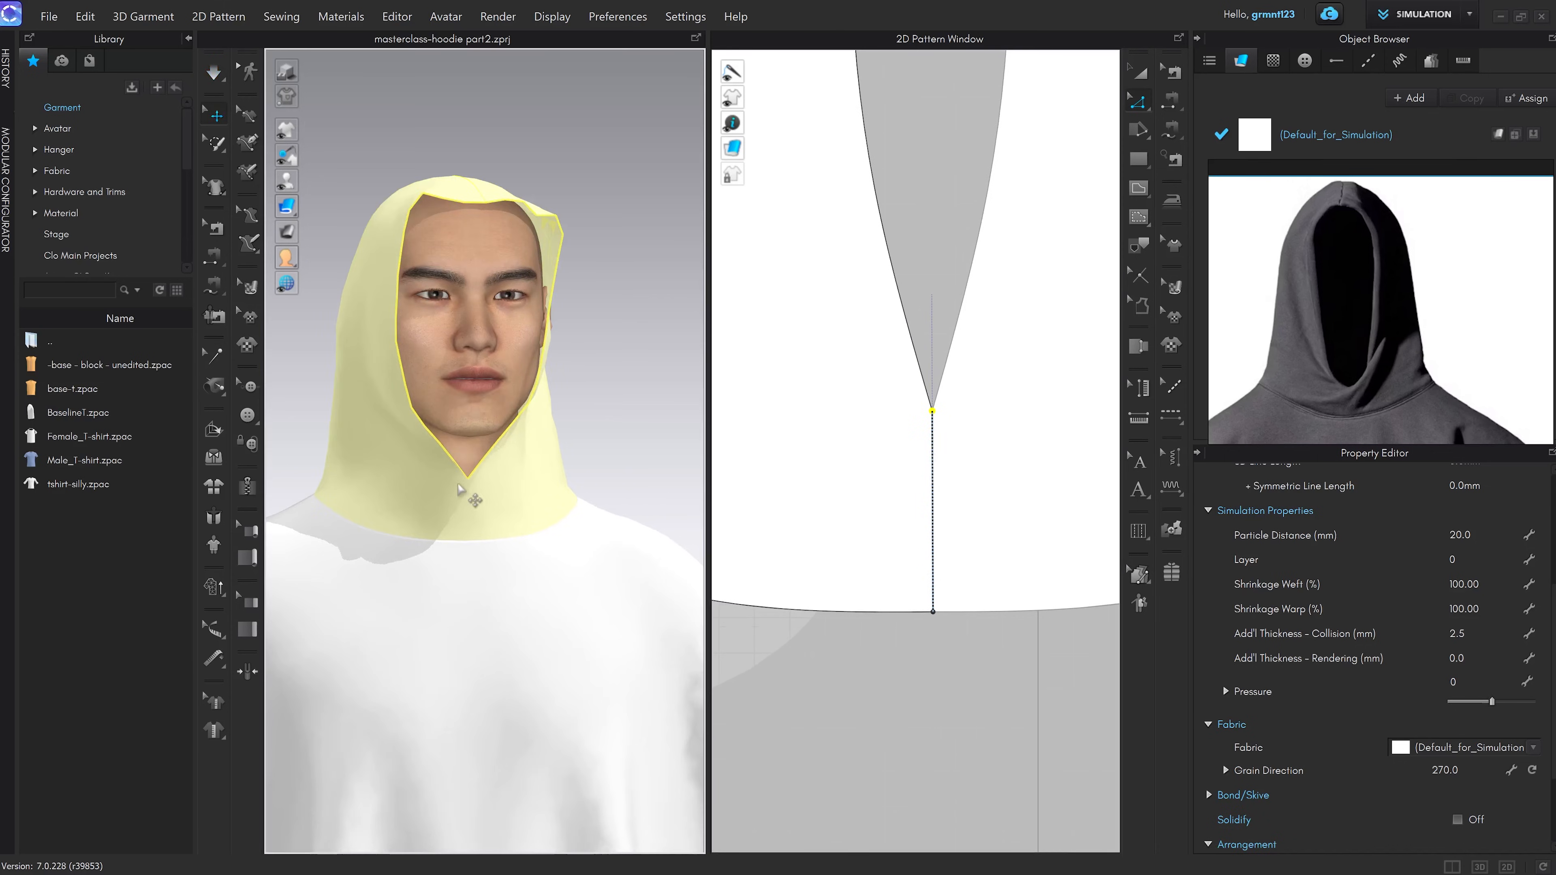
# Reshape the lower end of the face opening with curve points from a sharp V into a rounded curve
pyautogui.scroll(-2, 943, 397)
pyautogui.press('v')
pyautogui.moveTo(963, 408); pyautogui.dragTo(973, 478, button='middle')
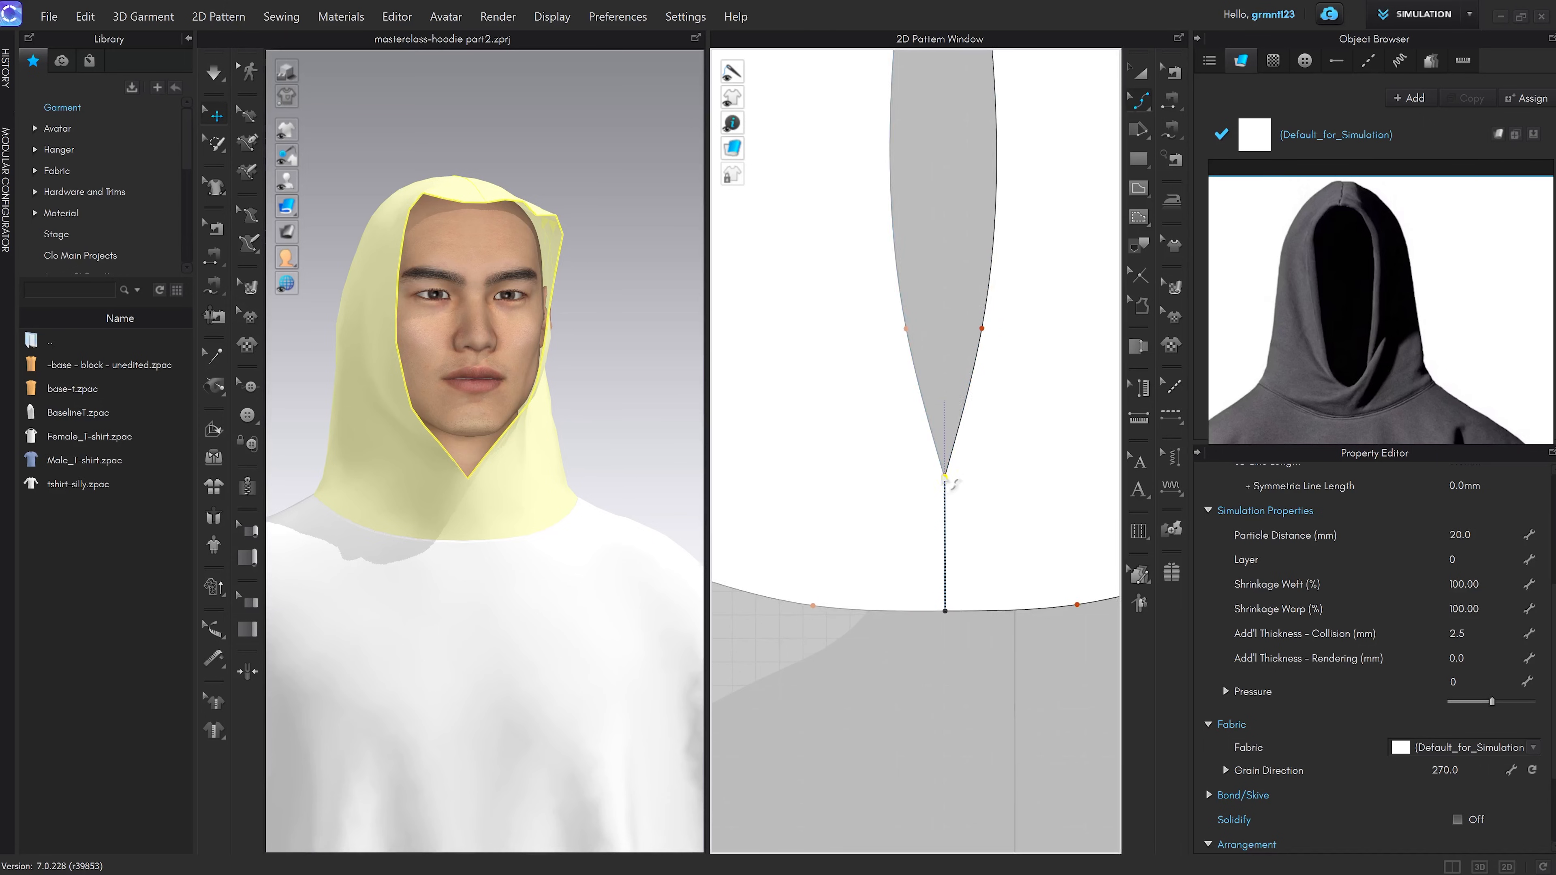
pyautogui.moveTo(981, 328); pyautogui.dragTo(936, 539)
pyautogui.scroll(4, 982, 424)
pyautogui.scroll(-4, 962, 582)
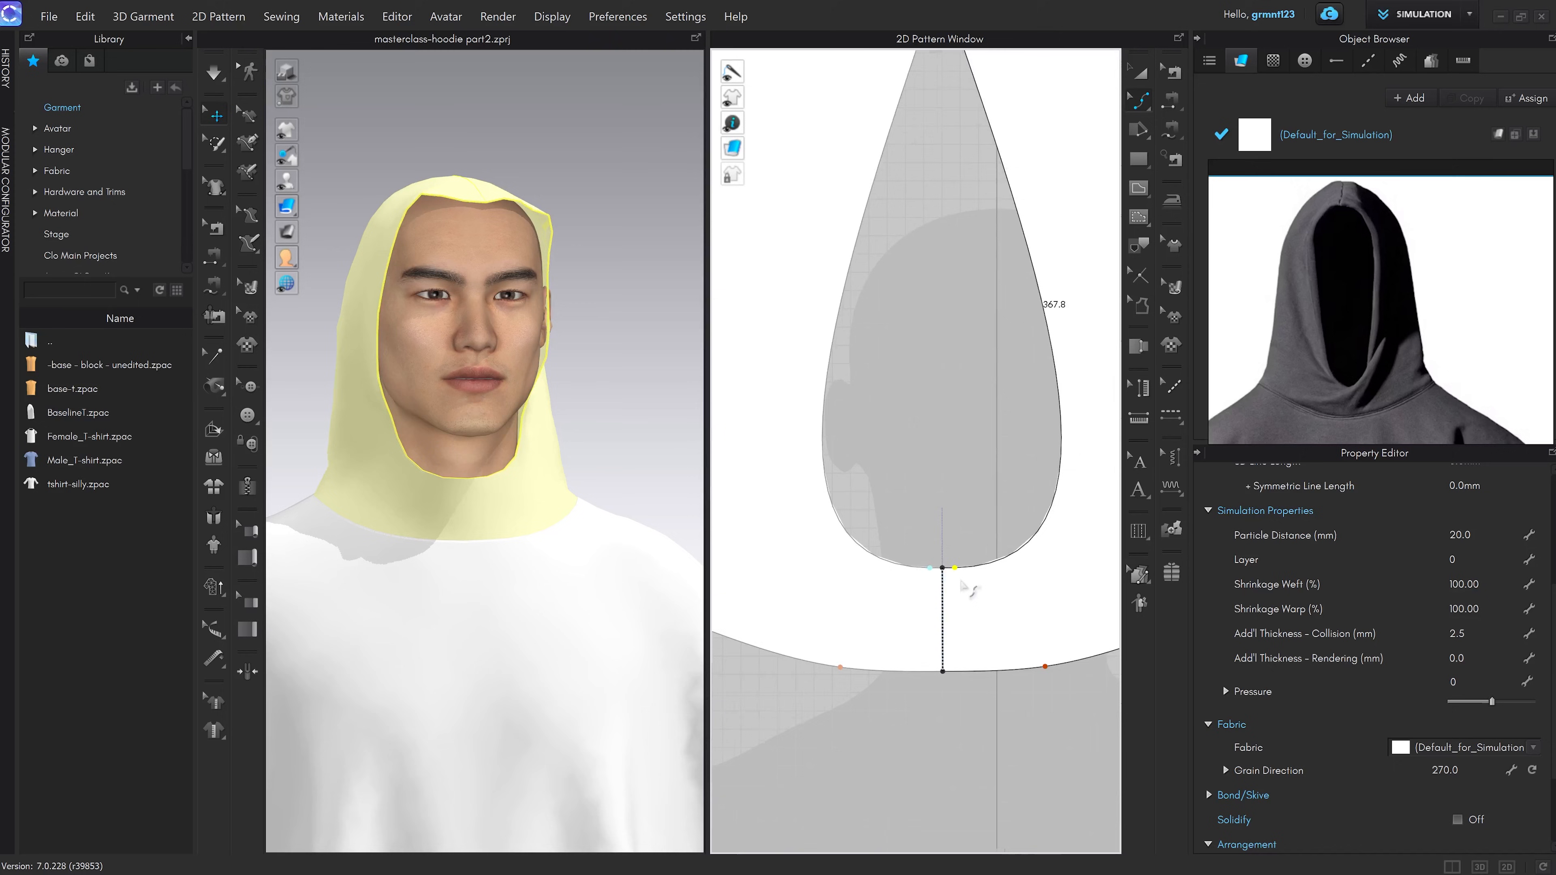
# View the hood in profile and move the opening's lower curve point toward the centre line to narrow the opening
pyautogui.moveTo(984, 578); pyautogui.dragTo(992, 588, button='middle')
pyautogui.scroll(-4, 1011, 570)
pyautogui.moveTo(597, 382); pyautogui.dragTo(489, 381, button='right')
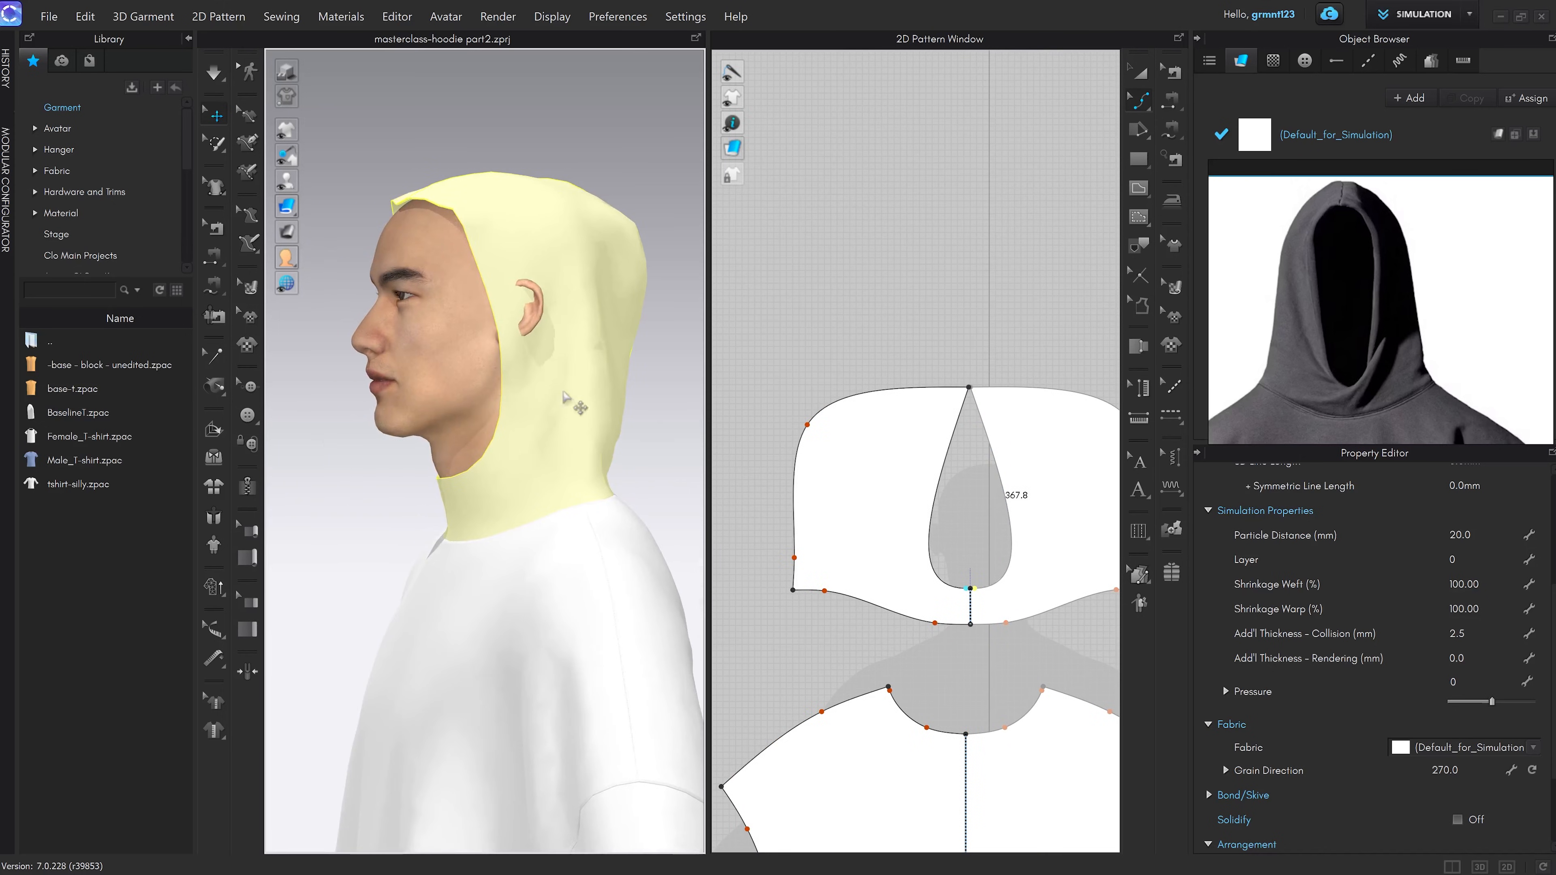
pyautogui.scroll(5, 992, 641)
pyautogui.moveTo(1004, 677); pyautogui.dragTo(961, 602)
pyautogui.scroll(-3, 970, 626)
# Add a curve point near the top of the face opening and shift it toward the centre line
pyautogui.moveTo(997, 480); pyautogui.dragTo(984, 515, button='middle')
pyautogui.scroll(6, 919, 435)
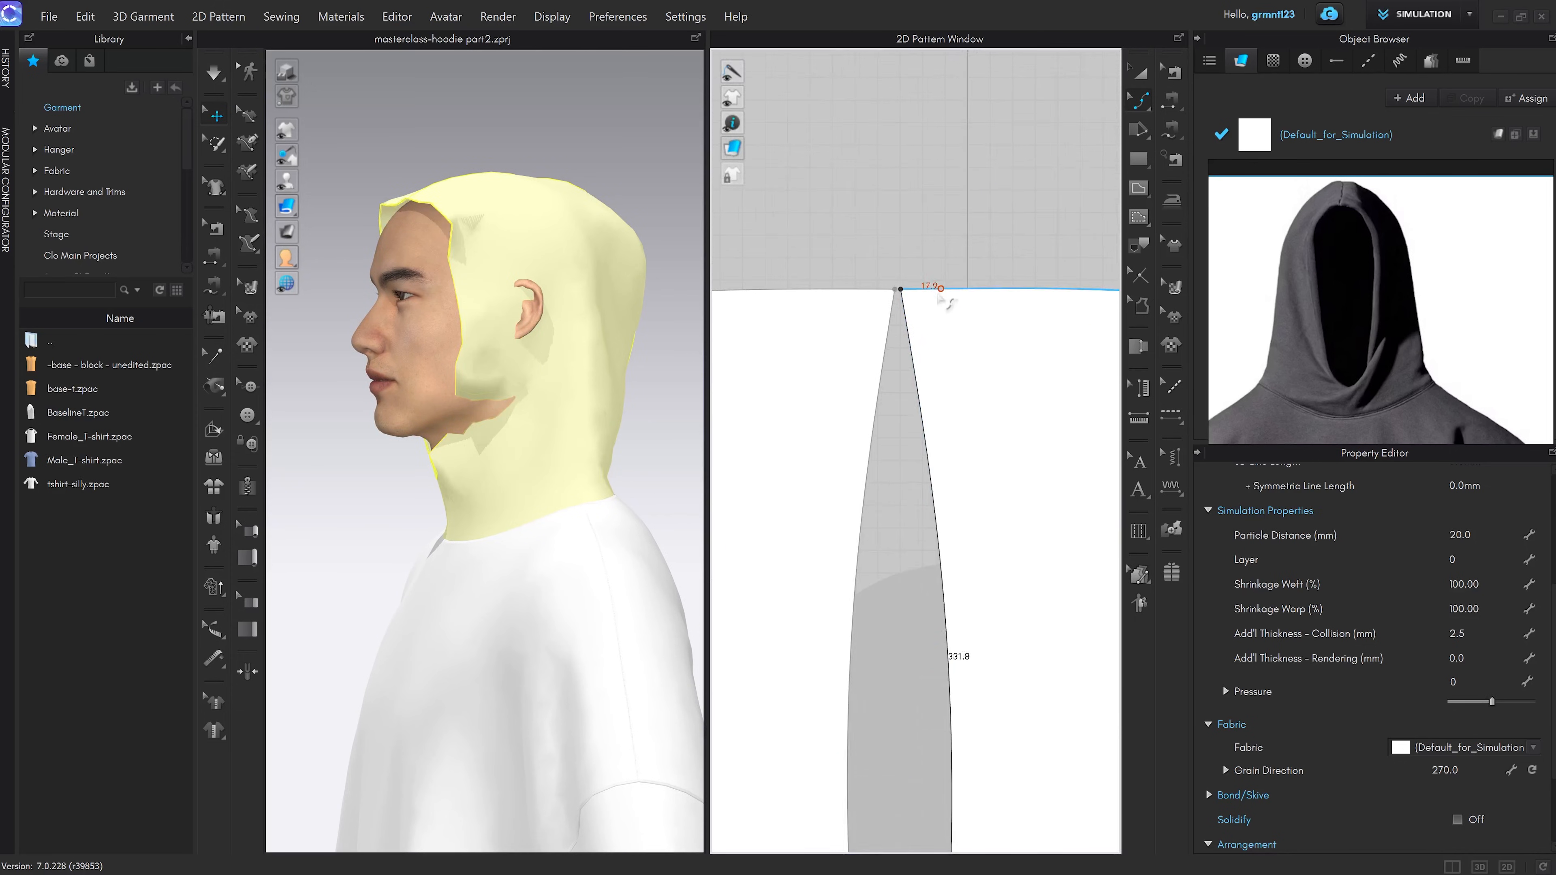
pyautogui.moveTo(893, 423); pyautogui.dragTo(882, 428)
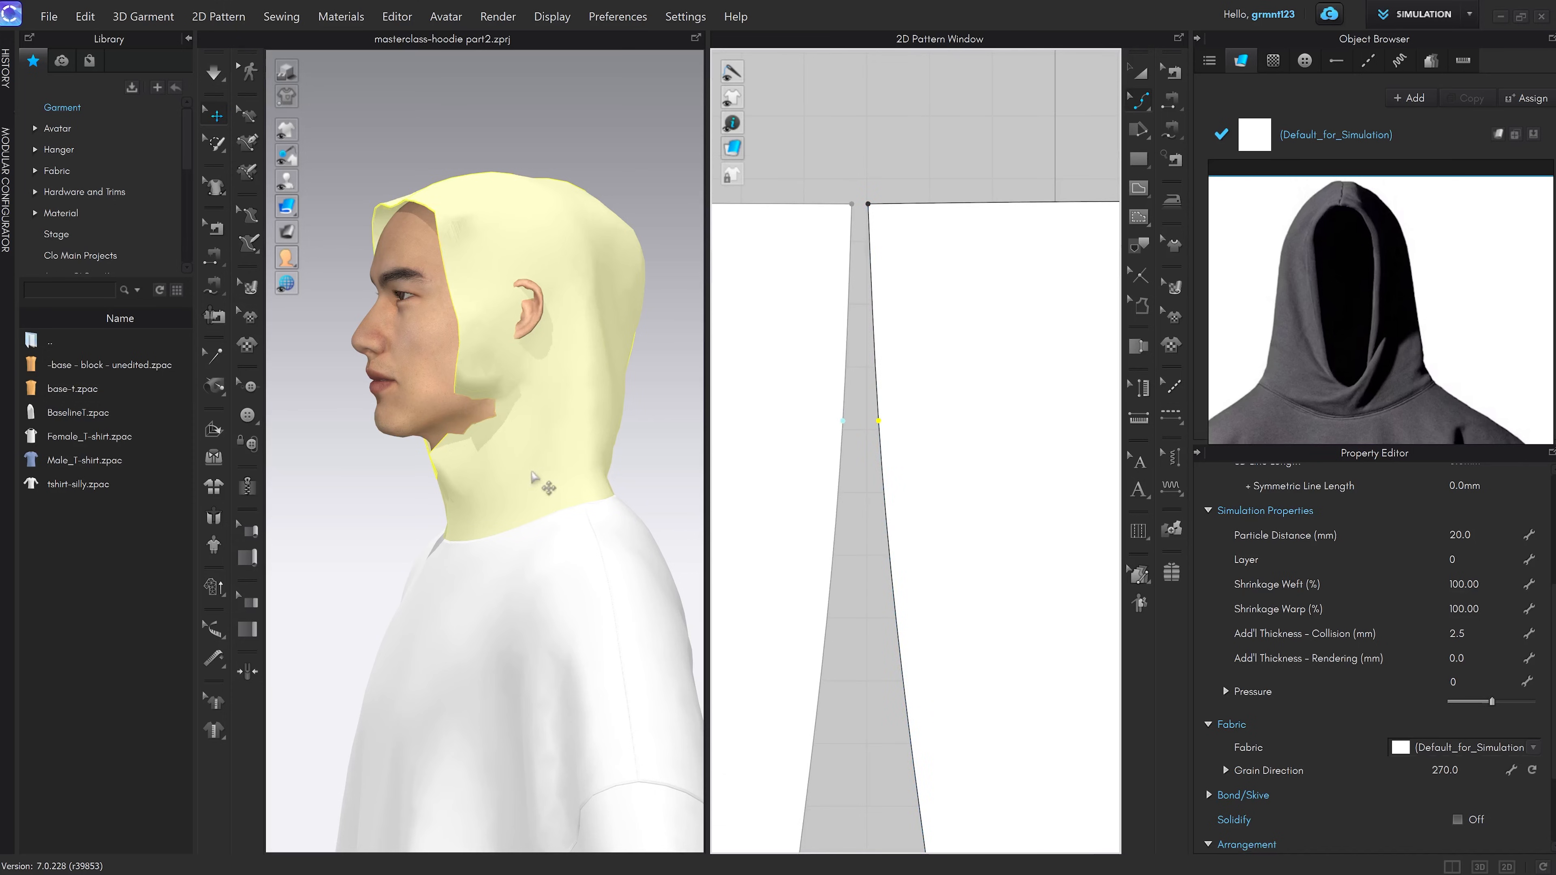
pyautogui.scroll(-2, 531, 475)
# Simulate the hood, pulling its front edge forward and its back crown up and out, and view it in profile
pyautogui.press('space')
pyautogui.moveTo(489, 485); pyautogui.dragTo(607, 485, button='right')
pyautogui.moveTo(428, 439); pyautogui.dragTo(336, 449)
pyautogui.moveTo(458, 454); pyautogui.dragTo(516, 450, button='right')
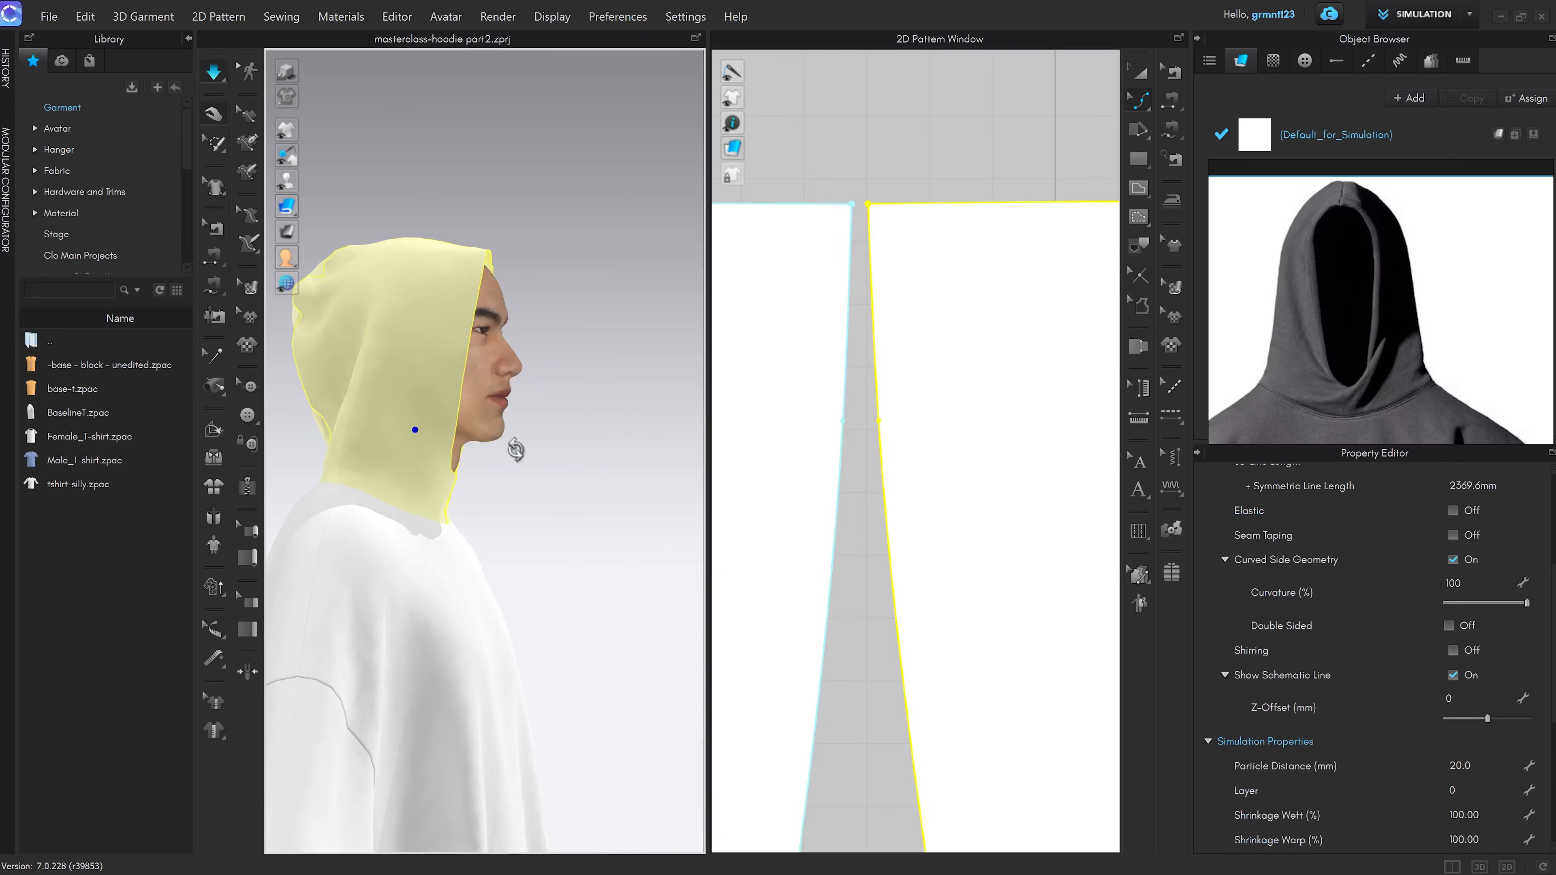
pyautogui.moveTo(468, 294); pyautogui.dragTo(540, 281, button='middle')
pyautogui.scroll(-2, 624, 362)
pyautogui.scroll(-1, 566, 317)
pyautogui.moveTo(540, 282); pyautogui.dragTo(570, 284, button='right')
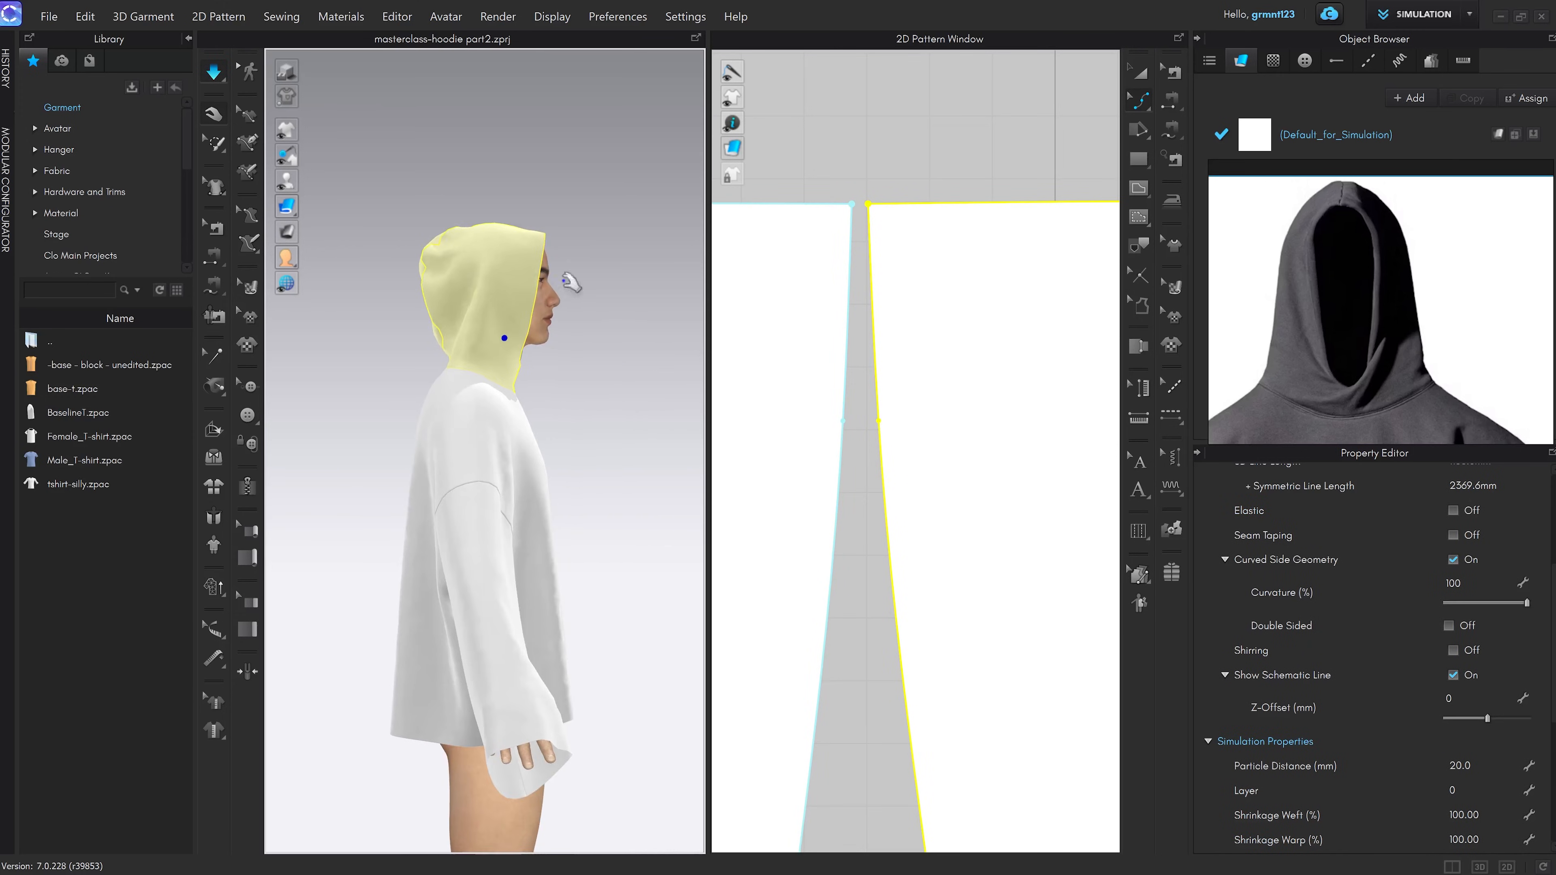
pyautogui.moveTo(441, 299); pyautogui.dragTo(414, 248)
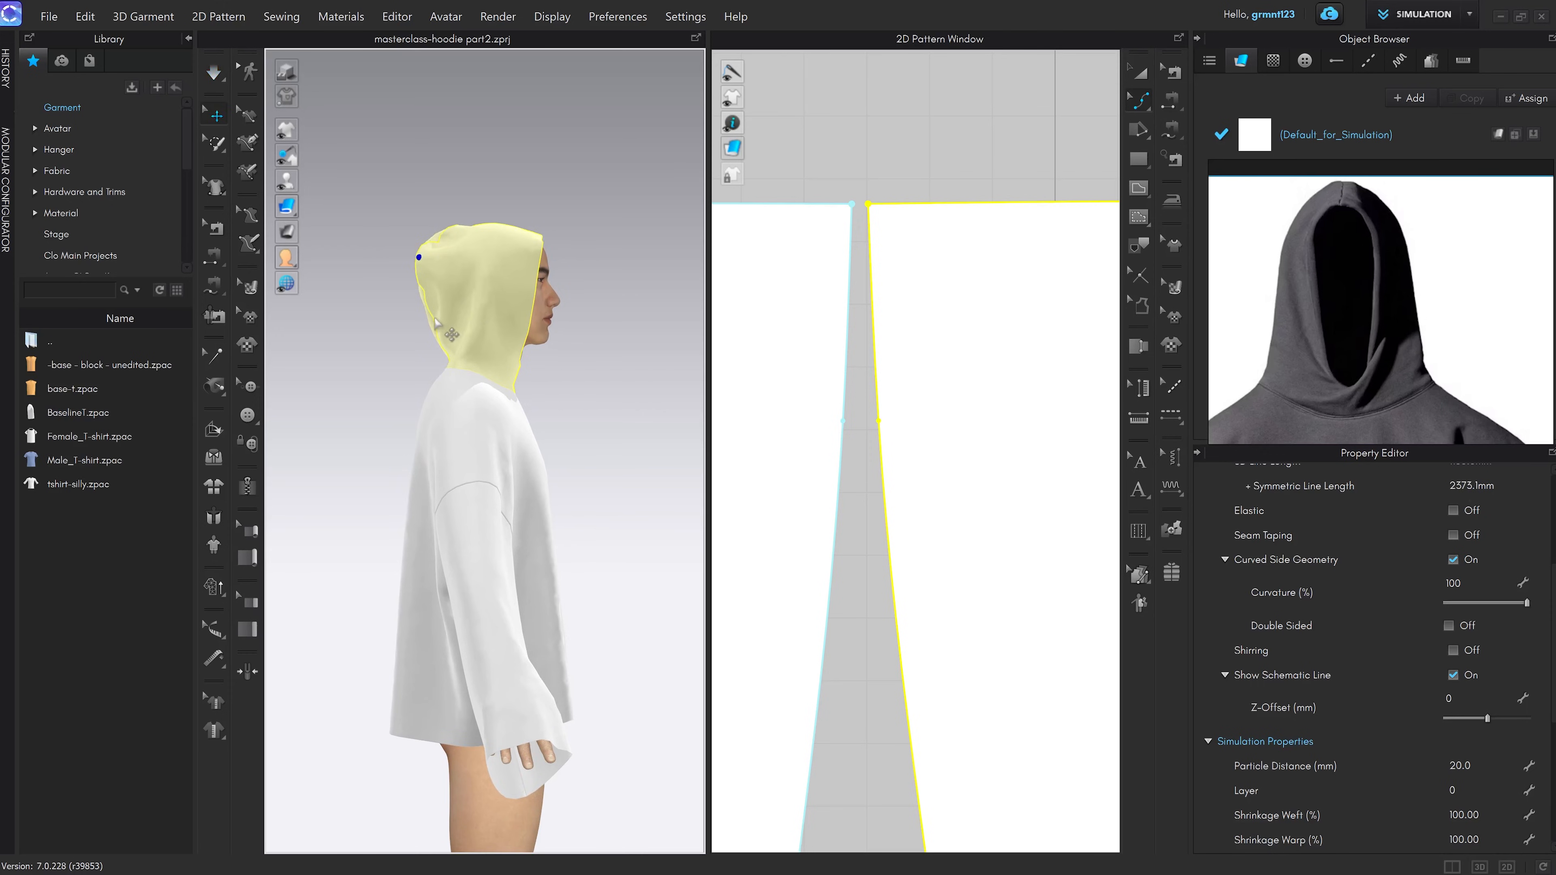
# Move the curve point low on the hood's back seam inward to create a concave nape, and toggle the simulation
pyautogui.scroll(-10, 951, 537)
pyautogui.scroll(5, 1023, 584)
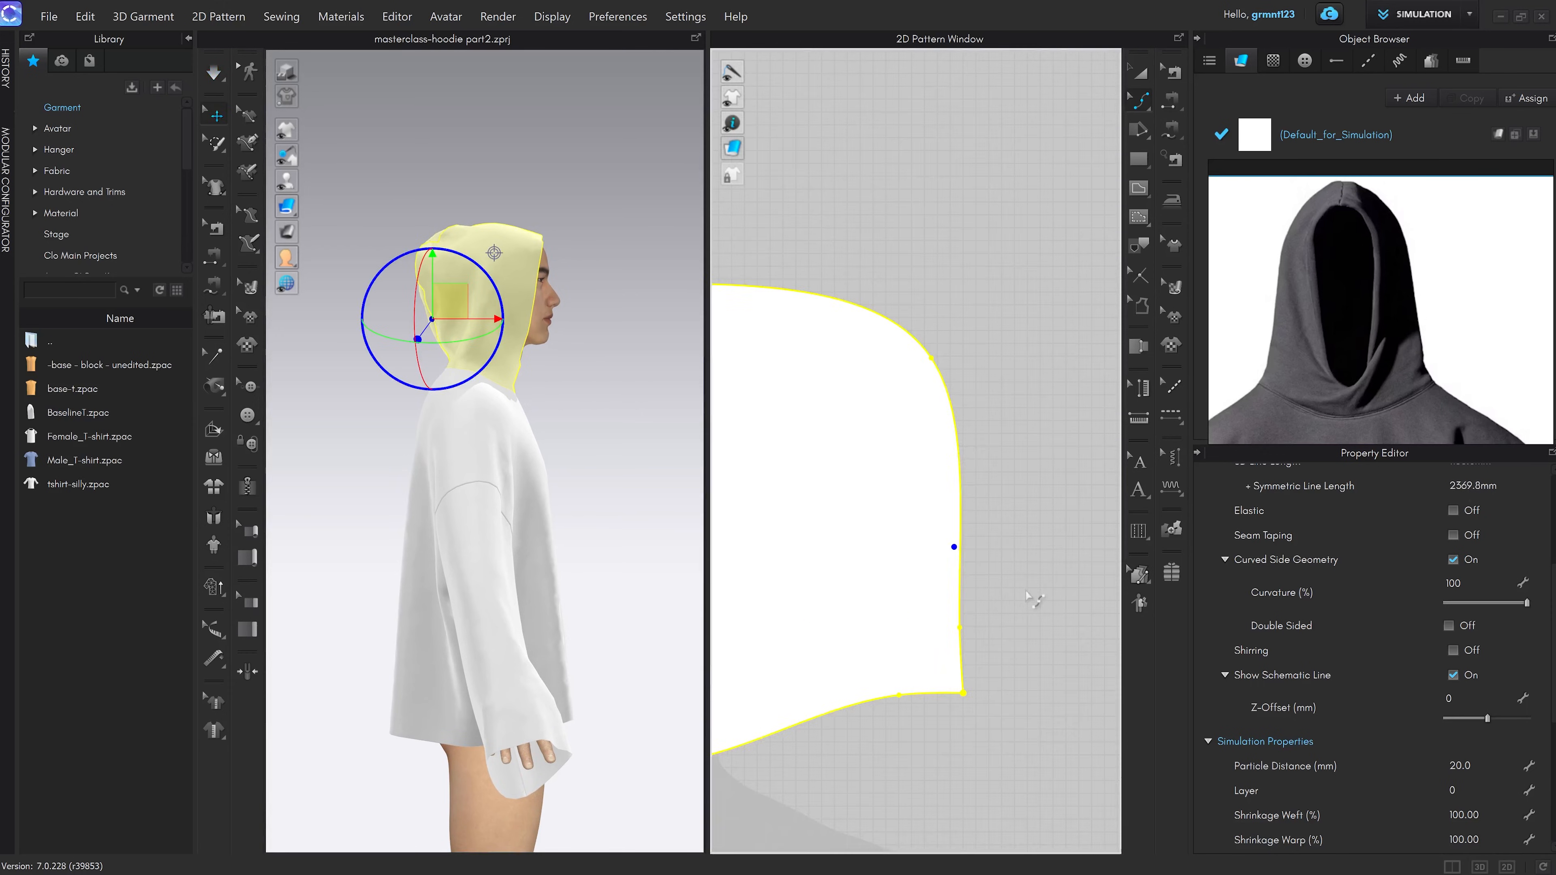
pyautogui.click(1029, 605)
pyautogui.scroll(2, 953, 621)
pyautogui.moveTo(972, 642); pyautogui.dragTo(953, 621)
pyautogui.click(1013, 633)
pyautogui.press('space')
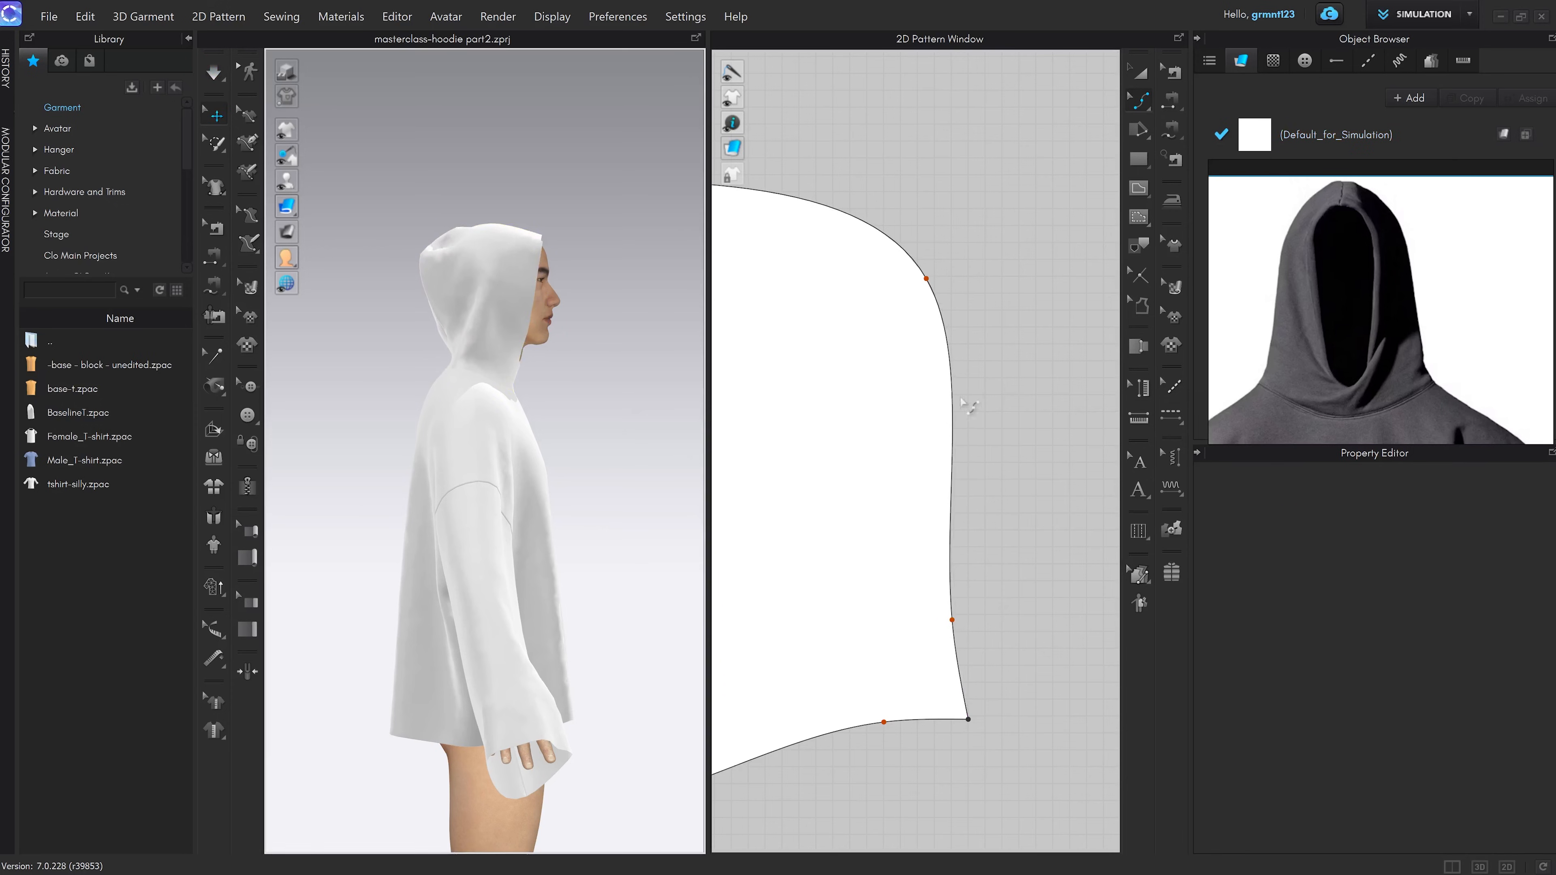
# Pull the back crown's curve point inward to soften the corner, and run the simulation on the reshaped hood
pyautogui.scroll(-3, 1004, 383)
pyautogui.moveTo(1010, 325); pyautogui.dragTo(994, 305)
pyautogui.press('q')
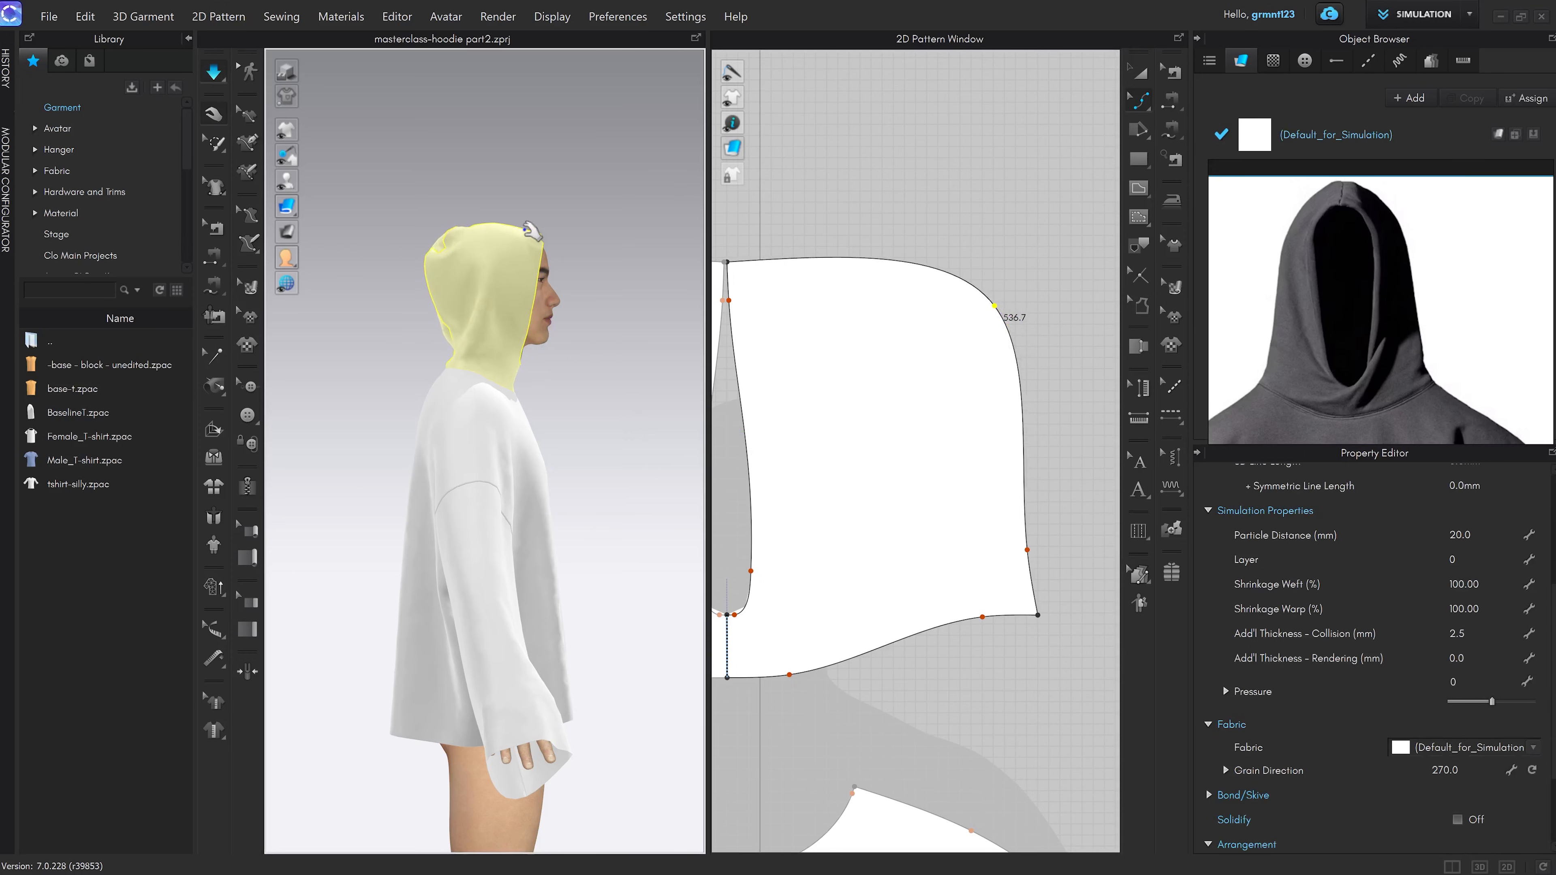
pyautogui.click(537, 201)
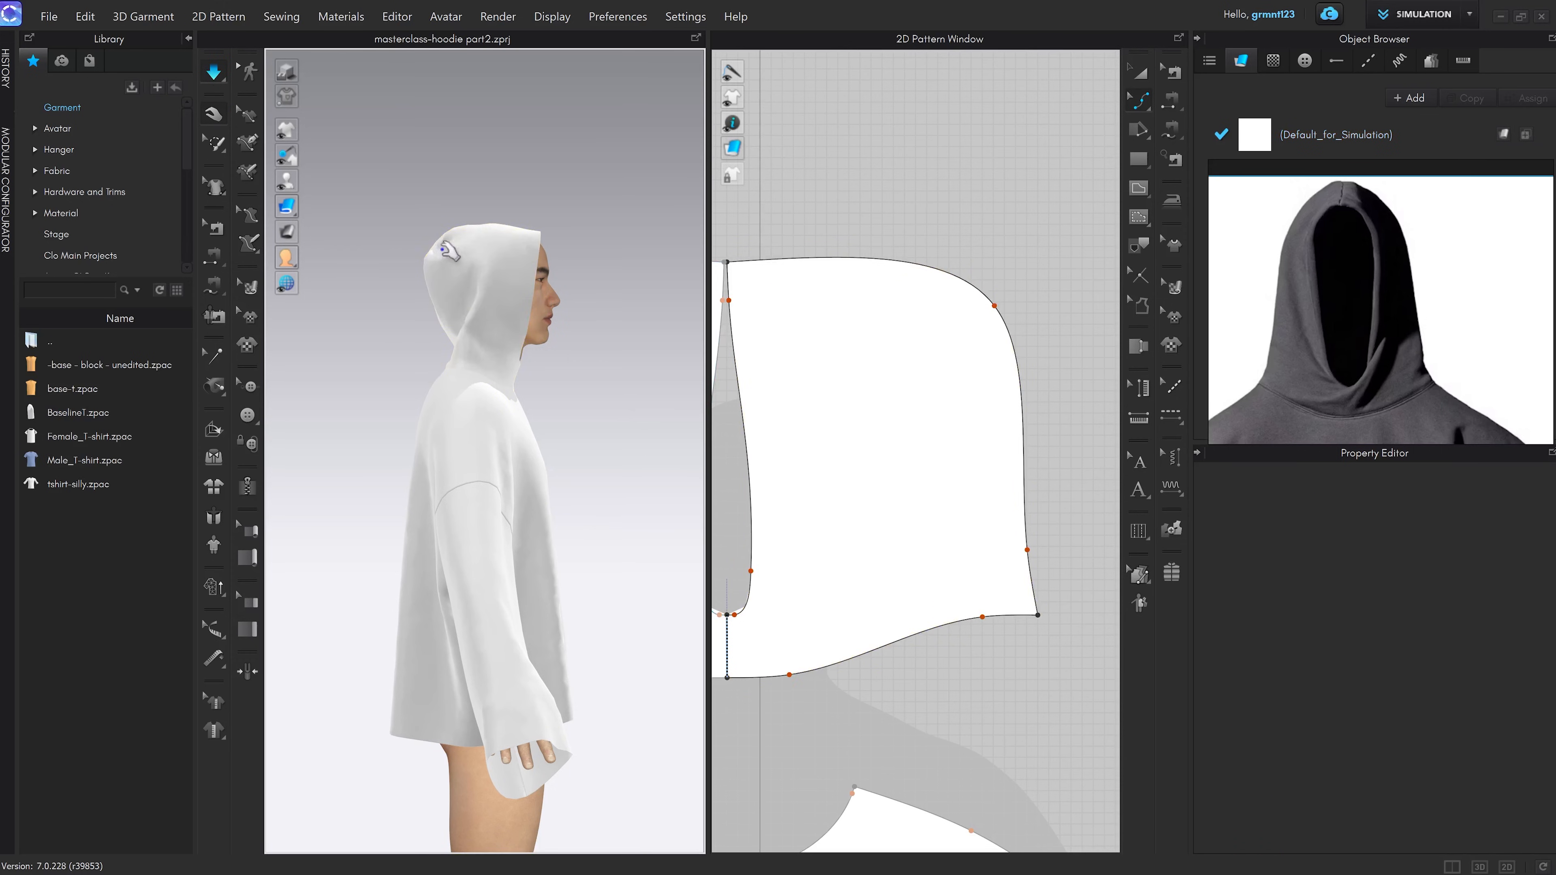
# Adjust the simulated hood's drape over the head, pulling its front forward and checking it from behind and the sides
pyautogui.moveTo(559, 358); pyautogui.dragTo(653, 361, button='right')
pyautogui.scroll(3, 630, 404)
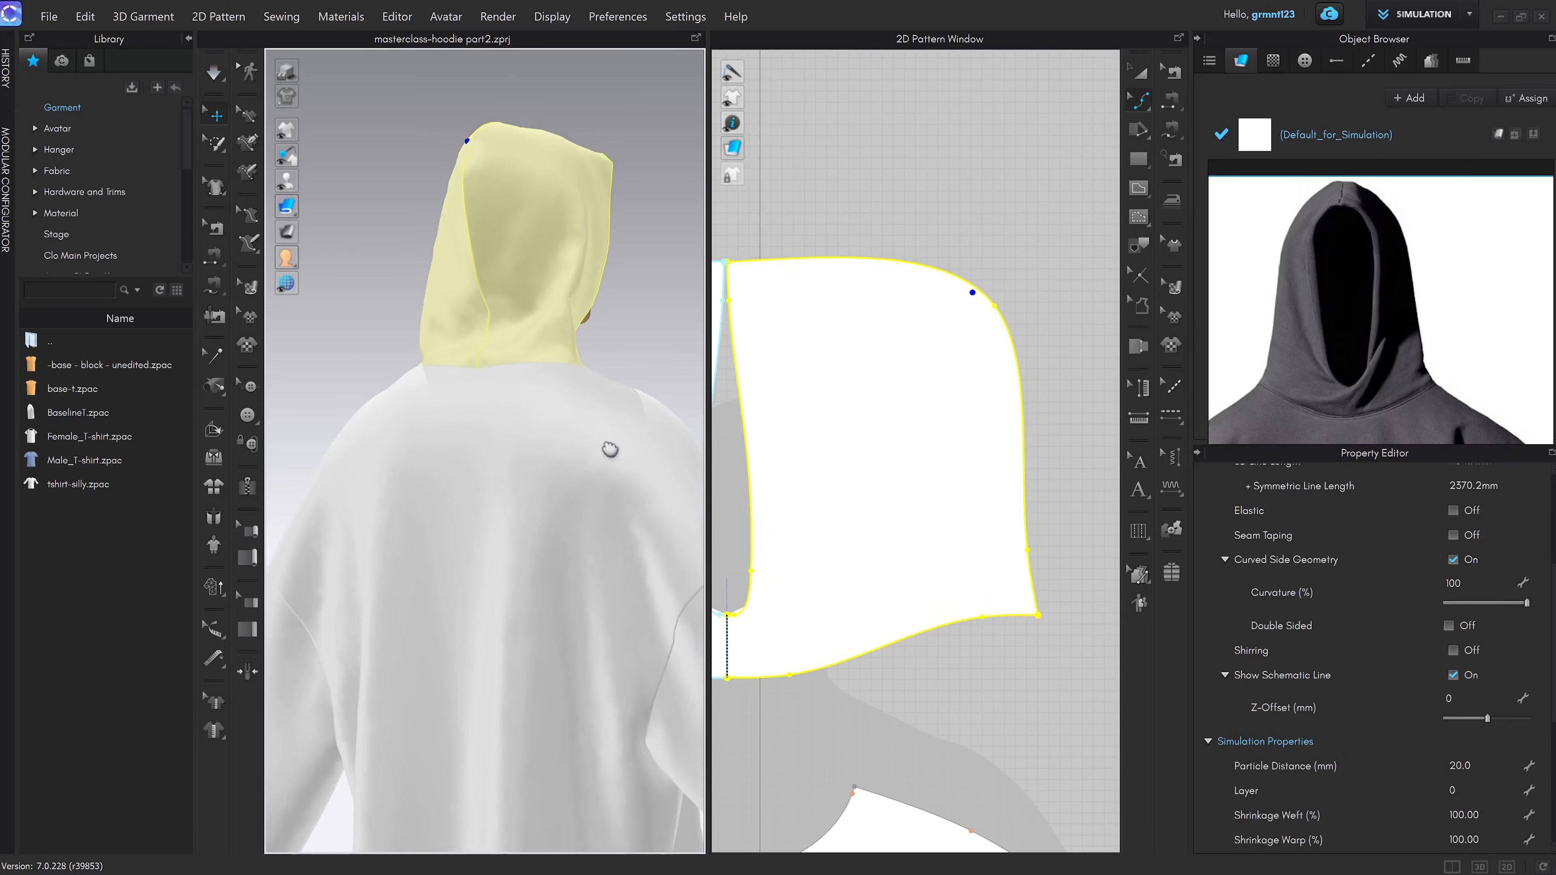
pyautogui.moveTo(385, 320)
pyautogui.mouseDown(button='right')
pyautogui.moveTo(594, 417)
pyautogui.moveTo(551, 329)
pyautogui.mouseUp(button='right')
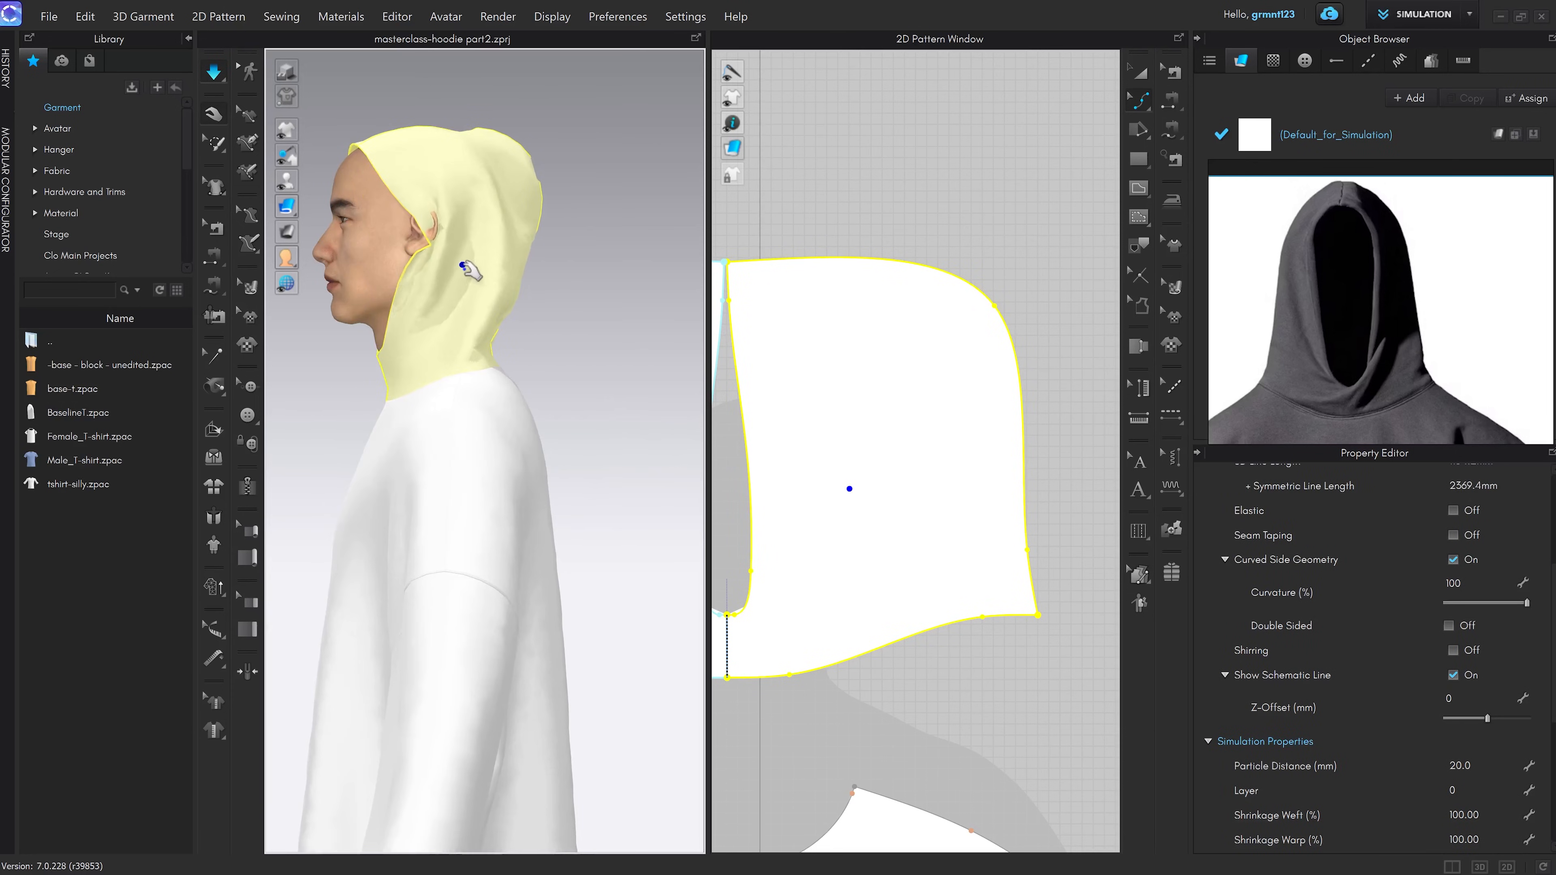
pyautogui.moveTo(469, 267); pyautogui.dragTo(430, 355, button='right')
pyautogui.moveTo(416, 260); pyautogui.dragTo(520, 212)
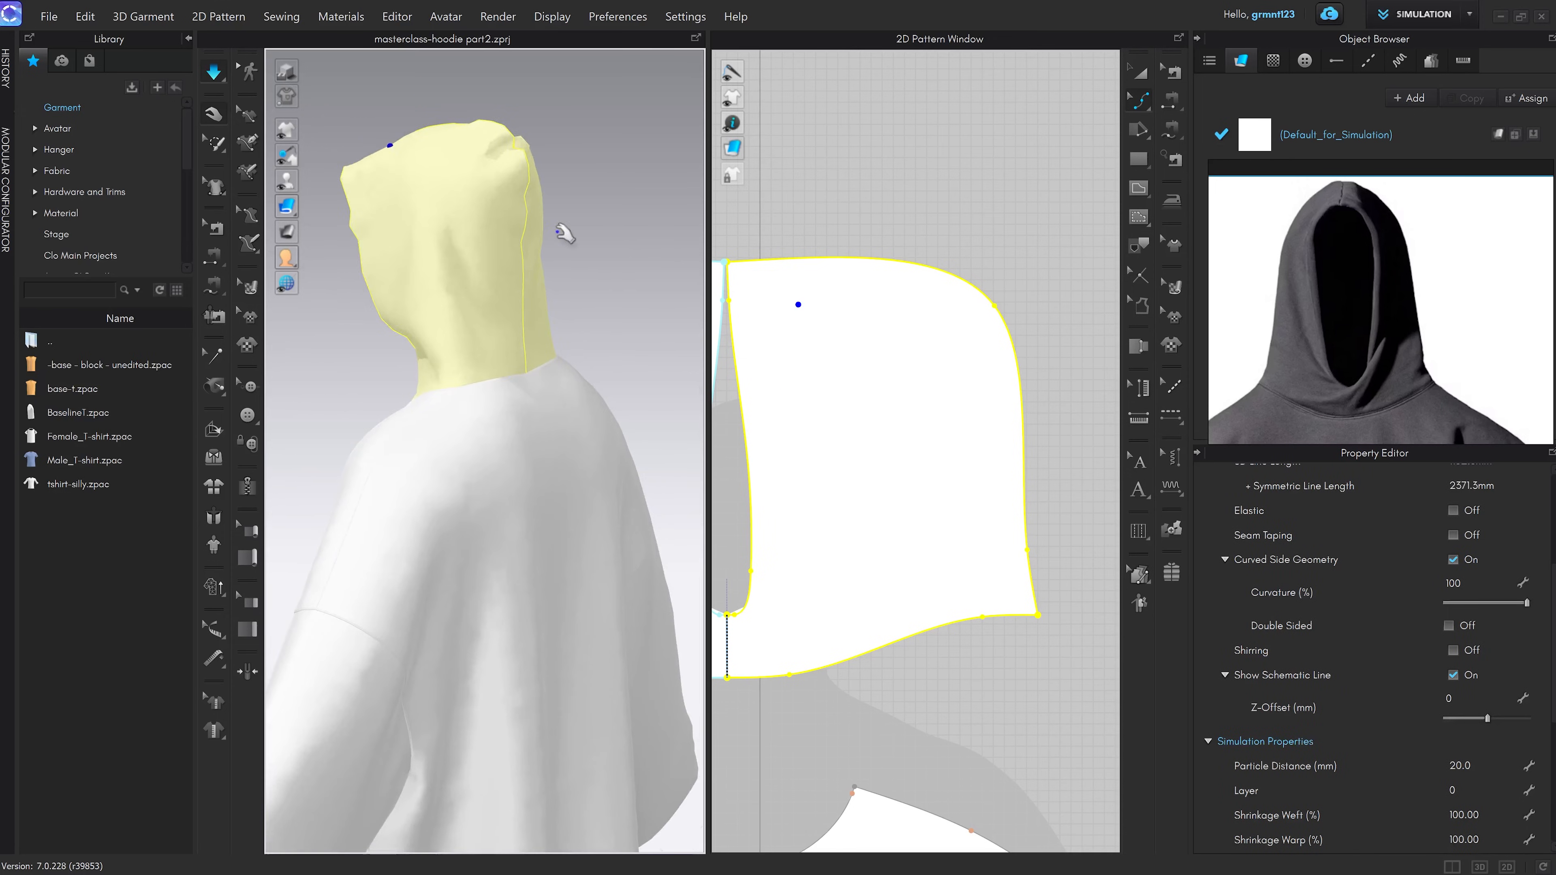
# Pull the hood back off the head so it drapes behind the neck, and stop the simulation
pyautogui.moveTo(547, 227); pyautogui.dragTo(545, 236, button='right')
pyautogui.scroll(-3, 551, 264)
pyautogui.moveTo(570, 295); pyautogui.dragTo(771, 470)
pyautogui.press('2')
pyautogui.scroll(4, 511, 392)
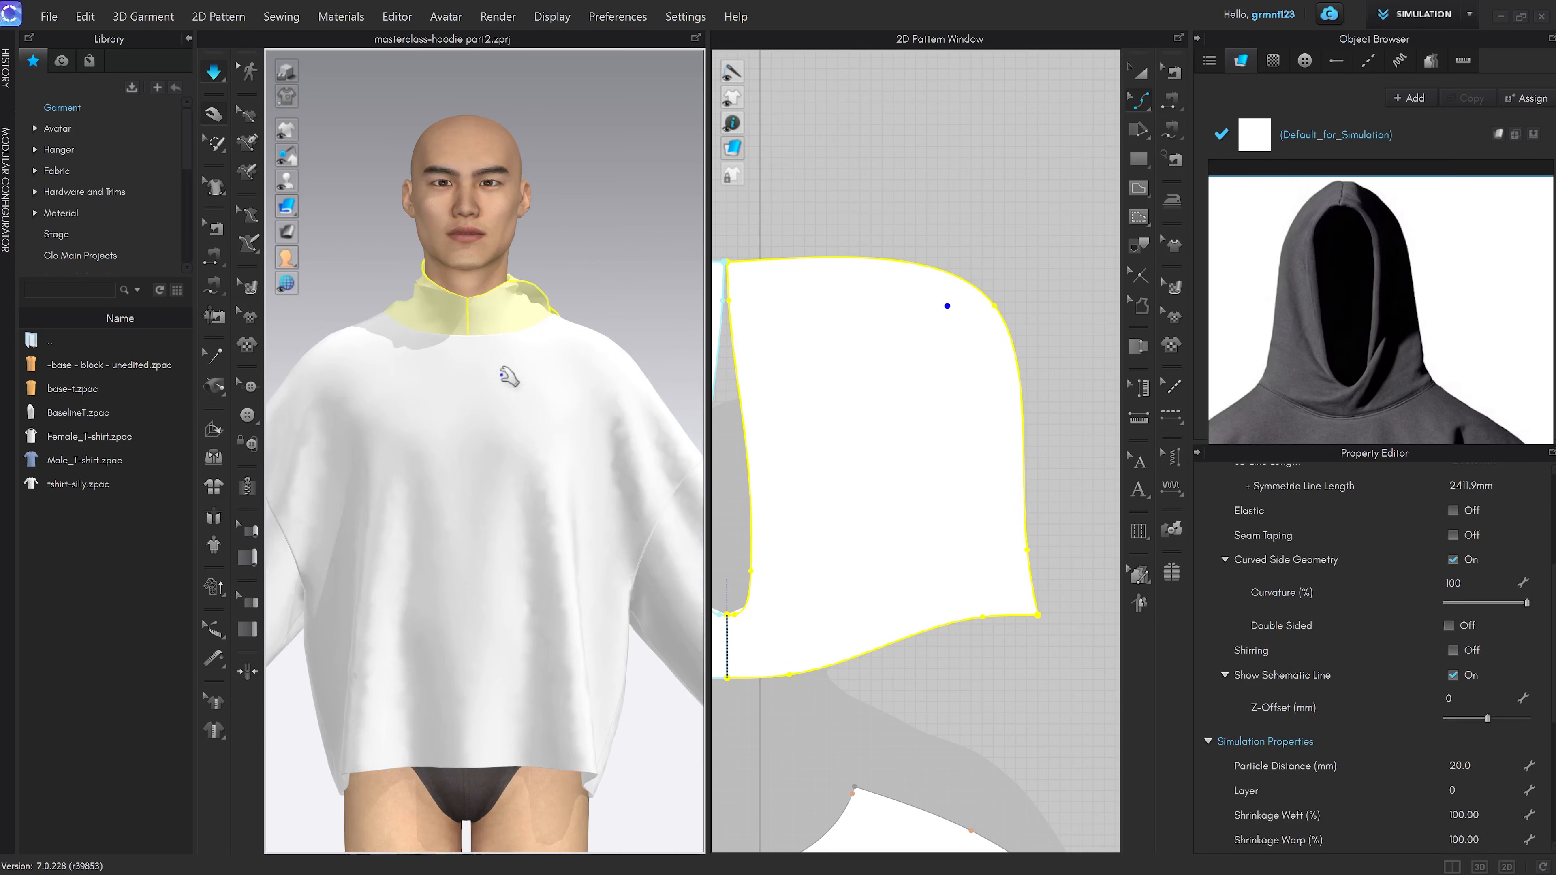
pyautogui.moveTo(507, 375); pyautogui.dragTo(522, 438, button='middle')
pyautogui.scroll(3, 528, 440)
pyautogui.moveTo(576, 357); pyautogui.dragTo(444, 402, button='right')
pyautogui.press('space')
pyautogui.scroll(-4, 497, 447)
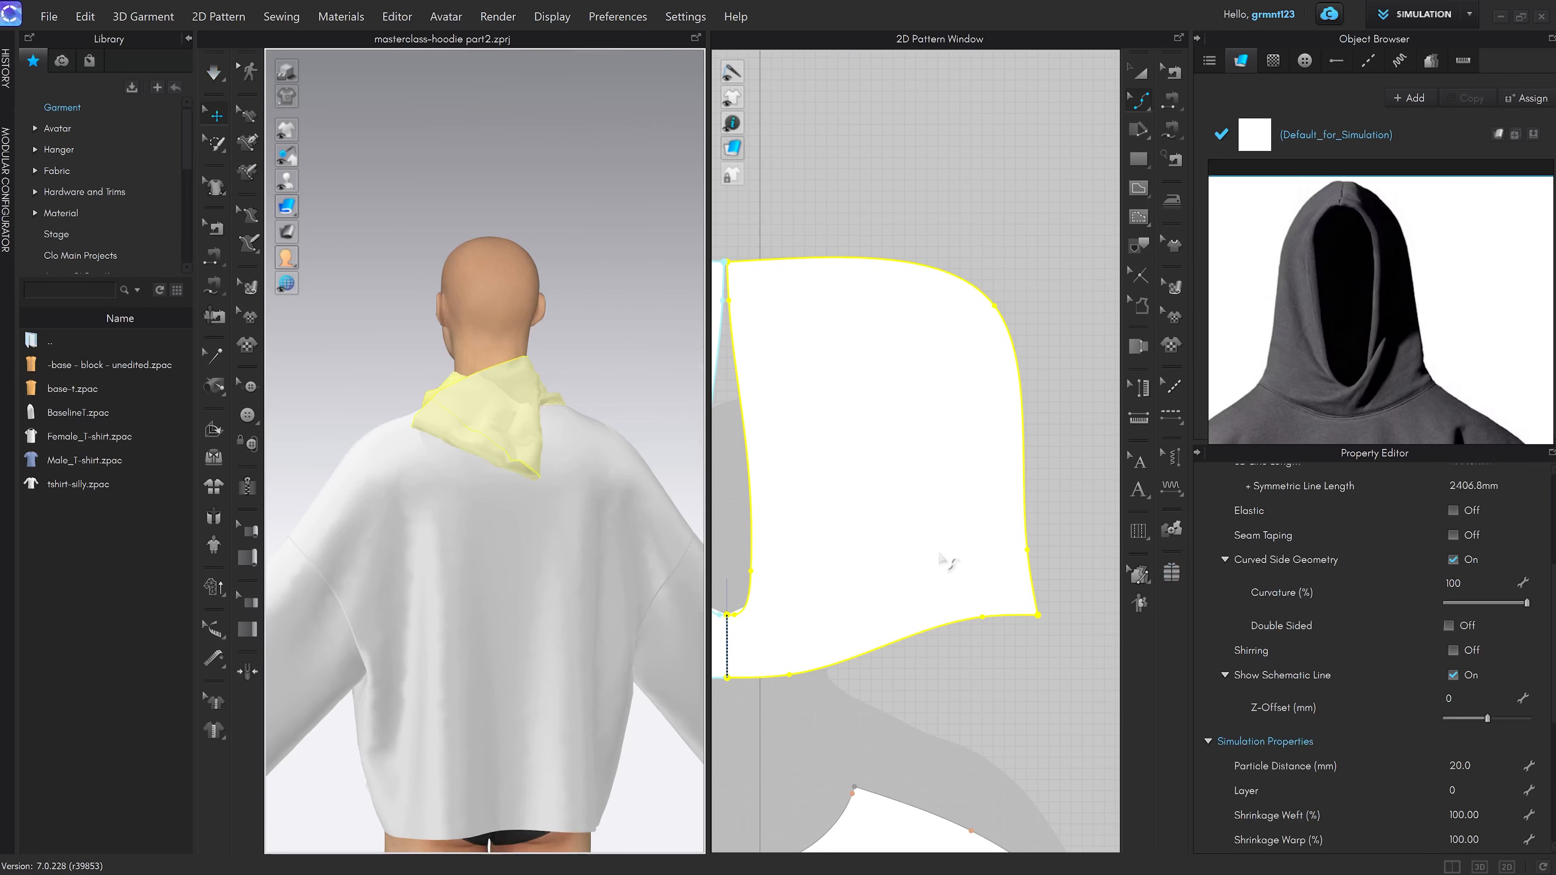
# Set the hood pattern's particle distance to 10 mm and simulate the lowered hood
pyautogui.moveTo(545, 539); pyautogui.dragTo(610, 537, button='right')
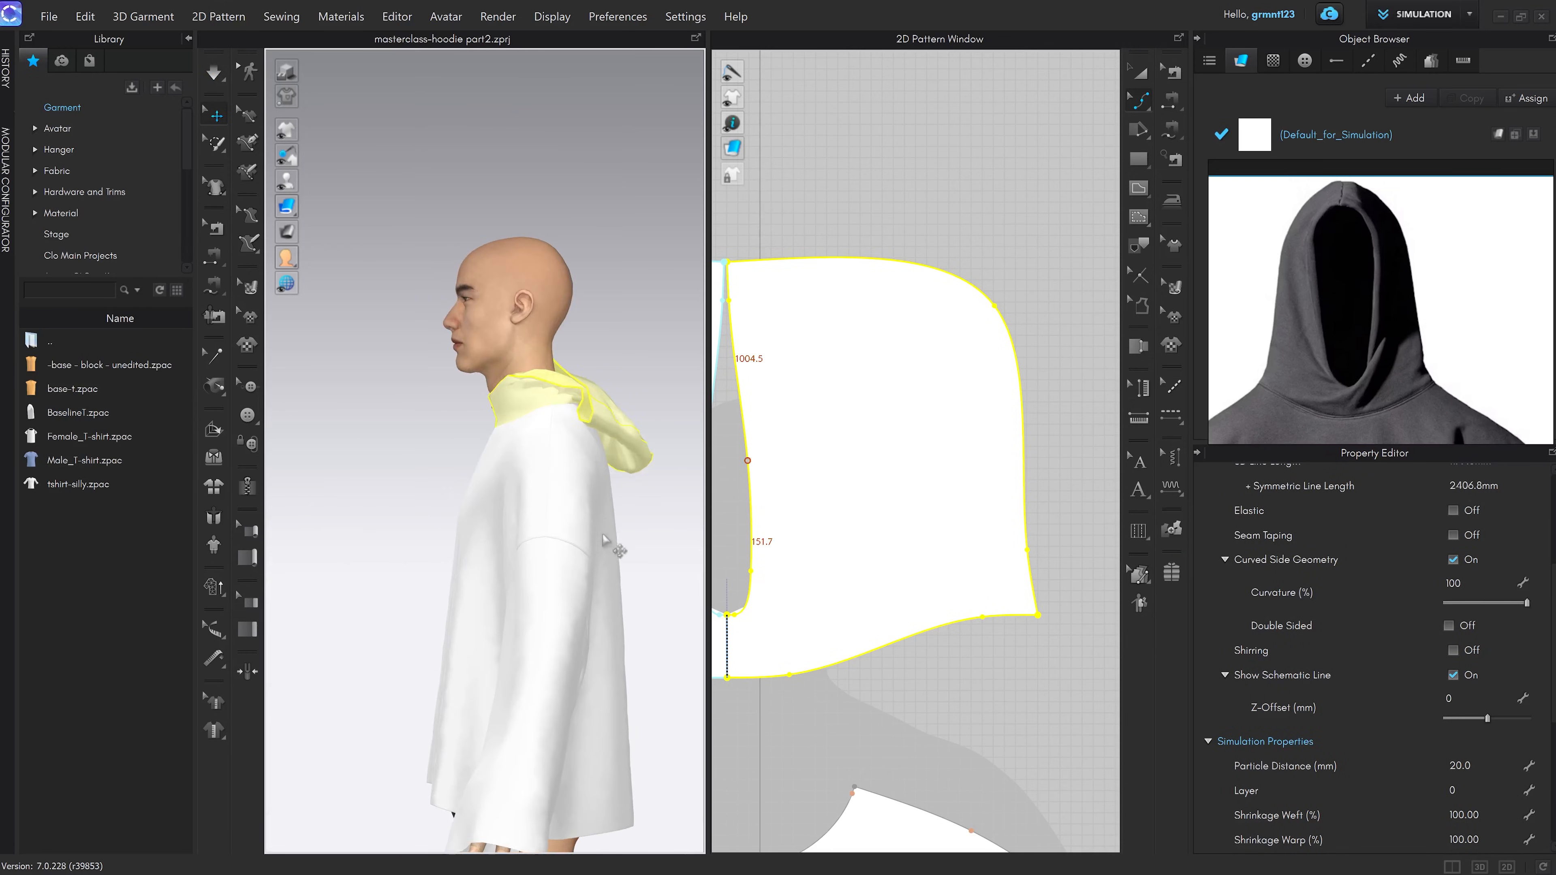
pyautogui.click(1467, 766)
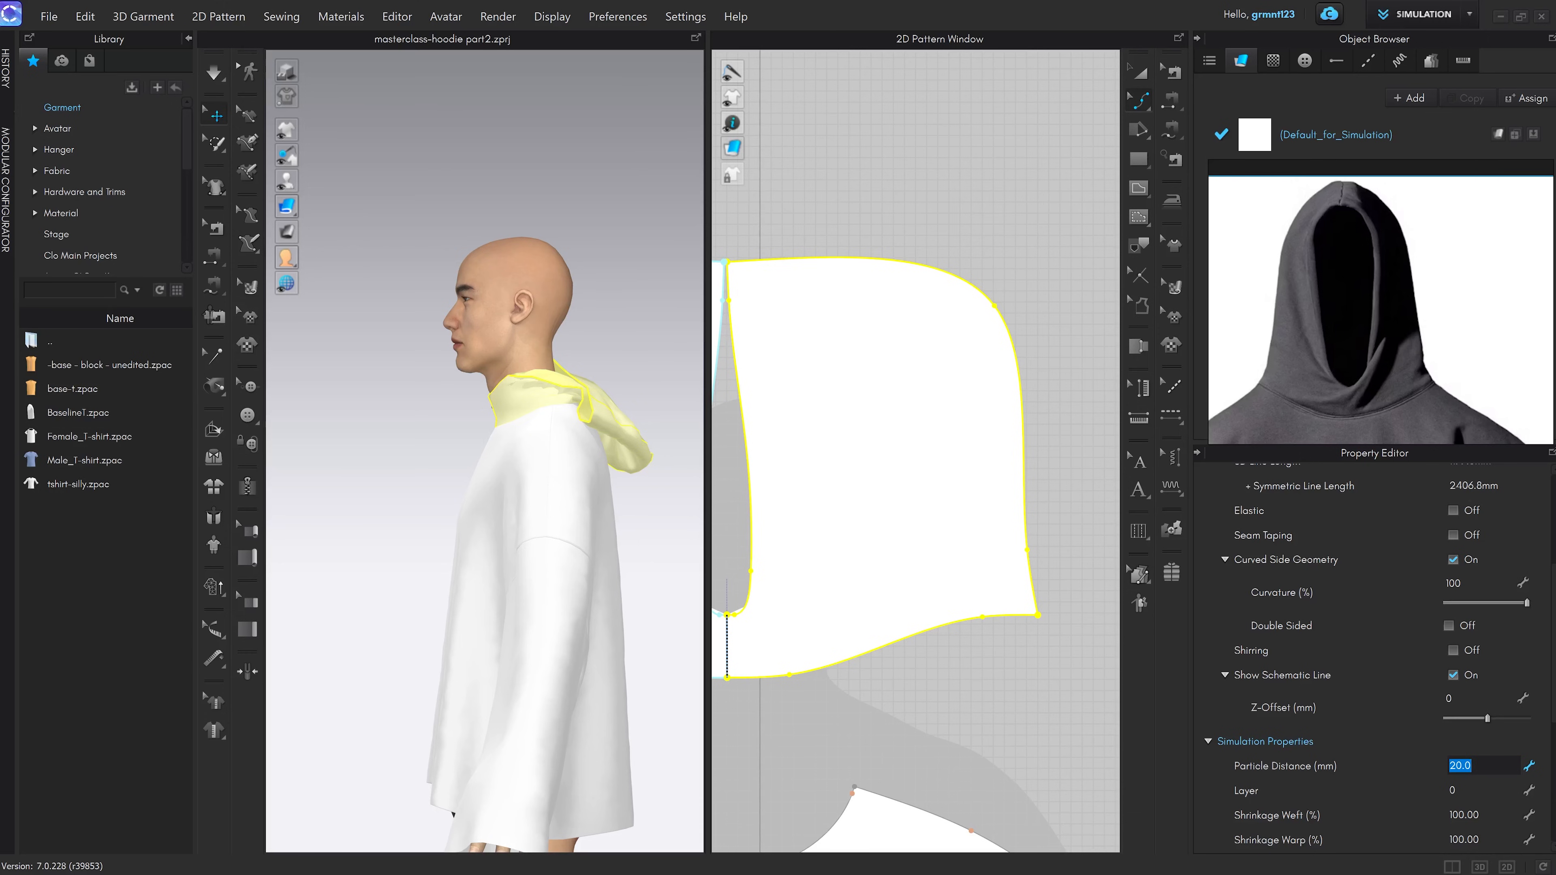
pyautogui.write('10')
pyautogui.press('Return')
pyautogui.press('space')
pyautogui.scroll(3, 601, 489)
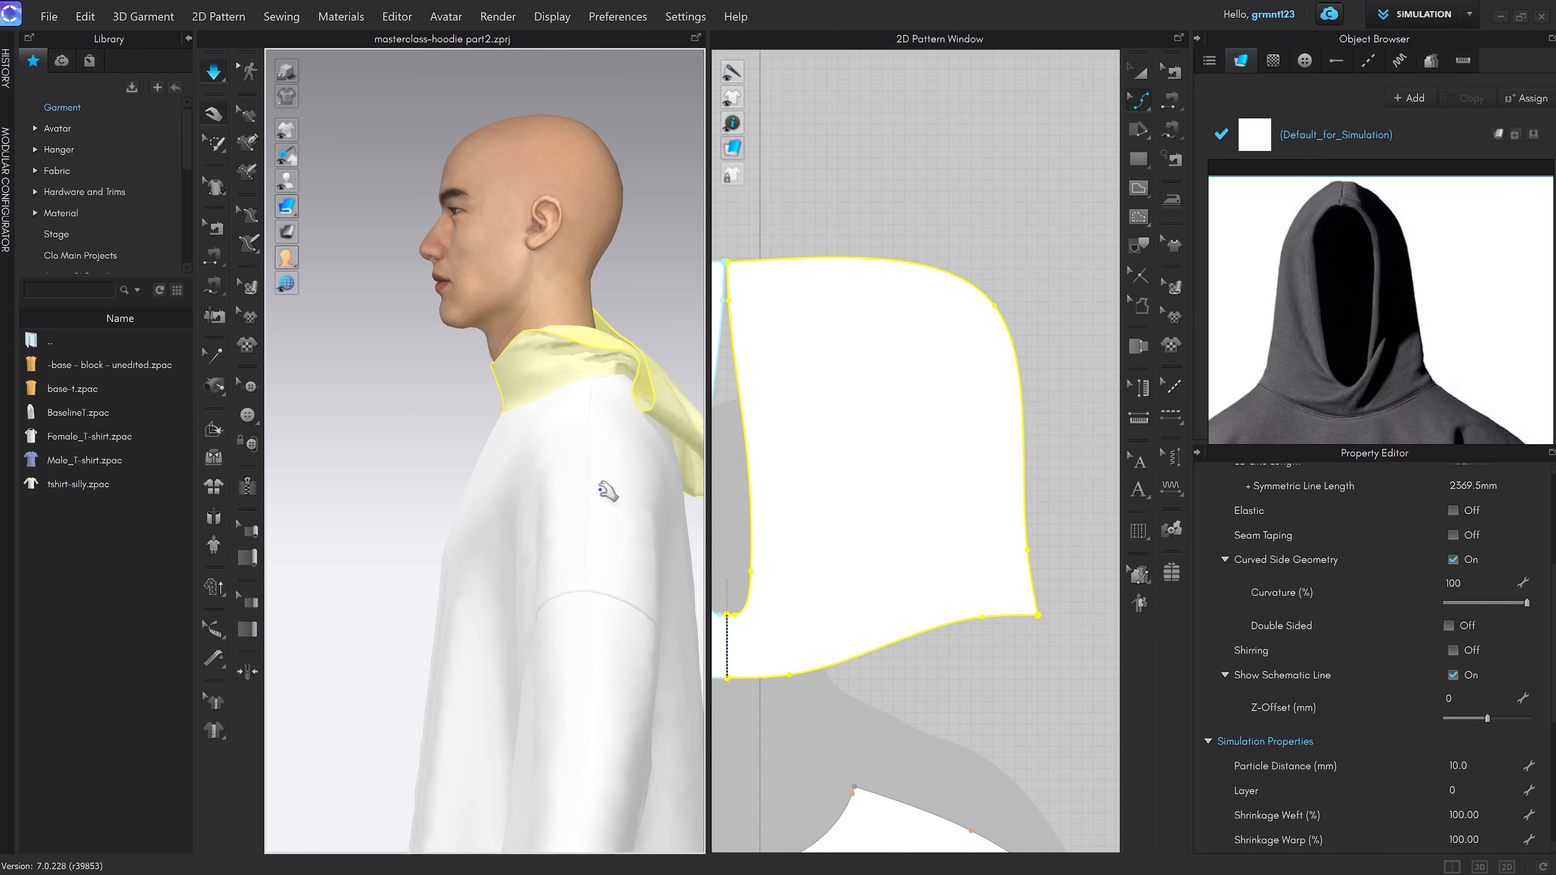
pyautogui.moveTo(608, 491); pyautogui.dragTo(462, 456, button='right')
pyautogui.press('space')
pyautogui.press('2')
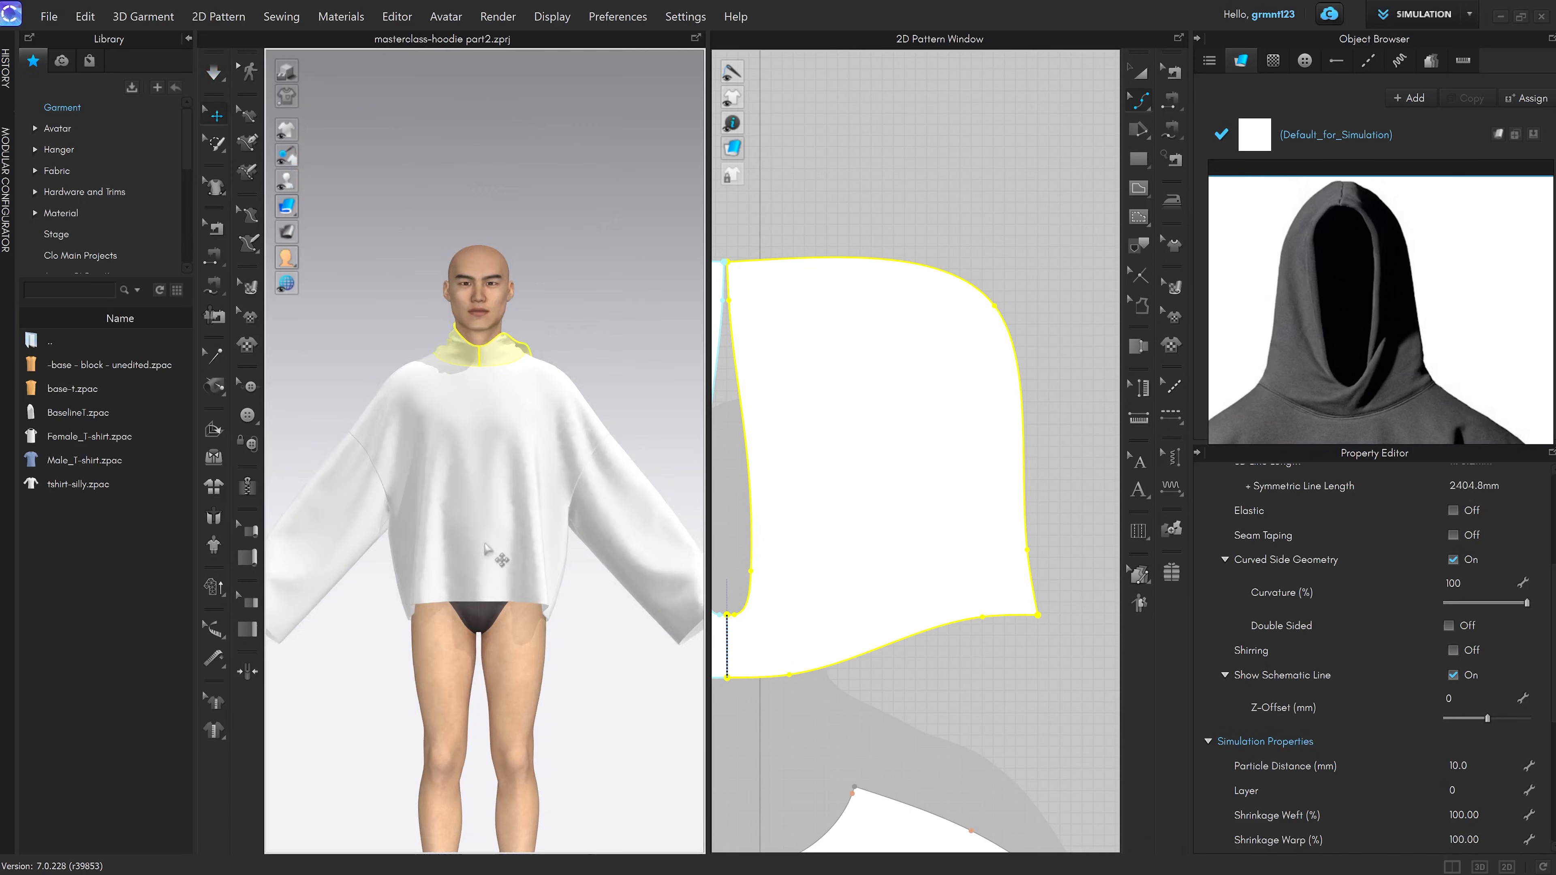
# Lower the bottom centre point of the hood's face opening on the pattern
pyautogui.scroll(5, 485, 539)
pyautogui.moveTo(518, 337); pyautogui.dragTo(517, 440, button='middle')
pyautogui.scroll(-3, 870, 493)
pyautogui.moveTo(871, 490); pyautogui.dragTo(941, 469, button='middle')
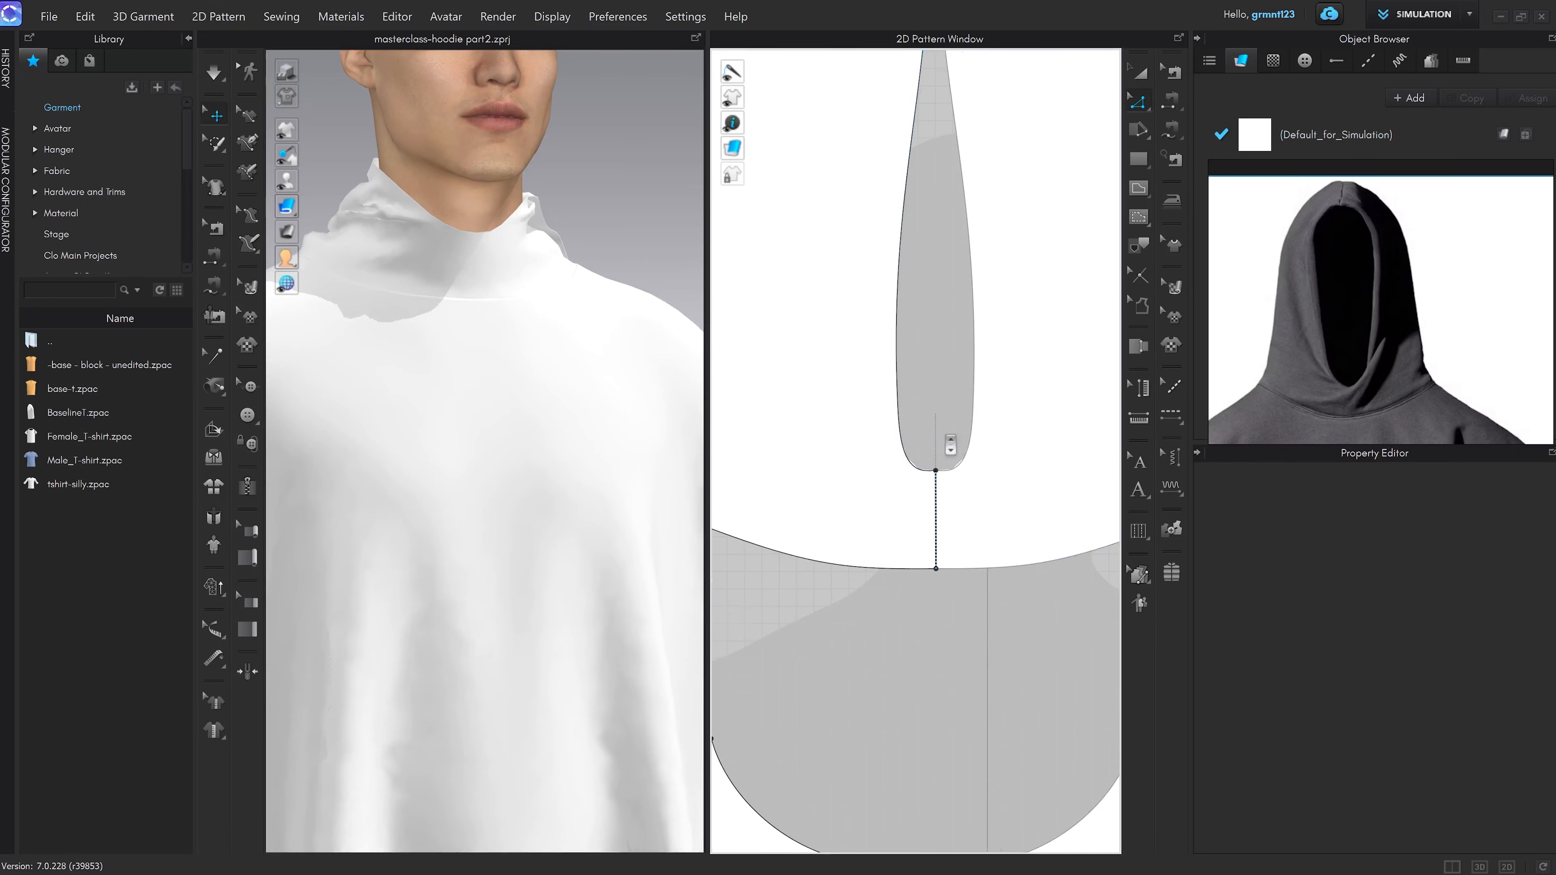
pyautogui.scroll(5, 934, 500)
pyautogui.press('z')
pyautogui.moveTo(924, 497); pyautogui.dragTo(923, 542)
pyautogui.scroll(-4, 936, 545)
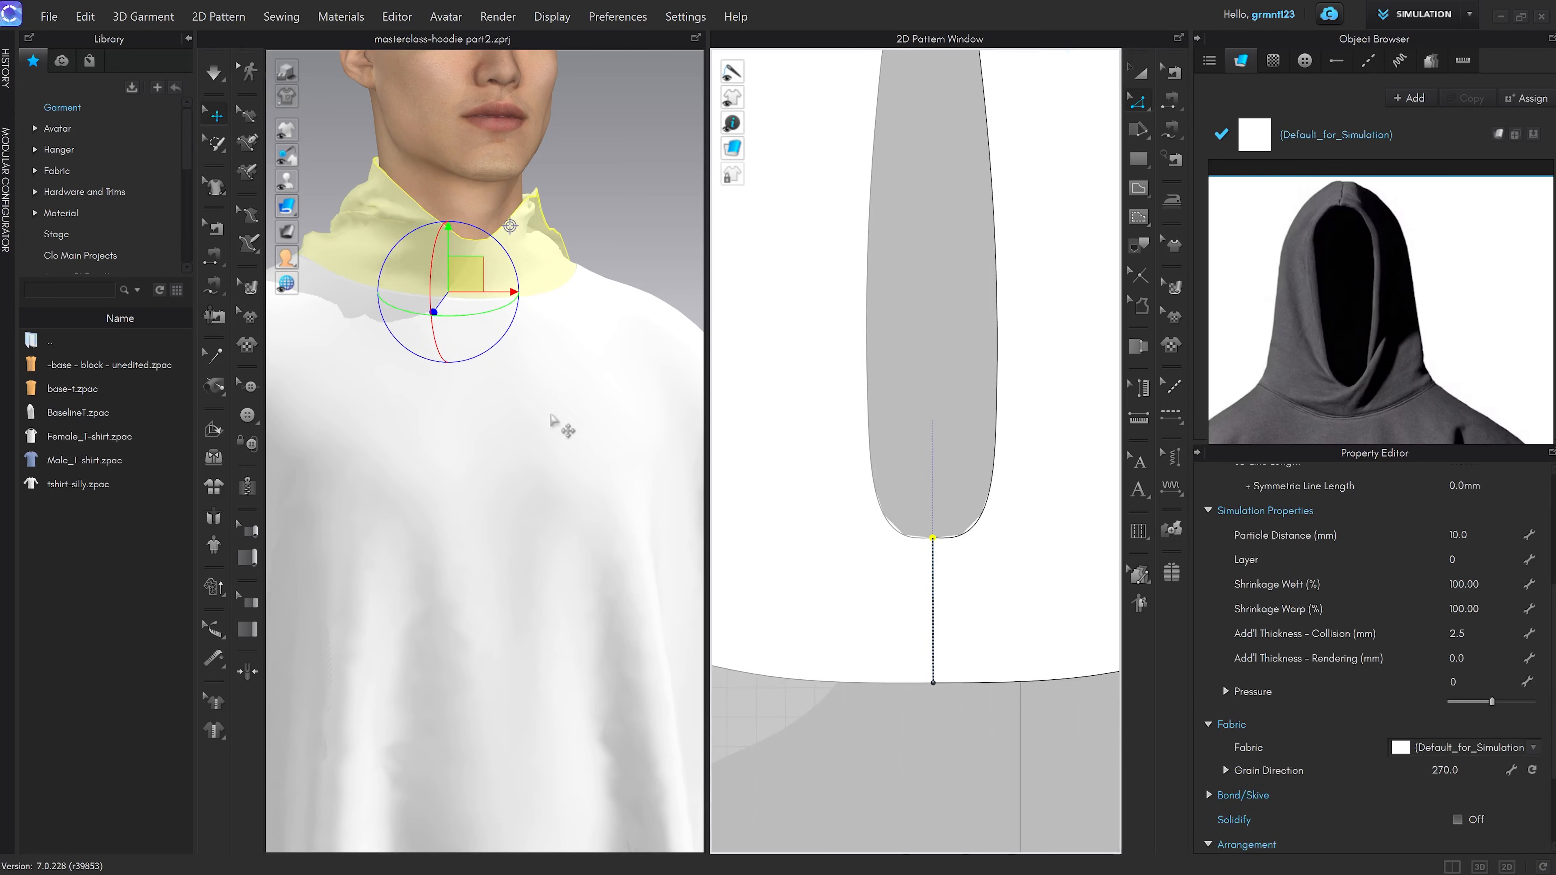
pyautogui.moveTo(556, 422); pyautogui.dragTo(541, 402, button='right')
pyautogui.scroll(3, 930, 535)
pyautogui.moveTo(932, 539); pyautogui.dragTo(935, 555)
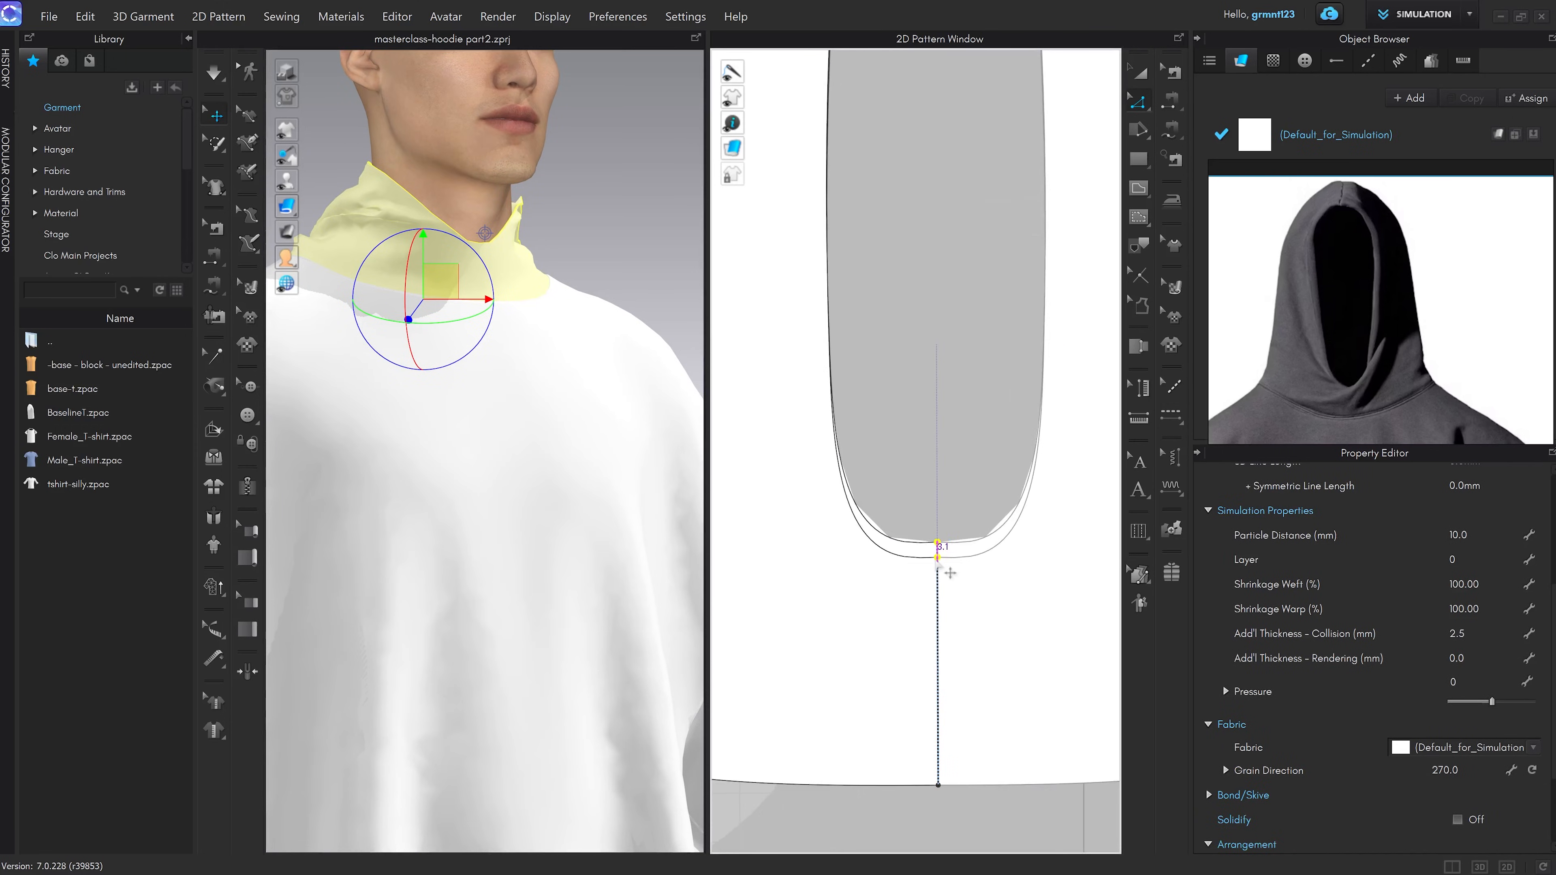
pyautogui.click(937, 502)
# Move the curve point beside the face opening's bottom outward to flatten the base and tighten its rounded corner
pyautogui.press('v')
pyautogui.scroll(-4, 937, 502)
pyautogui.scroll(5, 958, 543)
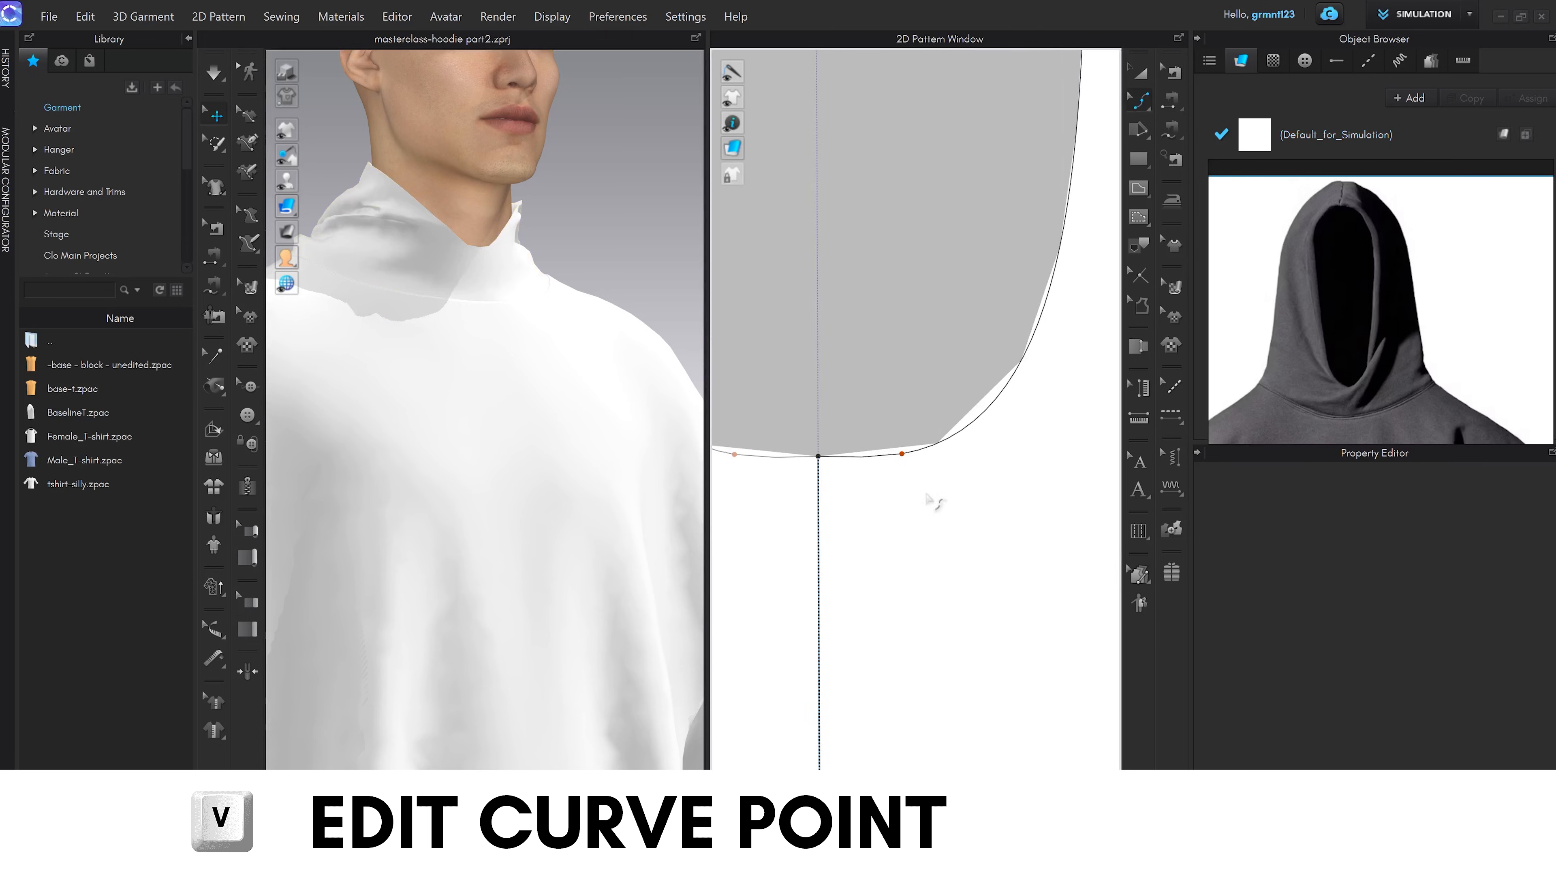
pyautogui.moveTo(902, 456); pyautogui.dragTo(962, 452)
pyautogui.scroll(-5, 980, 490)
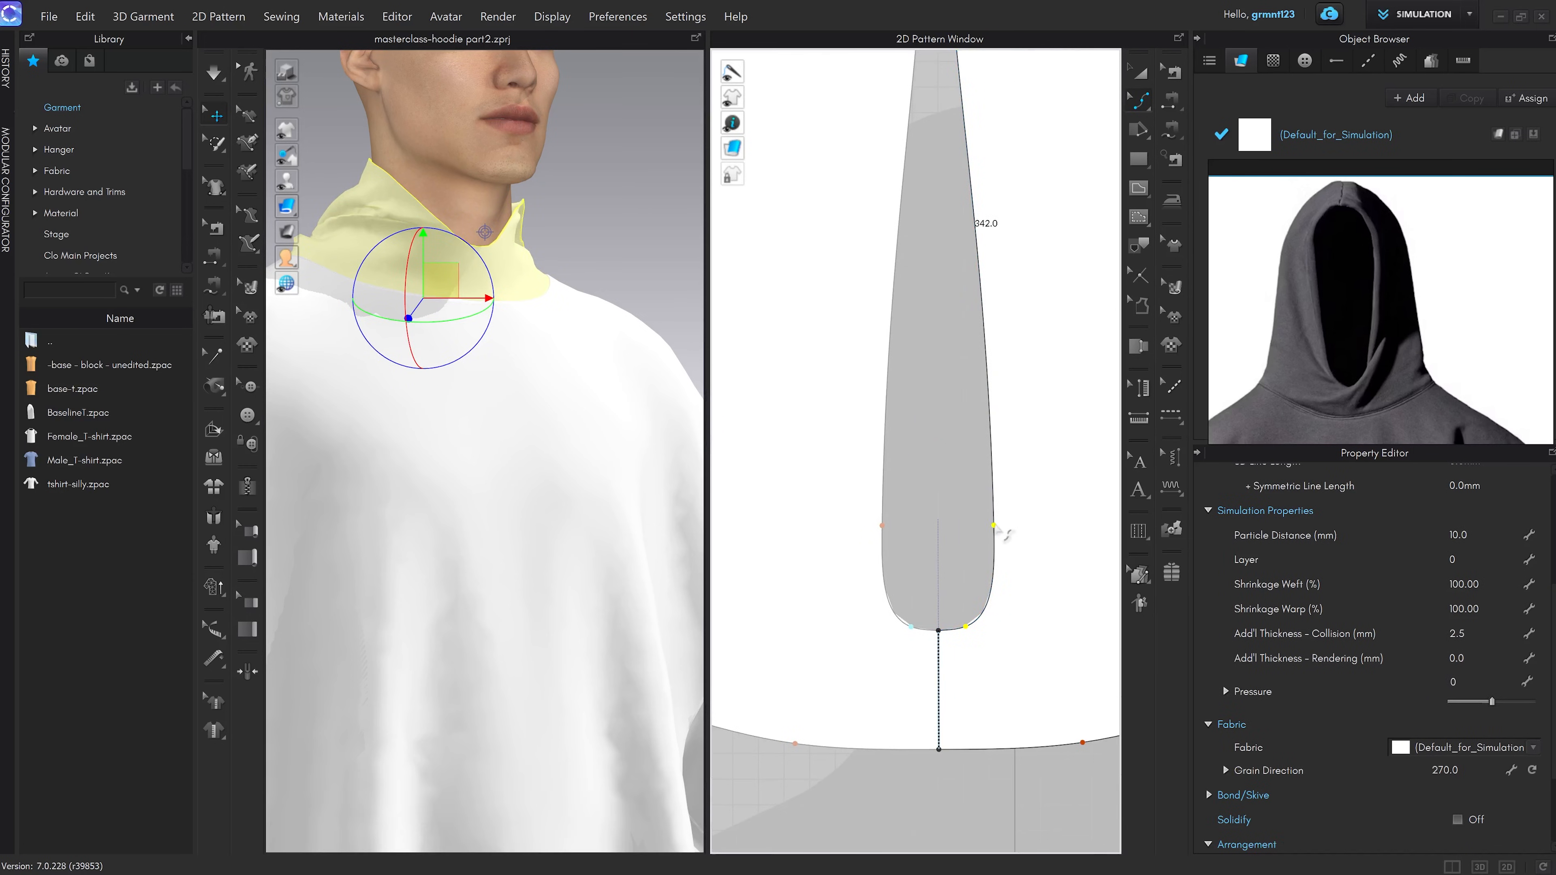
# Widen the top of the face opening by moving its corner point outward from the centre line, and start the simulation
pyautogui.press('z')
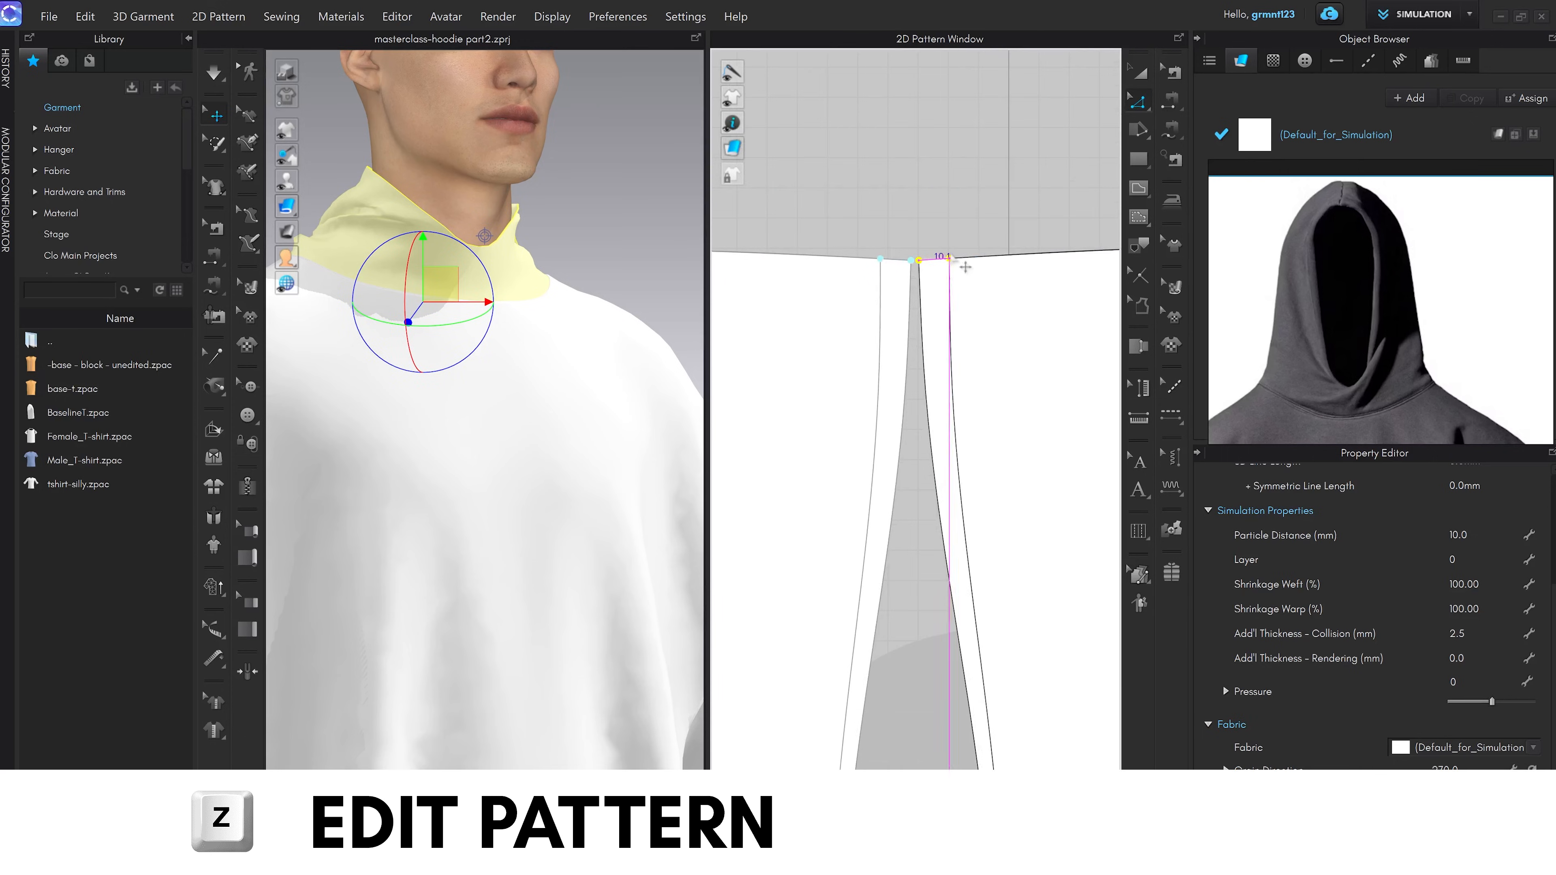
pyautogui.click(950, 247)
pyautogui.press('space')
pyautogui.scroll(-5, 528, 373)
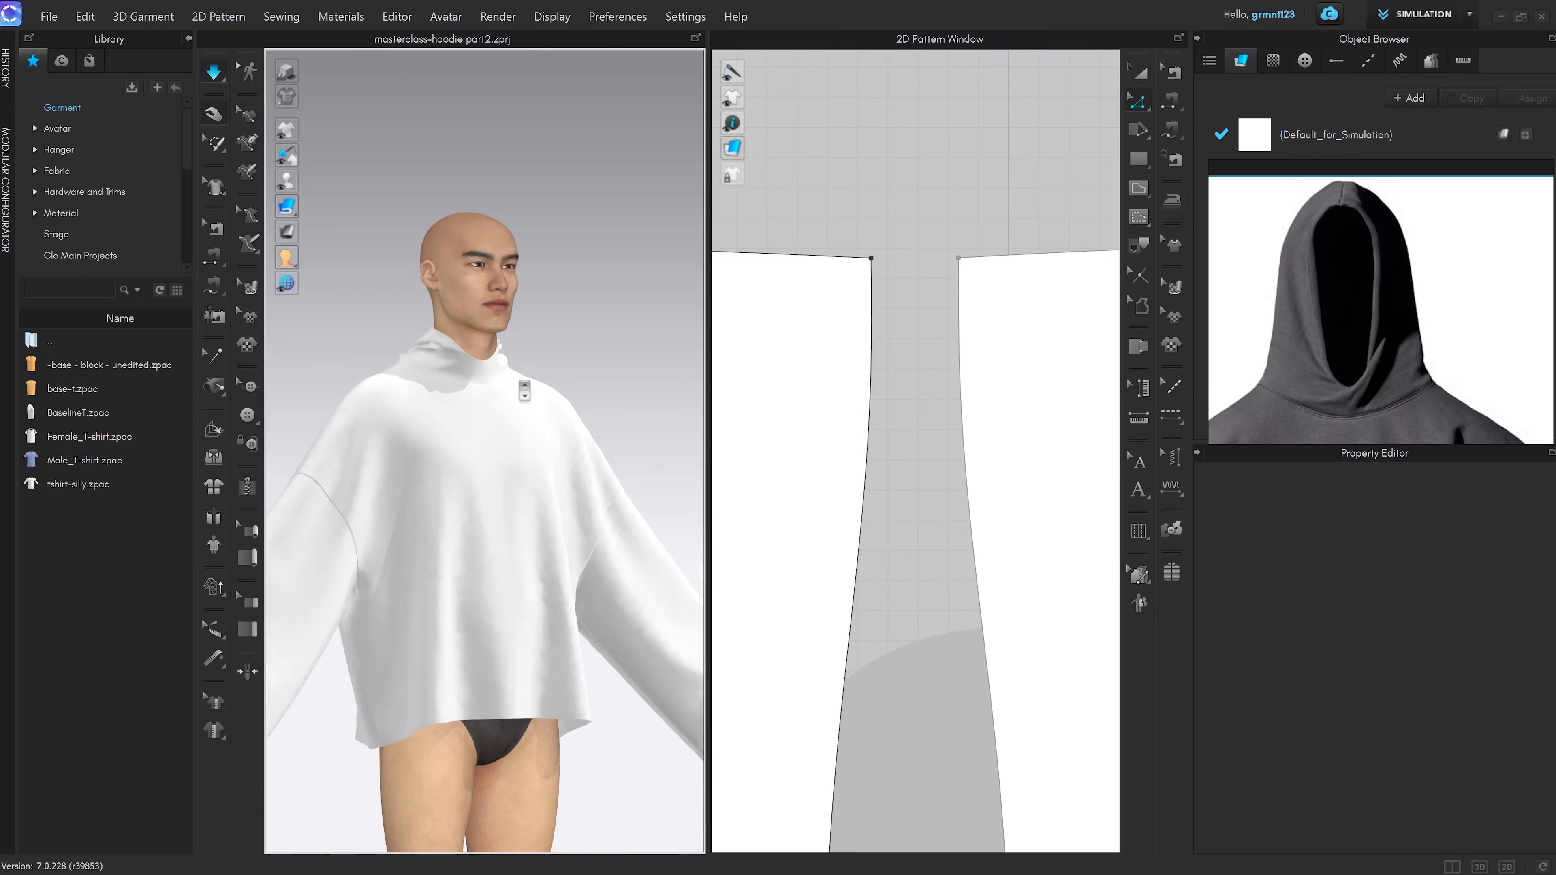
# Pull the simulated hood up over the head, drawing its front edge forward and its back crown up
pyautogui.moveTo(521, 389); pyautogui.dragTo(562, 391, button='right')
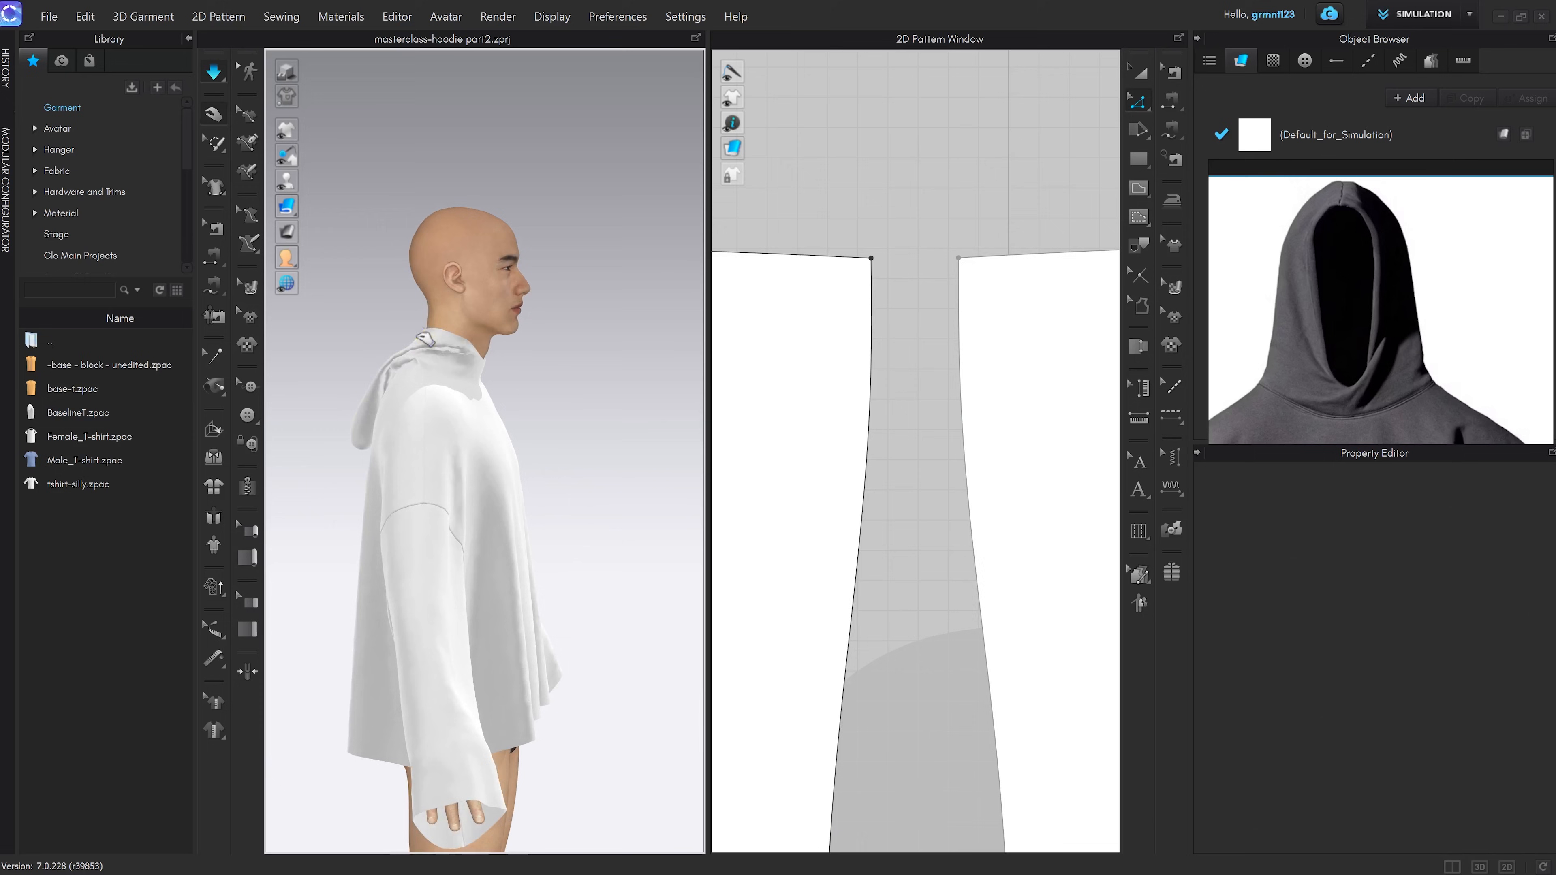
pyautogui.moveTo(425, 338); pyautogui.dragTo(525, 352)
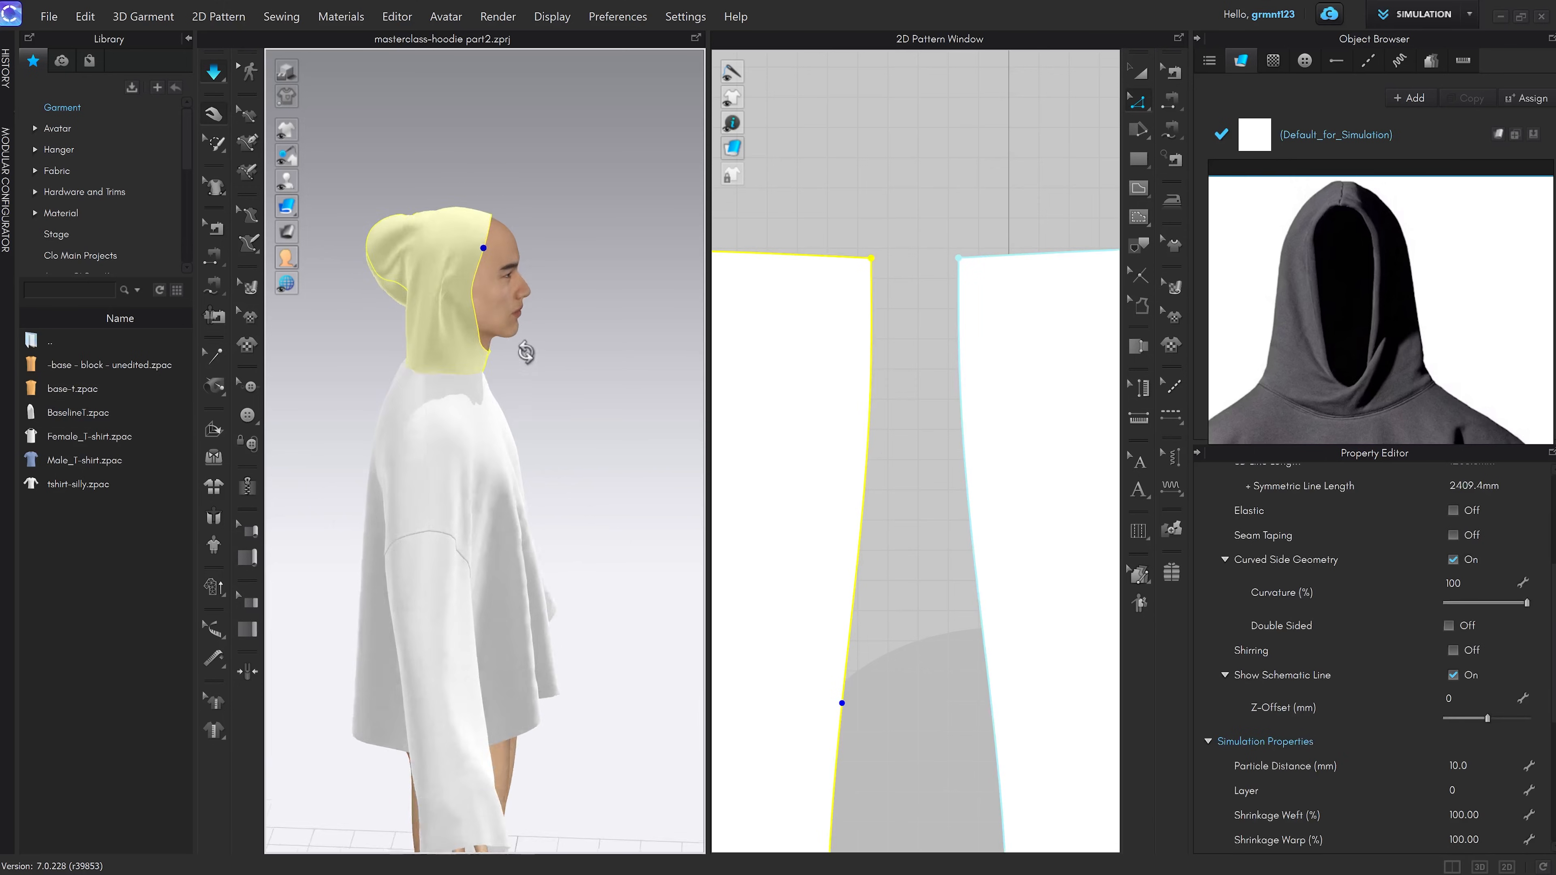
pyautogui.moveTo(525, 352); pyautogui.dragTo(530, 350, button='right')
pyautogui.moveTo(488, 233); pyautogui.dragTo(554, 277)
pyautogui.moveTo(507, 275); pyautogui.dragTo(528, 267, button='right')
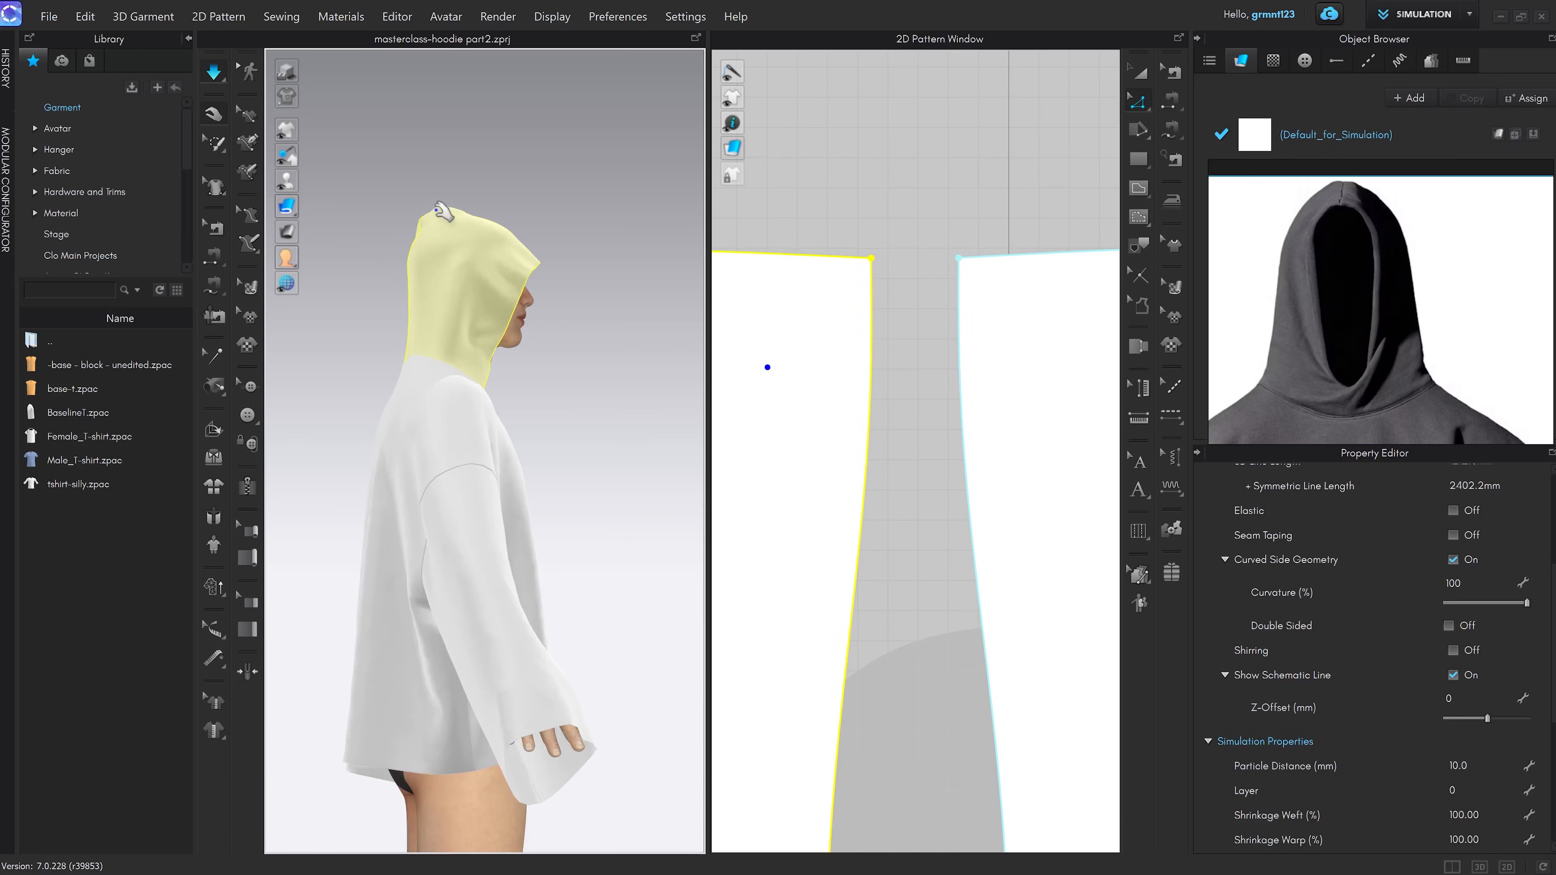
pyautogui.moveTo(444, 212); pyautogui.dragTo(416, 146)
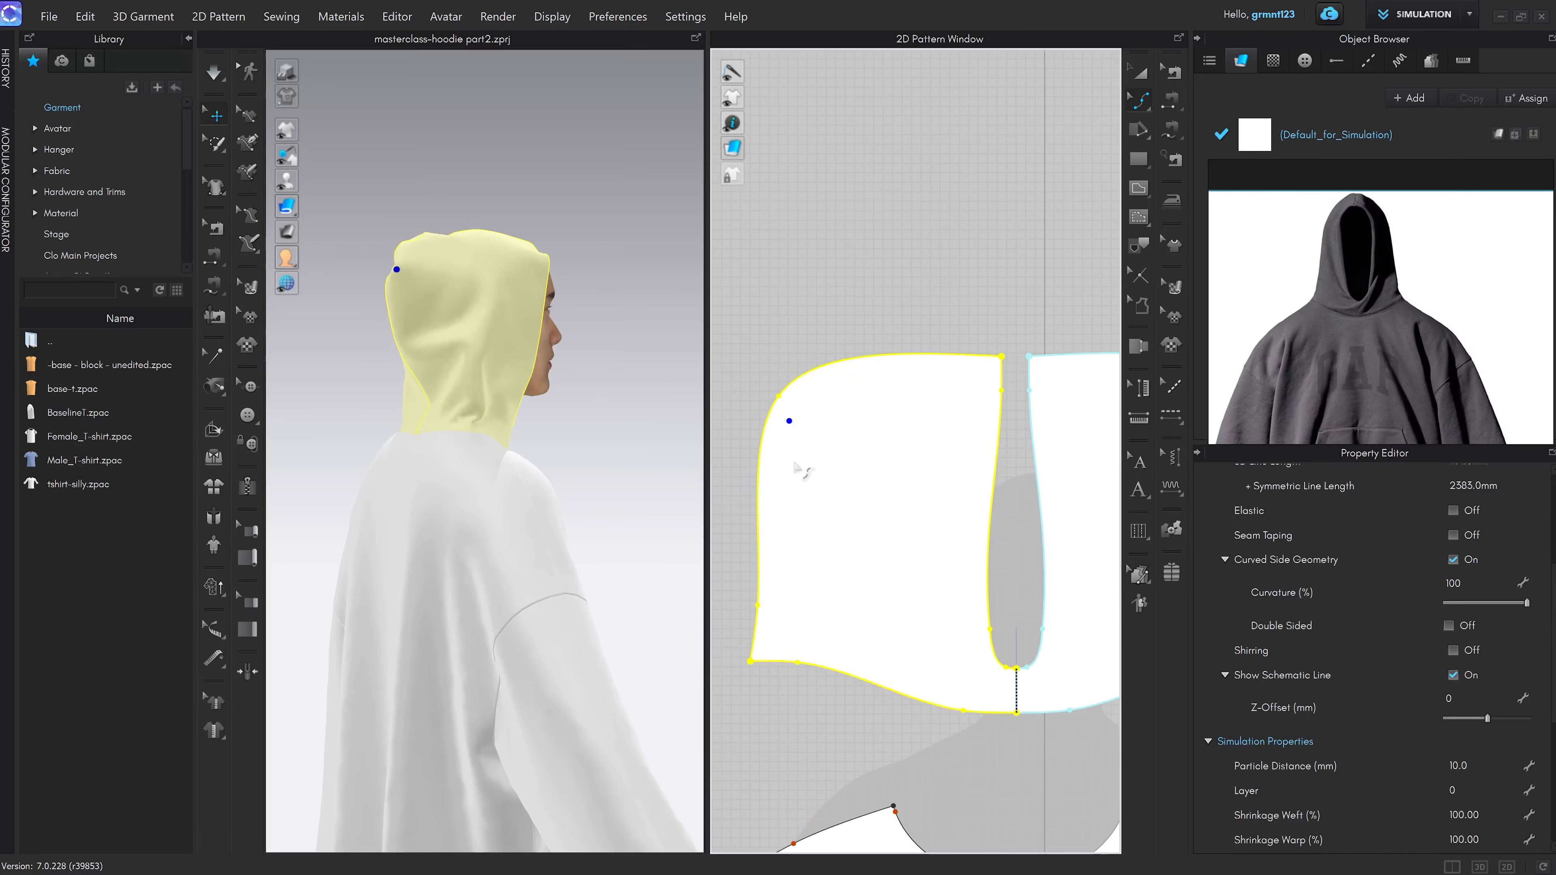
# Shift the curve point low on the hood's back seam slightly outward
pyautogui.click(795, 464)
pyautogui.moveTo(801, 541); pyautogui.dragTo(873, 525, button='middle')
pyautogui.scroll(3, 843, 558)
pyautogui.moveTo(829, 599); pyautogui.dragTo(826, 599)
pyautogui.scroll(3, 820, 600)
# Try a rounder back crown by lowering its curve point and simulating the hood in profile, and undo the change
pyautogui.moveTo(902, 320); pyautogui.dragTo(854, 474, button='middle')
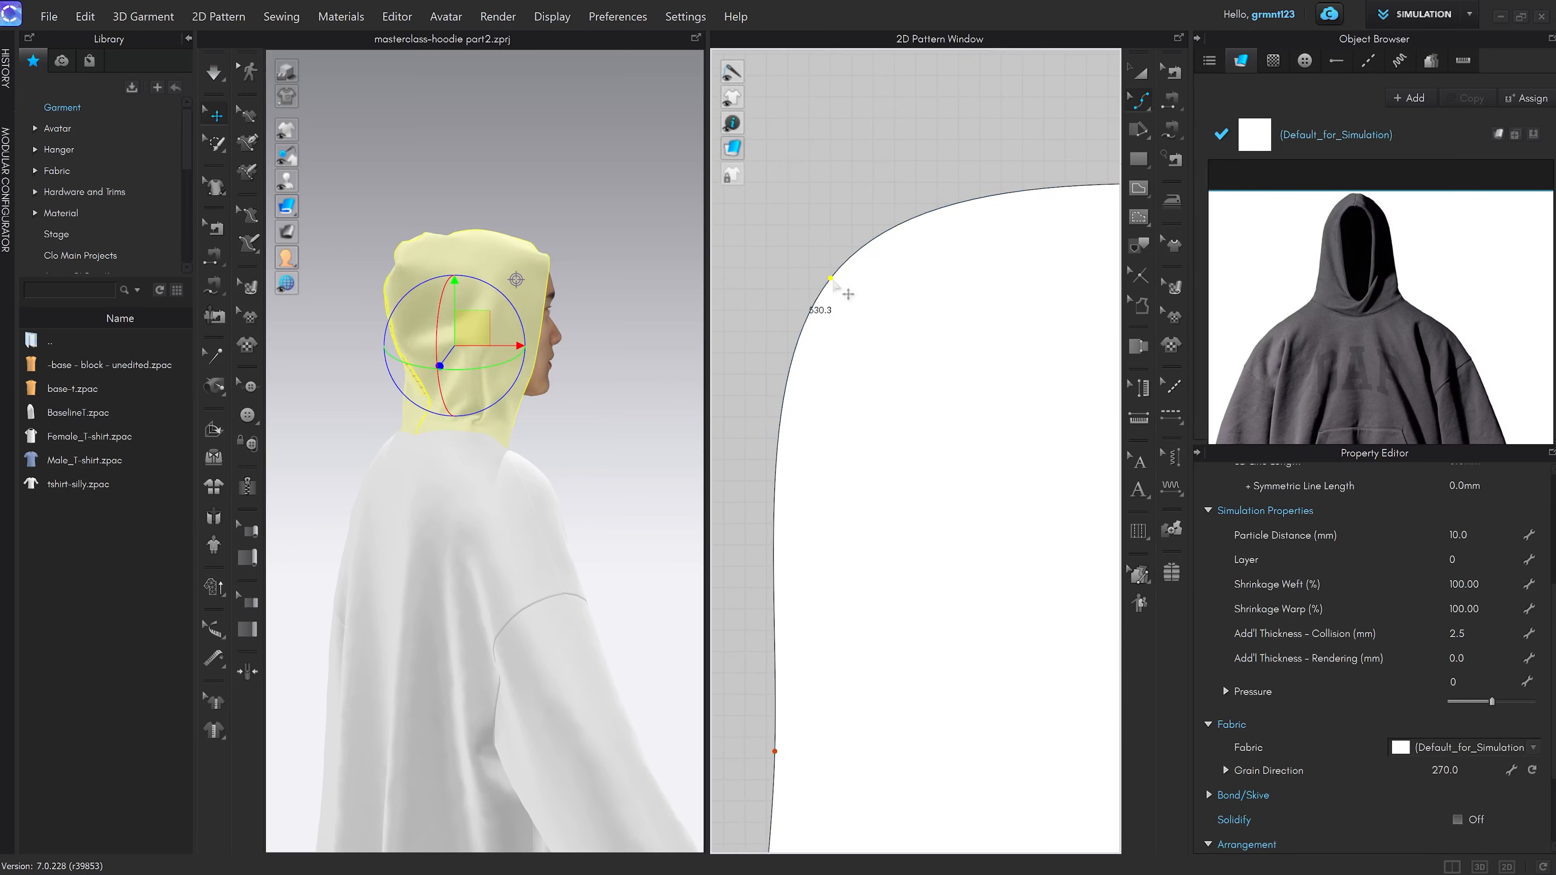
pyautogui.scroll(-1, 833, 279)
pyautogui.moveTo(831, 279); pyautogui.dragTo(836, 340)
pyautogui.moveTo(597, 387); pyautogui.dragTo(511, 384, button='right')
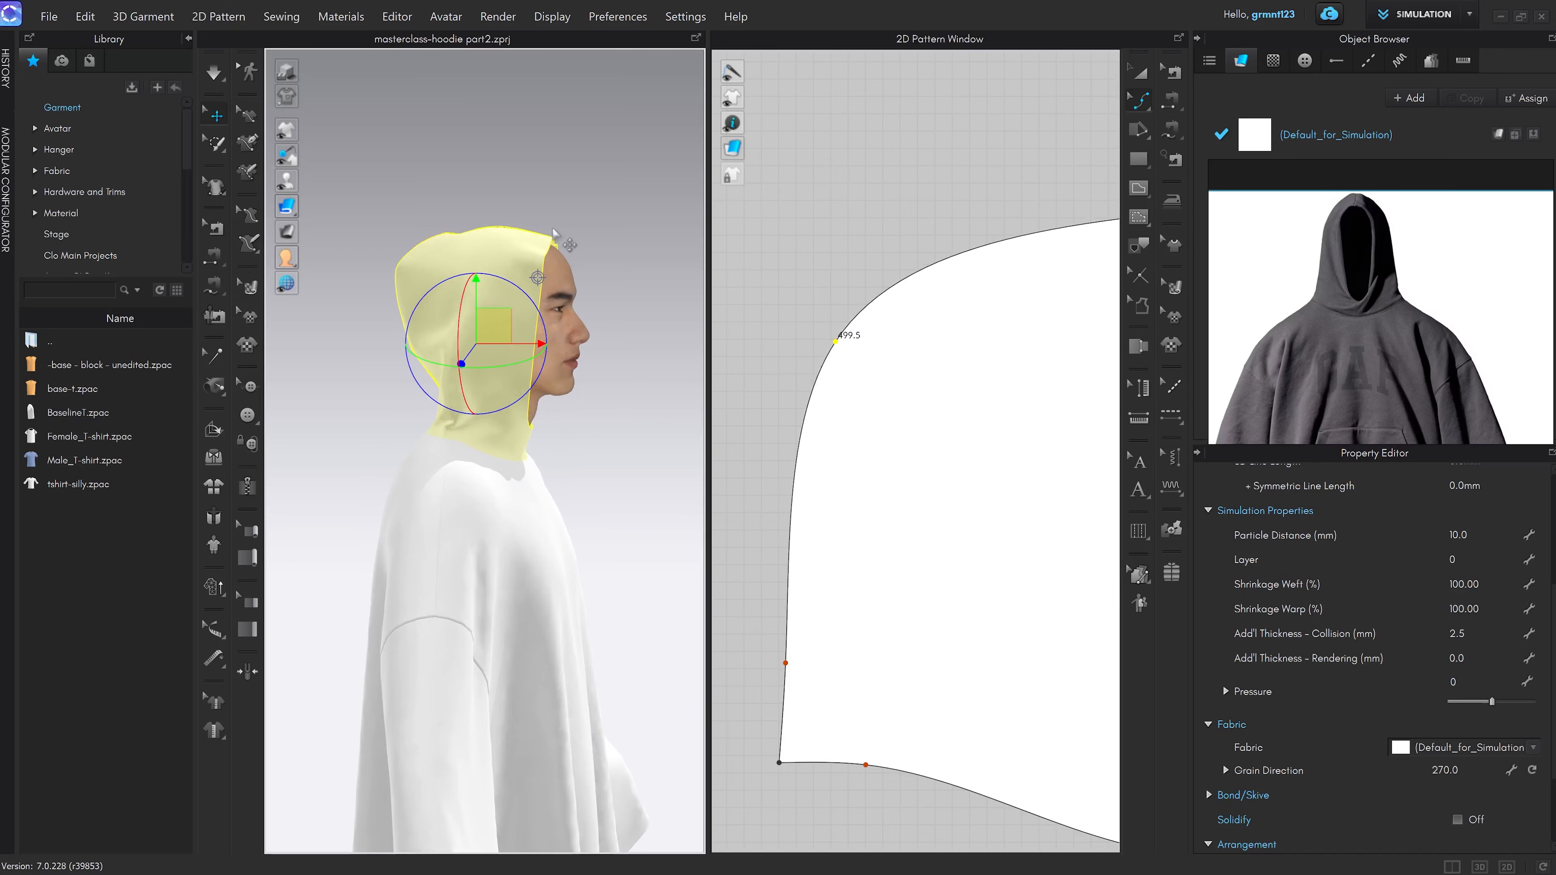
pyautogui.press('space')
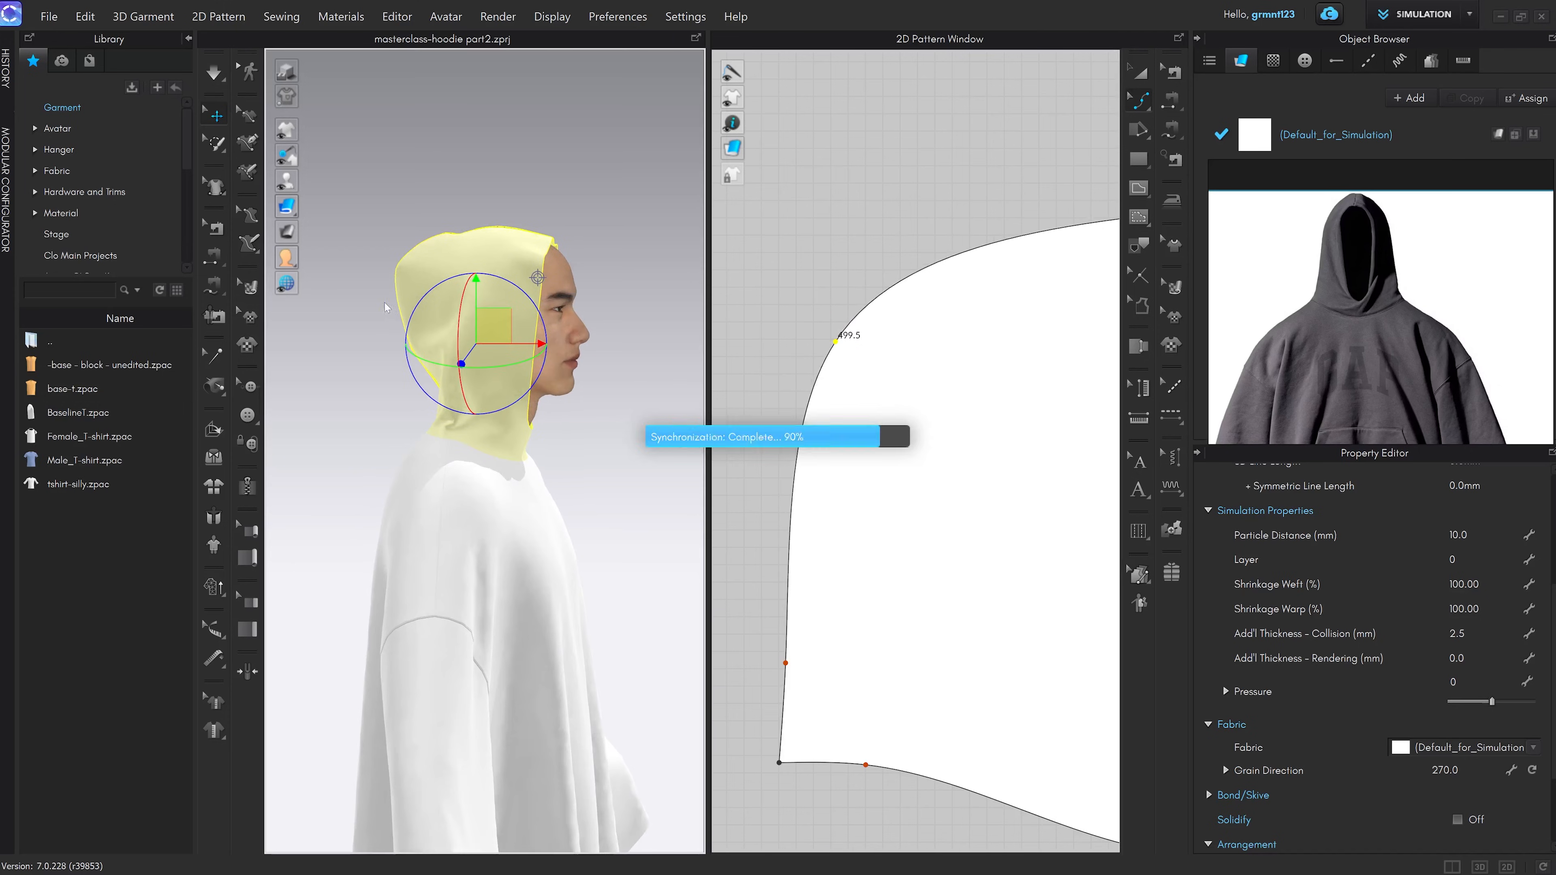
pyautogui.moveTo(439, 250); pyautogui.dragTo(425, 225)
pyautogui.moveTo(549, 232); pyautogui.dragTo(562, 223)
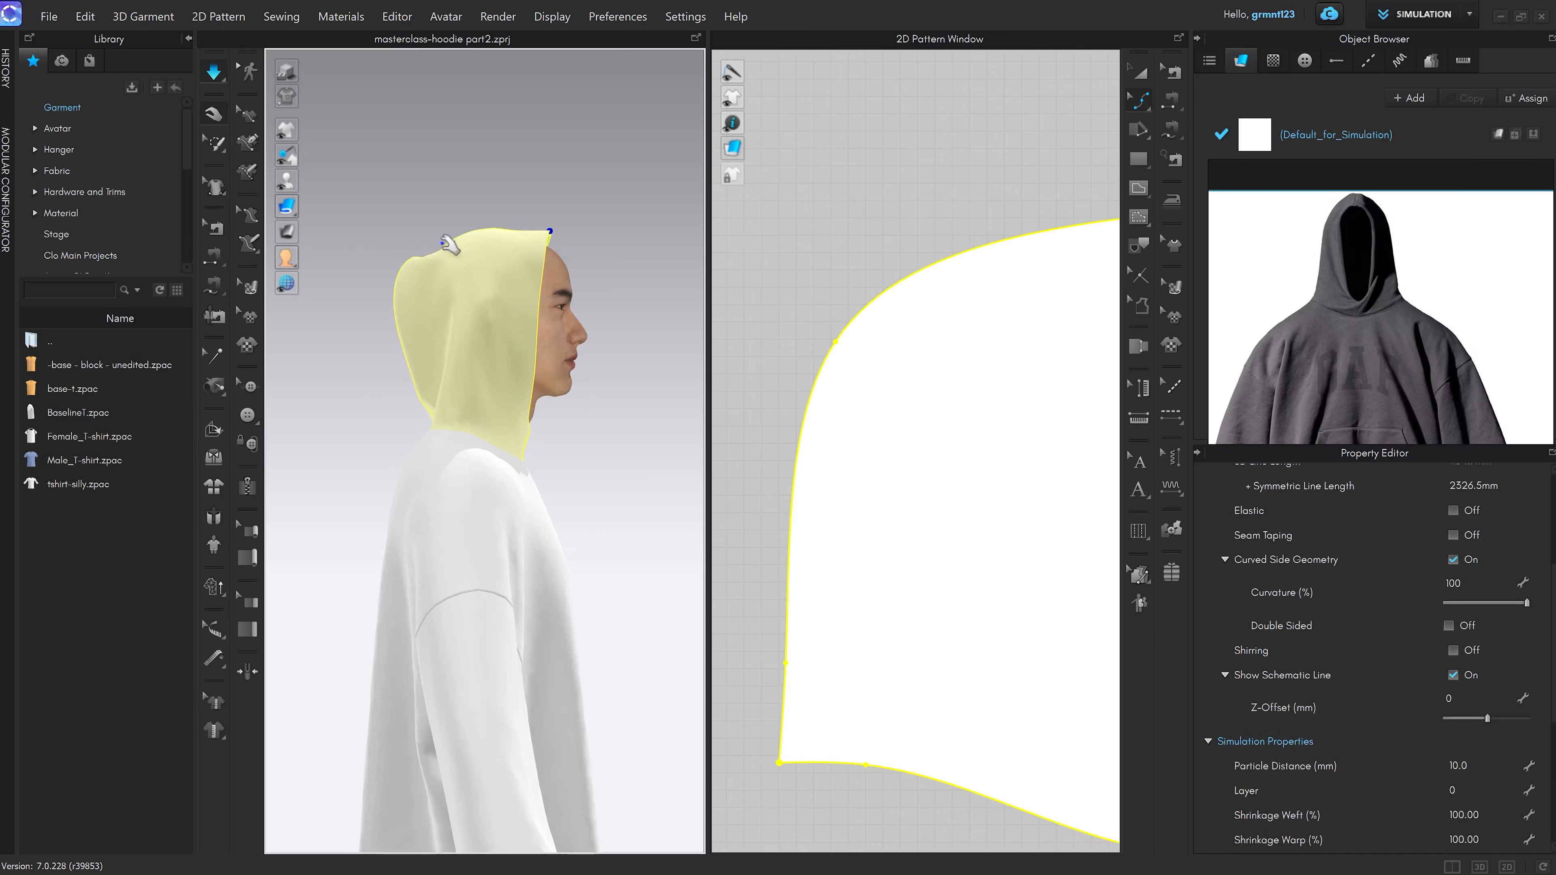
pyautogui.press('space')
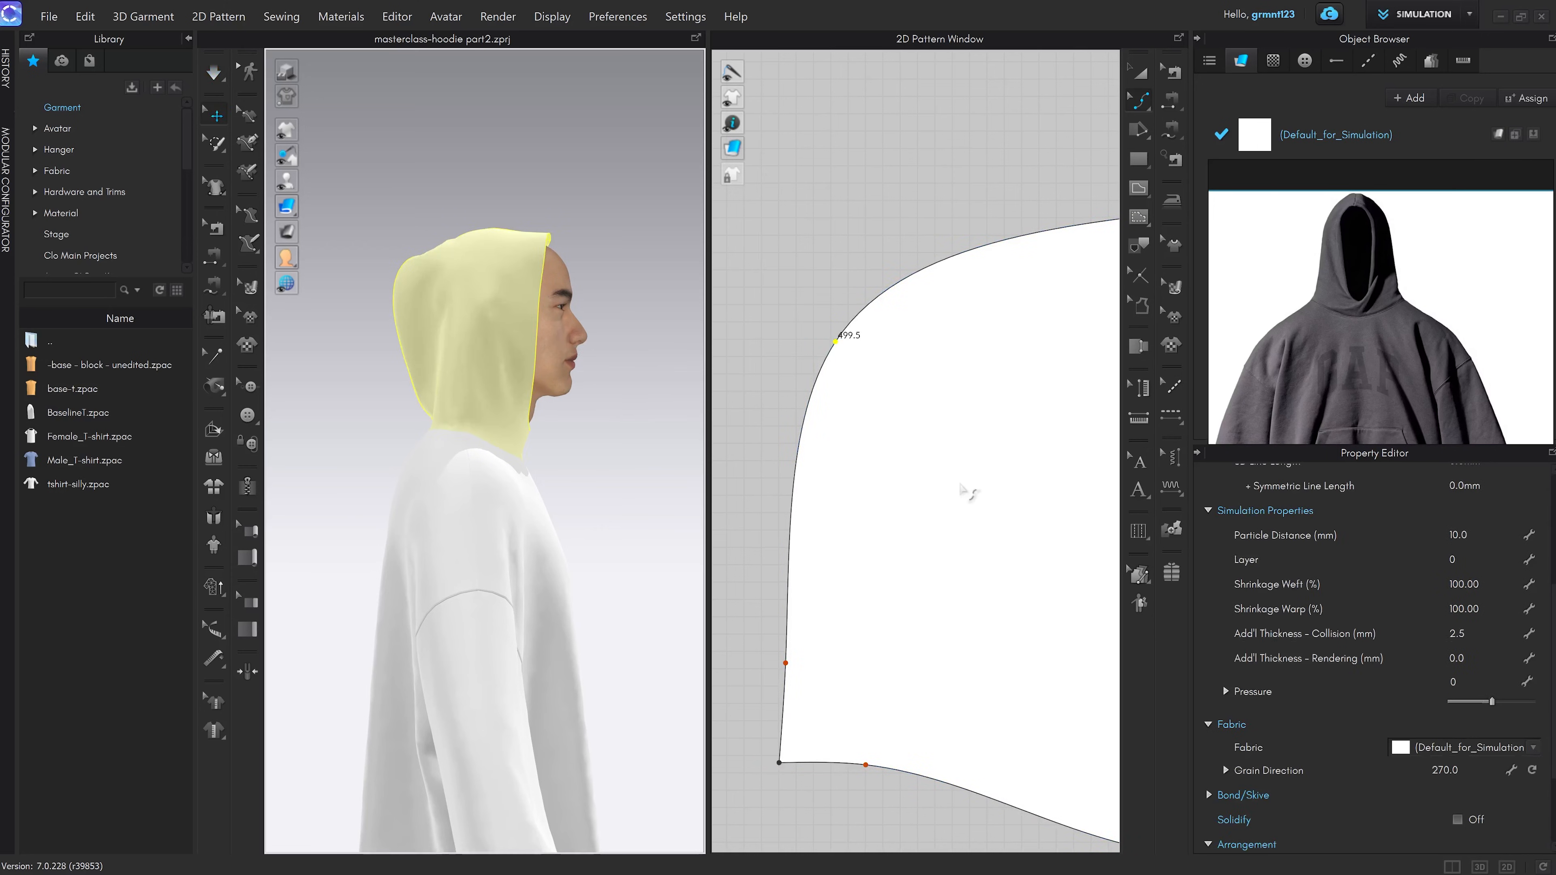
pyautogui.scroll(-5, 919, 441)
pyautogui.click(876, 309)
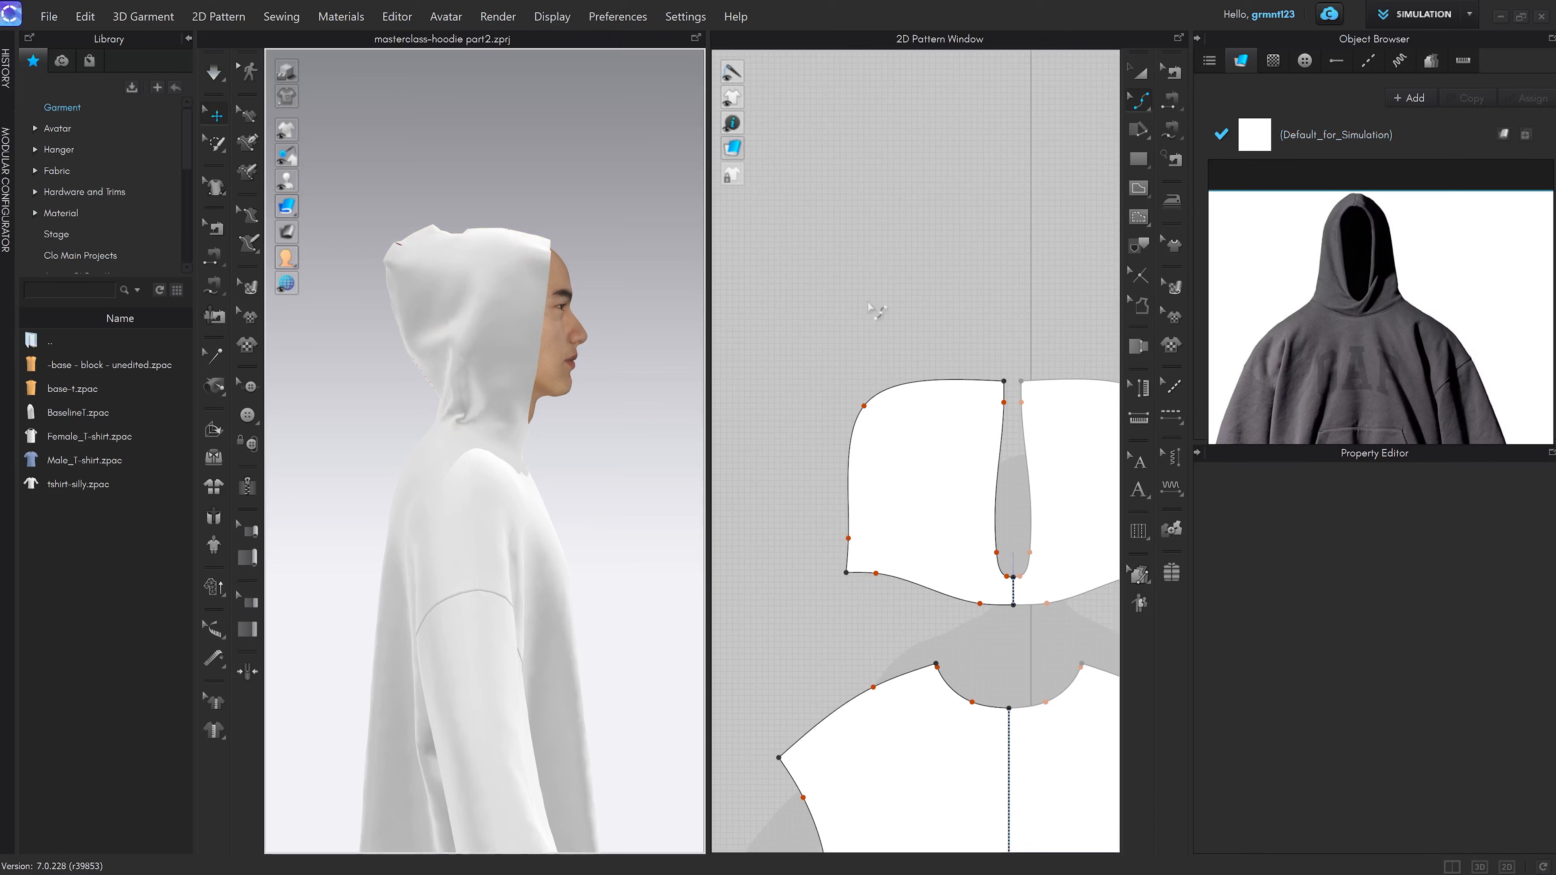
# Simulate the hood again, pulling its front edge forward and dropping the hood behind the neck
pyautogui.press('space')
pyautogui.moveTo(551, 236); pyautogui.dragTo(586, 232)
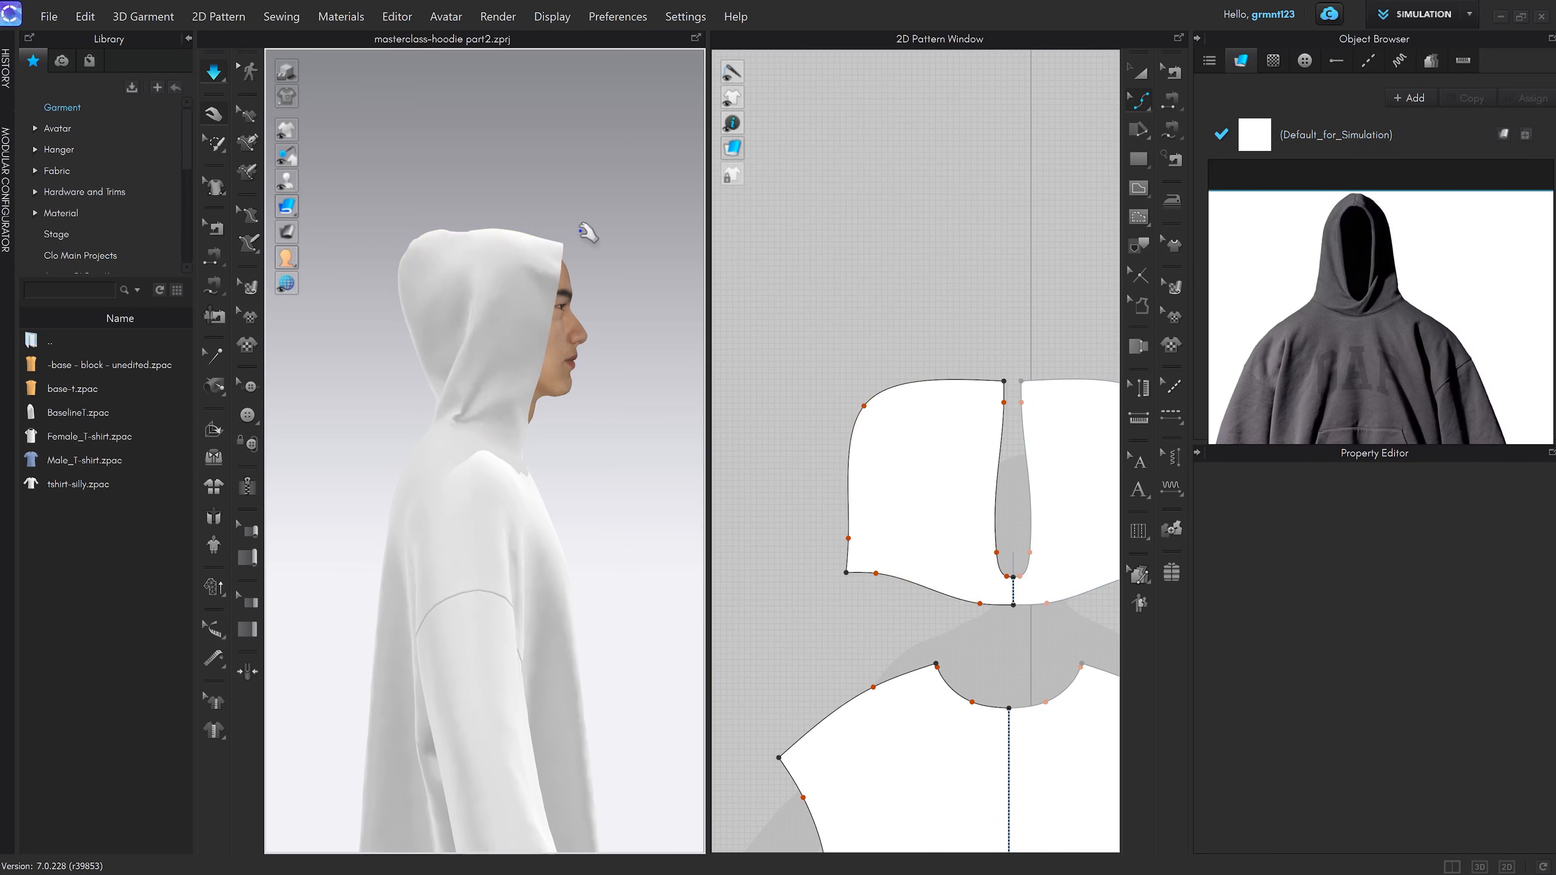
pyautogui.moveTo(649, 361); pyautogui.dragTo(564, 271, button='right')
pyautogui.press('space')
pyautogui.scroll(-5, 591, 415)
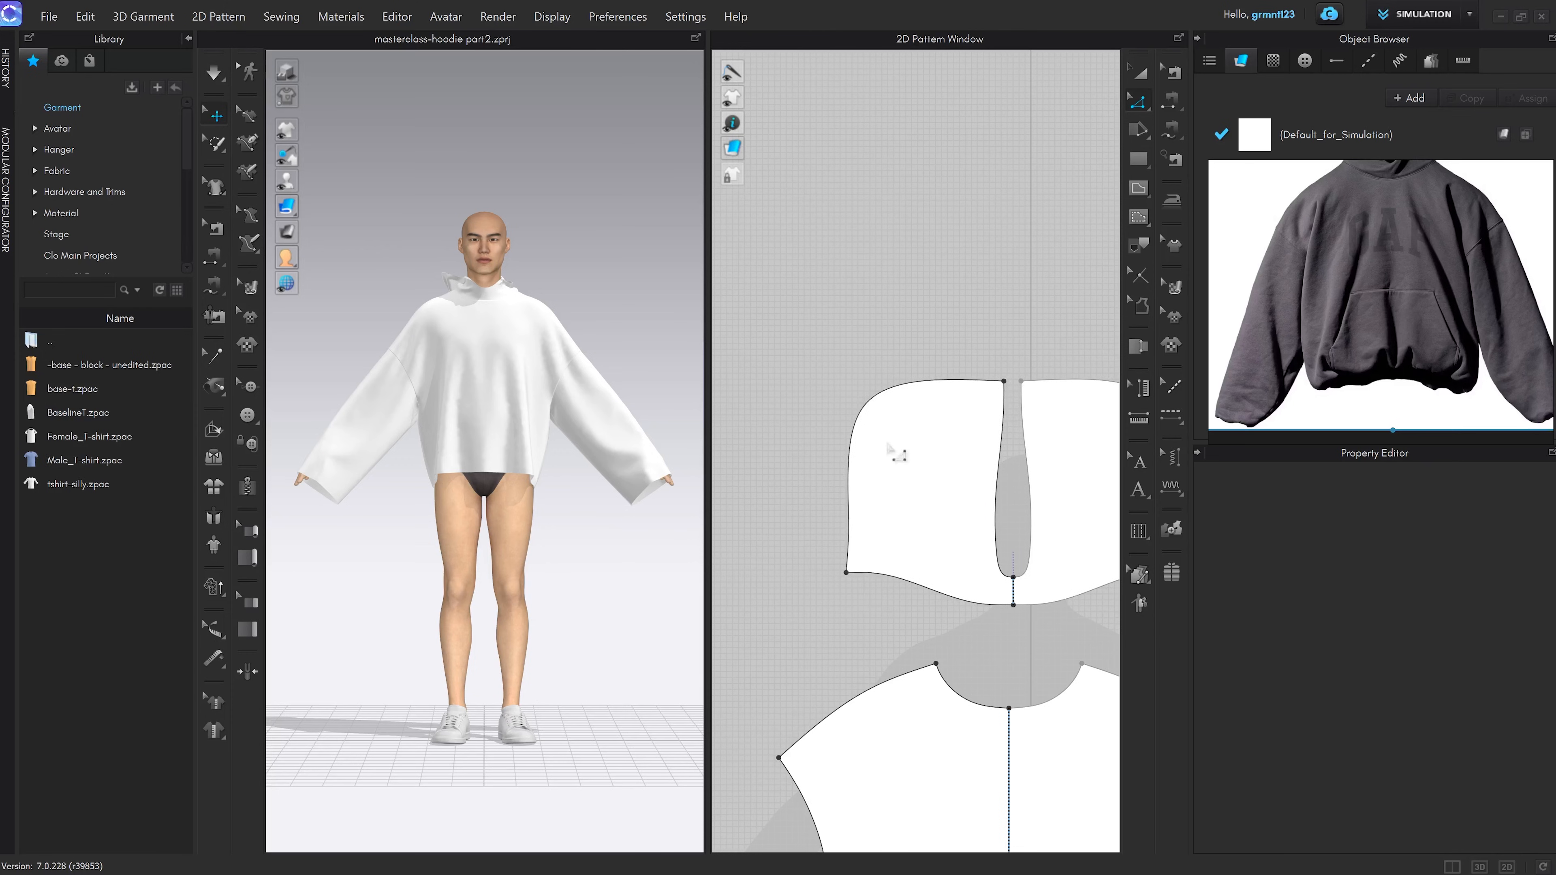
pyautogui.moveTo(686, 475); pyautogui.dragTo(643, 476, button='right')
pyautogui.scroll(5, 618, 455)
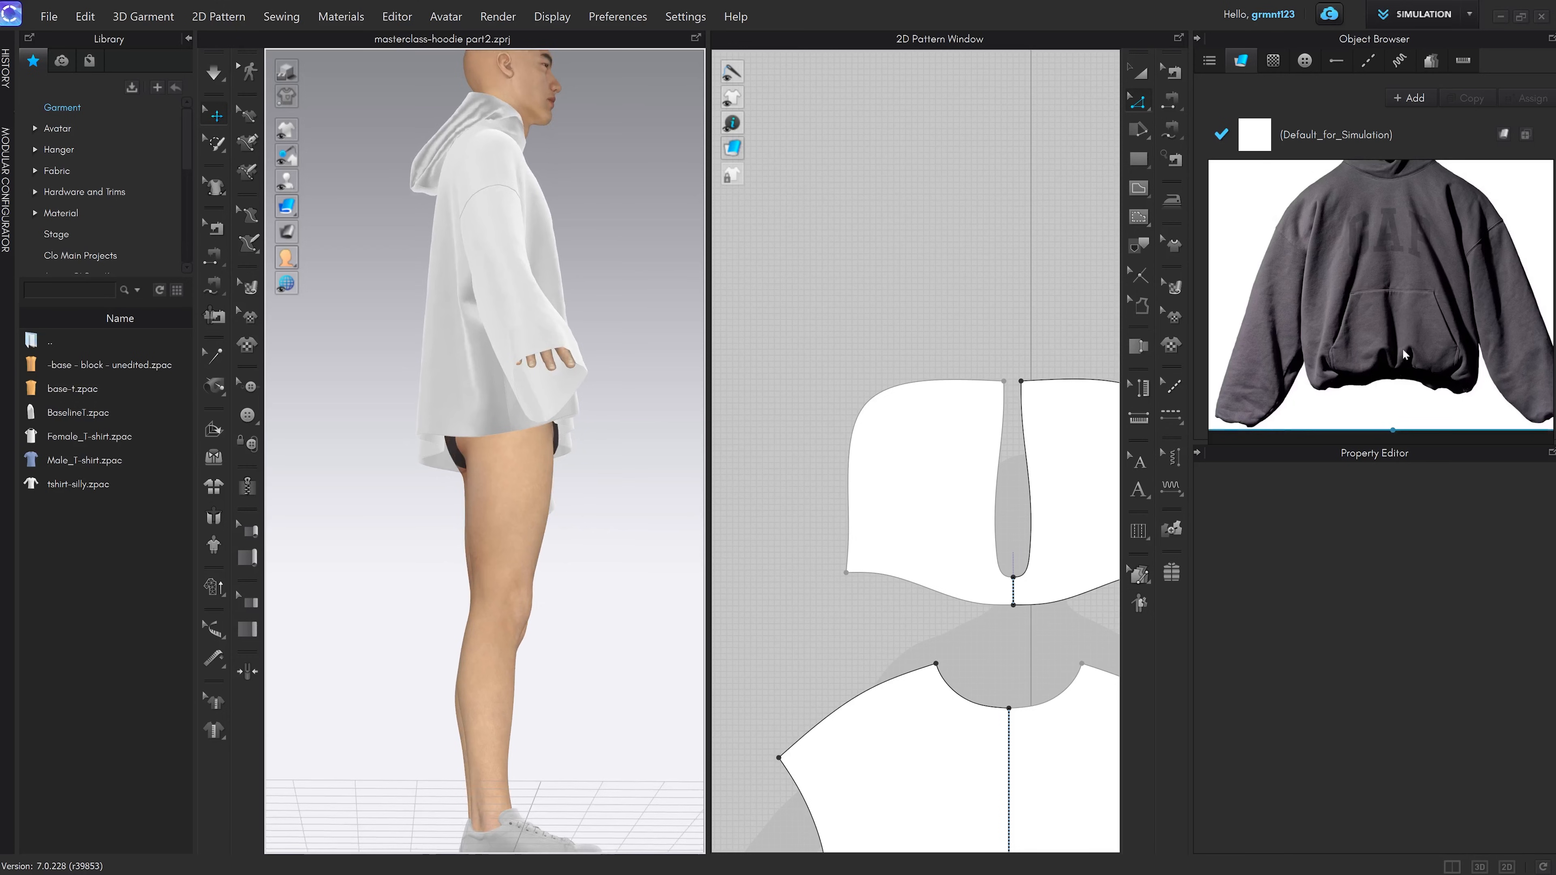
# Select all pattern pieces of the hoodie and scale them up uniformly to 110%
pyautogui.scroll(-5, 637, 548)
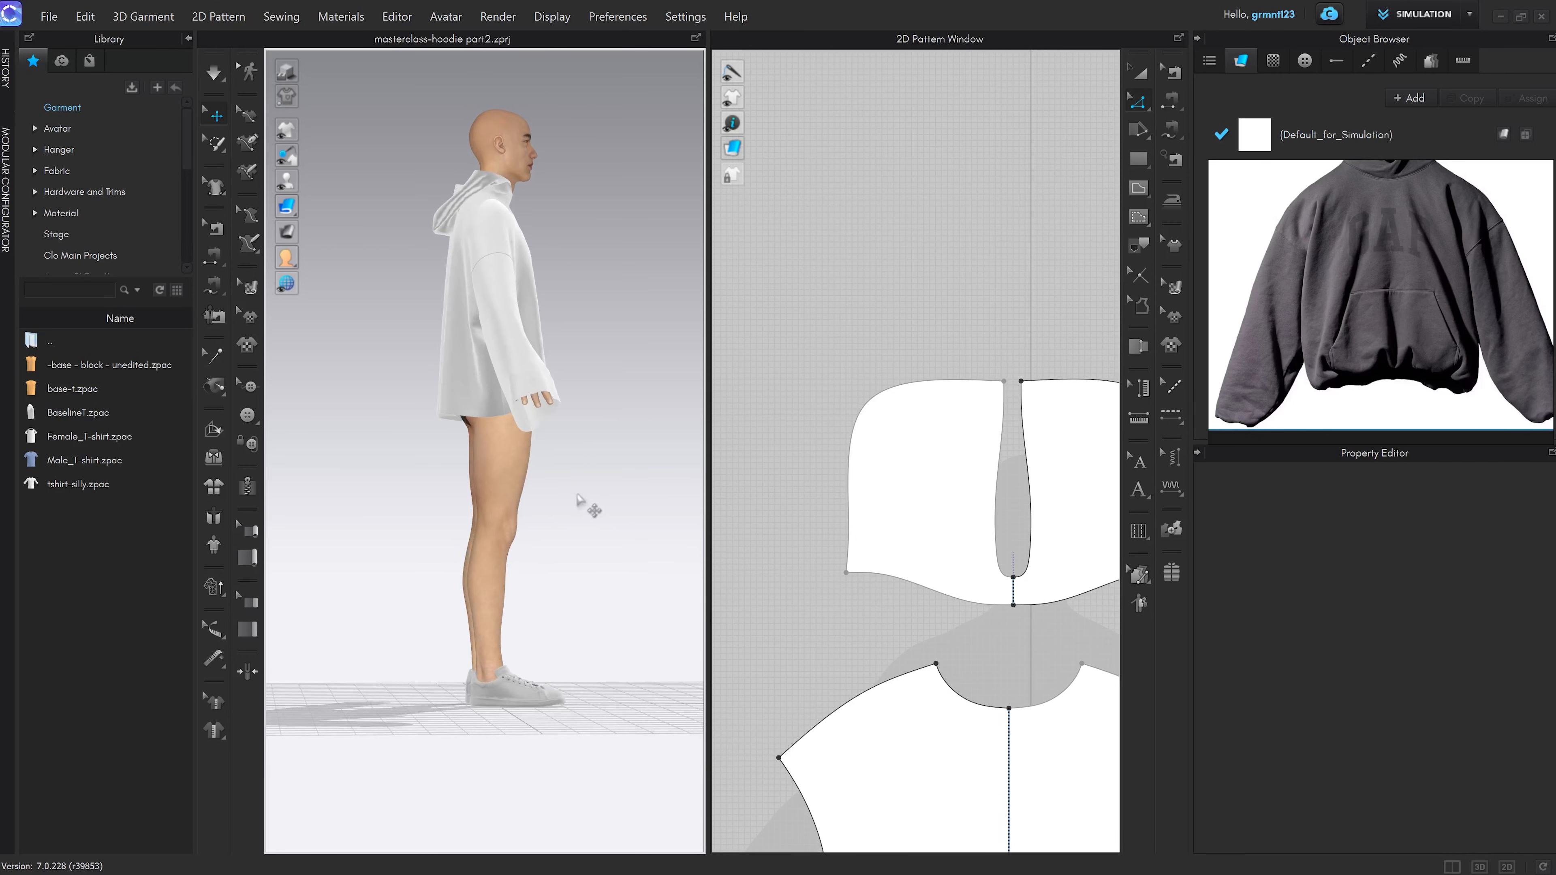
pyautogui.scroll(-3, 578, 491)
pyautogui.scroll(3, 578, 491)
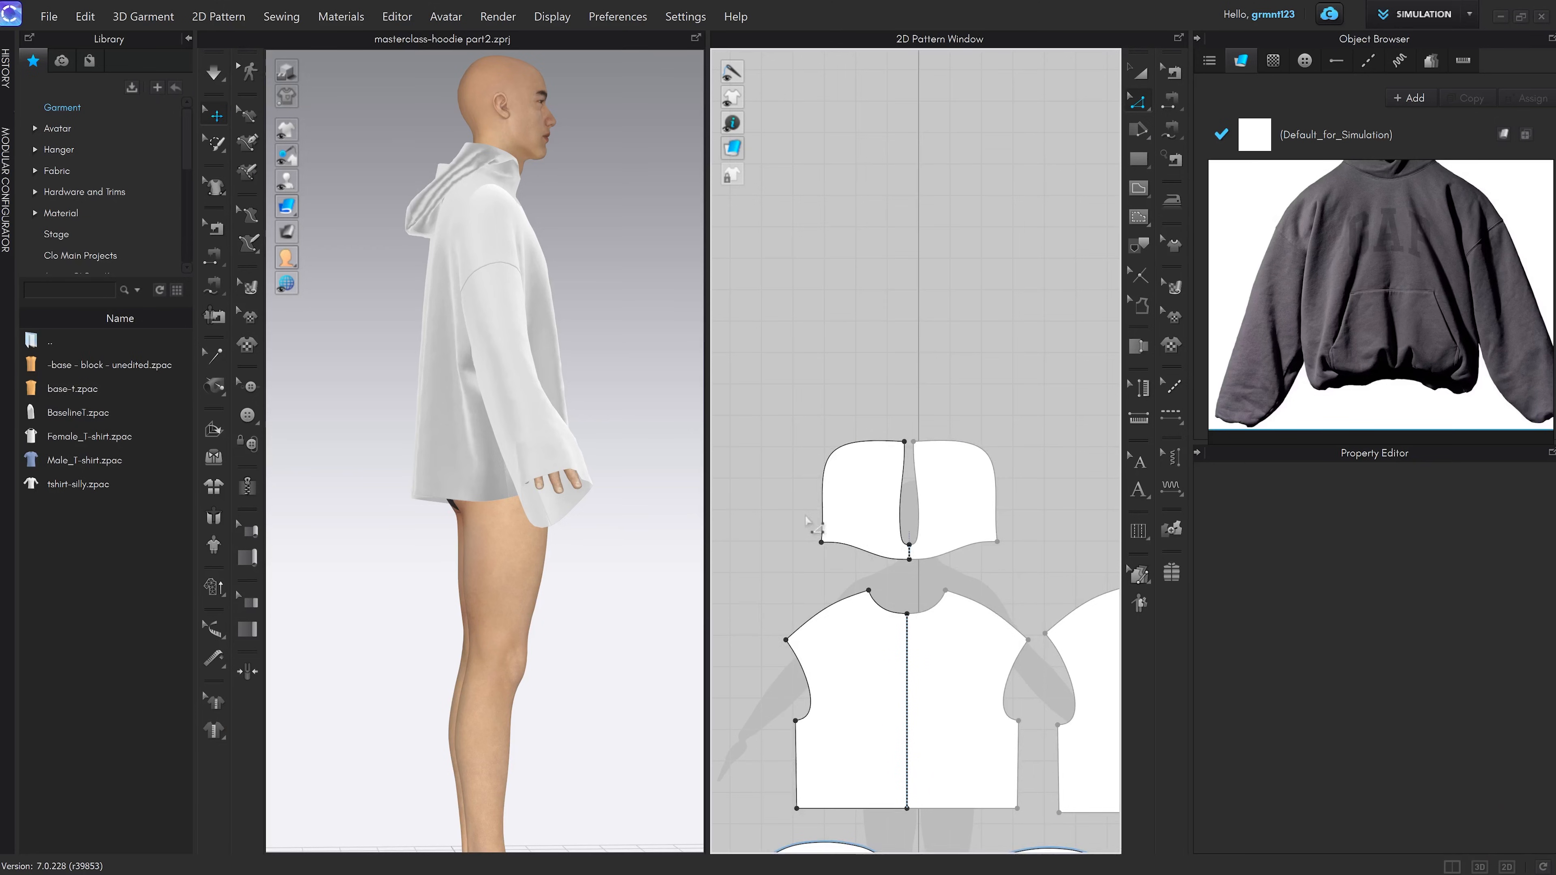
pyautogui.hotkey('ctrl', 'a')
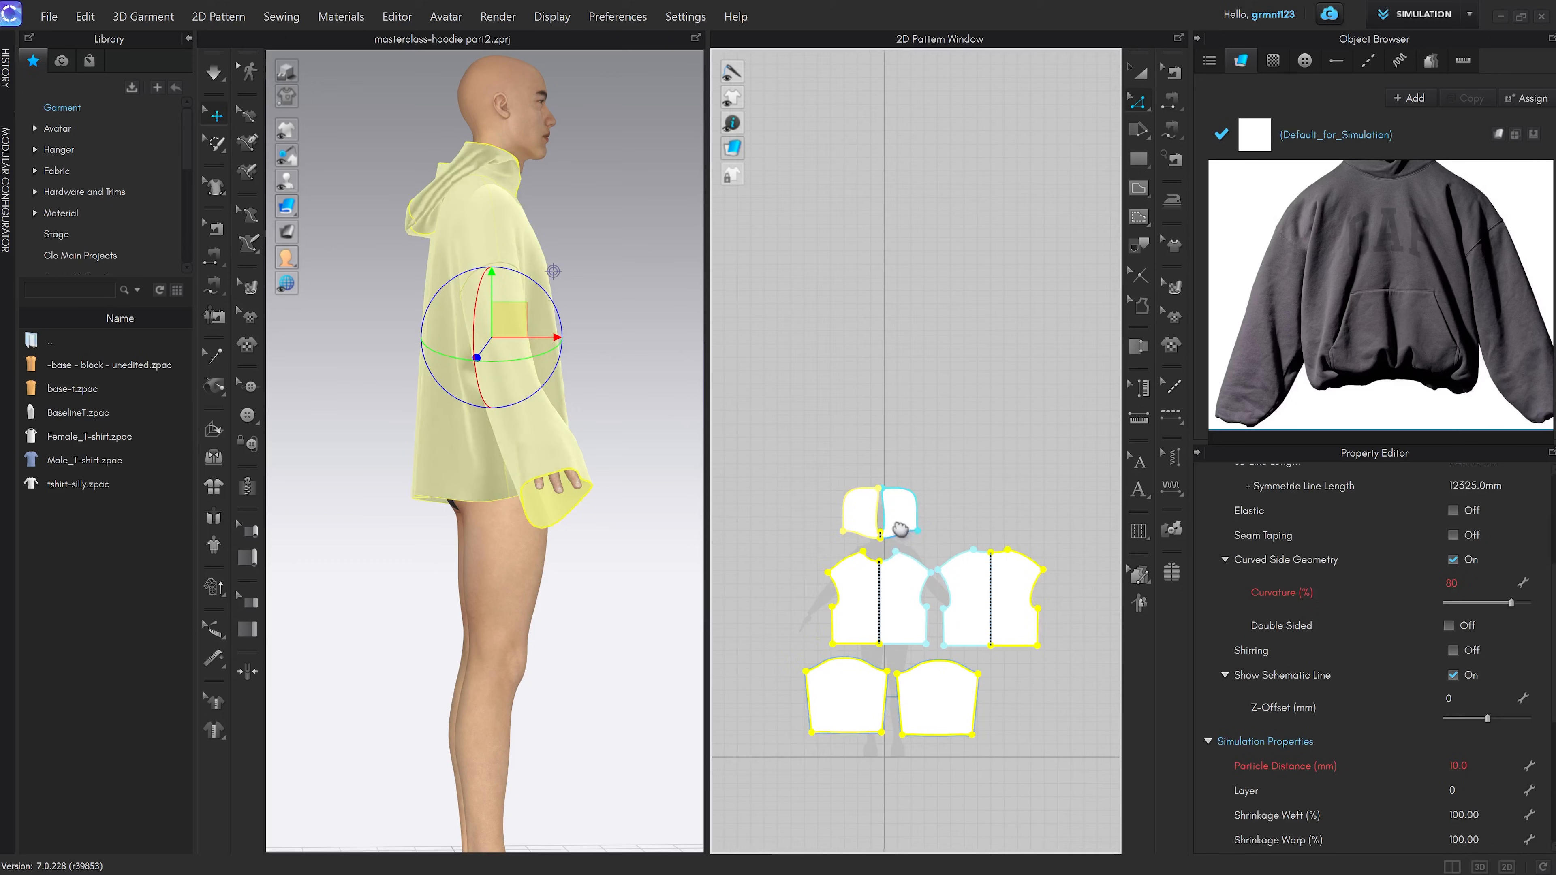
pyautogui.moveTo(900, 528); pyautogui.dragTo(869, 500, button='right')
pyautogui.press('a')
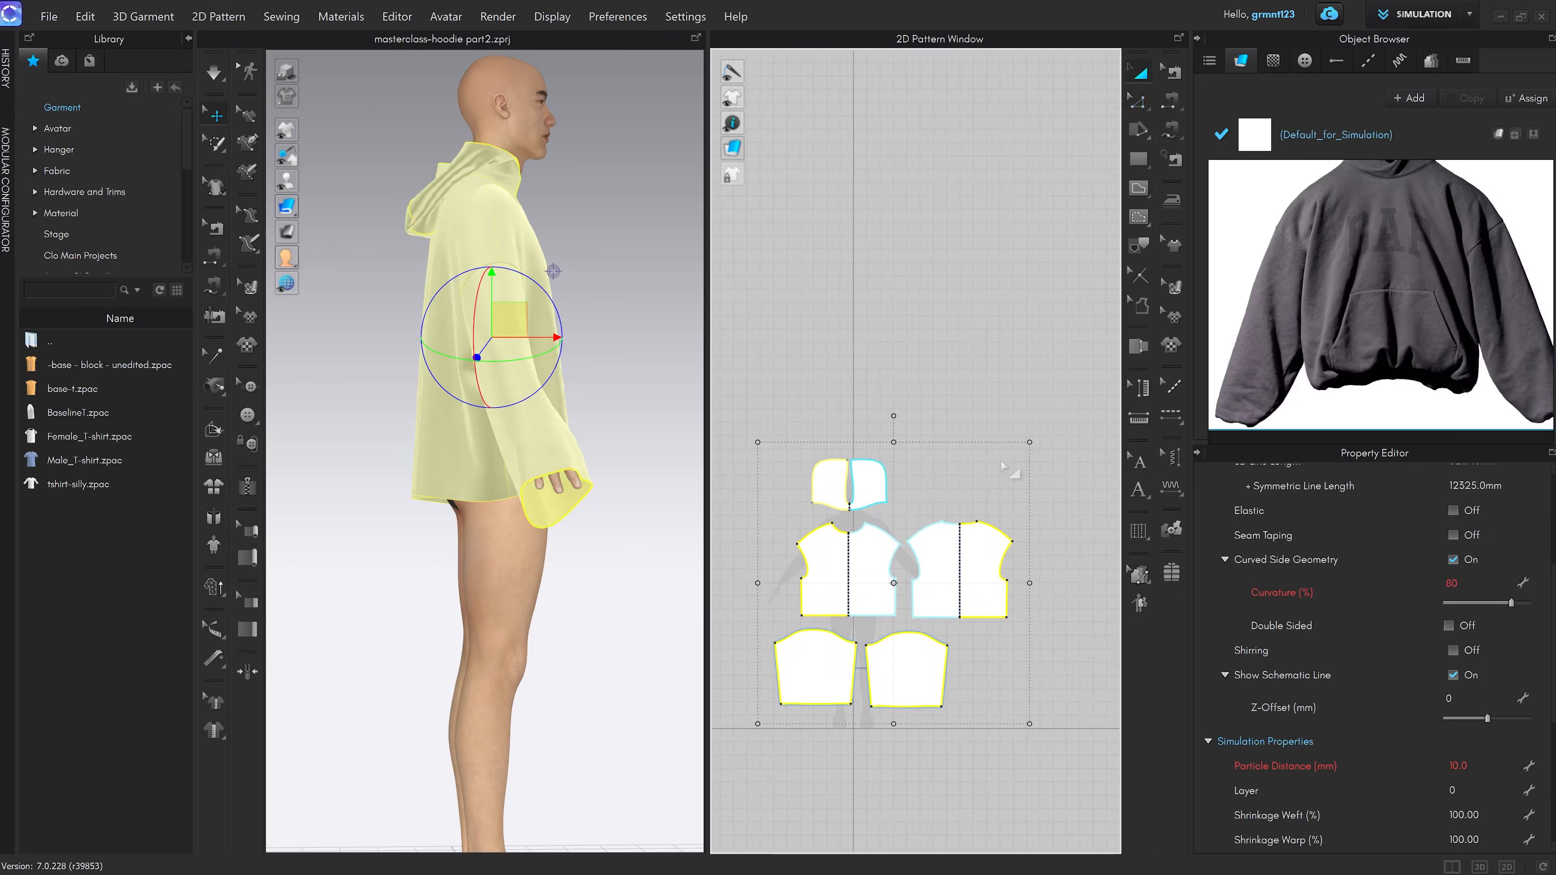
pyautogui.moveTo(1026, 445); pyautogui.dragTo(1077, 393)
pyautogui.rightClick(1076, 393)
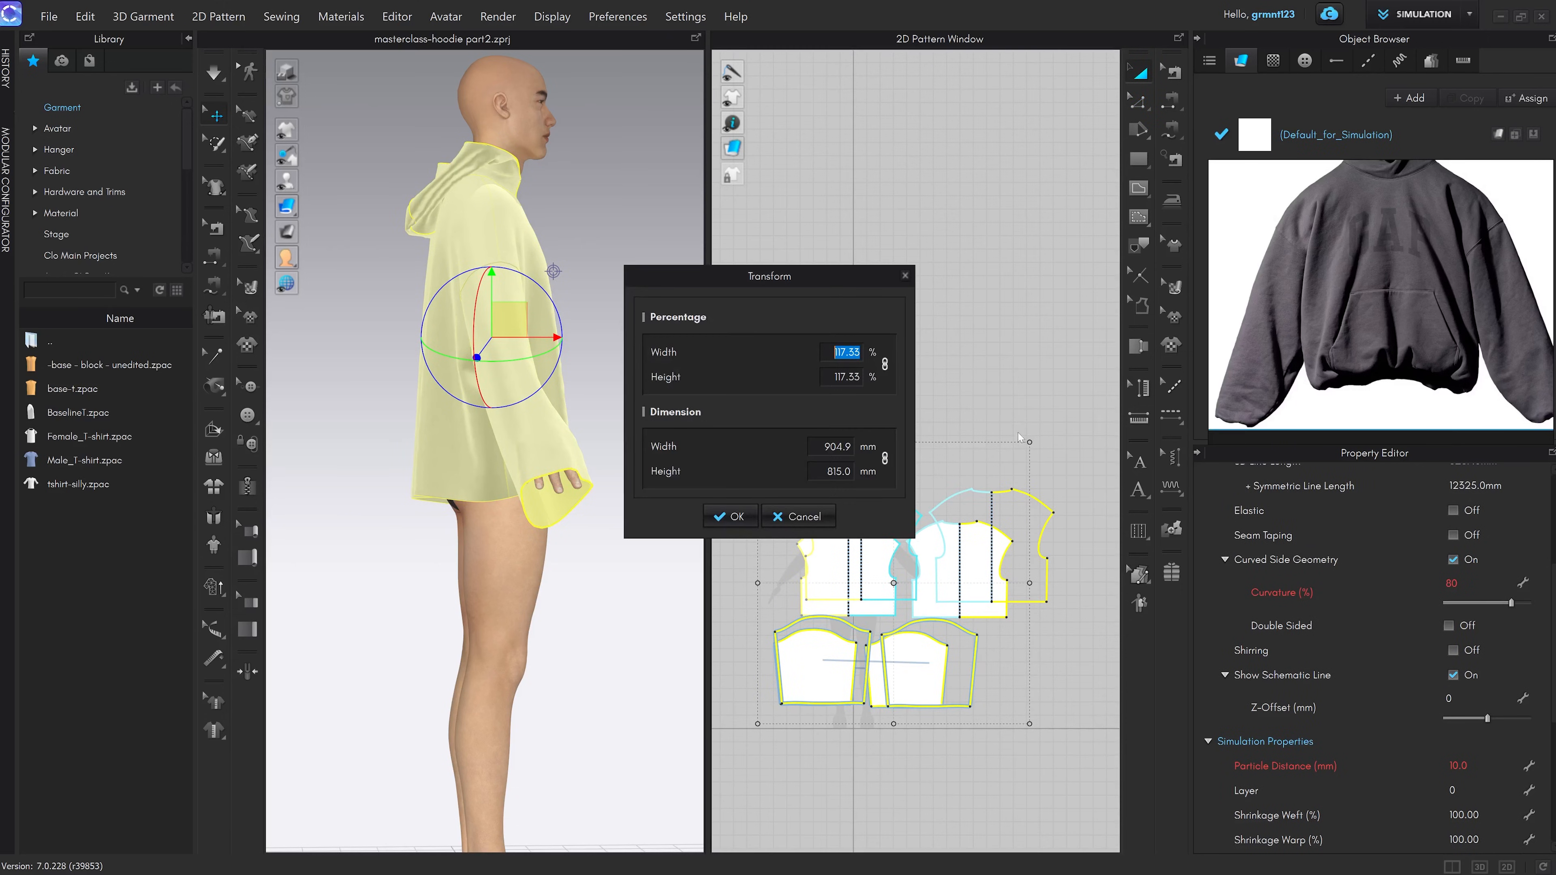
pyautogui.write('110')
pyautogui.press('Return')
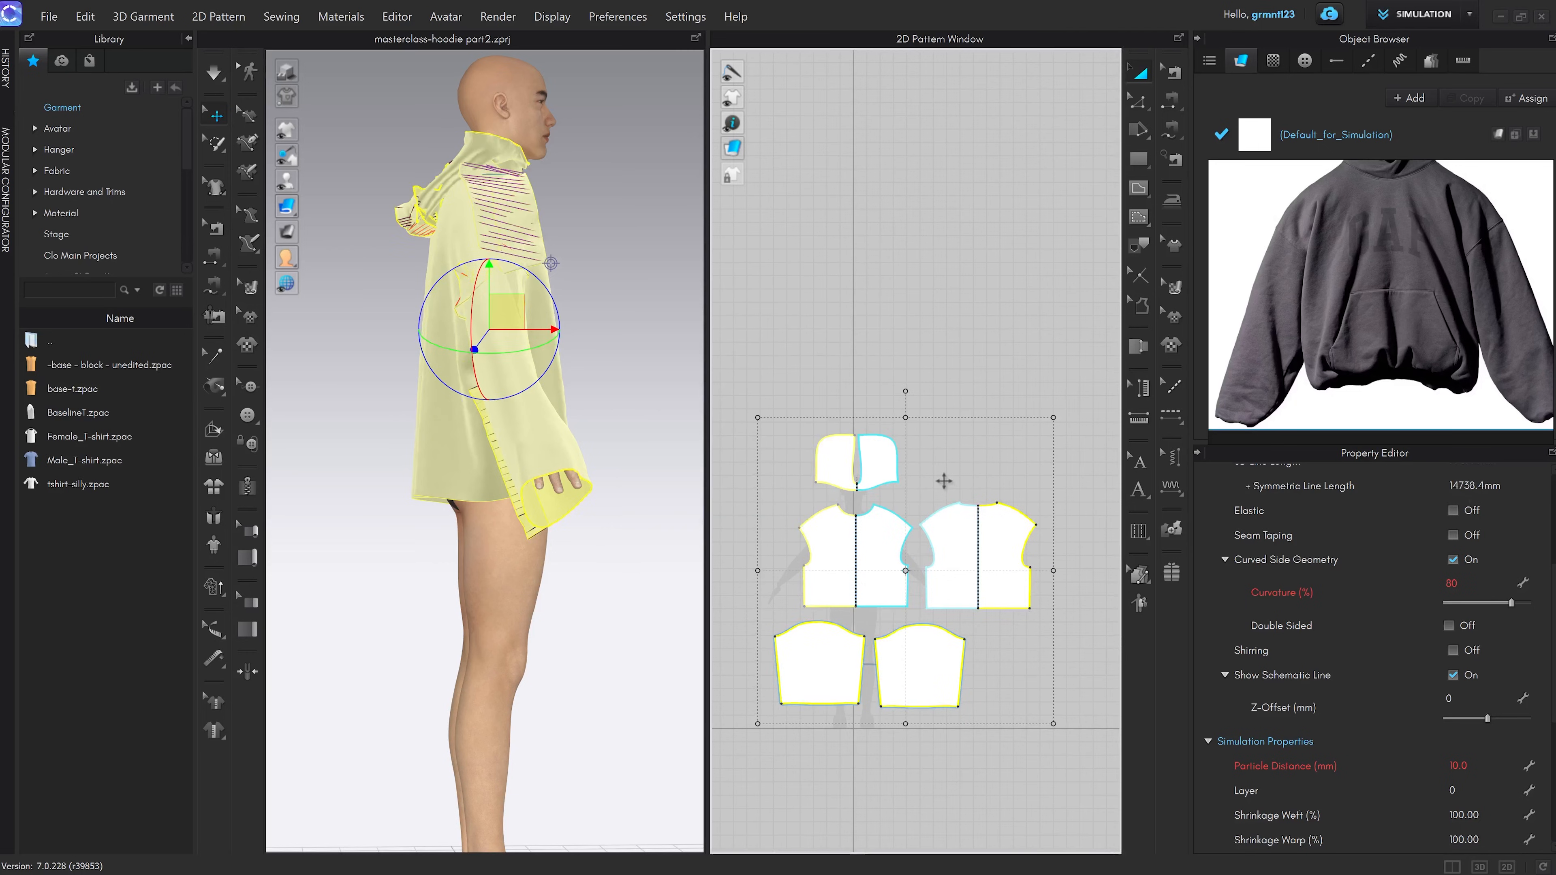
# Simulate the scaled-up hoodie so it settles on the avatar, and view it from the front
pyautogui.click(741, 382)
pyautogui.press('space')
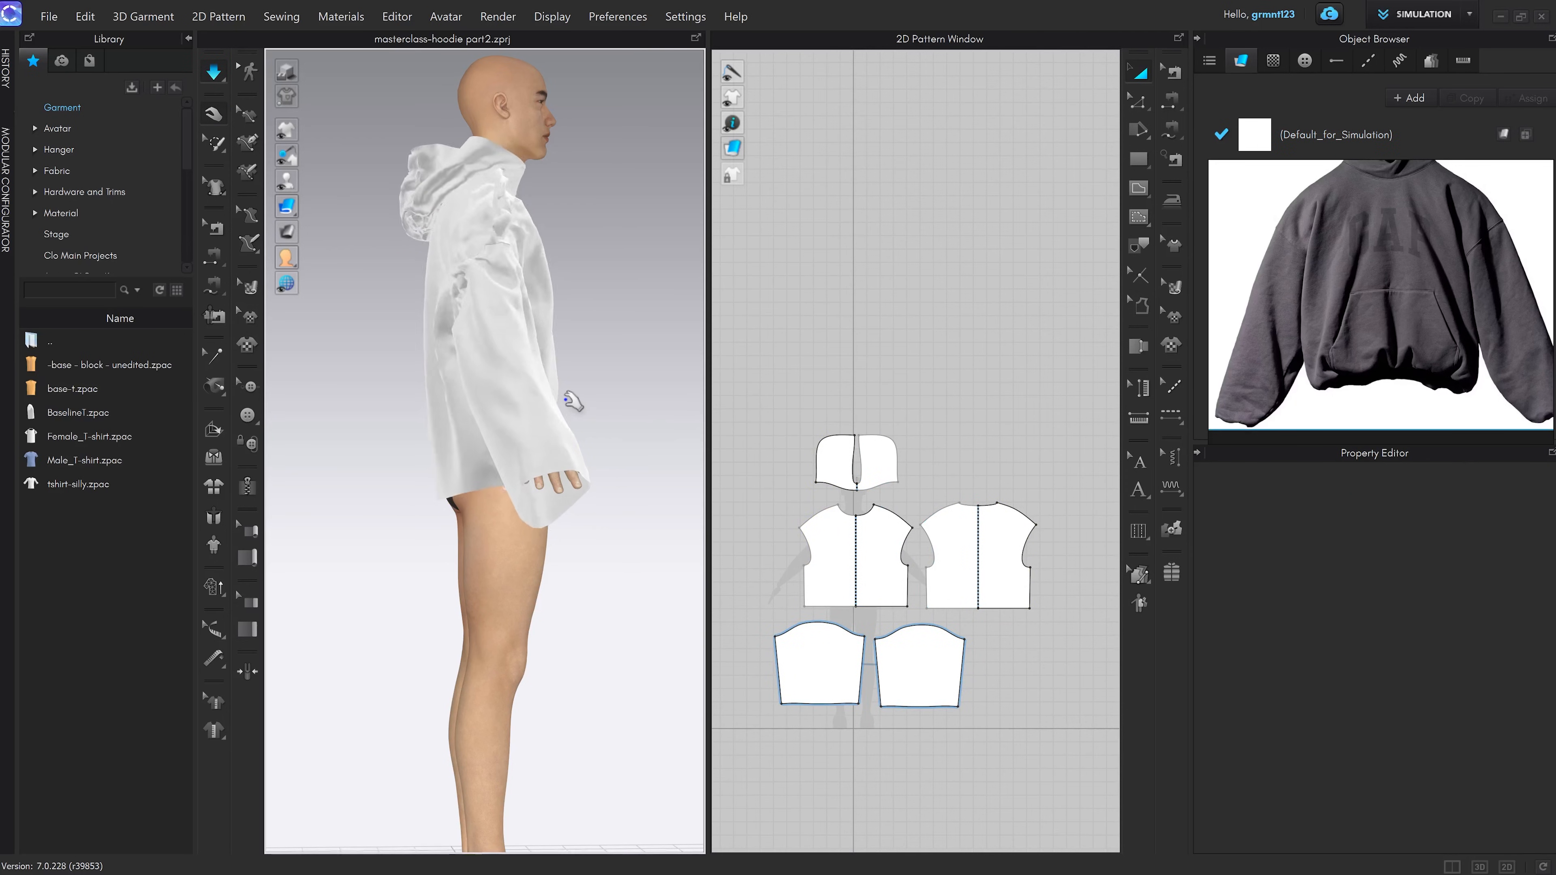
pyautogui.click(551, 270)
pyautogui.press('2')
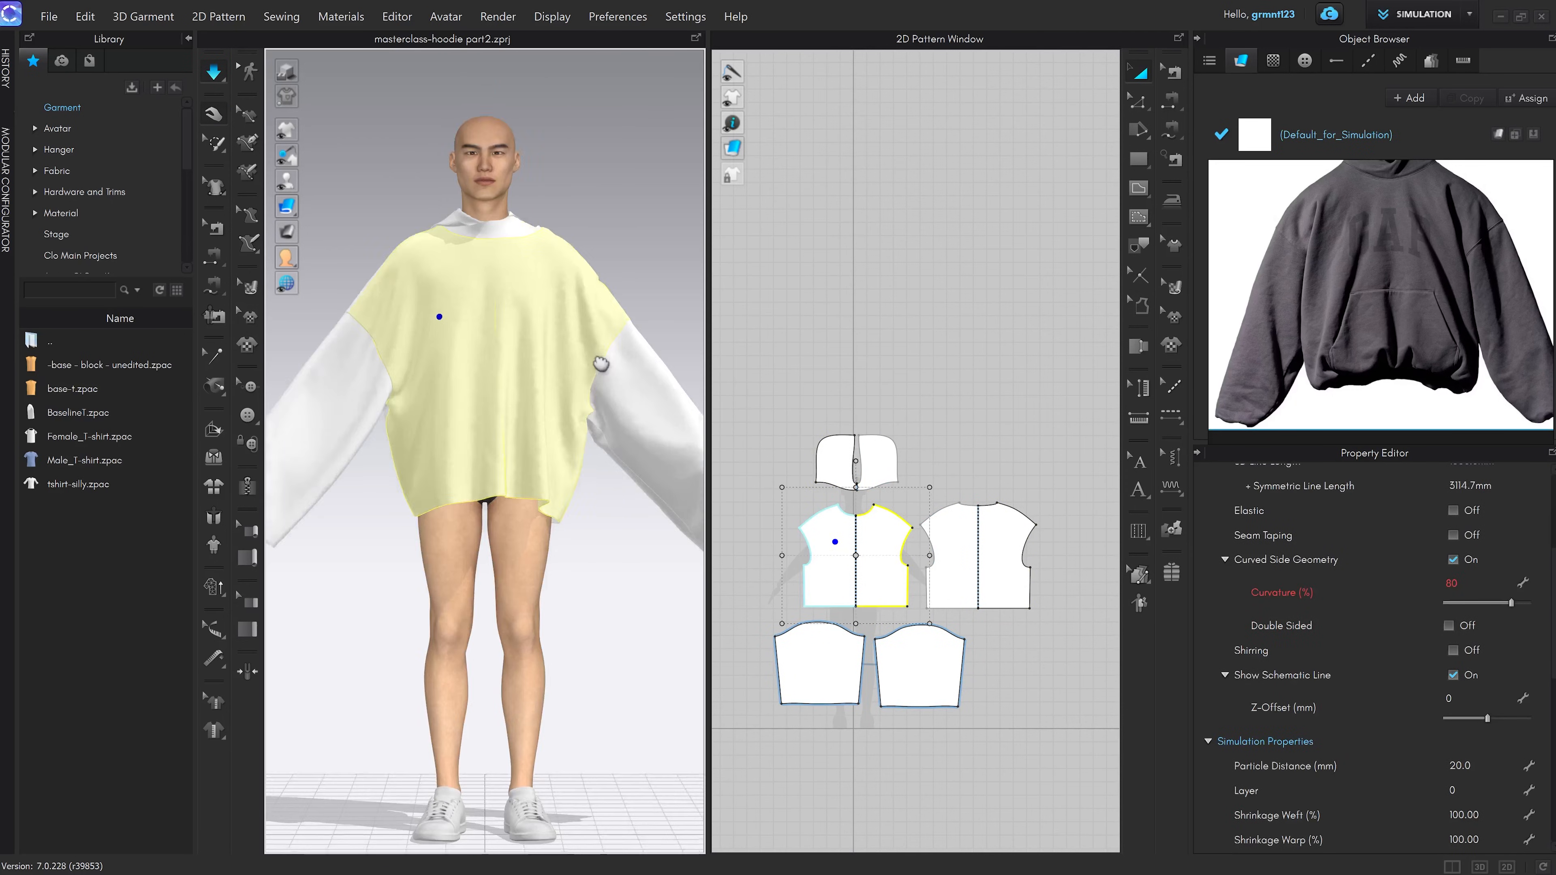
pyautogui.press('space')
# Simulate the enlarged hoodie again briefly and check its oversized fit from the side, front and back
pyautogui.moveTo(573, 461); pyautogui.dragTo(596, 490, button='right')
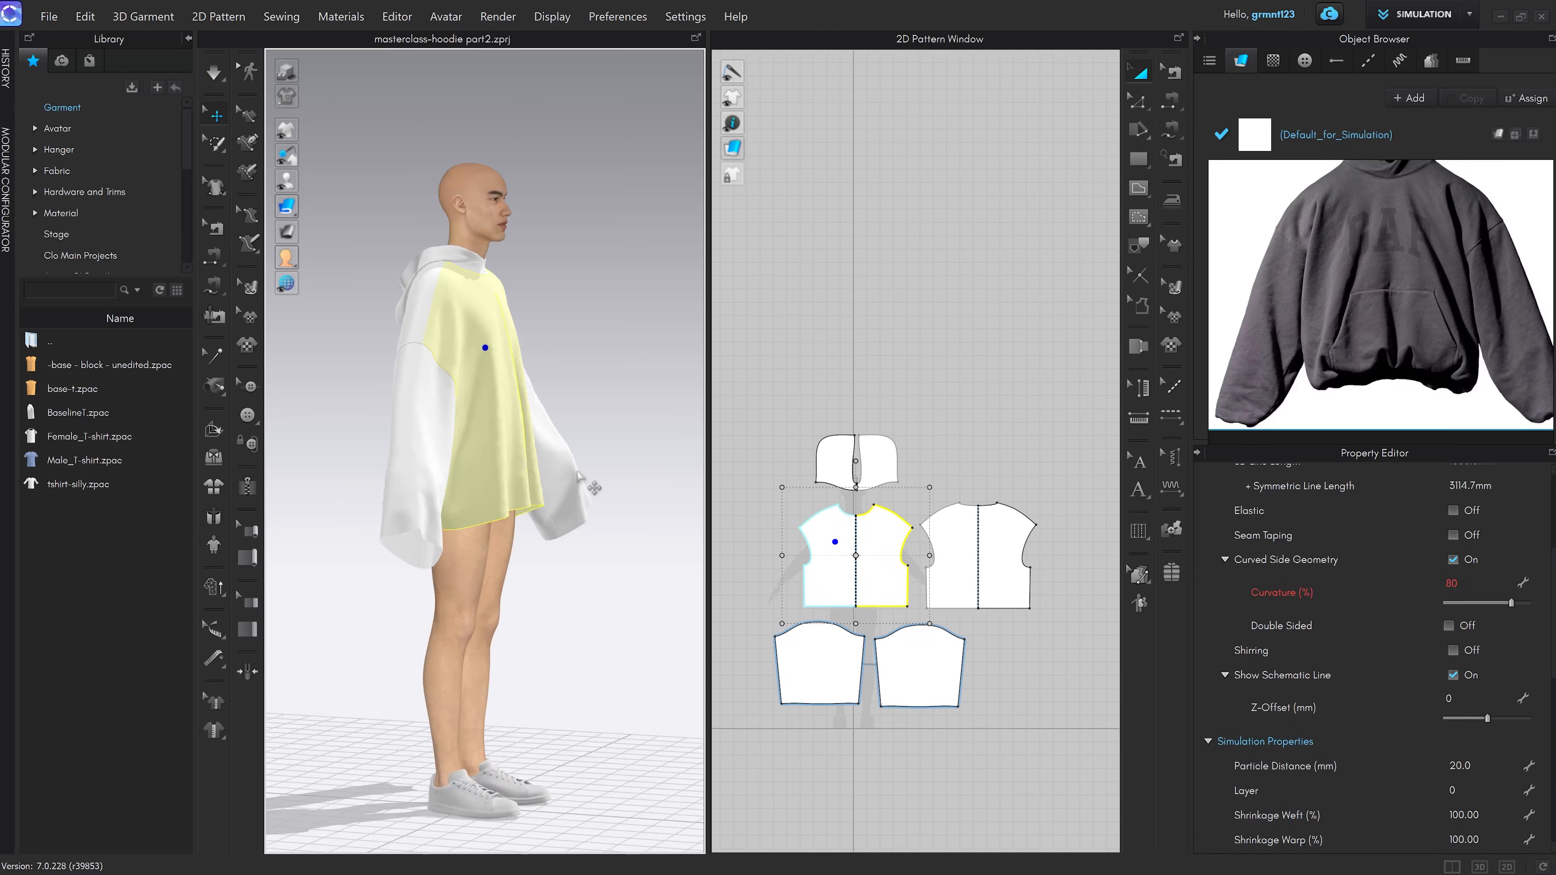
pyautogui.press('2')
pyautogui.scroll(-3, 567, 471)
pyautogui.press('space')
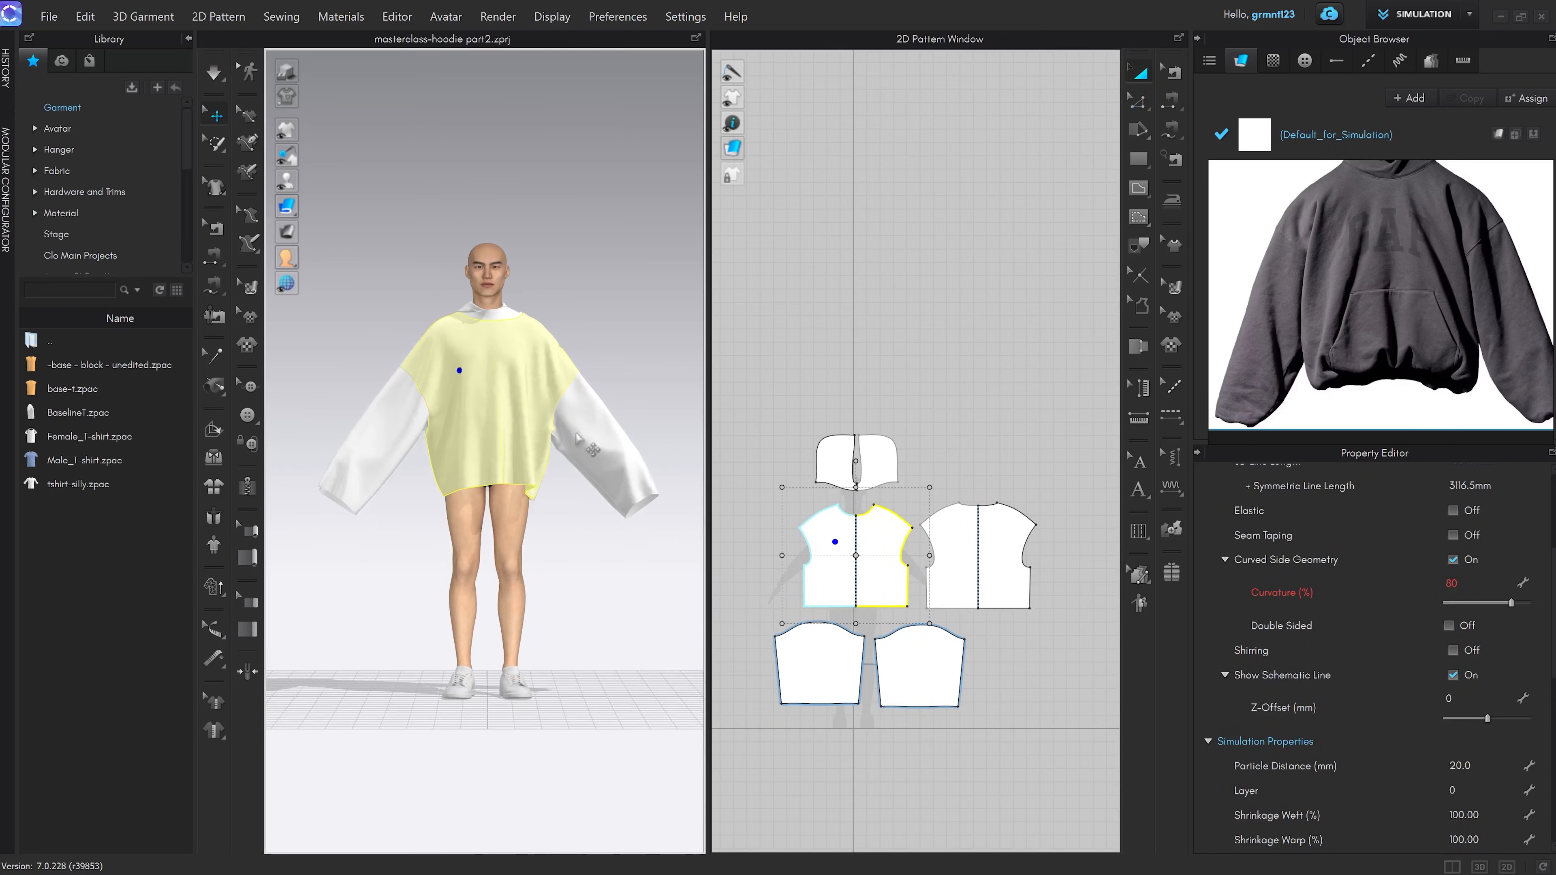
pyautogui.press('space')
pyautogui.scroll(3, 583, 432)
pyautogui.moveTo(532, 402); pyautogui.dragTo(631, 443, button='right')
pyautogui.scroll(3, 630, 442)
pyautogui.press('z')
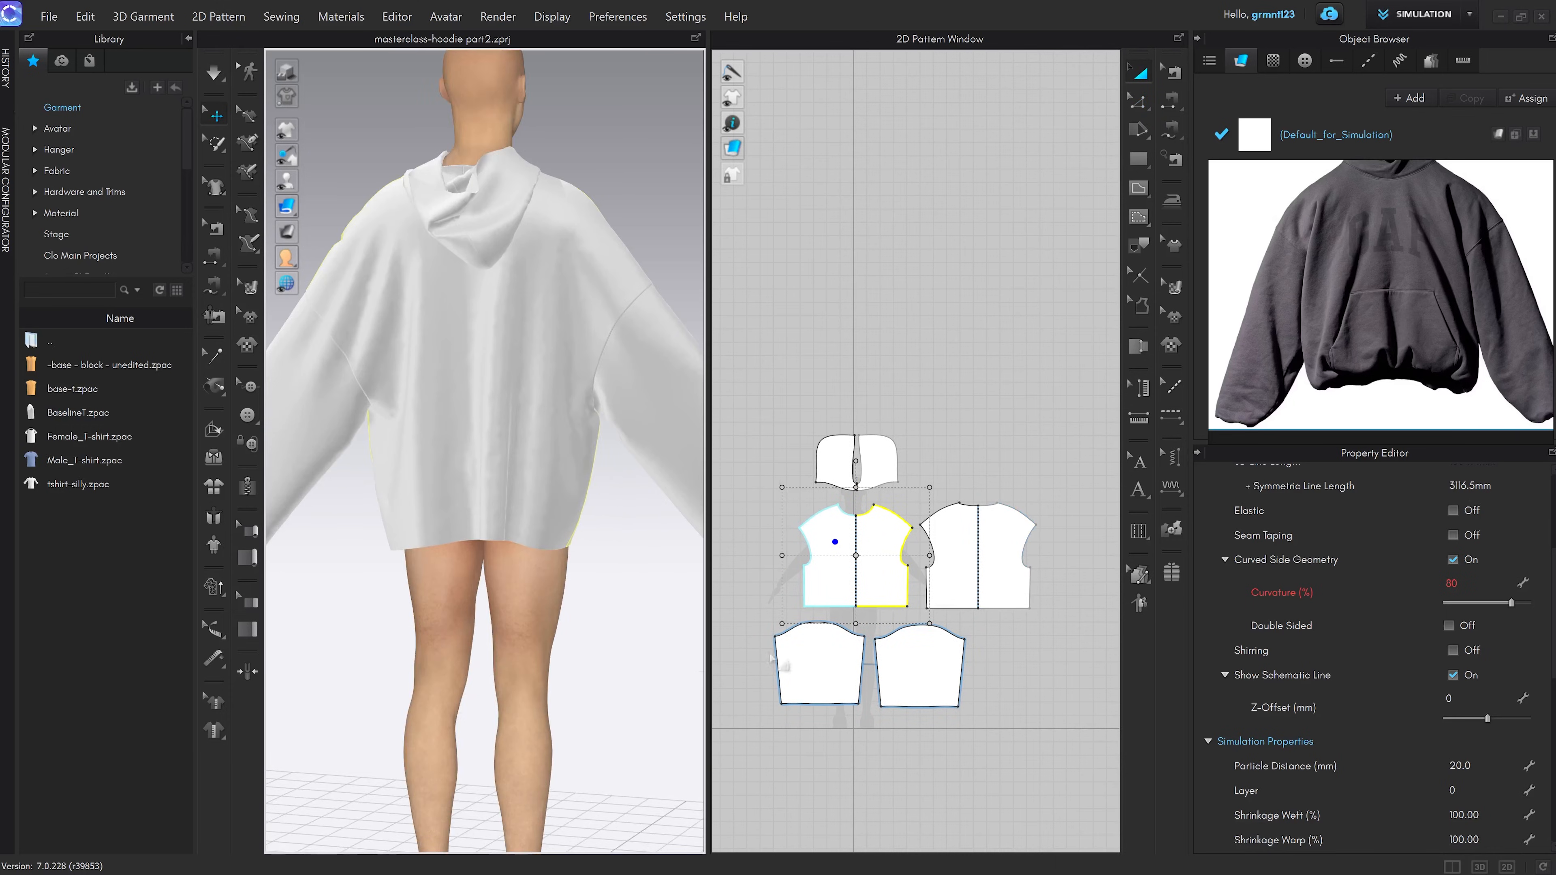
# Undo the uniform scaling of all pattern pieces and simulate the hoodie at its previous size
pyautogui.press('2')
pyautogui.hotkey('ctrl', 'z')
pyautogui.hotkey('ctrl', 'z')
pyautogui.hotkey('ctrl', 'z')
pyautogui.hotkey('ctrl', 'z')
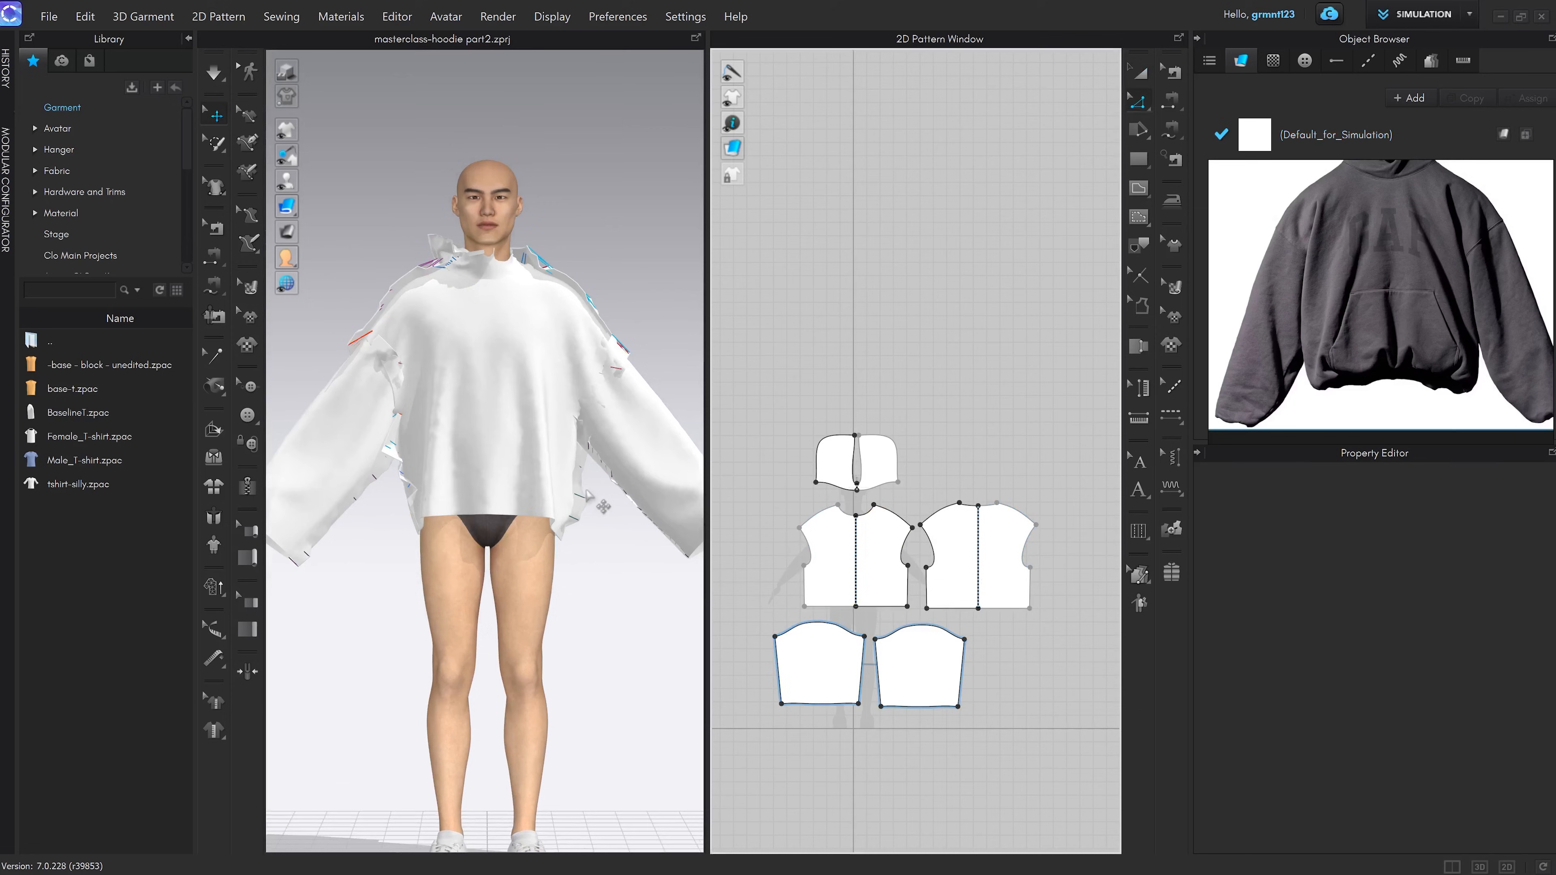
pyautogui.click(607, 519)
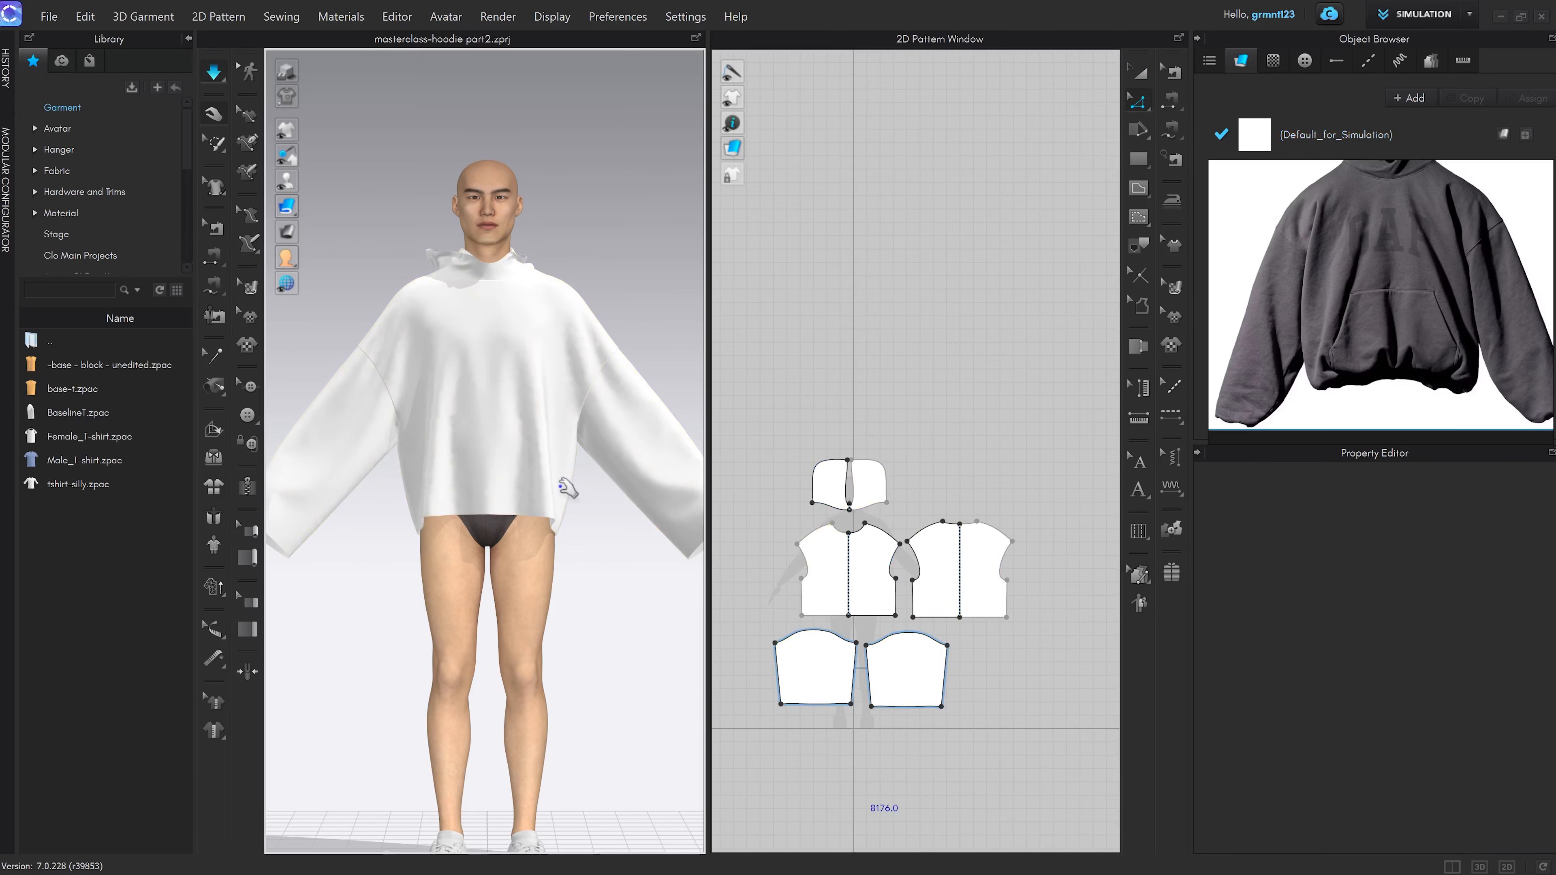
# Compare the hoodie's length and silhouette with the full reference picture, and examine its body hem and sleeve ends from several angles
pyautogui.moveTo(572, 489); pyautogui.dragTo(622, 498, button='right')
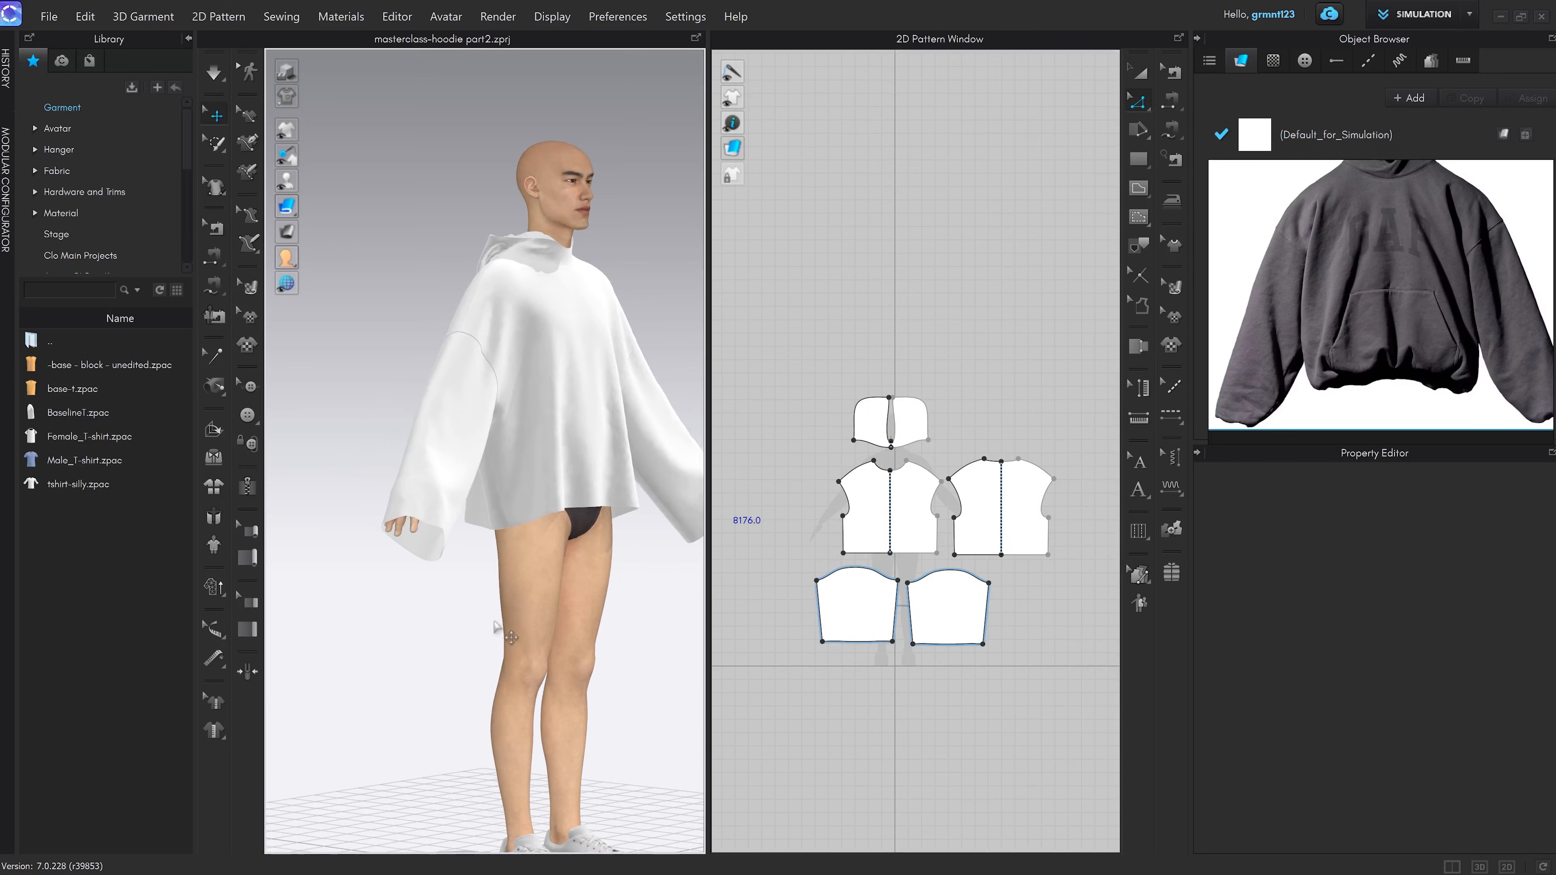
pyautogui.moveTo(502, 553); pyautogui.dragTo(471, 529, button='middle')
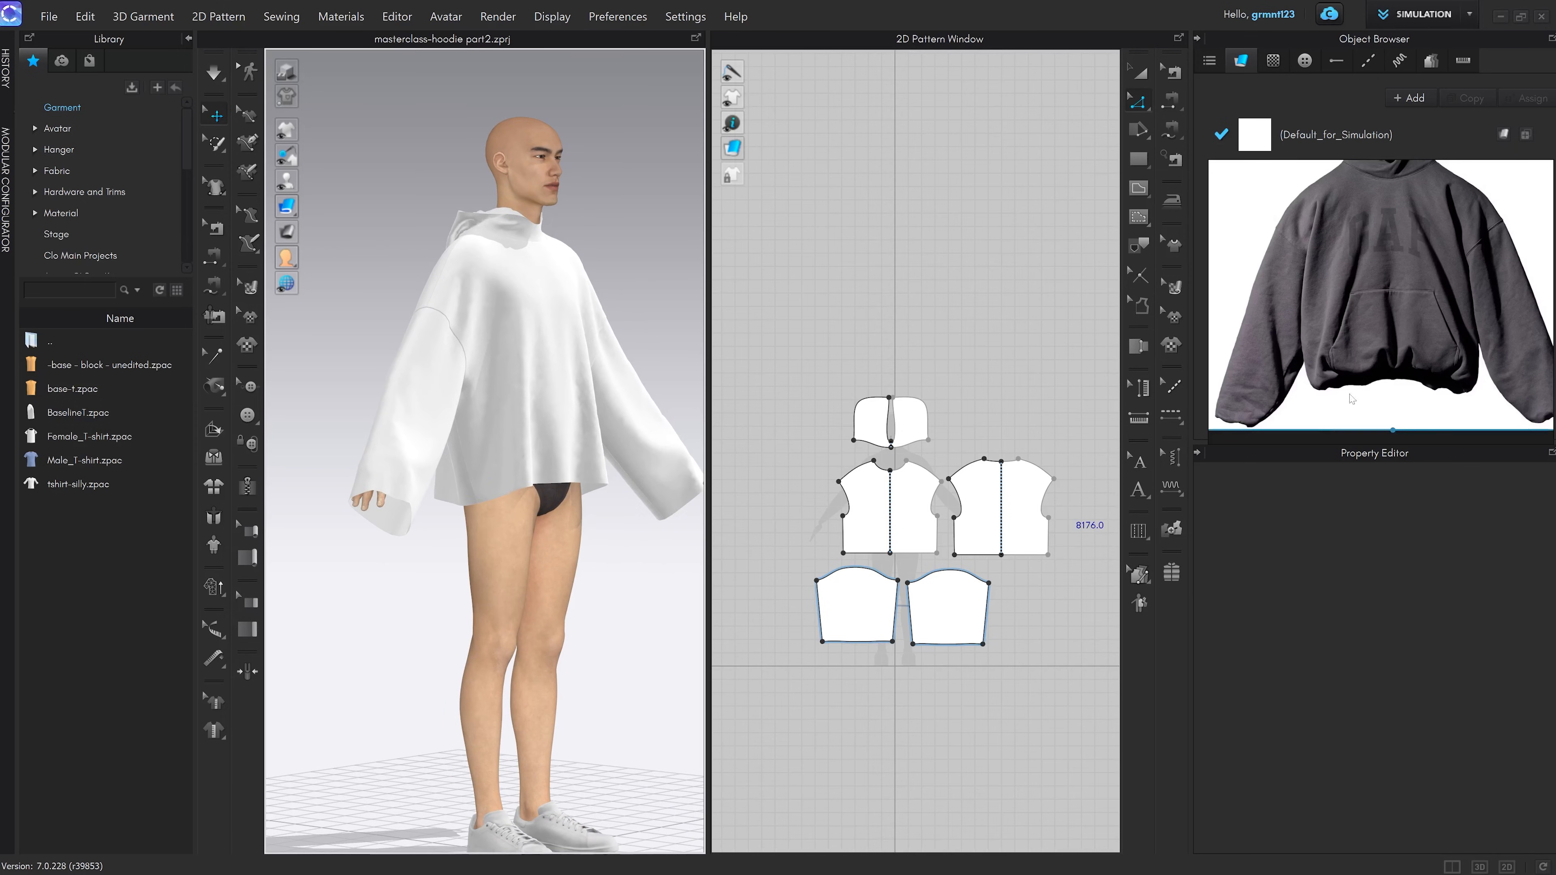
pyautogui.moveTo(1383, 286); pyautogui.dragTo(1381, 309, button='middle')
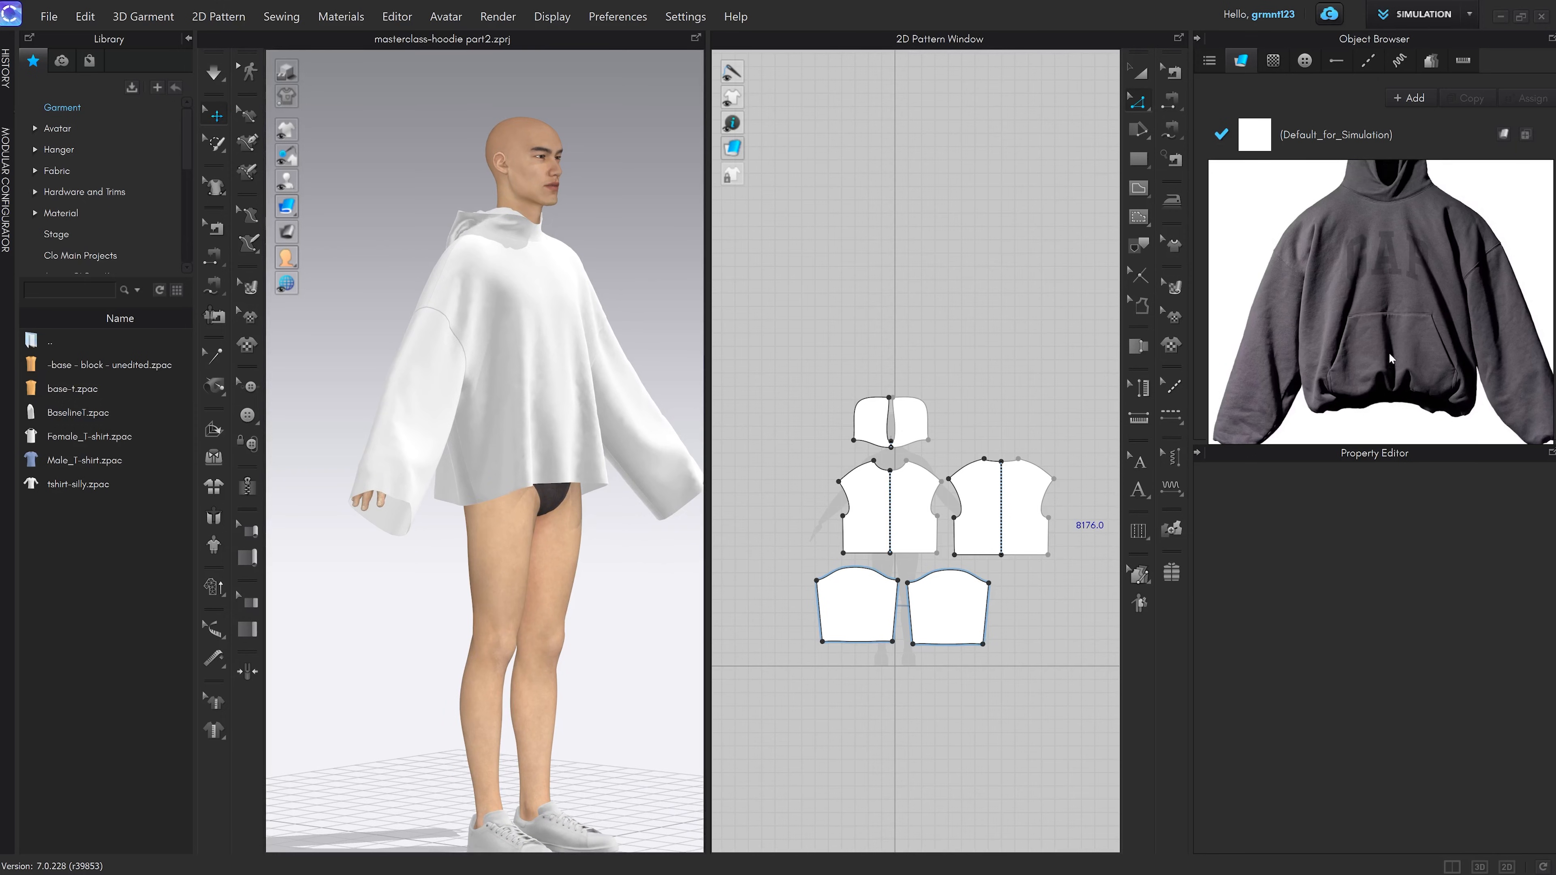
pyautogui.scroll(-3, 1401, 361)
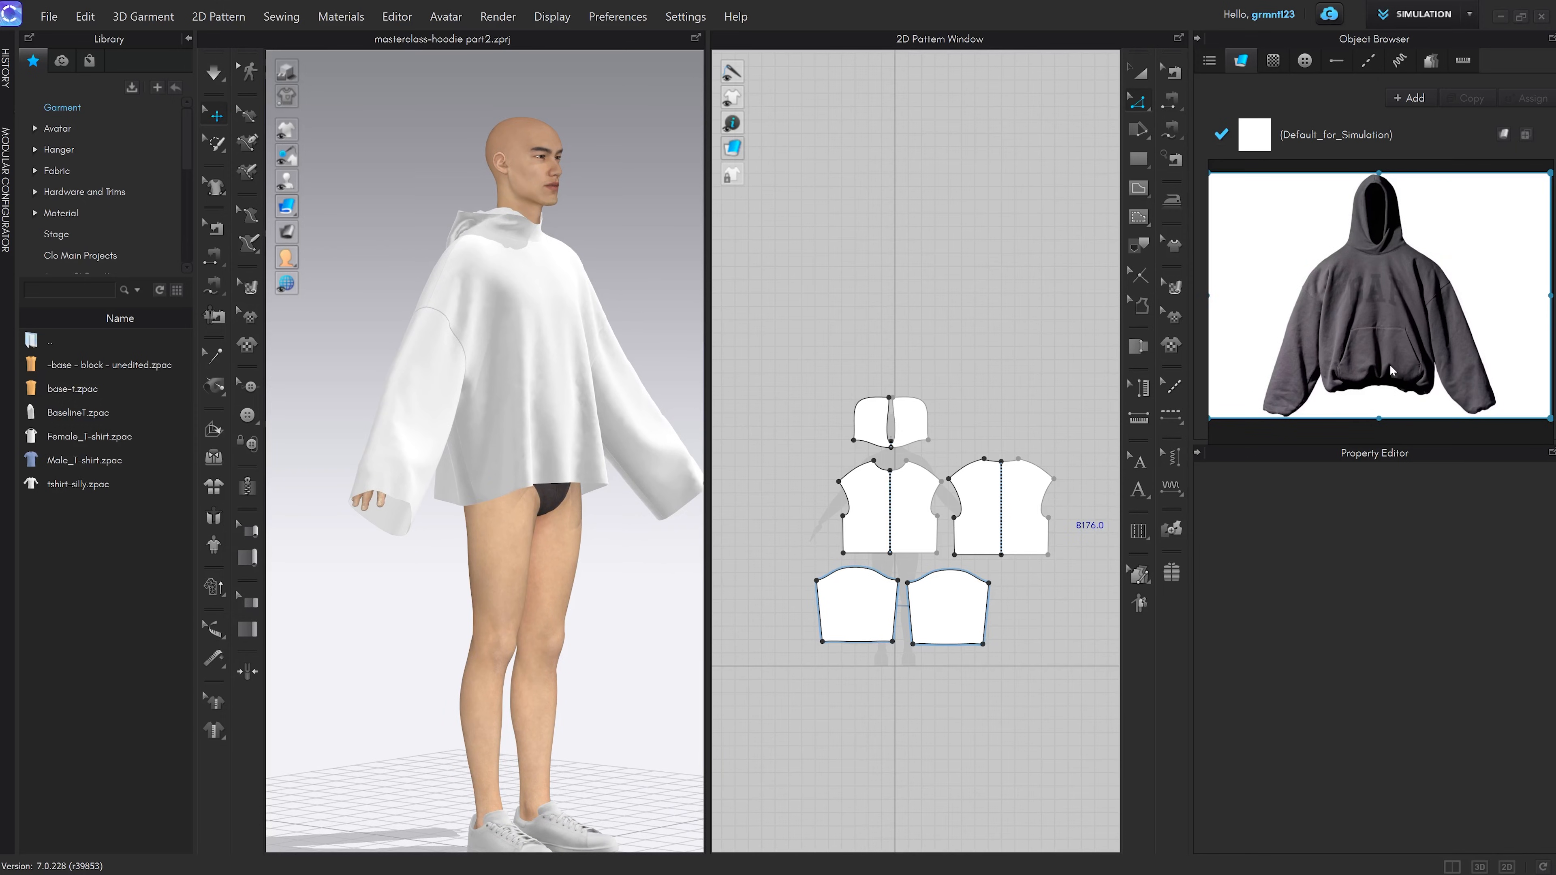
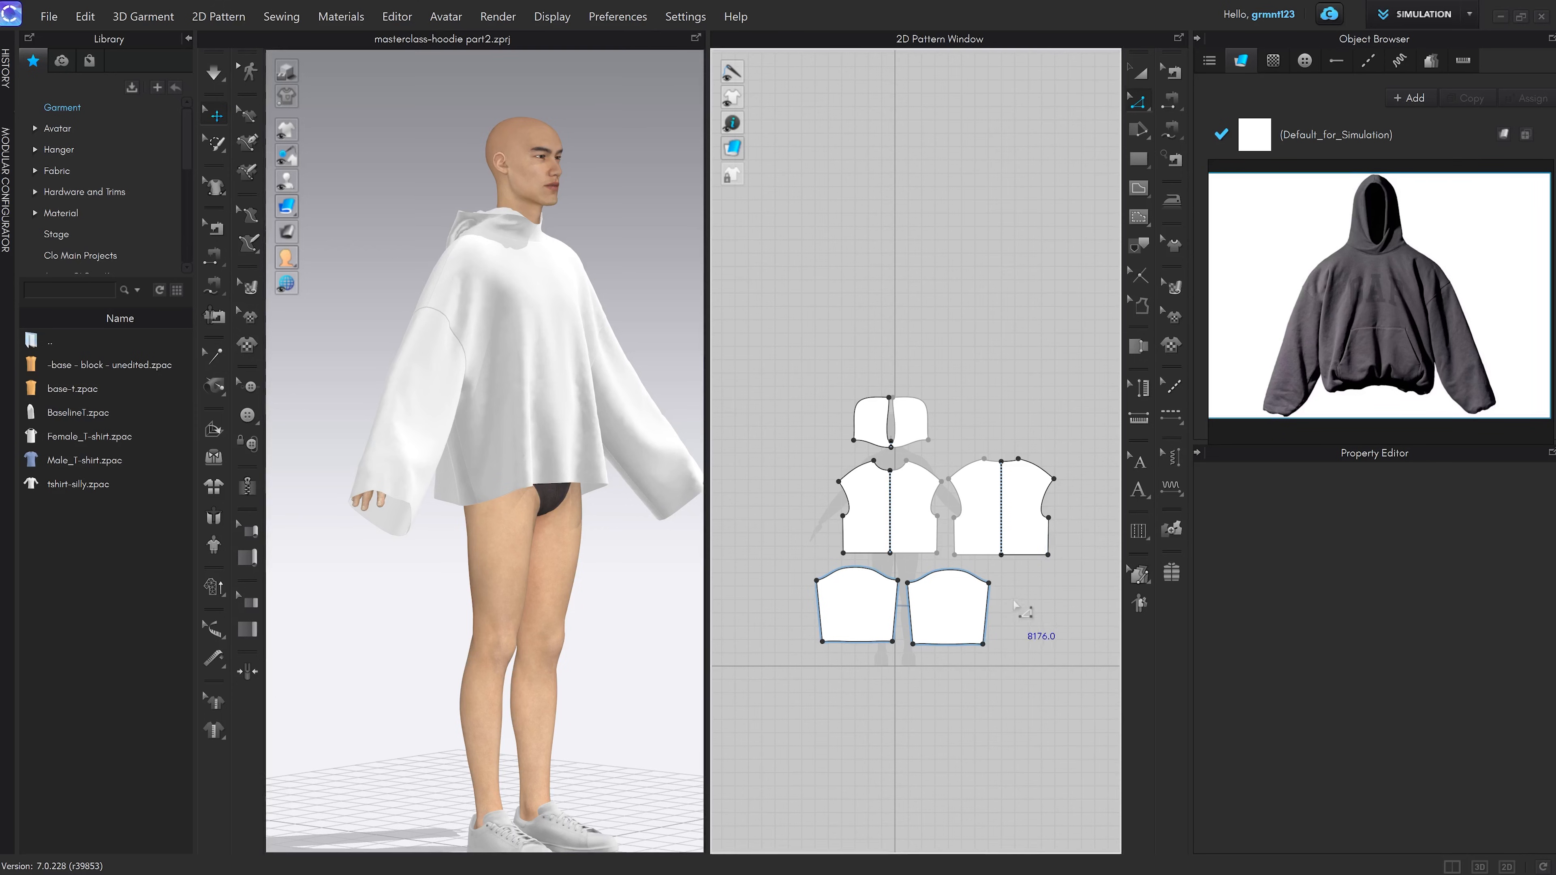
pyautogui.scroll(2, 1010, 576)
pyautogui.moveTo(662, 533); pyautogui.dragTo(576, 528, button='right')
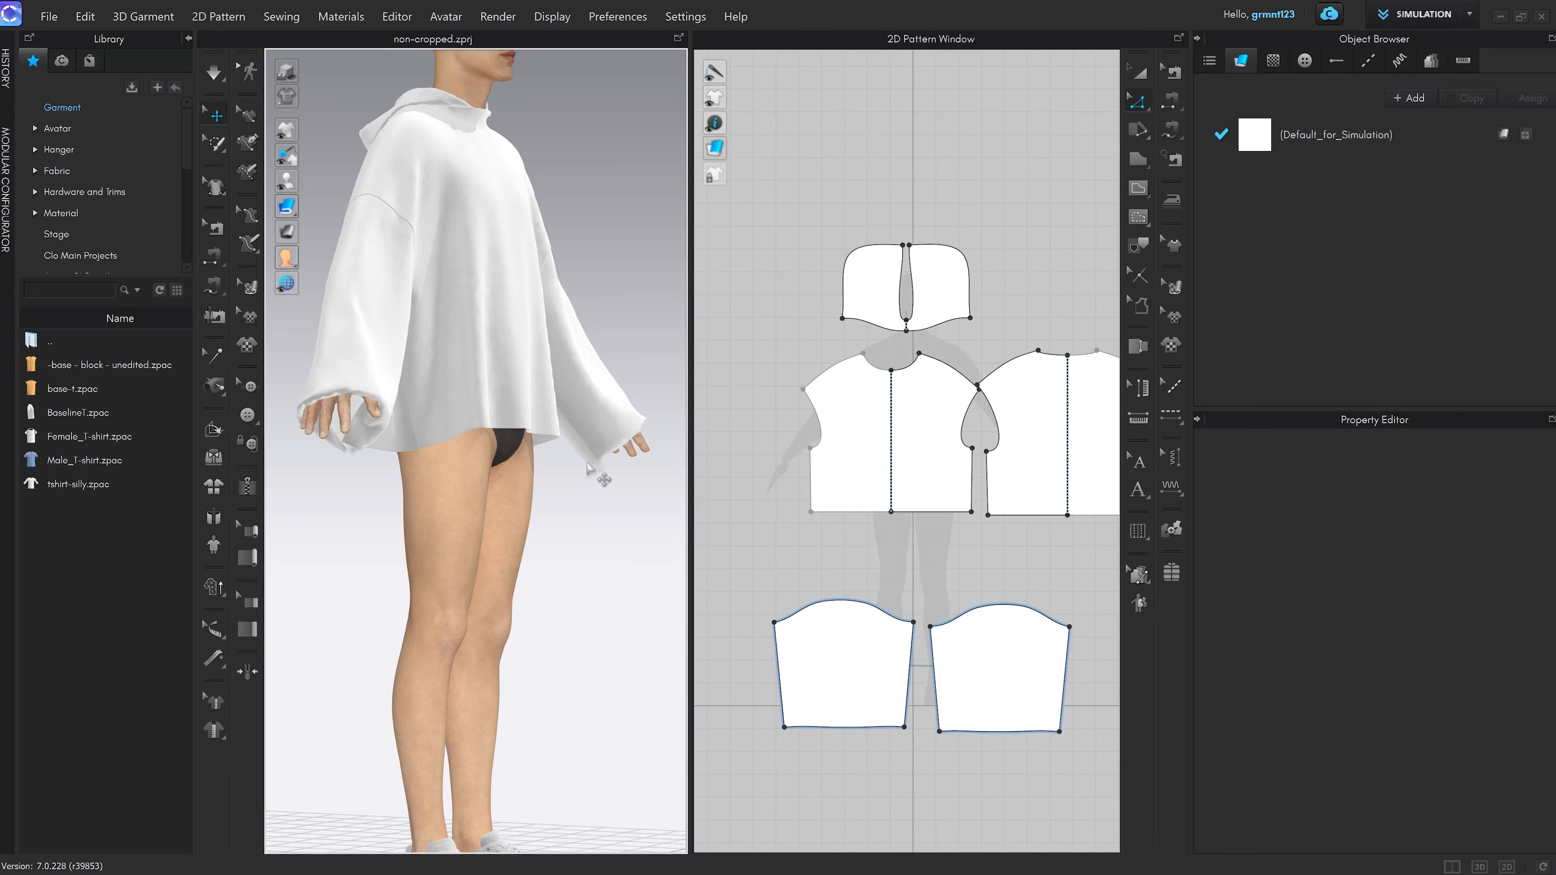
pyautogui.moveTo(588, 469); pyautogui.dragTo(606, 413, button='middle')
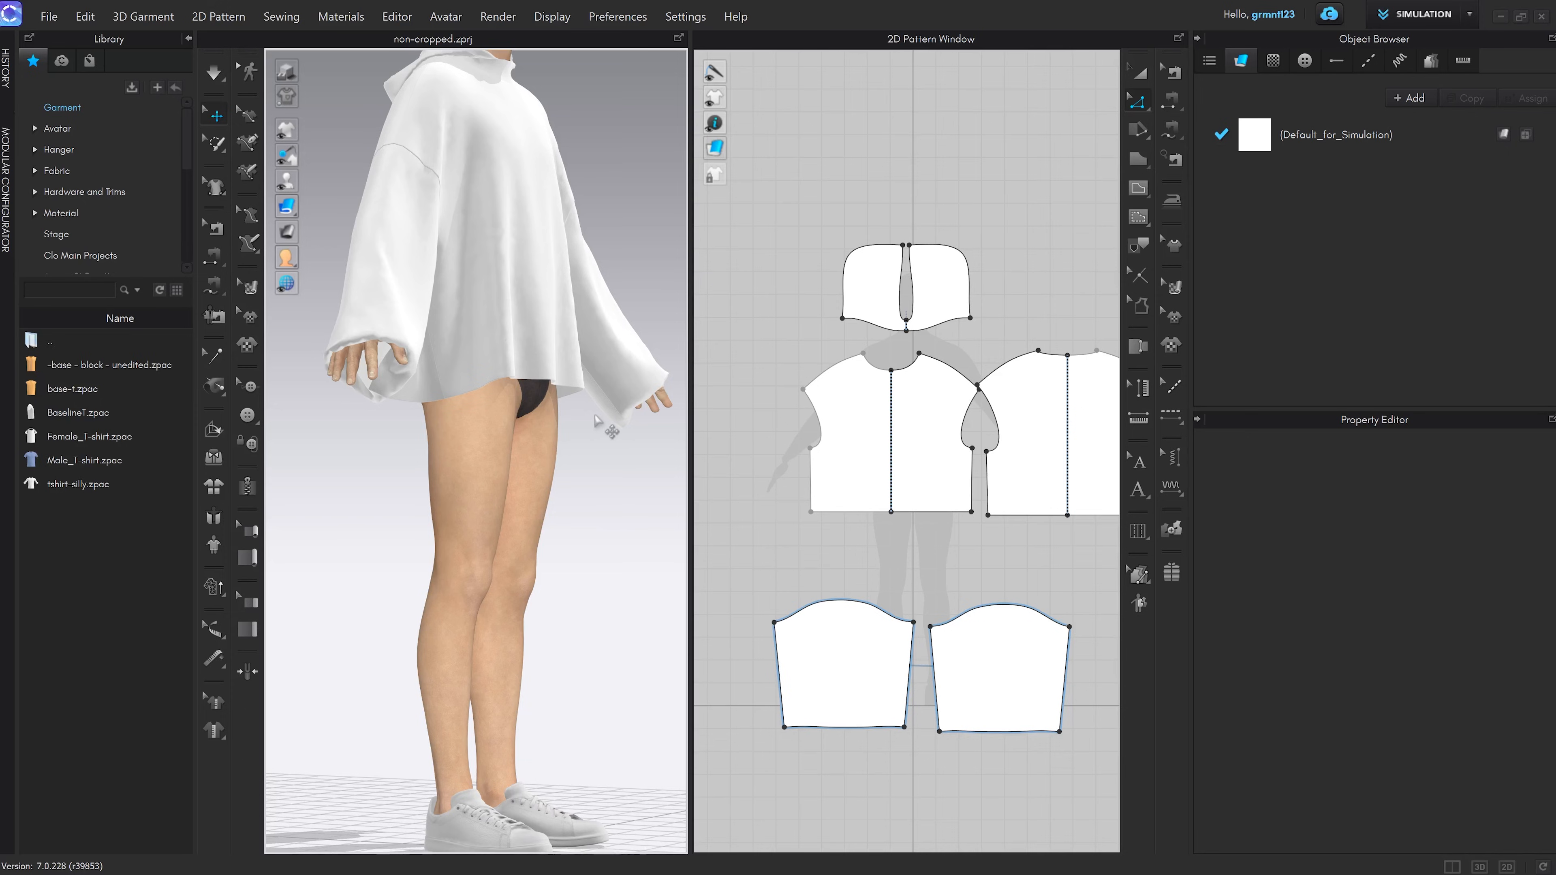
pyautogui.moveTo(592, 378); pyautogui.dragTo(586, 466, button='middle')
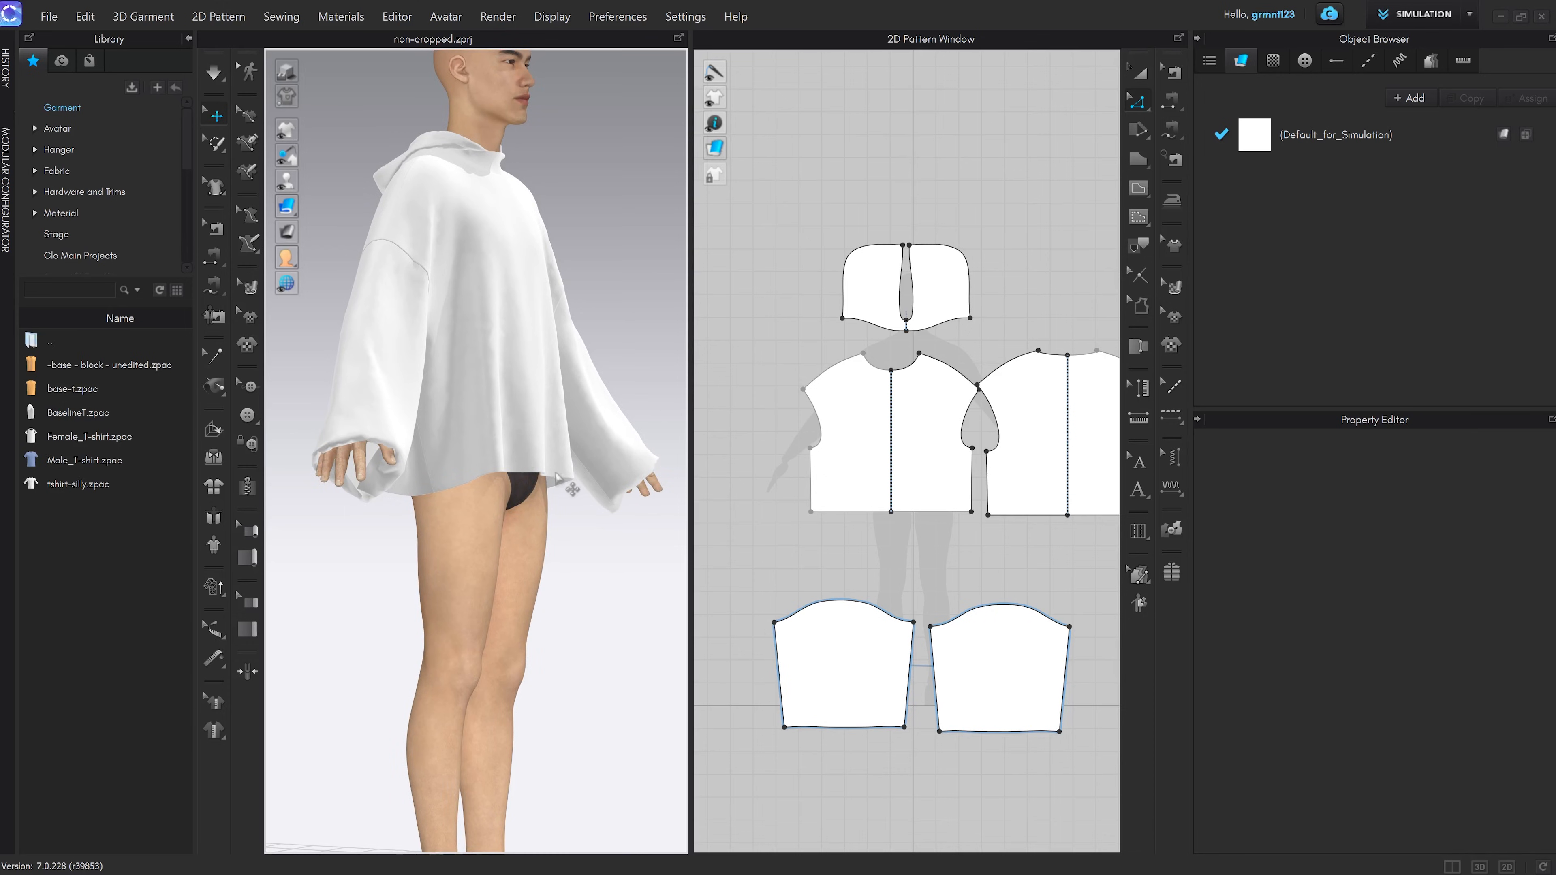
pyautogui.moveTo(481, 476); pyautogui.dragTo(552, 495, button='right')
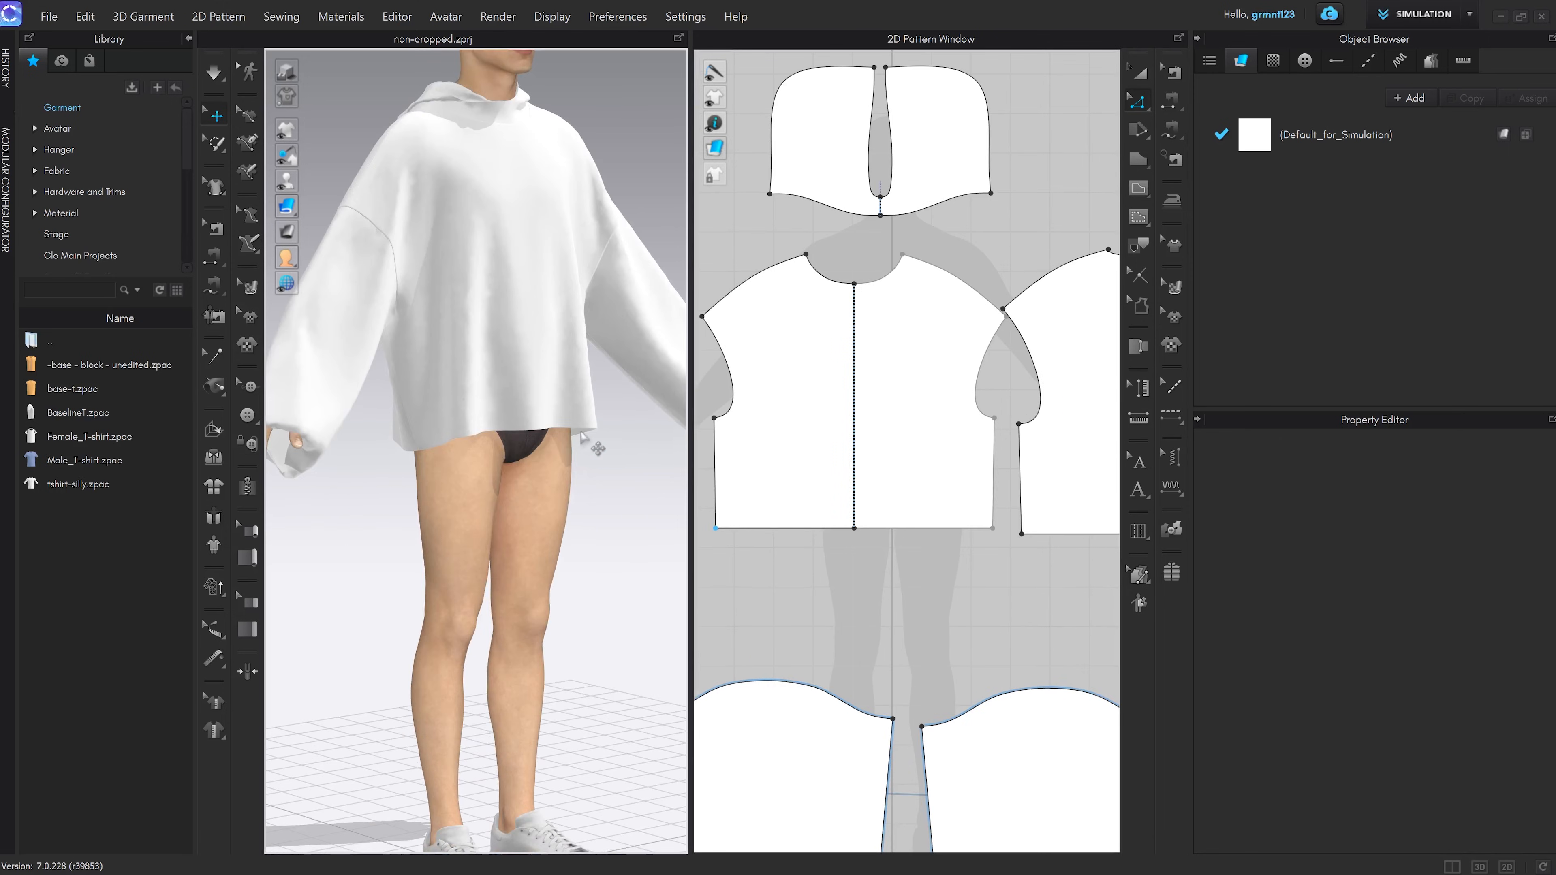
# Move the back pattern piece against the front piece so their side seams and hems sit next to each other
pyautogui.moveTo(618, 476); pyautogui.dragTo(507, 453, button='right')
pyautogui.click(510, 449)
pyautogui.scroll(2, 593, 458)
pyautogui.click(604, 455)
pyautogui.press('space')
pyautogui.moveTo(980, 506); pyautogui.dragTo(930, 488, button='middle')
pyautogui.press('a')
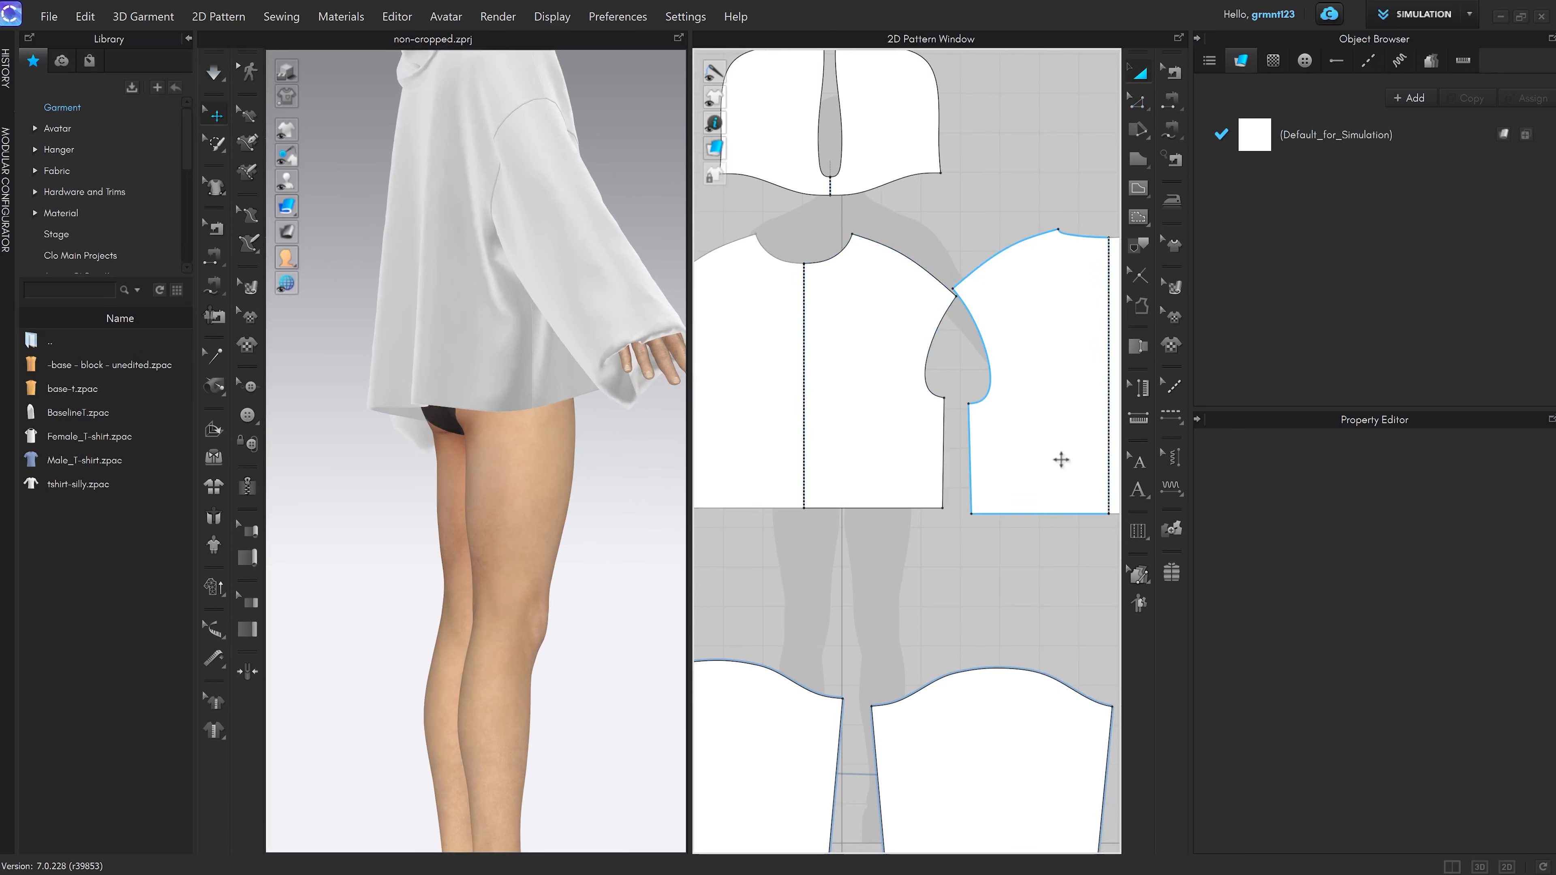
pyautogui.moveTo(1059, 458); pyautogui.dragTo(1036, 453)
pyautogui.moveTo(1014, 502); pyautogui.dragTo(988, 502, button='middle')
pyautogui.click(938, 573)
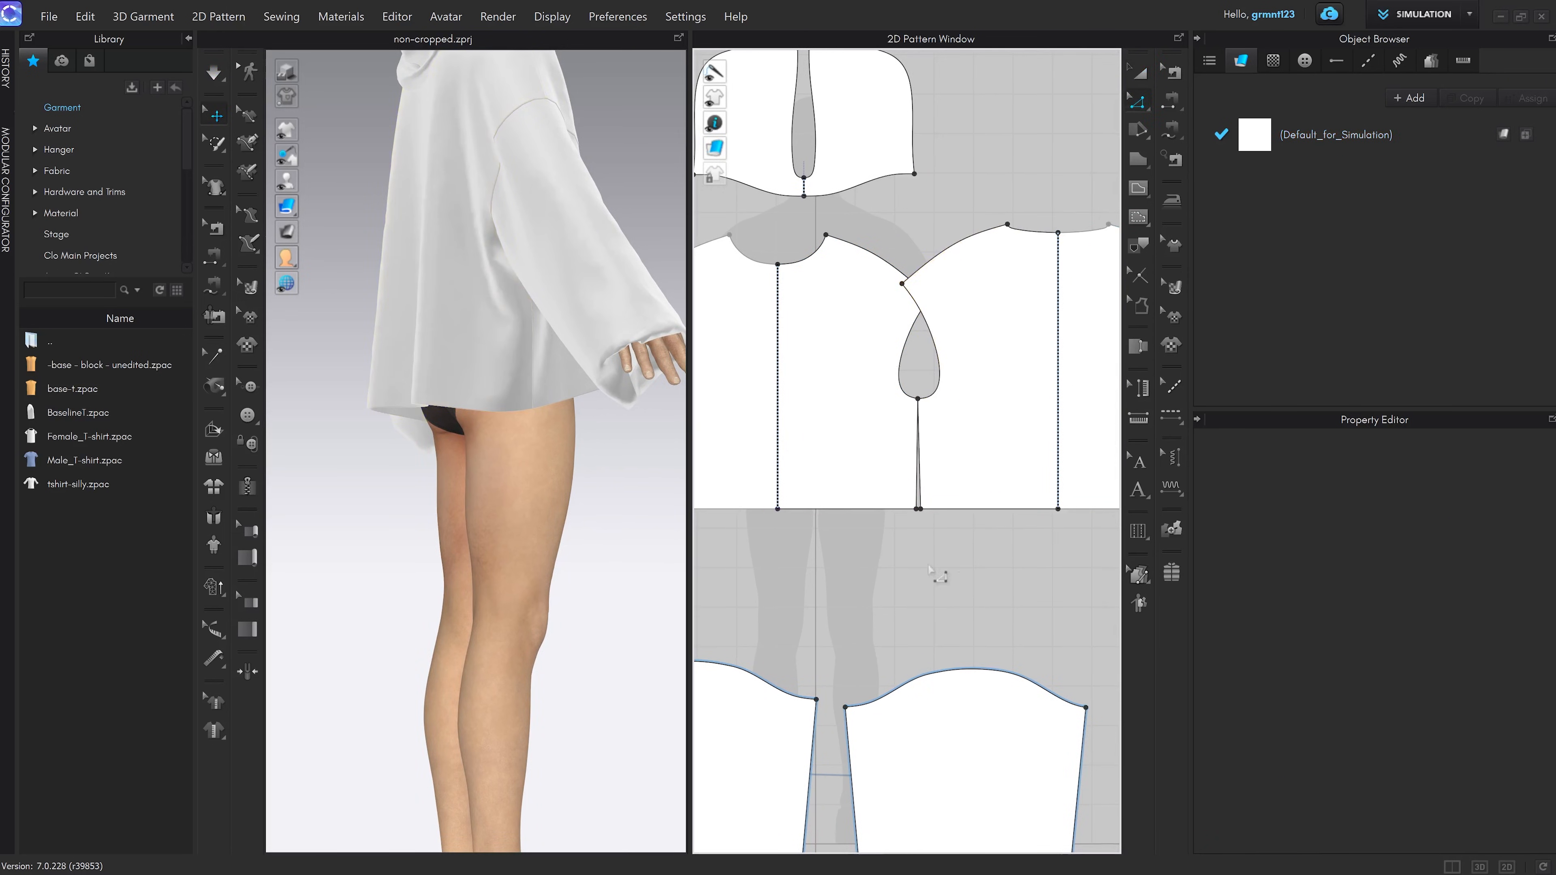
# Lower the centre point of the front hem so the hem slopes down from the side seams to the centre front
pyautogui.moveTo(628, 458); pyautogui.dragTo(565, 444, button='right')
pyautogui.click(580, 392)
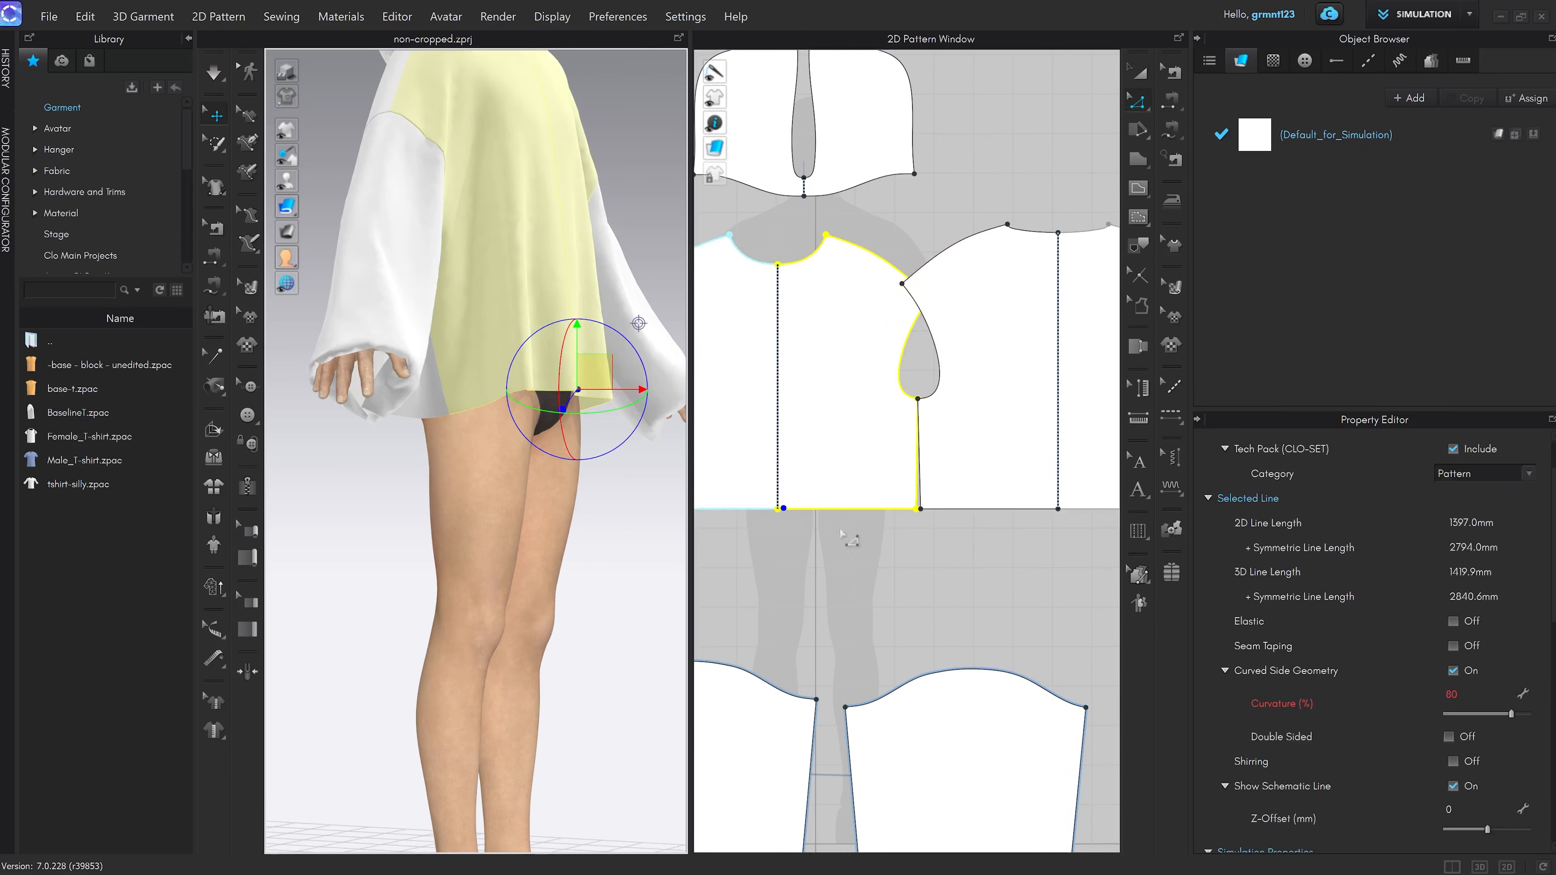
pyautogui.click(878, 563)
pyautogui.scroll(3, 817, 528)
pyautogui.moveTo(817, 526); pyautogui.dragTo(898, 533, button='middle')
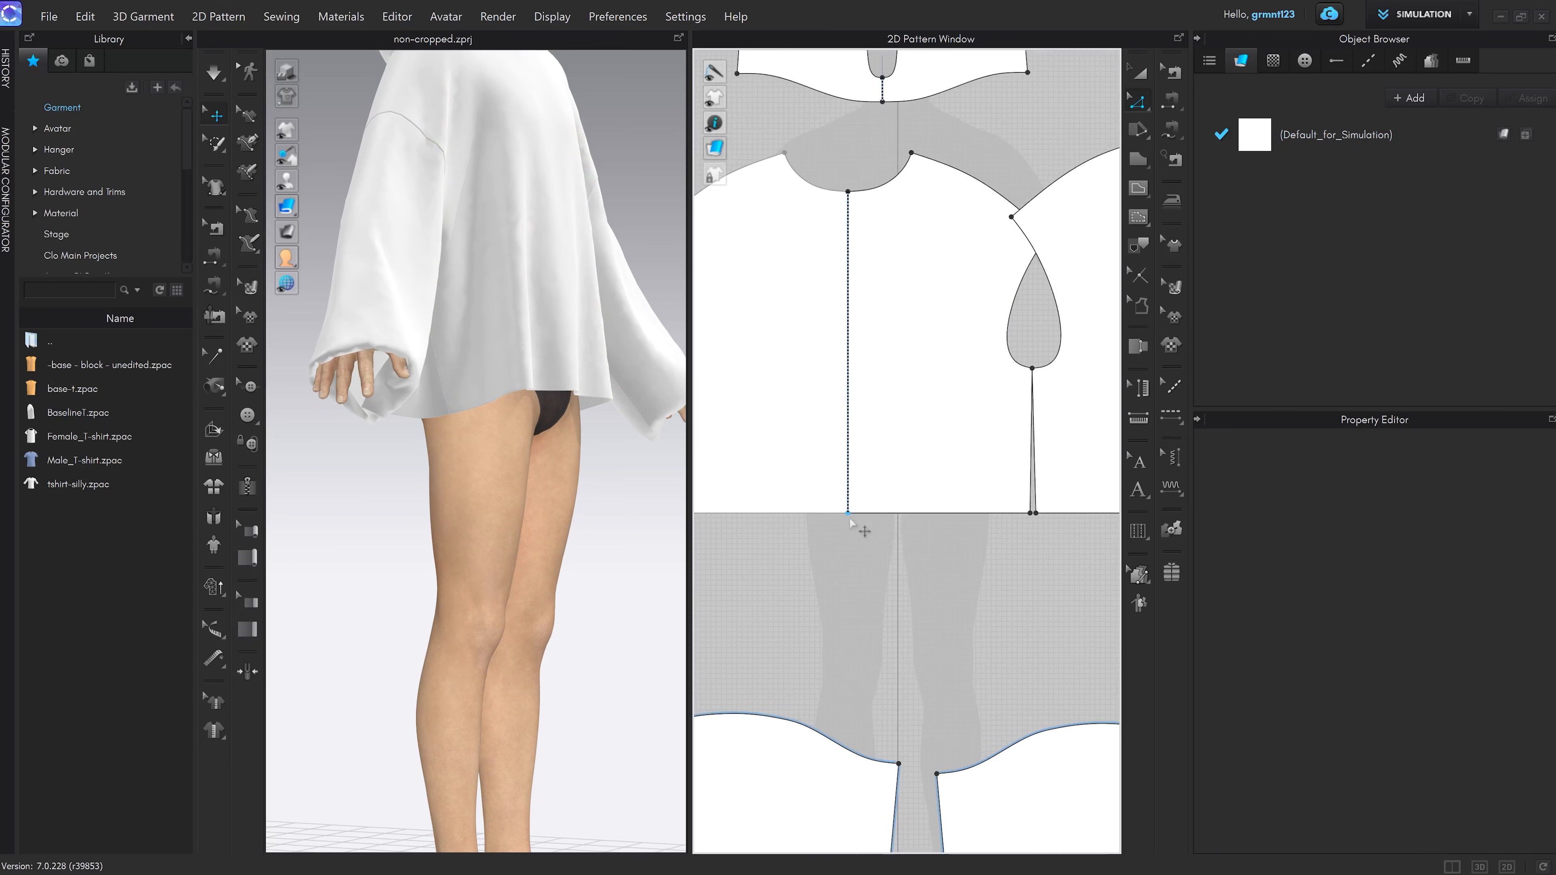
pyautogui.moveTo(848, 514); pyautogui.dragTo(850, 546)
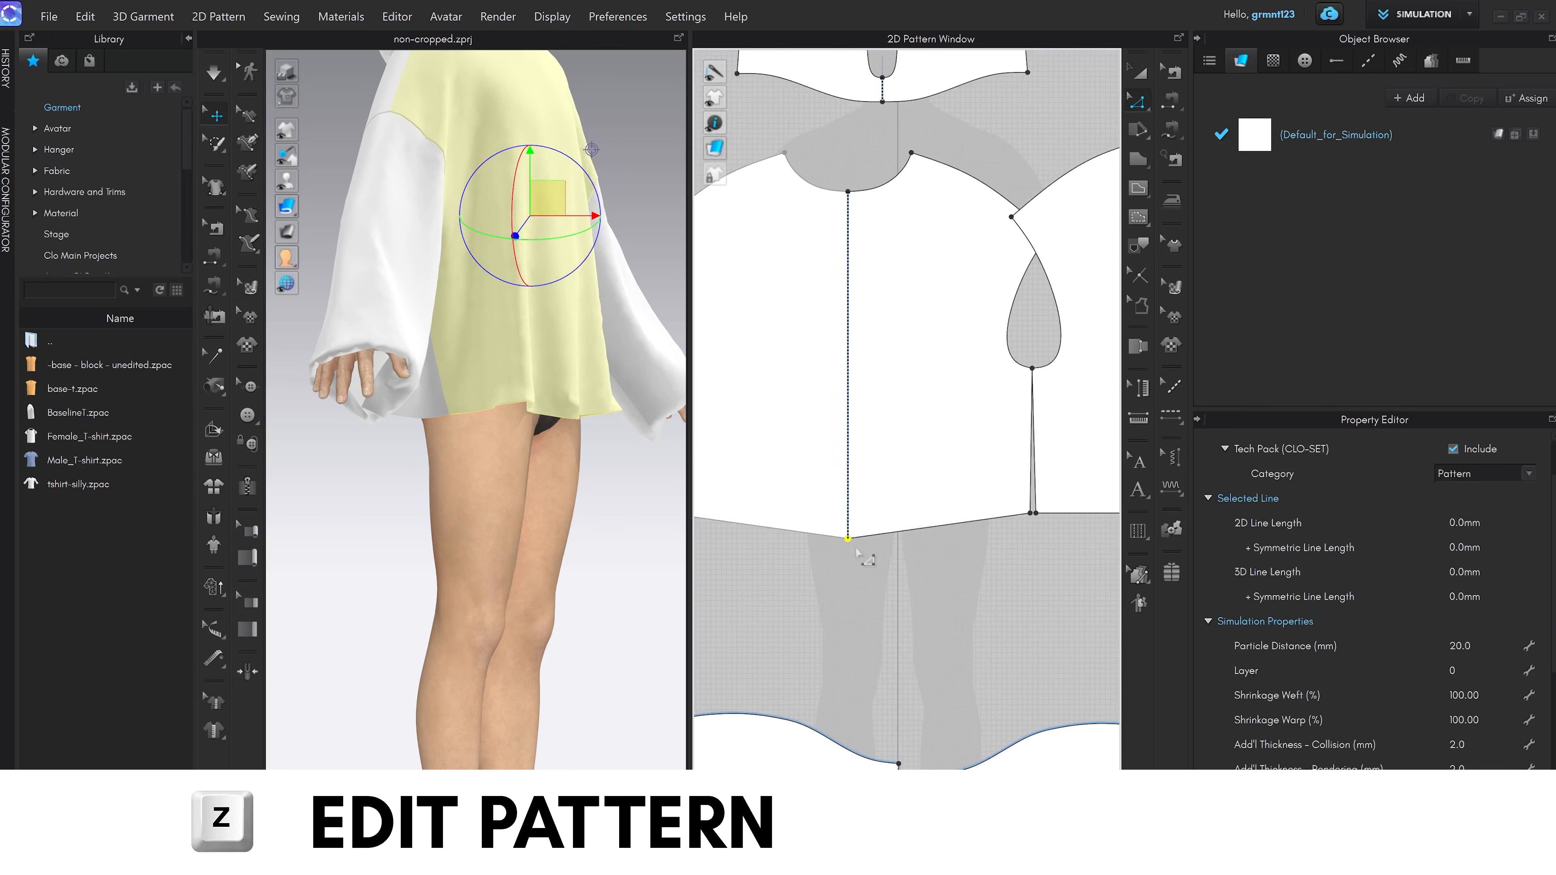
pyautogui.moveTo(587, 536)
pyautogui.mouseDown(button='right')
pyautogui.moveTo(603, 523)
pyautogui.moveTo(590, 512)
pyautogui.moveTo(609, 521)
pyautogui.mouseUp(button='right')
pyautogui.scroll(3, 861, 547)
pyautogui.moveTo(843, 536); pyautogui.dragTo(843, 550)
pyautogui.click(861, 596)
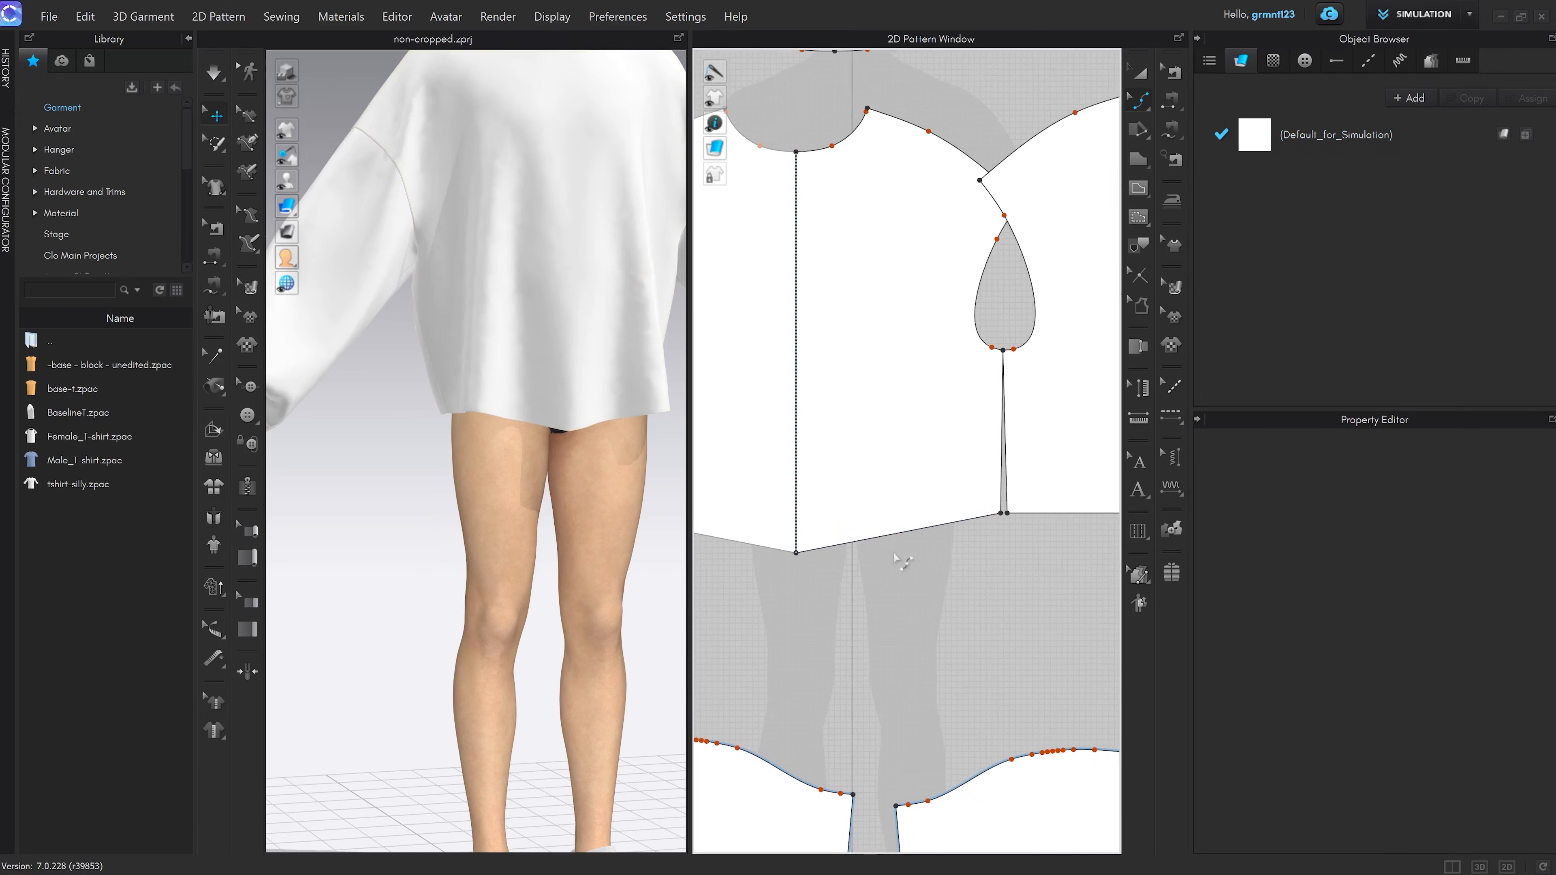
# Add a curve point to the sloped front hem near the centre front and pull it down to round the hem
pyautogui.moveTo(979, 550); pyautogui.dragTo(961, 555, button='middle')
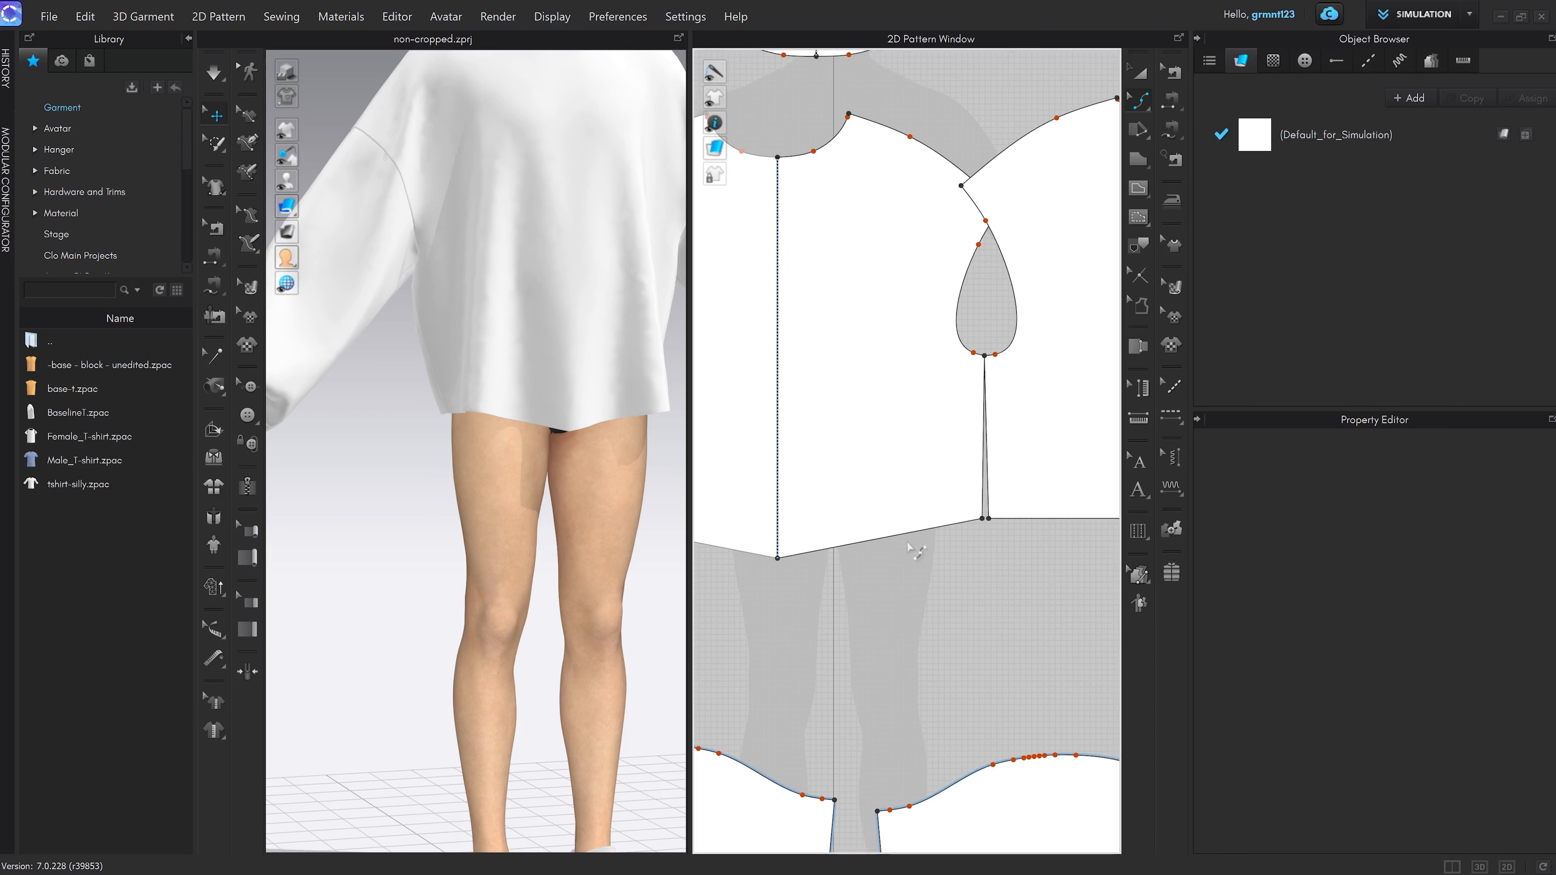
pyautogui.scroll(2, 829, 545)
pyautogui.moveTo(820, 551); pyautogui.dragTo(839, 559)
pyautogui.scroll(2, 825, 547)
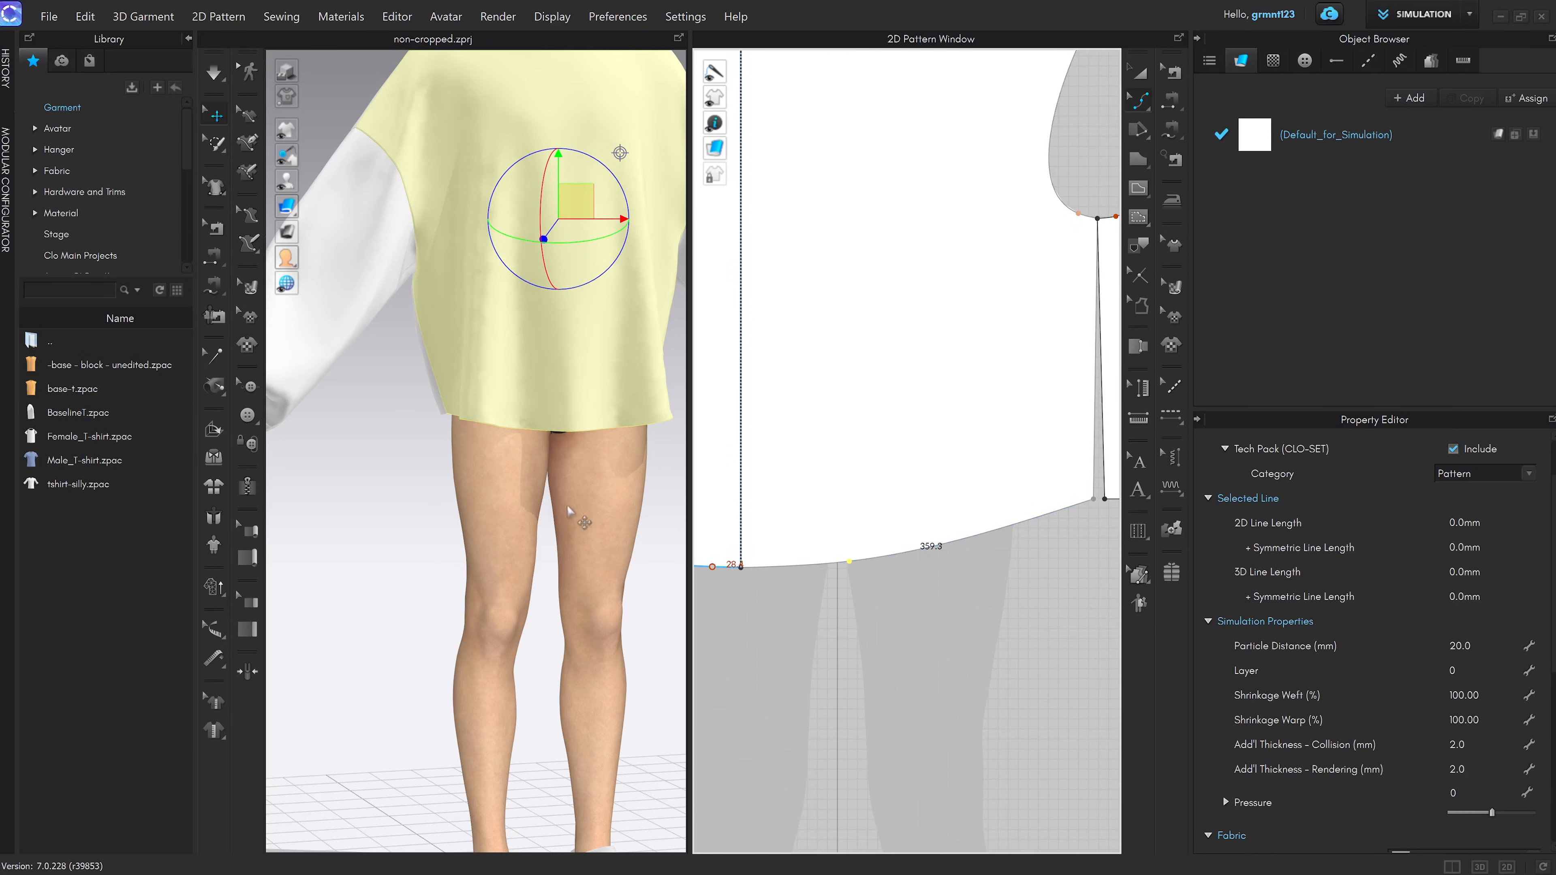
pyautogui.moveTo(585, 523)
pyautogui.mouseDown(button='right')
pyautogui.moveTo(641, 499)
pyautogui.moveTo(585, 508)
pyautogui.mouseUp(button='right')
# Match up the adjoining side seam lines of the front and back pieces so they meet along their full length
pyautogui.moveTo(1043, 504); pyautogui.dragTo(888, 503, button='middle')
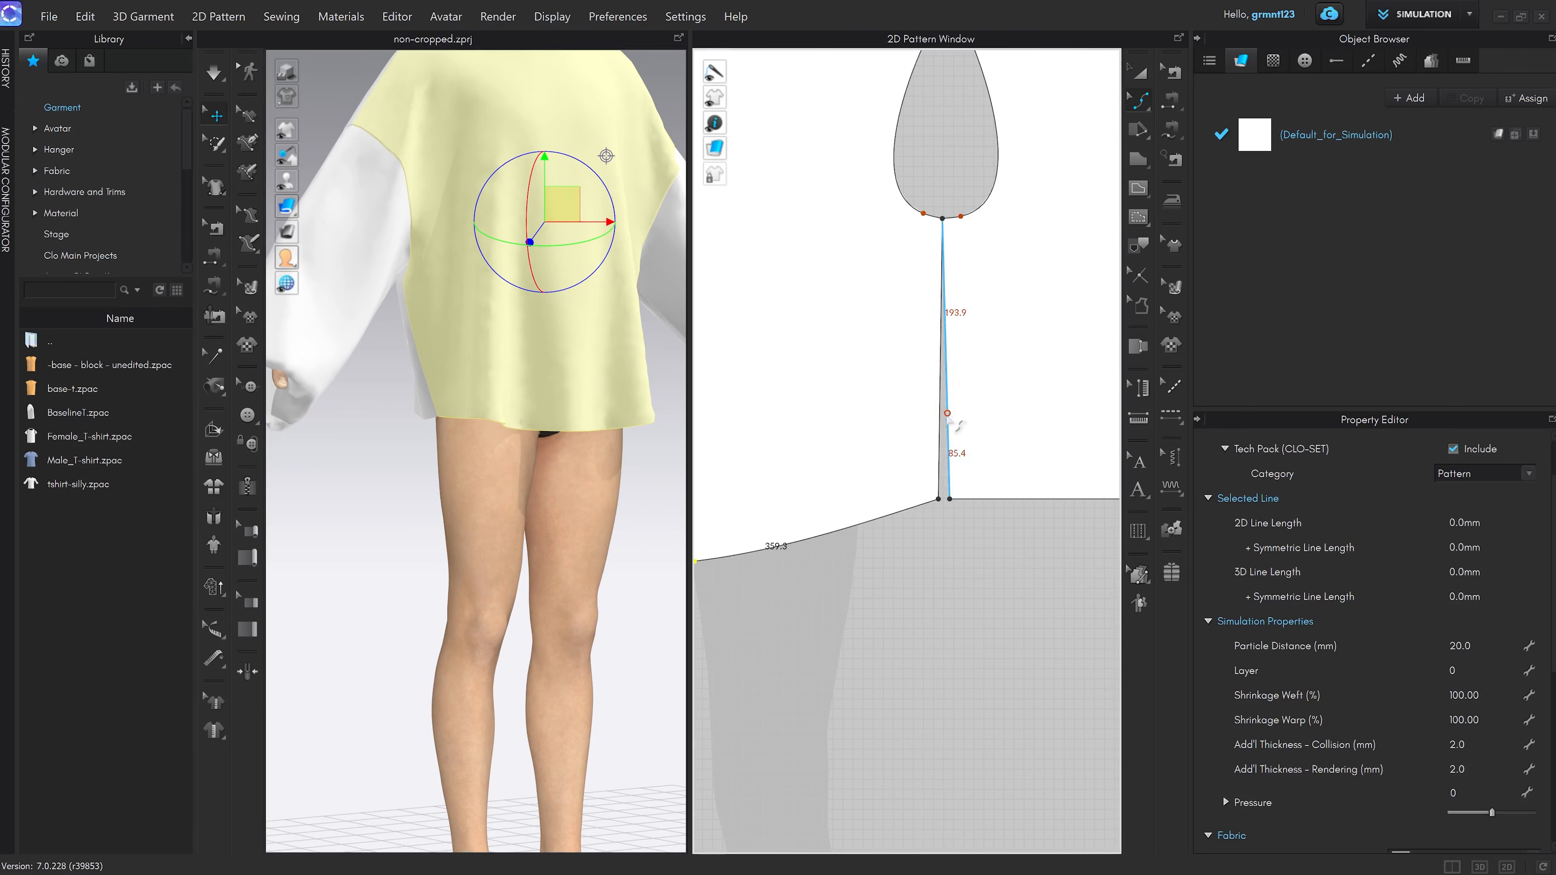
pyautogui.click(947, 423)
pyautogui.press('z')
pyautogui.rightClick(942, 427)
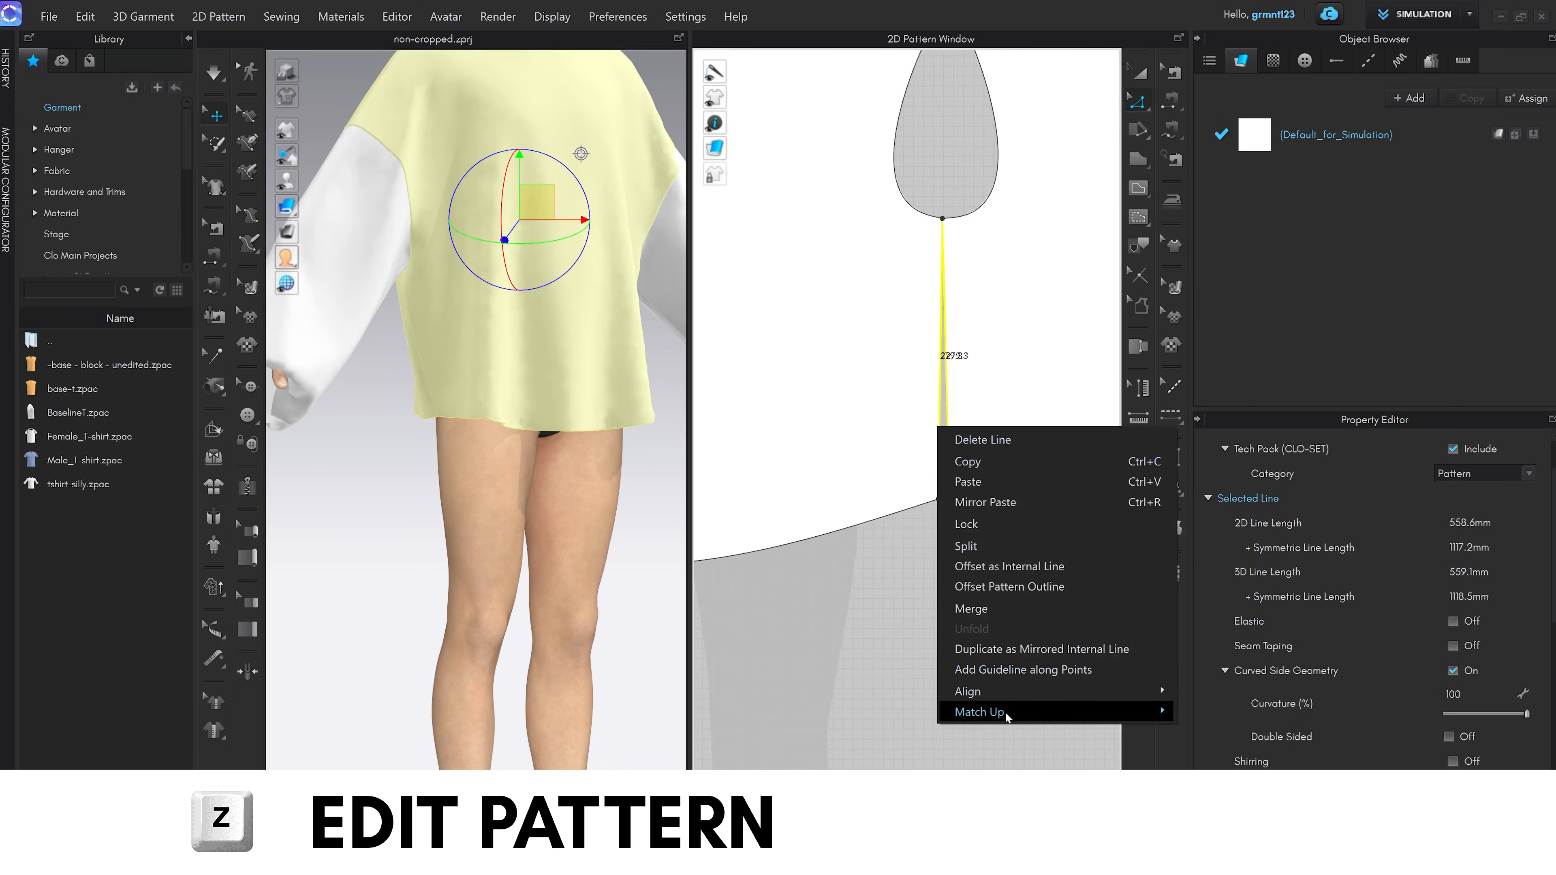
pyautogui.click(1215, 711)
# Add curve points to the front and back hems near the side seam, plus one nearer the centre back, to smooth the hemline
pyautogui.scroll(2, 914, 533)
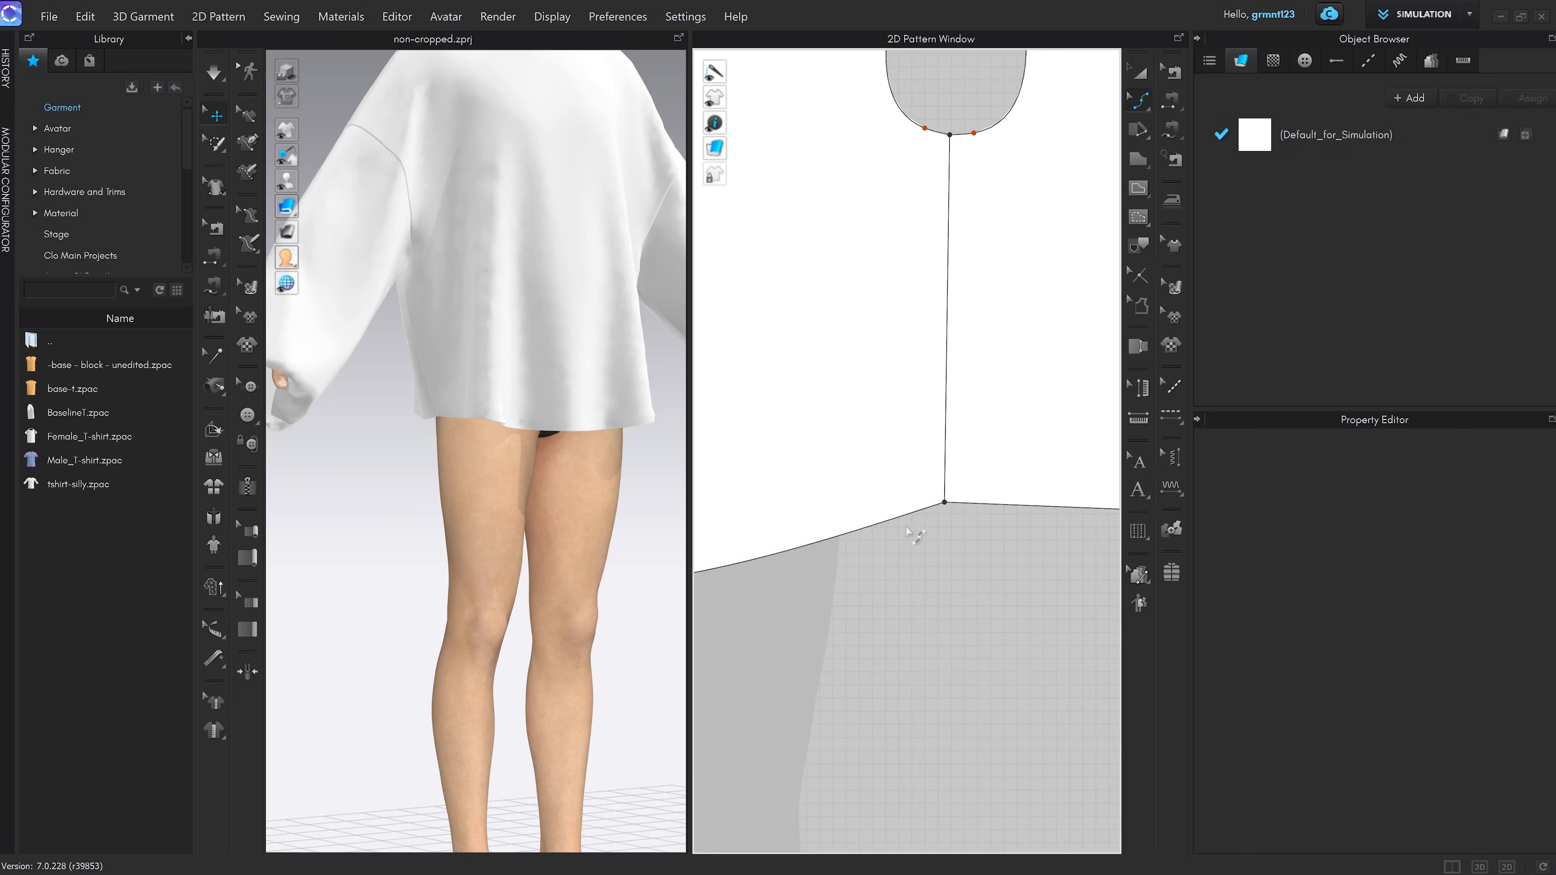
pyautogui.press('v')
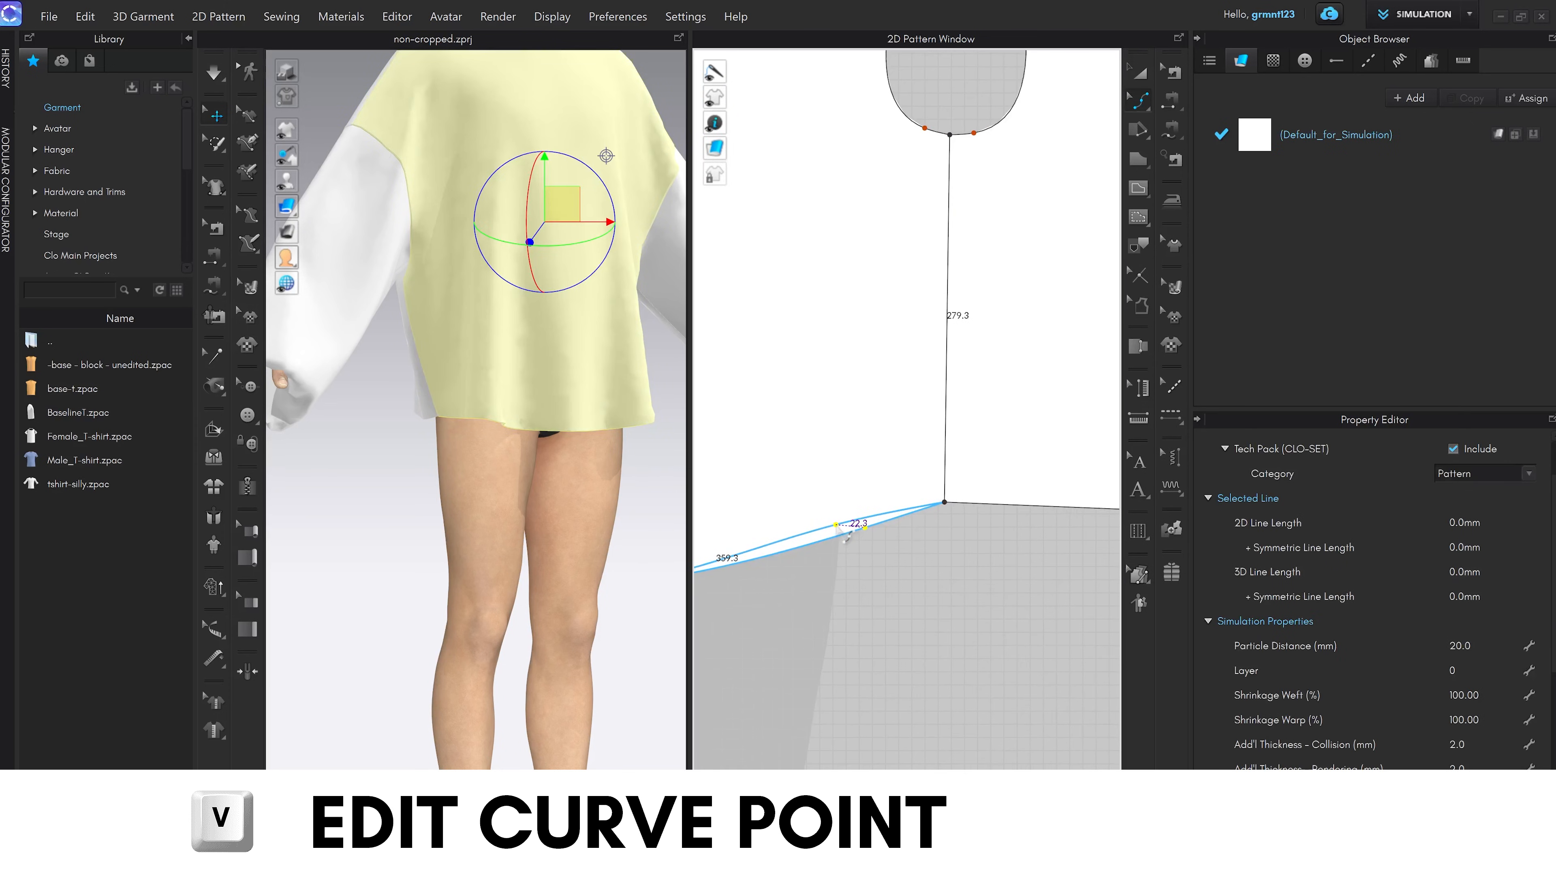
pyautogui.click(982, 496)
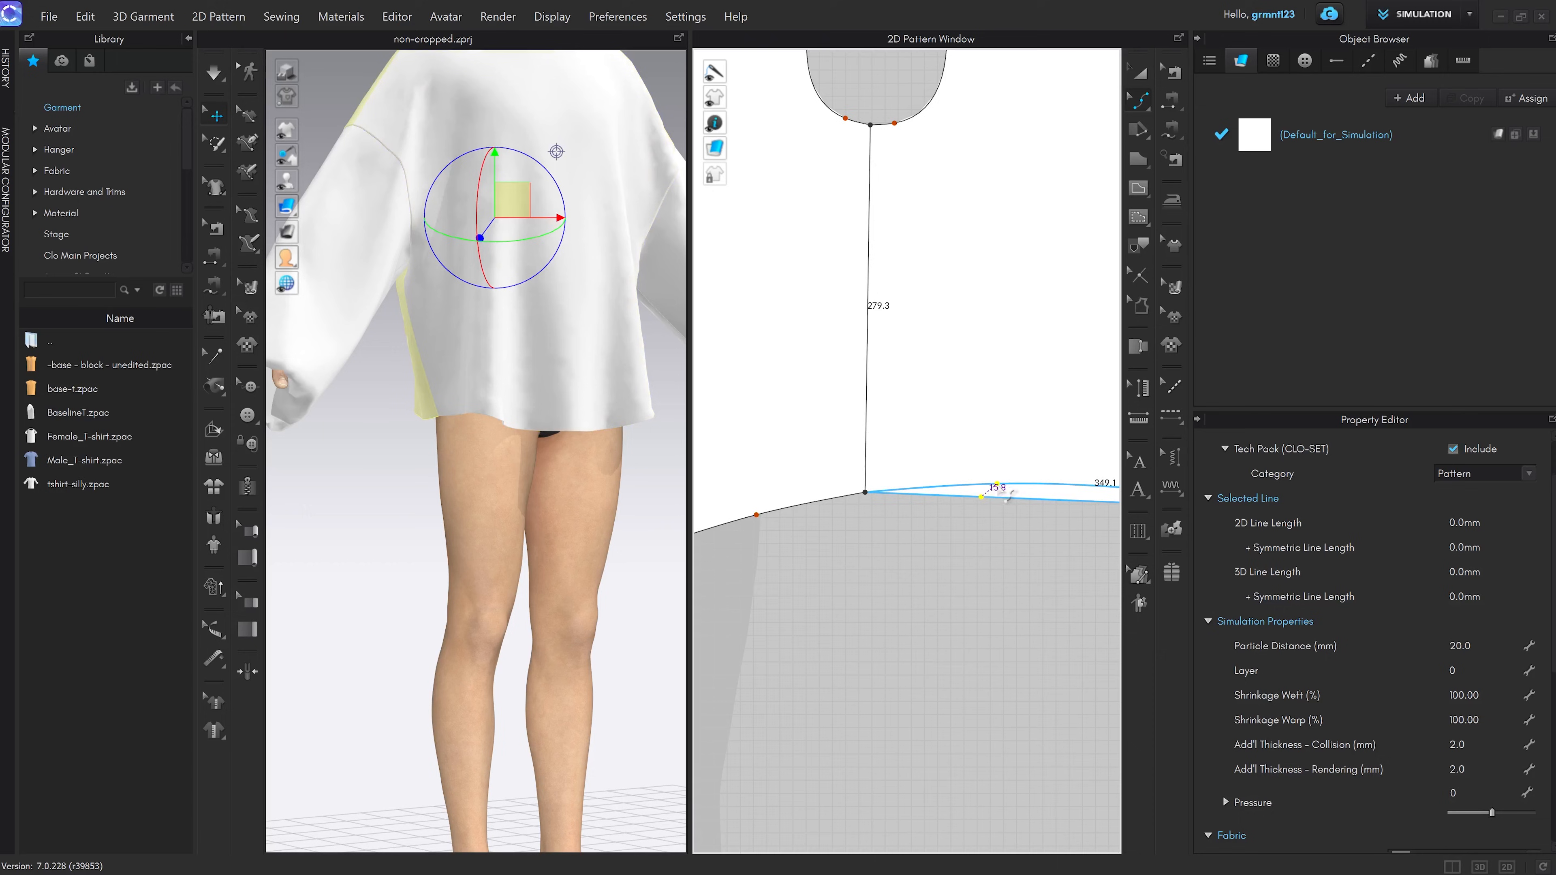
pyautogui.scroll(-2, 1004, 503)
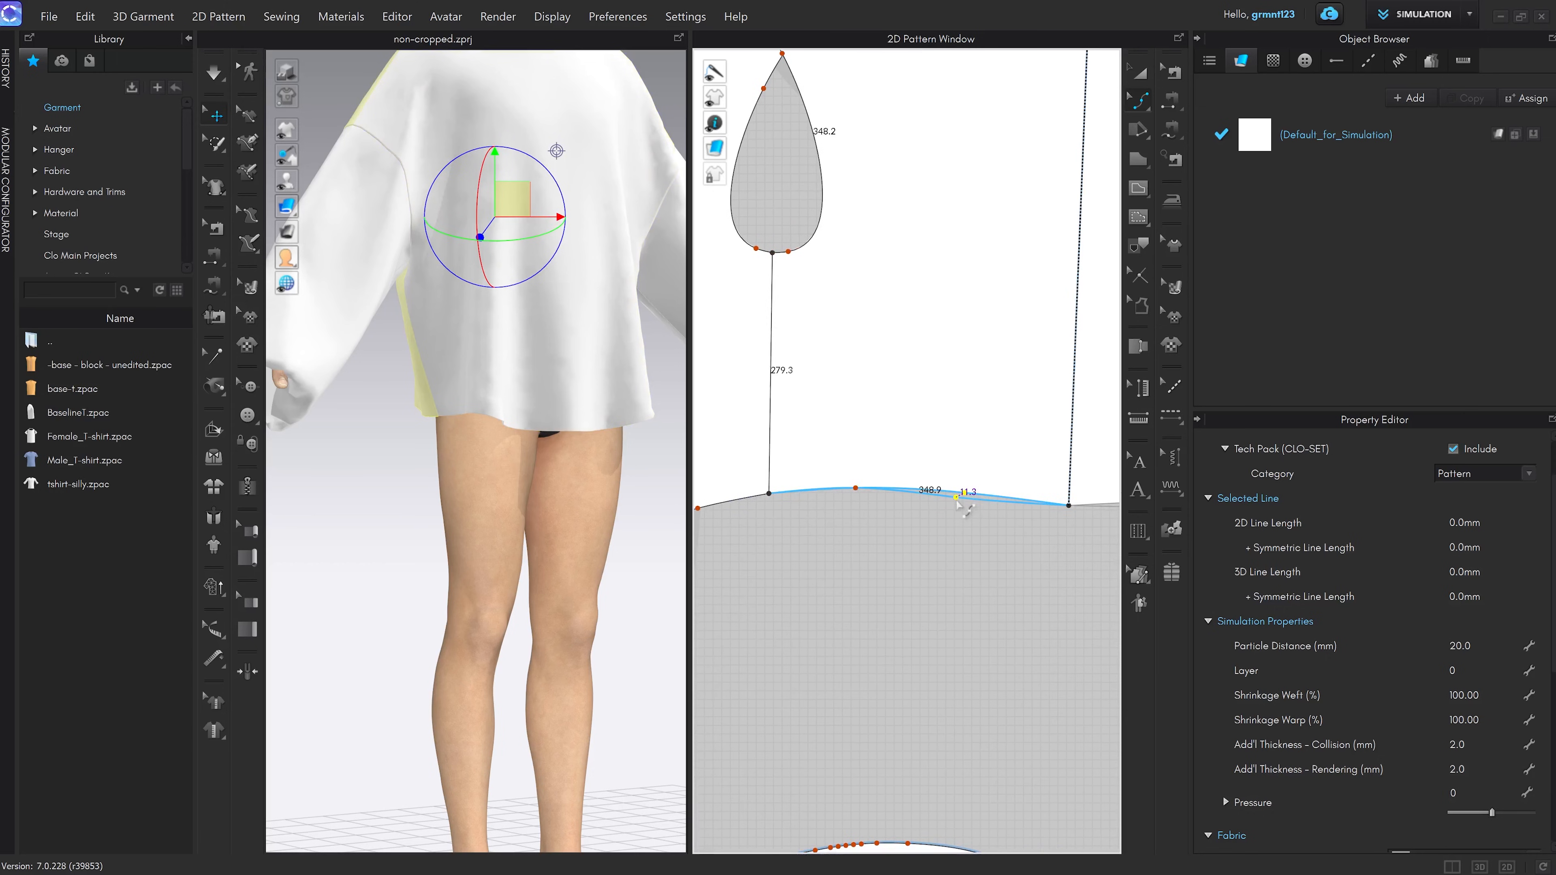
pyautogui.moveTo(959, 521); pyautogui.dragTo(1000, 514, button='right')
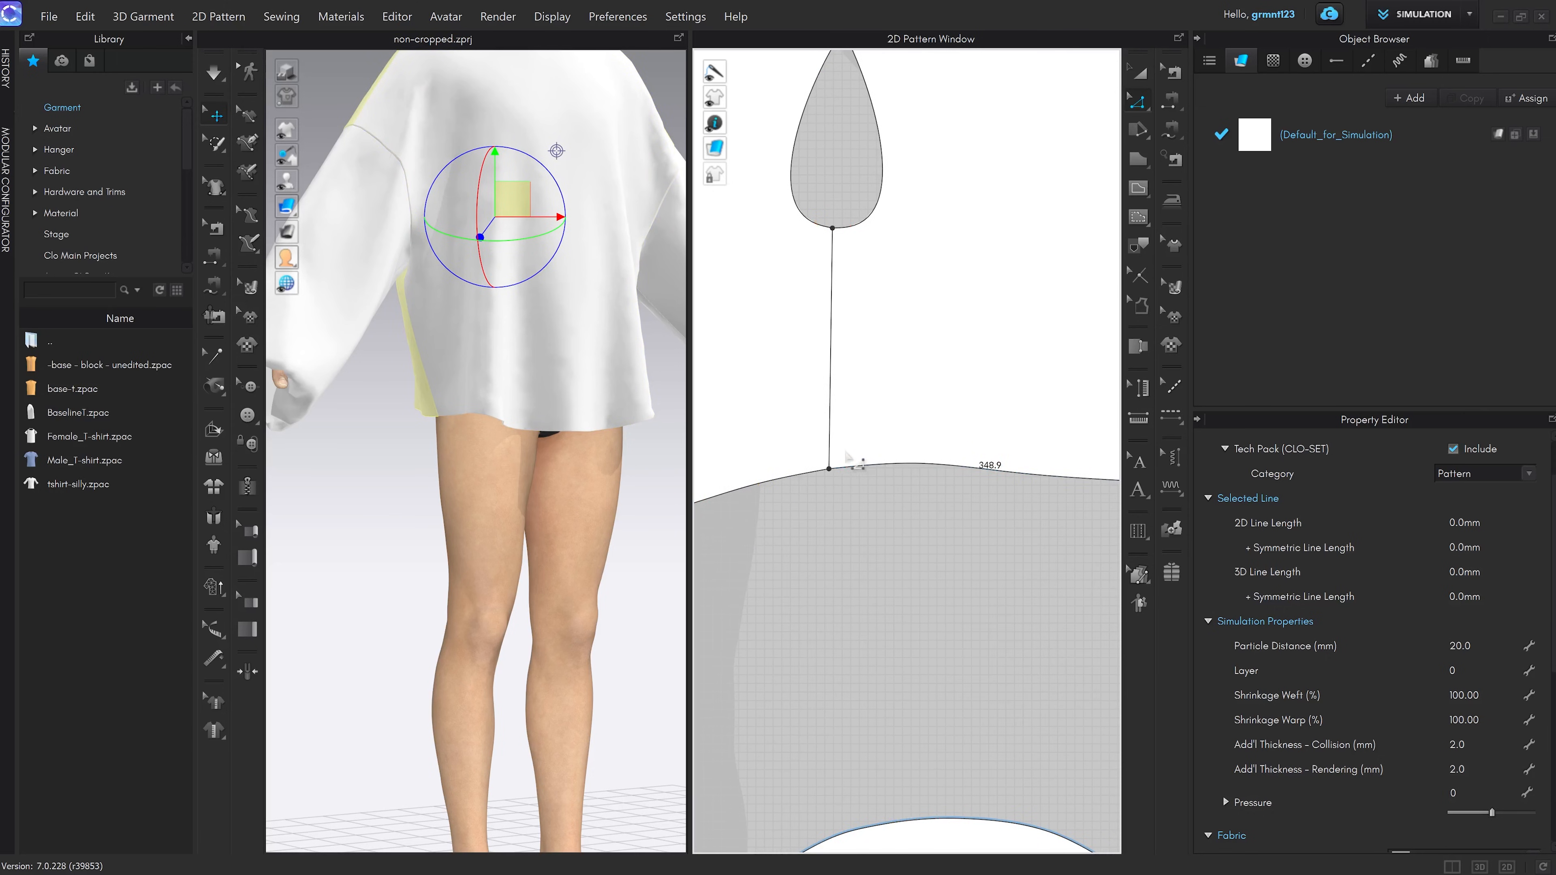
# Lower the hem point where the front and back side seams meet, making the side seam about 293 mm long
pyautogui.press('z')
pyautogui.scroll(-2, 808, 435)
pyautogui.scroll(3, 904, 436)
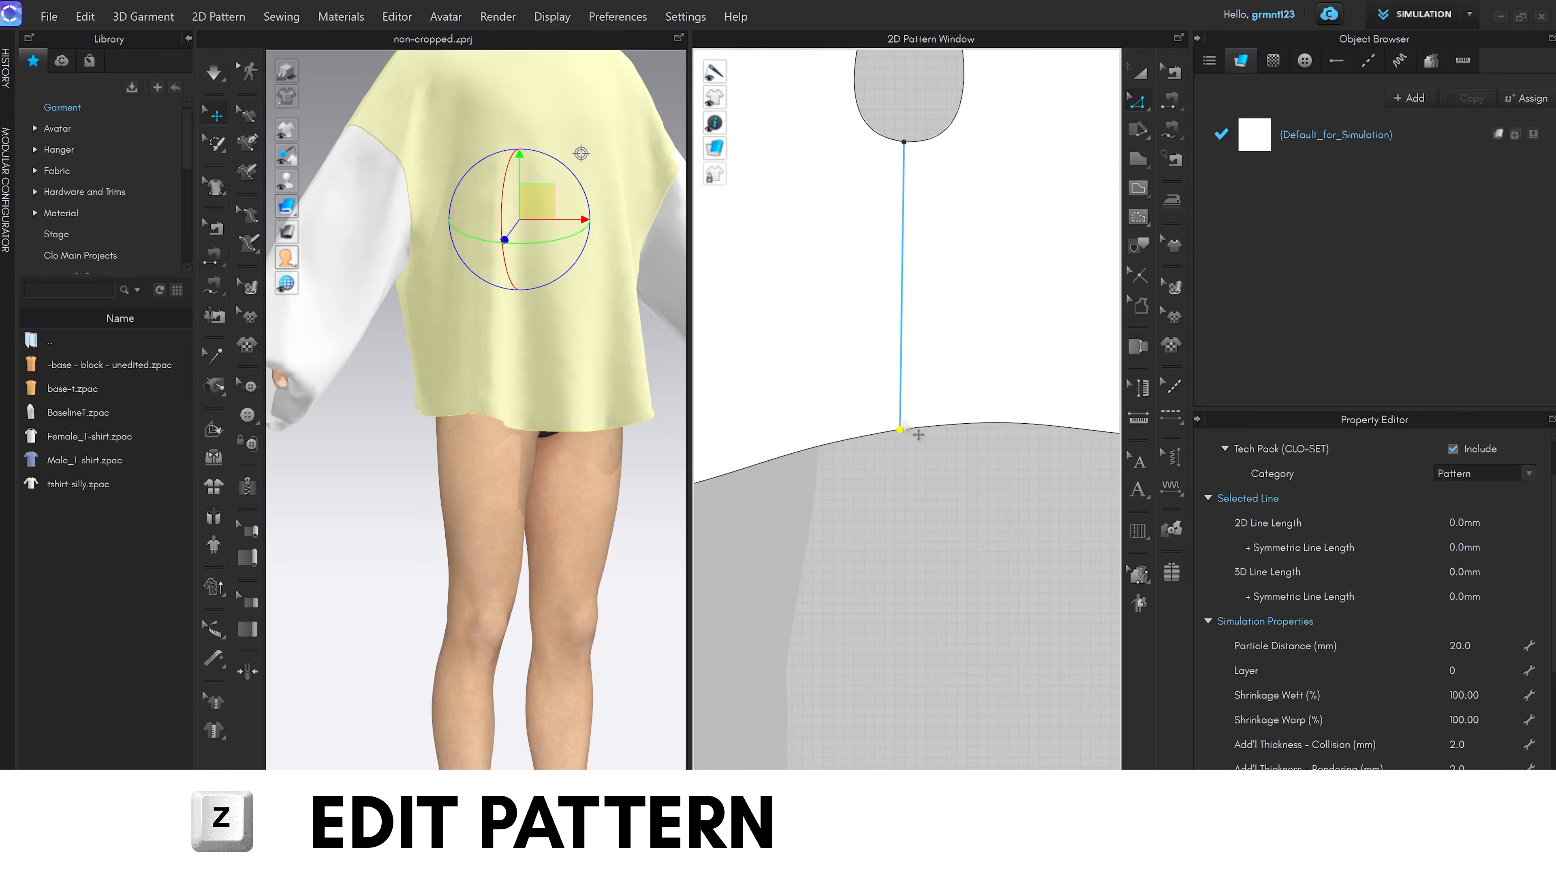
pyautogui.moveTo(900, 435); pyautogui.dragTo(904, 458)
pyautogui.scroll(-2, 910, 514)
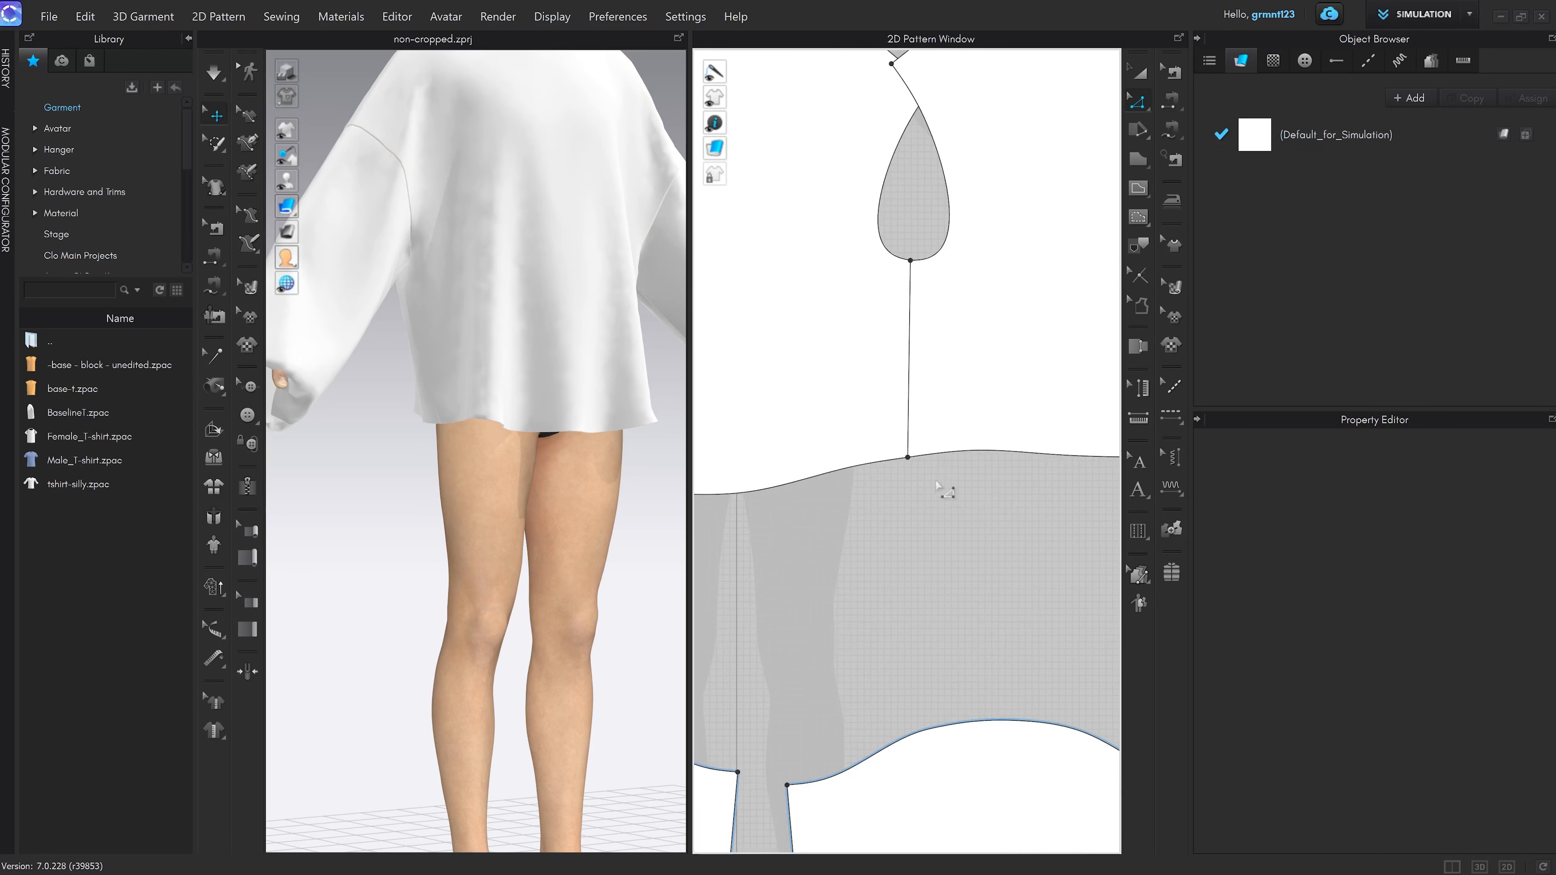
# Lower the back hem's curve point near the side seam by about 4.6 mm and shift the one nearer the centre back by about 3 mm
pyautogui.press('v')
pyautogui.scroll(2, 920, 473)
pyautogui.scroll(2, 965, 442)
pyautogui.click(963, 442)
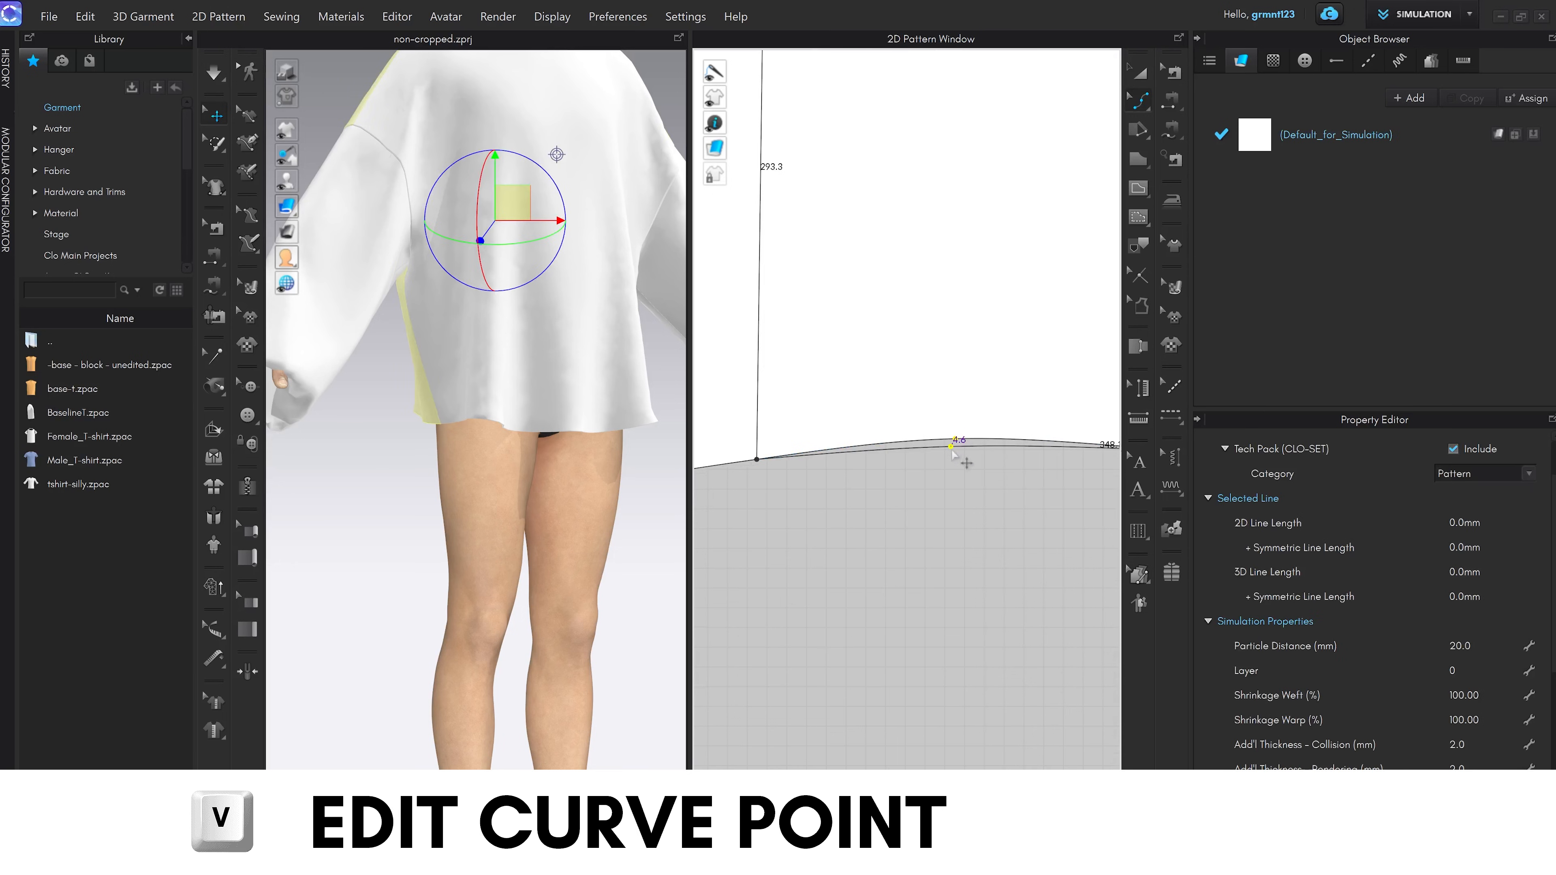
pyautogui.scroll(-2, 961, 442)
pyautogui.moveTo(938, 481); pyautogui.dragTo(888, 476, button='middle')
pyautogui.scroll(1, 936, 460)
pyautogui.scroll(-3, 935, 461)
pyautogui.scroll(-2, 883, 474)
pyautogui.scroll(5, 889, 475)
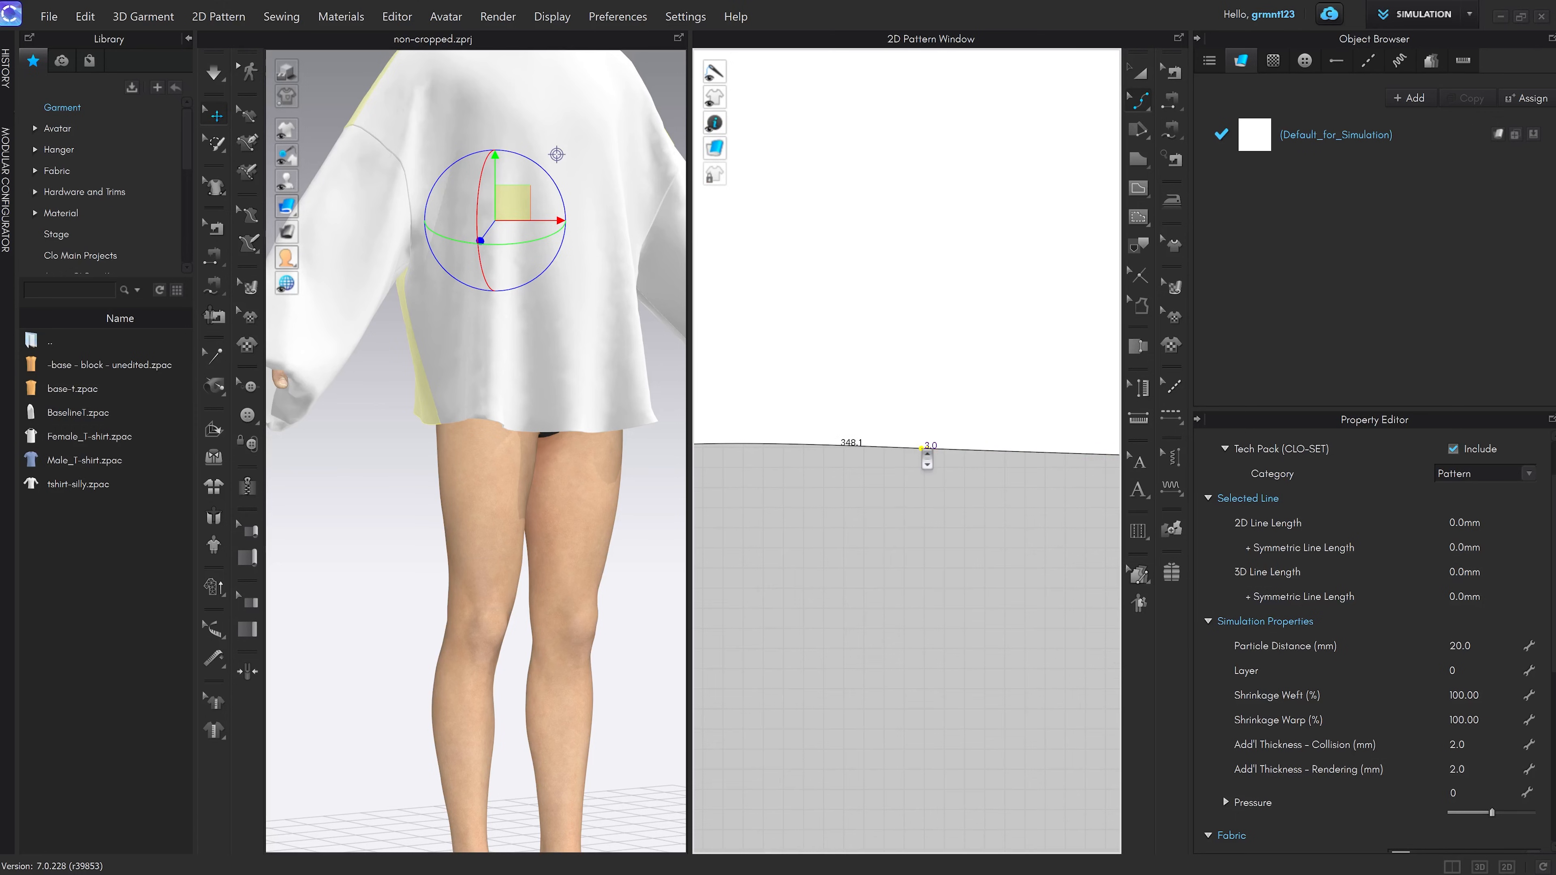
# Lower the back hem's curve point closest to the side seam again to flatten the bump
pyautogui.scroll(2, 925, 458)
pyautogui.scroll(-5, 926, 459)
pyautogui.scroll(3, 850, 447)
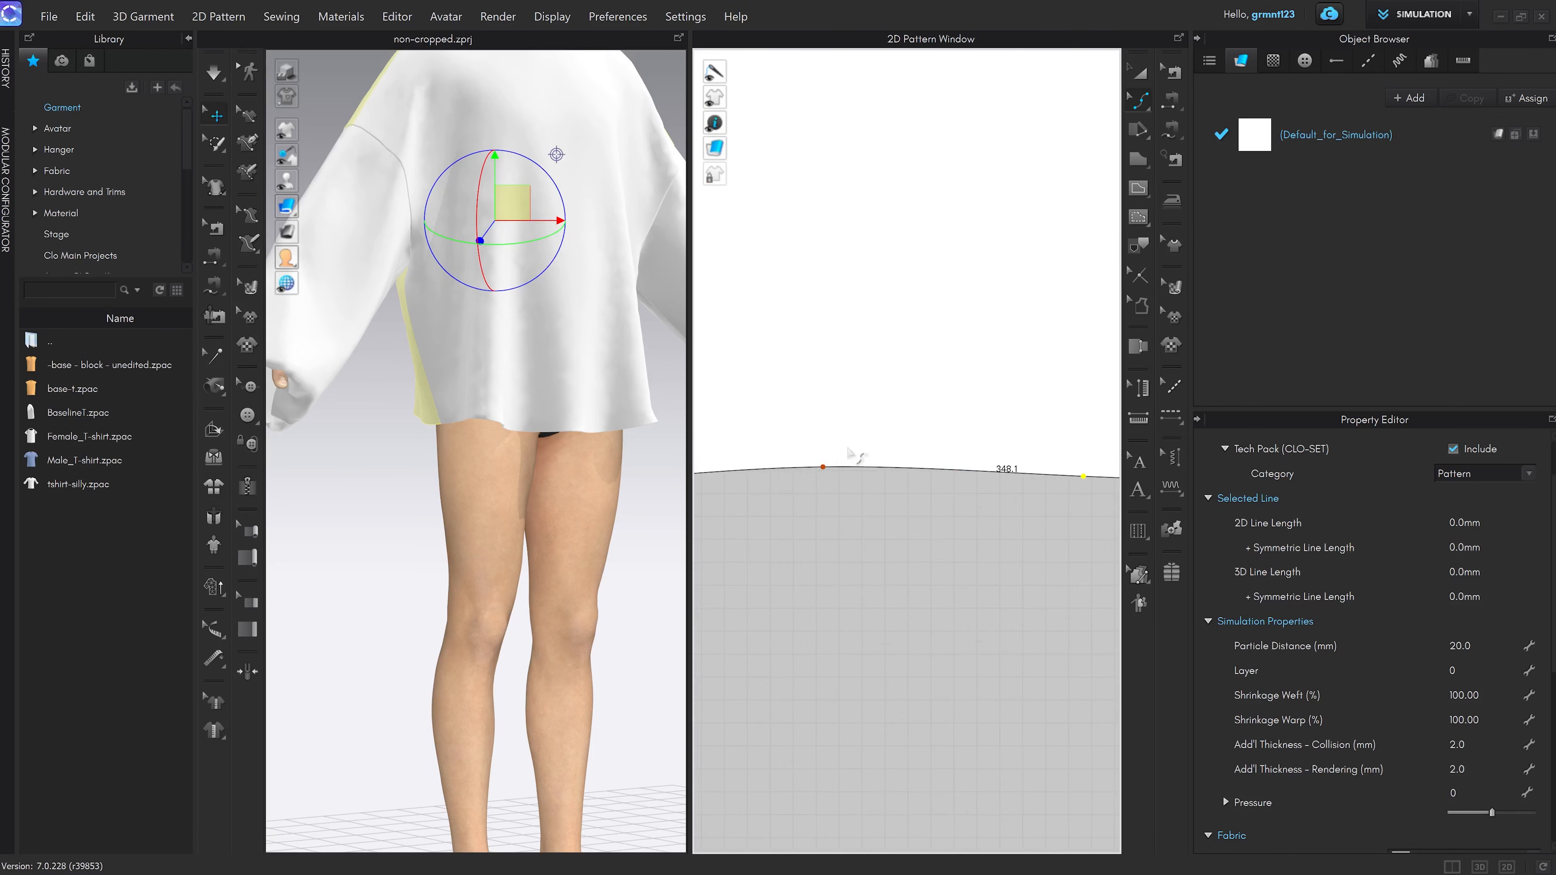
pyautogui.moveTo(842, 480); pyautogui.dragTo(1013, 452, button='middle')
pyautogui.scroll(3, 999, 438)
pyautogui.moveTo(999, 439); pyautogui.dragTo(1001, 448)
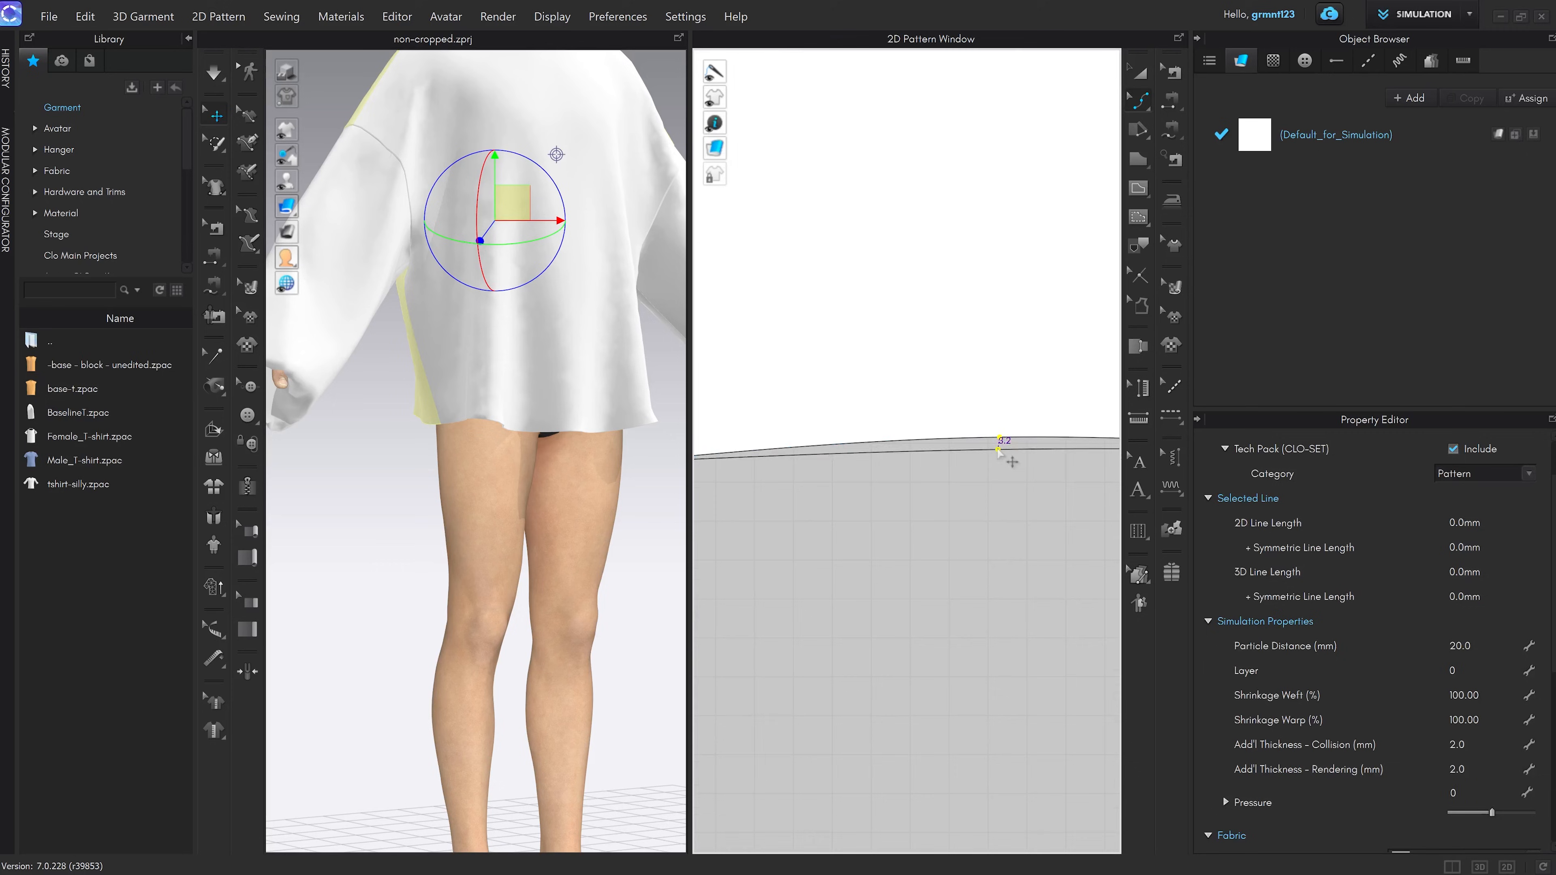
# Adjust the front hem's curve point near the side seam to smooth the slope toward the centre front
pyautogui.scroll(-4, 999, 450)
pyautogui.click(960, 498)
pyautogui.moveTo(759, 472); pyautogui.dragTo(893, 463, button='middle')
pyautogui.scroll(1, 894, 463)
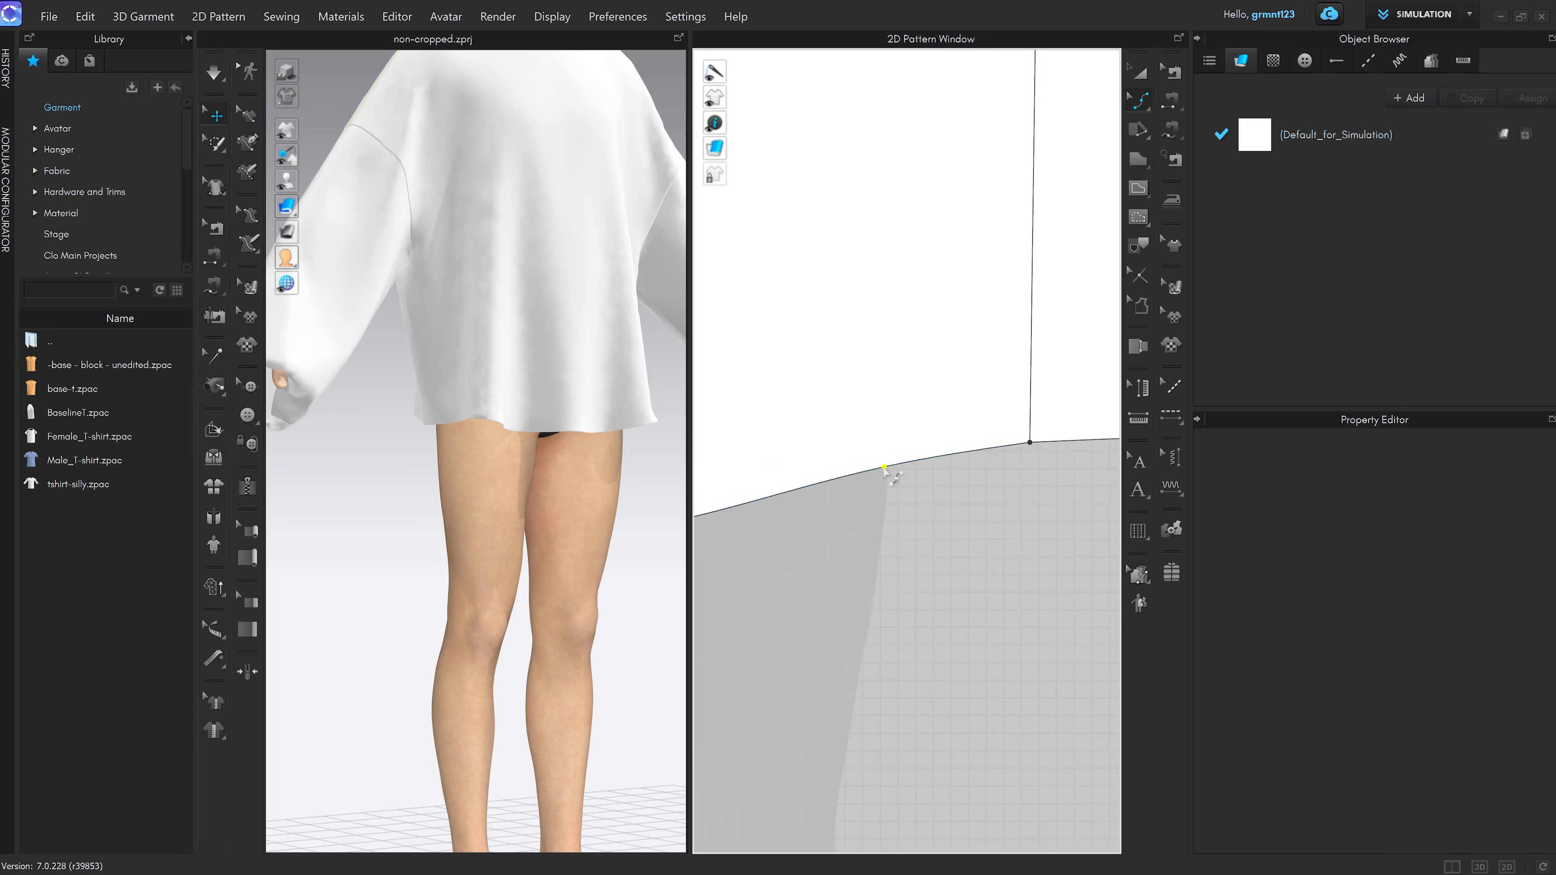
pyautogui.moveTo(884, 469); pyautogui.dragTo(801, 520)
pyautogui.click(858, 429)
pyautogui.scroll(-3, 816, 532)
pyautogui.scroll(3, 816, 532)
# Simulate the garment from the front, tug its lower edge to settle the fabric, and view the hem from behind
pyautogui.click(612, 518)
pyautogui.press('2')
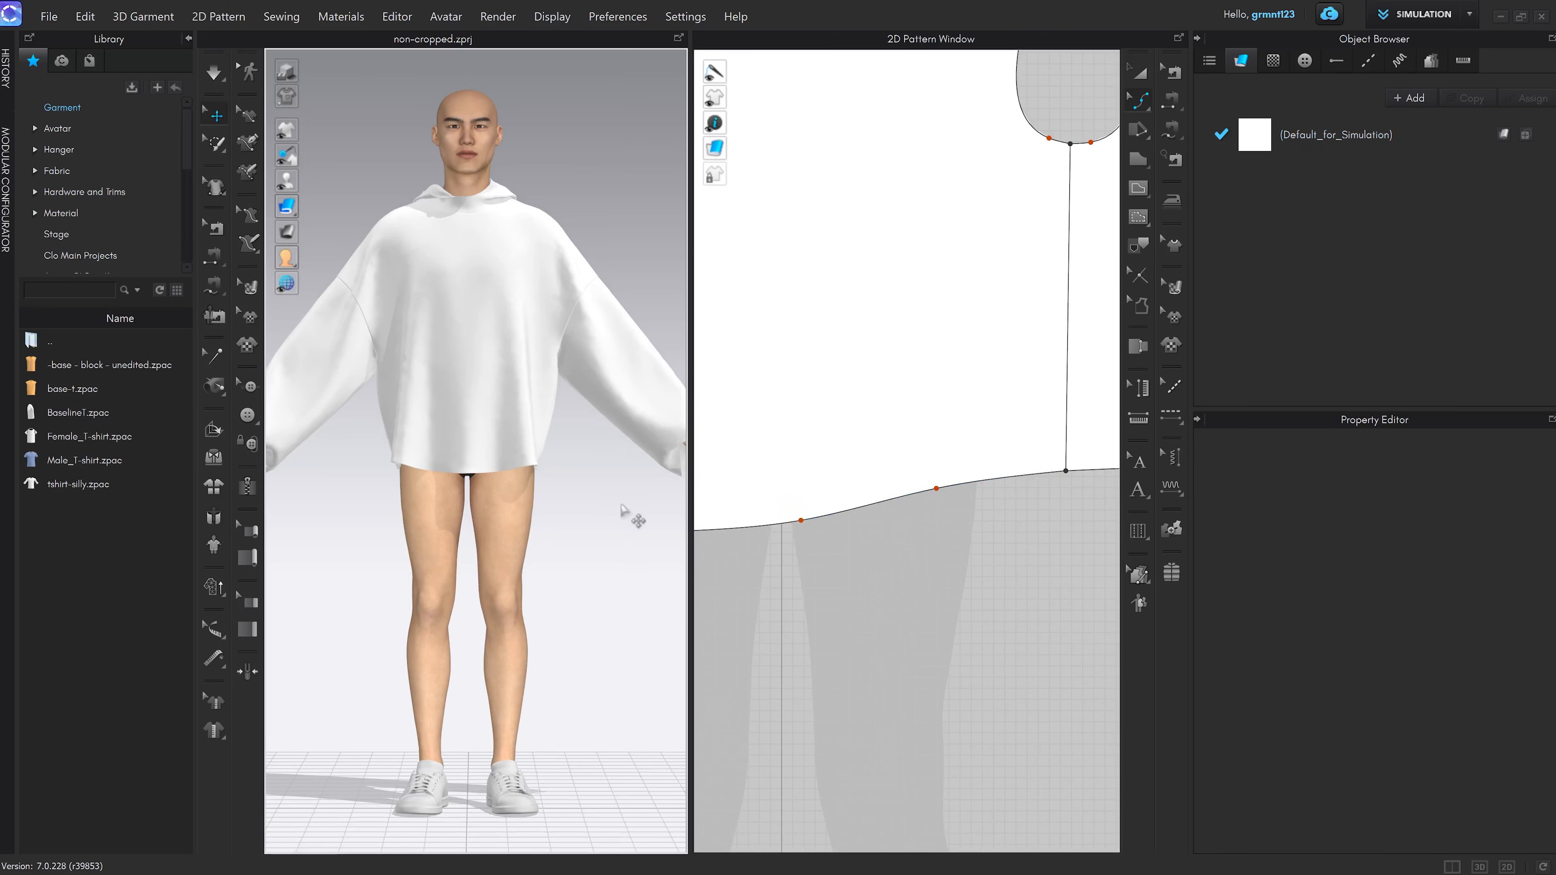
pyautogui.press('space')
pyautogui.moveTo(542, 456); pyautogui.dragTo(591, 459)
pyautogui.click(581, 515)
pyautogui.moveTo(573, 521); pyautogui.dragTo(377, 517, button='right')
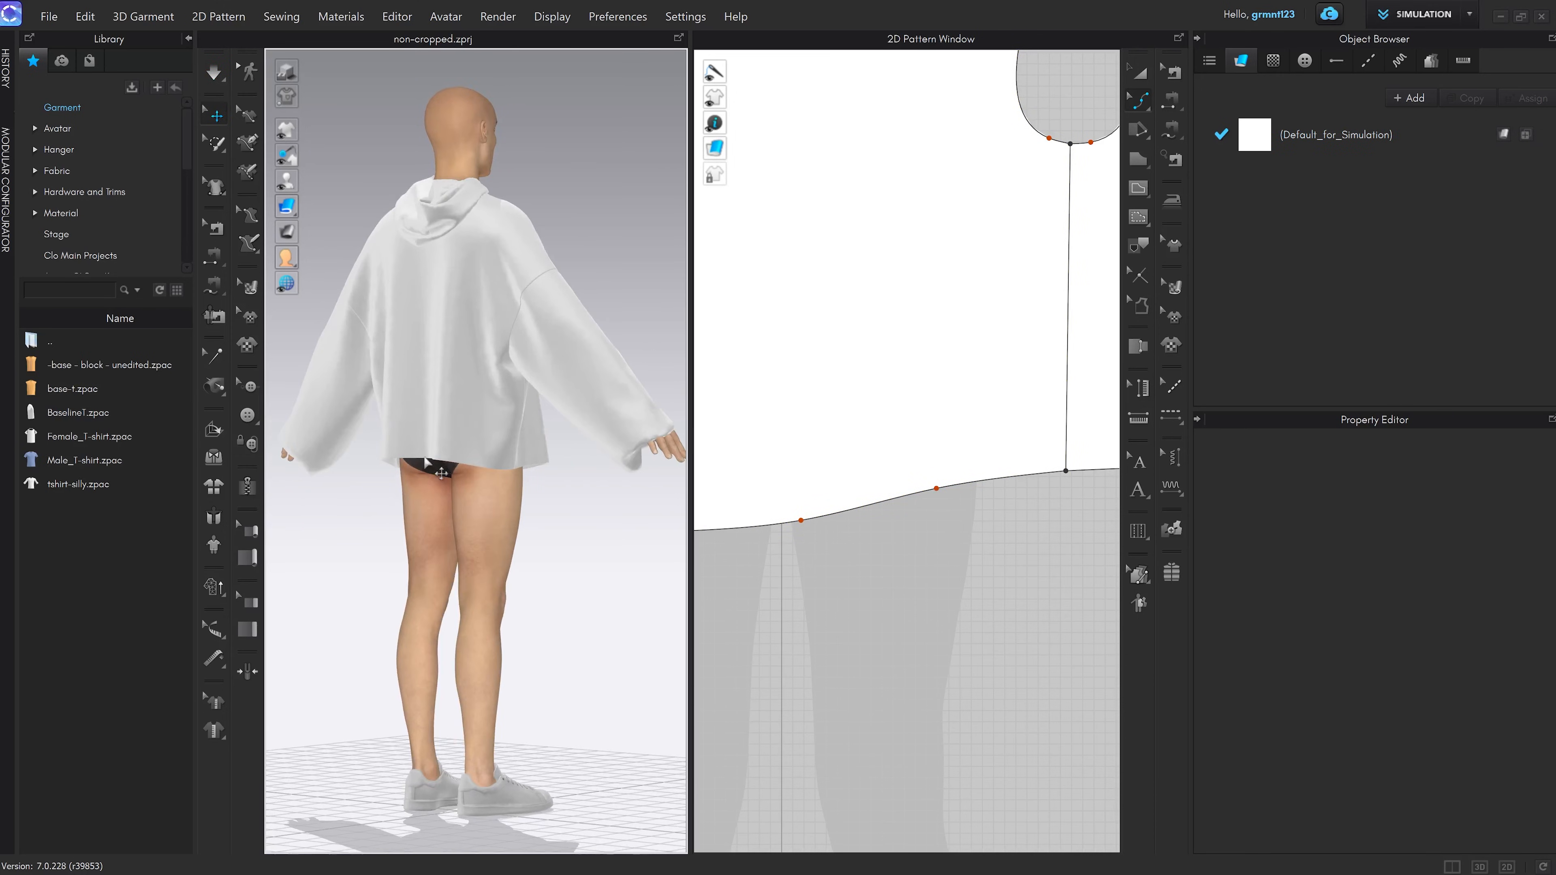
# Lower the centre-back hem point slightly to lengthen the back piece along its centre line
pyautogui.scroll(-6, 1014, 539)
pyautogui.moveTo(1035, 539); pyautogui.dragTo(793, 511, button='middle')
pyautogui.press('z')
pyautogui.scroll(3, 955, 484)
pyautogui.click(960, 483)
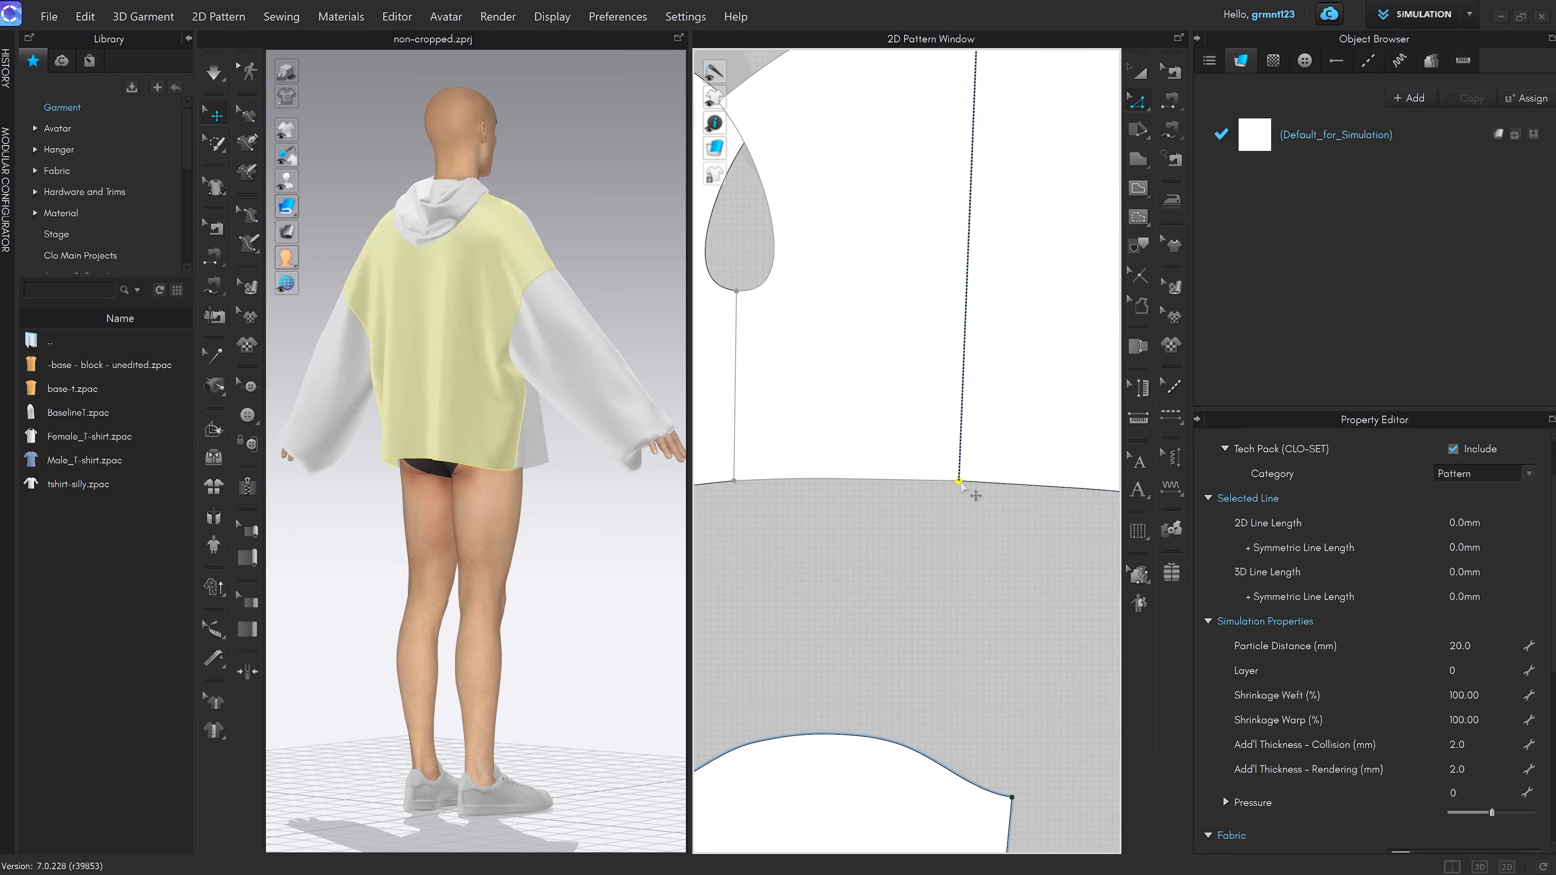
pyautogui.scroll(2, 960, 483)
pyautogui.moveTo(960, 483); pyautogui.dragTo(958, 502)
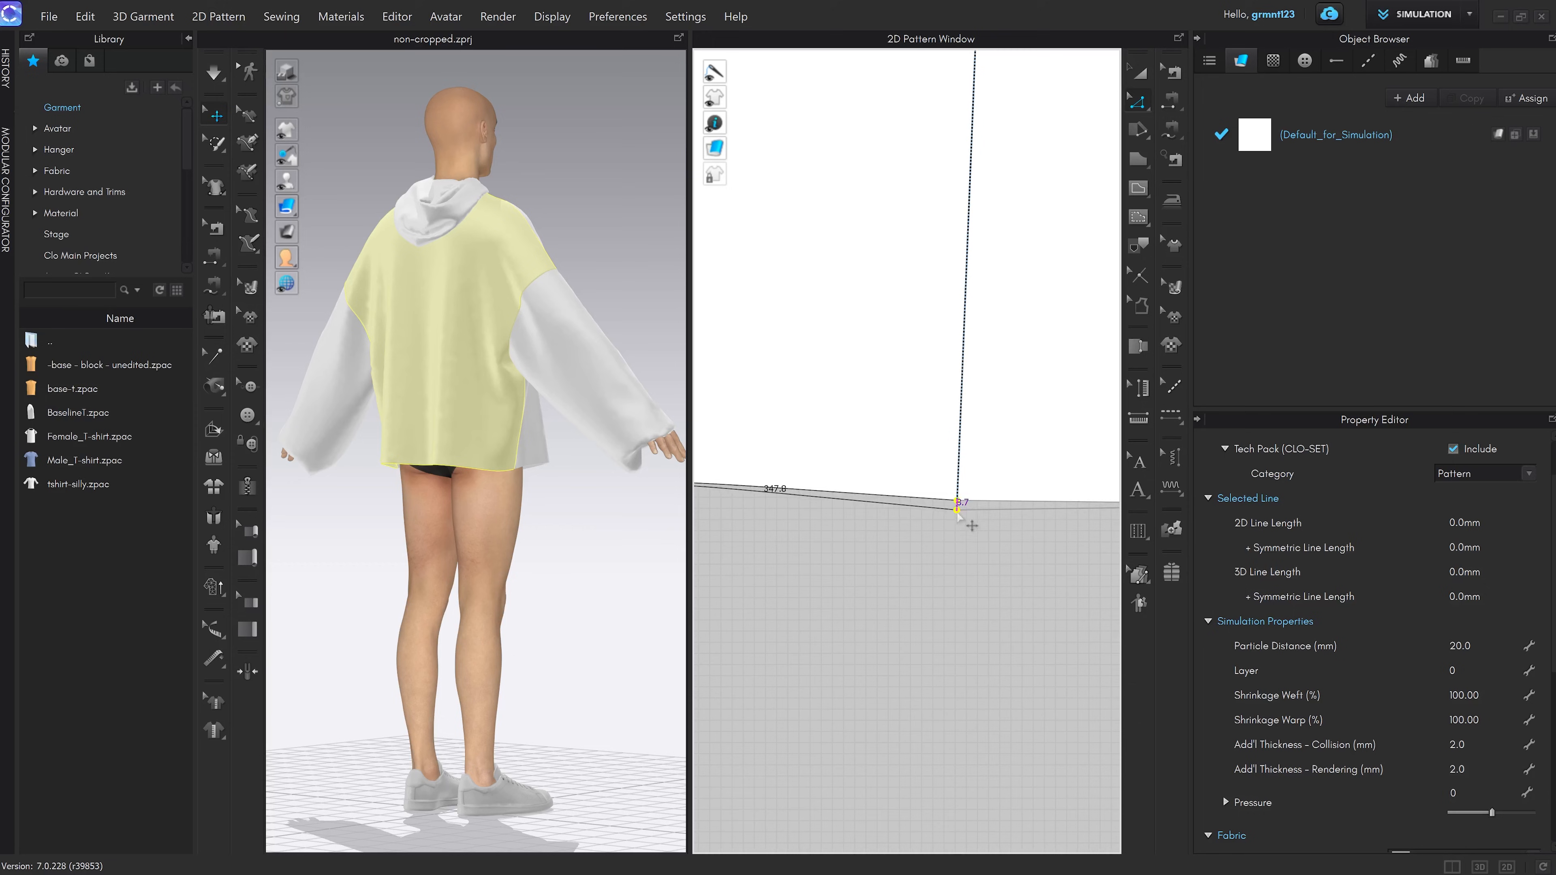
pyautogui.moveTo(609, 547); pyautogui.dragTo(534, 558, button='right')
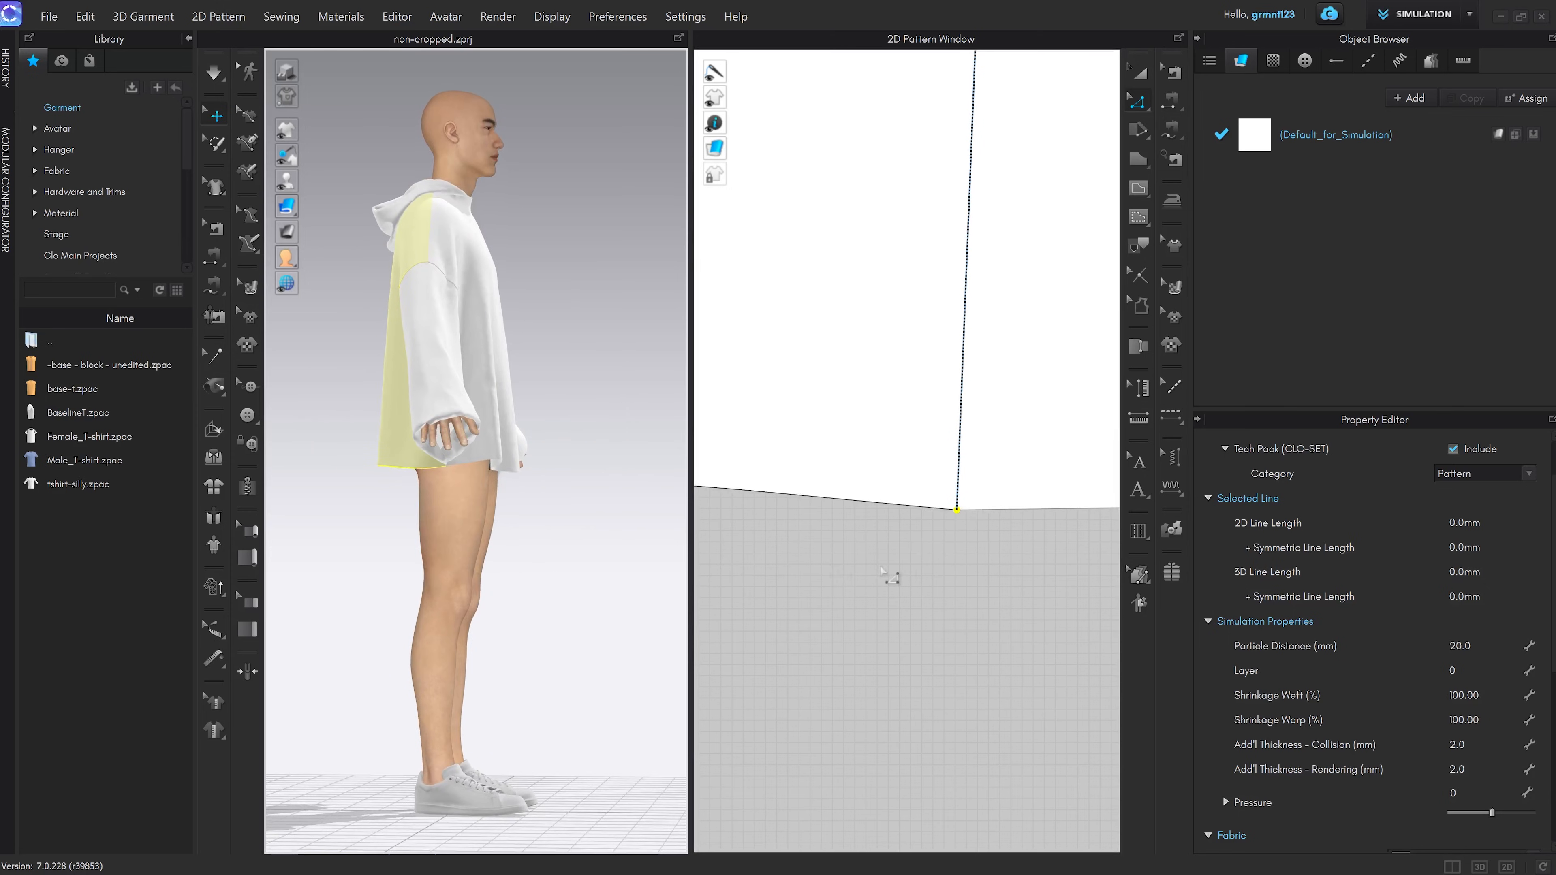
# Lower the hem point at the side seam to bring it closer to the level of the centre back
pyautogui.click(892, 573)
pyautogui.scroll(-4, 892, 573)
pyautogui.scroll(2, 873, 530)
pyautogui.moveTo(882, 512); pyautogui.dragTo(882, 531)
pyautogui.click(926, 574)
pyautogui.scroll(-5, 926, 575)
pyautogui.moveTo(927, 576); pyautogui.dragTo(900, 525, button='middle')
pyautogui.moveTo(537, 495); pyautogui.dragTo(555, 493, button='right')
# Fine-tune the back hem's curve point beside the side seam so the lowered hem runs smoothly
pyautogui.press('v')
pyautogui.scroll(3, 948, 511)
pyautogui.scroll(3, 891, 489)
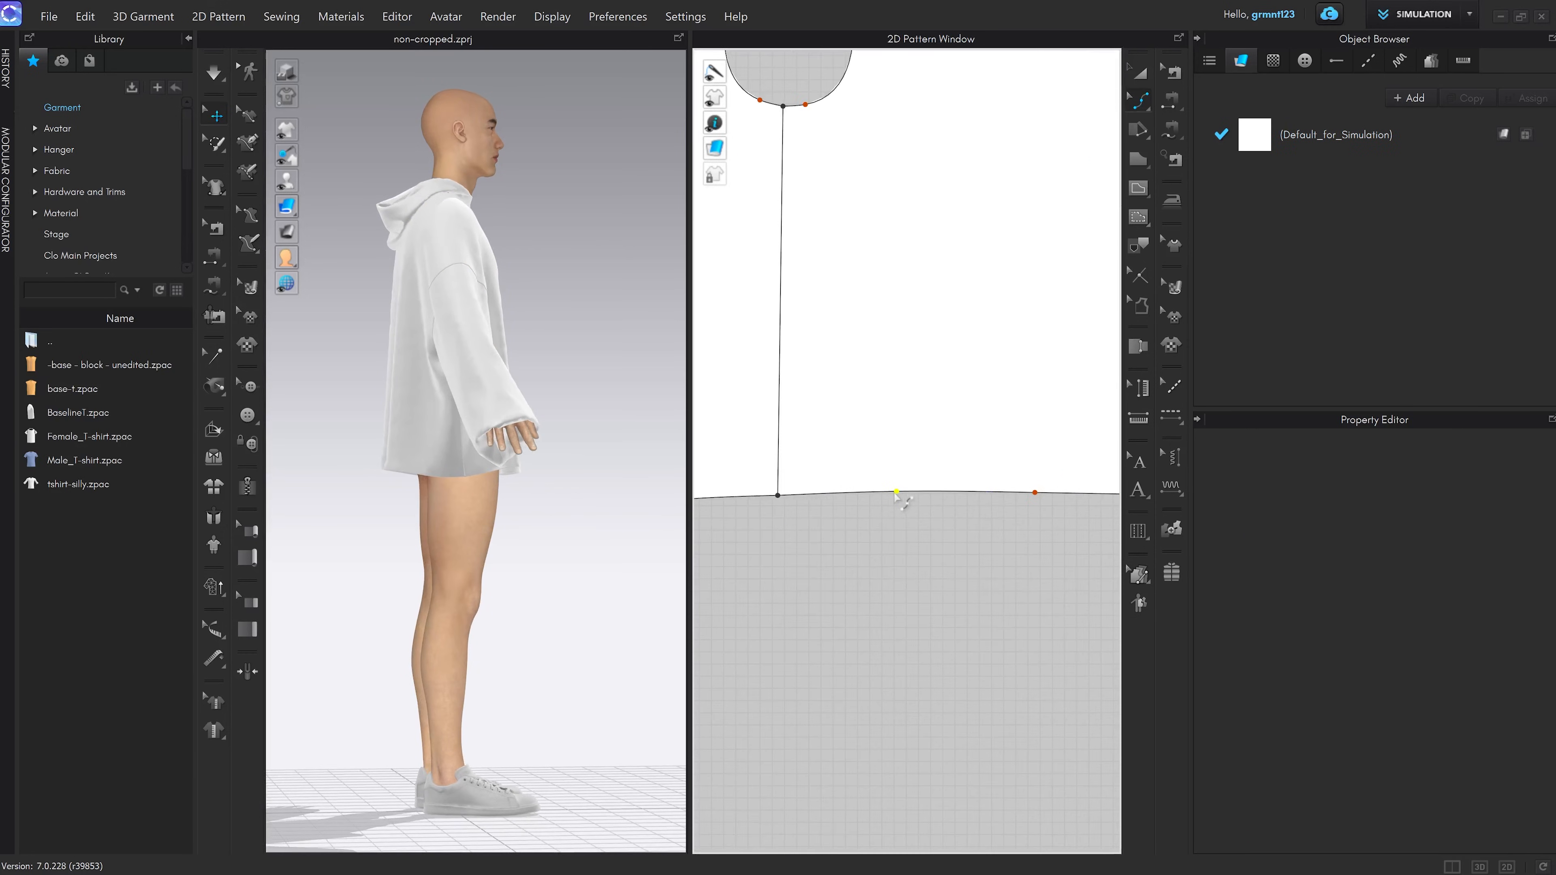
pyautogui.click(897, 491)
pyautogui.click(833, 569)
pyautogui.scroll(-6, 833, 569)
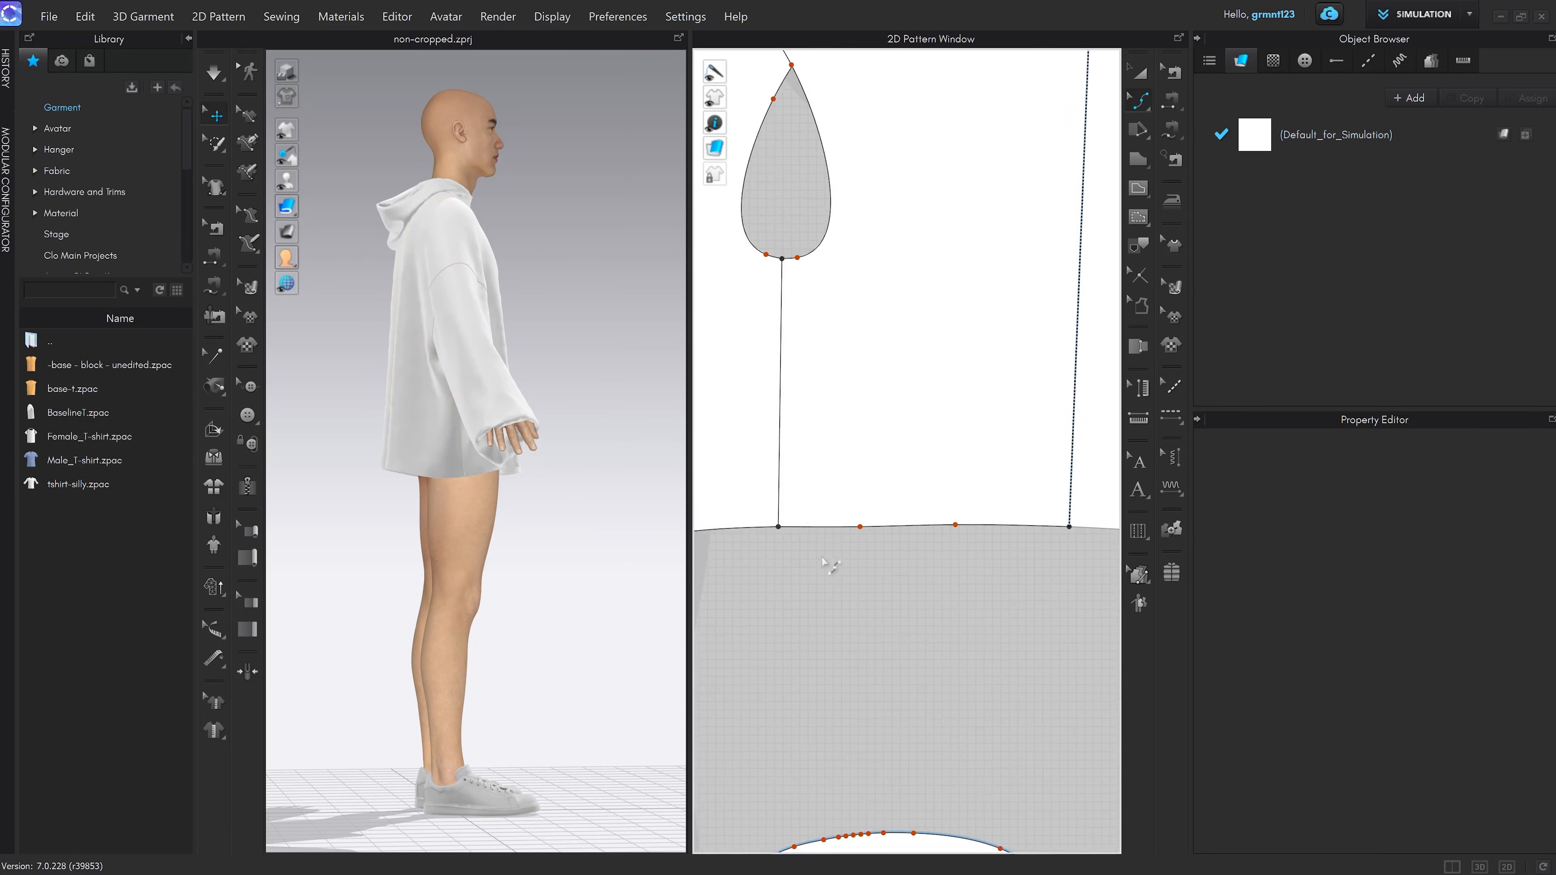
# Raise the front hem's curve point nearest the centre front slightly to soften the curve
pyautogui.scroll(3, 861, 510)
pyautogui.scroll(-3, 930, 525)
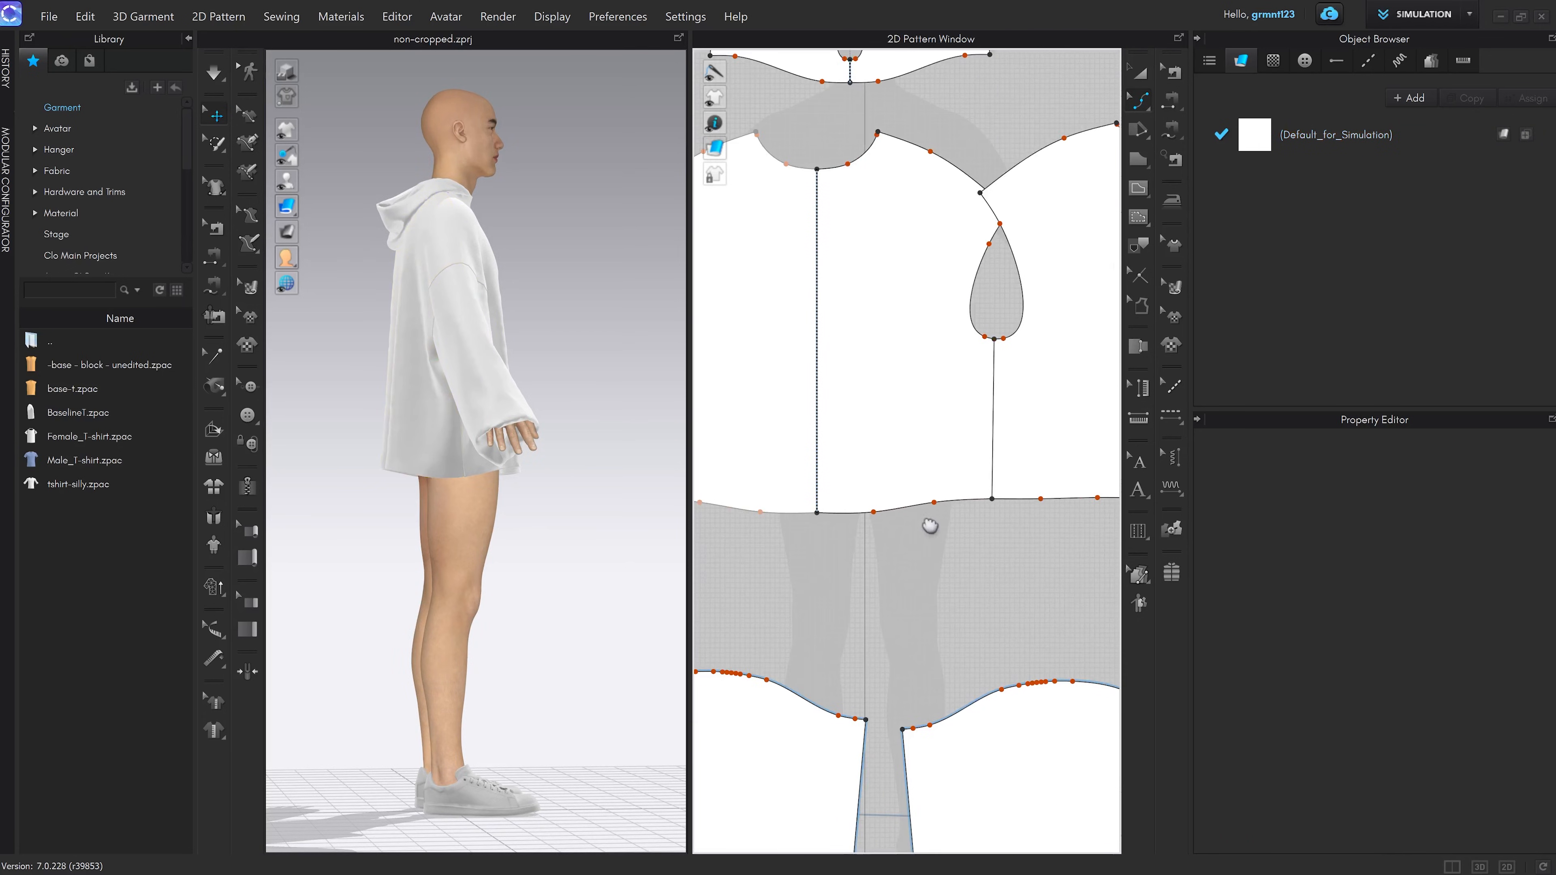
pyautogui.scroll(5, 867, 514)
pyautogui.click(955, 487)
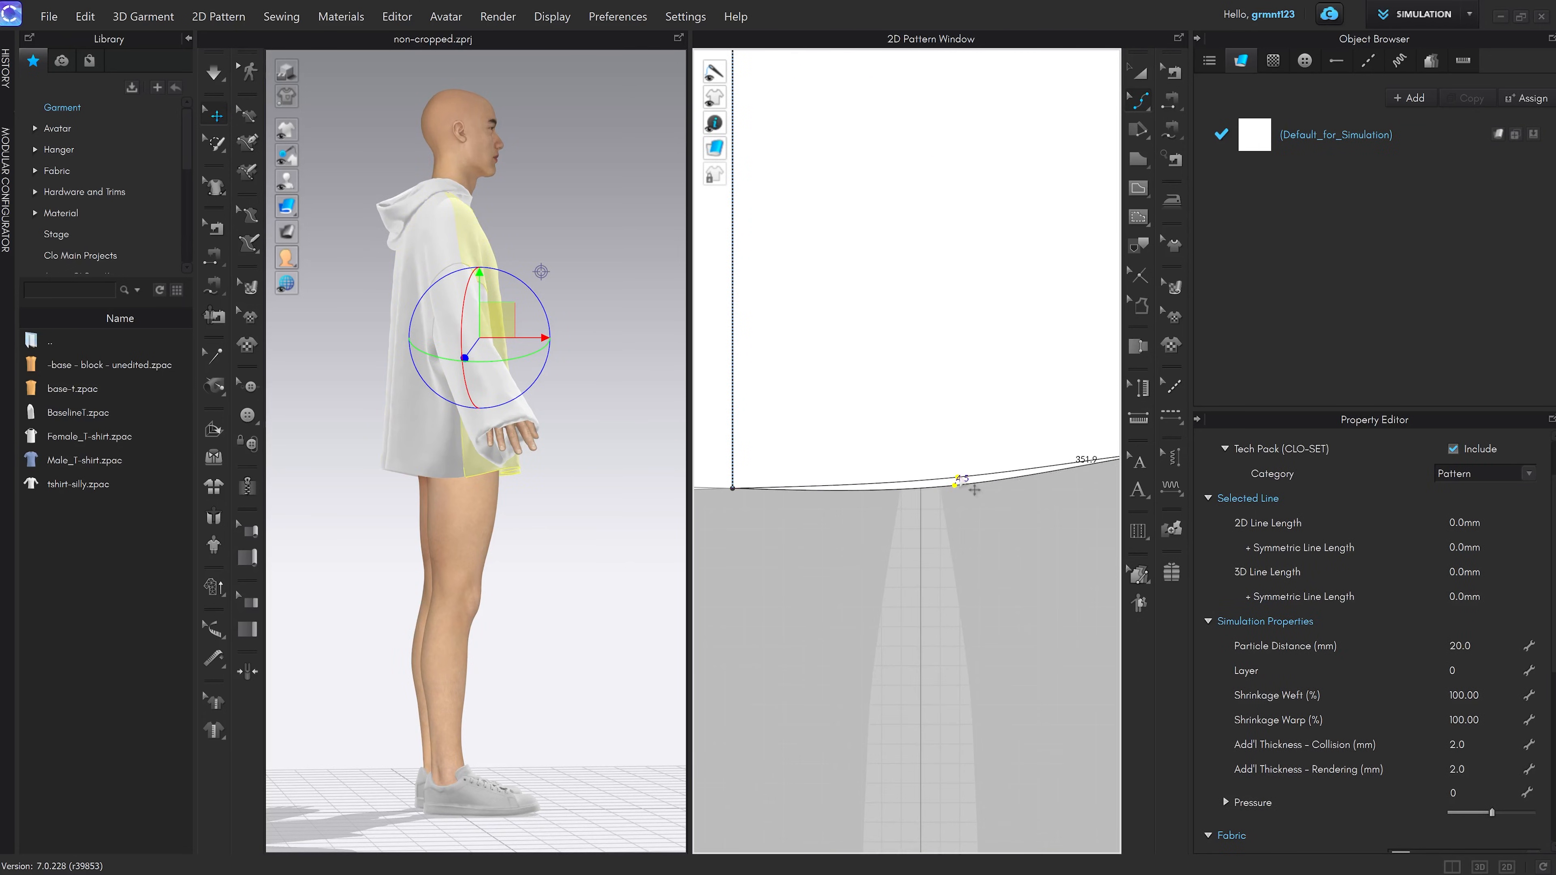
pyautogui.click(973, 528)
# Undo the latest curve-point and hem-point changes on the front and back pieces
pyautogui.moveTo(542, 547); pyautogui.dragTo(275, 540, button='right')
pyautogui.press('2')
pyautogui.scroll(-5, 612, 529)
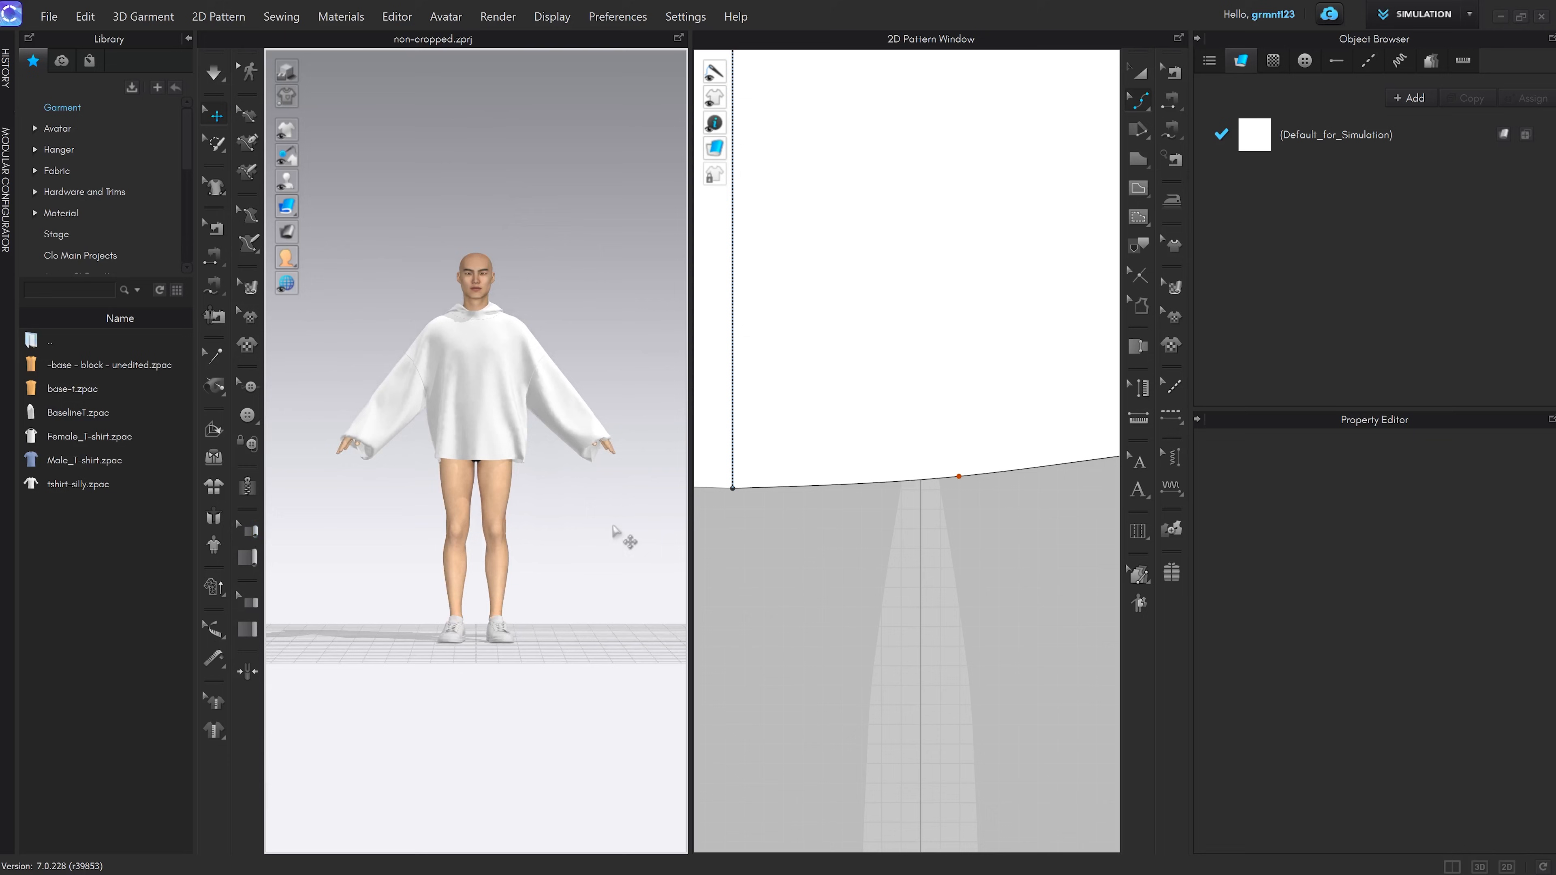
pyautogui.moveTo(613, 527); pyautogui.dragTo(567, 532, button='middle')
pyautogui.scroll(-5, 719, 532)
pyautogui.press('a')
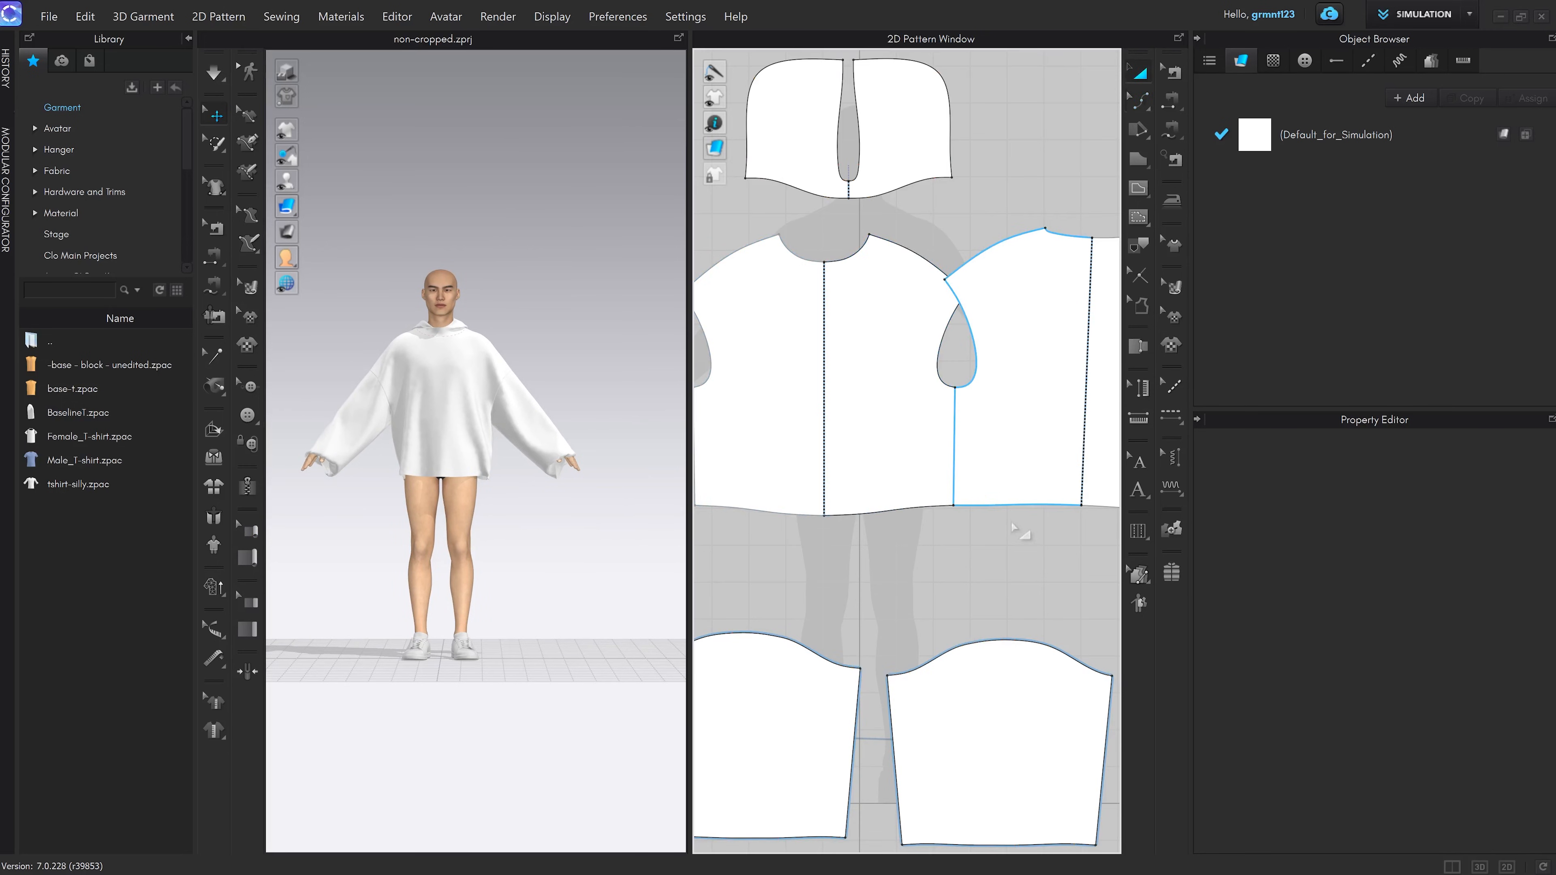
pyautogui.hotkey('ctrl', 'z')
pyautogui.hotkey('ctrl', 'z')
pyautogui.hotkey('ctrl', 'z')
pyautogui.hotkey('ctrl', 'z')
pyautogui.hotkey('ctrl', 'z')
pyautogui.hotkey('ctrl', 'z')
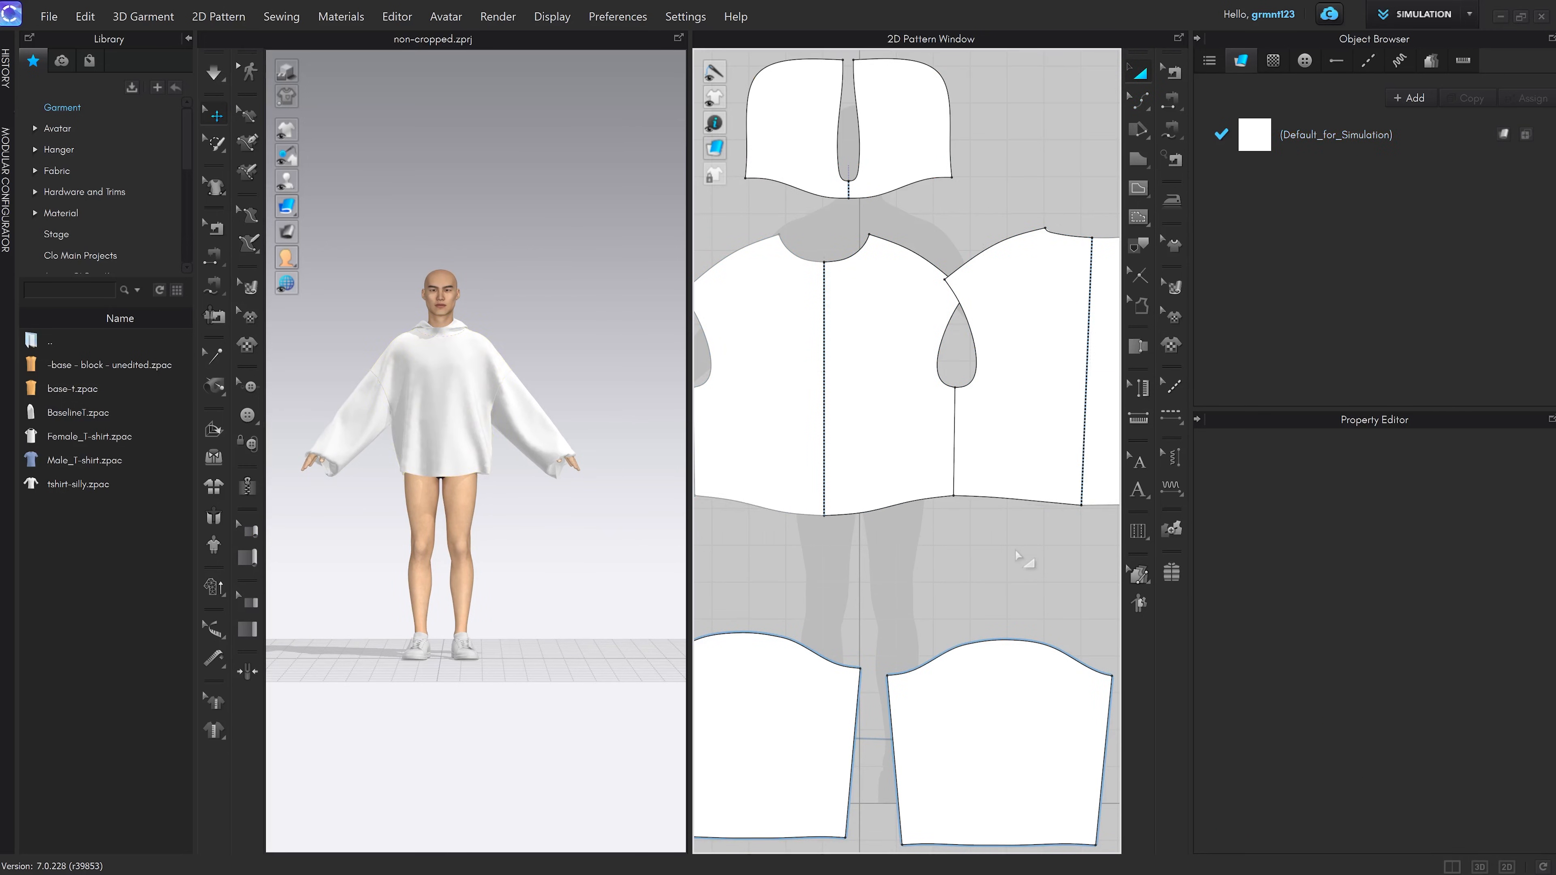
pyautogui.hotkey('ctrl', 'z')
pyautogui.hotkey('ctrl', 'z')
pyautogui.hotkey('ctrl', 'z')
pyautogui.hotkey('ctrl', 'z')
pyautogui.hotkey('ctrl', 'z')
pyautogui.hotkey('ctrl', 'z')
pyautogui.hotkey('ctrl', 'z')
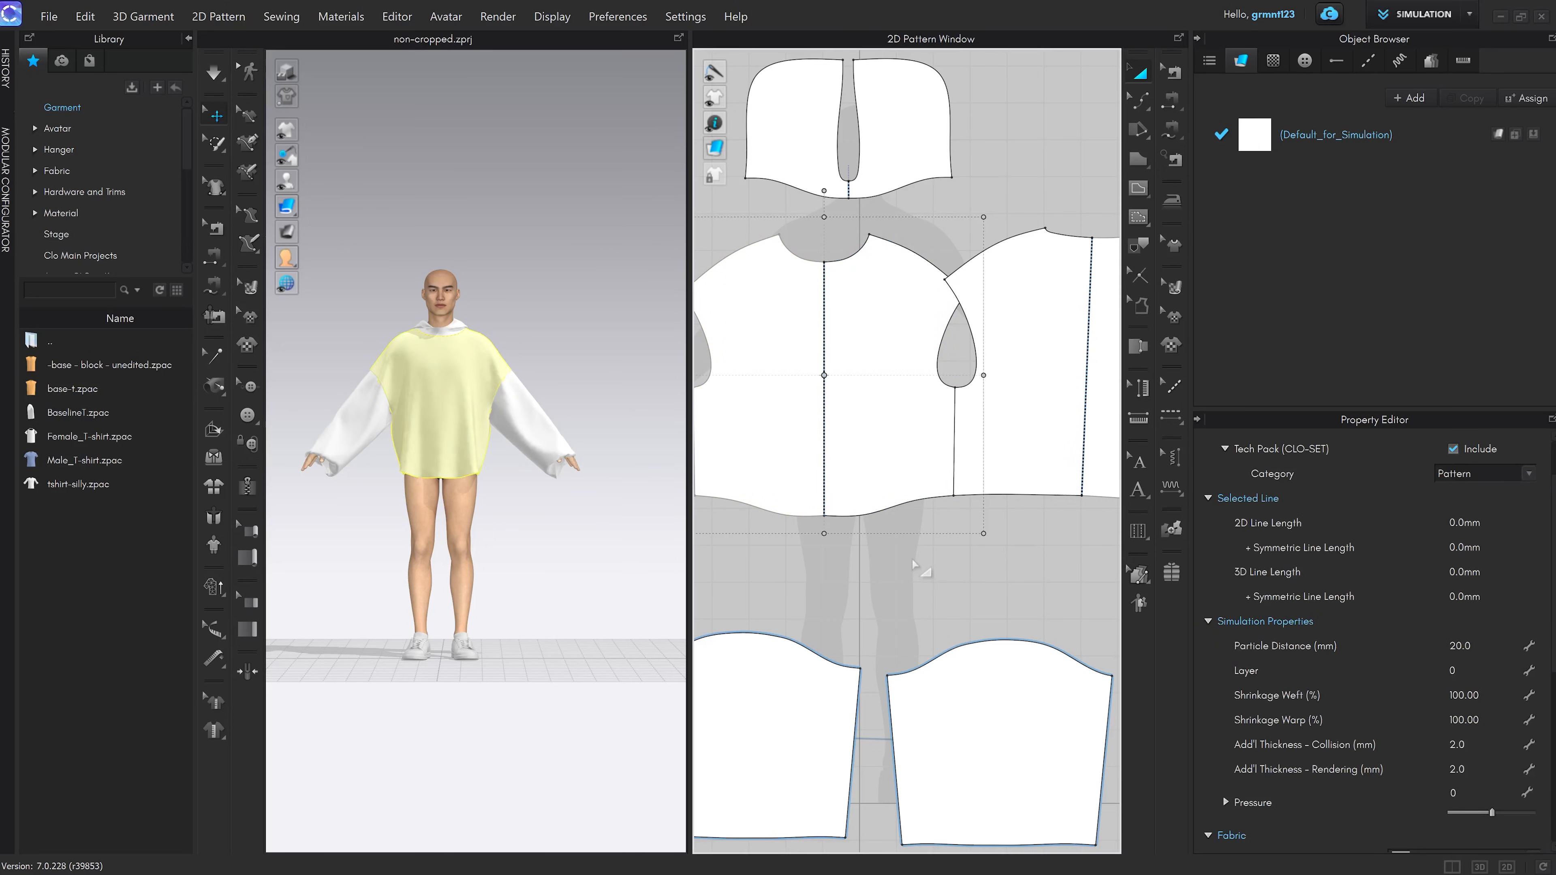
pyautogui.hotkey('ctrl', 'z')
pyautogui.hotkey('ctrl', 'z')
pyautogui.hotkey('ctrl', 'z')
pyautogui.hotkey('ctrl', 'z')
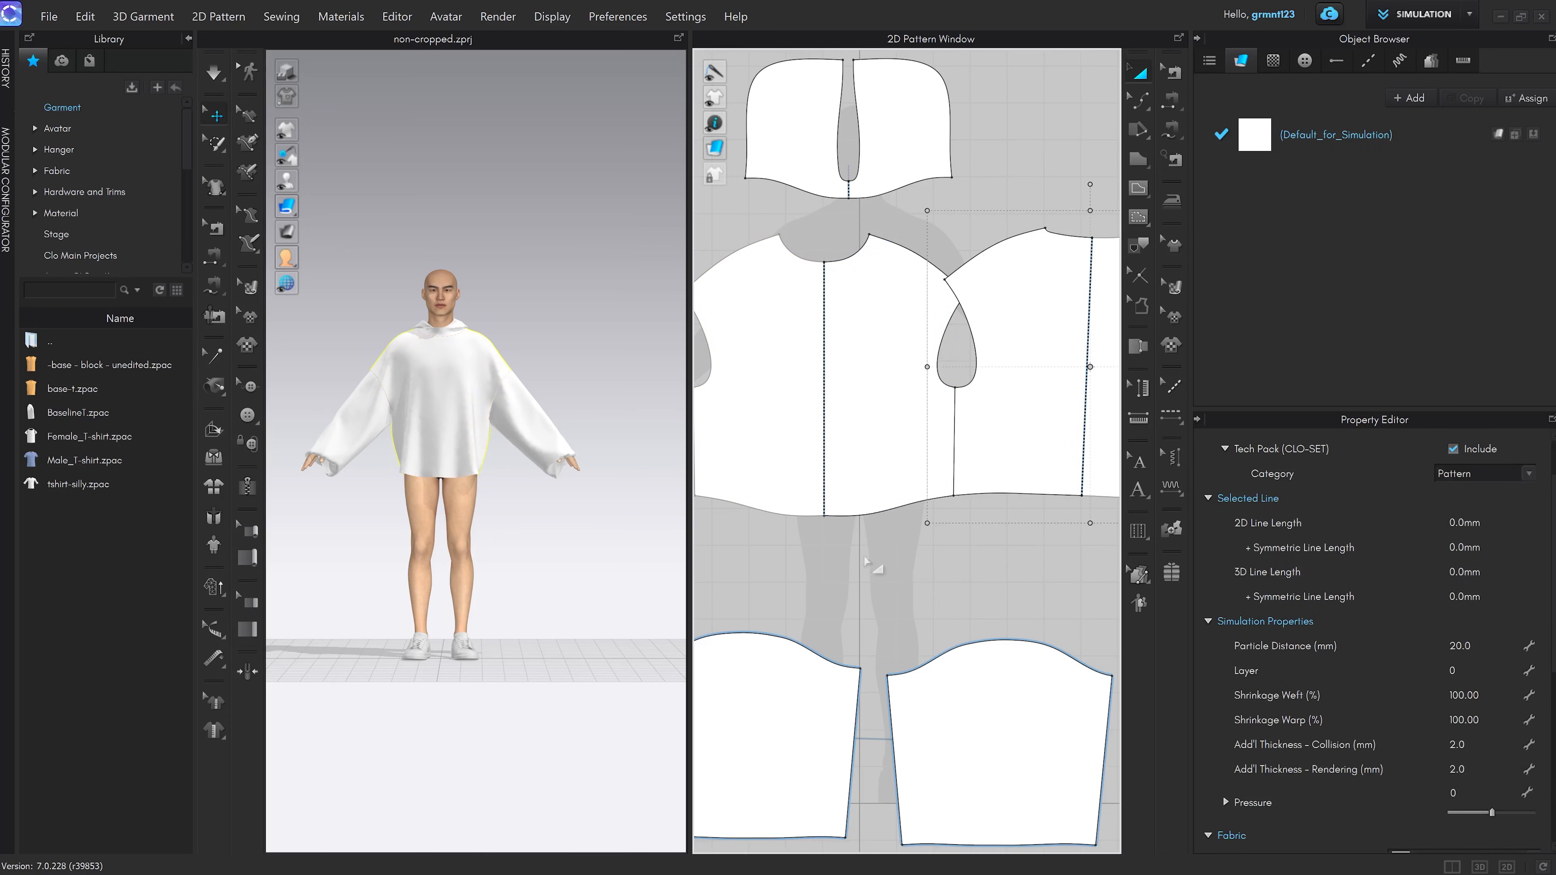
# Examine the back hem and side seams of the draped hoodie from behind
pyautogui.click(580, 515)
pyautogui.moveTo(580, 515); pyautogui.dragTo(560, 480, button='right')
pyautogui.scroll(5, 474, 500)
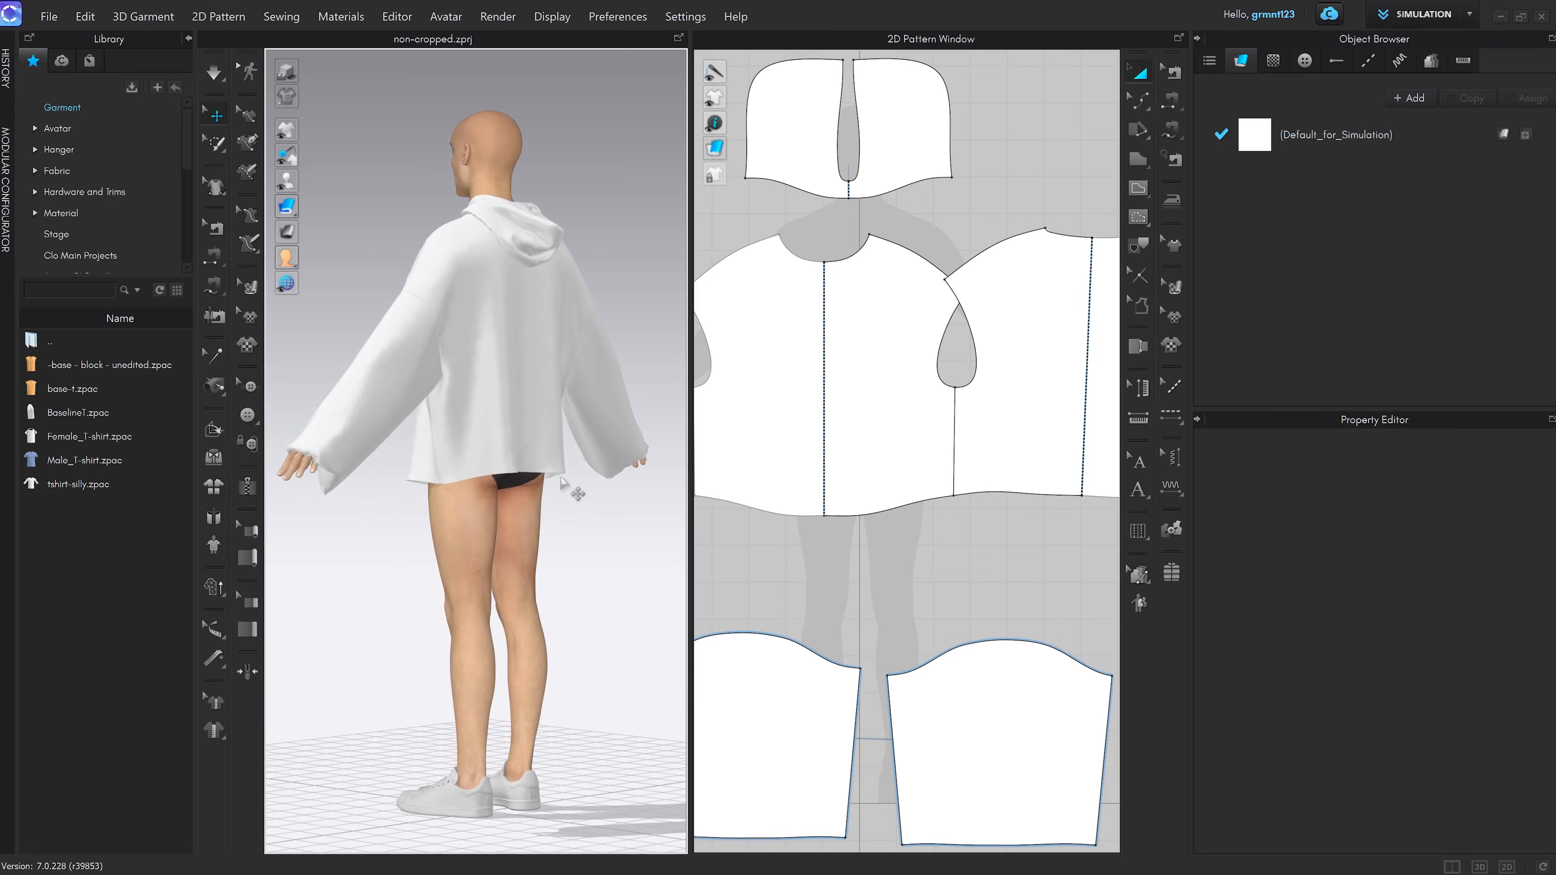
pyautogui.scroll(4, 530, 433)
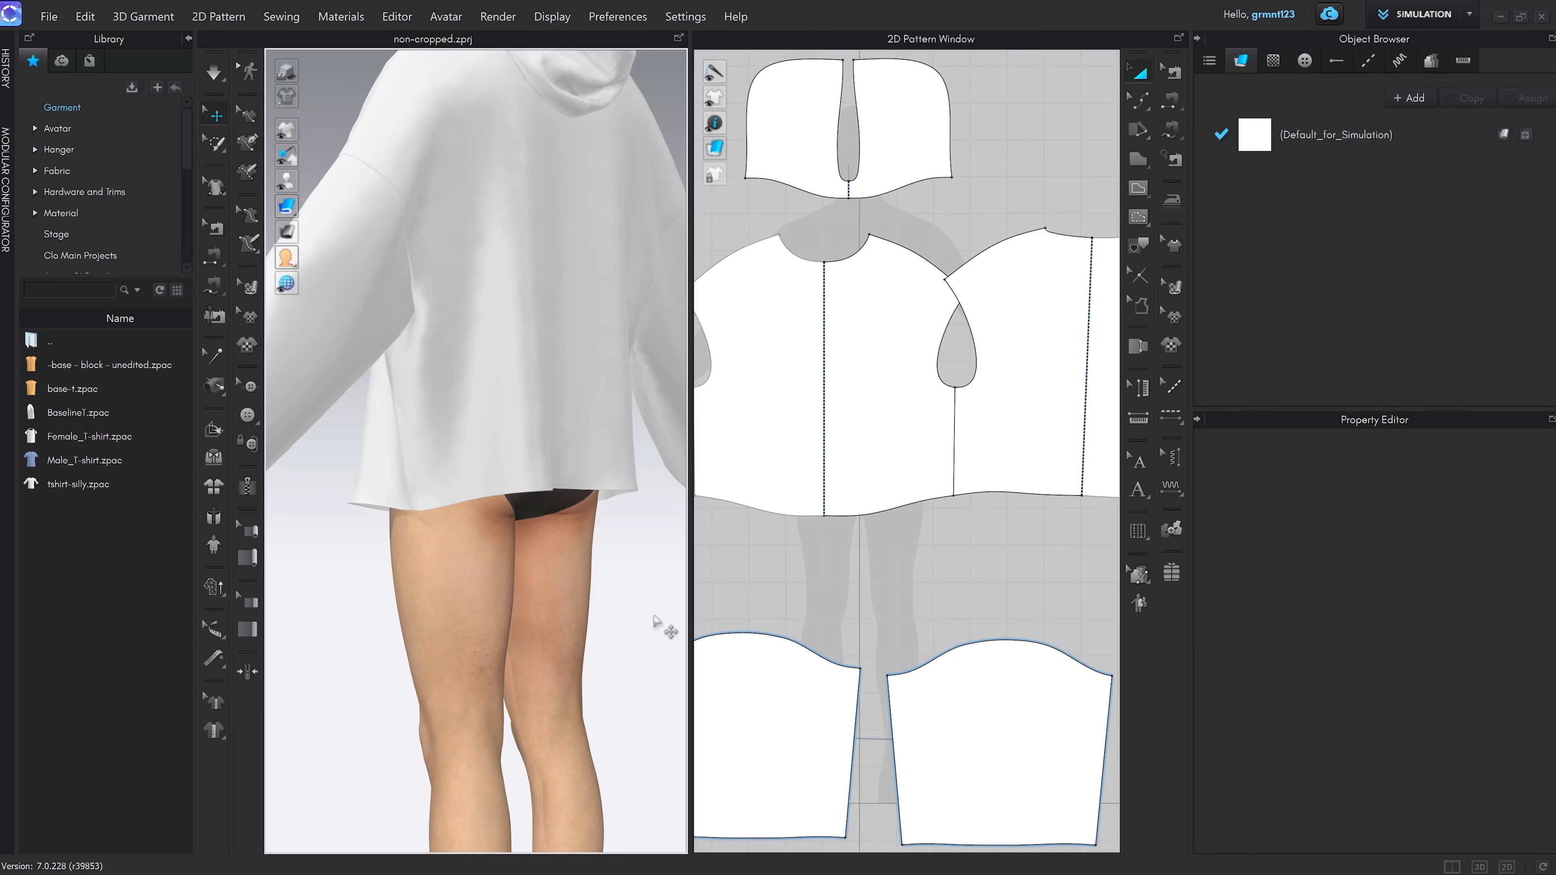
pyautogui.scroll(-5, 637, 557)
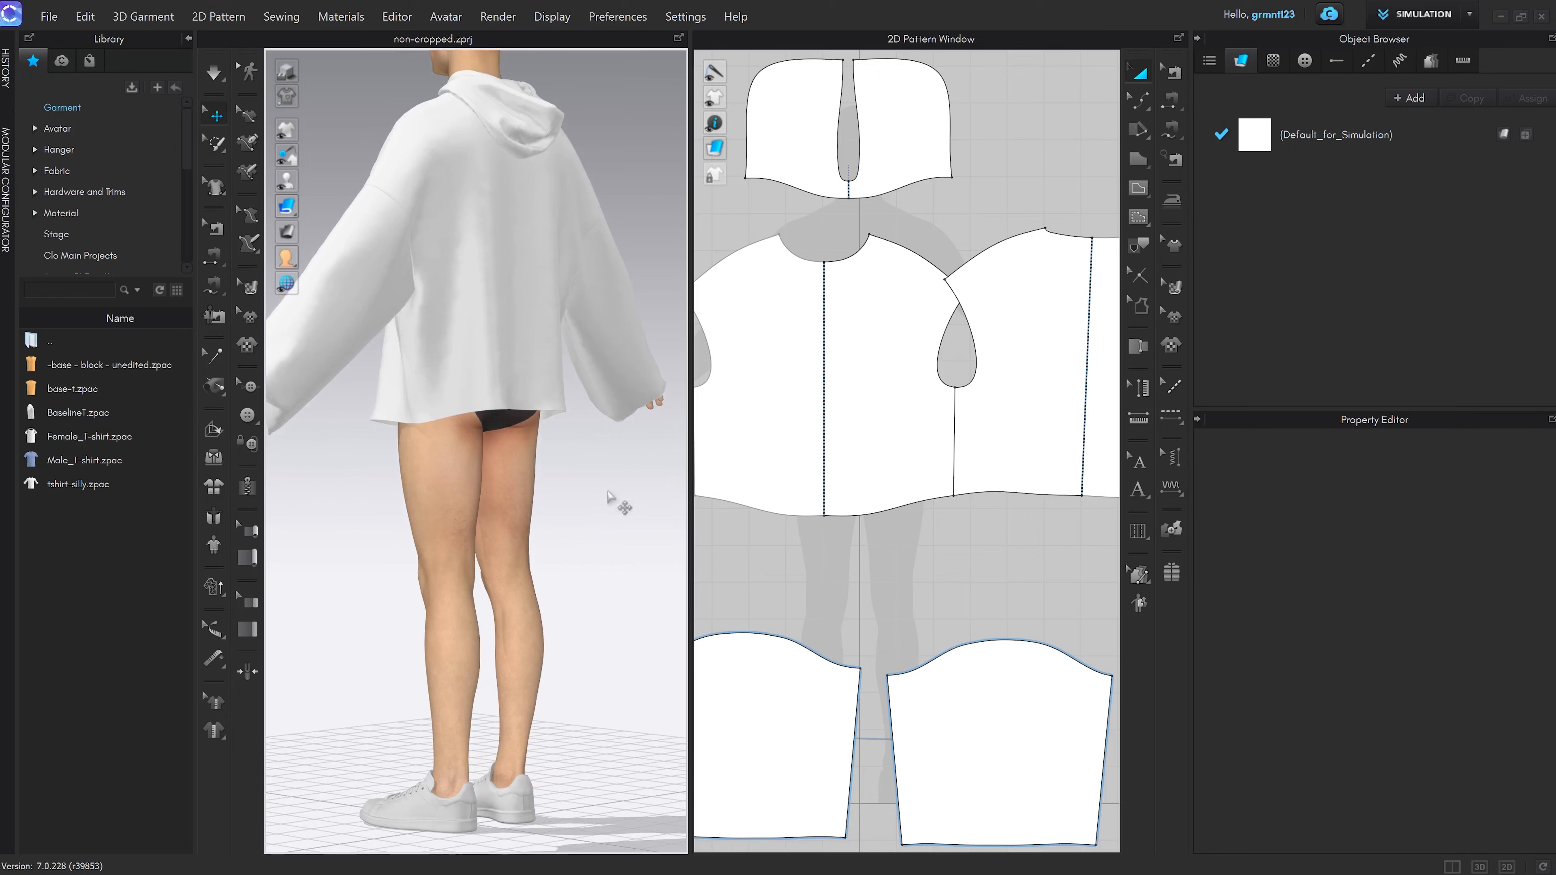
pyautogui.moveTo(574, 389); pyautogui.dragTo(605, 520, button='middle')
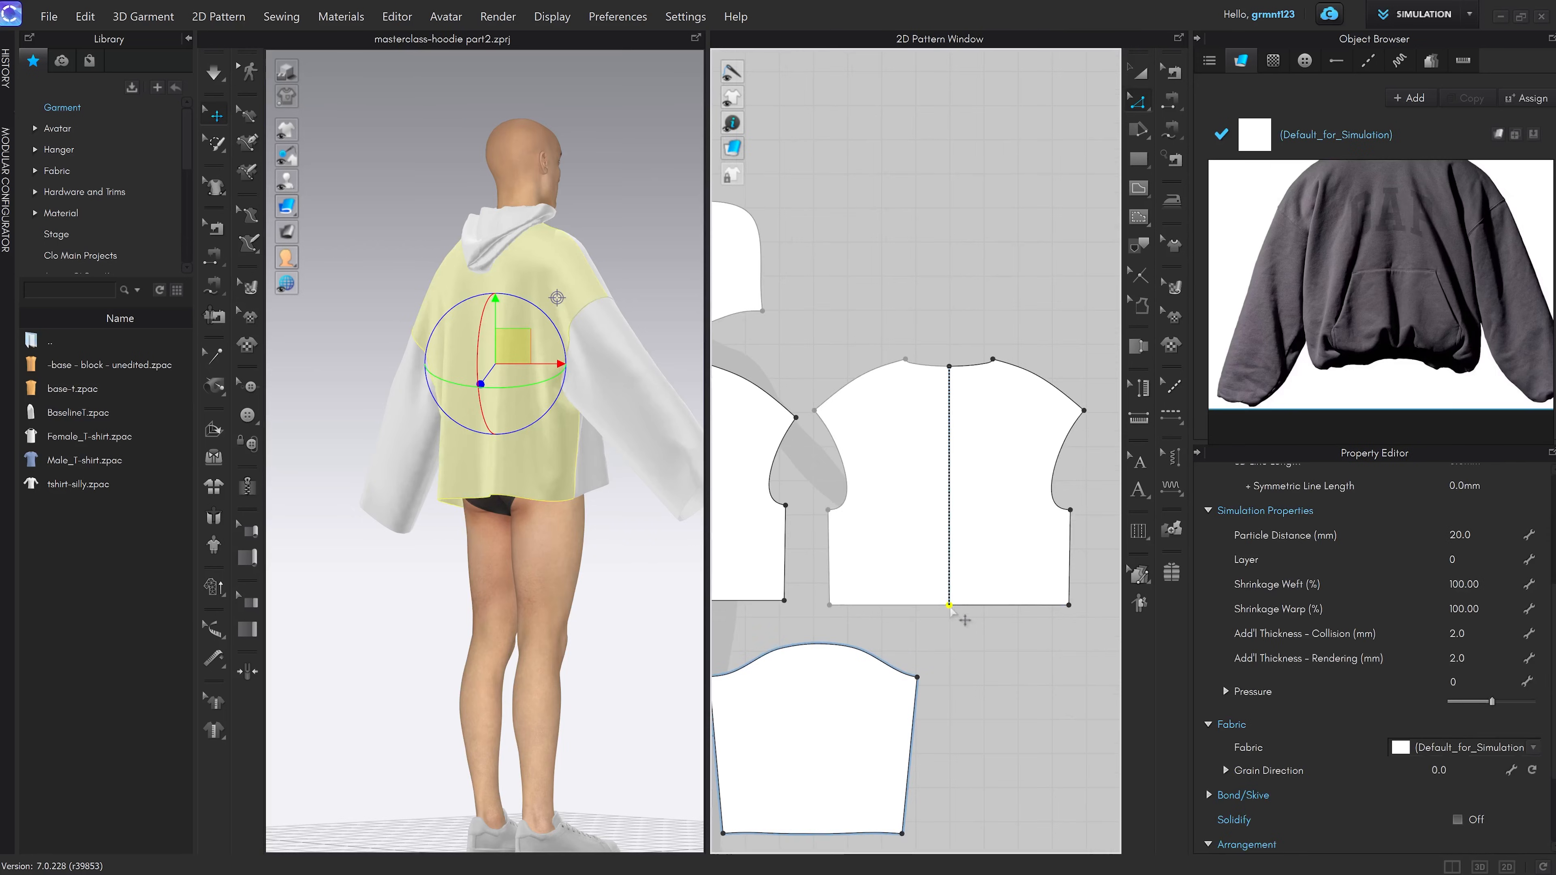
# Pull the centre-back hem point of the cropped hoodie upward so the back hem slopes up to the centre
pyautogui.moveTo(949, 595); pyautogui.dragTo(948, 565)
pyautogui.scroll(3, 589, 519)
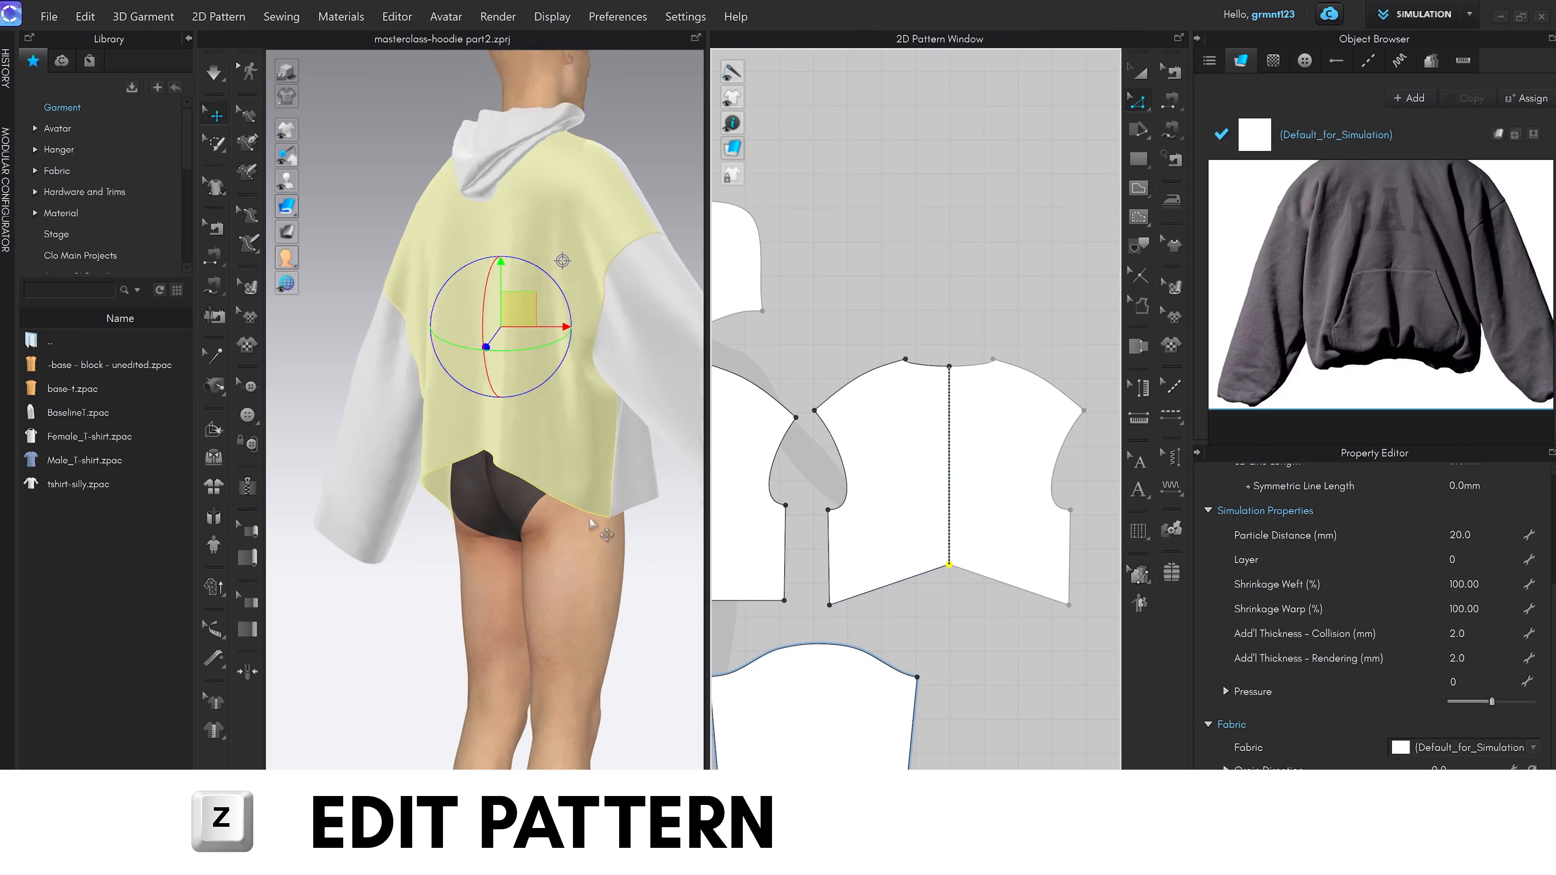
pyautogui.scroll(5, 591, 524)
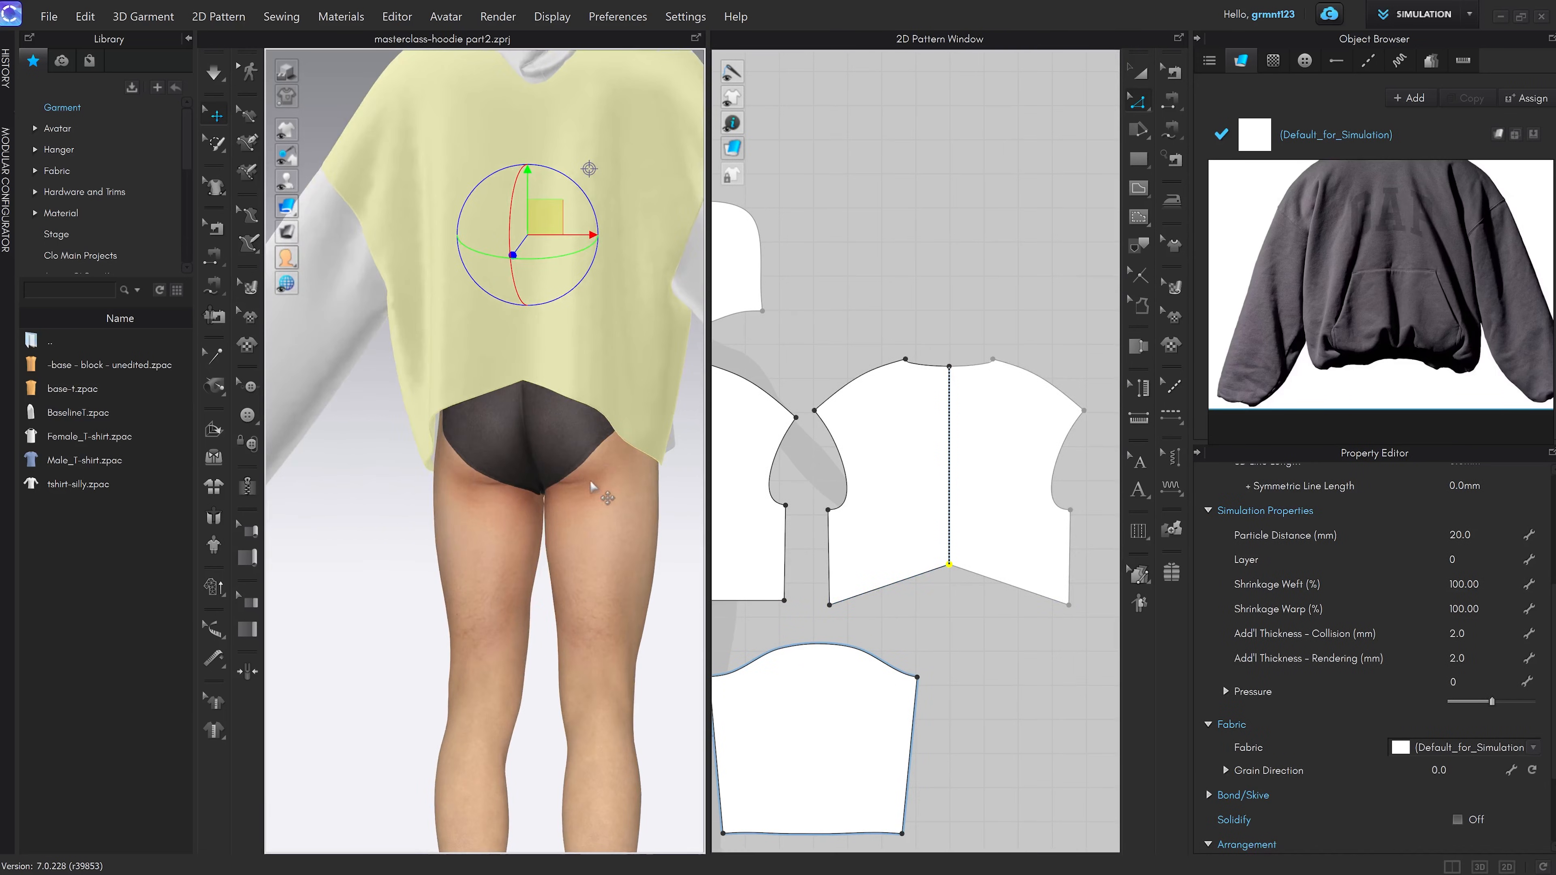
# Simulate the garment and tug the back piece so the fabric settles with the raised centre-back hem
pyautogui.press('space')
pyautogui.moveTo(590, 465); pyautogui.dragTo(572, 459, button='right')
pyautogui.moveTo(502, 331); pyautogui.dragTo(520, 266)
pyautogui.moveTo(460, 361); pyautogui.dragTo(425, 340)
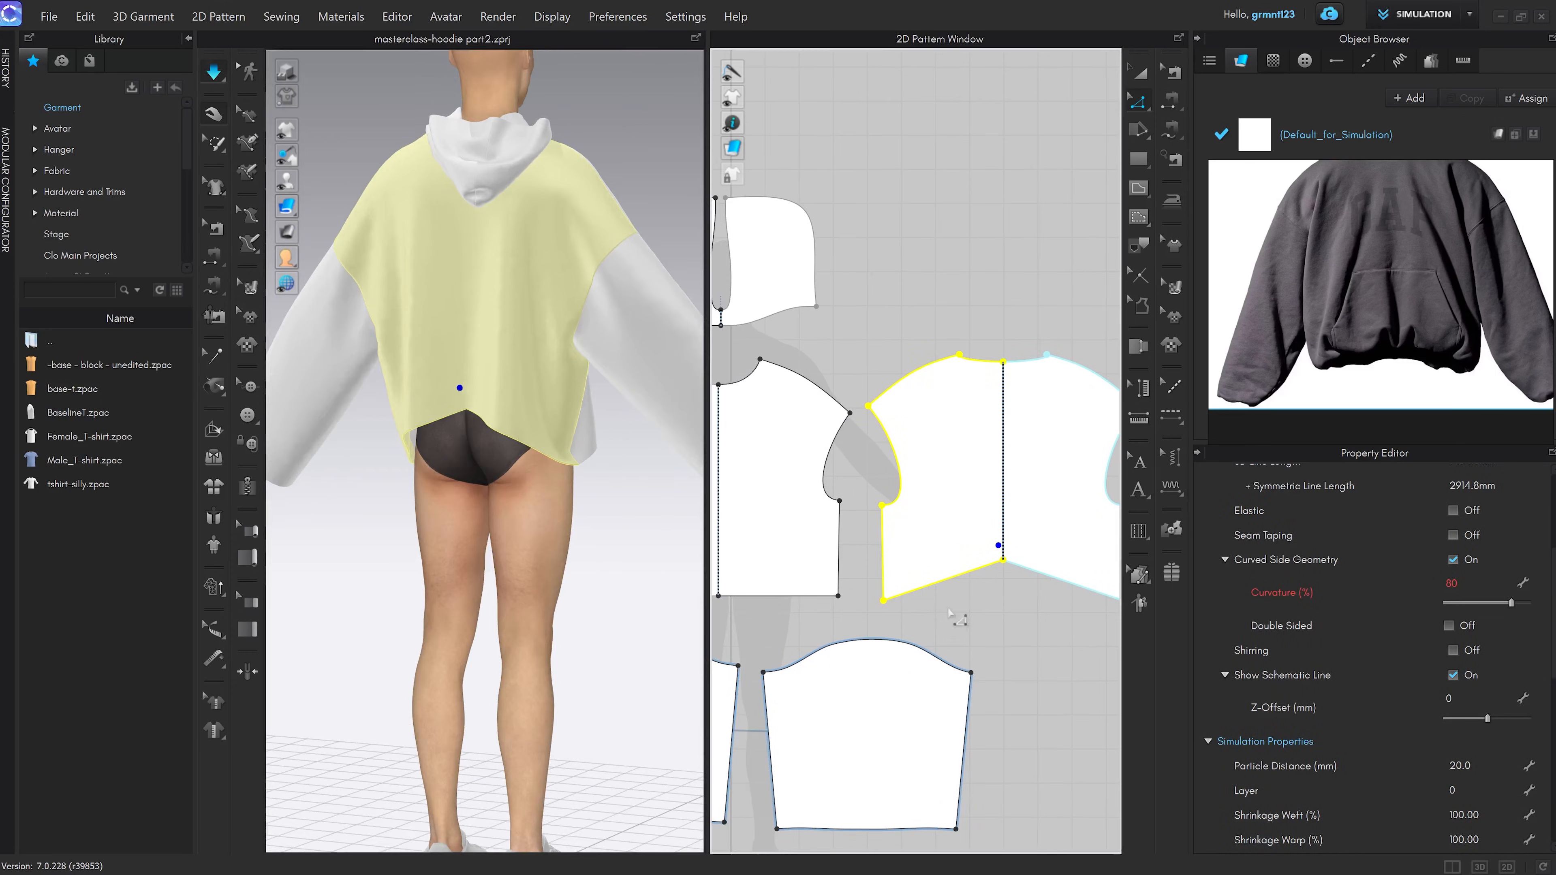
# Select the front and back side seam hem points together and raise them, shortening the side seam to about 208 mm
pyautogui.scroll(4, 894, 614)
pyautogui.moveTo(898, 615); pyautogui.dragTo(802, 537)
pyautogui.scroll(2, 807, 587)
pyautogui.moveTo(646, 556); pyautogui.dragTo(553, 550, button='right')
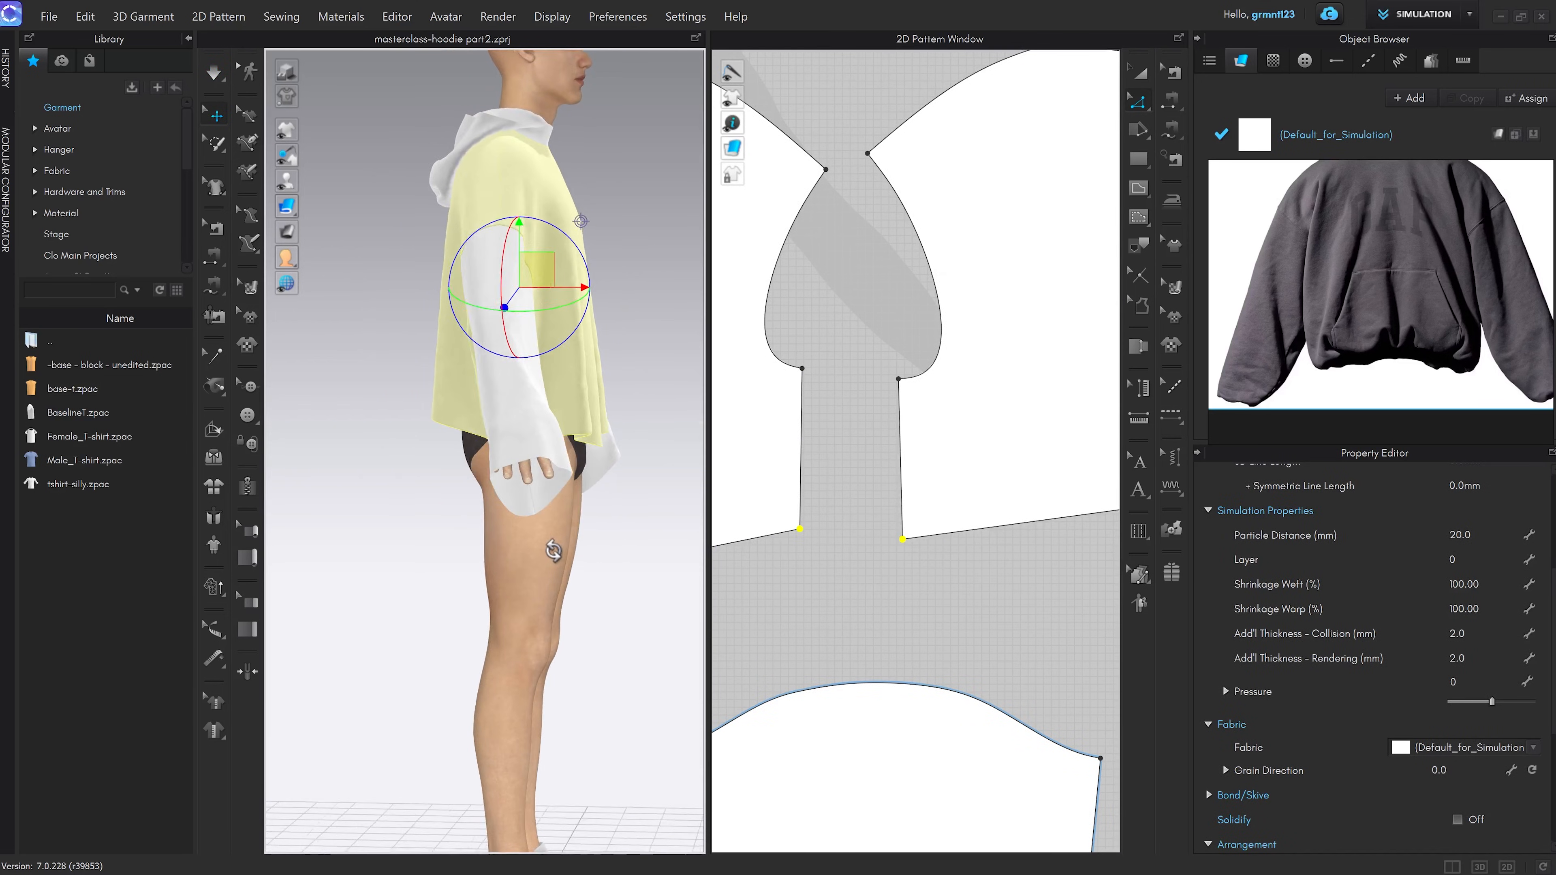
pyautogui.moveTo(594, 387); pyautogui.dragTo(588, 484, button='middle')
pyautogui.scroll(3, 588, 484)
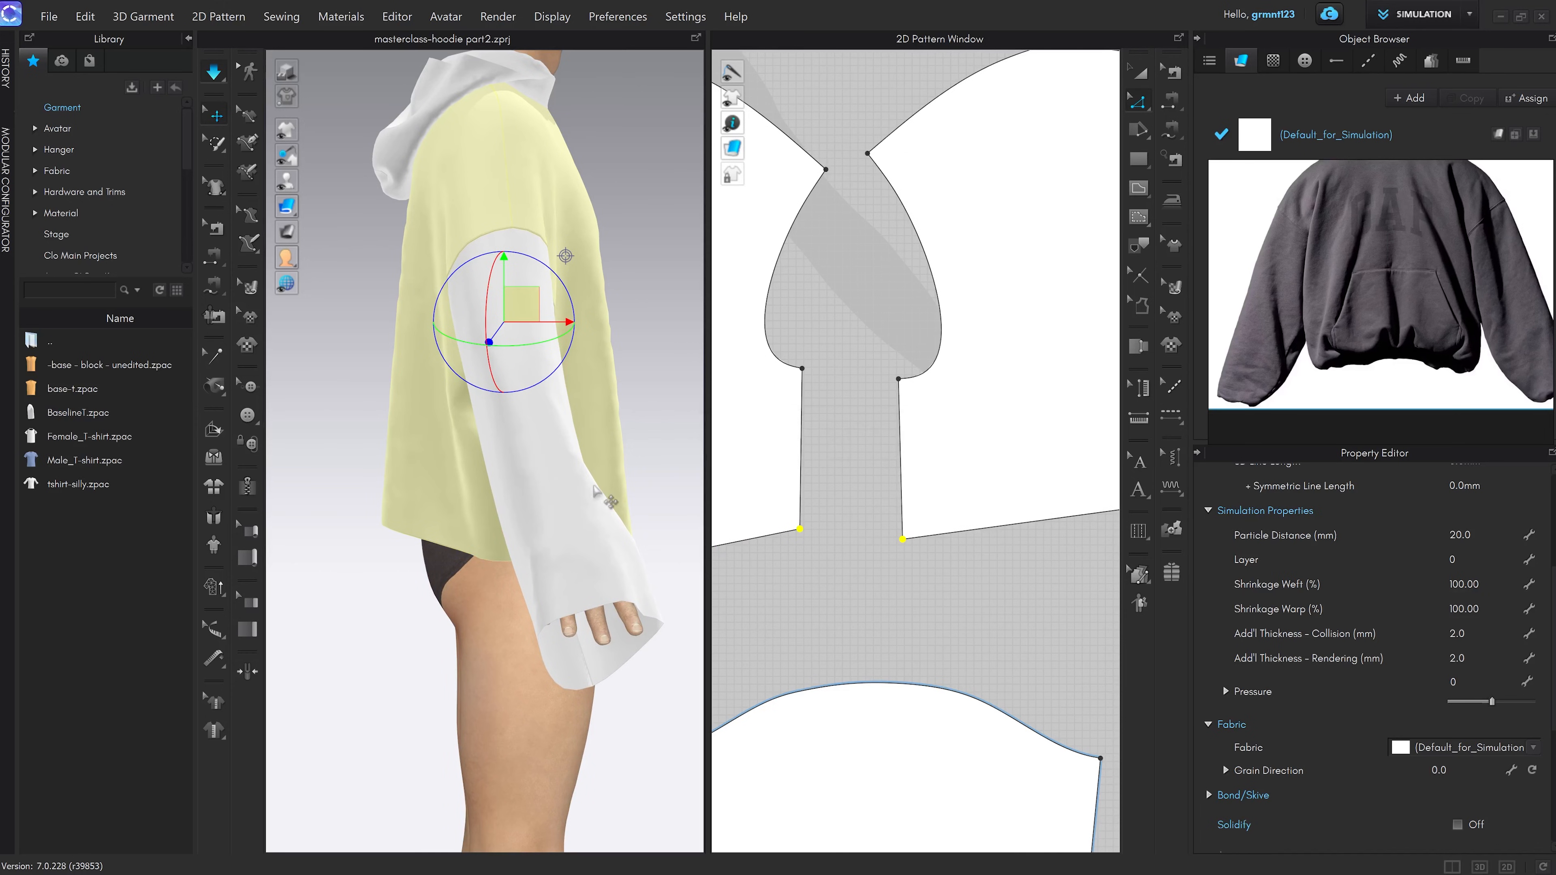
# Simulate the garment with the shortened side seams and tug the front body until it drapes evenly
pyautogui.press('space')
pyautogui.moveTo(615, 506); pyautogui.dragTo(569, 514, button='right')
pyautogui.click(596, 528)
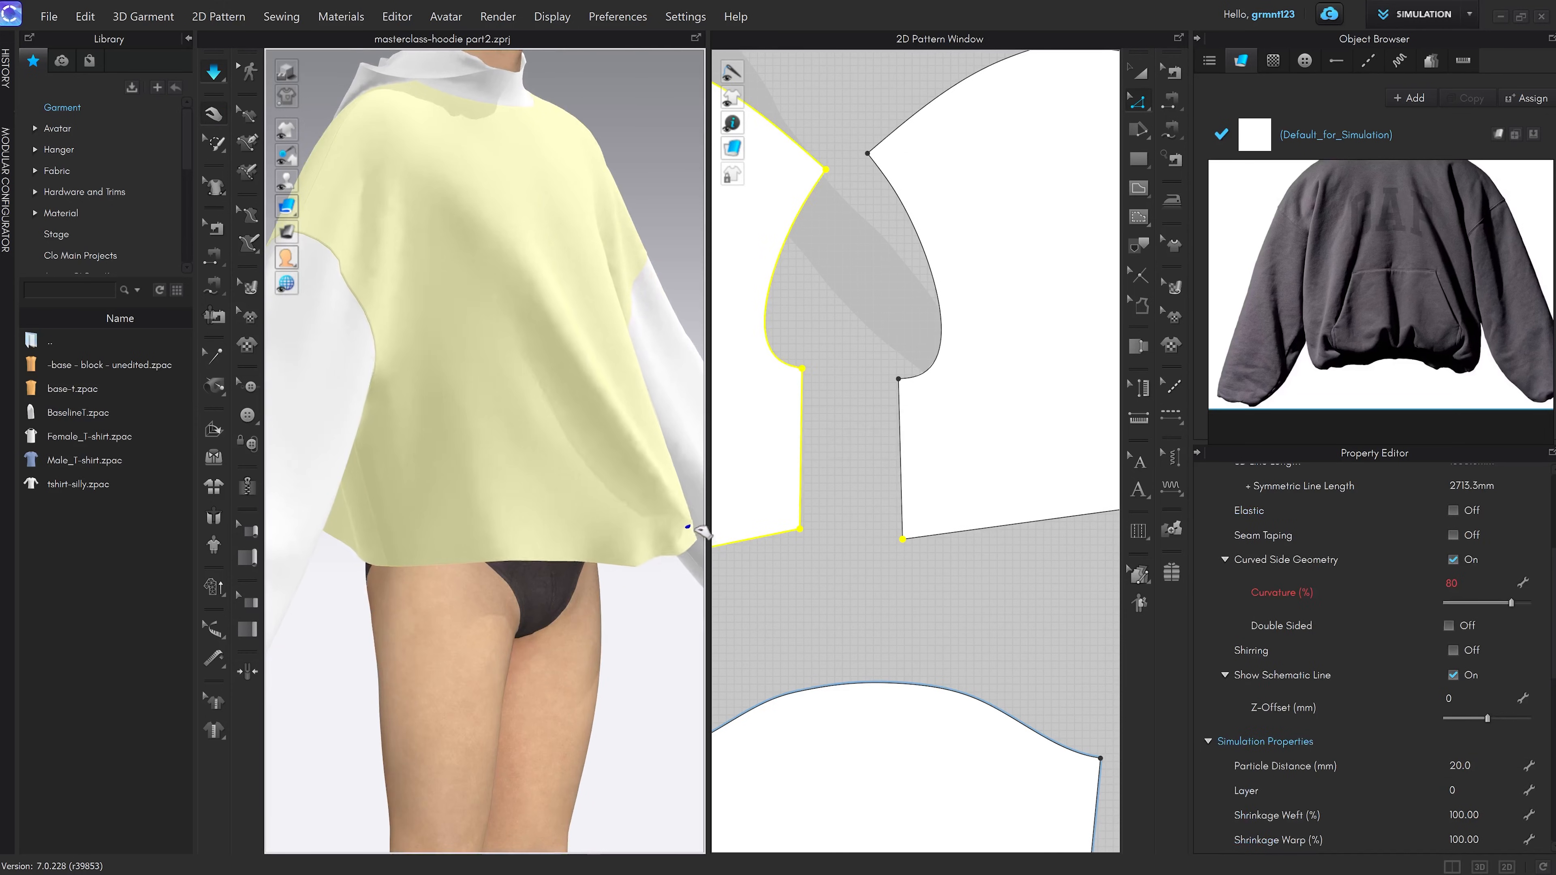
pyautogui.scroll(-3, 623, 558)
pyautogui.moveTo(623, 559); pyautogui.dragTo(566, 568, button='right')
pyautogui.scroll(2, 611, 533)
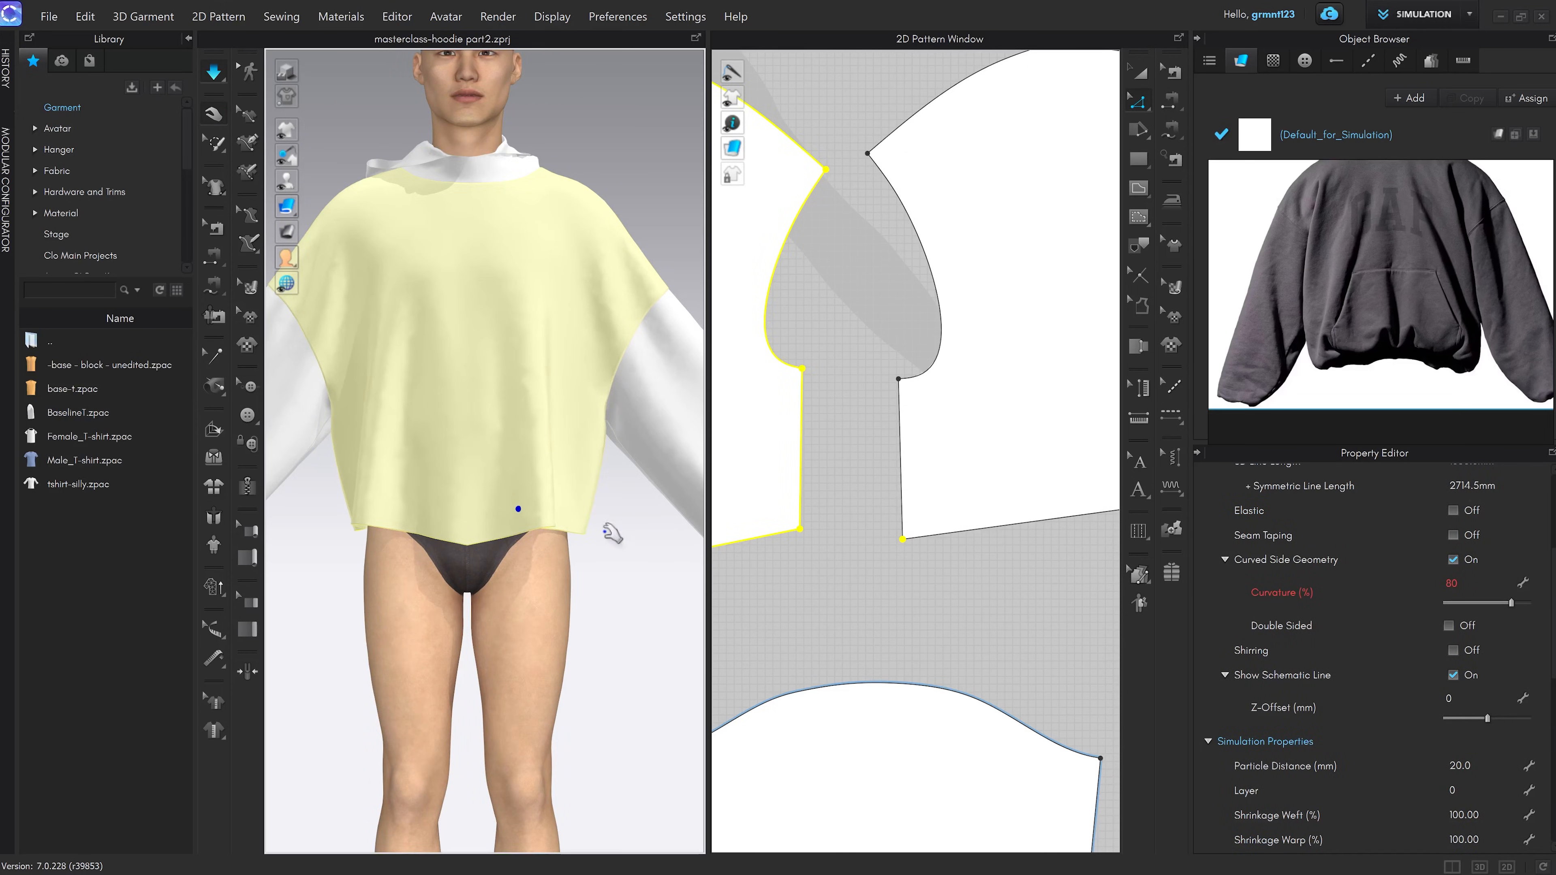
pyautogui.moveTo(614, 414); pyautogui.dragTo(666, 375)
pyautogui.click(458, 323)
pyautogui.scroll(-5, 590, 538)
pyautogui.moveTo(546, 534); pyautogui.dragTo(576, 546, button='right')
pyautogui.press('space')
pyautogui.scroll(3, 576, 435)
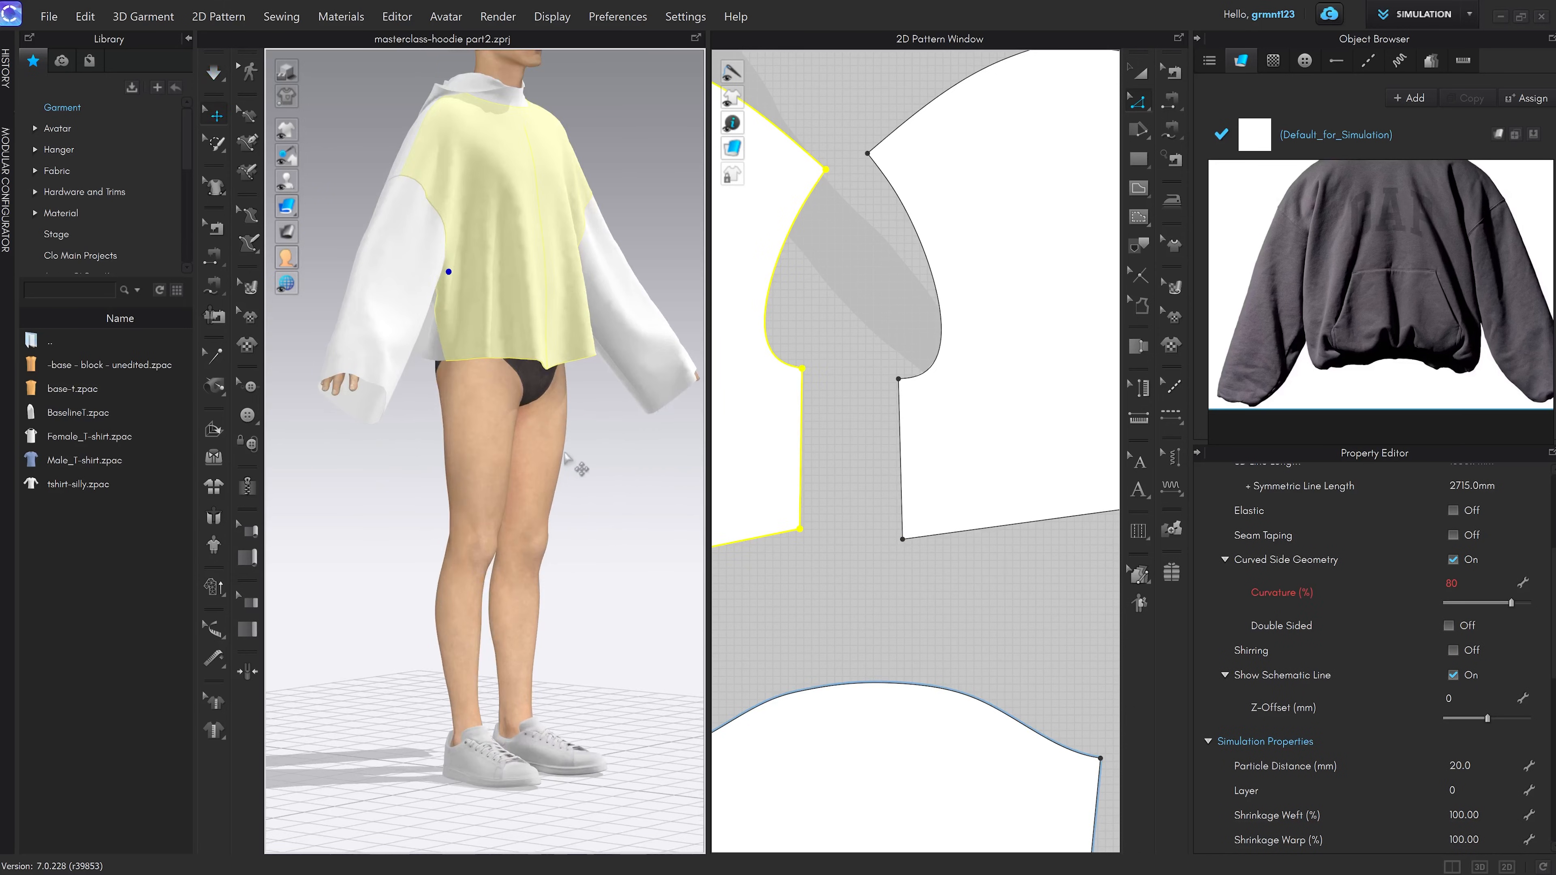
# Simulate once more from the front view, tugging the fabric outward near the shoulder to settle the drape
pyautogui.press('2')
pyautogui.click(588, 494)
pyautogui.press('space')
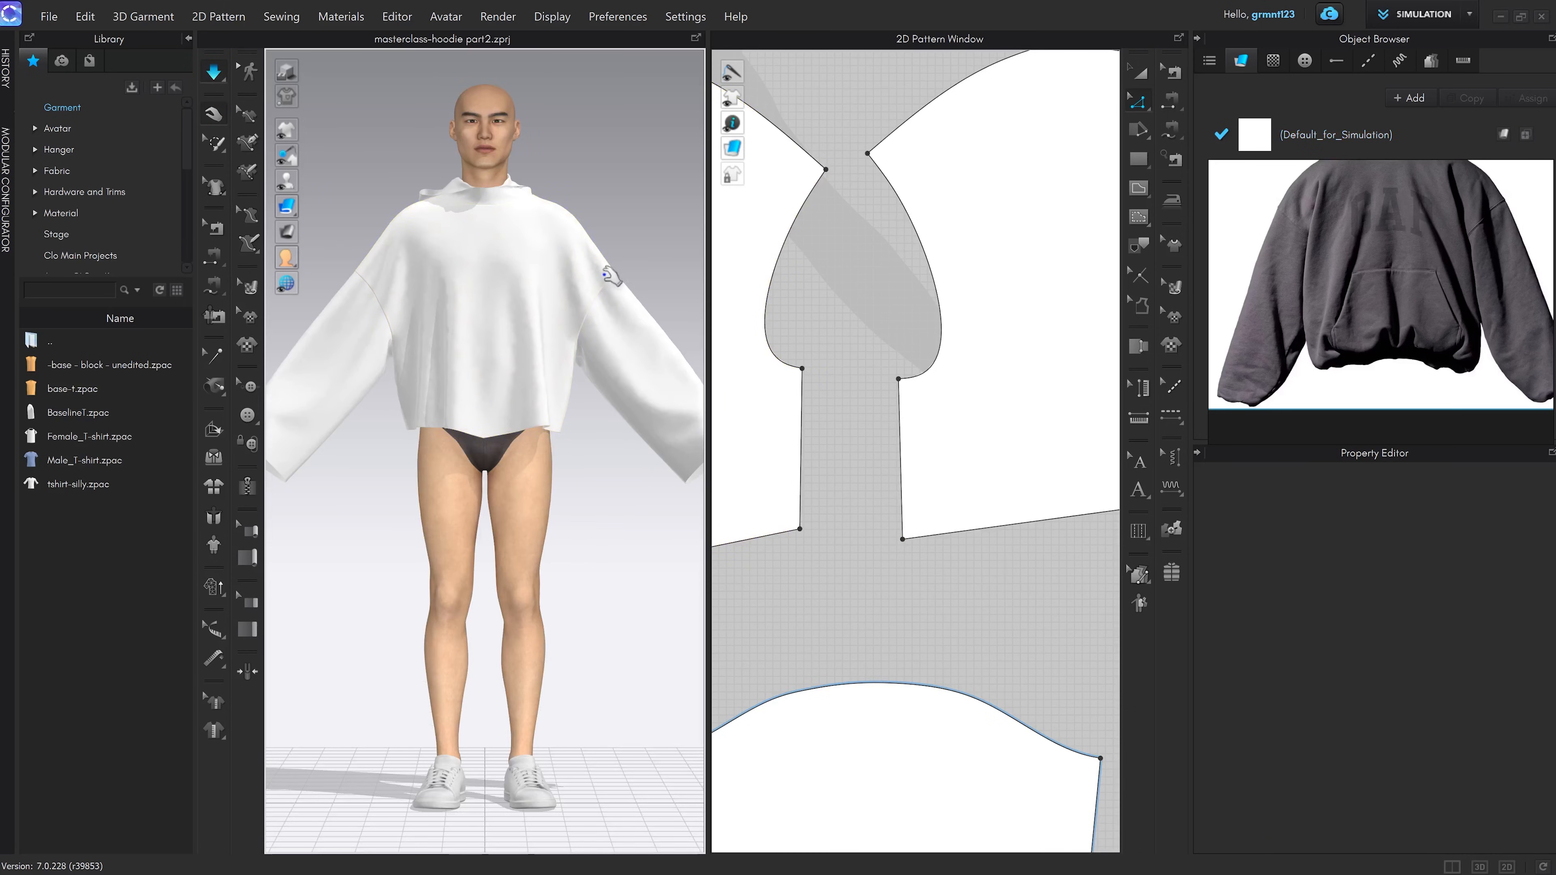
pyautogui.moveTo(605, 270); pyautogui.dragTo(635, 238)
pyautogui.click(601, 438)
pyautogui.press('space')
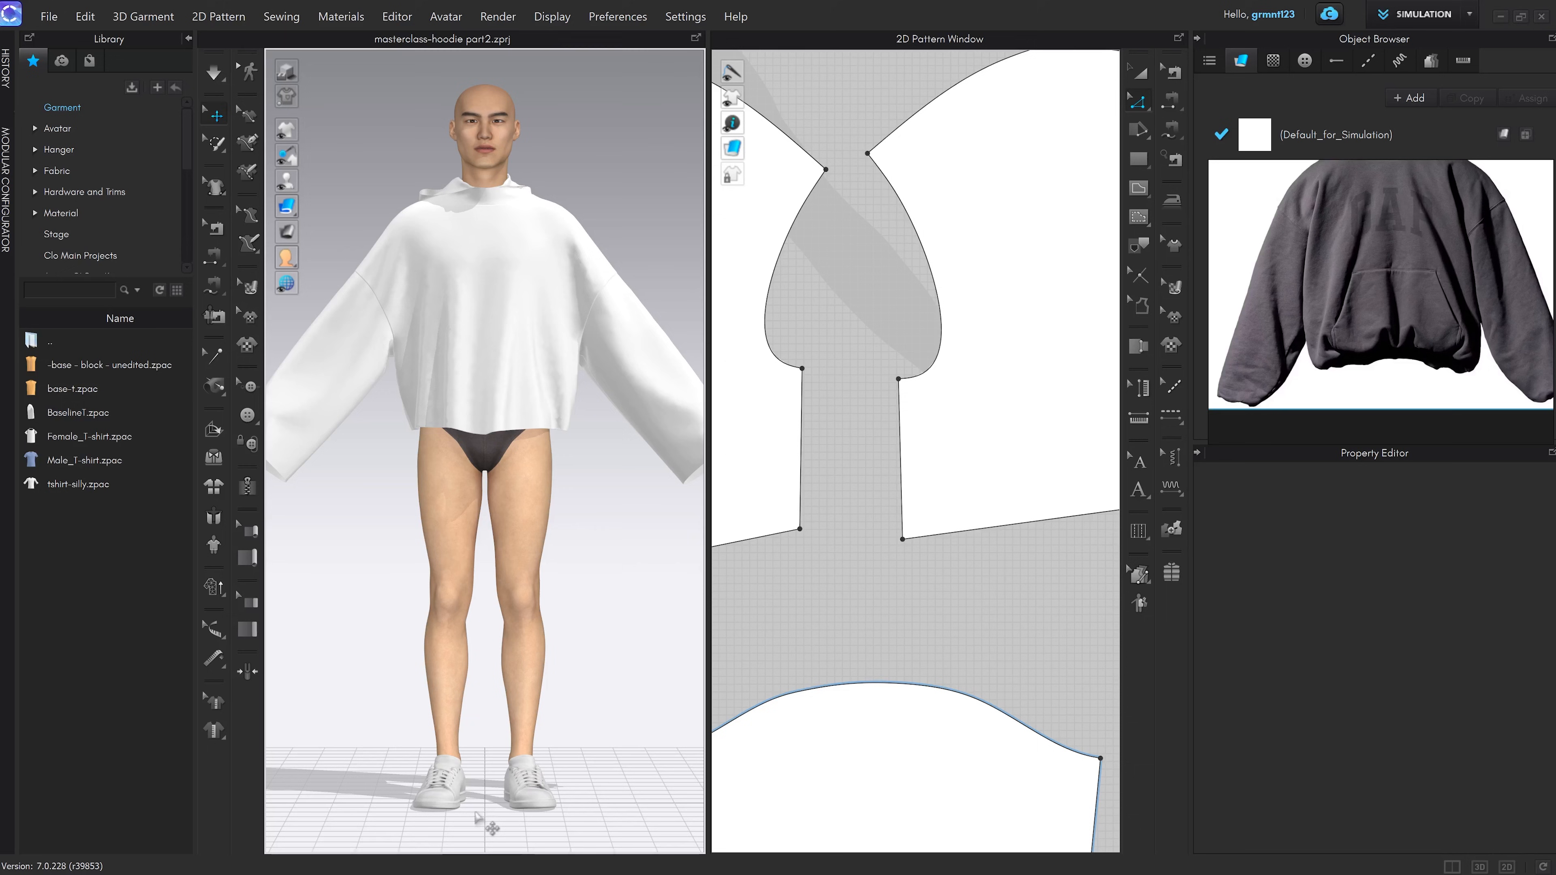
# Select the front and back side seams together and match them up to center
pyautogui.scroll(-3, 992, 619)
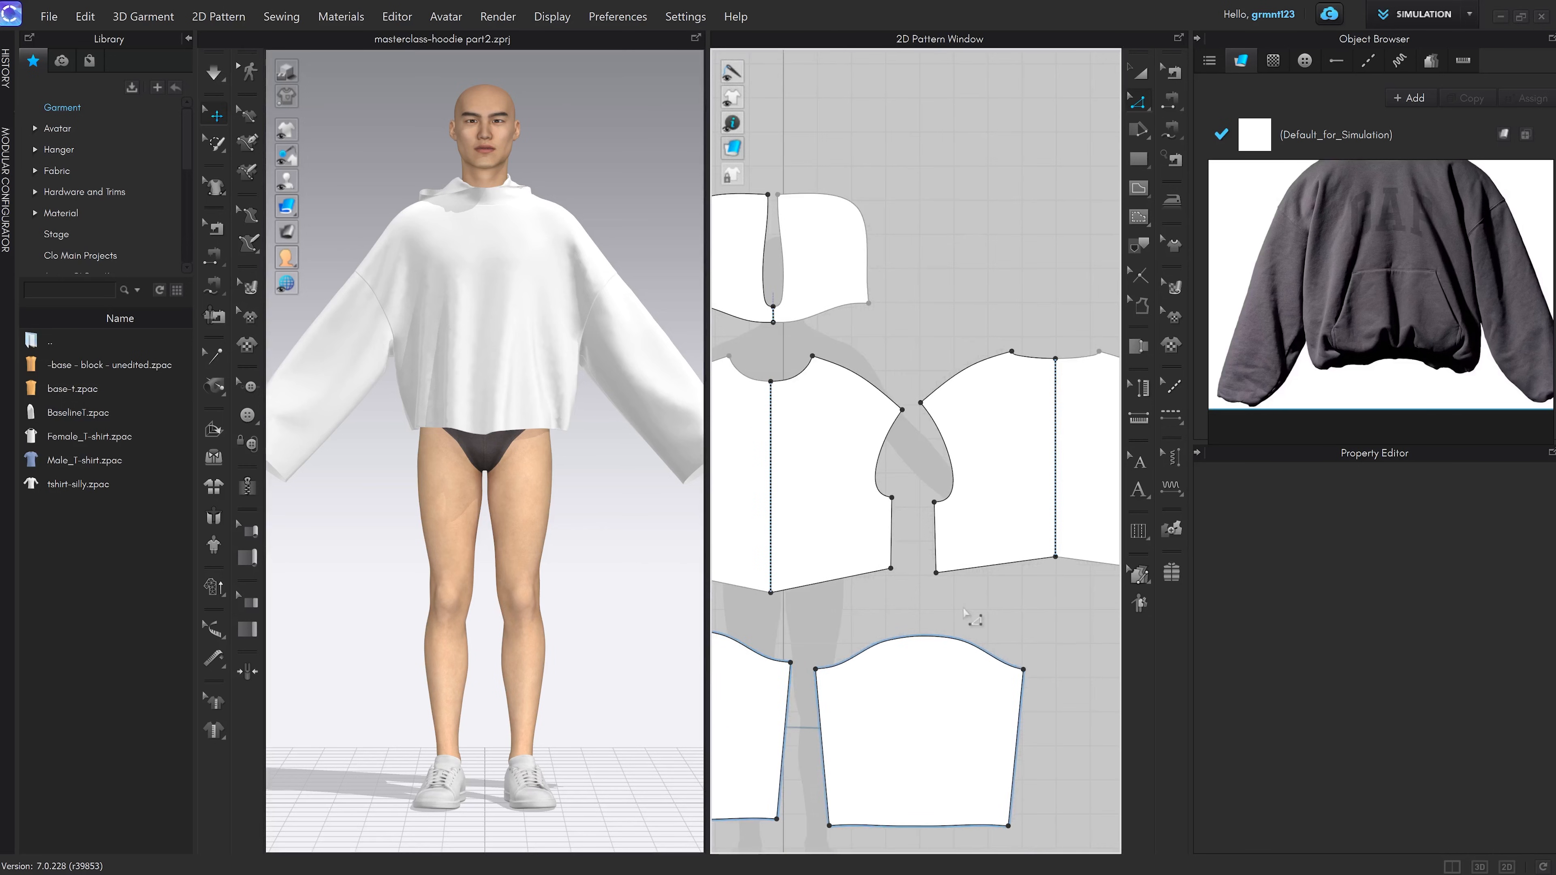
pyautogui.scroll(3, 976, 625)
pyautogui.click(940, 591)
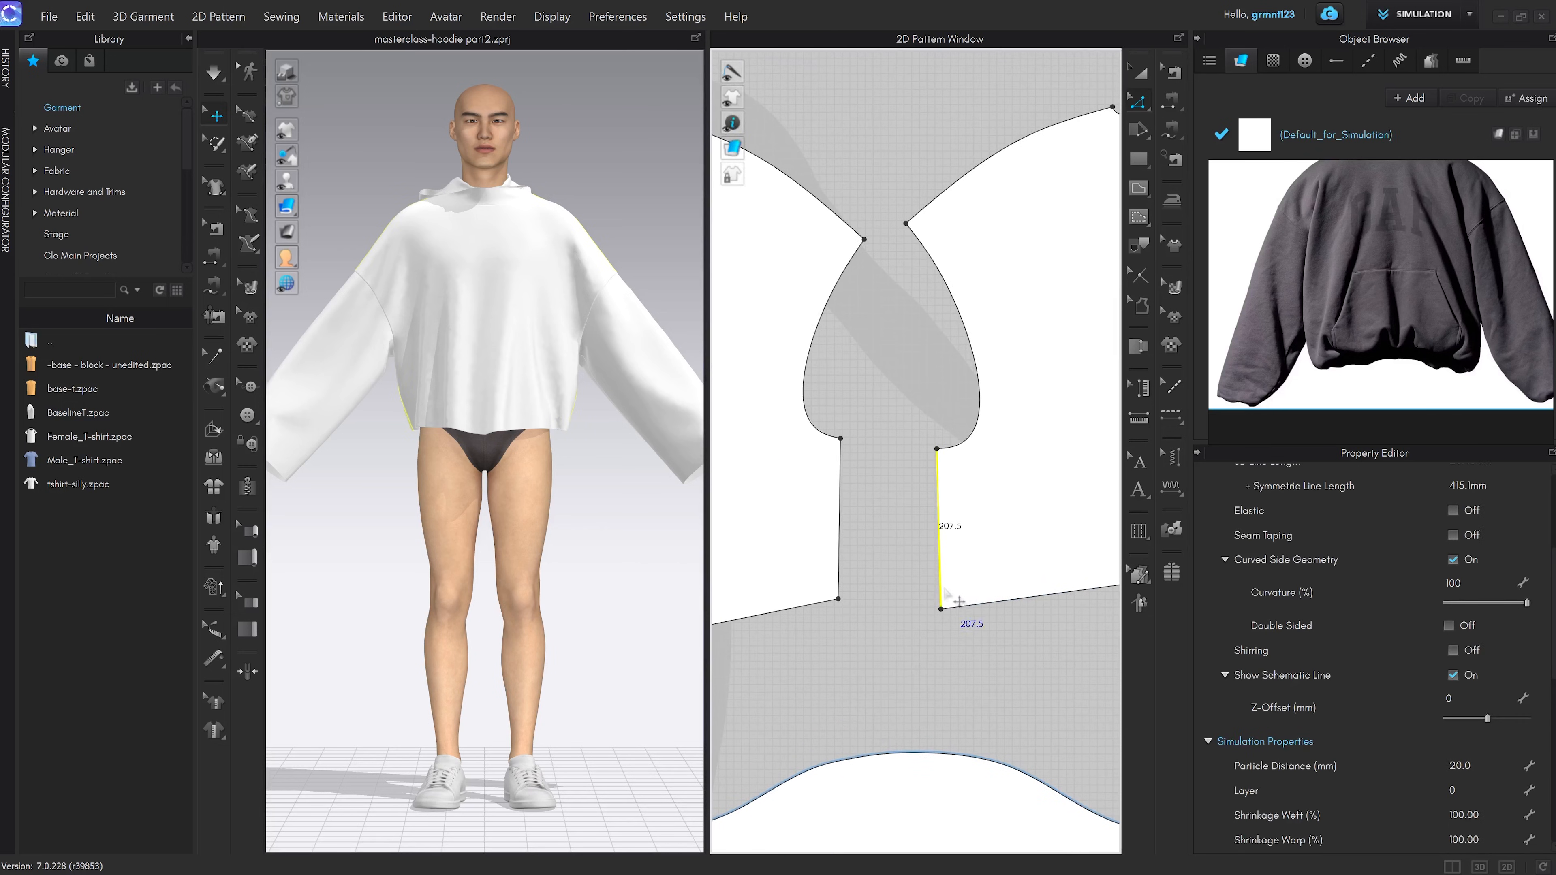
pyautogui.keyDown('shift'); pyautogui.click(839, 572); pyautogui.keyUp('shift')
pyautogui.rightClick(842, 569)
pyautogui.moveTo(883, 850)
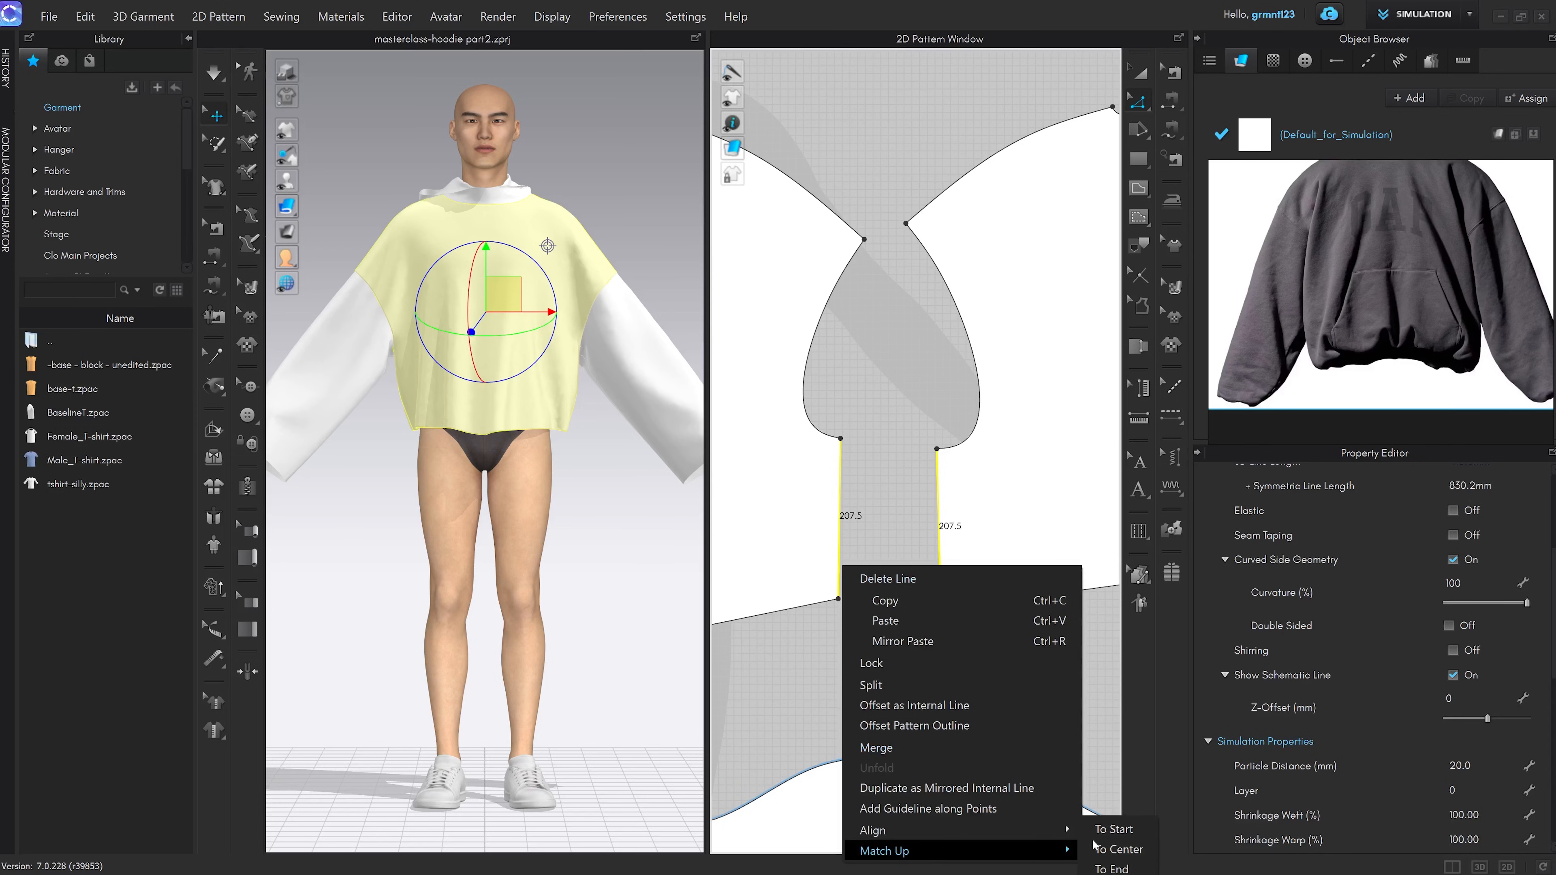
pyautogui.click(1117, 852)
# Add and adjust curve points along the back hem to shape it into a smooth curve near the side seam and centre back
pyautogui.press('v')
pyautogui.scroll(3, 929, 606)
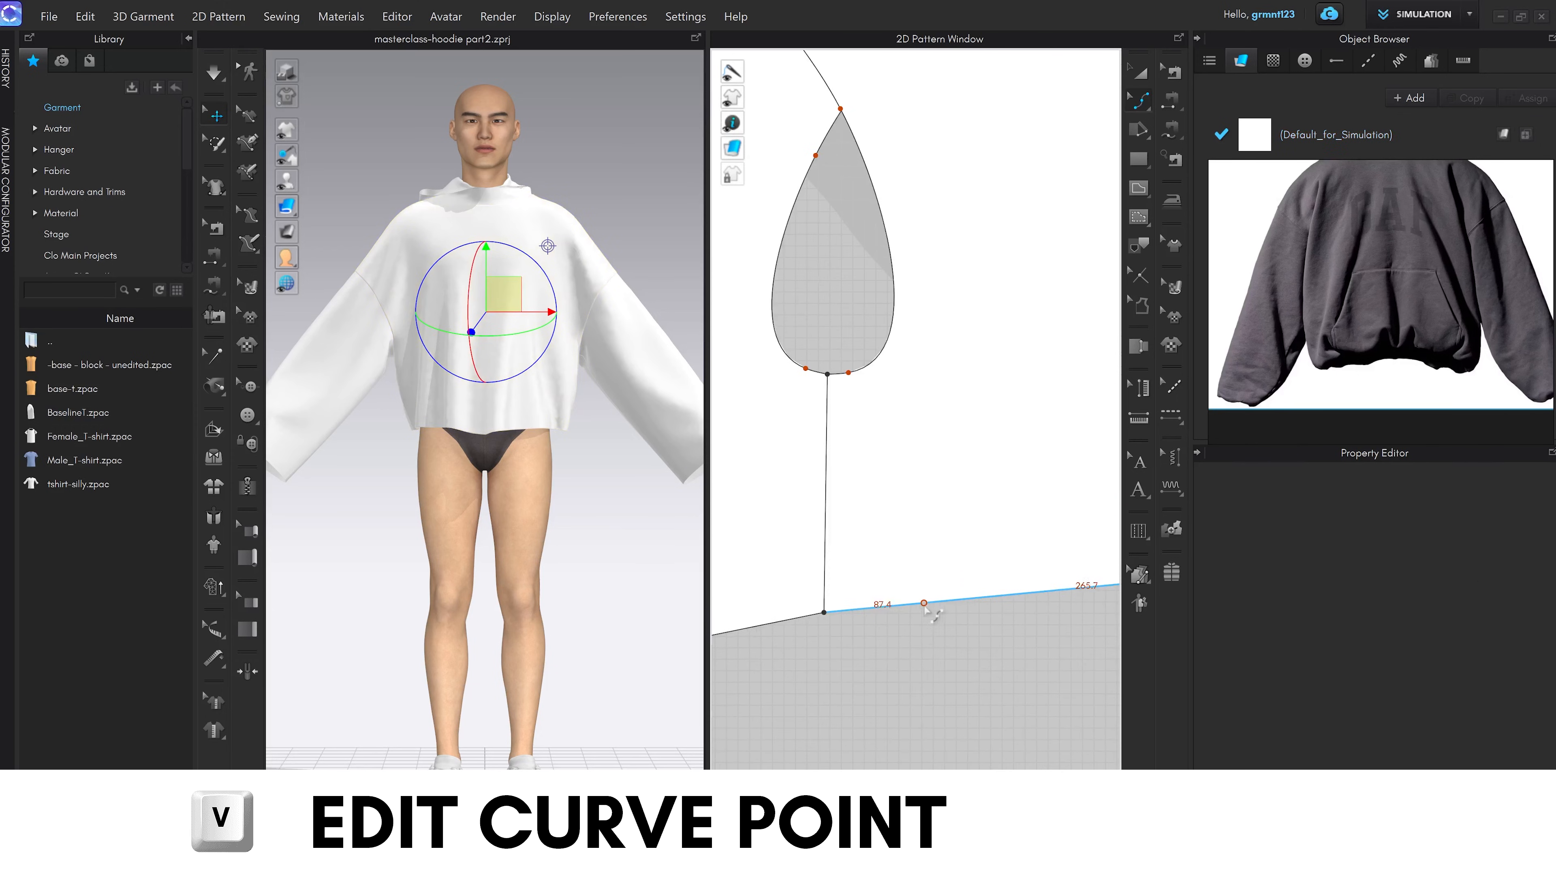
pyautogui.scroll(-3, 957, 631)
pyautogui.scroll(4, 860, 609)
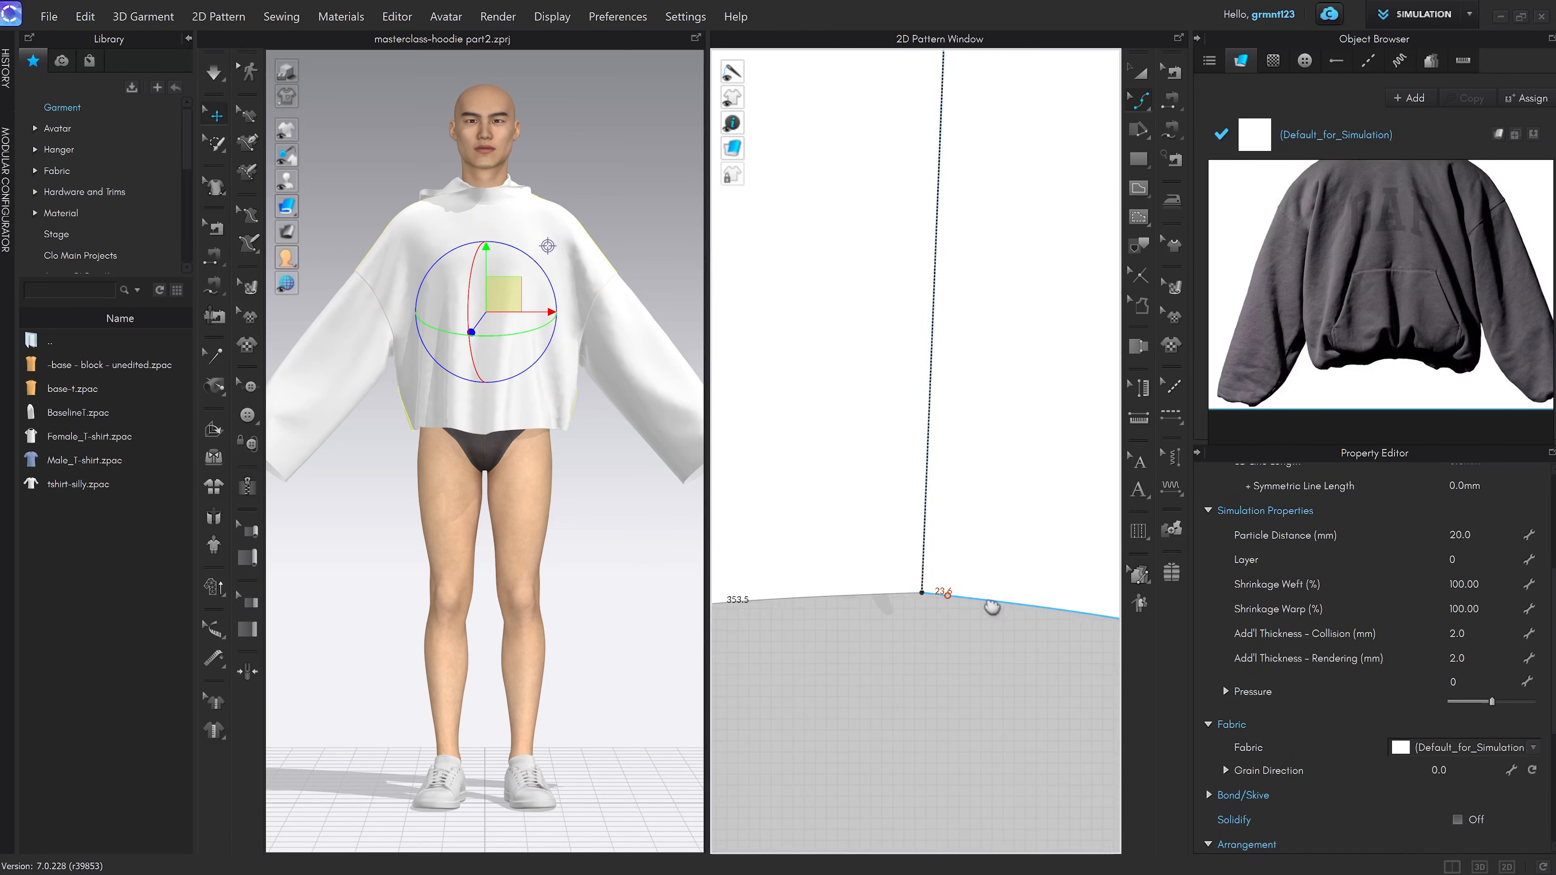
pyautogui.scroll(-3, 860, 608)
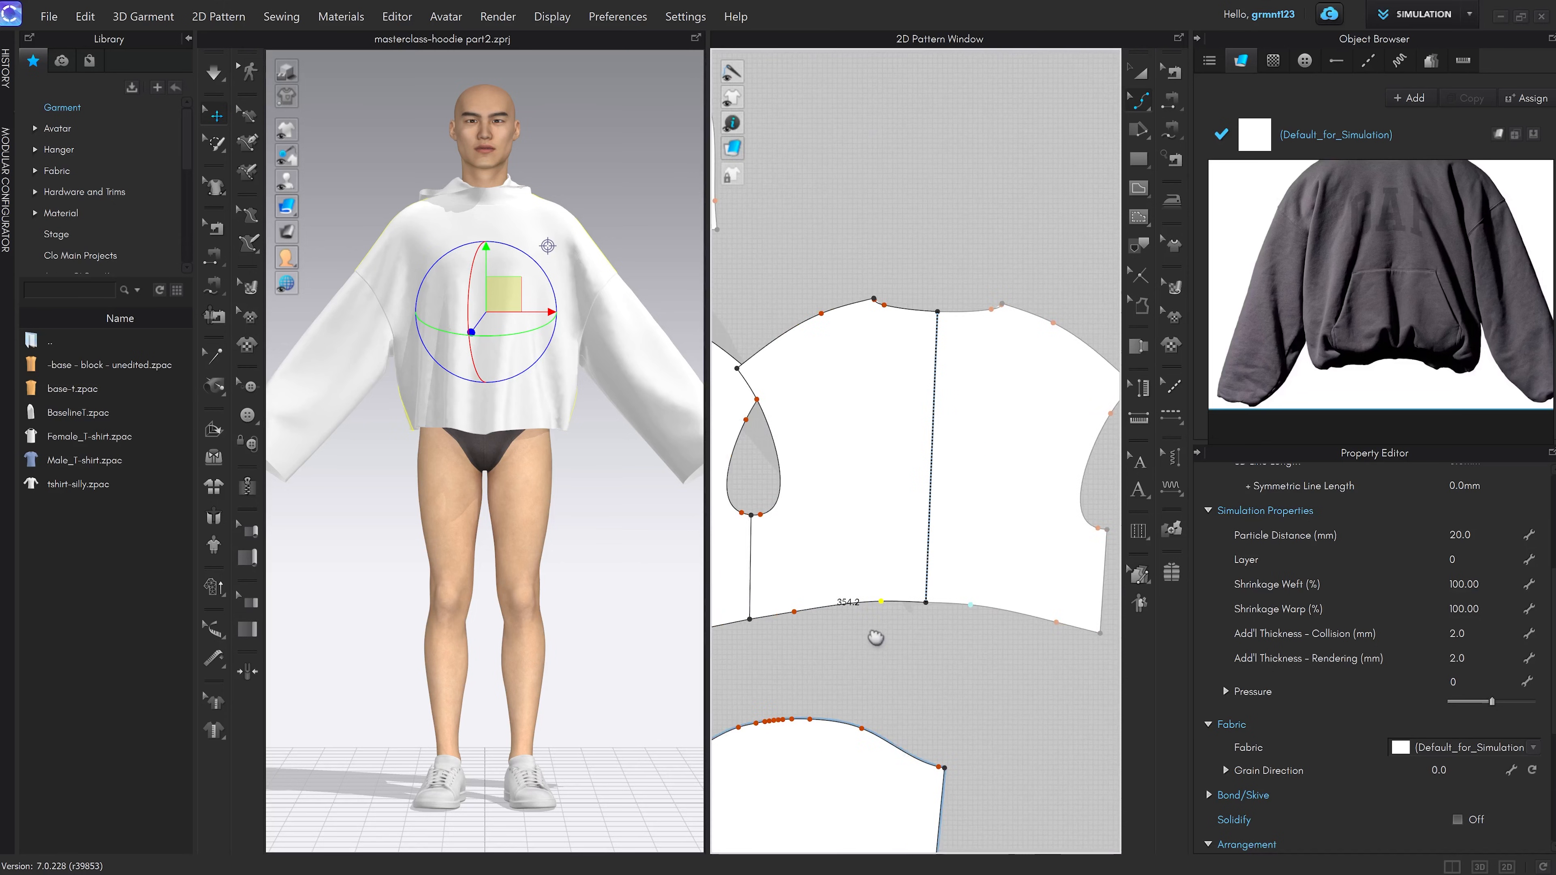
pyautogui.scroll(3, 875, 636)
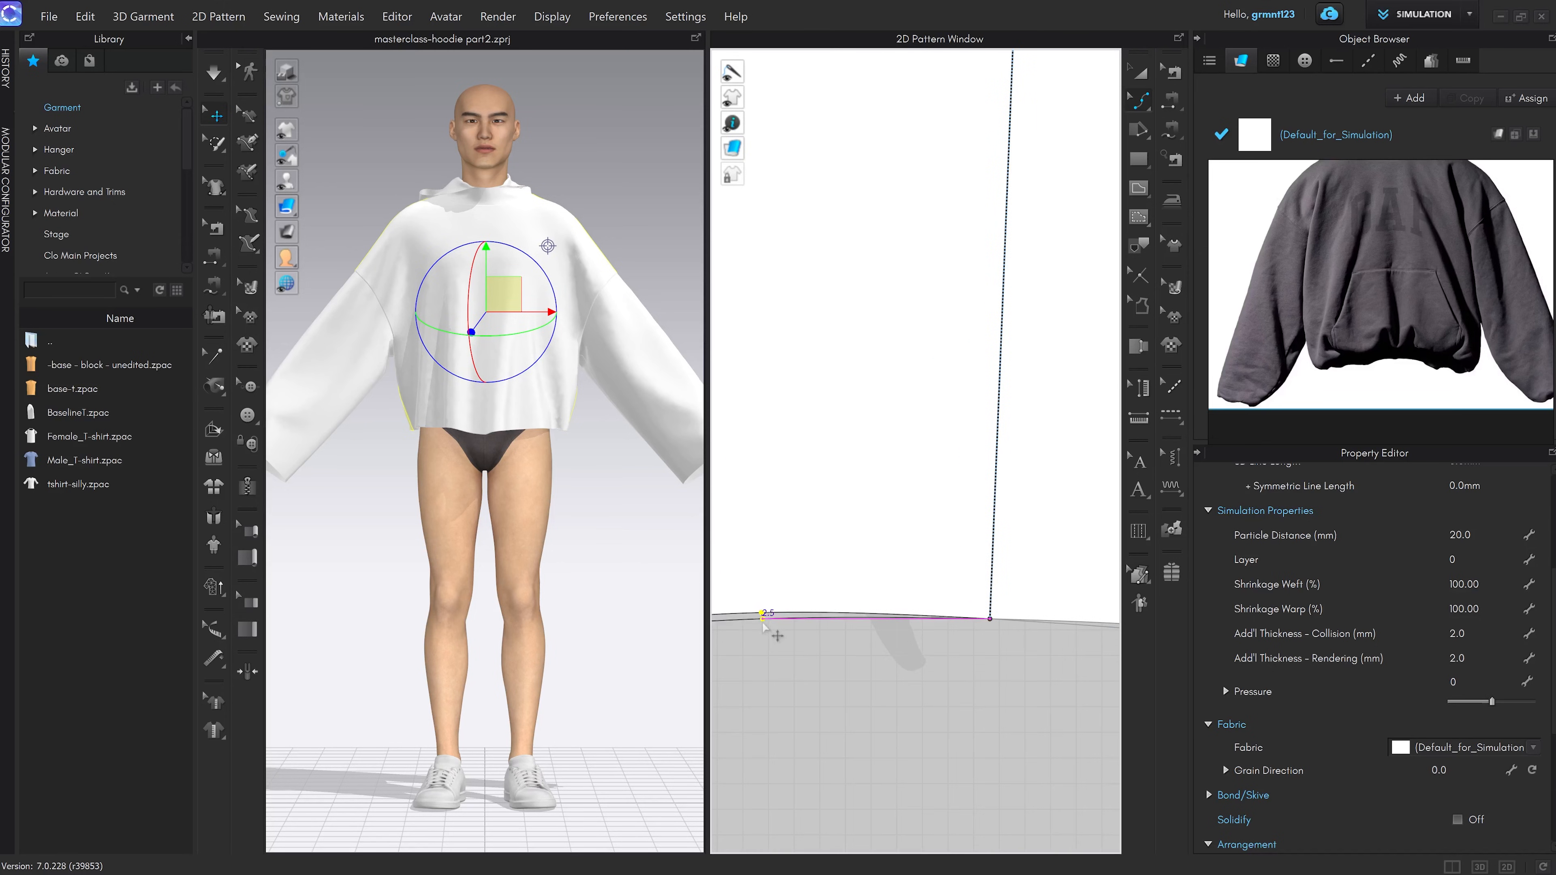
pyautogui.scroll(-5, 771, 625)
# Shape the front hem into a smooth curve with one curve point near the centre front and another near the side seam
pyautogui.scroll(6, 891, 655)
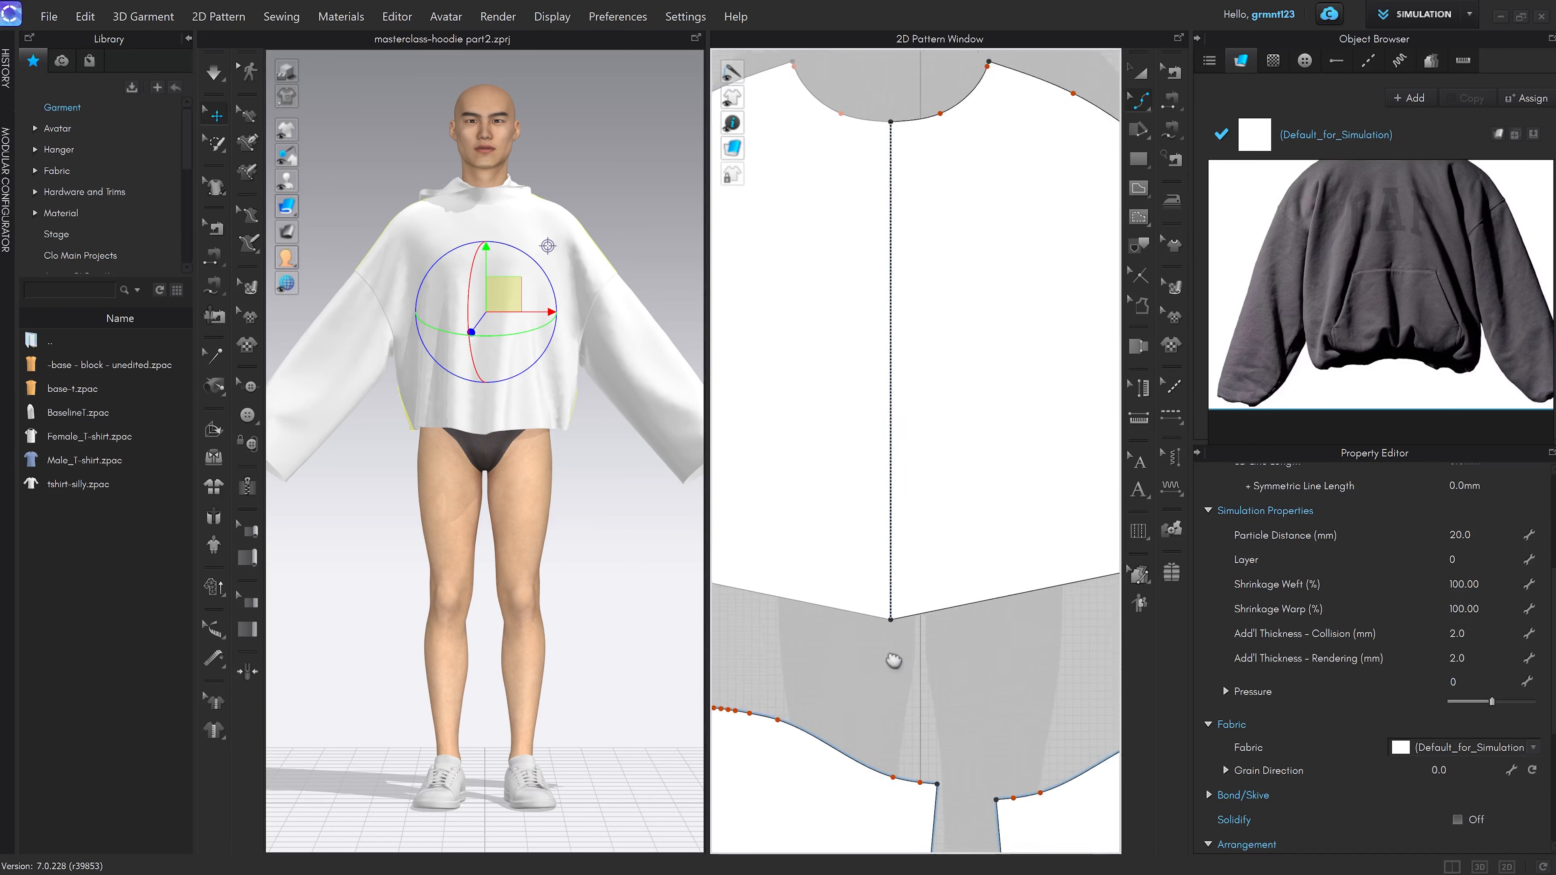
pyautogui.click(925, 619)
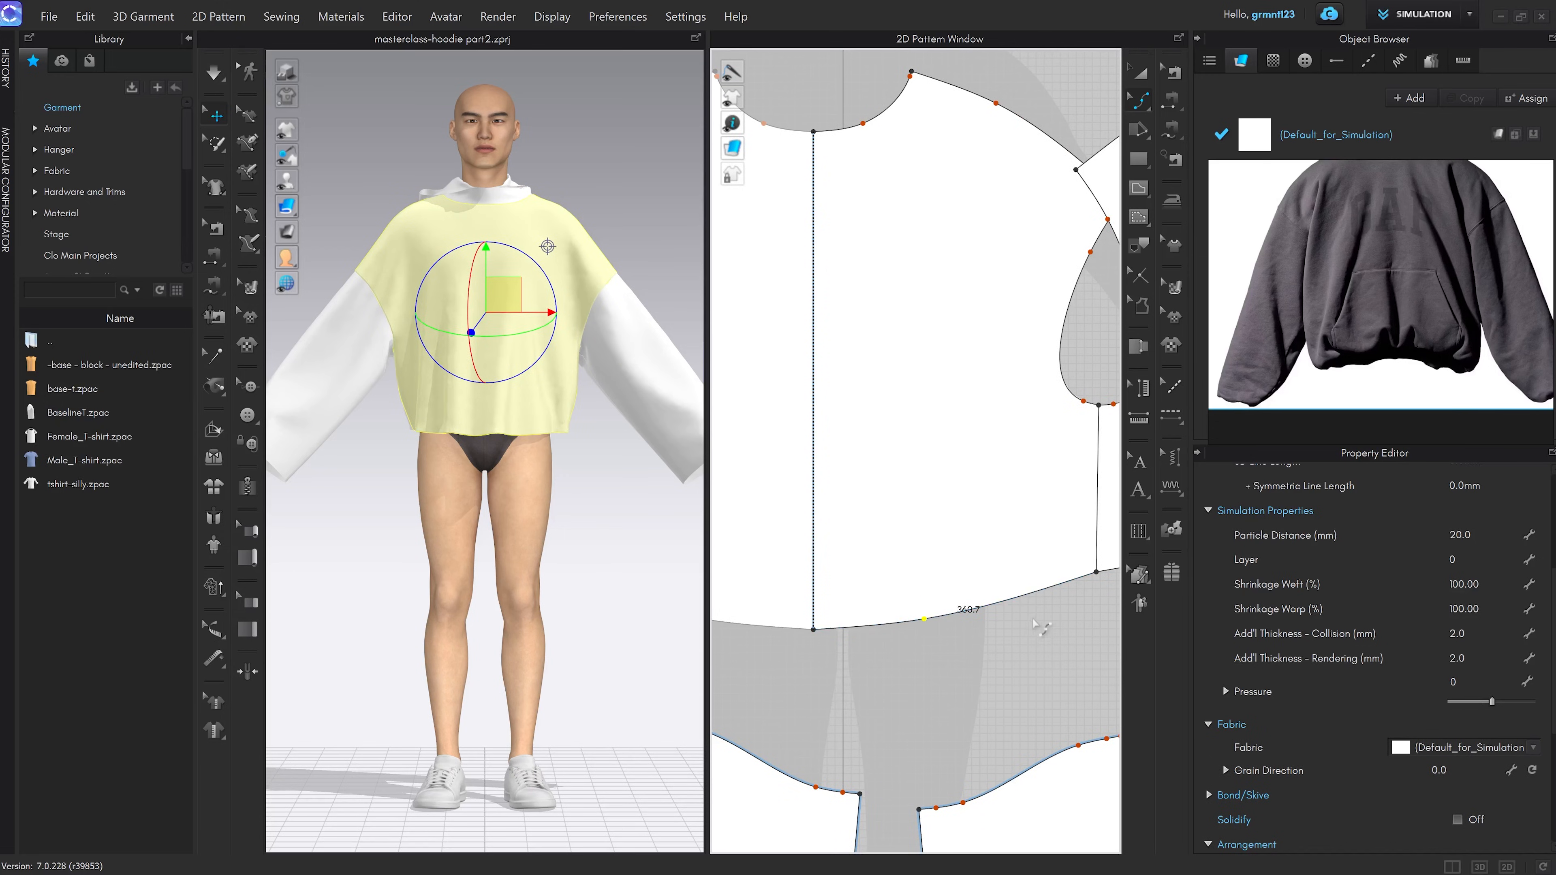
pyautogui.scroll(1, 1042, 589)
pyautogui.moveTo(1043, 582); pyautogui.dragTo(1042, 580)
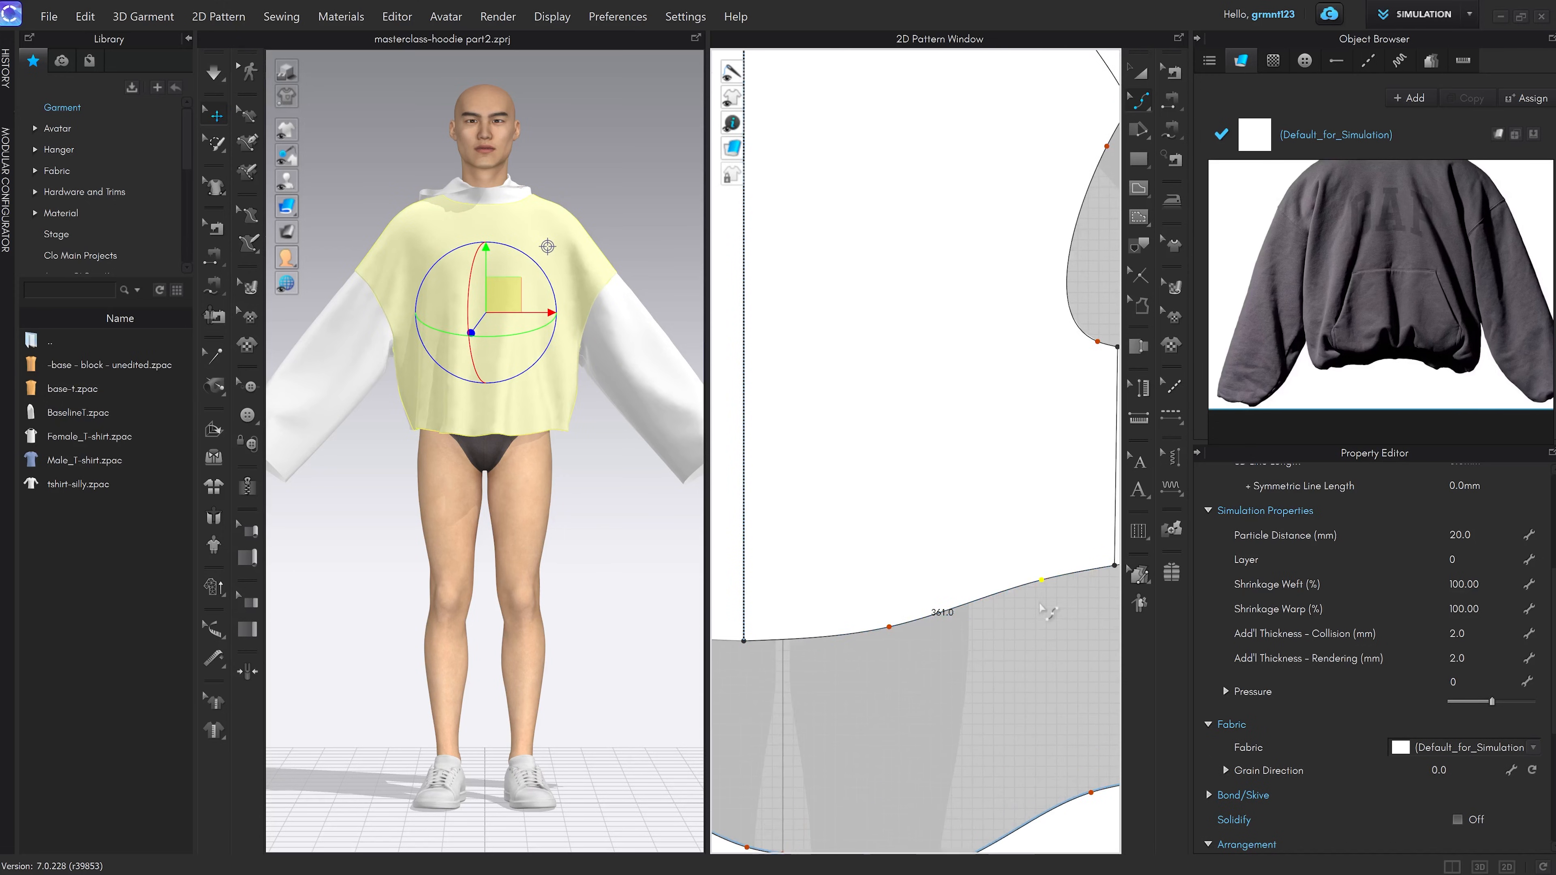
pyautogui.click(1044, 621)
pyautogui.scroll(-5, 1045, 625)
pyautogui.moveTo(1045, 630); pyautogui.dragTo(849, 606, button='middle')
# Simulate the garment from the side and tug the front body hem so the fabric settles with the curved hem
pyautogui.press('z')
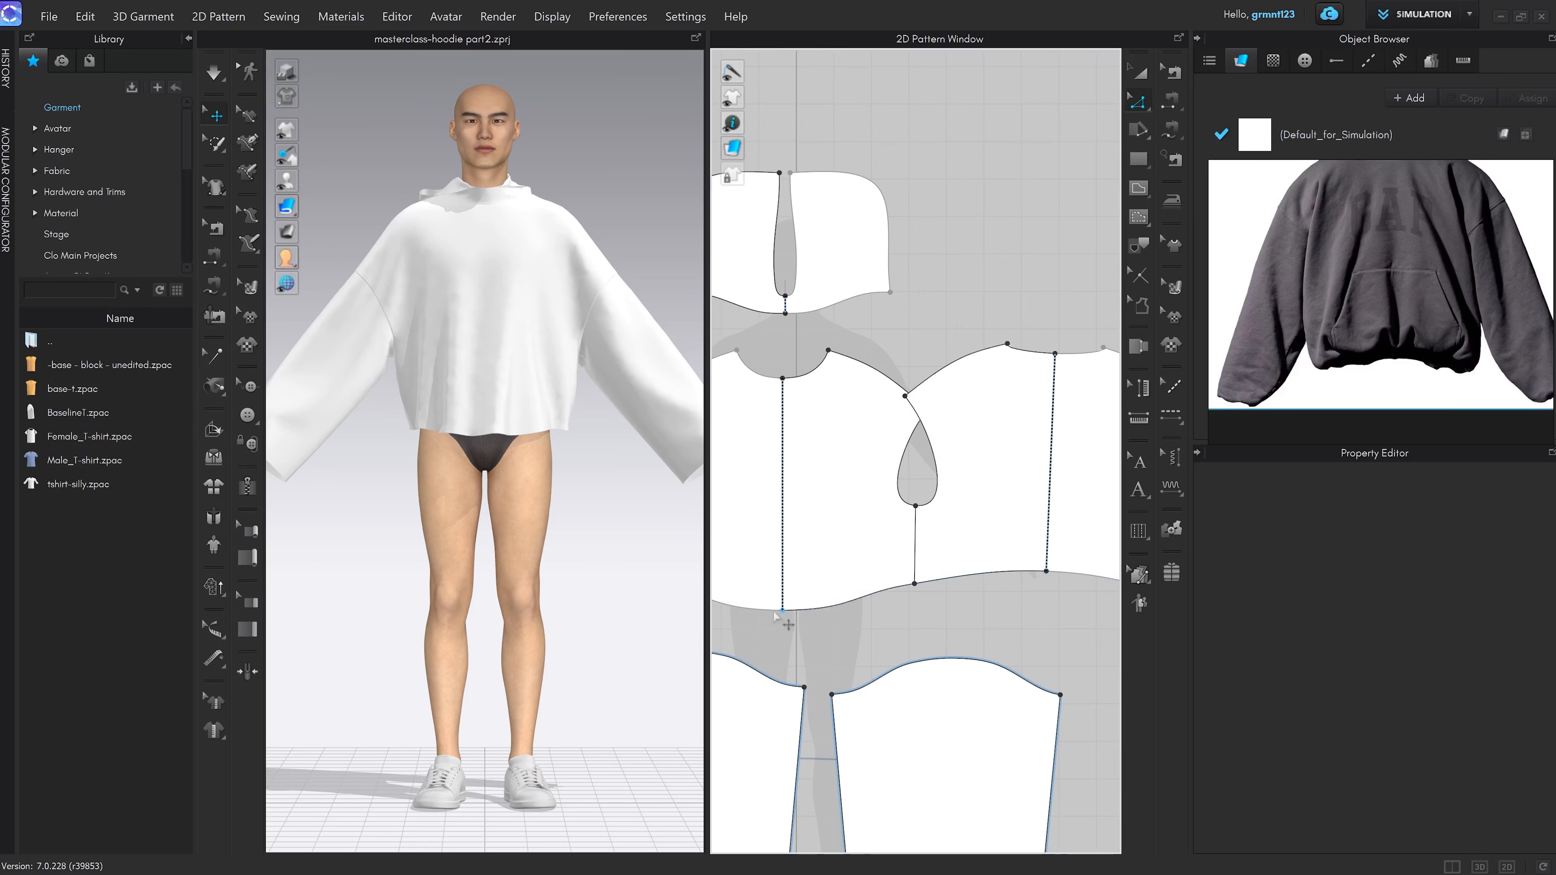
pyautogui.moveTo(534, 581); pyautogui.dragTo(639, 574, button='right')
pyautogui.press('space')
pyautogui.moveTo(591, 487); pyautogui.dragTo(622, 516, button='middle')
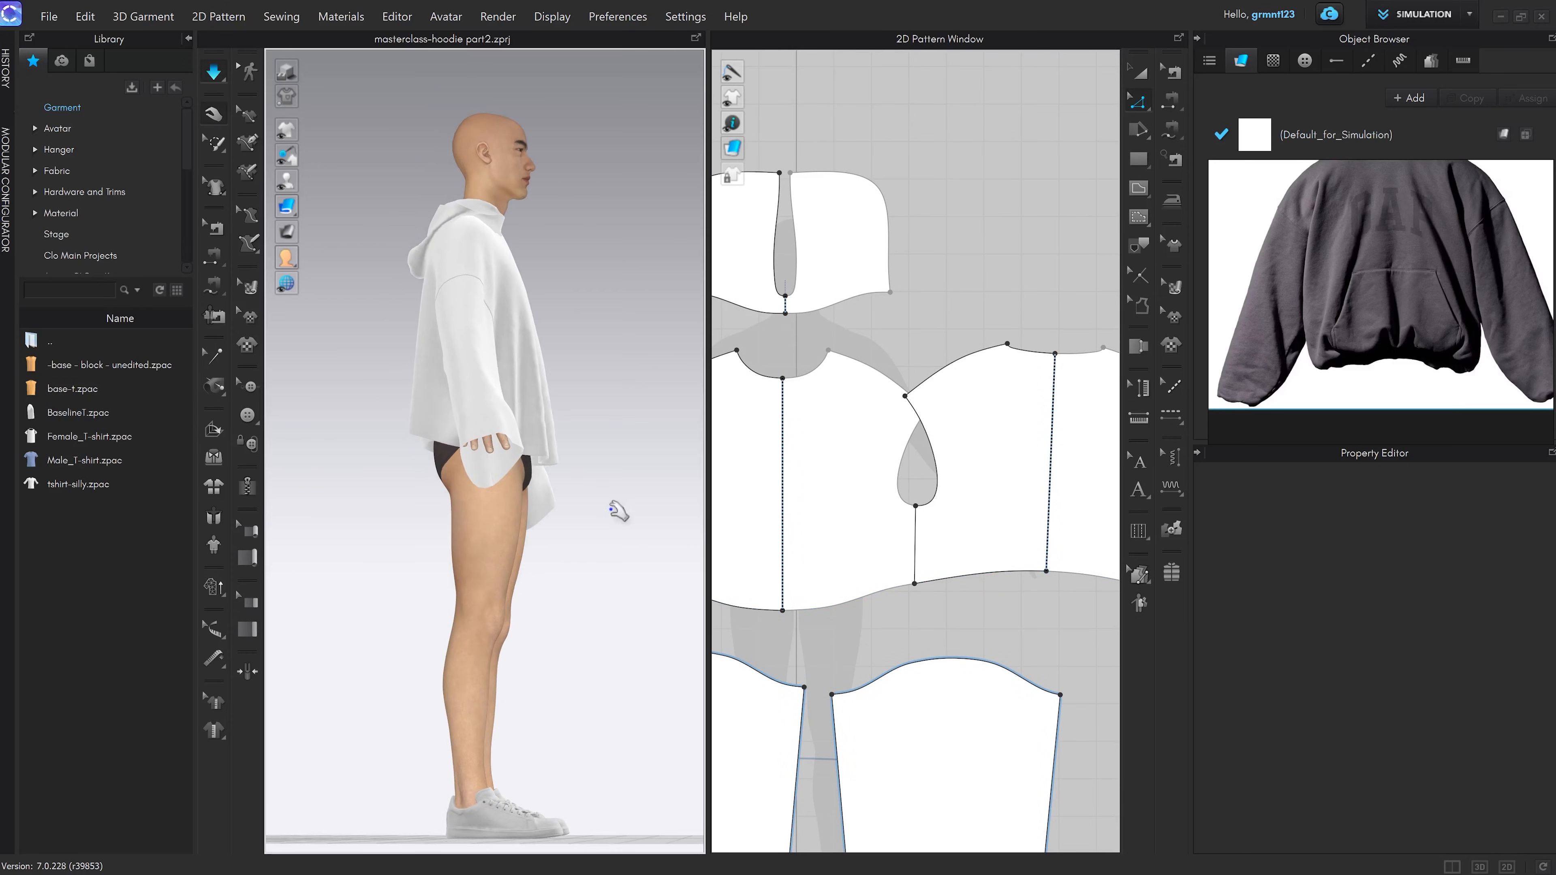
pyautogui.click(558, 457)
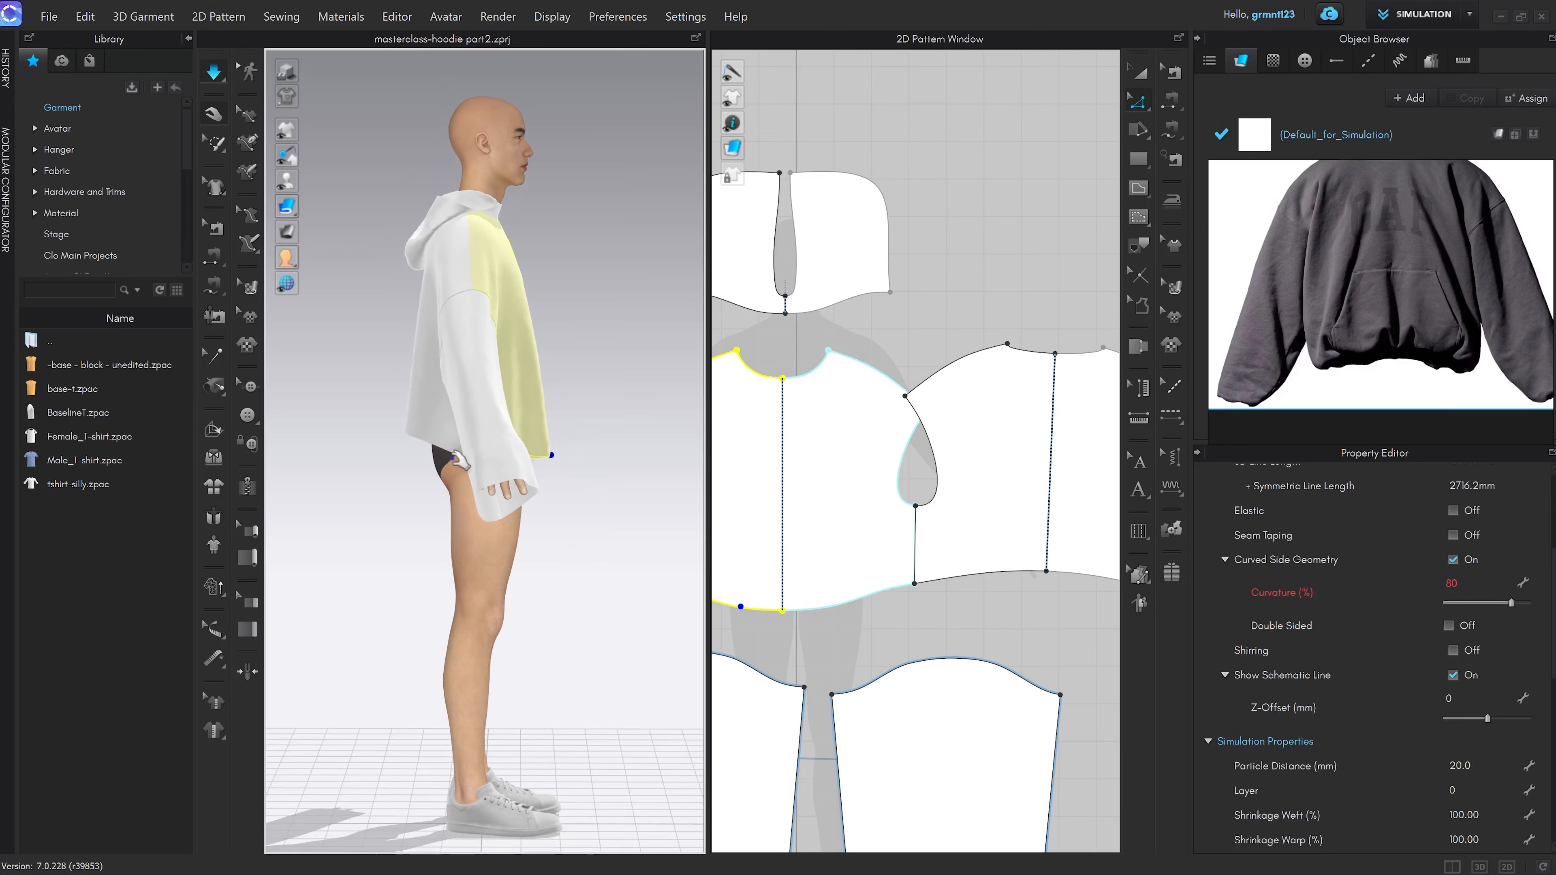
pyautogui.click(611, 546)
# Examine the hem from the back, three-quarter and front views, and compare it with the pocket area of the reference photo
pyautogui.scroll(3, 601, 562)
pyautogui.moveTo(600, 563); pyautogui.dragTo(637, 579, button='right')
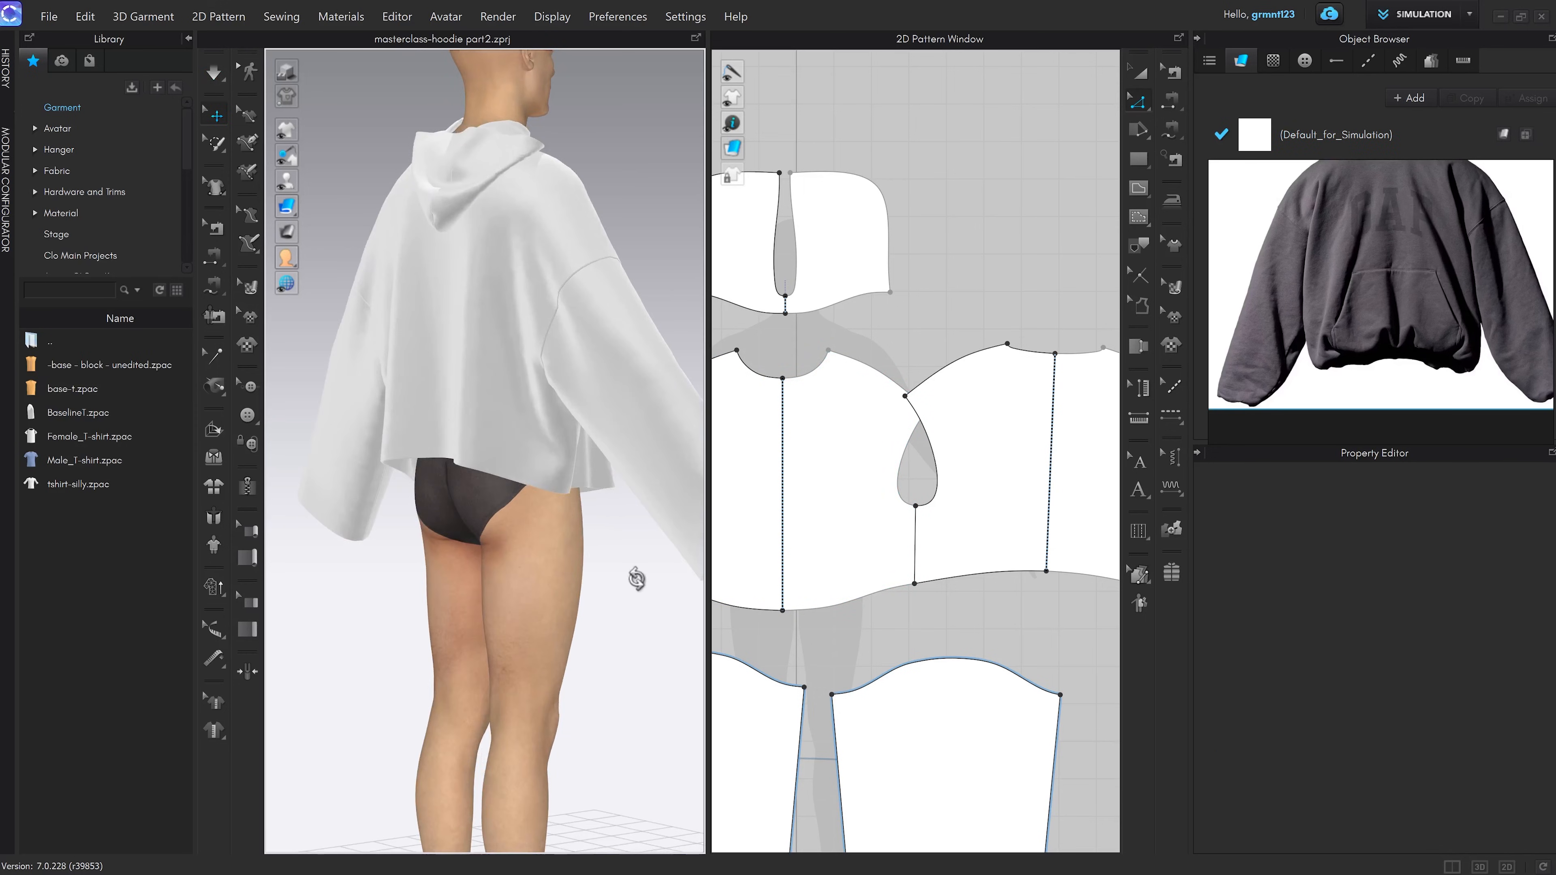
pyautogui.moveTo(604, 599); pyautogui.dragTo(577, 606, button='middle')
pyautogui.press('2')
pyautogui.press('3')
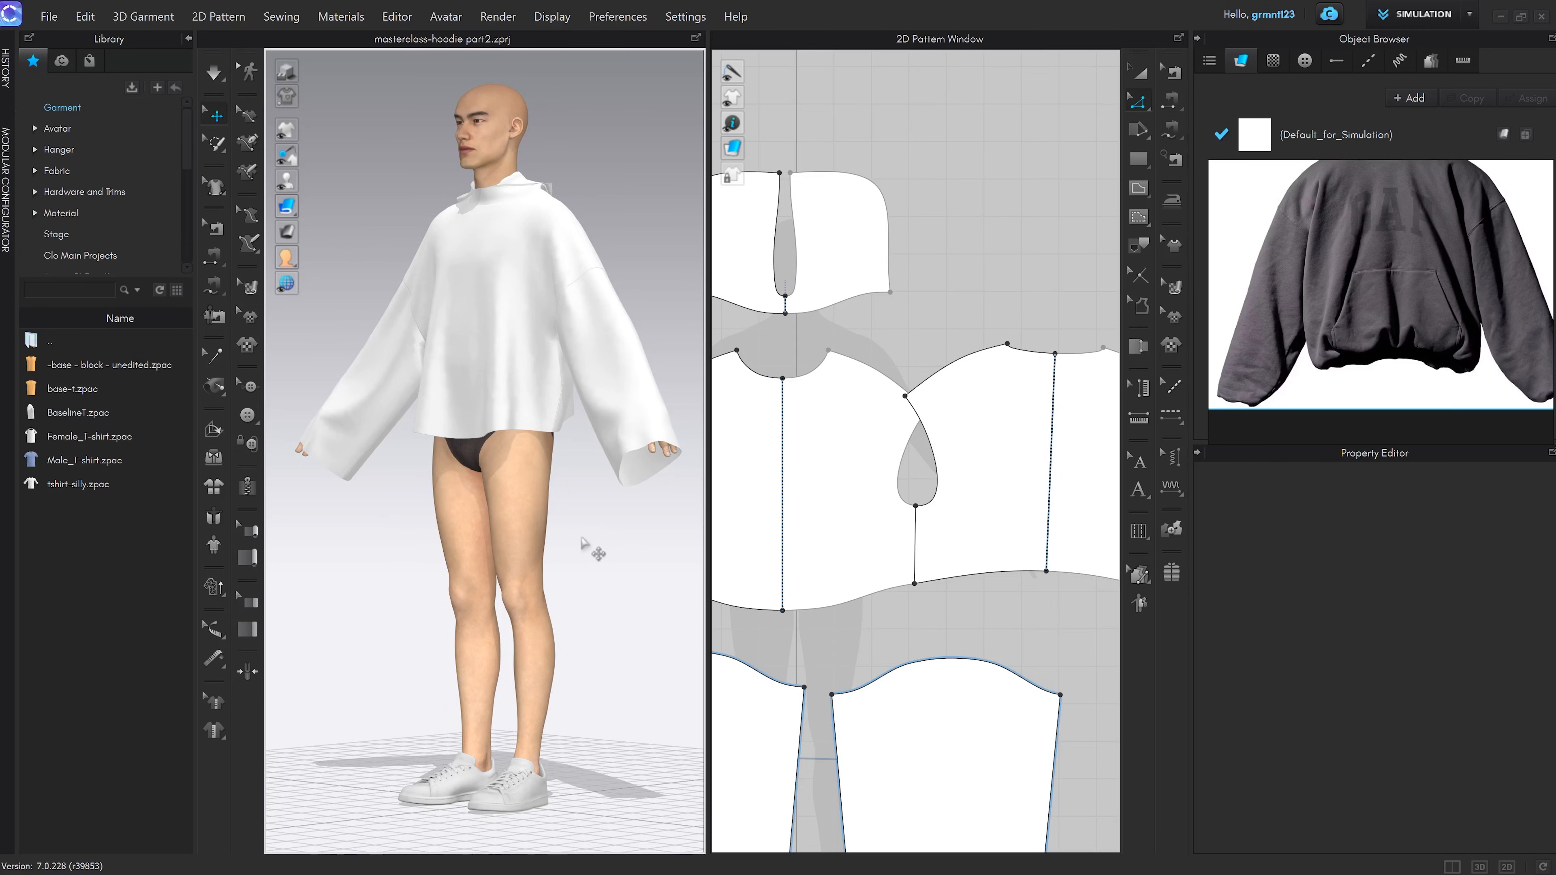
pyautogui.press('2')
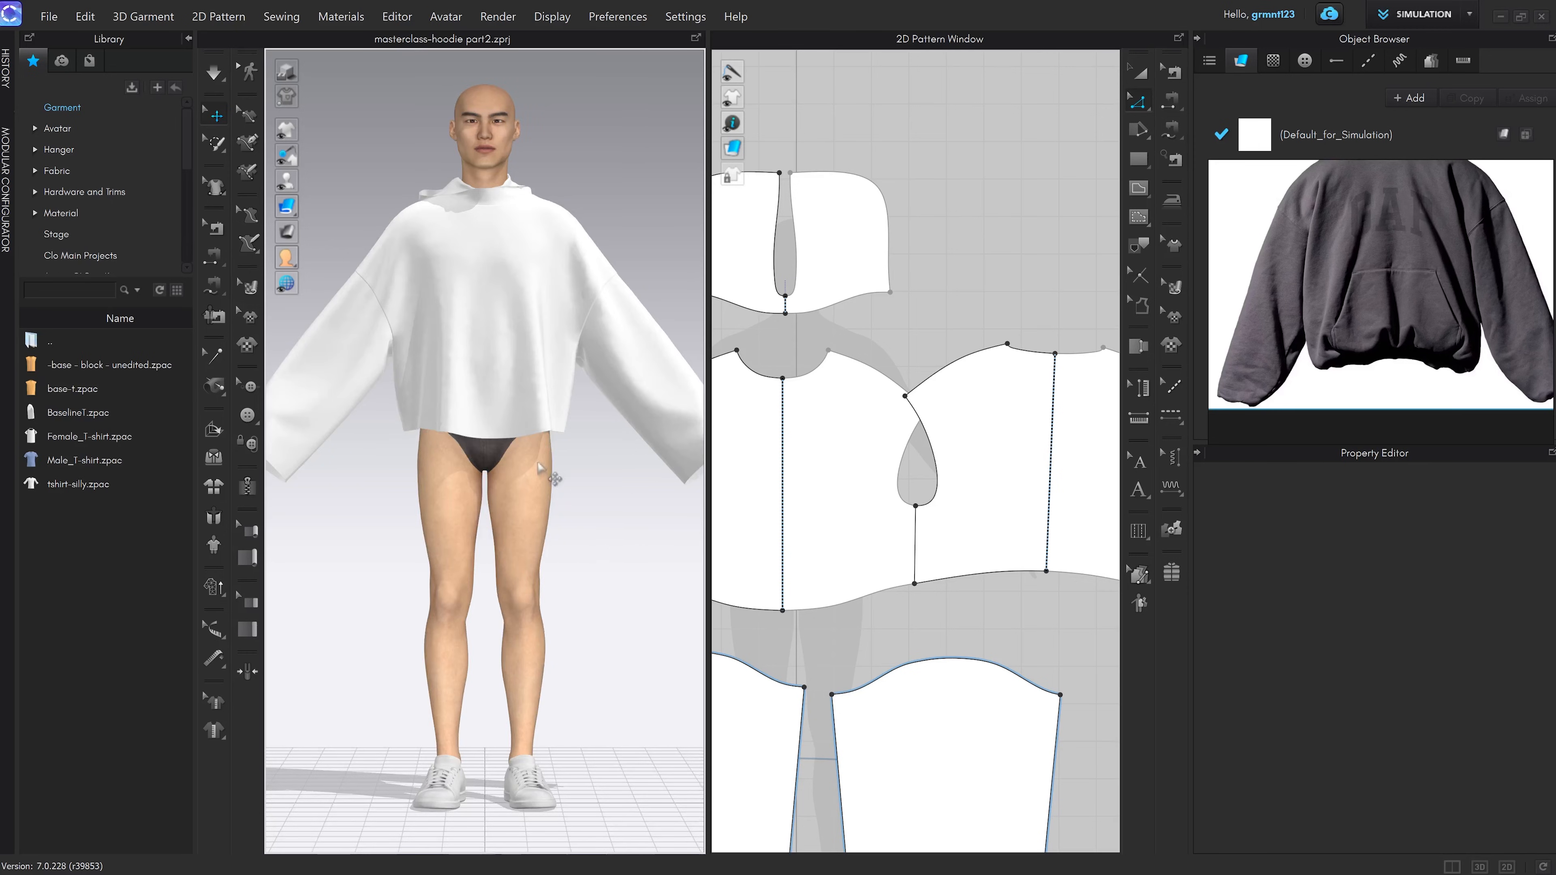
pyautogui.moveTo(538, 463); pyautogui.dragTo(540, 501, button='middle')
pyautogui.scroll(3, 1401, 330)
pyautogui.moveTo(1413, 293); pyautogui.dragTo(1448, 301, button='middle')
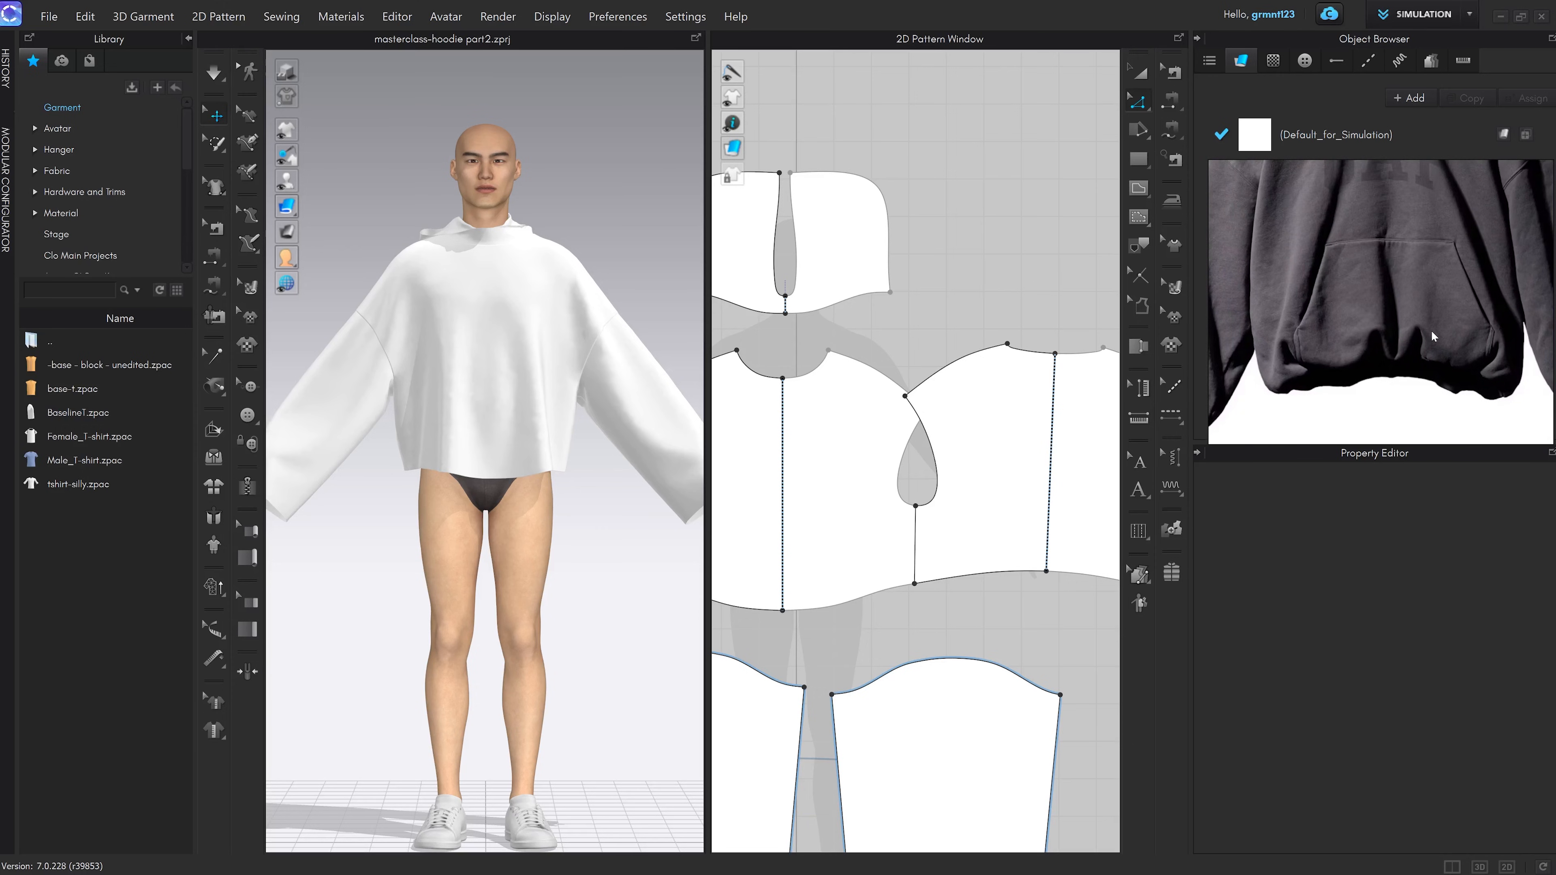
# Draw the half-pocket outline as a mirrored internal line from centre front: about 140 mm across, 141 mm diagonally, then 101 mm down to the hem
pyautogui.moveTo(805, 473); pyautogui.dragTo(913, 445, button='middle')
pyautogui.scroll(2, 913, 456)
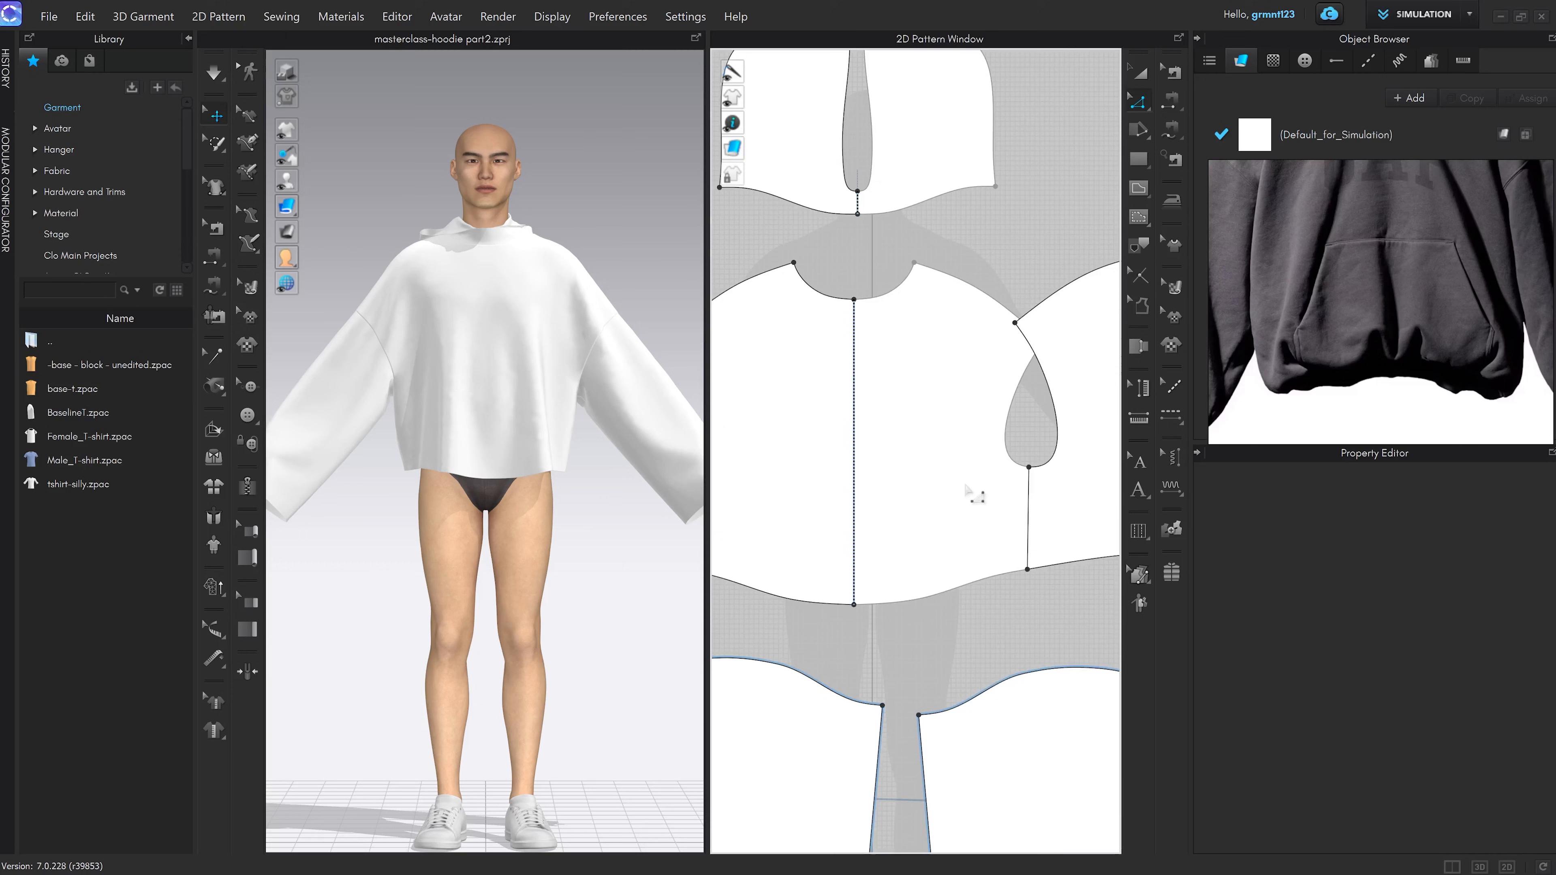
pyautogui.press('g')
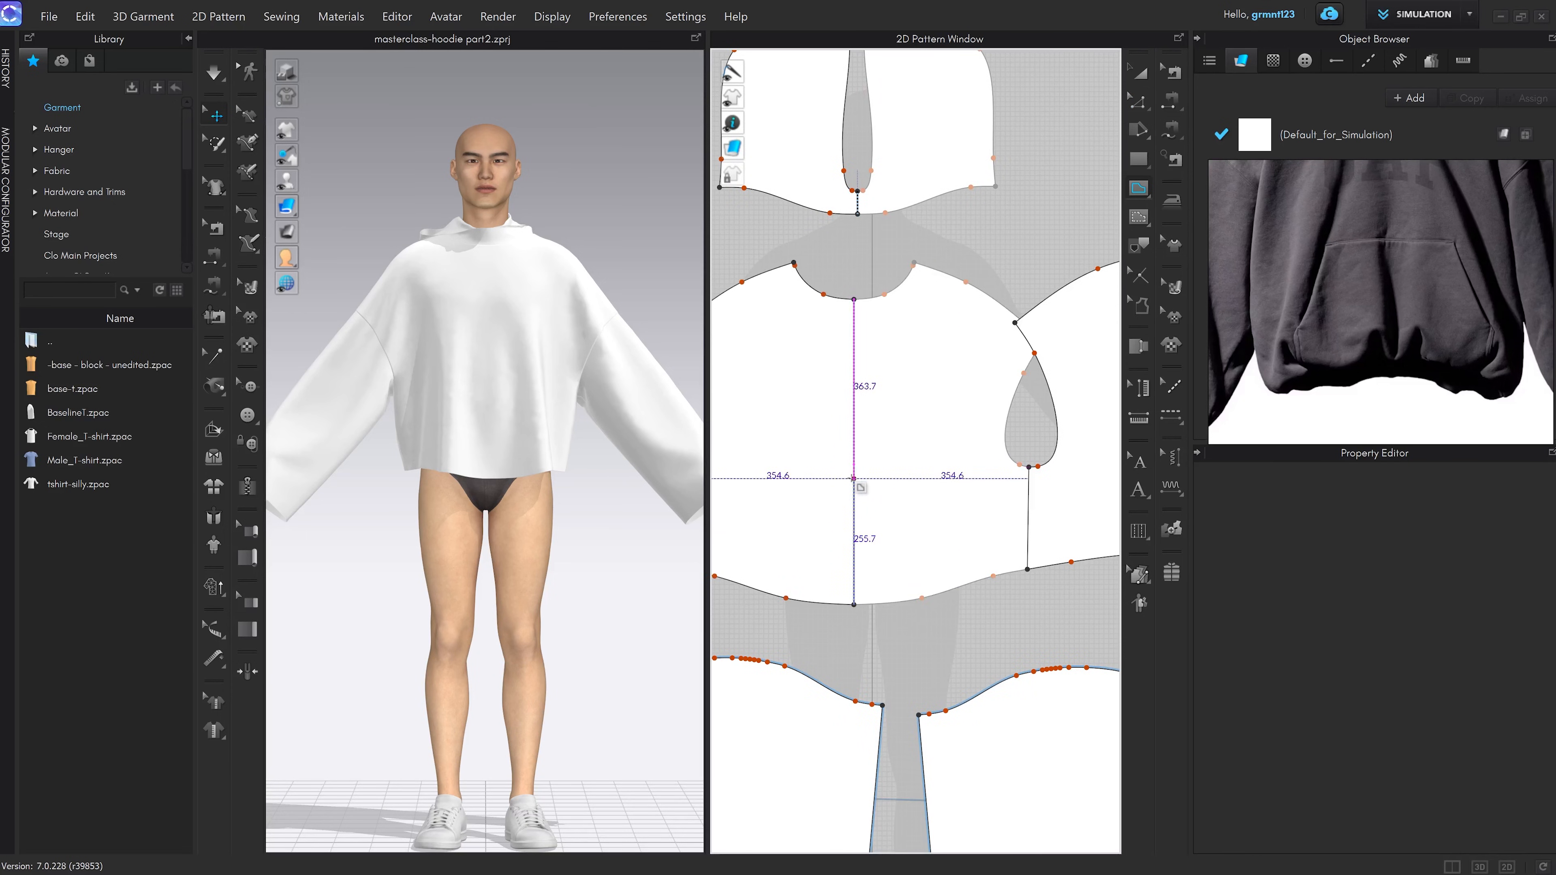
pyautogui.click(854, 478)
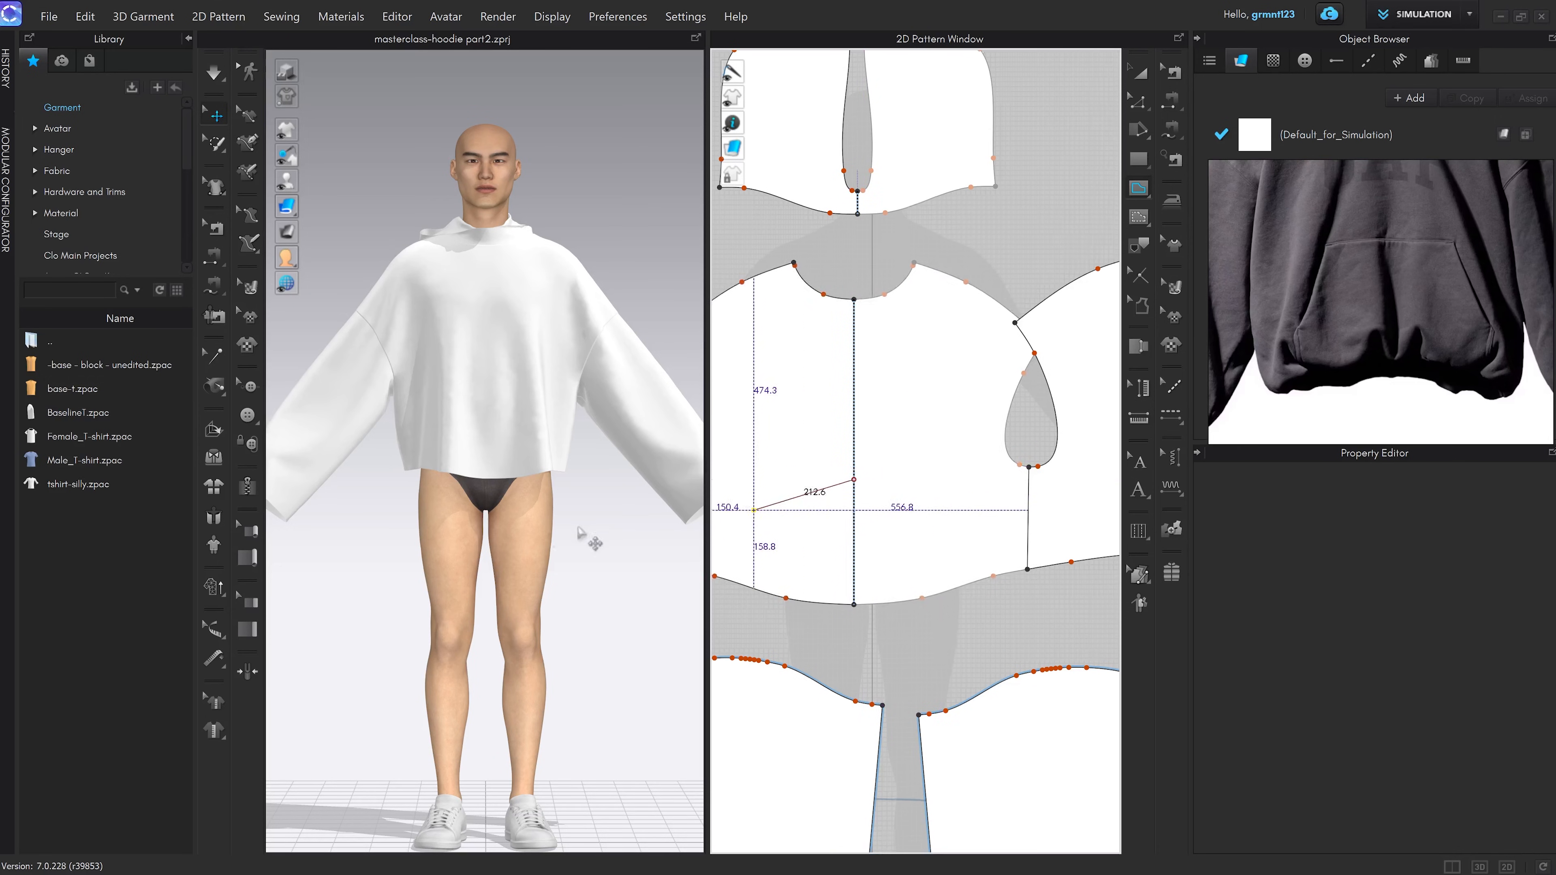
pyautogui.scroll(5, 867, 551)
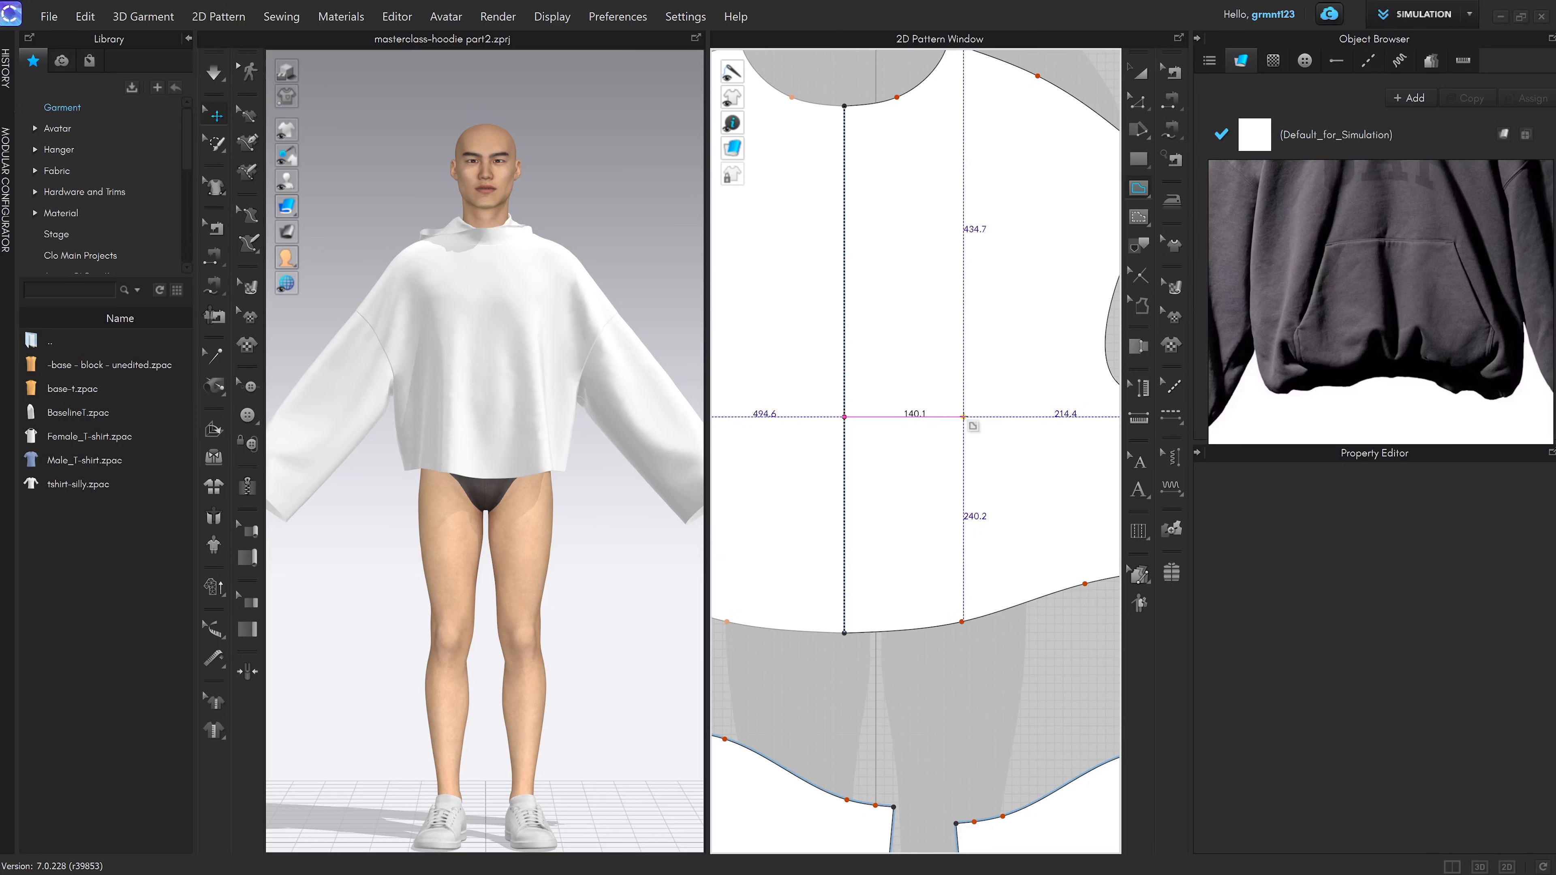
pyautogui.click(963, 417)
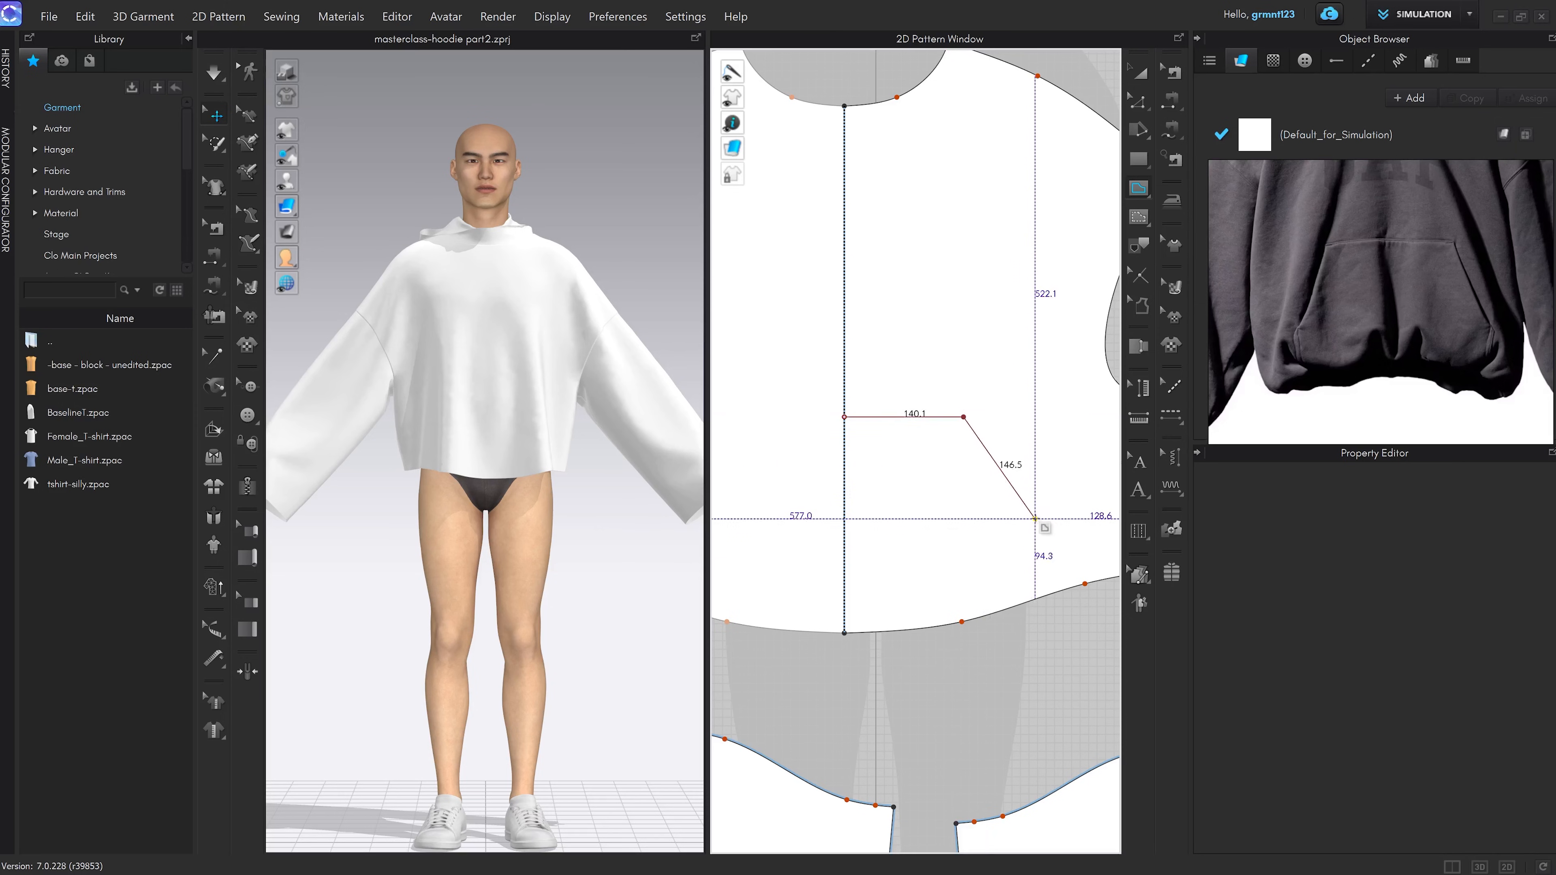
pyautogui.click(1035, 512)
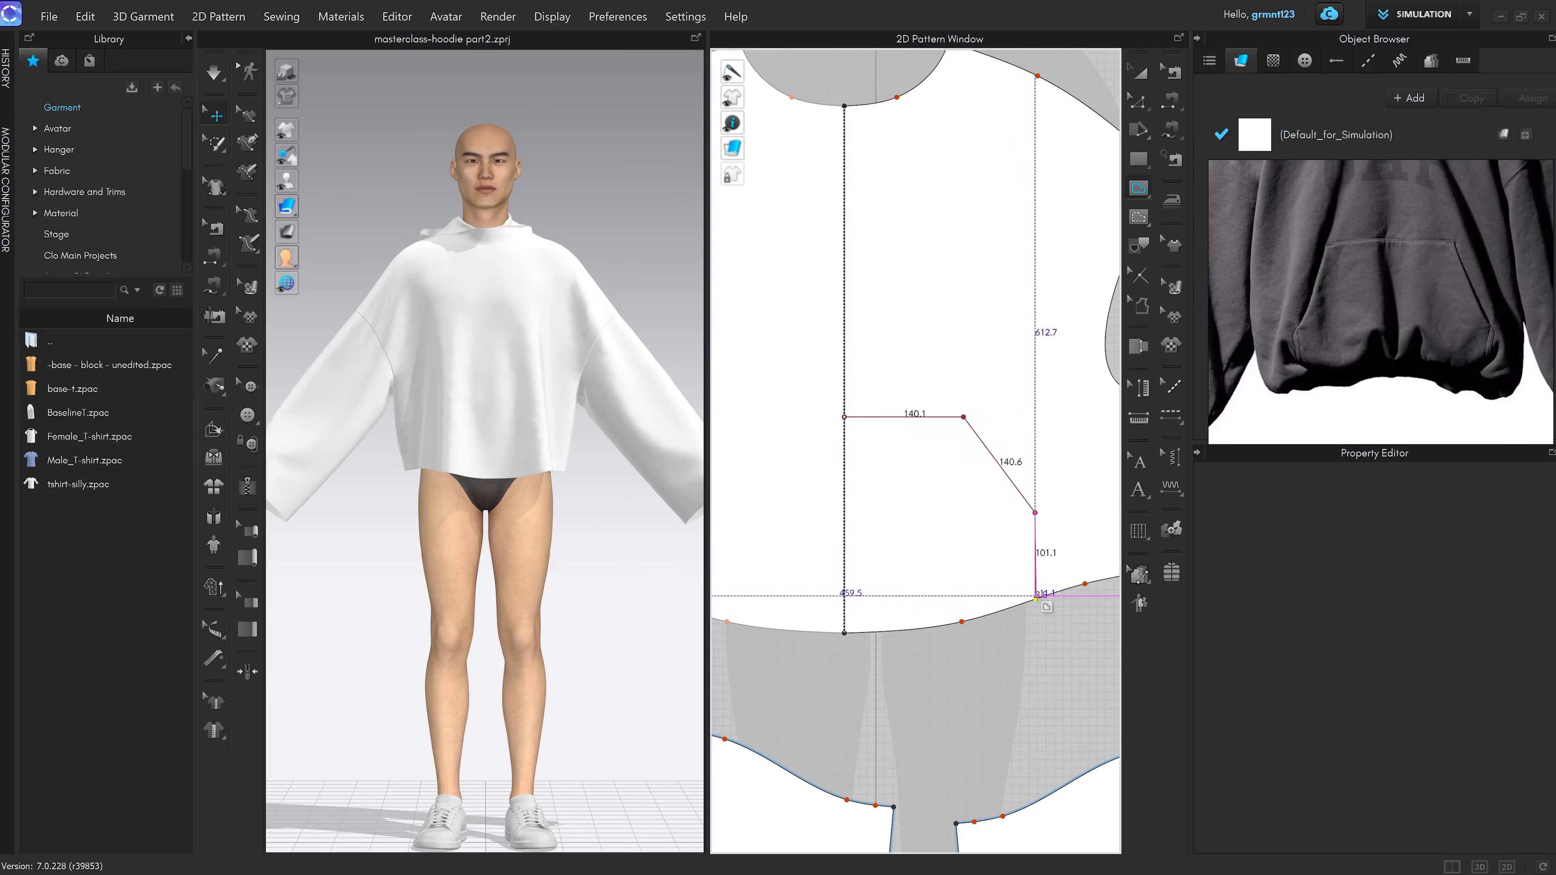
pyautogui.click(1035, 598)
# Compare the pocket with the reference and move its lower side corner down, lengthening the diagonal edge and shortening the vertical one
pyautogui.scroll(5, 561, 484)
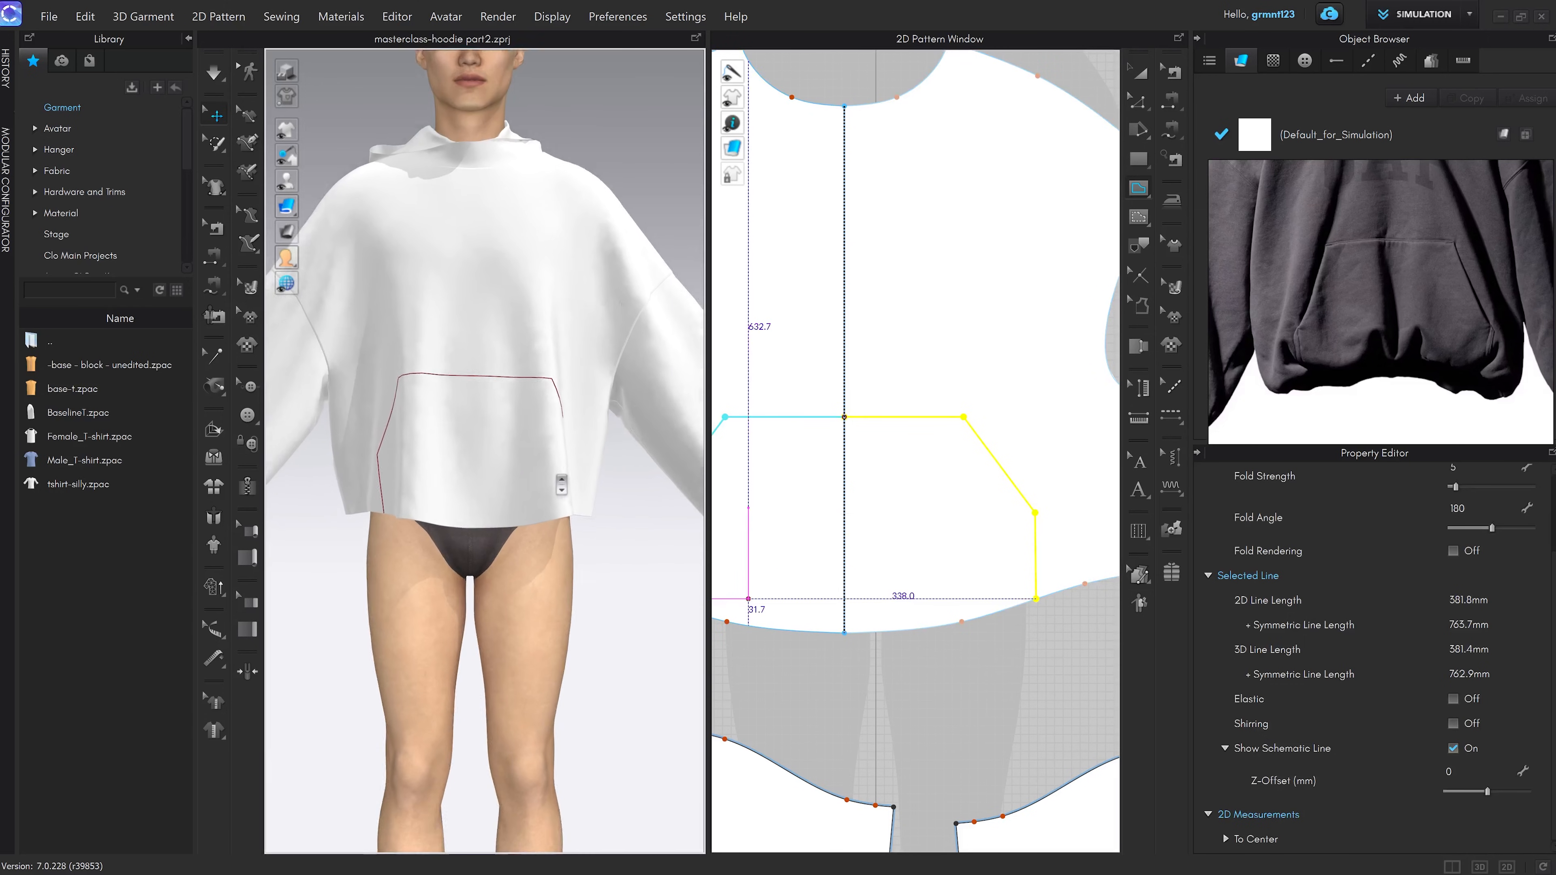
pyautogui.scroll(-1, 561, 484)
pyautogui.scroll(-3, 1443, 272)
pyautogui.moveTo(1449, 225); pyautogui.dragTo(1442, 307, button='middle')
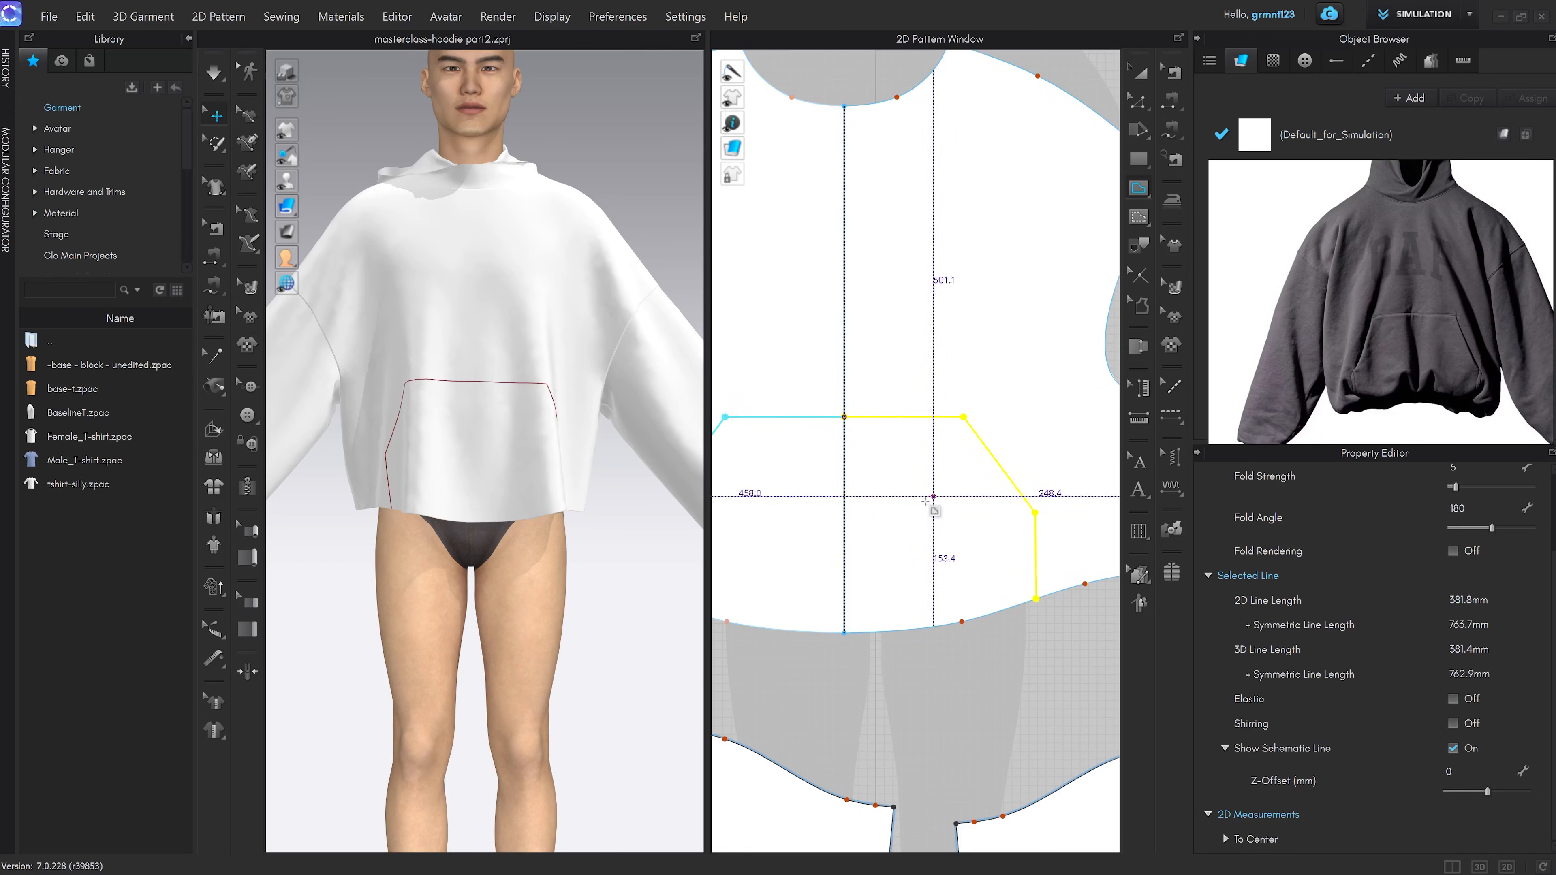
pyautogui.scroll(2, 1035, 461)
pyautogui.press('z')
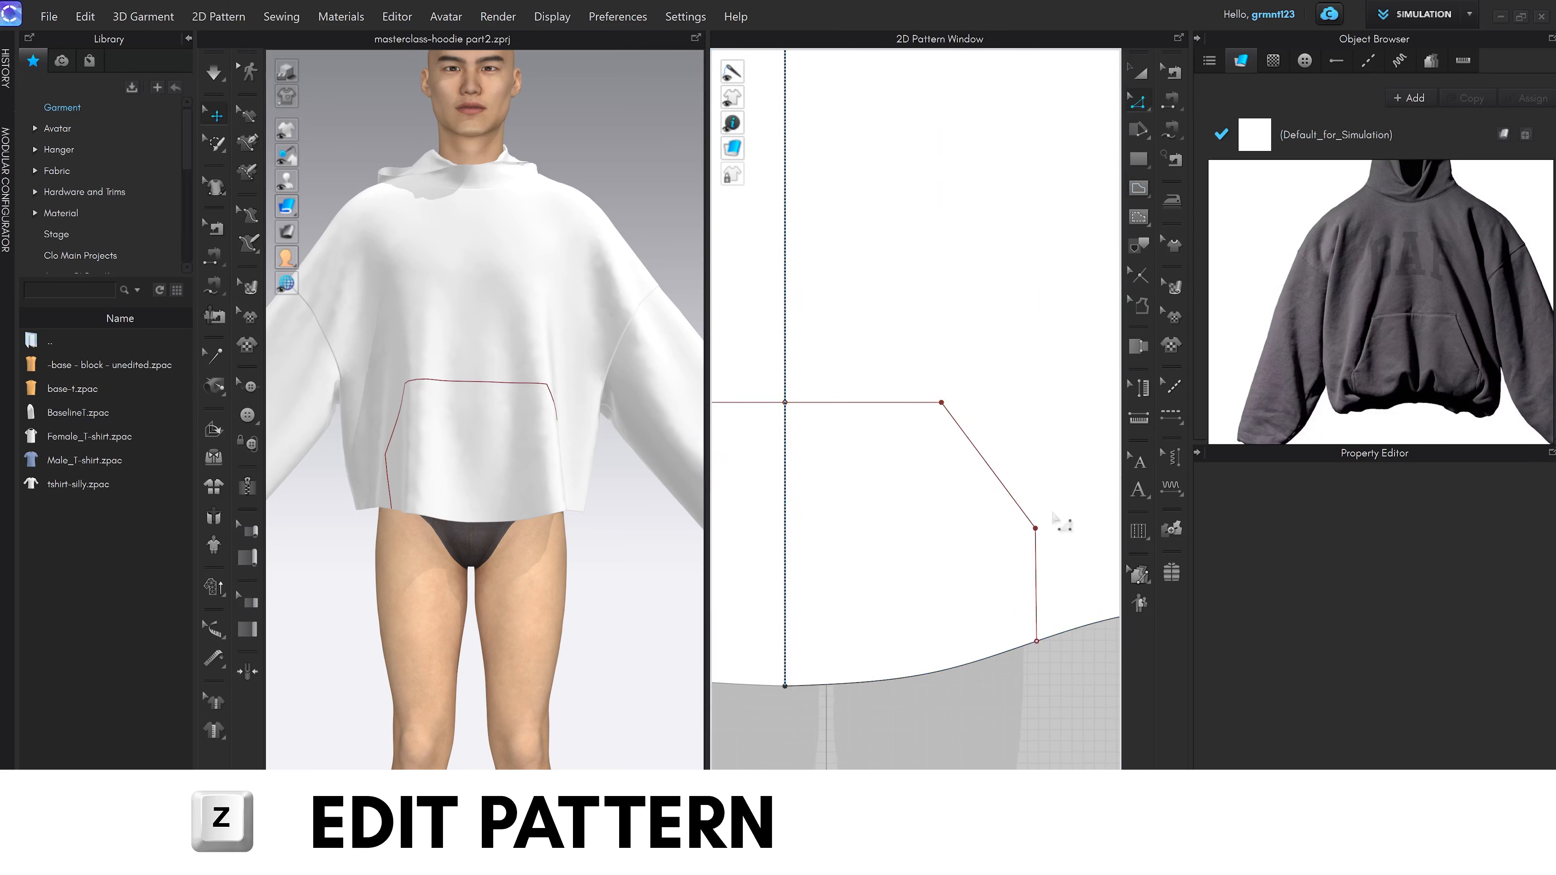
pyautogui.moveTo(1035, 531); pyautogui.dragTo(1037, 580)
pyautogui.click(906, 555)
pyautogui.moveTo(561, 527); pyautogui.dragTo(588, 519, button='right')
pyautogui.moveTo(1035, 578); pyautogui.dragTo(1035, 559)
# Raise the pocket outline's top edge slightly and move its vertical side edge outward to widen the base
pyautogui.click(884, 420)
pyautogui.moveTo(873, 404); pyautogui.dragTo(872, 392)
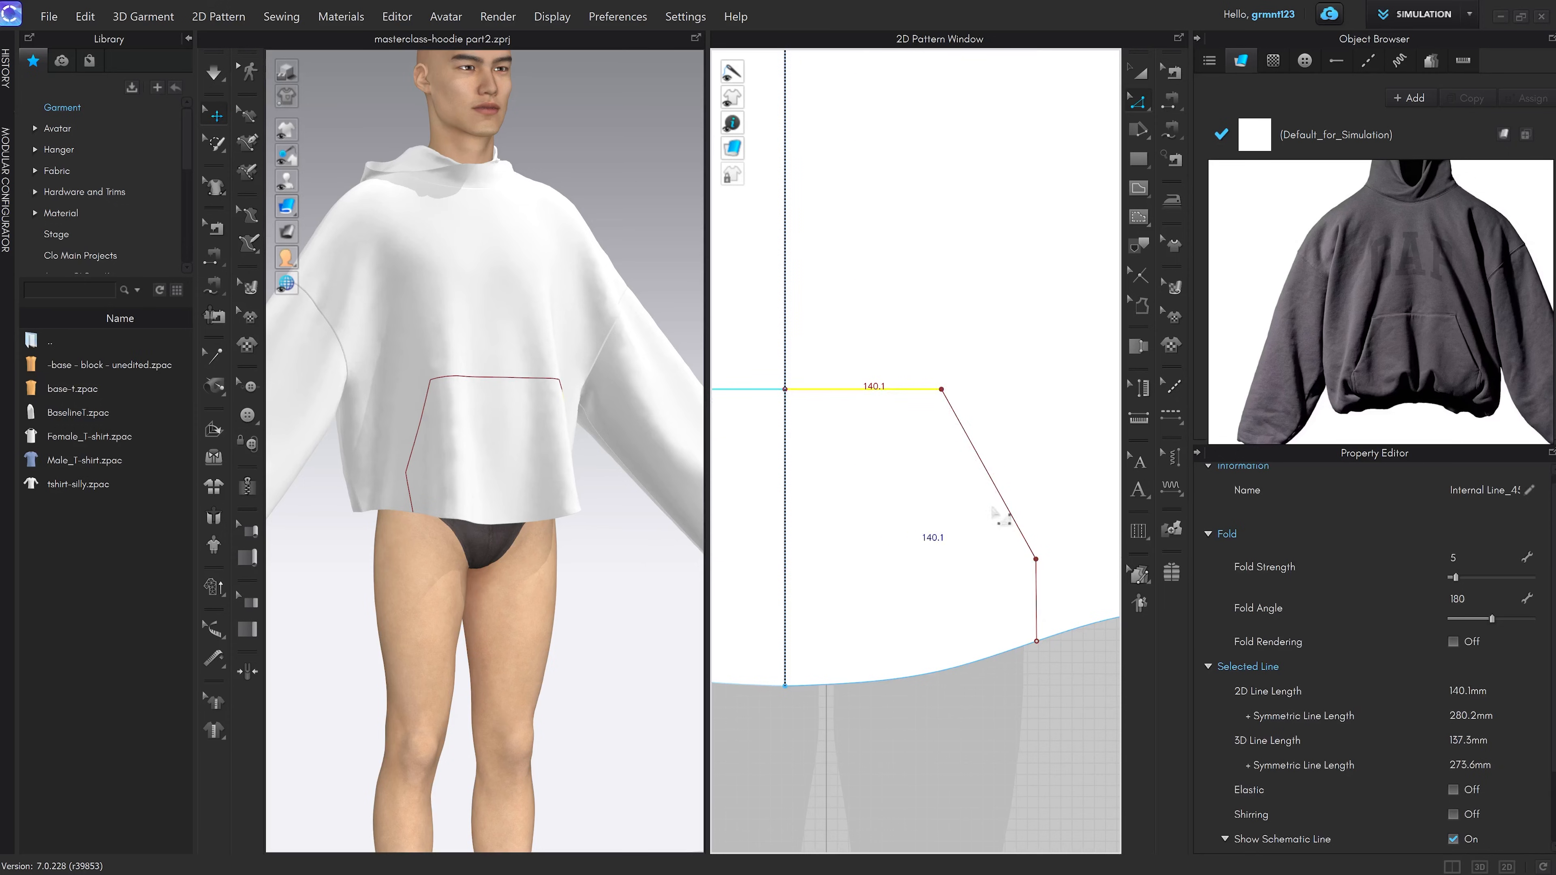
pyautogui.moveTo(1038, 603); pyautogui.dragTo(1072, 613)
pyautogui.click(963, 634)
# Check the widened pocket on the avatar and lower its top edge, leaving the diagonal edge about 168 mm long
pyautogui.scroll(-3, 563, 471)
pyautogui.scroll(5, 547, 489)
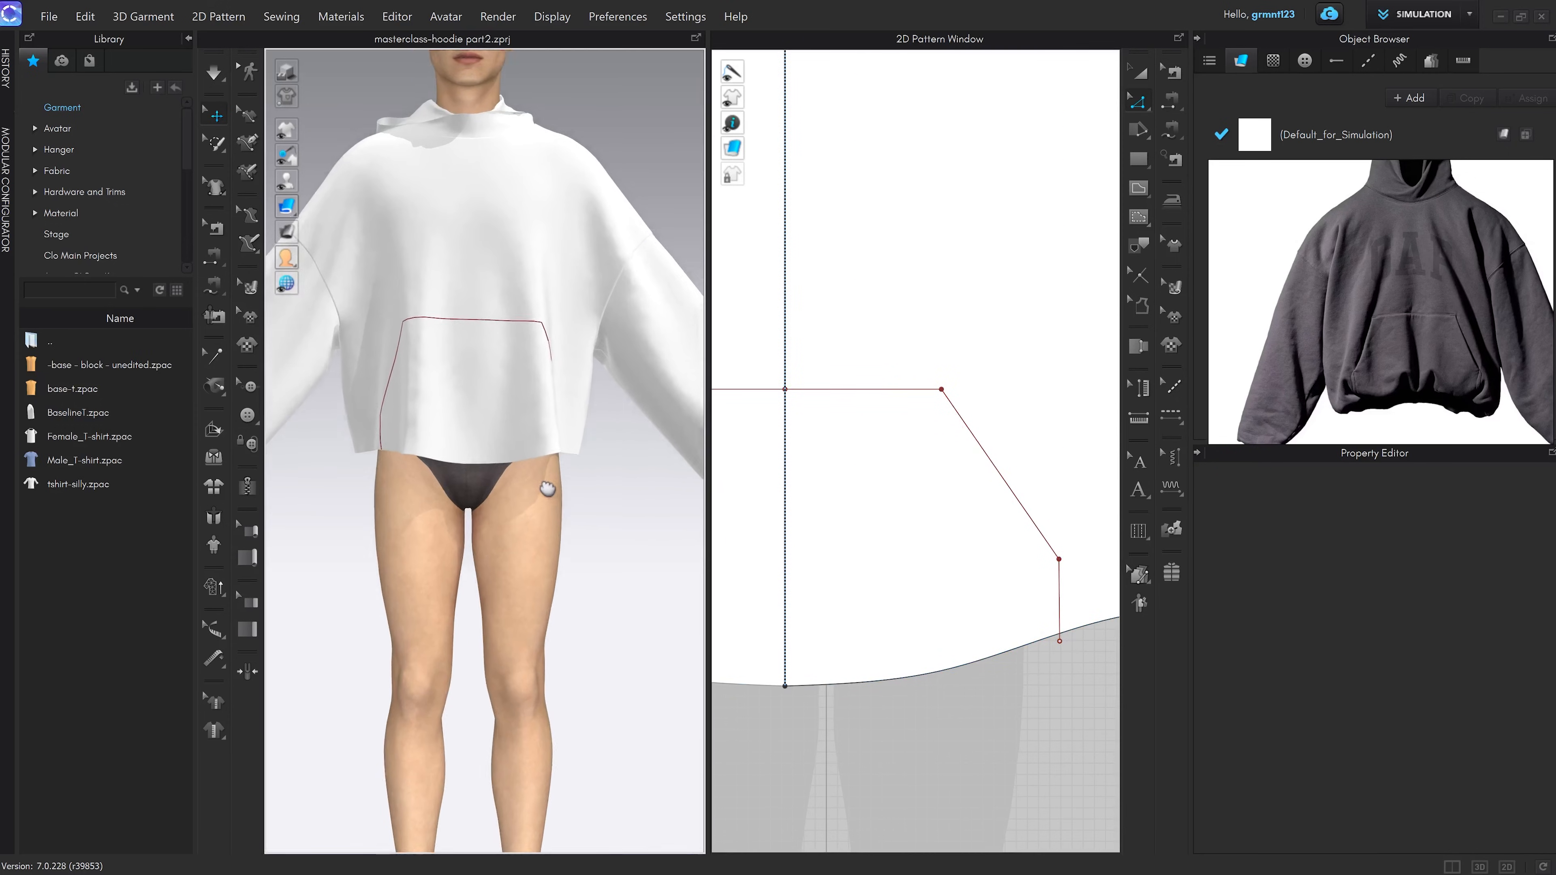
pyautogui.moveTo(547, 489); pyautogui.dragTo(556, 500, button='middle')
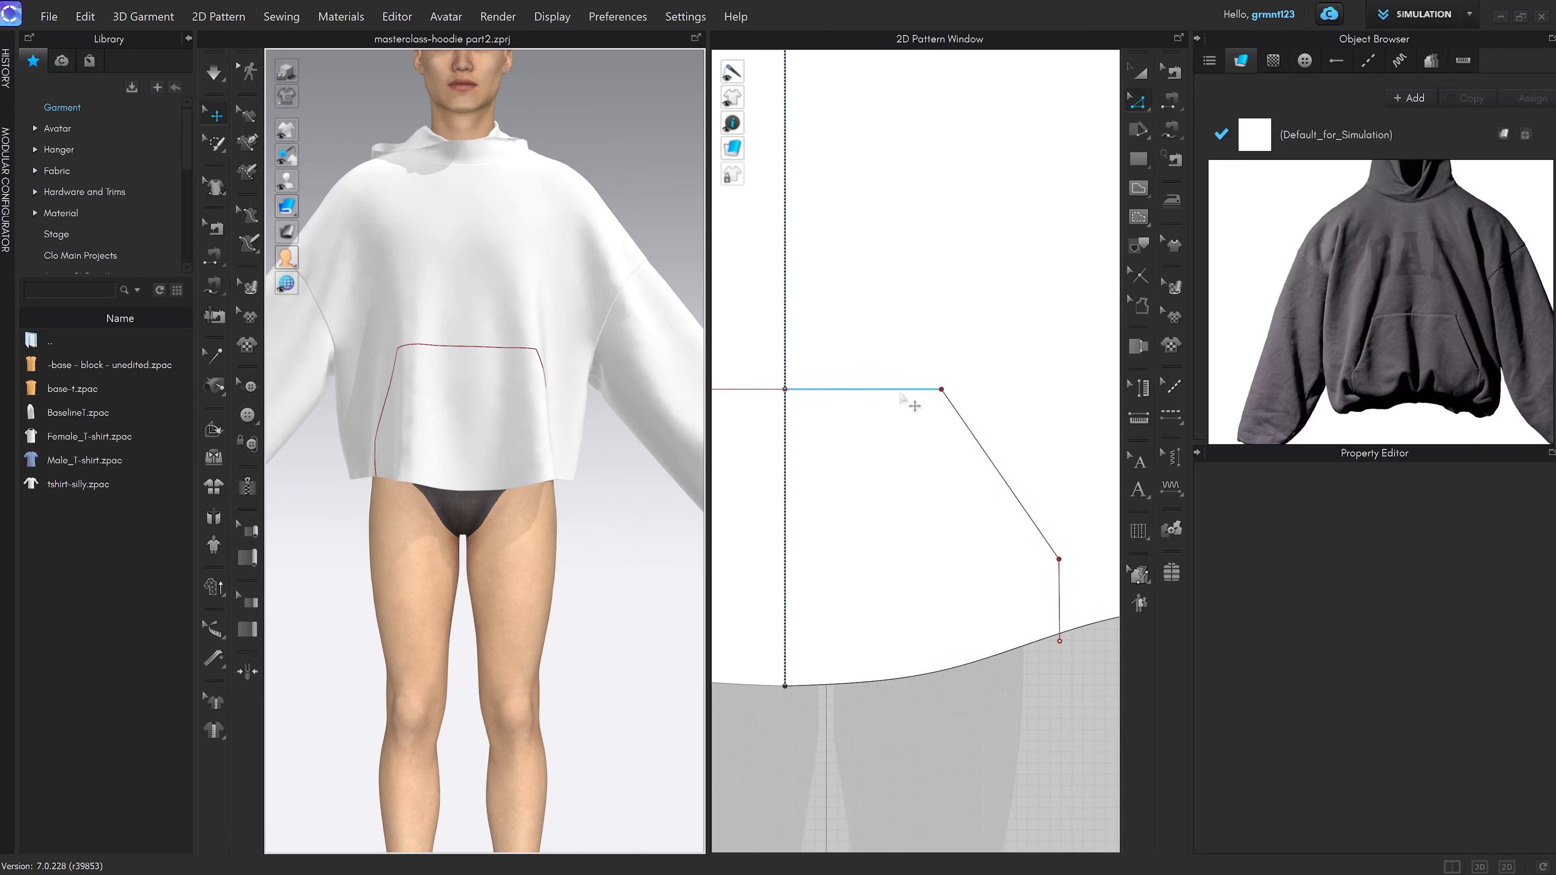
pyautogui.moveTo(913, 405); pyautogui.dragTo(912, 428)
pyautogui.moveTo(490, 637); pyautogui.dragTo(618, 545, button='right')
pyautogui.scroll(-3, 982, 531)
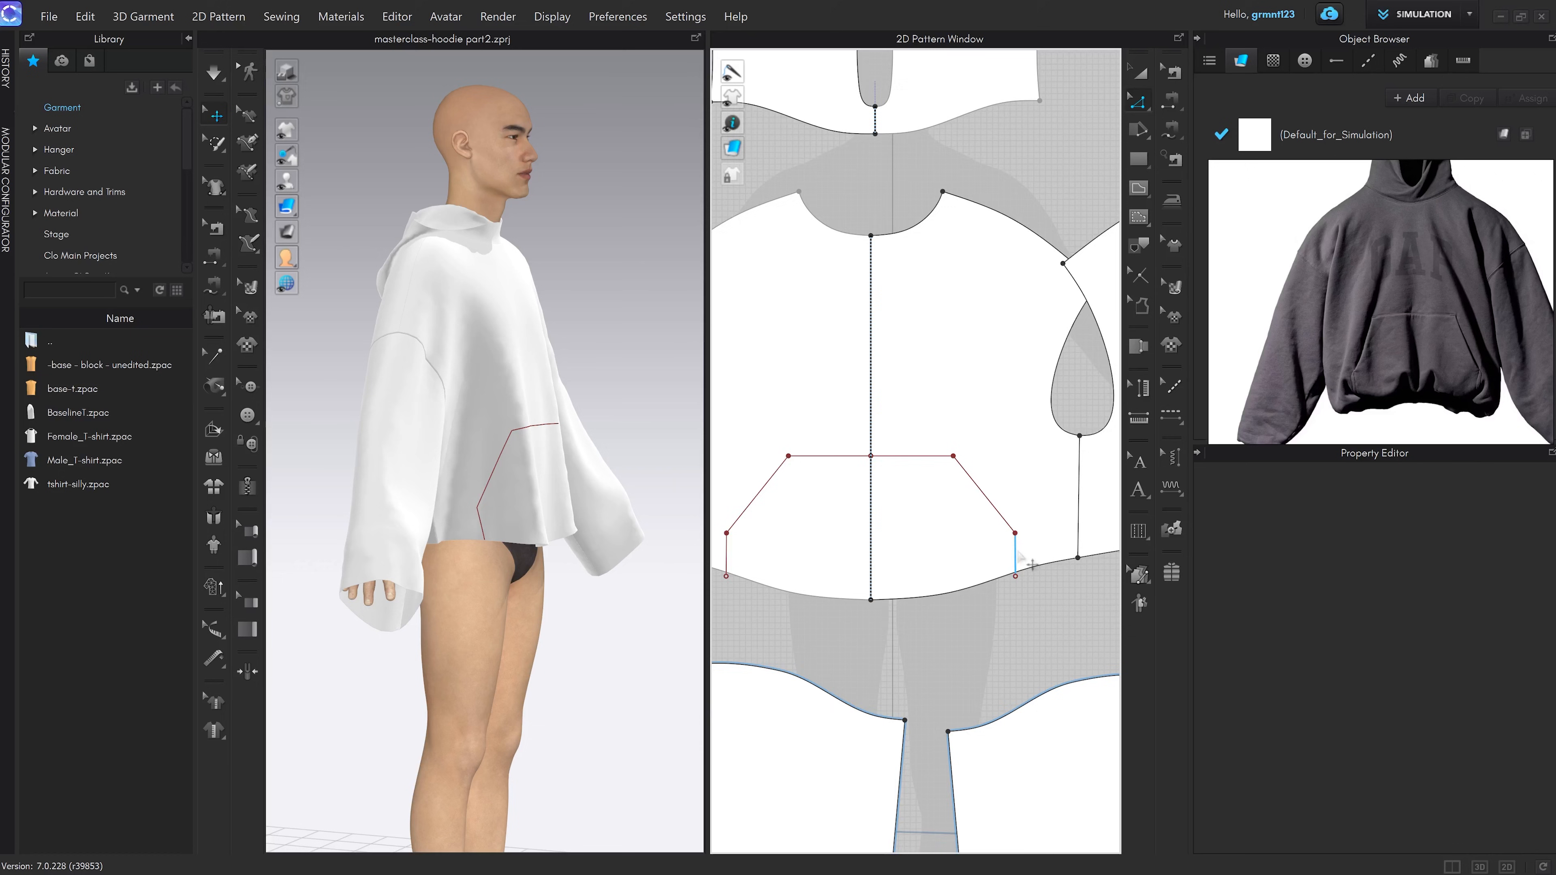
# Copy the front body pattern with its pocket outline and paste the duplicate below the sleeve patterns
pyautogui.press('a')
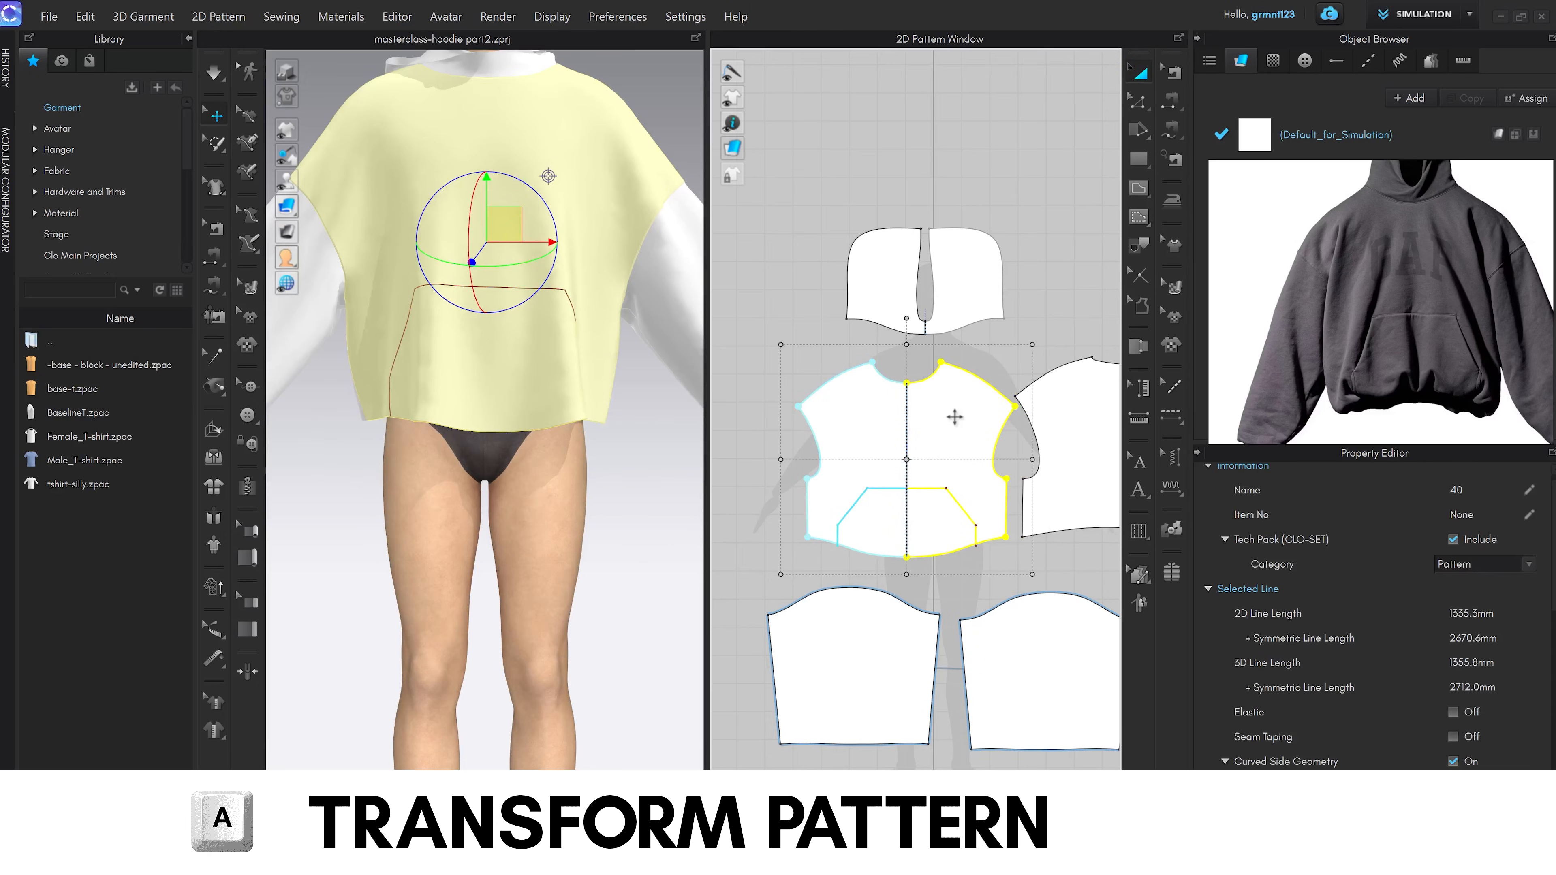
pyautogui.scroll(-4, 983, 458)
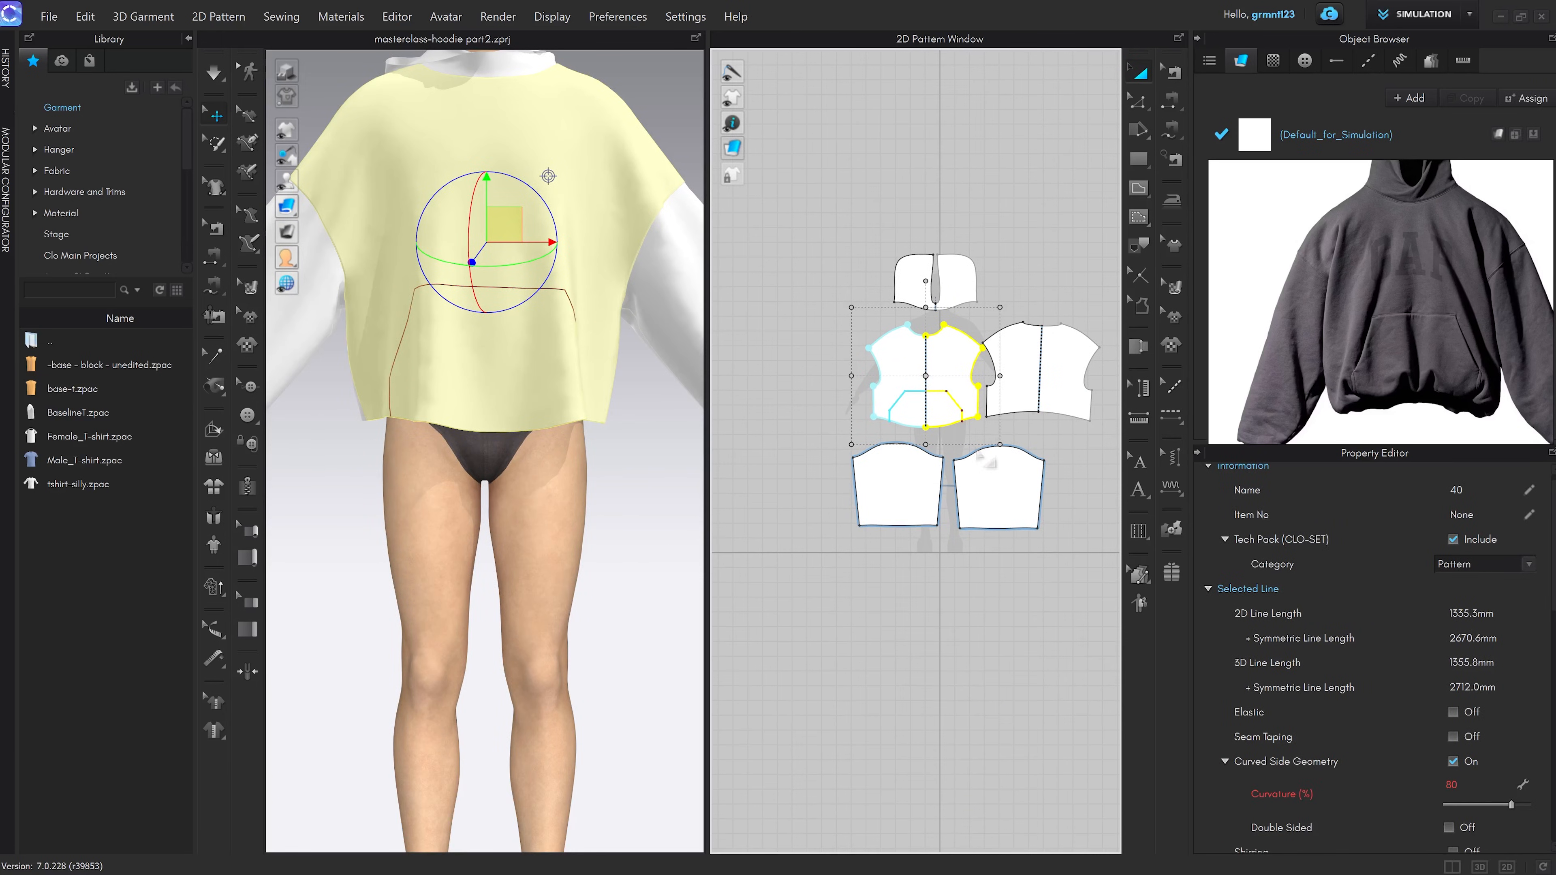
pyautogui.hotkey('ctrl', 'c')
pyautogui.hotkey('ctrl', 'v')
pyautogui.click(968, 755)
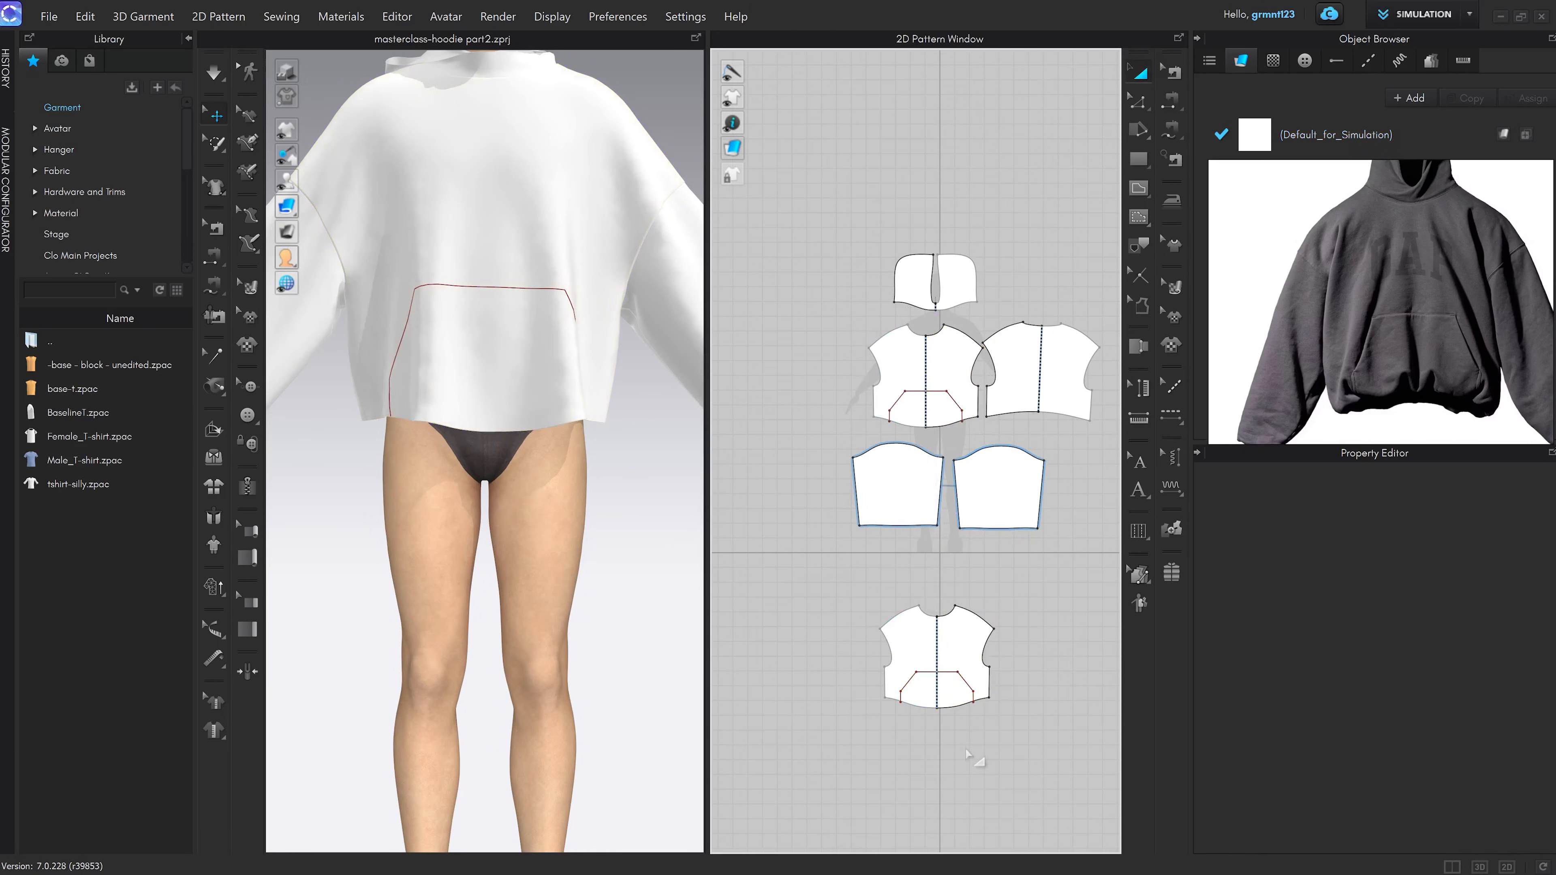
# Cut the duplicated front body along the pocket outline's top, diagonal and vertical side lines
pyautogui.scroll(5, 949, 680)
pyautogui.press('z')
pyautogui.click(961, 636)
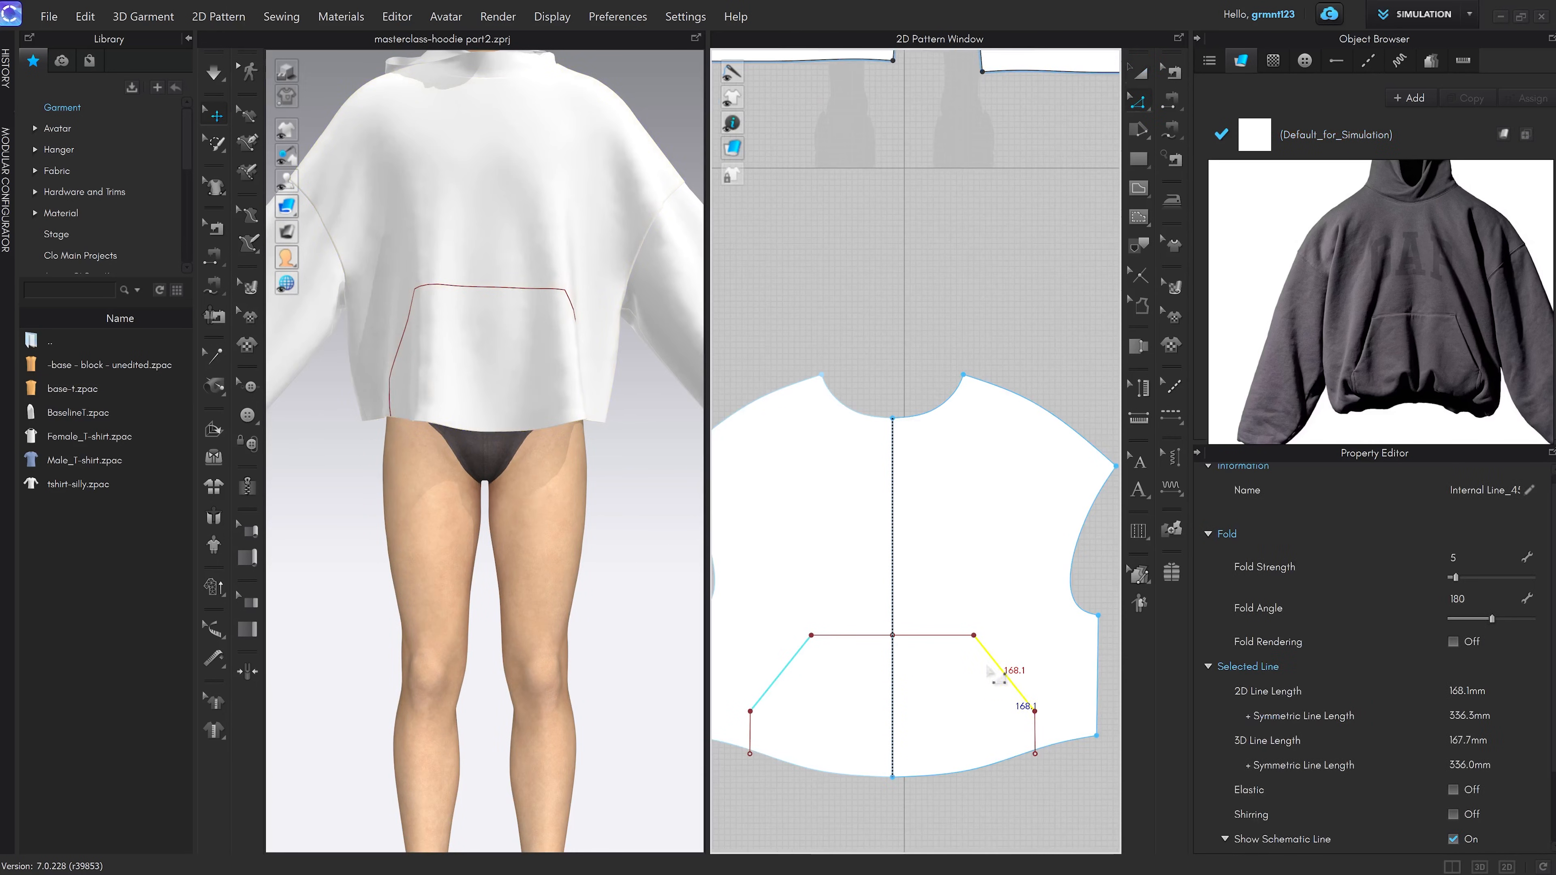
pyautogui.keyDown('shift'); pyautogui.click(1036, 735); pyautogui.keyUp('shift')
pyautogui.rightClick(1039, 743)
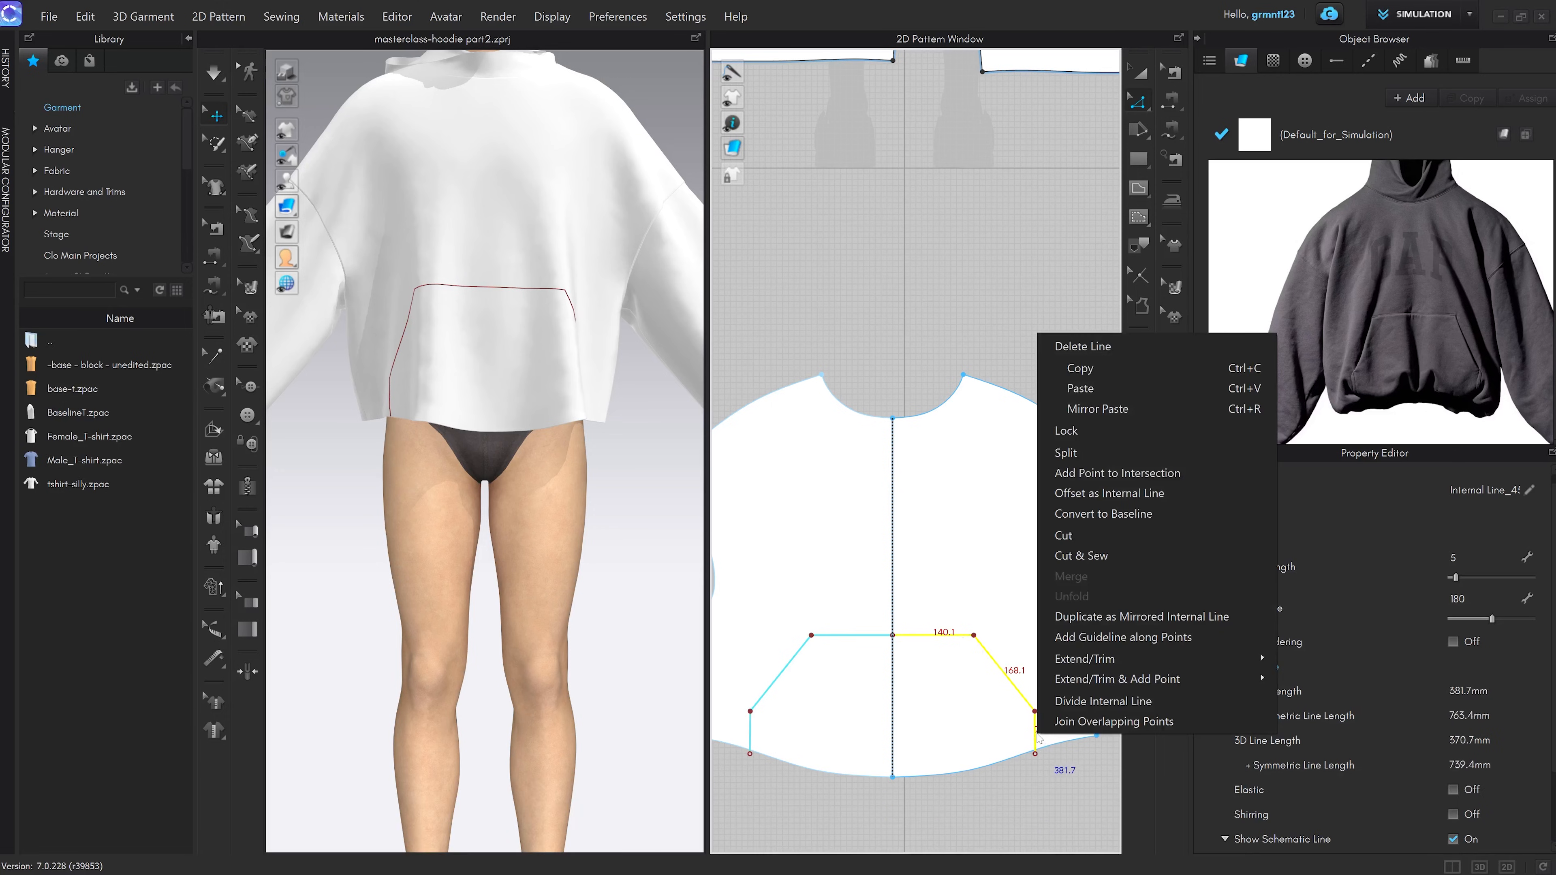
pyautogui.click(1063, 536)
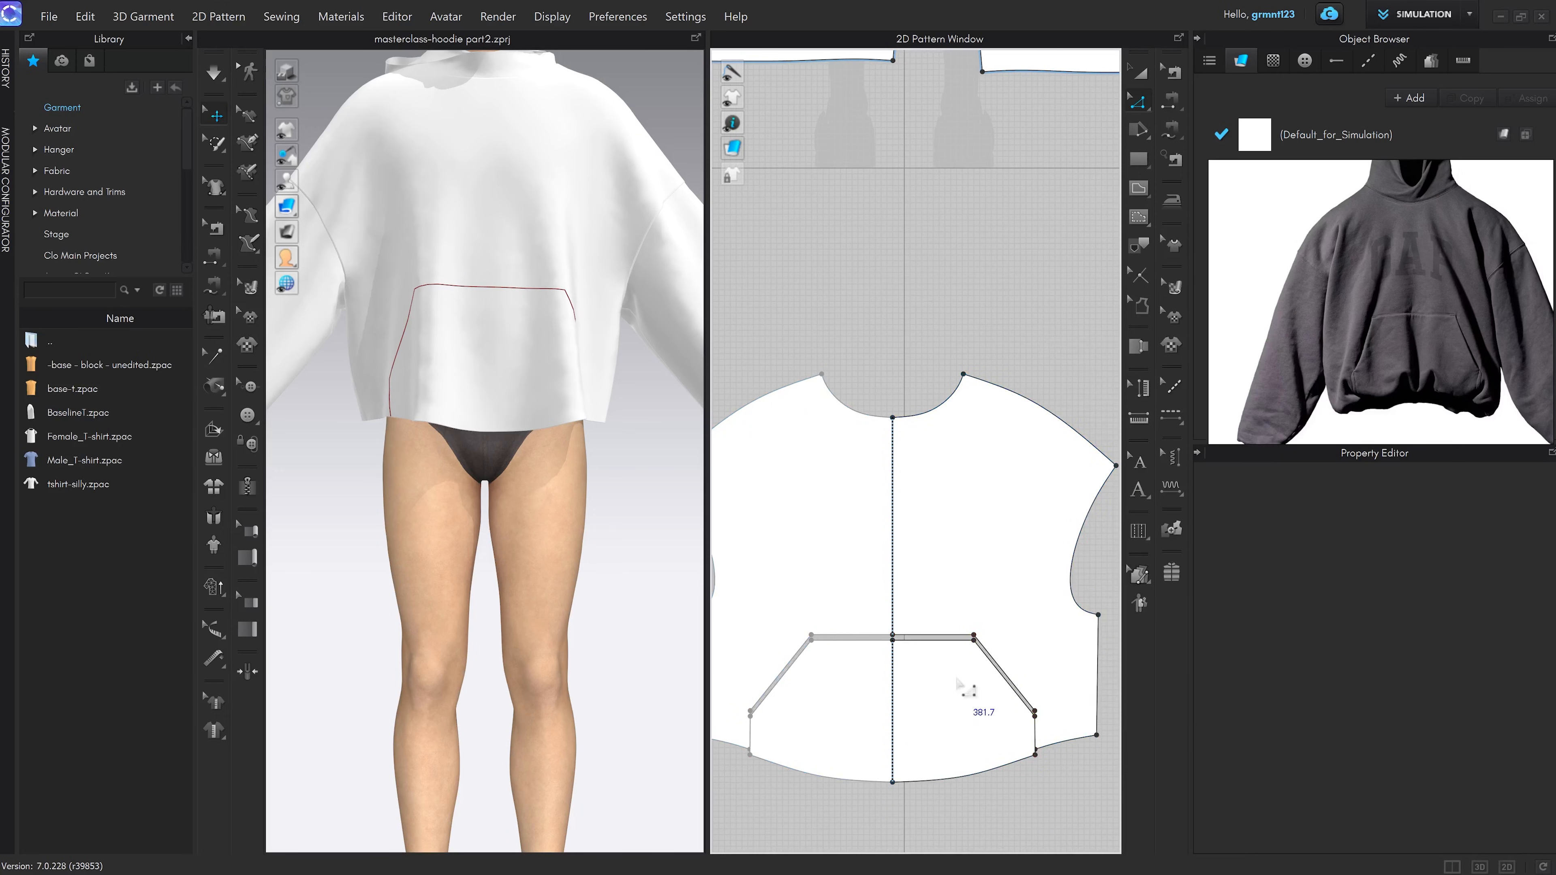
# Move the cut pocket piece clear of the duplicated body and delete the leftover body piece
pyautogui.click(950, 692)
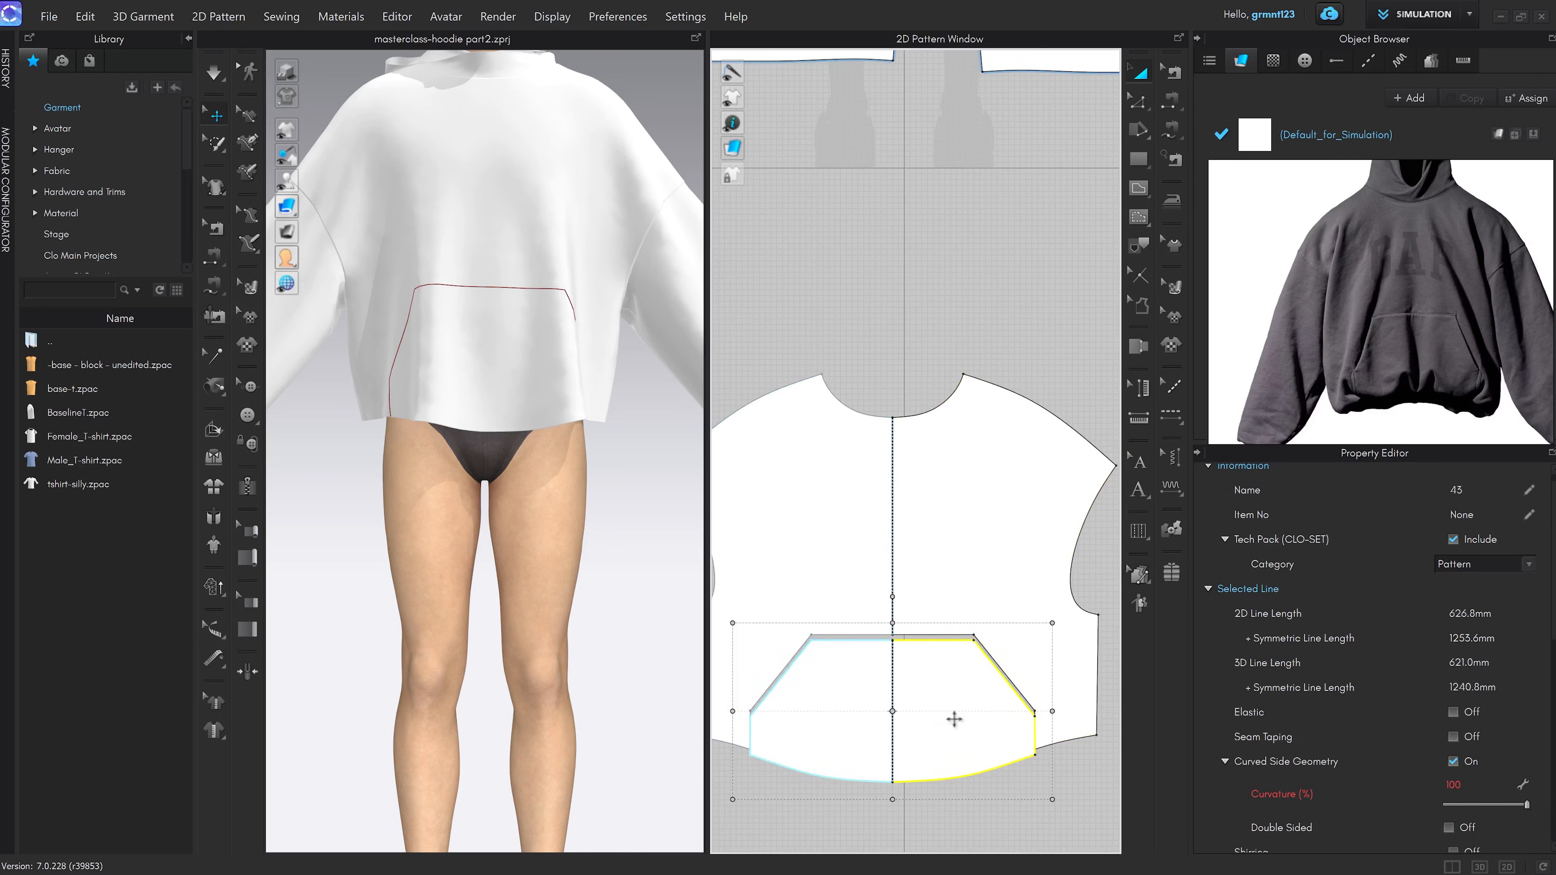
pyautogui.scroll(-5, 879, 754)
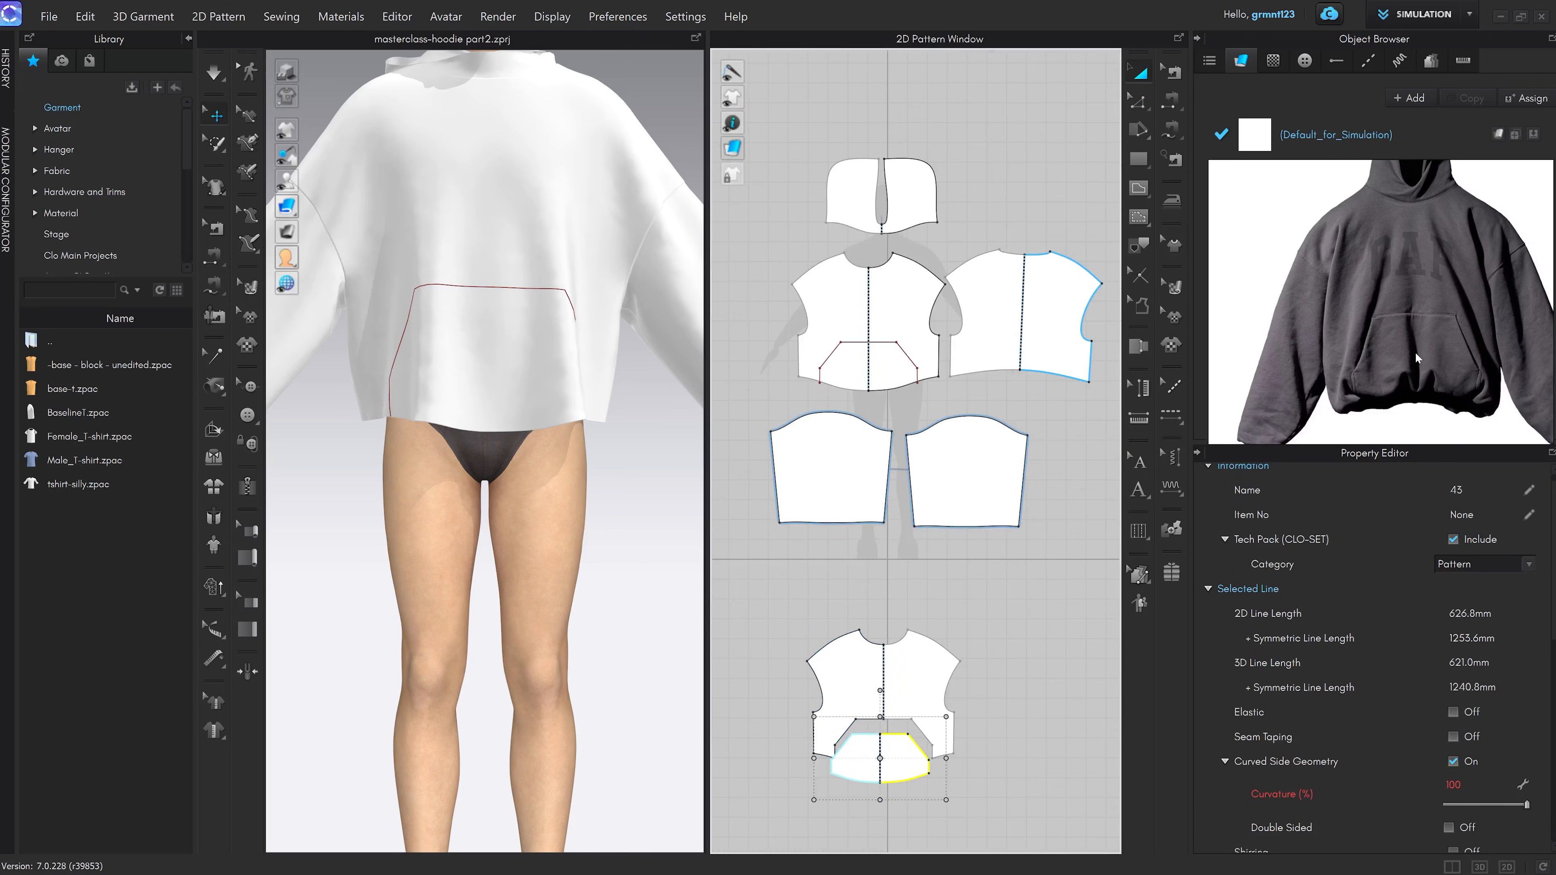
pyautogui.click(956, 698)
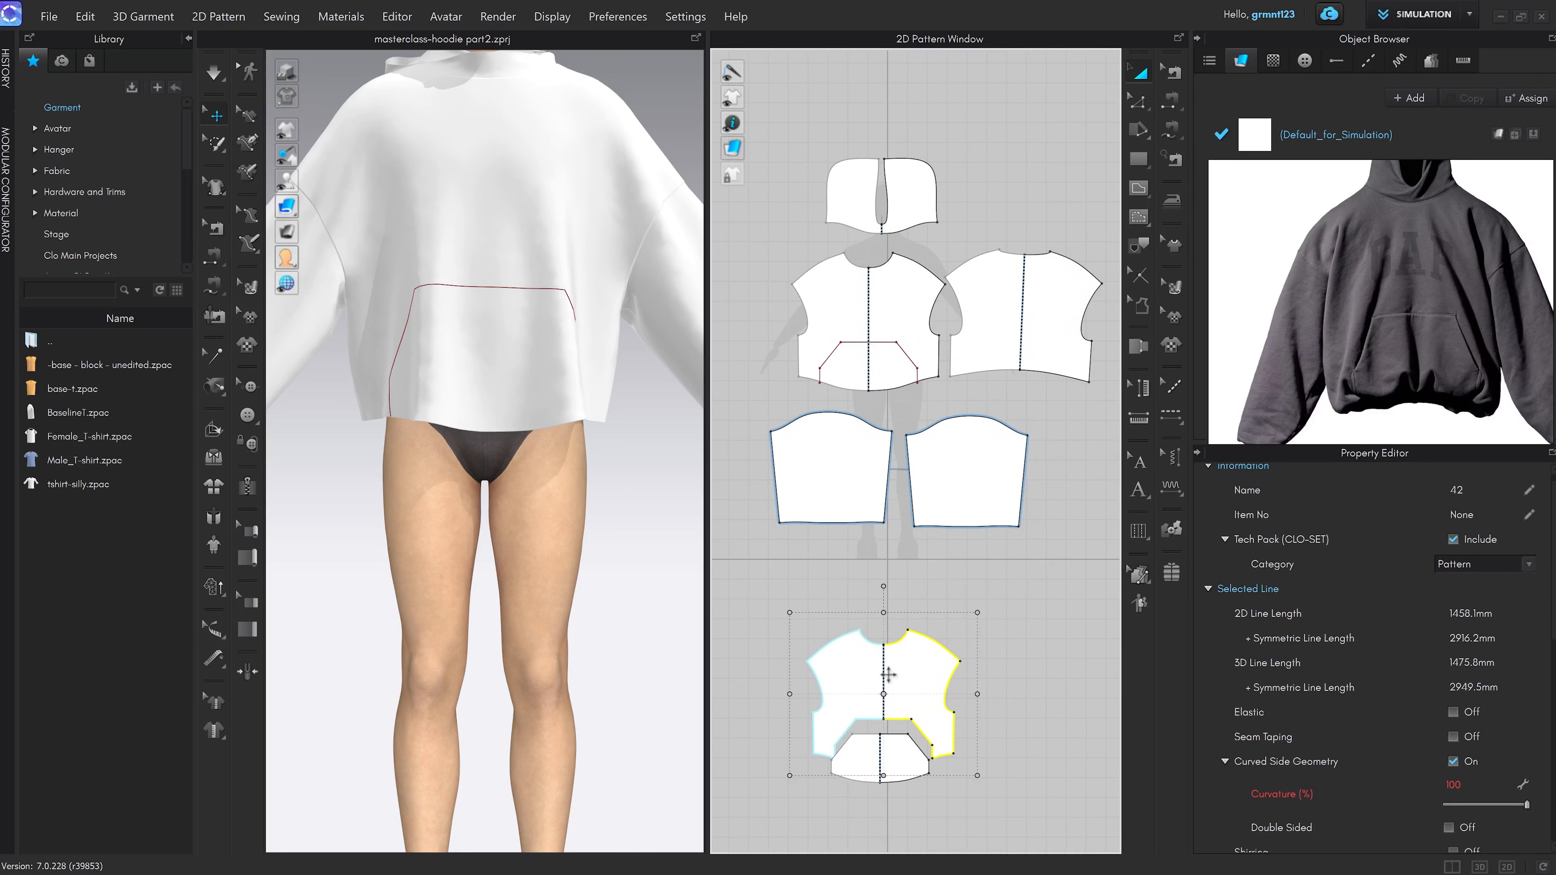
pyautogui.press('Delete')
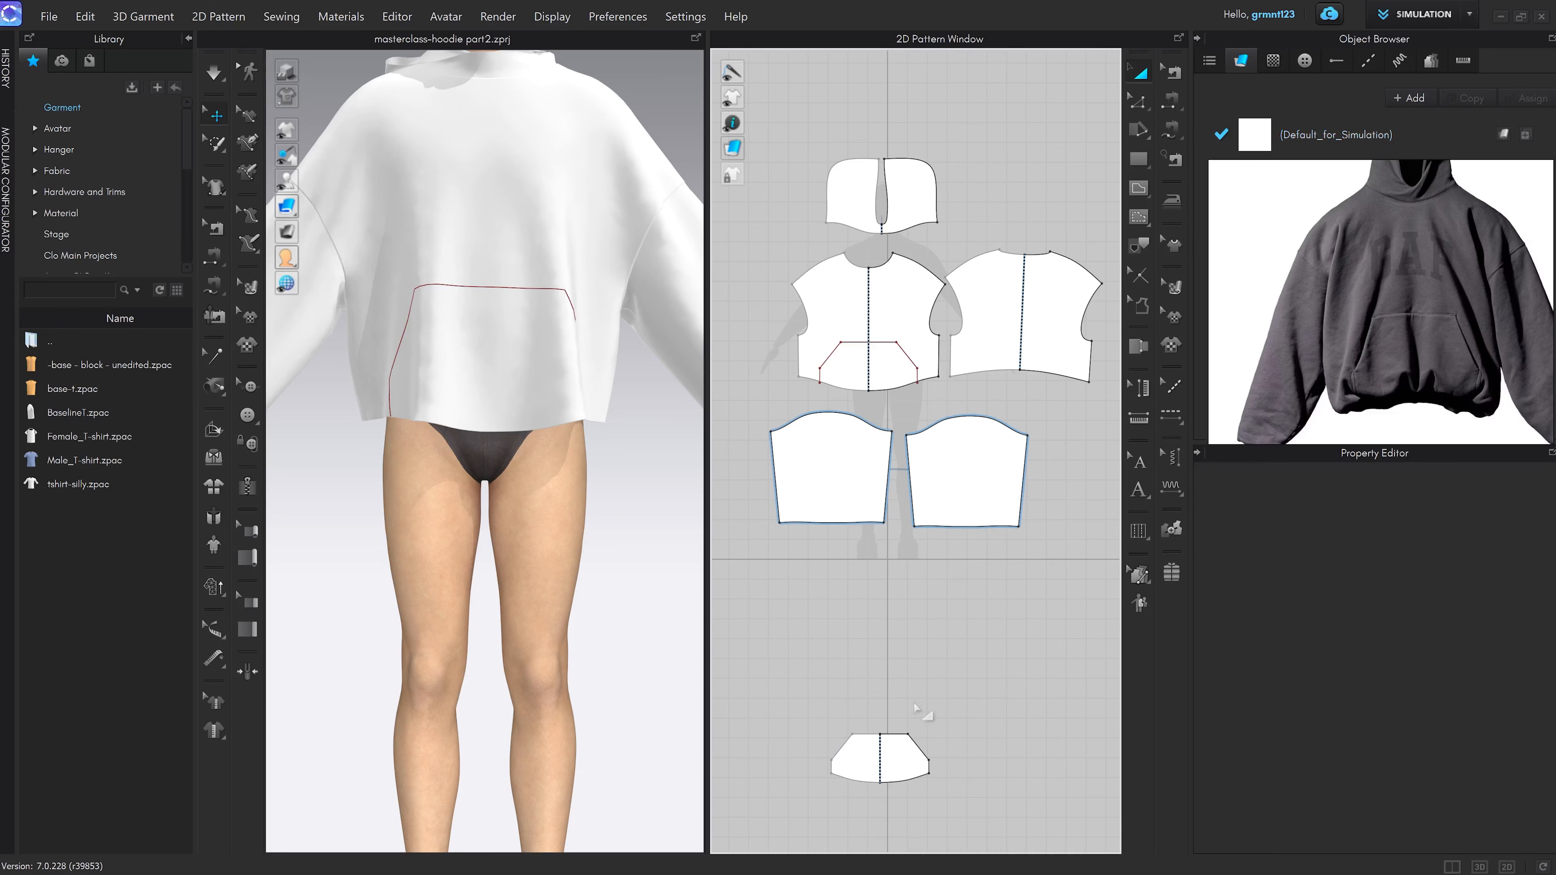
# Move both sleeve patterns down and place the pocket piece directly below the front body pattern
pyautogui.click(849, 459)
pyautogui.keyDown('shift'); pyautogui.click(959, 473); pyautogui.keyUp('shift')
pyautogui.moveTo(982, 474); pyautogui.dragTo(979, 529)
pyautogui.click(1010, 697)
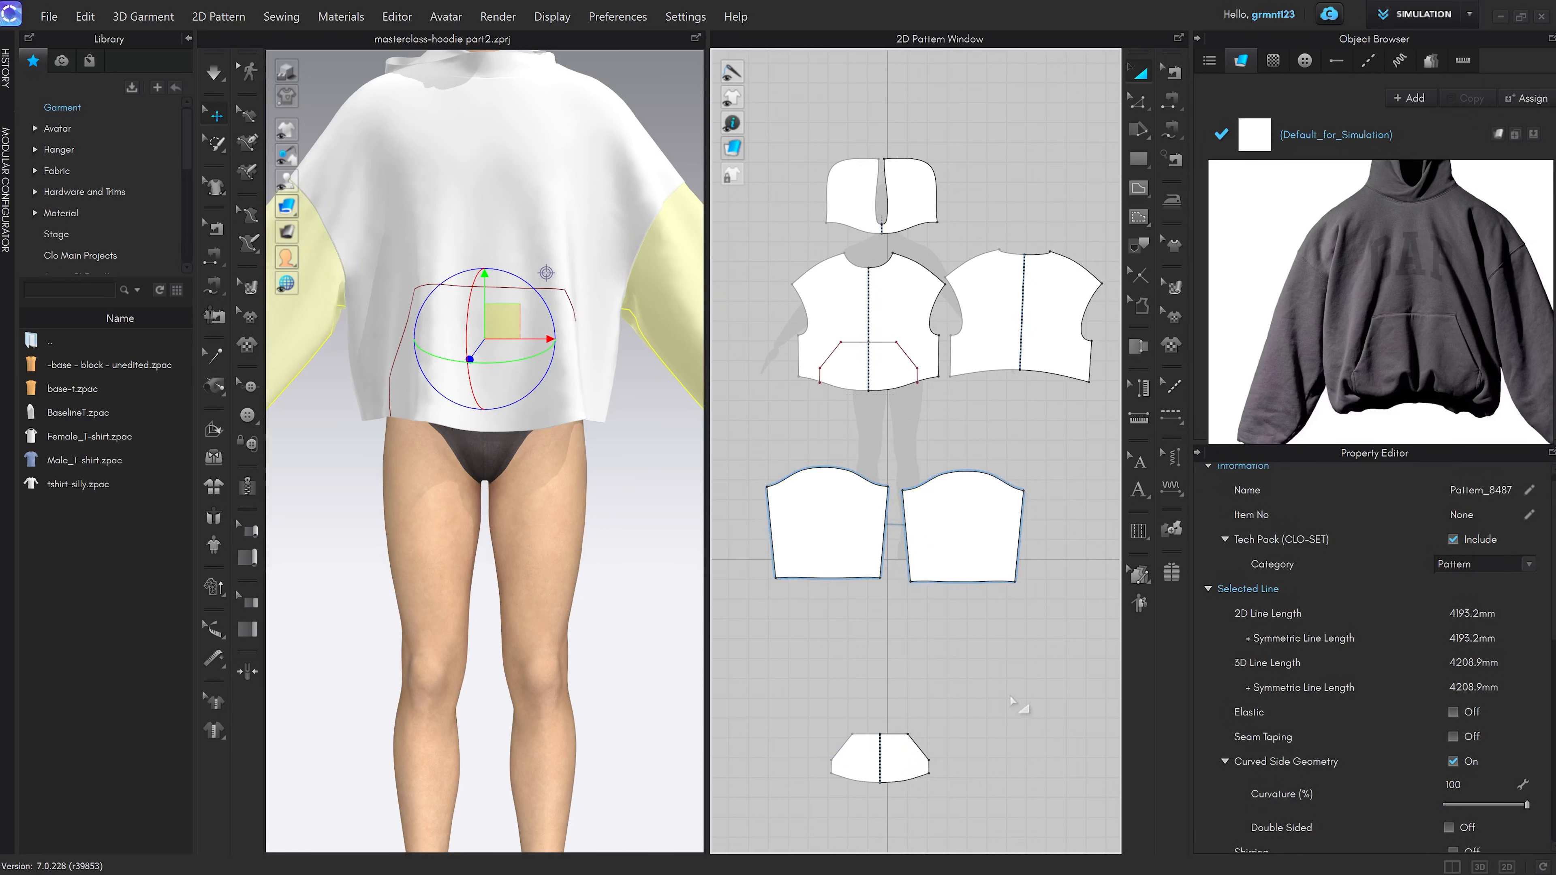
pyautogui.click(893, 742)
pyautogui.moveTo(892, 743); pyautogui.dragTo(888, 407)
pyautogui.scroll(5, 888, 429)
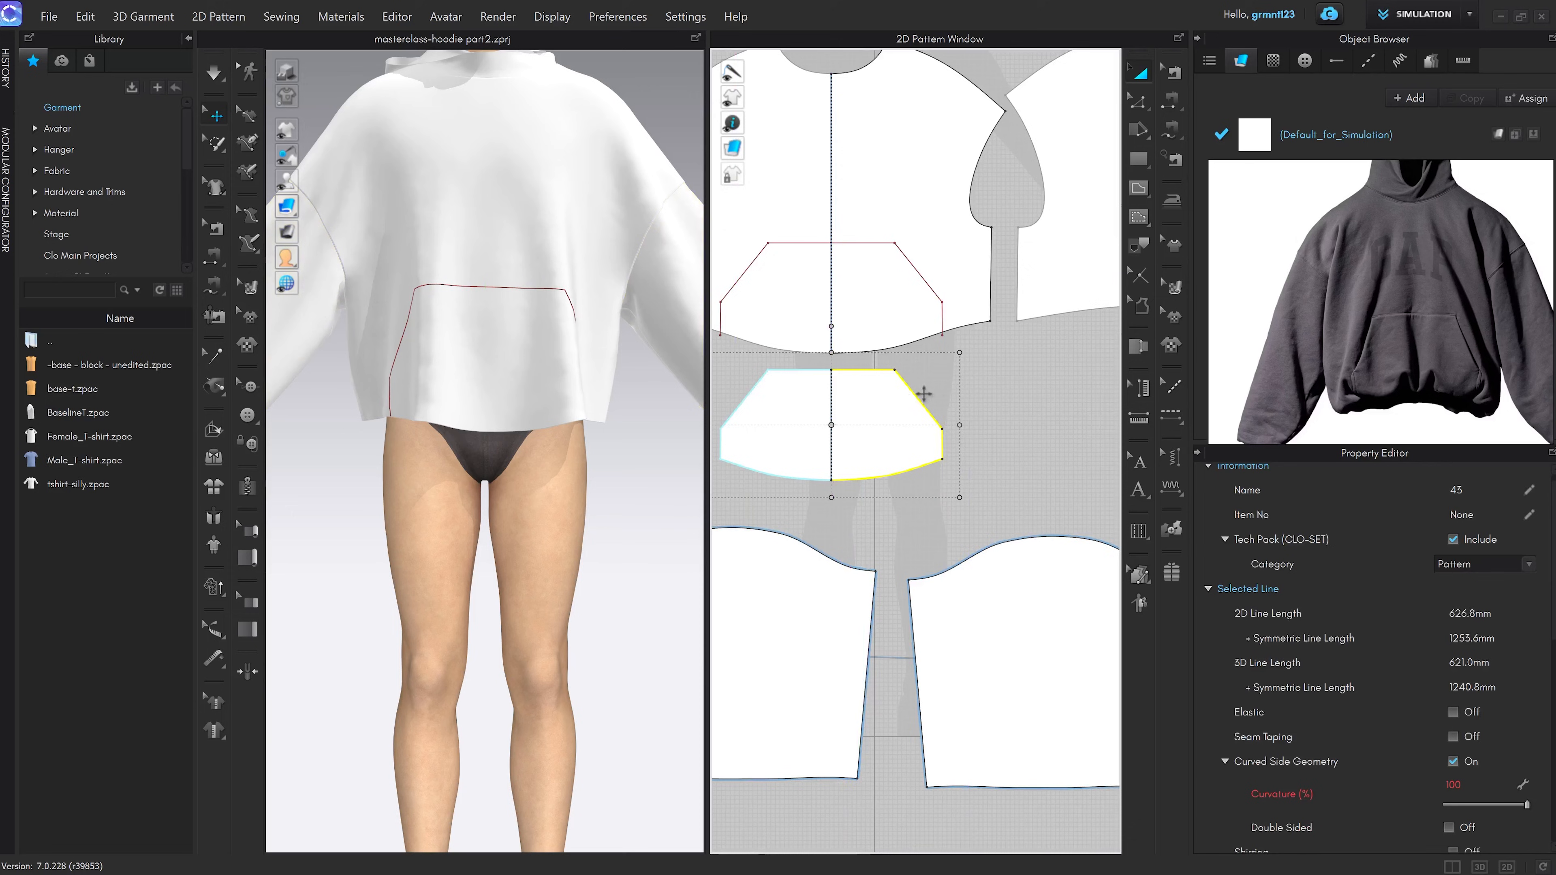
# Segment-sew the pocket's top edge and vertical side edges to the matching outline lines on the front body
pyautogui.moveTo(924, 393); pyautogui.dragTo(963, 439, button='middle')
pyautogui.press('m')
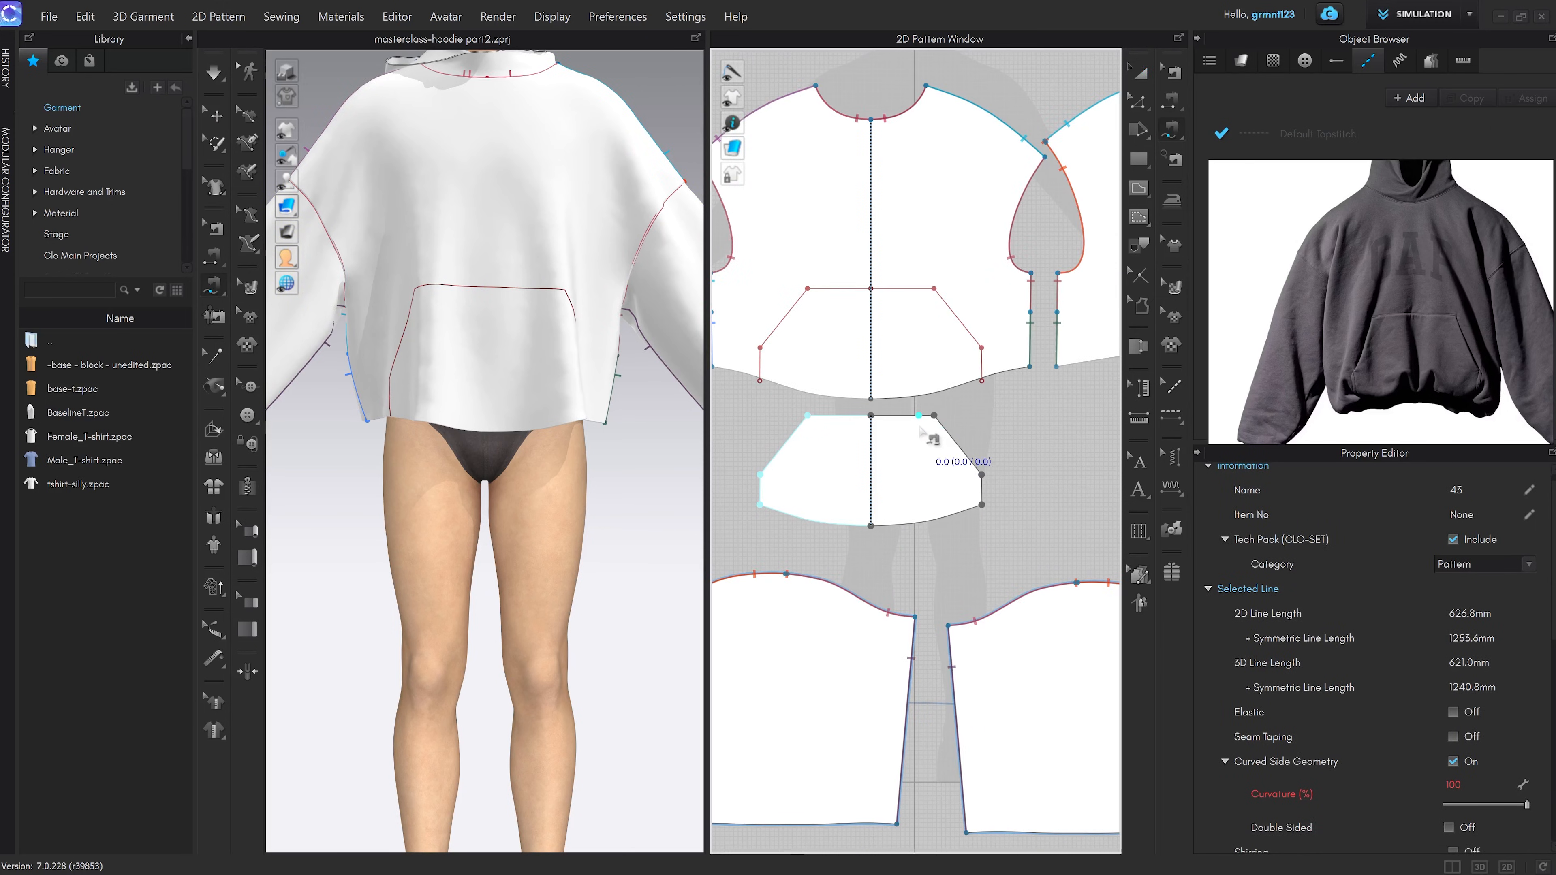
pyautogui.press('n')
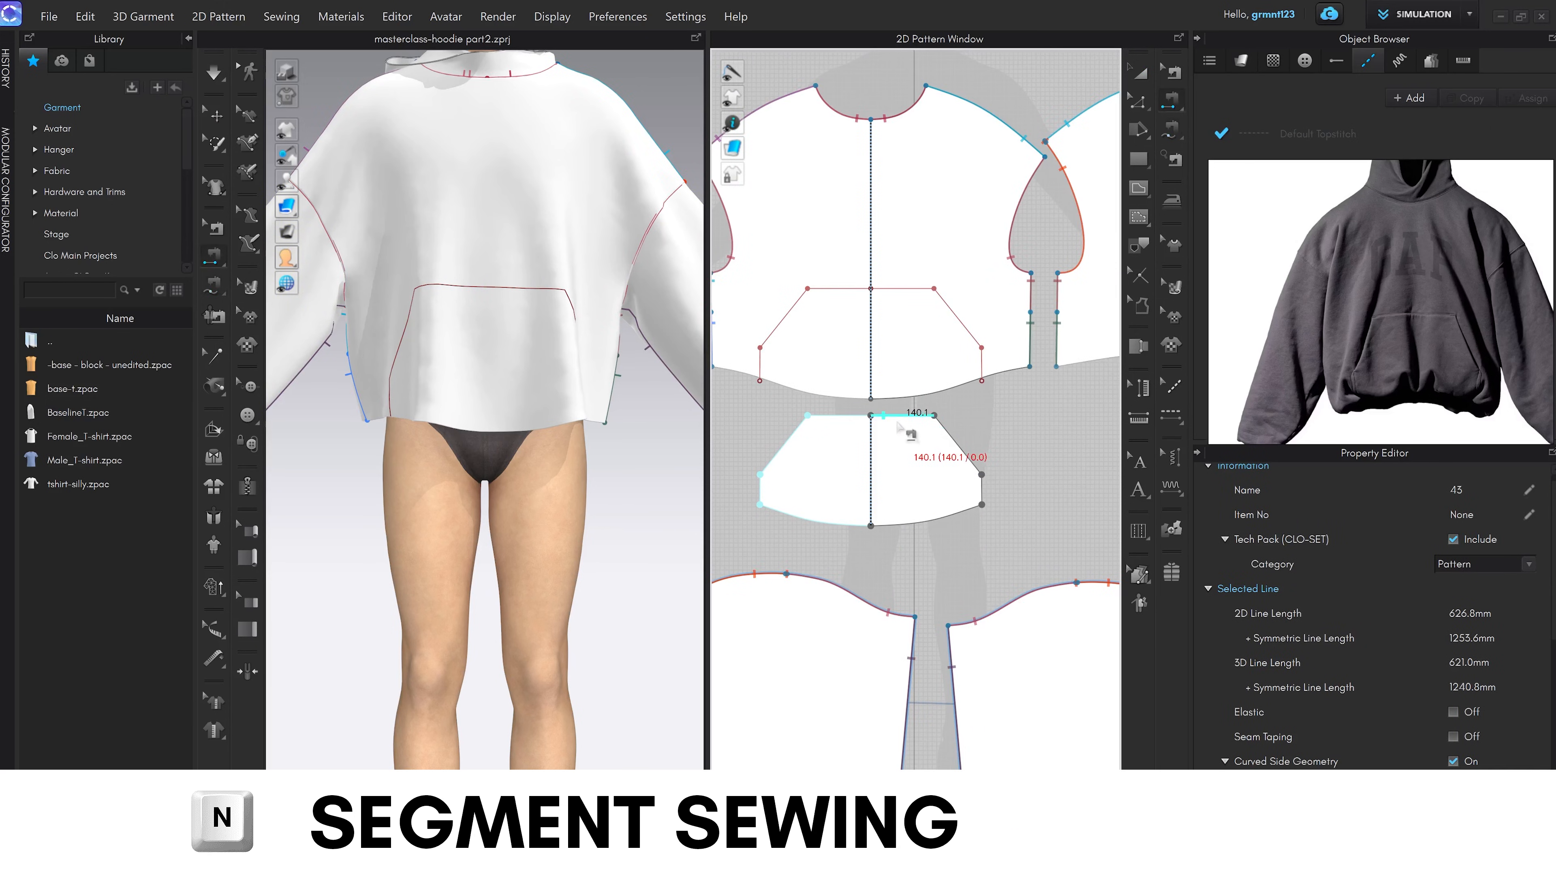
pyautogui.click(899, 416)
pyautogui.click(909, 289)
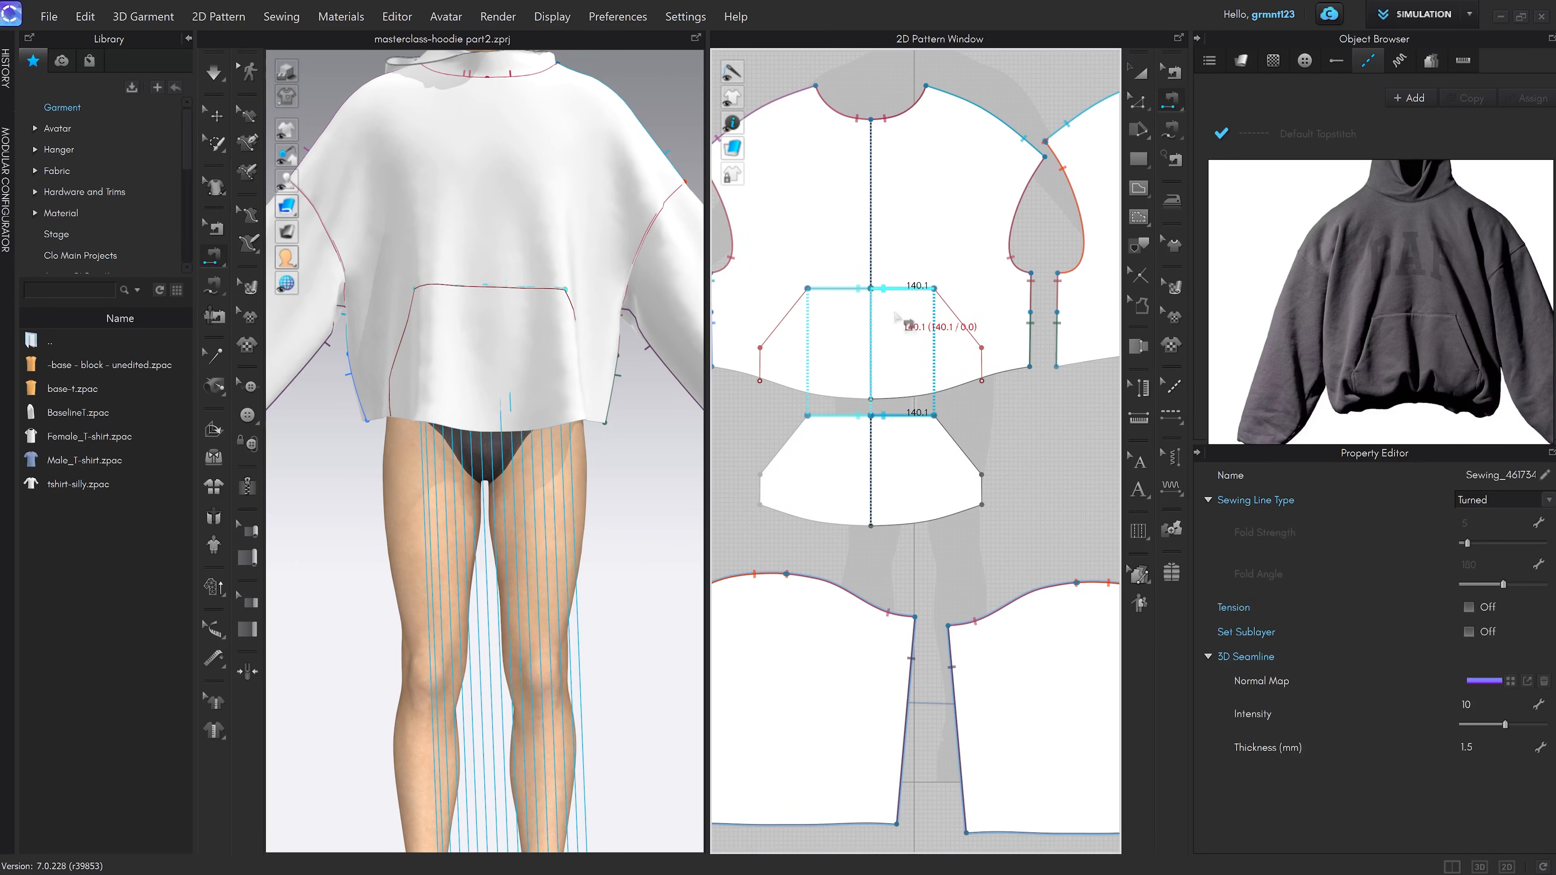
pyautogui.scroll(2, 990, 466)
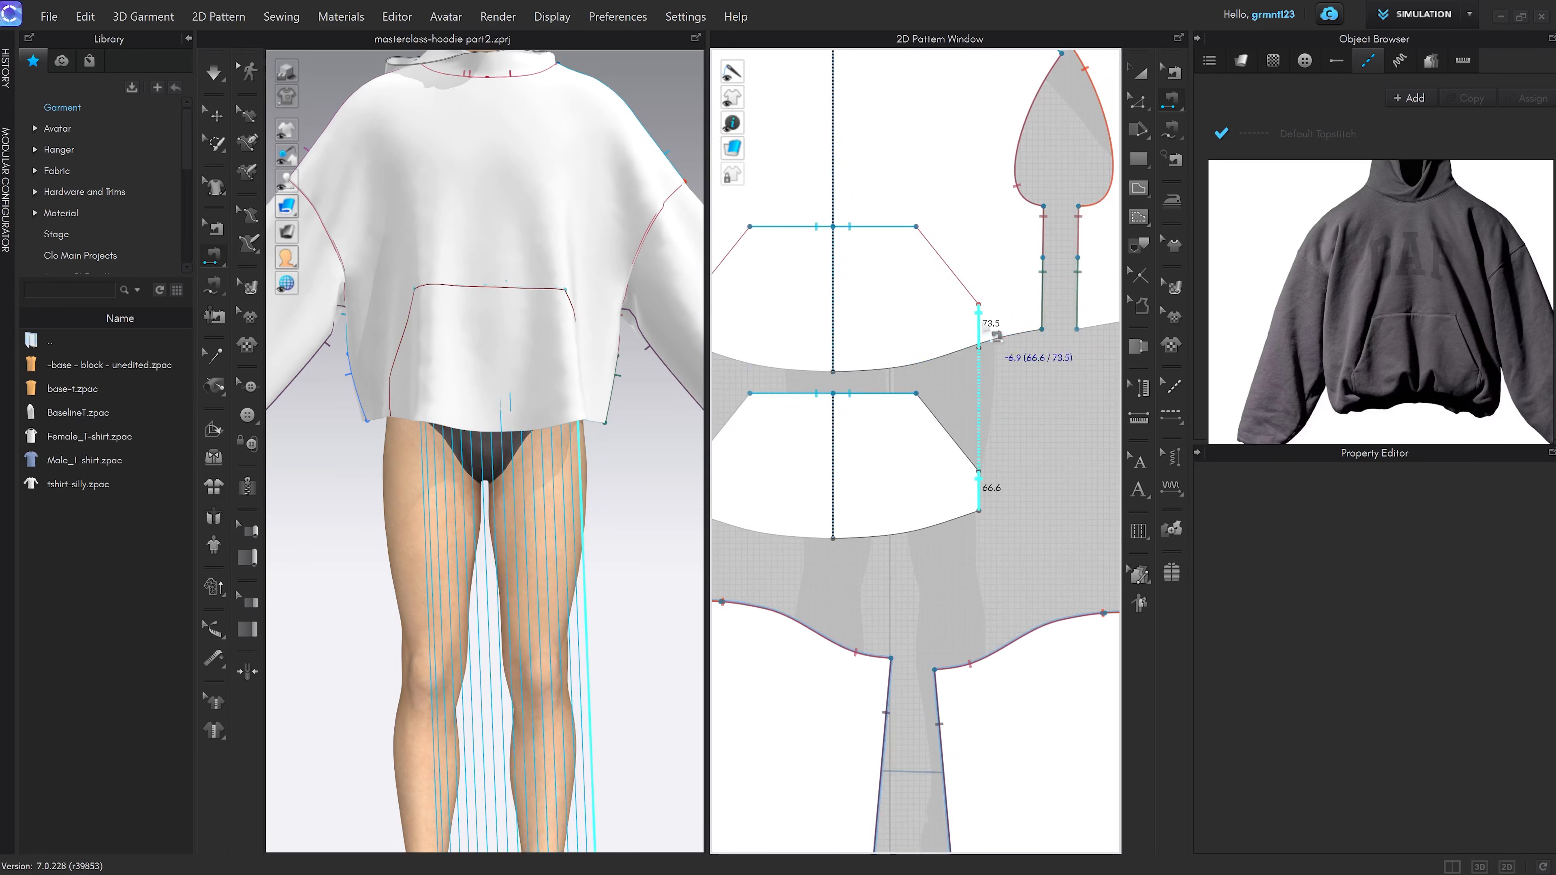
pyautogui.click(977, 514)
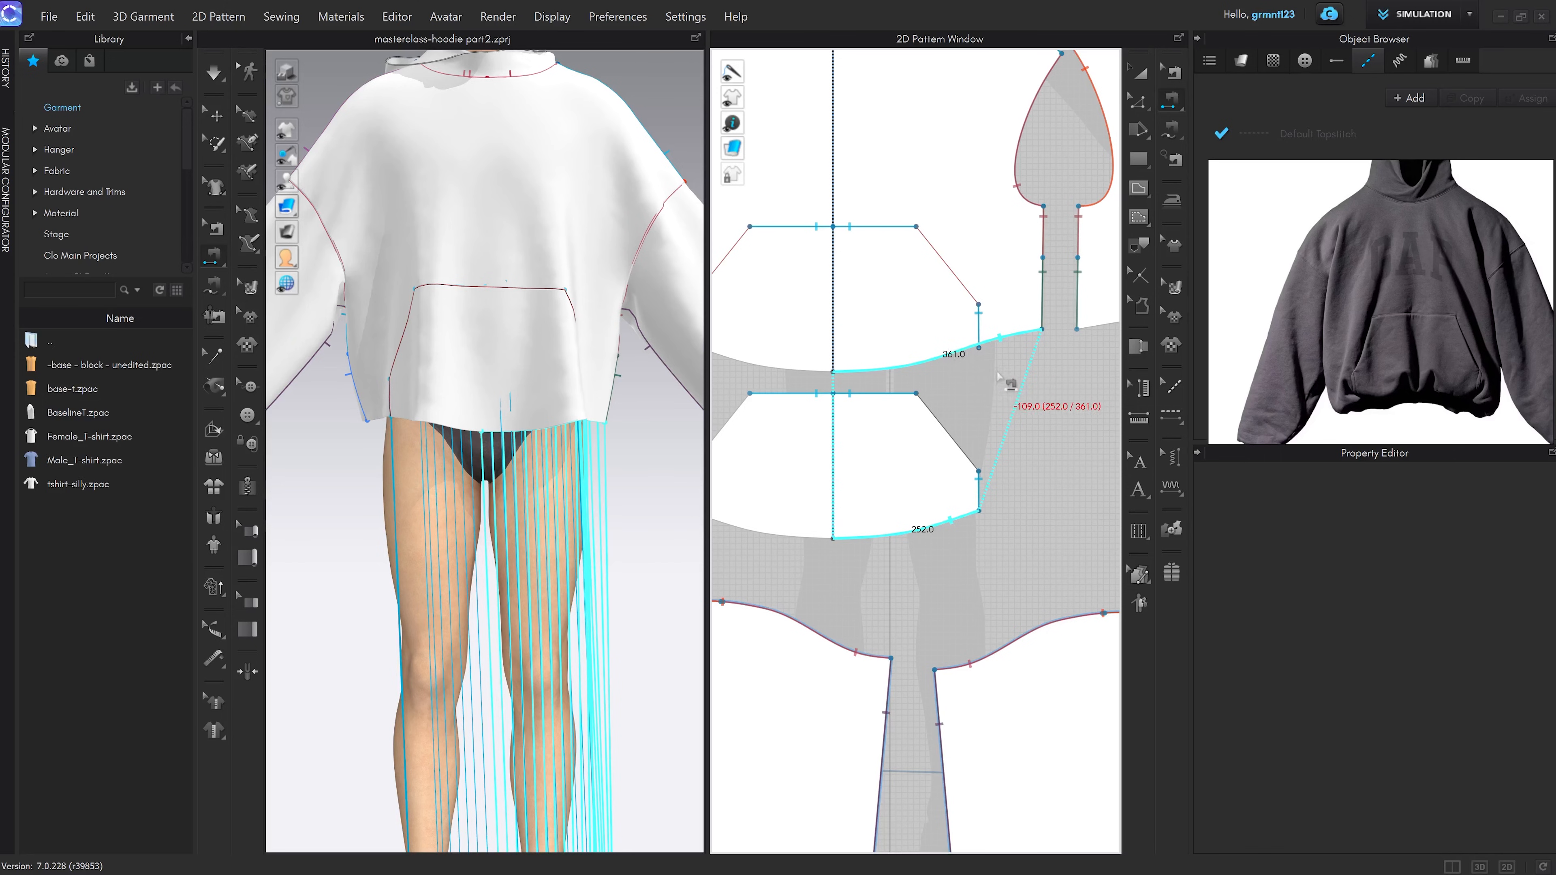
pyautogui.scroll(2, 979, 359)
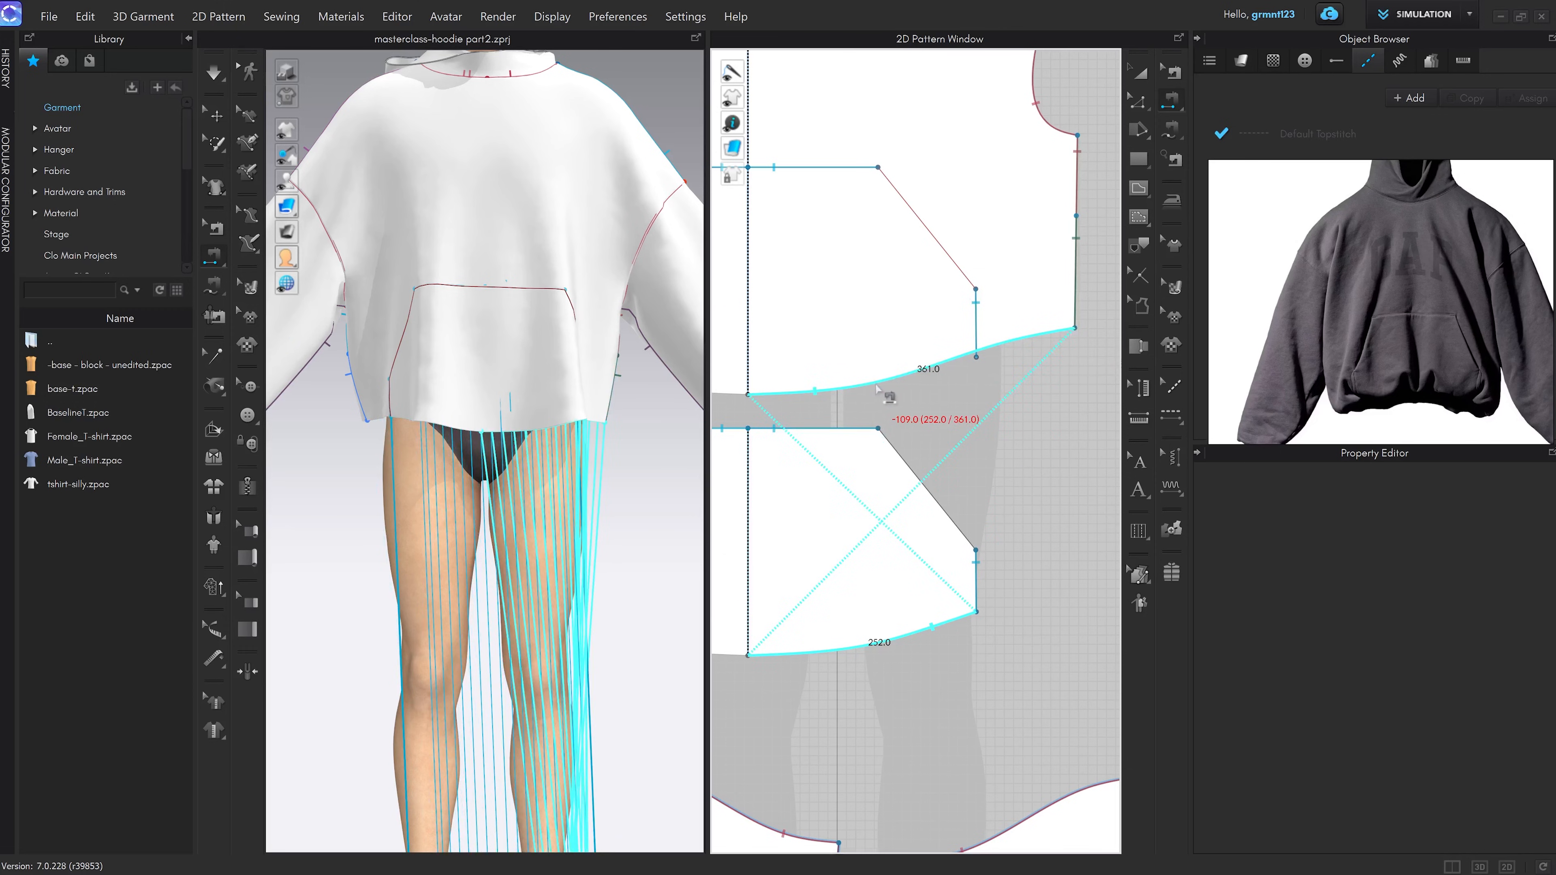
pyautogui.click(948, 361)
pyautogui.moveTo(1020, 450); pyautogui.dragTo(1044, 423, button='middle')
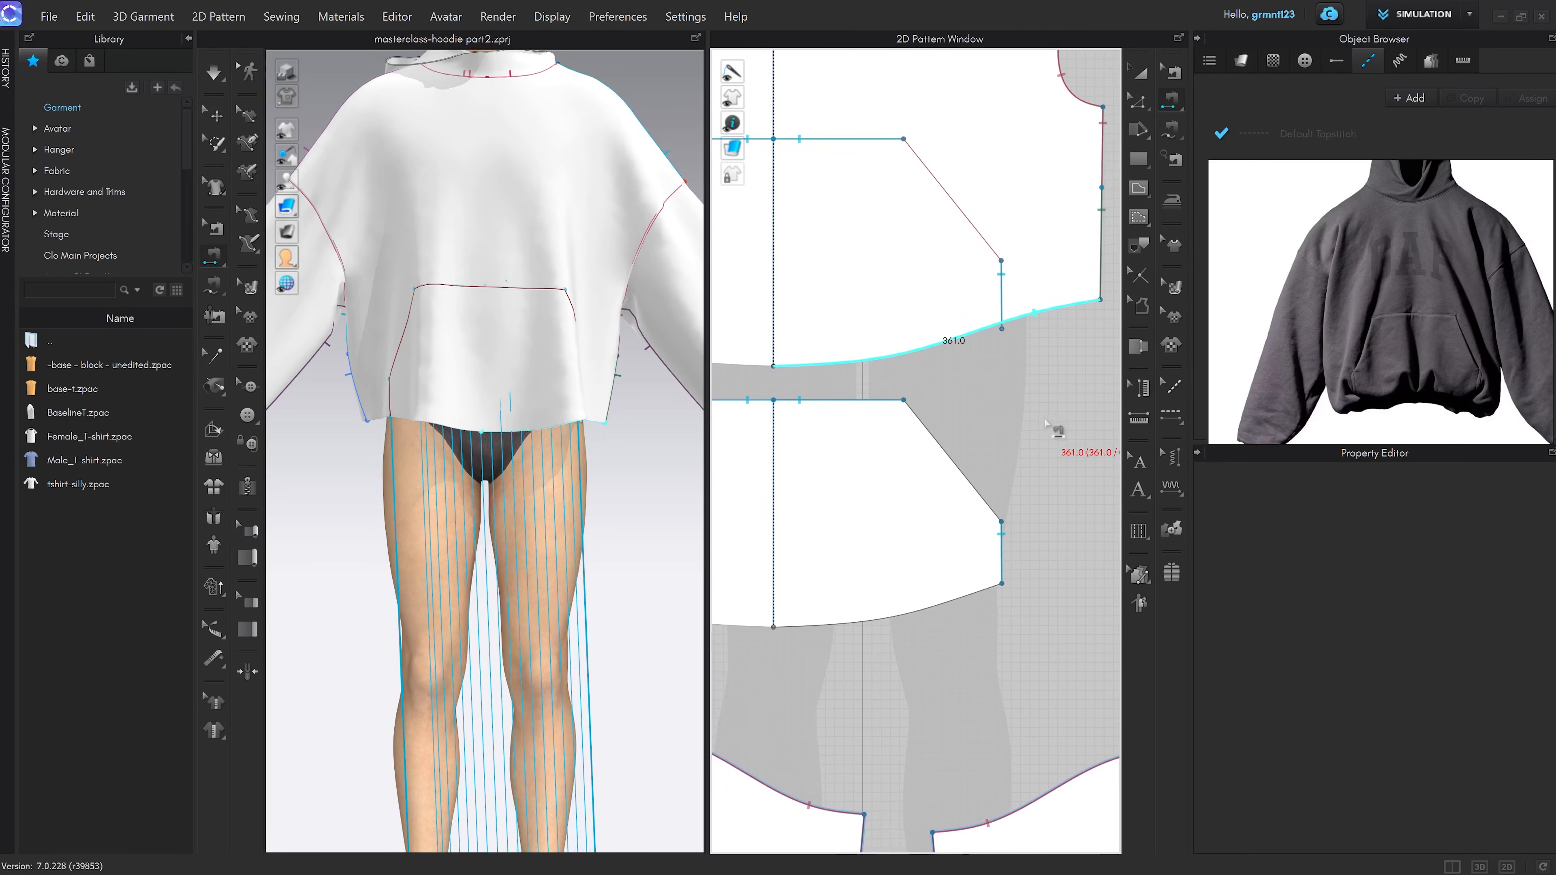
# Free-sew the pocket's bottom edge to the front body's hem, from the center line to the pocket outline's side line
pyautogui.press('m')
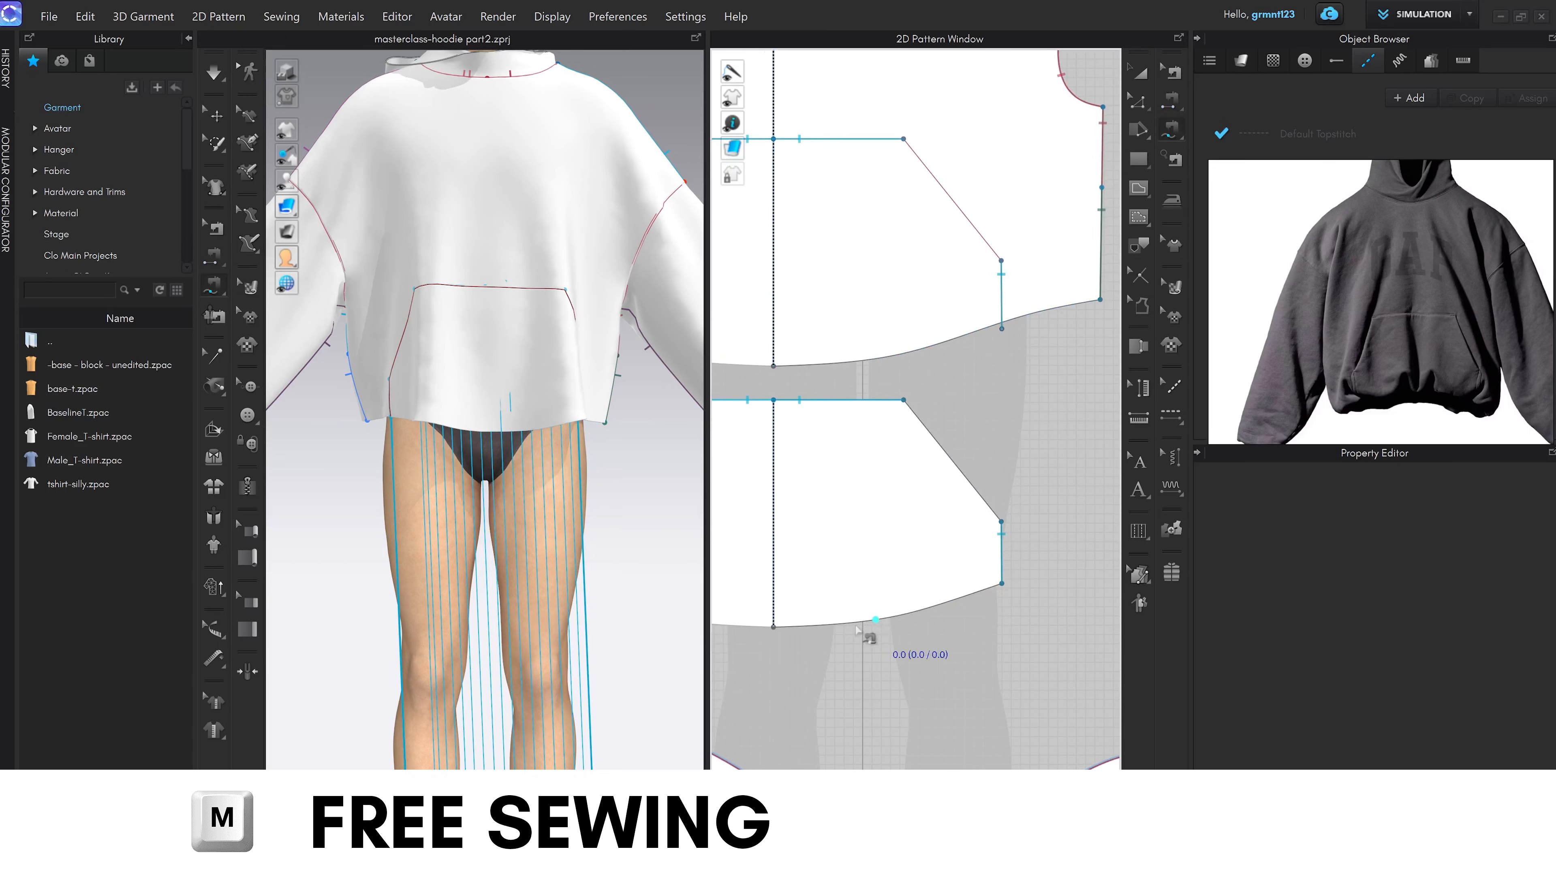
pyautogui.click(791, 631)
pyautogui.click(1002, 583)
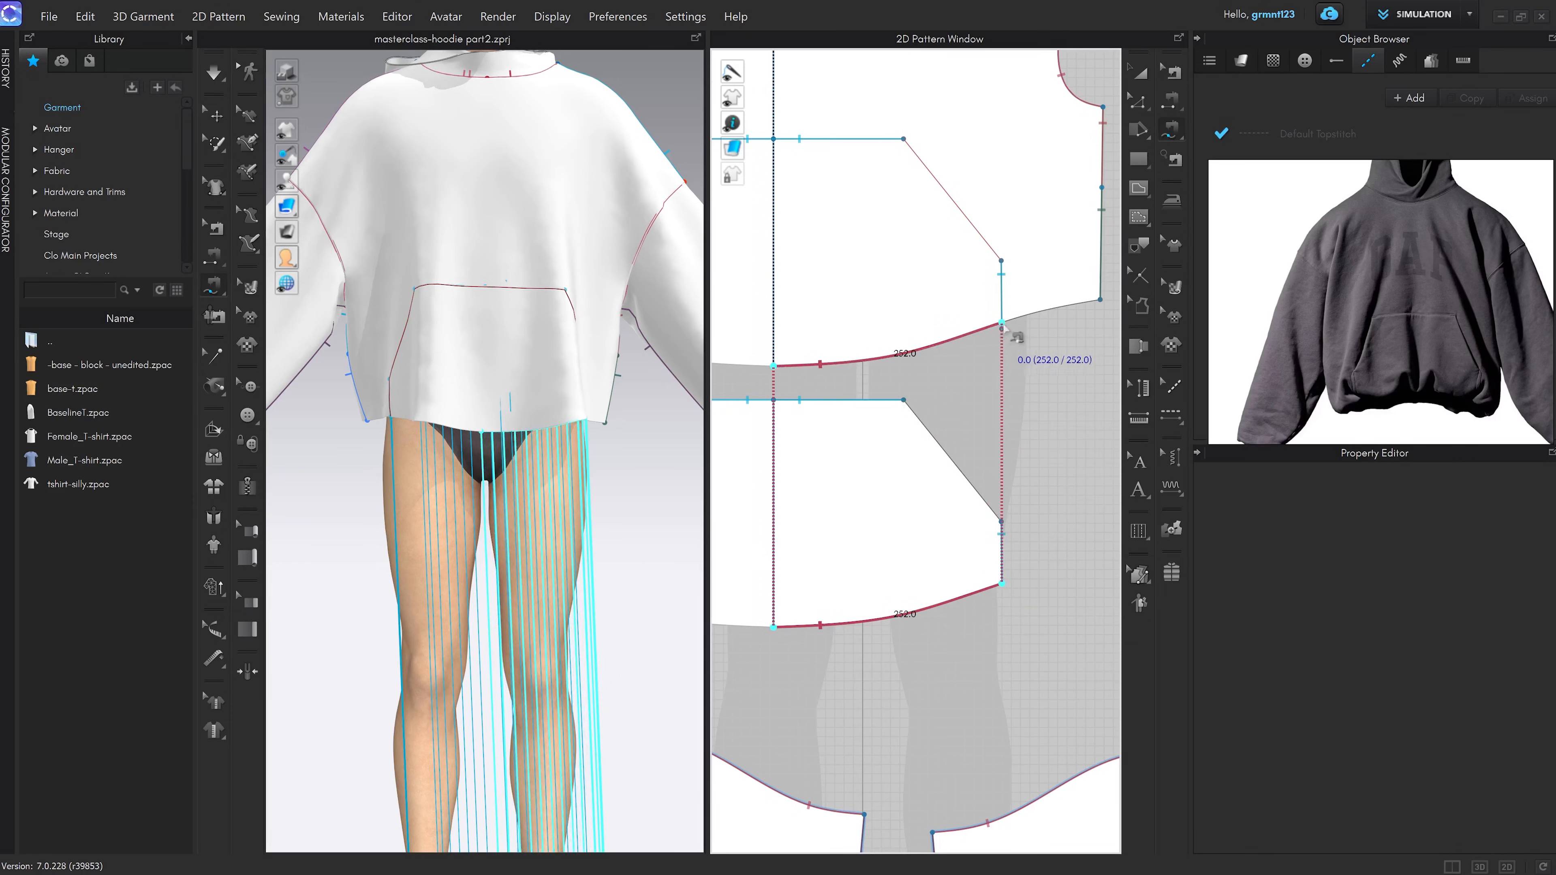
pyautogui.scroll(5, 999, 328)
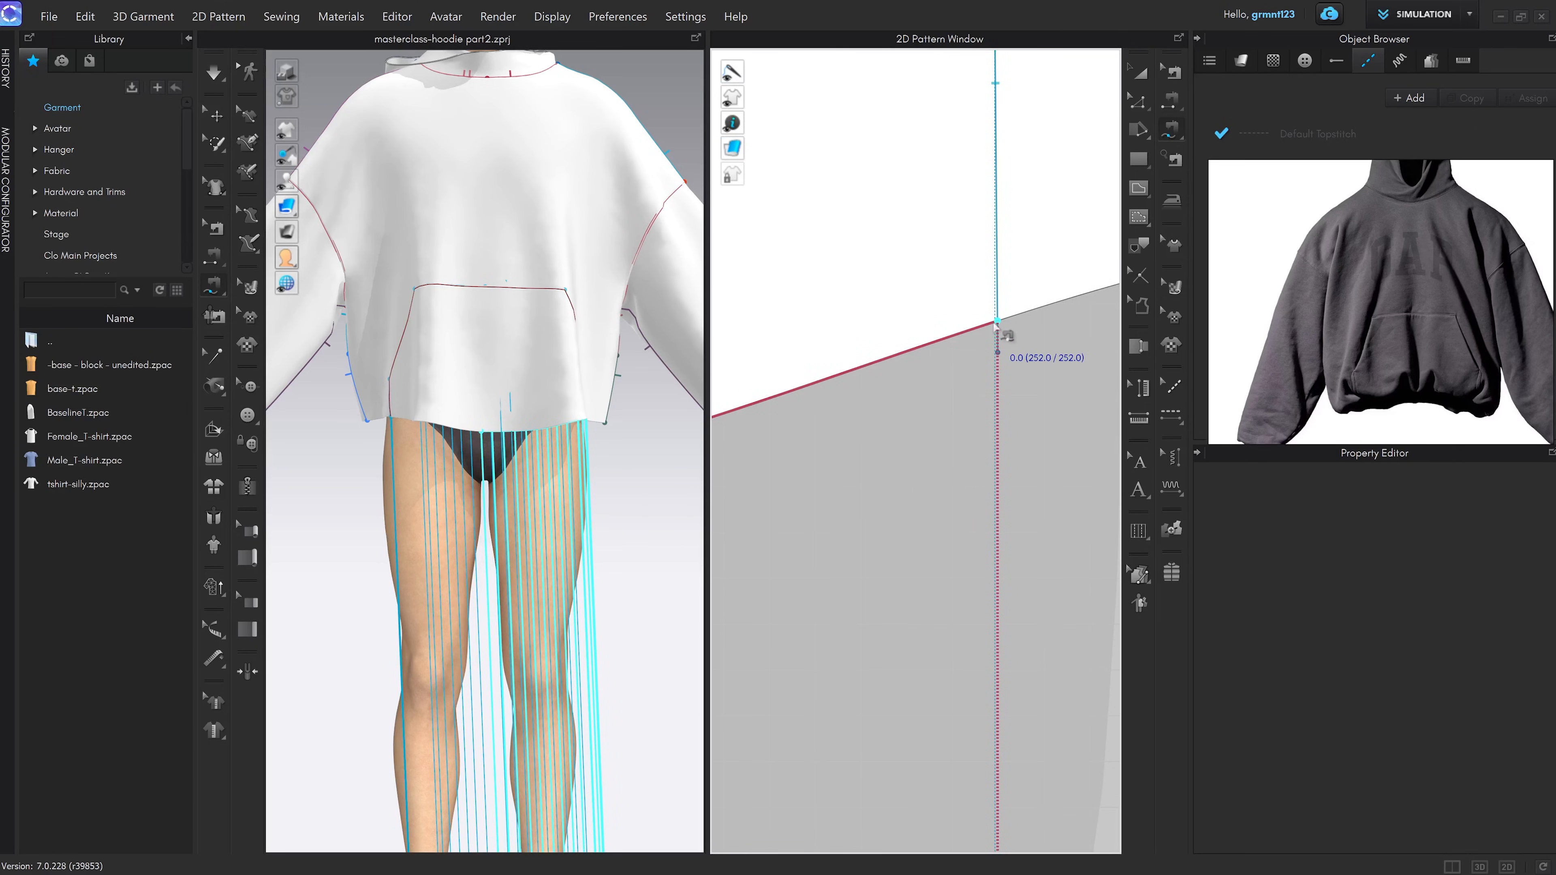
pyautogui.click(996, 324)
pyautogui.scroll(-8, 989, 429)
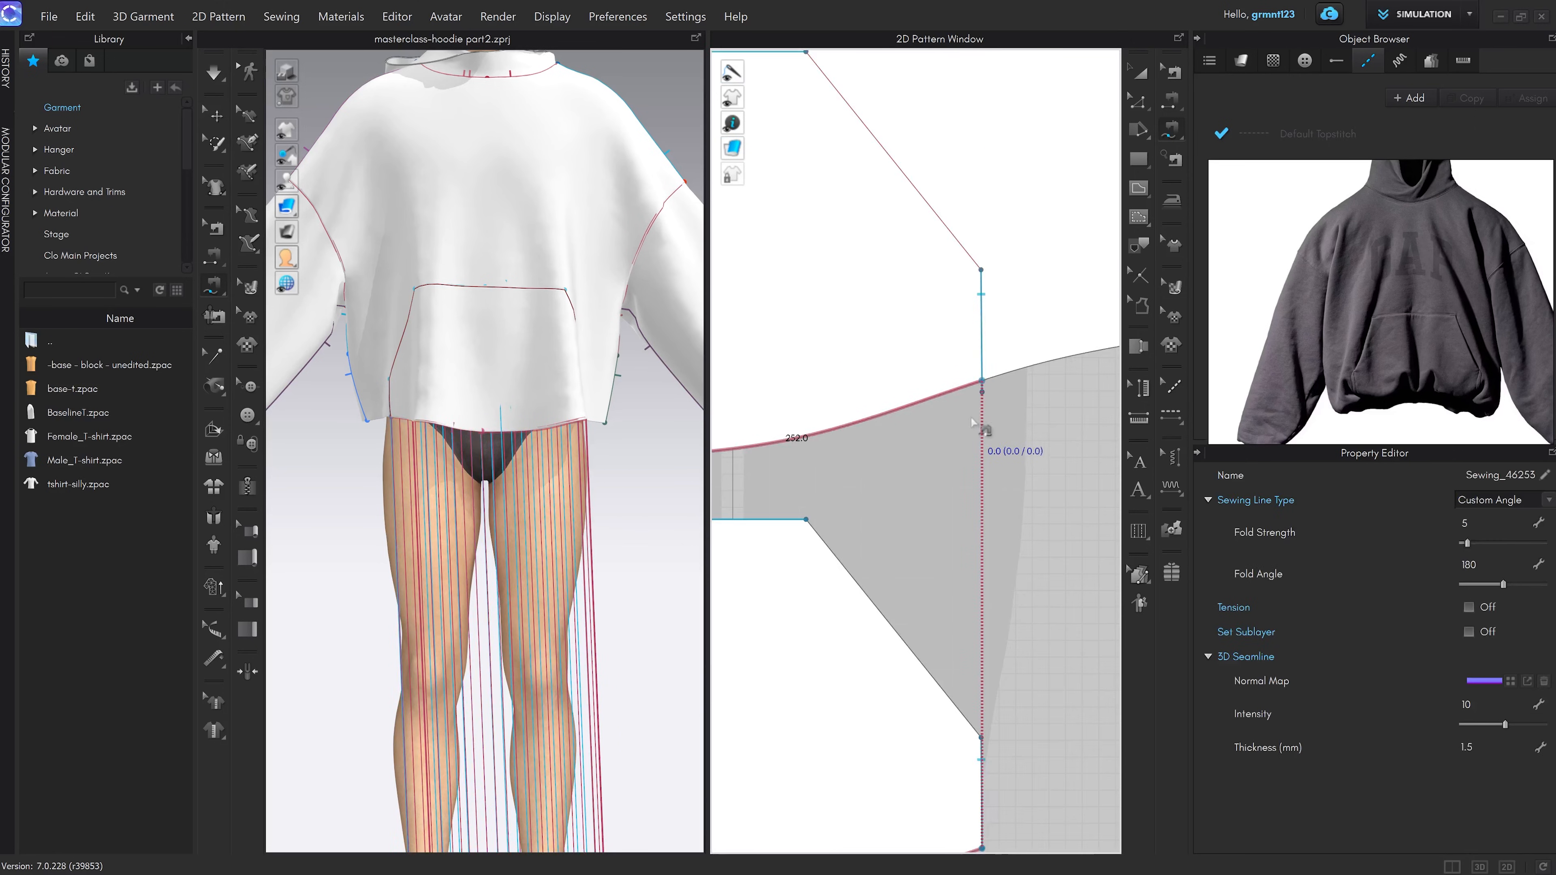
pyautogui.scroll(-5, 625, 547)
pyautogui.scroll(-5, 623, 548)
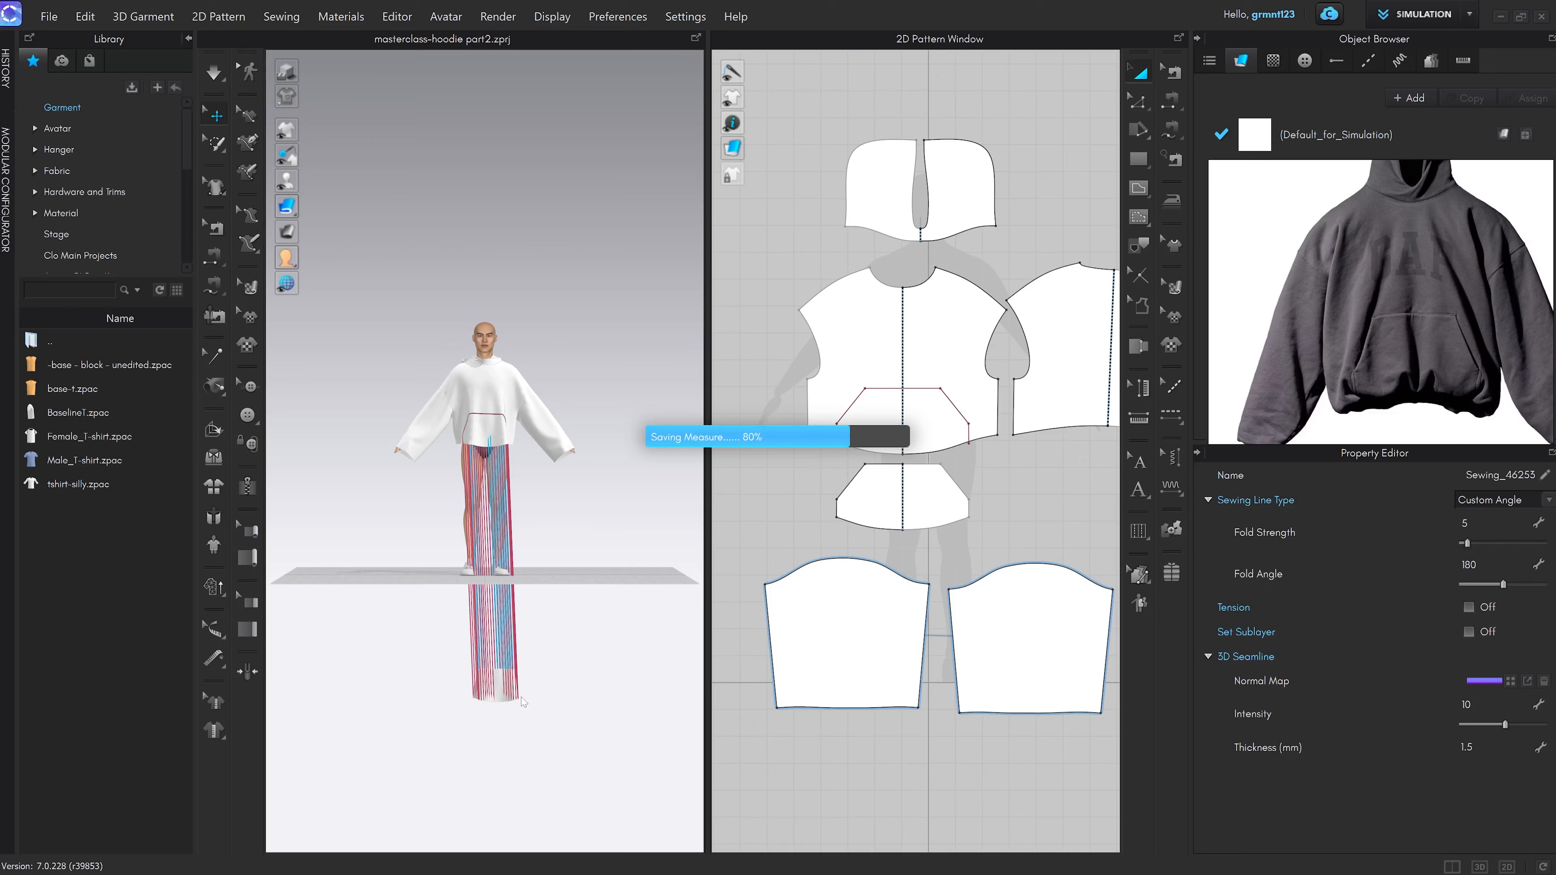
# Superimpose the pocket piece over the front body in the 3D view
pyautogui.press('space')
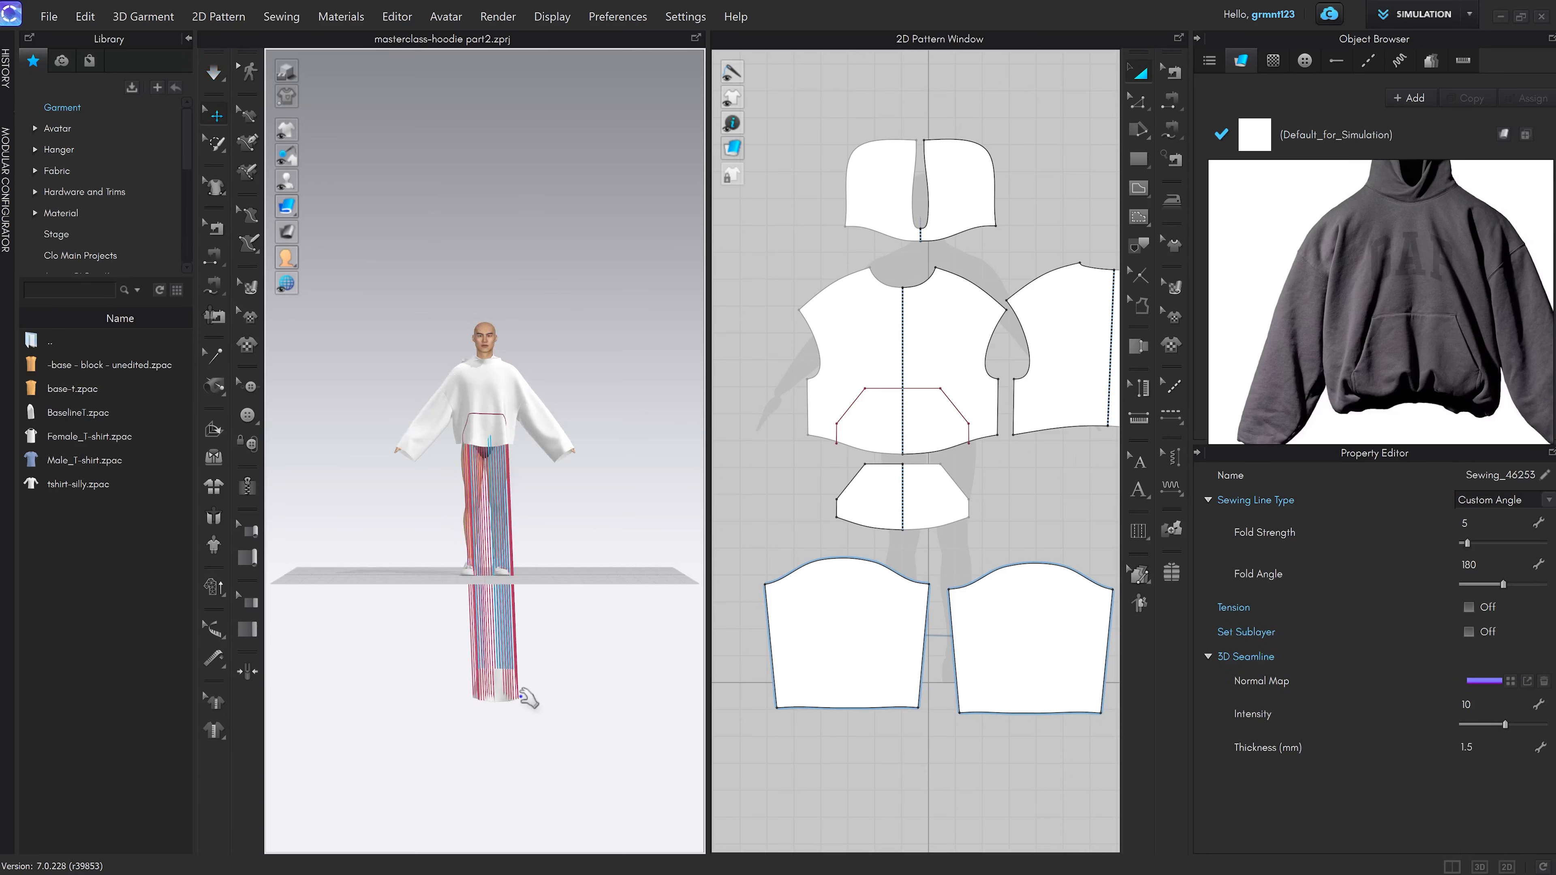
pyautogui.scroll(5, 569, 613)
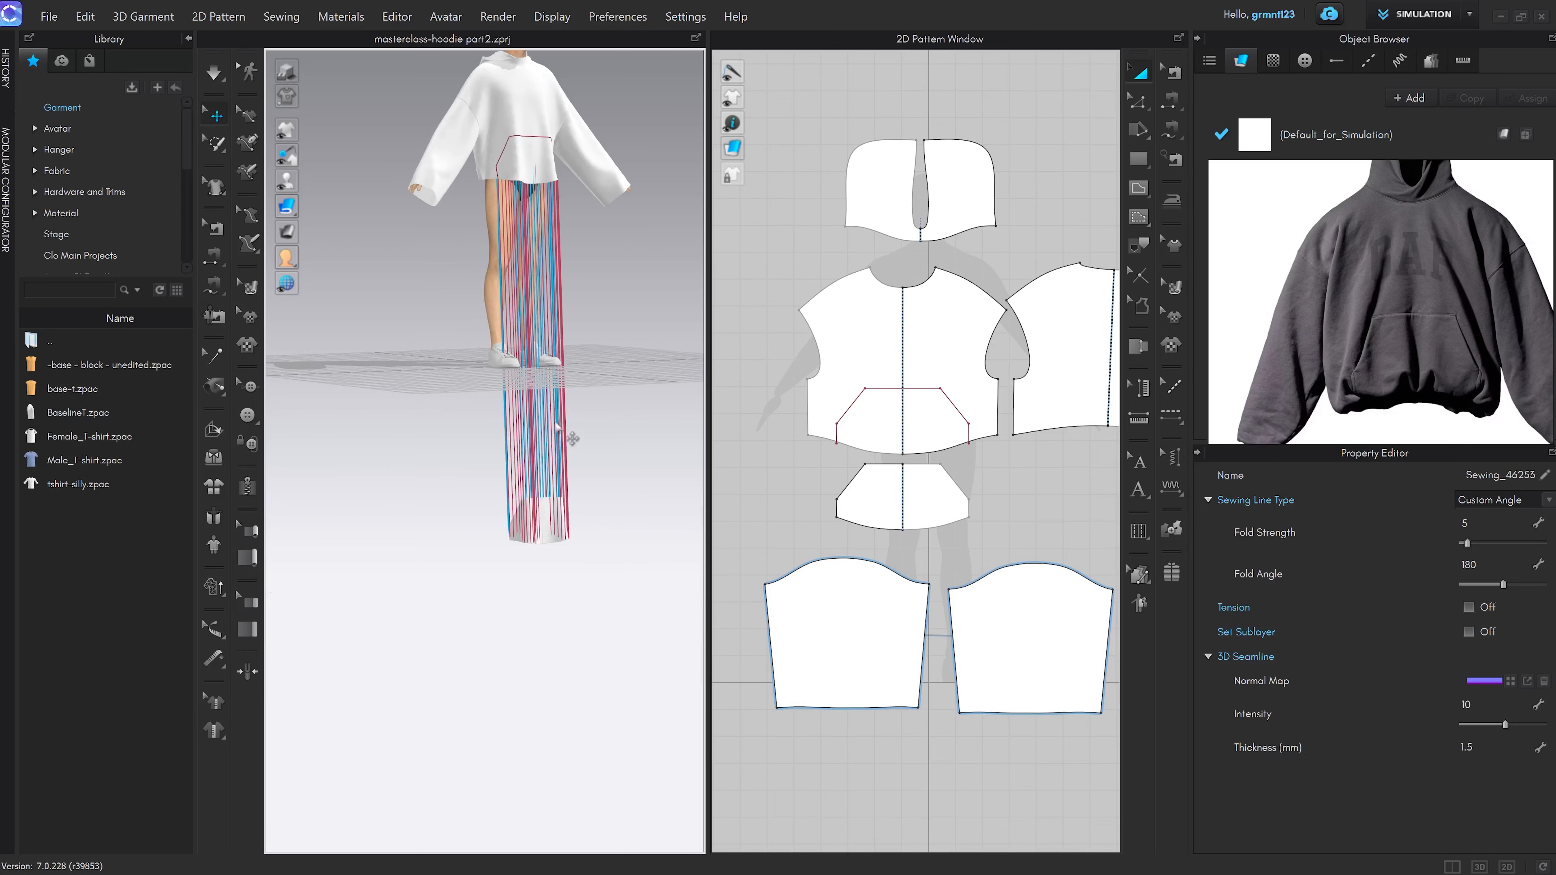
pyautogui.click(939, 500)
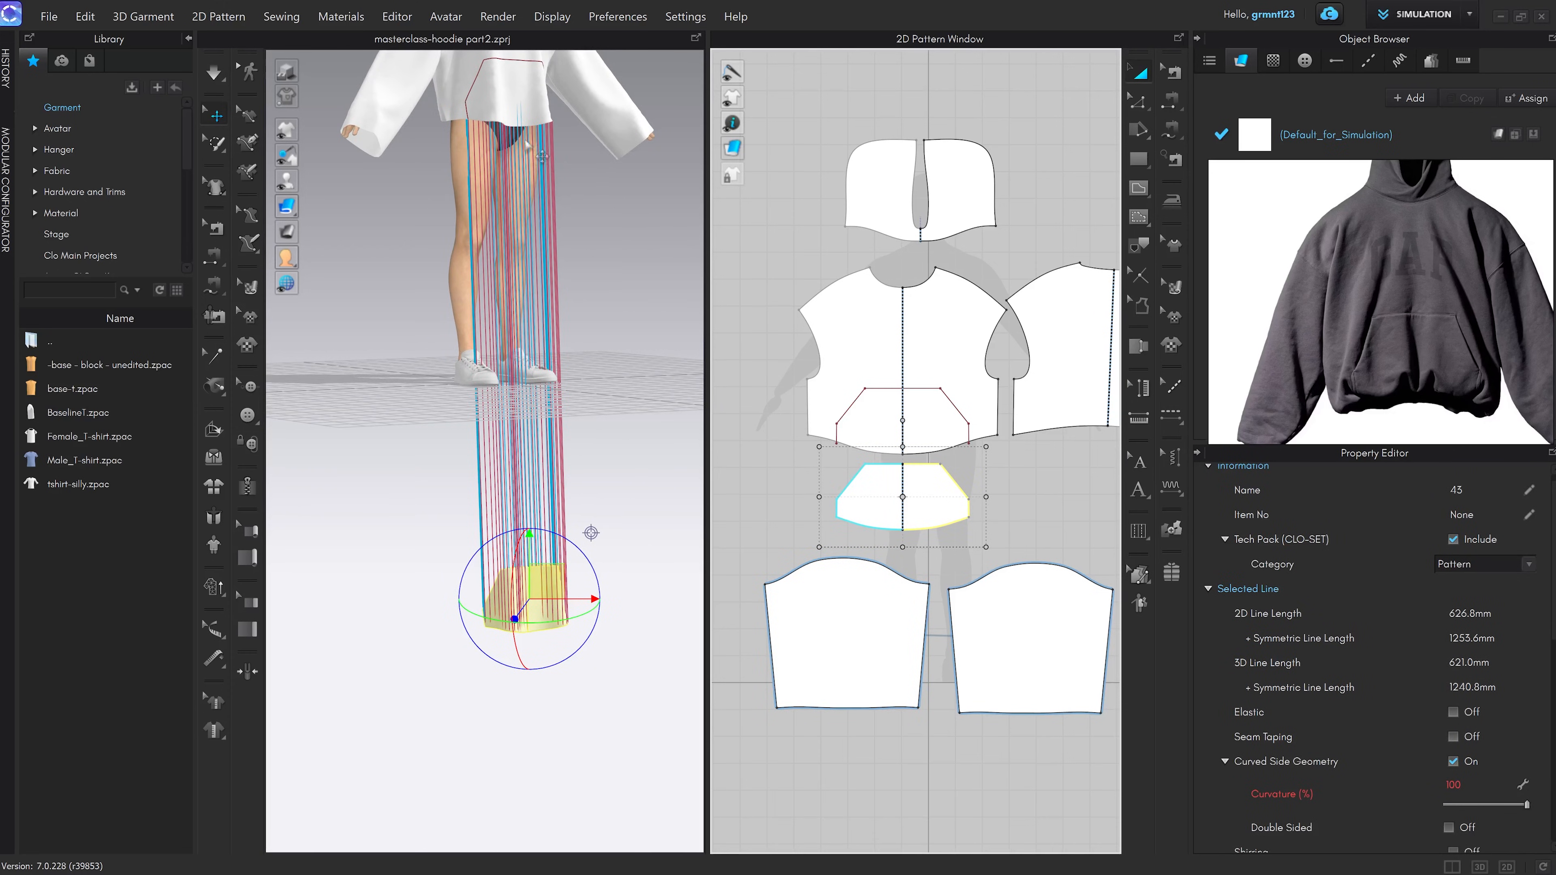
pyautogui.scroll(-4, 559, 342)
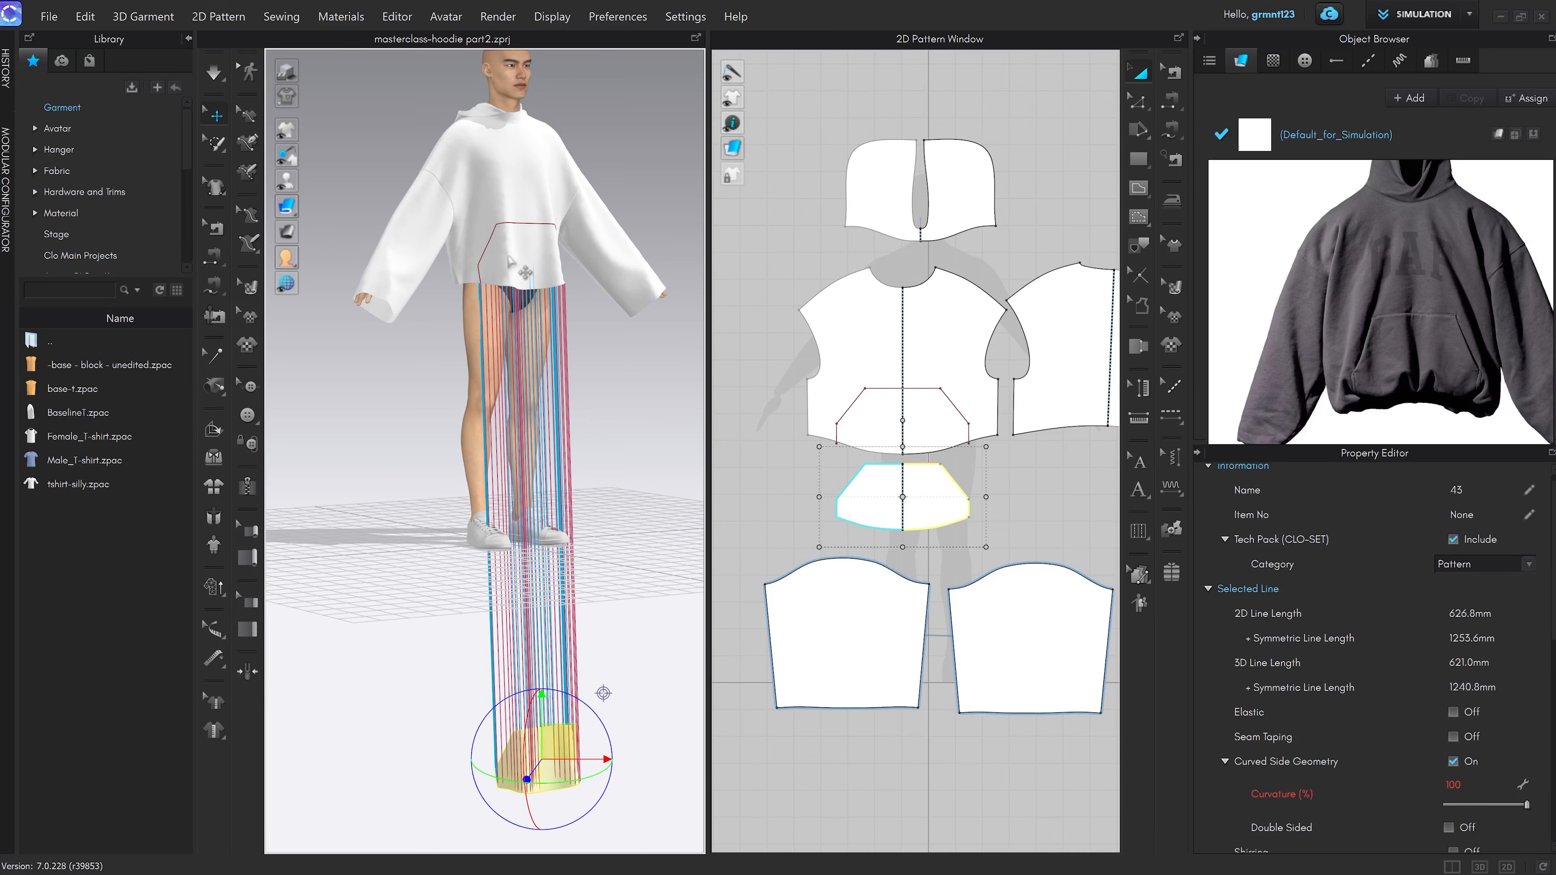
pyautogui.scroll(1, 563, 711)
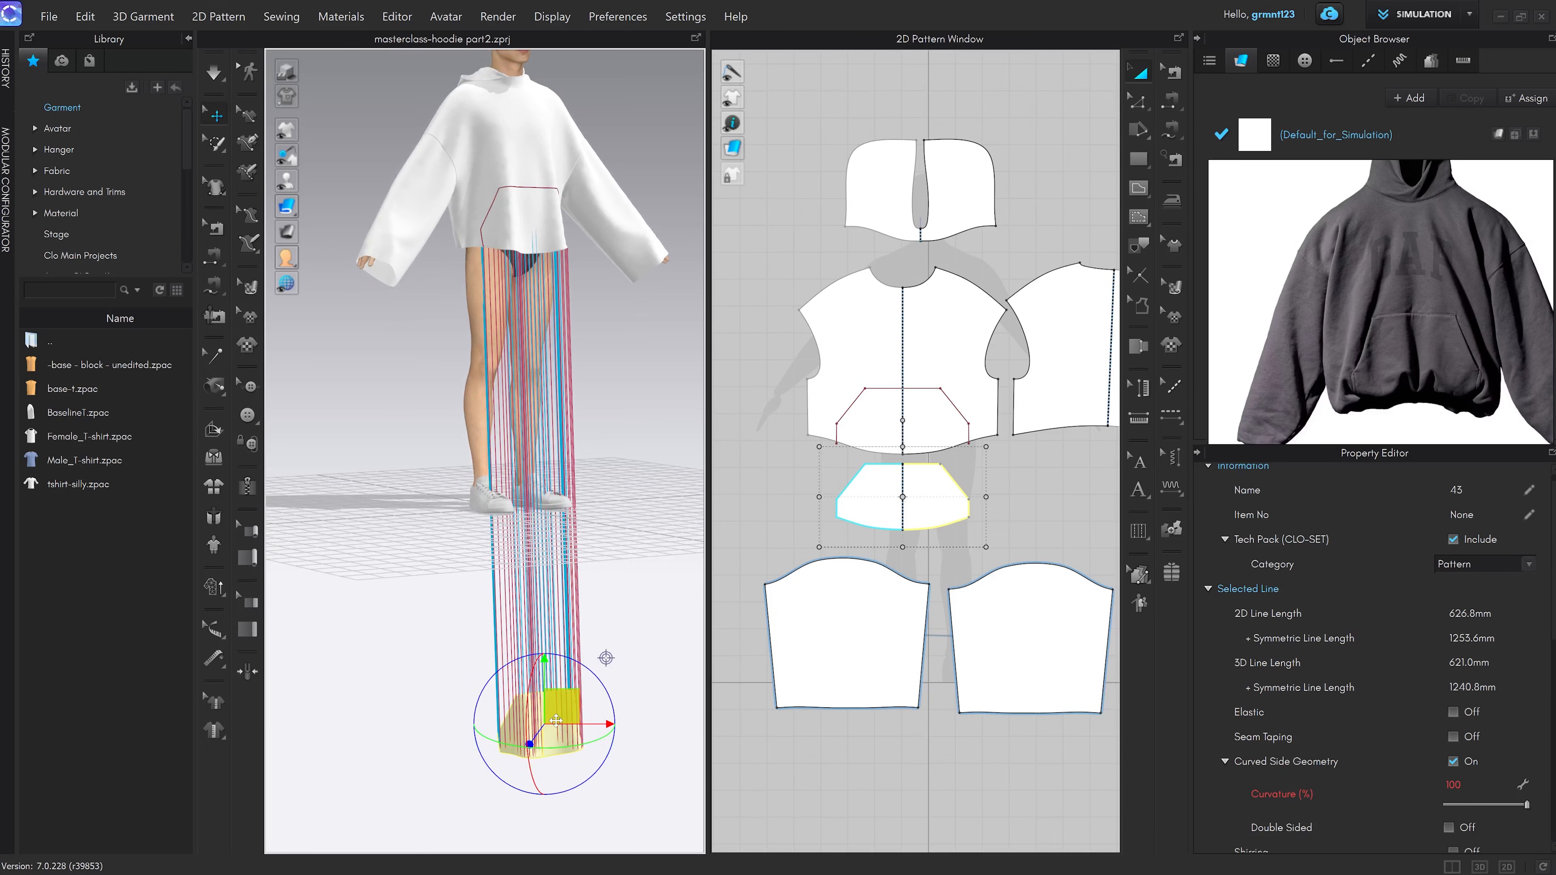
pyautogui.moveTo(557, 715); pyautogui.dragTo(546, 669)
pyautogui.rightClick(543, 673)
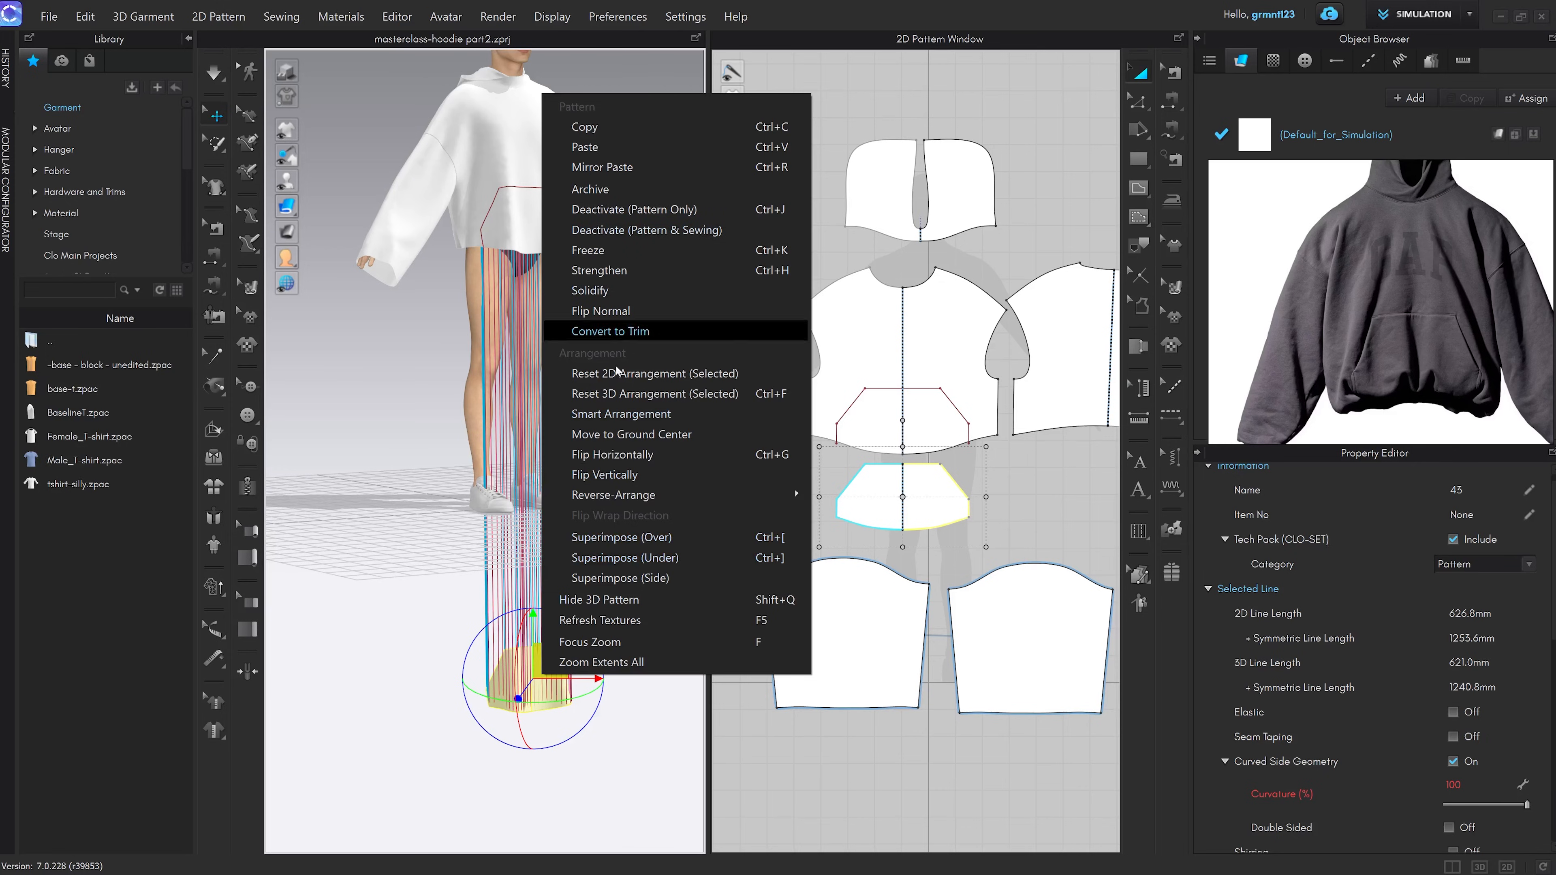
pyautogui.click(645, 537)
# Simulate the garment with the sewn pocket and inspect how it sits on the avatar from the side
pyautogui.scroll(5, 614, 614)
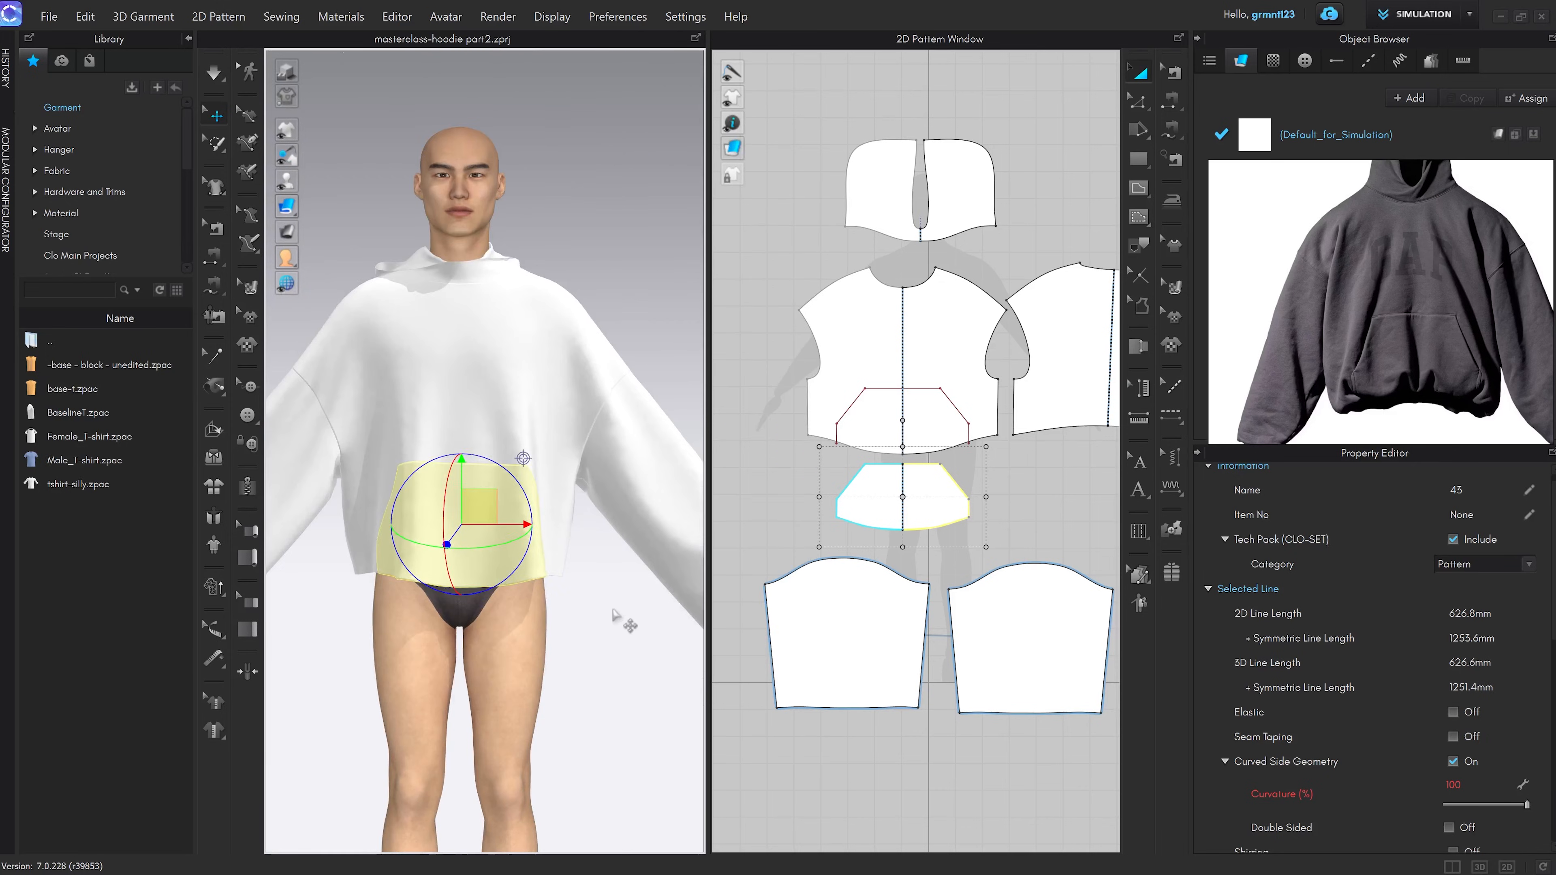
pyautogui.press('space')
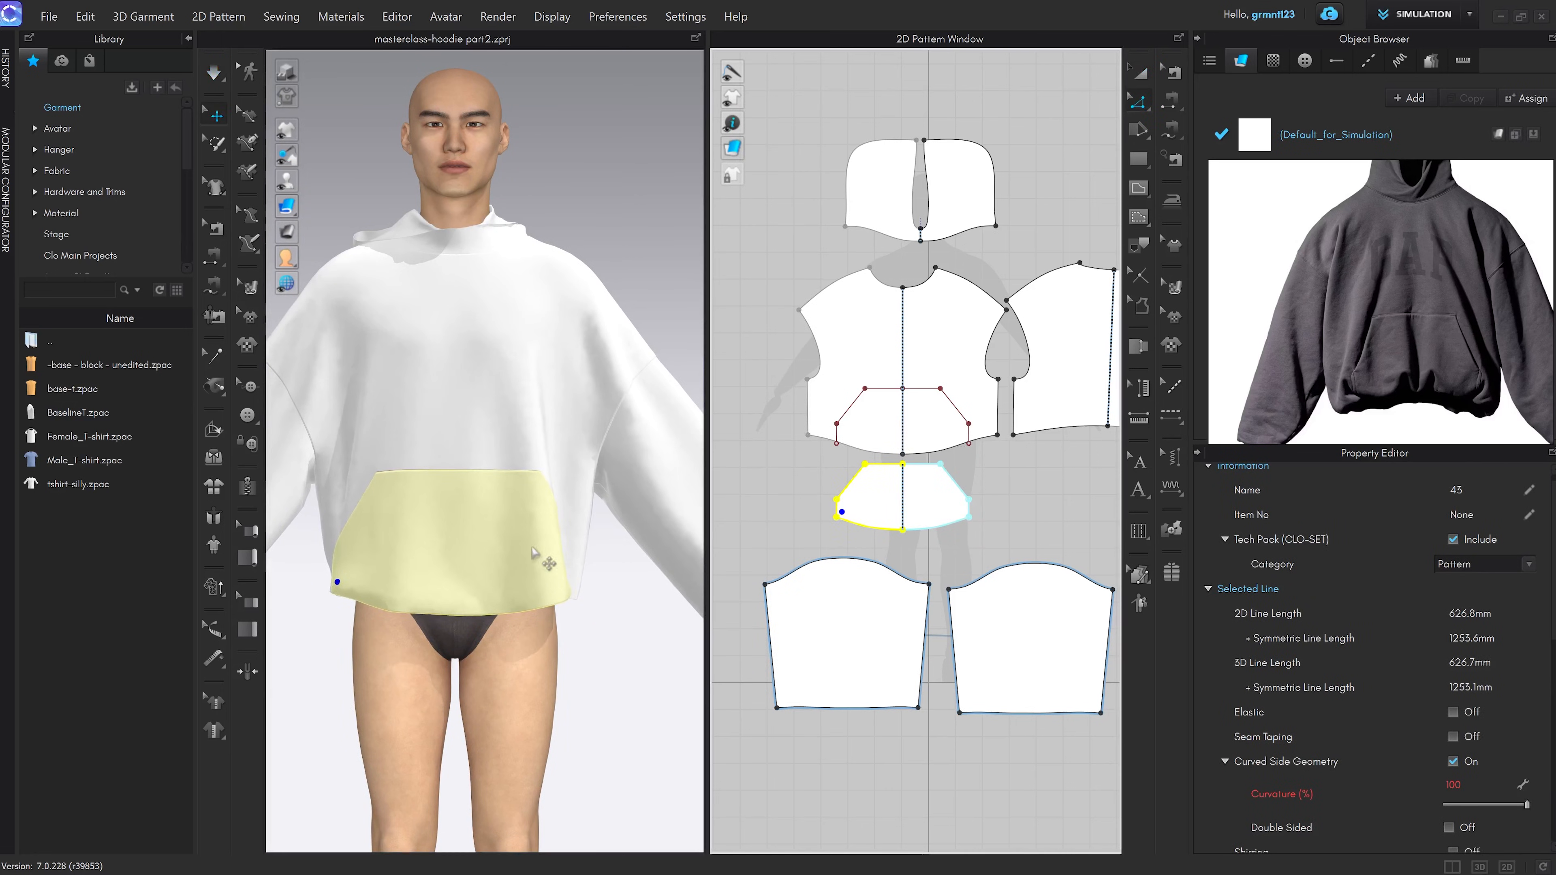
pyautogui.scroll(3, 607, 468)
pyautogui.moveTo(535, 472); pyautogui.dragTo(445, 512, button='right')
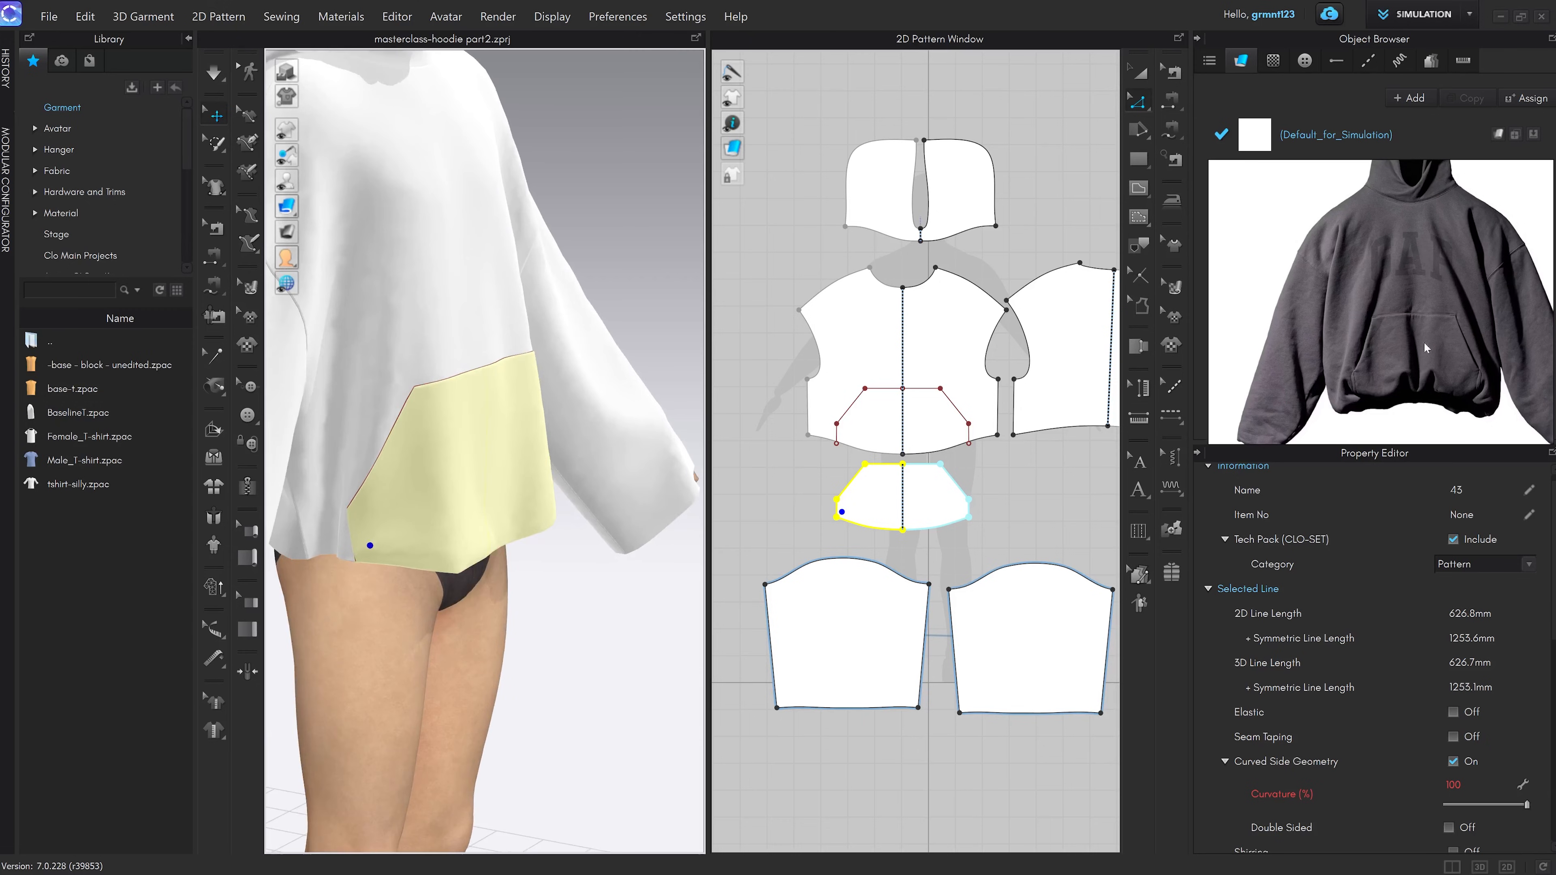
# Shift the side edge and upper corner of both the pocket piece and the front body's pocket outline inward by about 37 mm
pyautogui.scroll(5, 948, 539)
pyautogui.click(1010, 530)
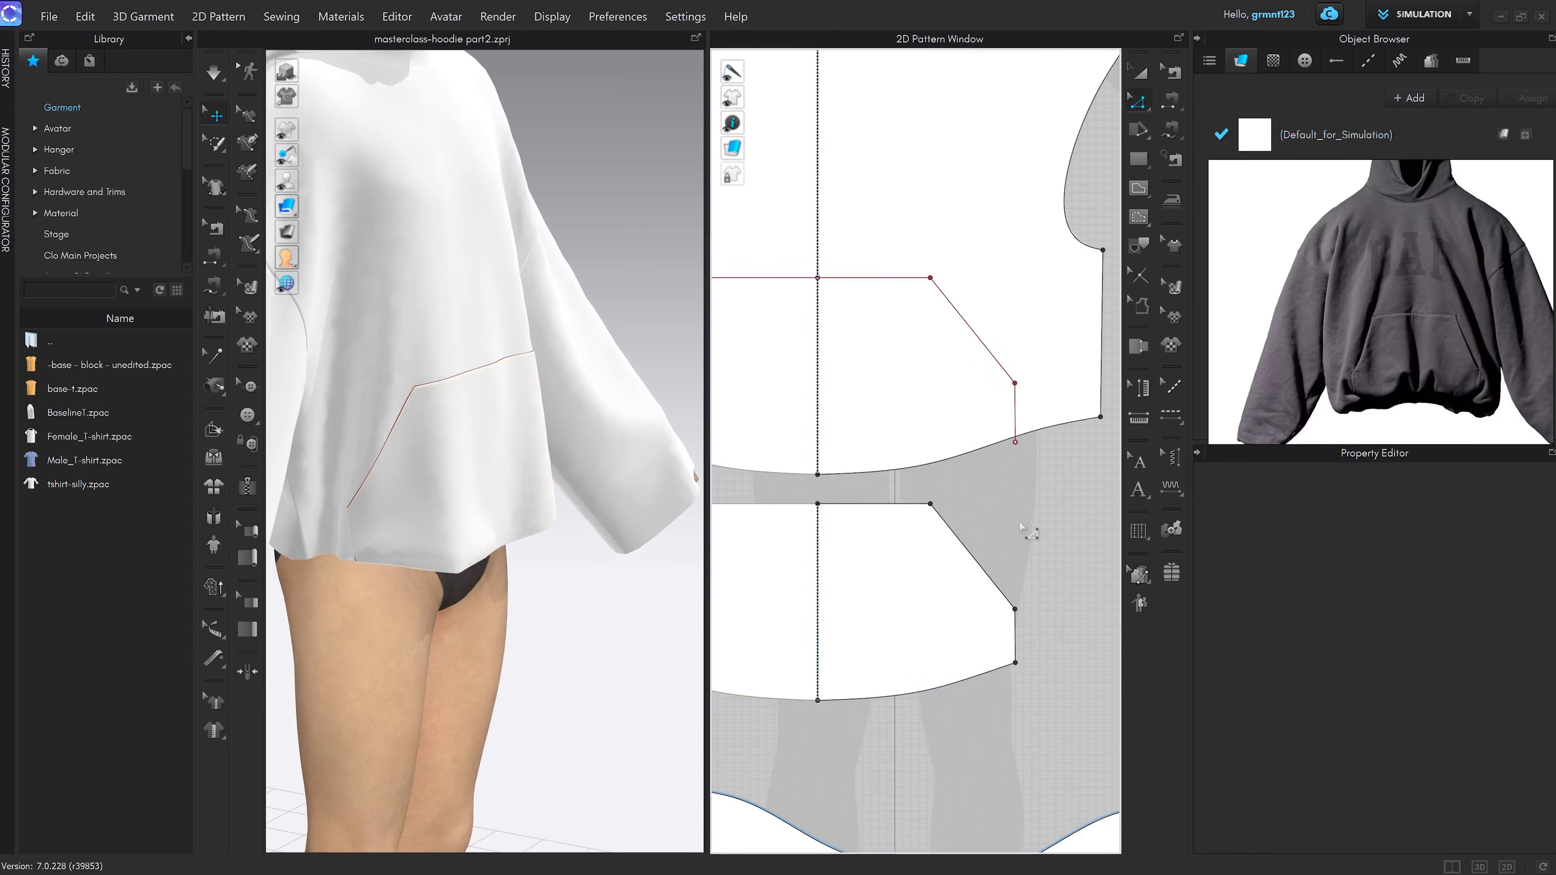
pyautogui.scroll(-1, 1041, 543)
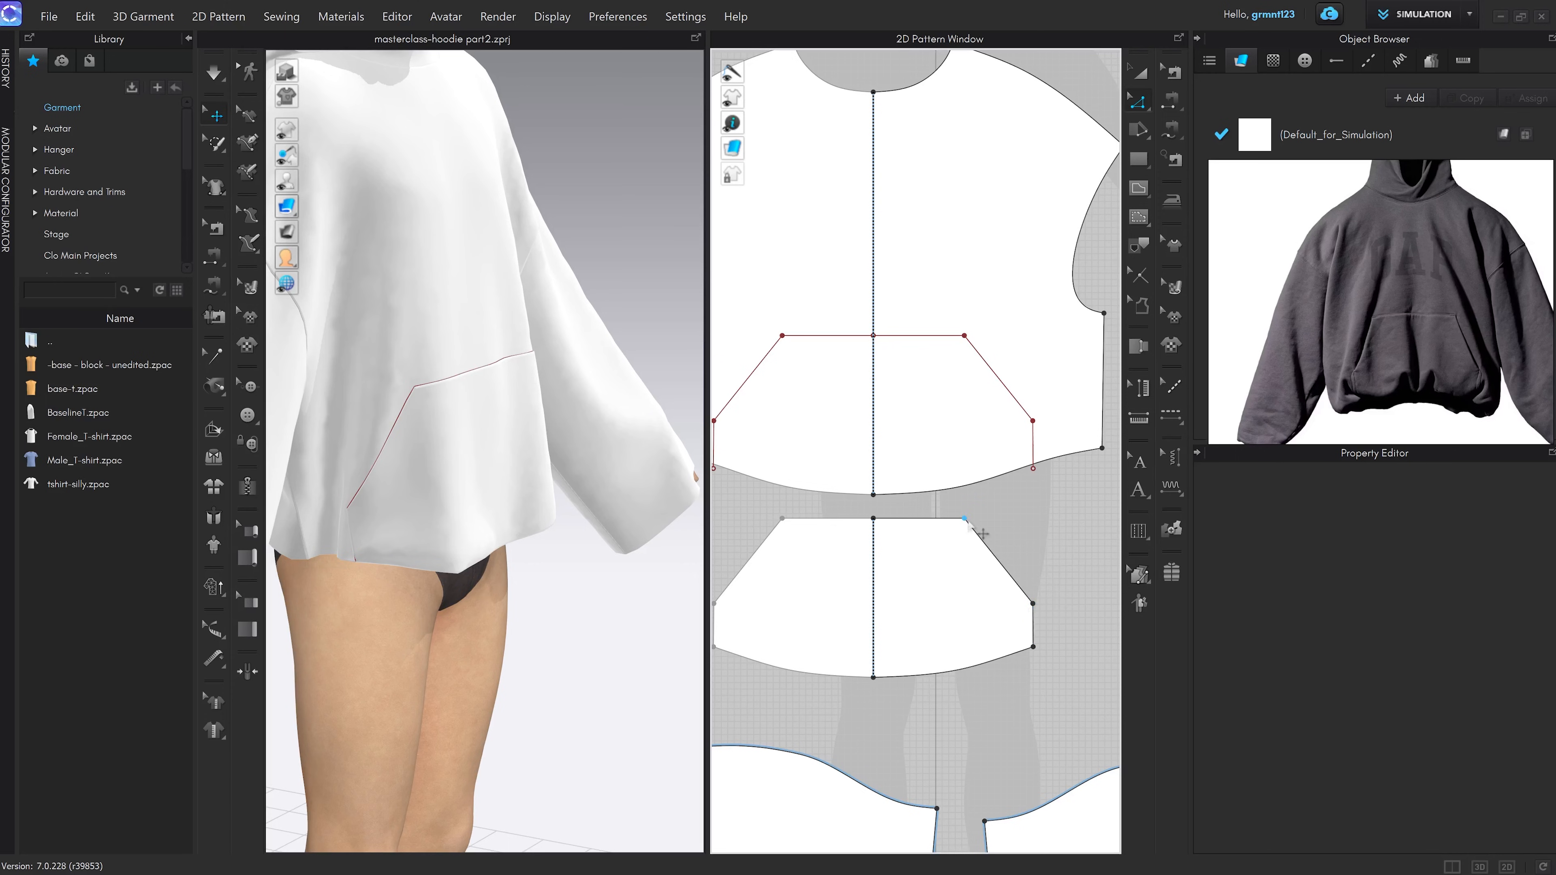
pyautogui.click(977, 531)
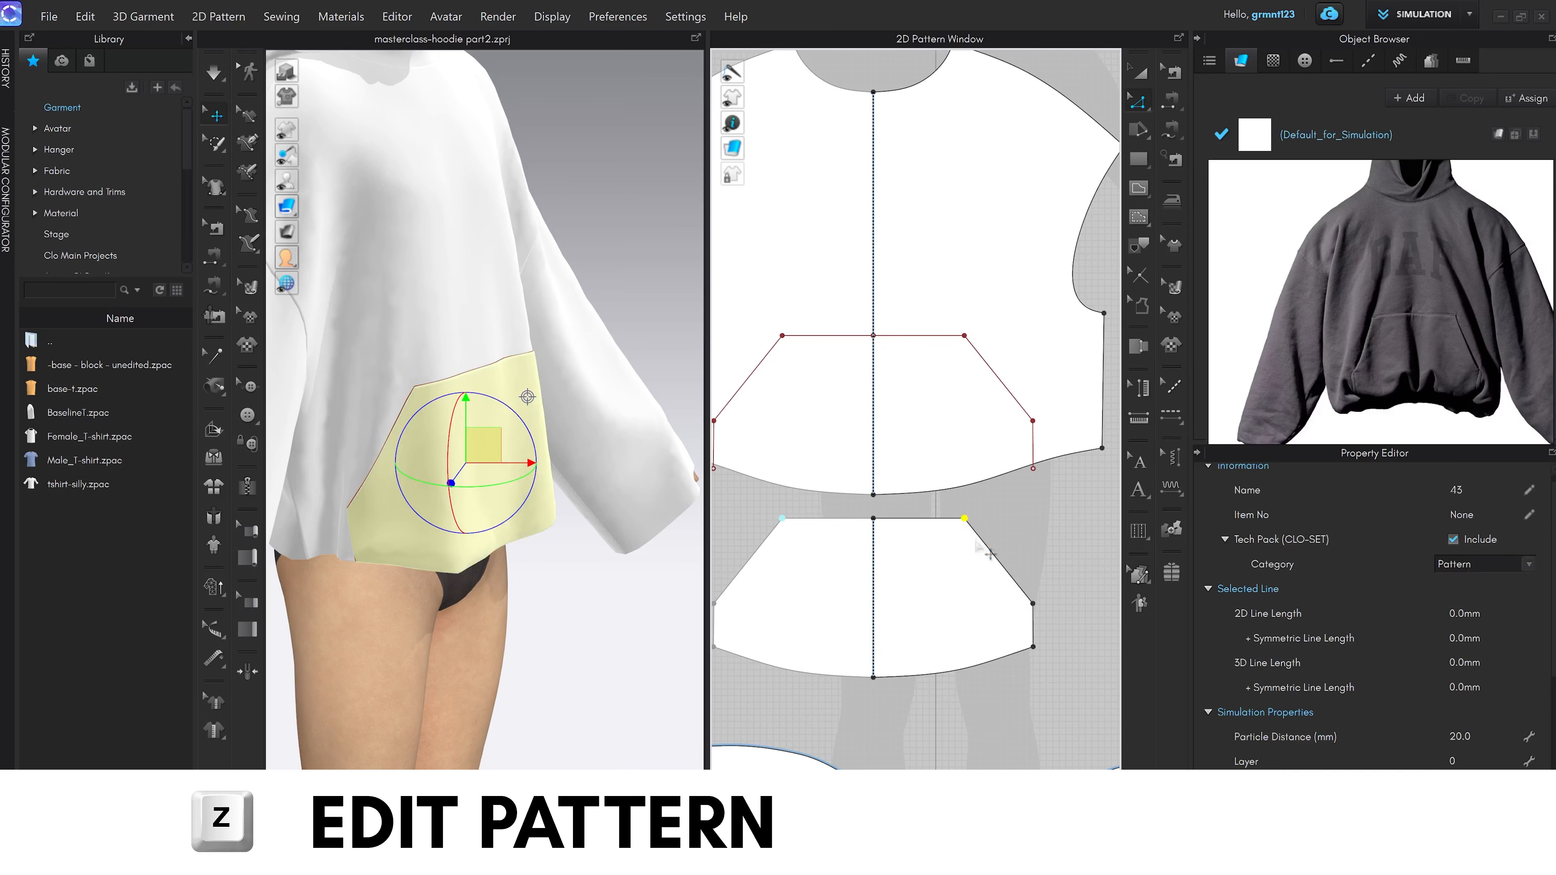
pyautogui.click(1033, 631)
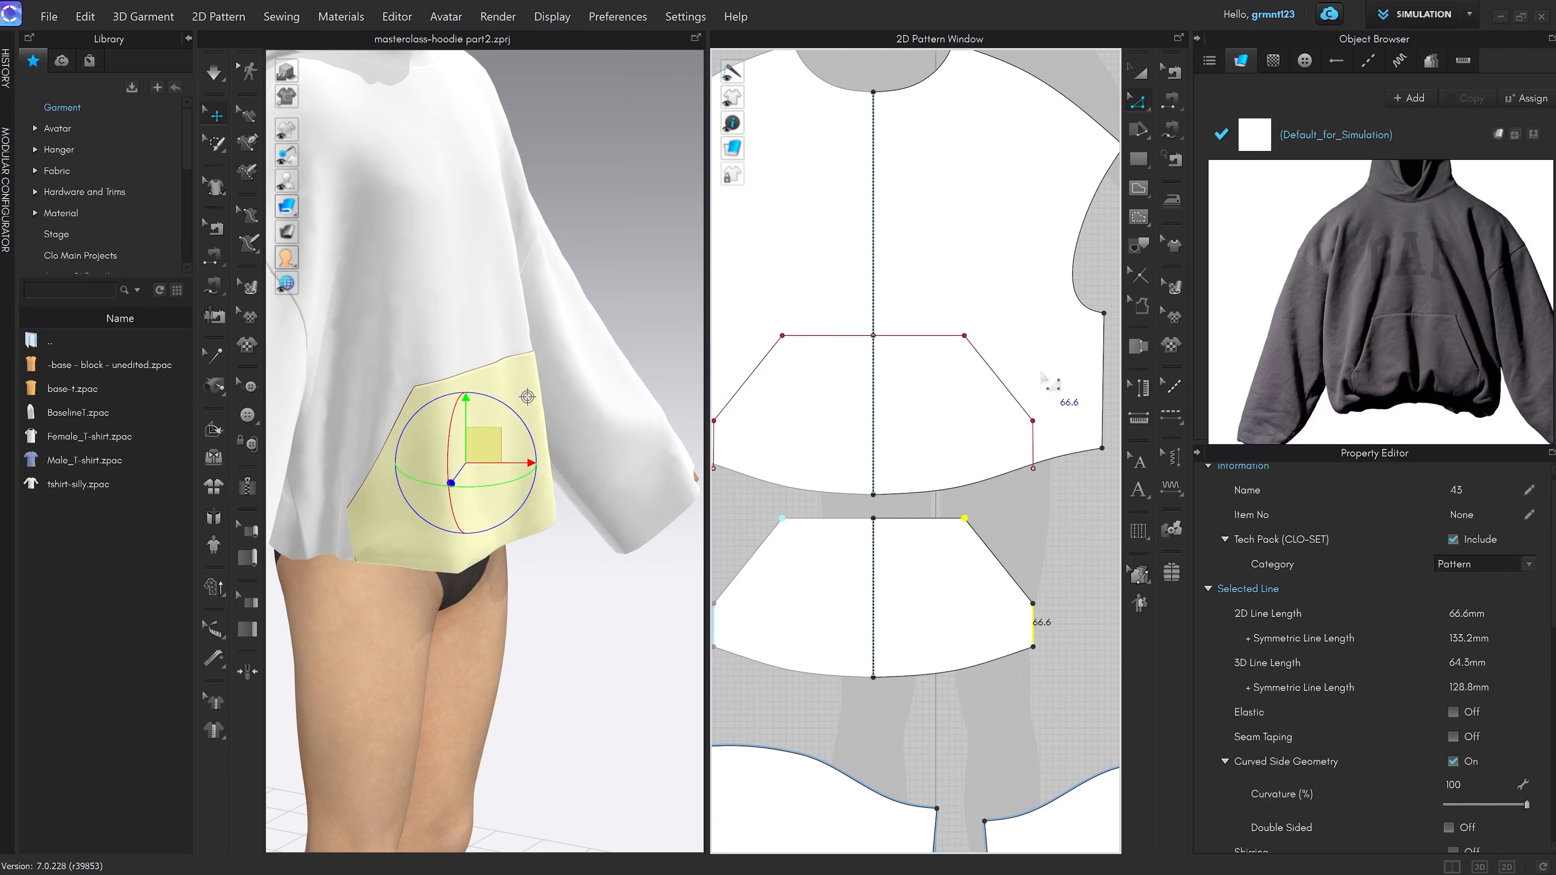
pyautogui.click(982, 354)
pyautogui.click(1035, 449)
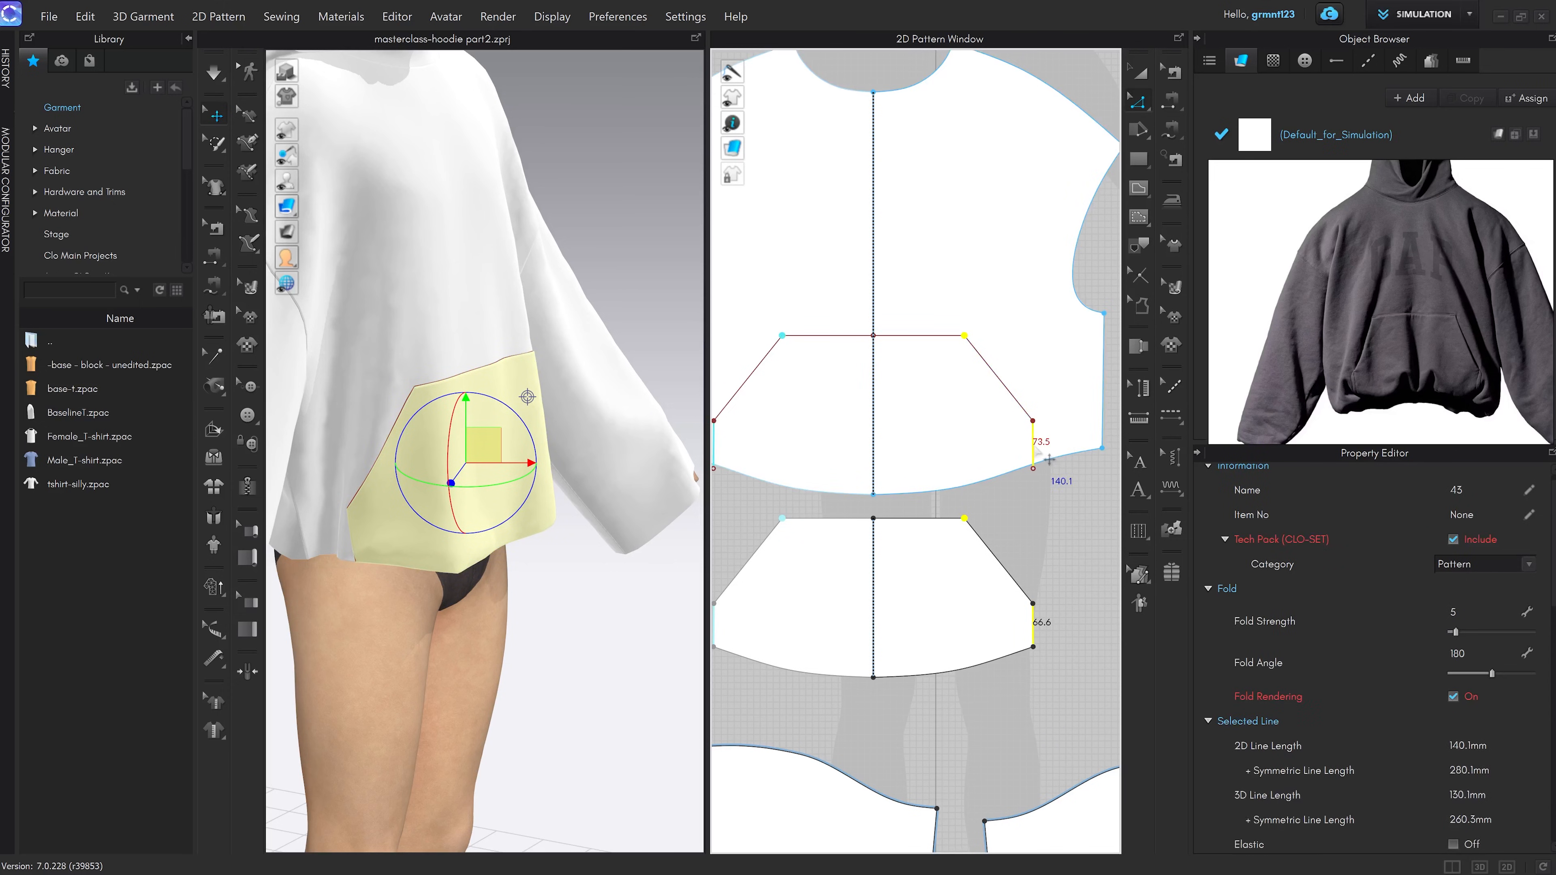
pyautogui.moveTo(1047, 466); pyautogui.dragTo(1023, 467)
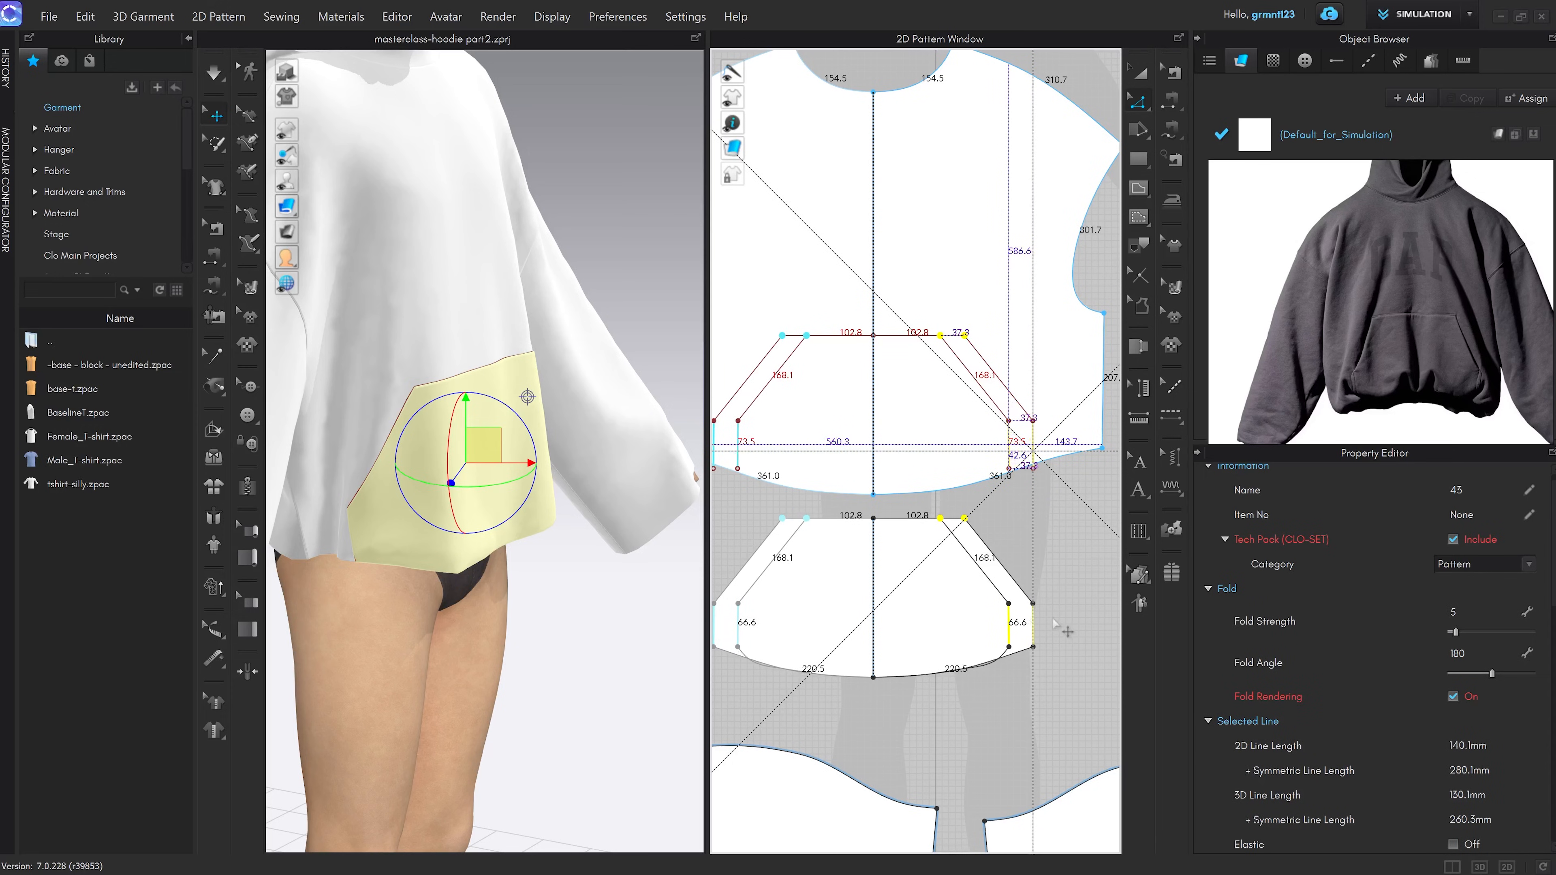
pyautogui.click(1002, 675)
# Simulate the garment with the narrowed pocket, tug its lower corner and examine the fit from the front
pyautogui.scroll(3, 993, 686)
pyautogui.moveTo(1018, 638); pyautogui.dragTo(1029, 622, button='middle')
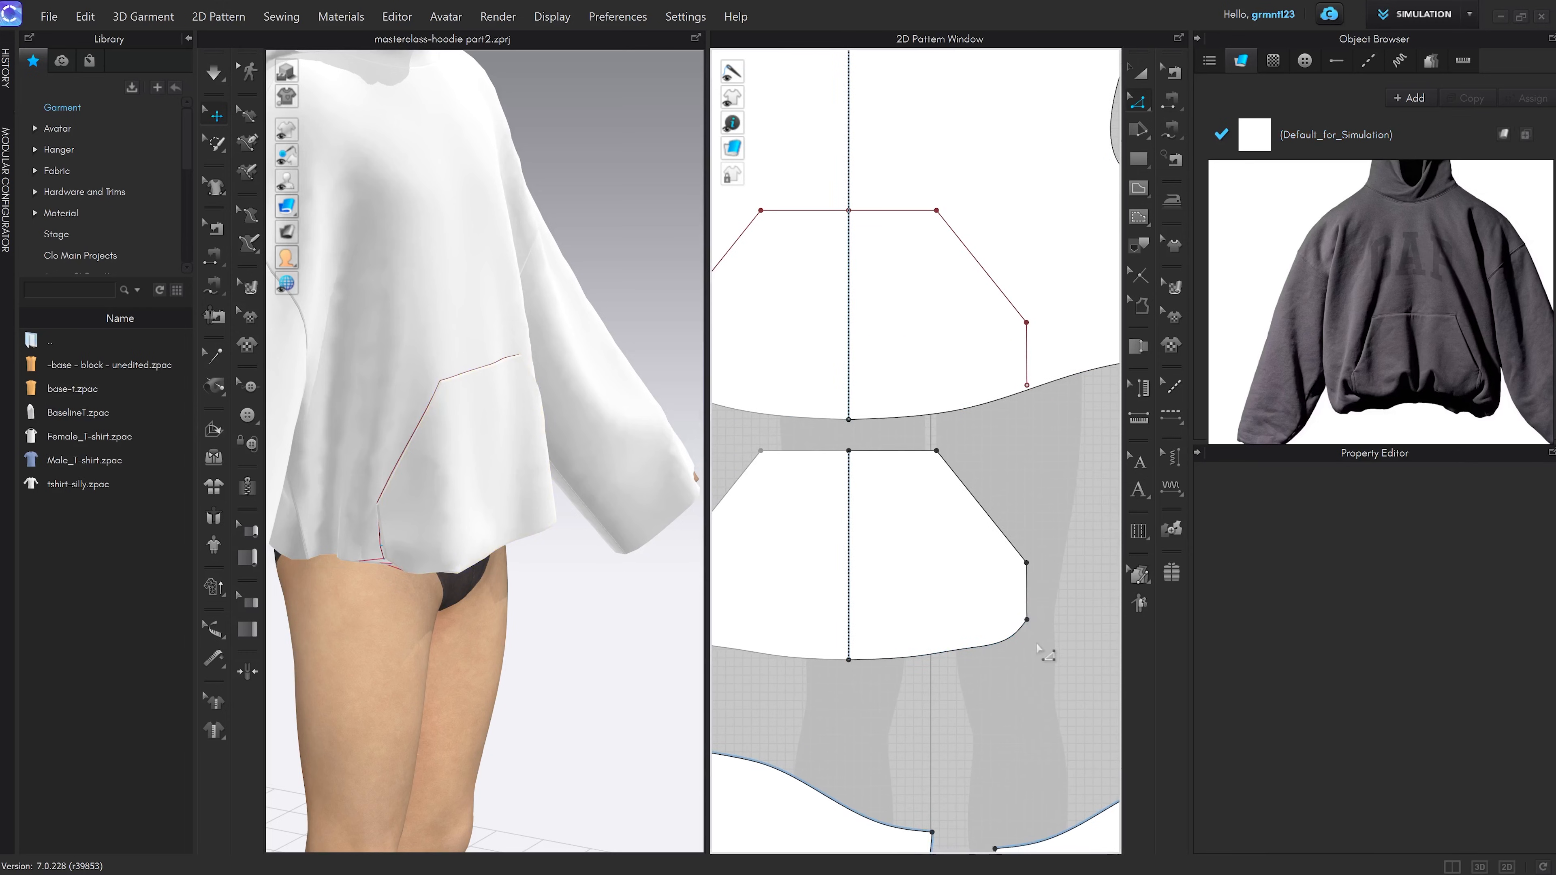
pyautogui.press('2')
pyautogui.moveTo(566, 410); pyautogui.dragTo(590, 573, button='middle')
pyautogui.scroll(3, 591, 573)
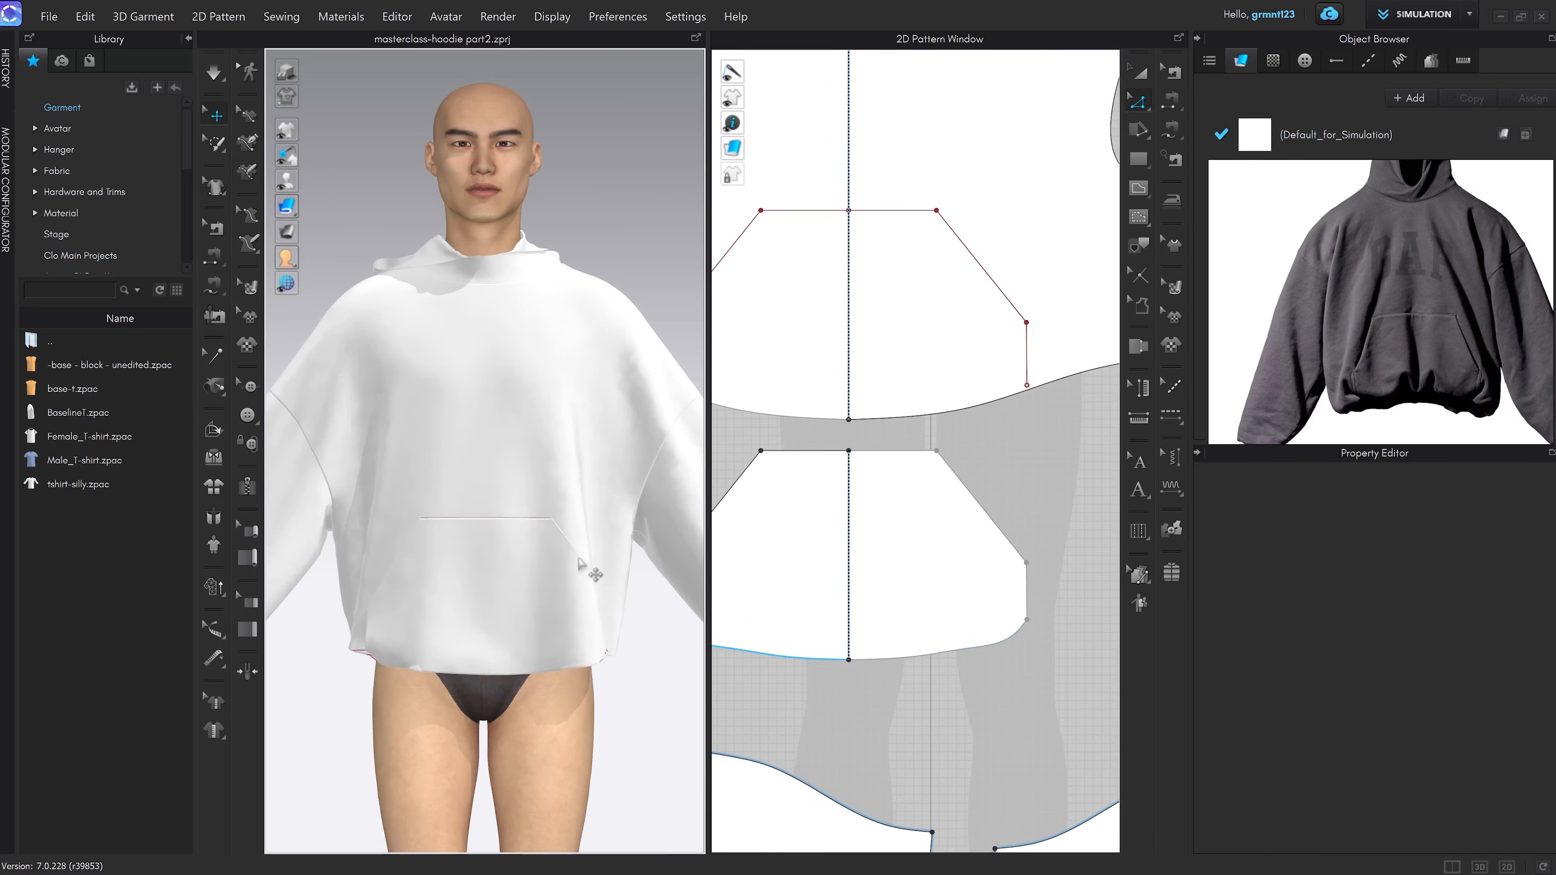
pyautogui.press('space')
pyautogui.click(385, 643)
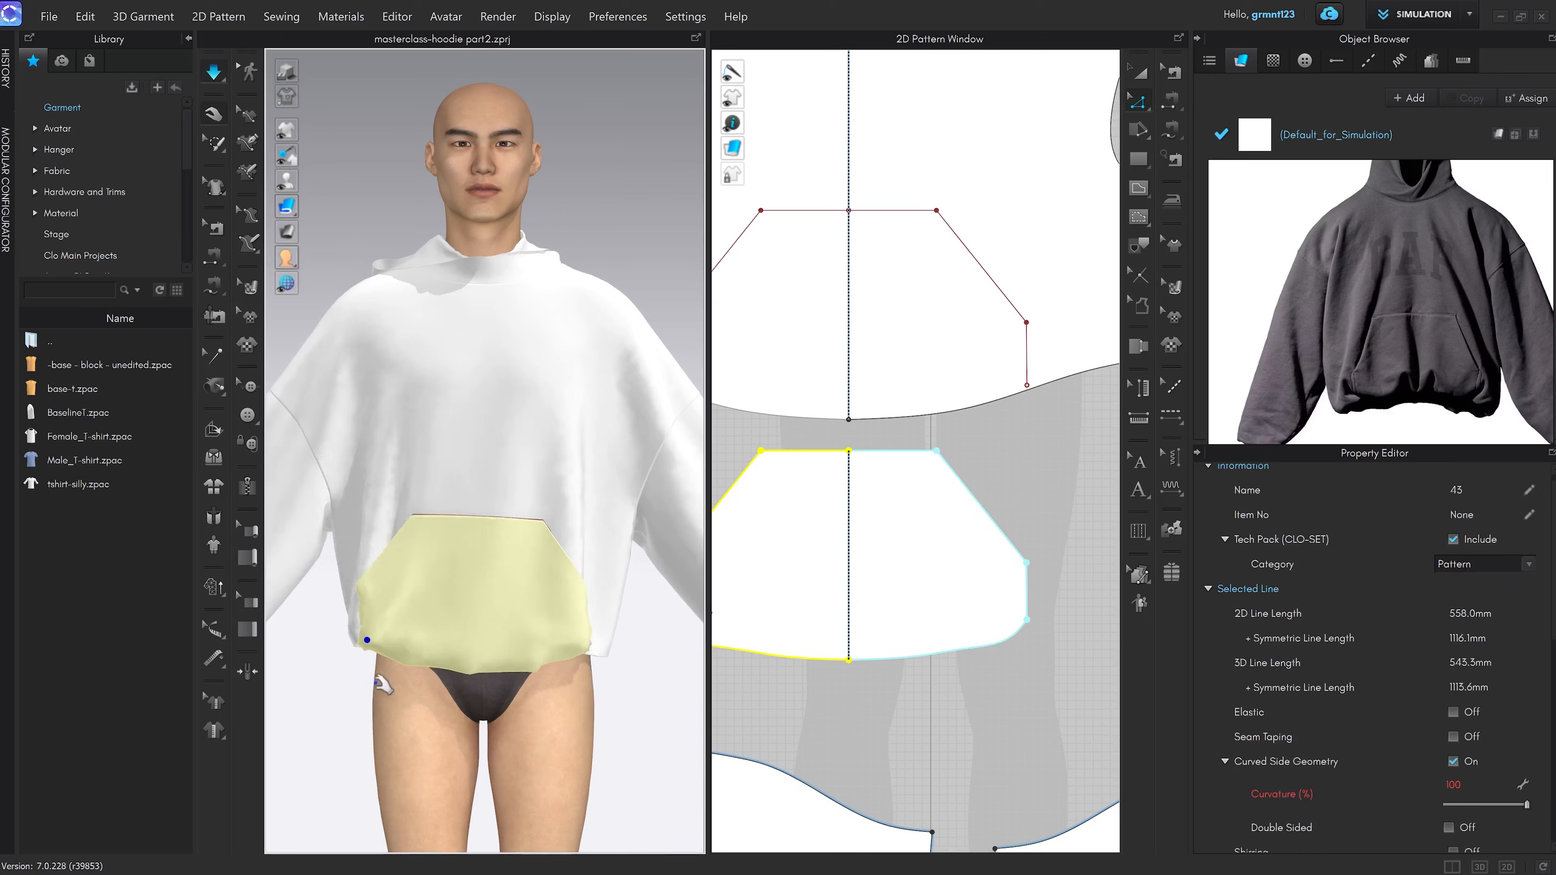
pyautogui.press('space')
# Narrow the pocket piece and body outline further, to a top edge about 181 mm wide, and simulate the garment
pyautogui.scroll(-1, 1041, 415)
pyautogui.click(1033, 380)
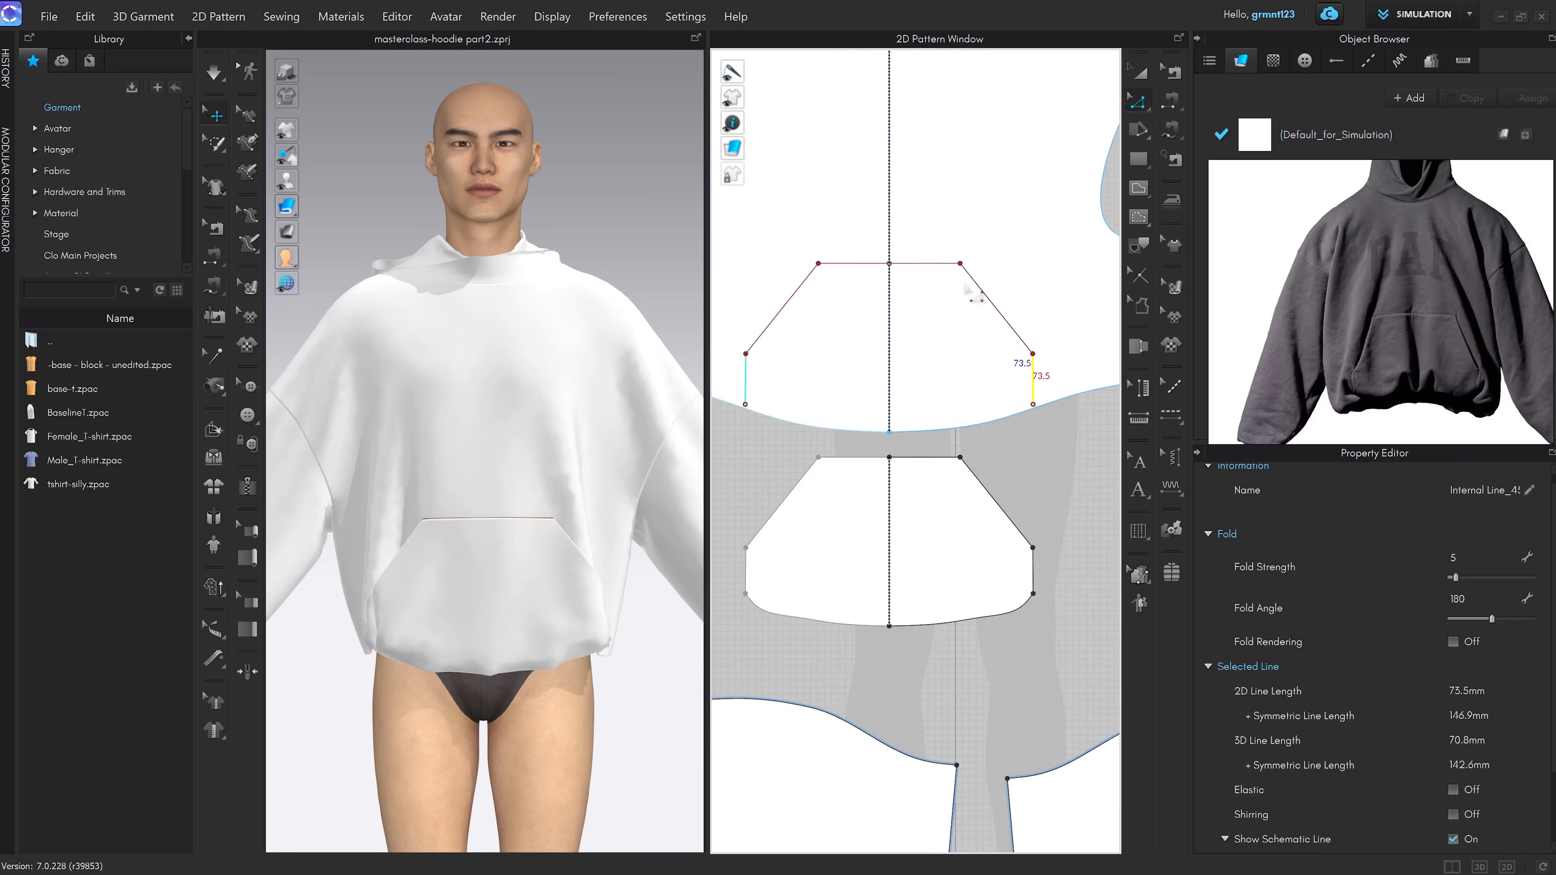
pyautogui.scroll(1, 527, 538)
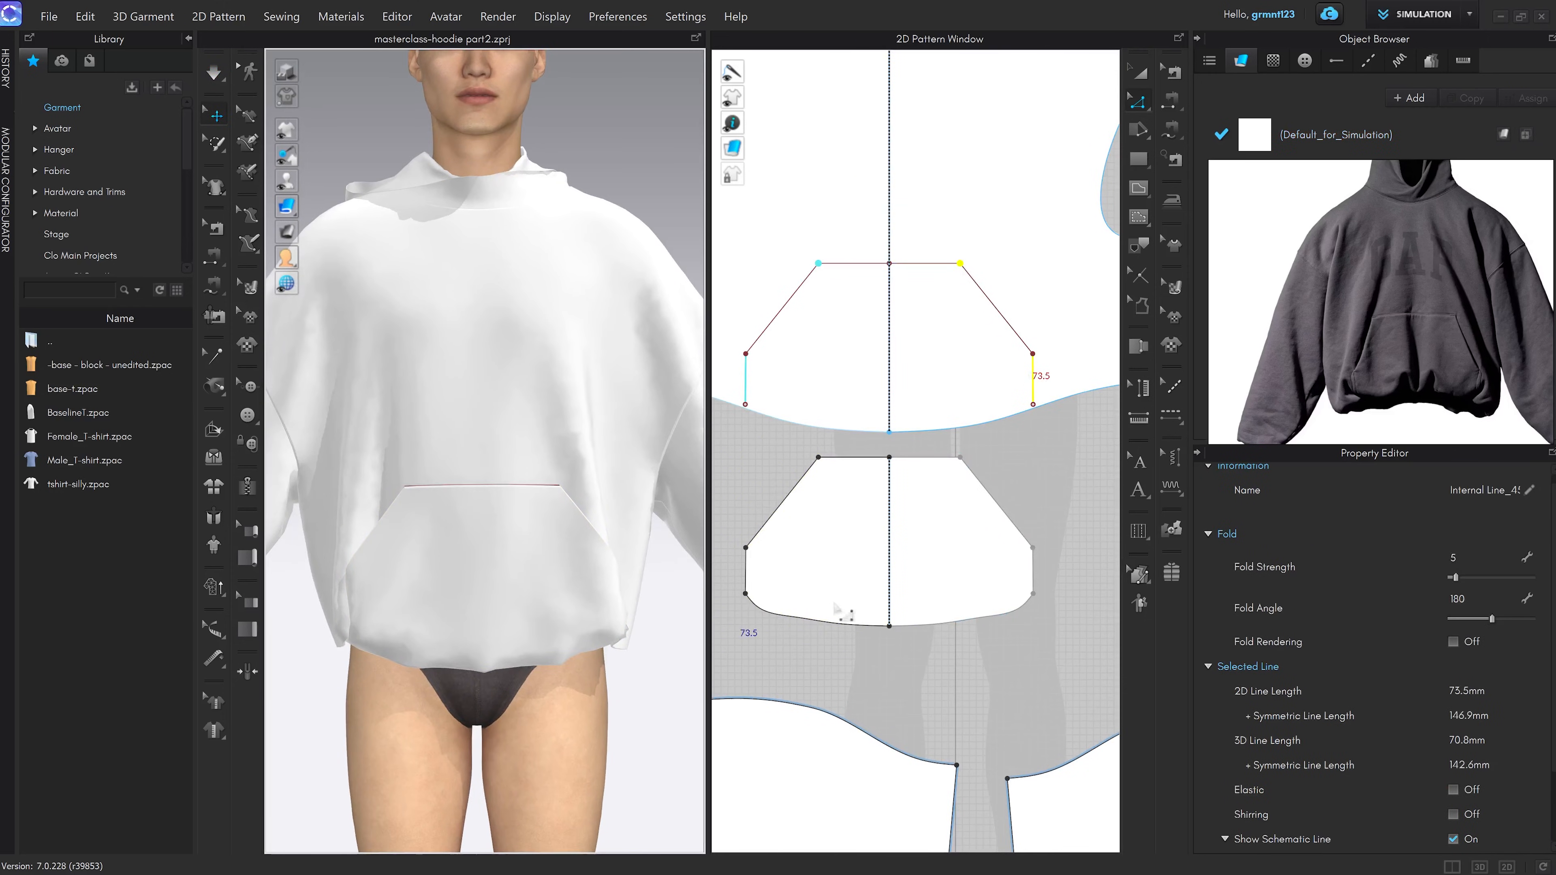
pyautogui.click(974, 475)
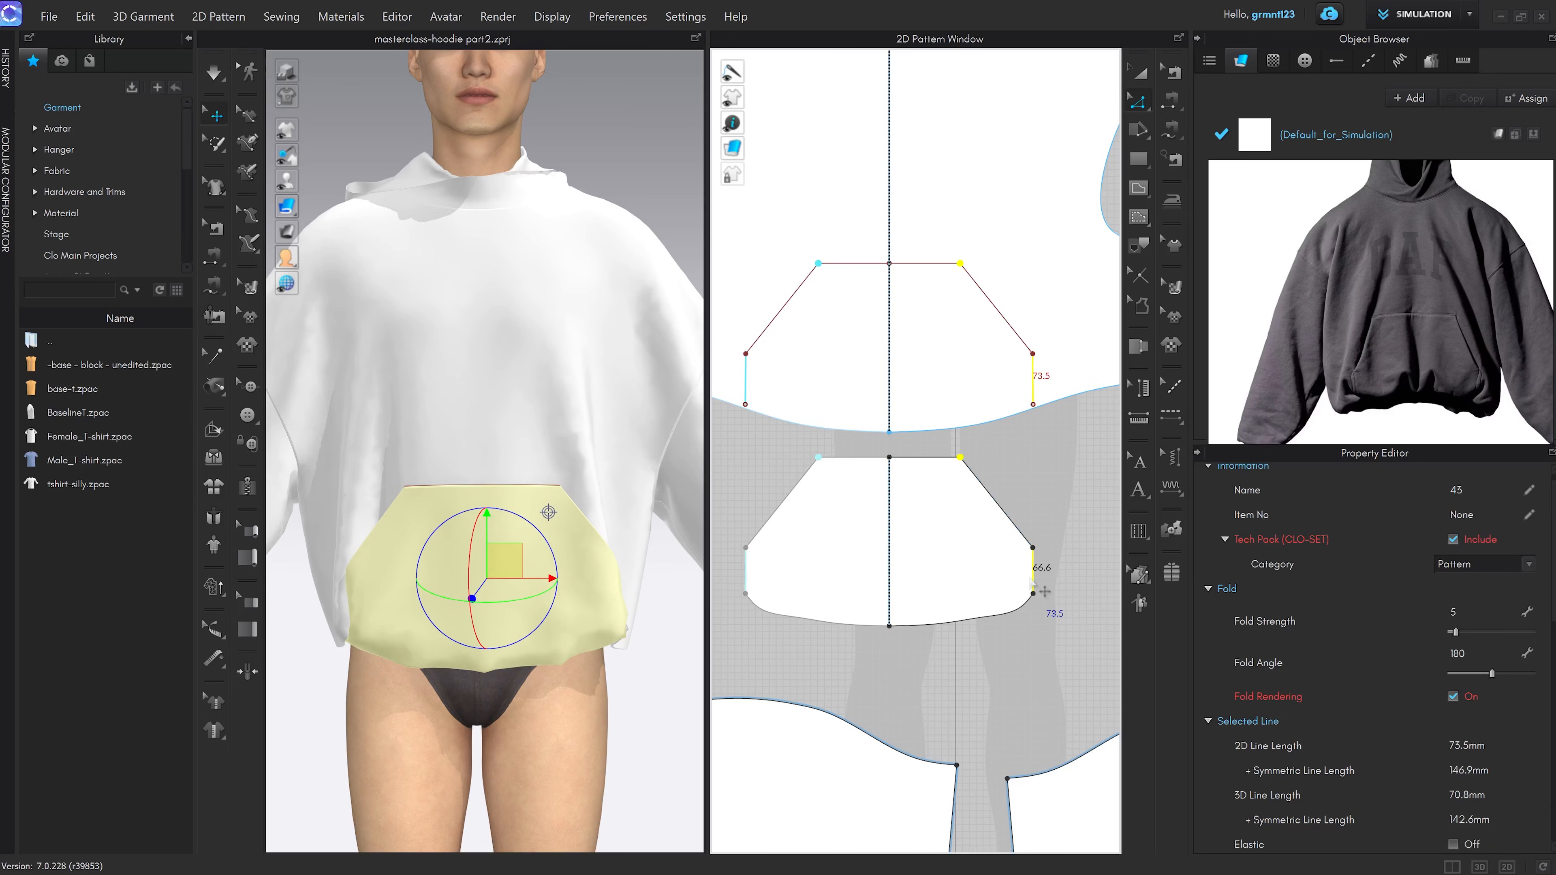
pyautogui.keyDown('shift'); pyautogui.click(1031, 579); pyautogui.keyUp('shift')
pyautogui.keyDown('shift'); pyautogui.moveTo(1033, 575); pyautogui.dragTo(1025, 575); pyautogui.keyUp('shift')
pyautogui.press('space')
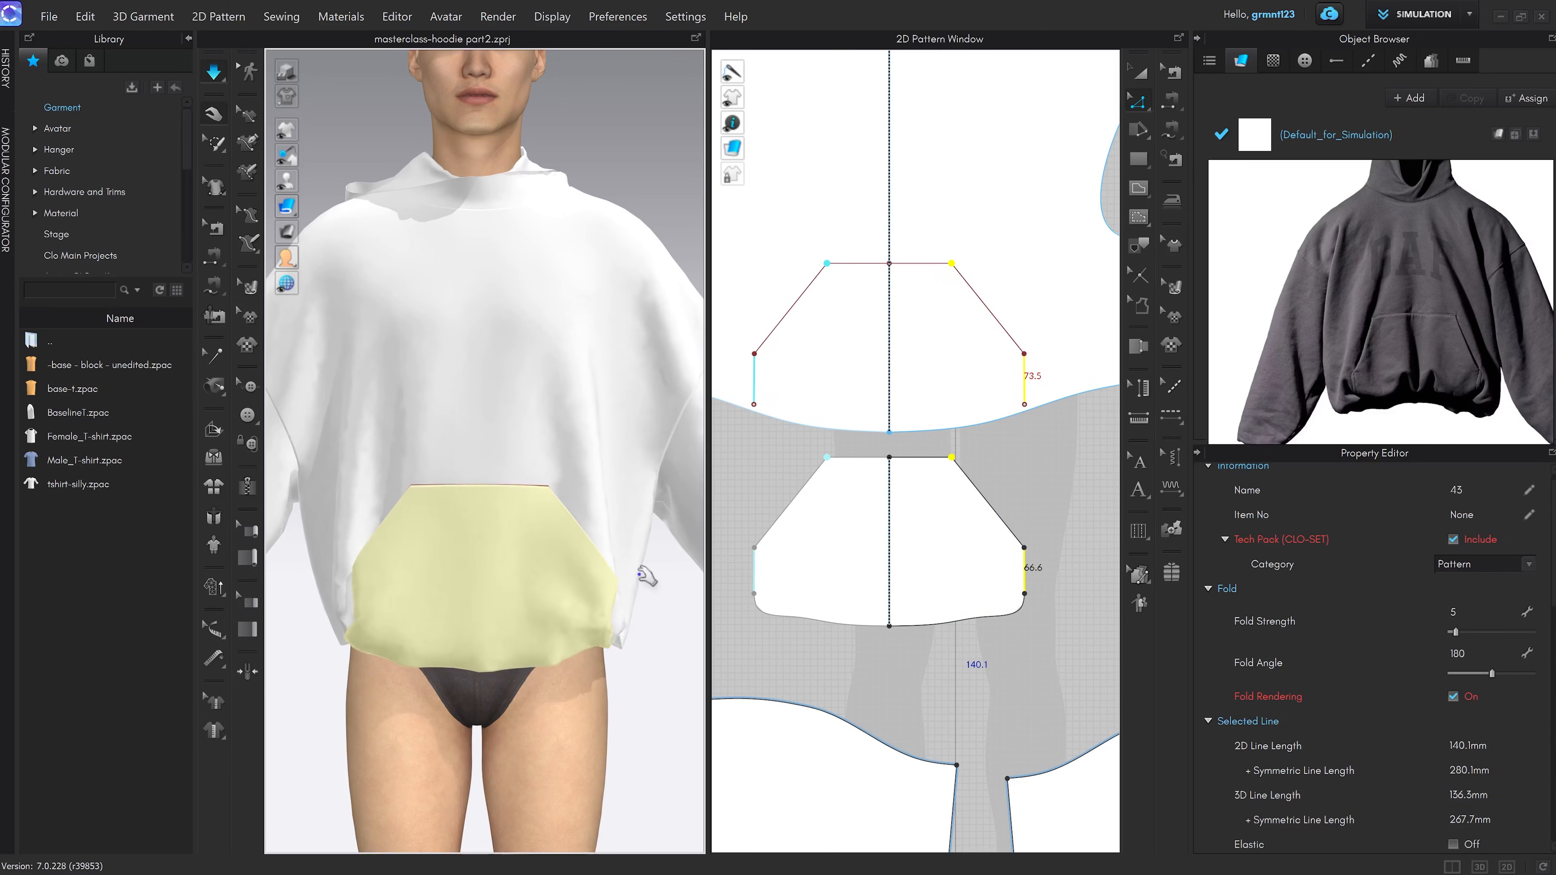
pyautogui.press('space')
# Delete the existing pocket piece from the pattern layout
pyautogui.press('a')
pyautogui.click(1055, 556)
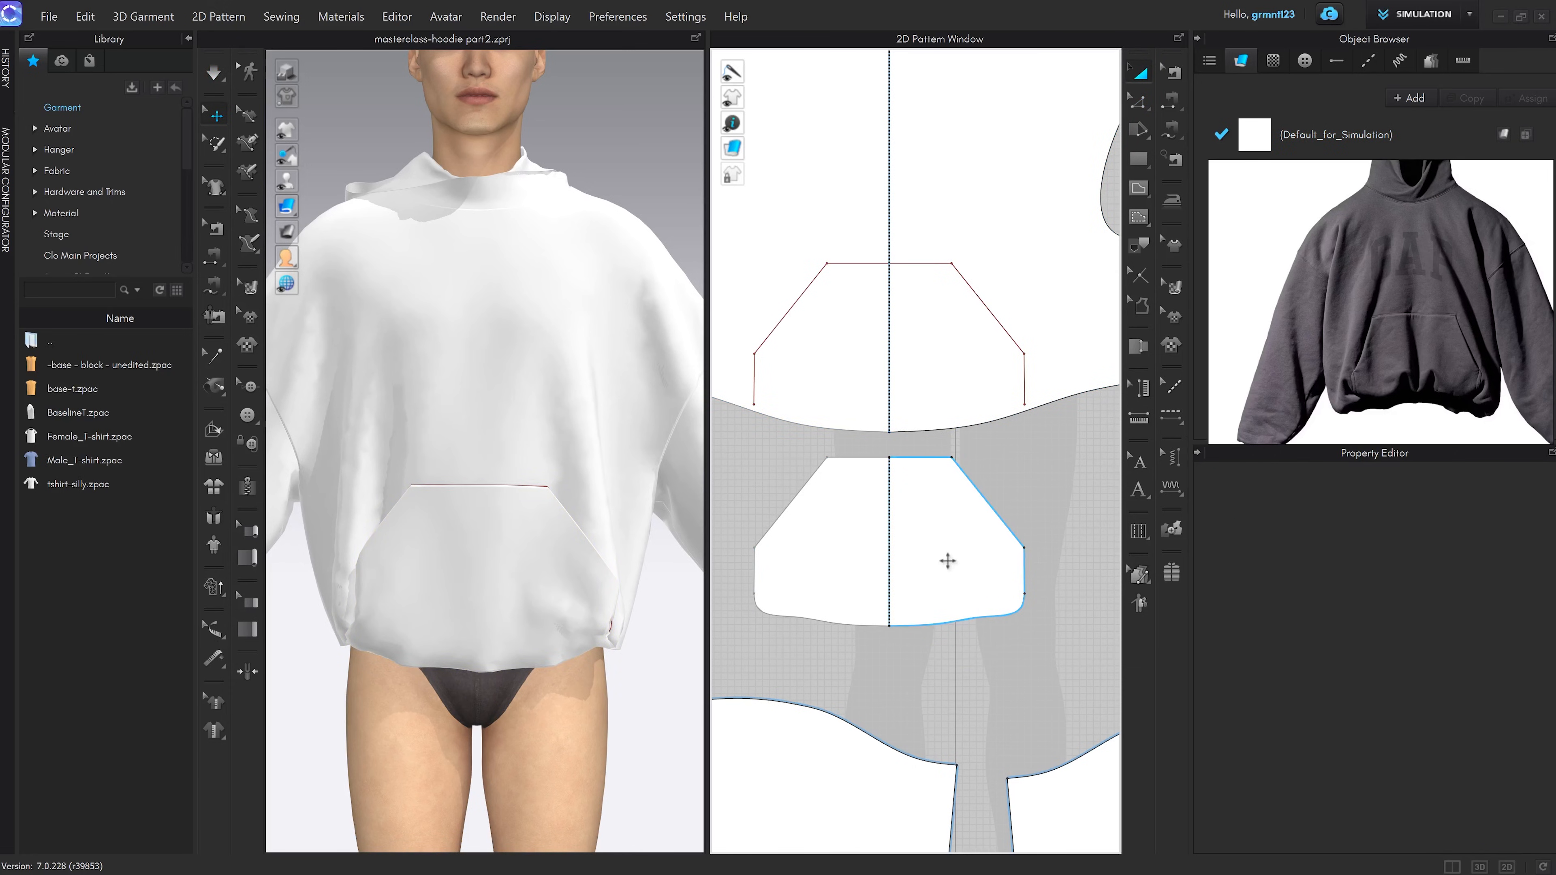
pyautogui.click(958, 576)
pyautogui.press('Delete')
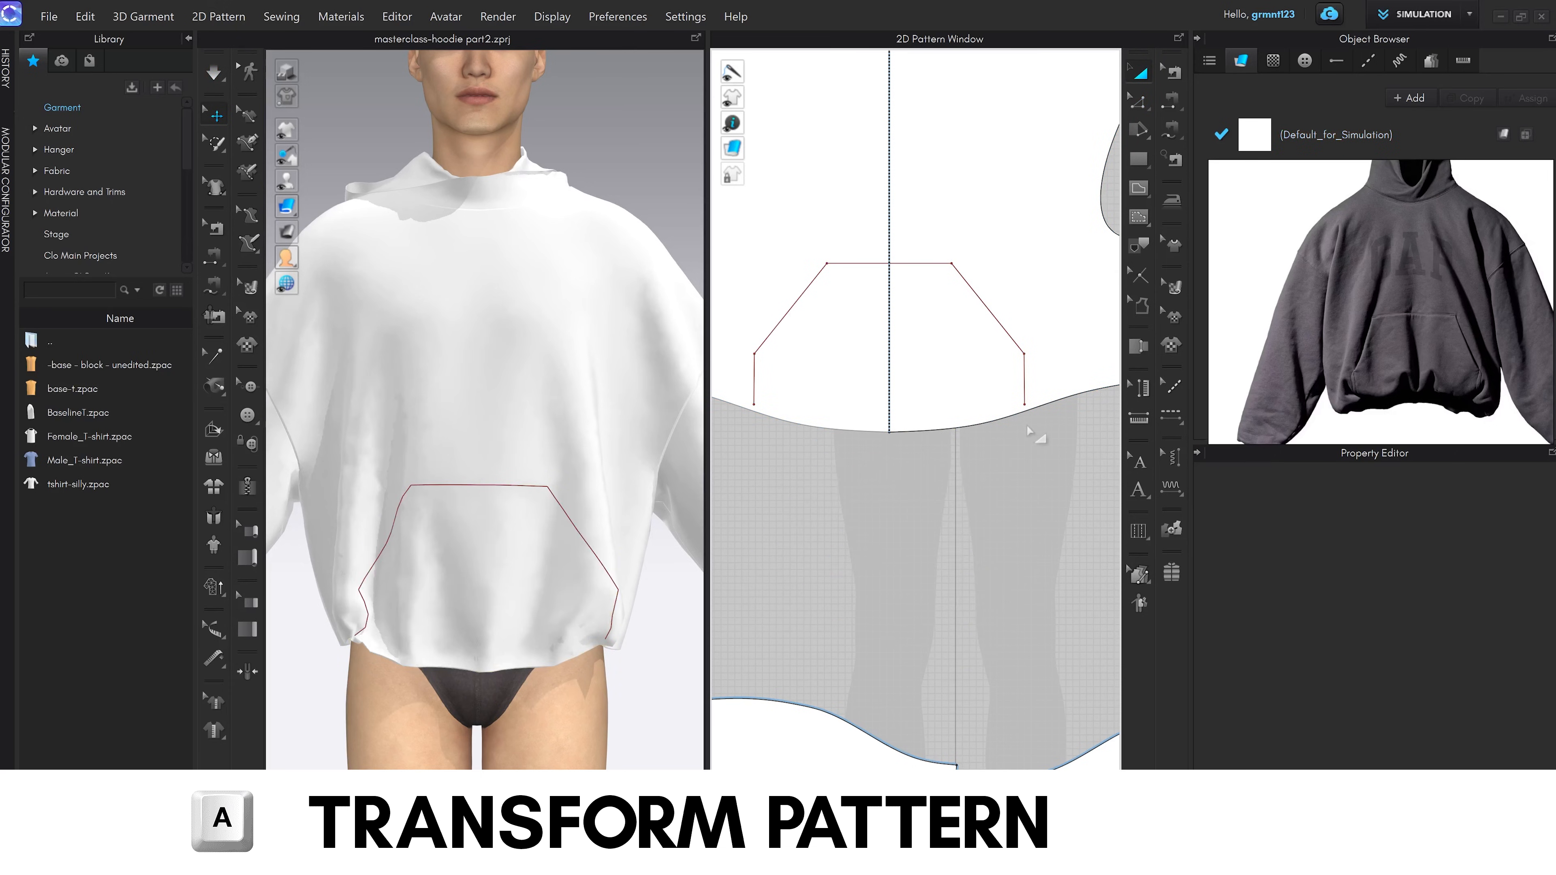
# Extend the front body's pocket outline by pulling the lower end of its vertical side line down to the hem
pyautogui.scroll(3, 1026, 406)
pyautogui.press('z')
pyautogui.click(1023, 408)
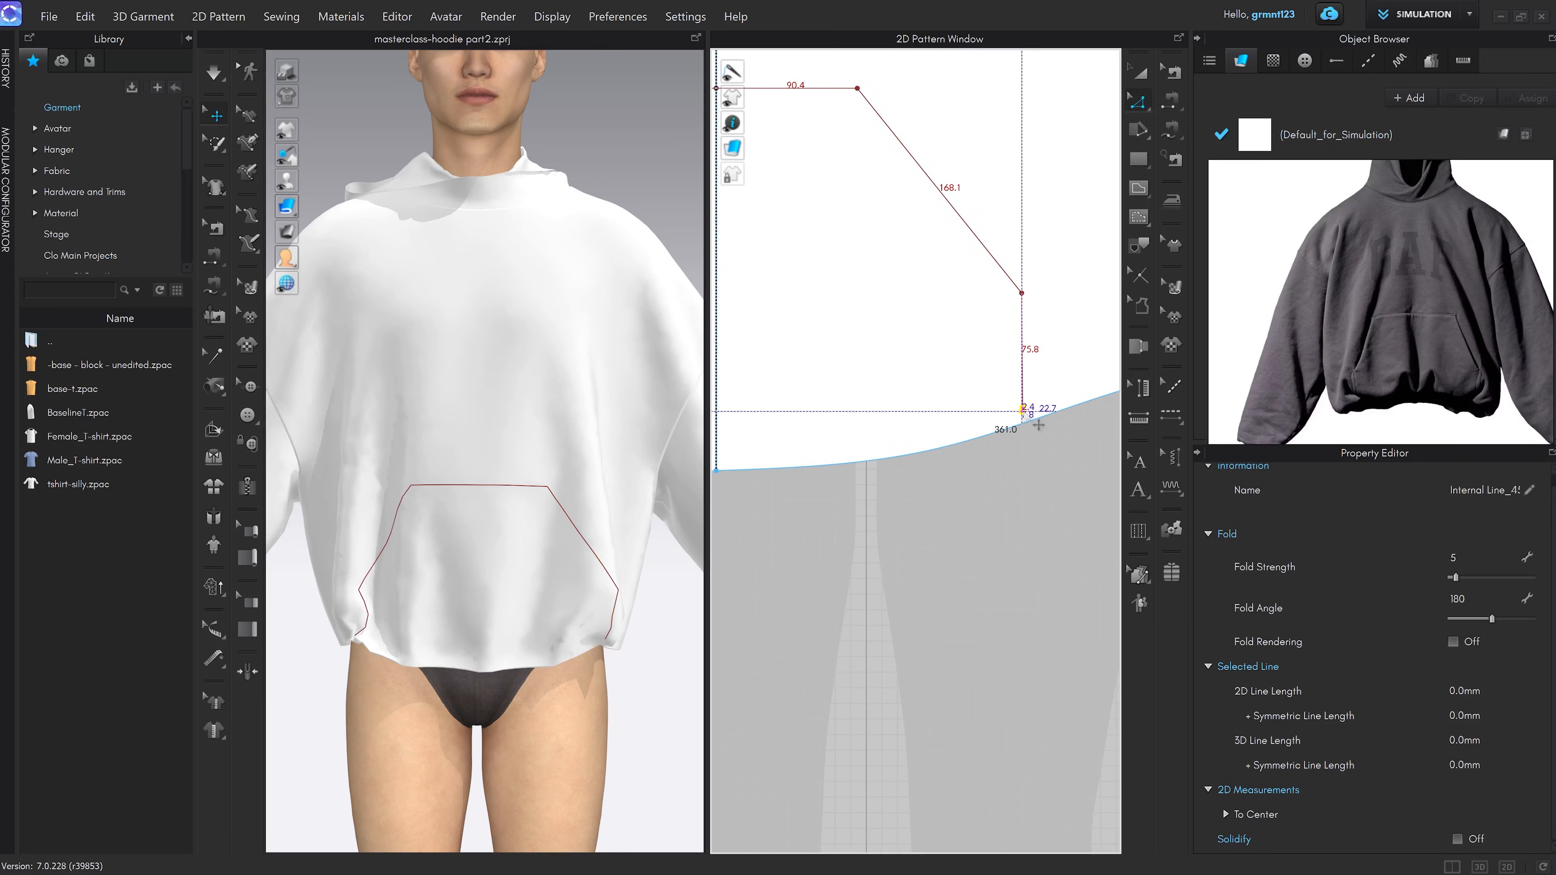
pyautogui.press('z')
pyautogui.scroll(-8, 1040, 449)
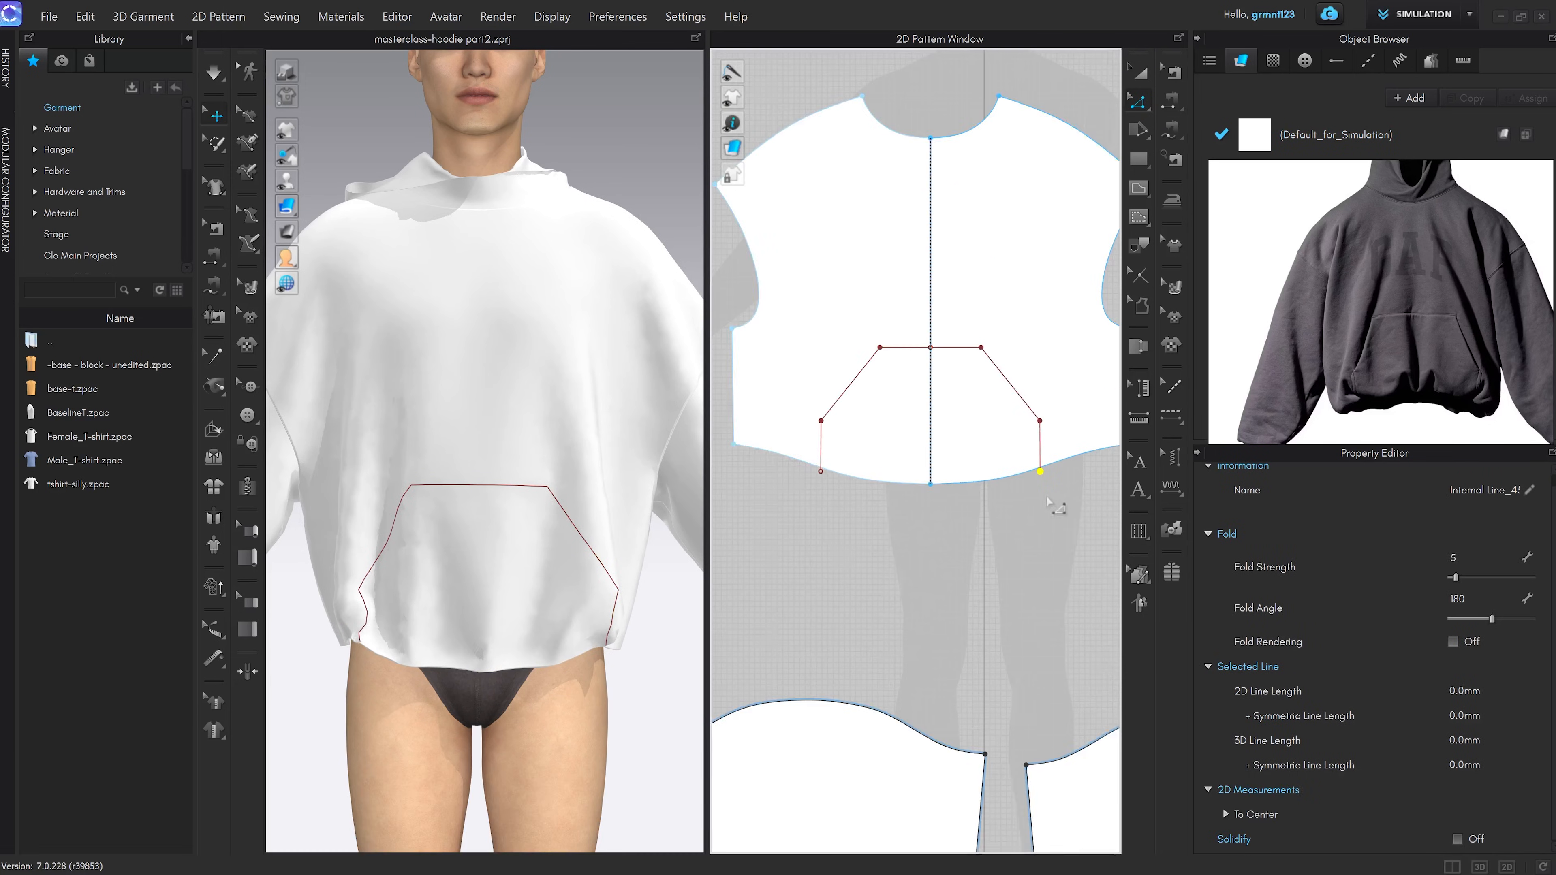
# Paste a copy of the front body pattern with its pocket outline beneath the sleeve patterns
pyautogui.press('a')
pyautogui.scroll(-5, 1063, 485)
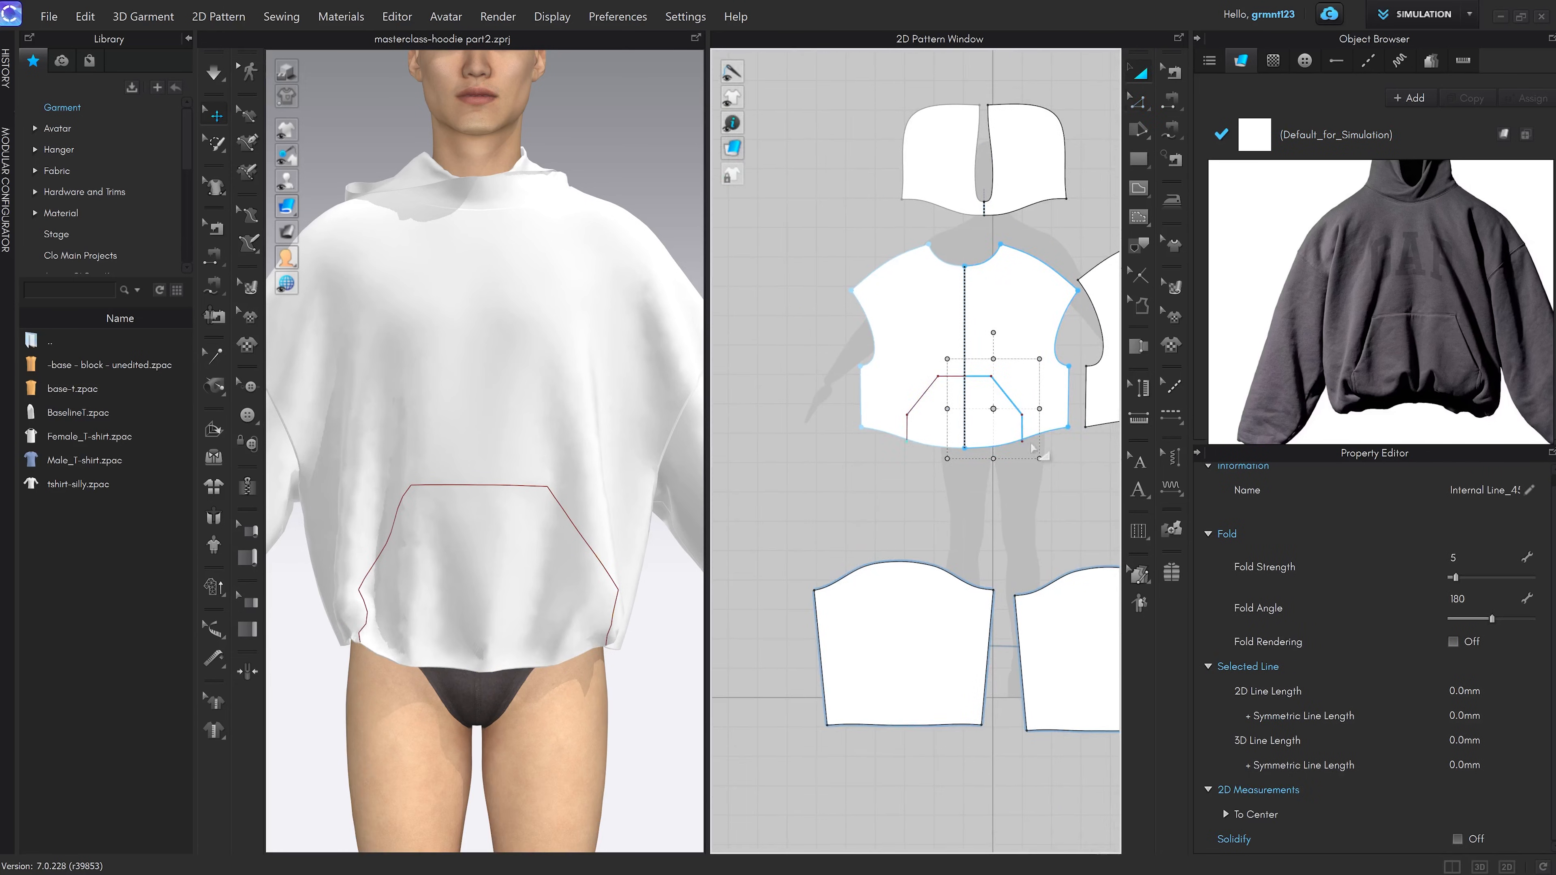
pyautogui.click(980, 303)
pyautogui.hotkey('ctrl', 'c')
pyautogui.hotkey('ctrl', 'v')
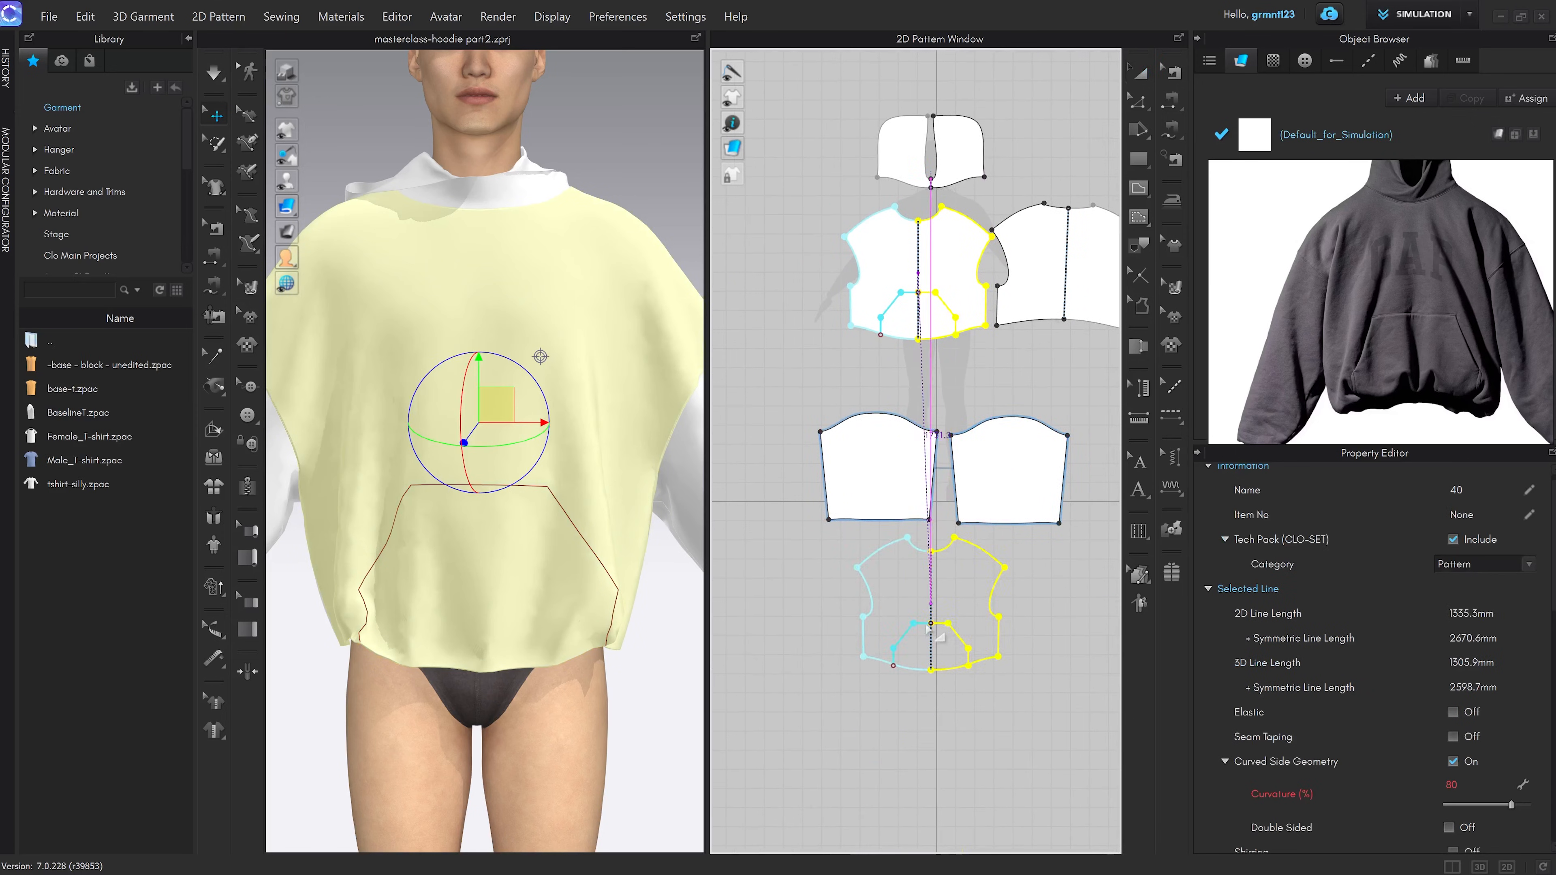
pyautogui.click(965, 649)
# Cut the copied front body along all segments of its pocket outline
pyautogui.scroll(8, 965, 628)
pyautogui.click(926, 553)
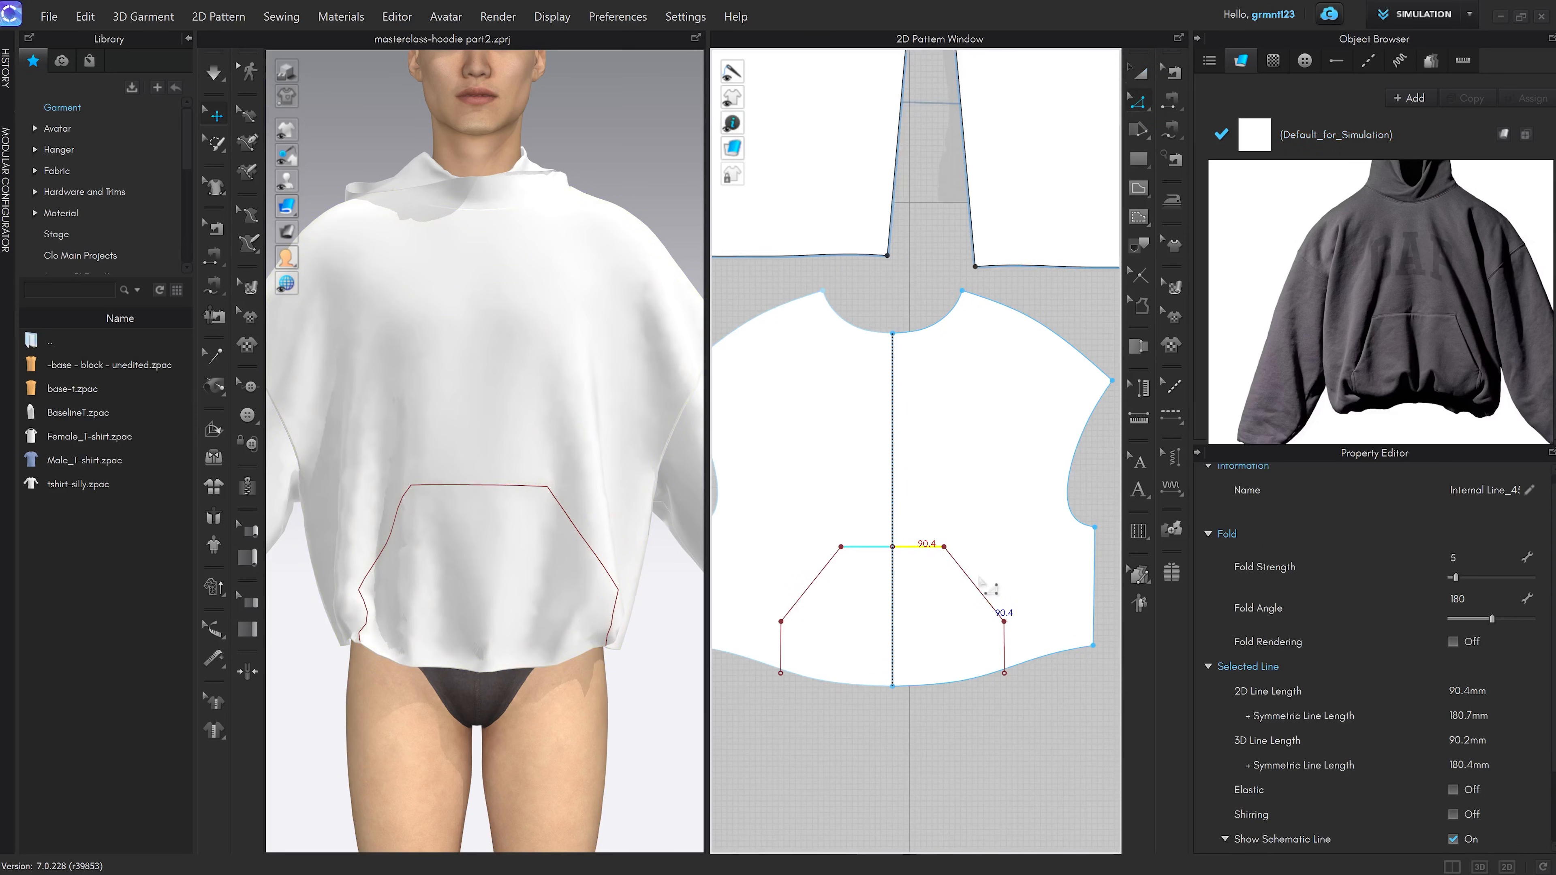
pyautogui.rightClick(1005, 653)
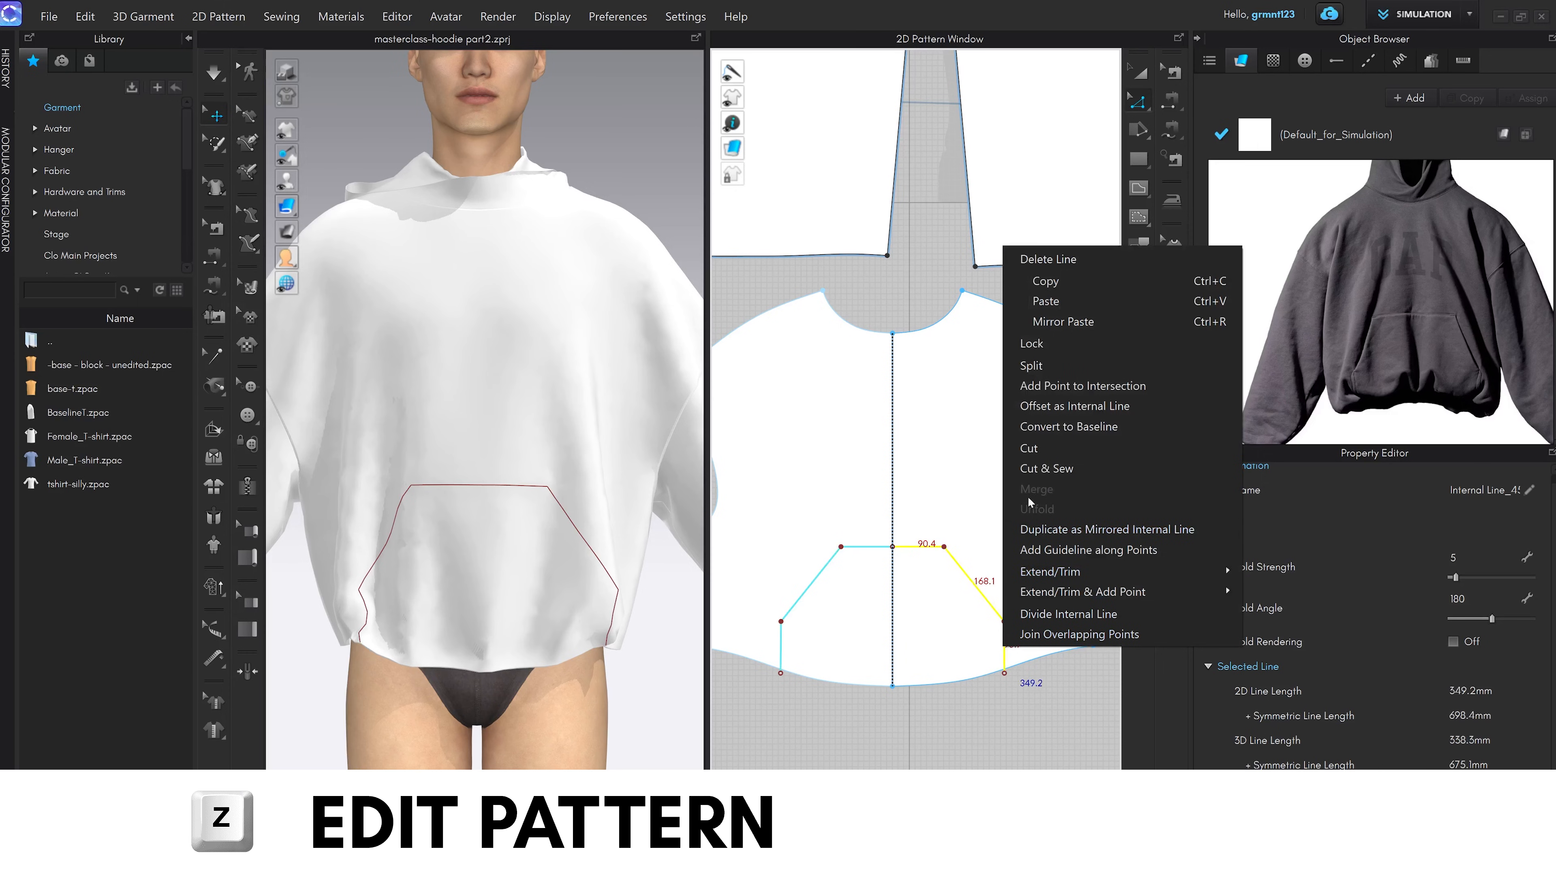
pyautogui.click(1041, 446)
# Delete the leftover upper part of the copied front body, keeping only the pocket piece
pyautogui.press('a')
pyautogui.click(987, 498)
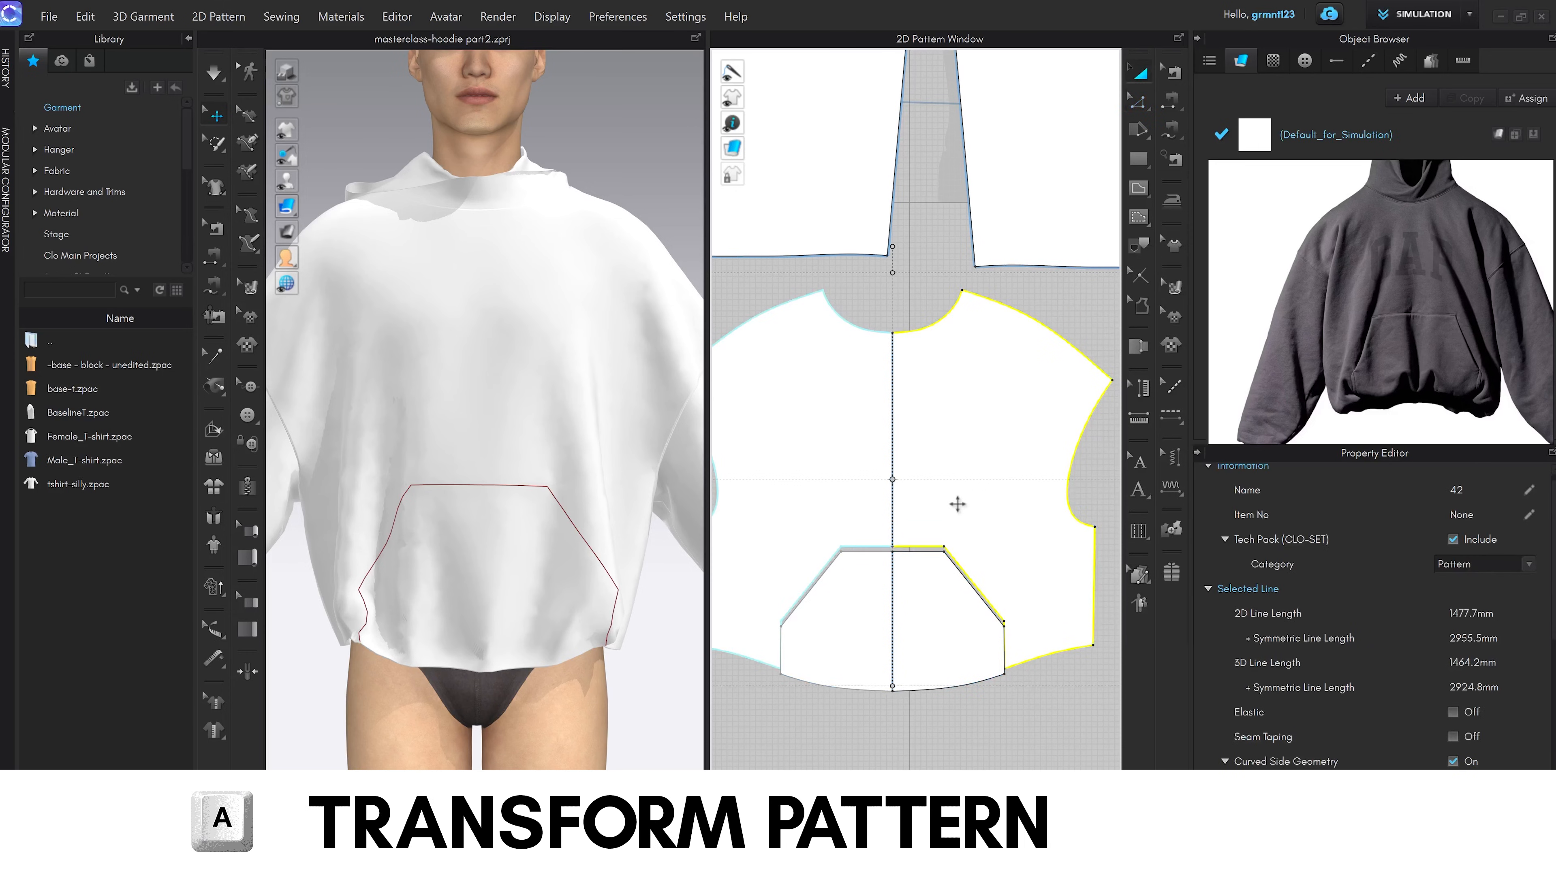
pyautogui.press('Delete')
pyautogui.scroll(-8, 934, 528)
pyautogui.moveTo(979, 487); pyautogui.dragTo(993, 603, button='middle')
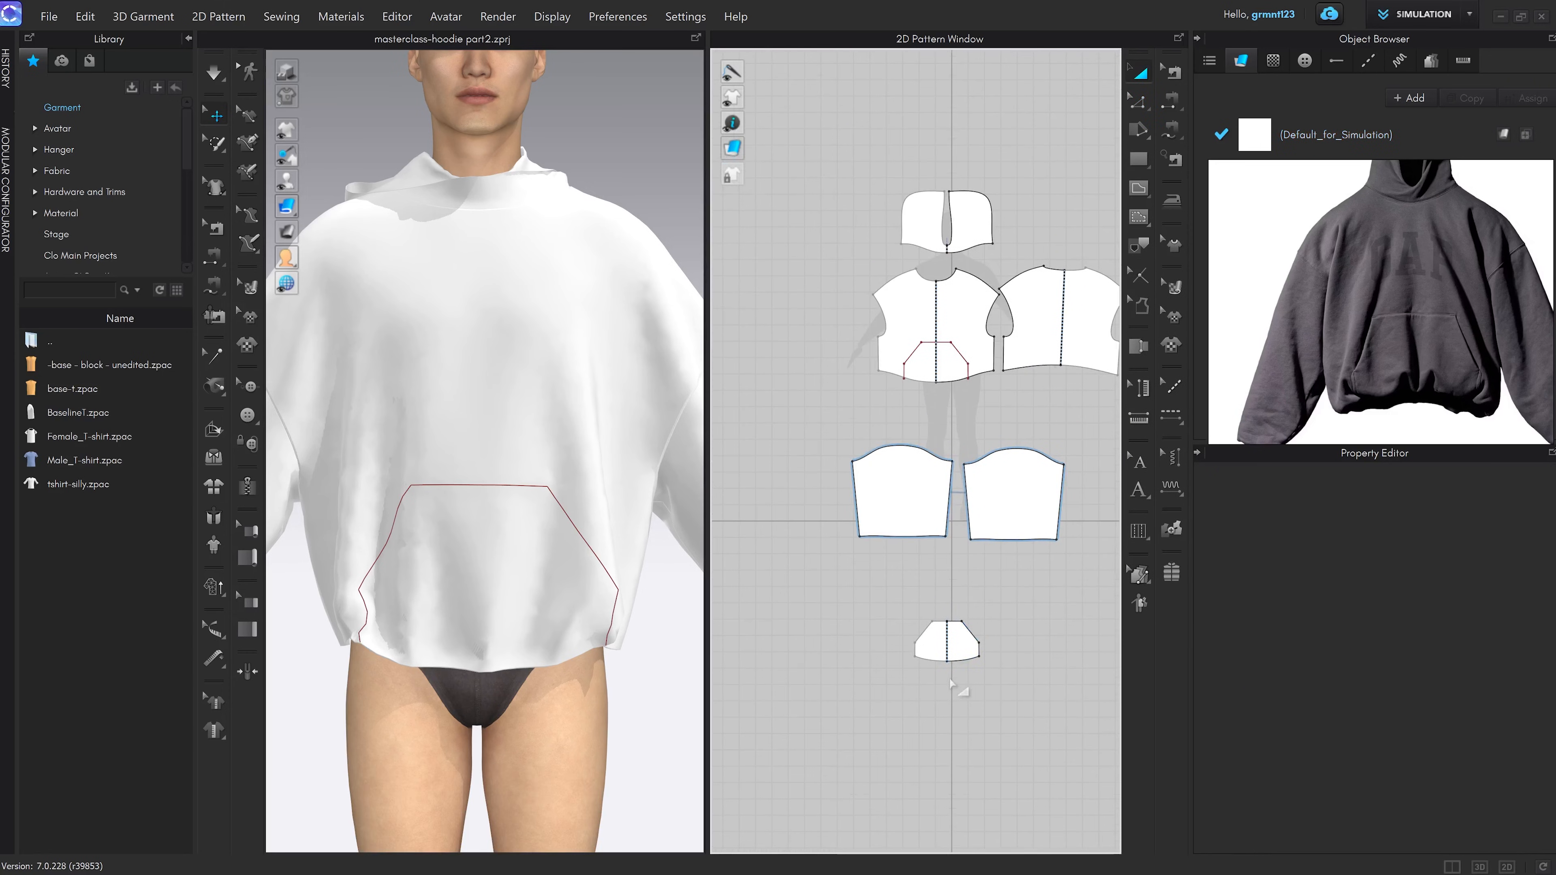
# Move the new pocket piece up to just beneath the original front body pattern
pyautogui.moveTo(967, 637); pyautogui.dragTo(976, 450)
pyautogui.scroll(6, 939, 388)
pyautogui.moveTo(981, 460); pyautogui.dragTo(982, 478, button='middle')
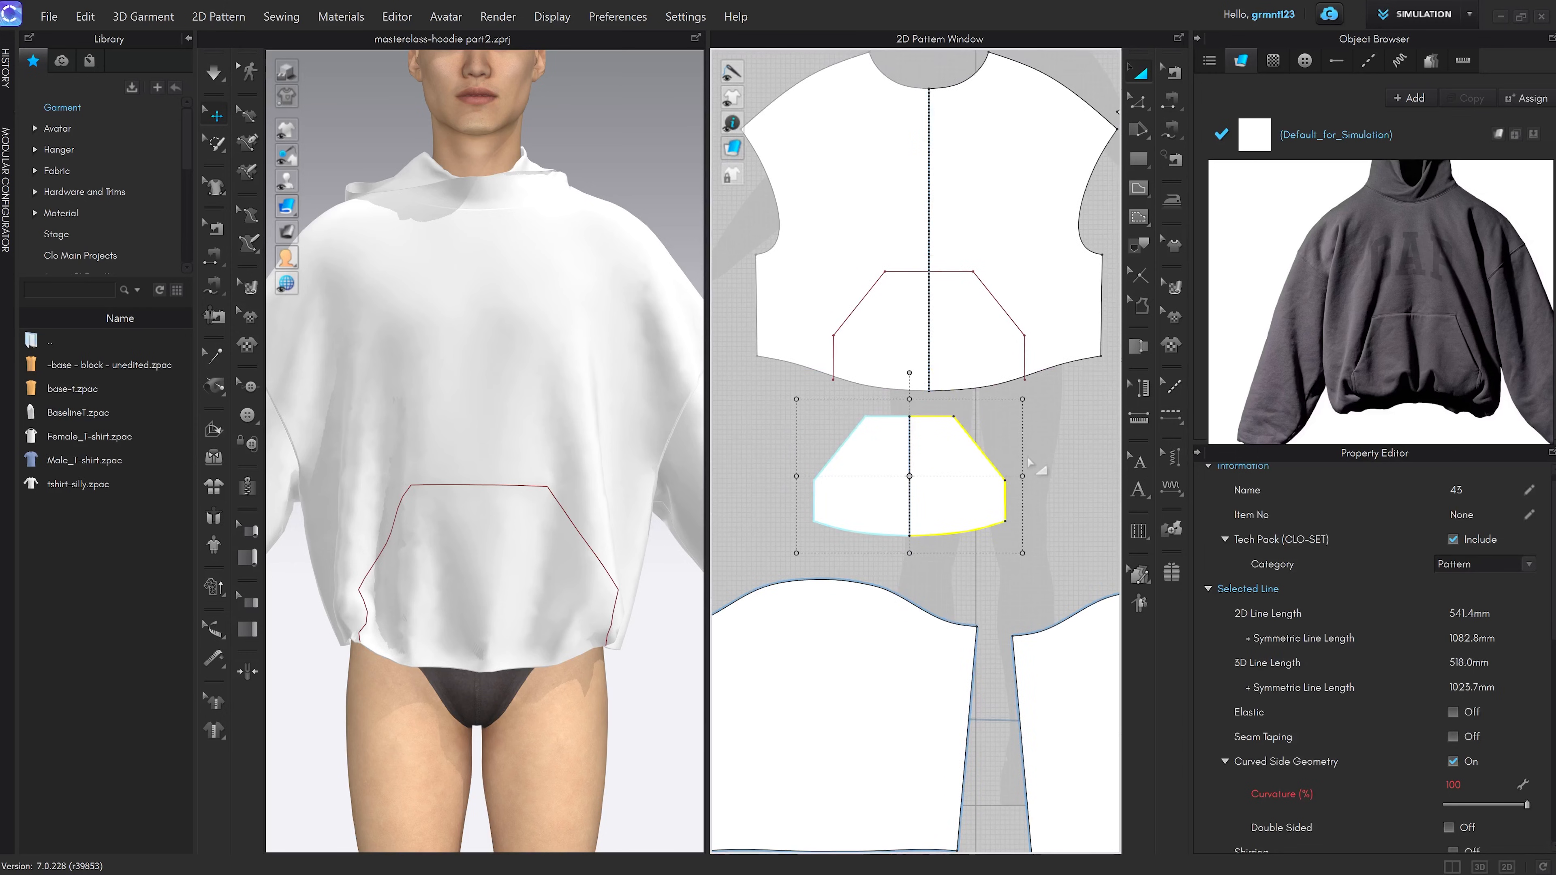
# Segment-sew the new pocket's vertical side edge and top edge to the matching outline lines on the front body
pyautogui.press('b')
pyautogui.click(1005, 499)
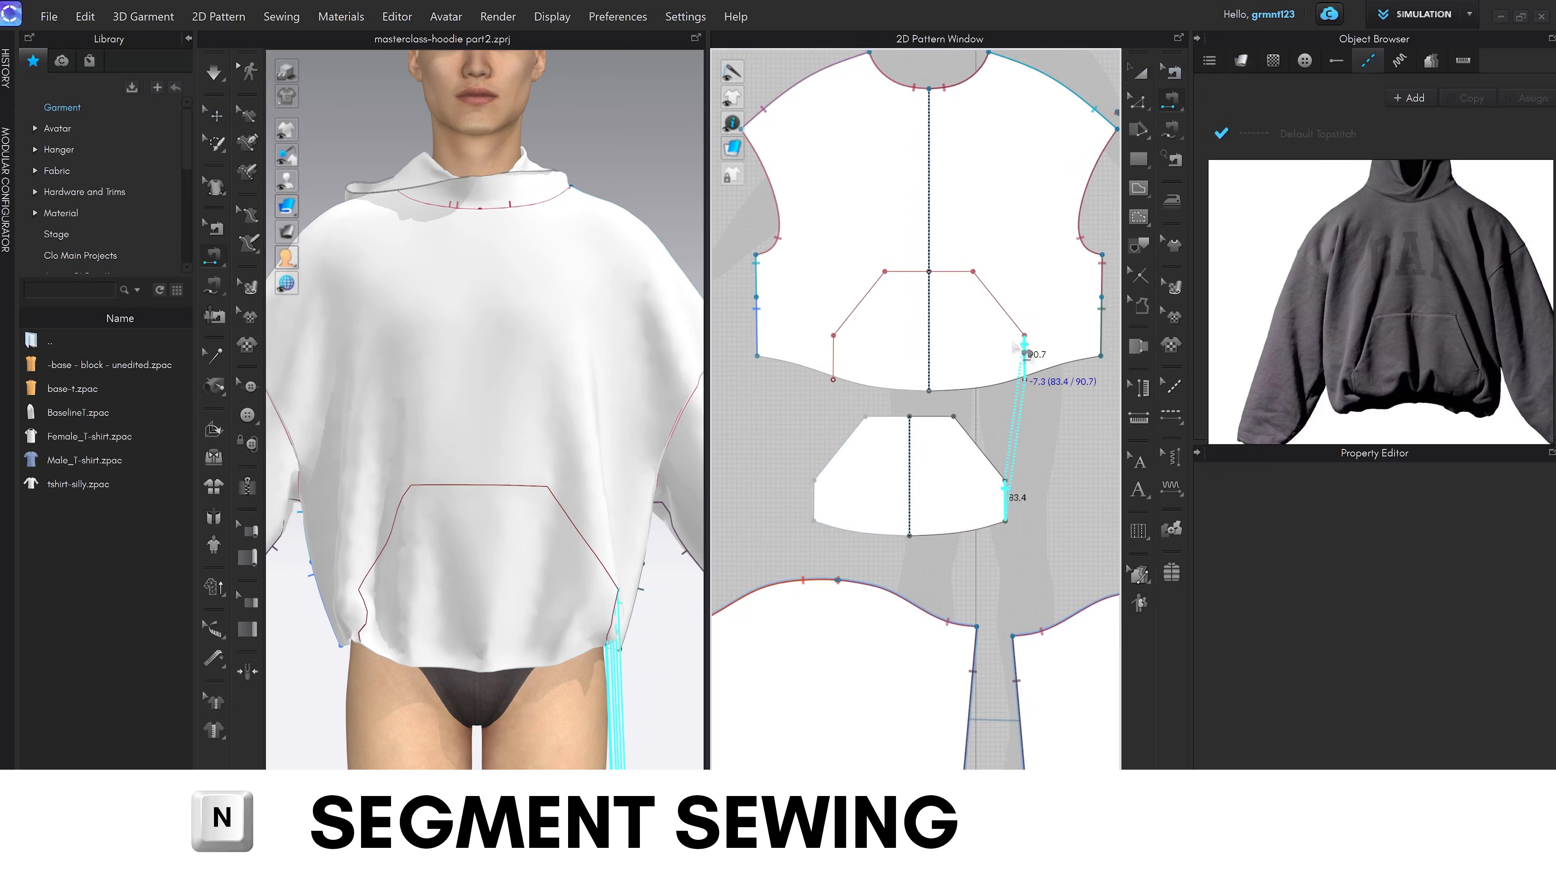
pyautogui.click(1024, 359)
pyautogui.click(934, 416)
pyautogui.click(946, 272)
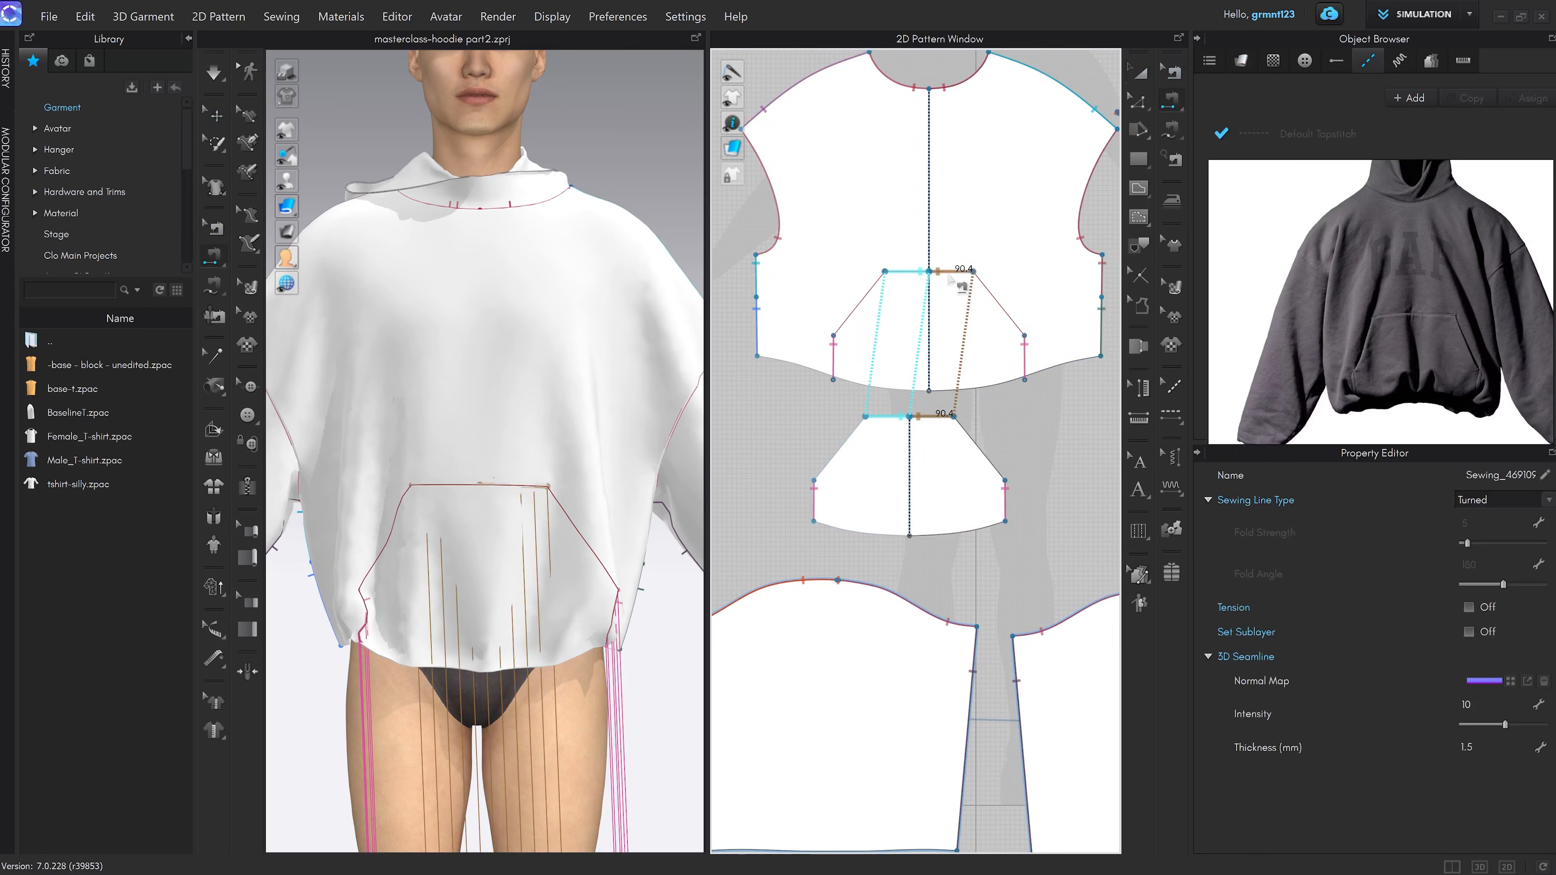
# Free-sew the new pocket's bottom edge, from center to side corner, to the matching stretch of the front body's hem
pyautogui.press('m')
pyautogui.click(909, 535)
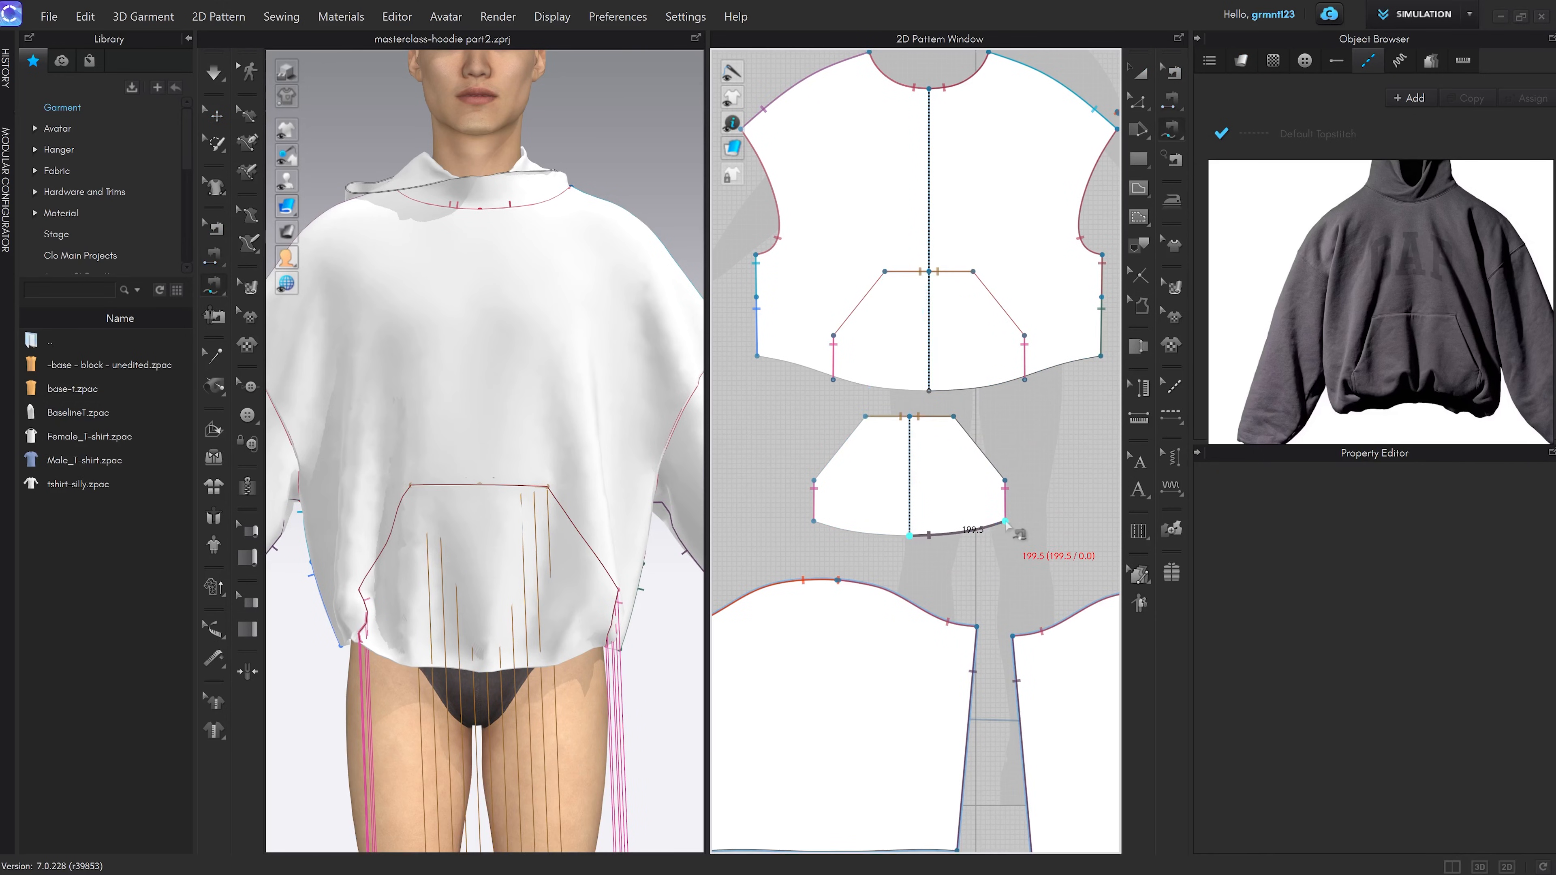
pyautogui.click(1005, 521)
pyautogui.click(929, 391)
pyautogui.click(1024, 378)
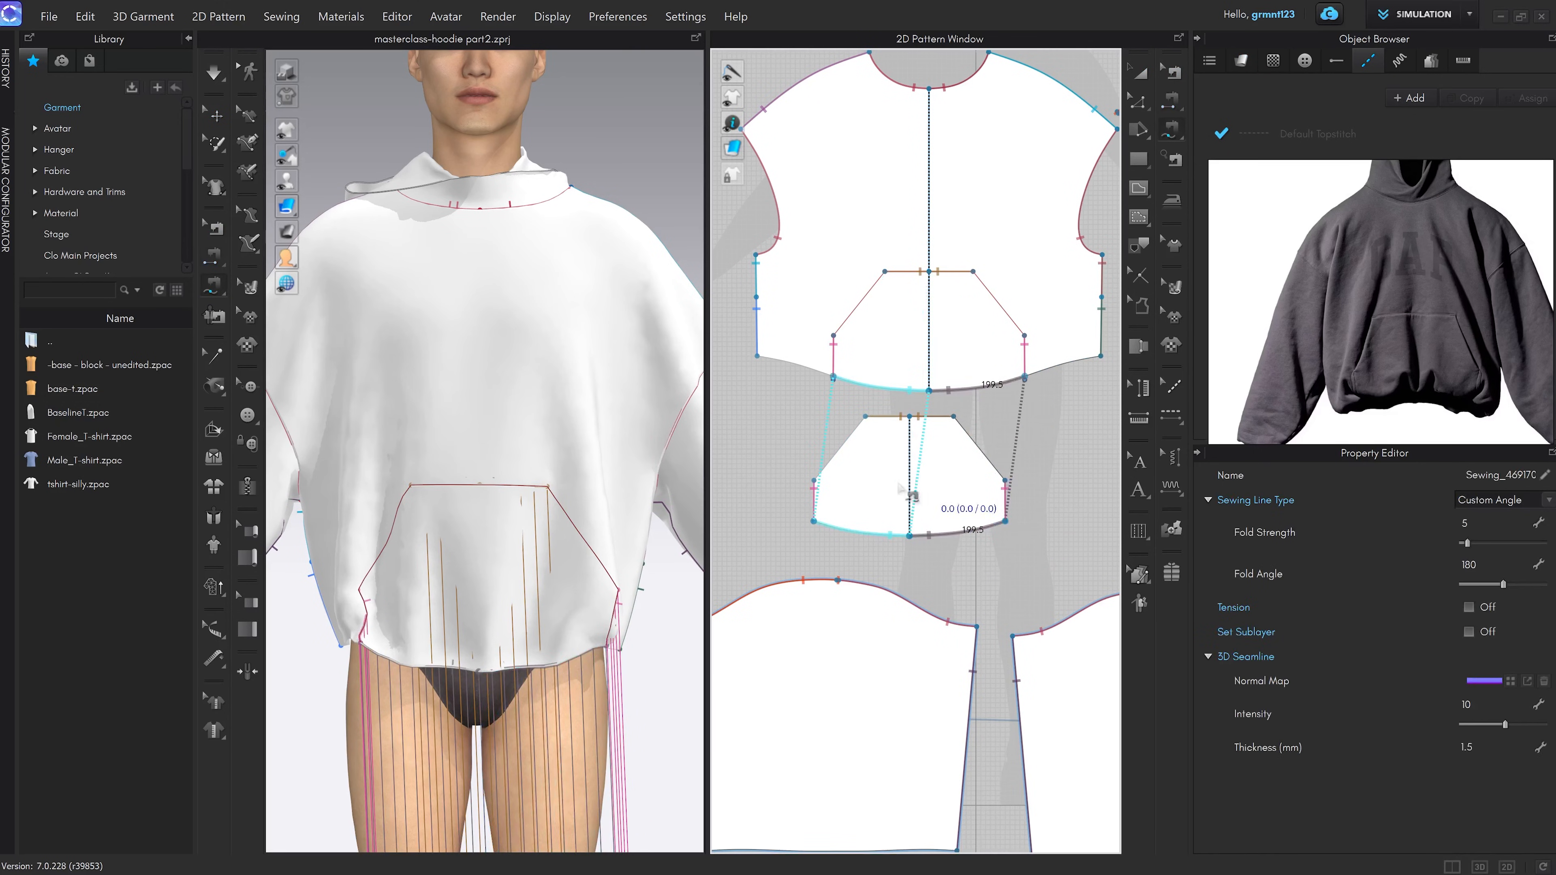
# Superimpose the new pocket piece over the front body in the 3D view
pyautogui.press('a')
pyautogui.scroll(-5, 545, 675)
pyautogui.rightClick(538, 756)
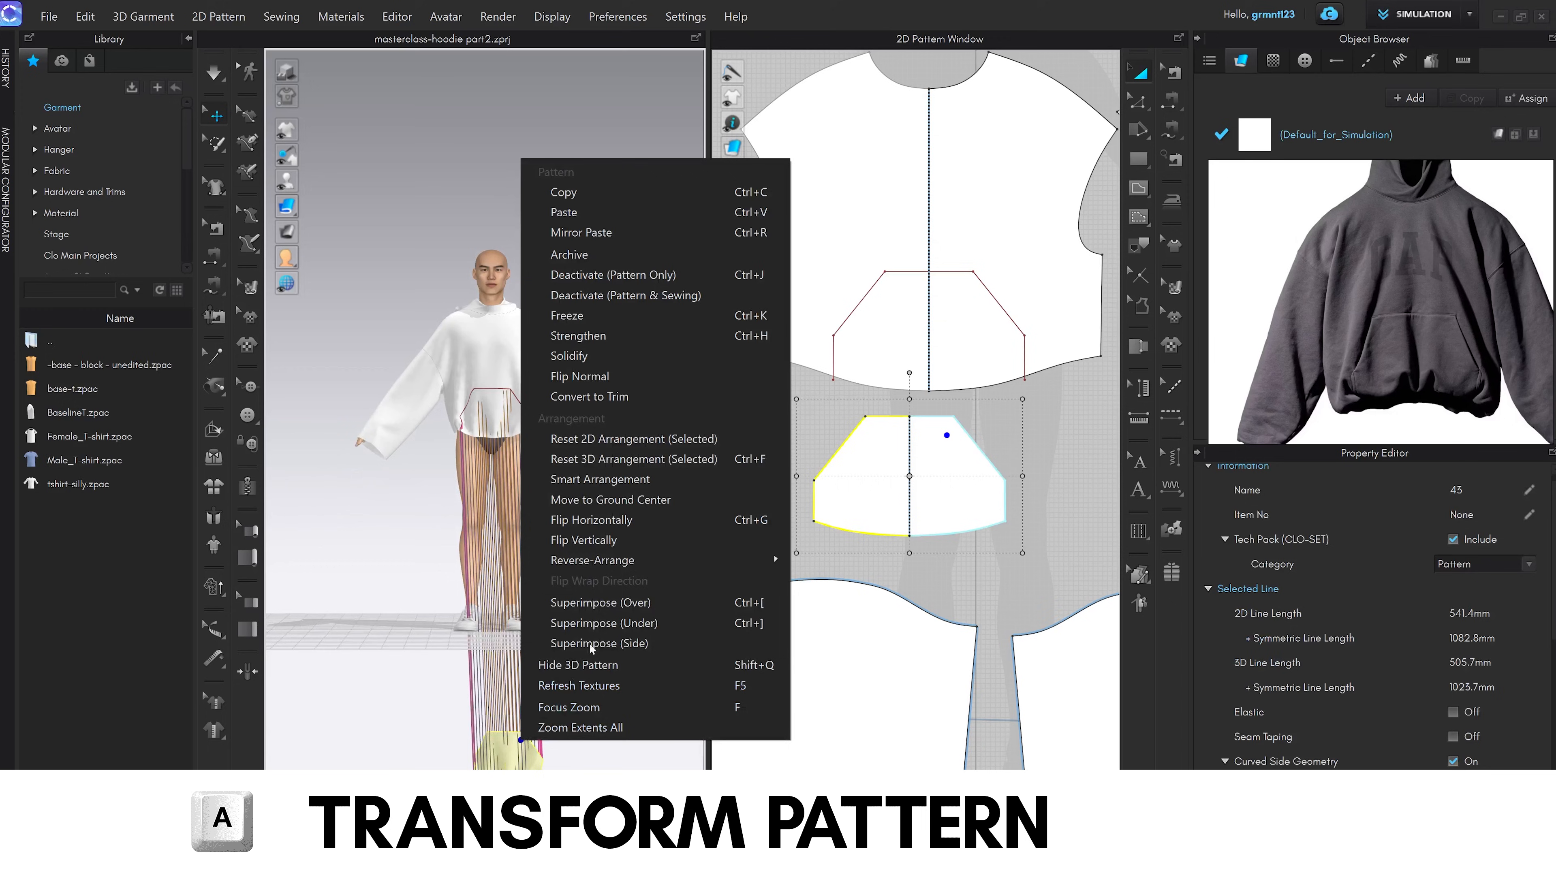
pyautogui.click(569, 602)
pyautogui.scroll(3, 577, 491)
pyautogui.scroll(3, 579, 493)
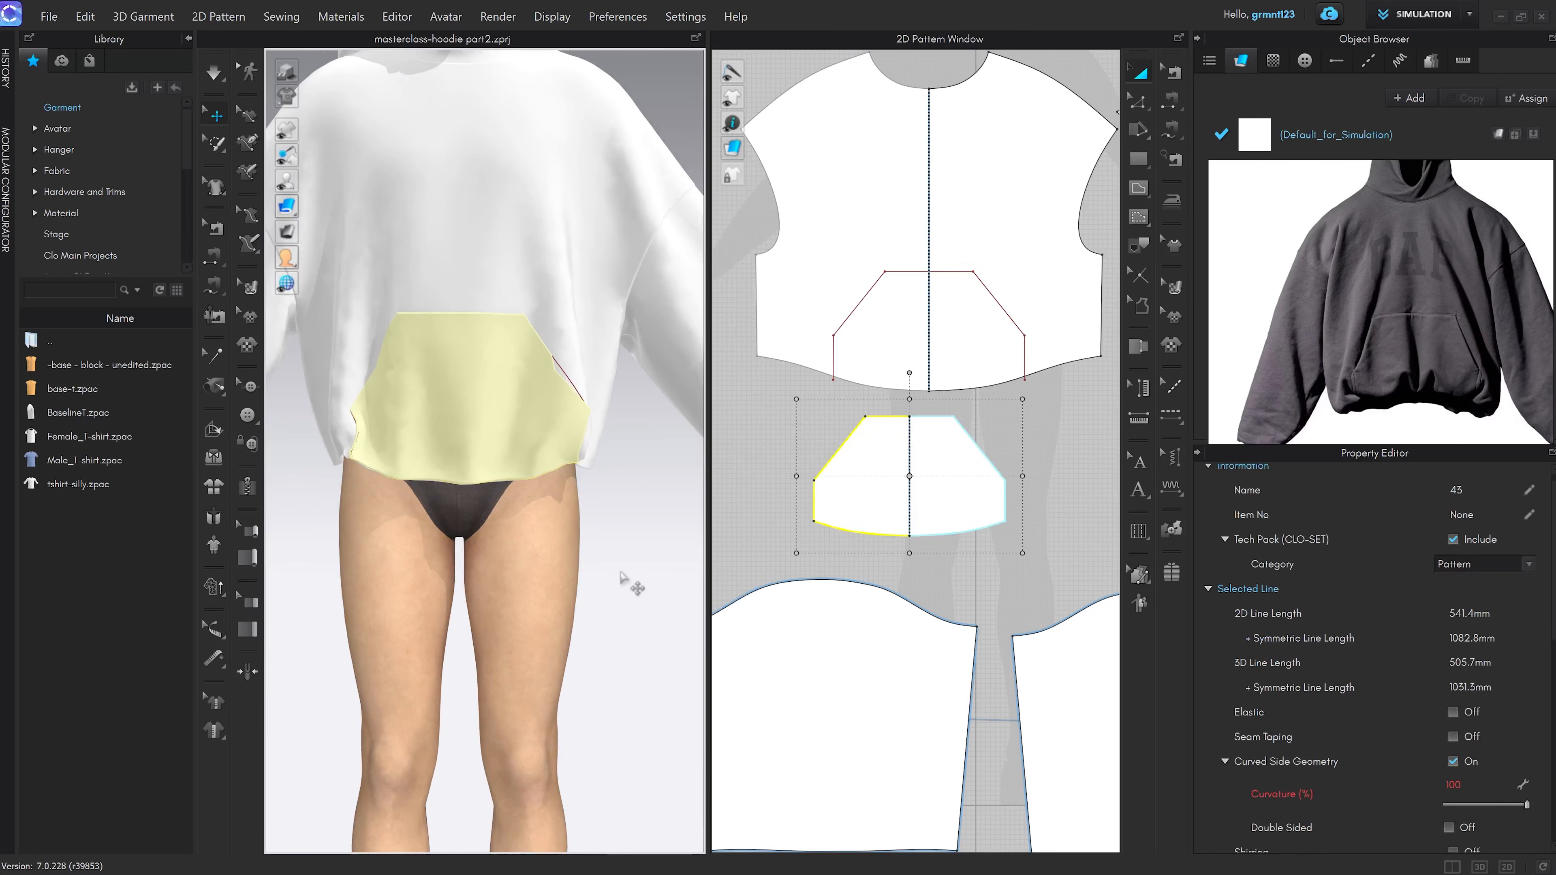
# Simulate the garment with the new pocket, tug the pocket fabric, and inspect the drape from the sides and front
pyautogui.press('space')
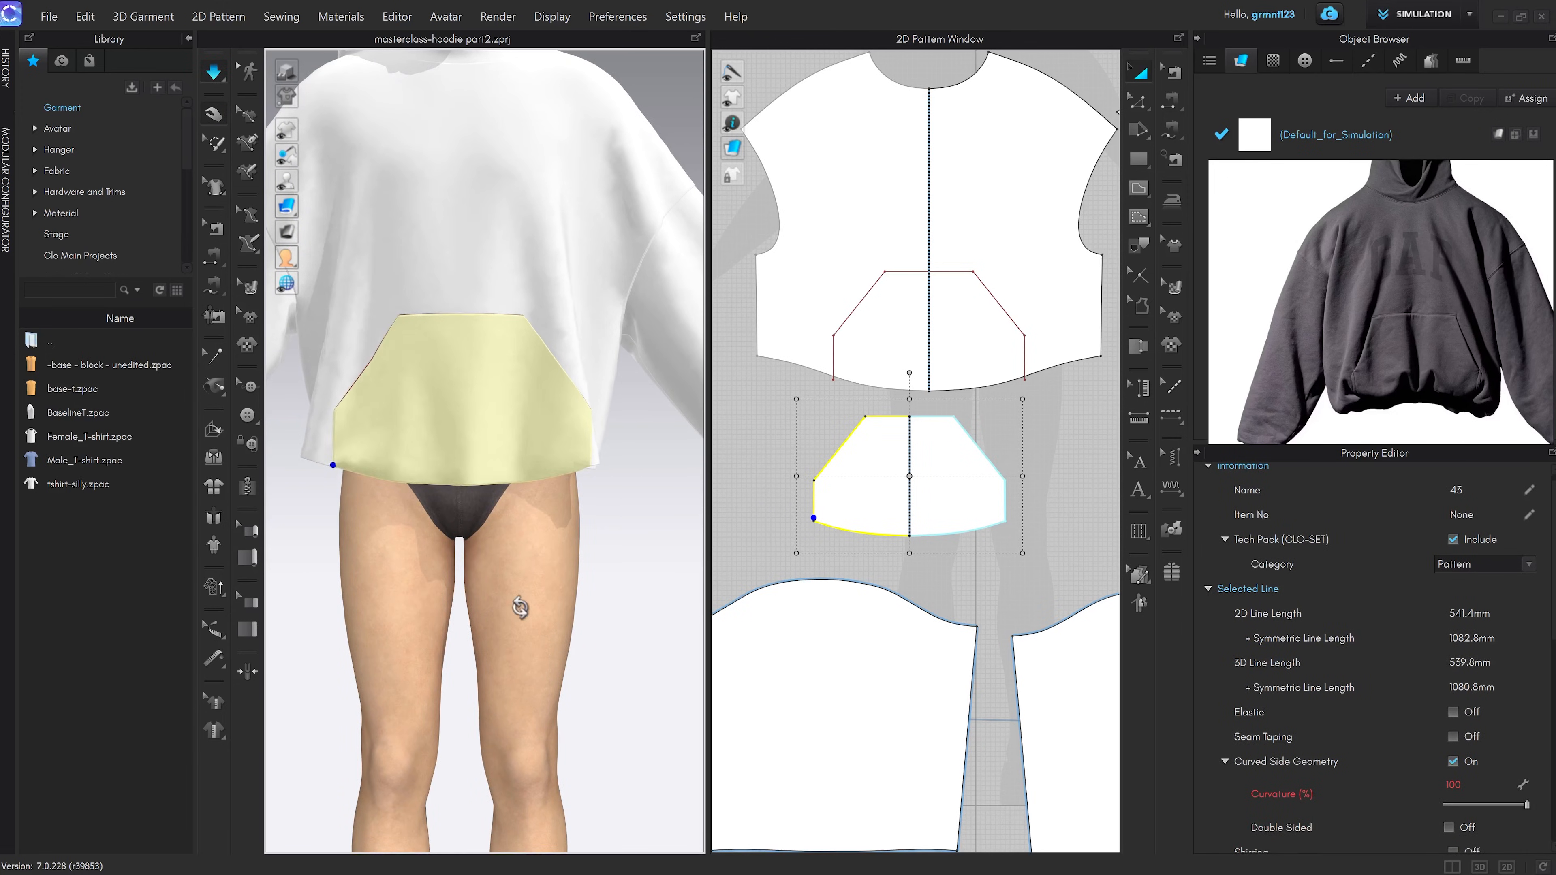
pyautogui.moveTo(520, 618); pyautogui.dragTo(462, 625, button='right')
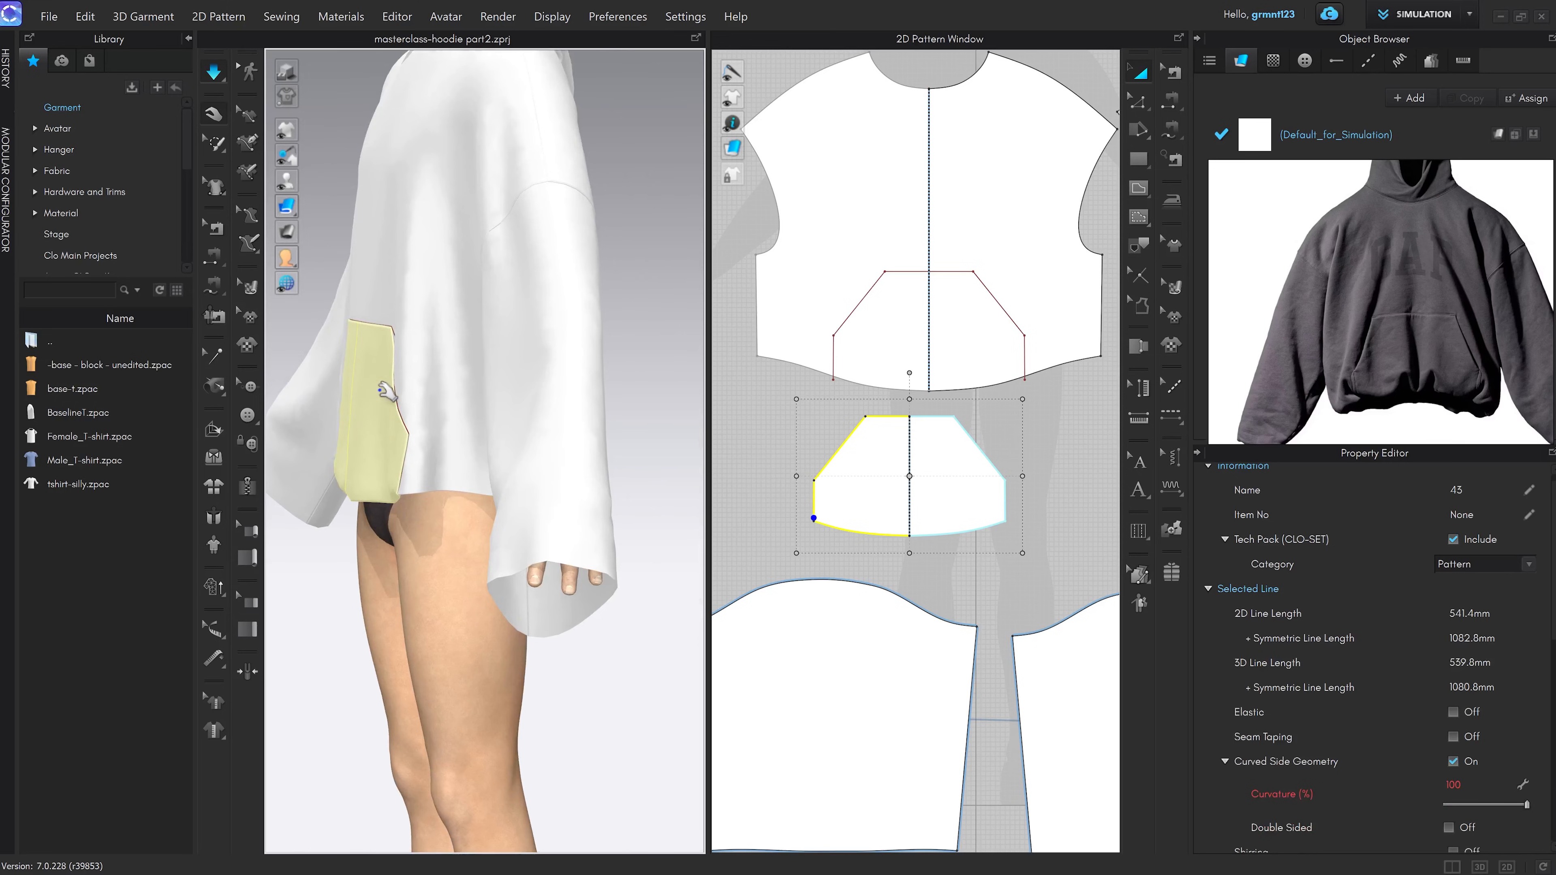
pyautogui.moveTo(346, 390); pyautogui.dragTo(363, 397)
pyautogui.press('2')
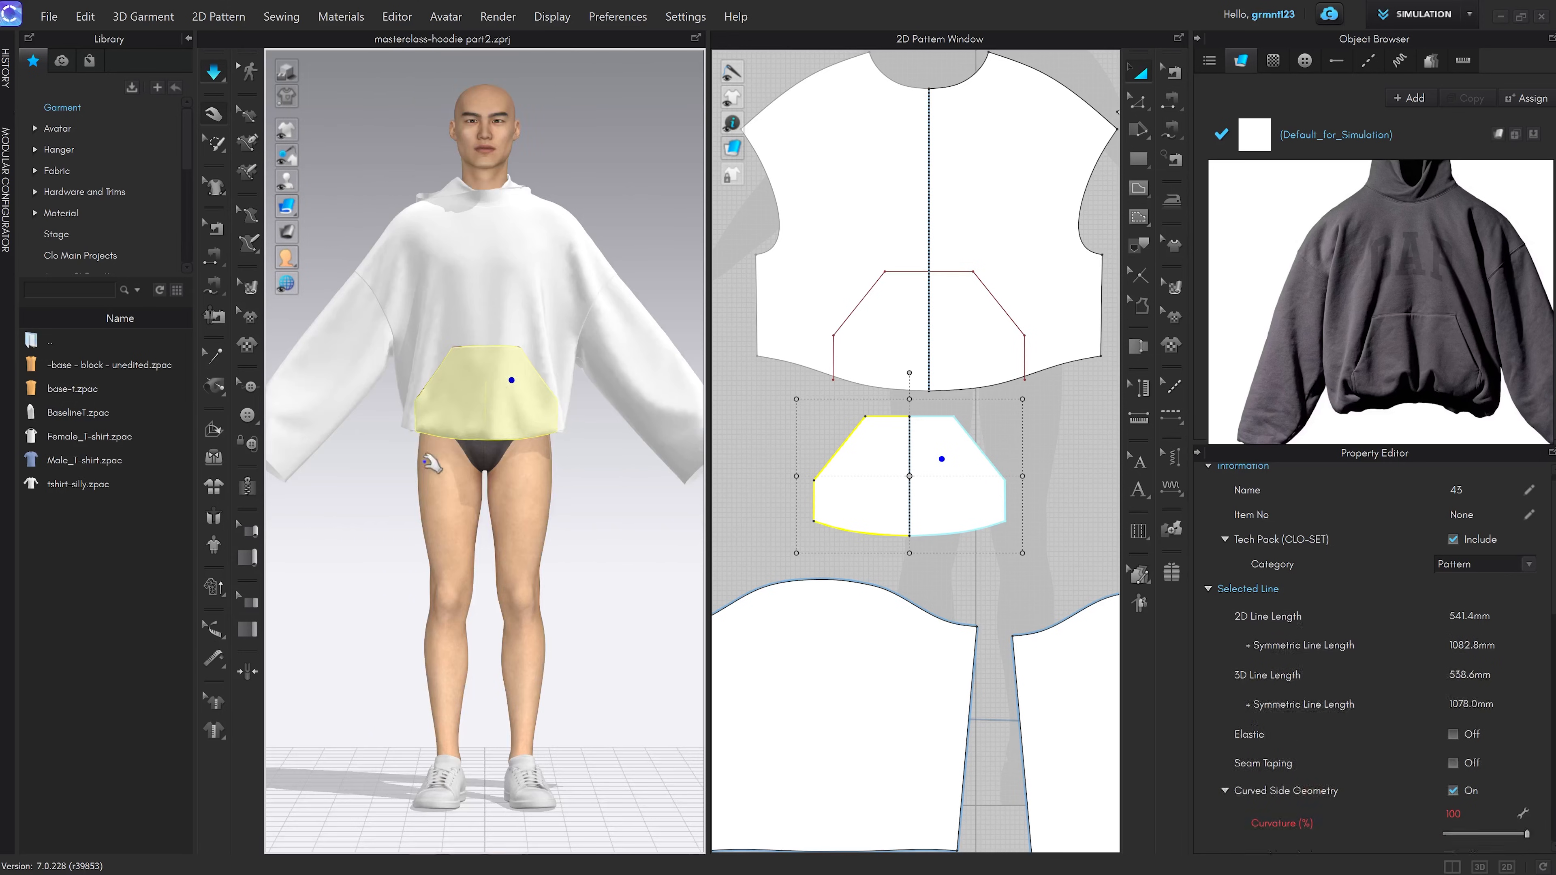
pyautogui.press('space')
pyautogui.moveTo(427, 452); pyautogui.dragTo(600, 528, button='right')
pyautogui.click(601, 527)
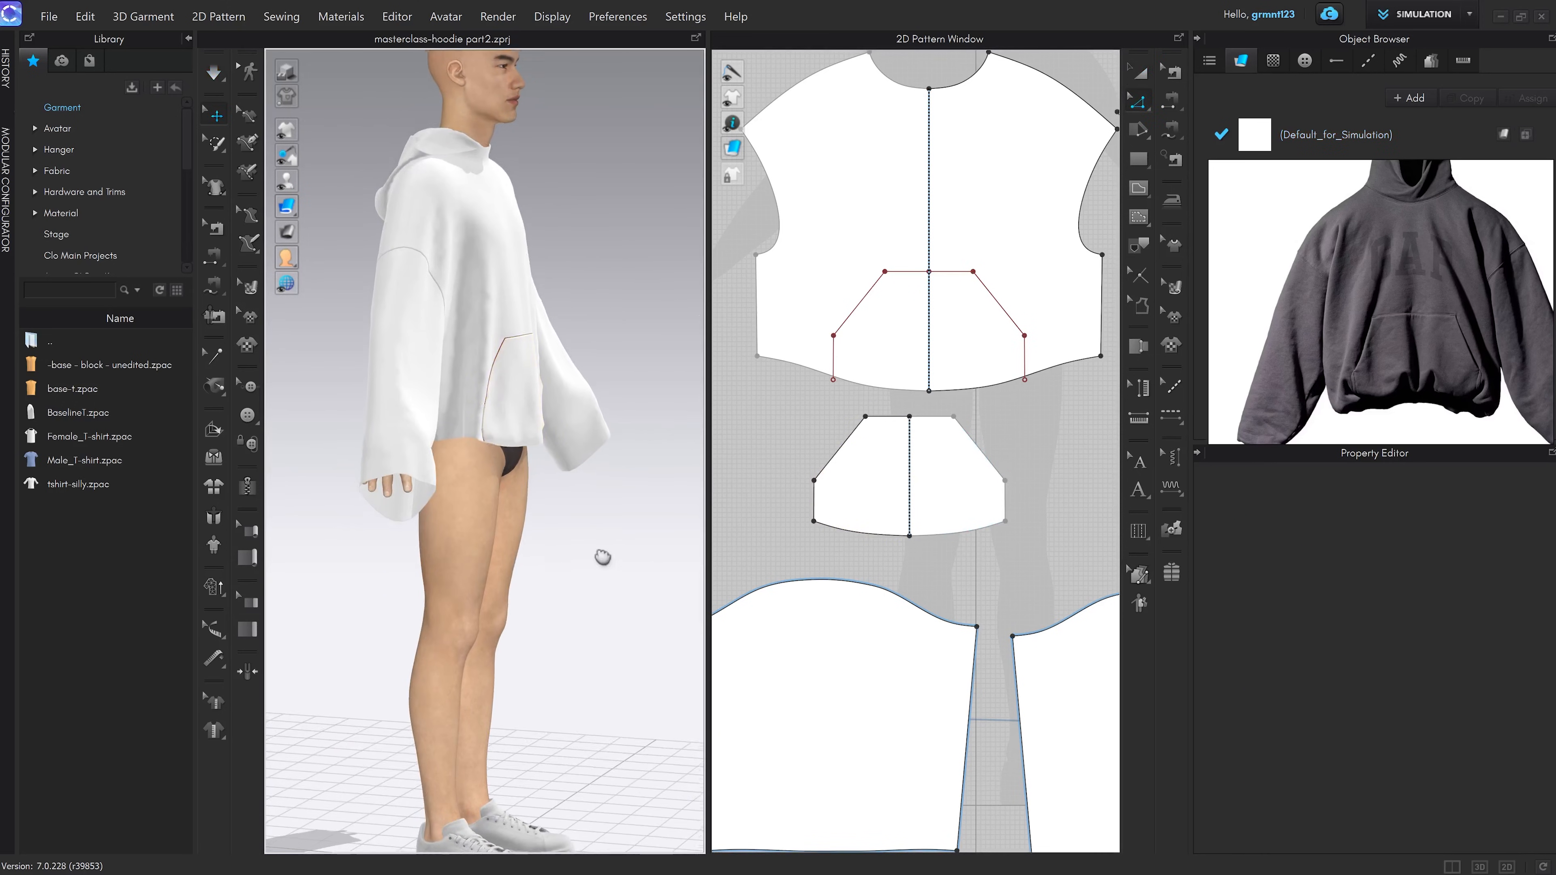
pyautogui.press('2')
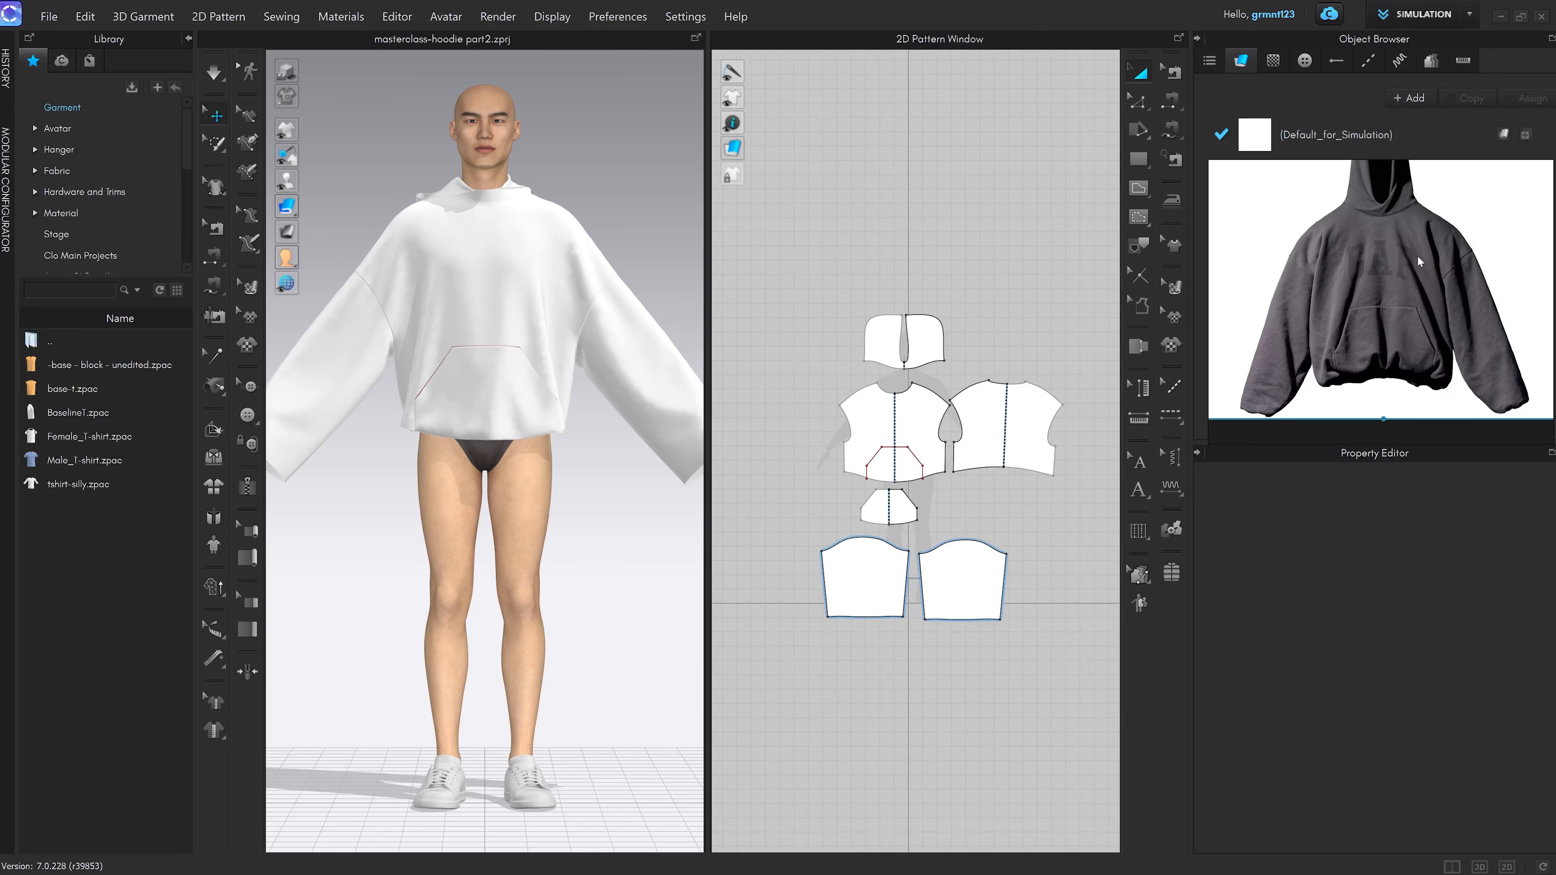
# Duplicate the body, hood and sleeve patterns without the pocket piece, placing the copies below the originals in the pattern window
pyautogui.moveTo(1389, 237); pyautogui.dragTo(1423, 307, button='middle')
pyautogui.scroll(-3, 1390, 257)
pyautogui.scroll(2, 1404, 314)
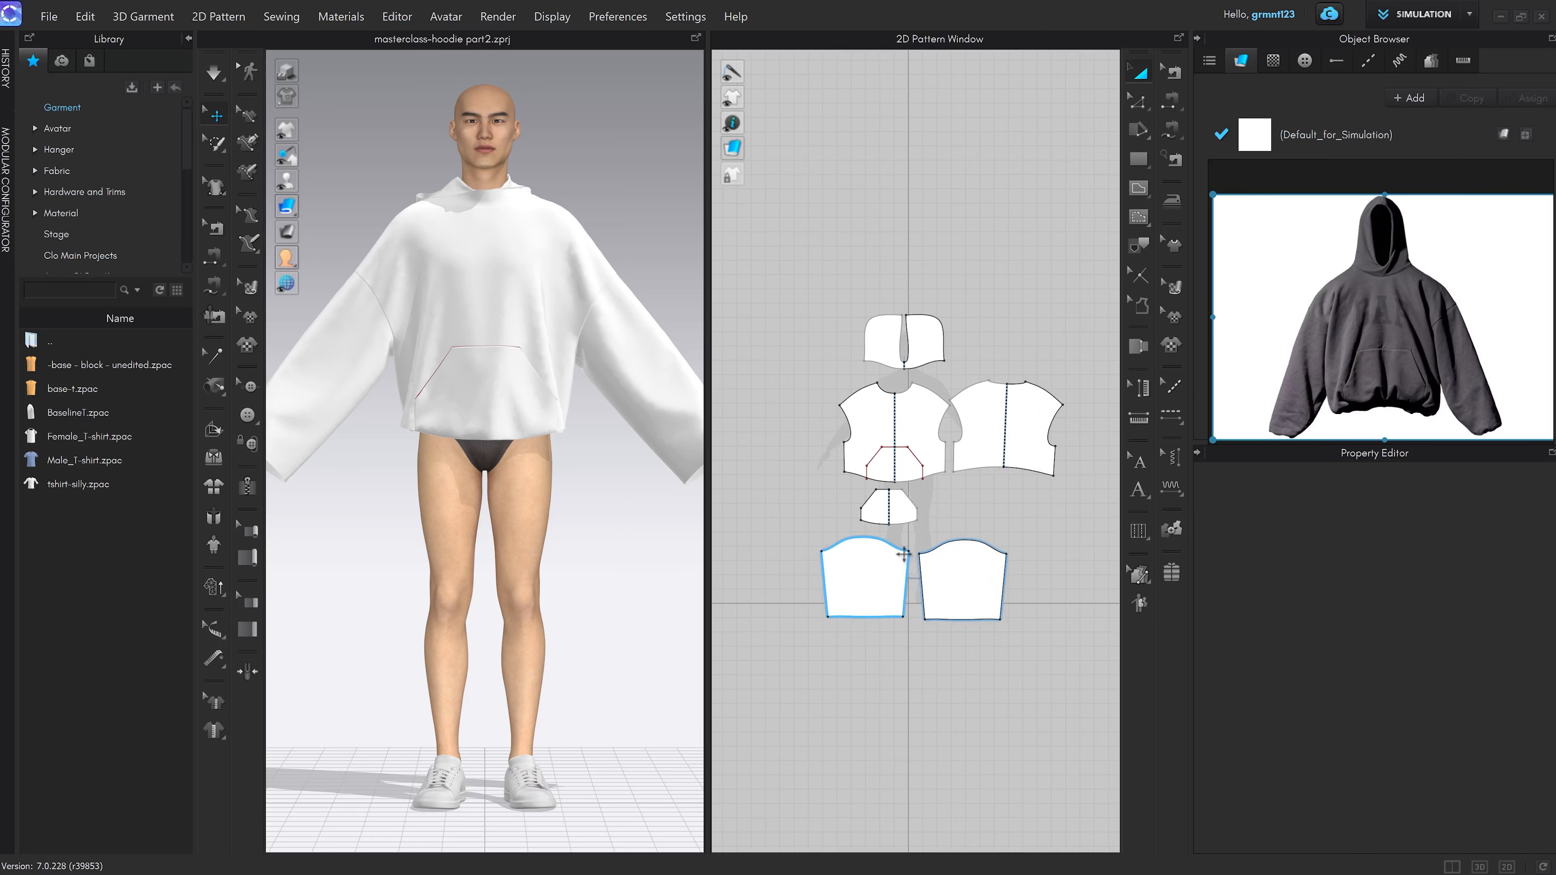
pyautogui.click(913, 412)
pyautogui.keyDown('shift'); pyautogui.click(980, 416); pyautogui.keyUp('shift')
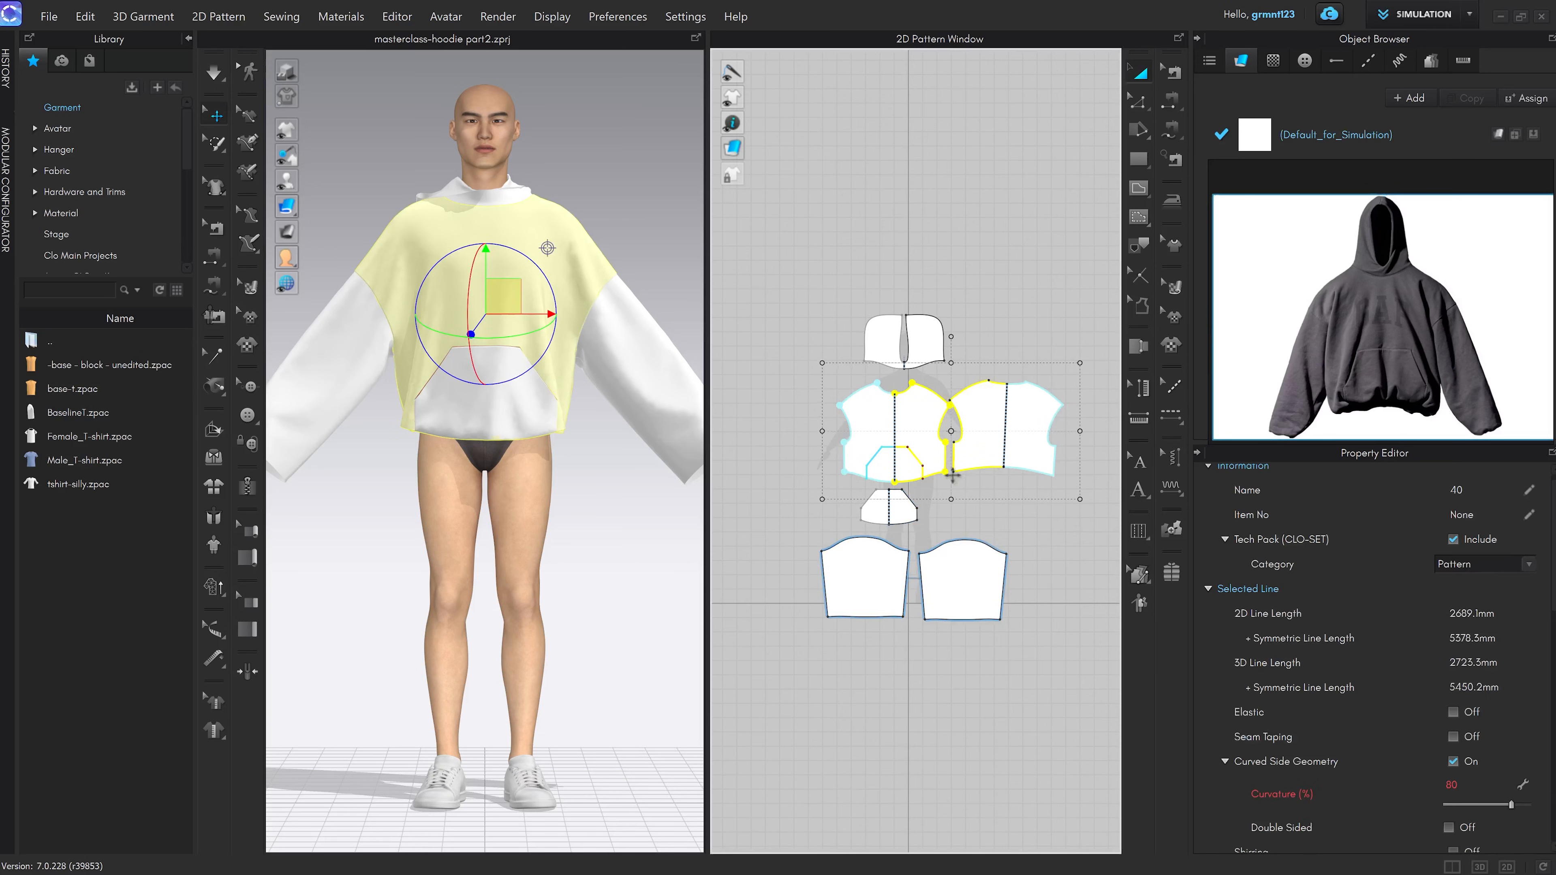
pyautogui.keyDown('shift'); pyautogui.click(920, 352); pyautogui.keyUp('shift')
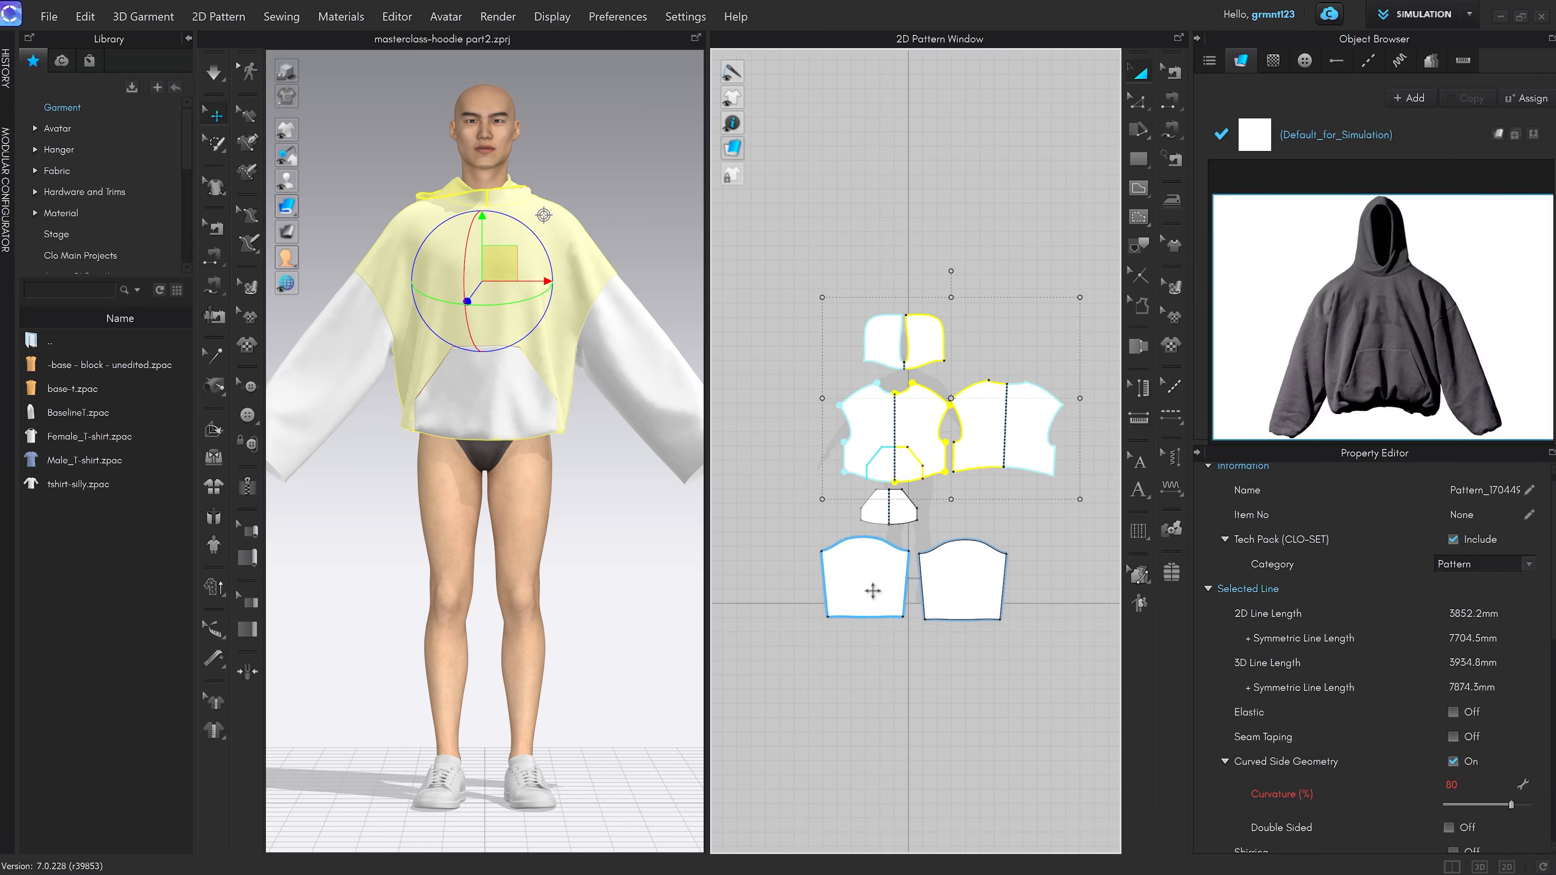
pyautogui.keyDown('shift'); pyautogui.click(872, 590); pyautogui.keyUp('shift')
pyautogui.keyDown('shift'); pyautogui.click(957, 619); pyautogui.keyUp('shift')
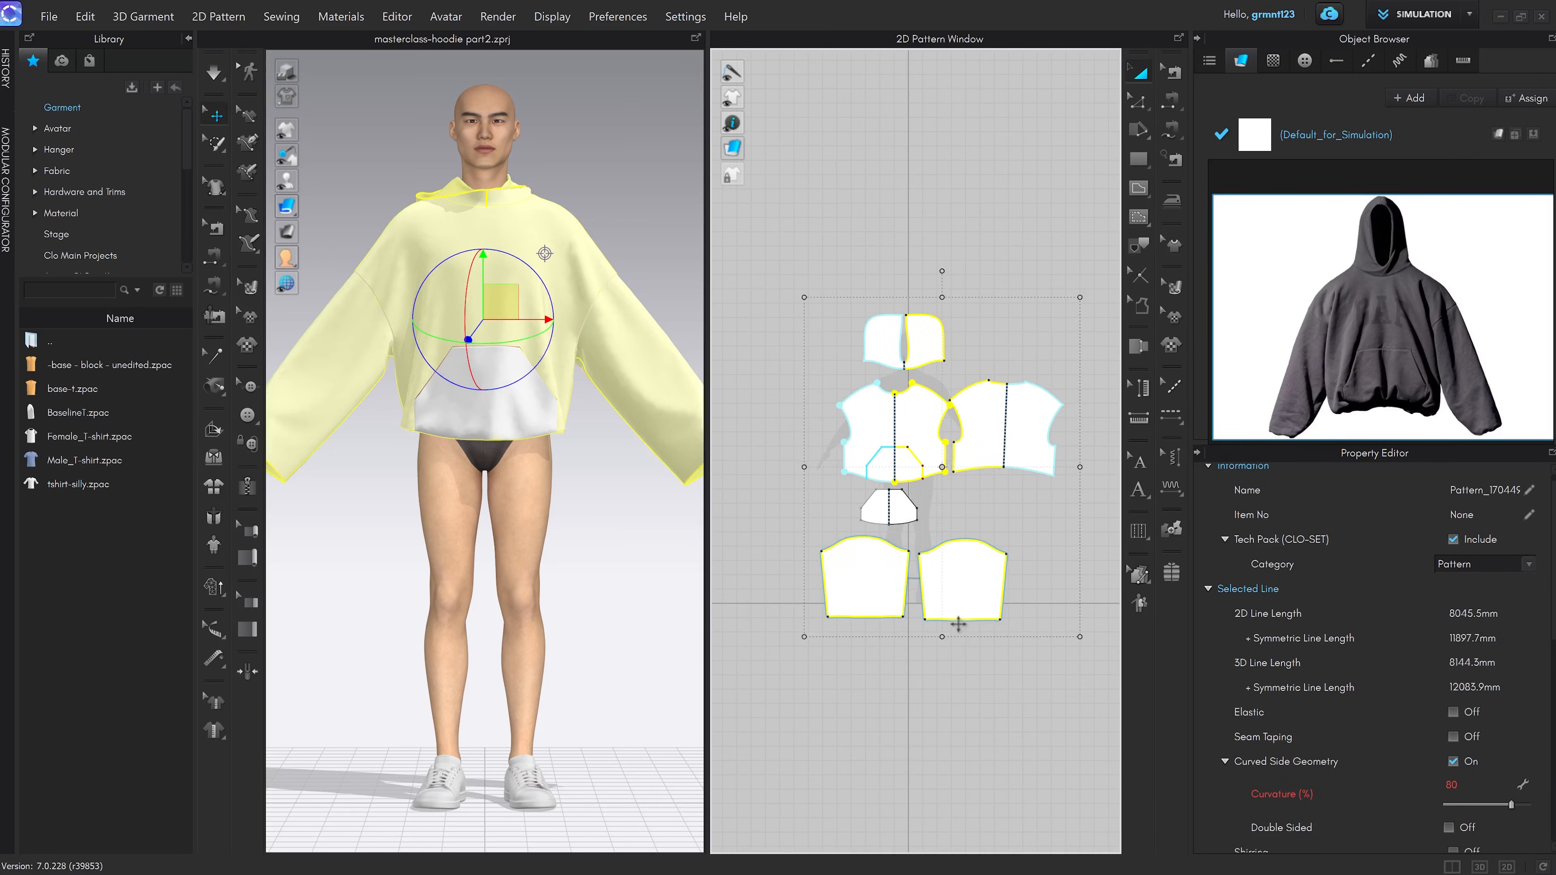
pyautogui.moveTo(961, 624); pyautogui.dragTo(927, 625)
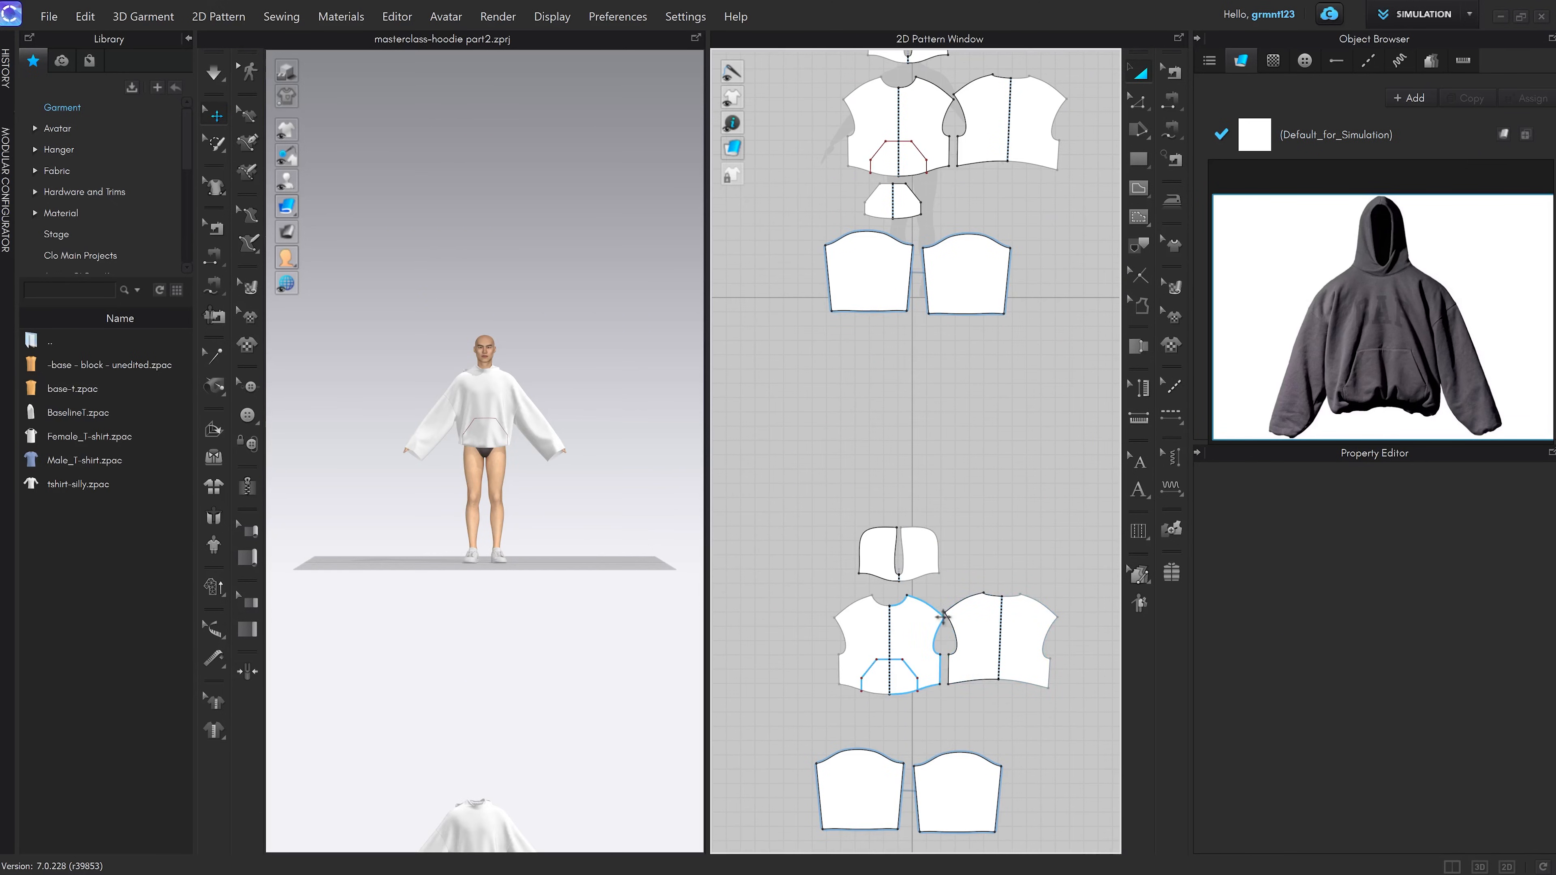
pyautogui.moveTo(952, 614); pyautogui.dragTo(957, 542, button='middle')
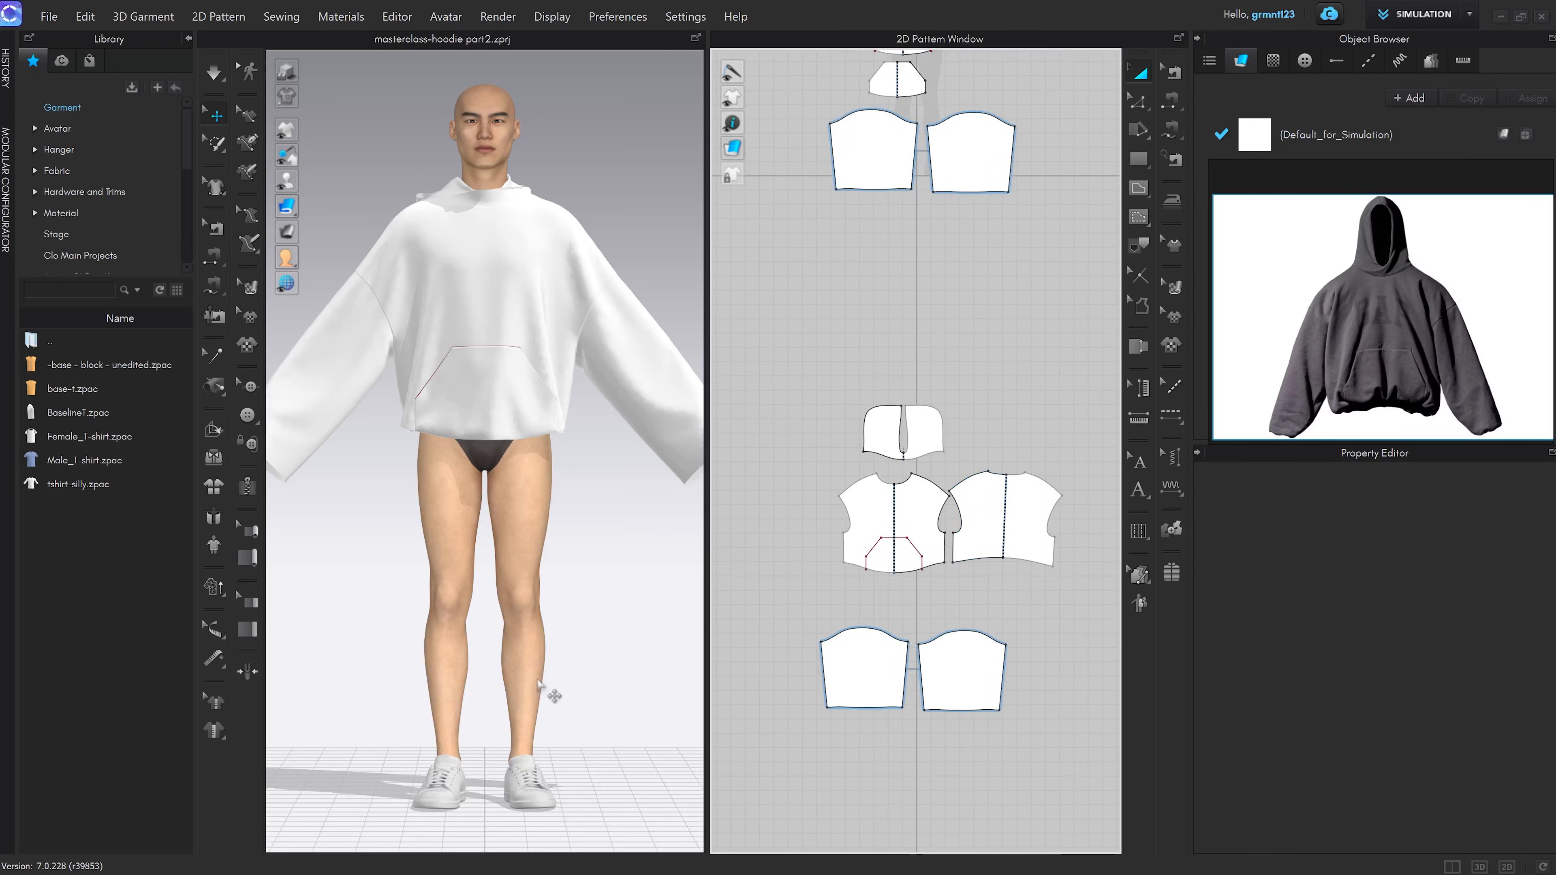
# Select all the duplicated patterns and raise the duplicate garment above the avatar in the 3D view
pyautogui.scroll(-5, 547, 692)
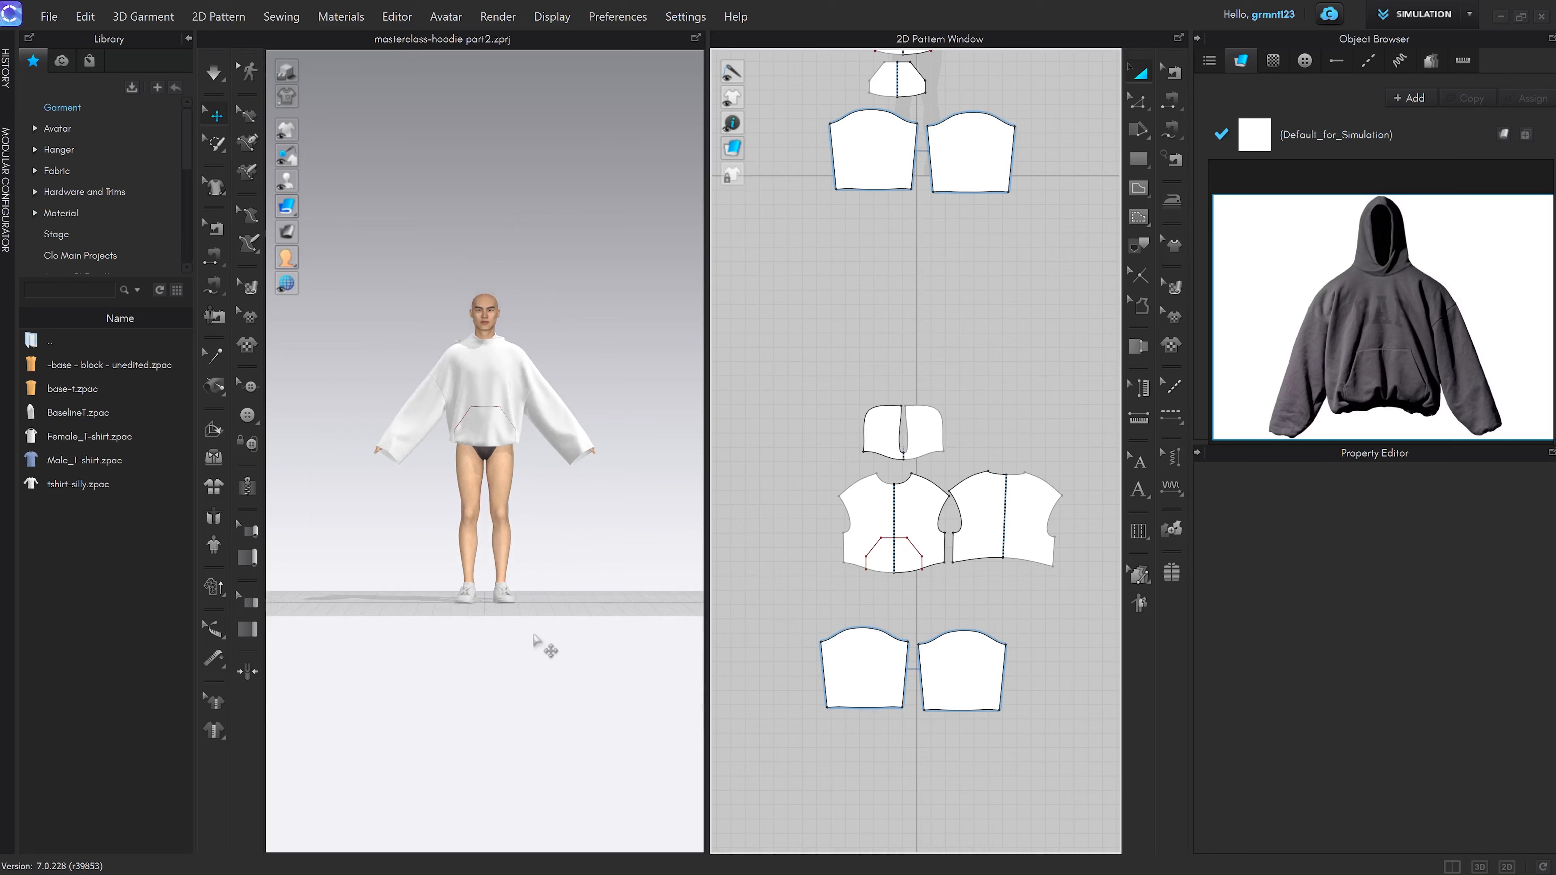
pyautogui.moveTo(769, 385); pyautogui.dragTo(1119, 760)
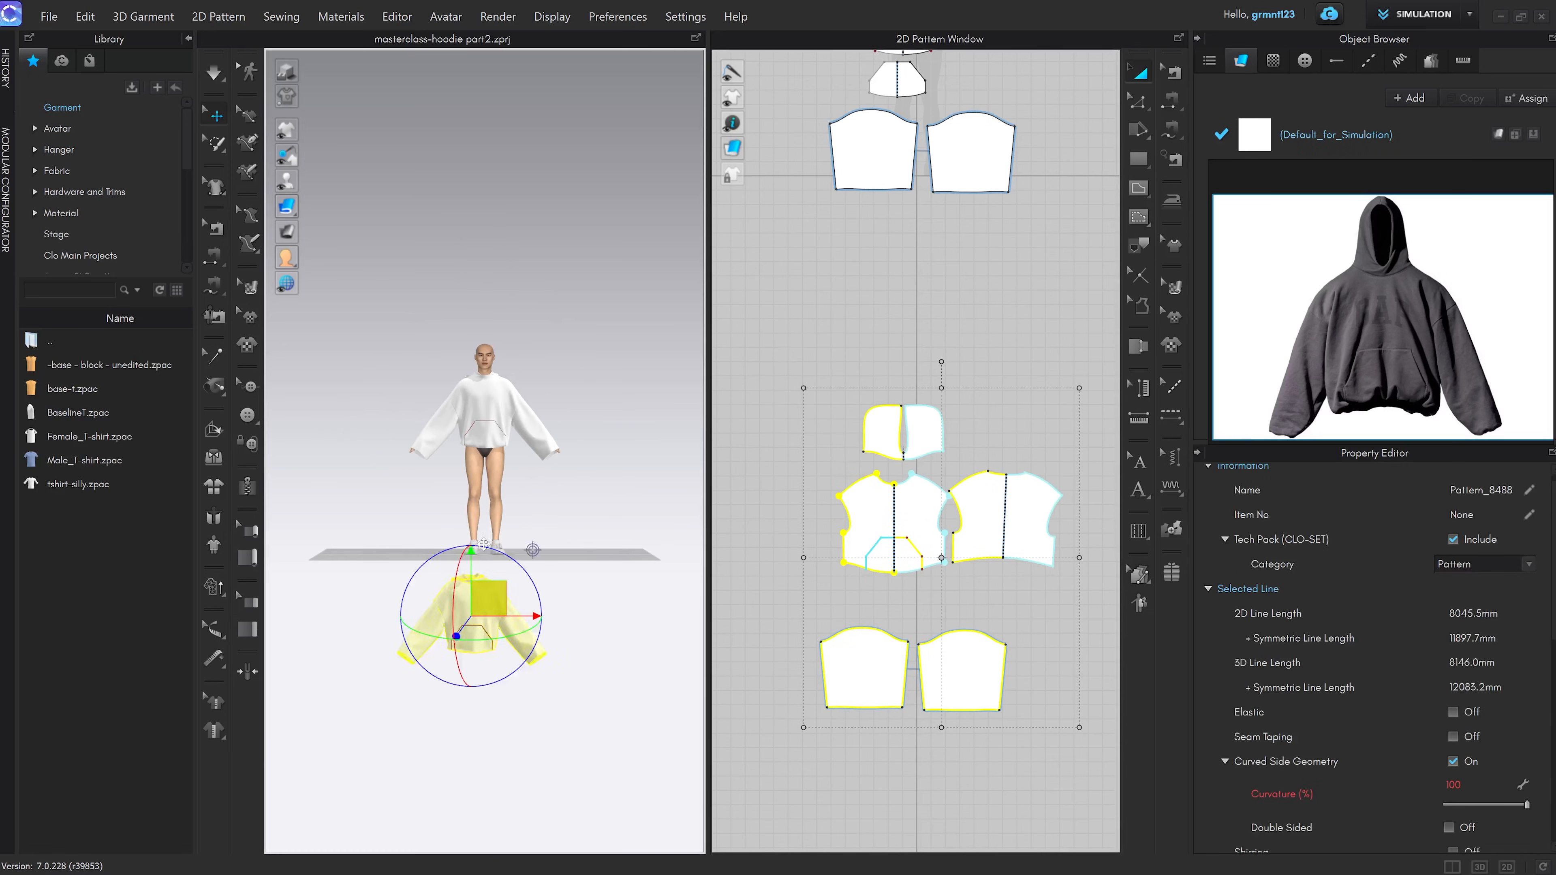
pyautogui.scroll(5, 563, 294)
pyautogui.scroll(-5, 563, 294)
pyautogui.moveTo(643, 295); pyautogui.dragTo(504, 156)
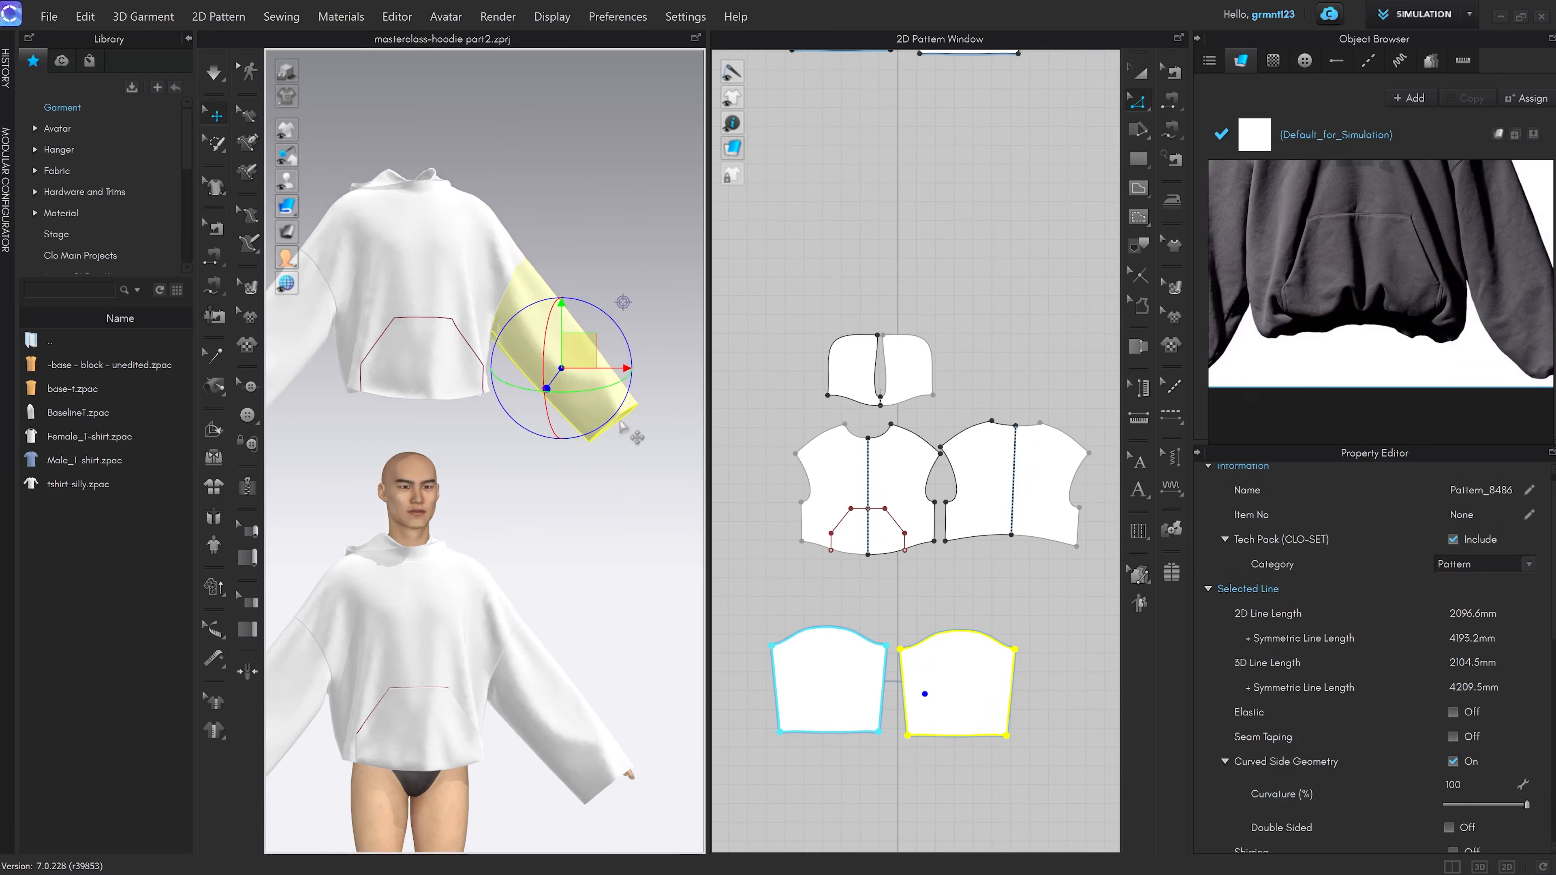
# Examine the duplicated sleeve's cuff opening and compare it with the cuffs and hem in the reference hoodie image
pyautogui.scroll(5, 639, 435)
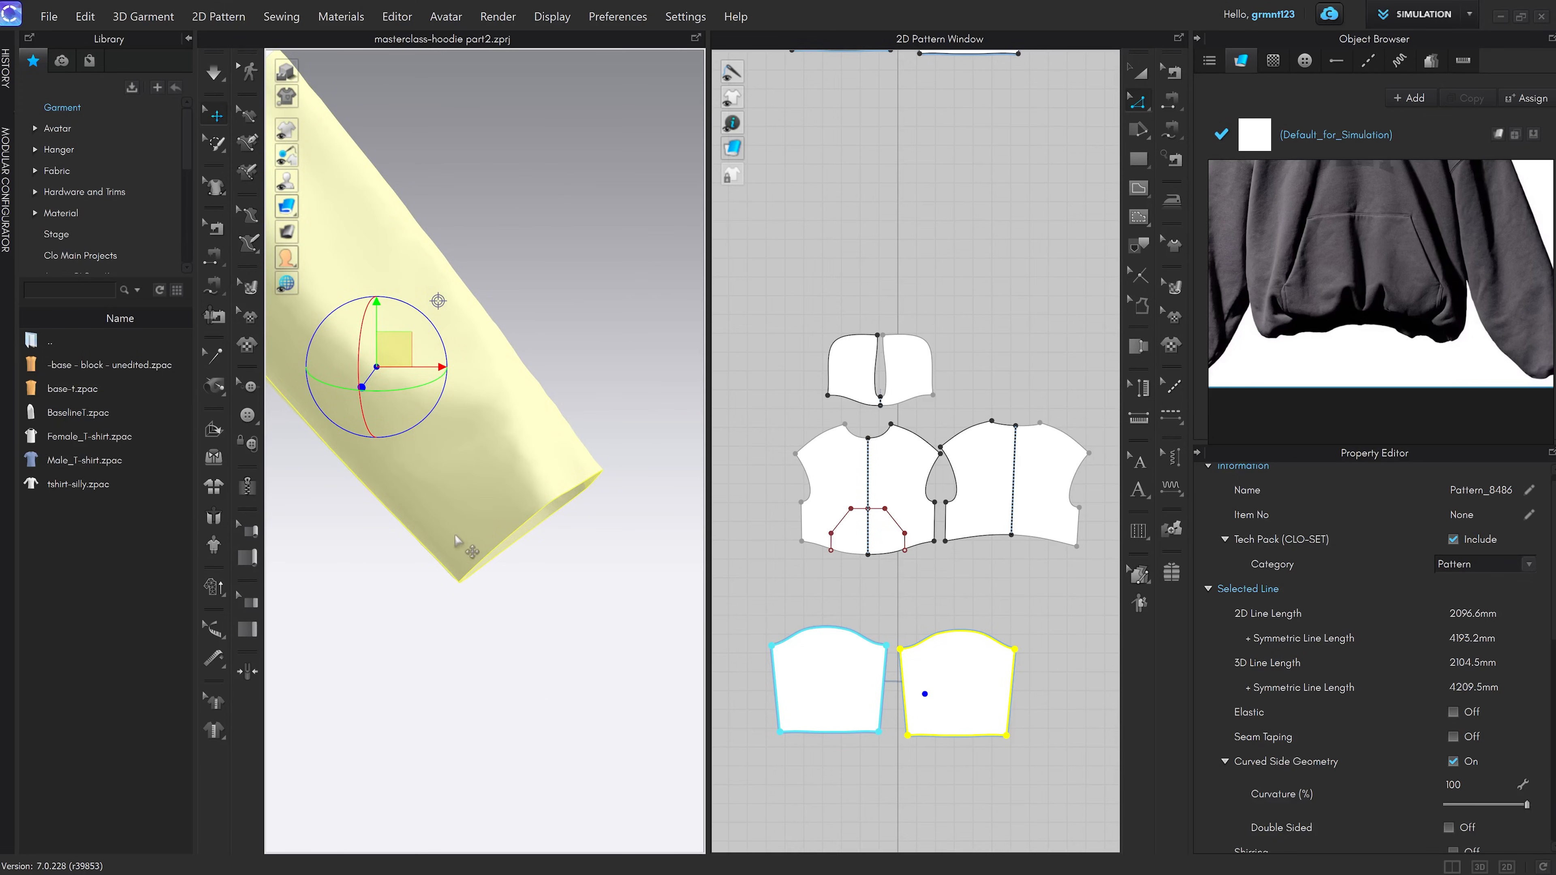
pyautogui.scroll(-5, 457, 539)
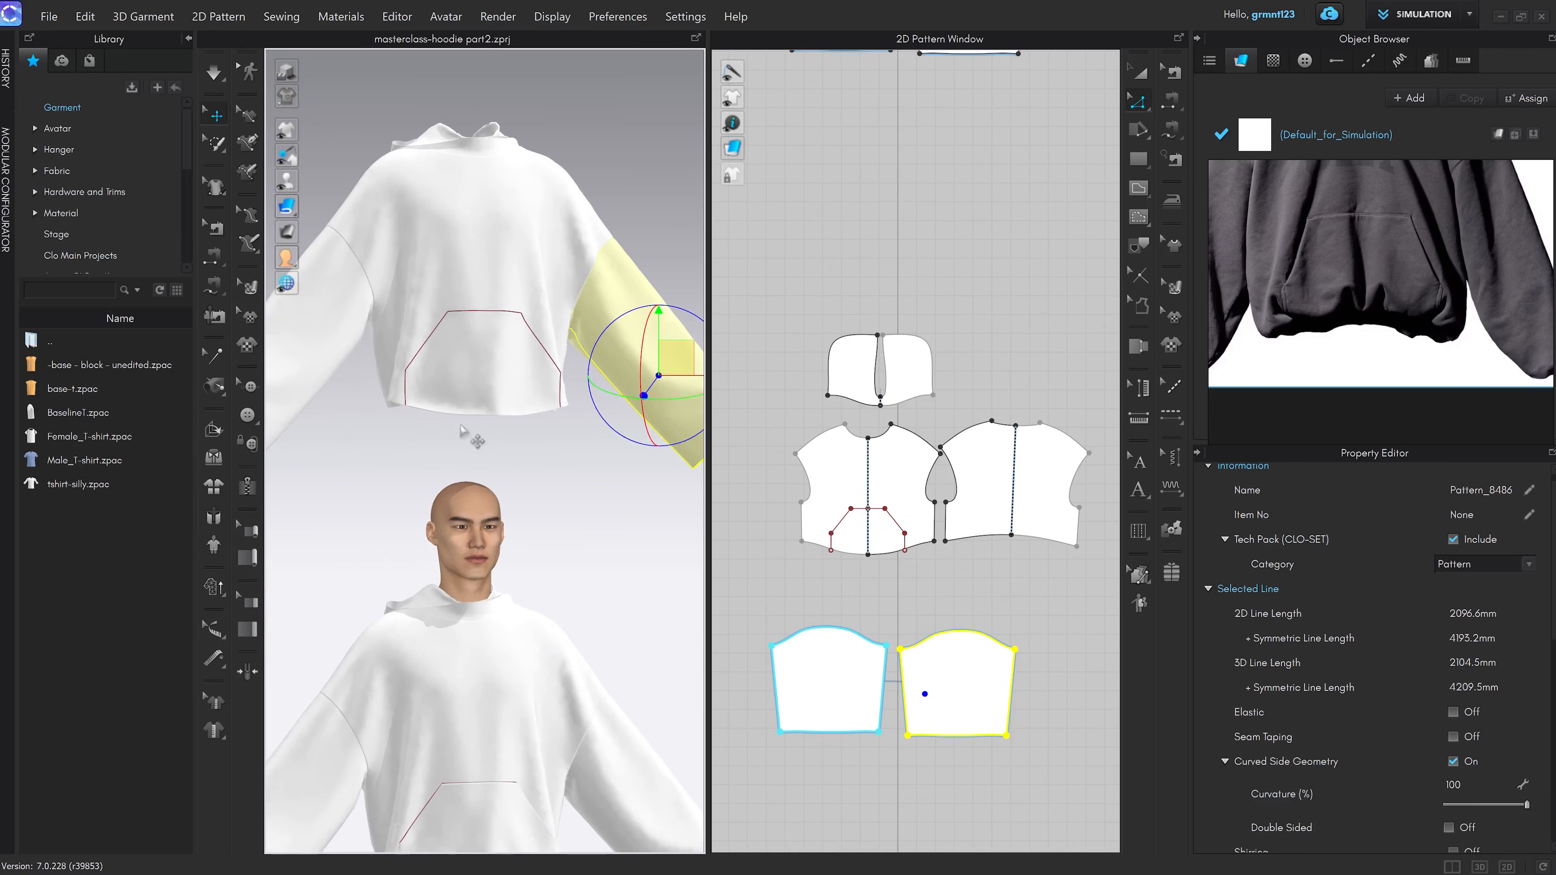
pyautogui.scroll(-2, 419, 395)
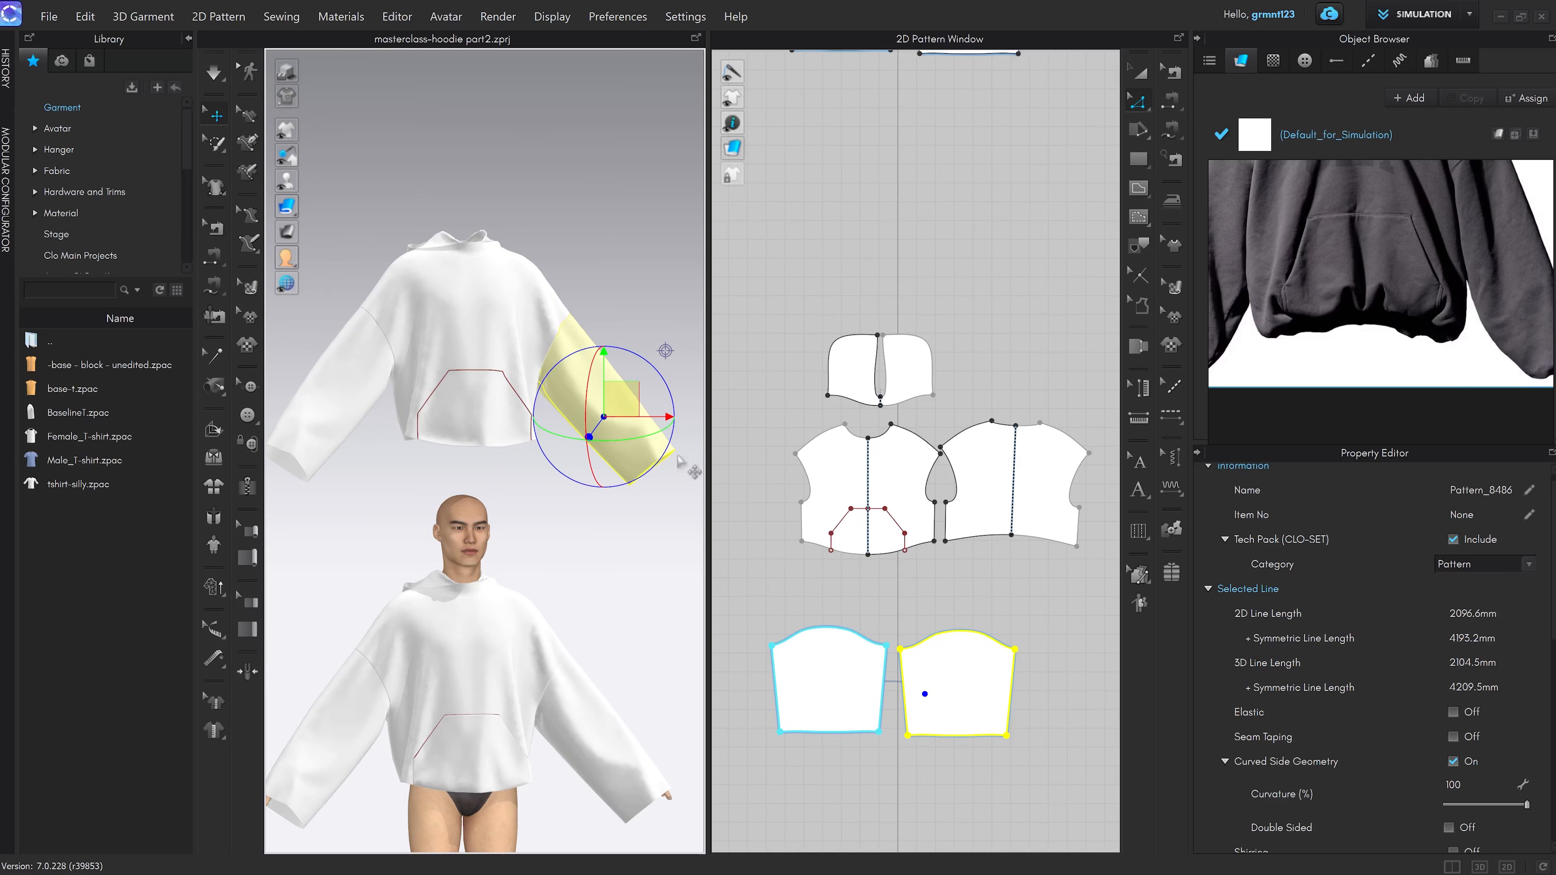
pyautogui.scroll(3, 588, 533)
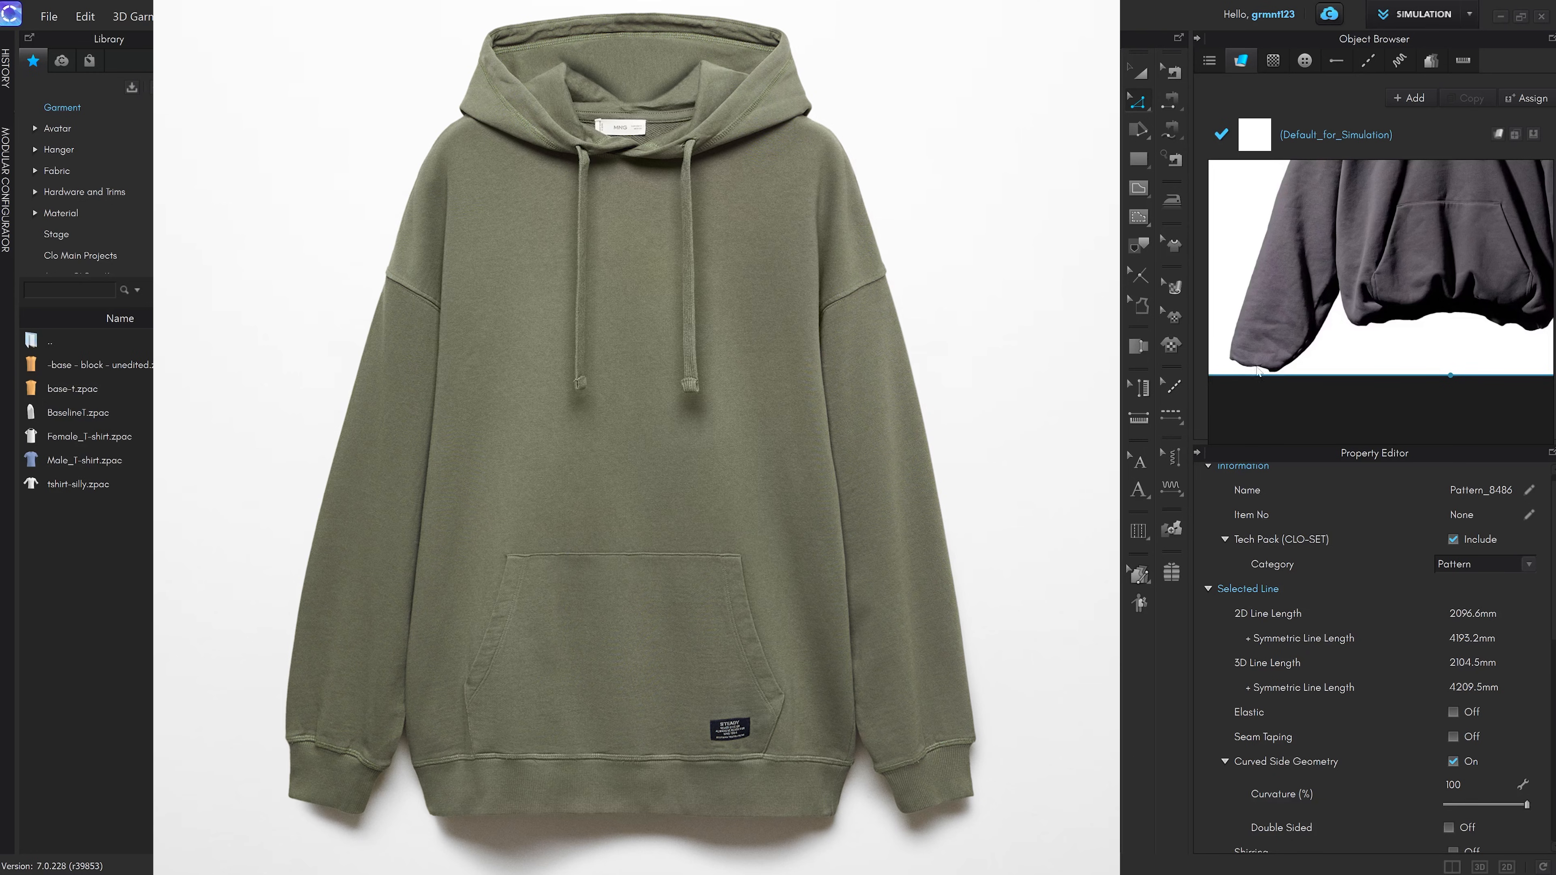
pyautogui.scroll(3, 1380, 336)
pyautogui.moveTo(1380, 336); pyautogui.dragTo(1332, 364, button='middle')
pyautogui.scroll(-3, 1329, 361)
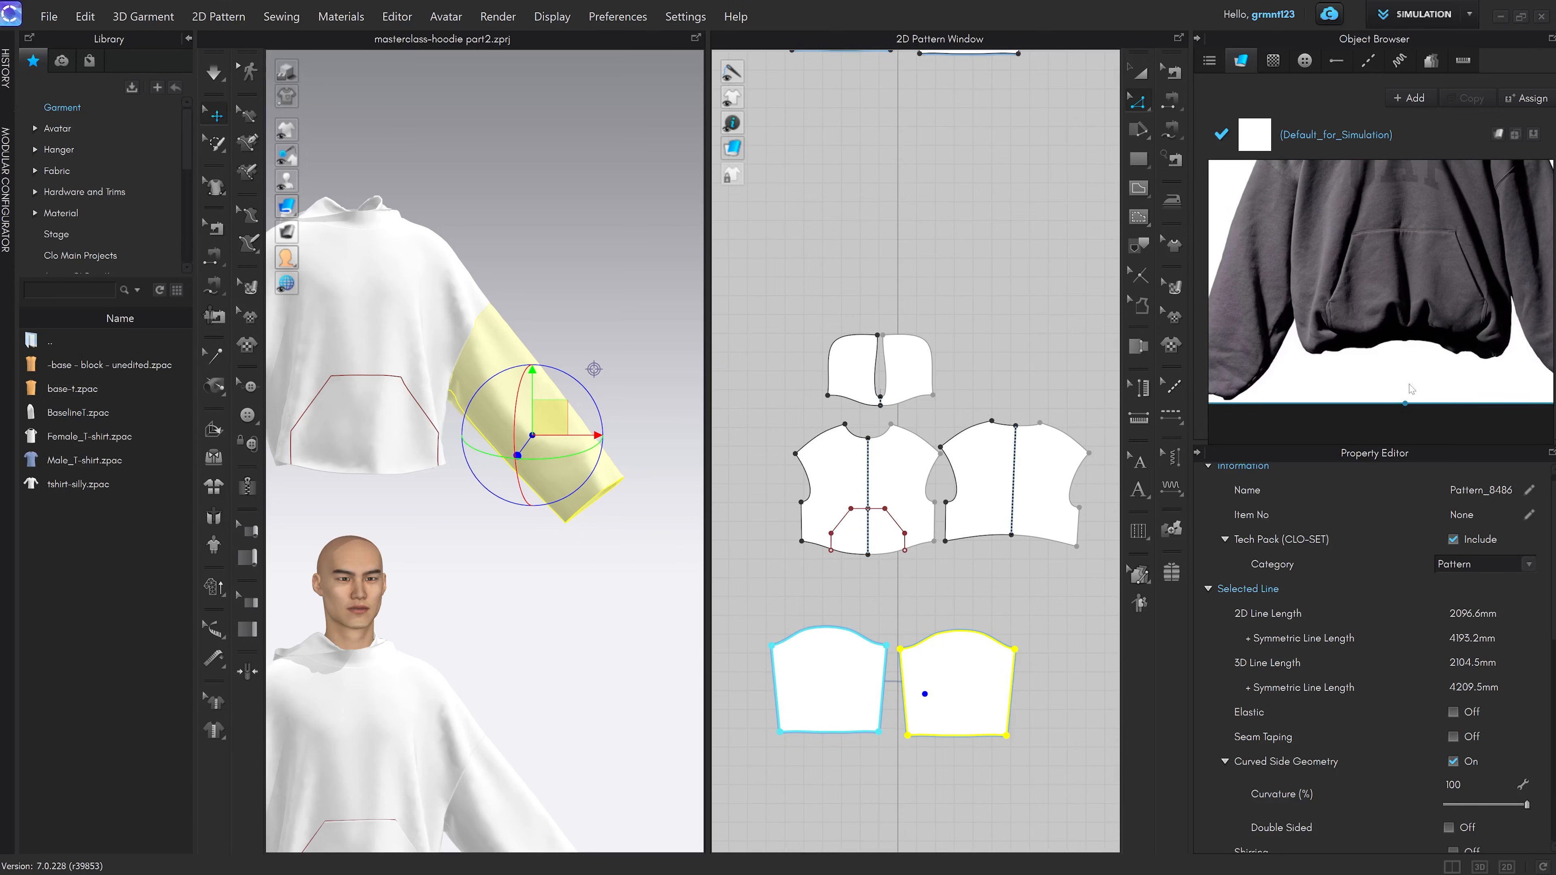
pyautogui.scroll(-3, 1410, 388)
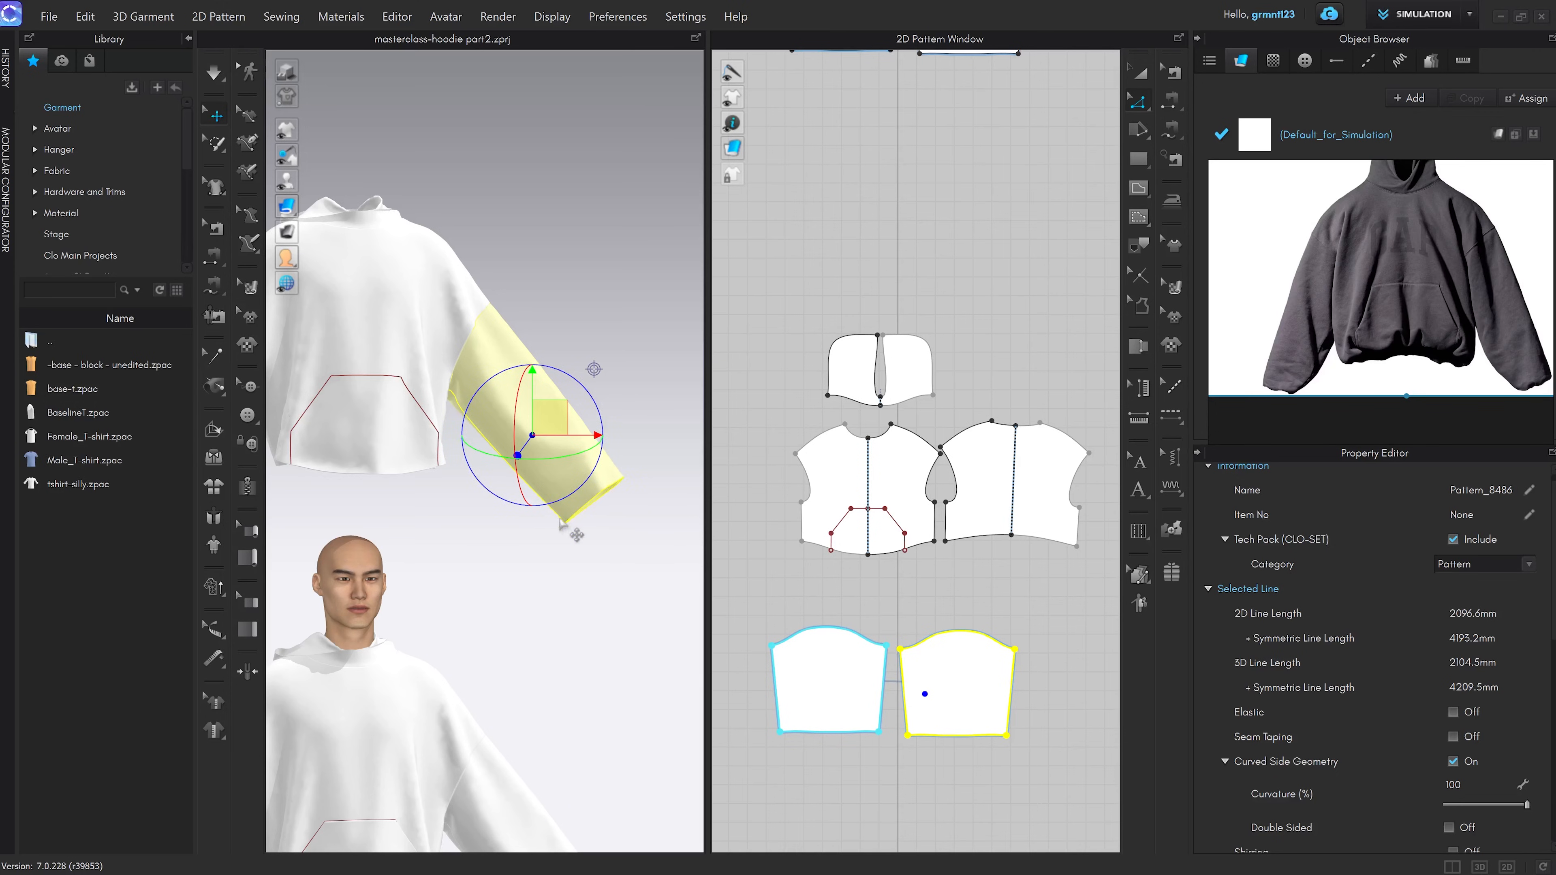
pyautogui.scroll(-2, 573, 482)
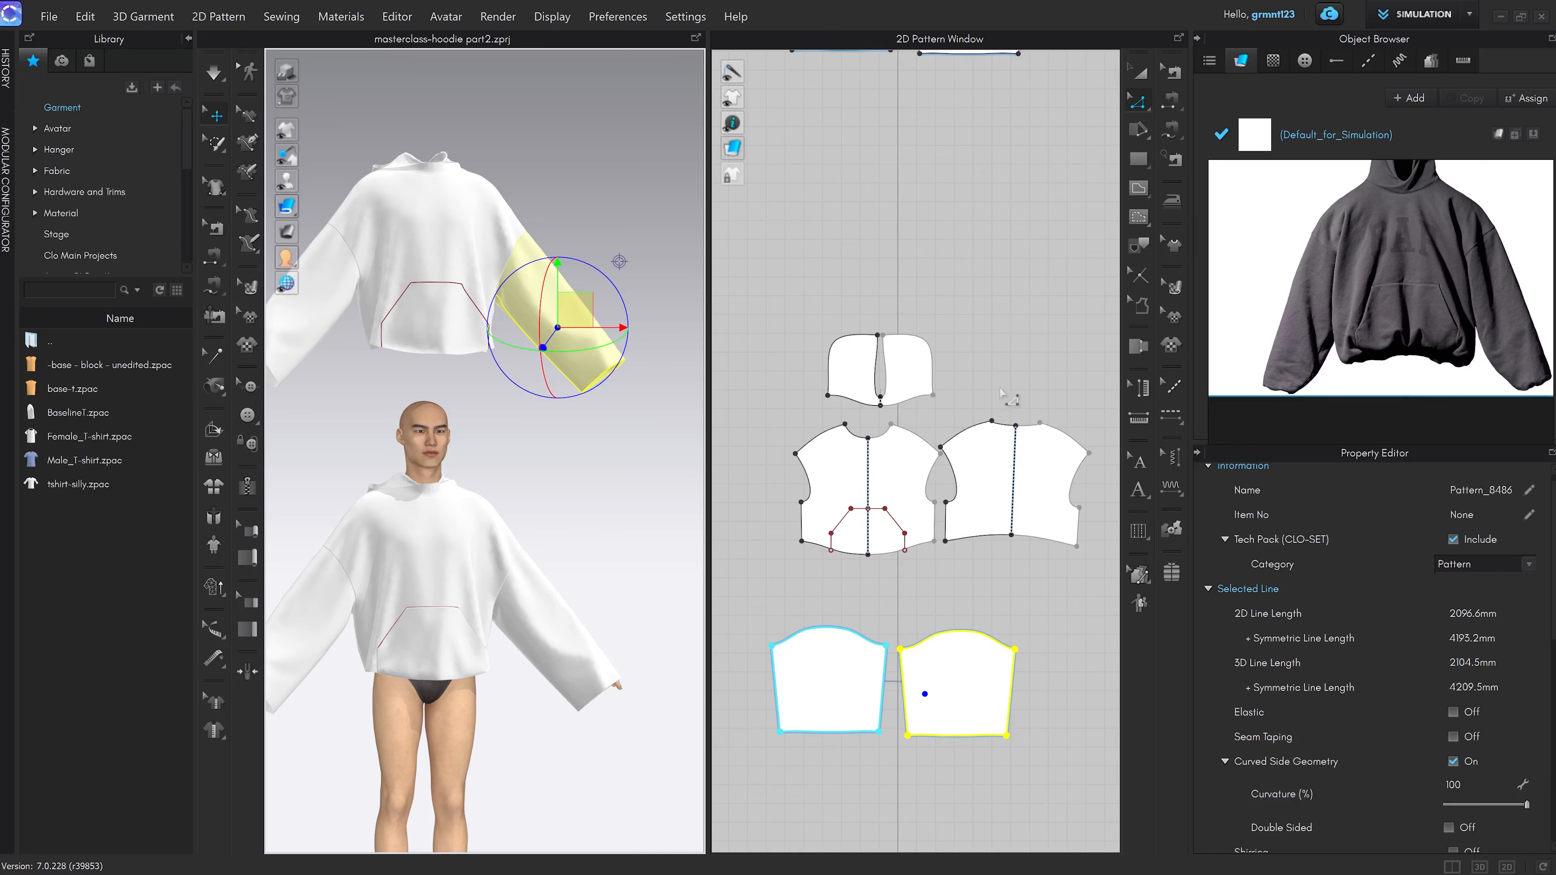
# Offset the duplicated sleeve's cuff edge as a single internal line at 50 mm
pyautogui.click(1032, 643)
pyautogui.scroll(-4, 1030, 620)
pyautogui.scroll(8, 1012, 564)
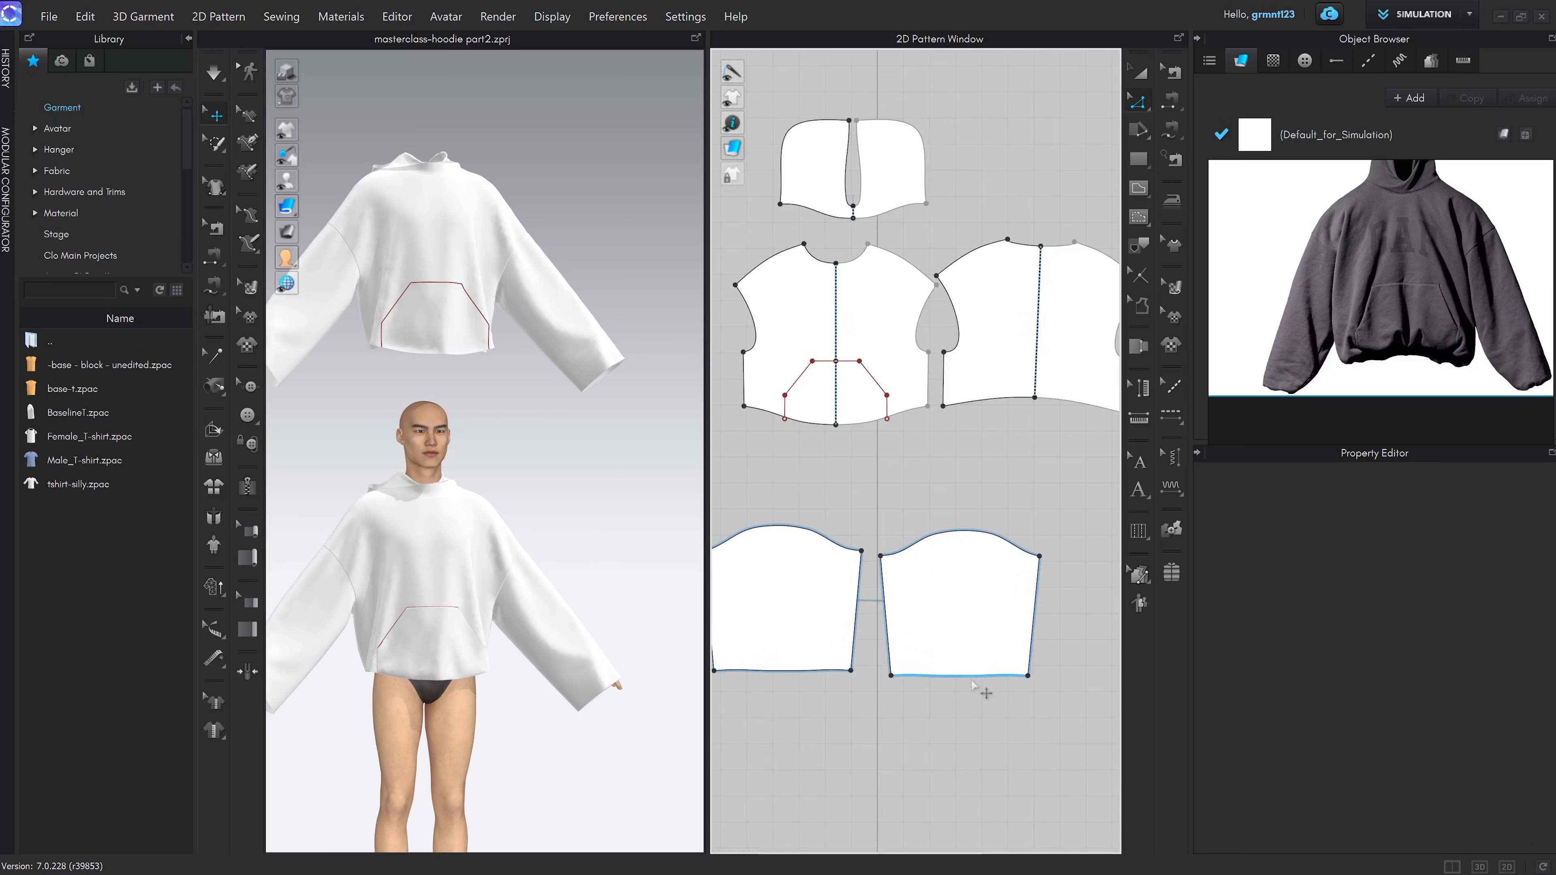
pyautogui.press('z')
pyautogui.click(948, 676)
pyautogui.moveTo(966, 681); pyautogui.dragTo(930, 677, button='middle')
pyautogui.rightClick(930, 674)
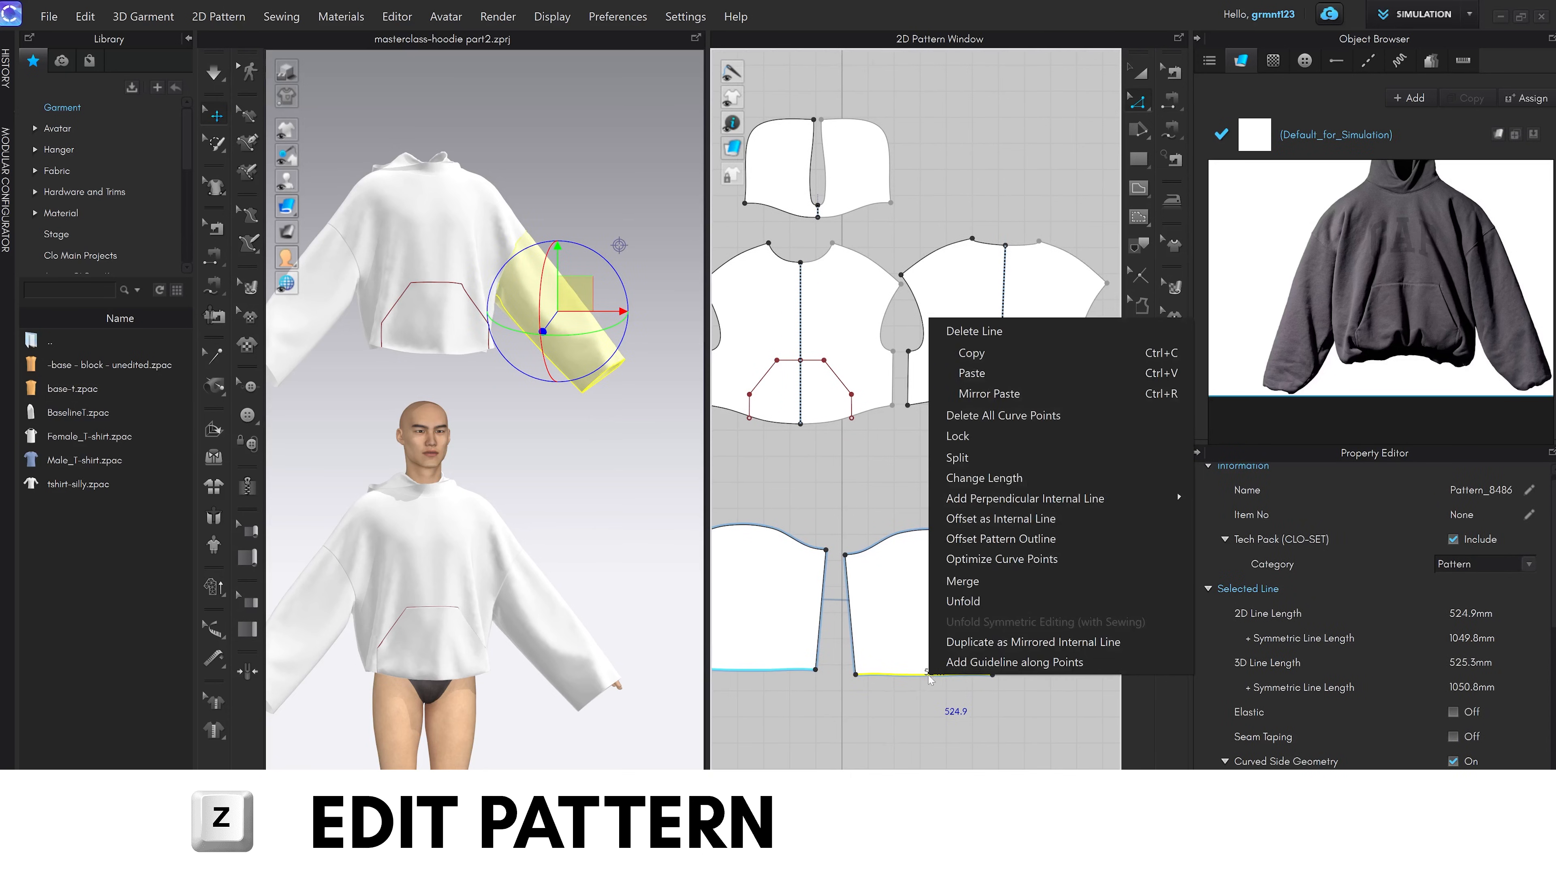
pyautogui.click(1000, 519)
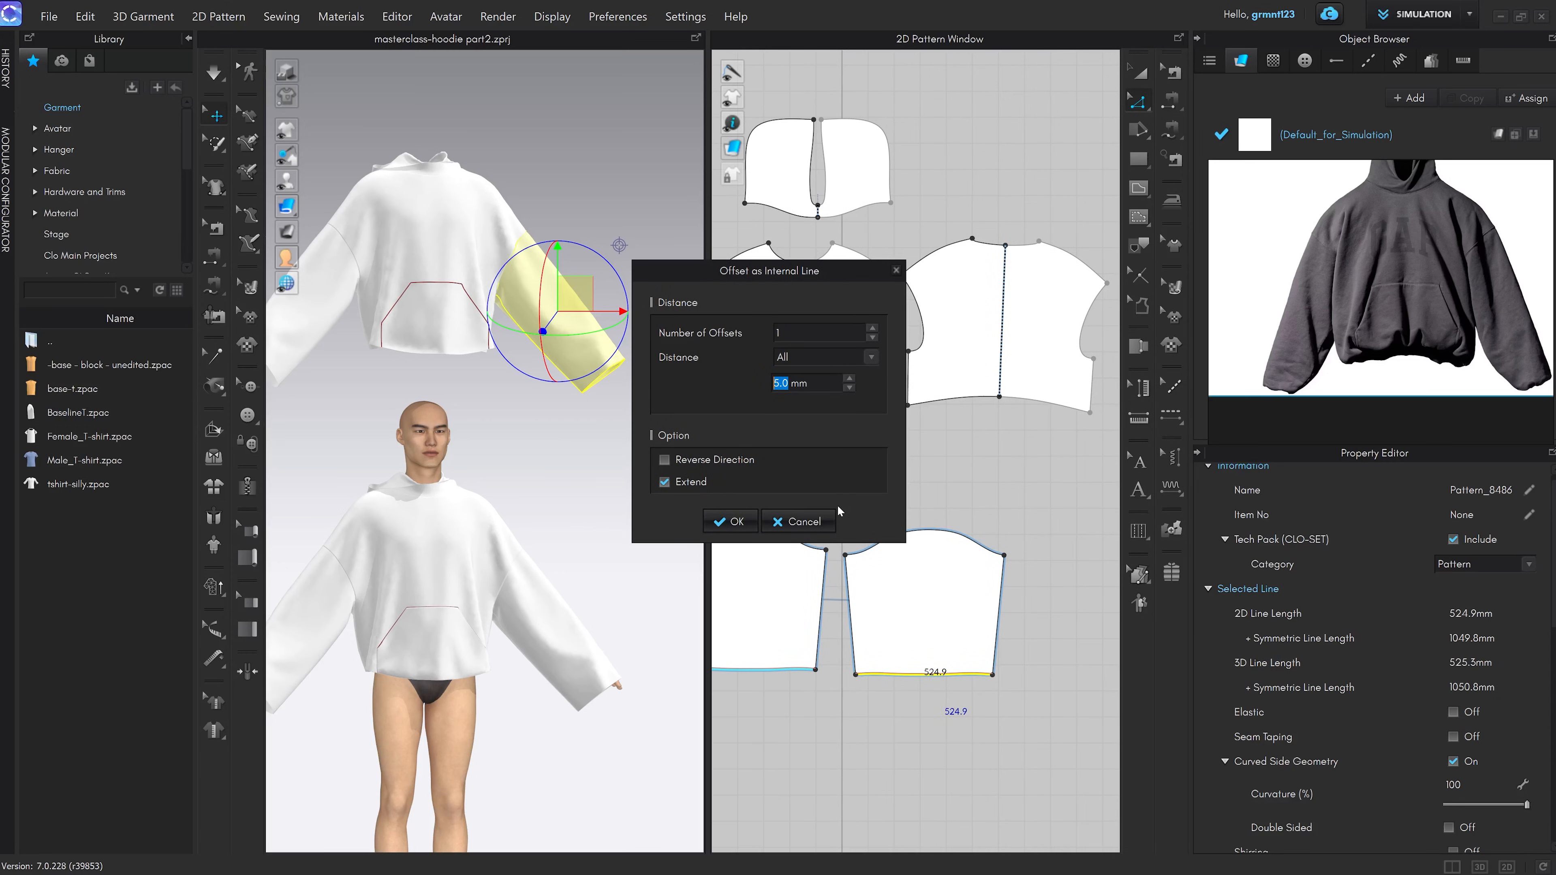
pyautogui.write('50')
pyautogui.click(730, 521)
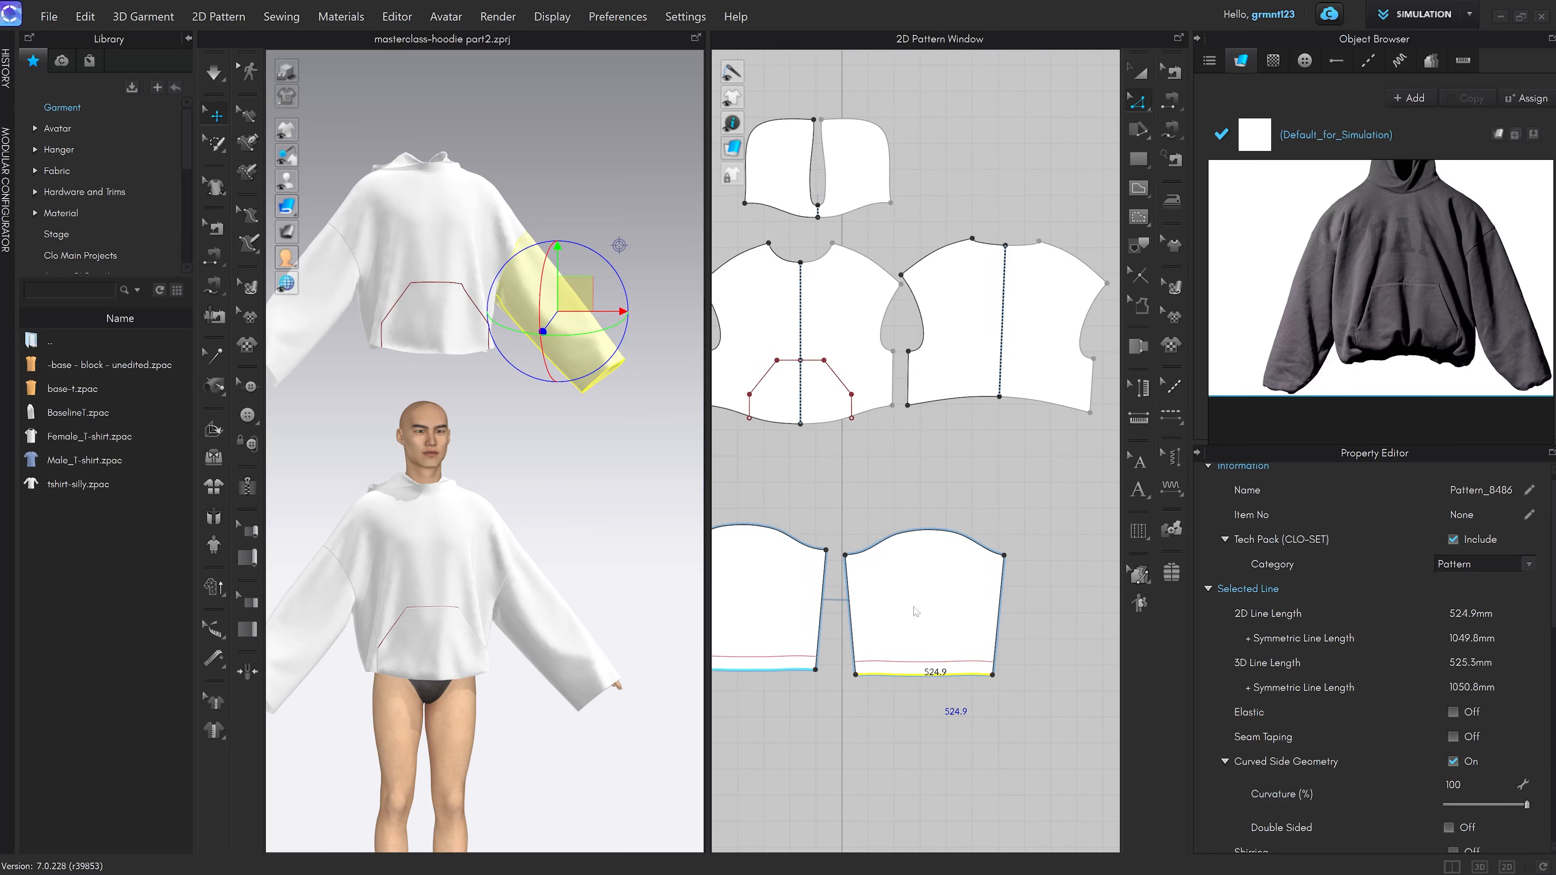
# Cut and sew the sleeve along the new internal line to separate a cuff band
pyautogui.click(950, 662)
pyautogui.rightClick(959, 663)
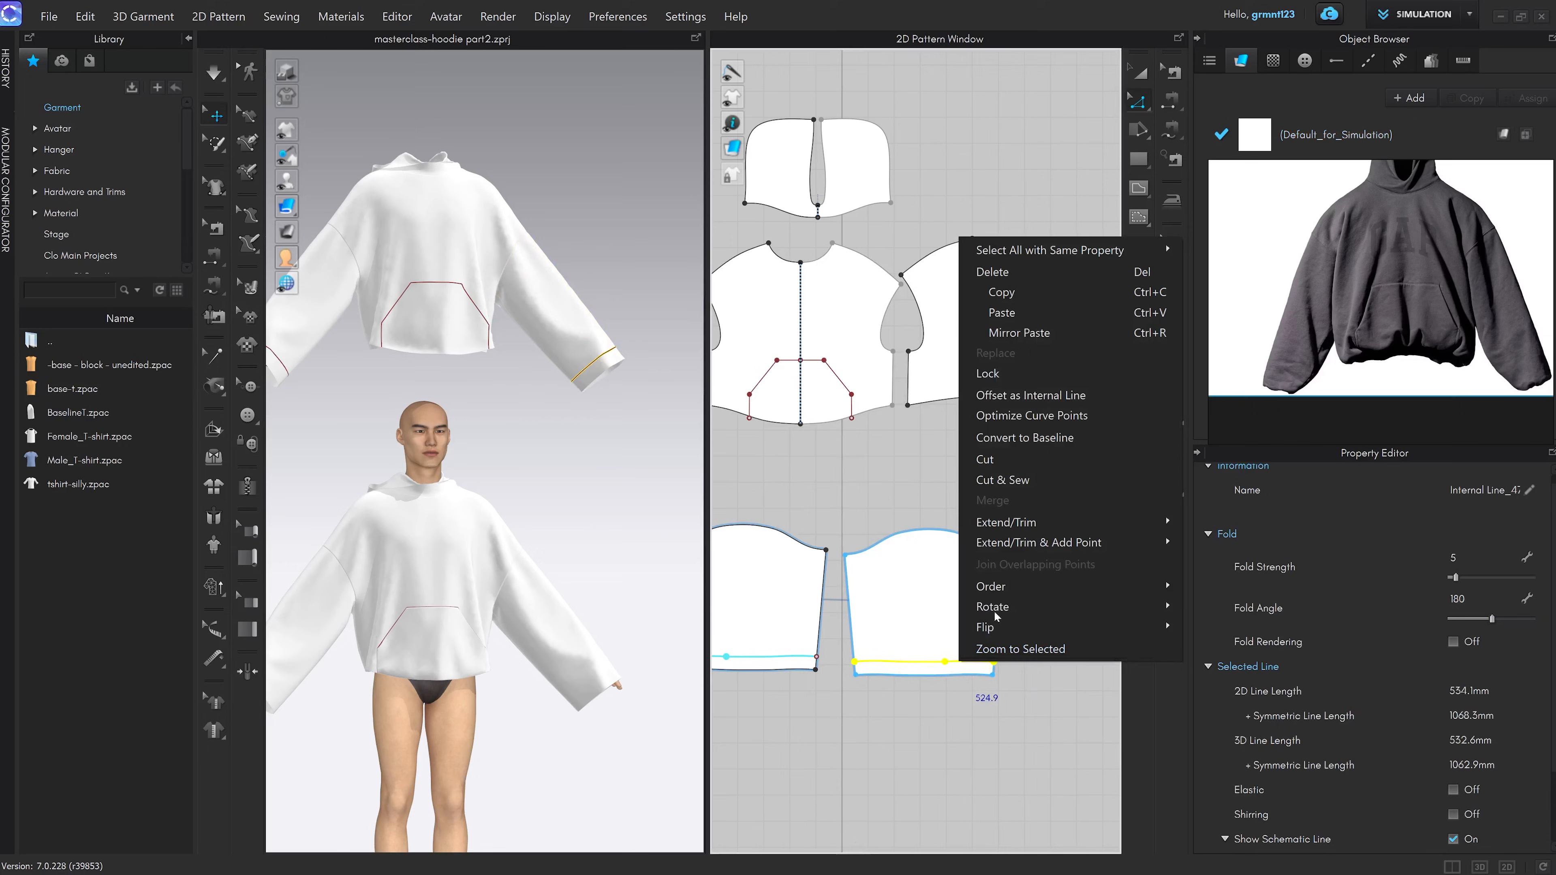
pyautogui.click(1013, 481)
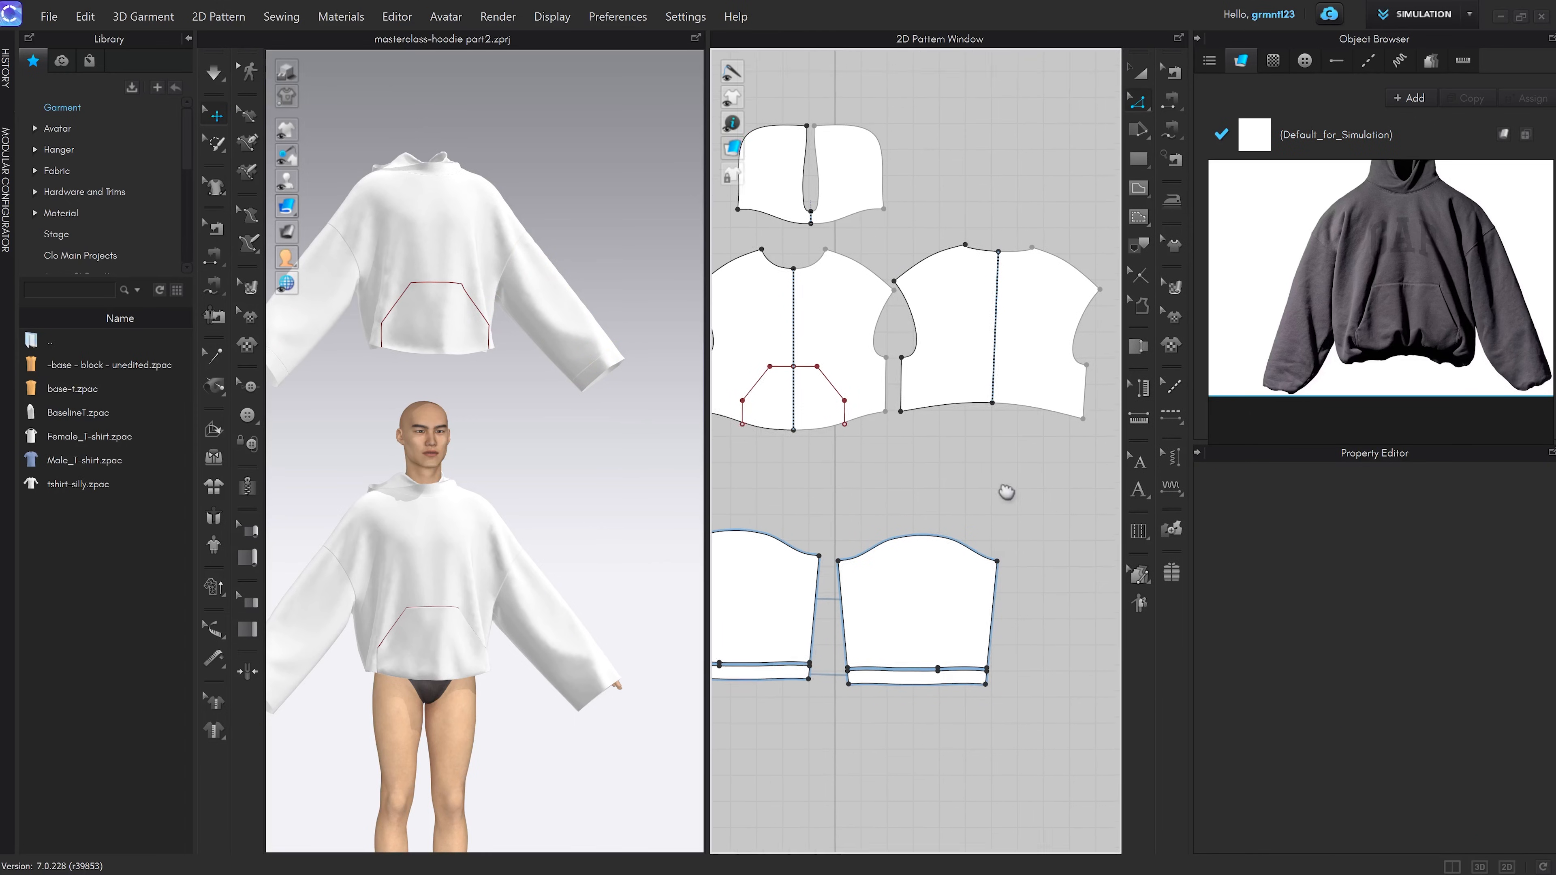
# Offset the duplicated front and back body hems together as internal lines at 50 mm
pyautogui.click(1009, 428)
pyautogui.keyDown('shift'); pyautogui.click(852, 442); pyautogui.keyUp('shift')
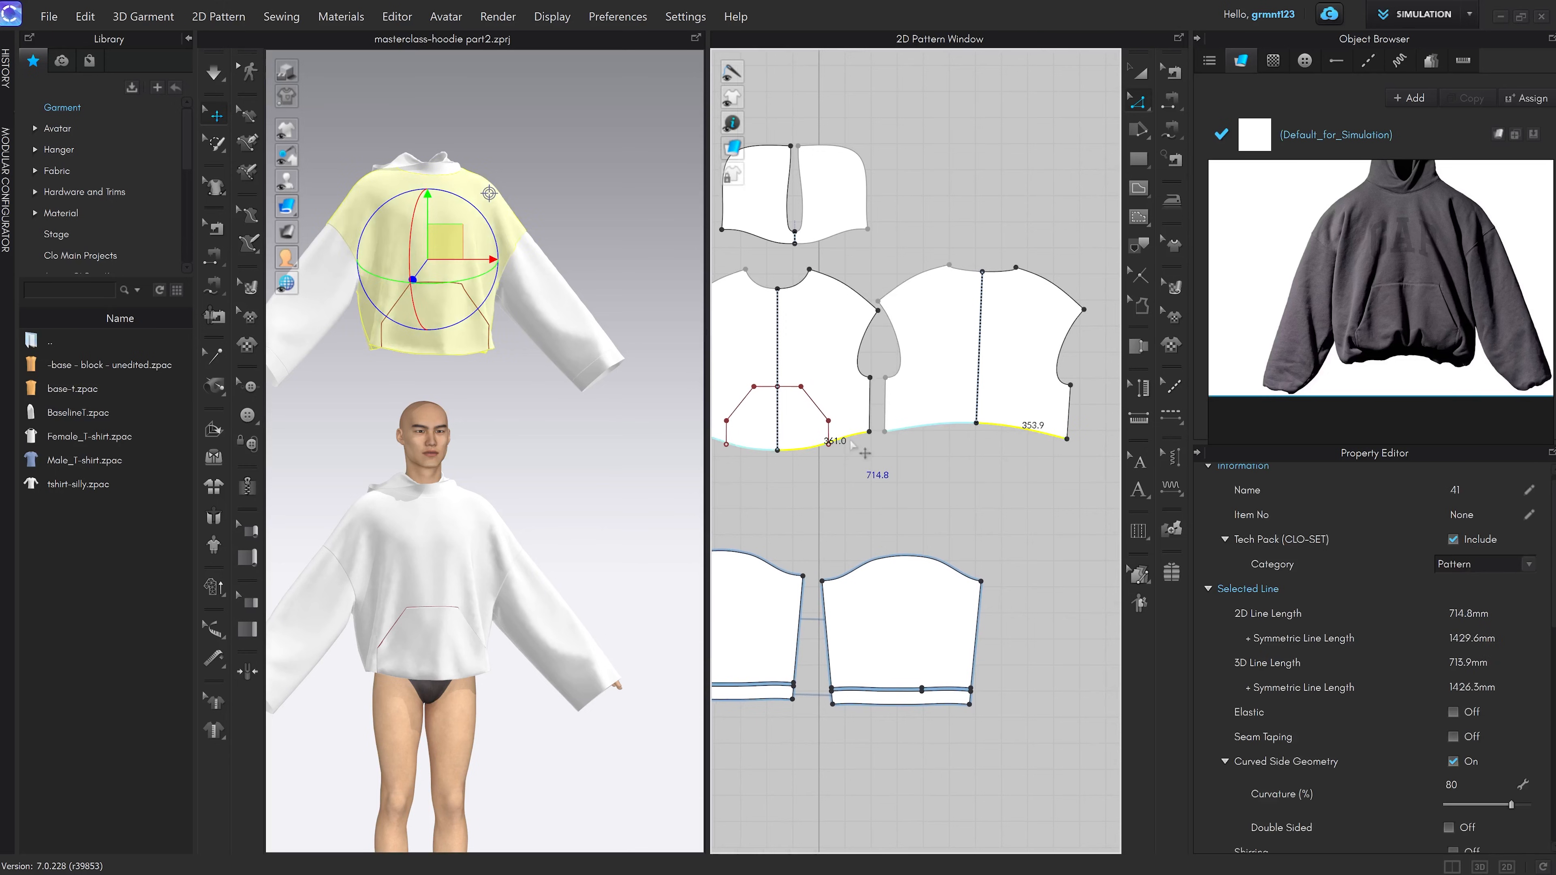
pyautogui.rightClick(851, 440)
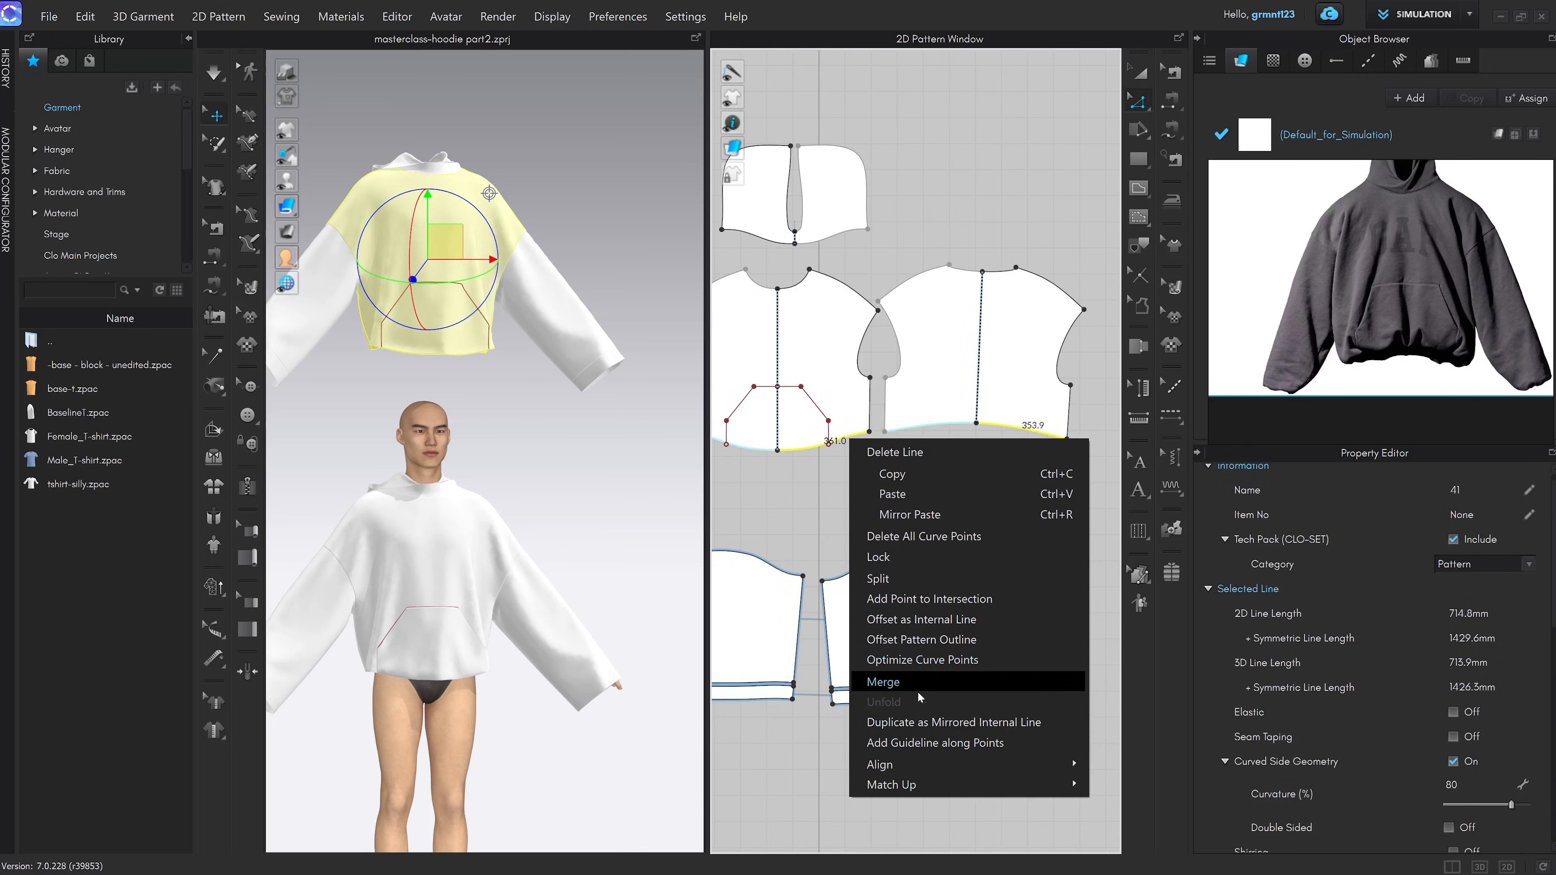
pyautogui.click(922, 619)
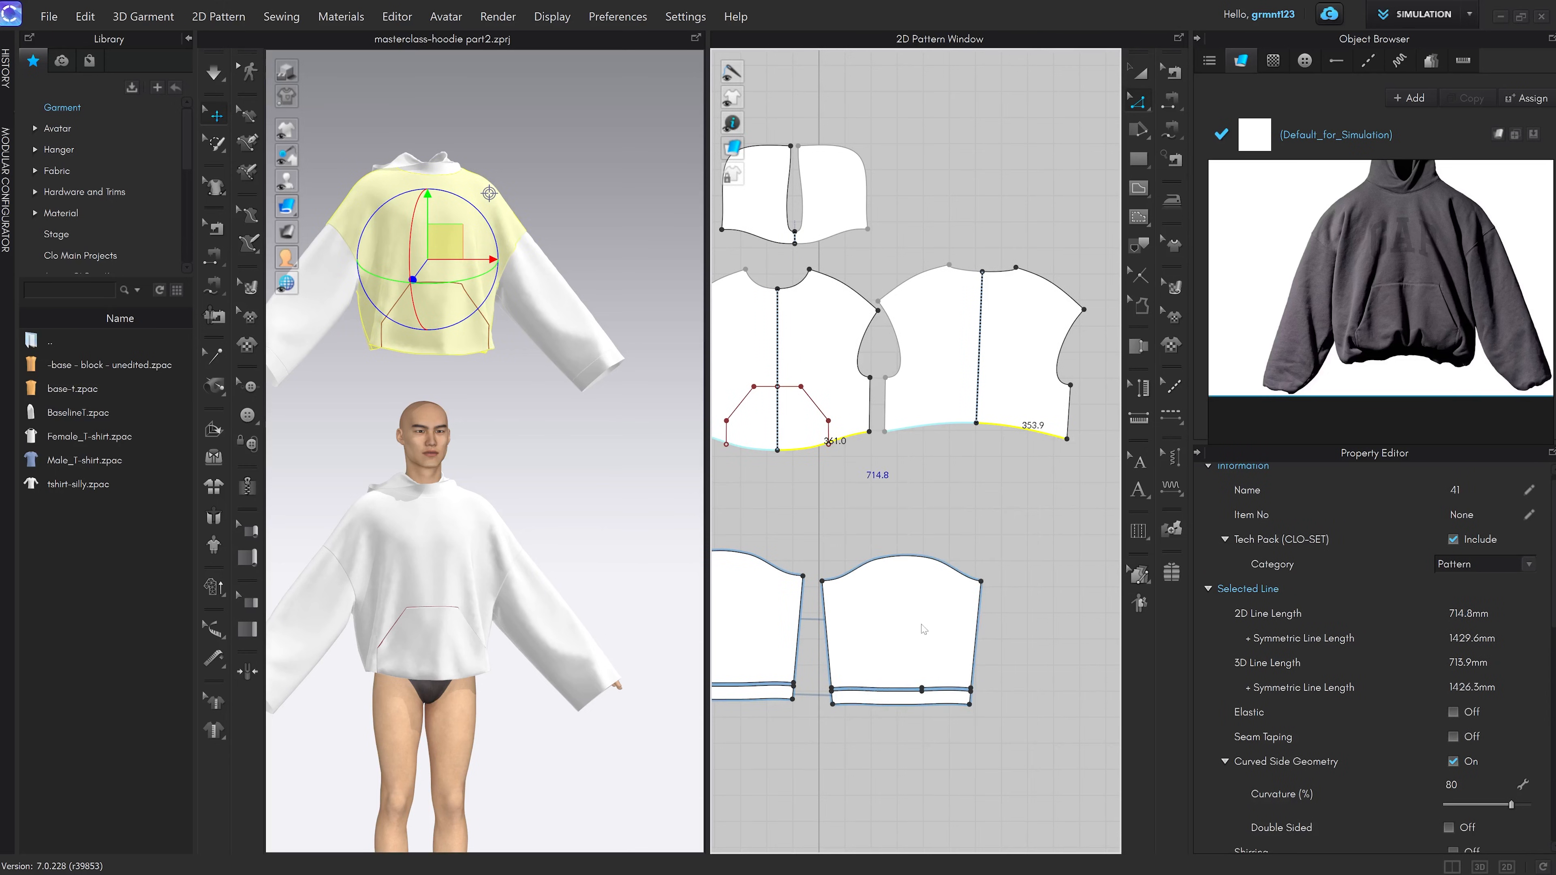
pyautogui.moveTo(747, 270); pyautogui.dragTo(562, 271)
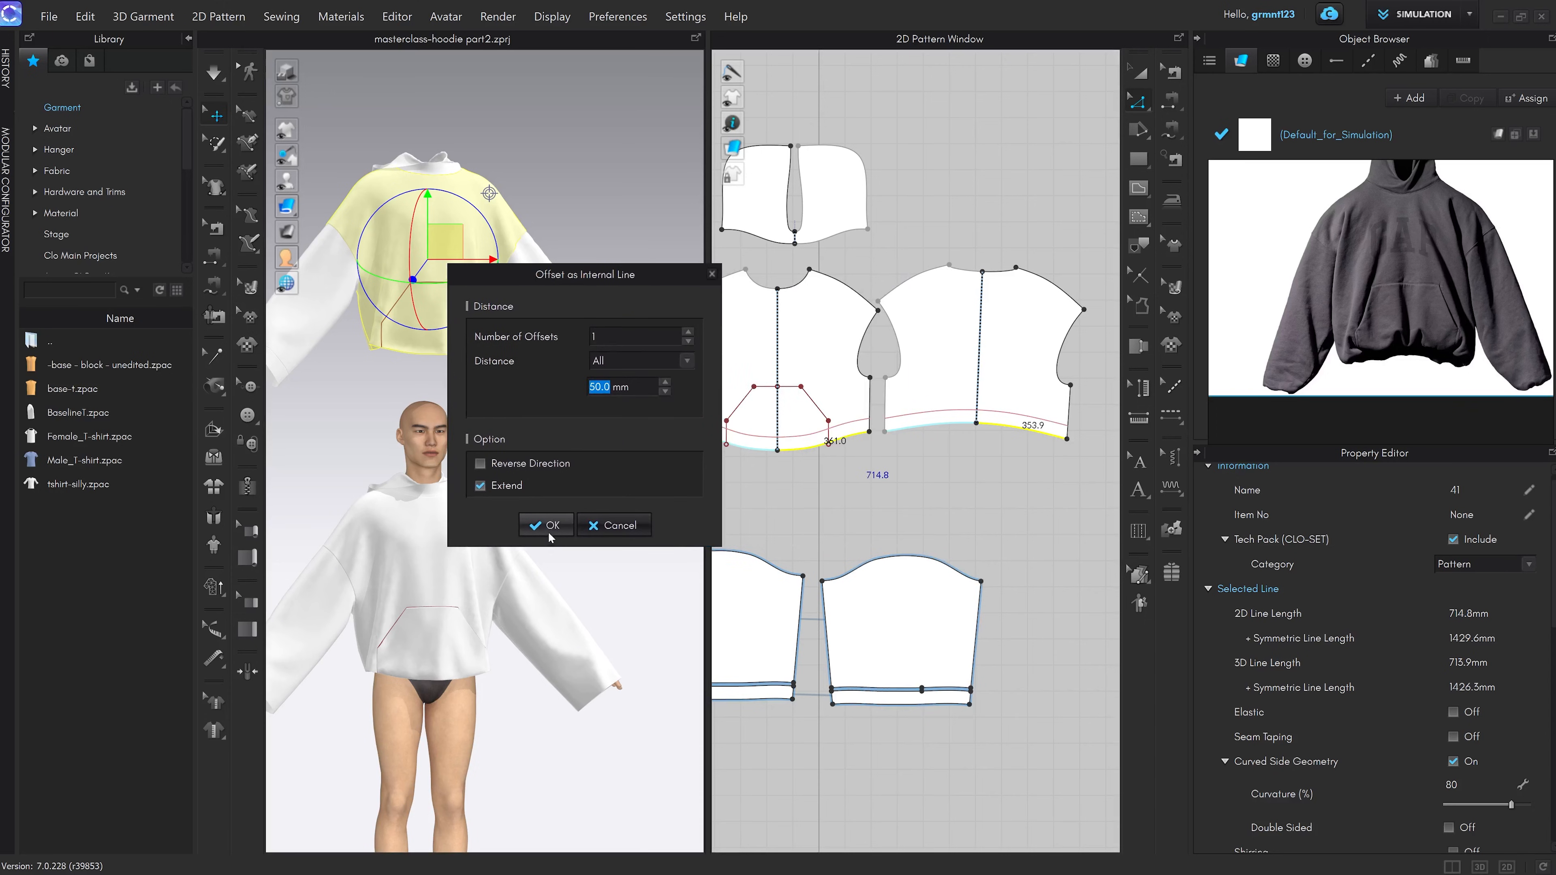
pyautogui.click(544, 521)
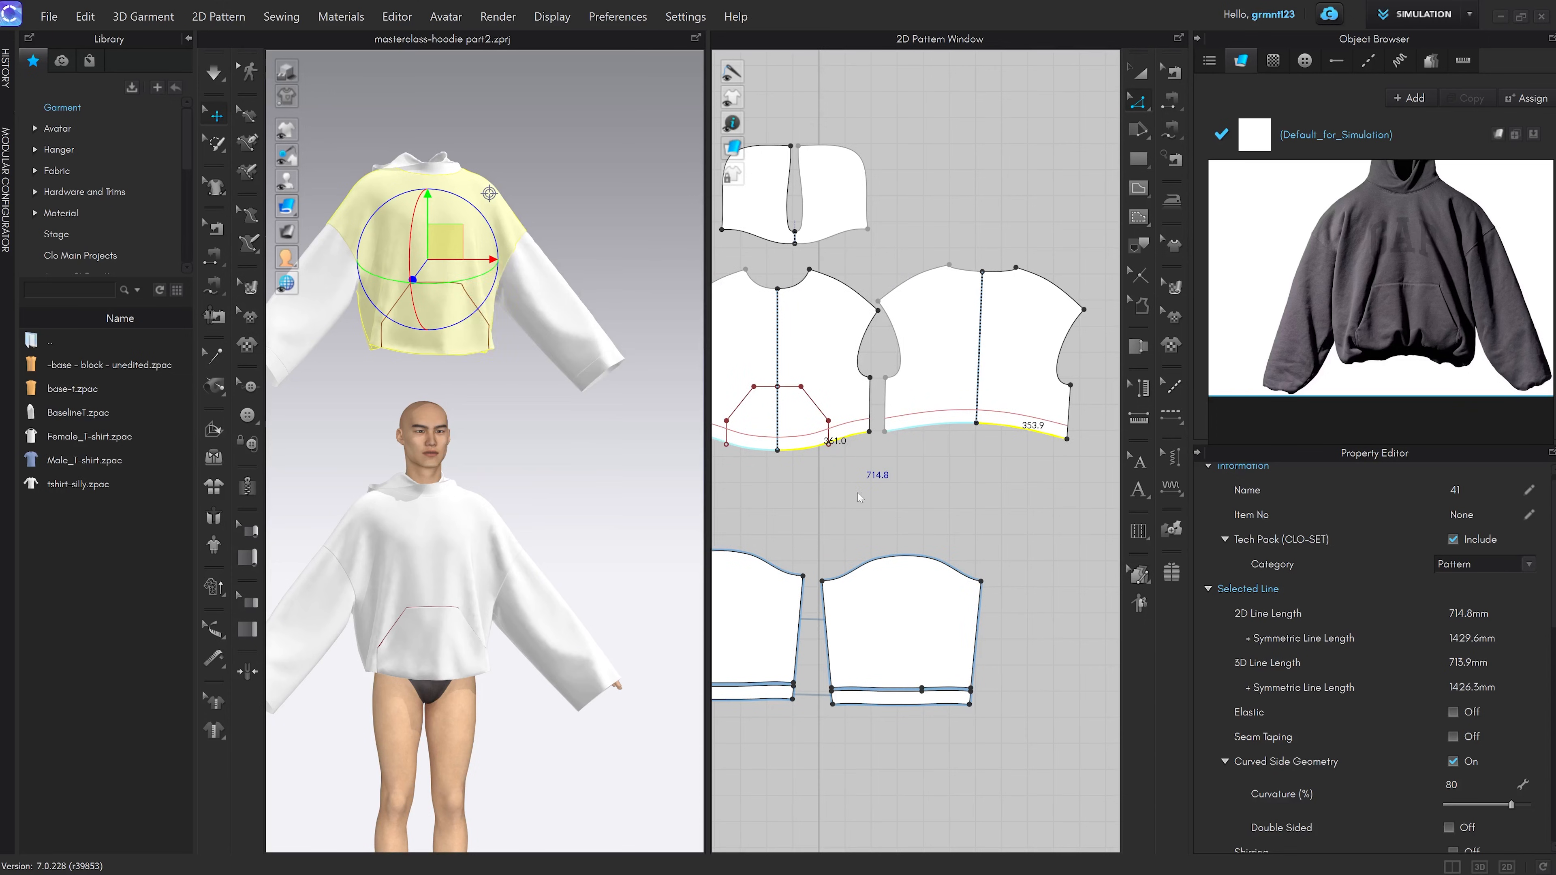
# Cut and sew the front and back body along their offset lines to separate the hem bands
pyautogui.rightClick(937, 427)
pyautogui.click(962, 276)
pyautogui.click(911, 484)
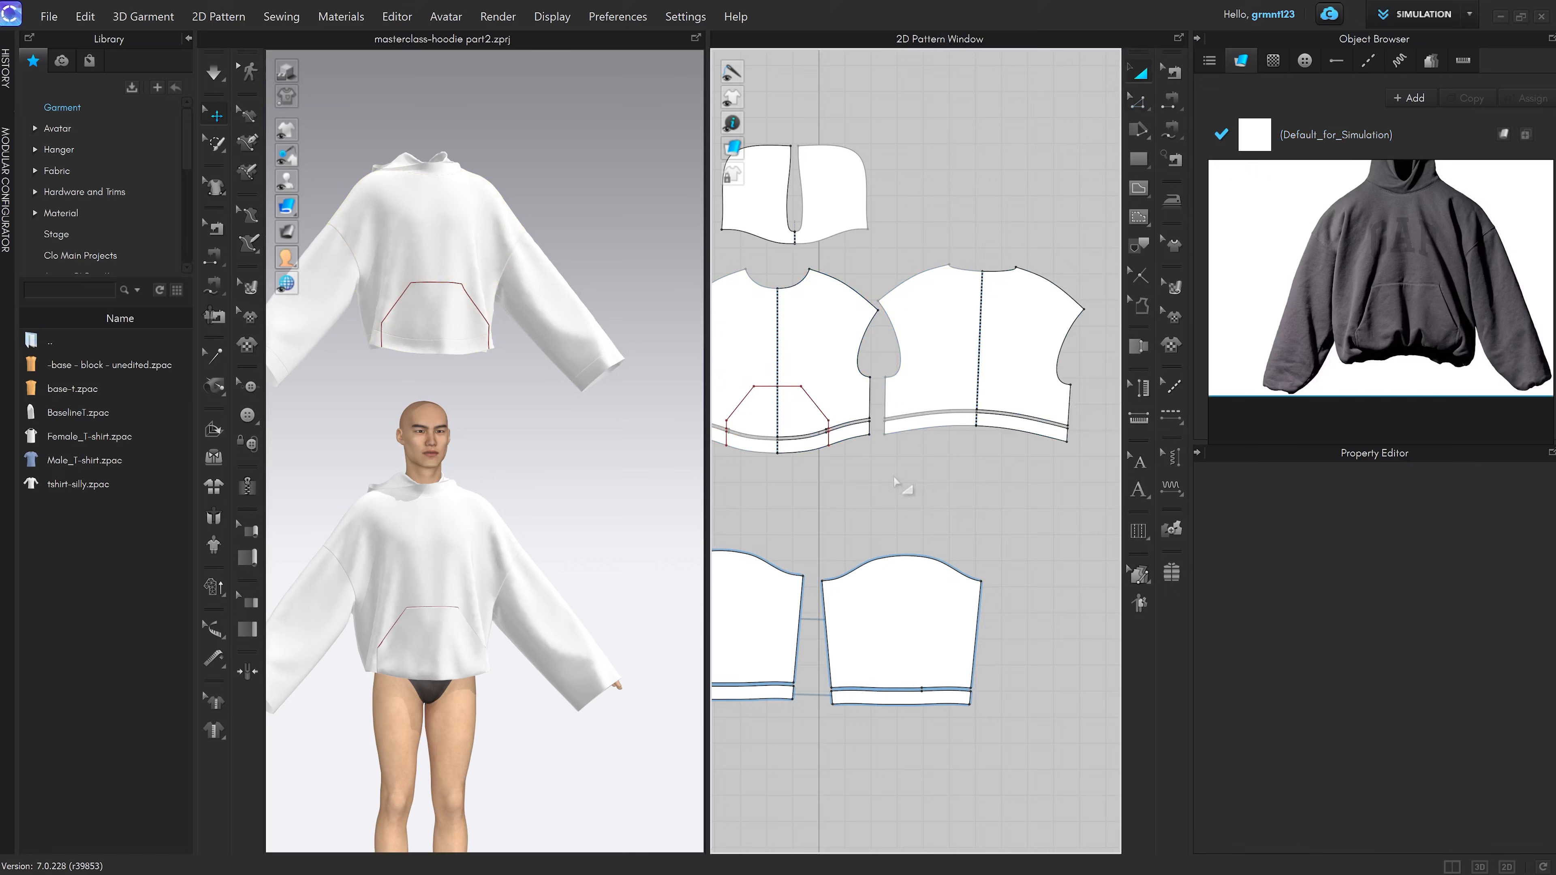
# Delete the pocket outline from the duplicated front body, including the short line left in the hem band
pyautogui.moveTo(910, 471); pyautogui.dragTo(1026, 473, button='middle')
pyautogui.press('z')
pyautogui.scroll(5, 870, 392)
pyautogui.click(997, 411)
pyautogui.moveTo(997, 413); pyautogui.dragTo(898, 417, button='middle')
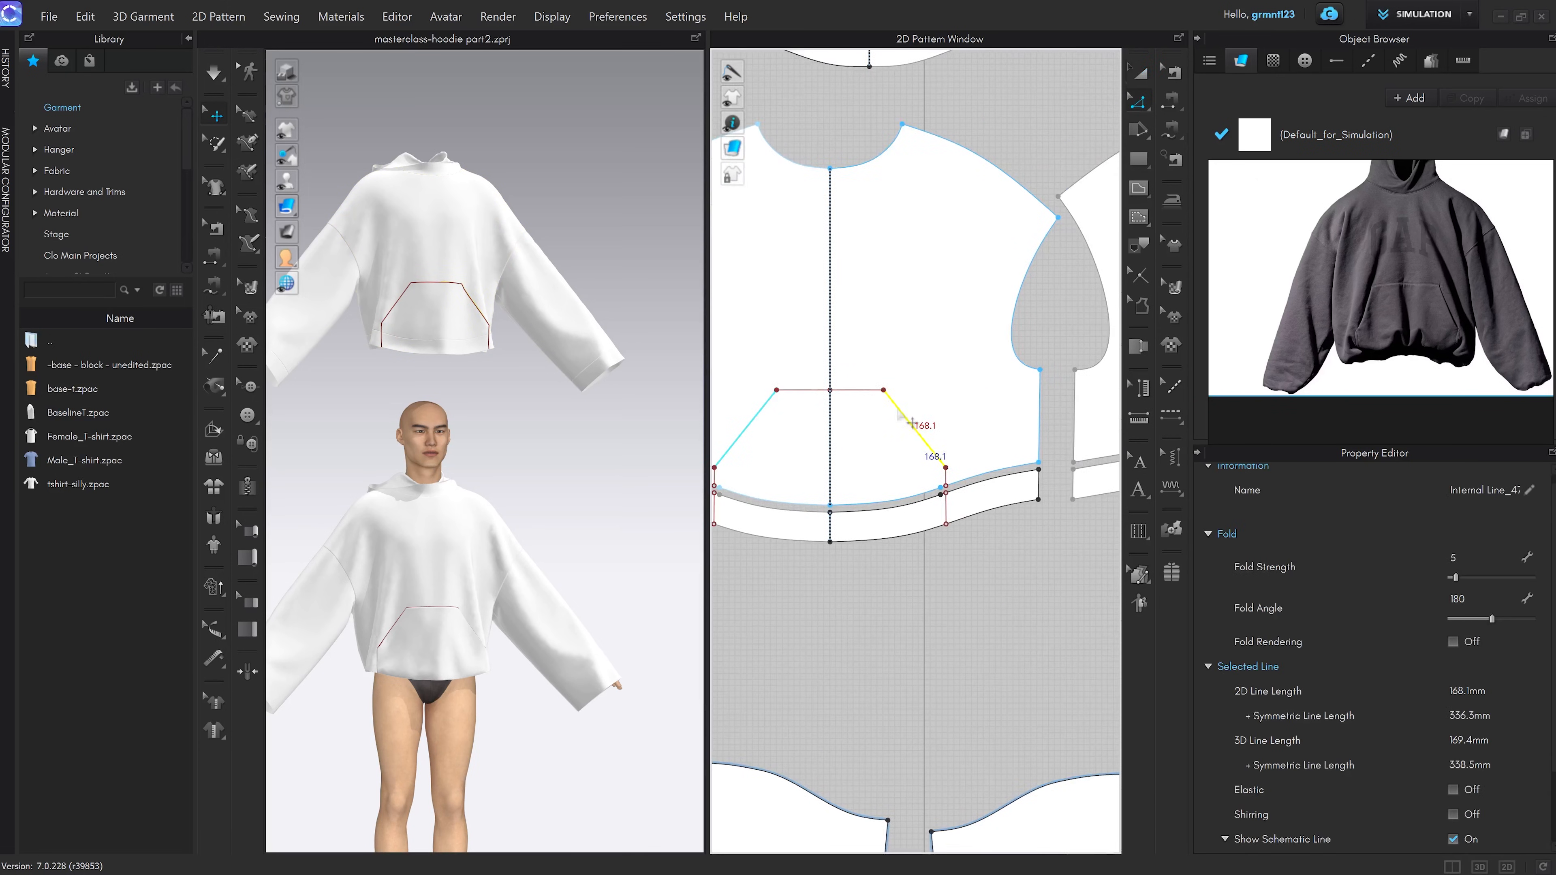
pyautogui.doubleClick(910, 423)
pyautogui.scroll(3, 971, 535)
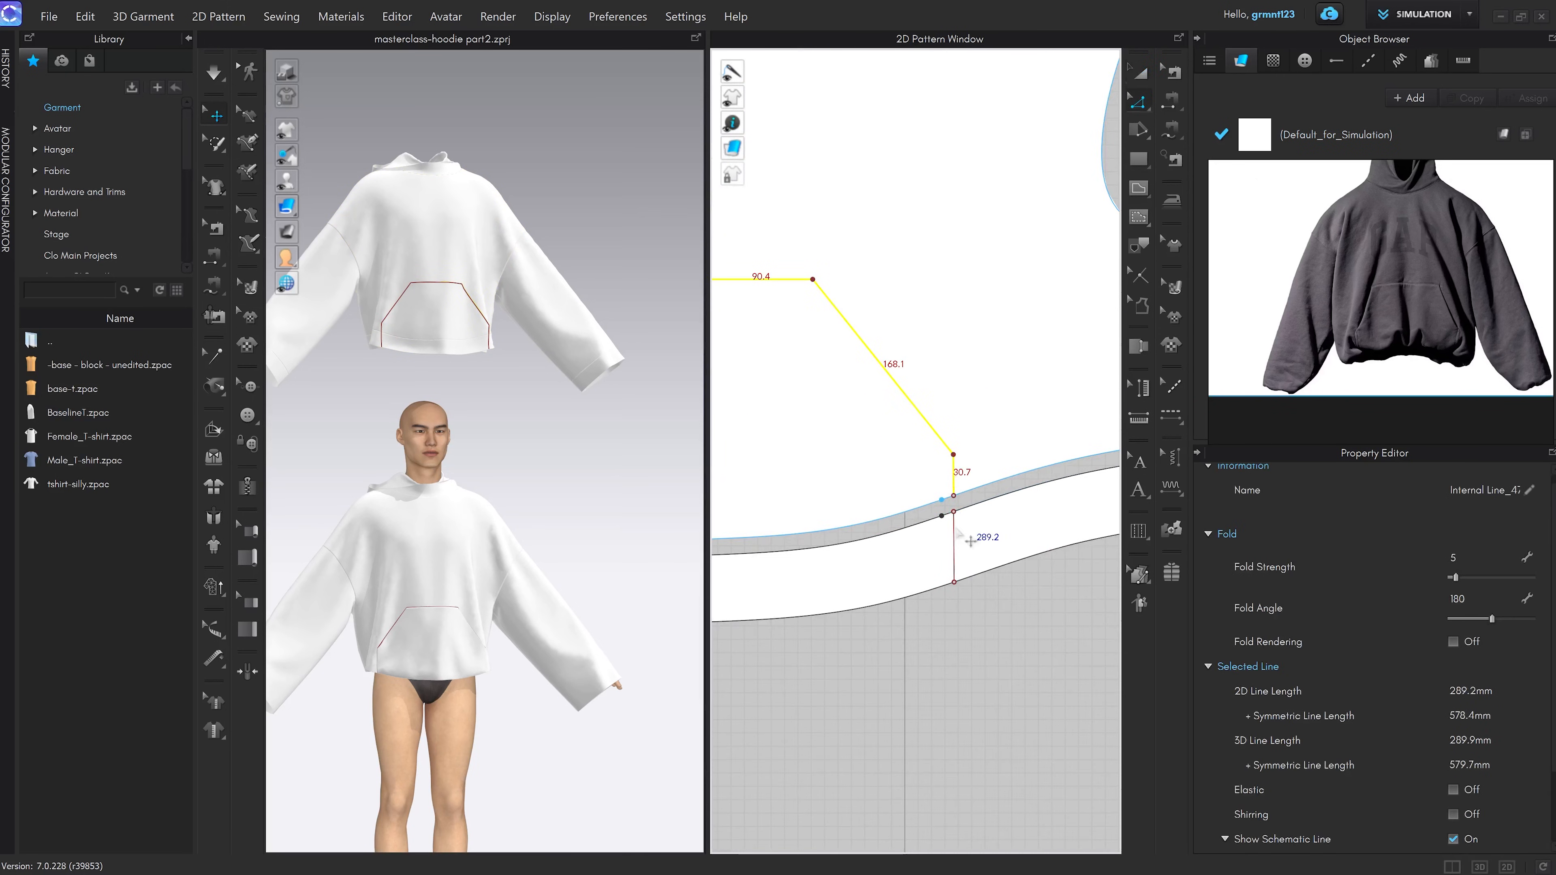
pyautogui.click(954, 581)
pyautogui.scroll(-3, 978, 499)
pyautogui.press('Delete')
pyautogui.scroll(-5, 986, 509)
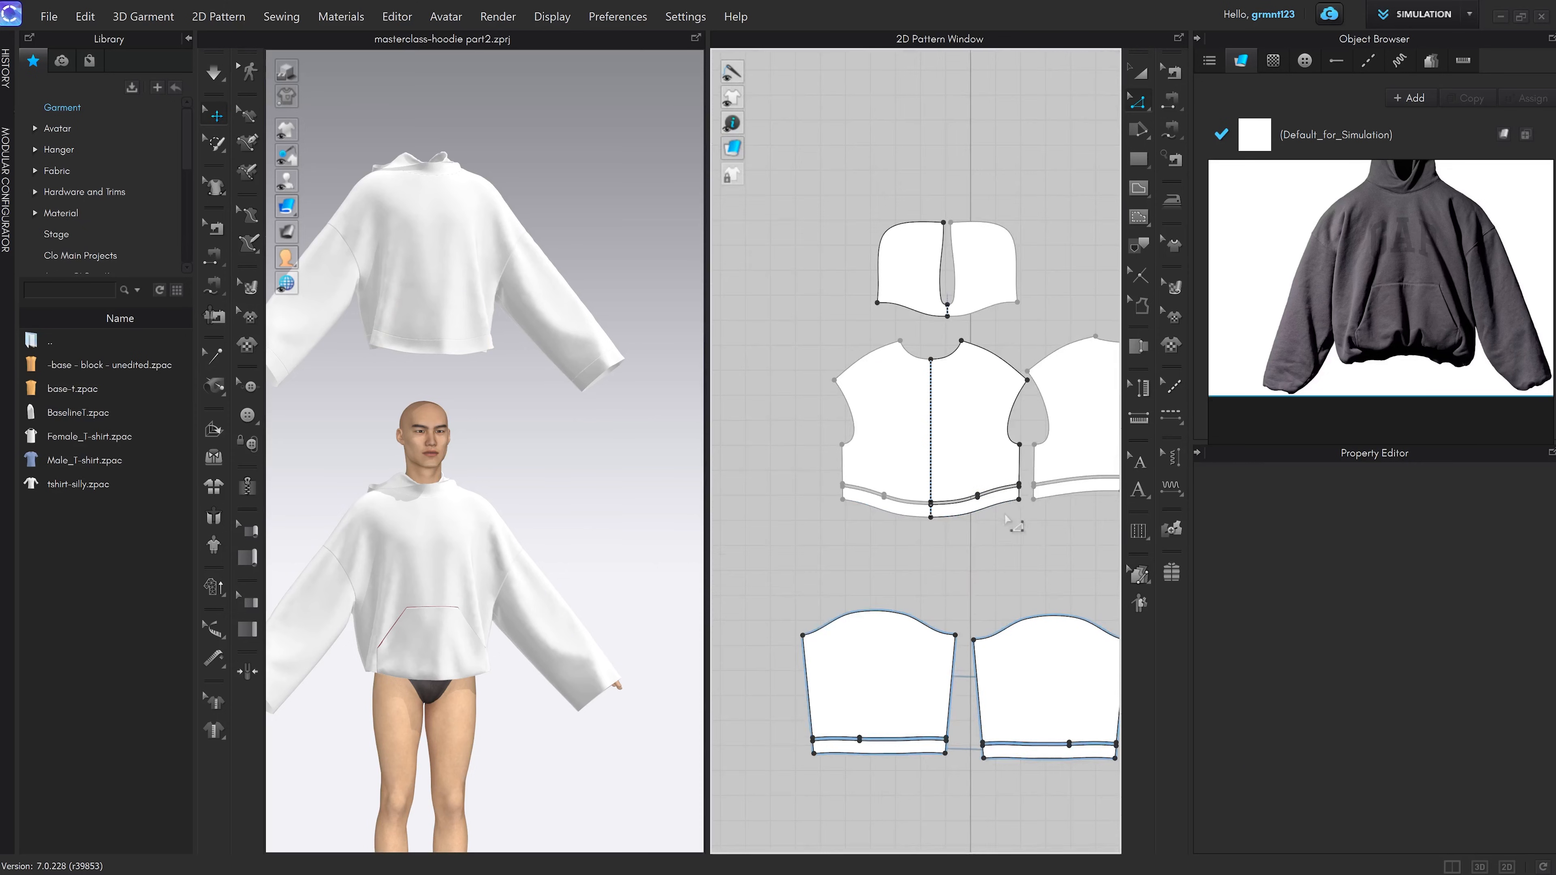
# Convert the extra segment points along the front body's hem cut into curve points
pyautogui.scroll(6, 997, 539)
pyautogui.scroll(3, 823, 490)
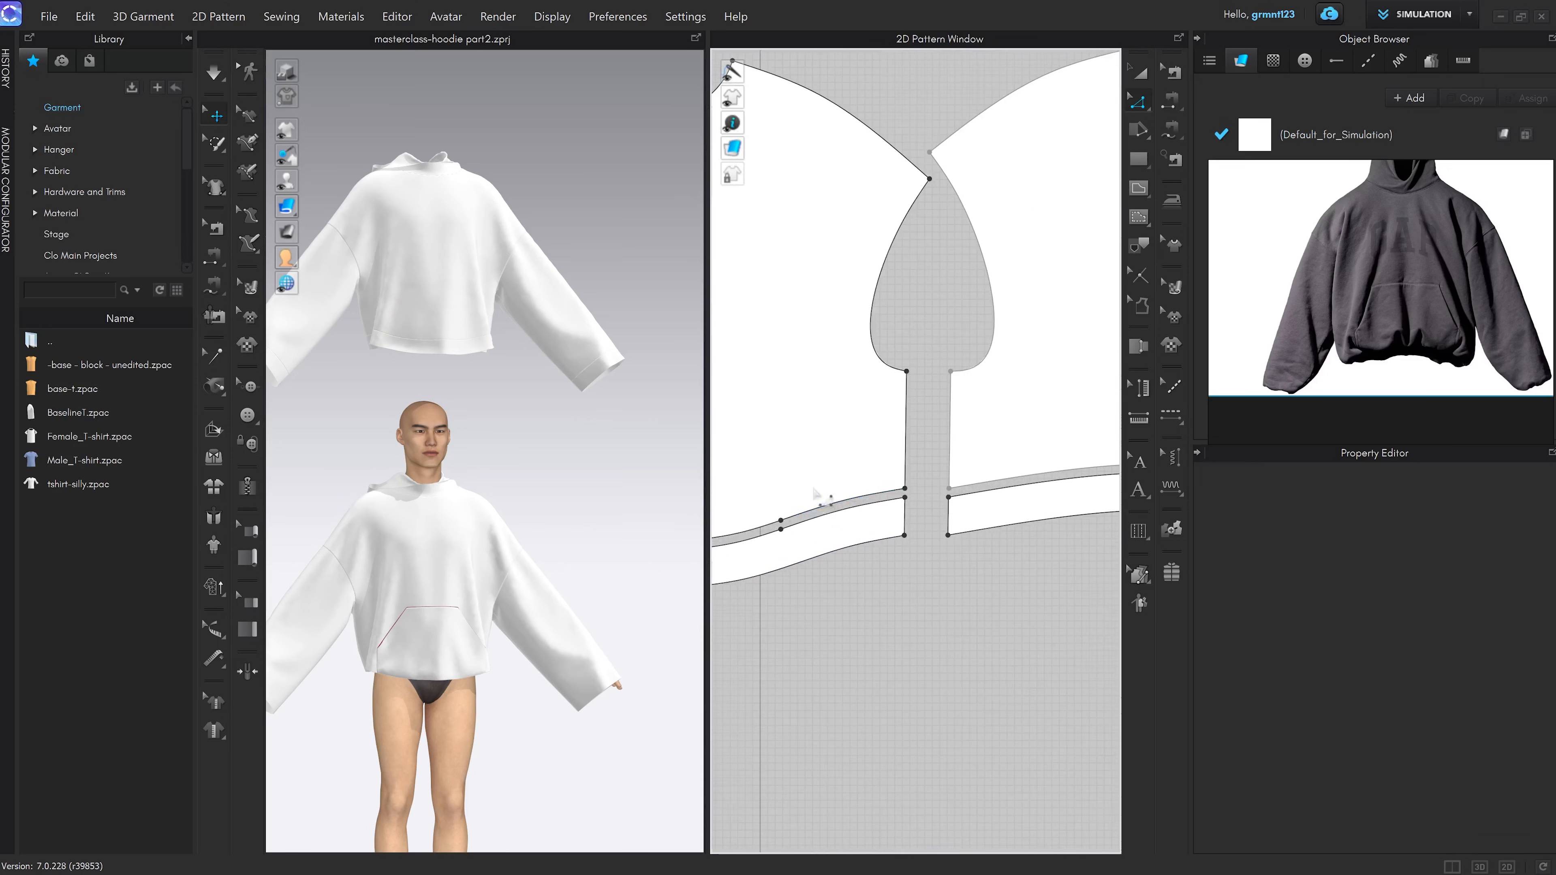
pyautogui.moveTo(777, 551); pyautogui.dragTo(775, 553)
pyautogui.rightClick(782, 530)
pyautogui.click(844, 688)
# Convert the extra segment points along the sleeve's cuff cut into curve points
pyautogui.scroll(-5, 920, 641)
pyautogui.moveTo(948, 649); pyautogui.dragTo(953, 575, button='middle')
pyautogui.scroll(5, 1007, 531)
pyautogui.scroll(-6, 1003, 539)
pyautogui.scroll(5, 970, 690)
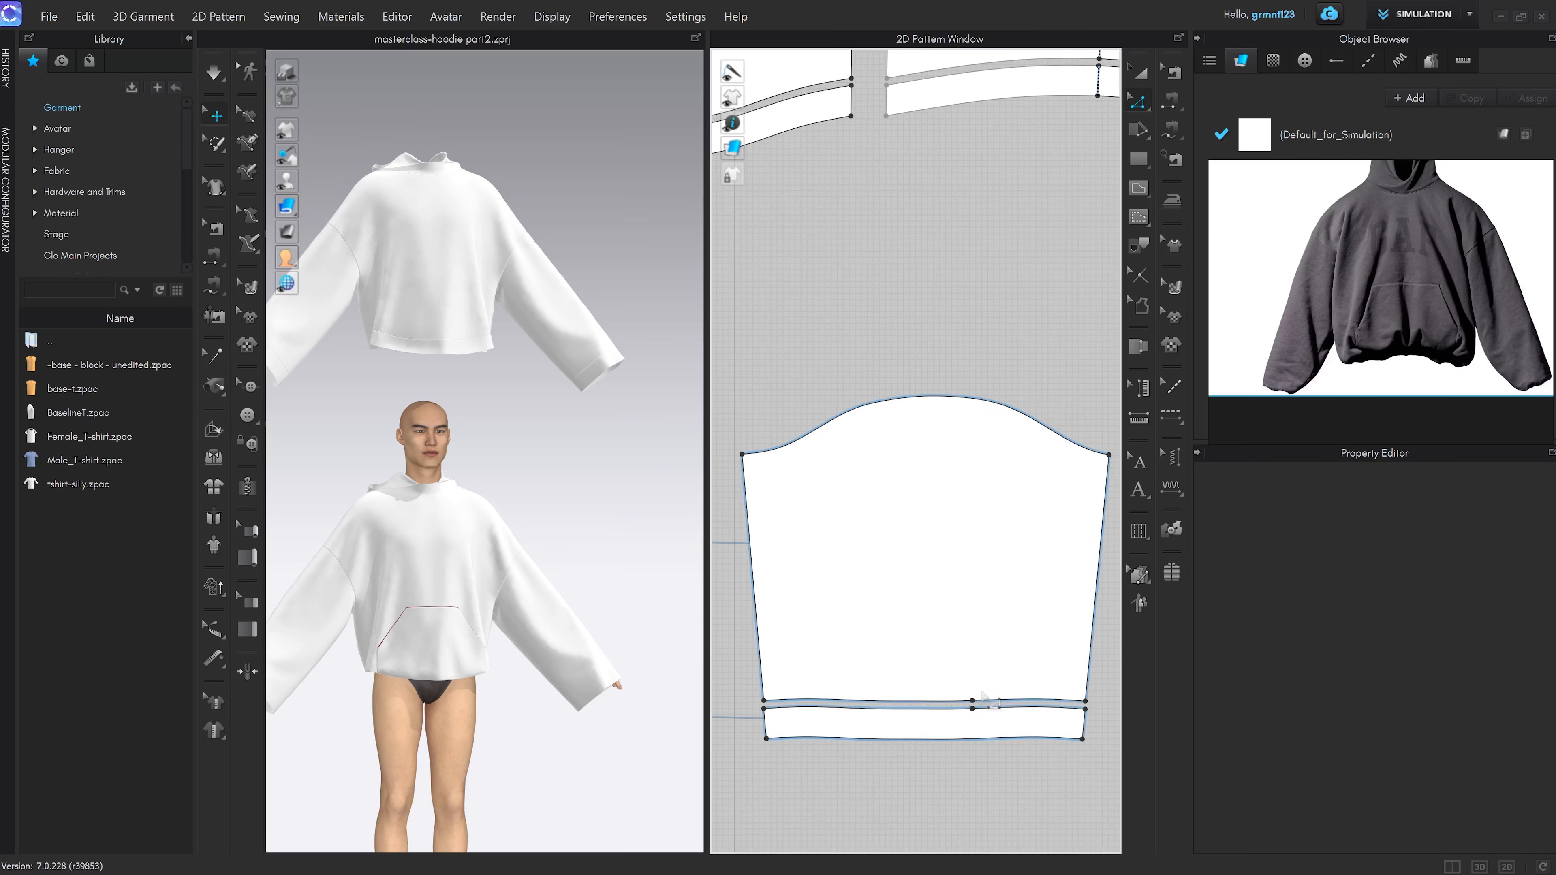
pyautogui.moveTo(959, 673); pyautogui.dragTo(988, 721)
pyautogui.rightClick(971, 715)
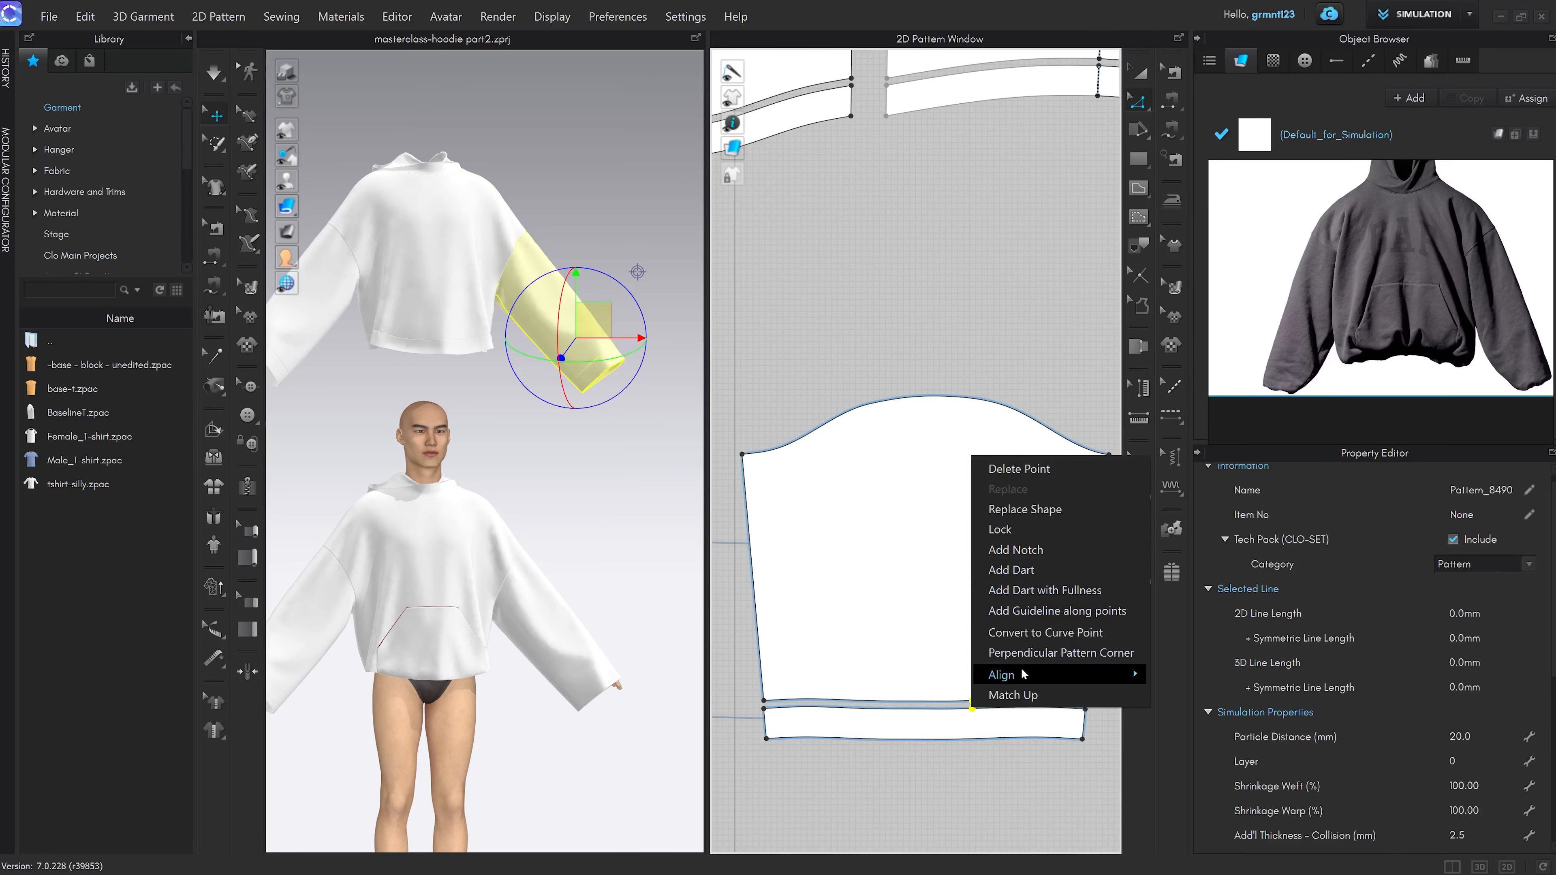
pyautogui.click(980, 632)
pyautogui.scroll(-6, 972, 591)
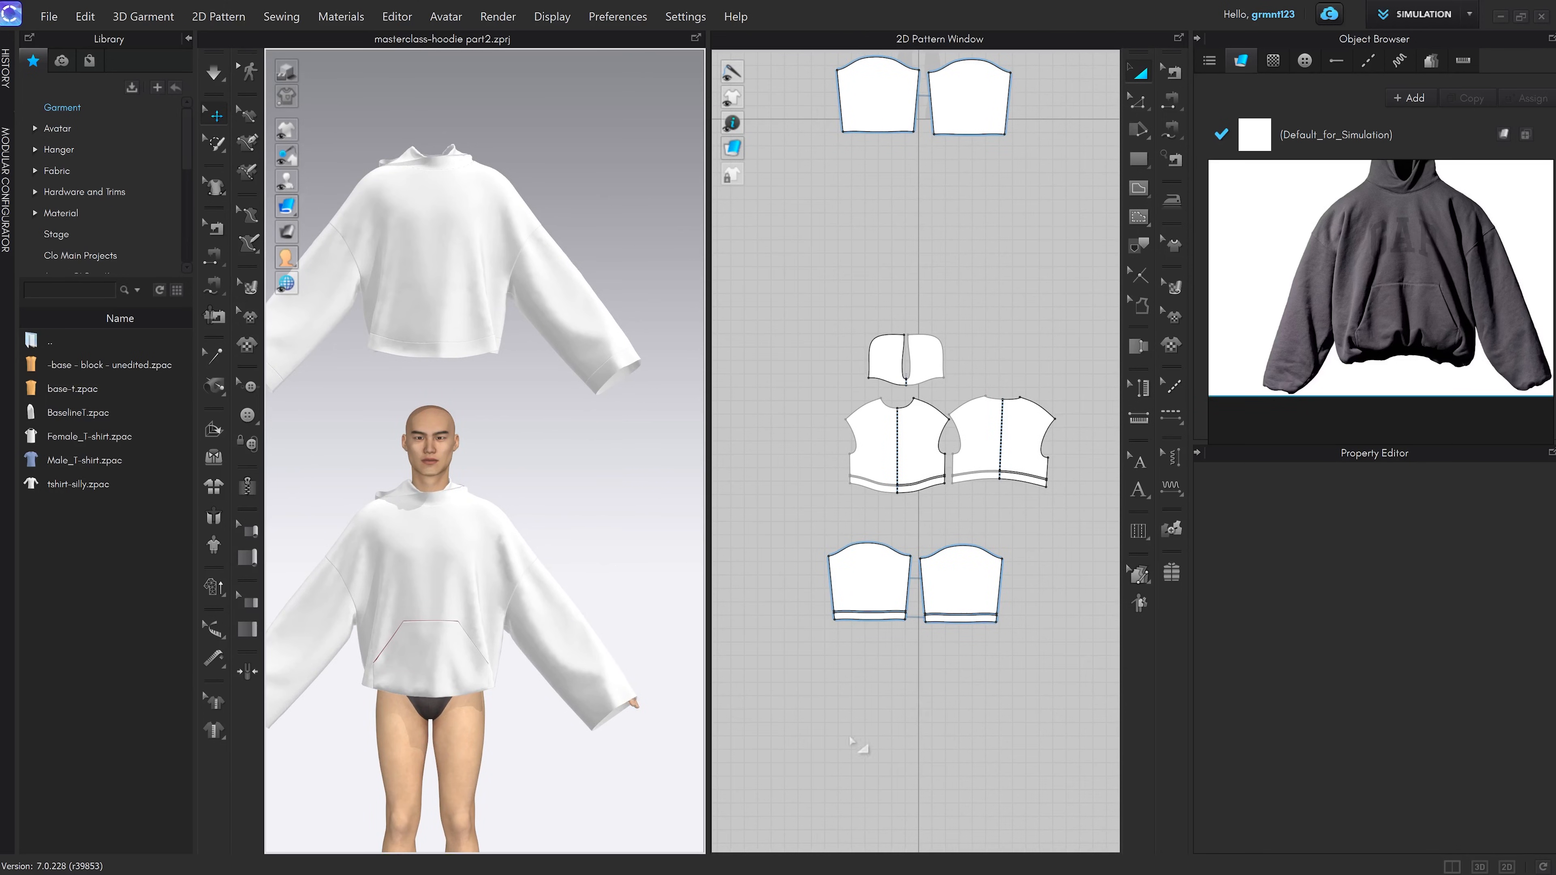
# Examine the duplicated garment above the avatar from the front, side and above
pyautogui.moveTo(1020, 373); pyautogui.dragTo(1021, 458, button='middle')
pyautogui.moveTo(549, 431); pyautogui.dragTo(491, 421, button='right')
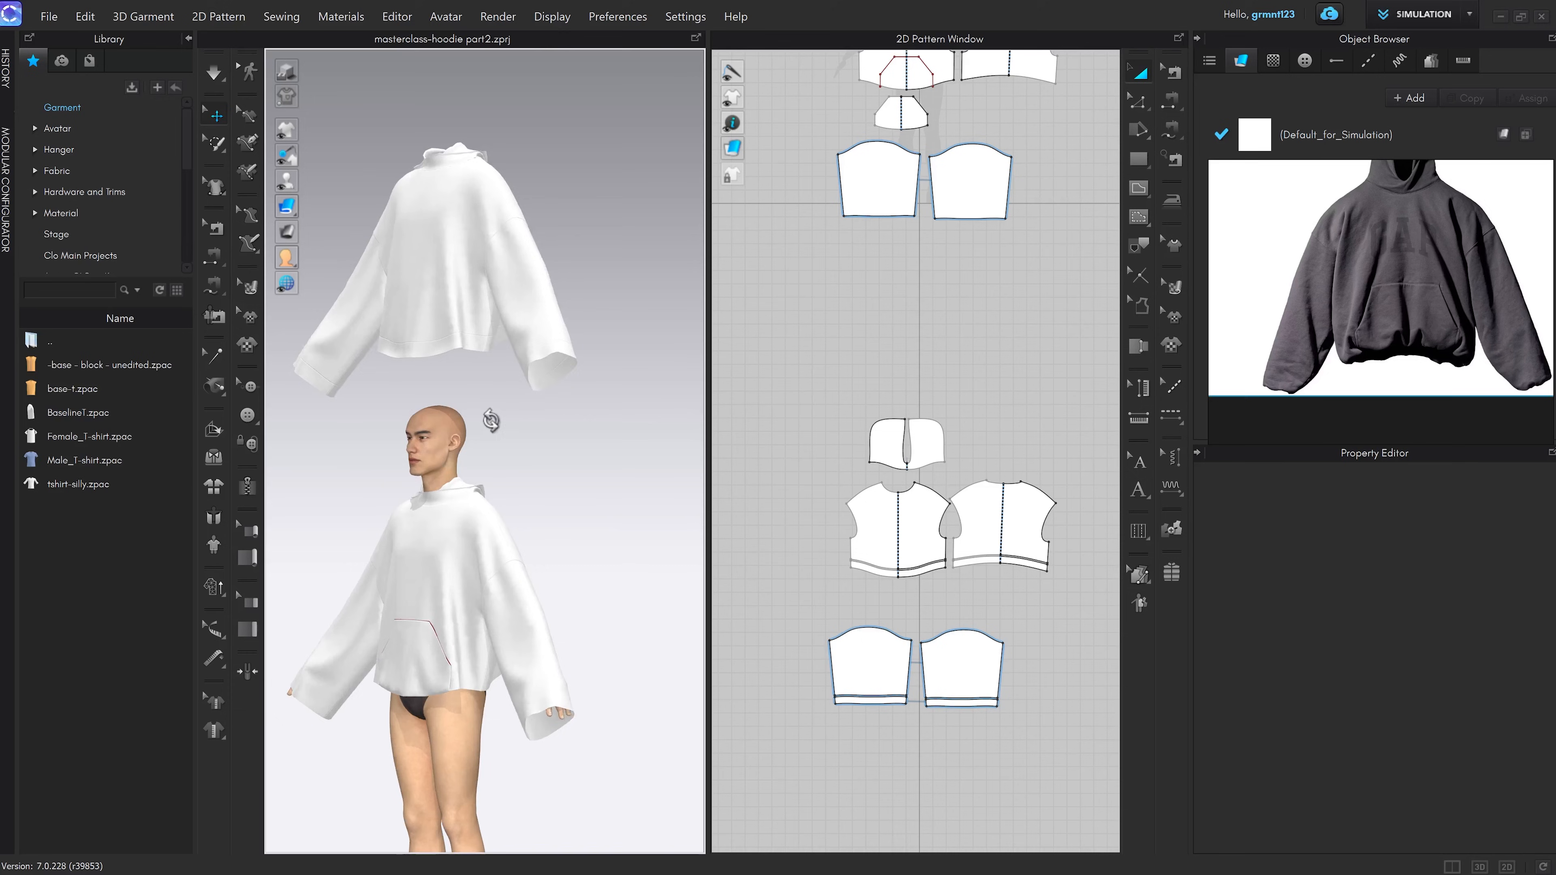
pyautogui.moveTo(590, 462); pyautogui.dragTo(585, 439, button='middle')
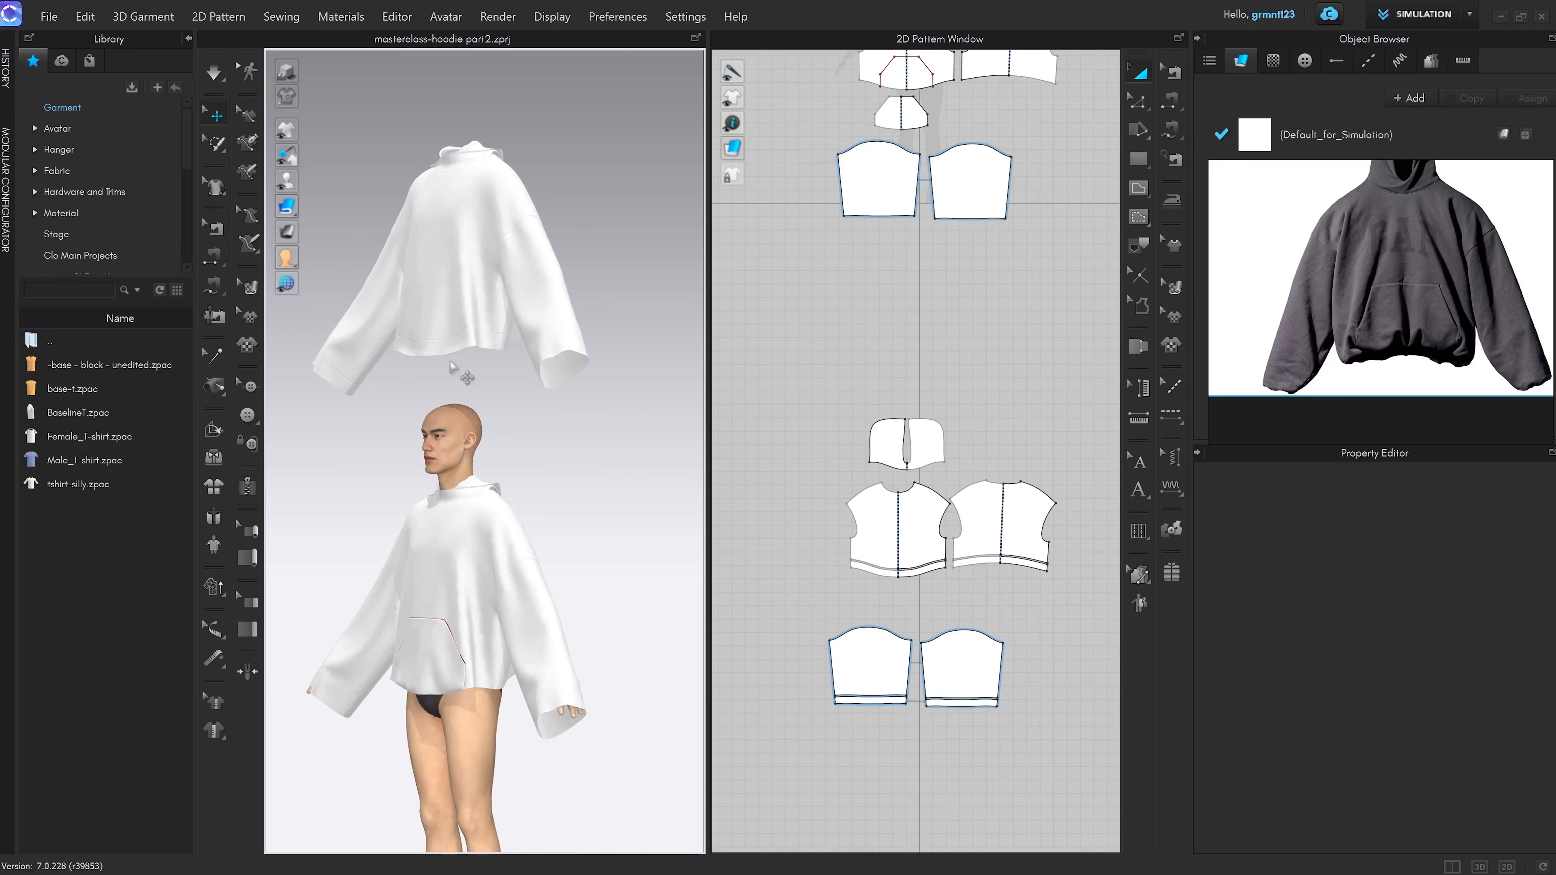
pyautogui.scroll(5, 504, 265)
pyautogui.moveTo(503, 265); pyautogui.dragTo(534, 428, button='right')
pyautogui.scroll(-3, 534, 428)
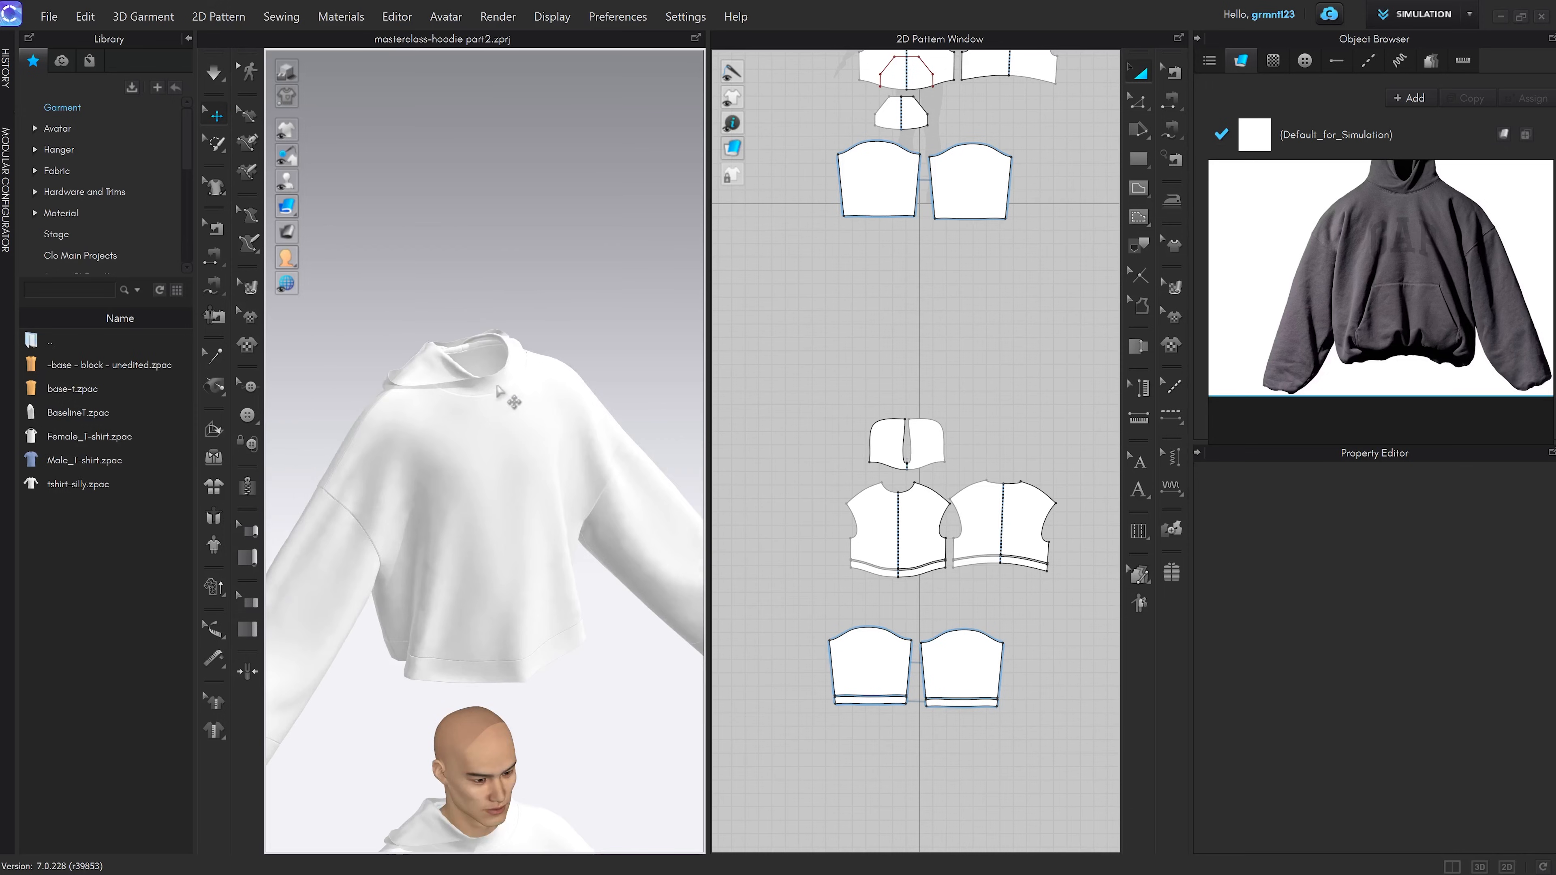
pyautogui.scroll(-4, 504, 395)
pyautogui.moveTo(504, 396); pyautogui.dragTo(529, 438, button='right')
# Segment-sew the bottom edges of the duplicate's back and front hem bands to the matching hems of the pocketed garment
pyautogui.moveTo(987, 621); pyautogui.dragTo(992, 610, button='middle')
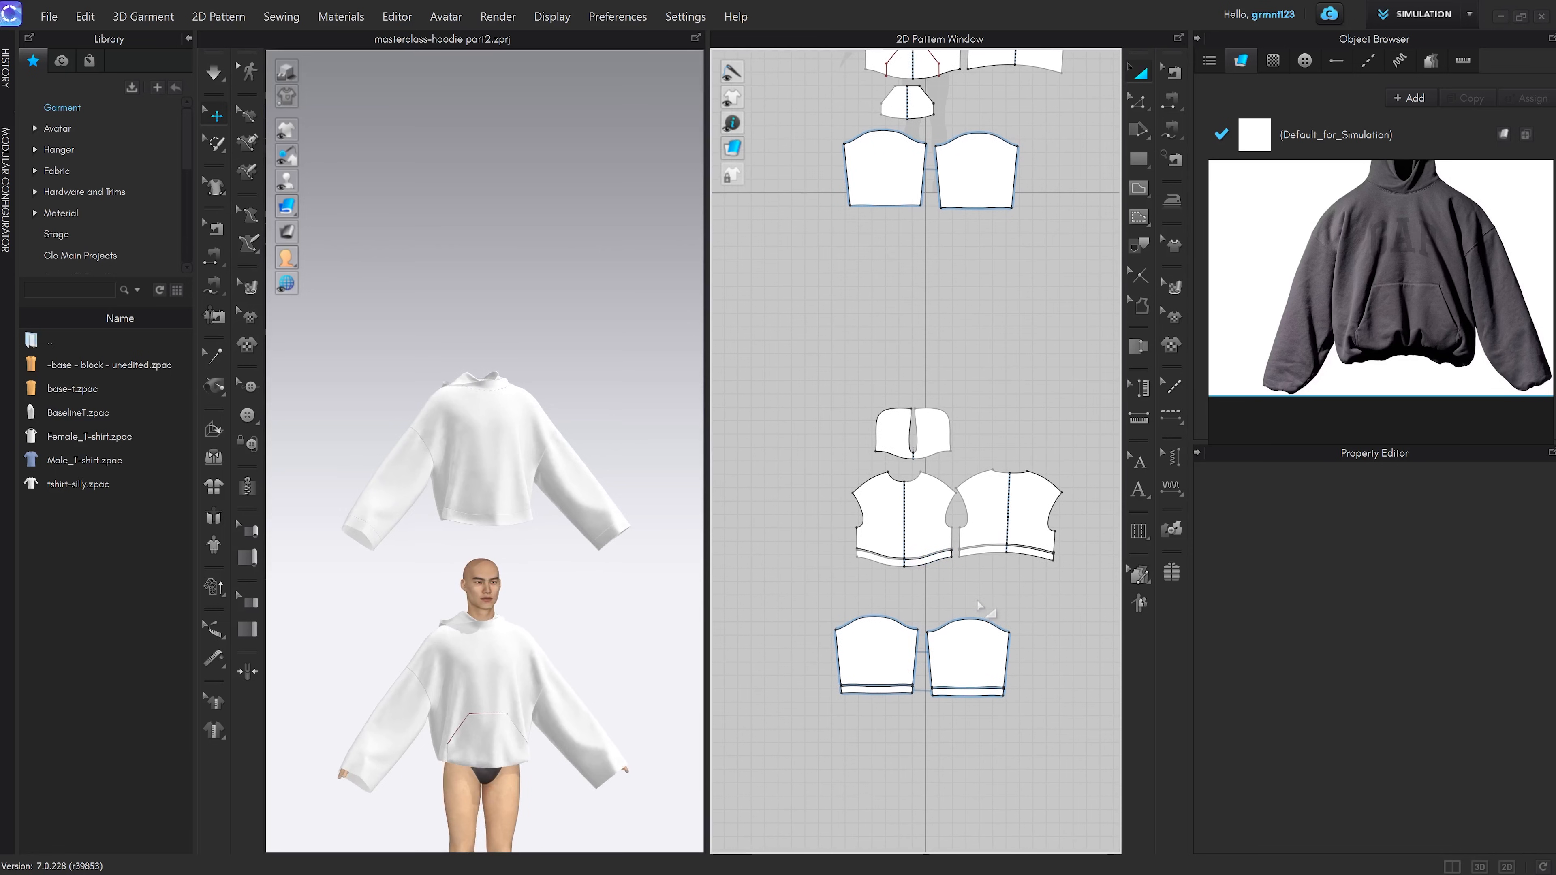
pyautogui.press('n')
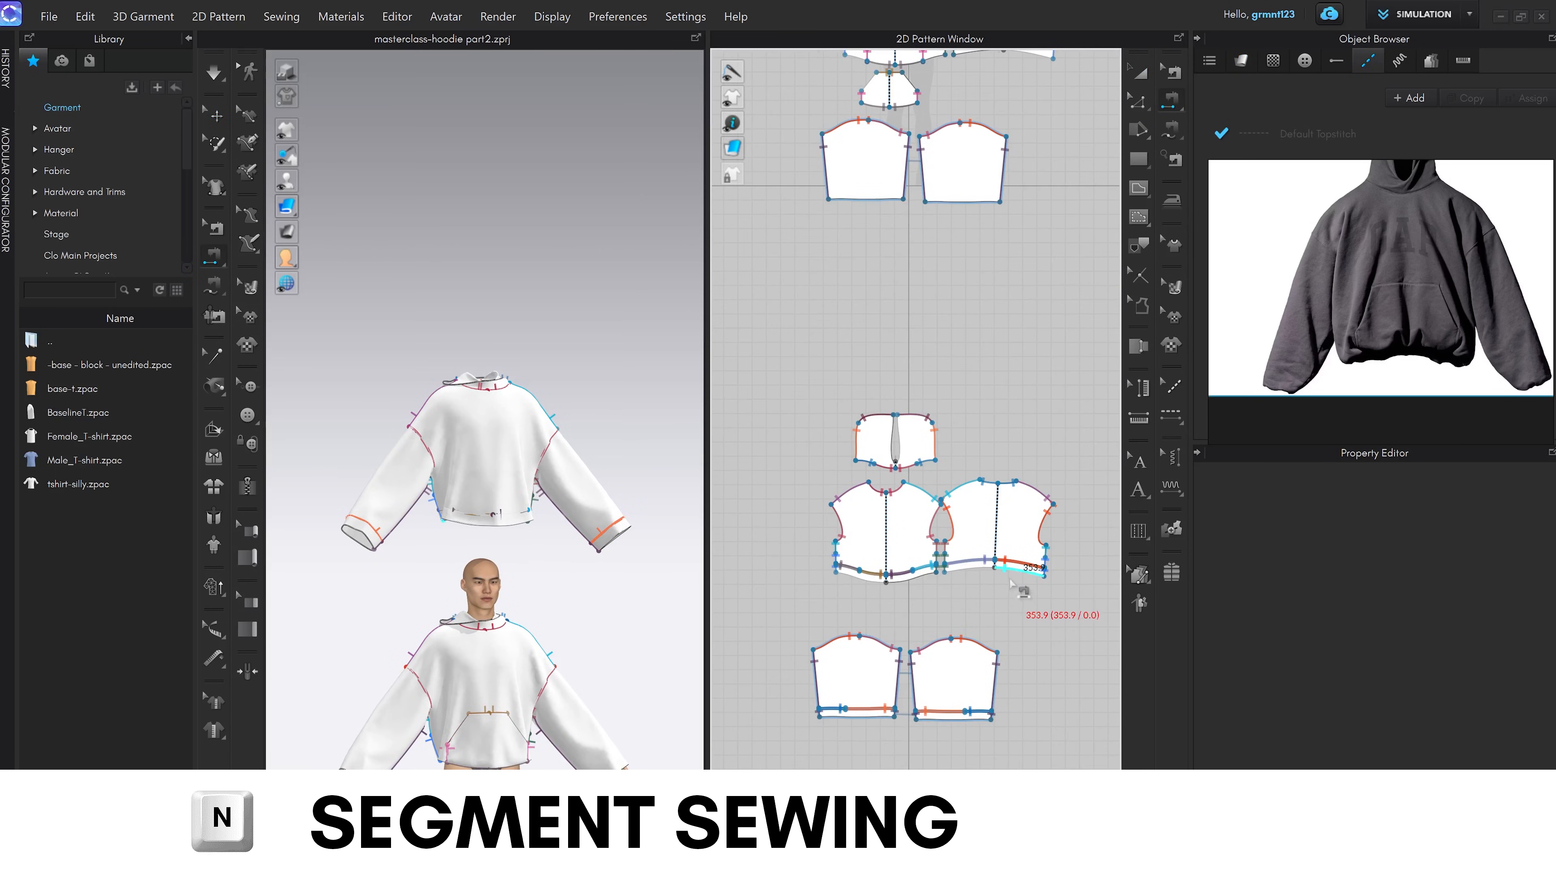
pyautogui.click(1007, 574)
pyautogui.moveTo(1004, 379); pyautogui.dragTo(981, 465, button='middle')
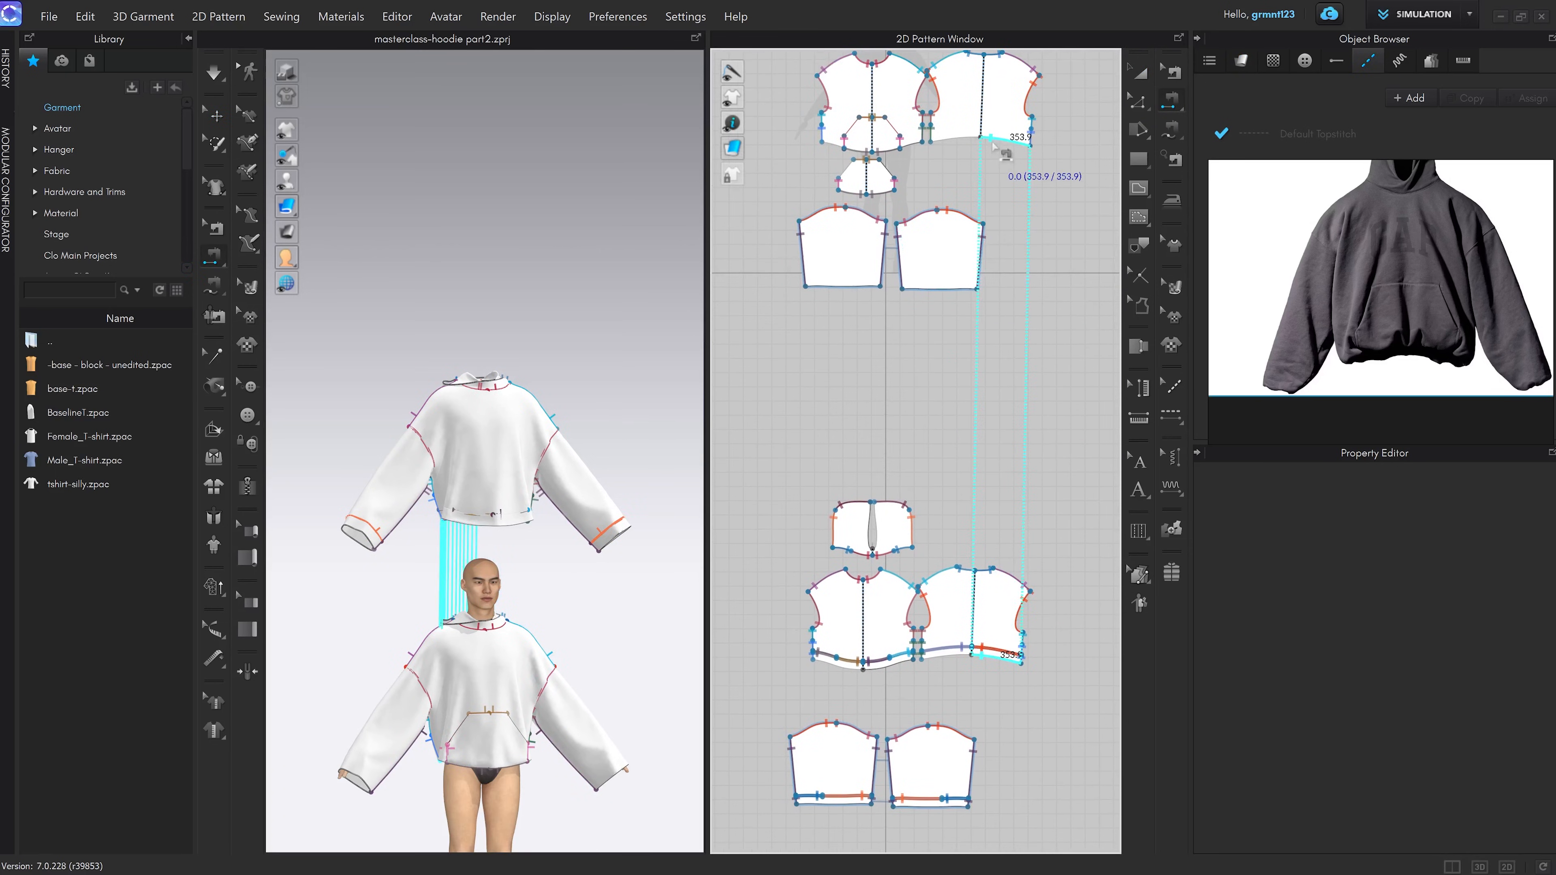
pyautogui.click(996, 141)
pyautogui.click(882, 667)
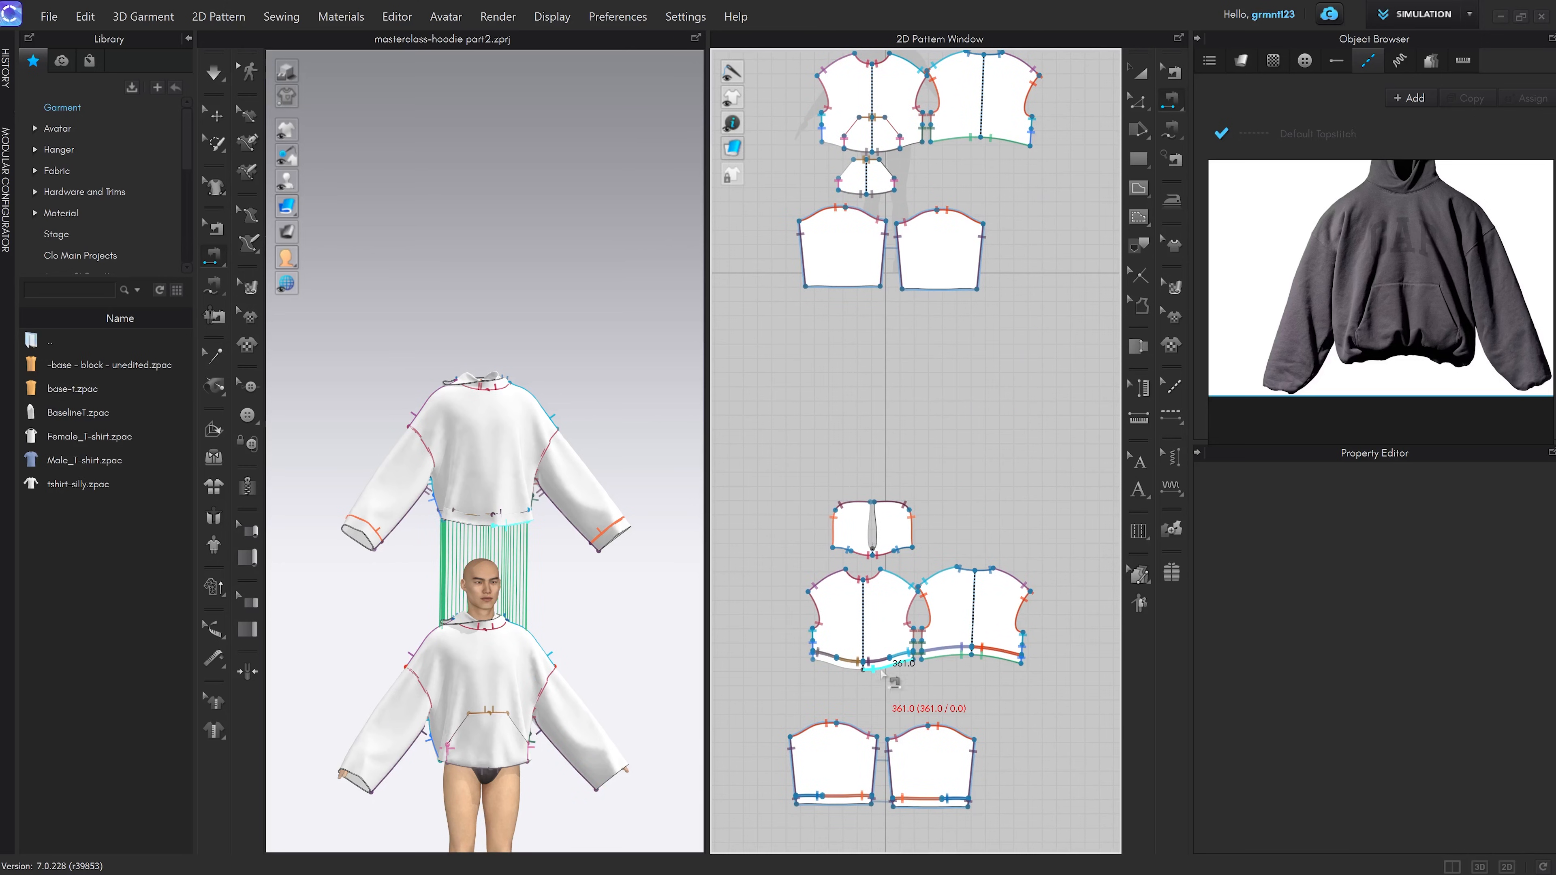
pyautogui.click(900, 147)
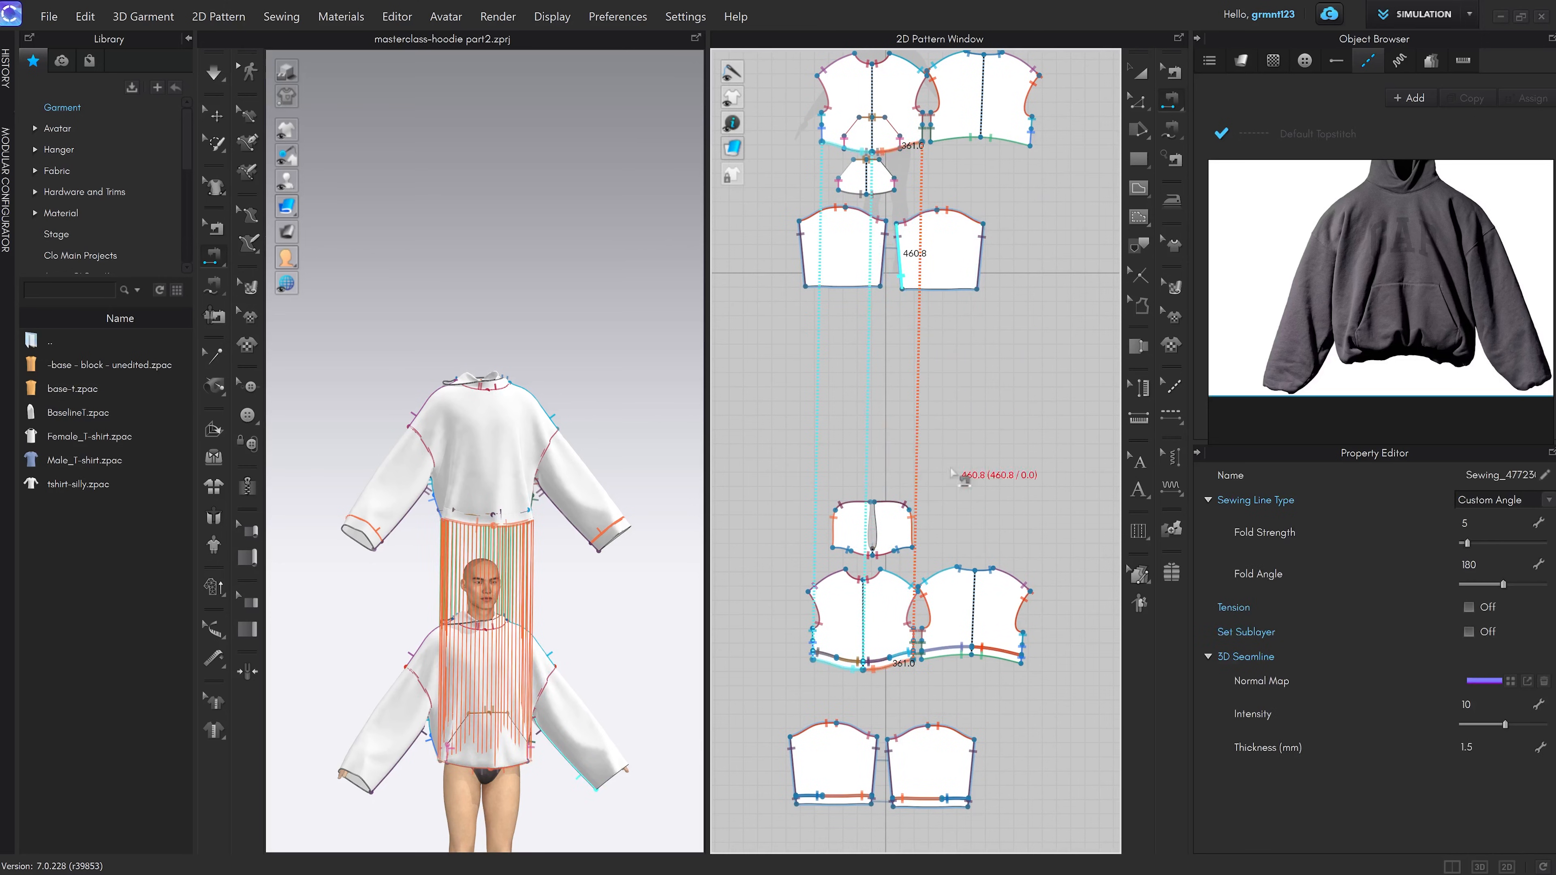
# Segment-sew the bottom edges of the duplicate's sleeve cuffs to the sleeve hems of the pocketed garment
pyautogui.moveTo(974, 705); pyautogui.dragTo(971, 675, button='middle')
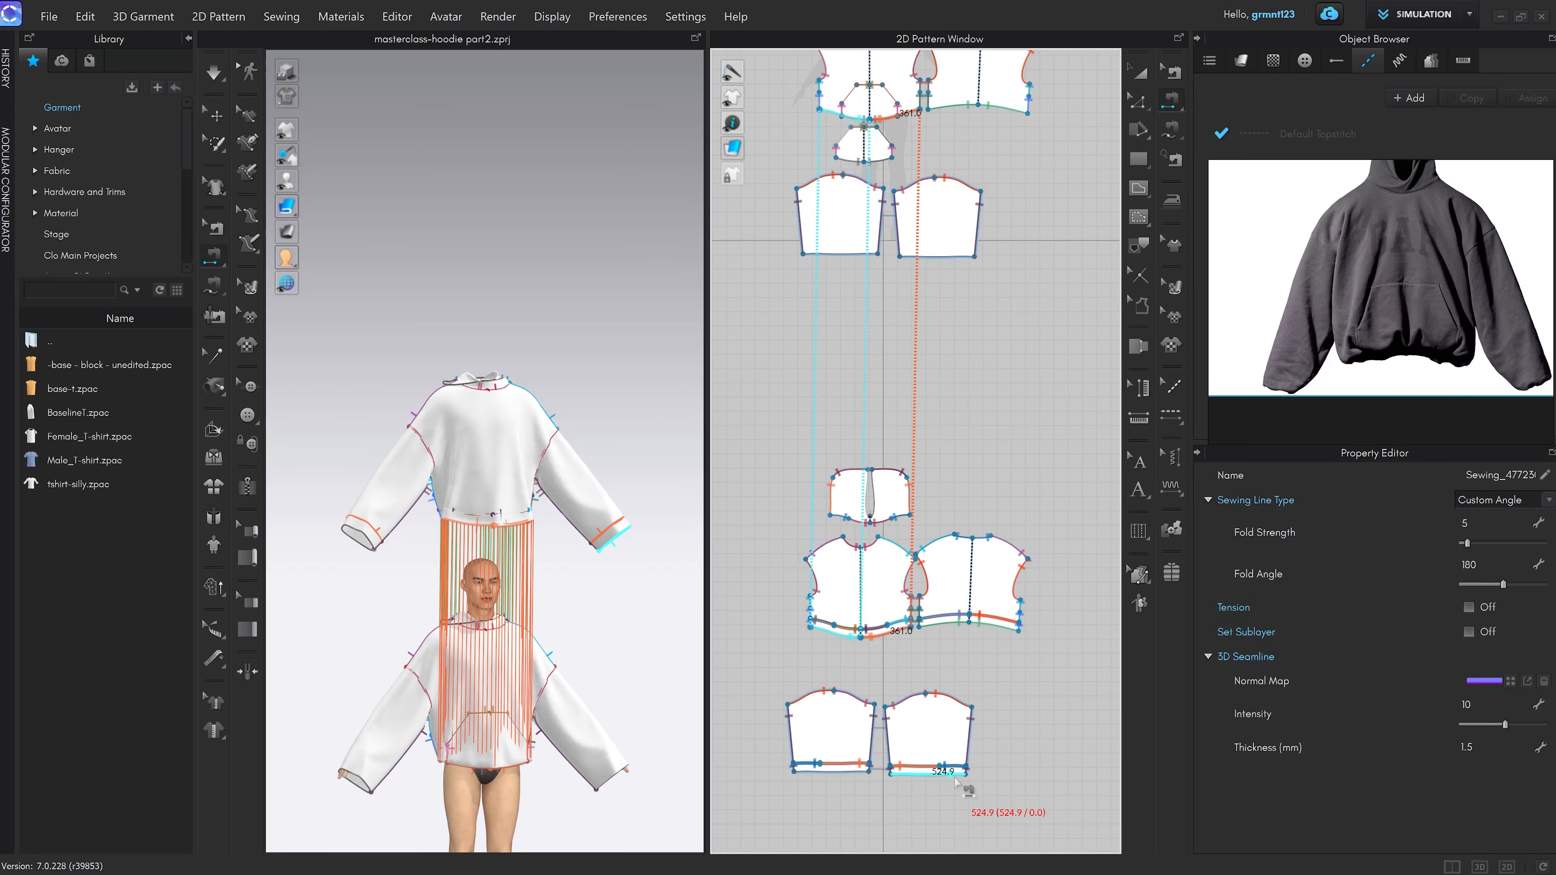
pyautogui.click(947, 774)
pyautogui.click(943, 256)
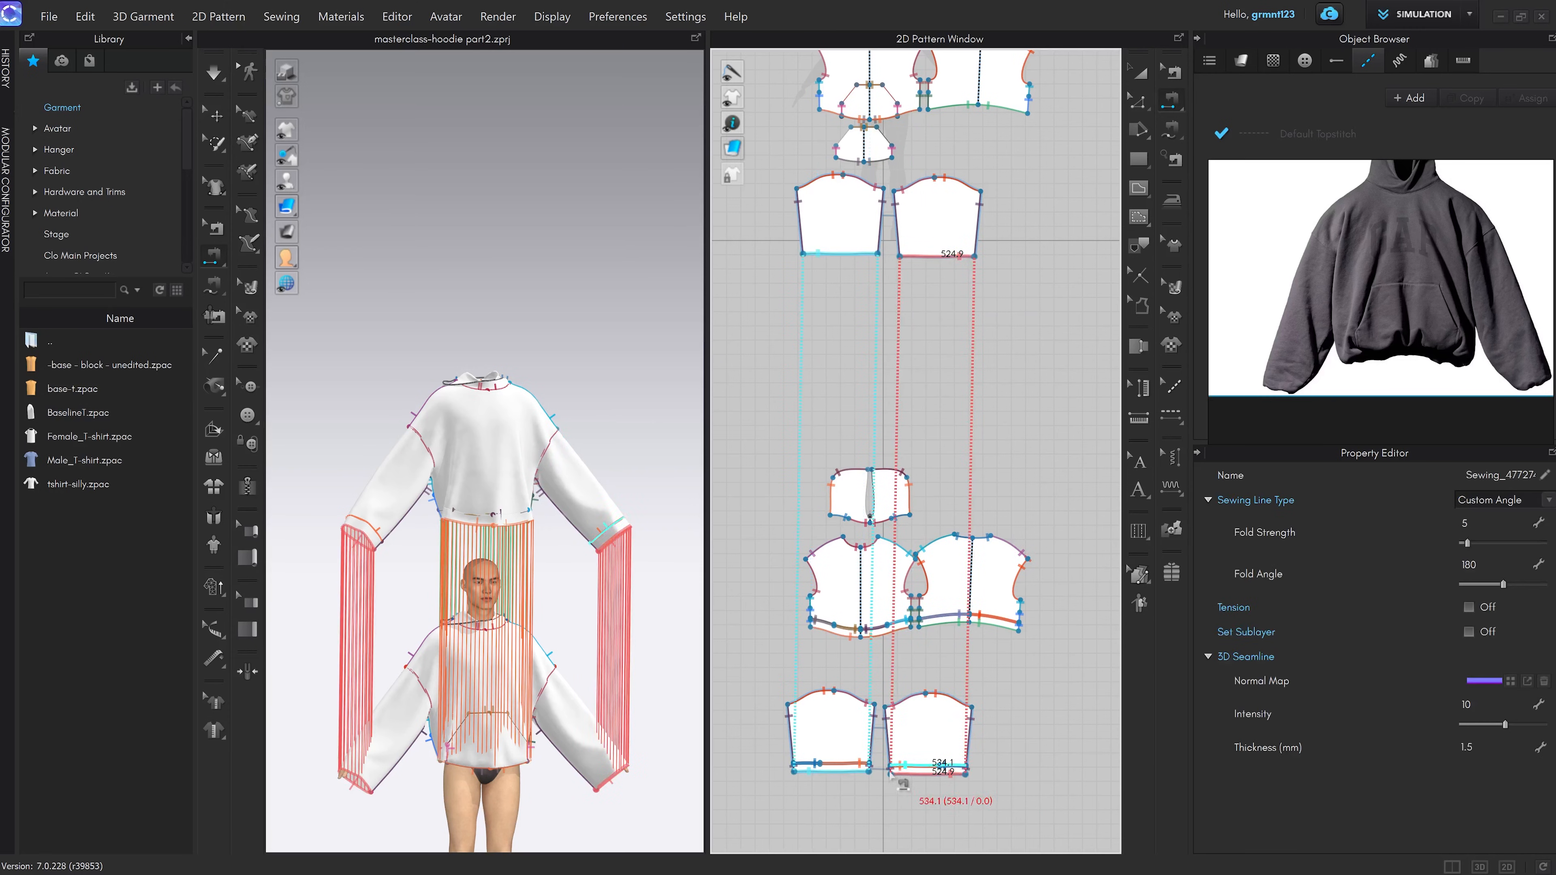
pyautogui.scroll(-3, 583, 677)
pyautogui.scroll(-2, 897, 289)
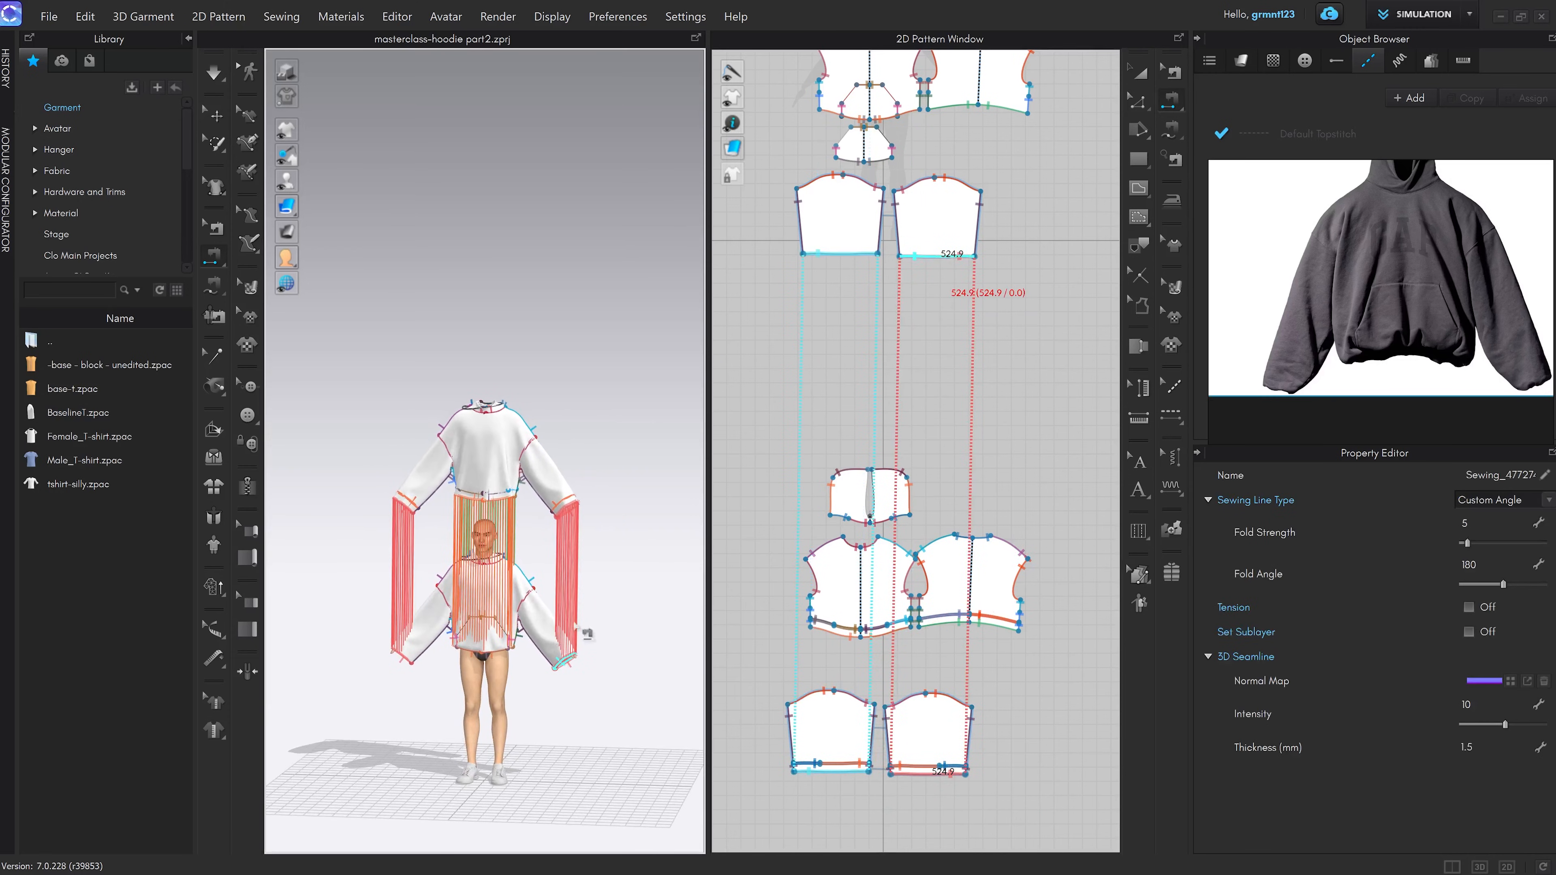
pyautogui.scroll(-1, 897, 289)
# Segment-sew the opening edge of the pocketed garment's hood to the same edge of the duplicated hood
pyautogui.scroll(4, 980, 202)
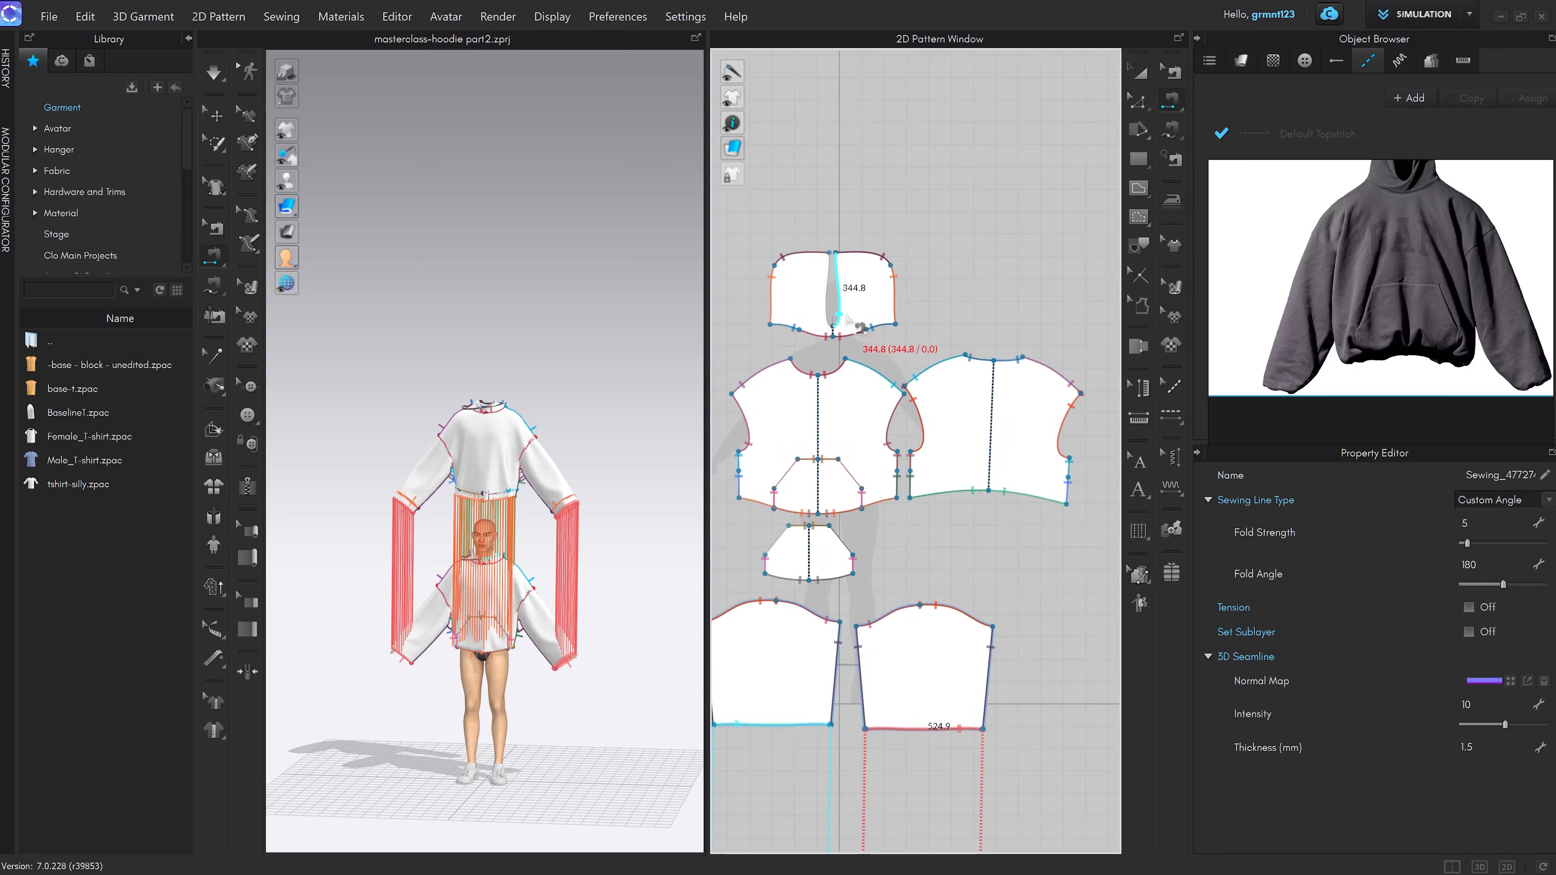
pyautogui.scroll(-1, 980, 199)
pyautogui.click(922, 653)
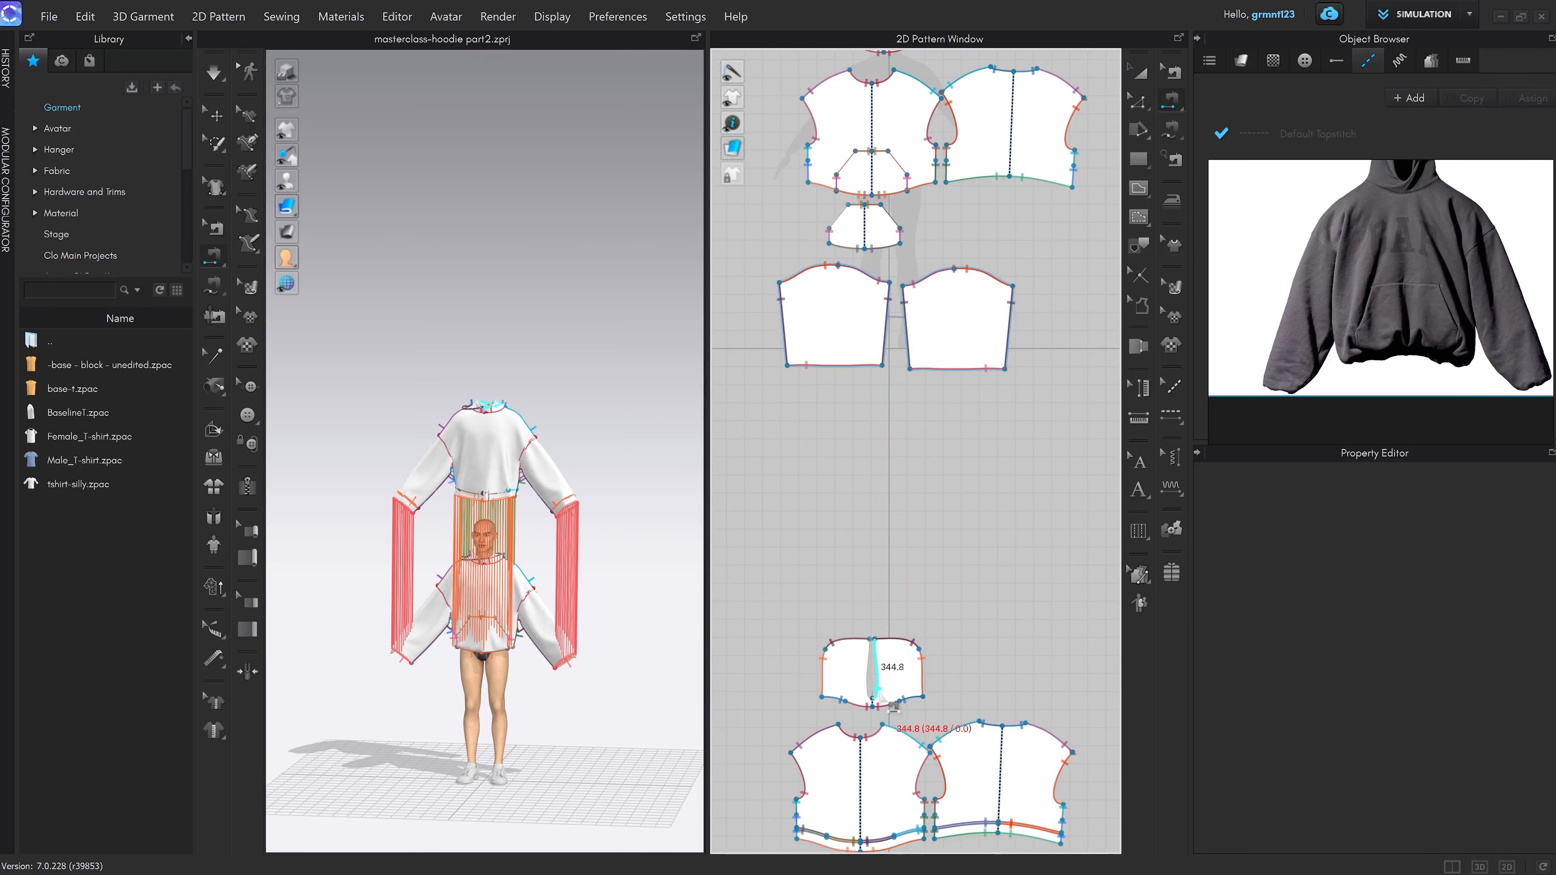
pyautogui.scroll(-2, 947, 432)
pyautogui.click(888, 334)
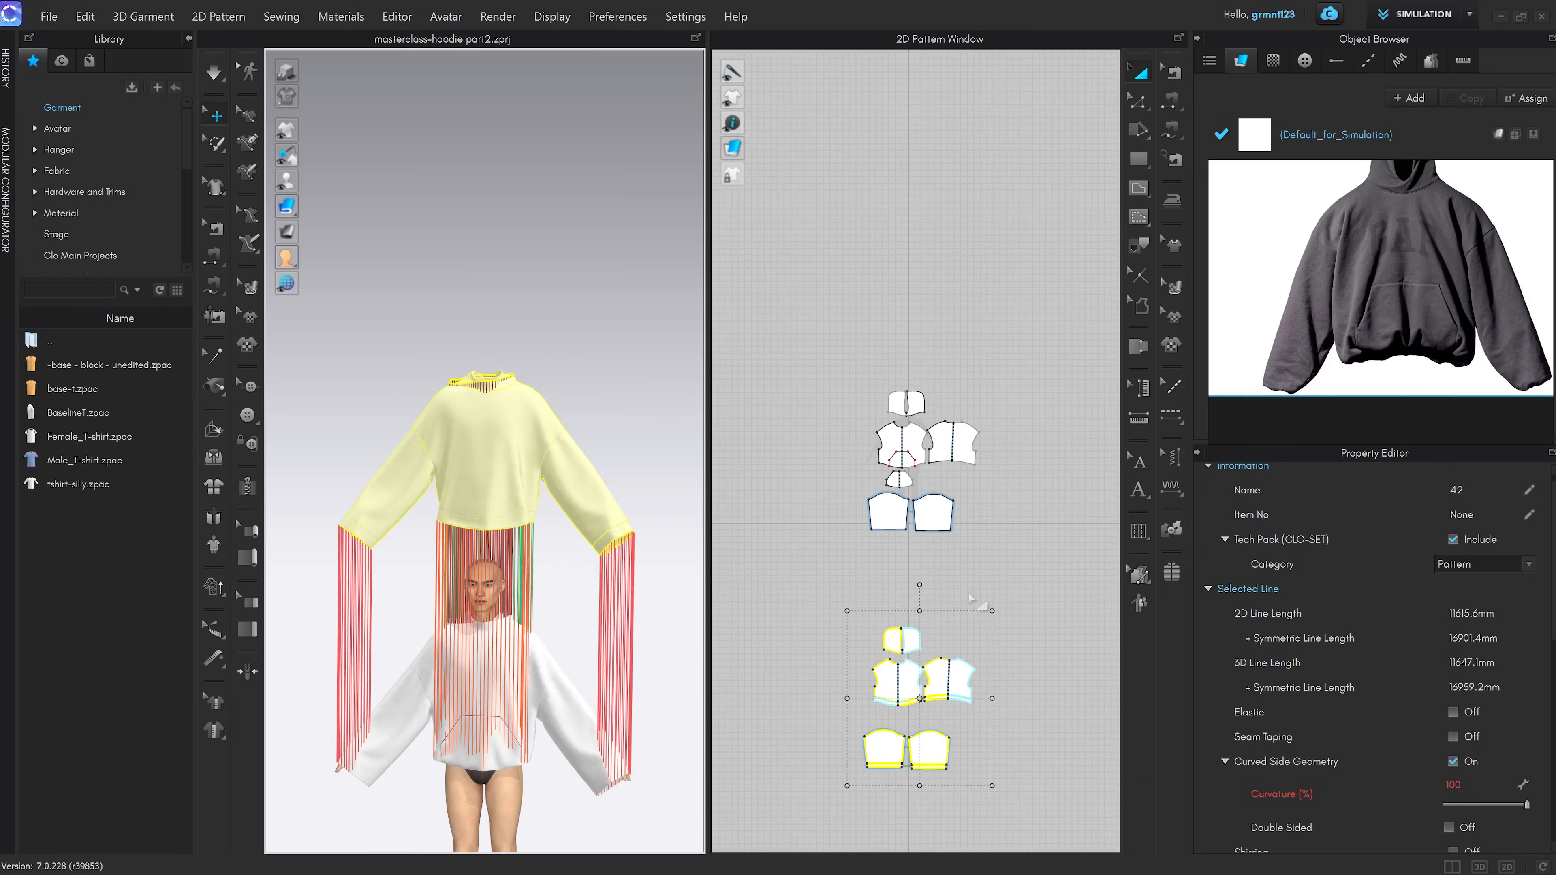
# Select all the duplicated patterns and move them down onto the avatar, overlapping the pocketed garment
pyautogui.moveTo(767, 591); pyautogui.dragTo(1064, 826)
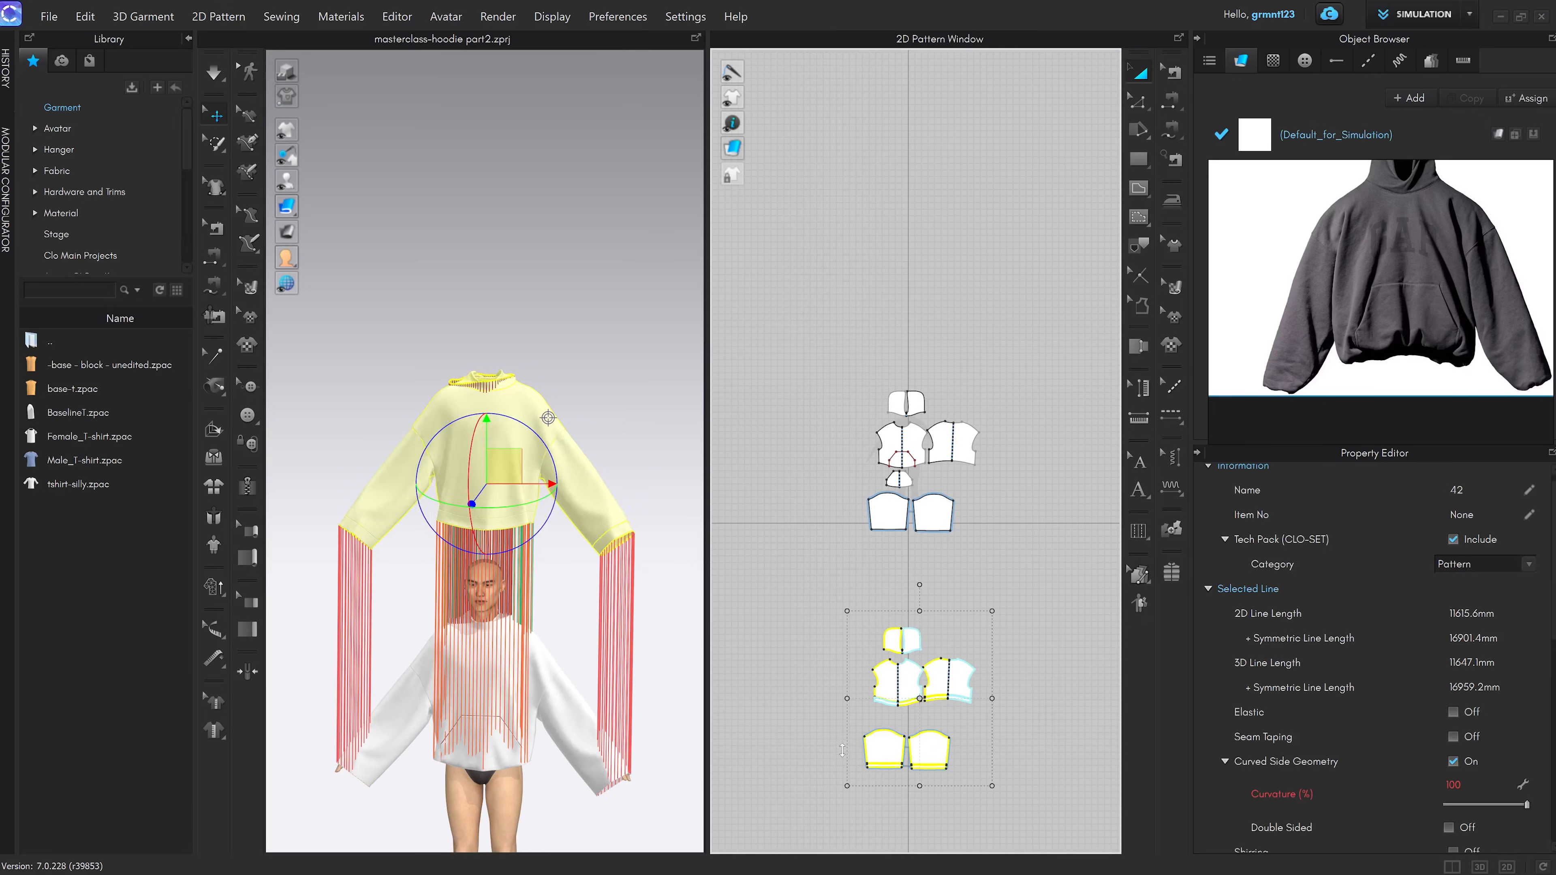
pyautogui.press('2')
pyautogui.scroll(-5, 586, 478)
pyautogui.moveTo(588, 392); pyautogui.dragTo(590, 472, button='middle')
pyautogui.scroll(3, 589, 472)
pyautogui.moveTo(513, 255); pyautogui.dragTo(509, 506)
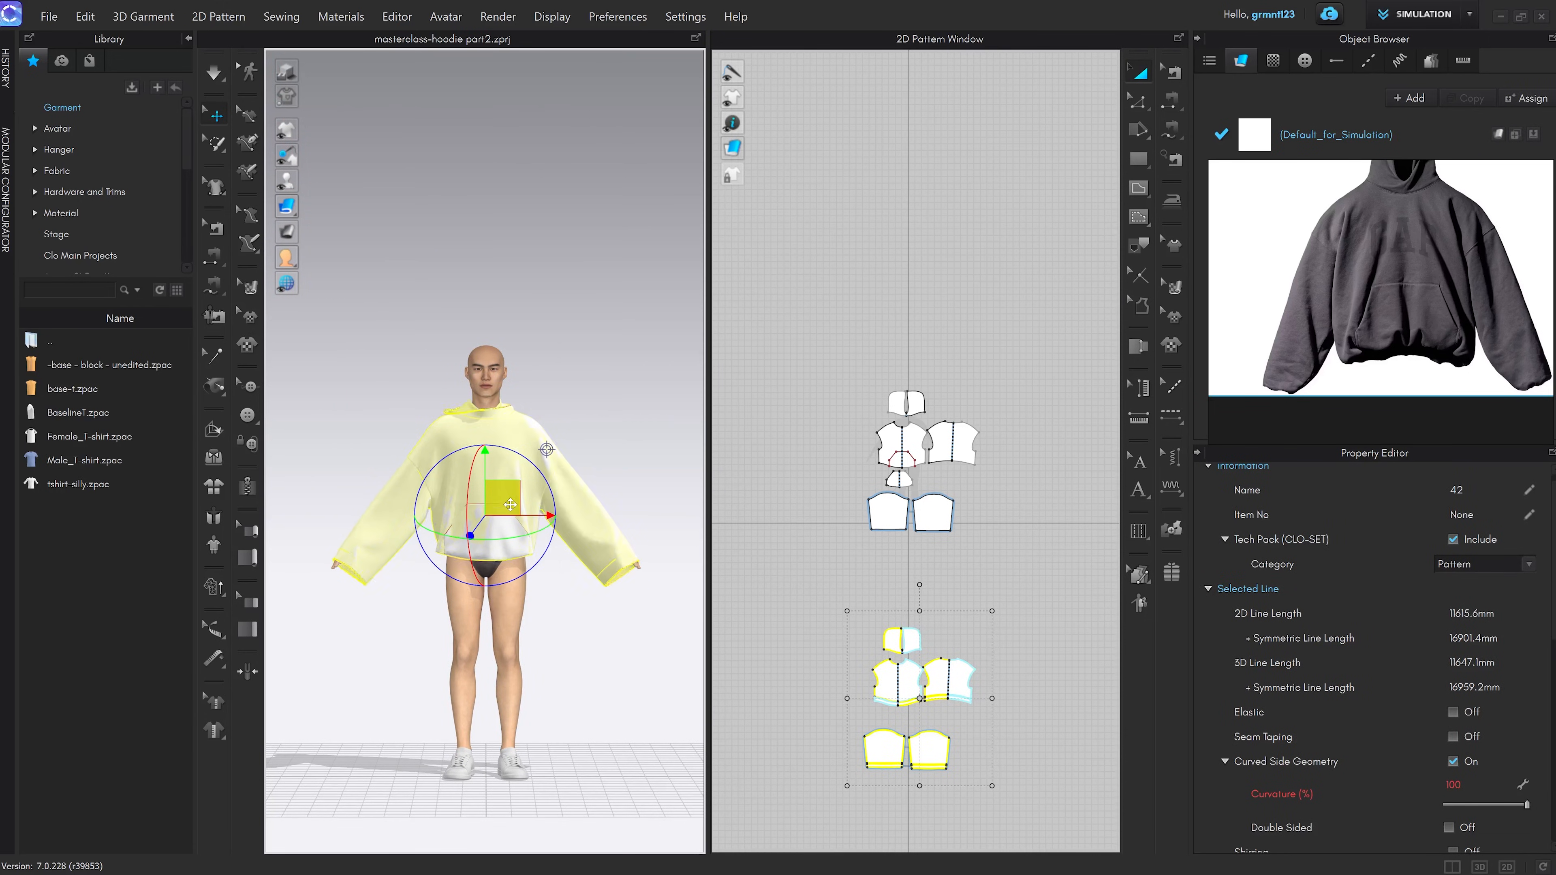
# Check the overlaid garments from the side and start the simulation to drape them together
pyautogui.scroll(3, 532, 524)
pyautogui.scroll(-3, 531, 524)
pyautogui.moveTo(531, 524); pyautogui.dragTo(618, 569, button='right')
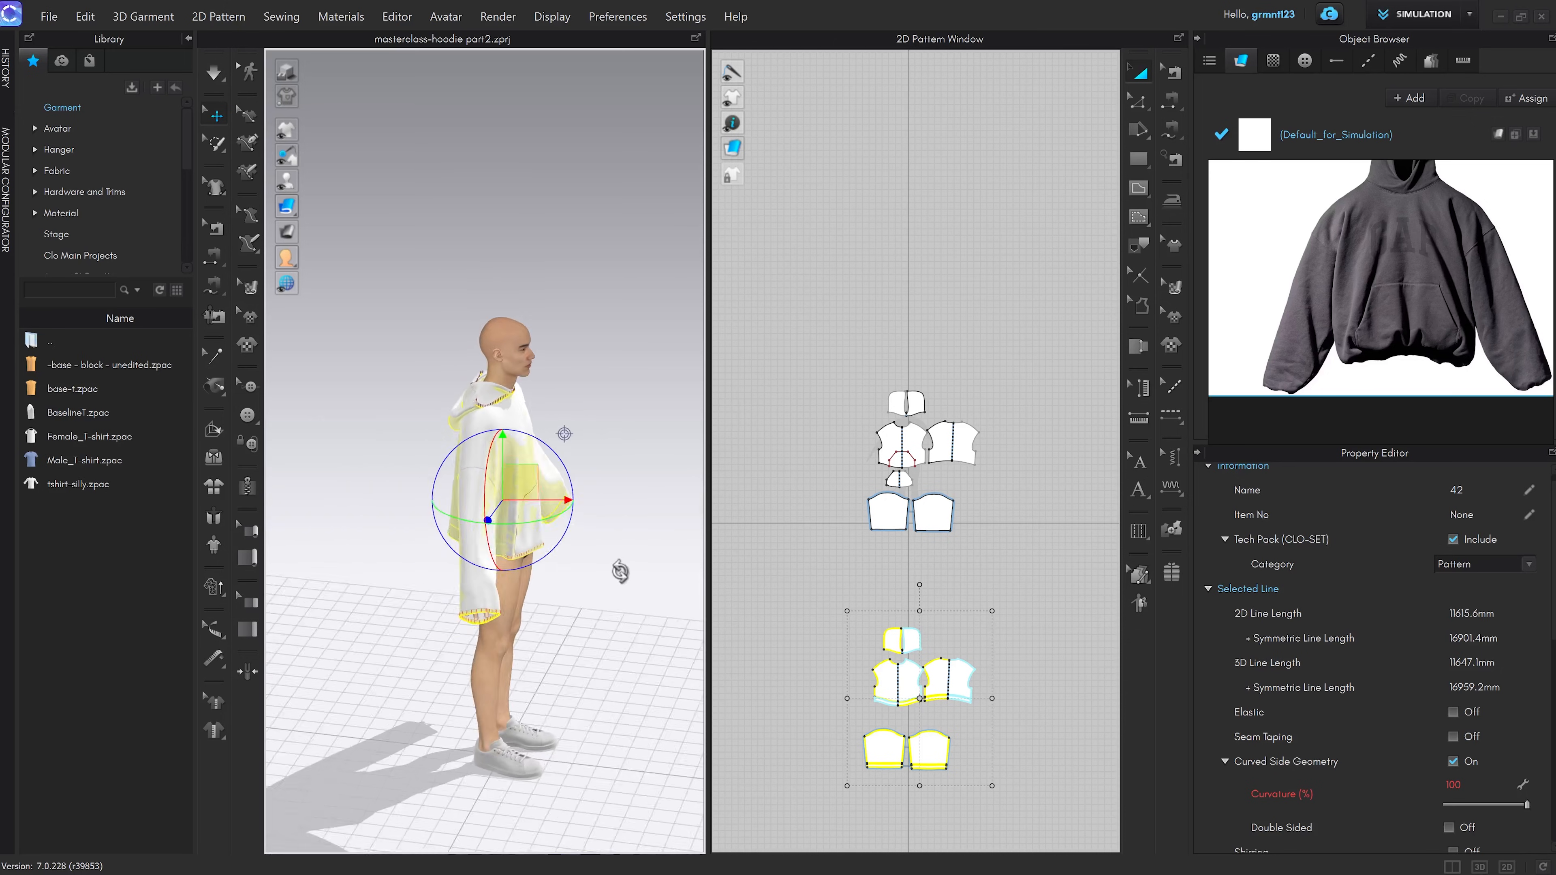
pyautogui.scroll(2, 617, 569)
pyautogui.moveTo(618, 568); pyautogui.dragTo(539, 576, button='middle')
pyautogui.scroll(3, 553, 552)
pyautogui.moveTo(548, 521); pyautogui.dragTo(591, 493, button='middle')
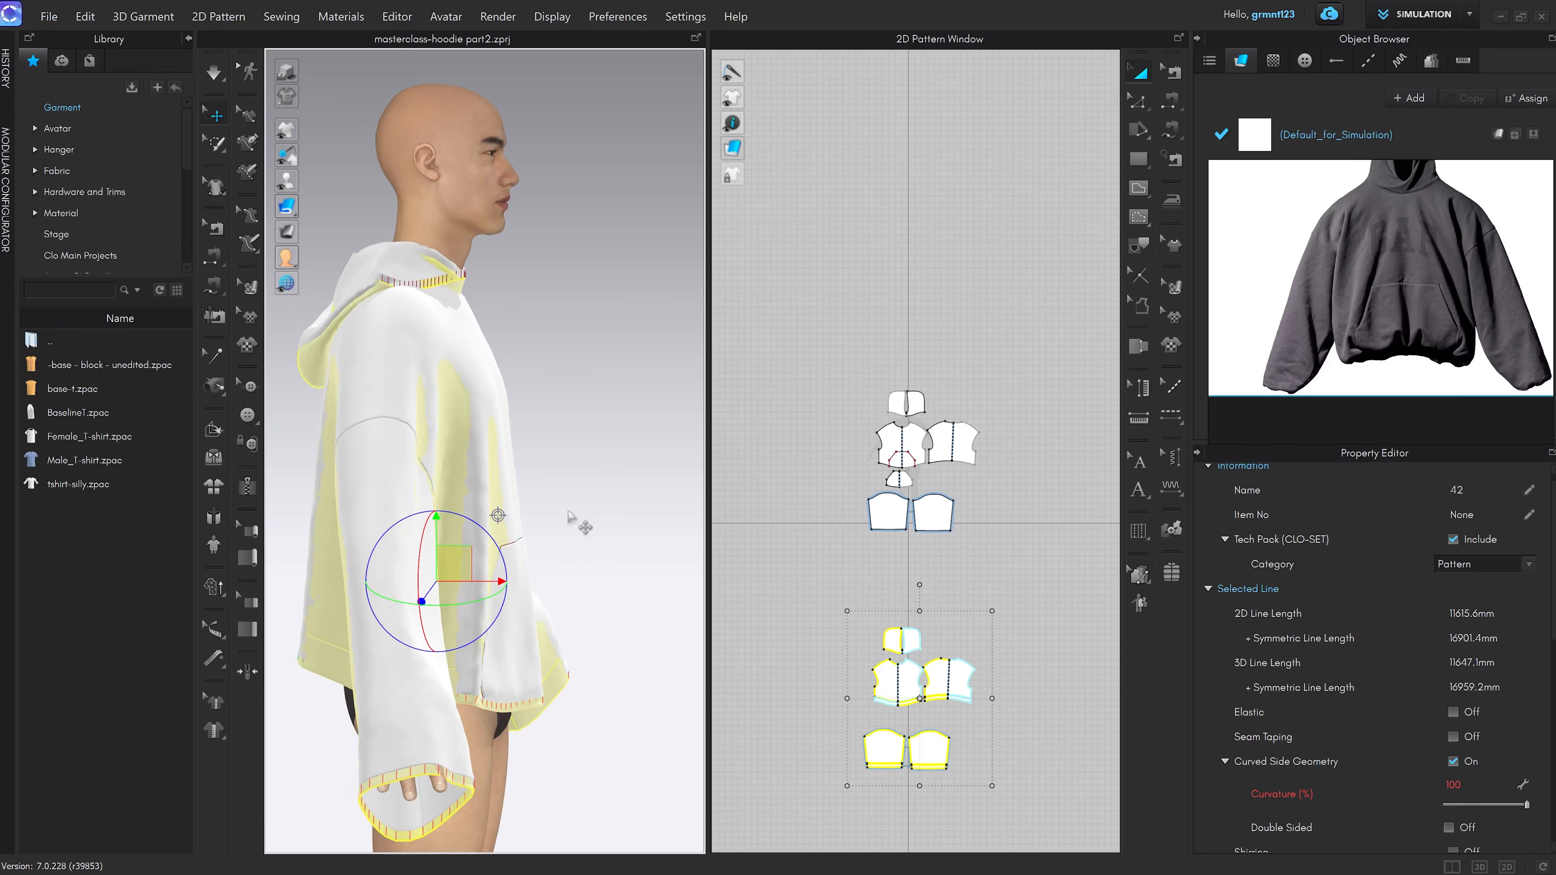
pyautogui.moveTo(567, 517)
pyautogui.mouseDown(button='right')
pyautogui.moveTo(531, 514)
pyautogui.moveTo(549, 519)
pyautogui.mouseUp(button='right')
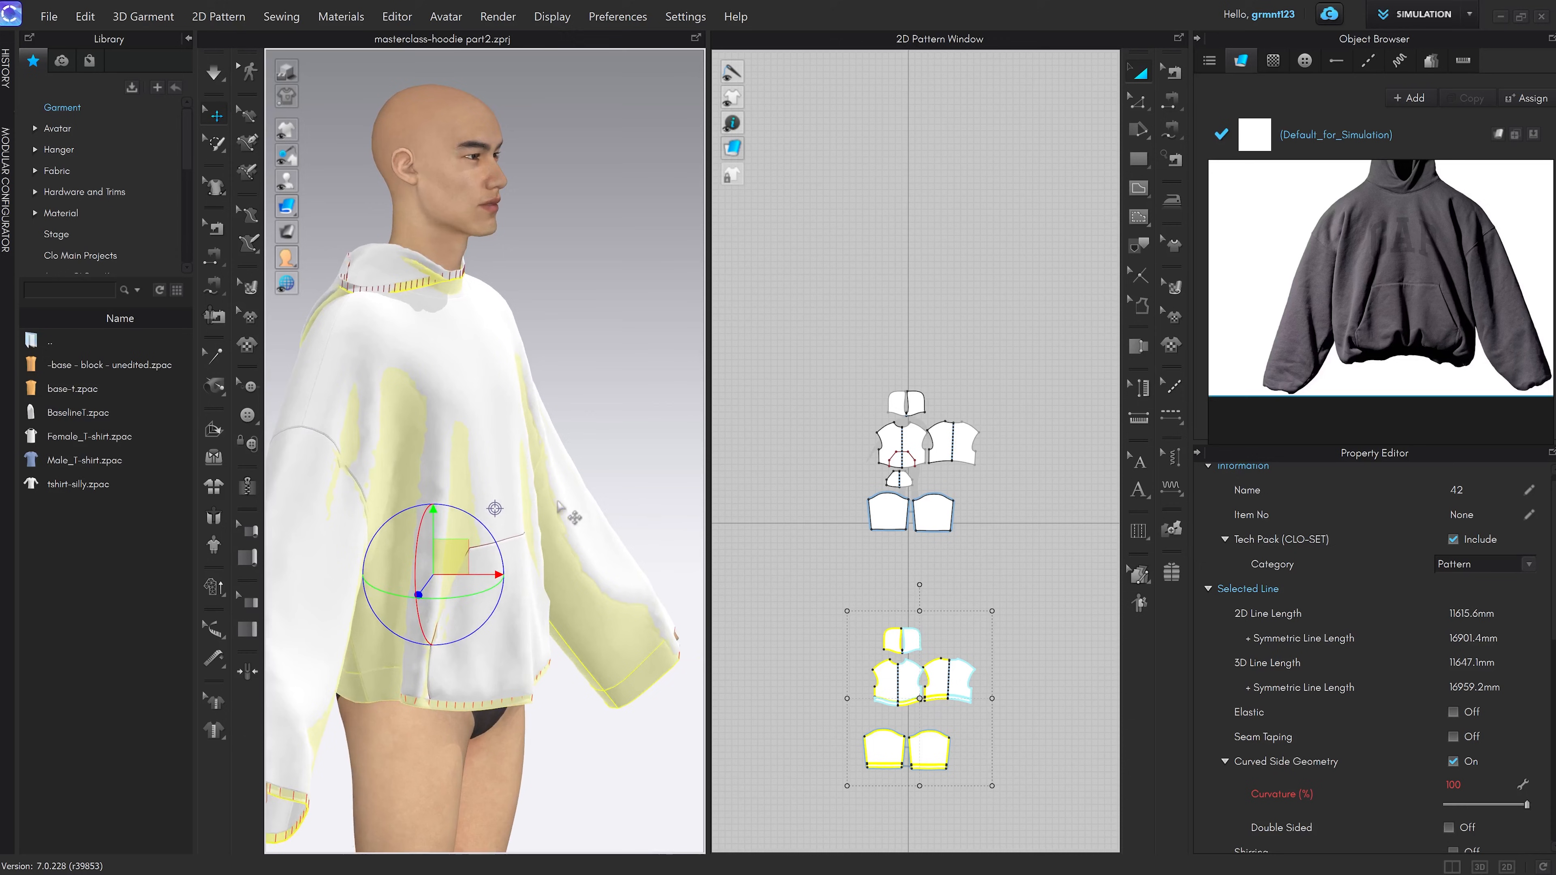
pyautogui.press('space')
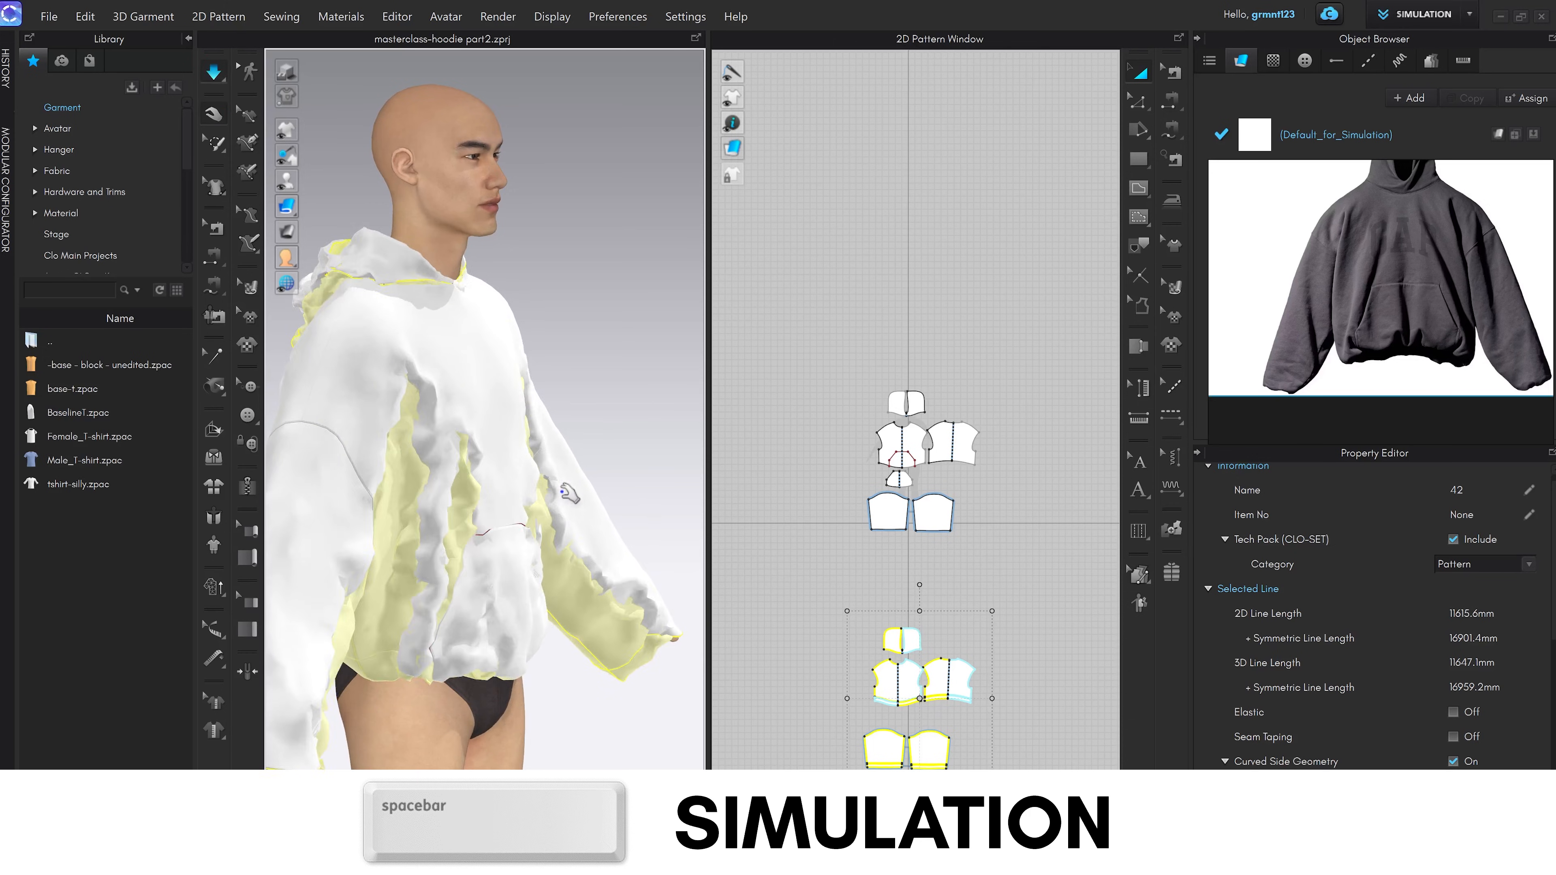
# Tug the outer front body and the inner hem band at the waist to work the lining inside the hoodie
pyautogui.moveTo(576, 497); pyautogui.dragTo(620, 520, button='right')
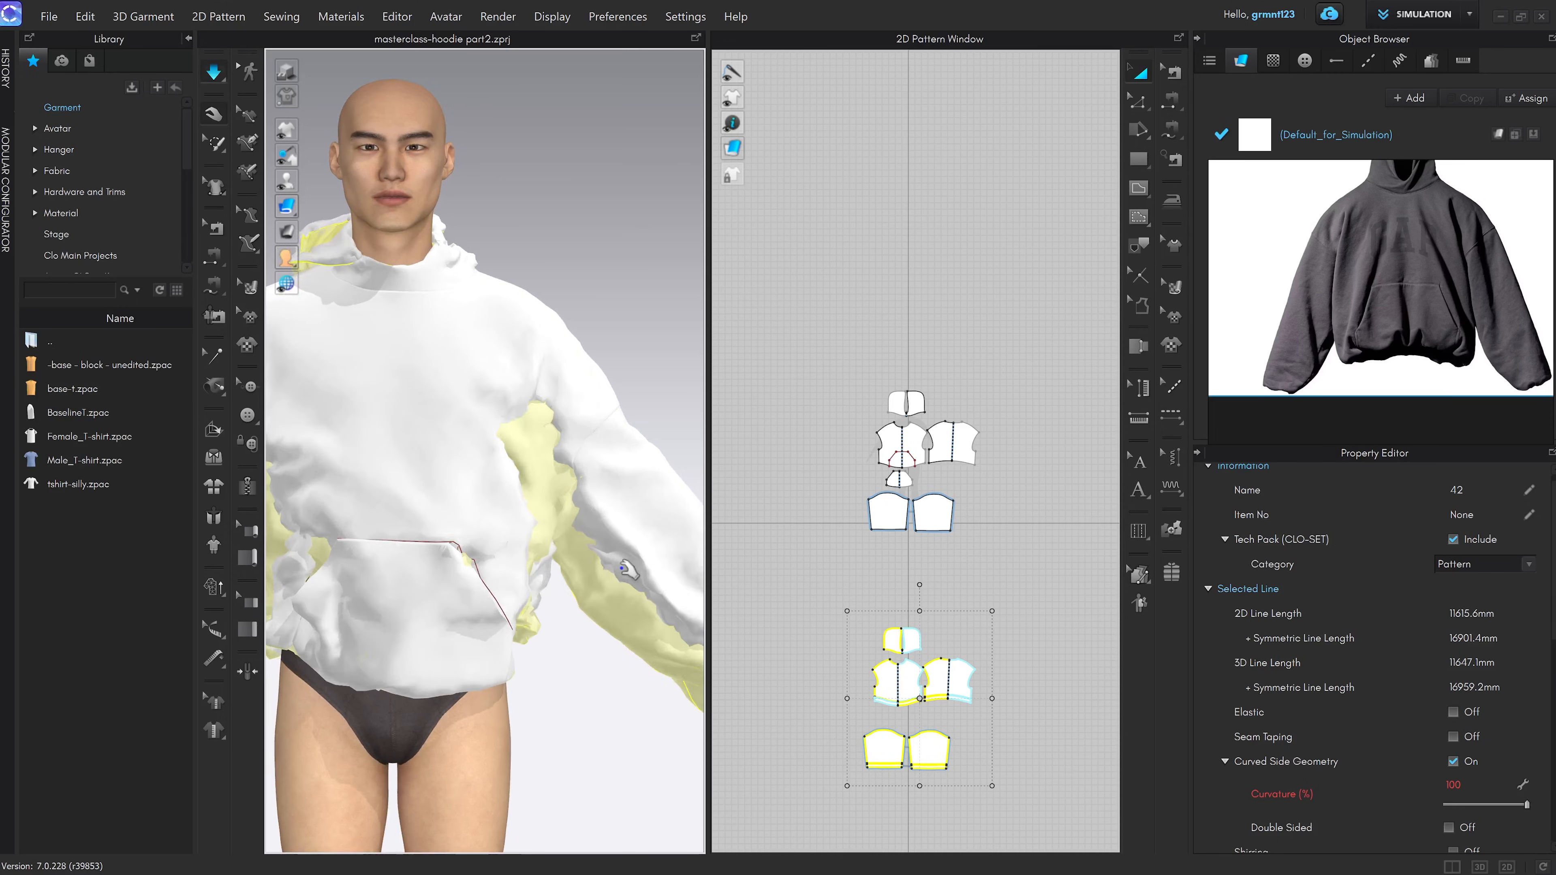
pyautogui.scroll(-5, 612, 570)
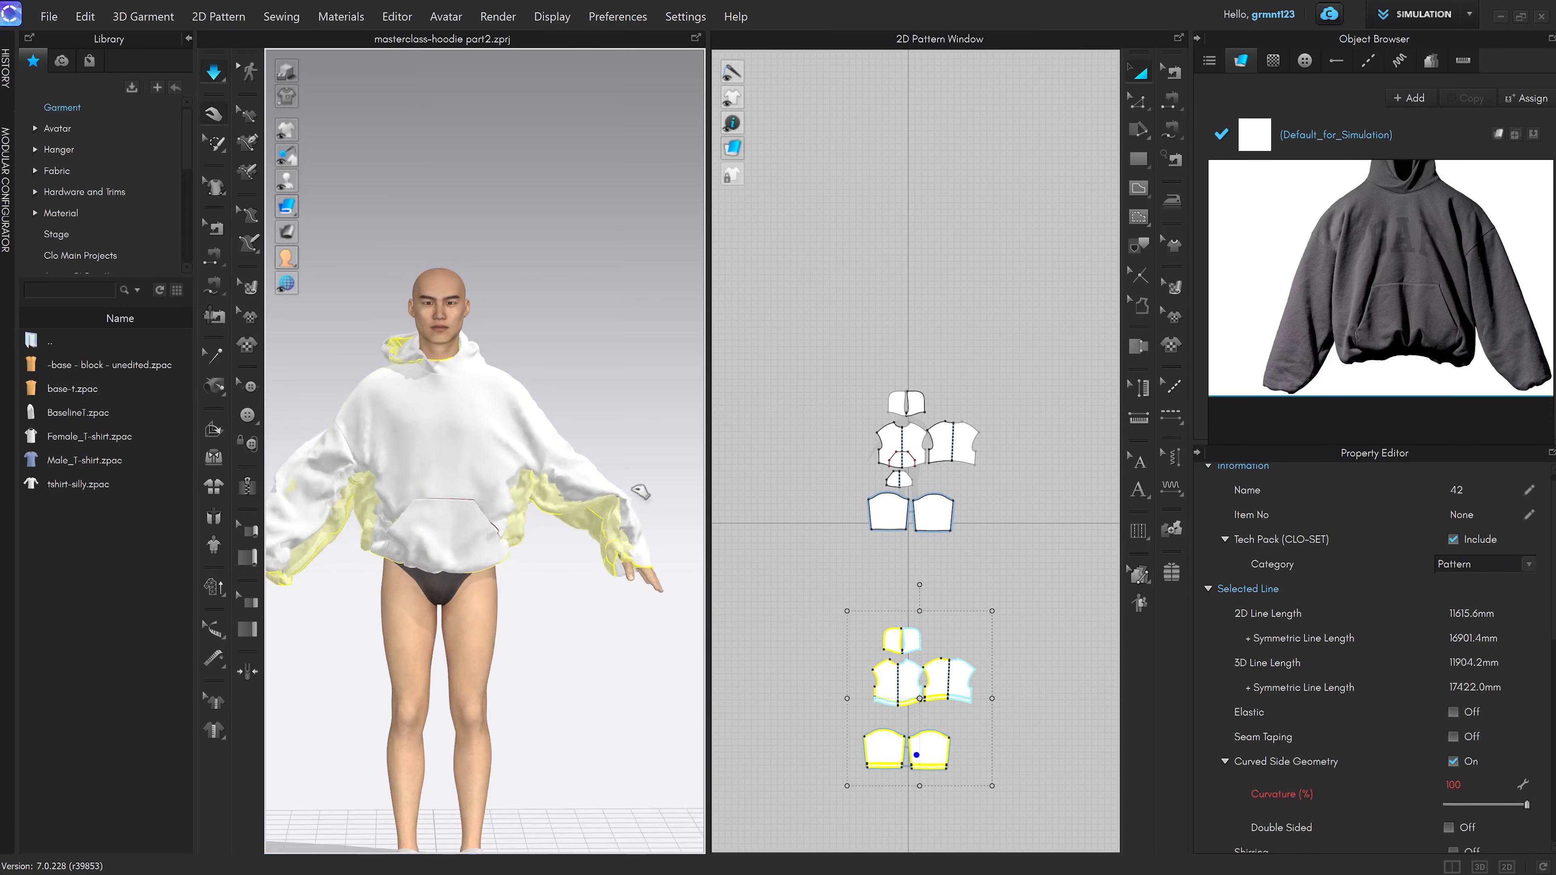
pyautogui.scroll(3, 615, 526)
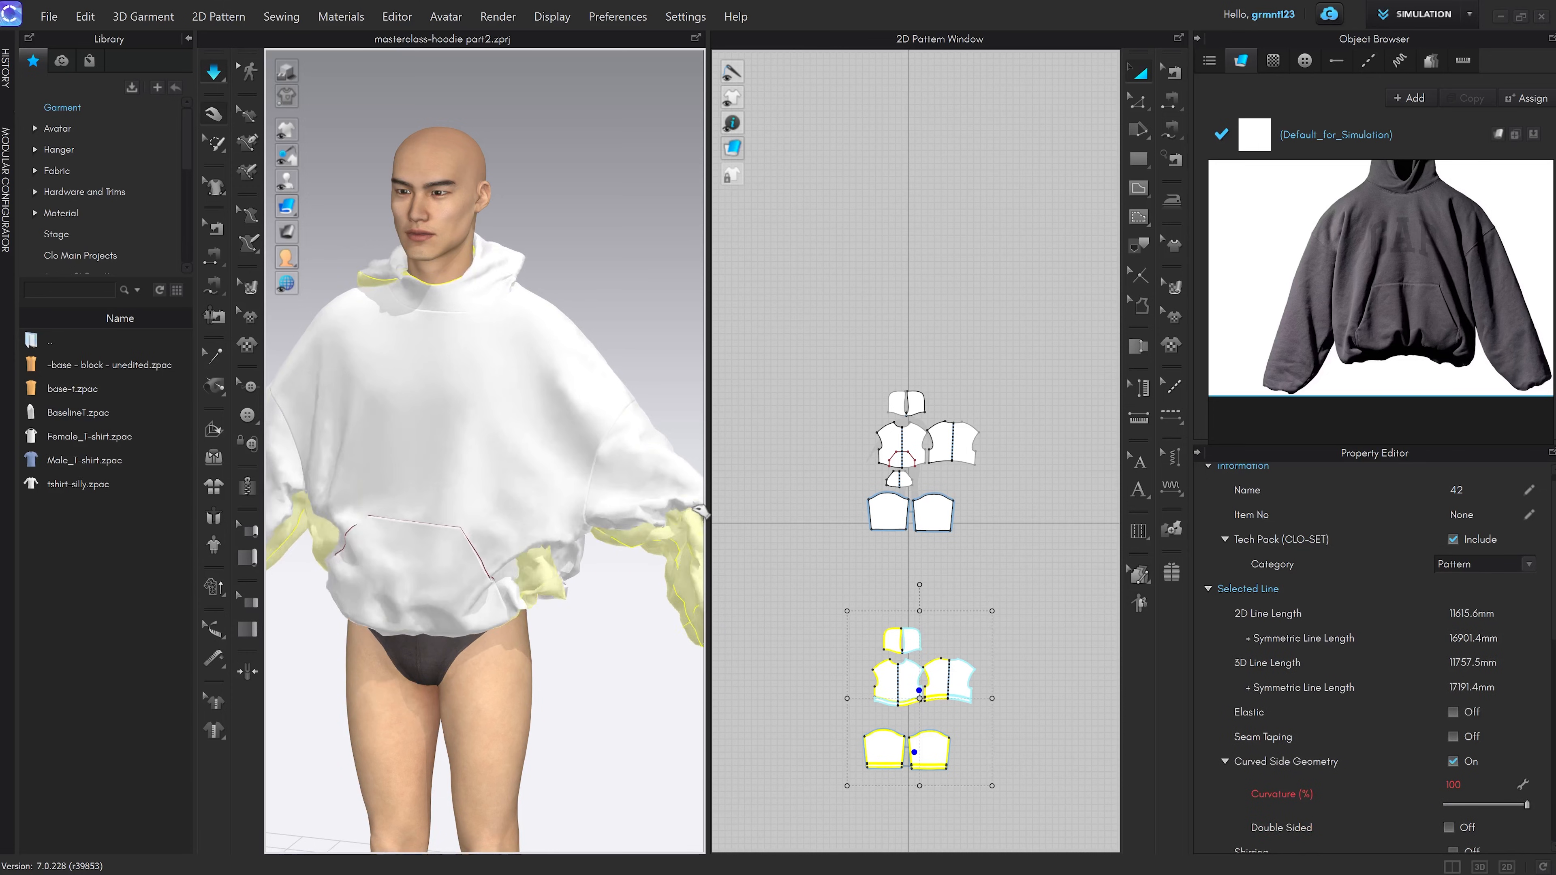
pyautogui.click(520, 573)
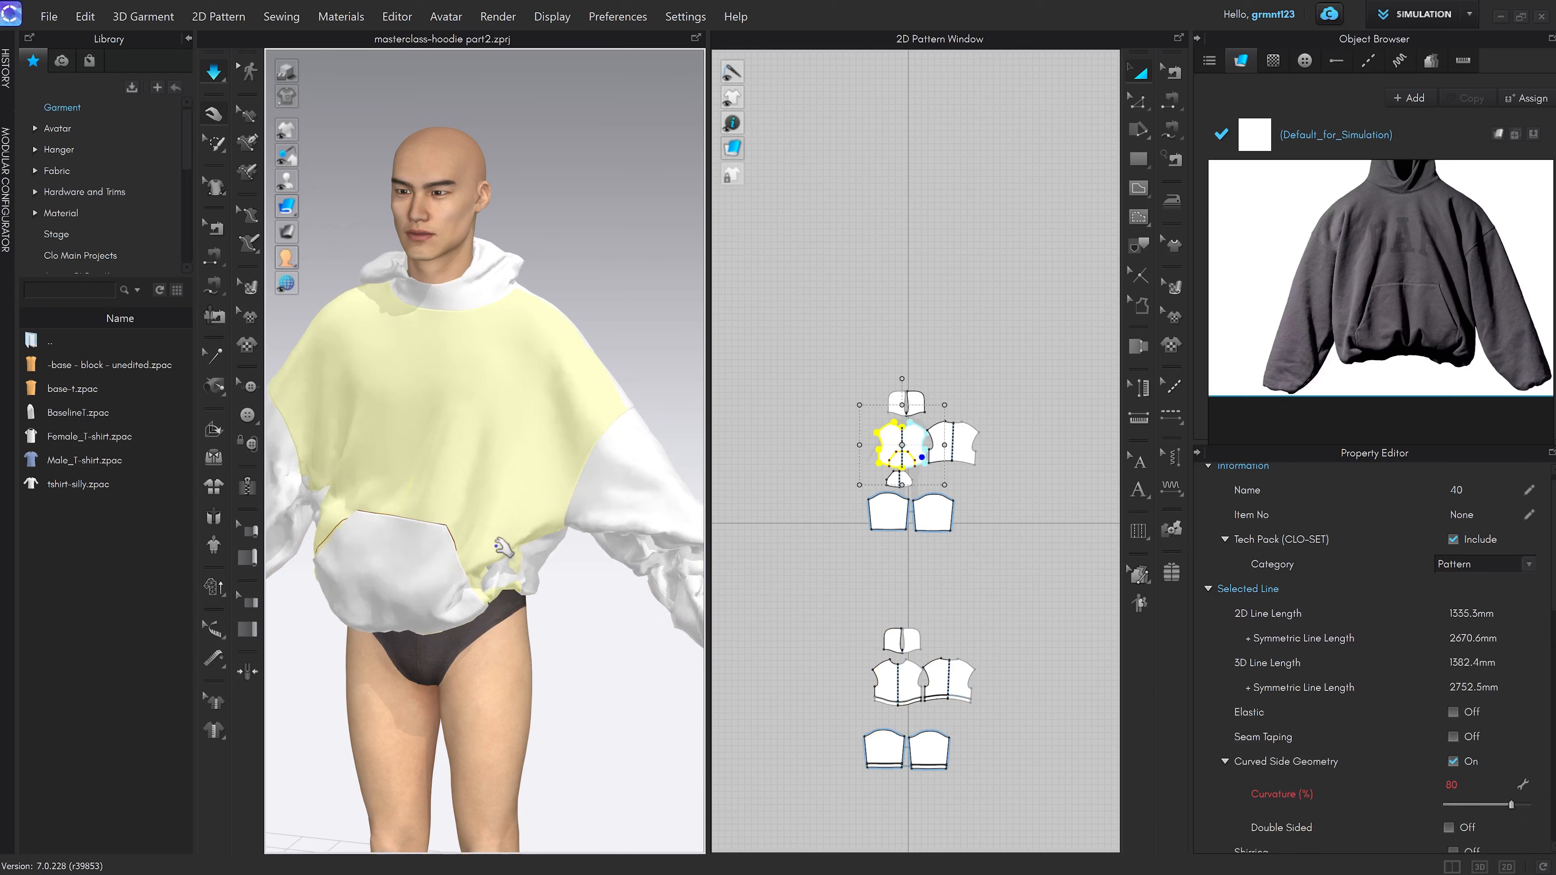
pyautogui.click(524, 534)
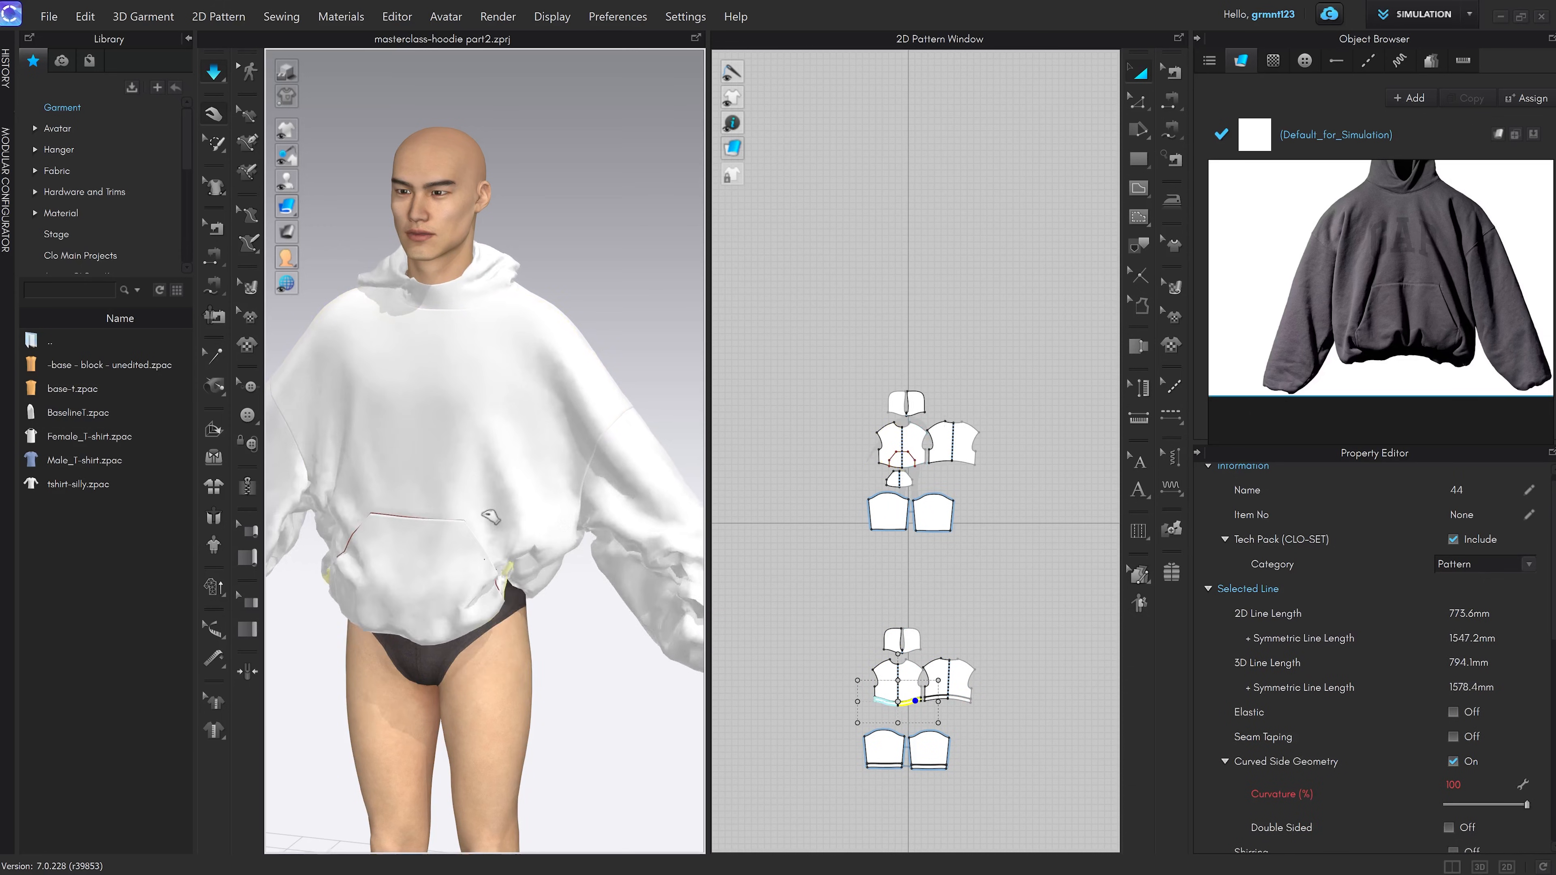
# Pull the outer hood up from the back and forward over the avatar's head while simulating
pyautogui.moveTo(524, 534); pyautogui.dragTo(630, 430, button='right')
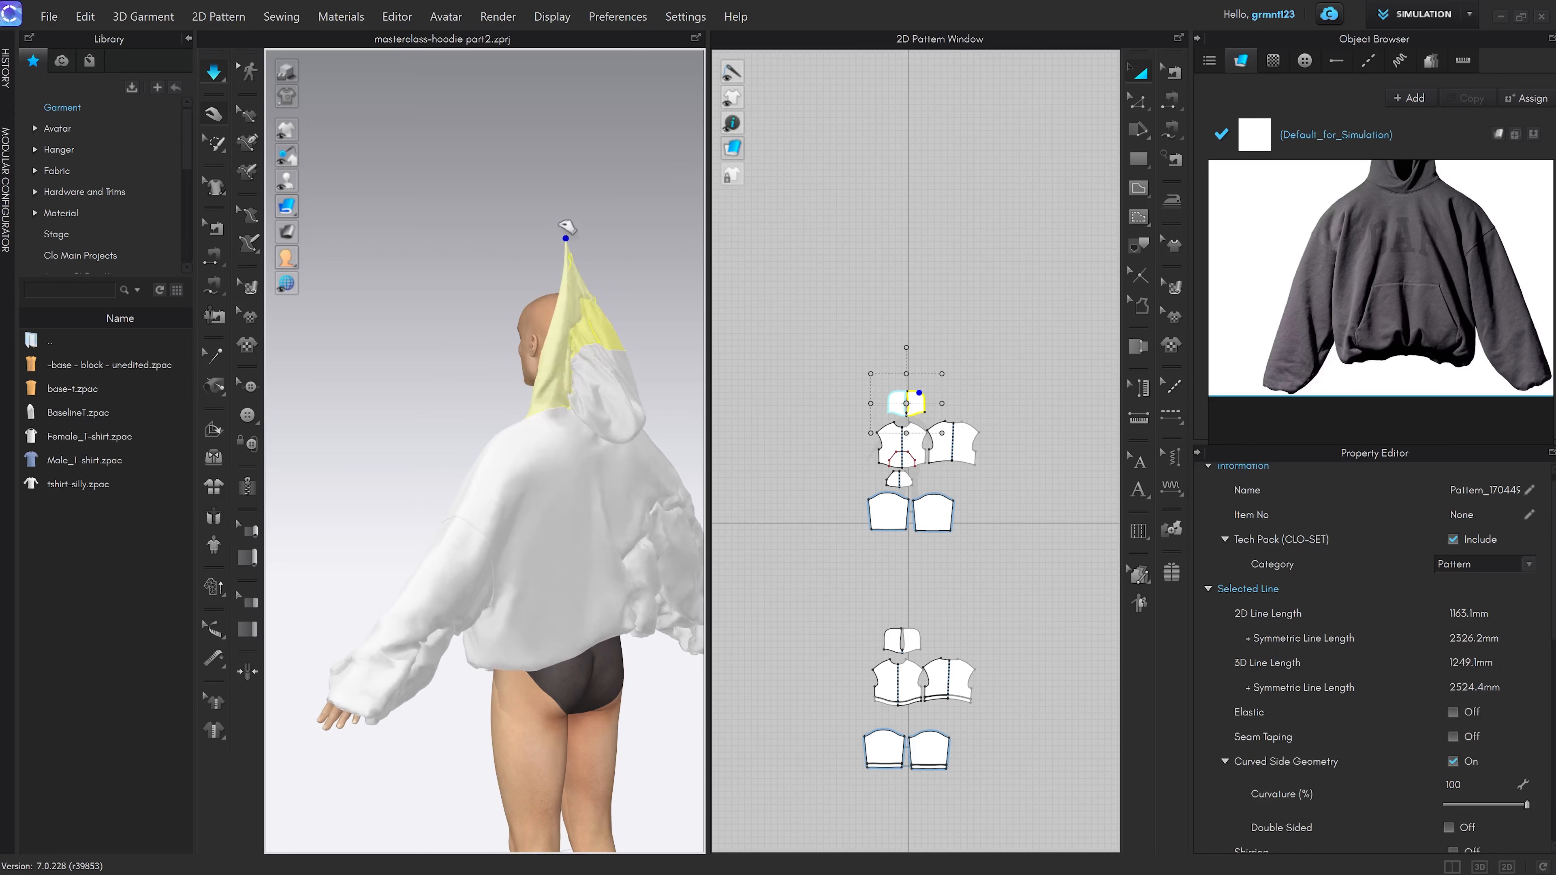
pyautogui.moveTo(505, 227); pyautogui.dragTo(514, 245)
pyautogui.moveTo(515, 245); pyautogui.dragTo(615, 319, button='right')
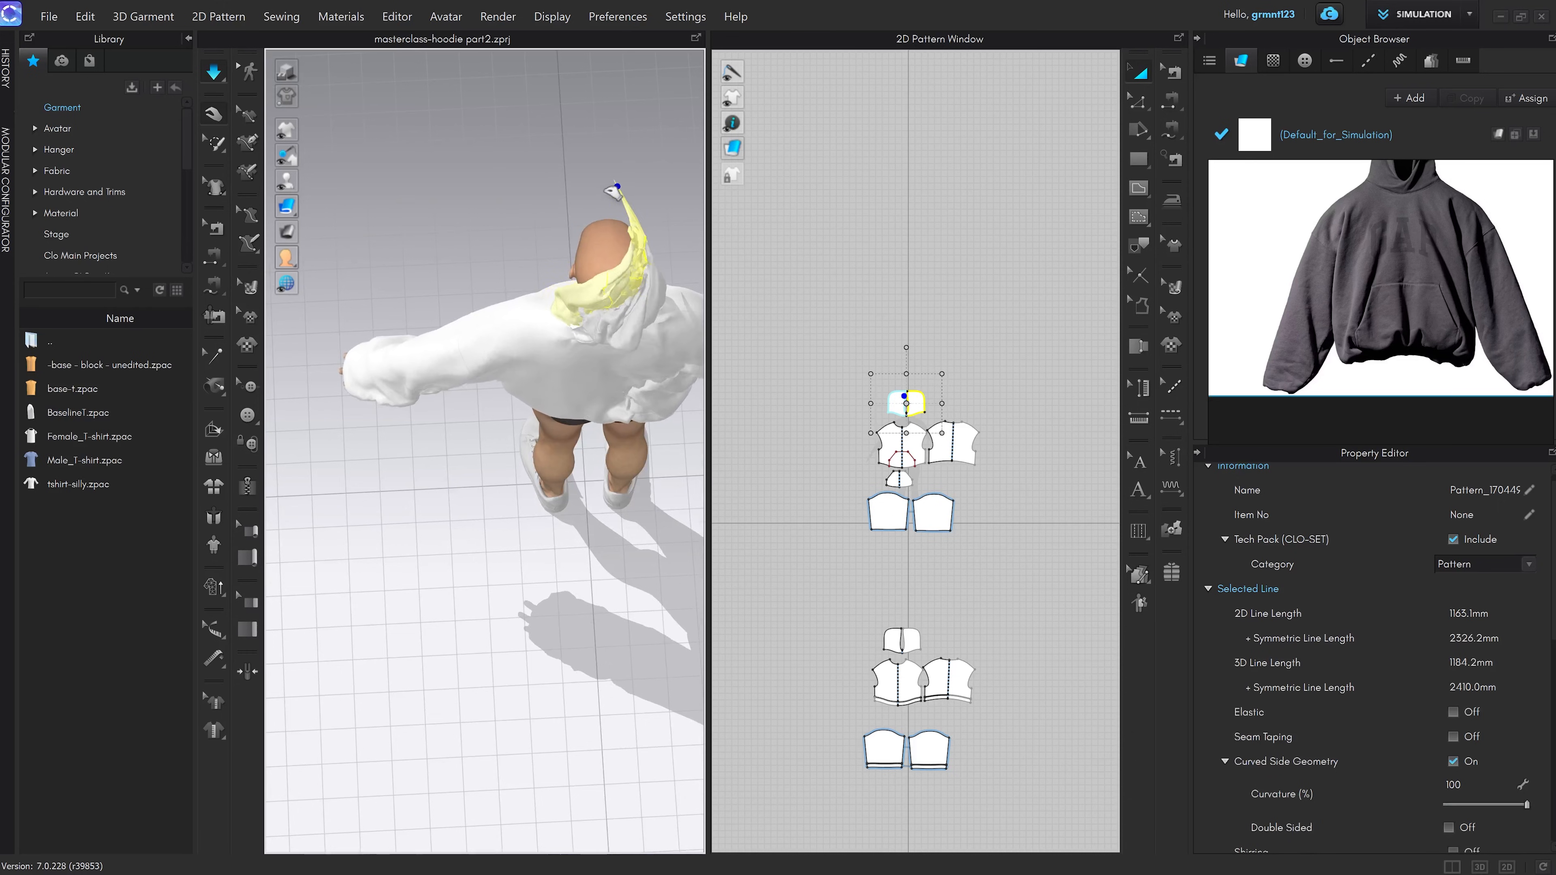
pyautogui.moveTo(613, 267); pyautogui.dragTo(608, 221)
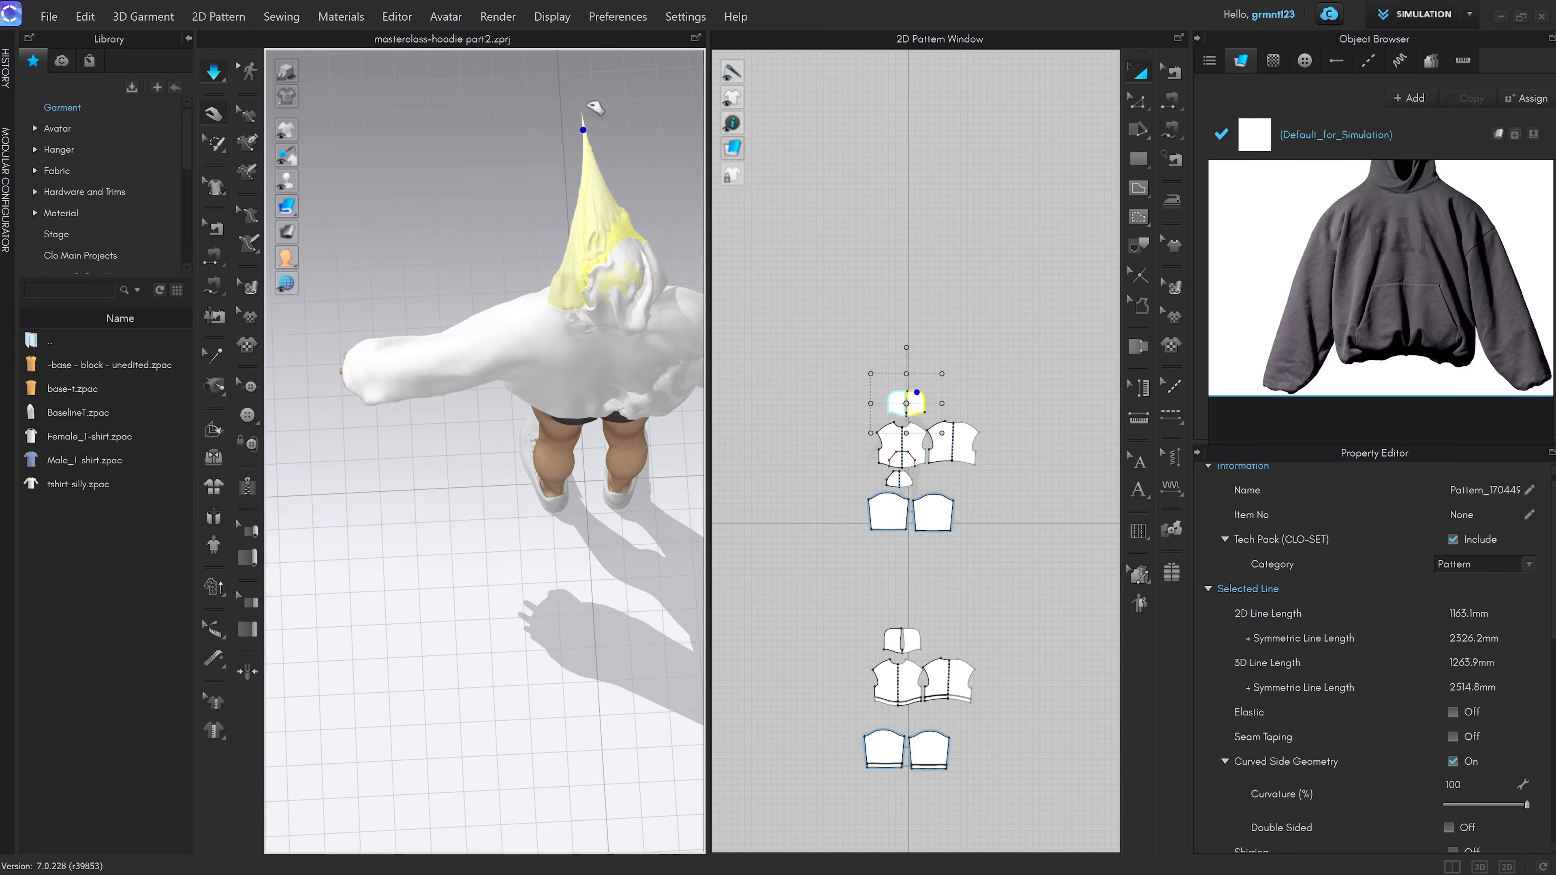
pyautogui.moveTo(599, 140); pyautogui.dragTo(600, 143)
pyautogui.moveTo(600, 142); pyautogui.dragTo(580, 246, button='right')
pyautogui.scroll(4, 618, 276)
pyautogui.moveTo(579, 245); pyautogui.dragTo(341, 146)
pyautogui.moveTo(341, 146); pyautogui.dragTo(613, 123, button='right')
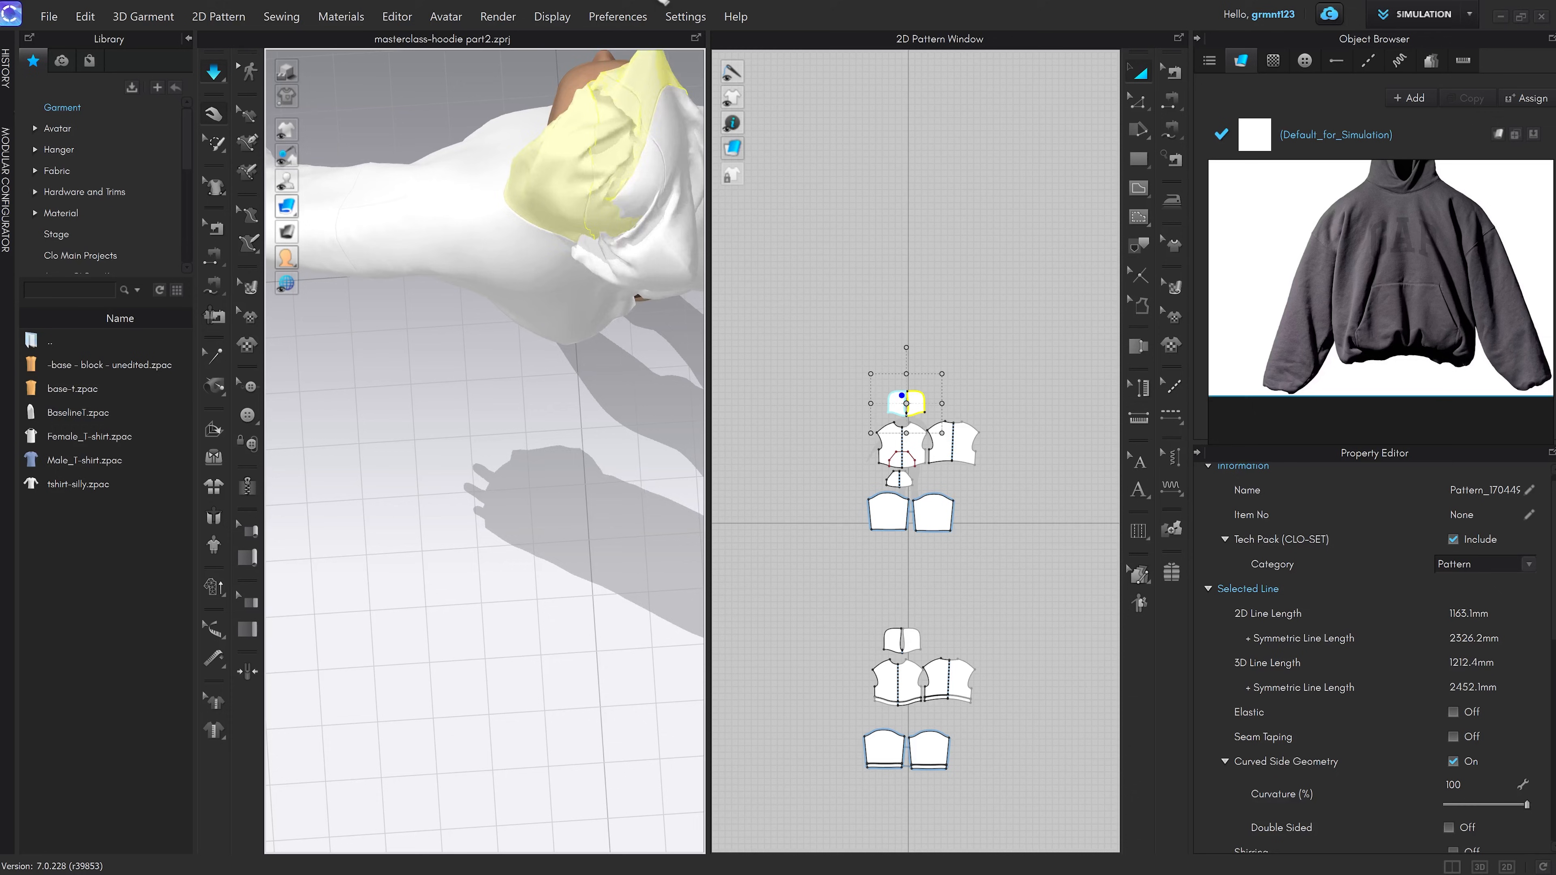
pyautogui.moveTo(613, 114); pyautogui.dragTo(581, 490, button='right')
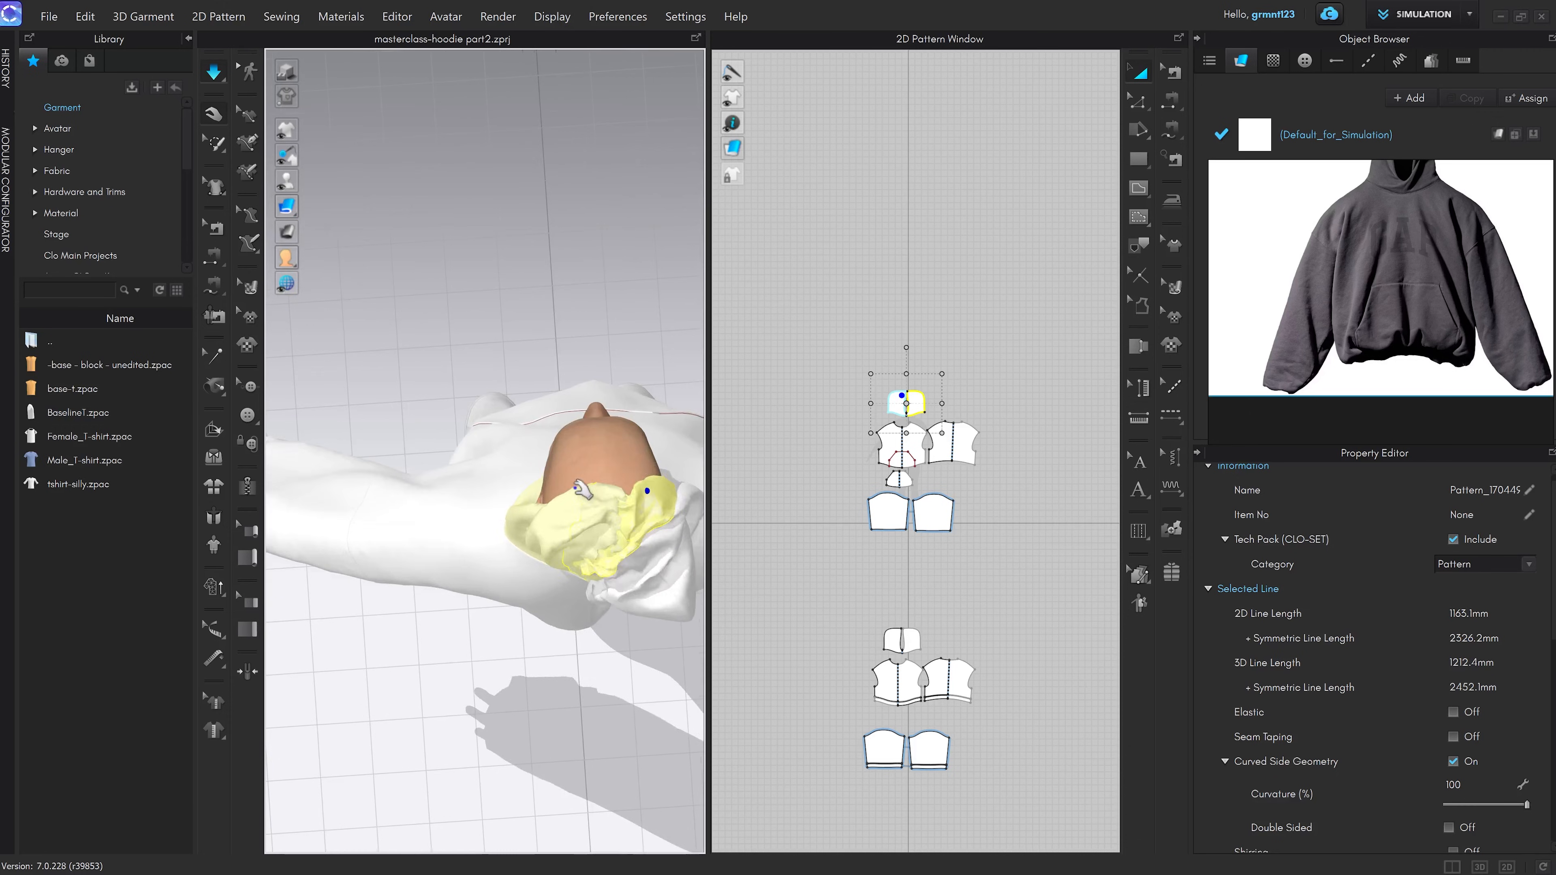
pyautogui.moveTo(603, 506); pyautogui.dragTo(613, 101)
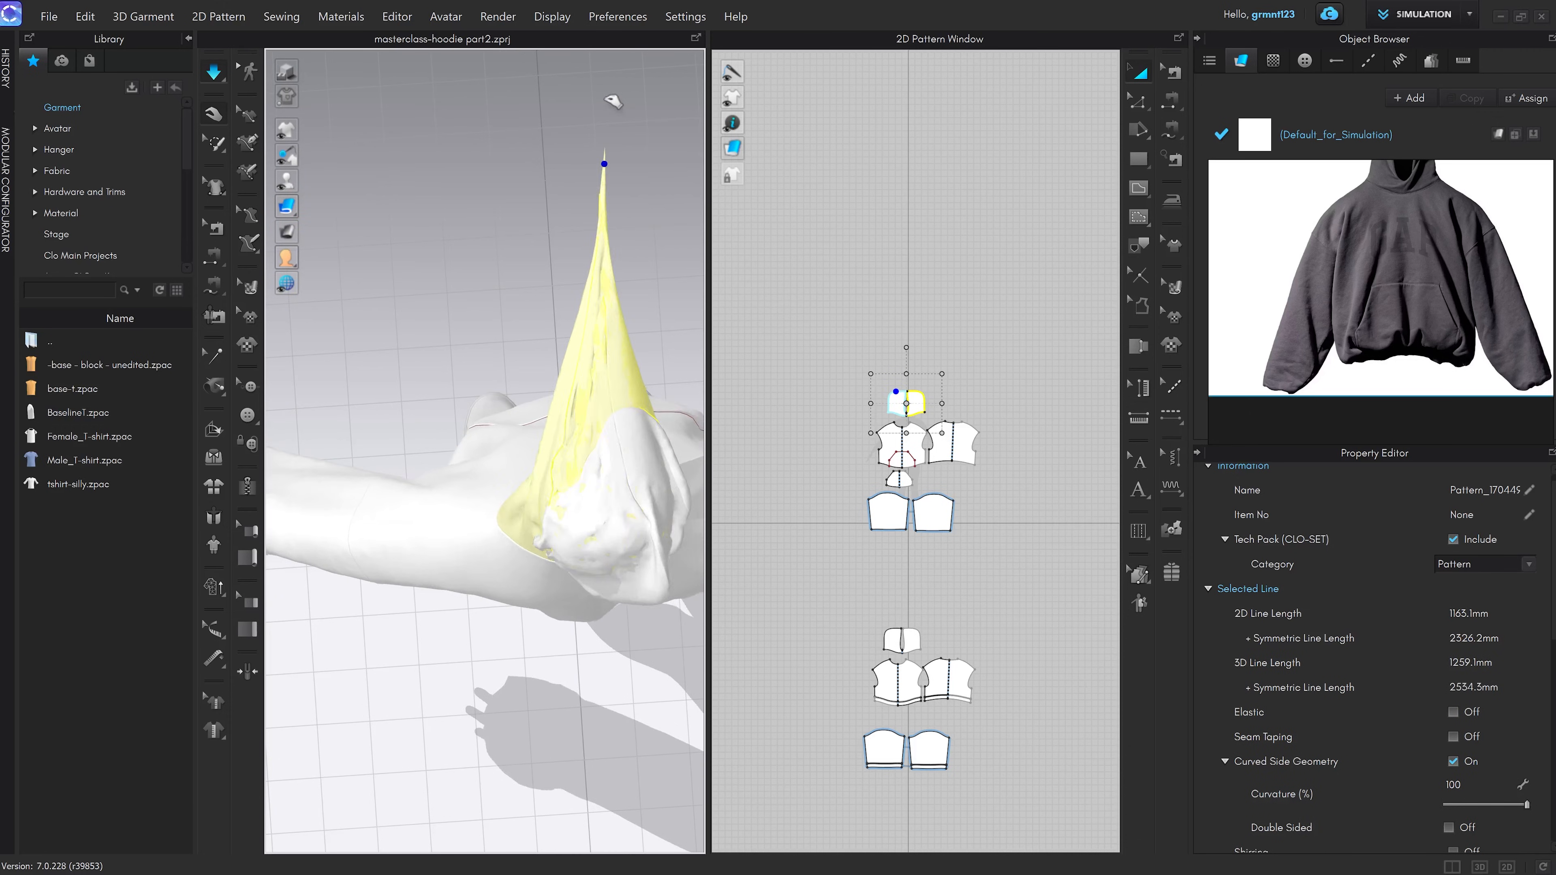
# Pull the inner hood around the back of the avatar's head and stop the simulation
pyautogui.moveTo(655, 441); pyautogui.dragTo(700, 457, button='right')
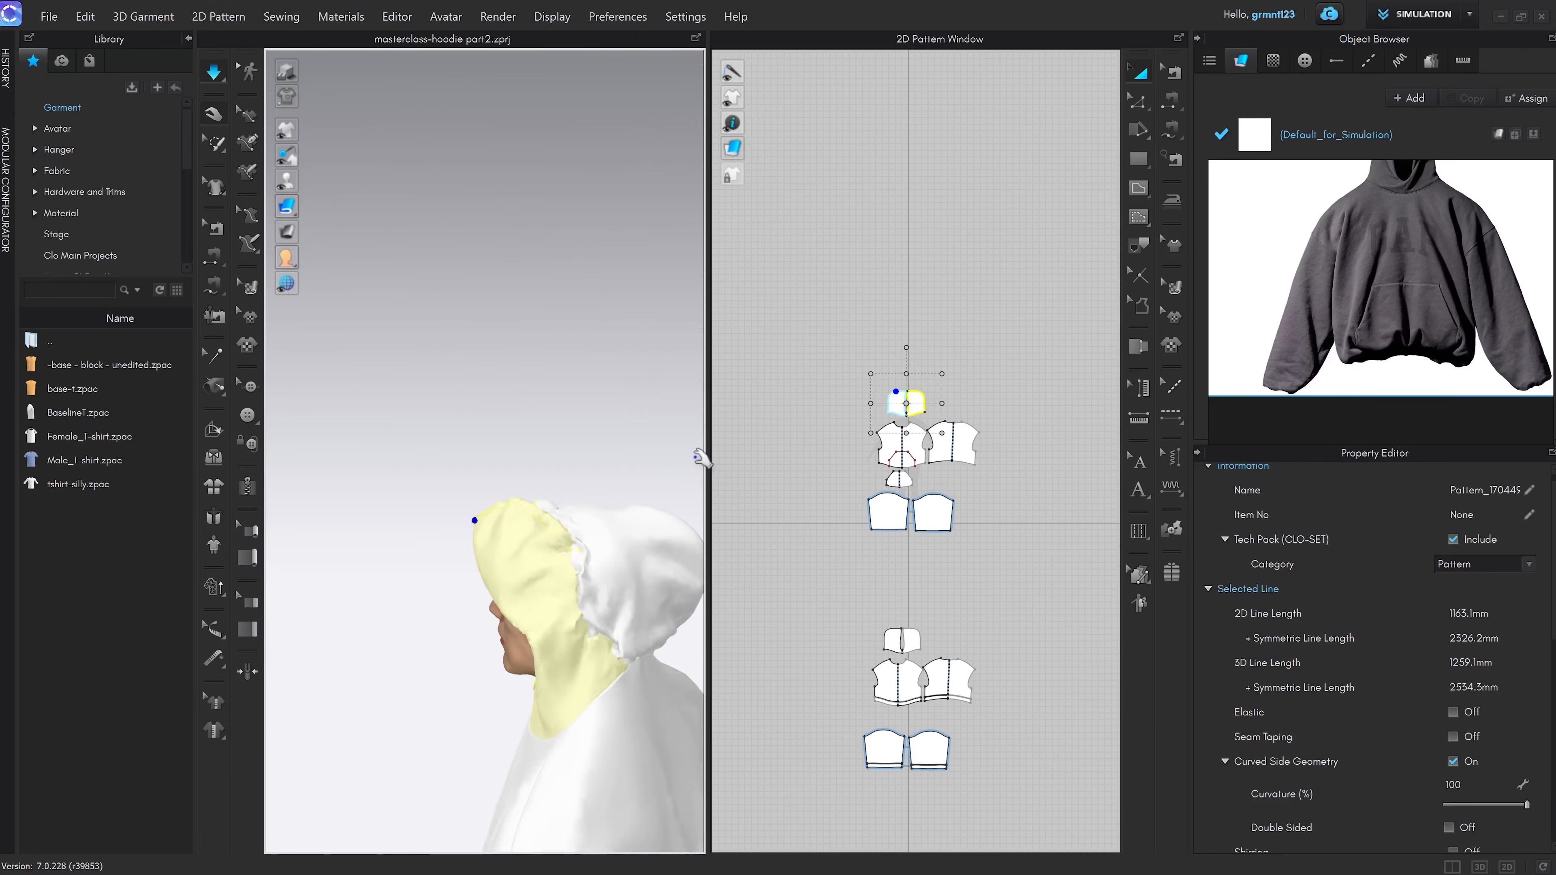
pyautogui.moveTo(388, 641); pyautogui.dragTo(395, 673)
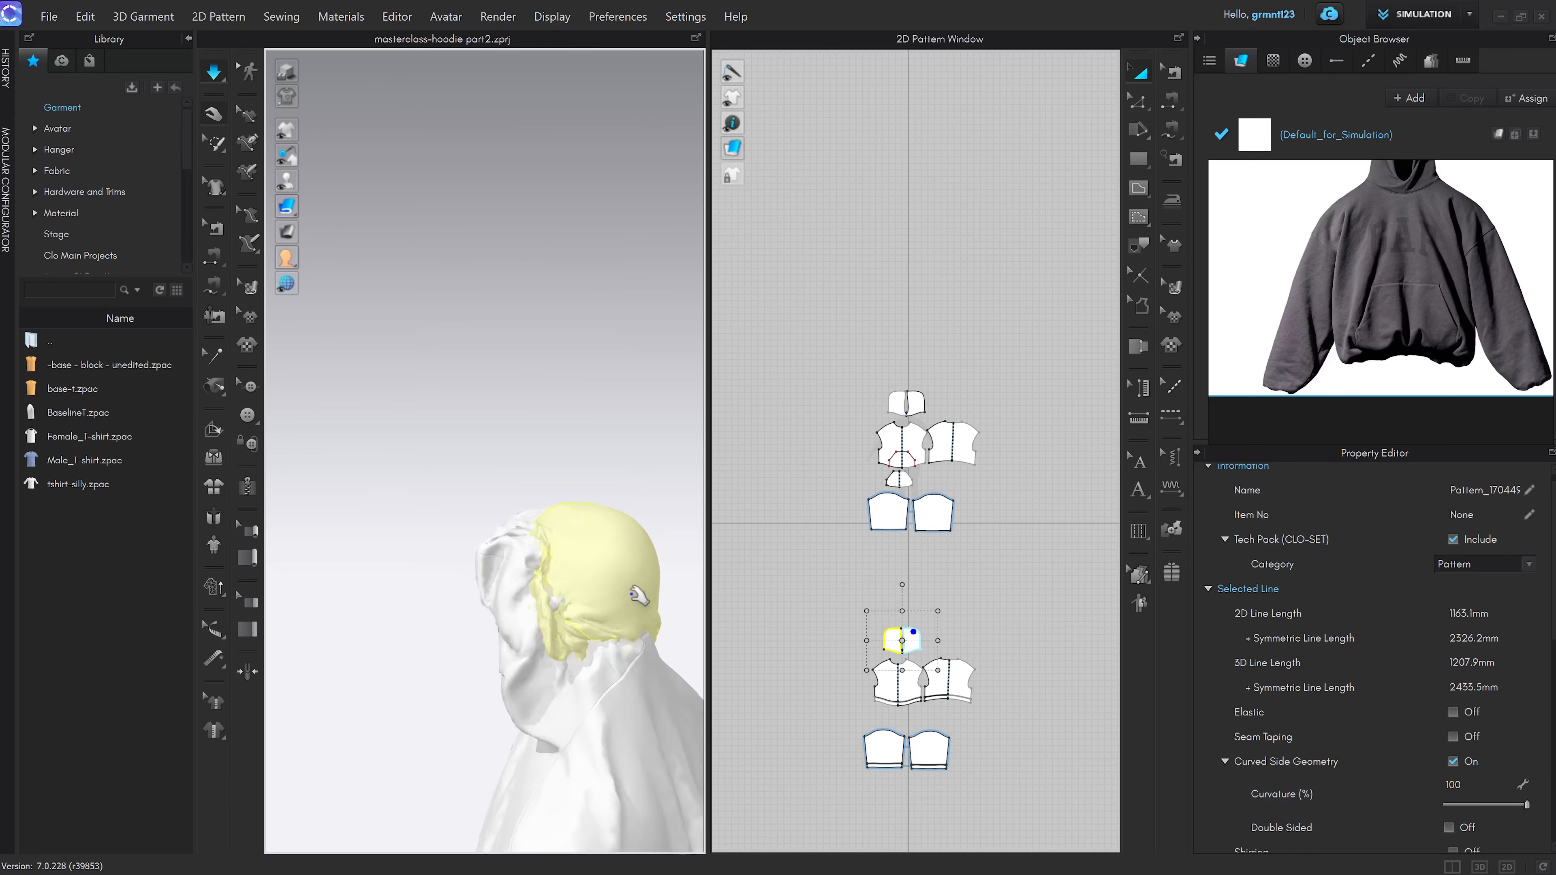
pyautogui.press('space')
pyautogui.moveTo(948, 615); pyautogui.dragTo(983, 531, button='middle')
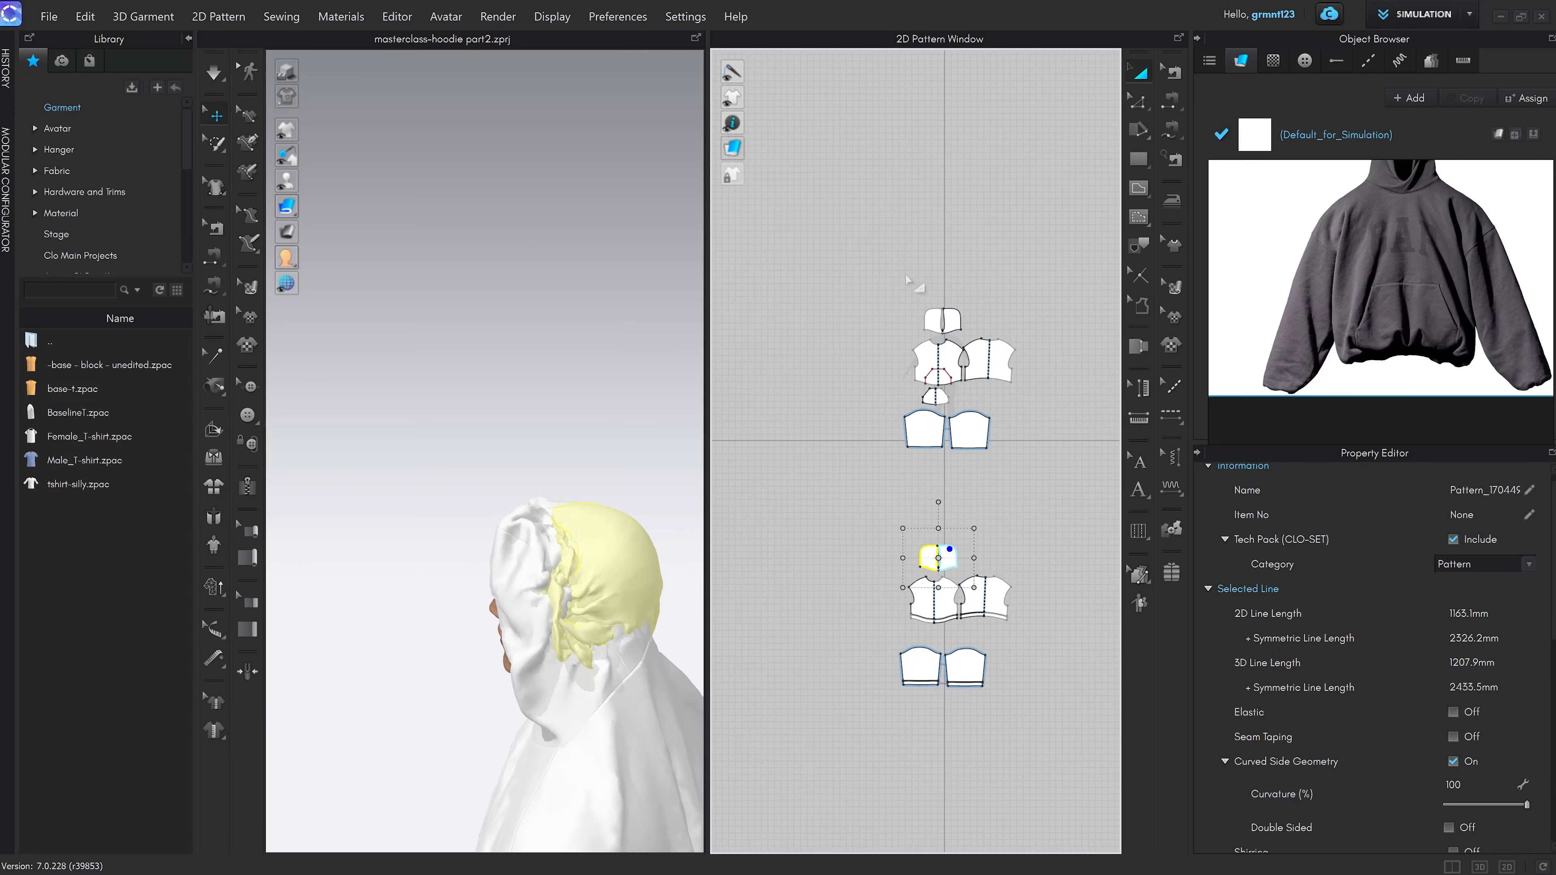
pyautogui.moveTo(603, 570); pyautogui.dragTo(664, 573, button='right')
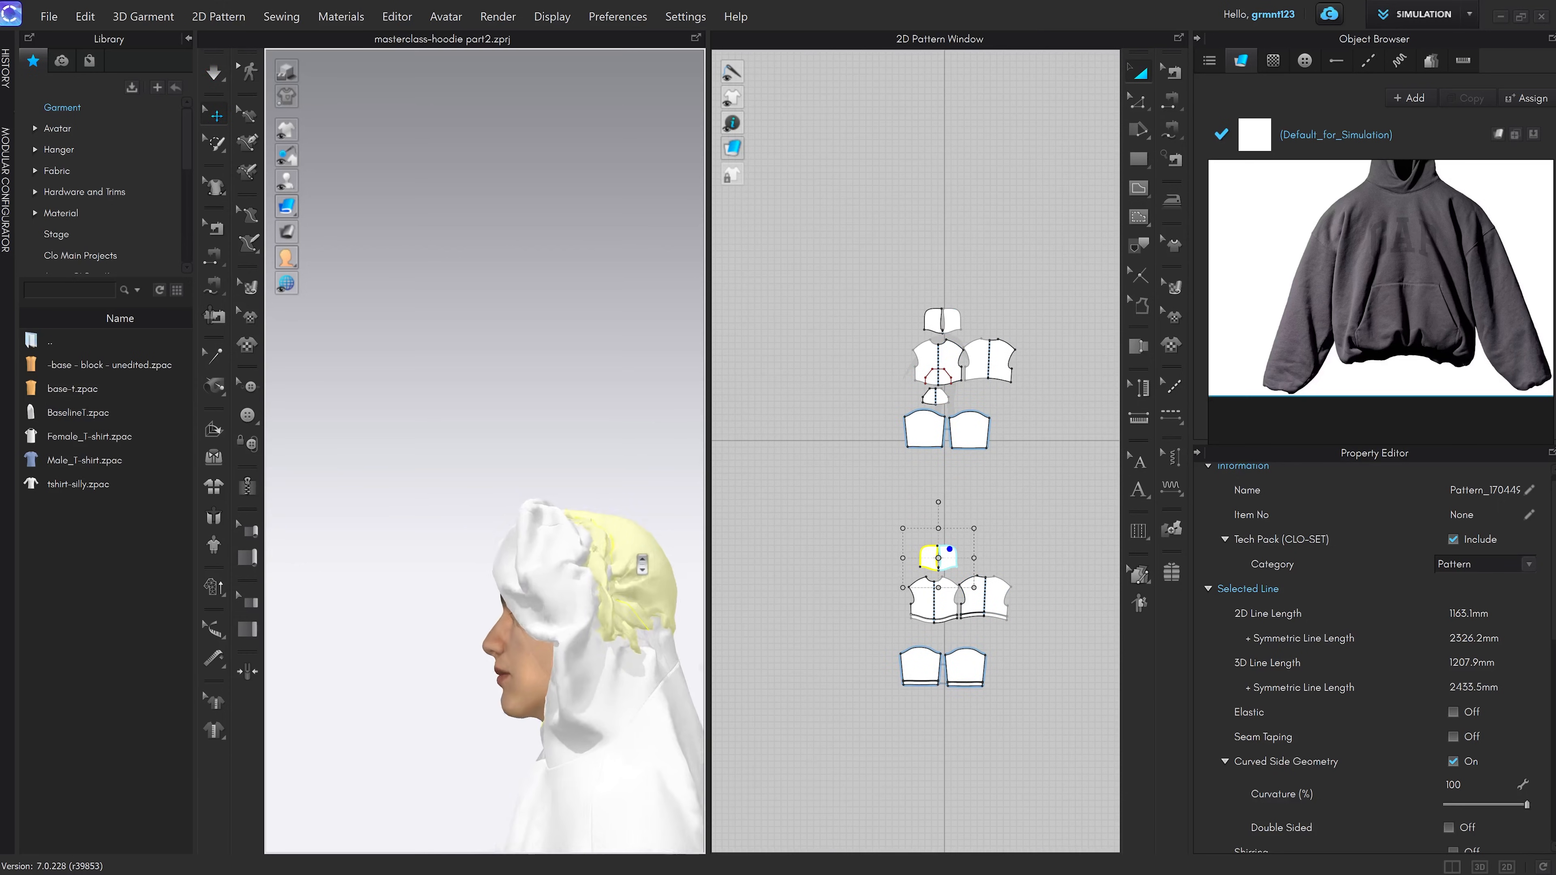
# Restart the simulation and pull the lining hood from the face back around the avatar's head
pyautogui.moveTo(664, 573); pyautogui.dragTo(619, 364, button='middle')
pyautogui.press('space')
pyautogui.click(509, 380)
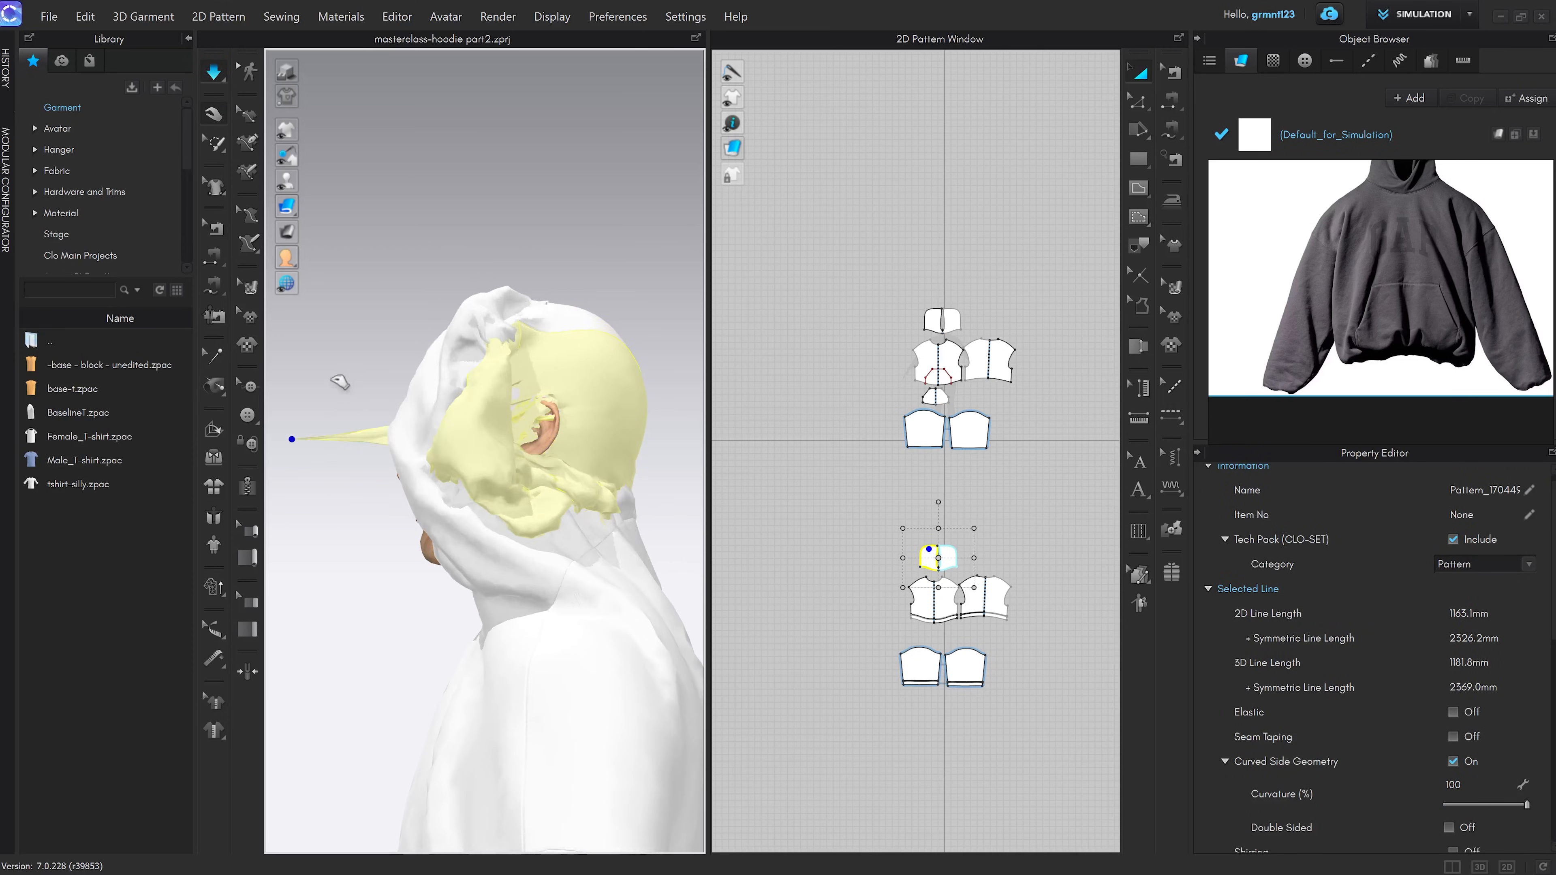
pyautogui.moveTo(631, 401); pyautogui.dragTo(463, 277)
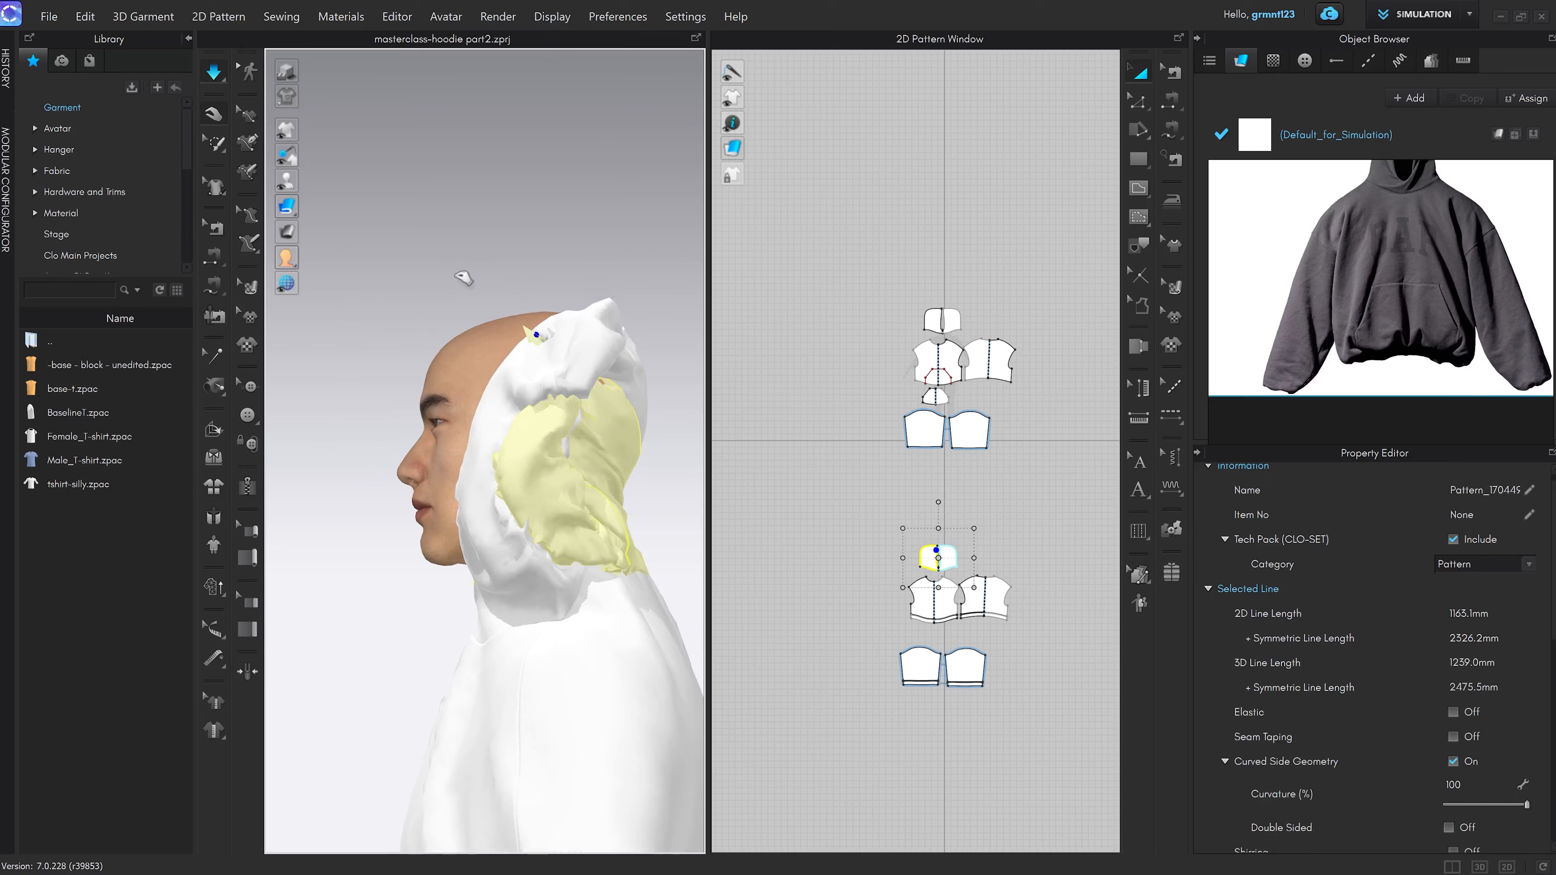
# Stretch the outer hood up and back off the head, and pull the lining hood forward beneath it while simulating
pyautogui.moveTo(368, 241); pyautogui.dragTo(536, 513, button='right')
pyautogui.moveTo(536, 512); pyautogui.dragTo(536, 39)
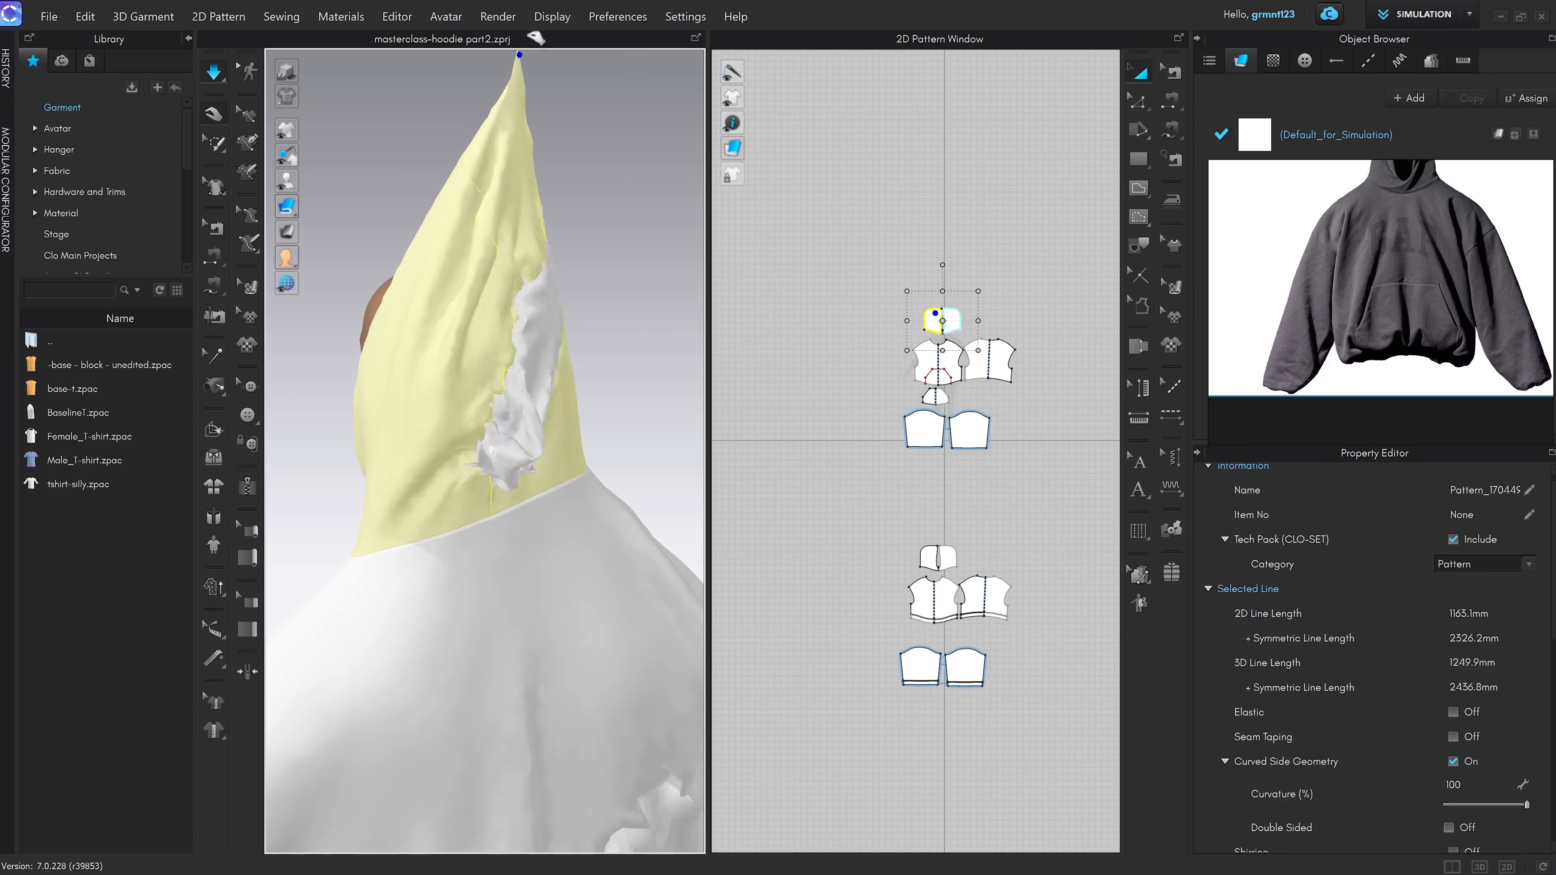
pyautogui.moveTo(536, 38); pyautogui.dragTo(674, 124)
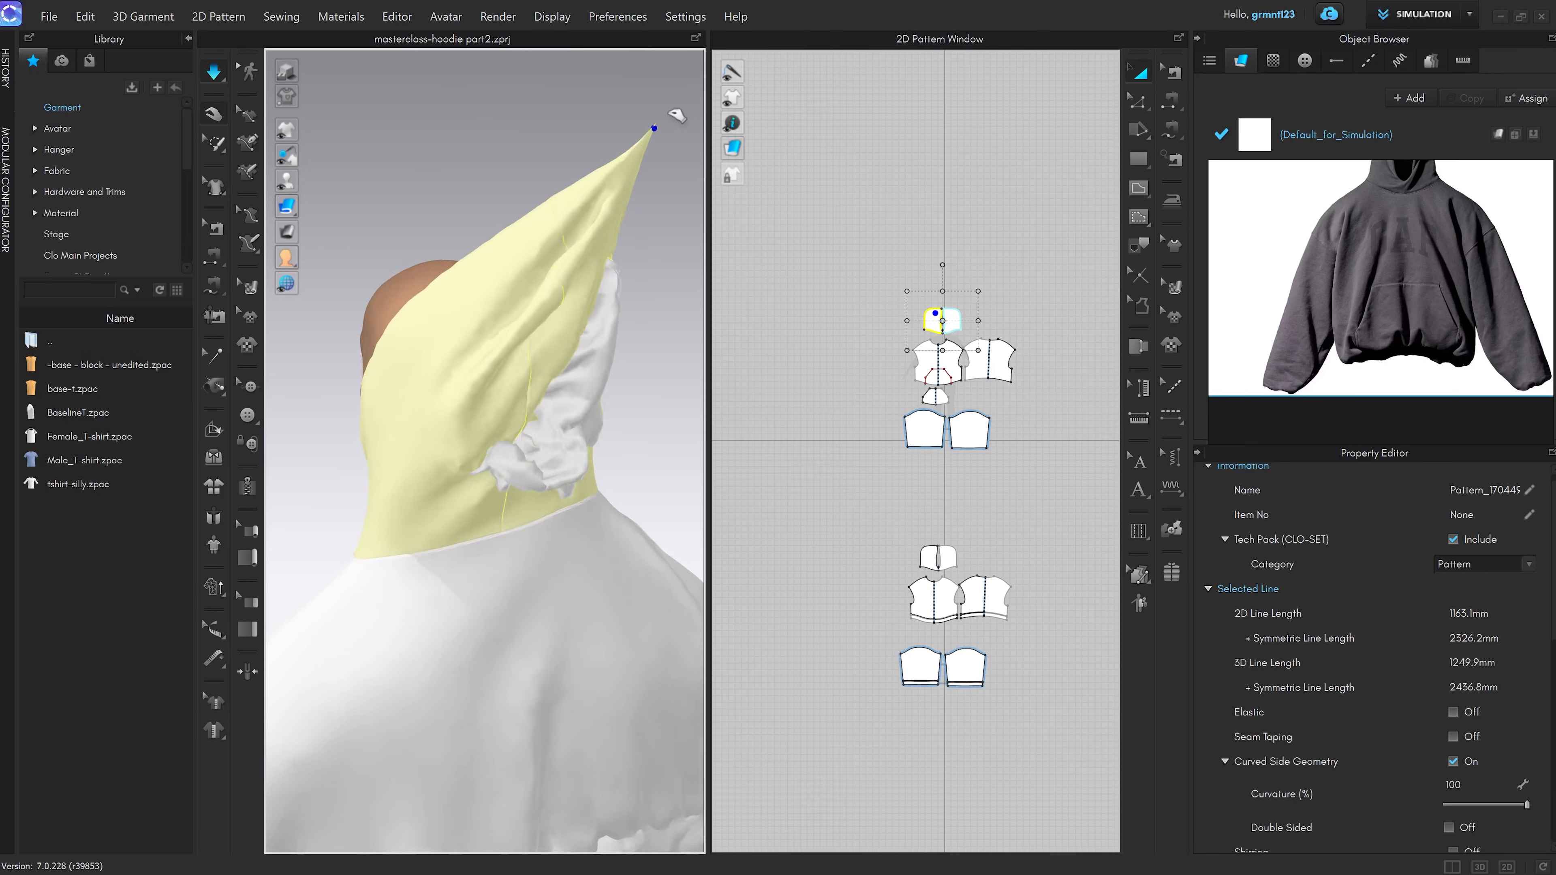
pyautogui.moveTo(579, 412); pyautogui.dragTo(425, 252)
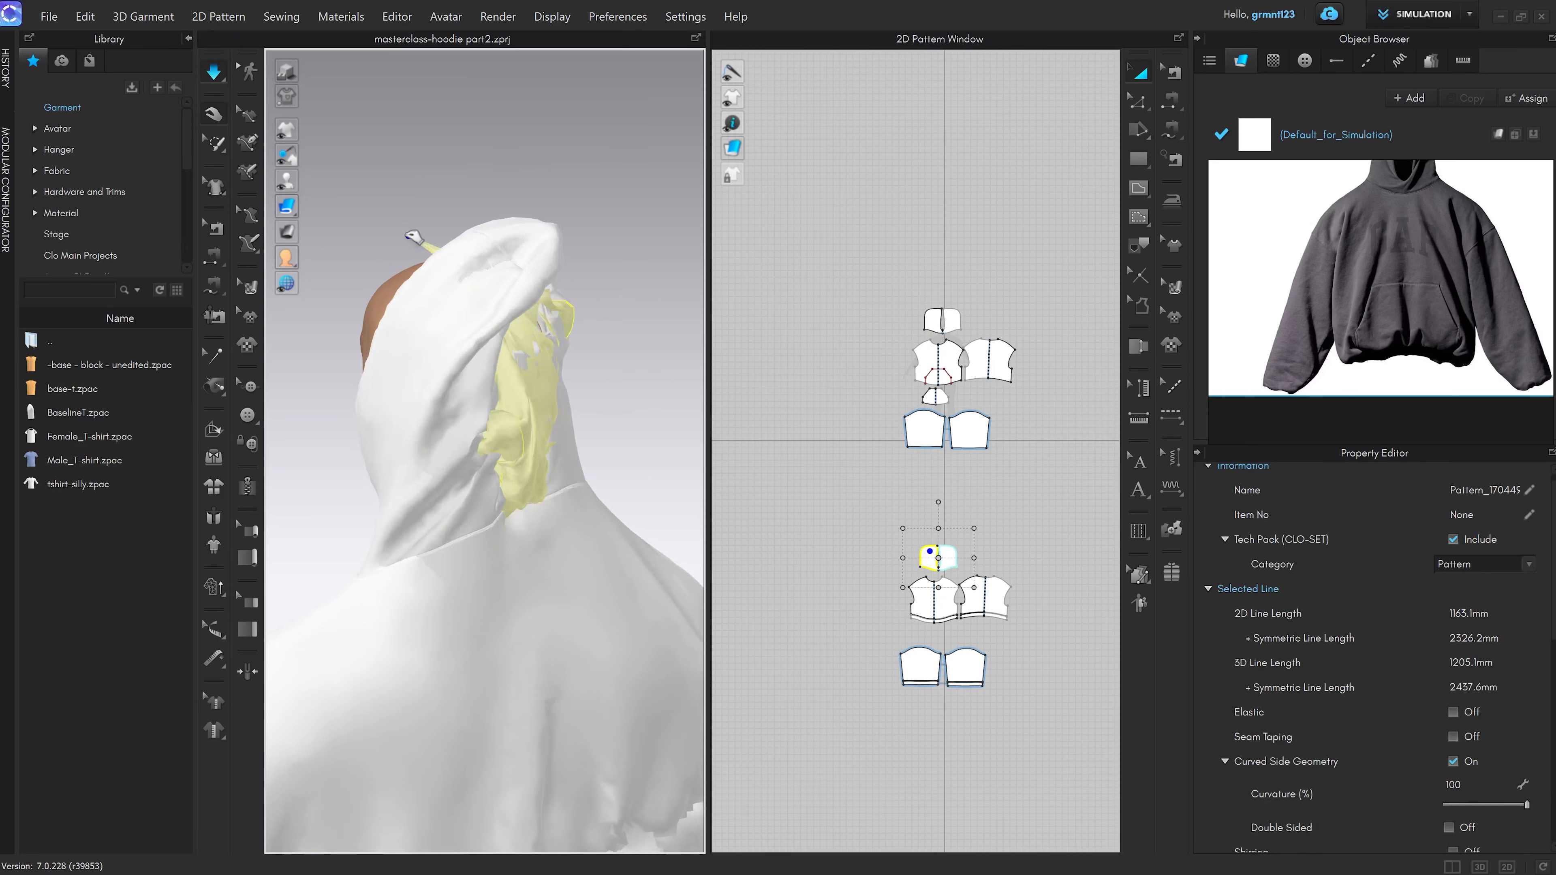
# Tug both hoods at the back of the head to work the lining inside the outer hood, and stop the simulation
pyautogui.click(525, 386)
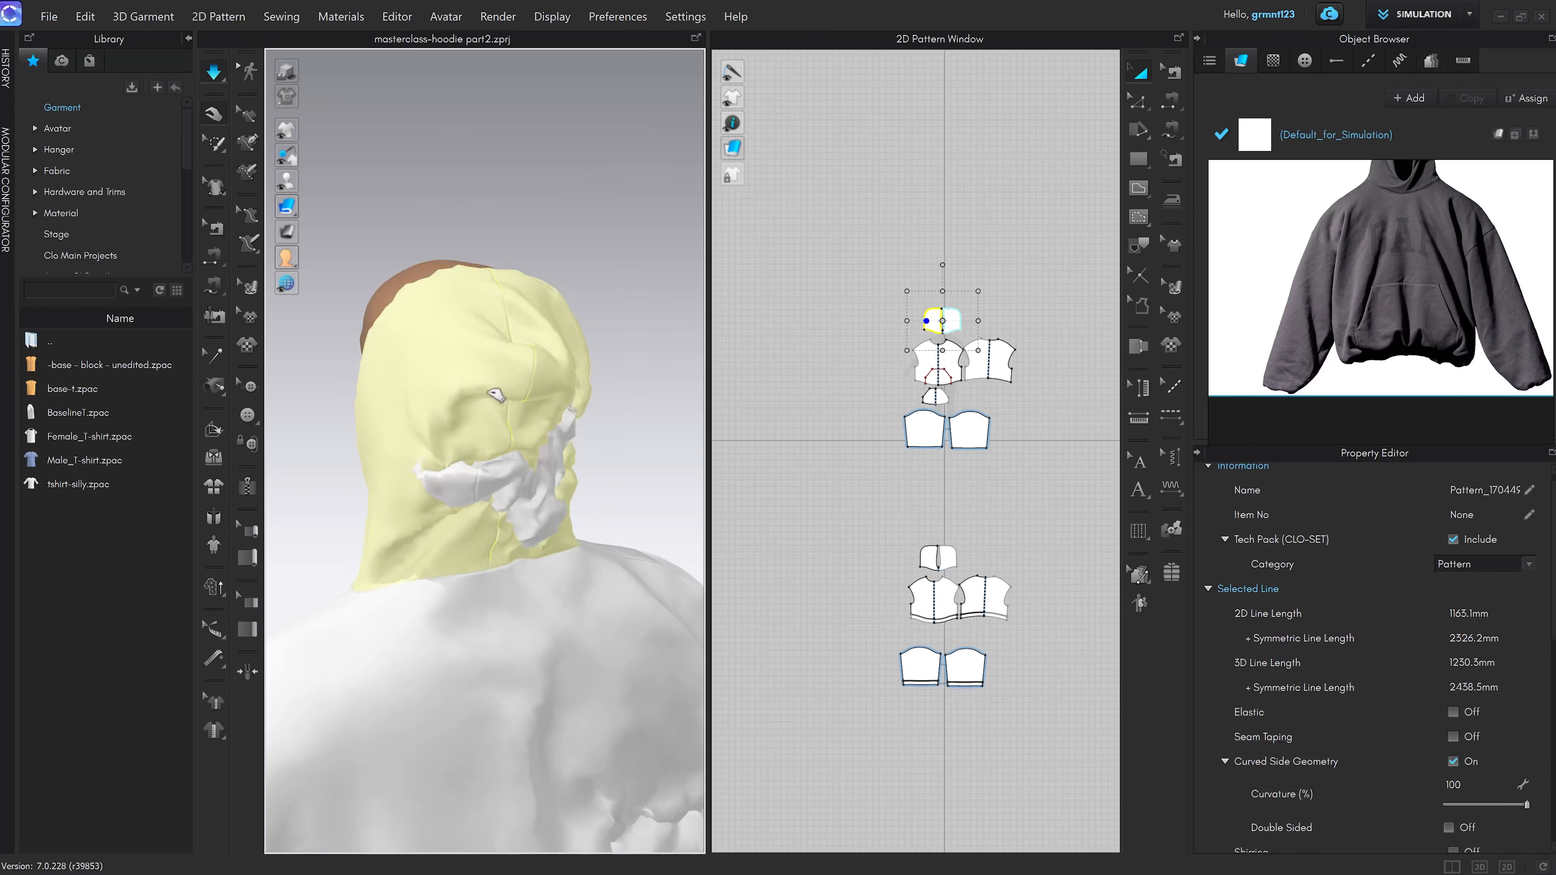
pyautogui.click(542, 441)
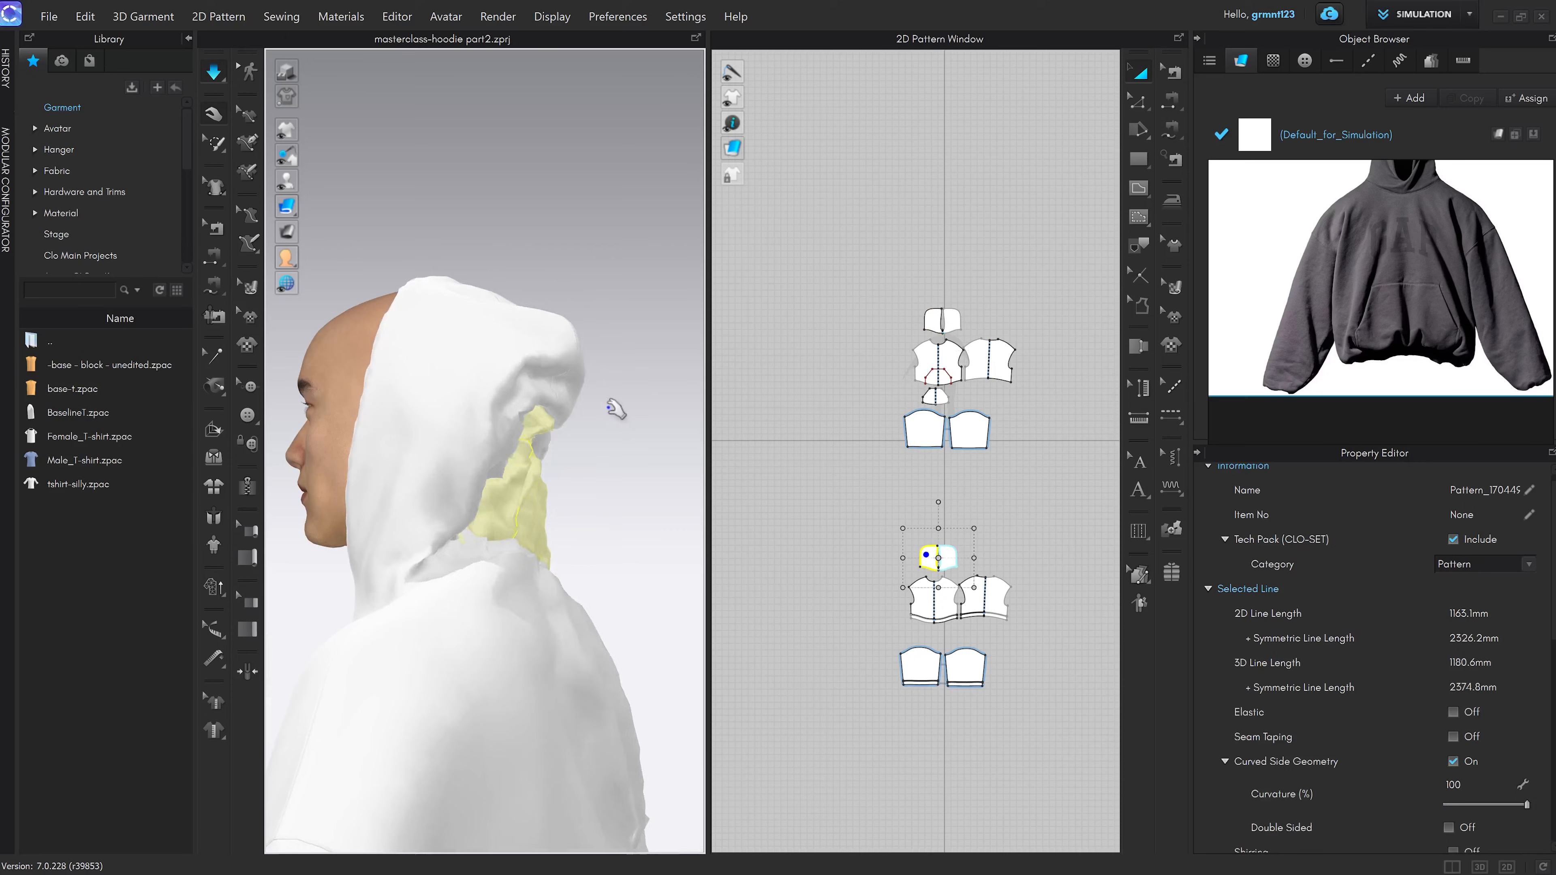
pyautogui.moveTo(570, 454); pyautogui.dragTo(626, 281)
pyautogui.moveTo(637, 269); pyautogui.dragTo(580, 487, button='right')
pyautogui.scroll(-5, 582, 573)
pyautogui.moveTo(581, 573); pyautogui.dragTo(542, 429, button='middle')
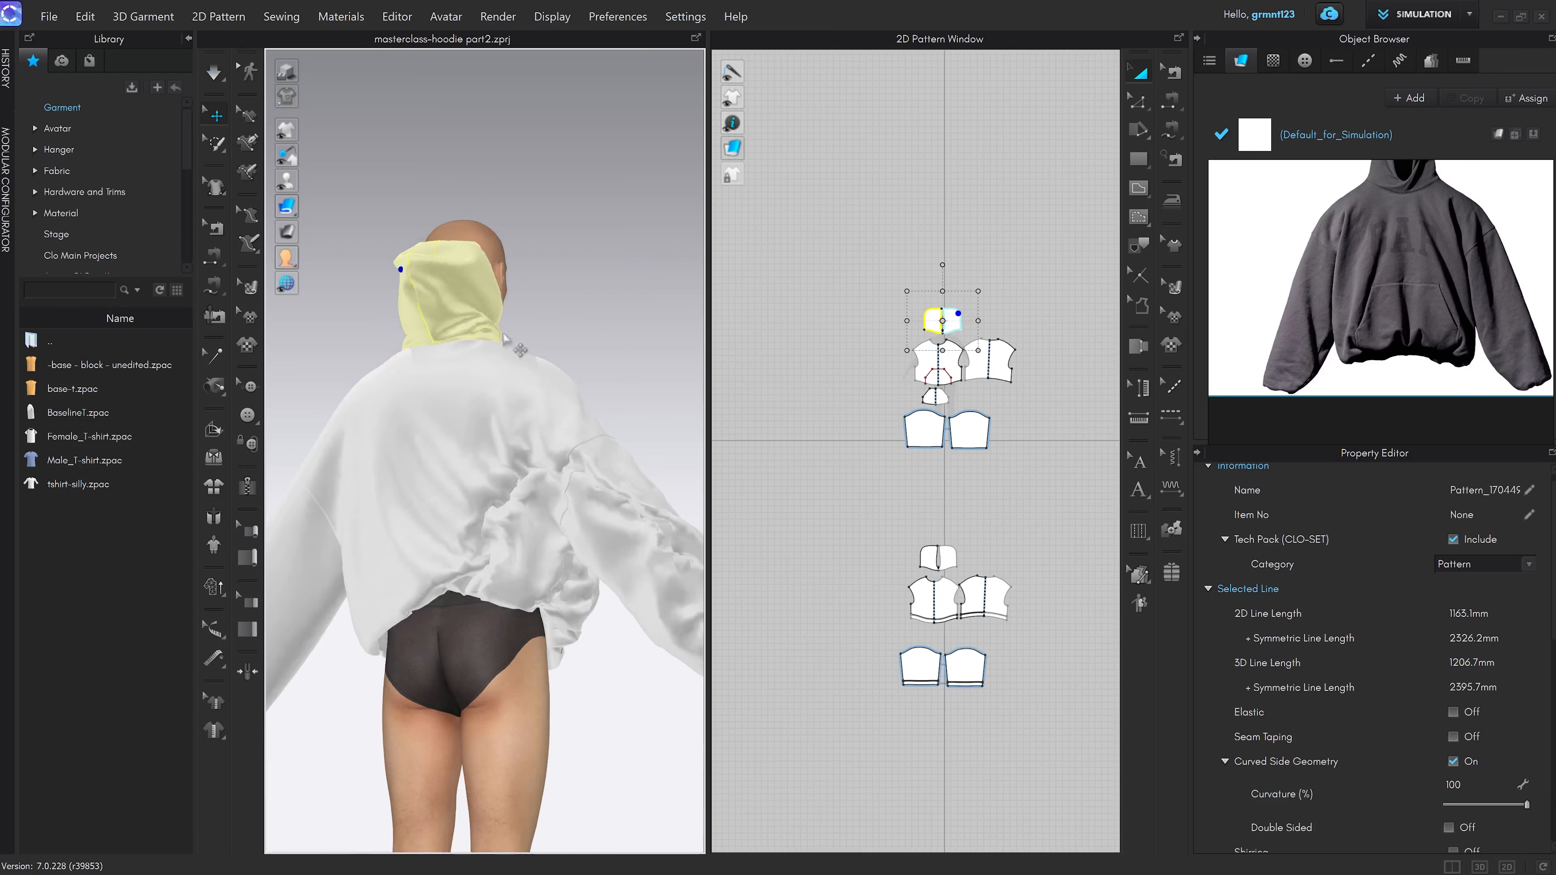
# Simulate and tug the protruding lining back panel near the hem to tuck it under the outer back
pyautogui.moveTo(542, 429); pyautogui.dragTo(527, 521, button='right')
pyautogui.click(524, 519)
pyautogui.scroll(4, 566, 565)
pyautogui.scroll(3, 566, 565)
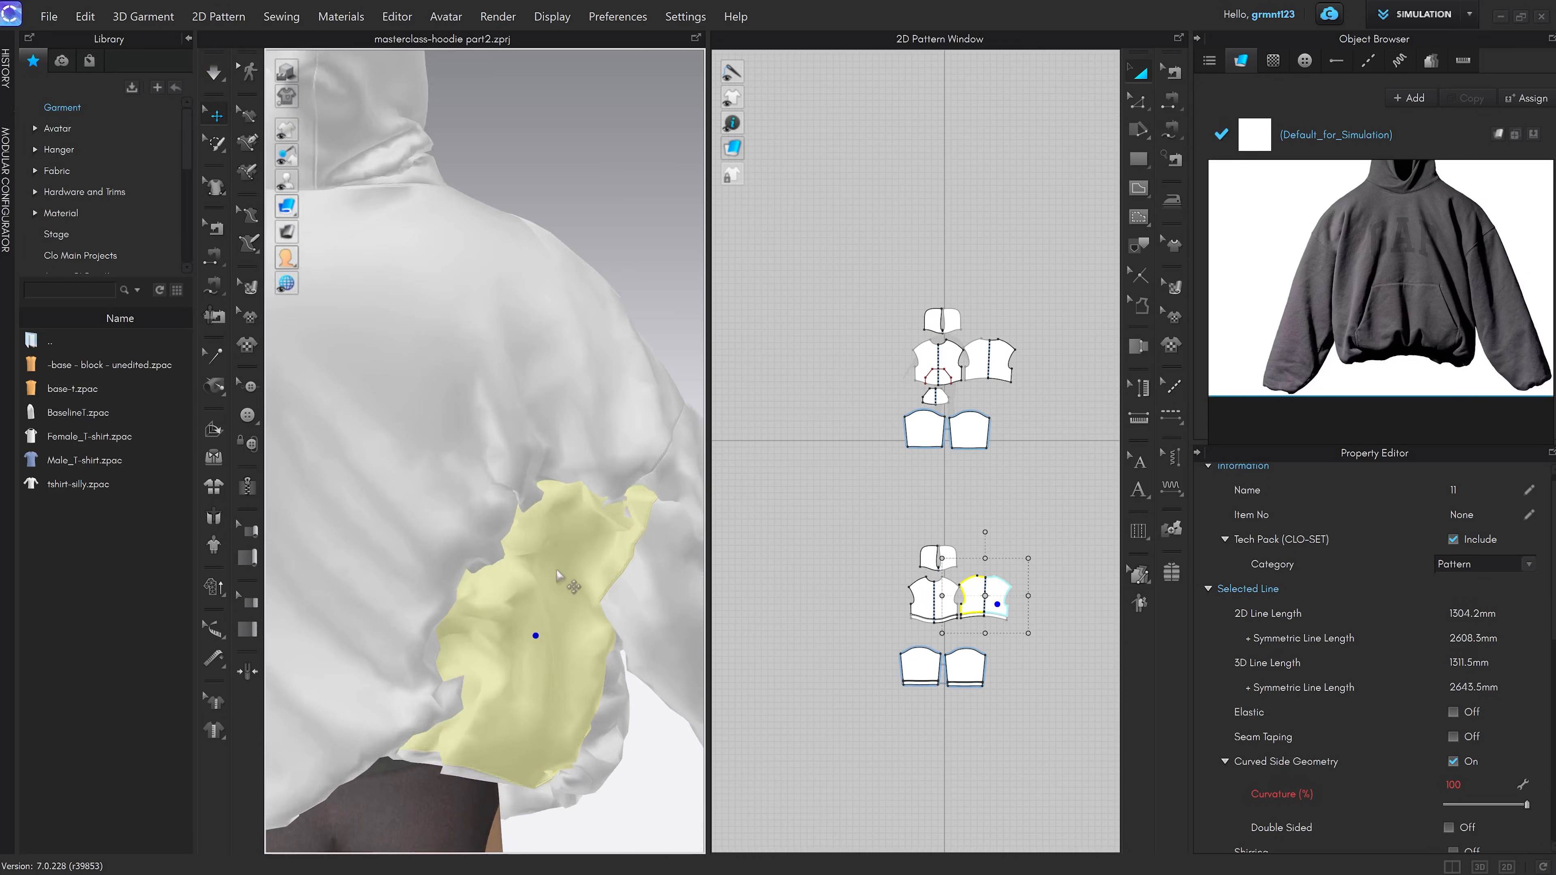
pyautogui.moveTo(559, 571); pyautogui.dragTo(650, 507, button='middle')
pyautogui.press('space')
pyautogui.moveTo(639, 498)
pyautogui.mouseDown()
pyautogui.moveTo(566, 476)
pyautogui.moveTo(623, 510)
pyautogui.mouseUp()
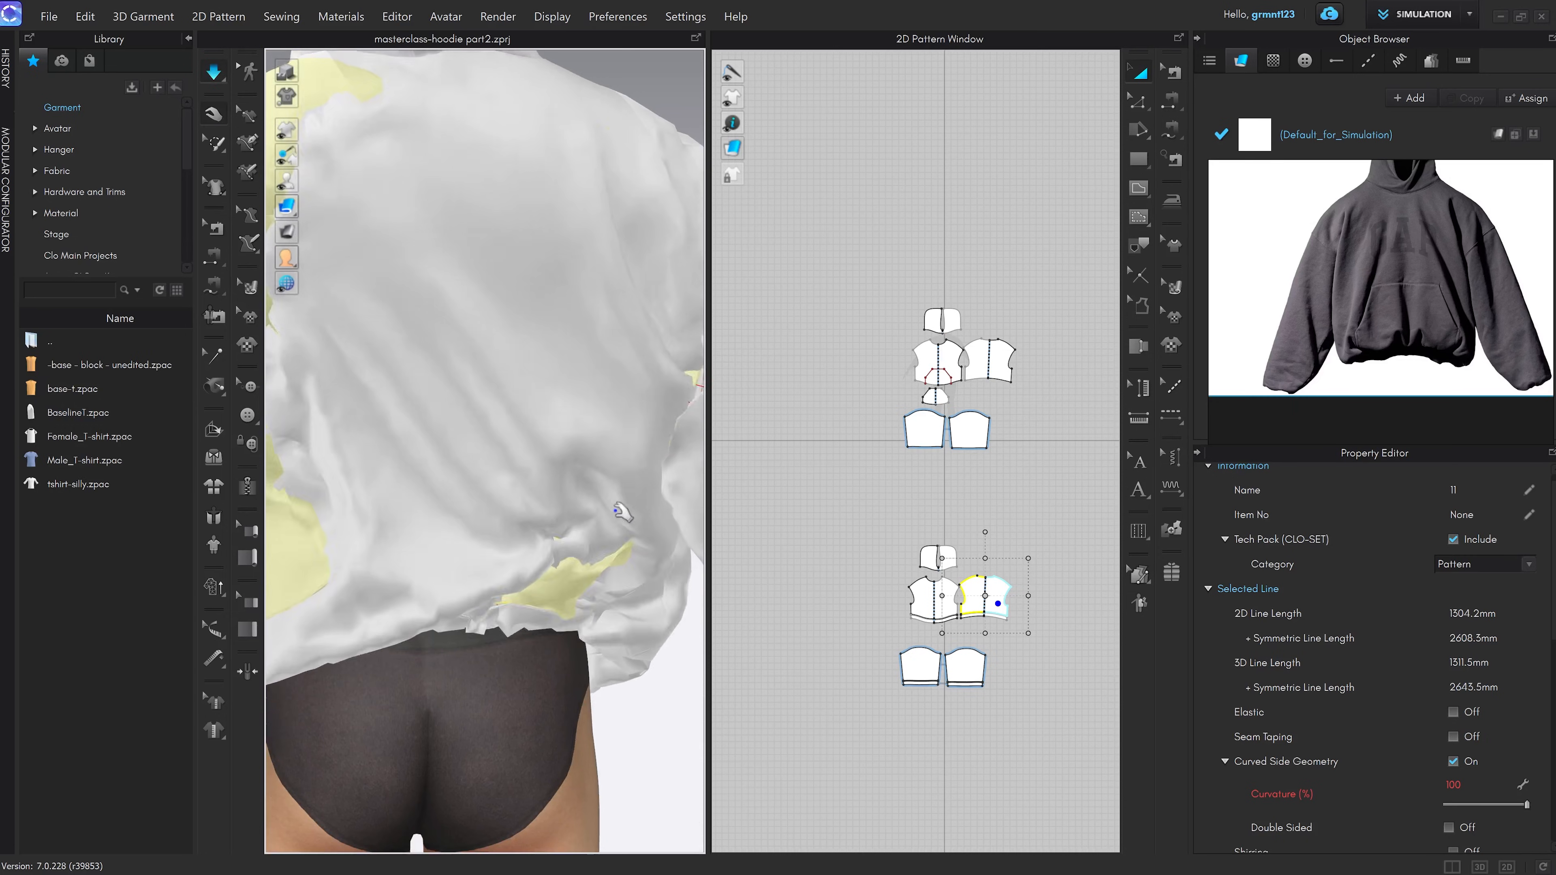
# Tug the lining back panel along the avatar's left armhole toward the inside of the hoodie and resume simulating
pyautogui.scroll(-5, 573, 466)
pyautogui.moveTo(559, 487); pyautogui.dragTo(491, 455, button='right')
pyautogui.scroll(-2, 551, 503)
pyautogui.moveTo(601, 527); pyautogui.dragTo(615, 556, button='middle')
pyautogui.moveTo(615, 556); pyautogui.dragTo(505, 495, button='right')
pyautogui.moveTo(505, 495); pyautogui.dragTo(451, 549)
pyautogui.press('space')
pyautogui.click(334, 333)
pyautogui.click(481, 470)
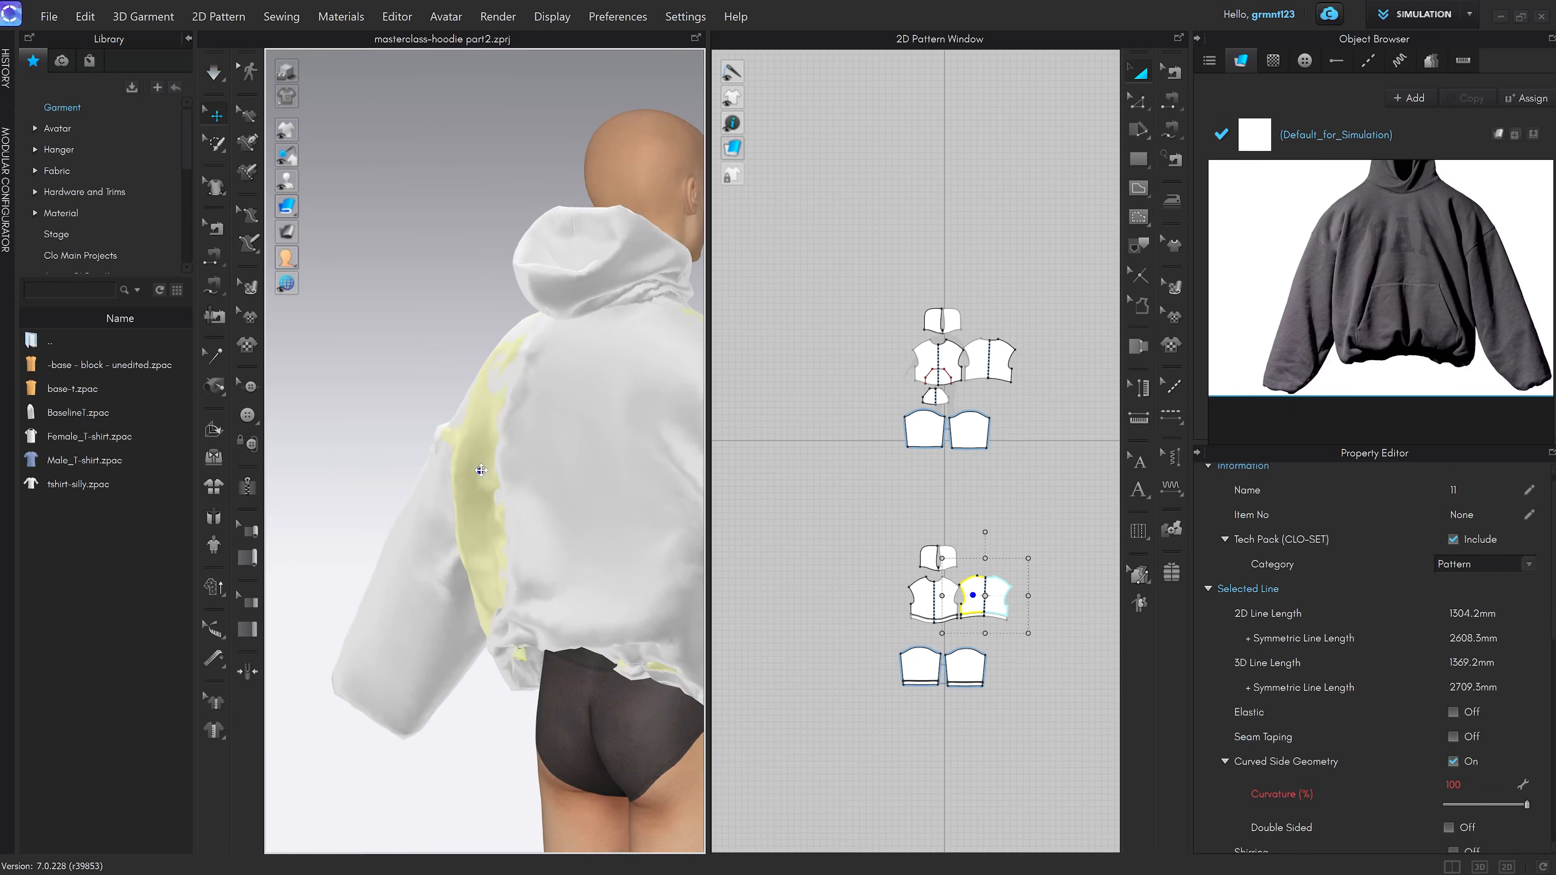
pyautogui.press('space')
pyautogui.scroll(-3, 542, 535)
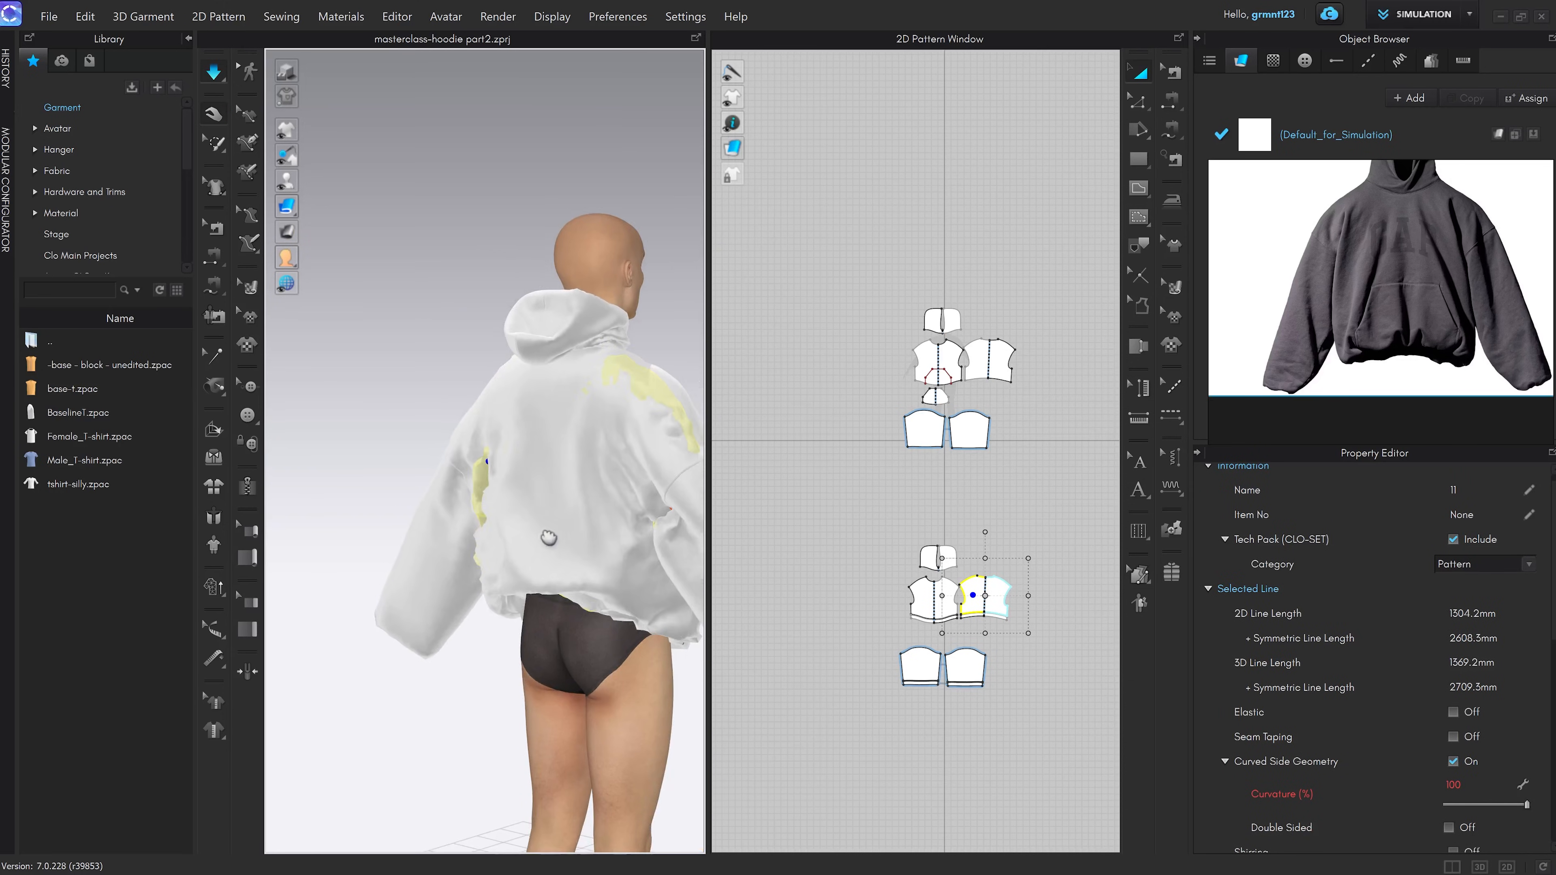
# Tug the outer back panel at the avatar's right shoulder to draw it over the lining
pyautogui.moveTo(545, 539); pyautogui.dragTo(632, 465, button='right')
pyautogui.click(635, 415)
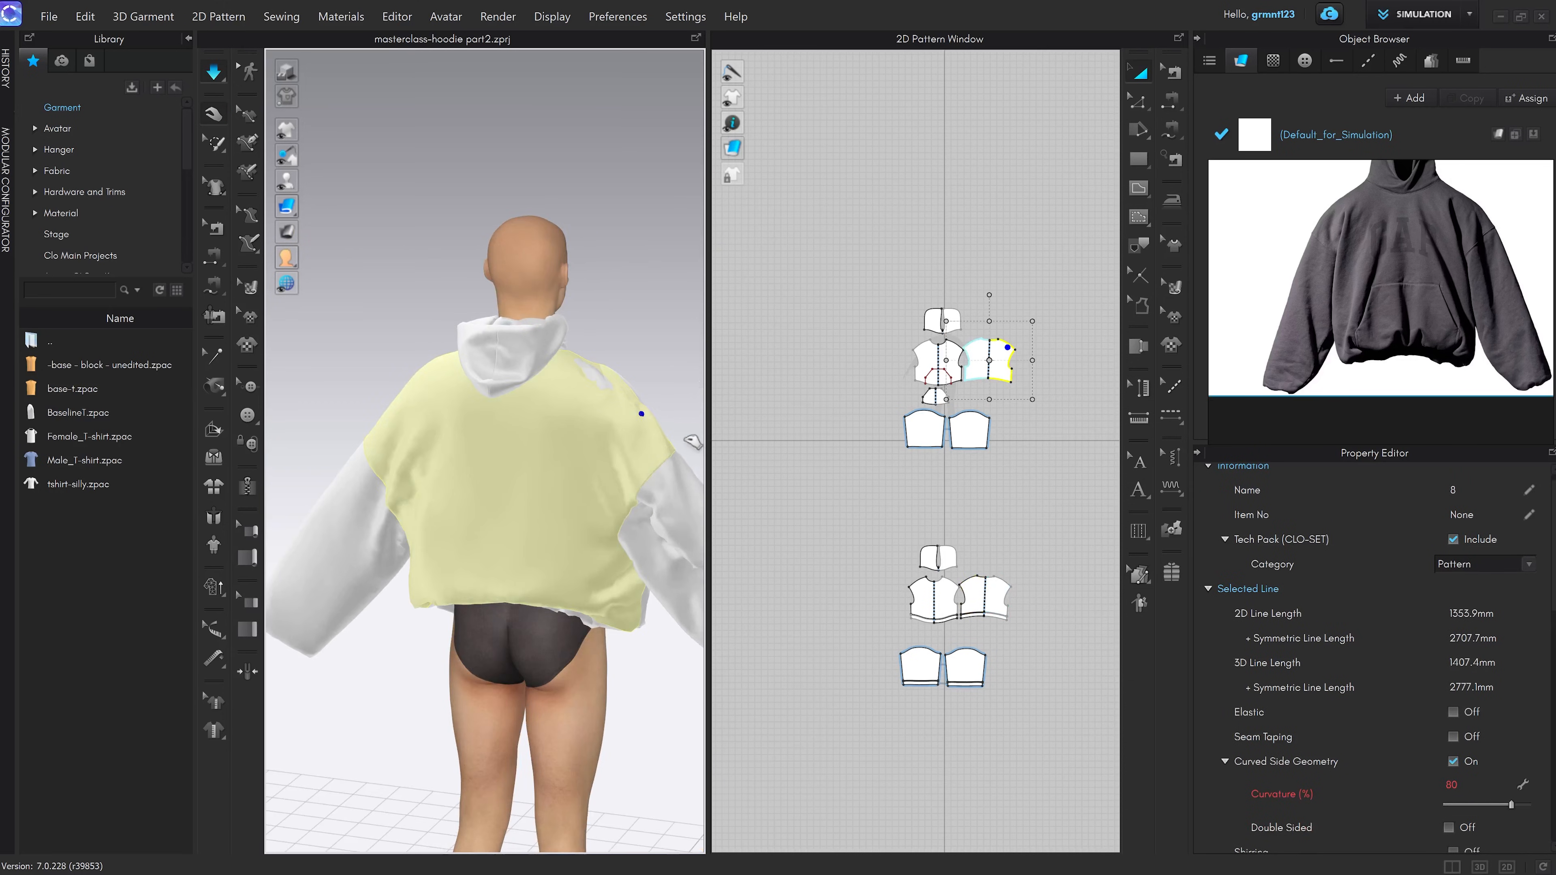
pyautogui.click(620, 379)
pyautogui.moveTo(631, 589); pyautogui.dragTo(595, 599, button='right')
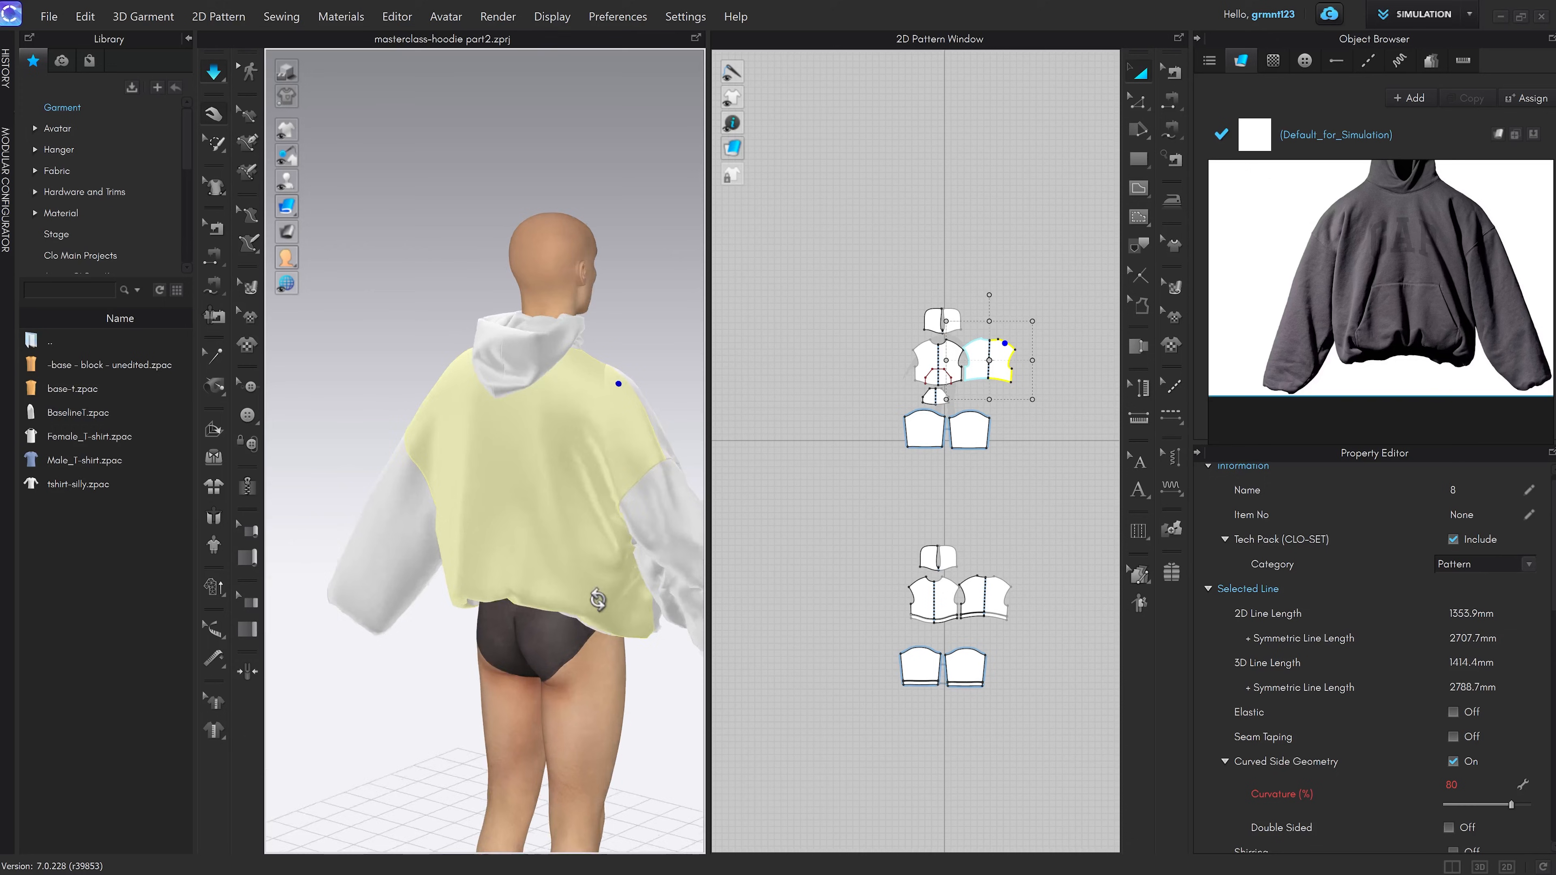
# Pull the lining sleeve on the avatar's right arm toward the inside of the outer sleeve, and stop the simulation
pyautogui.moveTo(595, 588); pyautogui.dragTo(442, 556, button='middle')
pyautogui.moveTo(442, 555); pyautogui.dragTo(531, 570, button='right')
pyautogui.scroll(3, 537, 572)
pyautogui.click(582, 508)
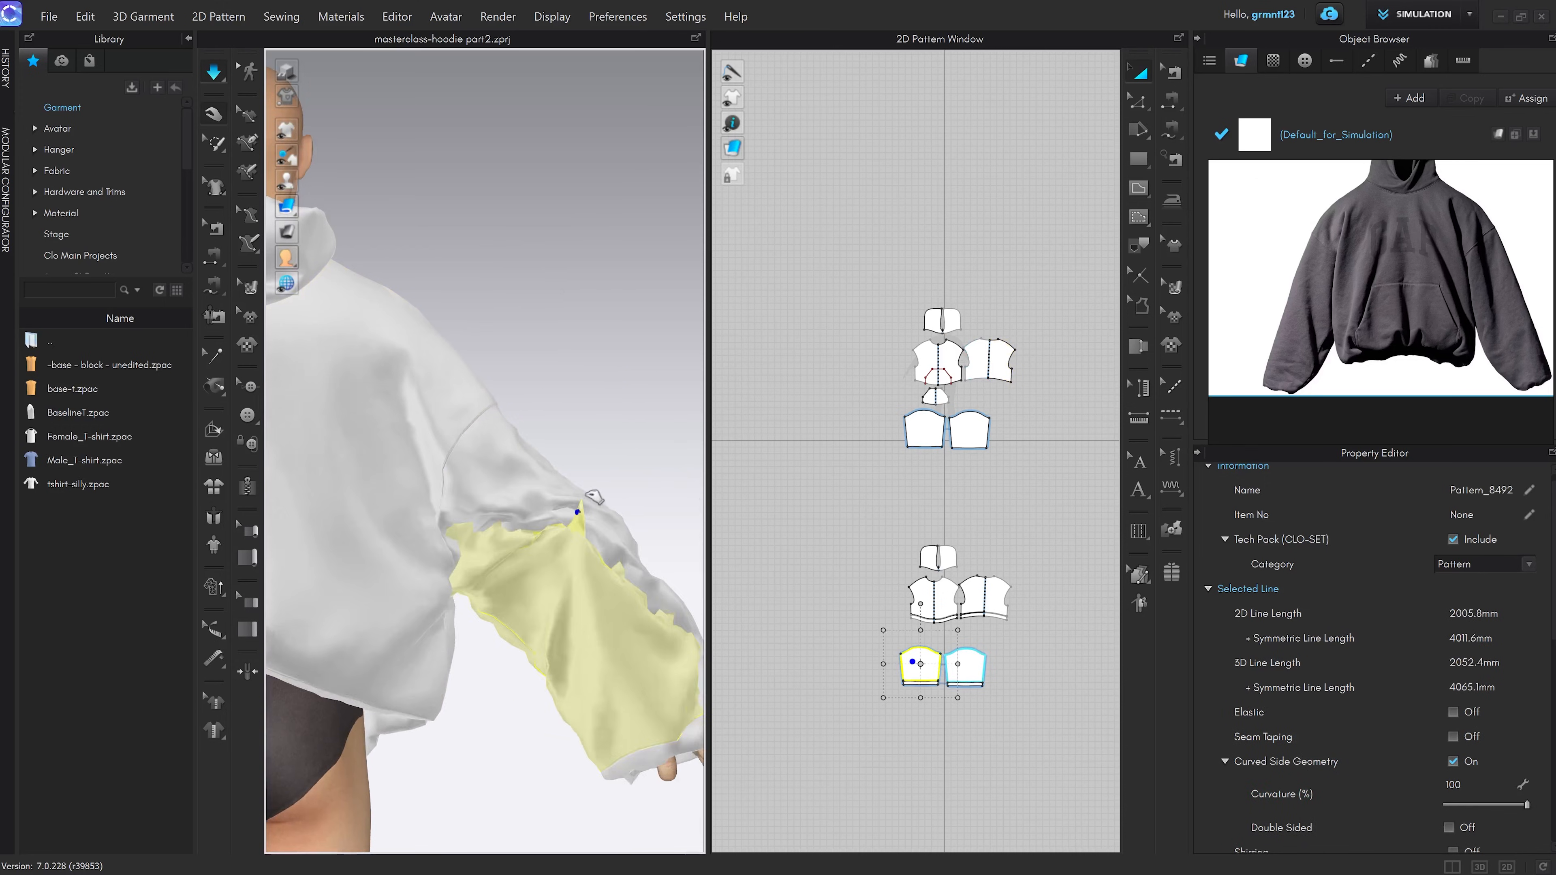
pyautogui.moveTo(589, 497); pyautogui.dragTo(636, 650)
pyautogui.scroll(3, 635, 613)
pyautogui.moveTo(640, 515); pyautogui.dragTo(618, 434, button='middle')
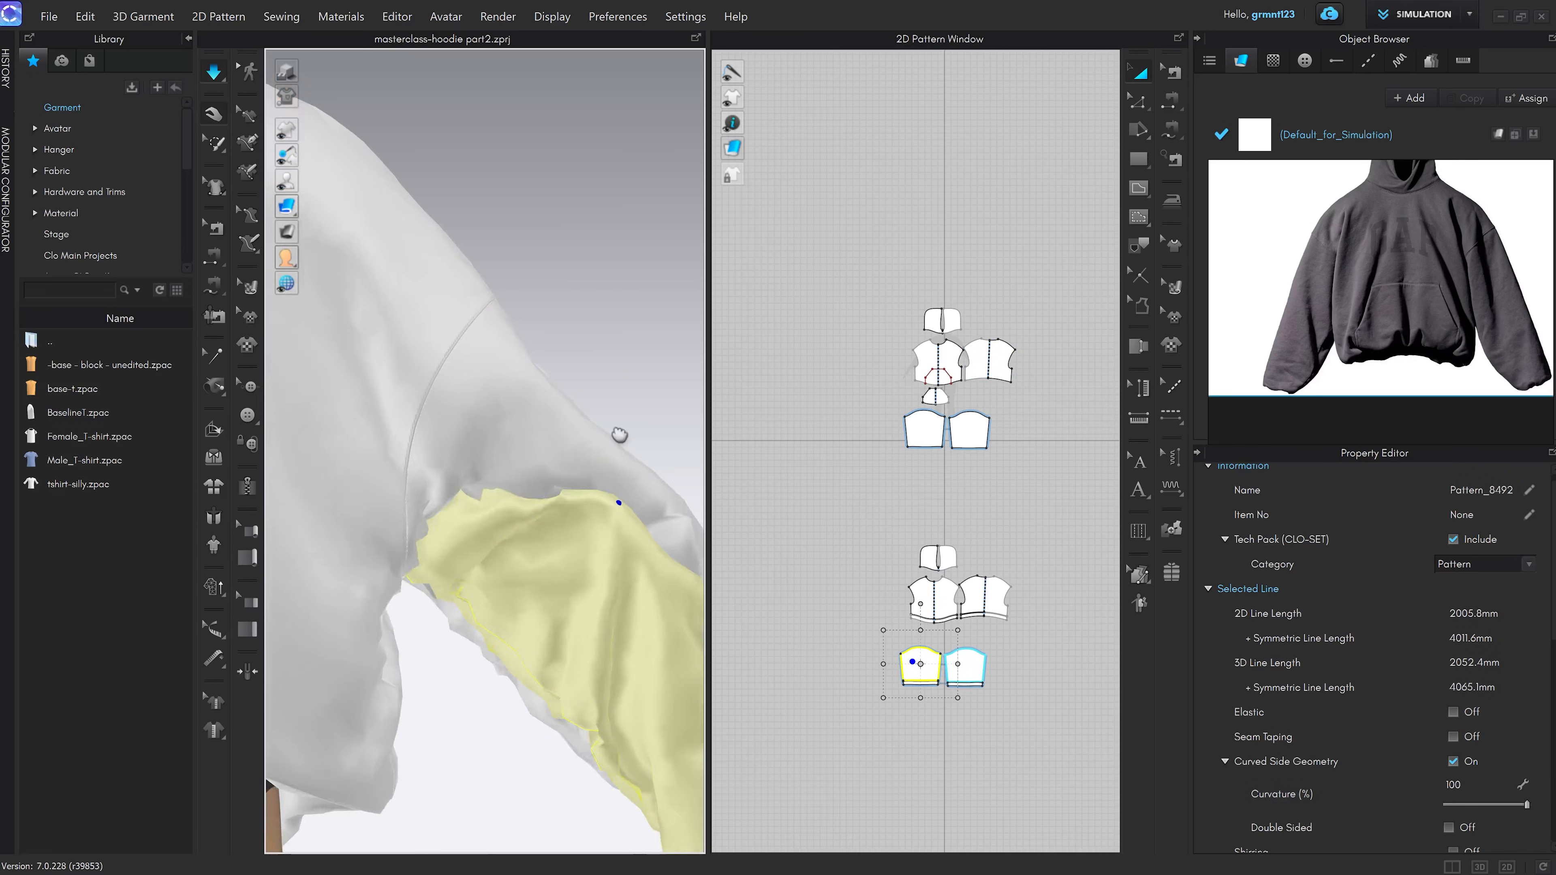
pyautogui.scroll(-3, 621, 466)
pyautogui.press('space')
# Examine the layered hoodie from the front and the side, focusing on the sleeves and cuffs
pyautogui.scroll(-2, 613, 542)
pyautogui.moveTo(526, 549); pyautogui.dragTo(612, 548, button='middle')
pyautogui.moveTo(612, 547); pyautogui.dragTo(646, 513, button='right')
pyautogui.click(618, 493)
pyautogui.scroll(-3, 630, 478)
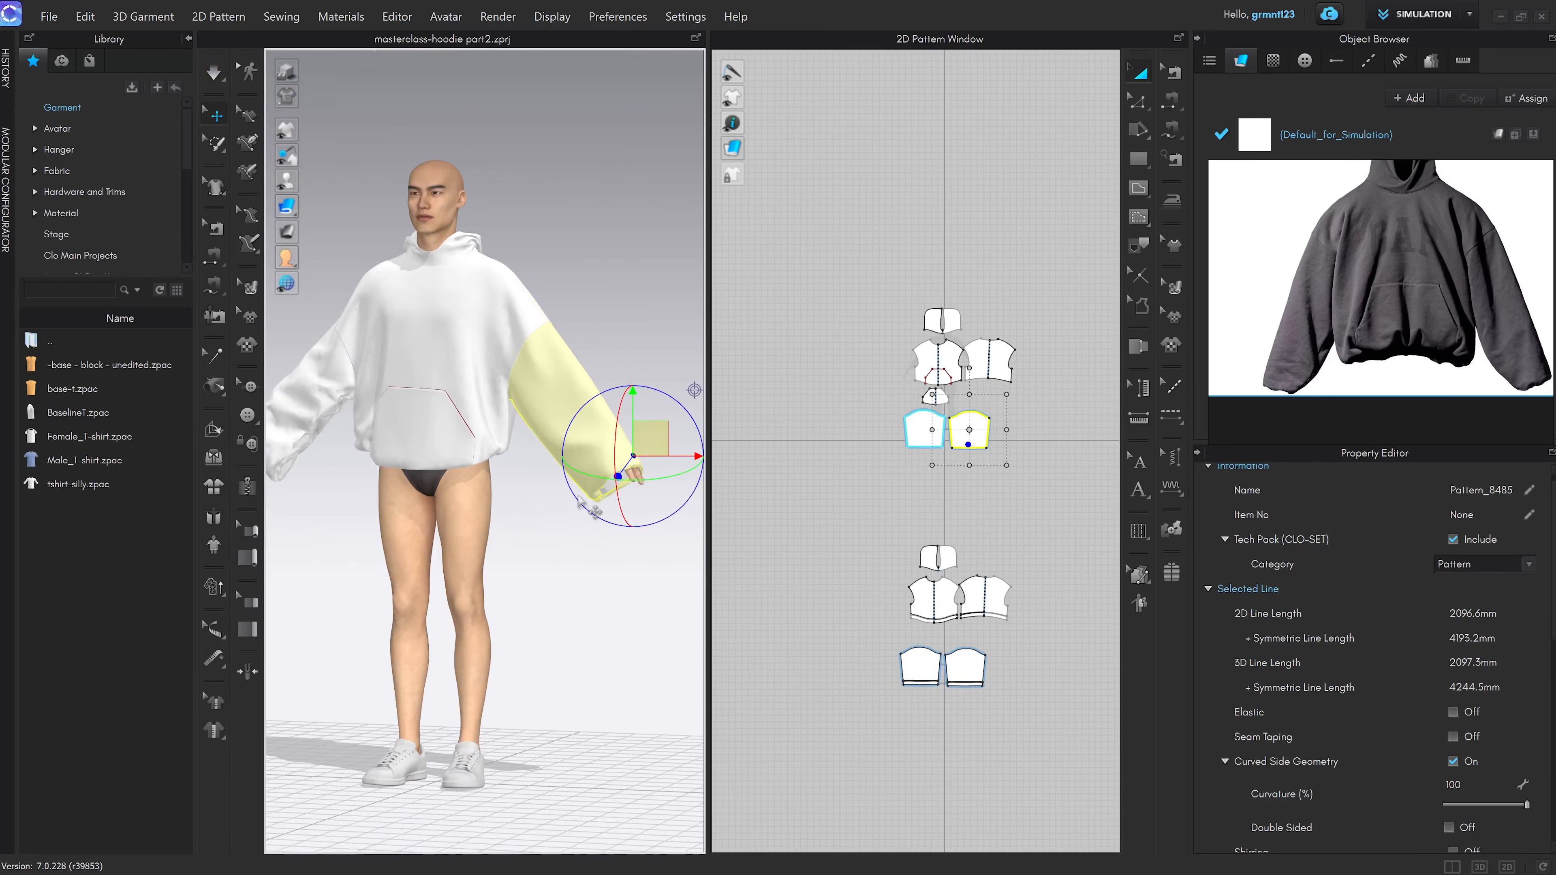
pyautogui.moveTo(539, 497); pyautogui.dragTo(576, 507, button='right')
pyautogui.scroll(2, 576, 507)
pyautogui.moveTo(539, 527); pyautogui.dragTo(592, 581, button='middle')
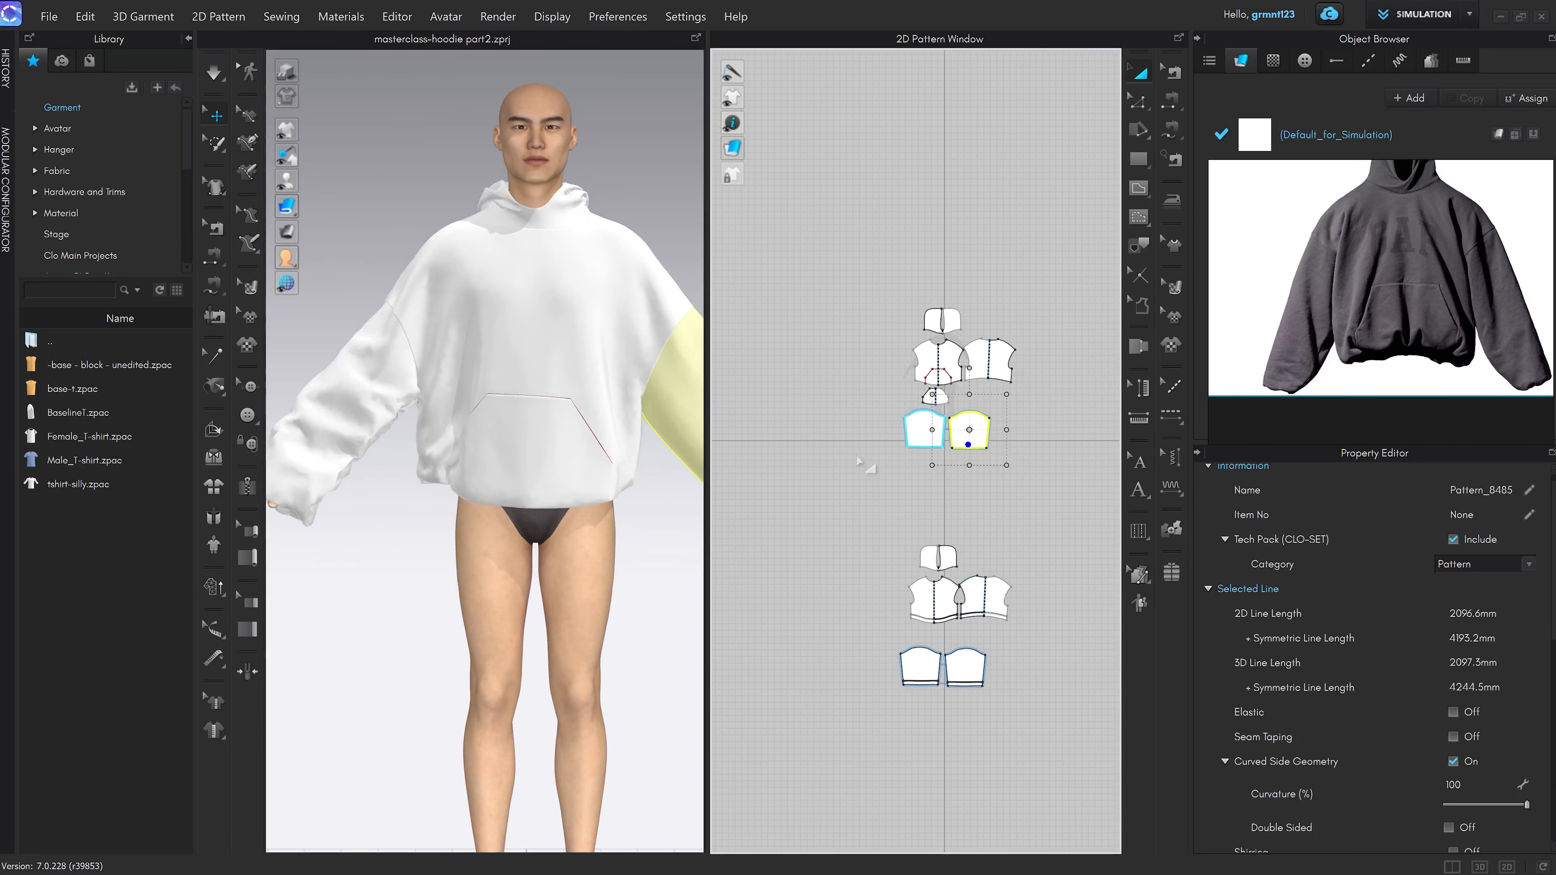
pyautogui.moveTo(471, 492); pyautogui.dragTo(618, 495, button='middle')
pyautogui.moveTo(514, 494)
pyautogui.mouseDown(button='right')
pyautogui.moveTo(582, 494)
pyautogui.moveTo(507, 499)
pyautogui.mouseUp(button='right')
pyautogui.click(533, 464)
pyautogui.moveTo(466, 588); pyautogui.dragTo(472, 521, button='right')
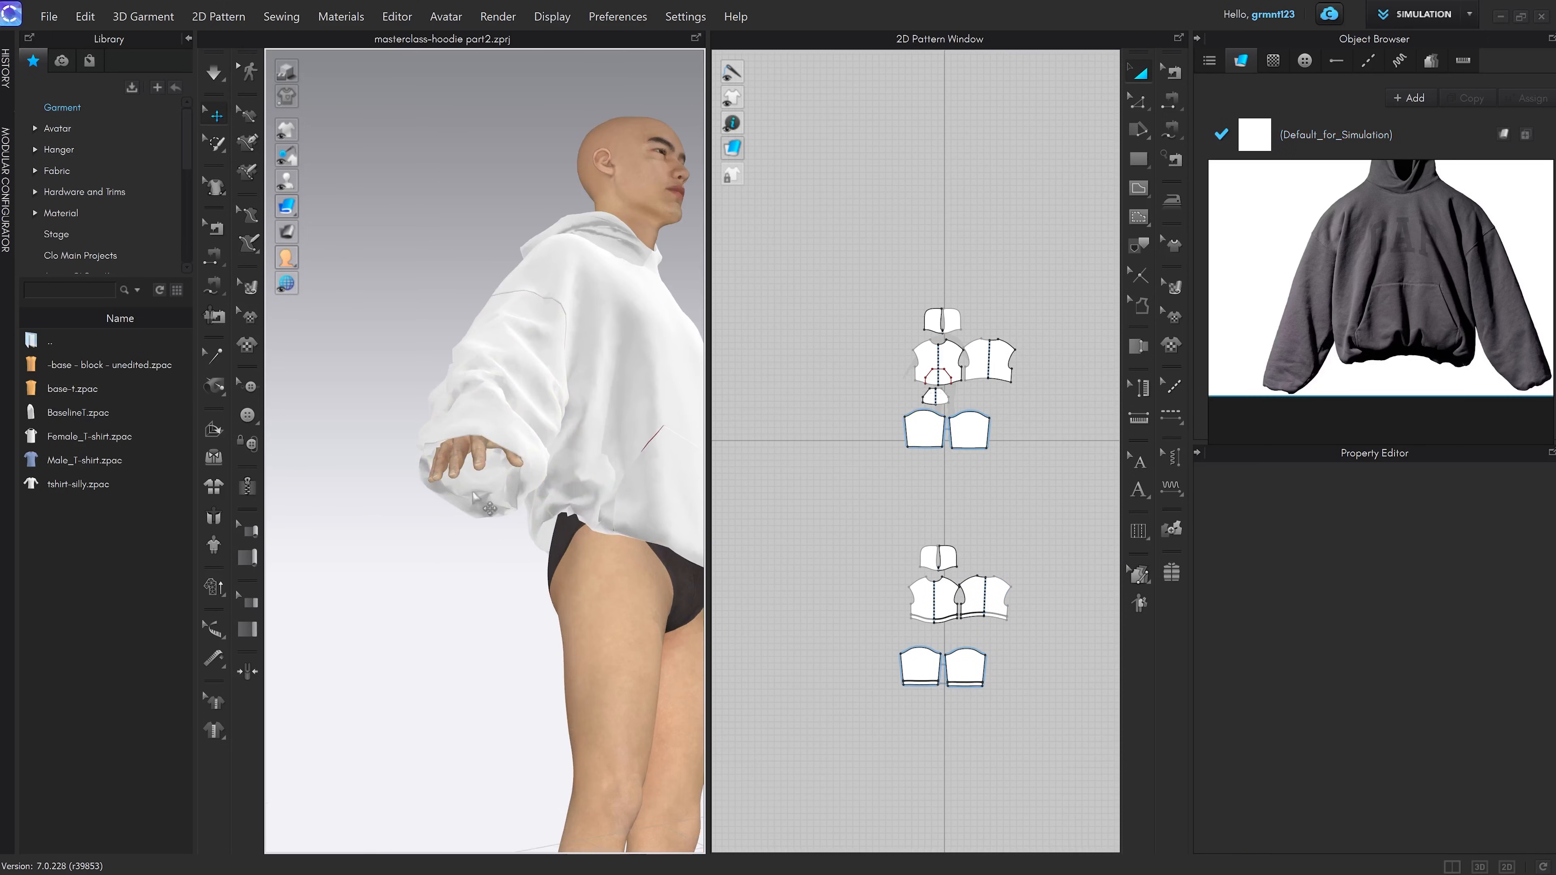
# Delete the lining sleeve and its cuff band on the avatar's right arm
pyautogui.click(464, 518)
pyautogui.scroll(5, 927, 729)
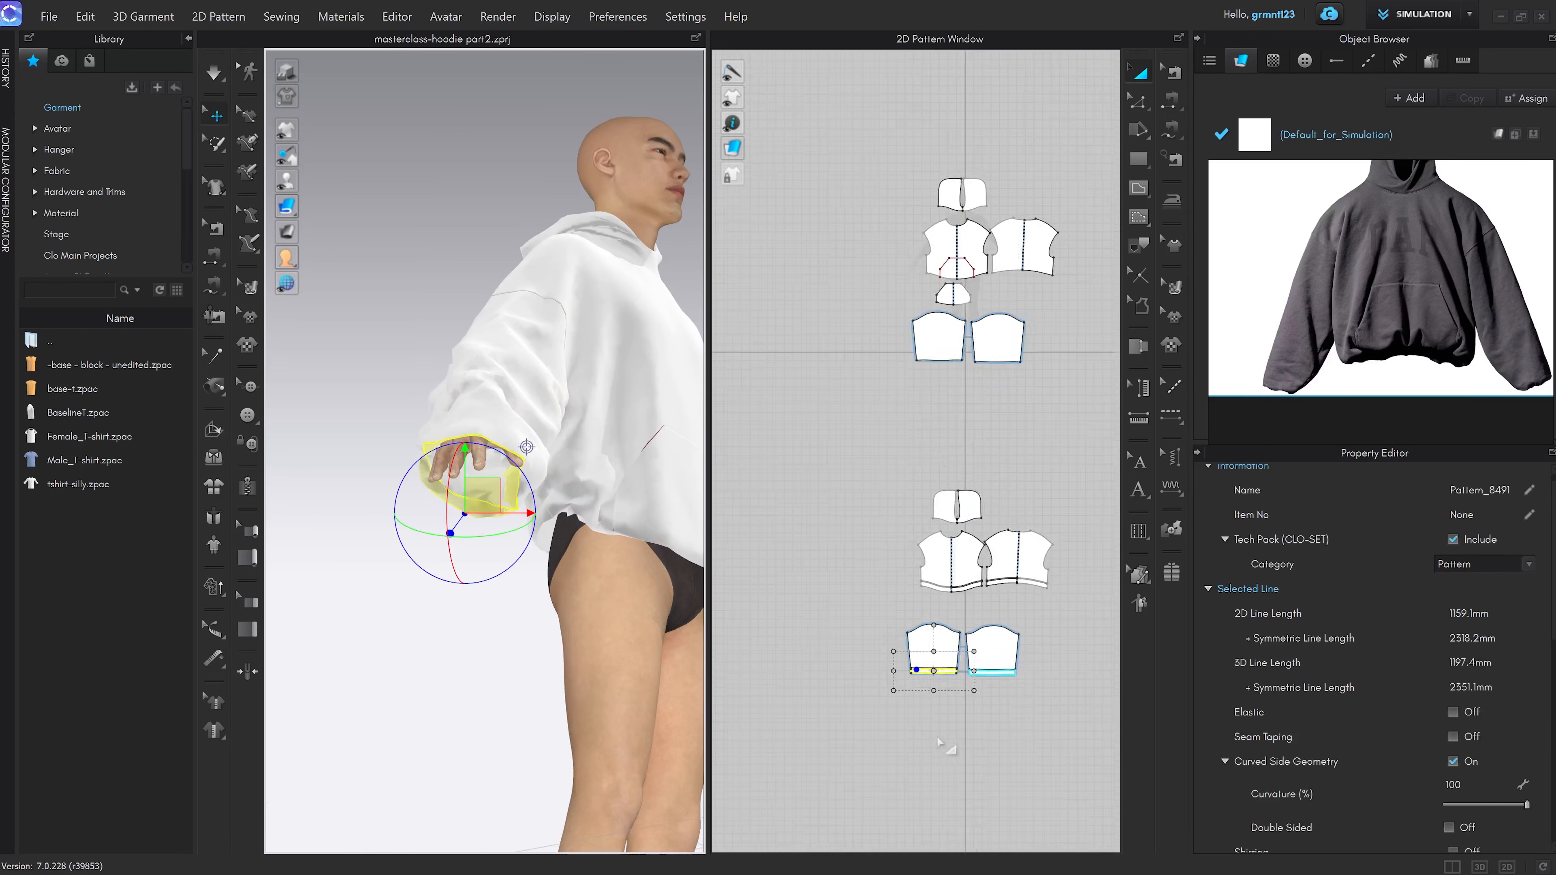
pyautogui.moveTo(813, 451); pyautogui.dragTo(1014, 662)
pyautogui.press('Delete')
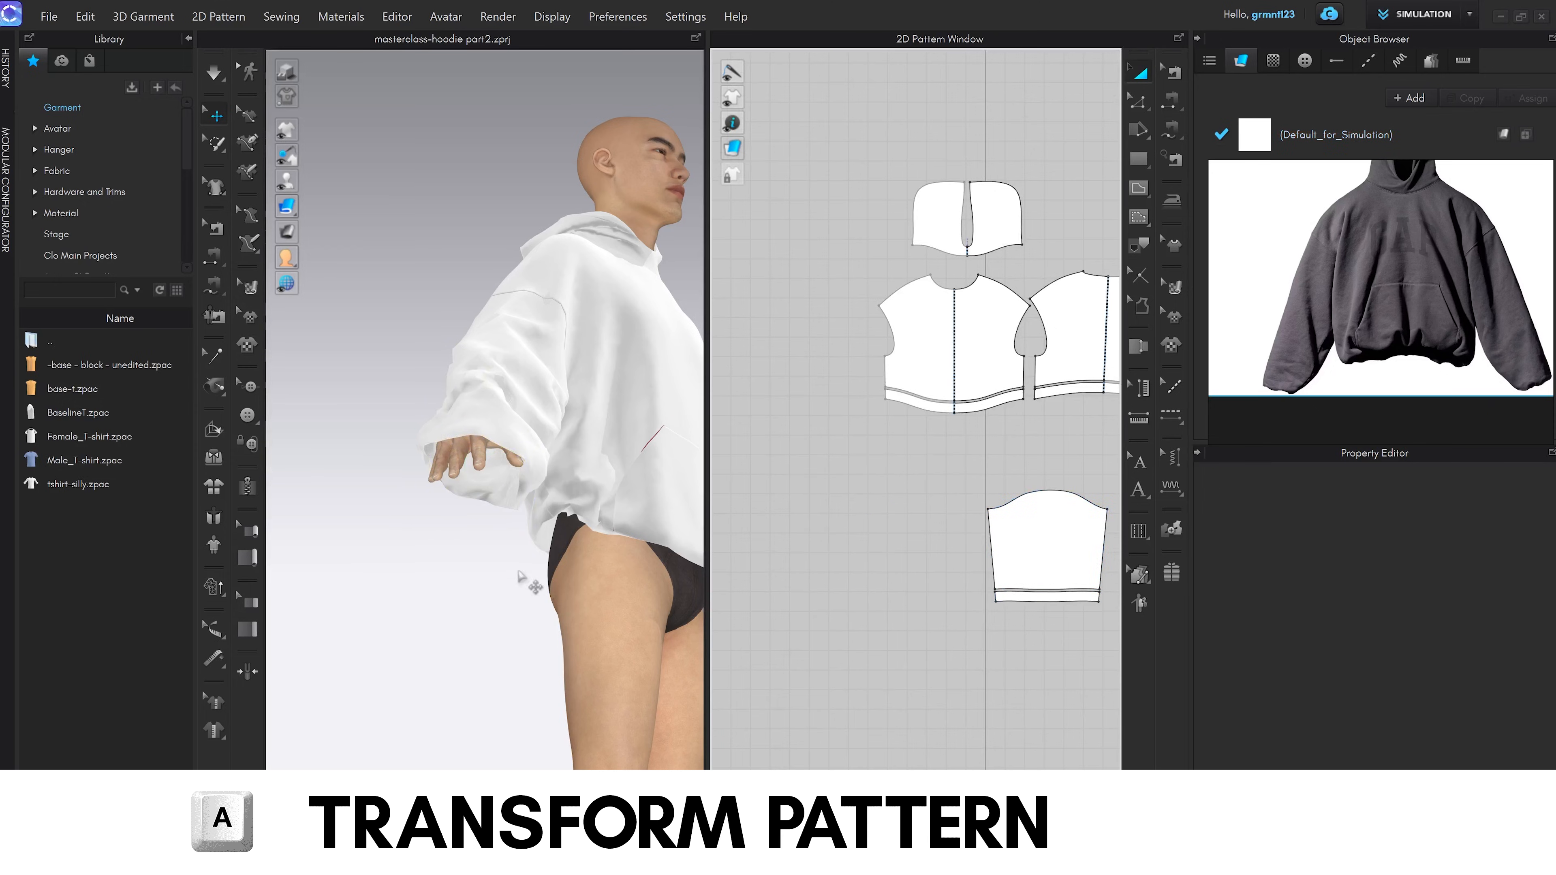
# Simulate the garment without the deleted lining sleeve, and stop with the avatar facing front
pyautogui.moveTo(543, 463); pyautogui.dragTo(573, 418)
pyautogui.scroll(-3, 574, 423)
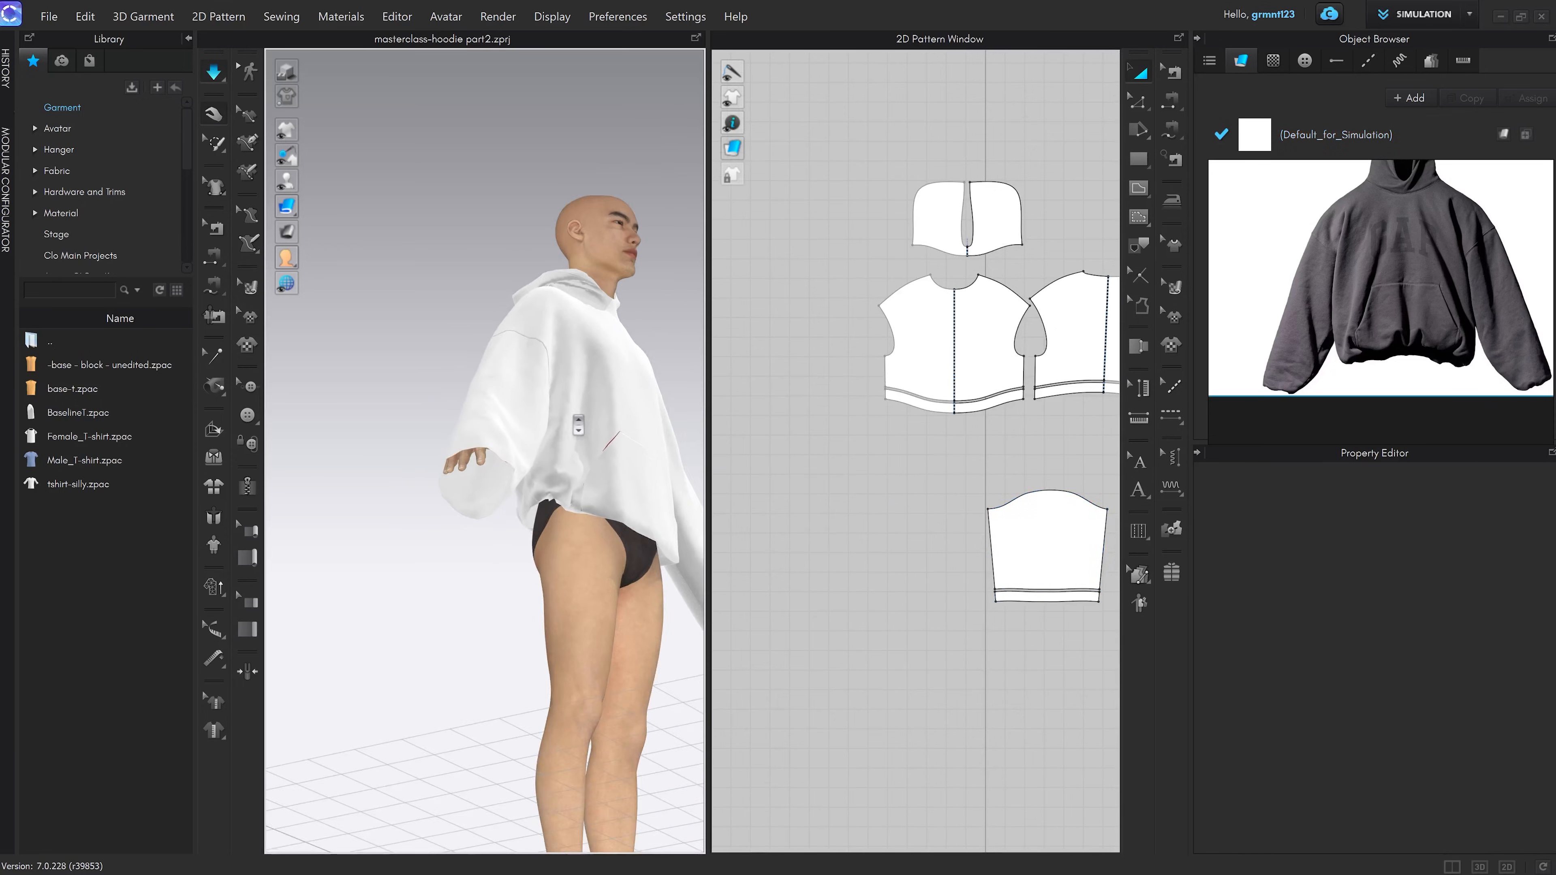
pyautogui.press('2')
pyautogui.scroll(-2, 555, 431)
pyautogui.press('space')
pyautogui.moveTo(486, 449); pyautogui.dragTo(570, 460, button='middle')
pyautogui.scroll(-4, 1022, 564)
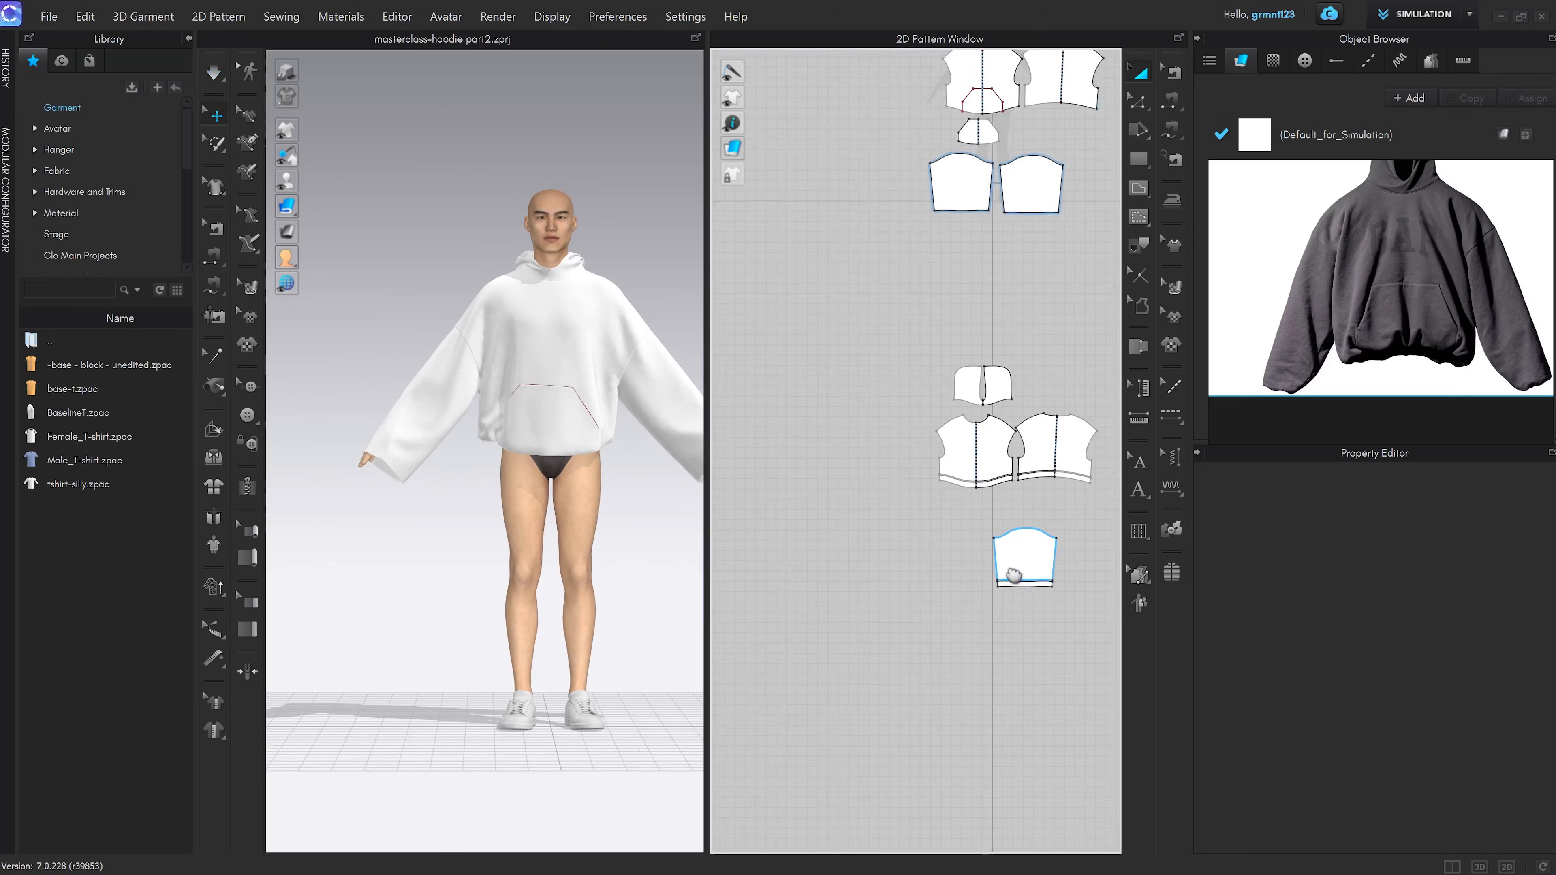
# Recreate the missing lining sleeve and cuff as a sewn symmetric copy of the remaining sleeve, placed beside it
pyautogui.click(998, 549)
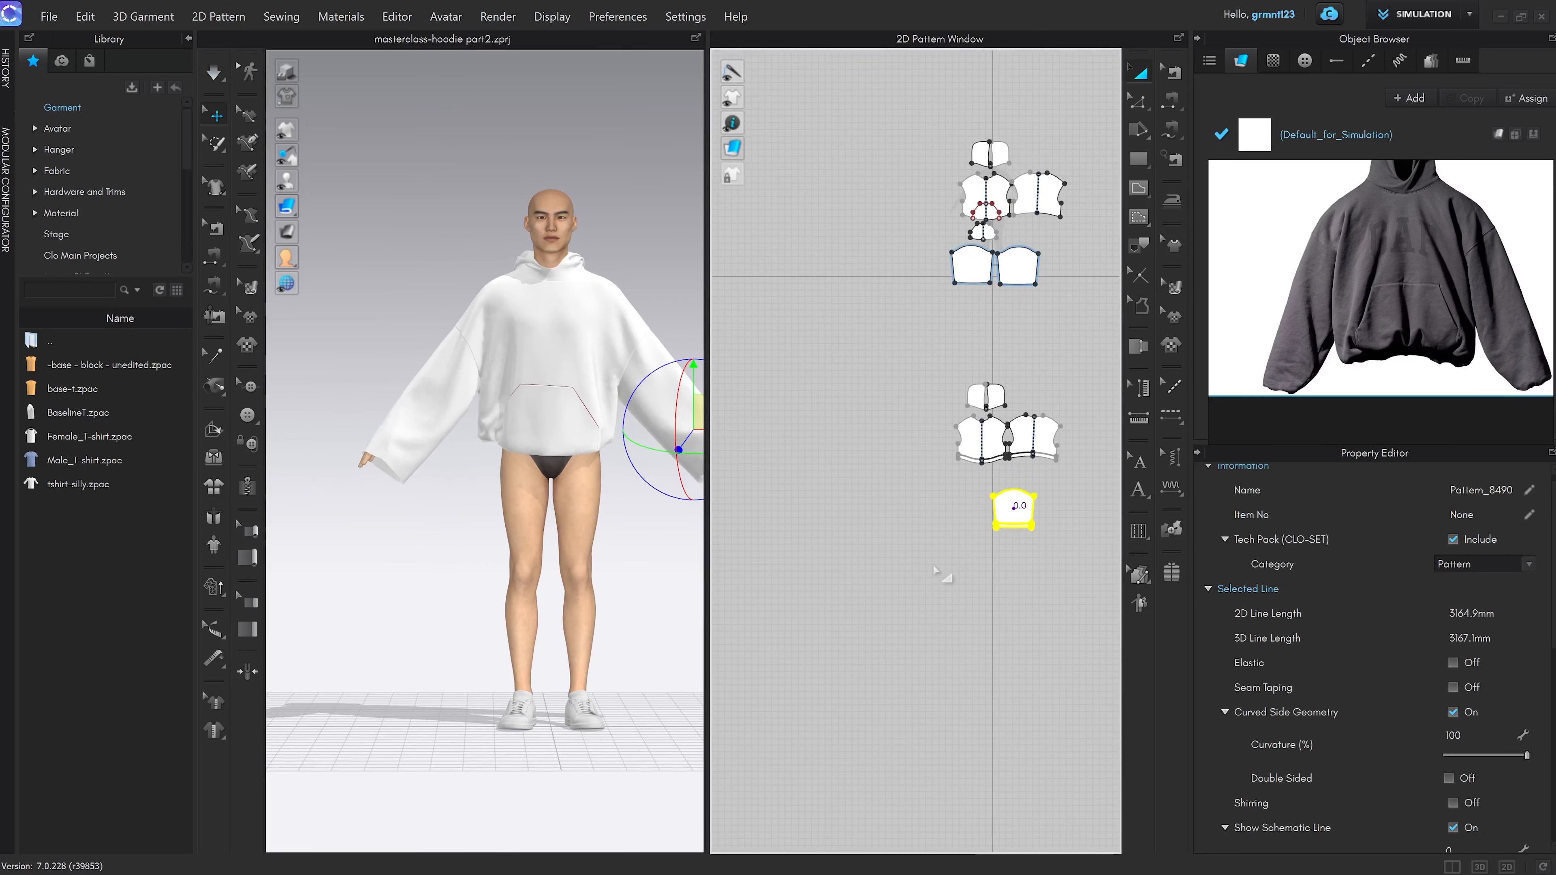
pyautogui.moveTo(935, 570); pyautogui.dragTo(975, 489)
pyautogui.scroll(4, 975, 488)
pyautogui.click(972, 514)
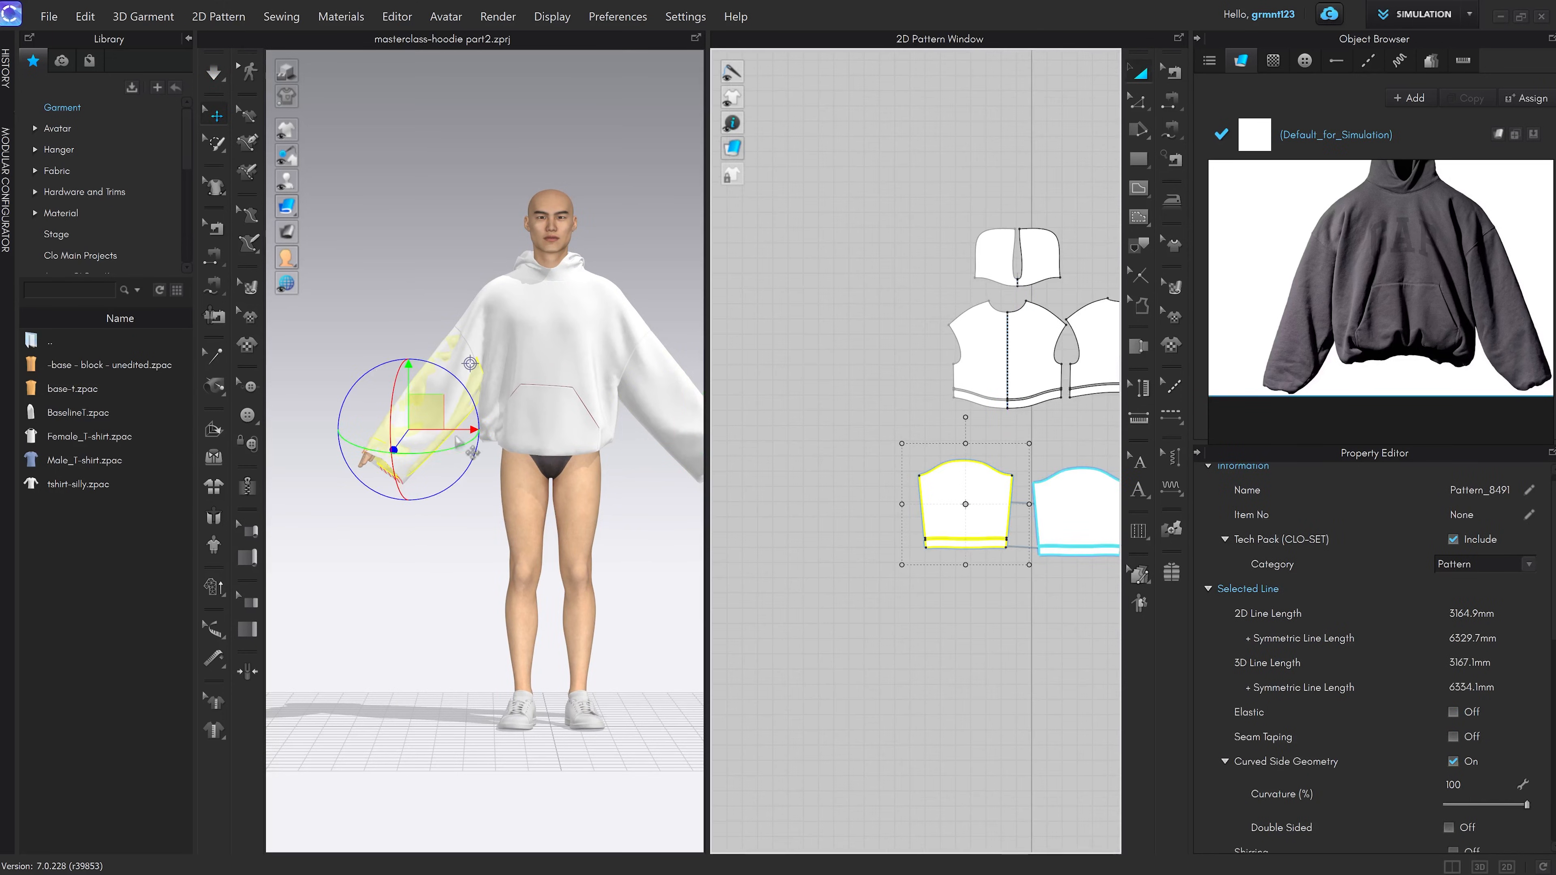
# Simulate the mirrored lining sleeve and tug it at the underarm to settle it inside the outer sleeve
pyautogui.scroll(5, 465, 452)
pyautogui.press('space')
pyautogui.scroll(3, 541, 456)
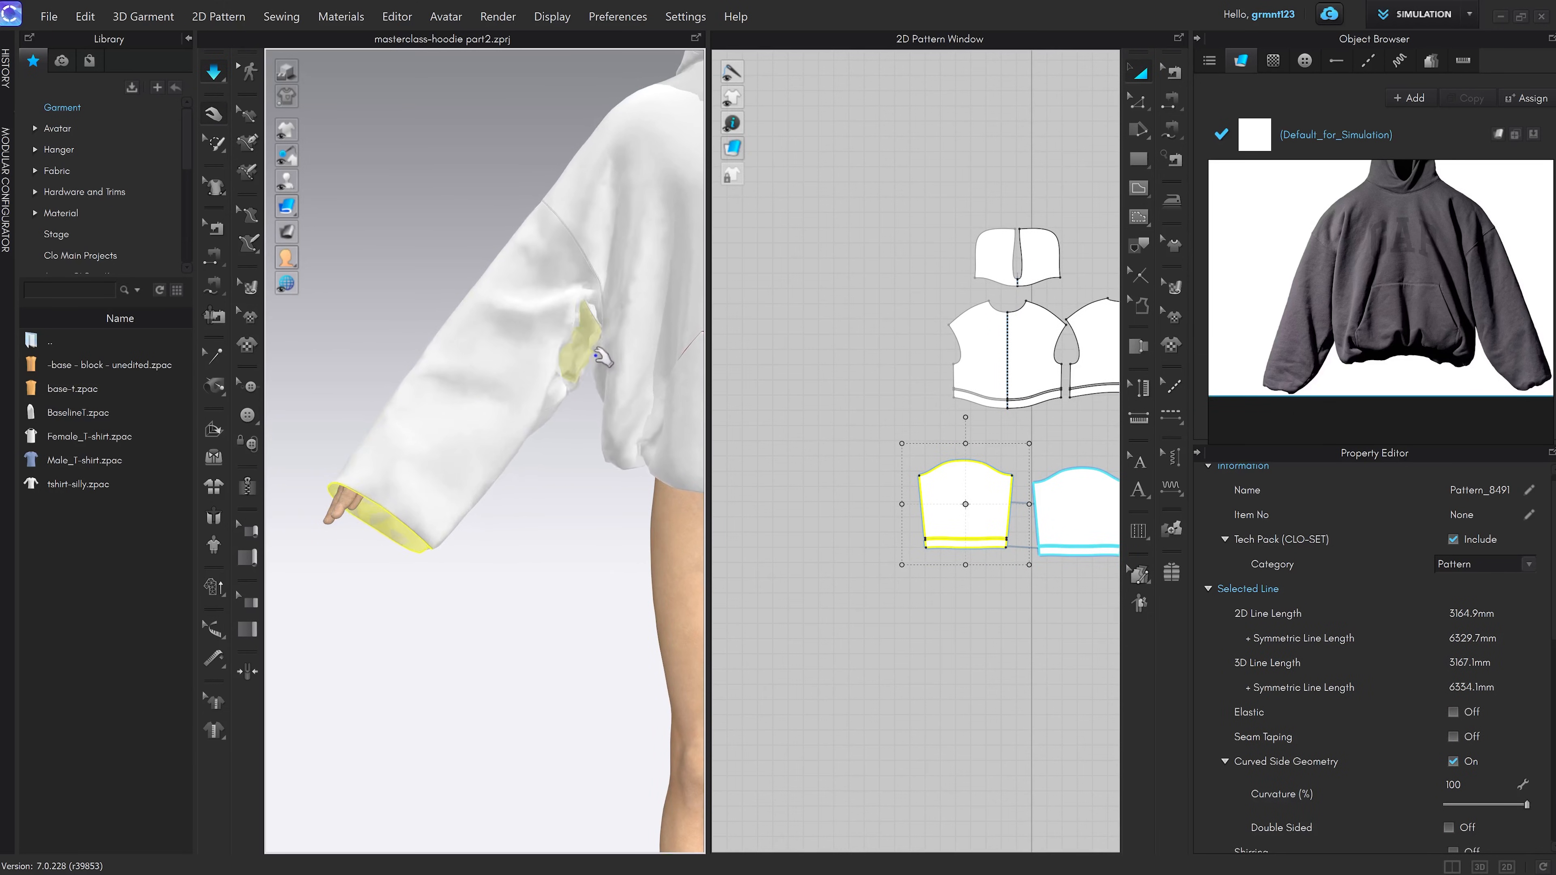
pyautogui.scroll(-8, 616, 423)
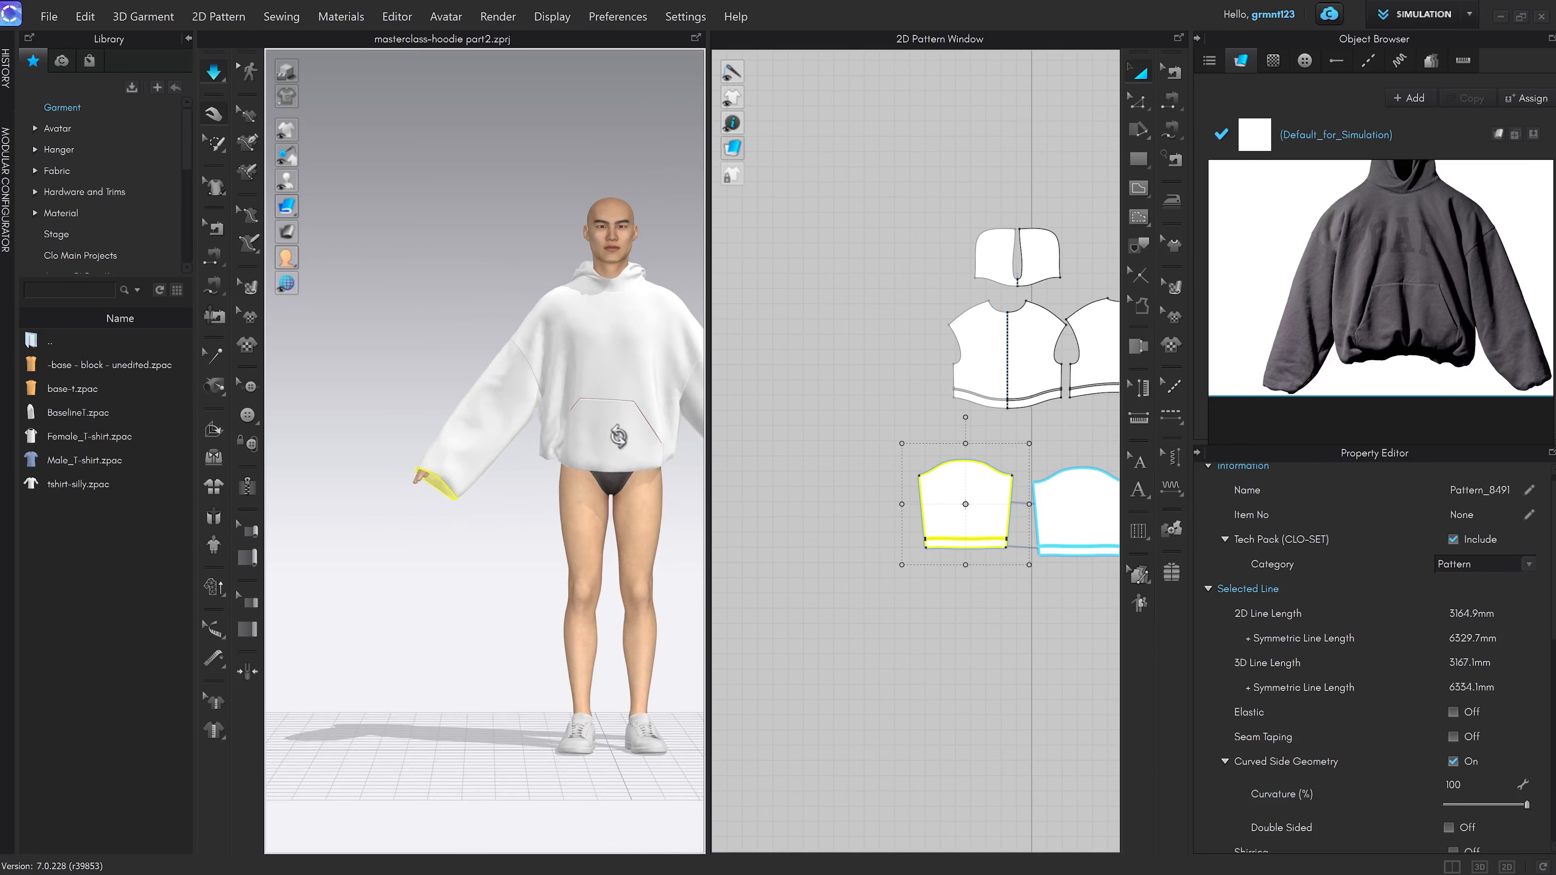
pyautogui.moveTo(618, 436); pyautogui.dragTo(586, 536, button='right')
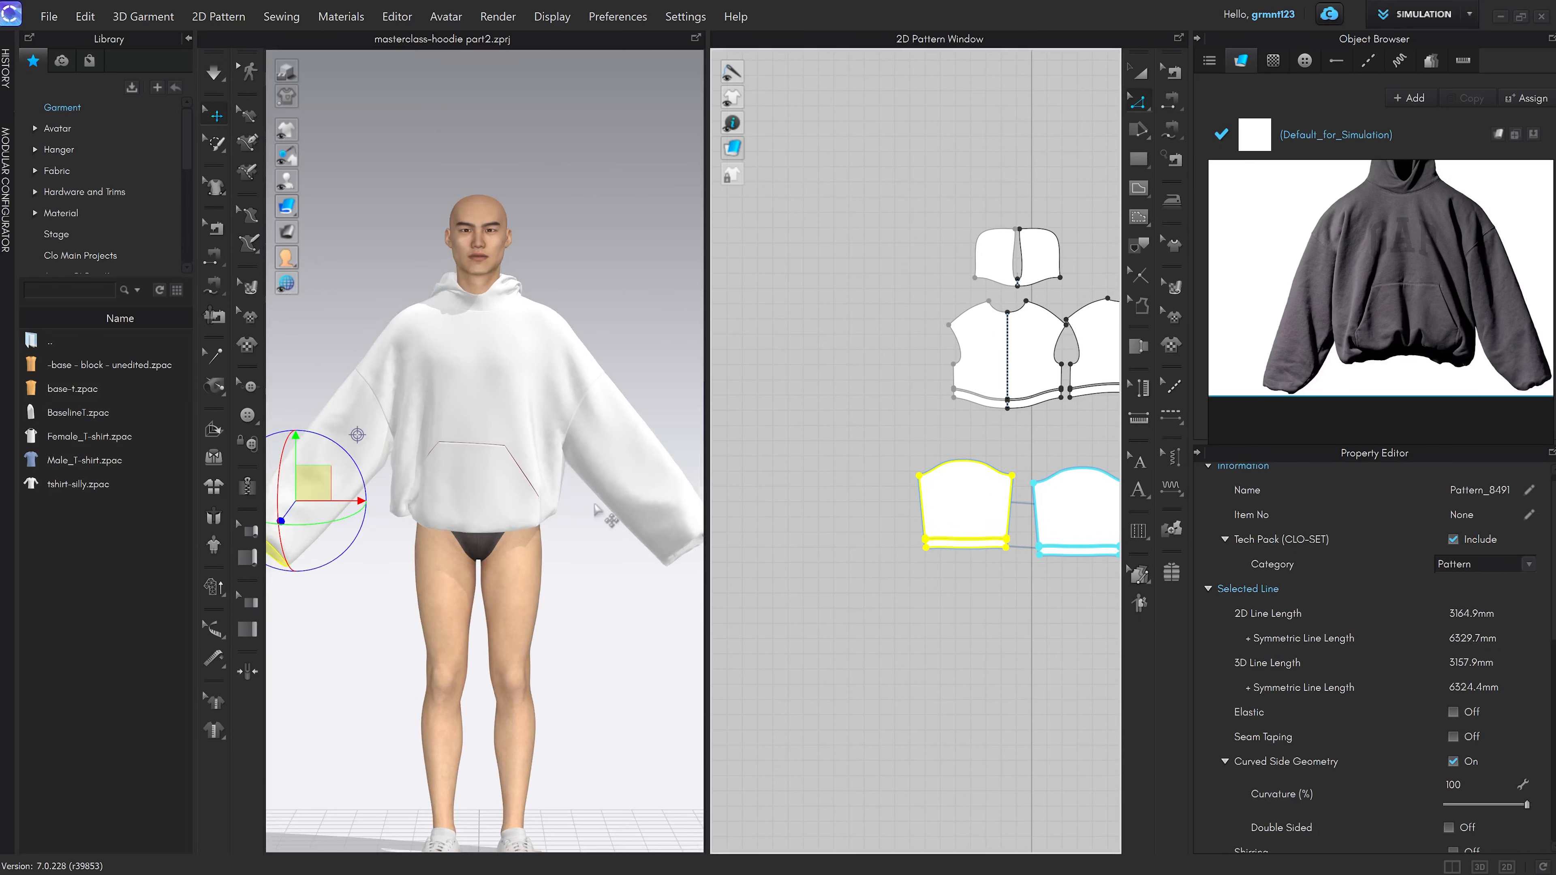
# Turn on Elastic for the upper and lower edges of the lining's cuff, front hem and back hem bands, and start simulating
pyautogui.moveTo(1040, 446); pyautogui.dragTo(956, 470, button='middle')
pyautogui.scroll(3, 956, 470)
pyautogui.press('a')
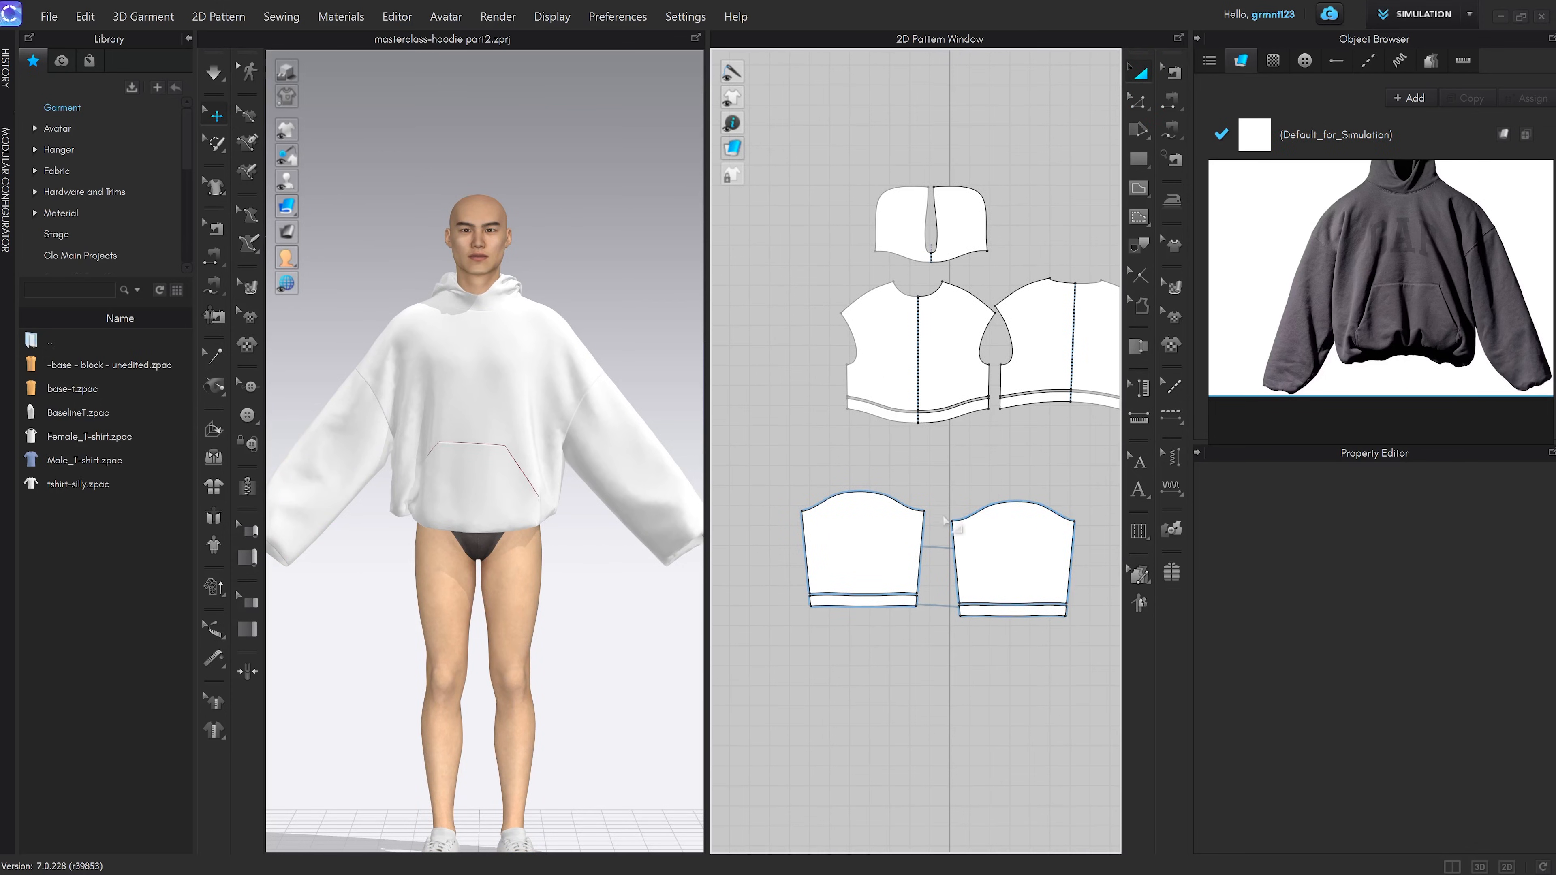
pyautogui.scroll(4, 1004, 491)
pyautogui.press('z')
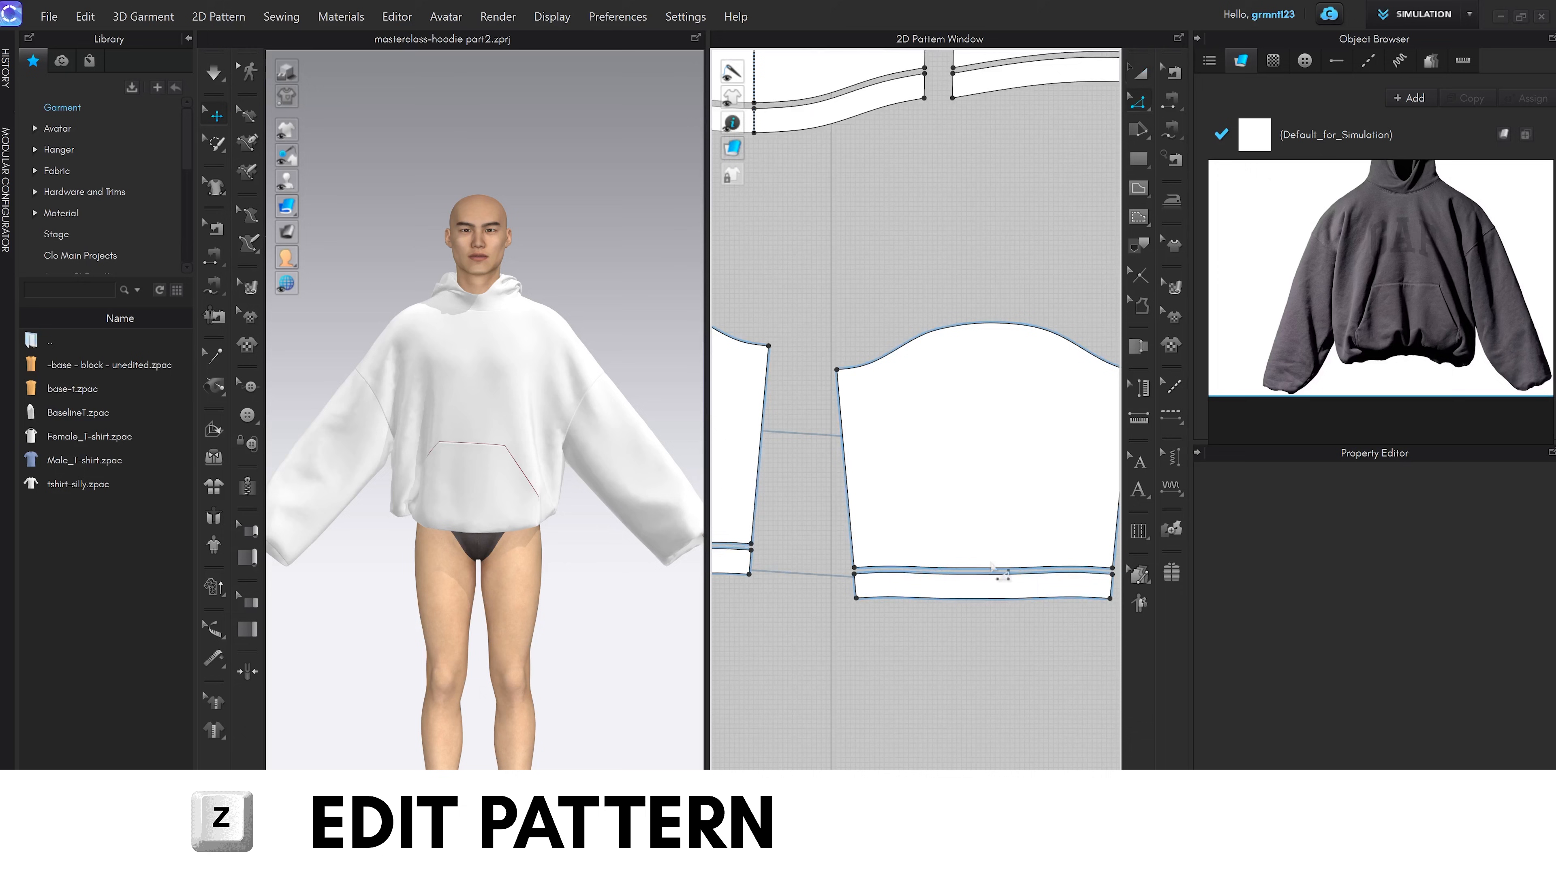
pyautogui.click(1010, 598)
pyautogui.scroll(-3, 999, 602)
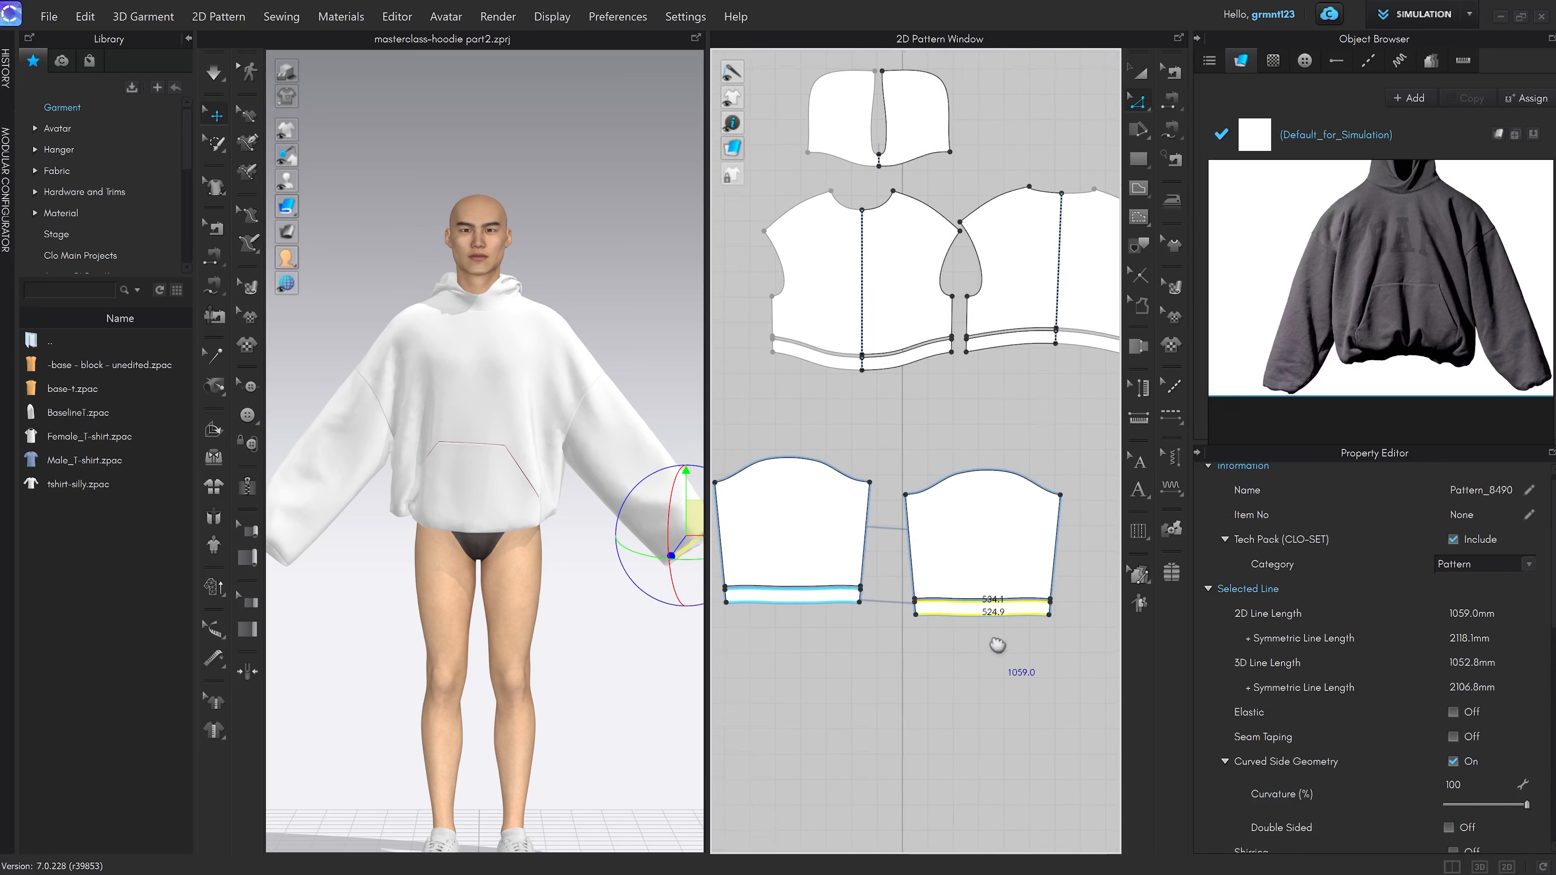
pyautogui.moveTo(1041, 501); pyautogui.dragTo(947, 540, button='middle')
pyautogui.scroll(2, 947, 380)
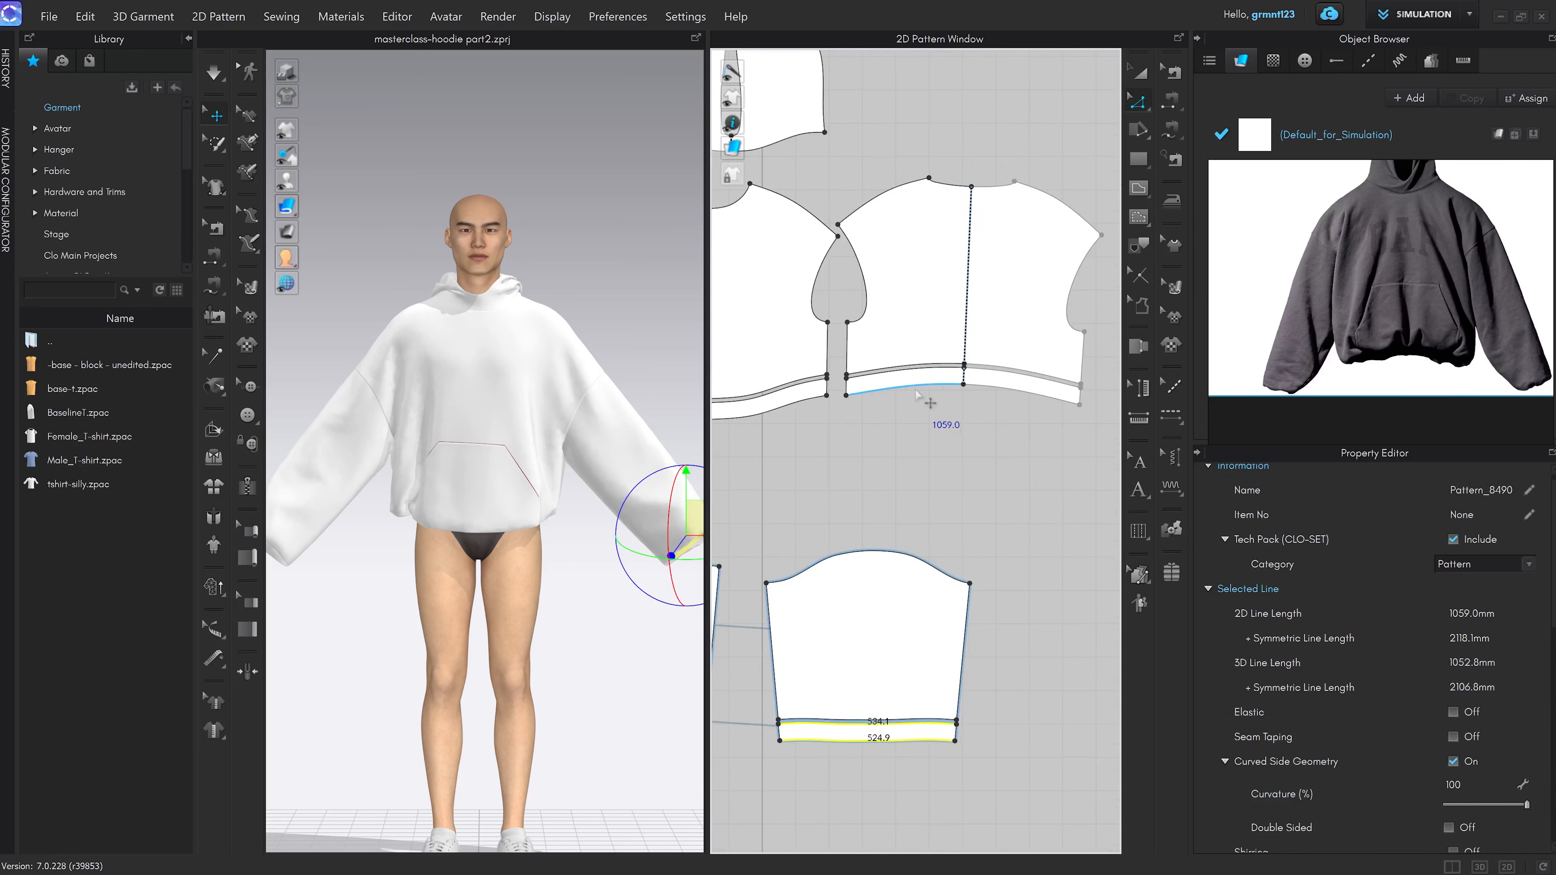
pyautogui.keyDown('shift'); pyautogui.click(916, 389); pyautogui.keyUp('shift')
pyautogui.keyDown('shift'); pyautogui.click(911, 373); pyautogui.keyUp('shift')
pyautogui.moveTo(837, 415); pyautogui.dragTo(988, 421, button='middle')
pyautogui.keyDown('shift'); pyautogui.click(906, 423); pyautogui.keyUp('shift')
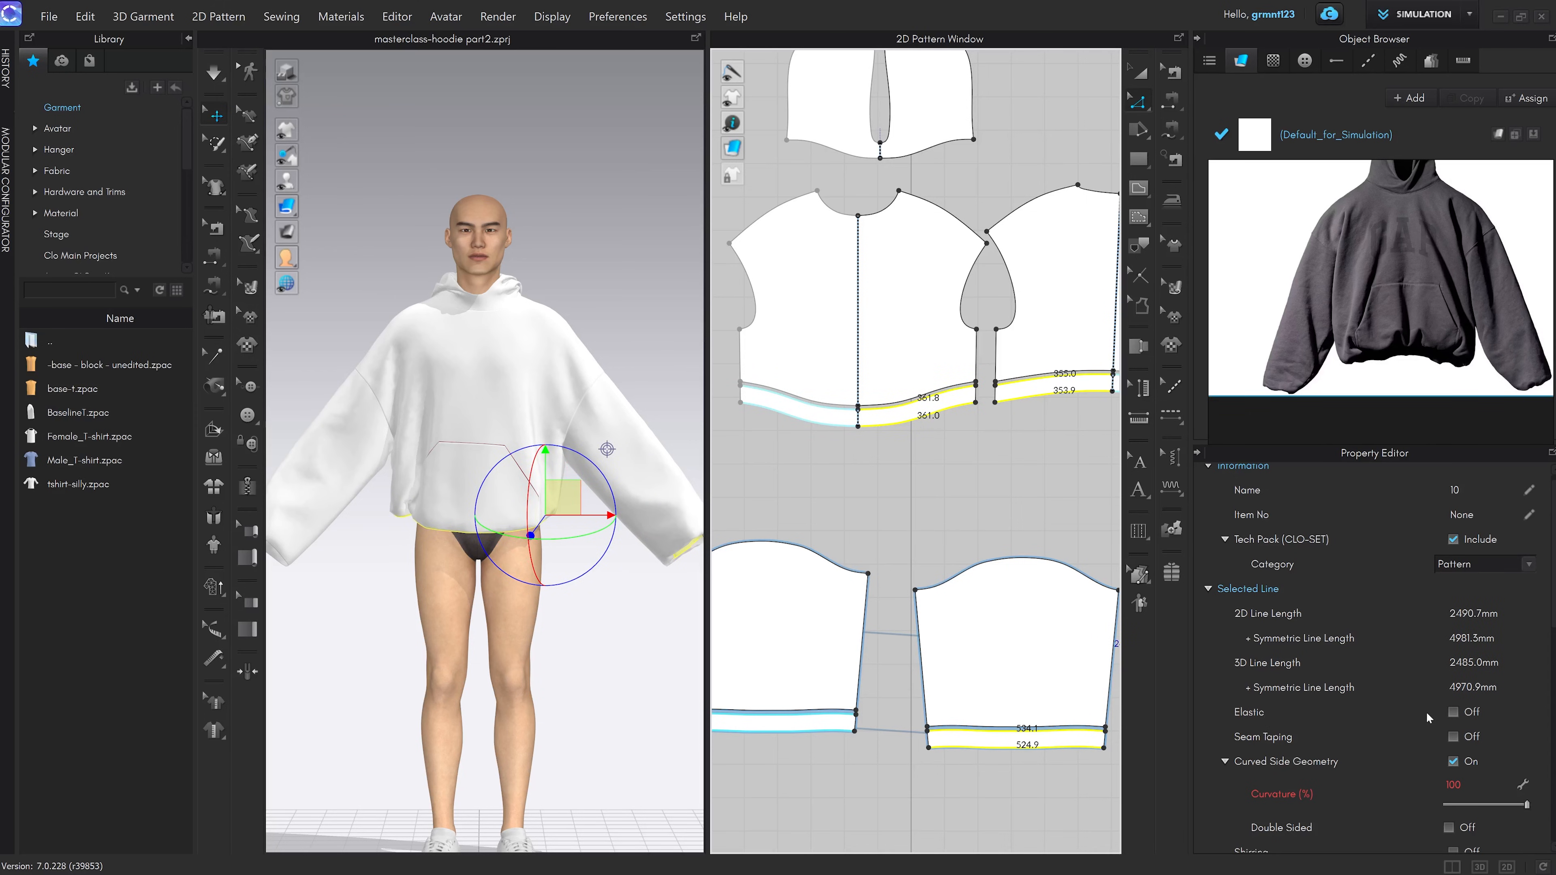
pyautogui.click(1452, 713)
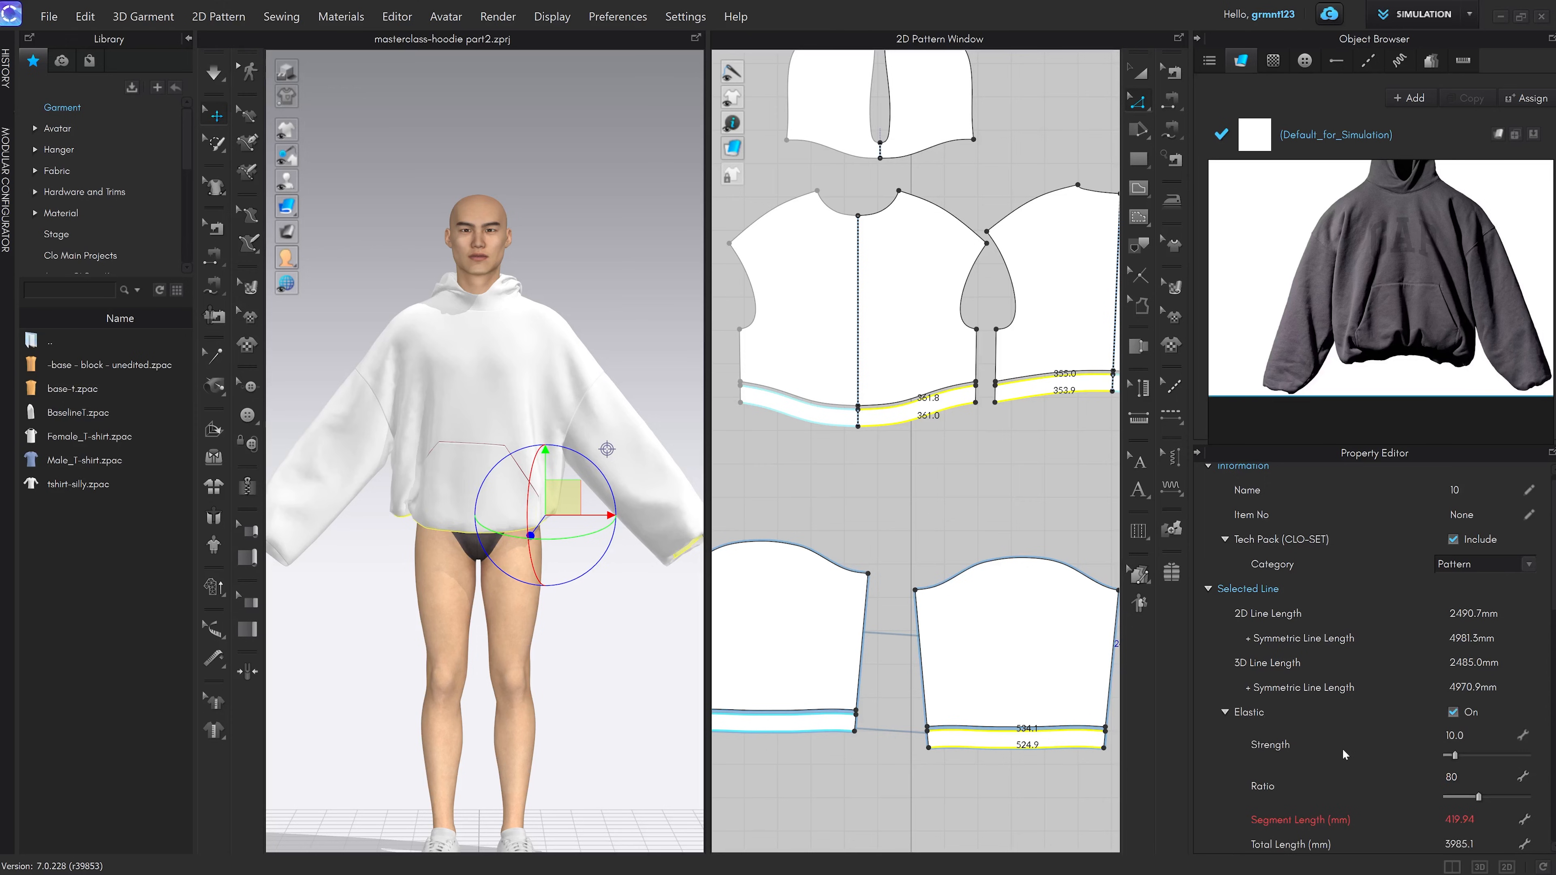
pyautogui.press('space')
pyautogui.scroll(-3, 513, 593)
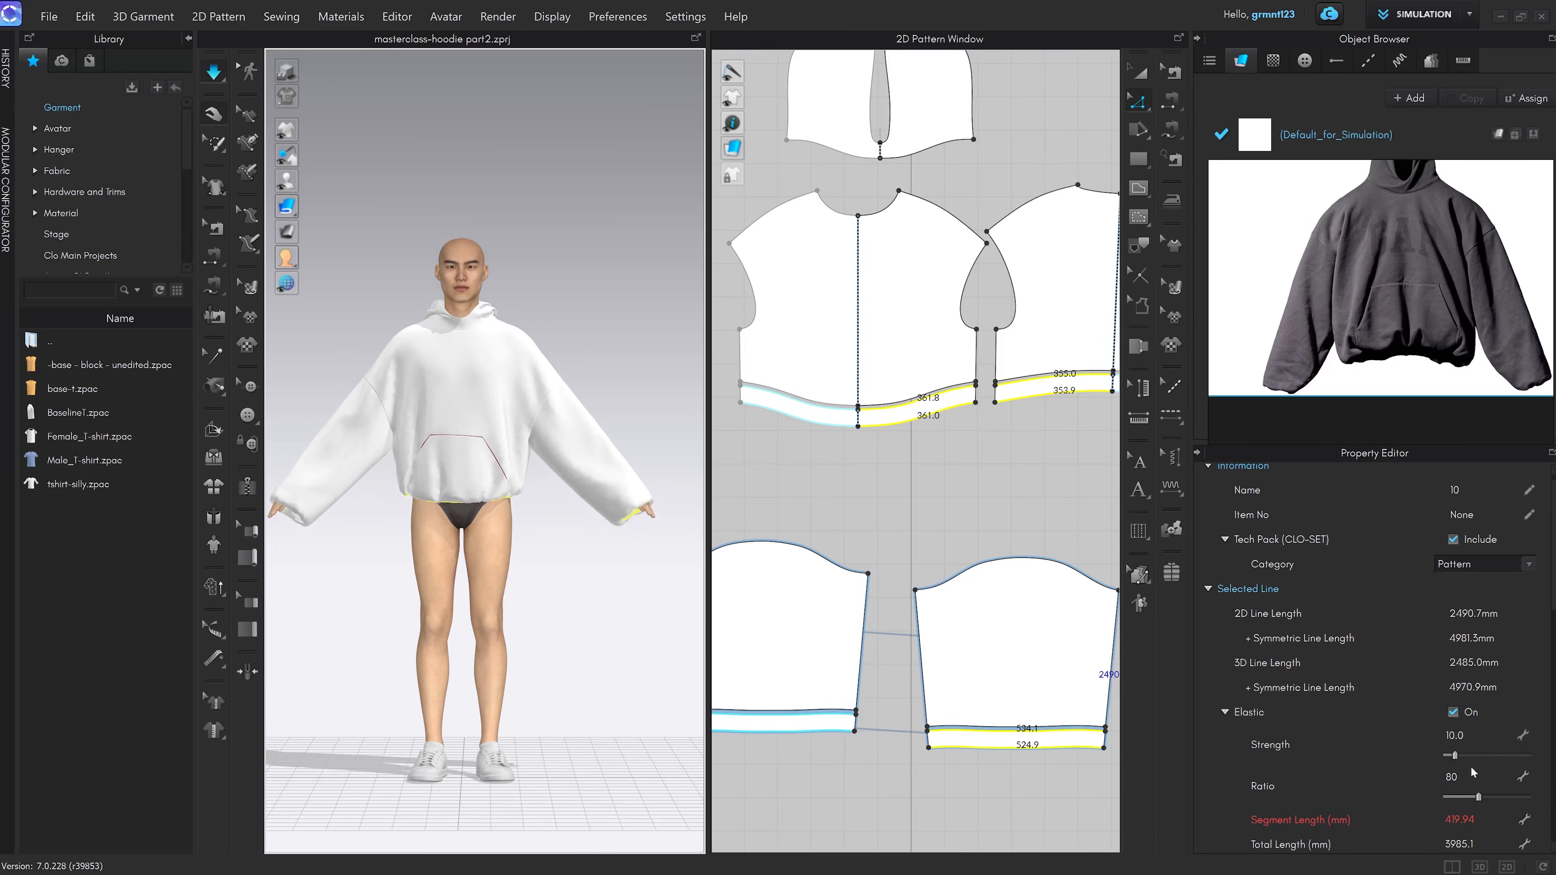
# Set the elastic of the selected lining cuff and hem band edges to ratio 64 and strength 15.5, and simulate
pyautogui.moveTo(1479, 798); pyautogui.dragTo(1476, 800)
pyautogui.scroll(-1, 1476, 801)
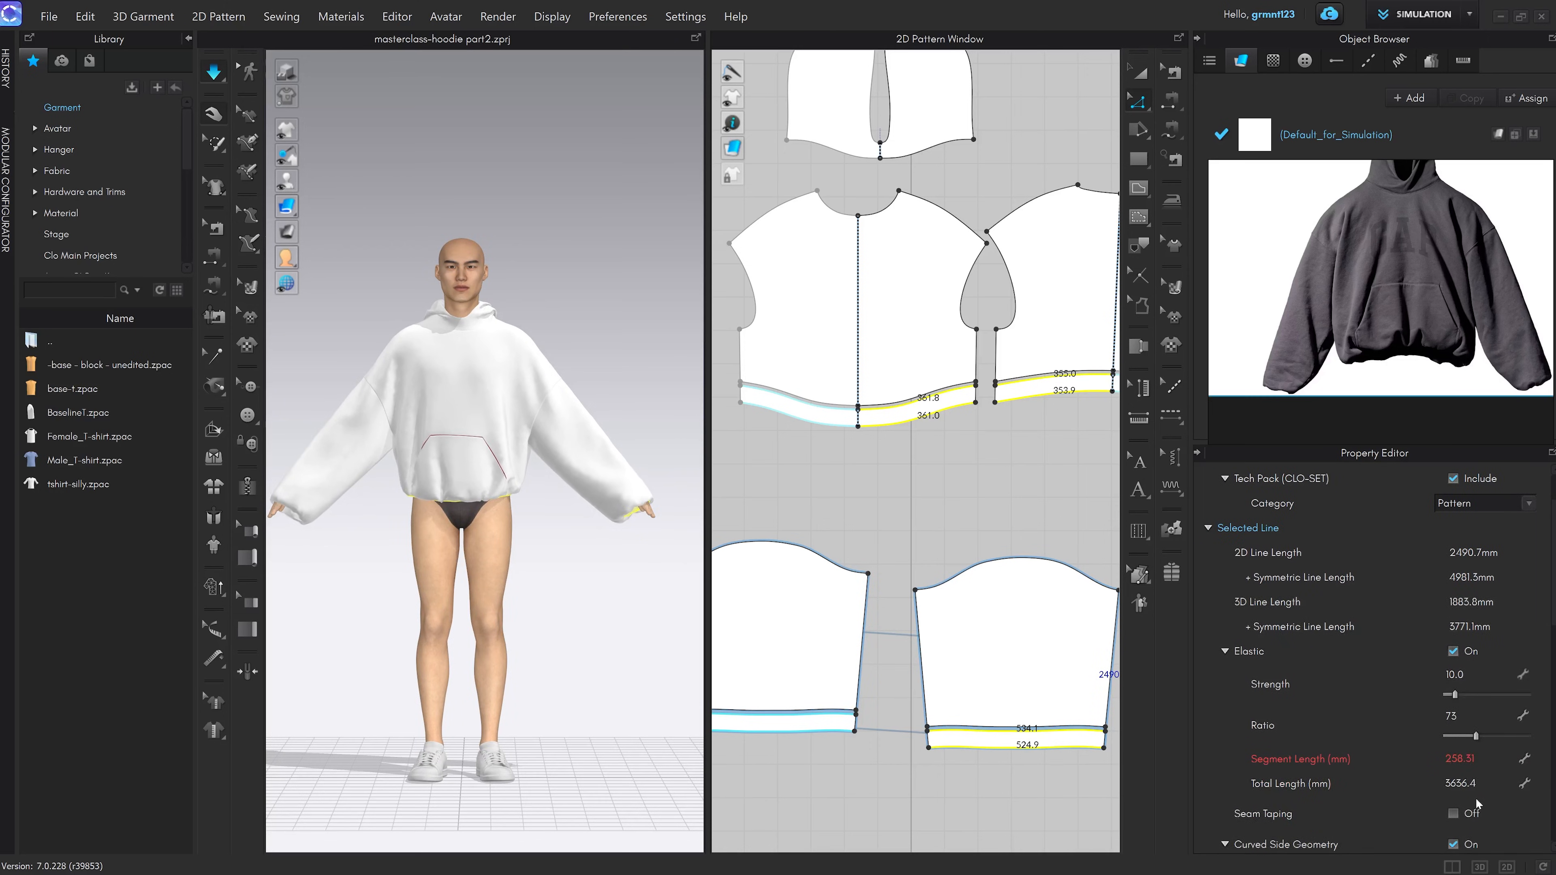
pyautogui.press('space')
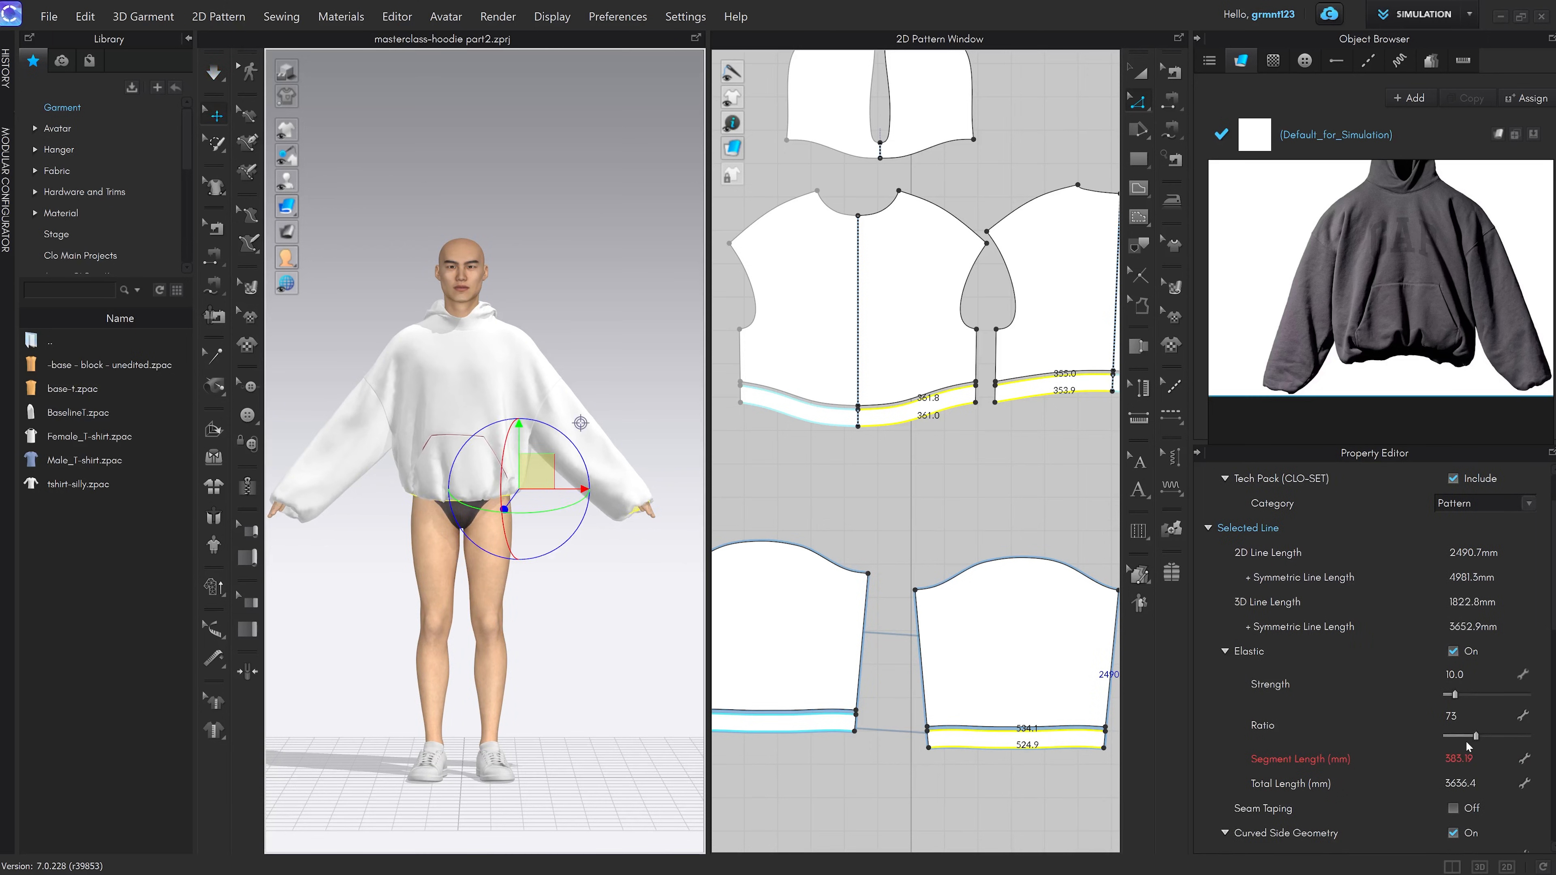
pyautogui.moveTo(1476, 738); pyautogui.dragTo(1473, 739)
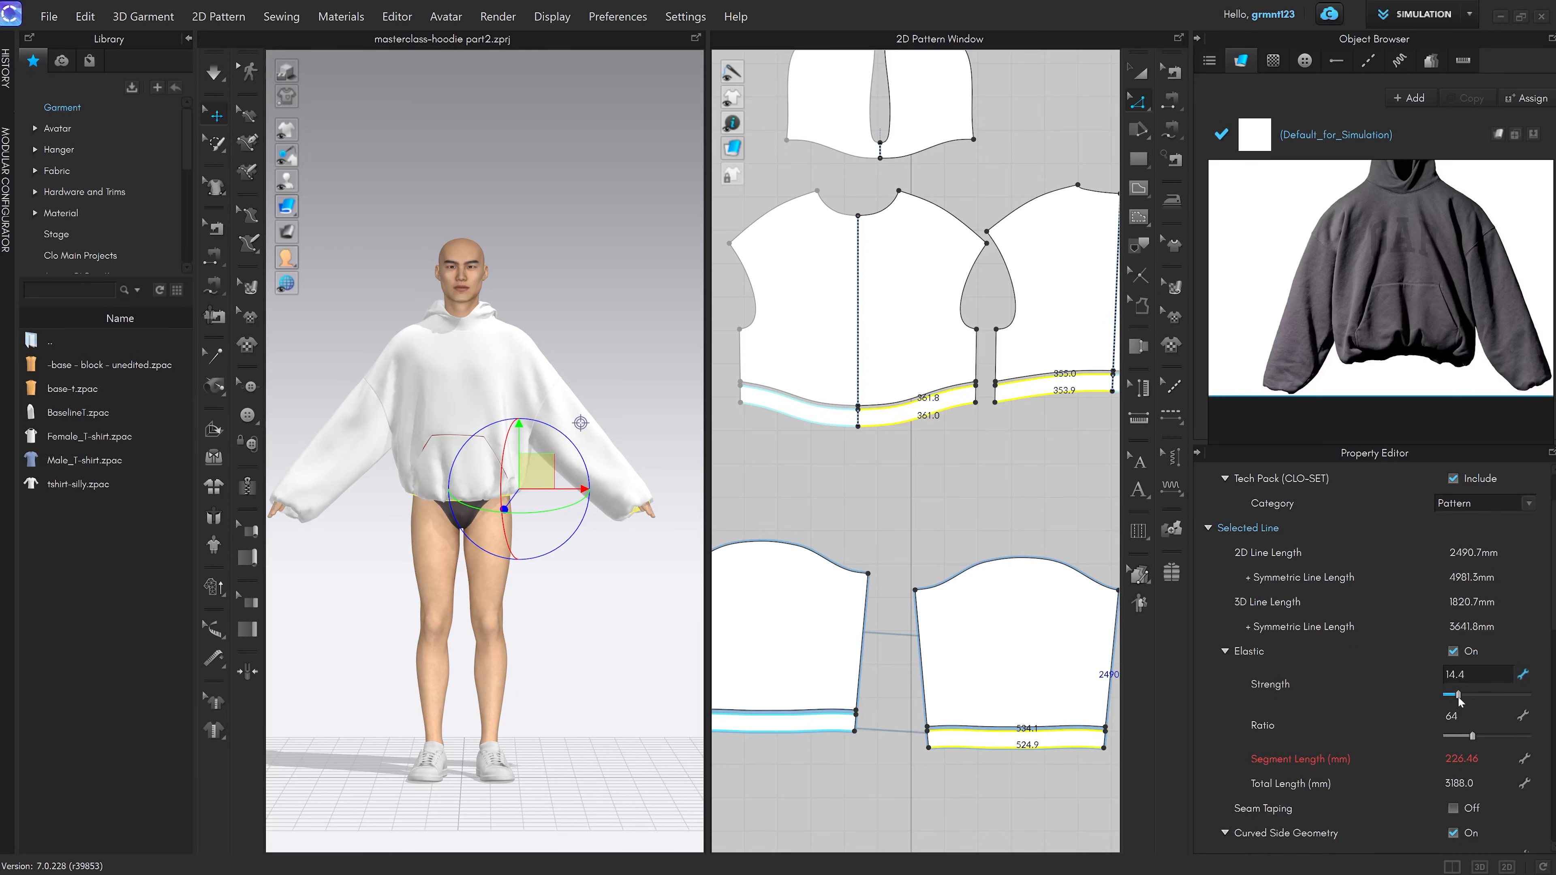
pyautogui.press('space')
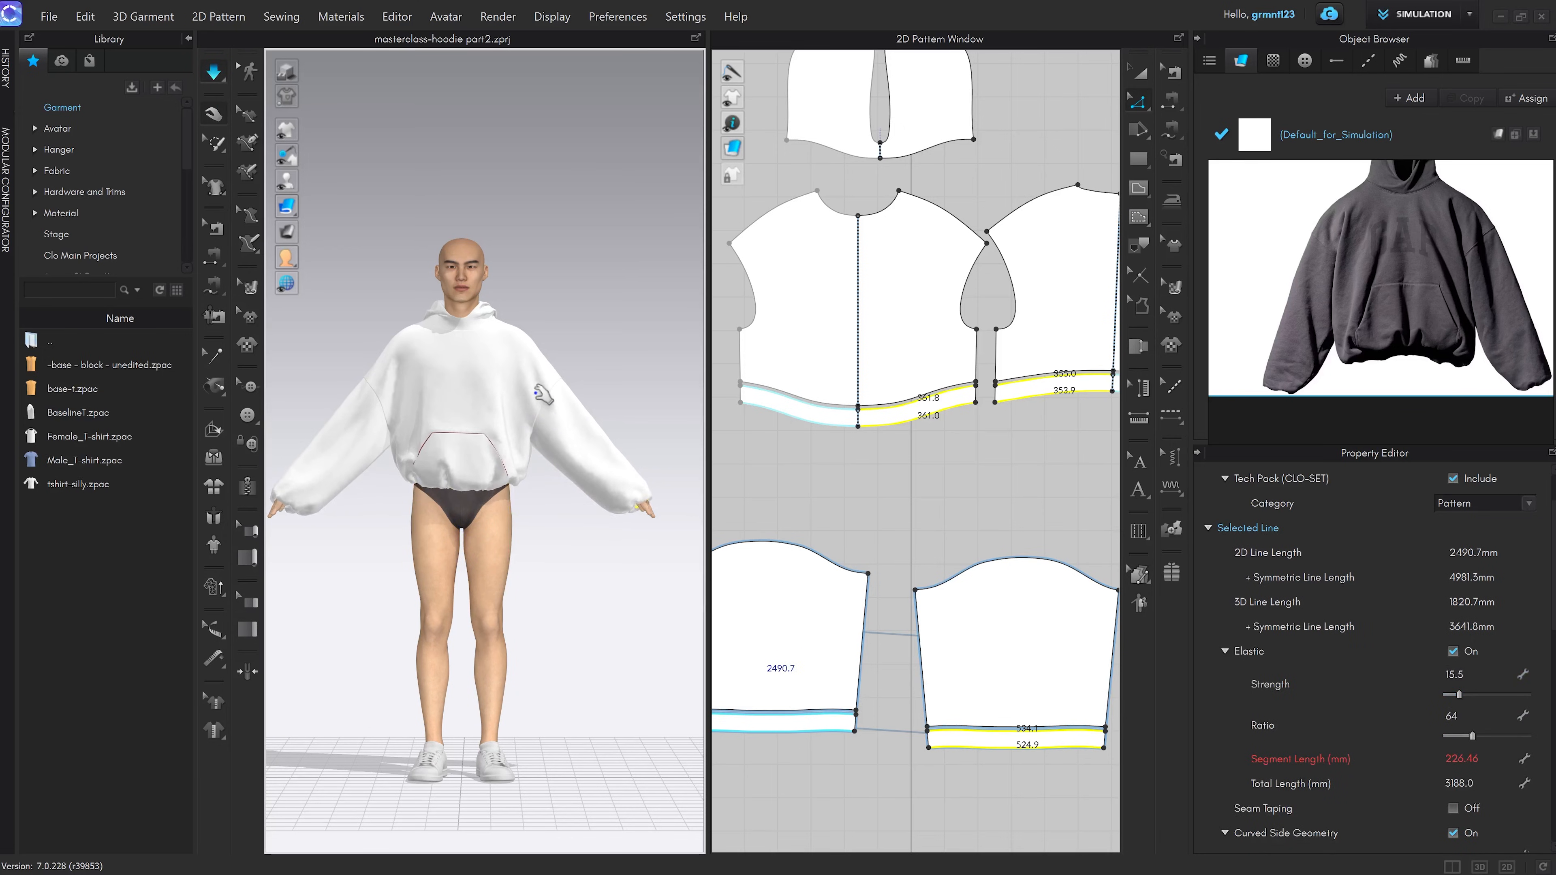
# Tug the hoodie's front body and both sleeves during simulation to settle the gathered hem and cuffs, and stop simulating
pyautogui.click(517, 328)
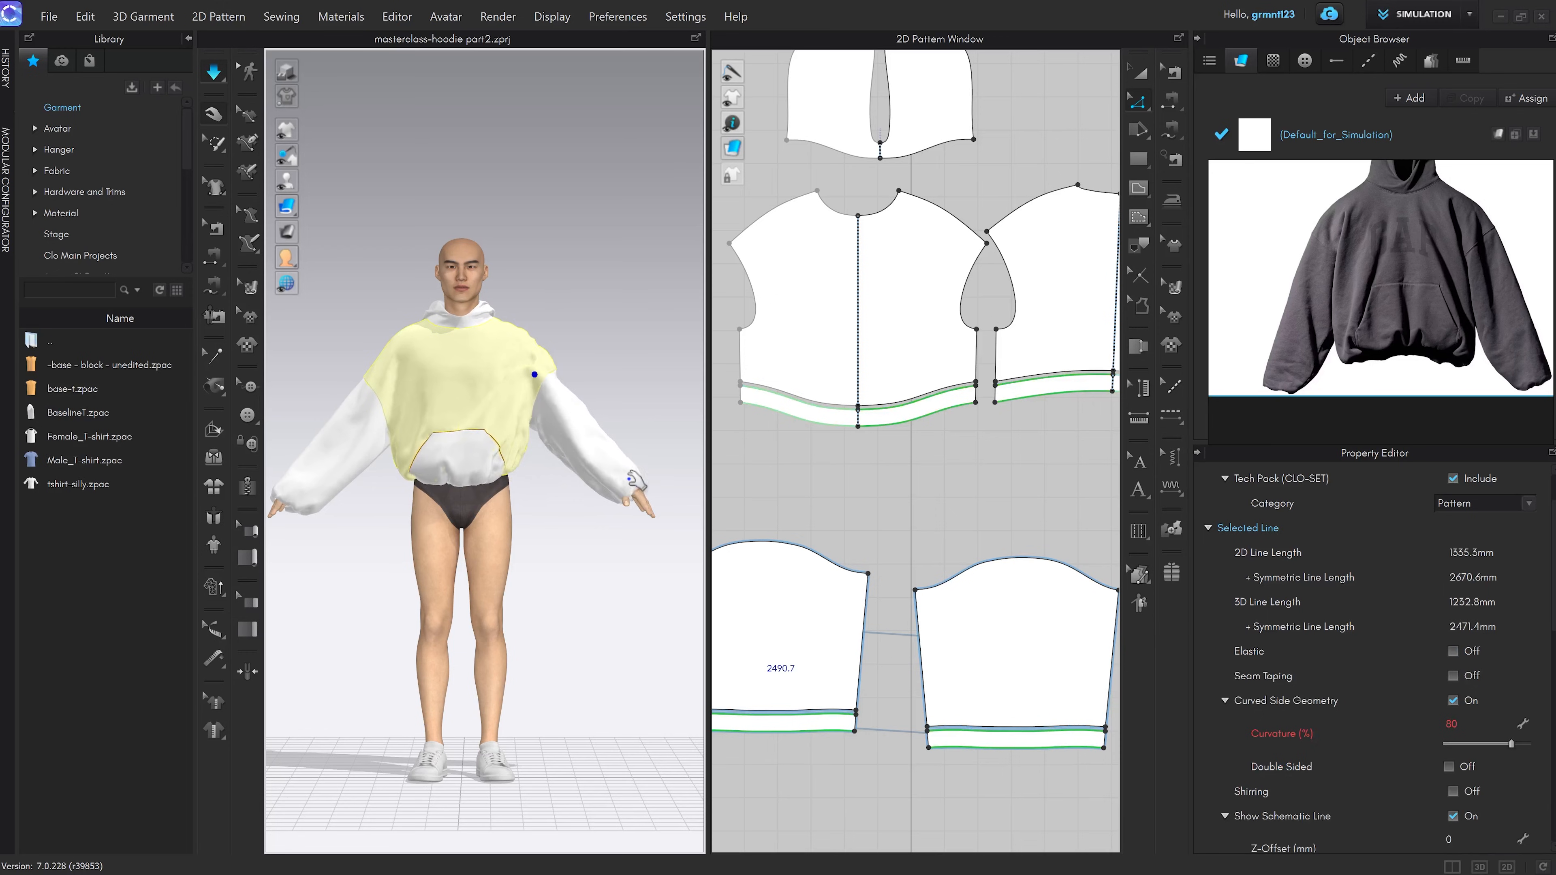
pyautogui.click(579, 447)
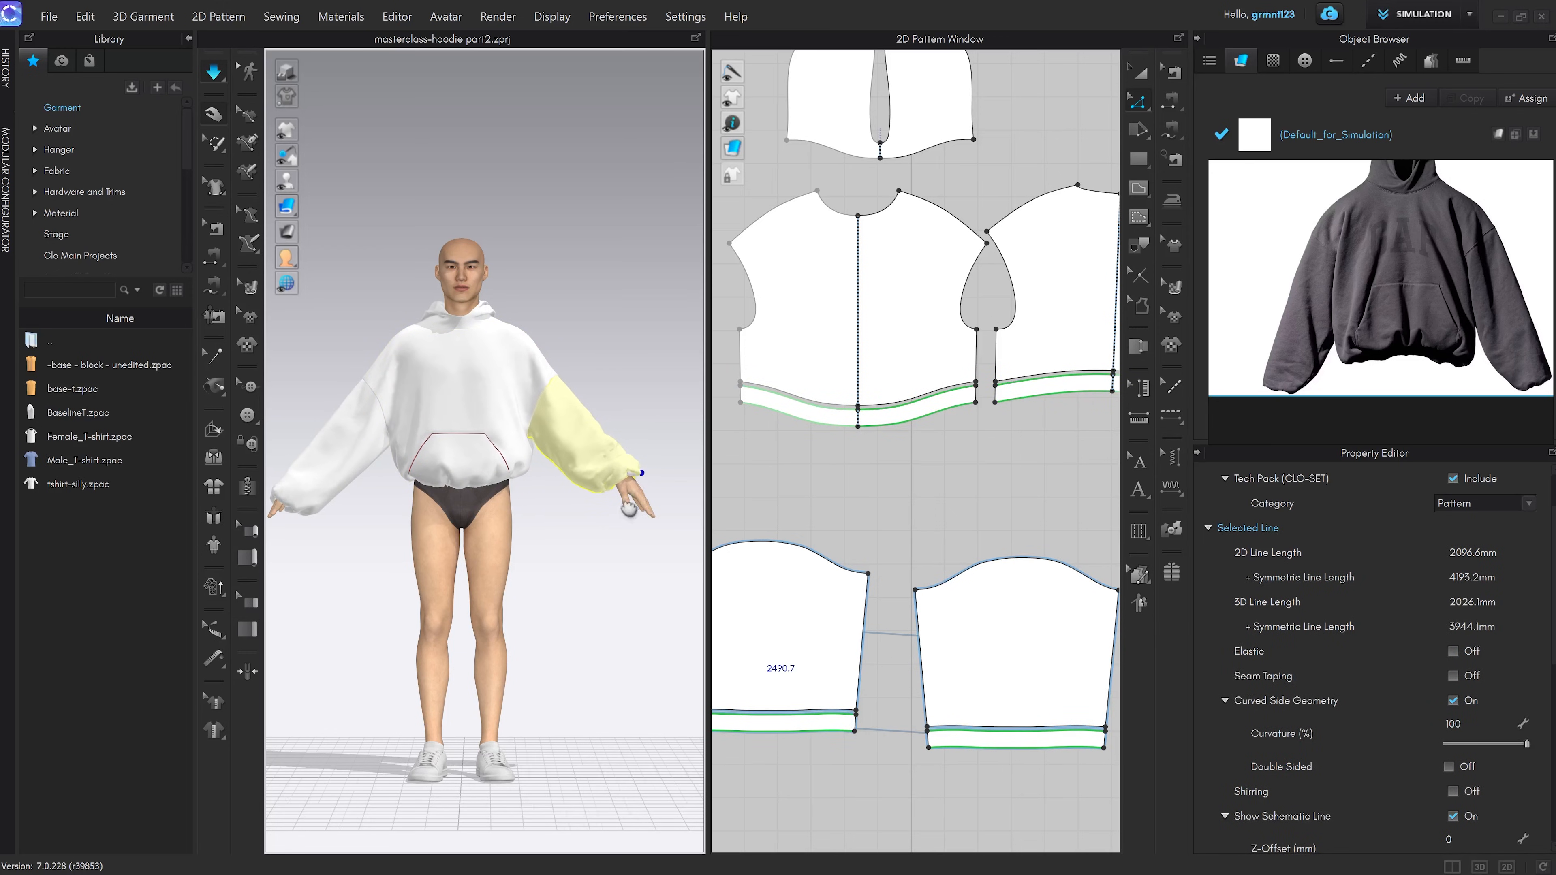
pyautogui.moveTo(629, 508); pyautogui.dragTo(753, 500, button='middle')
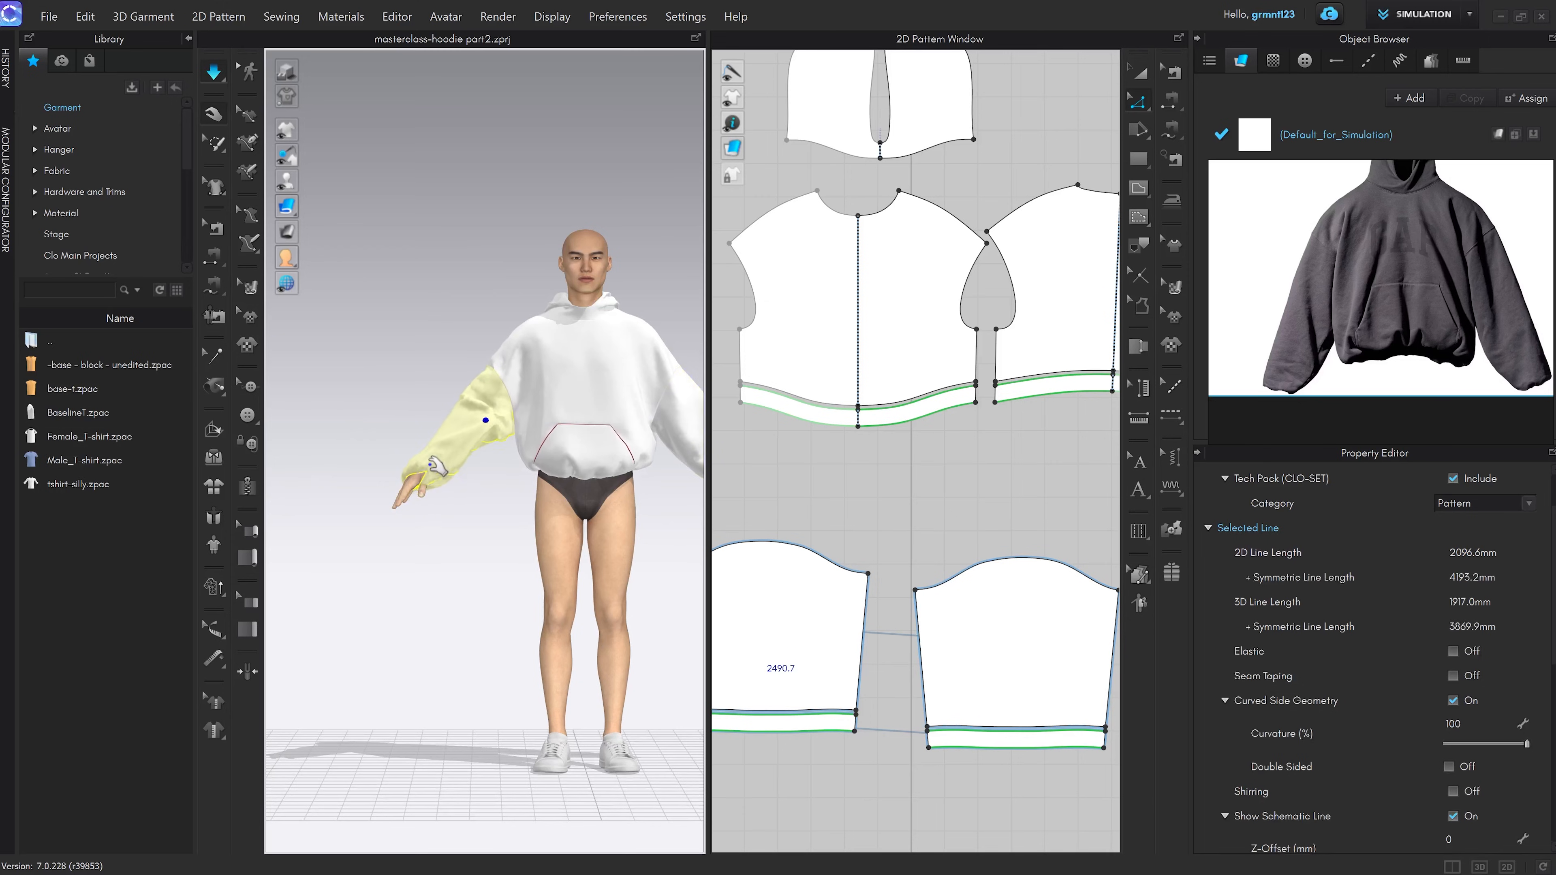
pyautogui.moveTo(434, 466); pyautogui.dragTo(523, 389)
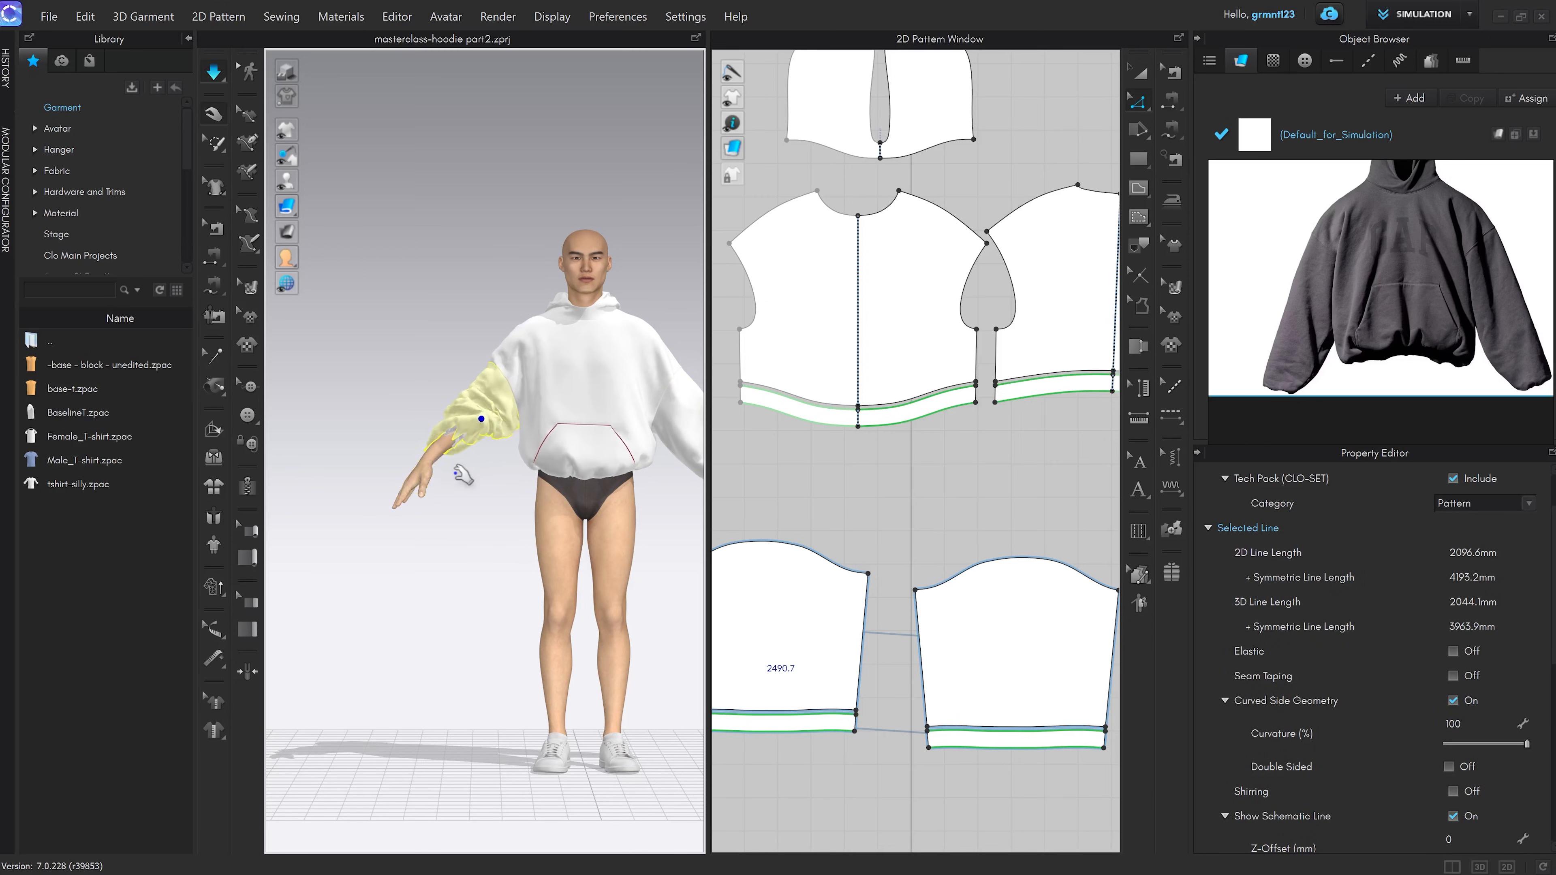
pyautogui.press('2')
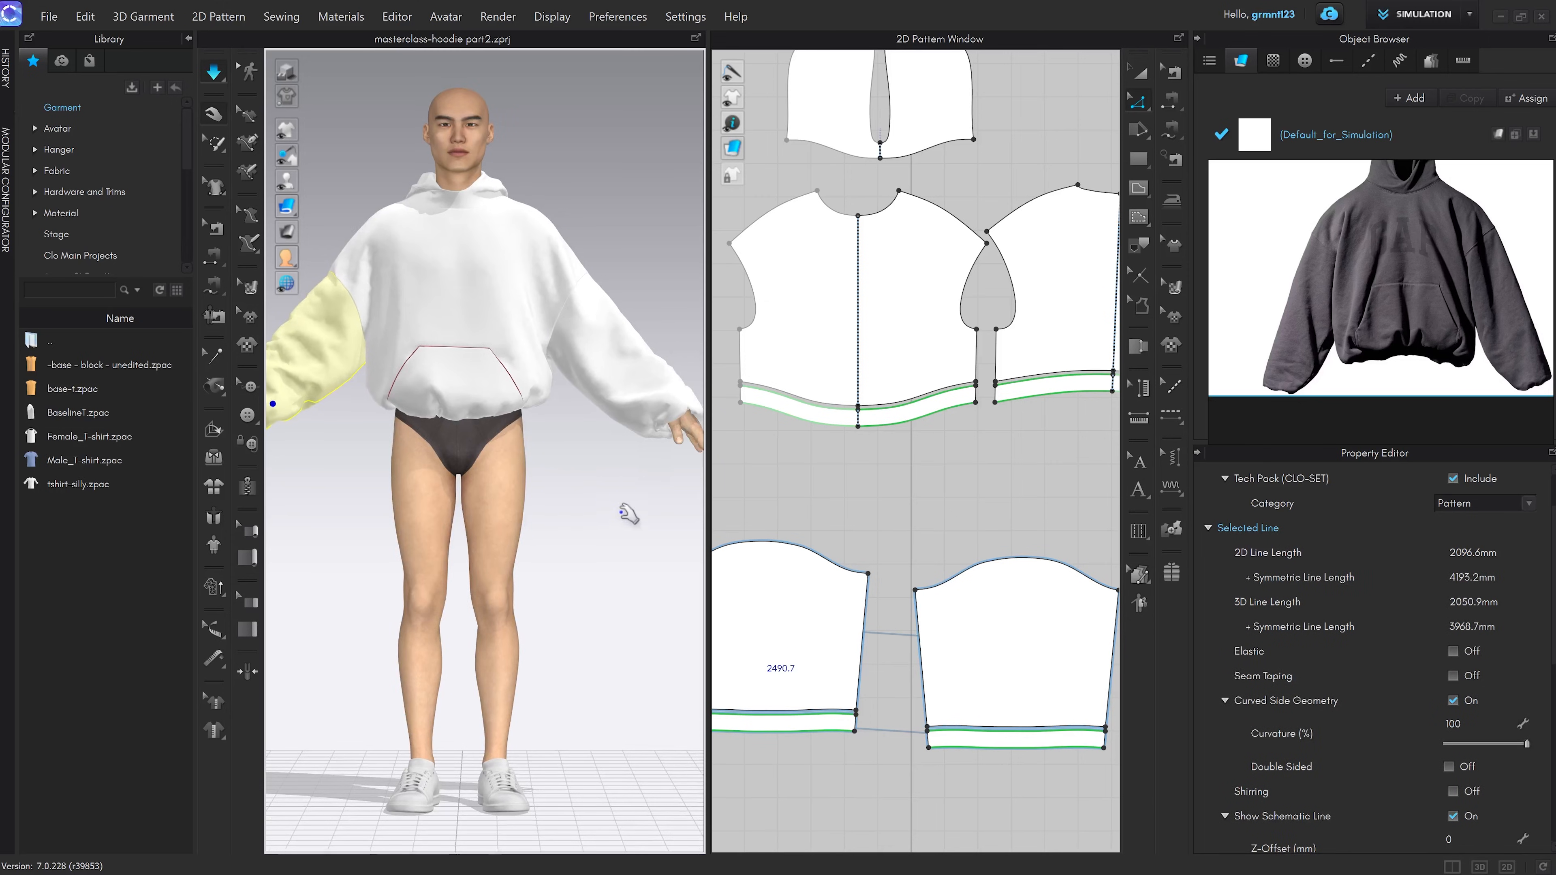
pyautogui.click(592, 534)
pyautogui.press('space')
pyautogui.moveTo(594, 539); pyautogui.dragTo(643, 532, button='right')
pyautogui.scroll(2, 640, 532)
pyautogui.moveTo(551, 531); pyautogui.dragTo(562, 591, button='middle')
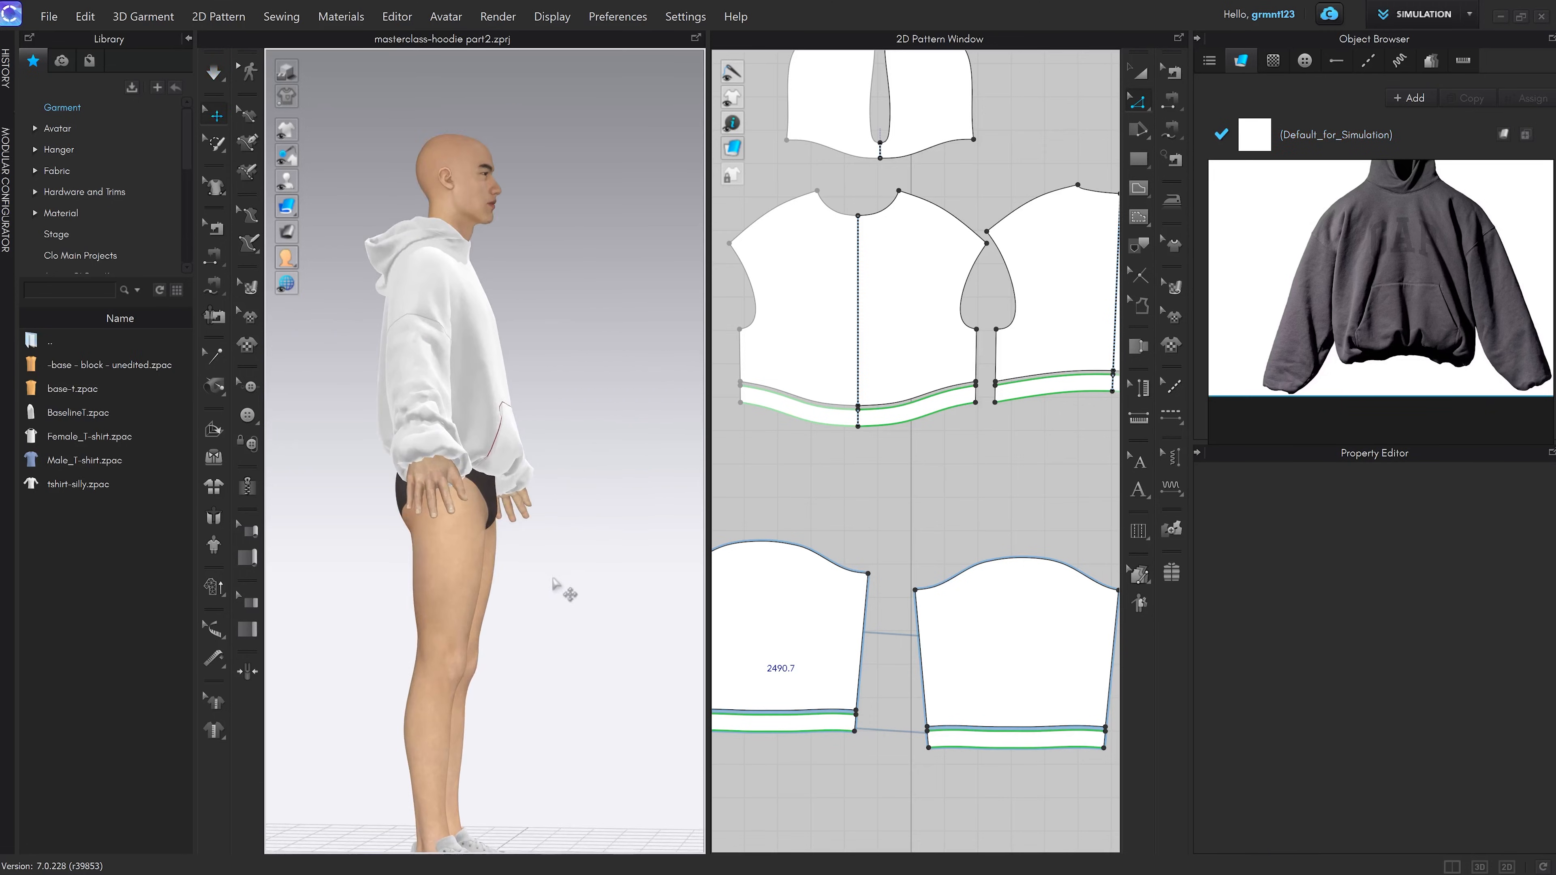
pyautogui.moveTo(562, 591); pyautogui.dragTo(629, 583, button='right')
pyautogui.press('2')
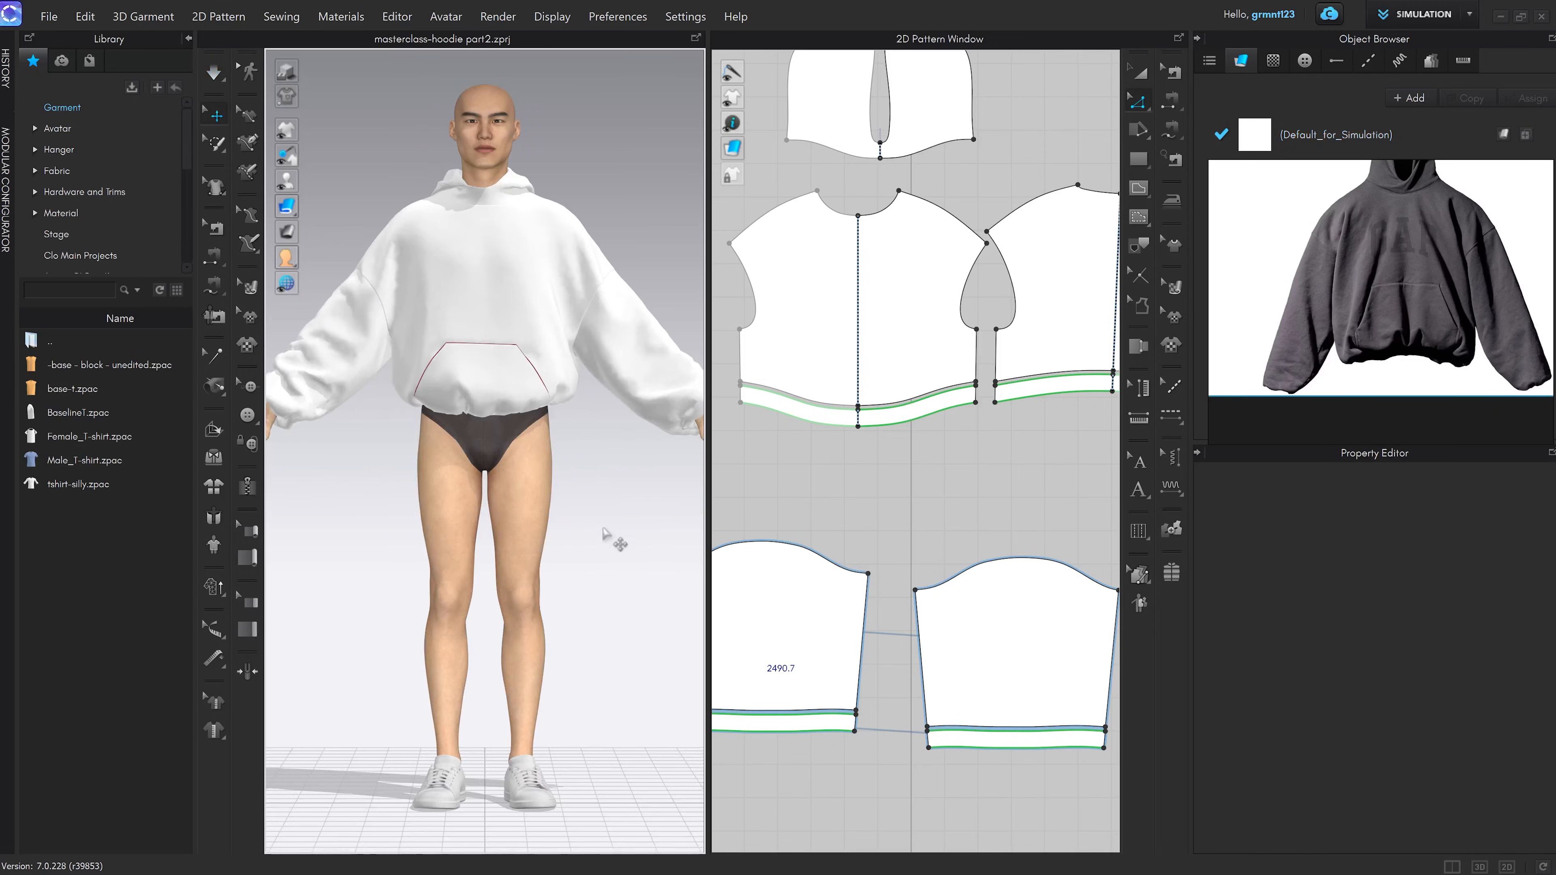
pyautogui.hotkey('ctrl', 'a')
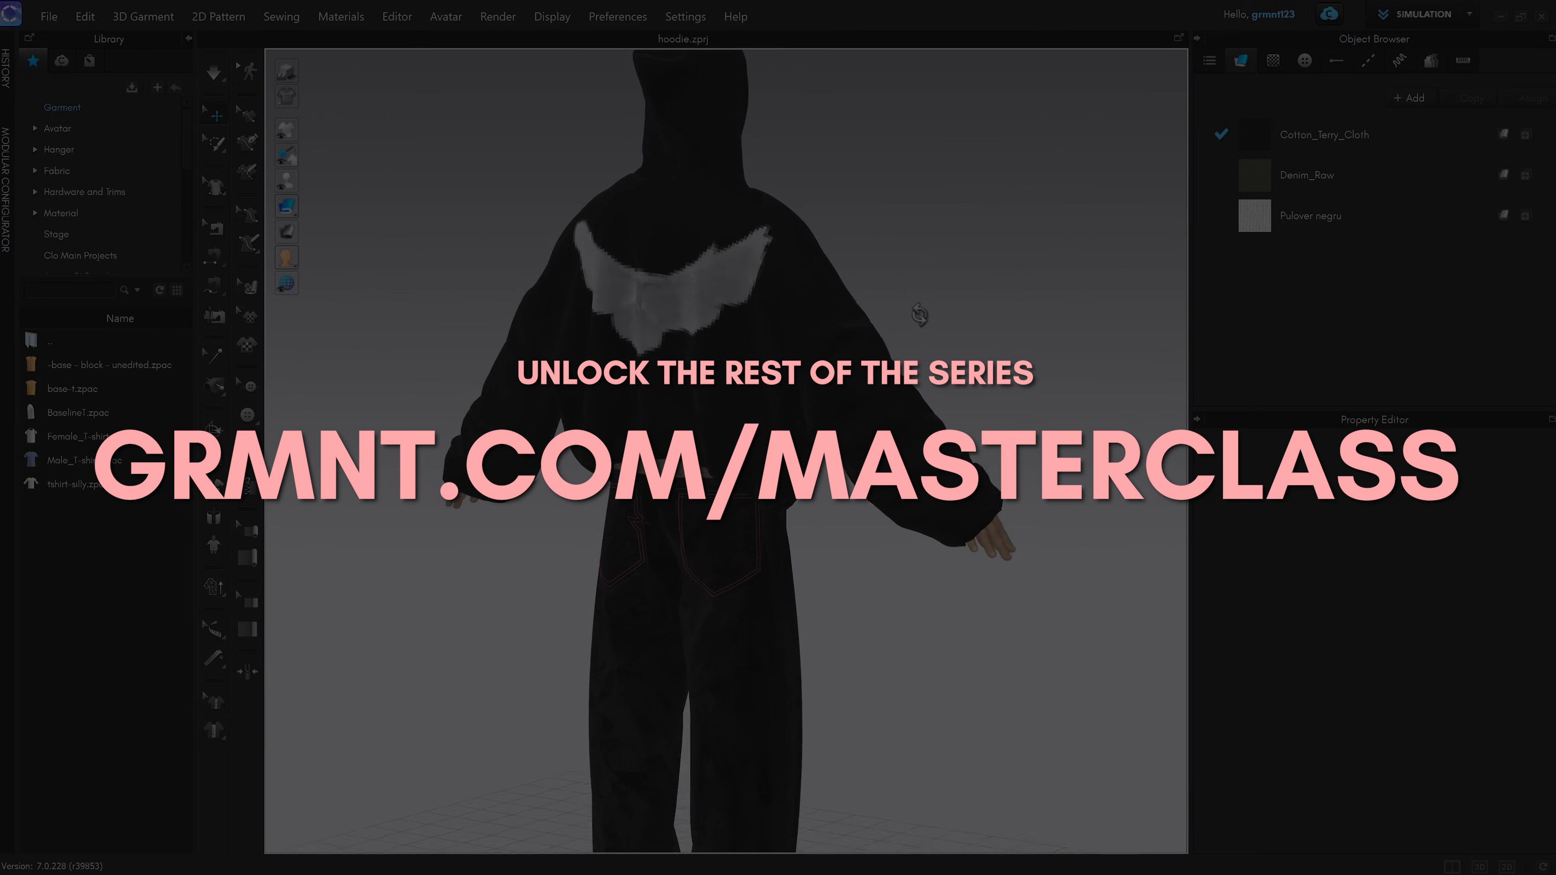
pyautogui.moveTo(915, 383); pyautogui.dragTo(713, 429, button='right')
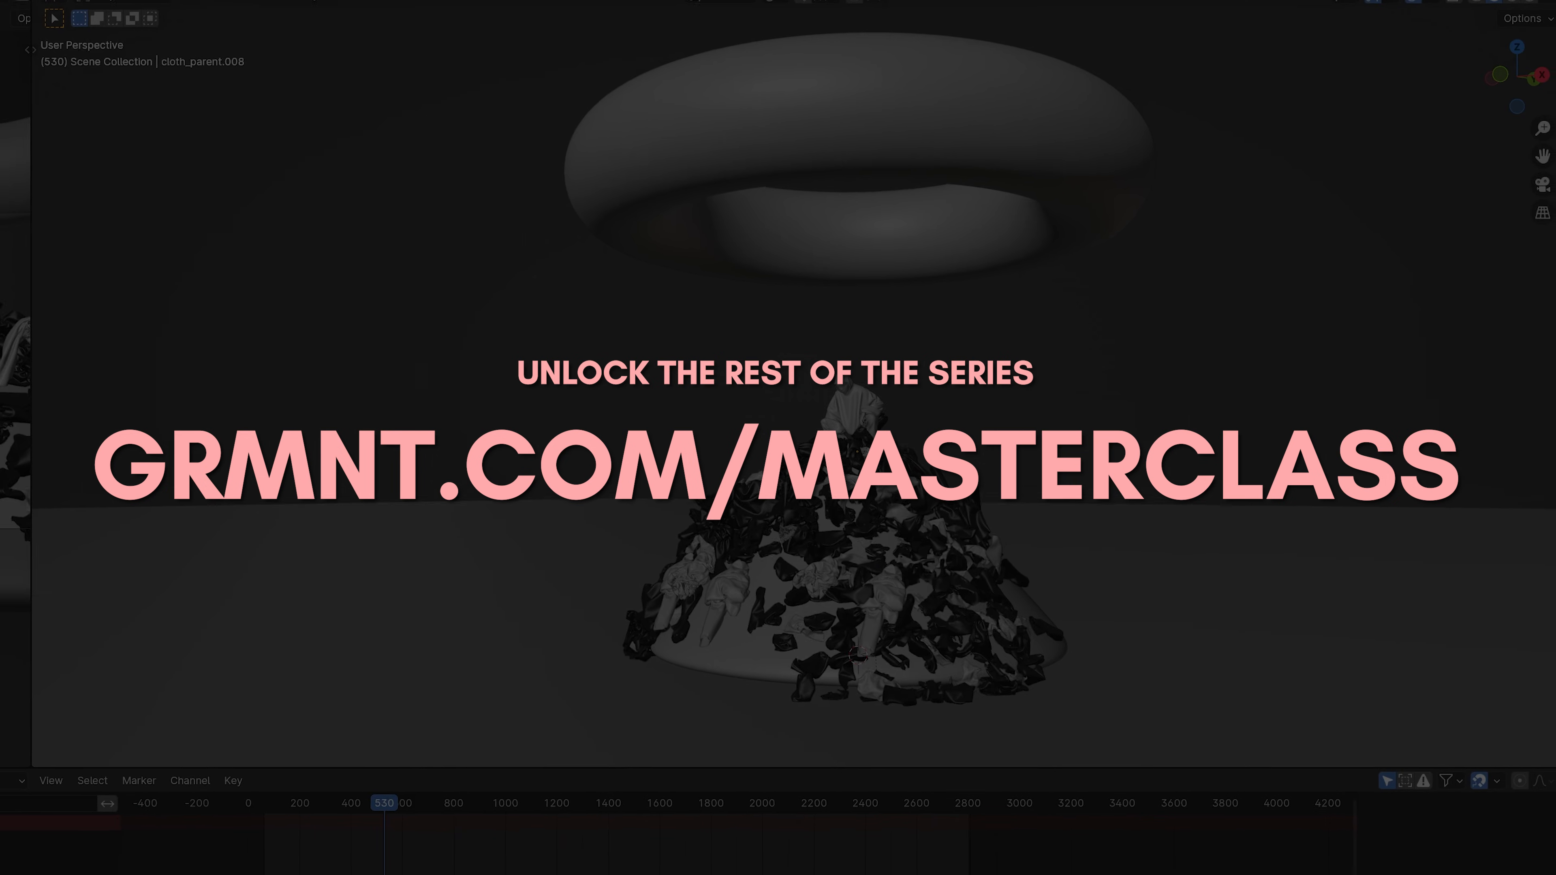